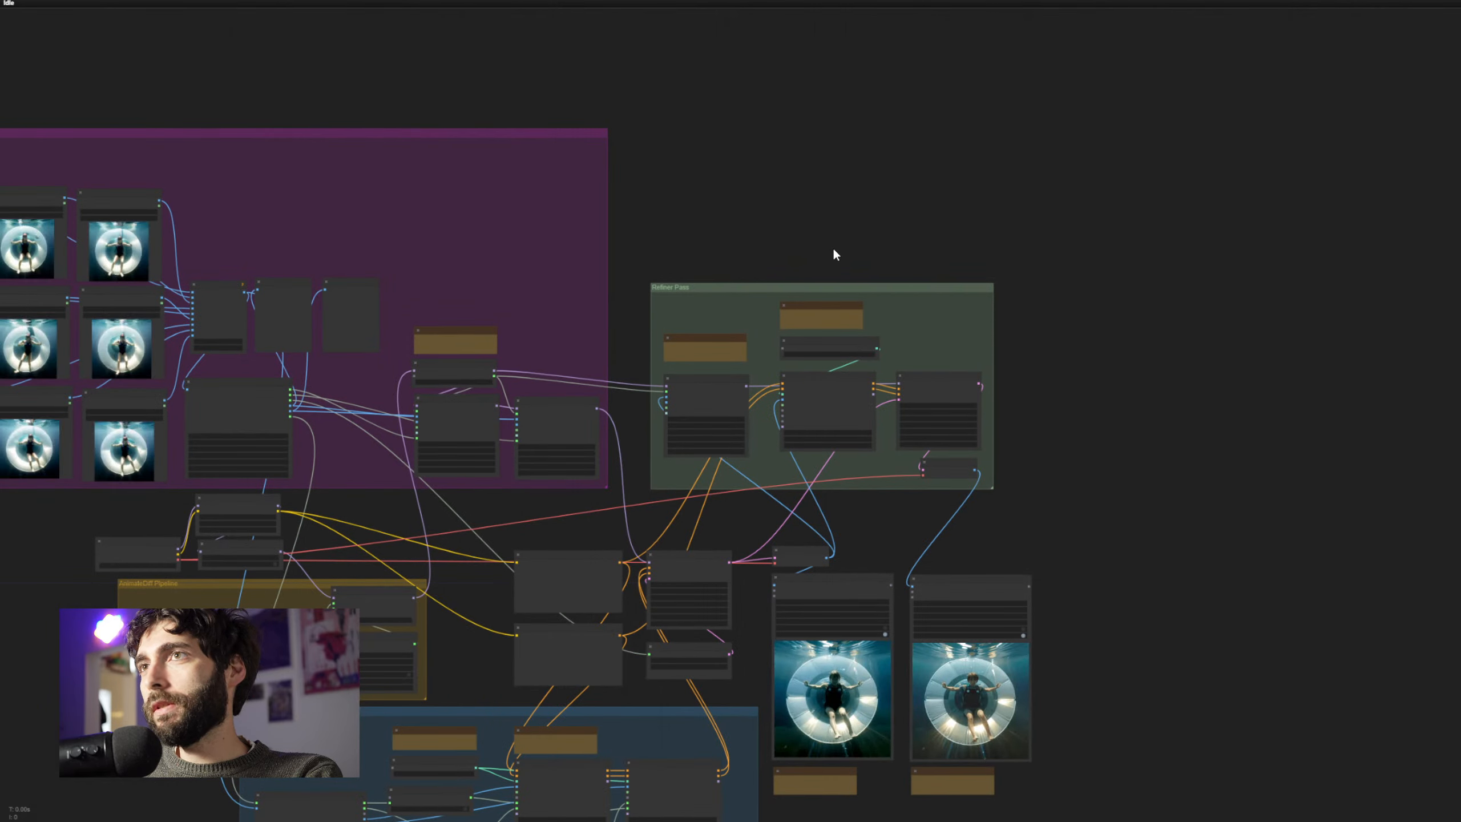
Examine the existing workflow's ControlNet, AnimateDiff and IPAdapter groups and how their nodes are linked
left_click_drag(834, 248, 1140, 140)
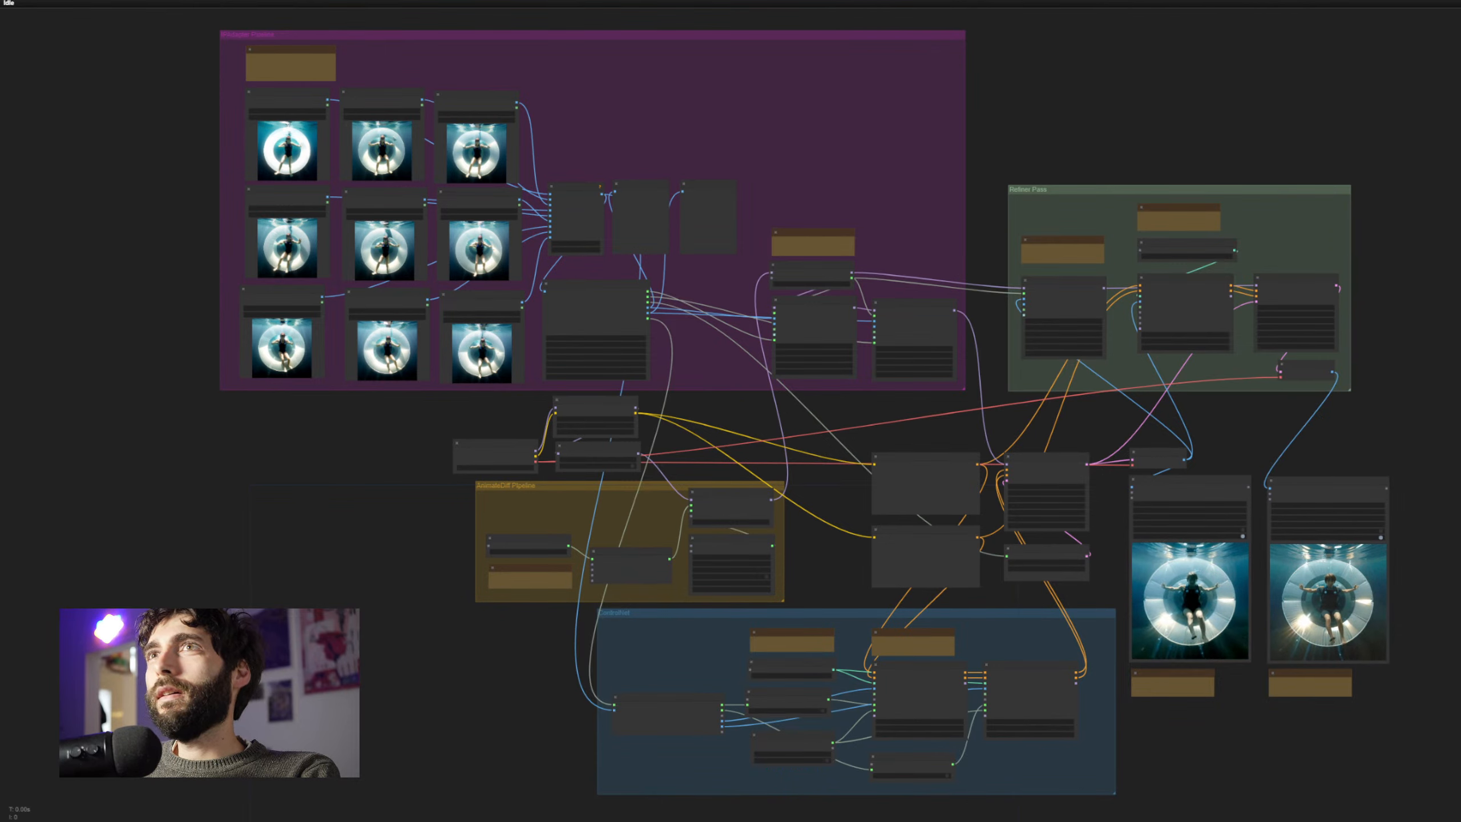
left_click_drag(1141, 140, 1156, 141)
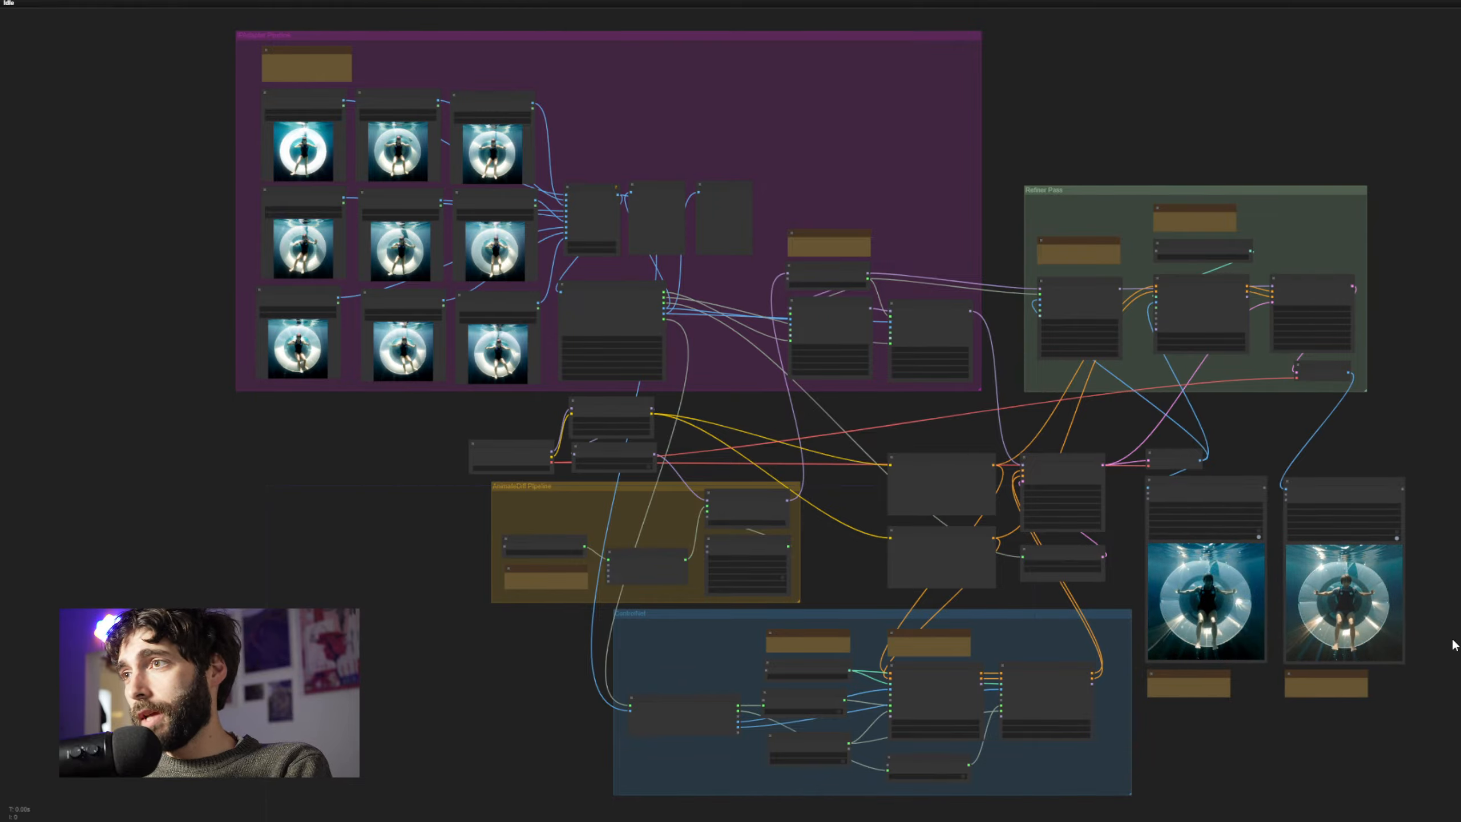
scroll(1454, 648, "up", 5)
left_click_drag(1129, 798, 1374, 635)
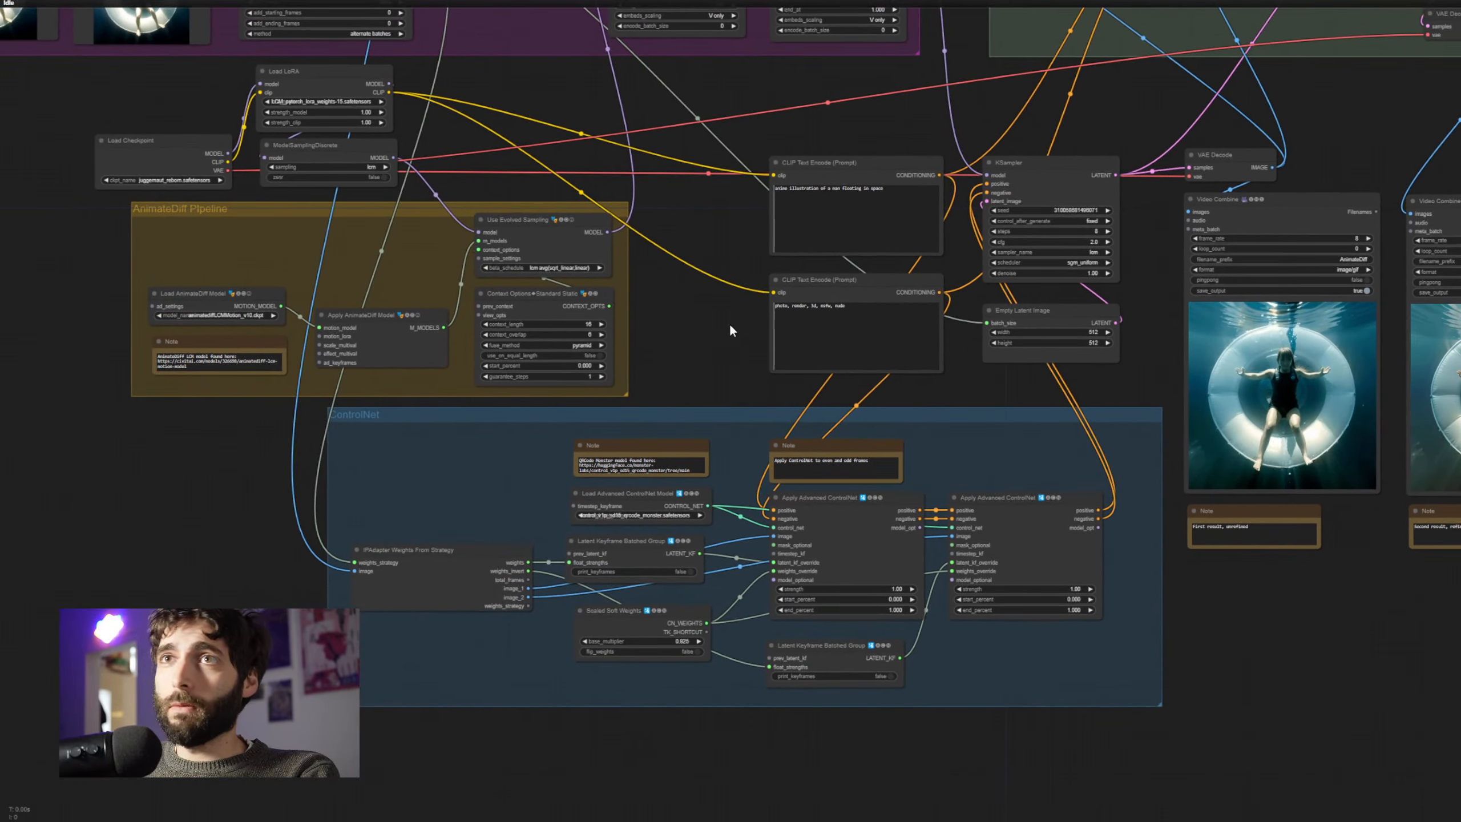
scroll(730, 326, "up", 3)
left_click_drag(660, 281, 873, 331)
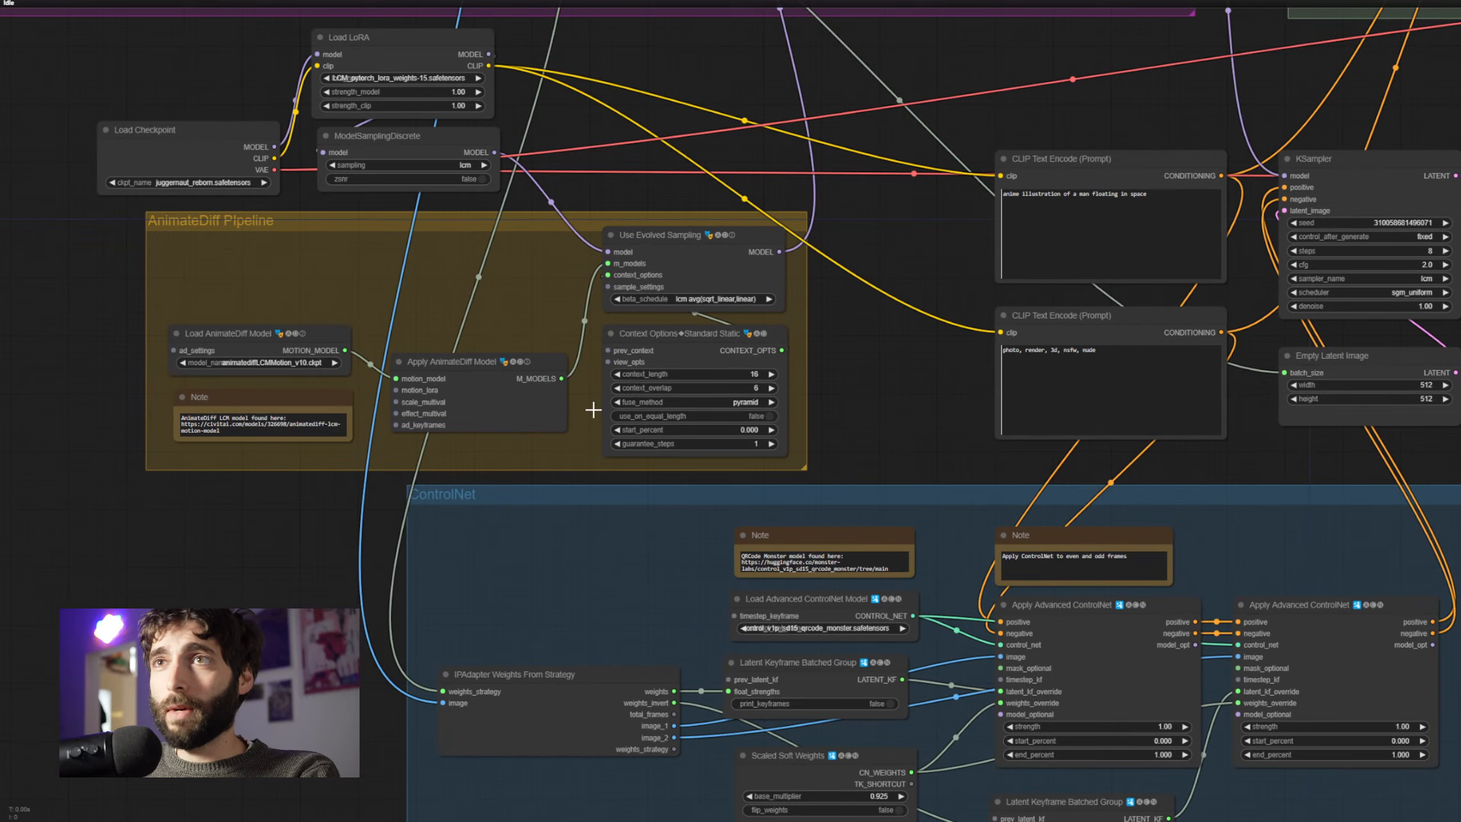
left_click_drag(855, 392, 521, 720)
scroll(557, 565, "down", 3)
left_click_drag(604, 497, 824, 587)
left_click_drag(641, 560, 745, 599)
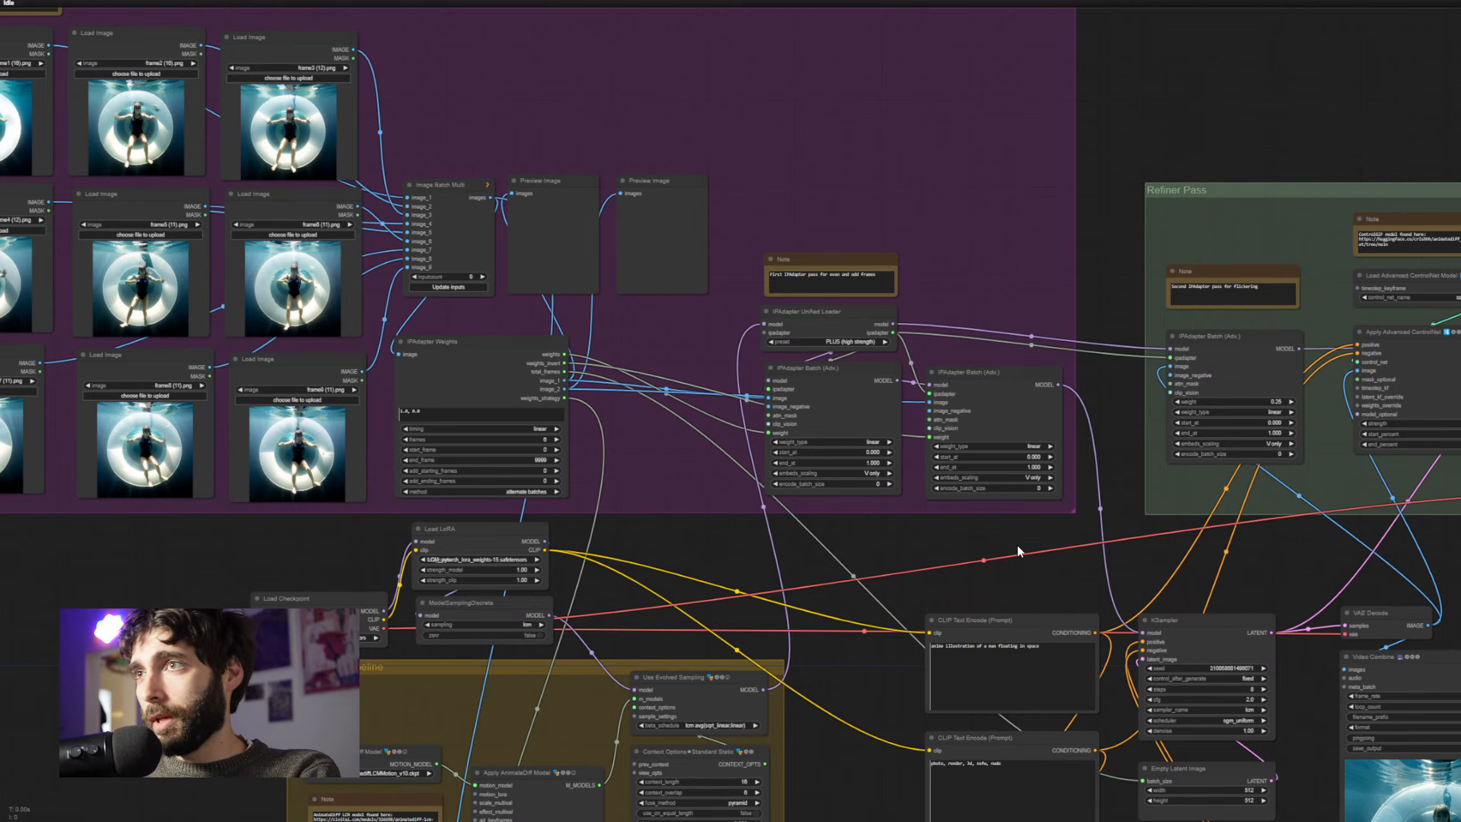
Examine the unrefined and refined video results alongside the overall layout of the workflow
left_click_drag(1018, 551, 554, 326)
left_click_drag(1379, 652, 1285, 597)
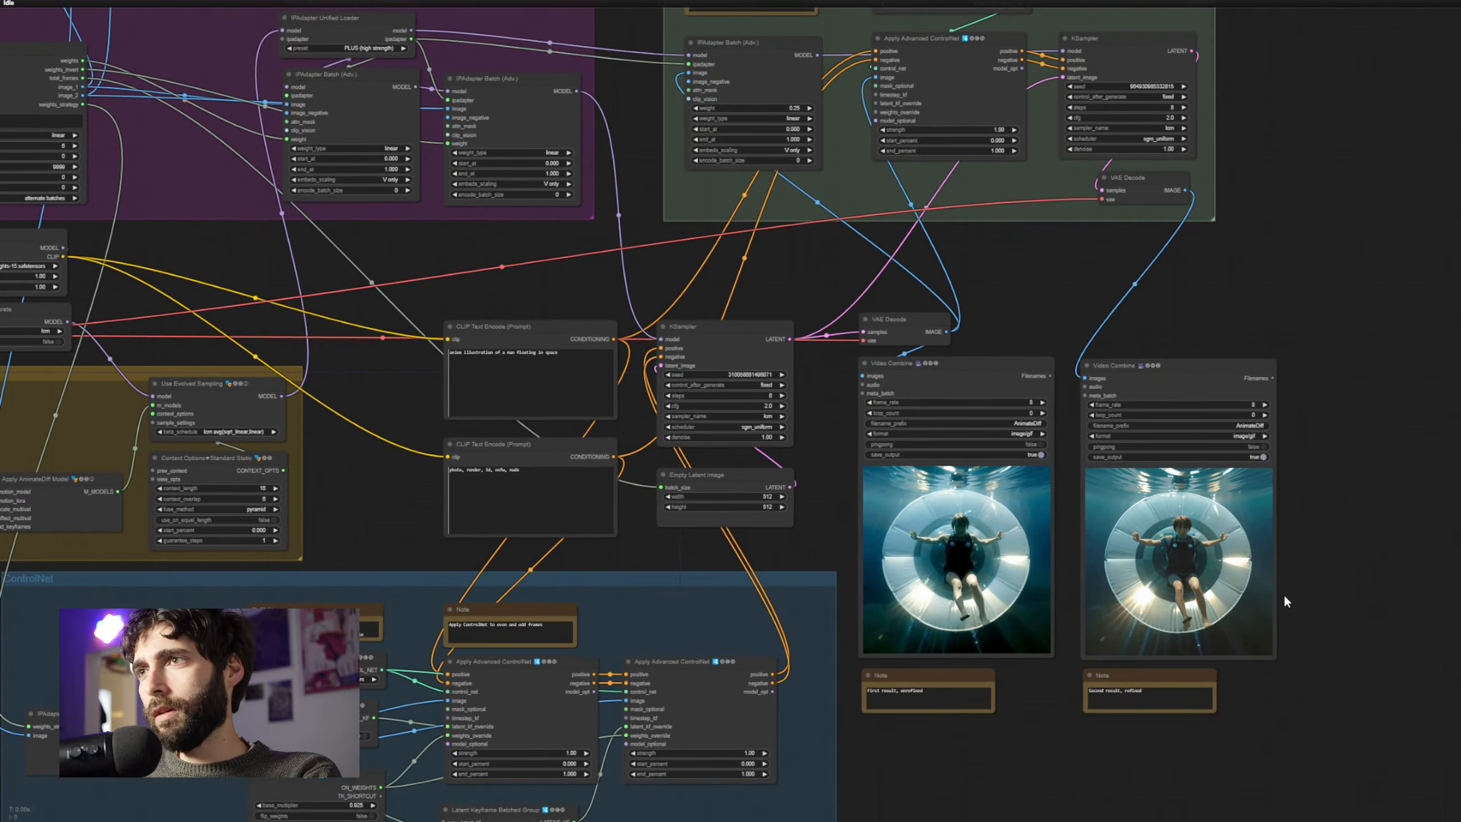
scroll(1385, 541, "up", 6)
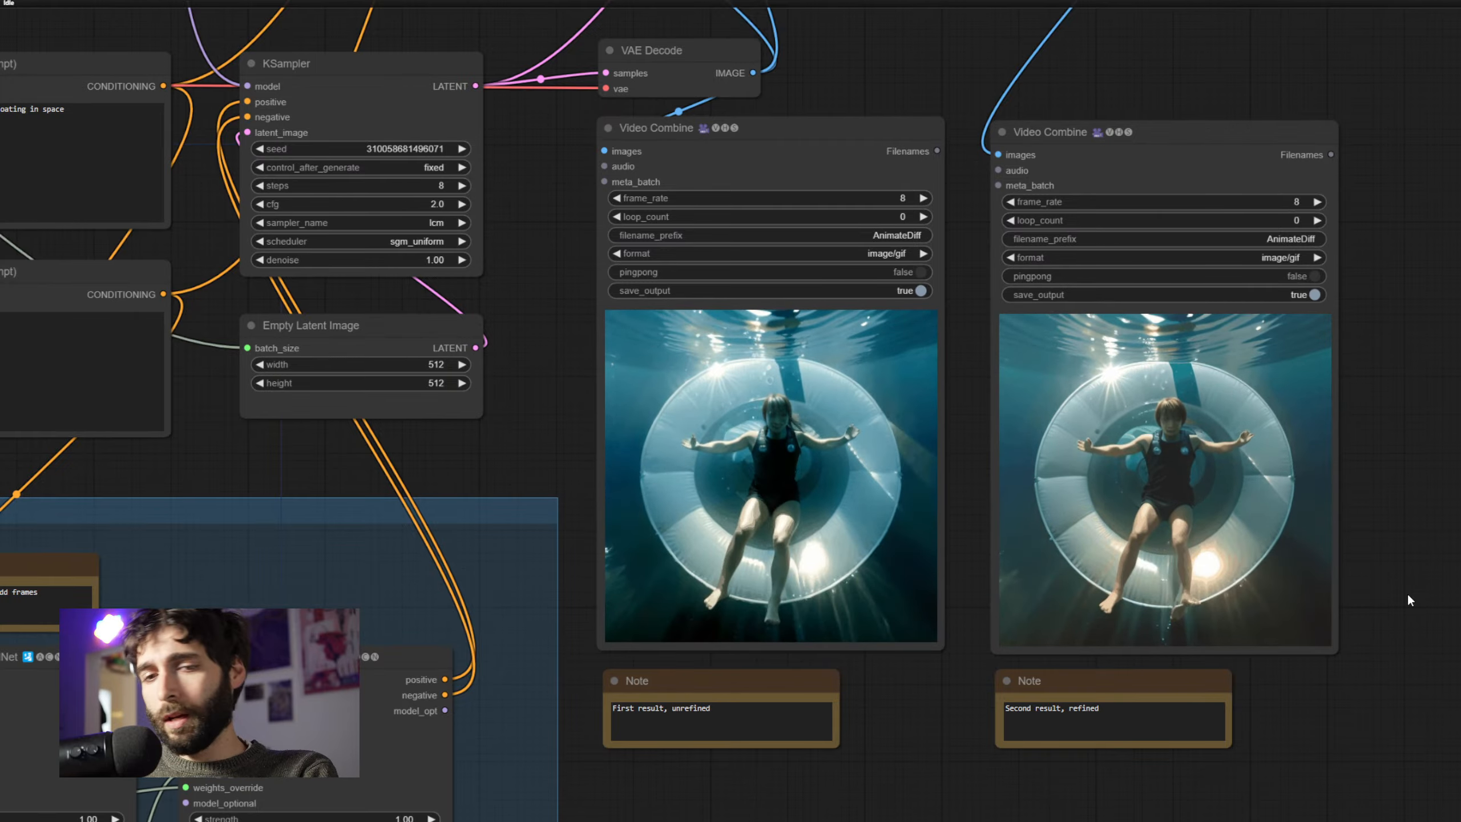
scroll(1439, 495, "down", 6)
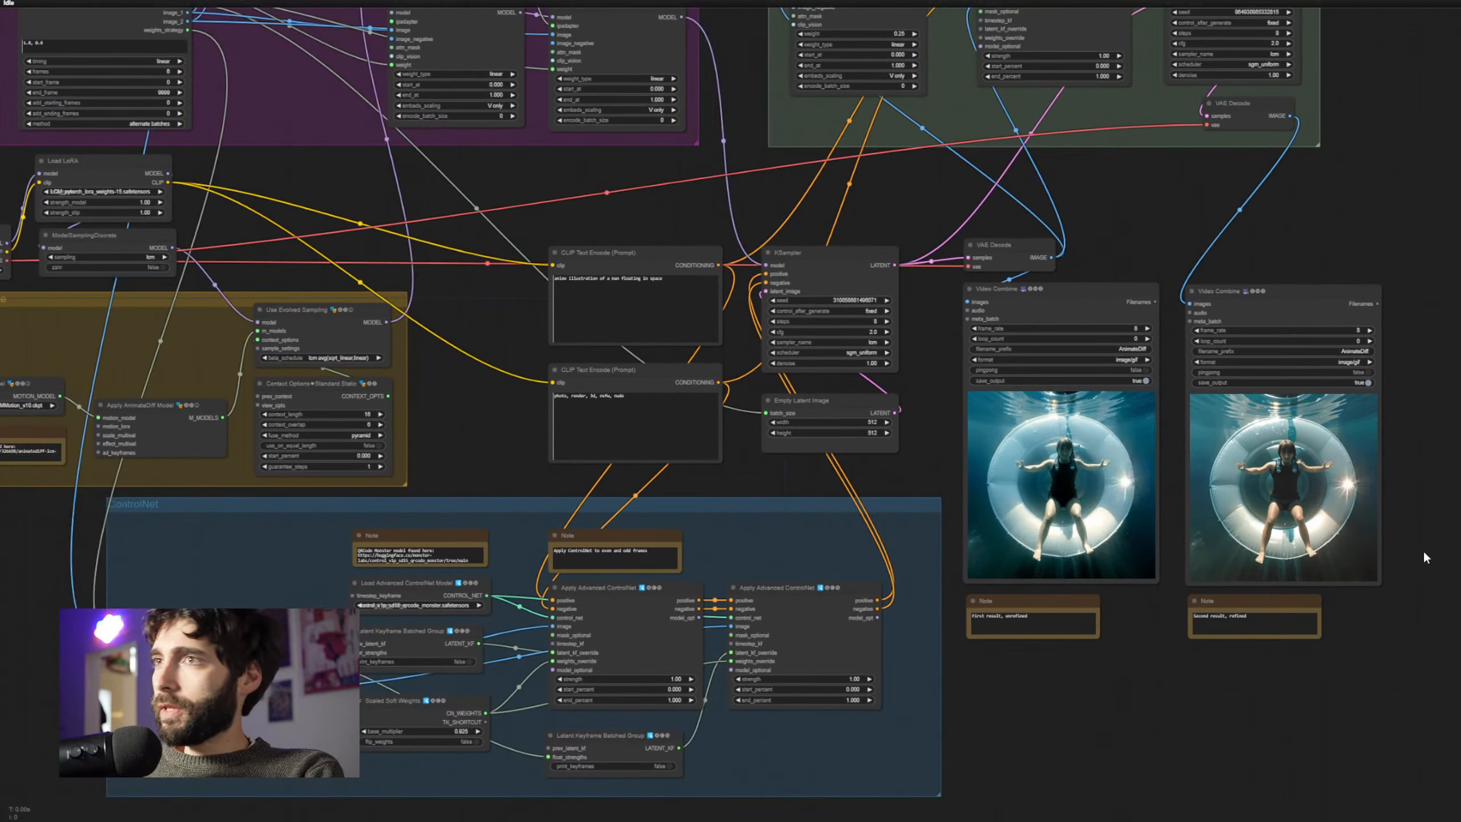
scroll(1426, 552, "down", 4)
scroll(1450, 593, "up", 2)
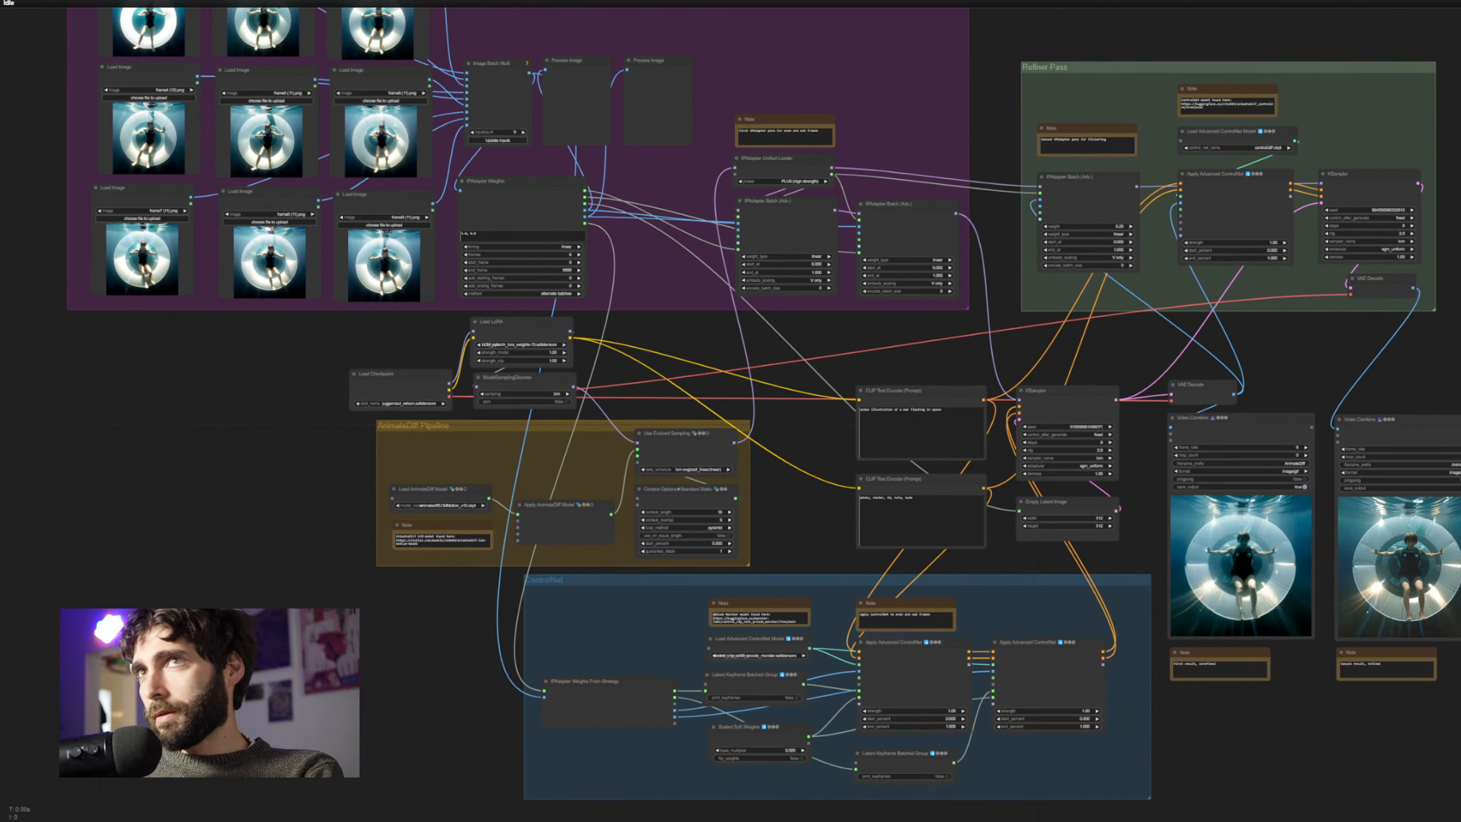
scroll(1445, 449, "down", 2)
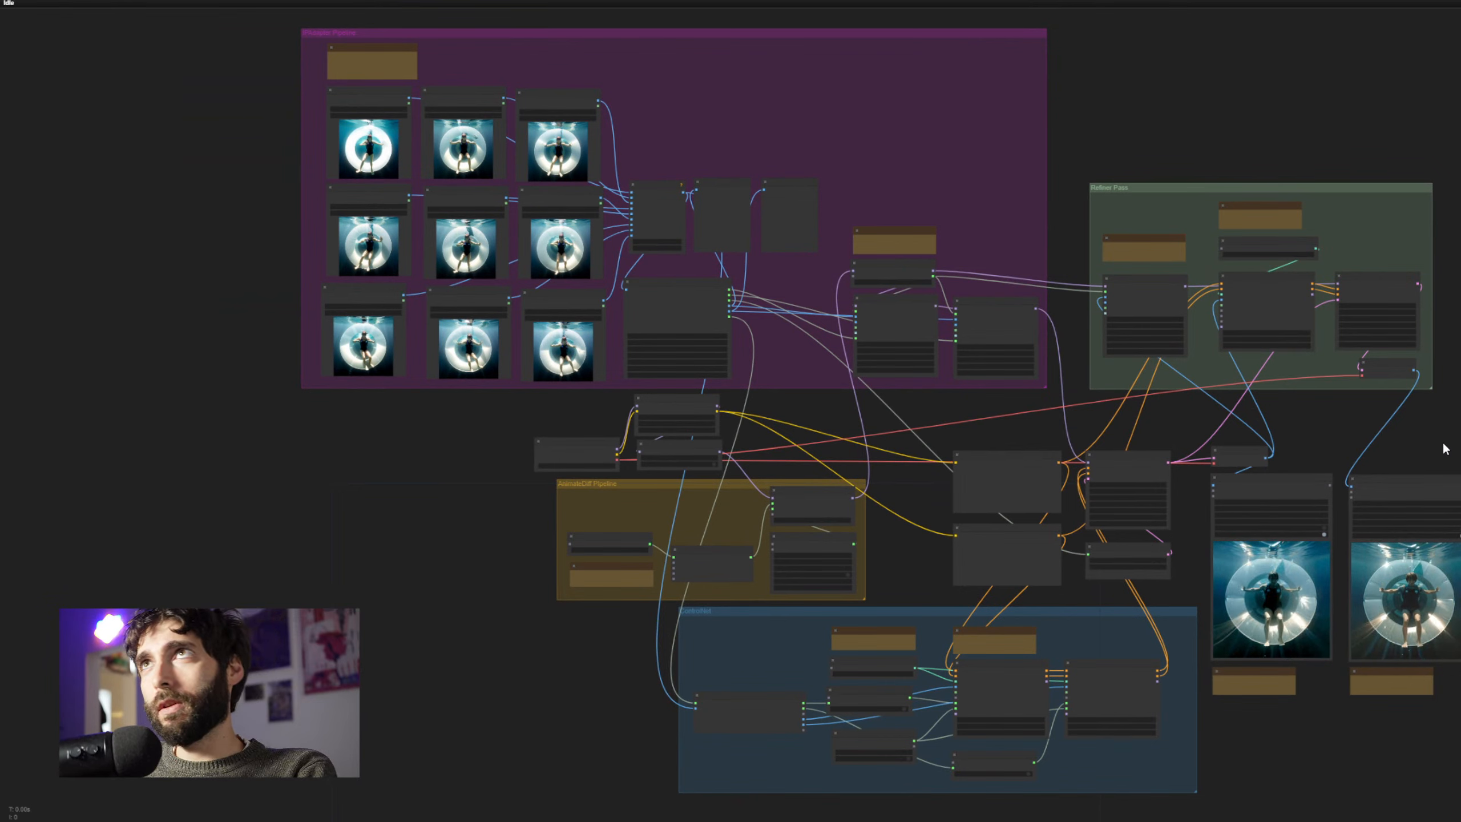
left_click_drag(1460, 443, 1434, 427)
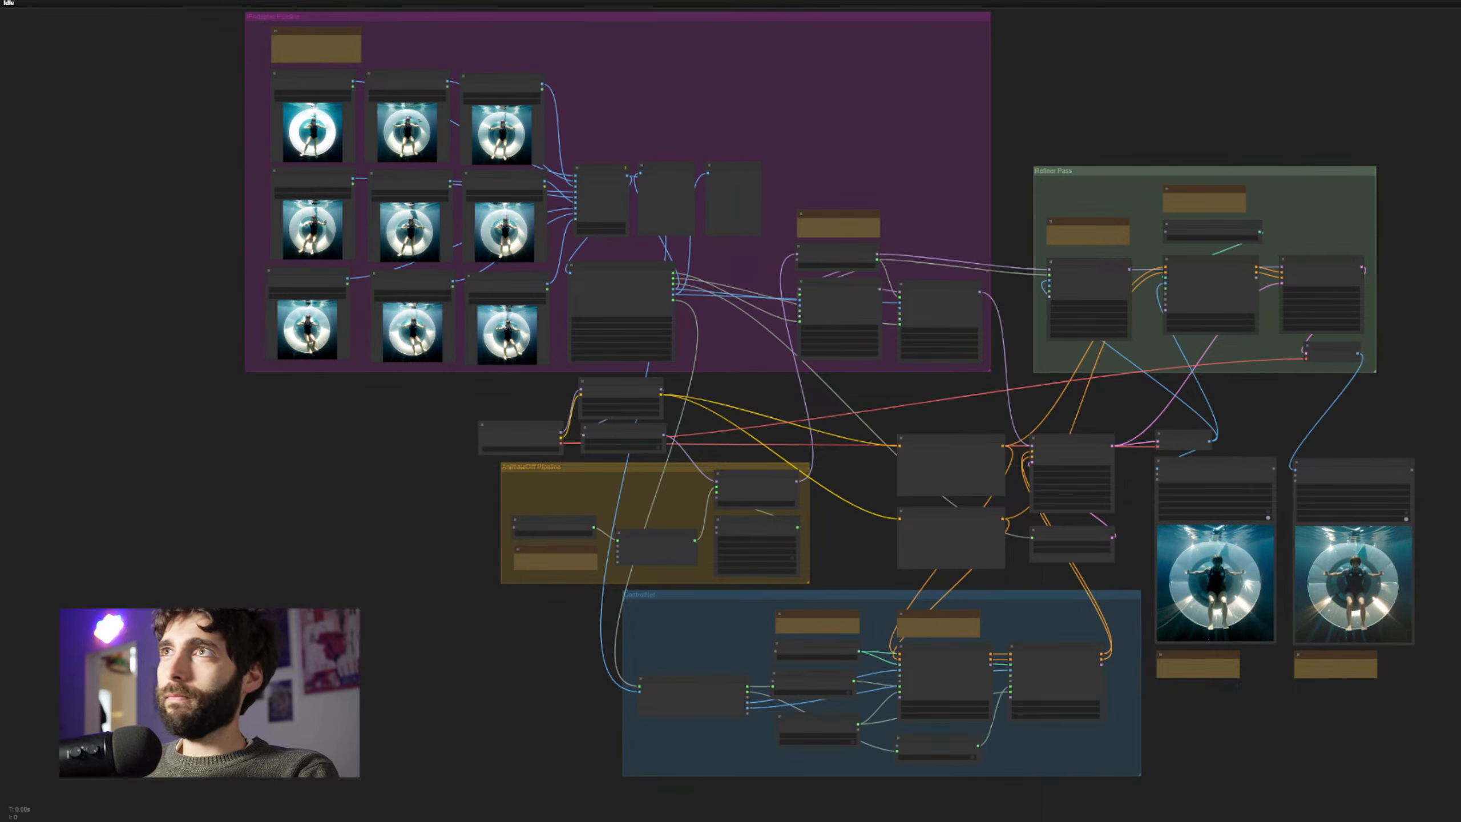
mouse_move(1265, 116)
left_mouse_down()
mouse_move(1253, 136)
mouse_move(1253, 113)
mouse_move(1273, 131)
left_mouse_up()
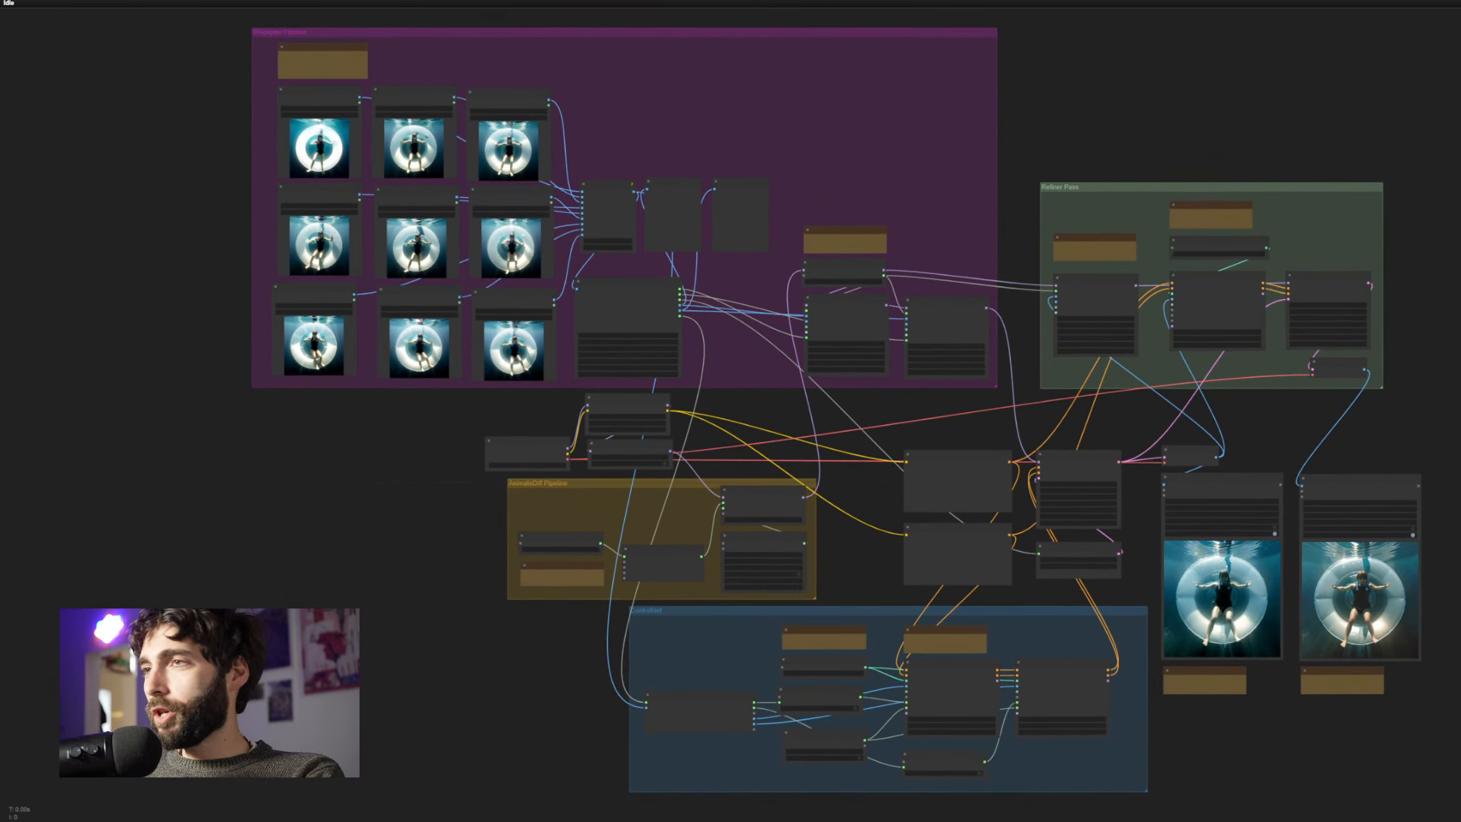
left_click_drag(1446, 379, 1458, 376)
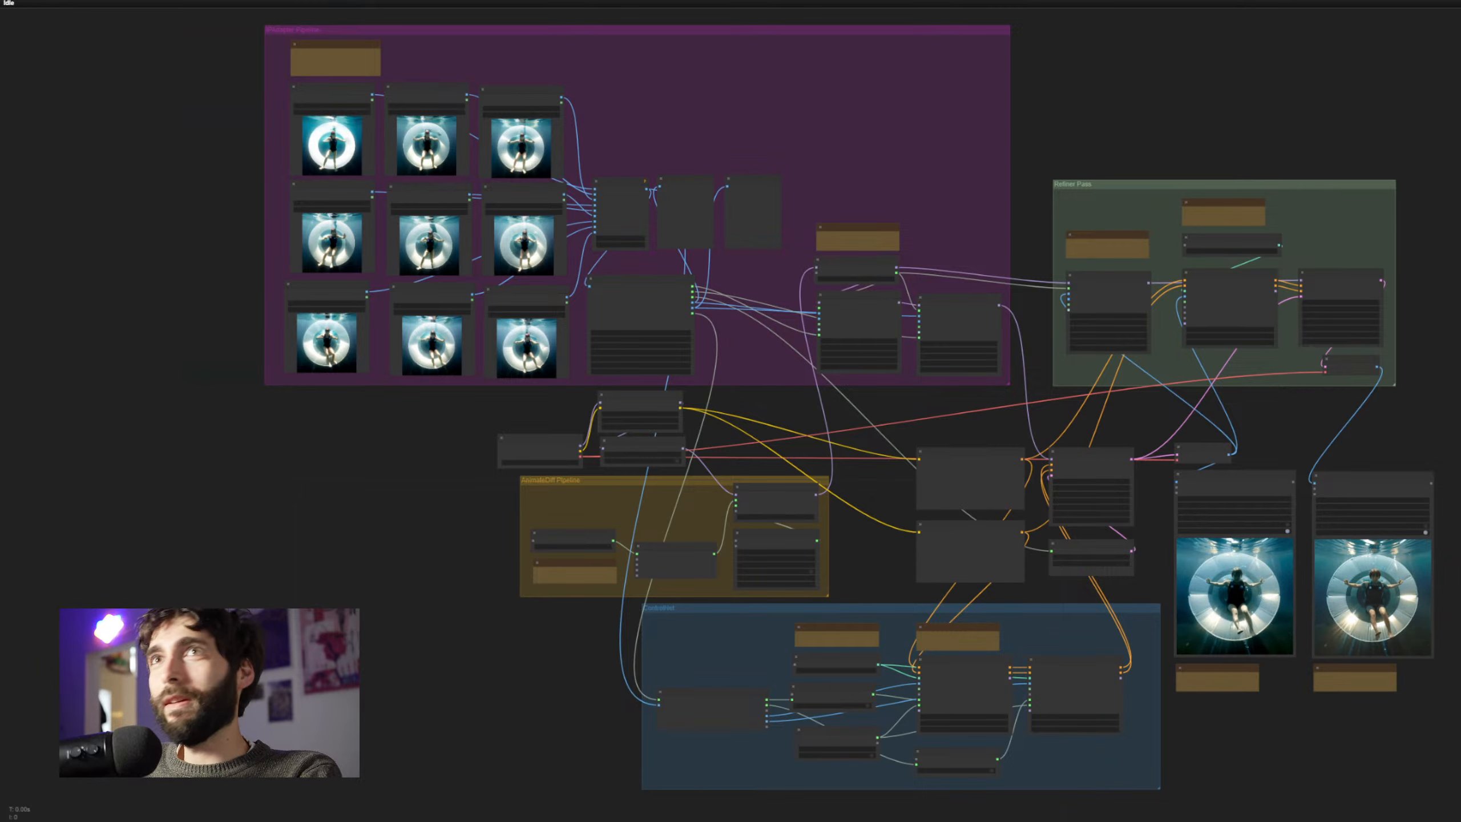
Clear the entire workflow from the canvas
left_click(1446, 687)
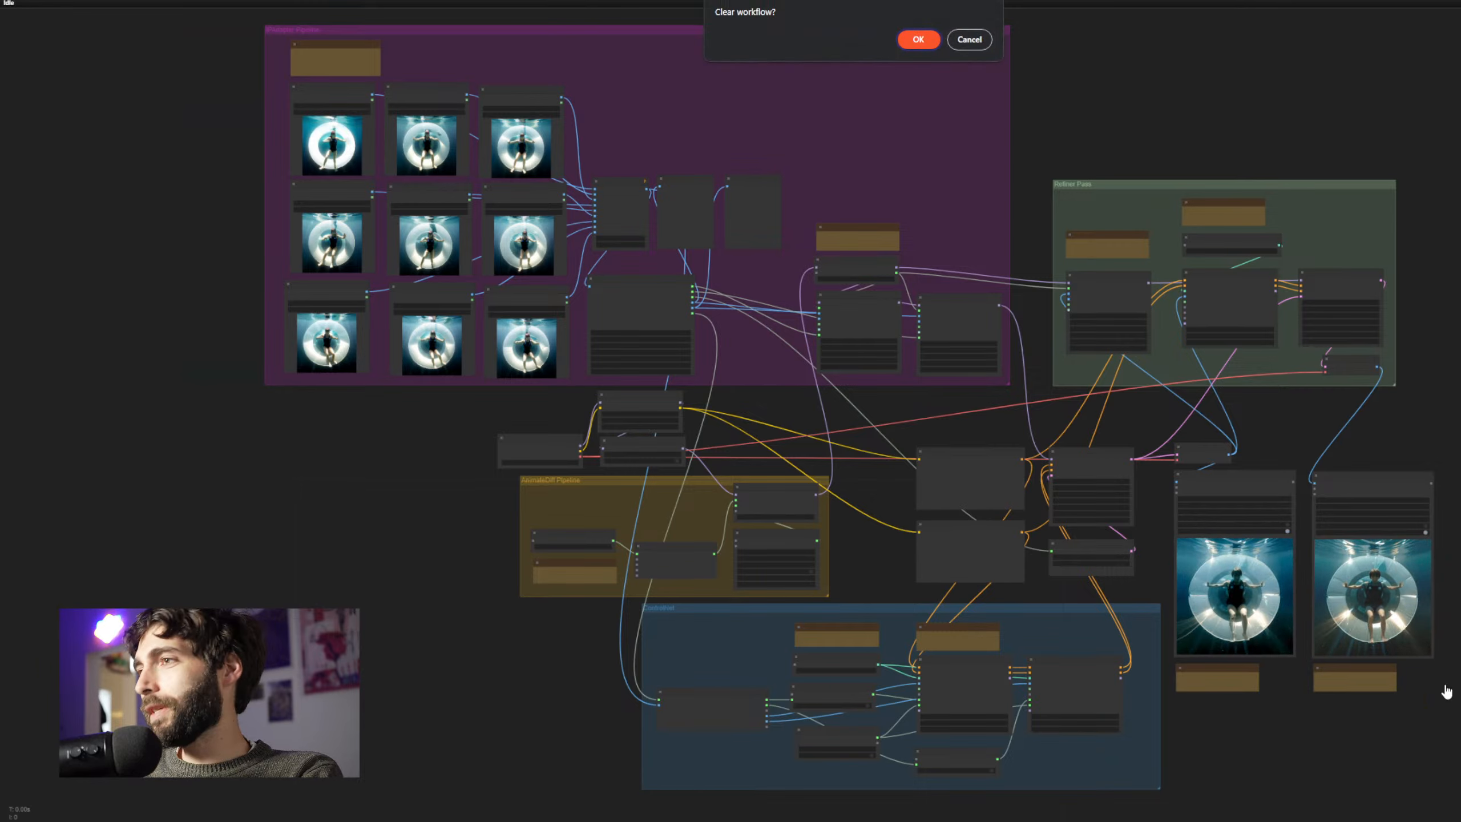
left_click(919, 38)
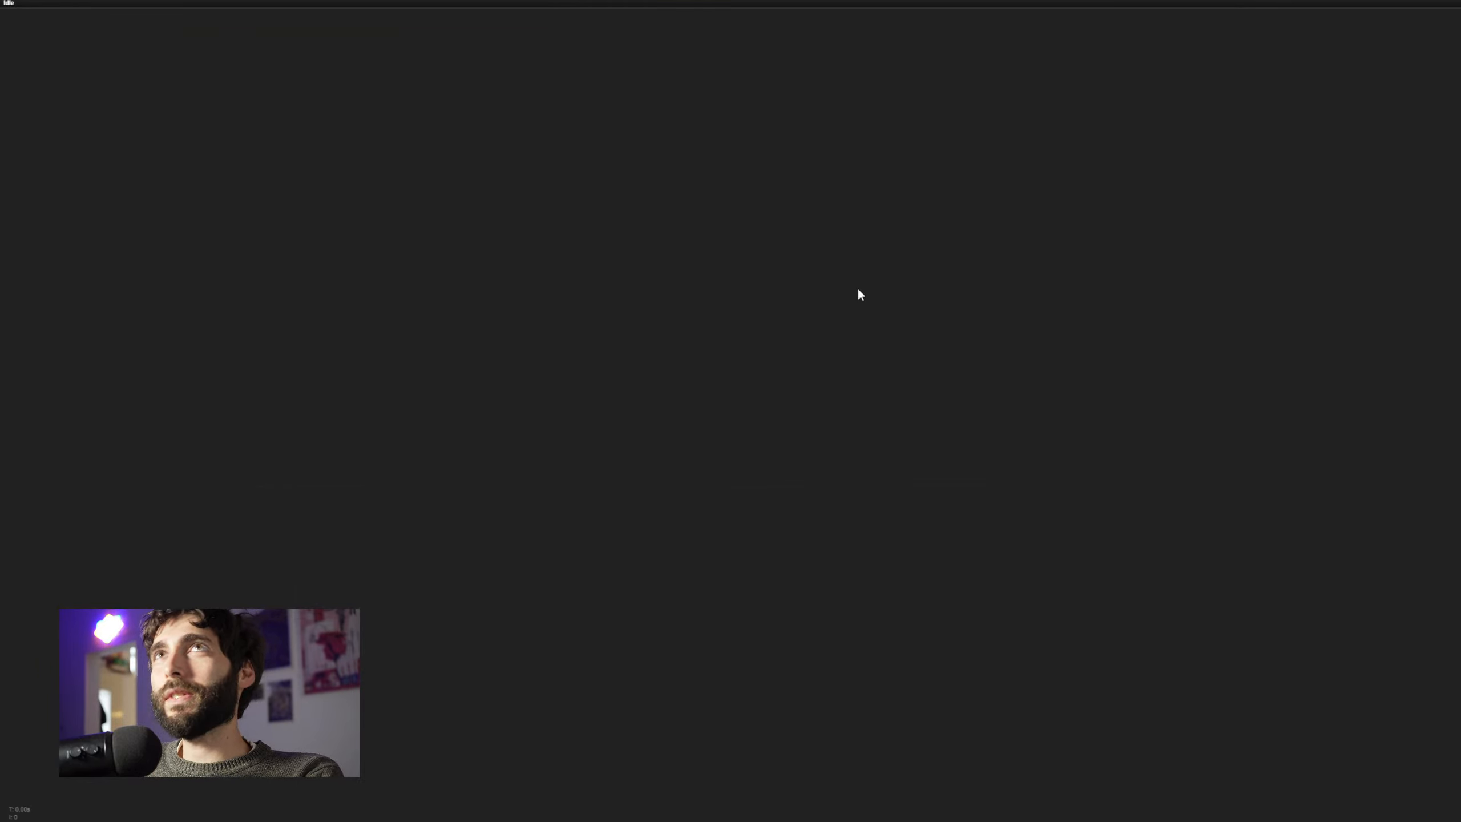
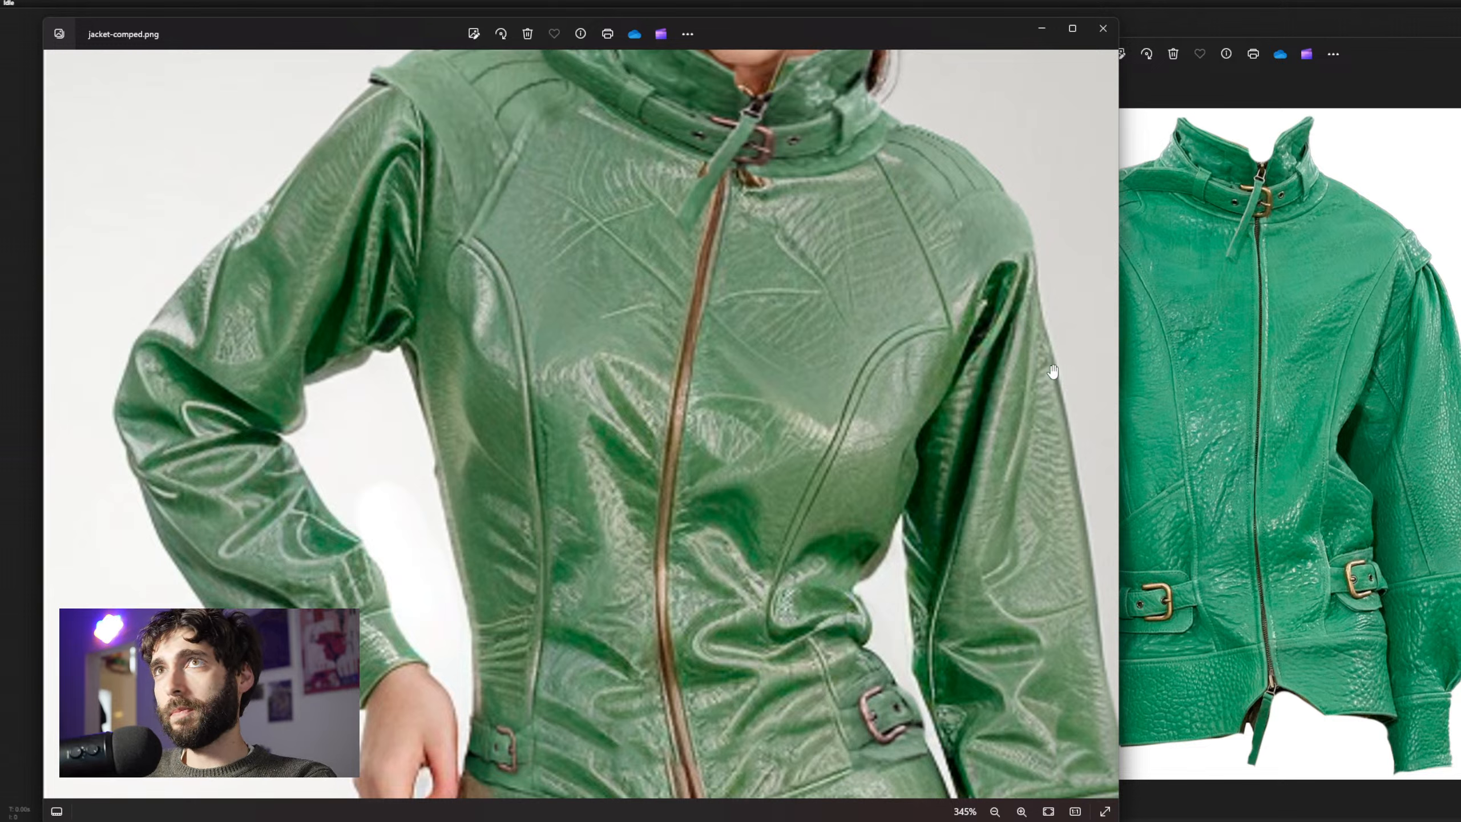
Compare the green leather jacket in jacket-comped.png with top.png and close both images
left_click(1148, 375)
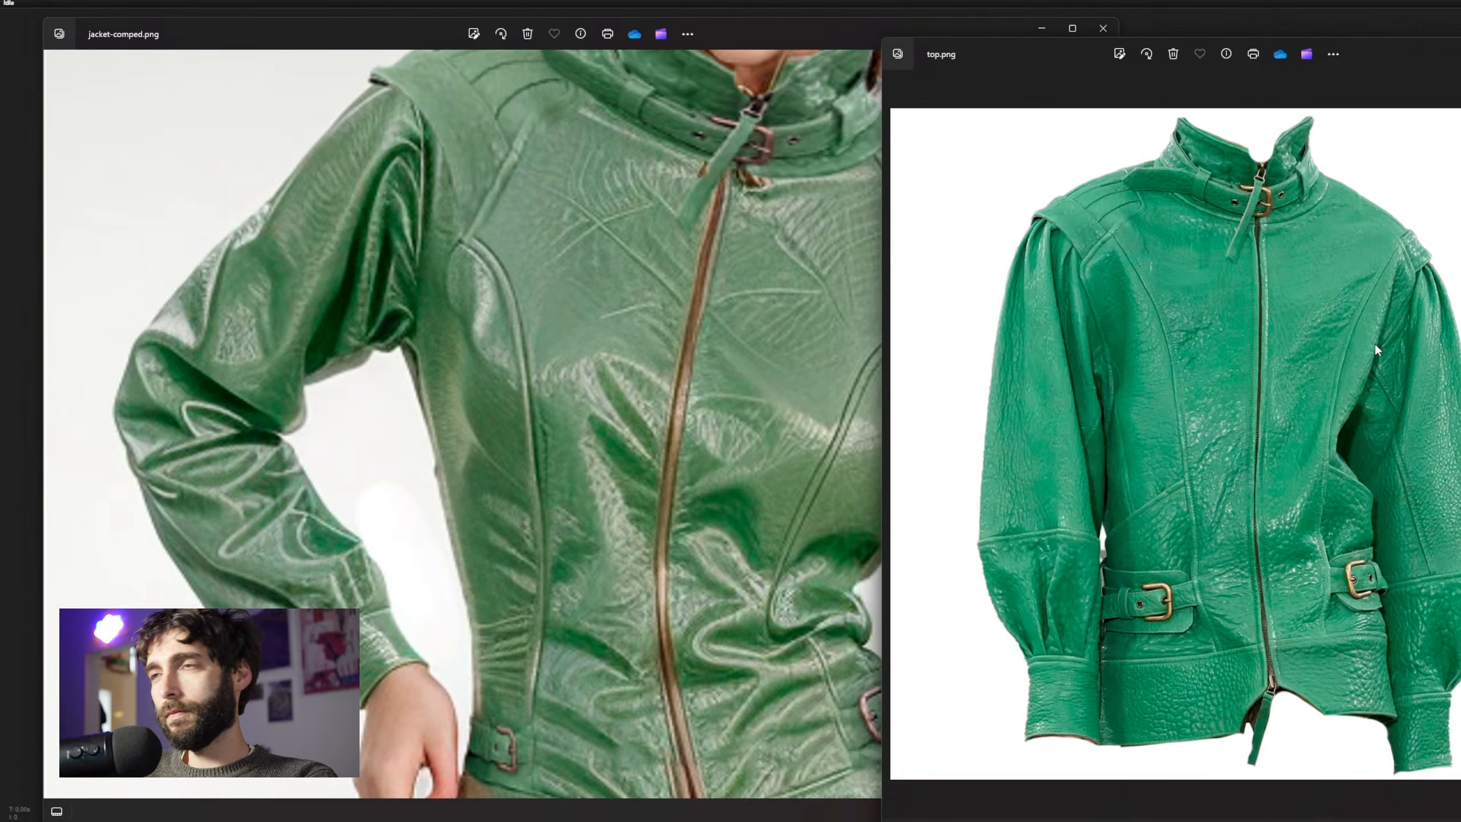
left_click(849, 20)
left_click_drag(729, 219, 742, 272)
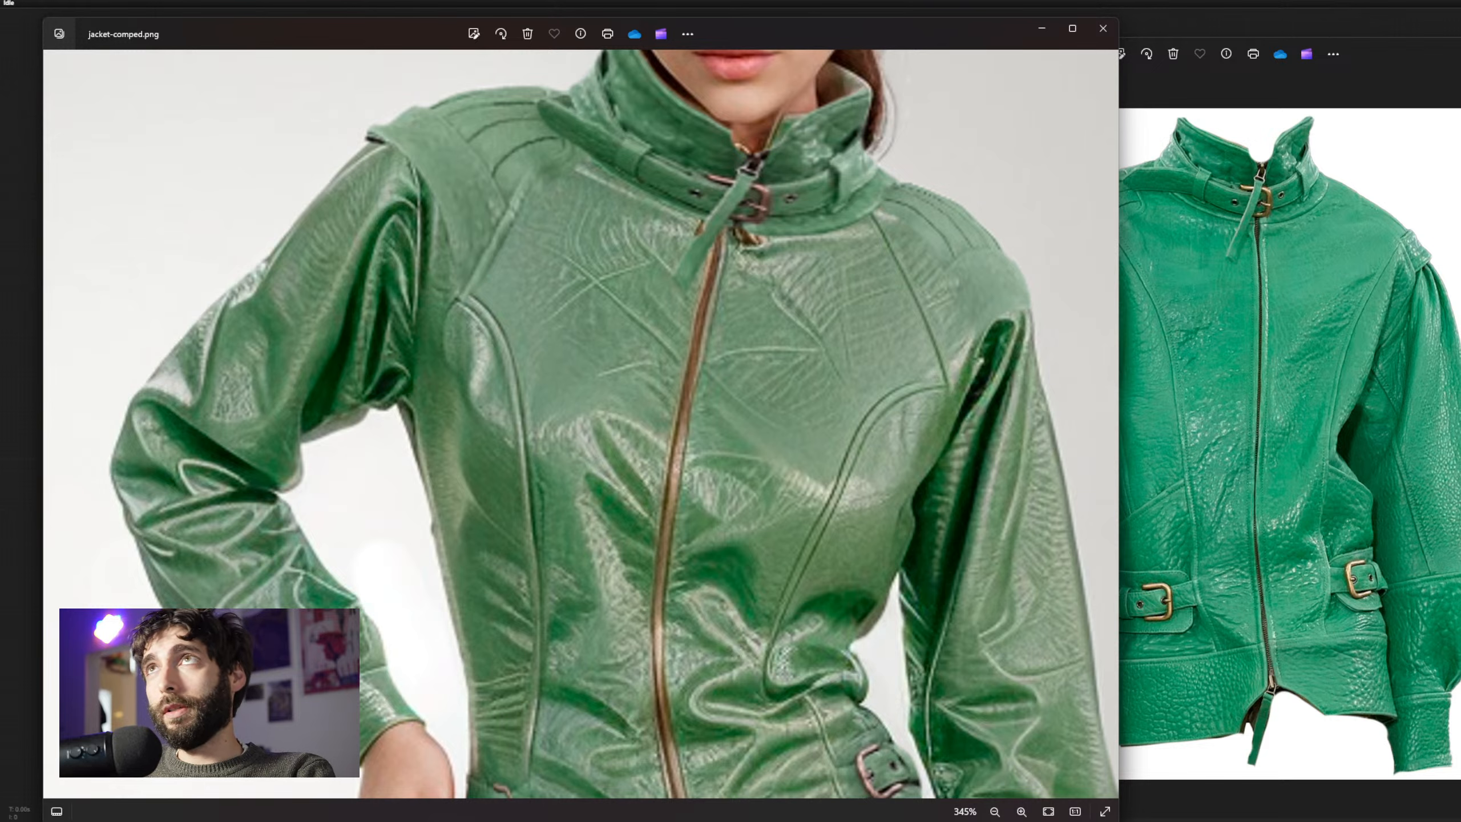
left_click(1103, 28)
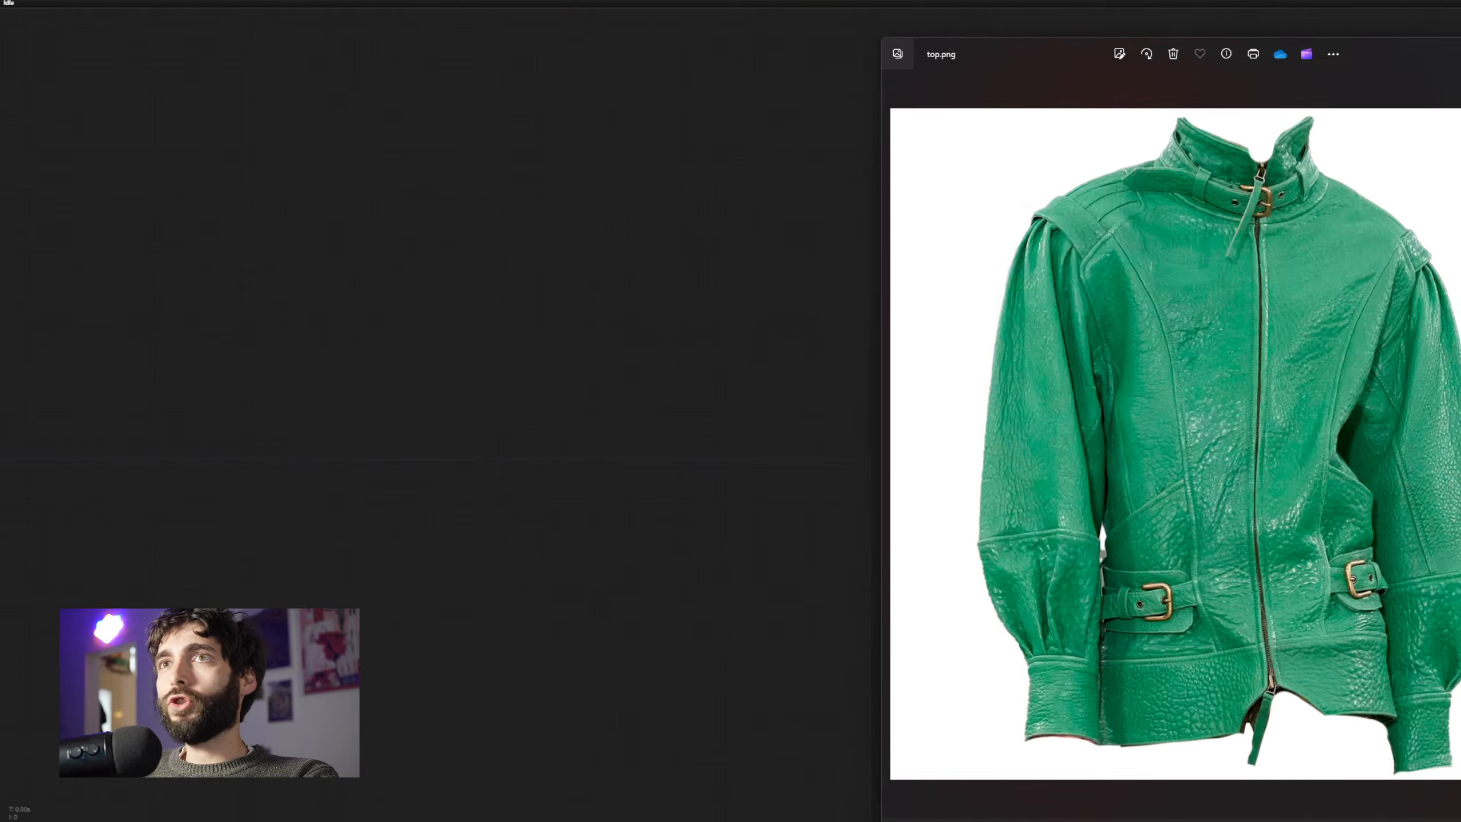
left_click(1460, 54)
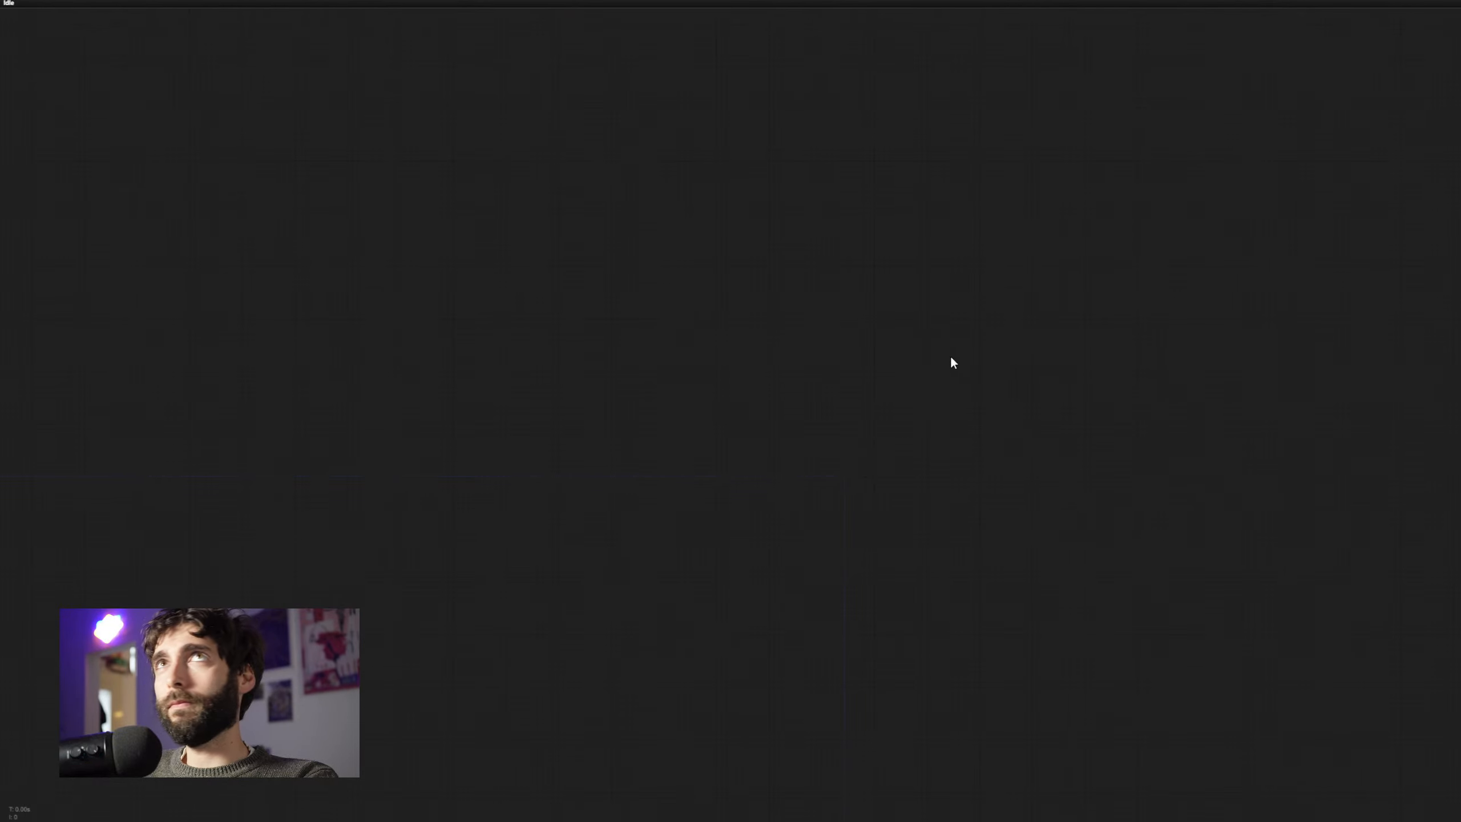
Add a Load Checkpoint node to the empty canvas
double_click(804, 405)
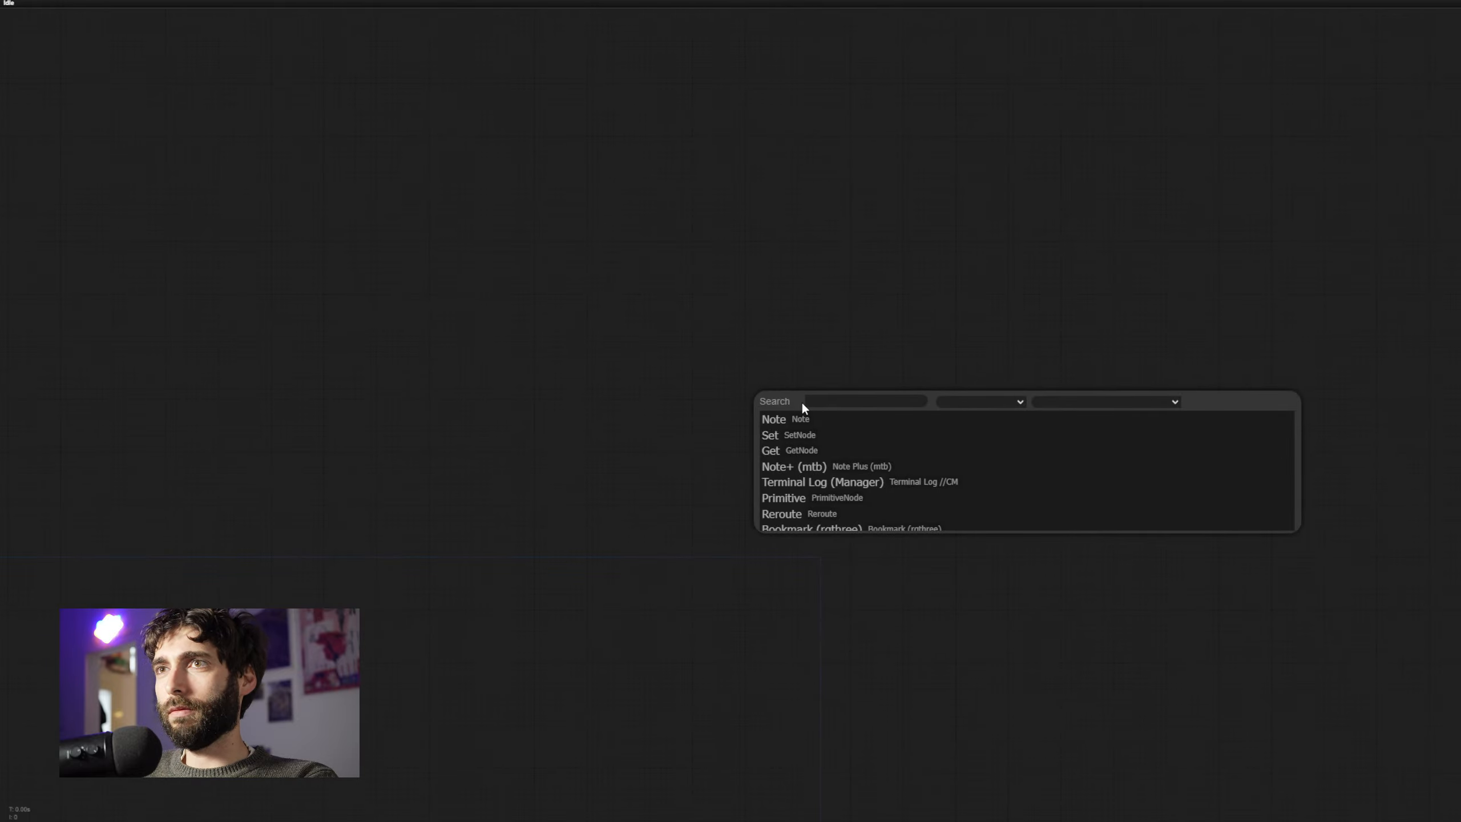
type("load")
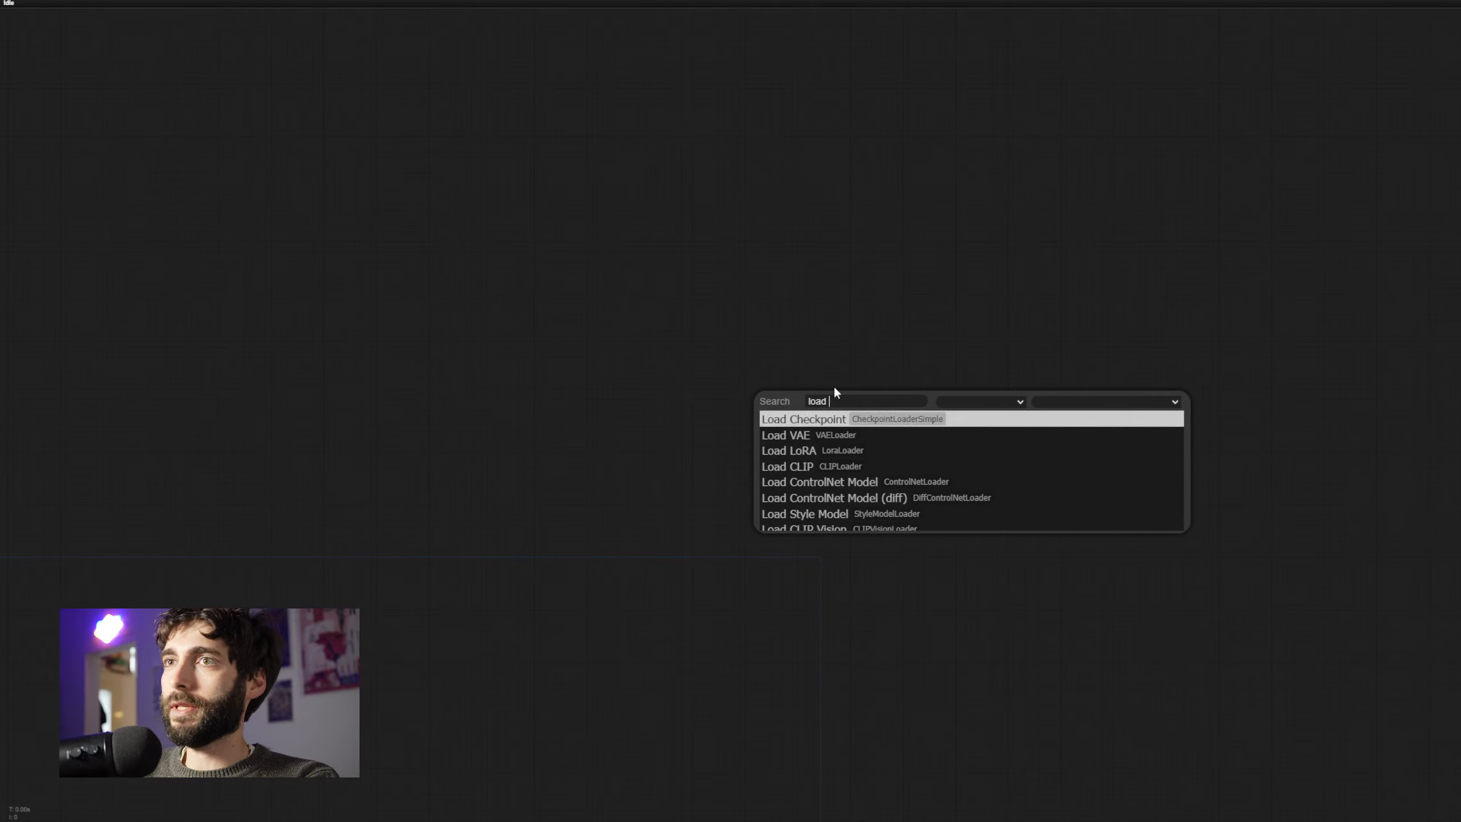
key("Return")
scroll(959, 344, "up", 5)
left_click_drag(954, 369, 843, 240)
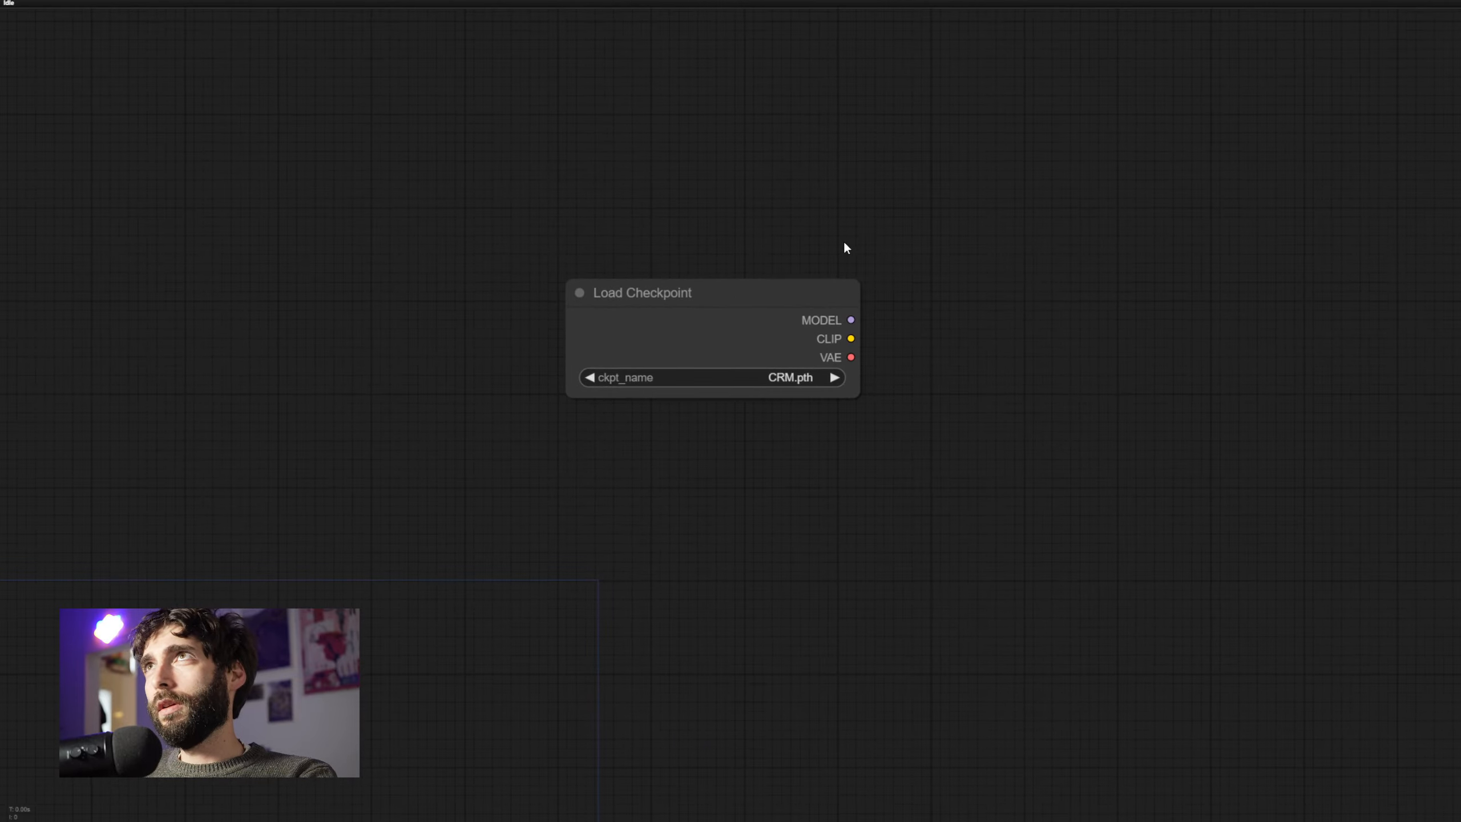
Set the Load Checkpoint node's model to juggernautXL_v9Rdphoto2Lightning.safetensors
scroll(846, 248, "up", 1)
left_click(742, 389)
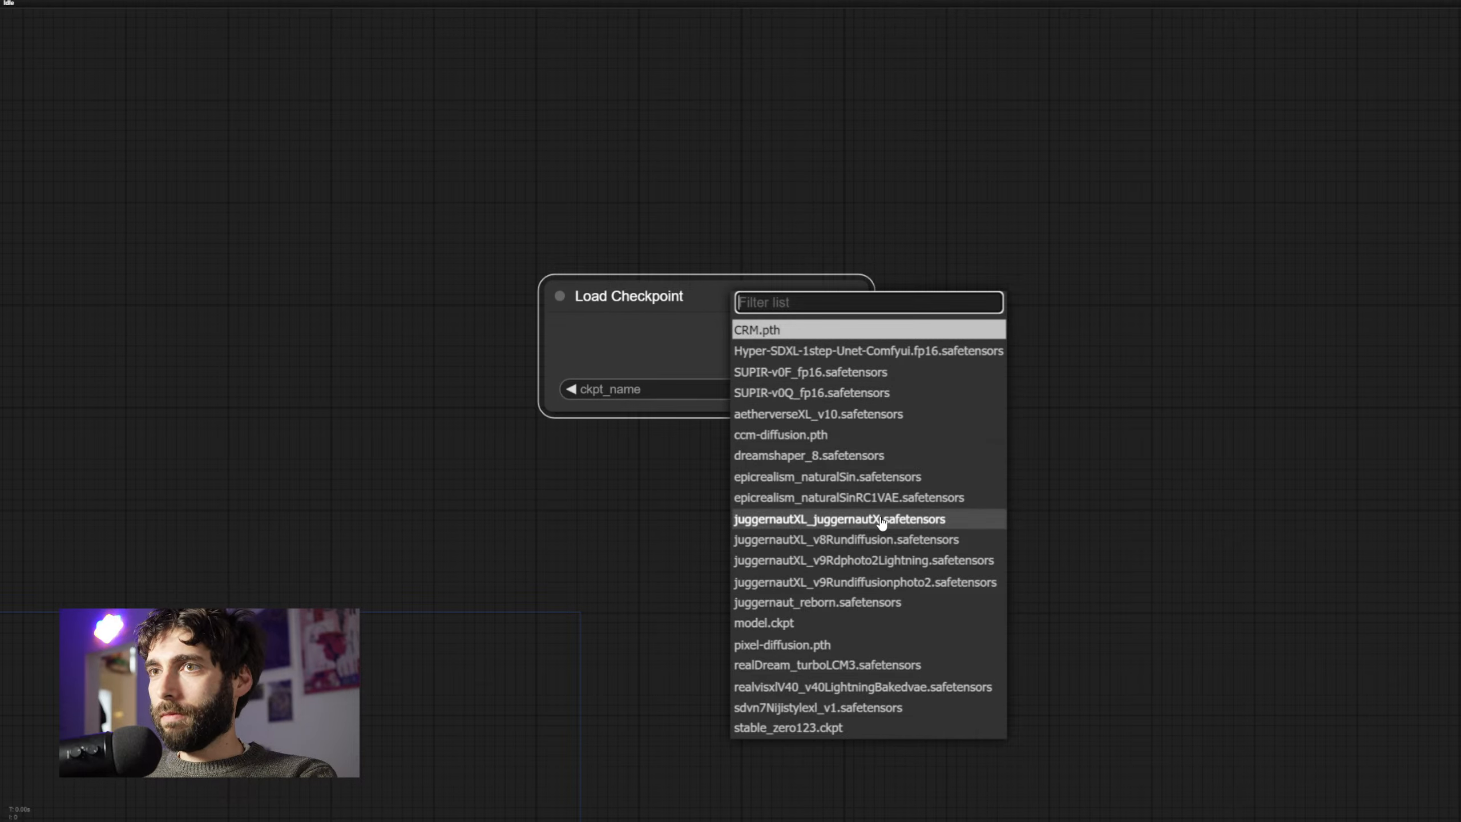
left_click(921, 562)
left_click_drag(1037, 425, 934, 537)
scroll(974, 596, "down", 2)
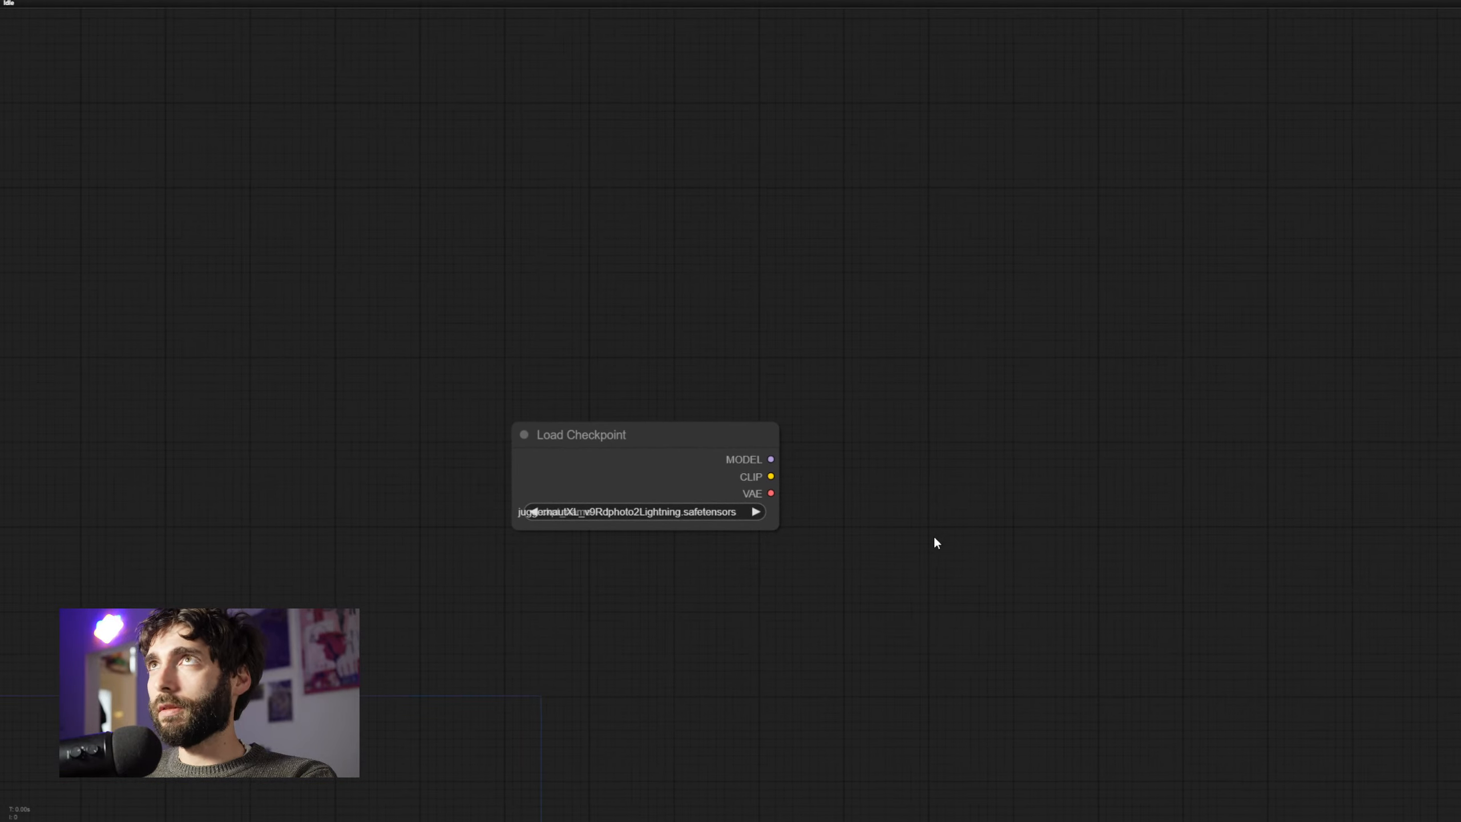
Add a KSampler fed by the checkpoint's MODEL output and move it farther away to leave room between the nodes
left_click_drag(891, 320, 864, 426)
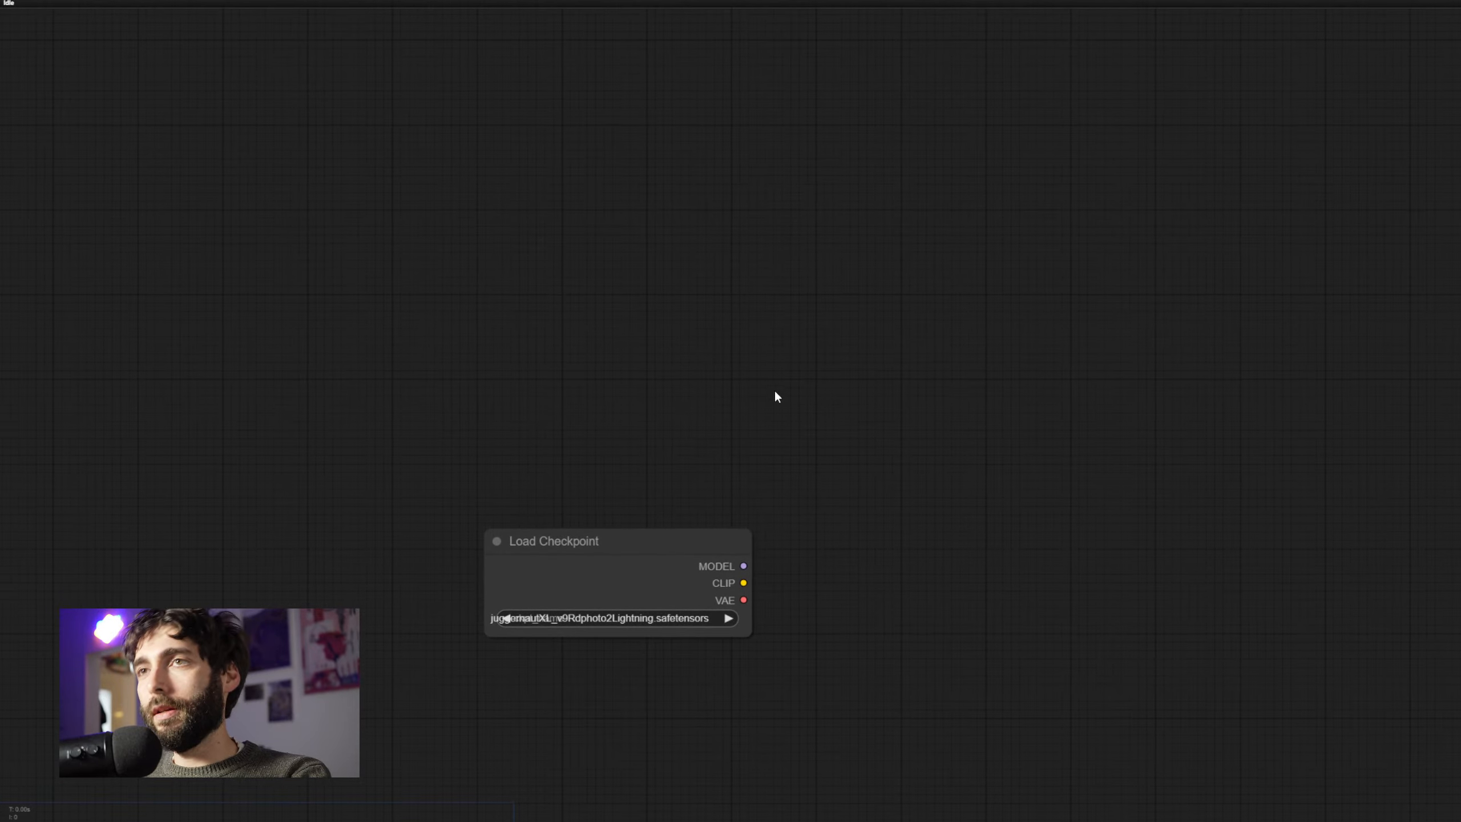
left_click_drag(959, 542, 838, 446)
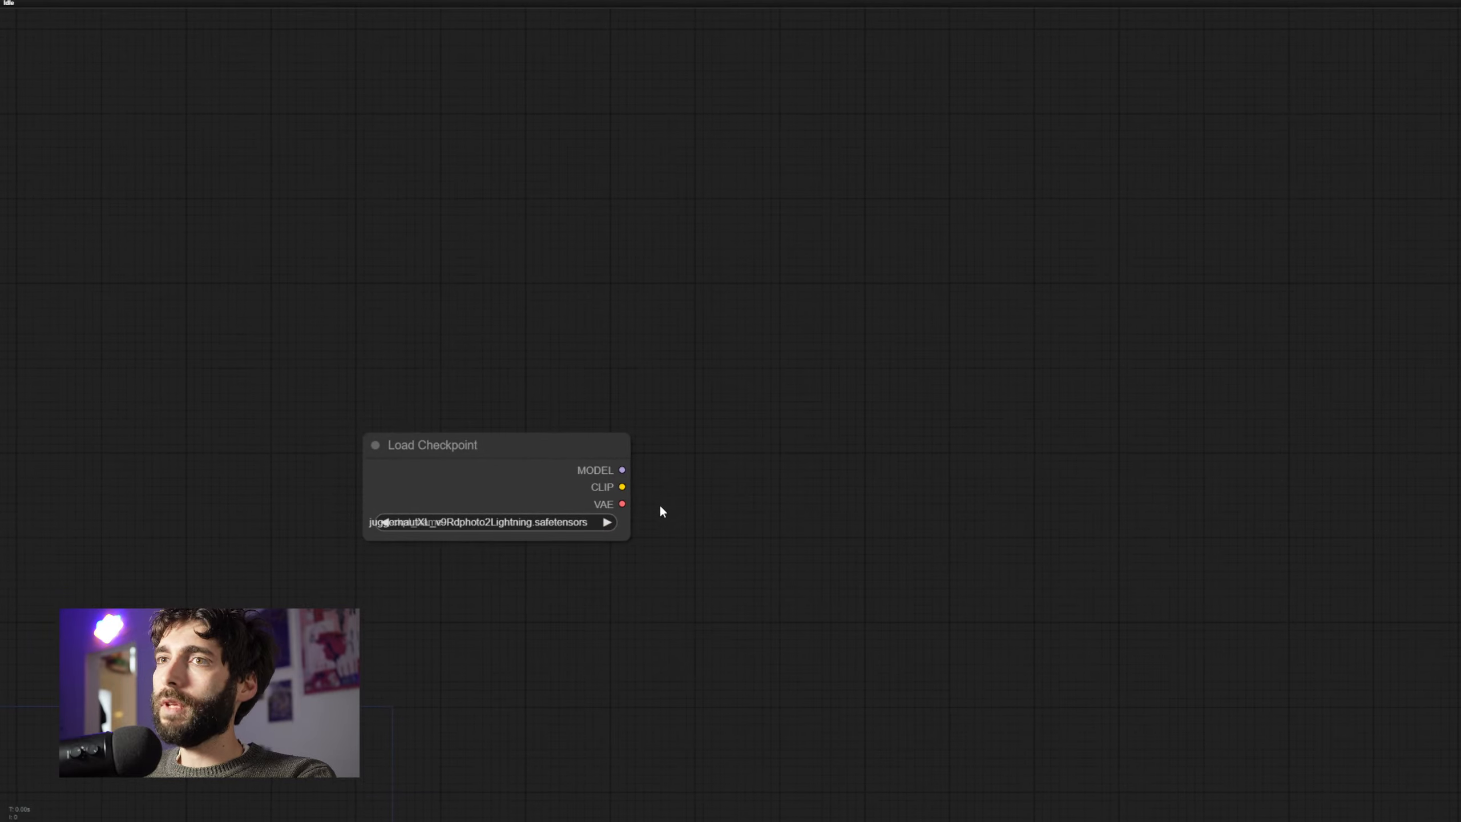
left_click_drag(622, 470, 892, 455)
left_click(936, 509)
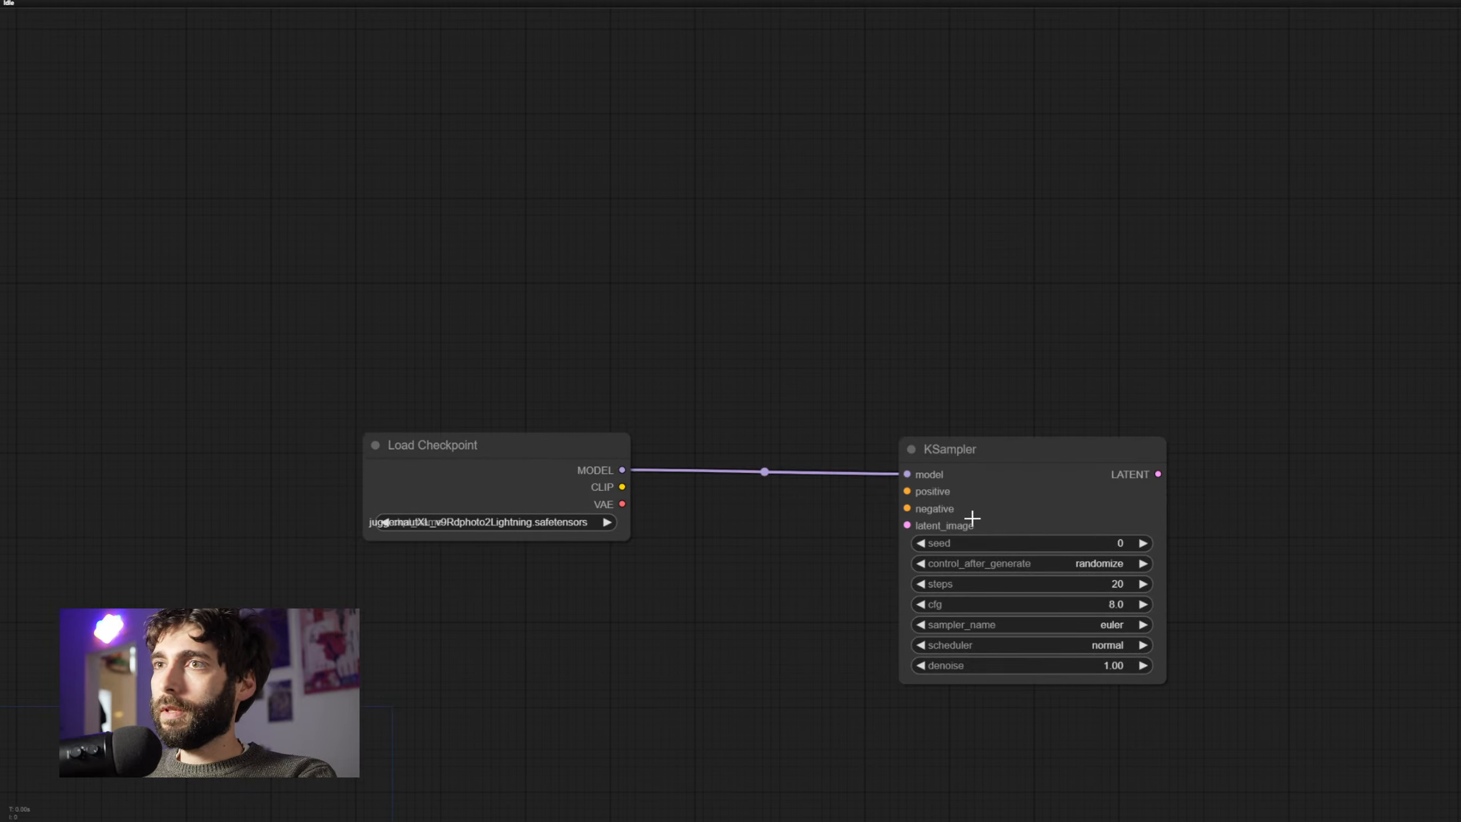
left_click_drag(1078, 489, 1250, 451)
left_click_drag(897, 571, 1006, 556)
left_click_drag(1196, 430, 1268, 442)
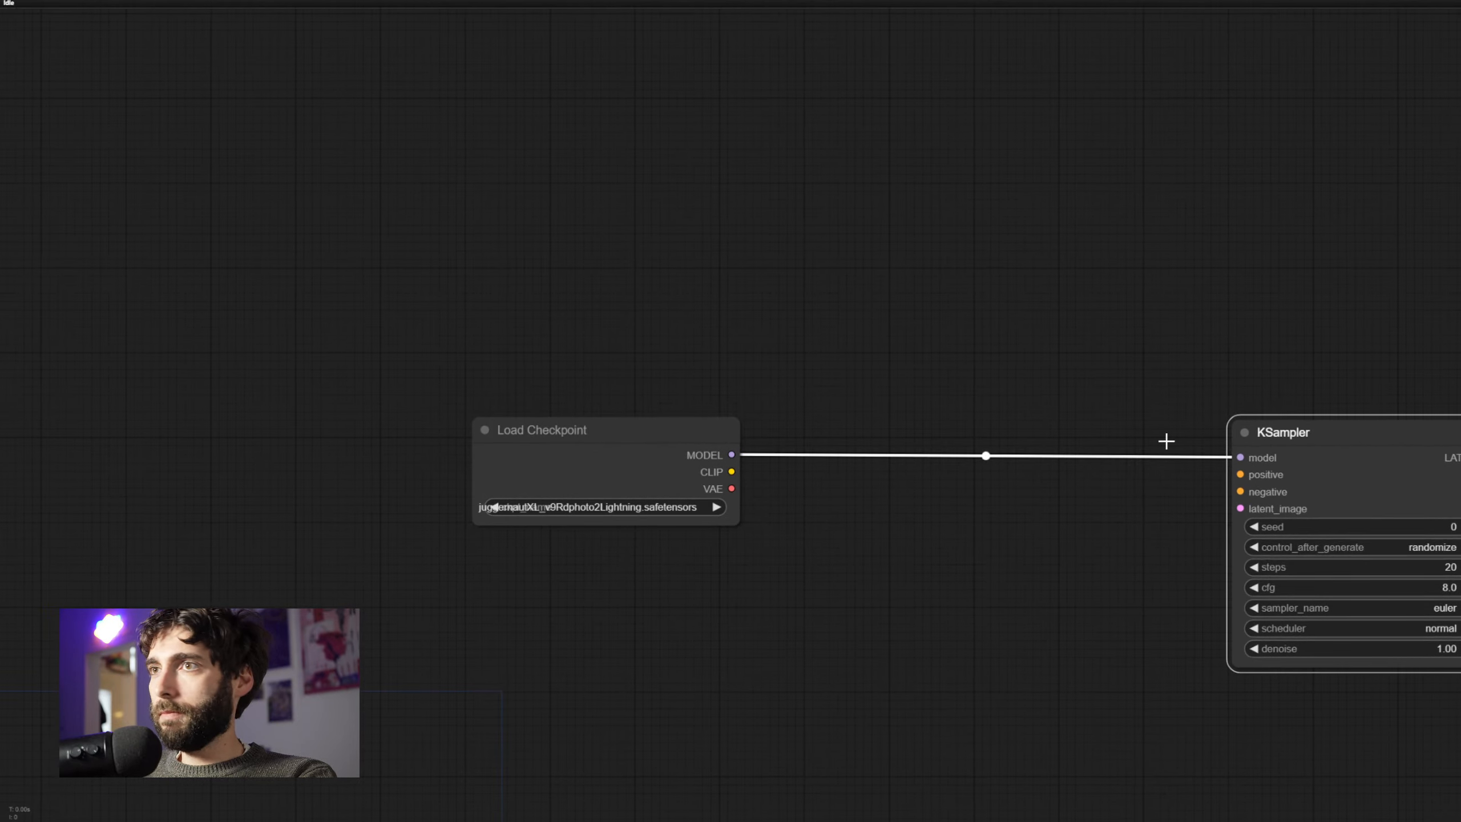
Add a CLIP Text Encode (Prompt) node and place it between the Load Checkpoint and KSampler nodes
left_click(850, 544)
double_click(812, 518)
left_click_drag(850, 544, 780, 469)
left_click(817, 491)
scroll(794, 523, "down", 1)
double_click(719, 471)
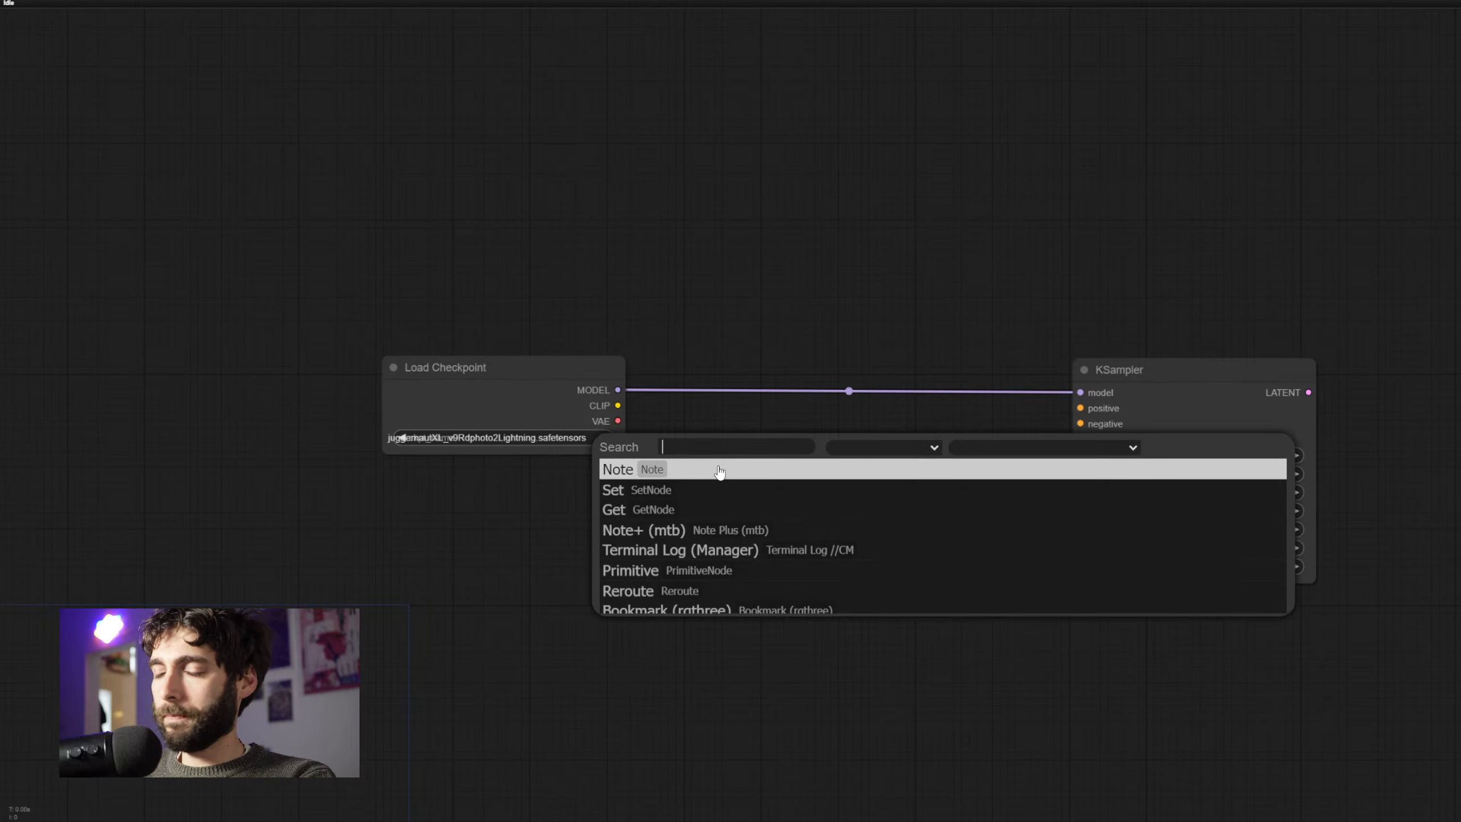
type("clip ")
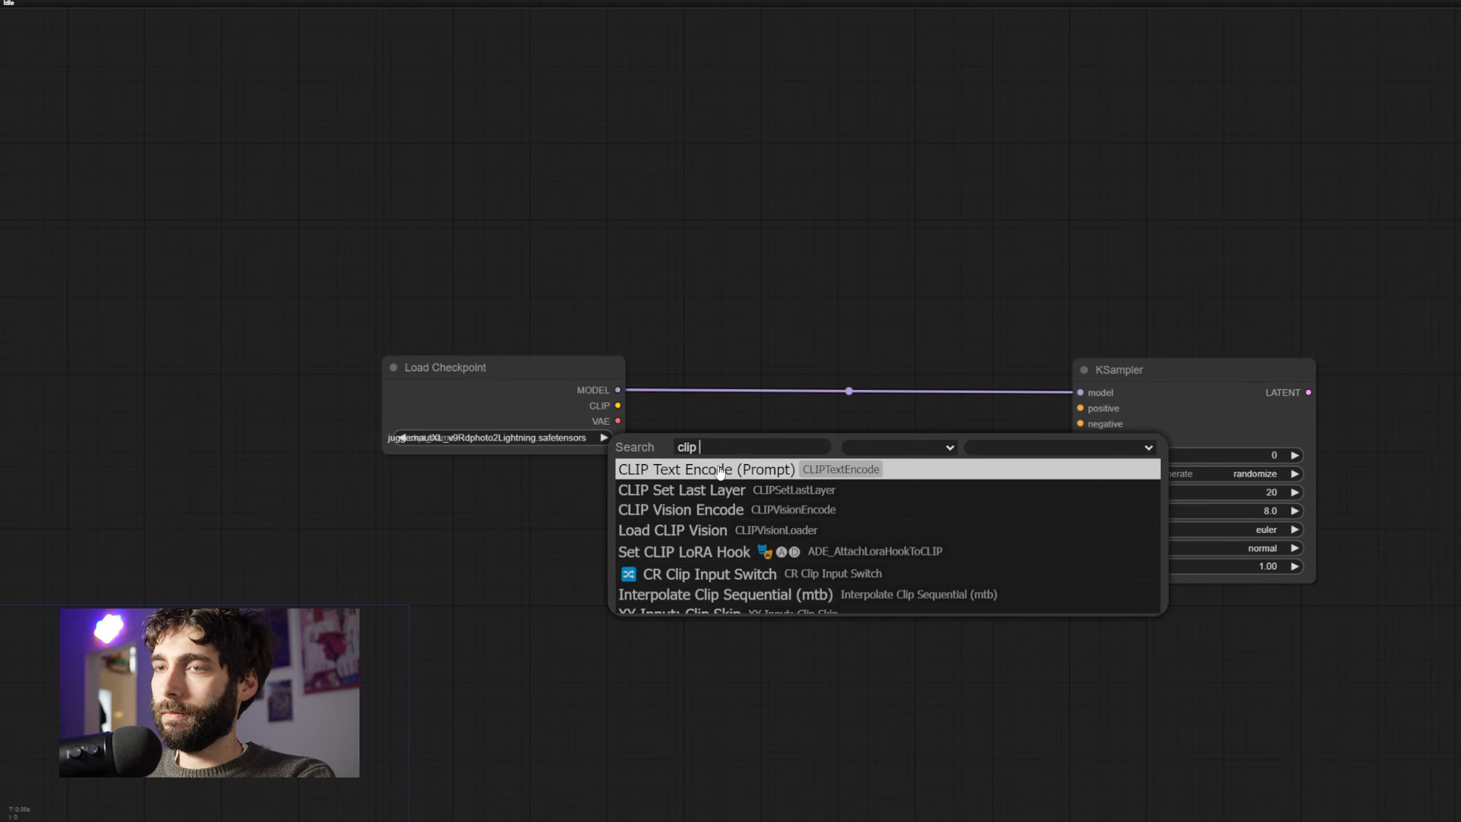
type("te")
key("Return")
left_click_drag(855, 450, 833, 301)
Duplicate the CLIP Text Encode (Prompt) node and place the copy directly below the original
key("ctrl+c")
key("ctrl+v")
left_click_drag(852, 483, 775, 518)
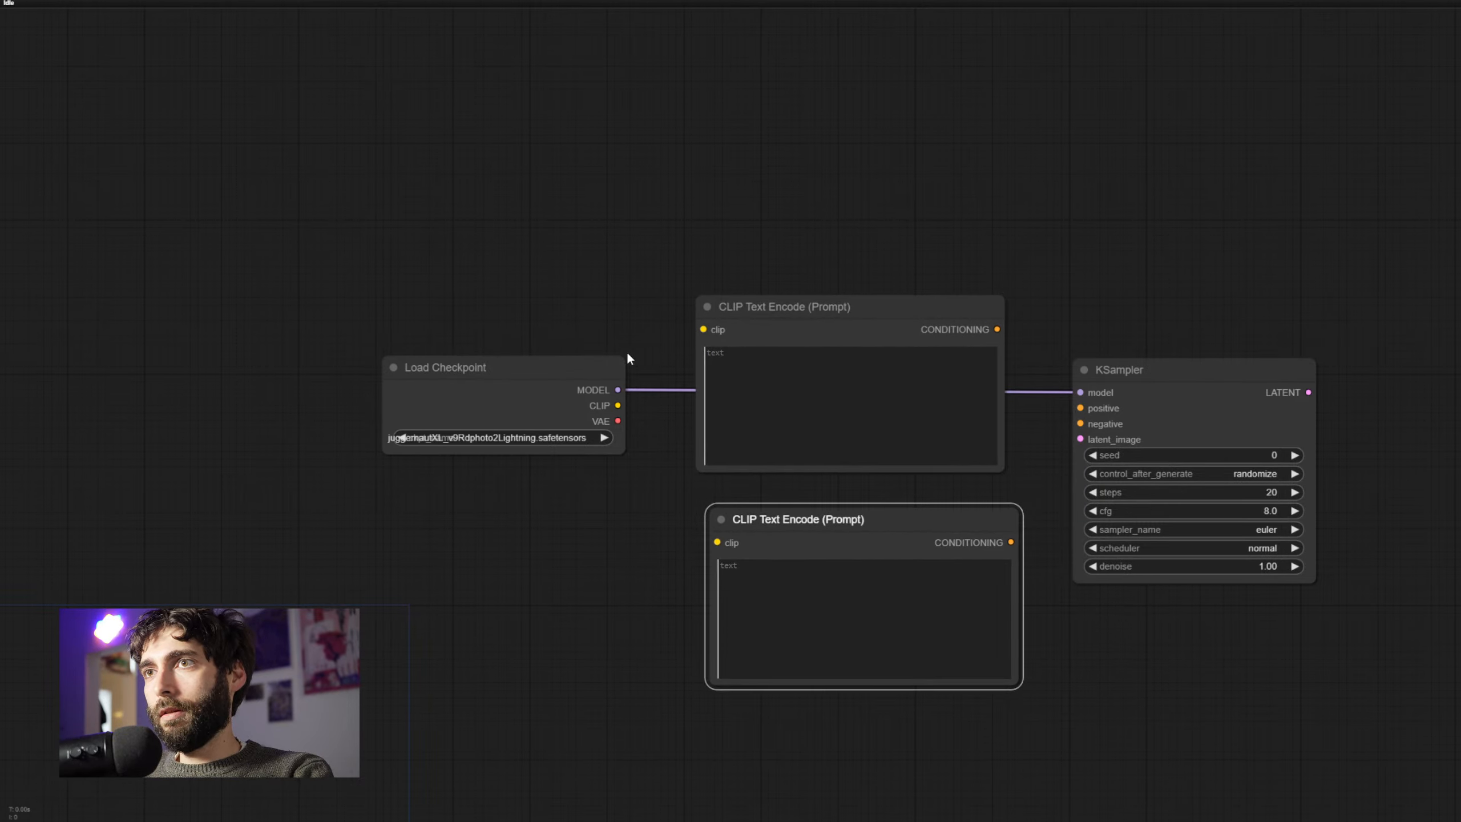
Connect the checkpoint's CLIP to both text encoders, wire the upper to KSampler positive and the lower to negative, and align the lower encoder
left_click_drag(618, 405, 717, 543)
left_click_drag(997, 329, 1081, 408)
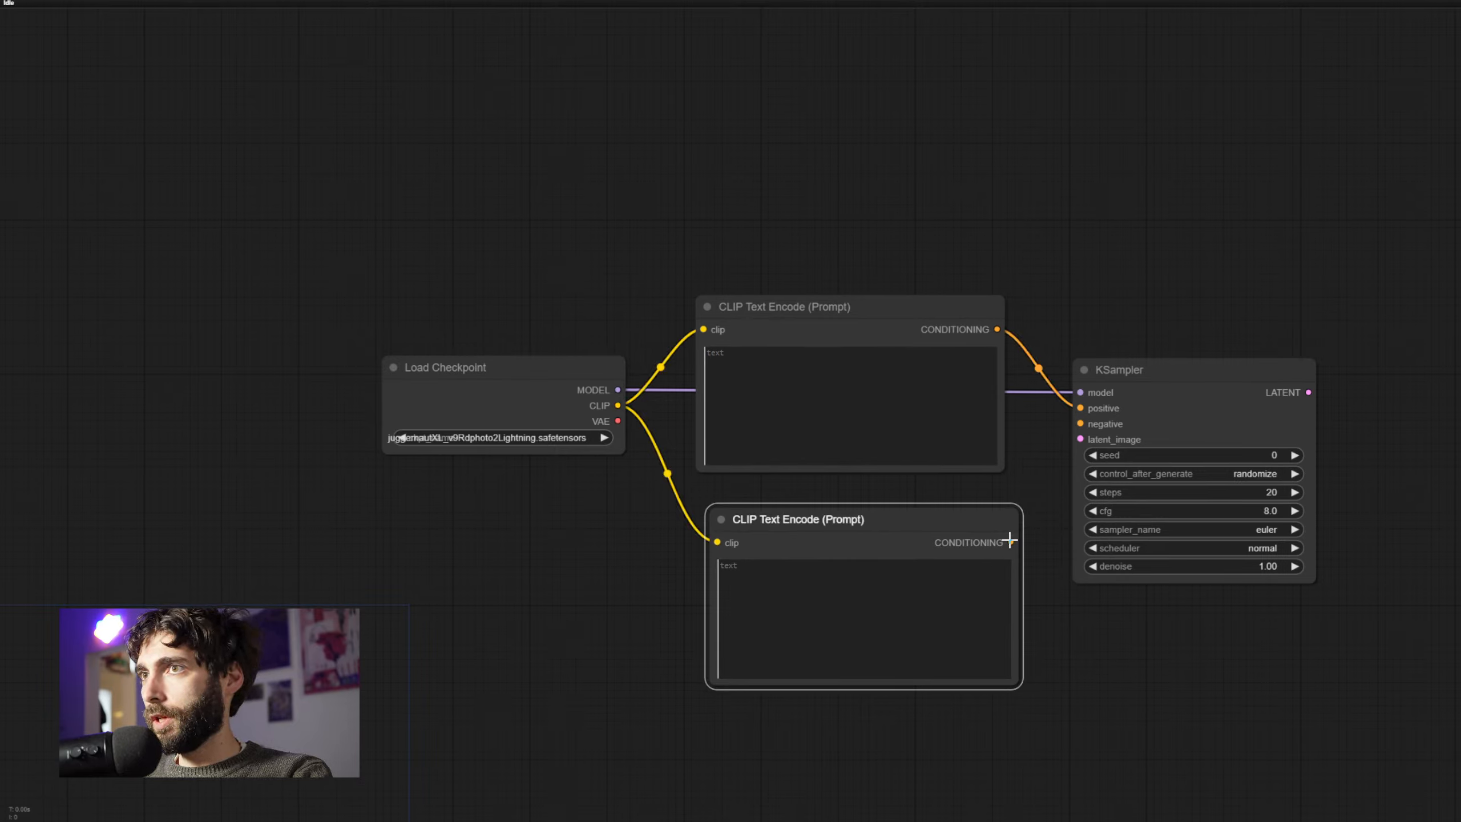
left_click_drag(1010, 540, 1081, 424)
left_click_drag(965, 522, 948, 512)
left_click(978, 245)
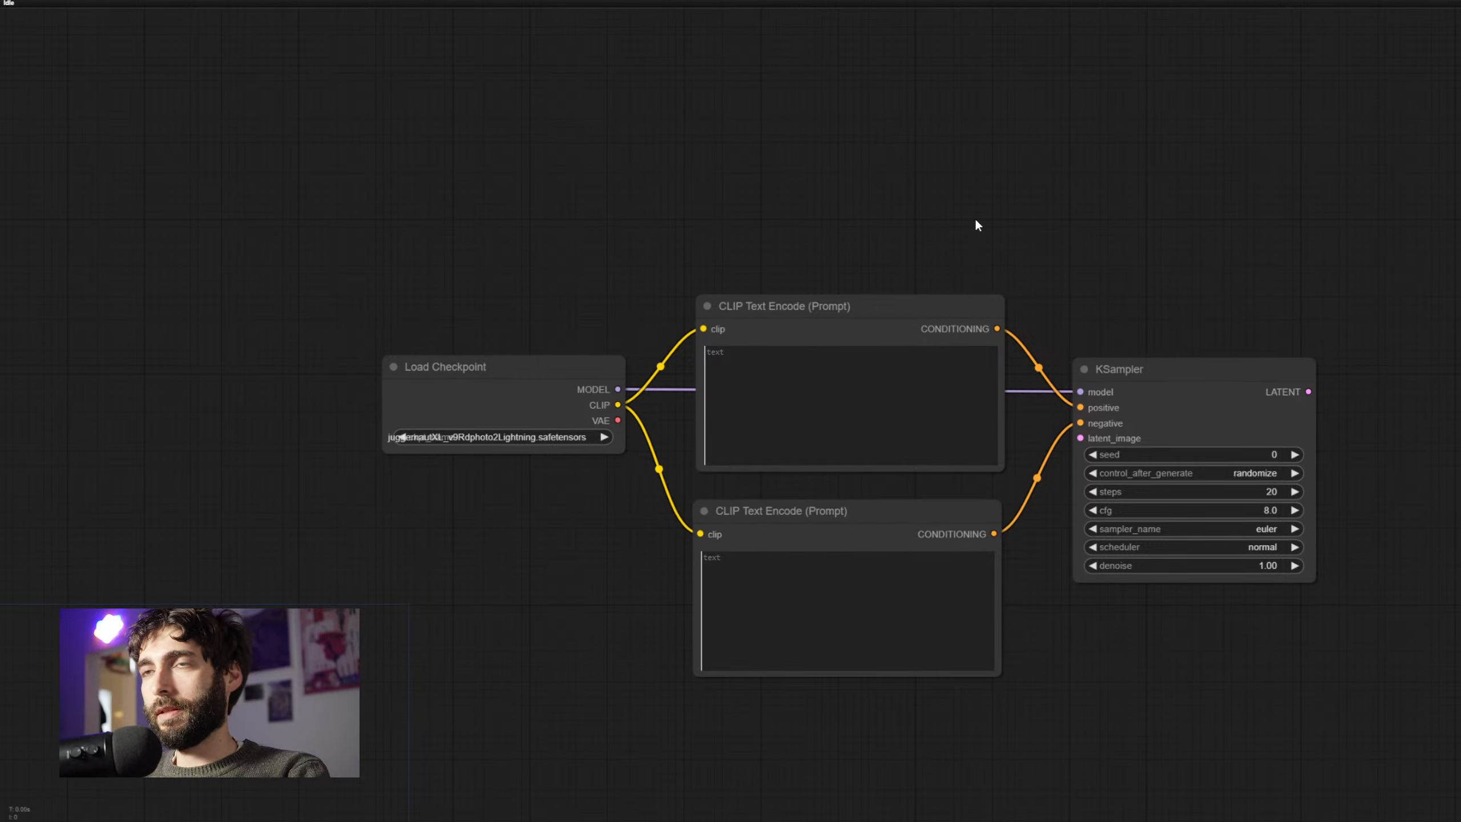
left_click(914, 362)
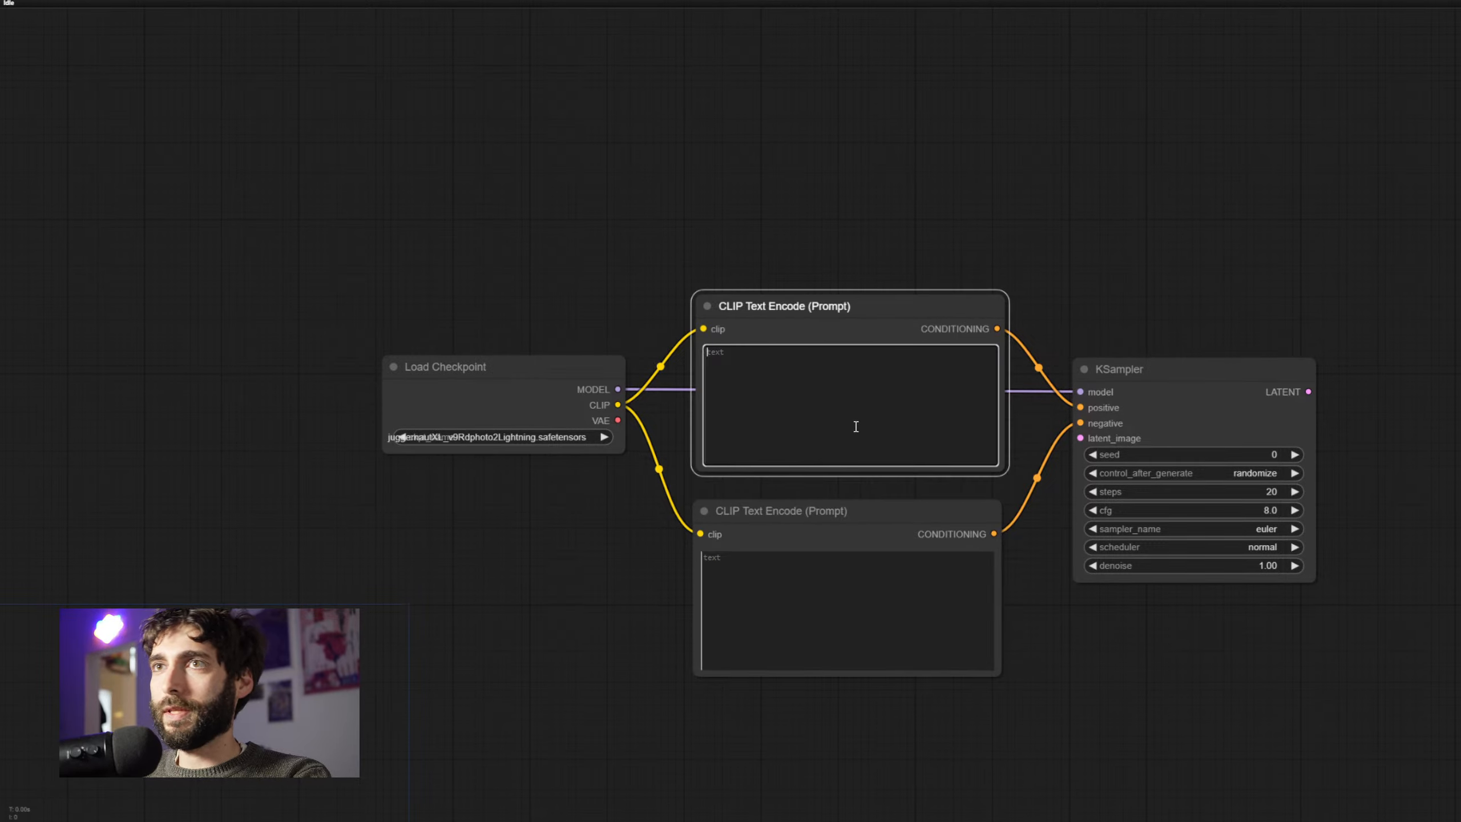
left_click(853, 662)
left_click(906, 135)
Move the Load Checkpoint and KSampler nodes farther outward from the two text encoders to widen the gaps between them
scroll(914, 253, "down", 2)
left_click_drag(952, 212, 880, 184)
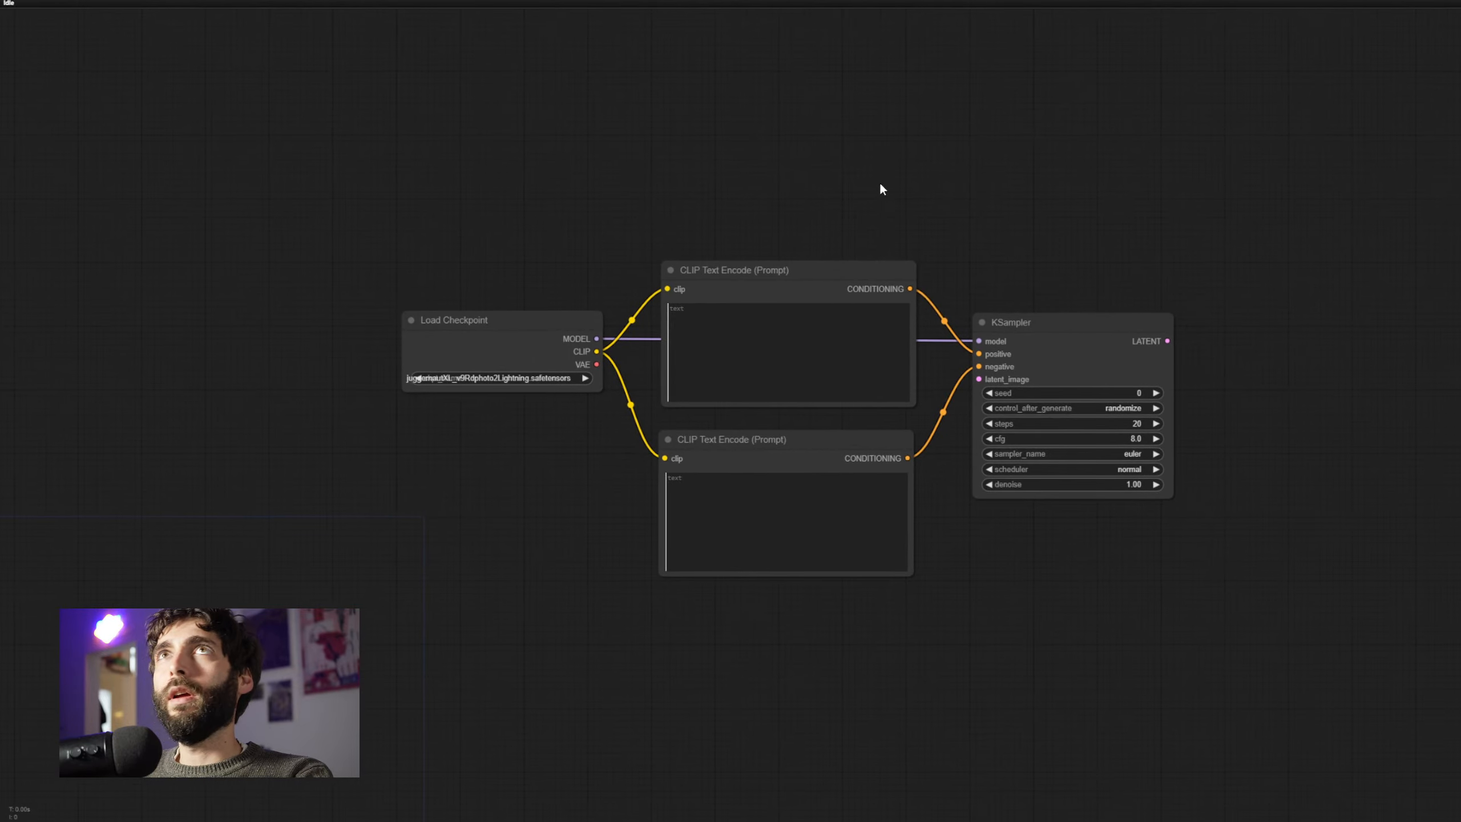
left_click_drag(549, 335, 483, 361)
left_click_drag(1027, 328, 1066, 330)
left_click_drag(967, 190, 977, 291)
left_click(892, 274)
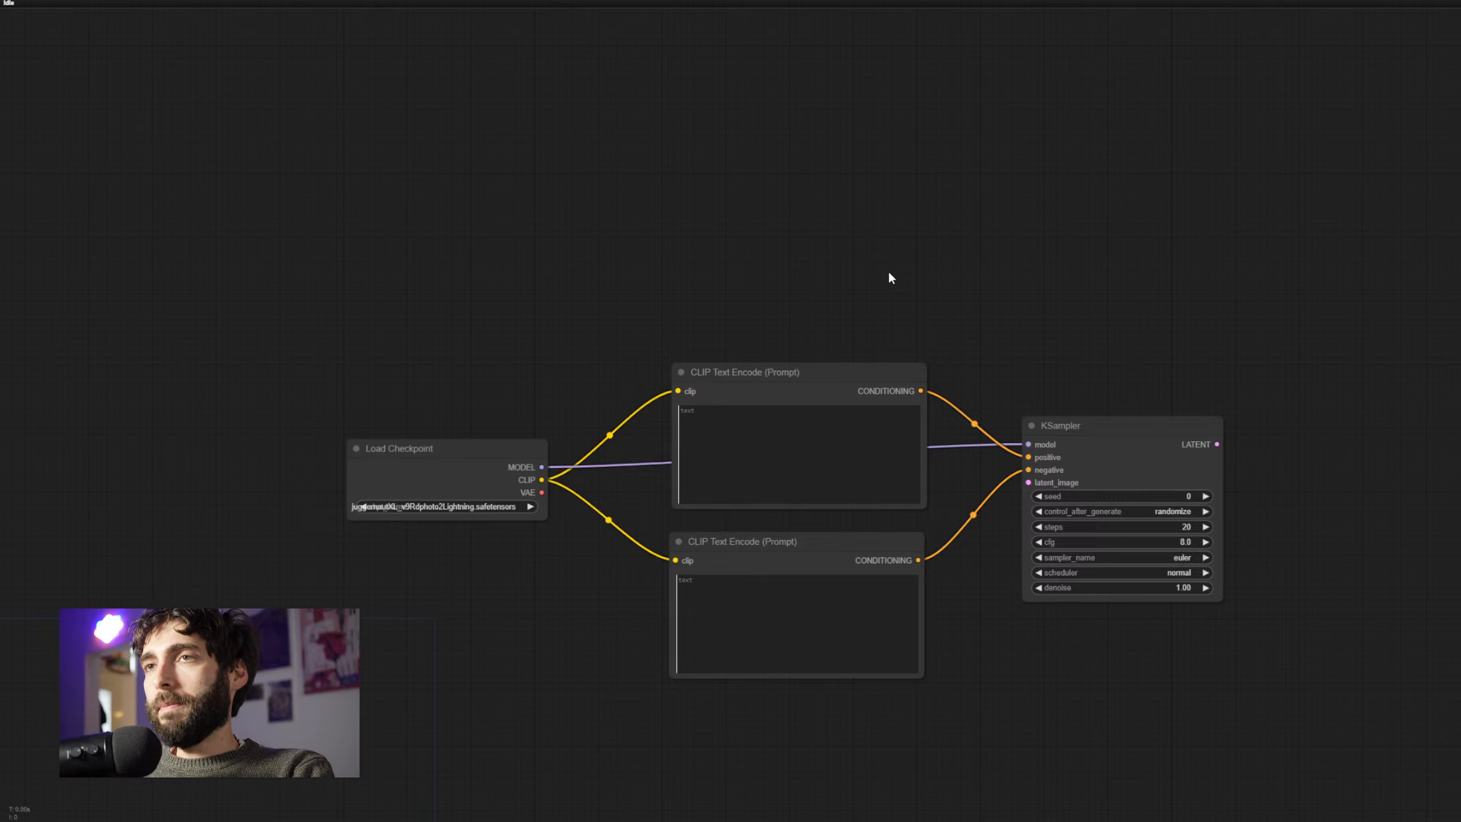
Add an IPAdapter Advanced node and place it above the upper CLIP Text Encode (Prompt) node
left_click_drag(841, 303, 837, 346)
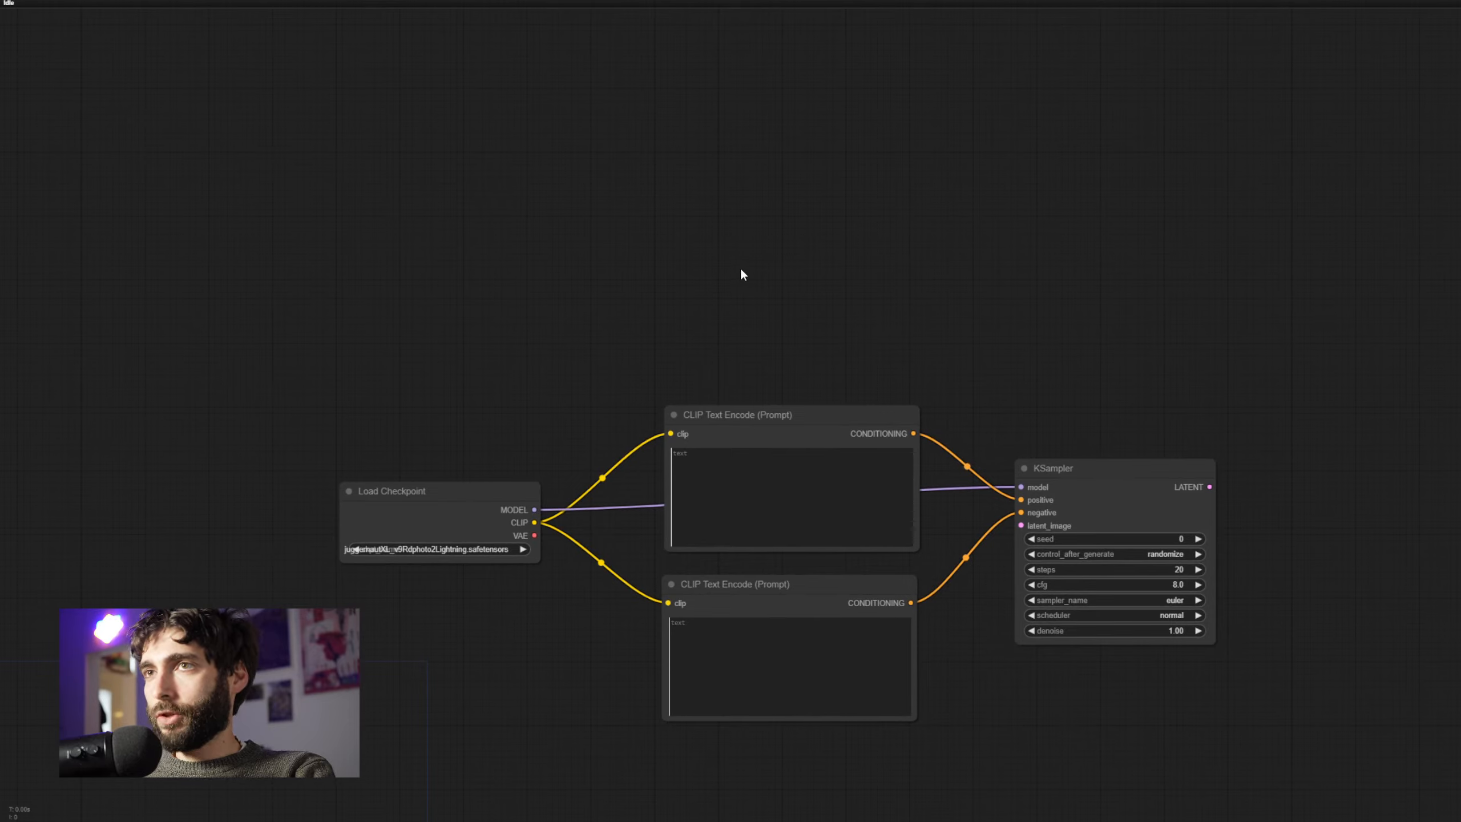
double_click(690, 220)
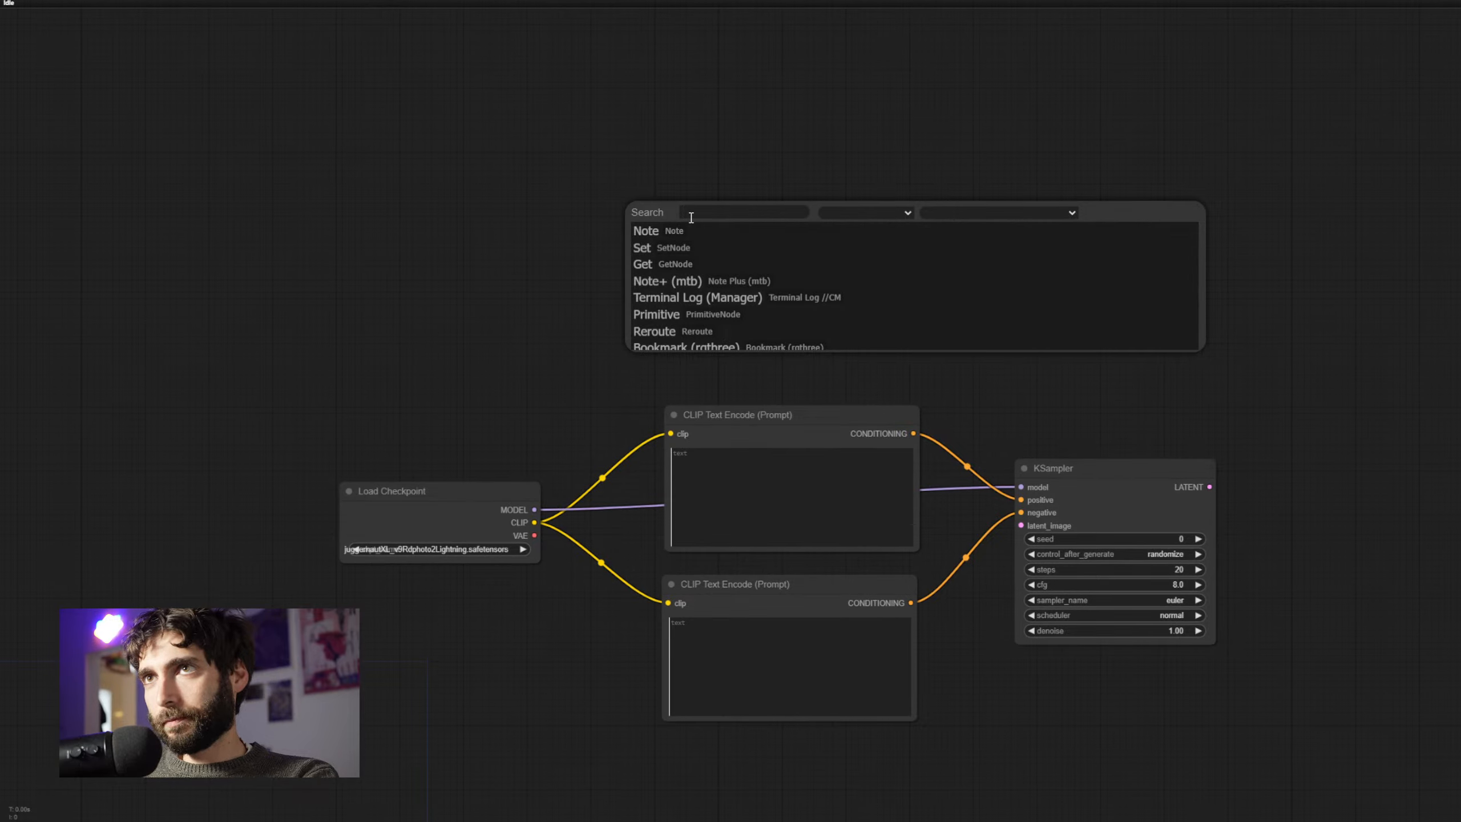
type("ipadapter adv")
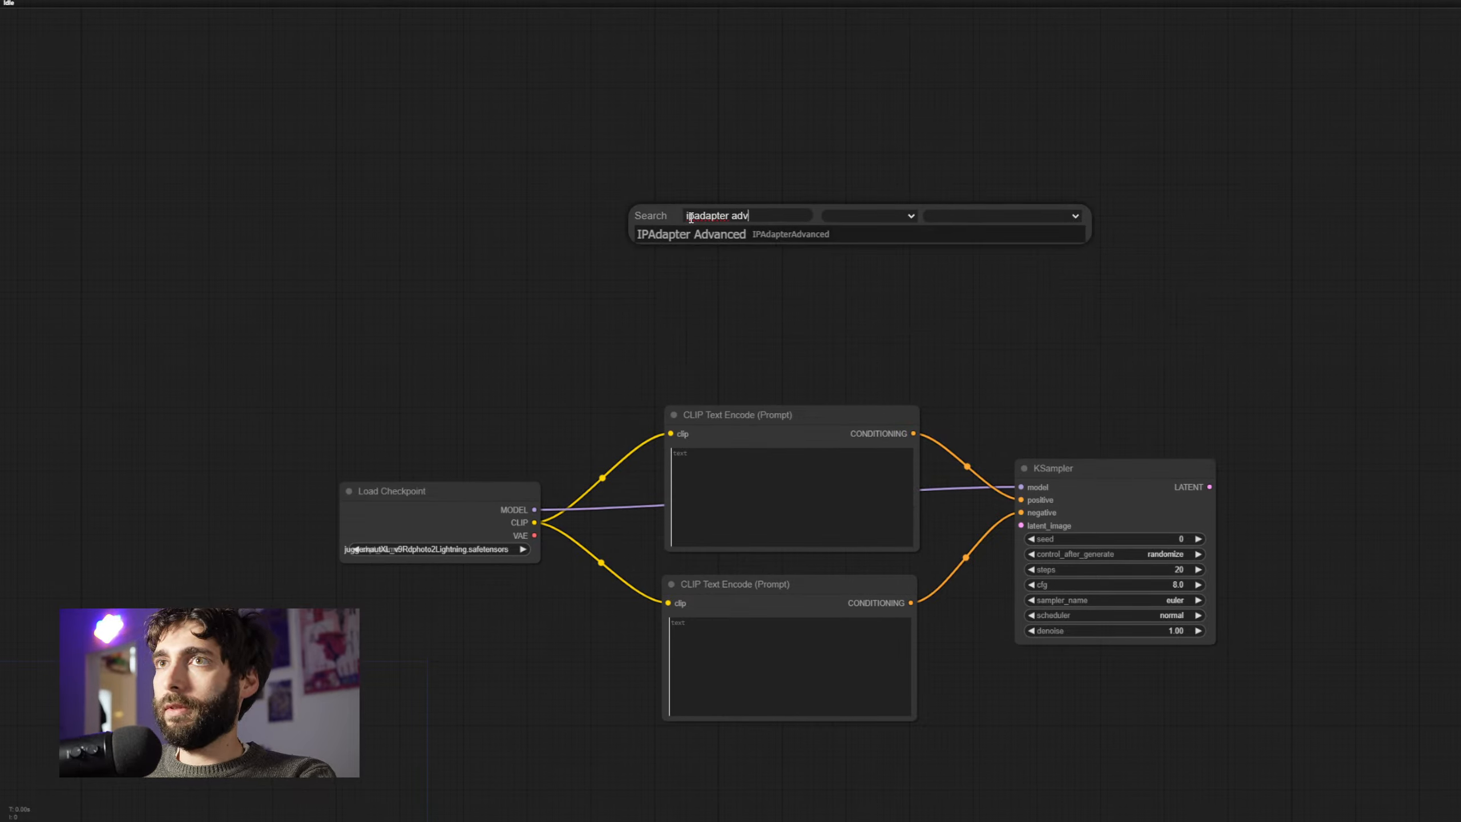
key("Down")
key("Return")
left_click_drag(748, 208, 729, 176)
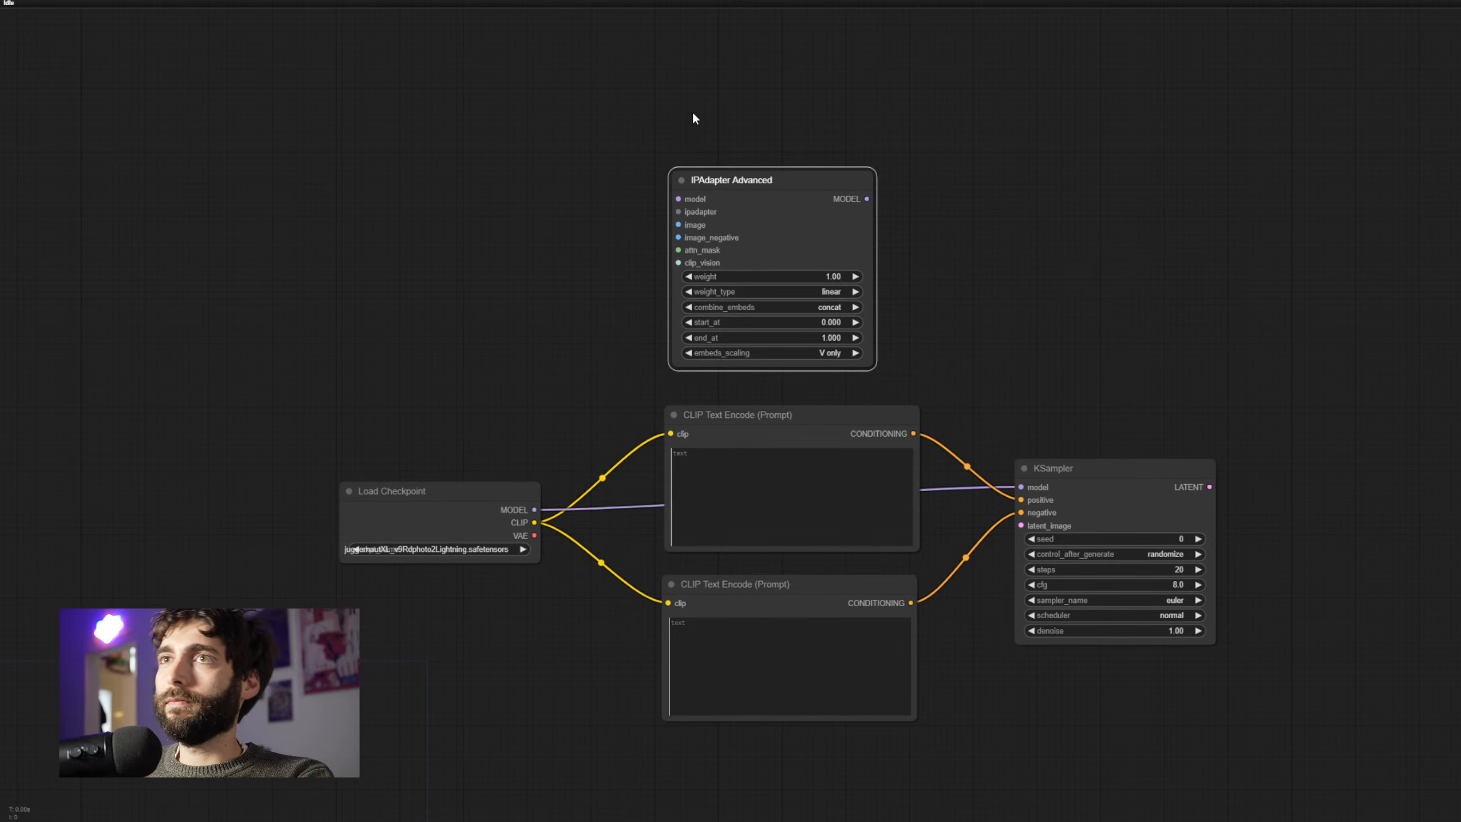
Add an IPAdapter Unified Loader directly above IPAdapter Advanced and set its preset to PLUS (high strength)
double_click(694, 114)
type("unified")
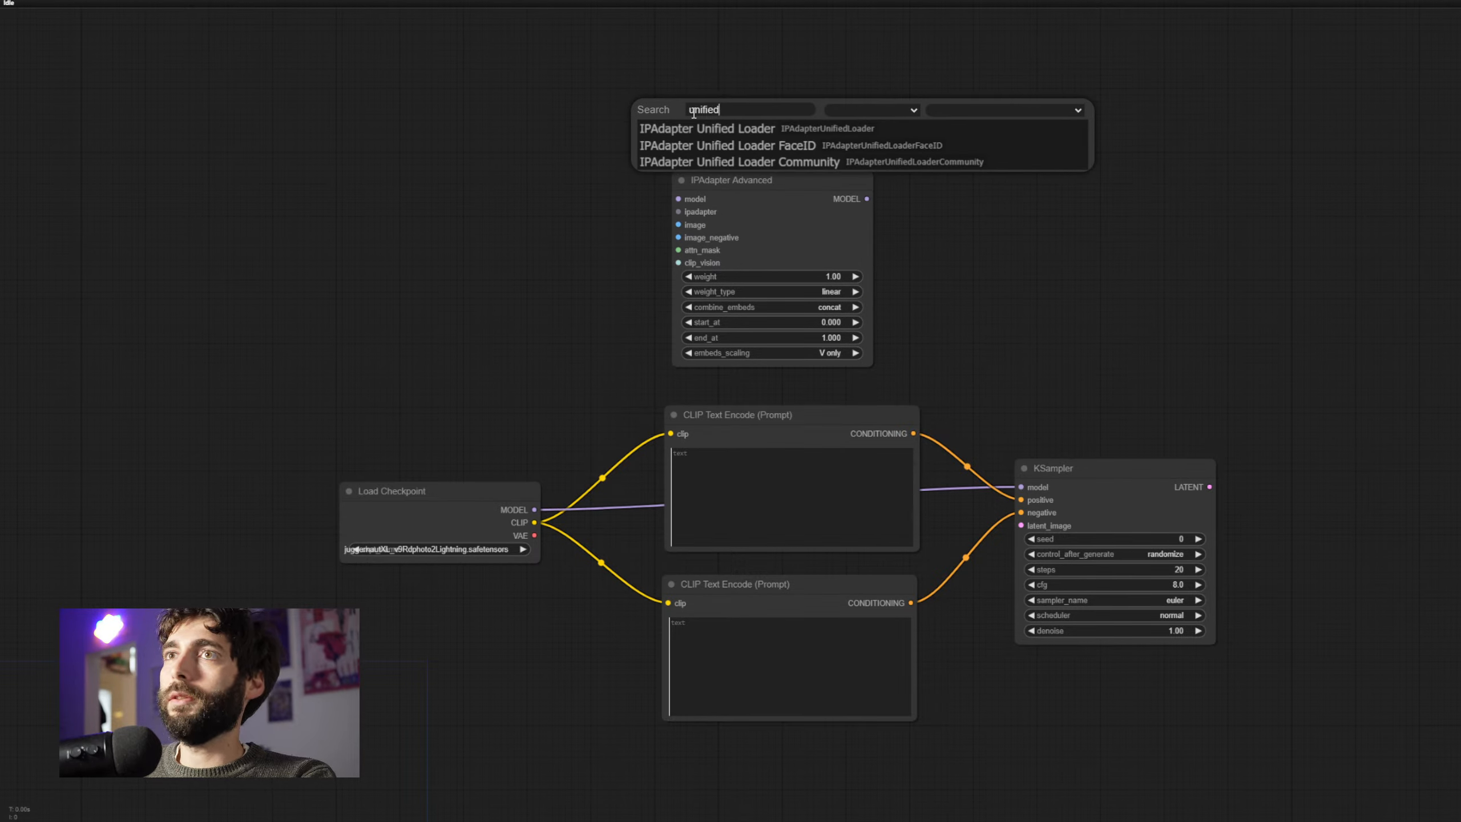
key("Down")
key("Return")
left_click_drag(744, 106, 730, 96)
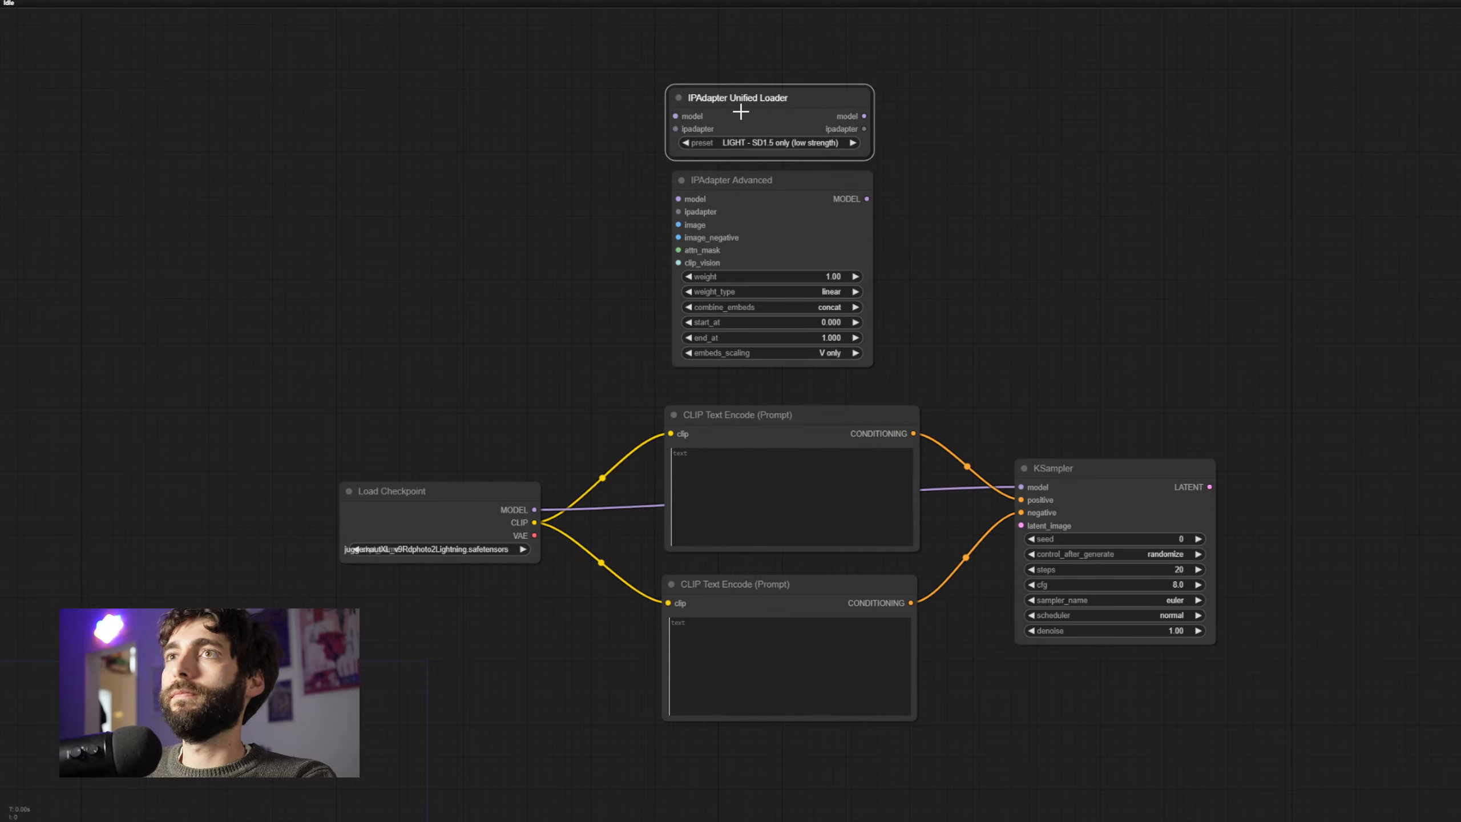
left_click(768, 141)
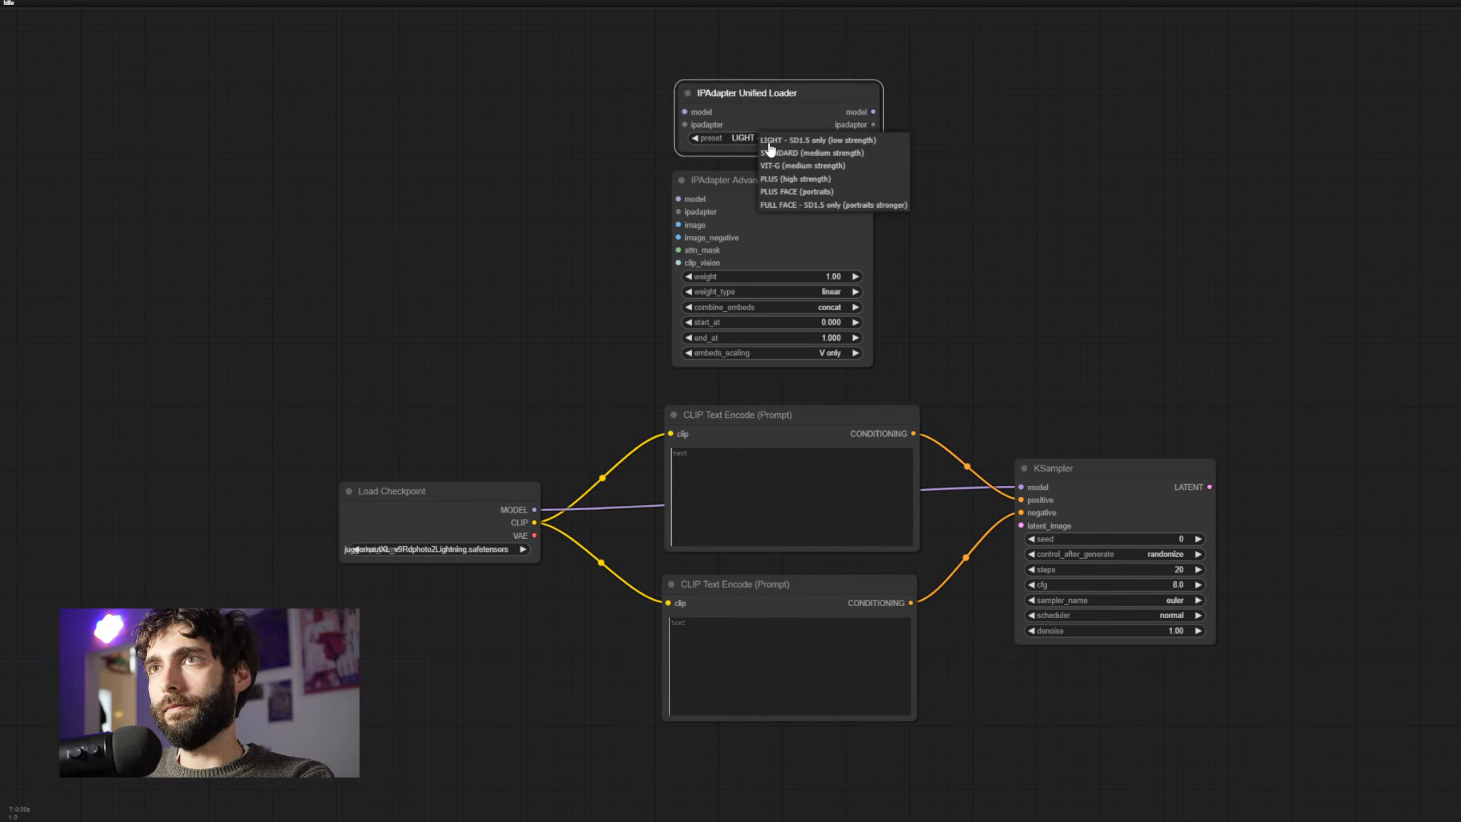
left_click(796, 179)
Route the checkpoint's MODEL through the IPAdapter Unified Loader and IPAdapter Advanced, with their ipadapter ports linked, into the KSampler's model input
left_click_drag(534, 523, 685, 113)
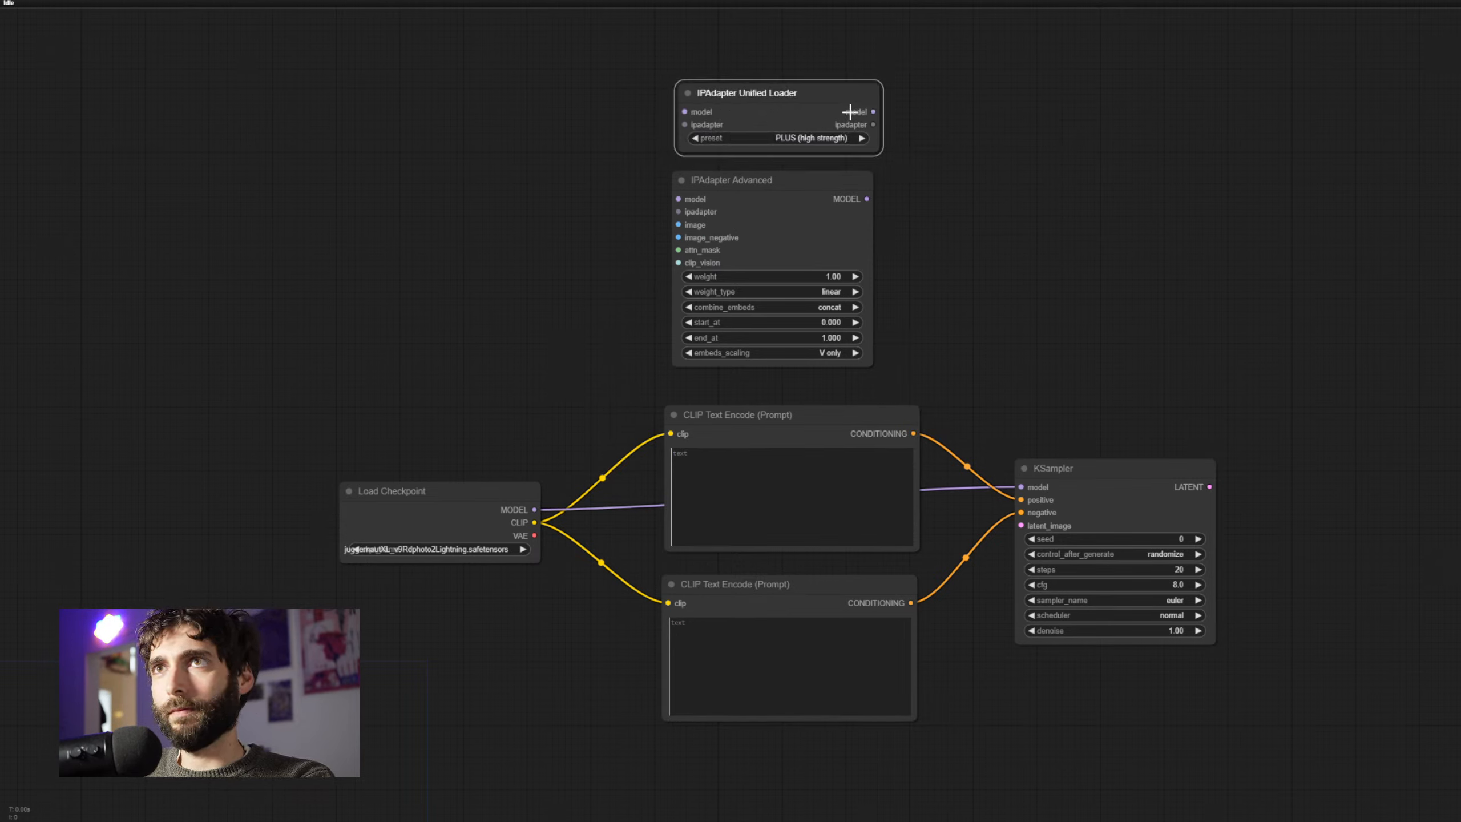
left_click_drag(534, 510, 685, 112)
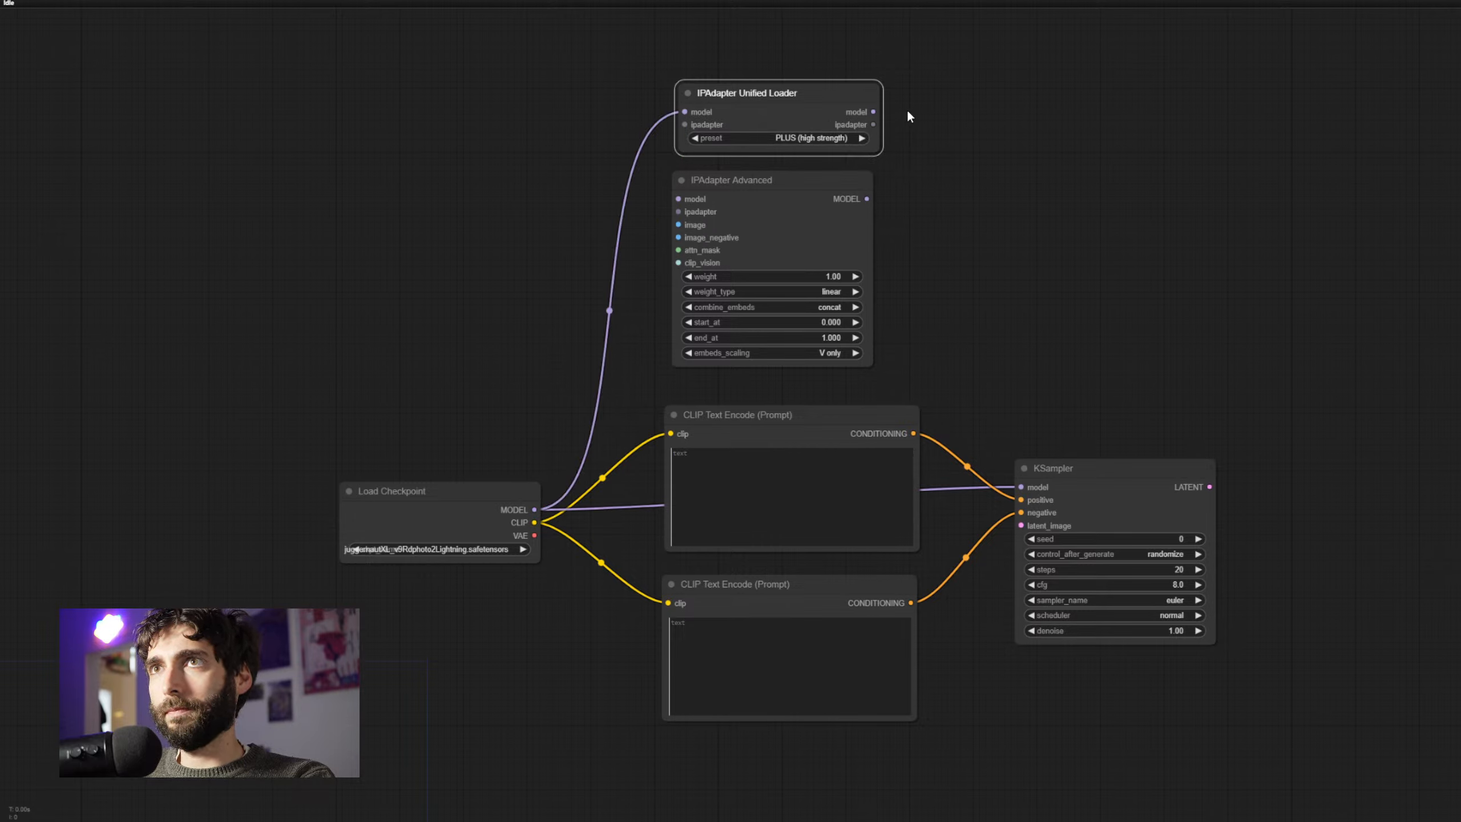
left_click_drag(874, 112, 678, 200)
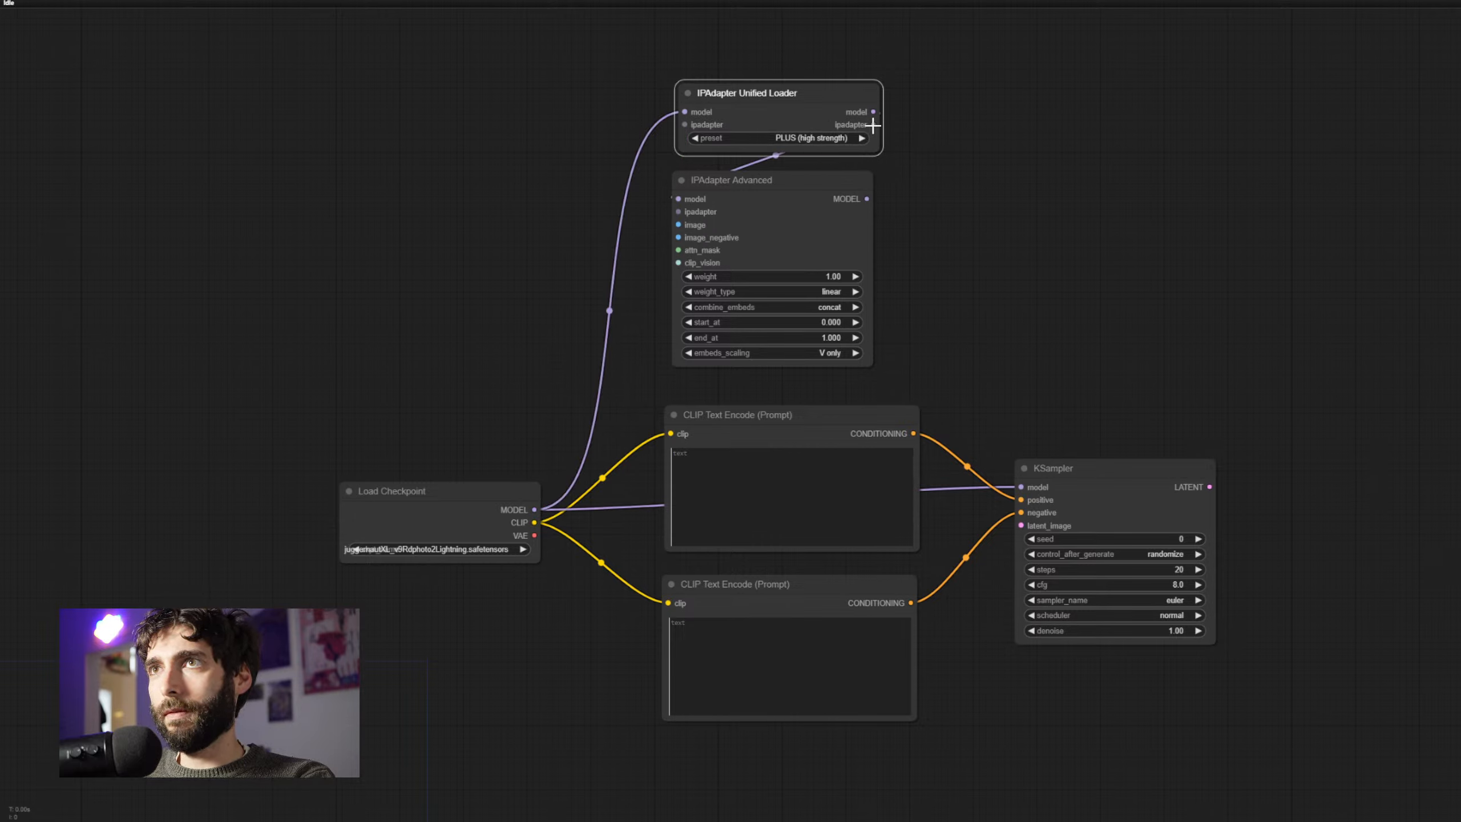
left_click_drag(873, 125, 680, 212)
left_click_drag(824, 180, 1021, 487)
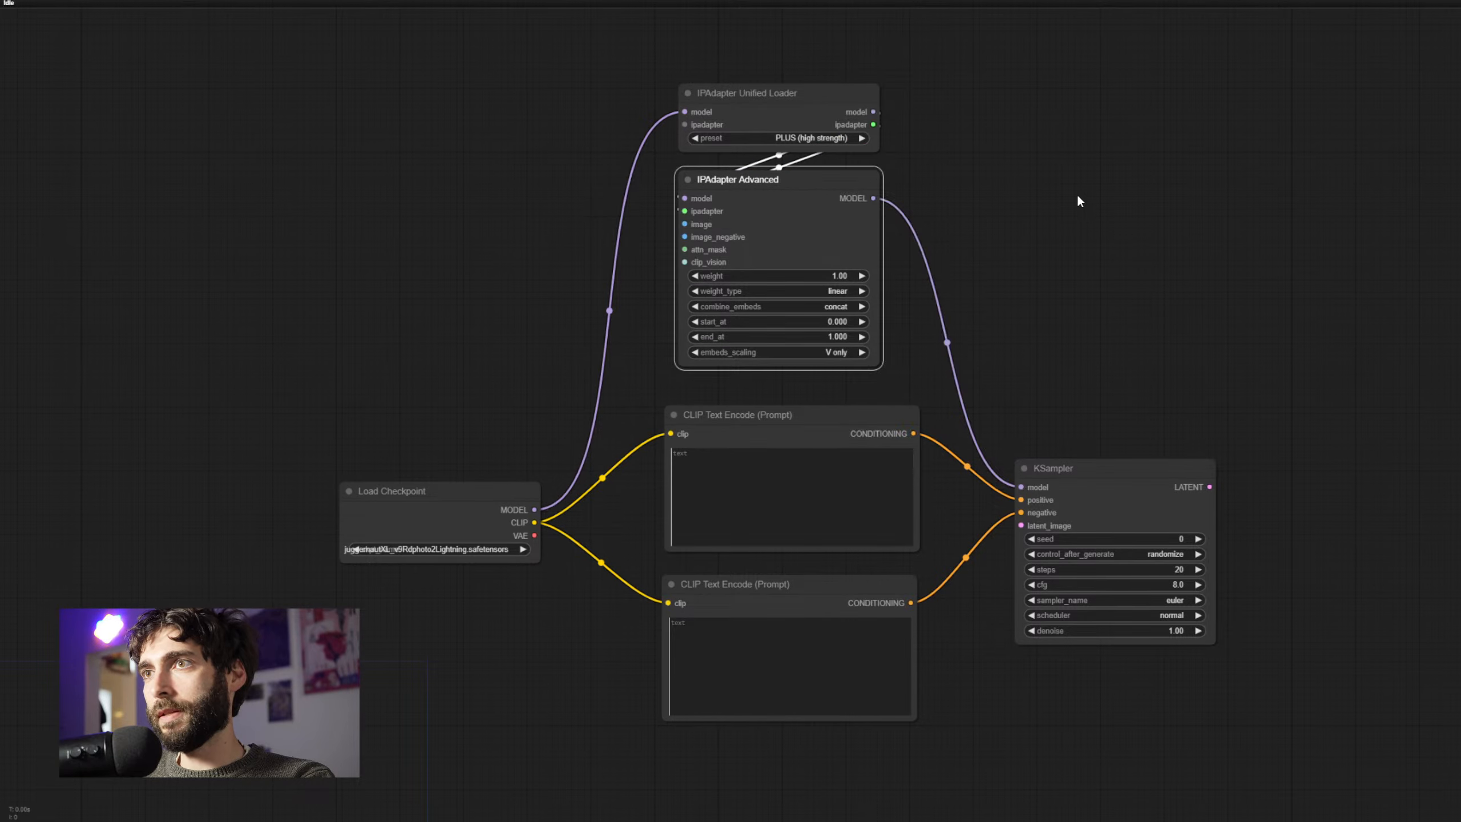
left_click_drag(1130, 467, 1136, 455)
scroll(1096, 340, "down", 1)
mouse_move(1099, 346)
left_mouse_down()
mouse_move(1058, 219)
mouse_move(1096, 347)
mouse_move(1074, 339)
left_mouse_up()
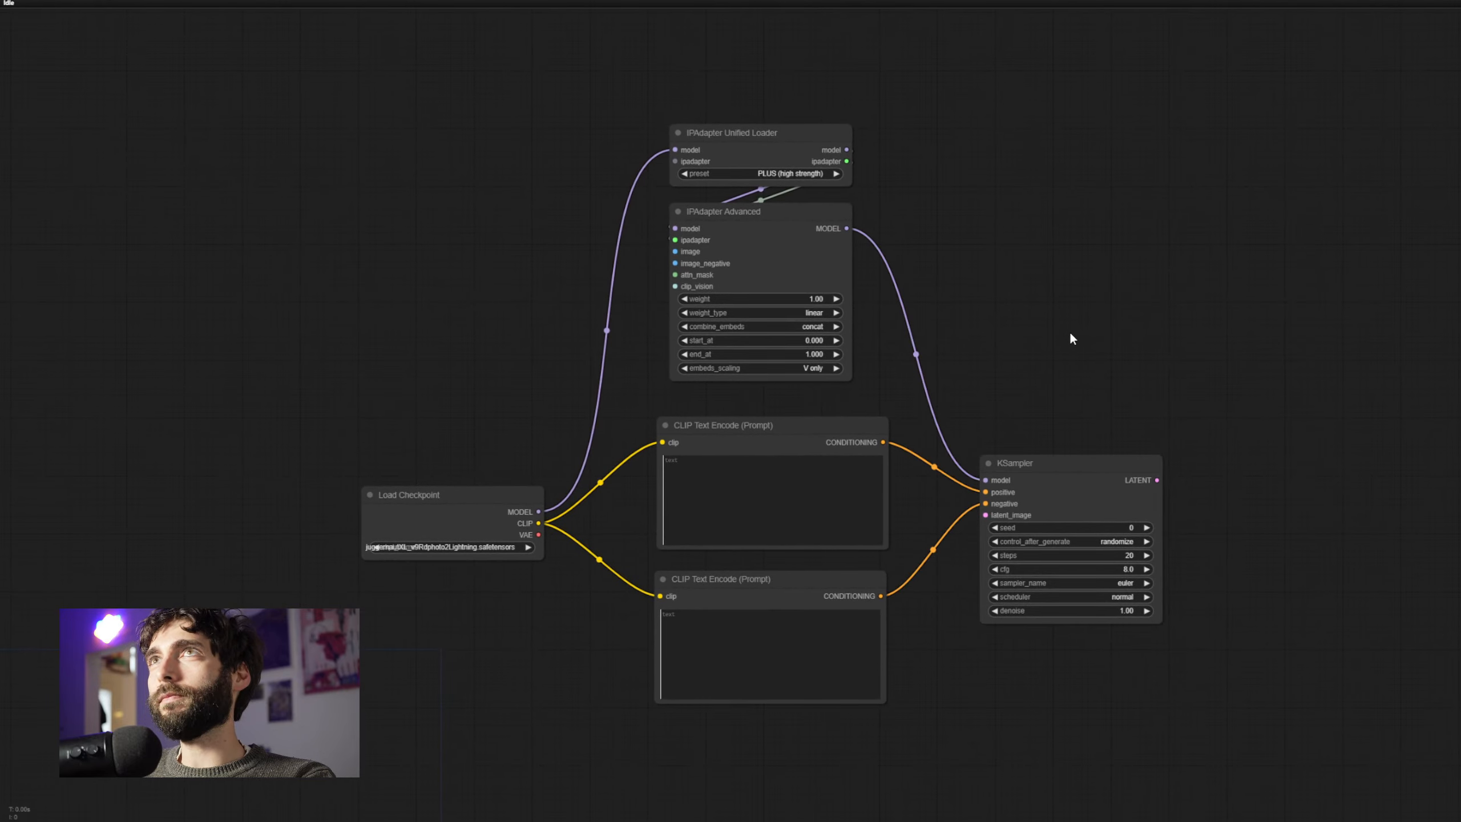
double_click(434, 238)
type("load check")
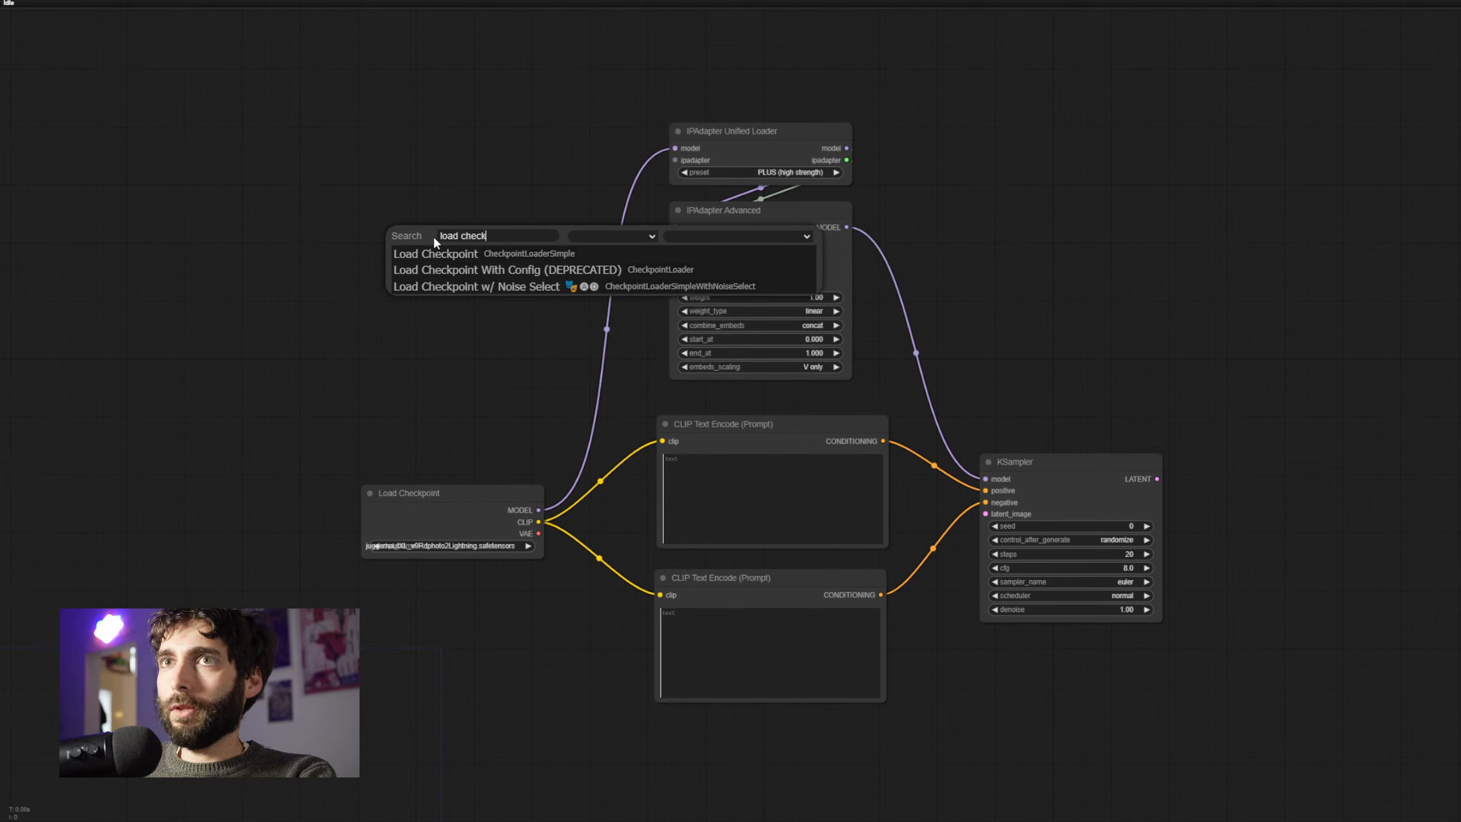
left_click(451, 252)
left_click(455, 243)
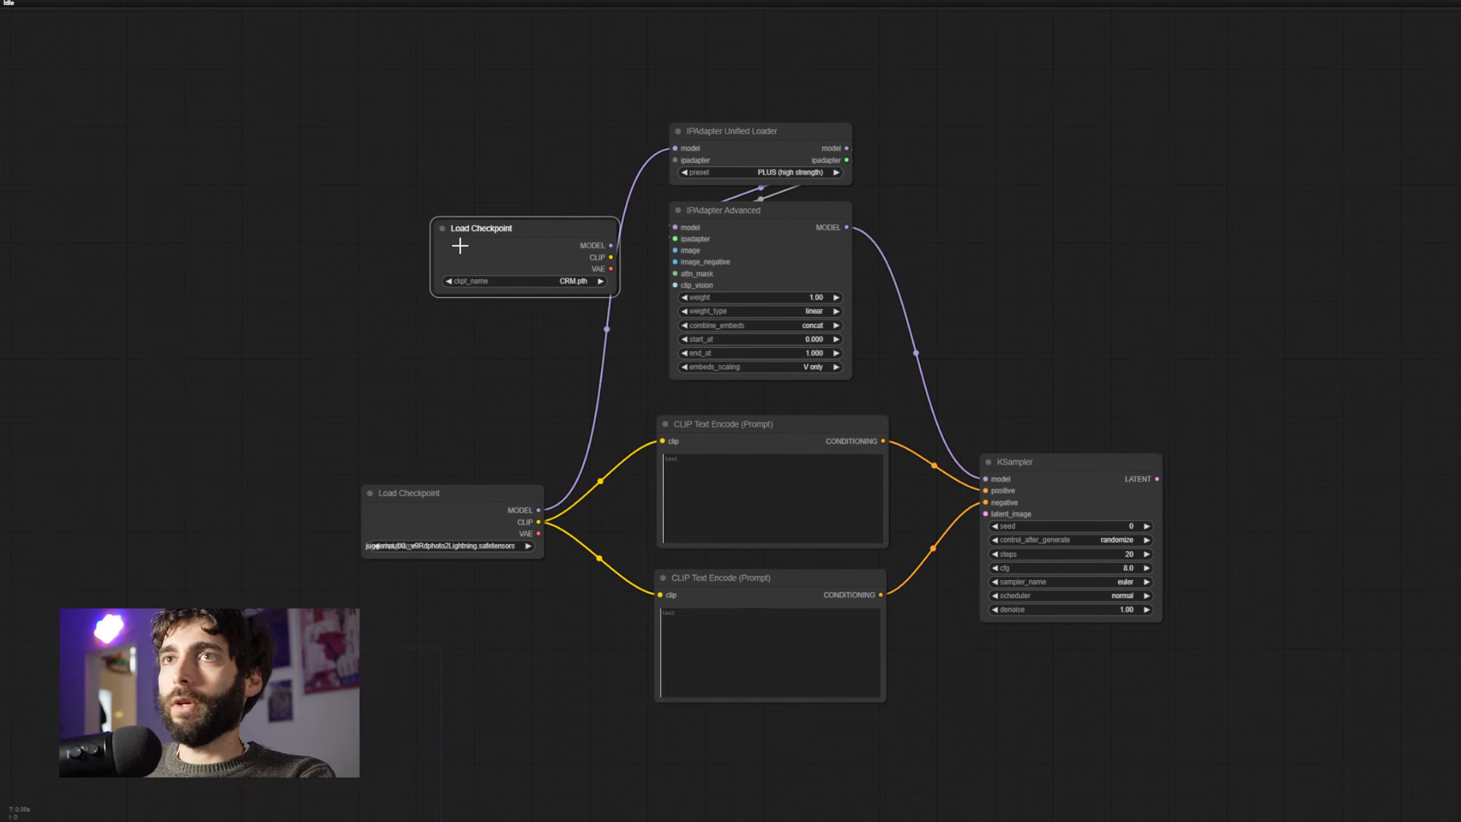
key("Delete")
Add a Load Image node above the Load Checkpoint node and load the green jacket picture top (4).png into it
double_click(460, 245)
type("load image")
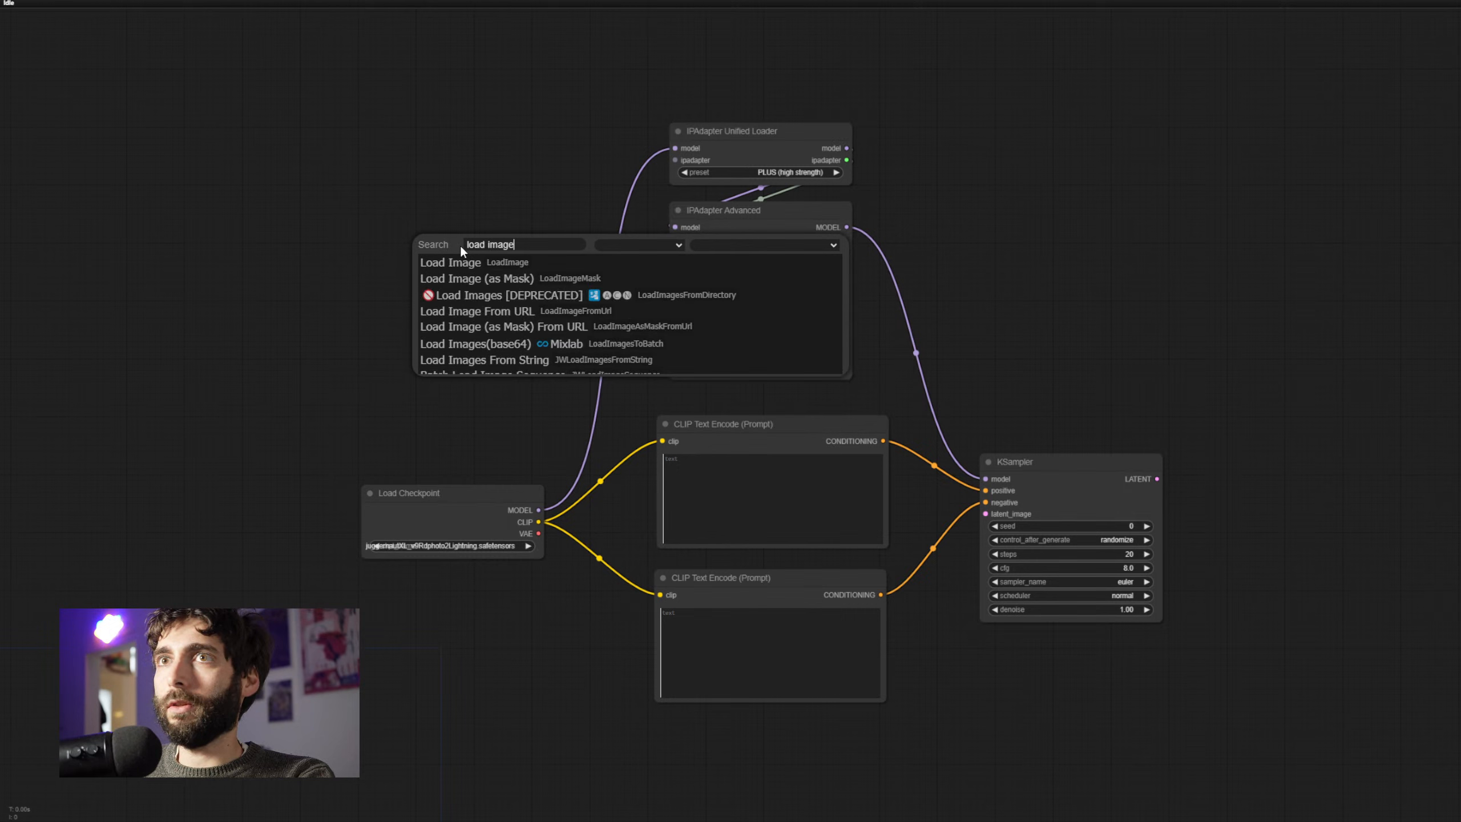
key("Return")
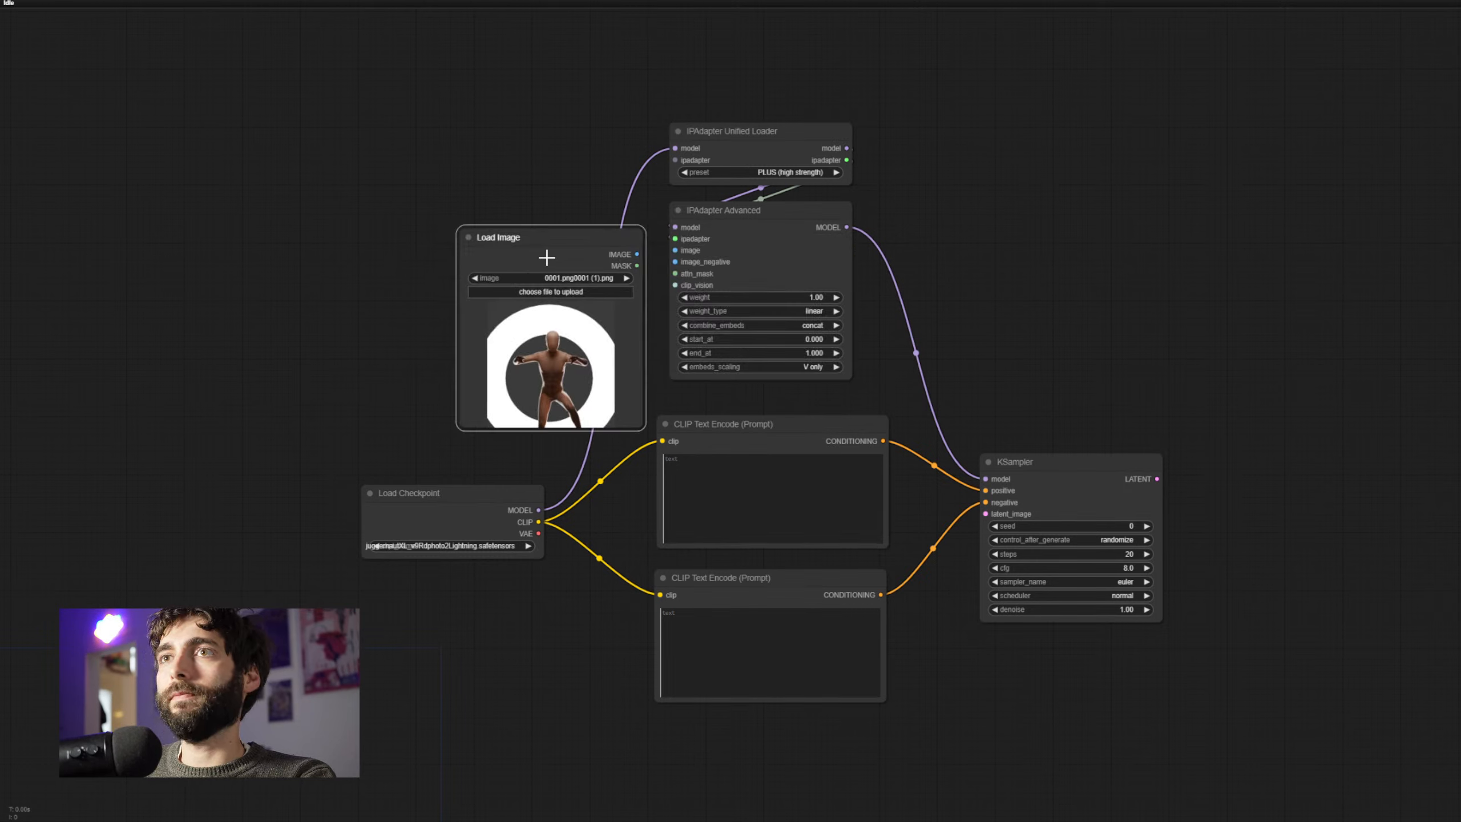
left_click_drag(544, 251, 457, 245)
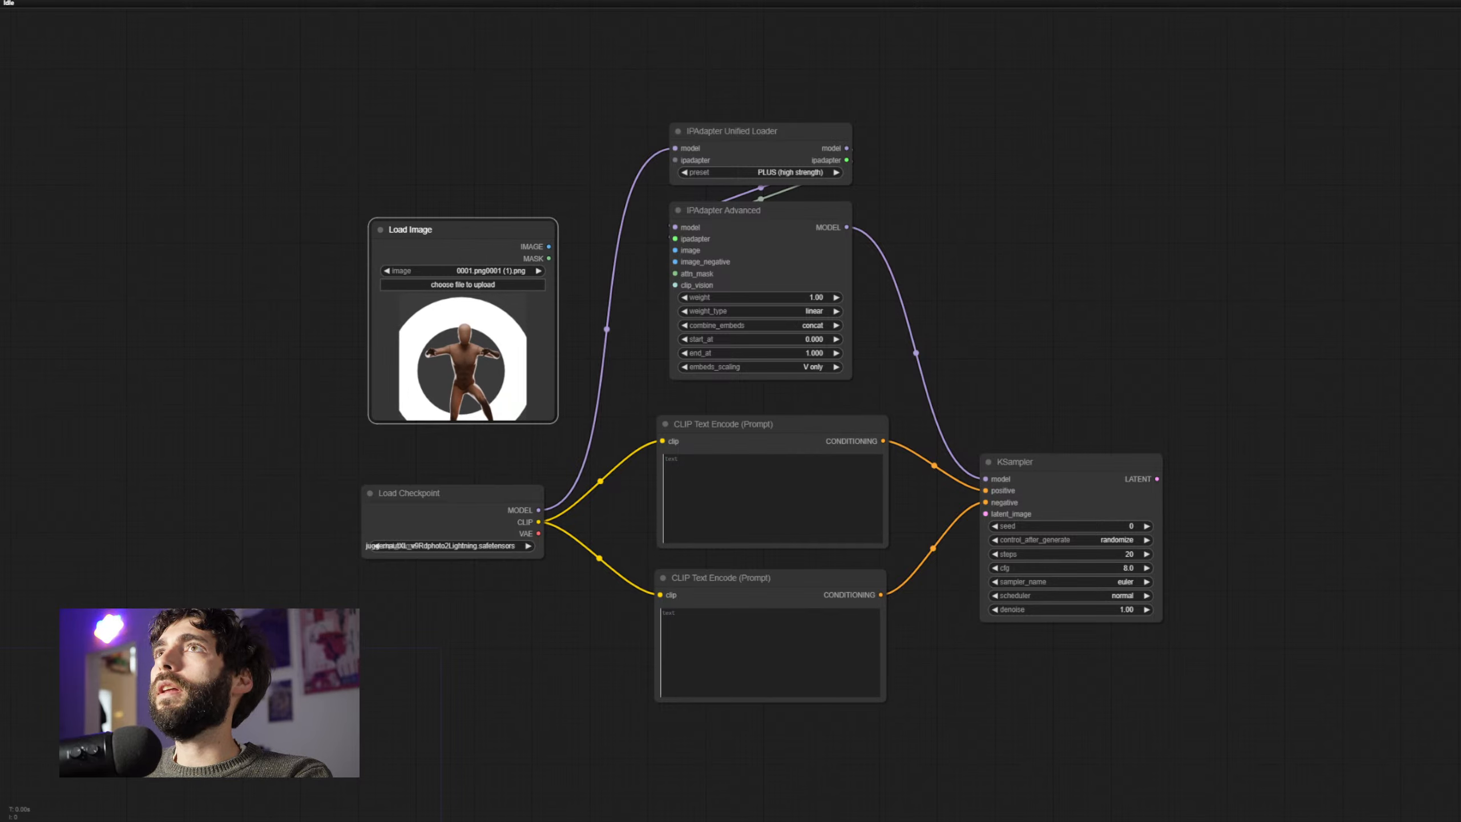
left_click_drag(518, 362, 469, 337)
left_click(532, 190)
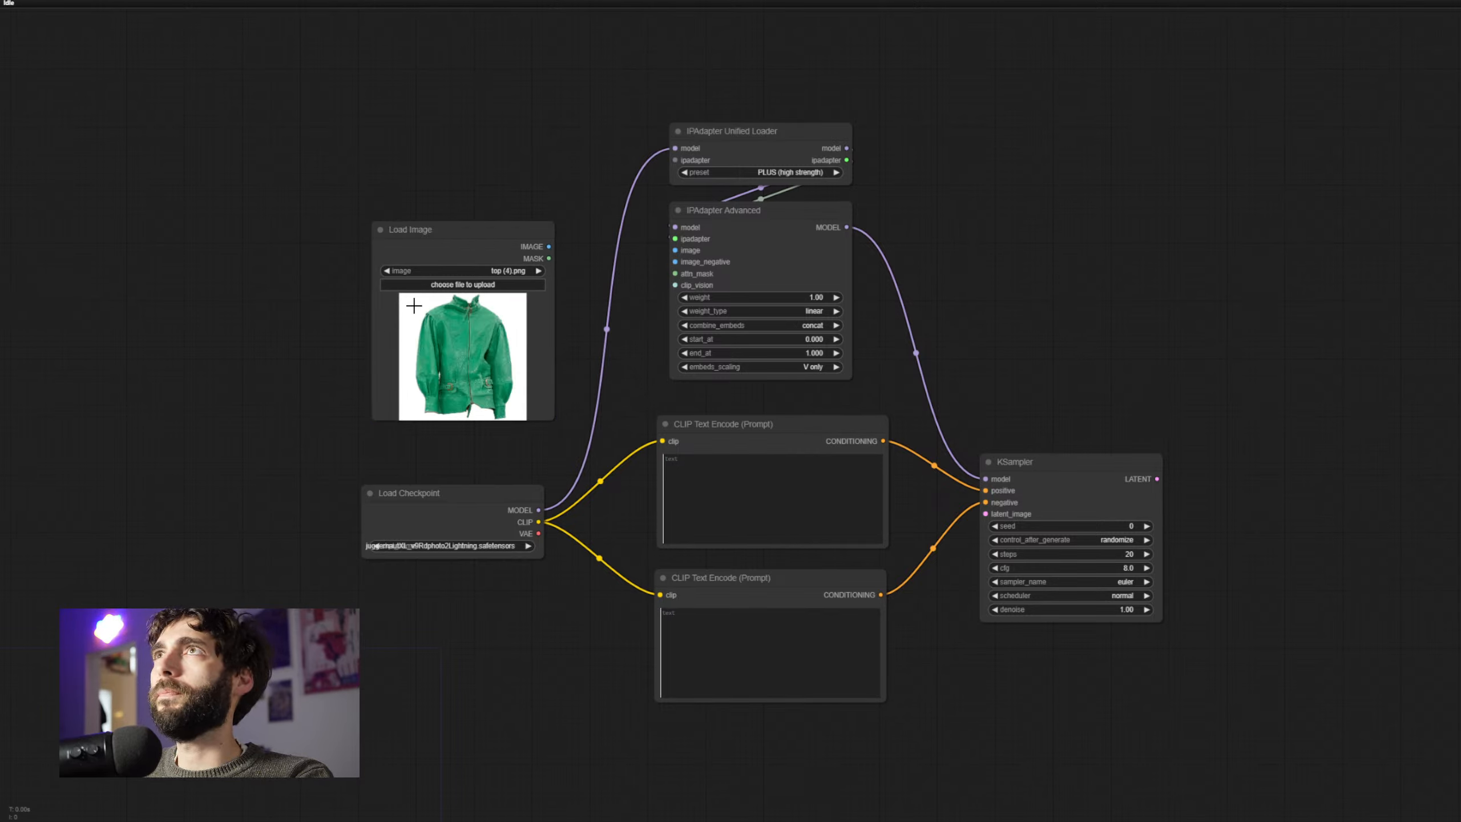
left_click_drag(452, 242, 460, 243)
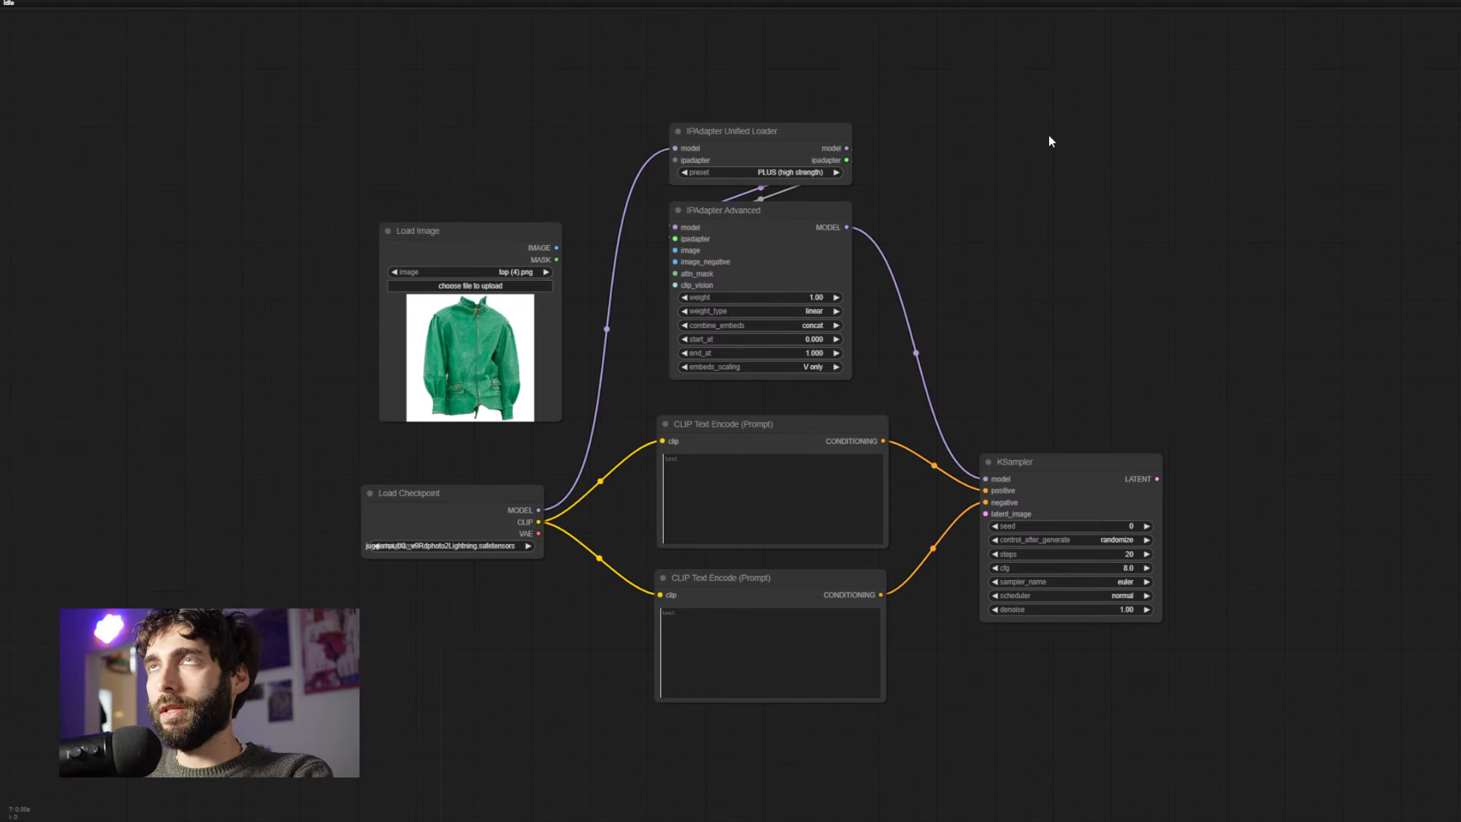
Add a Prep Image For ClipVision node and place it above the Load Image node
double_click(558, 131)
type("pr")
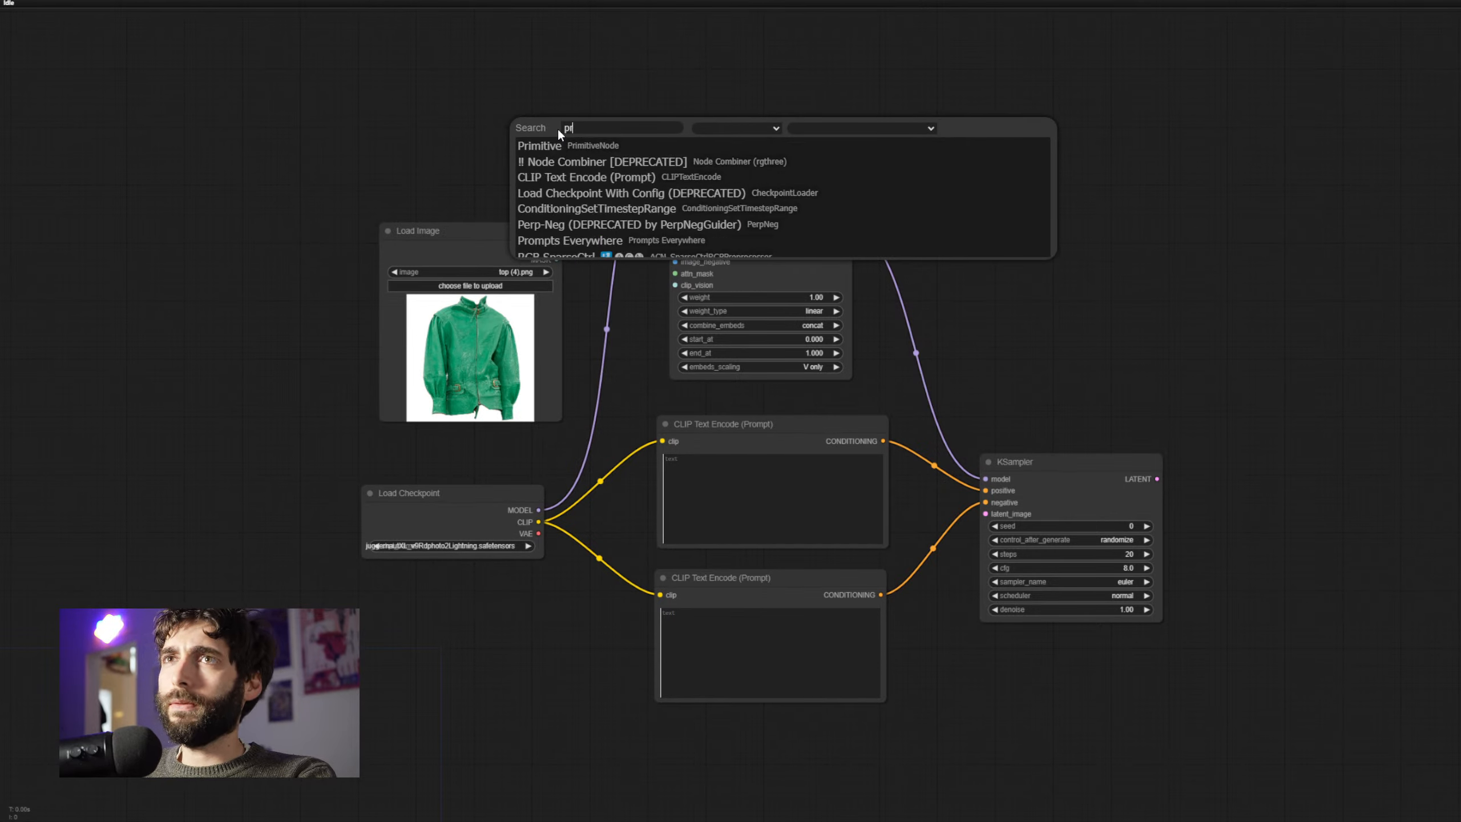
type("epa")
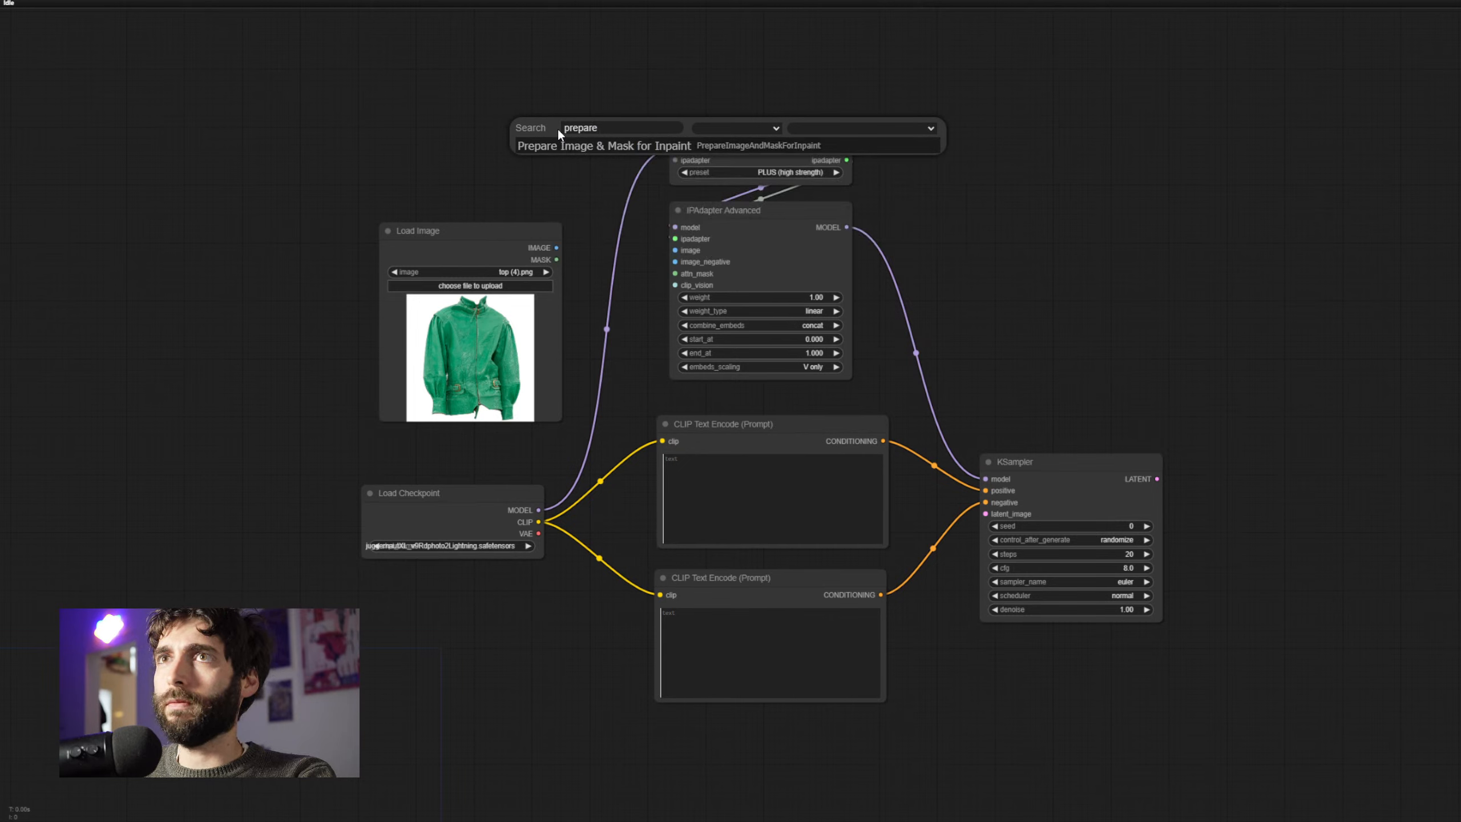
type("re")
key("BackSpace")
key("BackSpace")
key("BackSpace")
key("BackSpace")
key("BackSpace")
key("BackSpace")
key("BackSpace")
key("BackSpace")
type("c")
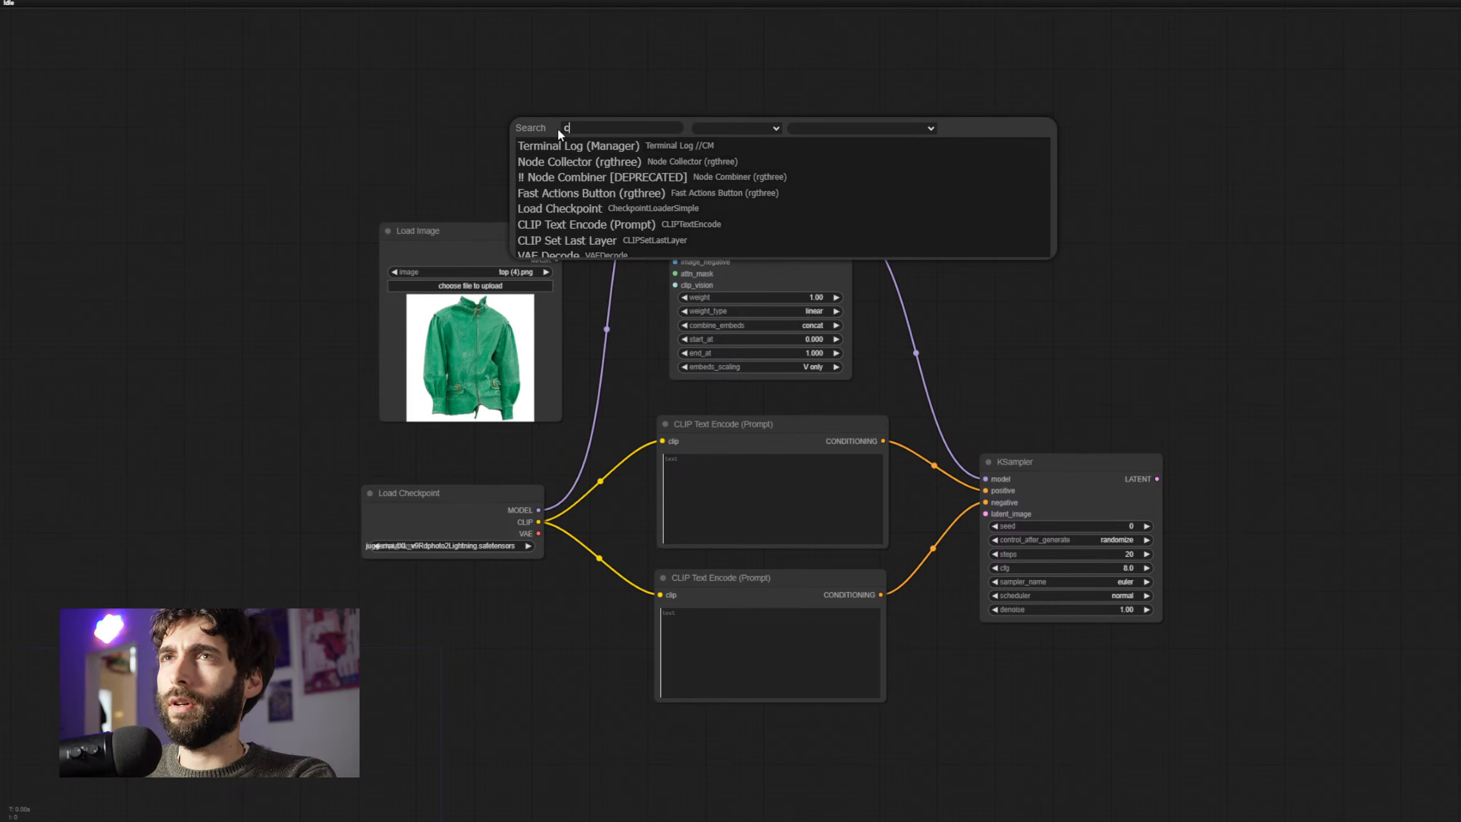
type("lipvision")
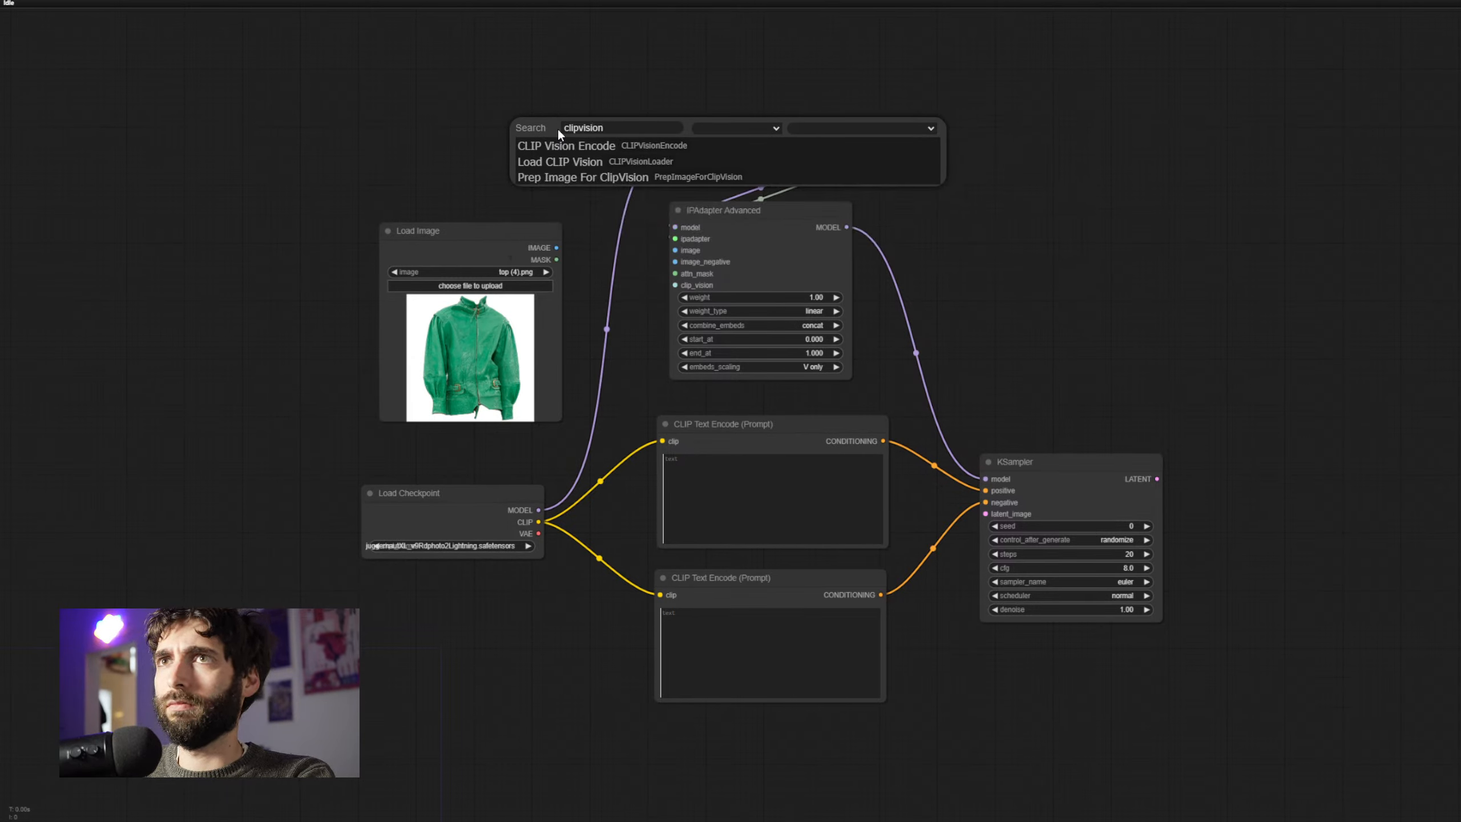
key("Down")
key("Down")
key("Down")
key("Return")
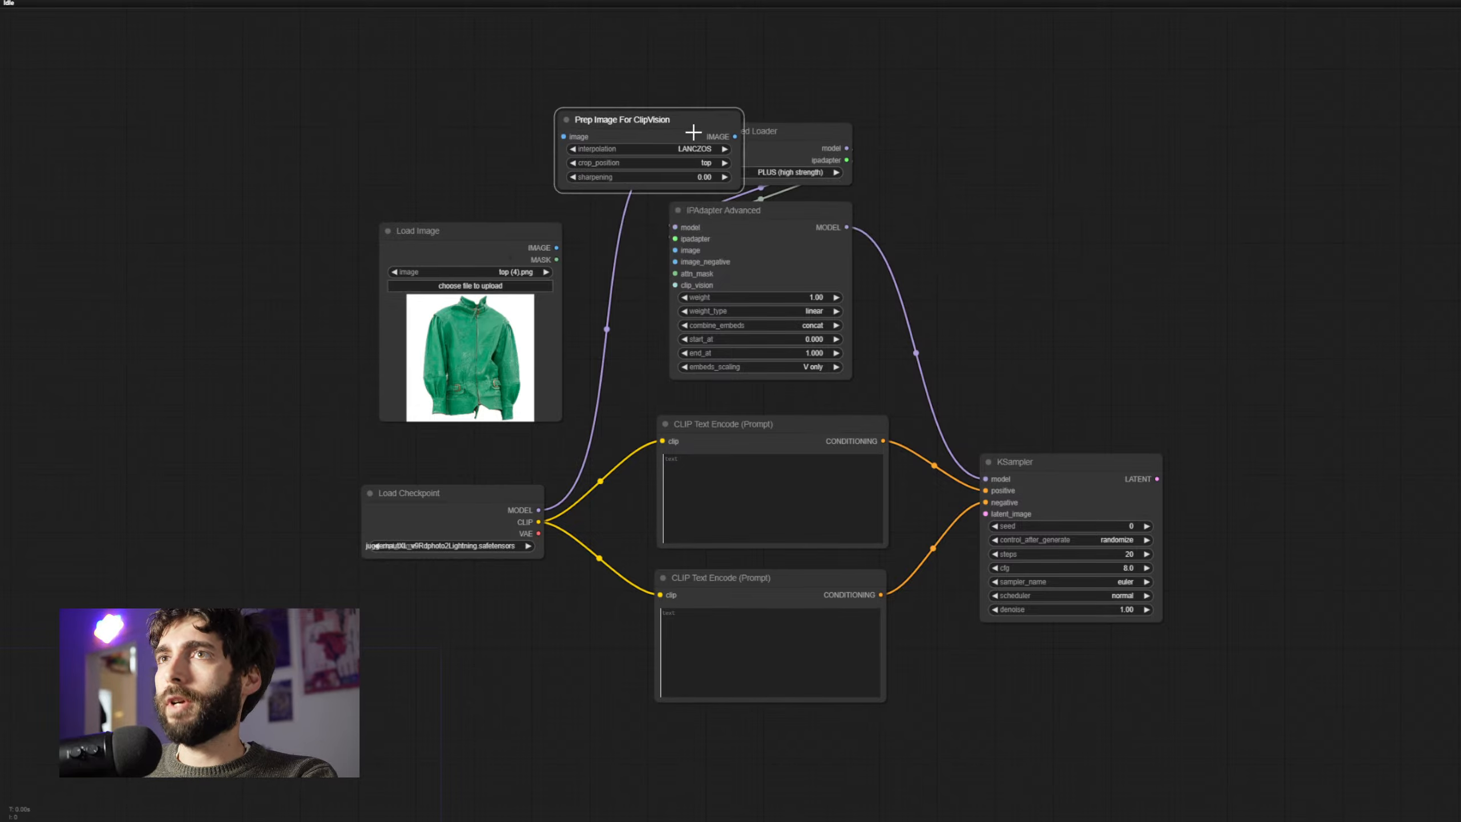
mouse_move(691, 131)
left_mouse_down()
mouse_move(551, 124)
mouse_move(717, 122)
left_mouse_up()
scroll(549, 103, "up", 5)
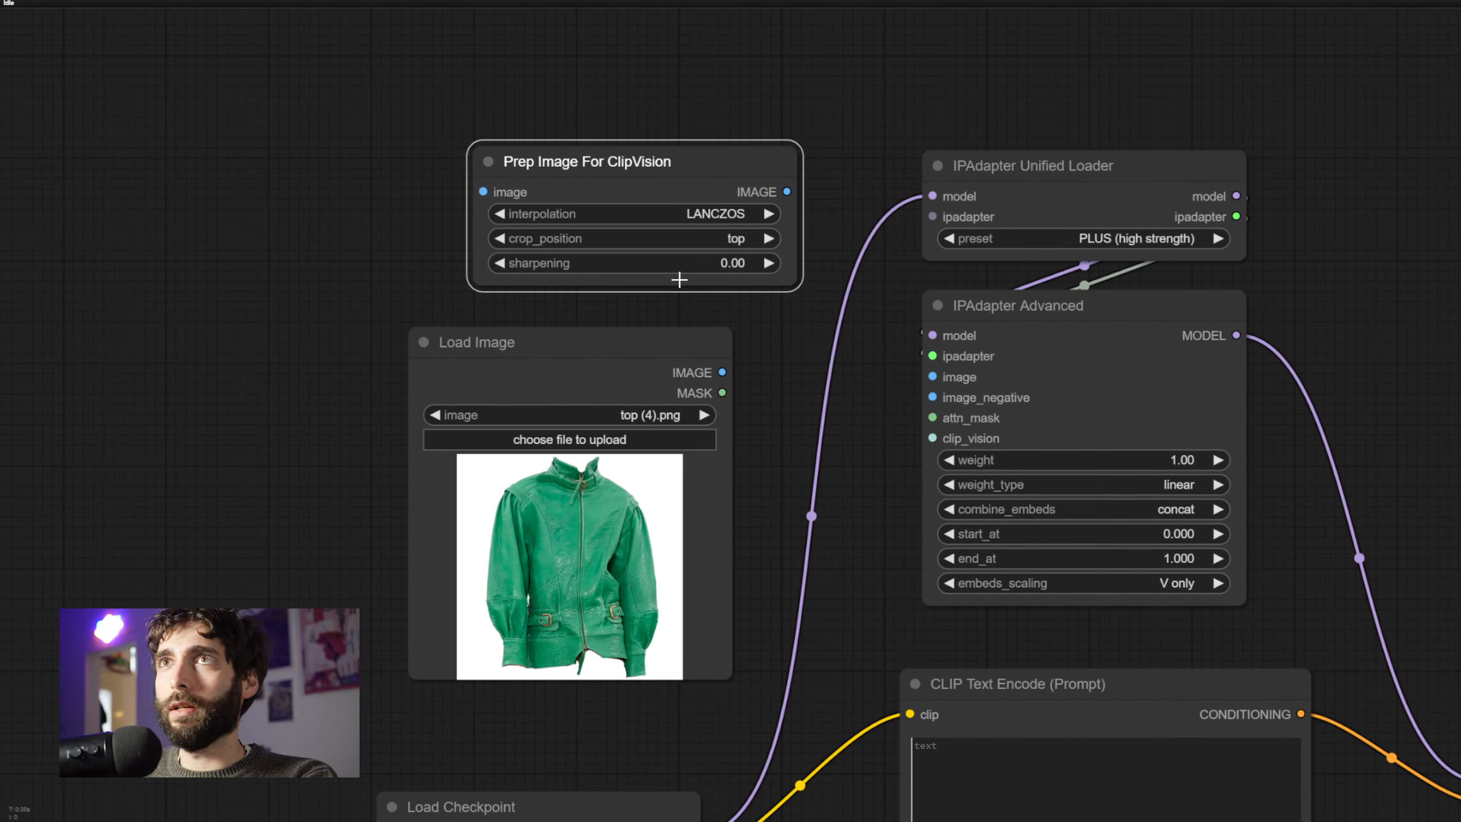
Shift the Load Image node away from the IPAdapter nodes and line up Prep Image For ClipVision directly above it
left_click_drag(608, 347, 573, 336)
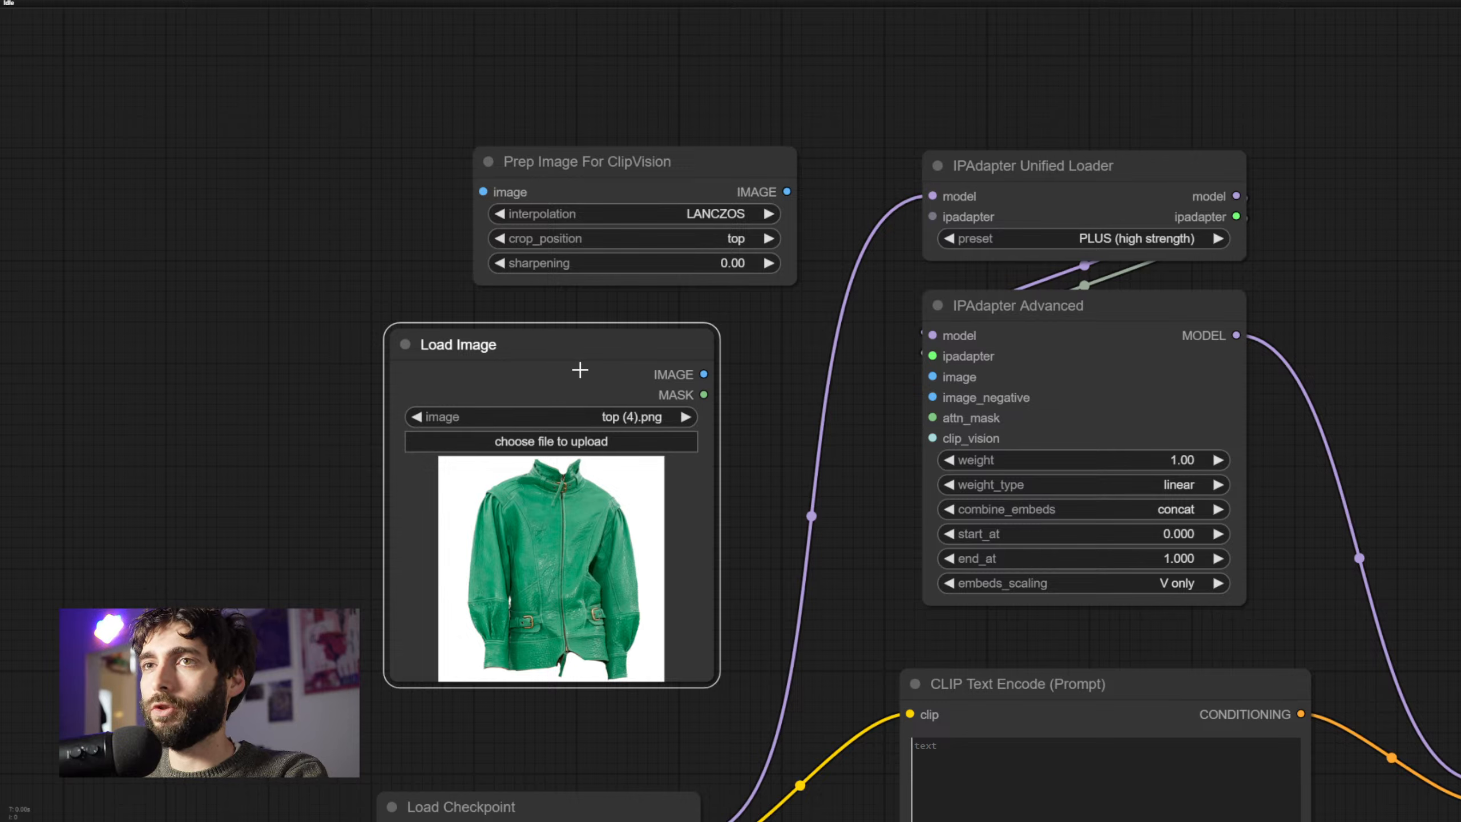
left_click_drag(580, 351, 580, 356)
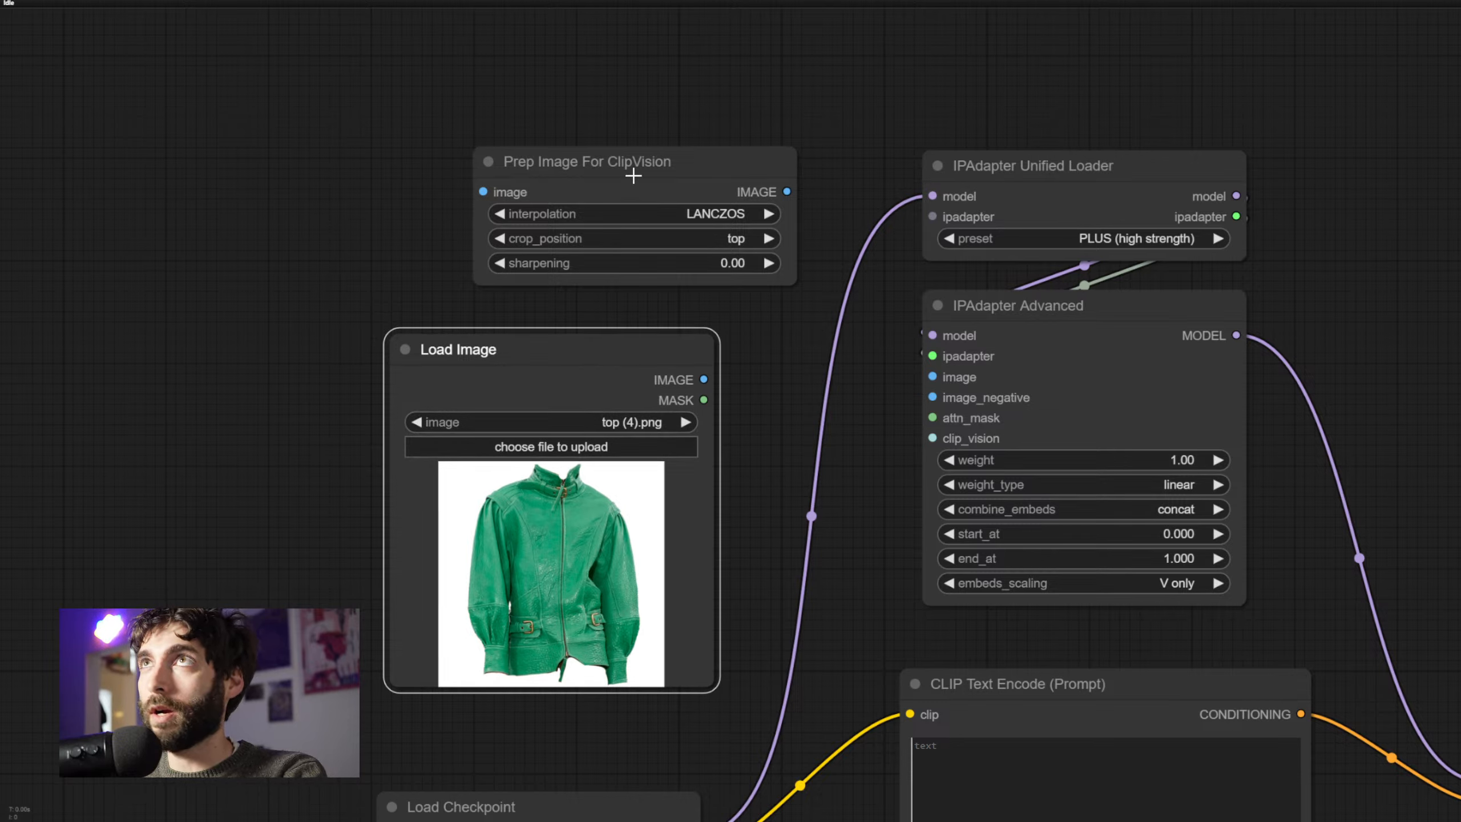
left_click_drag(633, 173, 540, 177)
left_click(755, 136)
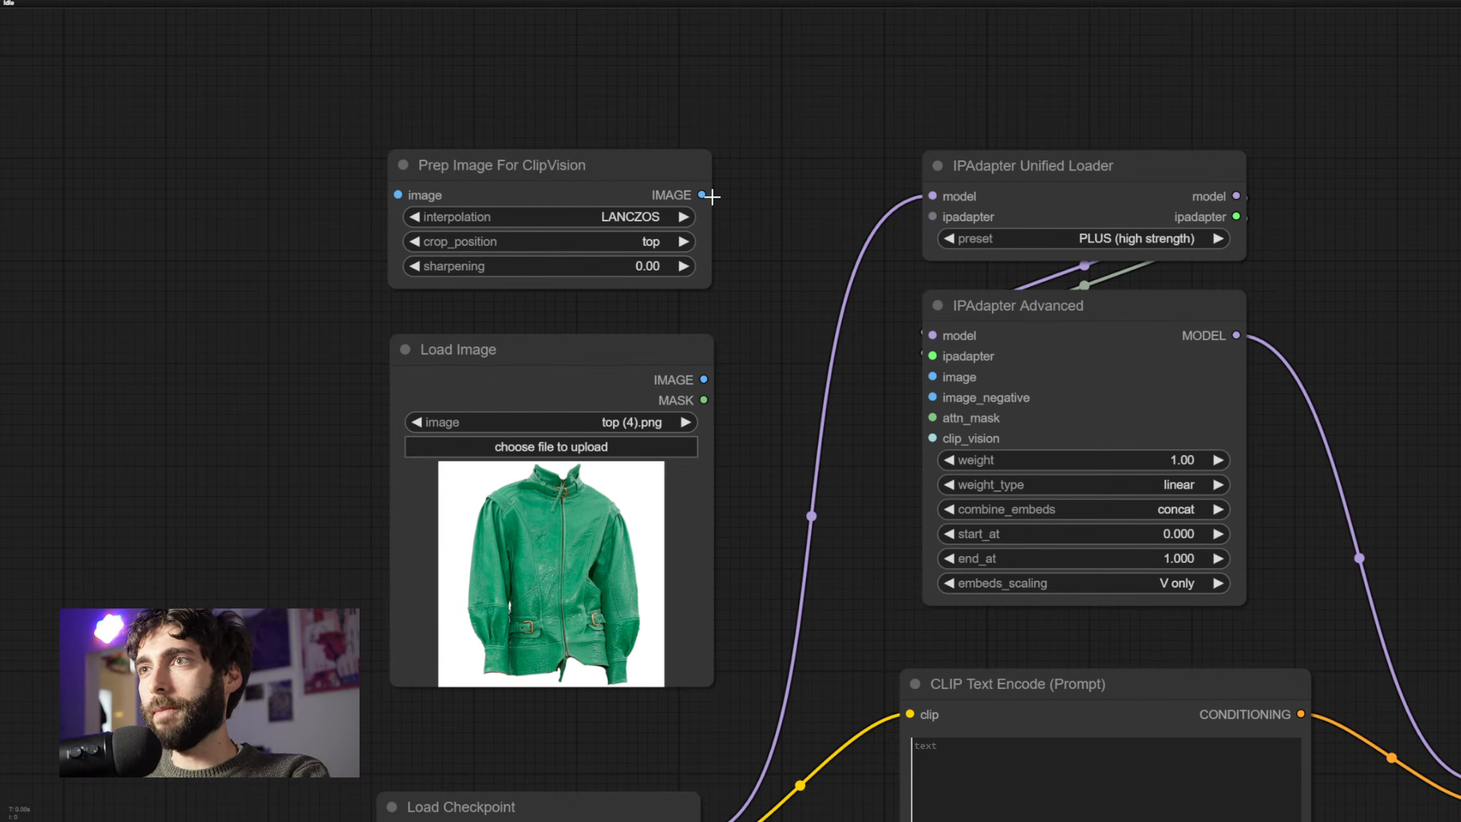
Delete the Prep Image For ClipVision node
left_click(615, 155)
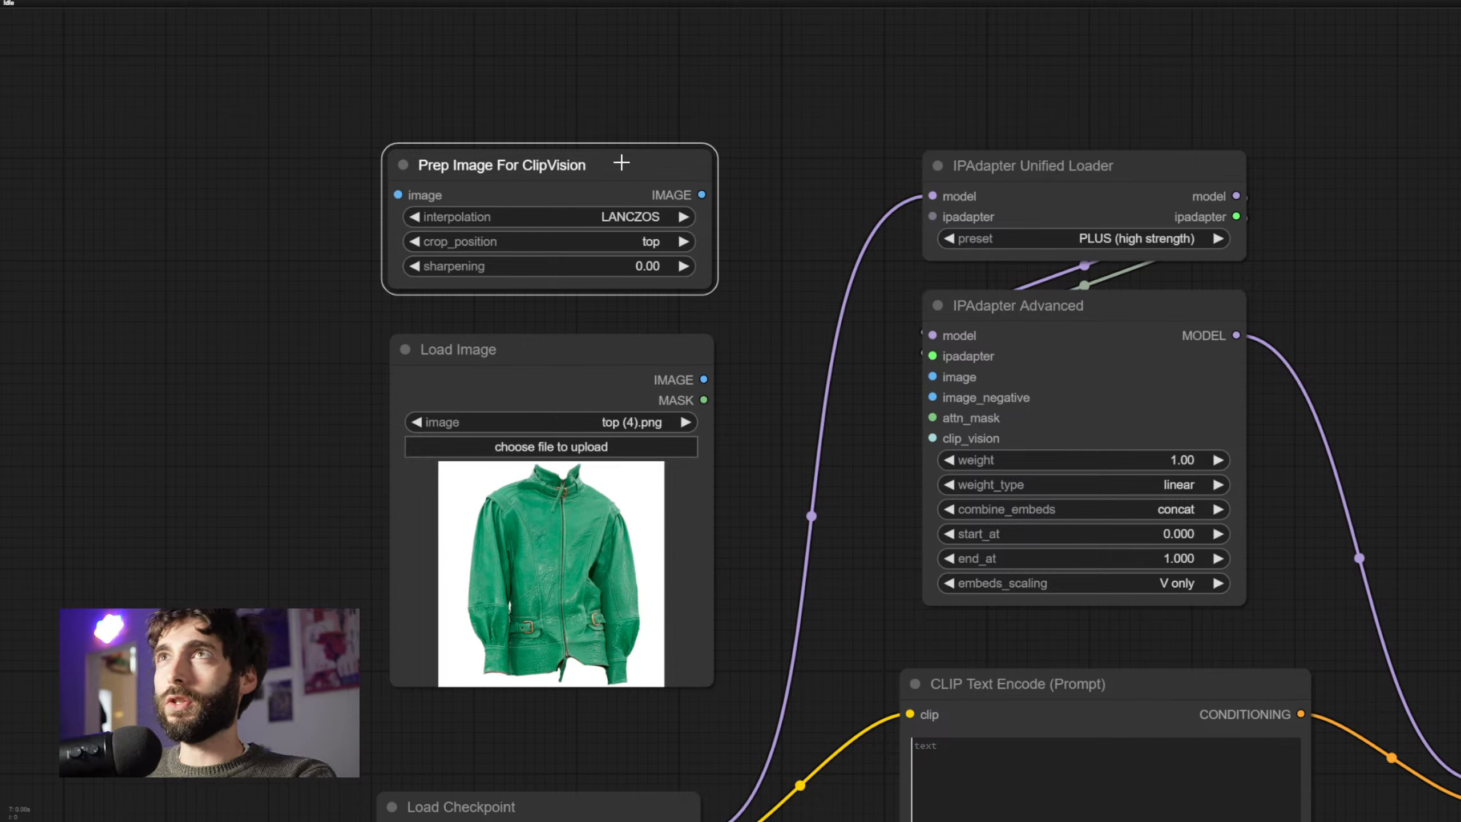
key("Delete")
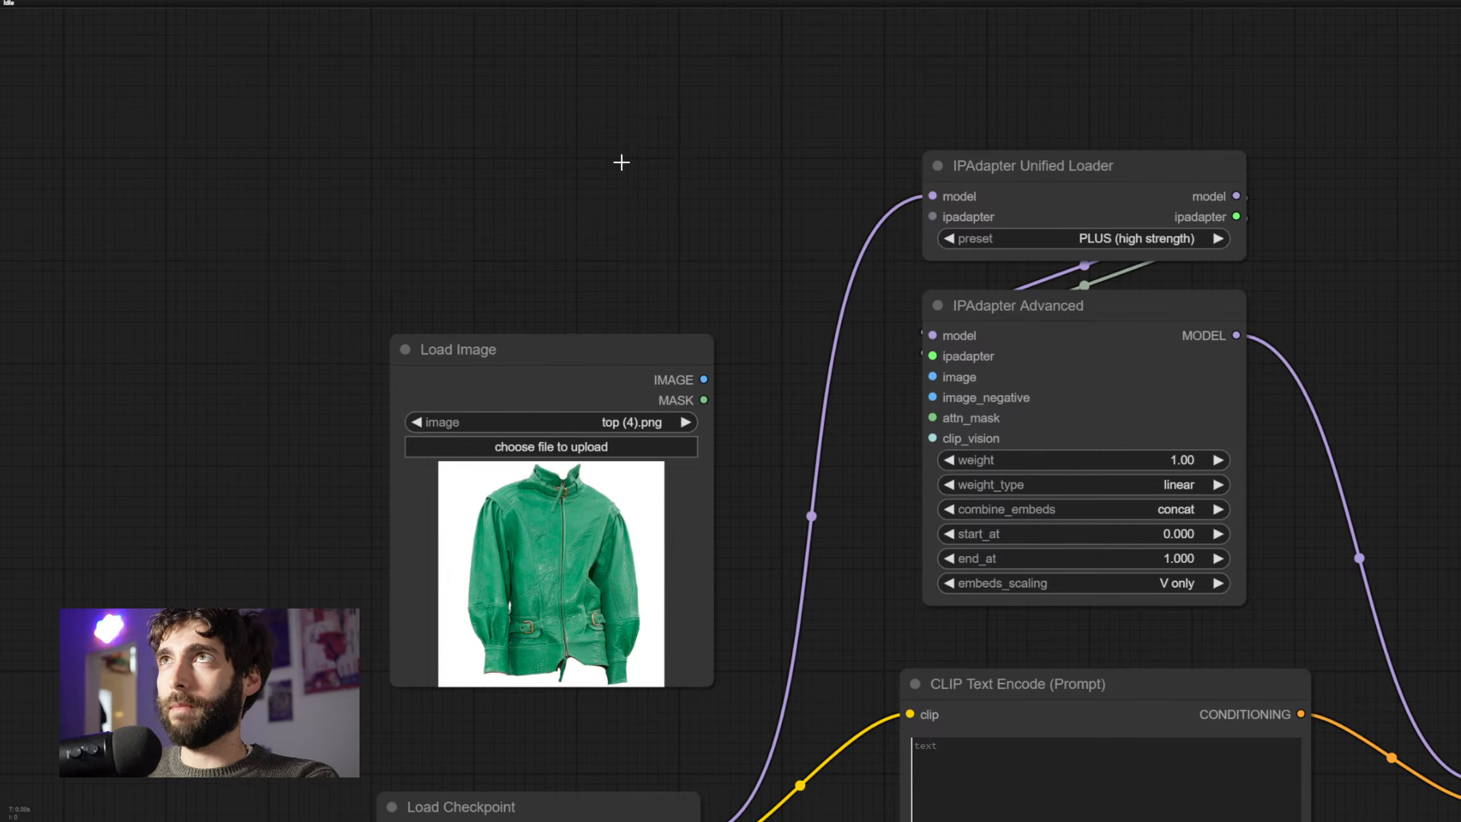
Connect the Load Image node's IMAGE output to the image input of IPAdapter Advanced
scroll(619, 156, "down", 2)
left_click_drag(646, 202, 593, 204)
scroll(564, 116, "down", 1)
left_click_drag(1259, 159, 1338, 145)
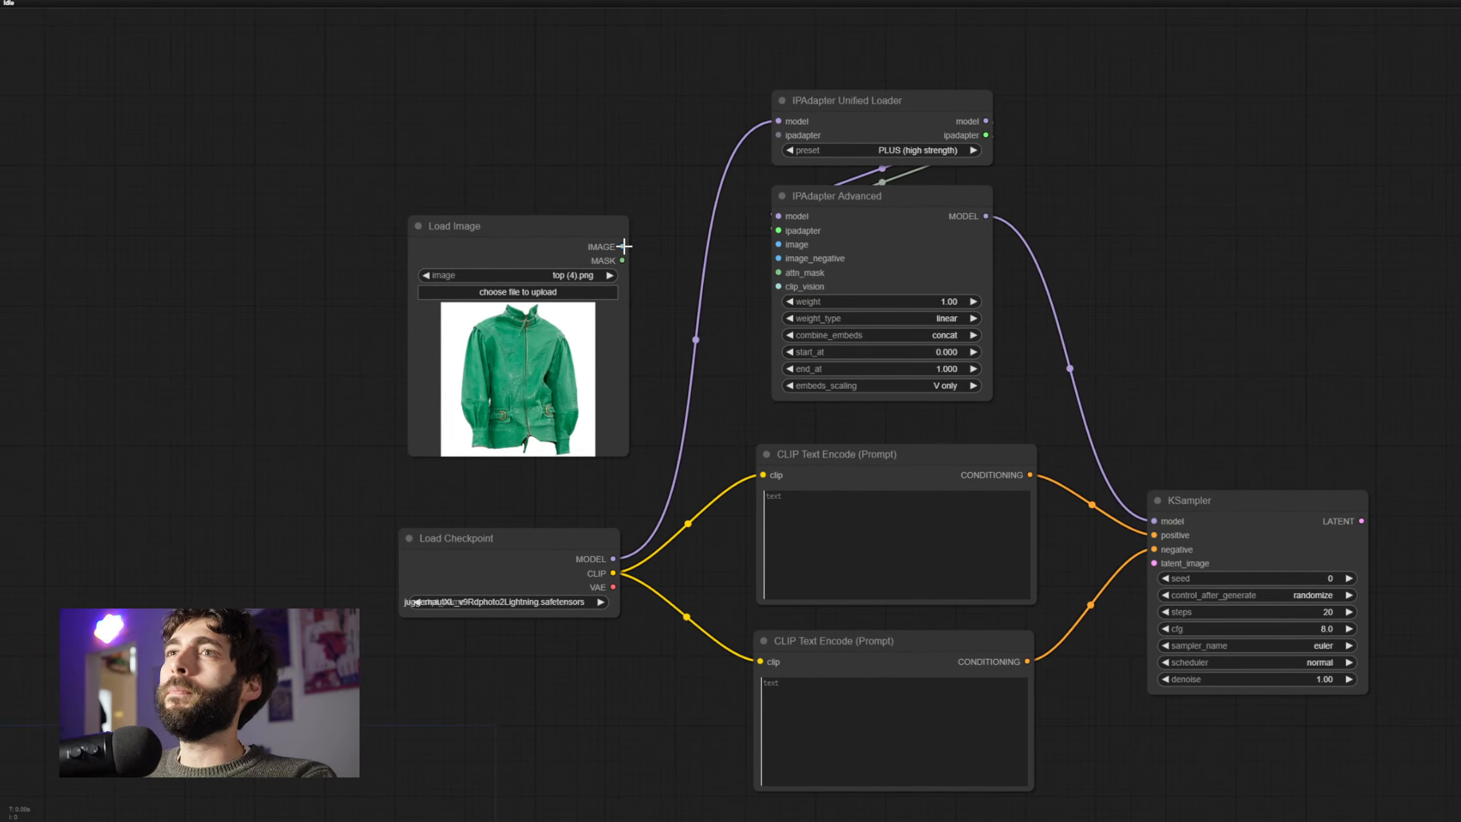
left_click_drag(622, 247, 778, 244)
left_click_drag(1242, 317, 1157, 242)
scroll(1214, 286, "down", 1)
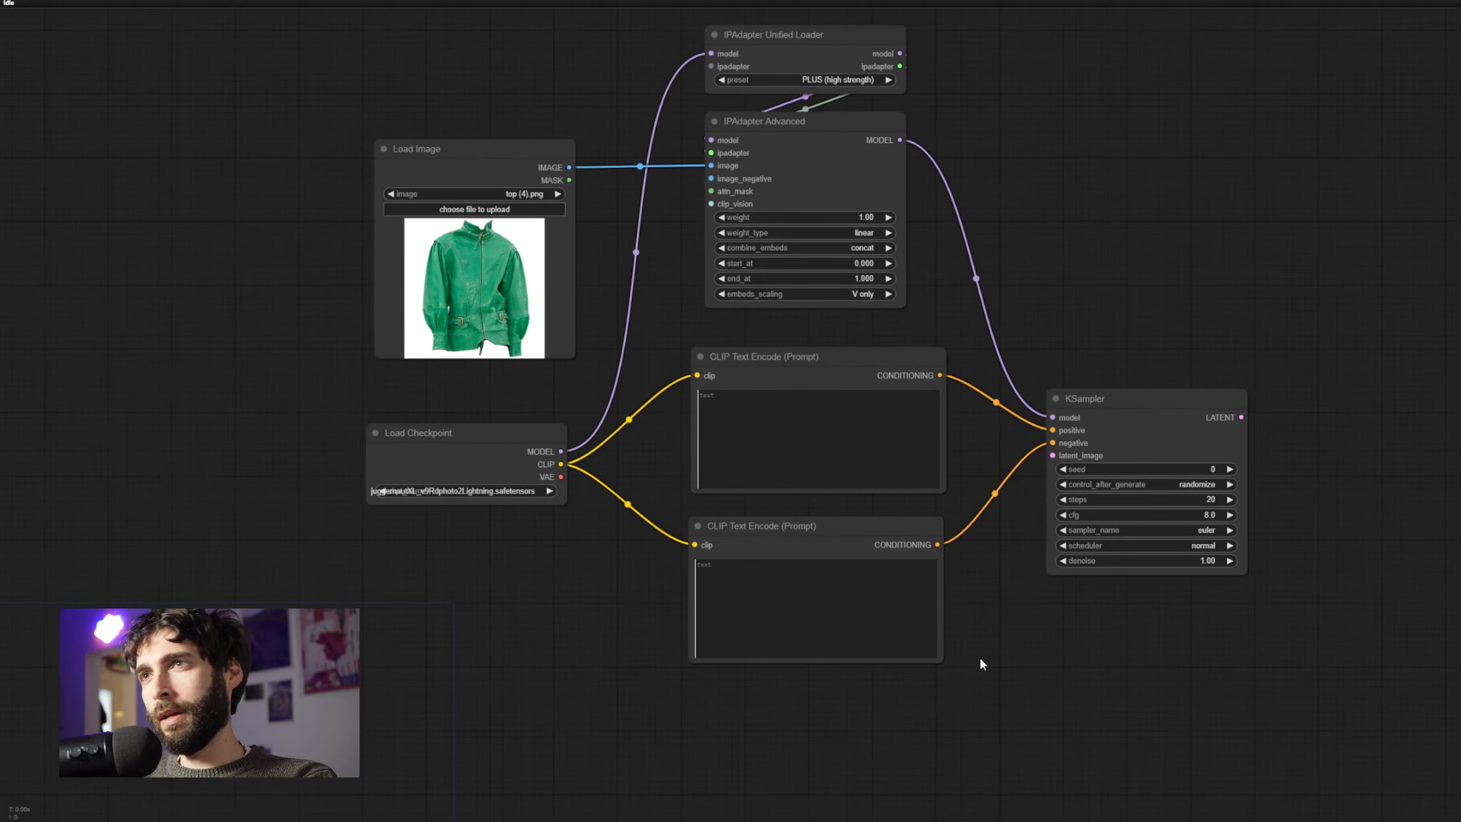
Move the garment Load Image node further up and add a second Load Image node to its lower left
left_click_drag(496, 163, 492, 105)
left_click_drag(1253, 196, 1253, 224)
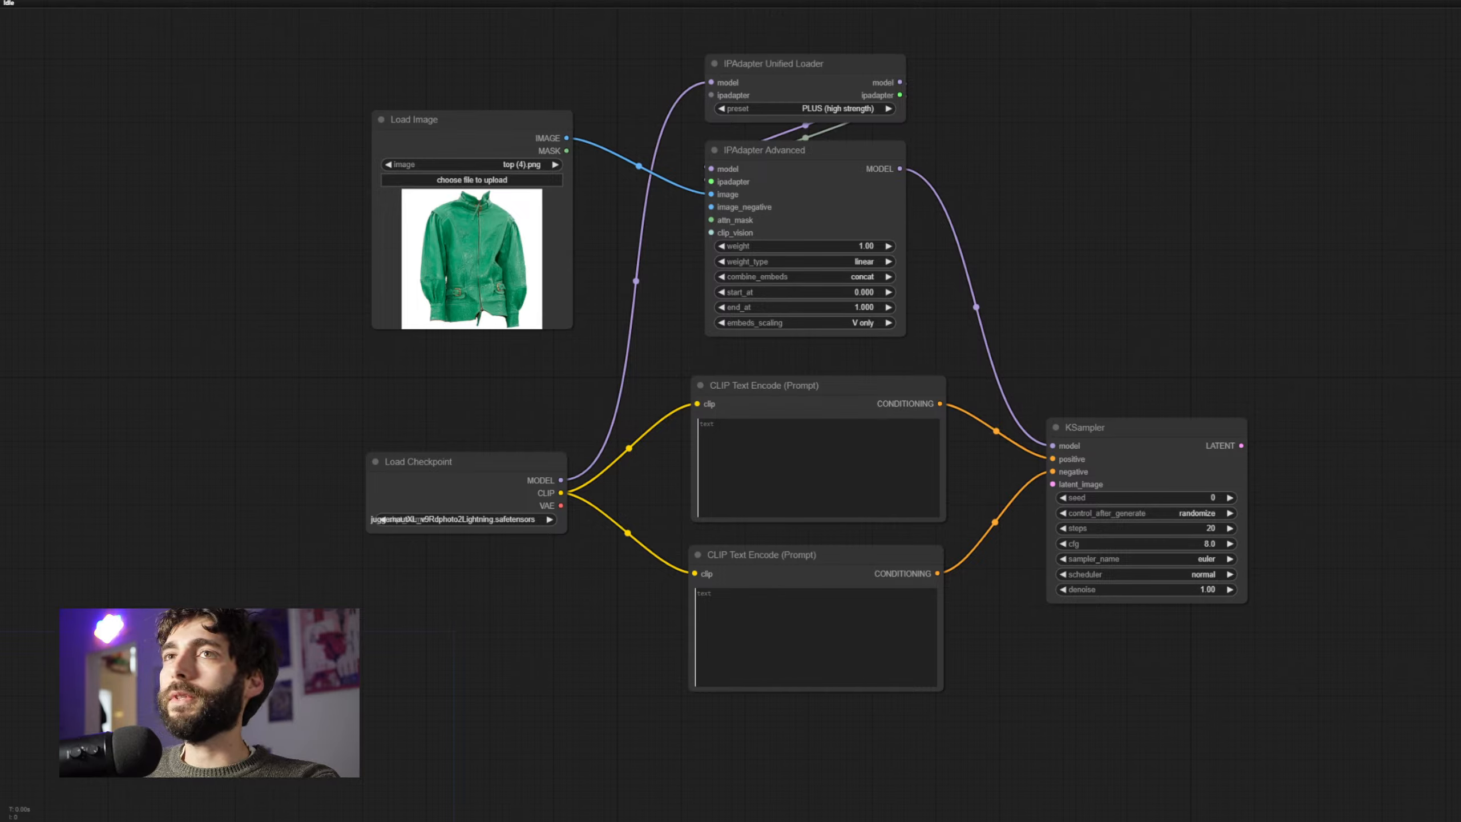
left_click_drag(491, 136, 495, 62)
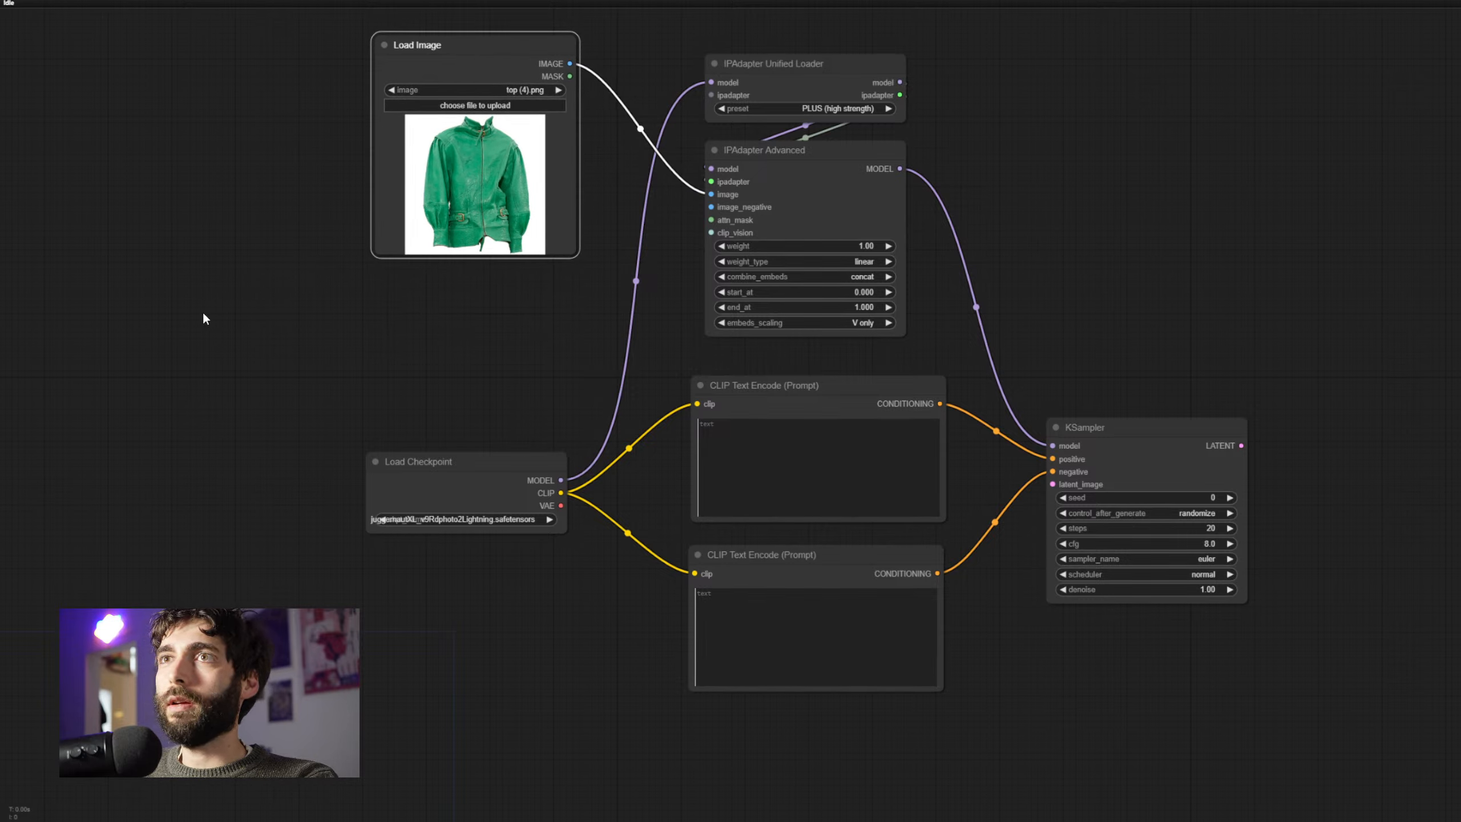
double_click(170, 314)
type("load image")
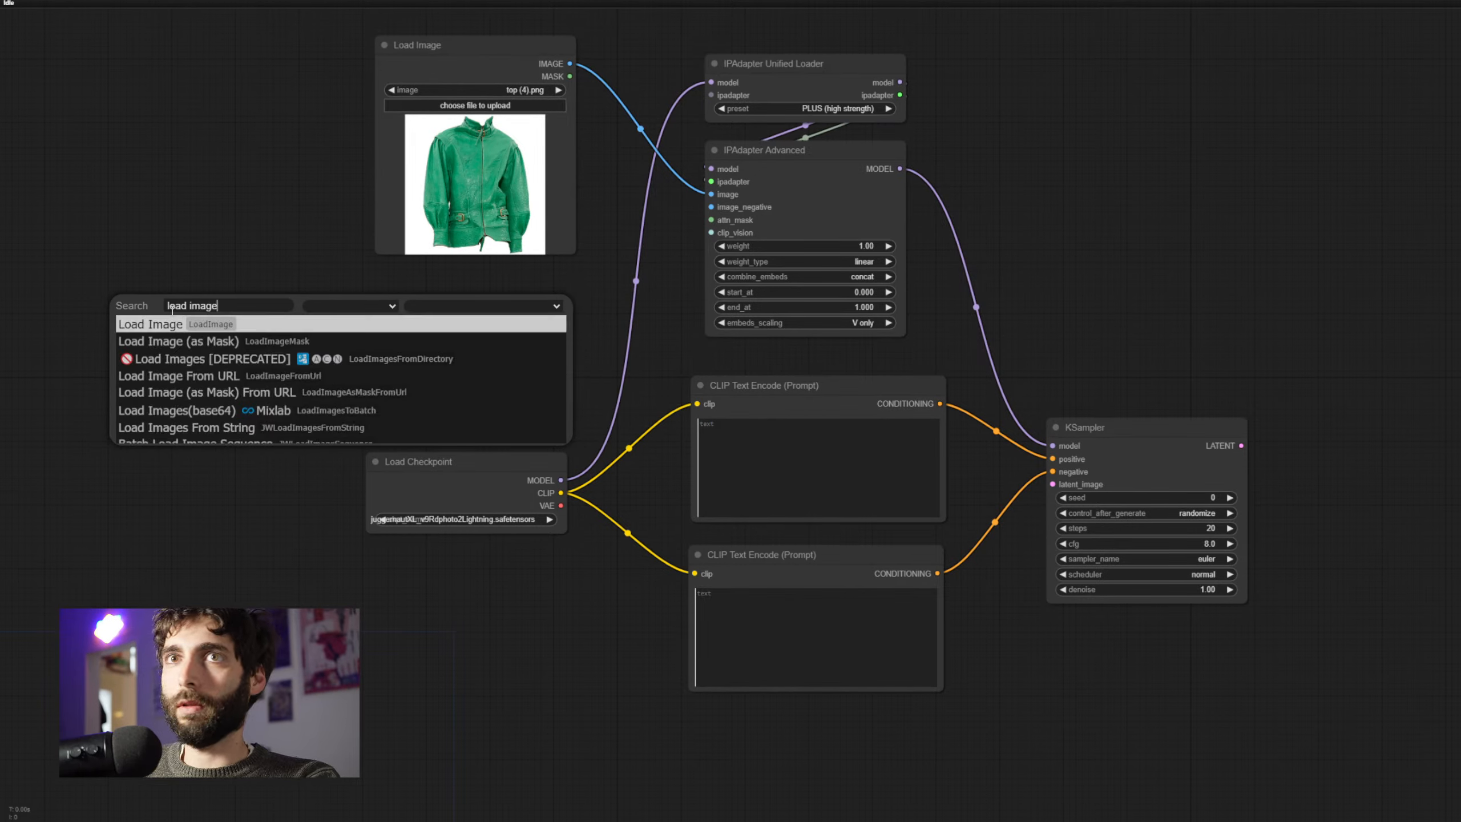
key("Return")
left_click_drag(206, 300, 113, 209)
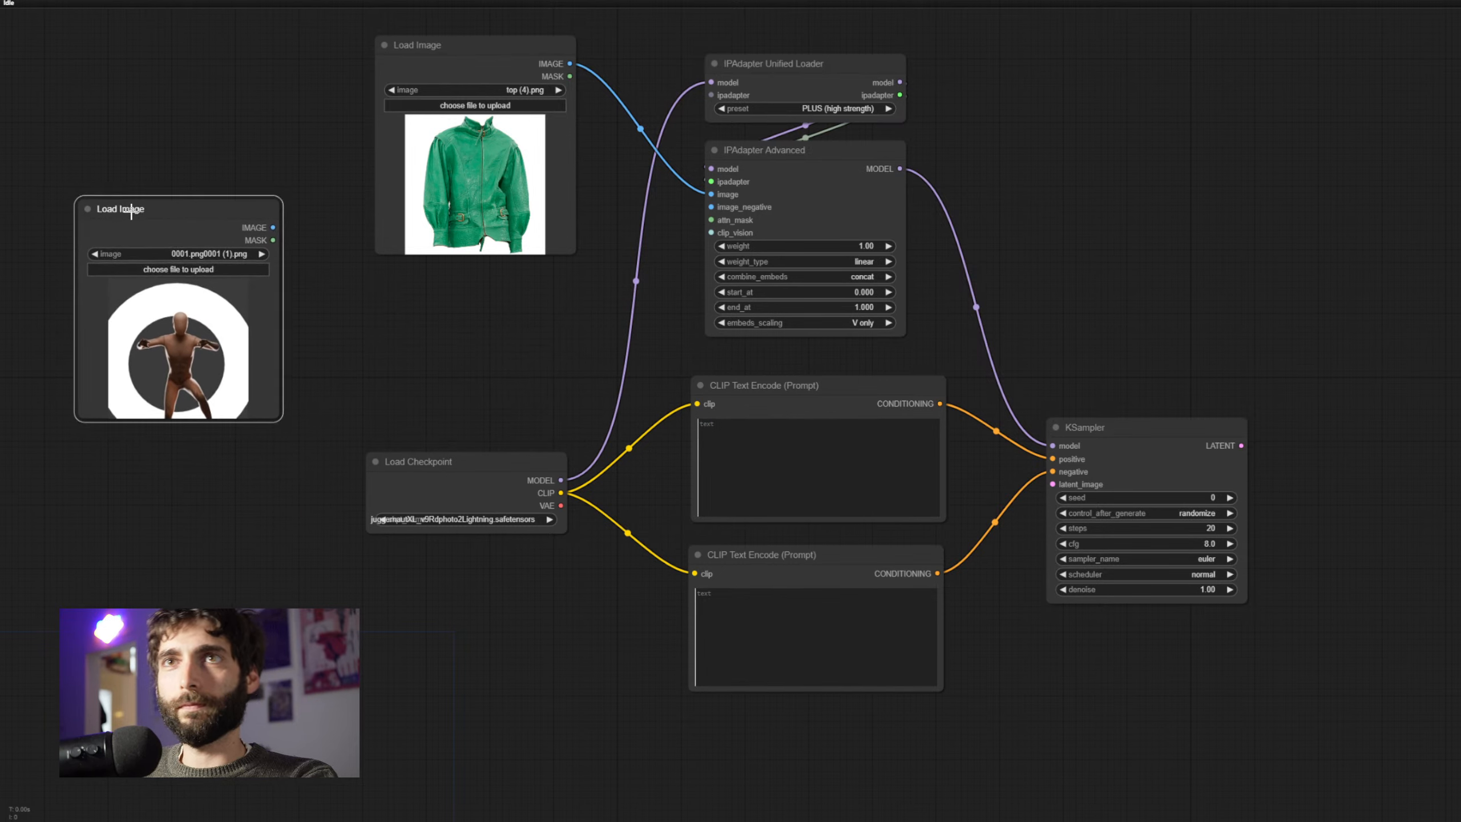
Add an Image Resize (ImageResize+) node beneath the garment Load Image node and feed it the second Load Image node's IMAGE output
double_click(394, 345)
type("image resize")
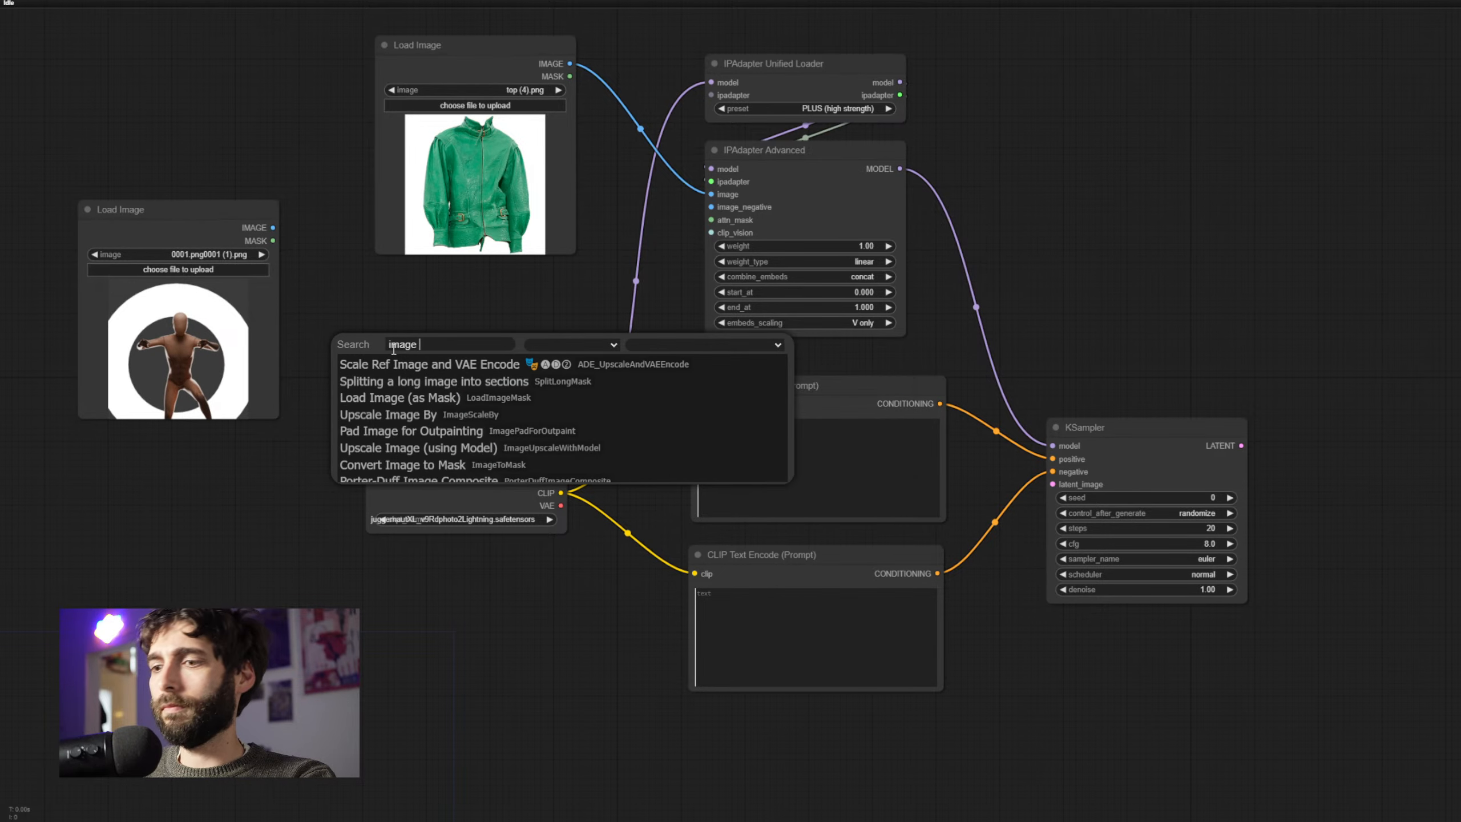
key("Down")
key("Down")
key("Down")
key("Down")
key("Down")
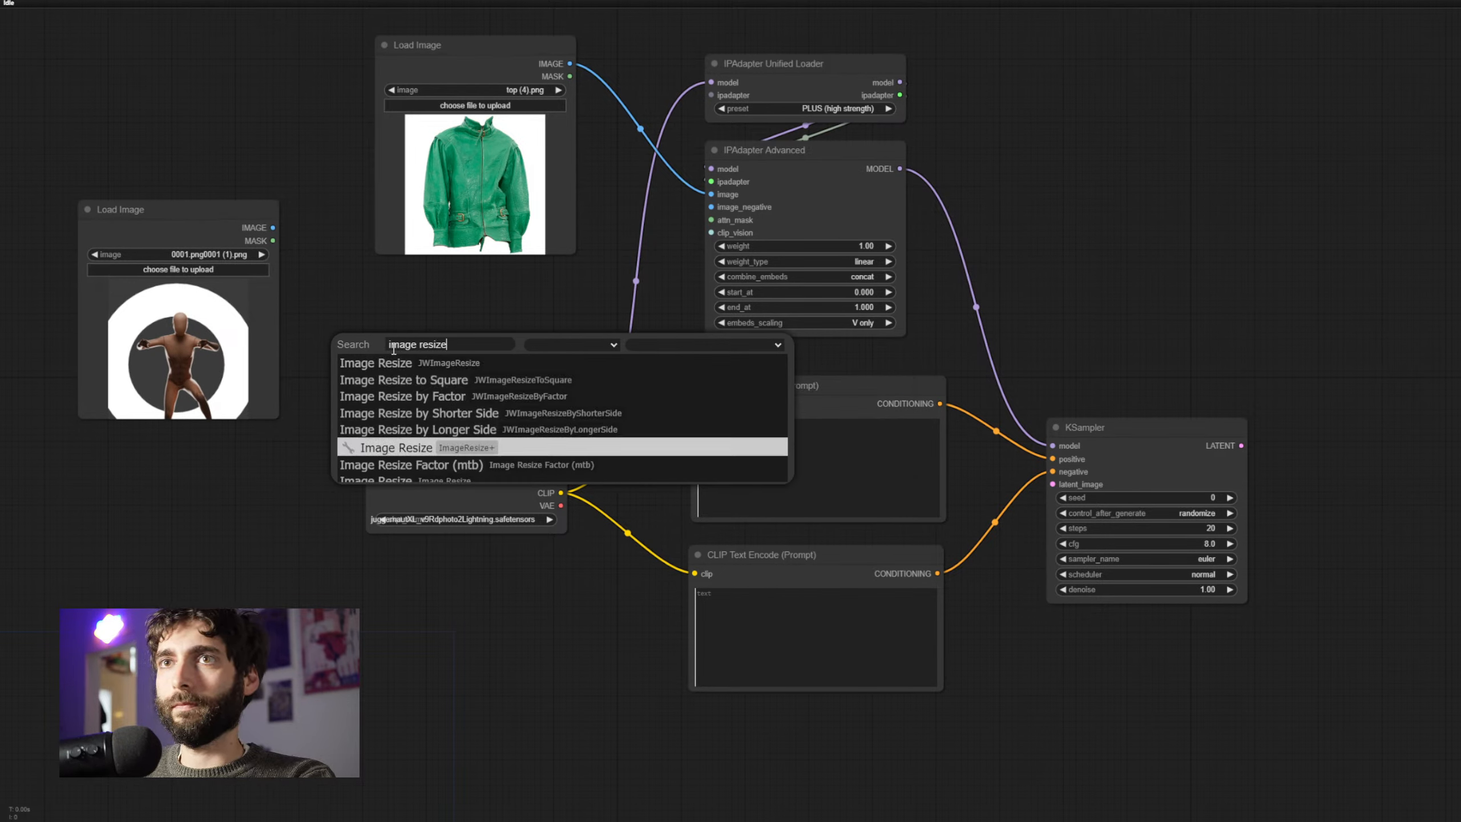
key("Return")
left_click_drag(519, 335, 502, 280)
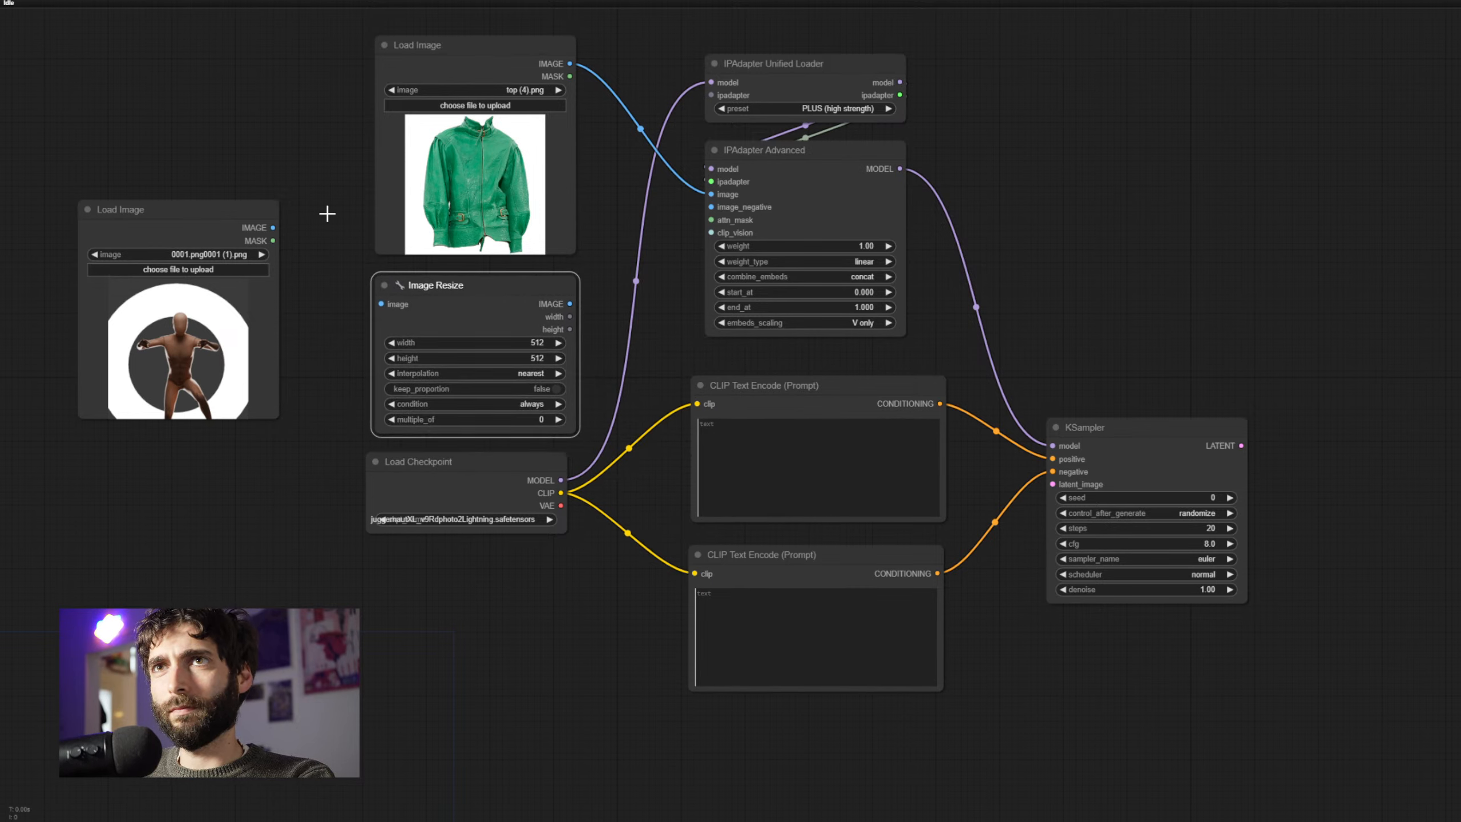
left_click_drag(273, 227, 381, 303)
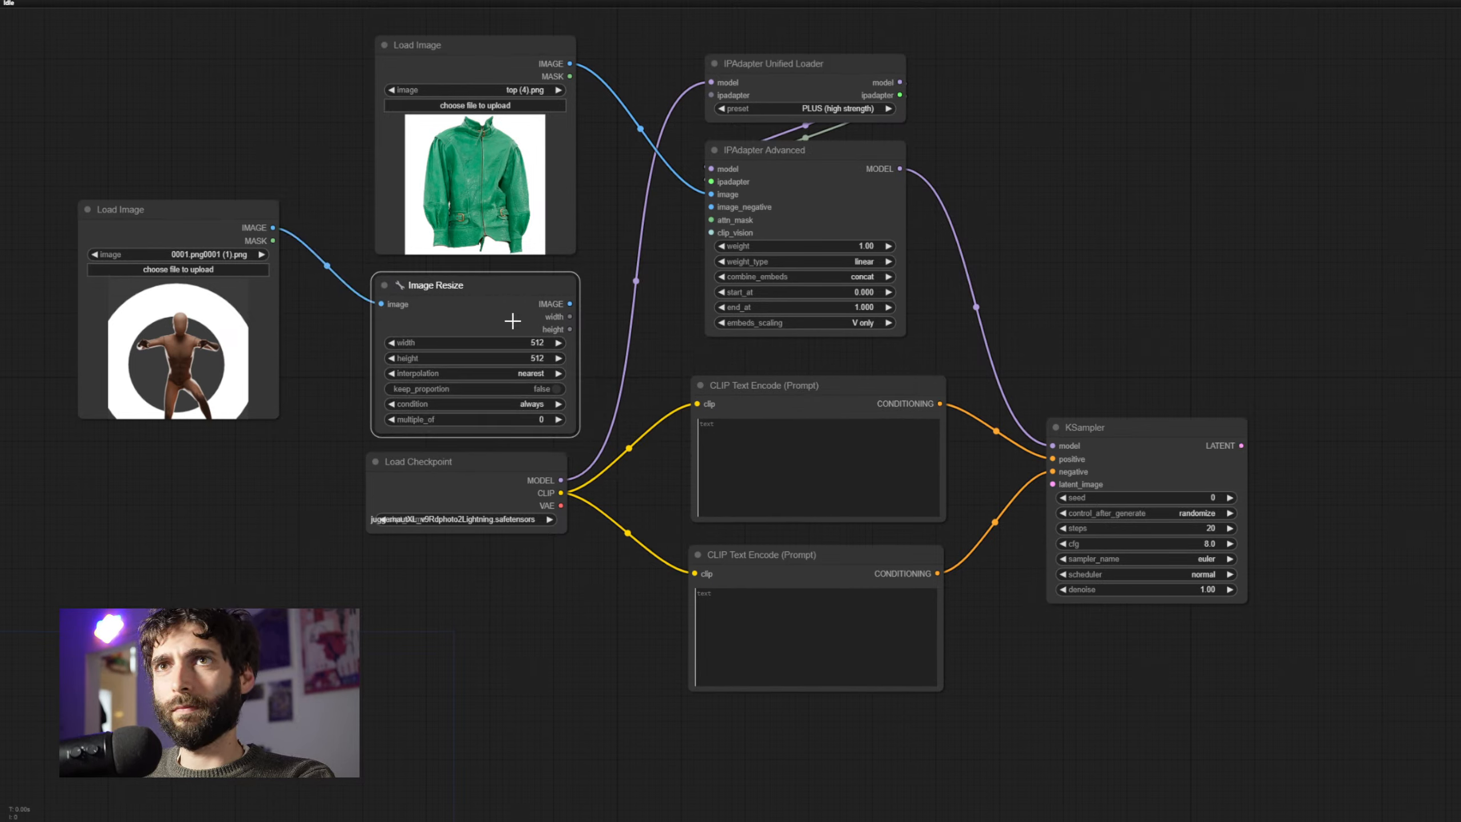
Delete the Image Resize node
left_click_drag(570, 303, 650, 256)
left_click(561, 232)
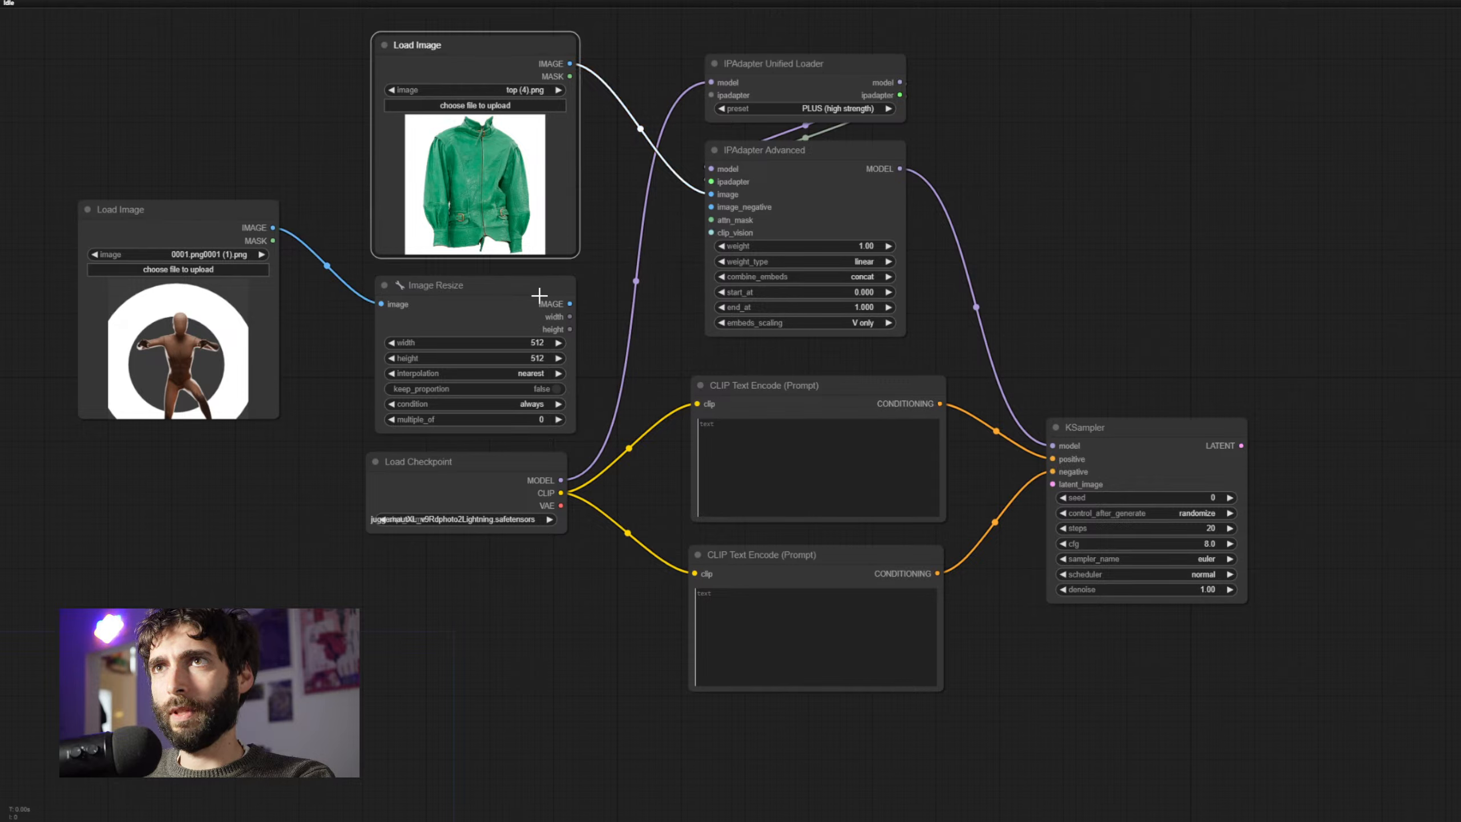
left_click(533, 296)
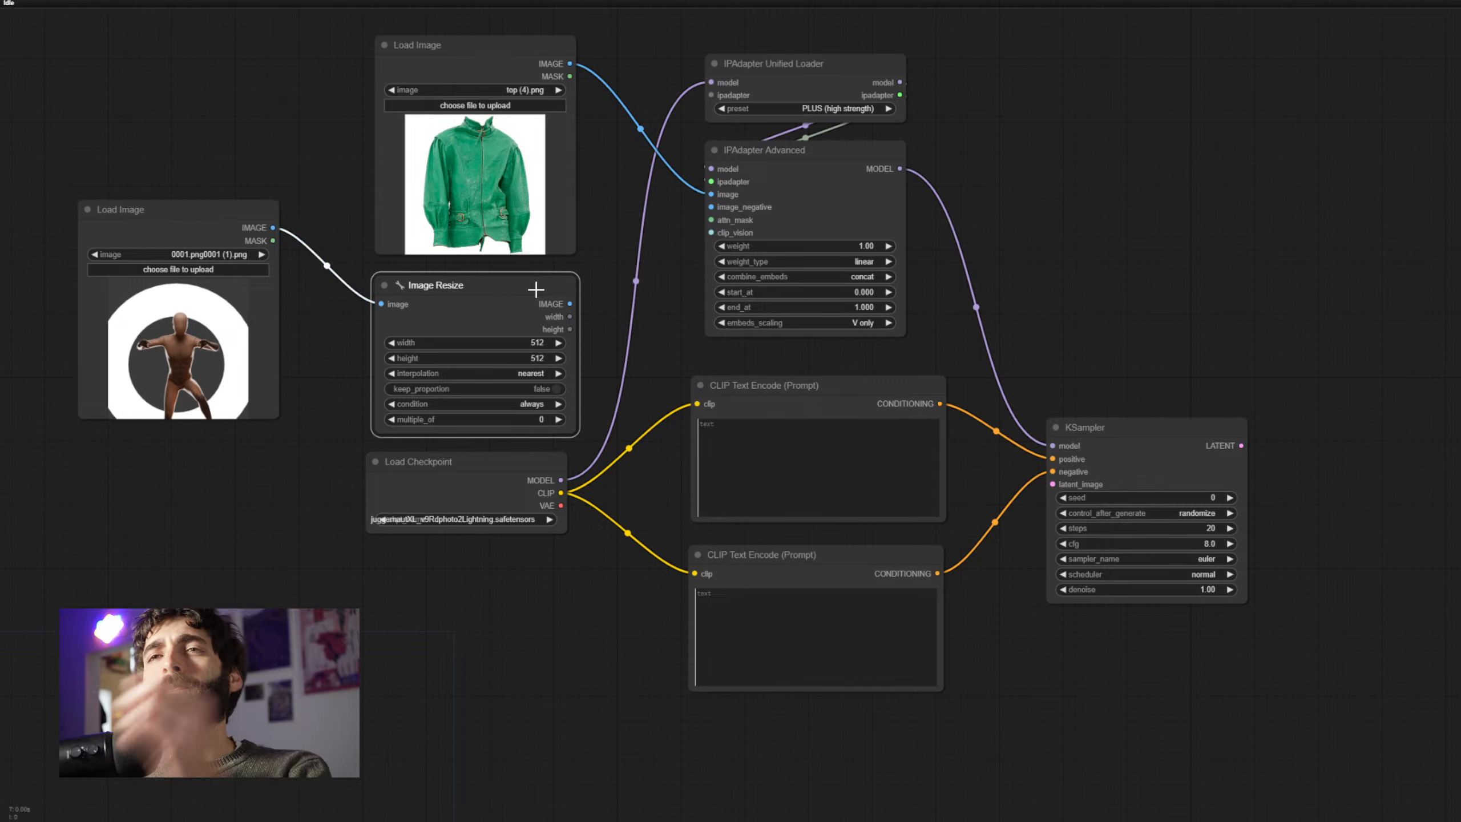
key("Delete")
Stack the second Load Image node between the garment Load Image and Load Checkpoint nodes, and load Eva_0.png into it
left_click_drag(230, 216, 508, 245)
left_click_drag(487, 56, 483, 0)
left_click_drag(479, 239, 492, 225)
left_click_drag(685, 134, 478, 346)
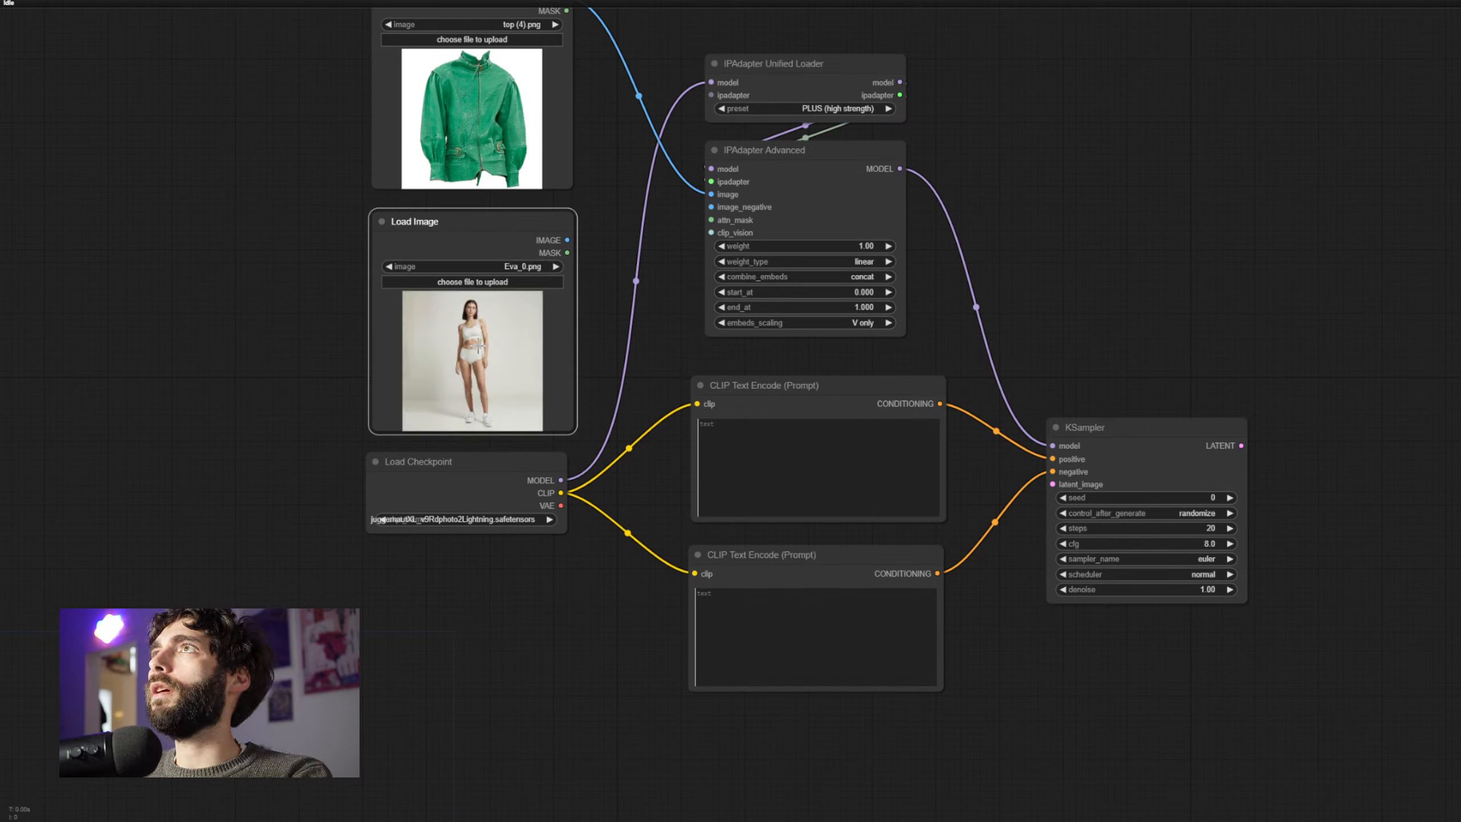
left_click(1044, 221)
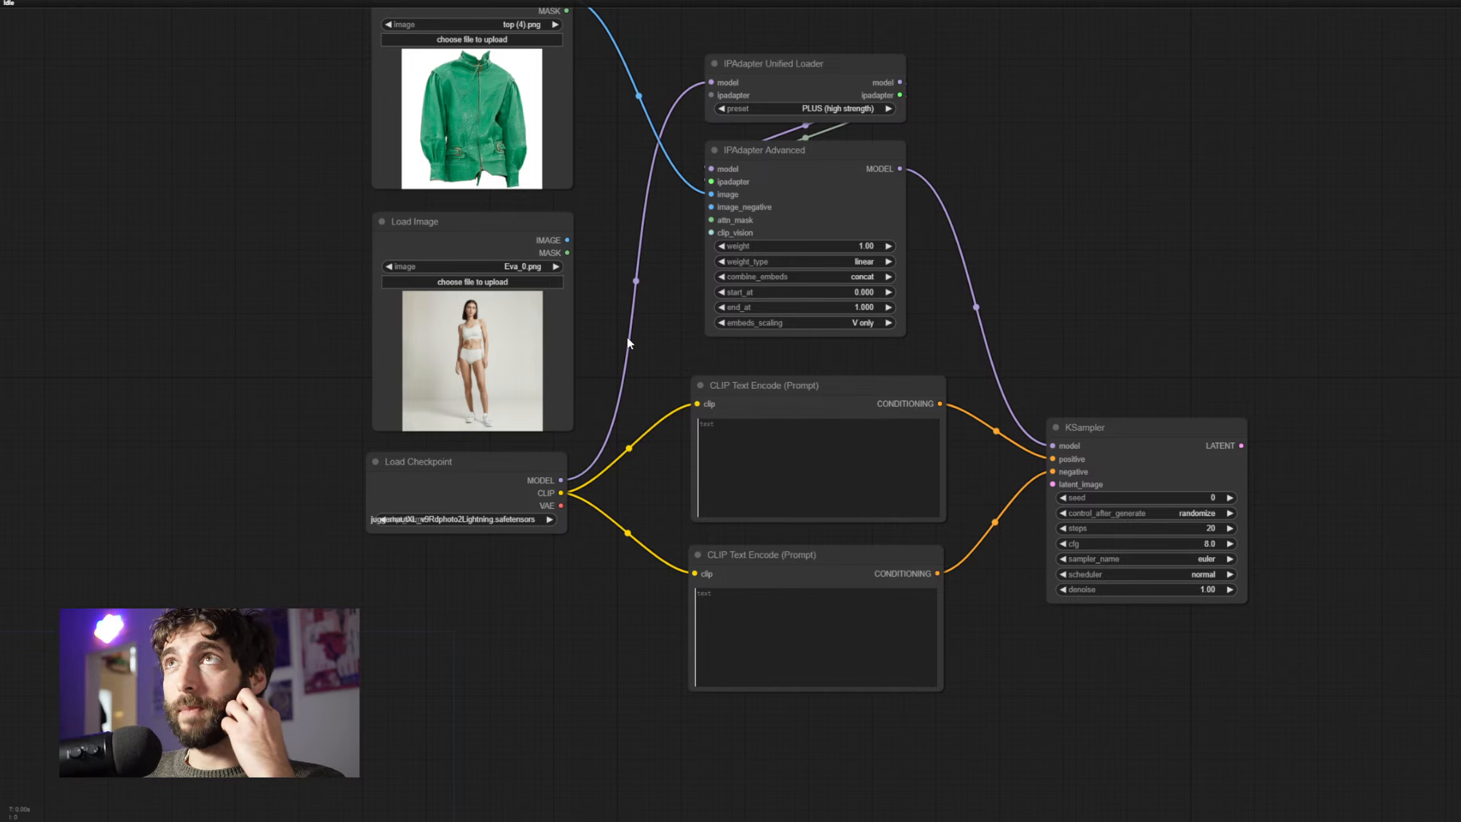
Paint a mask over the model's torso and both arms in the MaskEditor and save it to the Load Image node
right_click(485, 304)
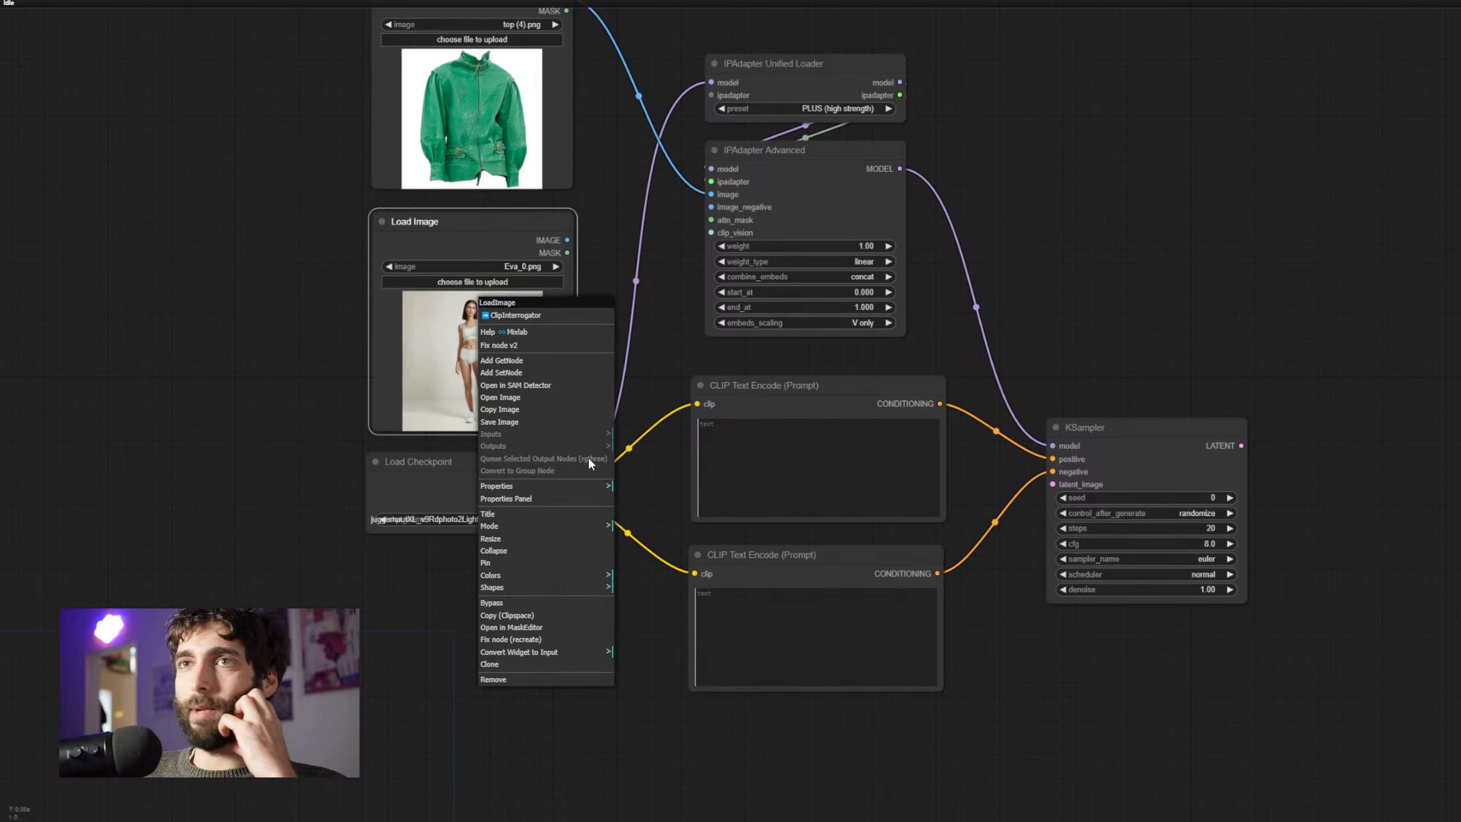
left_click(567, 633)
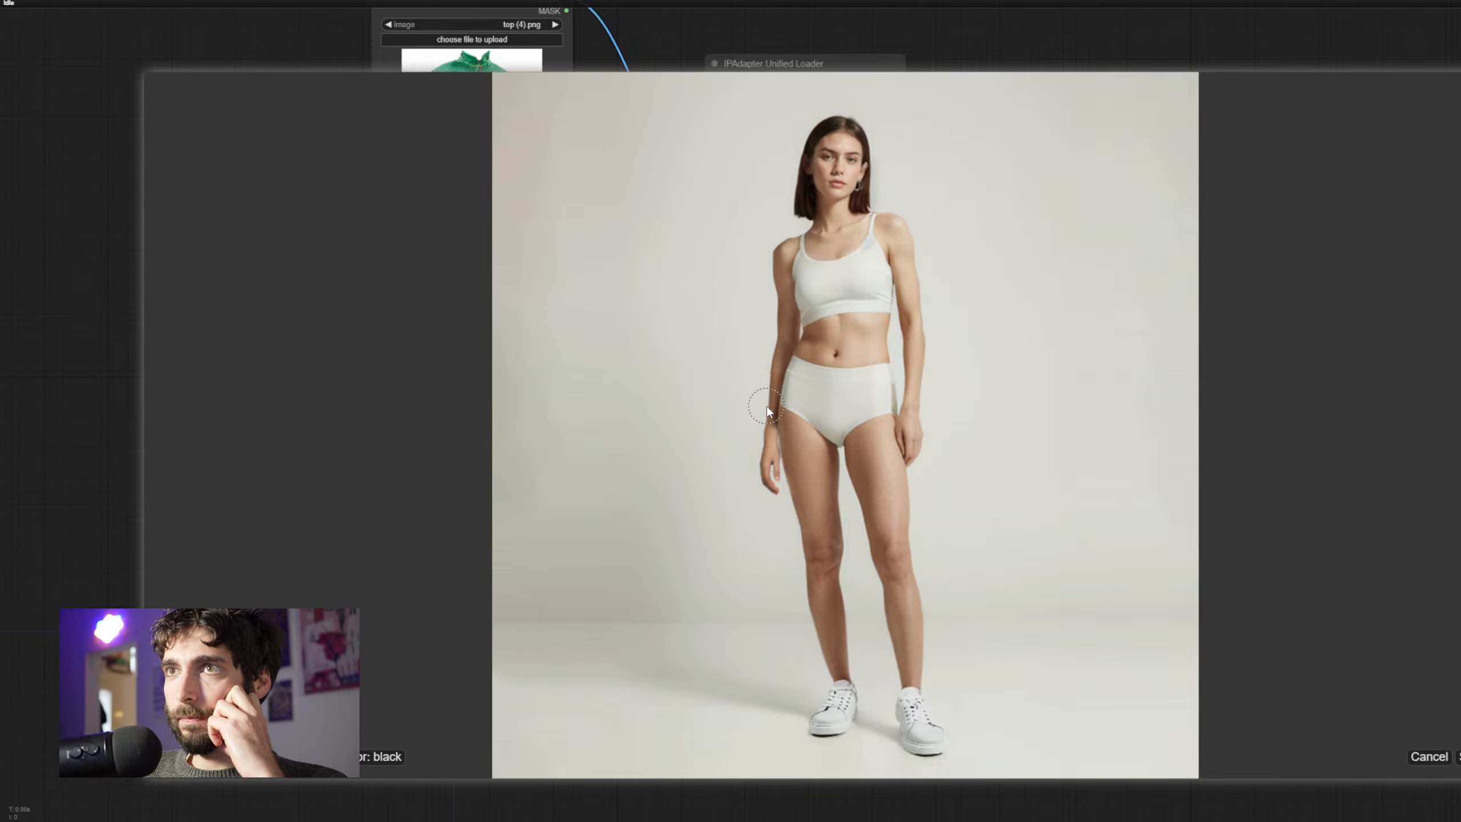
mouse_move(799, 248)
left_mouse_down()
mouse_move(885, 222)
mouse_move(918, 410)
mouse_move(911, 374)
left_mouse_up()
mouse_move(907, 321)
left_mouse_down()
mouse_move(880, 369)
mouse_move(891, 339)
mouse_move(847, 371)
mouse_move(799, 367)
mouse_move(850, 356)
mouse_move(840, 313)
mouse_move(816, 353)
mouse_move(815, 269)
mouse_move(828, 338)
mouse_move(877, 265)
left_mouse_up()
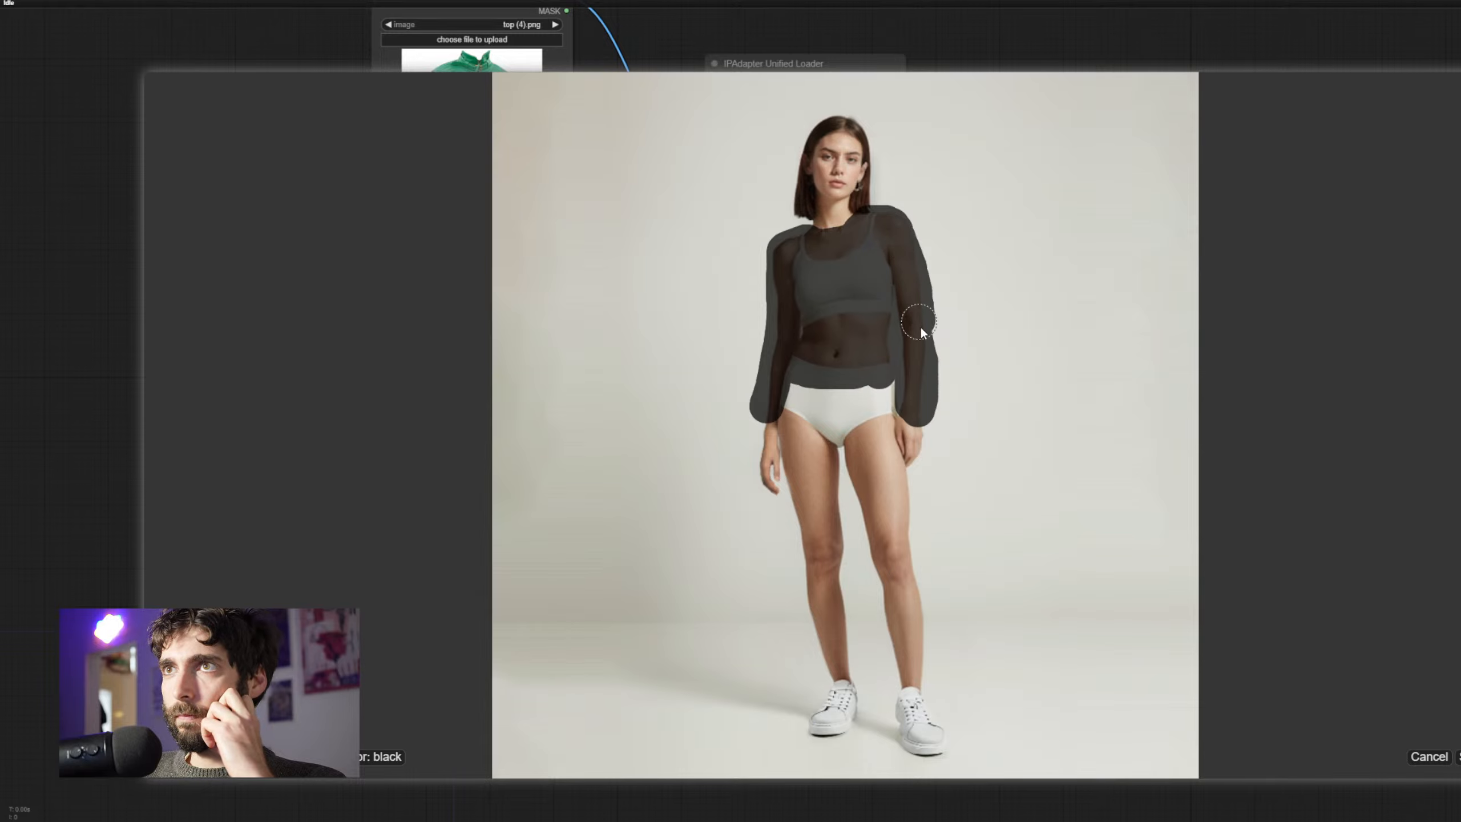
left_click(1458, 757)
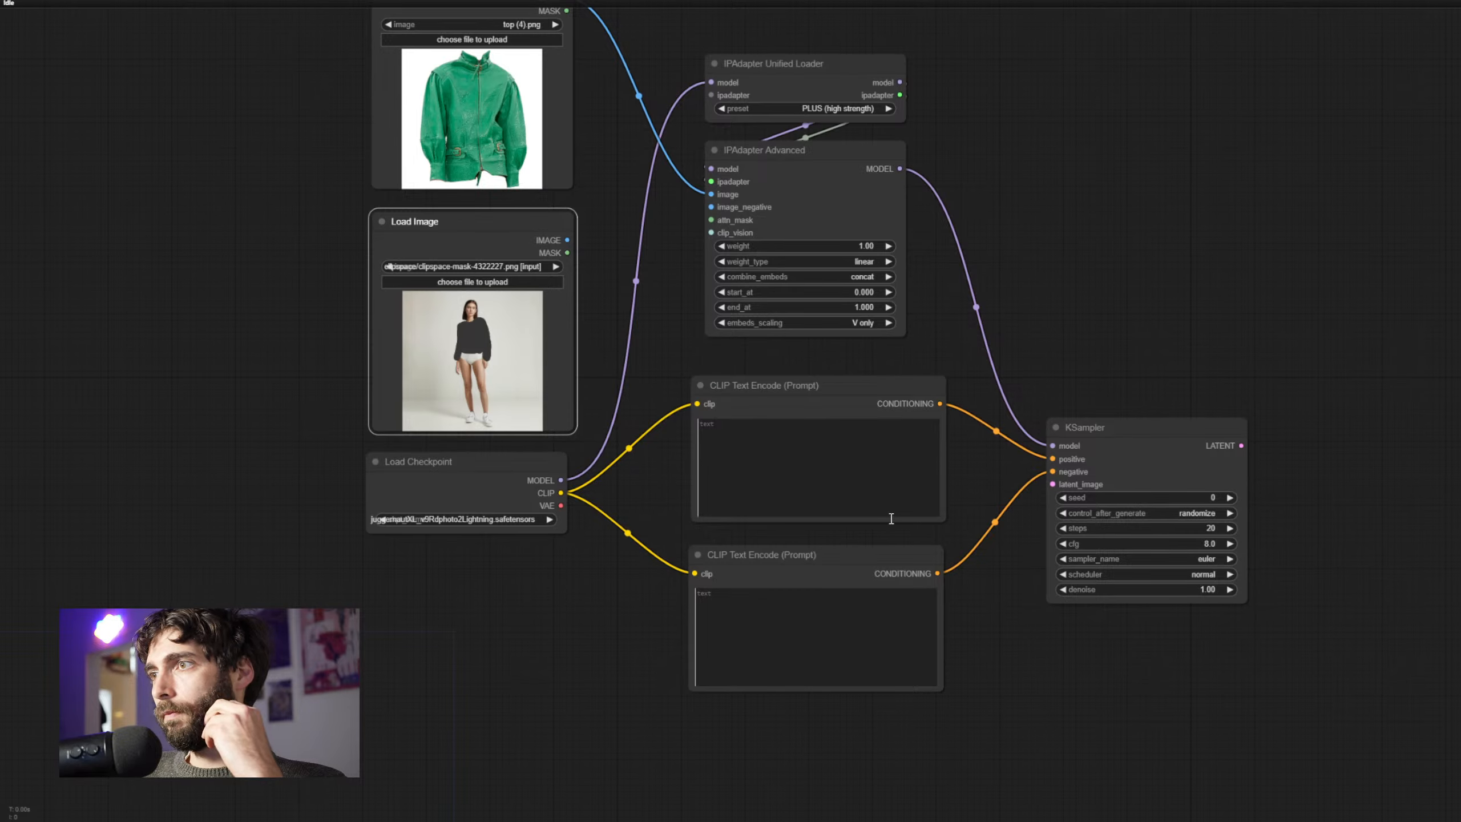
Add an Empty Latent Image node and place it below the lower CLIP Text Encode node
left_click_drag(1087, 344, 1087, 288)
double_click(749, 721)
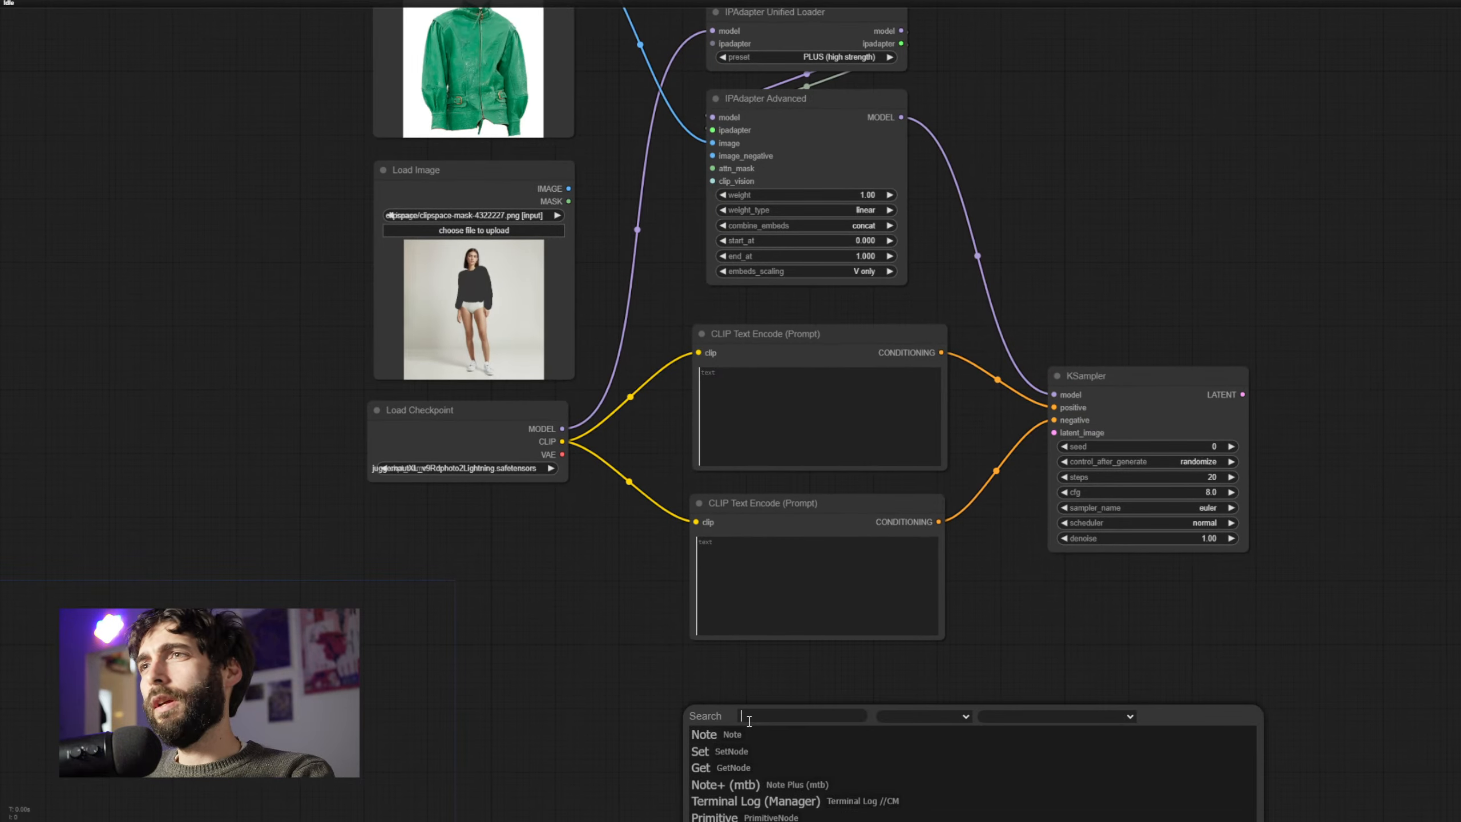
type("empty")
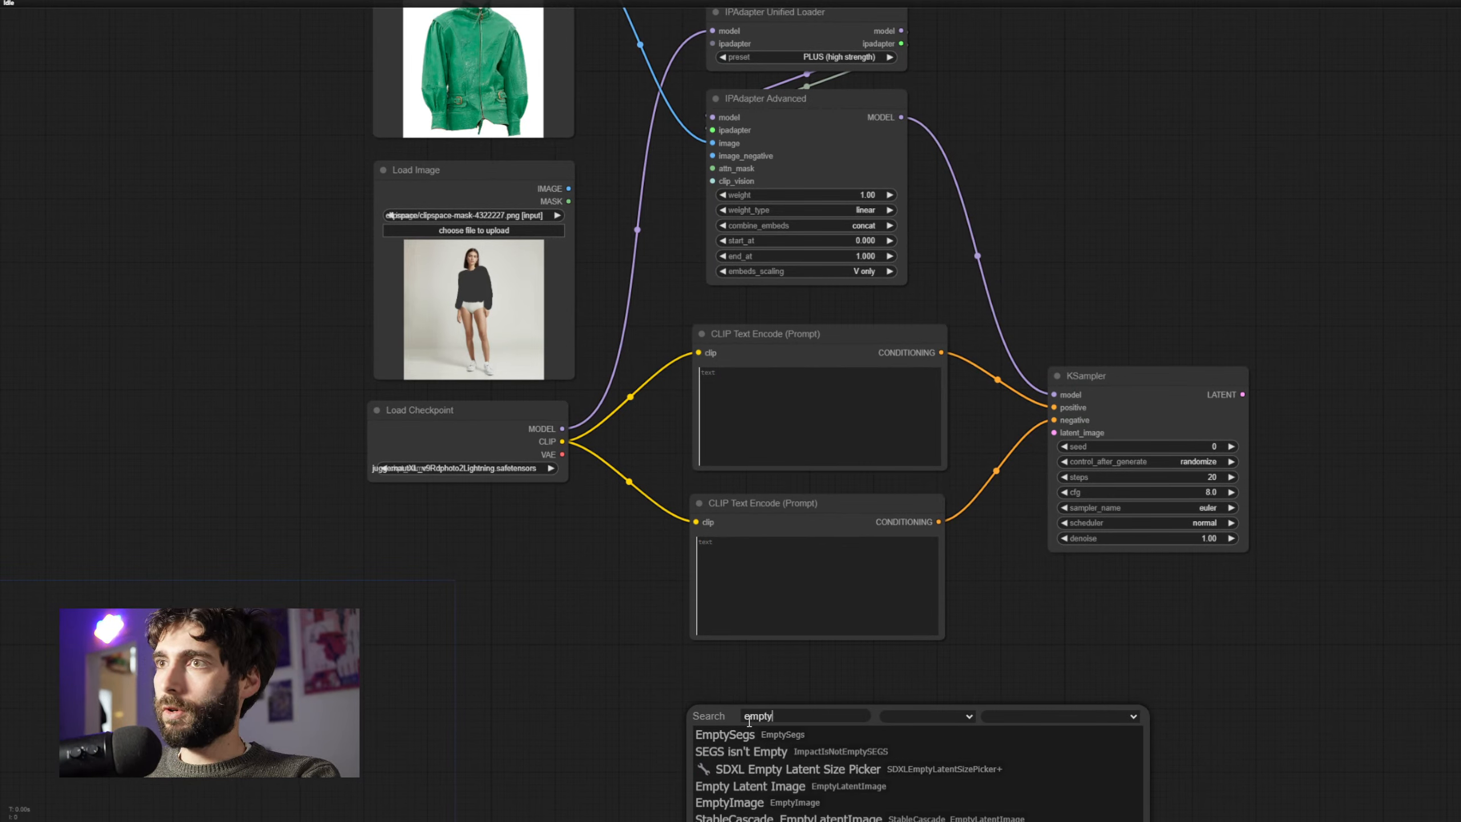
key("Down")
key("Down")
key("Down")
key("Down")
key("Return")
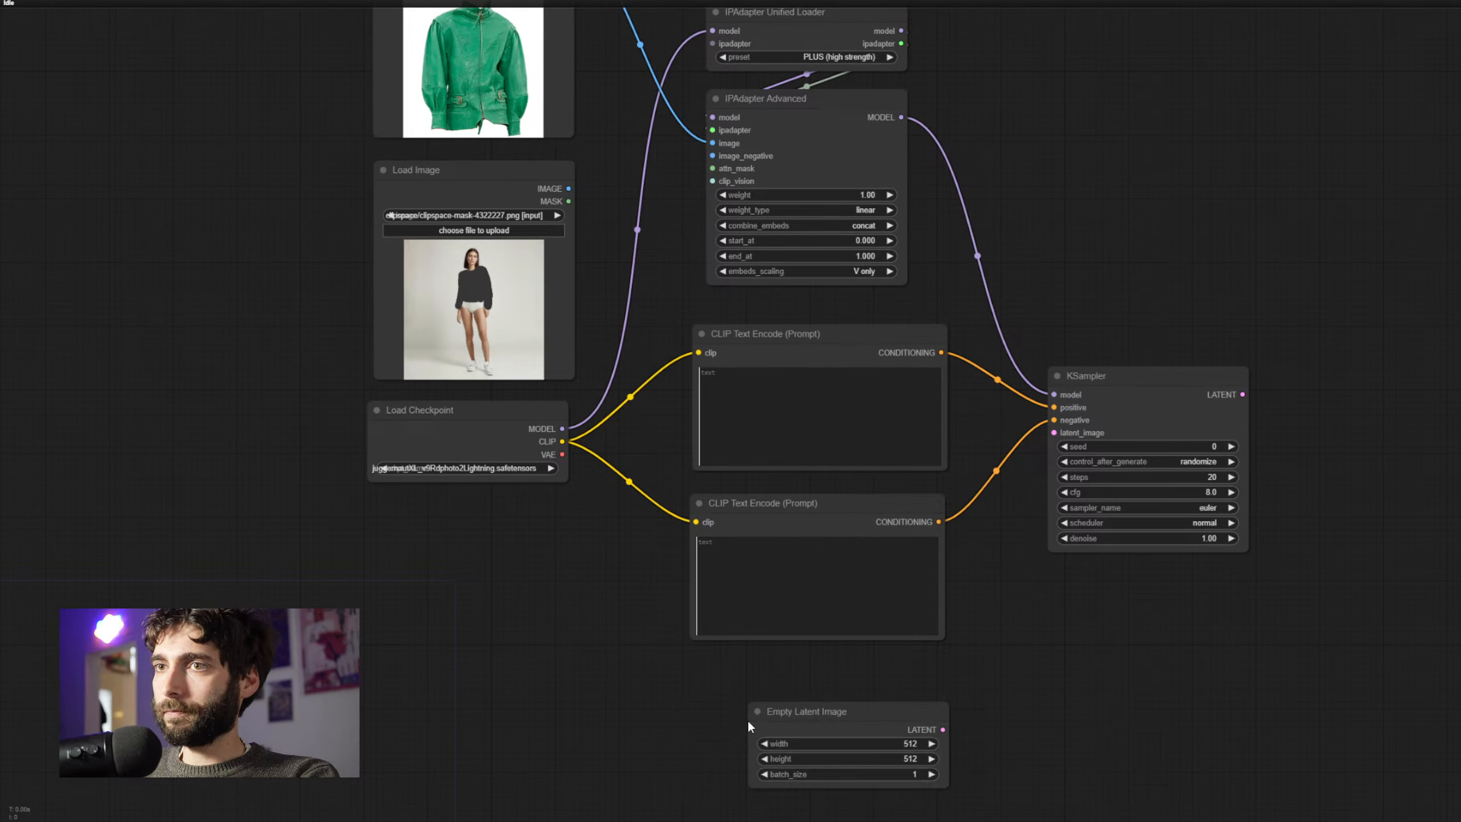
left_click_drag(810, 710, 795, 688)
Set the Empty Latent Image to 1024 wide and 1024 high, and connect its LATENT output to the KSampler's latent_image input
left_click(883, 721)
type("1024")
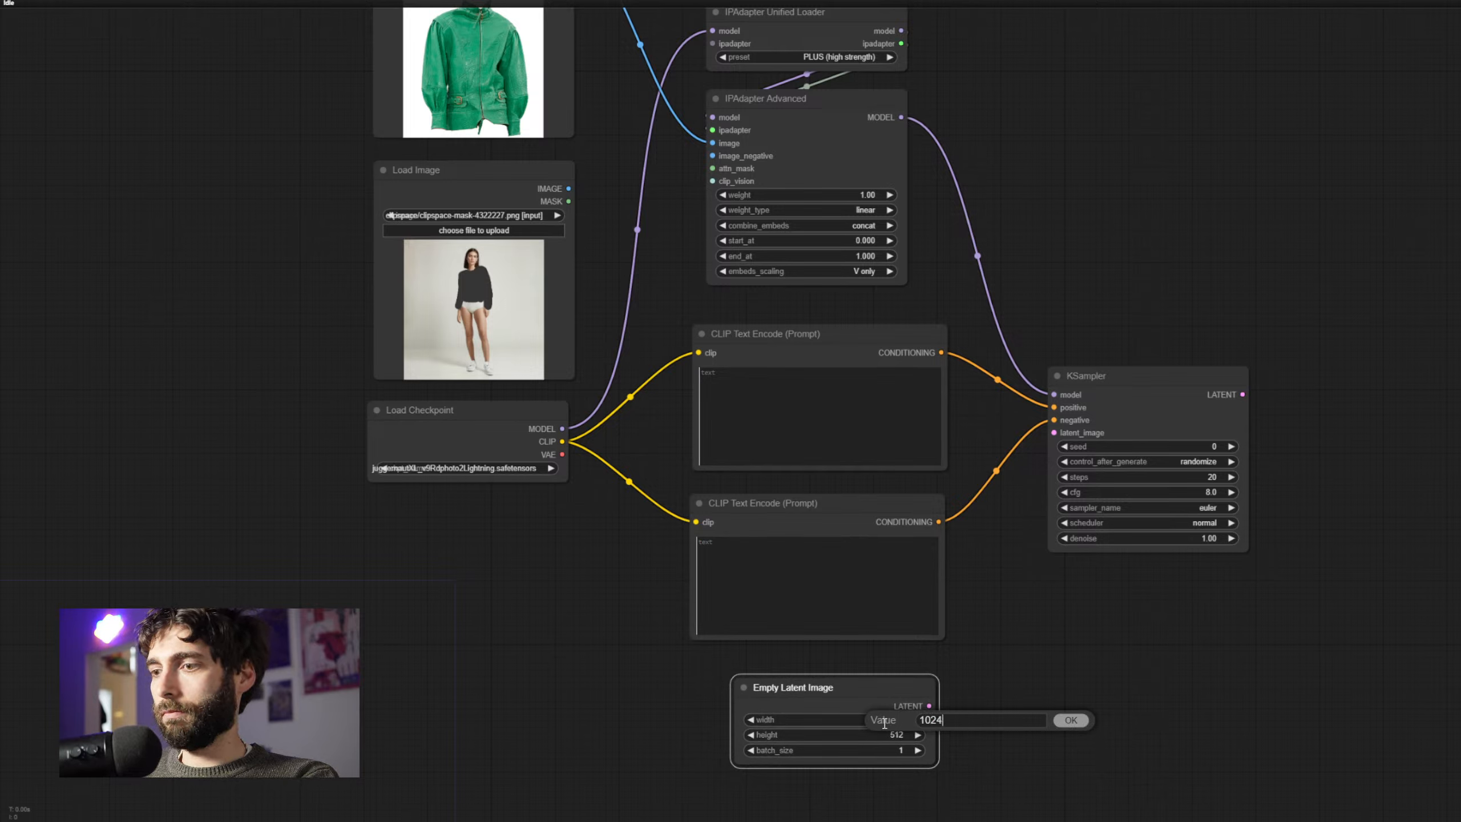
key("Return")
left_click(886, 736)
type("1024")
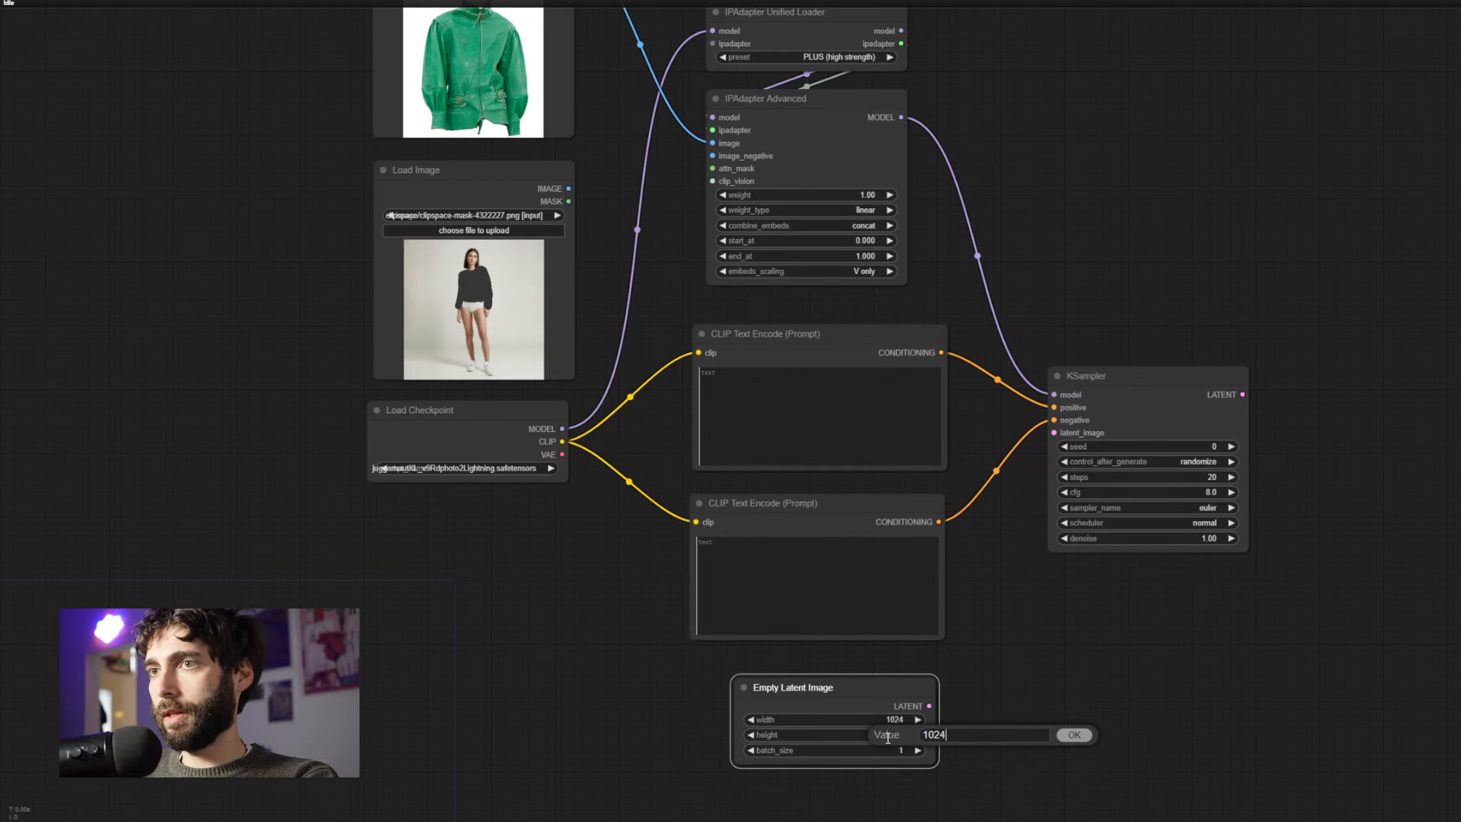
key("Return")
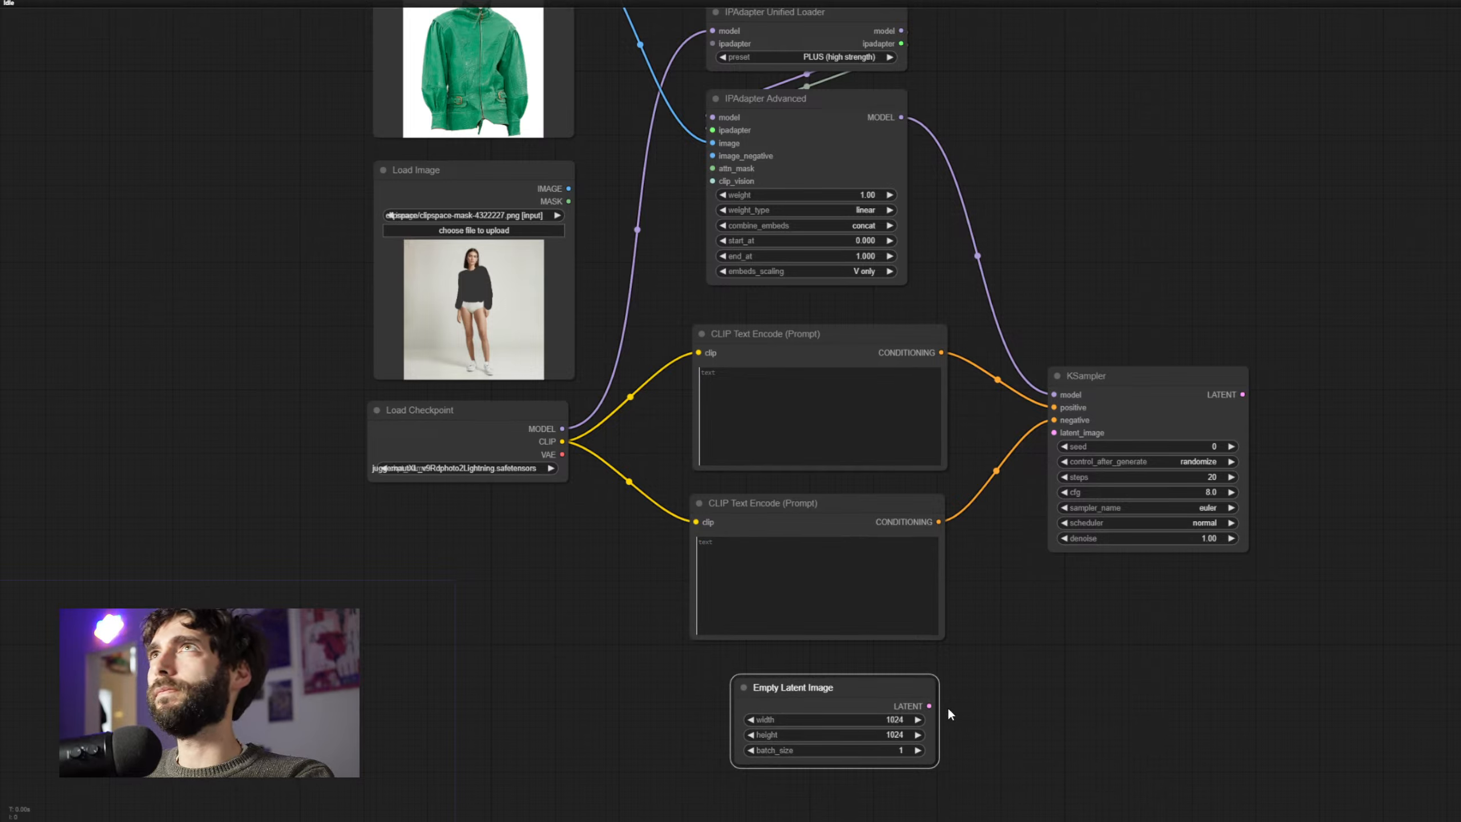
left_click_drag(929, 705, 1052, 436)
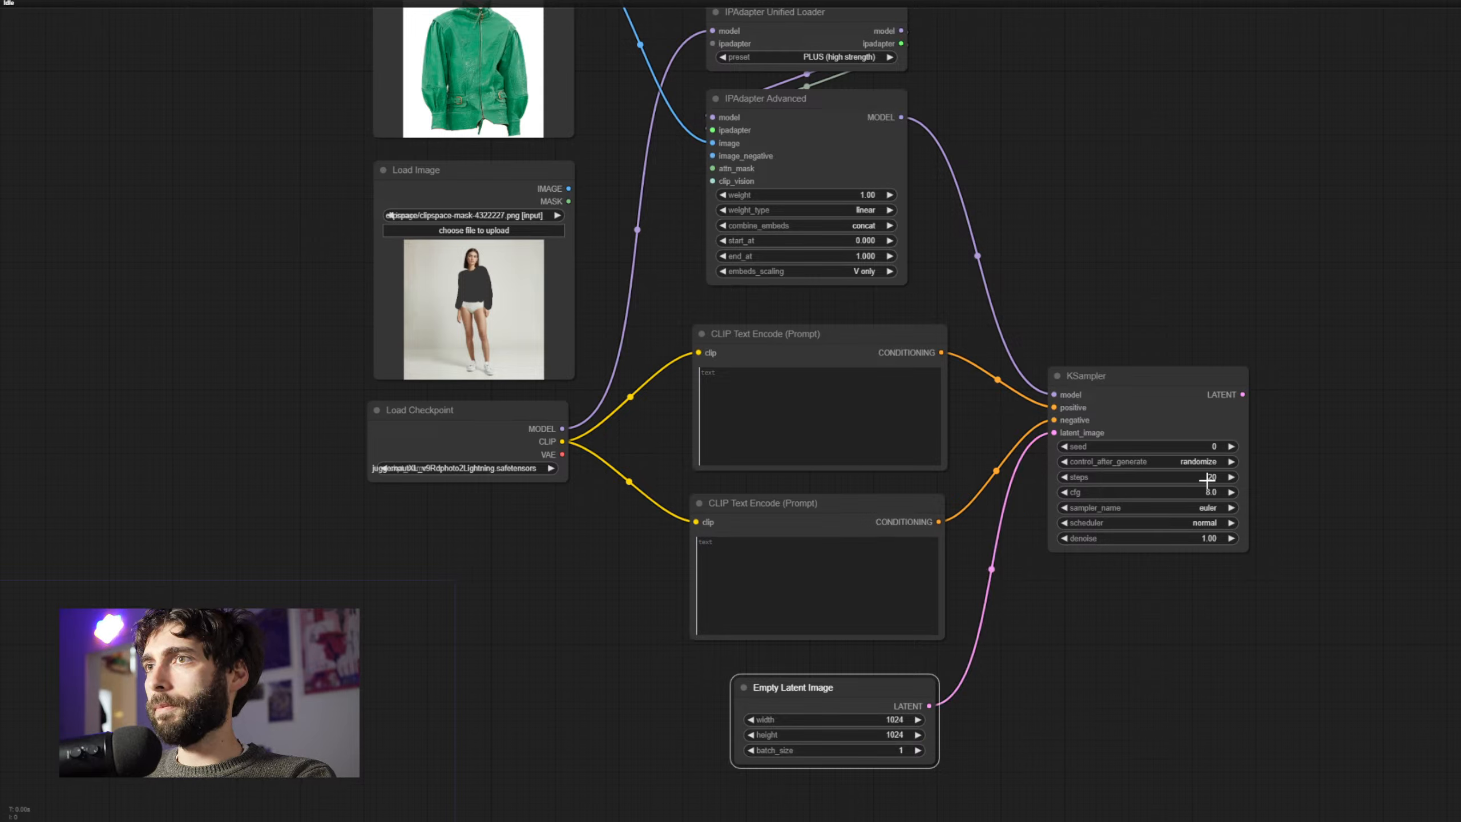
Set the KSampler's steps to 6 and its cfg to 1.5
left_click(1208, 478)
type("6")
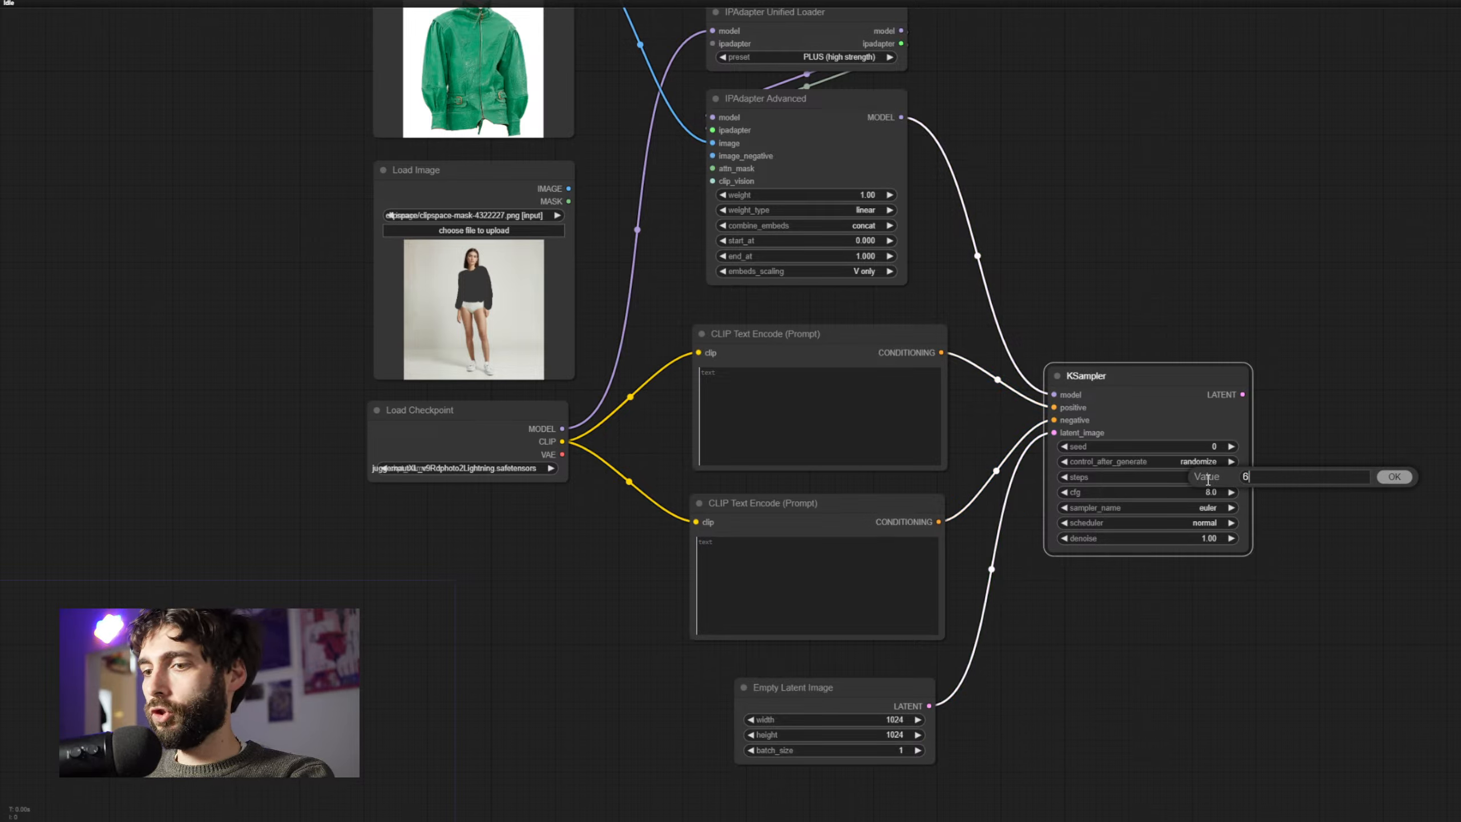
key("Return")
left_click(1190, 493)
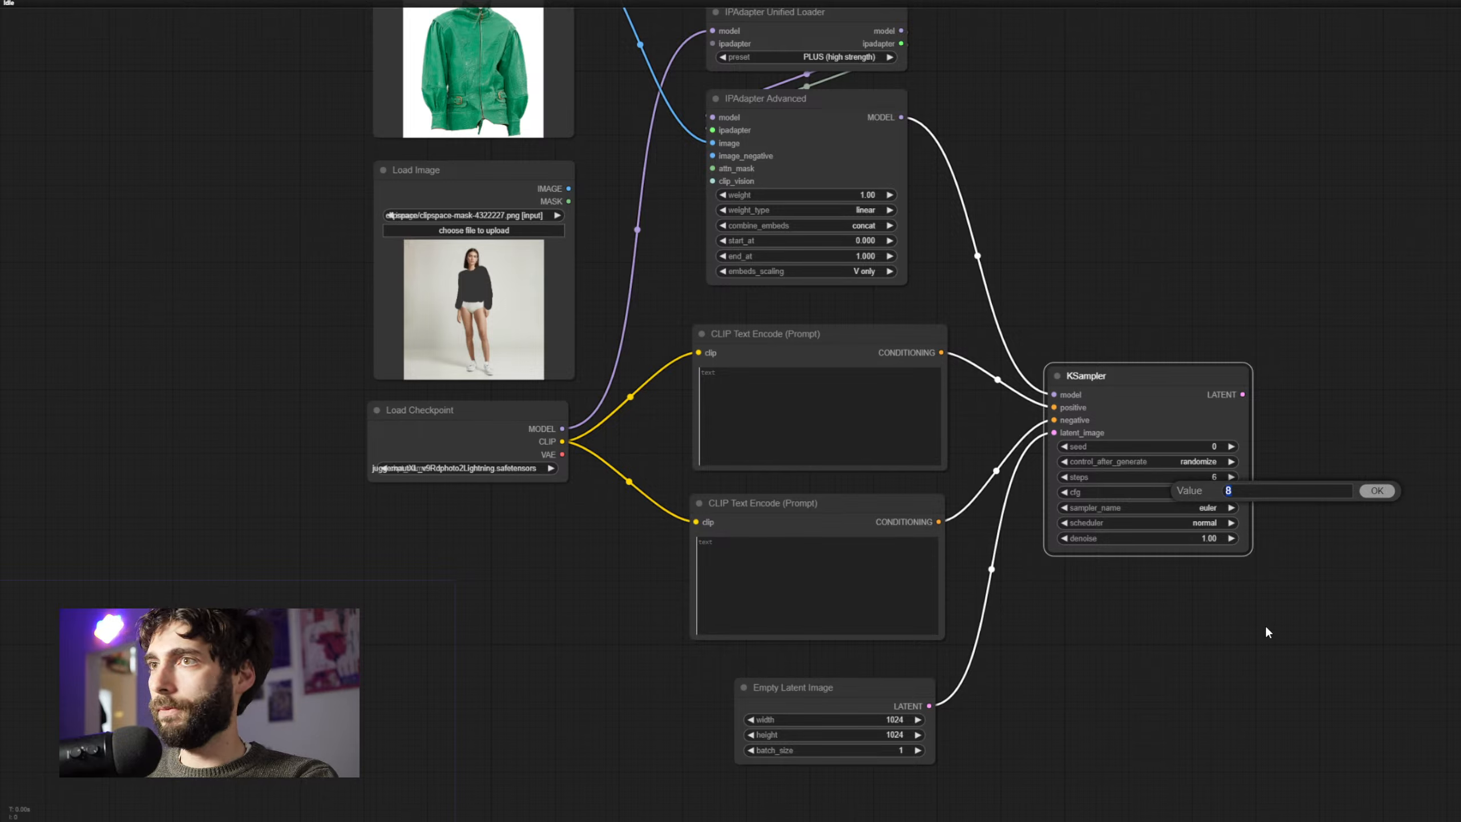
type("1.5")
key("Return")
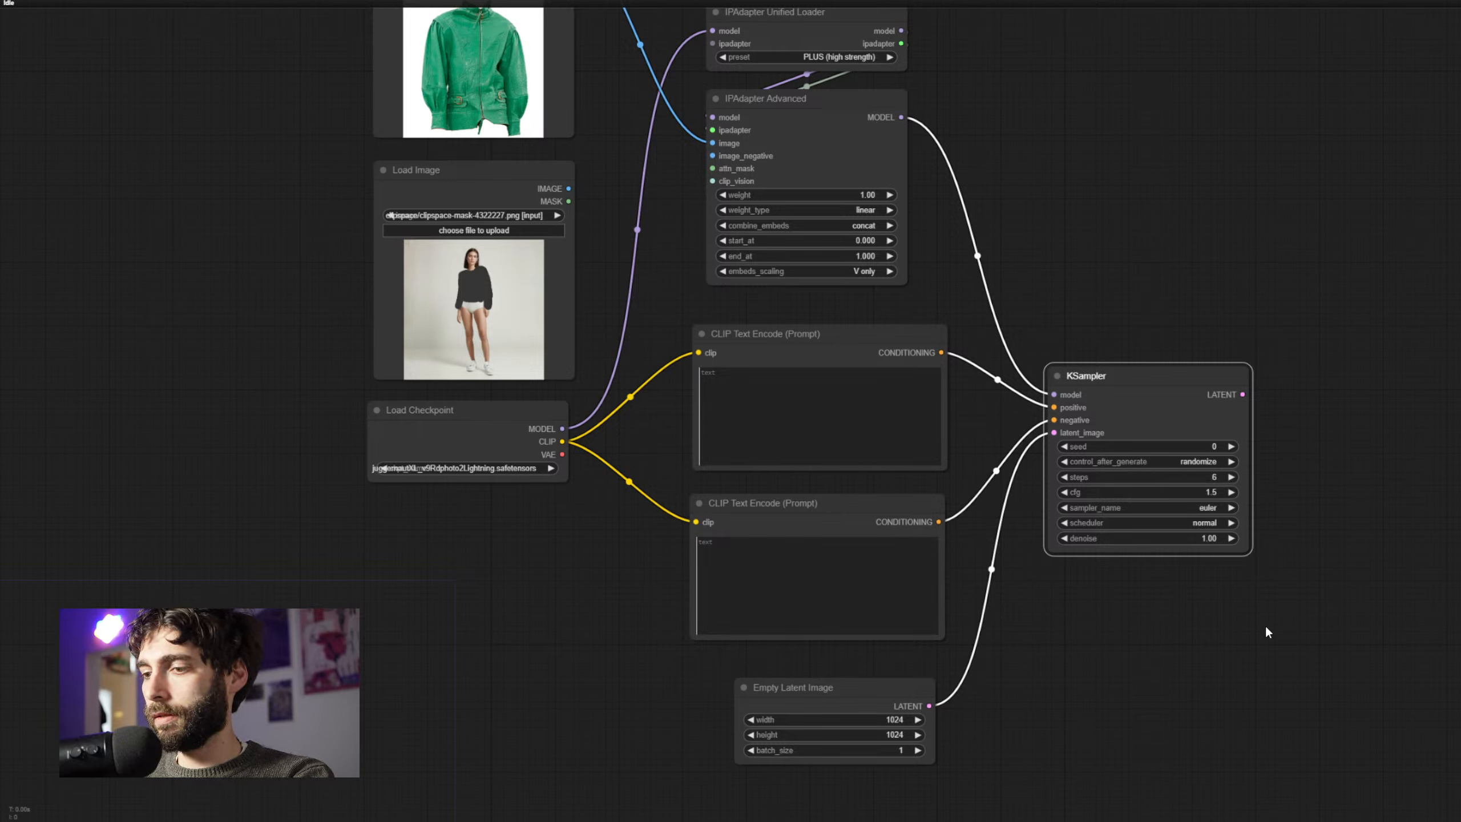
Set the KSampler's sampler_name to dpmpp_2m_sde and its scheduler to sgm_uniform
left_click(1193, 509)
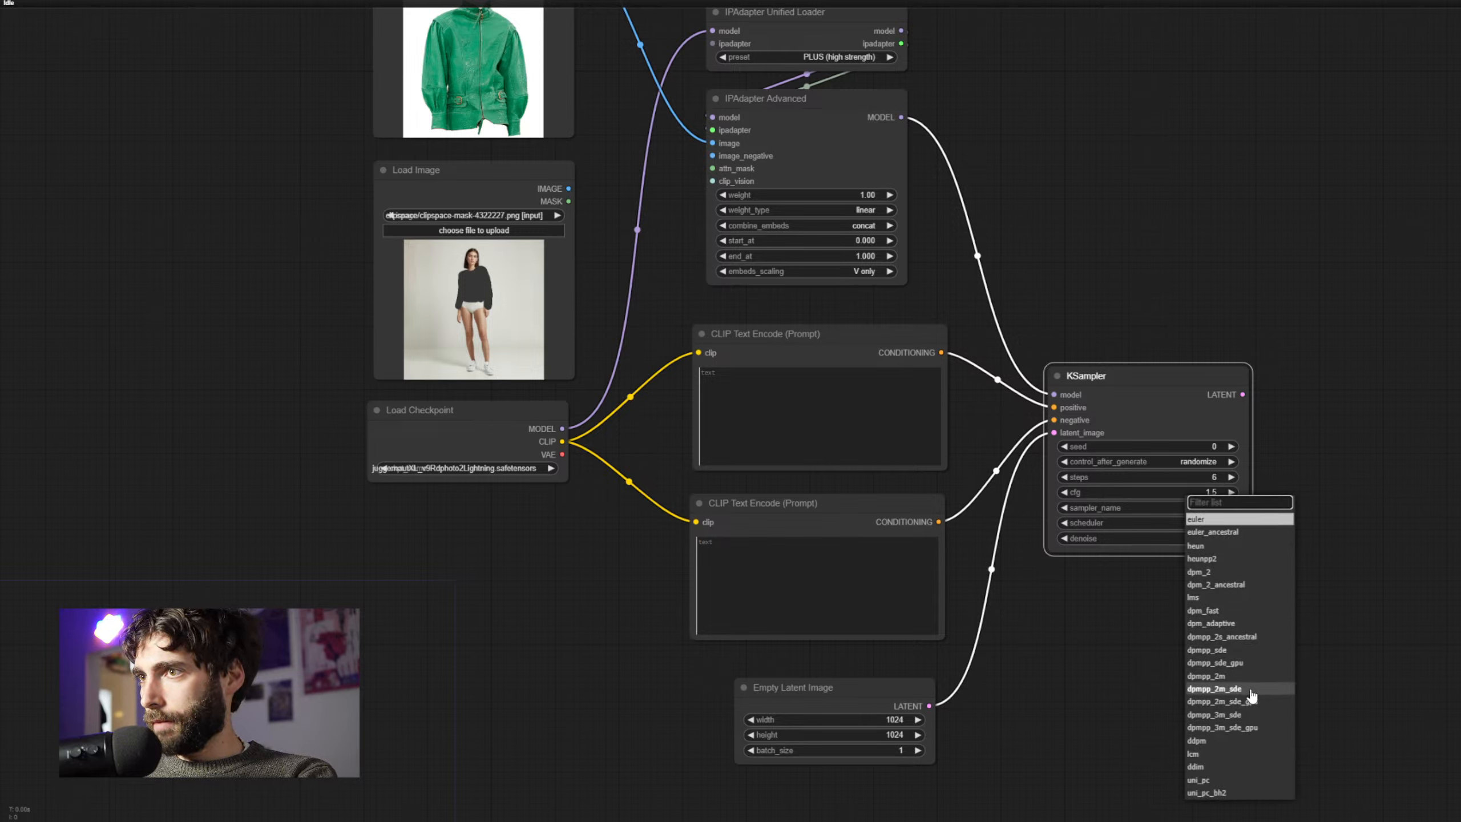
left_click(1252, 690)
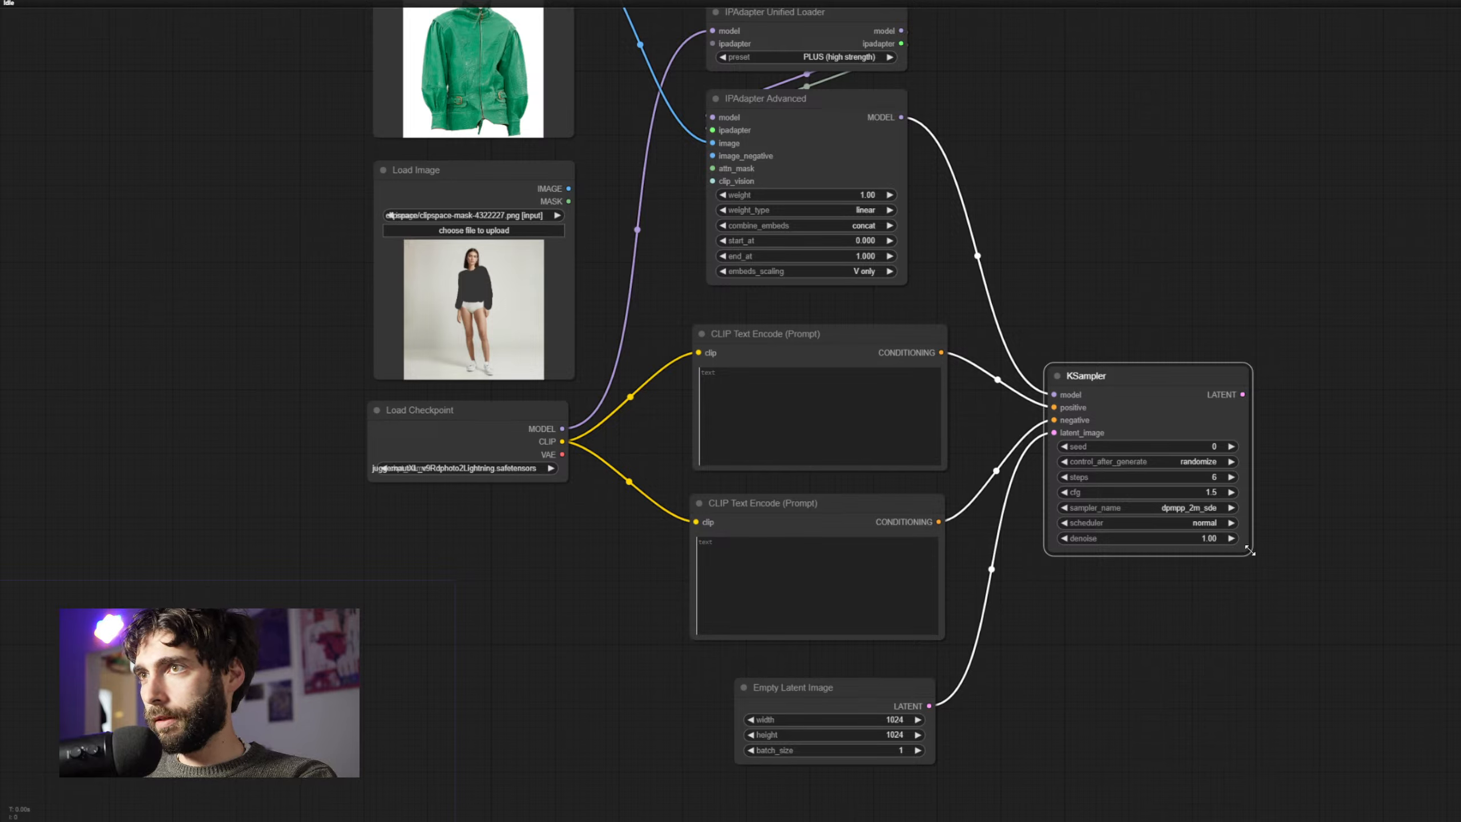
left_click(1205, 524)
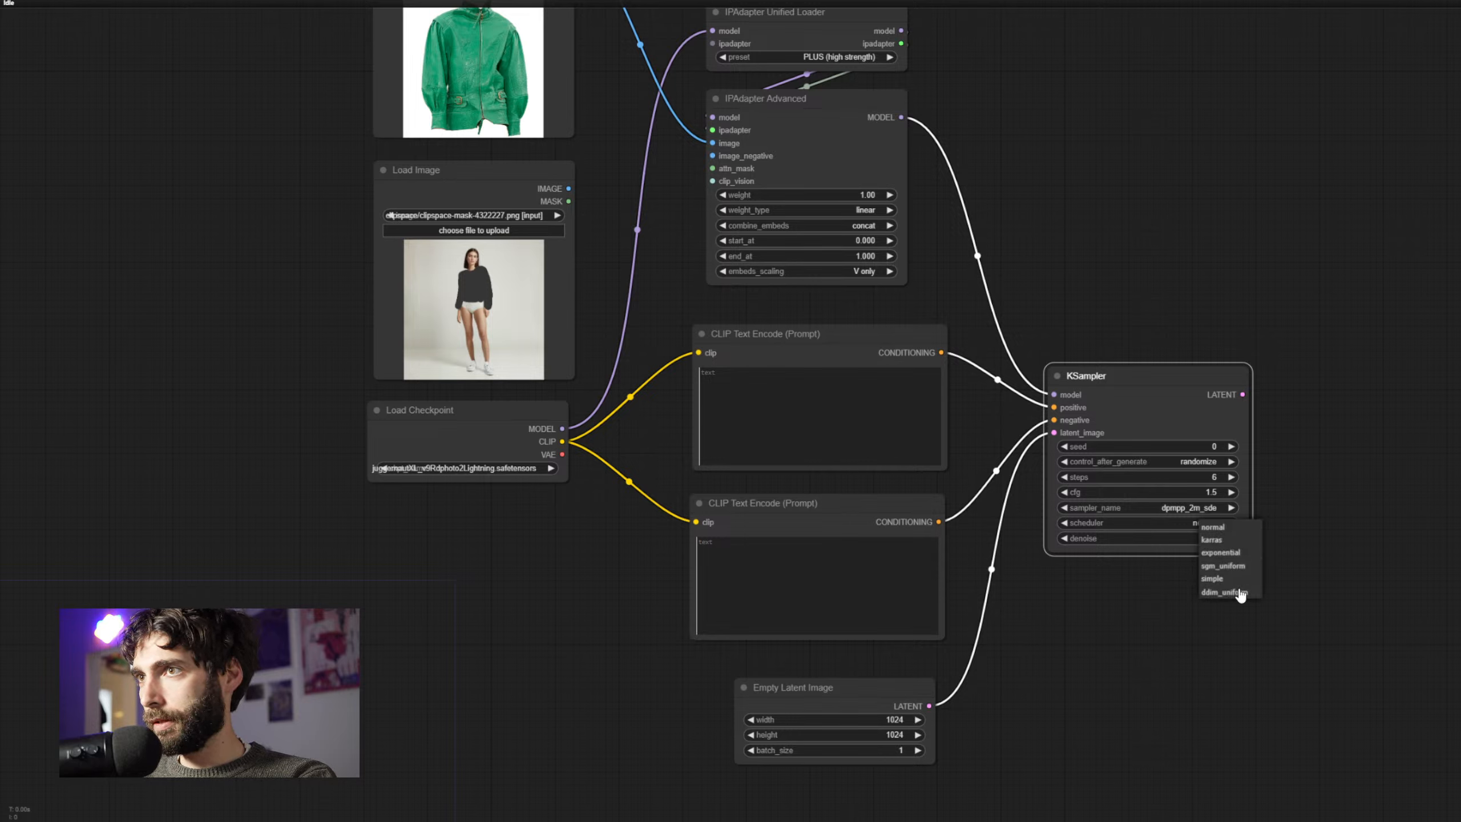
left_click(1247, 570)
Add a VAE Decode node fed by the KSampler's LATENT and the checkpoint's VAE, and send its IMAGE output to a new Preview Image node
left_click_drag(1242, 394, 1050, 591)
left_click(1081, 640)
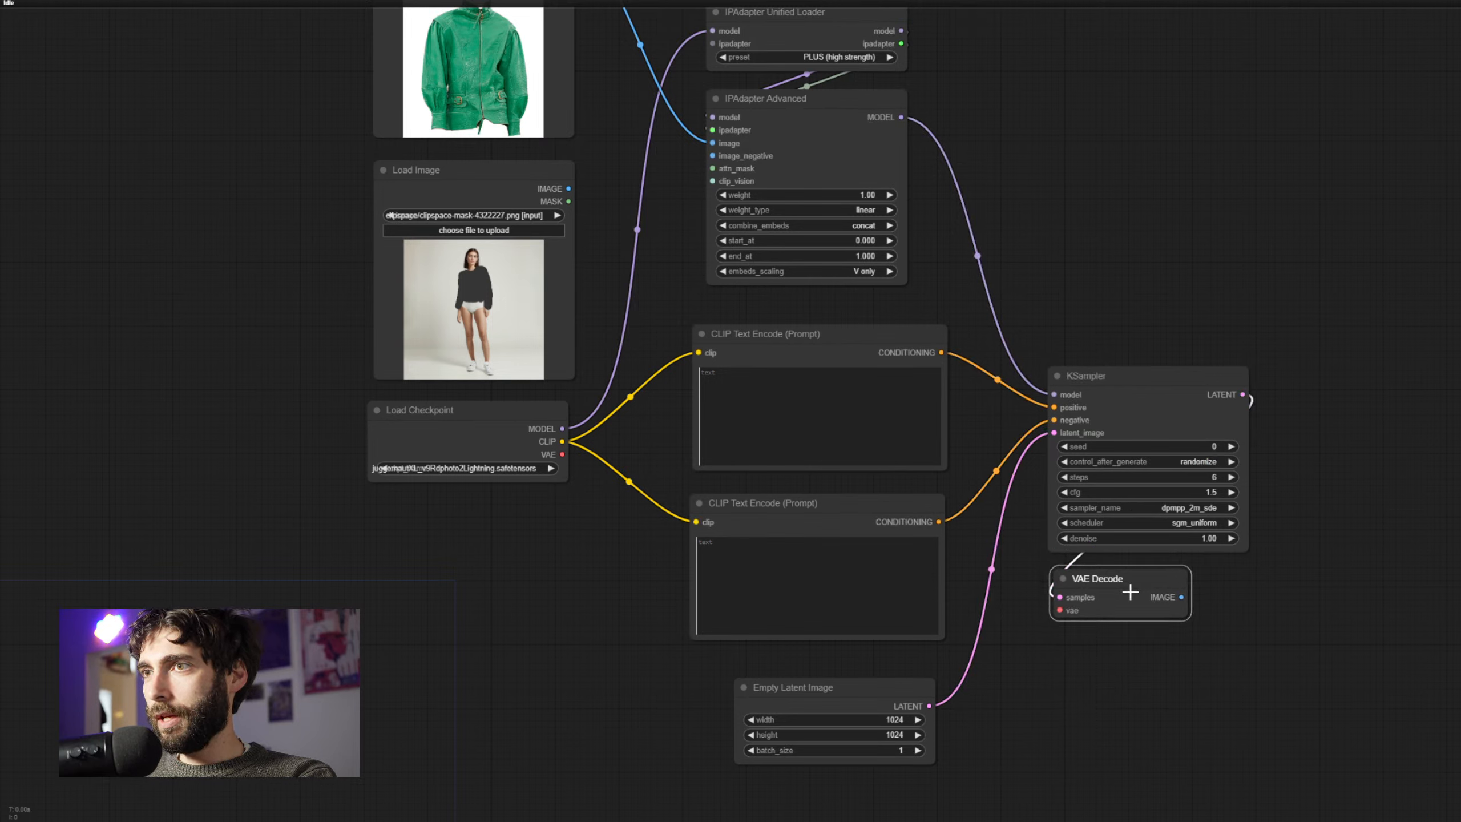
left_click_drag(562, 454, 1068, 616)
left_click_drag(1189, 603, 1027, 85)
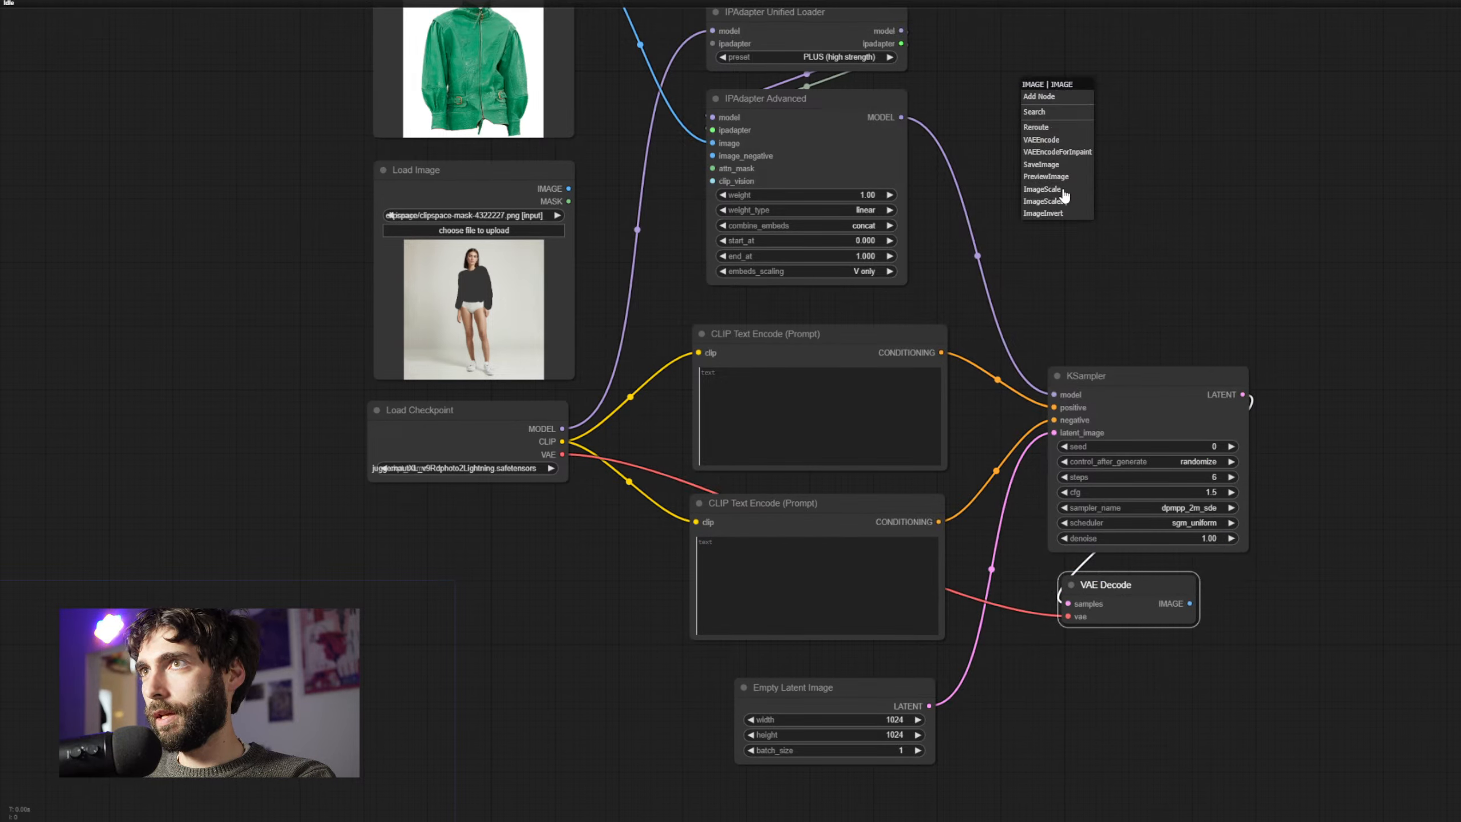
left_click(1069, 183)
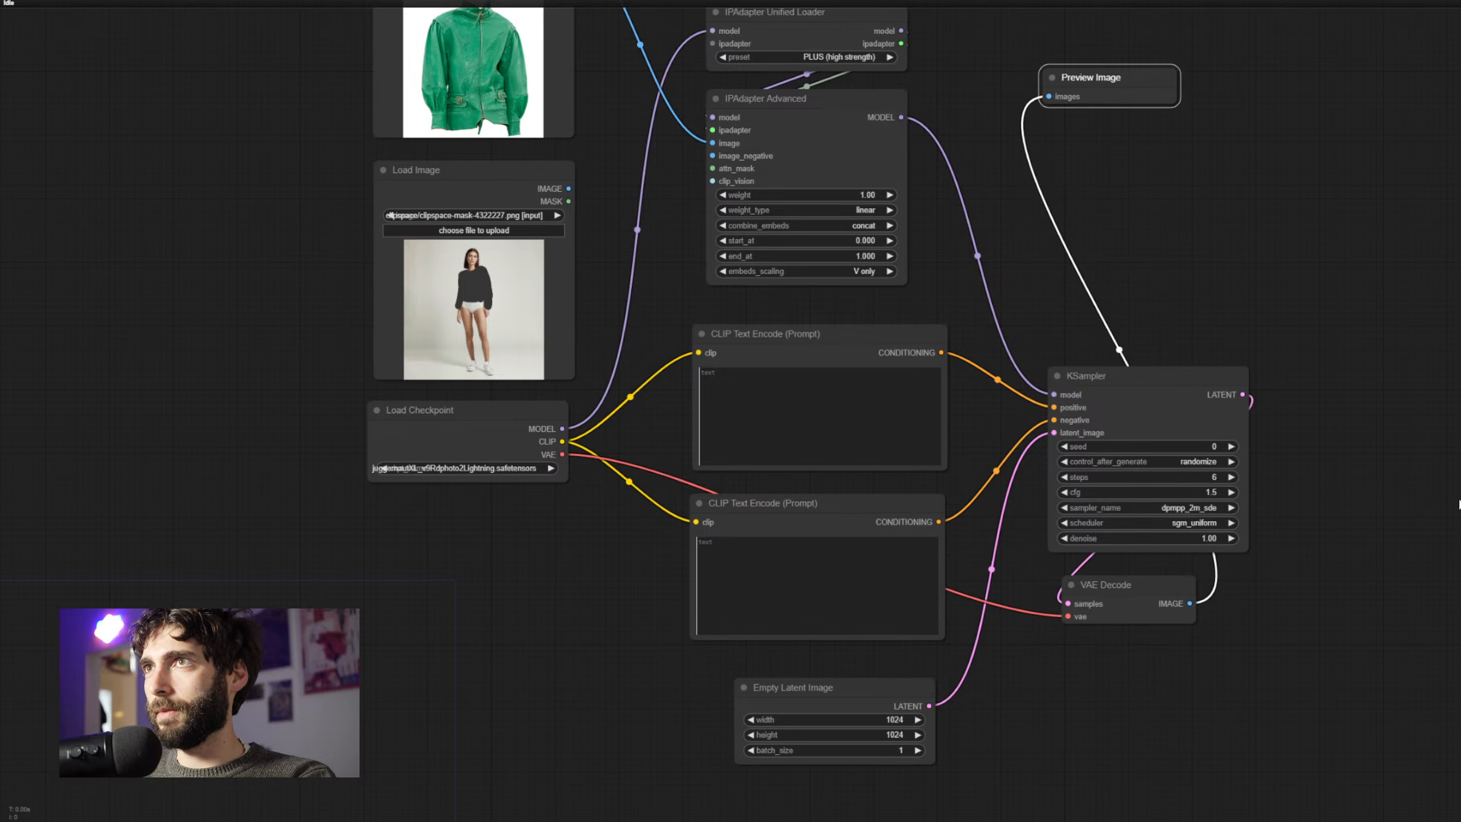
Run the workflow to generate an image, and shift the Preview Image node slightly above the KSampler
mouse_move(1418, 447)
left_mouse_down()
mouse_move(1427, 493)
mouse_move(1422, 471)
left_mouse_up()
left_click(1422, 471)
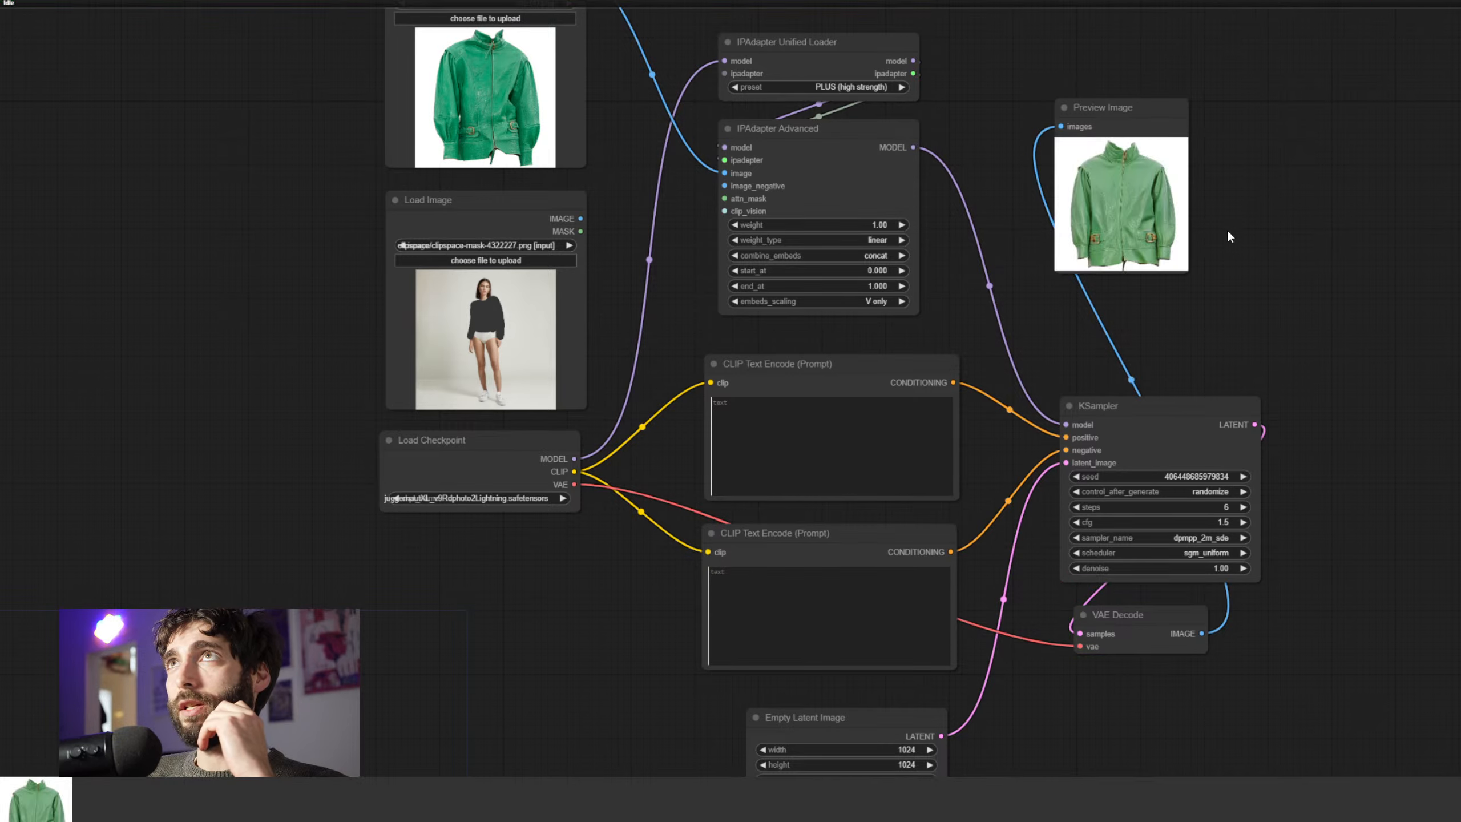
left_click_drag(1253, 282, 1264, 292)
left_click_drag(1170, 117, 1188, 133)
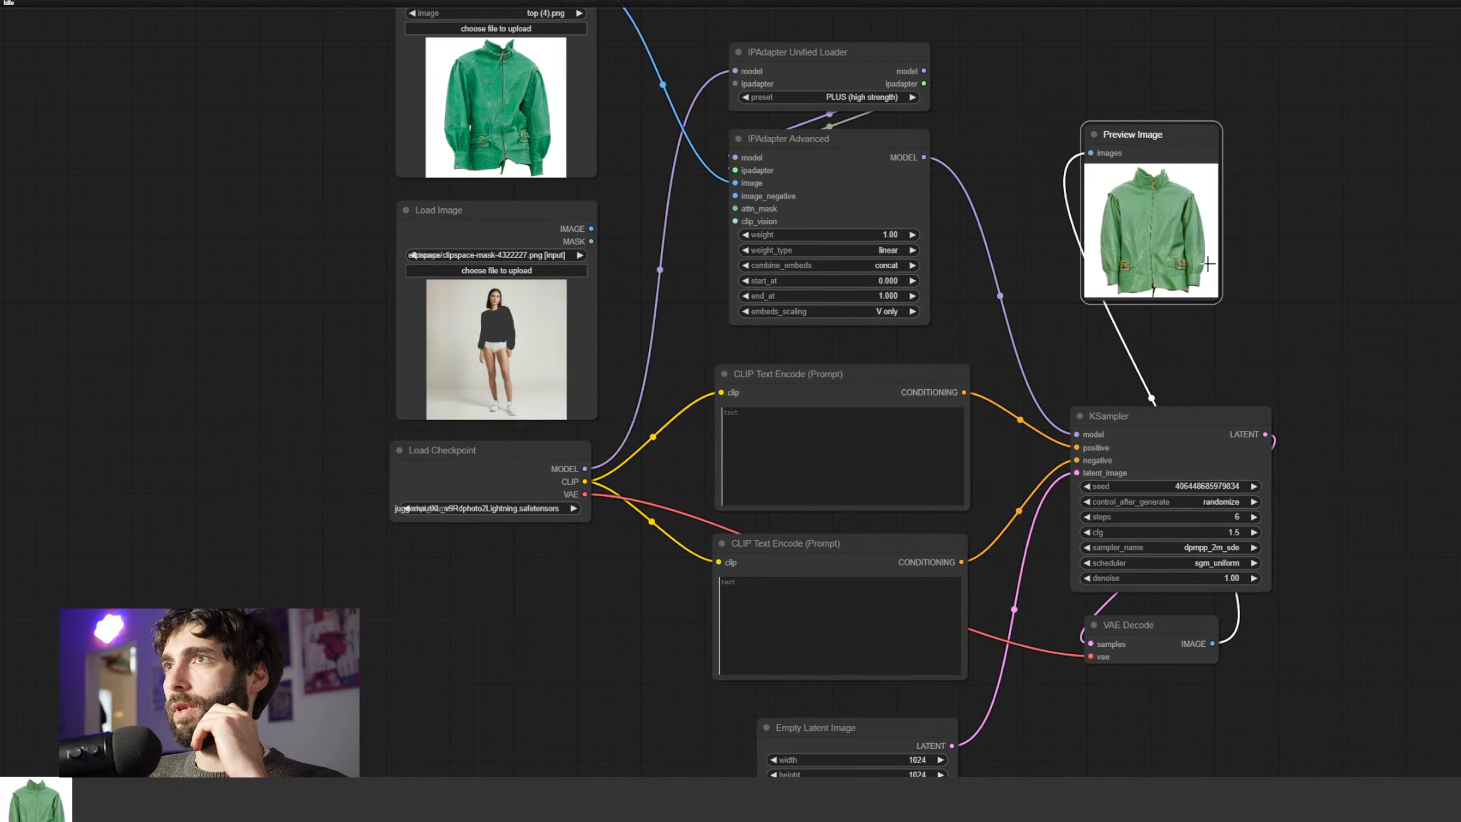
left_click_drag(1310, 376, 1286, 287)
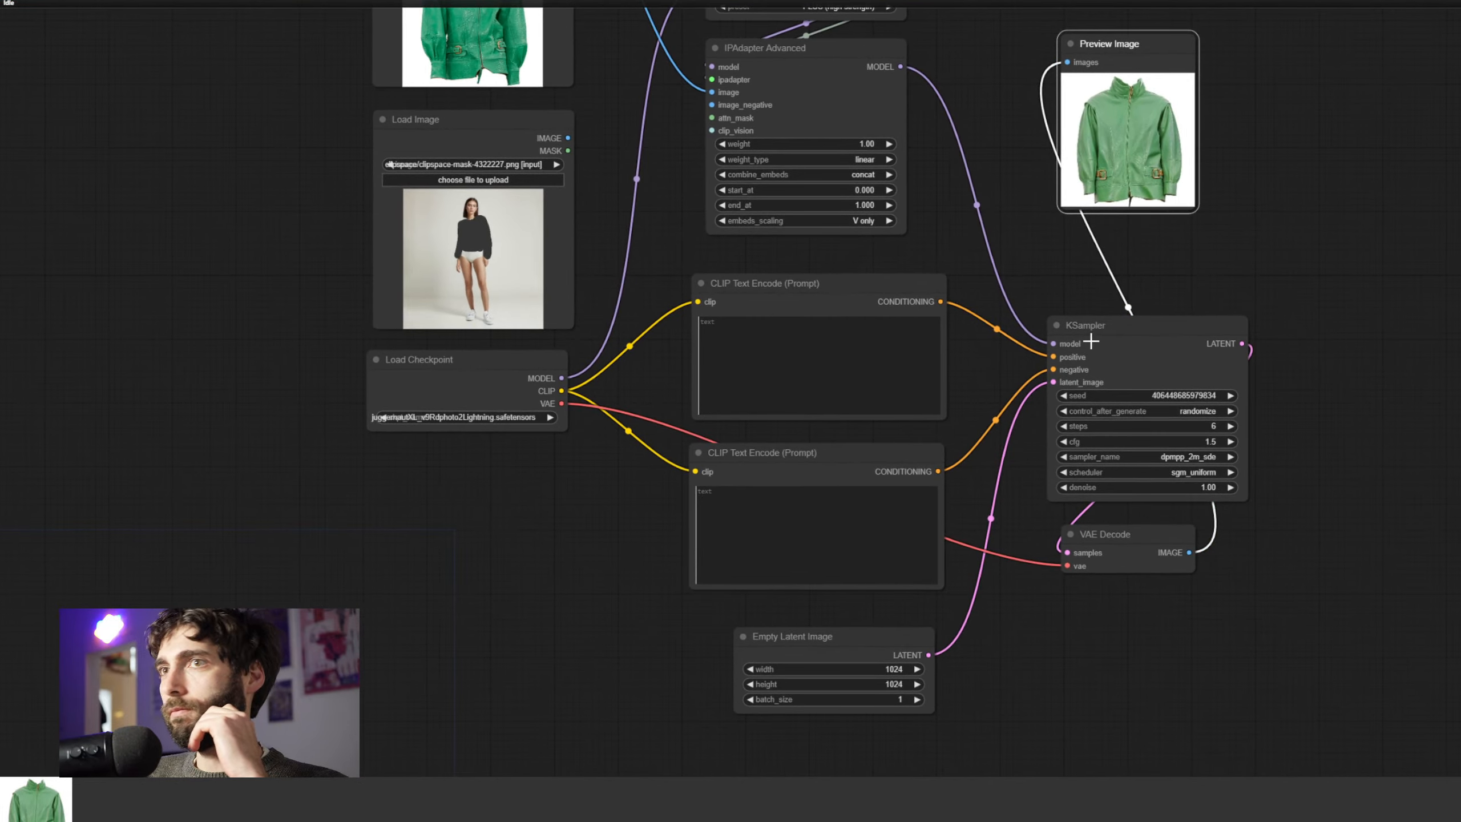
Remove the Empty Latent Image node from the workflow
left_click(1112, 286)
left_click_drag(1111, 284, 1106, 288)
left_click(752, 412)
left_click_drag(996, 601, 935, 430)
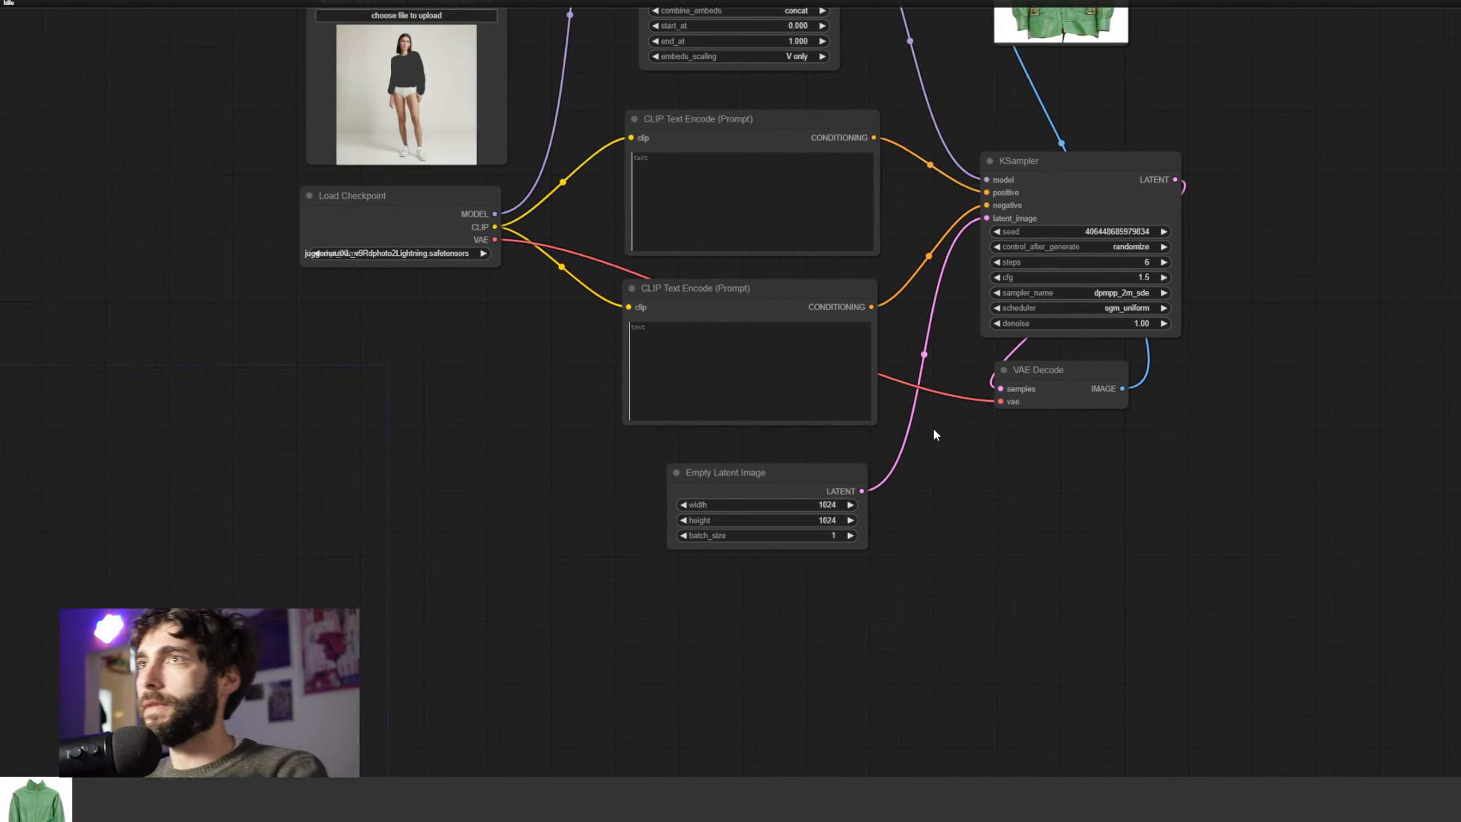
left_click_drag(453, 331, 471, 394)
left_click(757, 532)
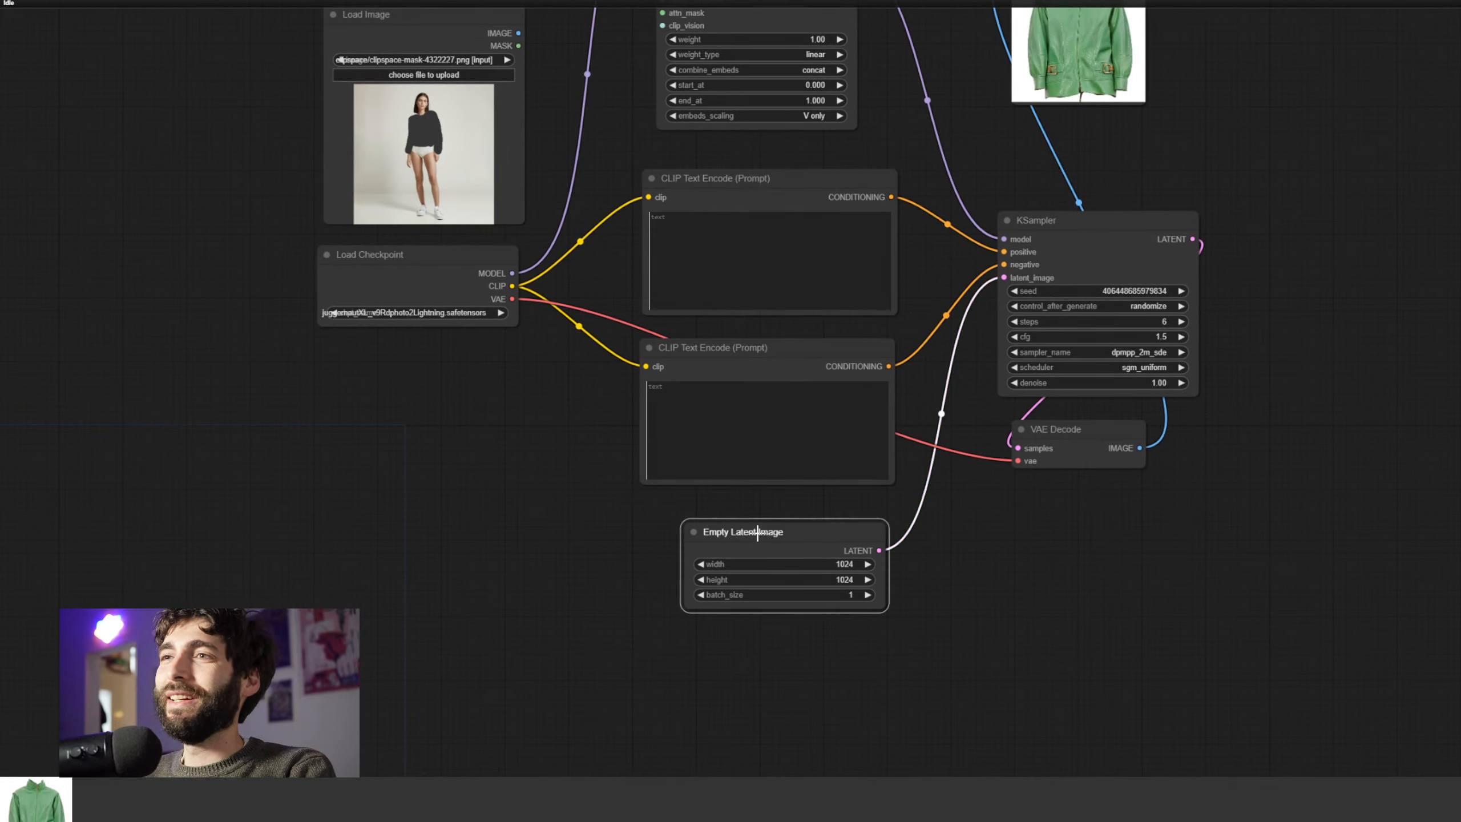
key("Delete")
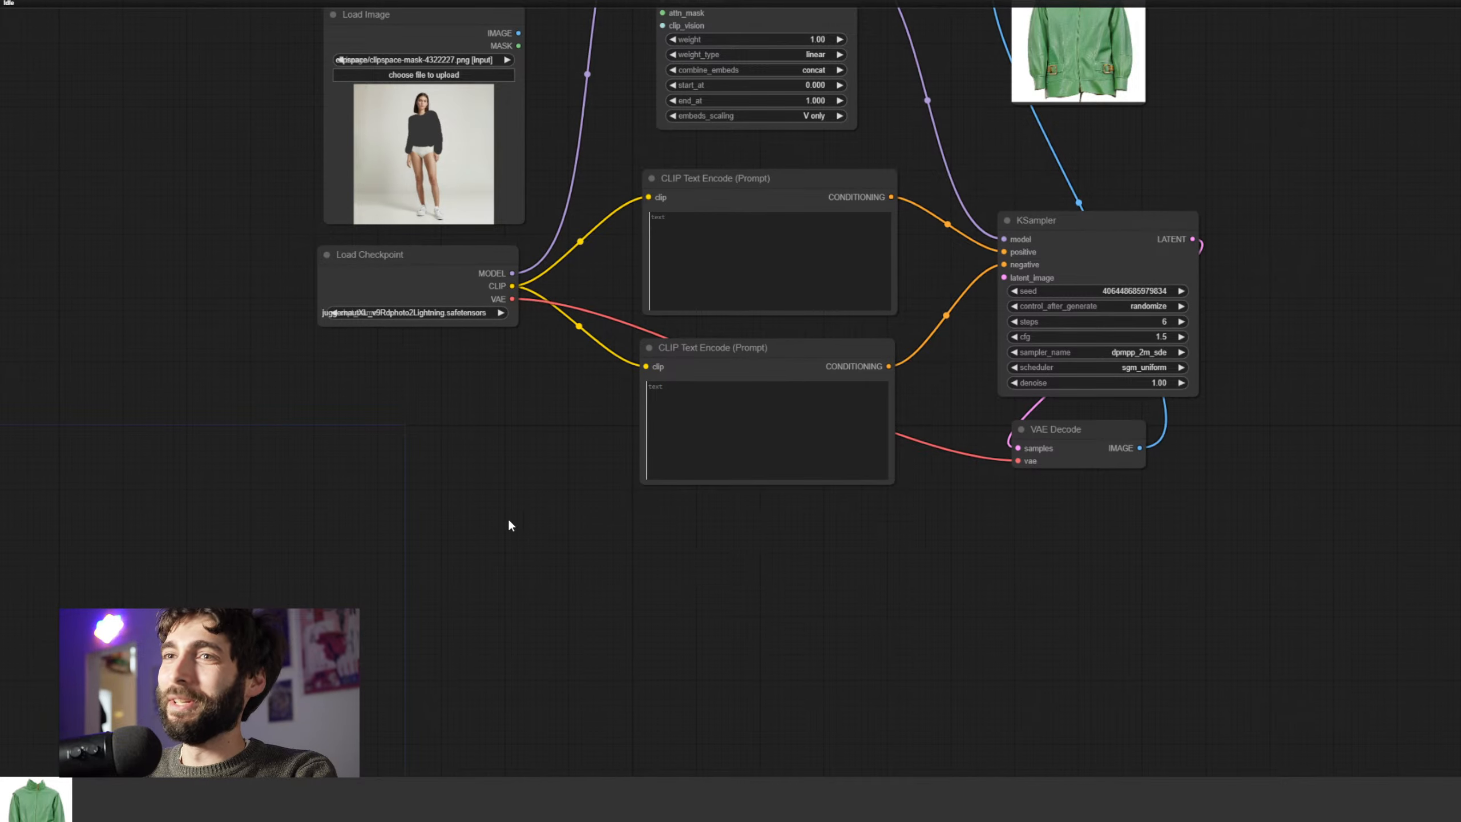
Add a Load Image node and place it below the Load Checkpoint node
left_click_drag(460, 568, 535, 586)
double_click(465, 576)
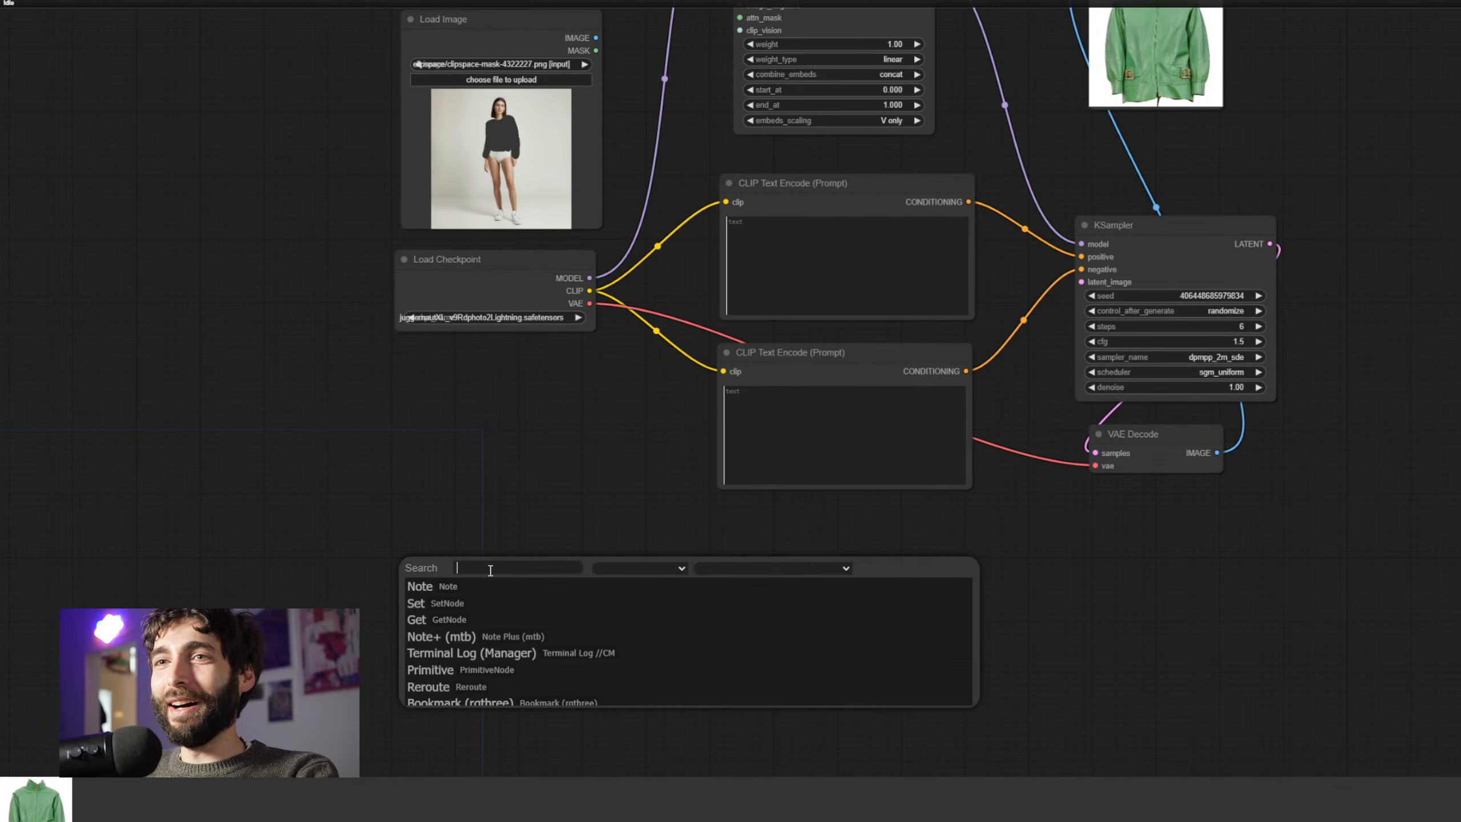
type("load")
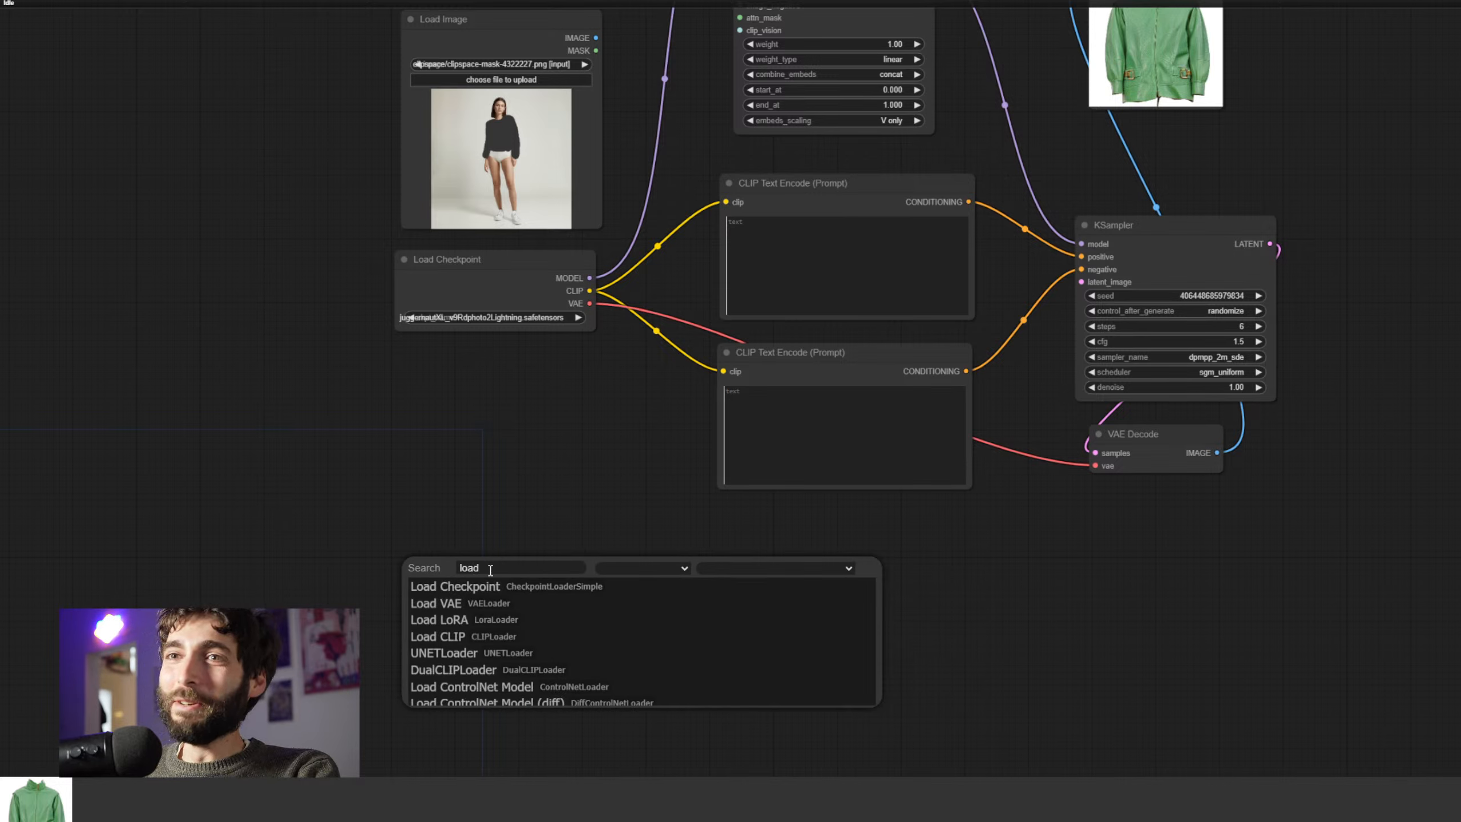
type(" image")
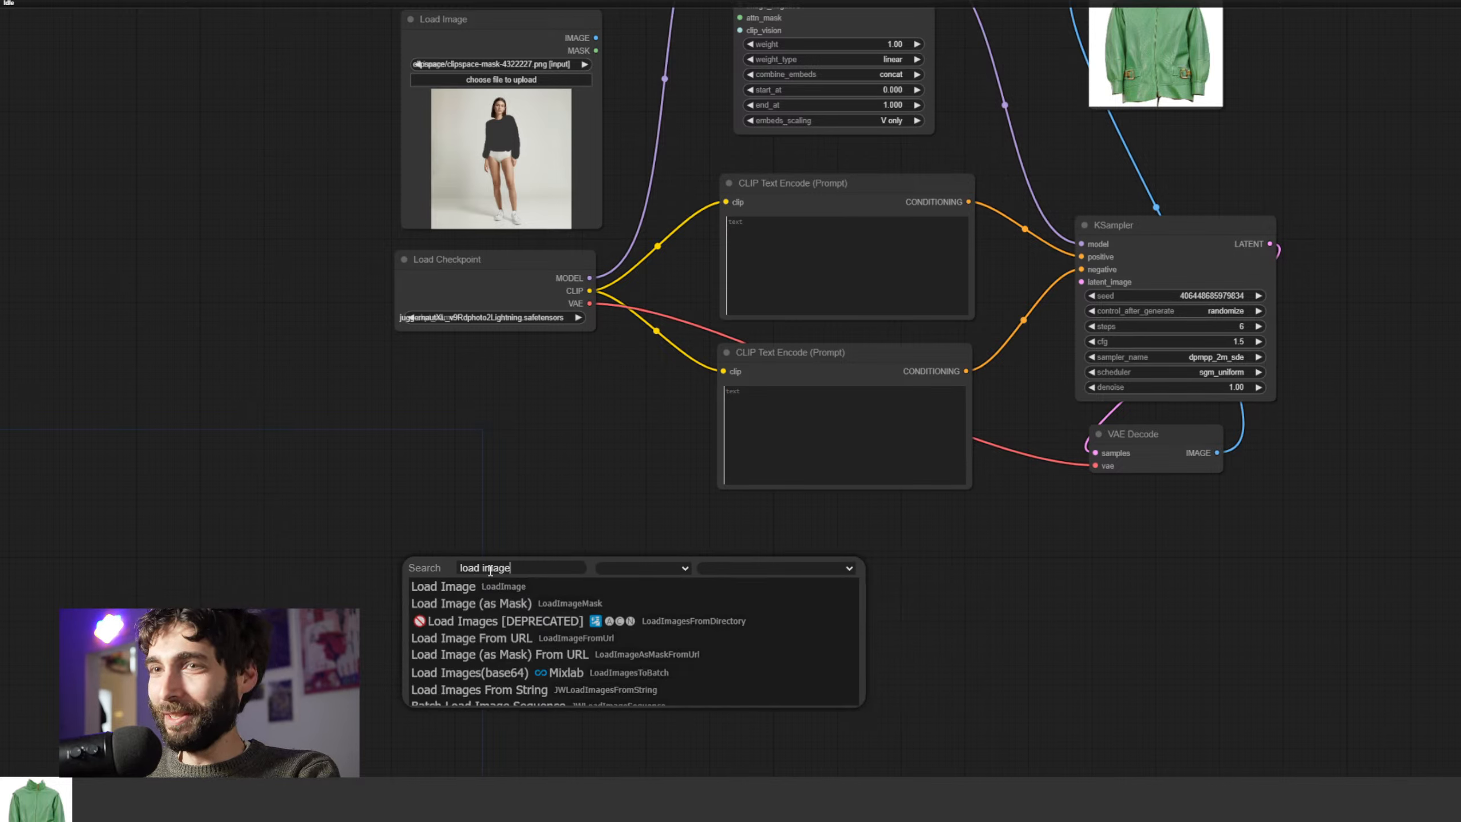
key("Return")
left_click_drag(488, 567, 406, 470)
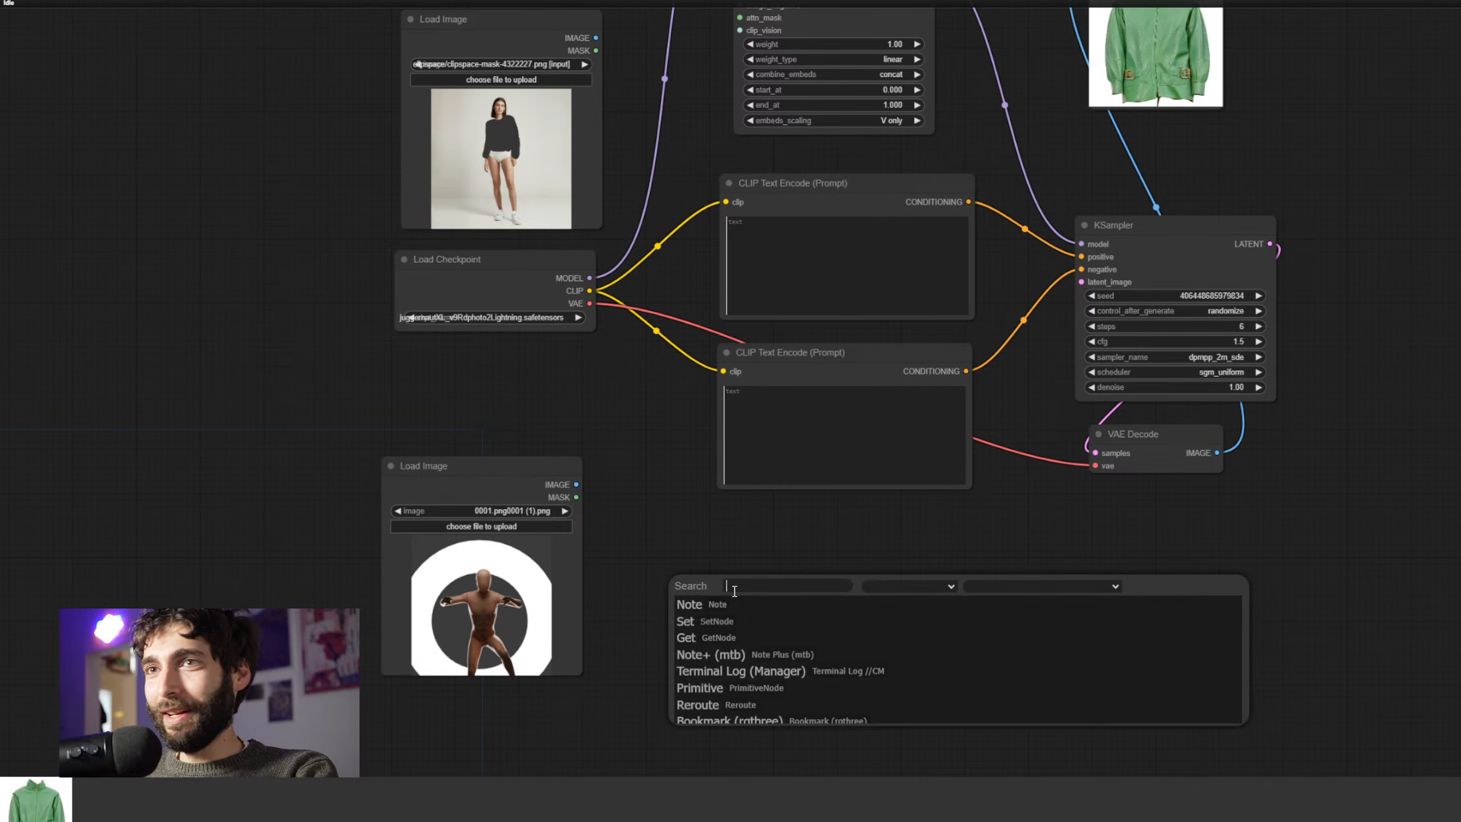
Add the JWImageResize Image Resize node and feed it the IMAGE output of the Load Image node below the checkpoint
scroll(666, 562, "down", 1)
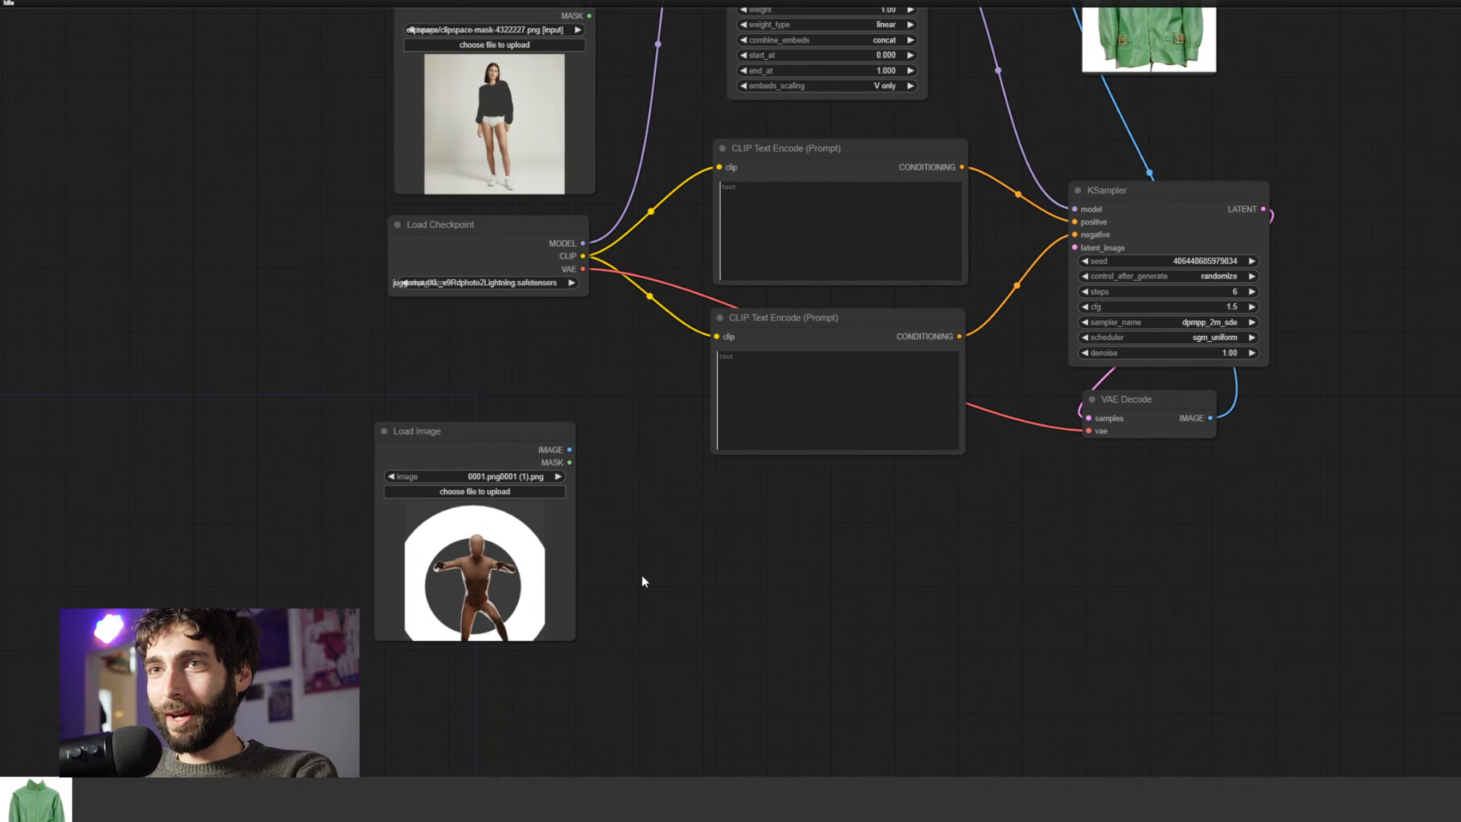
double_click(638, 566)
type("image resiz")
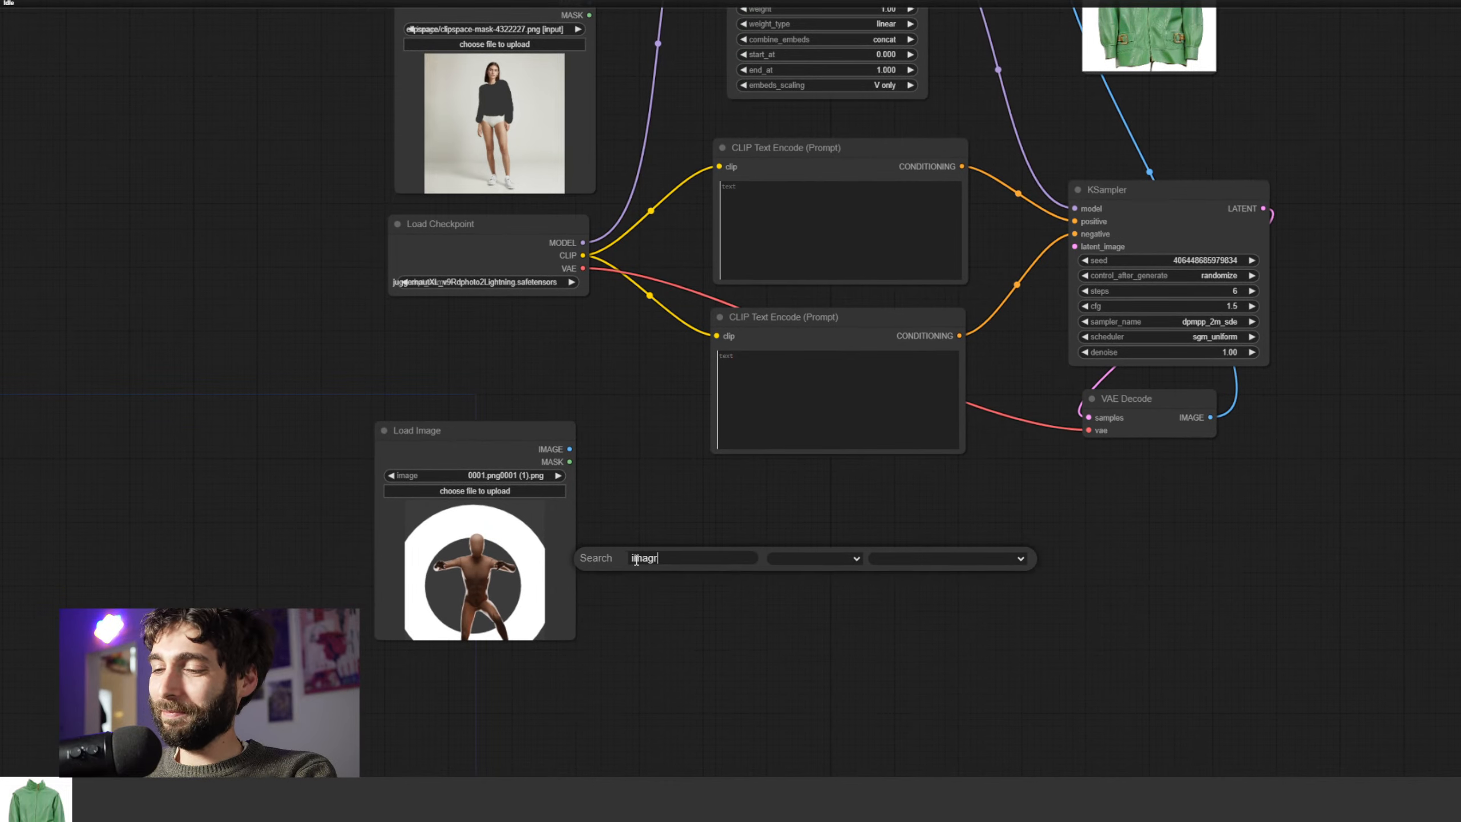
type("e")
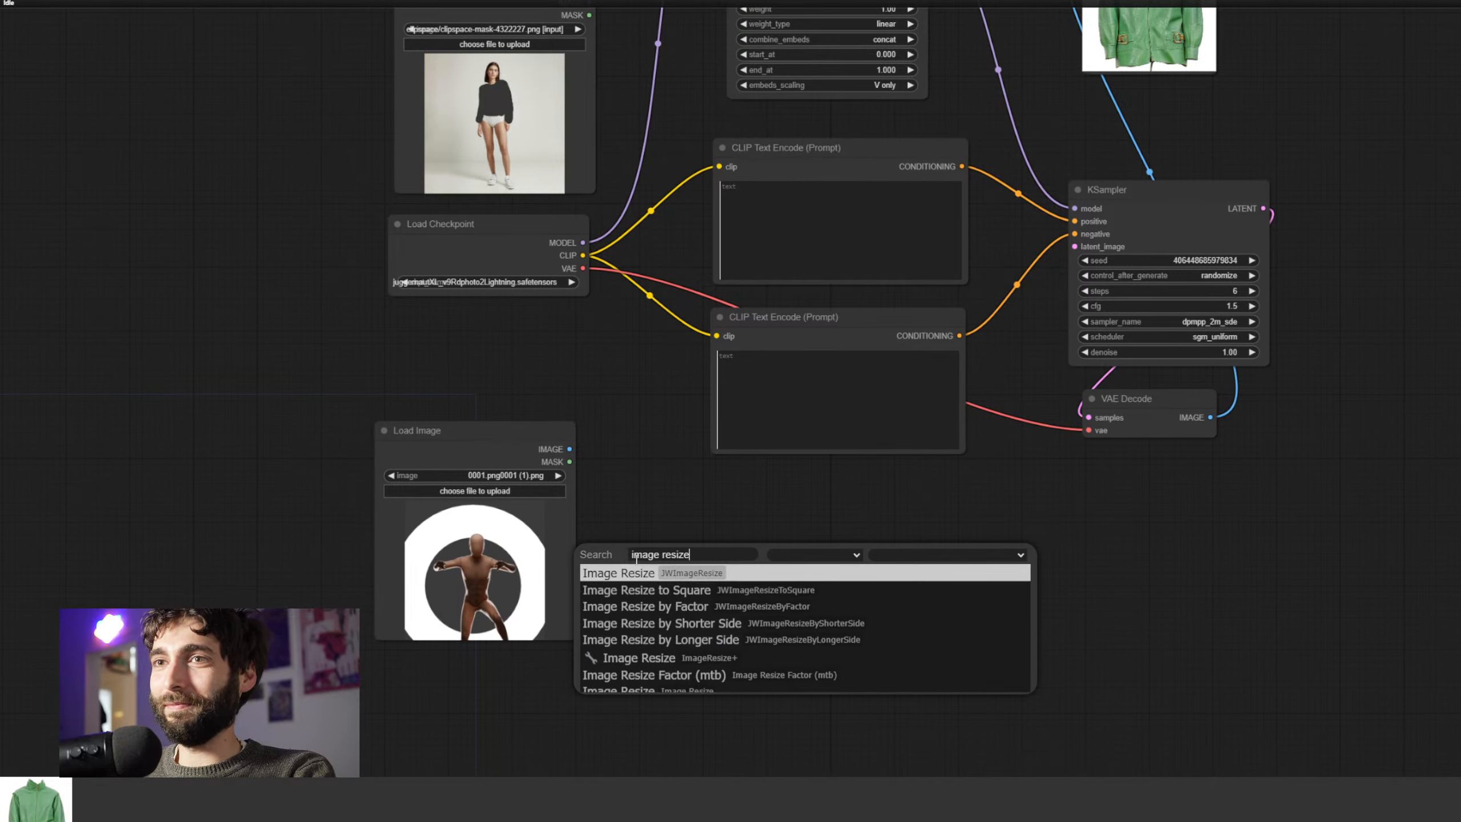
key("Return")
left_click_drag(572, 448, 645, 529)
Set the Image Resize node's height and width both to 1024
left_click(754, 560)
type("1024")
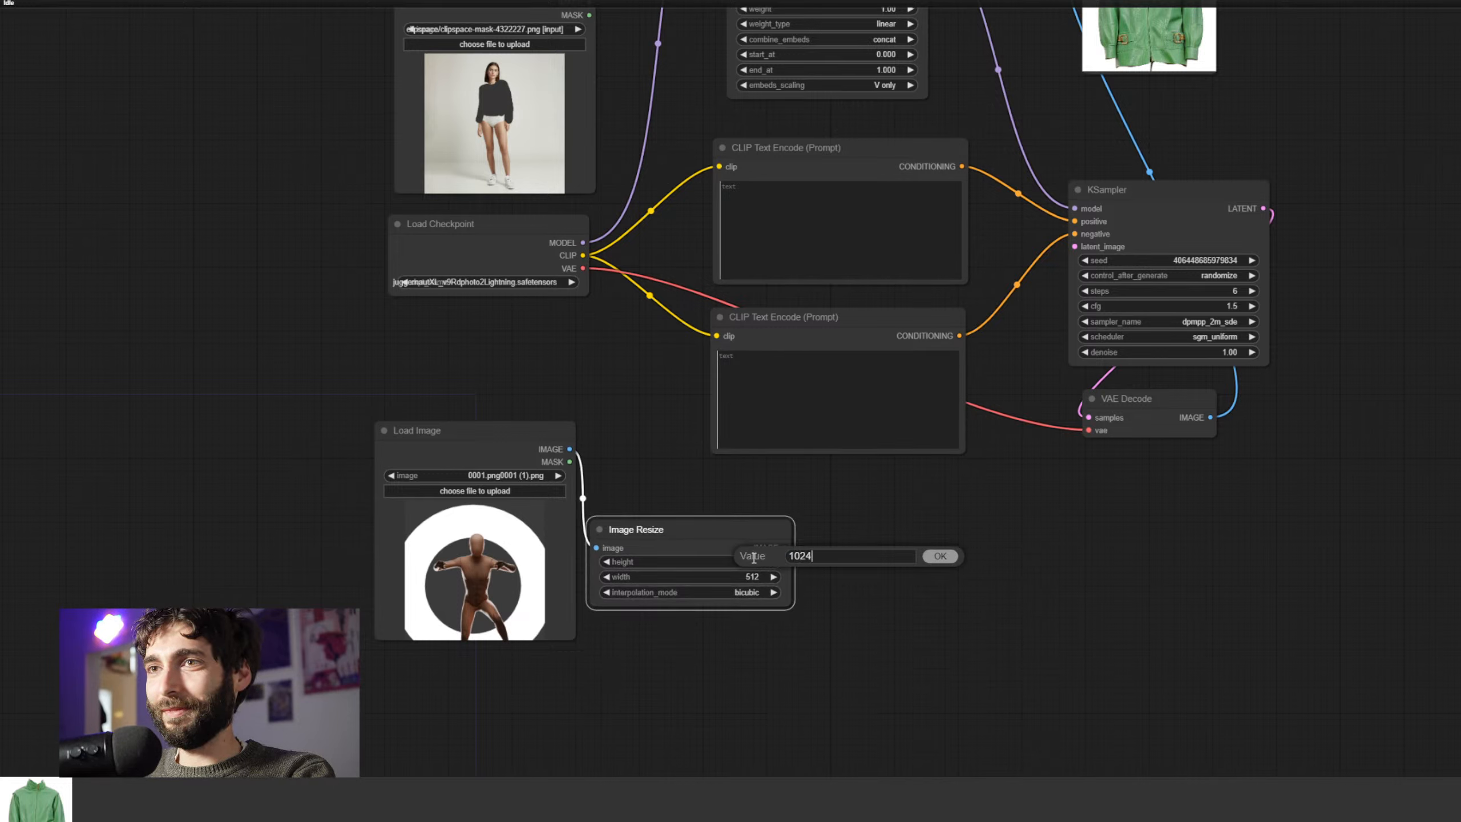
key("Return")
left_click(721, 577)
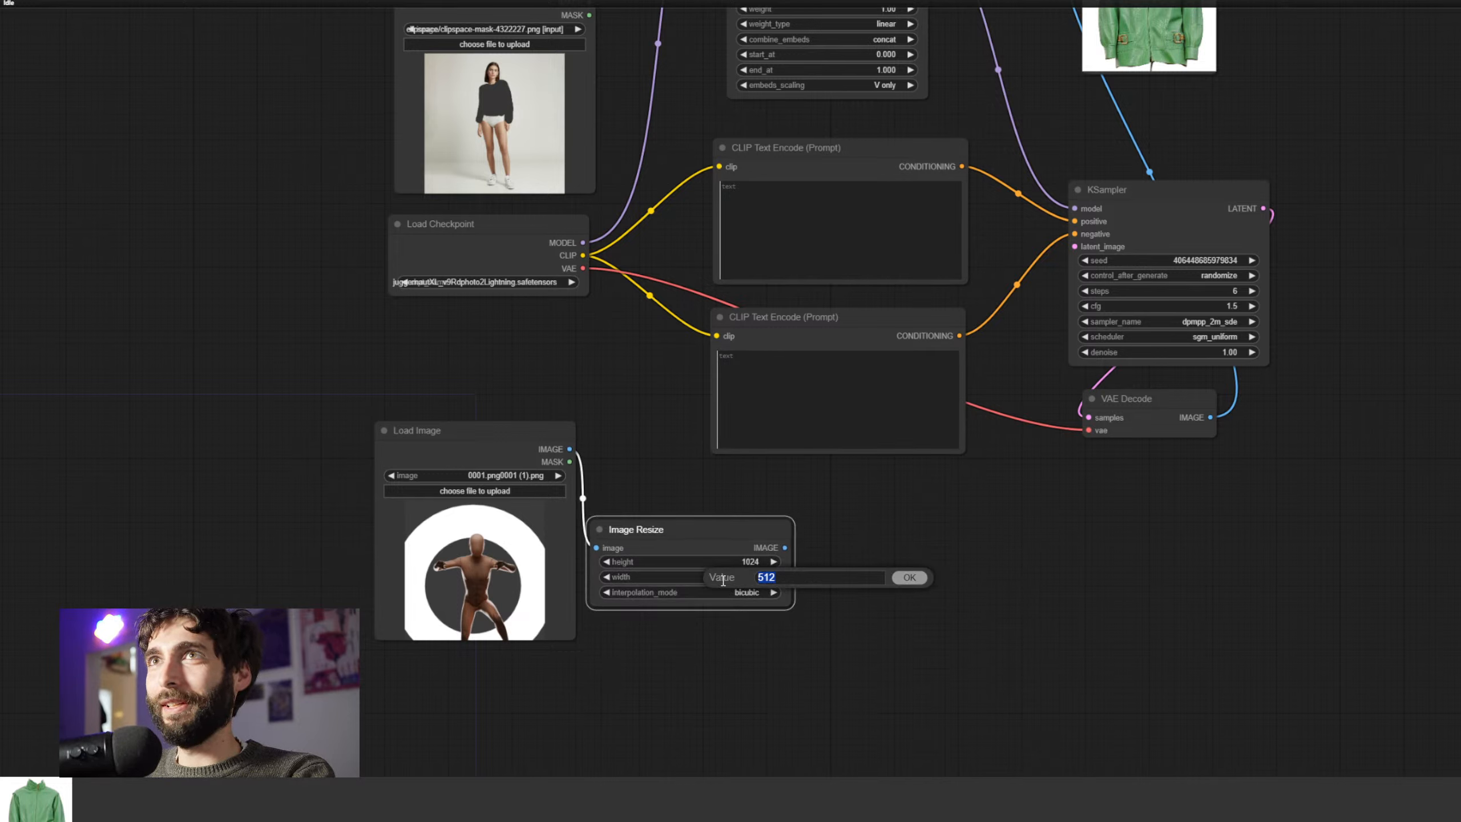
type("1024")
key("Return")
Add a VAE Encode node fed by the Image Resize IMAGE and checkpoint VAE, and connect its LATENT to the KSampler's latent_image
double_click(873, 581)
type("vae enc")
key("Return")
left_click_drag(912, 572, 783, 529)
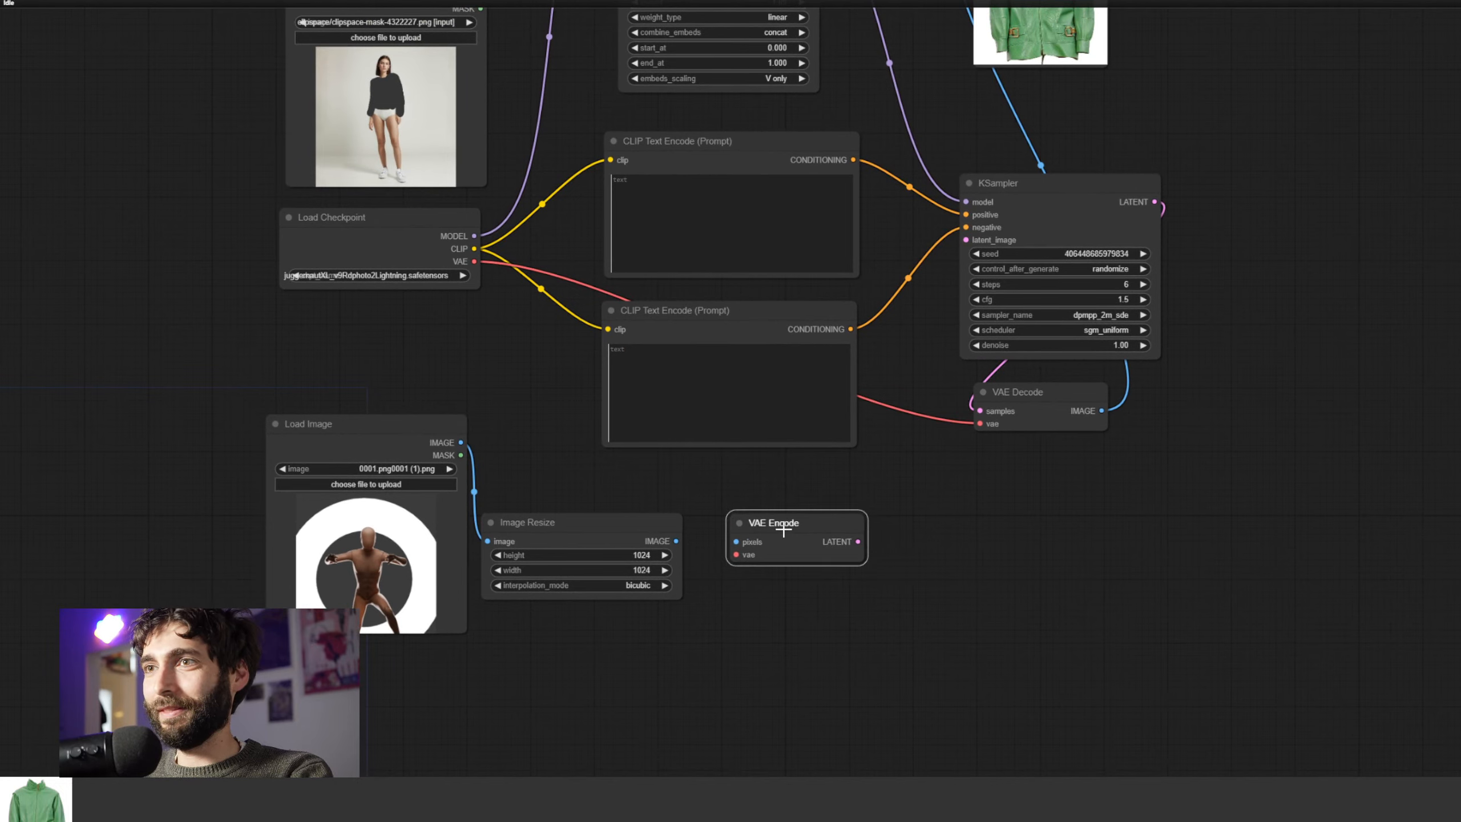
left_click_drag(689, 534, 781, 567)
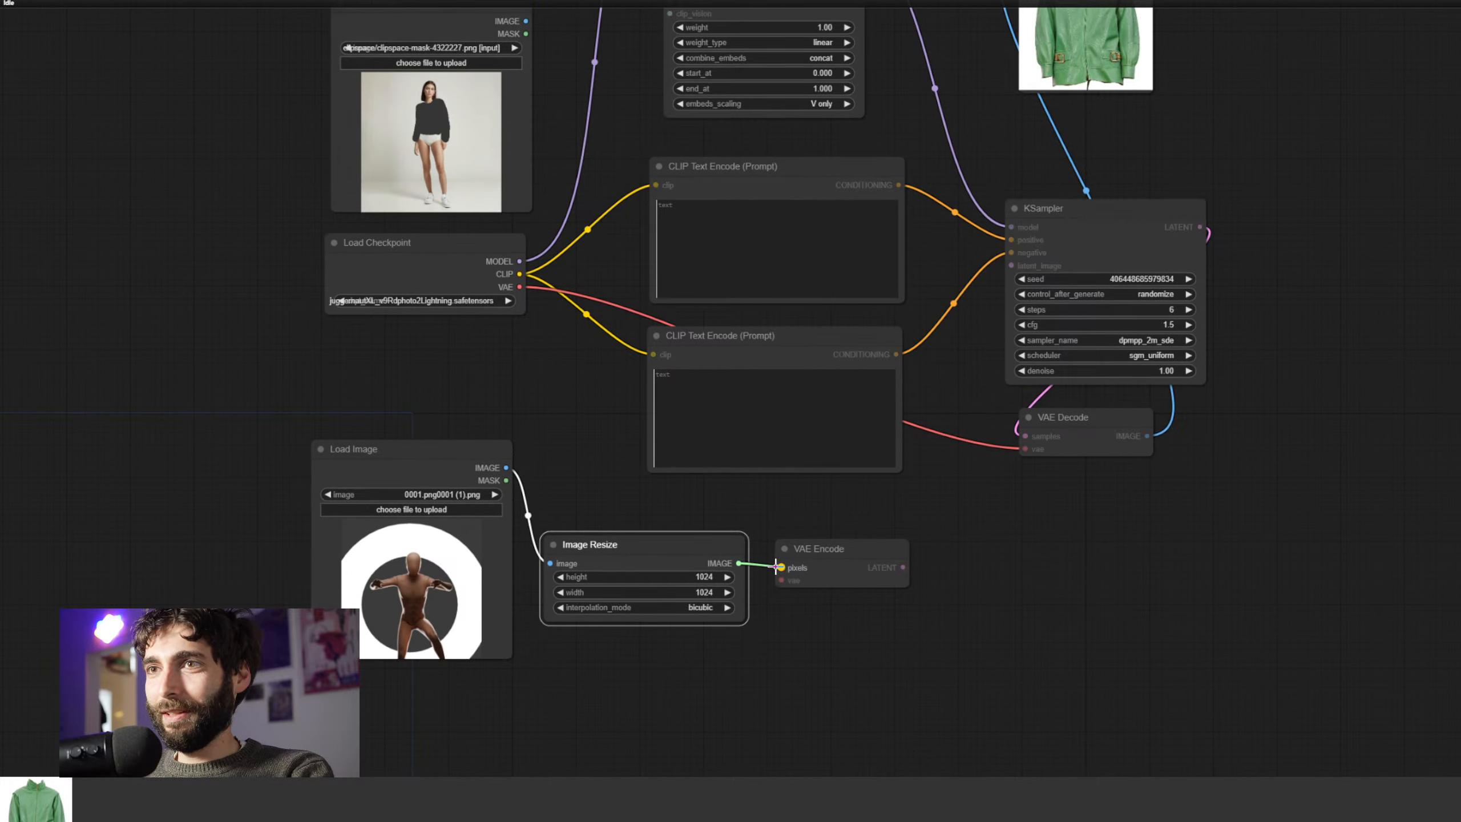
left_click_drag(520, 286, 782, 580)
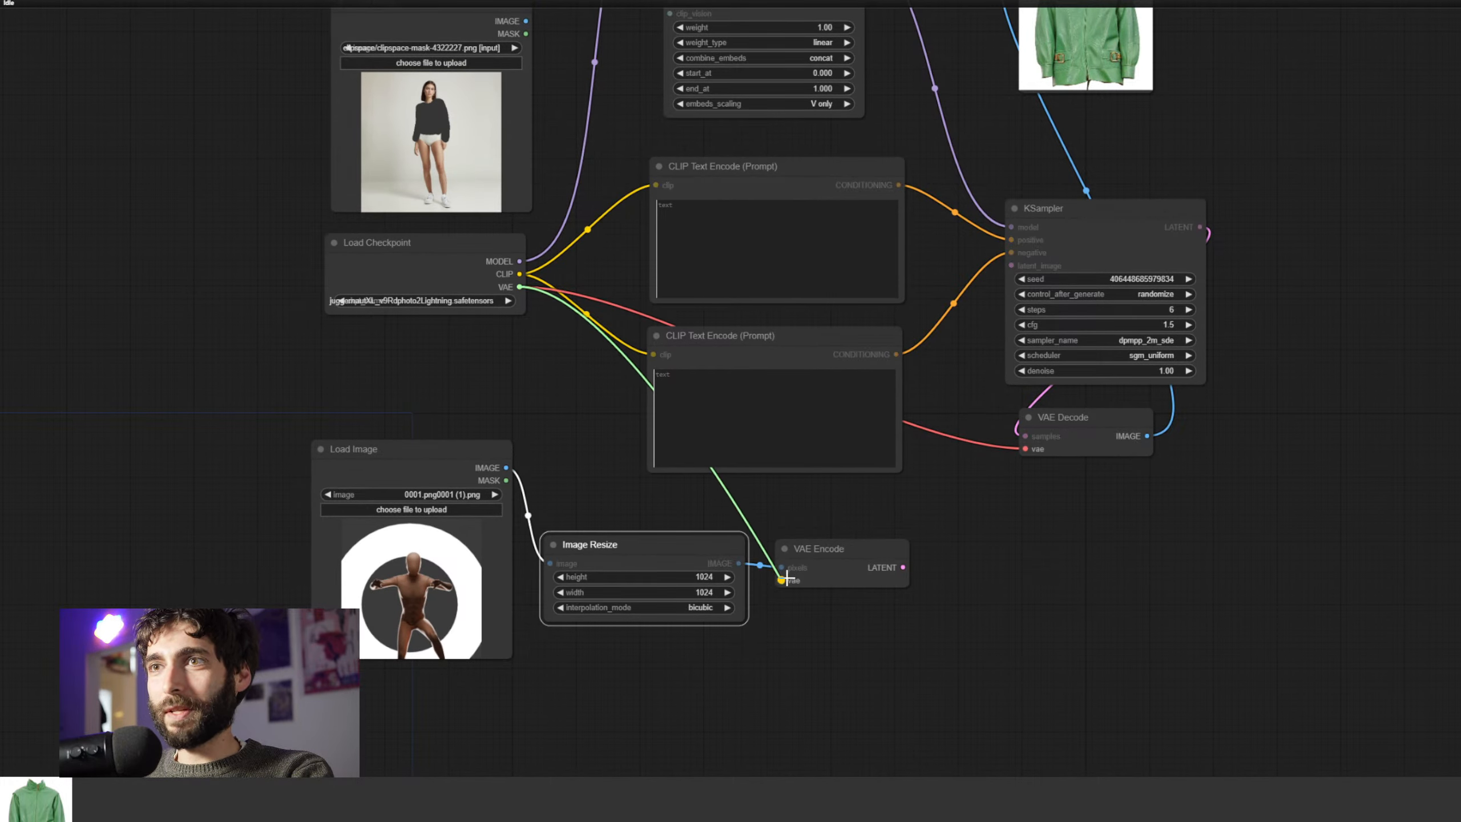
left_click_drag(903, 568, 1011, 266)
Run the workflow with the encoded image as the KSampler's latent
left_click_drag(1418, 499, 1460, 614)
key("ctrl+Return")
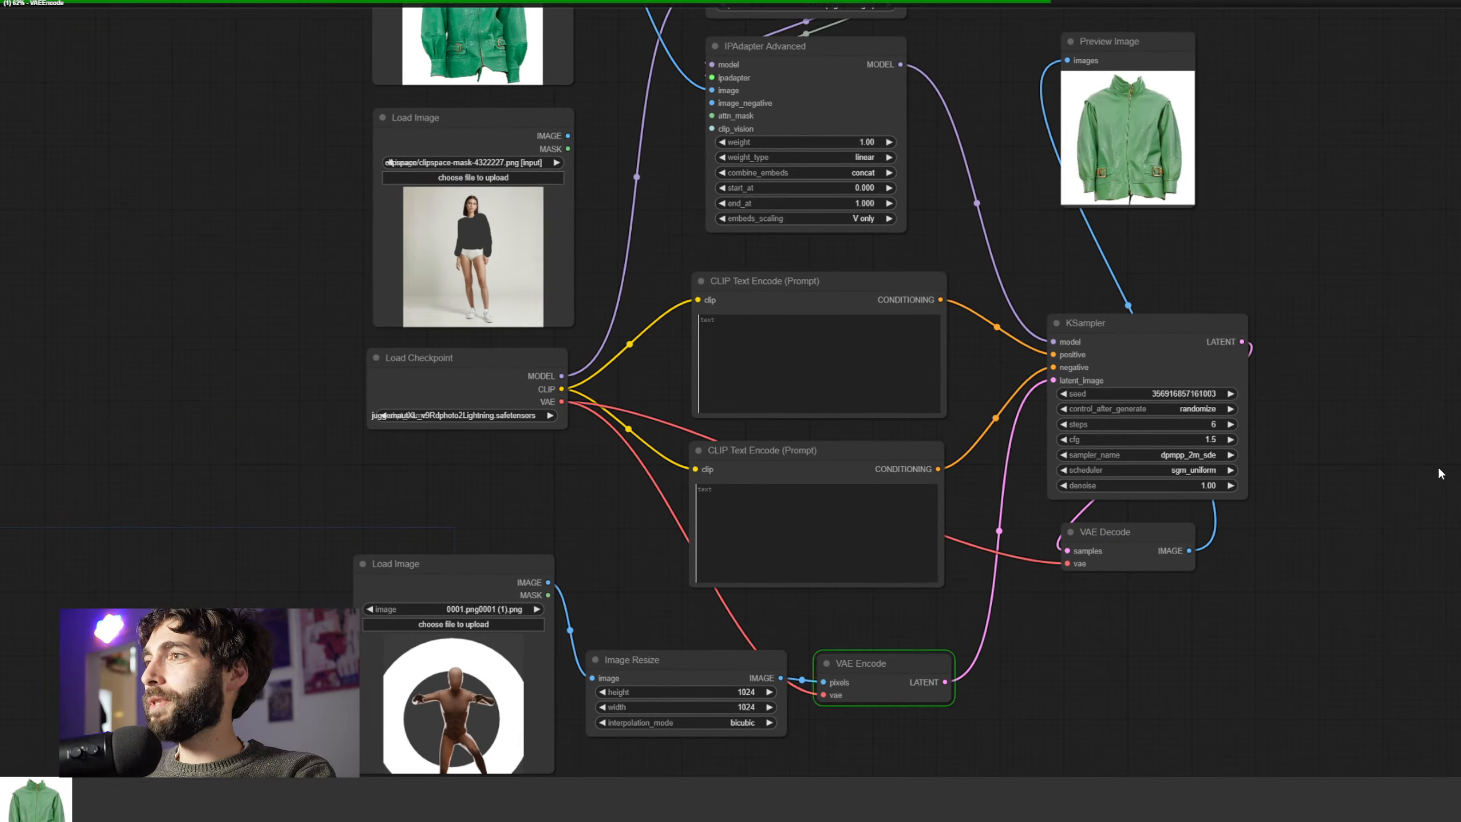
left_click_drag(1371, 470, 1407, 527)
scroll(1404, 490, "down", 1)
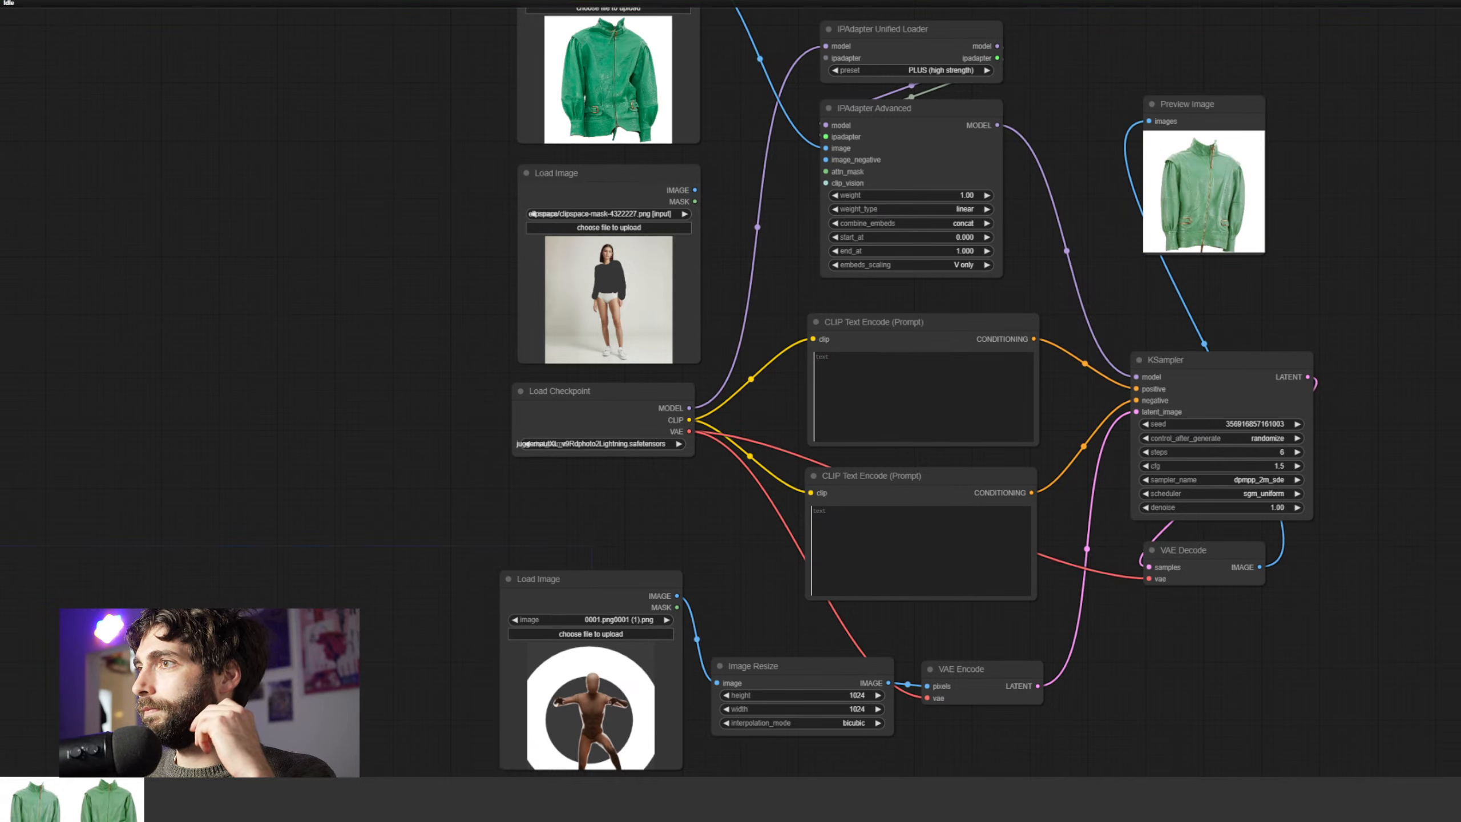
Set the KSampler's denoise to 0.70
left_click_drag(1348, 560, 1382, 493)
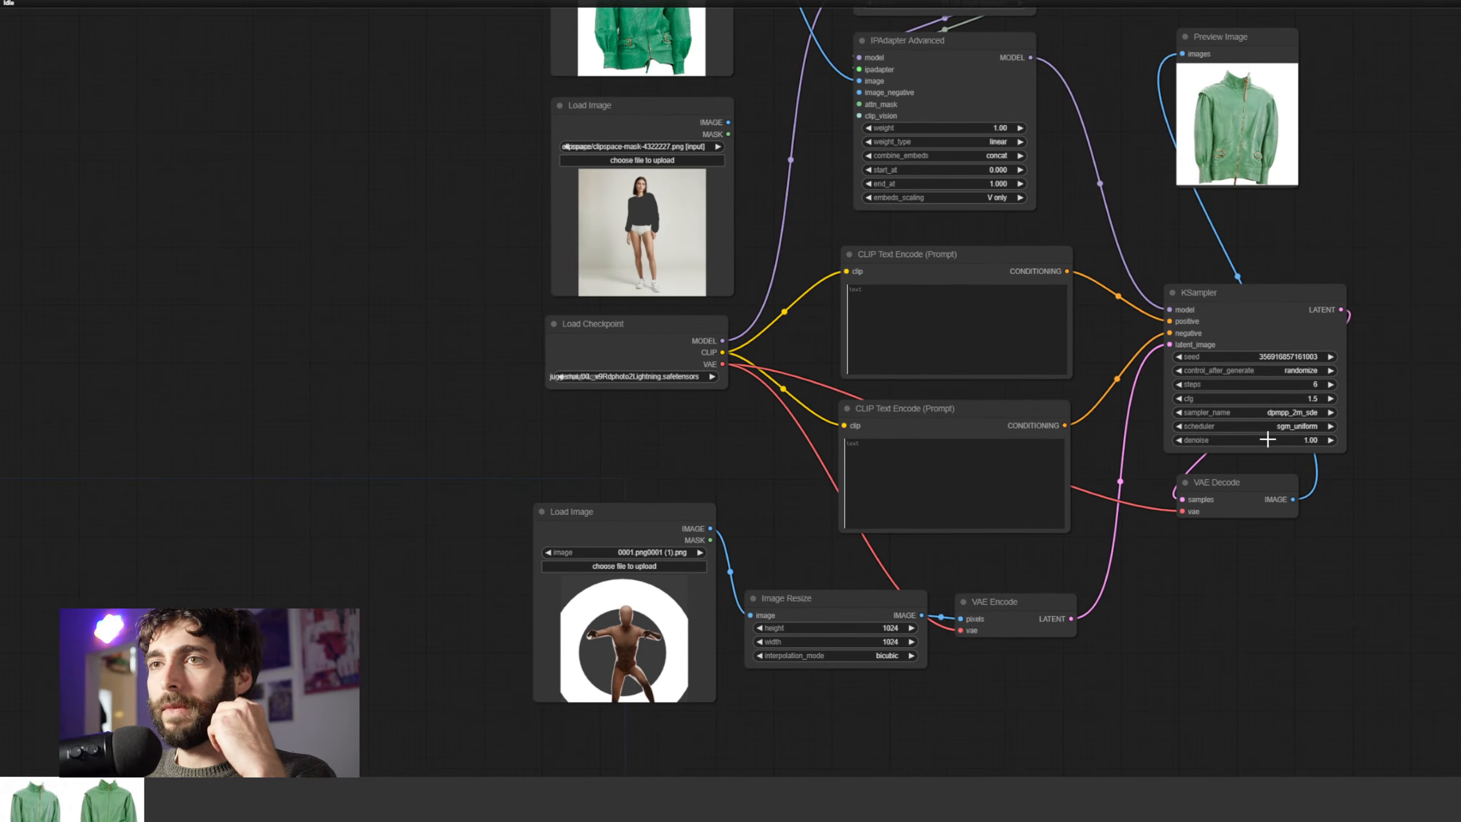
left_click(1268, 439)
type("0.7")
key("Return")
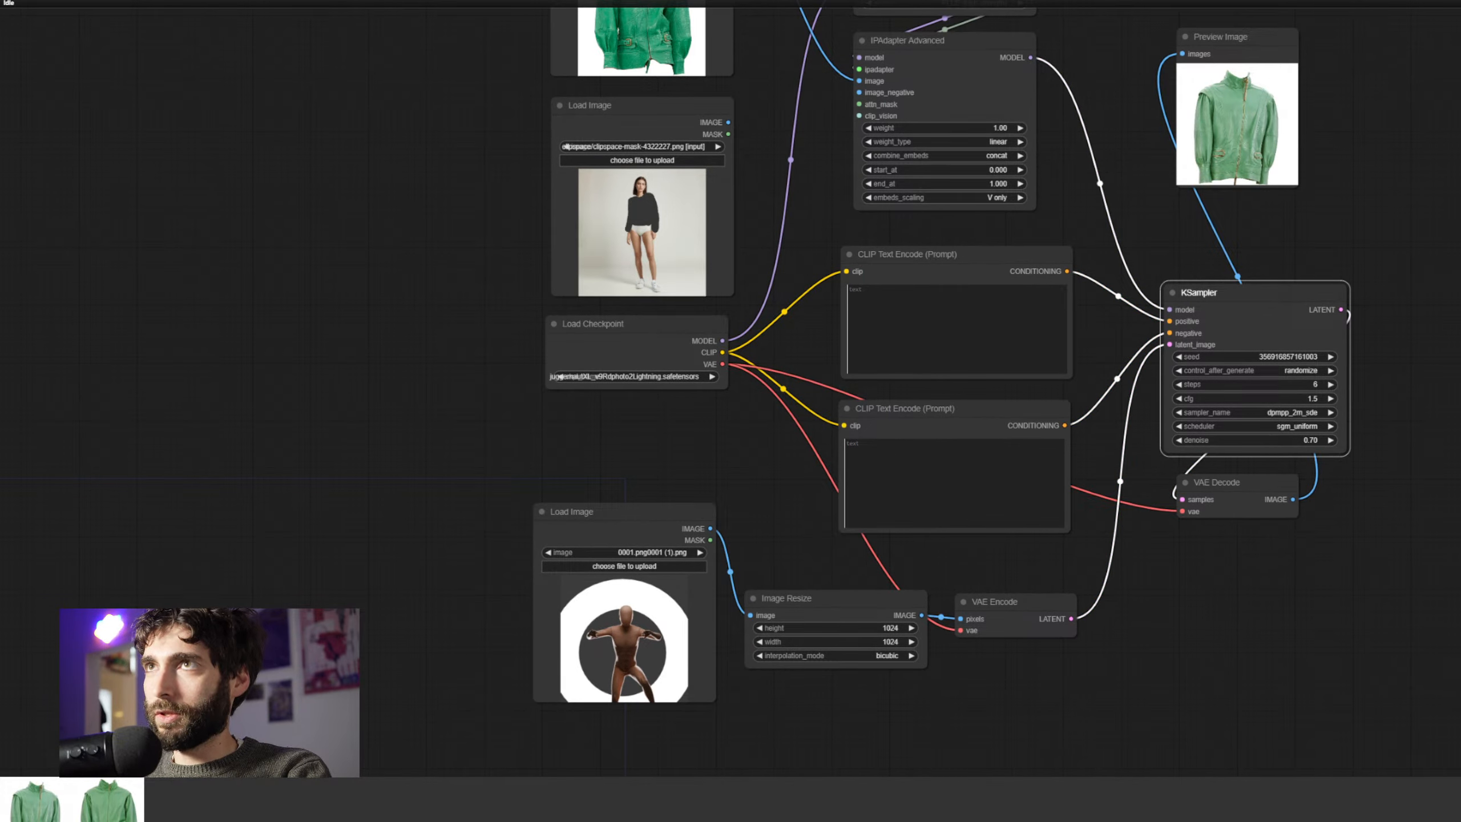
Load Eva_0 (1).png into the Load Image node that feeds Image Resize
left_click_drag(686, 538, 618, 670)
left_click(1282, 584)
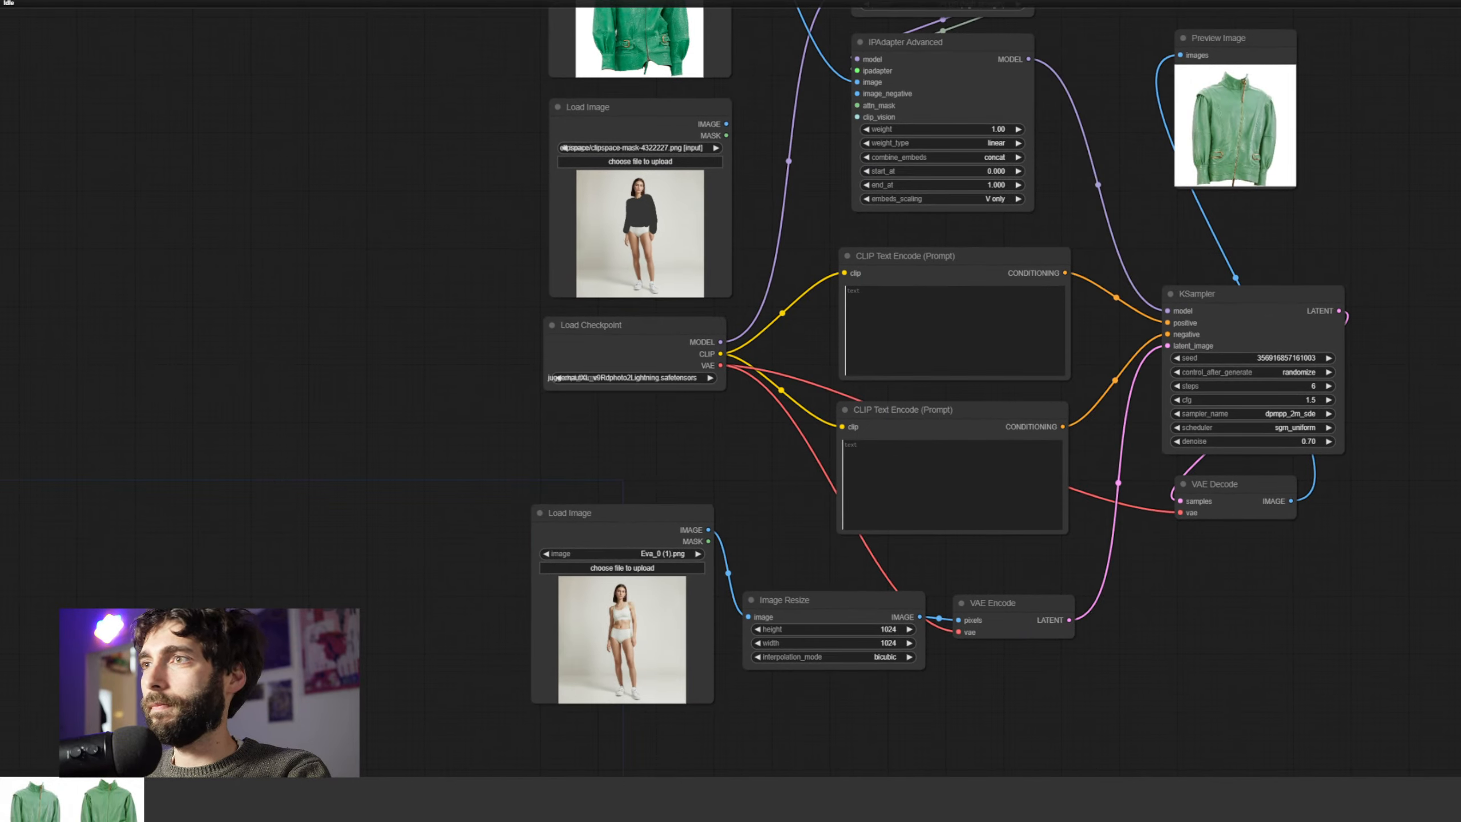
Set the KSampler's denoise to 1.00
left_click_drag(1459, 442, 1409, 473)
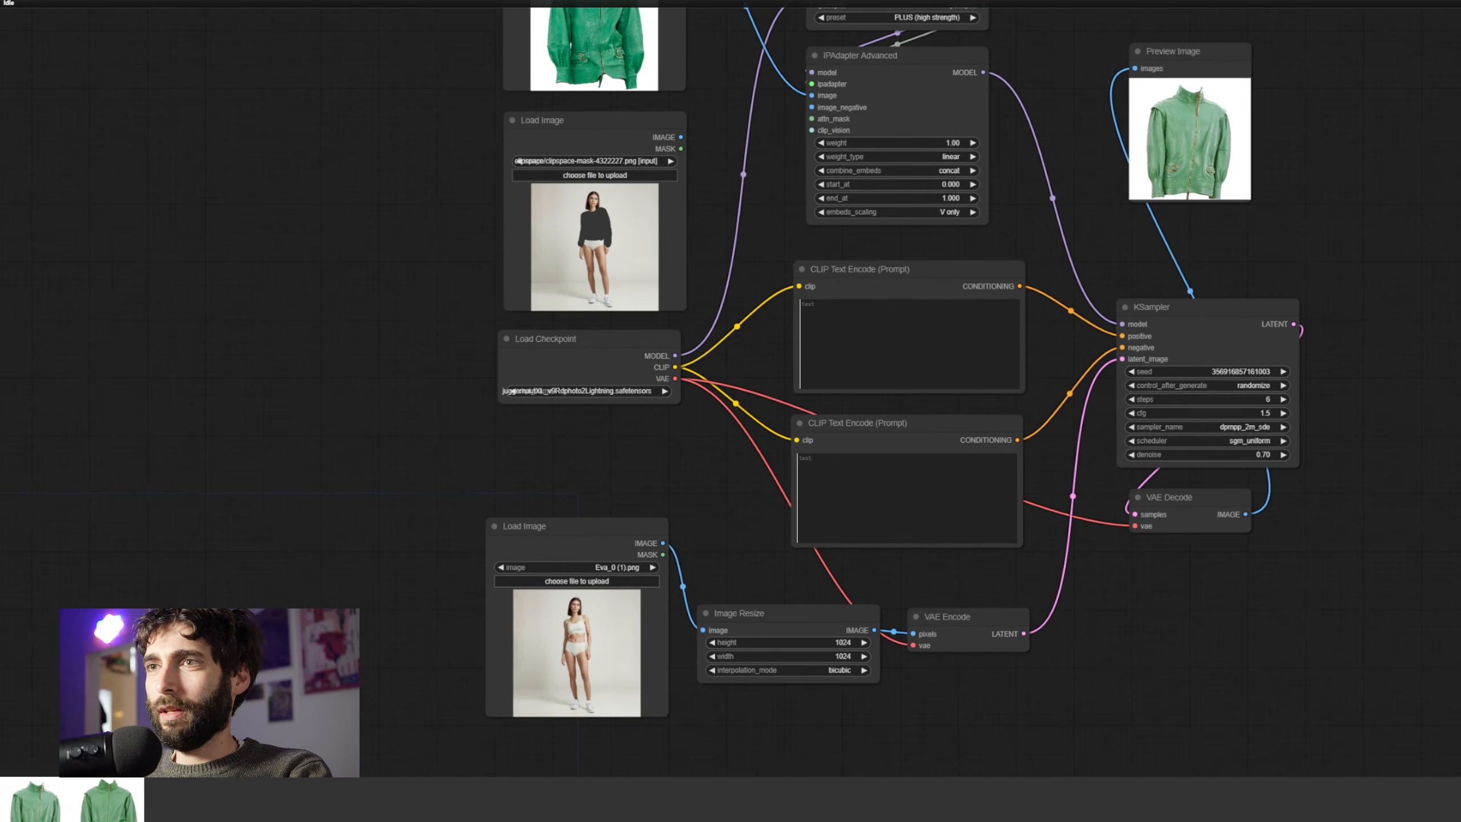
left_click(1248, 455)
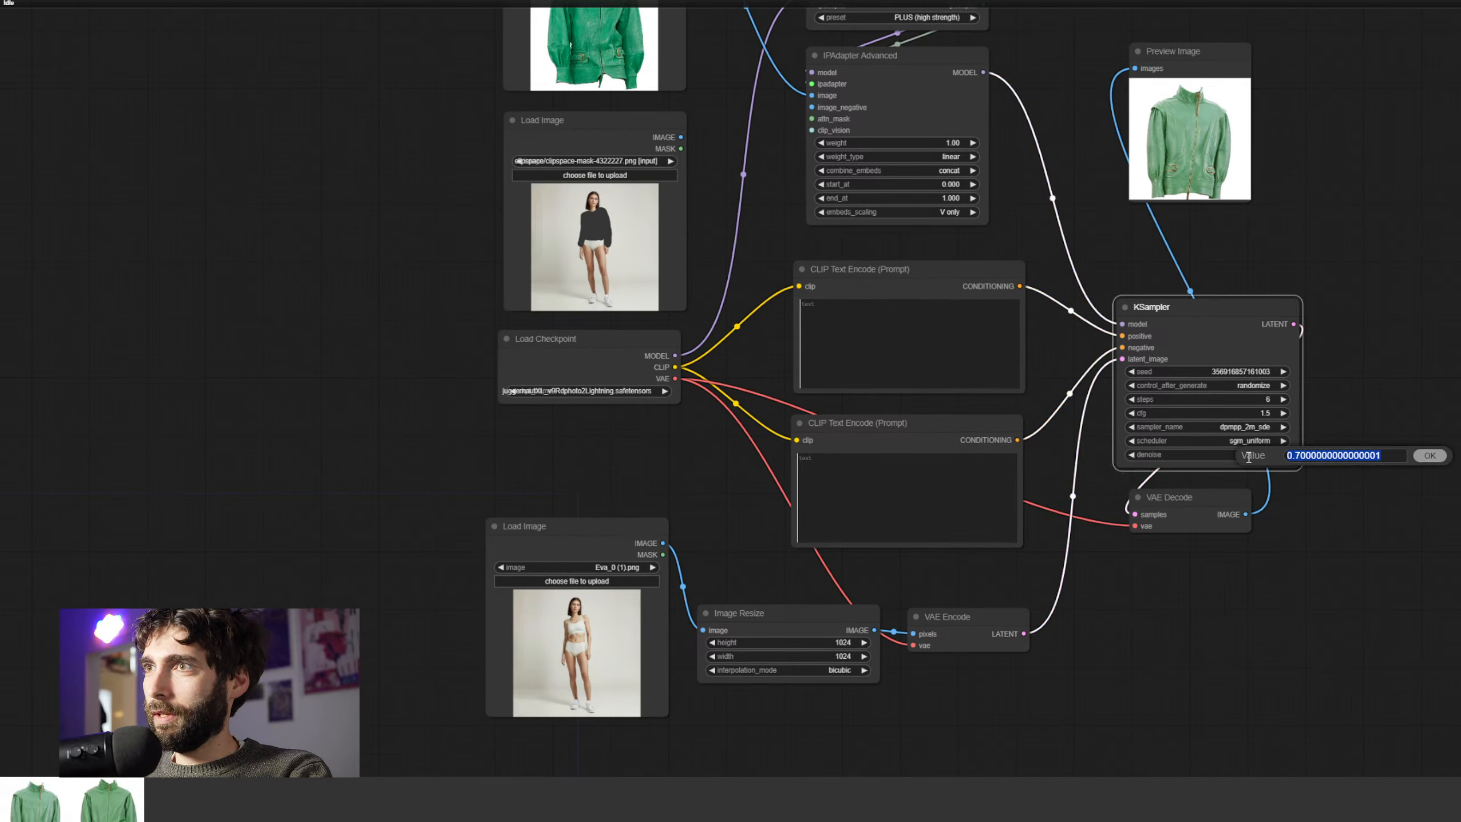
type("1")
key("Return")
Connect the masked model photo's MASK output to the attn_mask input of IPAdapter Advanced and run the workflow
right_click(613, 633)
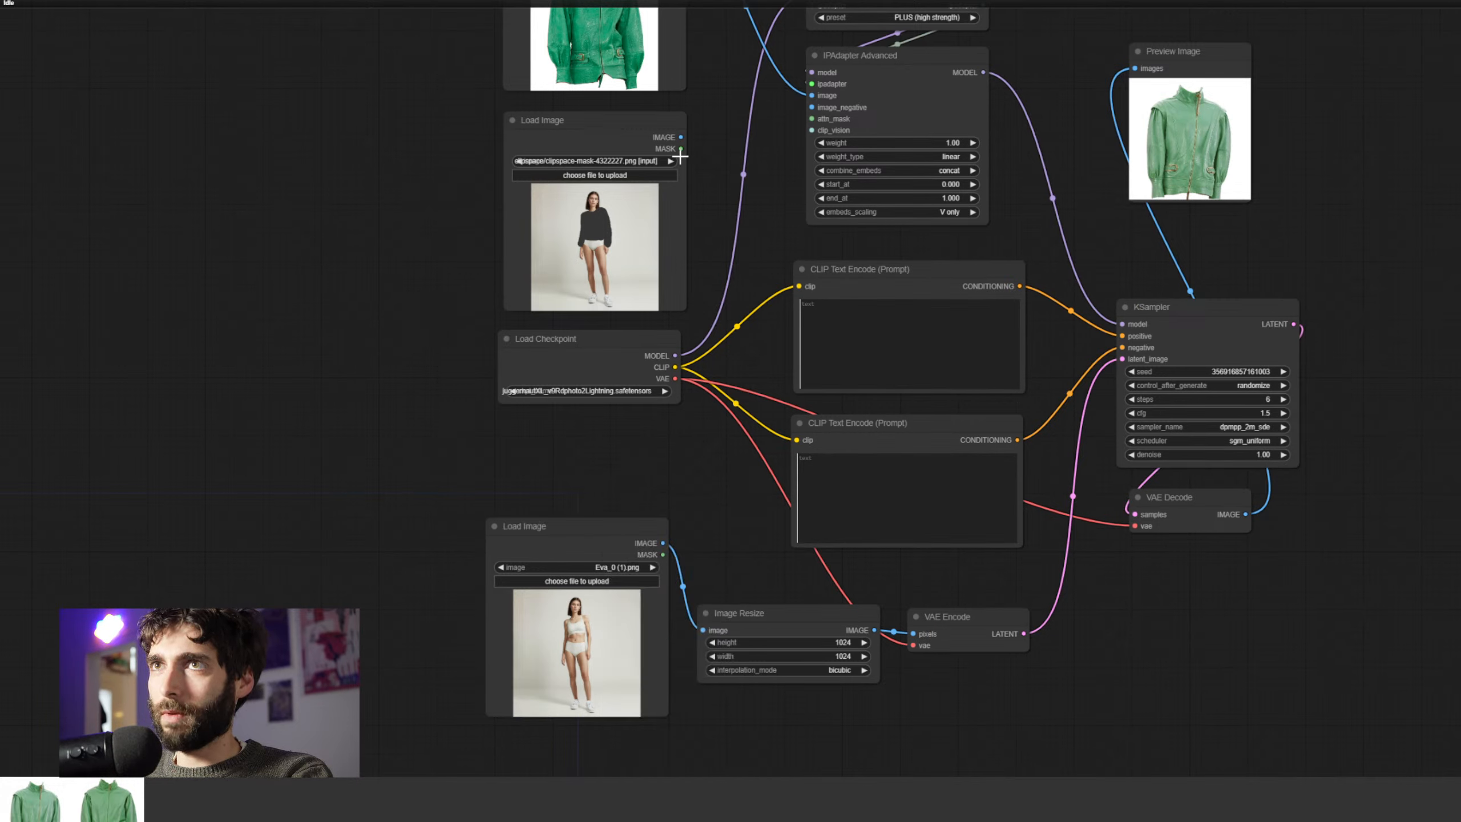
left_click_drag(681, 154, 812, 119)
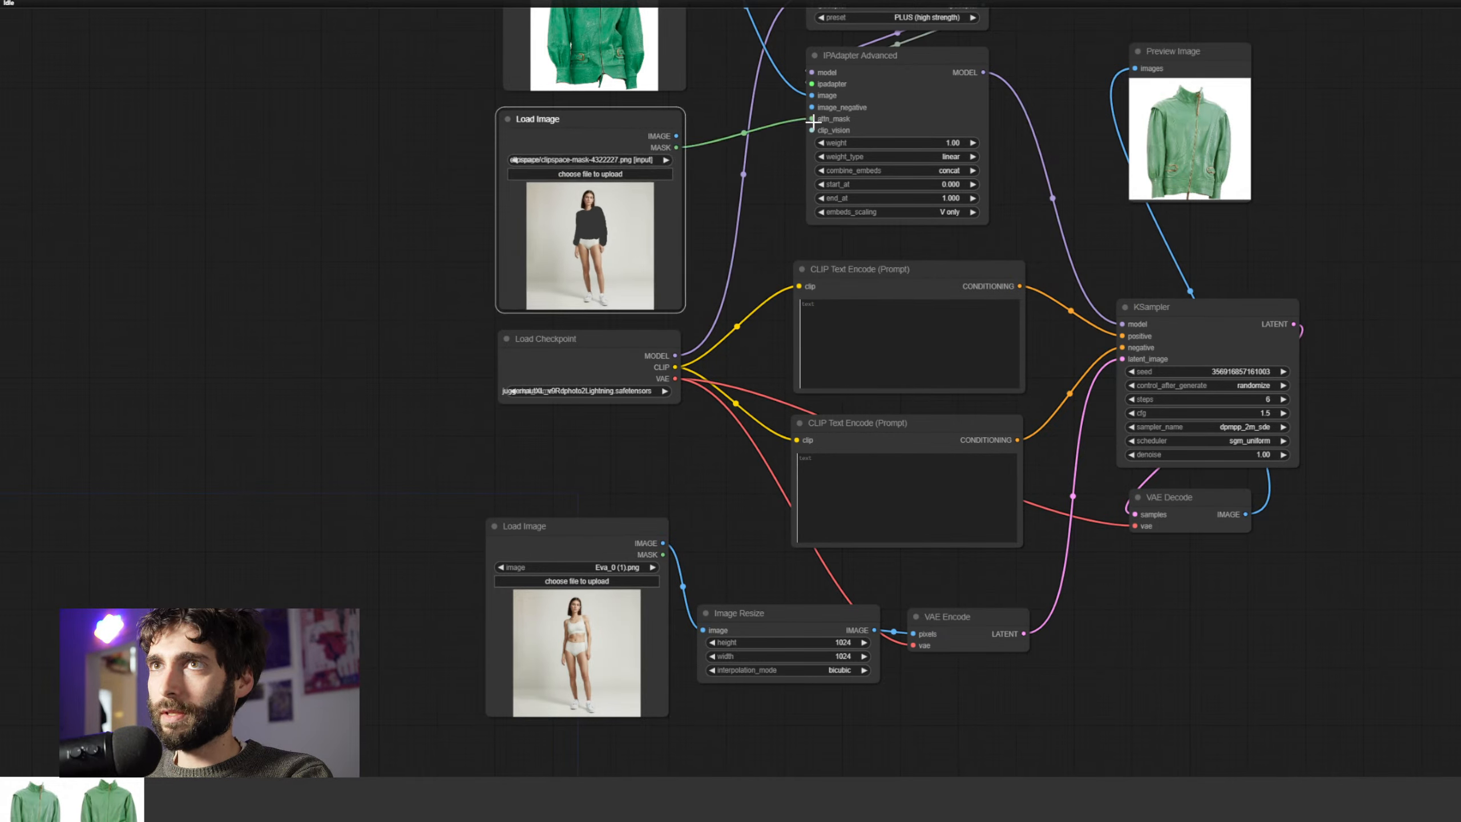
key("ctrl+Return")
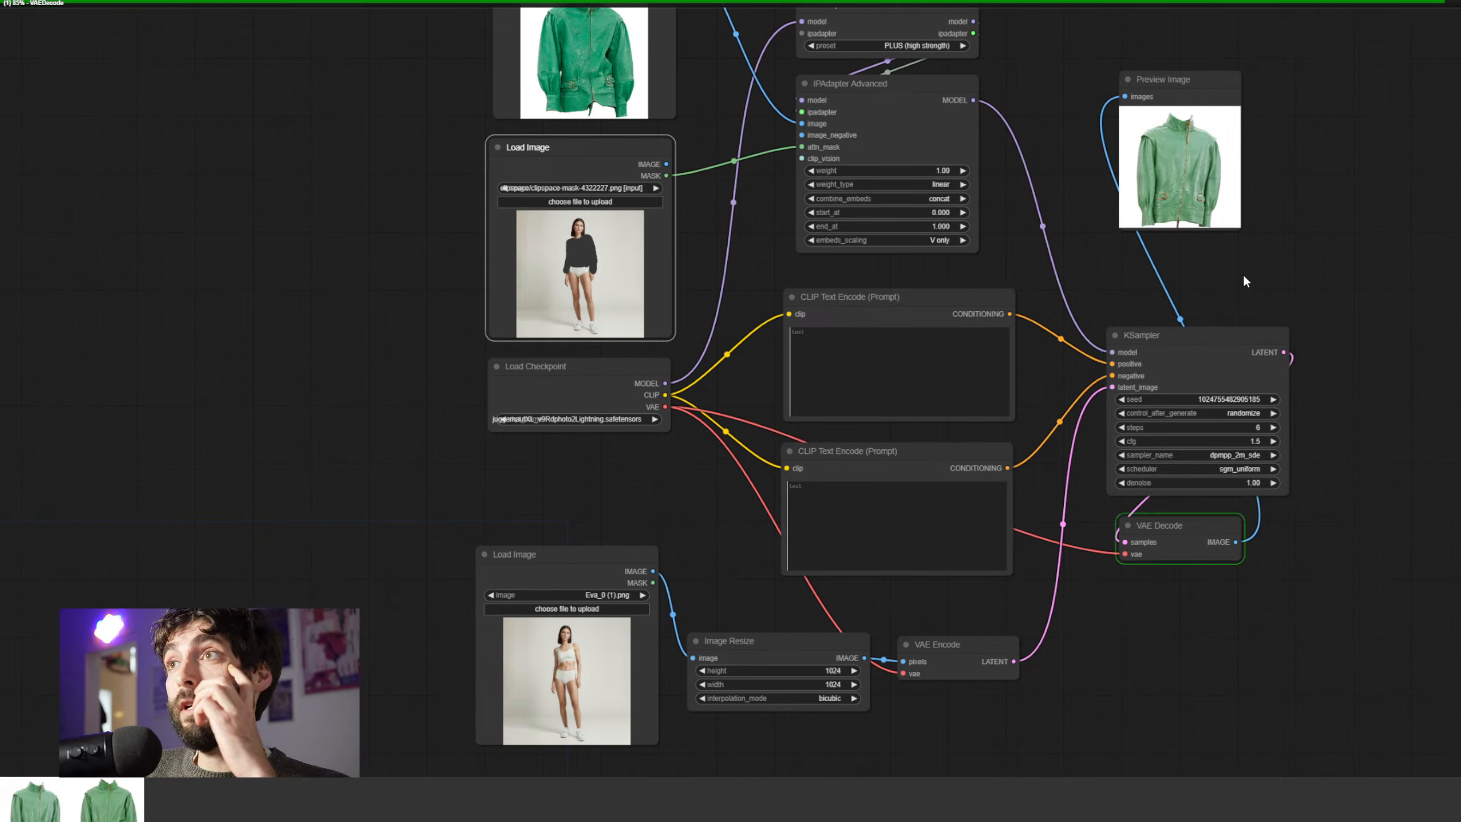
left_click_drag(1272, 292, 1282, 290)
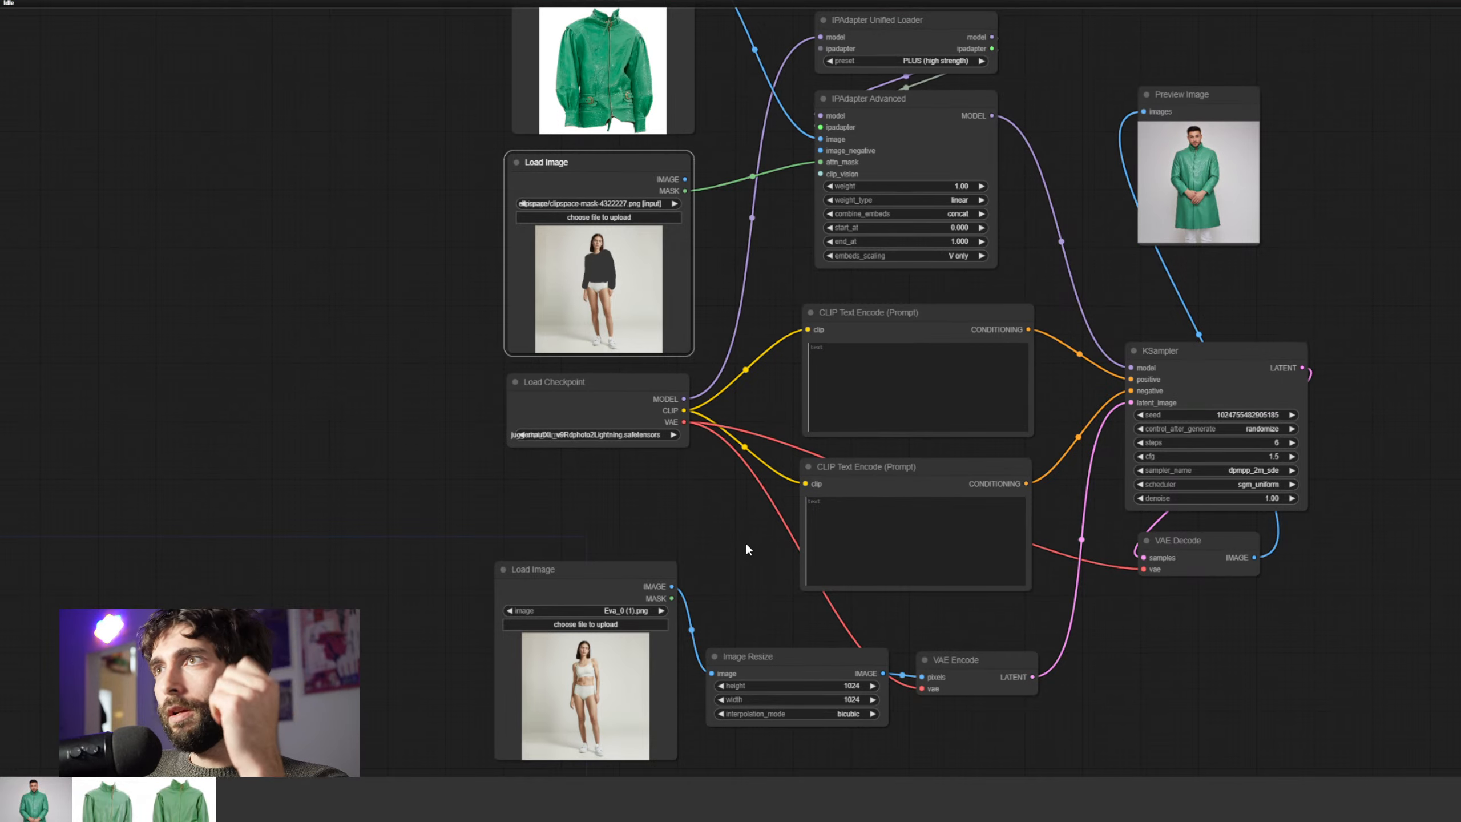
left_click_drag(746, 550, 748, 509)
right_click(576, 547)
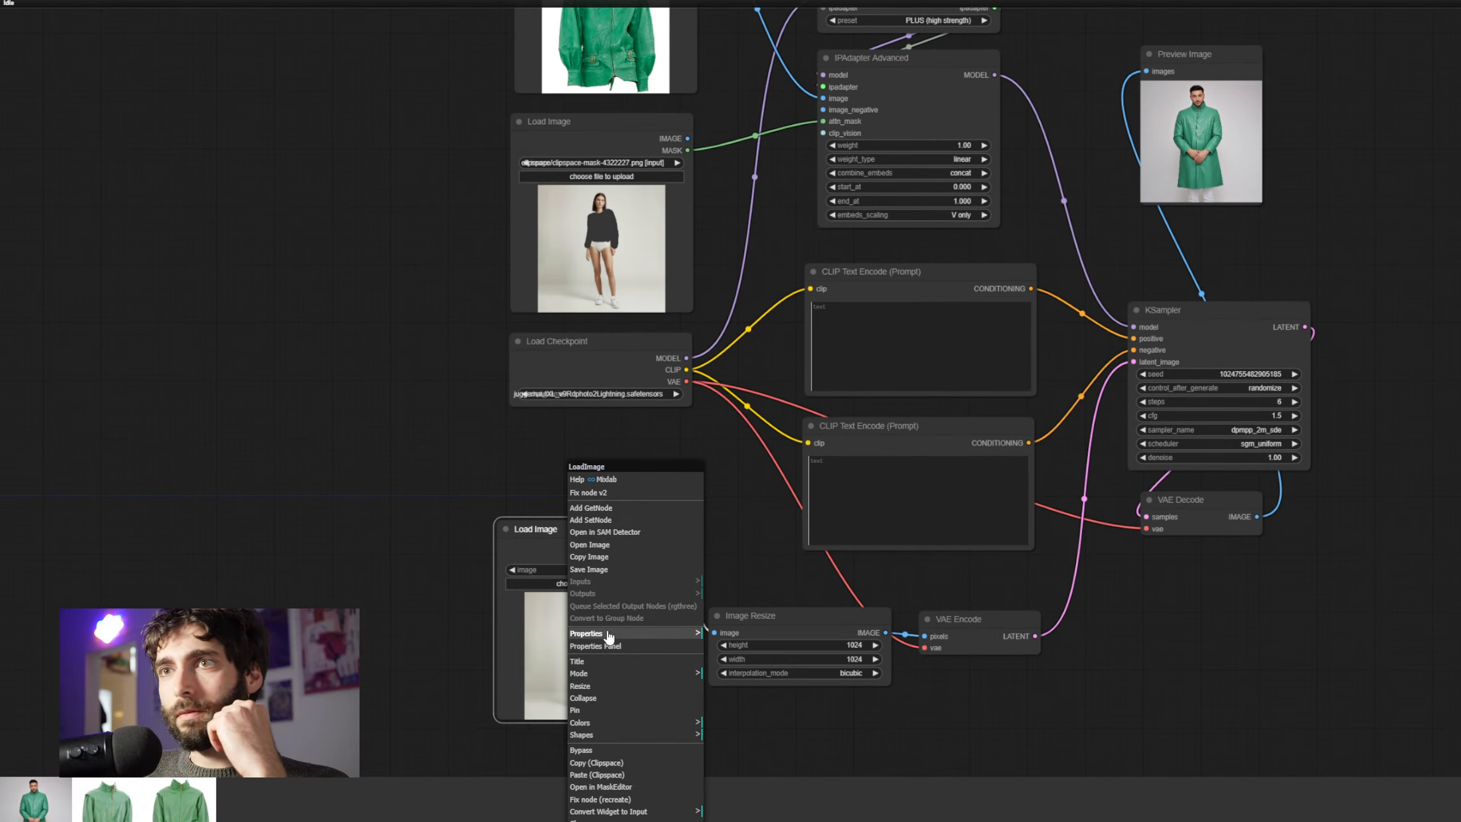
left_click(633, 787)
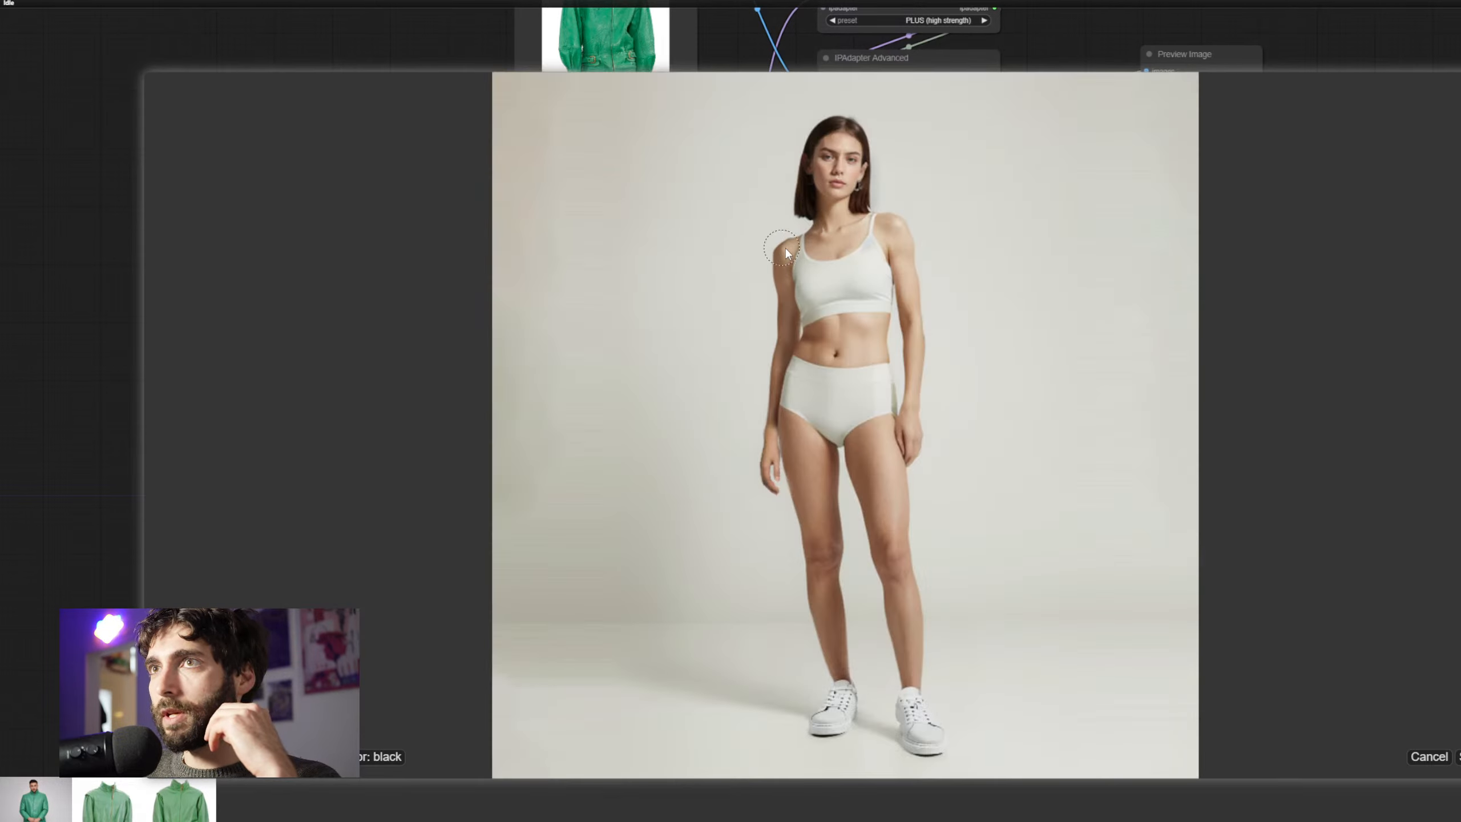
mouse_move(786, 249)
left_mouse_down()
mouse_move(776, 407)
mouse_move(787, 383)
mouse_move(831, 400)
left_mouse_up()
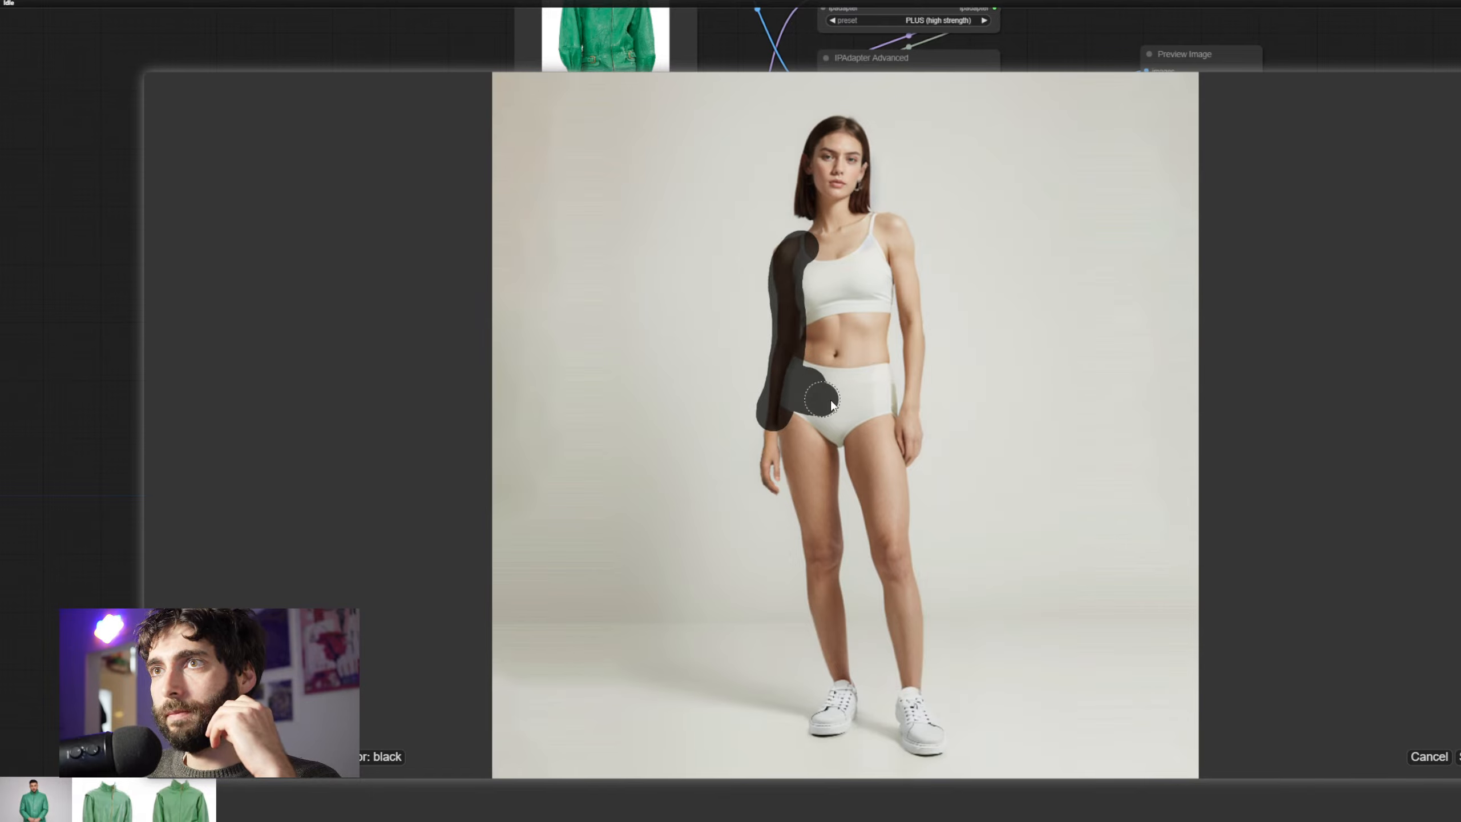
left_click(1459, 756)
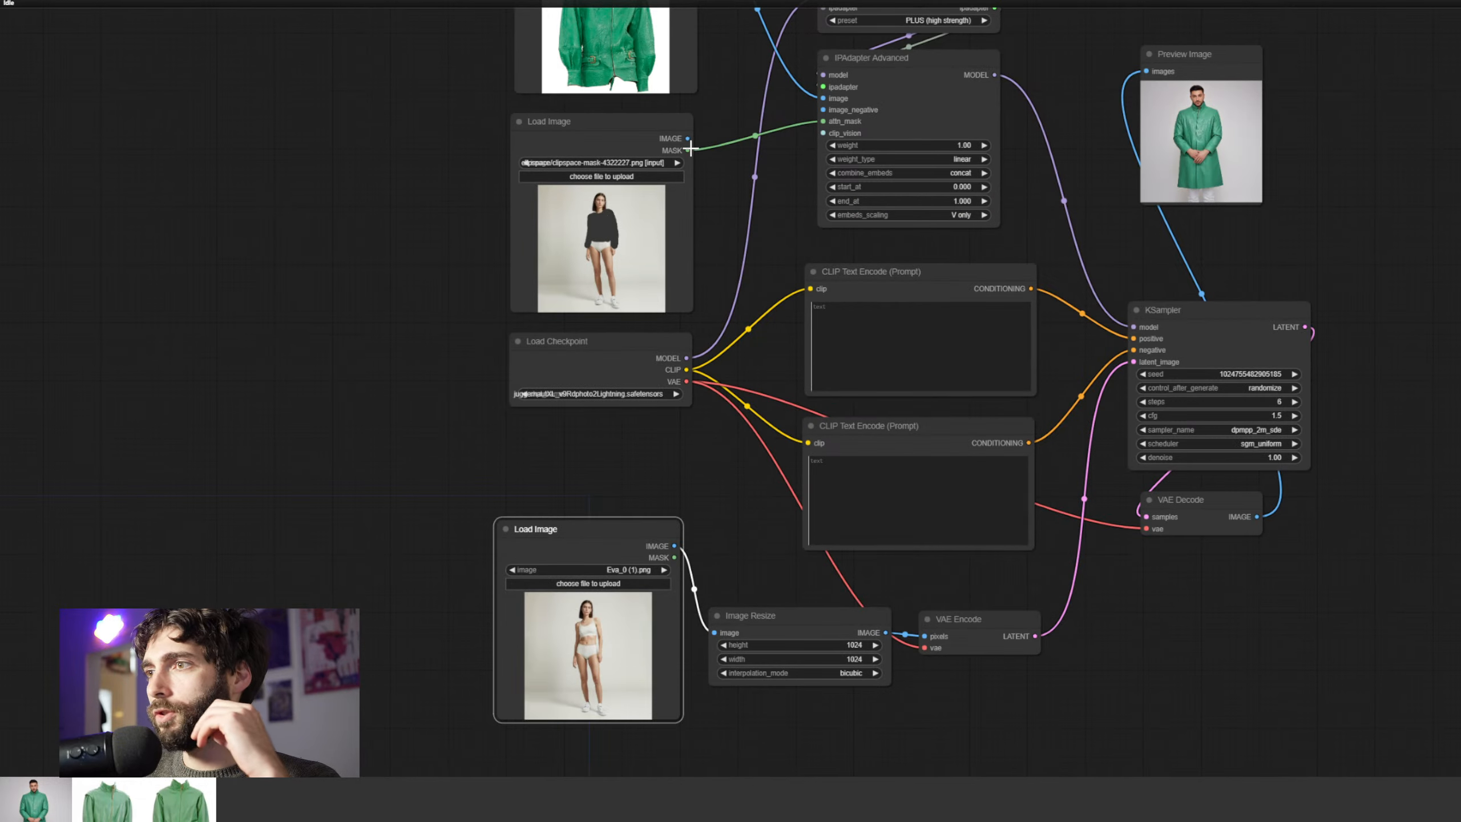
Feed the masked model photo's IMAGE output into Image Resize and delete the Load Image node holding Eva_0 (1).png
left_click_drag(688, 150, 717, 631)
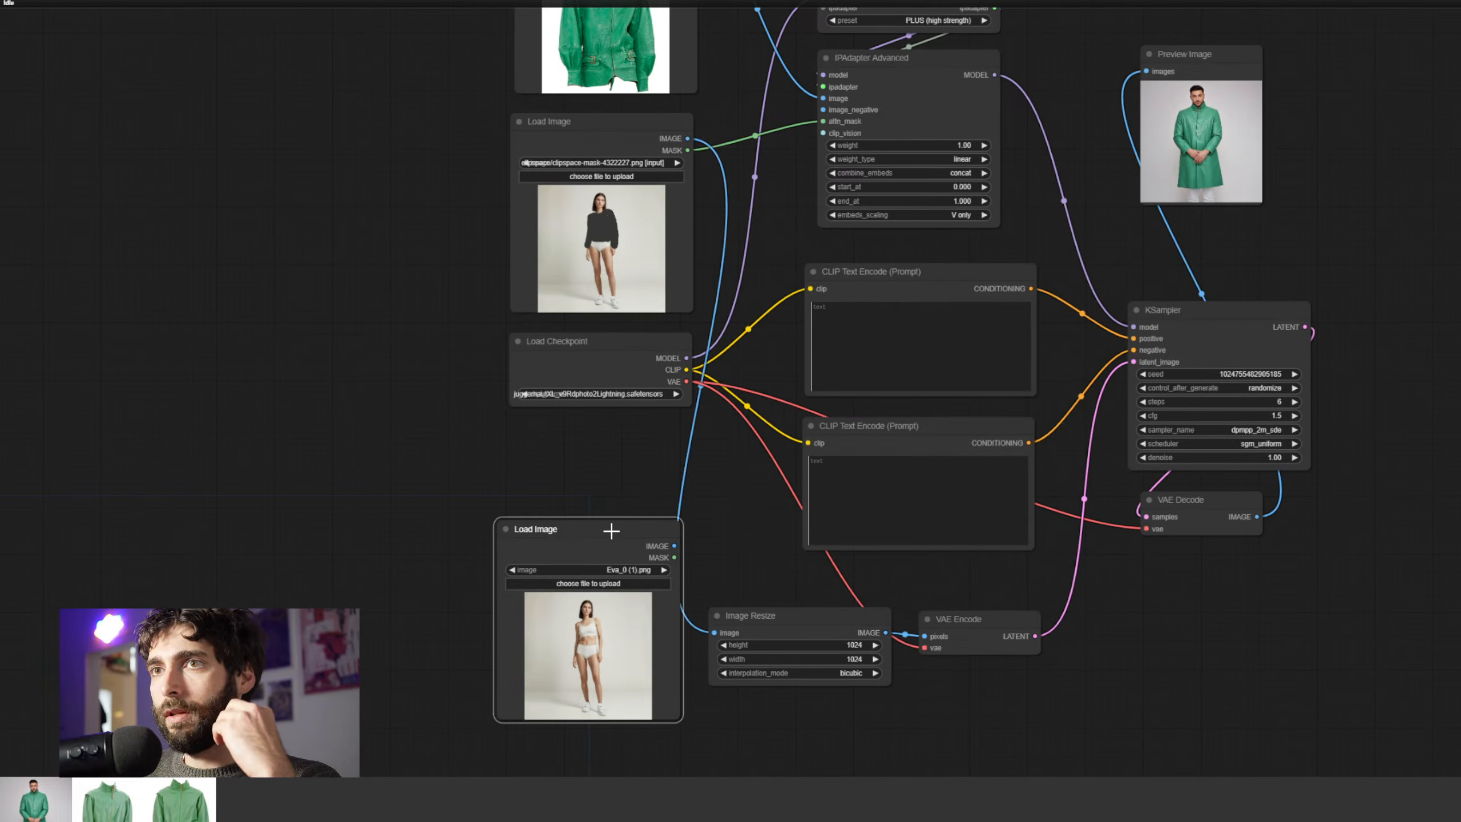
key("Delete")
left_click_drag(1299, 589, 1224, 616)
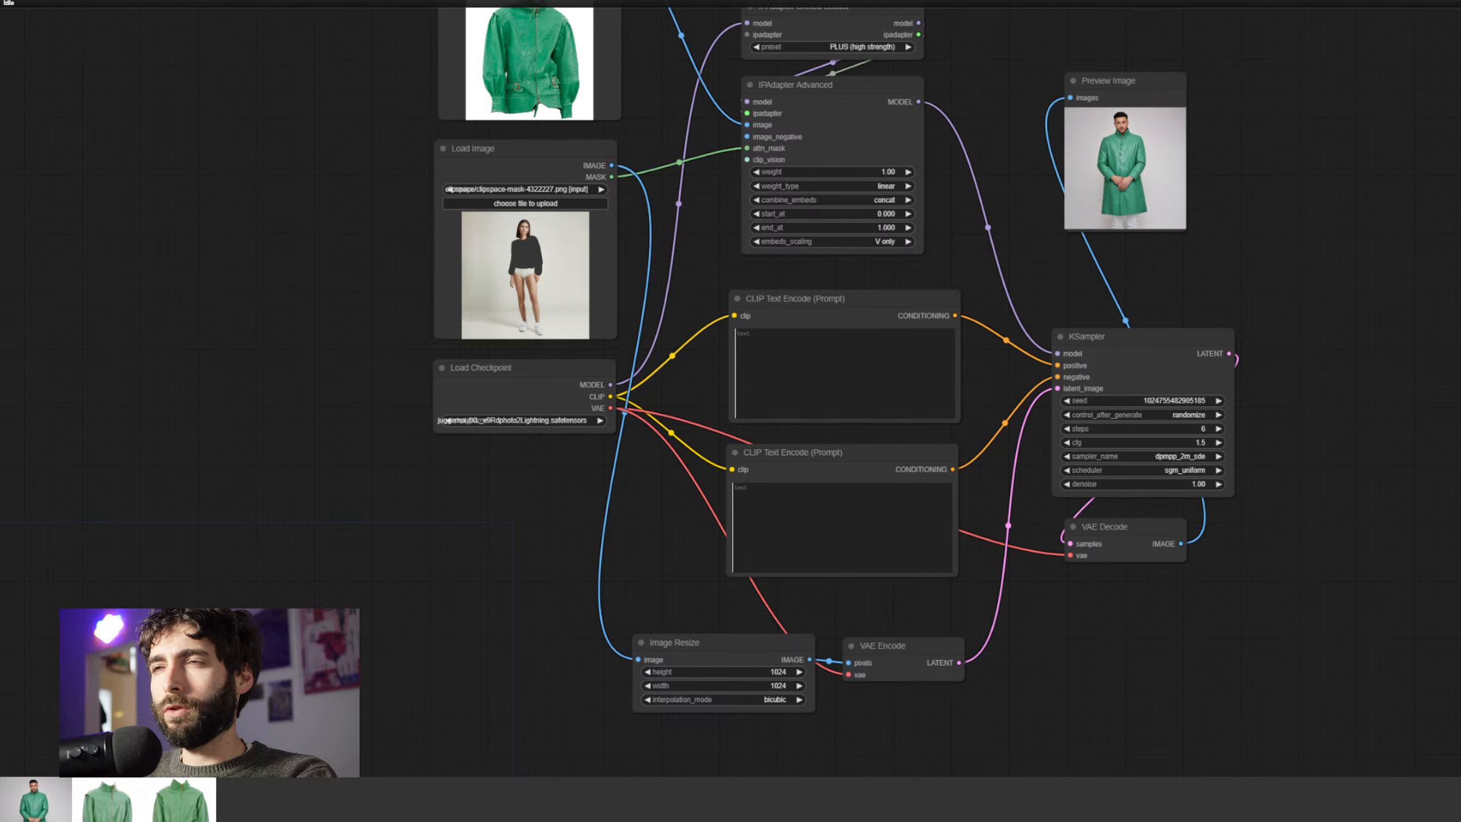
Run the workflow with the masked model photo as the latent source and inspect the generated image in Preview Image
key("ctrl+Return")
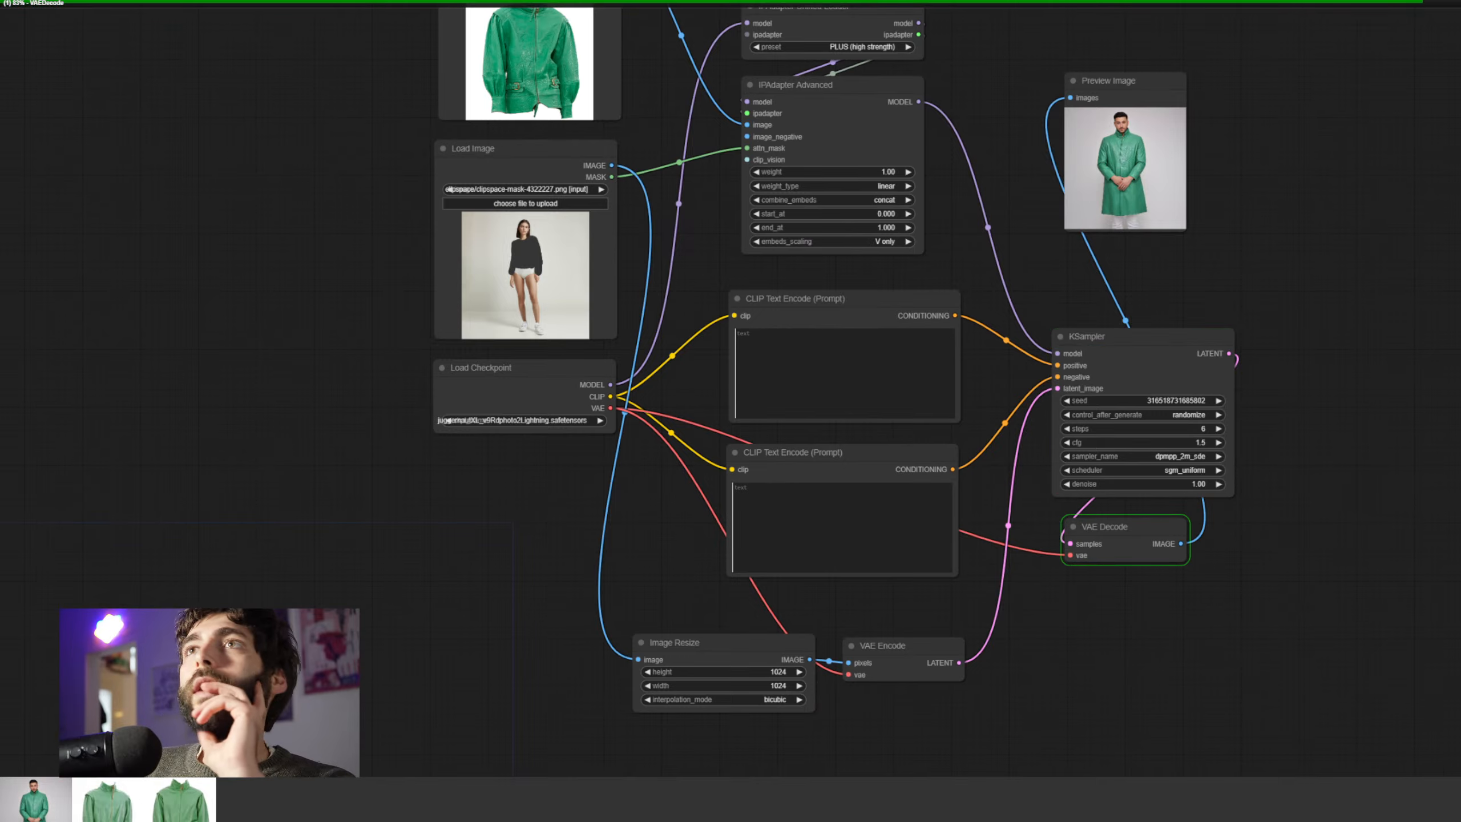
scroll(1147, 107, "up", 14)
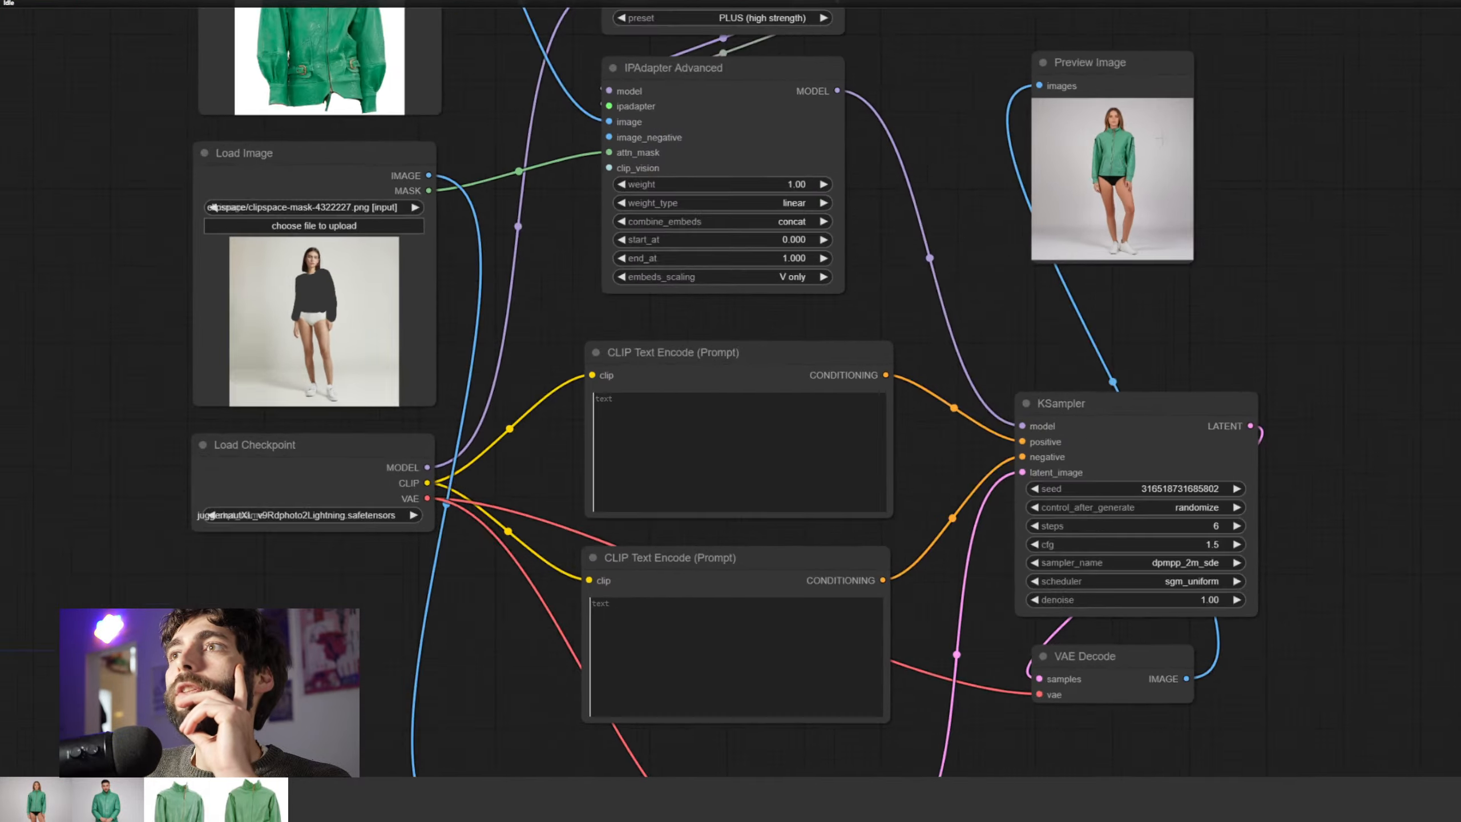
scroll(1187, 284, "up", 3)
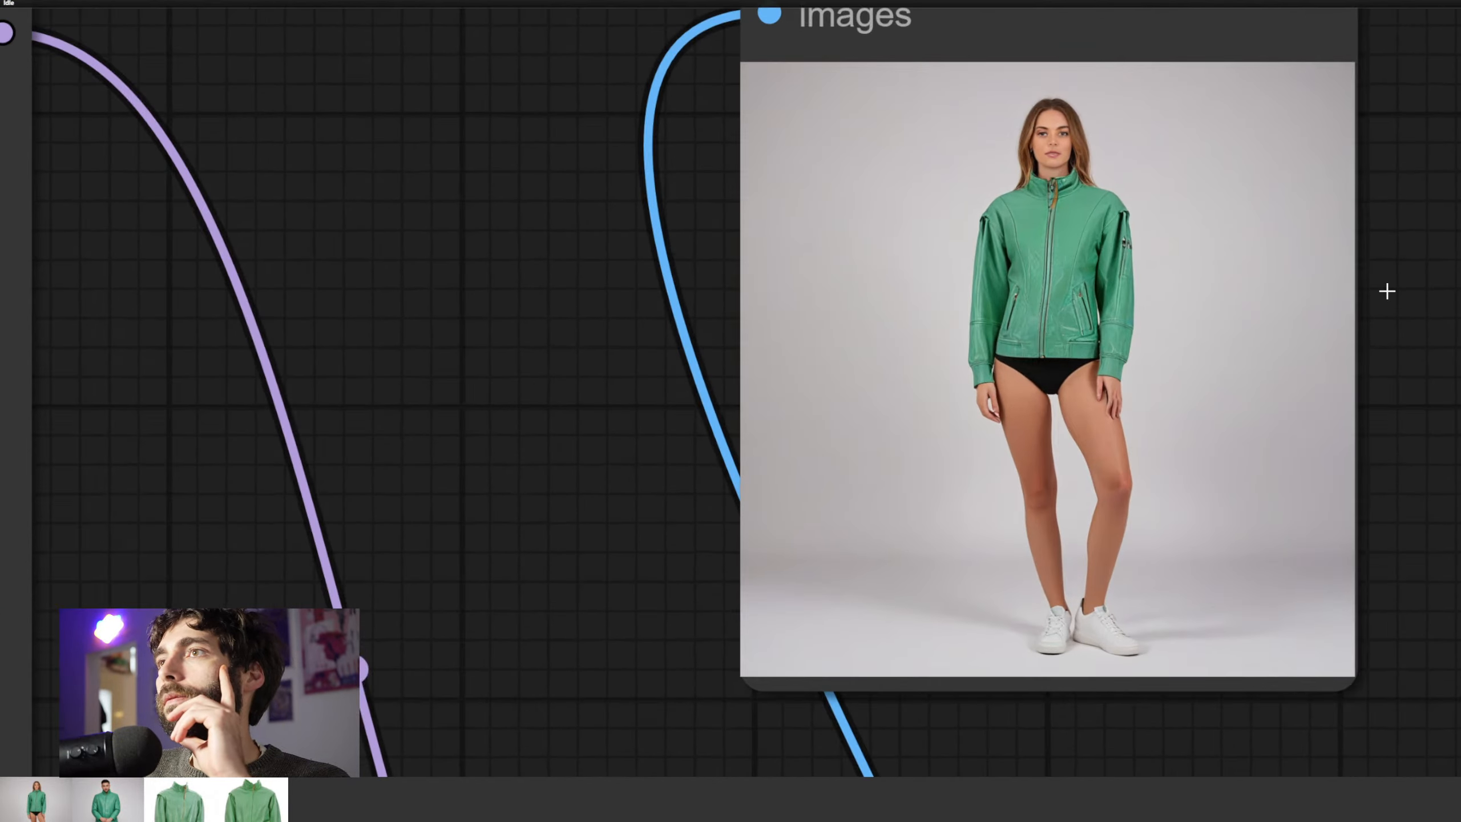
left_click_drag(1387, 291, 1397, 321)
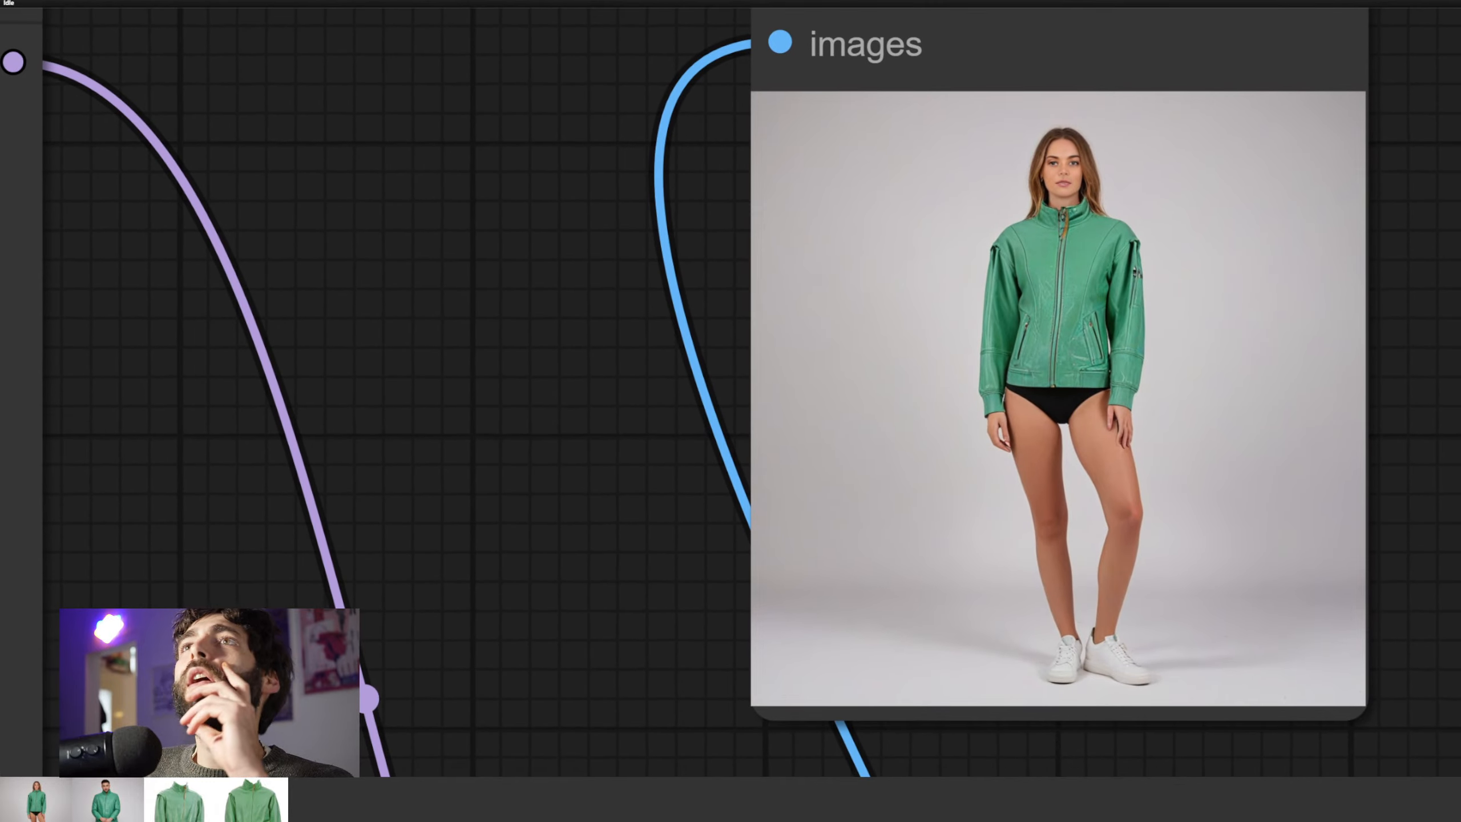
mouse_move(544, 249)
left_mouse_down()
mouse_move(543, 226)
mouse_move(546, 240)
left_mouse_up()
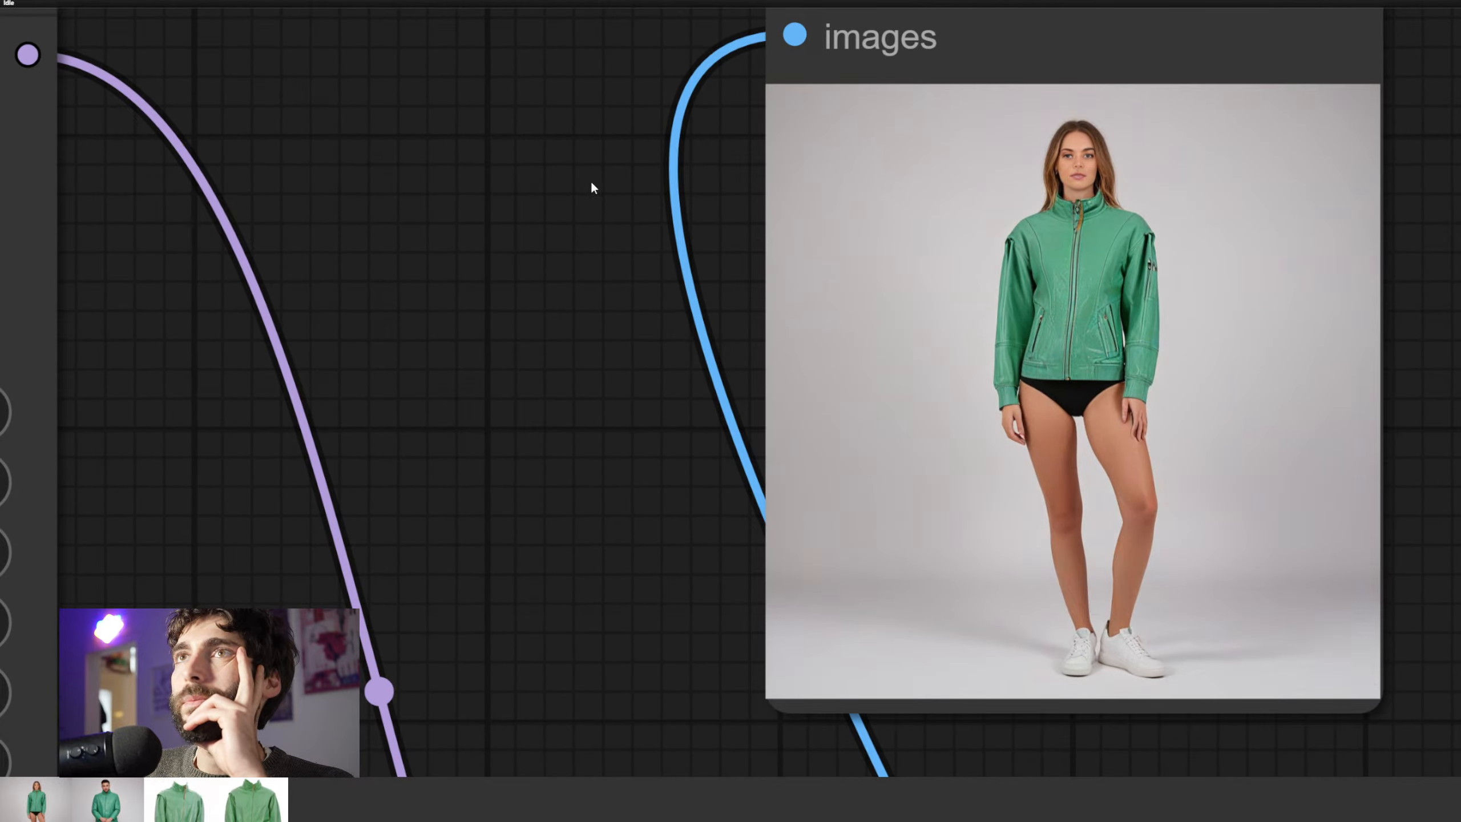
left_click_drag(501, 290, 505, 318)
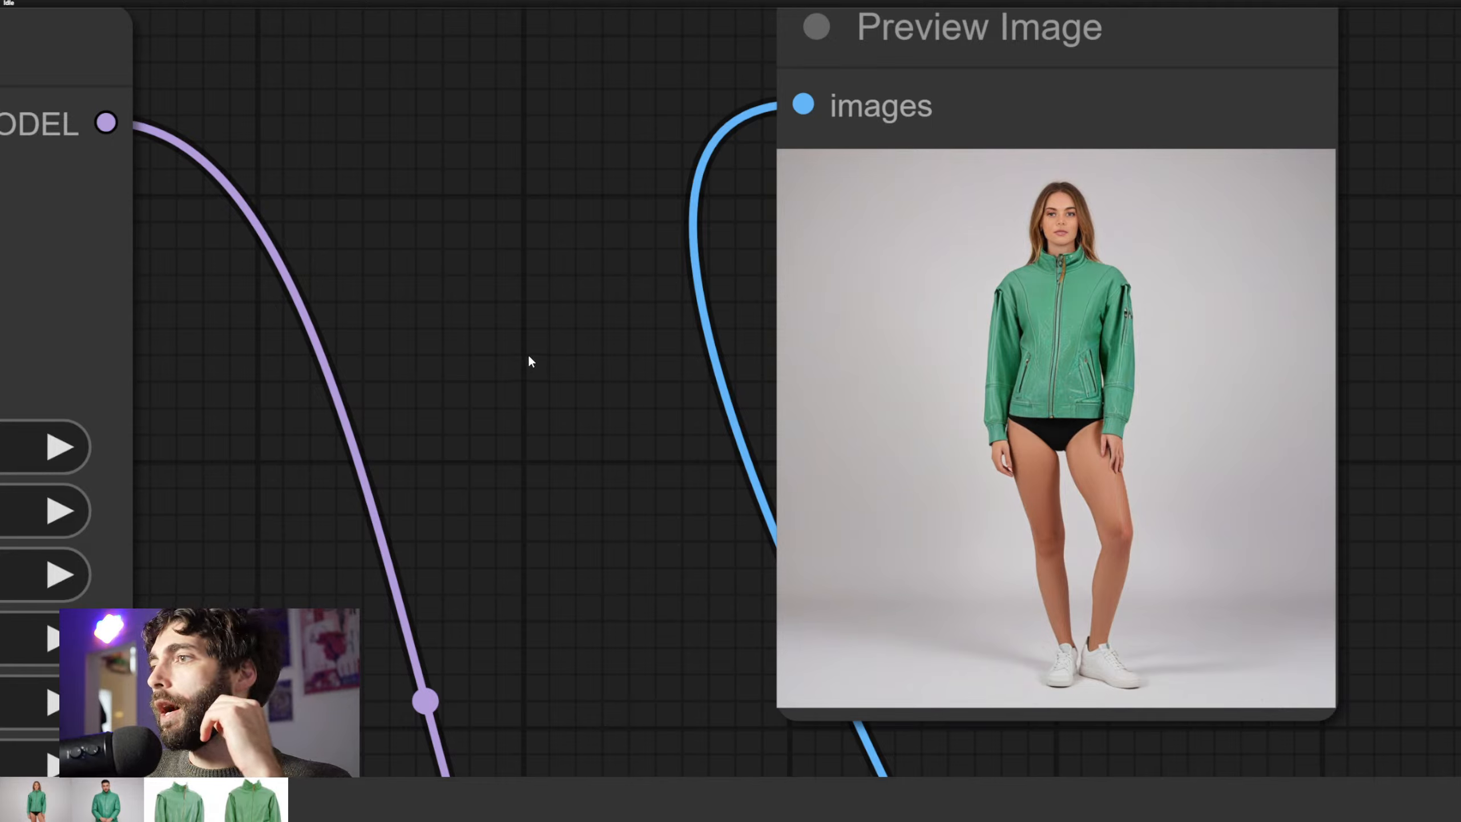
left_click_drag(498, 399, 510, 420)
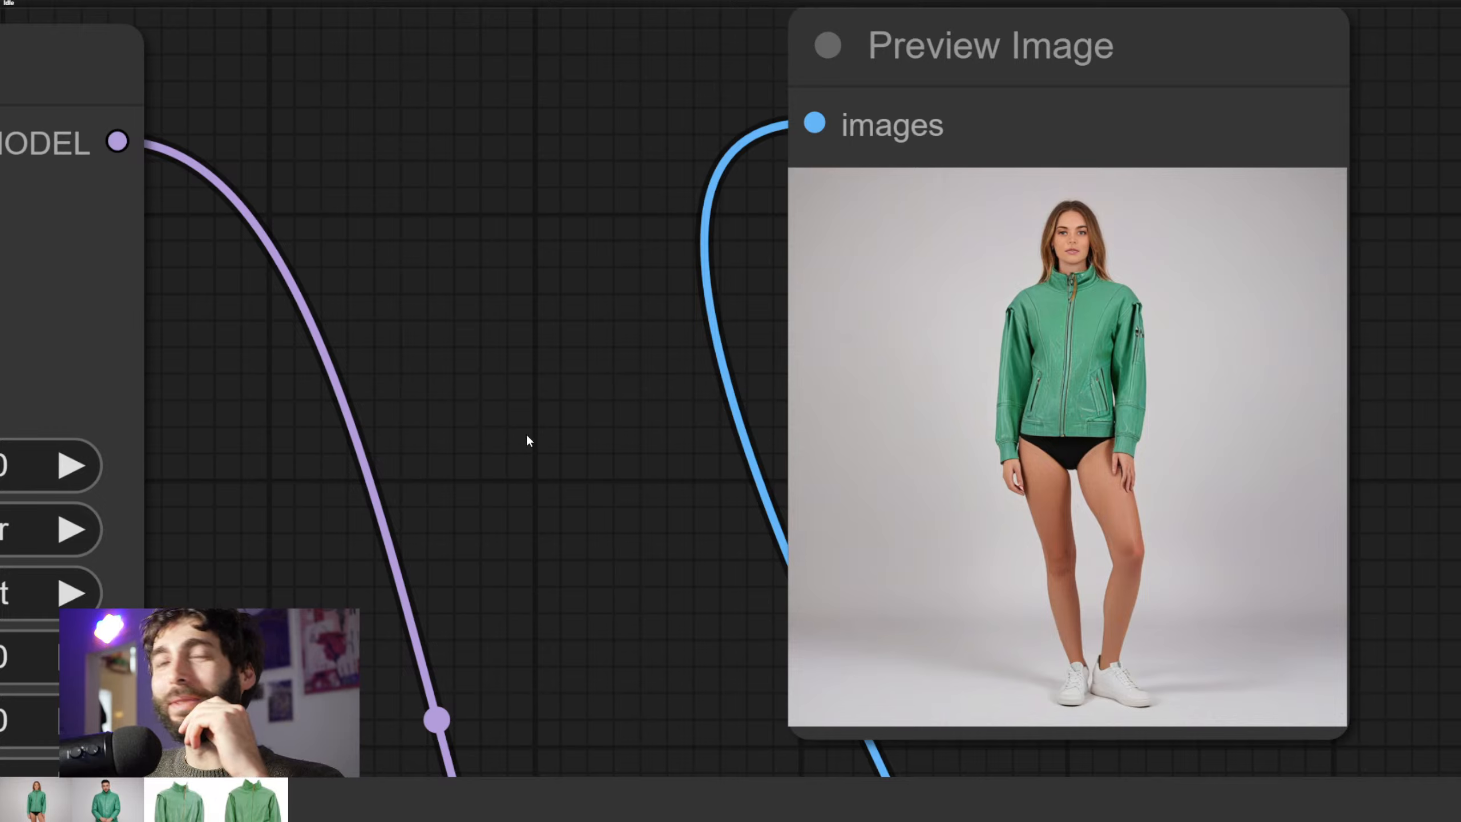
left_click_drag(528, 443, 534, 454)
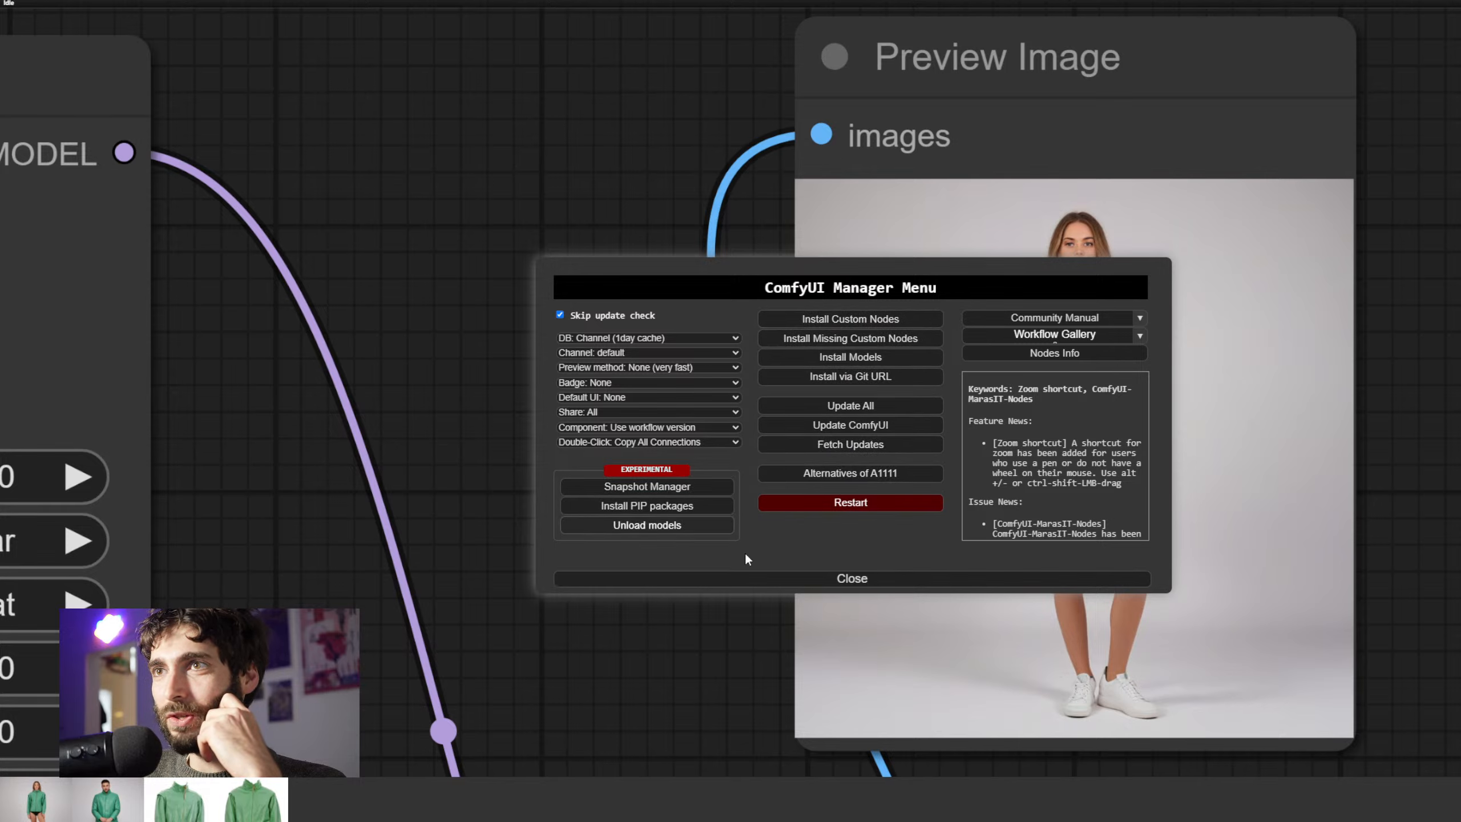
left_click(831, 582)
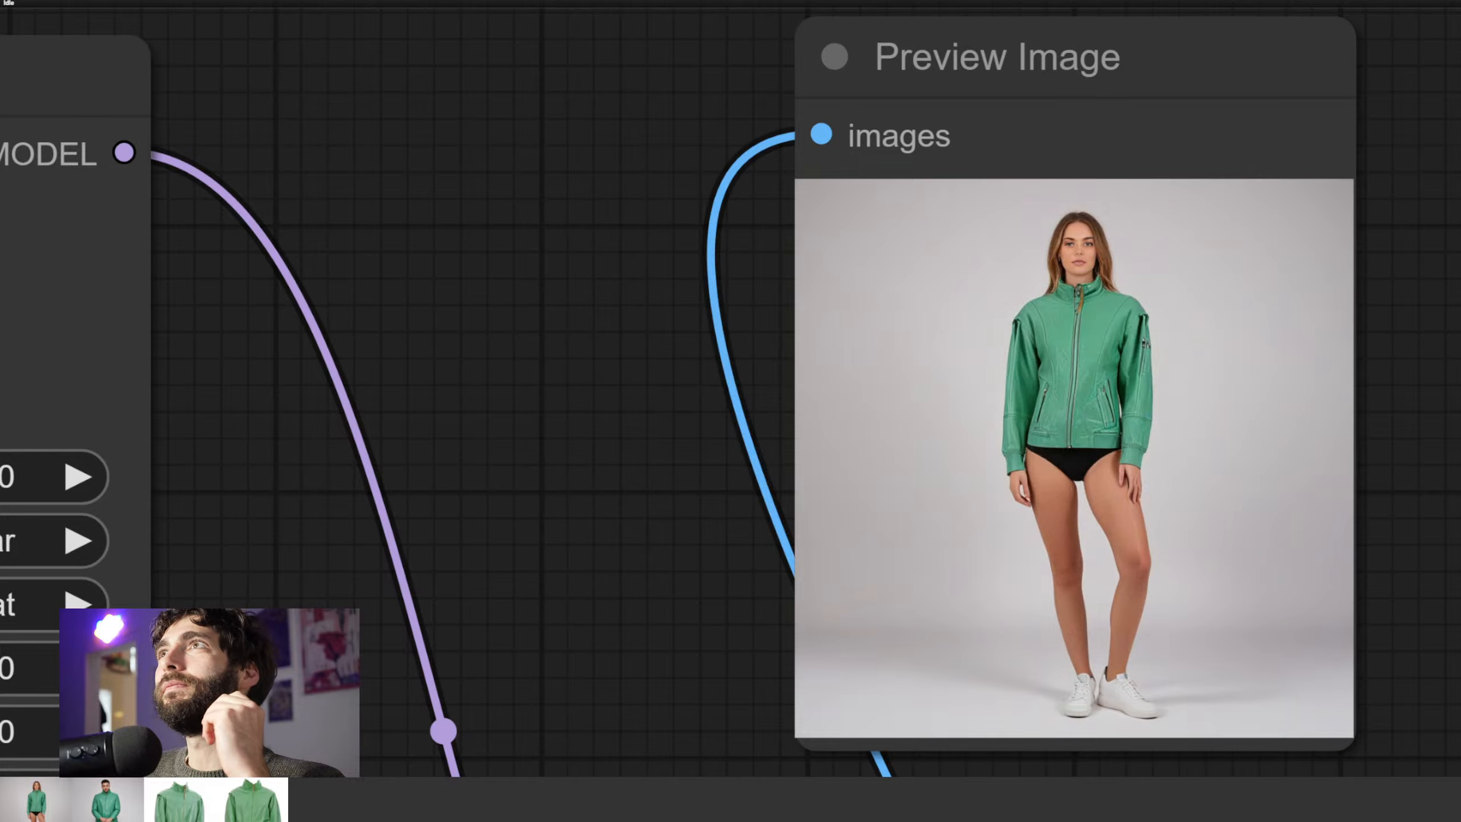
Place the Load Image node holding top (4).png directly beside Preview Image and resize it to a similar size for comparison
scroll(562, 354, "down", 5)
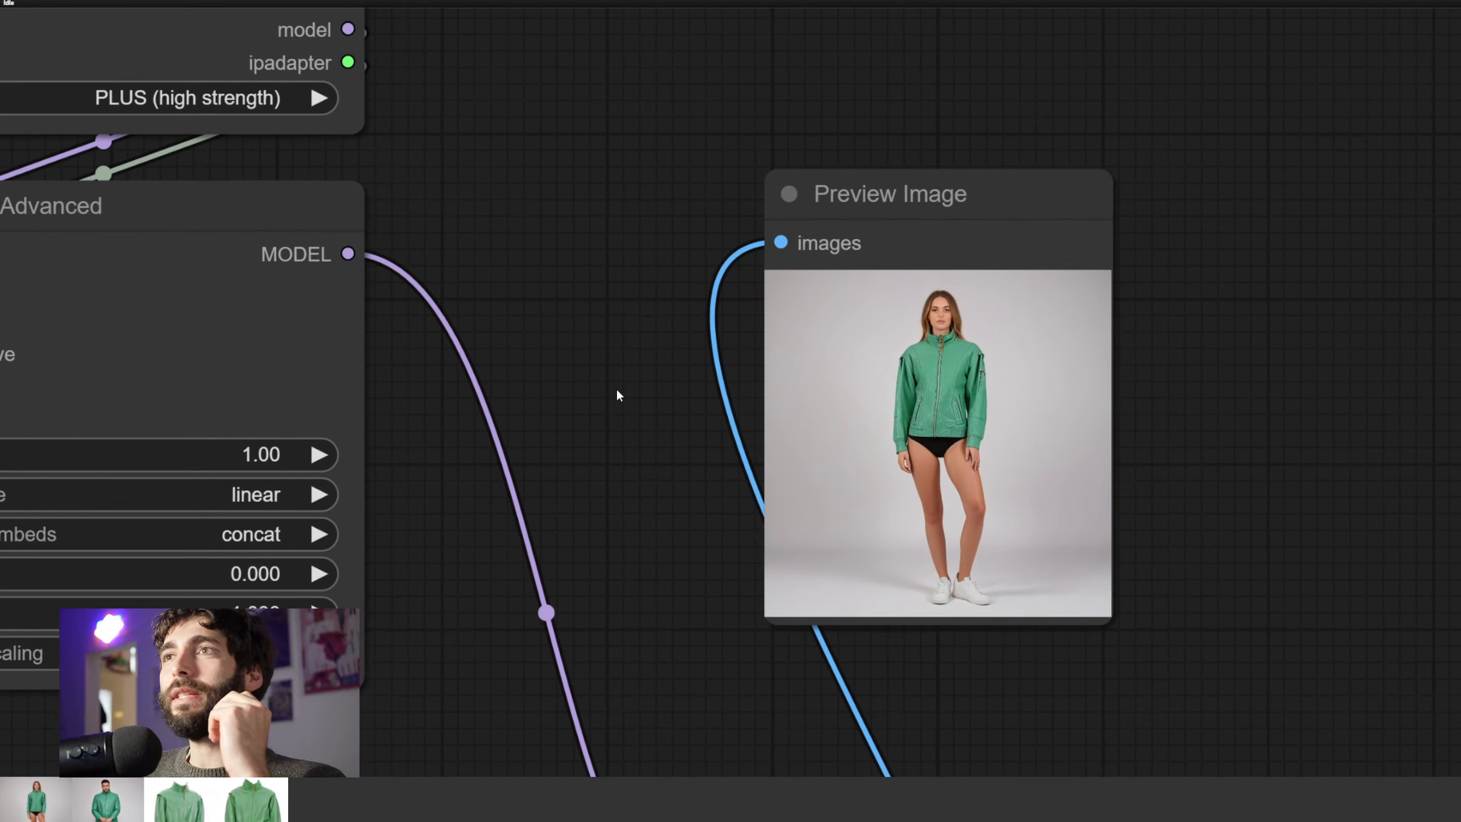
scroll(617, 390, "down", 4)
left_click_drag(617, 391, 867, 366)
scroll(778, 361, "down", 2)
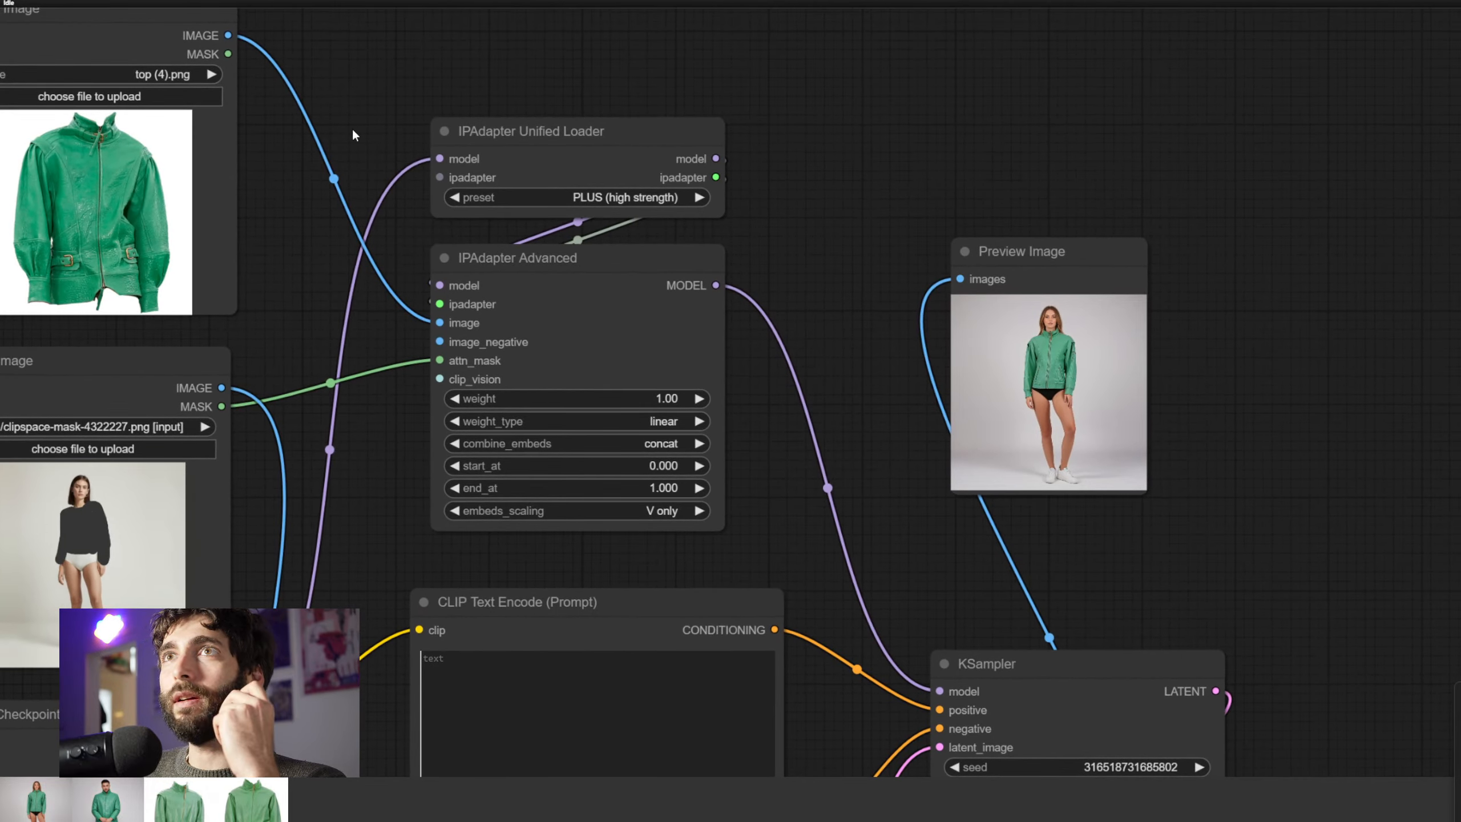
left_click_drag(132, 42, 1331, 280)
left_click_drag(1457, 567, 1393, 512)
left_click_drag(1289, 277, 1276, 188)
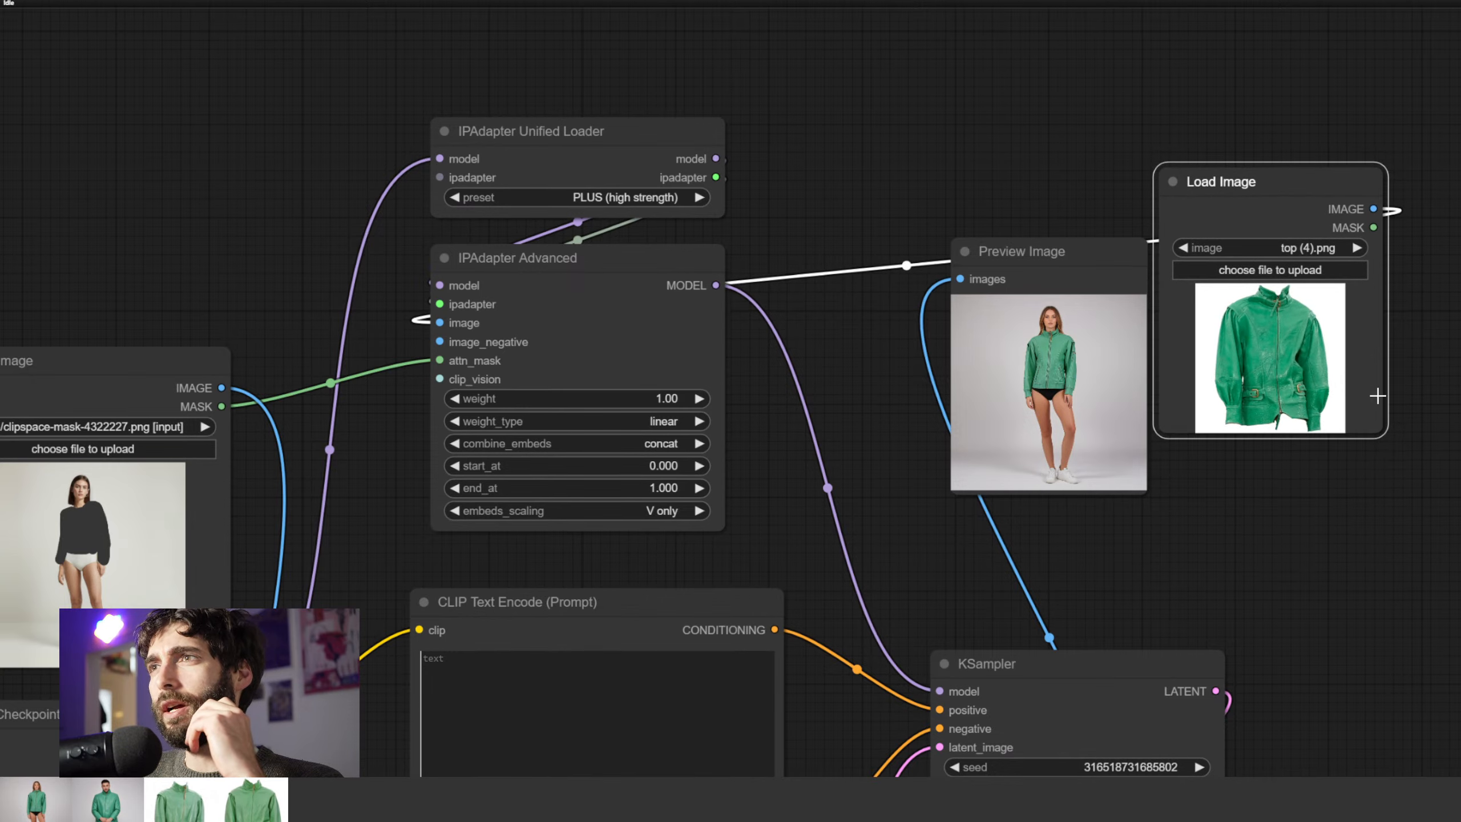
left_click_drag(1384, 436, 1400, 491)
Compare the generated jacket in Preview Image with the reference garment up close, and review the whole node graph
scroll(1321, 545, "up", 10)
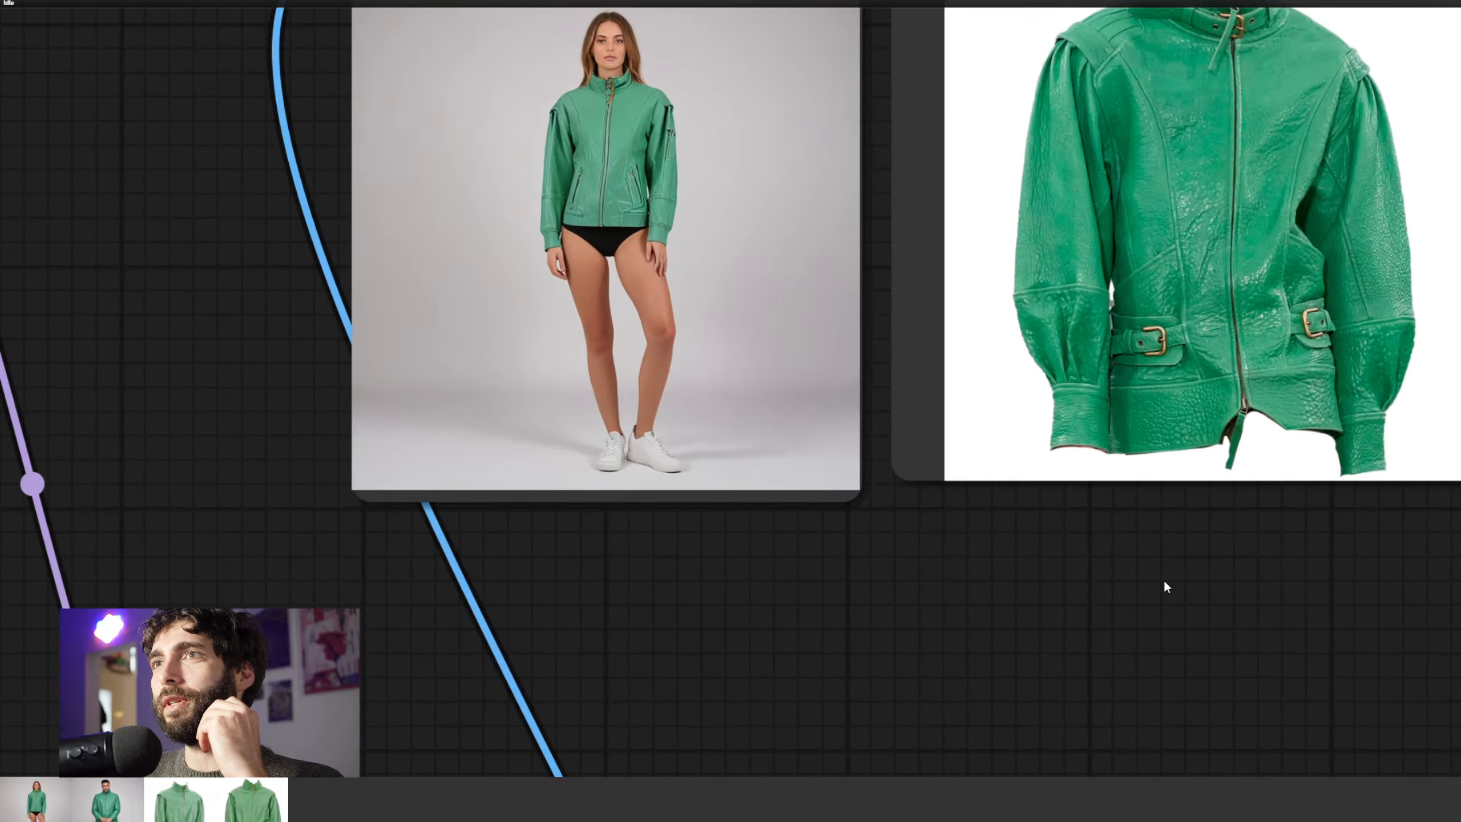
left_click_drag(1165, 584, 1114, 749)
scroll(1145, 695, "up", 2)
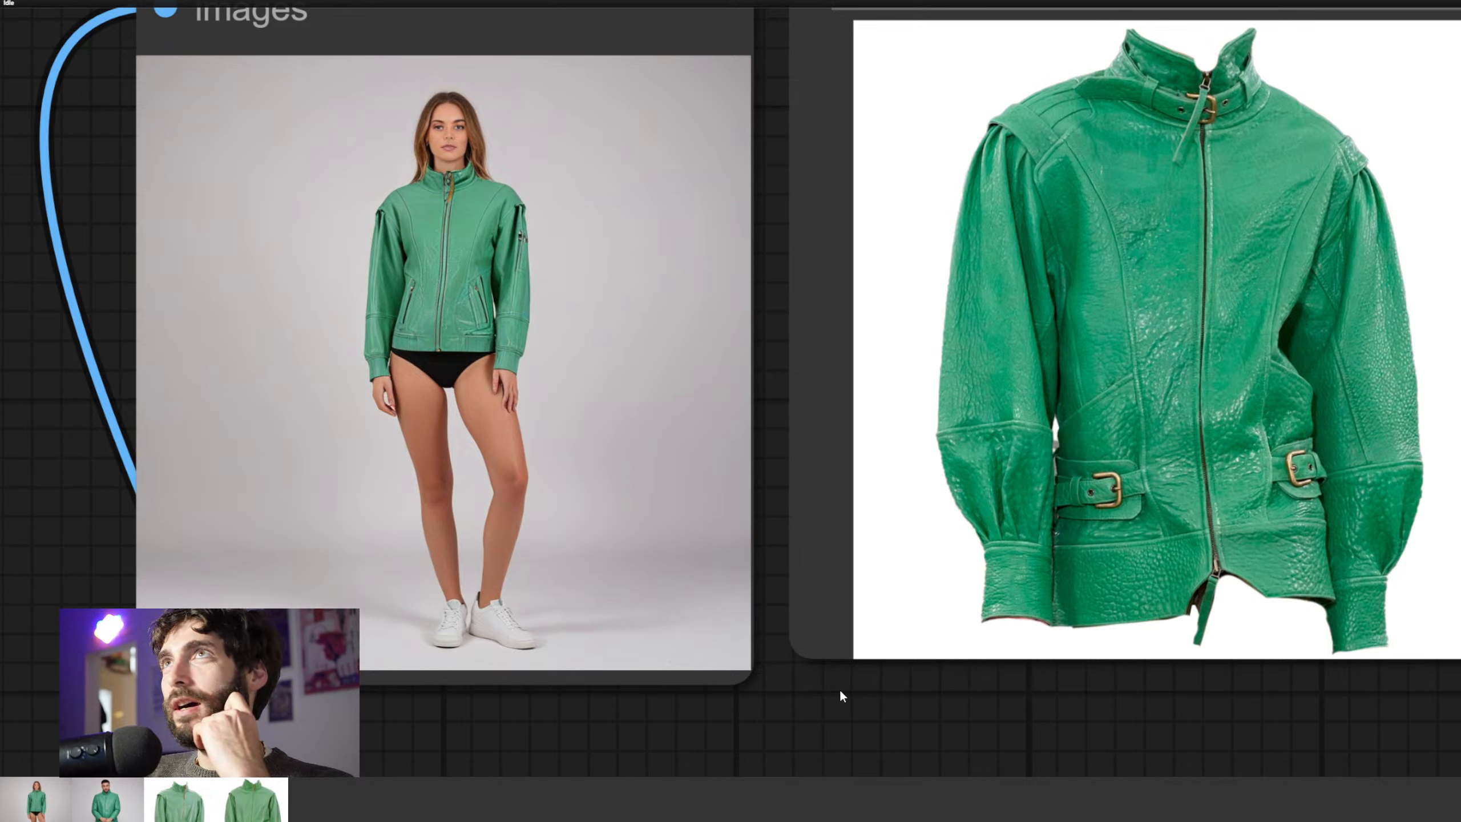
left_click_drag(821, 694, 824, 725)
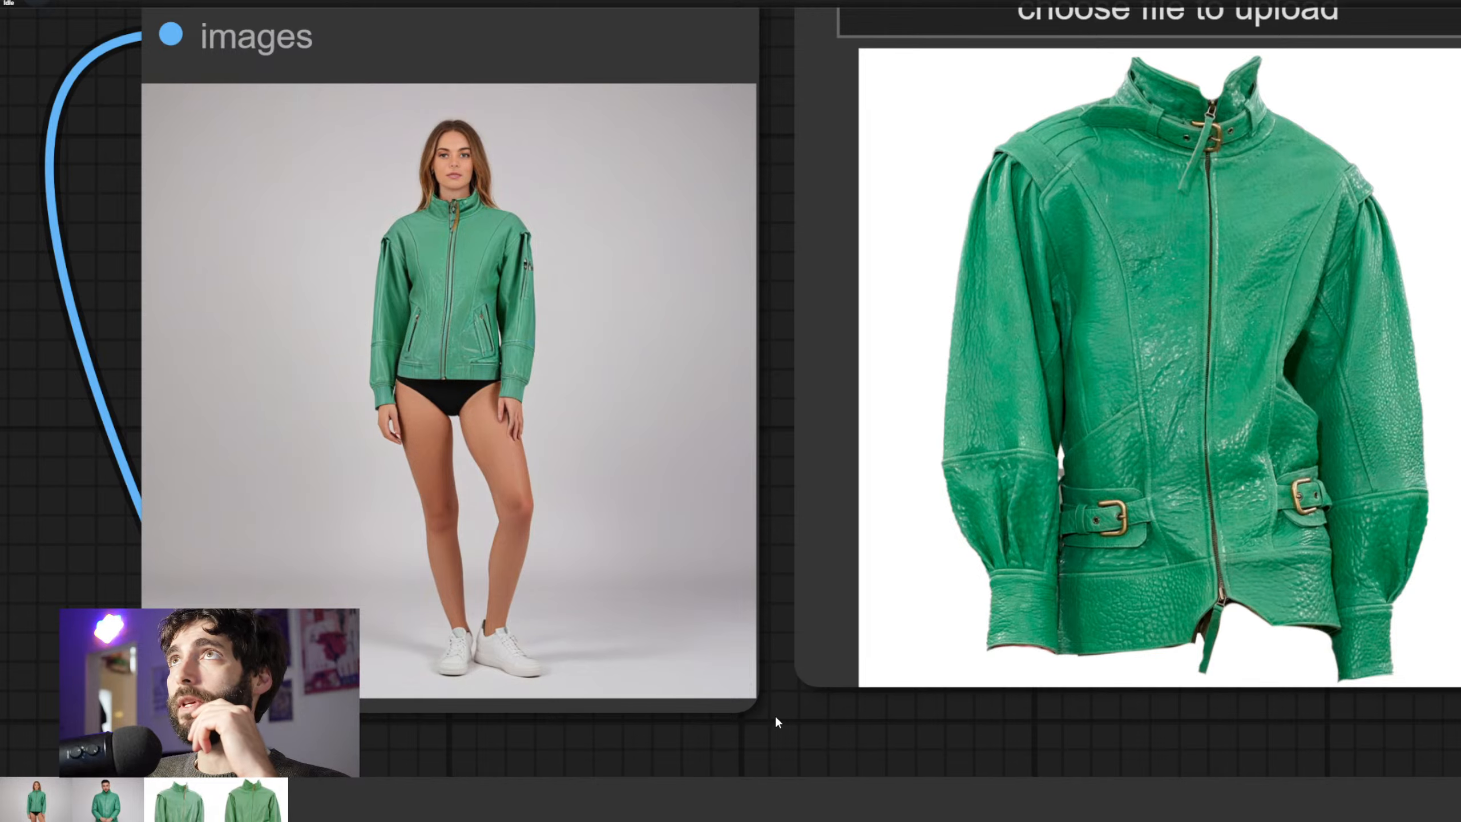
scroll(751, 717, "down", 8)
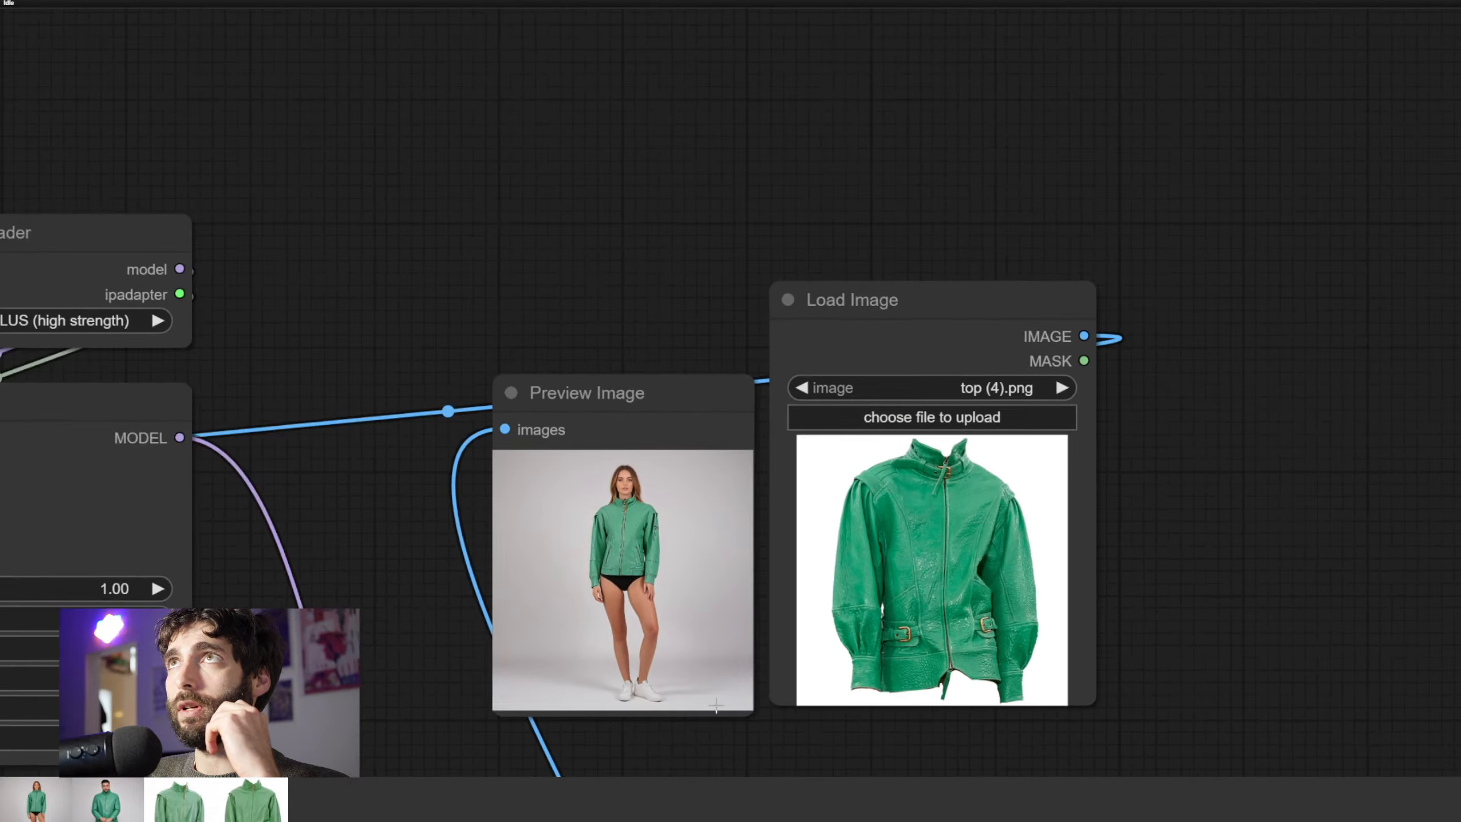
scroll(1114, 375, "down", 10)
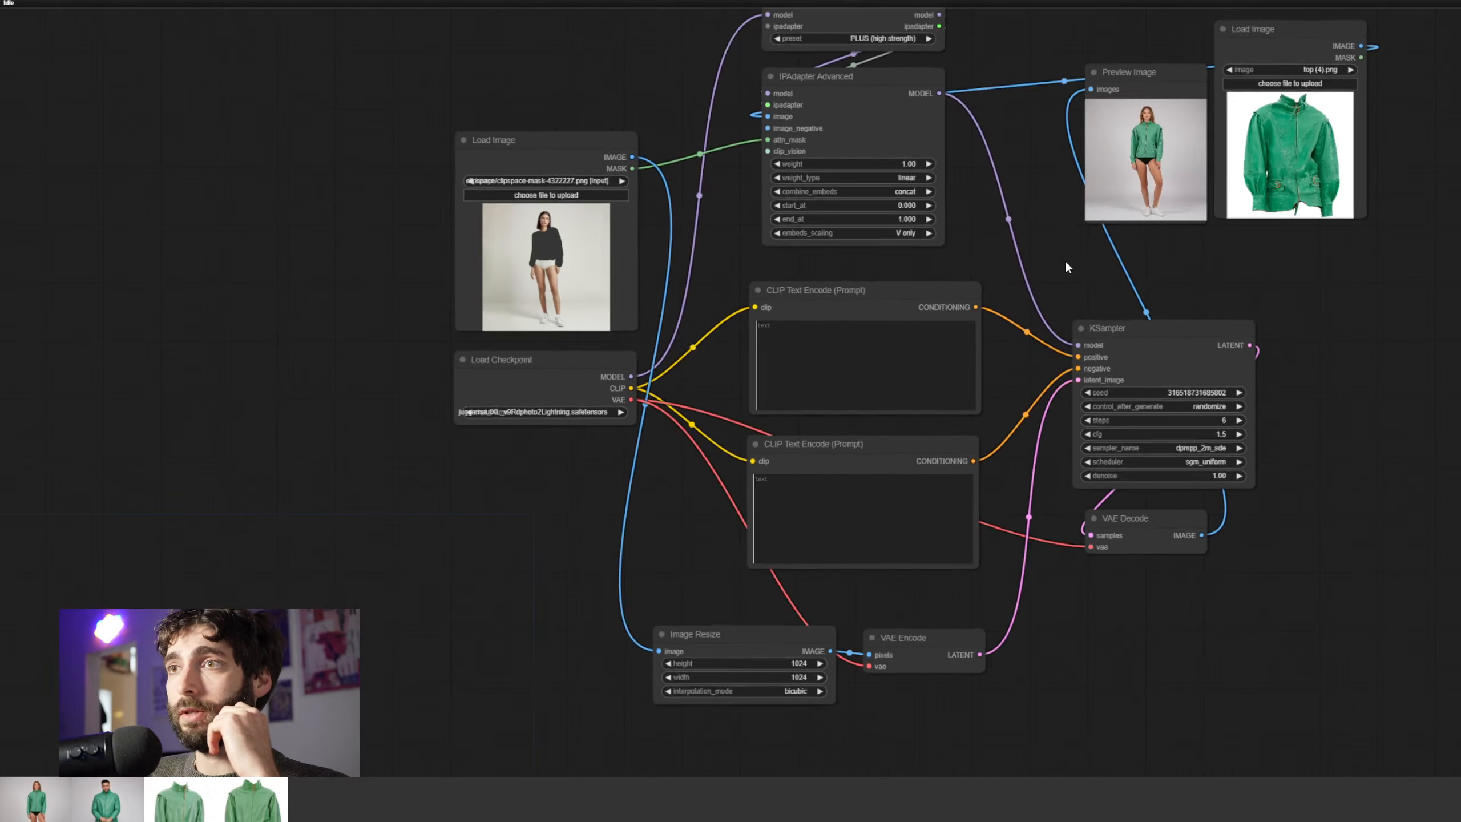
left_click_drag(1030, 324, 990, 322)
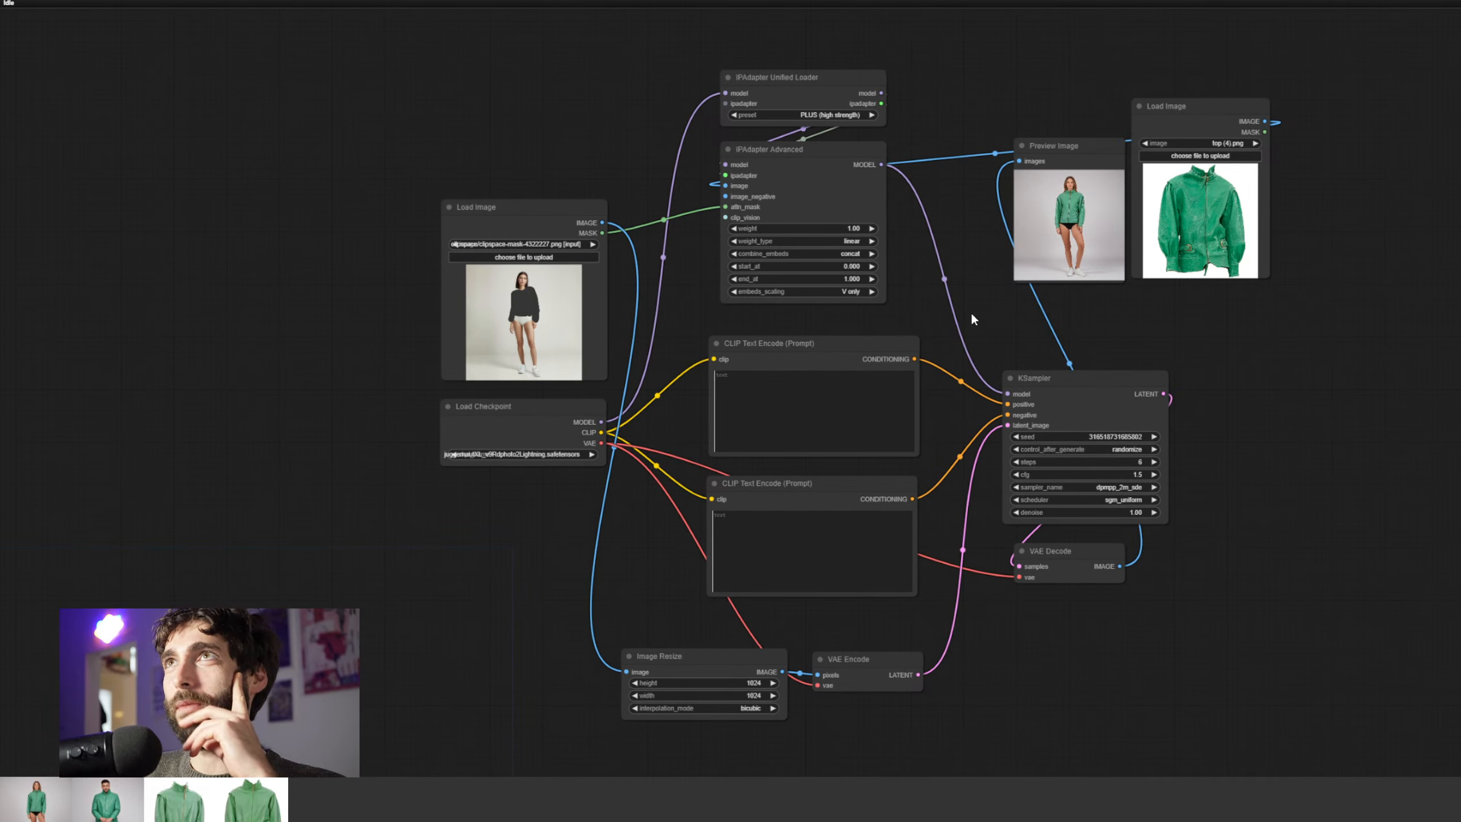
left_click_drag(993, 320, 959, 352)
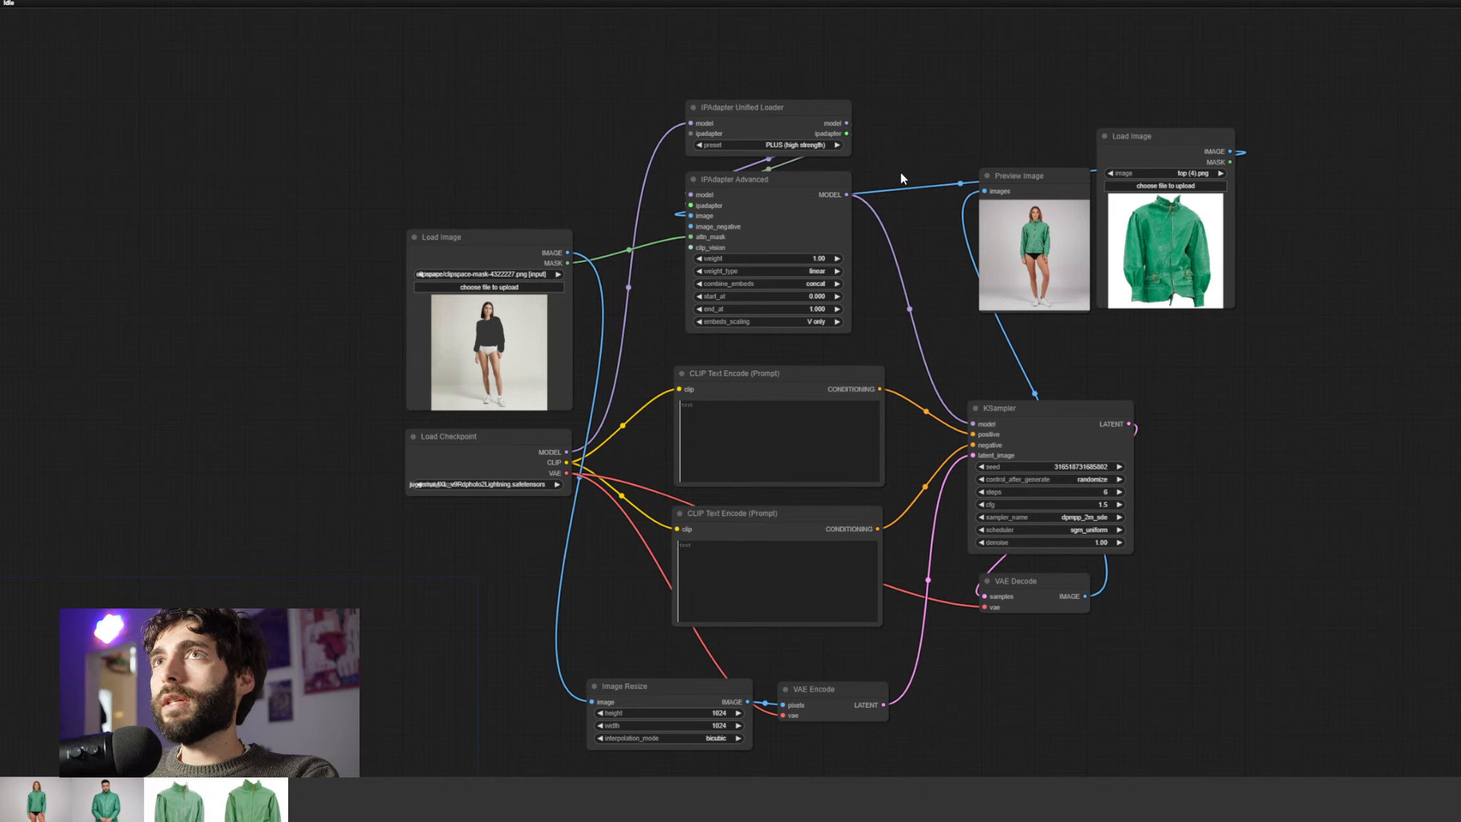
left_click_drag(909, 181, 917, 133)
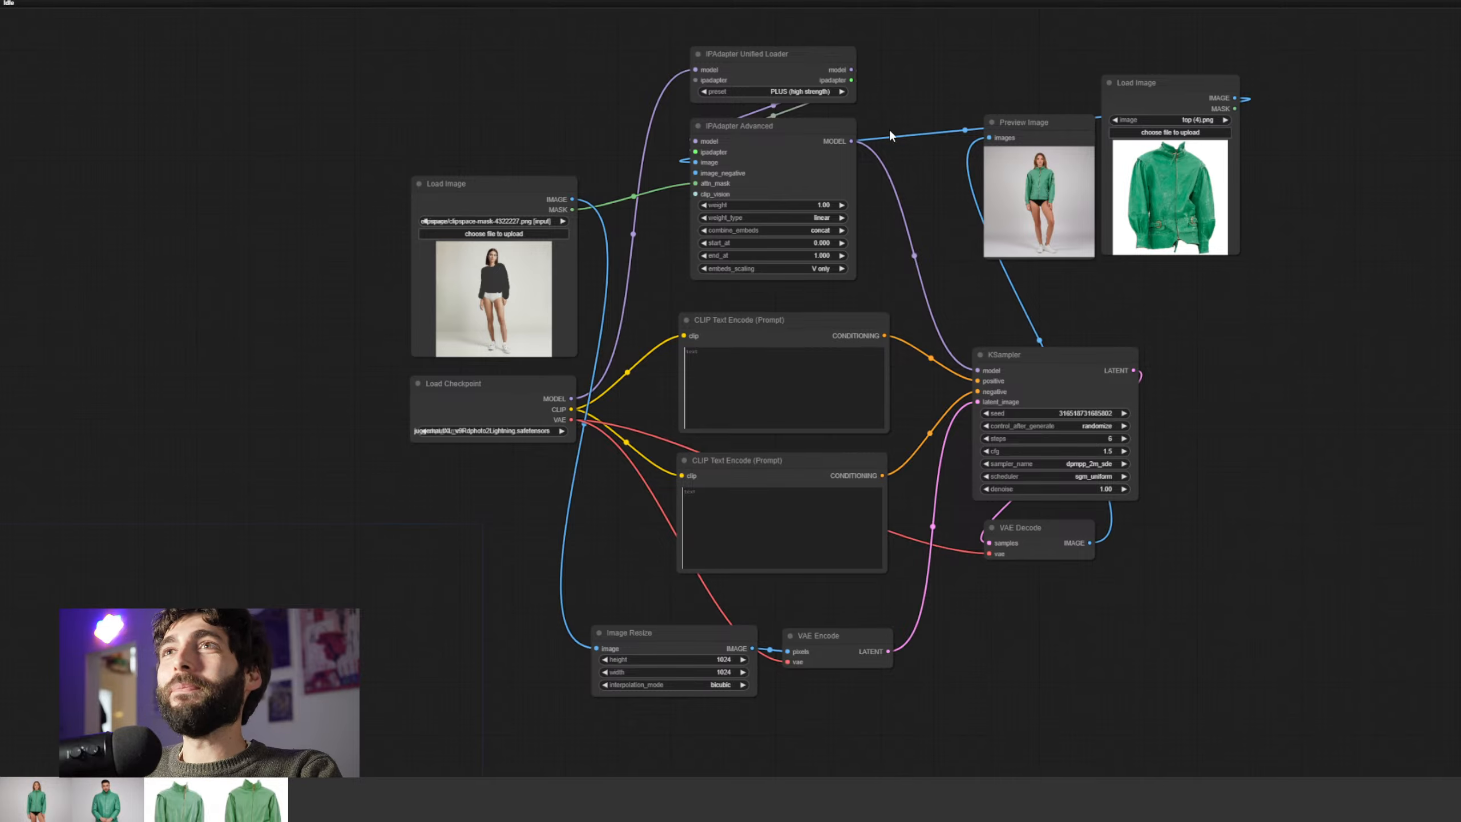
Examine the generated jacket's collar, sleeves, waist and hem against the top (4).png reference at high magnification
scroll(1194, 256, "up", 14)
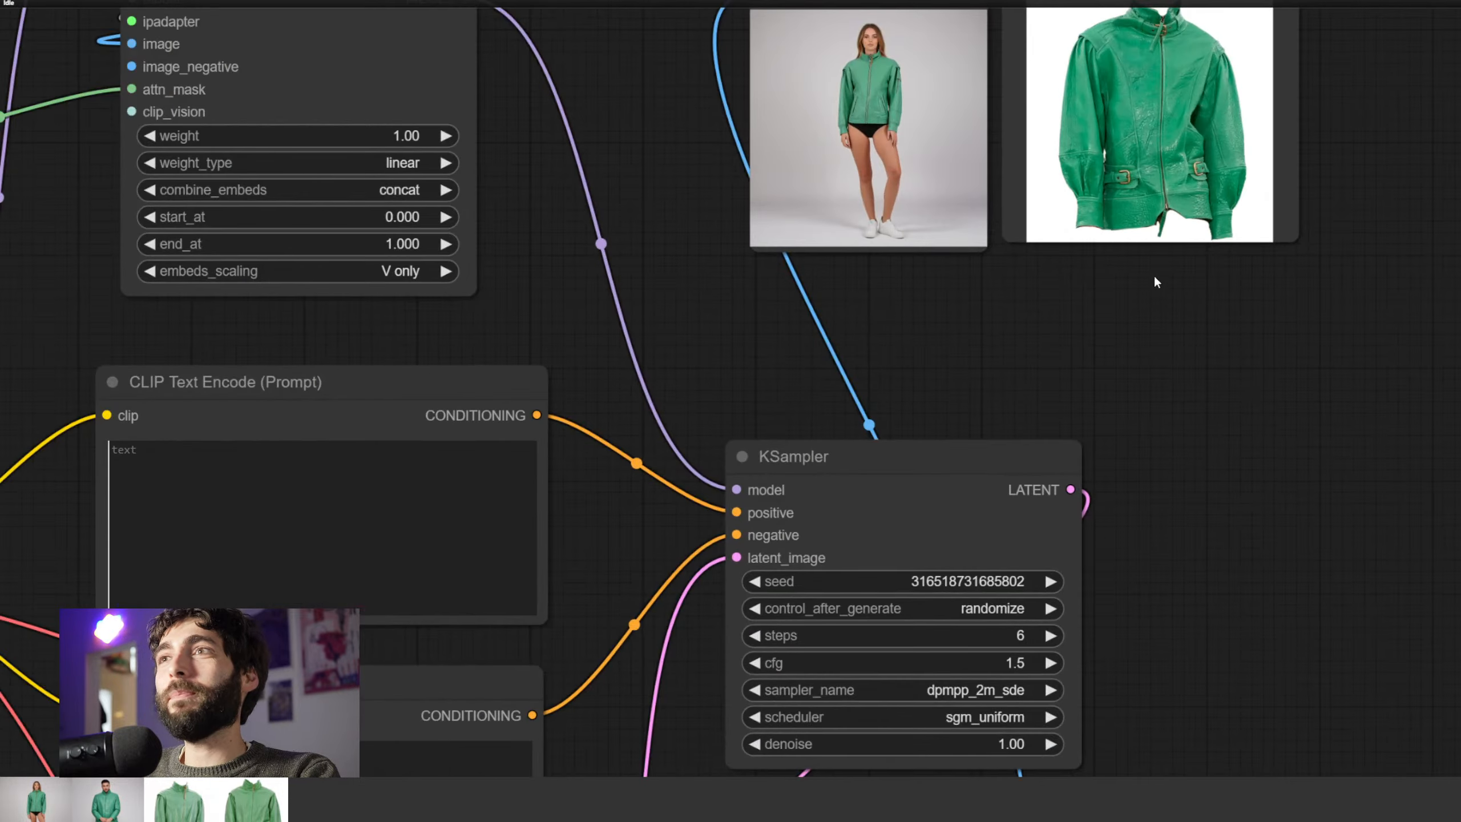
left_click_drag(1070, 498, 1090, 593)
left_click_drag(1076, 585, 992, 756)
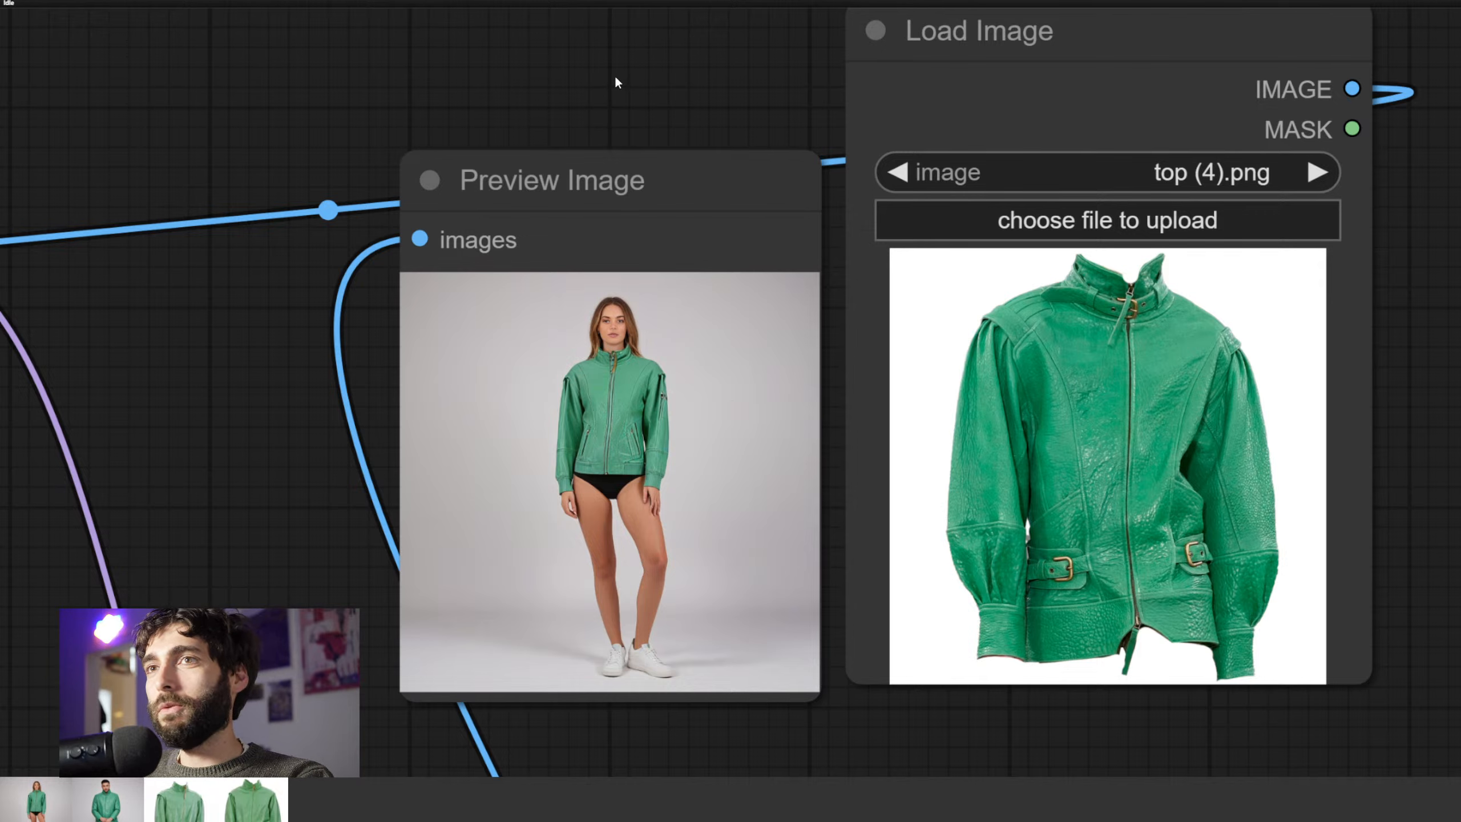
scroll(801, 526, "up", 3)
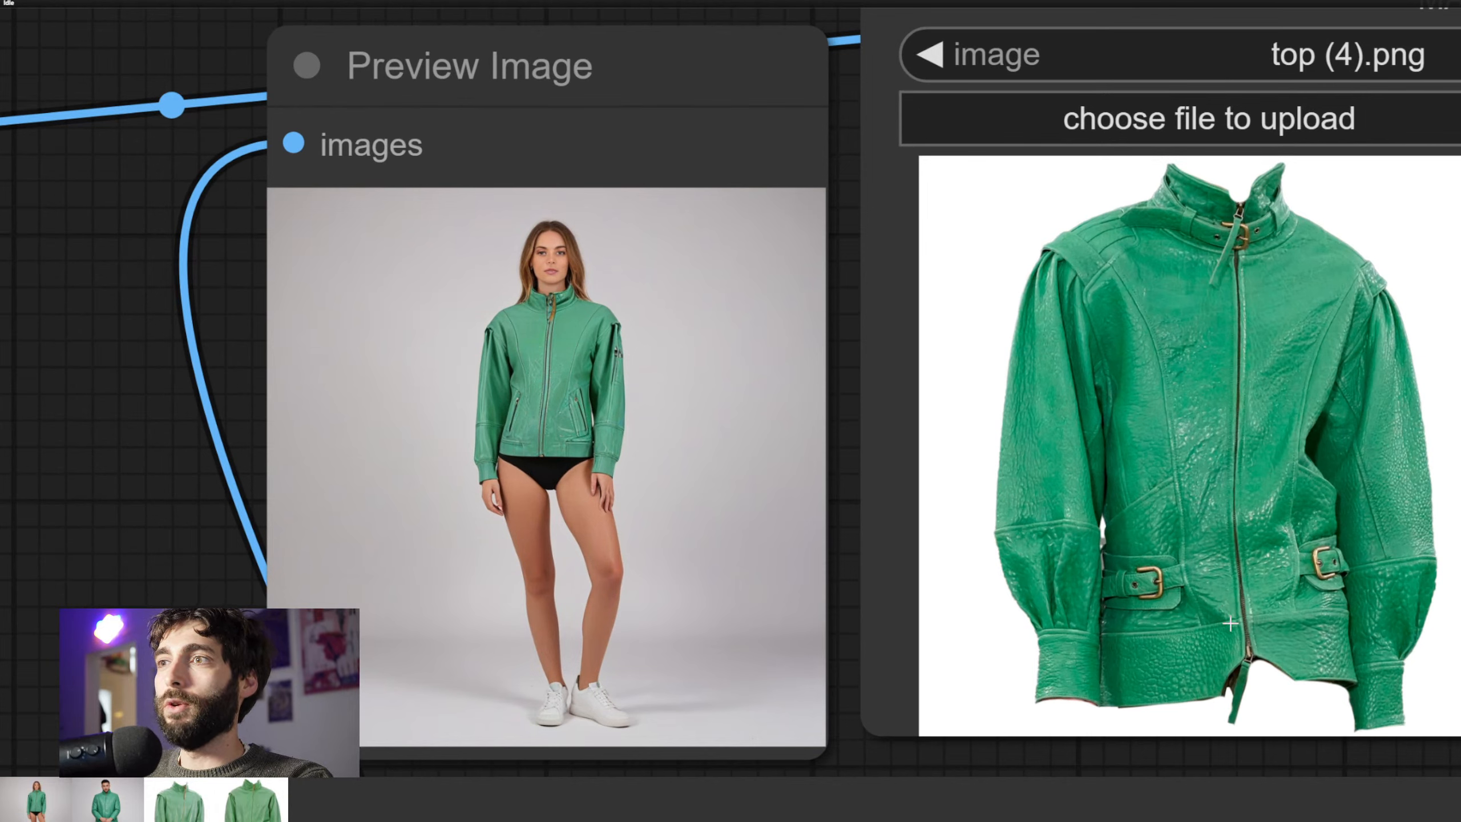
scroll(1222, 613, "down", 1)
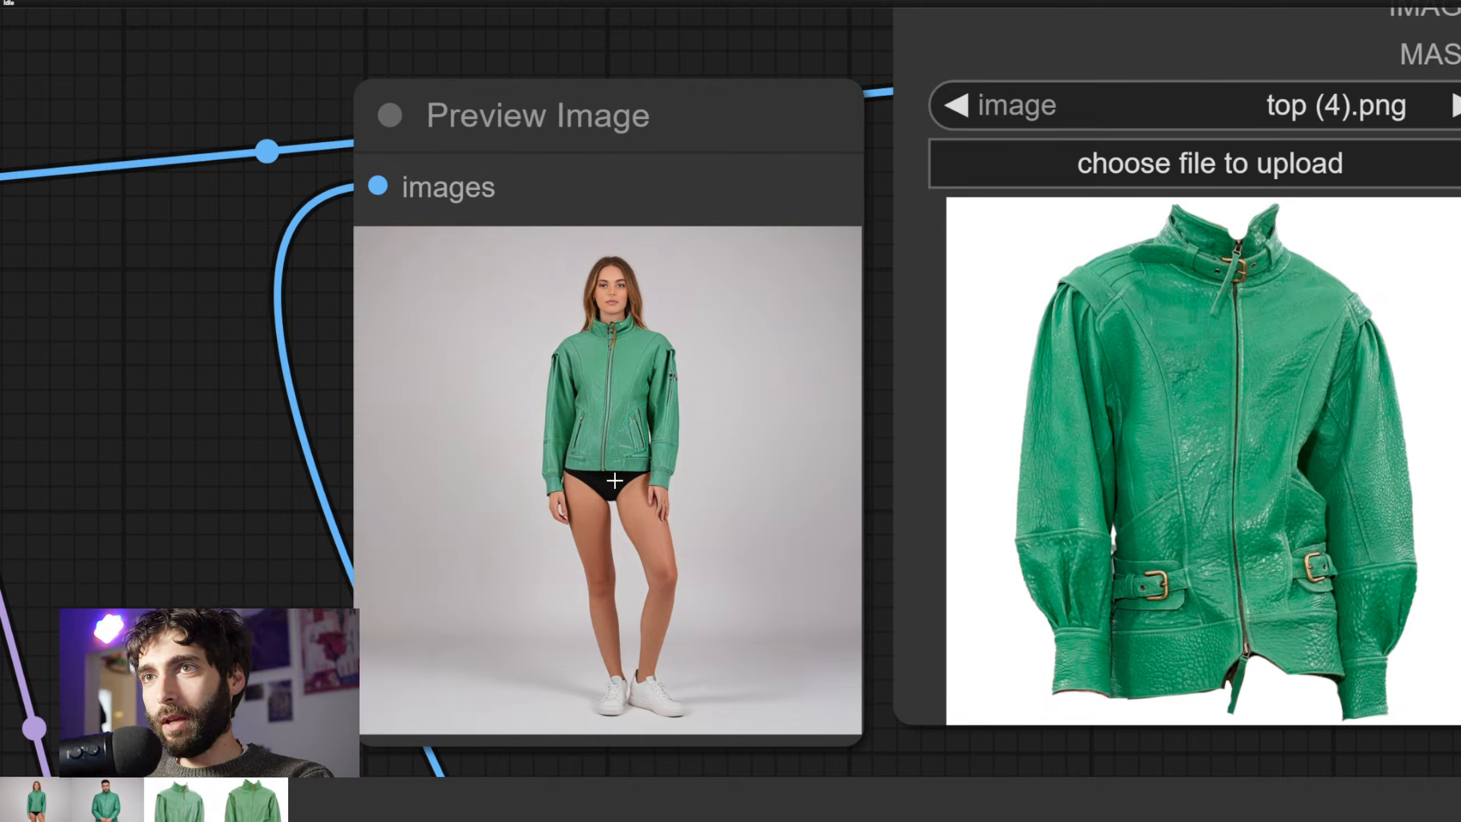
left_click(880, 550)
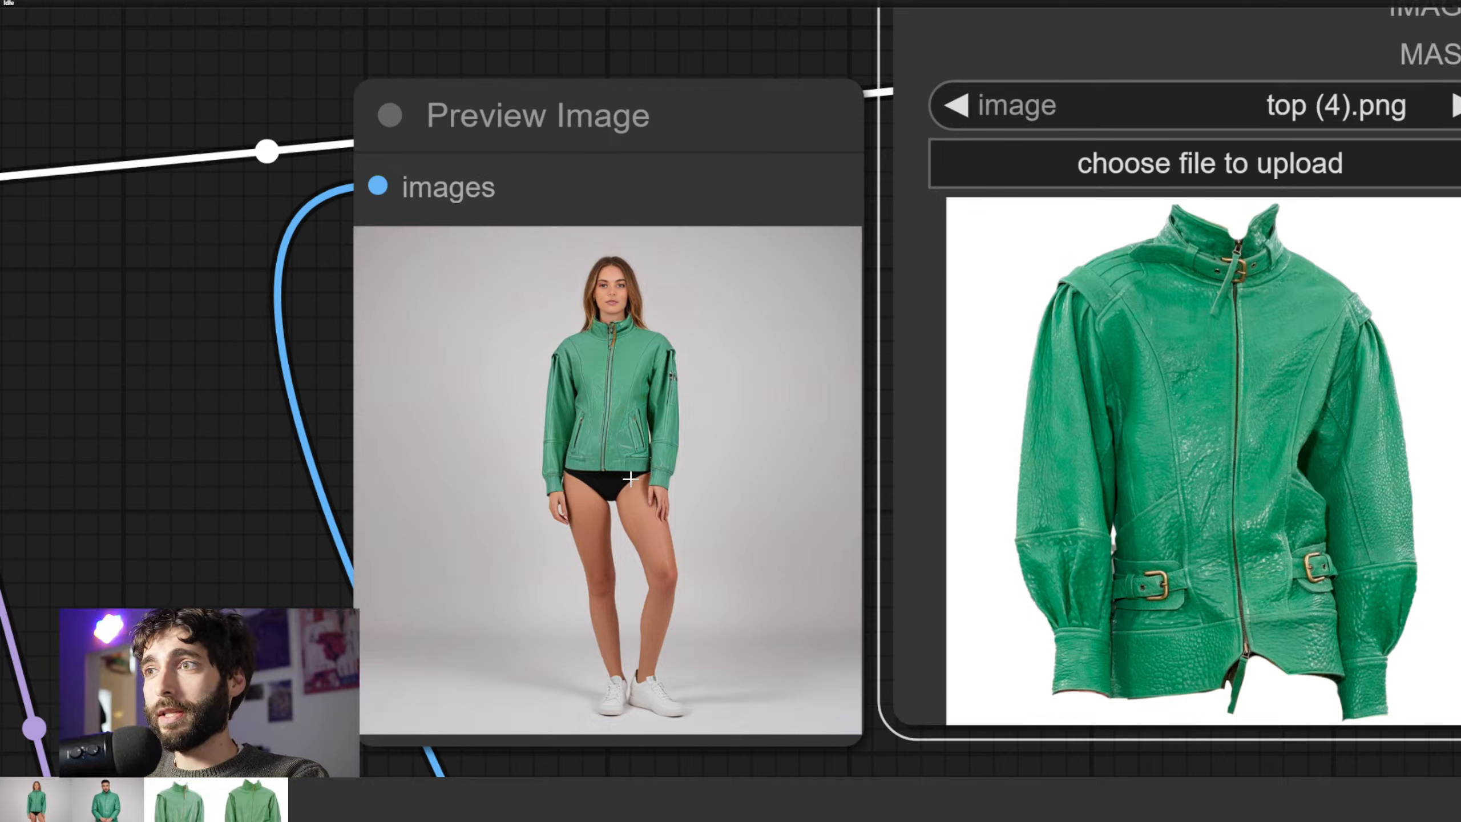
left_click_drag(880, 760, 889, 739)
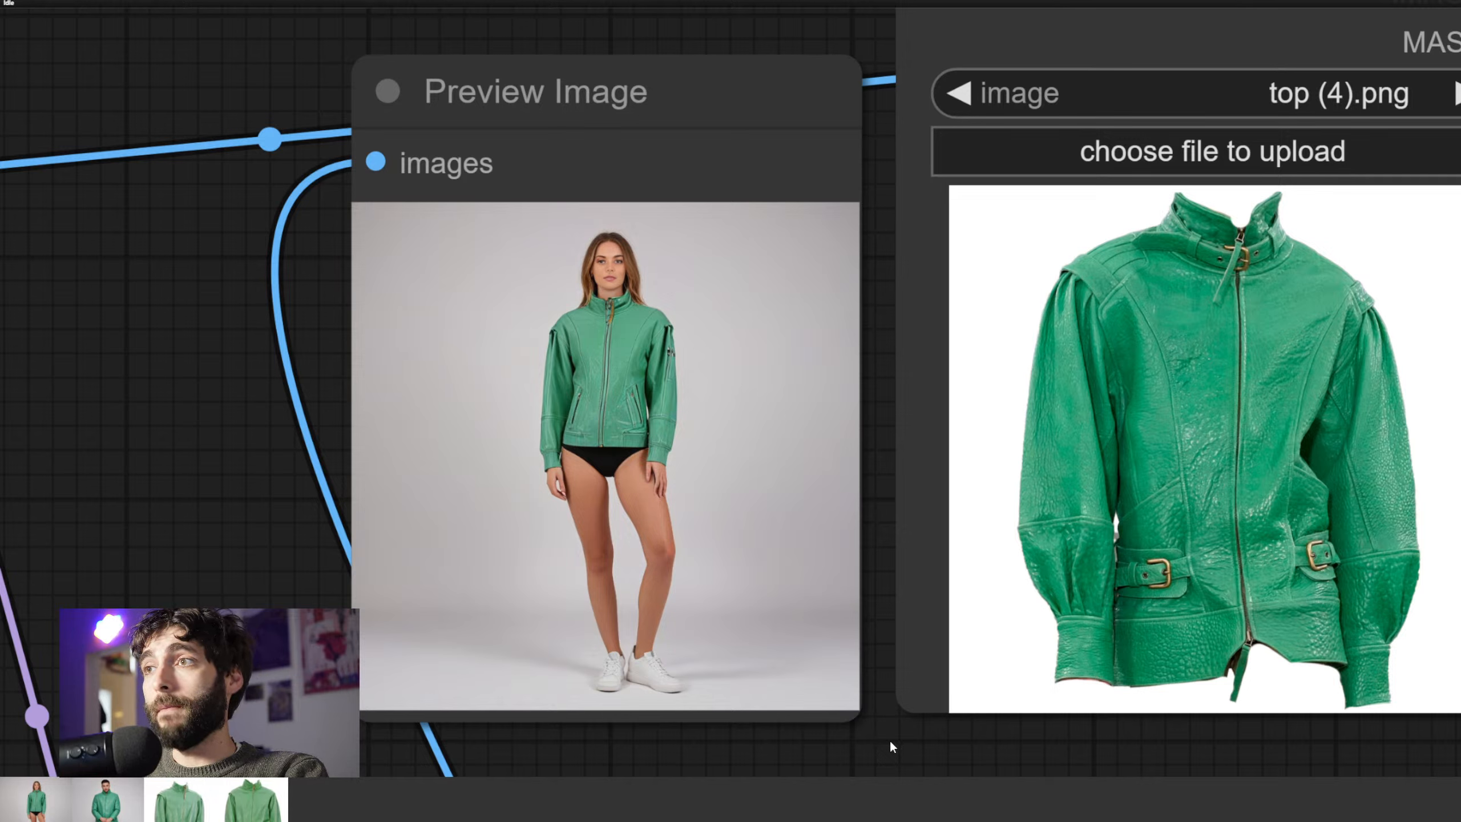
scroll(890, 740, "down", 3)
left_click_drag(920, 749, 941, 675)
scroll(909, 569, "up", 6)
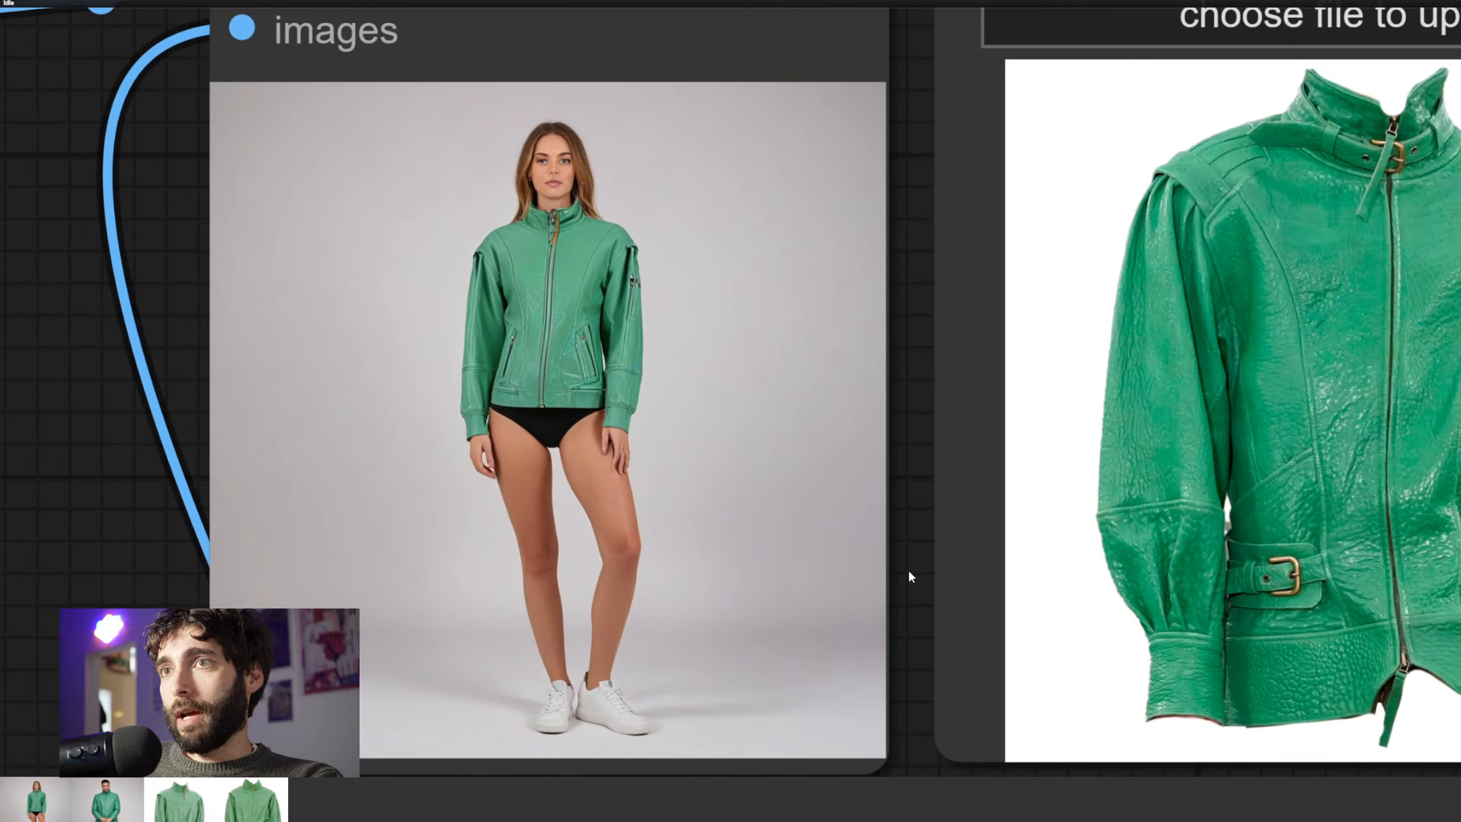
mouse_move(916, 548)
left_mouse_down()
mouse_move(858, 531)
mouse_move(916, 568)
mouse_move(929, 558)
left_mouse_up()
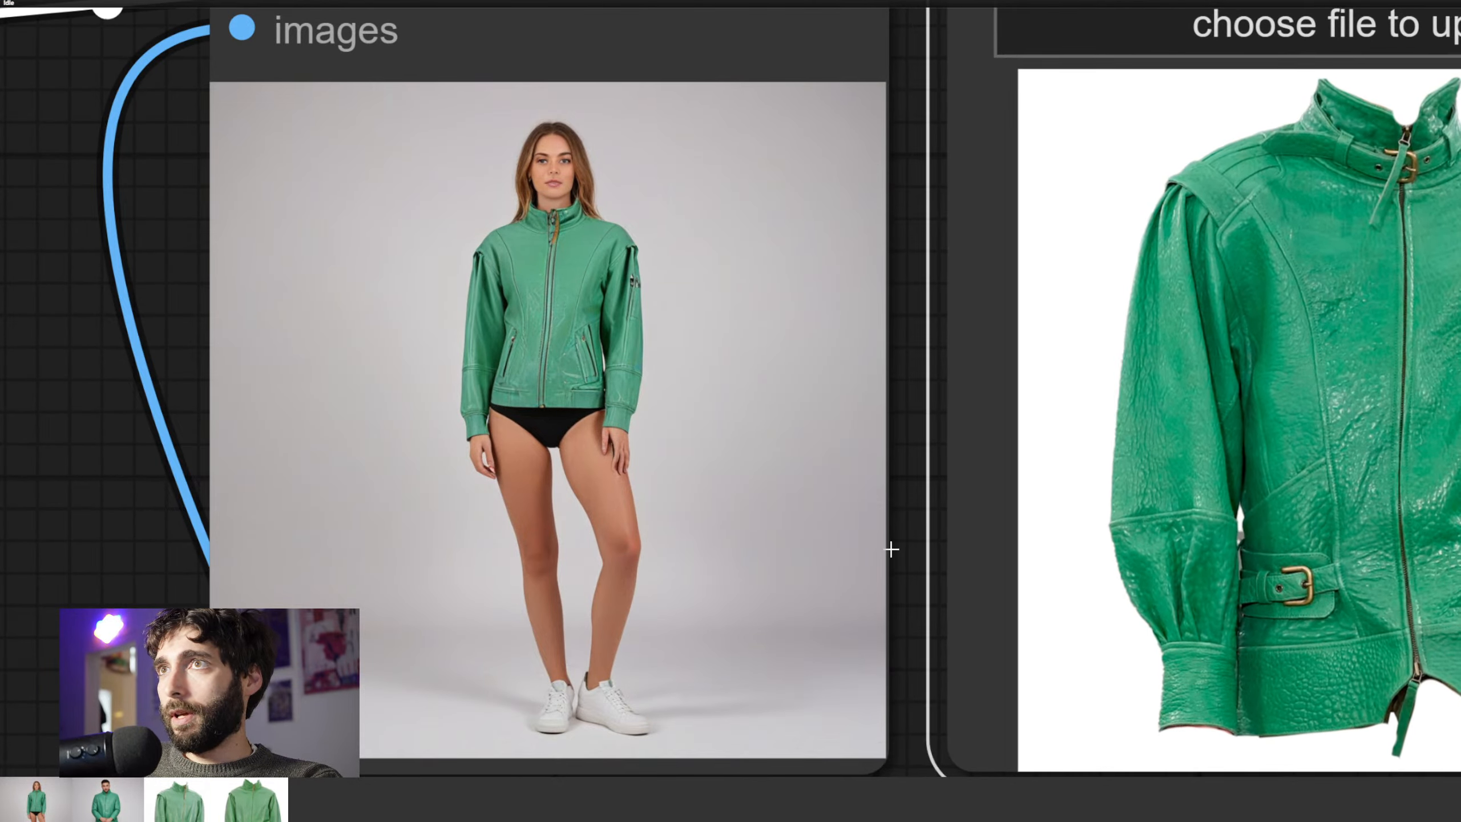
scroll(891, 549, "down", 6)
scroll(416, 564, "down", 2)
left_click_drag(415, 564, 760, 402)
scroll(759, 402, "down", 3)
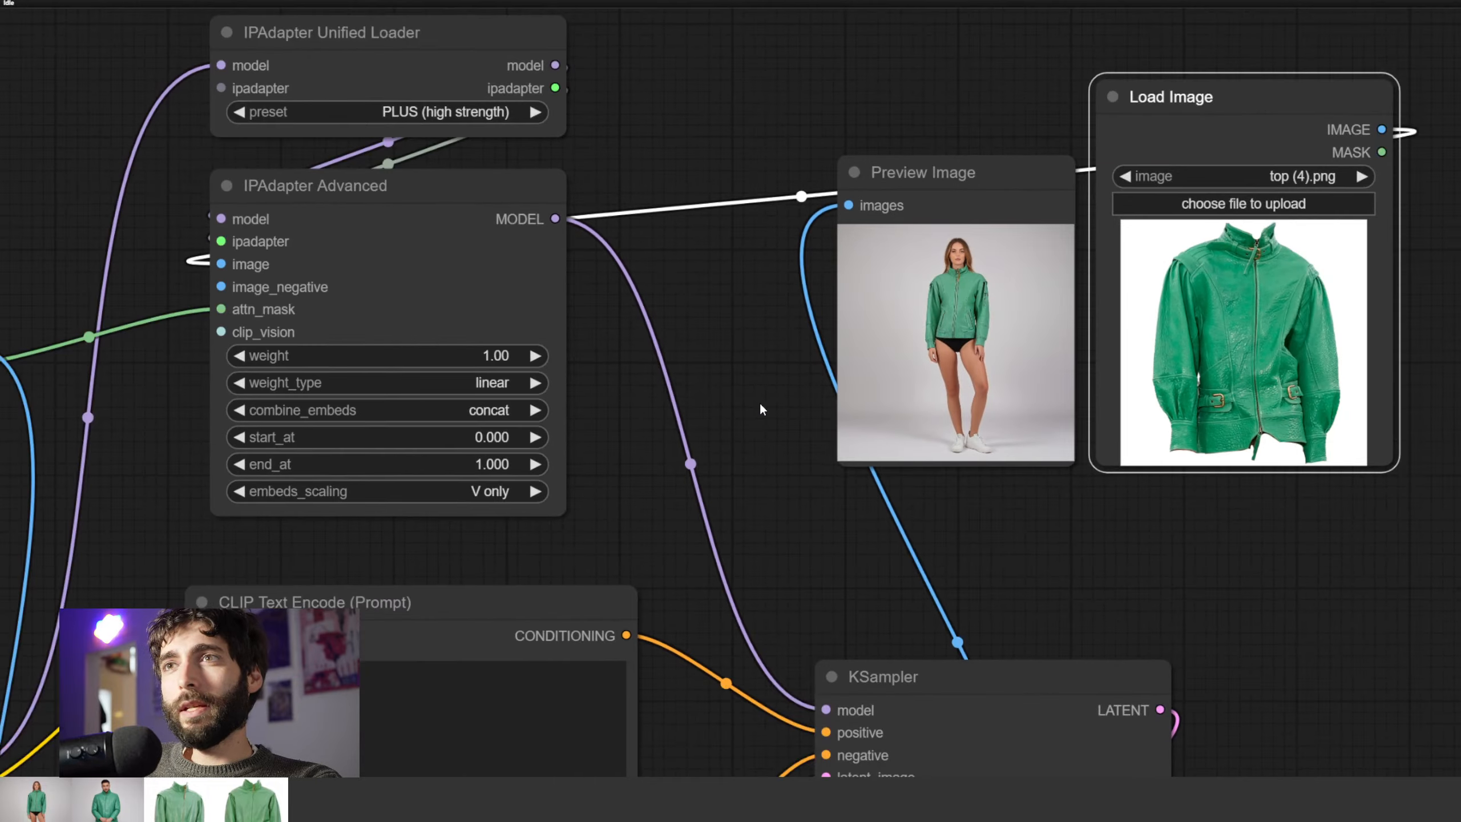
scroll(759, 402, "down", 5)
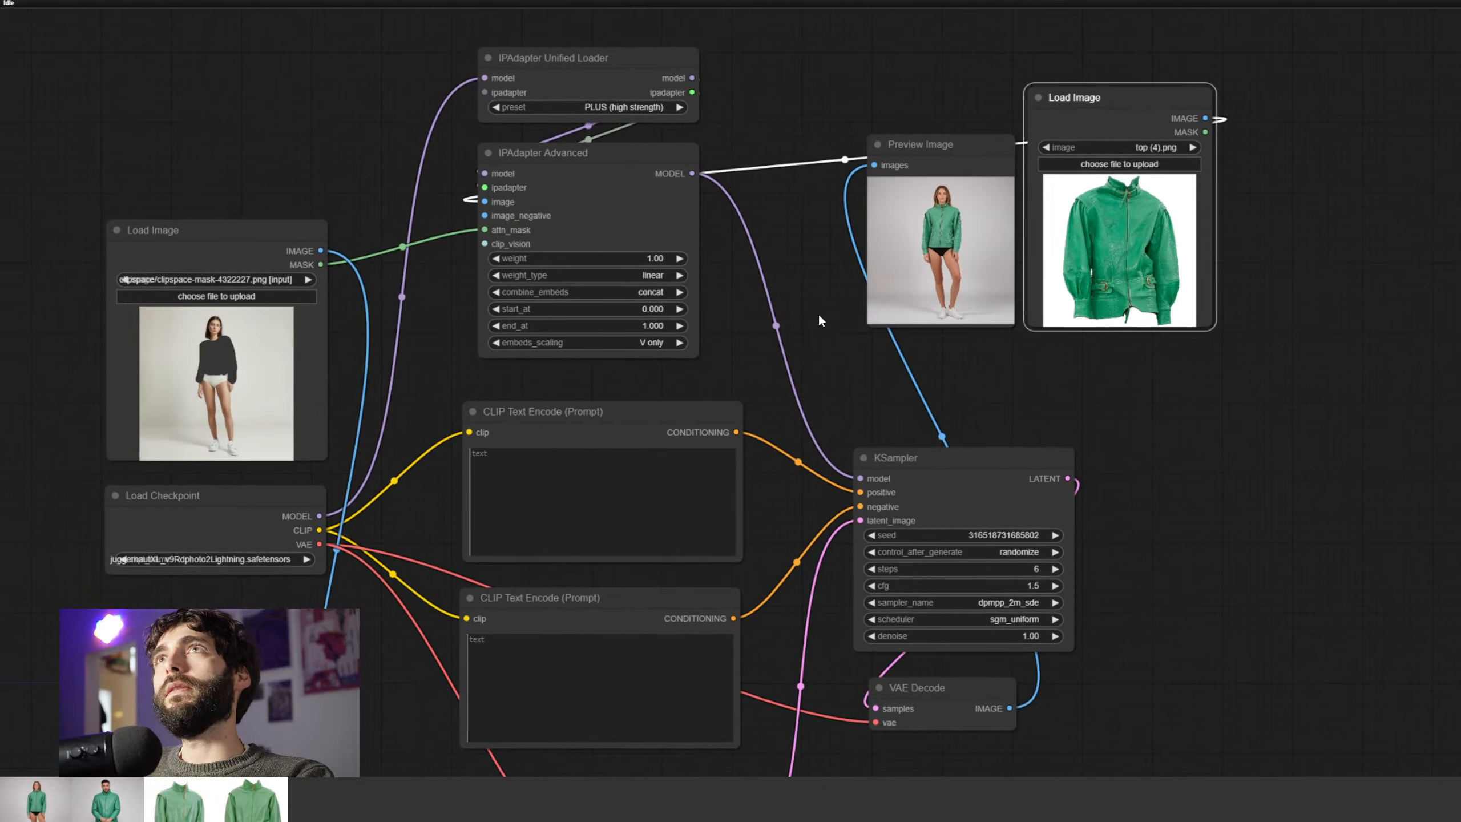
left_click_drag(818, 316, 821, 315)
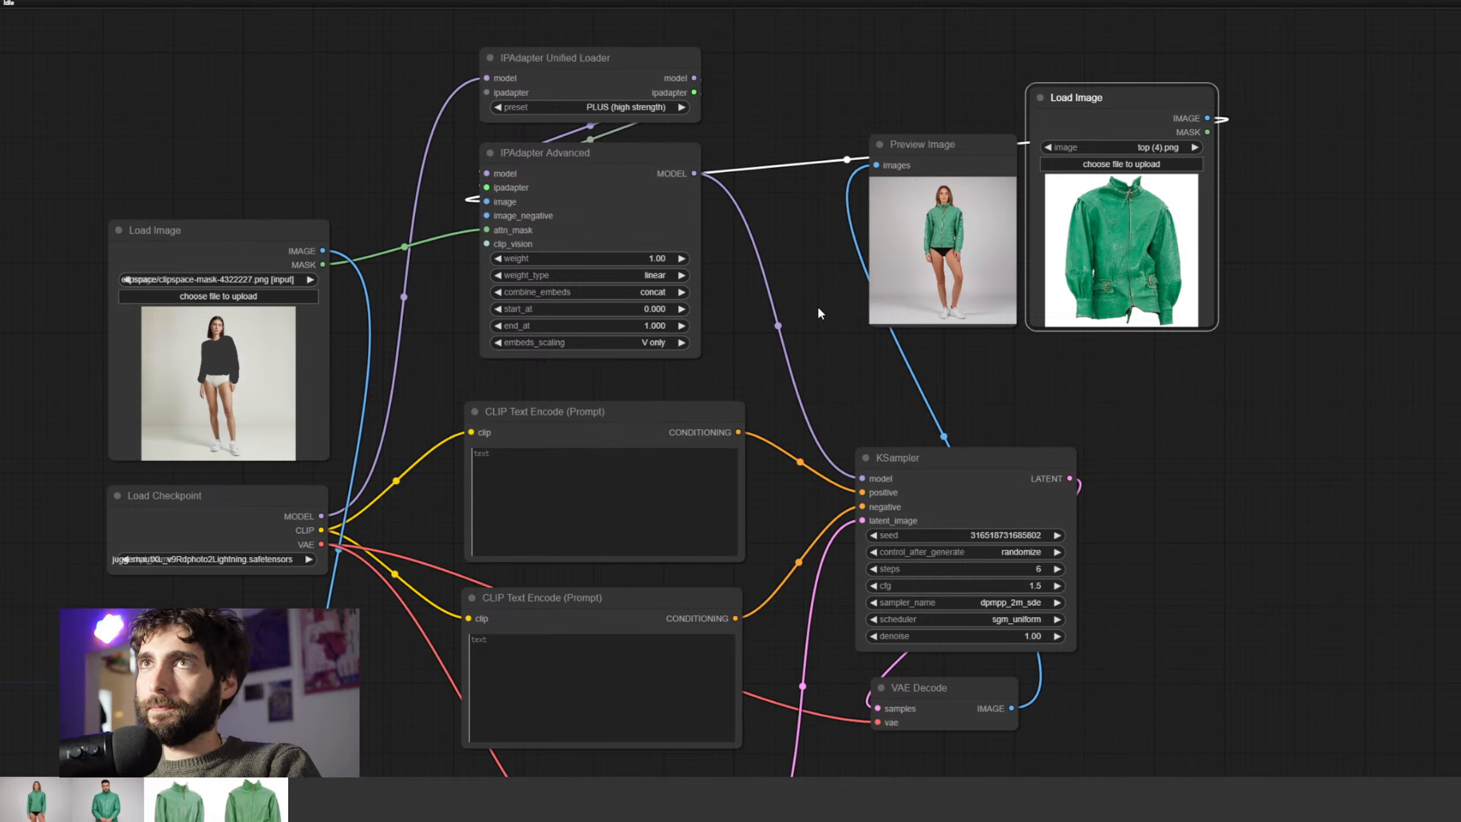
left_click_drag(1028, 432, 955, 496)
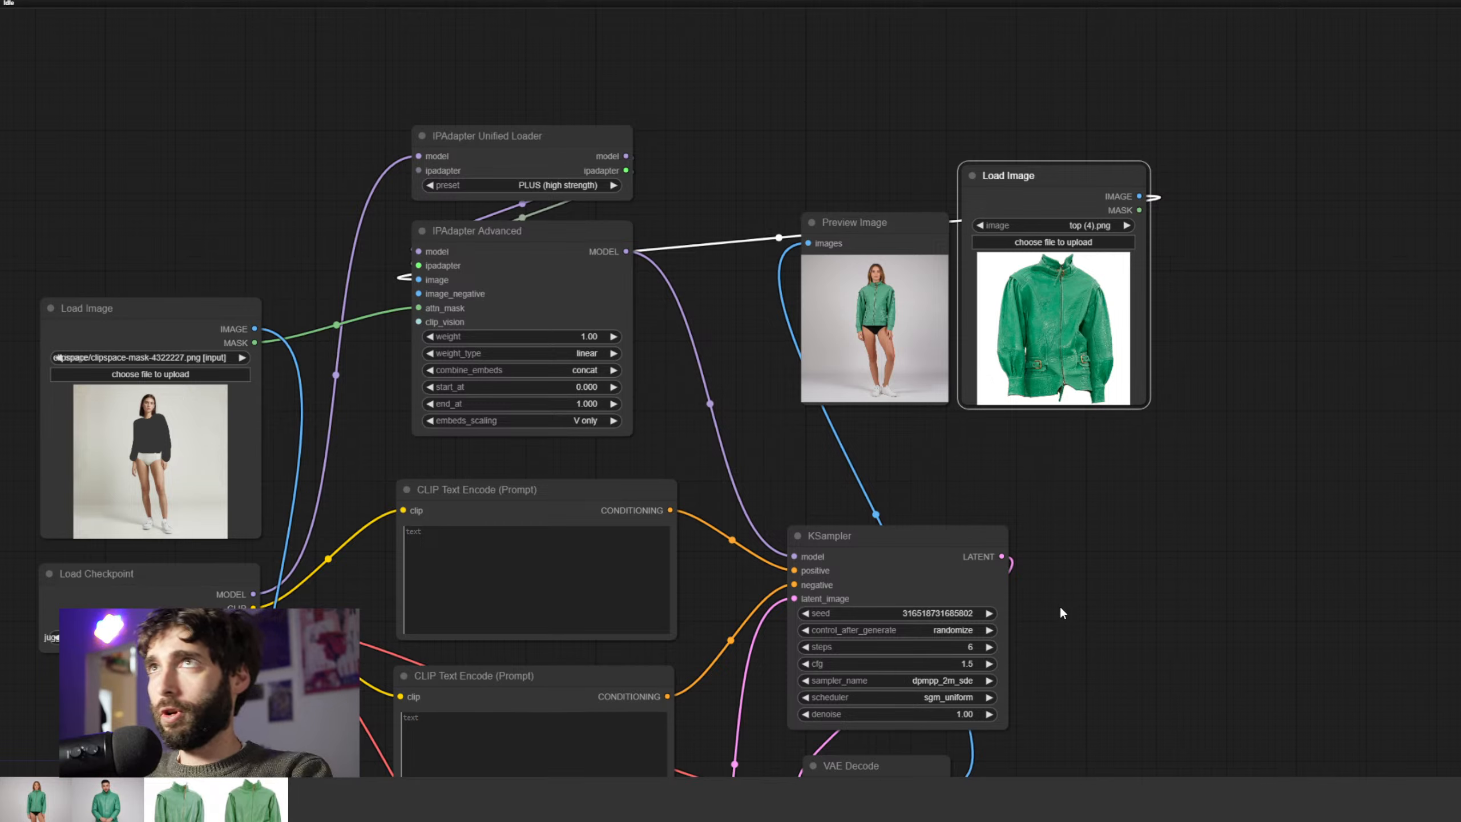
Switch to Photoshop and open the original 1280 × 1280 px model photo as a separate document
left_click(1237, 820)
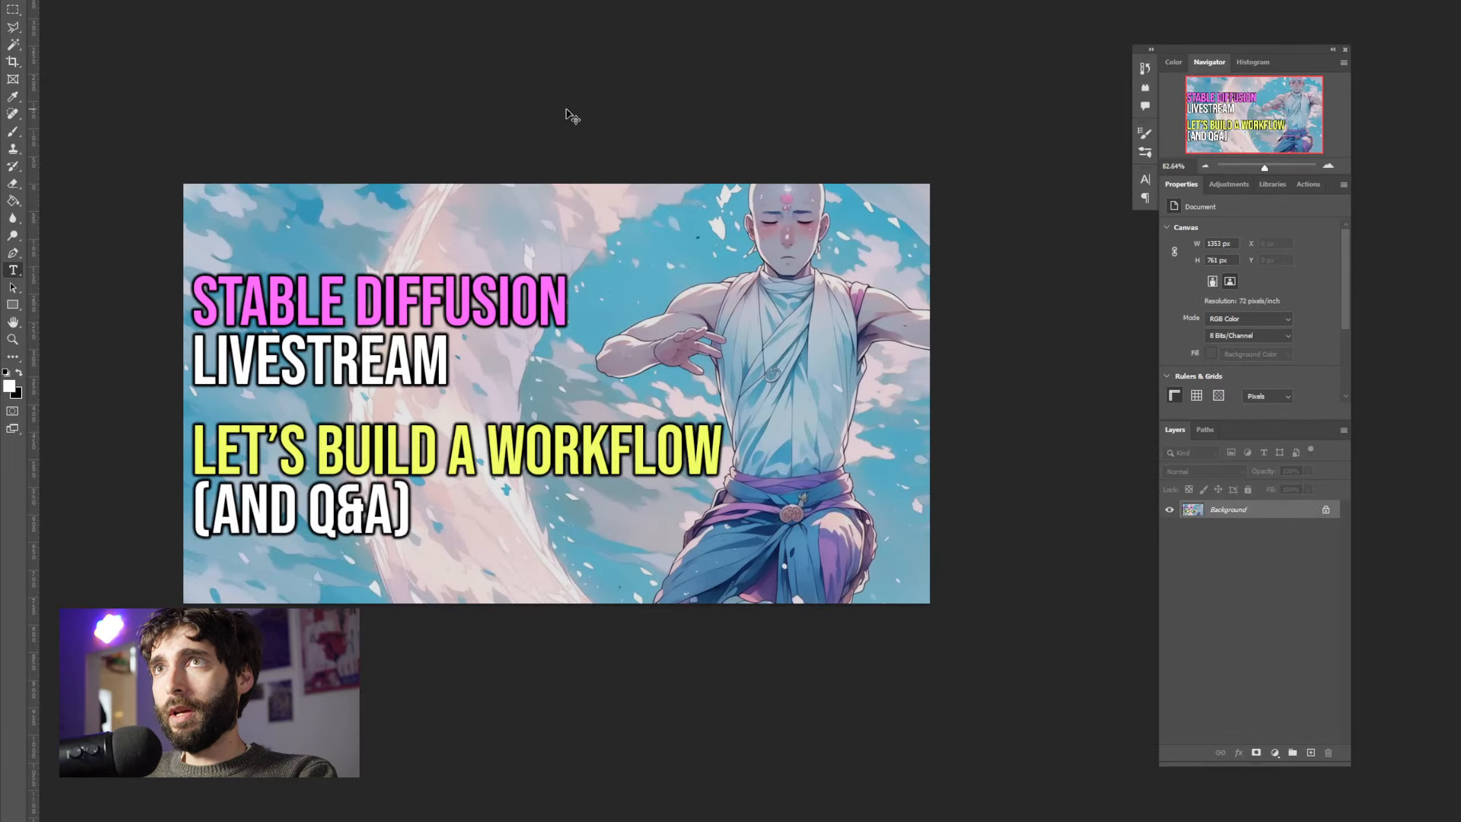
key("ctrl+n")
key("Return")
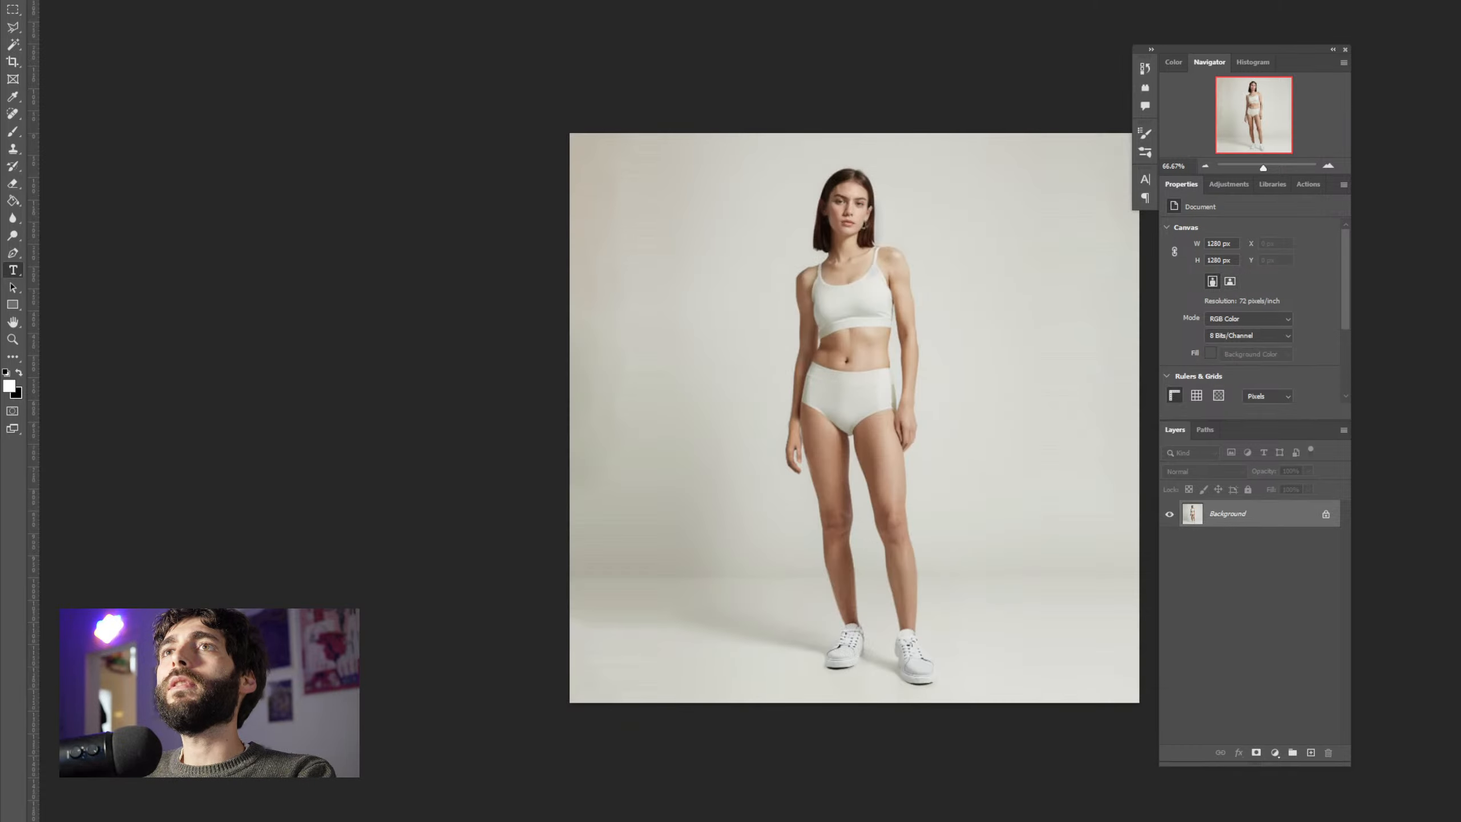
scroll(512, 254, "right", 3)
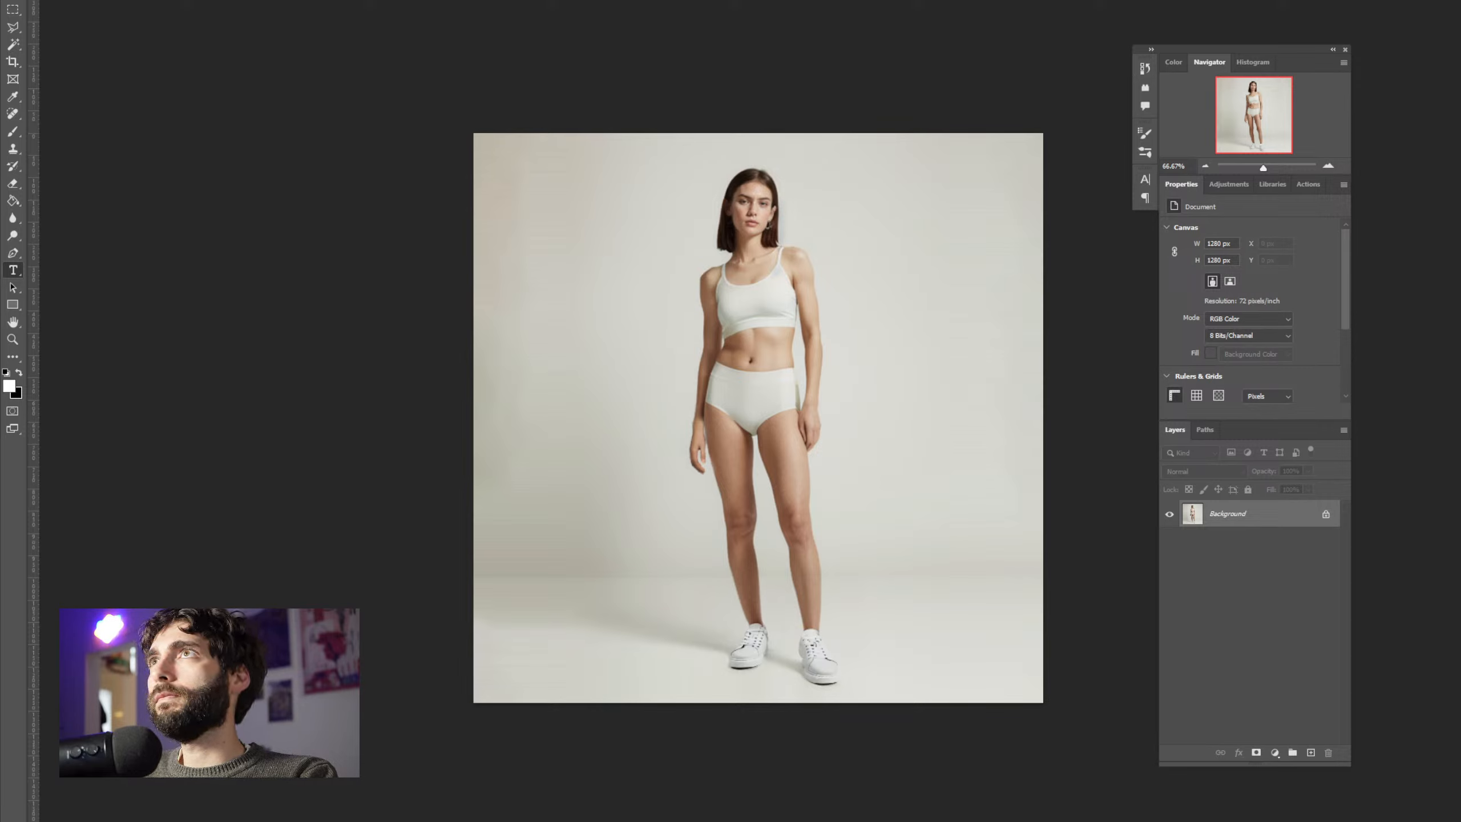
Place top.png as a layer over the model photo and select the green jacket with Select Subject
left_click_drag(777, 386, 746, 374)
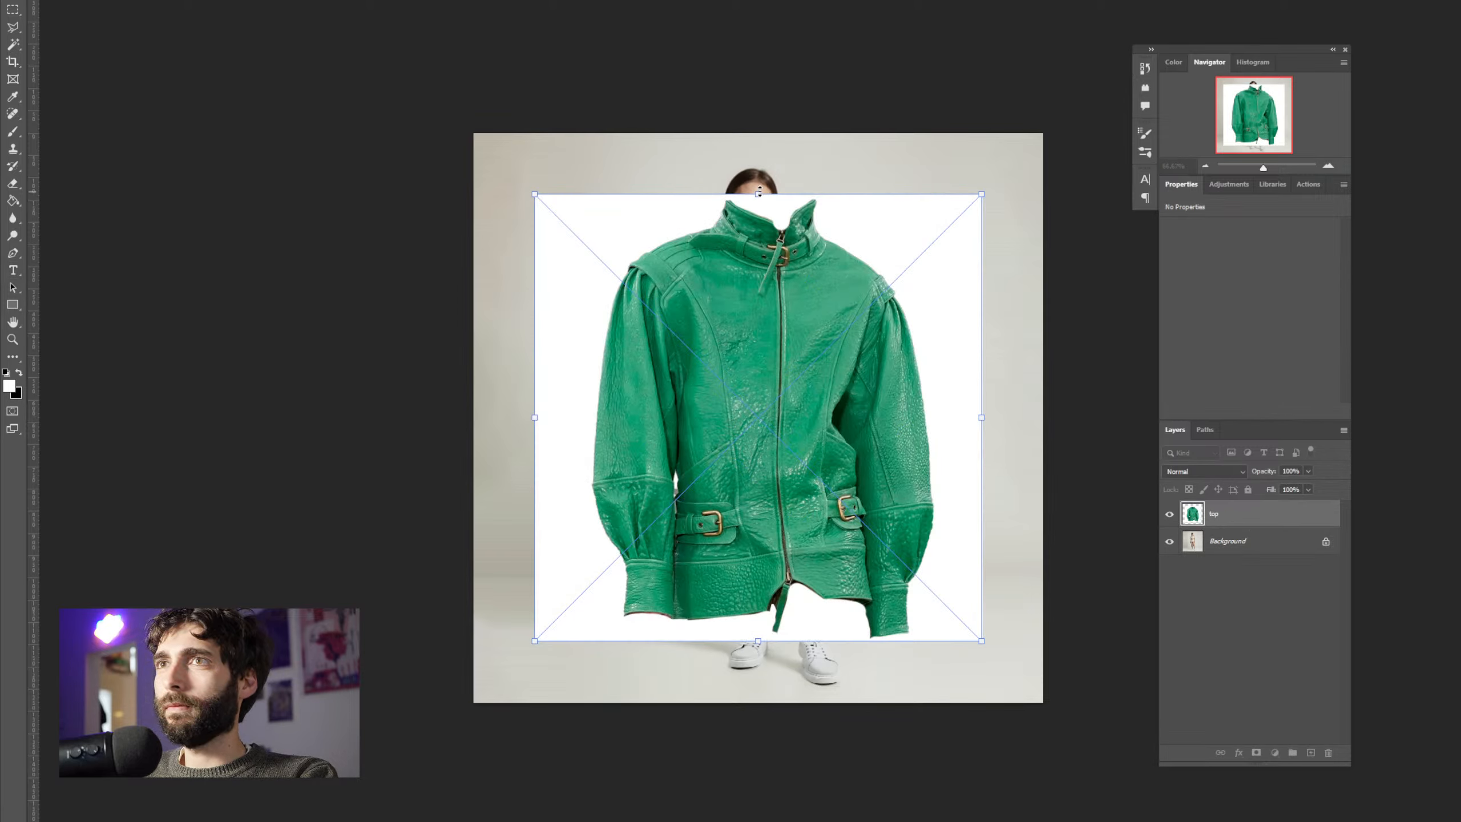
key("Return")
left_click(152, 0)
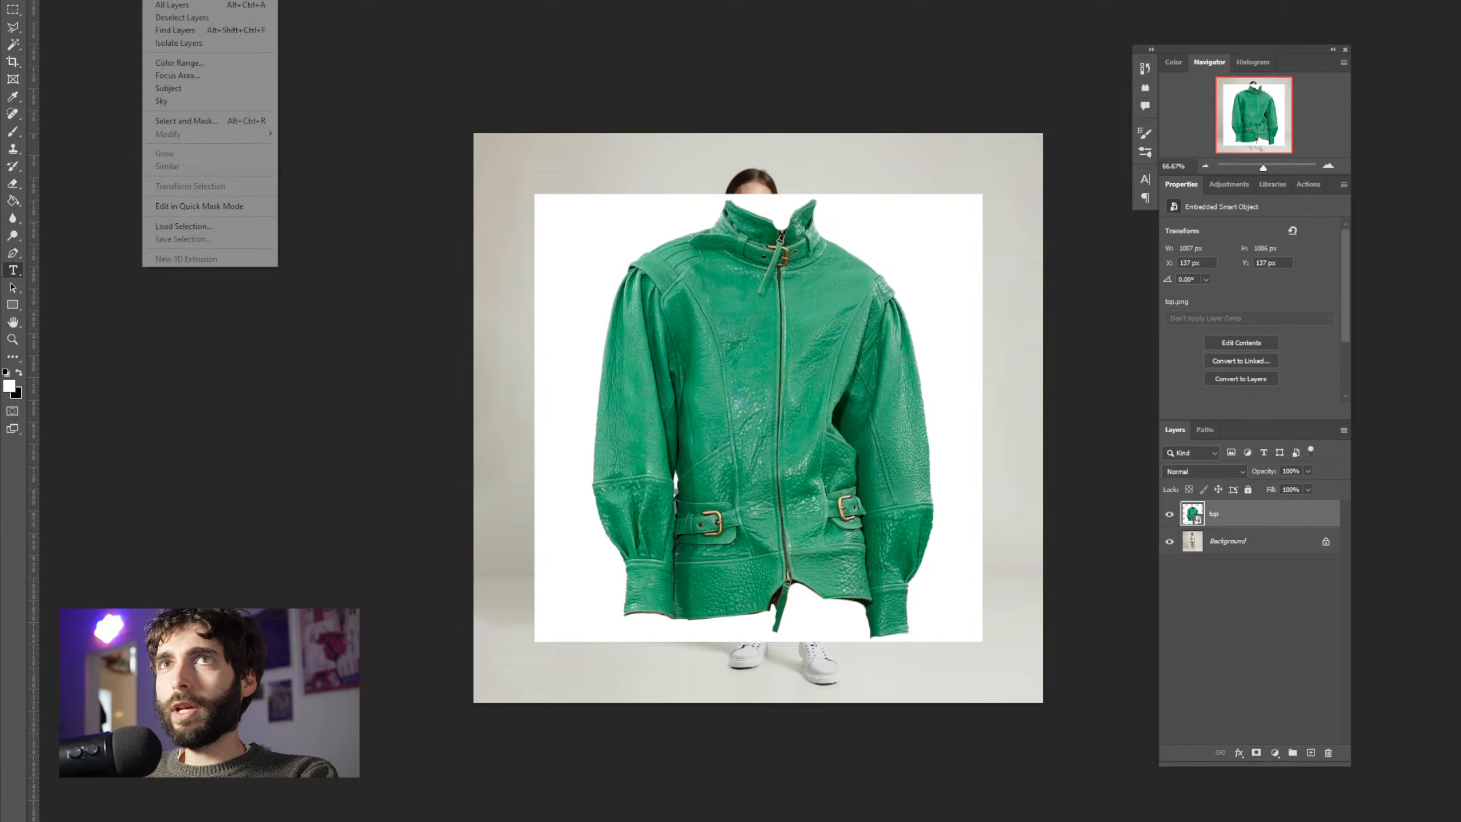
left_click(195, 95)
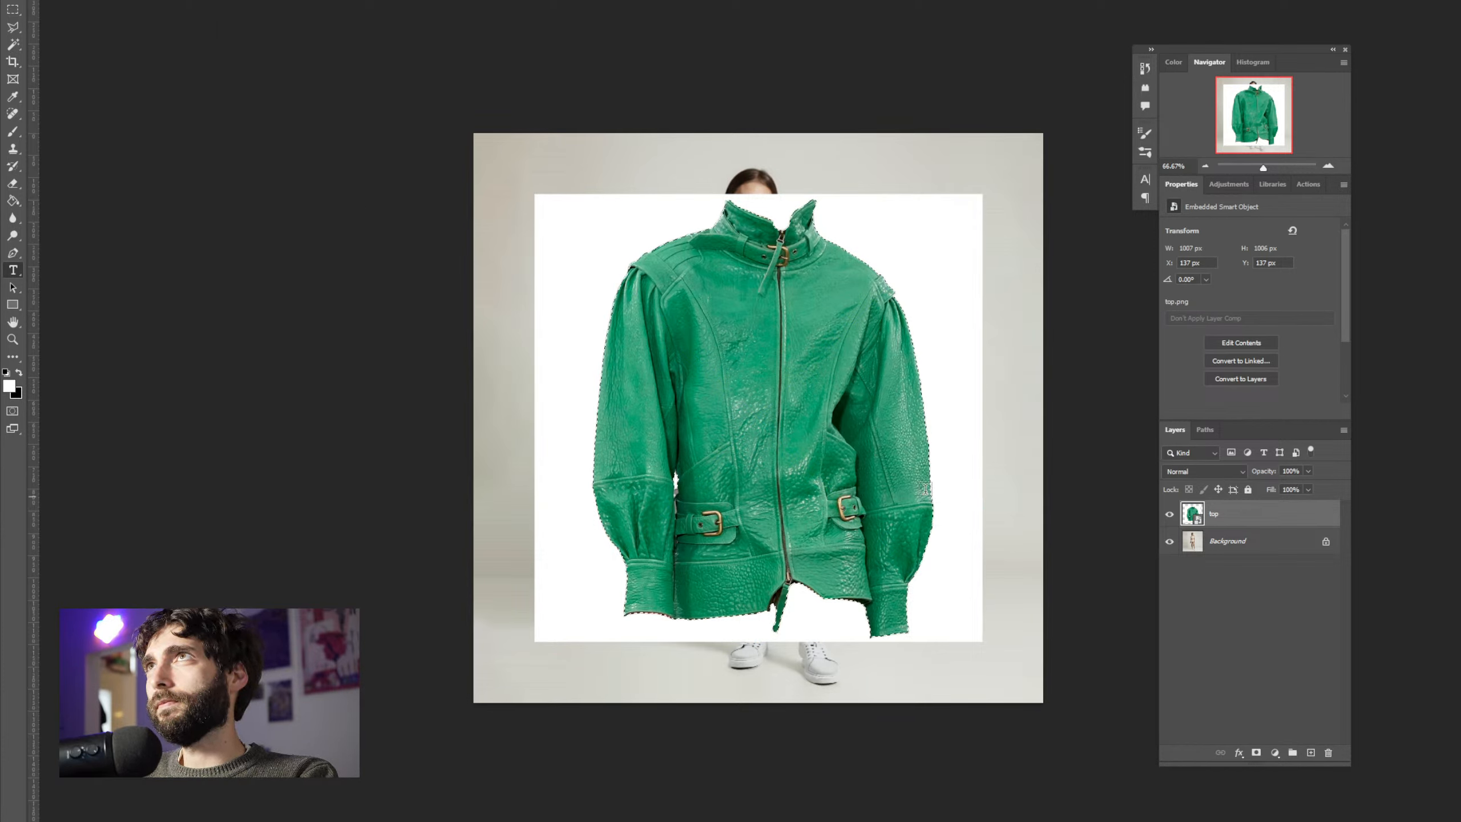
Mask out the jacket's white background on the top layer, and scale and position the jacket to fit the model's torso
left_click(1257, 755)
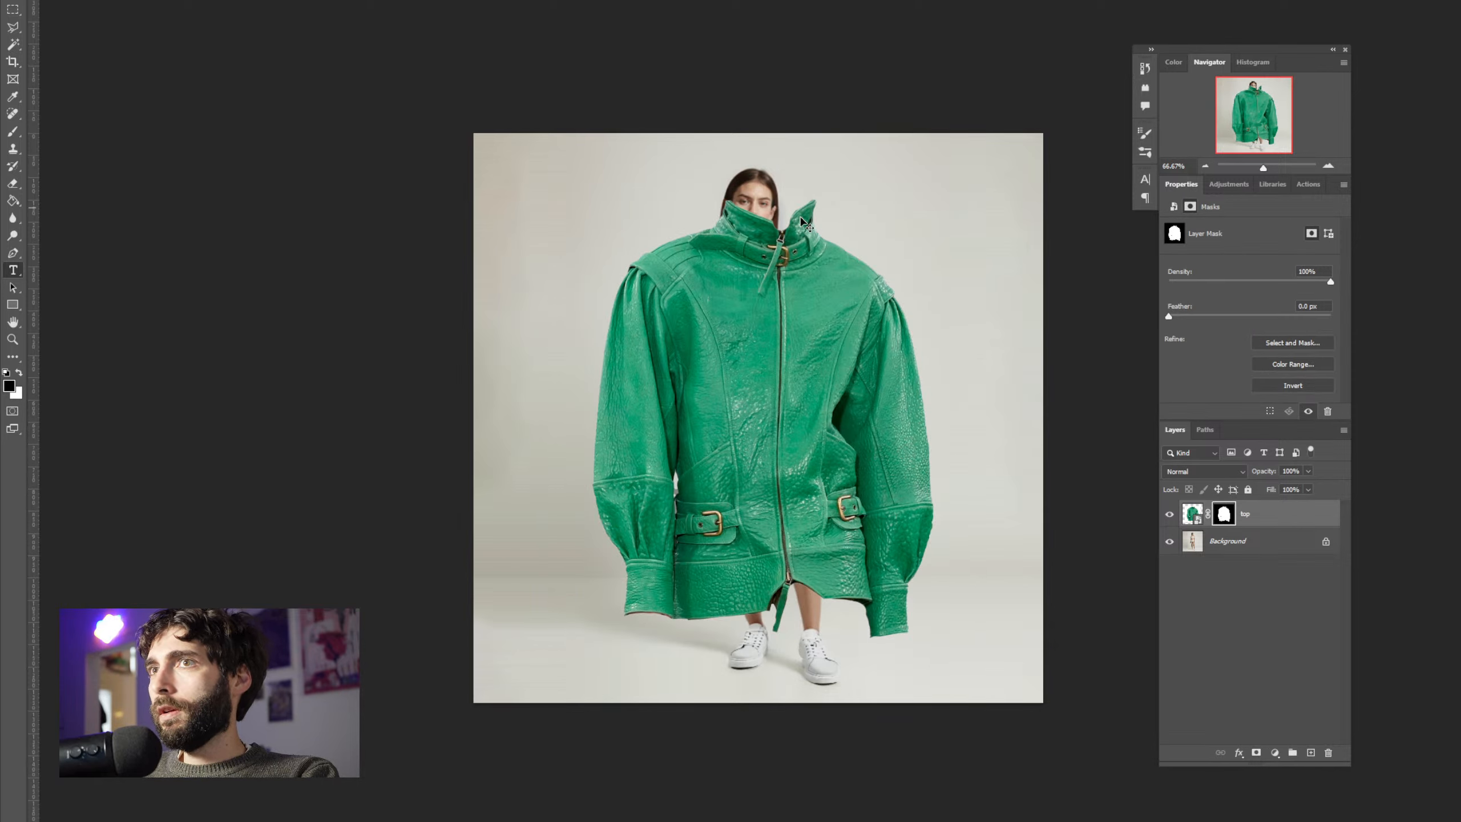
key("ctrl+t")
left_click_drag(761, 195, 760, 452)
left_click_drag(751, 475, 751, 261)
scroll(739, 284, "up", 2)
scroll(774, 388, "up", 4)
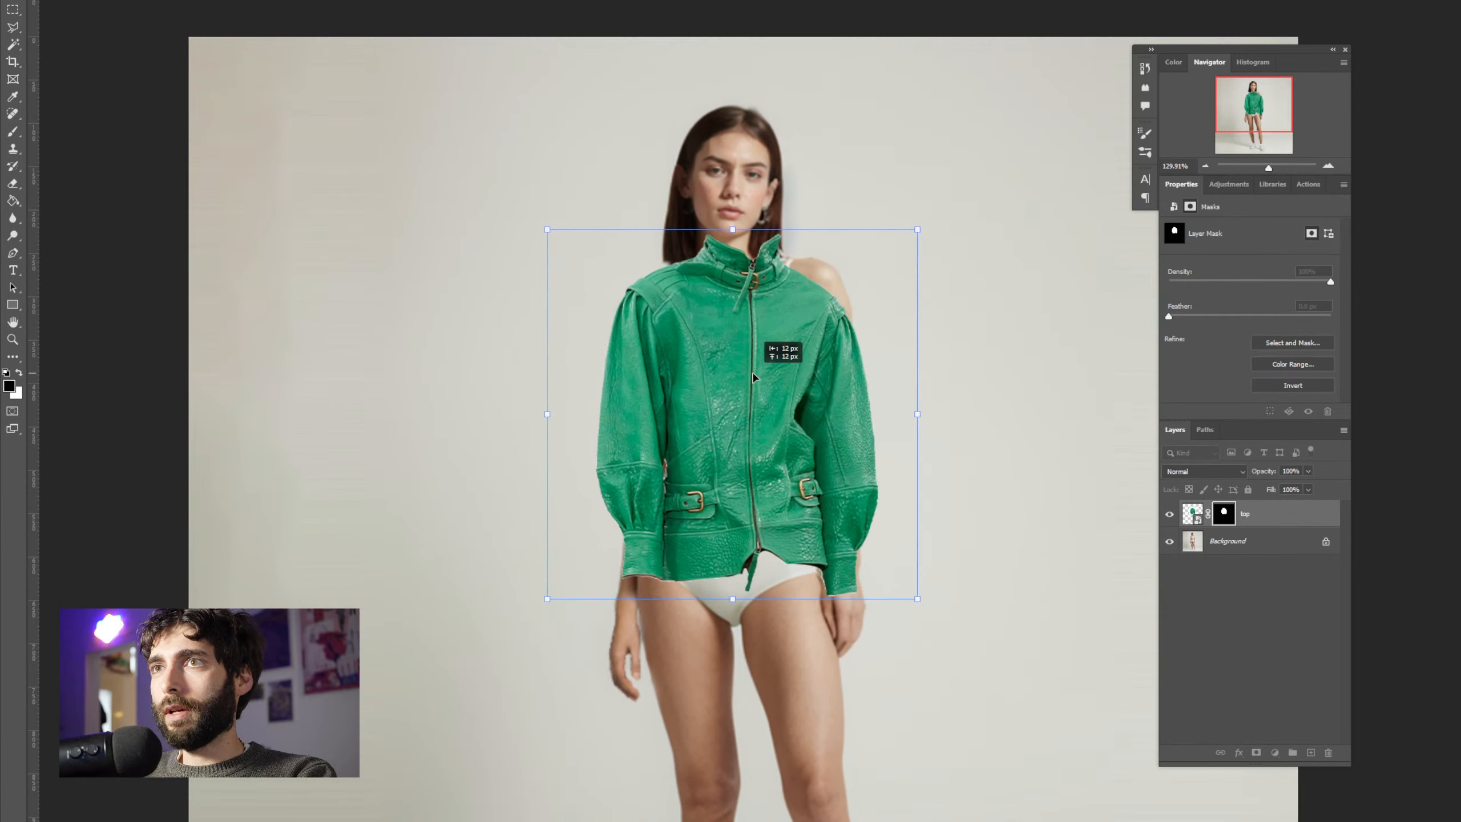
left_click_drag(732, 601, 730, 608)
key("Return")
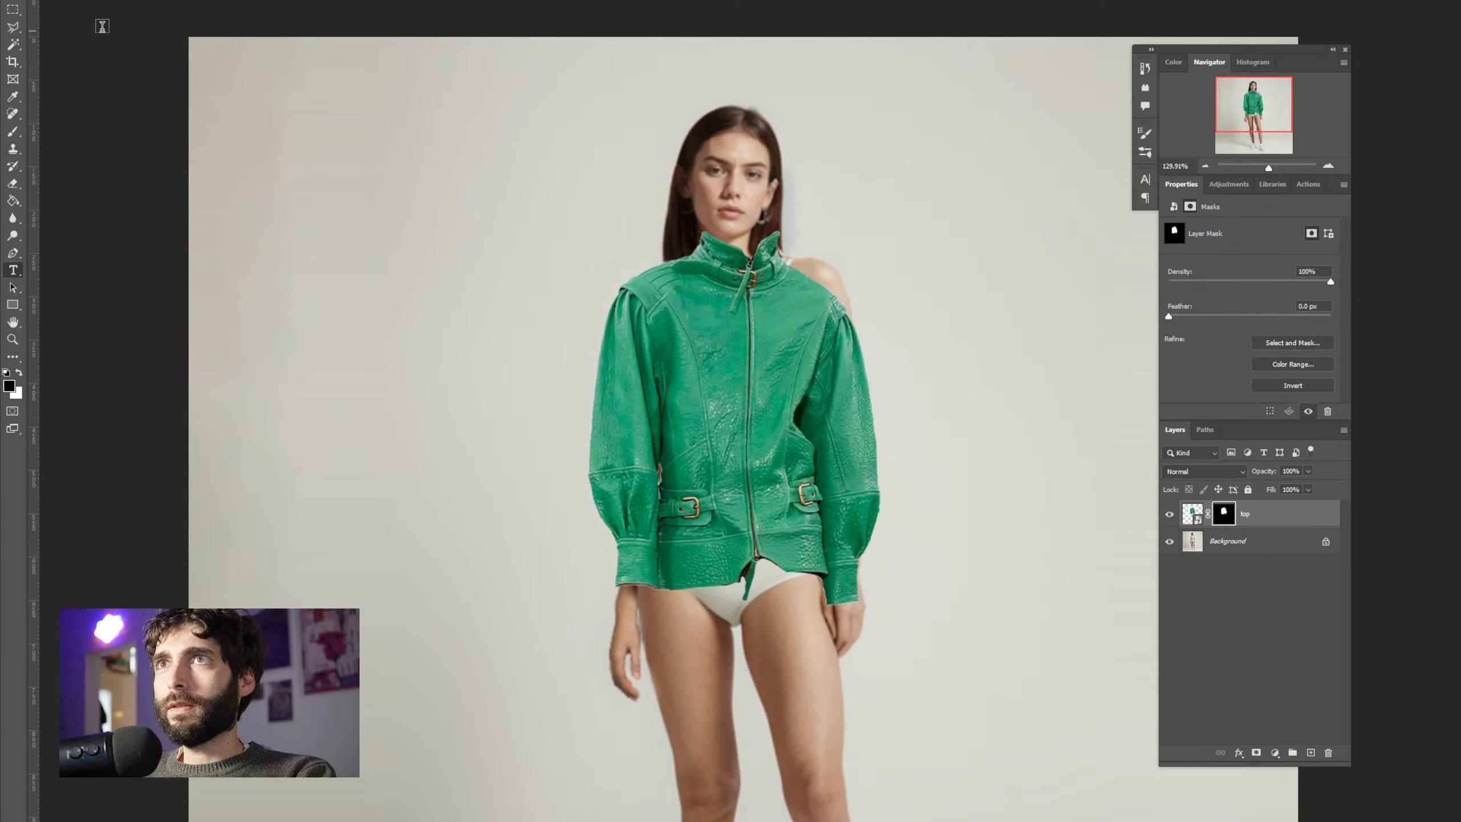
Flip the jacket layer horizontally, discarding any stray text layer
left_click(49, 1)
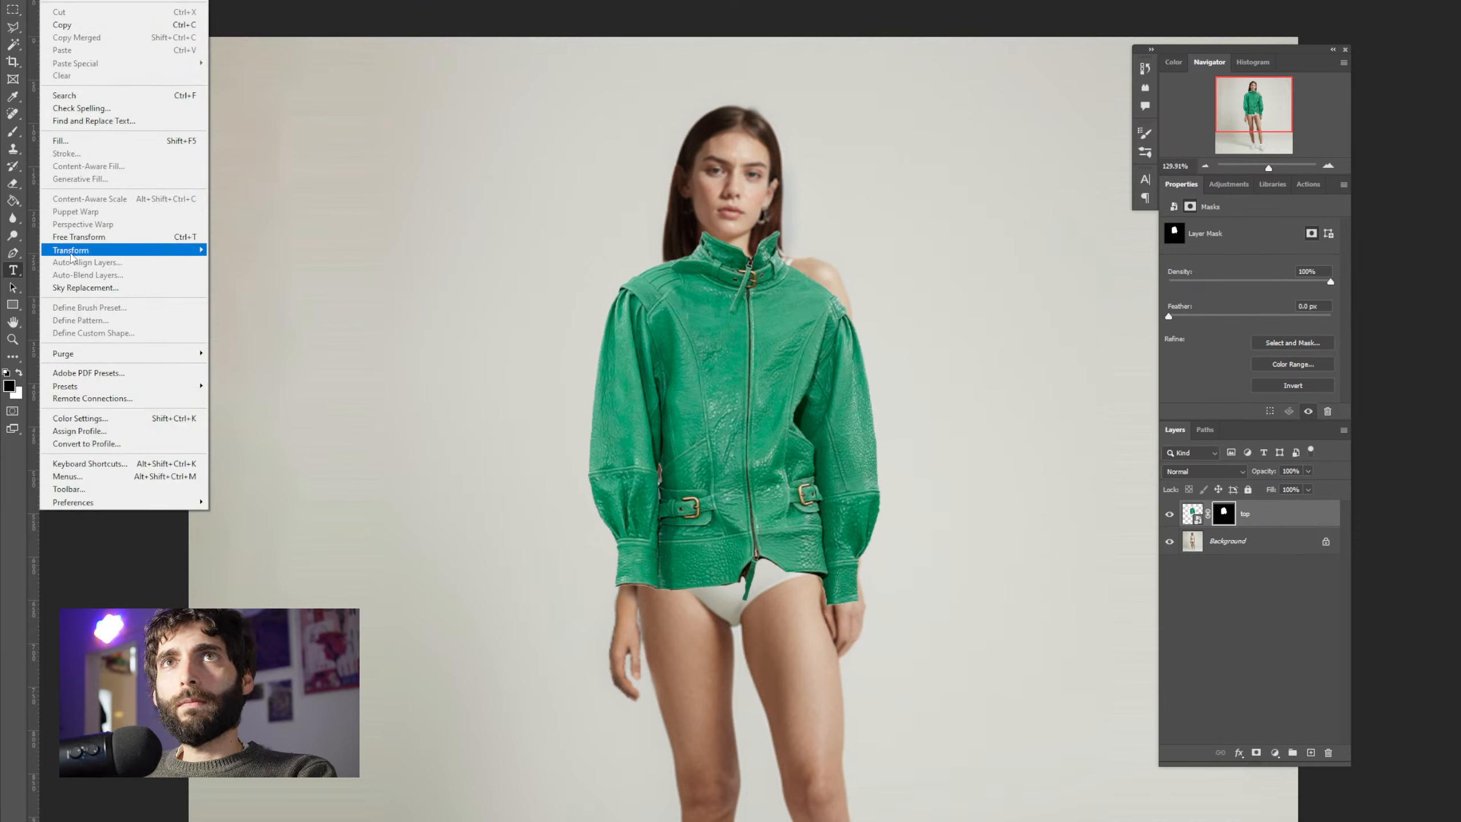
mouse_move(189, 254)
left_click(257, 499)
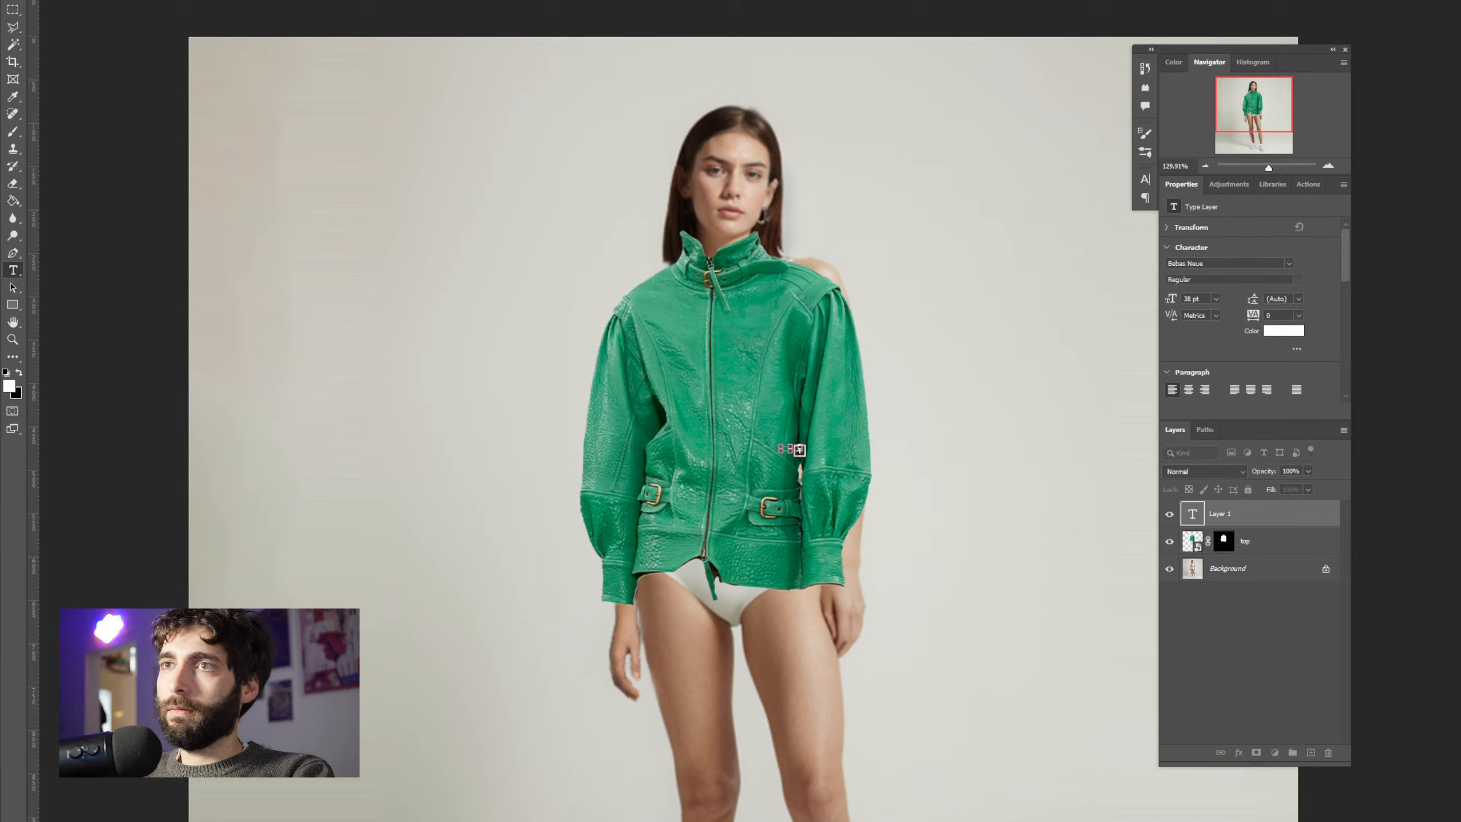
key("Escape")
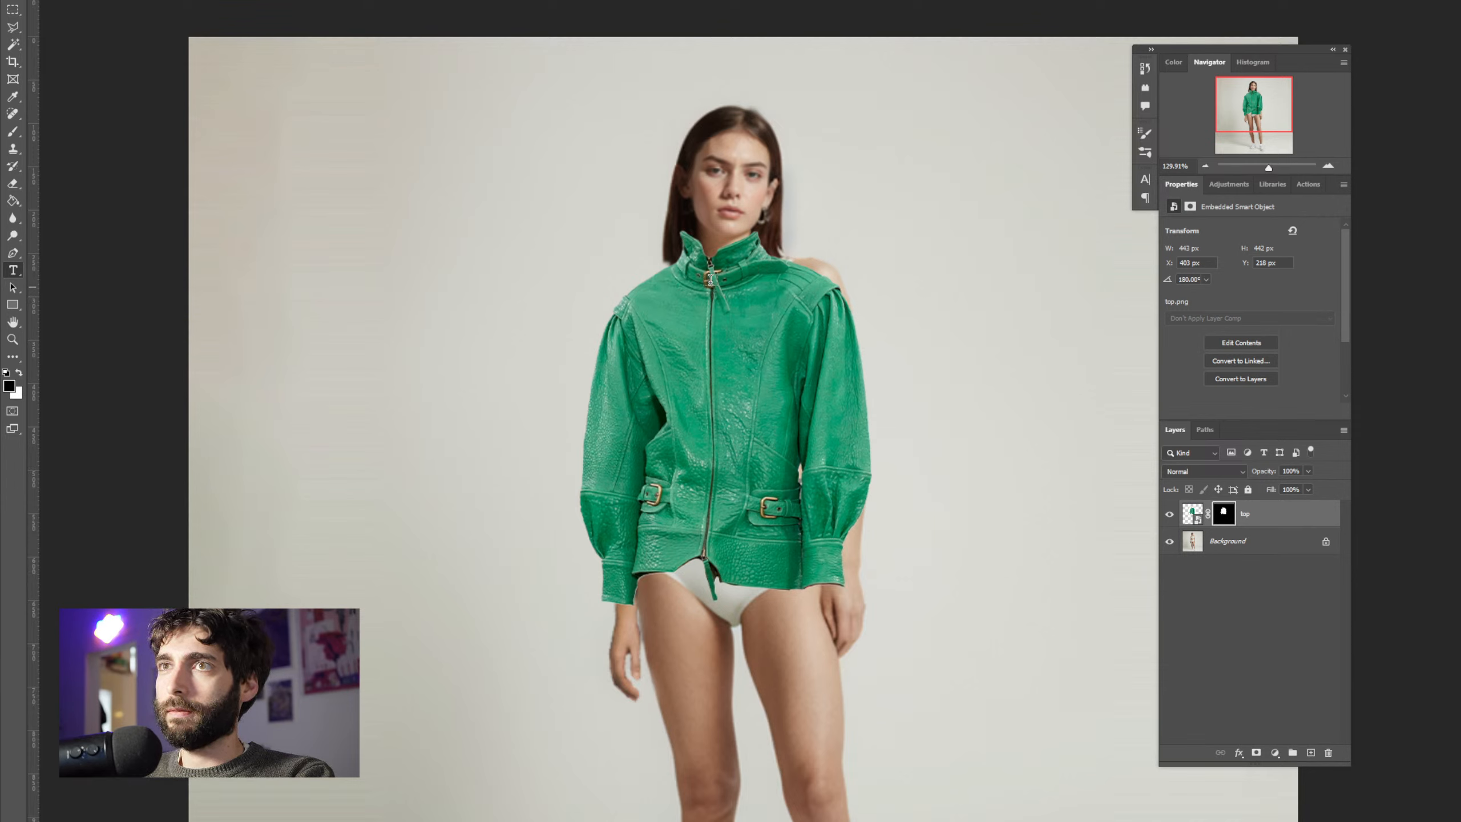
Rasterize the top smart object so the jacket becomes an editable pixel layer
left_click(49, 1)
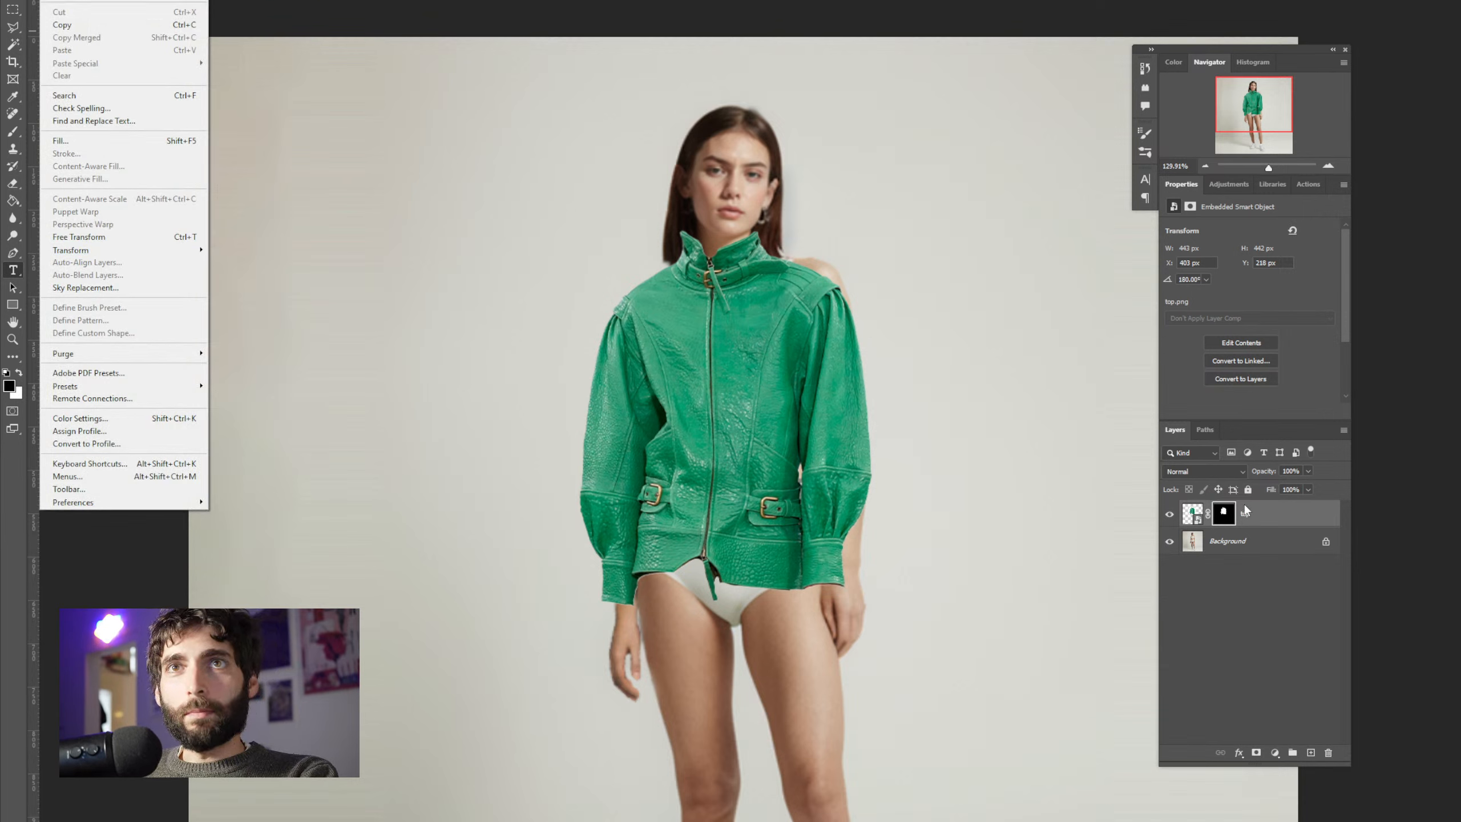
left_click(1192, 513)
key("b")
left_click(780, 405)
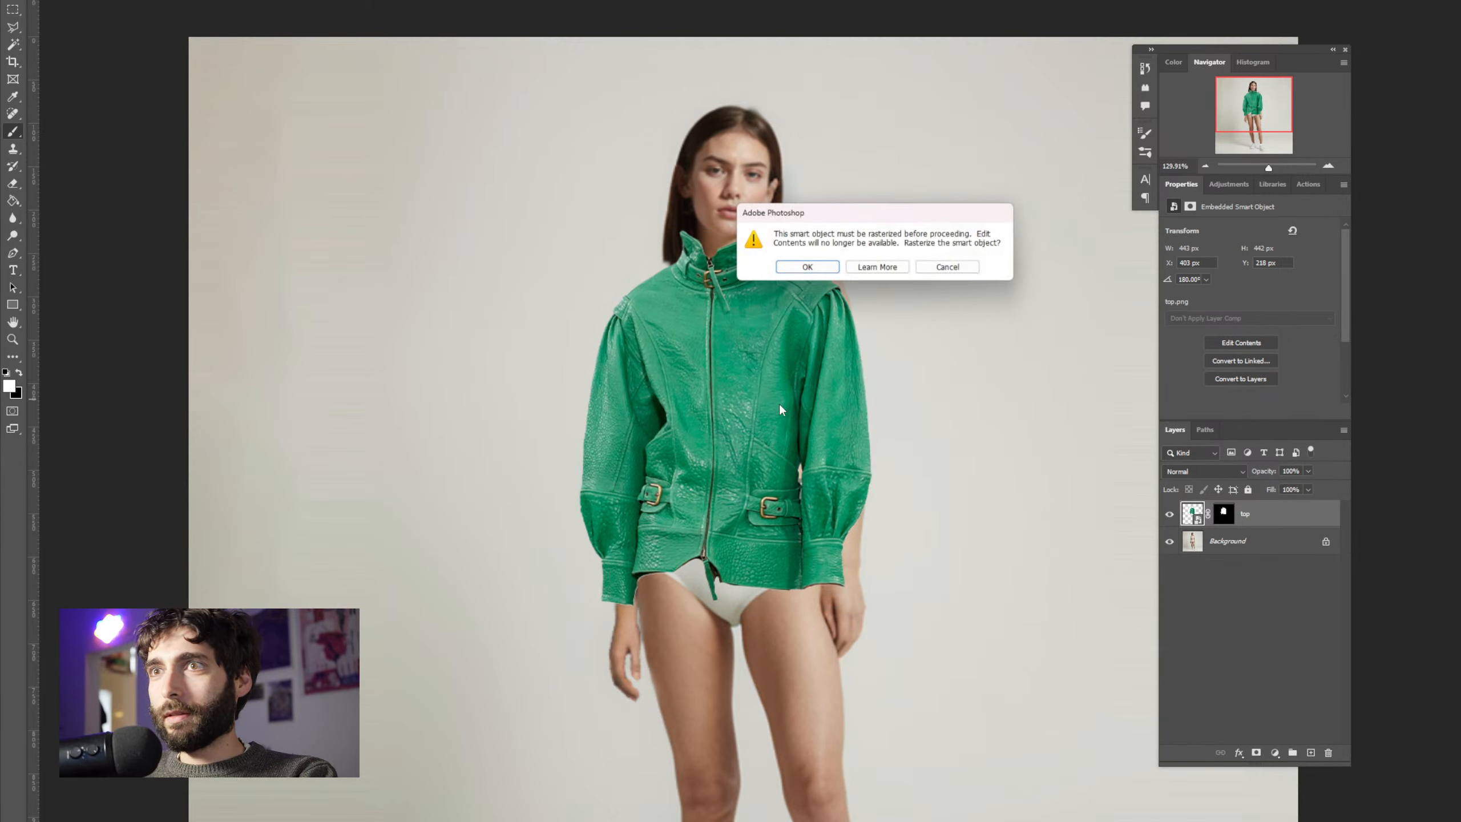
key("Return")
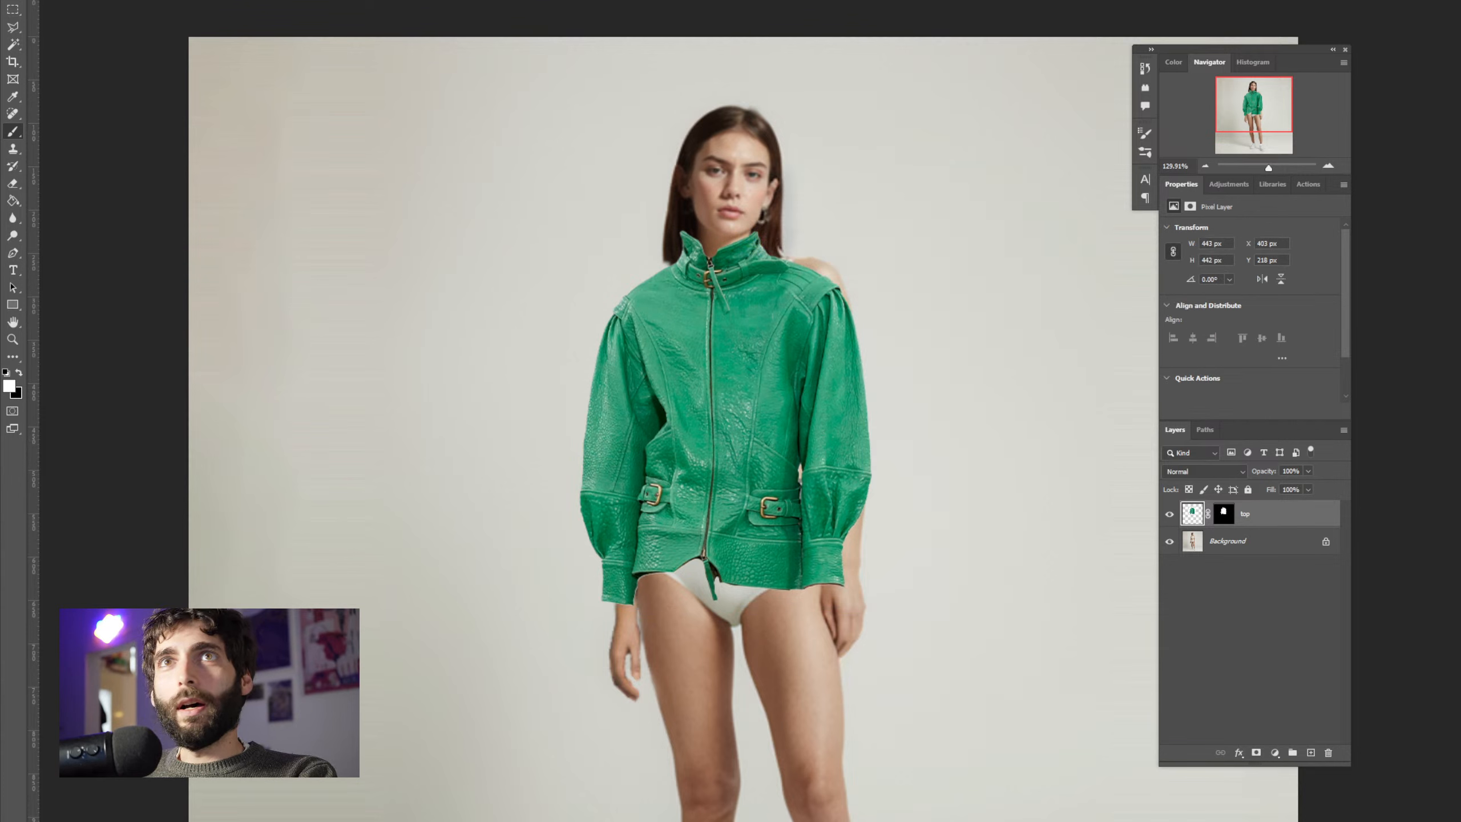
Start Puppet Warp on the jacket and pin its left cuff, the collar and both shoulders
left_click(50, 1)
left_click(86, 211)
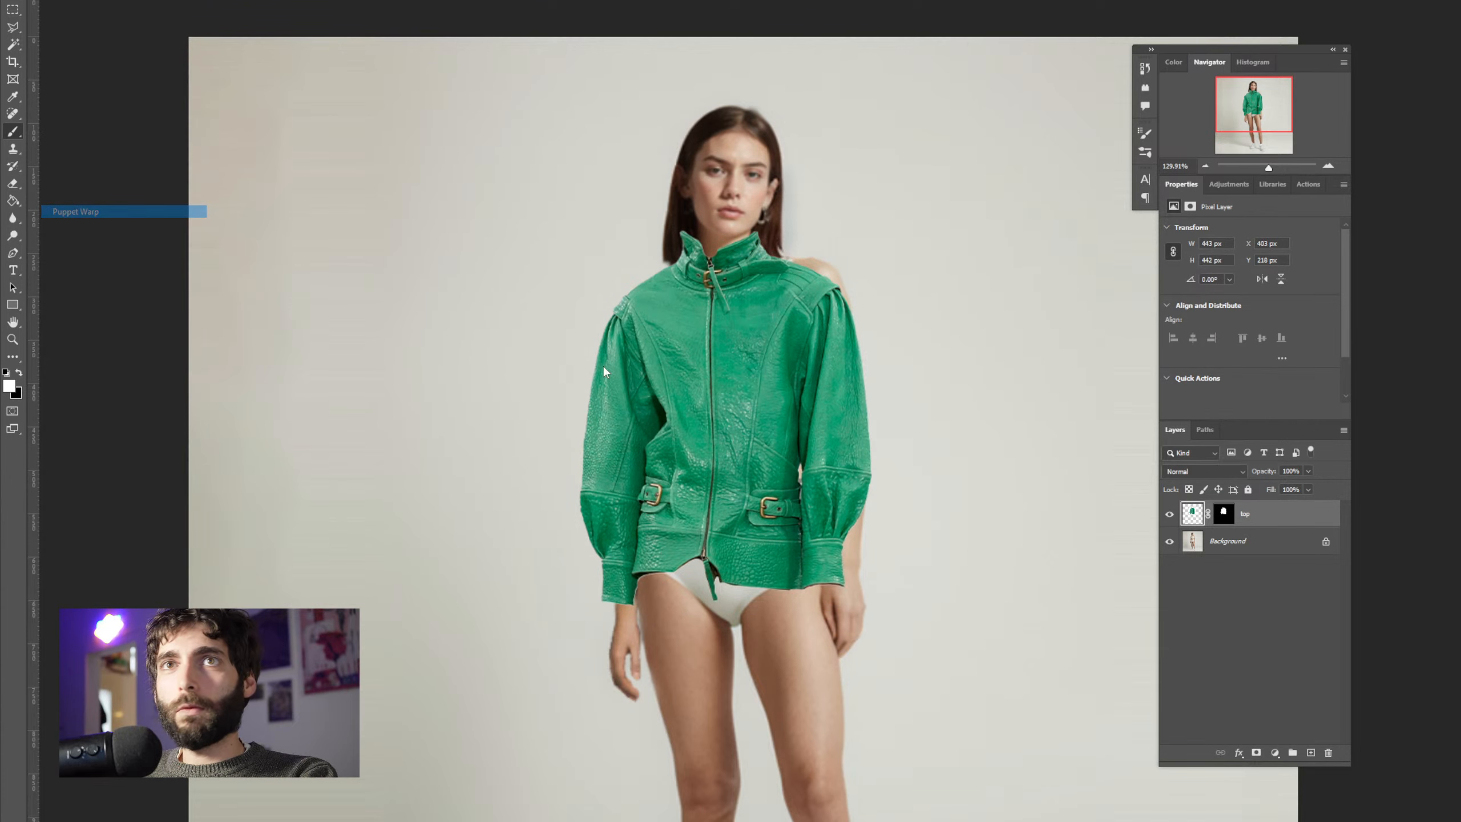
left_click(617, 580)
left_click(622, 324)
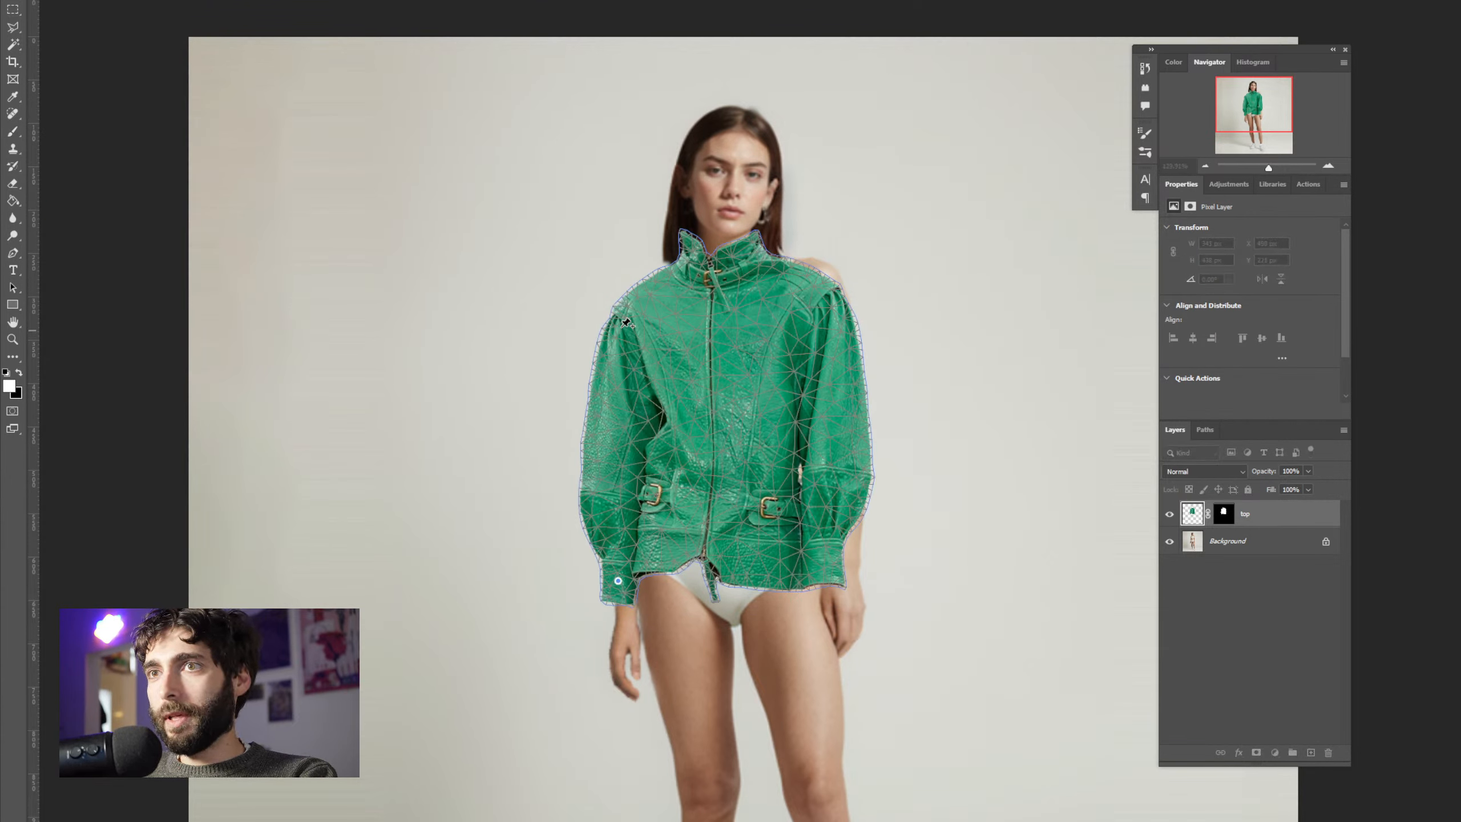
left_click(723, 273)
left_click(816, 290)
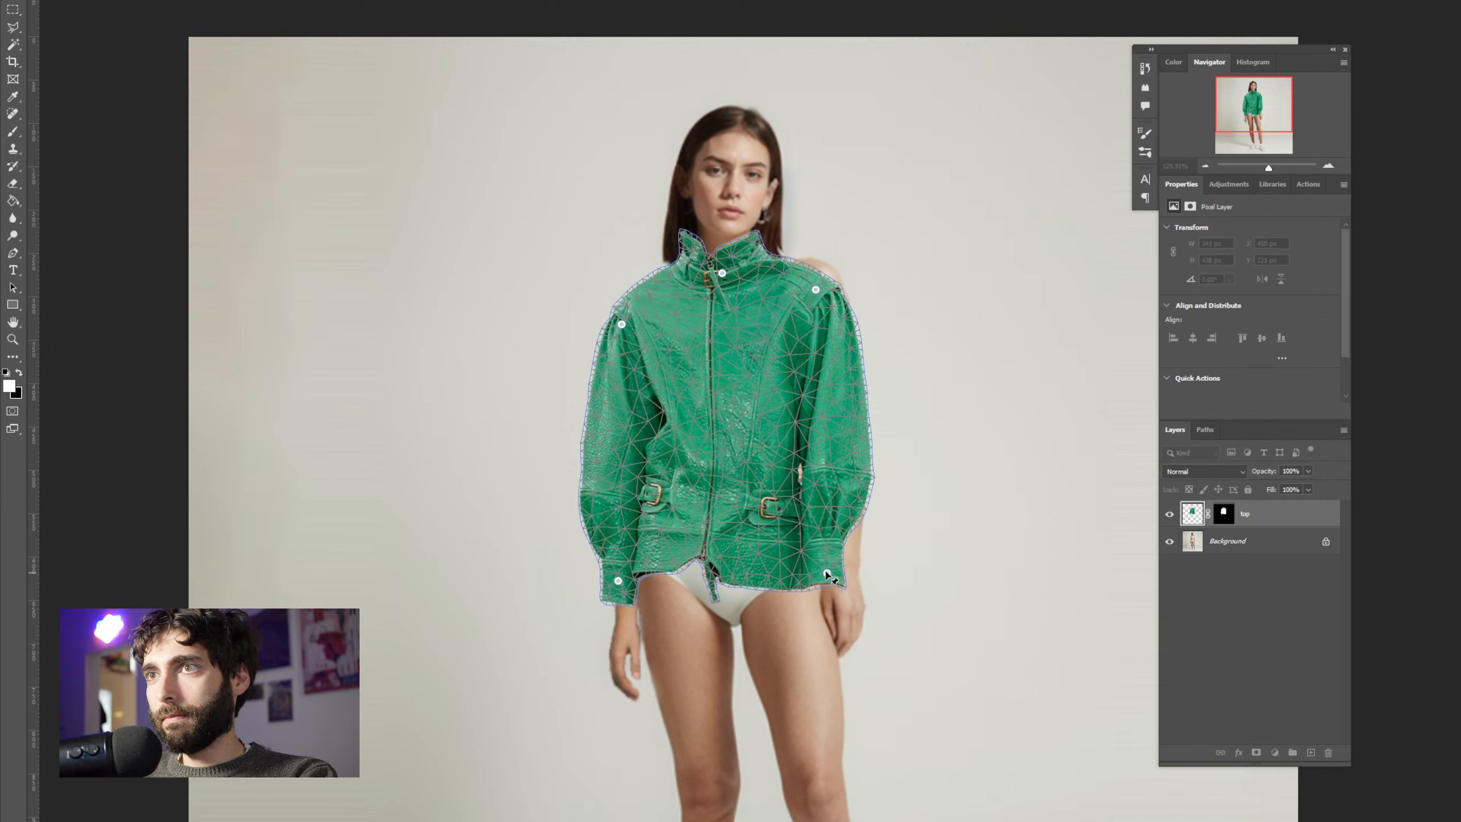
Warp the right cuff and sleeve outward, align the shoulders, collar and left cuff with the model's body, and apply the warp
left_click_drag(828, 575, 849, 570)
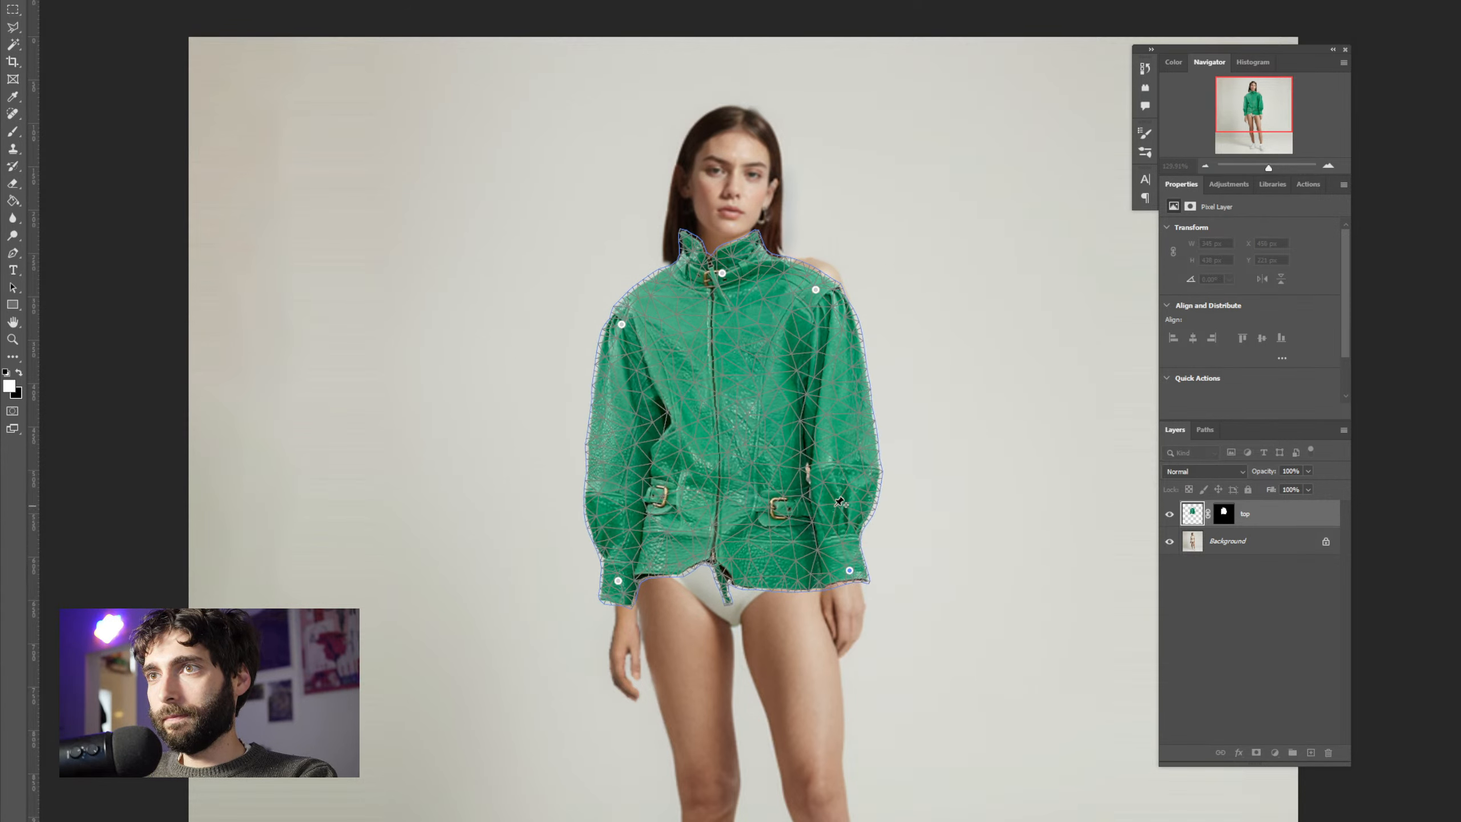
left_click_drag(841, 500, 849, 483)
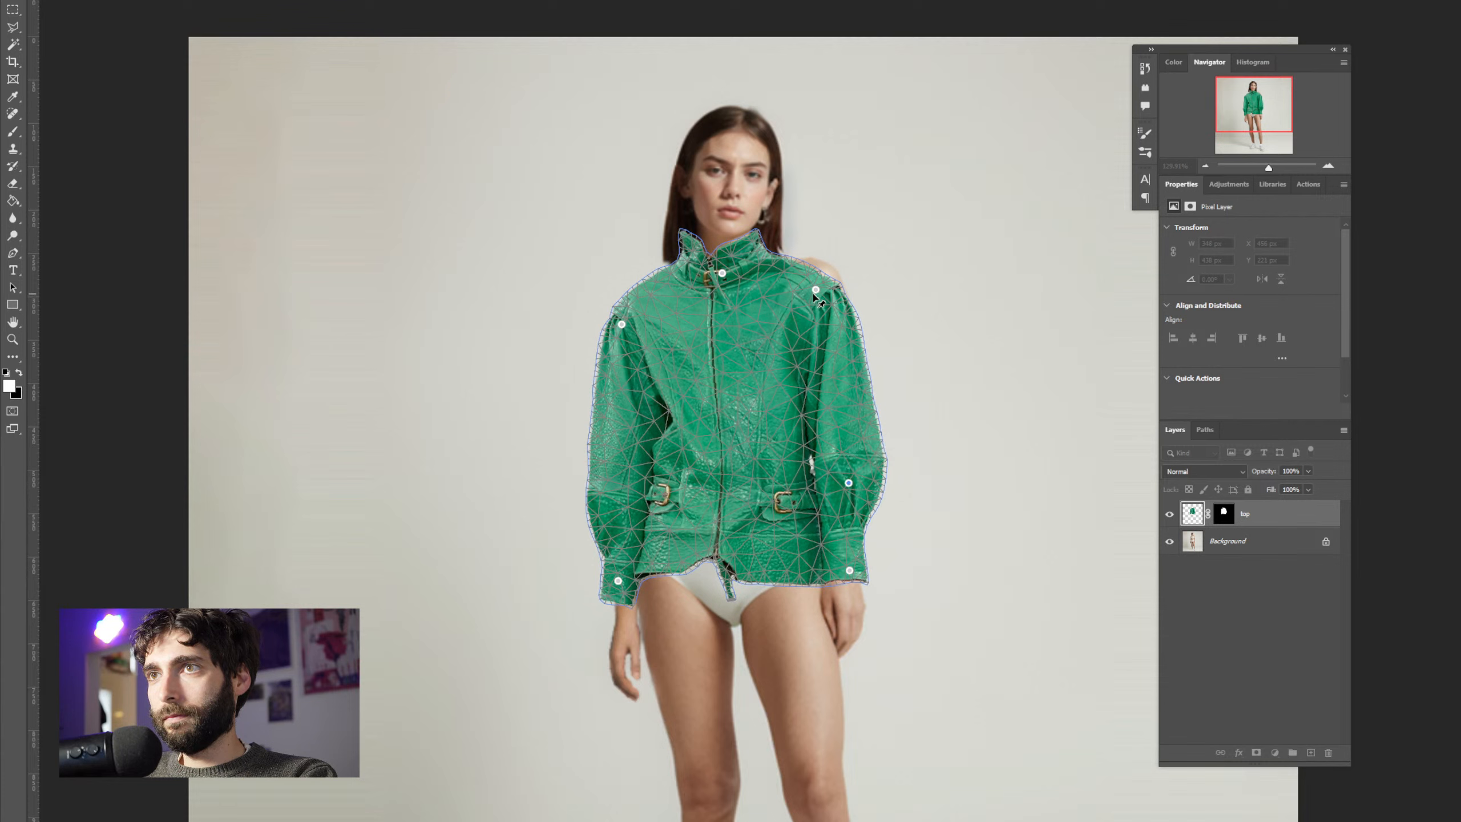
left_click_drag(816, 290, 825, 271)
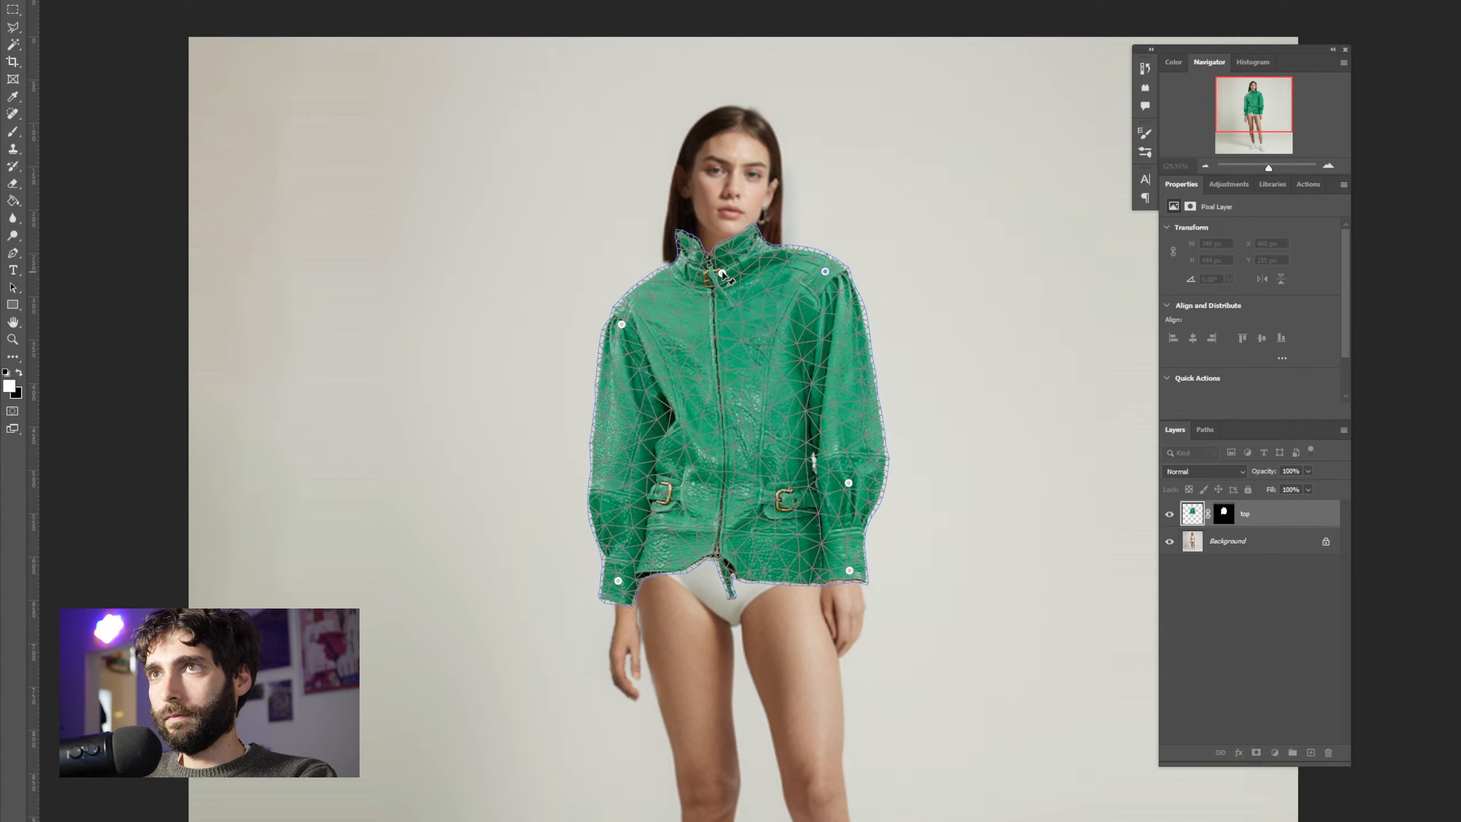
mouse_move(722, 274)
left_mouse_down()
mouse_move(760, 257)
mouse_move(733, 286)
left_mouse_up()
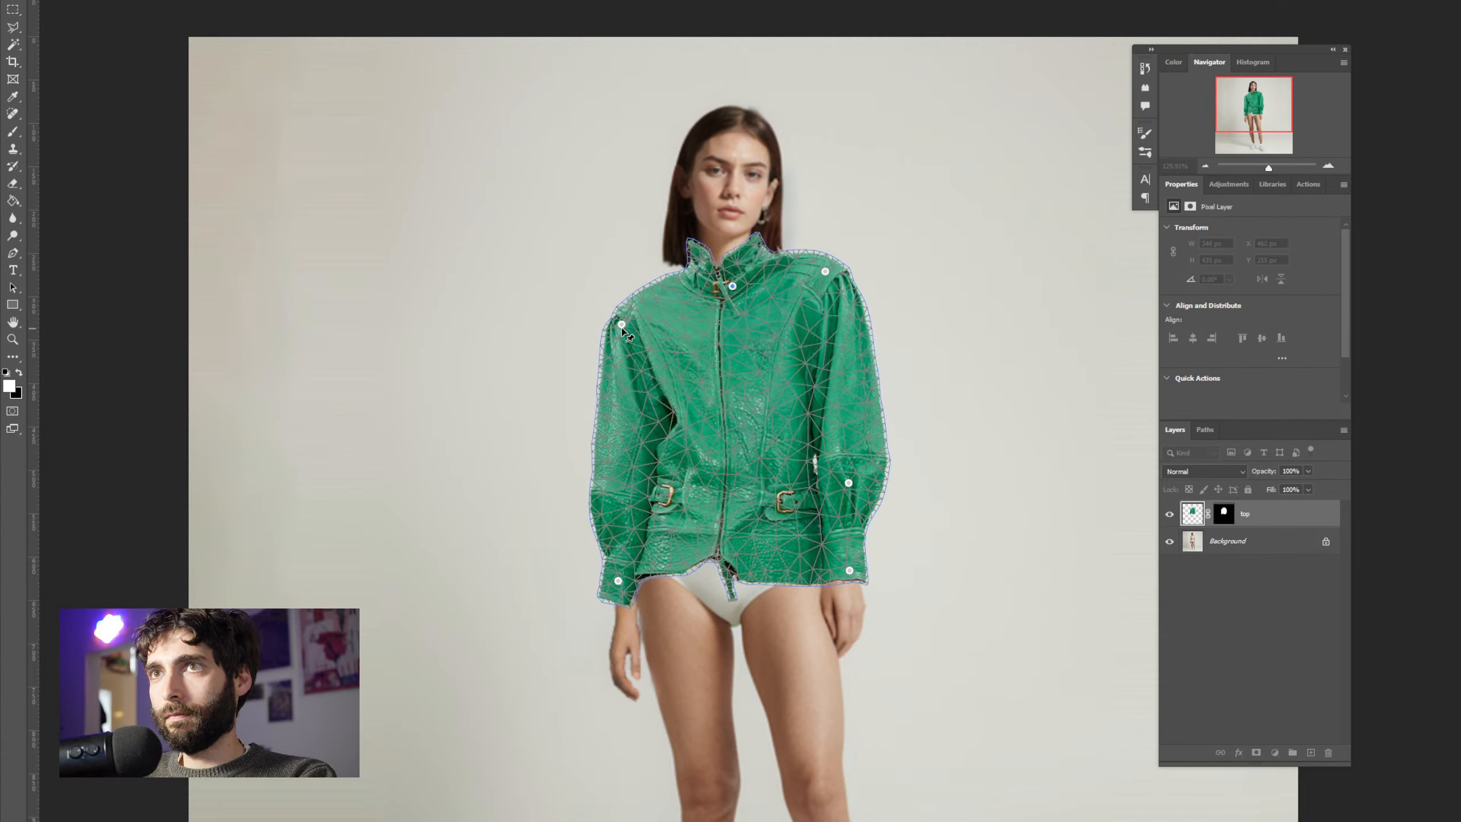
left_click_drag(622, 325, 634, 316)
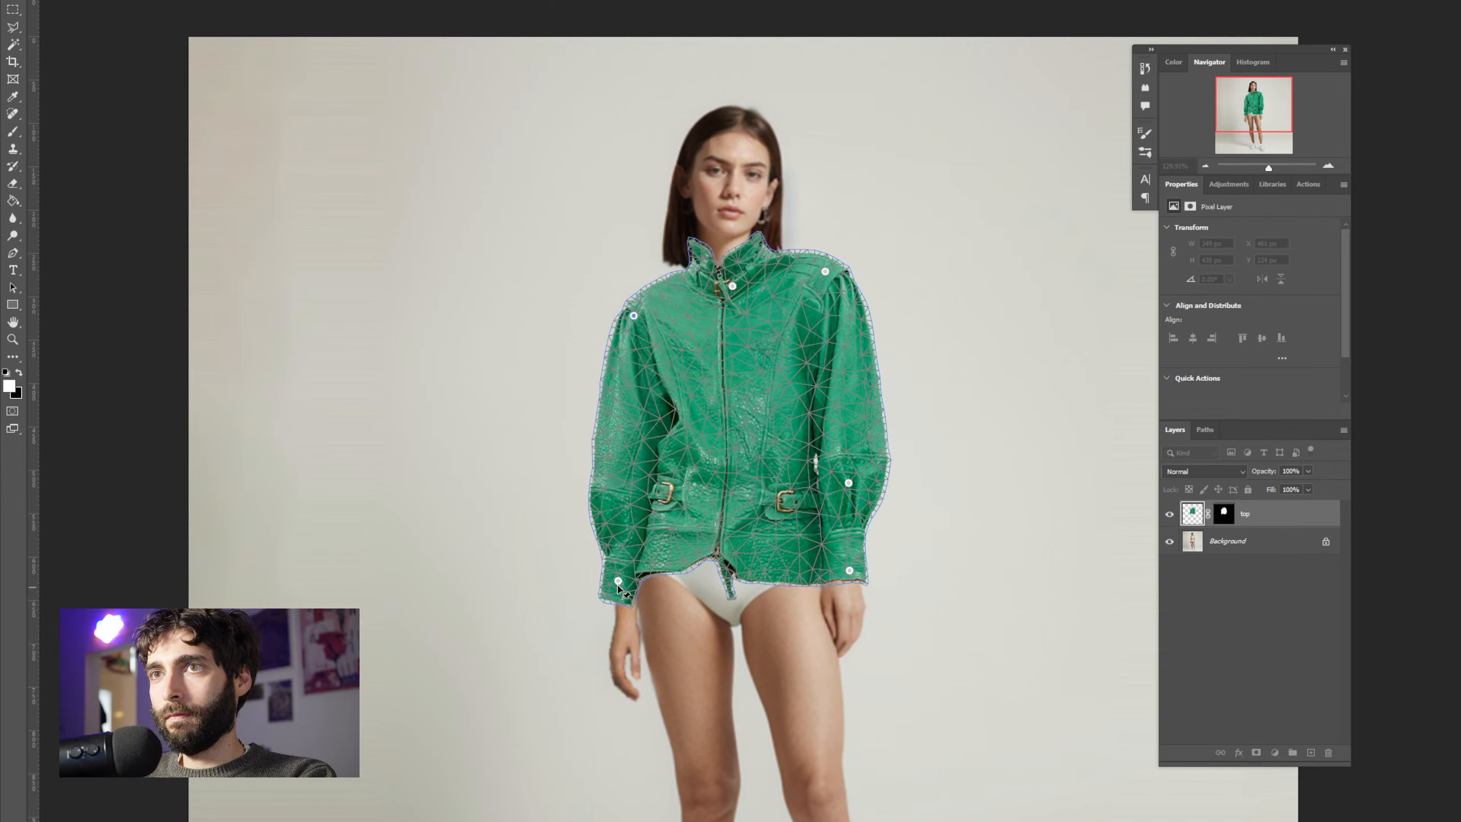
mouse_move(618, 583)
left_mouse_down()
mouse_move(653, 555)
mouse_move(624, 581)
left_mouse_up()
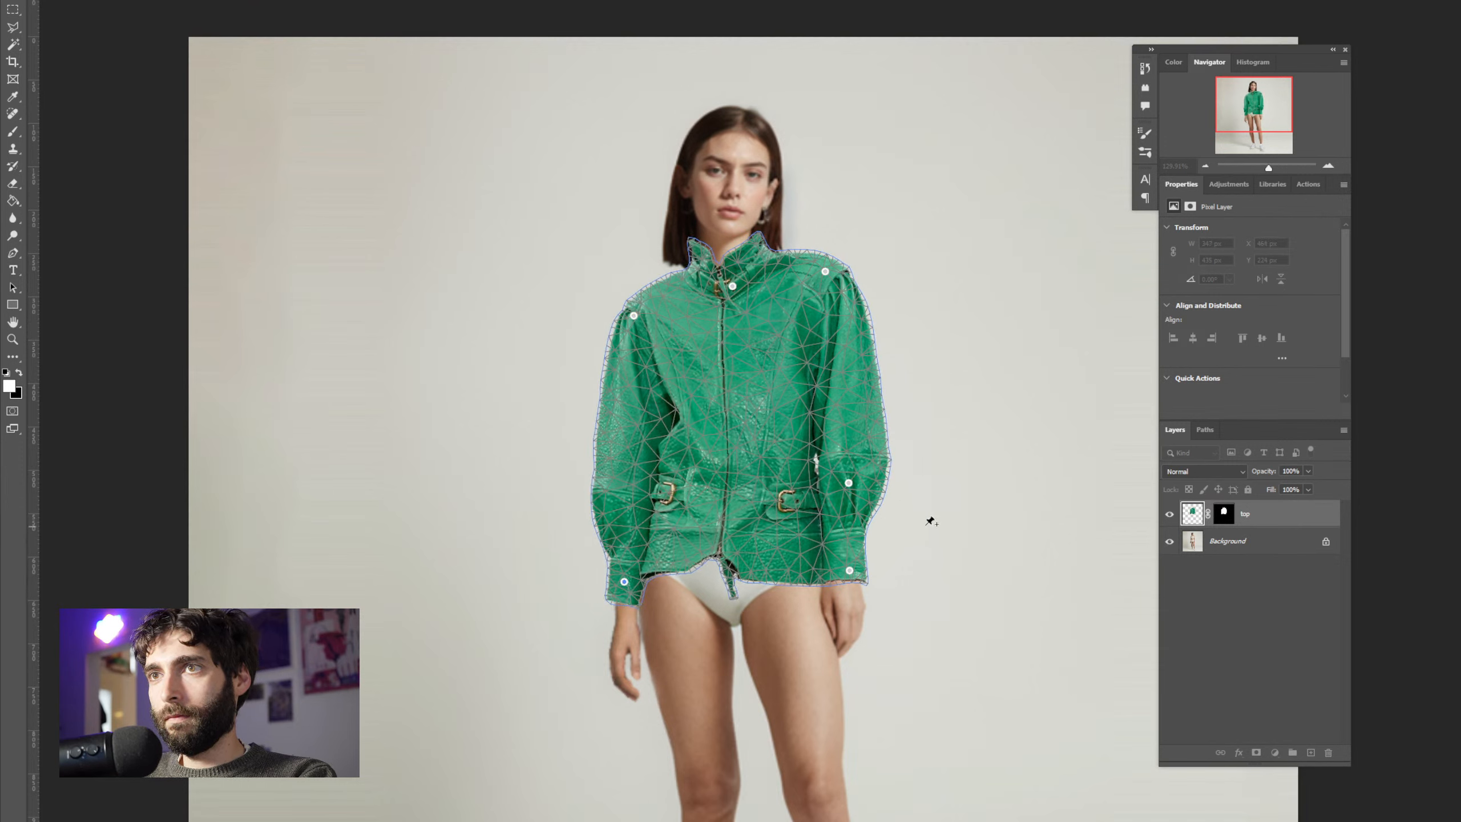
key("Return")
Merge the warped jacket layer down into the Background photo
key("b")
scroll(773, 510, "down", 5)
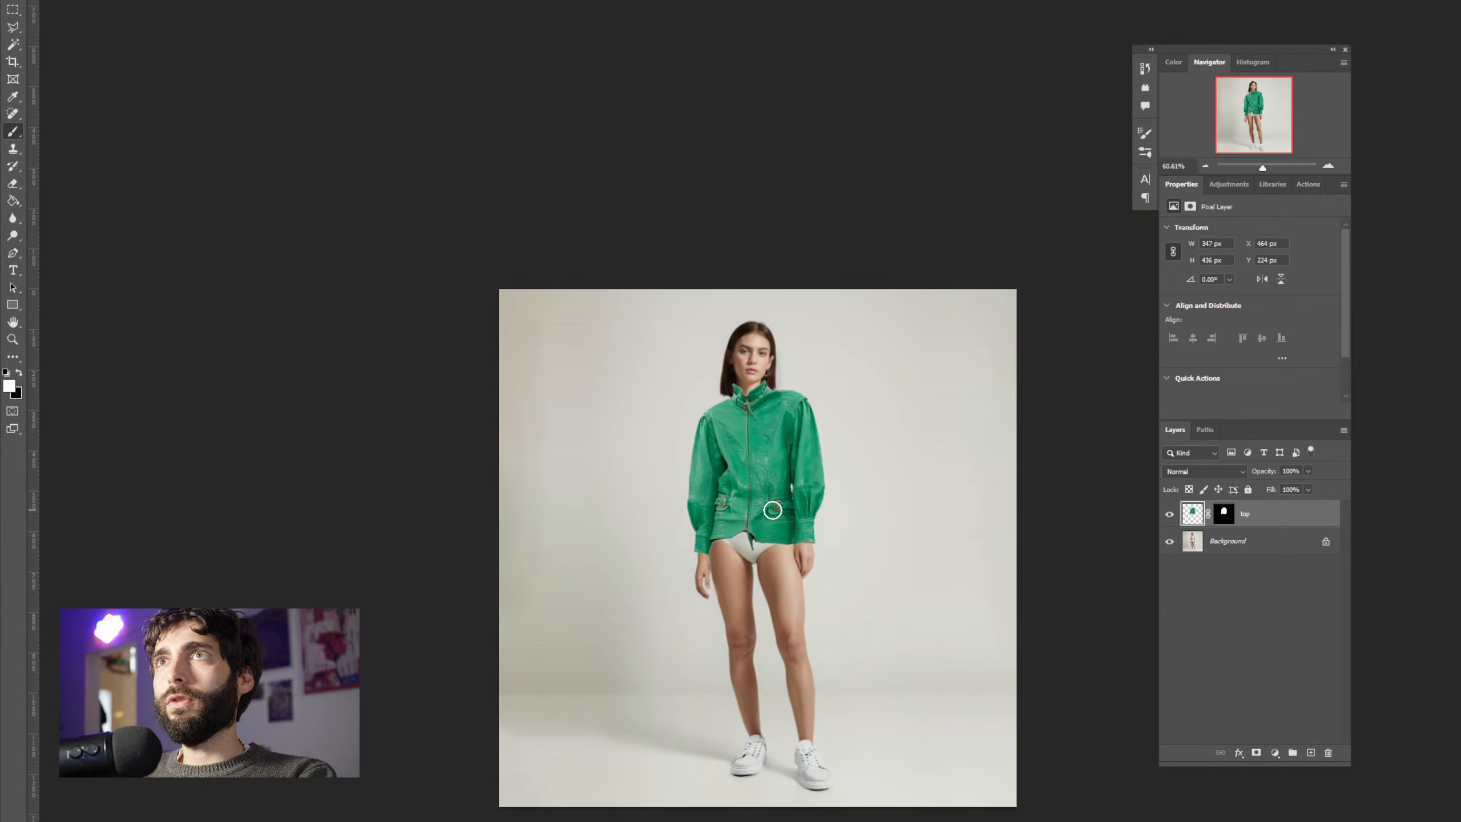
scroll(773, 509, "down", 1)
left_click_drag(785, 520, 753, 509)
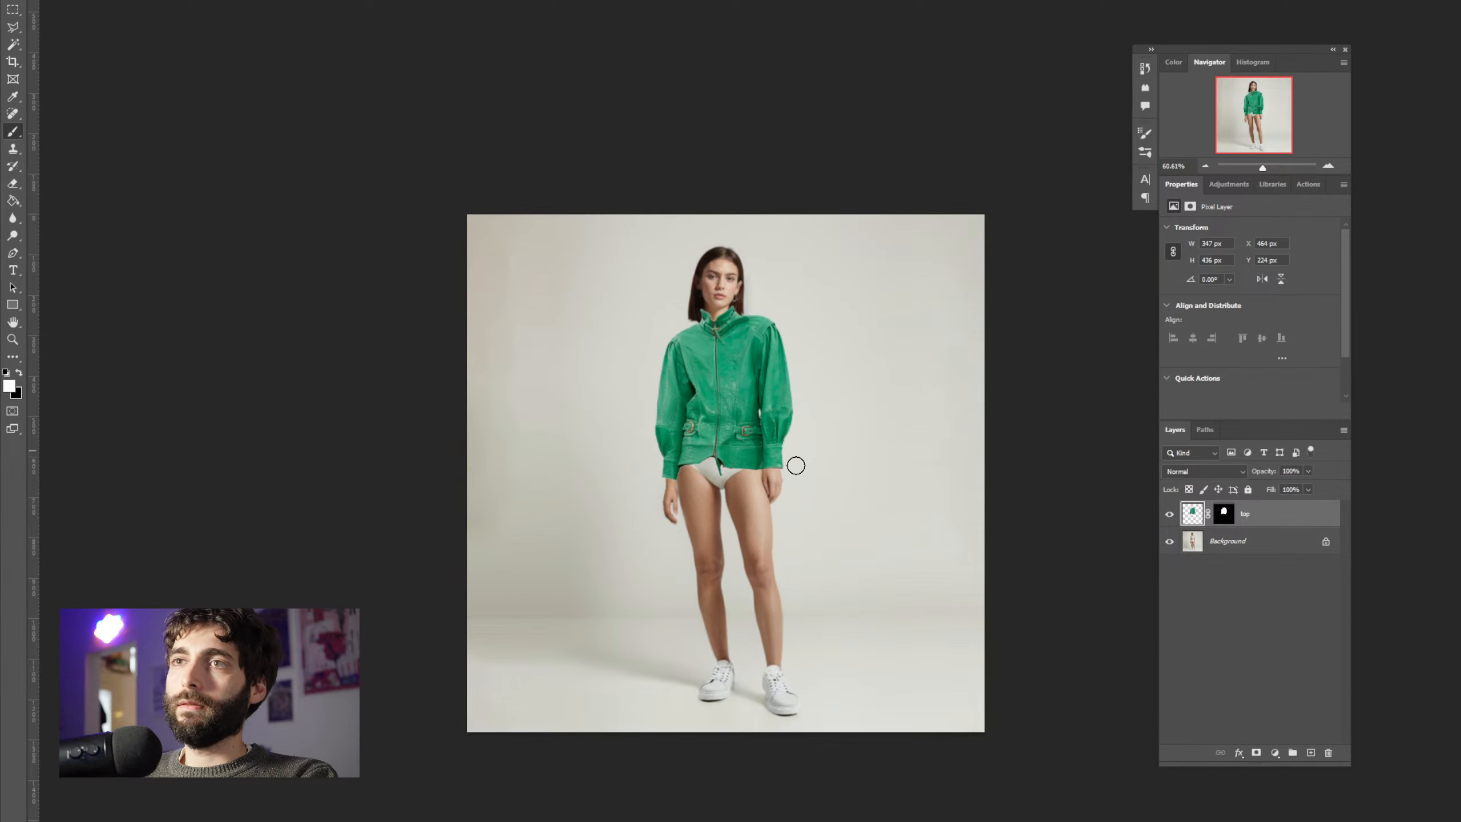
key("ctrl+e")
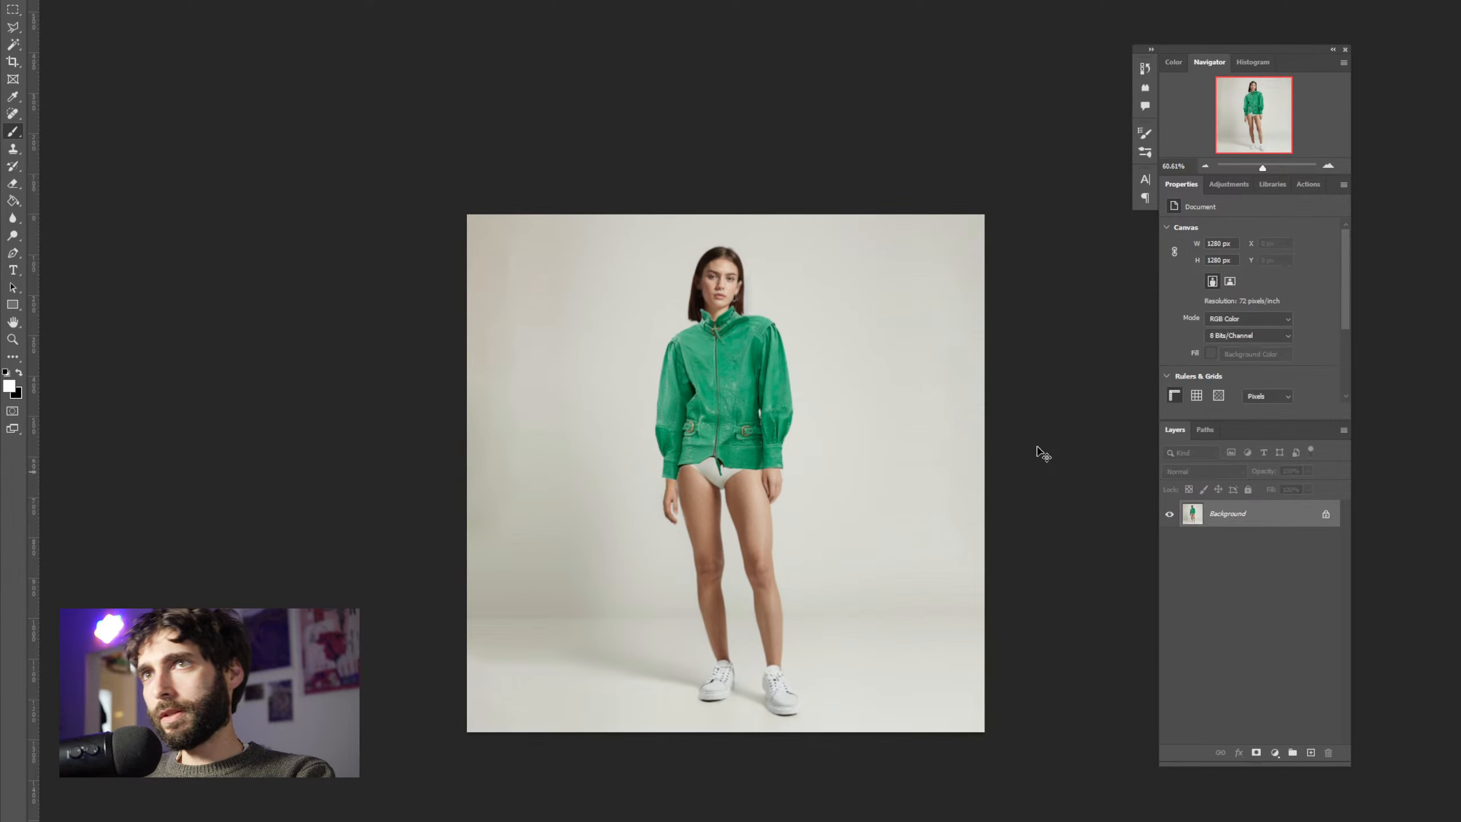
Save the composite as Eva_0.png in the Downloads folder, using the PNG option Large file size (Fastest saving)
key("ctrl+shift+s")
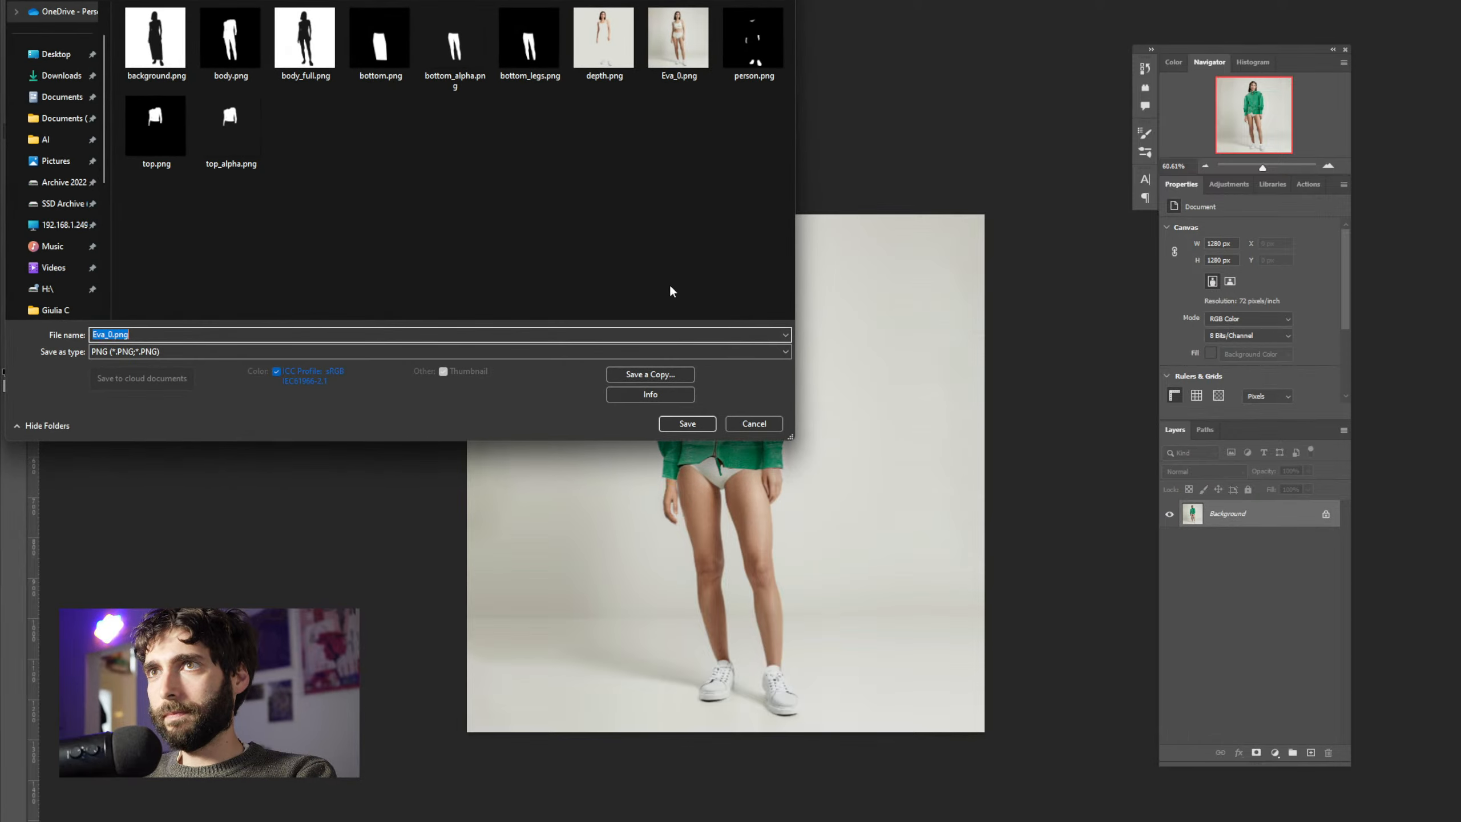
left_click(60, 75)
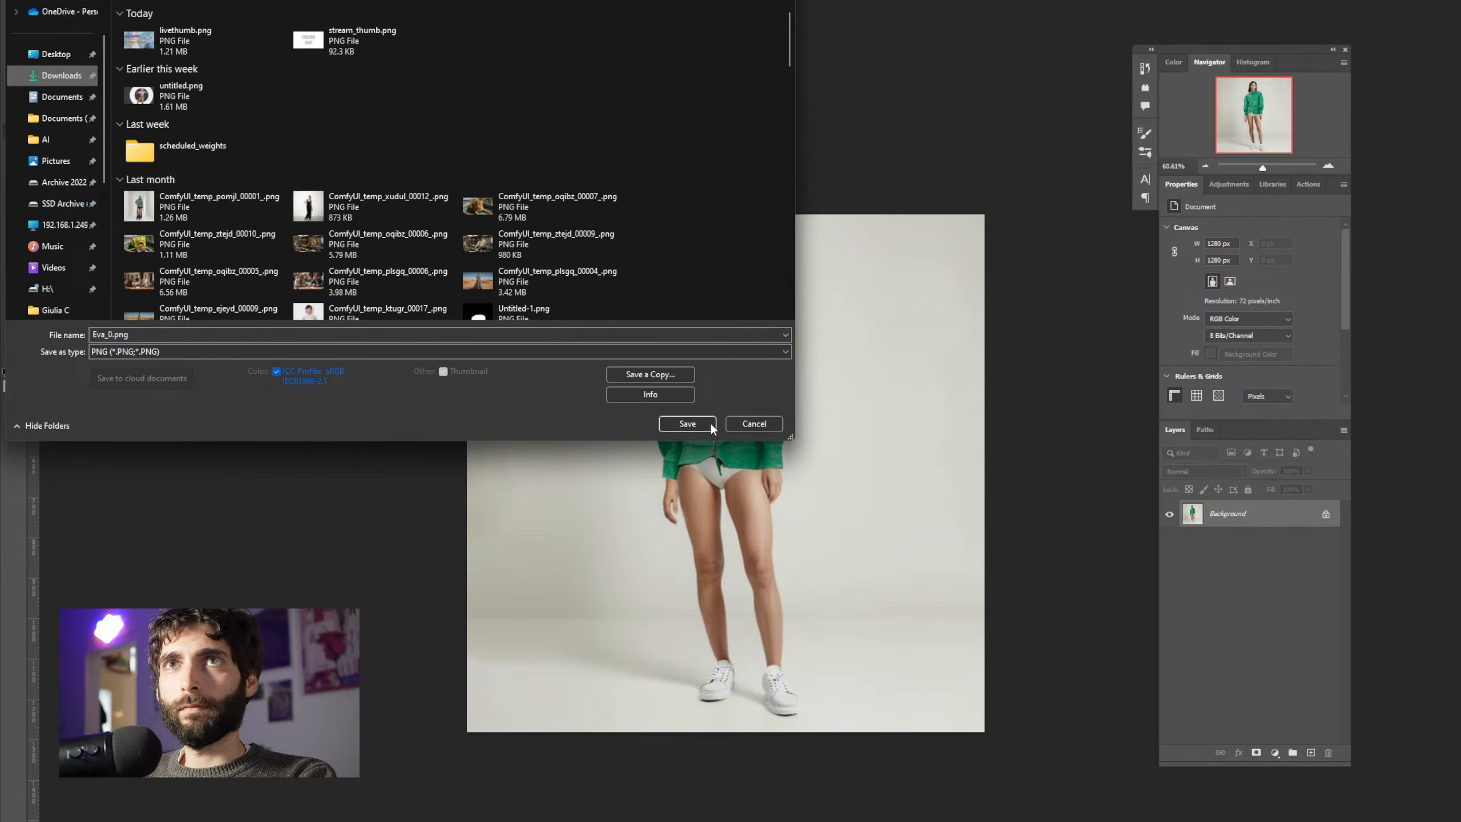
left_click(692, 423)
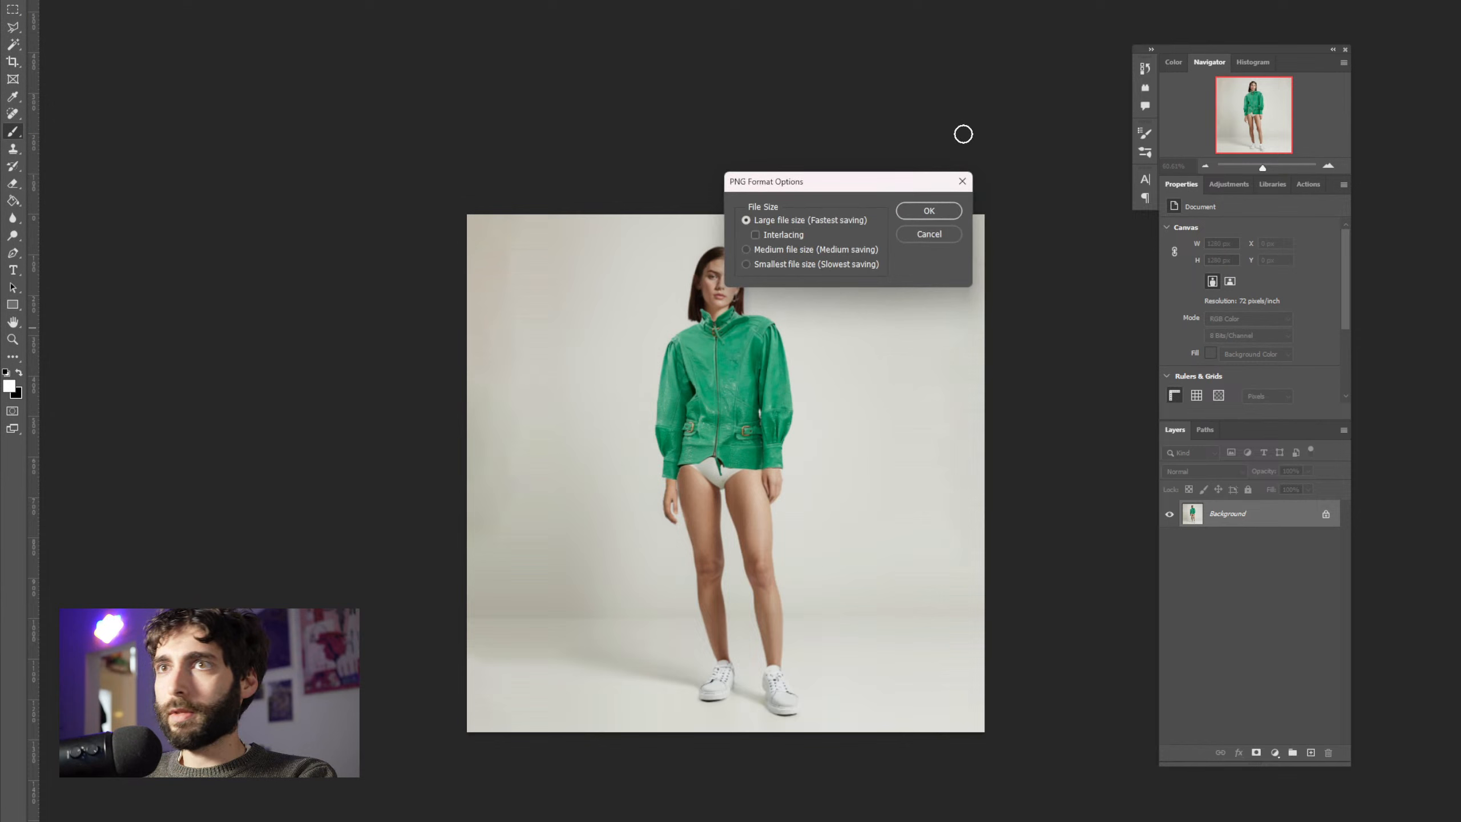
left_click(929, 207)
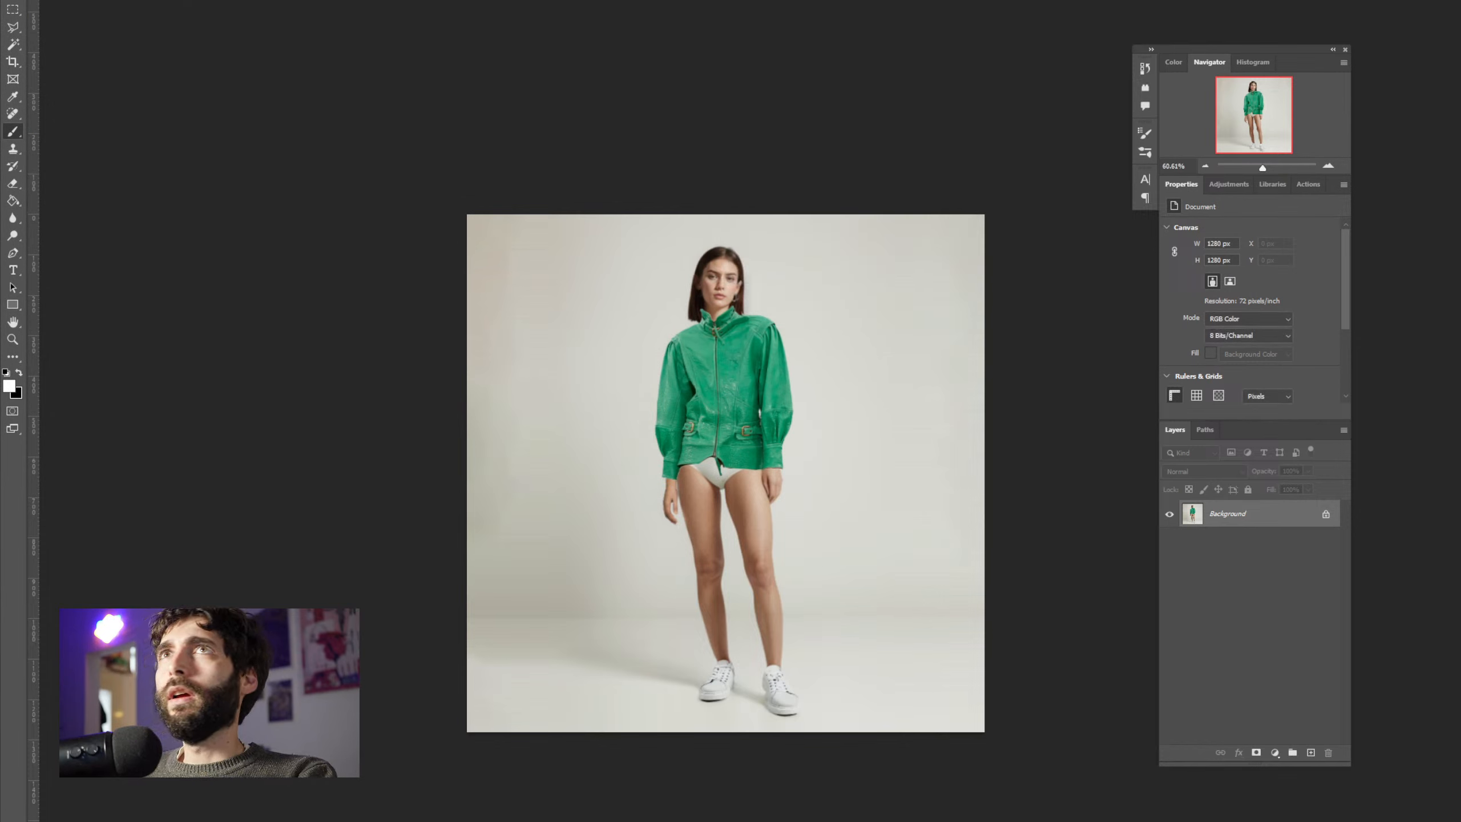
Switch to ComfyUI and load the saved composite Eva_0 into the Load Image node that holds the model photo
left_click(1012, 809)
left_click_drag(1129, 546, 1379, 361)
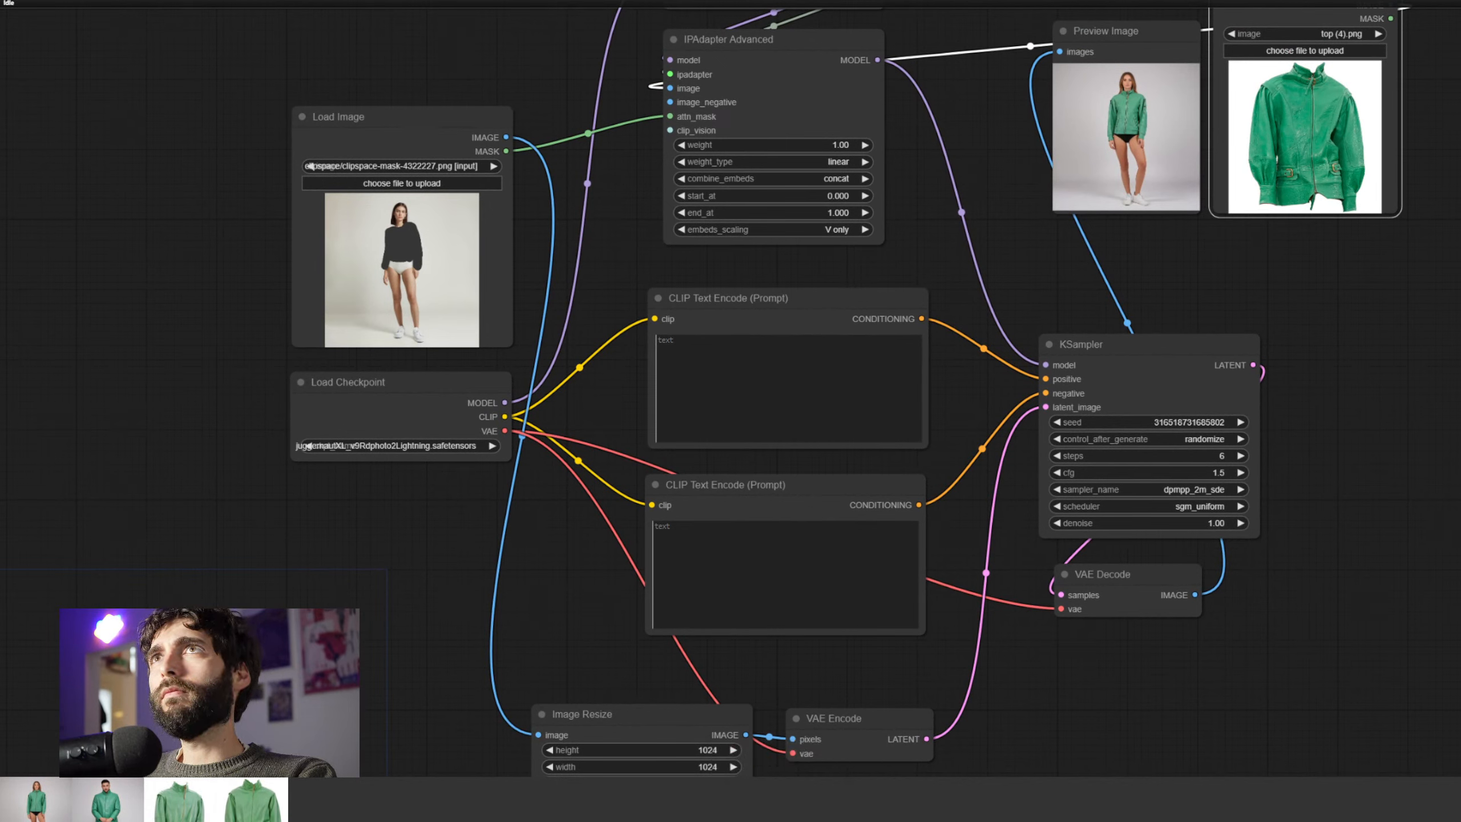
left_click_drag(1, 576, 417, 276)
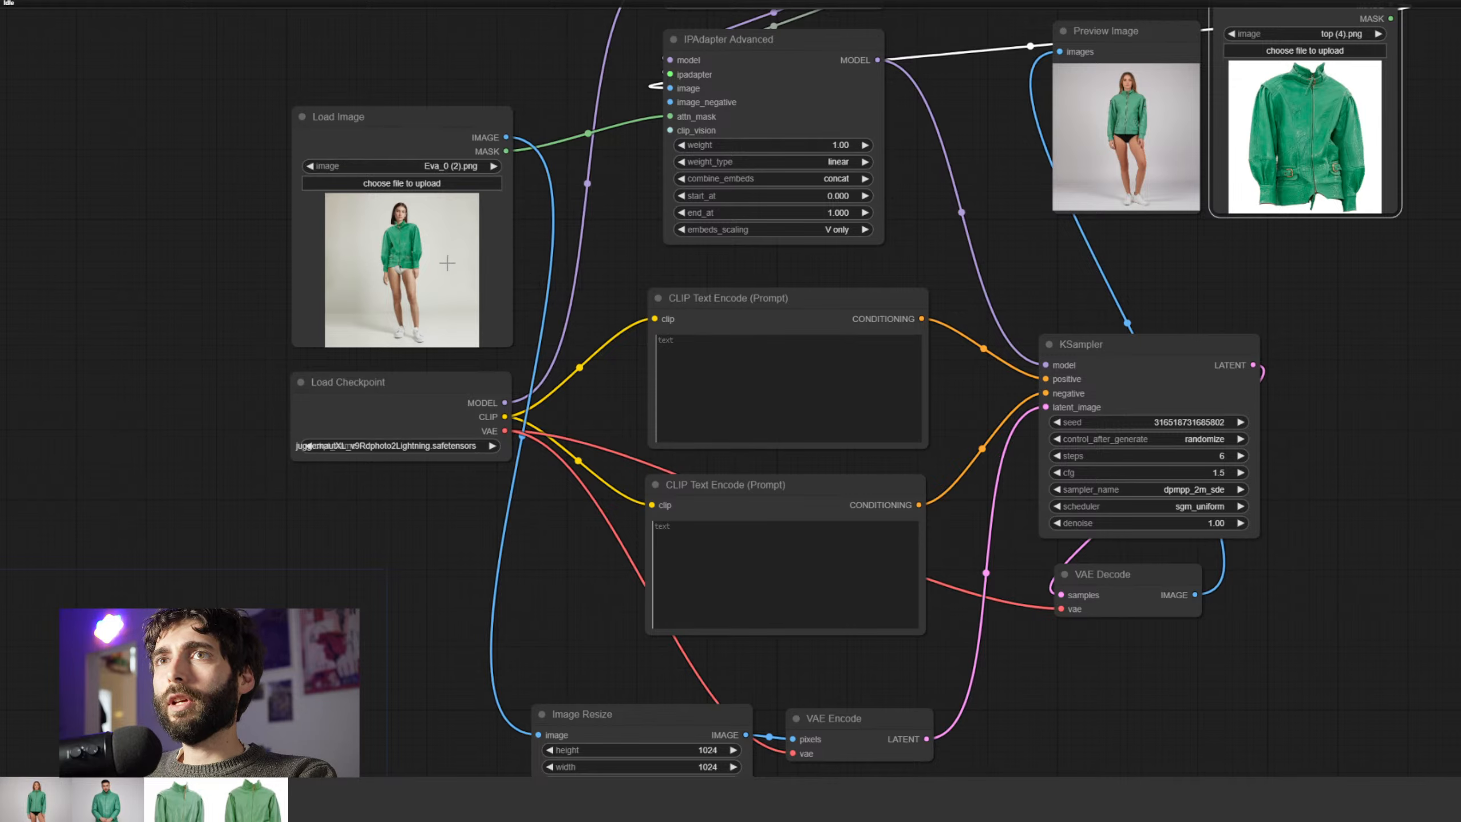
Paint a mask over the whole green jacket, including its collar, sleeves and hem, in the composite's MaskEditor and save it to the node
scroll(448, 263, "up", 3)
left_click_drag(594, 252, 601, 182)
right_click(398, 178)
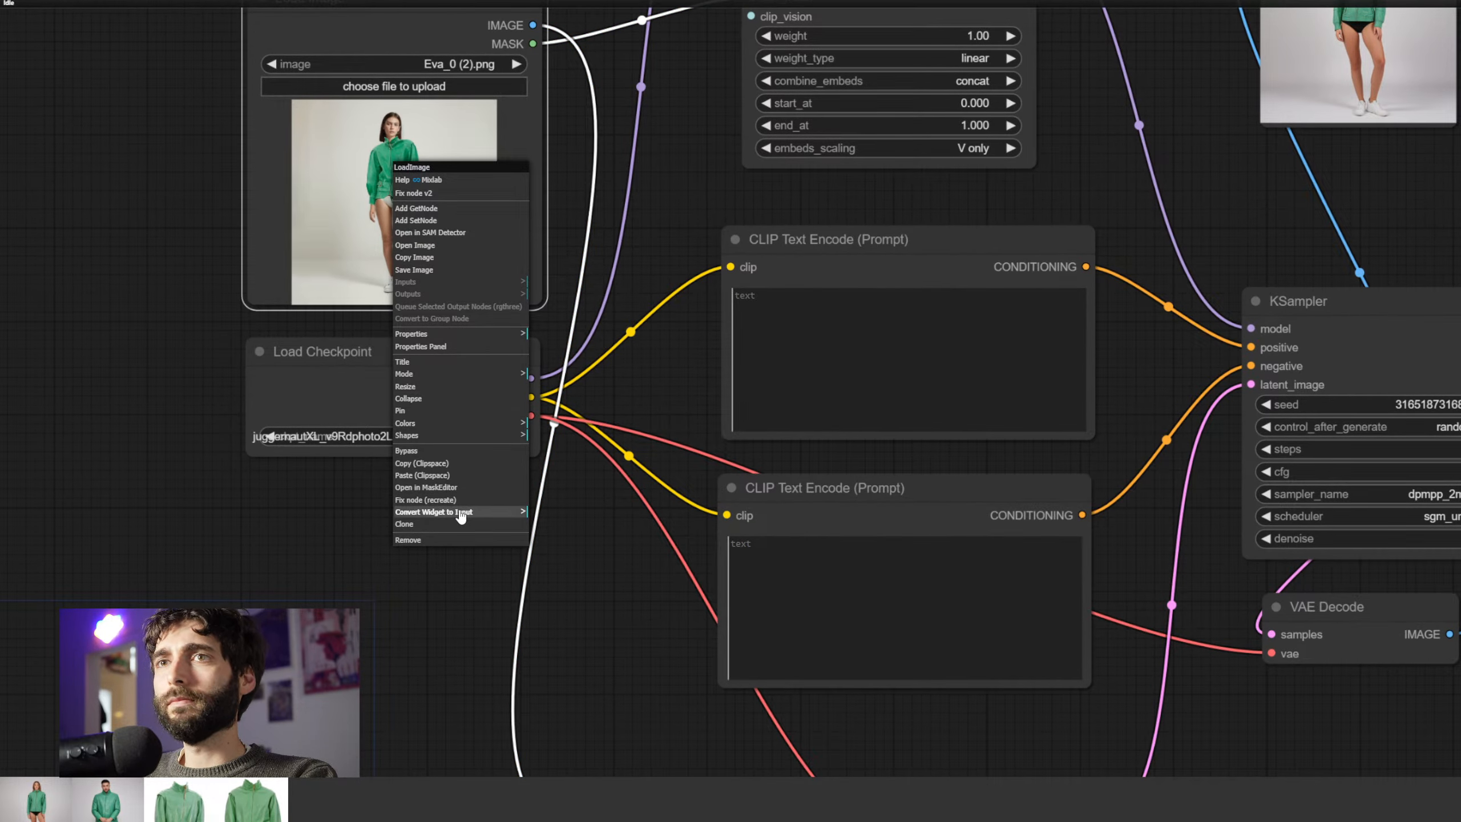
left_click(460, 487)
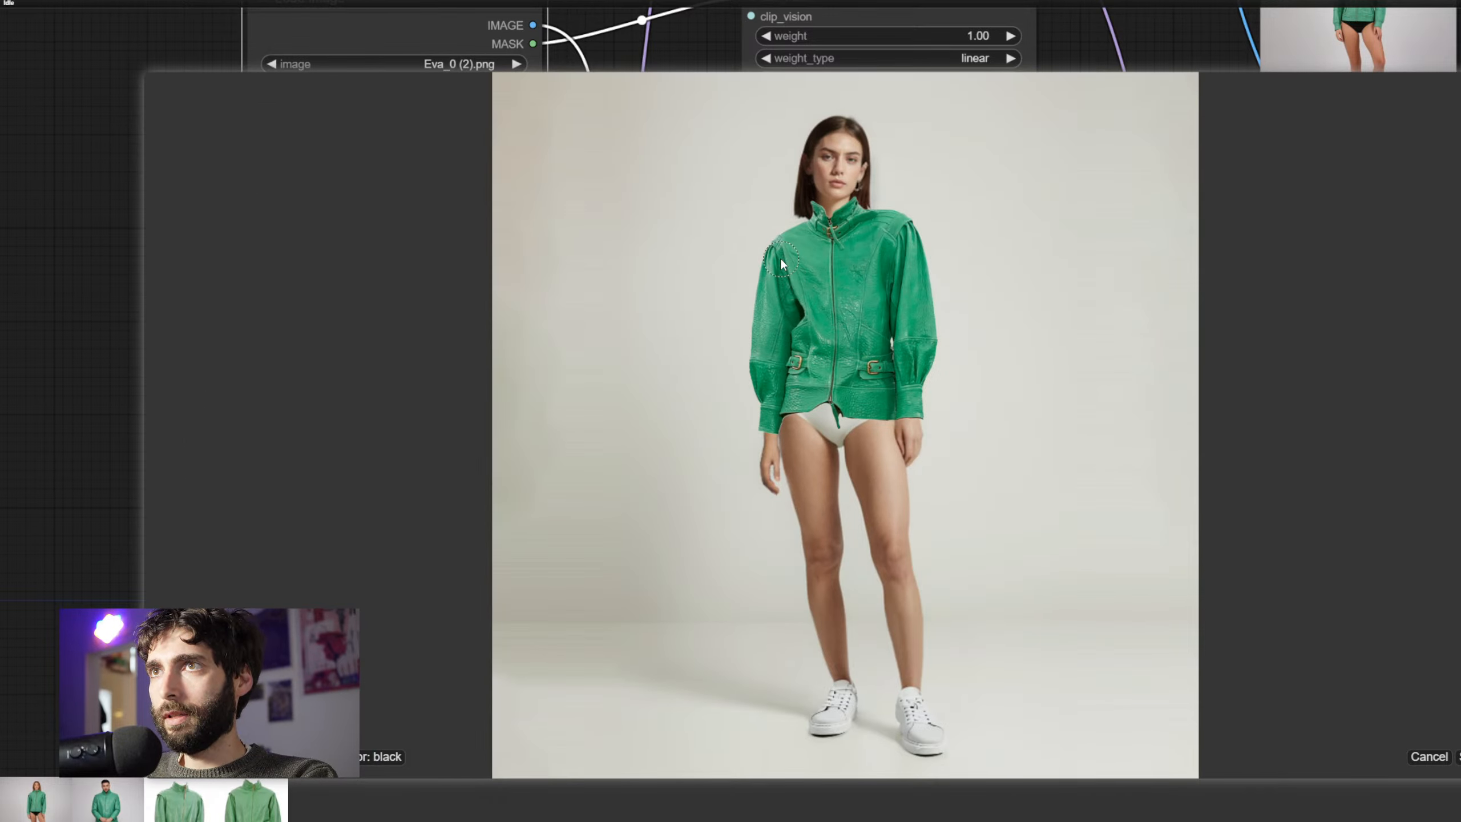
left_click_drag(781, 258, 763, 402)
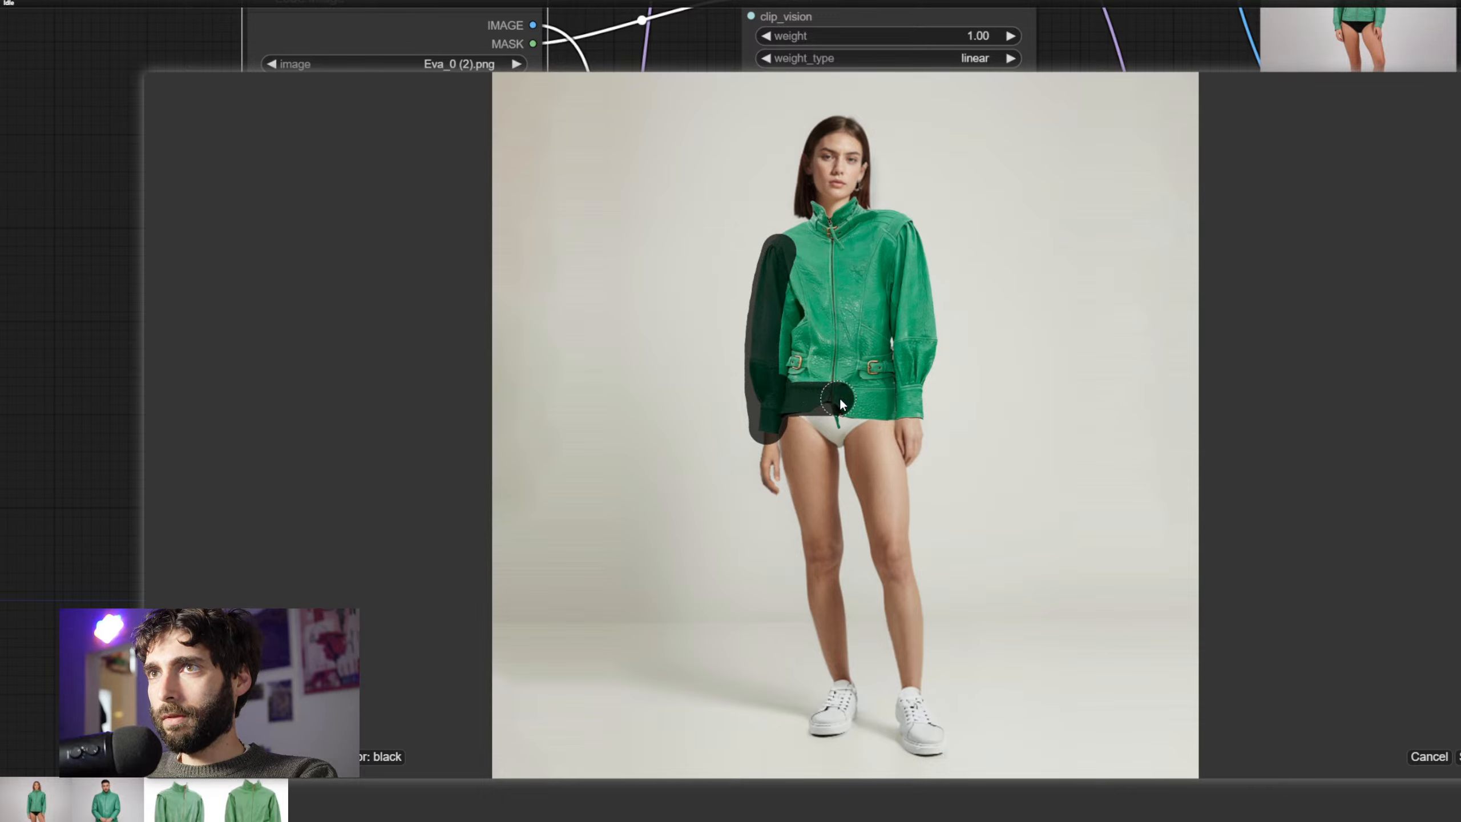
left_click_drag(917, 411, 917, 374)
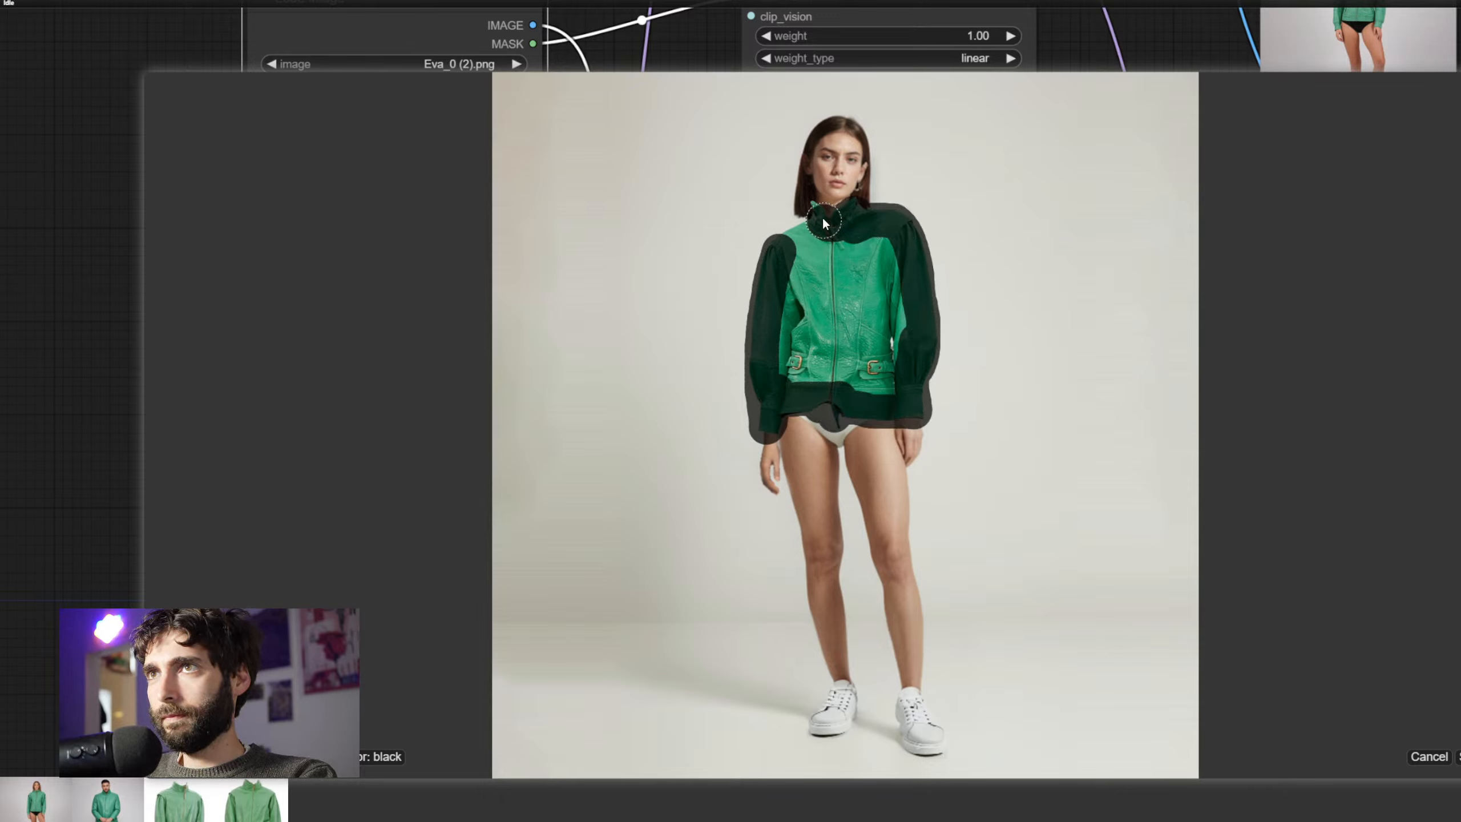
mouse_move(810, 233)
left_mouse_down()
mouse_move(791, 361)
mouse_move(846, 395)
mouse_move(892, 392)
mouse_move(899, 313)
mouse_move(873, 252)
mouse_move(836, 250)
mouse_move(821, 330)
mouse_move(846, 380)
mouse_move(877, 304)
mouse_move(836, 274)
mouse_move(853, 369)
mouse_move(844, 282)
mouse_move(829, 368)
left_mouse_up()
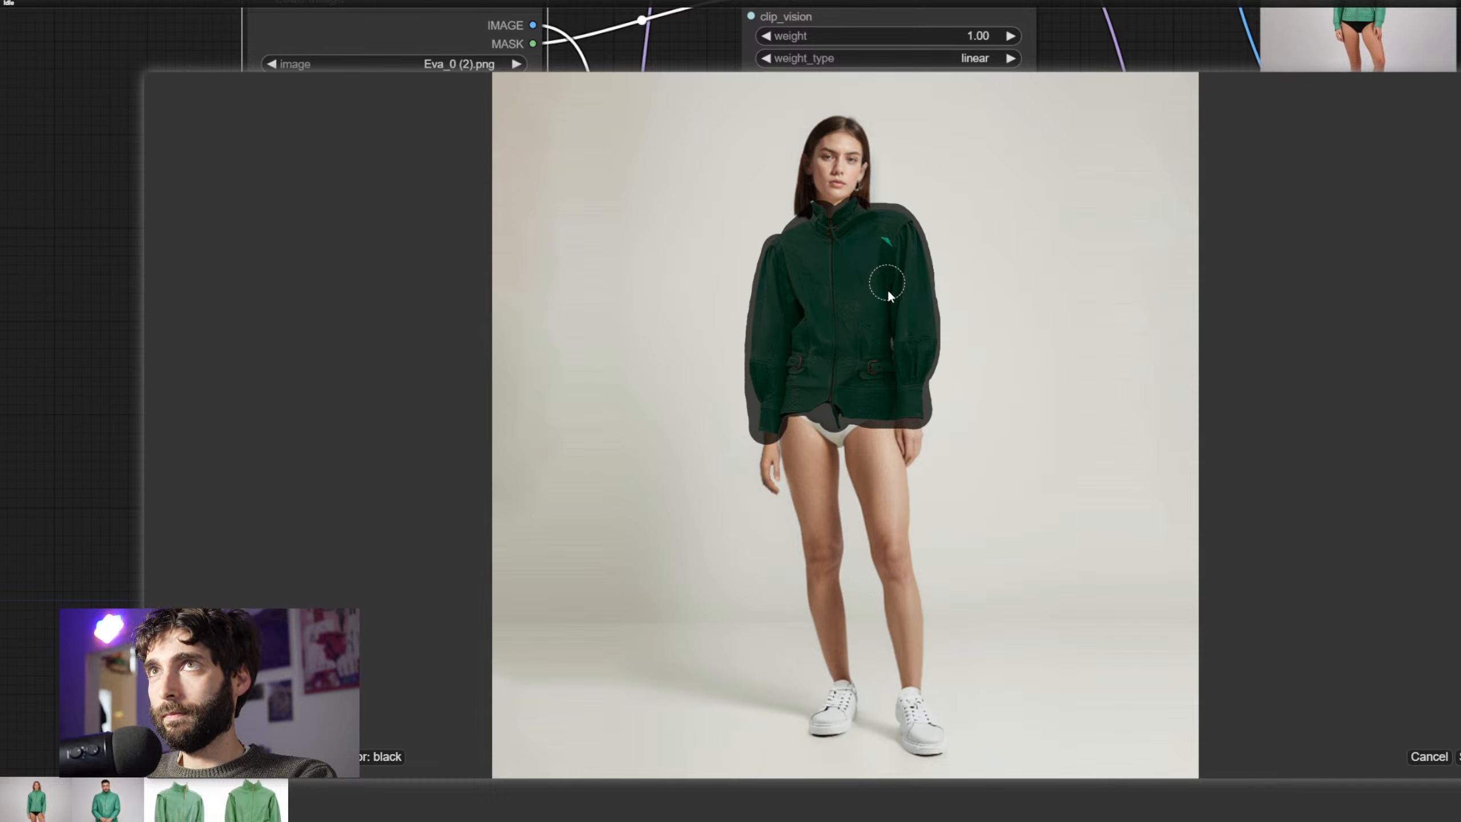
left_click_drag(896, 327, 882, 259)
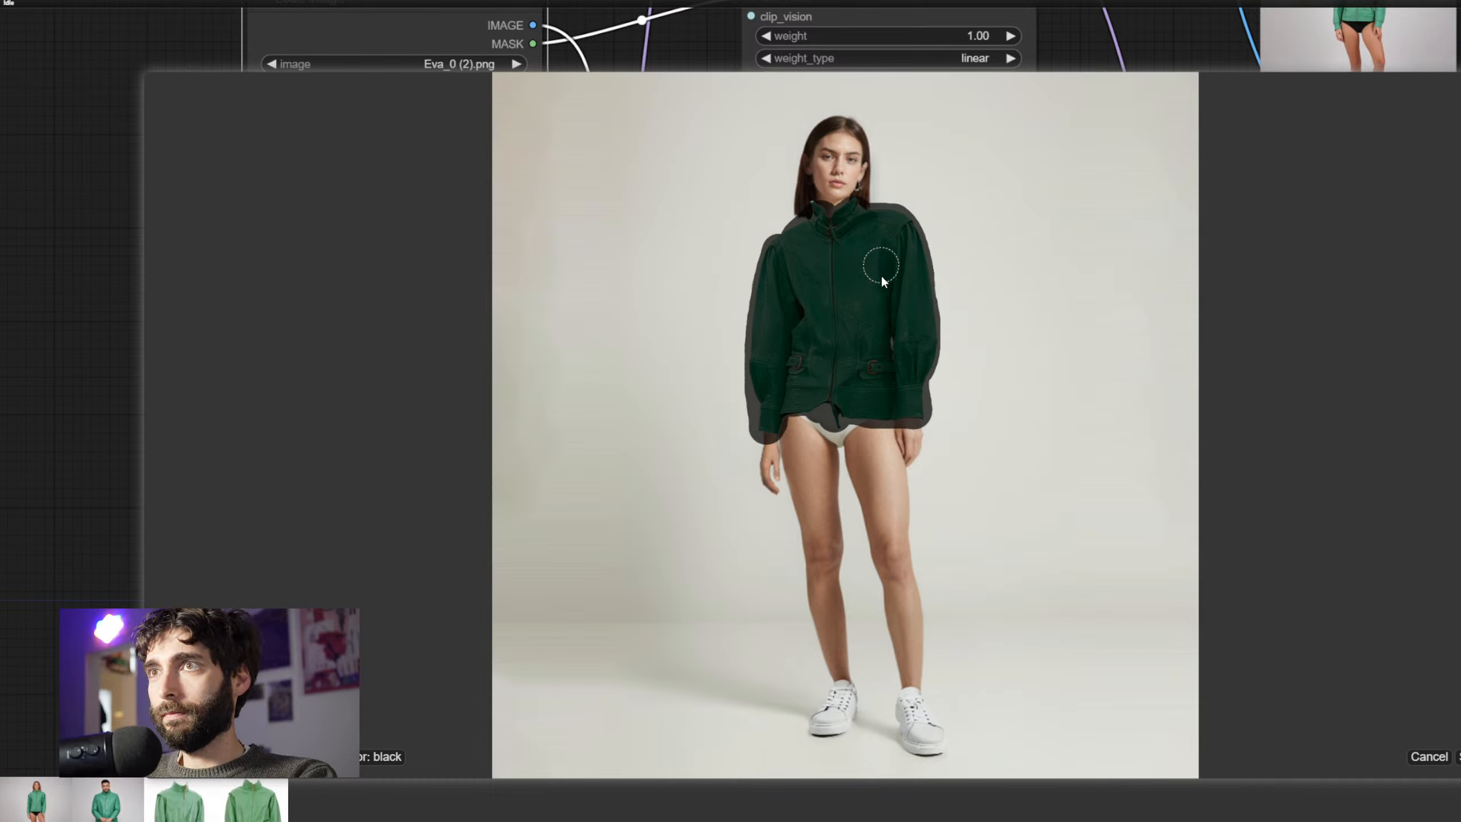
left_click(1458, 756)
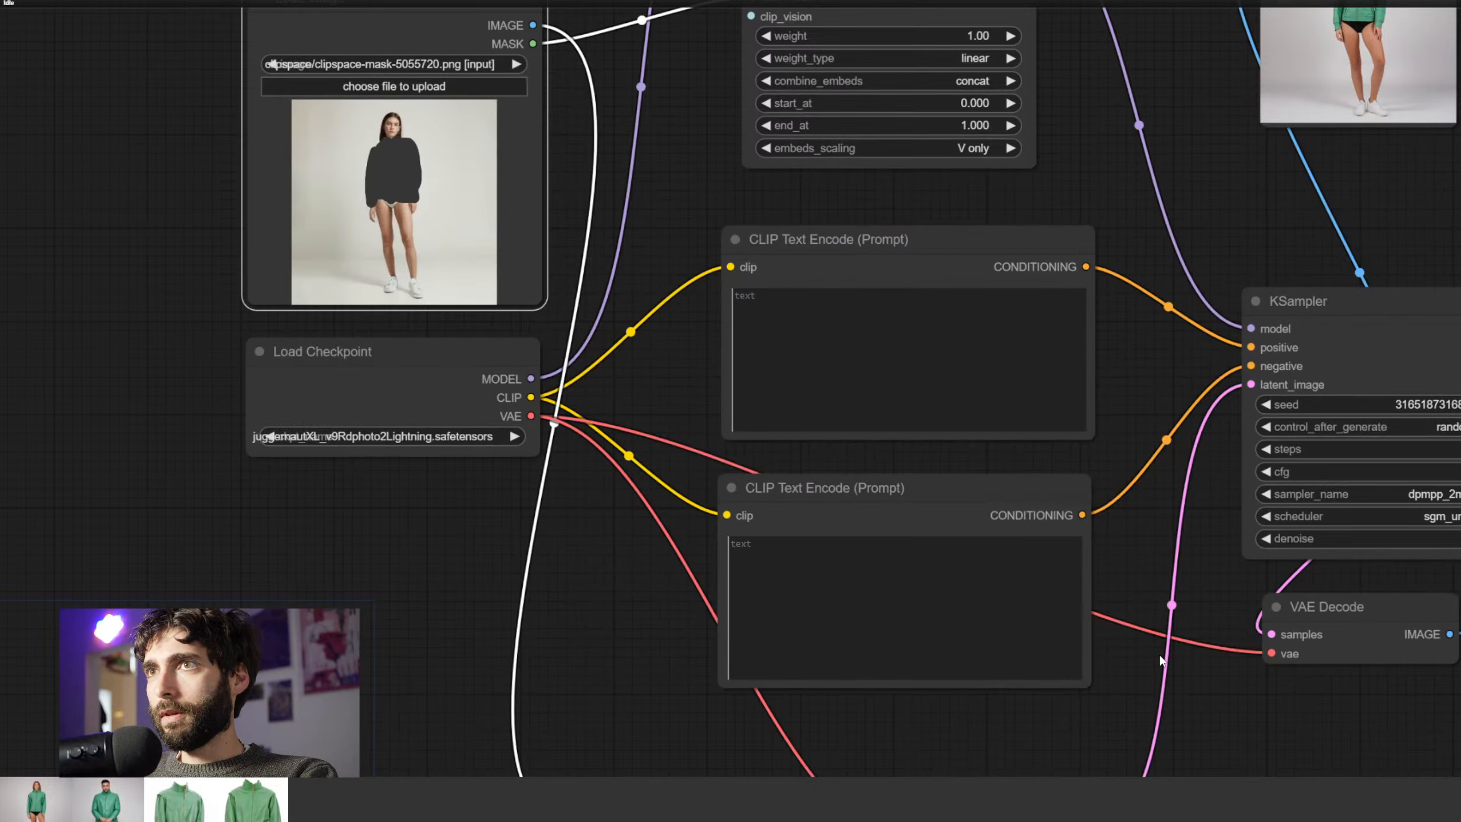
left_click_drag(1178, 686, 1103, 563)
scroll(1075, 474, "down", 2)
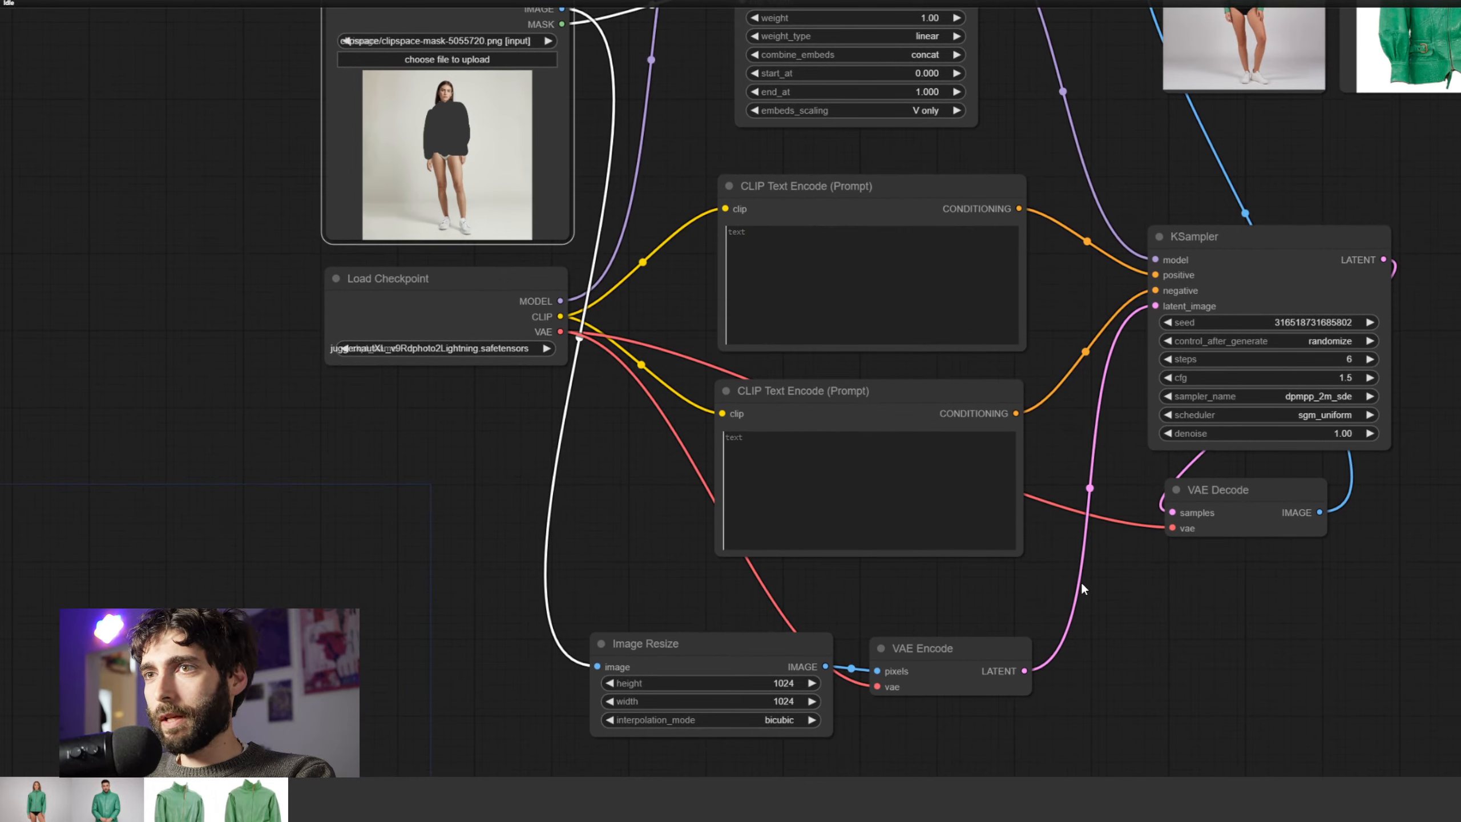
Set the KSampler denoise to 0.70 and queue a generation from the masked composite
left_click_drag(1079, 610, 1039, 622)
scroll(1078, 633, "down", 1)
left_click(1268, 458)
left_click(1267, 459)
type("0")
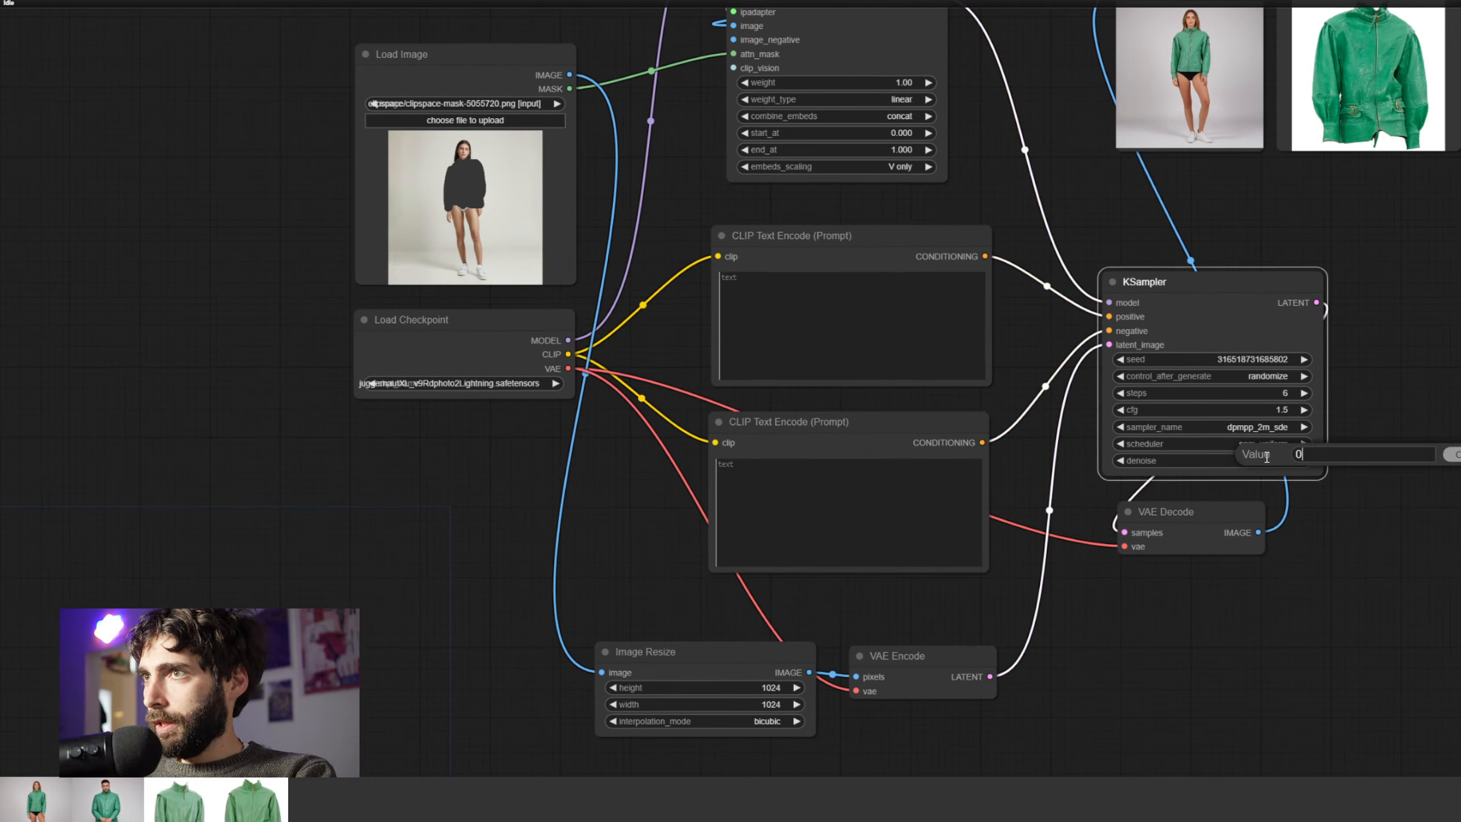
type(".8")
key("Return")
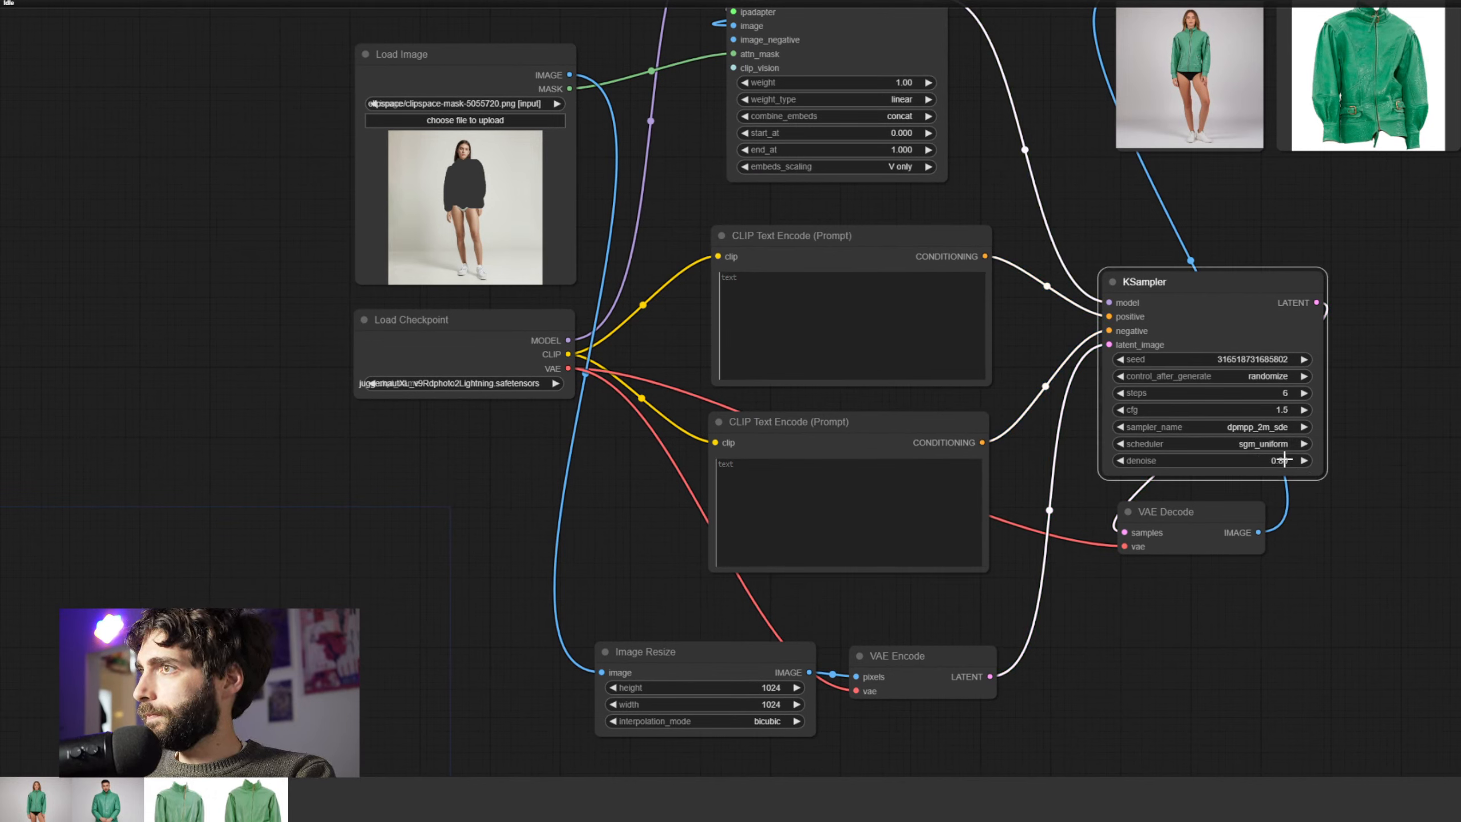
left_click(1287, 460)
key("Return")
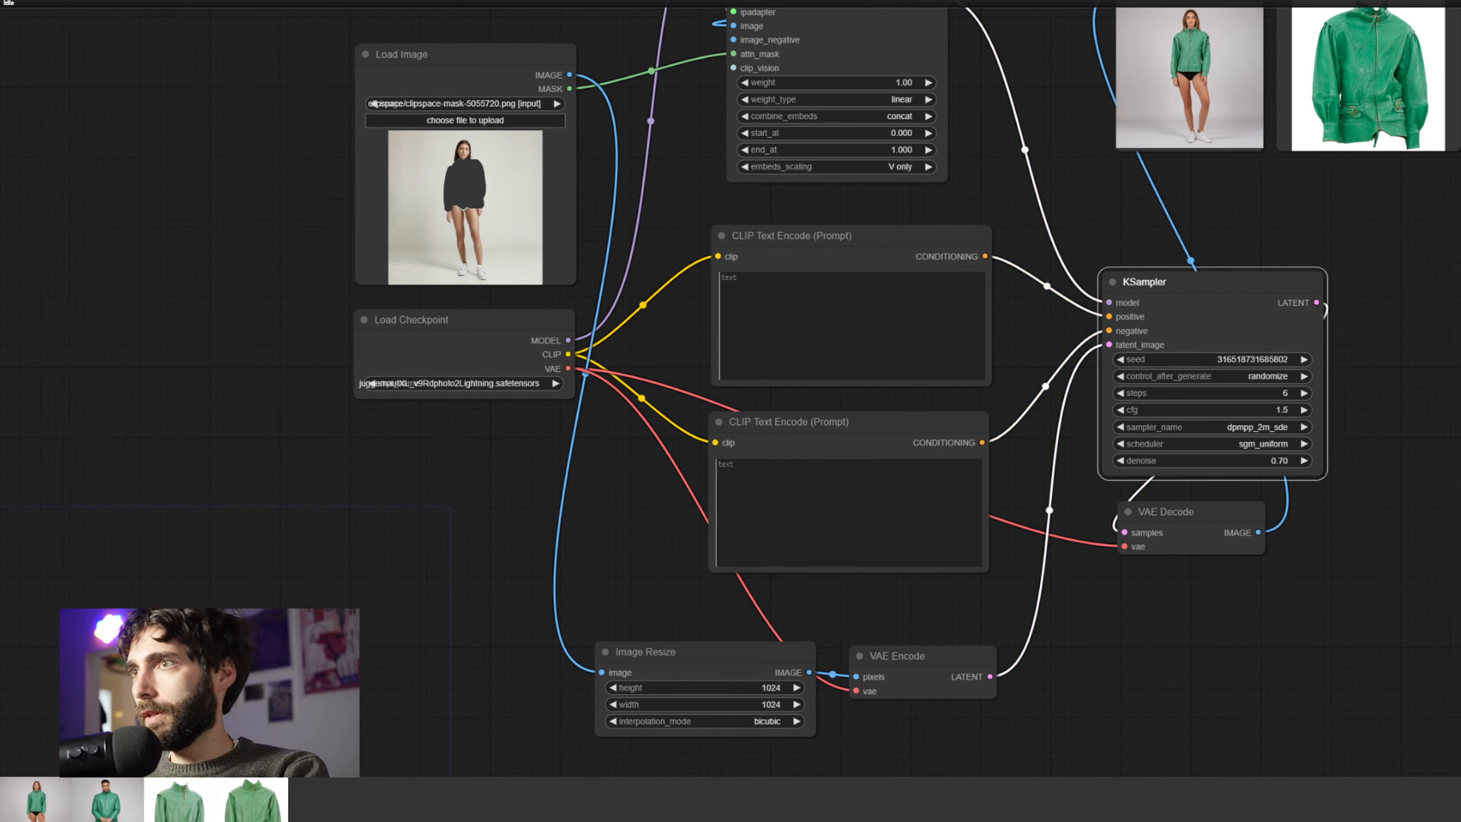
key("ctrl+Return")
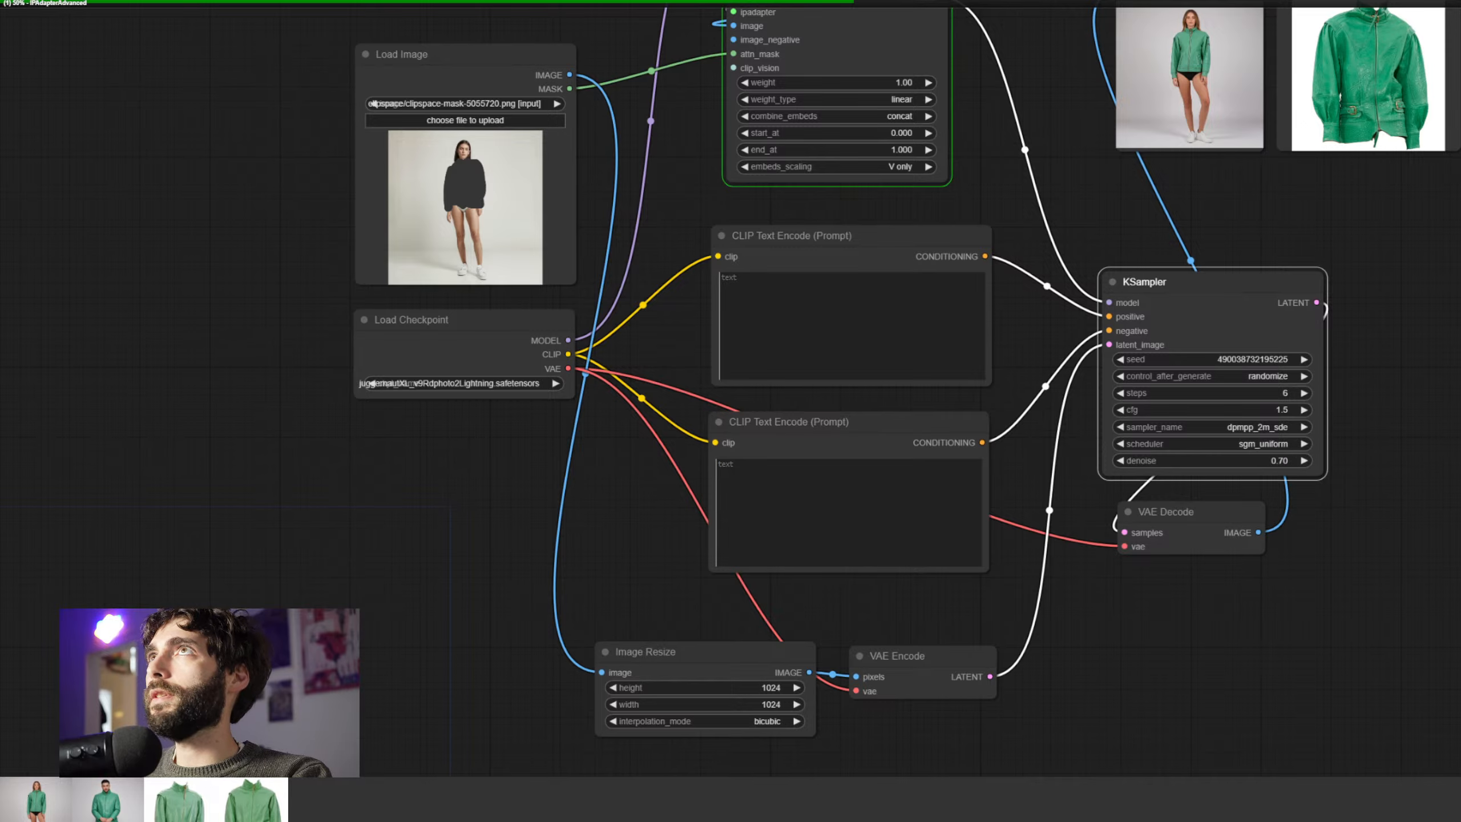
Examine the generated jacket in the Preview Image node beside the reference jacket, checking its shape, collar and buckles
left_click_drag(1430, 297, 1348, 422)
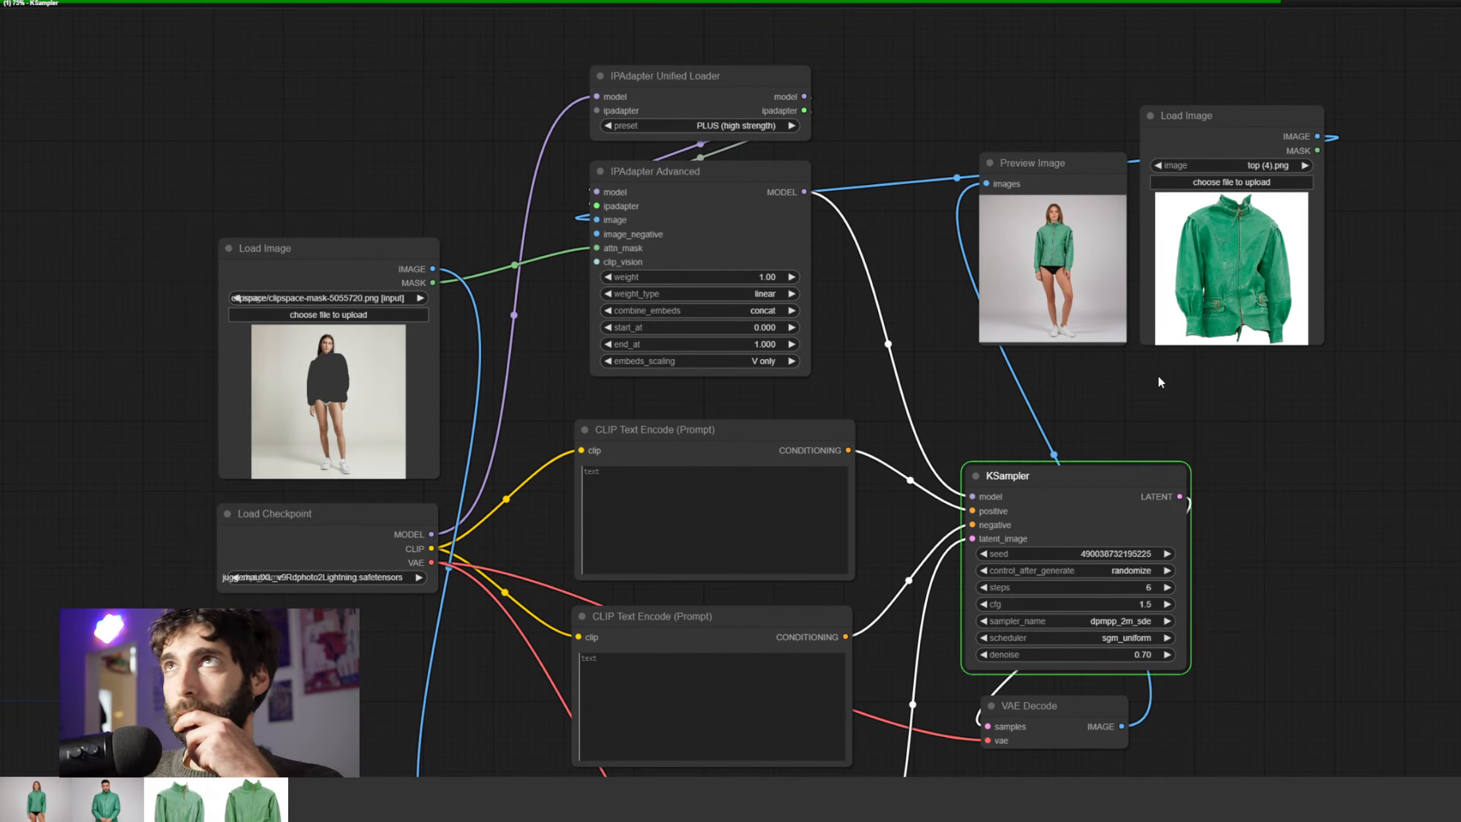
scroll(1090, 347, "up", 6)
scroll(1111, 376, "up", 2)
left_click_drag(1044, 474, 938, 616)
scroll(973, 511, "up", 2)
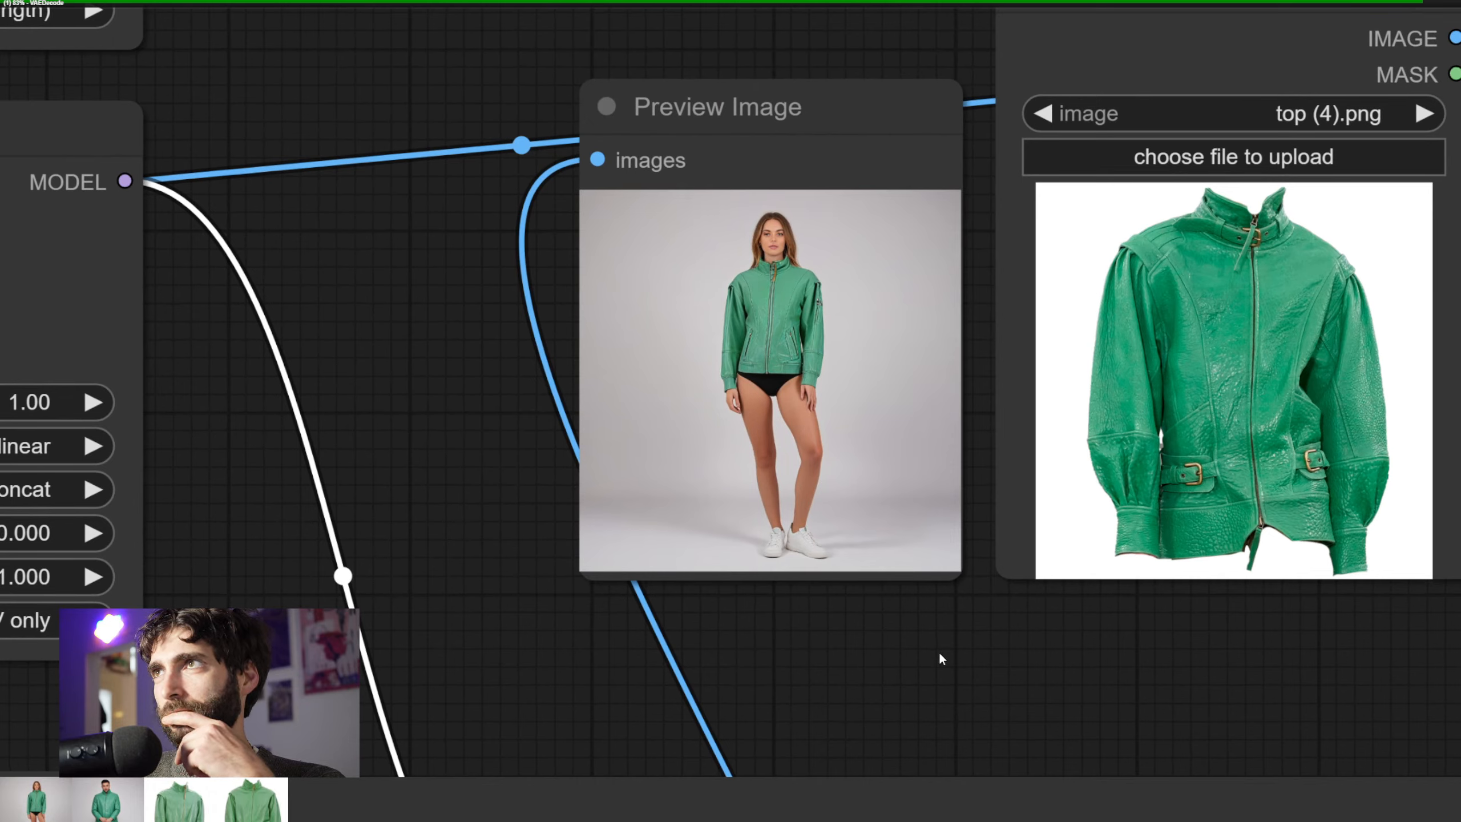
scroll(950, 679, "up", 4)
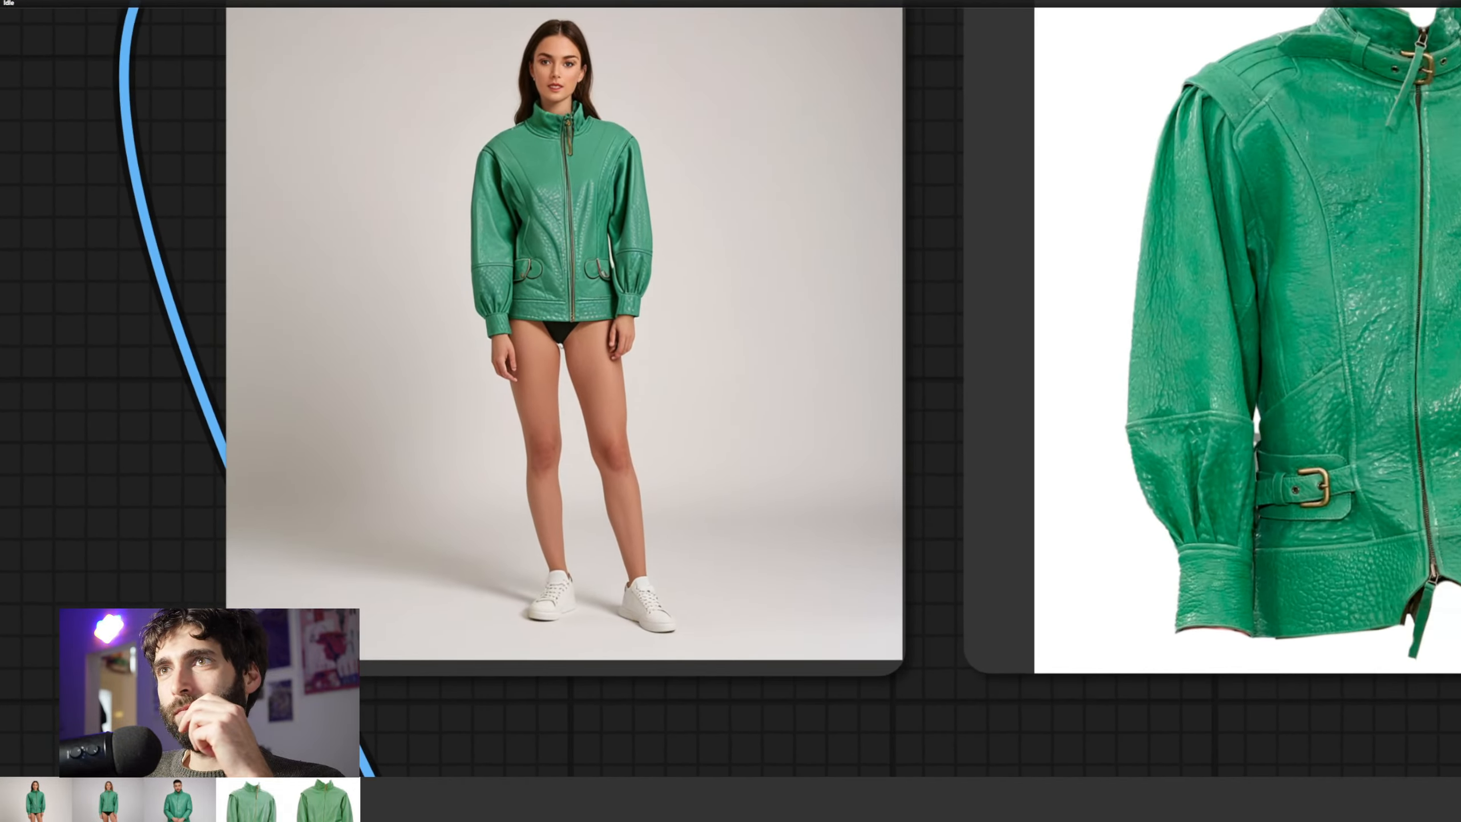
left_click_drag(946, 483, 875, 470)
scroll(882, 495, "down", 1)
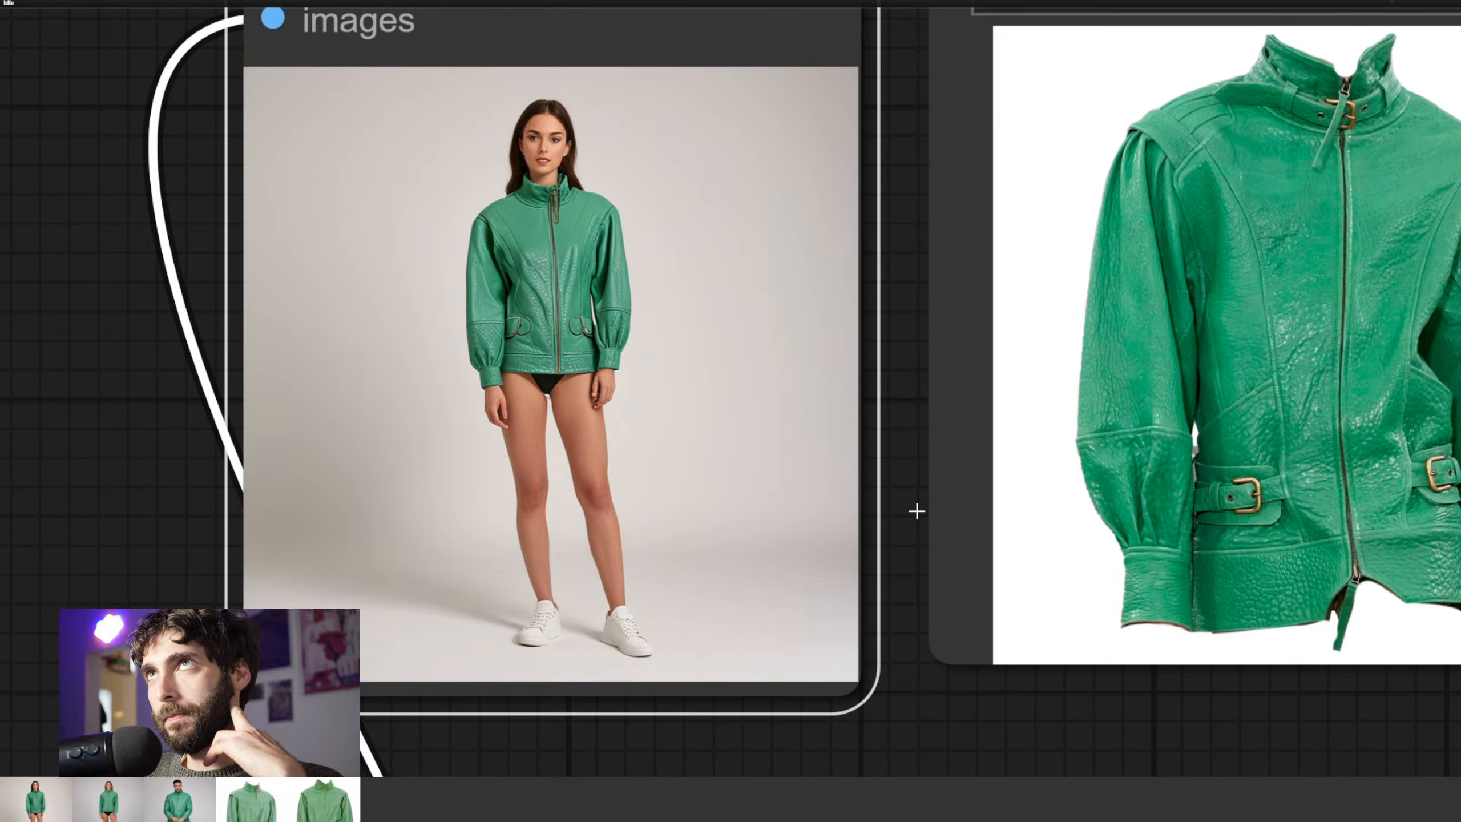
Lower the KSampler denoise to 0.60 and queue another generation
scroll(917, 510, "down", 3)
left_click_drag(941, 730, 941, 118)
scroll(981, 352, "down", 3)
left_click(932, 712)
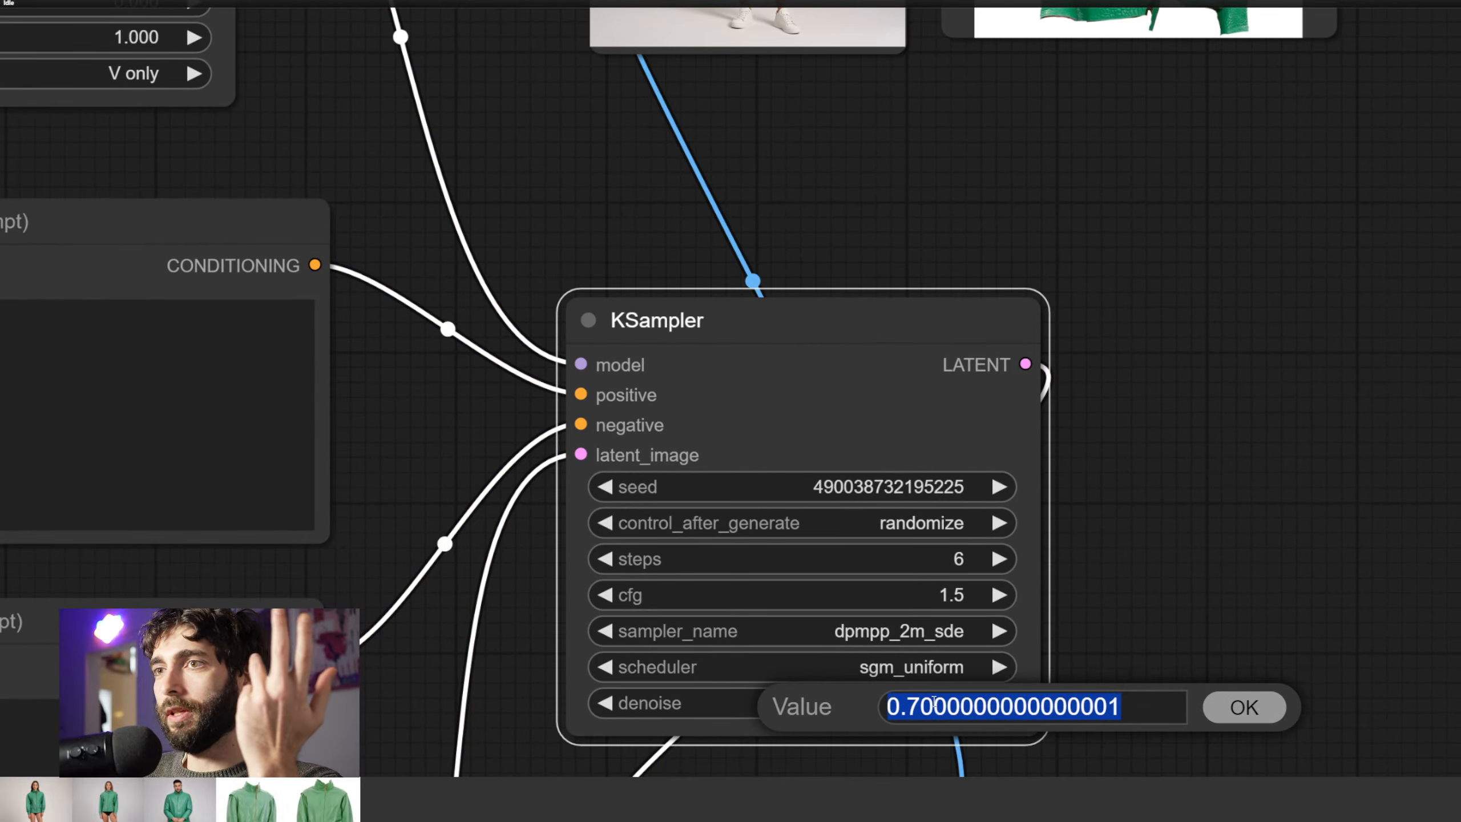
type("0.6")
key("Return")
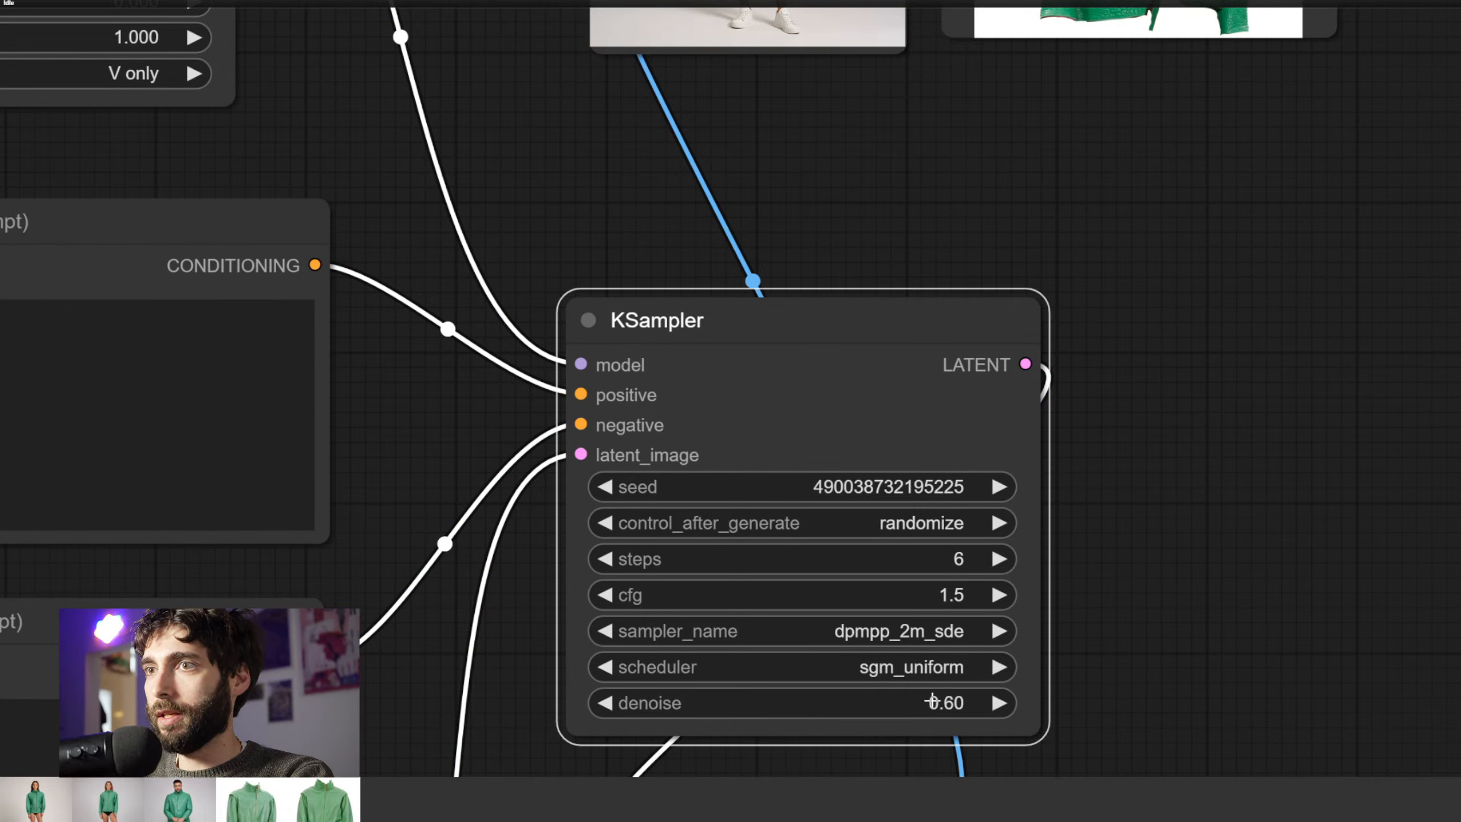
key("ctrl+Return")
Inspect the new preview up close and compare its jacket details with the reference garment
scroll(1059, 544, "up", 10)
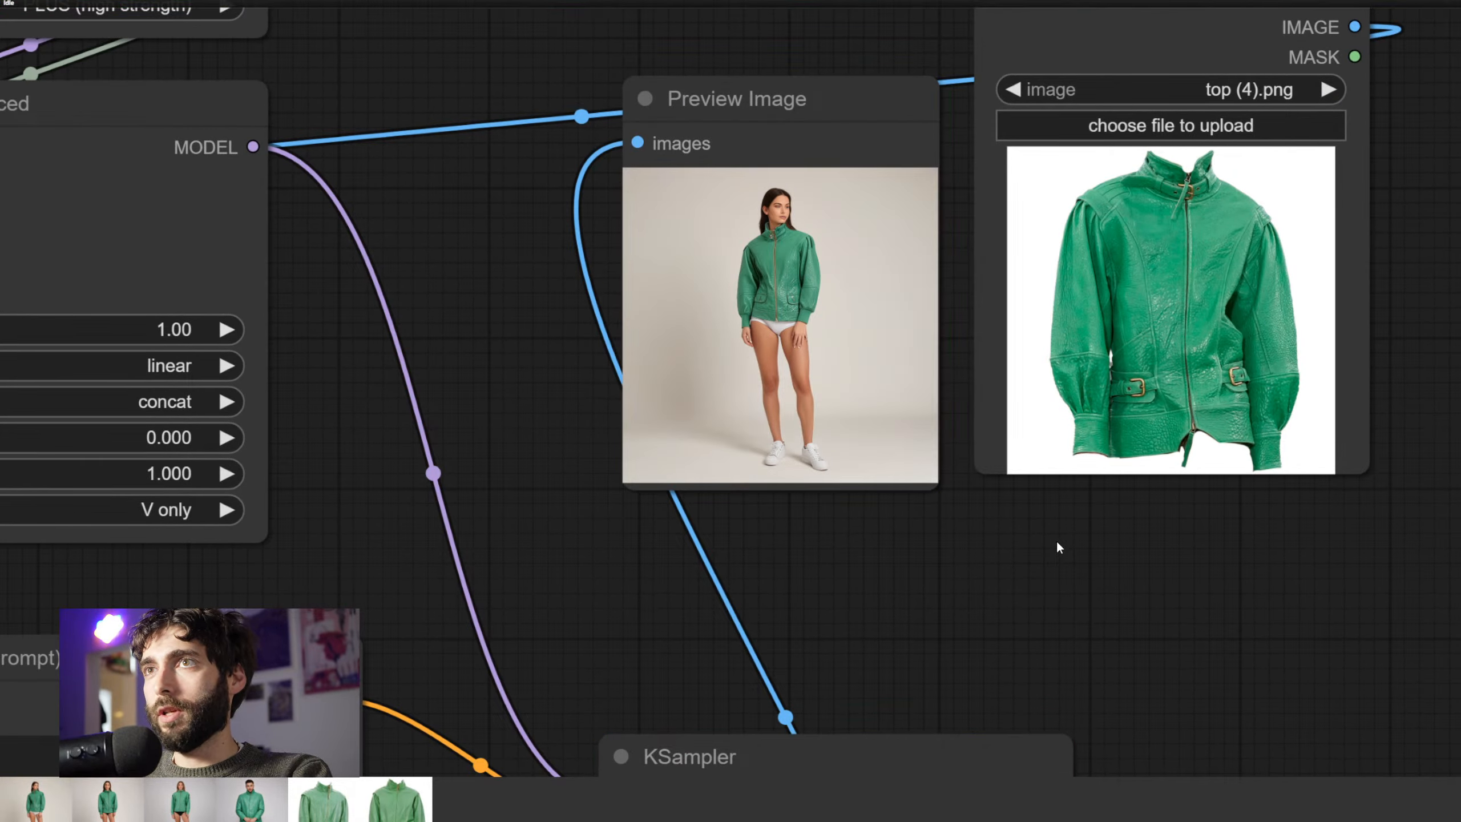
scroll(1053, 536, "up", 4)
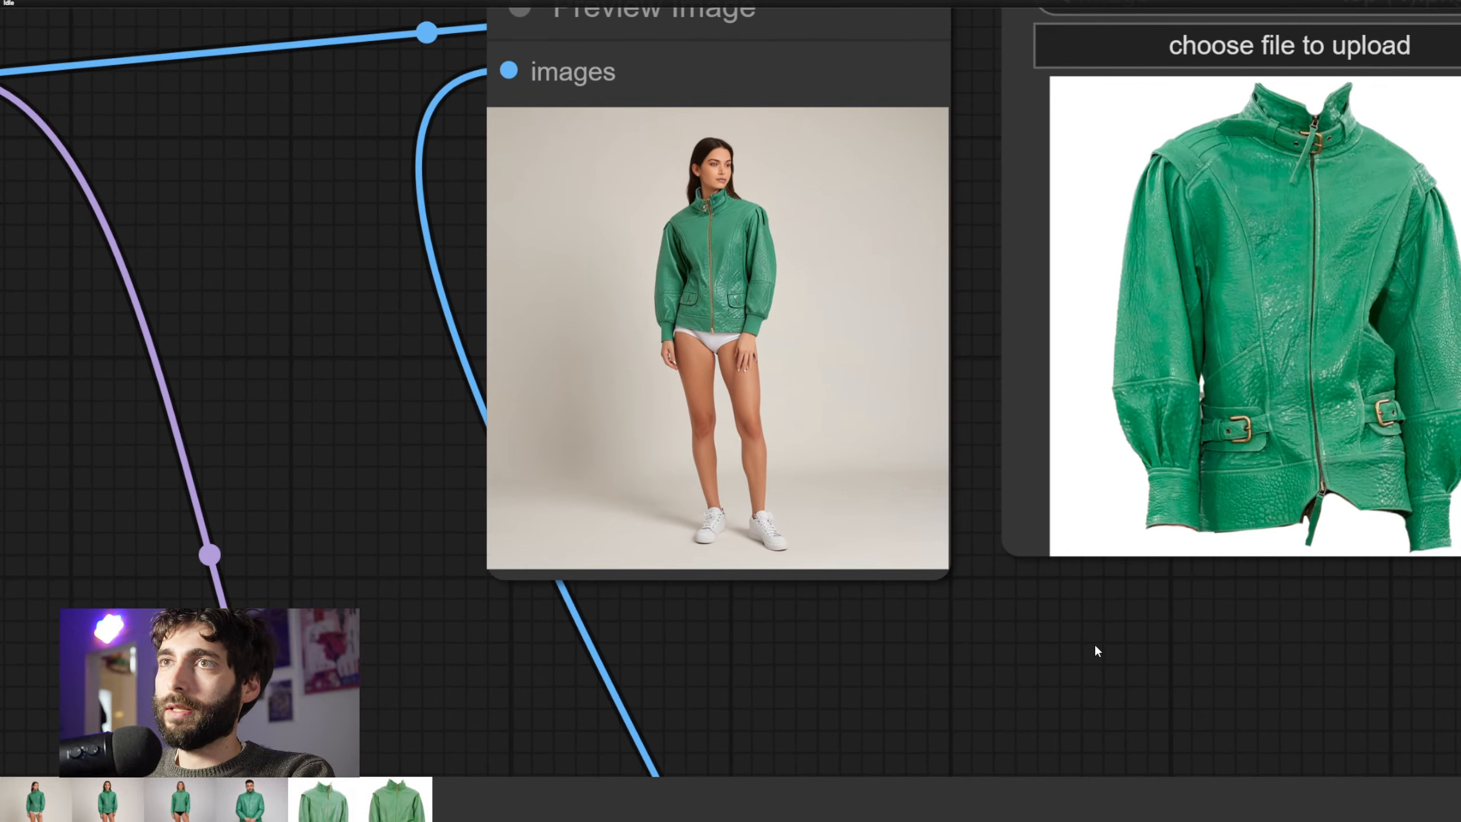
scroll(915, 653, "up", 4)
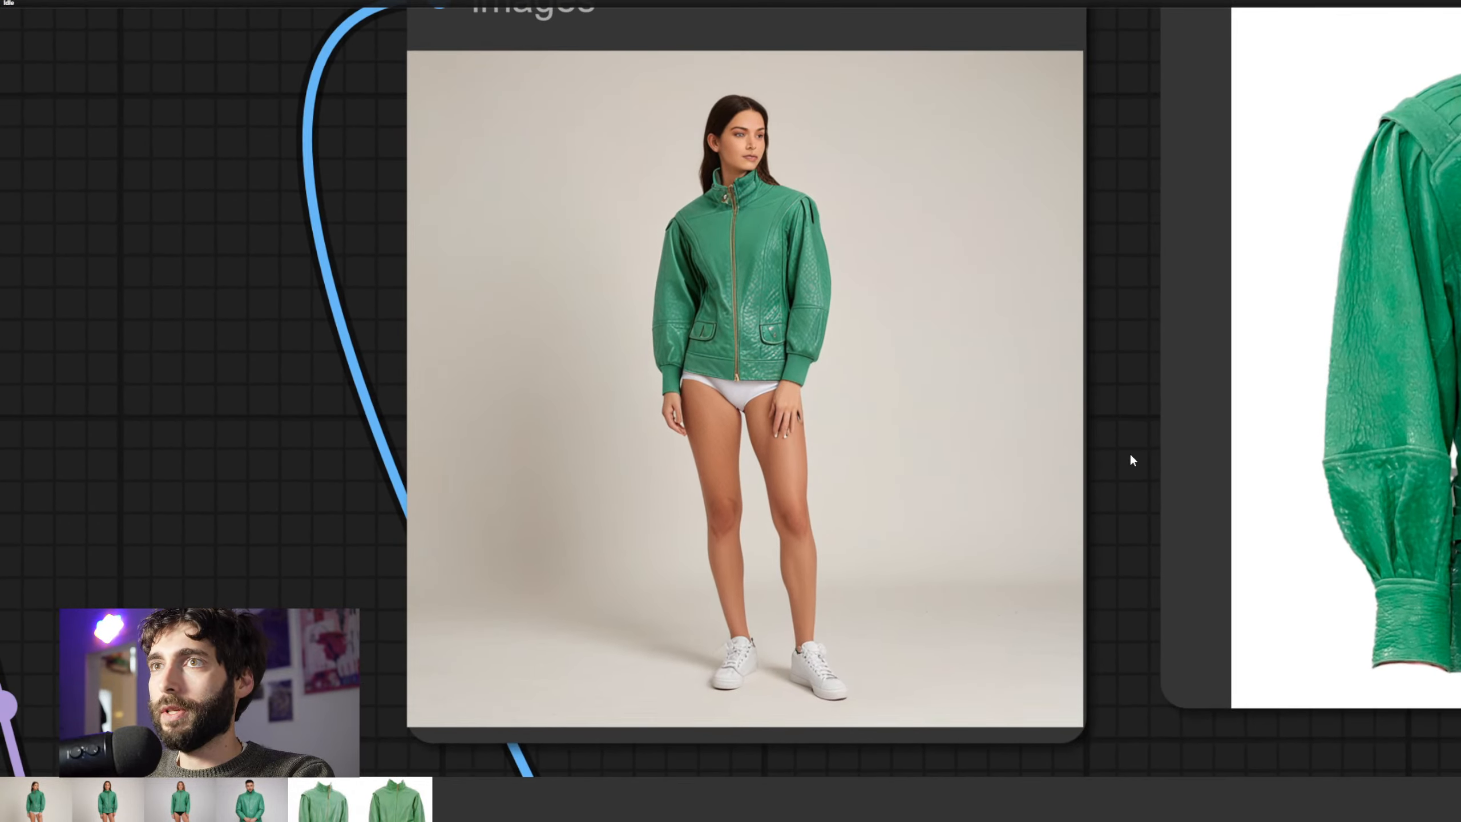
left_click_drag(1131, 455, 1077, 300)
scroll(749, 257, "up", 3)
scroll(863, 317, "down", 3)
scroll(866, 316, "down", 1)
scroll(1077, 301, "down", 4)
Set the KSampler denoise to 0.50 and run the workflow again
left_click_drag(1112, 516, 956, 126)
left_click_drag(1225, 665, 1171, 385)
scroll(1171, 385, "down", 2)
left_click(952, 563)
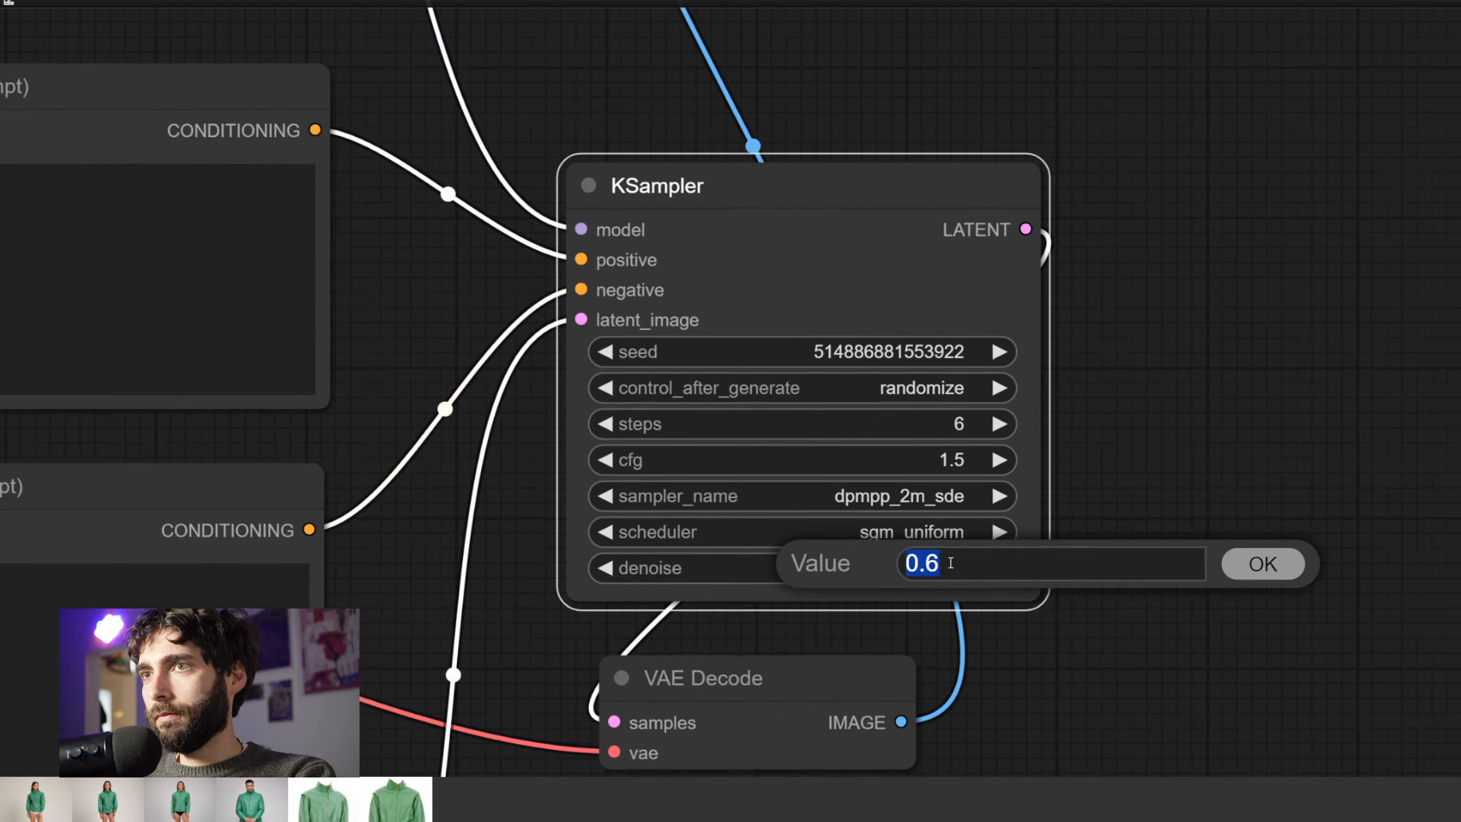
type("0.5")
key("Return")
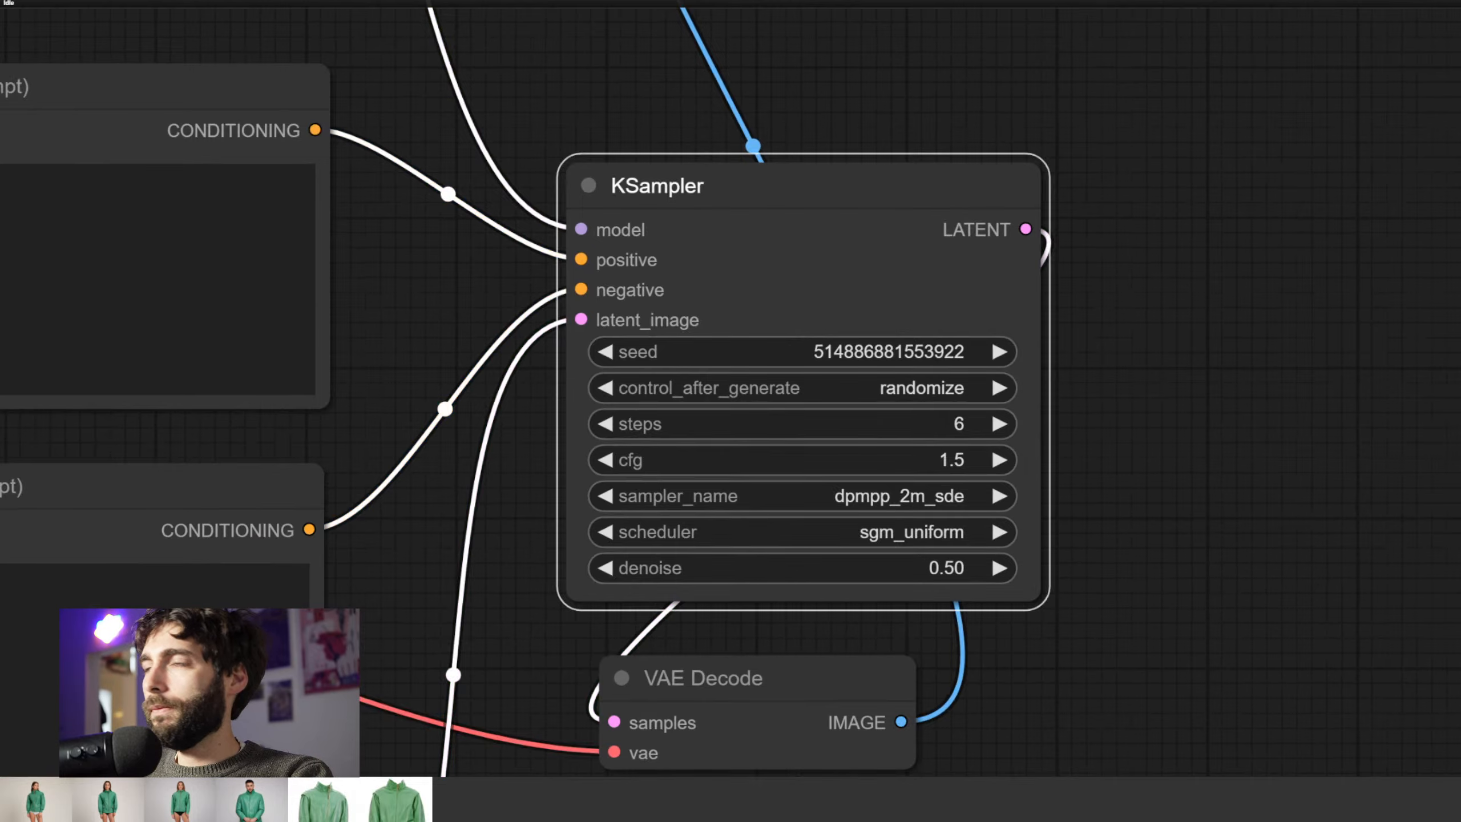
key("ctrl+Return")
Examine the 0.50 denoise result next to the reference jacket, looking at shoulders, sleeves and waist buckles
left_click_drag(1051, 163, 1102, 712)
scroll(968, 585, "up", 4)
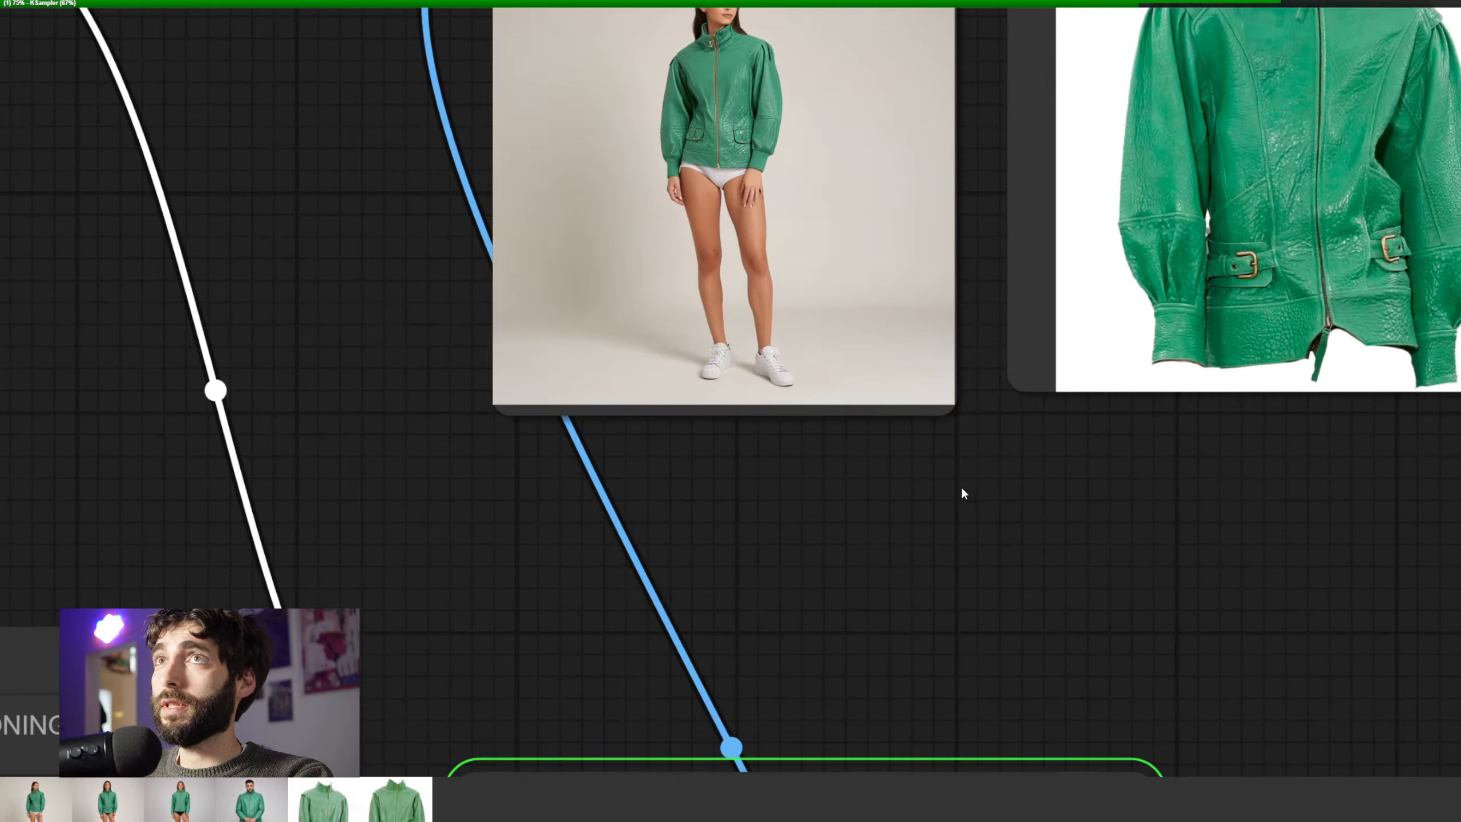
left_click_drag(966, 249, 1000, 541)
scroll(1000, 542, "up", 3)
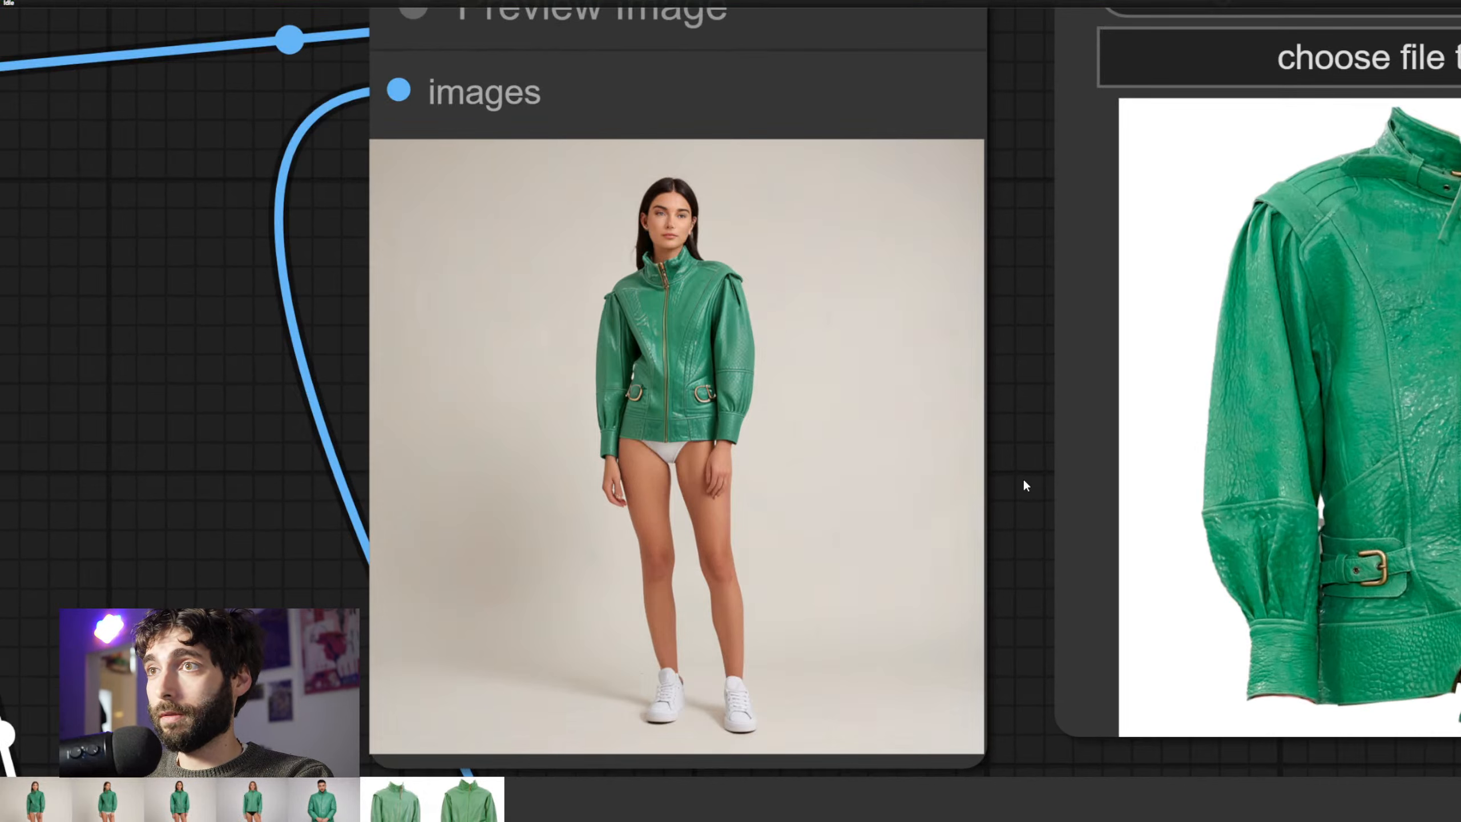
scroll(1030, 474, "down", 1)
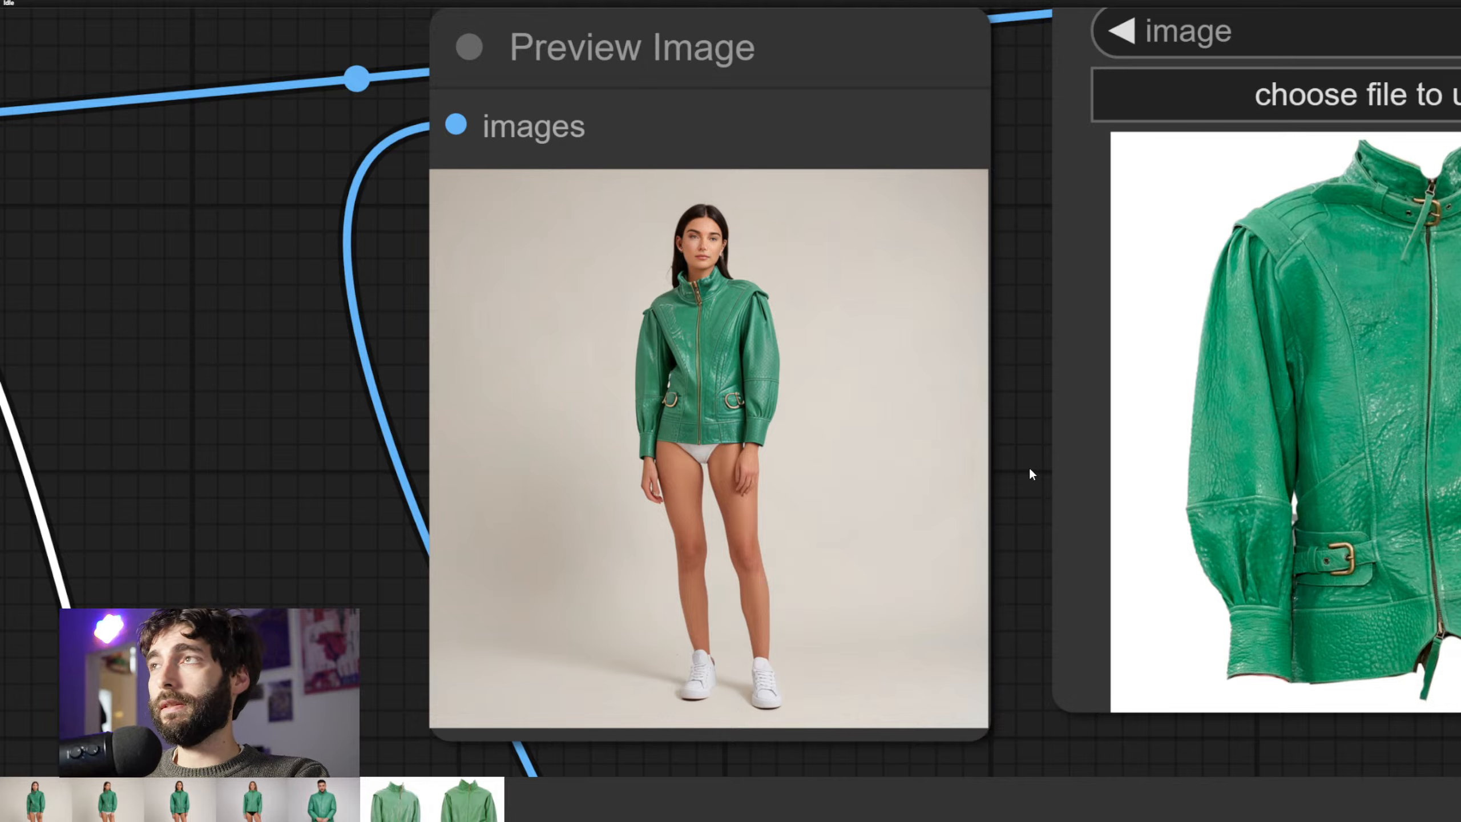
left_click_drag(1029, 469, 777, 503)
scroll(765, 511, "down", 1)
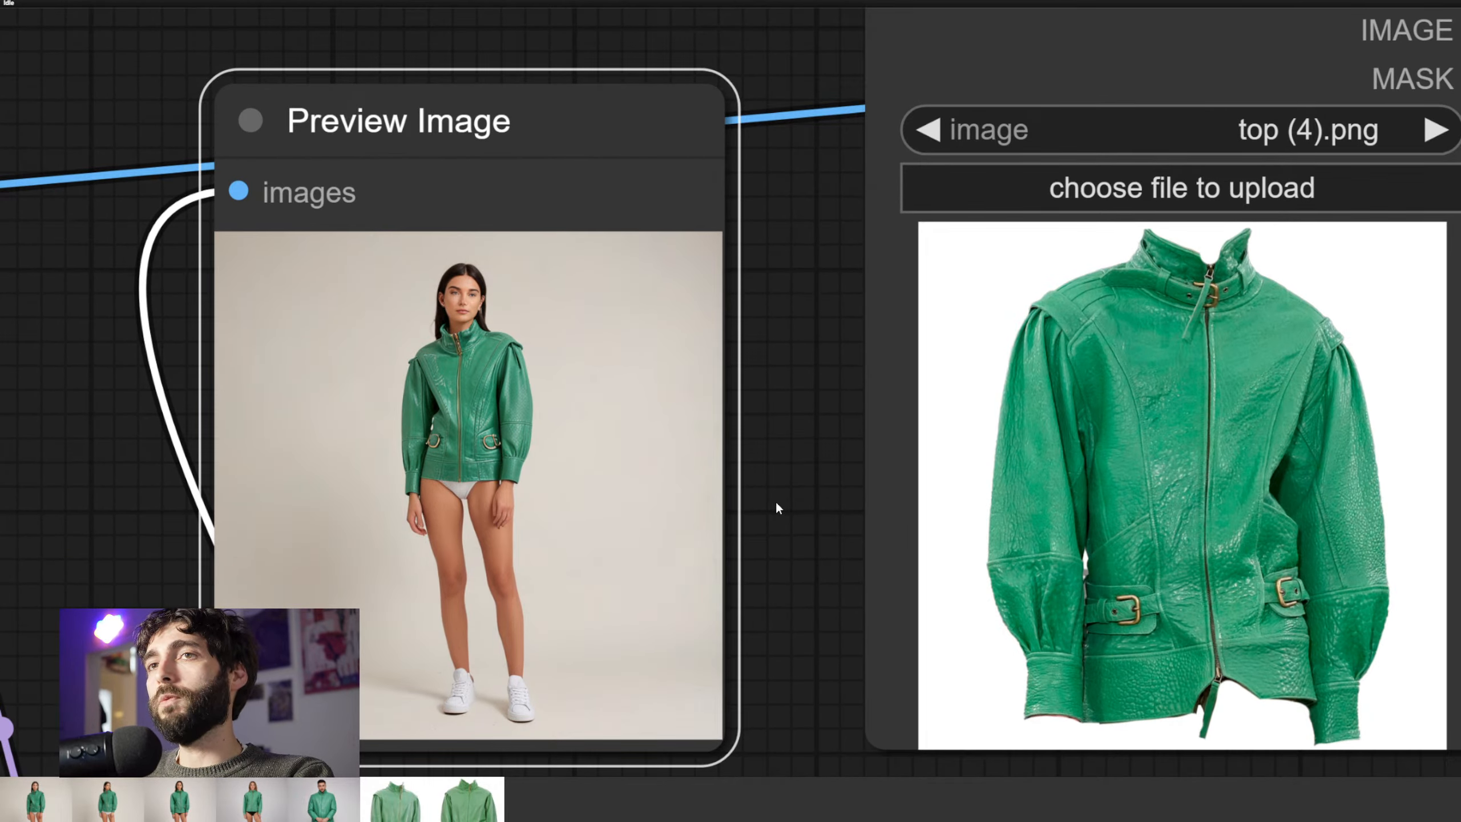
Review the masked input in its Load Image node, look at the Photoshop composite, and return to the ComfyUI graph
scroll(783, 522, "down", 6)
left_click_drag(336, 683, 1228, 353)
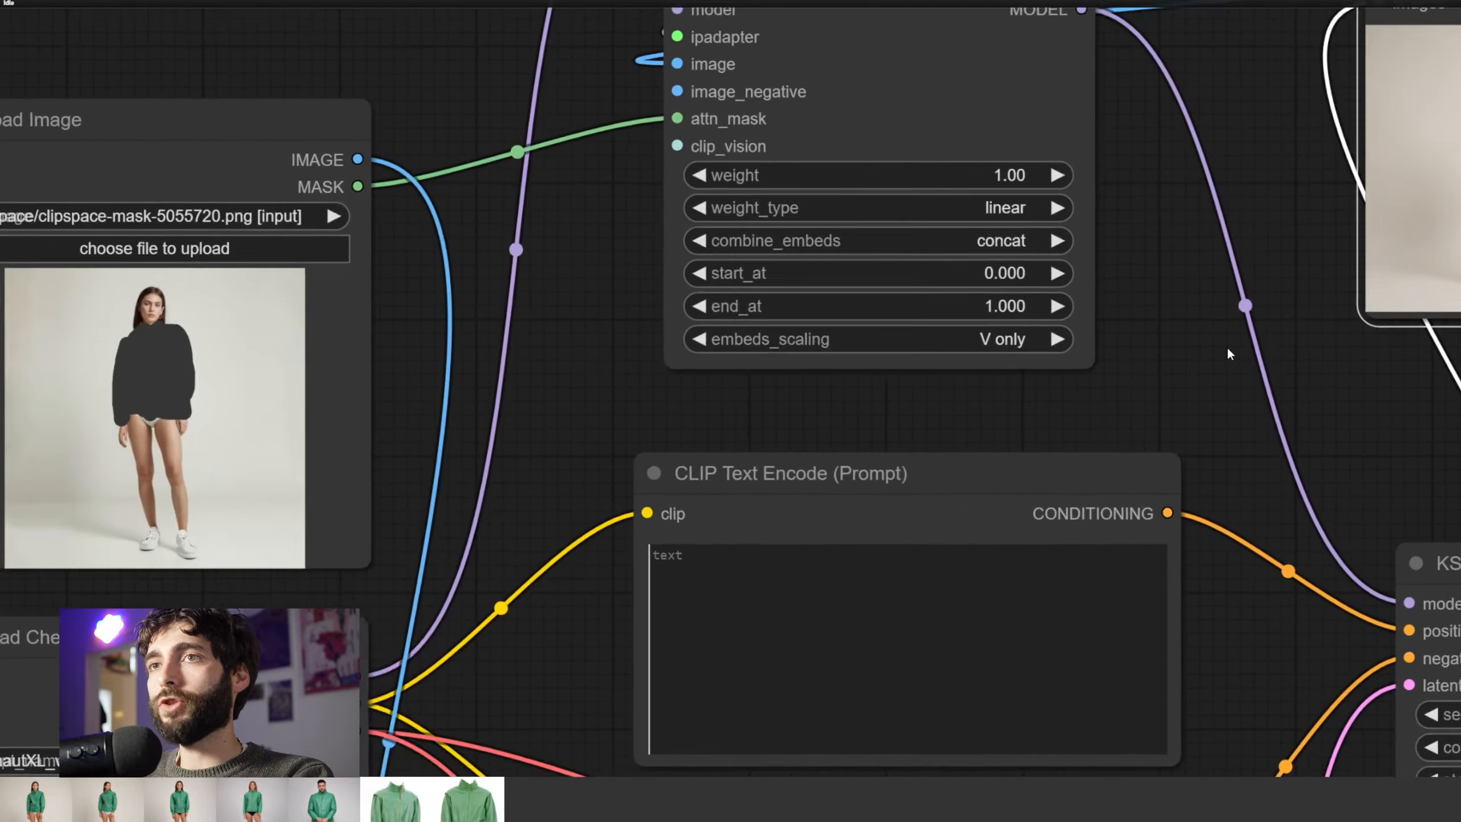
scroll(597, 377, "down", 5)
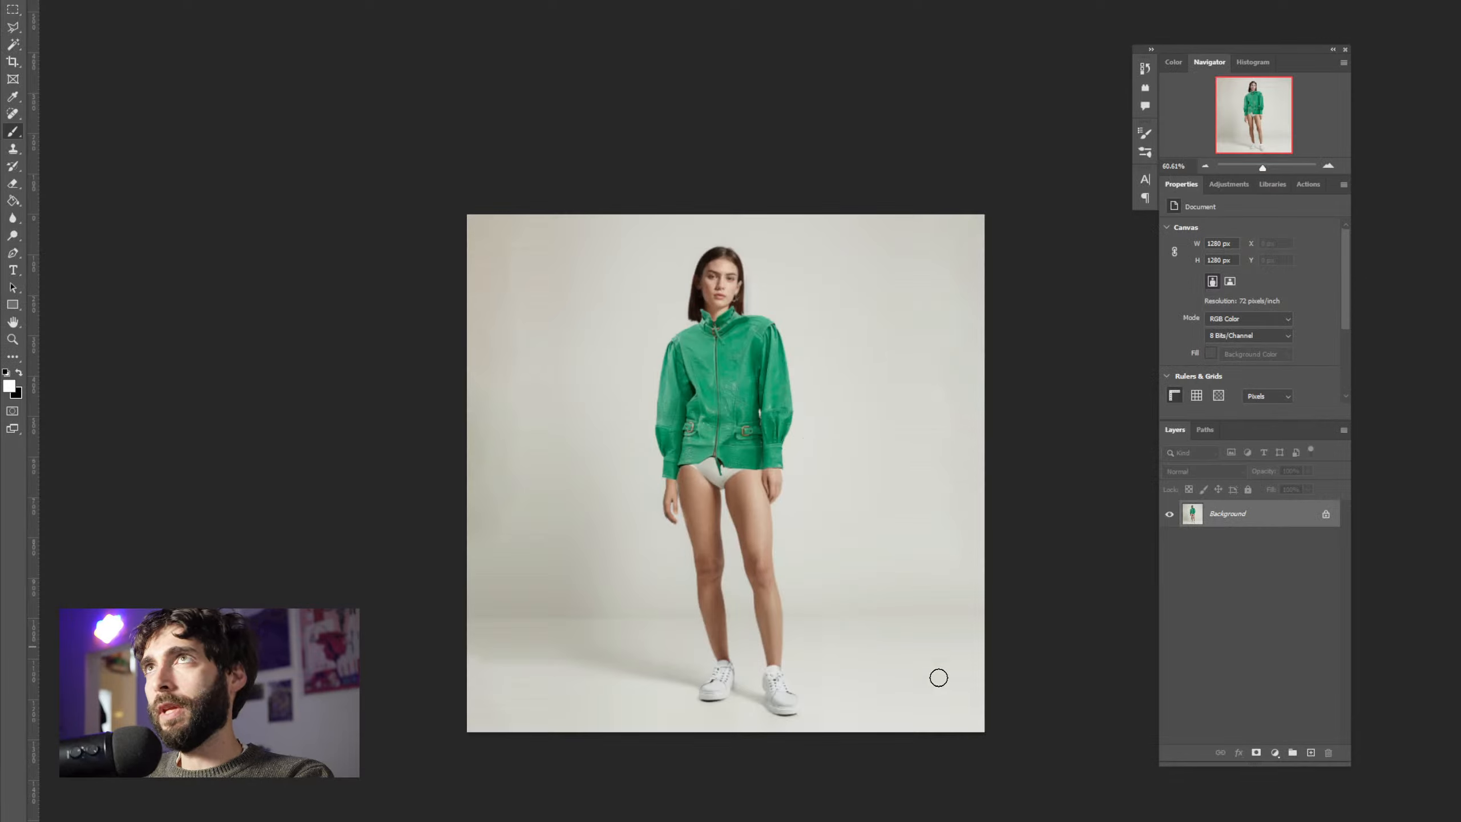
left_click(972, 820)
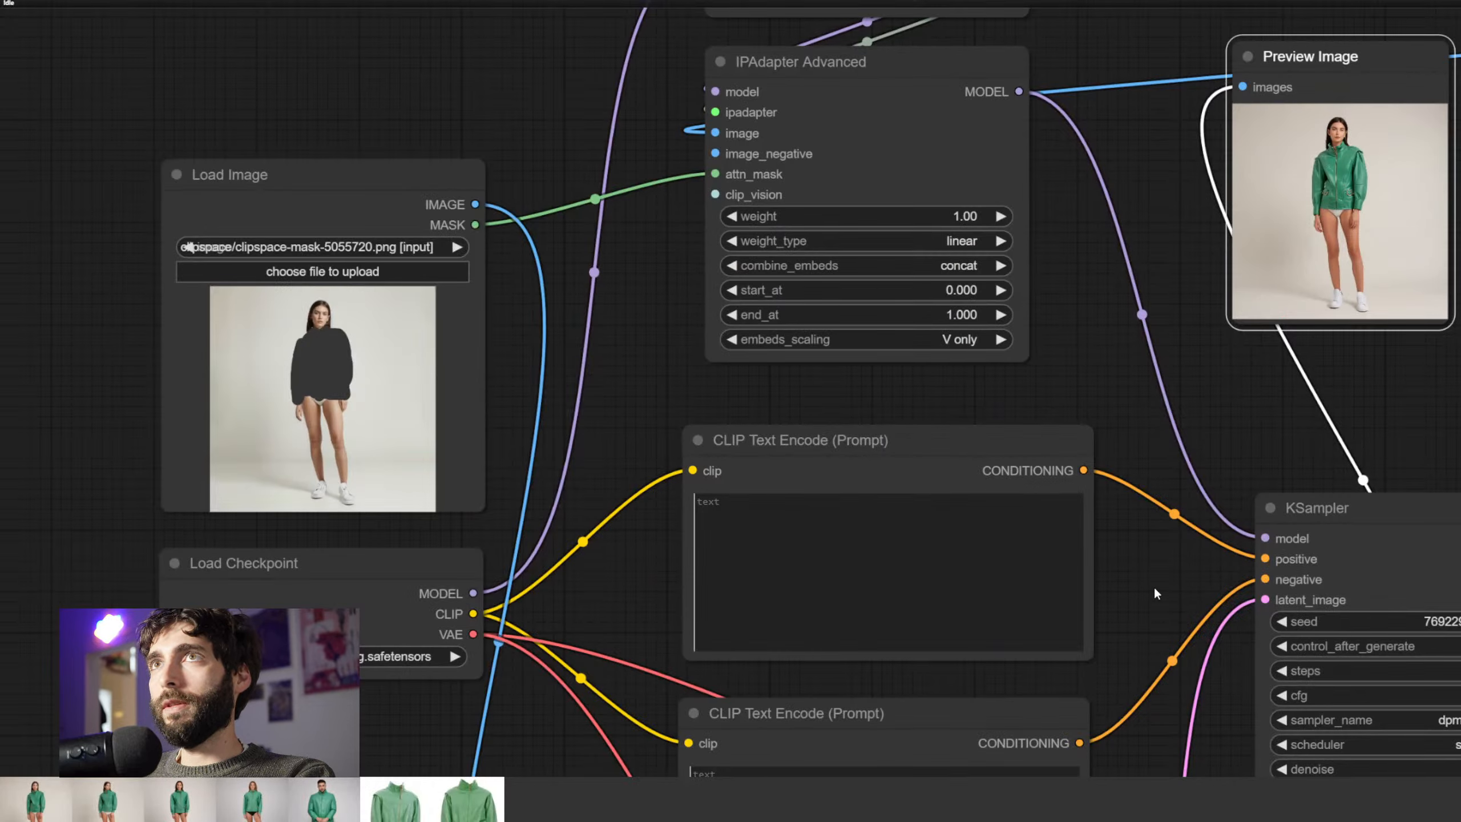
scroll(1153, 586, "down", 2)
left_click_drag(1146, 589, 752, 455)
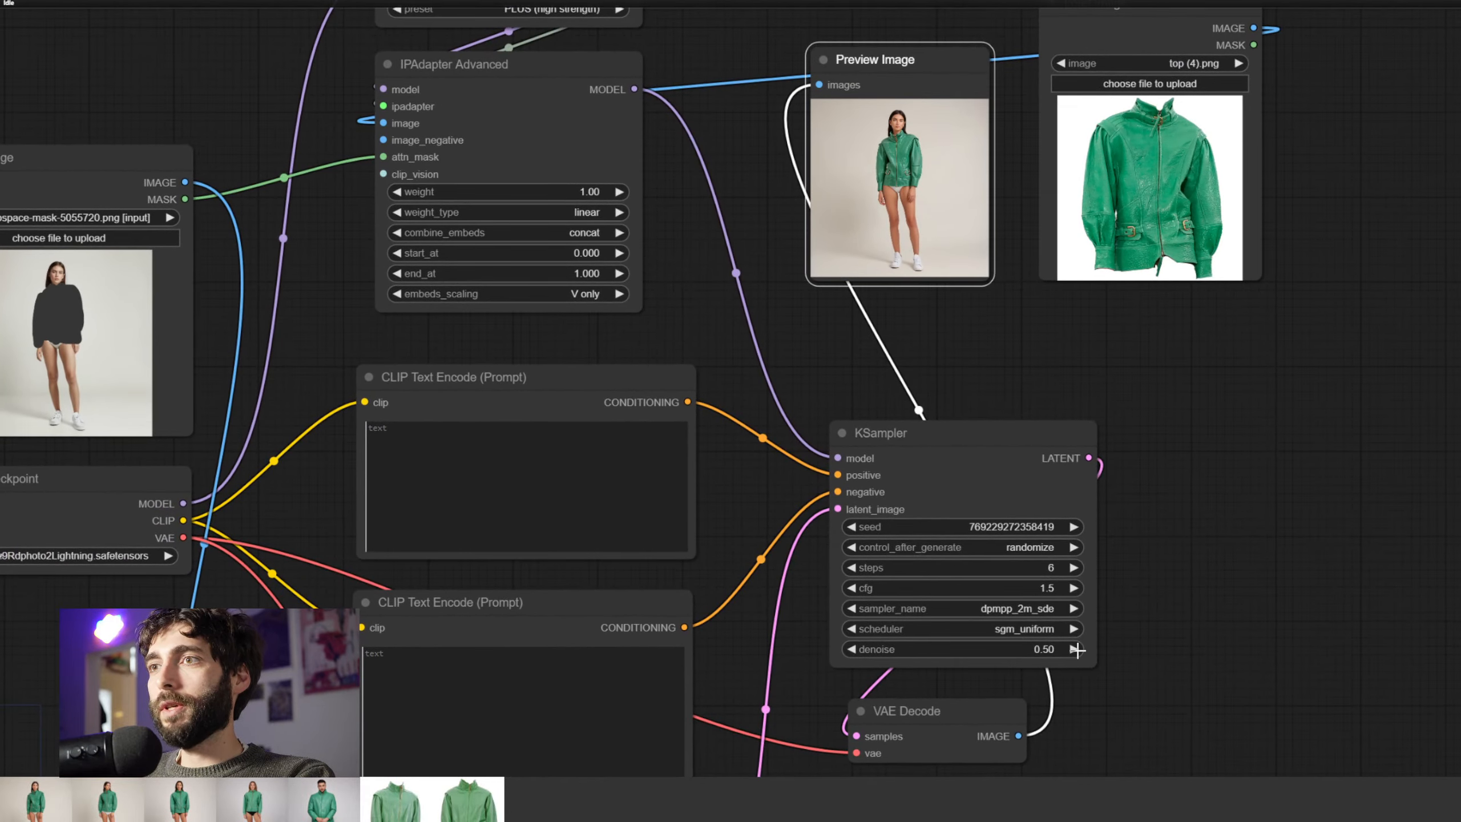
Compare the jacket in the latest preview with the top (4).png reference at close range
left_click_drag(1001, 385, 996, 458)
scroll(968, 414, "up", 7)
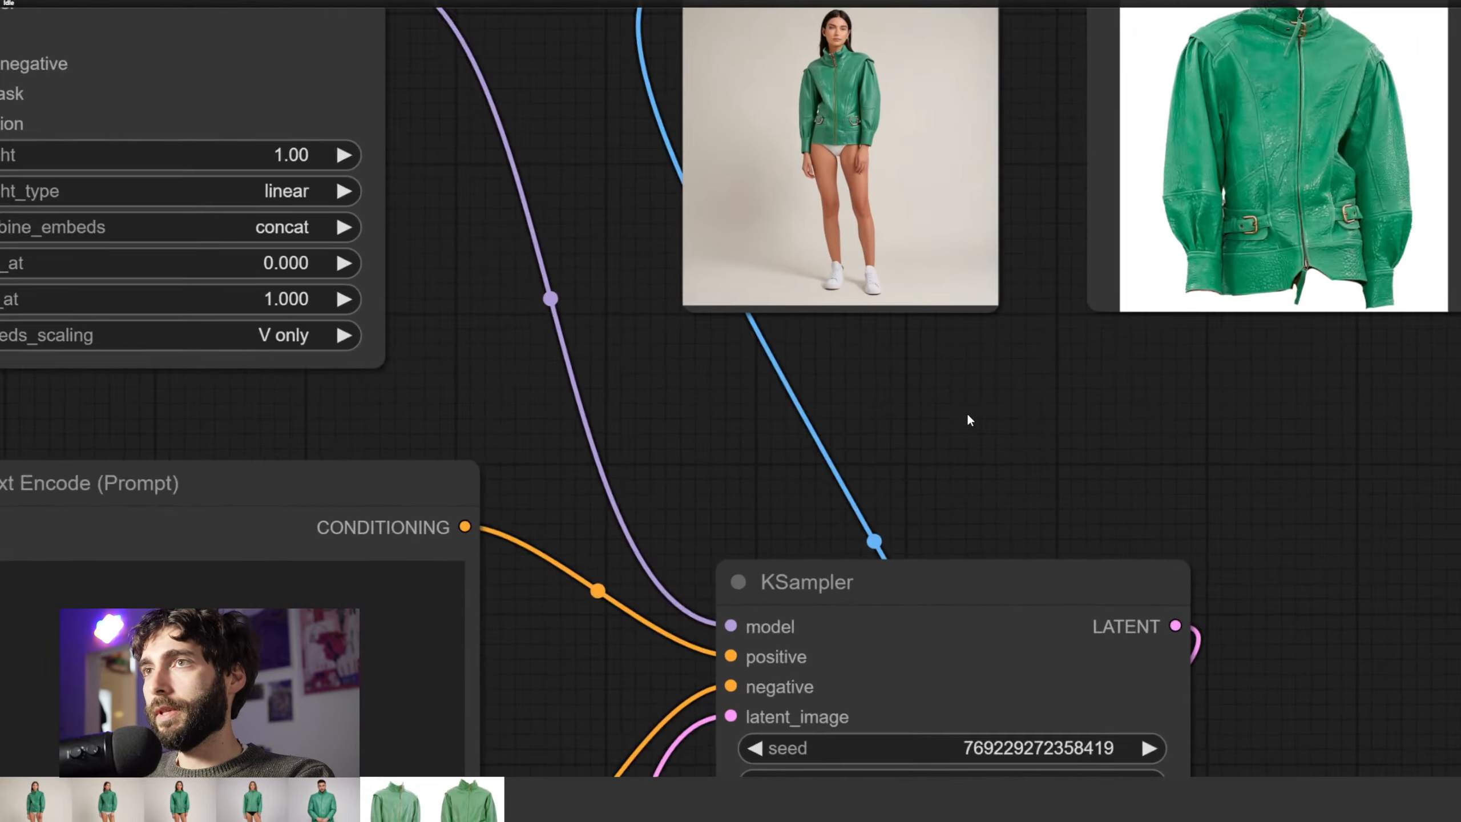
left_click_drag(1000, 352, 966, 589)
scroll(1011, 425, "up", 3)
left_click_drag(1010, 422, 881, 580)
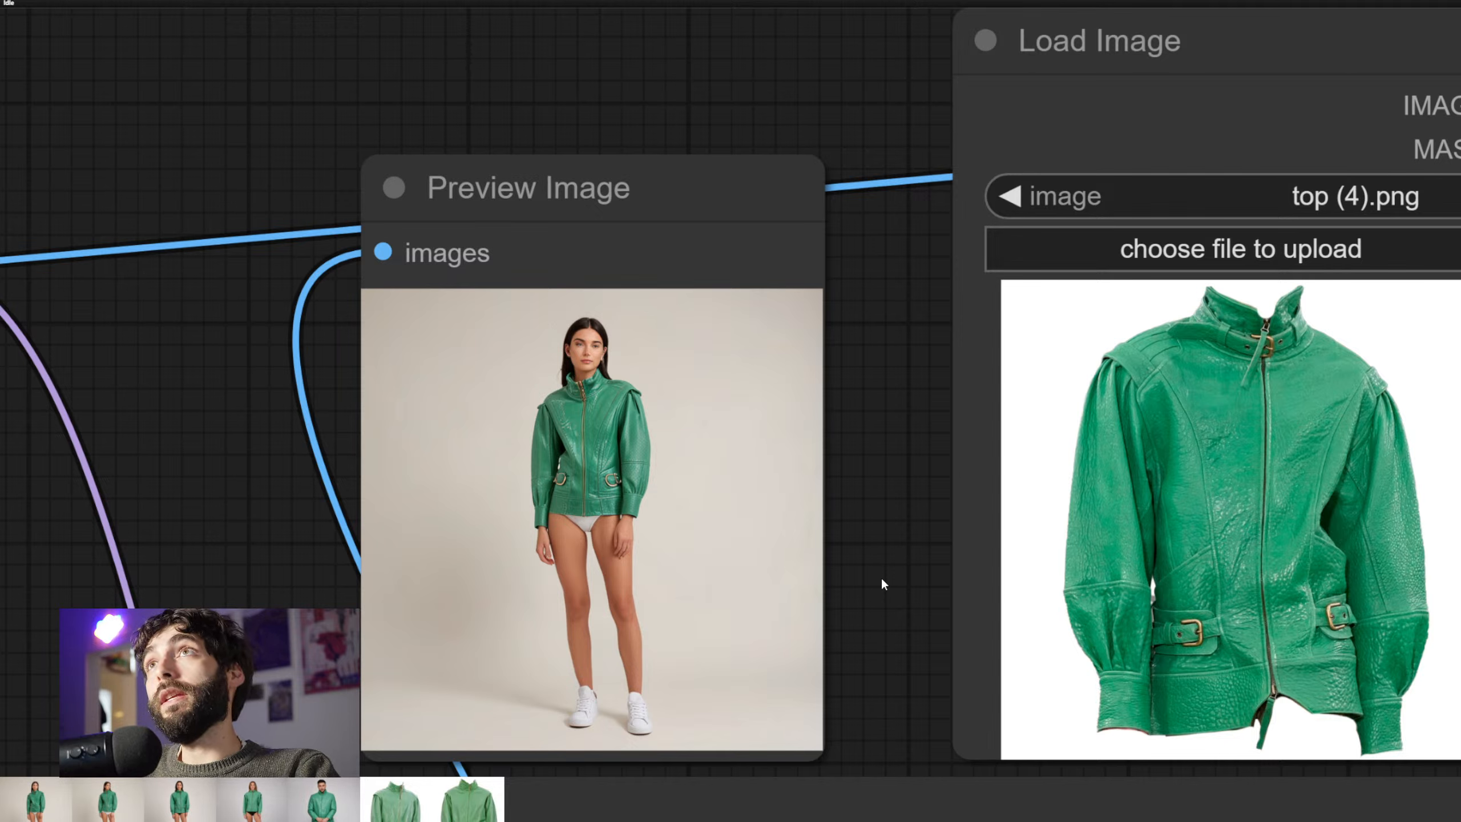
Review how the composite's mask feeds the attn_mask input of IPAdapter Advanced alongside the reference garment image
scroll(880, 555, "down", 6)
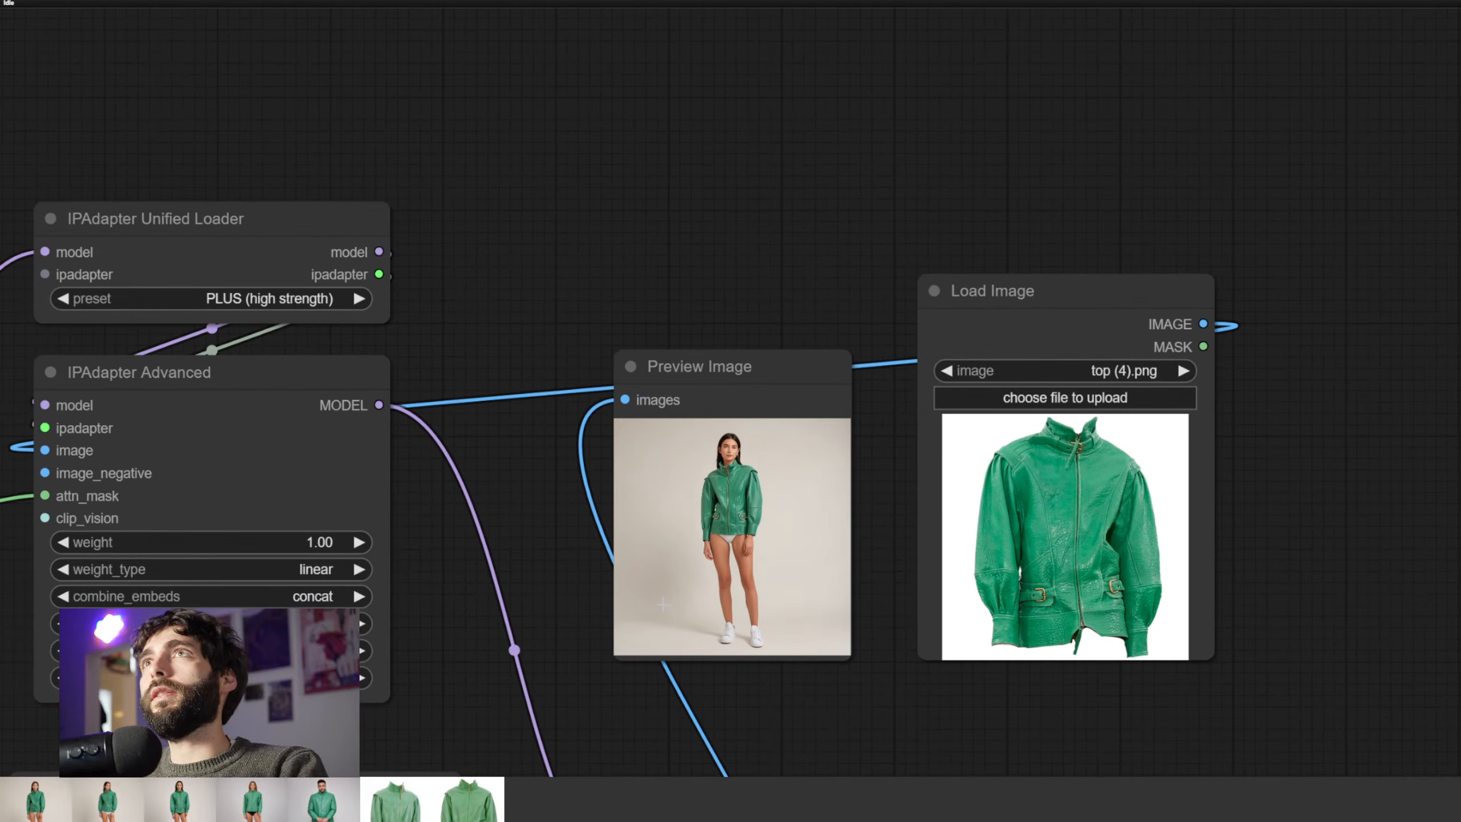
left_click_drag(605, 621, 1356, 373)
left_click_drag(800, 463, 763, 465)
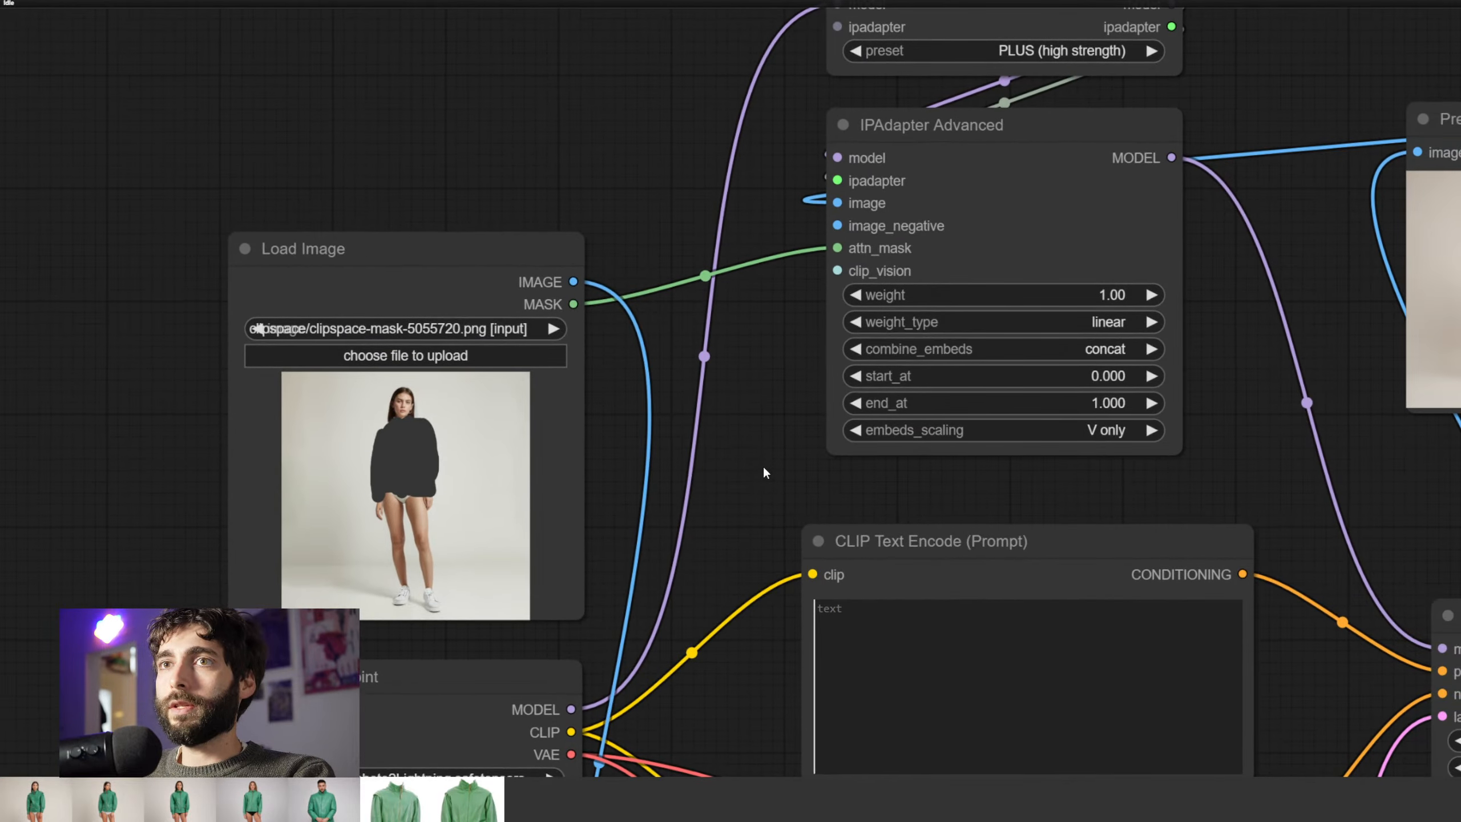
mouse_move(843, 248)
left_mouse_down()
mouse_move(822, 256)
mouse_move(841, 249)
left_mouse_up()
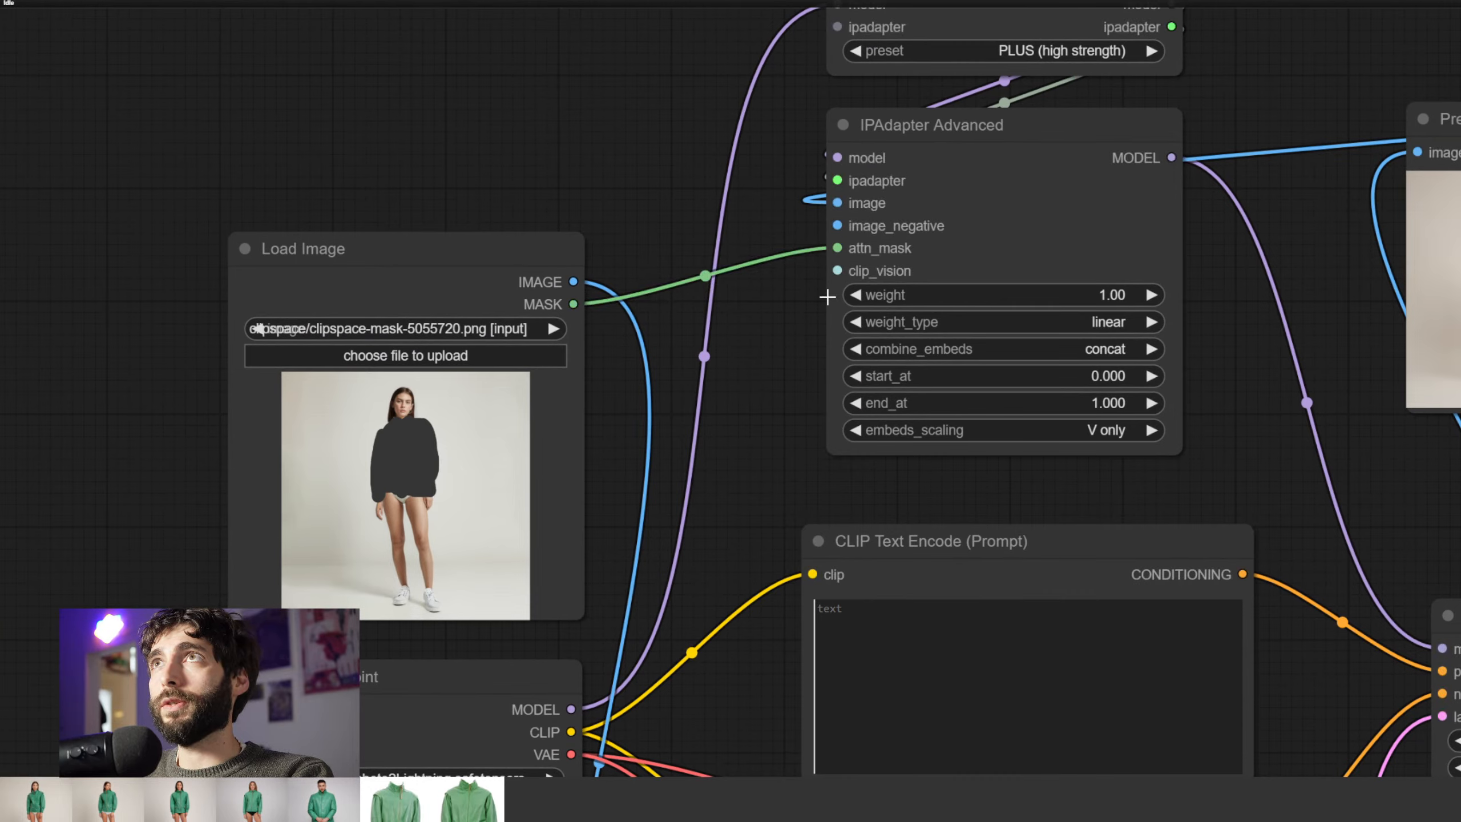
left_click_drag(769, 395, 748, 373)
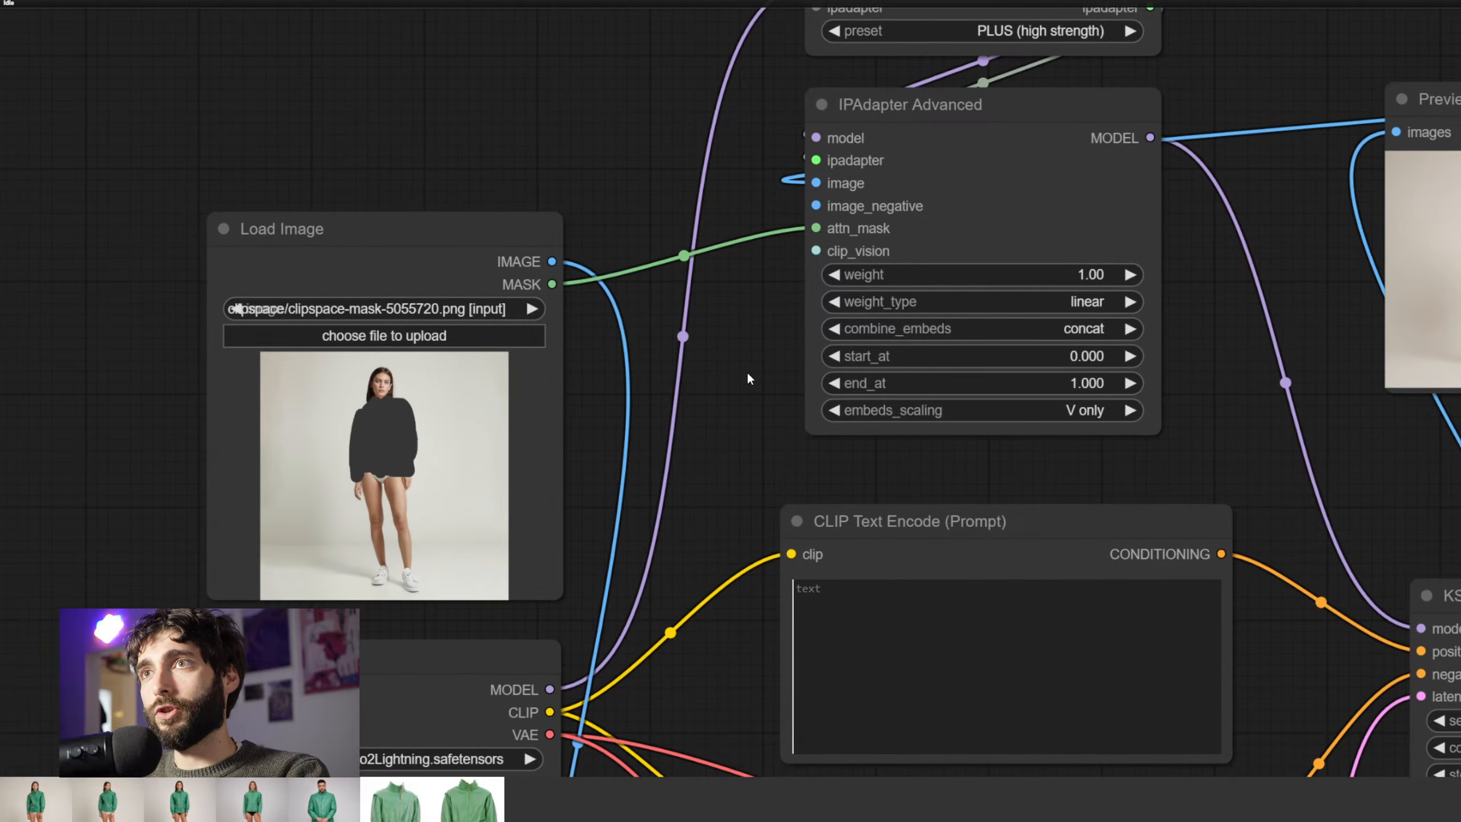
scroll(758, 378, "down", 2)
left_click_drag(1289, 493, 946, 536)
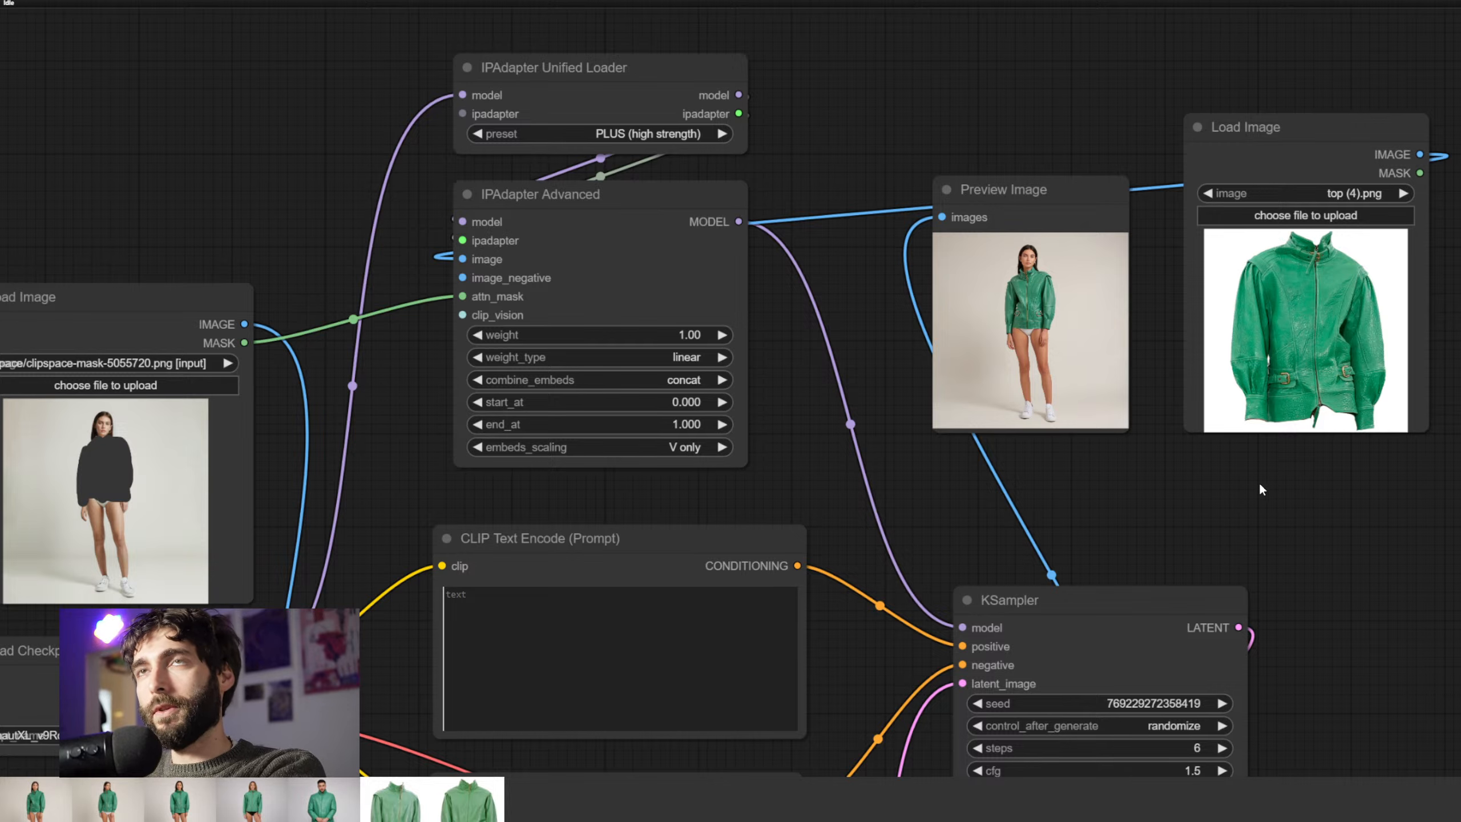
Trace the composite image from Load Image through Image Resize and VAE Encode to the KSampler's latent_image input
left_click_drag(456, 478, 762, 521)
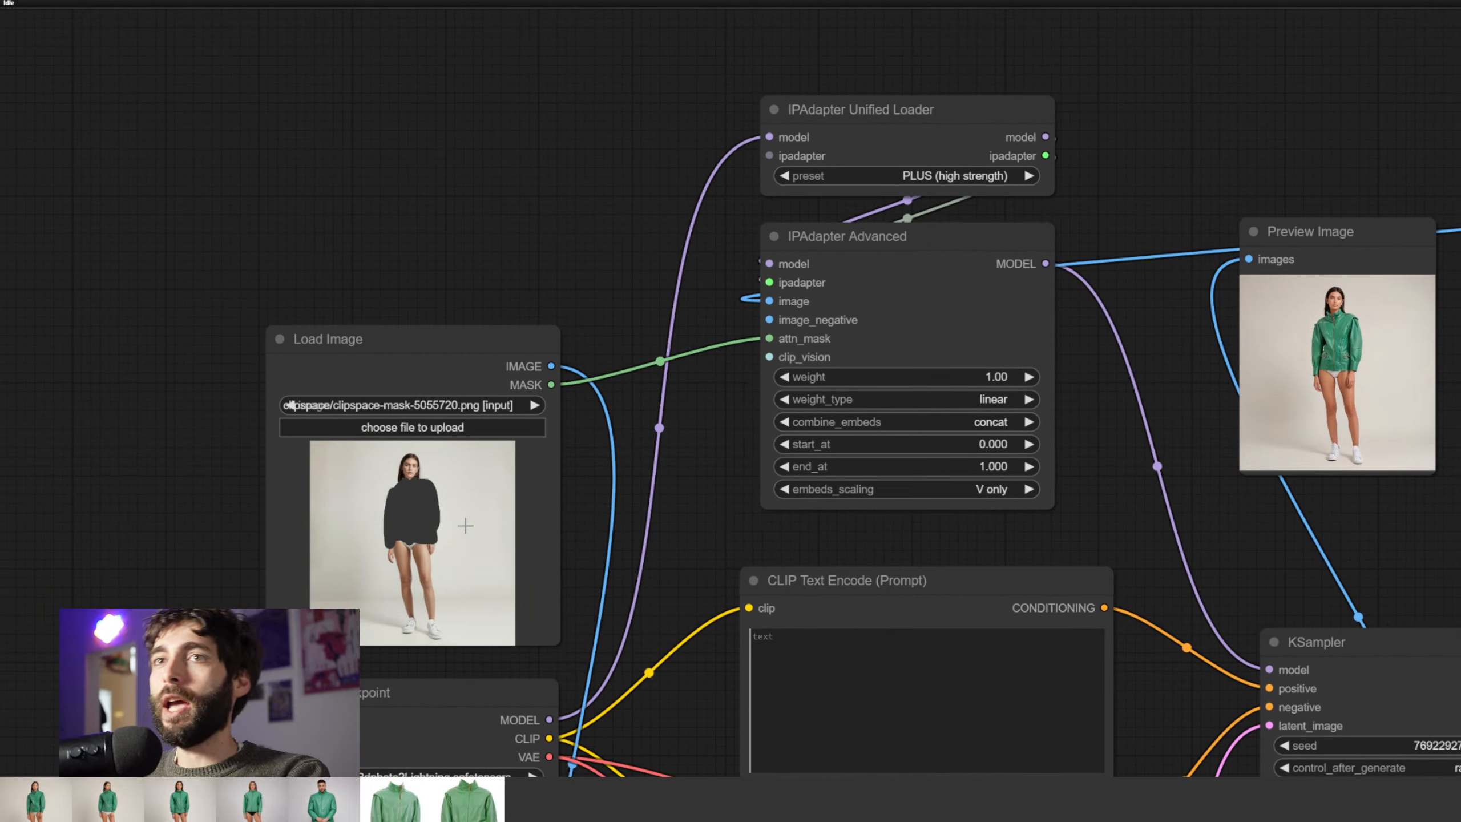
left_click_drag(720, 685, 587, 138)
scroll(559, 301, "down", 2)
left_click_drag(559, 302, 546, 223)
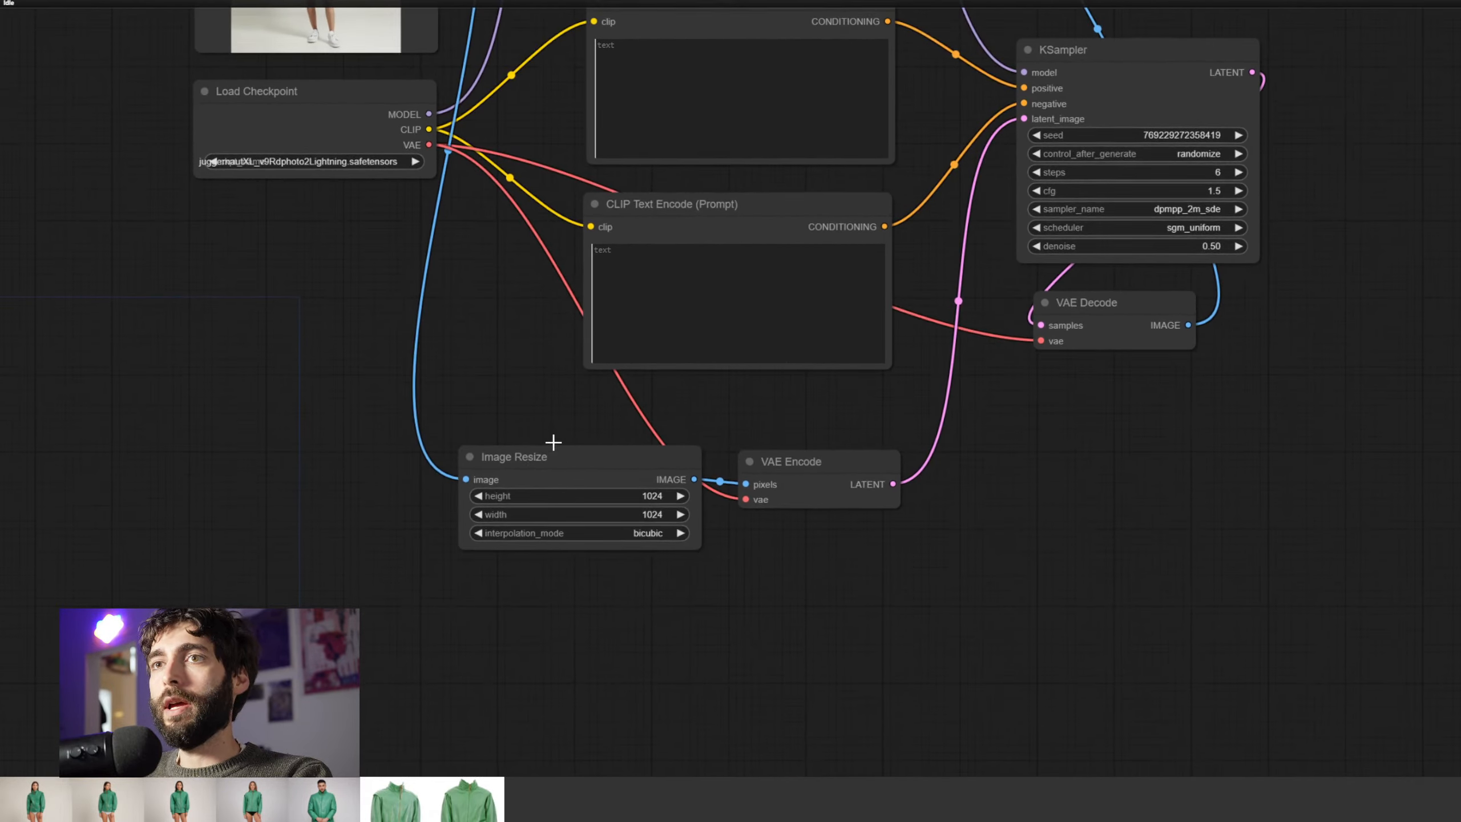
left_click_drag(698, 415, 614, 399)
left_click_drag(821, 397, 689, 619)
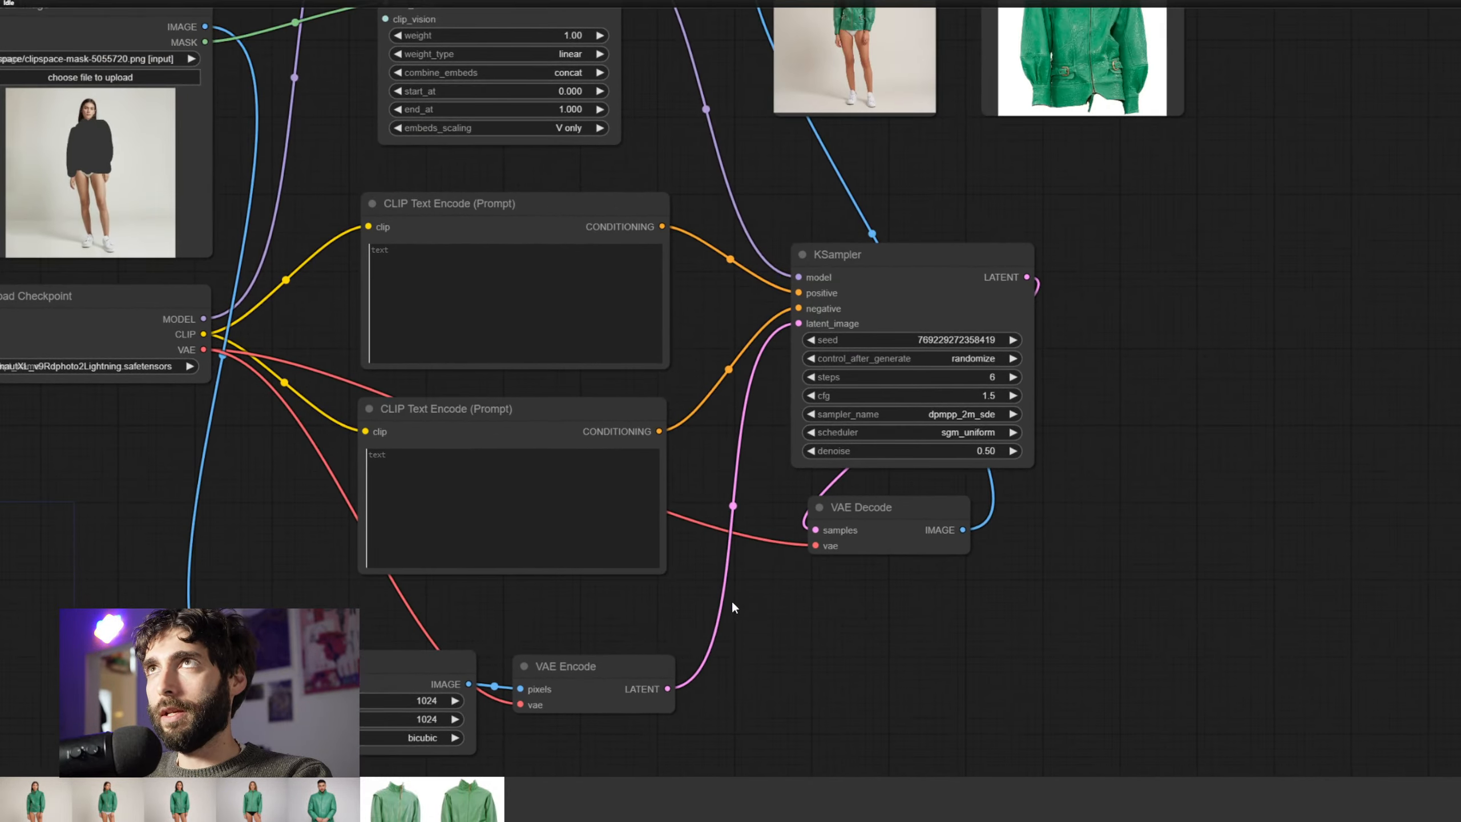
Review the KSampler settings, including denoise, and go back to the preview and reference images
scroll(764, 487, "up", 4)
left_click_drag(788, 453, 625, 524)
scroll(988, 506, "up", 4)
left_click_drag(991, 533, 1065, 585)
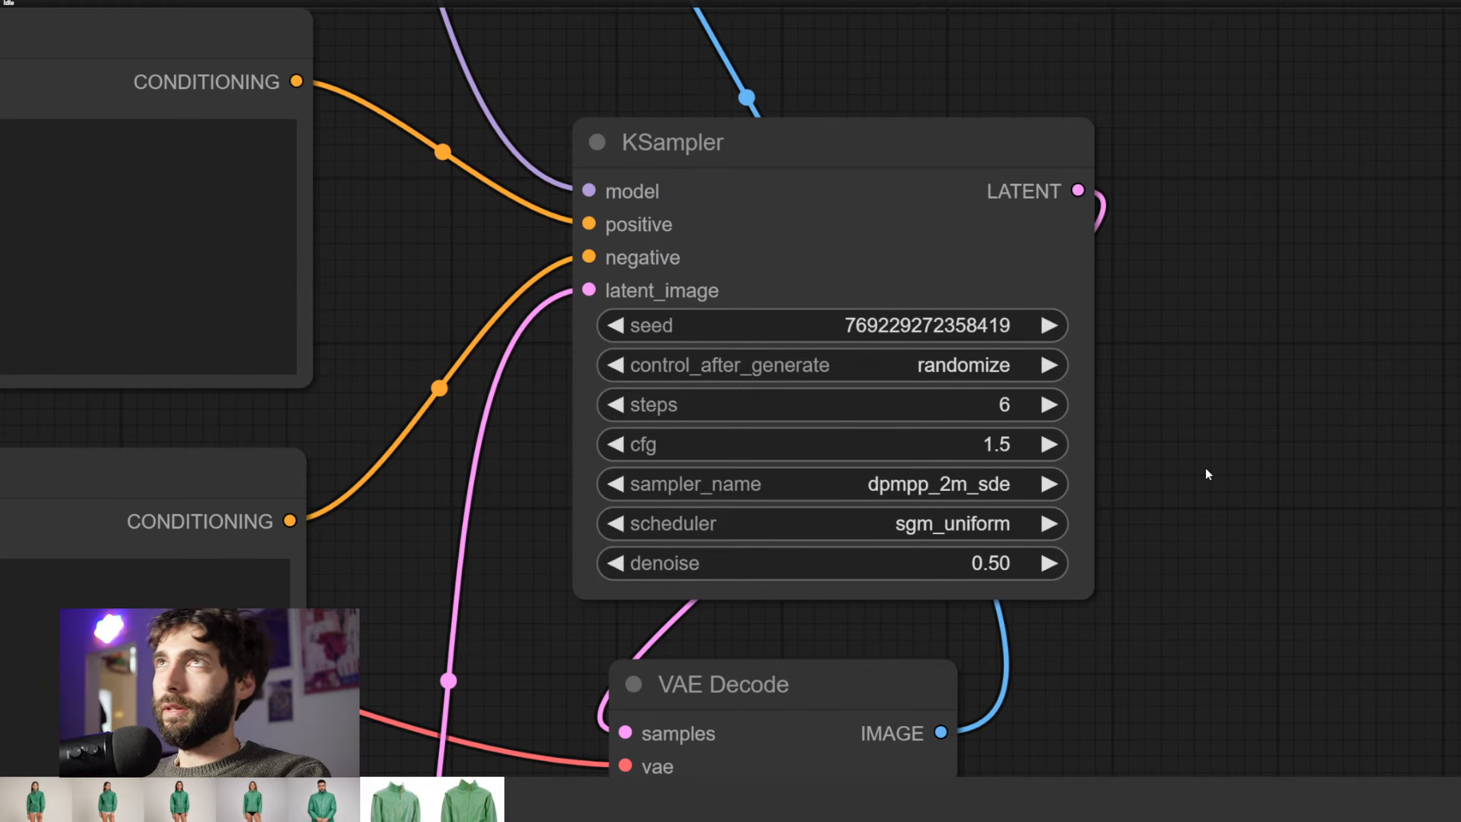
scroll(1194, 484, "down", 4)
scroll(1194, 484, "down", 1)
left_click_drag(1312, 263, 1186, 639)
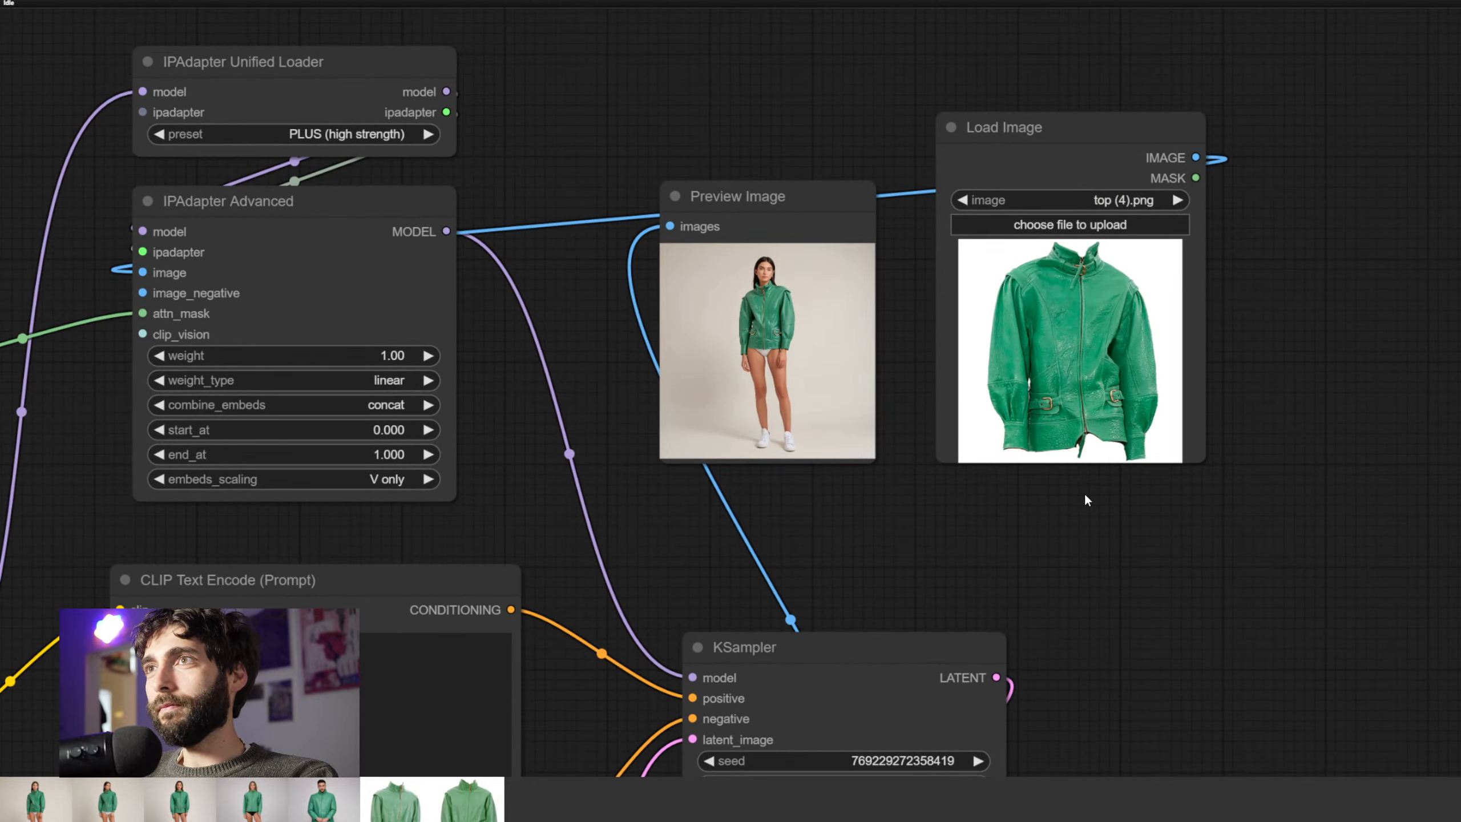
Examine the jacket's collar, zipper, sleeves and buckles in the generated preview against the top (4).png reference image
scroll(917, 506, "up", 4)
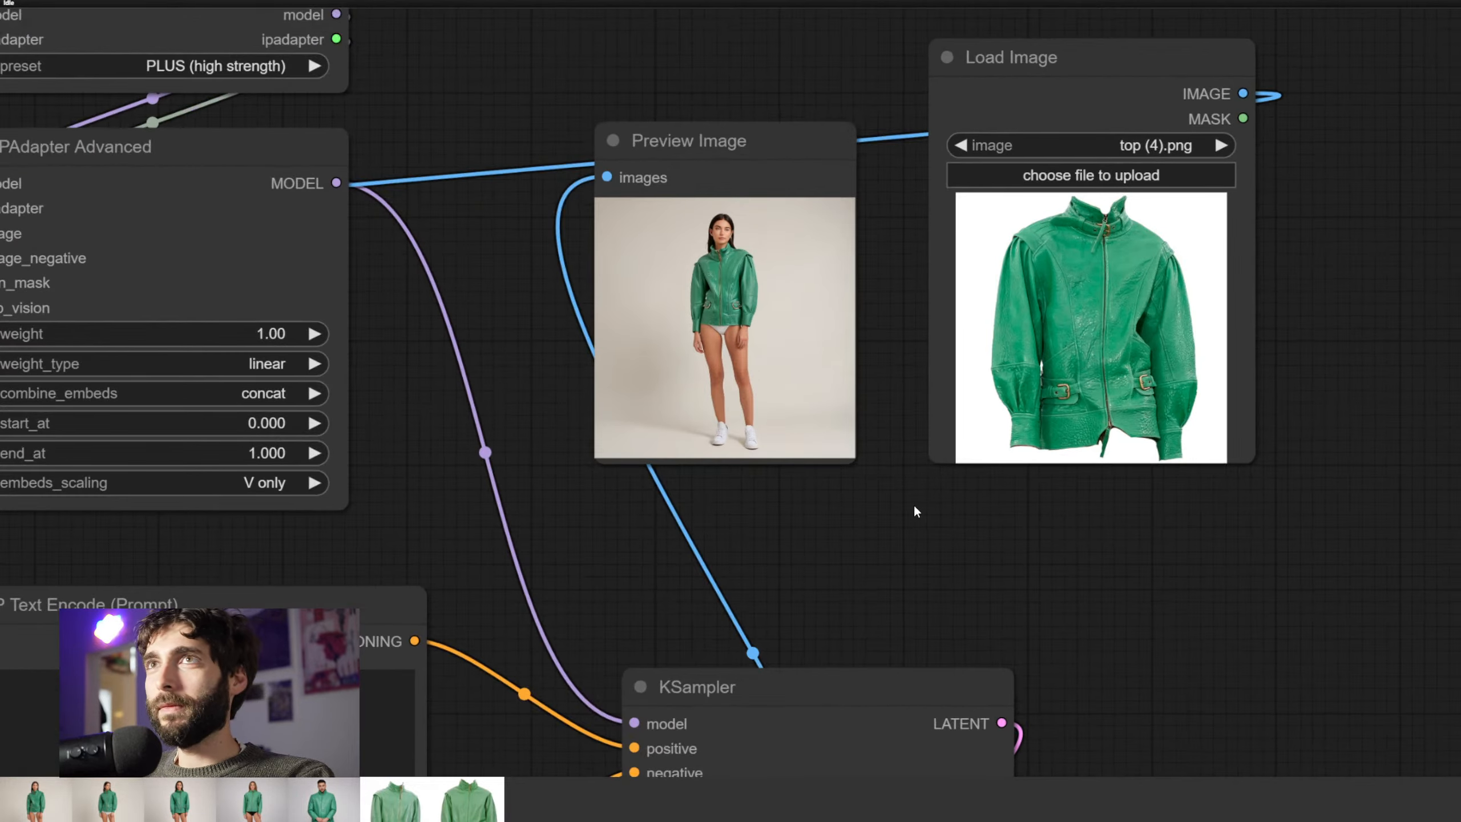
left_click_drag(893, 365, 875, 527)
scroll(898, 468, "up", 2)
scroll(878, 480, "up", 1)
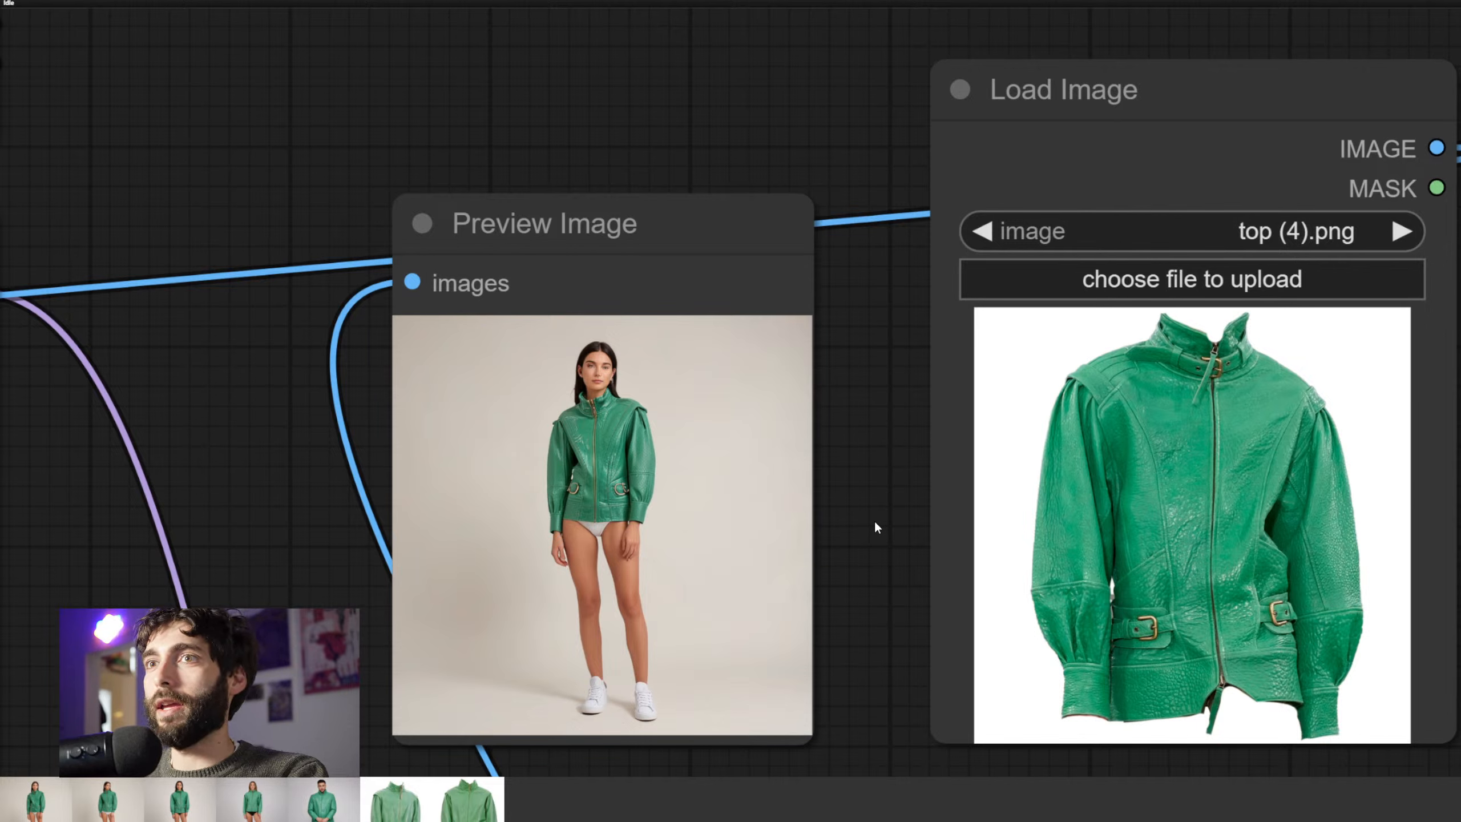
scroll(874, 519, "down", 5)
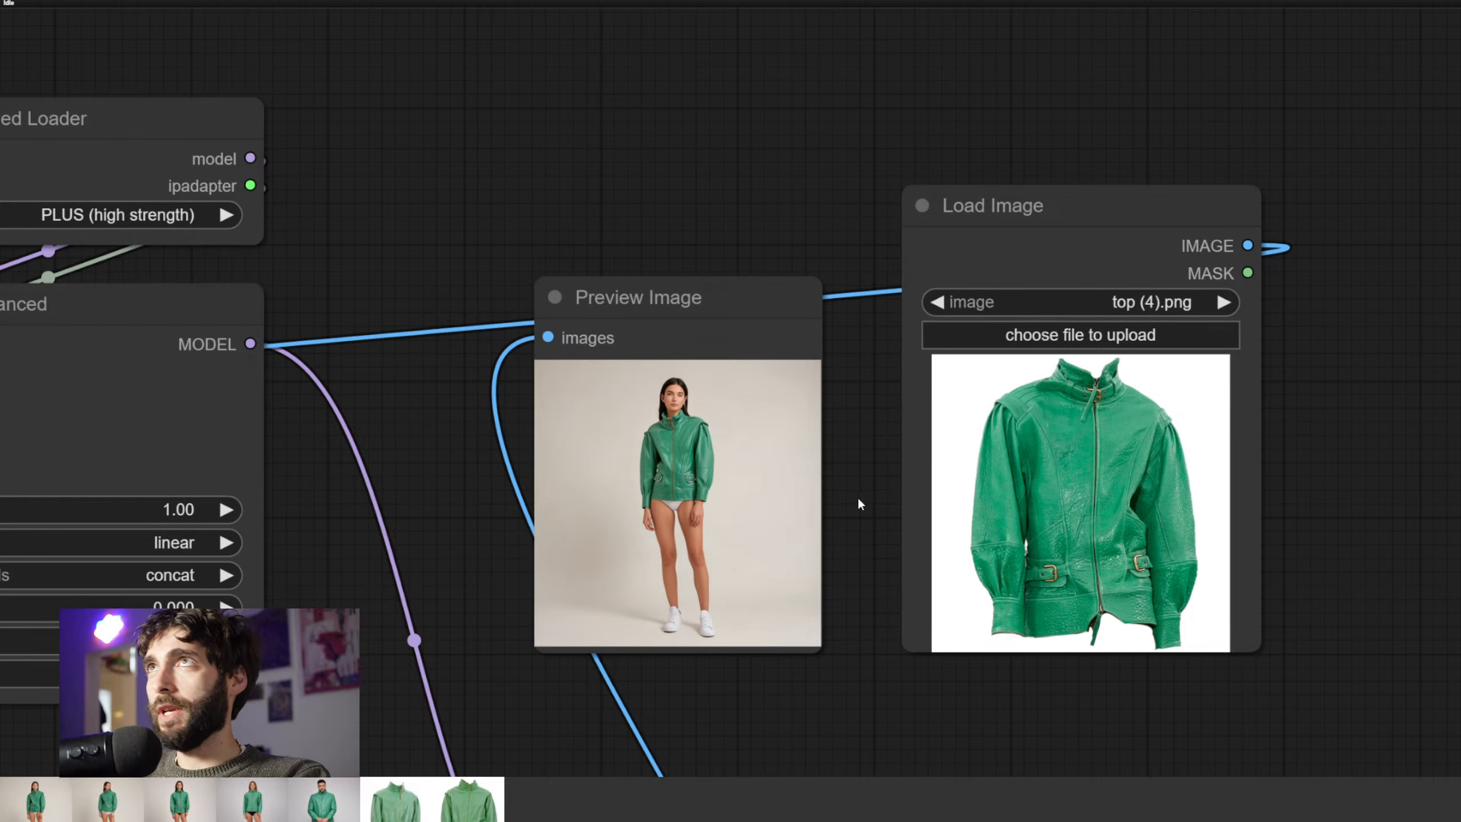
scroll(849, 504, "up", 6)
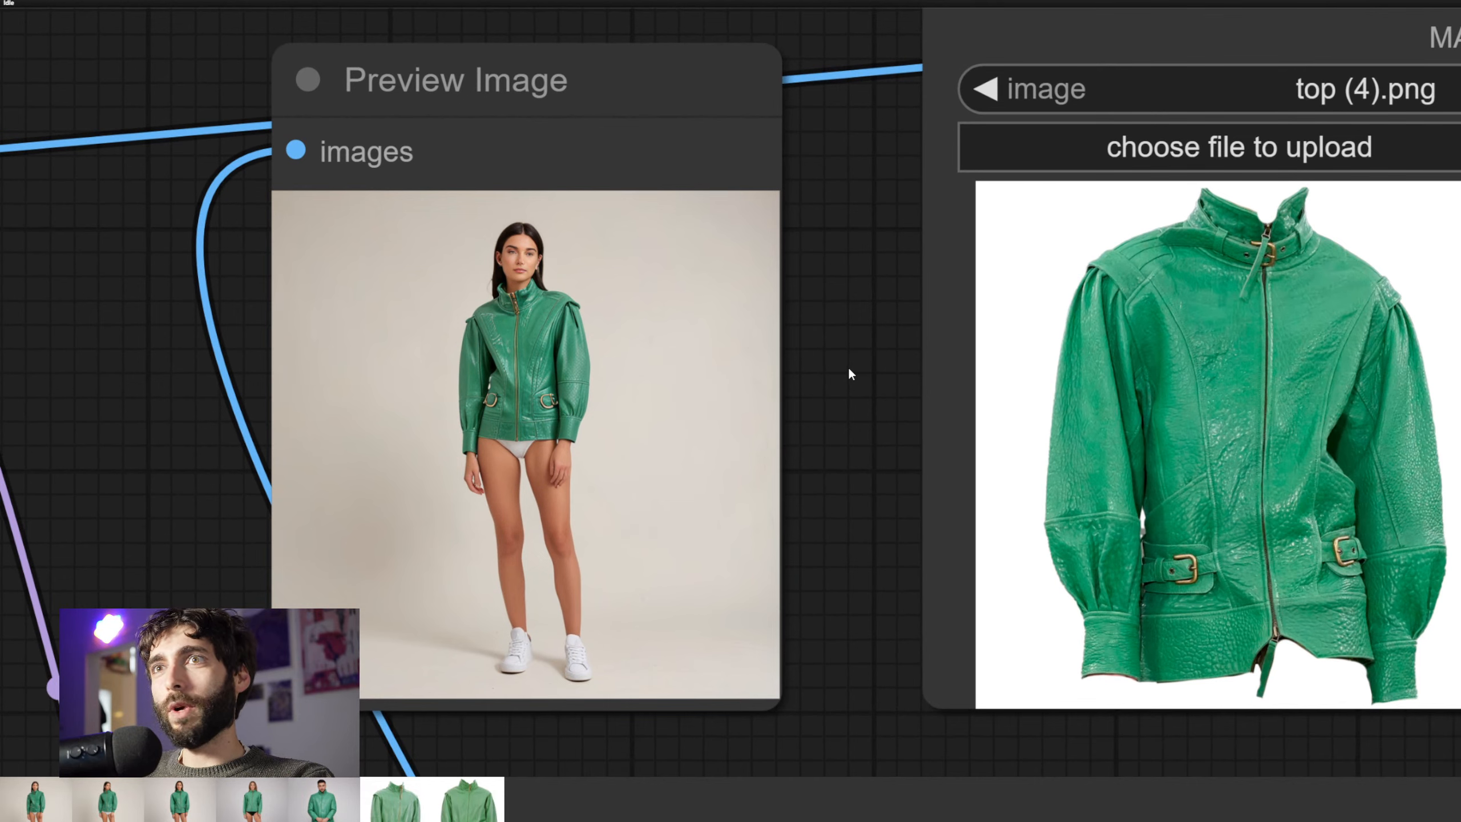
left_click_drag(851, 374, 820, 439)
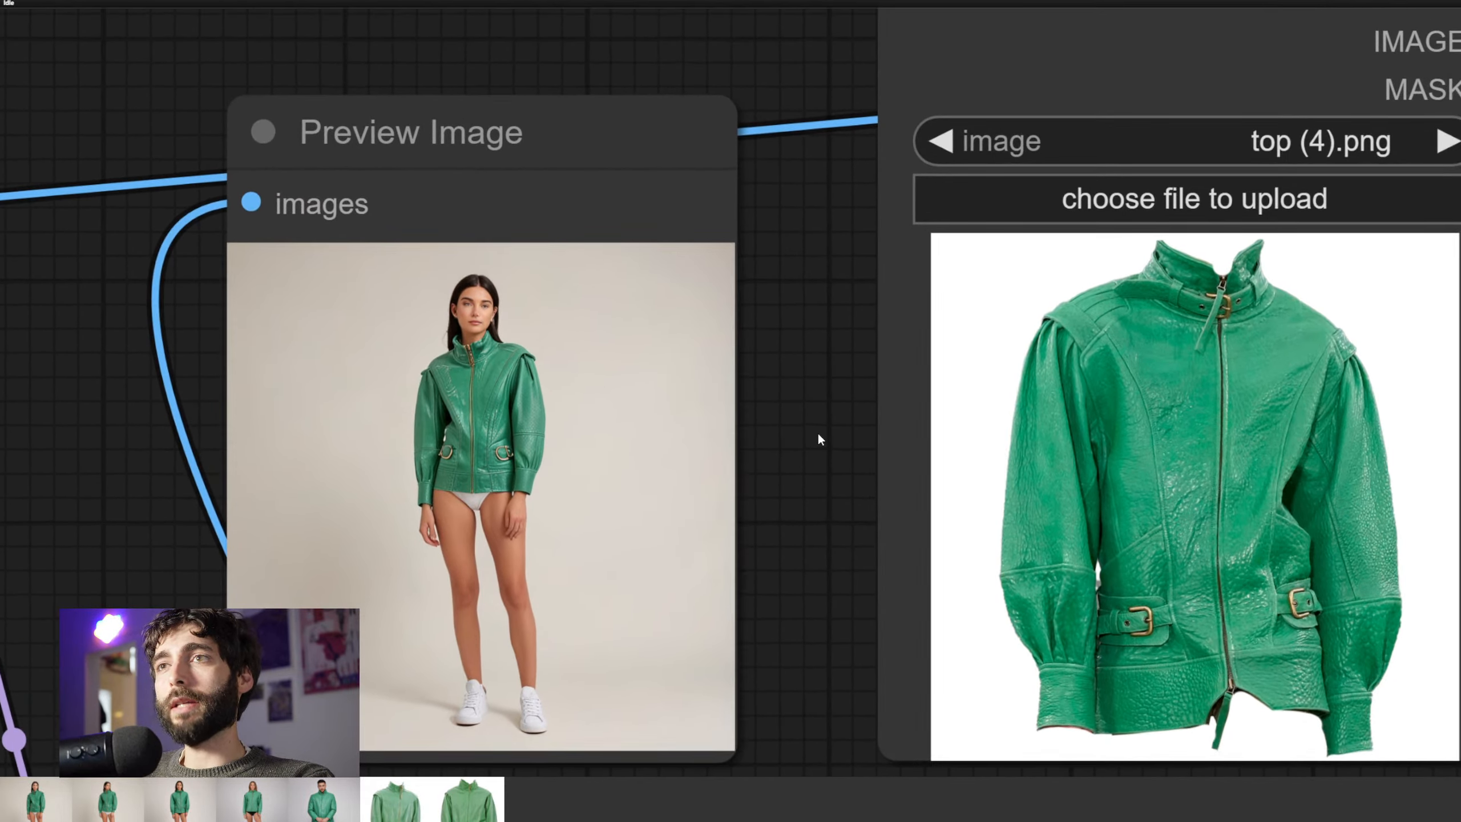
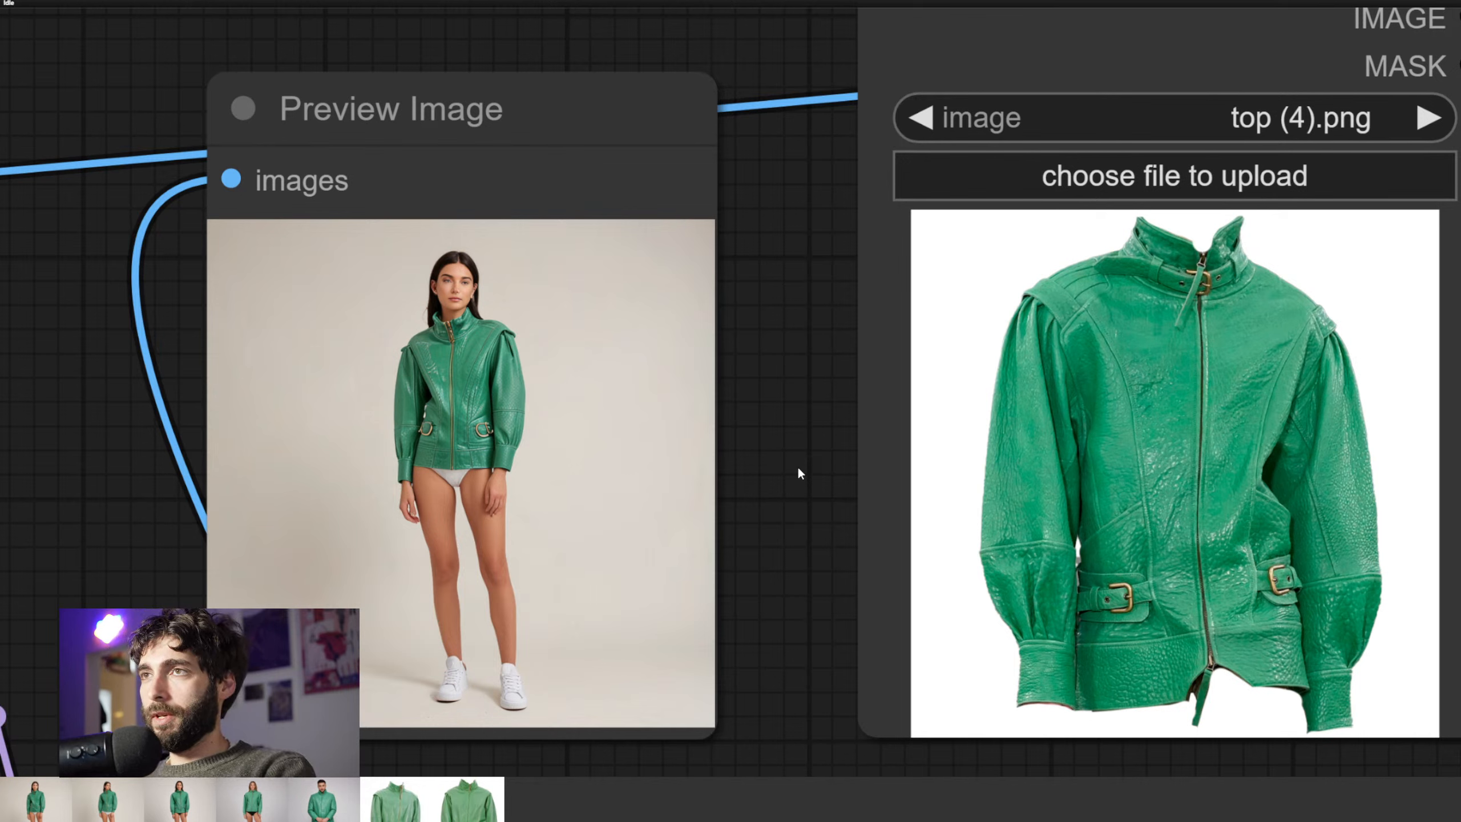
Review how the masked composite and IPAdapter nodes feed the KSampler and the preview, including the KSampler settings
scroll(783, 489, "down", 8)
left_click_drag(783, 494, 897, 272)
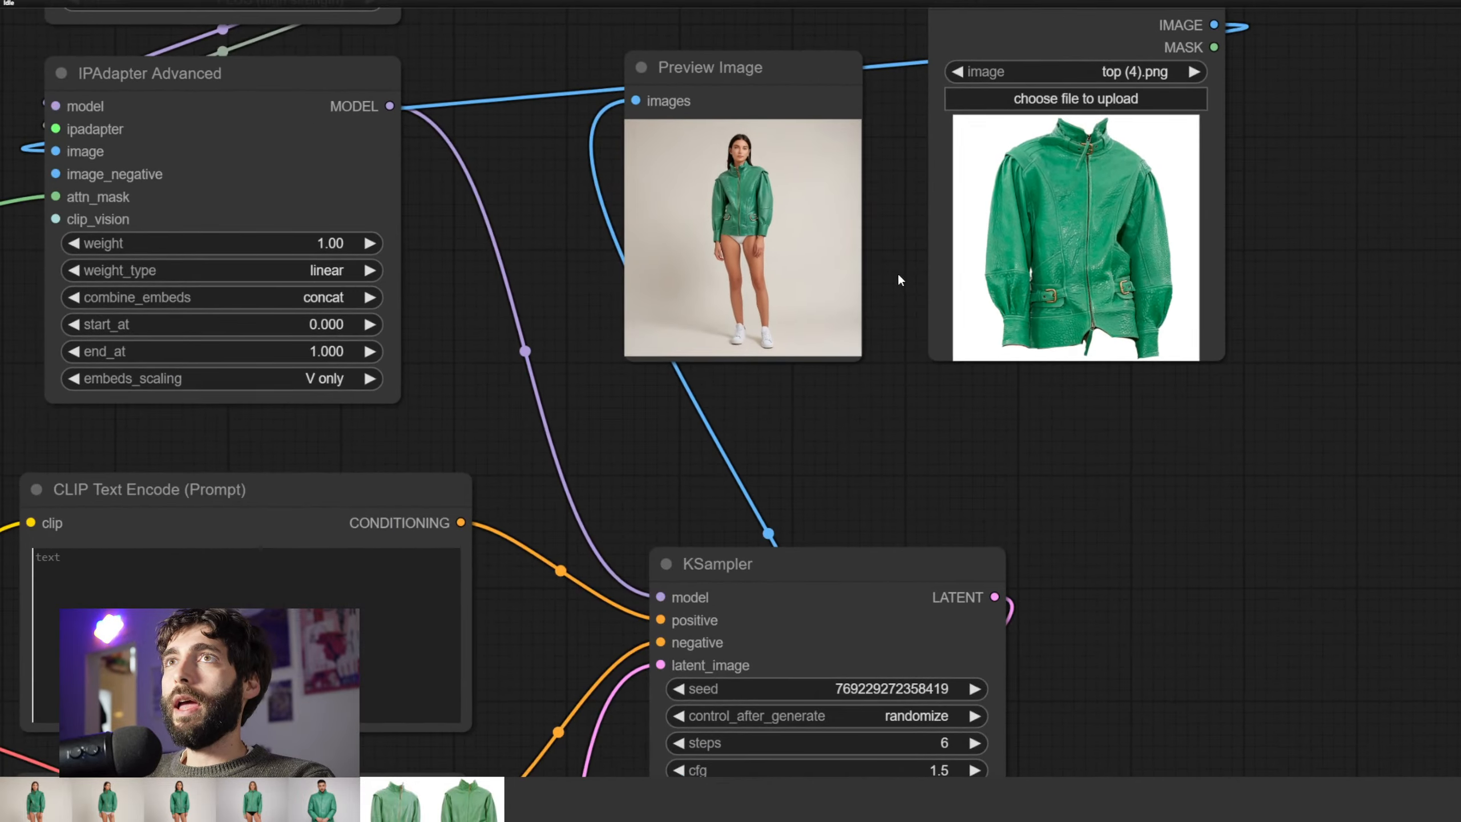
scroll(898, 347, "down", 5)
left_click_drag(730, 381, 728, 423)
mouse_move(318, 465)
left_mouse_down()
mouse_move(311, 320)
mouse_move(312, 464)
left_mouse_up()
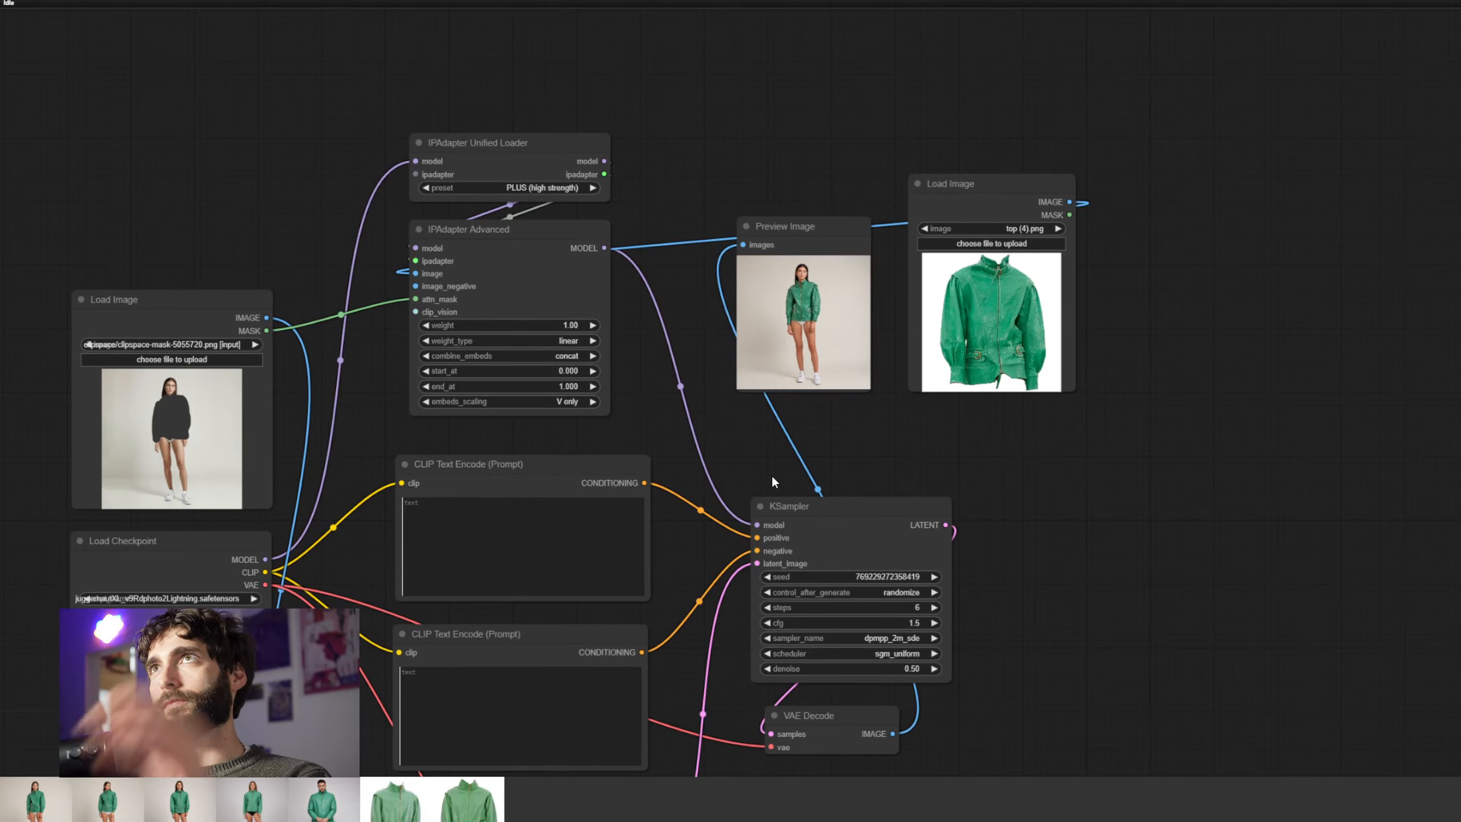
left_click_drag(748, 460, 872, 396)
scroll(886, 427, "up", 1)
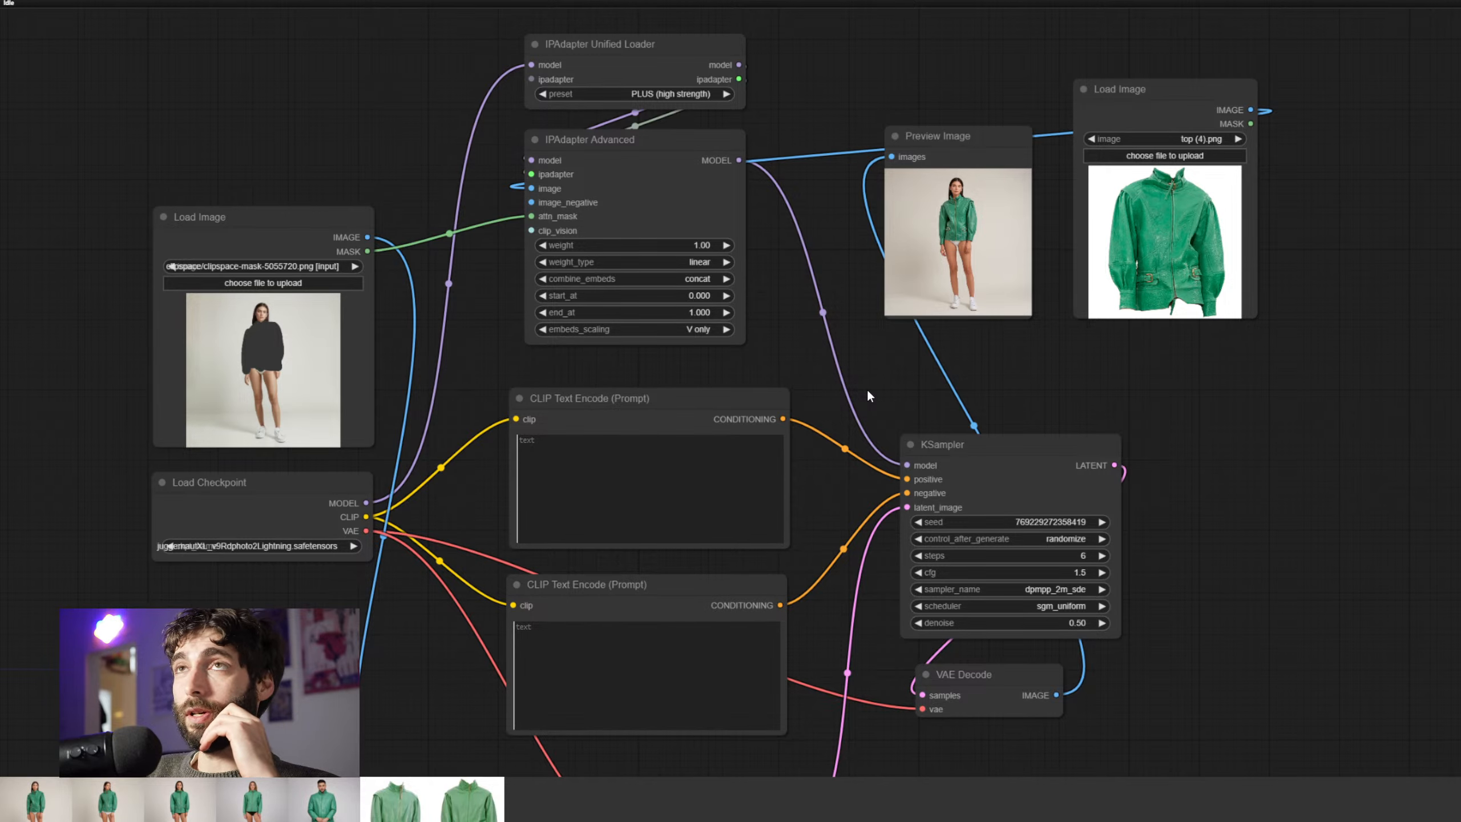
left_click_drag(869, 392, 877, 387)
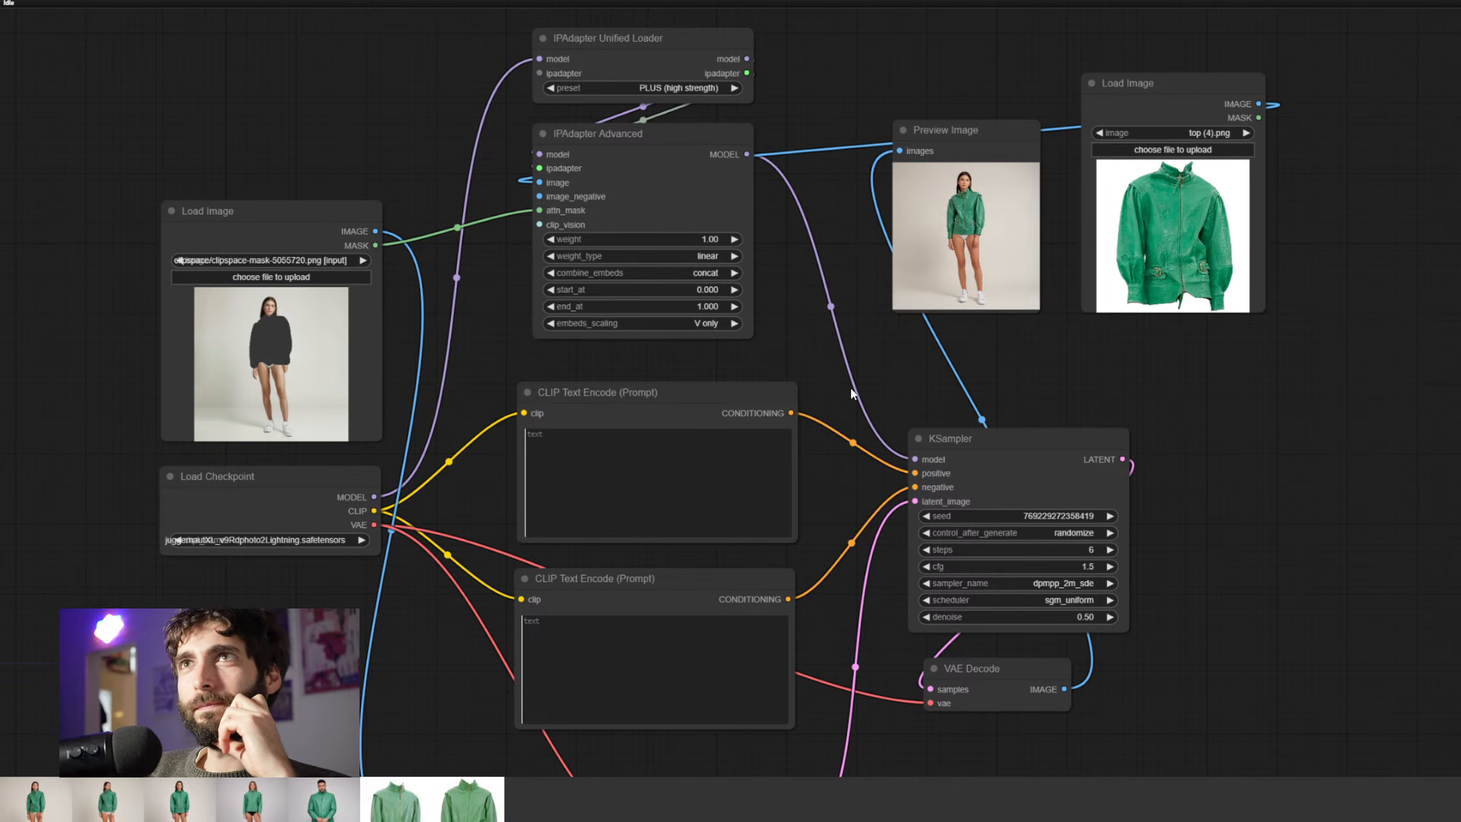
Look over the complete workflow layout, including the Image Resize and VAE Encode branch and the jacket reference
scroll(854, 397, "down", 1)
left_click_drag(856, 416, 918, 443)
scroll(885, 264, "down", 1)
scroll(915, 478, "down", 1)
scroll(920, 410, "down", 1)
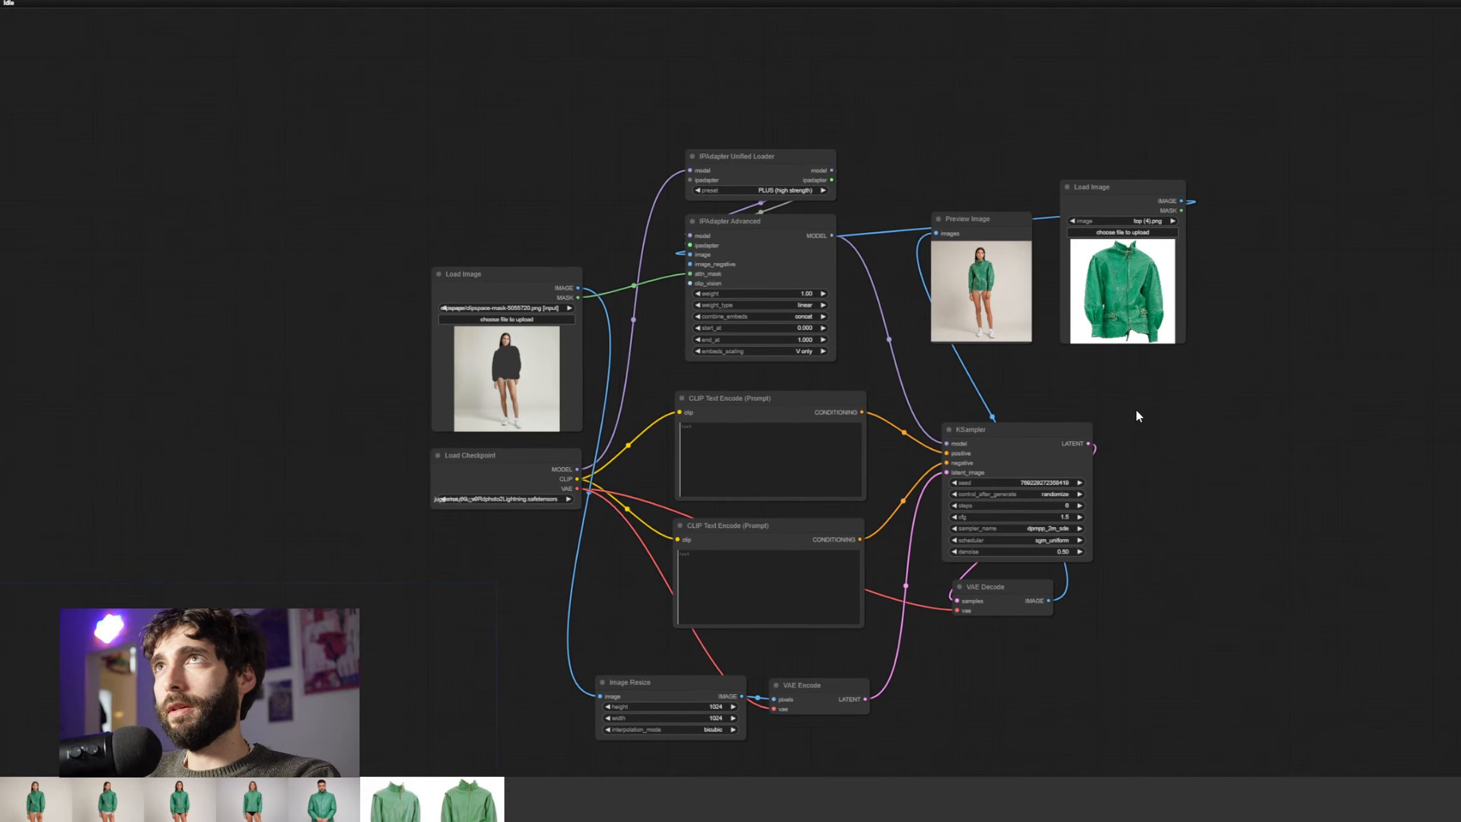
left_click_drag(1137, 415, 1171, 398)
scroll(1135, 383, "up", 1)
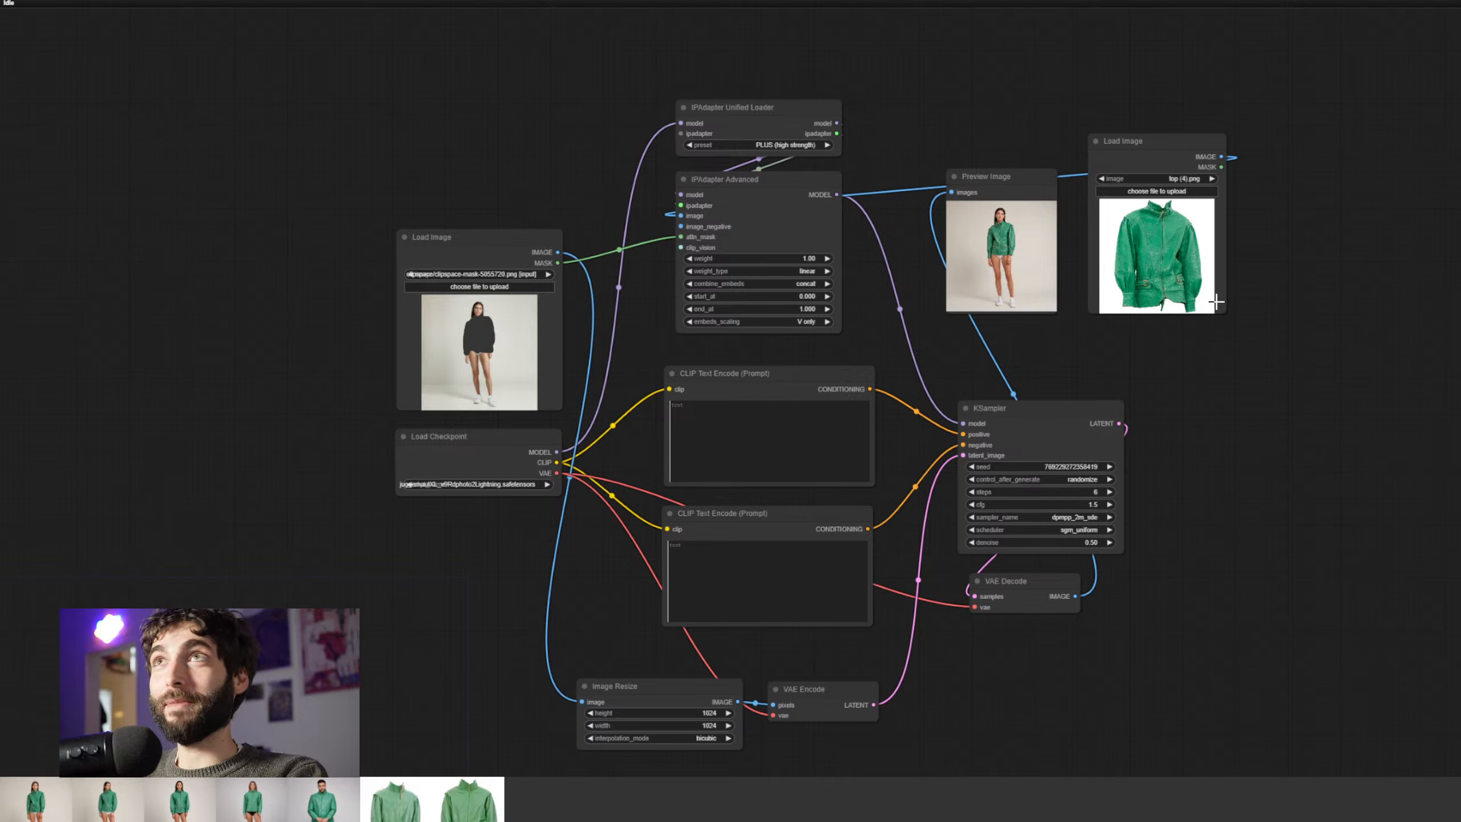
left_click_drag(1213, 361, 1179, 362)
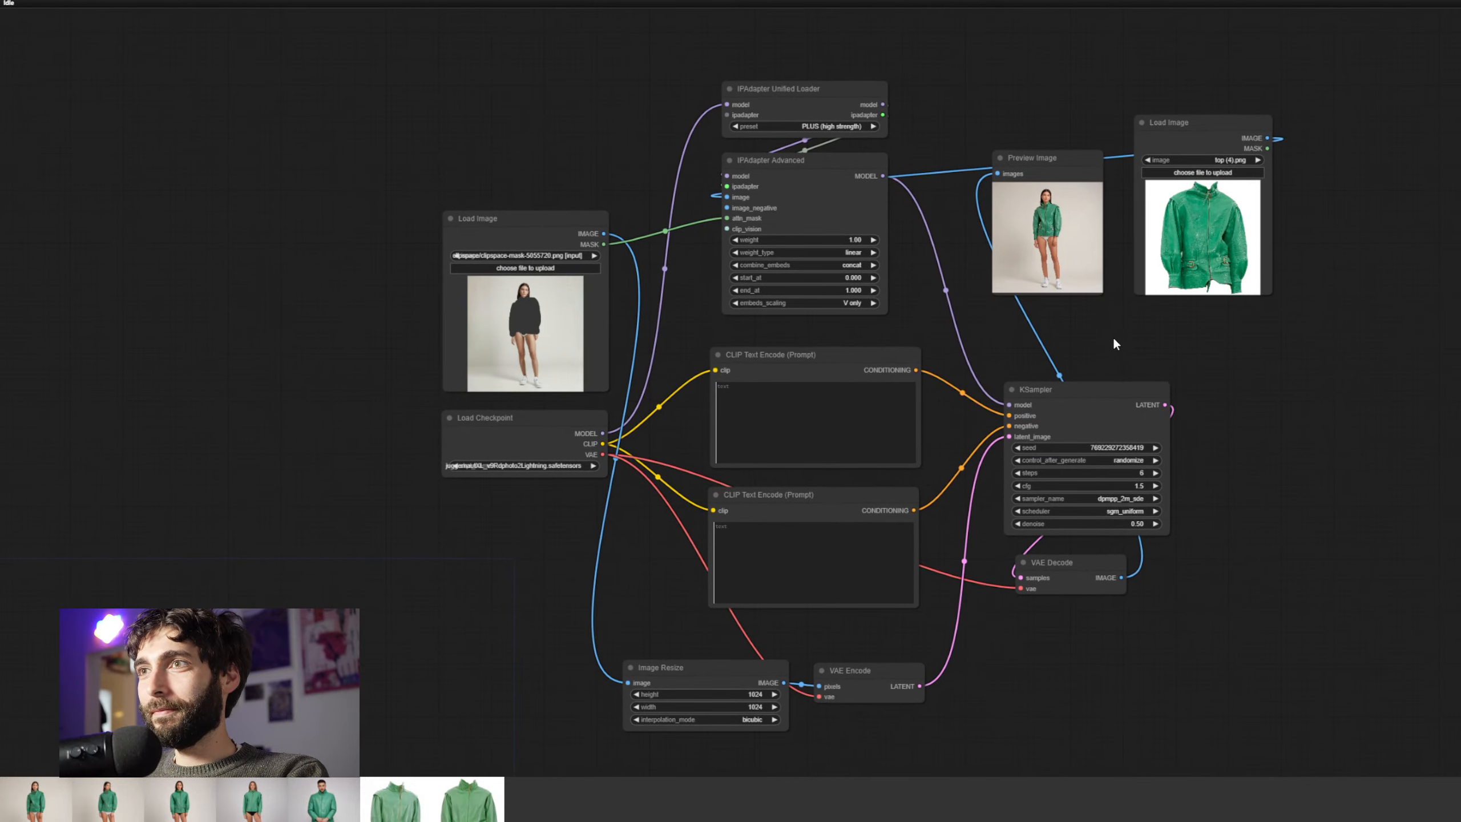
left_click_drag(1039, 357, 1028, 348)
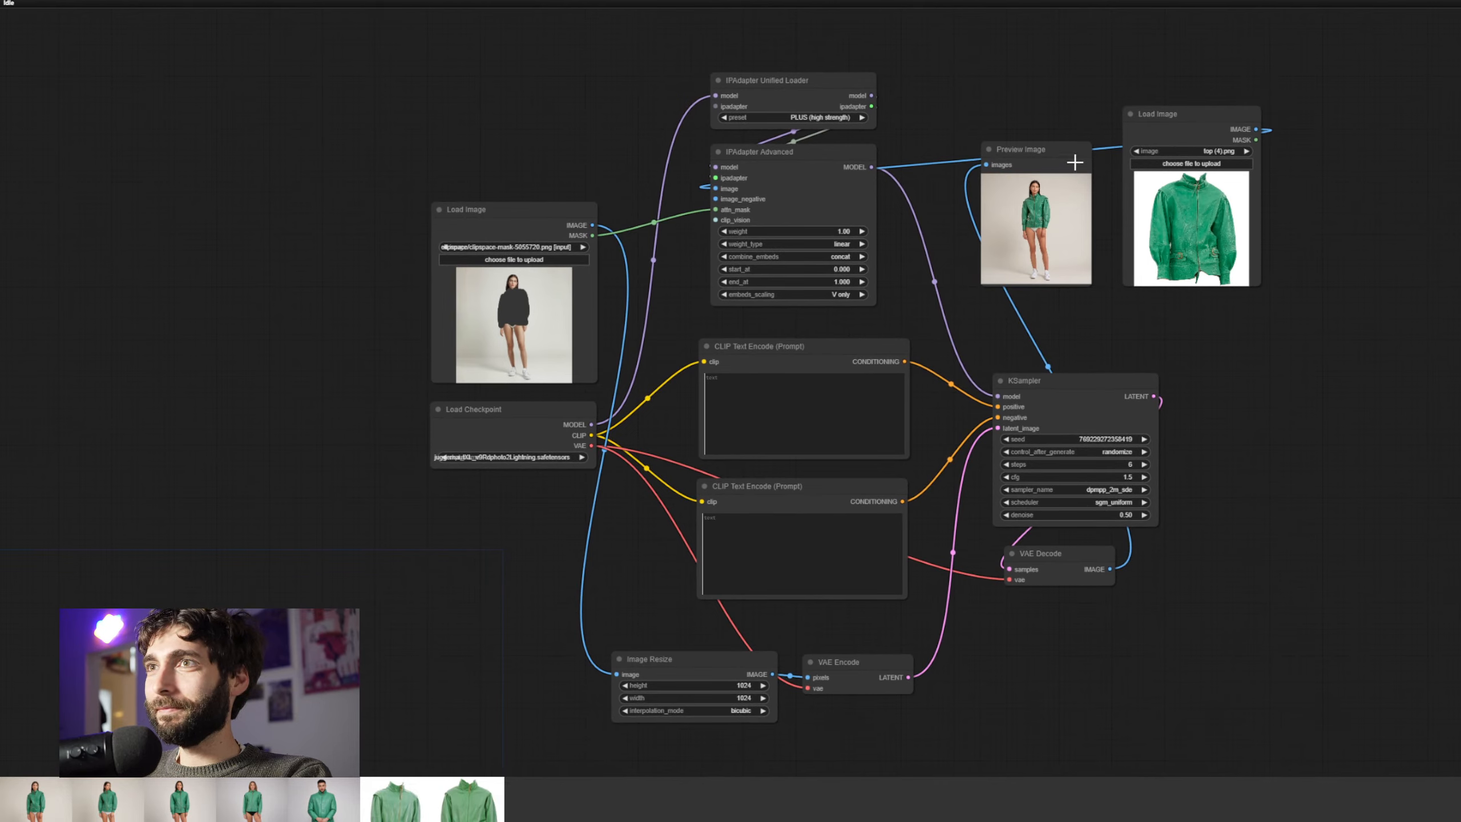
Move the Preview Image node under VAE Decode and the top (4).png Load Image node above the composite's Load Image node
left_click_drag(1051, 148, 1081, 594)
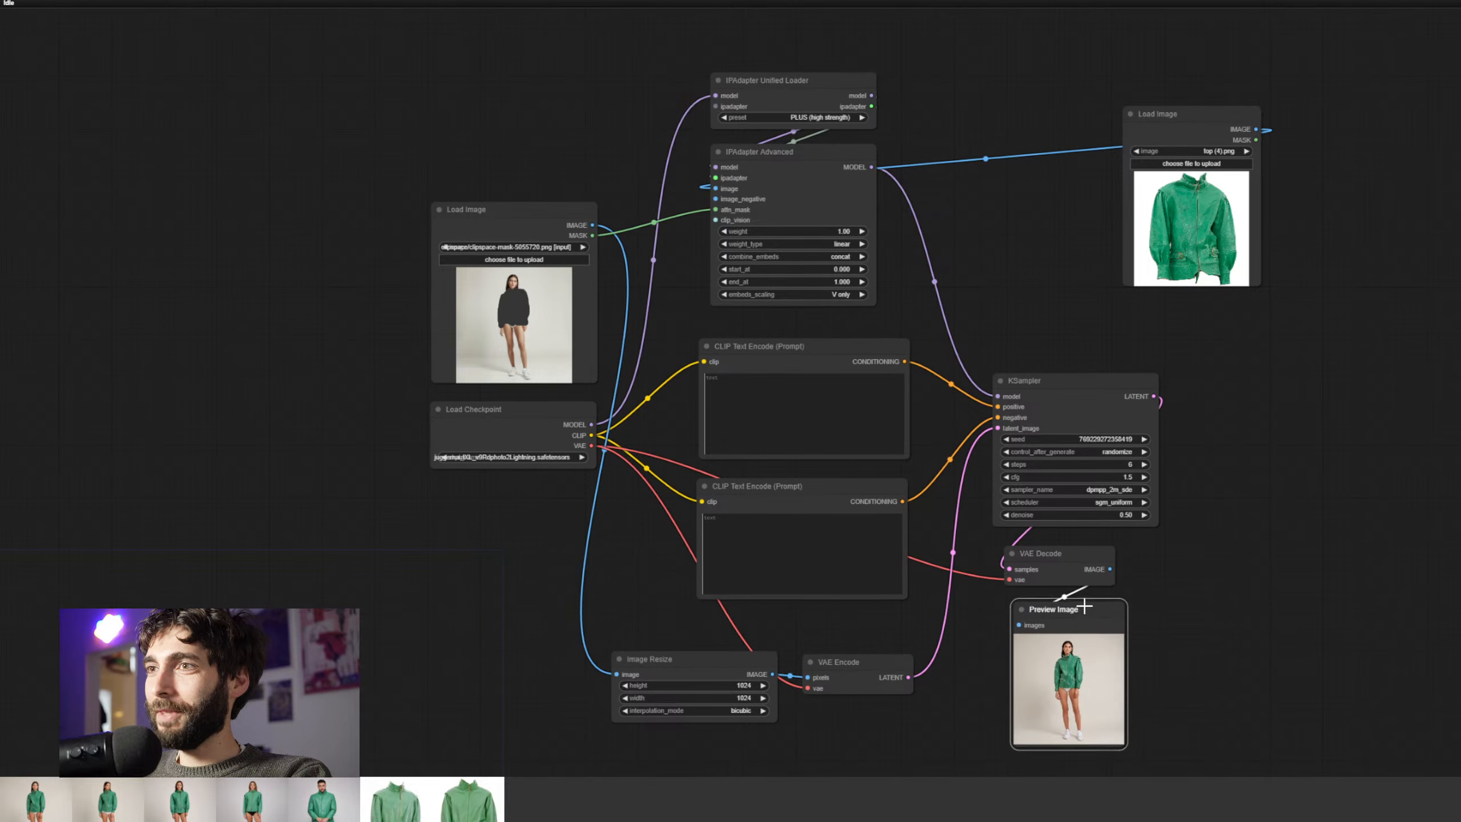
scroll(1237, 561, "down", 2)
left_click_drag(1271, 535, 1226, 576)
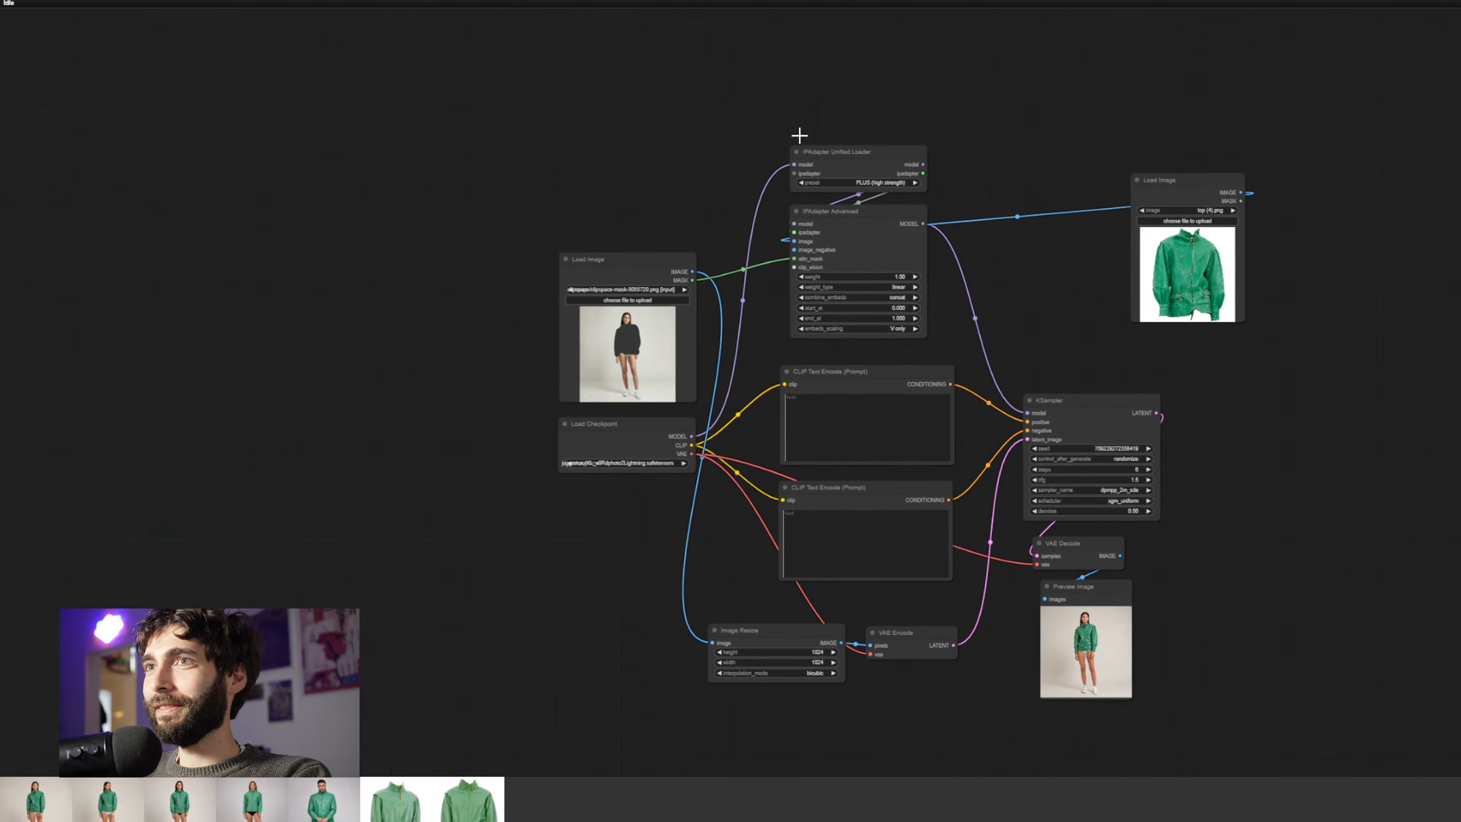
left_click_drag(732, 230, 715, 214)
left_click_drag(1155, 180, 591, 91)
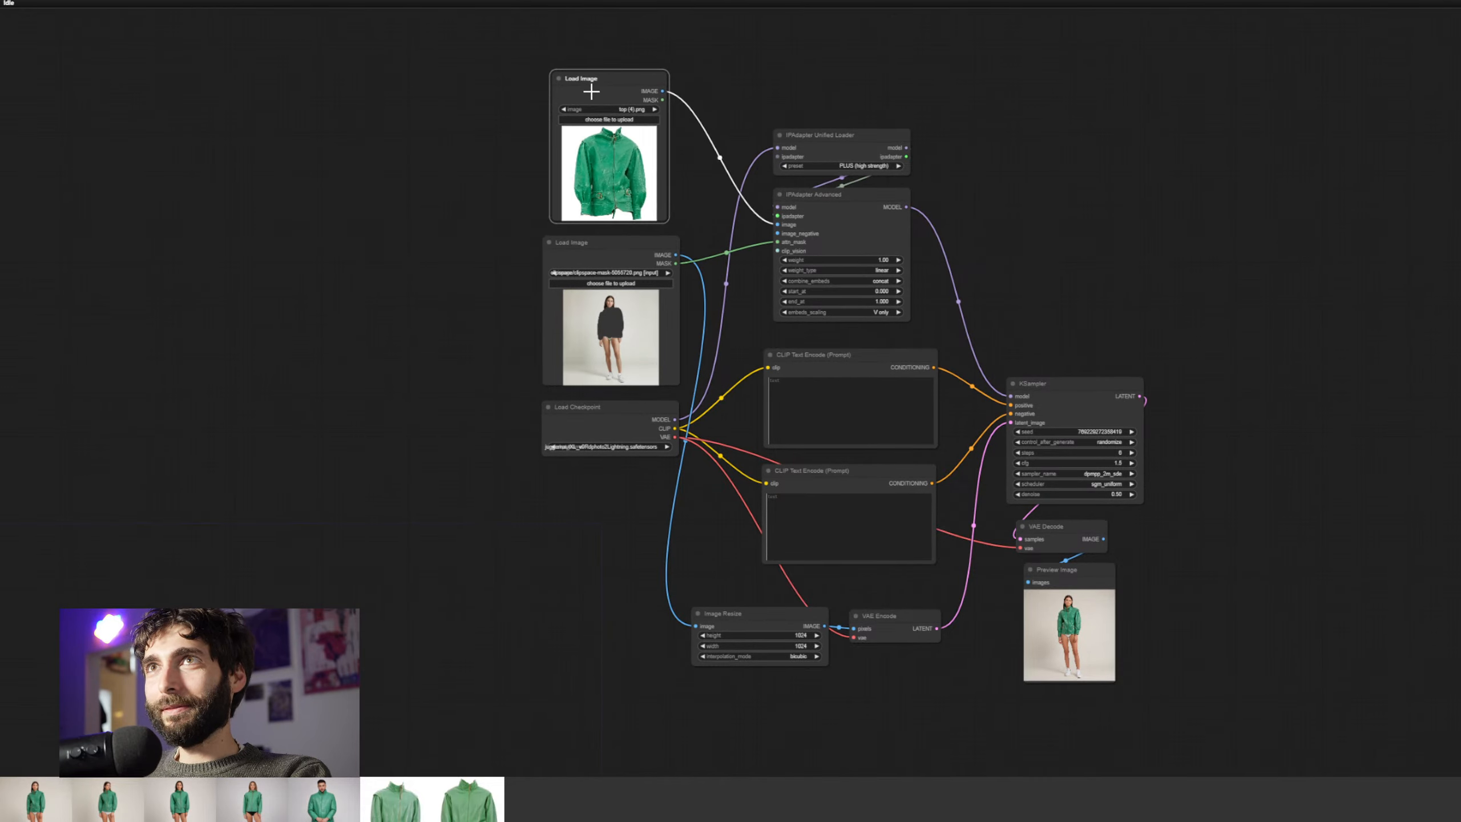
left_click(776, 56)
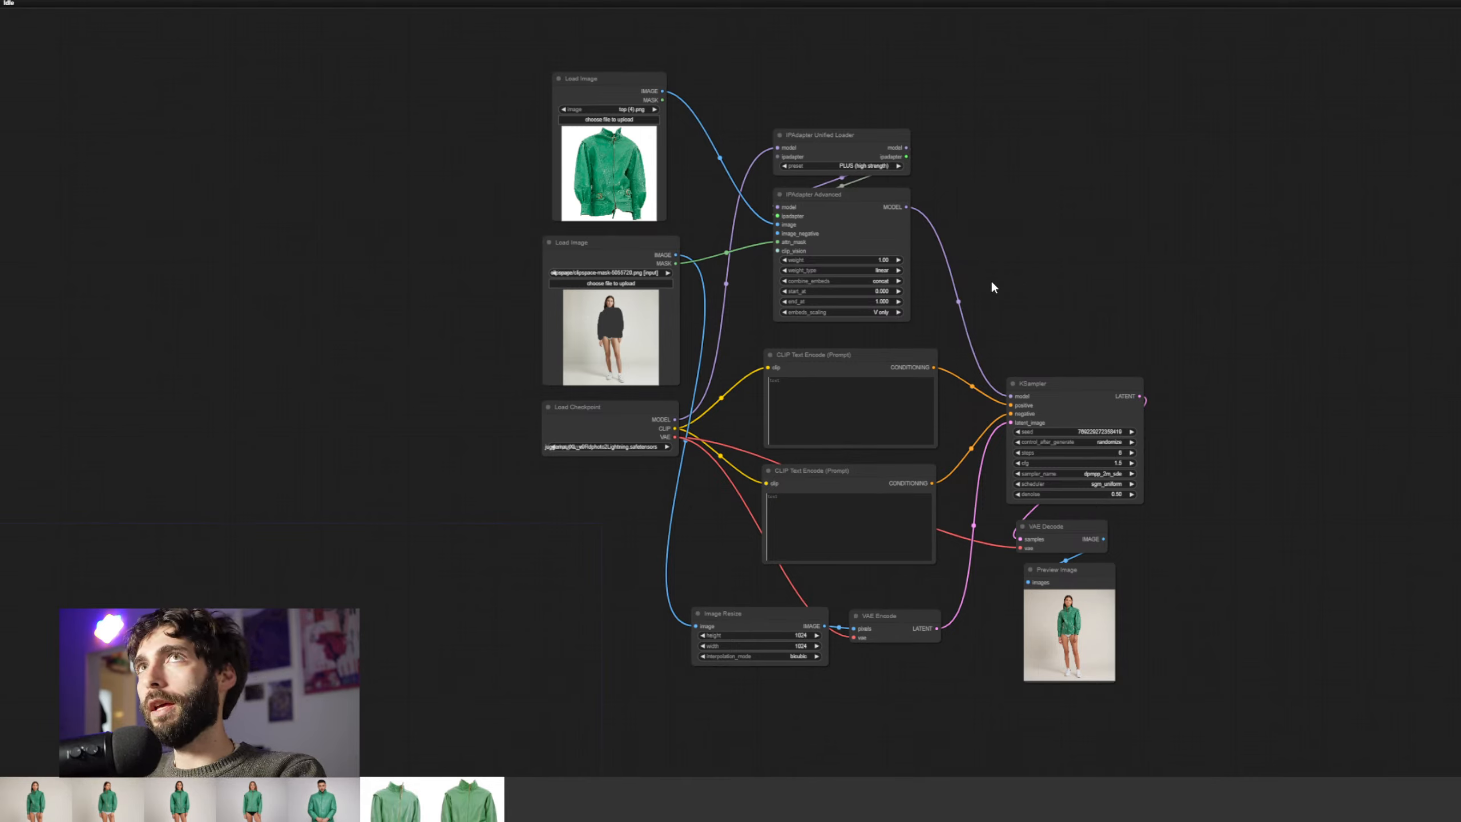
Move the Preview Image node back above the KSampler and the jacket's Load Image node back beside it
left_click_drag(1069, 566, 1046, 242)
left_click_drag(607, 92, 1164, 218)
left_click(1164, 503)
left_click_drag(1178, 530, 1173, 516)
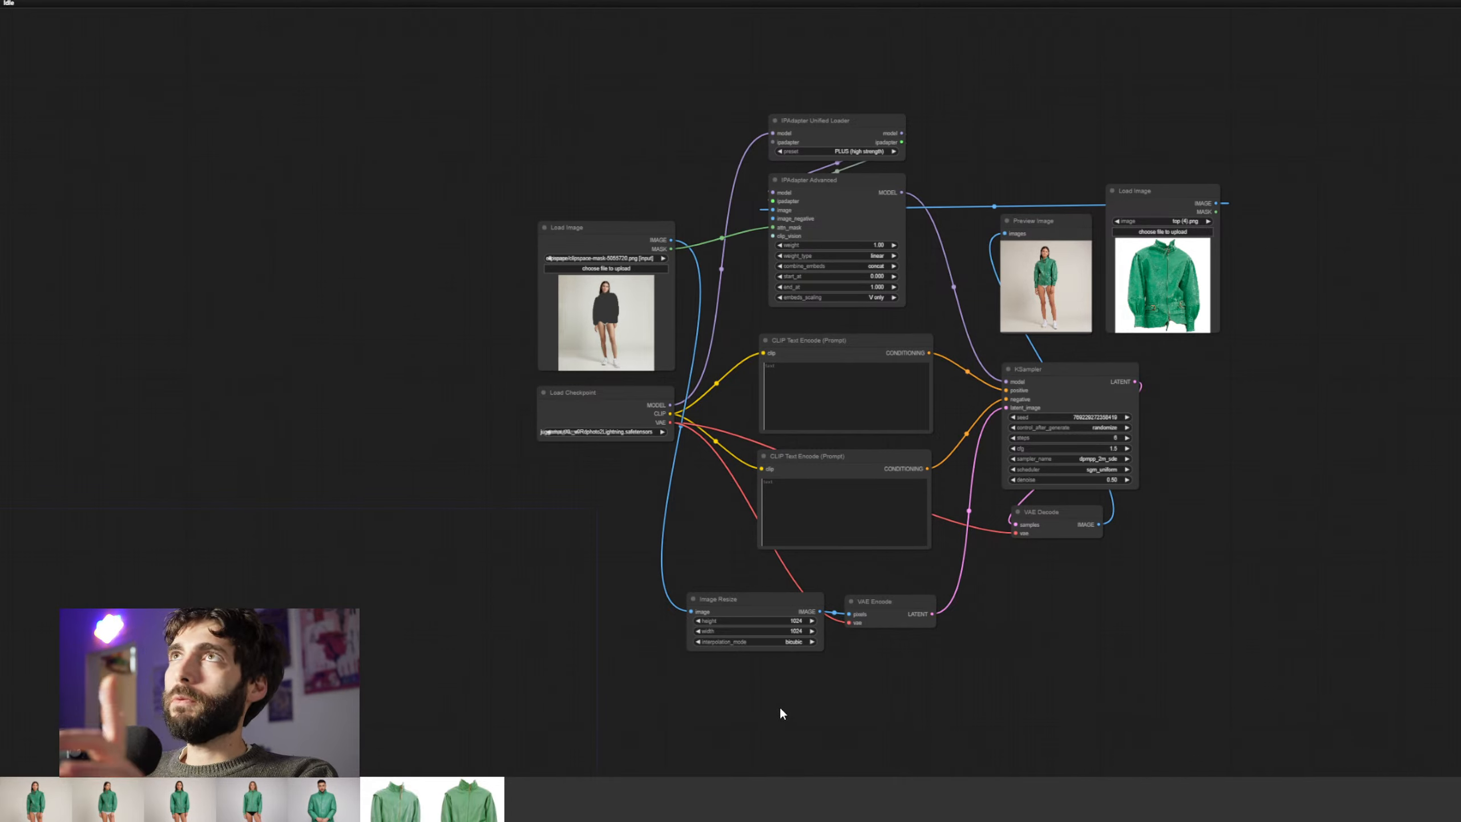
Move the Image Resize and VAE Encode nodes up, side by side beneath the prompt nodes
left_click_drag(774, 601, 771, 585)
left_click_drag(870, 602, 876, 588)
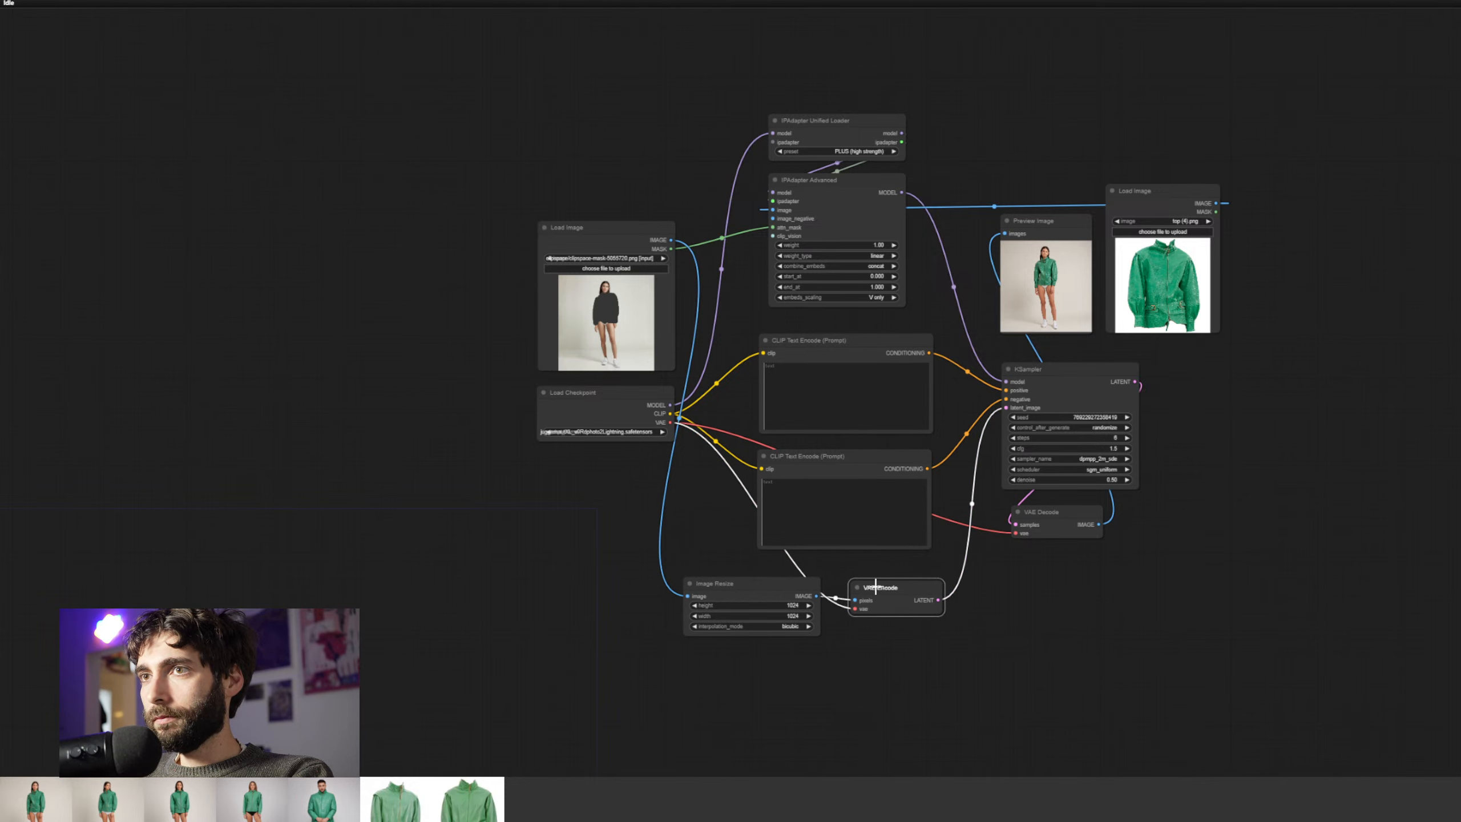
left_click_drag(769, 591, 777, 587)
left_click(611, 559)
Add another Load Image node below Load Checkpoint and load Eva_0 (3).png into it
double_click(528, 617)
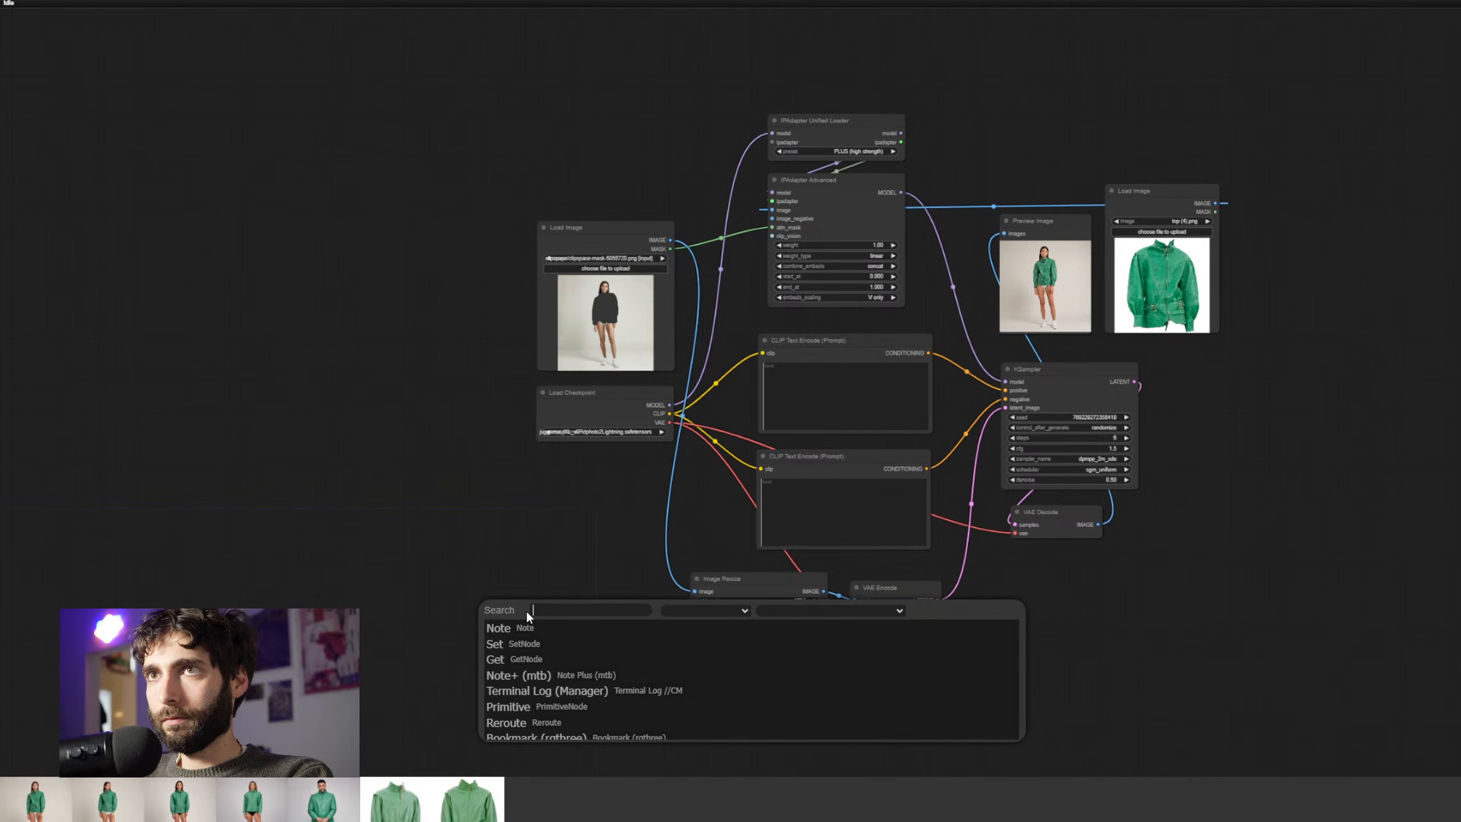
type("load image")
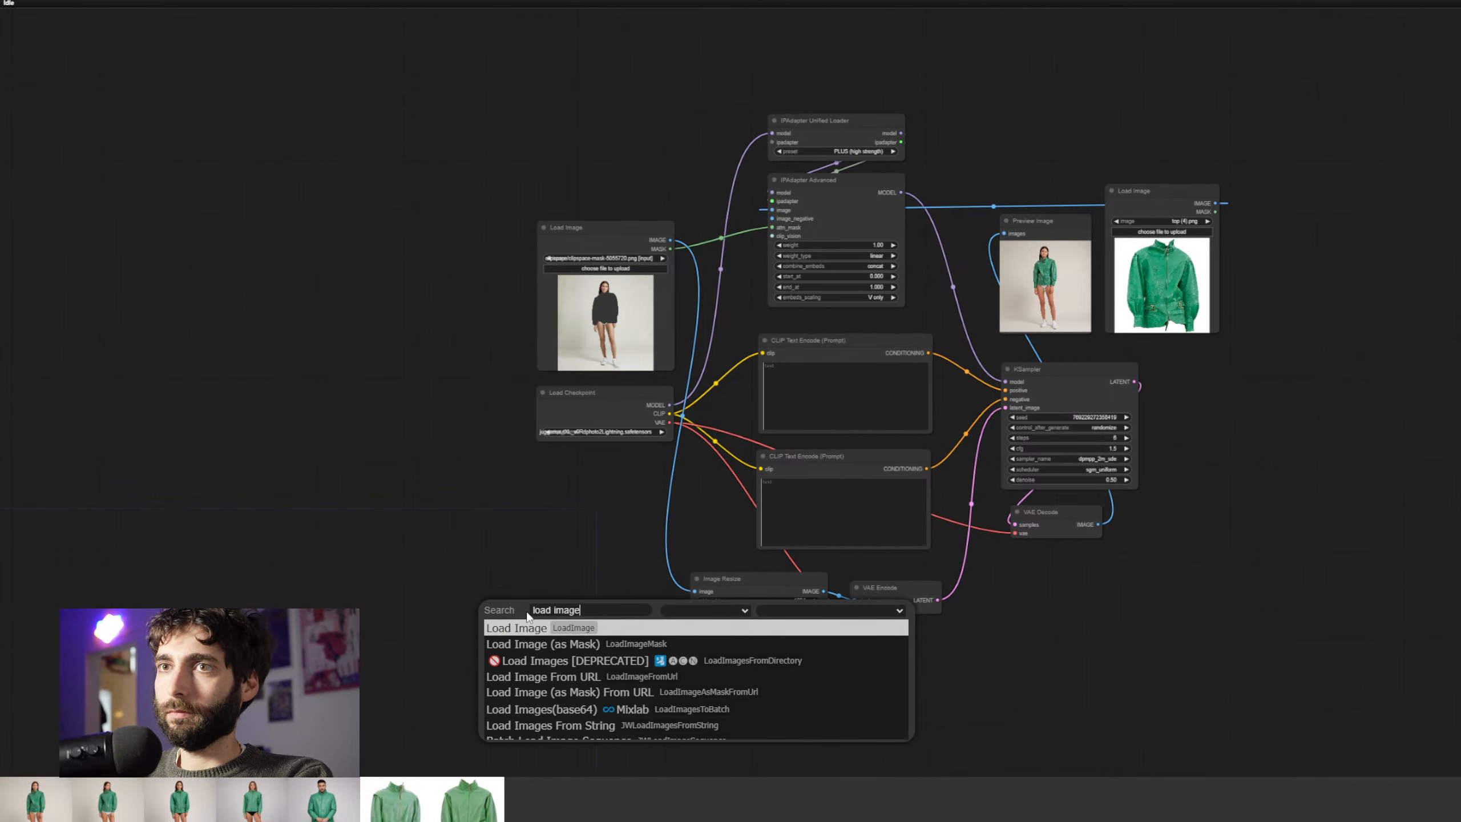
key("Return")
left_click_drag(752, 704, 726, 629)
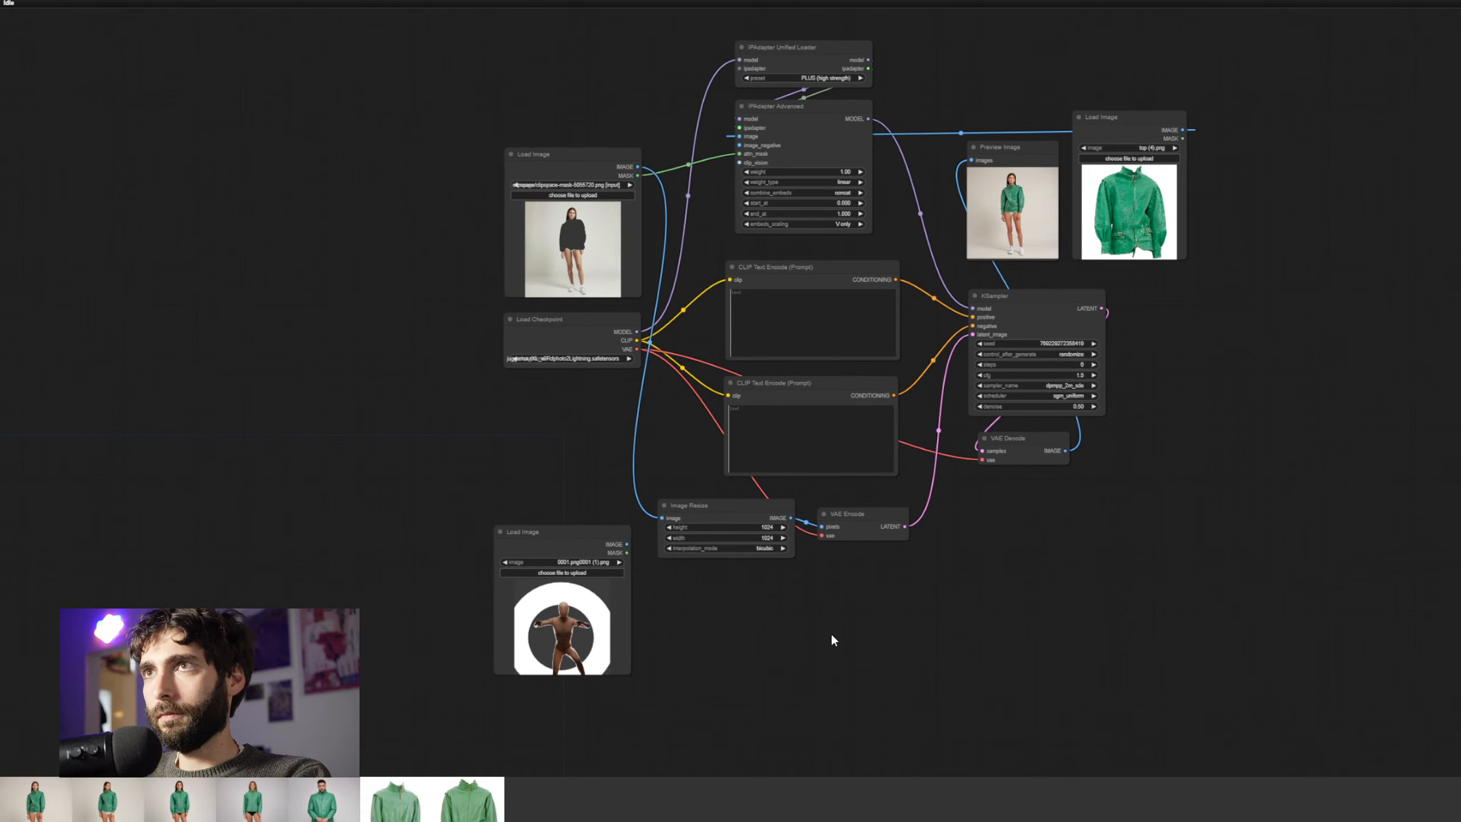
mouse_move(781, 821)
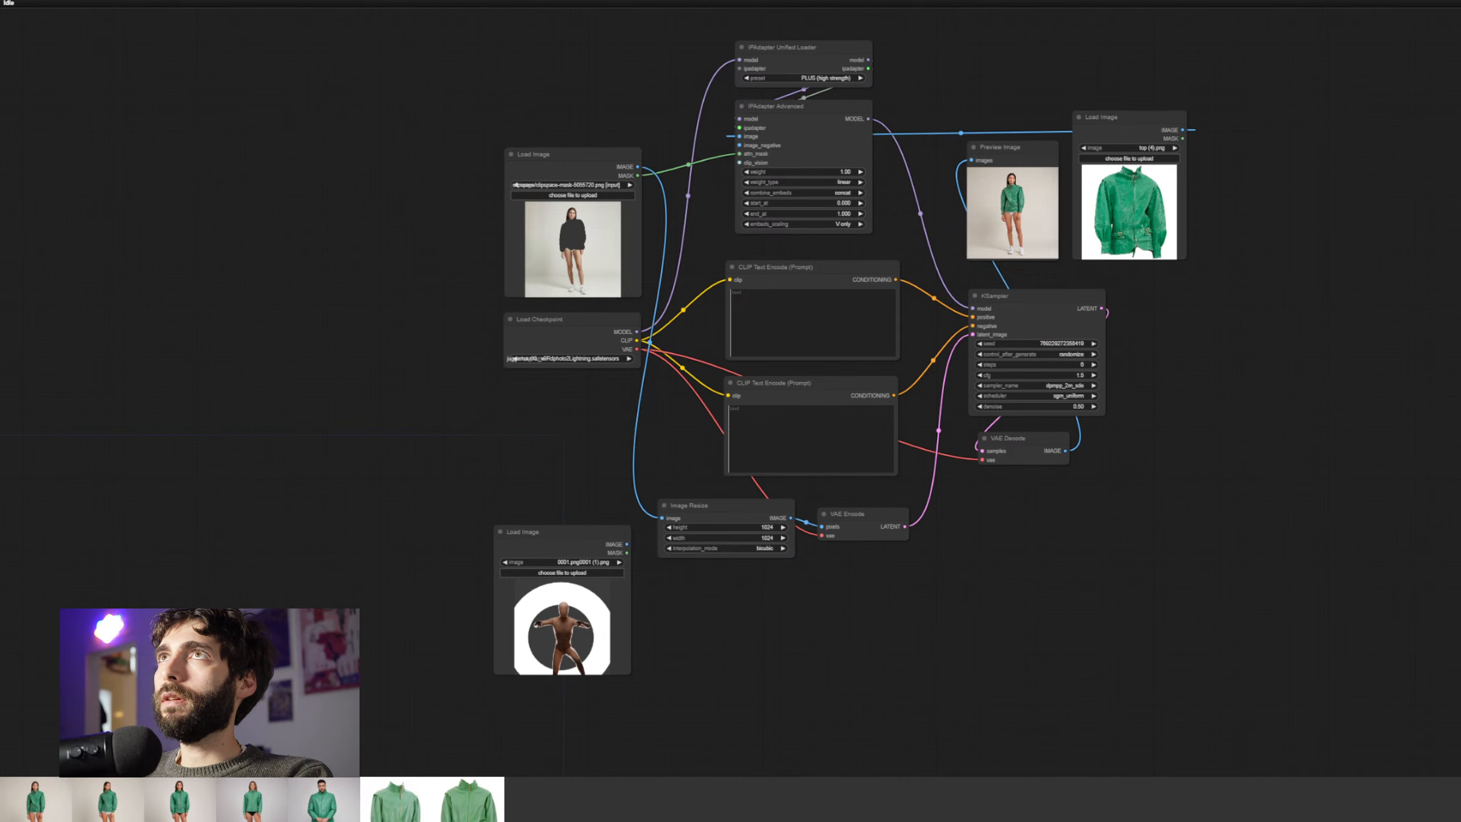
left_click_drag(586, 529, 567, 638)
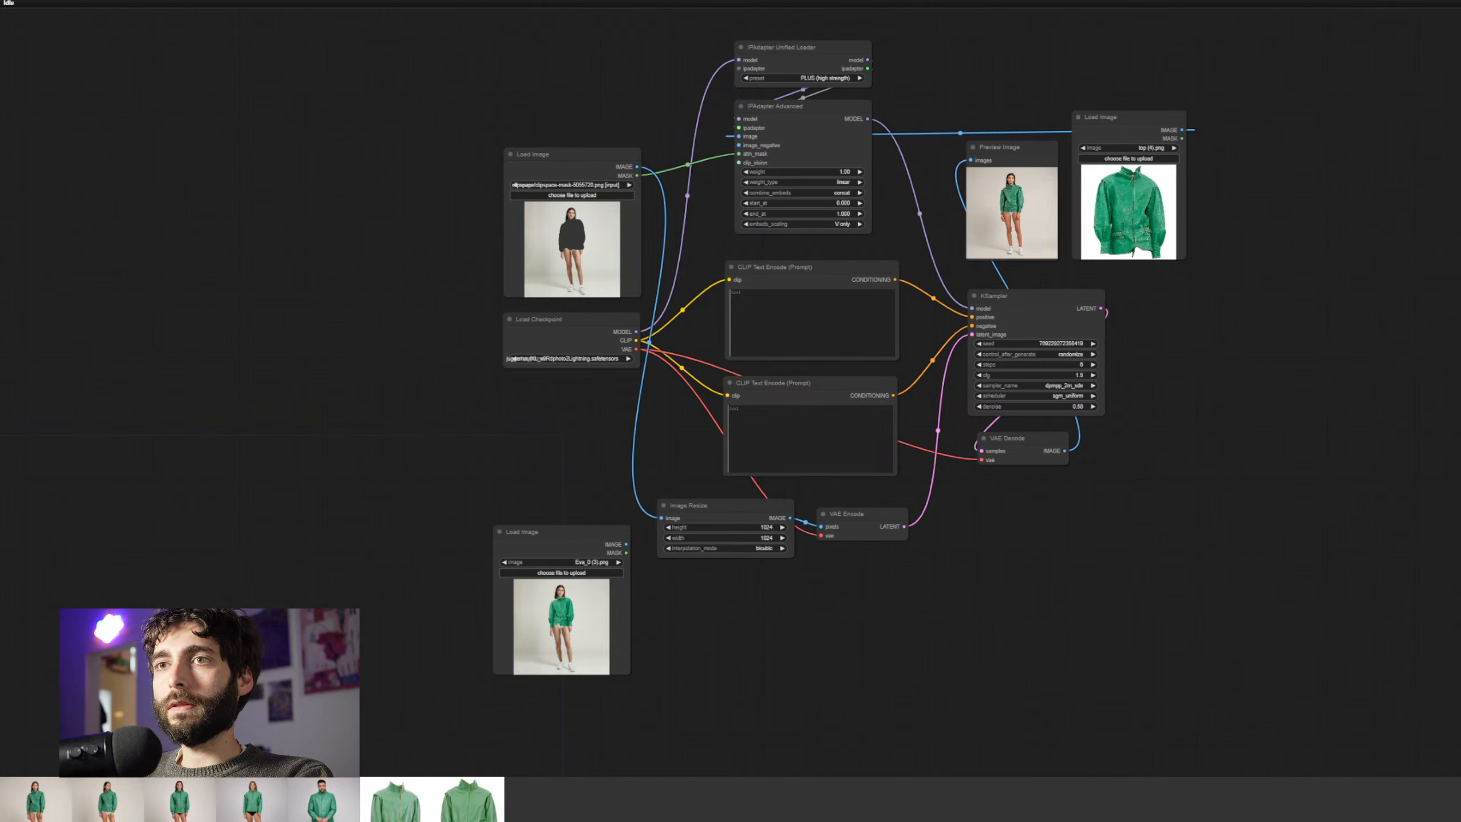
Shift the composite's Load Image node up slightly and align the Eva_0 (3).png node in the same column below Load Checkpoint
left_click(578, 168)
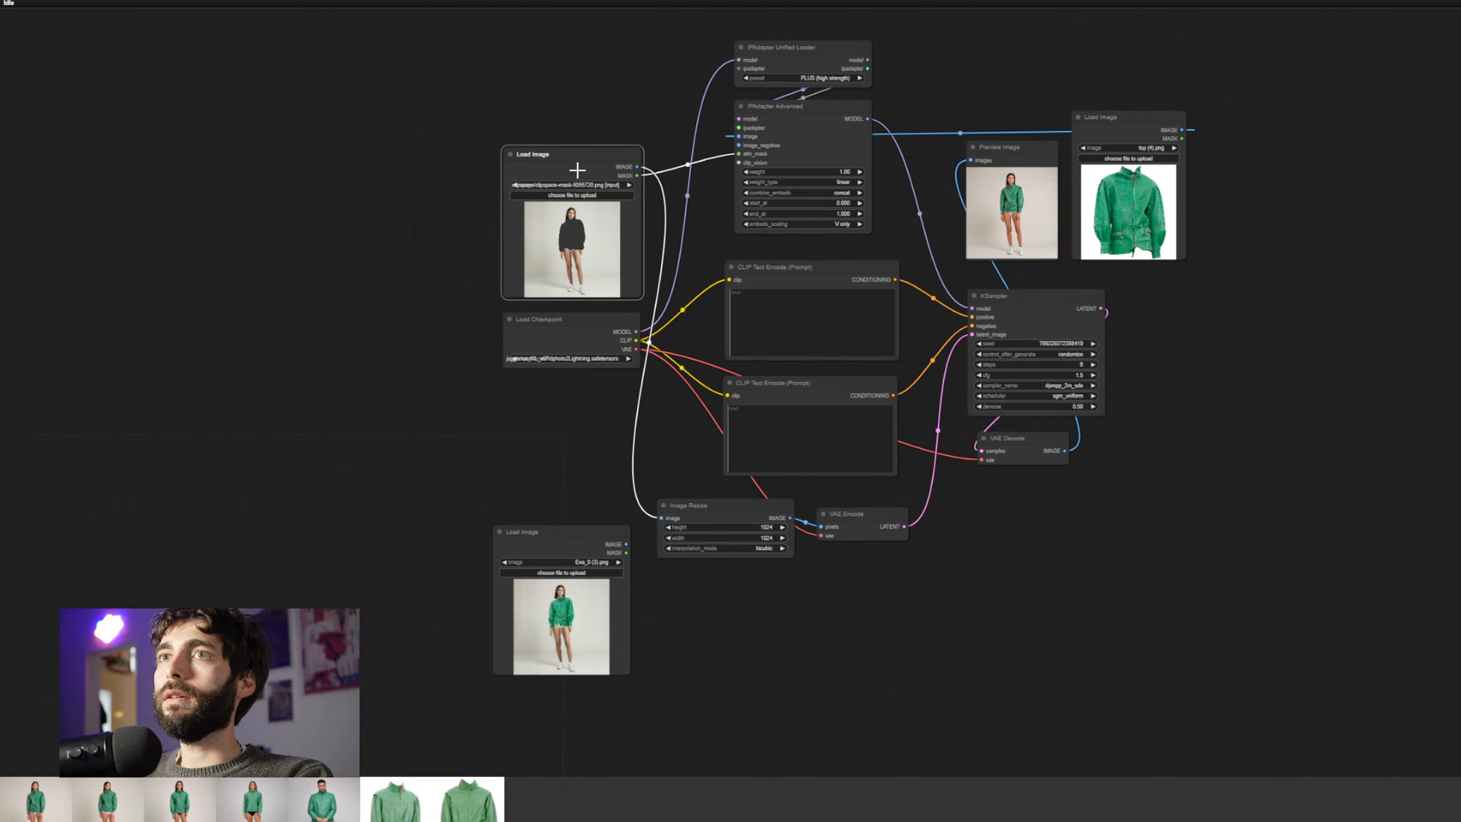
left_click_drag(585, 157, 589, 155)
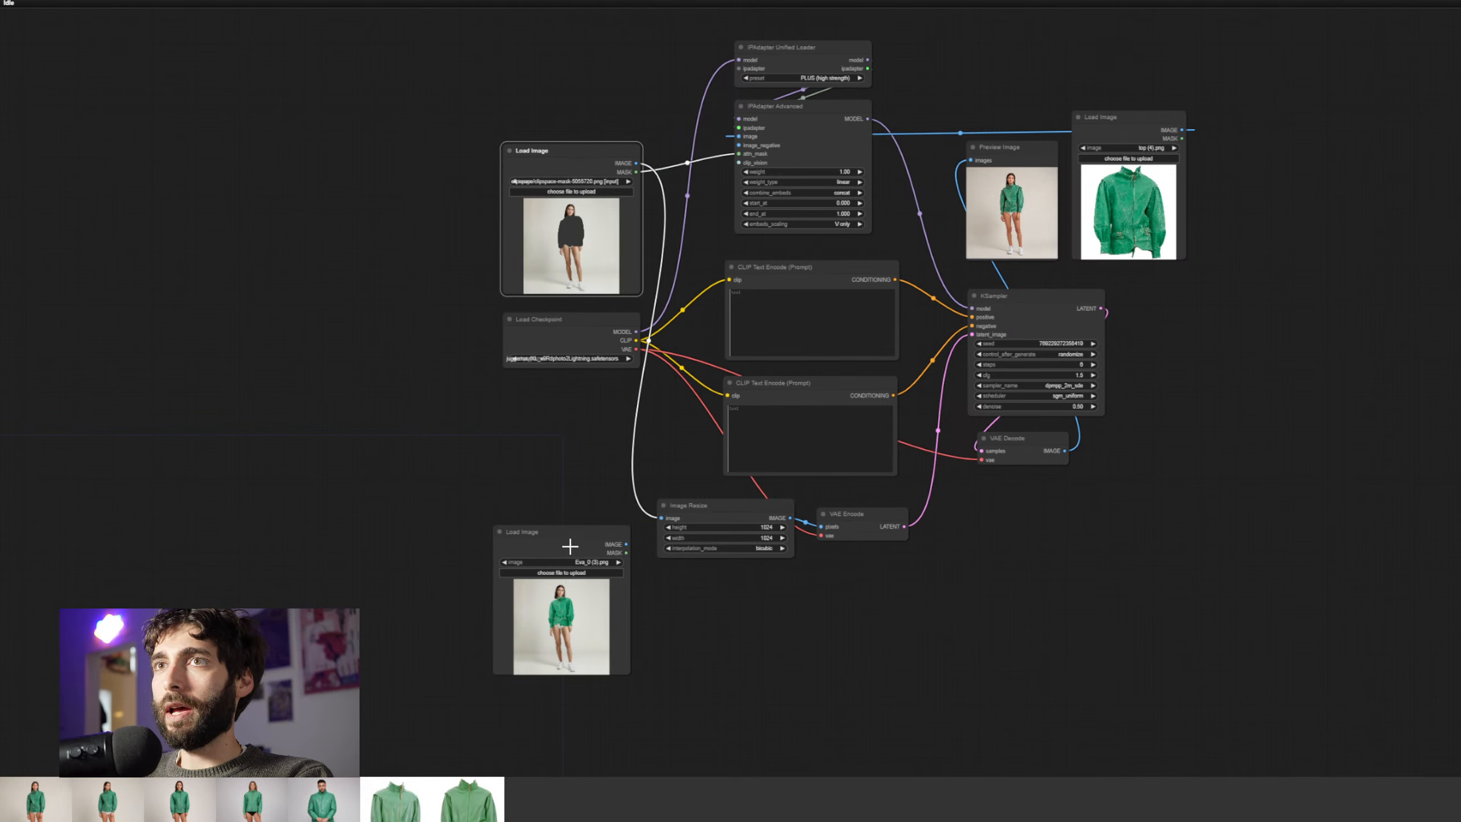
left_click_drag(570, 544, 578, 588)
left_click(717, 662)
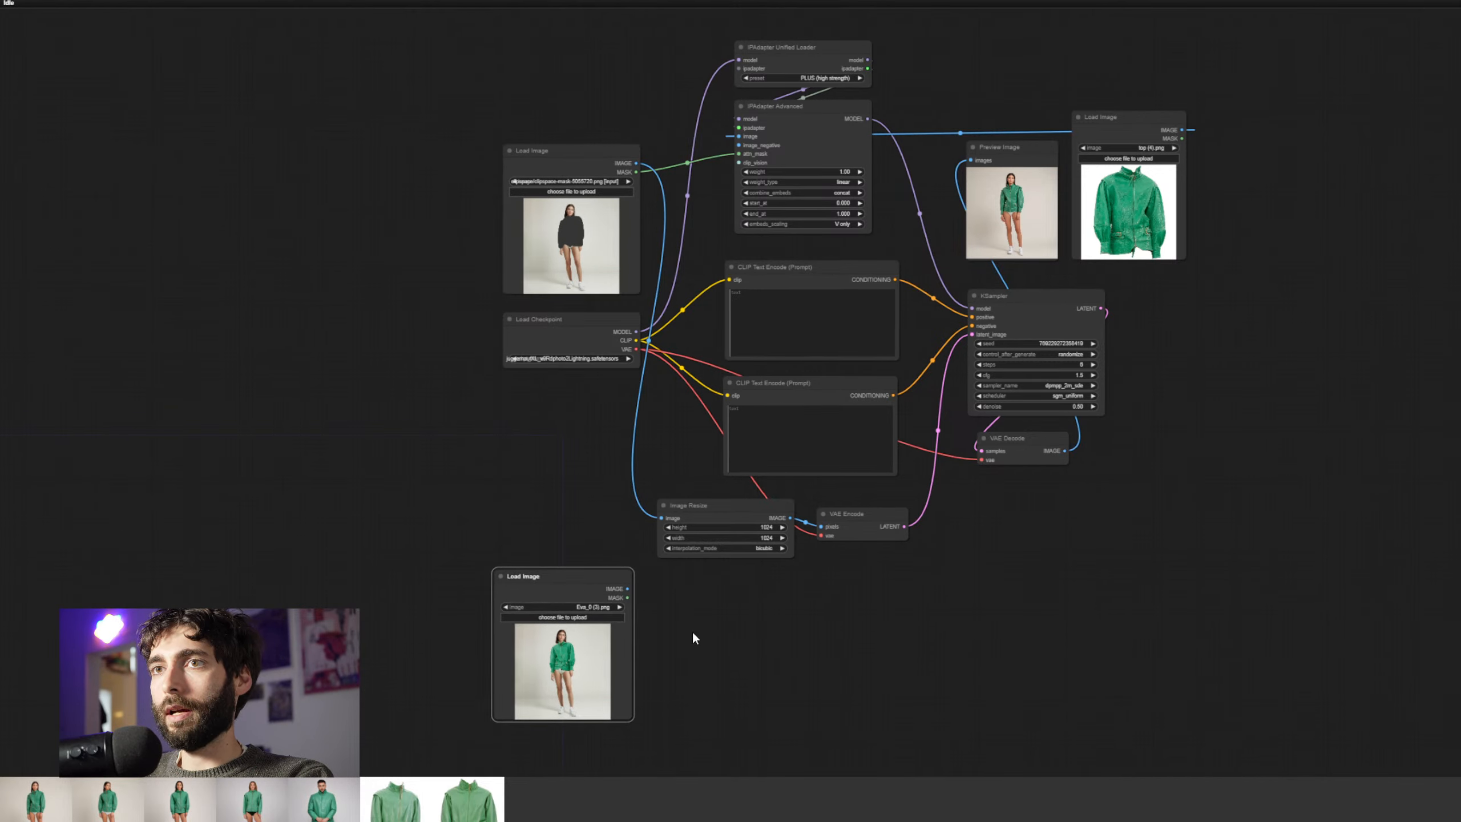
left_click_drag(752, 636, 710, 604)
left_click_drag(533, 538, 541, 542)
left_click(739, 584)
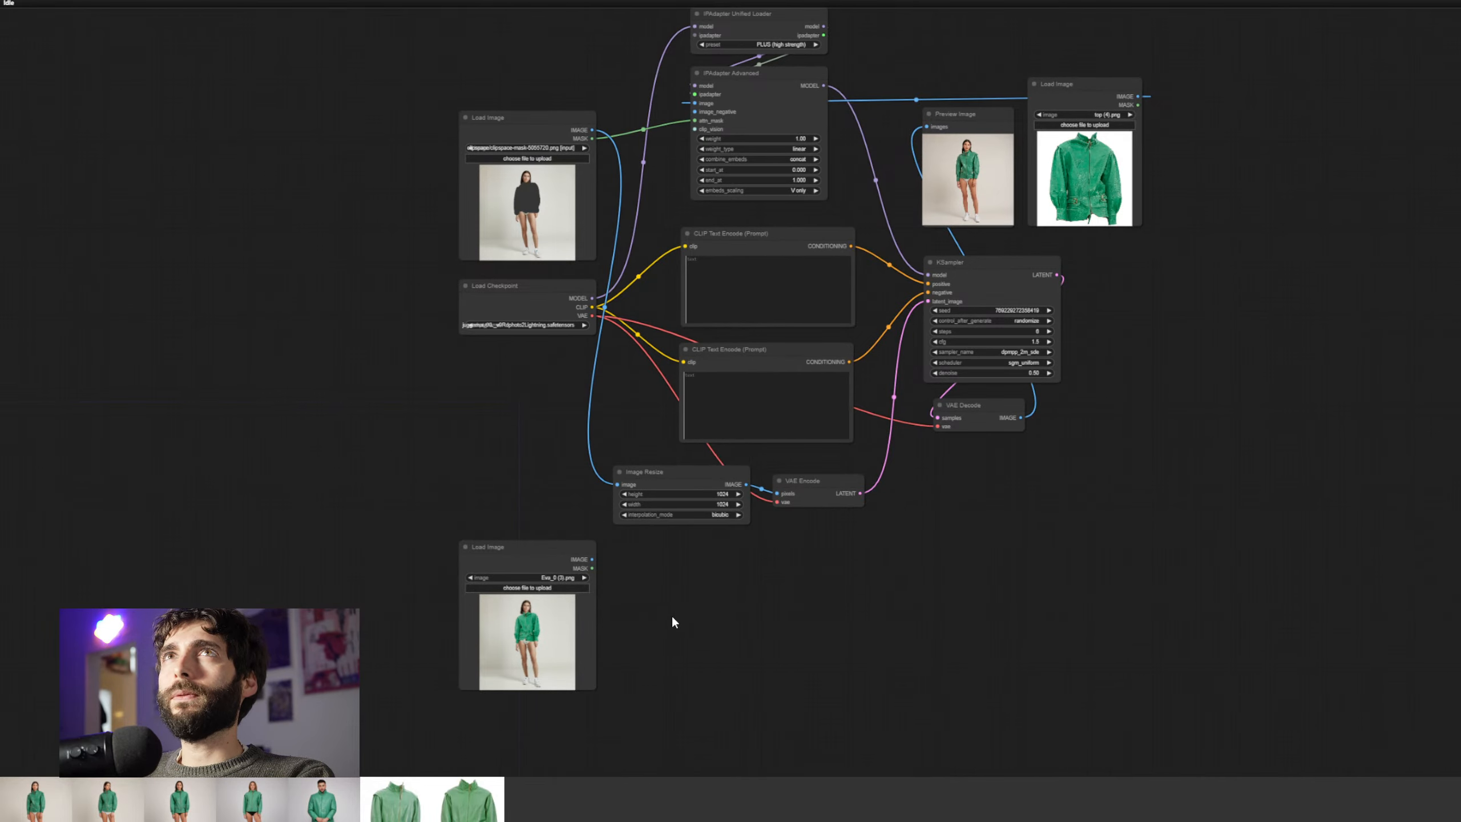
left_click_drag(674, 622, 705, 632)
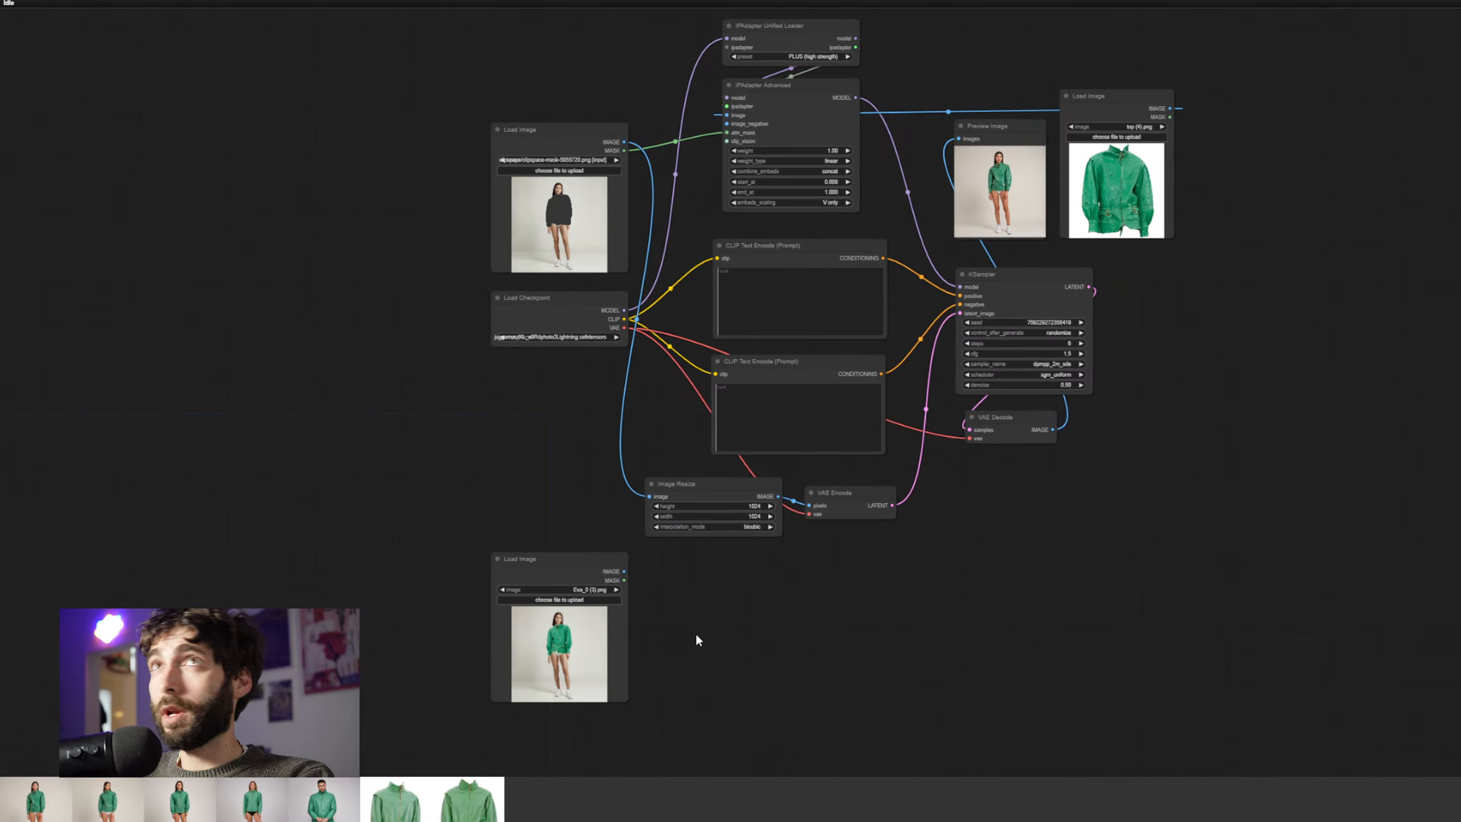
Add an Apply ControlNet node beside the Eva_0 (3).png Load Image node, below Image Resize
scroll(696, 638, "up", 2)
left_click_drag(693, 639, 722, 563)
double_click(742, 516)
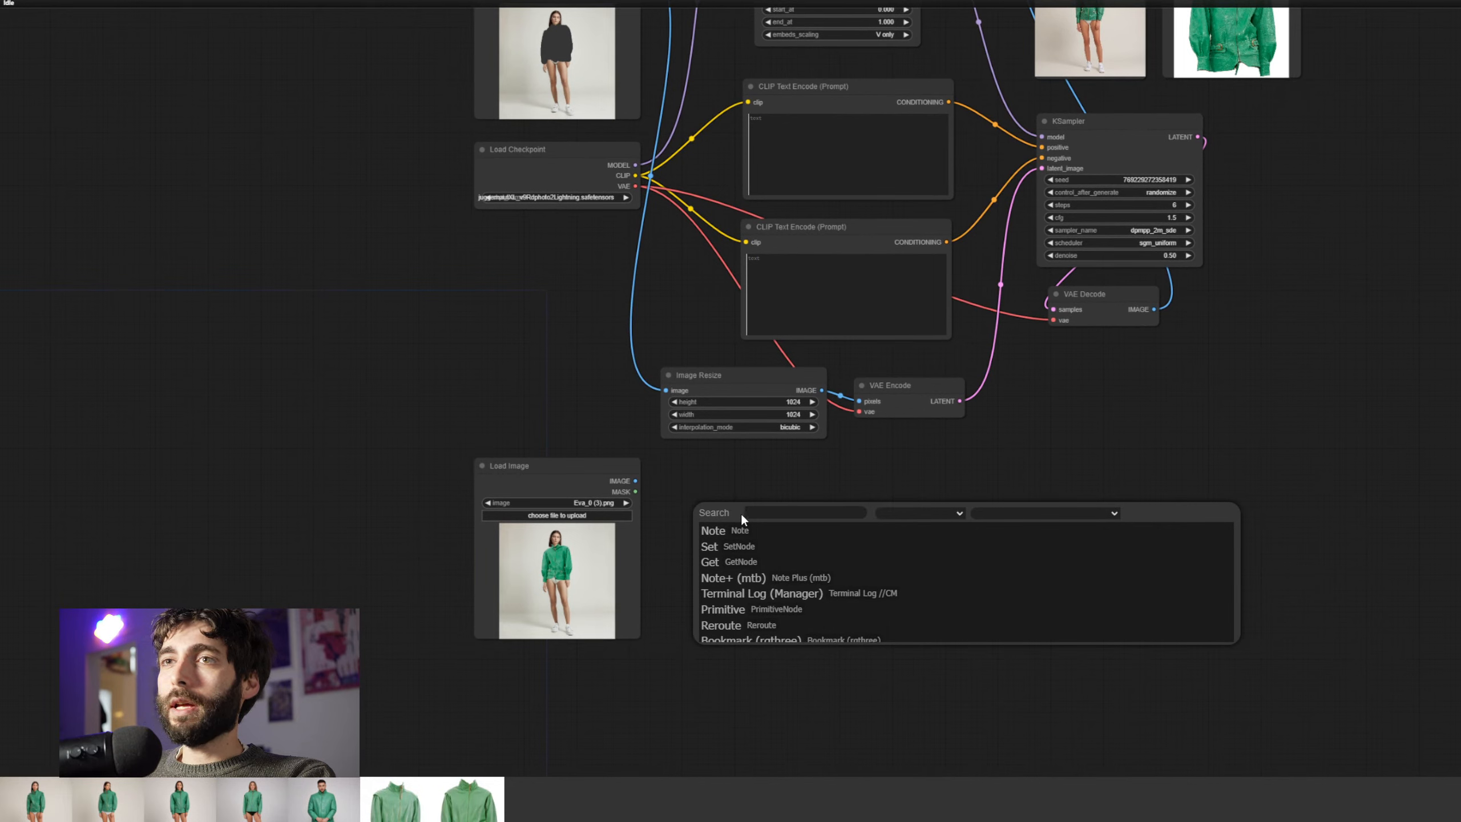
type("adv")
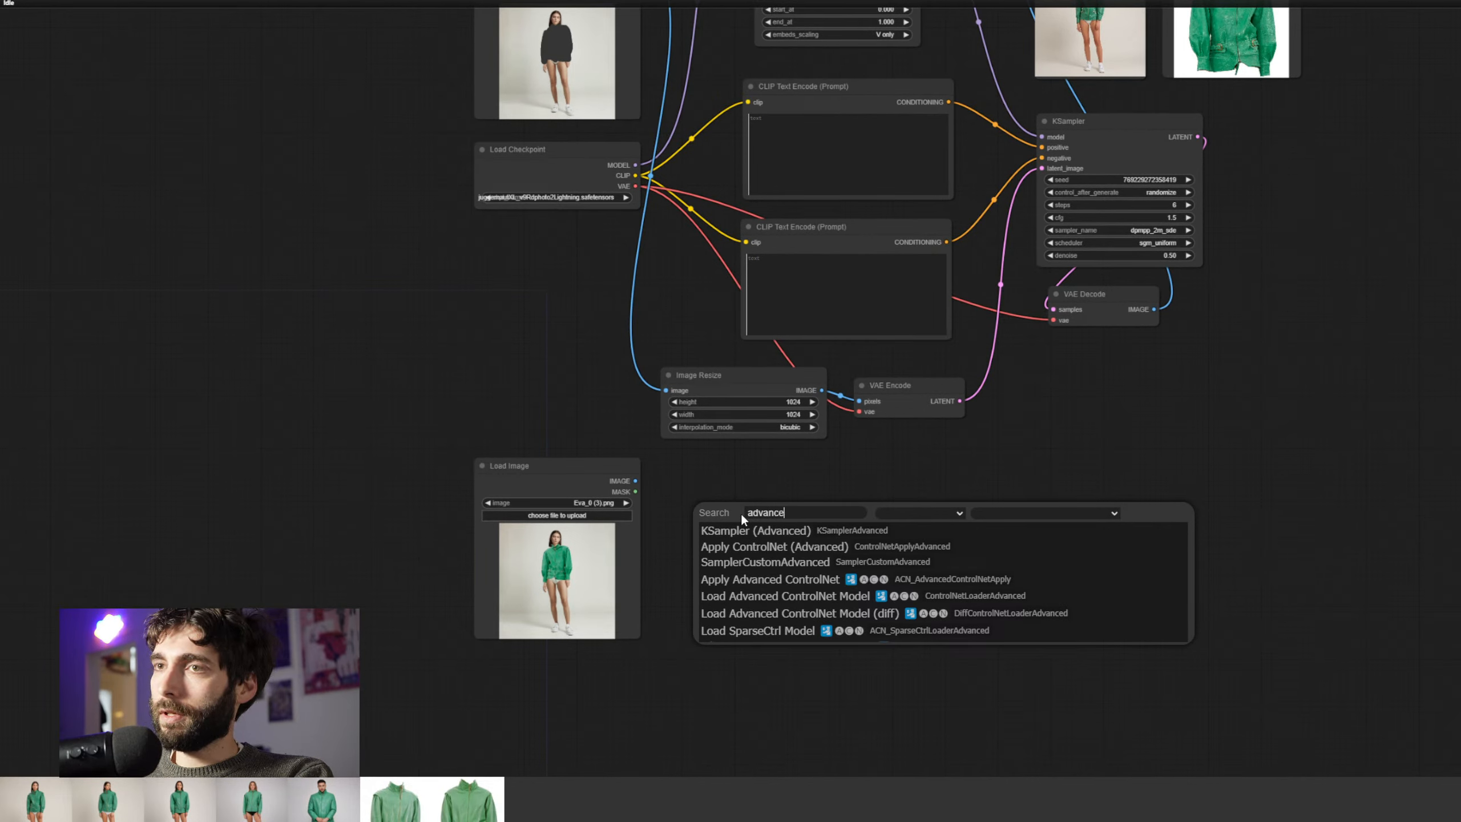
type("ance")
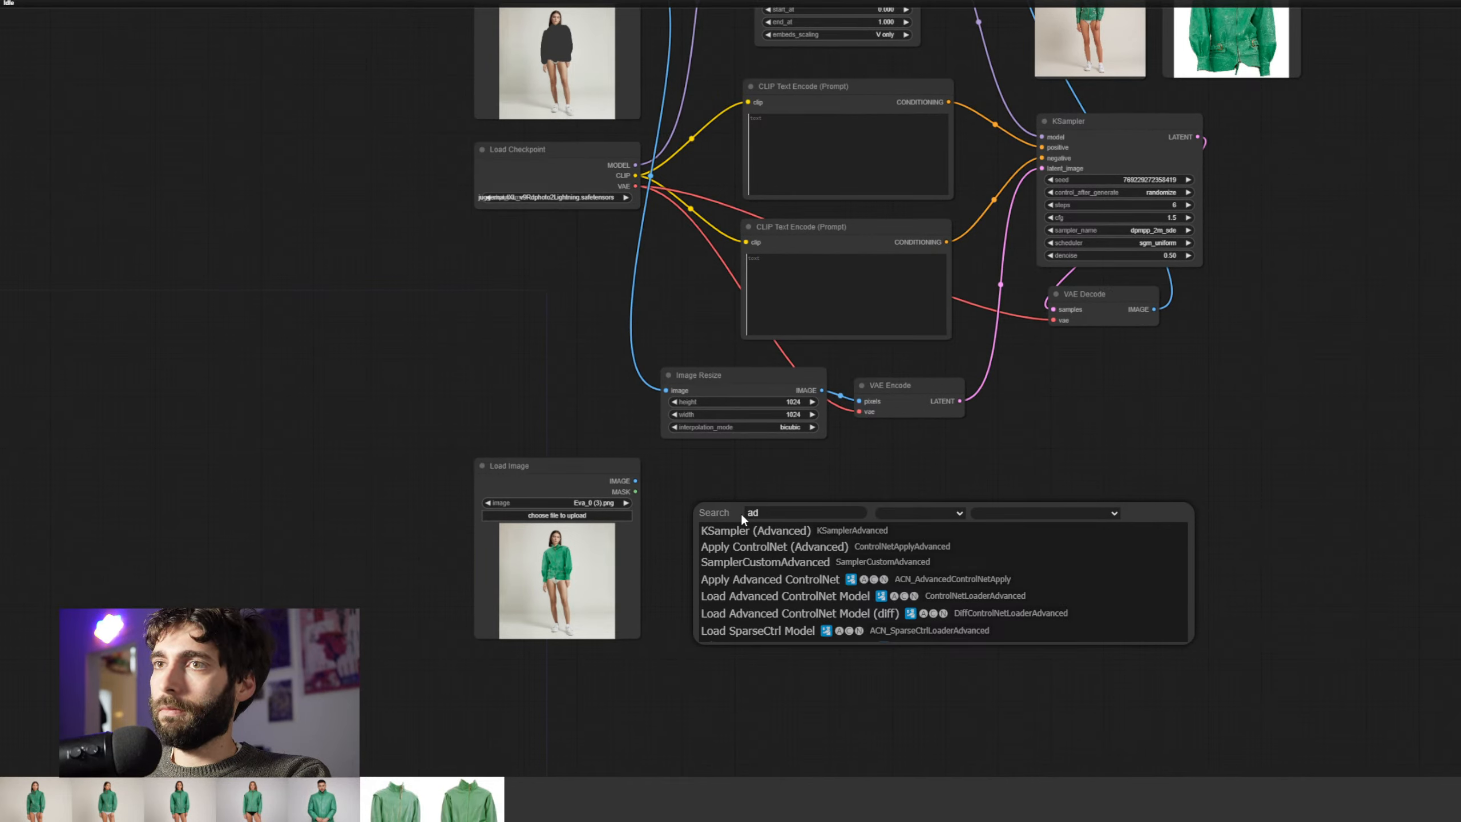
key("BackSpace")
key("BackSpace")
key("BackSpace")
key("BackSpace")
key("BackSpace")
key("BackSpace")
key("BackSpace")
type("apply controln")
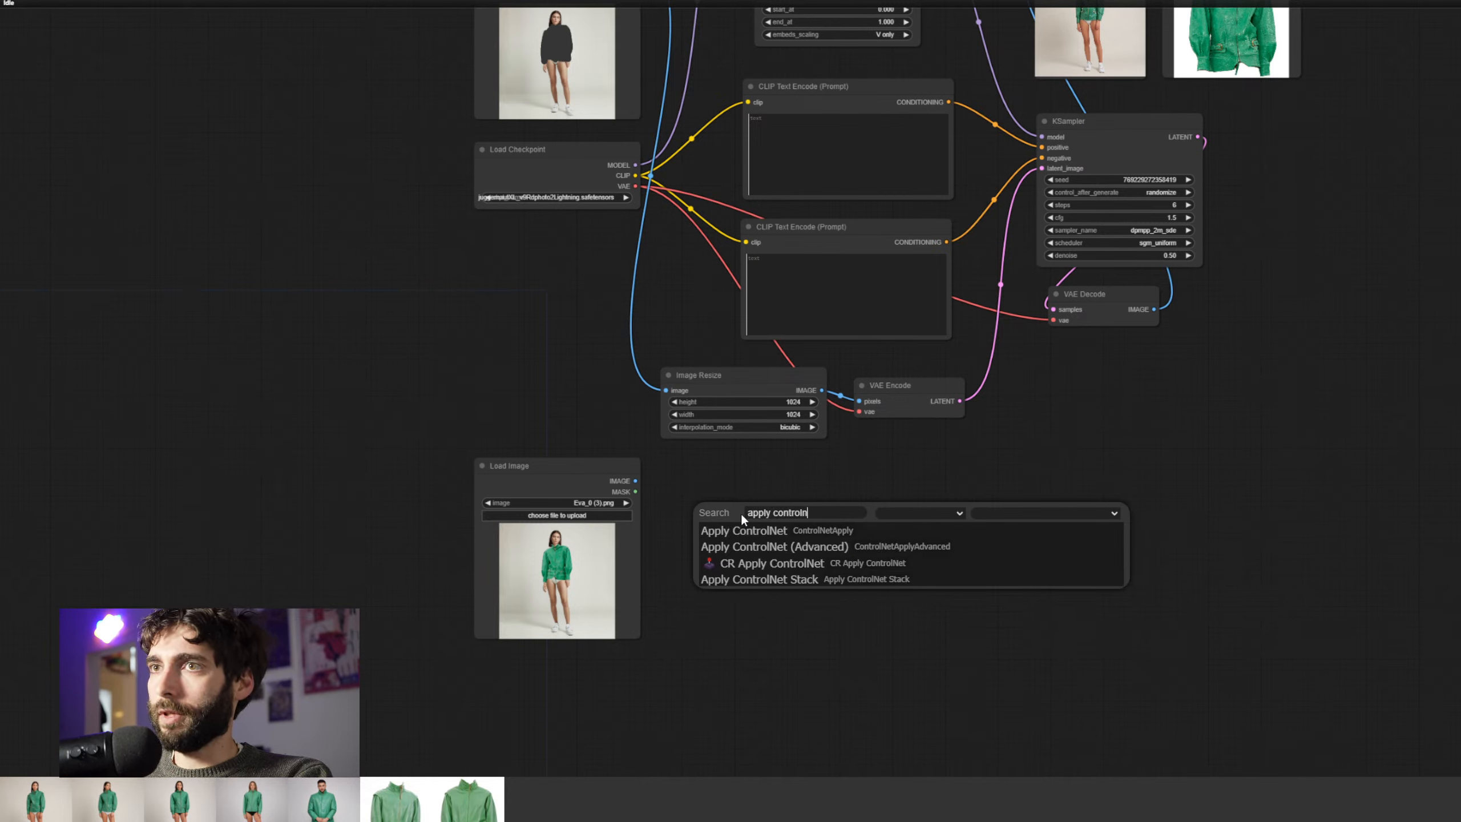
key("Down")
key("Return")
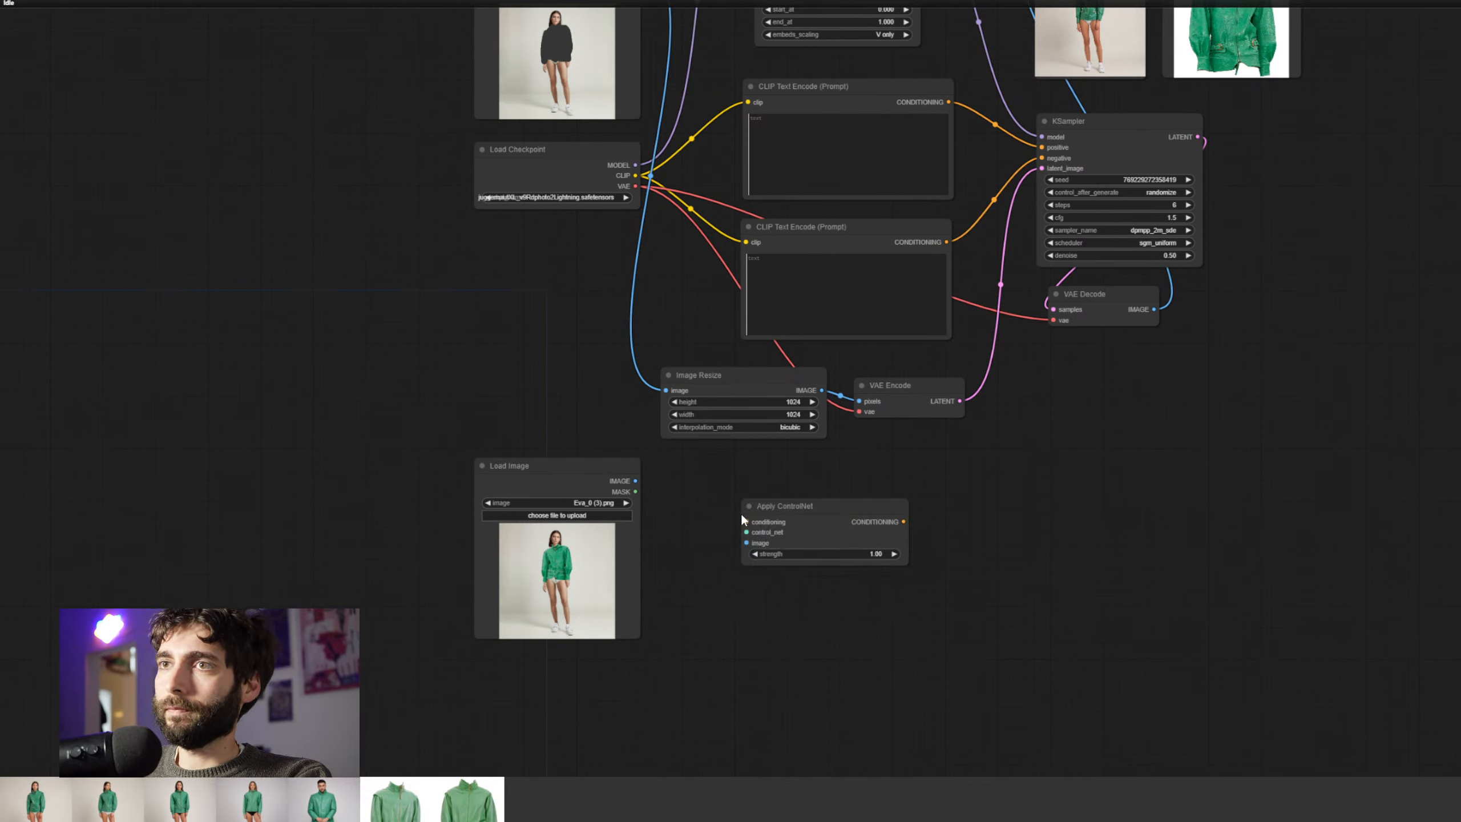
Nudge Apply ControlNet down slightly and add an Apply ControlNet (Advanced) node beneath it
left_click_drag(796, 506, 840, 518)
double_click(790, 614)
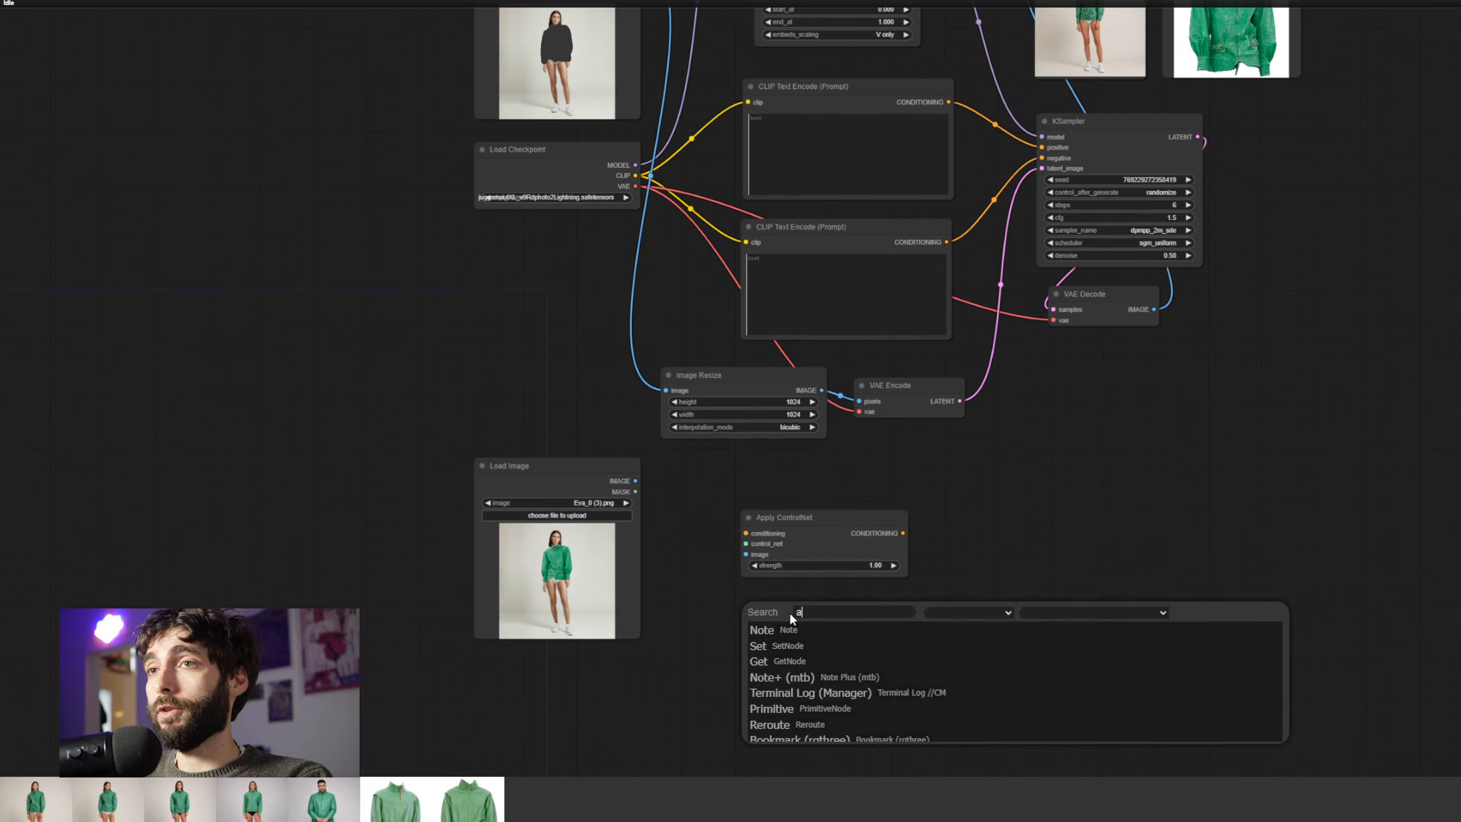
type("apply")
key("Down")
key("Down")
key("Down")
key("Return")
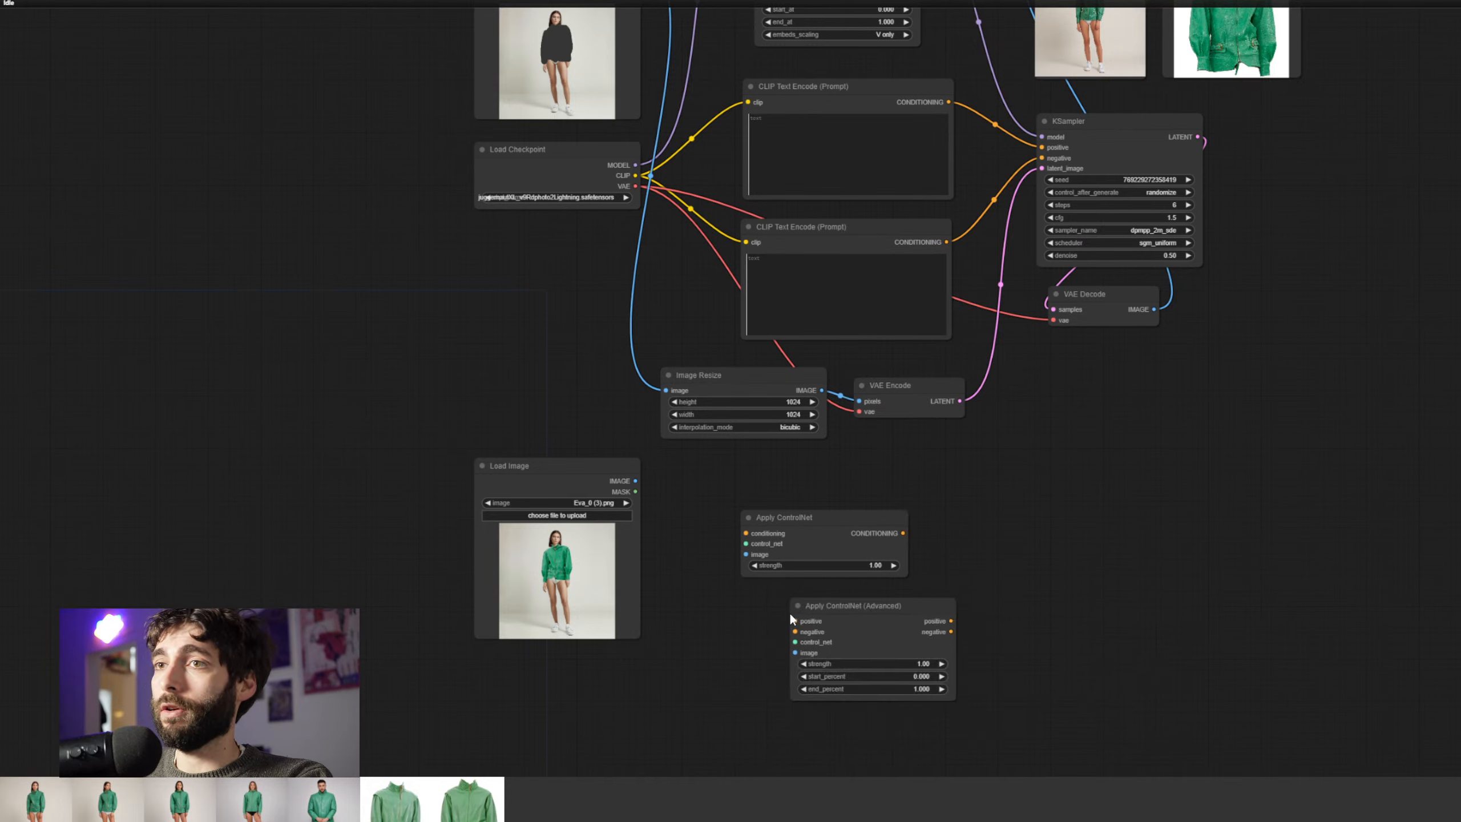
Align the Apply ControlNet (Advanced) node directly under the Apply ControlNet node
left_click(833, 612)
left_click_drag(834, 613, 812, 612)
scroll(965, 688, "up", 5)
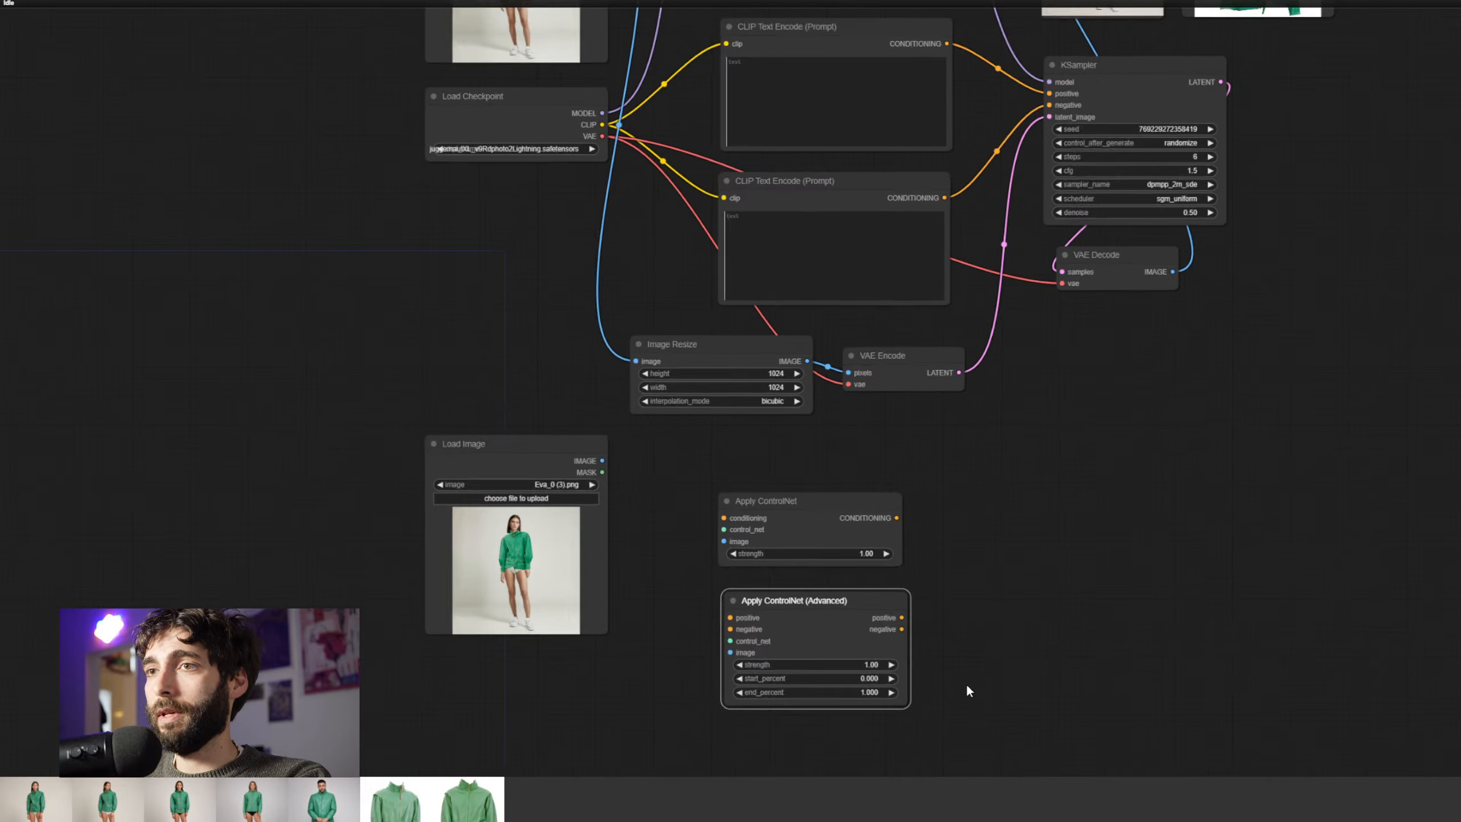
left_click_drag(850, 538, 841, 537)
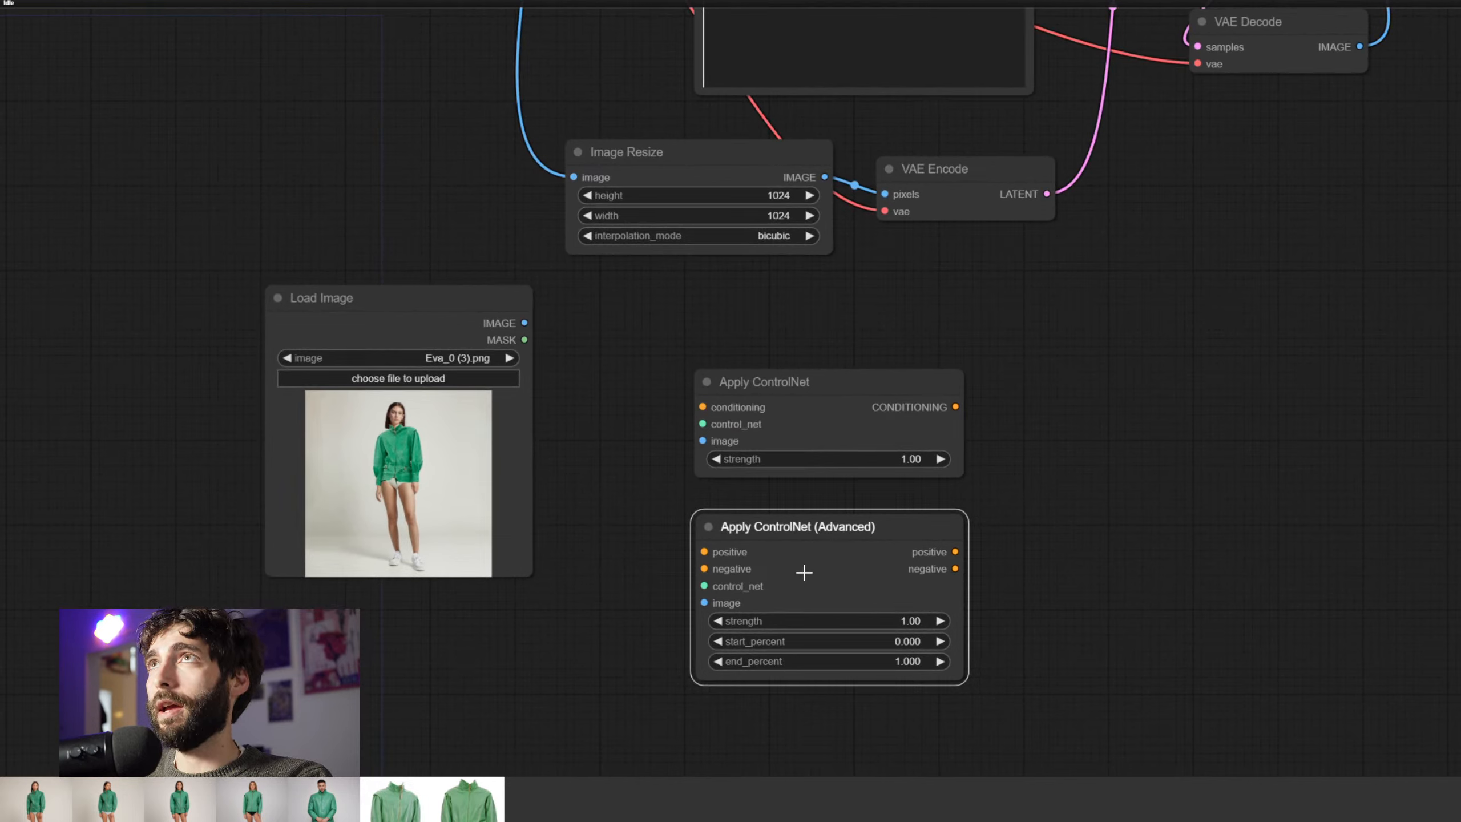
left_click_drag(809, 533, 805, 530)
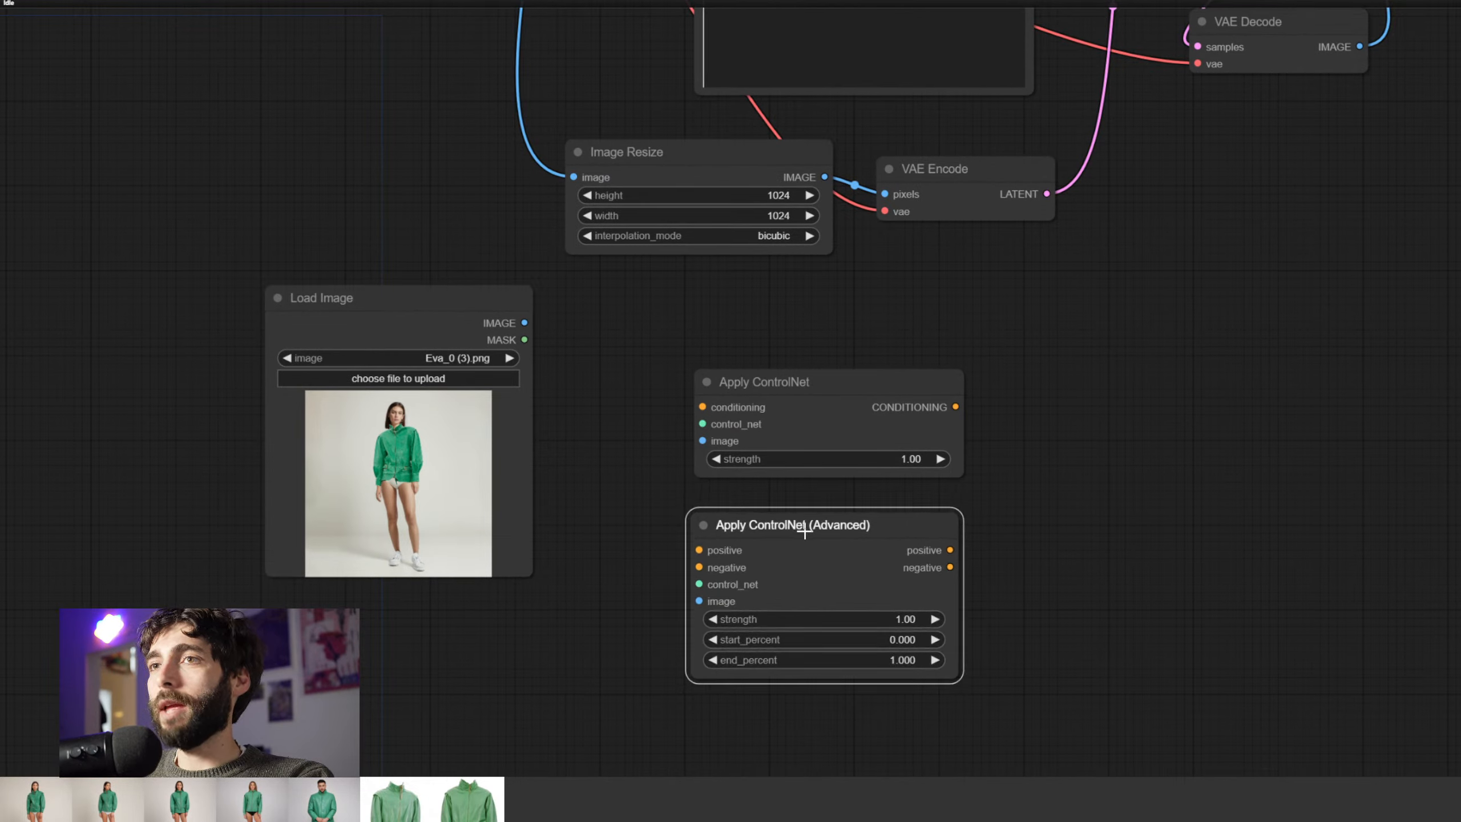
scroll(879, 581, "down", 1)
left_click_drag(992, 559, 1037, 578)
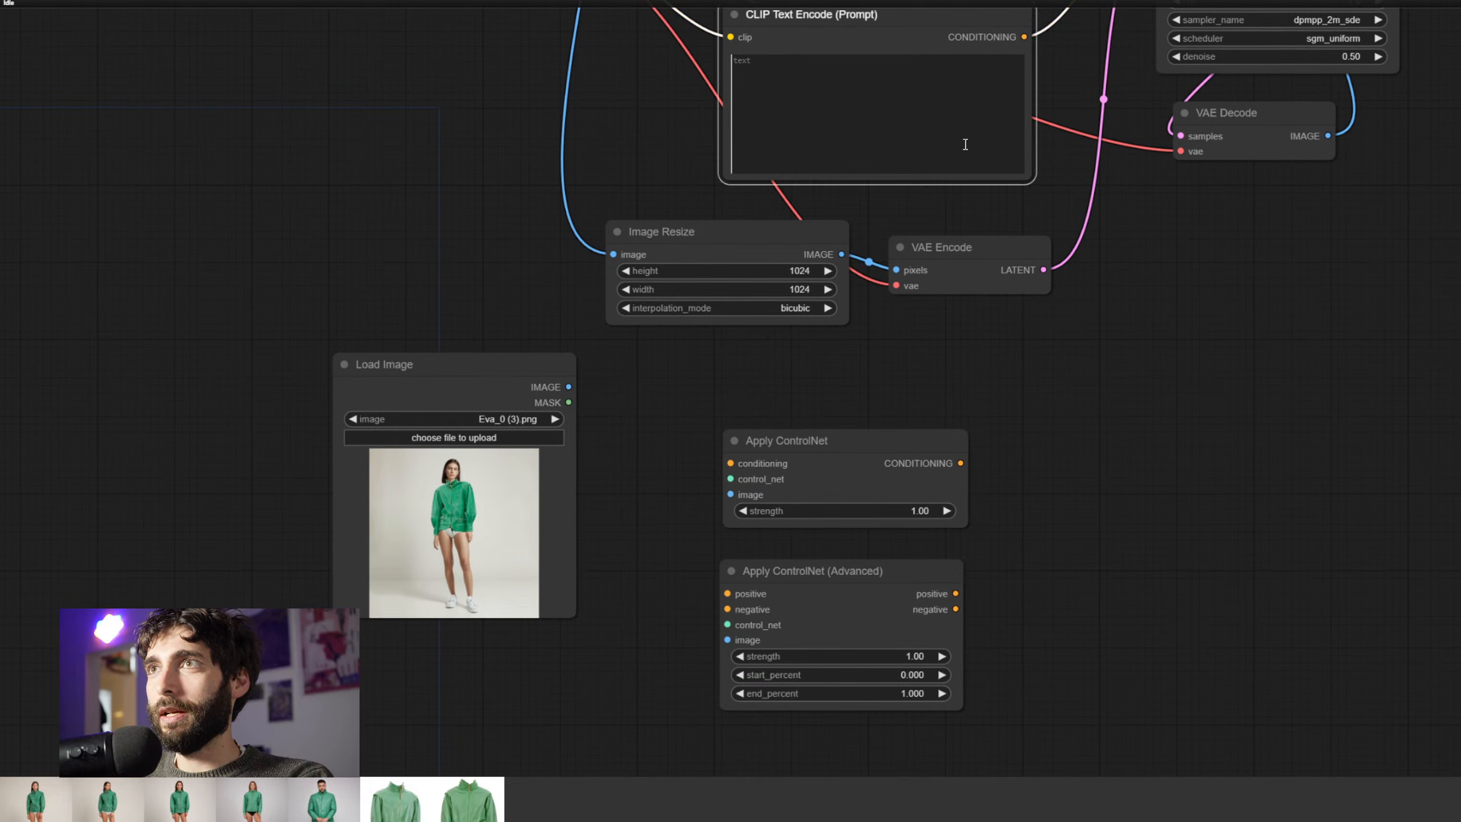
Compare the two Apply ControlNet nodes and delete the Advanced one, keeping the basic node
left_click(799, 576)
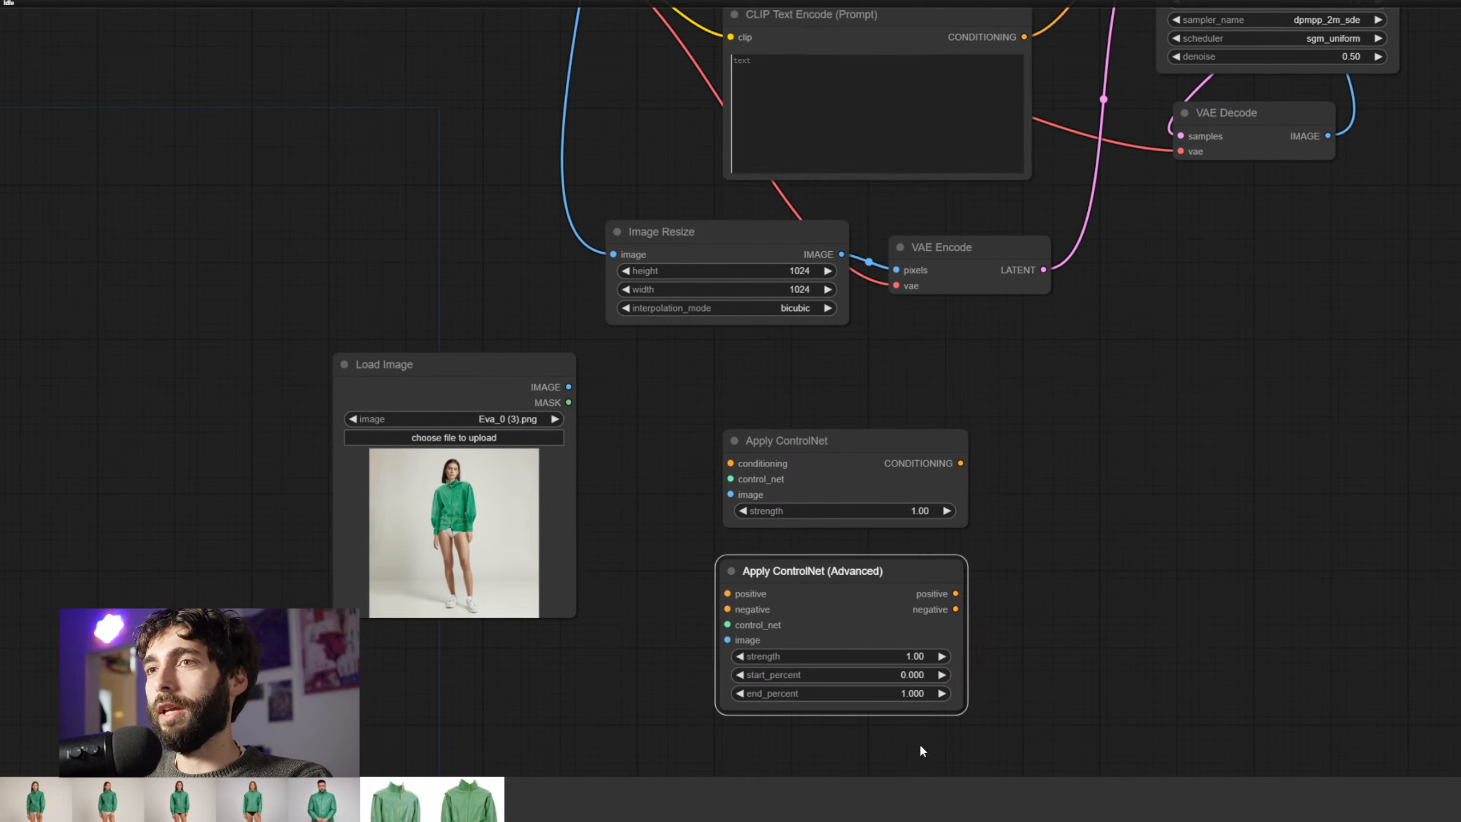
left_click(1043, 638)
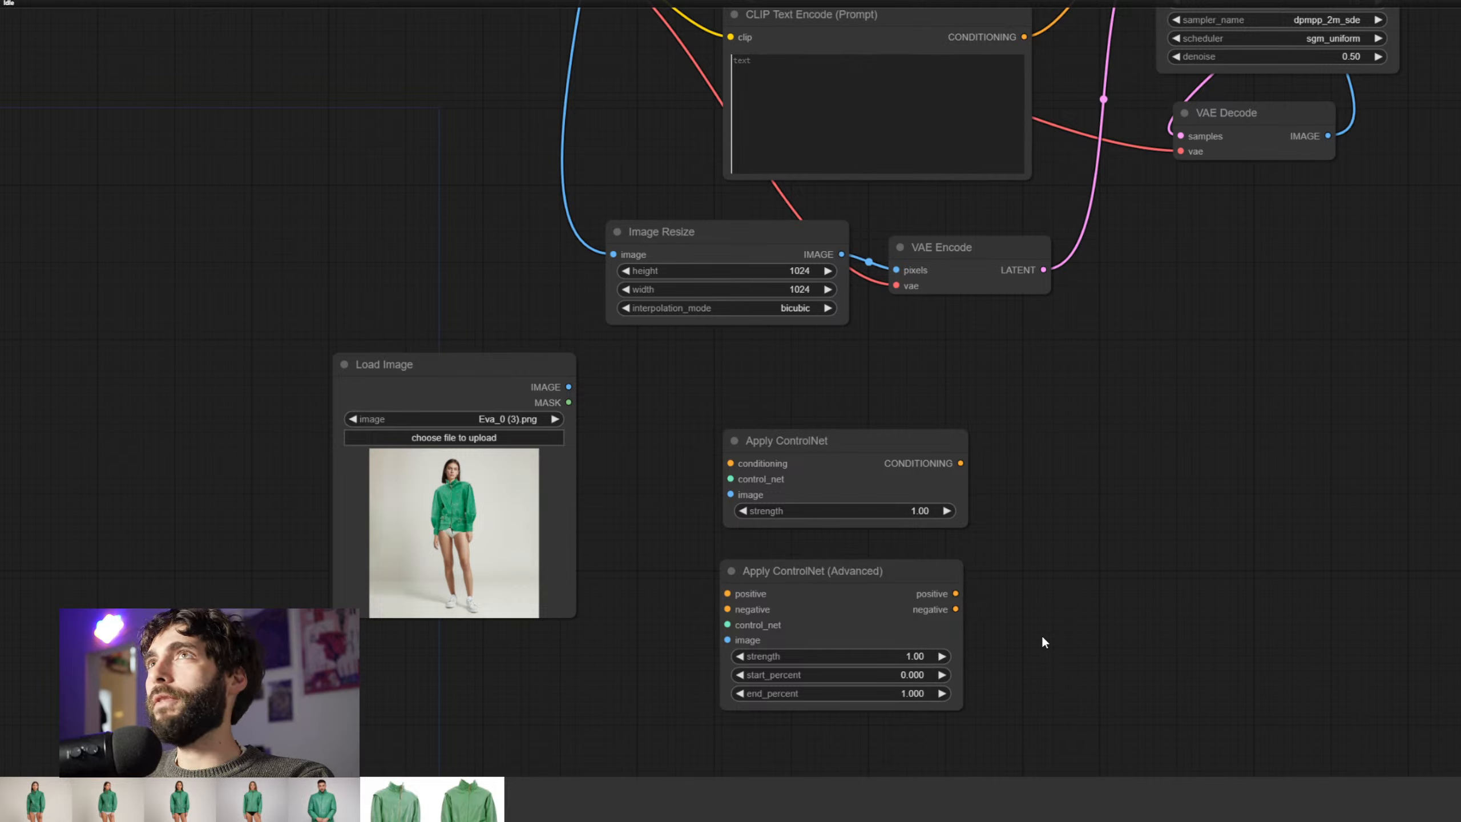
left_click_drag(891, 587, 896, 569)
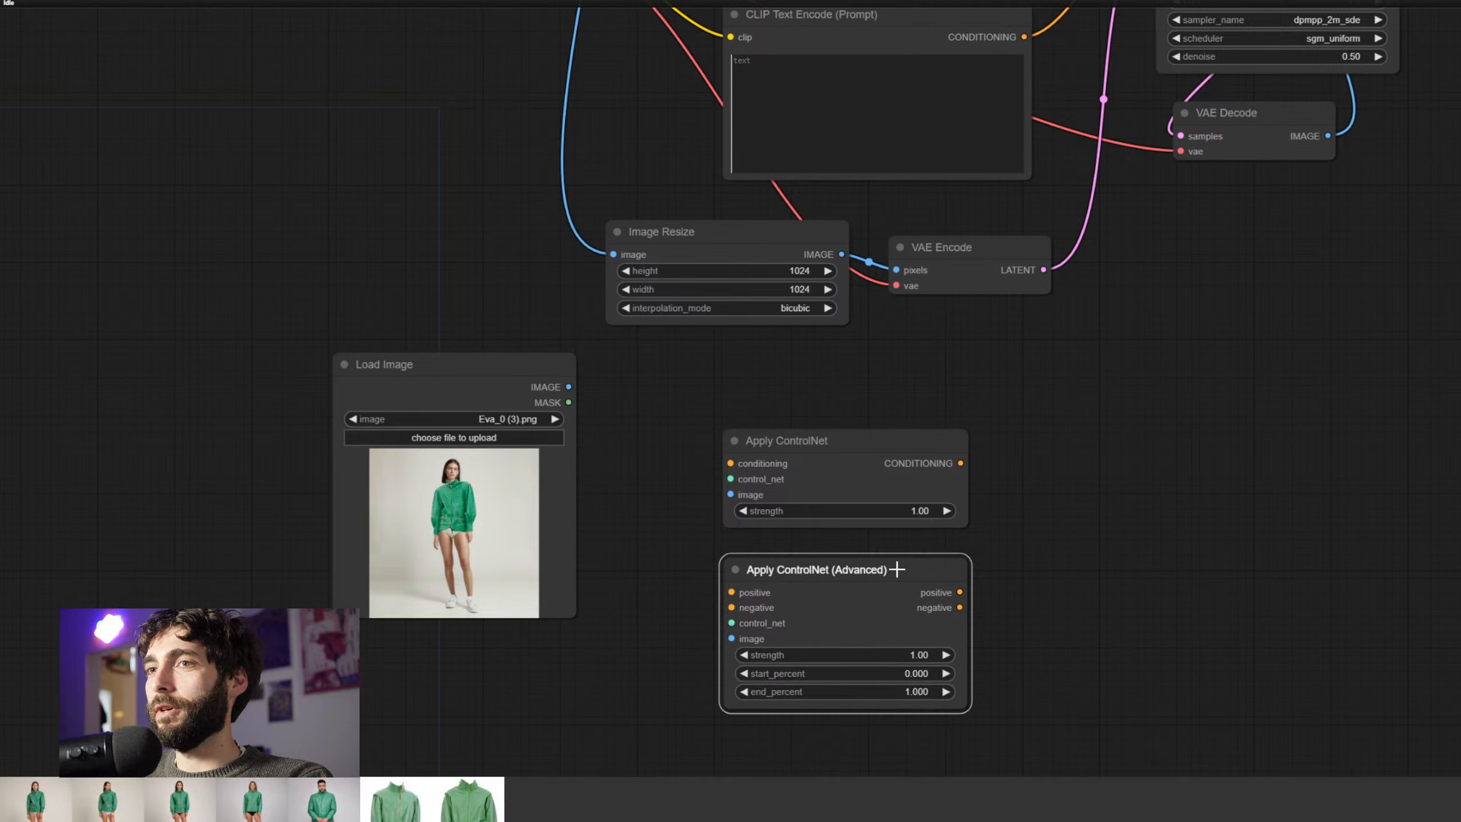
left_click(881, 438)
left_click(890, 575)
left_click(895, 454)
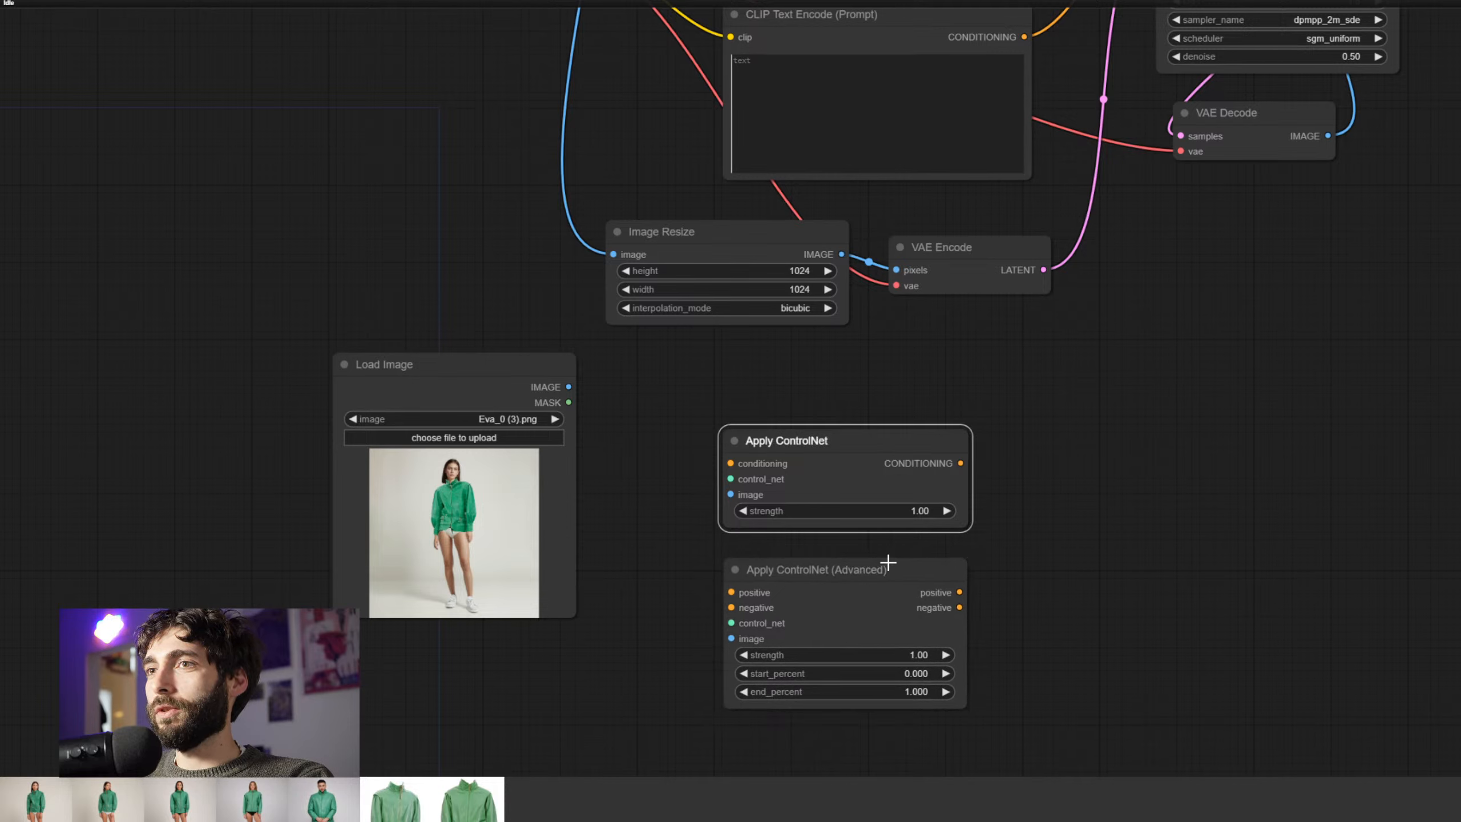
left_click(888, 565)
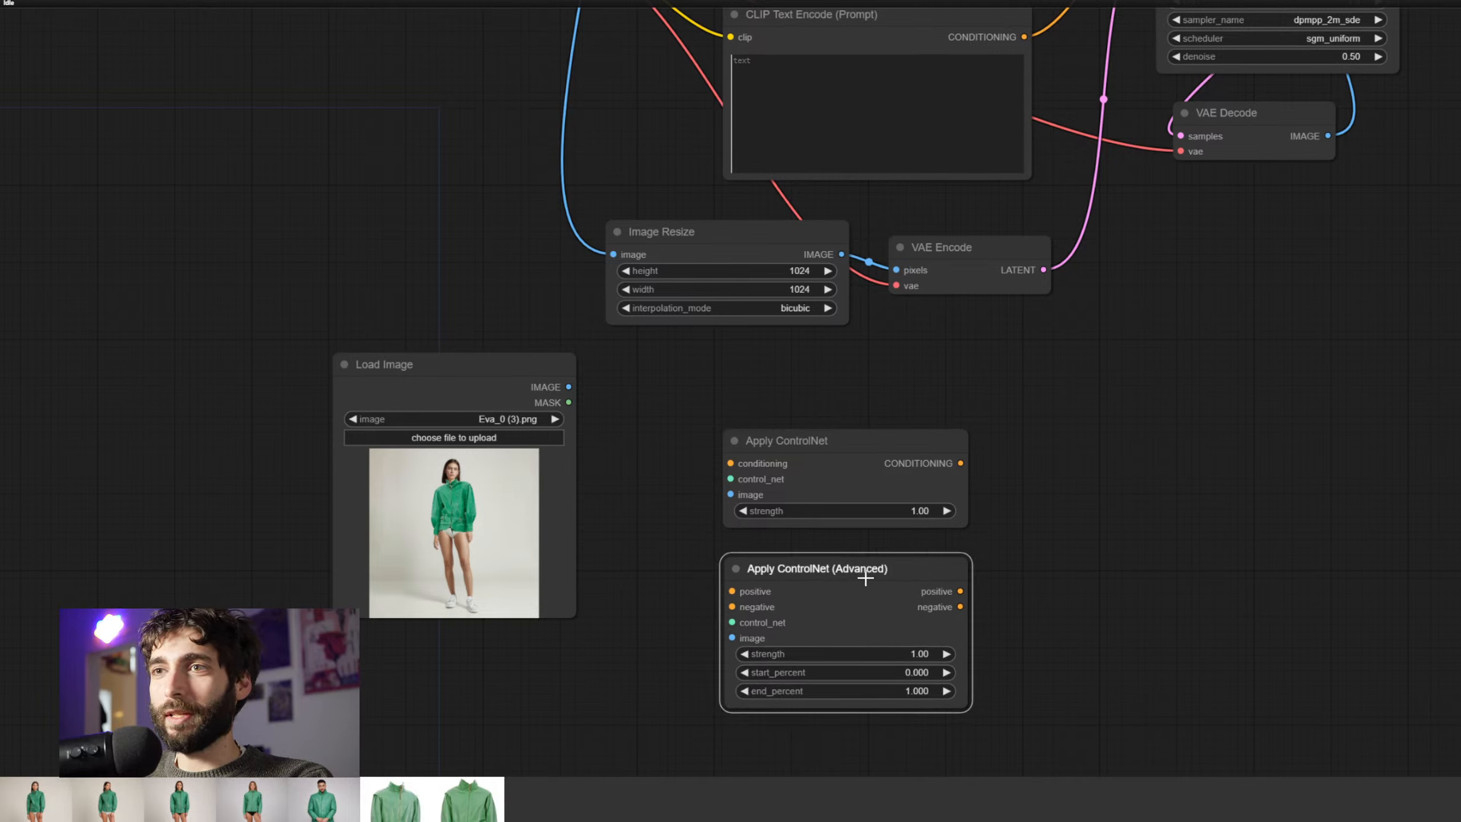
key("Delete")
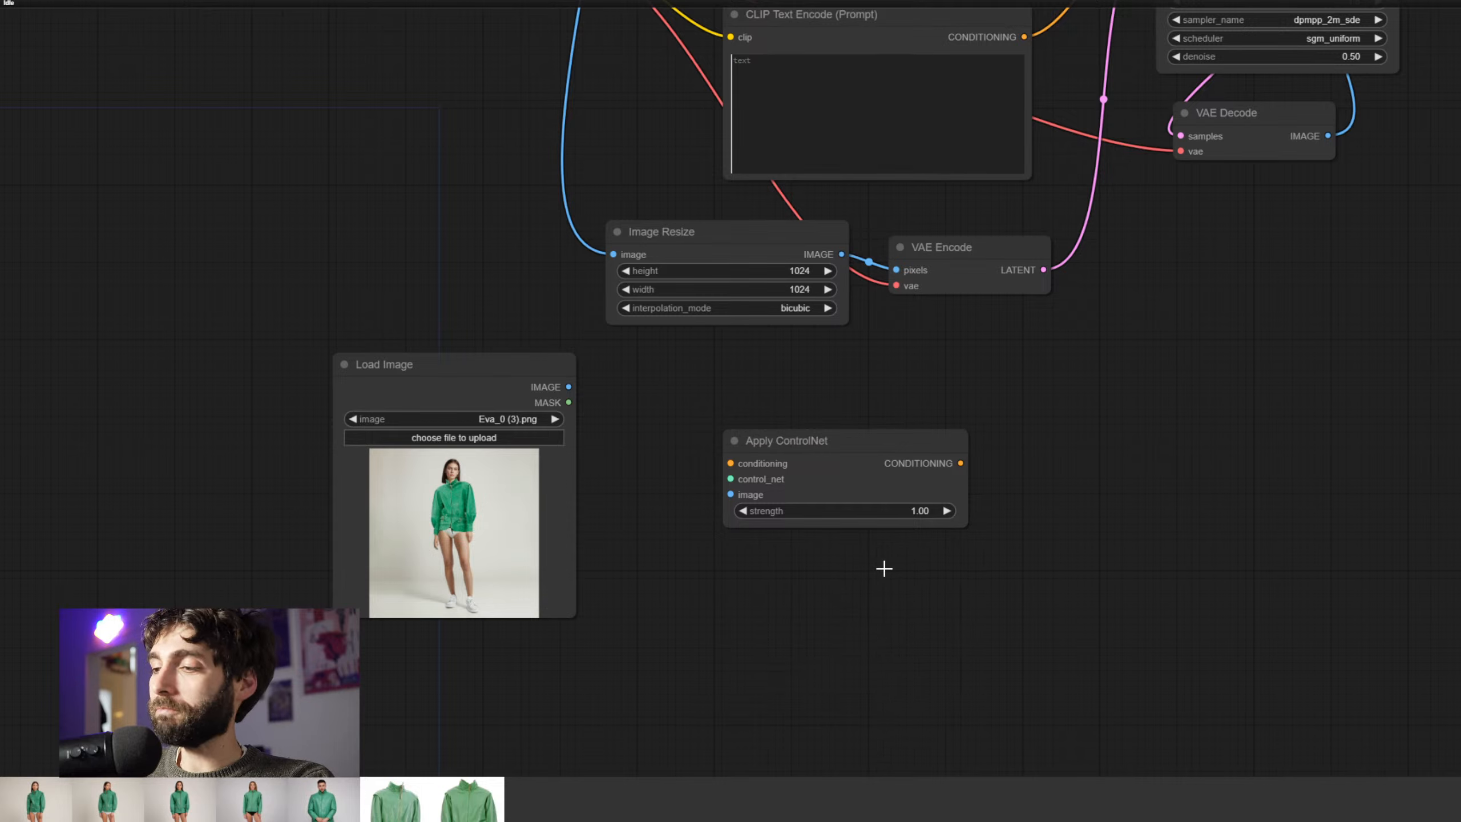
Add a second Image Resize node, the ImageResize+ variant, and place it directly beneath the Eva_0 (3).png Load Image node
left_click_drag(518, 381, 504, 383)
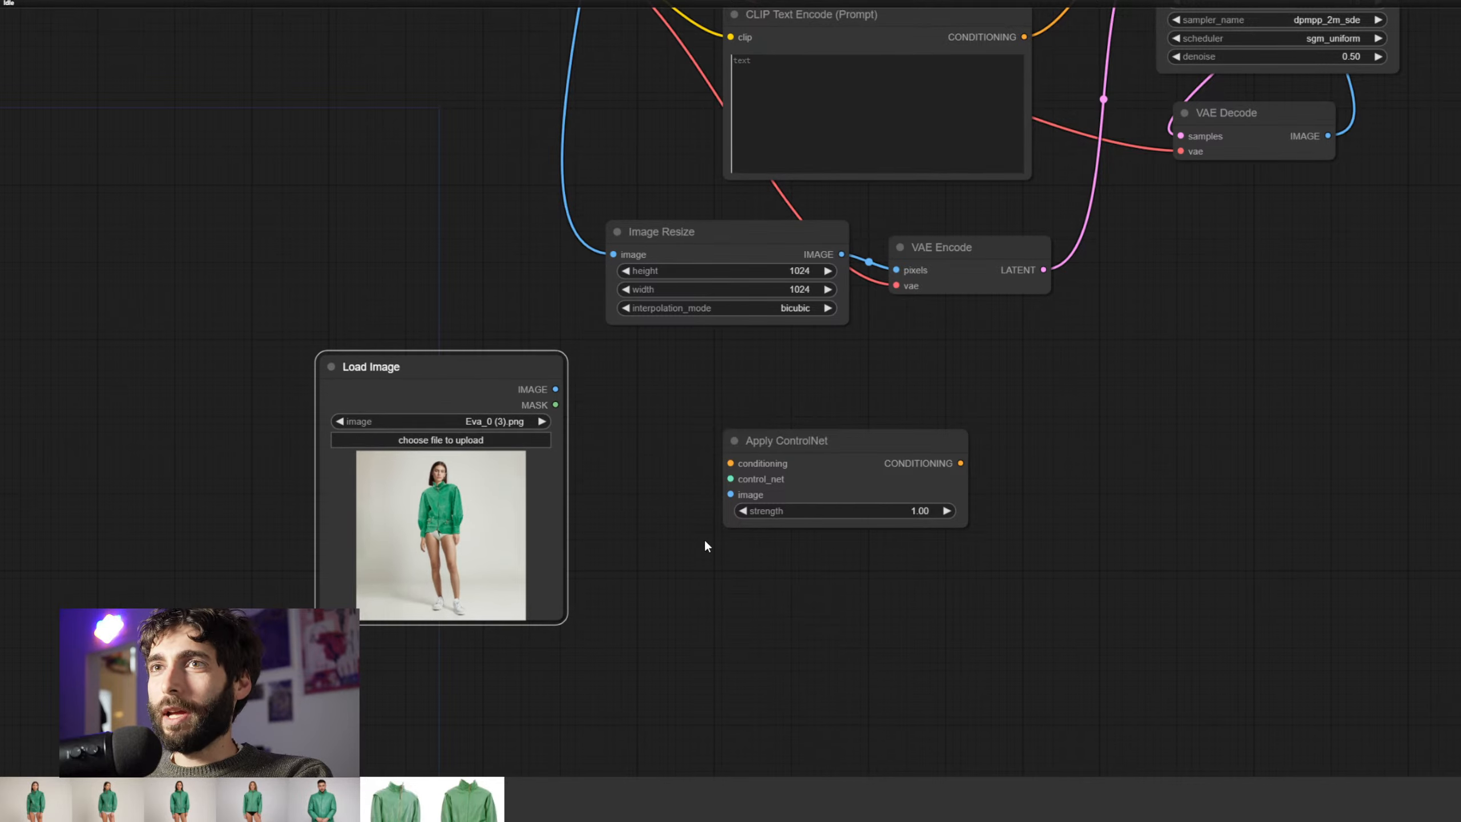
double_click(653, 614)
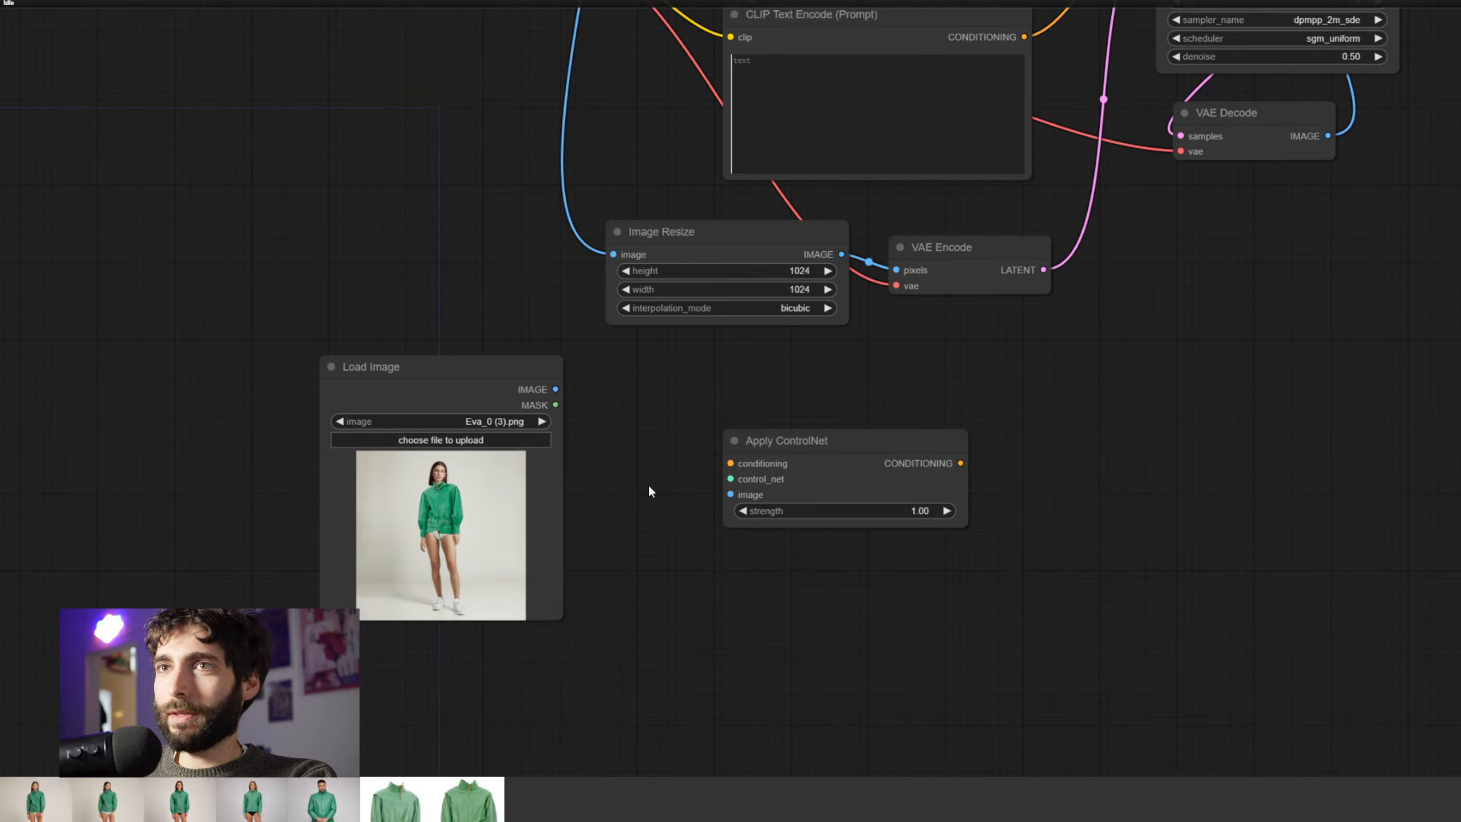
mouse_move(1192, 402)
left_mouse_down()
mouse_move(993, 554)
mouse_move(1087, 669)
mouse_move(1157, 258)
mouse_move(1185, 389)
left_mouse_up()
double_click(542, 653)
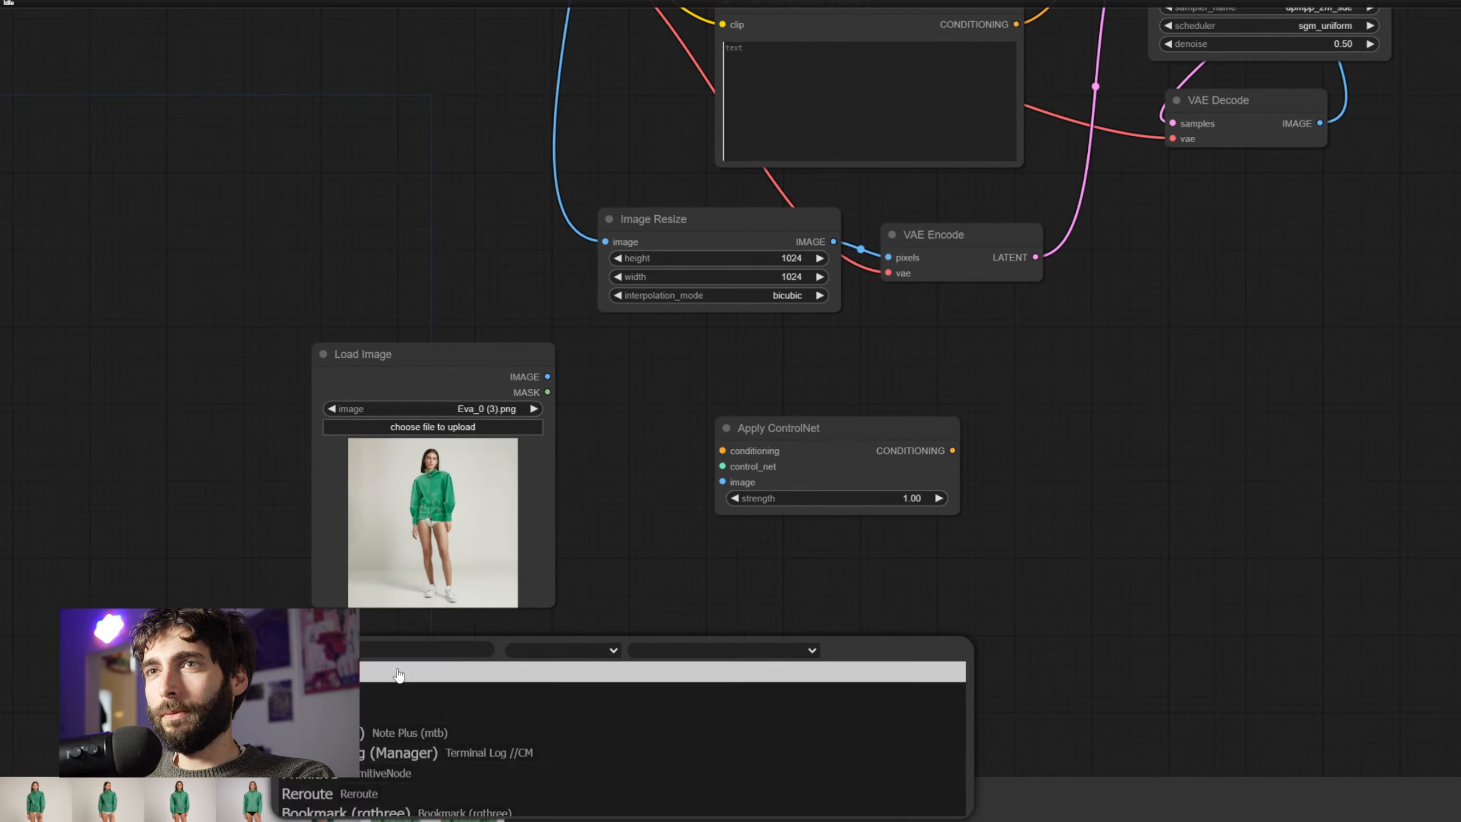
type("ani")
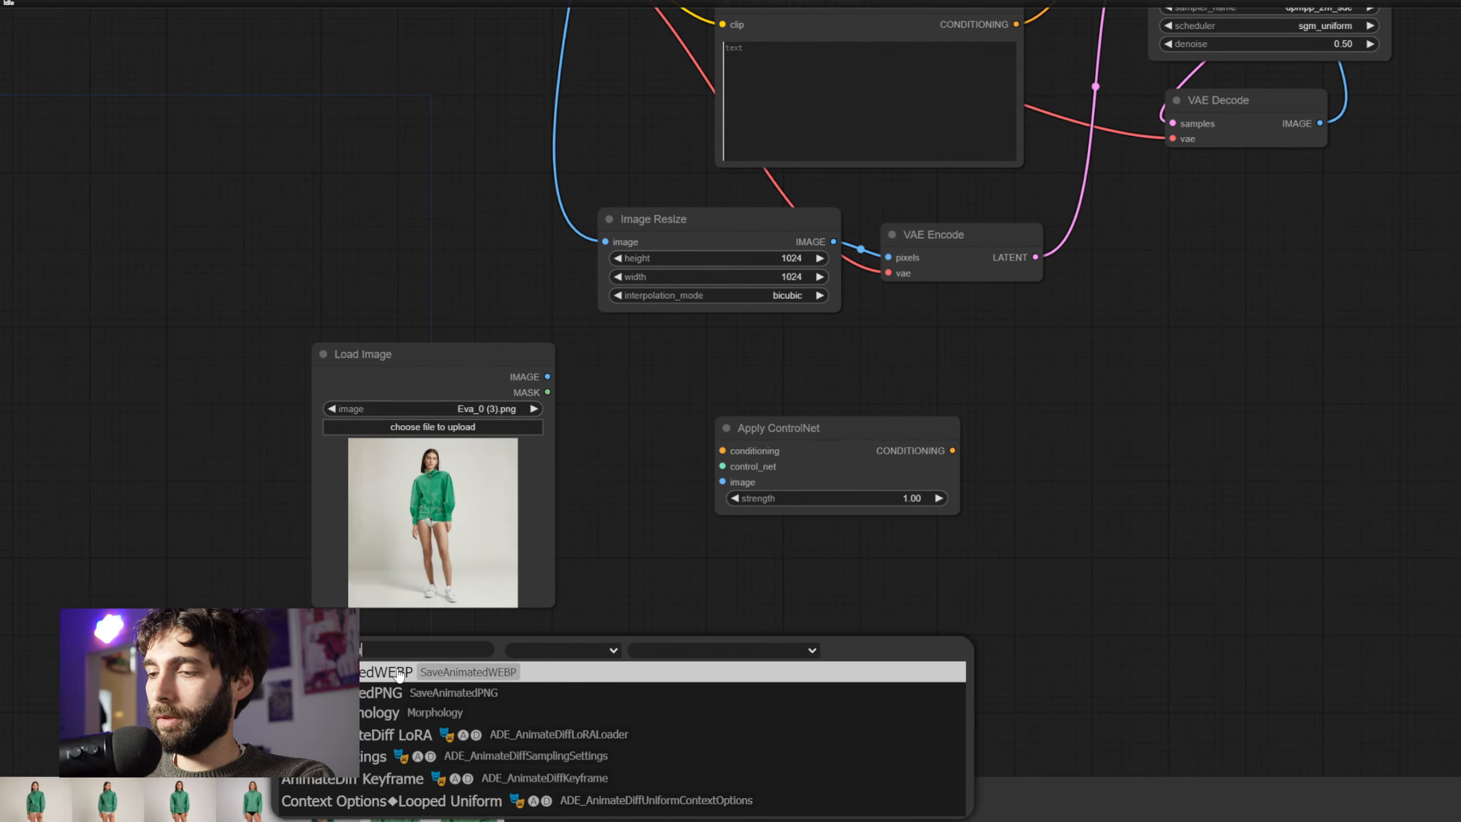
type("ge resize")
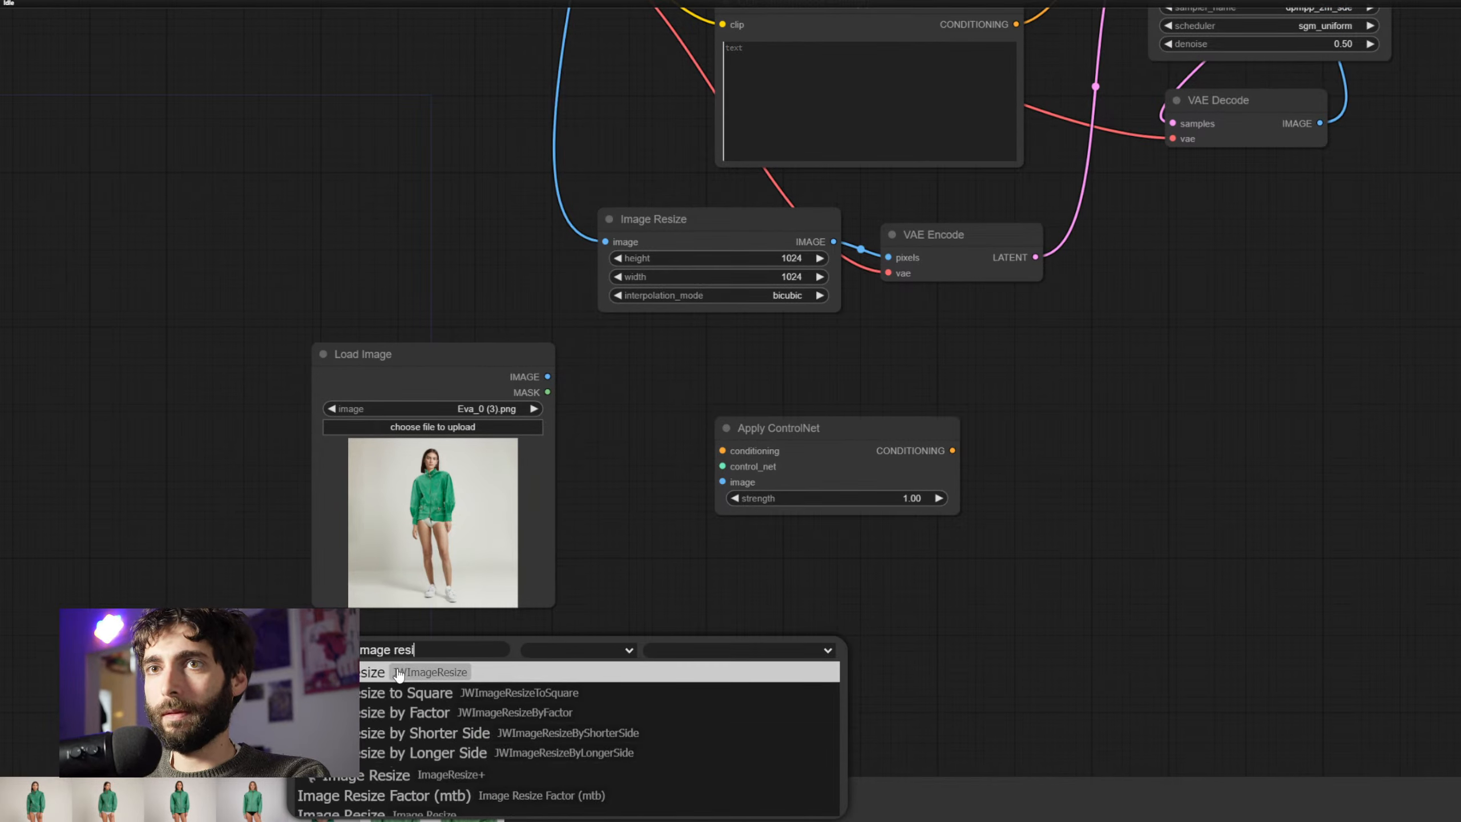
key("Down")
key("Down")
key("Down")
key("Down")
key("Down")
key("Return")
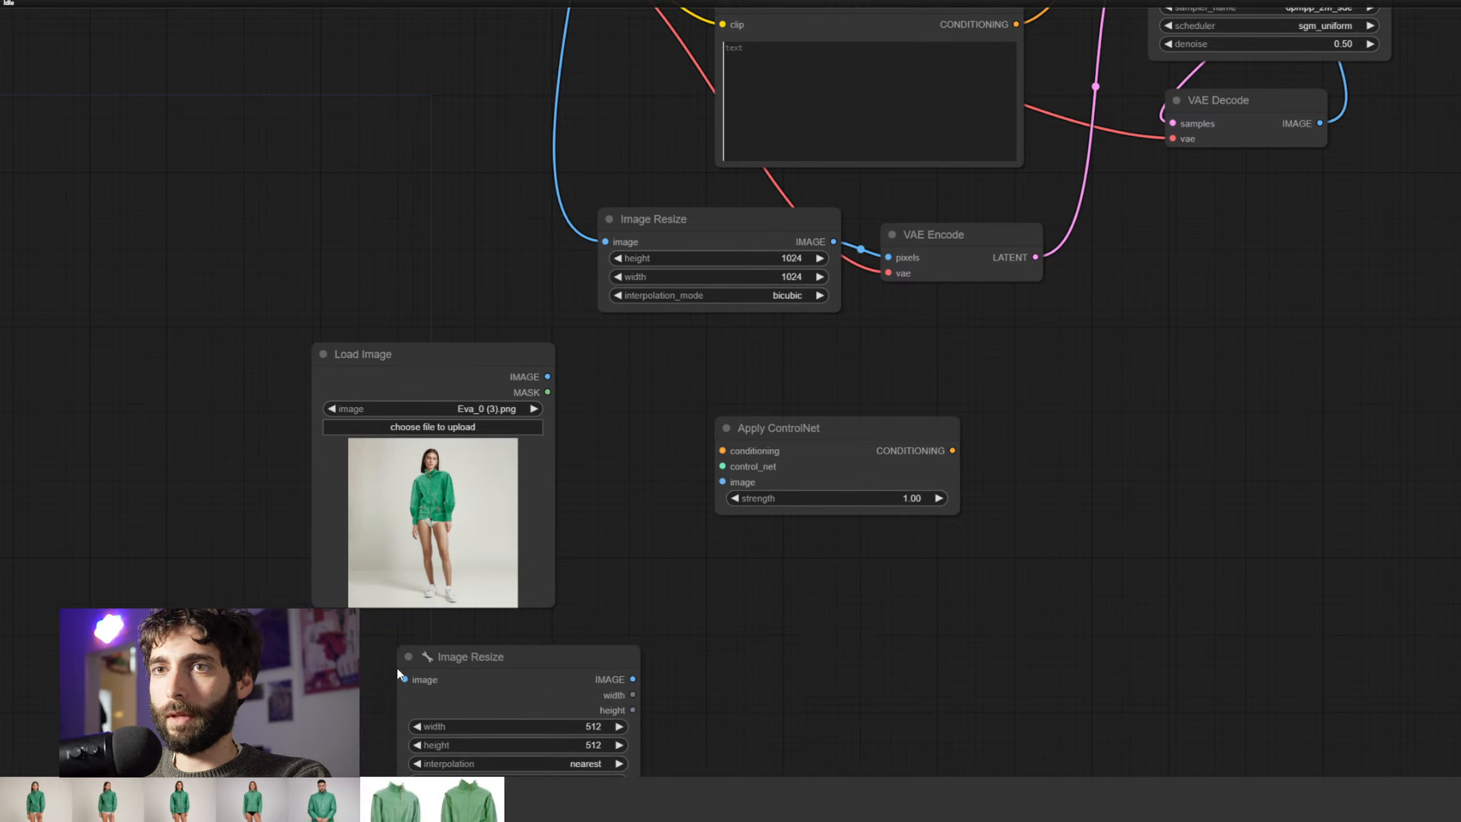
scroll(712, 637, "down", 1)
scroll(713, 637, "down", 1)
left_click_drag(525, 613, 467, 627)
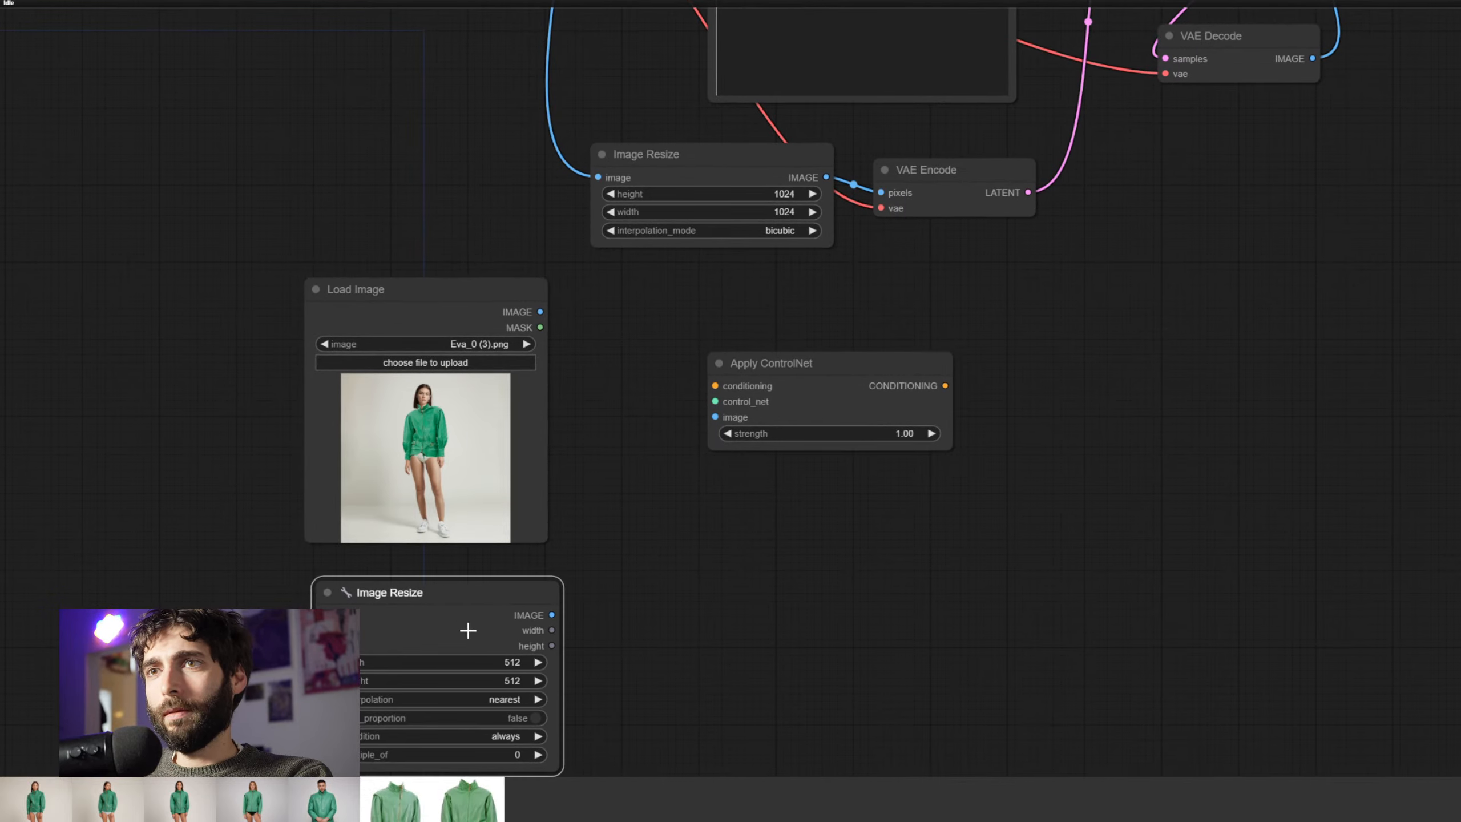
Set the new Image Resize node's width and height to 1024
left_click(492, 663)
type("1024")
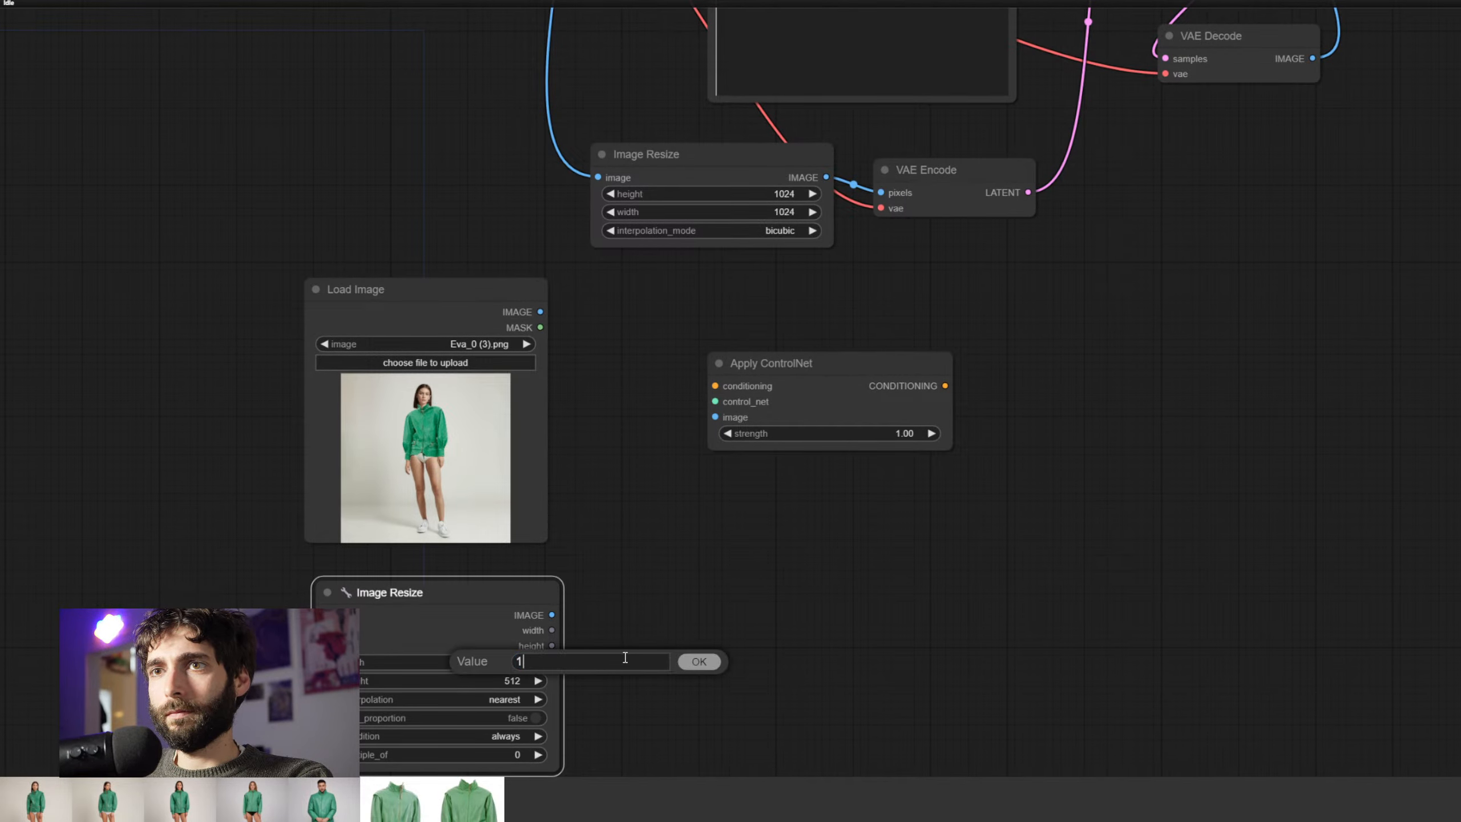
key("Return")
left_click(502, 682)
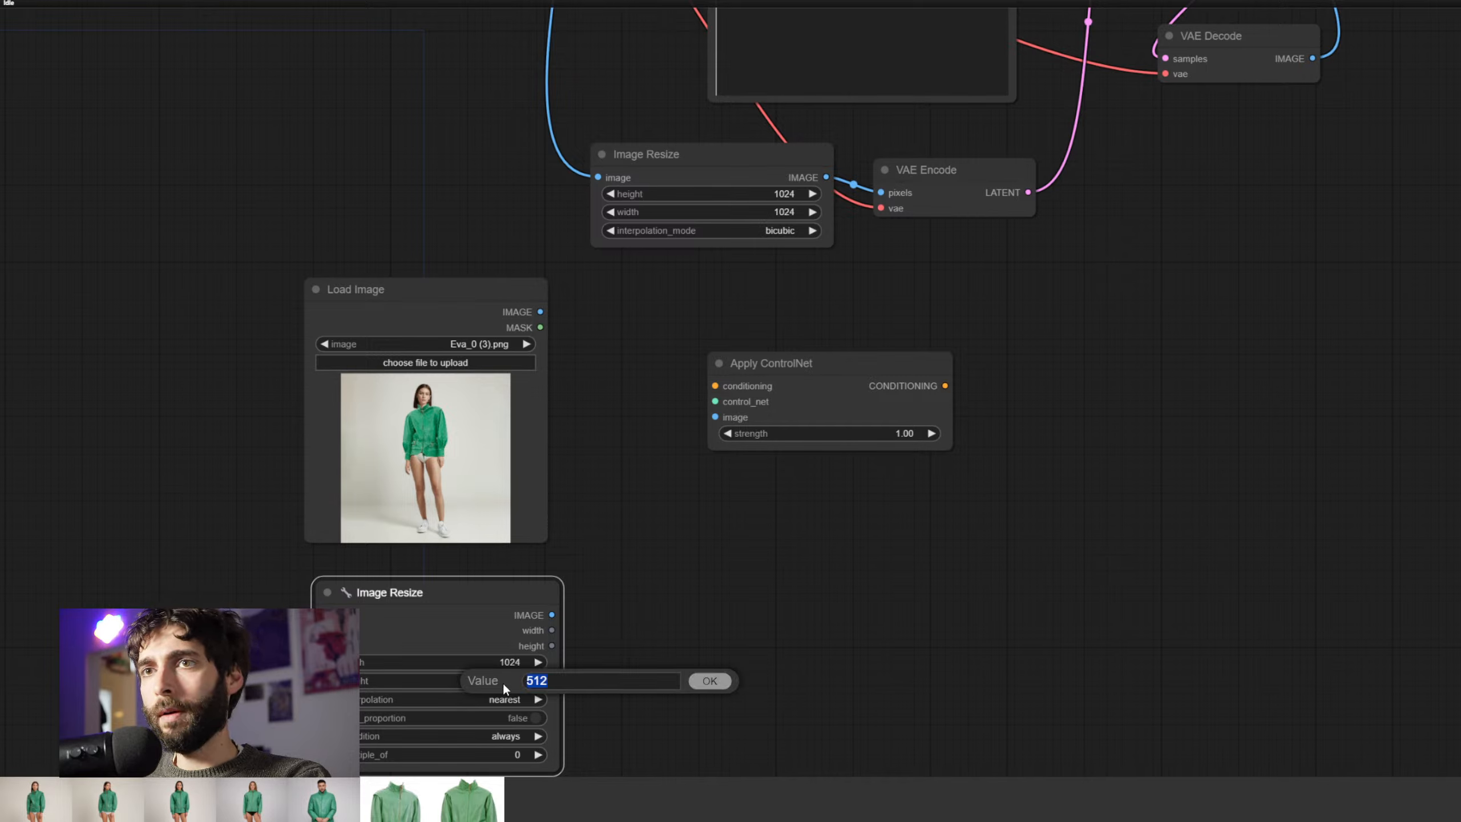
type("1024")
key("Return")
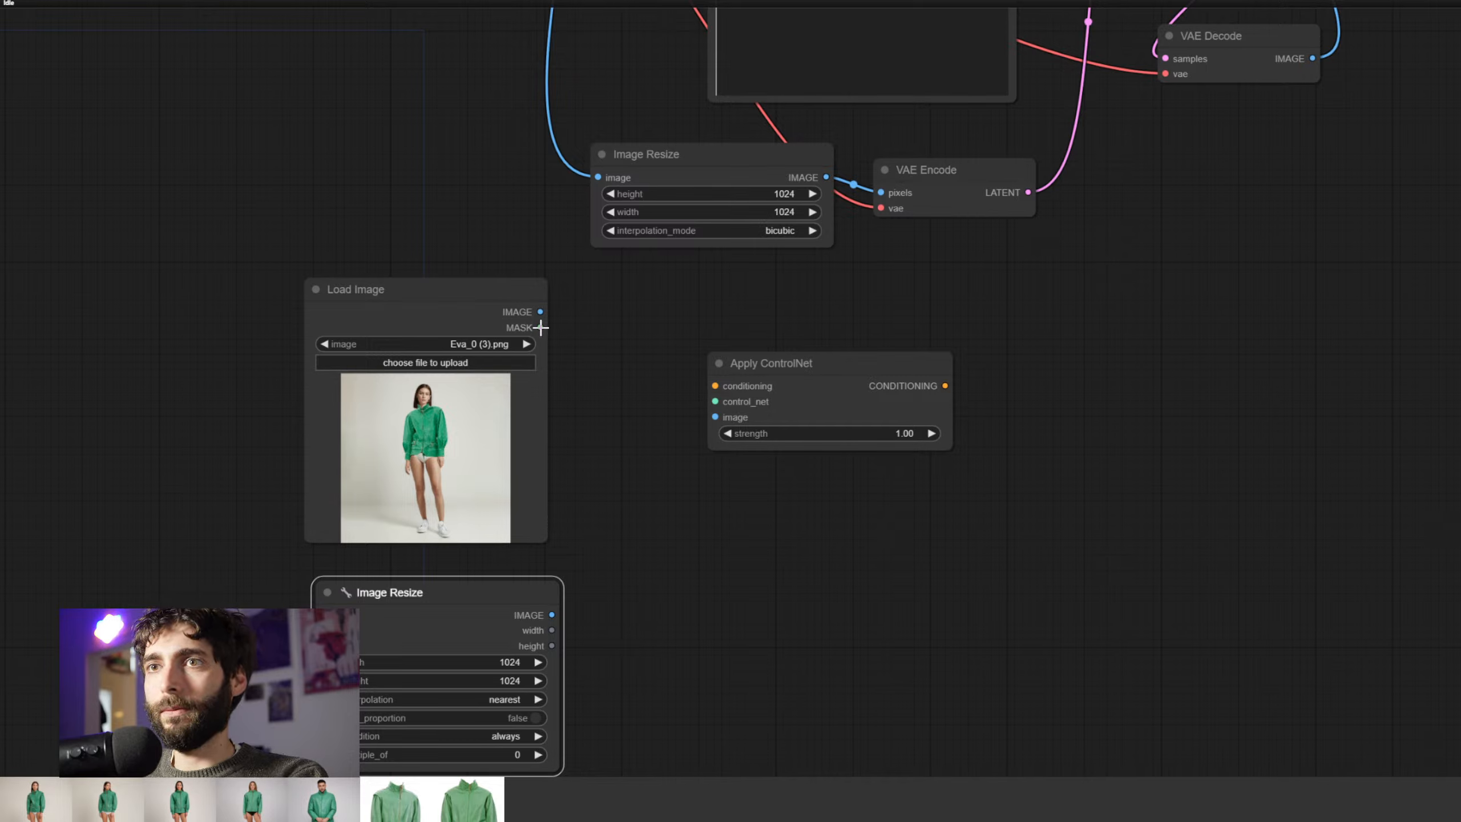
Route the Eva_0 (3).png image through the new Image Resize into Apply ControlNet's image input, and shift Apply ControlNet down a little
left_click_drag(540, 312, 325, 611)
left_click_drag(552, 615, 716, 416)
left_click_drag(845, 368, 855, 432)
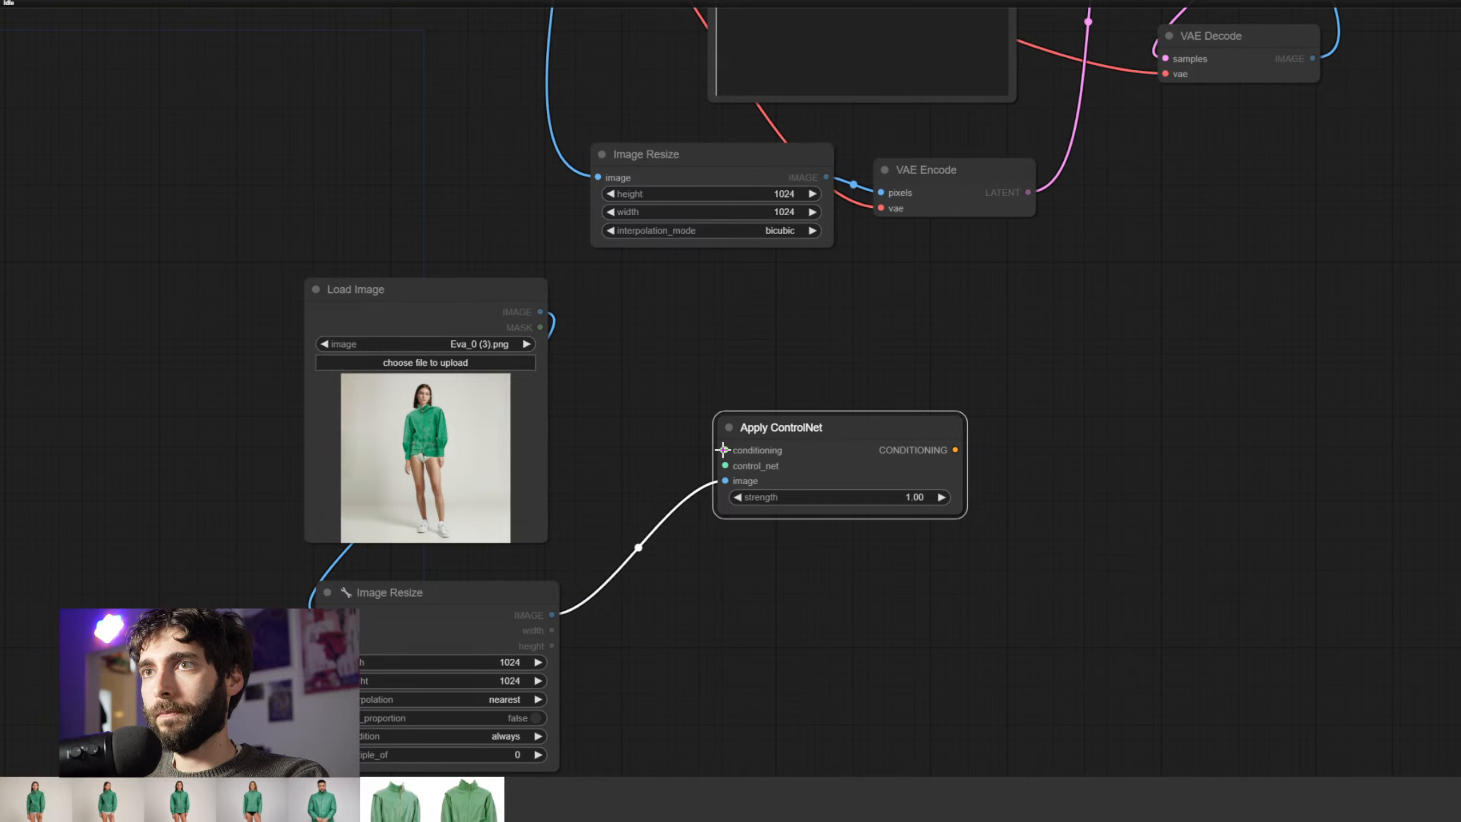
Route the upper CLIP Text Encode's conditioning through Apply ControlNet into the KSampler's positive input
scroll(860, 377, "down", 3)
left_click_drag(893, 323, 872, 470)
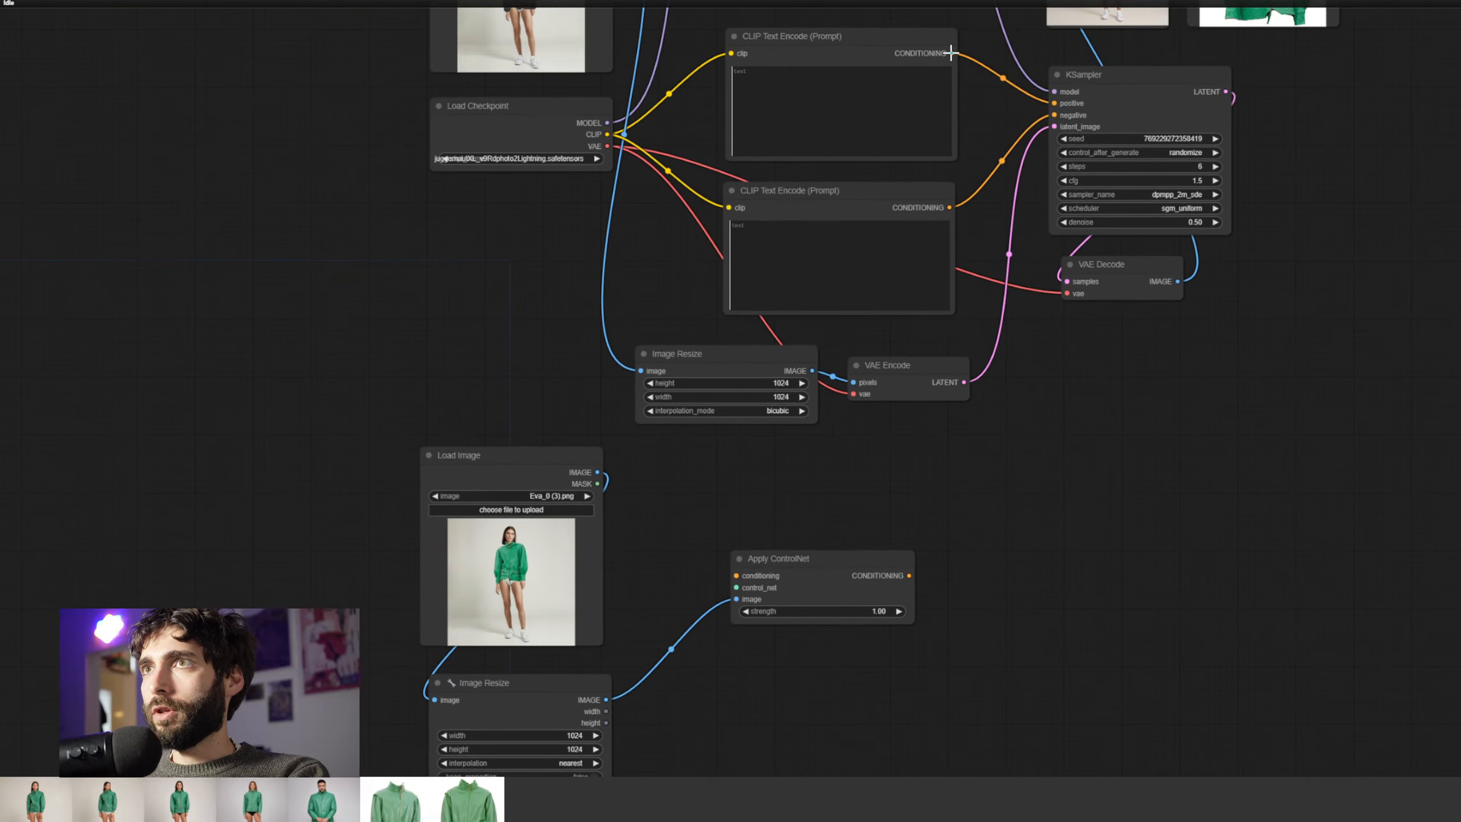
left_click_drag(953, 53, 739, 575)
left_click_drag(909, 575, 1056, 104)
double_click(768, 506)
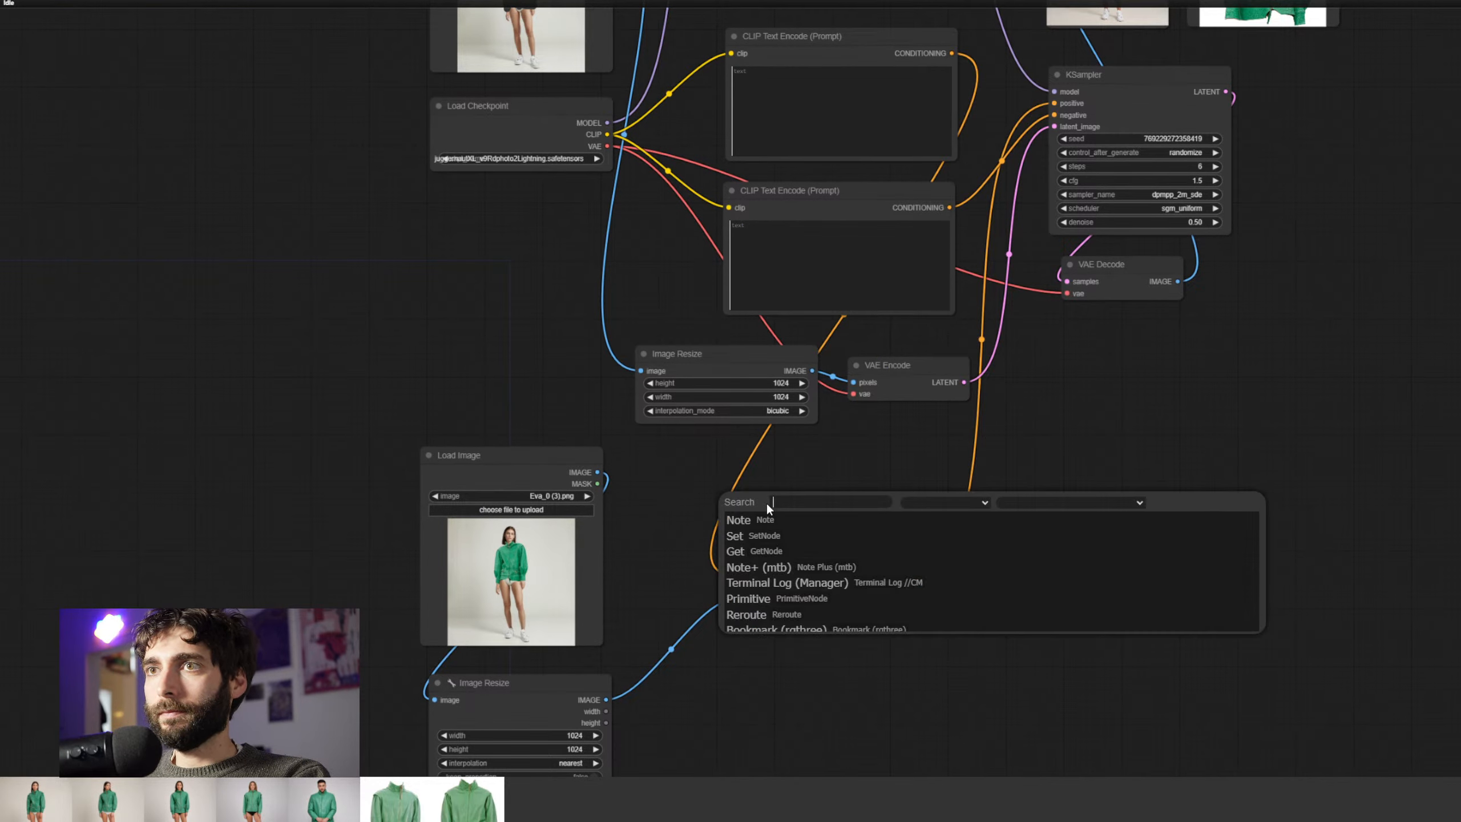
double_click(839, 468)
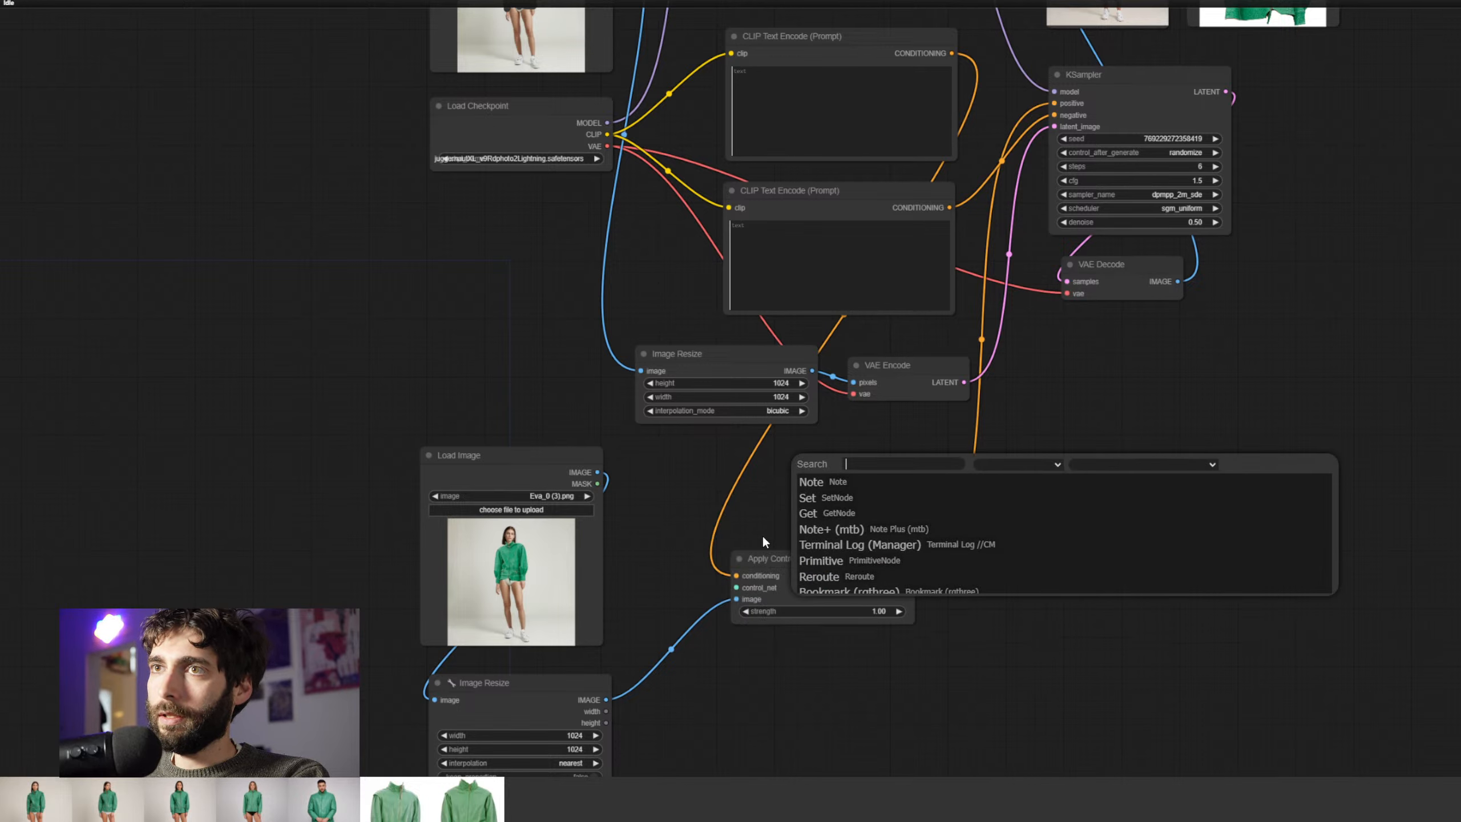
left_click(740, 555)
left_click(739, 555)
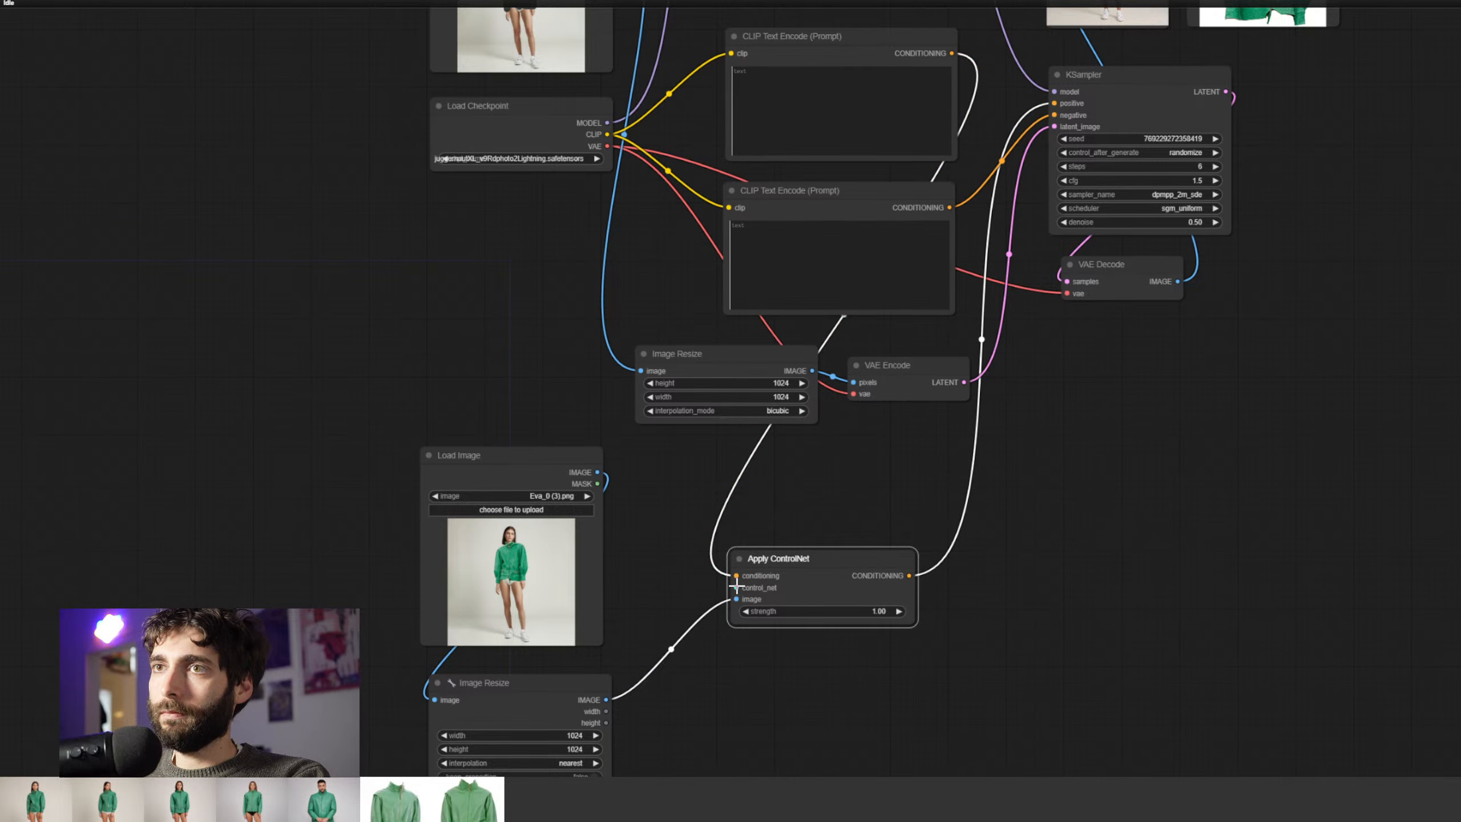
Pull a connection from Apply ControlNet's control_net input into the empty space above the node
mouse_move(737, 514)
left_mouse_down()
mouse_move(750, 485)
mouse_move(748, 499)
left_mouse_up()
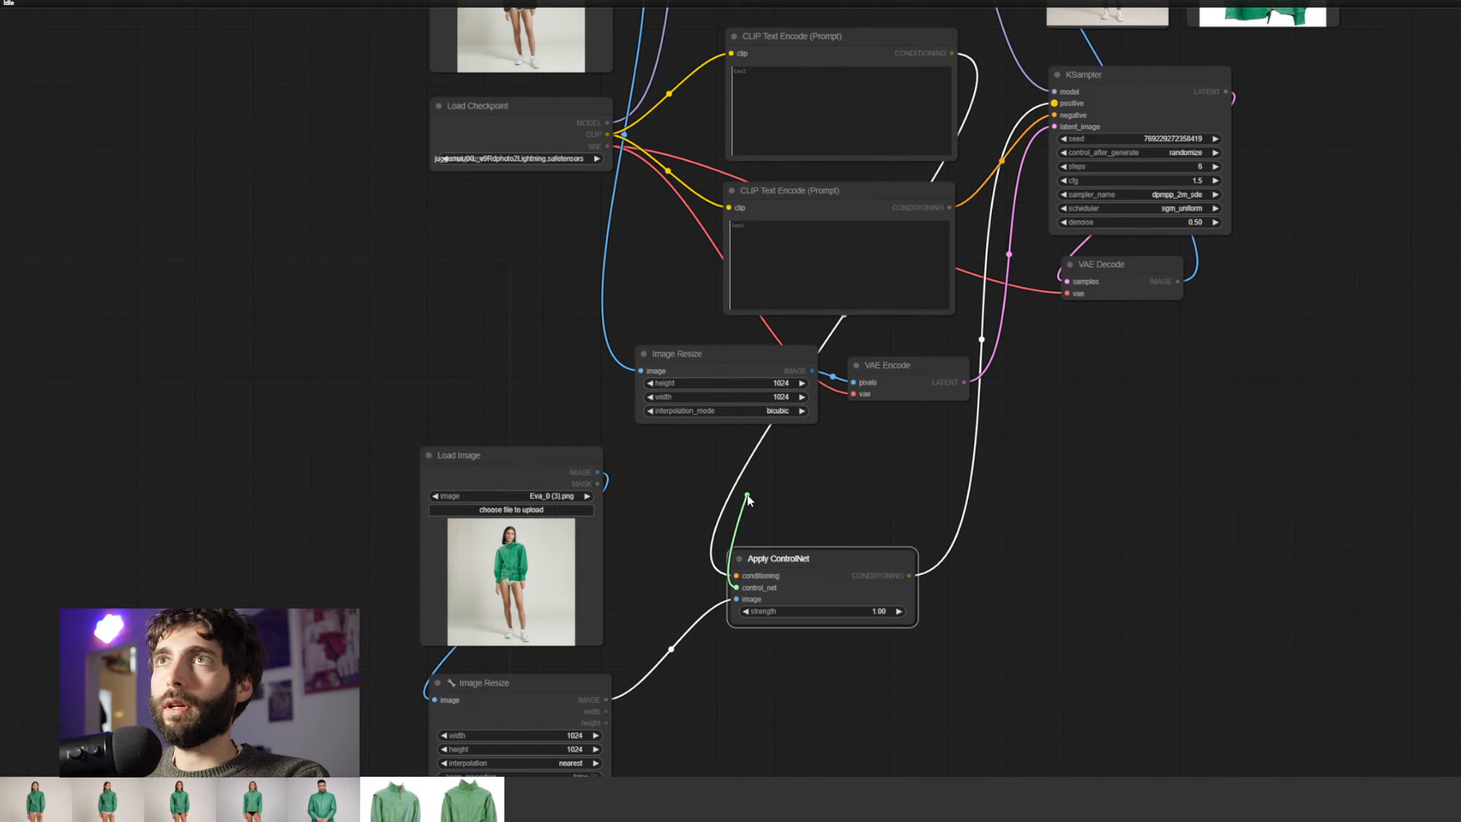
left_click_drag(748, 498, 749, 504)
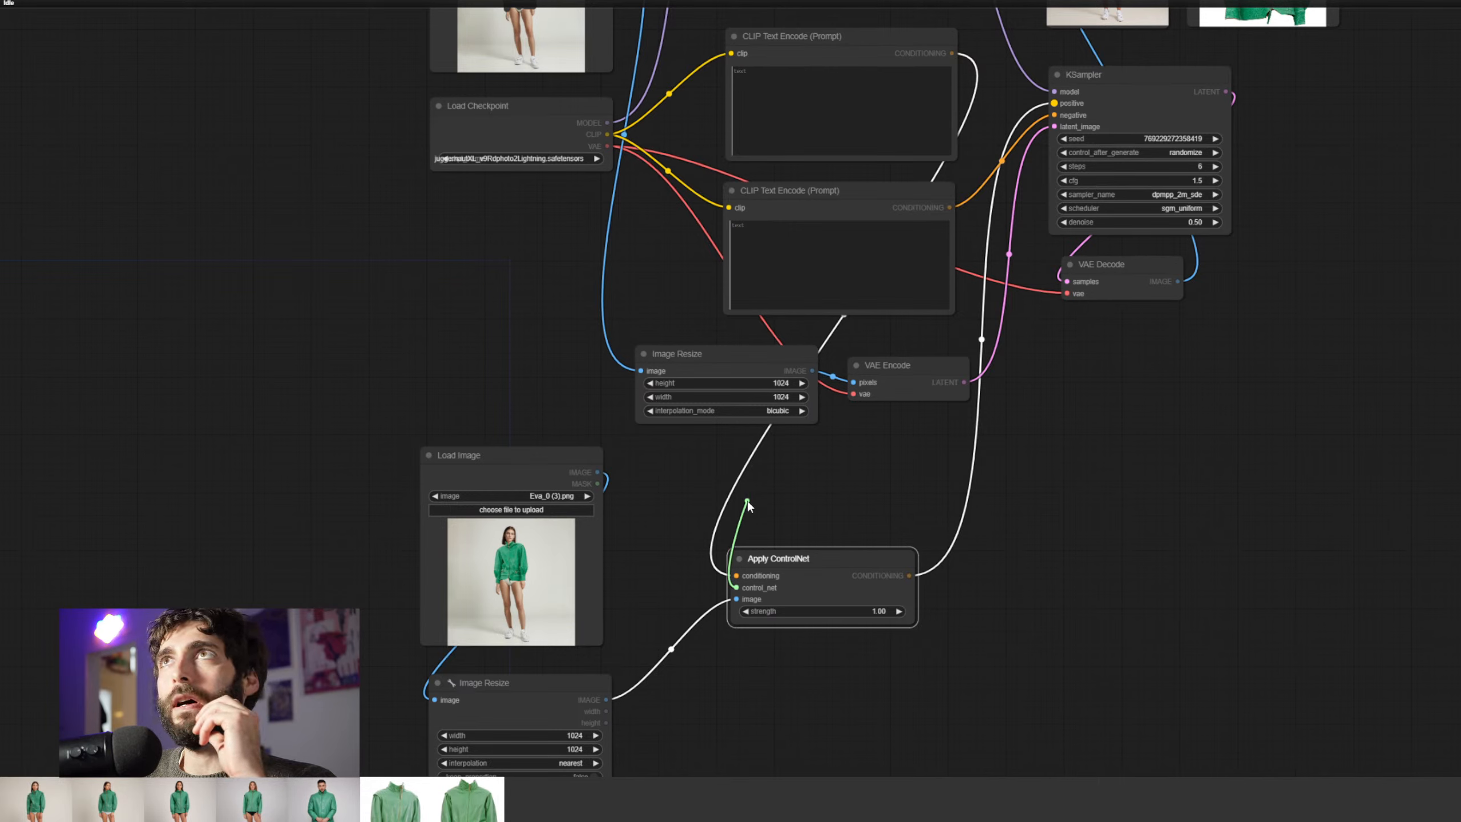
left_click_drag(748, 504, 745, 504)
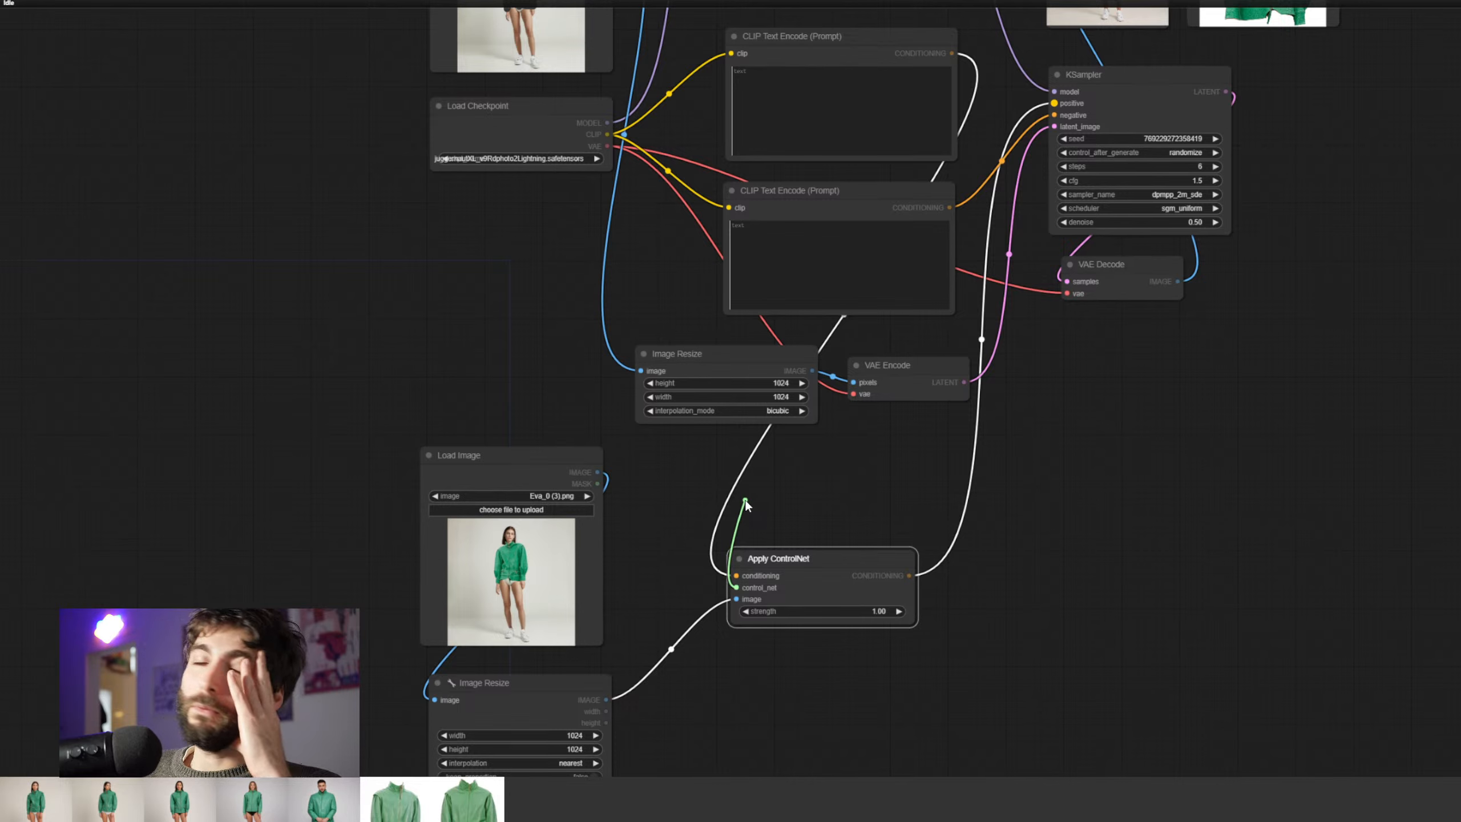
left_click_drag(745, 502, 744, 507)
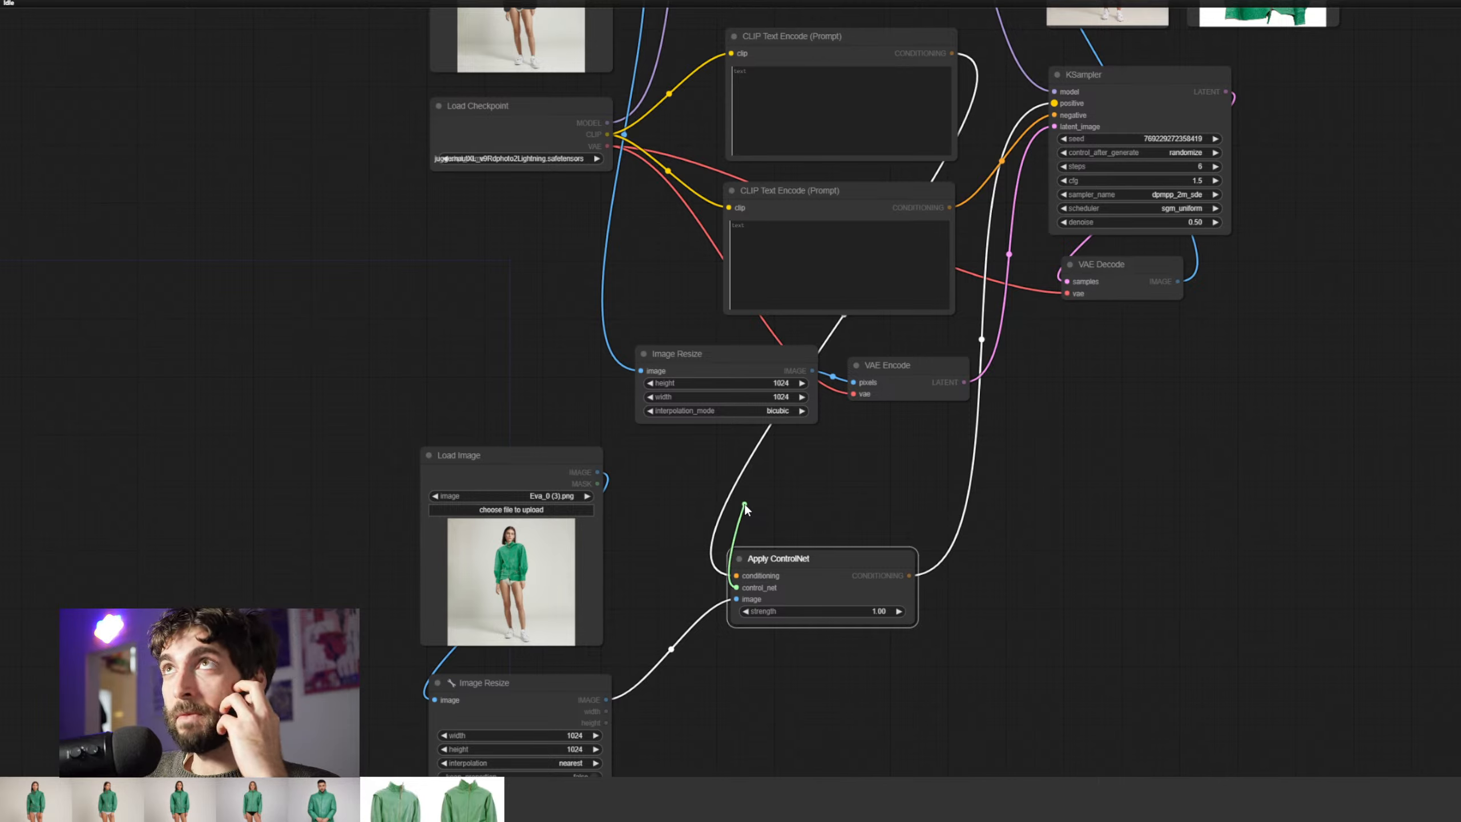
left_click_drag(744, 504, 745, 505)
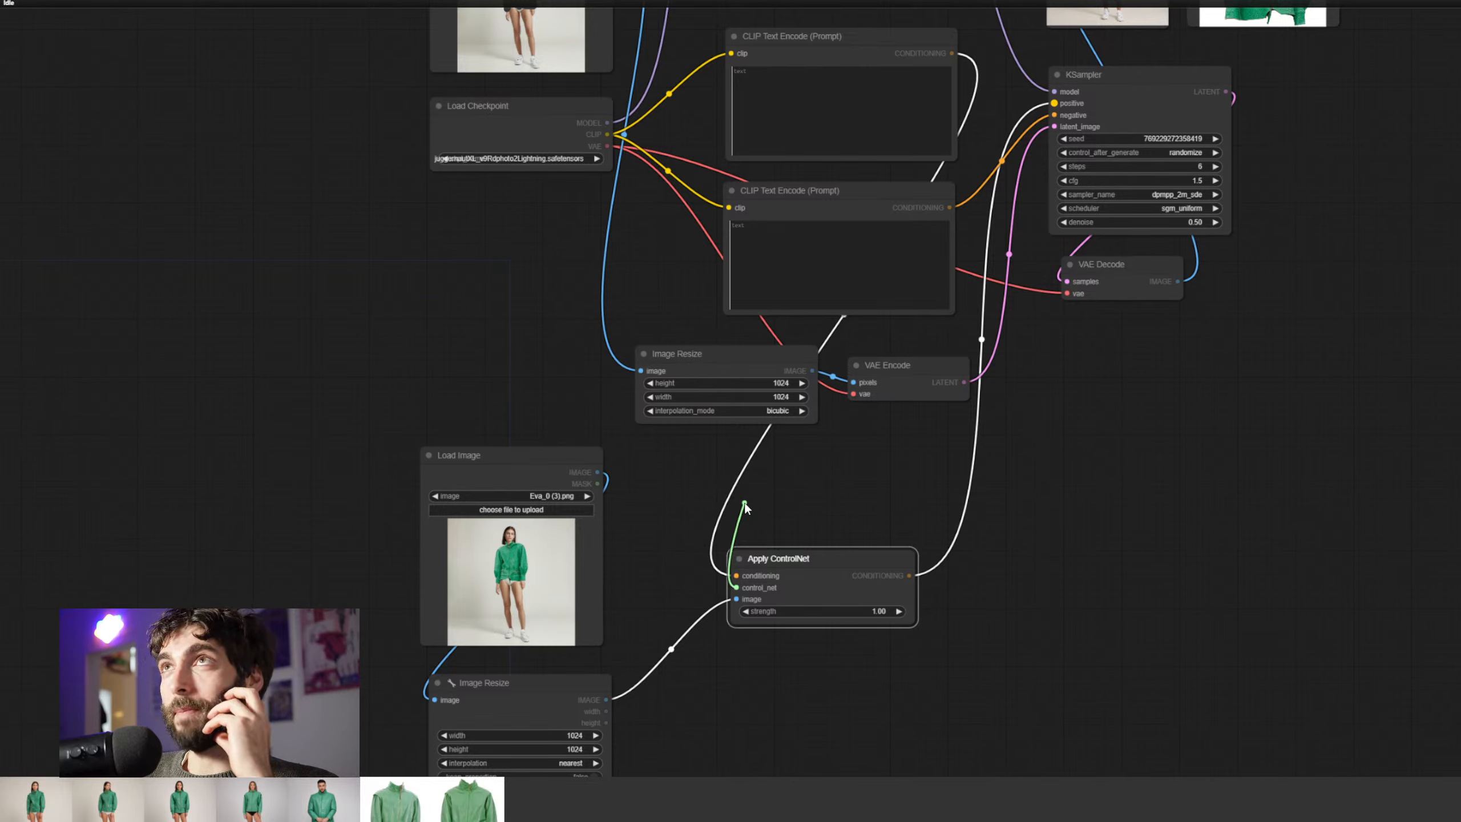
left_click_drag(745, 504, 744, 502)
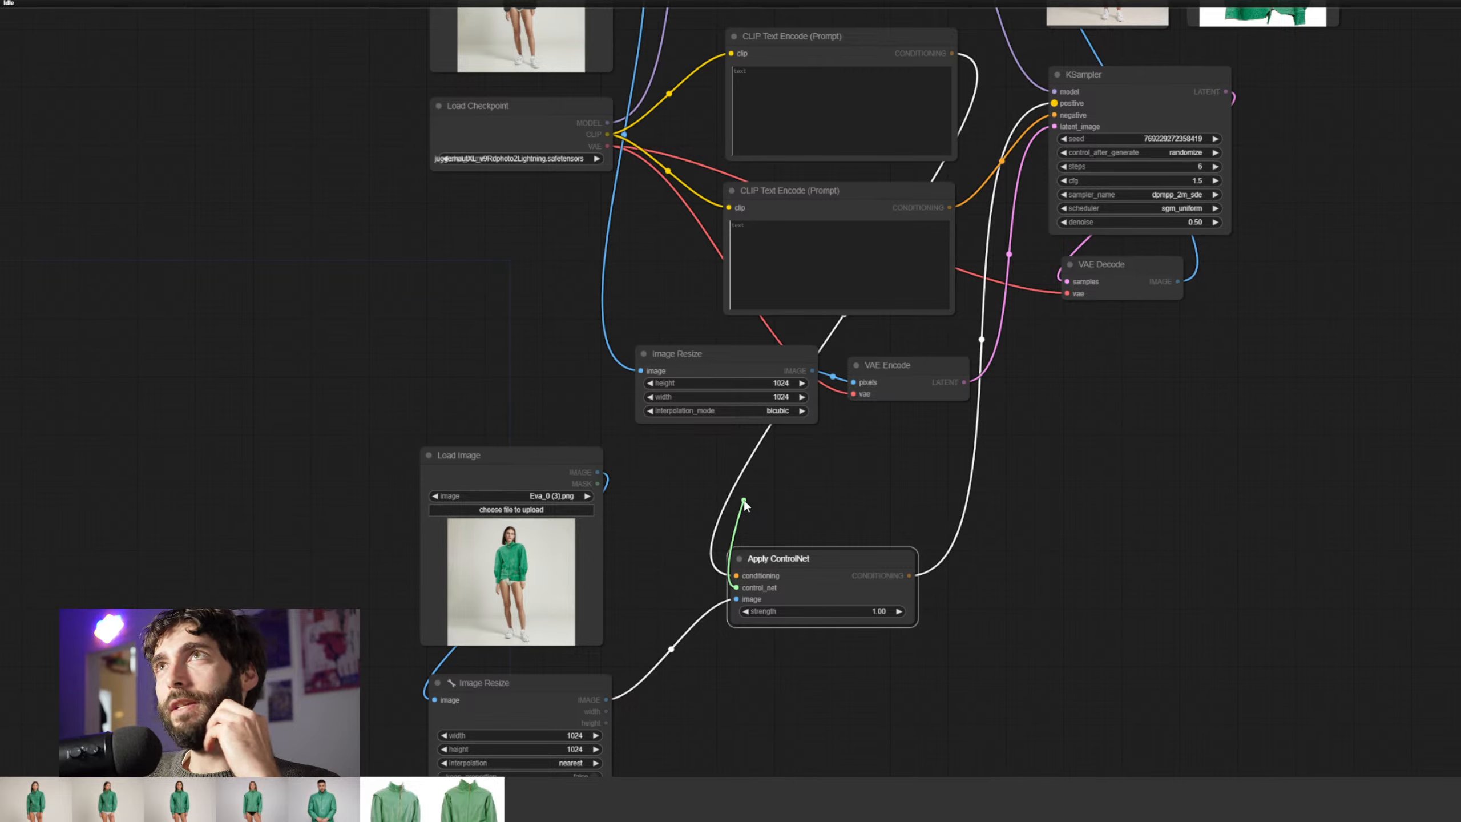
left_click_drag(745, 505, 746, 501)
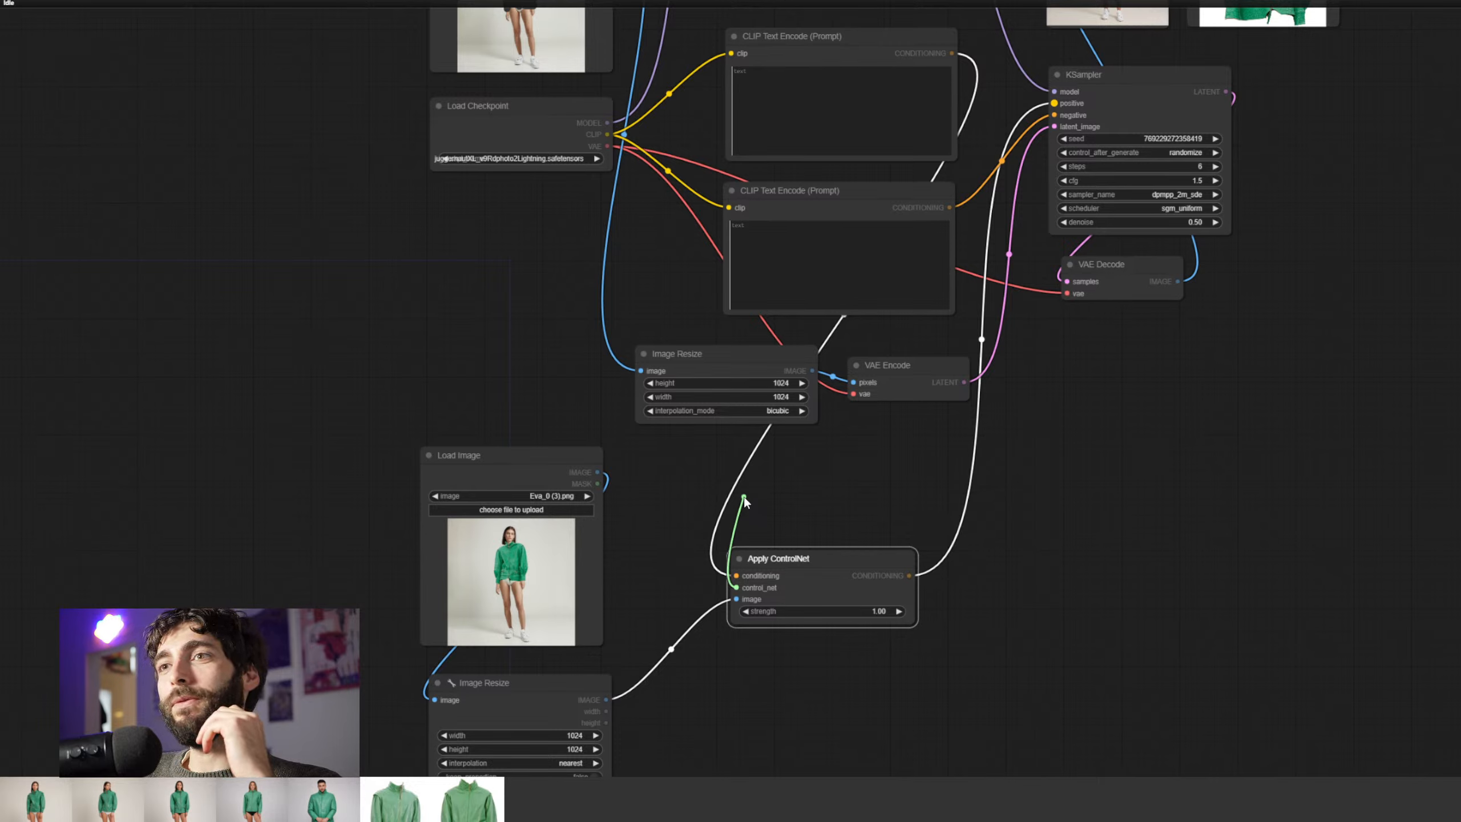
left_click_drag(744, 497, 743, 498)
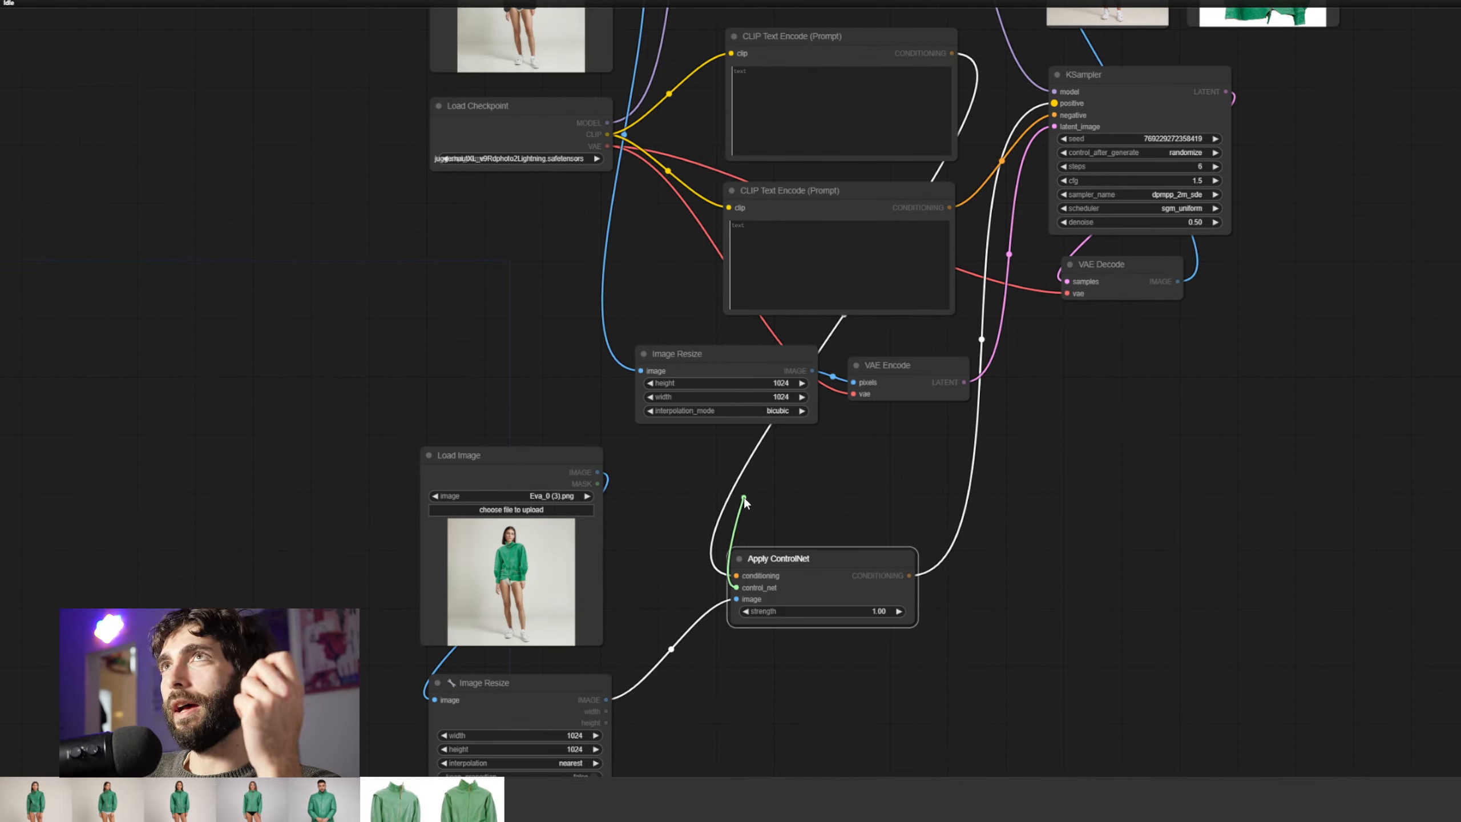
left_click_drag(743, 498, 741, 501)
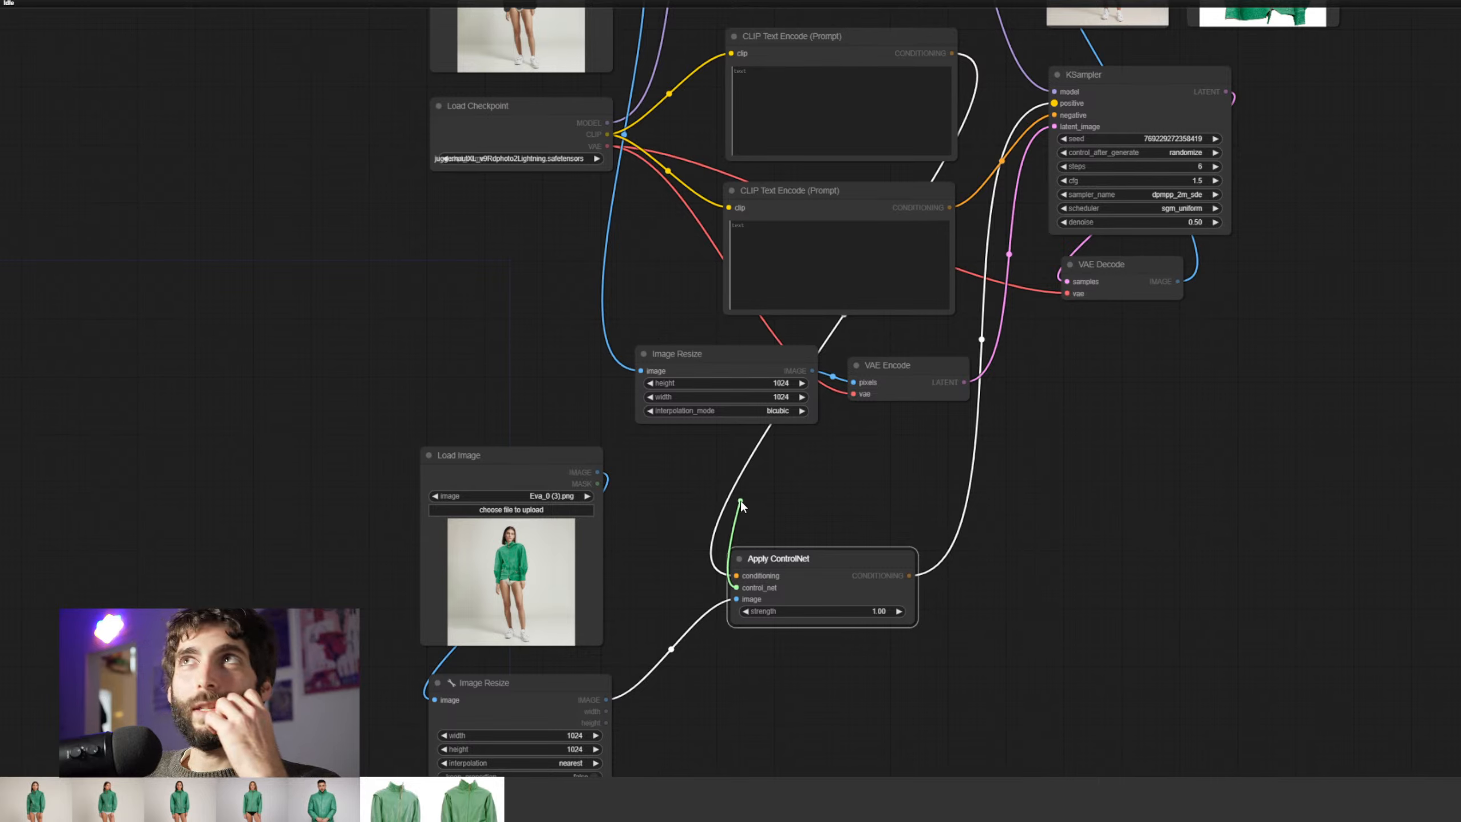
left_click_drag(740, 500, 740, 500)
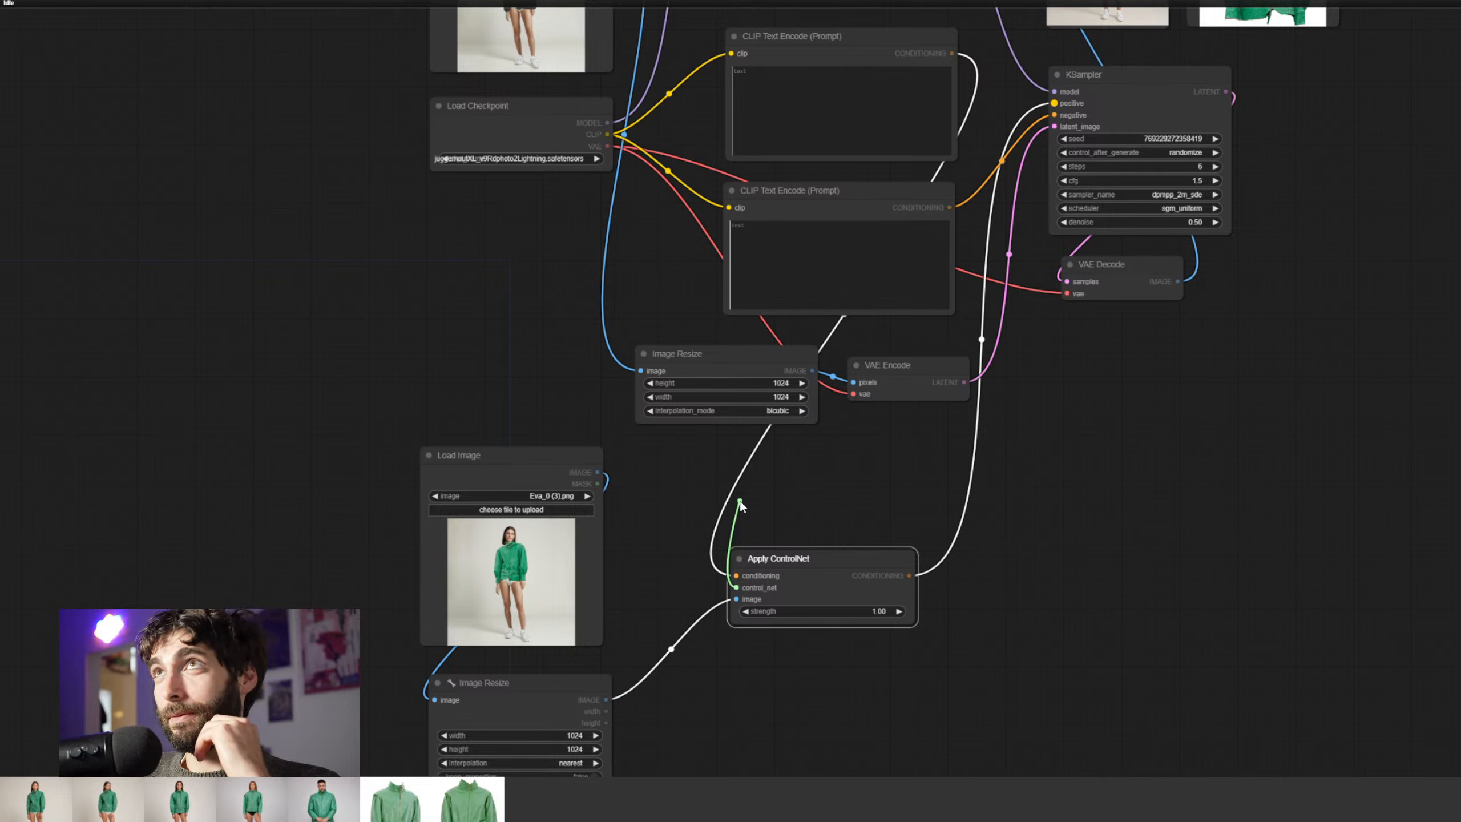
Attach a new ControlNetLoader node to the control_net input of the Apply ControlNet node
left_click_drag(740, 500, 732, 484)
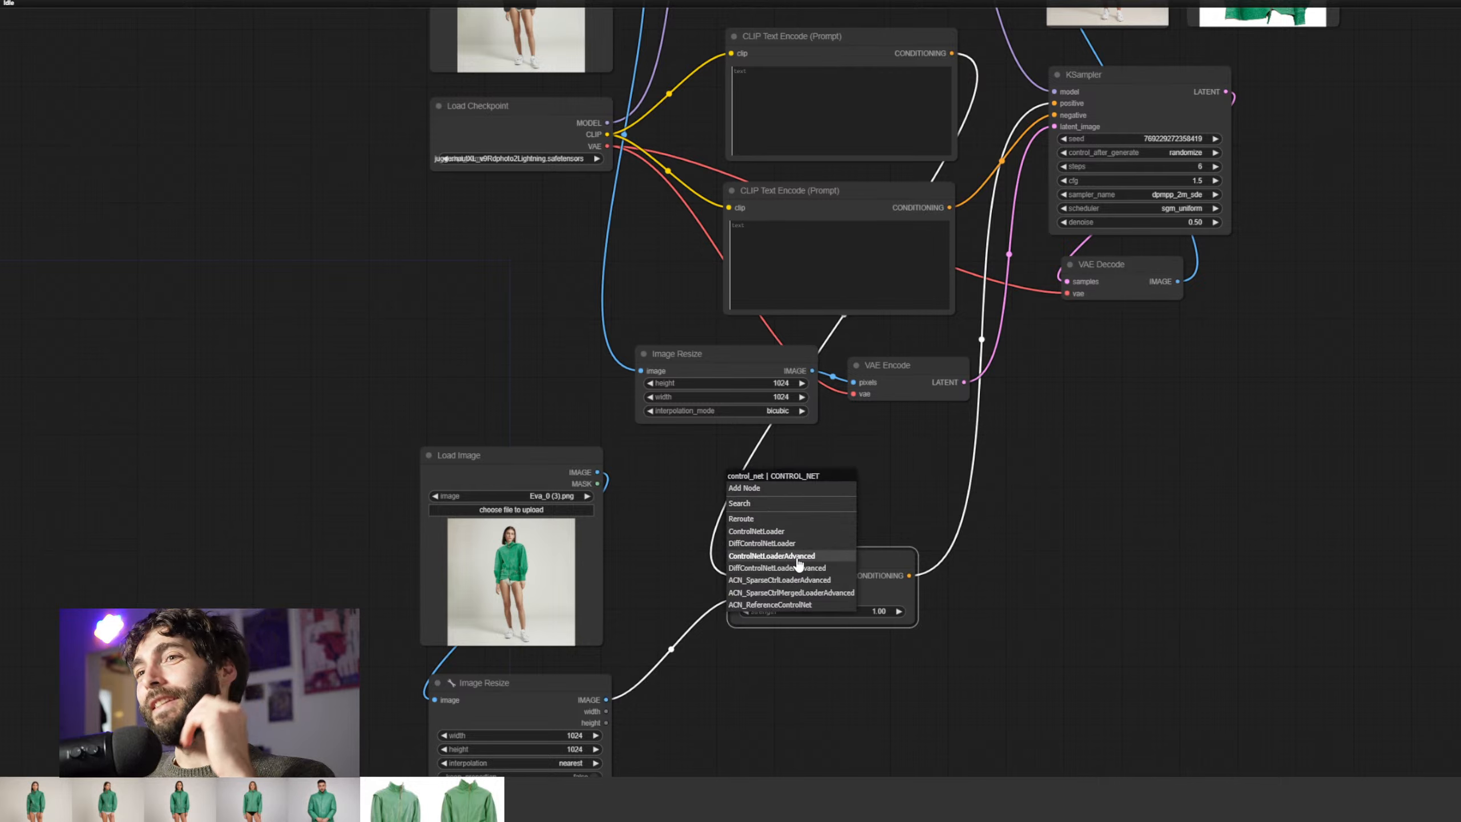
left_click(804, 532)
left_click(831, 484)
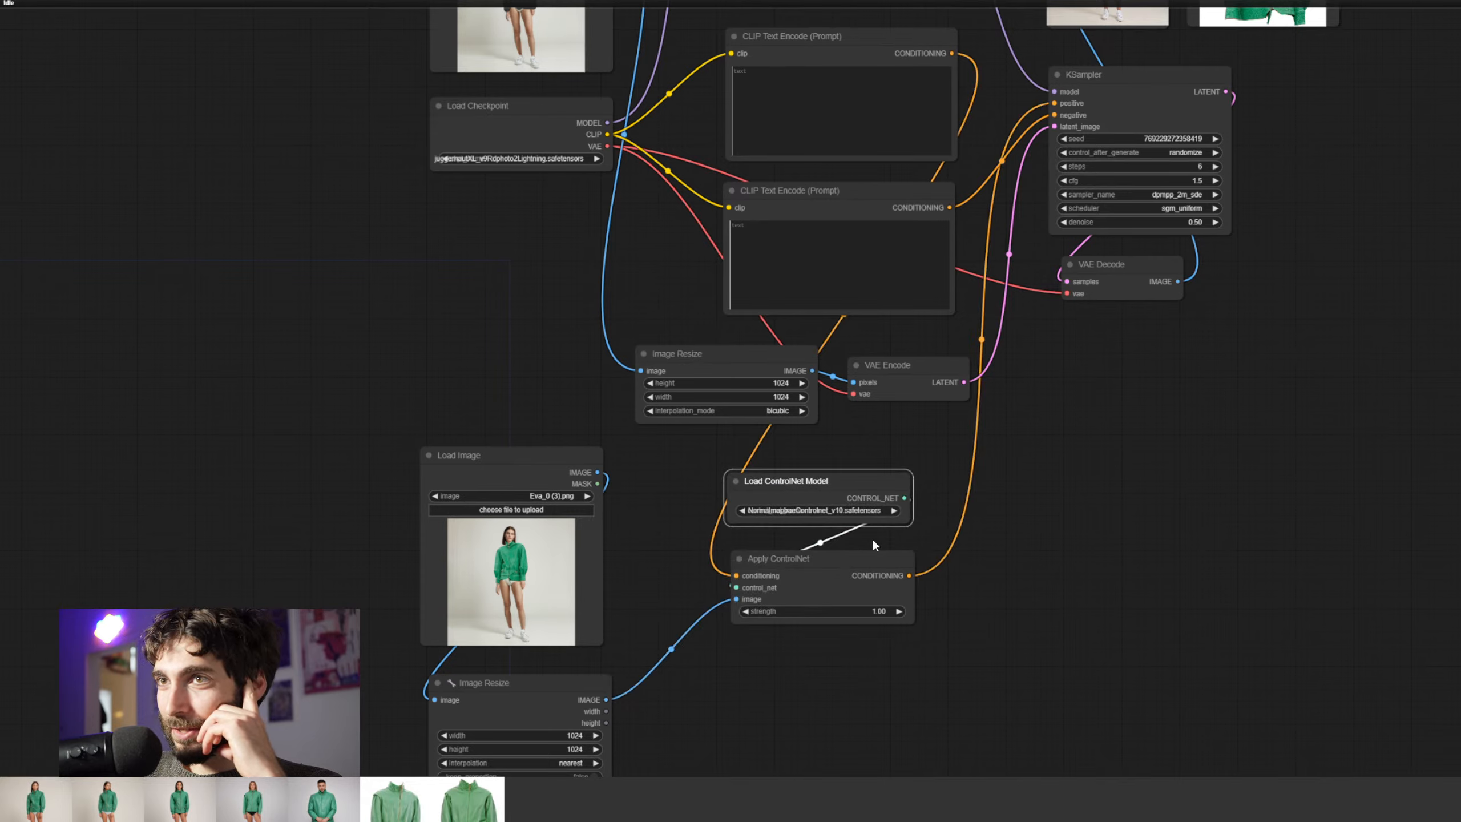
Choose control_v11p_sd15_lineart.pth as the model in the Load ControlNet Model node
scroll(858, 523, "up", 5)
left_click(807, 455)
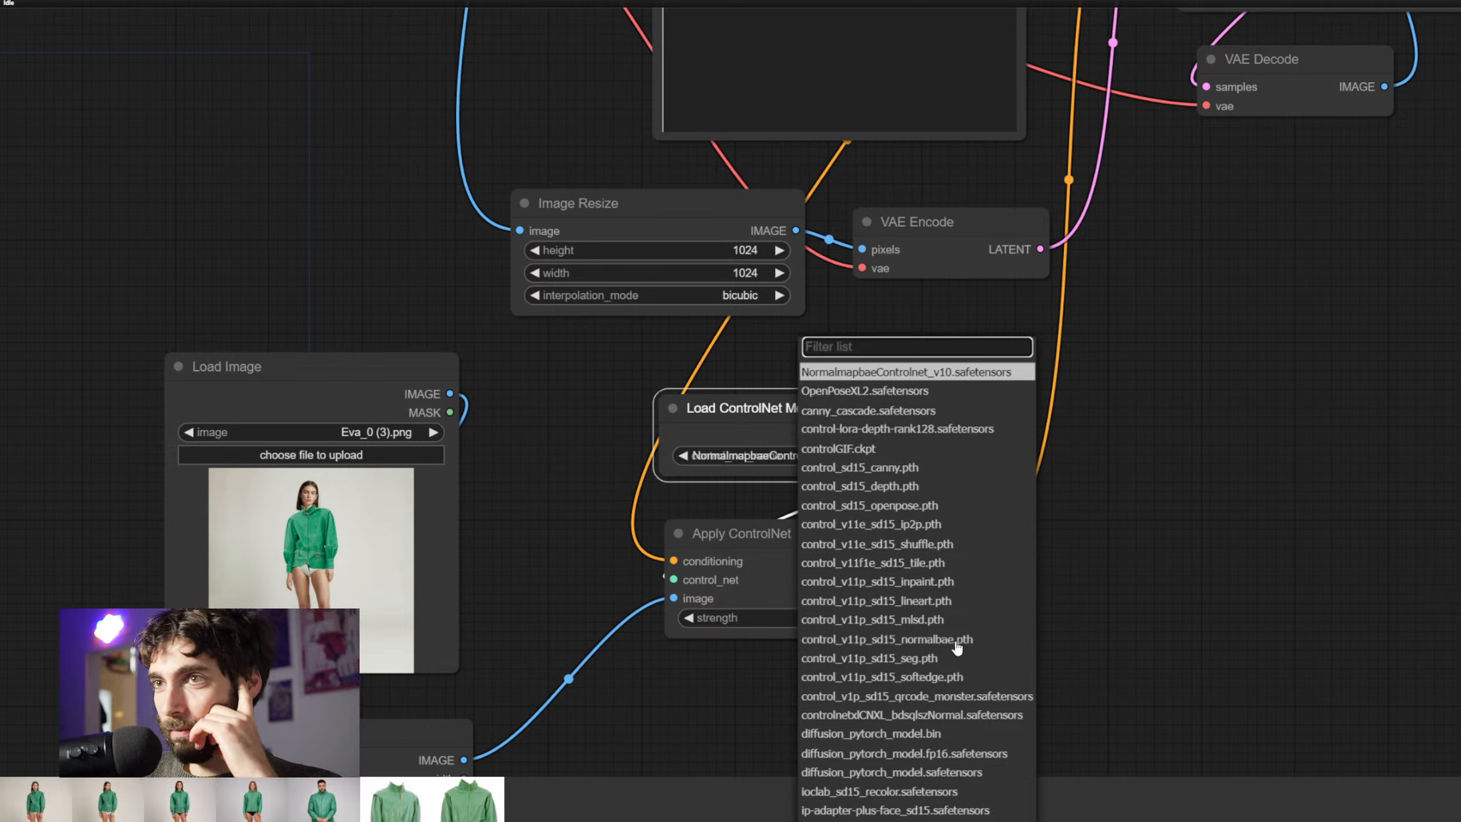
left_click(935, 601)
Search the nodes for "lineart" and add an Anime Lineart preprocessor below the Apply ControlNet node
scroll(1062, 628, "down", 3)
scroll(1116, 560, "down", 2)
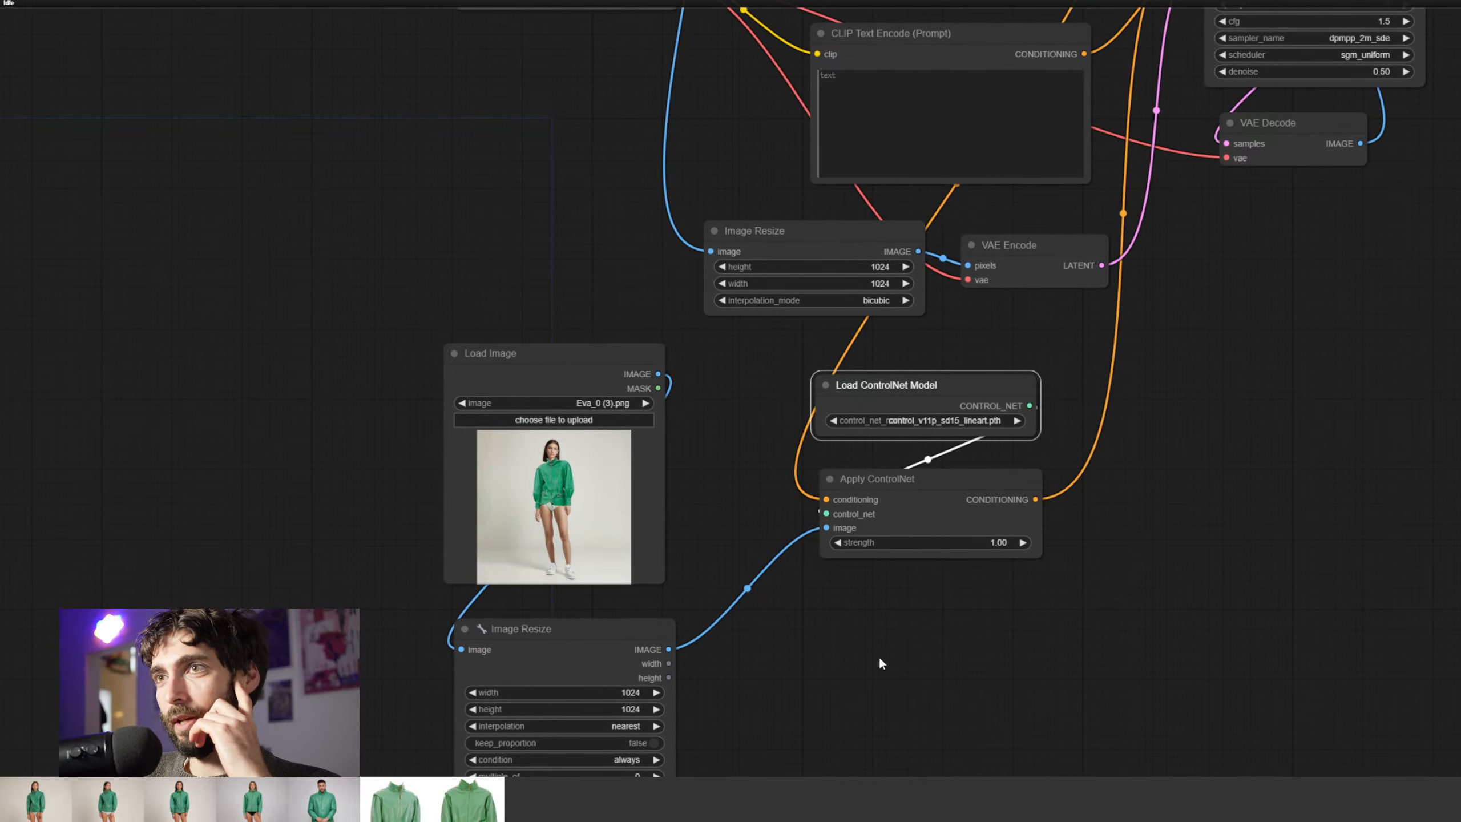
double_click(830, 580)
type("lineart")
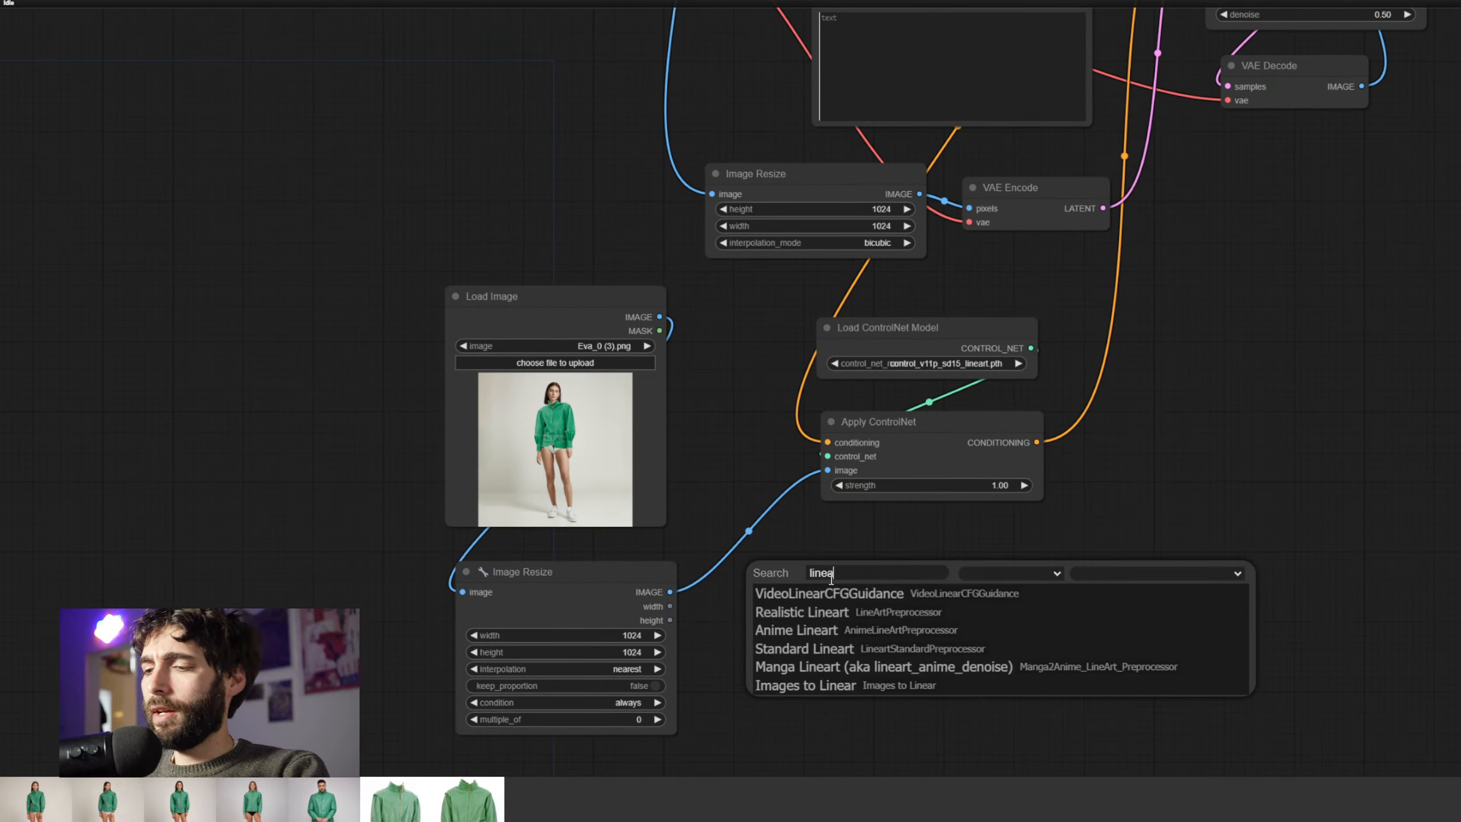
key("Down")
key("Down")
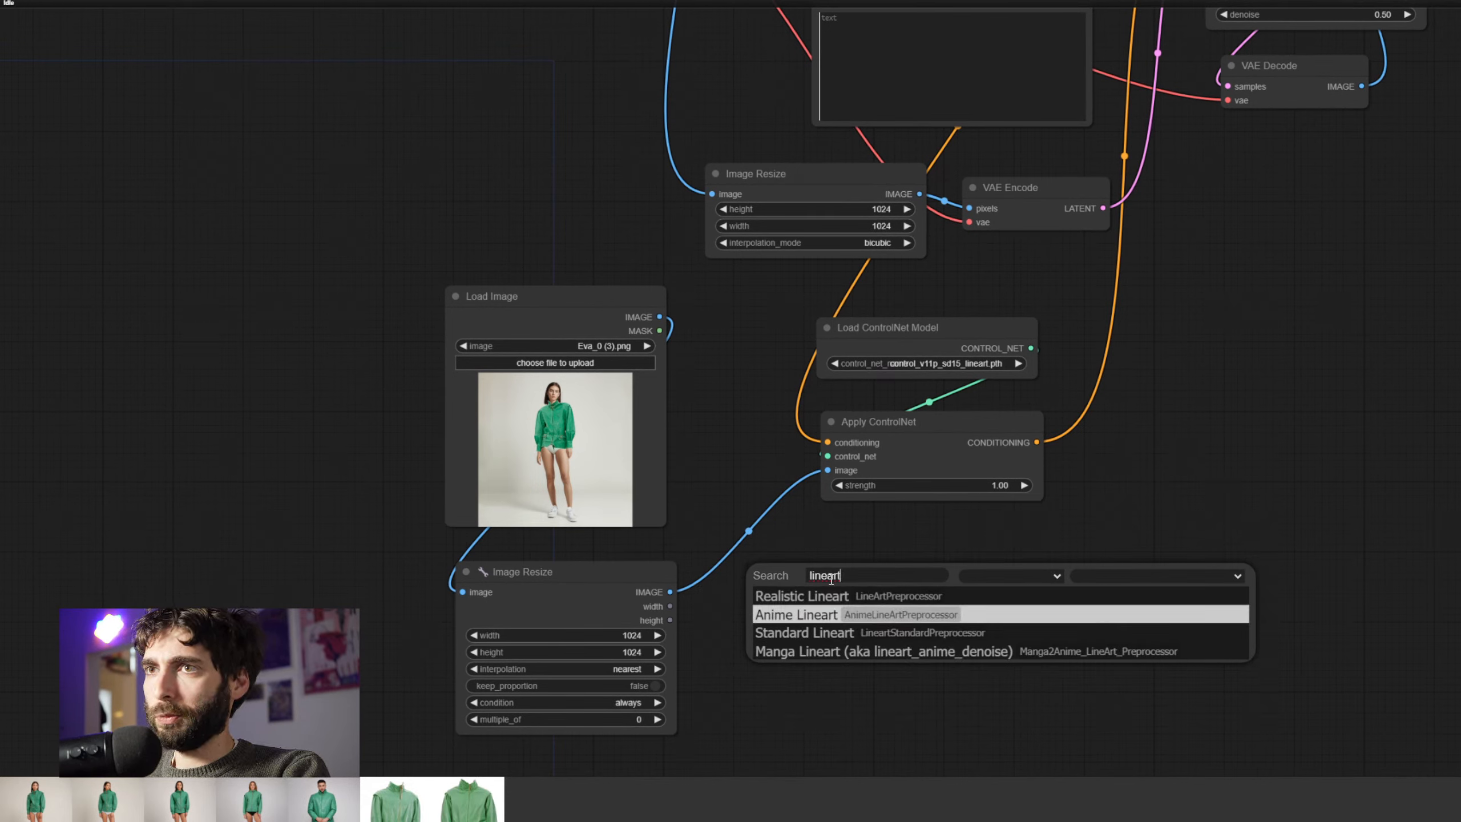
key("Return")
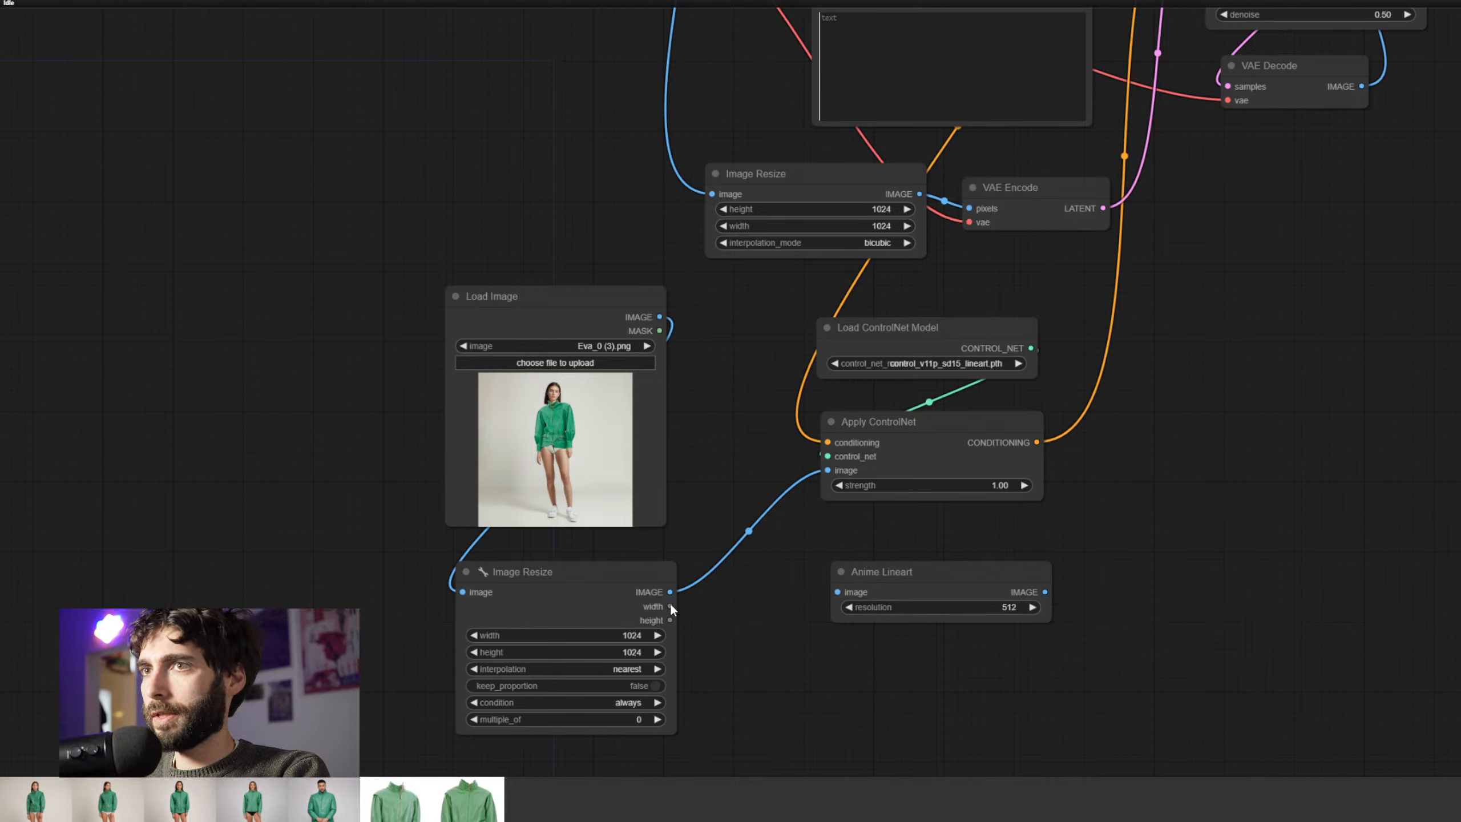
Wire Anime Lineart between the lower Image Resize output and the Apply ControlNet image input, and set its resolution to 1024
left_click_drag(670, 592, 837, 592)
left_click_drag(1045, 592, 829, 470)
left_click_drag(881, 563, 802, 544)
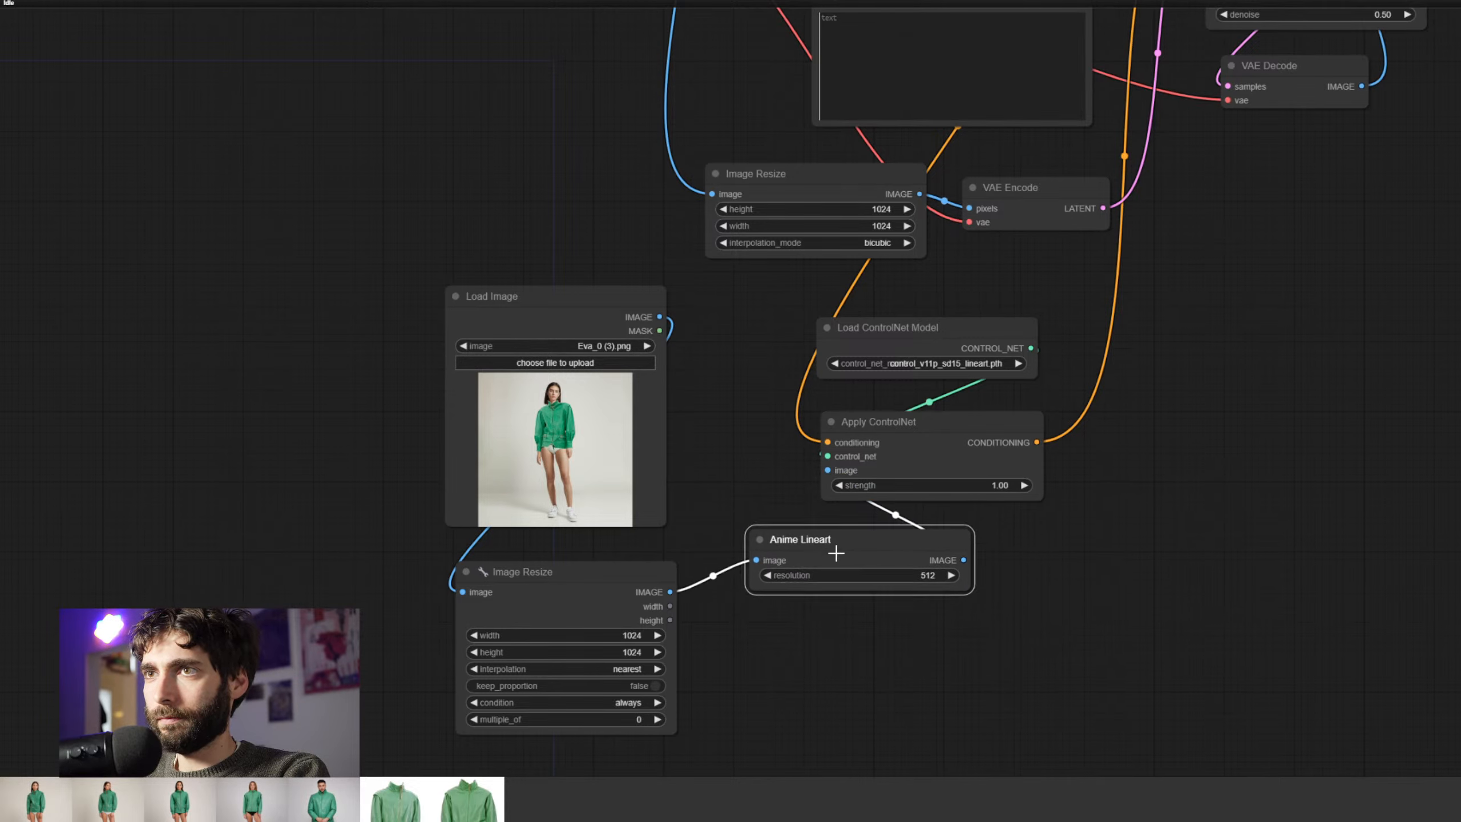
left_click(886, 588)
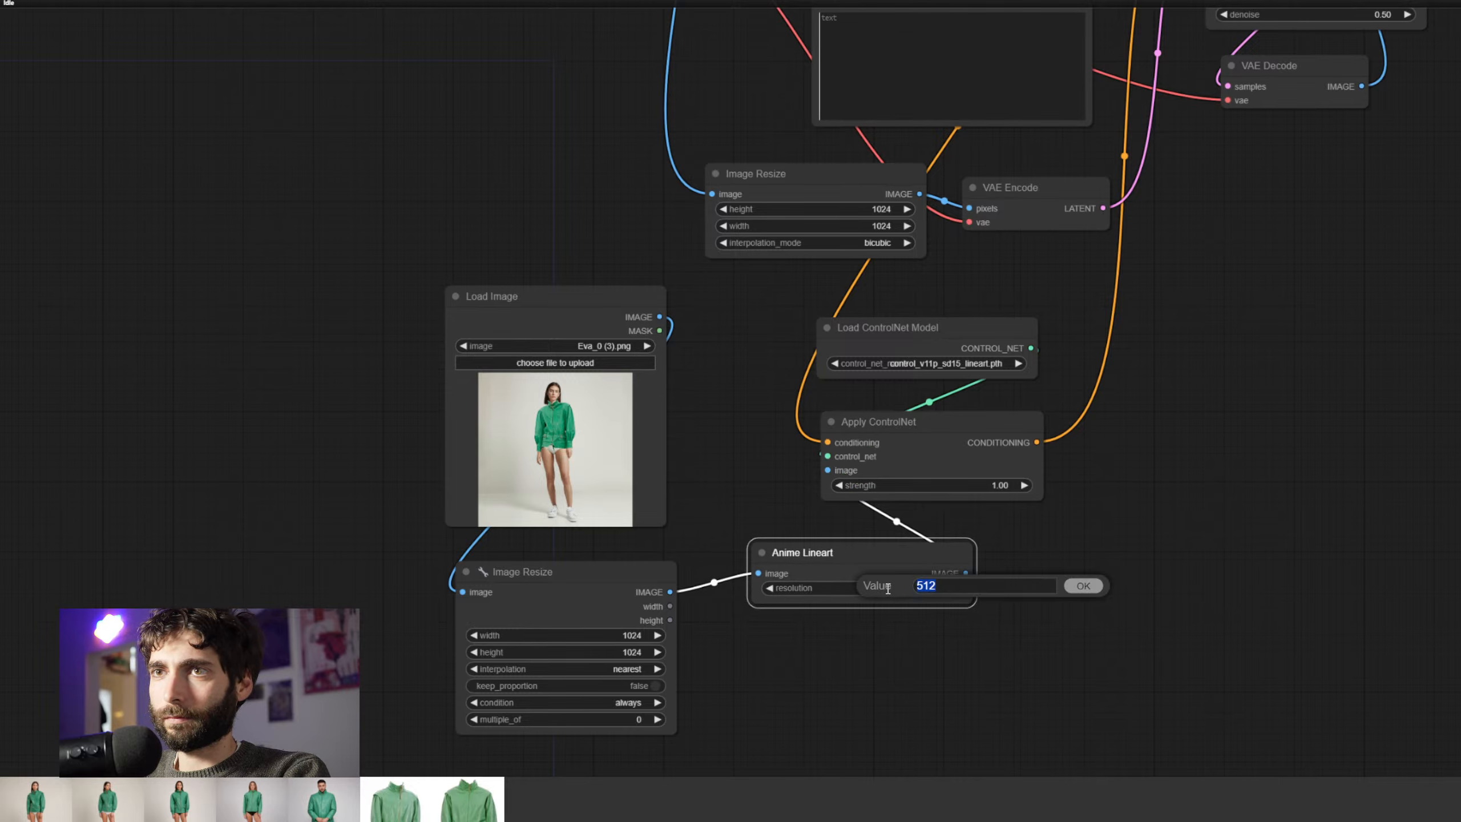
type("1024")
key("Return")
Set the strength of the Apply ControlNet node to 0.80
scroll(887, 588, "down", 10)
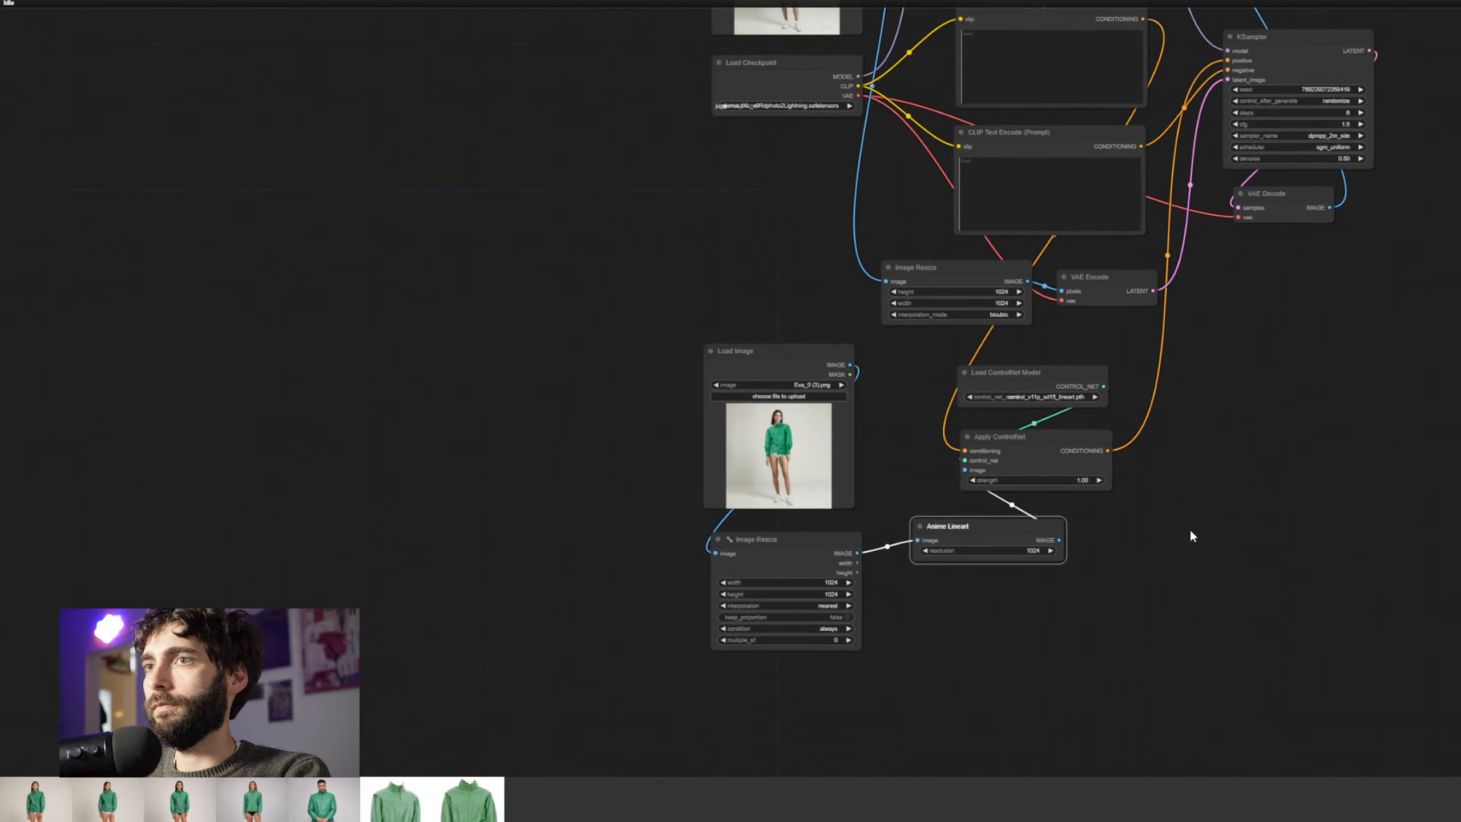
scroll(1003, 684, "up", 7)
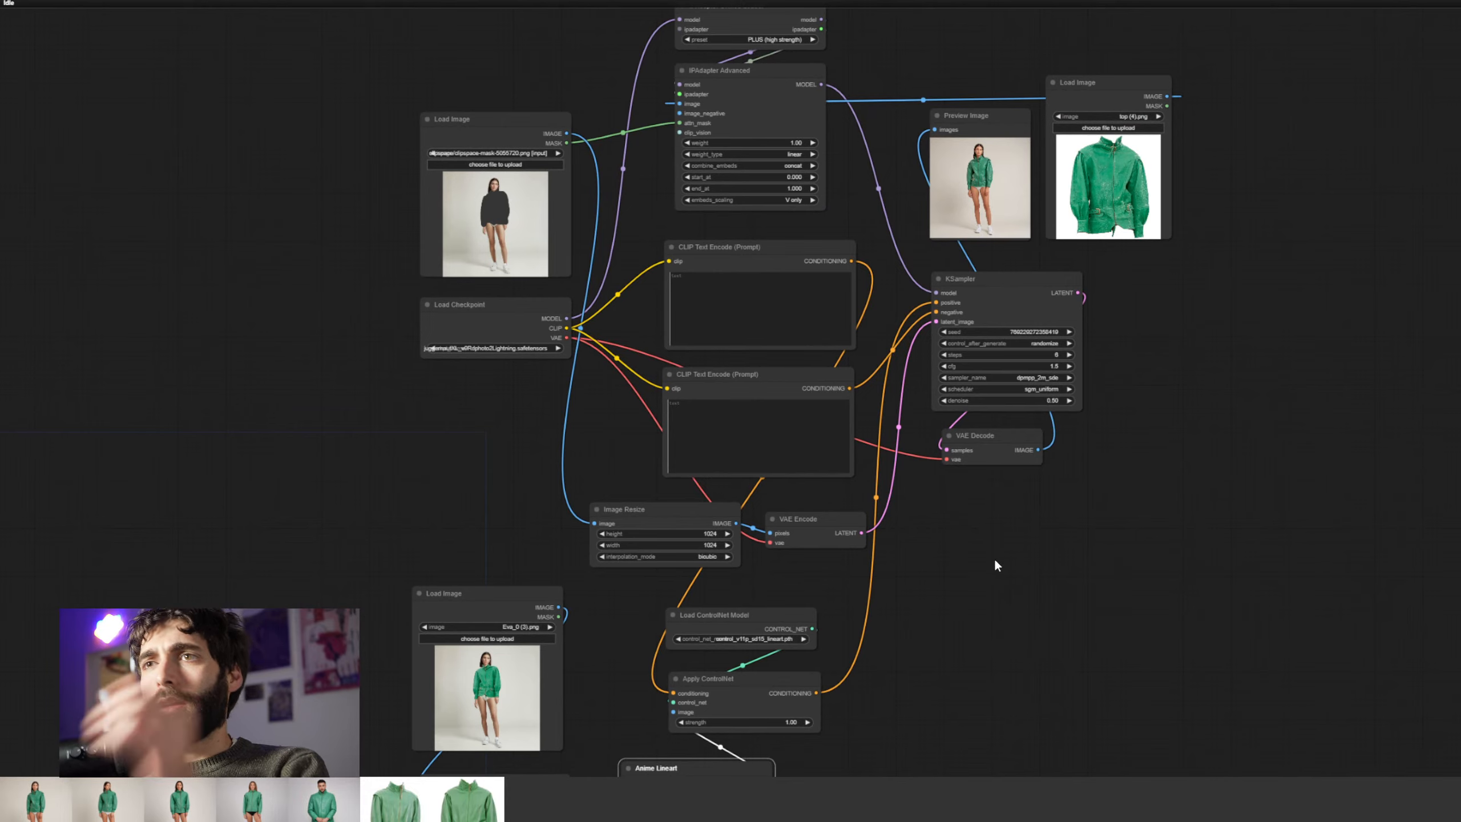
scroll(1024, 578, "down", 2)
scroll(969, 723, "up", 2)
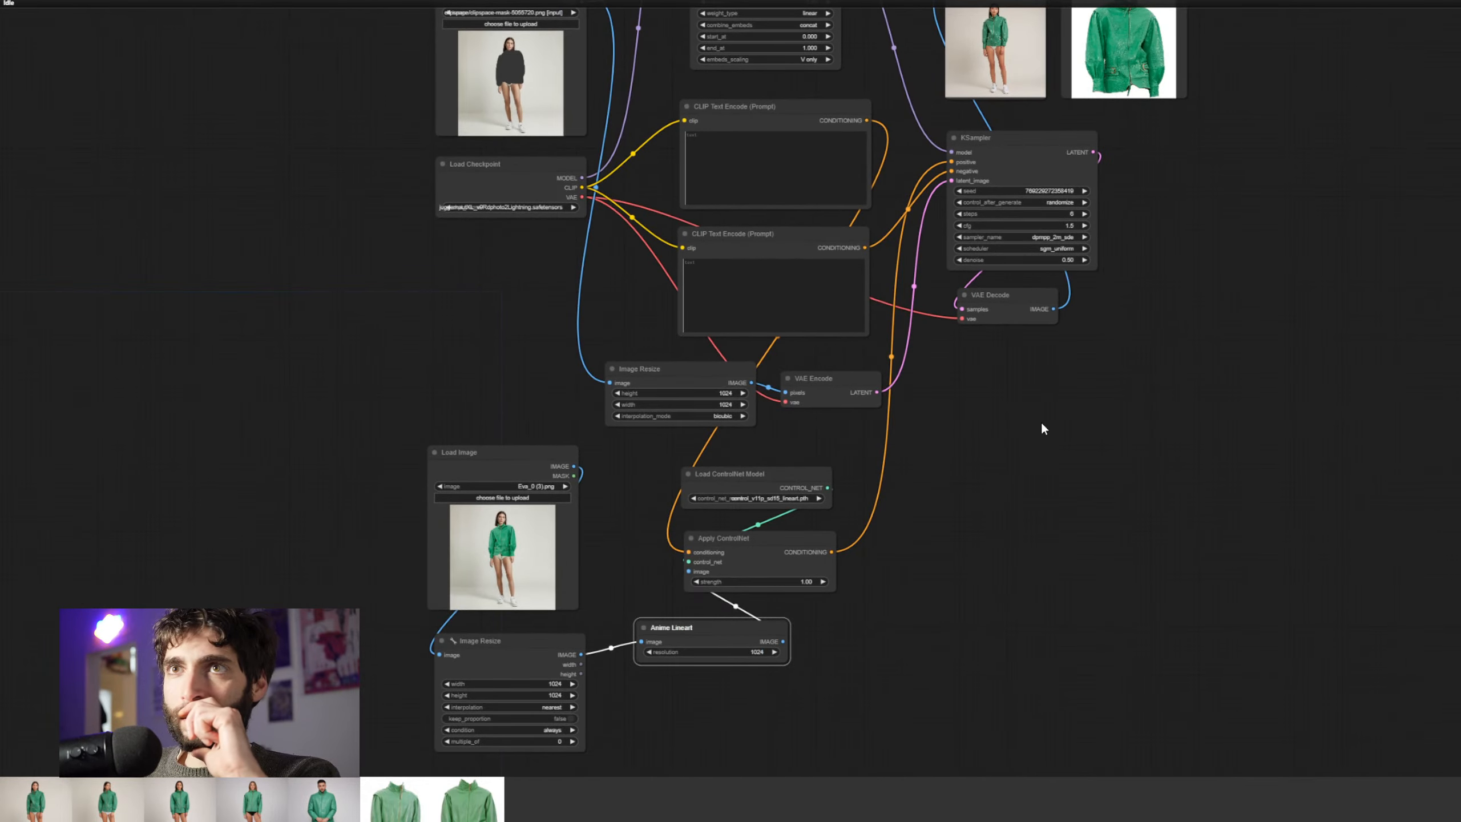
left_click(788, 584)
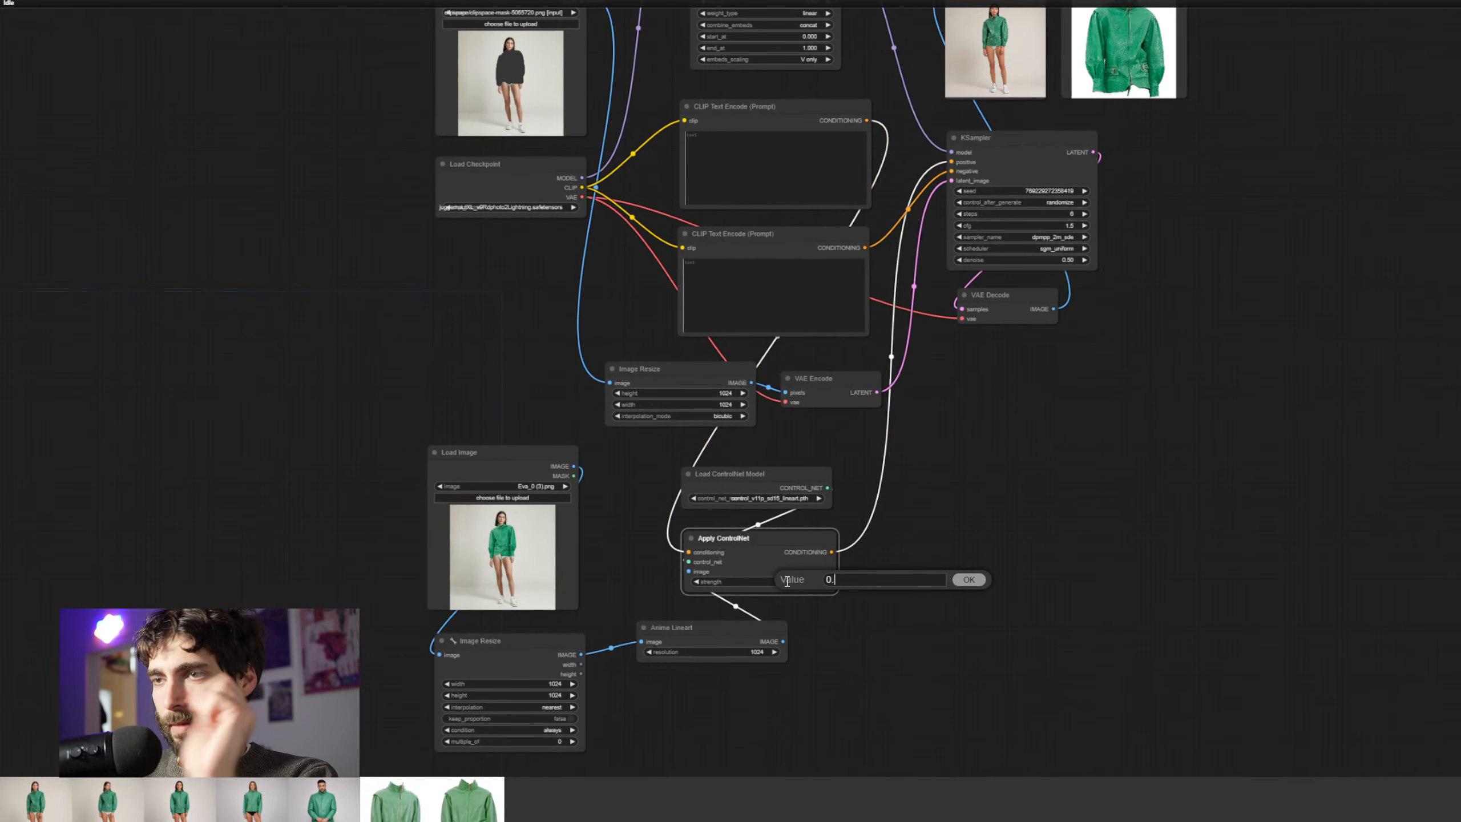
key("Return")
Try to run the workflow with the lineart ControlNet and close the resulting report
scroll(863, 552, "up", 5)
left_click_drag(1196, 234, 1027, 613)
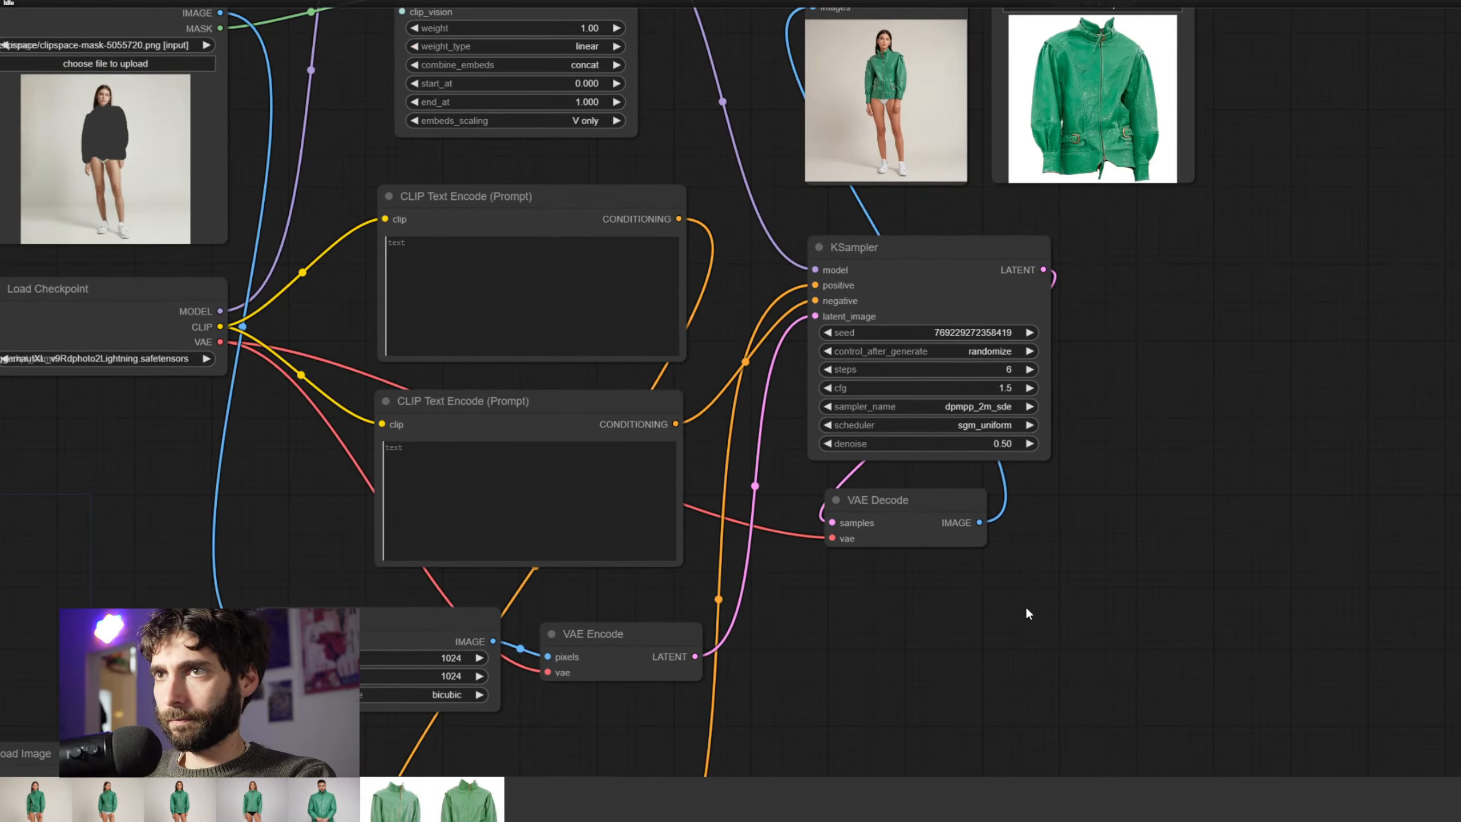
left_click_drag(1120, 469, 1041, 609)
left_click_drag(1089, 455, 1201, 387)
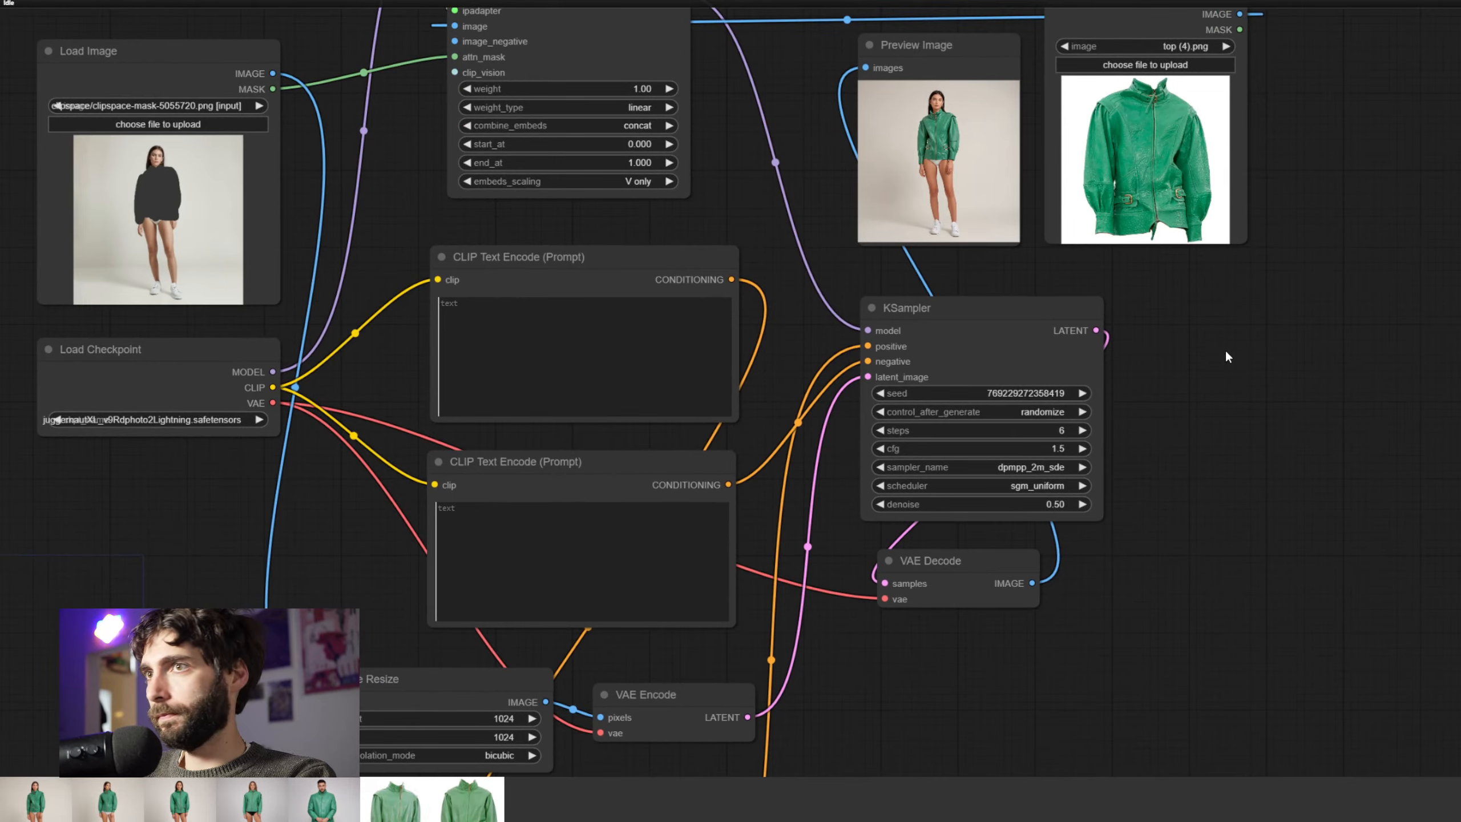
left_click_drag(1225, 349, 1190, 464)
scroll(1190, 464, "up", 4)
key("ctrl+Return")
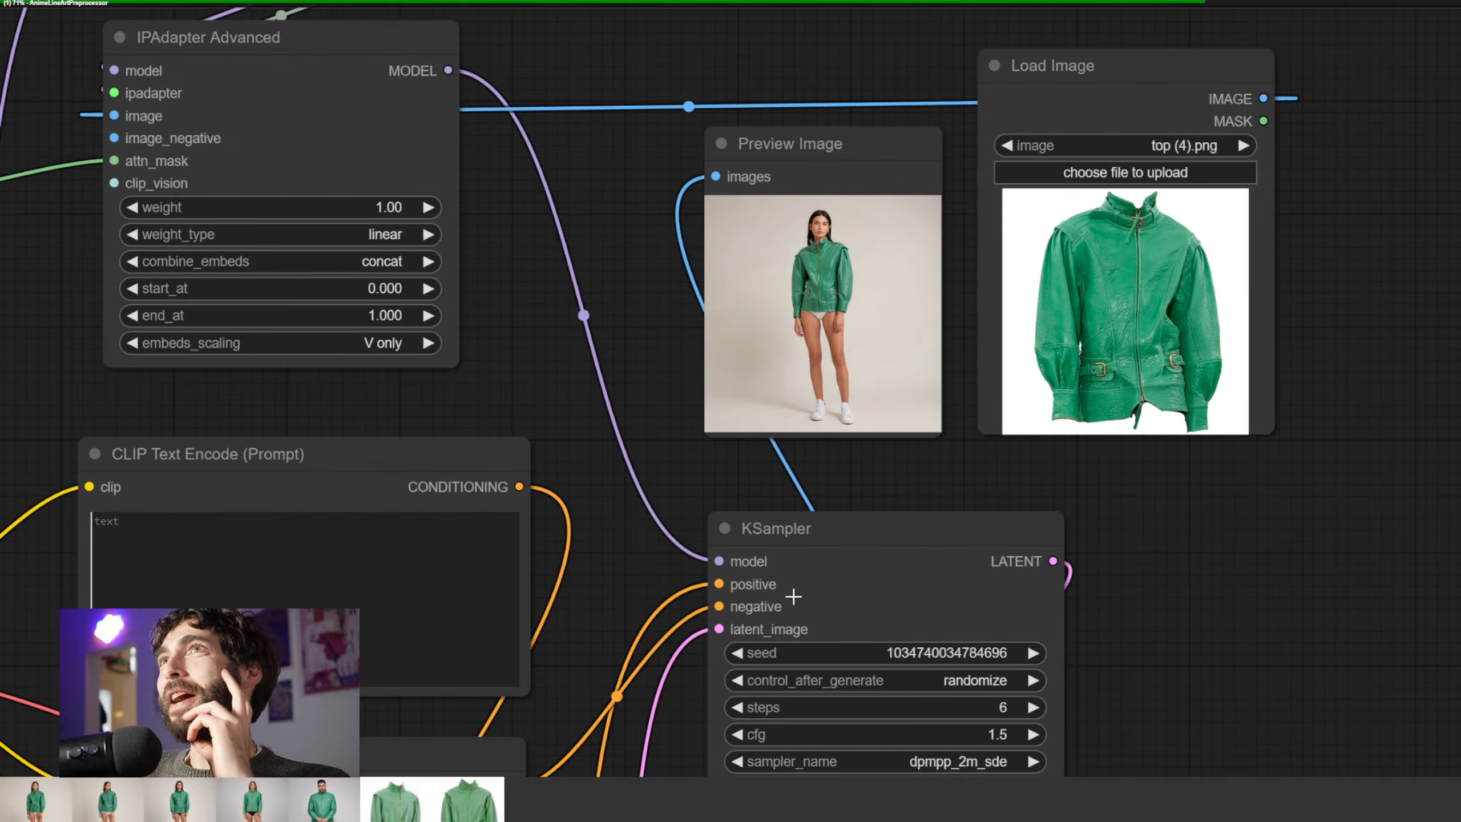
left_click_drag(1131, 528, 1129, 601)
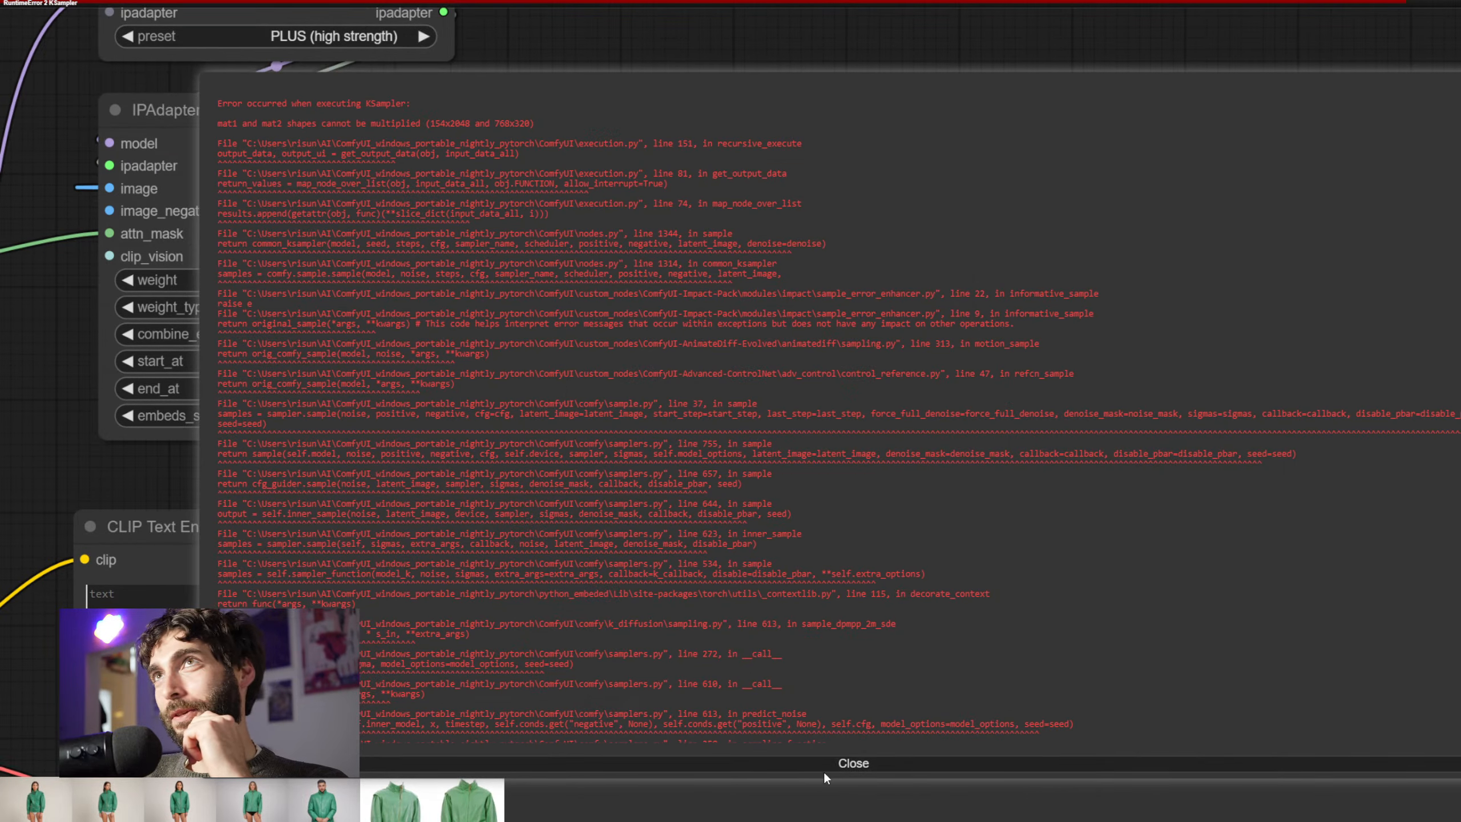
left_click(828, 770)
Change the model in the Load ControlNet Model node to sai_xl_canny_128lora.safetensors
left_click_drag(1255, 528, 1383, 254)
scroll(1384, 254, "down", 2)
left_click_drag(1071, 735, 1280, 185)
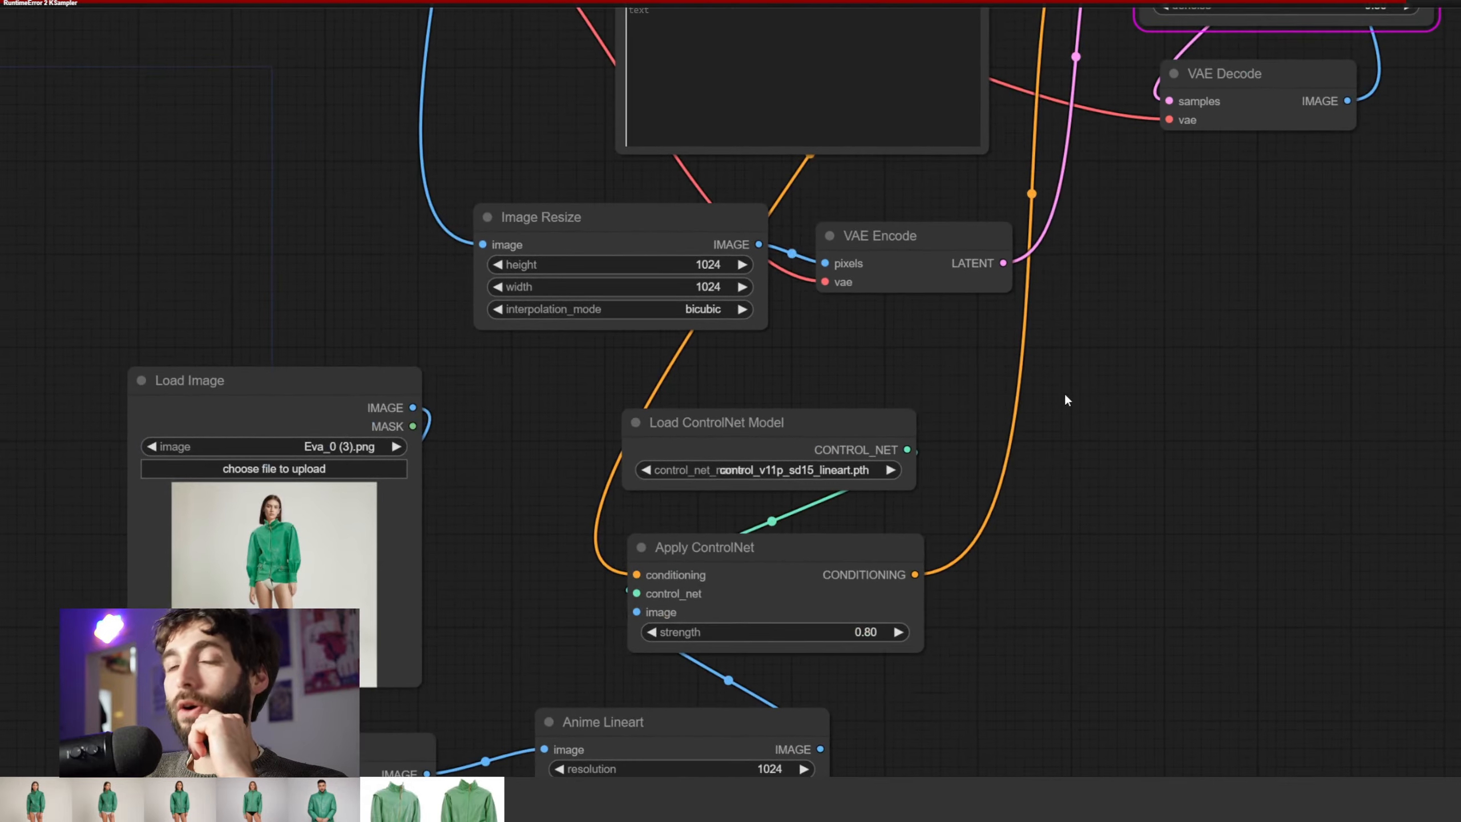
left_click_drag(1056, 453, 1113, 329)
left_click(904, 351)
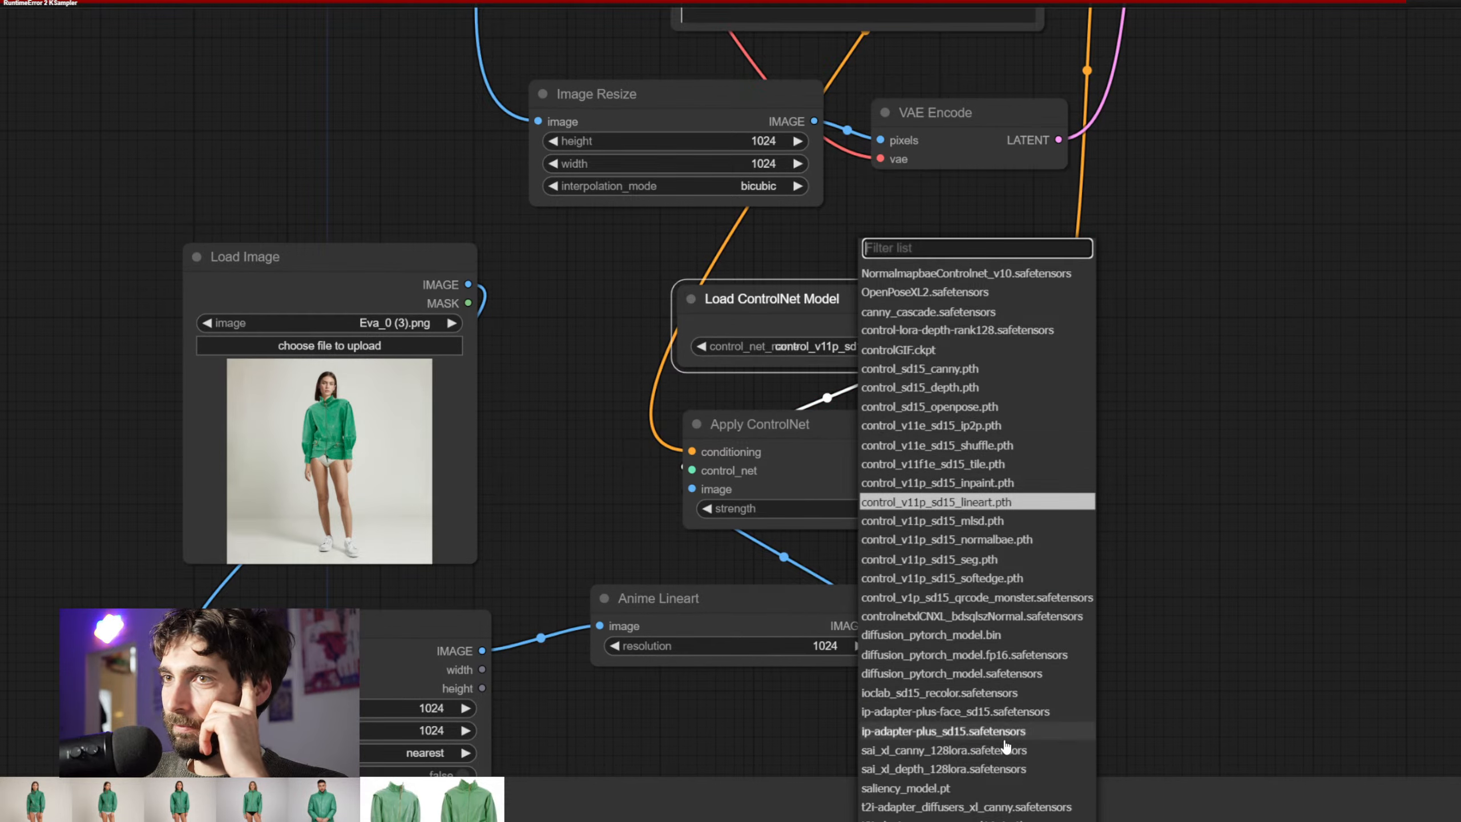
left_click_drag(1157, 595, 1131, 489)
left_click(799, 240)
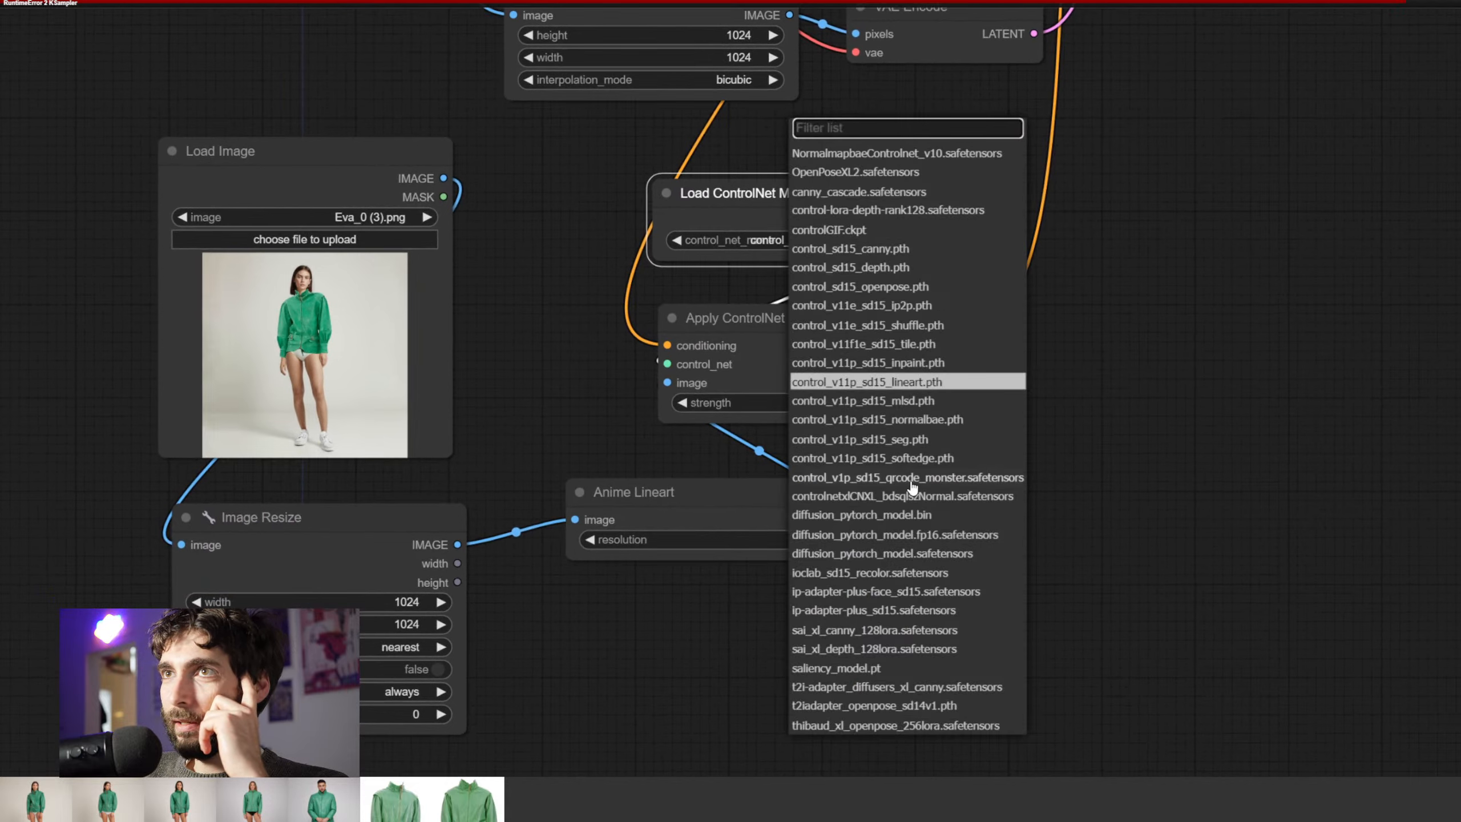
left_click(926, 630)
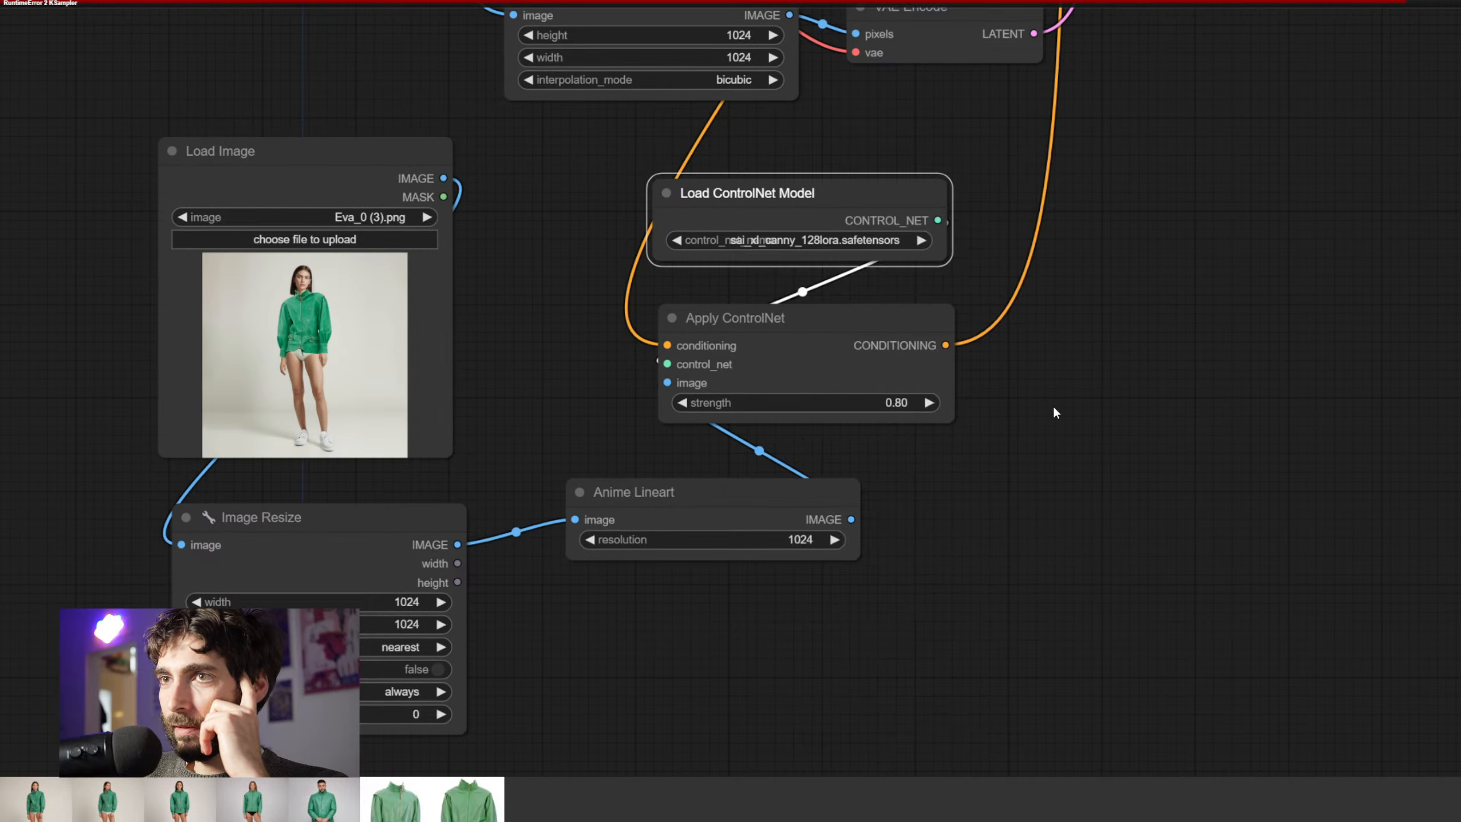
Delete the Anime Lineart node and connect the lower Image Resize output directly to the Apply ControlNet image input
left_click(783, 497)
key("Delete")
left_click_drag(457, 544, 668, 383)
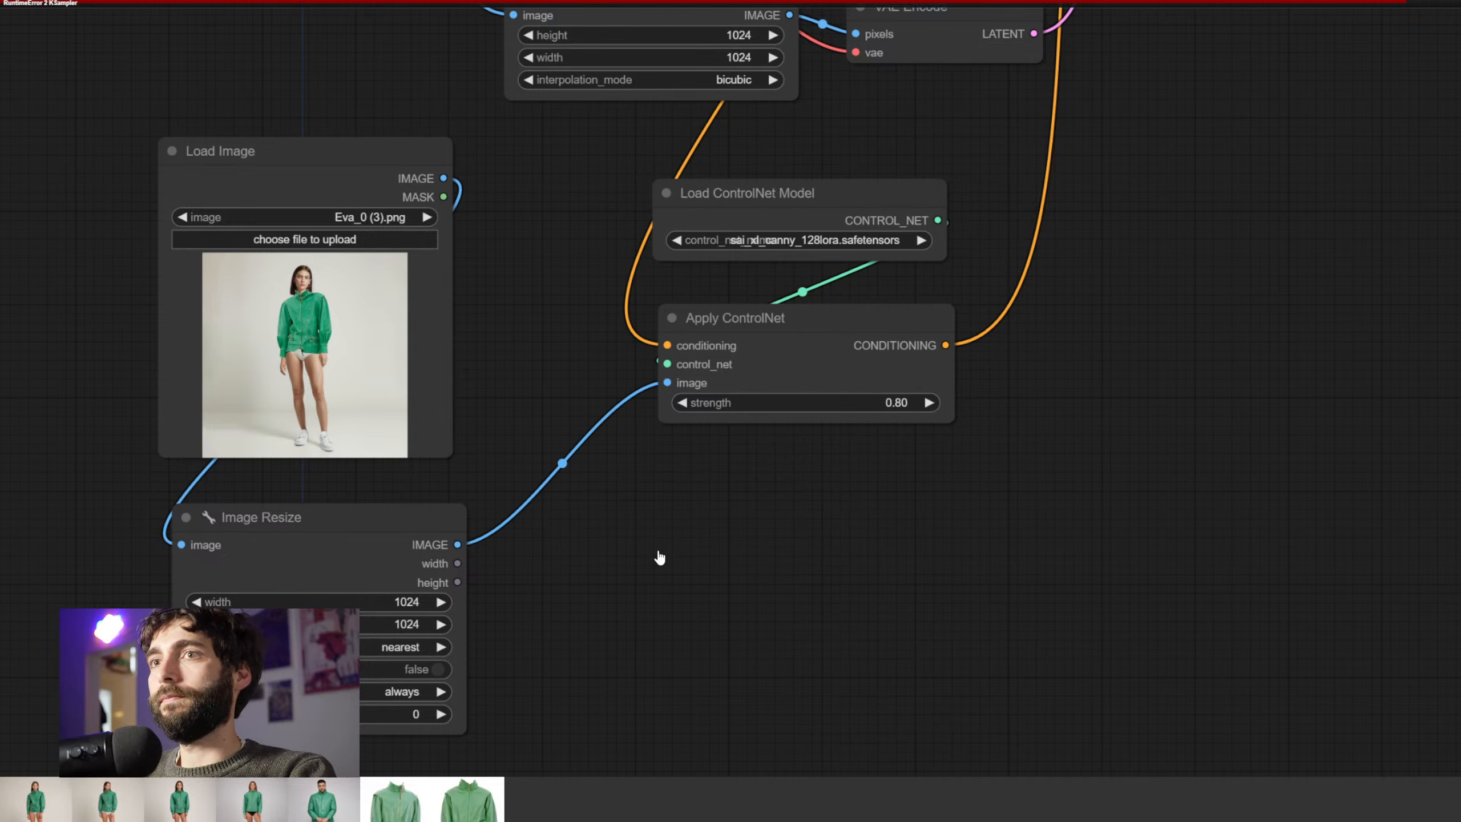
Add a Canny node below Apply ControlNet and wire it between the lower Image Resize output and the Apply ControlNet image input
double_click(661, 556)
type("canny")
key("Return")
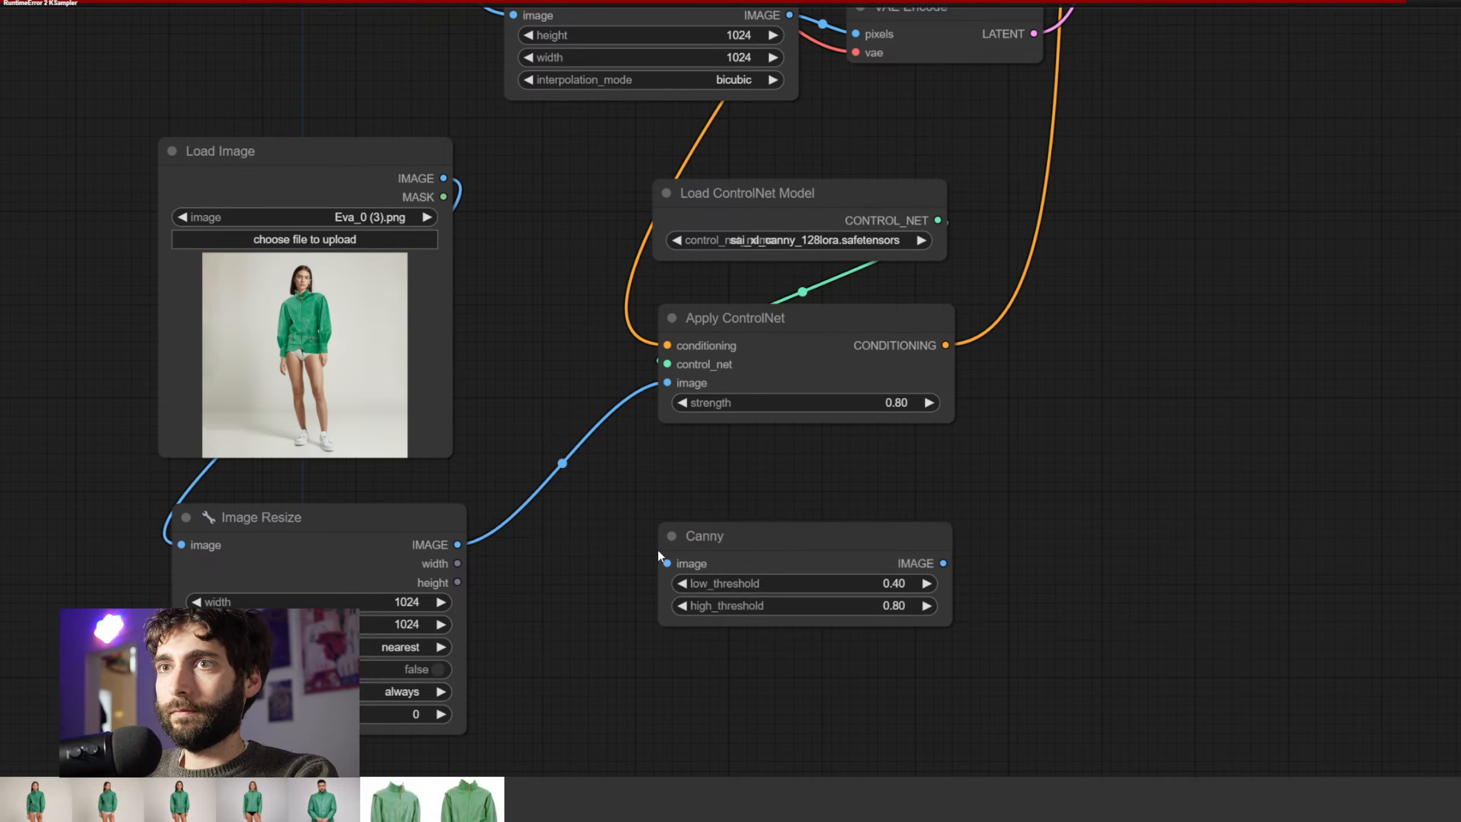
left_click(792, 522)
left_click_drag(792, 522, 689, 489)
left_click_drag(457, 544, 541, 529)
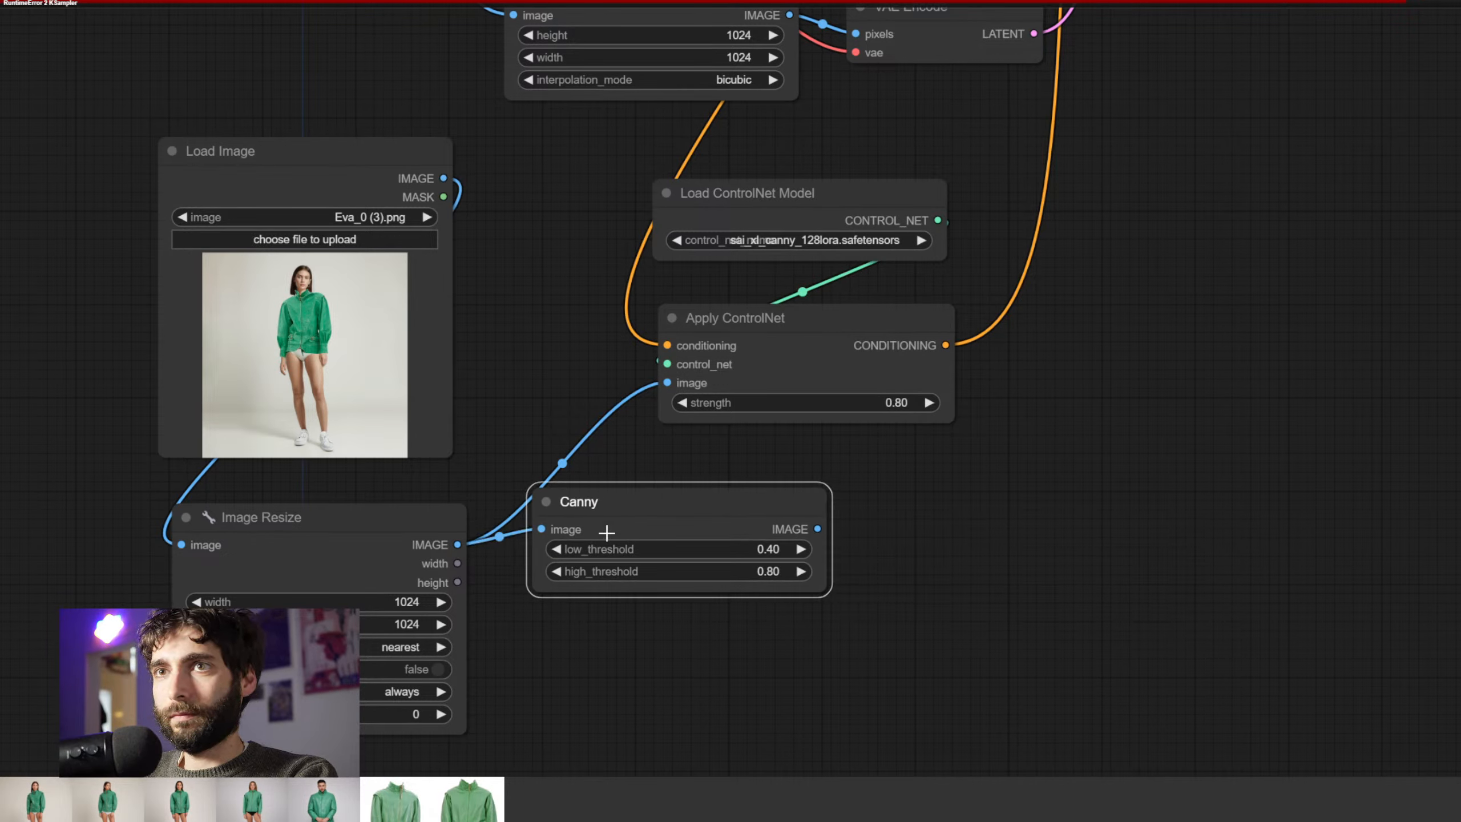
left_click_drag(817, 528, 668, 383)
left_click_drag(1283, 400, 1125, 571)
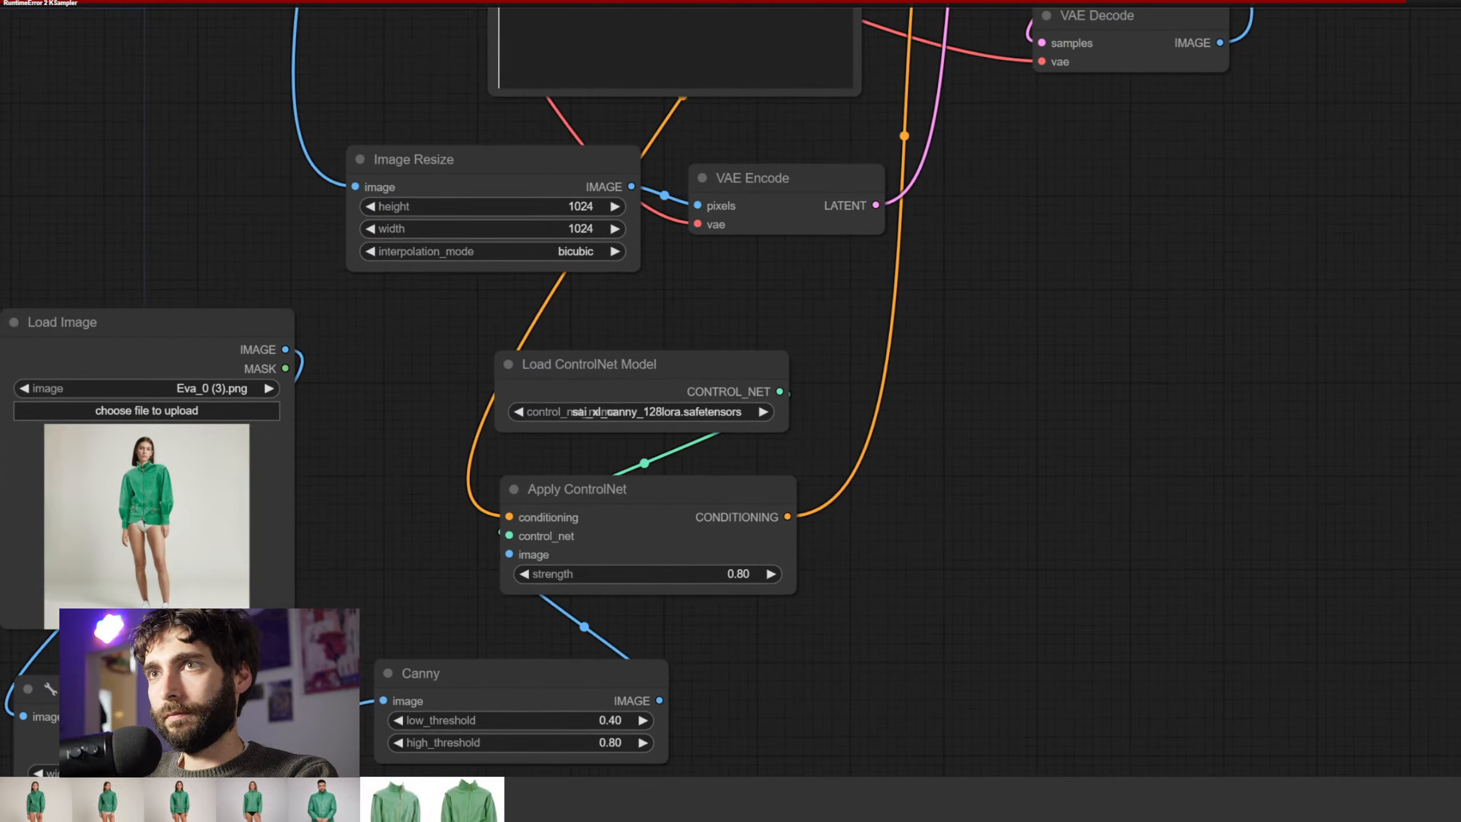
left_click_drag(1303, 231, 1131, 532)
left_click_drag(1129, 438, 1228, 660)
left_click_drag(1444, 266, 1340, 555)
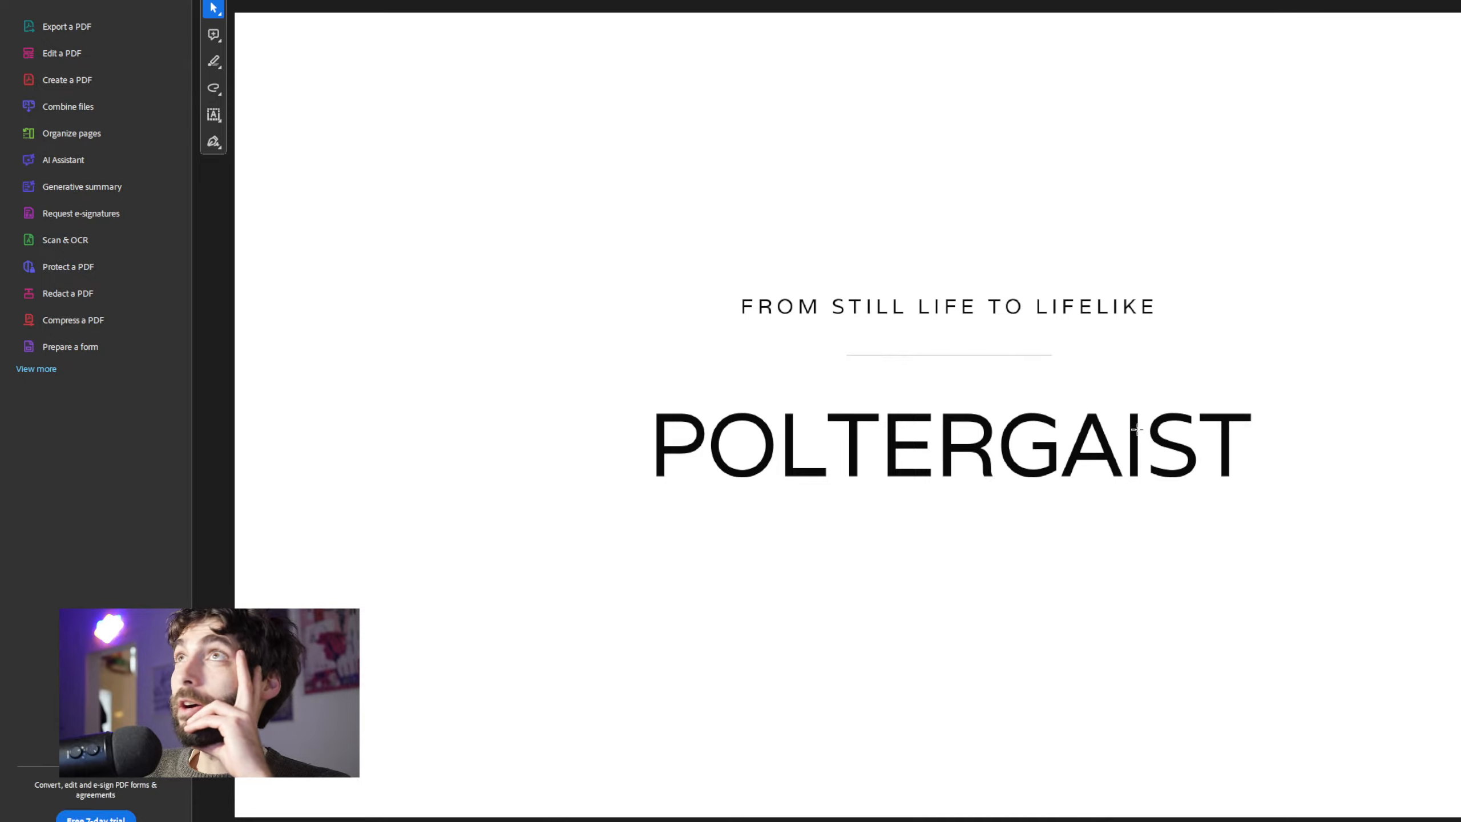
Page through the Poltergaist PDF presentation in Adobe Acrobat to the slide about fashion marketplaces
left_click(1109, 492)
left_click(1047, 493)
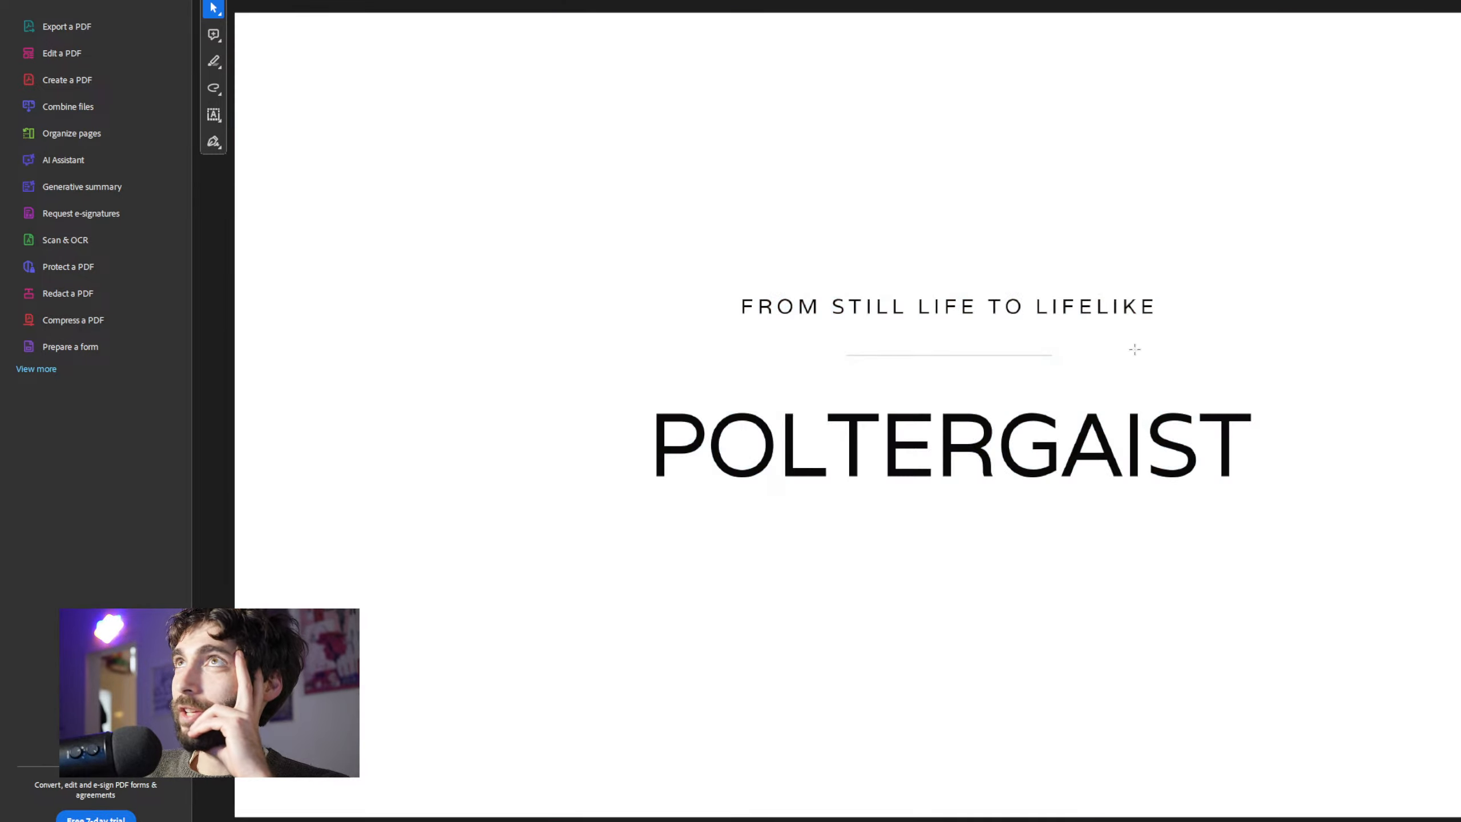
scroll(1135, 403, "down", 1)
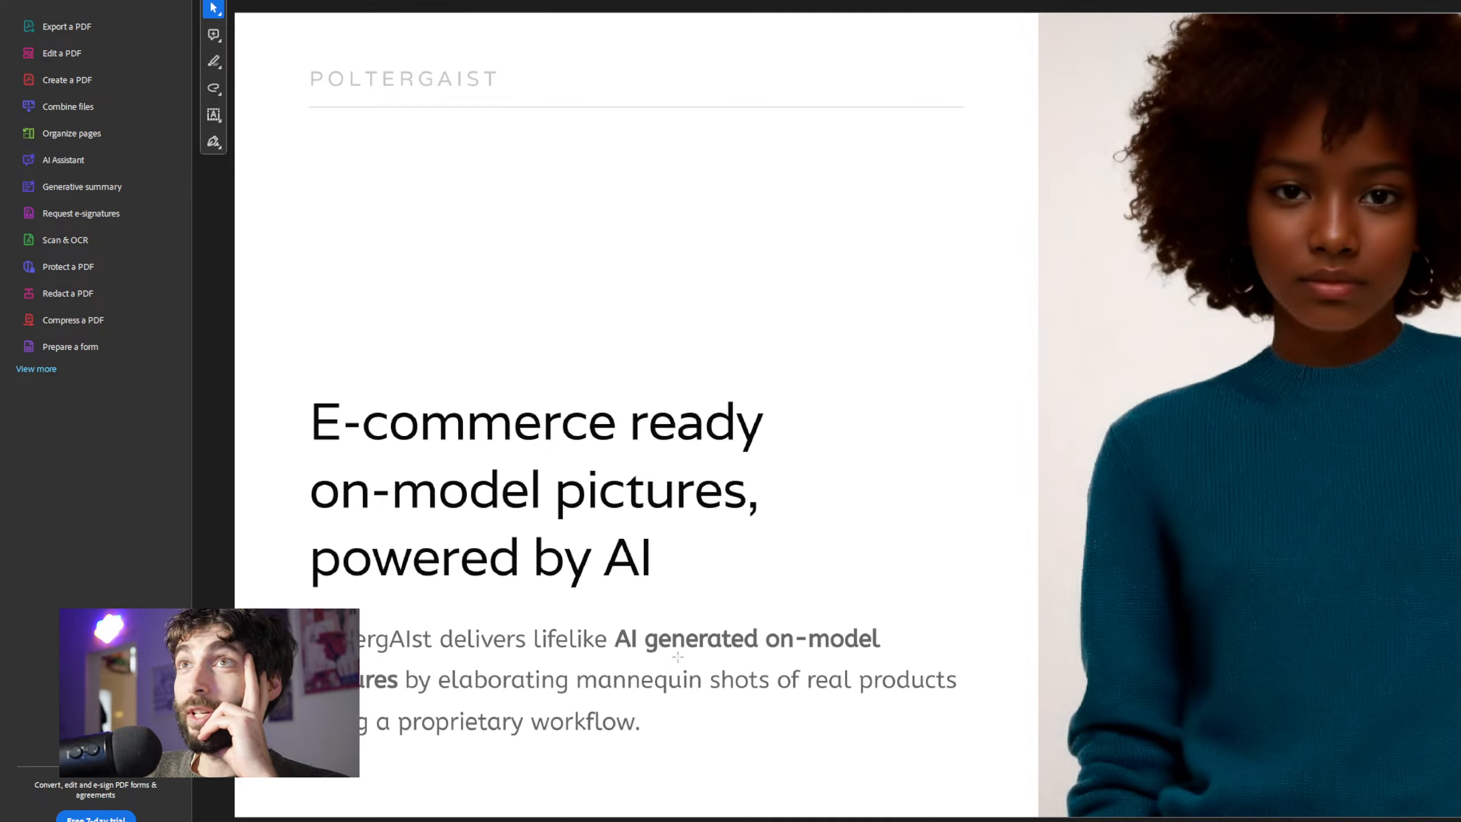
scroll(677, 657, "down", 2)
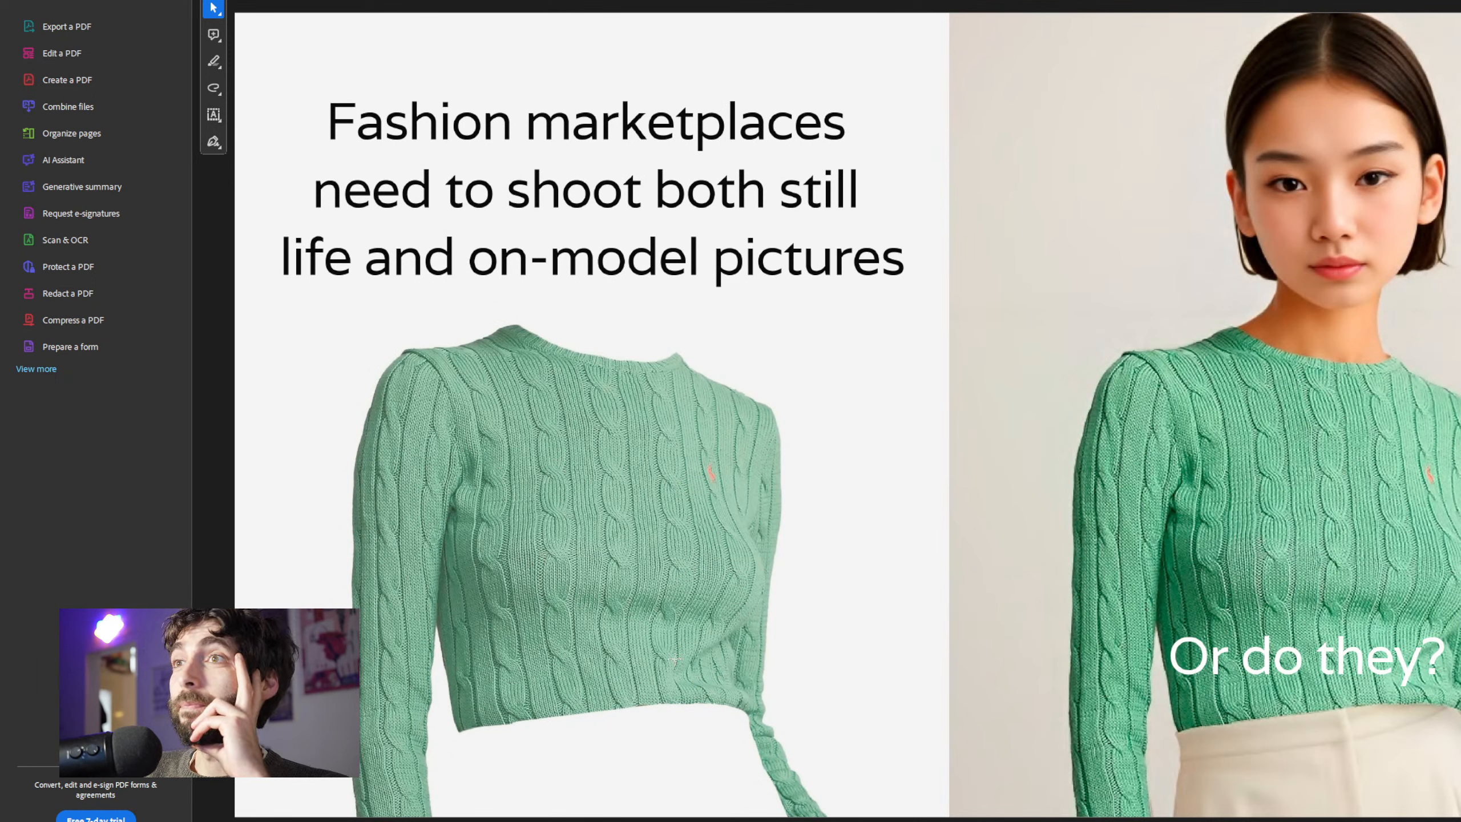
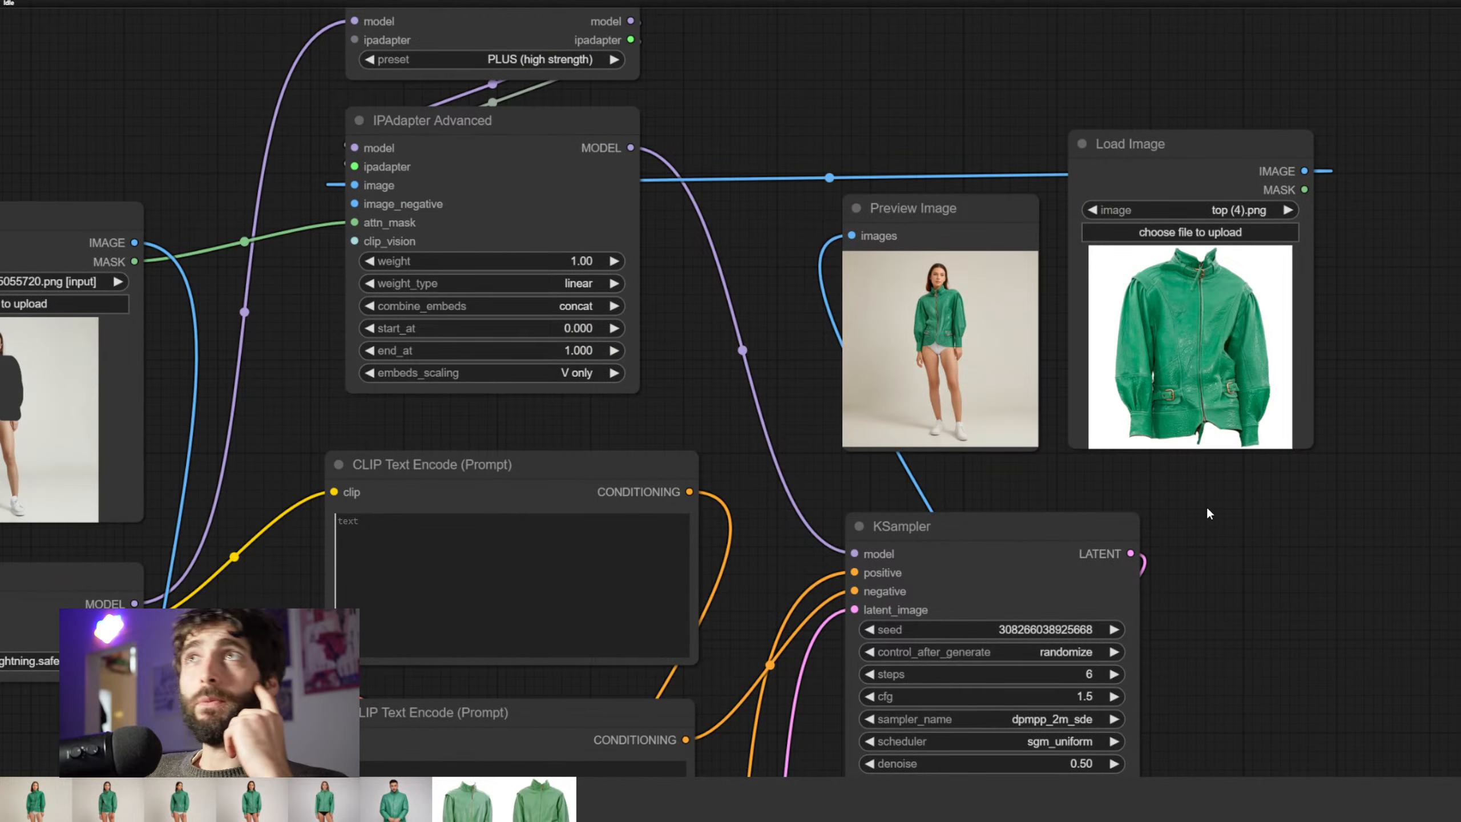
Compare the jacket in the generated Preview Image with the source jacket in the Load Image node
scroll(1206, 507, "up", 7)
left_click_drag(1204, 535, 1211, 685)
scroll(979, 620, "up", 4)
left_click_drag(978, 622, 889, 764)
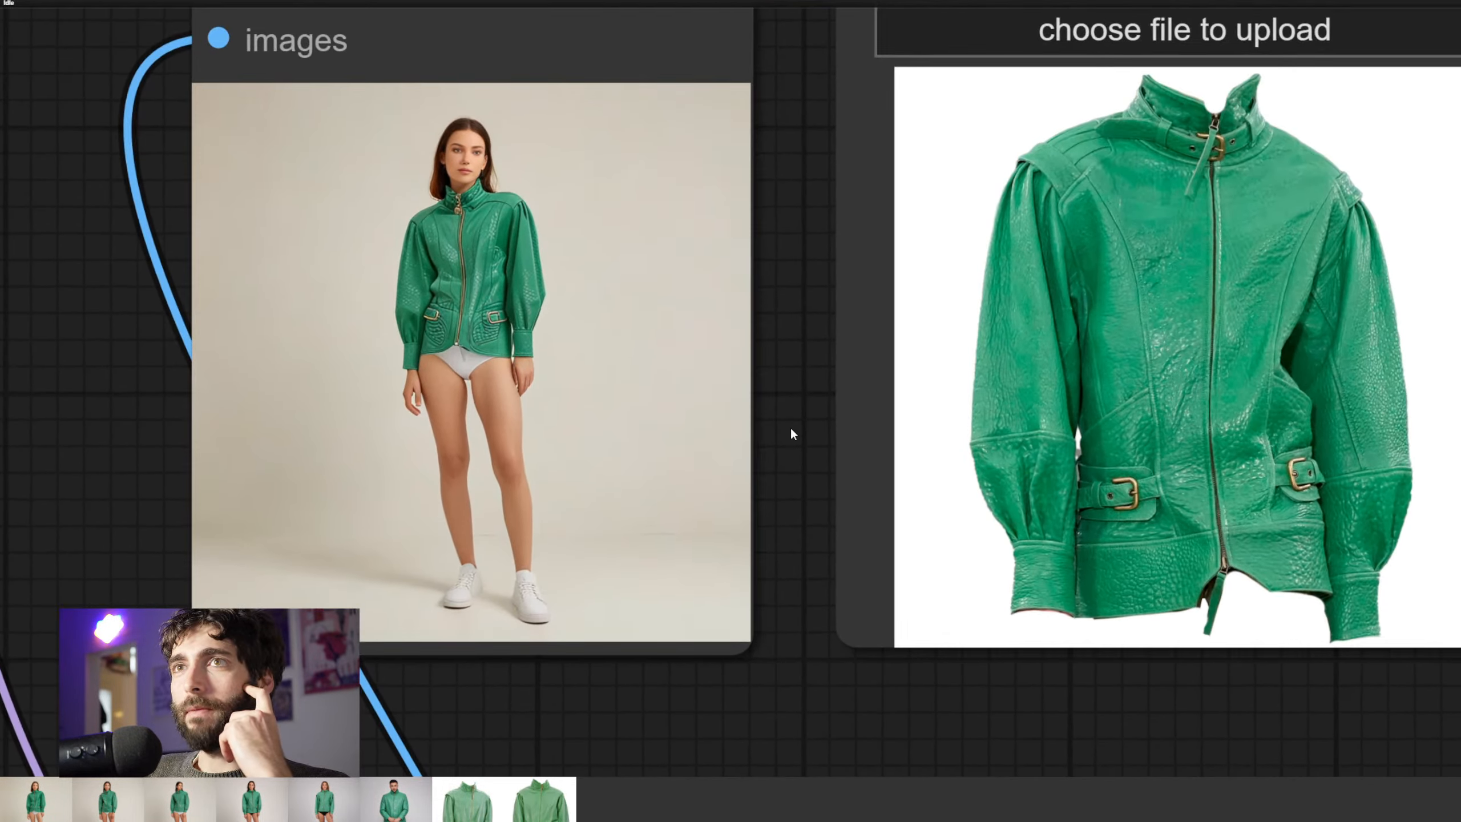
left_click_drag(801, 381, 741, 419)
scroll(765, 457, "up", 2)
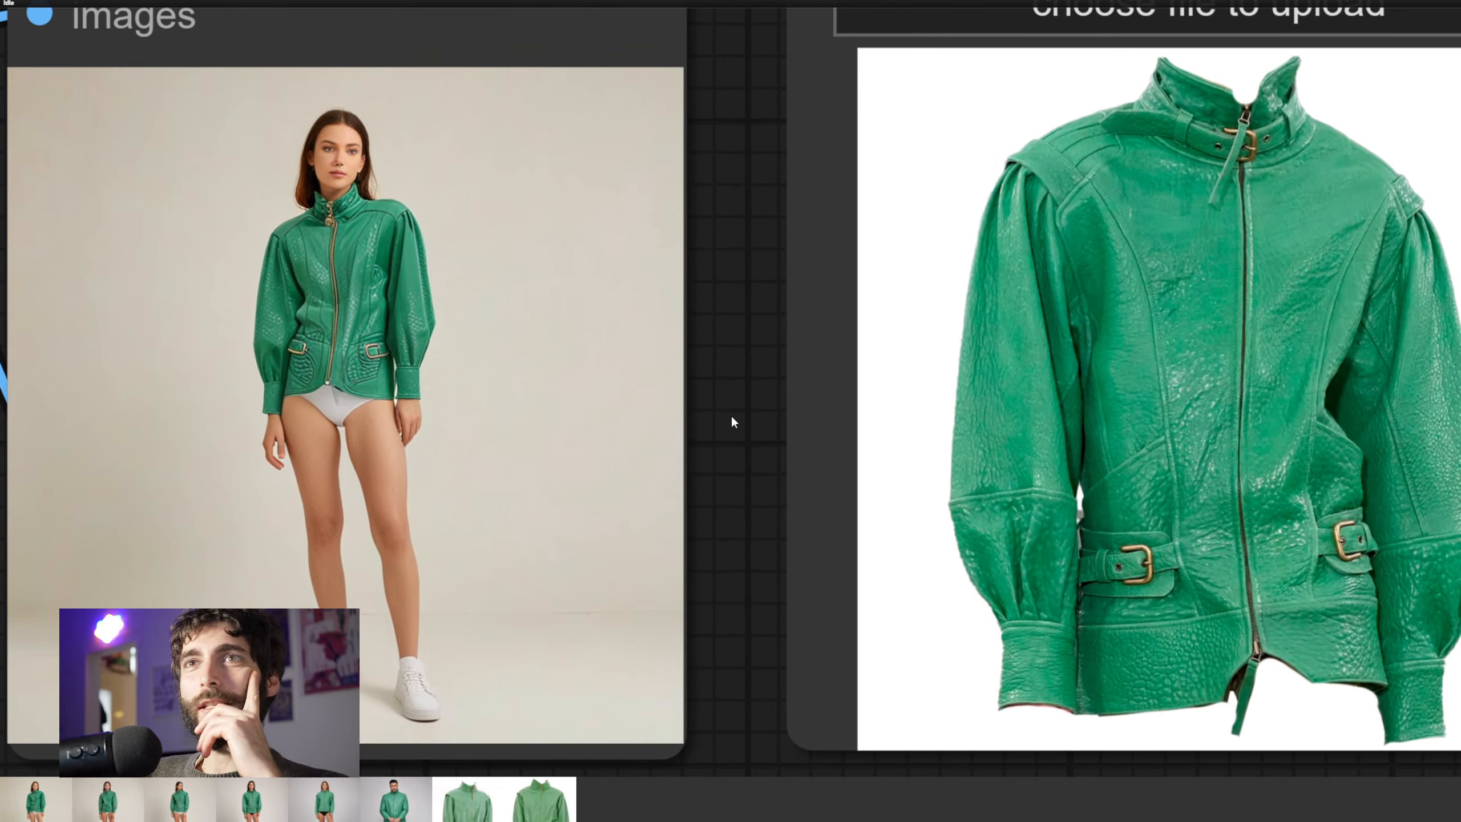
scroll(736, 425, "down", 6)
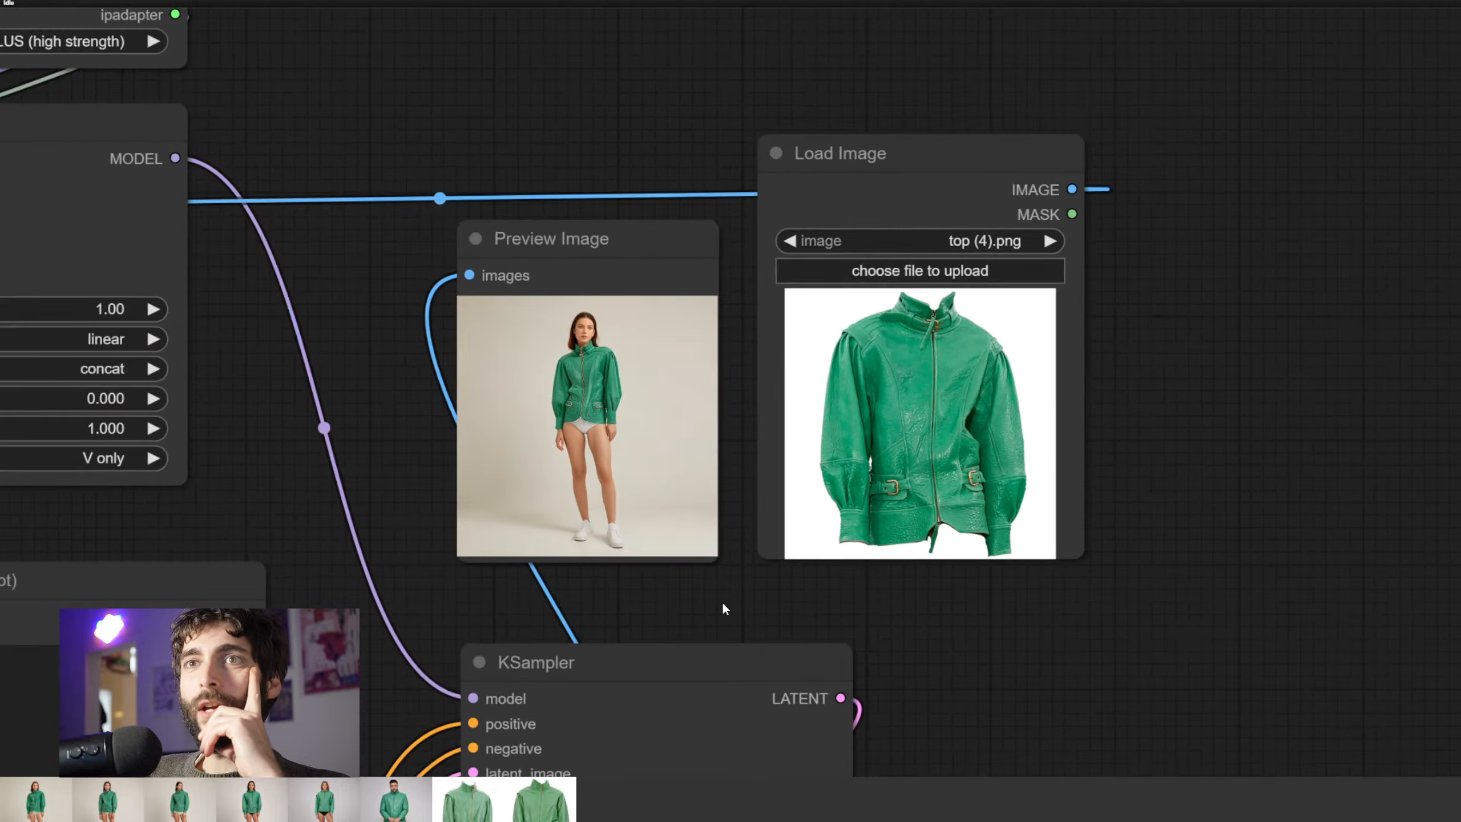
Add a Preview Image node to the Canny output, run the workflow and check the extracted edges
left_click_drag(723, 604, 1066, 233)
scroll(1036, 265, "down", 2)
left_click_drag(801, 510, 982, 88)
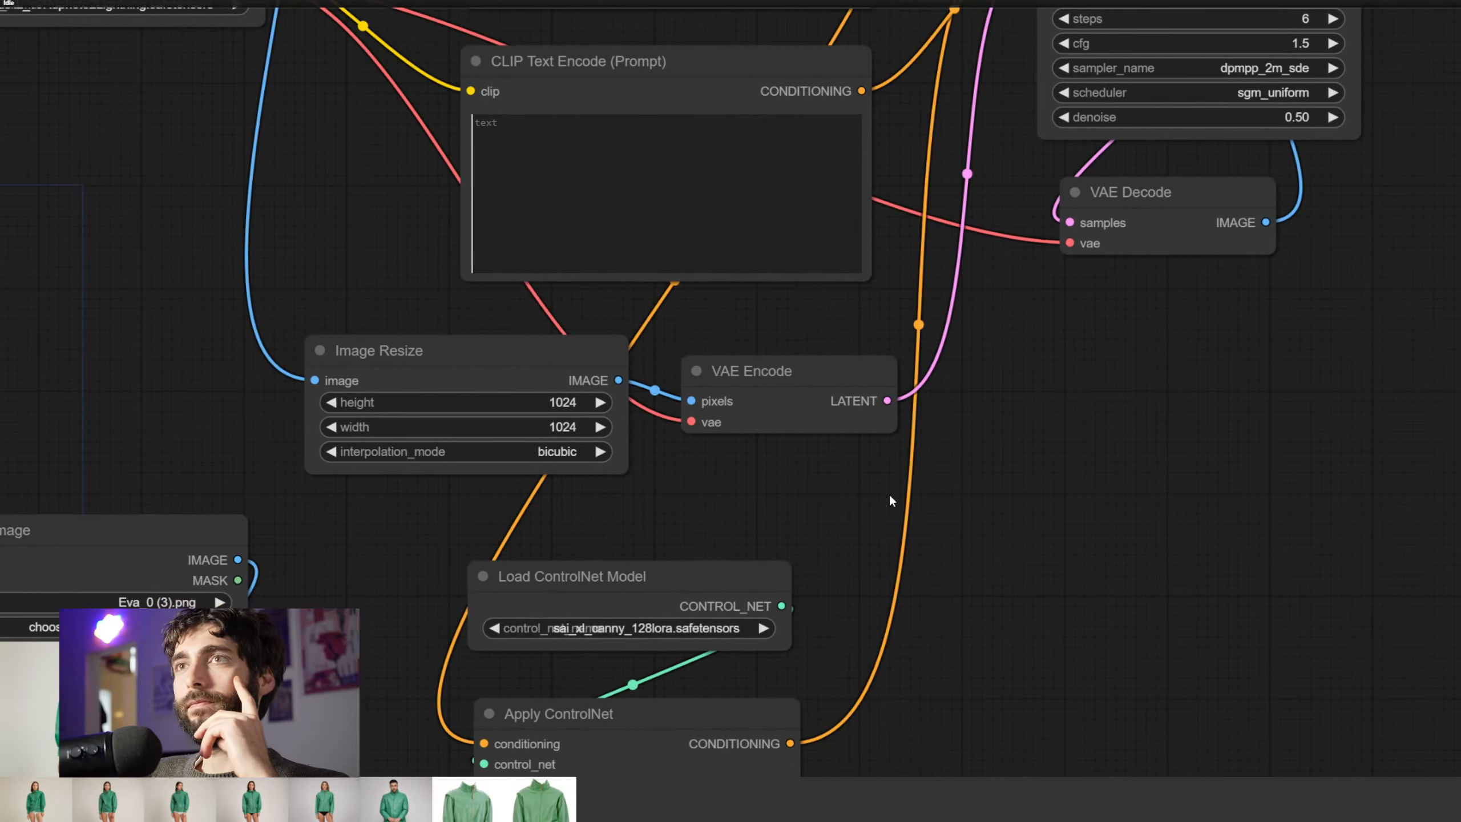
left_click_drag(892, 501, 1080, 277)
scroll(1128, 343, "down", 2)
left_click_drag(1128, 343, 1142, 157)
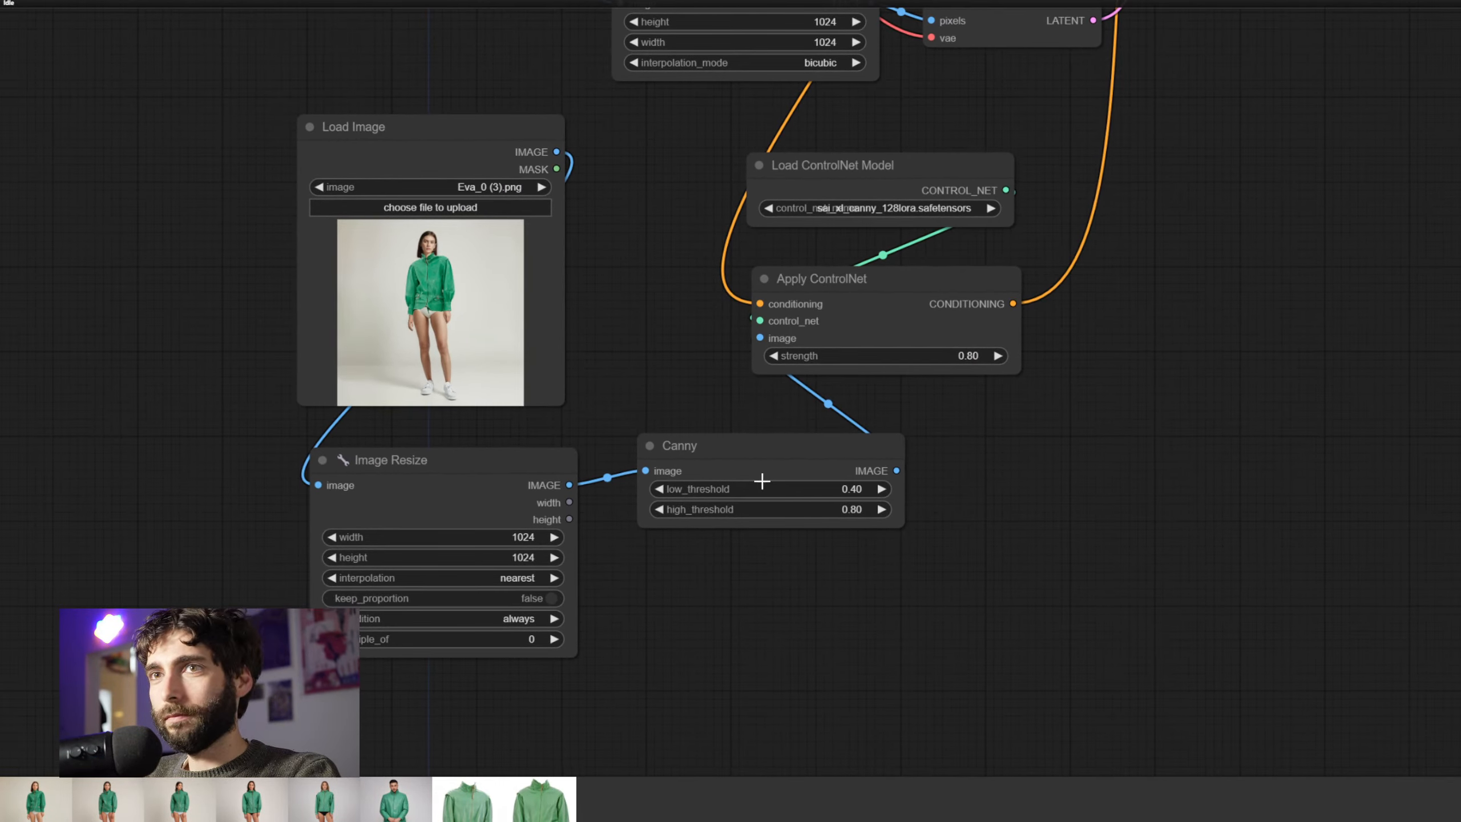
left_click_drag(896, 471, 981, 417)
left_click(1007, 518)
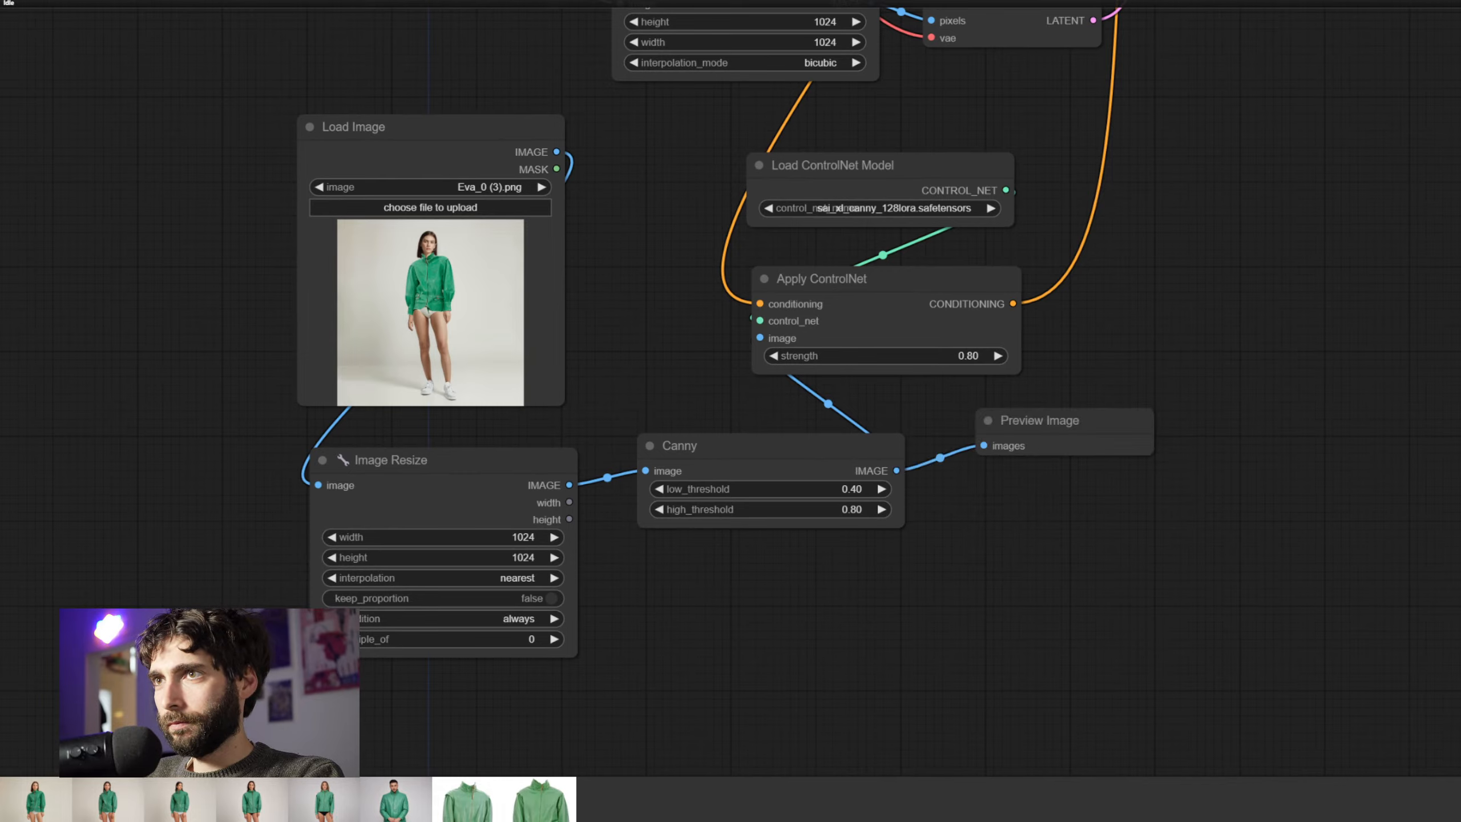
key("ctrl+Return")
scroll(1161, 589, "up", 5)
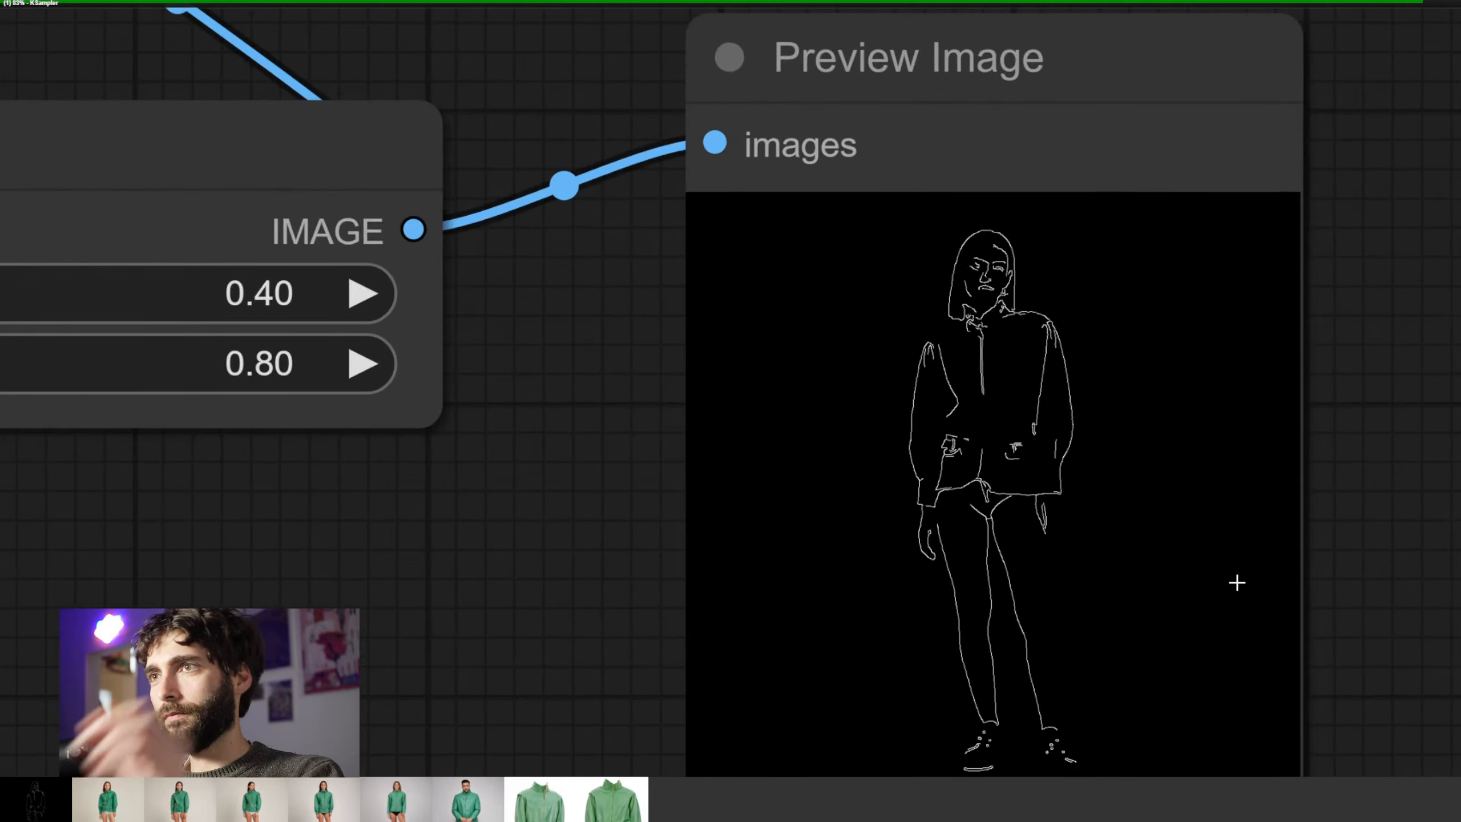
left_click_drag(1460, 517, 1414, 511)
scroll(1282, 504, "down", 3)
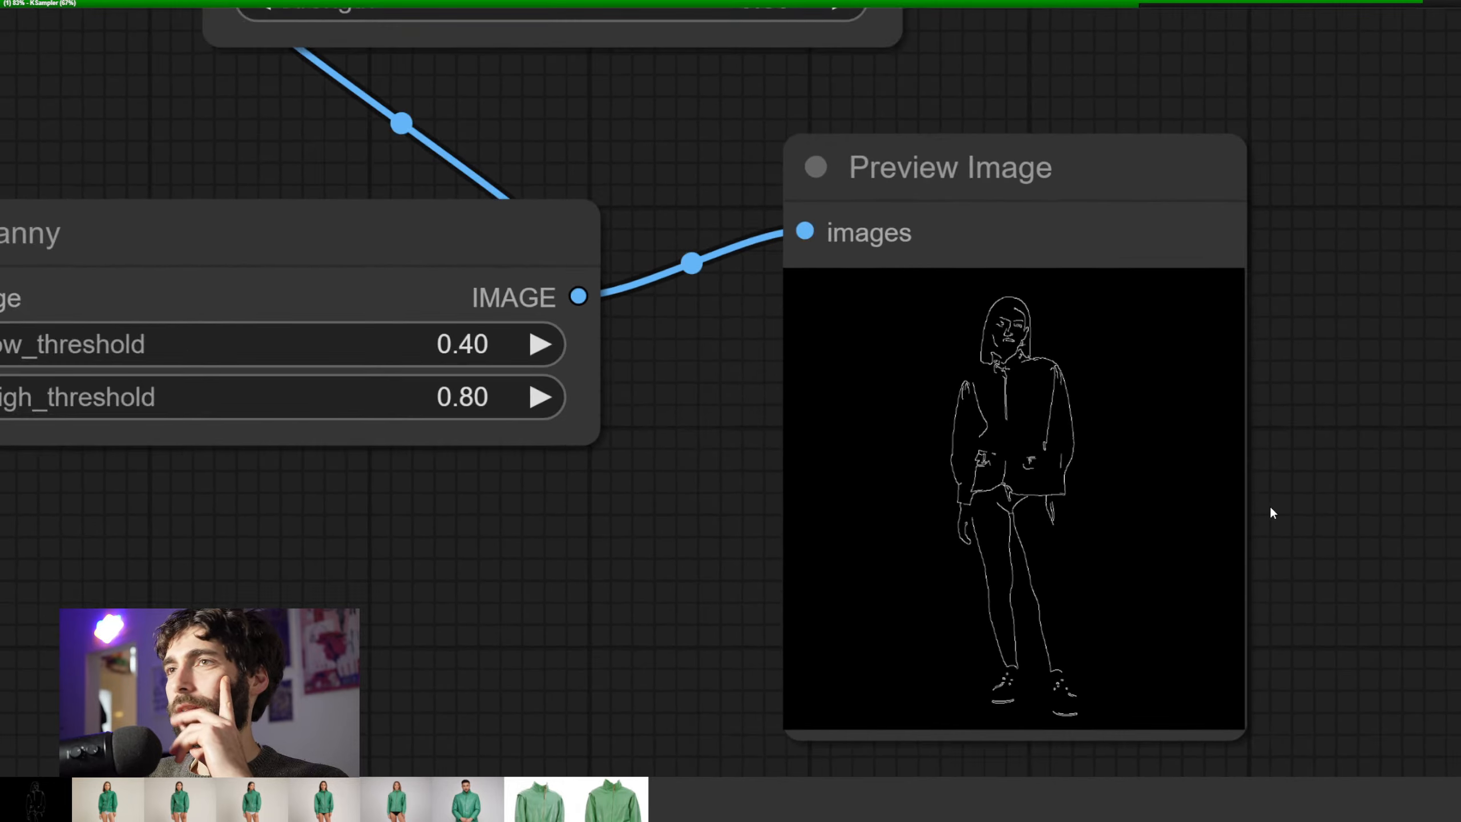
Try Canny thresholds of 0.2 low and 0.9 high and rerun the workflow to check the edges
scroll(644, 425, "down", 2)
left_click(505, 361)
type("0")
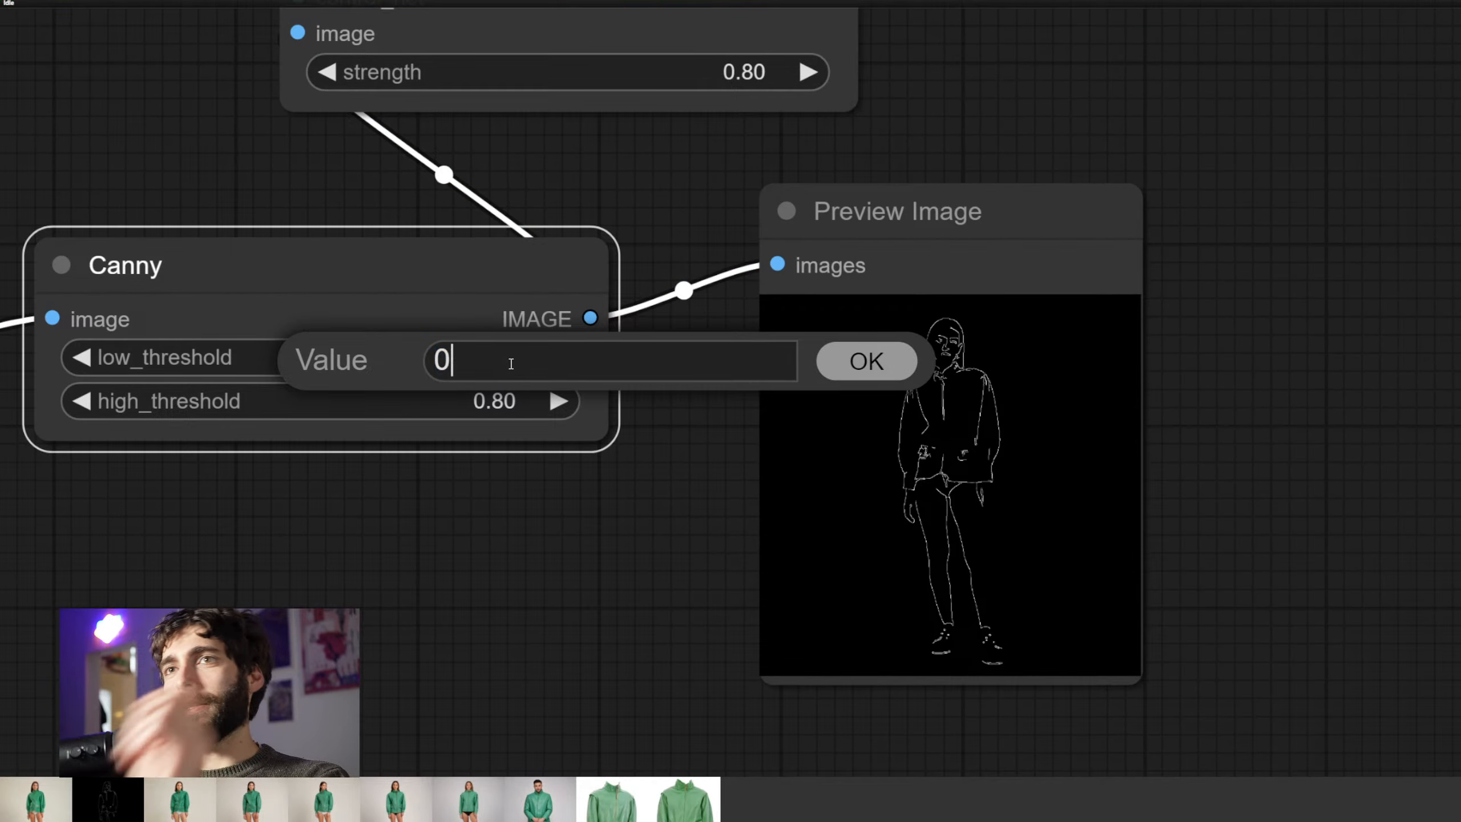
type(".2")
key("Return")
left_click(503, 397)
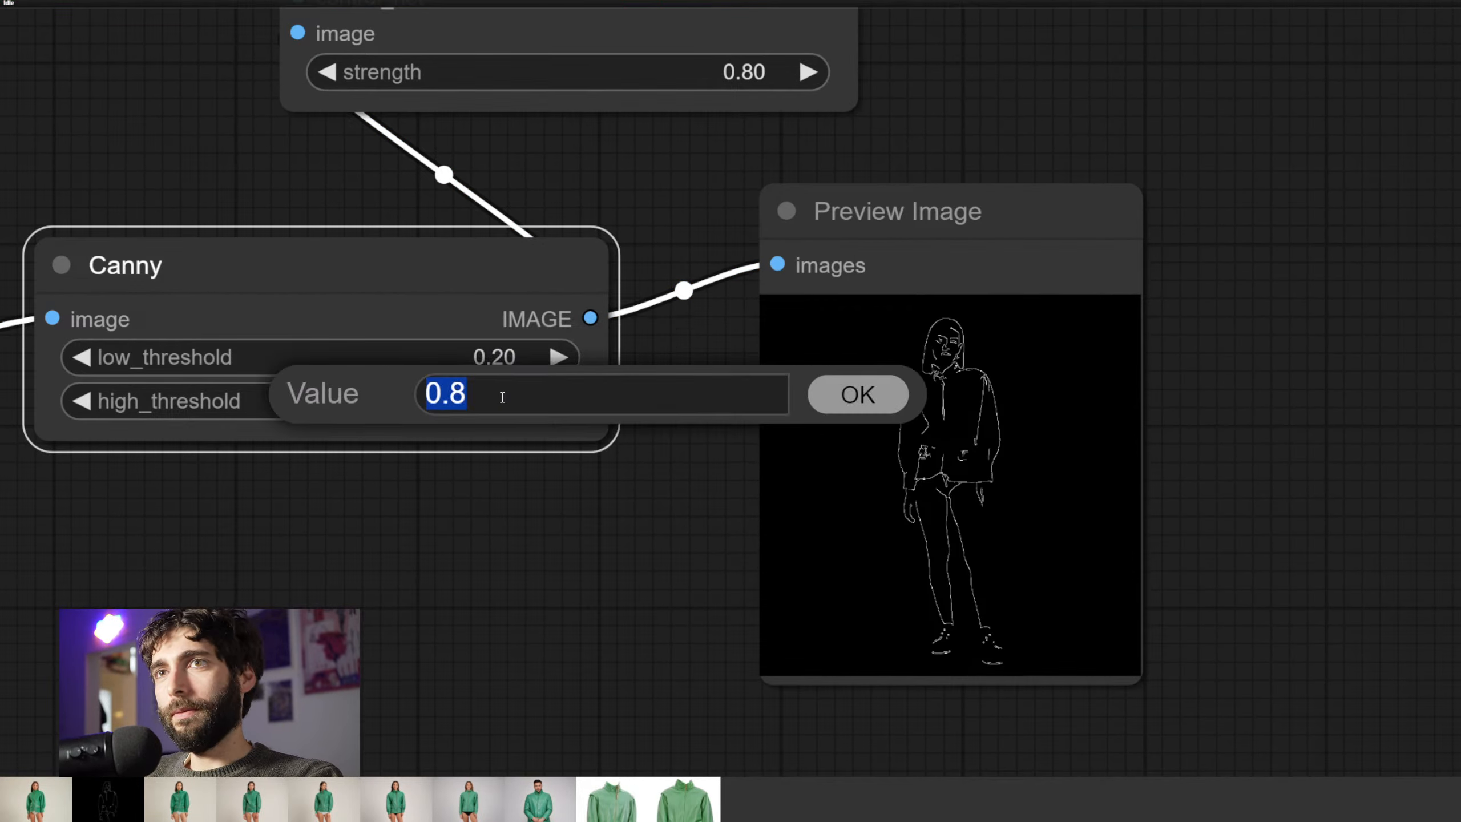
type("0.9")
key("Return")
scroll(933, 432, "up", 5)
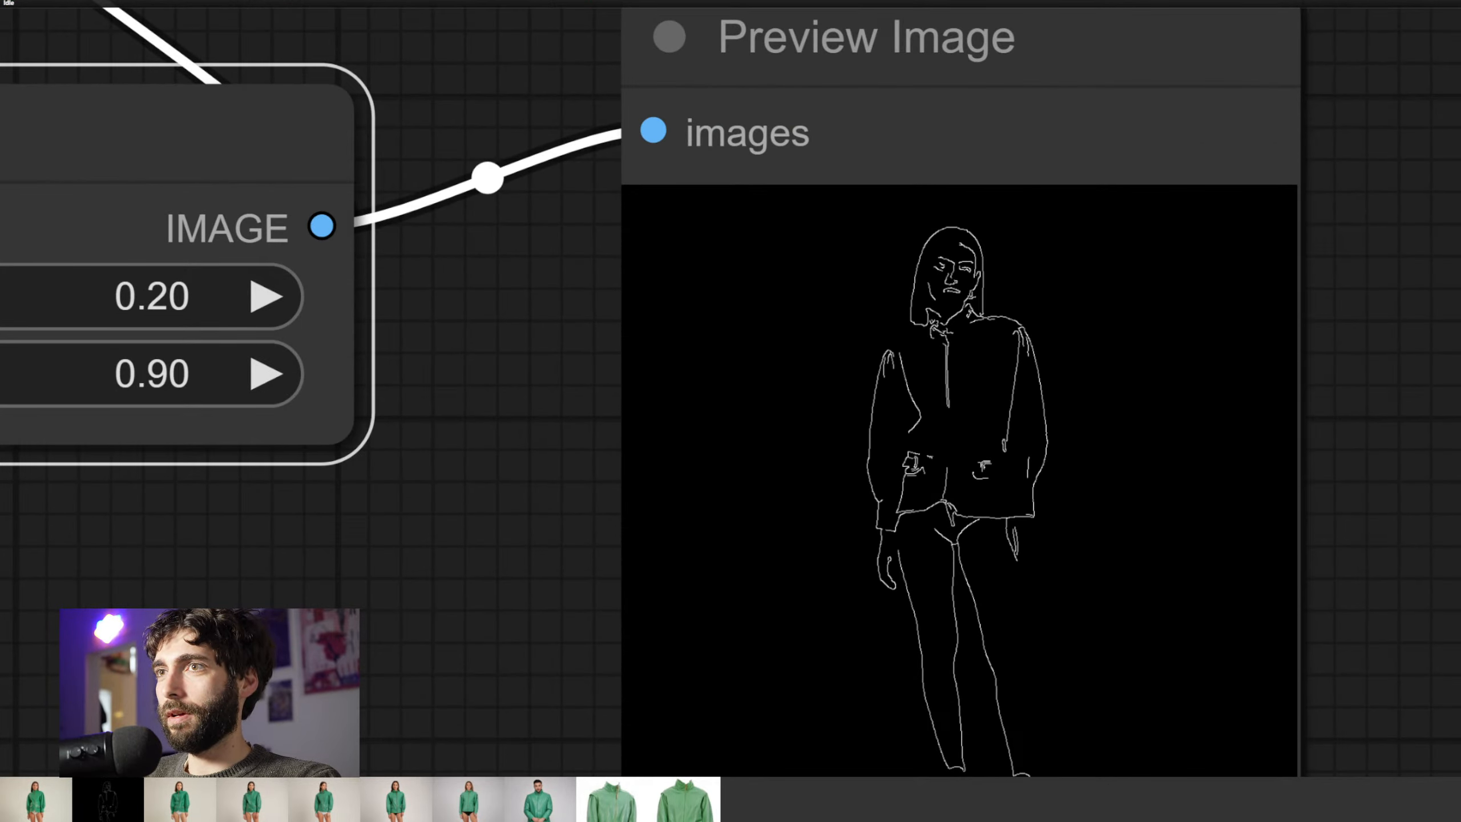
Try a Canny low_threshold of 0.1 and run the workflow again
left_click(174, 295)
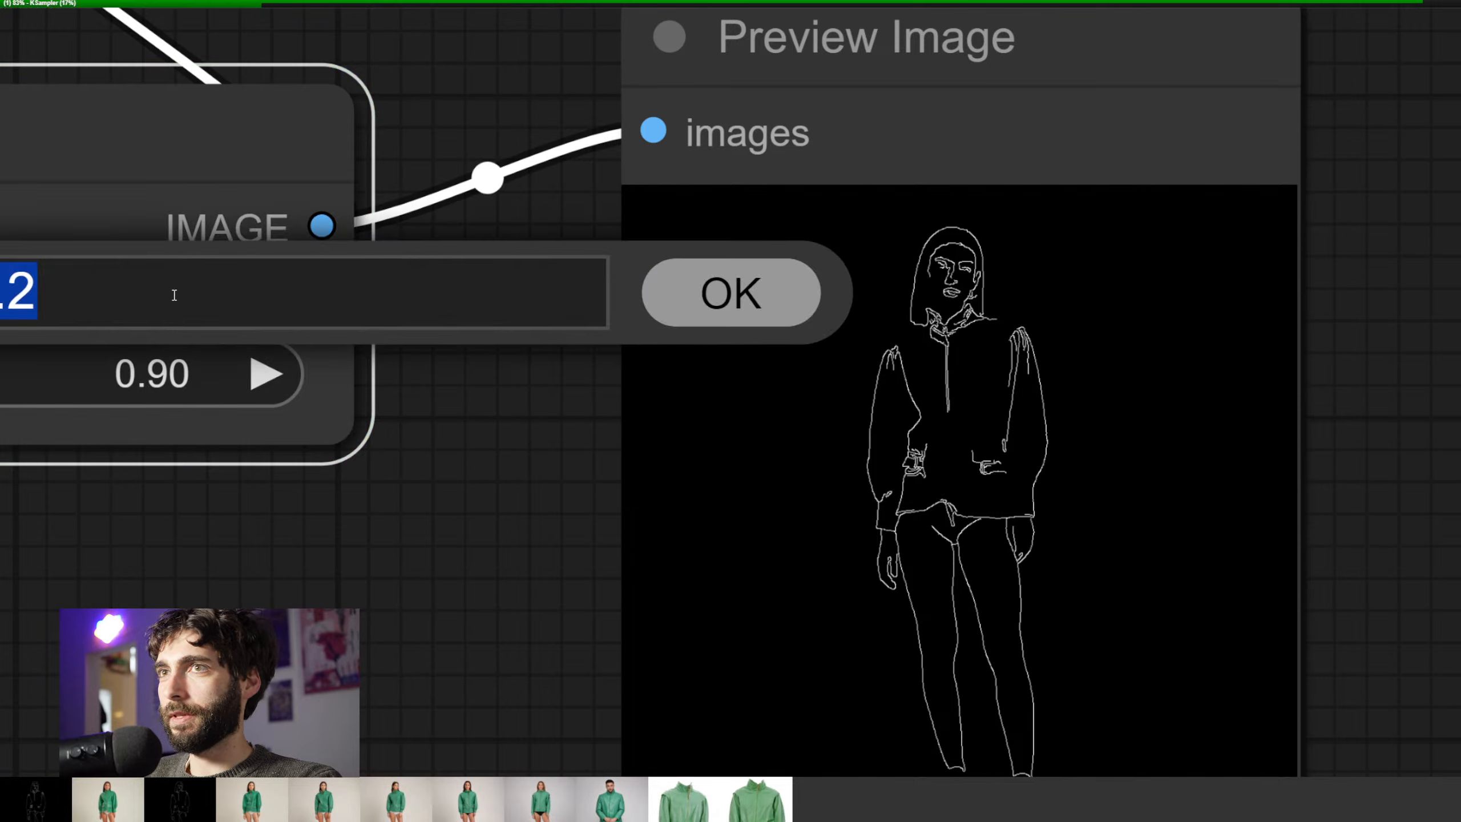
type("0.1")
key("Return")
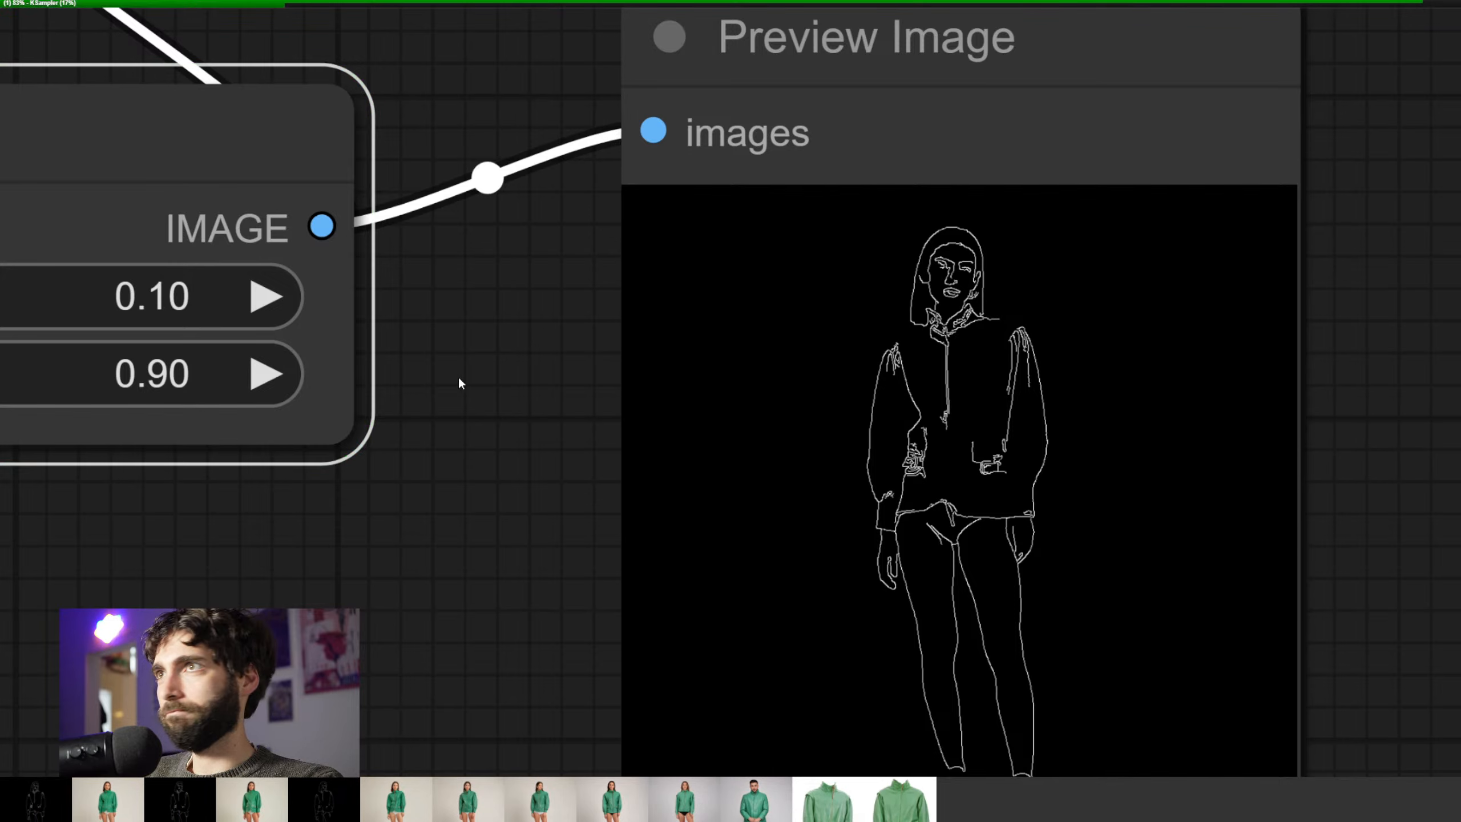
Set the Canny low_threshold to 0.01 and high_threshold to 0.1, and queue the workflow
left_click(167, 303)
type("0.01")
key("Return")
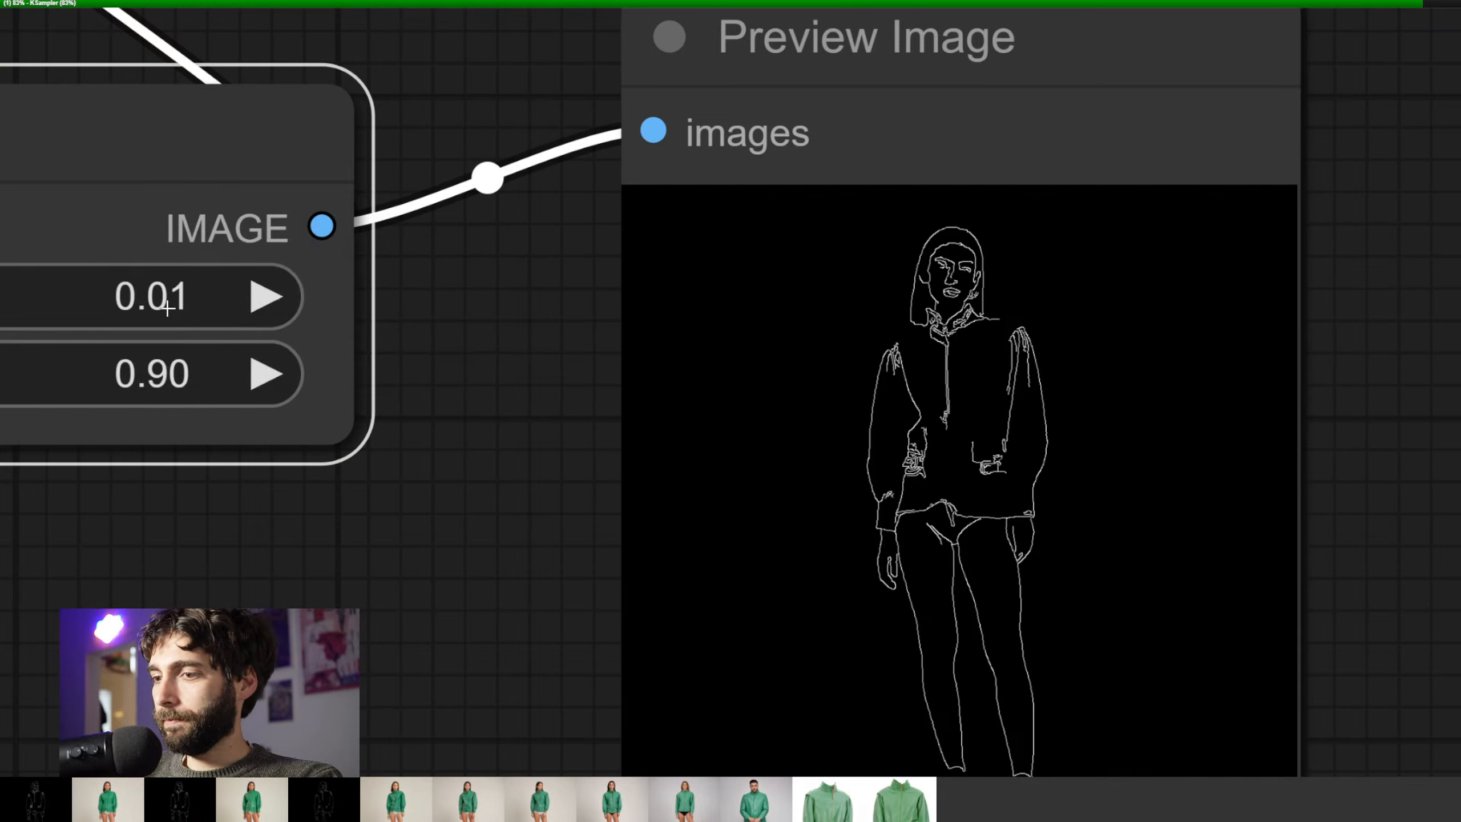
left_click(177, 372)
type("0.1")
key("Return")
key("ctrl+Return")
Examine the newly generated model image above the KSampler, focusing on the jacket's zipper, pockets and leather texture
scroll(647, 437, "down", 11)
left_click_drag(1162, 115, 866, 707)
left_click_drag(1244, 125, 1146, 487)
left_click_drag(979, 257, 984, 494)
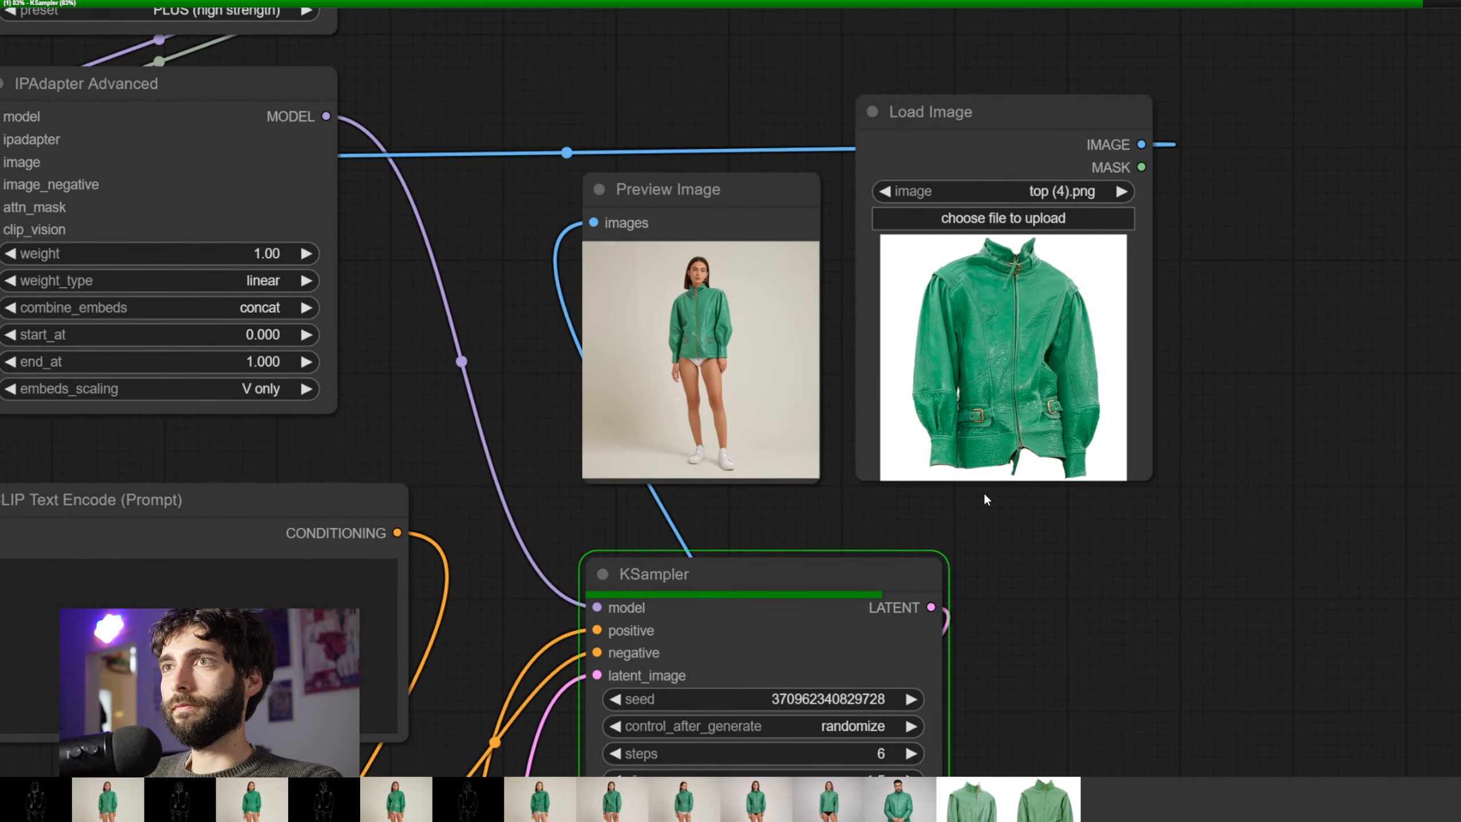
scroll(897, 472, "up", 4)
left_click_drag(820, 514, 815, 628)
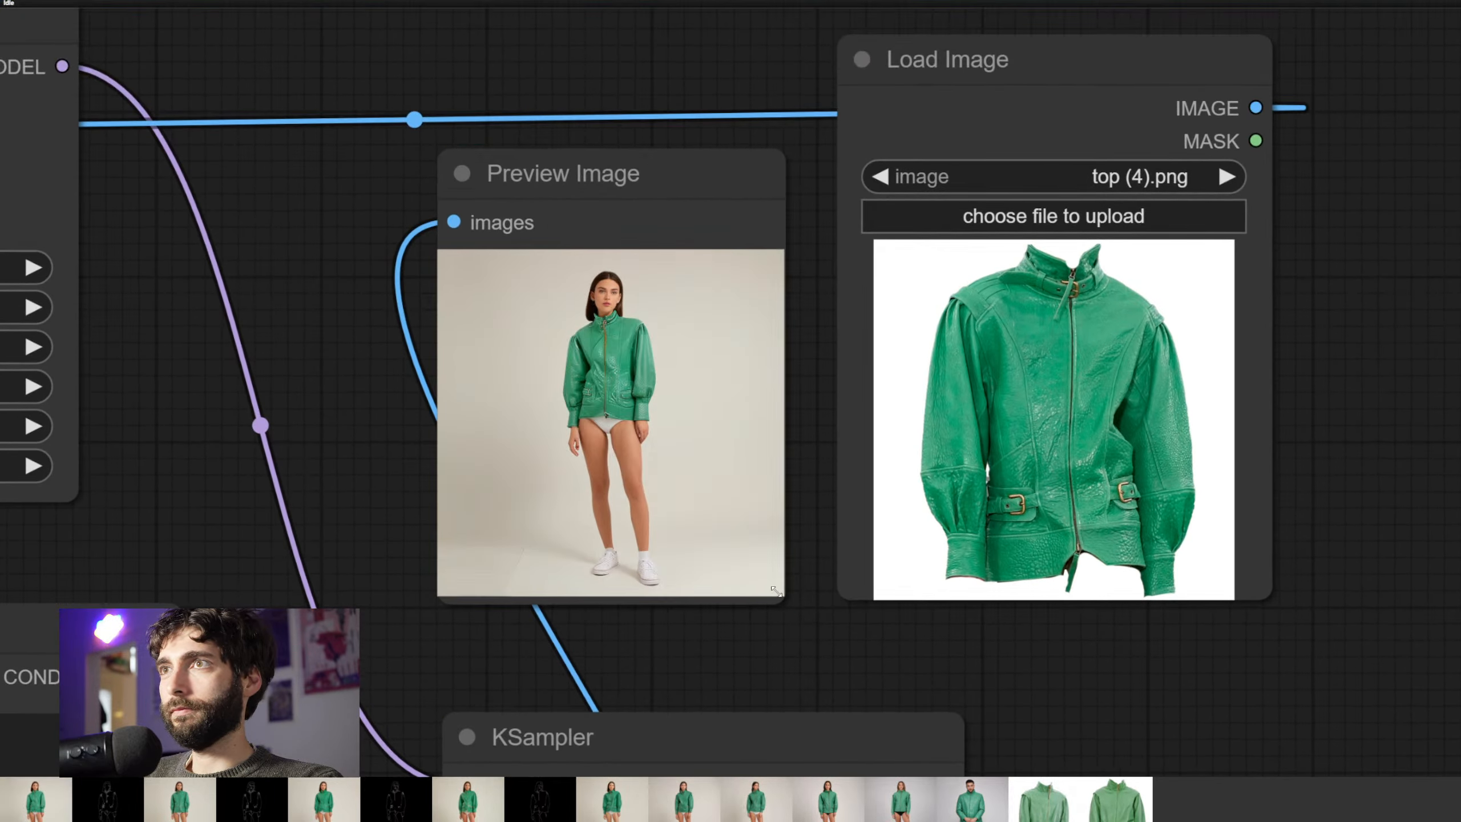
scroll(554, 311, "up", 6)
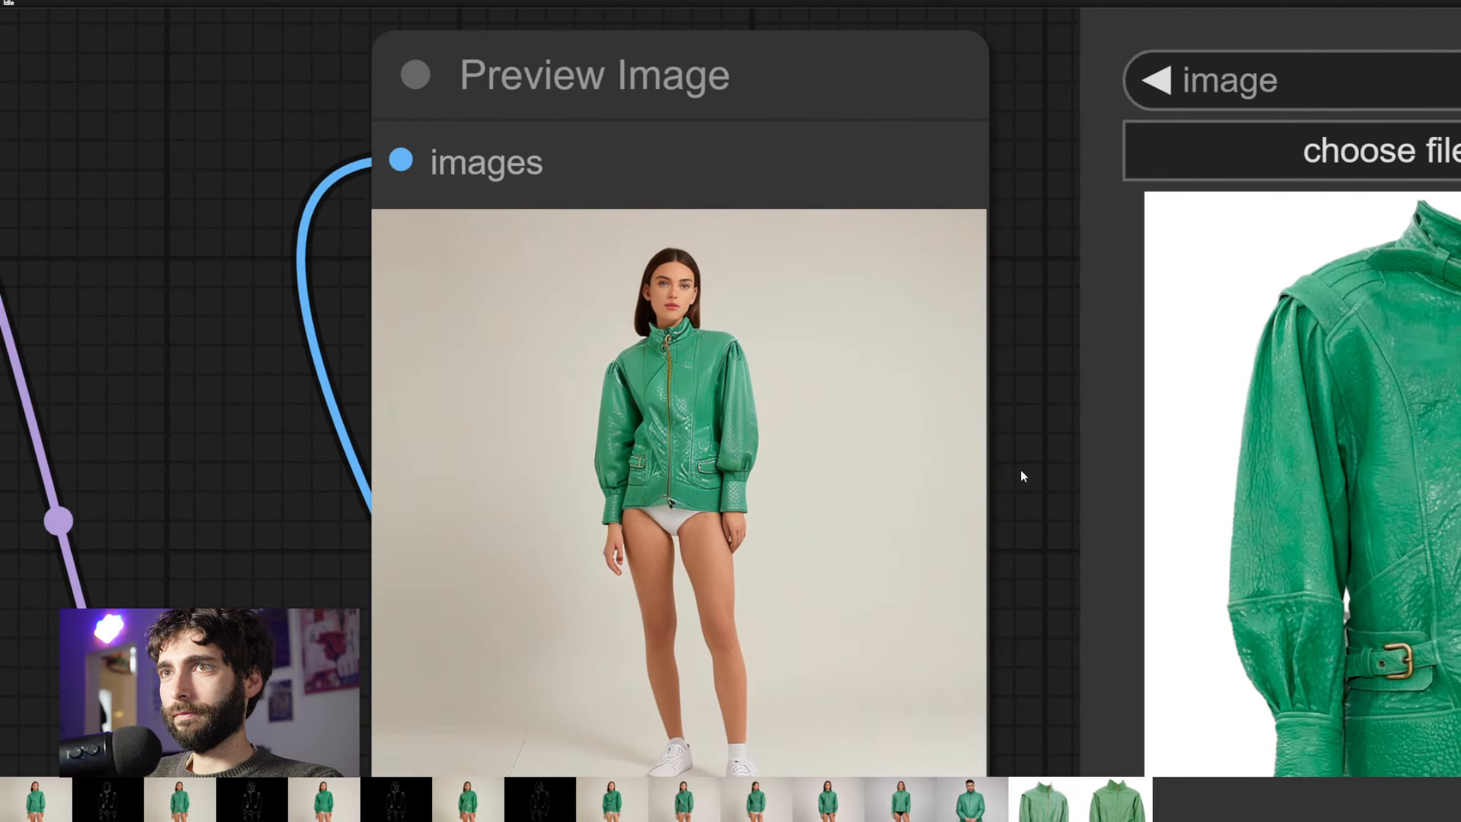
left_click_drag(1021, 468, 887, 409)
scroll(875, 370, "up", 2)
scroll(884, 398, "up", 1)
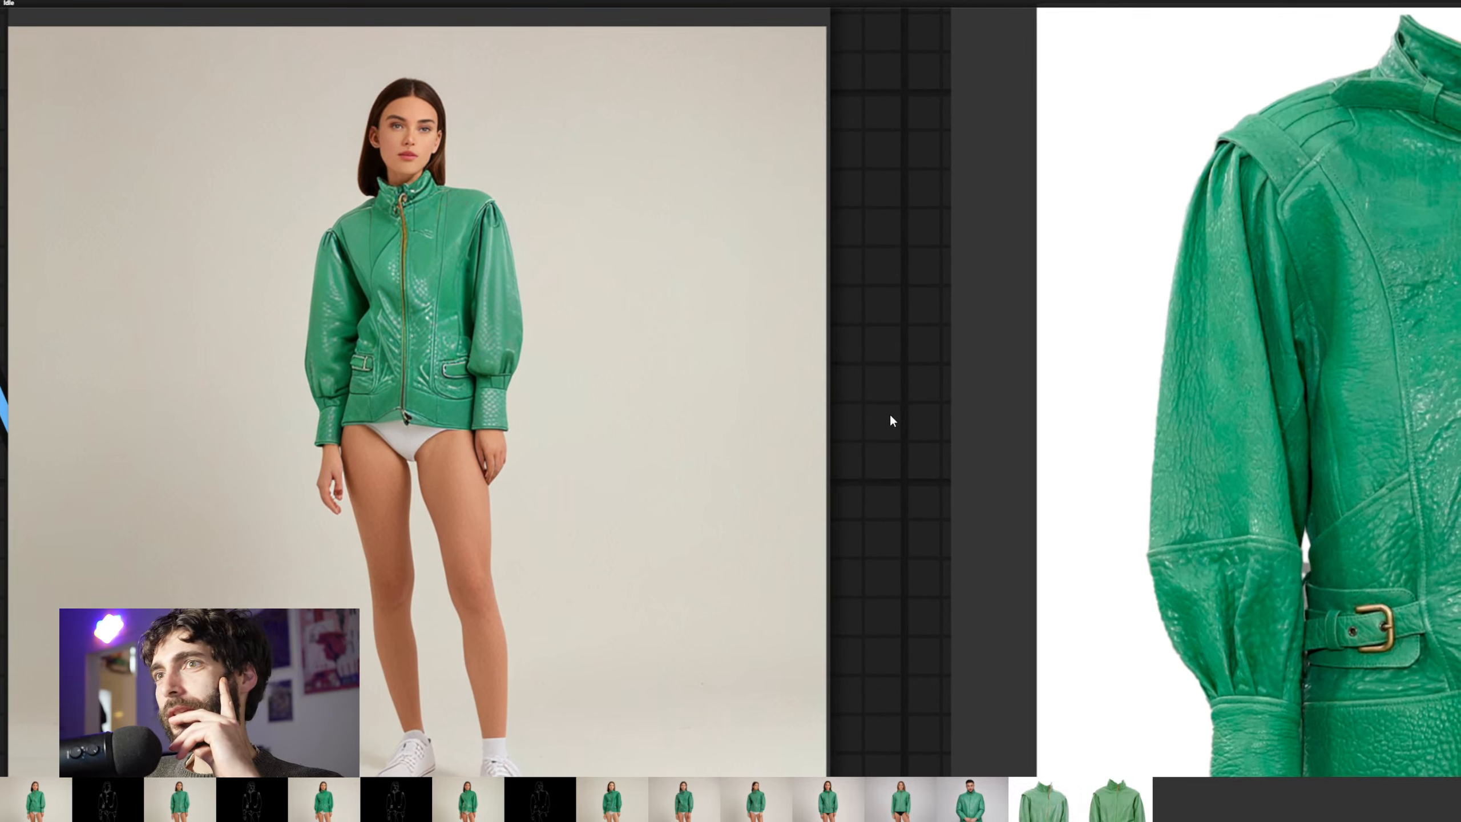
left_click_drag(894, 413, 1067, 437)
scroll(580, 348, "up", 2)
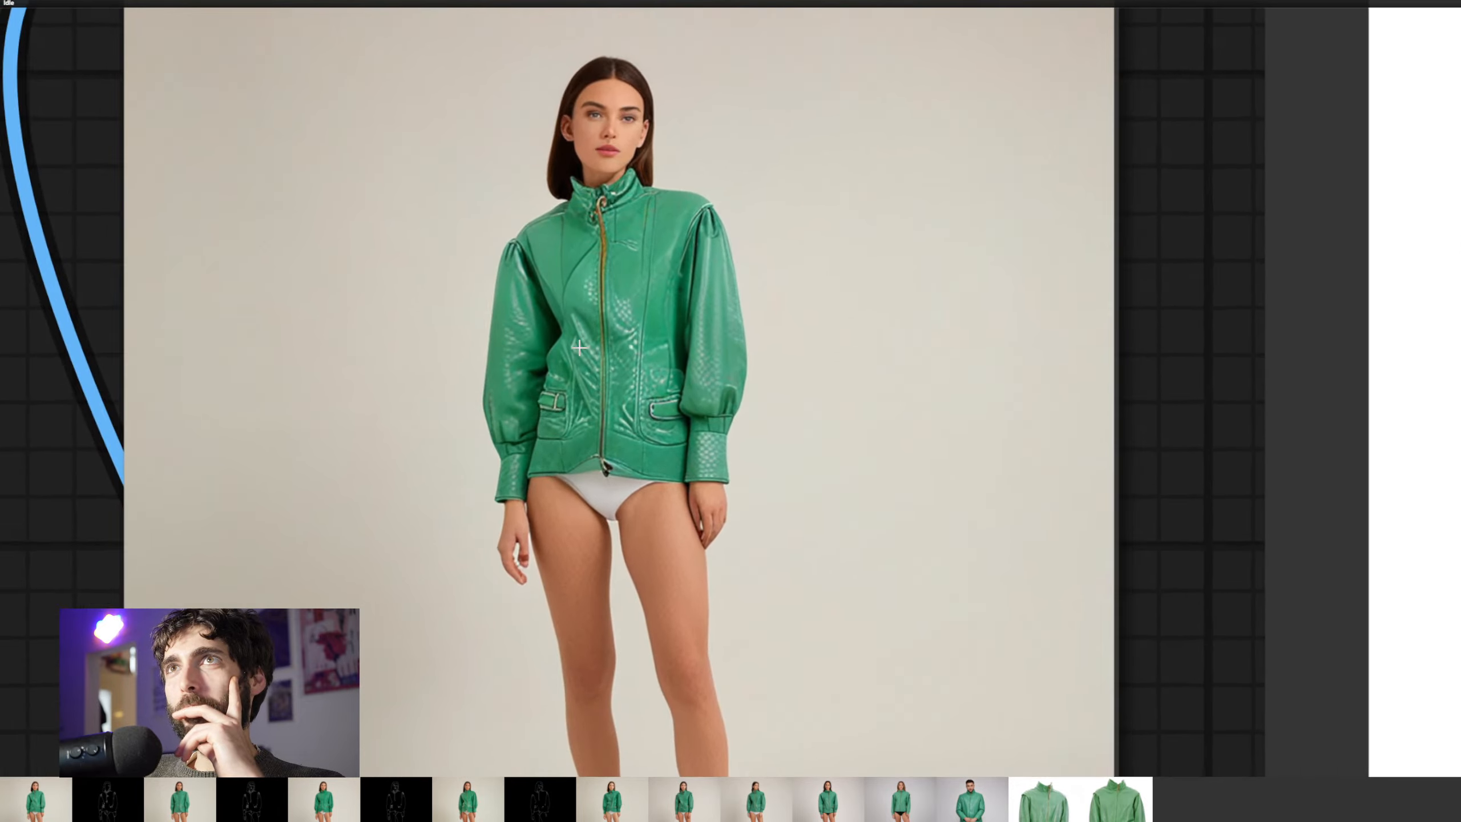
scroll(579, 347, "up", 2)
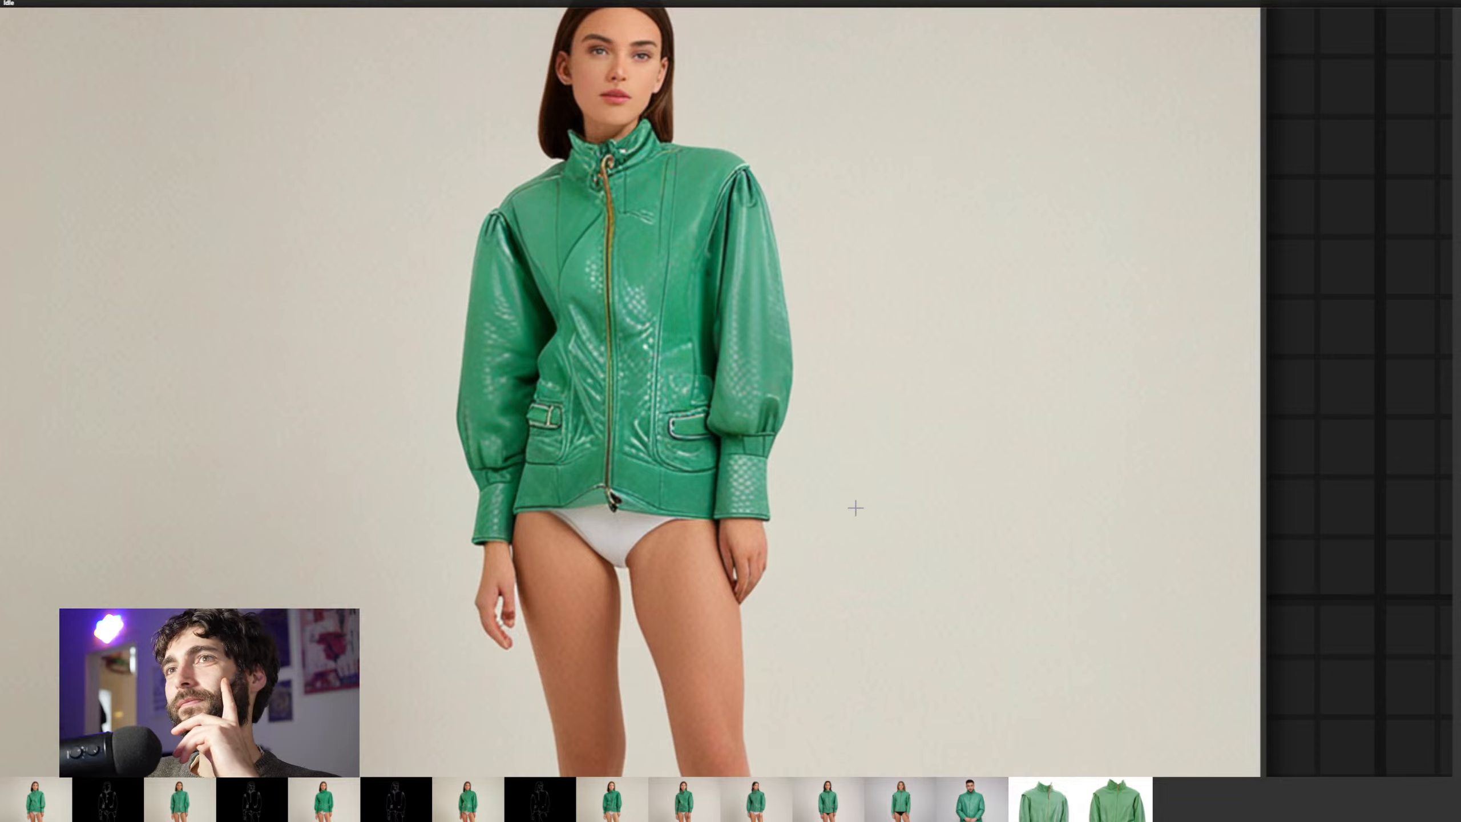
Compare the shoulder seams and leather texture of the source jacket with the generated one
scroll(857, 506, "down", 3)
scroll(857, 506, "down", 1)
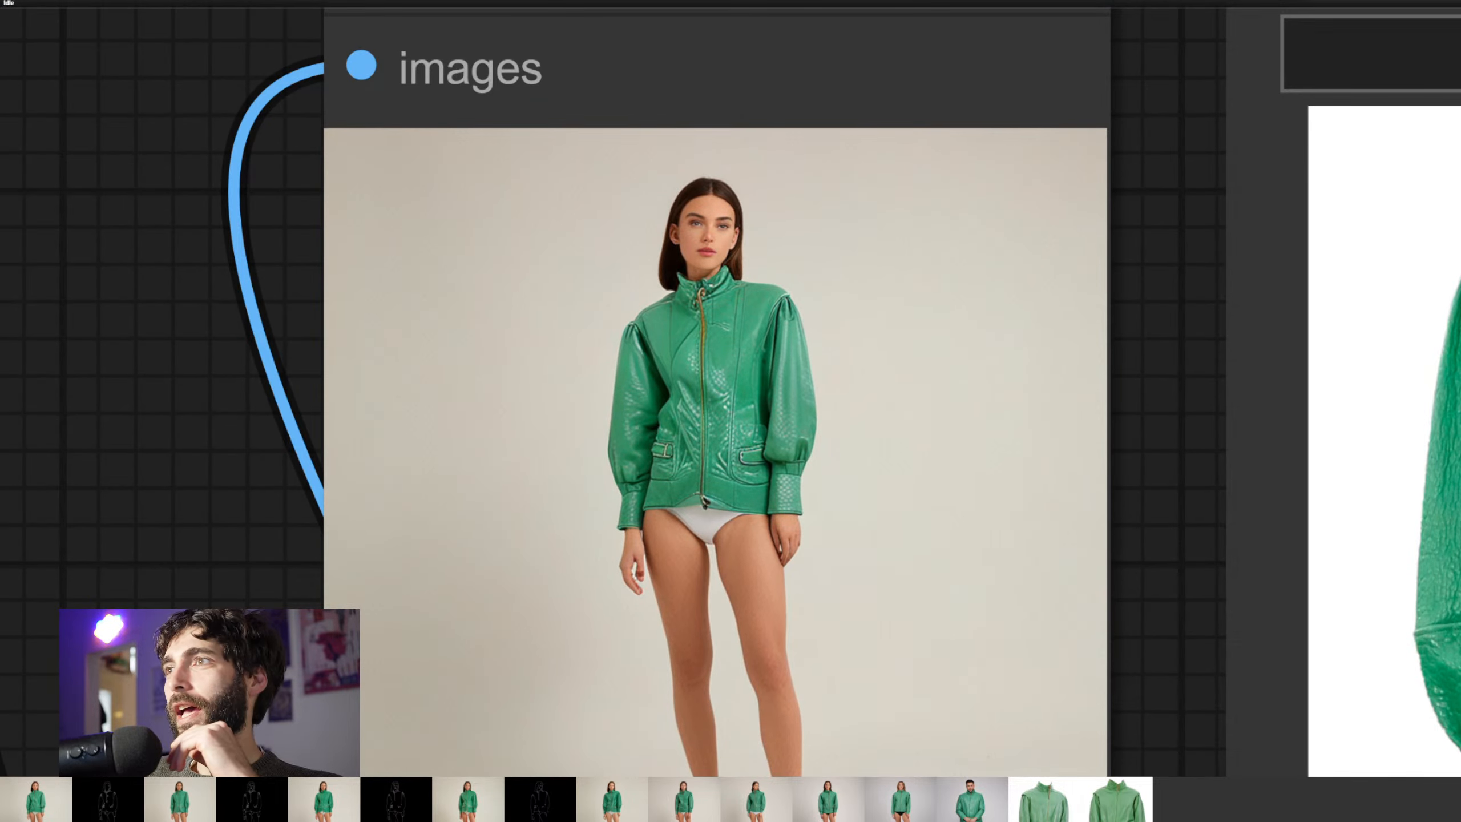
left_click_drag(1097, 399, 806, 422)
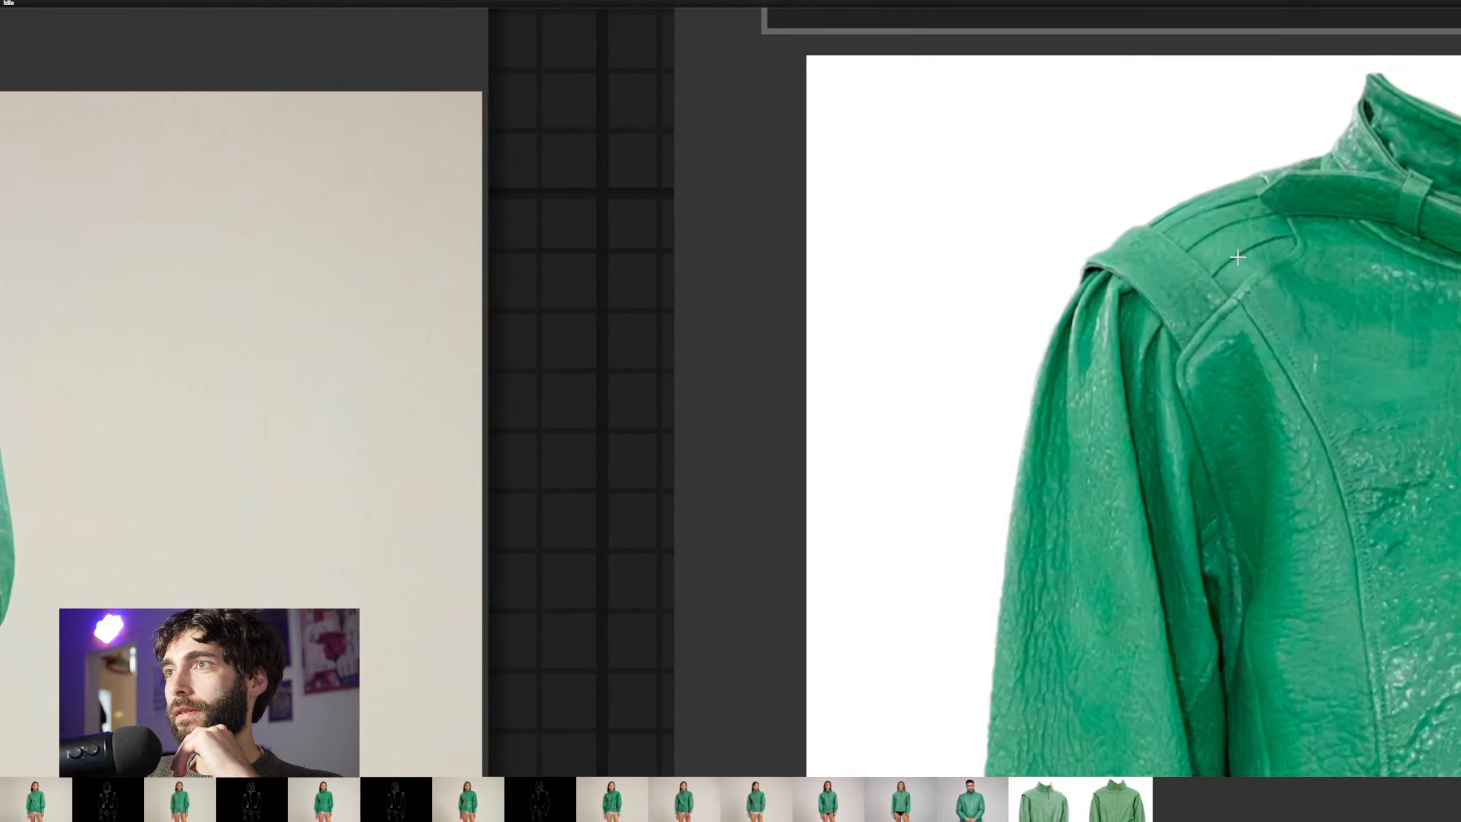
scroll(1236, 256, "up", 5)
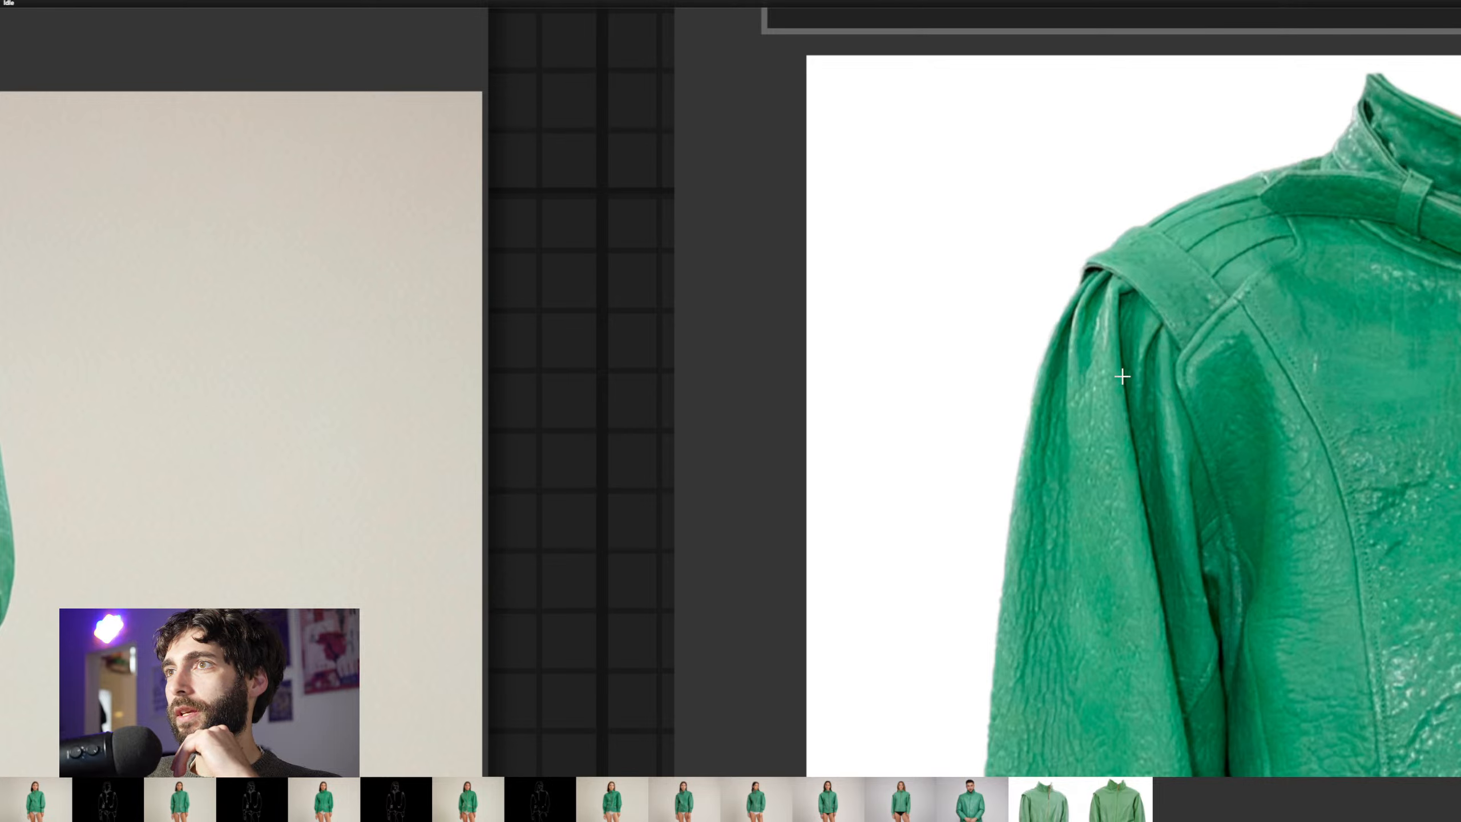
left_click_drag(604, 474, 1351, 337)
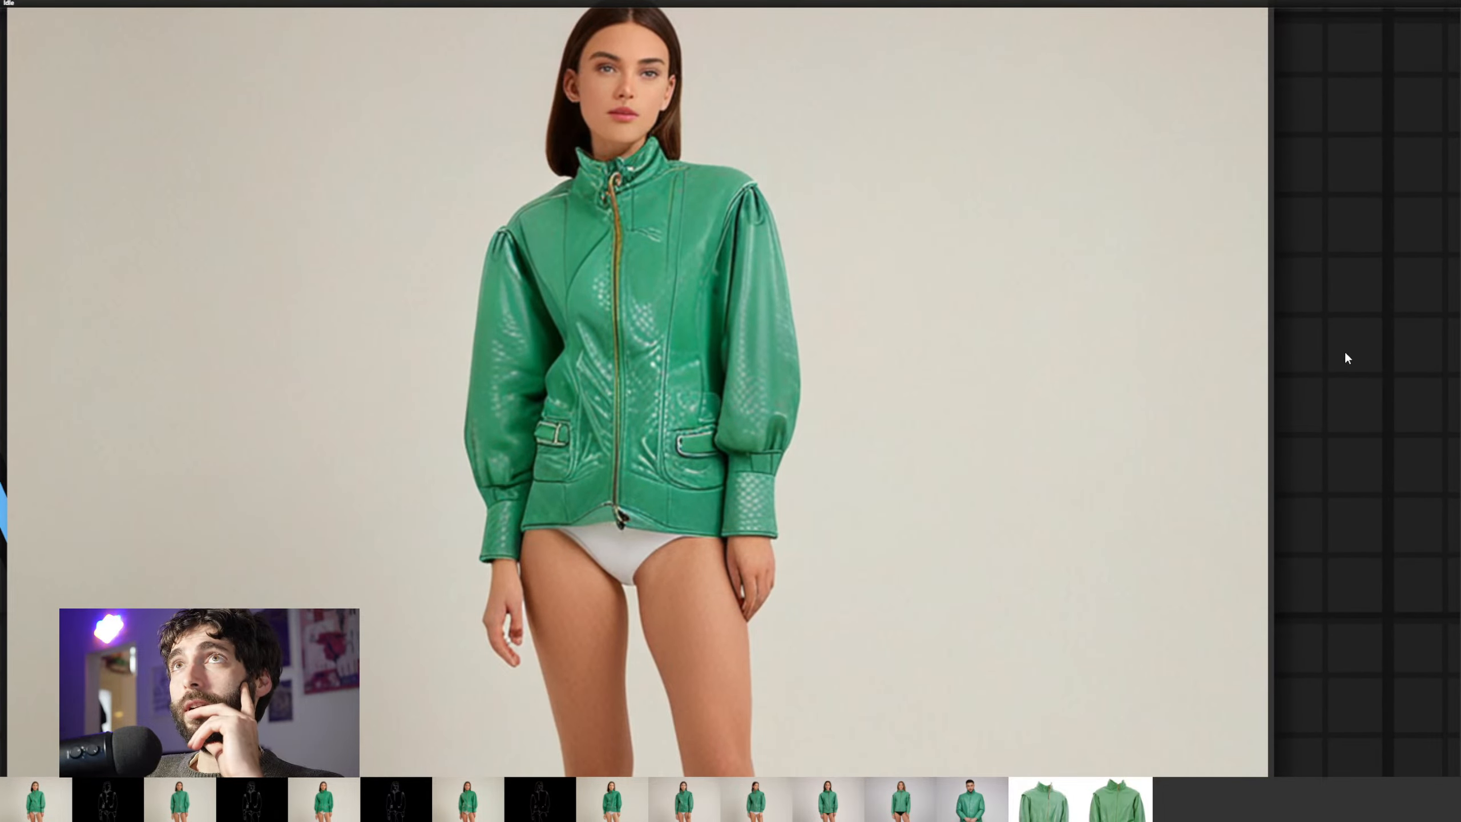
scroll(1344, 349, "down", 10)
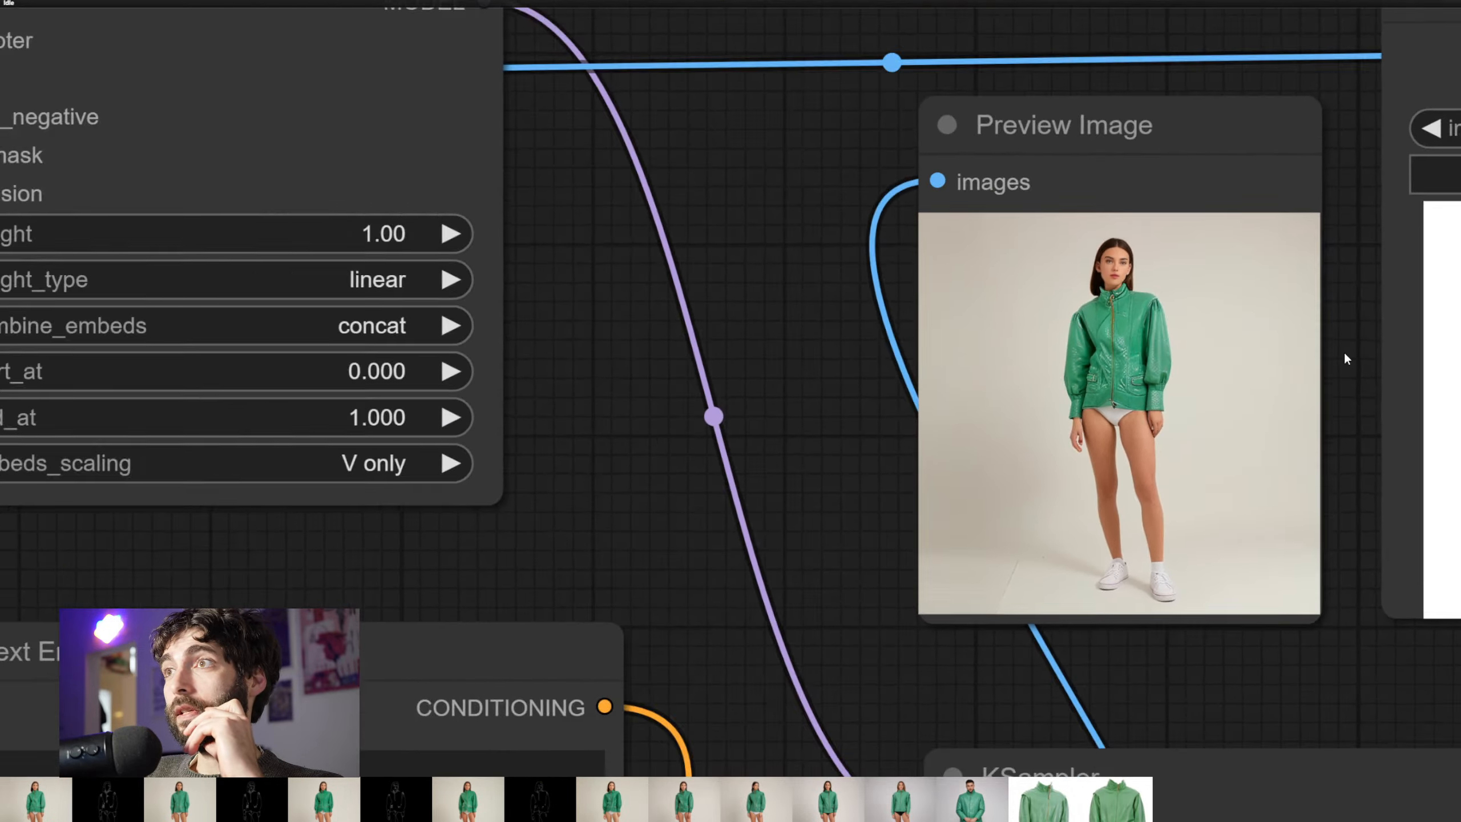
scroll(1344, 350, "down", 2)
left_click_drag(1312, 360, 1037, 262)
scroll(924, 457, "down", 4)
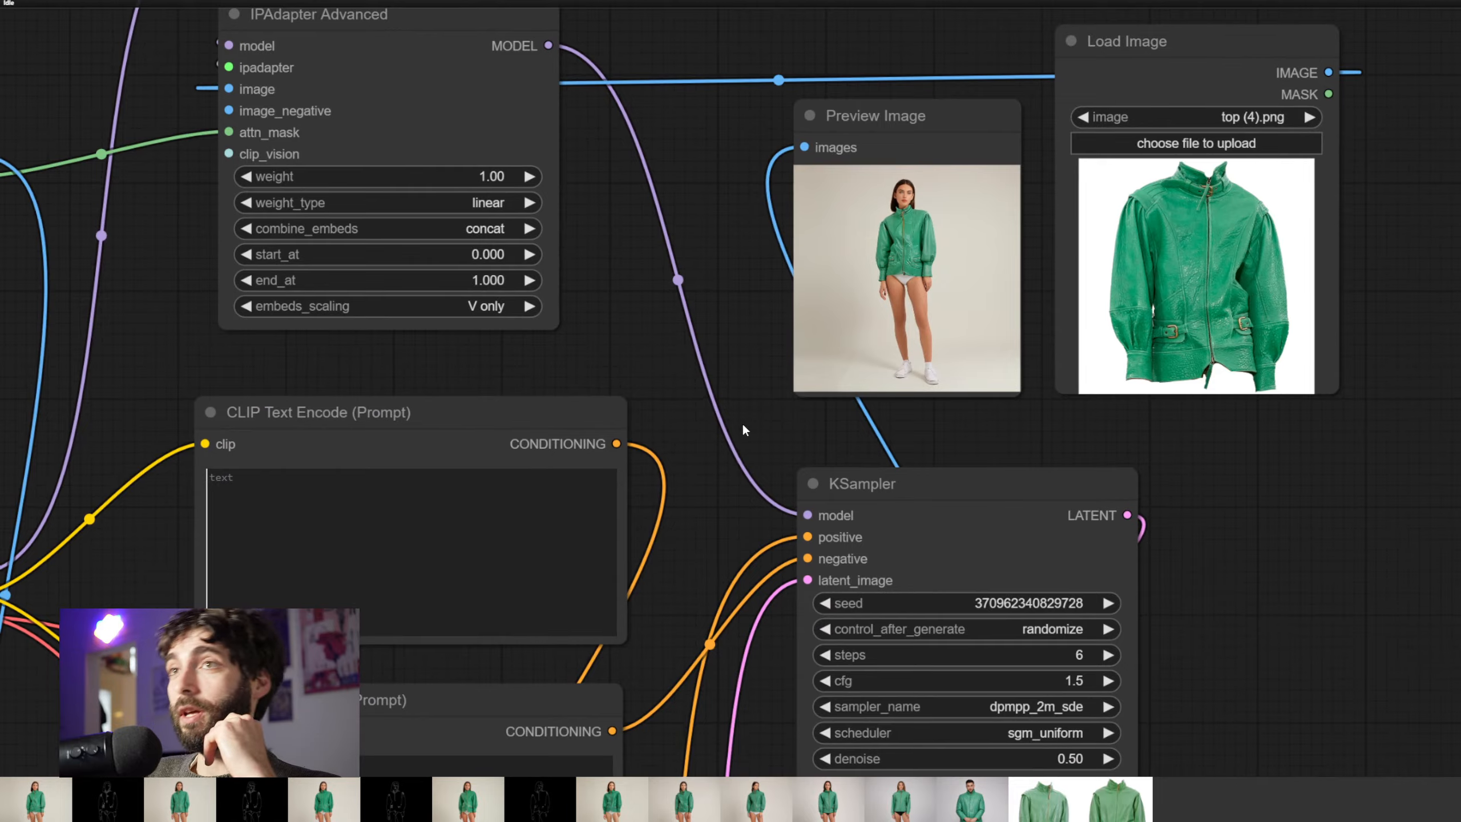
left_click_drag(742, 423, 858, 296)
scroll(1278, 460, "down", 3)
scroll(977, 409, "down", 2)
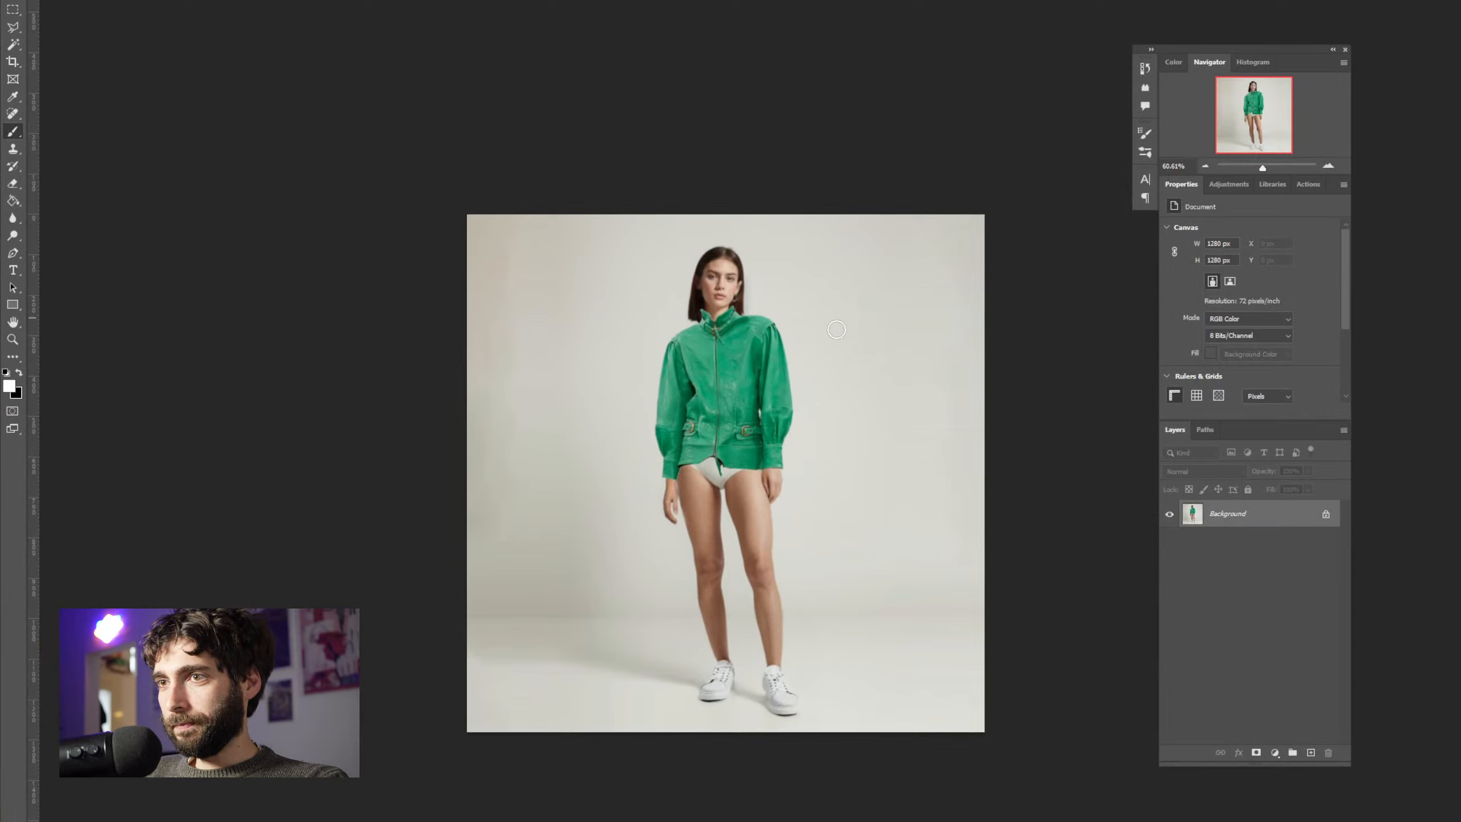
In Photoshop, start a crop of the full-body model image with a 1:1 ratio
key("c")
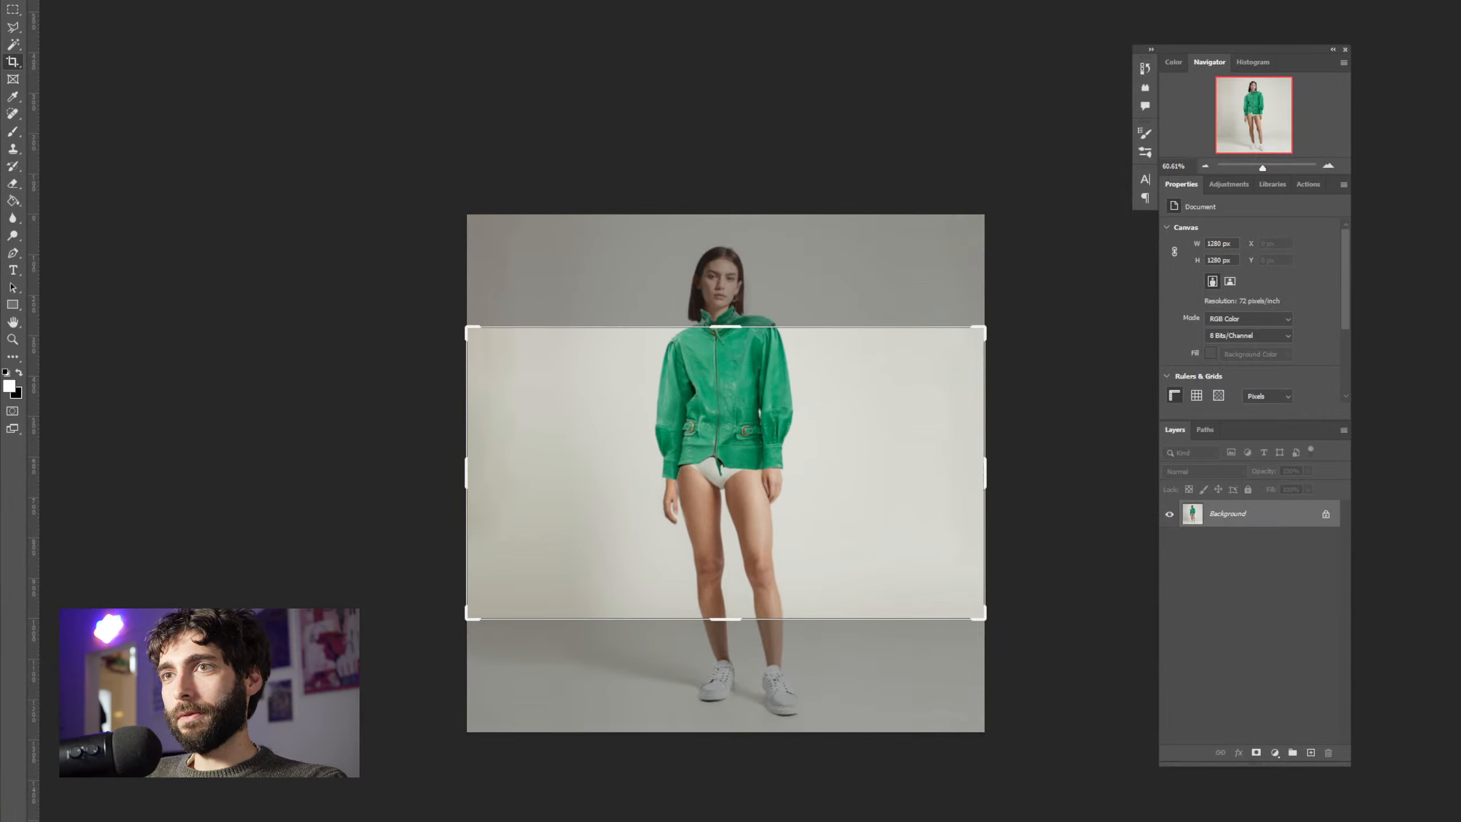
key("BackSpace")
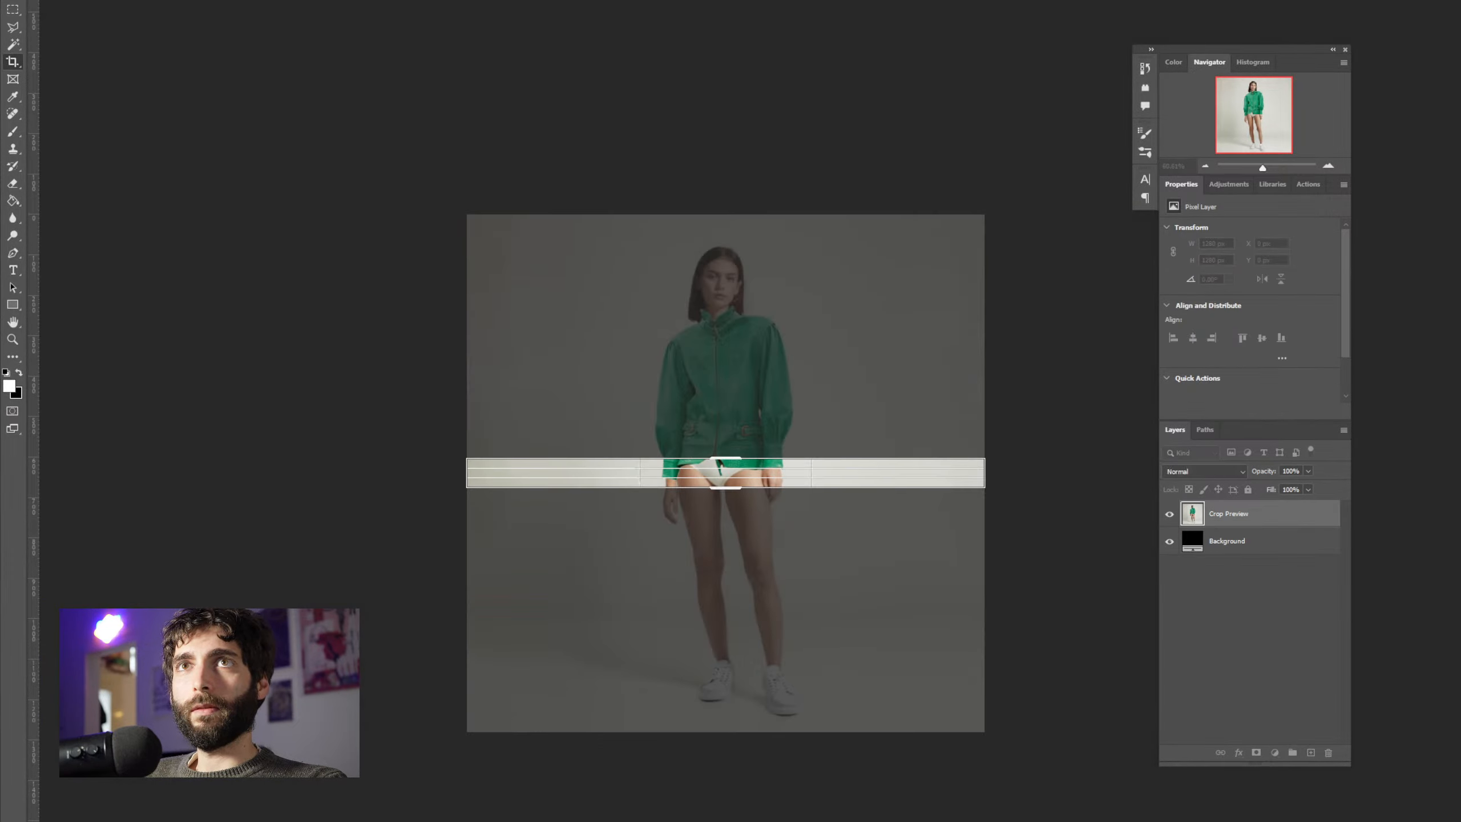
type("1")
key("Tab")
type("1")
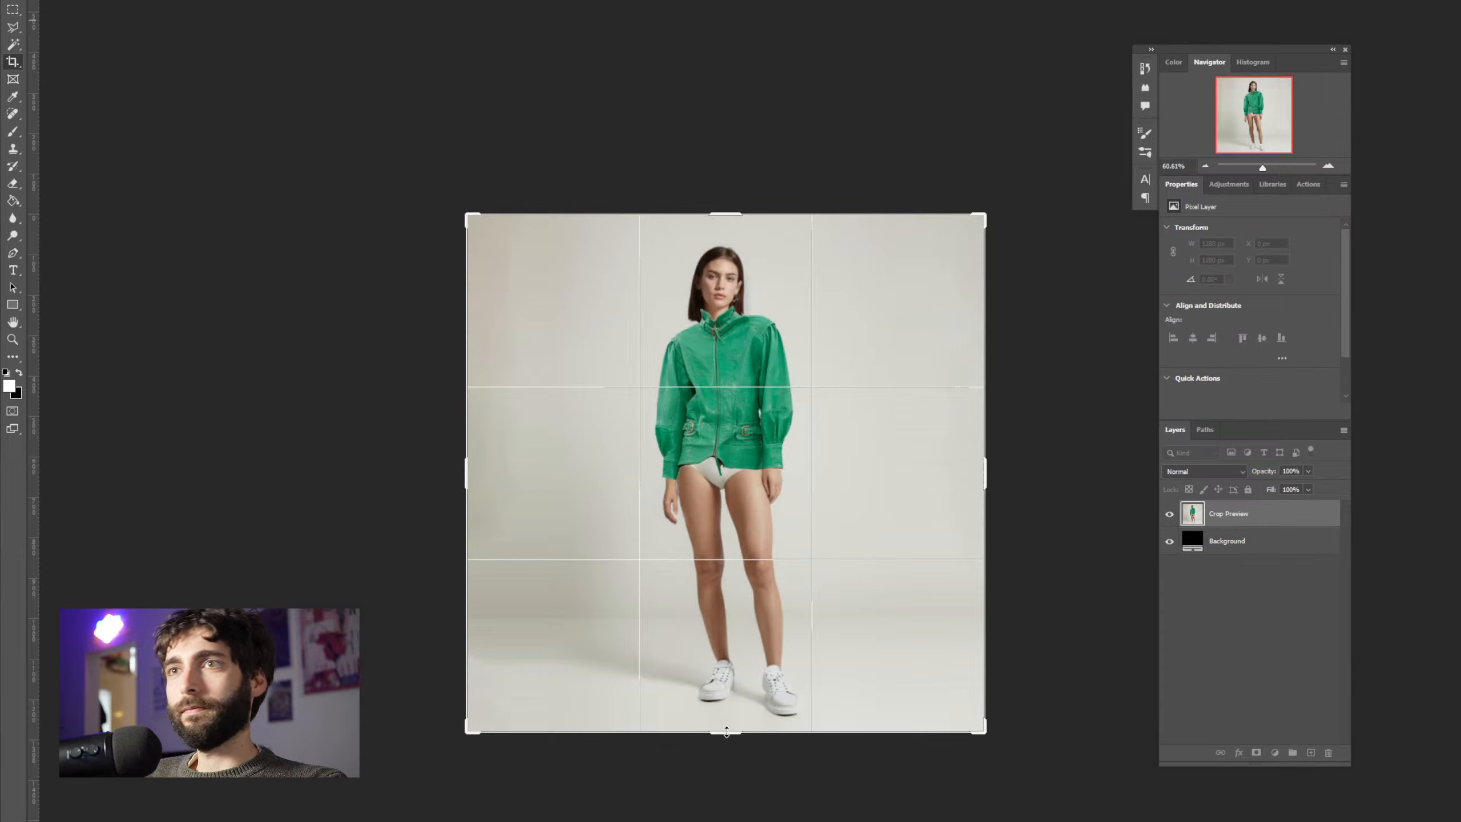
Crop the image to a square of about 531 by 532 px around the model's head and green jacket
left_click_drag(726, 733, 717, 635)
left_click_drag(725, 311, 722, 324)
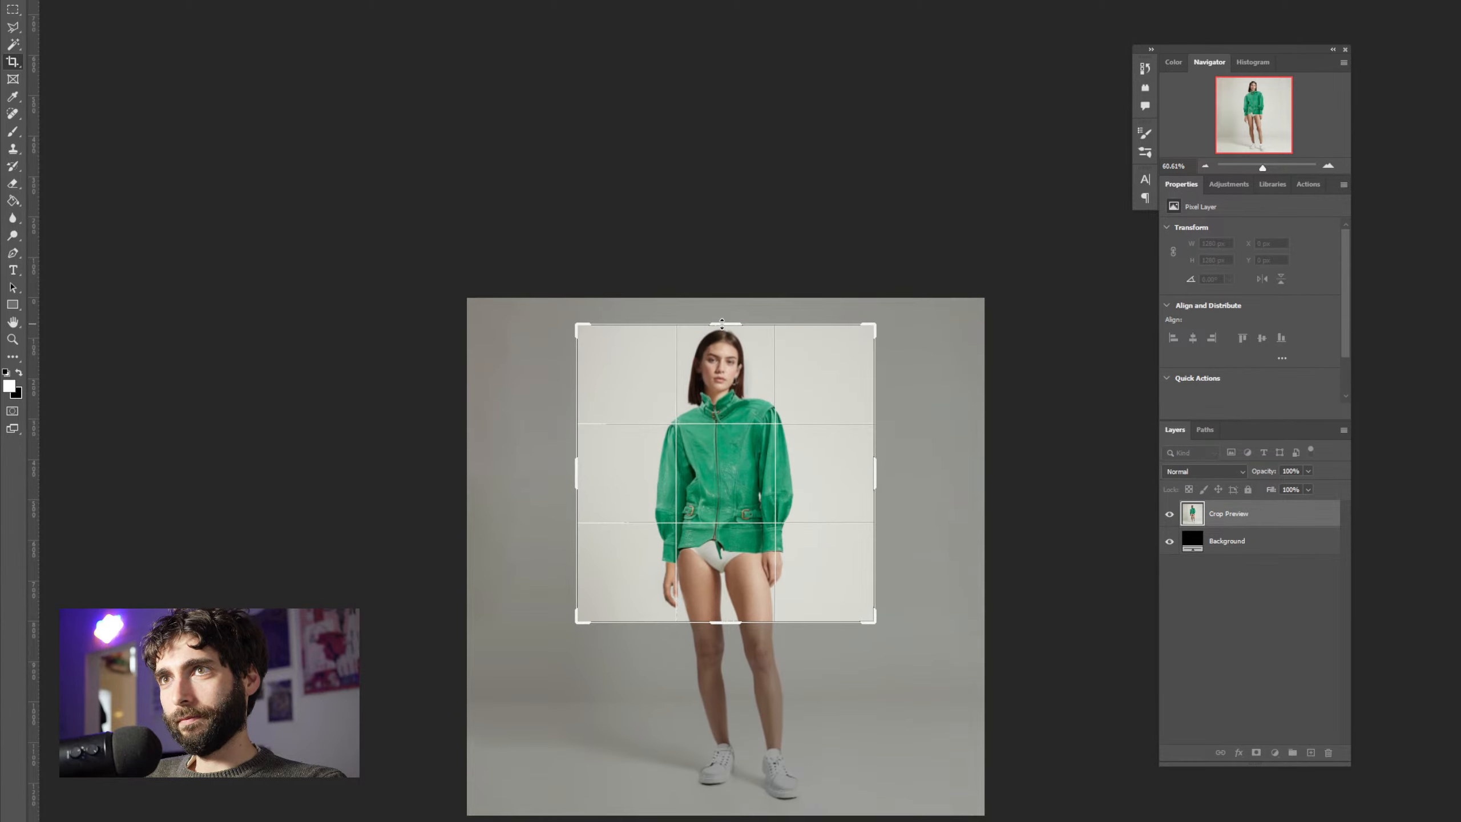
left_click_drag(723, 415, 723, 432)
left_click_drag(725, 627, 725, 589)
left_click_drag(726, 359, 726, 365)
left_click_drag(724, 425, 730, 426)
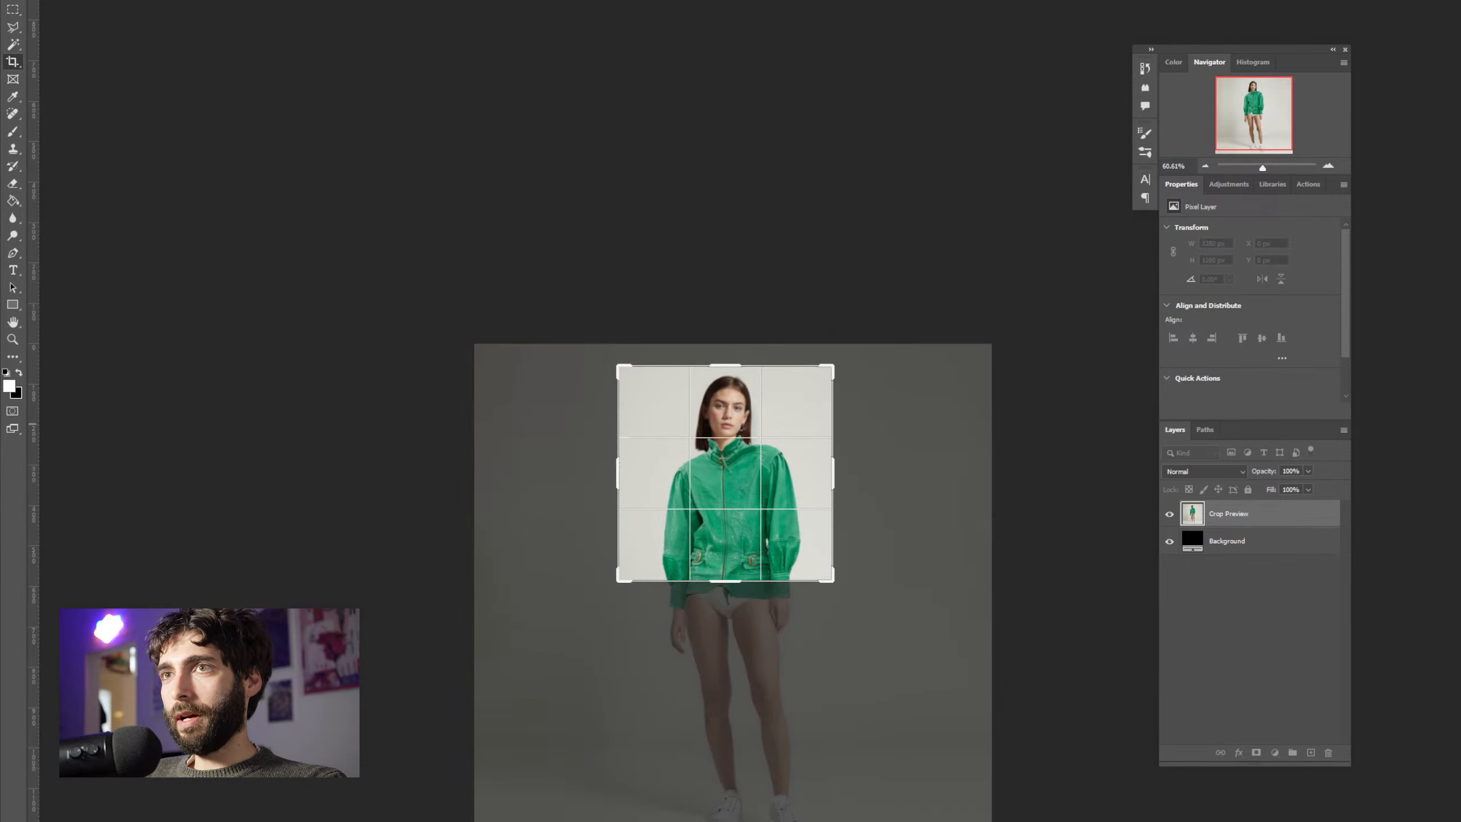
left_click(783, 1)
scroll(724, 526, "up", 11)
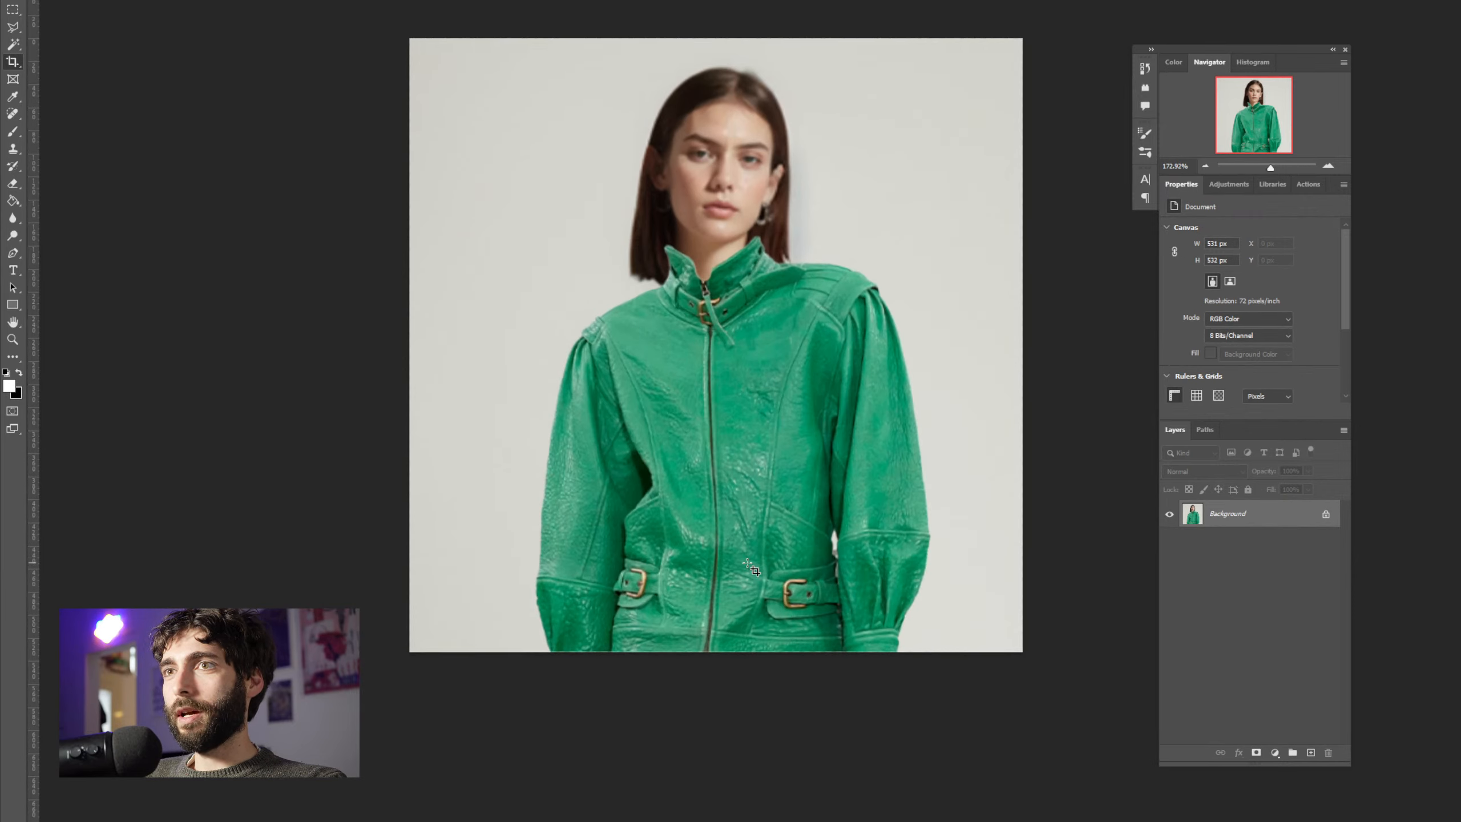
scroll(737, 551, "up", 6)
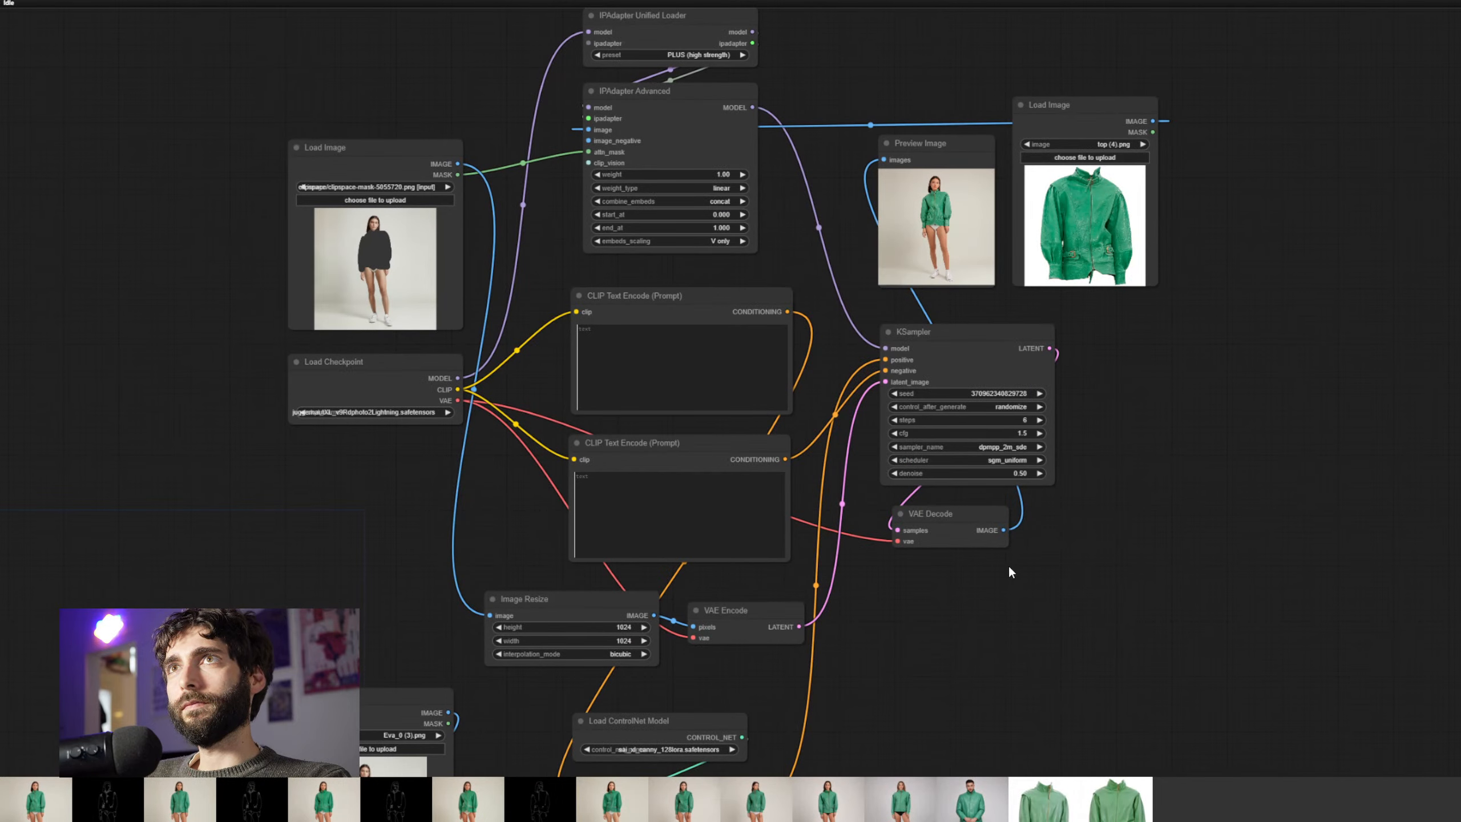
Load the cropped close-up Eva_0 (4).png into the Load Image node that feeds the IPAdapter attention mask
left_click_drag(942, 629, 951, 571)
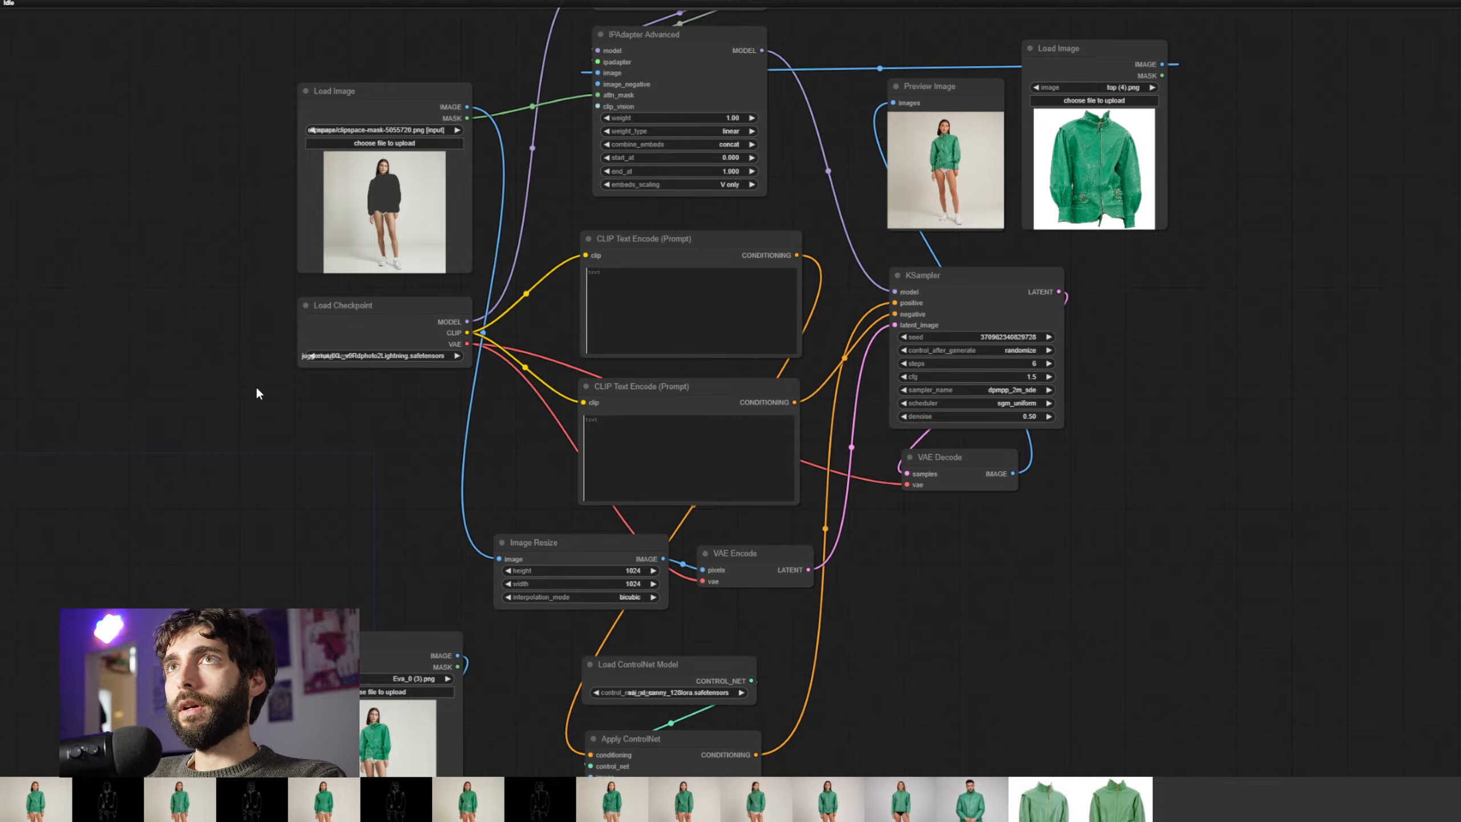
mouse_move(243, 403)
left_mouse_down()
mouse_move(202, 466)
mouse_move(226, 480)
mouse_move(265, 388)
left_mouse_up()
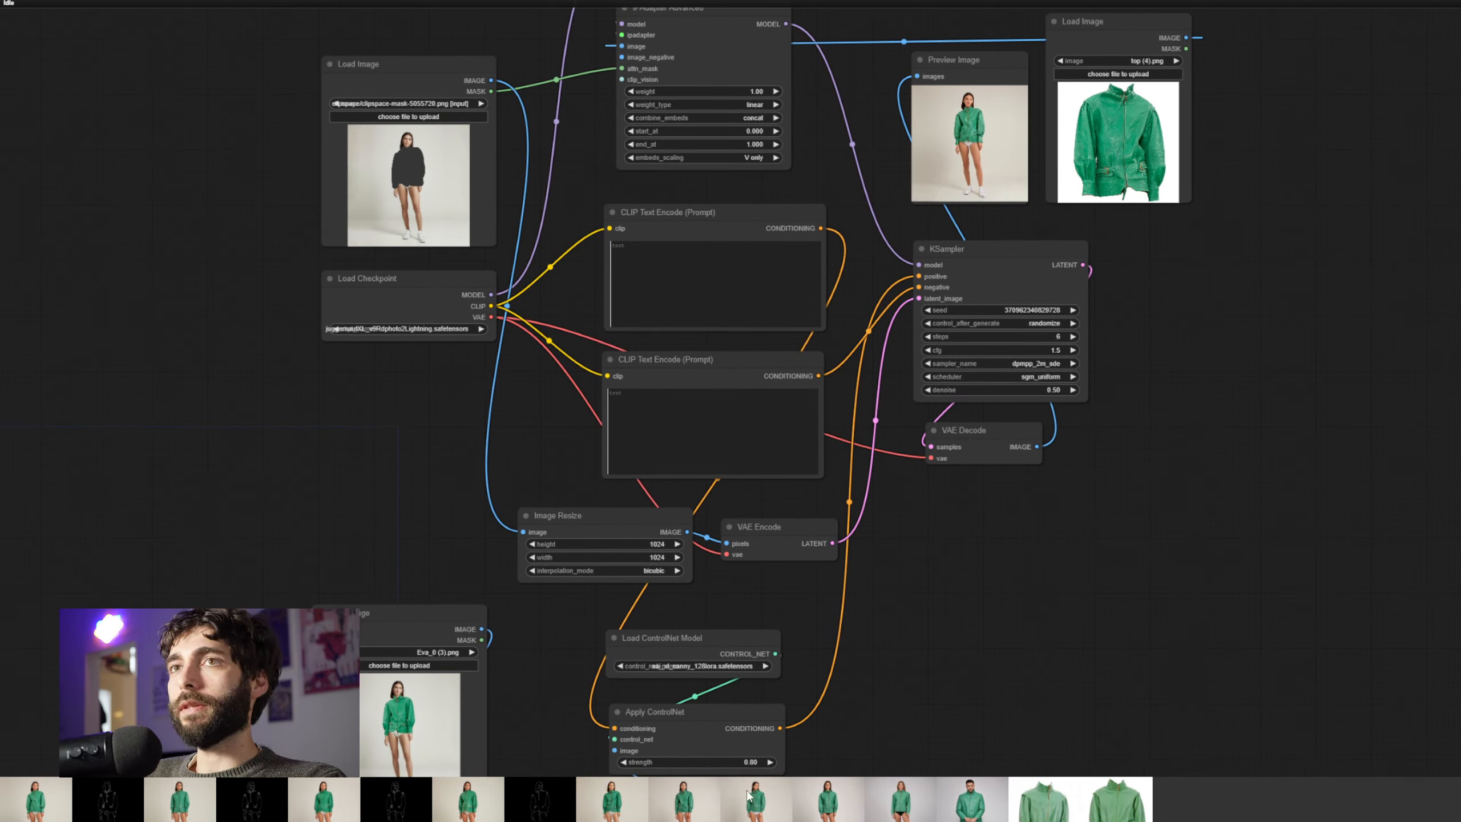
mouse_move(782, 821)
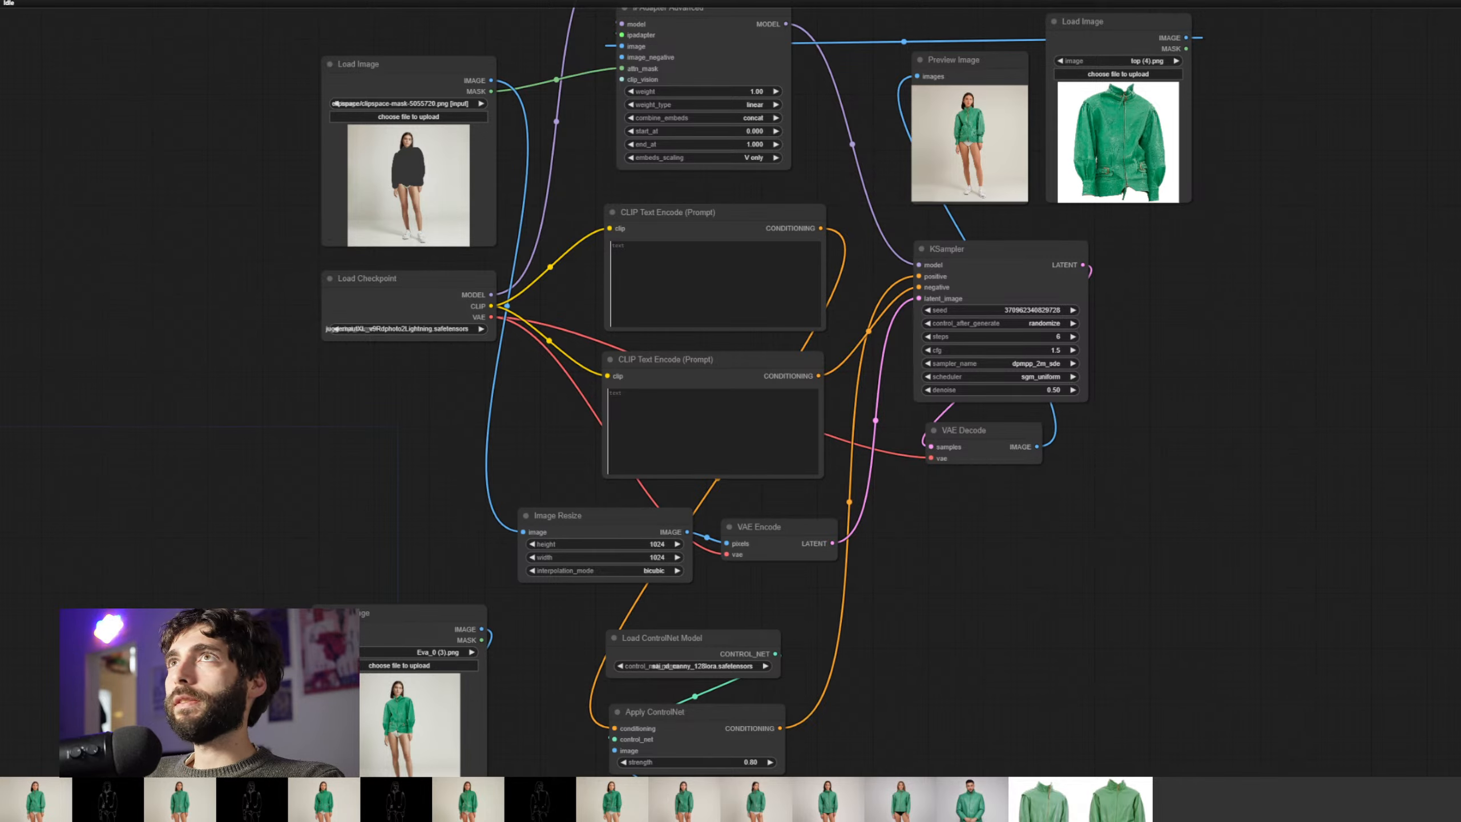
left_click_drag(495, 146, 411, 166)
Load Eva_0 (5).png into the Load Image node that feeds the Canny preprocessor
left_click_drag(228, 314, 222, 71)
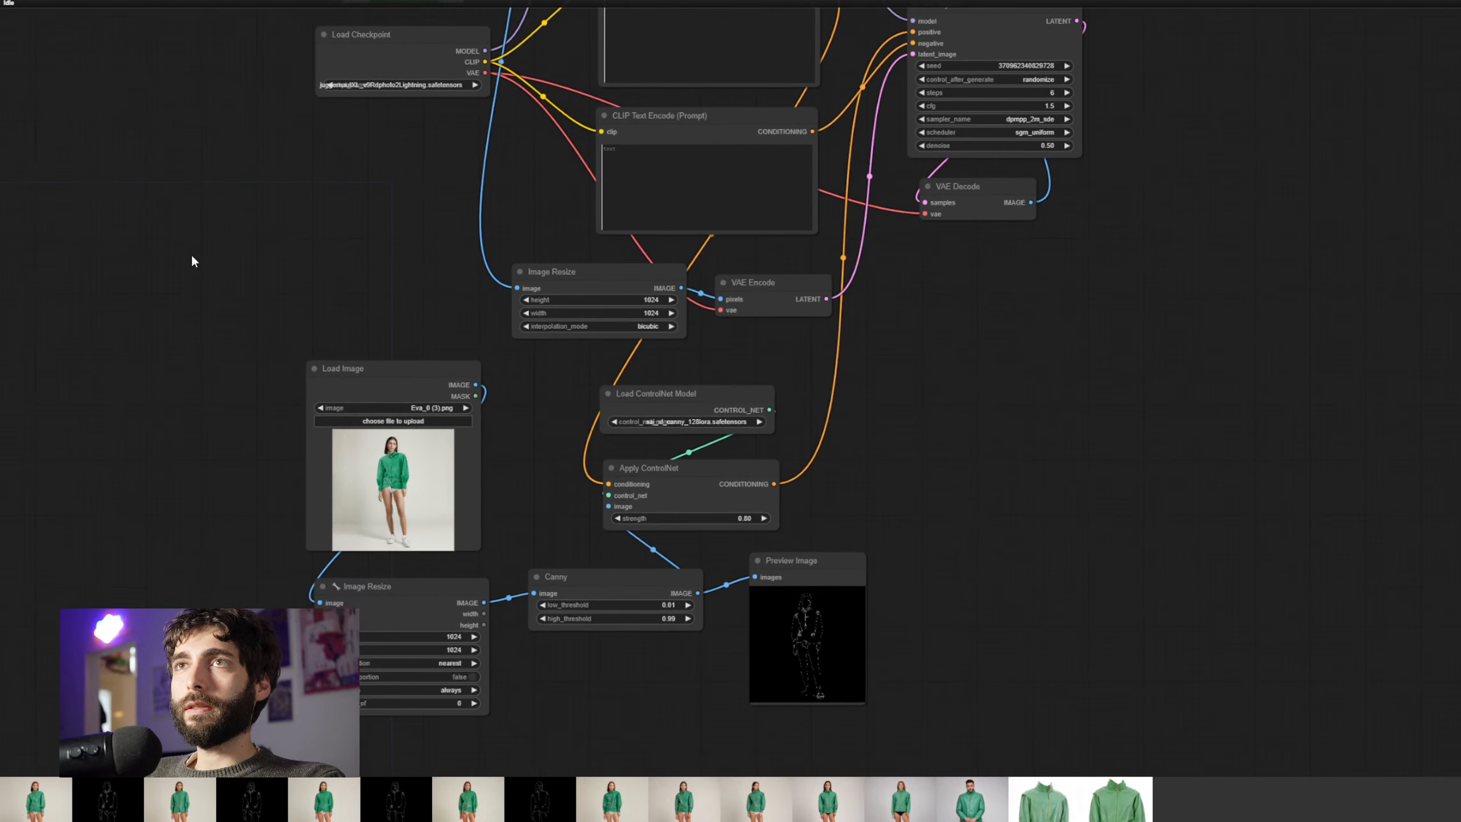
left_click_drag(193, 258, 248, 112)
left_click_drag(565, 216, 443, 341)
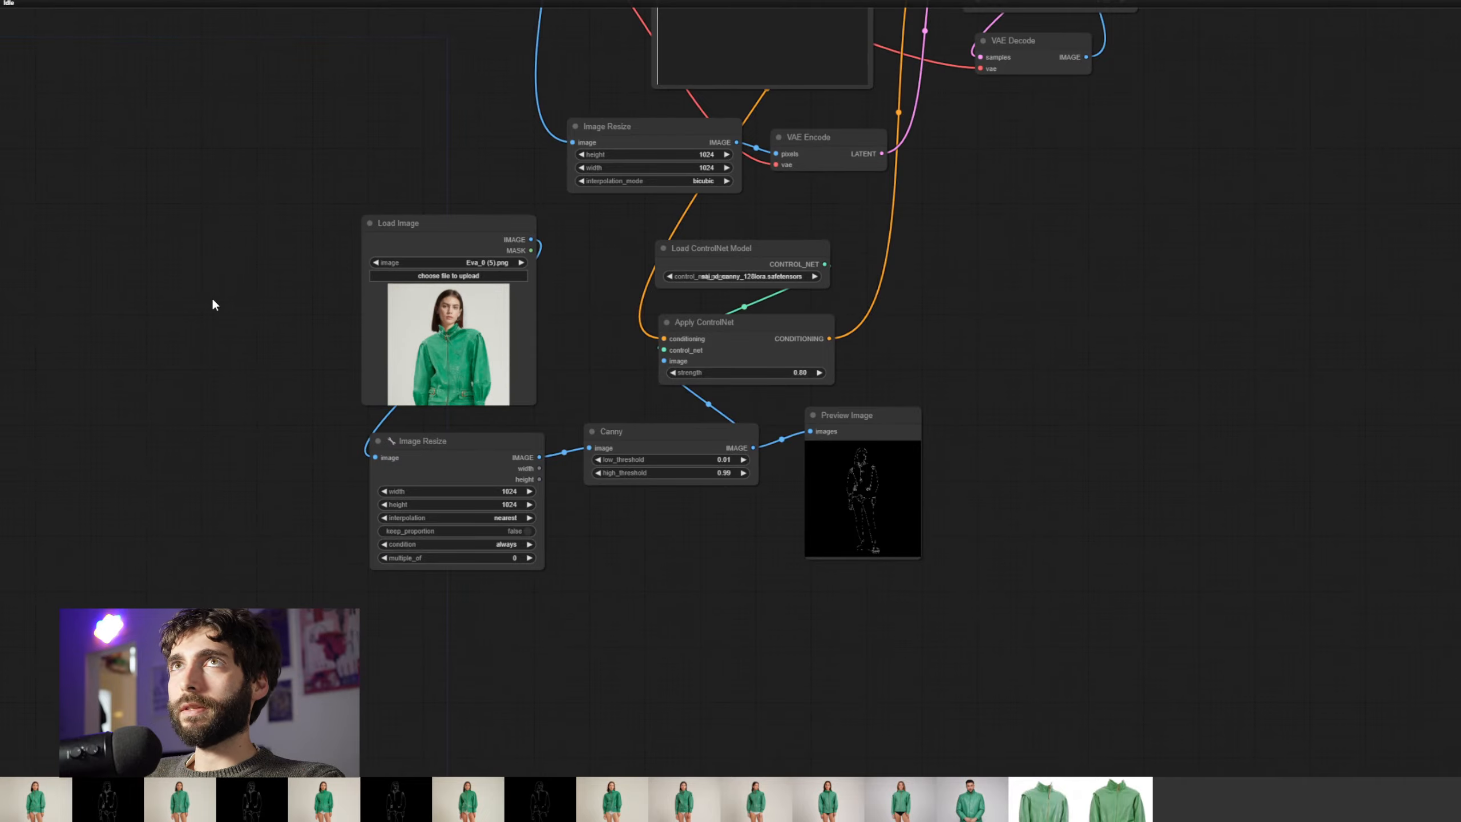
Paint a mask over the entire green jacket in Eva_0 (4).png with the MaskEditor and save it to the node
scroll(349, 143, "up", 6)
left_click_drag(517, 209, 467, 599)
mouse_move(515, 317)
left_mouse_down()
mouse_move(475, 723)
mouse_move(487, 728)
left_mouse_up()
left_click_drag(774, 268, 721, 357)
right_click(377, 400)
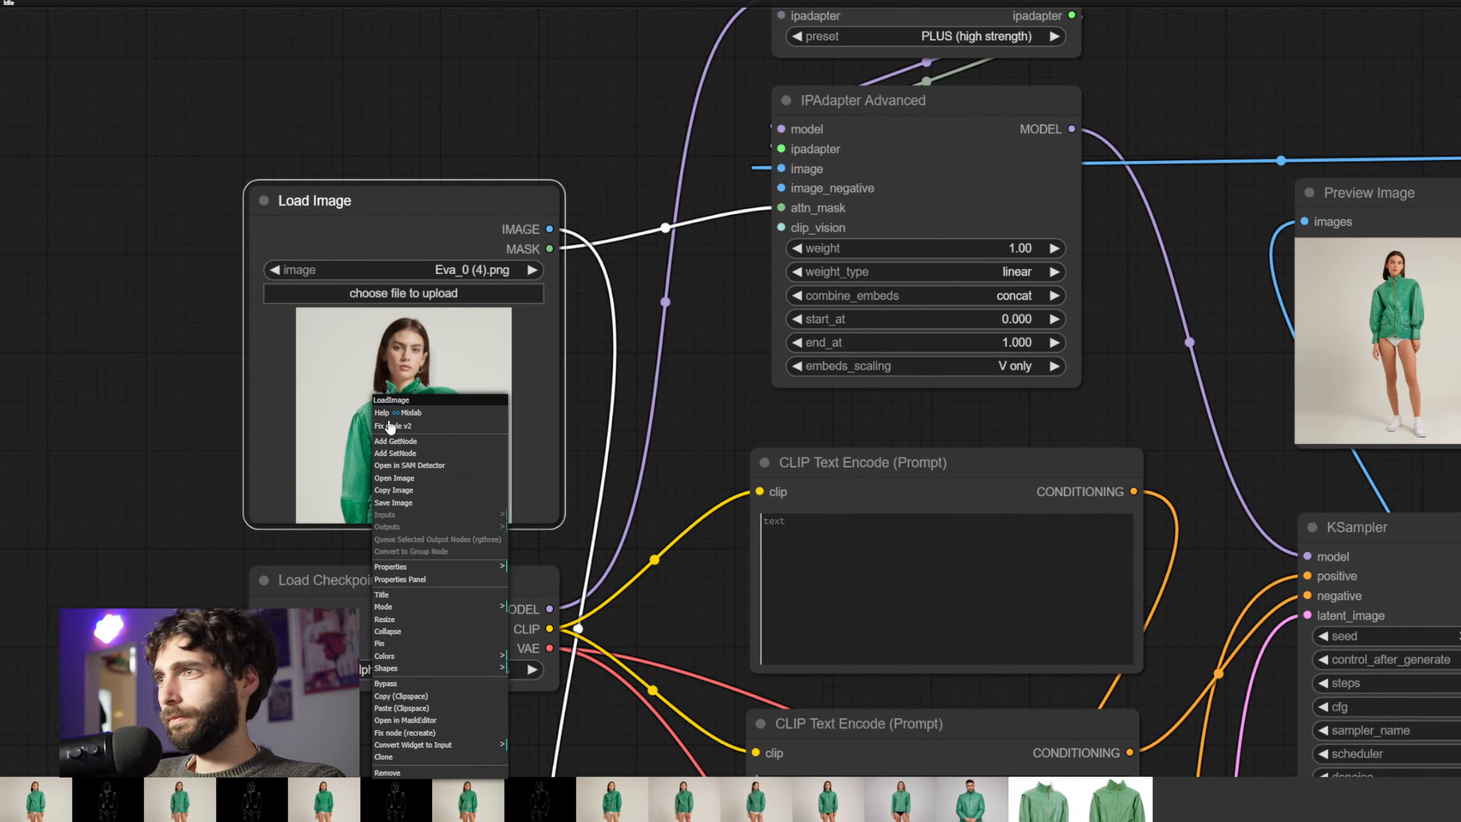
left_click(460, 722)
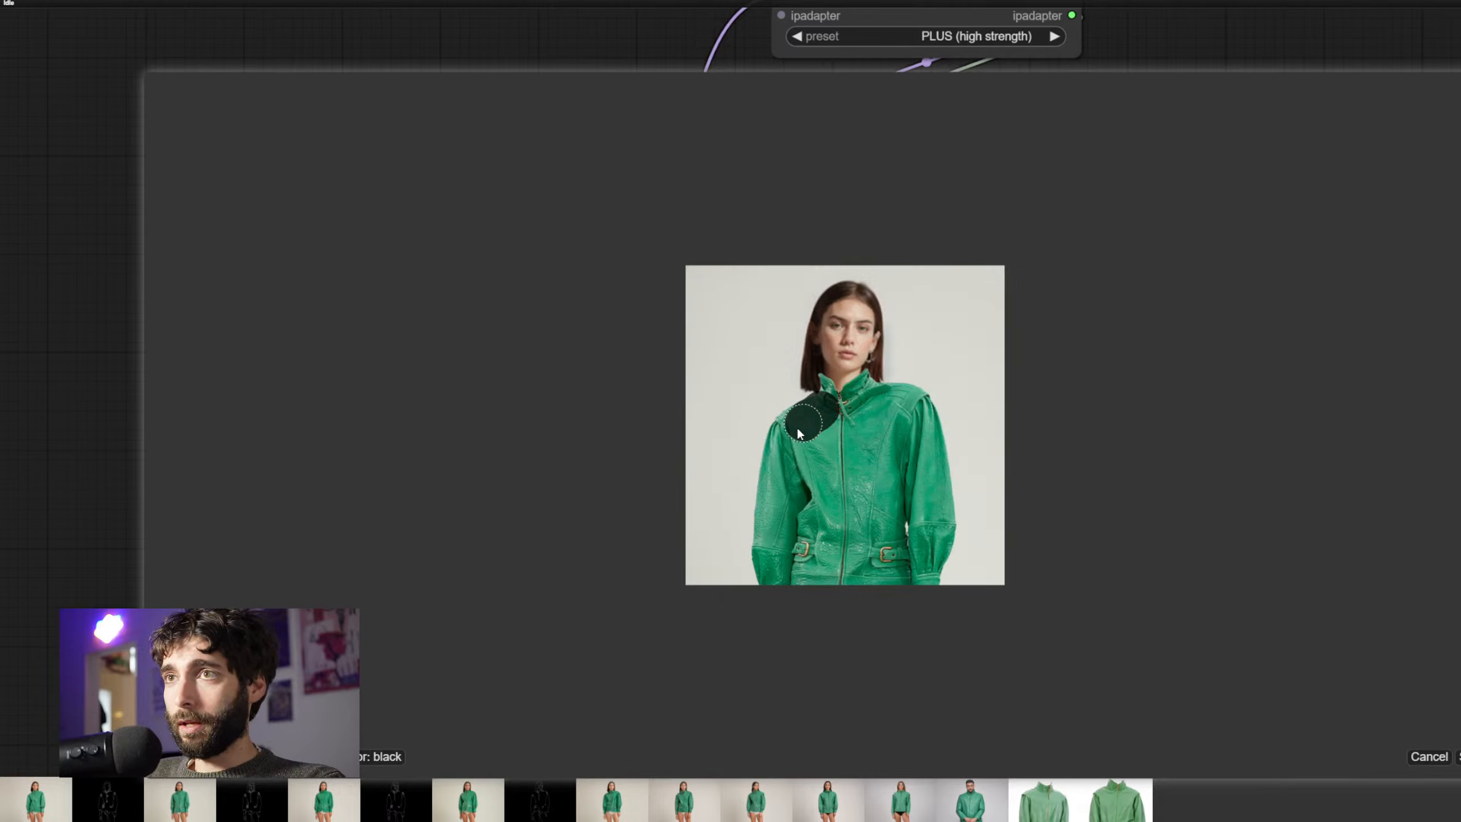
mouse_move(761, 537)
left_mouse_down()
mouse_move(761, 579)
mouse_move(803, 469)
mouse_move(785, 515)
mouse_move(803, 586)
left_mouse_up()
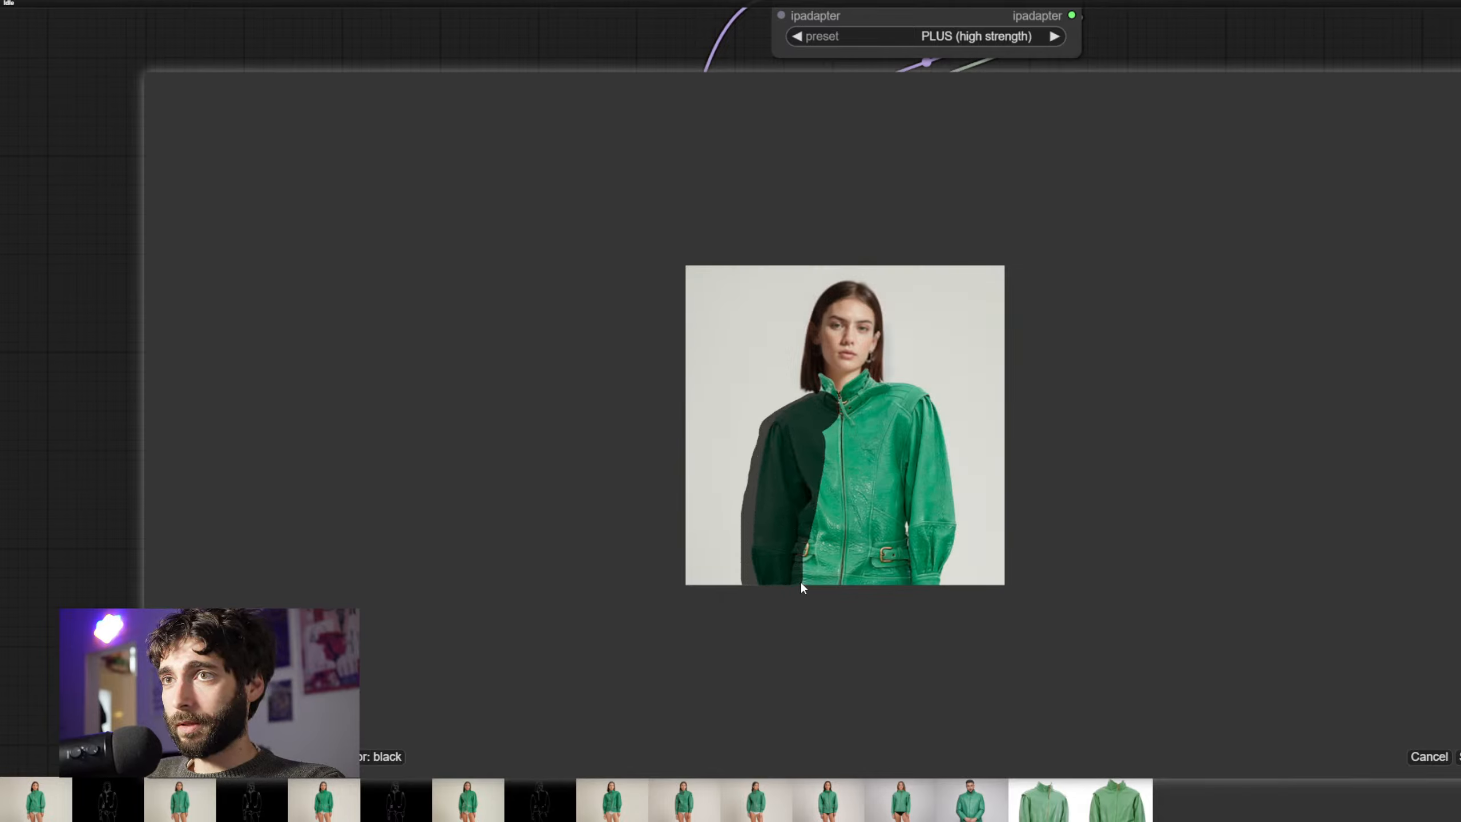
mouse_move(847, 474)
left_mouse_down()
mouse_move(883, 524)
mouse_move(899, 509)
mouse_move(934, 573)
left_mouse_up()
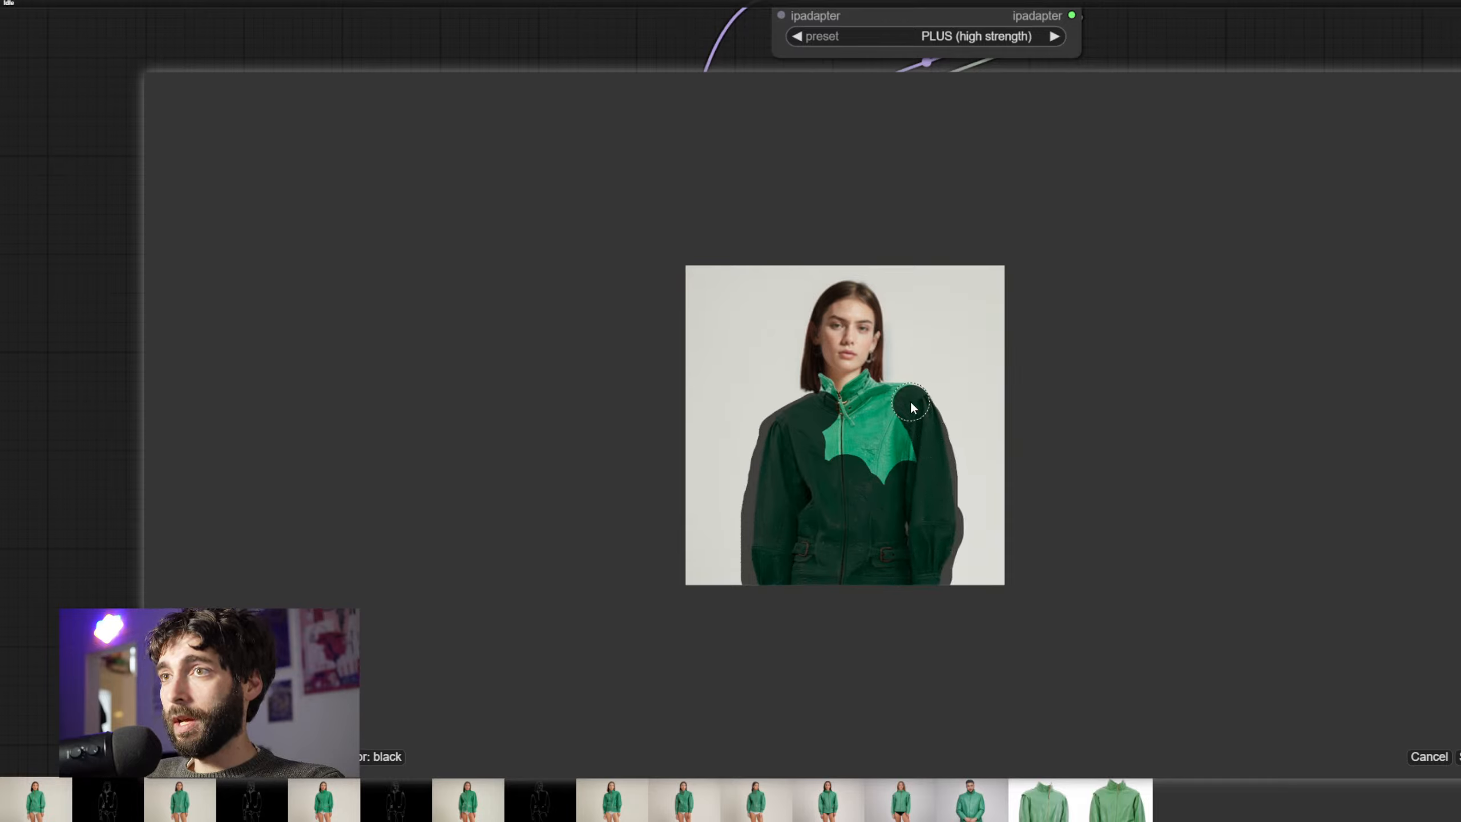
mouse_move(943, 523)
left_mouse_down()
mouse_move(921, 423)
mouse_move(899, 400)
mouse_move(913, 399)
mouse_move(941, 503)
mouse_move(906, 397)
mouse_move(867, 387)
mouse_move(846, 405)
mouse_move(825, 388)
mouse_move(854, 482)
mouse_move(884, 430)
mouse_move(889, 479)
left_mouse_up()
left_click(1459, 757)
Queue a new generation using the masked close-up and the cropped Canny source image
left_click_drag(1200, 441, 1091, 422)
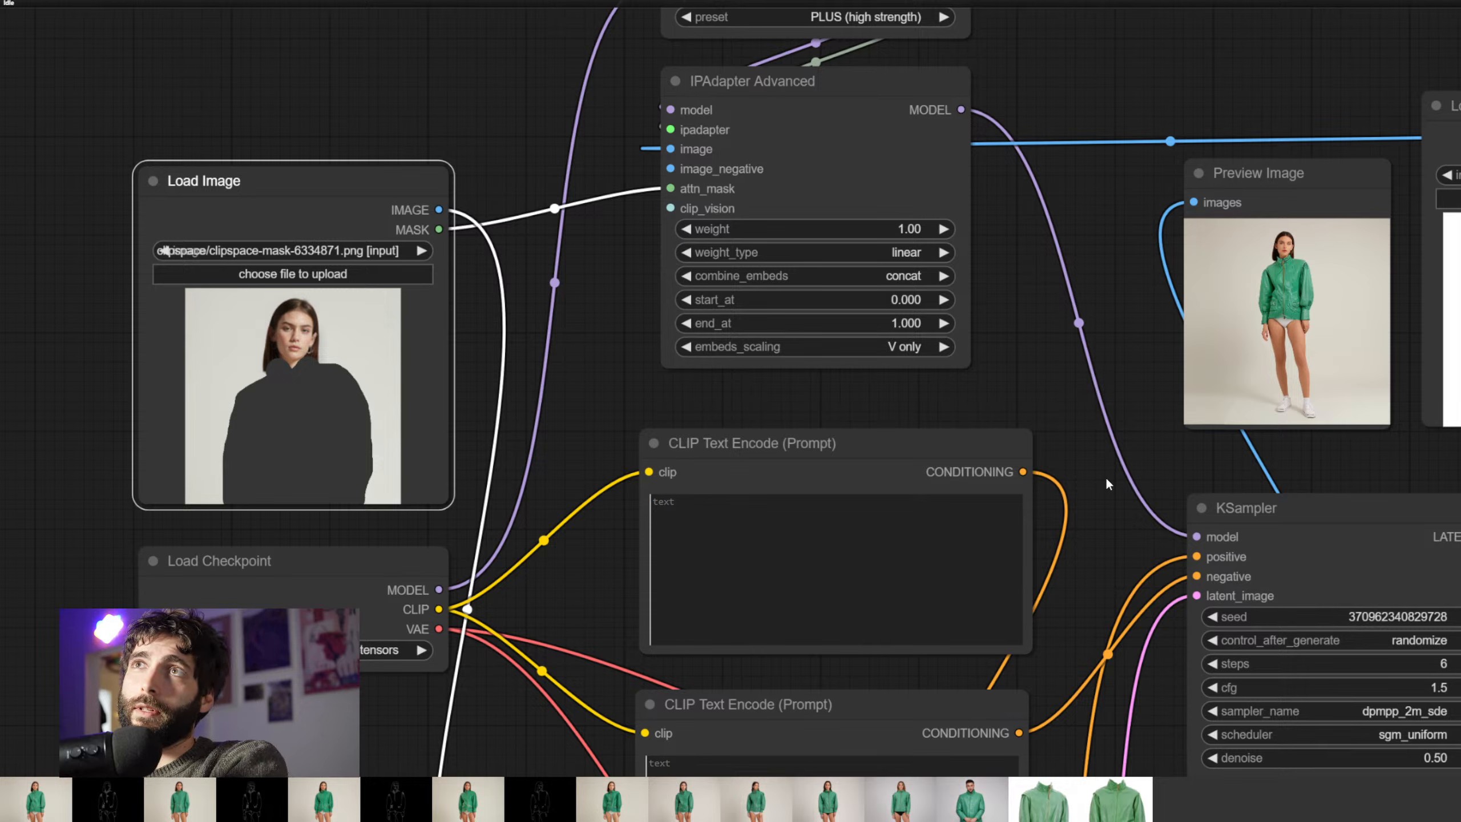
left_click(1087, 457)
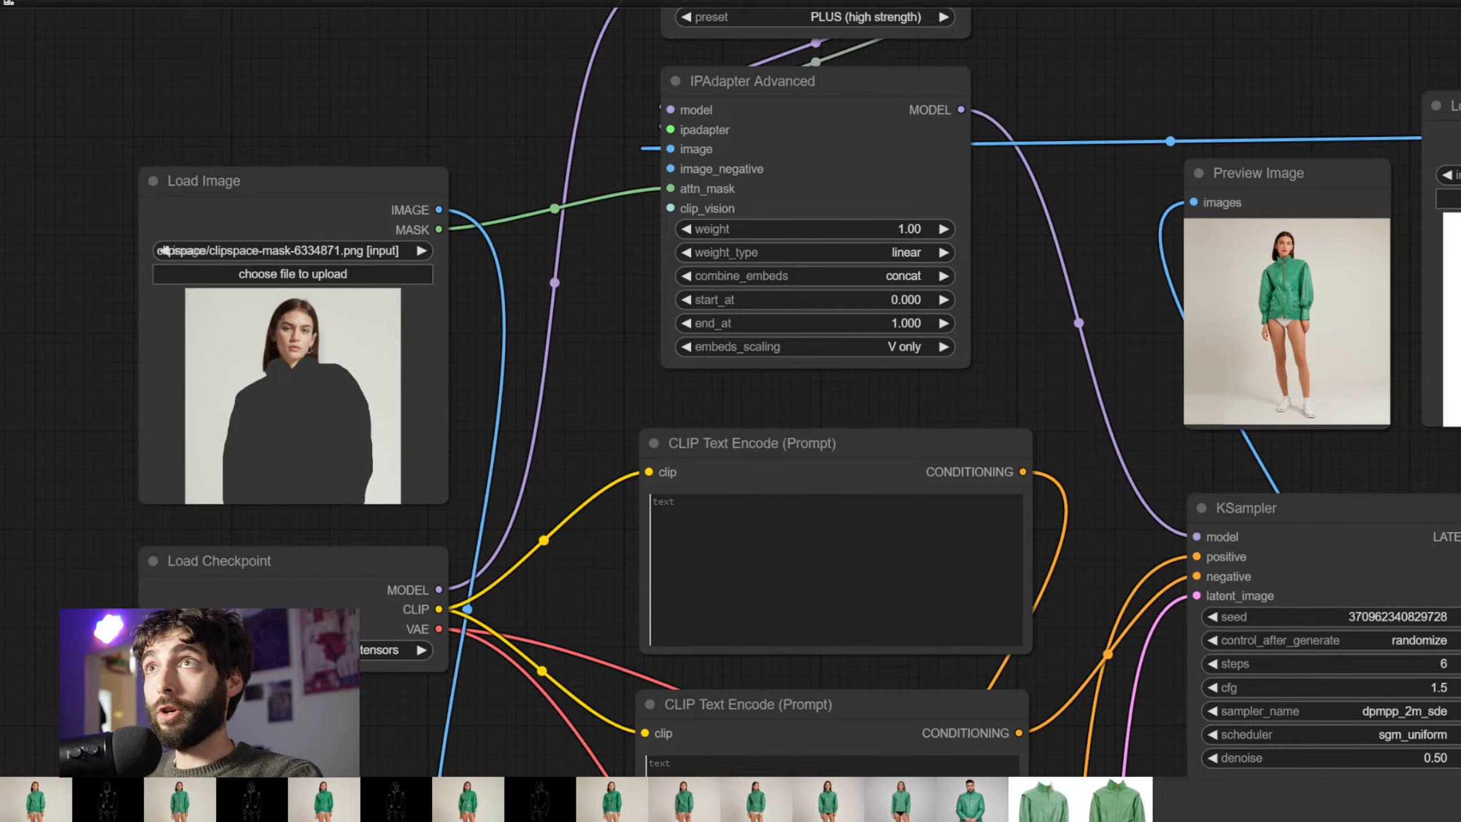
key("ctrl+Return")
scroll(1458, 517, "down", 3)
left_click_drag(1459, 567, 1319, 294)
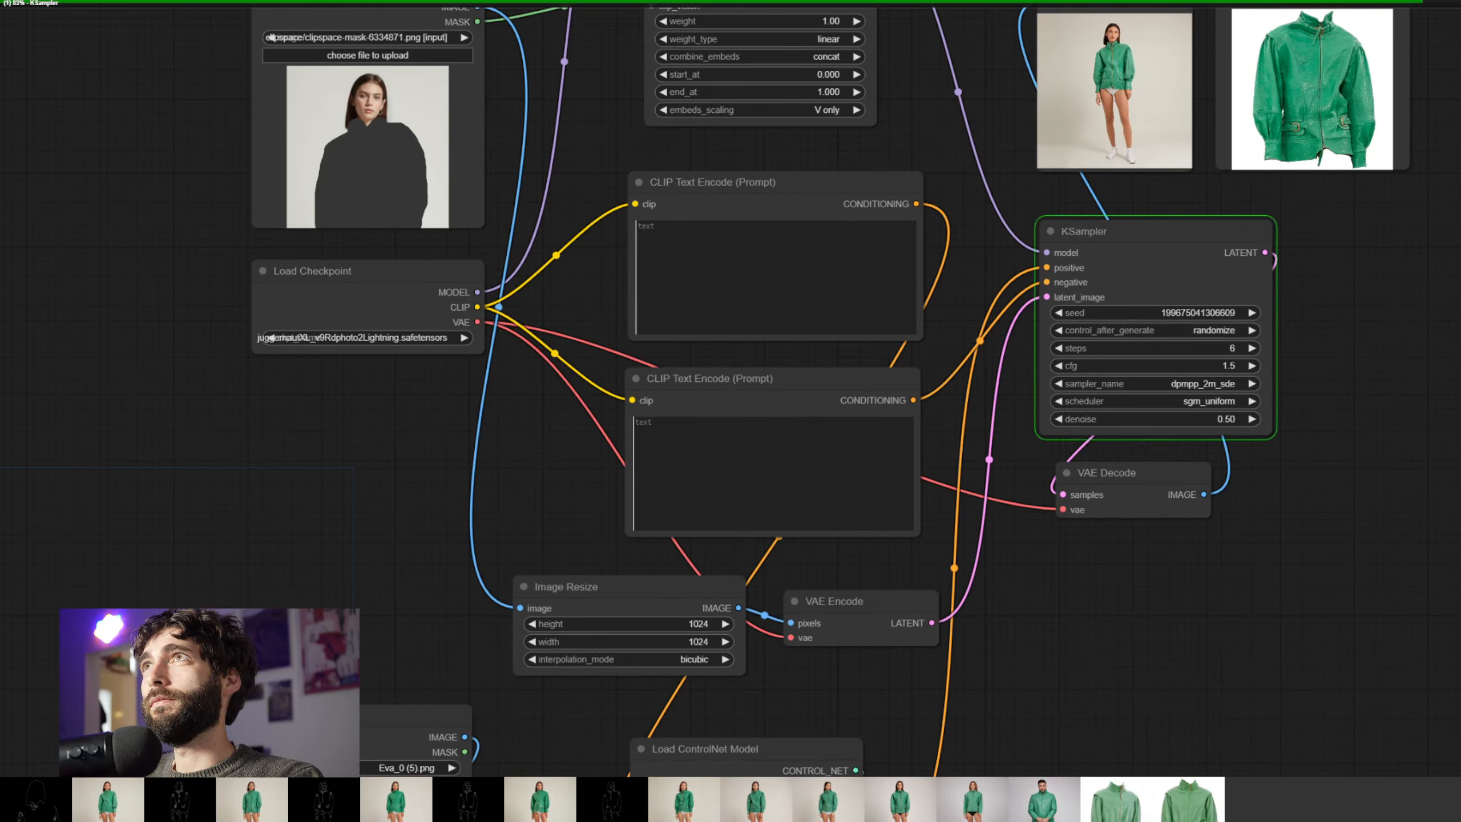
left_click_drag(1368, 389, 1311, 468)
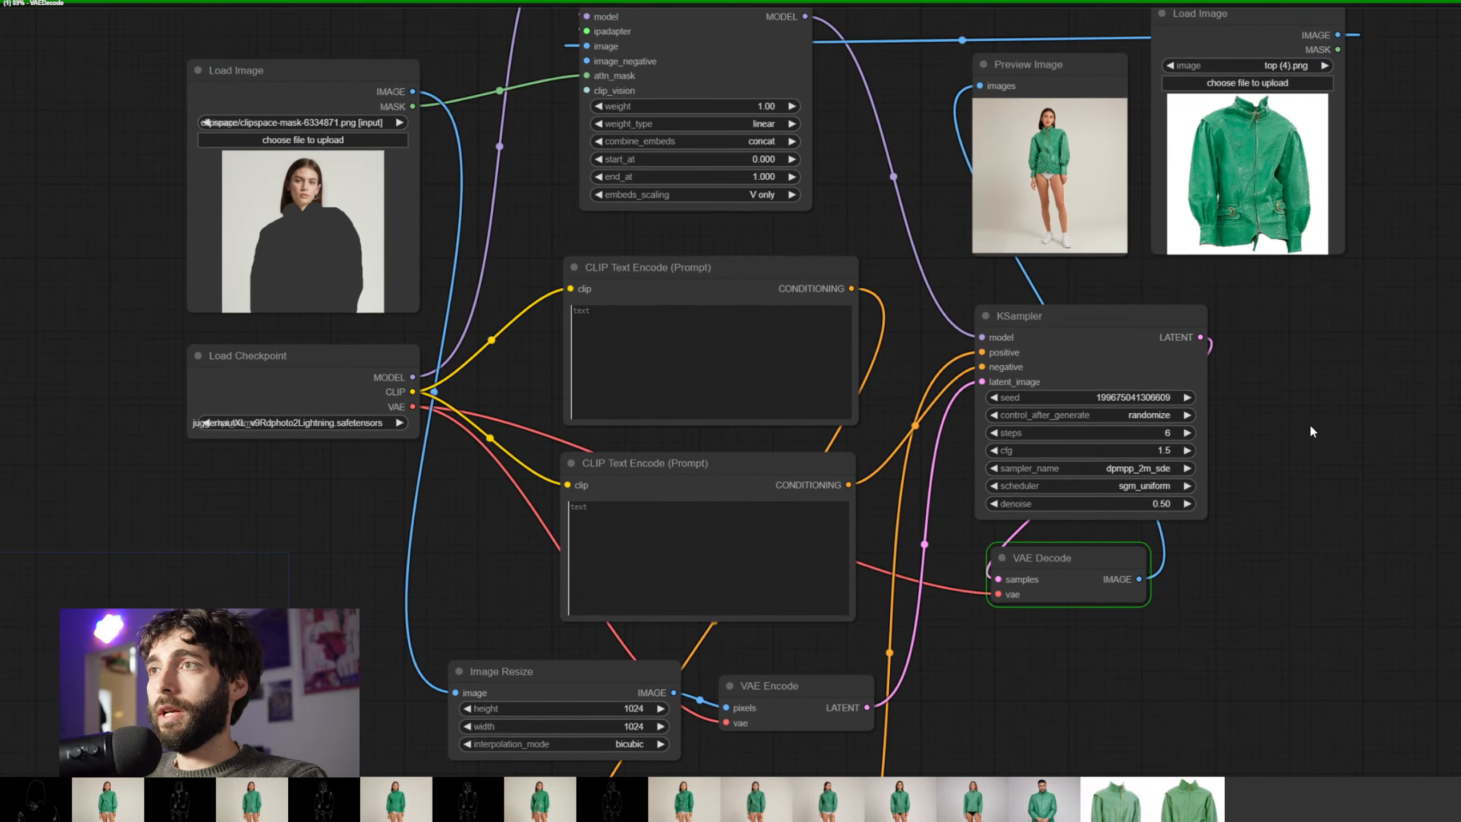
scroll(1160, 501, "down", 2)
Examine the generated close-up beside the source jacket, comparing the collar, zipper, shoulder seams and buckled pockets
scroll(1158, 517, "up", 6)
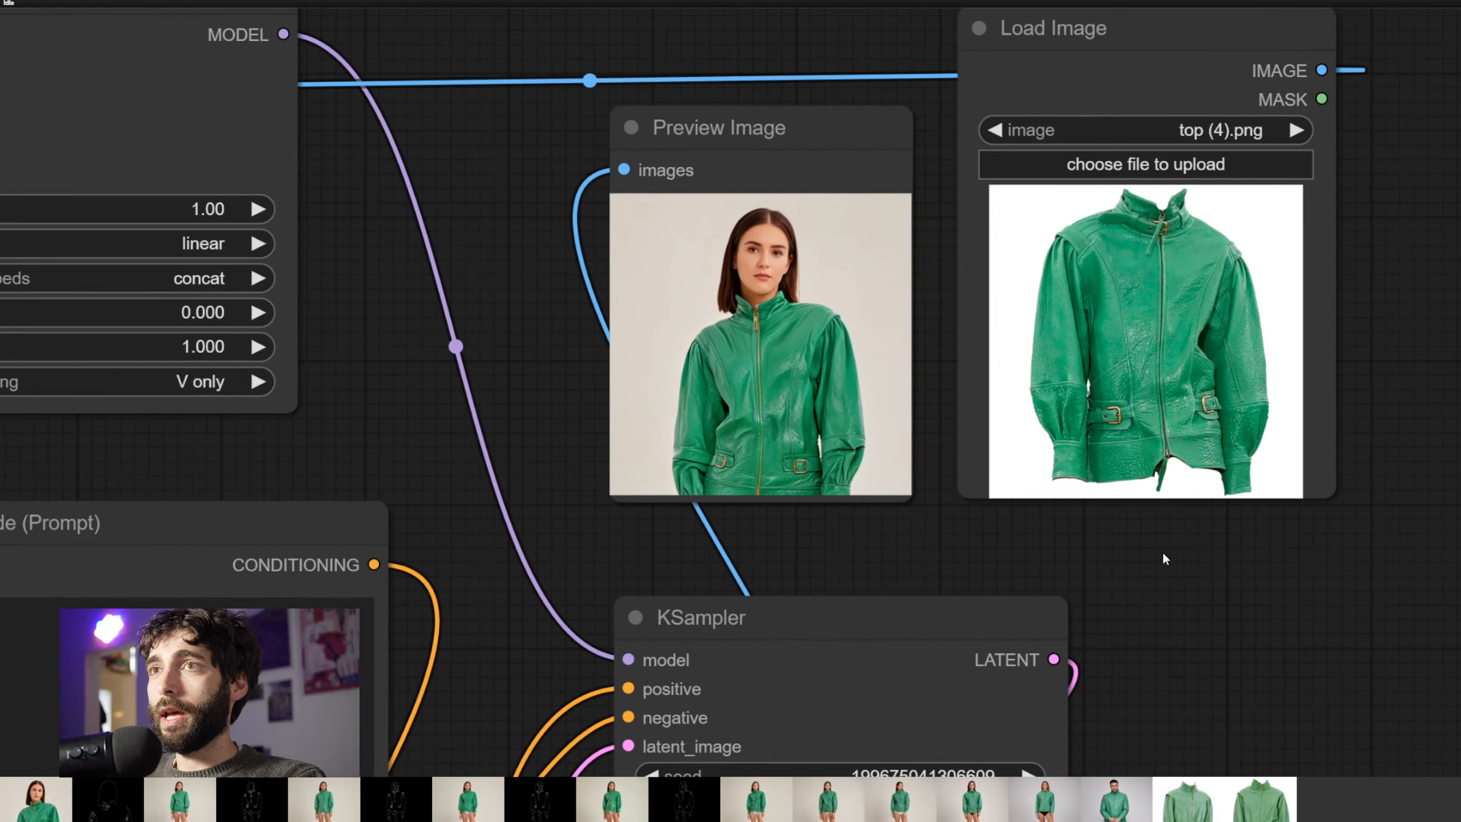
scroll(1157, 552, "up", 4)
scroll(869, 463, "up", 3)
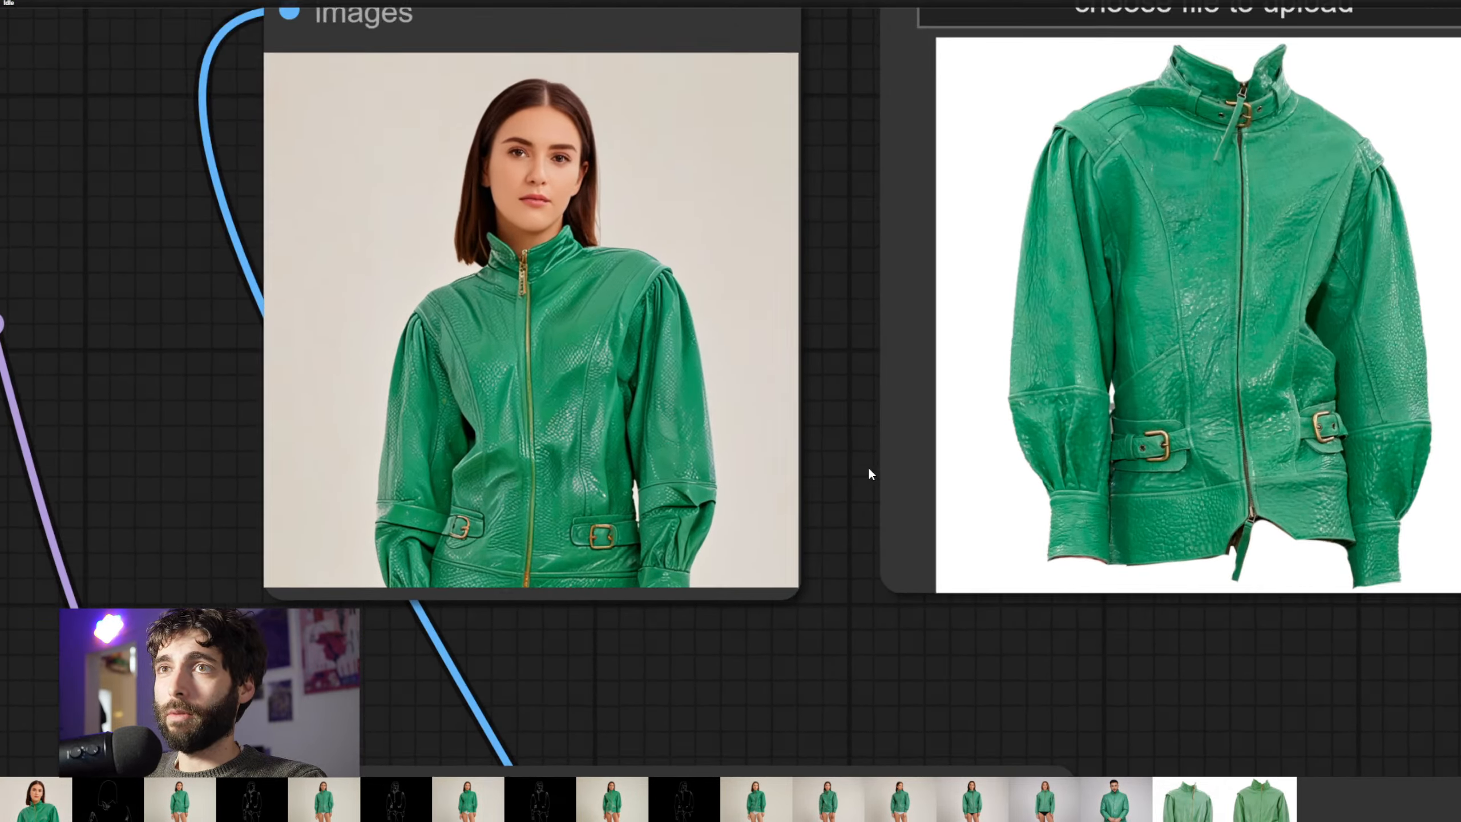
mouse_move(857, 468)
left_mouse_down()
mouse_move(825, 673)
mouse_move(846, 453)
left_mouse_up()
left_click_drag(806, 451, 802, 491)
scroll(830, 424, "down", 2)
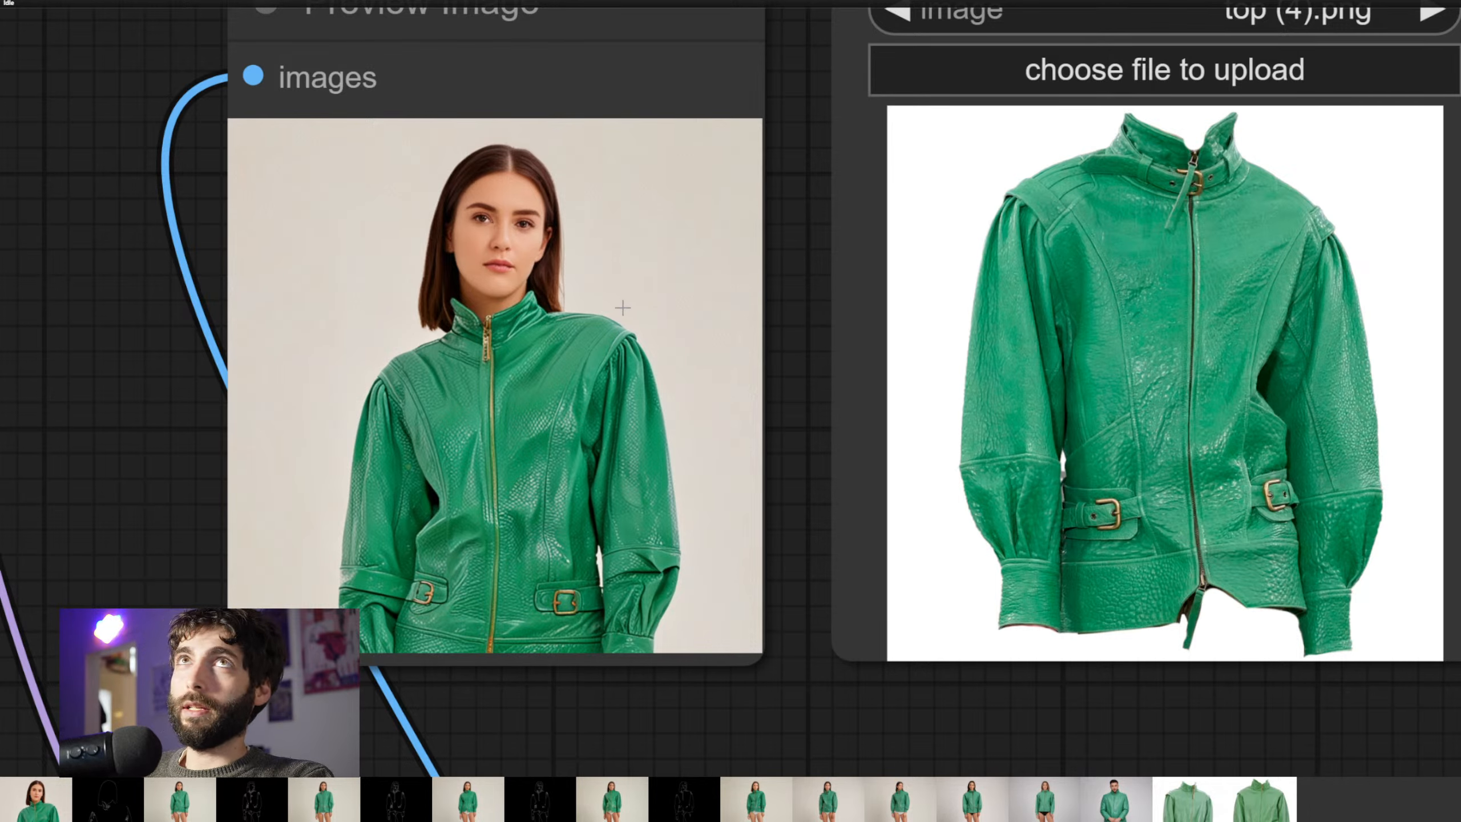
scroll(614, 305, "up", 8)
scroll(897, 519, "down", 5)
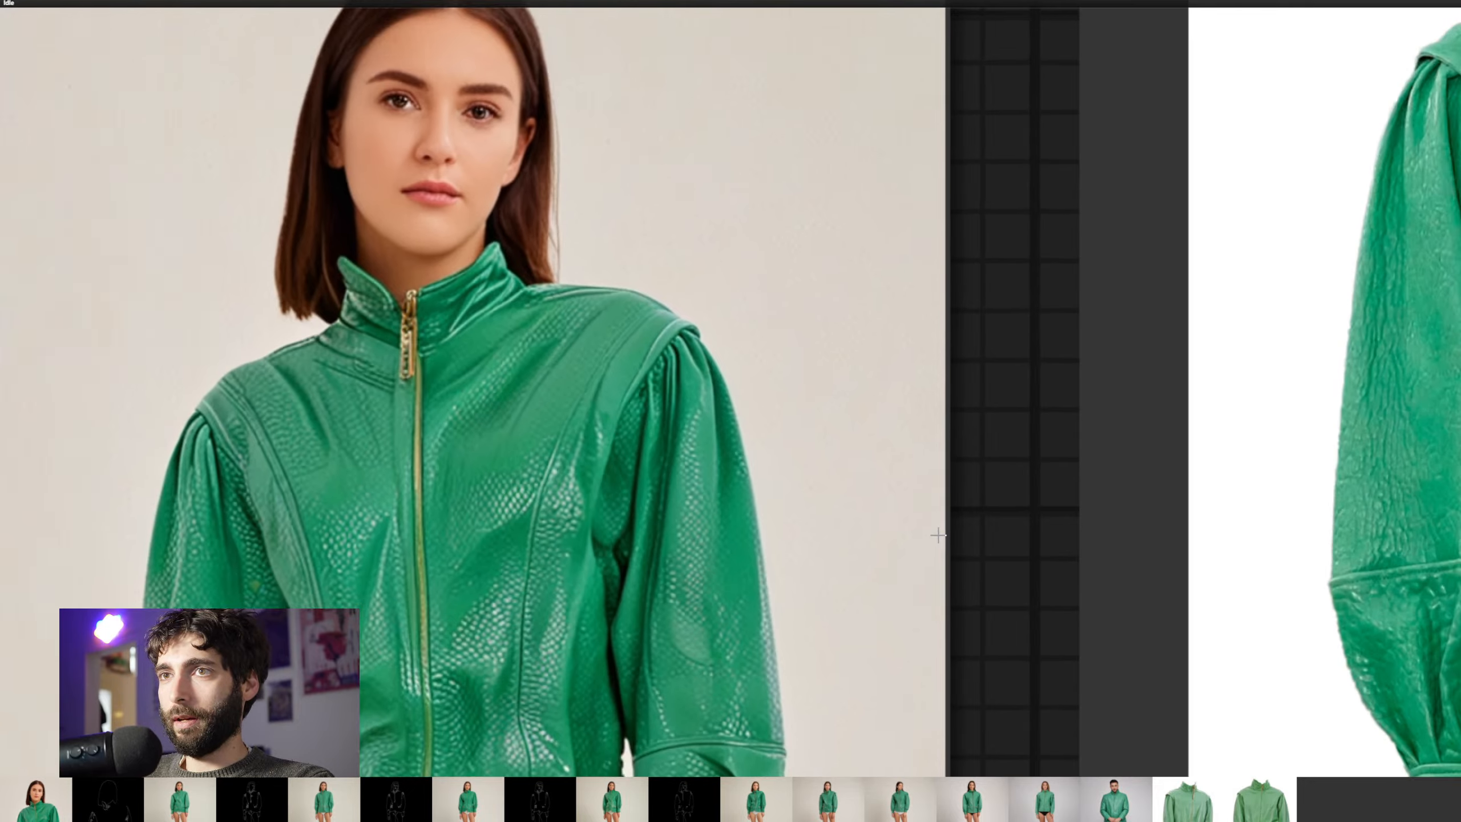
scroll(917, 478, "down", 1)
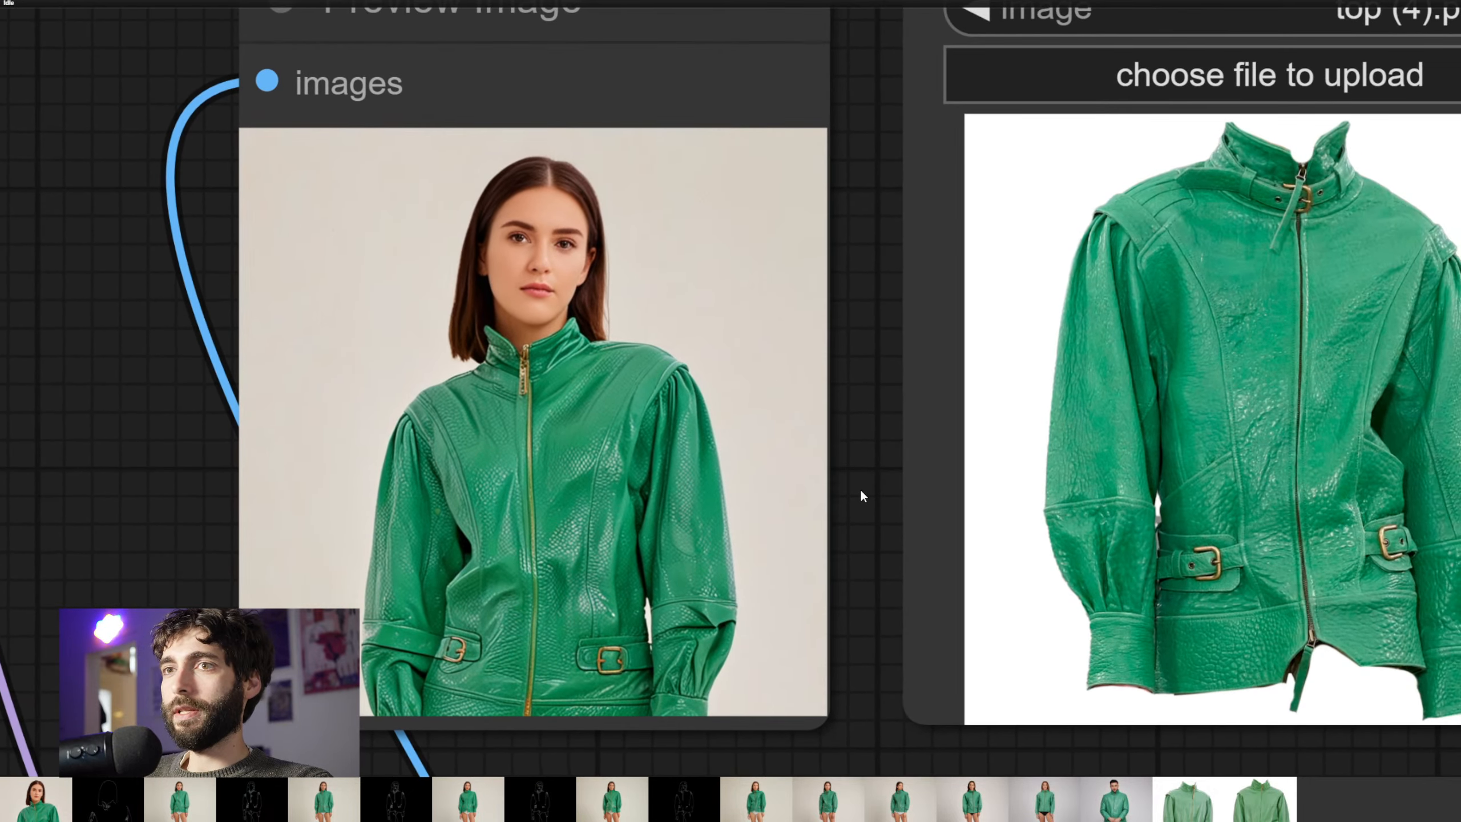
left_click_drag(861, 489, 720, 506)
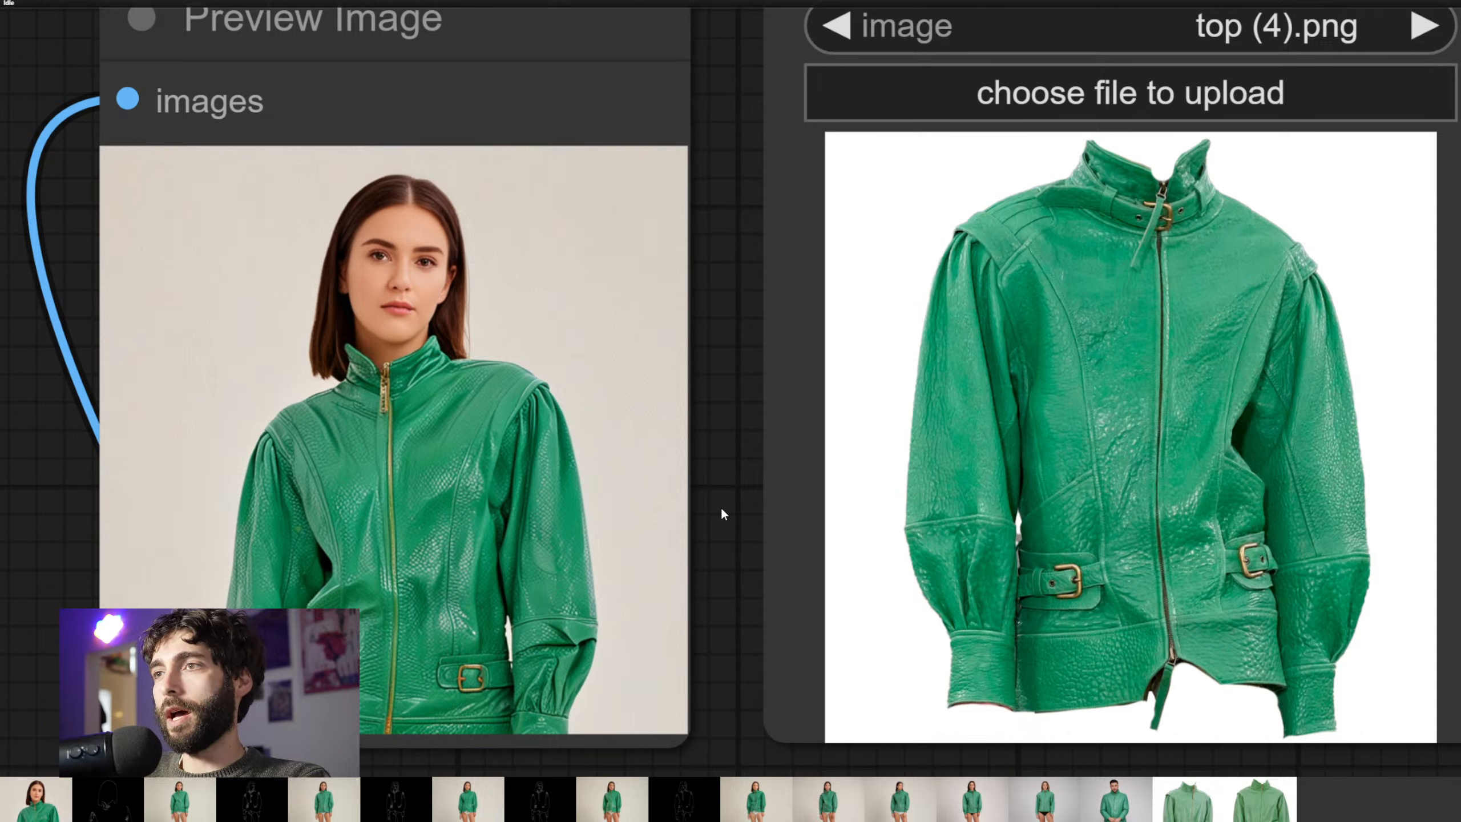
left_click_drag(722, 510, 725, 500)
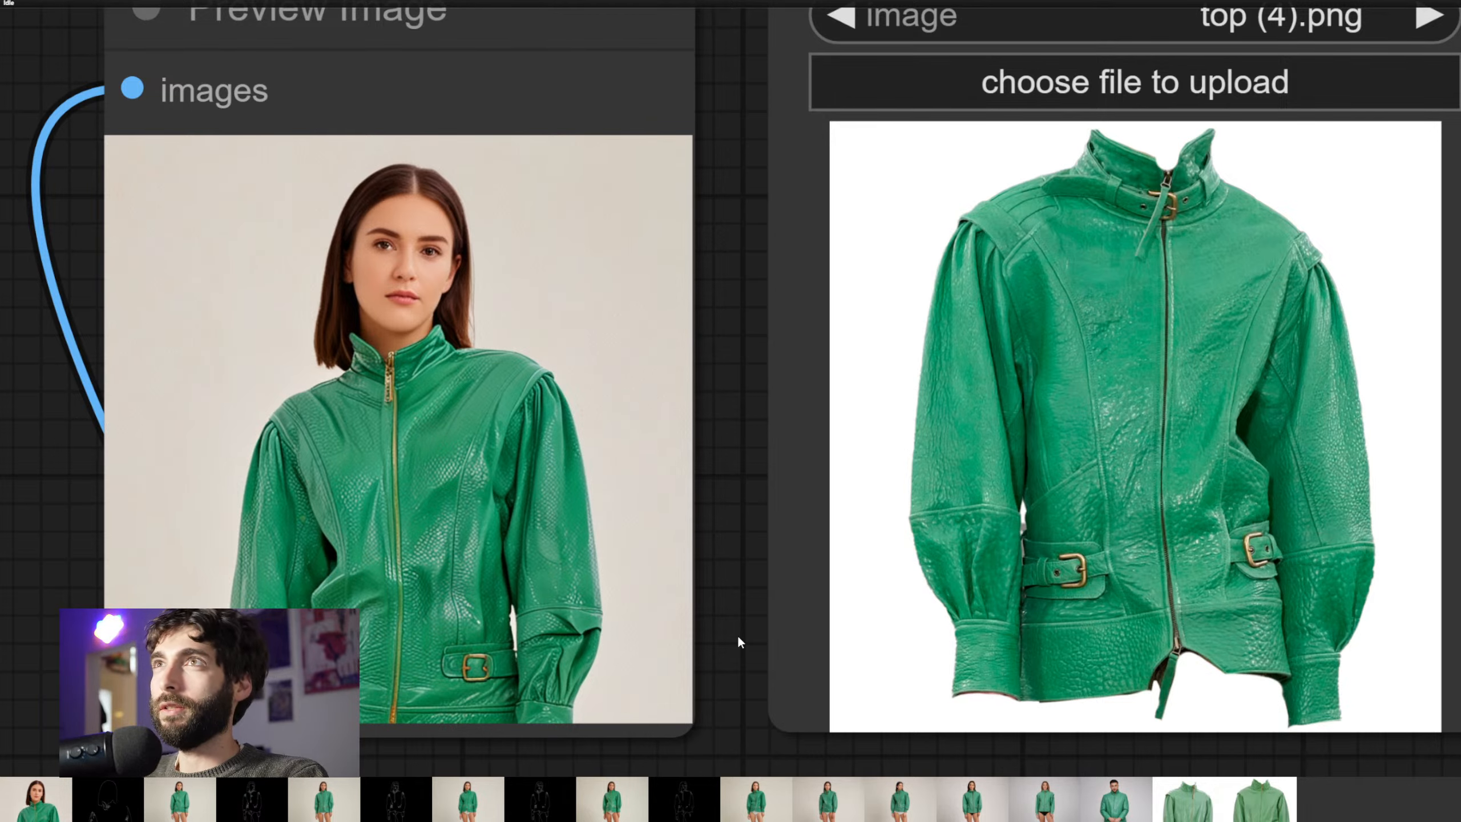
Compare the leather grain on the generated jacket's body and sleeves with that of the source jacket
scroll(471, 581, "up", 8)
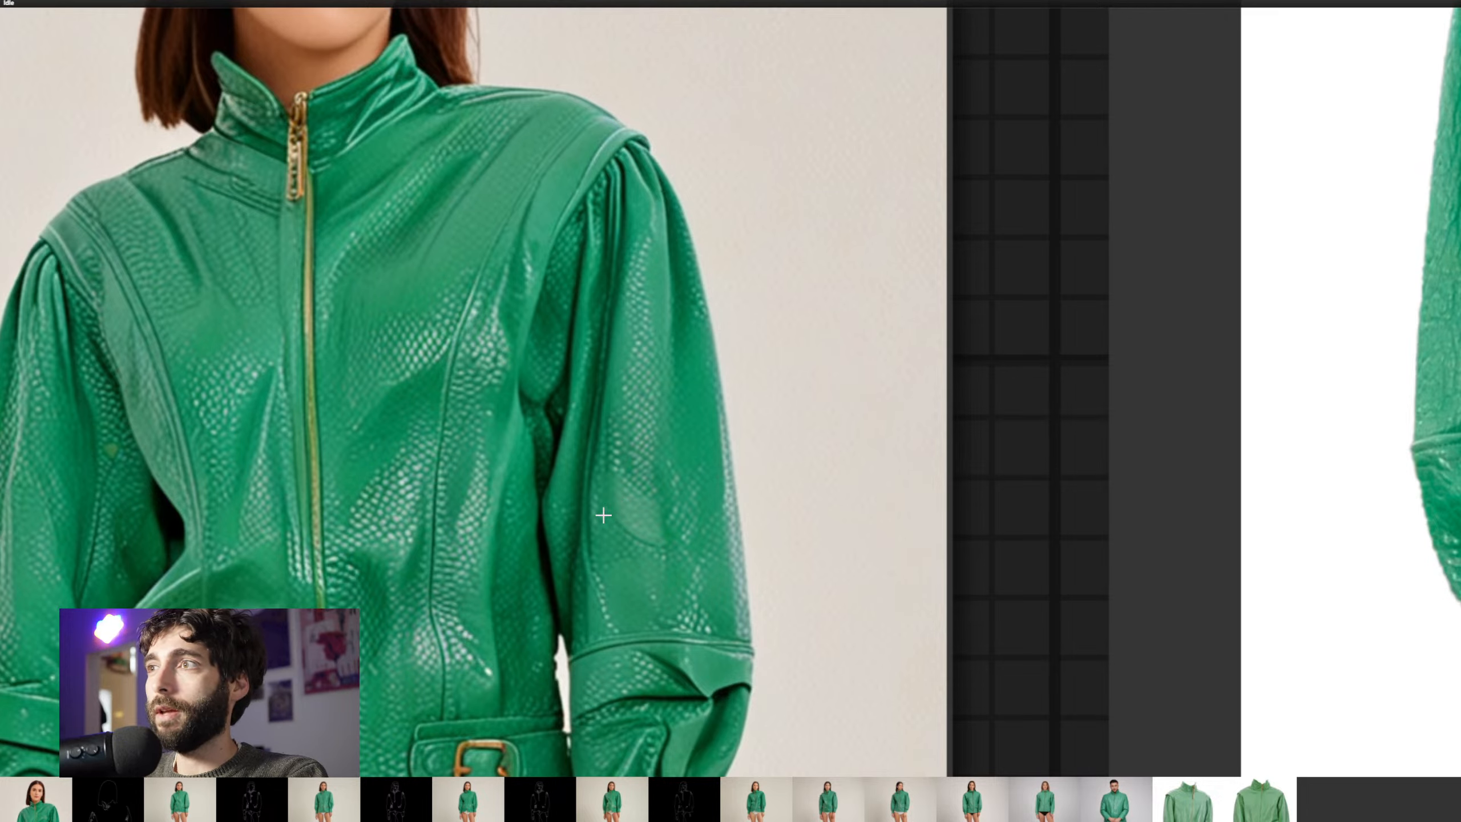
scroll(729, 505, "down", 5)
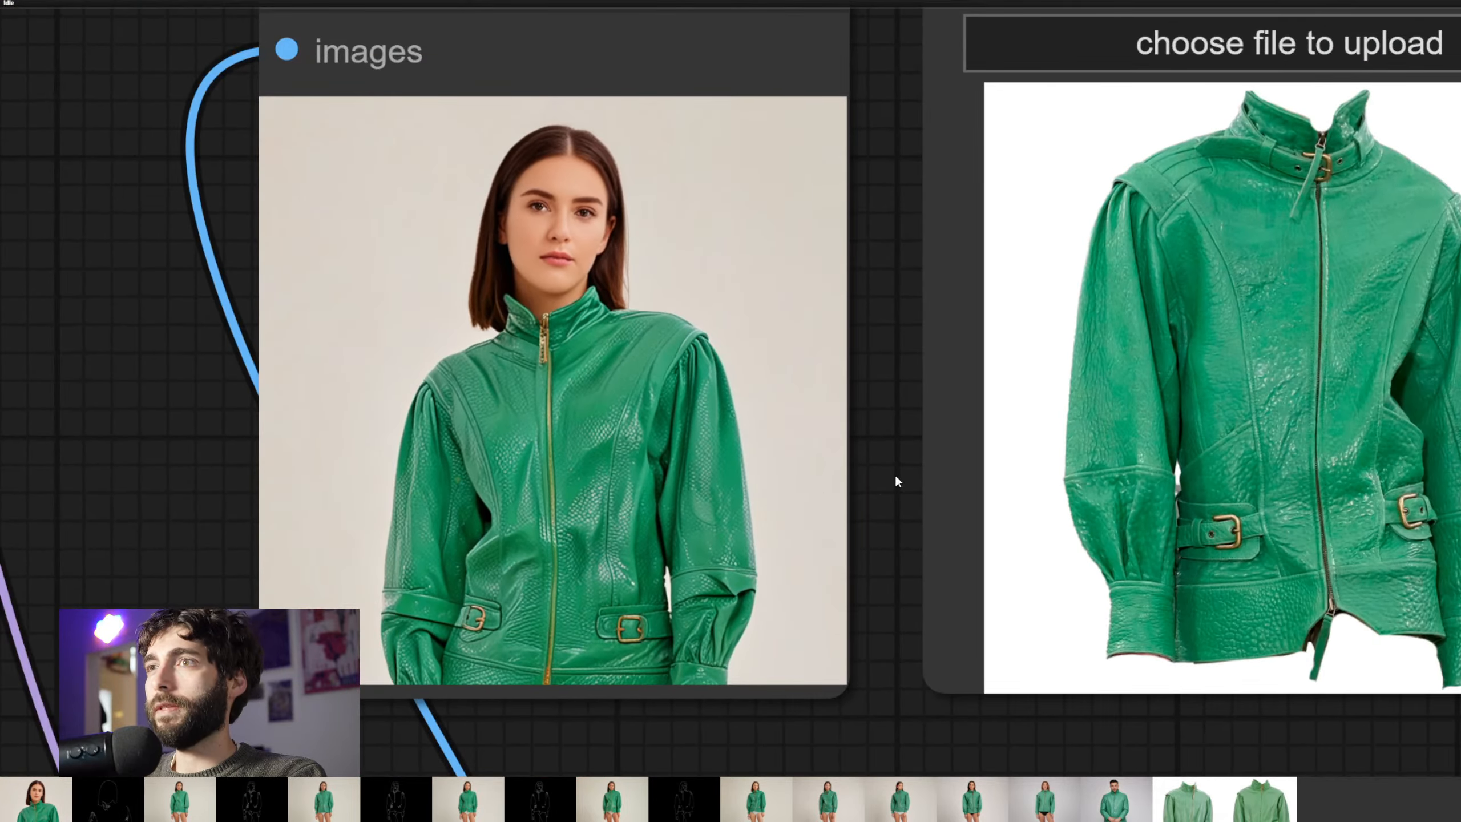
scroll(981, 440, "up", 5)
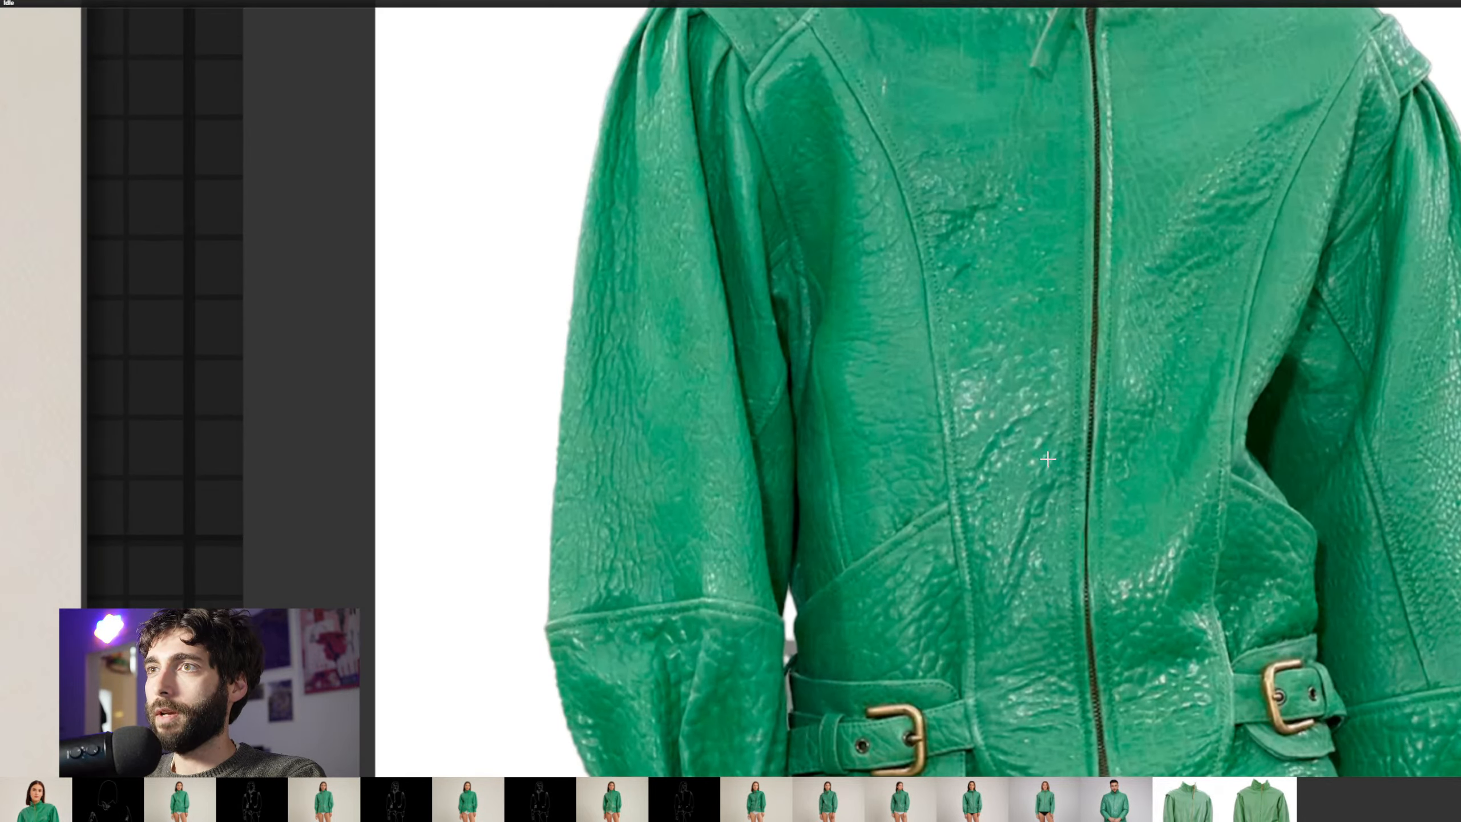
scroll(1047, 458, "down", 2)
scroll(1047, 459, "down", 3)
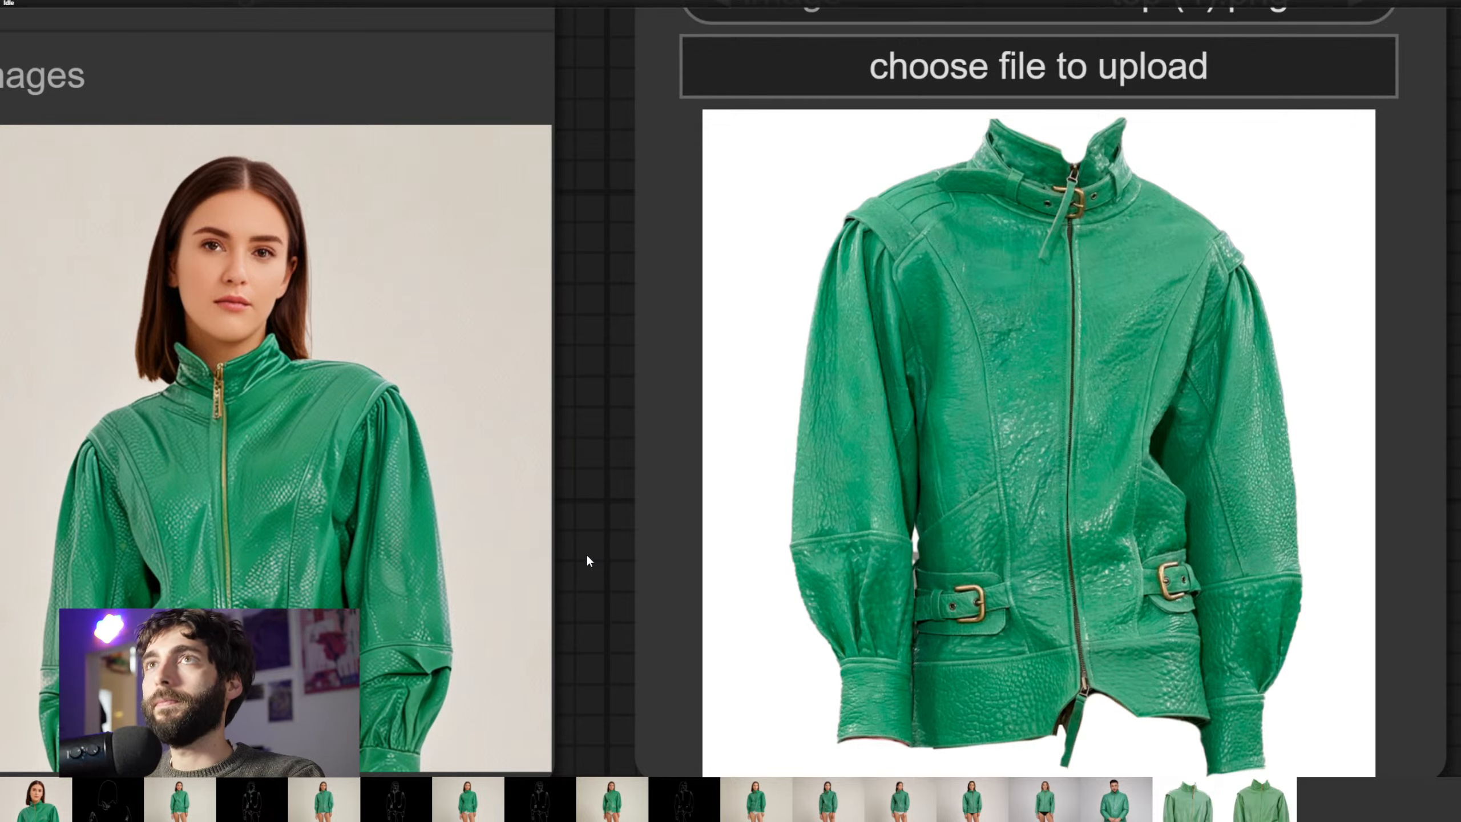
scroll(586, 558, "down", 4)
left_click_drag(585, 559, 796, 521)
scroll(819, 495, "down", 2)
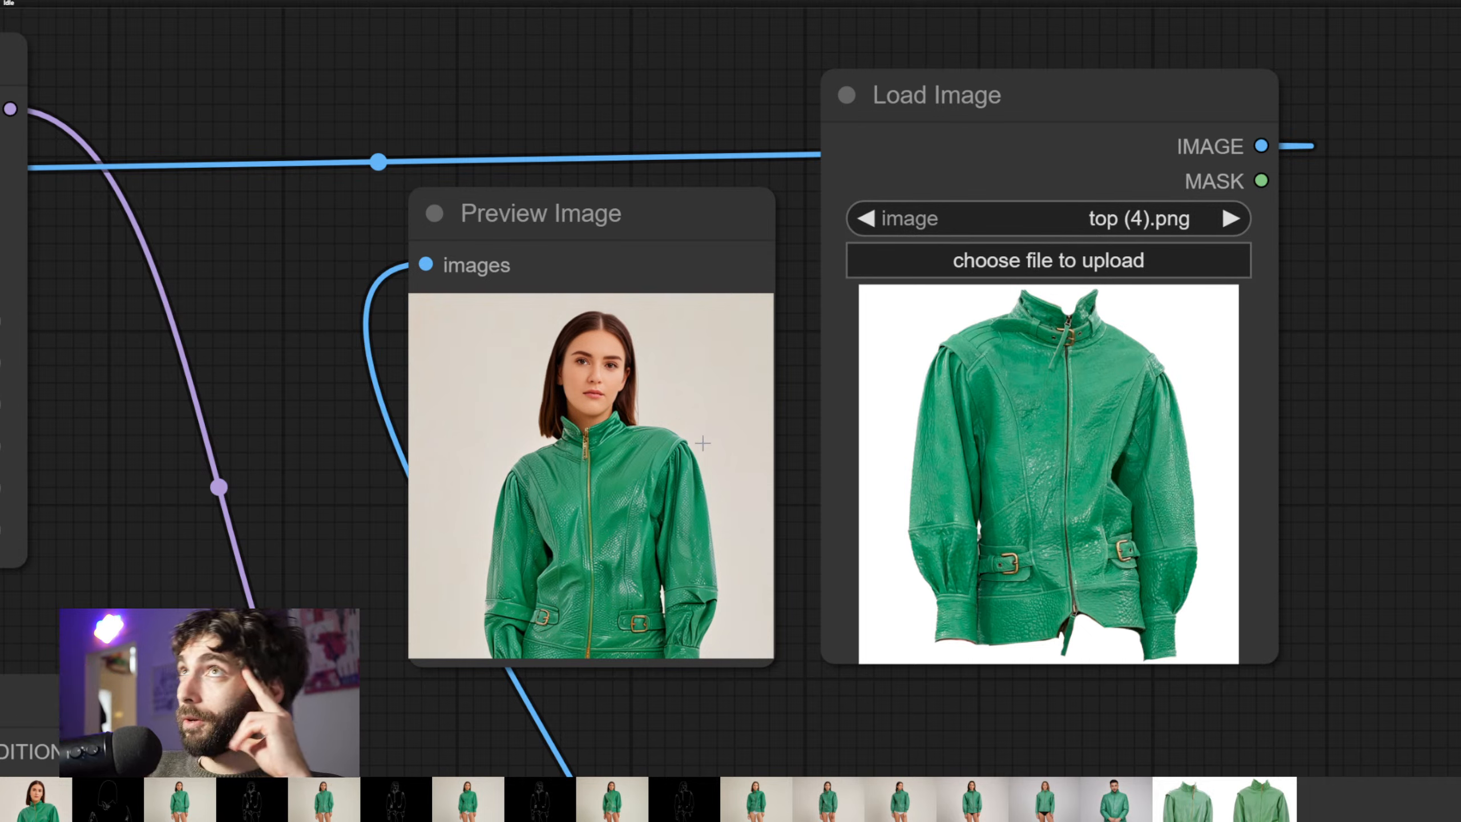
scroll(294, 467, "down", 6)
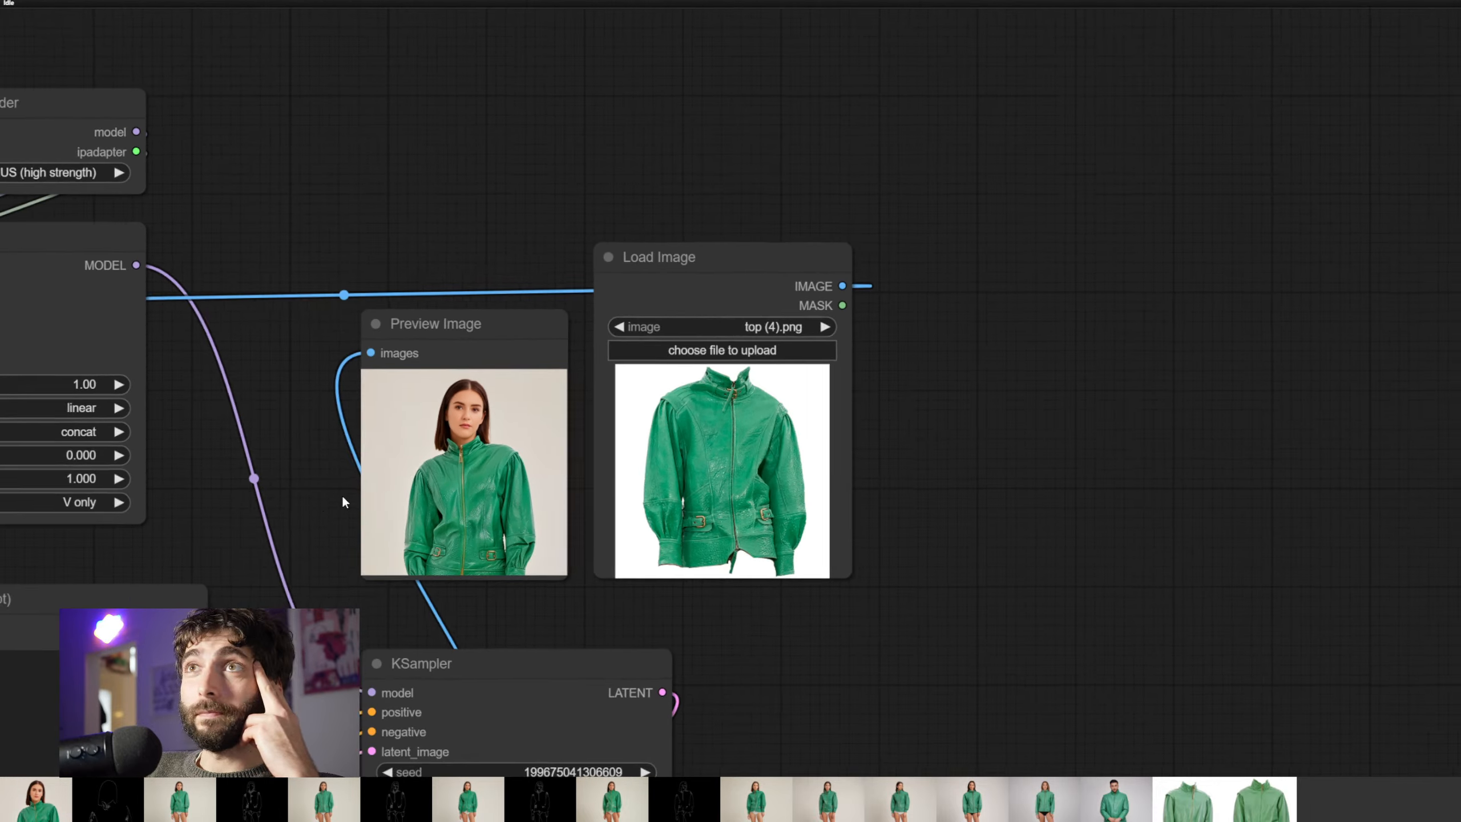
left_click_drag(343, 498, 151, 530)
scroll(656, 320, "down", 4)
scroll(635, 383, "up", 8)
scroll(650, 353, "up", 8)
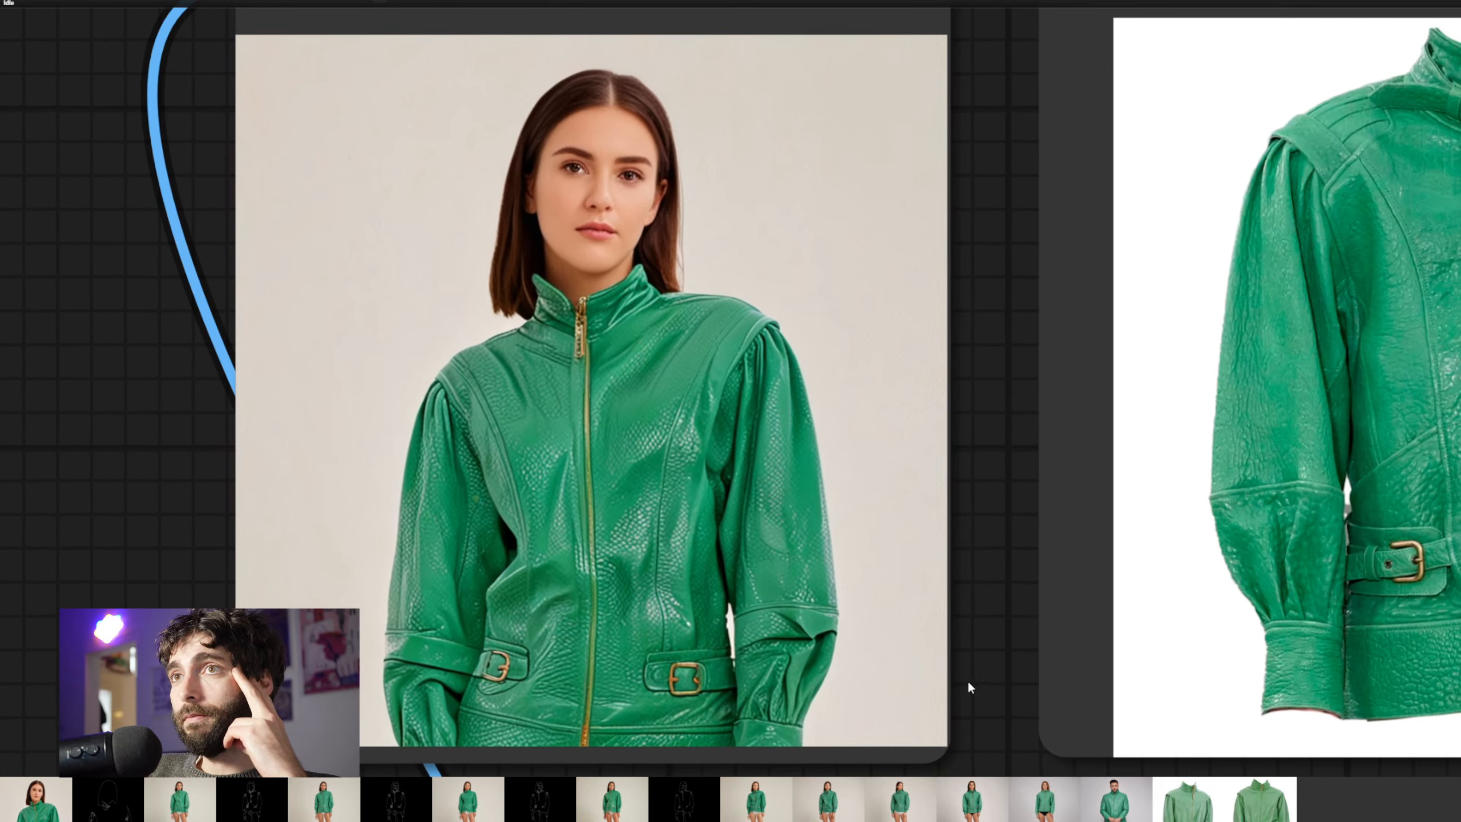
scroll(978, 678, "down", 3)
left_click_drag(986, 674, 865, 528)
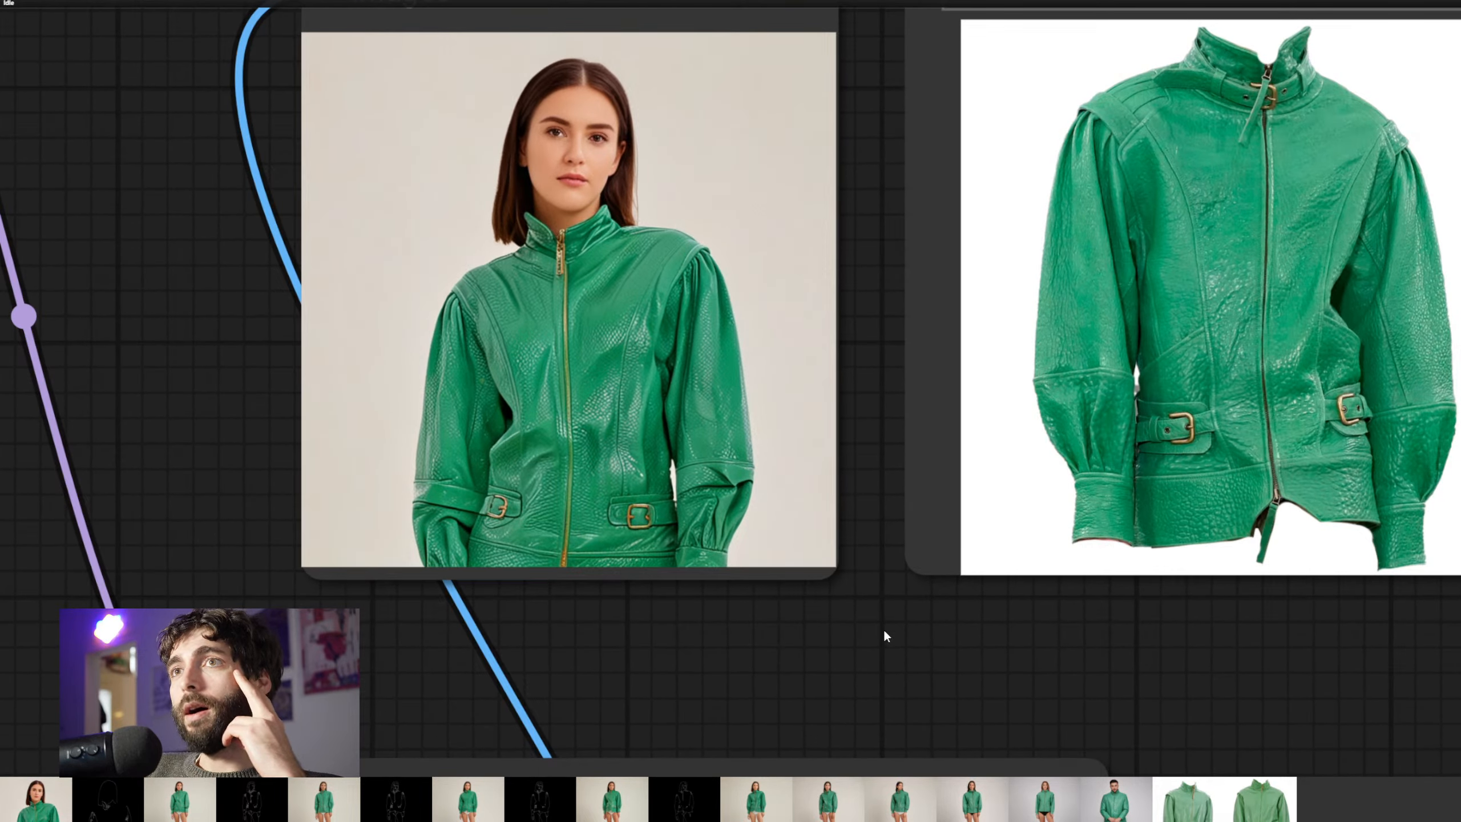
Set the KSampler denoise to 0.30 and queue another generation
left_click_drag(873, 639, 828, 375)
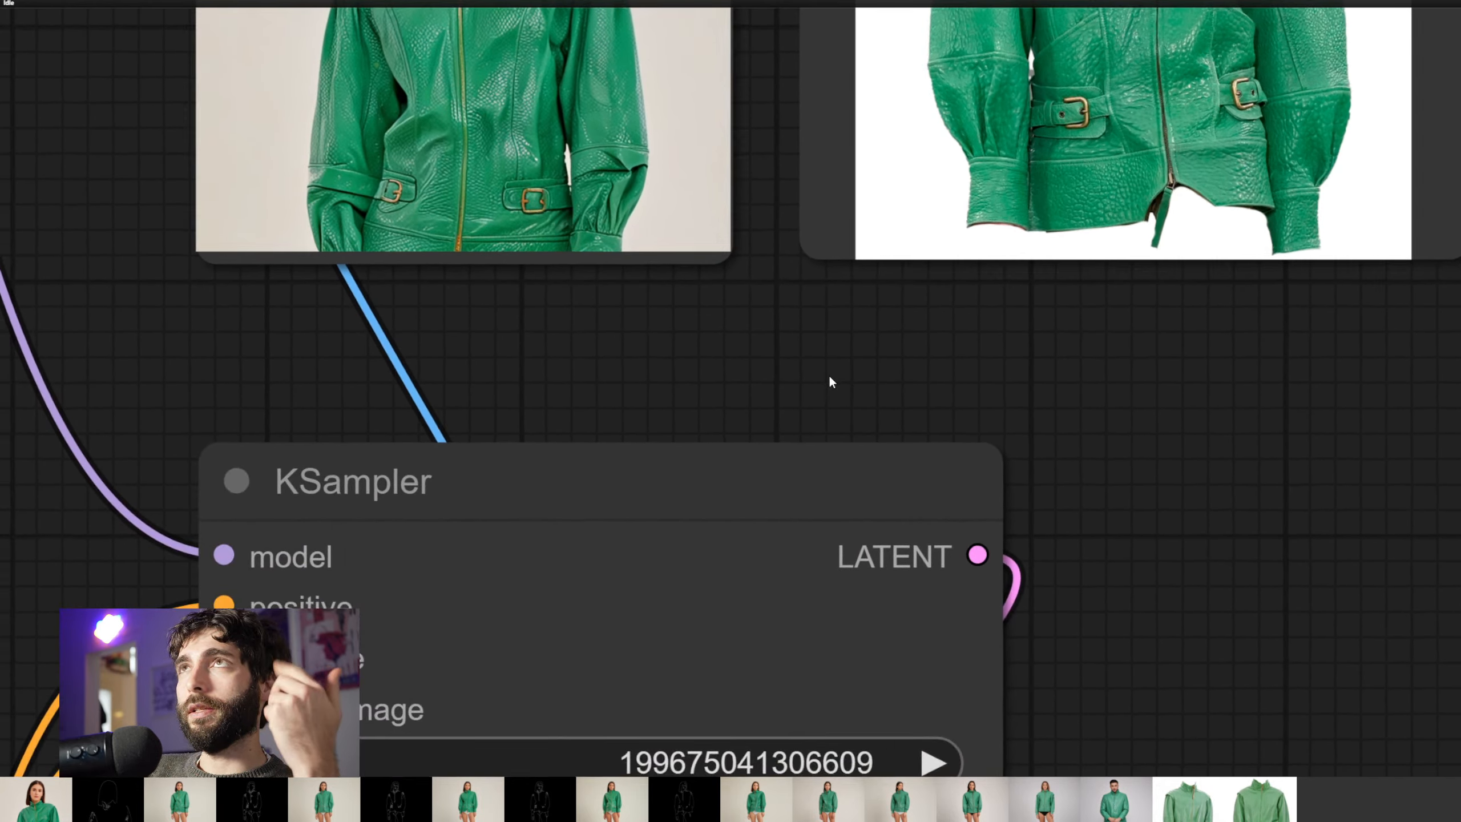
scroll(830, 375, "down", 3)
left_click_drag(1128, 635, 1153, 401)
left_click(876, 704)
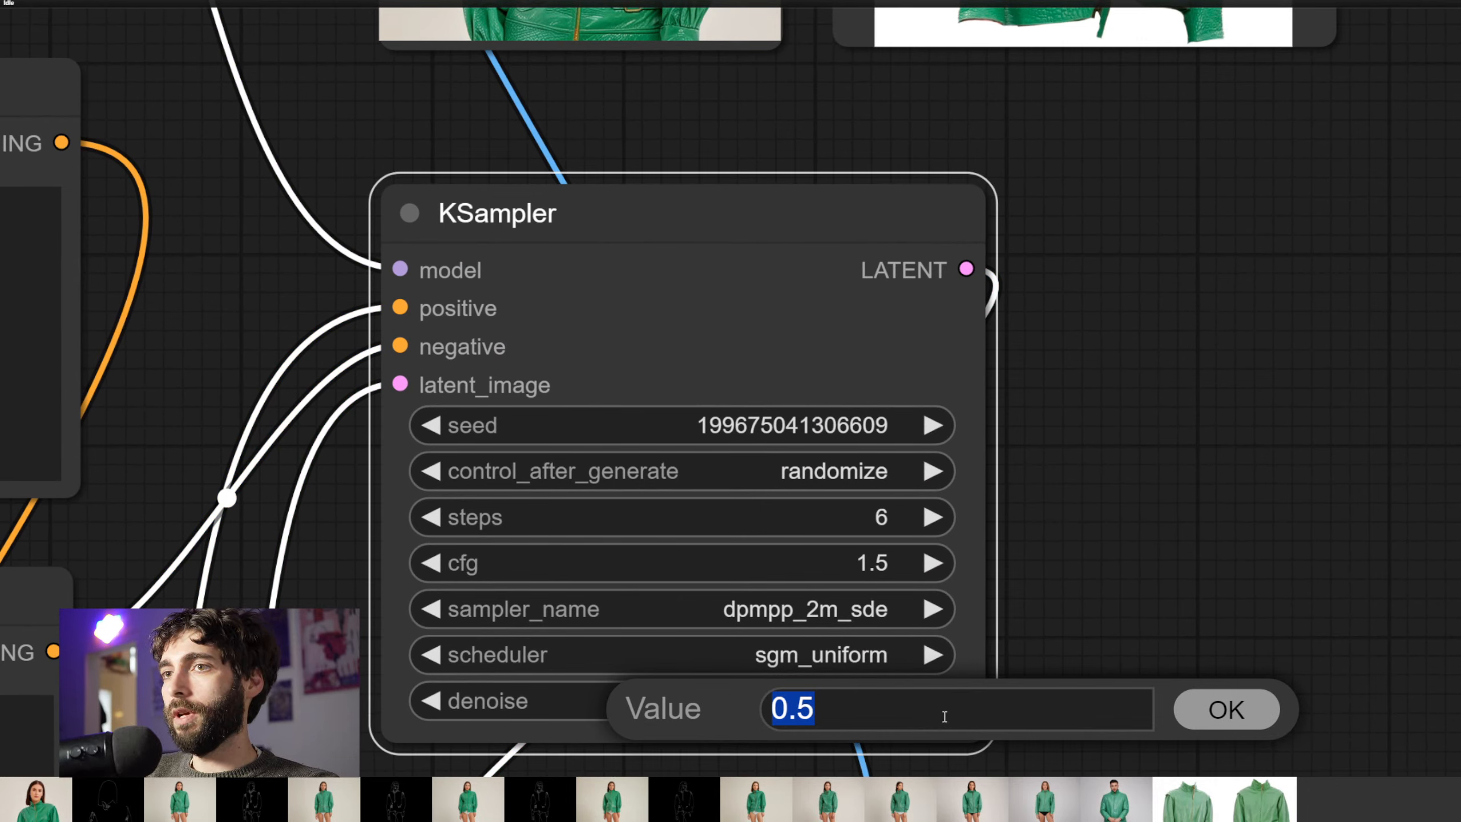
type("0.3")
key("Return")
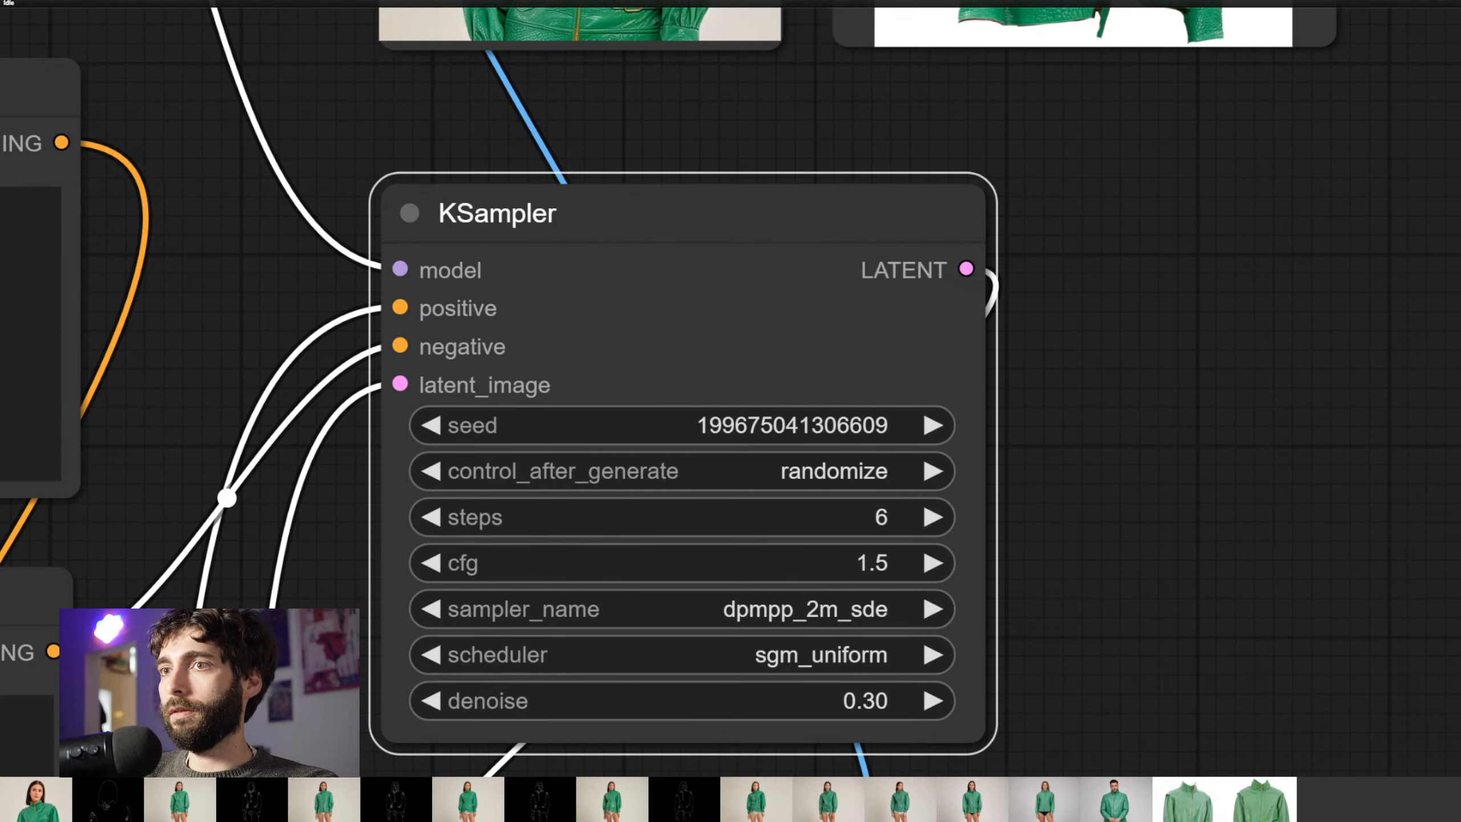
key("ctrl+Return")
Examine the jacket's leather, seams and buckles in the image generated at the lower denoise against the source jacket
left_click_drag(1214, 238, 1181, 755)
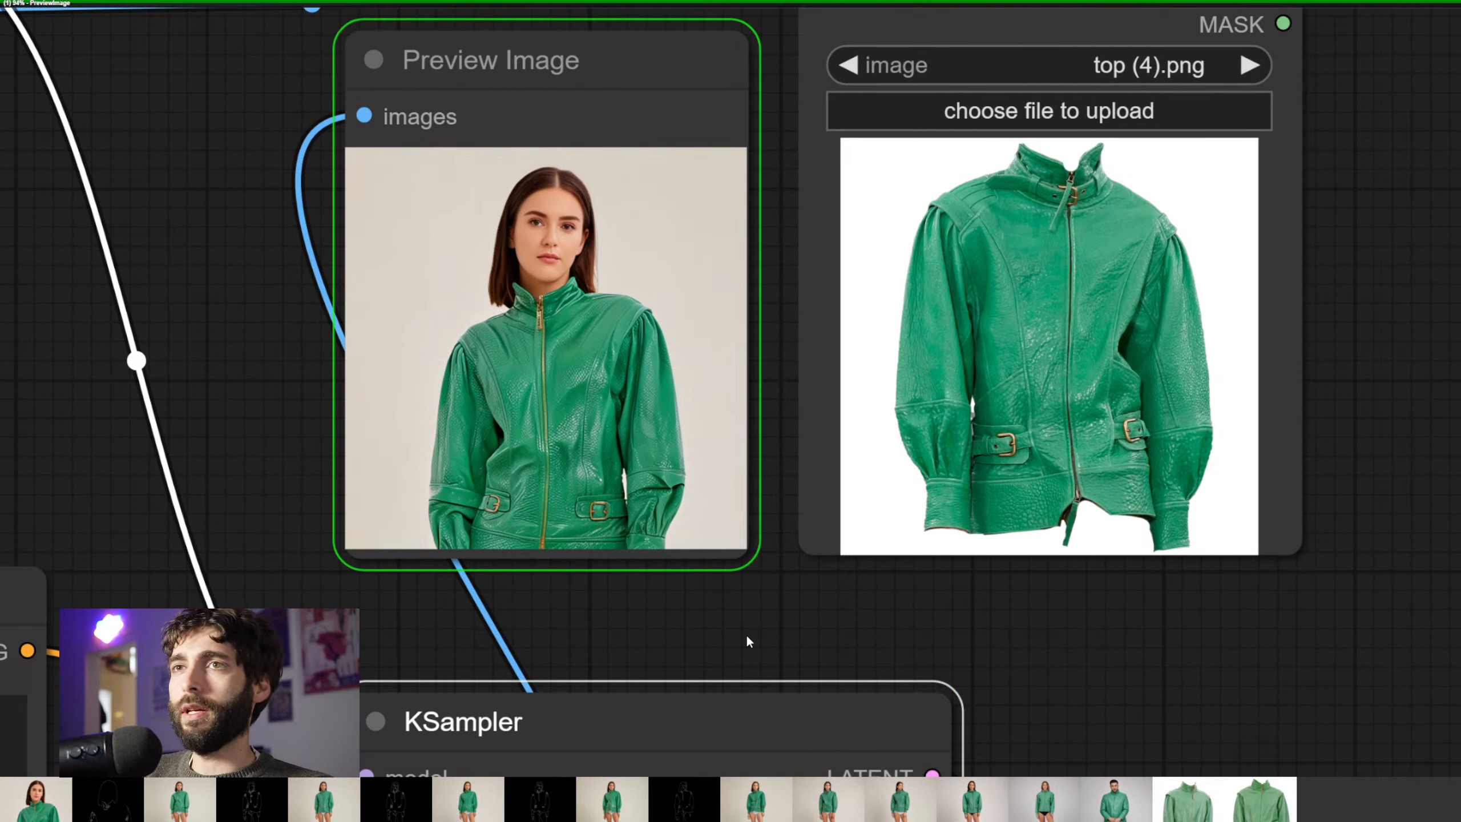
left_click_drag(762, 629, 784, 604)
scroll(587, 351, "up", 4)
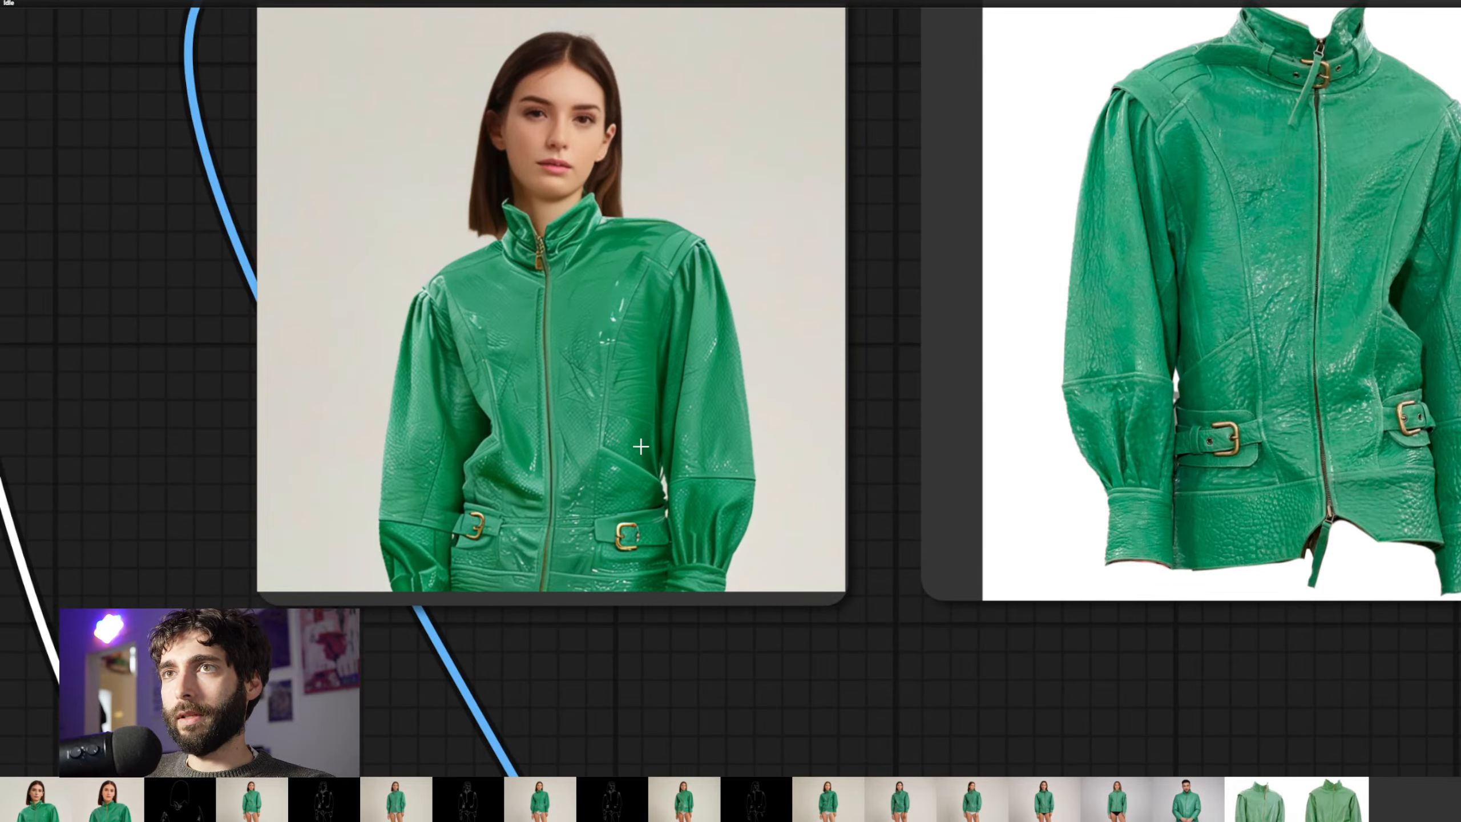
scroll(644, 455, "up", 5)
scroll(647, 461, "down", 8)
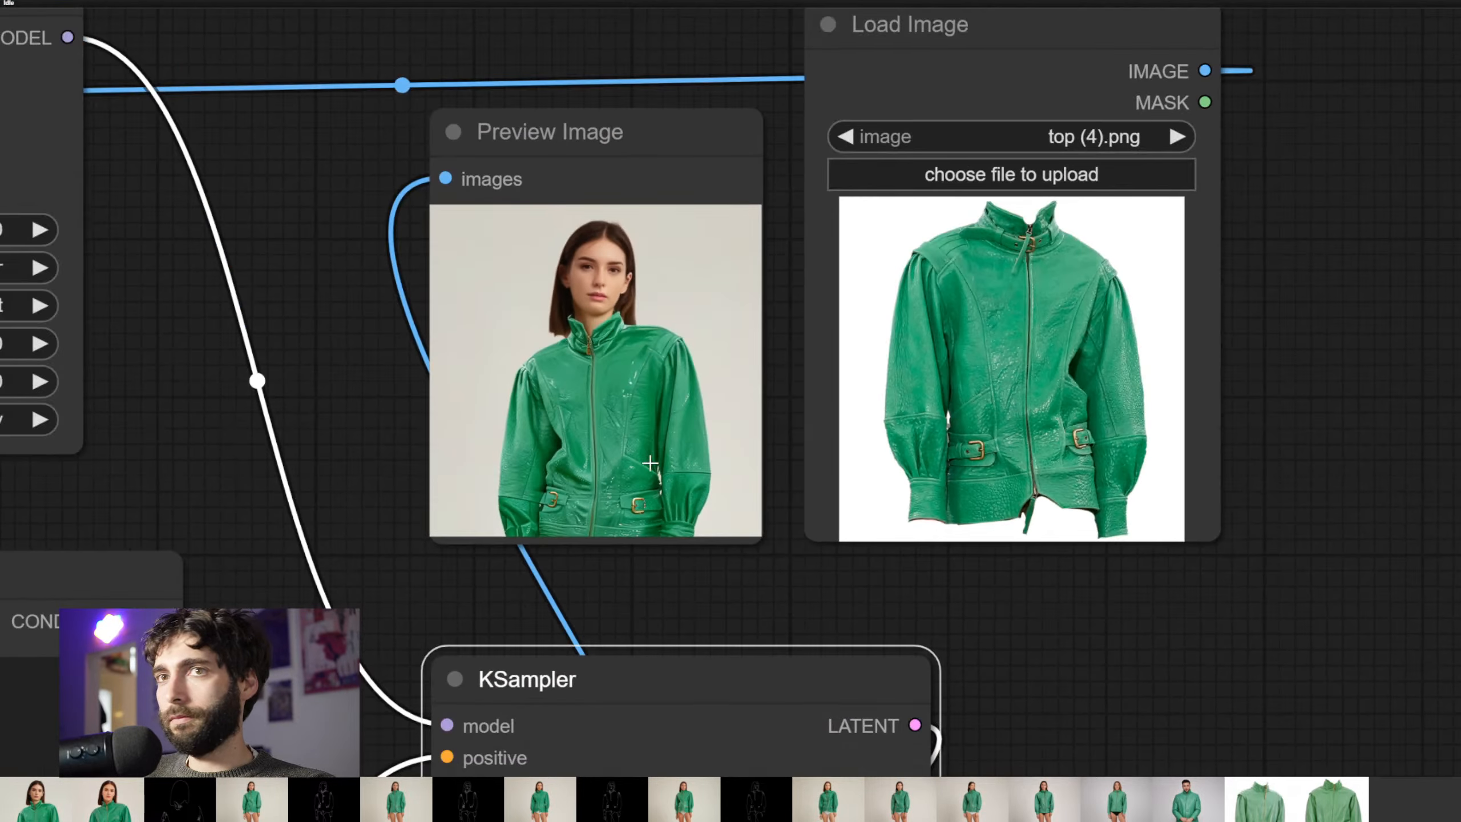
left_click_drag(776, 559, 734, 261)
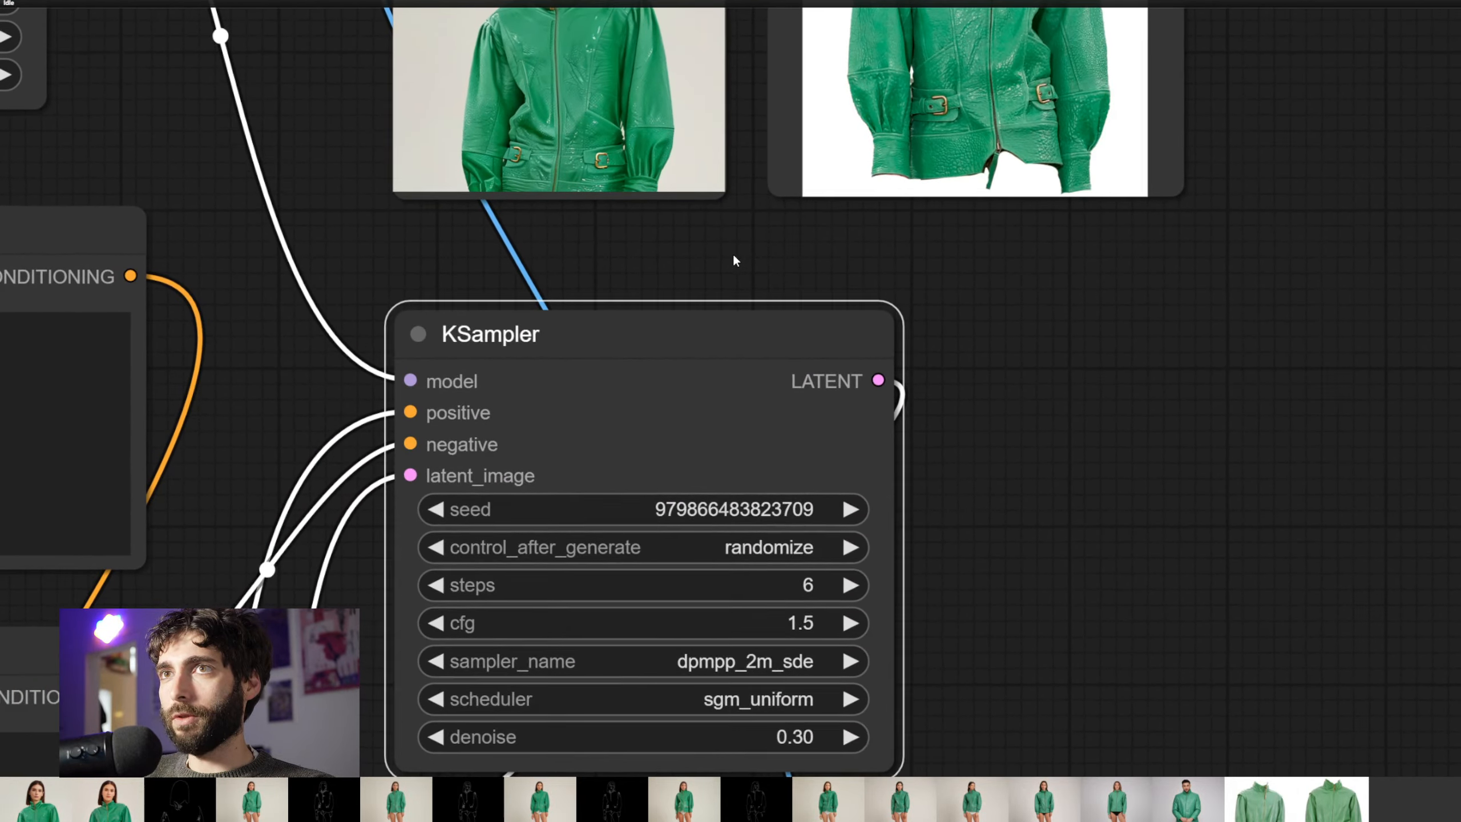
Set the KSampler denoise to 0.70, queue a generation and compare the resulting jacket with the source jacket
left_click(799, 738)
type("0.7")
key("Return")
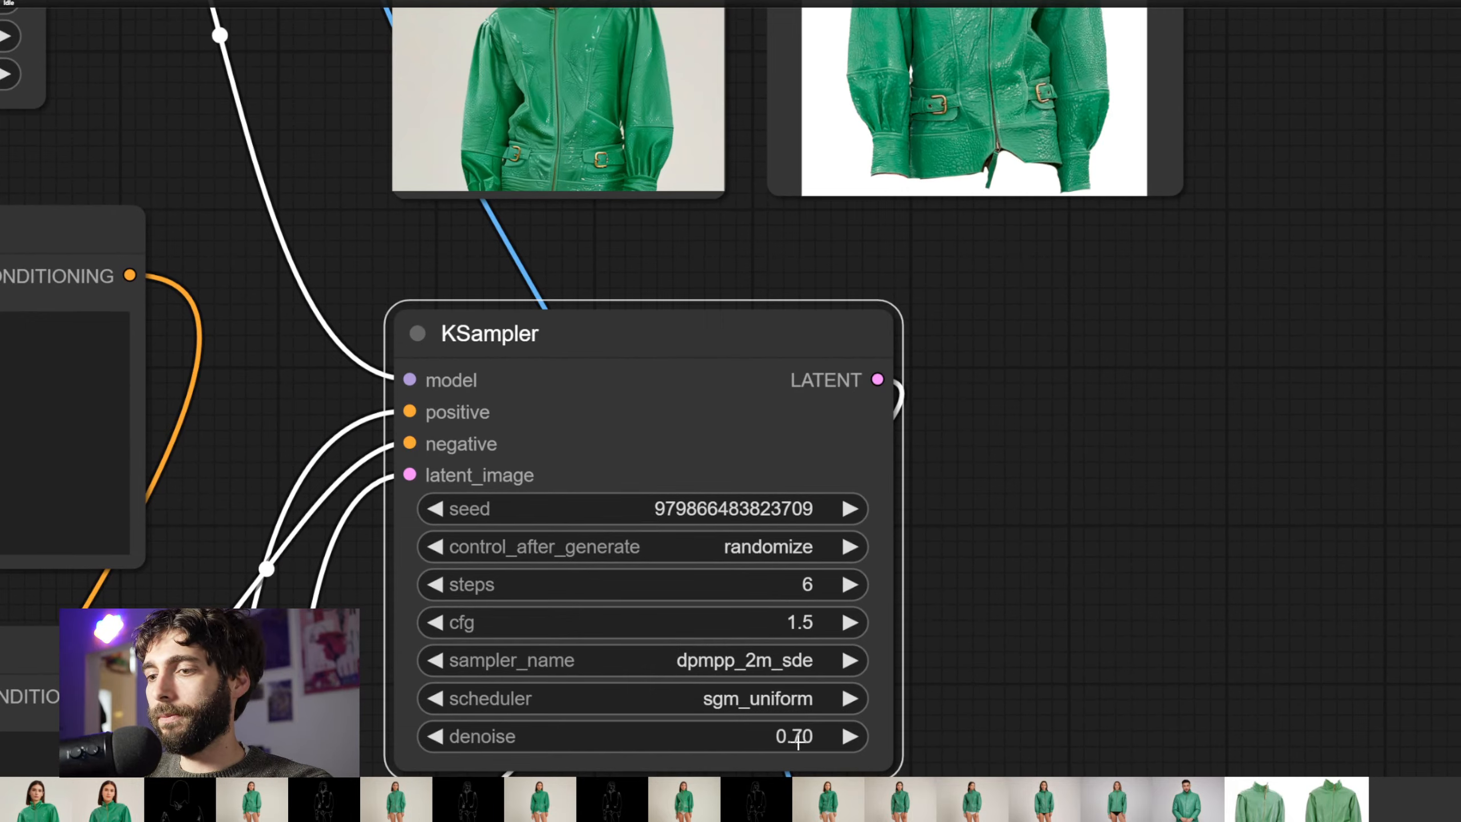
key("ctrl+Return")
left_click_drag(852, 252, 890, 670)
scroll(935, 622, "up", 5)
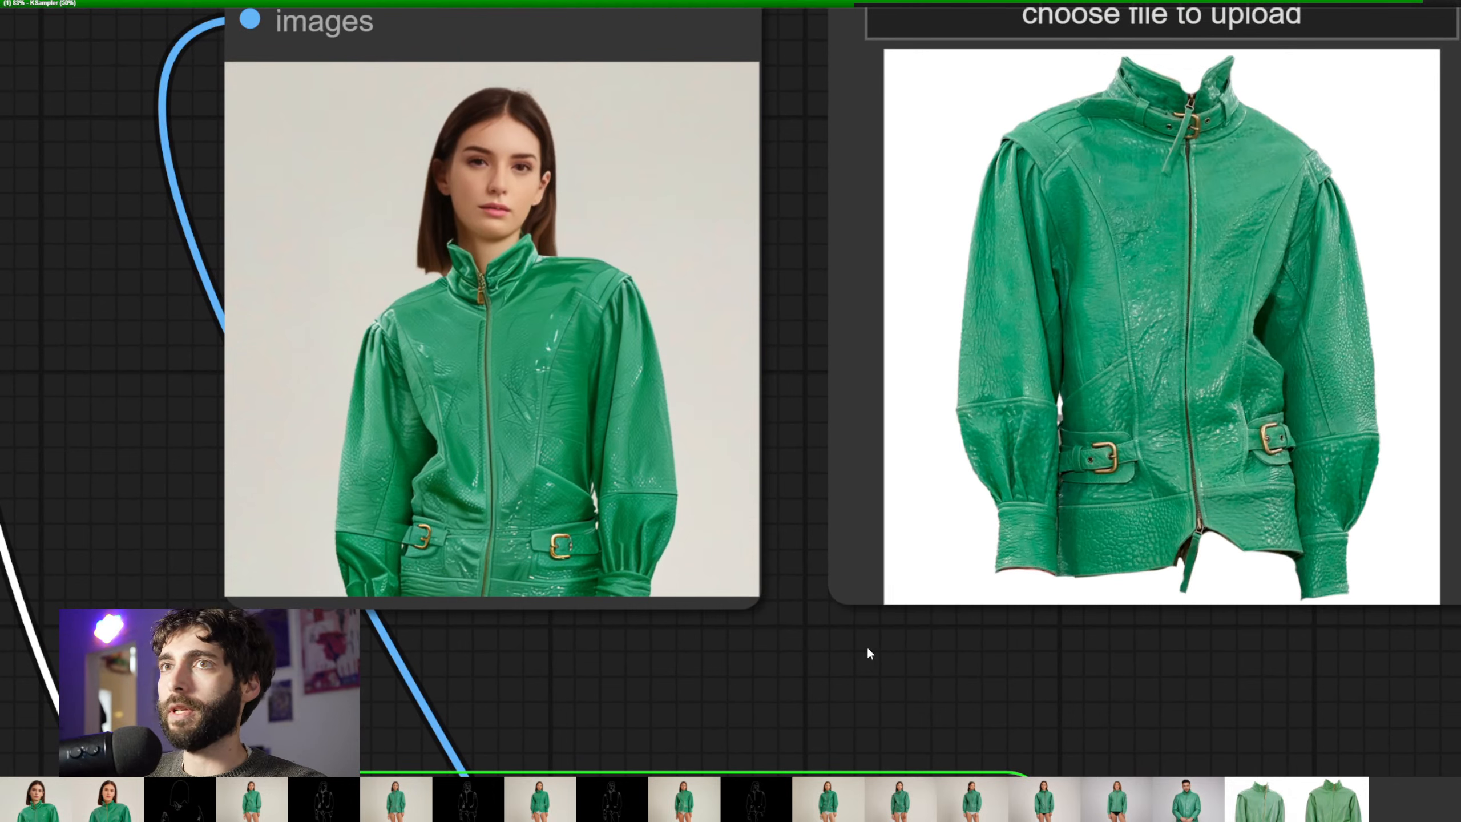
scroll(789, 662, "up", 1)
left_click_drag(786, 663, 773, 747)
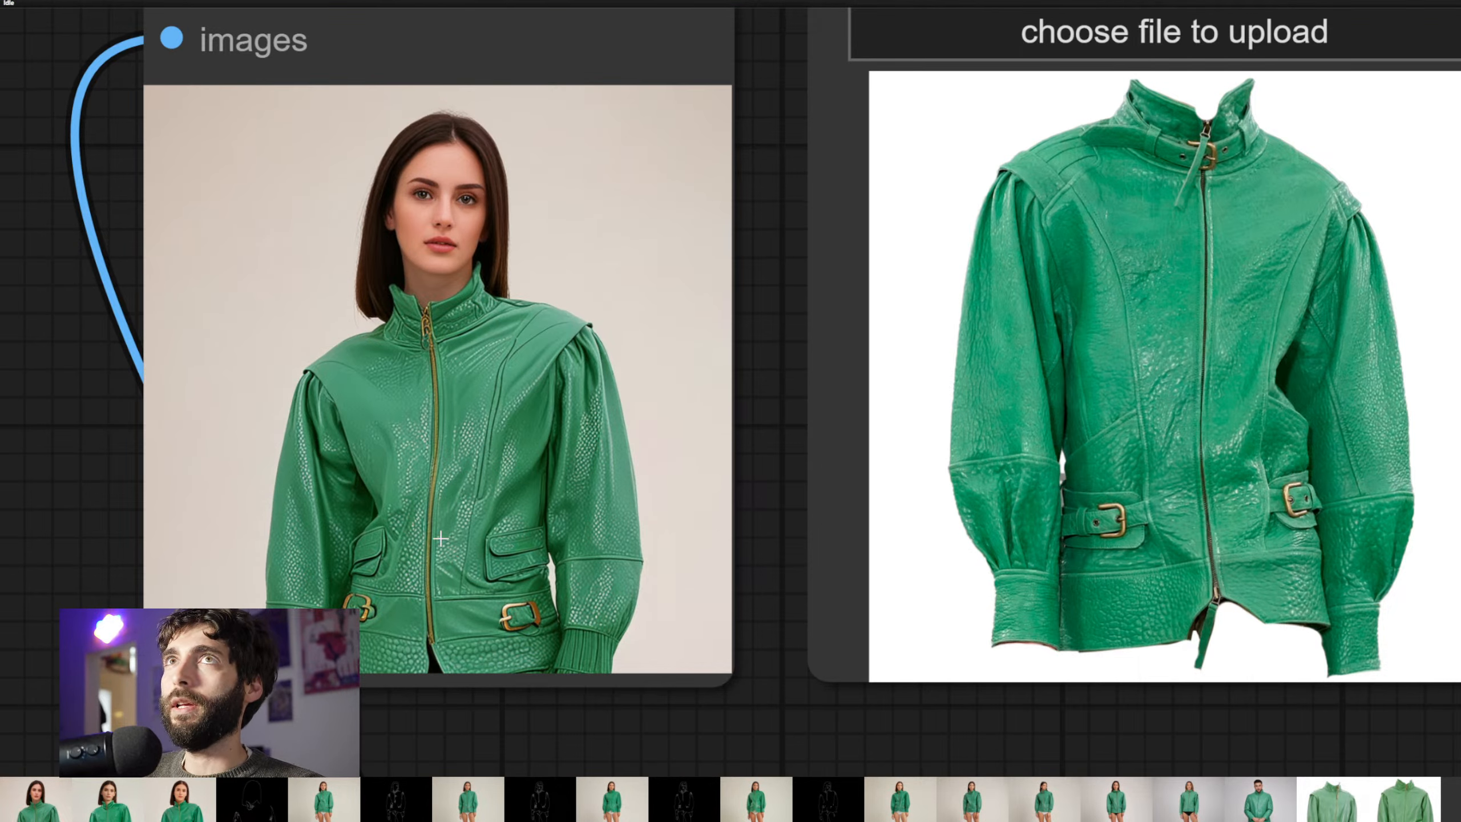
scroll(690, 611, "down", 3)
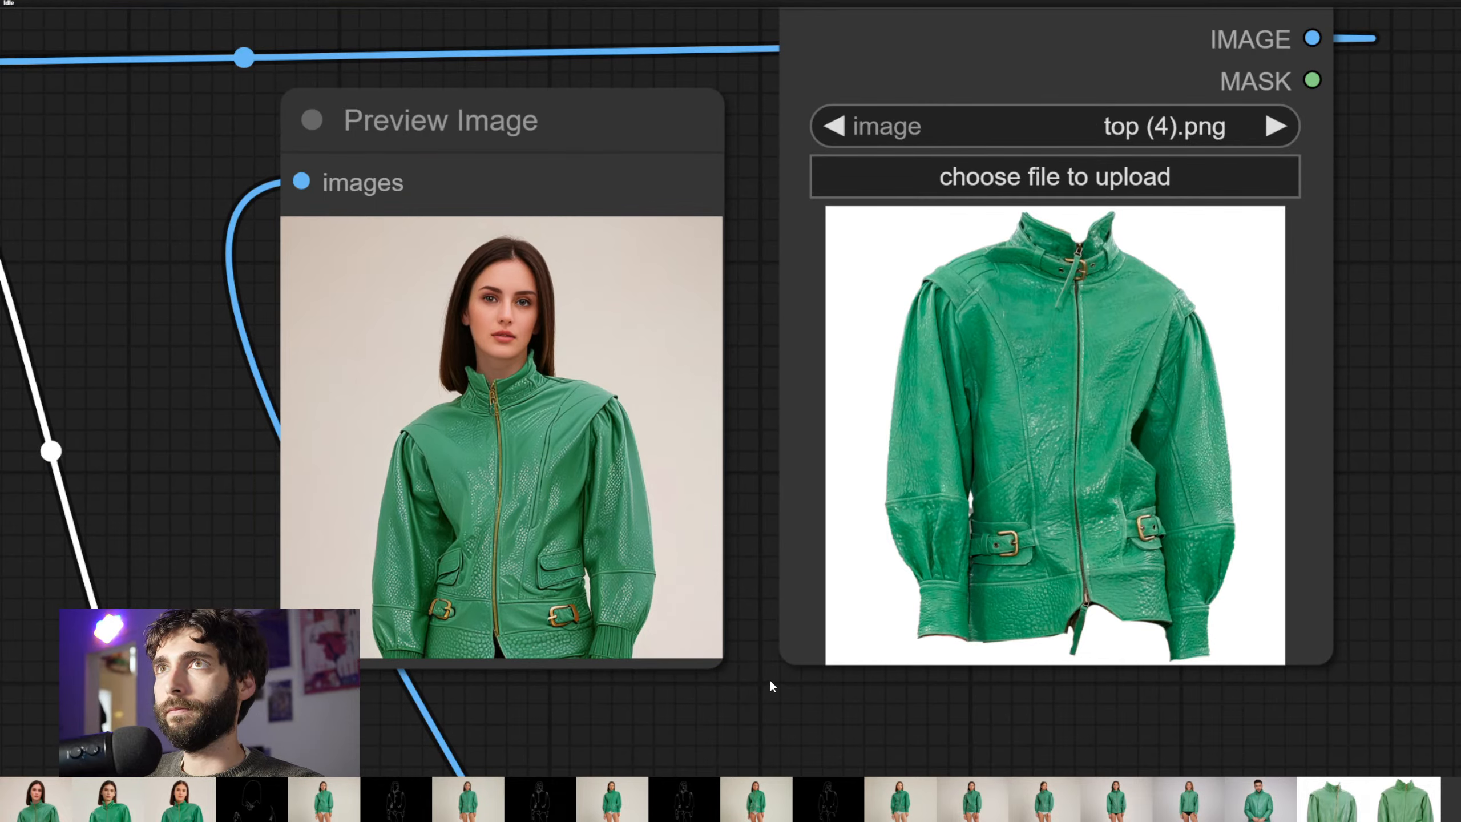
scroll(772, 713, "down", 1)
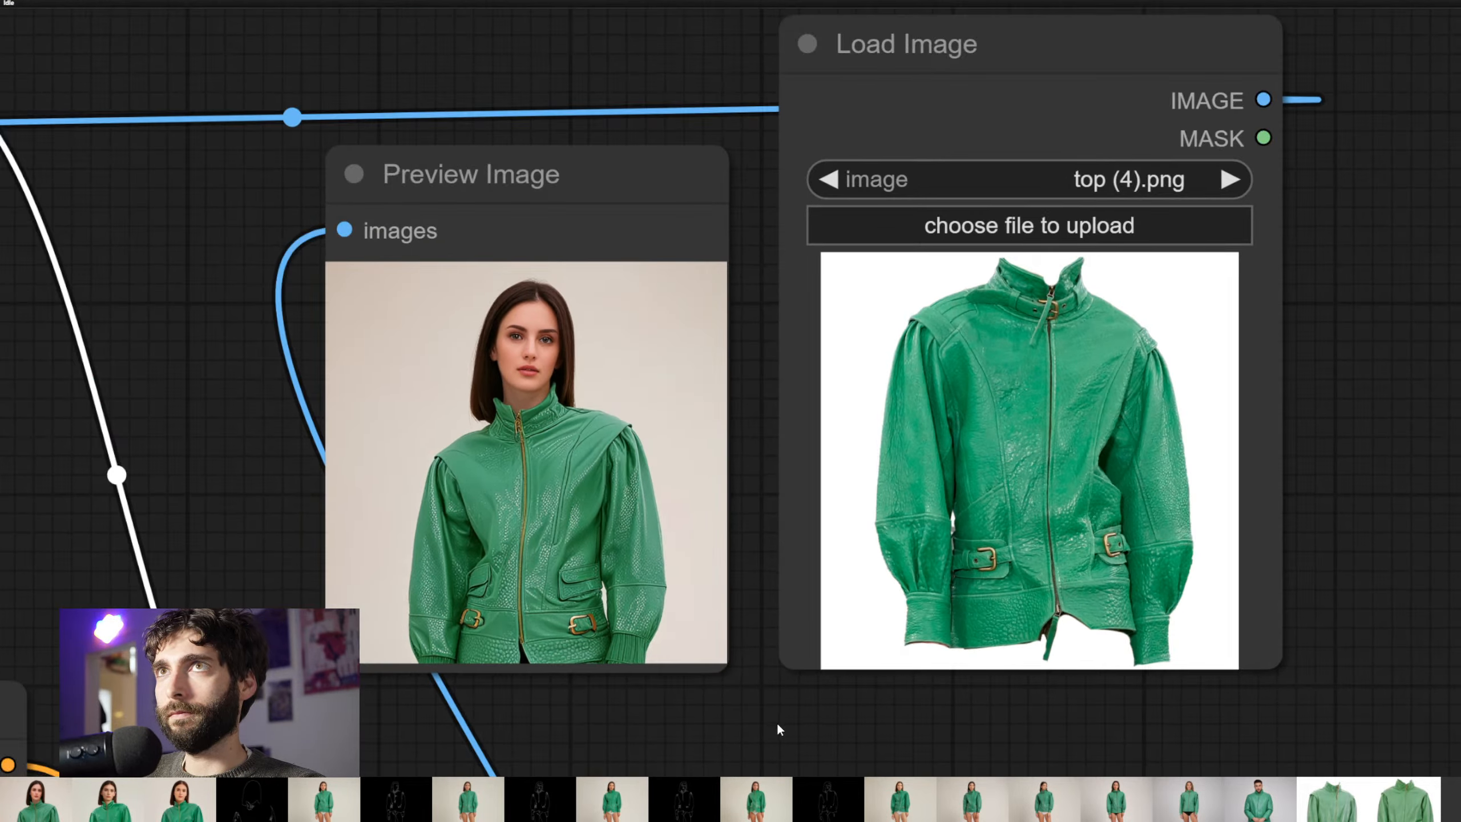
Set the KSampler denoise to 0.52, queue another generation and compare its leather texture and buckles with the source jacket
left_click_drag(777, 723, 761, 388)
left_click_drag(1034, 612, 1084, 419)
scroll(1087, 425, "down", 2)
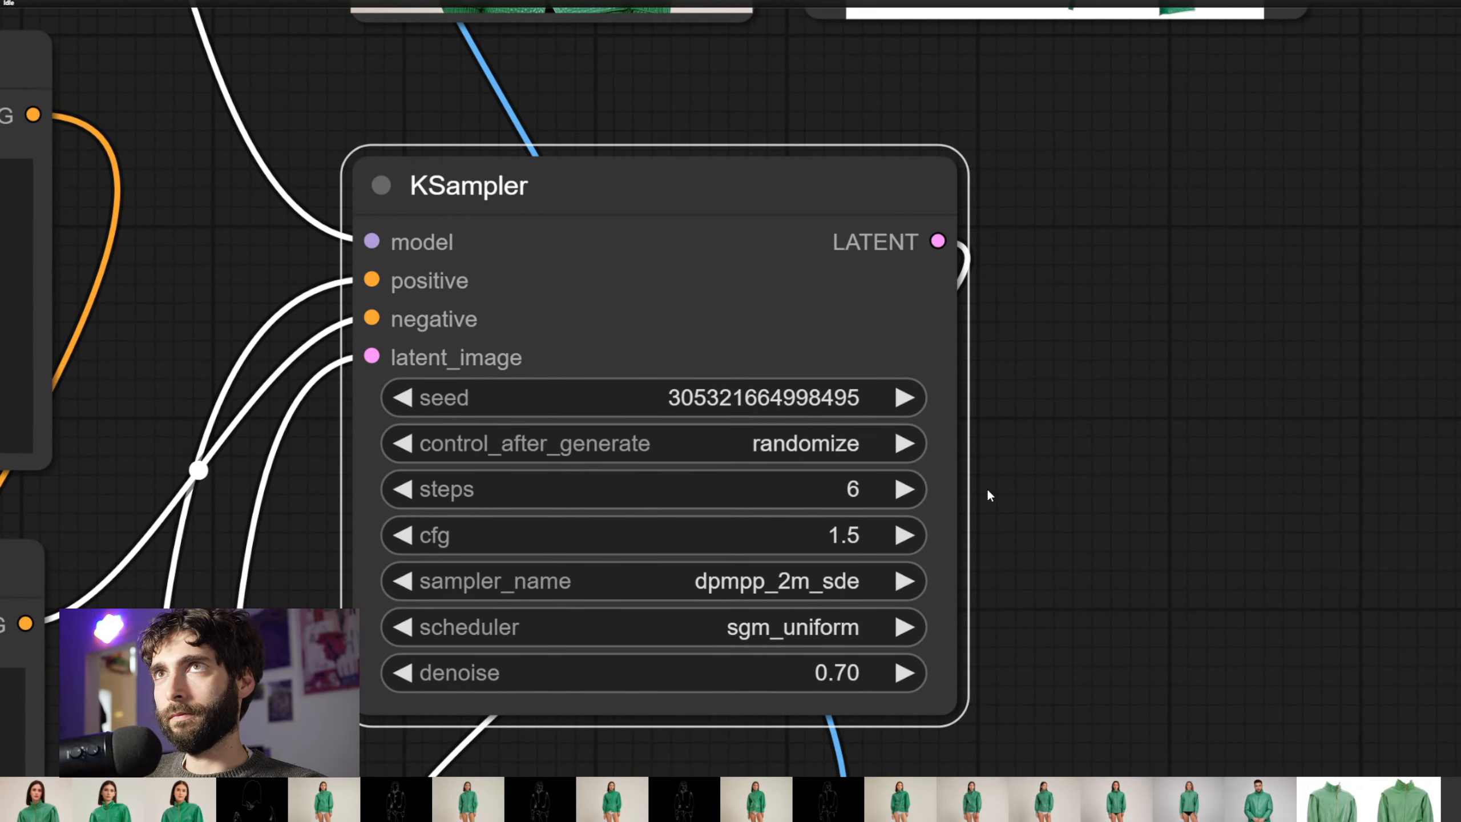
left_click(851, 669)
type("0.52")
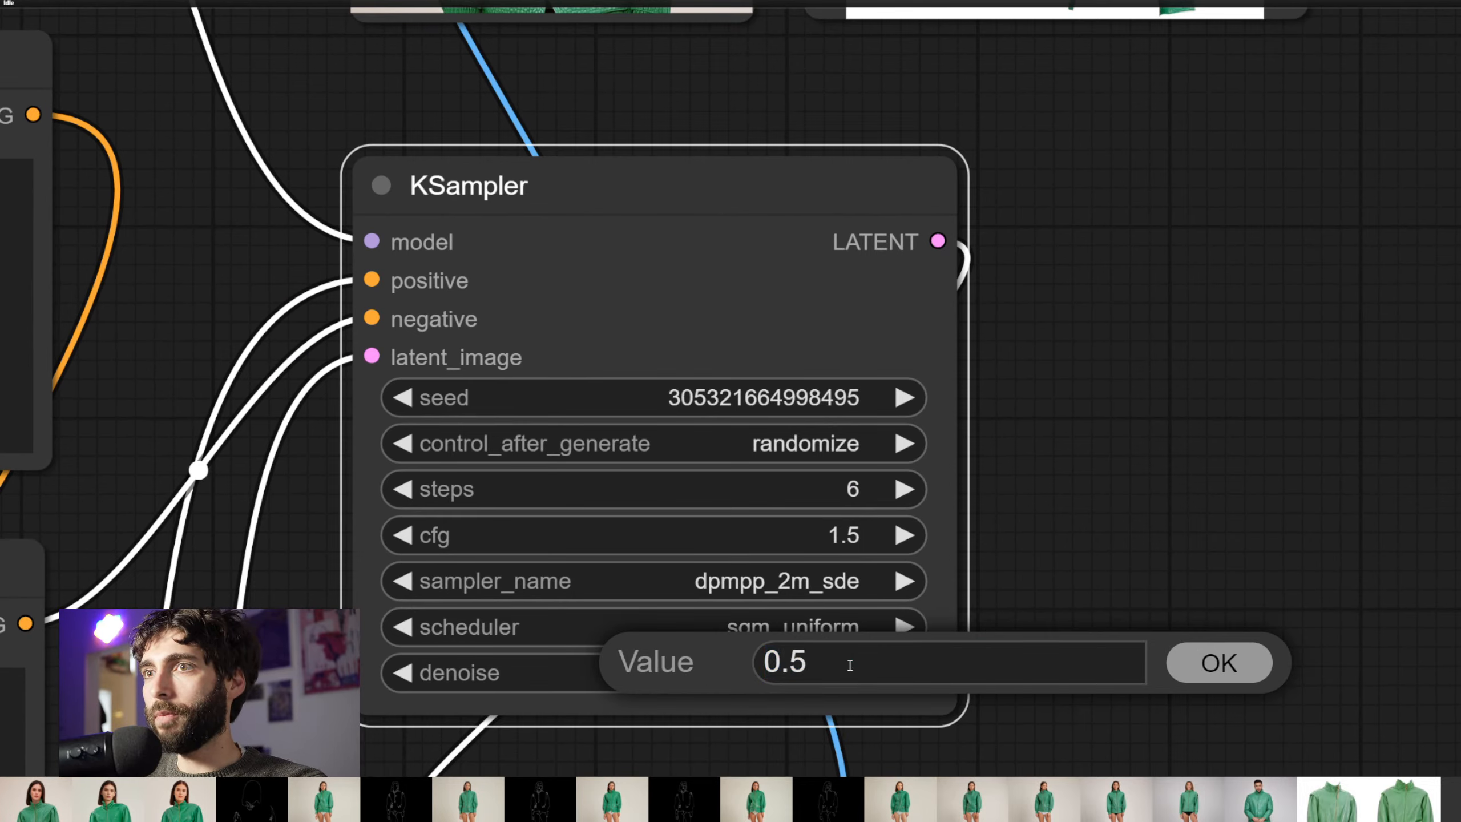
key("Return")
left_click_drag(1077, 283, 1178, 734)
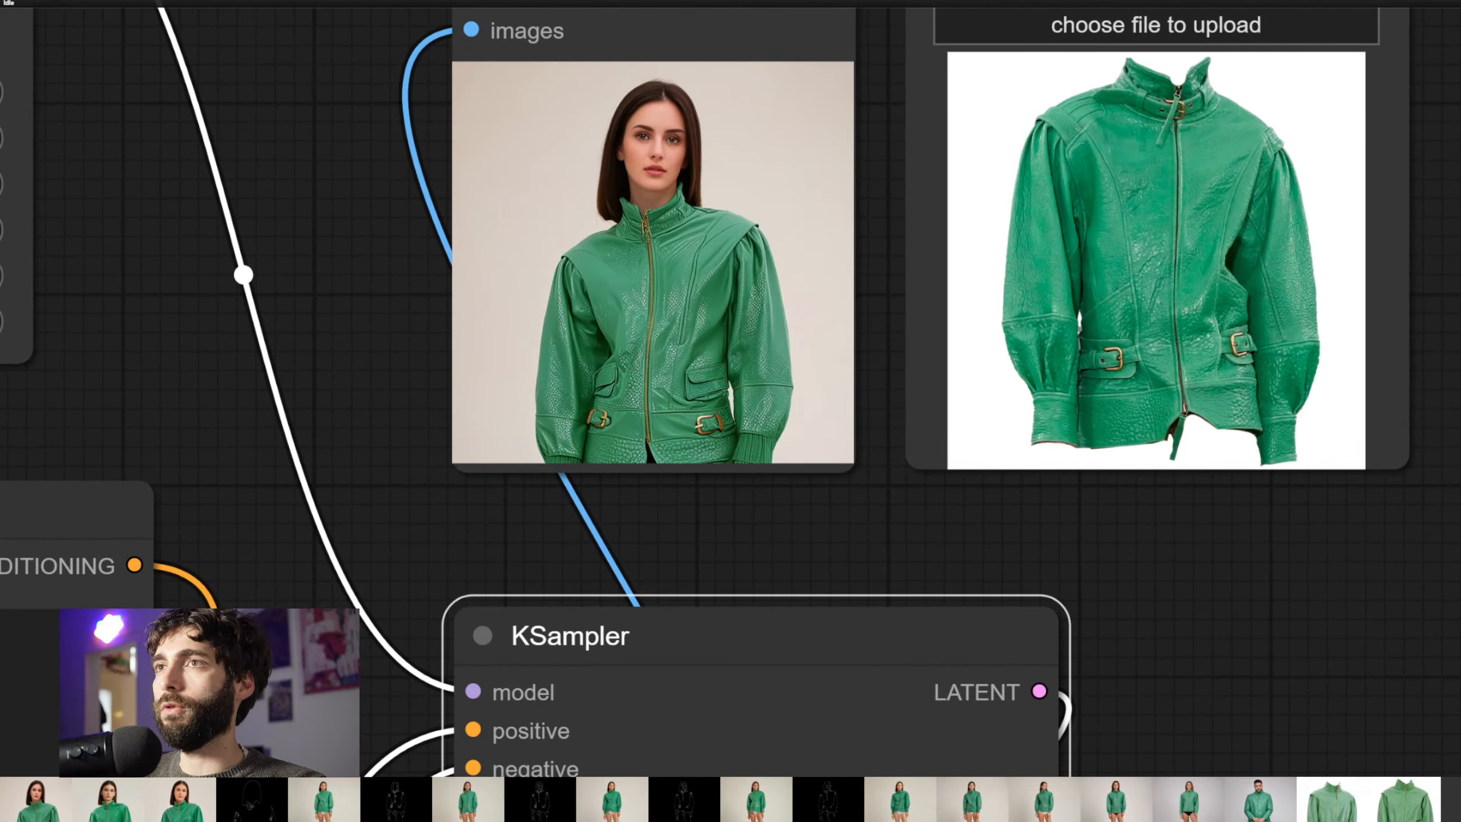
key("ctrl+Return")
scroll(1068, 514, "up", 2)
scroll(1068, 515, "up", 1)
left_click_drag(1068, 512, 1038, 671)
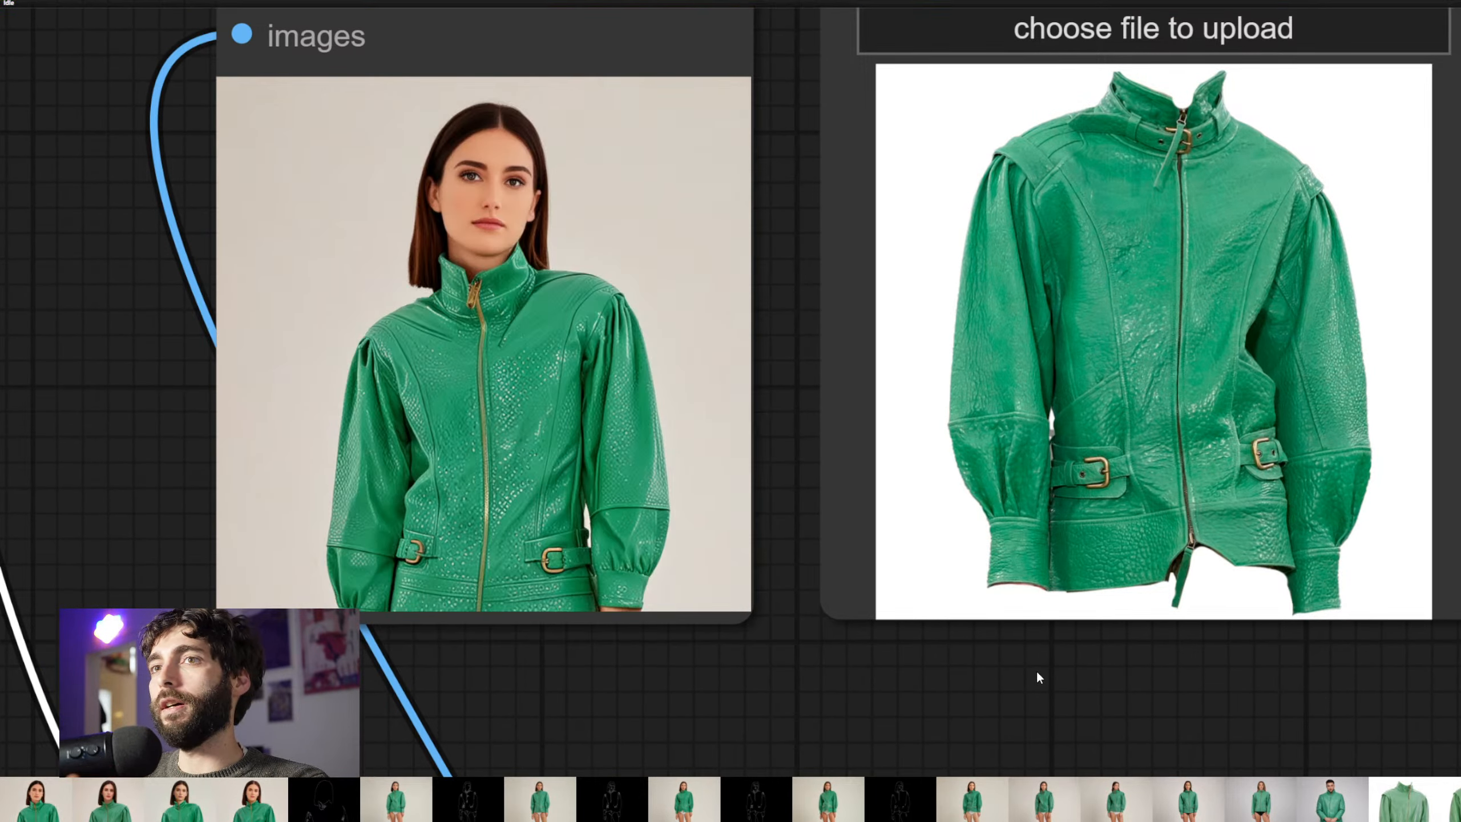
scroll(1037, 669, "down", 2)
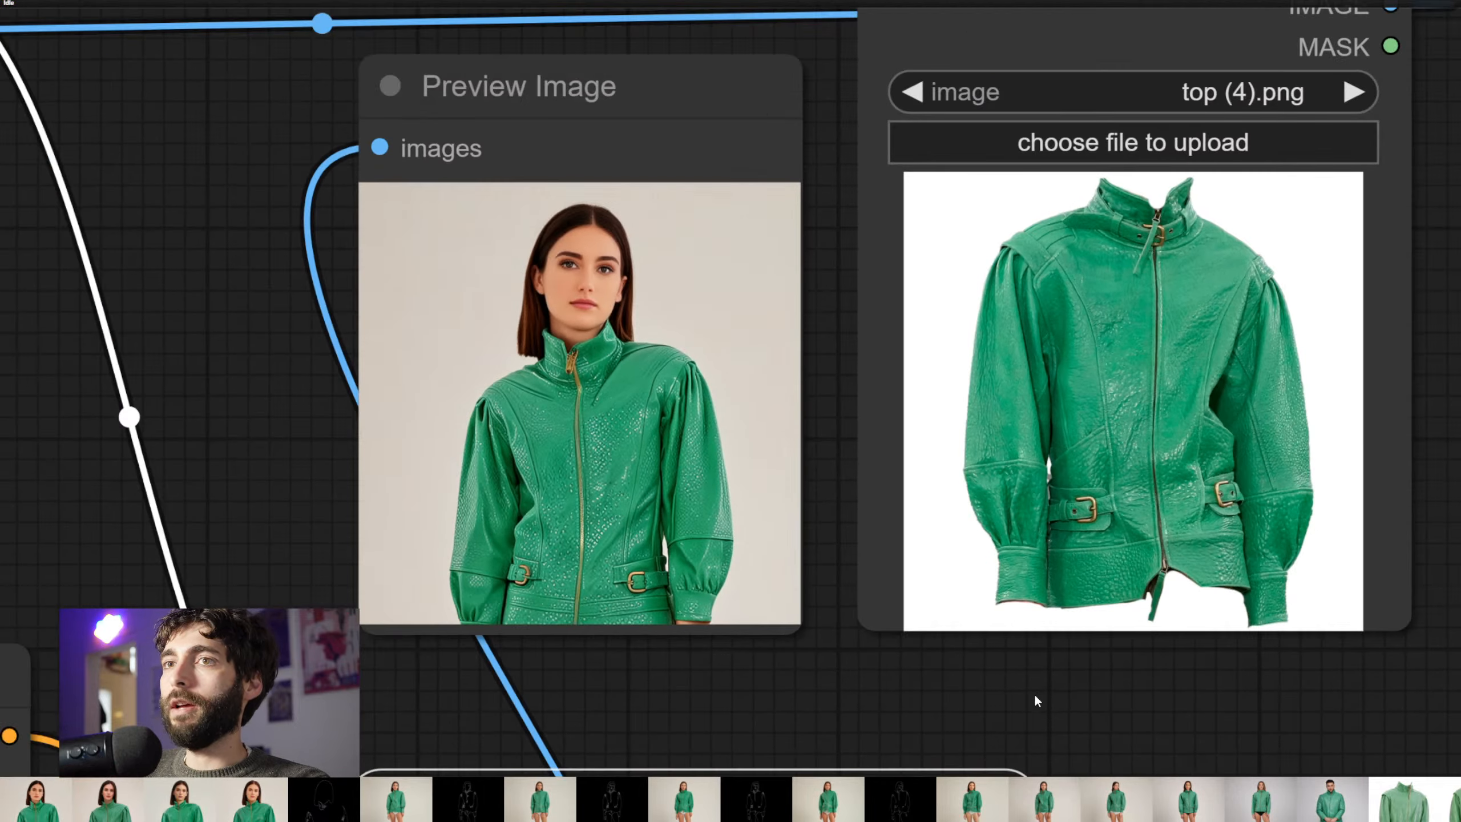
Set the KSampler denoise to 0.50, queue a generation and view the result beside the source jacket
left_click_drag(1038, 702, 928, 160)
left_click_drag(1050, 653, 1060, 464)
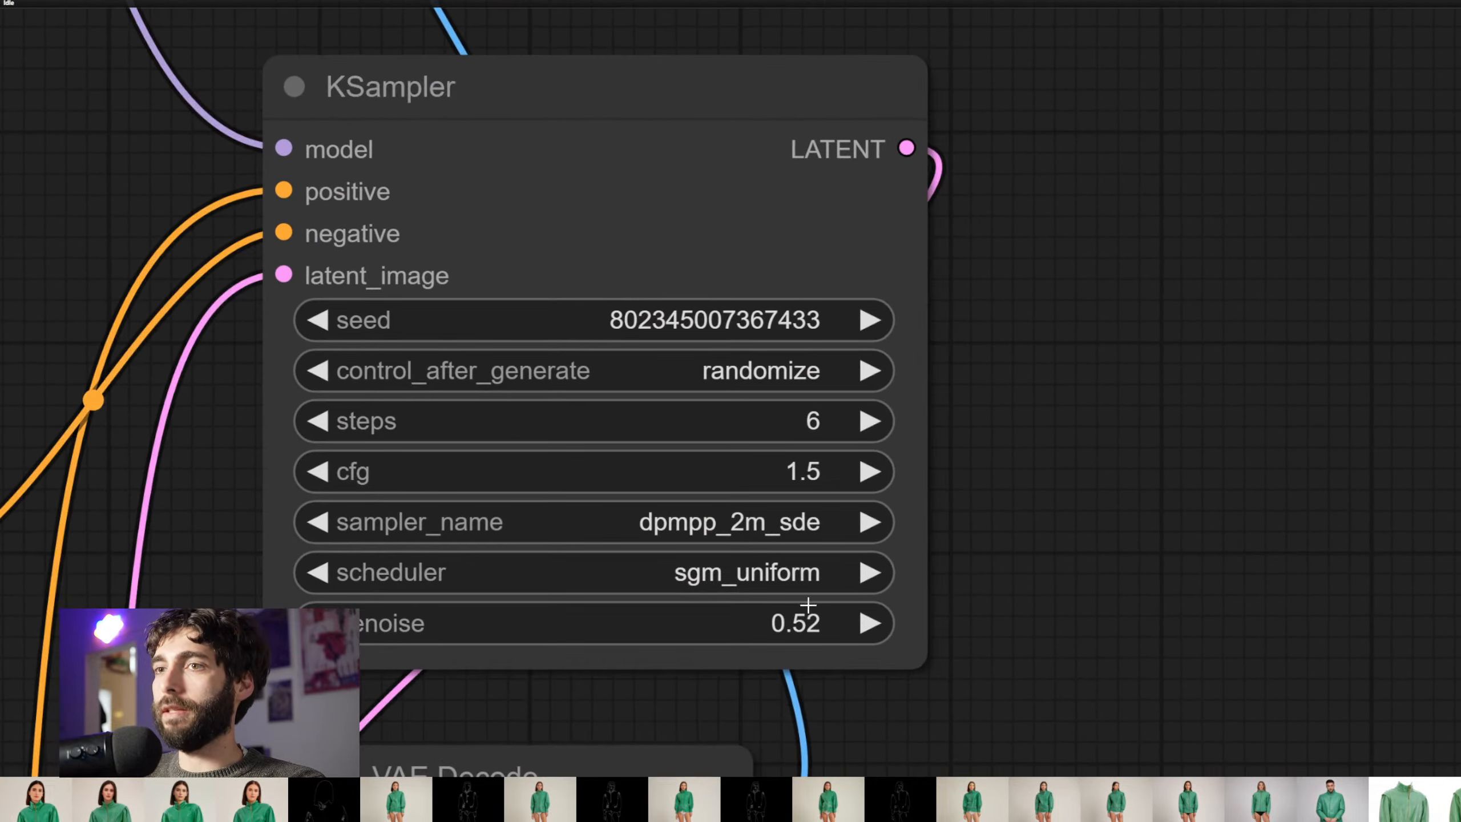
left_click(801, 617)
type("0.5")
key("Return")
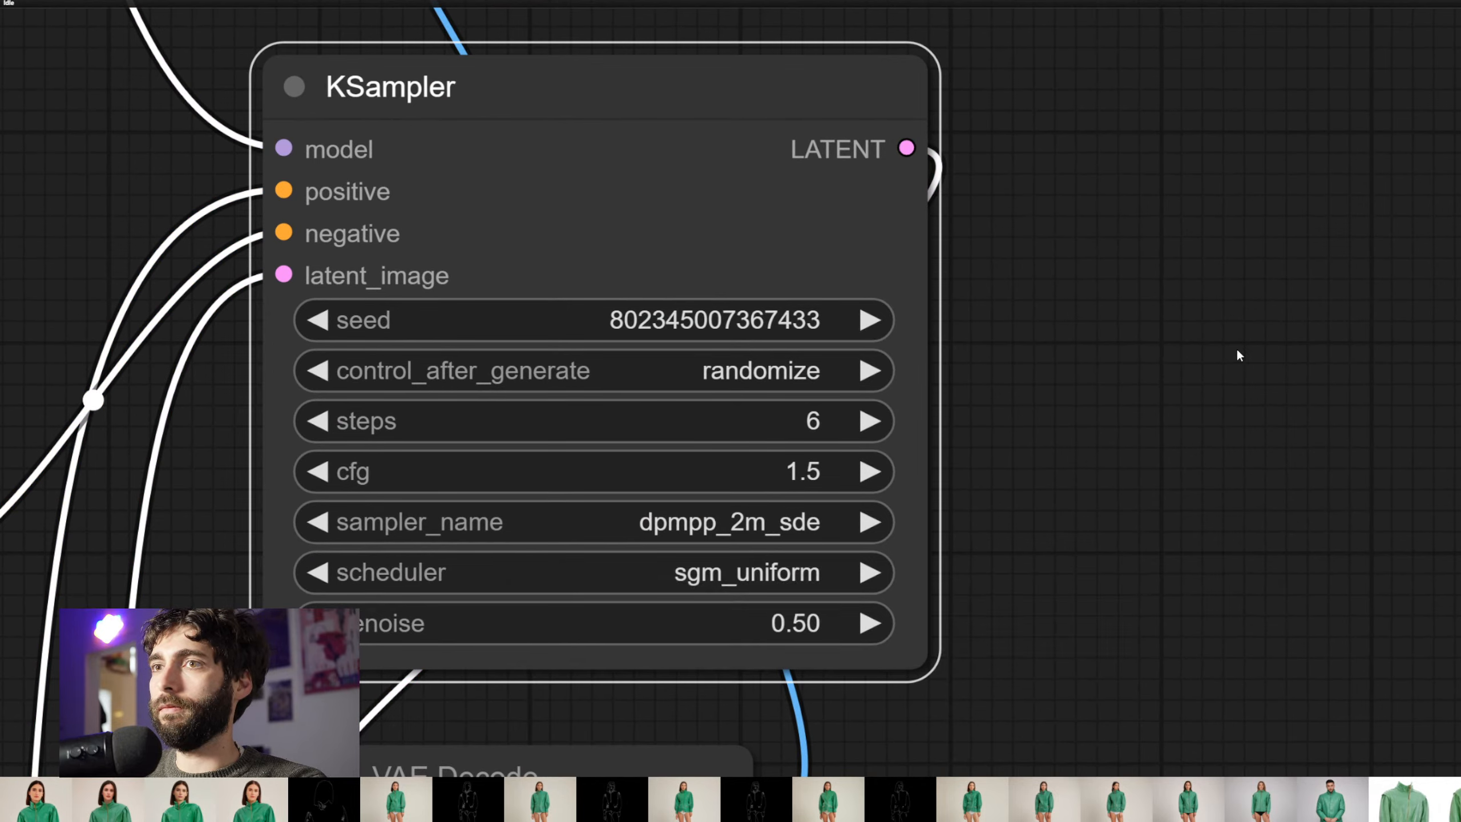
left_click_drag(1239, 352, 1267, 756)
key("ctrl+Return")
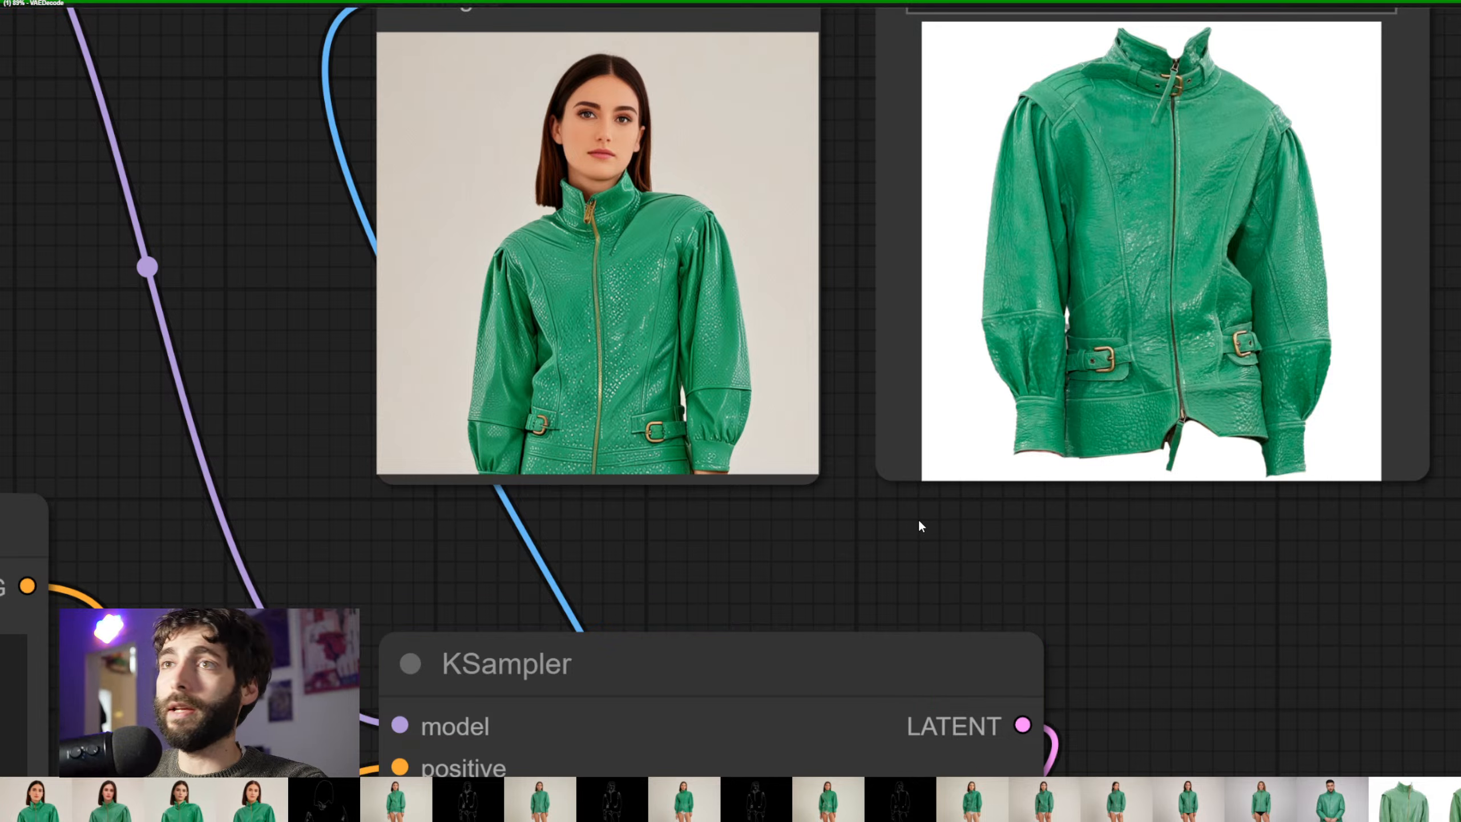
left_click_drag(919, 556, 896, 607)
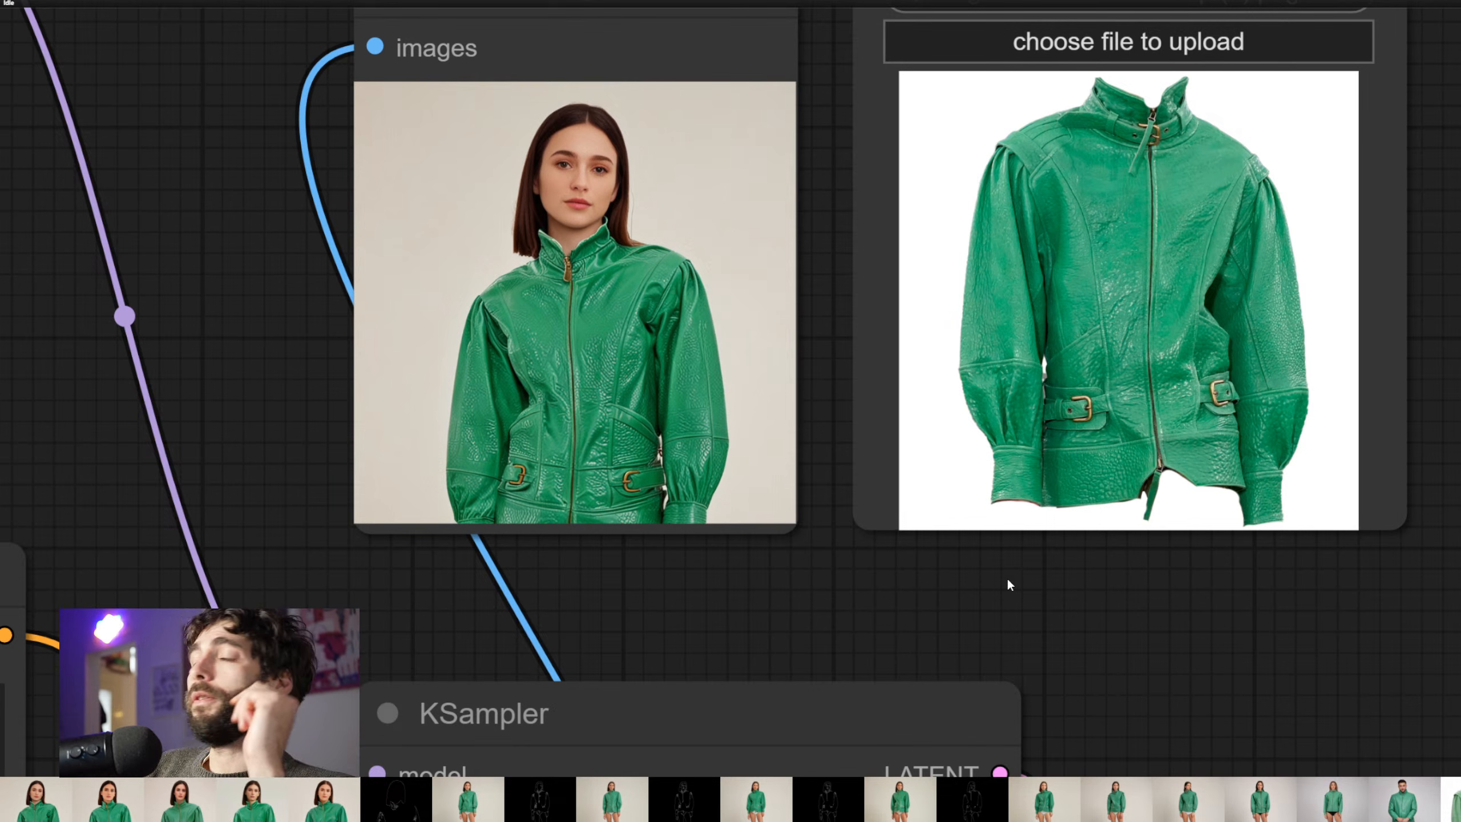
Enter "green leather jacket" as the prompt in the first CLIP Text Encode node and queue a generation
scroll(834, 620, "down", 7)
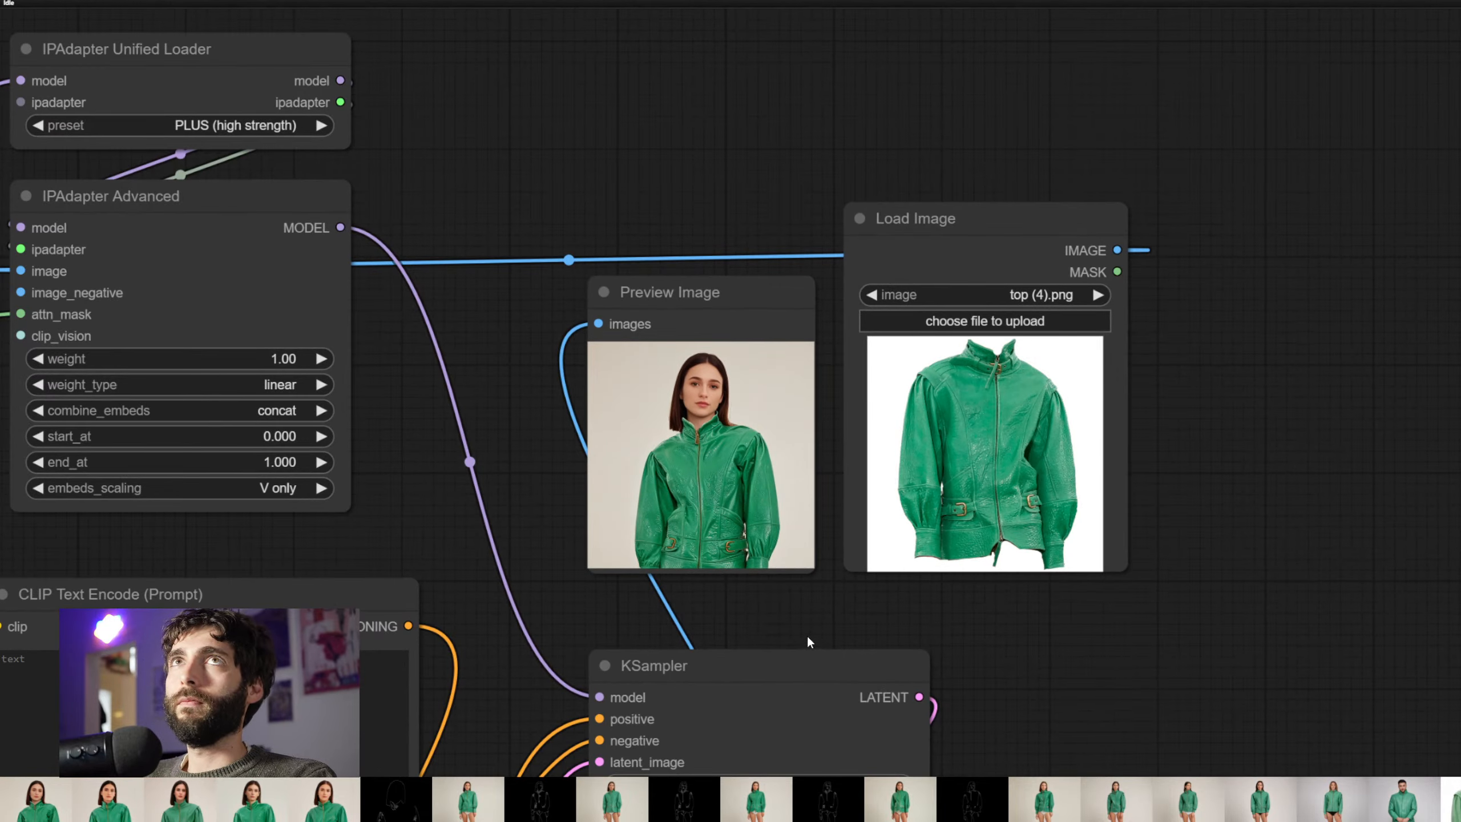
left_click_drag(806, 635, 1176, 302)
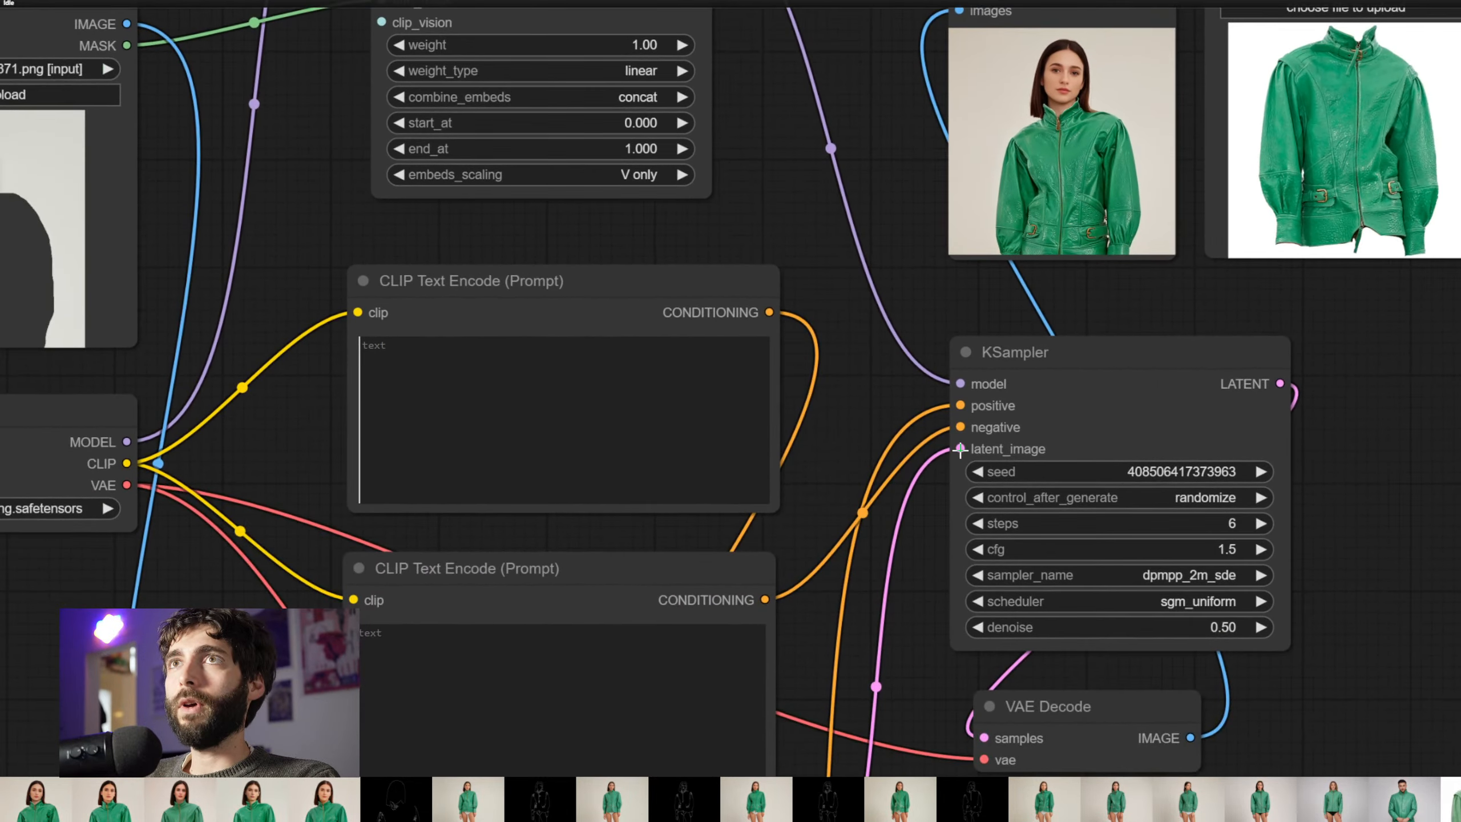
left_click_drag(886, 390, 1009, 283)
left_click(703, 297)
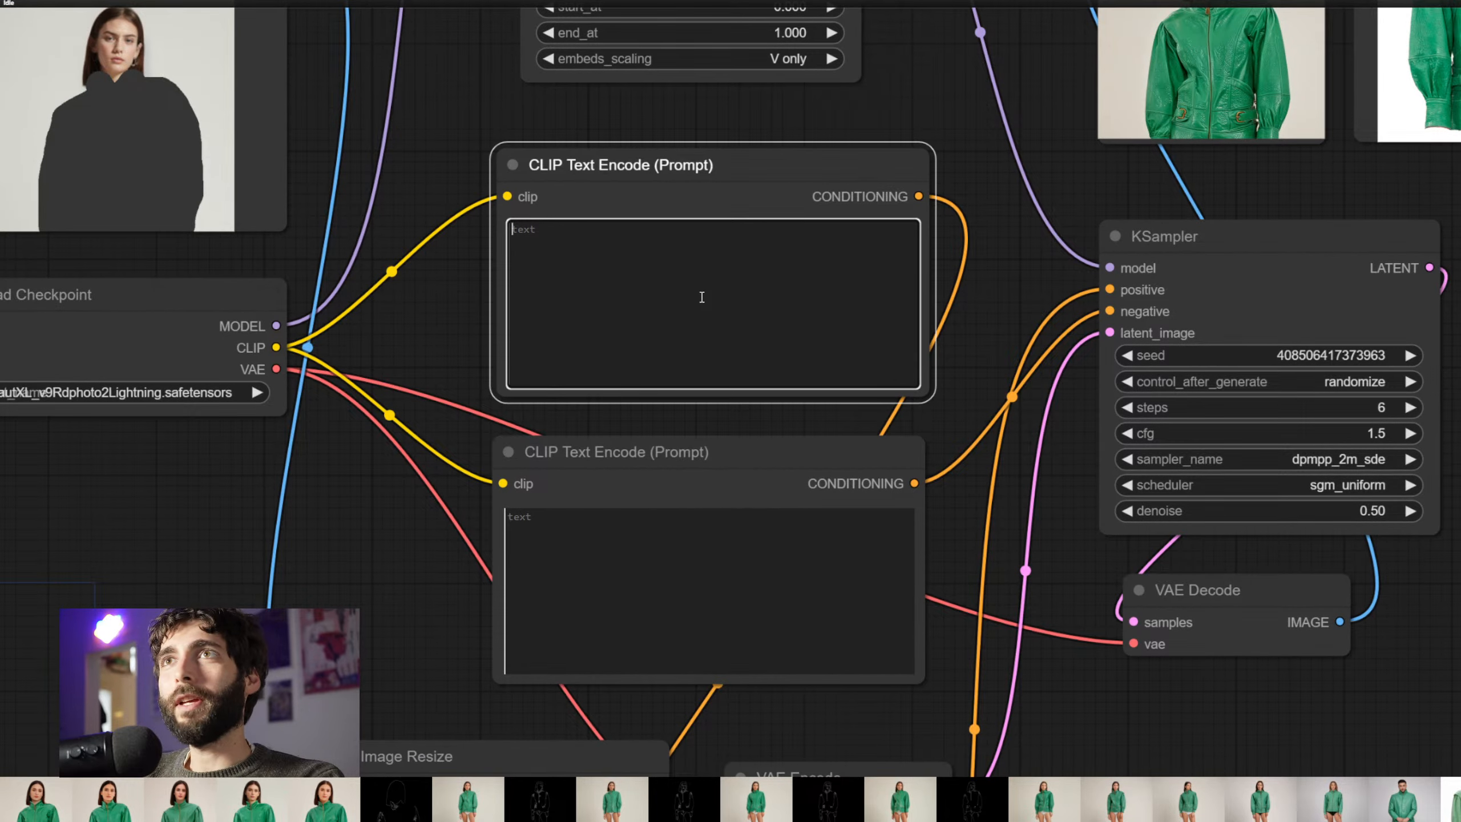
type("leather jacket")
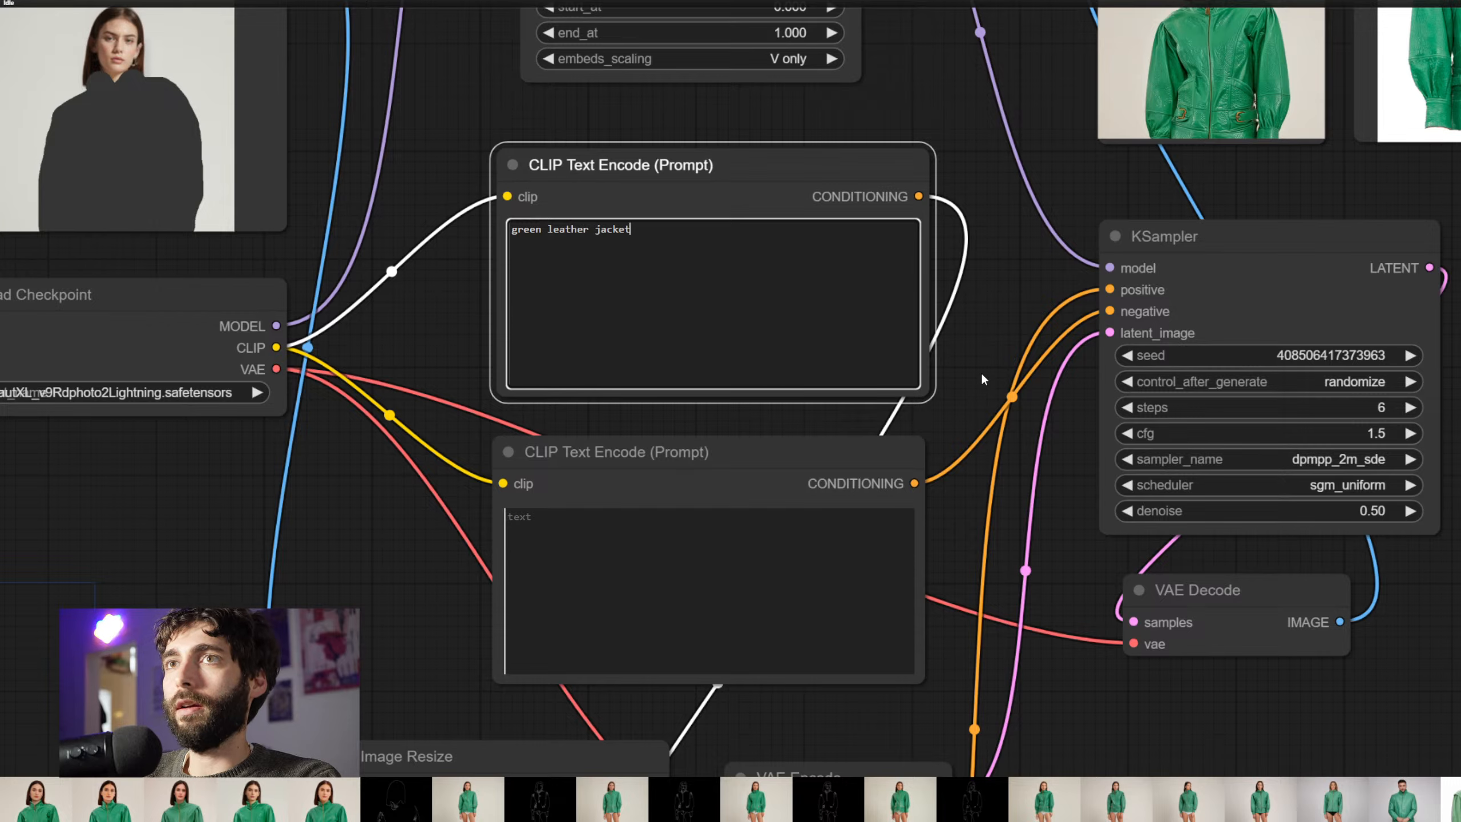
scroll(975, 338, "down", 4)
left_click_drag(942, 381, 856, 394)
key("ctrl+Return")
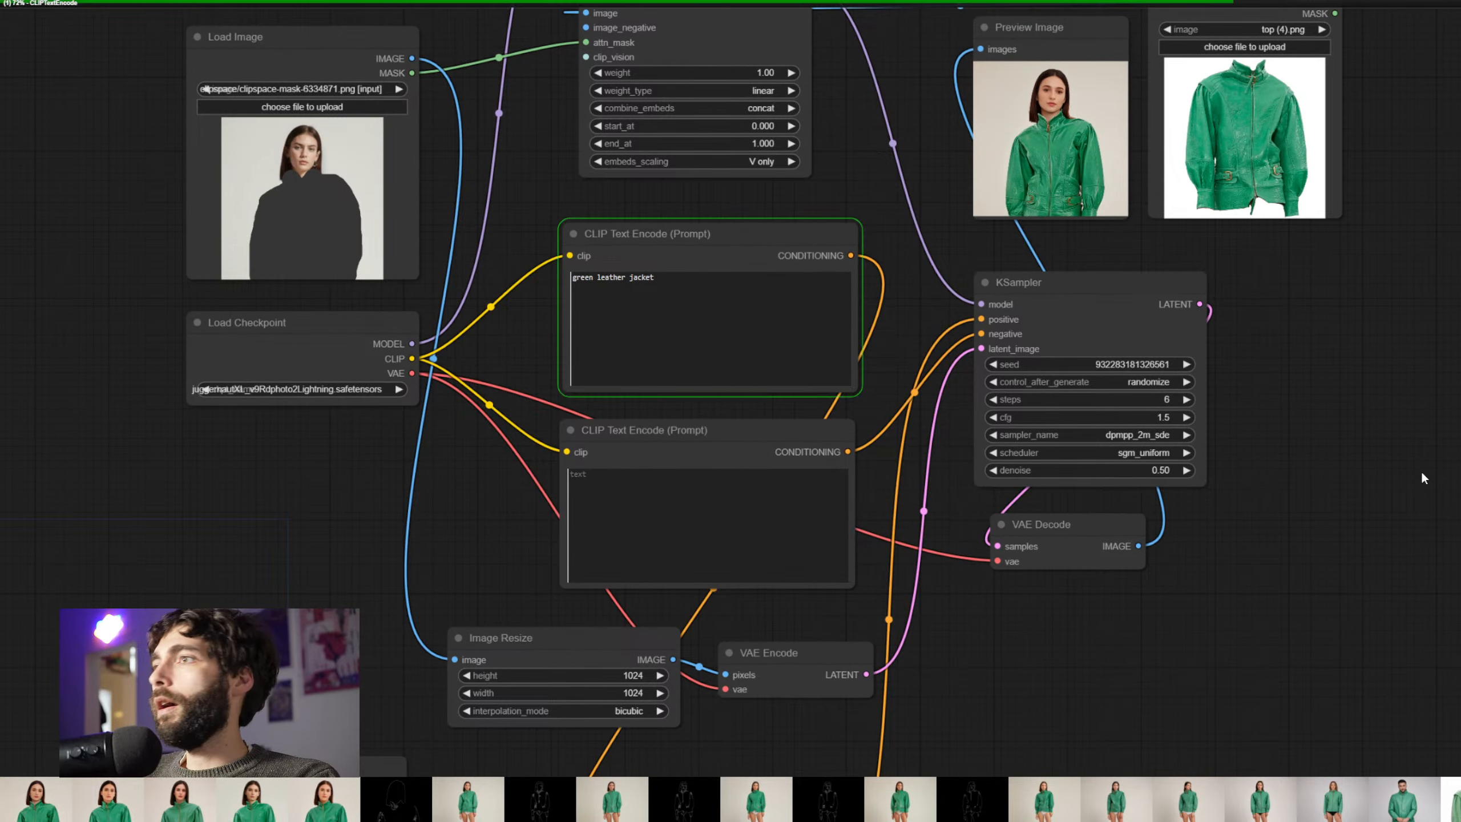
Examine the jacket generated with the text prompt, comparing its leather, seams and buckles with the source jacket
left_click_drag(1423, 407, 1286, 515)
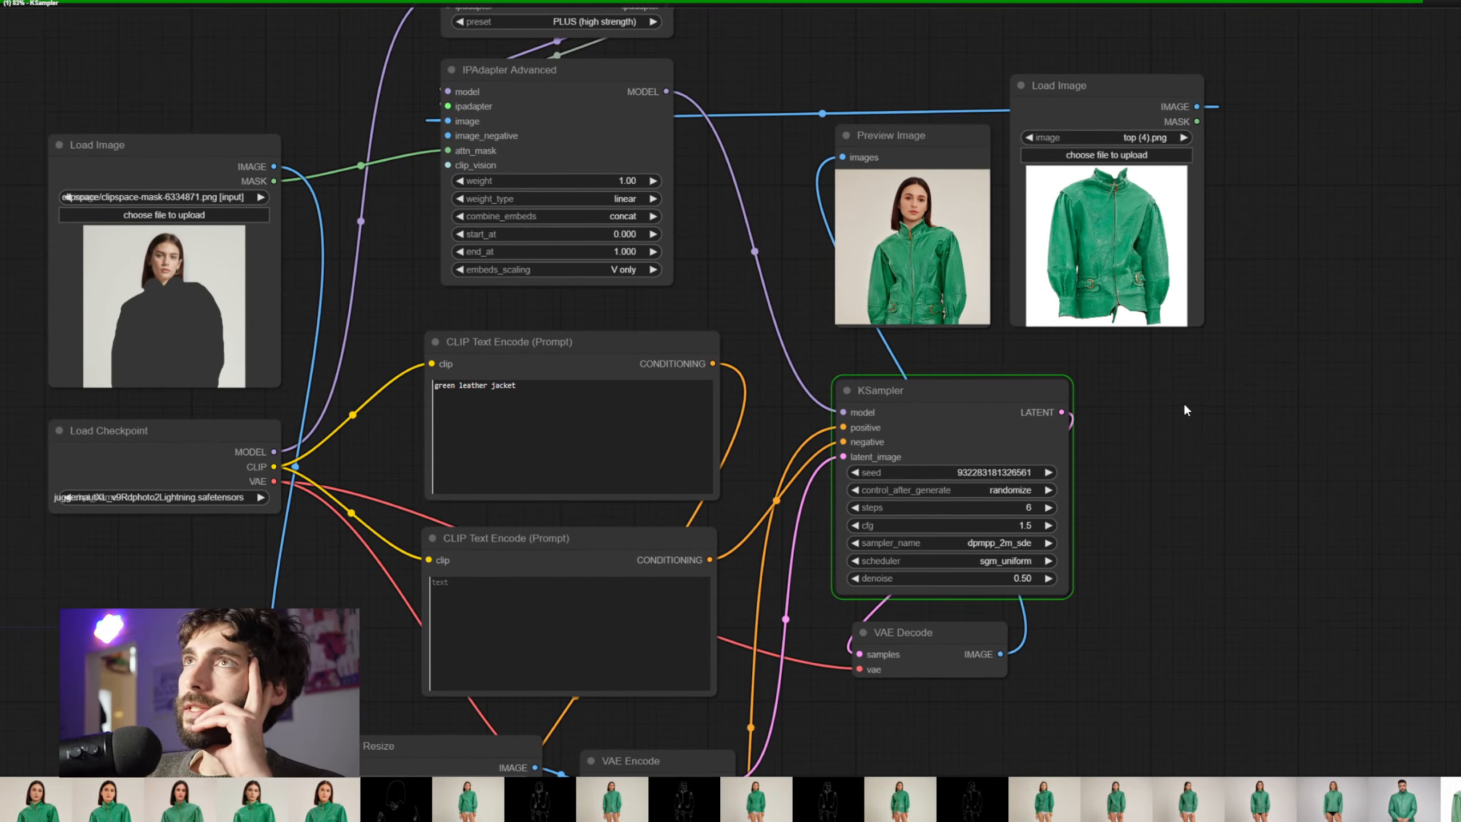
scroll(1106, 373, "up", 4)
left_click_drag(1136, 358, 1088, 481)
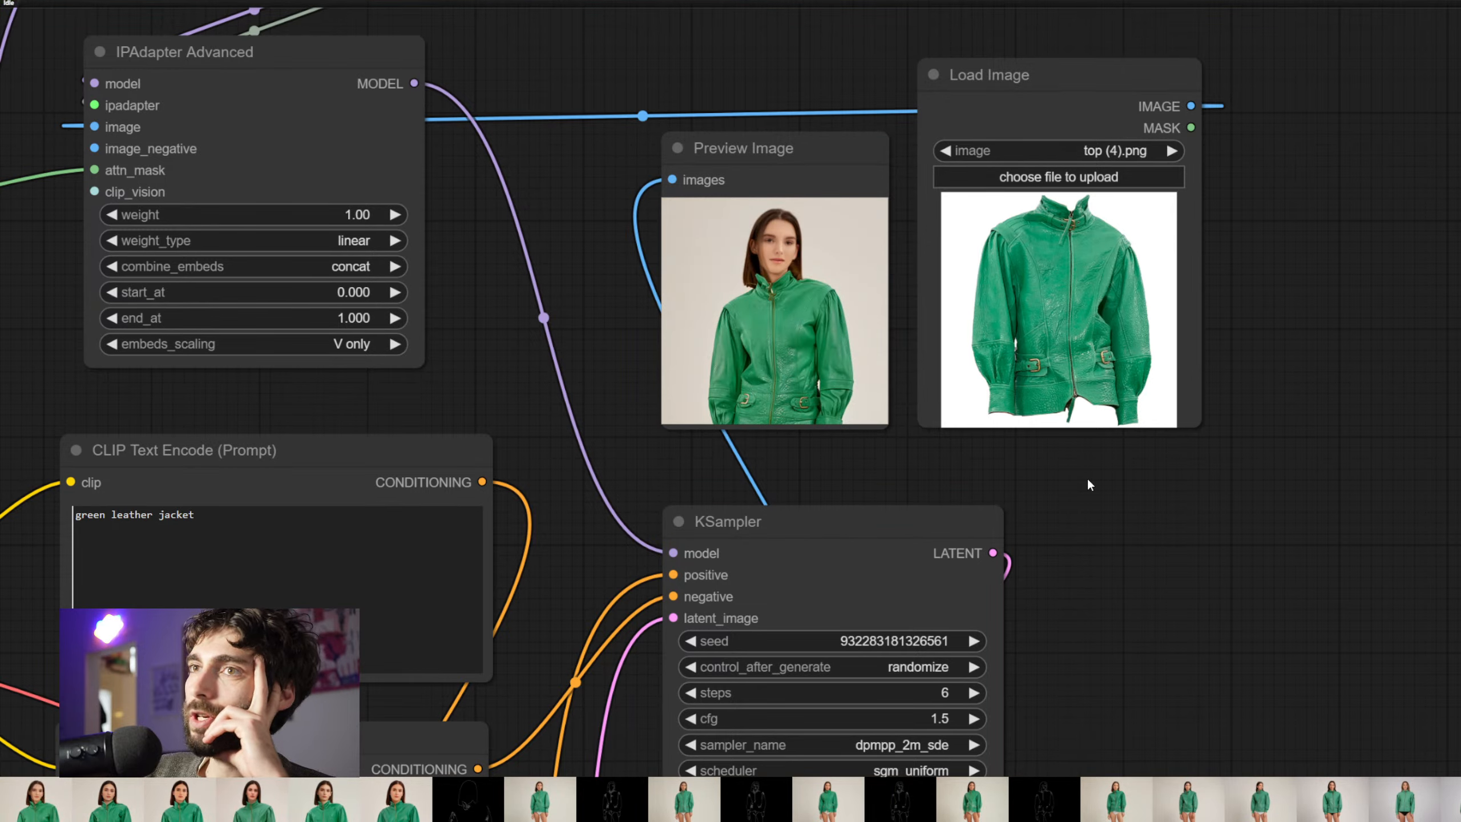
scroll(1012, 443, "up", 6)
left_click_drag(1011, 444, 1030, 601)
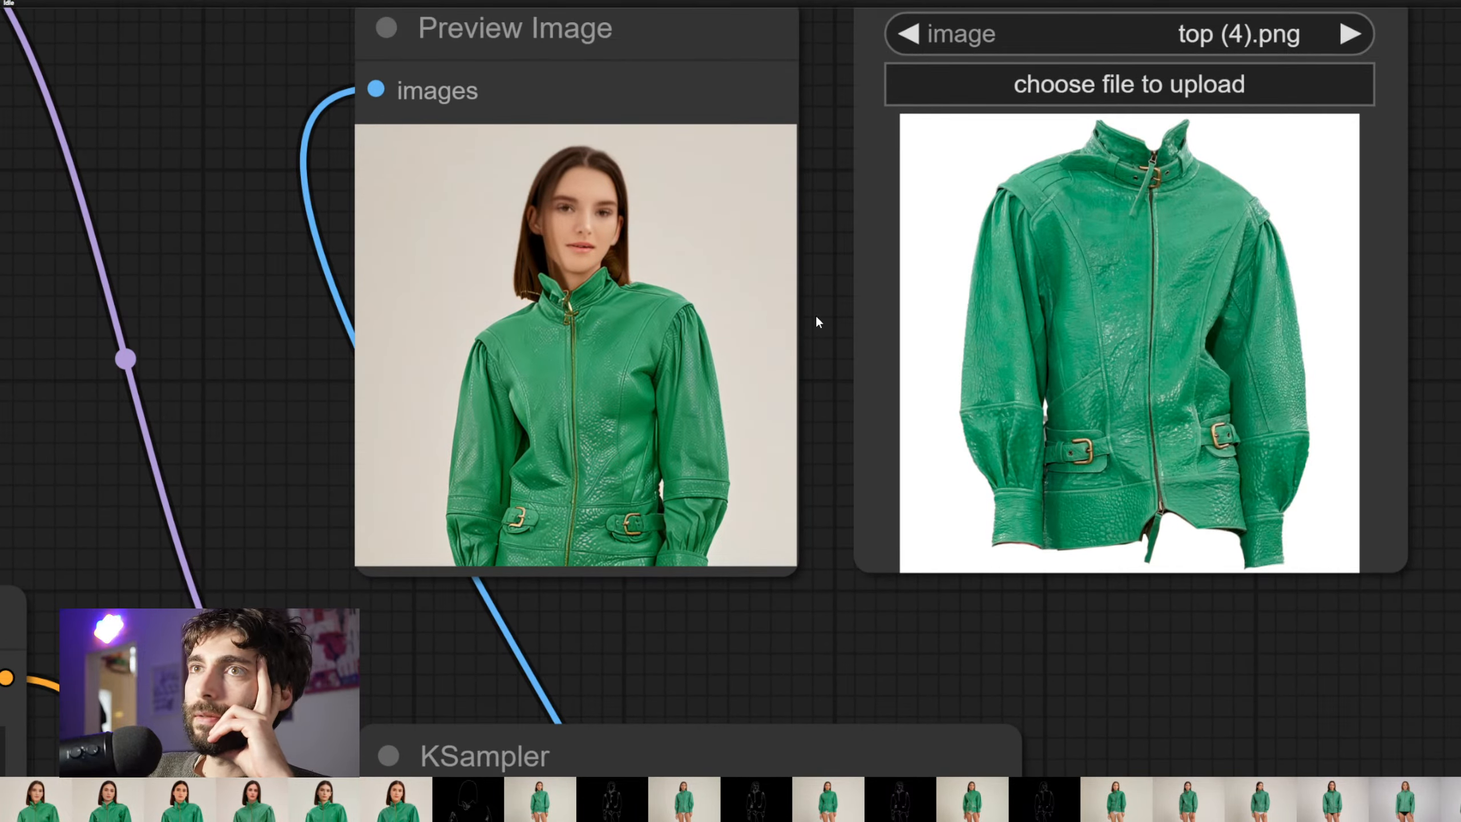
scroll(820, 337, "up", 4)
mouse_move(824, 397)
left_mouse_down()
mouse_move(807, 363)
mouse_move(773, 349)
mouse_move(801, 393)
left_mouse_up()
scroll(804, 401, "down", 6)
scroll(804, 400, "down", 2)
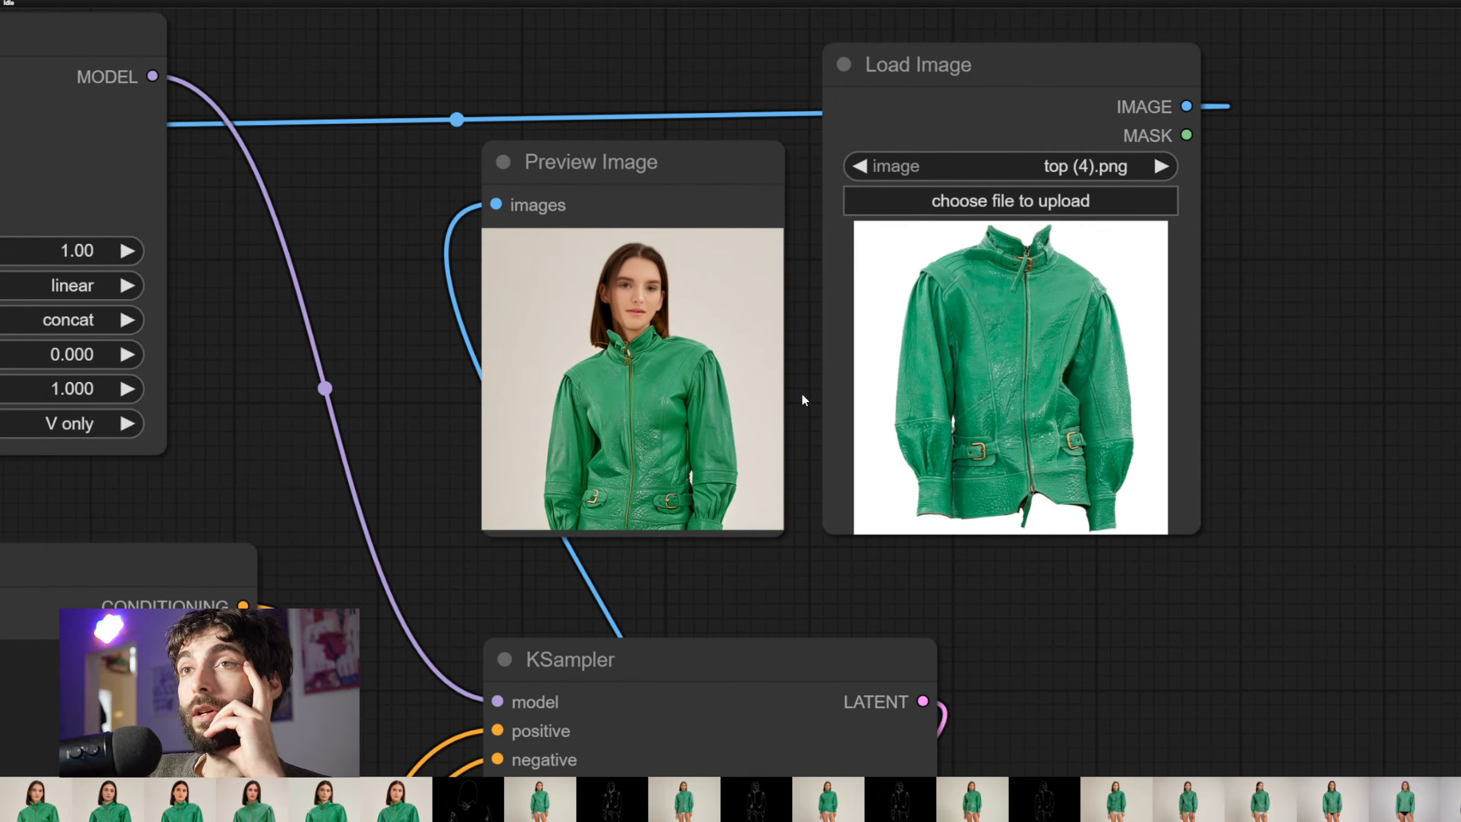
Duplicate both CLIP Text Encode nodes, the KSampler, VAE Decode, Preview Image and jacket Load Image nodes, and place the copies beside the originals
left_click_drag(826, 583, 985, 245)
scroll(987, 258, "down", 6)
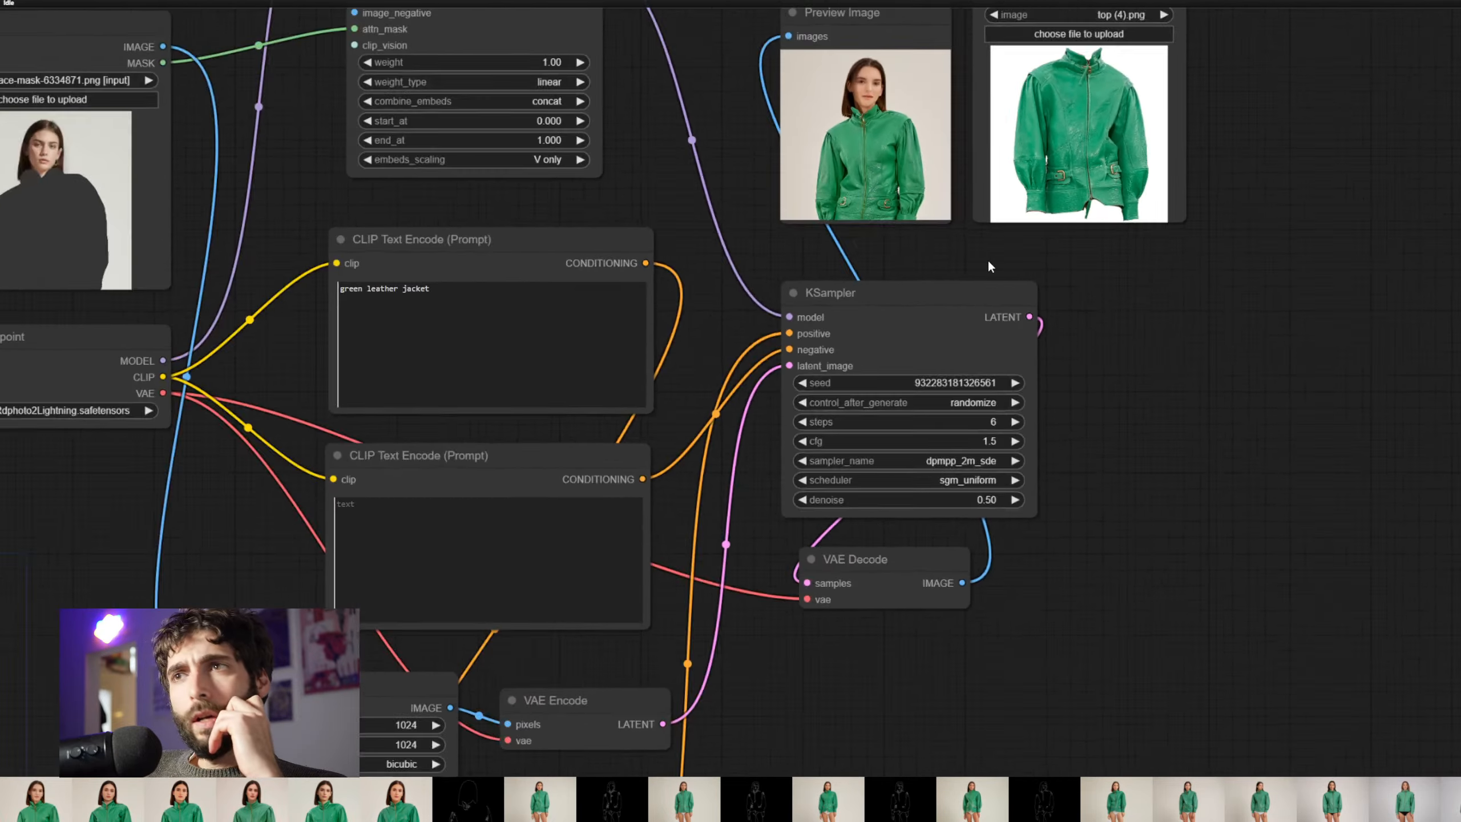
left_click_drag(1151, 292, 1152, 274)
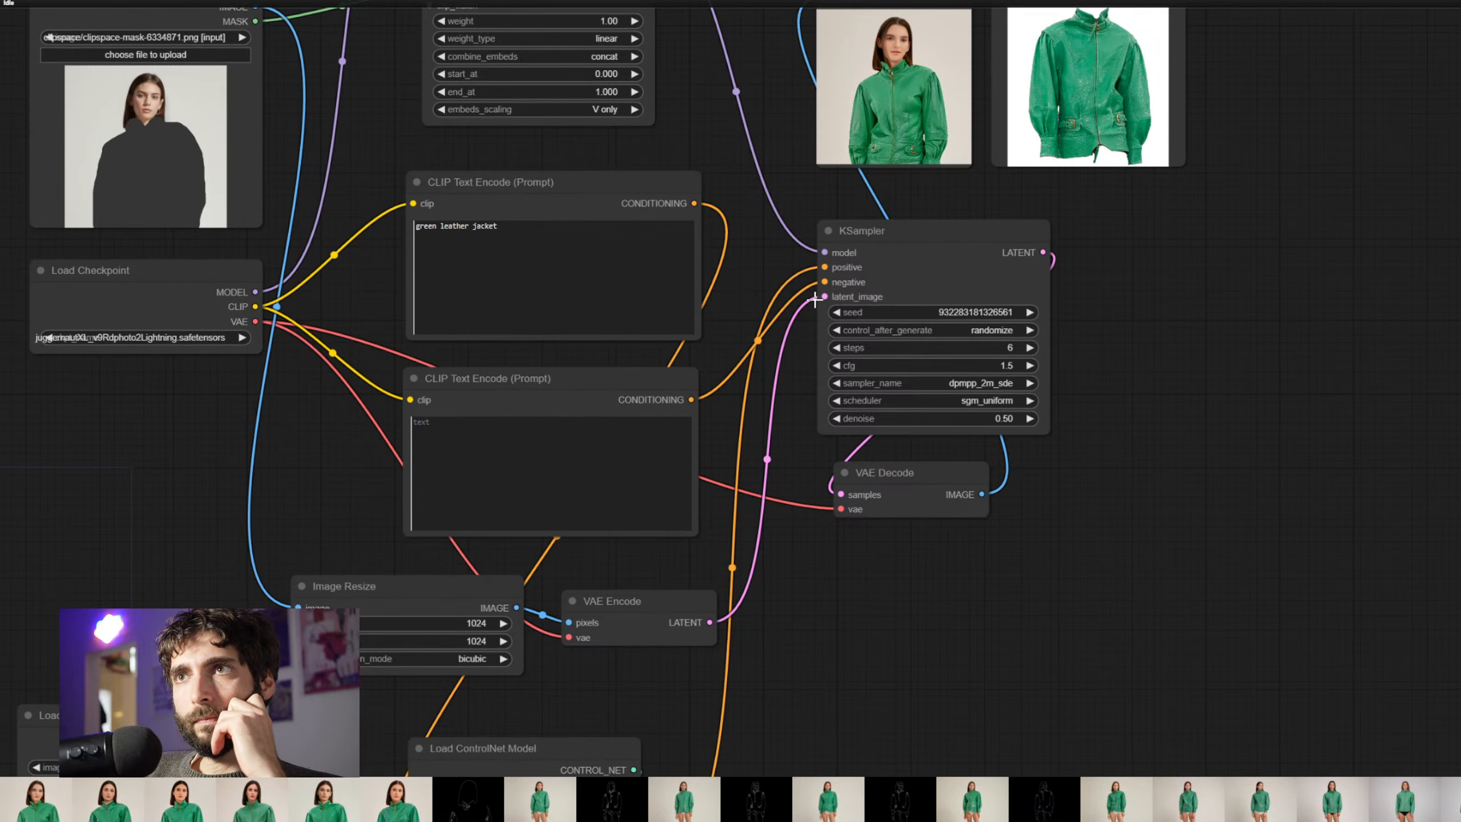
left_click(623, 180)
left_click_drag(373, 189, 953, 457)
scroll(1137, 436, "down", 4)
left_click_drag(1137, 436, 1103, 495)
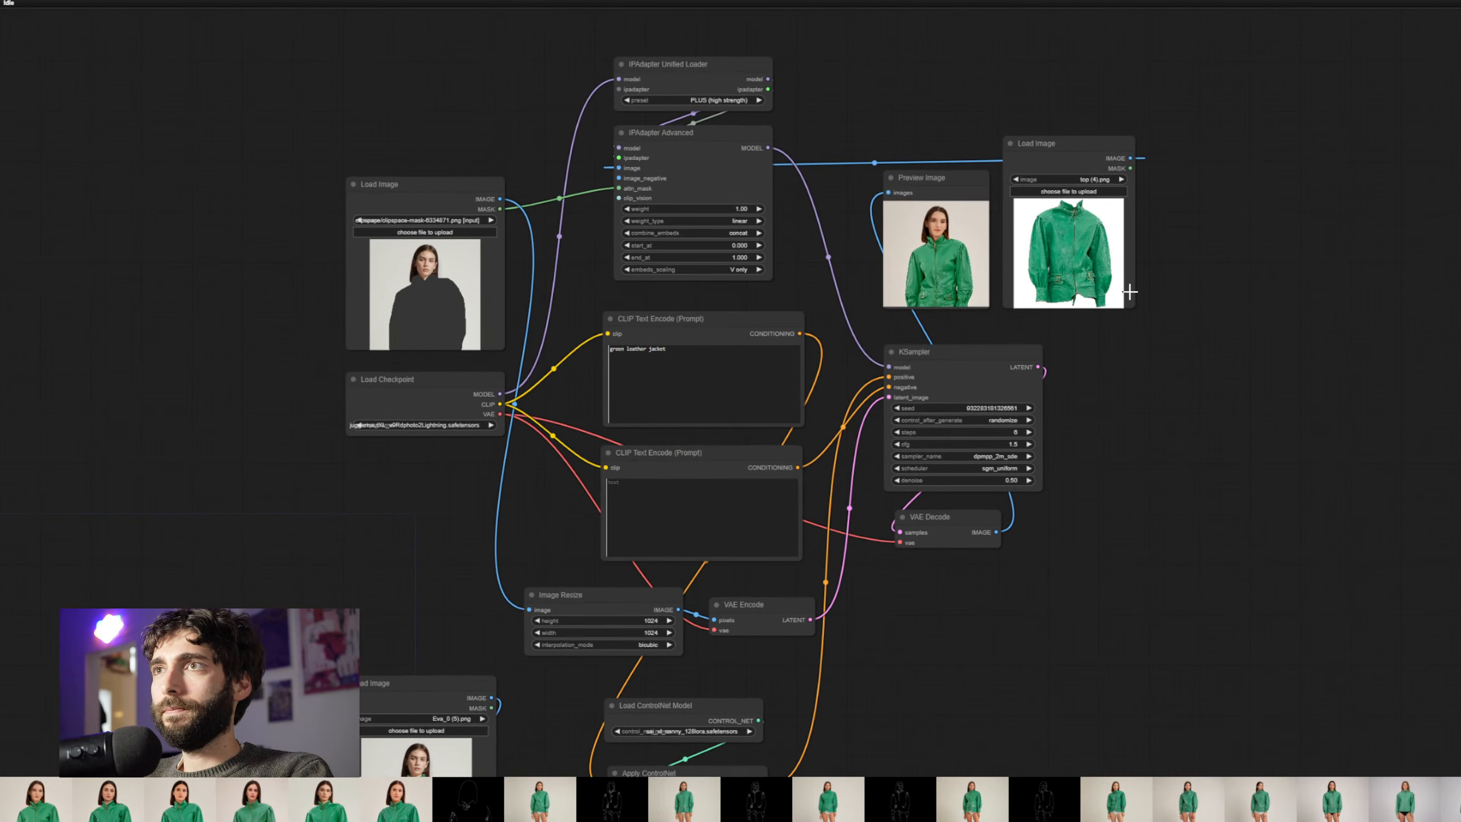
left_click_drag(1167, 261, 794, 548)
key("ctrl+c")
key("ctrl+v")
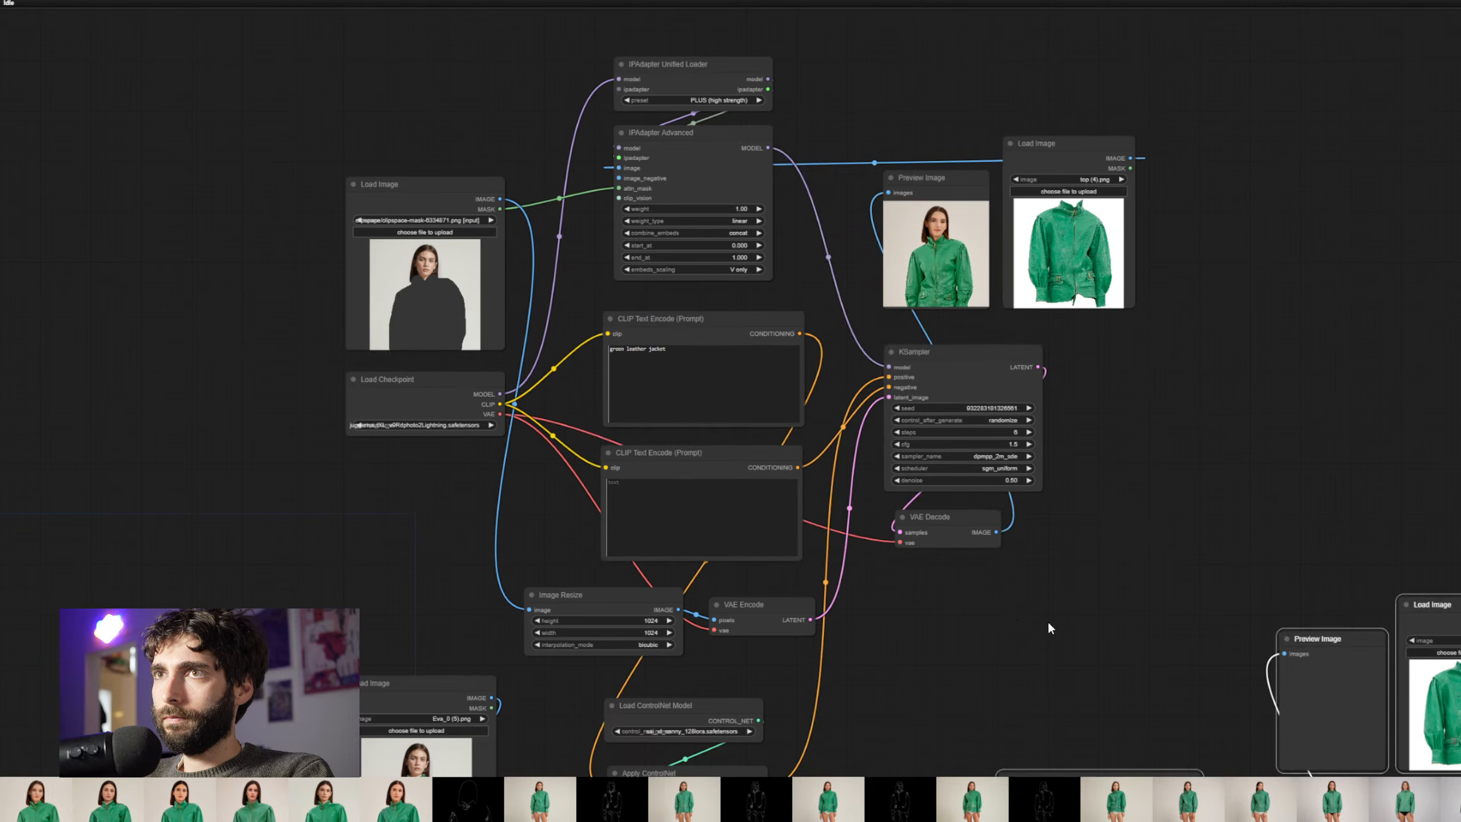
left_click_drag(1335, 648, 1196, 461)
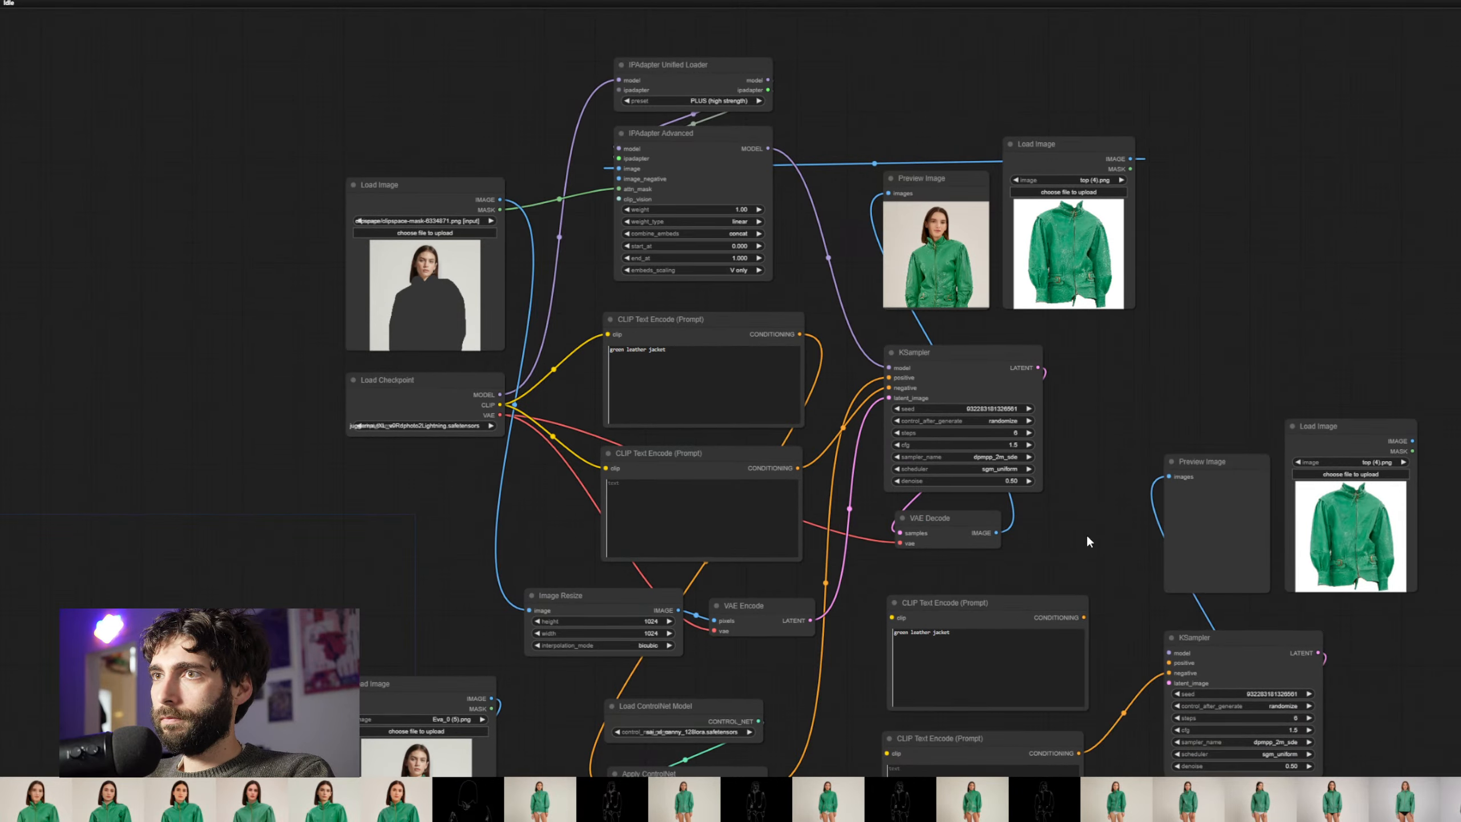
Connect the Load Checkpoint's CLIP output to the clip inputs of both duplicated CLIP Text Encode nodes
scroll(1030, 484, "down", 2)
left_click_drag(1030, 483, 1027, 483)
left_click_drag(541, 359, 866, 541)
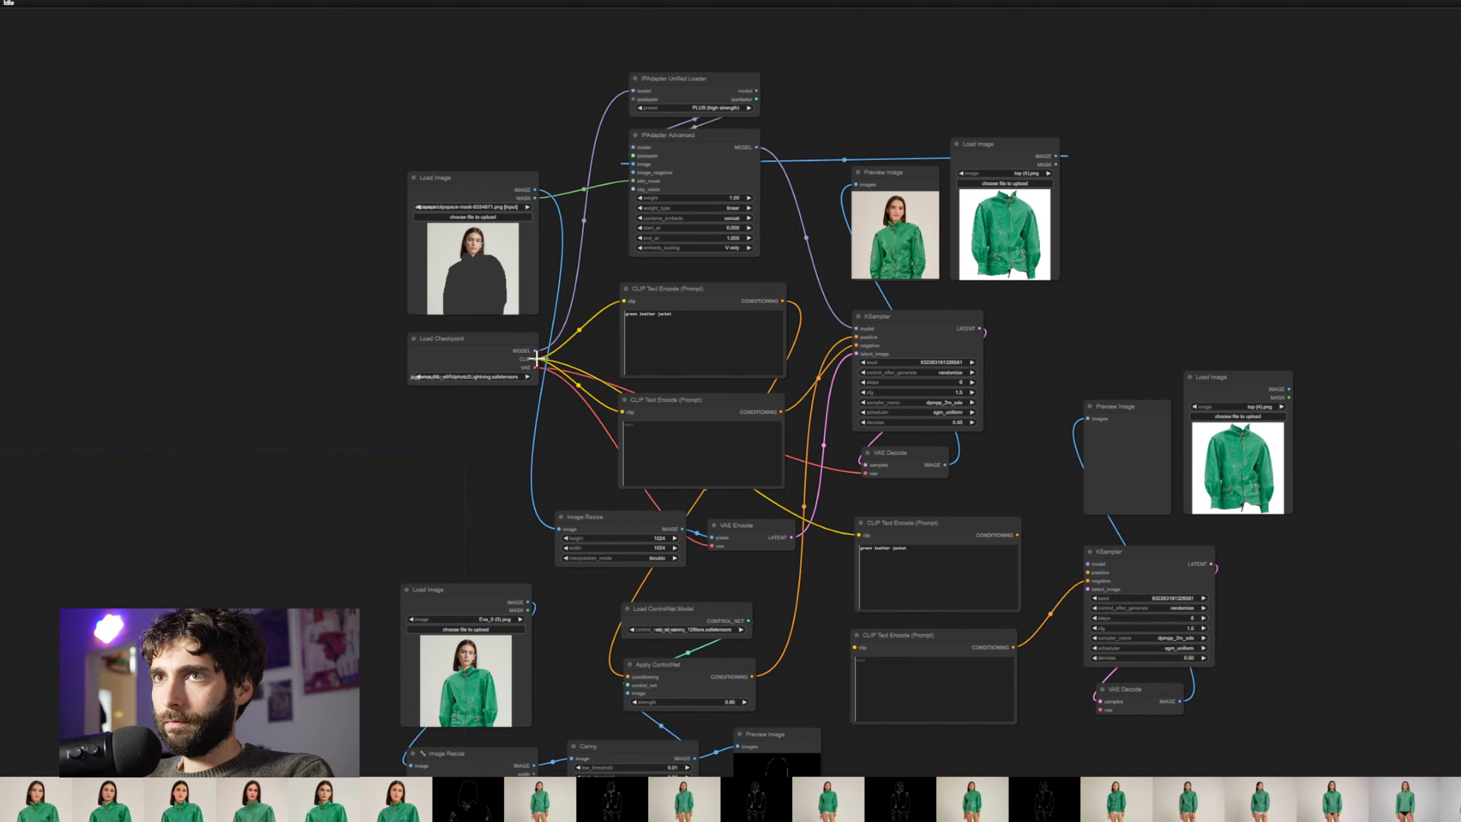
left_click_drag(536, 359, 856, 646)
Connect VAE Encode's LATENT output to the duplicated VAE Decode's samples input, and the checkpoint's VAE output to its vae input
left_click_drag(1071, 757, 985, 525)
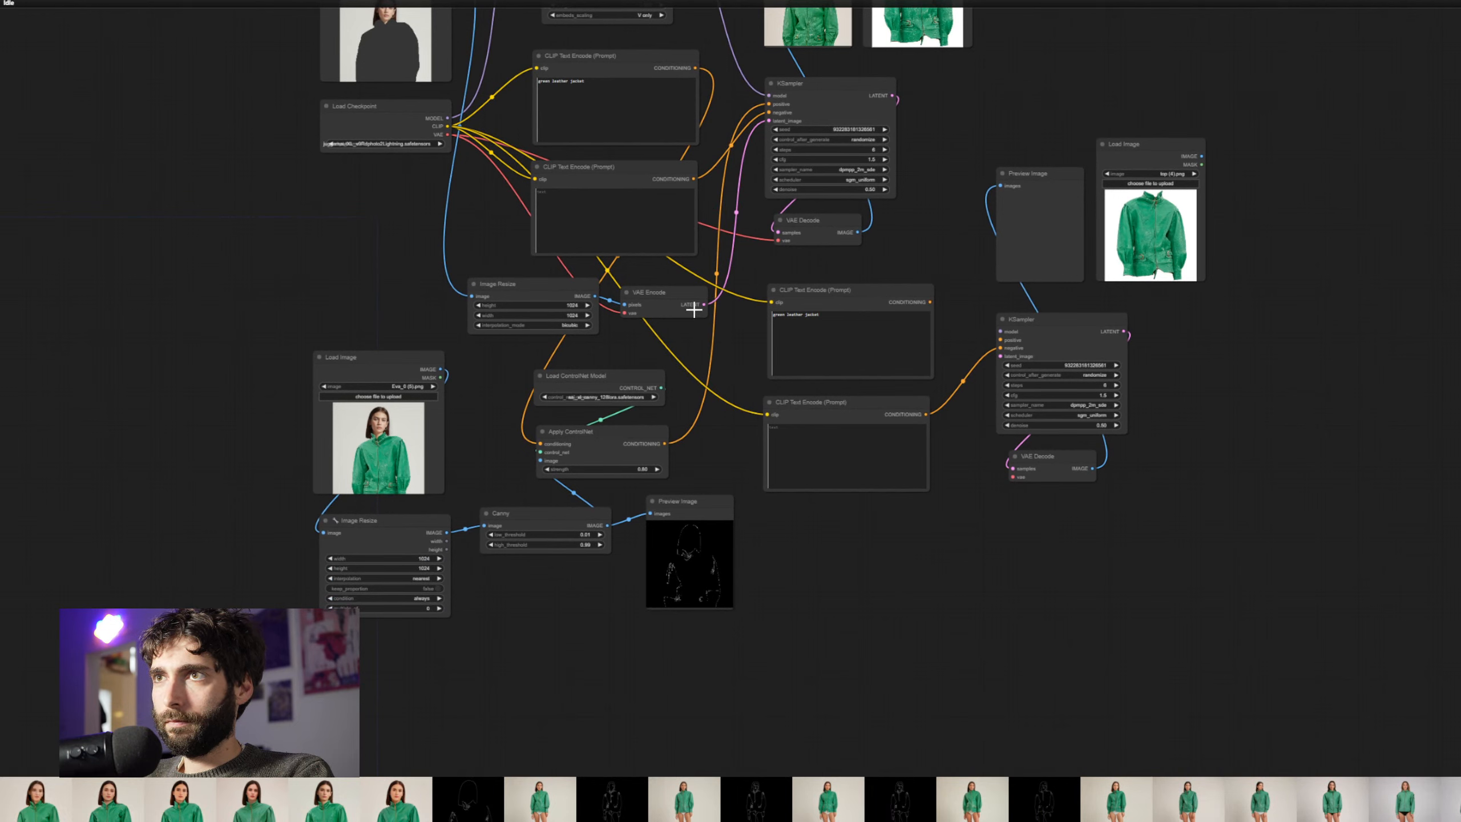
left_click_drag(703, 305, 1086, 457)
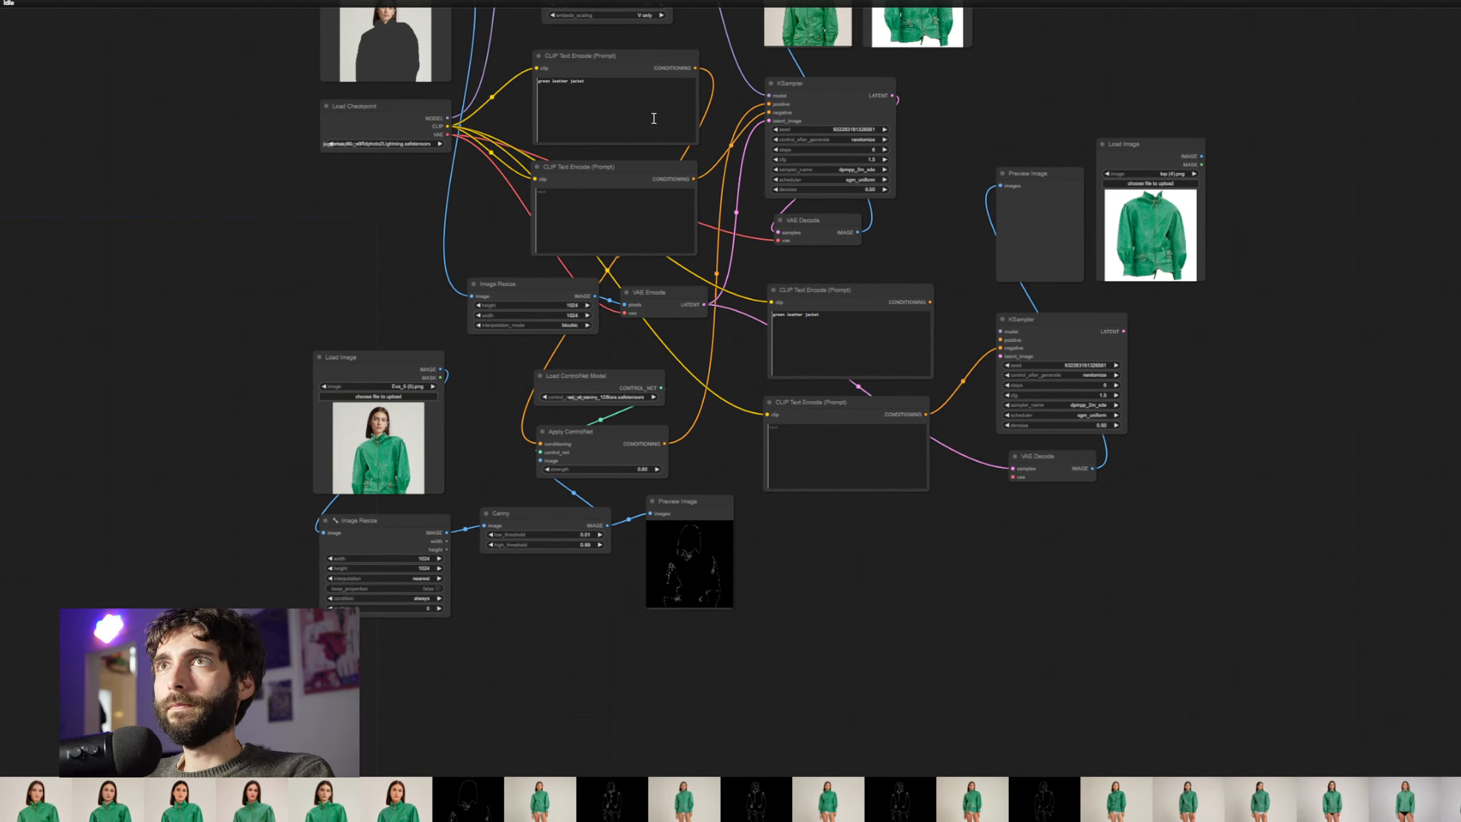
left_click_drag(451, 133, 1013, 477)
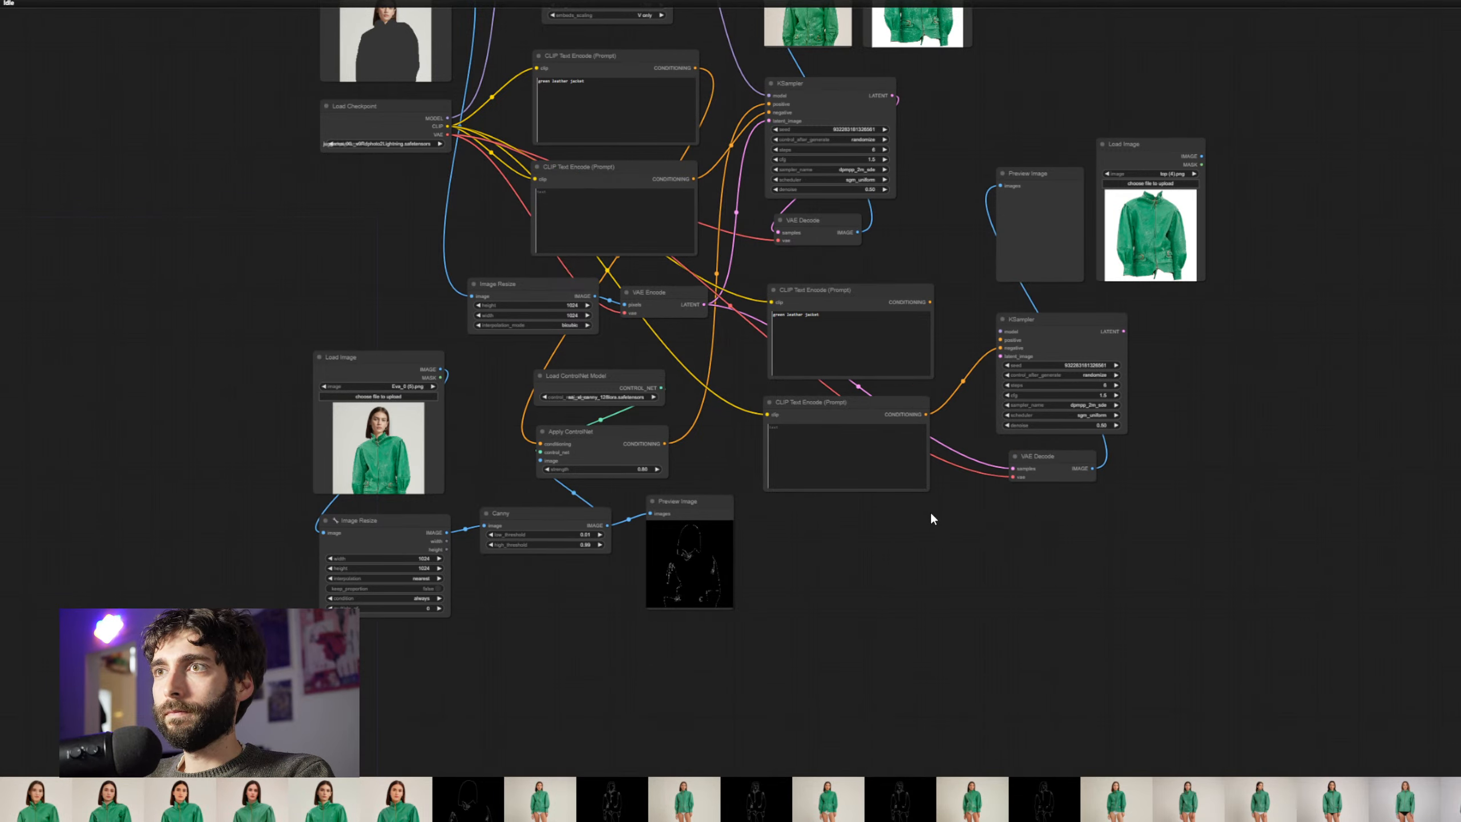
Duplicate the Load ControlNet Model and Apply ControlNet nodes below the duplicated prompt nodes
left_click_drag(967, 541, 943, 551)
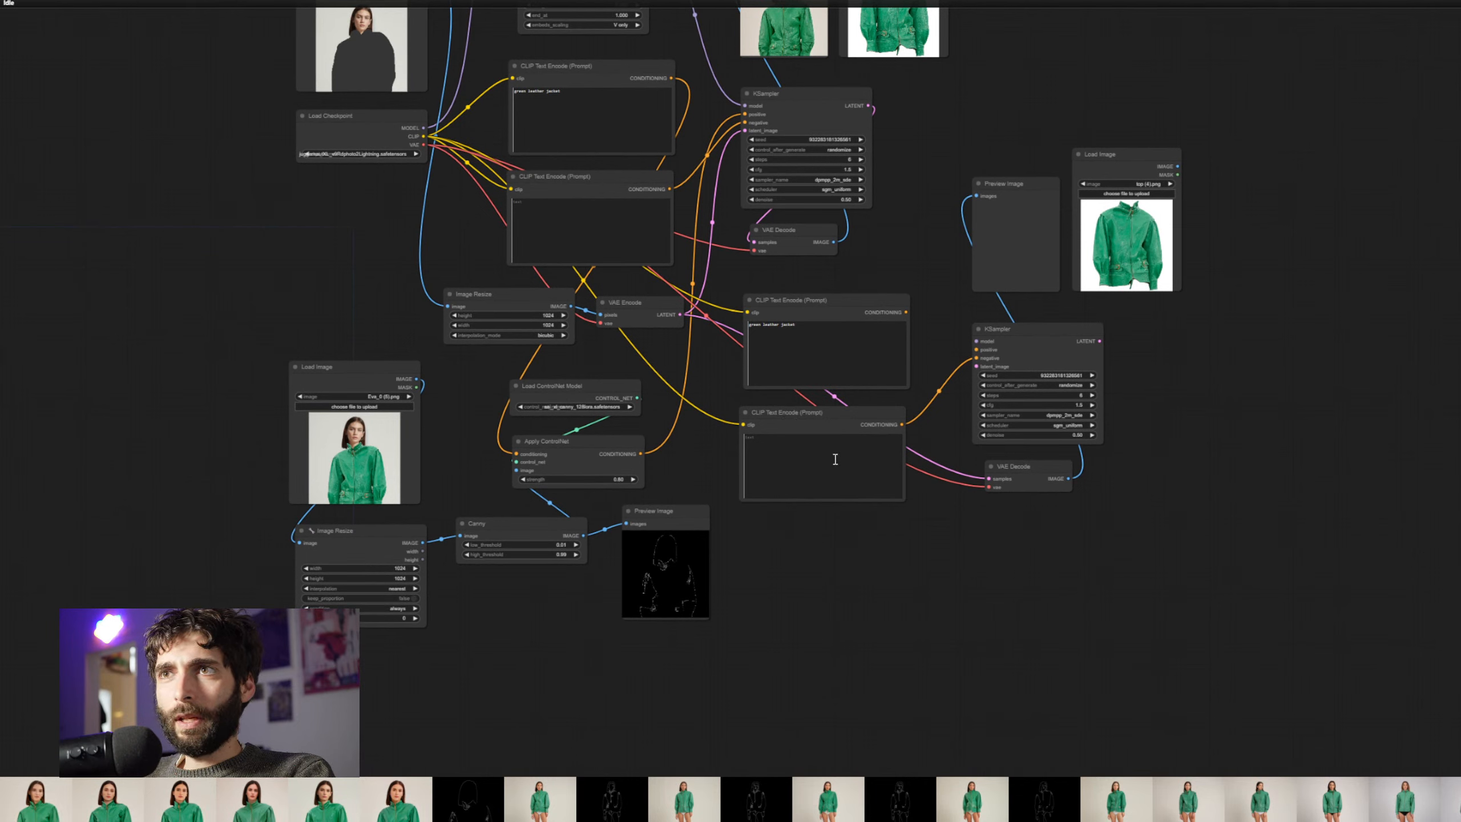
left_click_drag(254, 407, 165, 427)
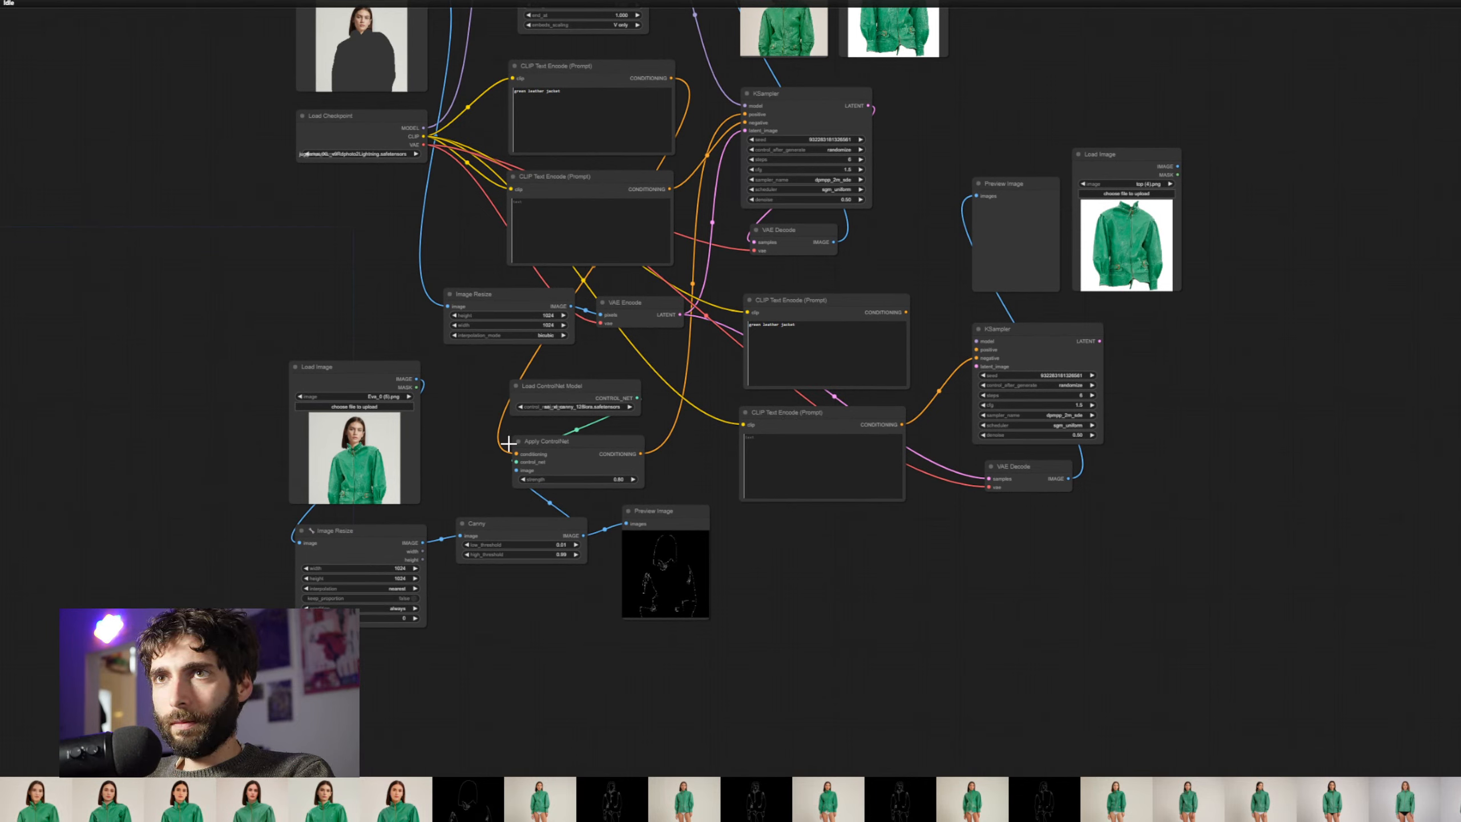
left_click_drag(491, 395, 633, 487)
key("ctrl+c")
key("ctrl+v")
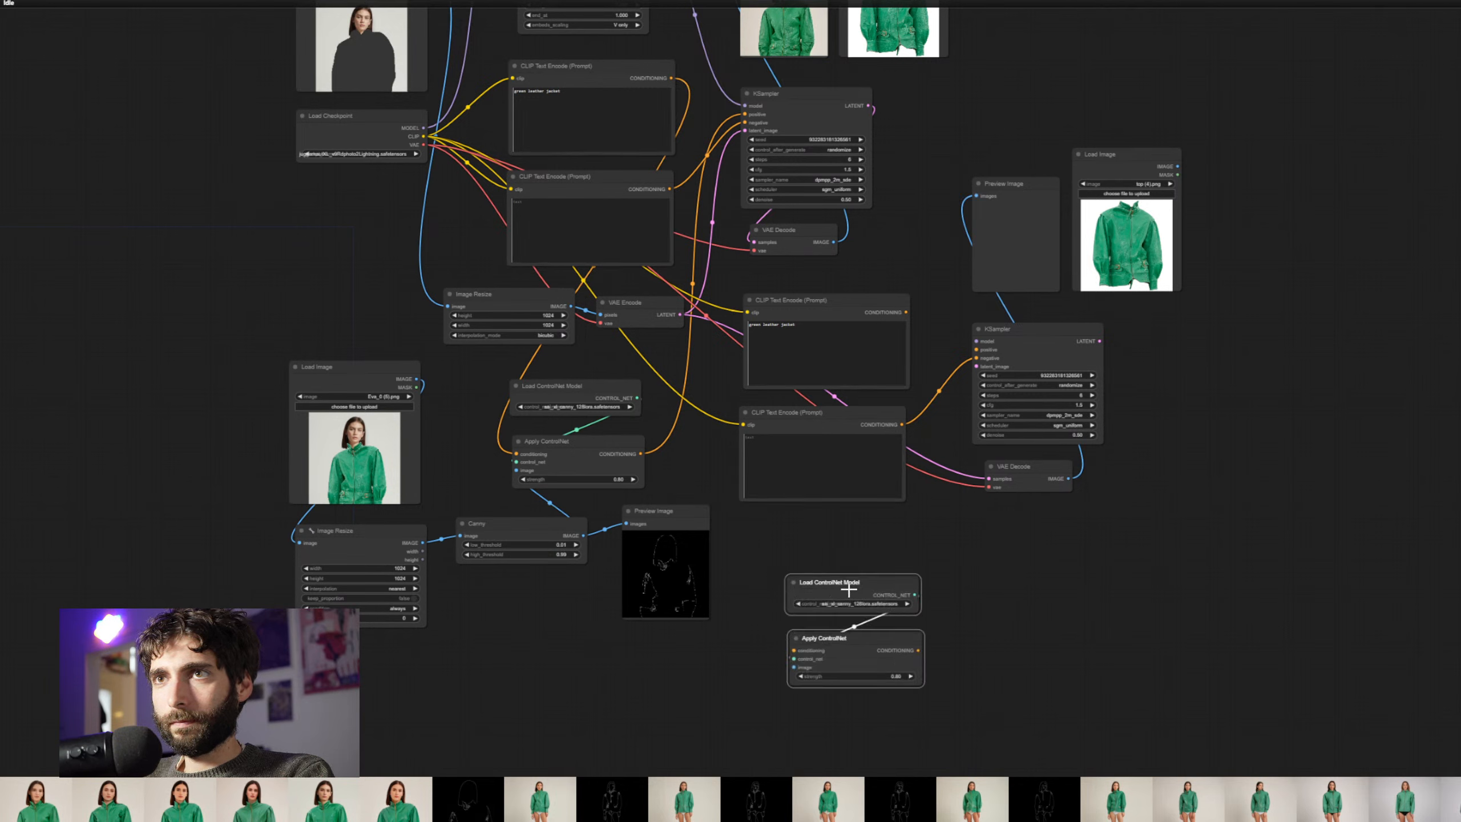
Route the duplicated green leather jacket prompt and the Canny image through the duplicated Apply ControlNet into the duplicated KSampler's positive input
left_click_drag(861, 583, 855, 536)
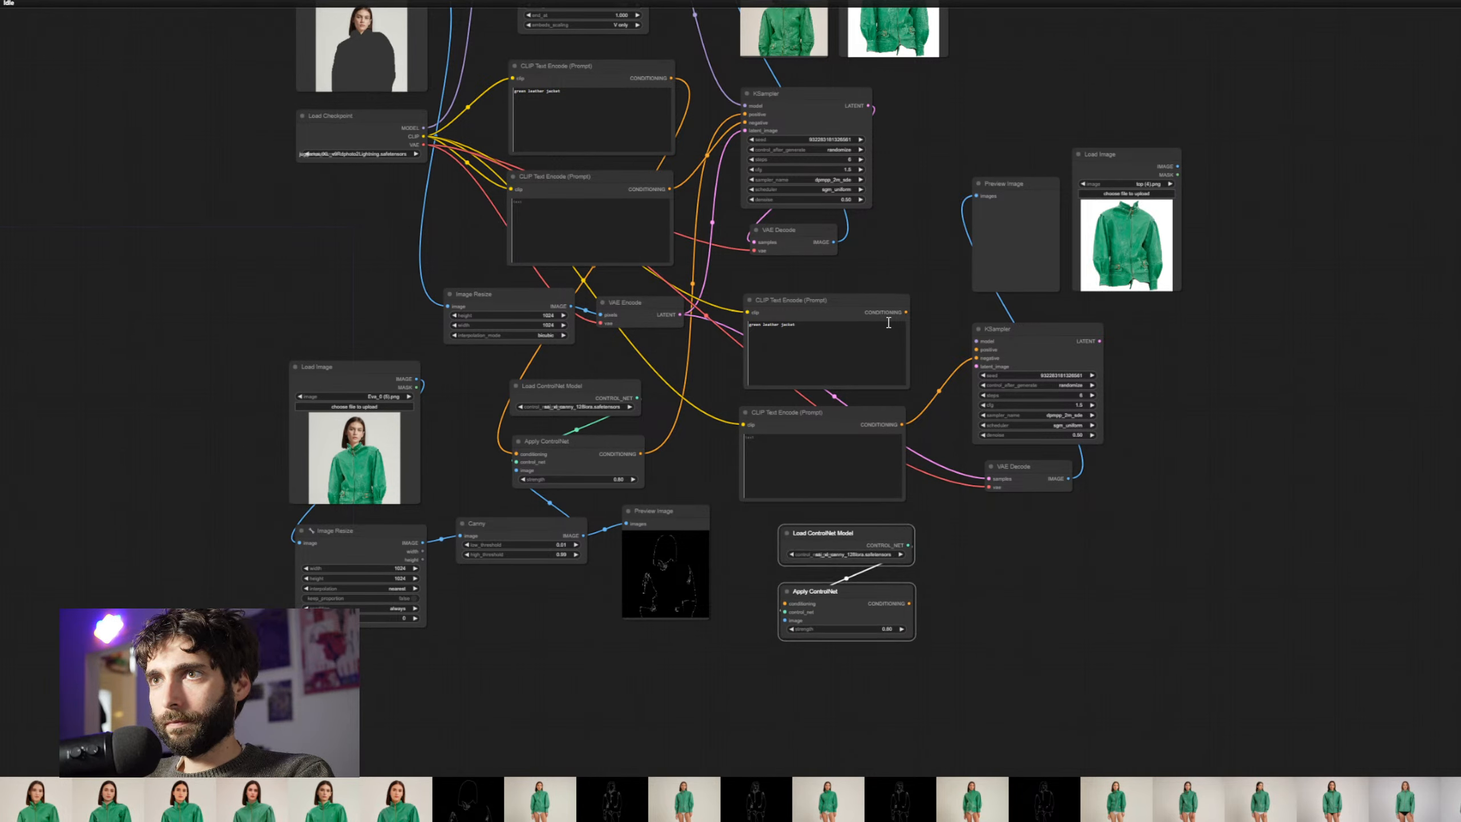
left_click_drag(906, 313, 785, 604)
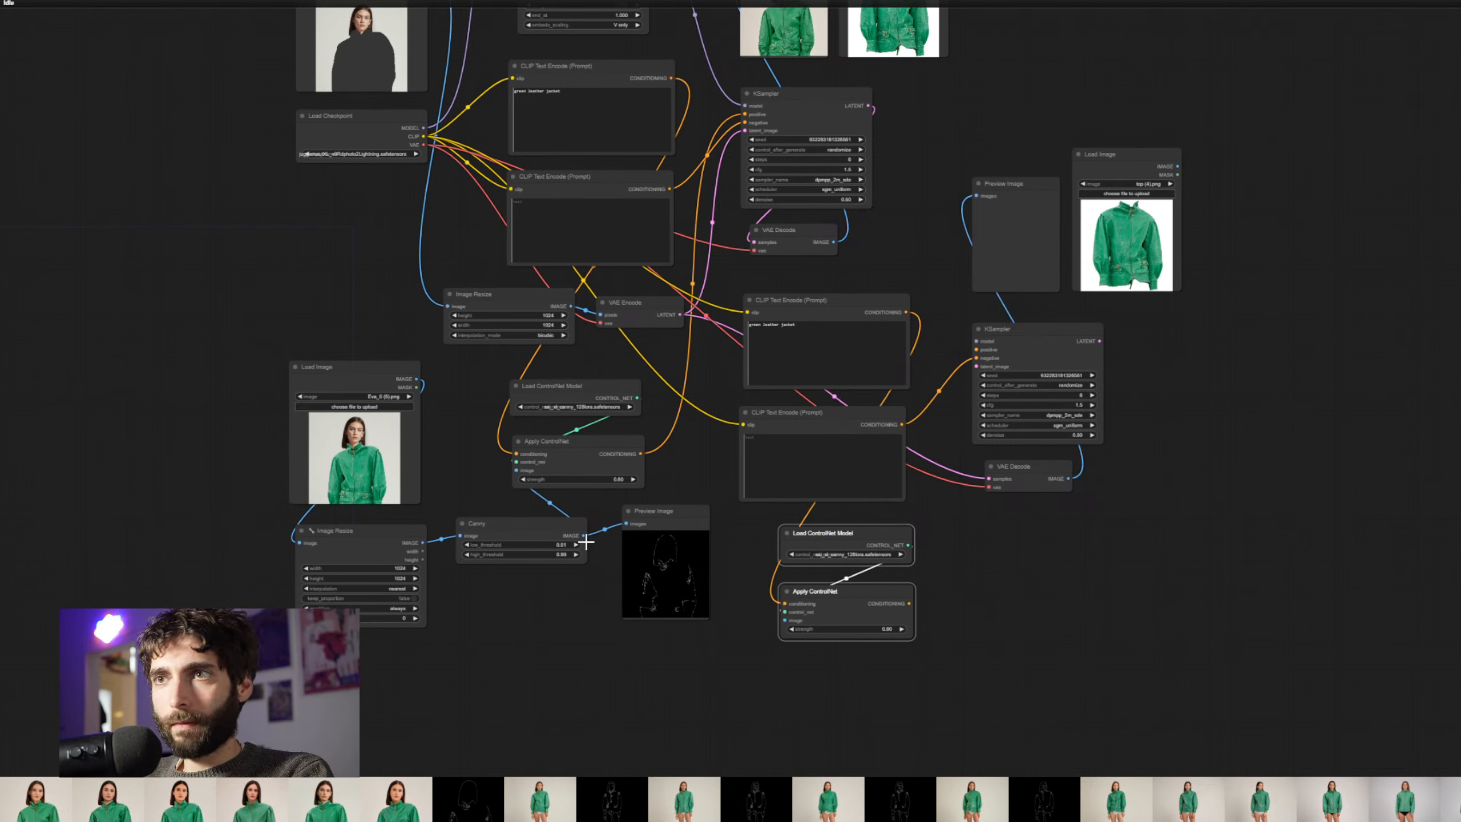
left_click_drag(585, 541, 785, 619)
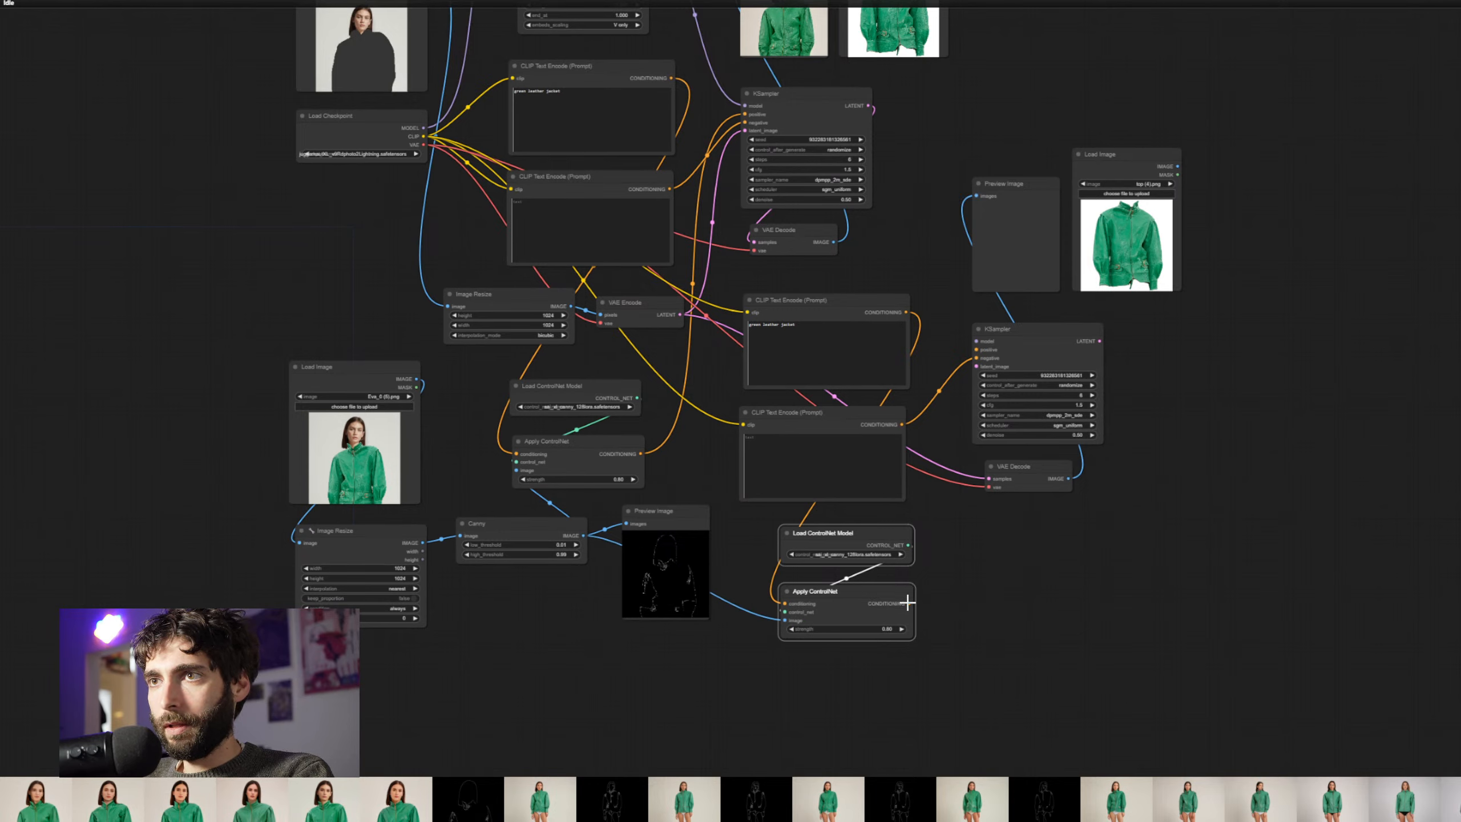
left_click_drag(908, 602, 976, 349)
Connect VAE Encode's LATENT output to the duplicated KSampler's latent_image input, and that KSampler's LATENT output to the duplicated VAE Decode's samples input
left_click_drag(1120, 305, 867, 672)
scroll(1024, 547, "up", 2)
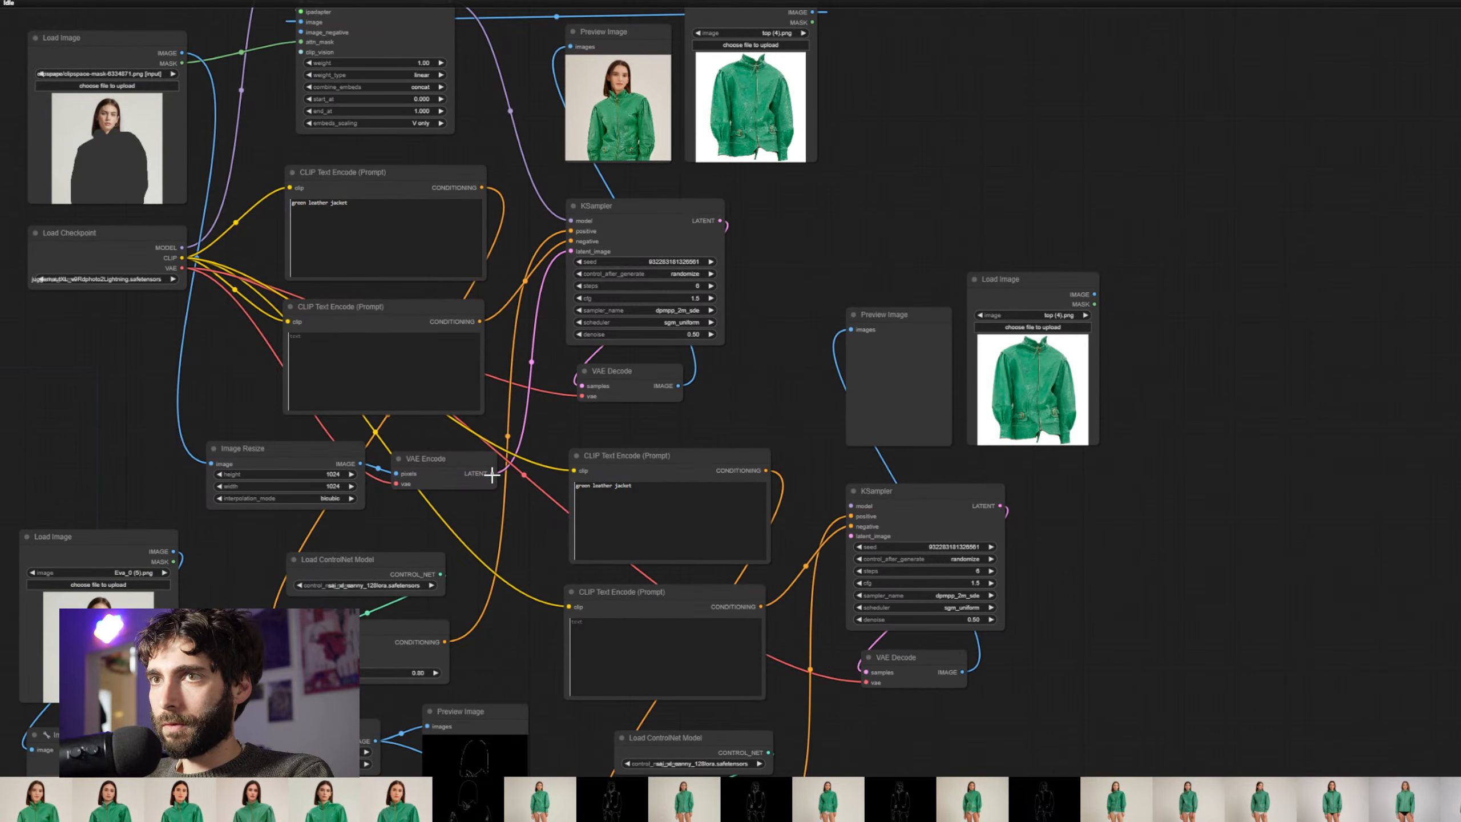
left_click_drag(492, 474, 852, 536)
Move the empty Preview Image node beside the original jacket Load Image node and delete the duplicated jacket Load Image node
left_click_drag(1056, 542, 1088, 644)
left_click_drag(936, 377, 1049, 489)
left_click_drag(1121, 371, 1161, 471)
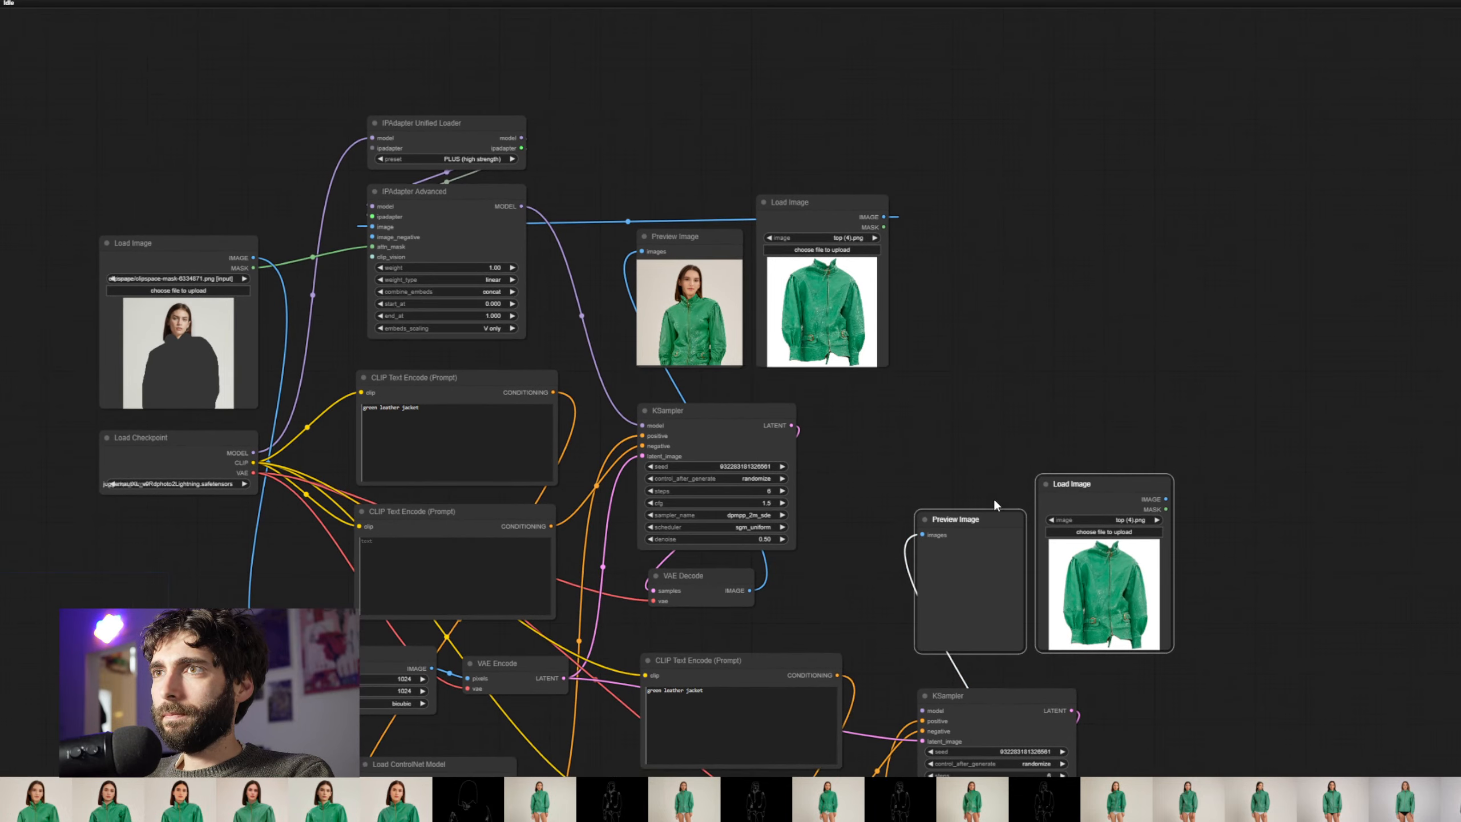
left_click_drag(972, 524, 978, 254)
left_click_drag(1107, 497, 1190, 502)
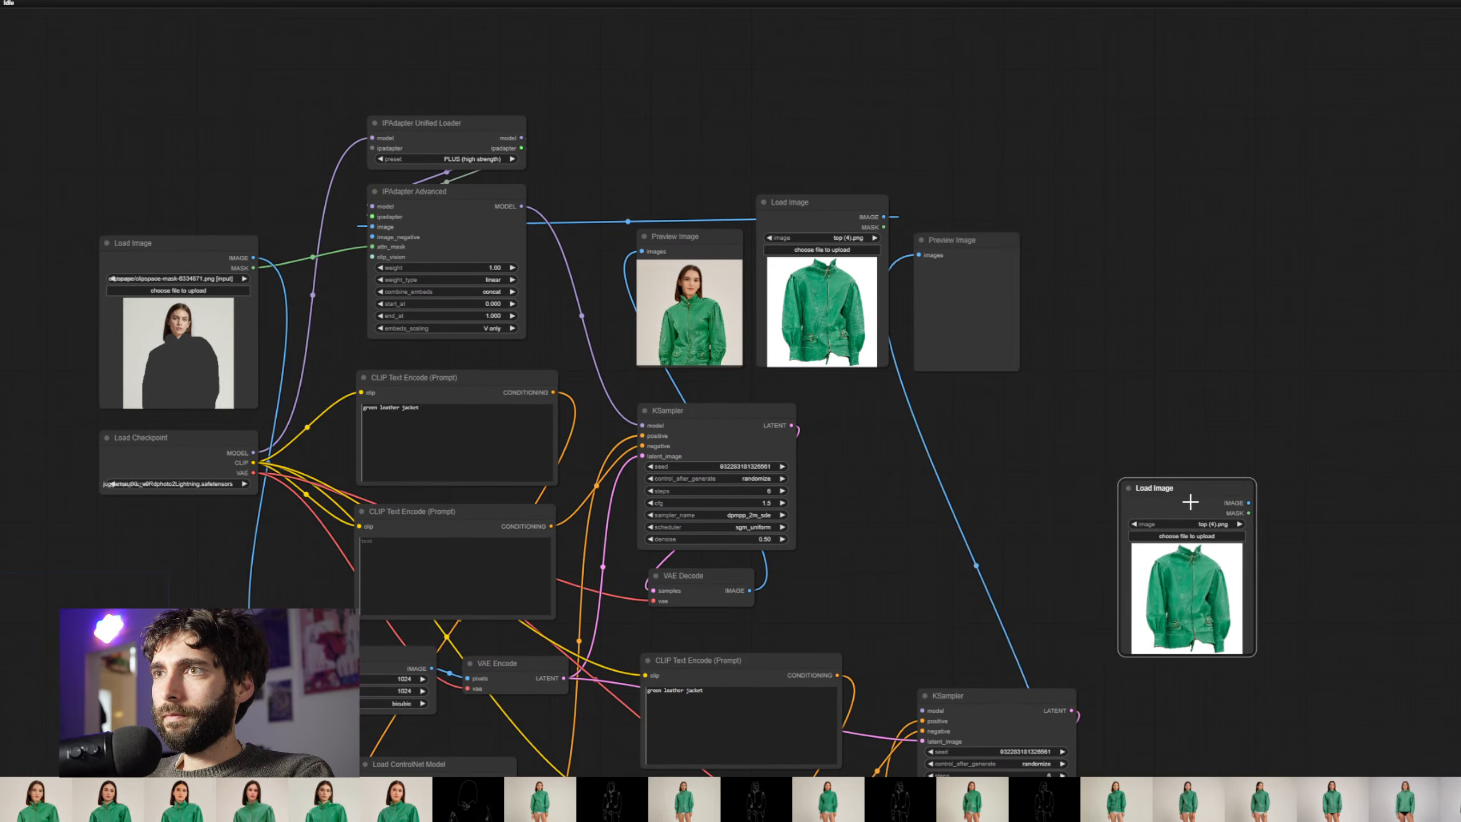
key("Delete")
Clear the text of the duplicated positive prompt and queue the workflow
left_click_drag(895, 562, 1074, 269)
left_click(913, 434)
key("ctrl+a")
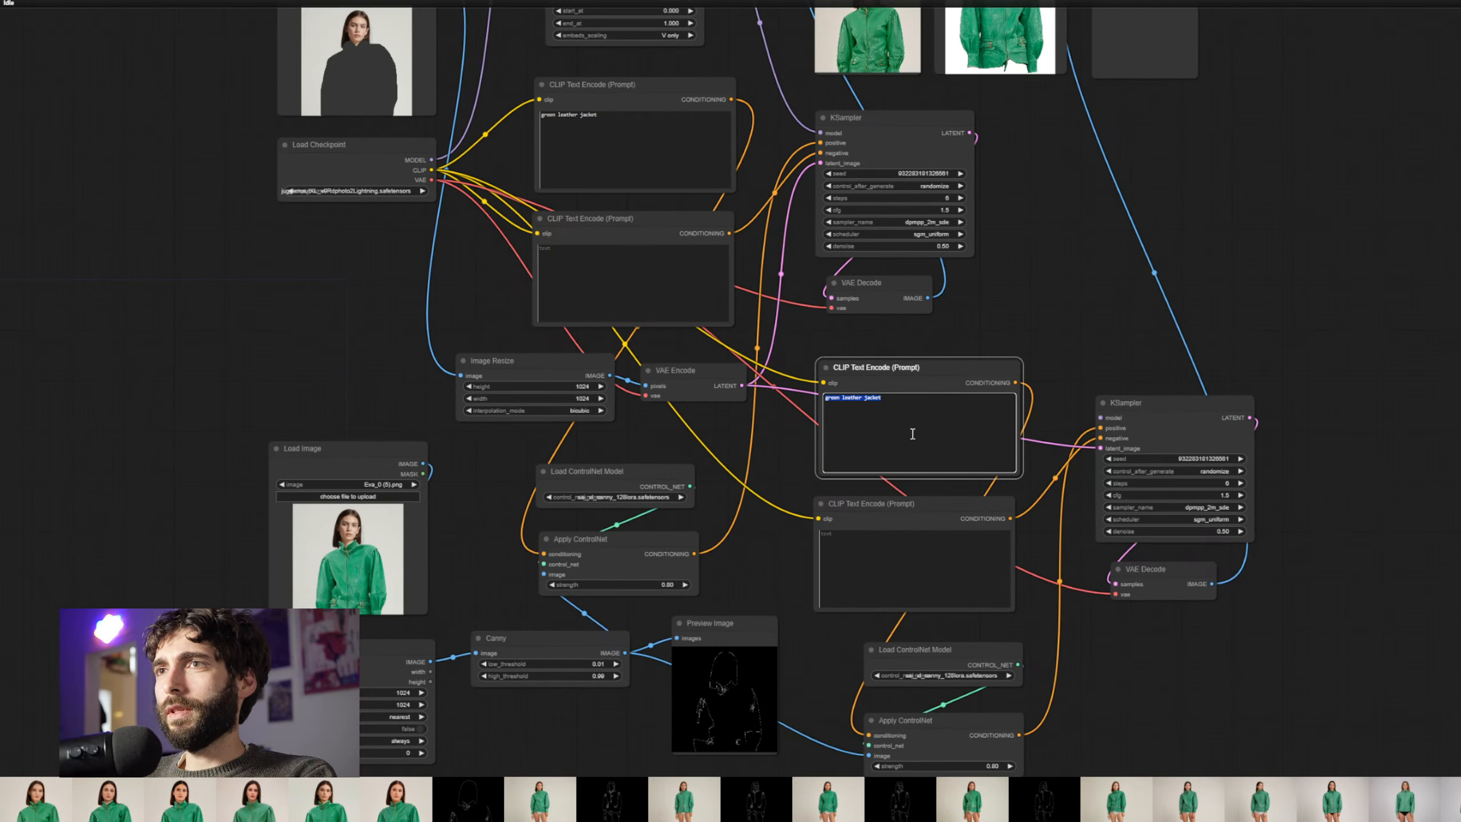
key("BackSpace")
left_click(1016, 274)
left_click_drag(1047, 220, 1073, 473)
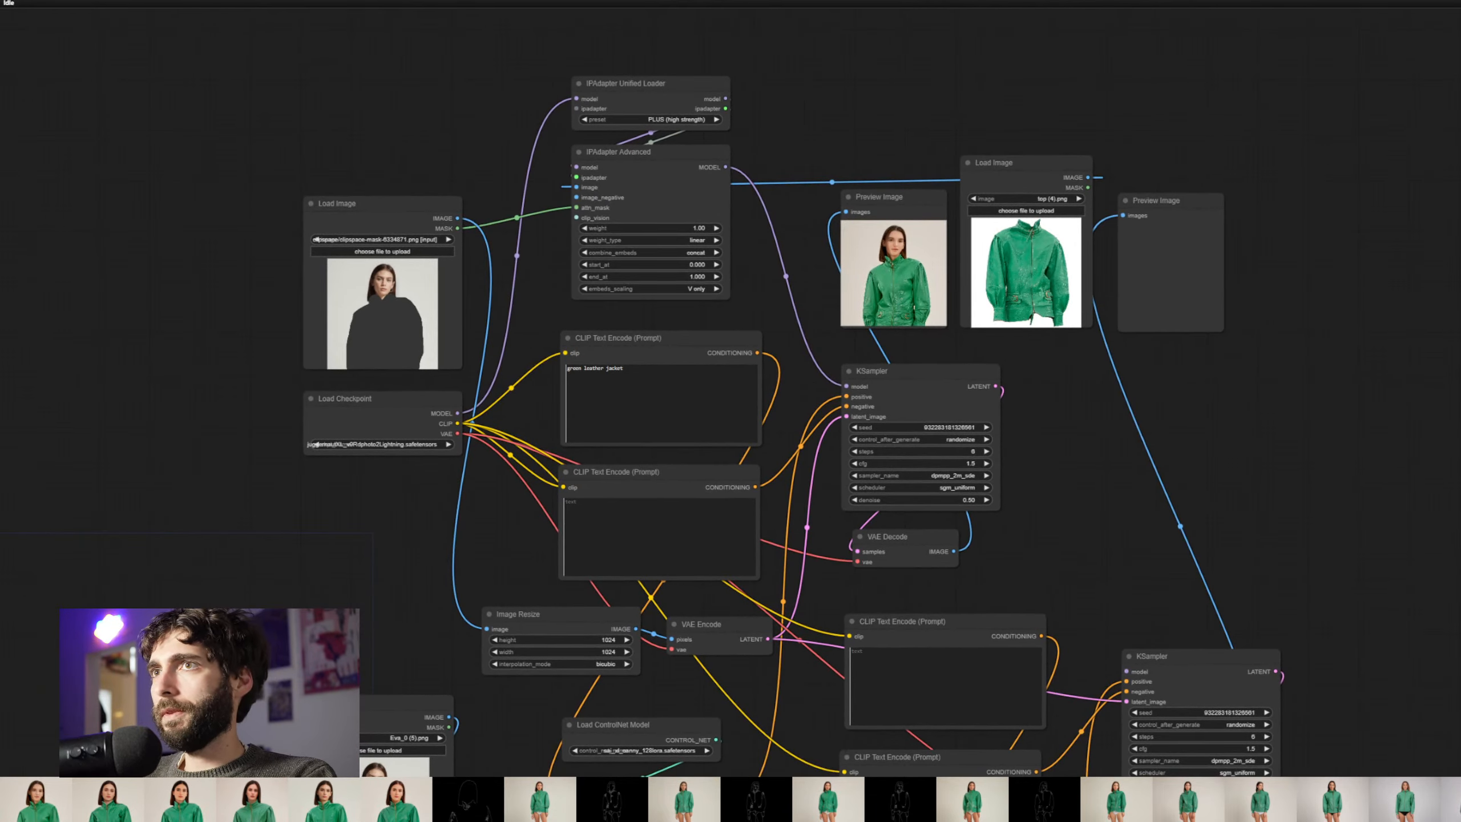
key("ctrl+Return")
Connect IPAdapter Advanced's MODEL output to the duplicated KSampler's model input and queue the workflow again
left_click_drag(1132, 550, 1071, 376)
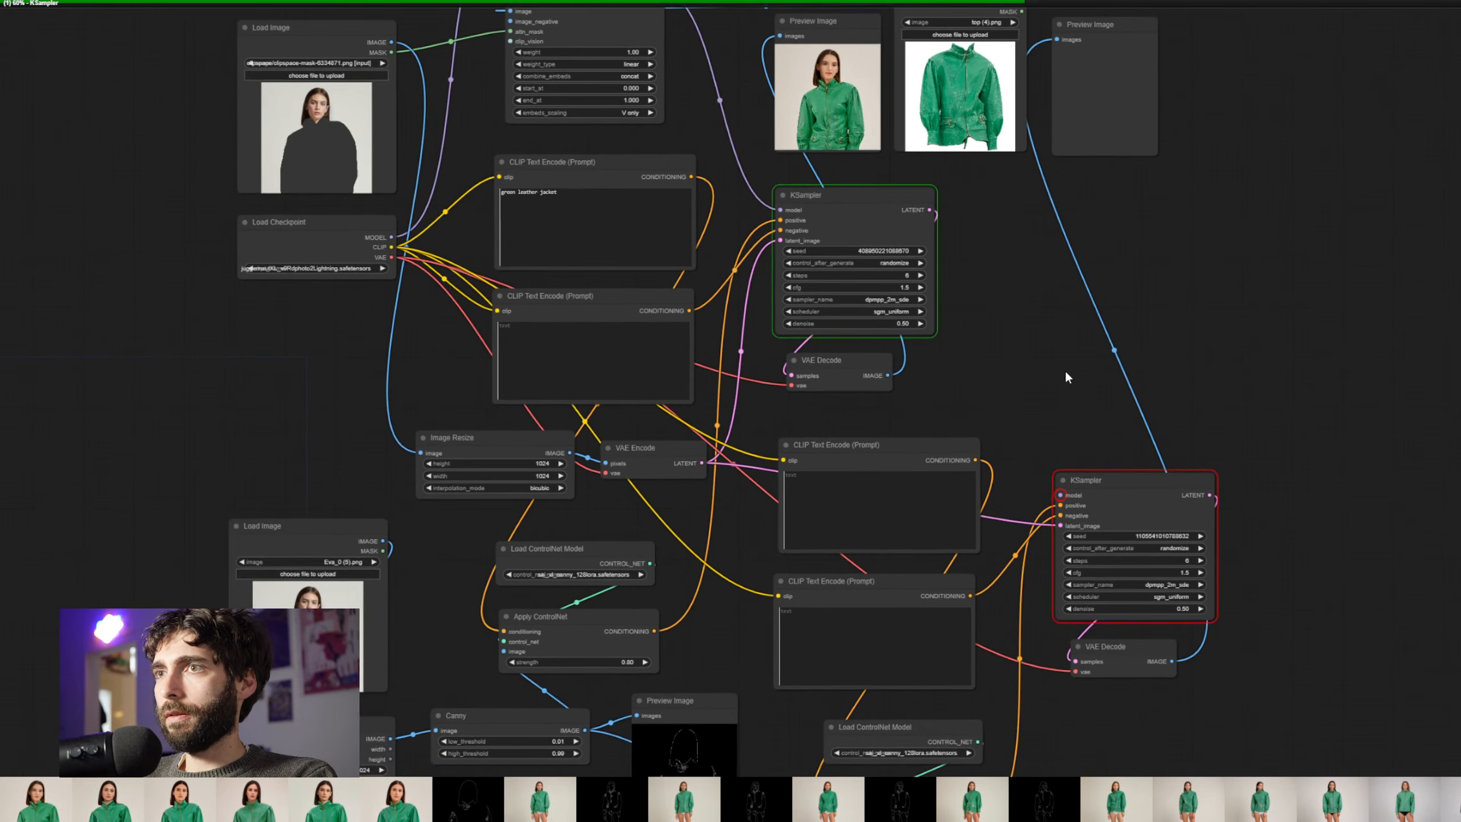
scroll(975, 385, "down", 2)
left_click_drag(975, 384, 931, 479)
left_click_drag(669, 156, 999, 571)
key("ctrl+Return")
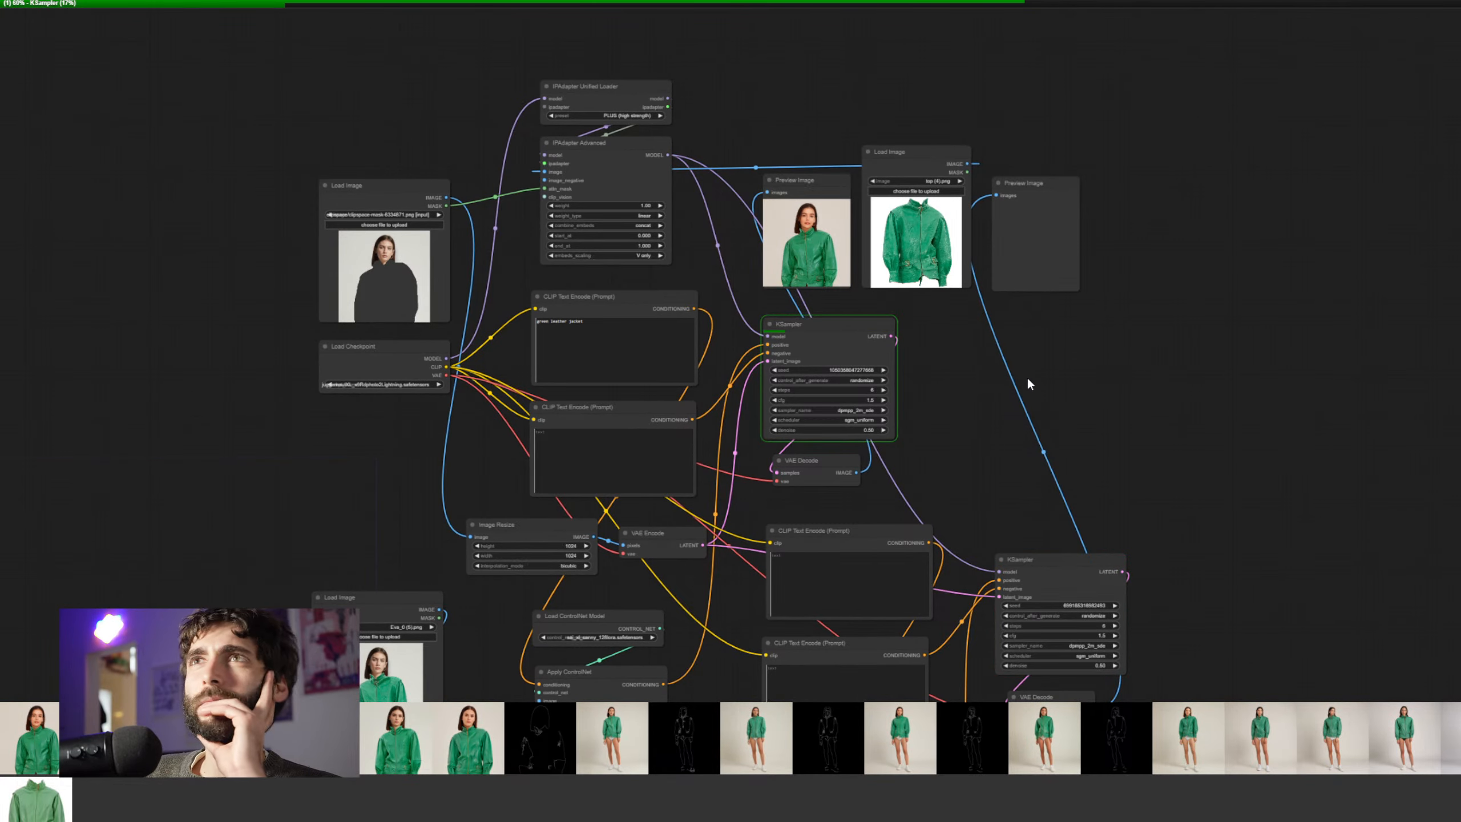
Place both Preview Image nodes close on either side of the jacket reference image for a side-by-side comparison
scroll(980, 360, "up", 6)
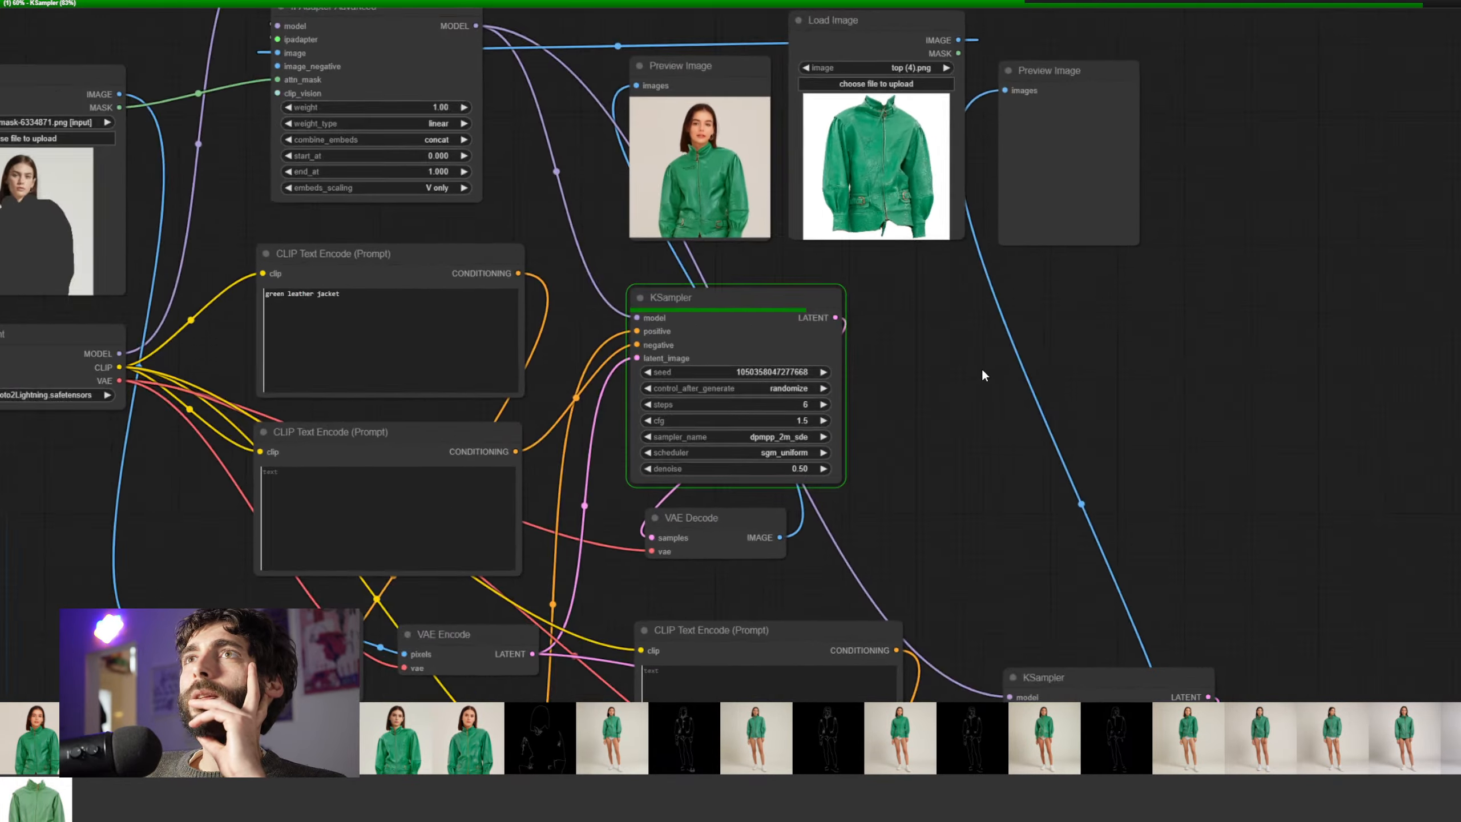
scroll(1146, 541, "up", 8)
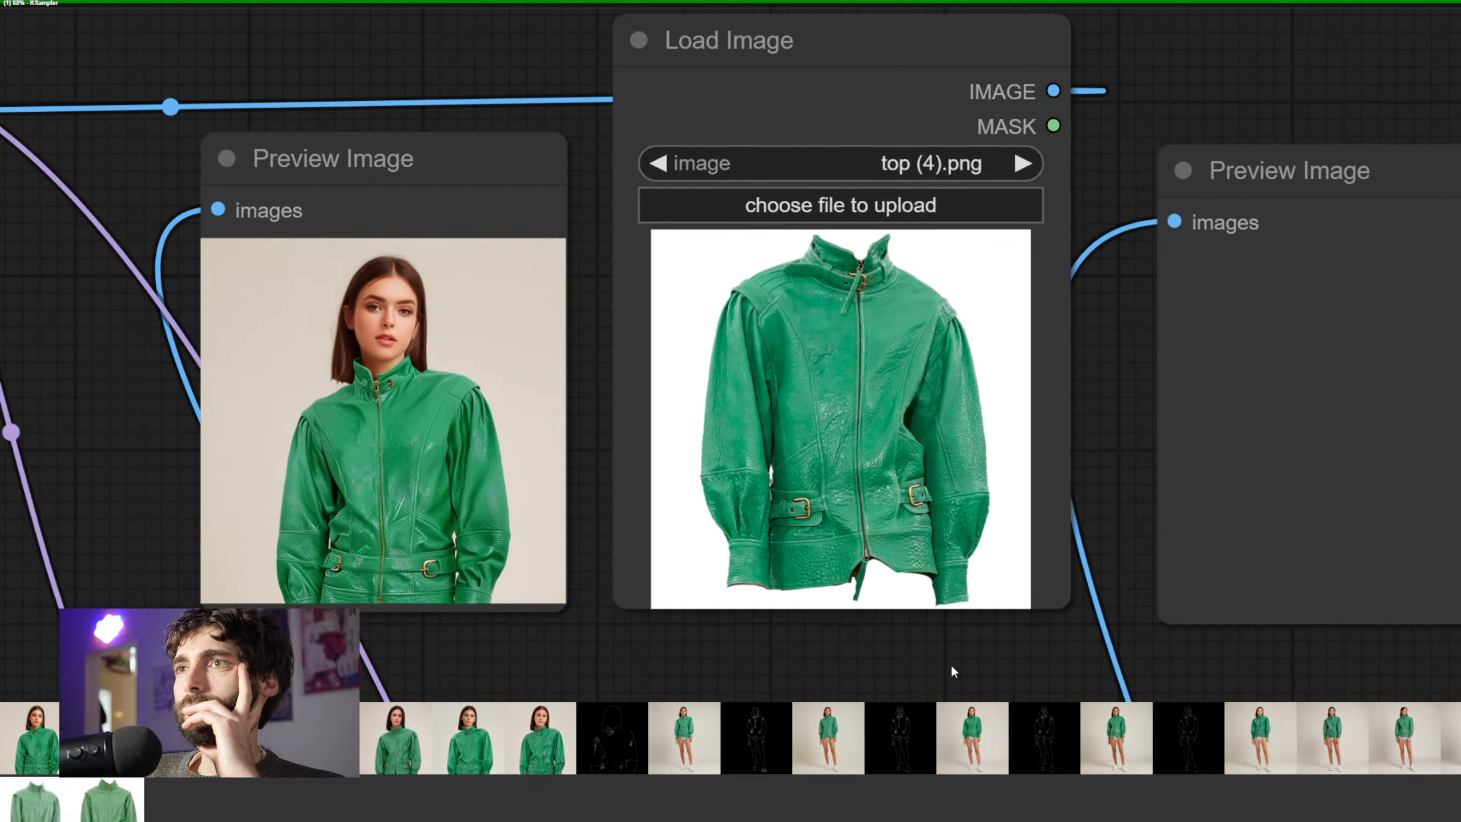
left_click_drag(951, 665, 872, 667)
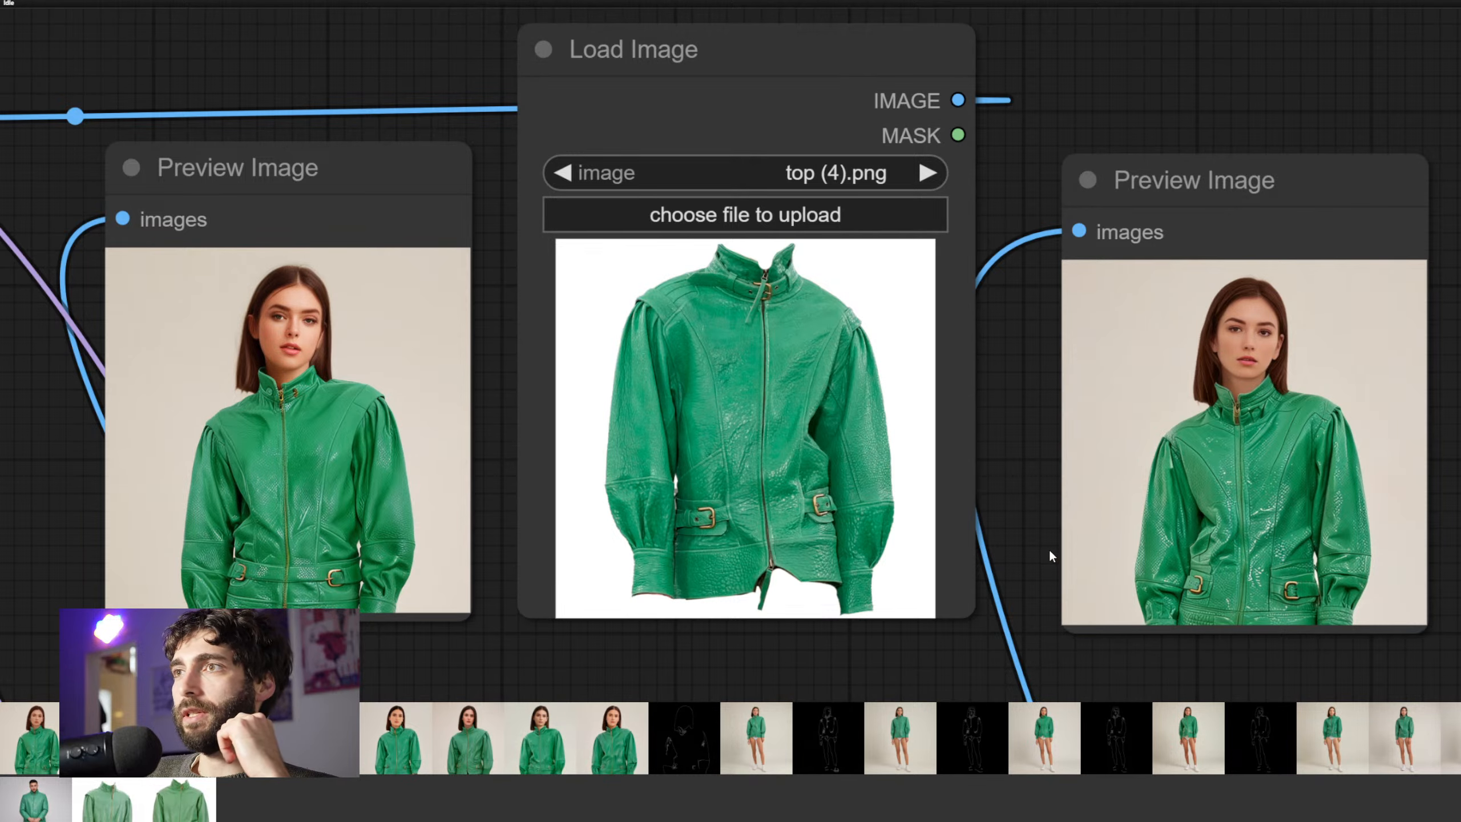
scroll(1030, 550, "up", 2)
left_click_drag(1020, 551, 1087, 533)
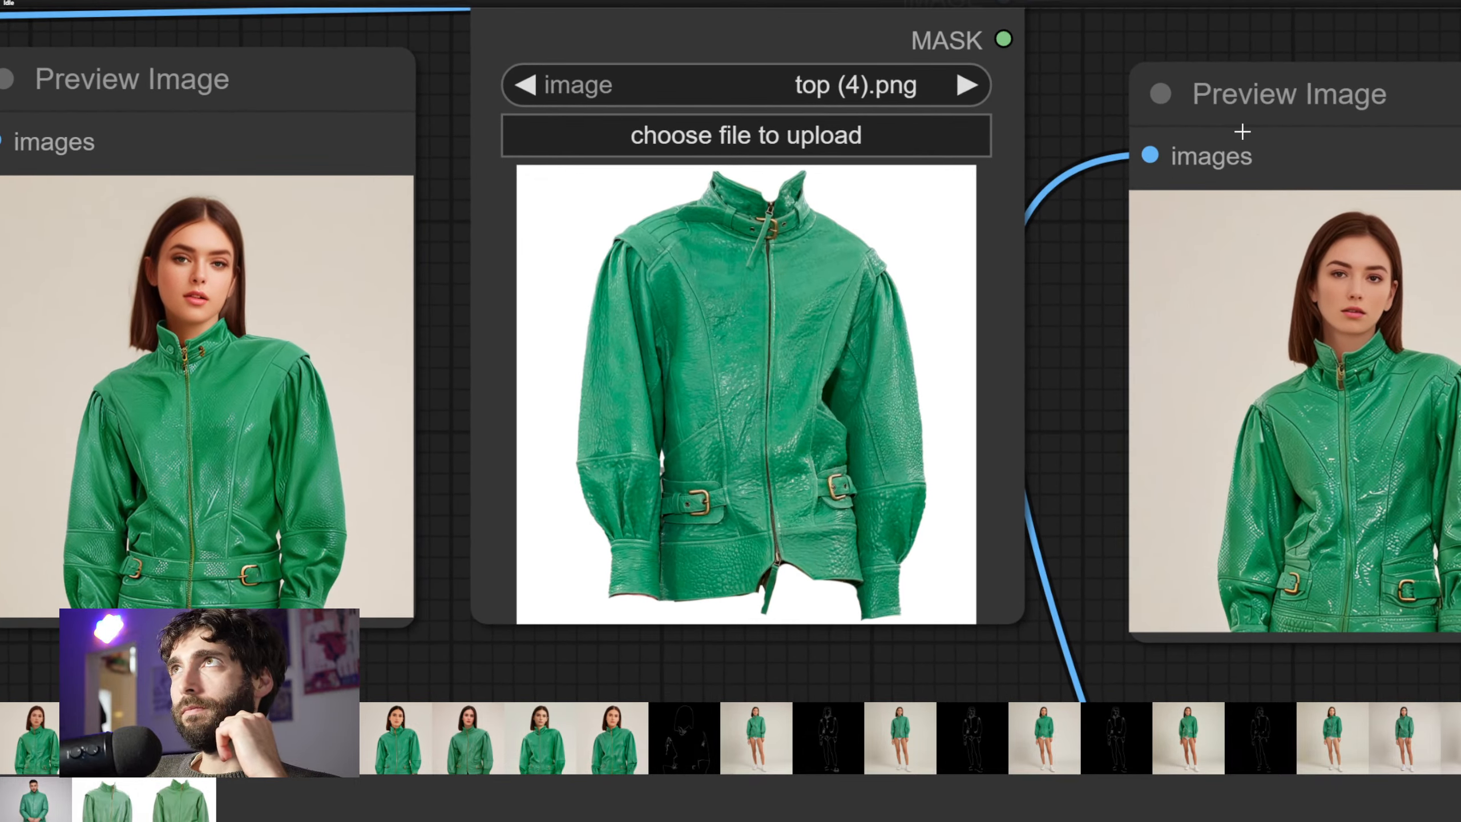
left_click_drag(1242, 132, 1163, 123)
left_click_drag(351, 73, 388, 69)
left_click_drag(1319, 22, 1330, 31)
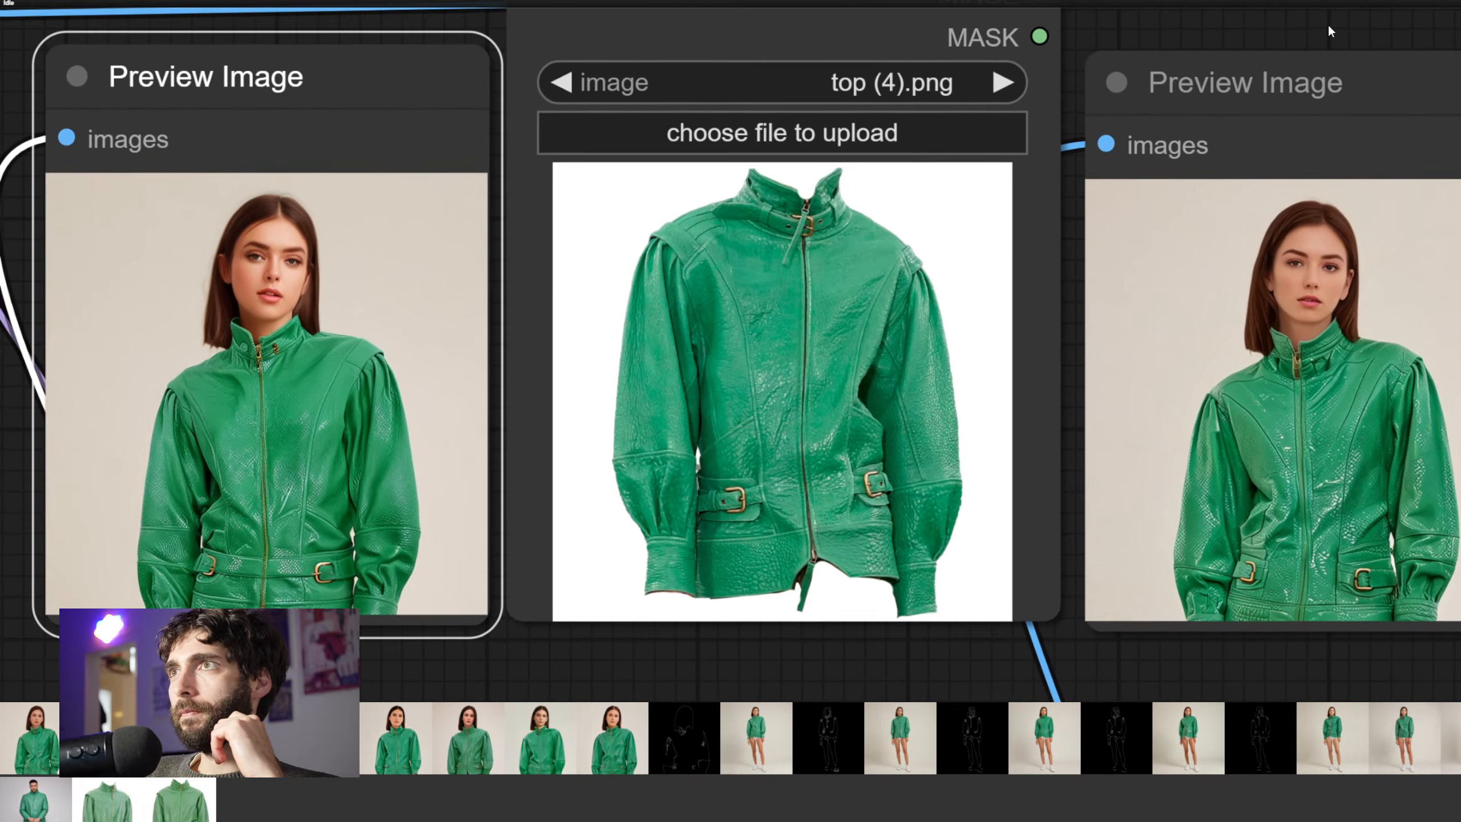
Compare the jacket's leather texture and details in the prompted and unprompted previews with the reference jacket image
left_click(1072, 474)
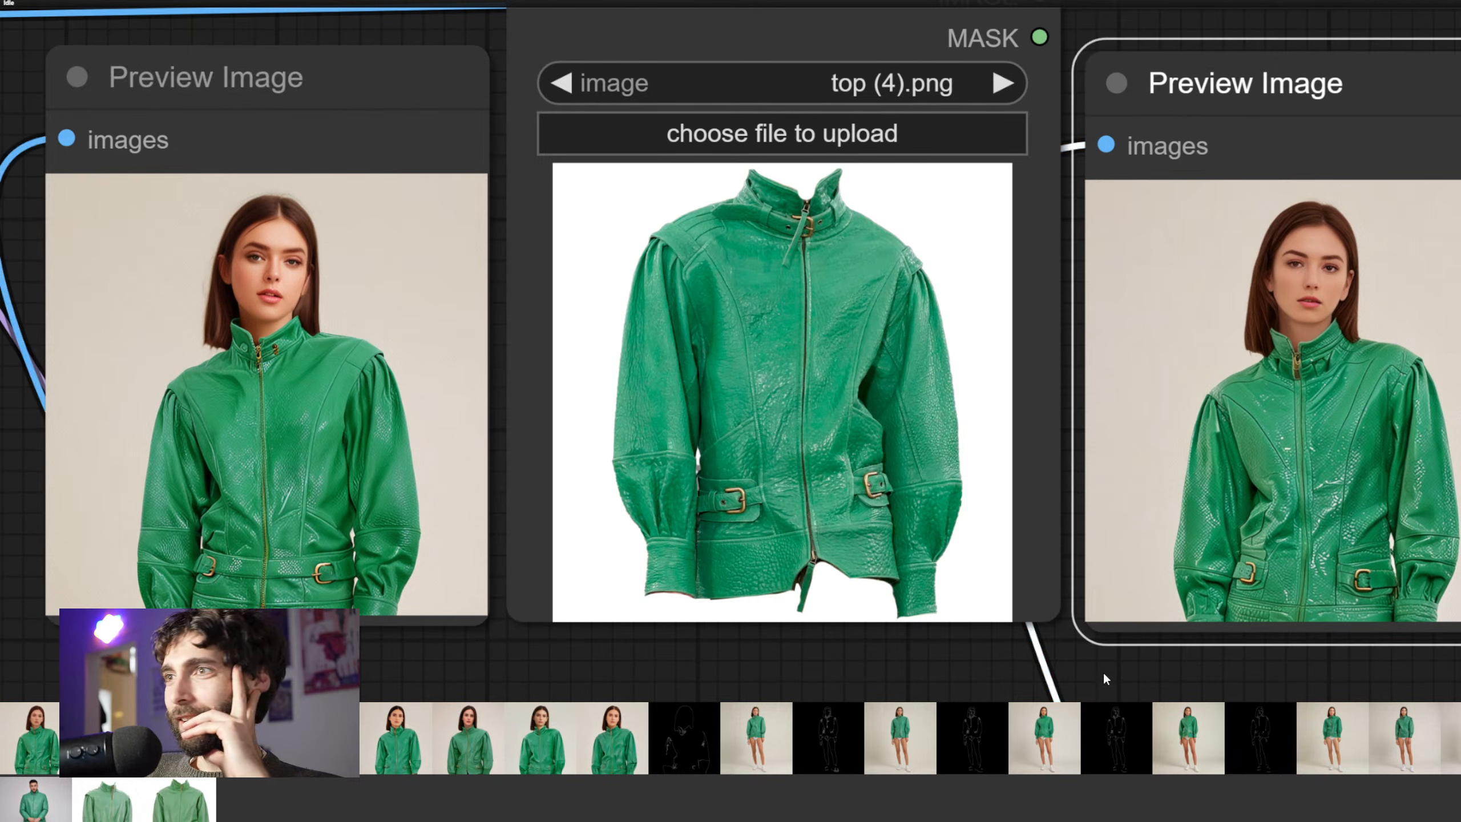
left_click(1080, 661)
left_click(308, 473)
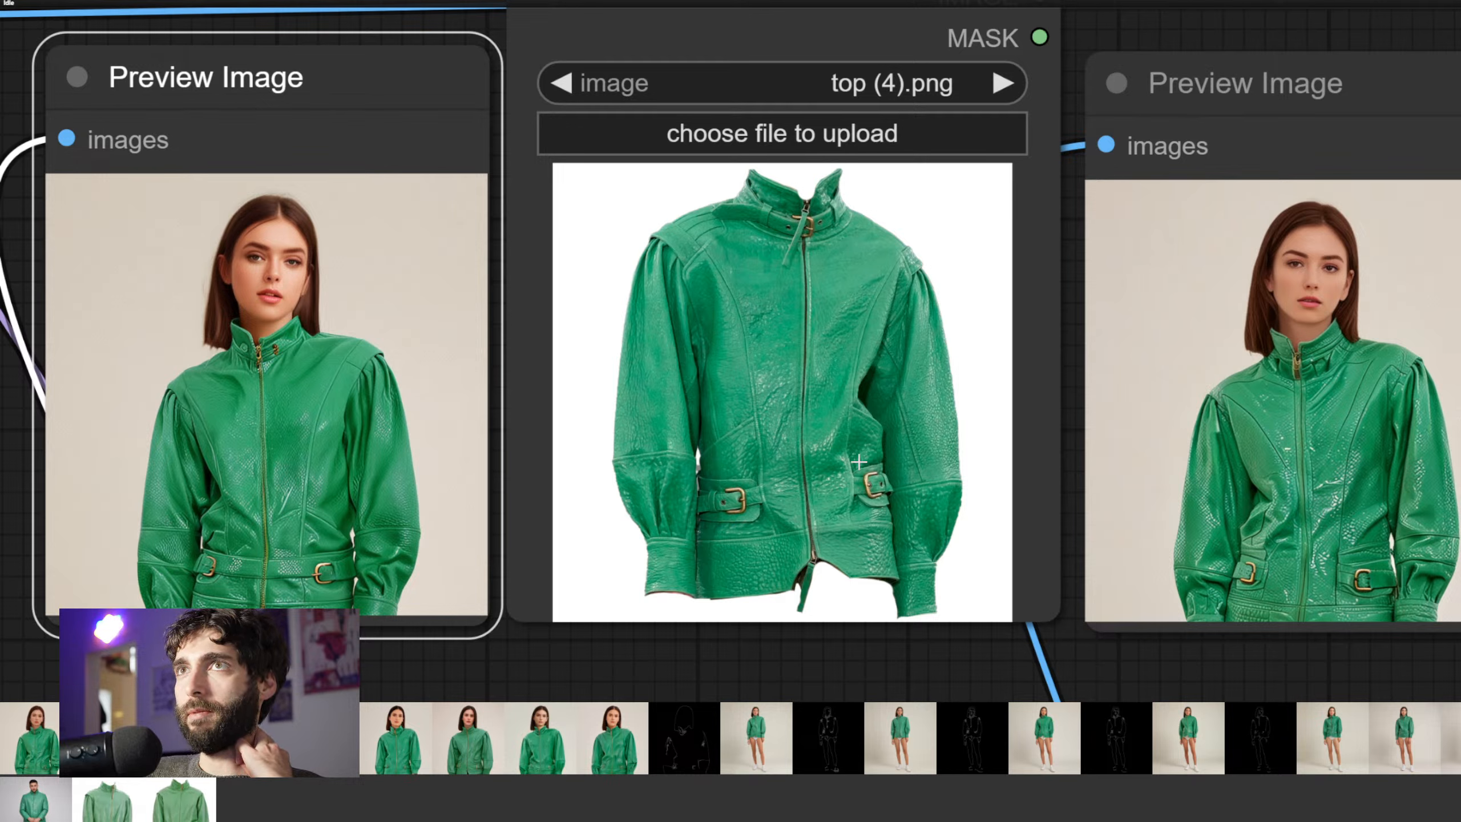
left_click(1408, 269)
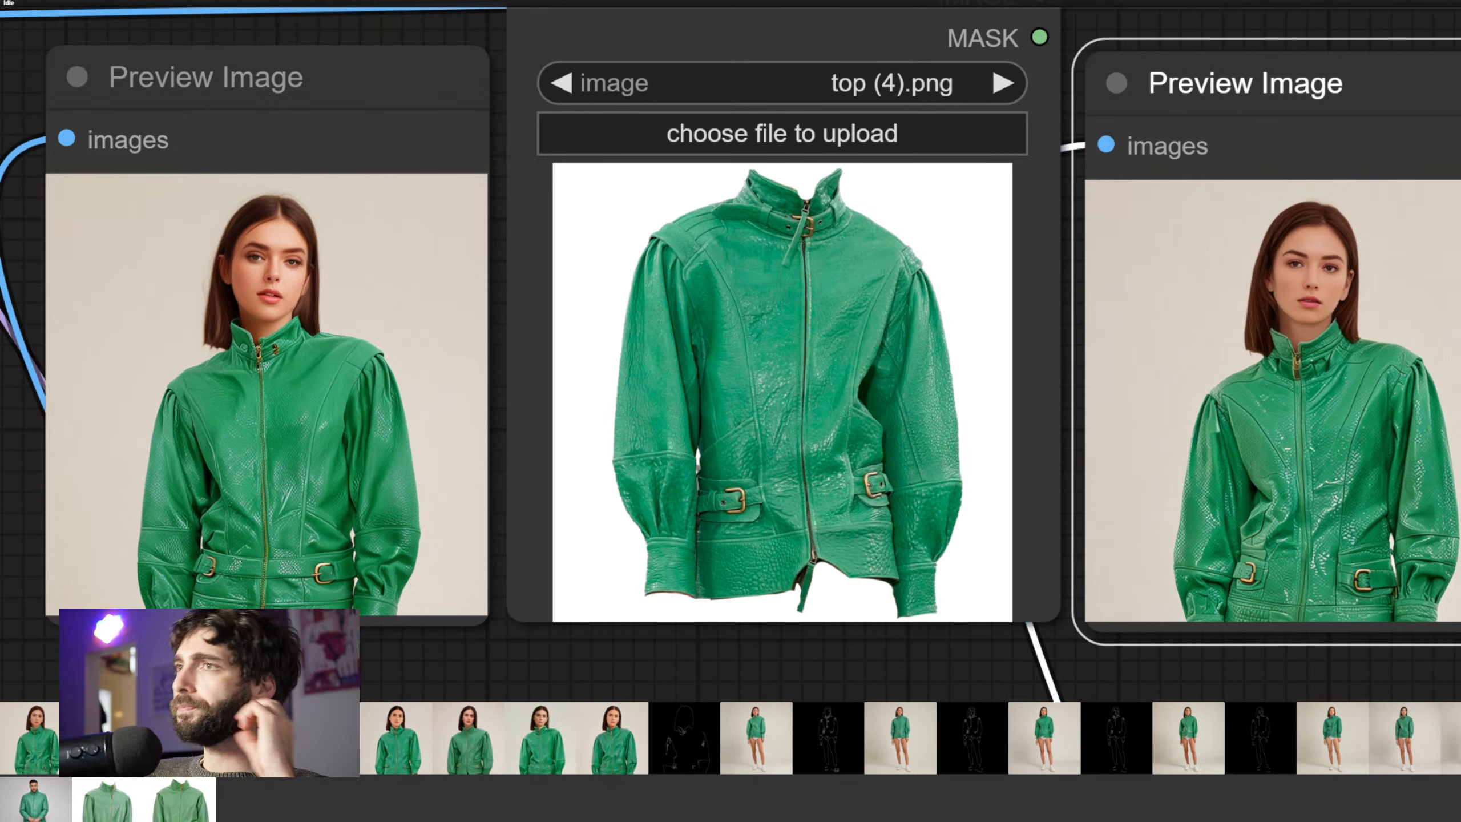
left_click(1122, 671)
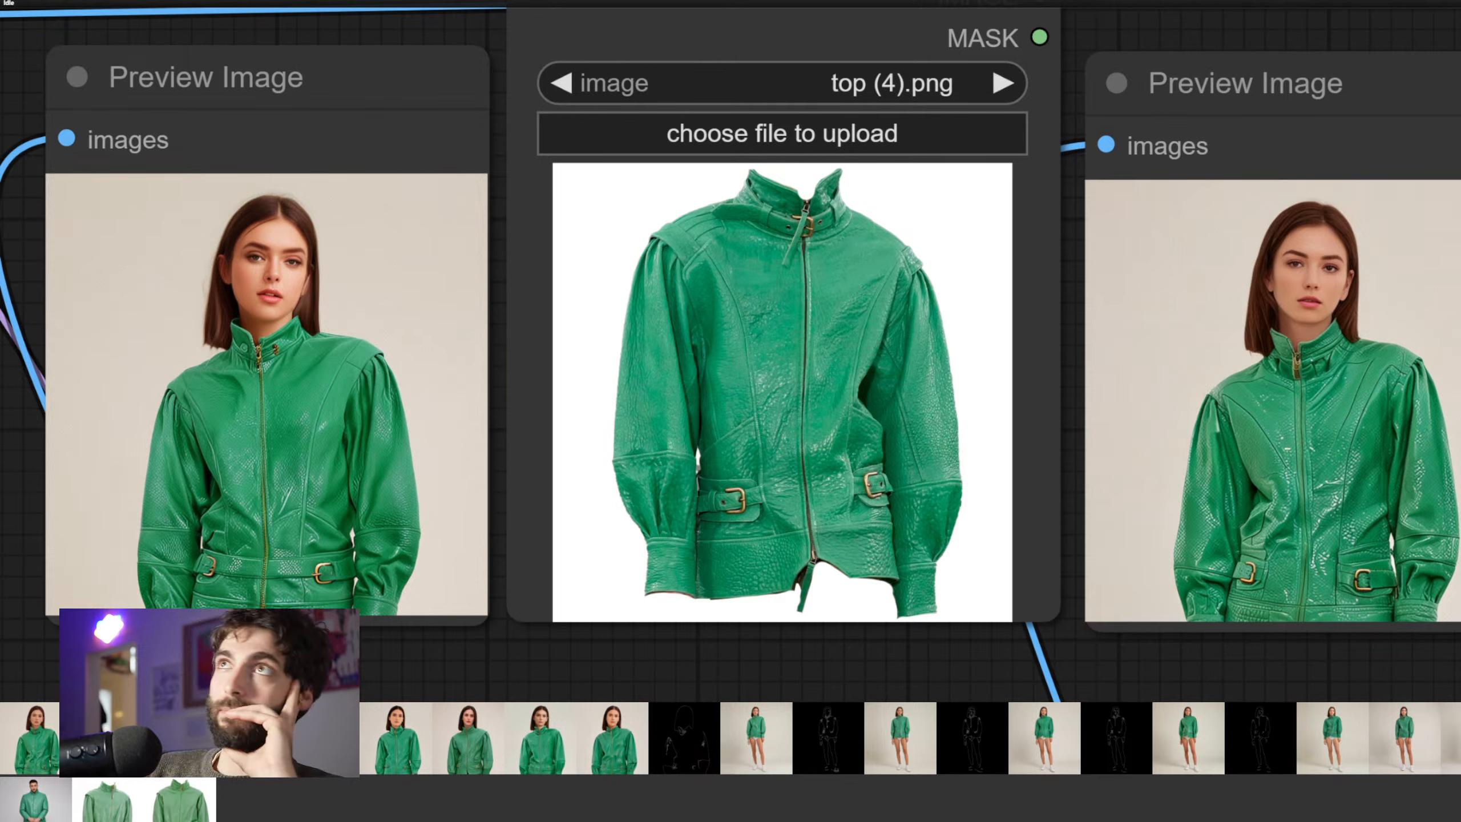
scroll(1438, 287, "down", 3)
left_click_drag(1001, 602, 1080, 386)
scroll(1161, 511, "down", 4)
scroll(1056, 465, "down", 2)
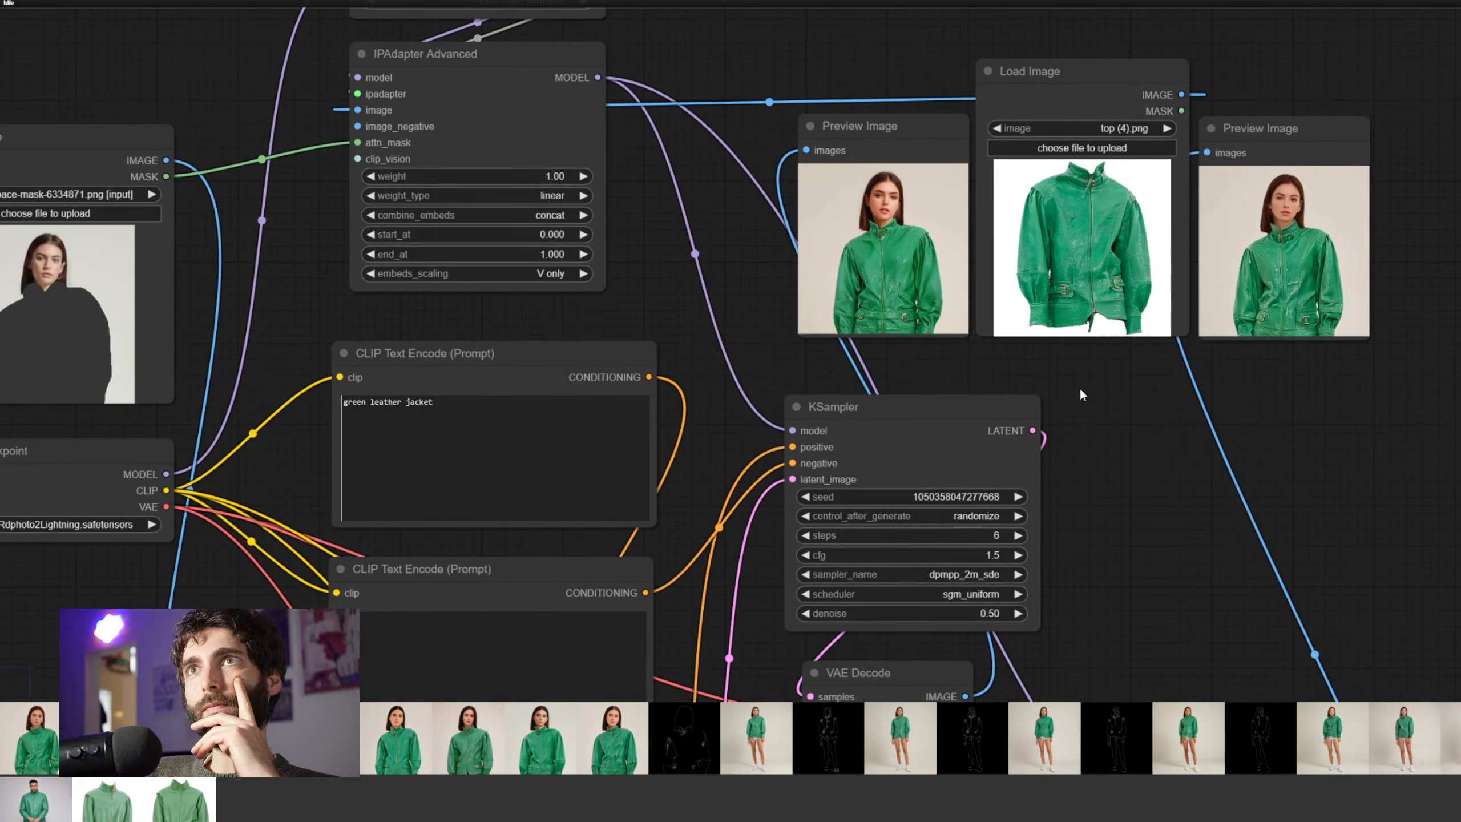
scroll(1093, 394, "down", 2)
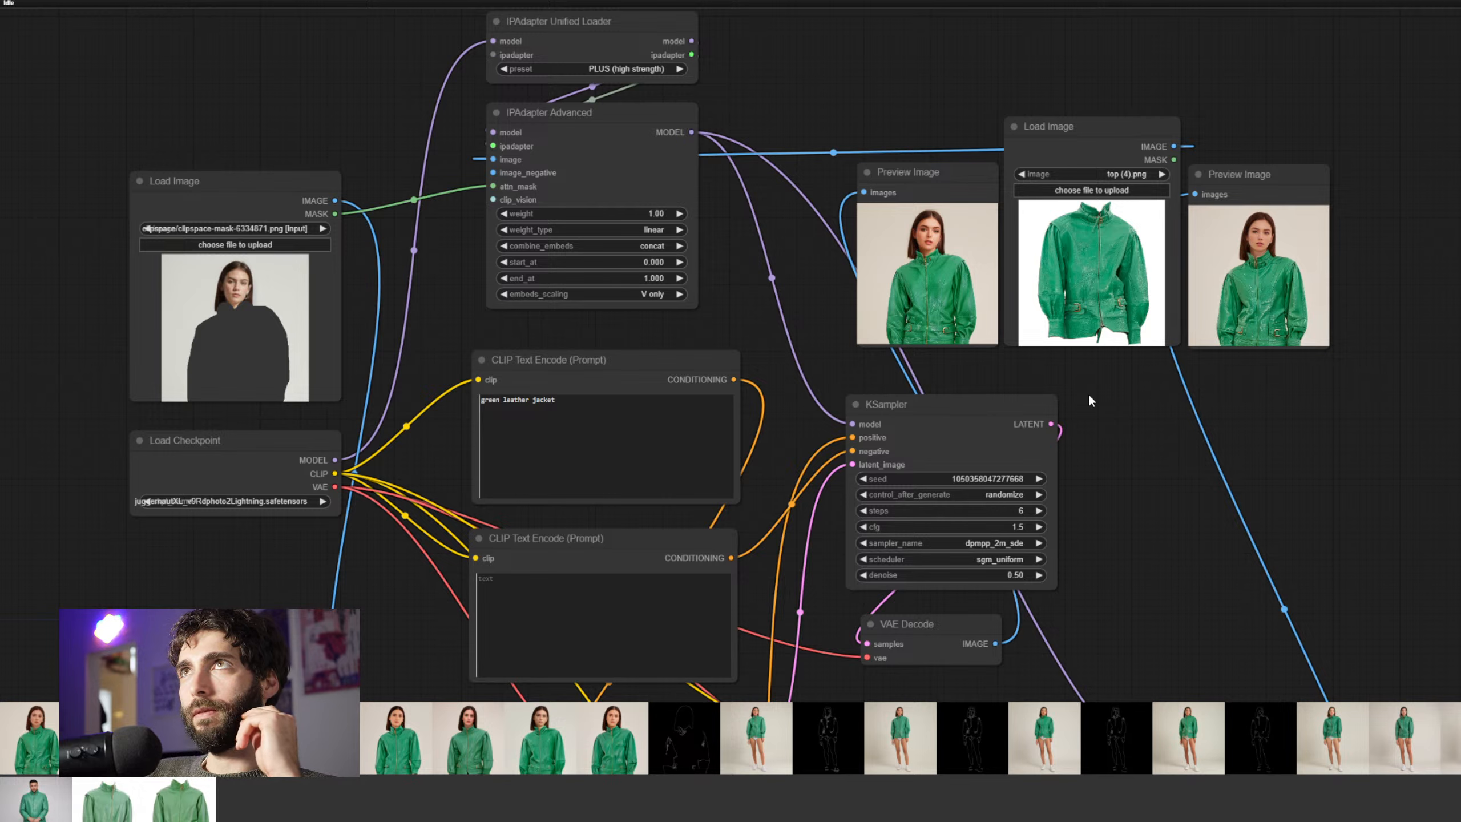
left_click_drag(1091, 402, 1094, 426)
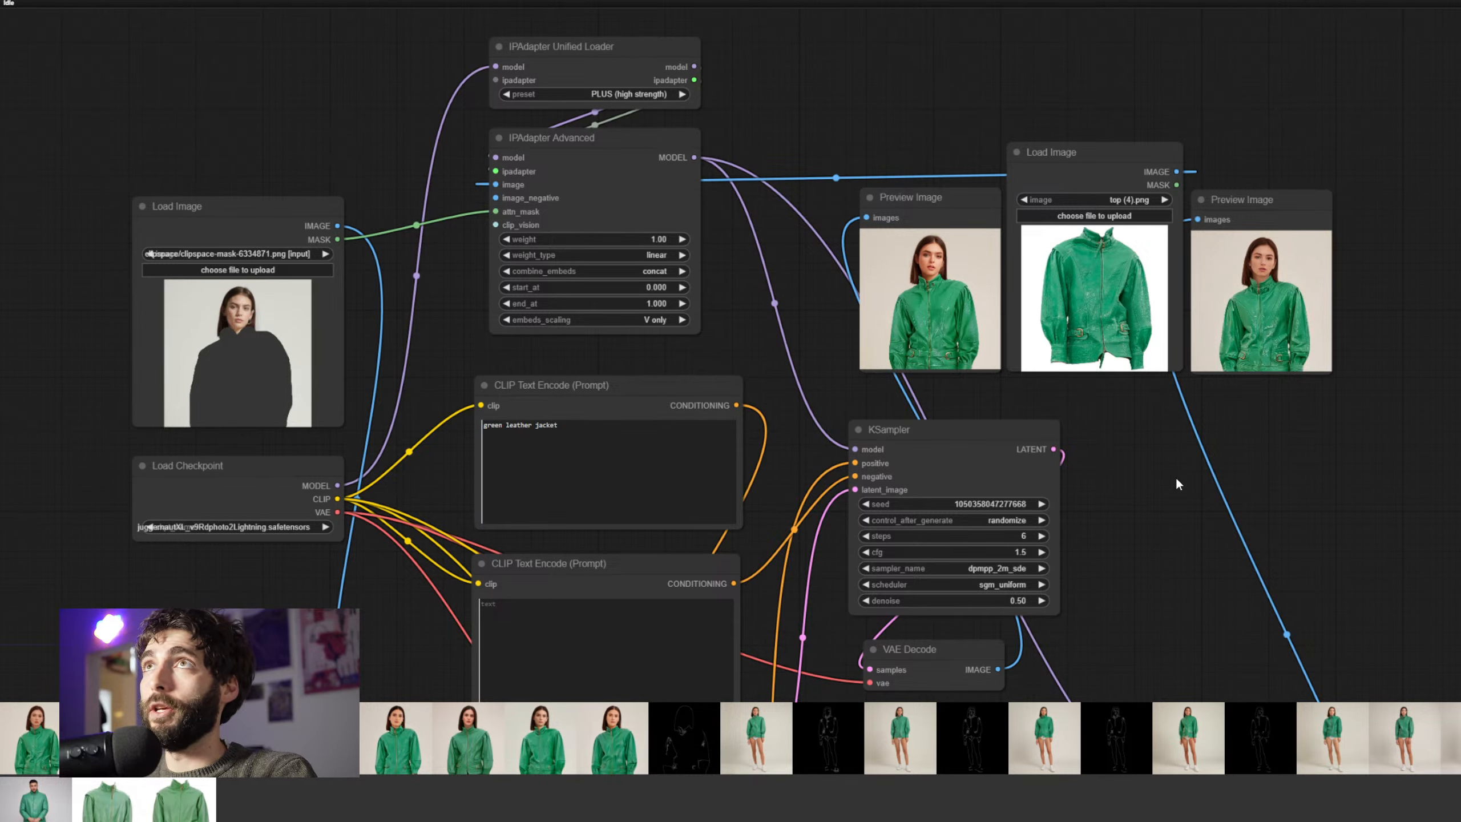
scroll(1183, 452, "up", 6)
left_click_drag(1363, 387, 1246, 379)
scroll(1182, 526, "up", 2)
scroll(1266, 539, "down", 6)
scroll(1325, 497, "down", 3)
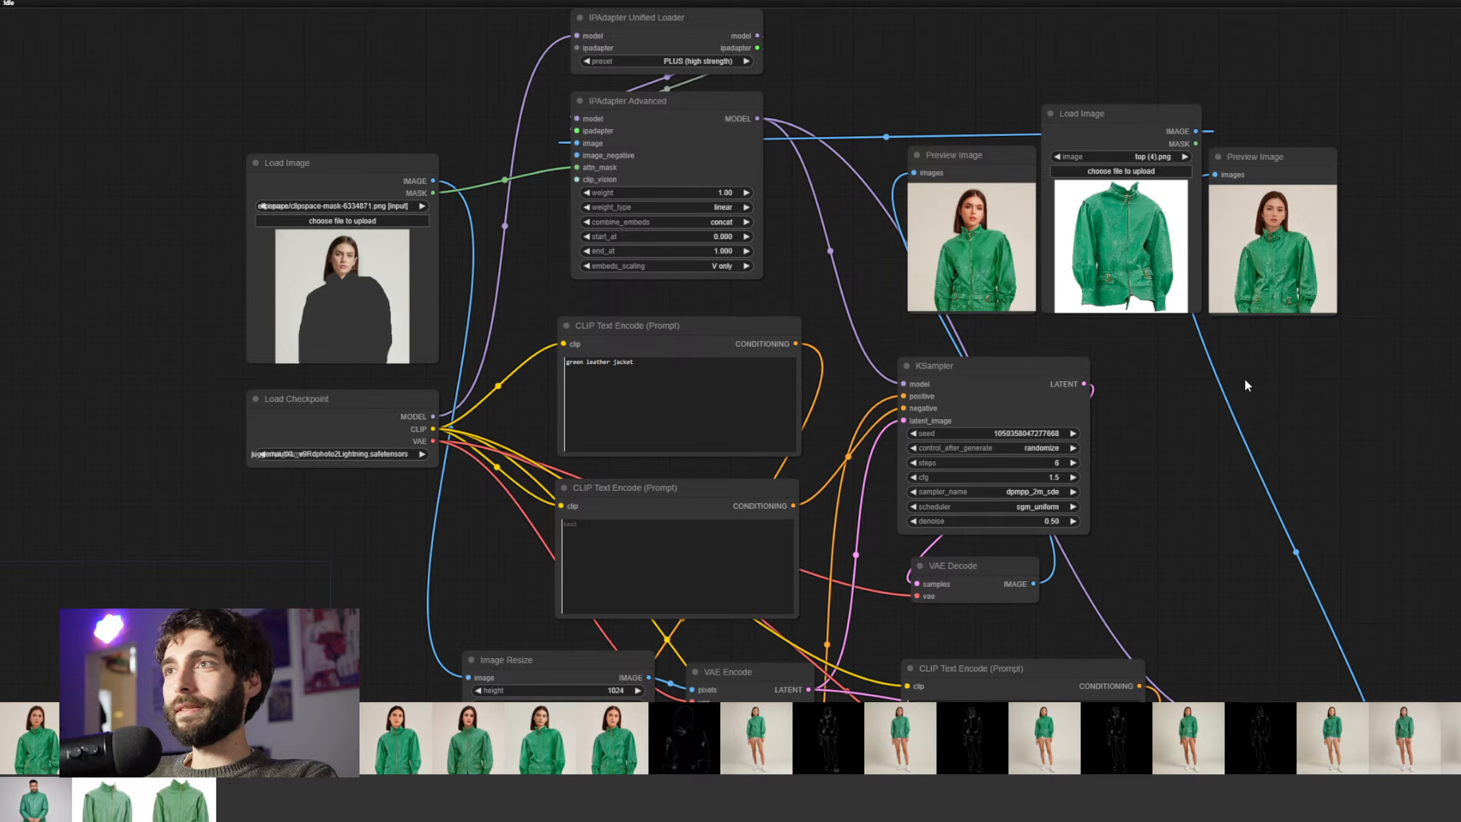
Examine the whole node graph, from the IPAdapter and prompts to the ControlNets and both sampling stages
scroll(1242, 380, "down", 2)
left_click_drag(1240, 387, 1167, 432)
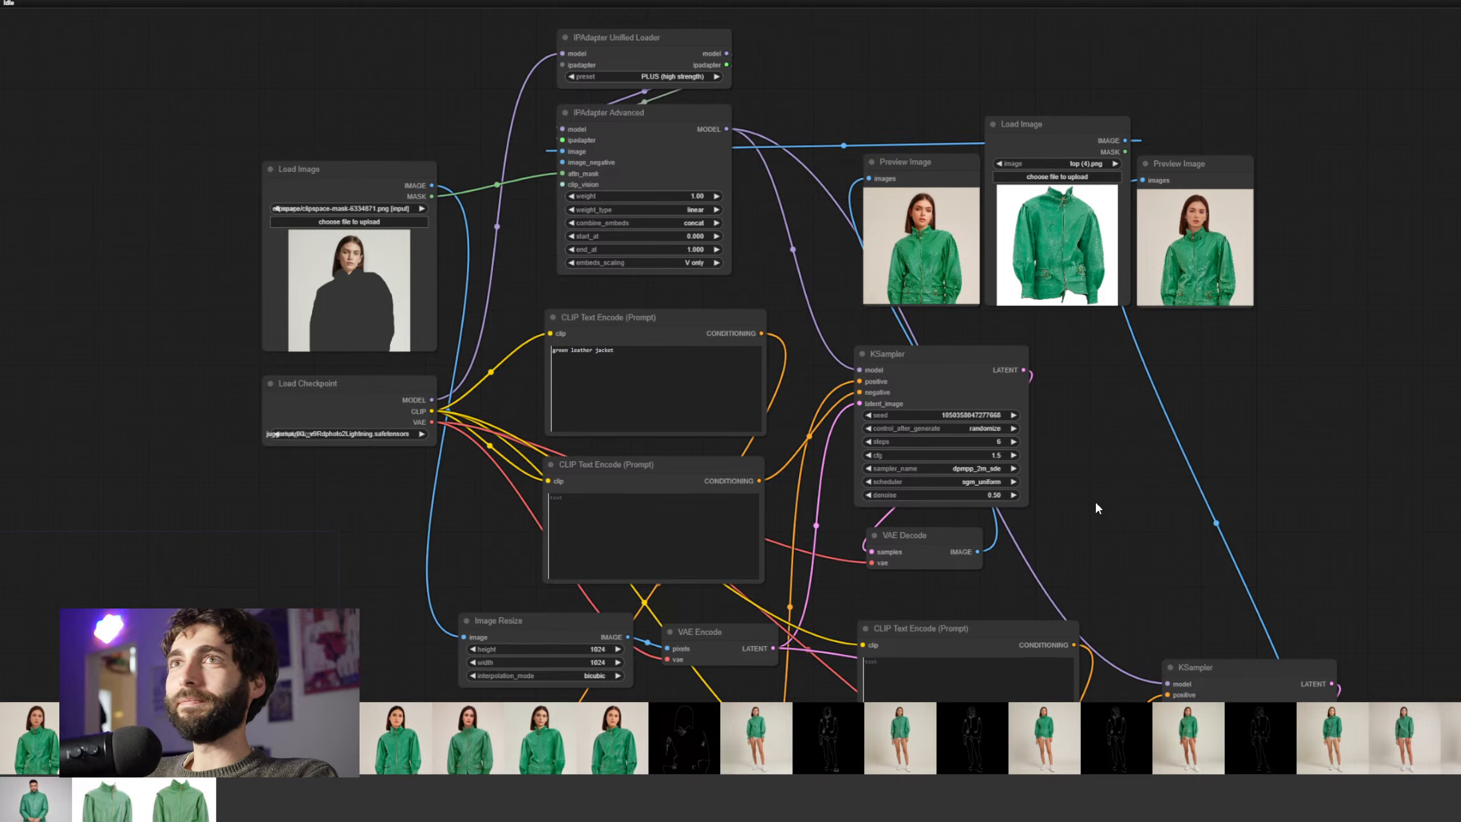
left_click_drag(1096, 502, 1058, 391)
scroll(1111, 464, "down", 2)
scroll(1045, 290, "down", 1)
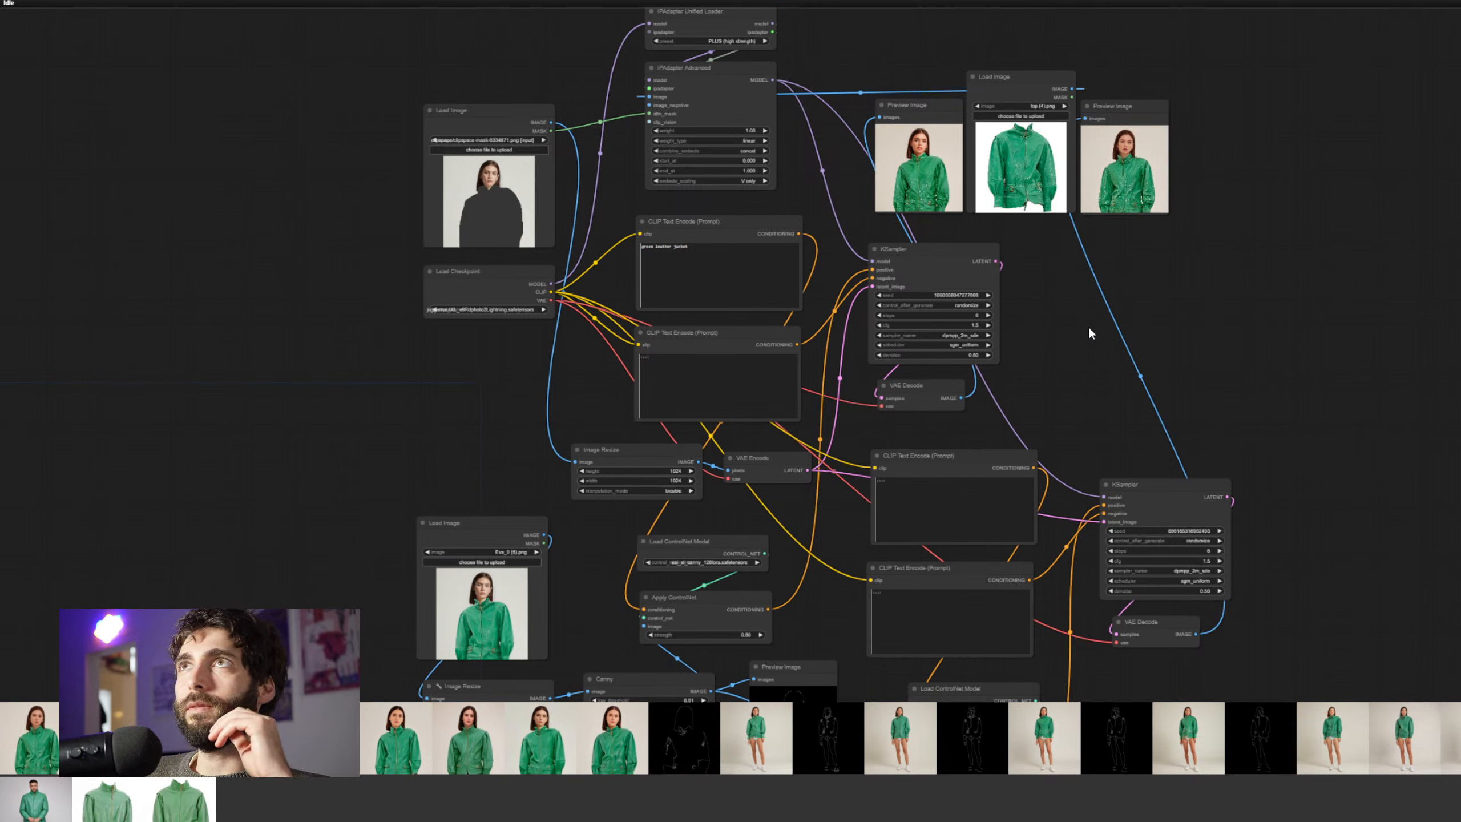
left_click_drag(1114, 348, 1137, 233)
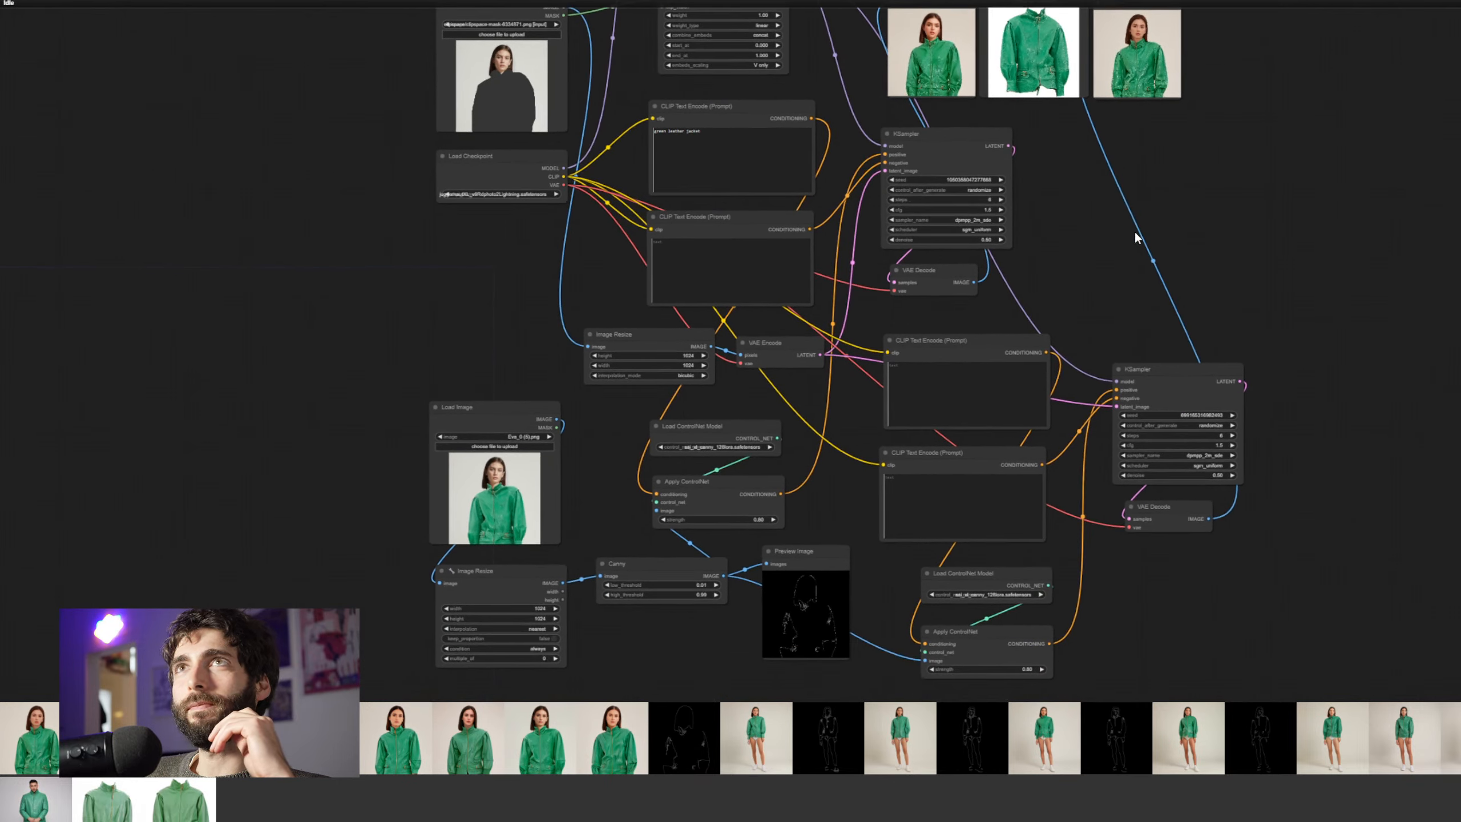
scroll(1135, 231, "down", 5)
left_click_drag(1189, 570, 1192, 626)
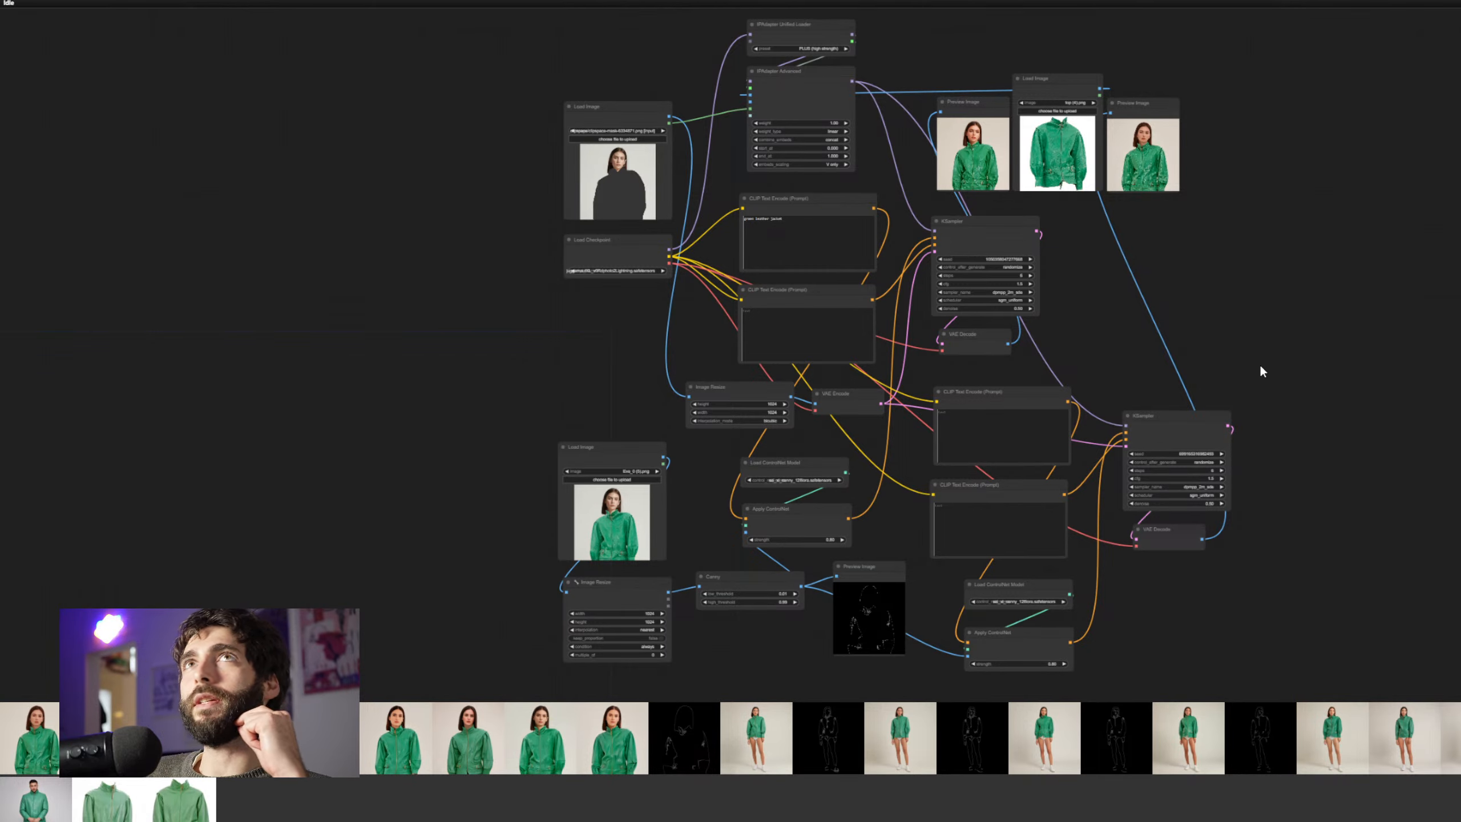
scroll(1141, 328, "down", 2)
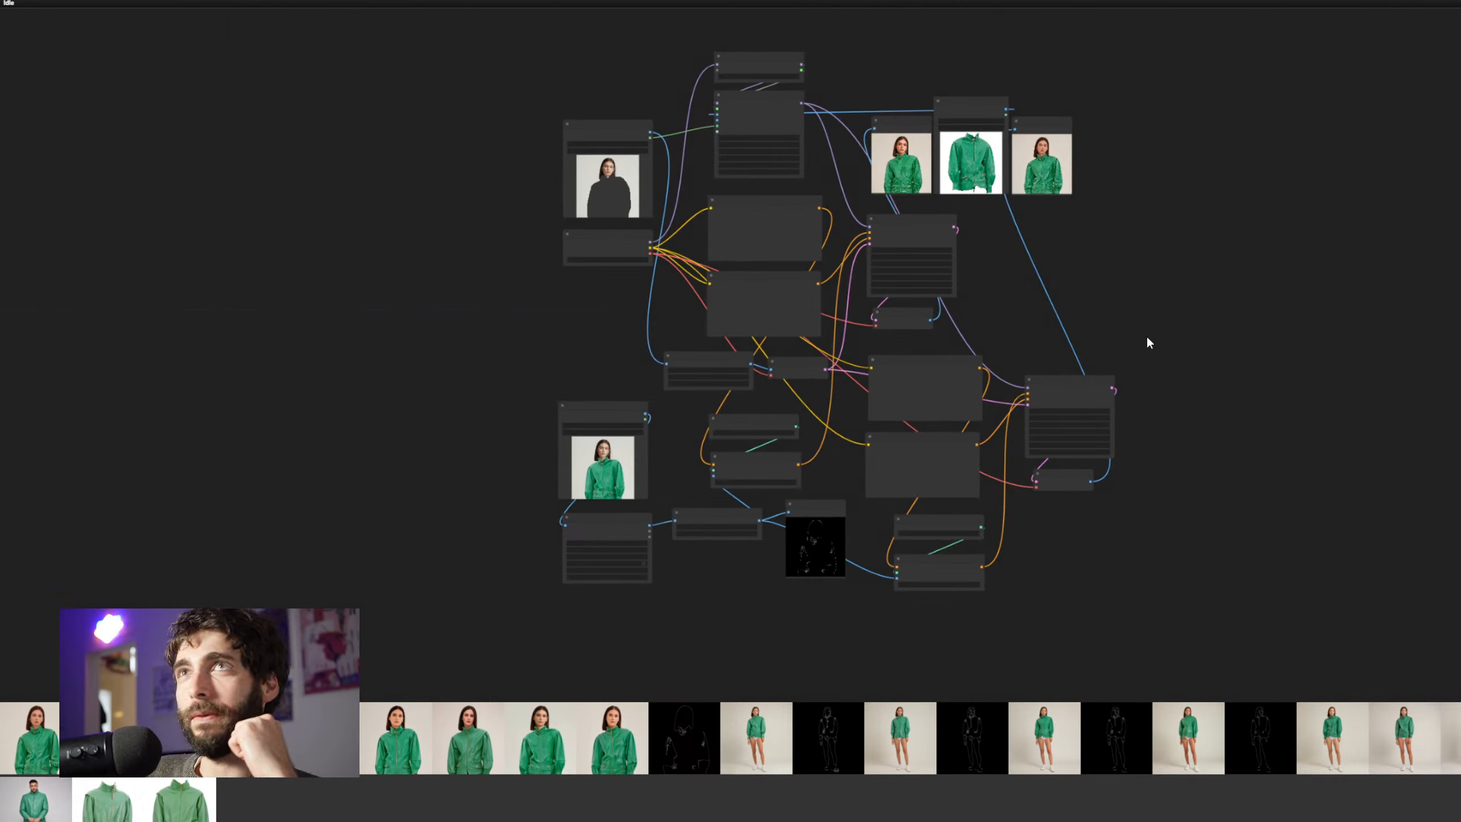
Delete the Canny node, its Preview Image, and the Image Resize and Load Image nodes that feed it
scroll(1060, 550, "up", 6)
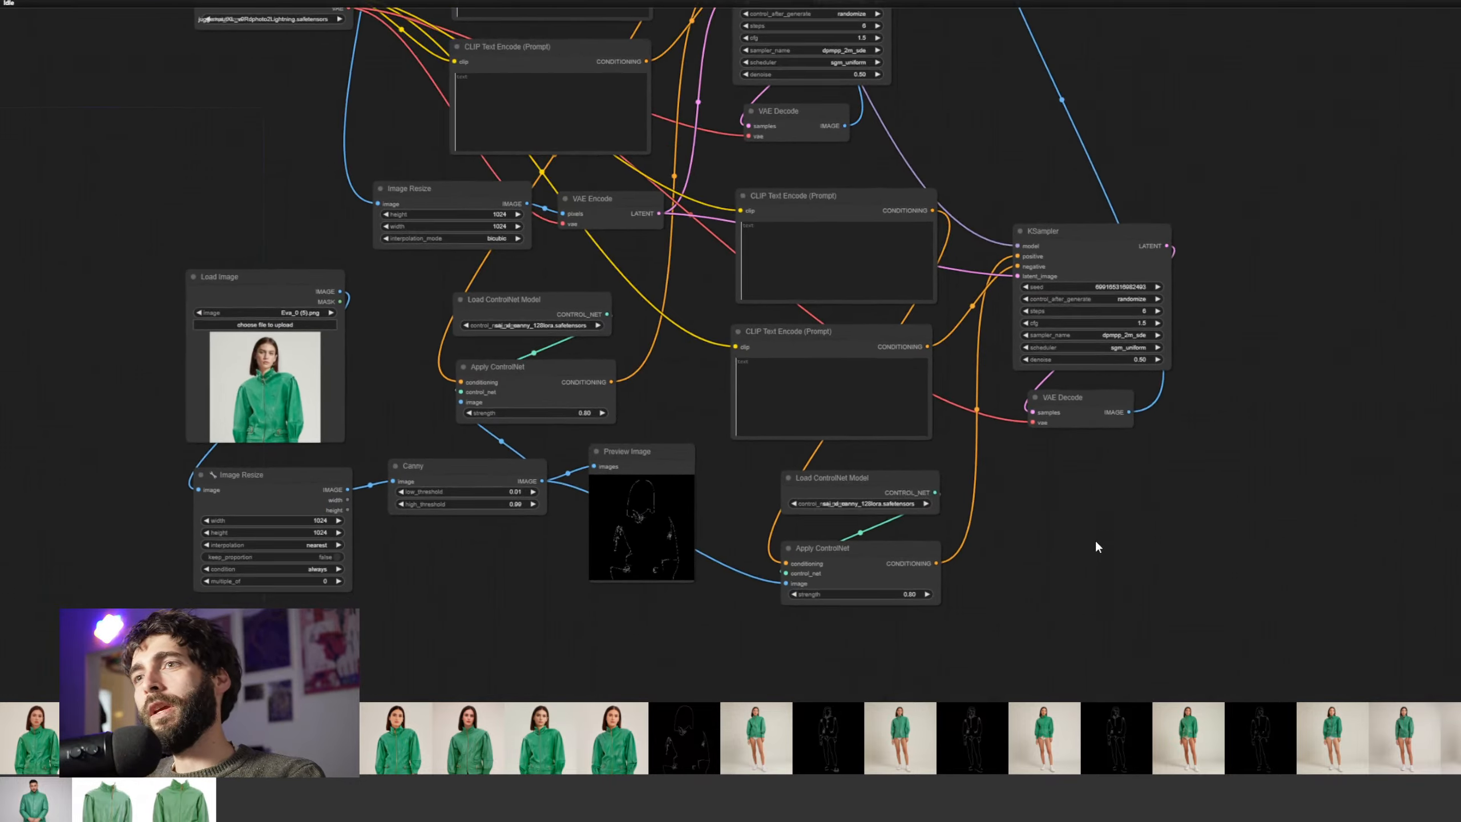
left_click_drag(833, 549, 945, 425)
left_click(751, 332)
left_click(586, 355, "shift")
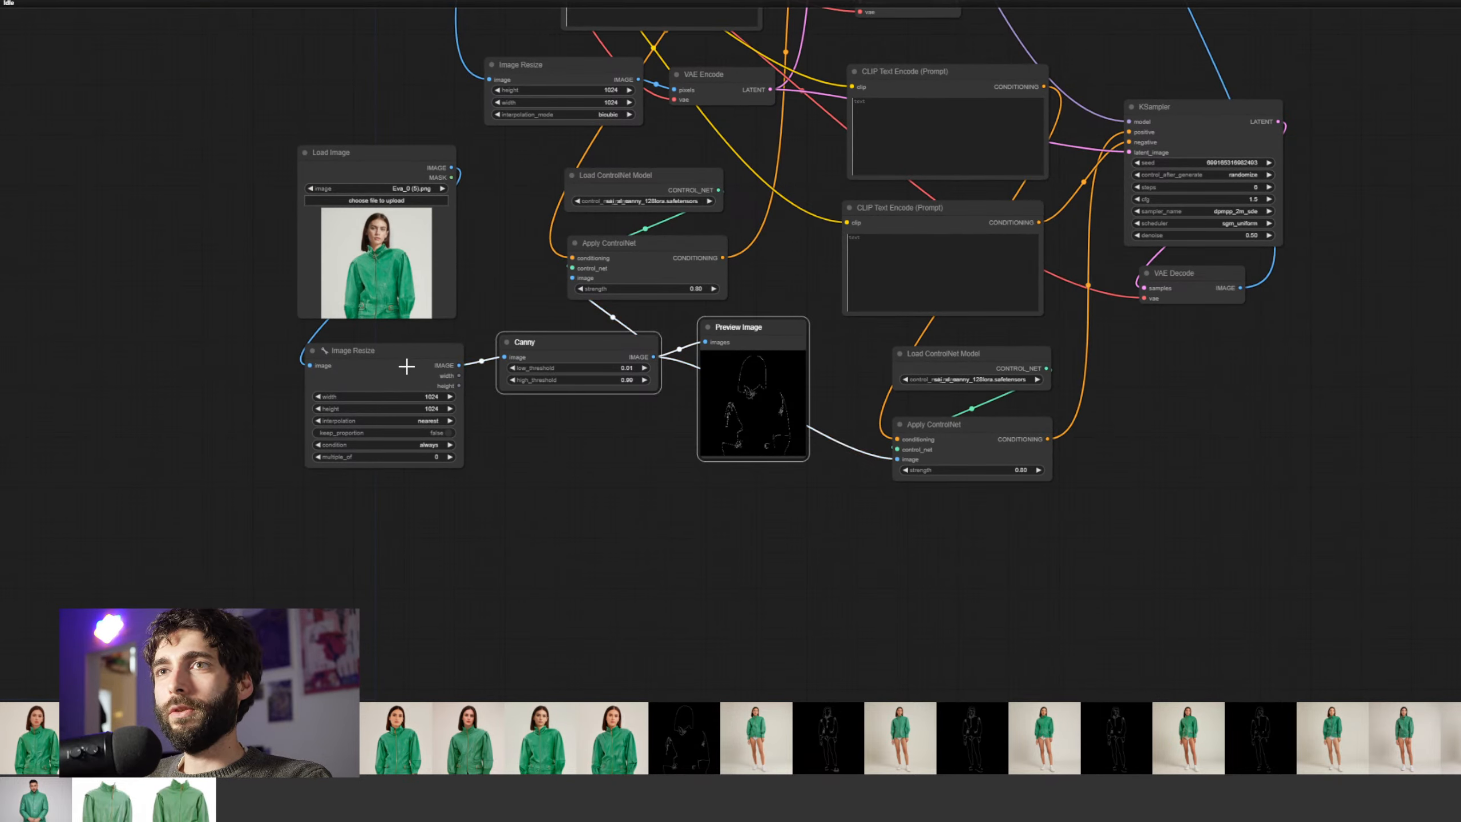
left_click(408, 369, "shift")
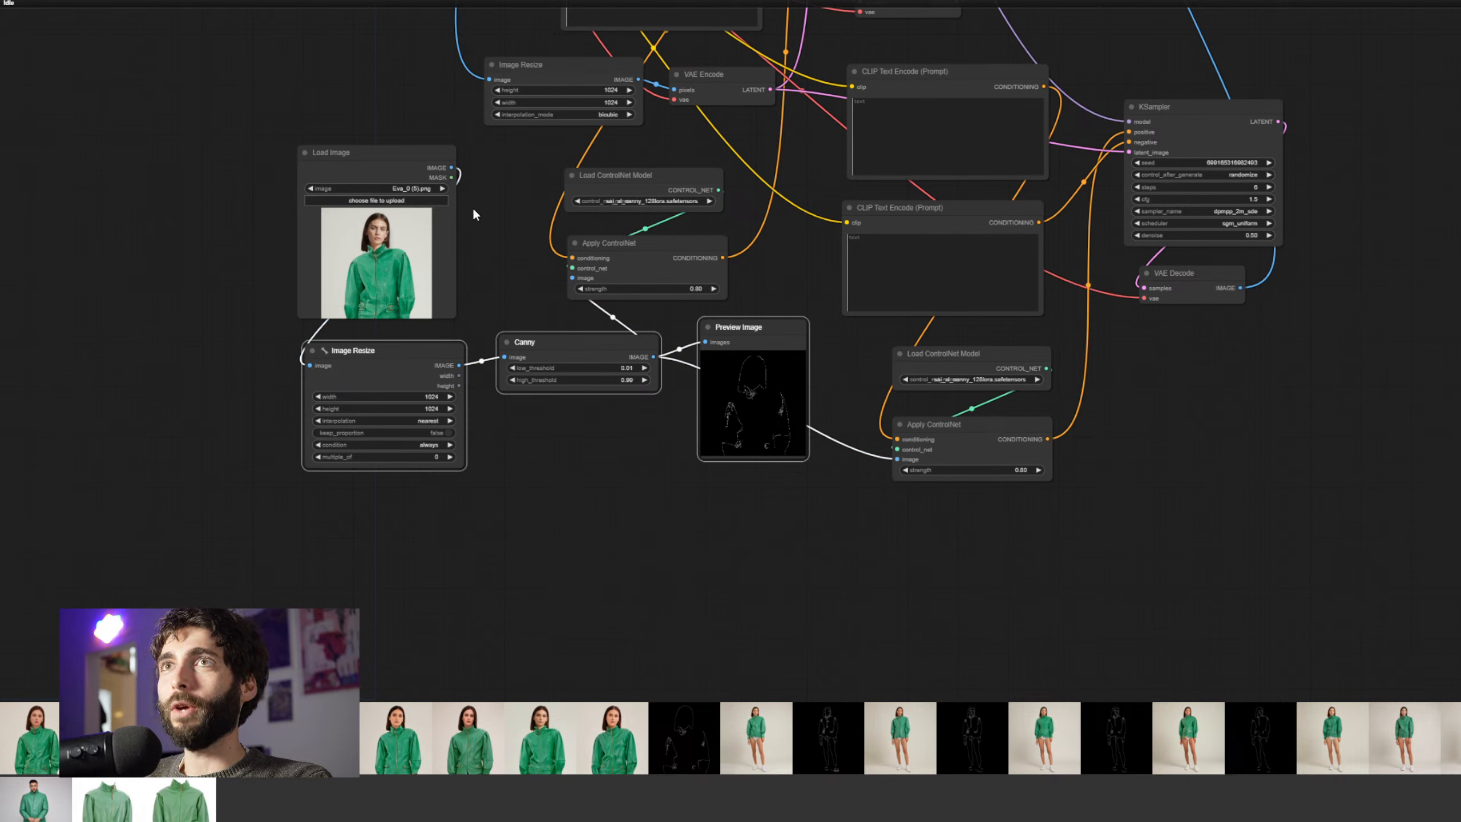
left_click(389, 161, "shift")
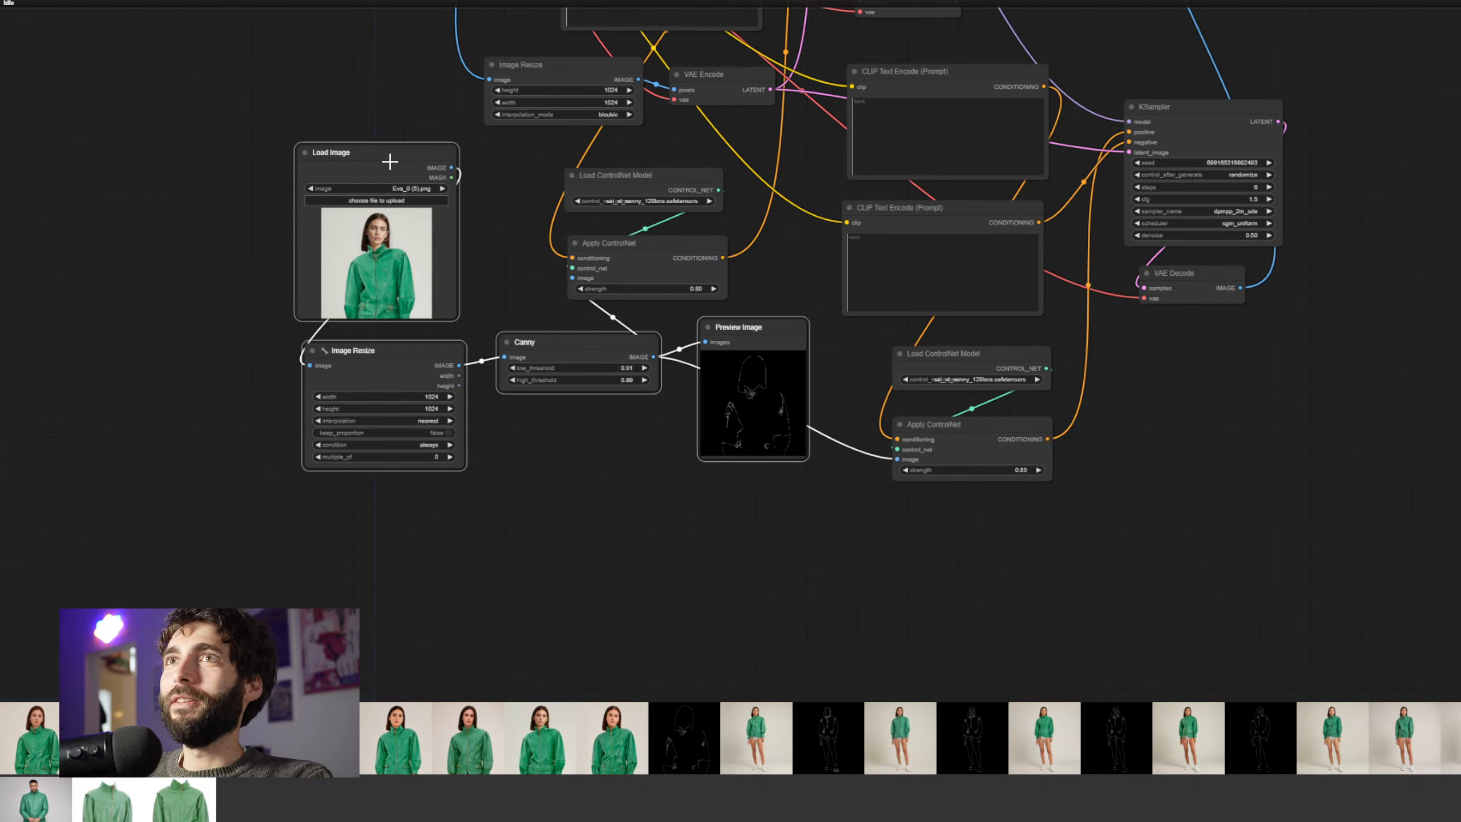
key("Delete")
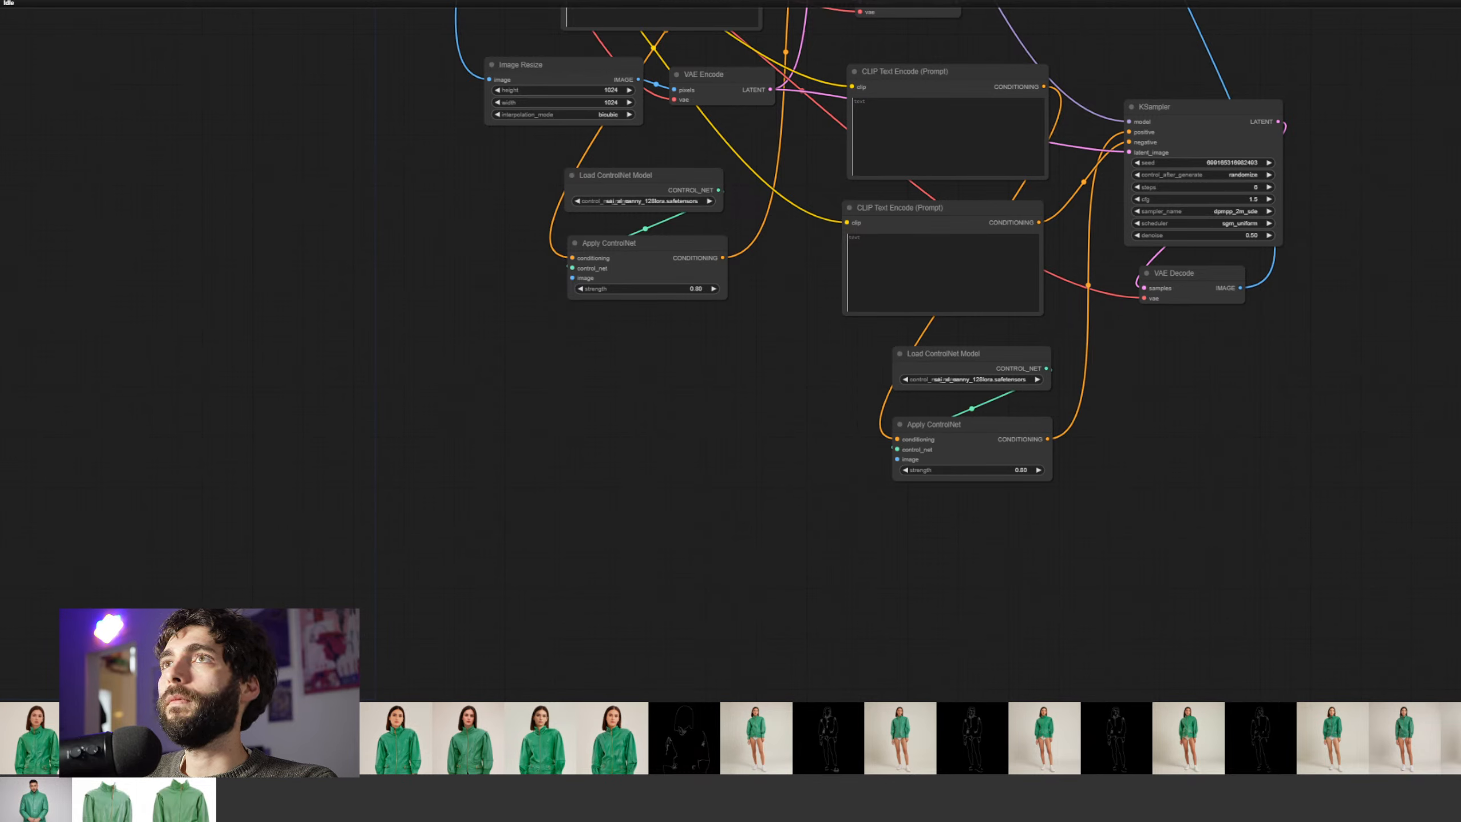
left_click_drag(1340, 126, 1272, 261)
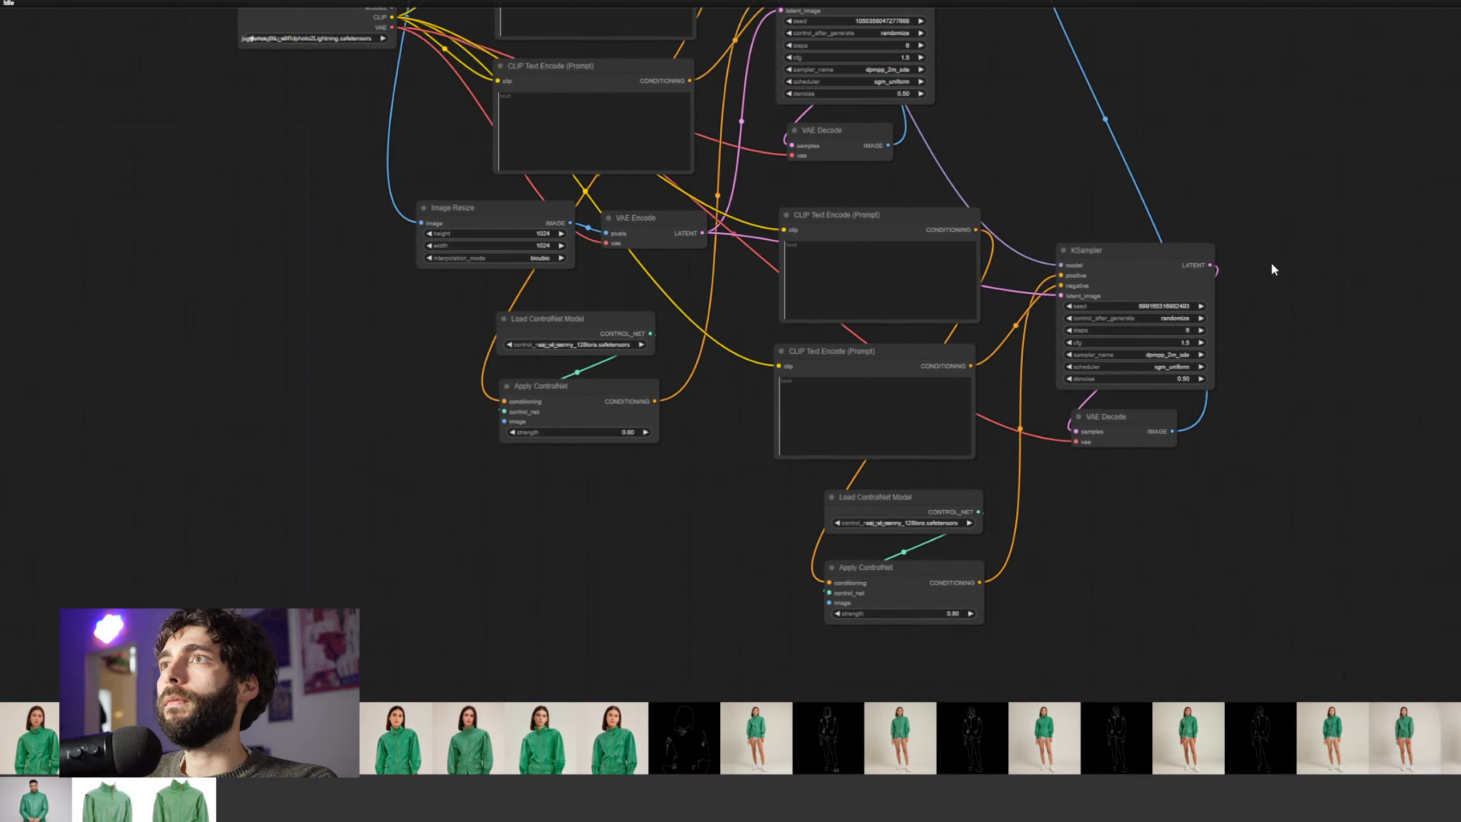
scroll(1228, 249, "down", 3)
scroll(1179, 311, "down", 1)
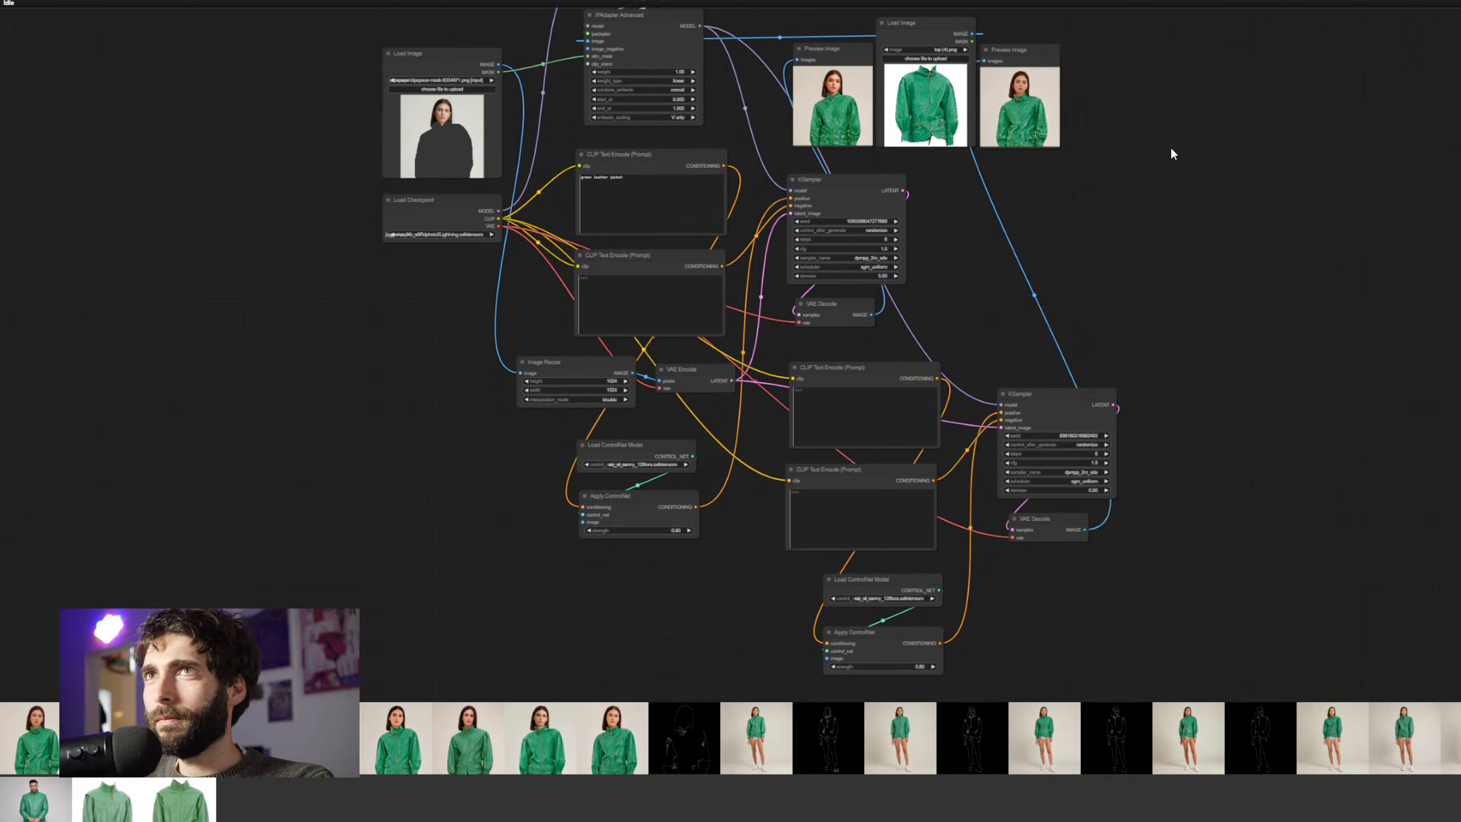
Delete the second sampling stage: its two CLIP Text Encode nodes, ControlNet loader, Apply ControlNet, KSampler and VAE Decode
scroll(1174, 253, "down", 2)
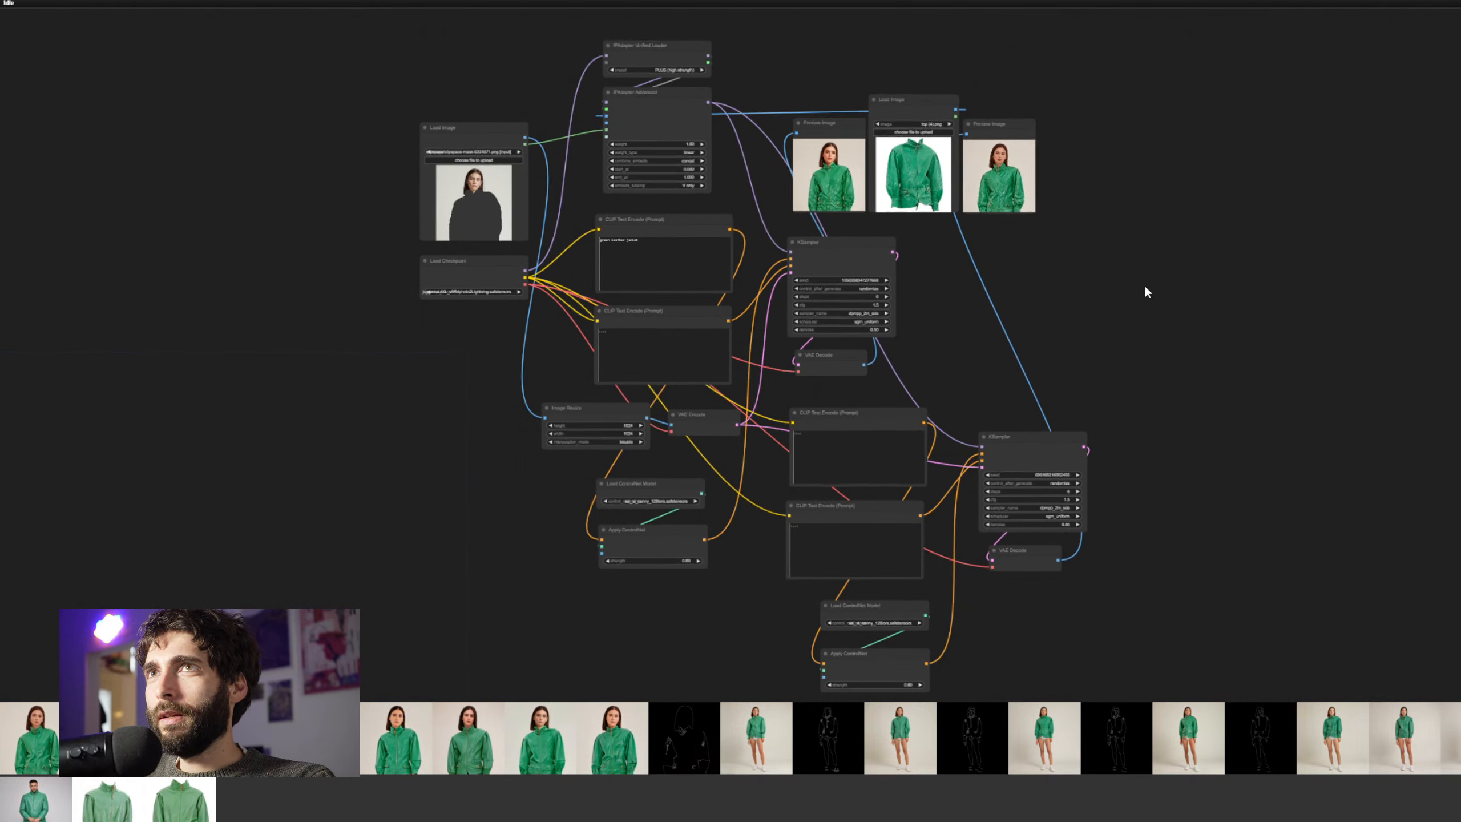
left_click_drag(1177, 224, 1177, 238)
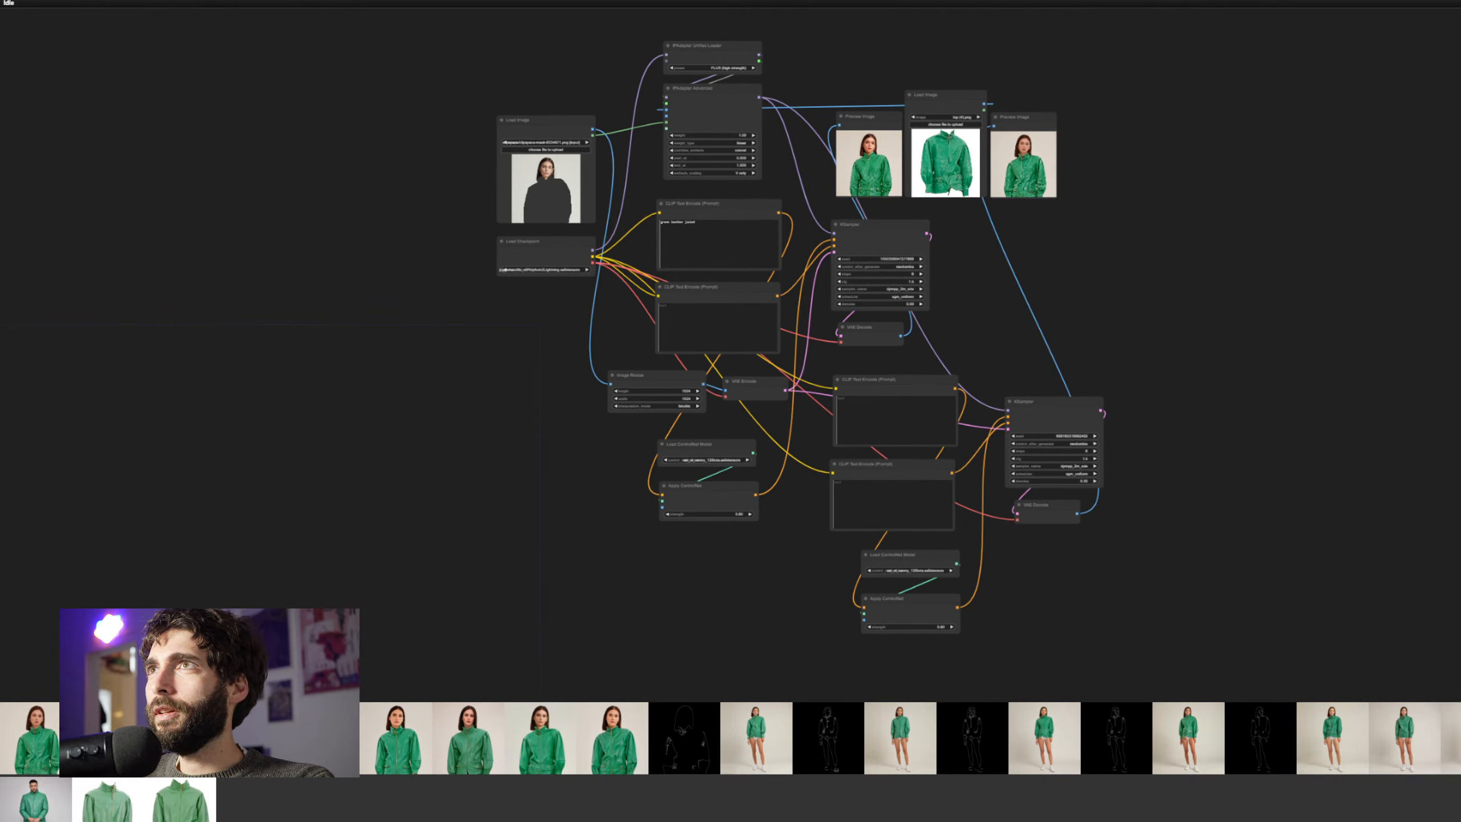
scroll(1175, 217, "down", 1)
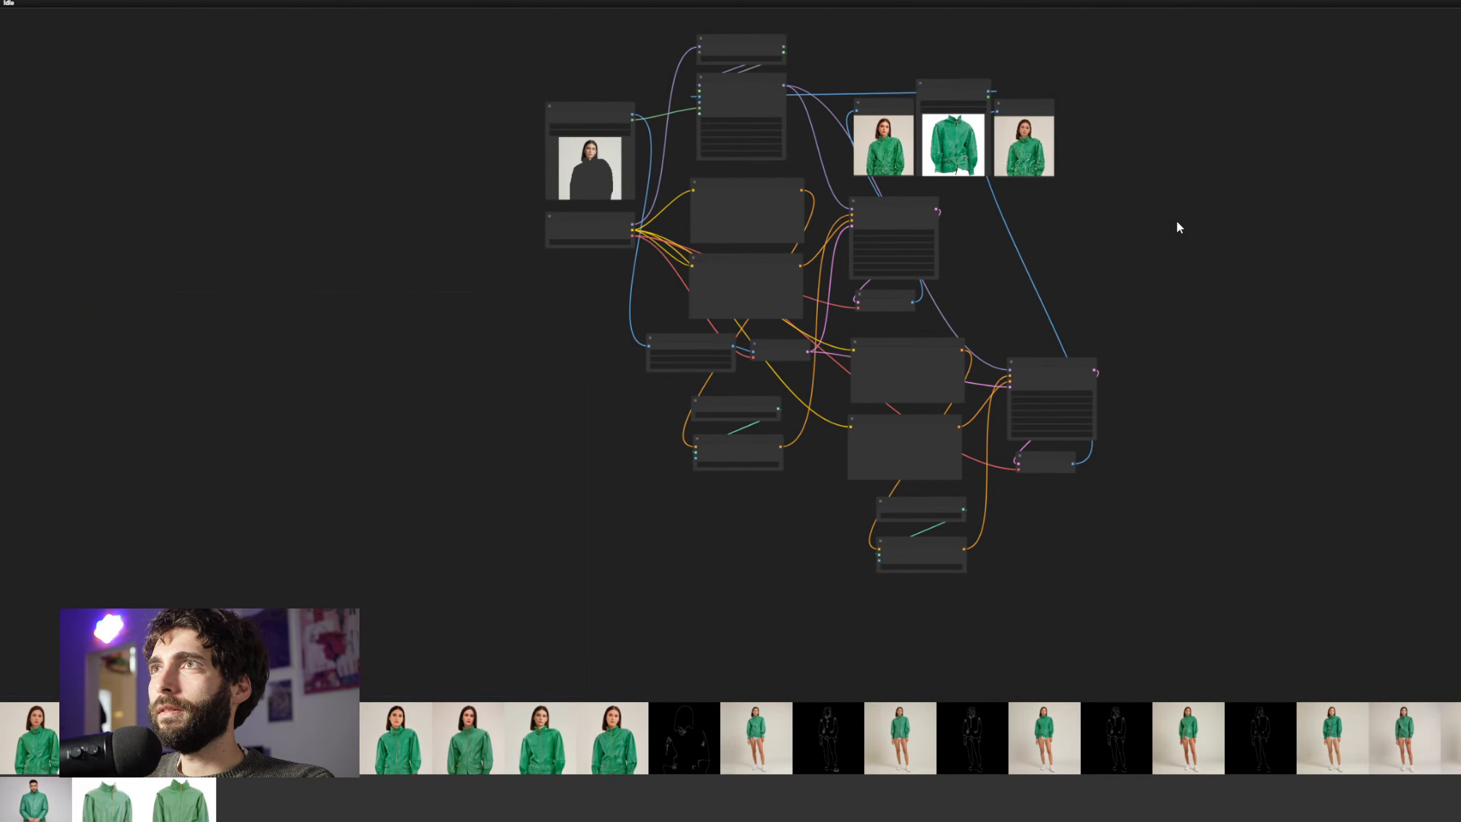
left_click_drag(1176, 219, 1167, 305)
scroll(1163, 301, "up", 1)
left_click_drag(1172, 359, 1194, 287)
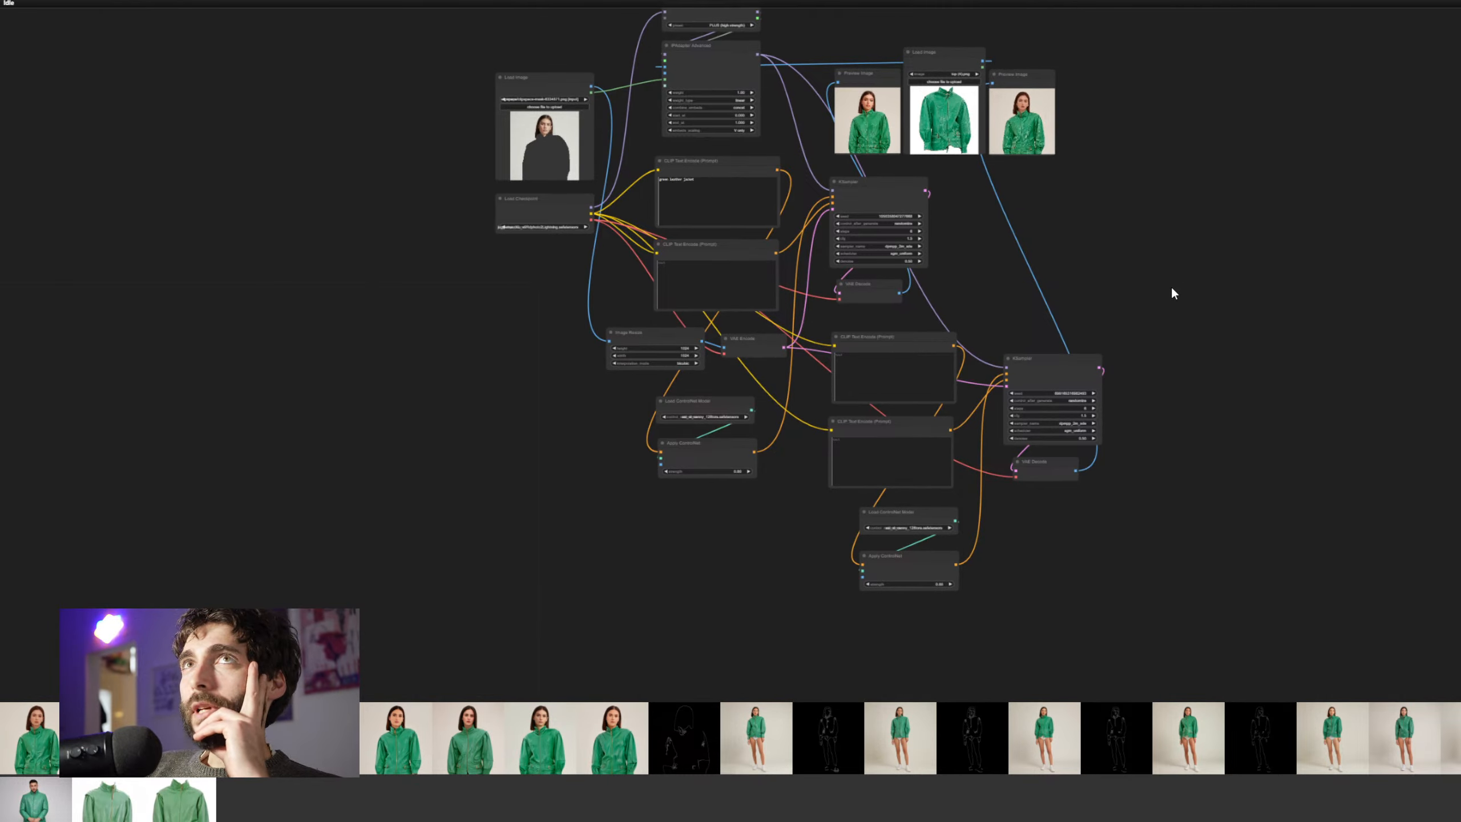
left_click_drag(1173, 291, 1180, 283)
scroll(825, 538, "up", 3)
scroll(866, 533, "up", 2)
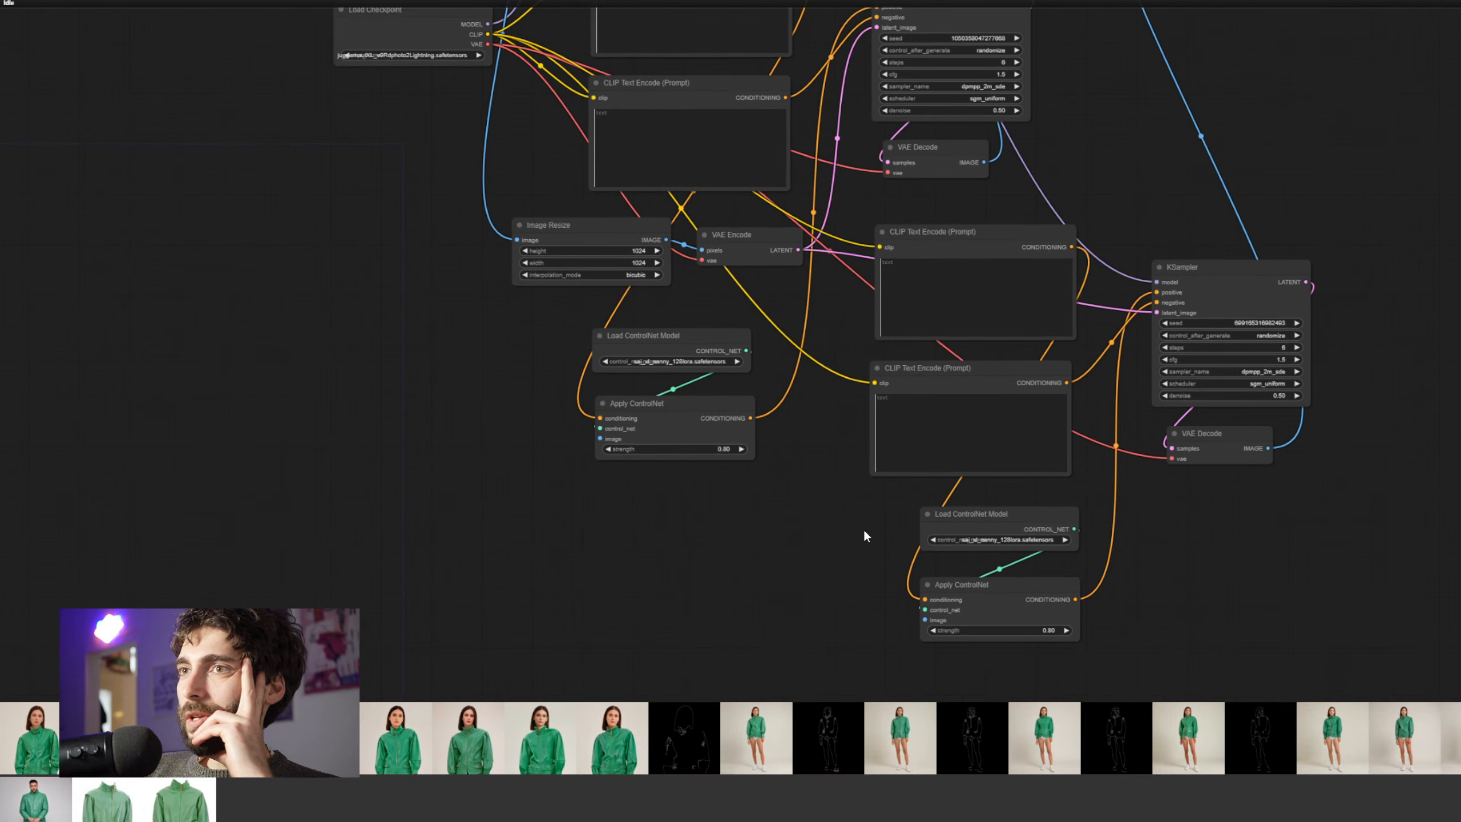
left_click_drag(864, 530, 881, 552)
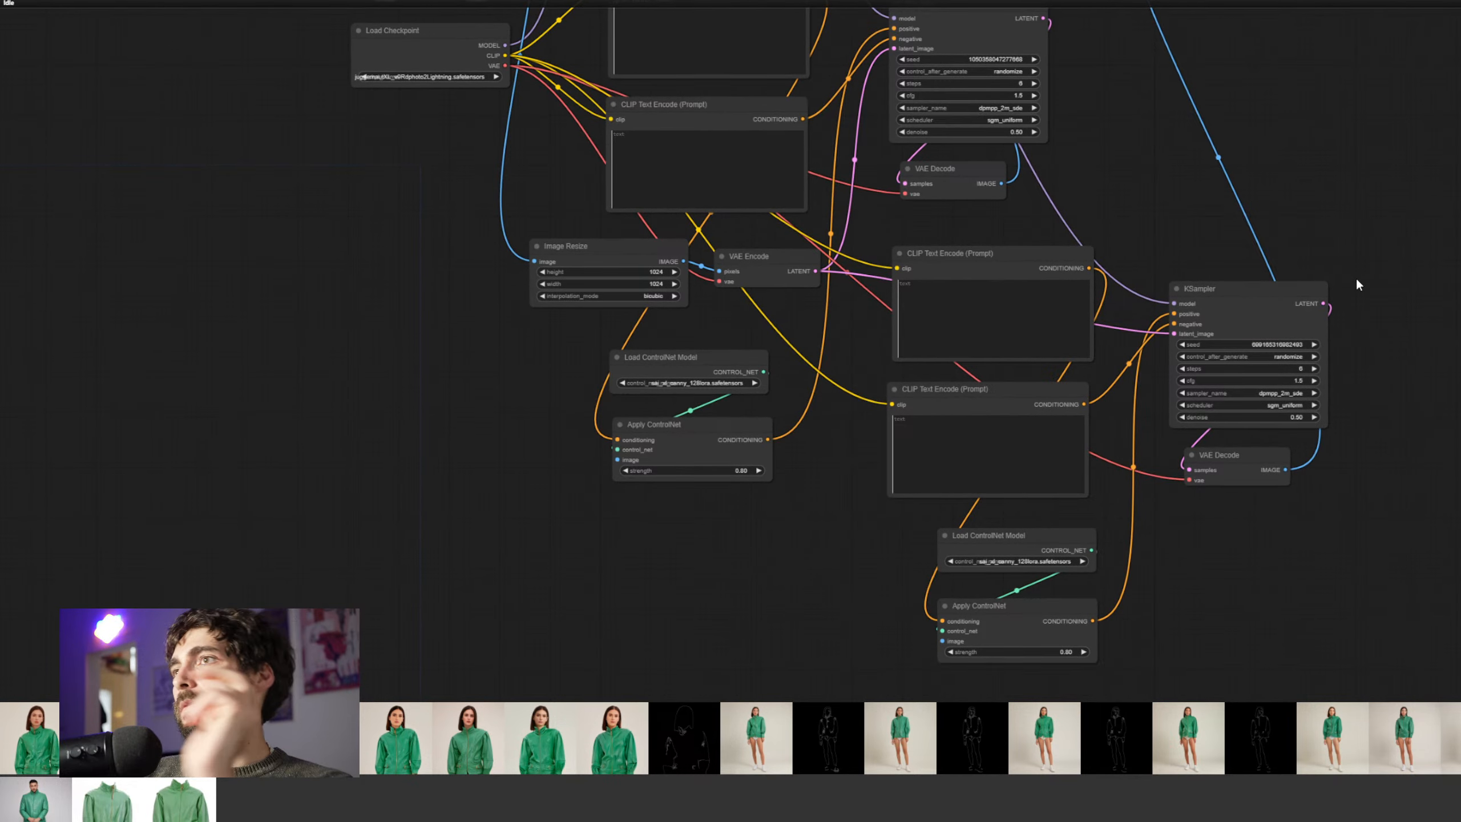
left_click_drag(1368, 251, 886, 630)
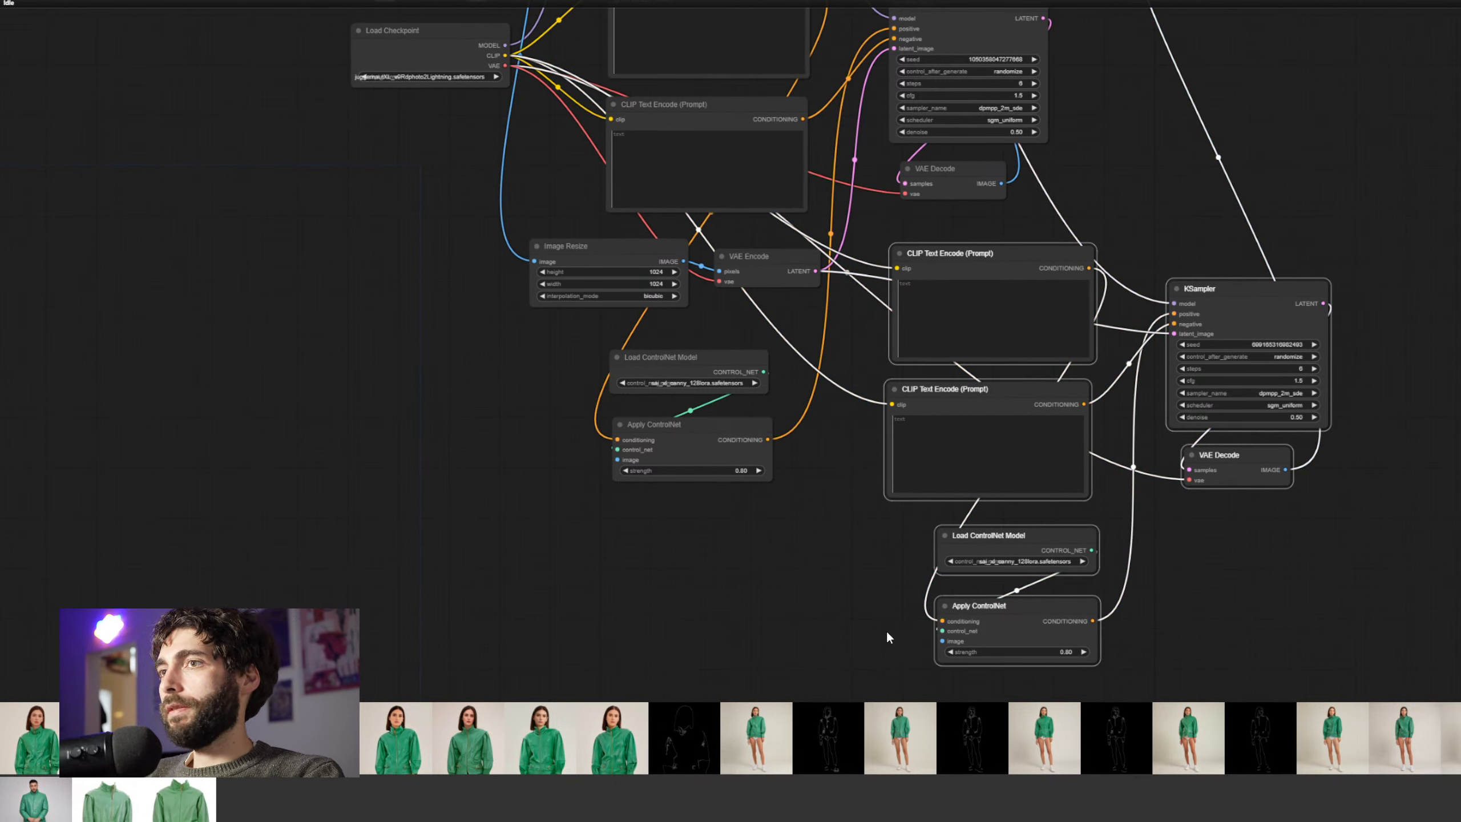
key("Delete")
Delete the second stage's leftover Preview Image node beside the jacket reference image
left_click_drag(1197, 128, 1091, 551)
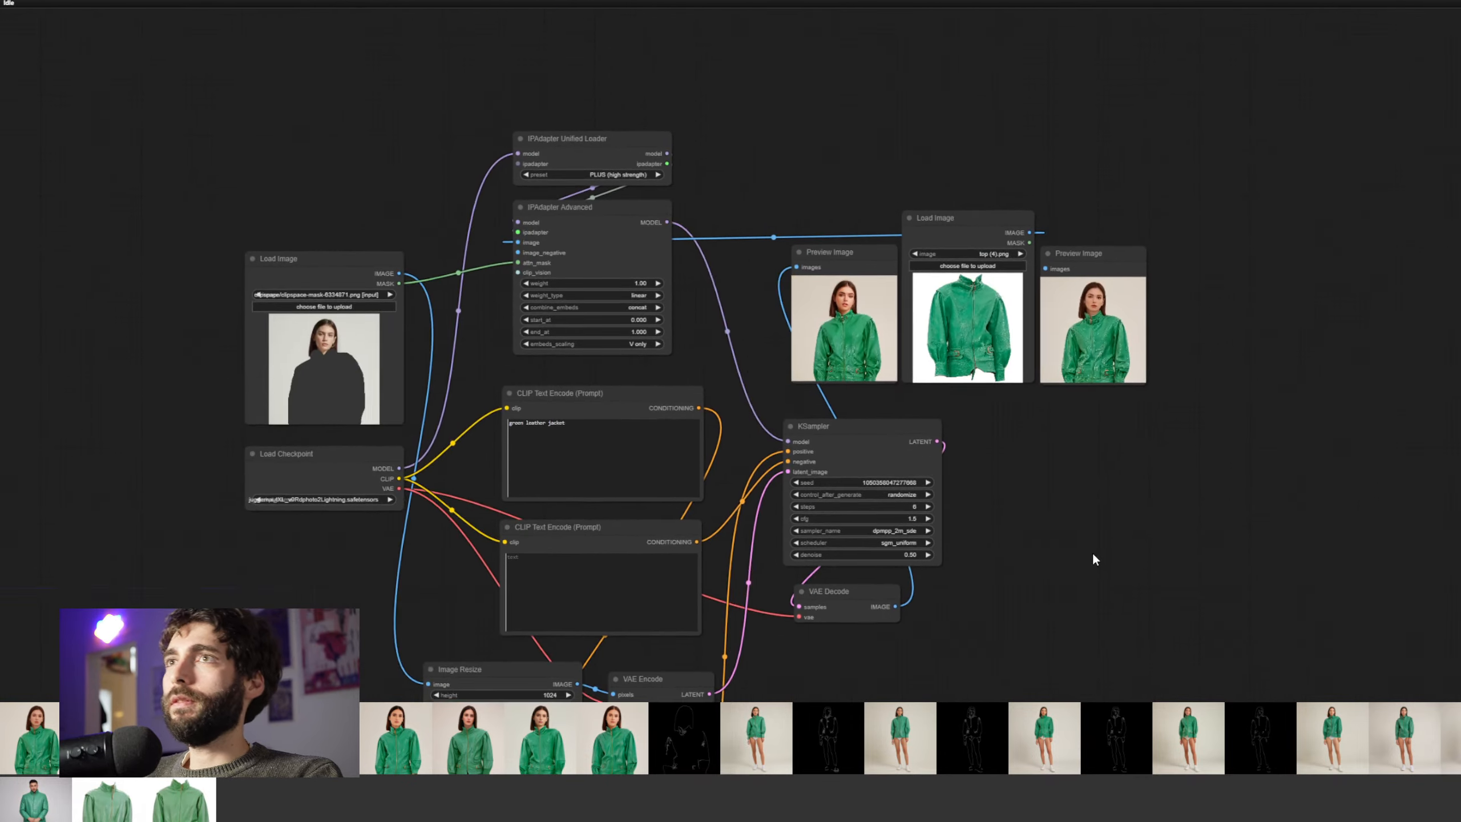
scroll(1136, 288, "up", 3)
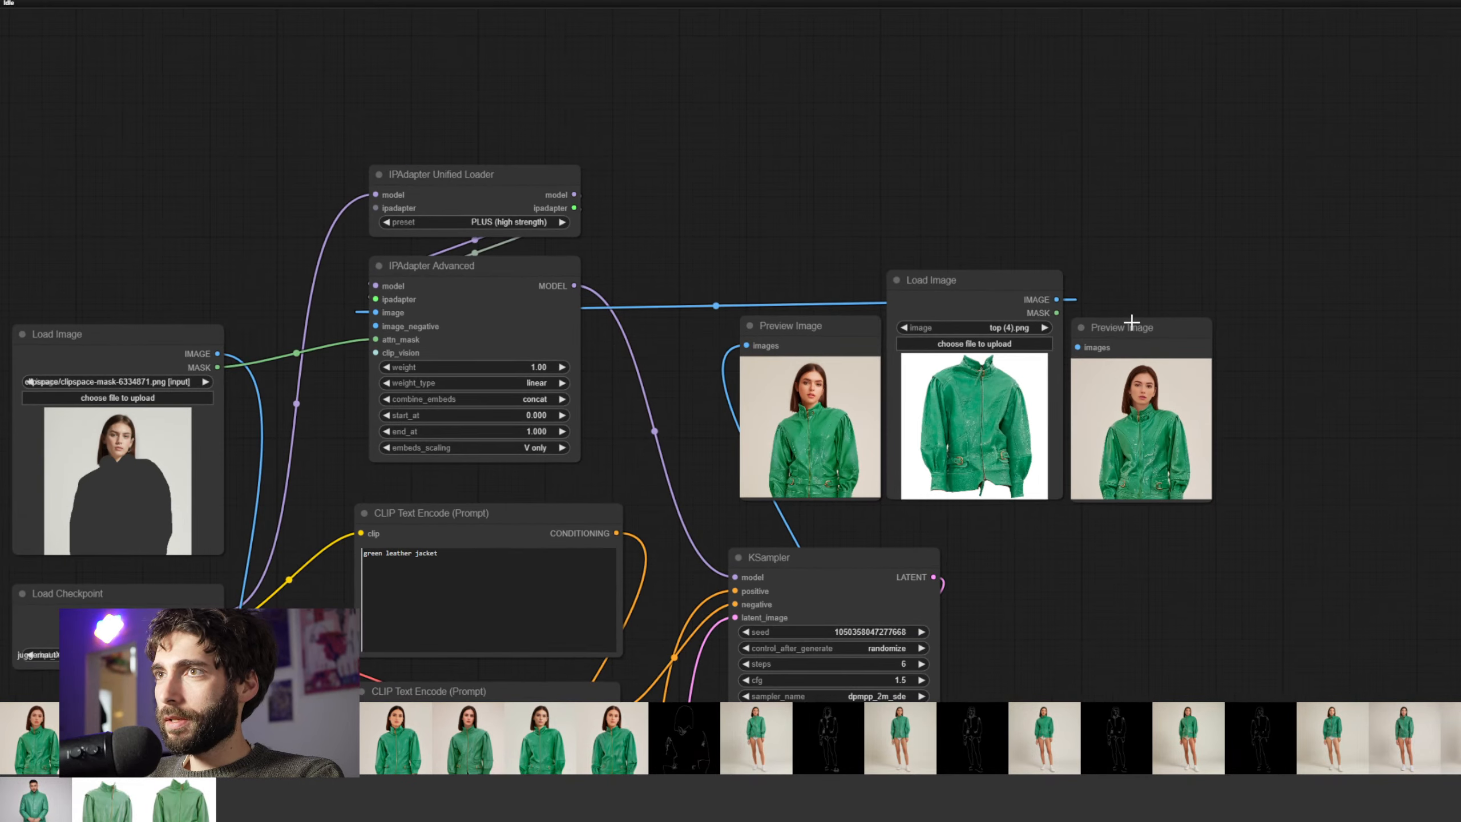
left_click(1132, 492)
key("Delete")
Clear the "green leather jacket" text from the positive CLIP Text Encode prompt
scroll(996, 642, "down", 4)
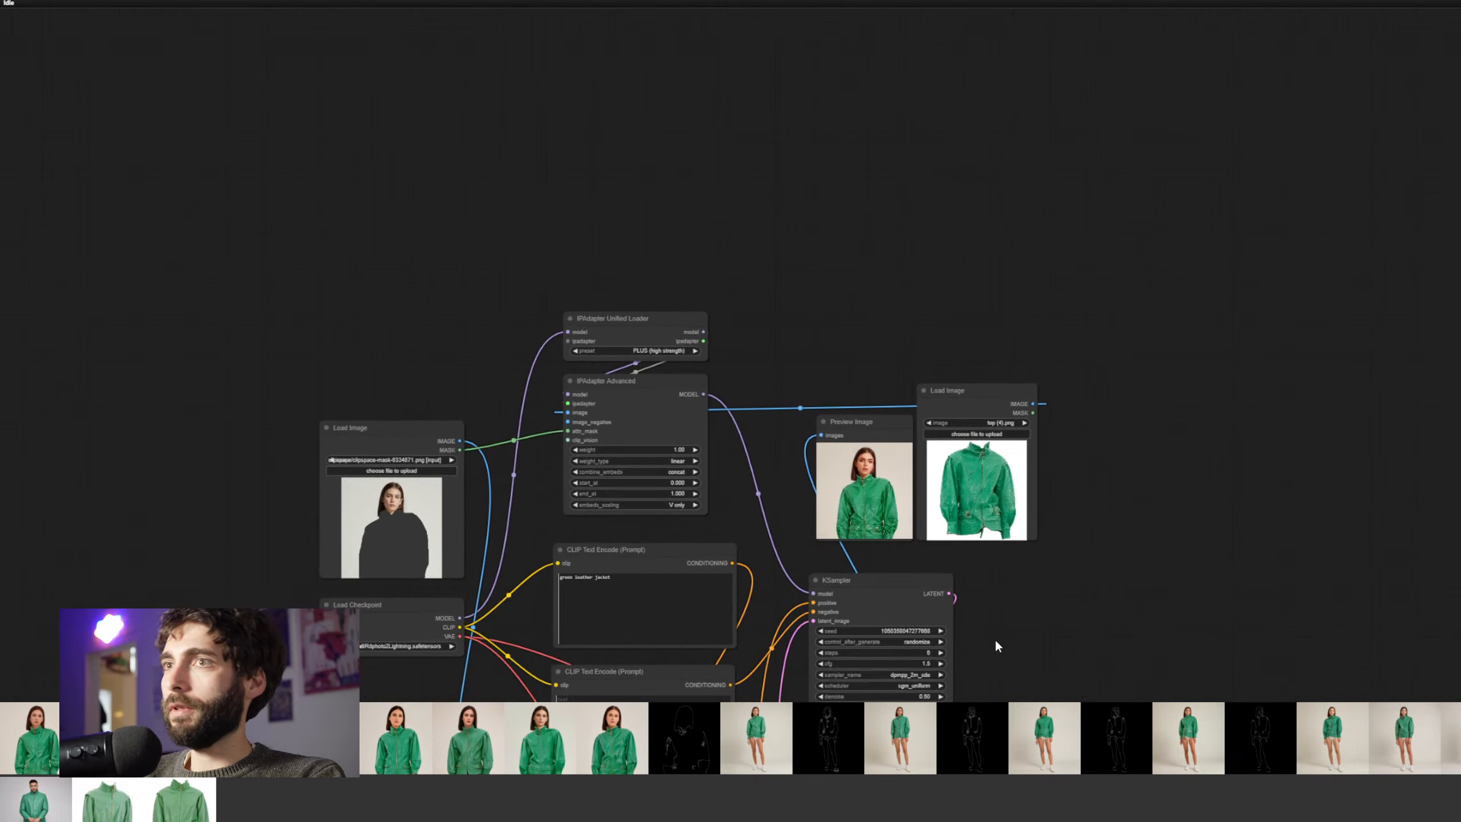
left_click_drag(997, 645, 1042, 278)
left_click(679, 233)
key("ctrl+a")
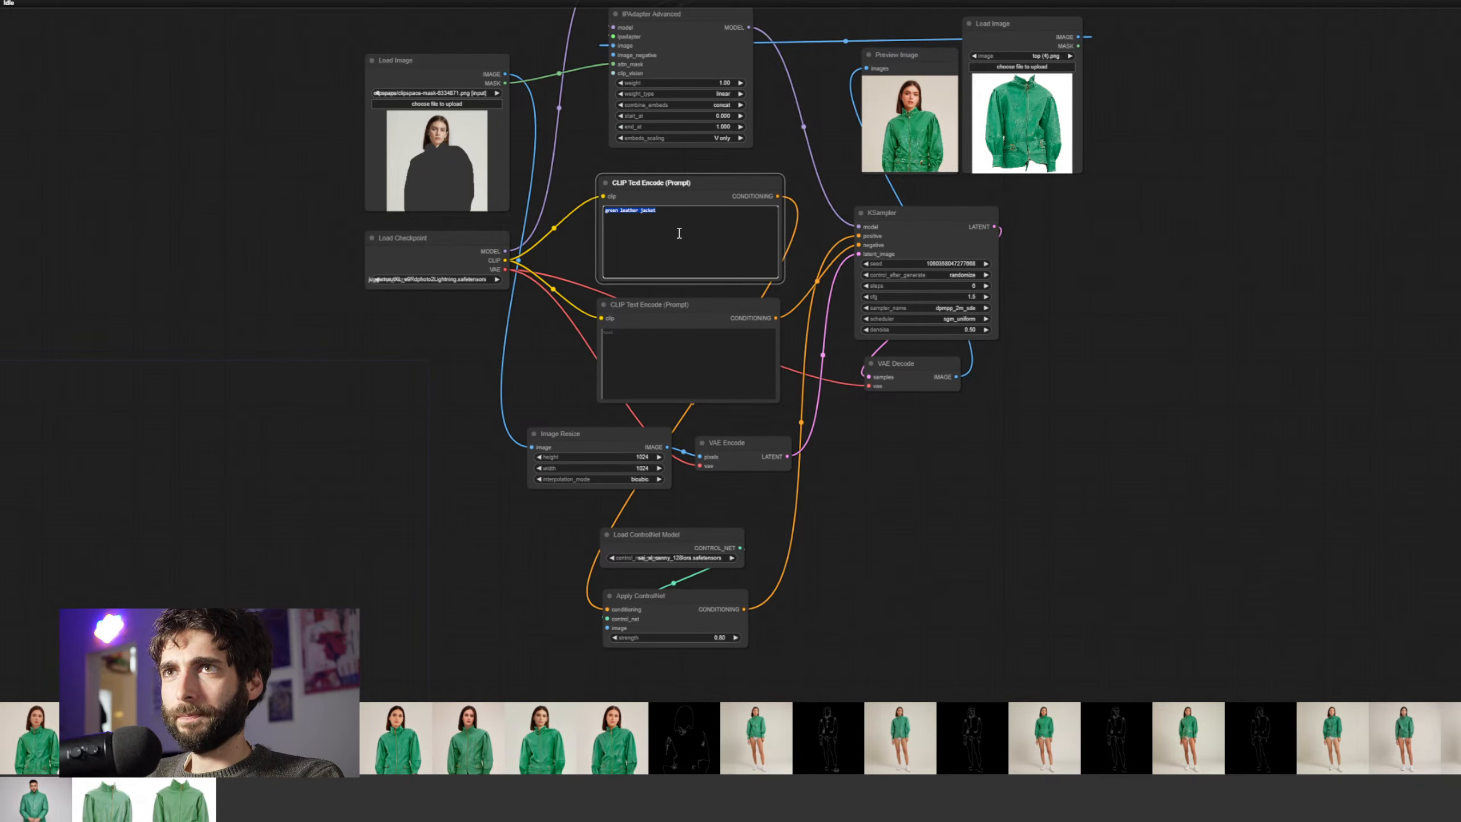
key("BackSpace")
left_click(1036, 455)
Move Image Resize below Load Checkpoint, and place VAE Encode and the two ControlNet nodes compactly under the prompt nodes
scroll(1021, 475, "down", 1)
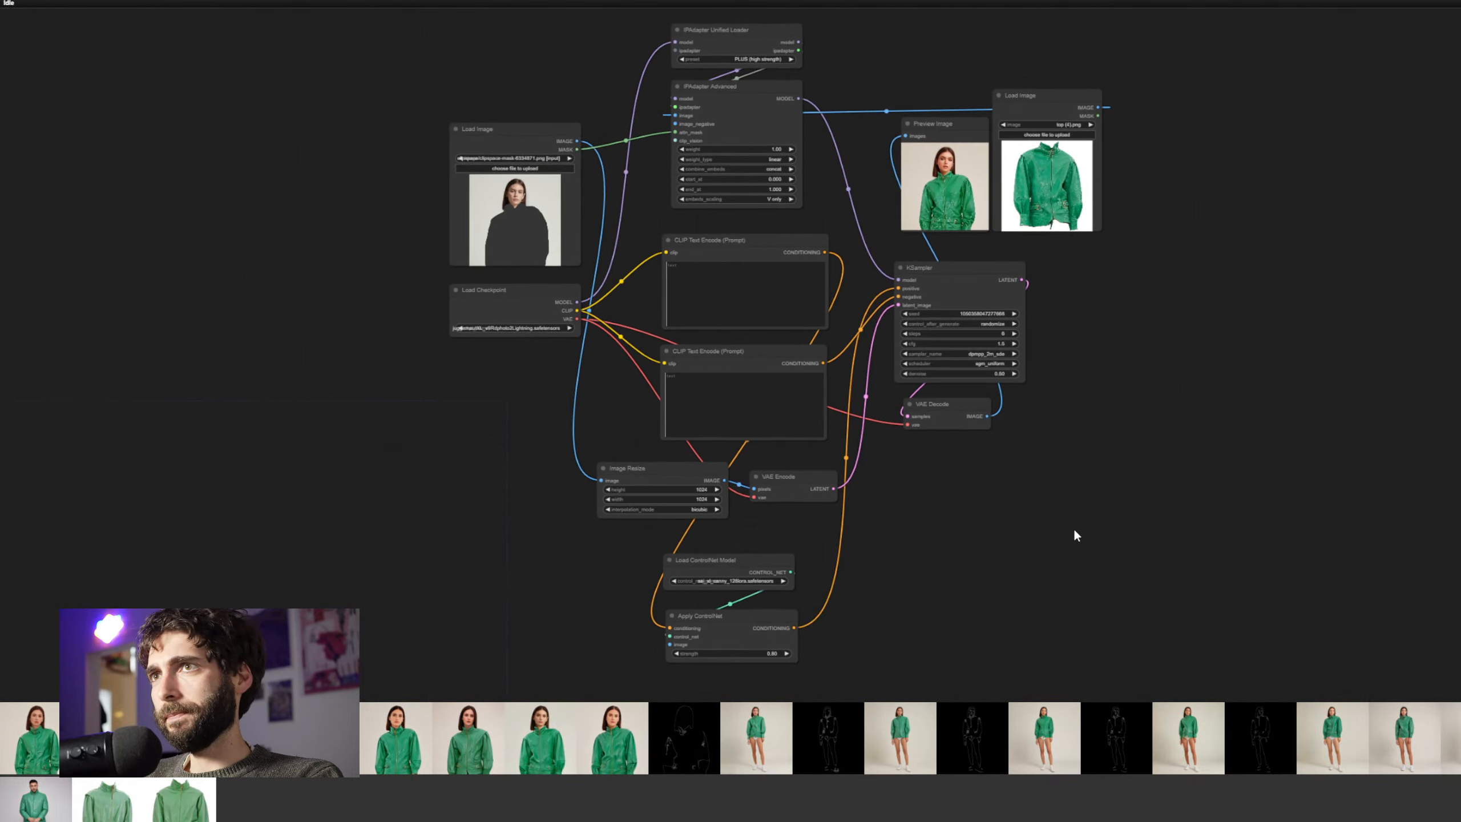
left_click_drag(1075, 530, 1129, 492)
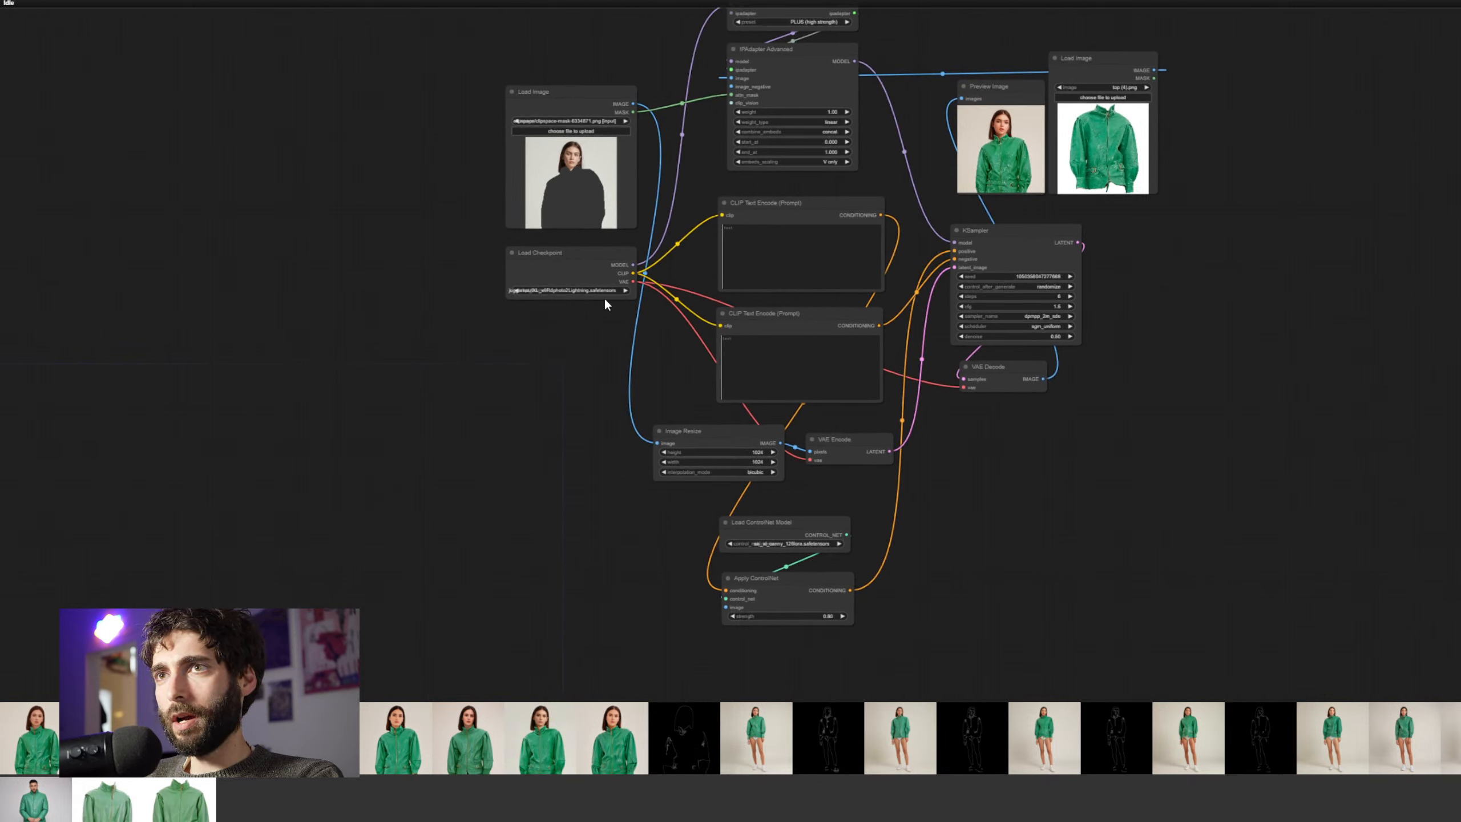
left_click_drag(695, 429, 540, 410)
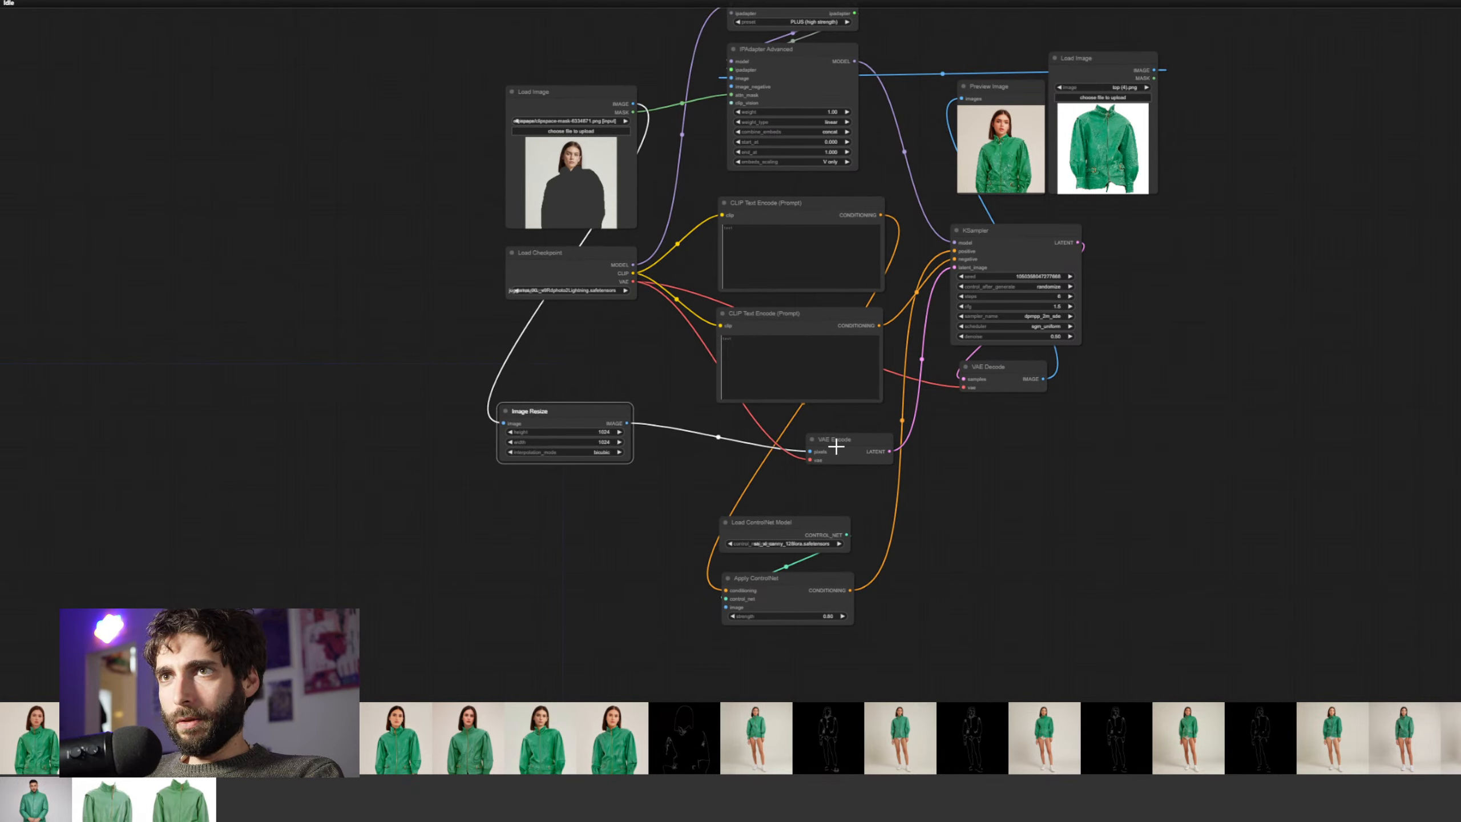
left_click_drag(857, 441, 818, 425)
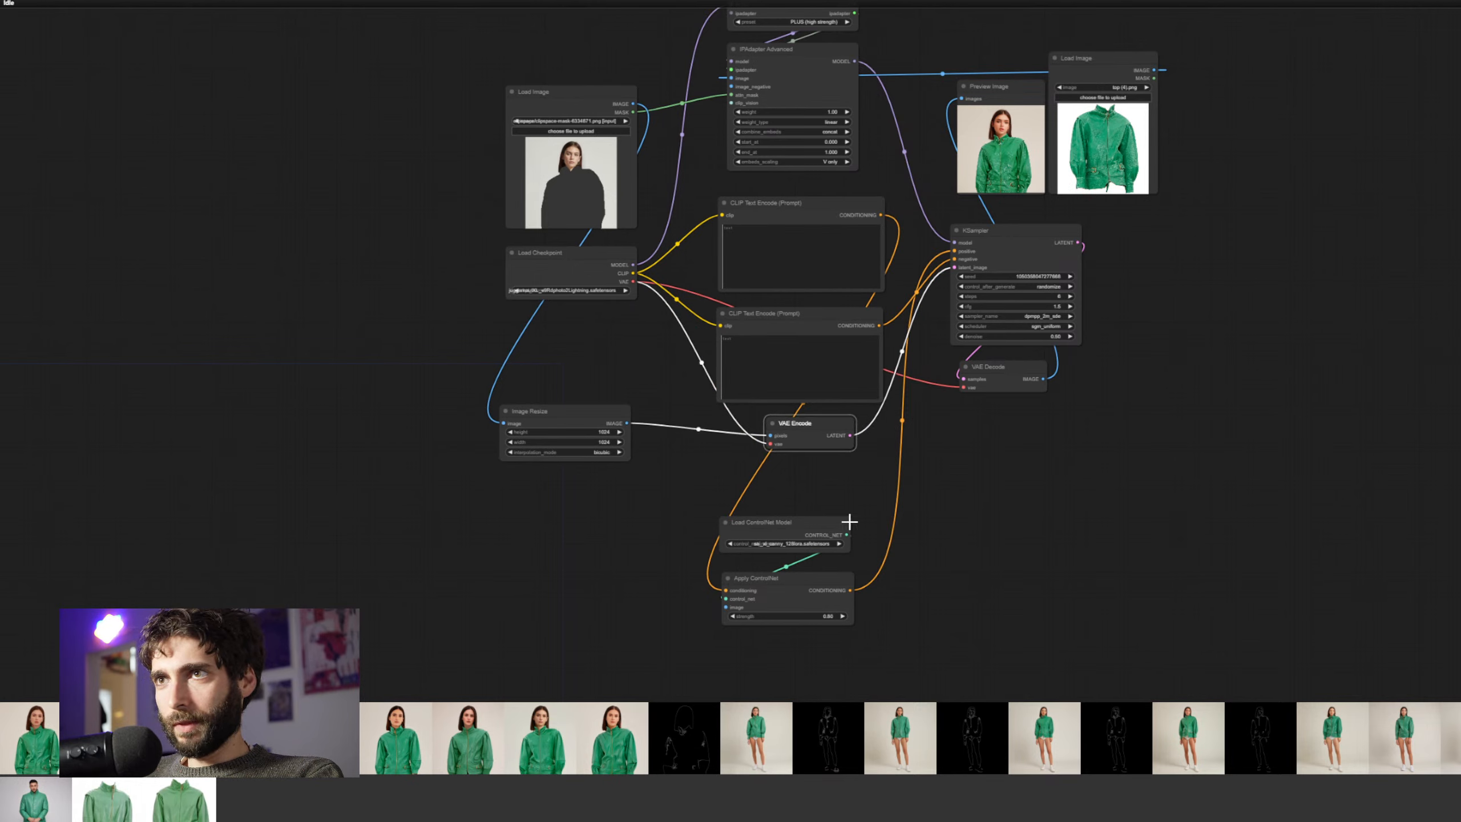
left_click_drag(752, 491, 888, 627)
left_click_drag(807, 520, 839, 469)
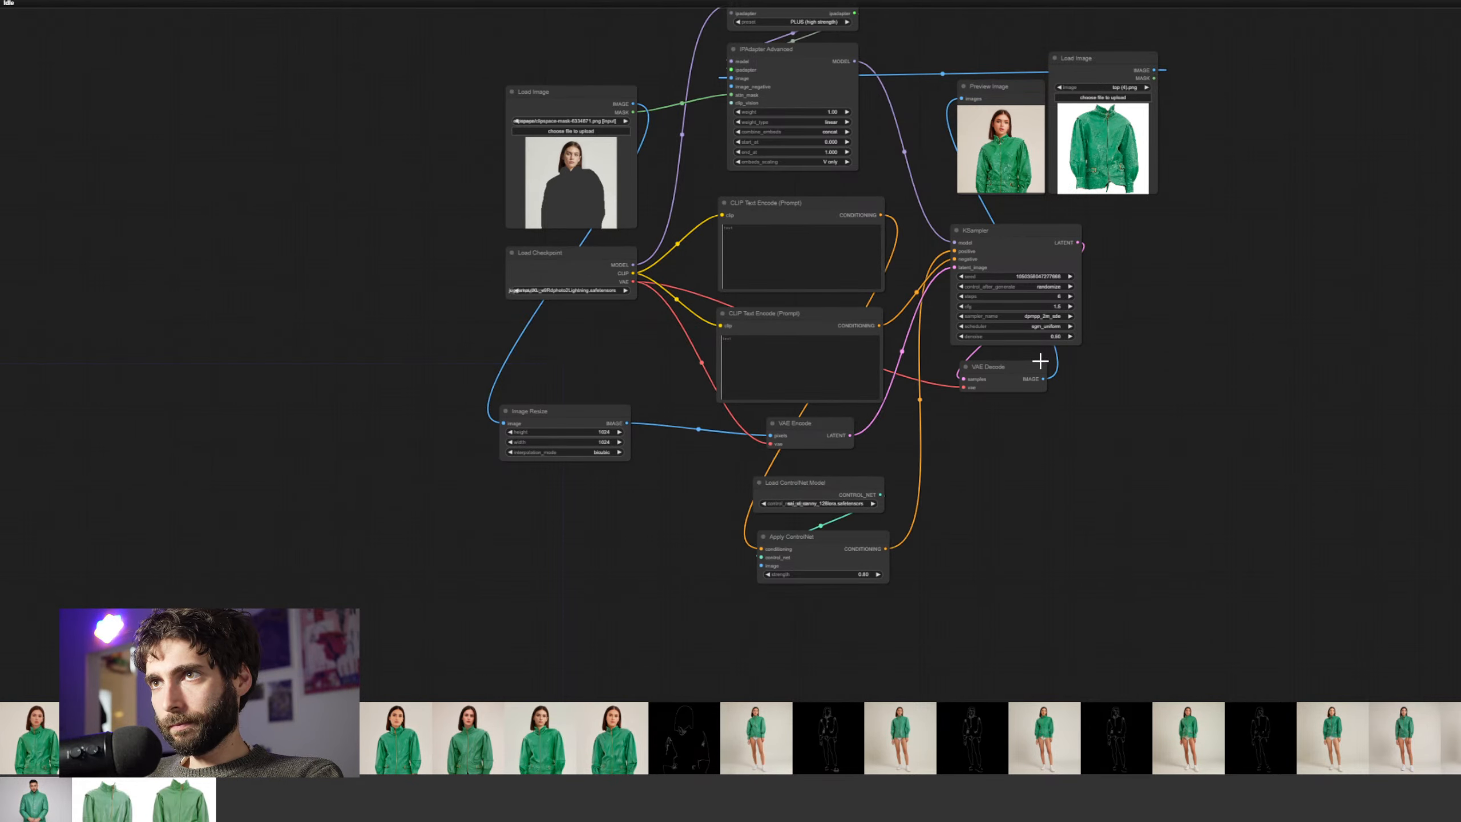
Place VAE Decode and Preview Image beside the KSampler, and move the jacket's Load Image node above the model's Load Image node
left_click_drag(1019, 366, 1153, 232)
left_click_drag(1274, 321, 1165, 423)
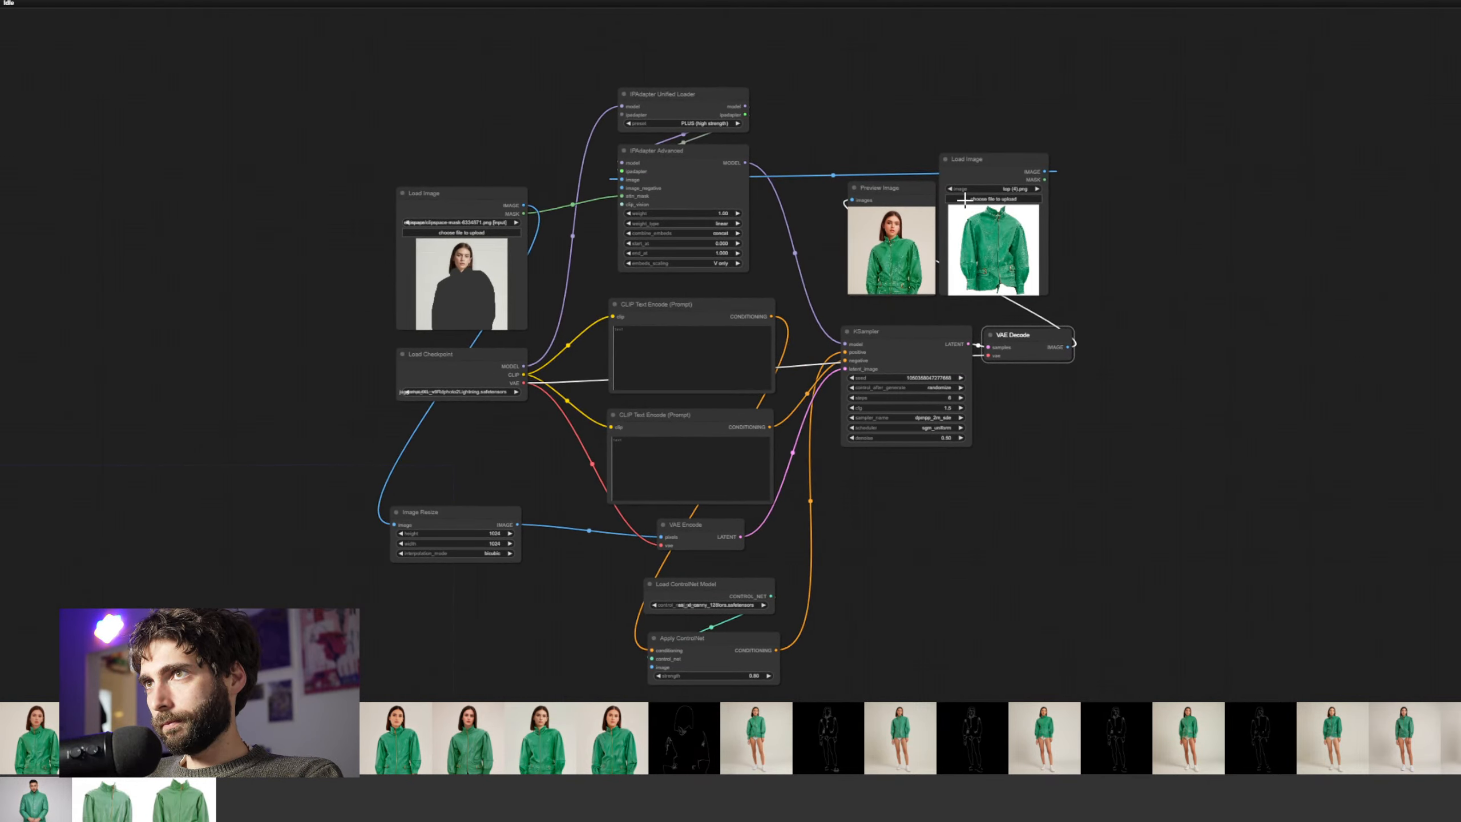
left_click_drag(980, 167, 435, 44)
left_click_drag(915, 194, 1052, 392)
left_click(1169, 409)
scroll(1008, 514, "down", 2)
left_click_drag(975, 548, 993, 487)
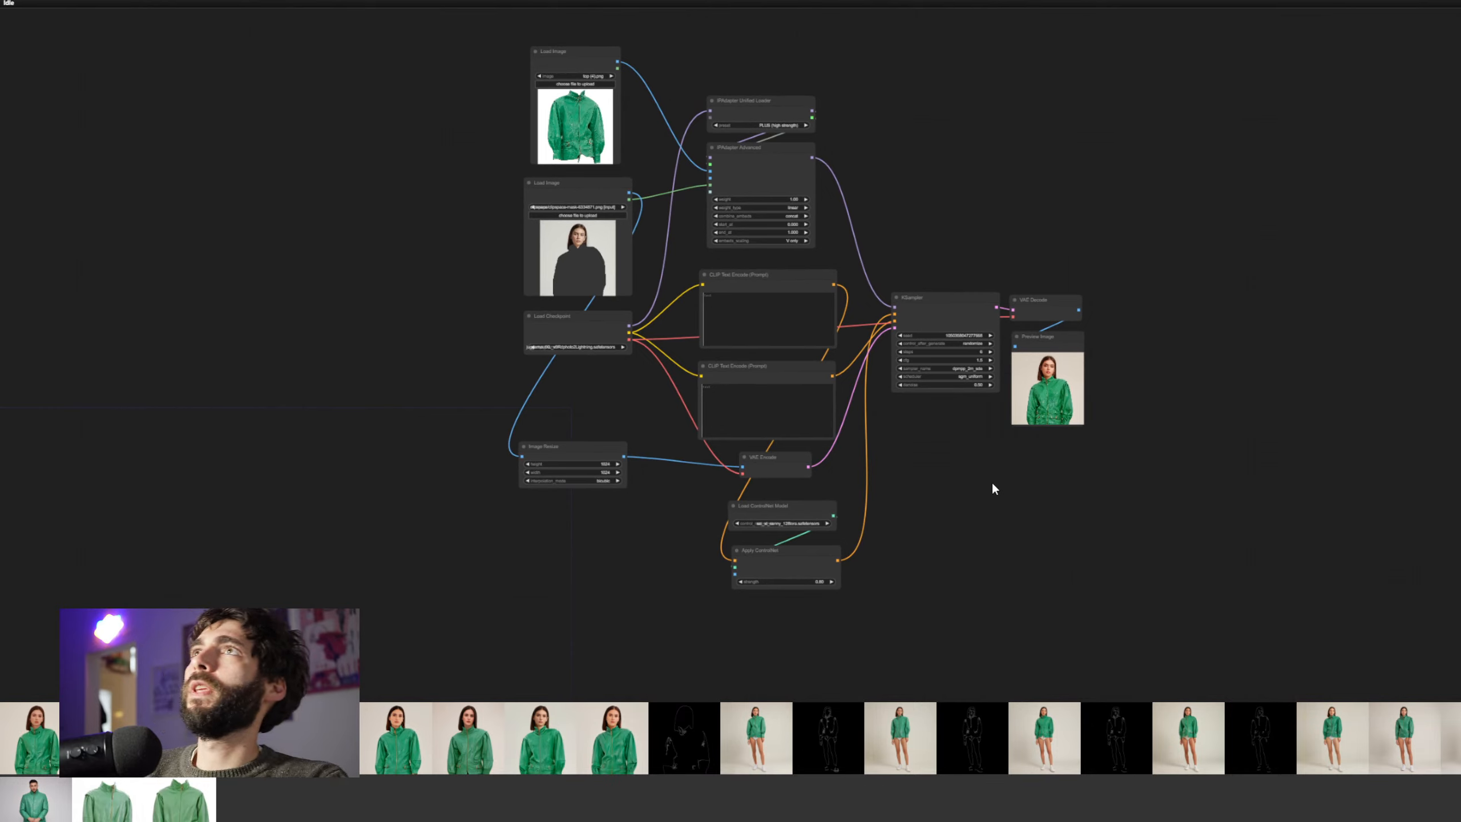
Replace the masked model picture in its Load Image node with the full-body photo of the model in white underwear
scroll(1007, 498, "up", 2)
left_click_drag(1005, 498, 1076, 656)
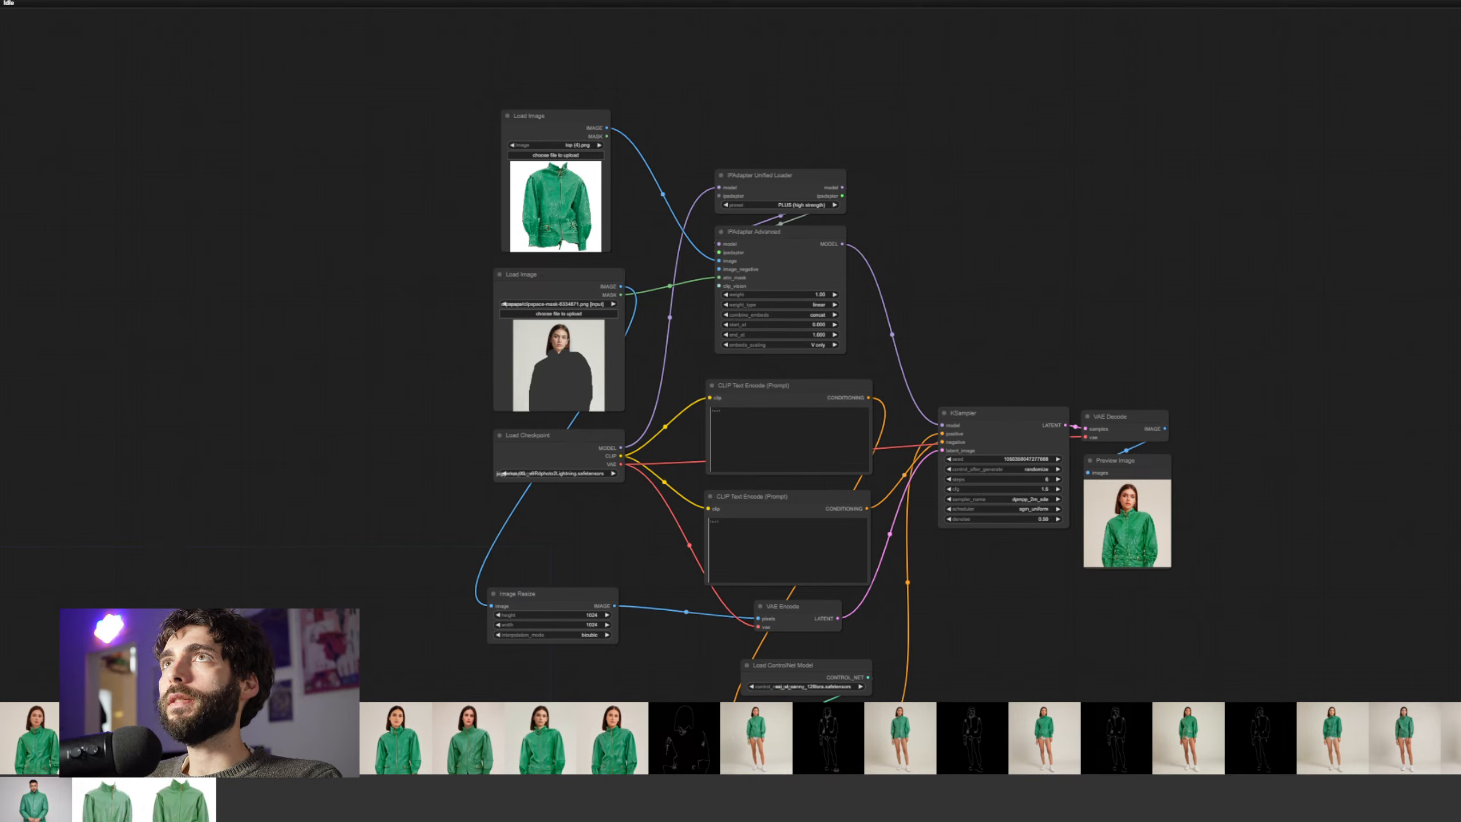
left_click_drag(564, 242, 553, 346)
scroll(954, 321, "up", 1)
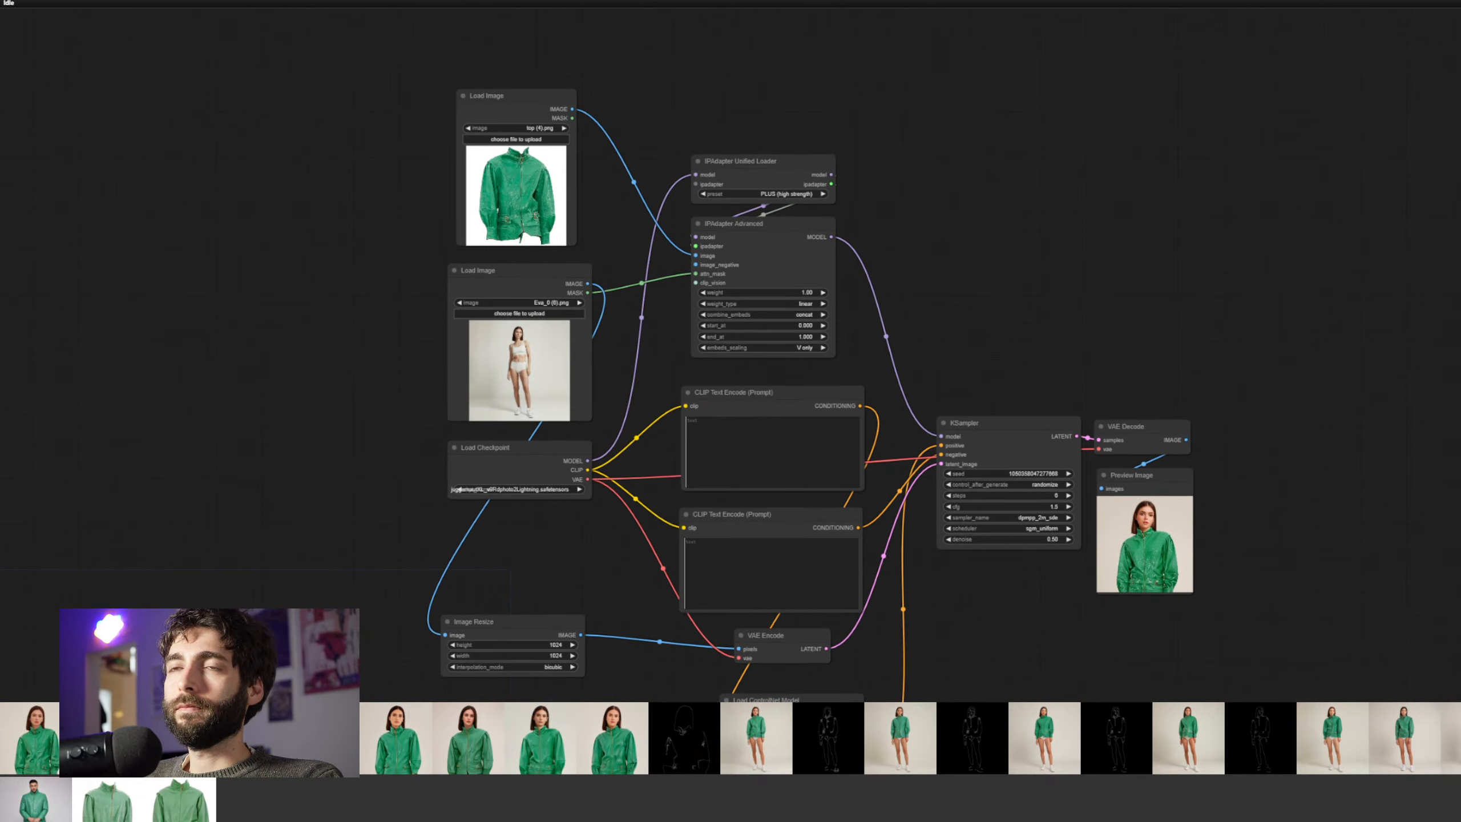
Replace the green jacket in the garment Load Image node with the burgundy bomber jacket image
left_click_drag(972, 316, 1060, 191)
left_click_drag(716, 268, 708, 251)
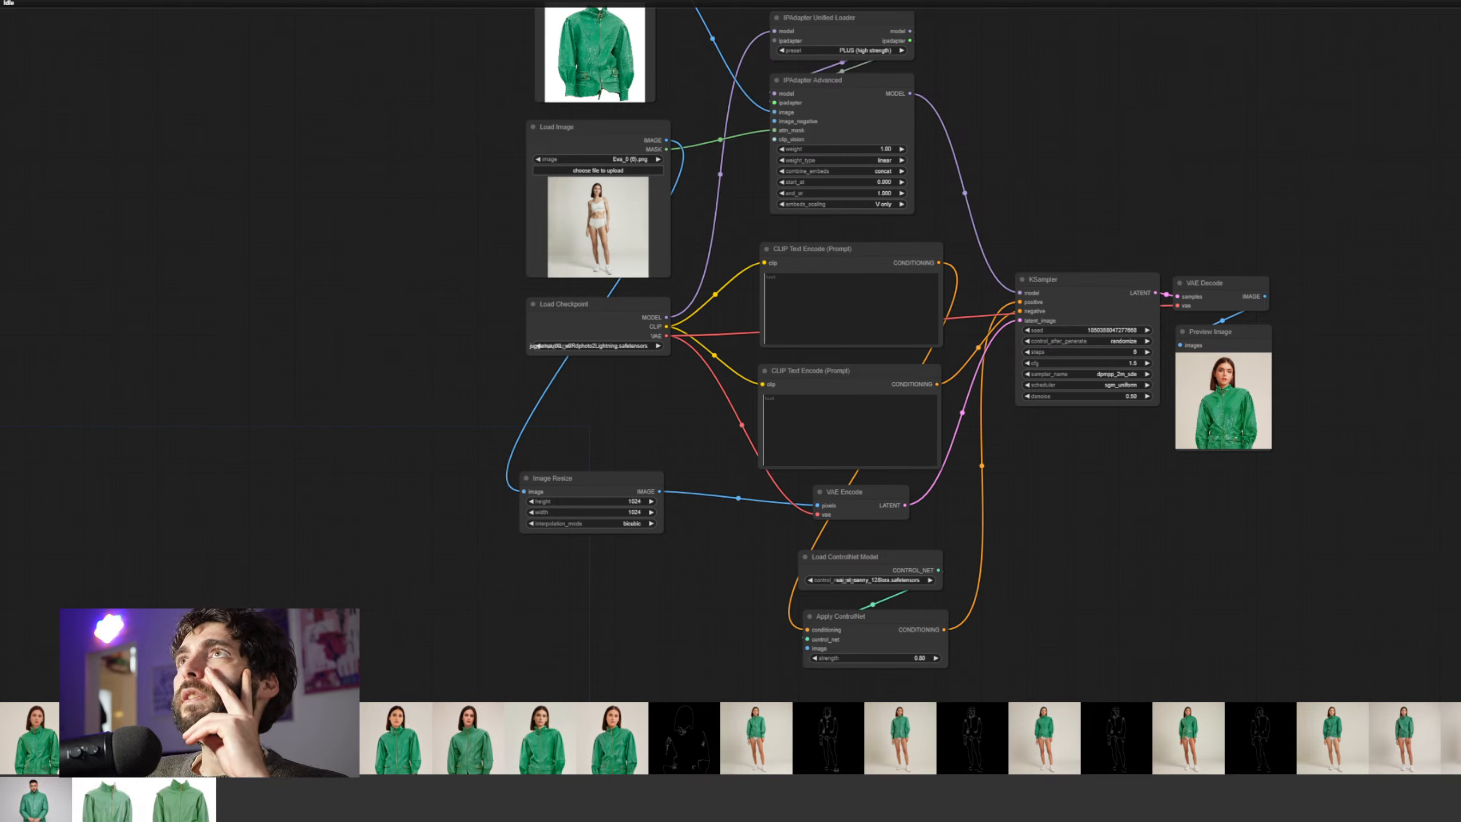
left_click_drag(609, 5, 601, 62)
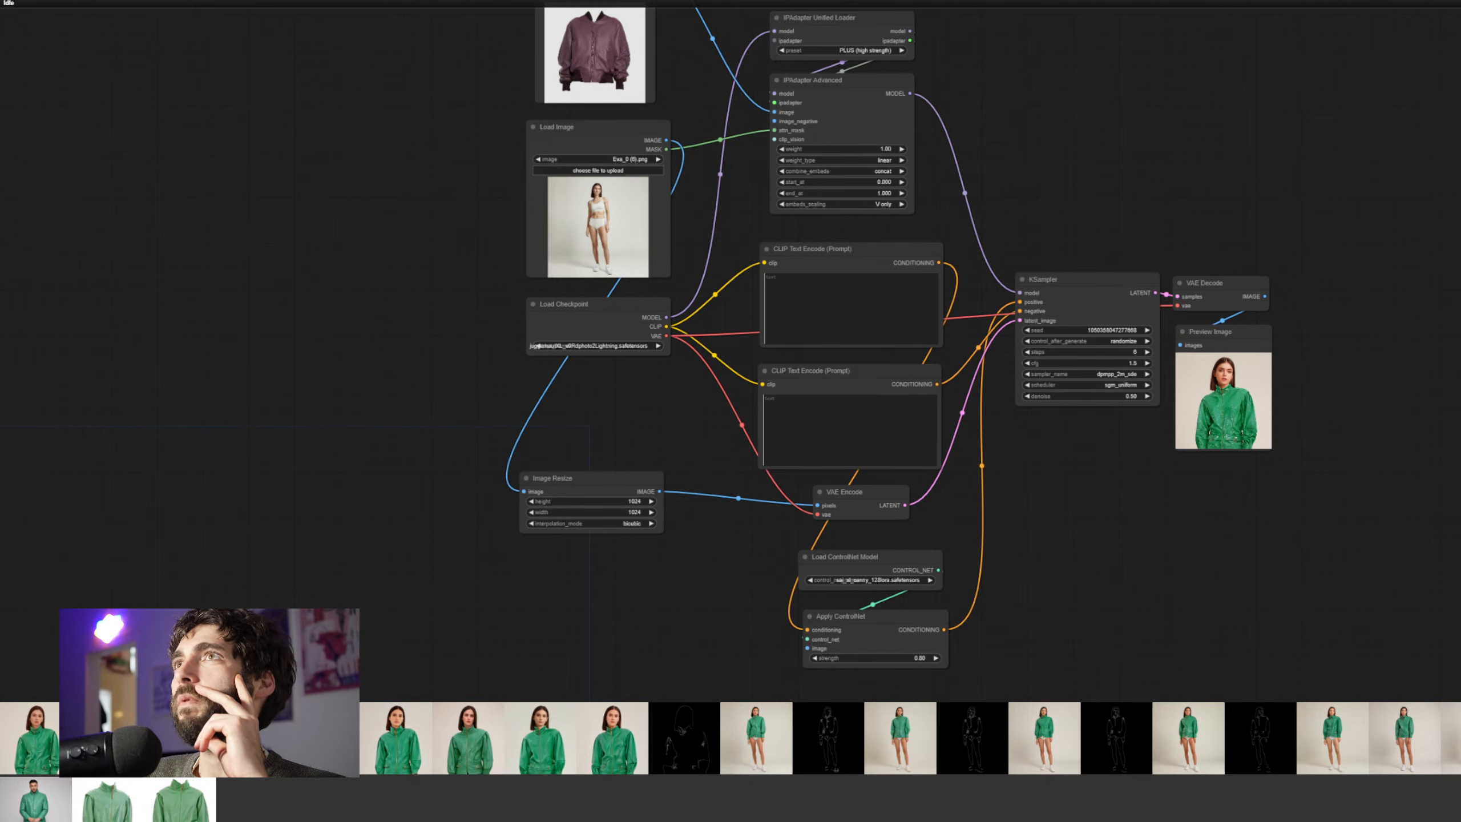
Duplicate both Load Image nodes and both IPAdapter nodes beside the originals, and delete the duplicated IPAdapter Unified Loader
left_click_drag(994, 107, 895, 153)
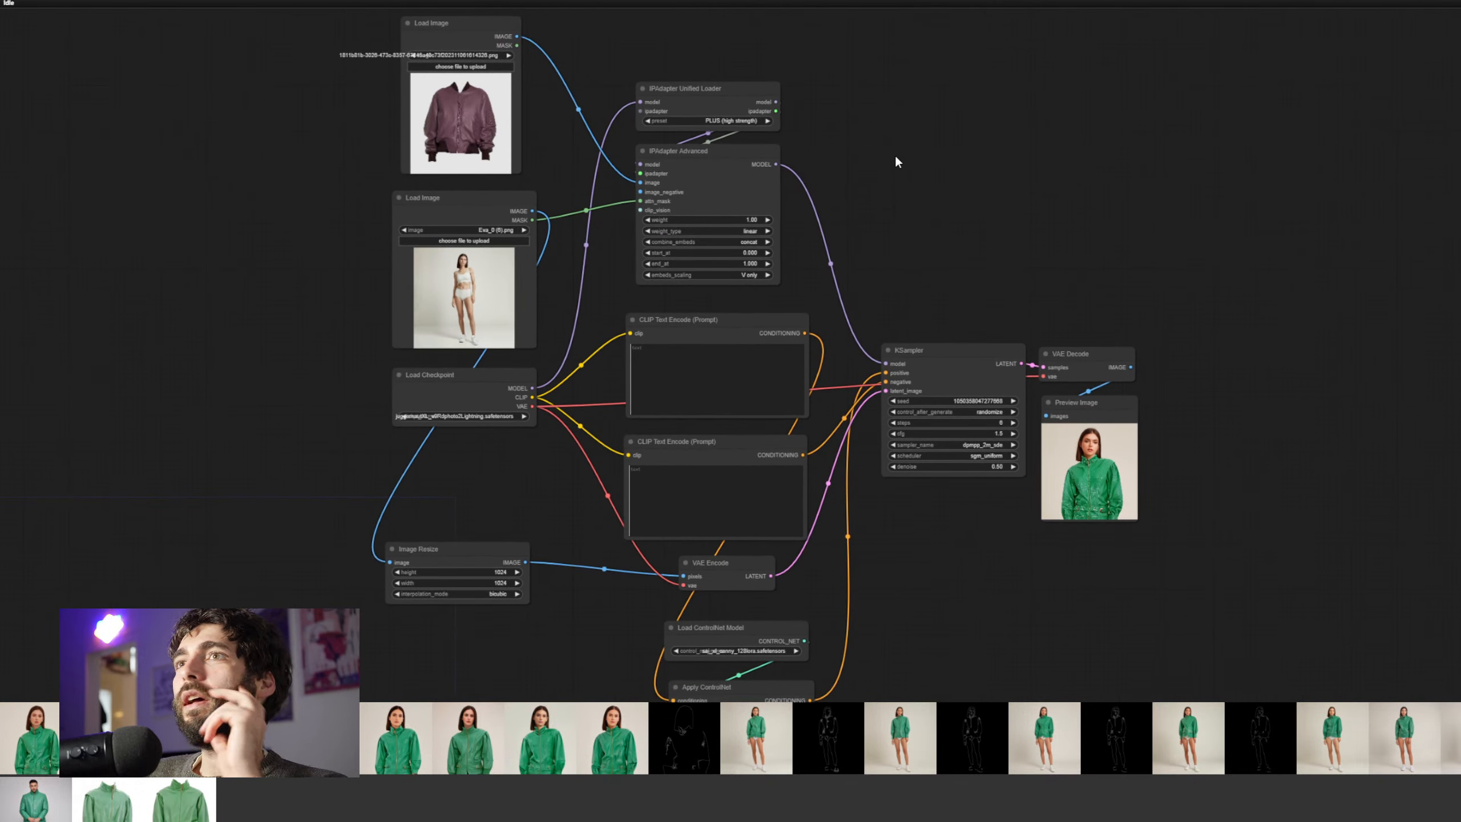
left_click_drag(527, 129, 547, 238)
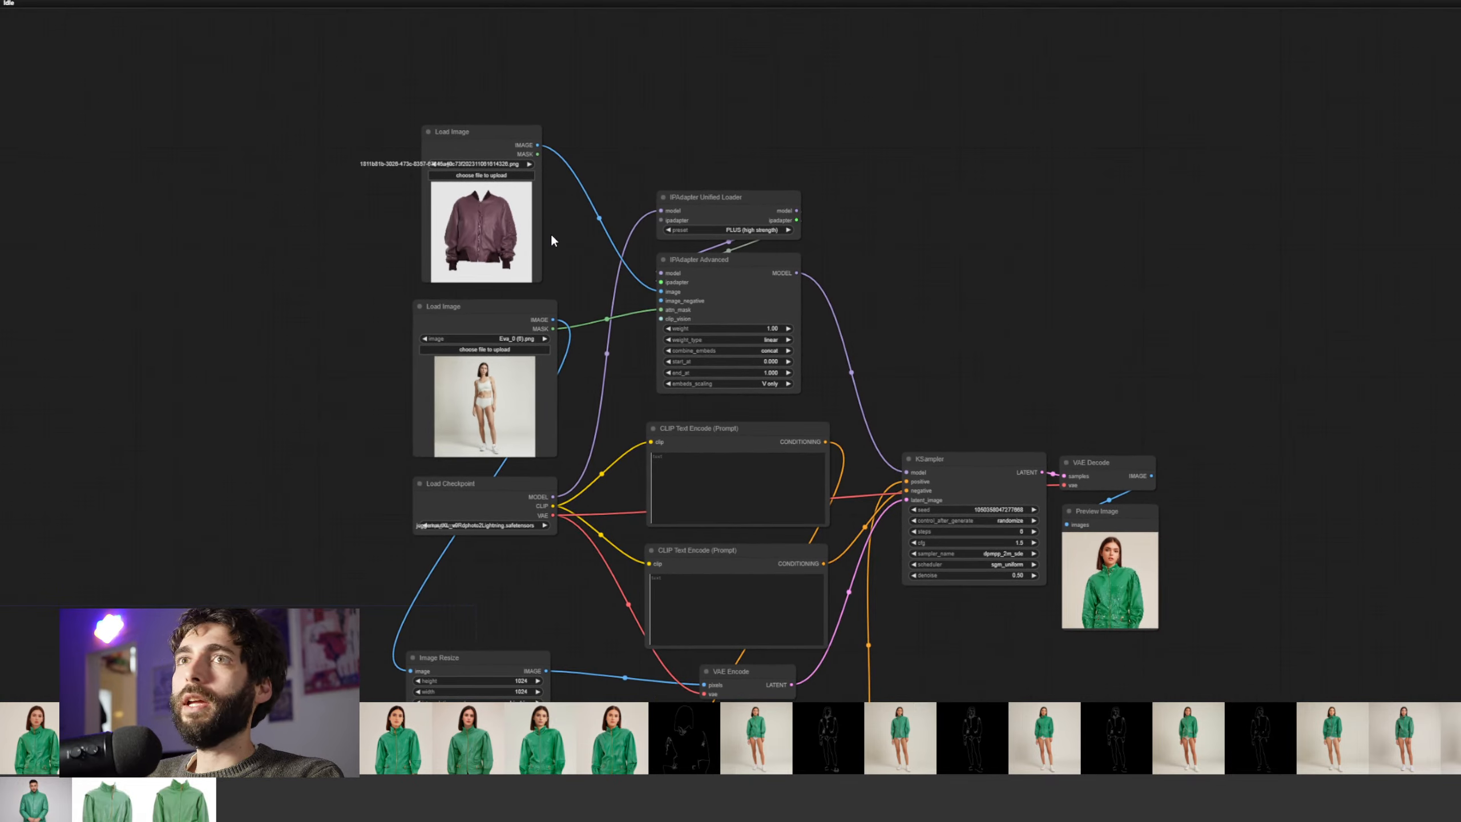
left_click_drag(440, 121, 748, 386)
key("ctrl+c")
key("ctrl+v")
left_click_drag(863, 188, 853, 88)
left_click(810, 131)
left_click(1169, 167)
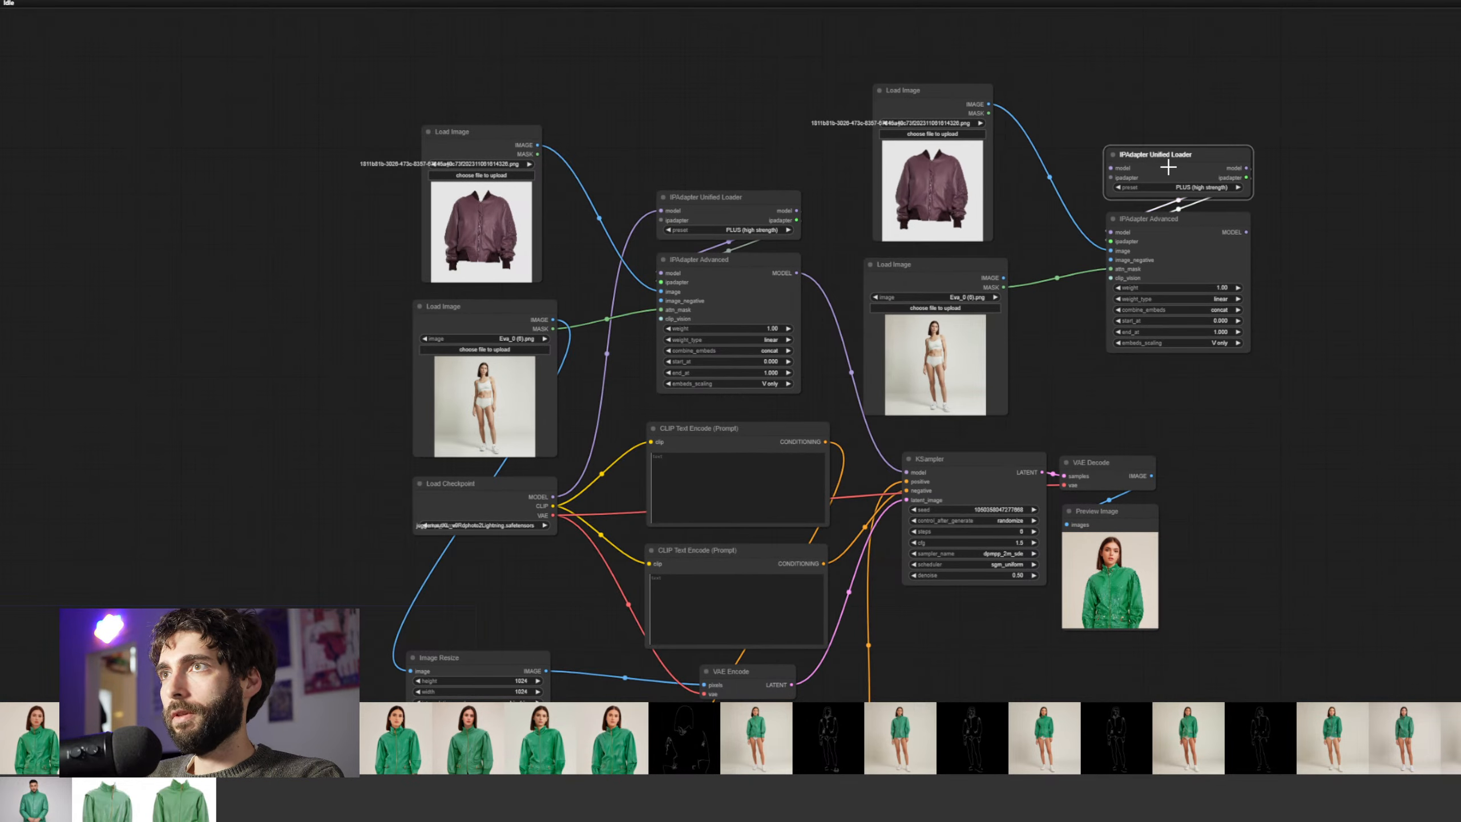
key("Delete")
Shift the duplicated group slightly, and move the original Load Image nodes up and the original IPAdapter nodes closer to them
left_click_drag(1096, 394, 1037, 346)
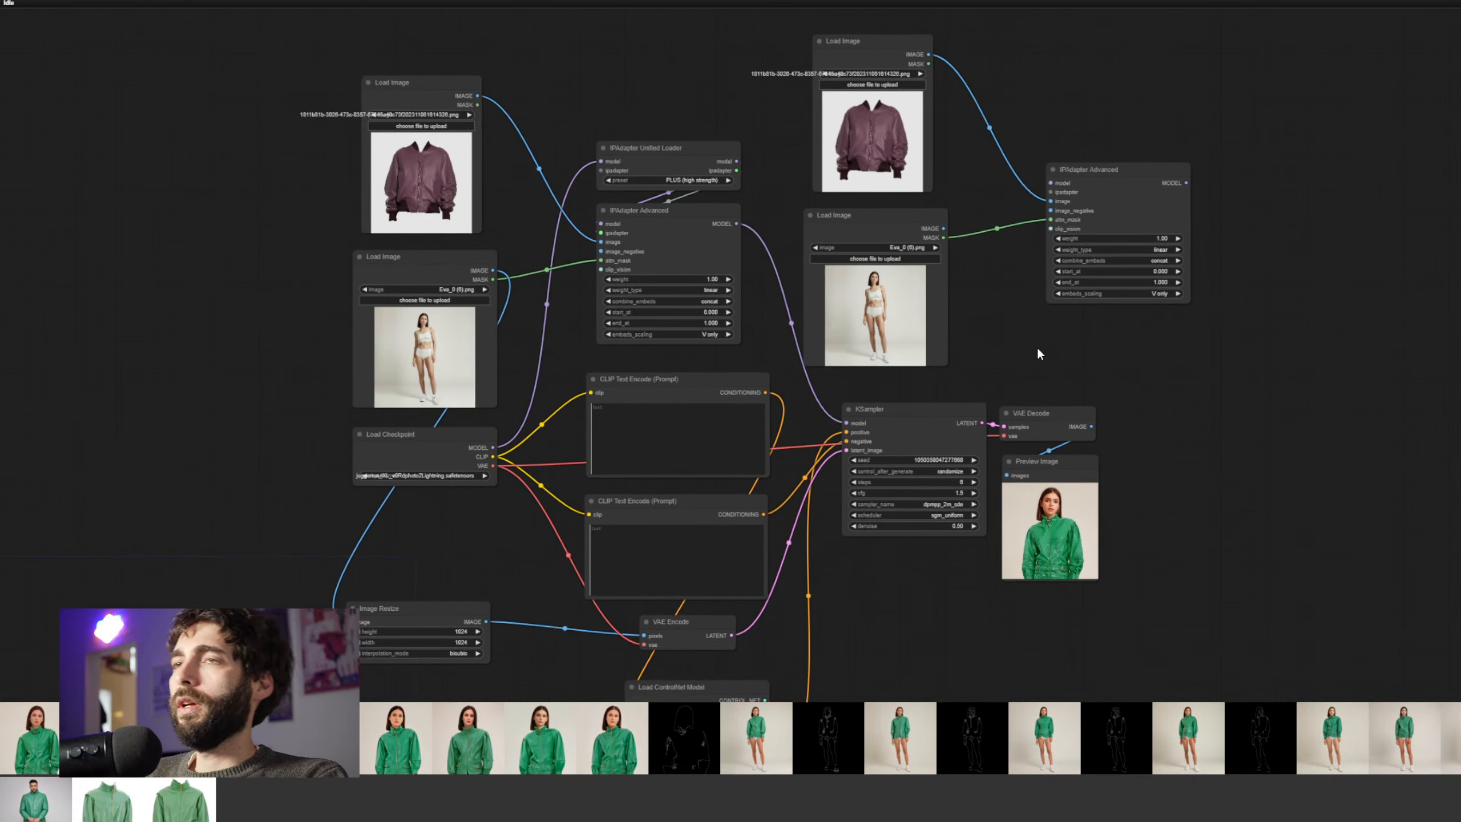
left_click_drag(763, 48, 1106, 326)
left_click_drag(1118, 178, 1109, 168)
left_click_drag(325, 70, 534, 333)
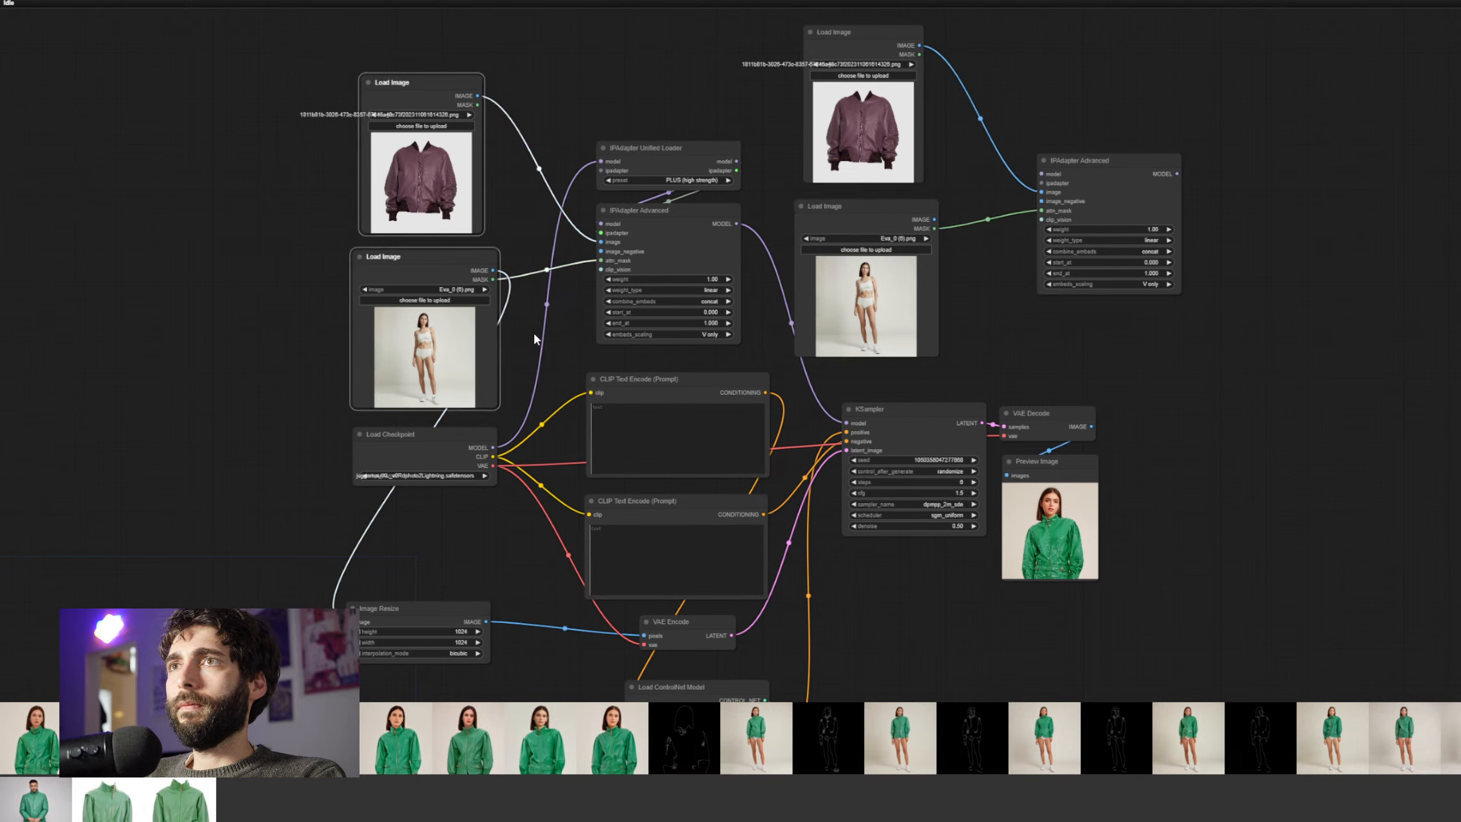
left_click_drag(430, 107, 433, 39)
left_click_drag(651, 123, 650, 210)
Move the duplicated Load Image and IPAdapter Advanced nodes closer to the originals and tighten the spacing between them
left_click_drag(733, 50, 1125, 326)
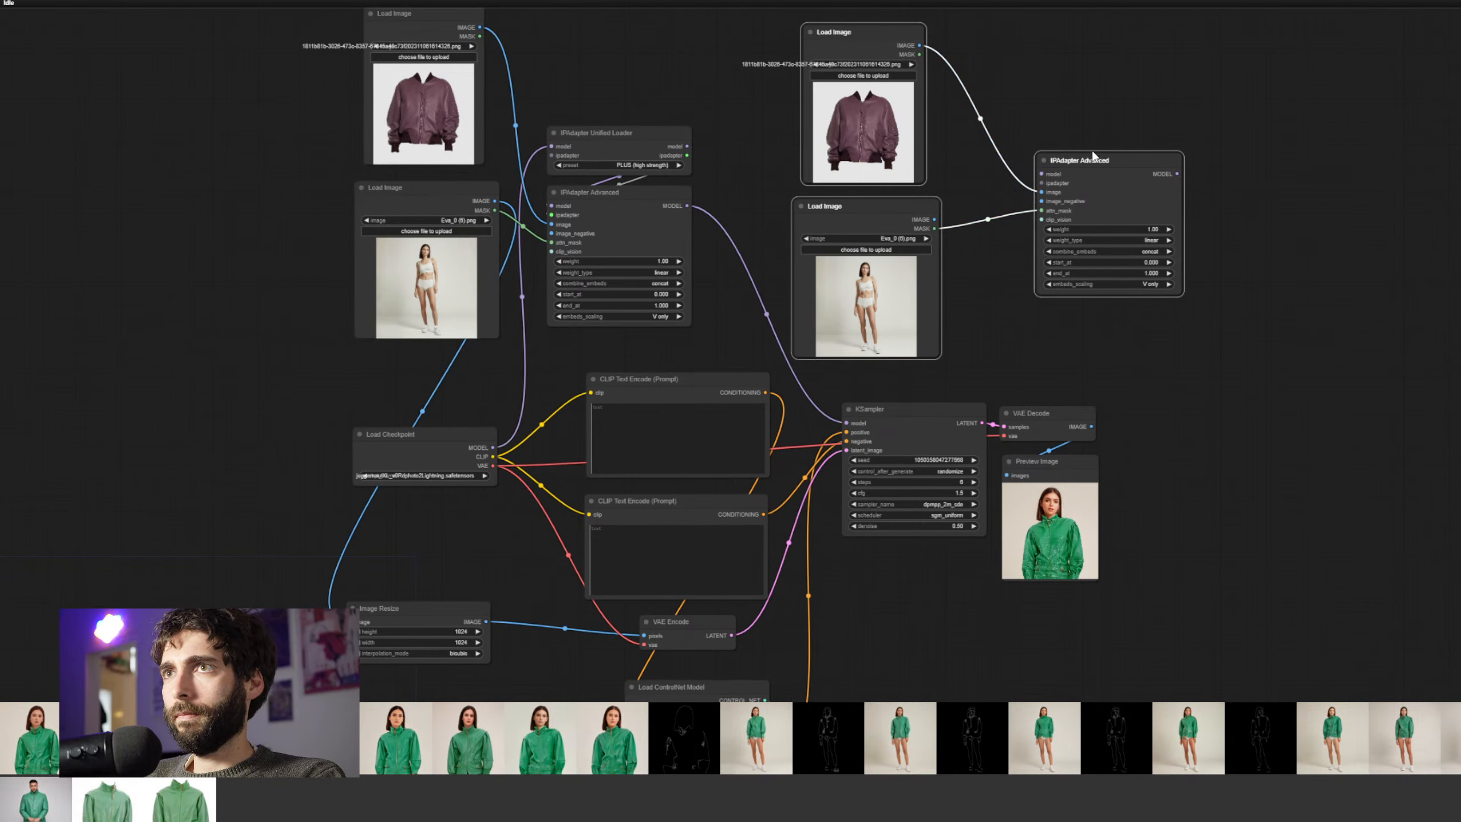
left_click_drag(1093, 164, 1040, 142)
left_click(1035, 88)
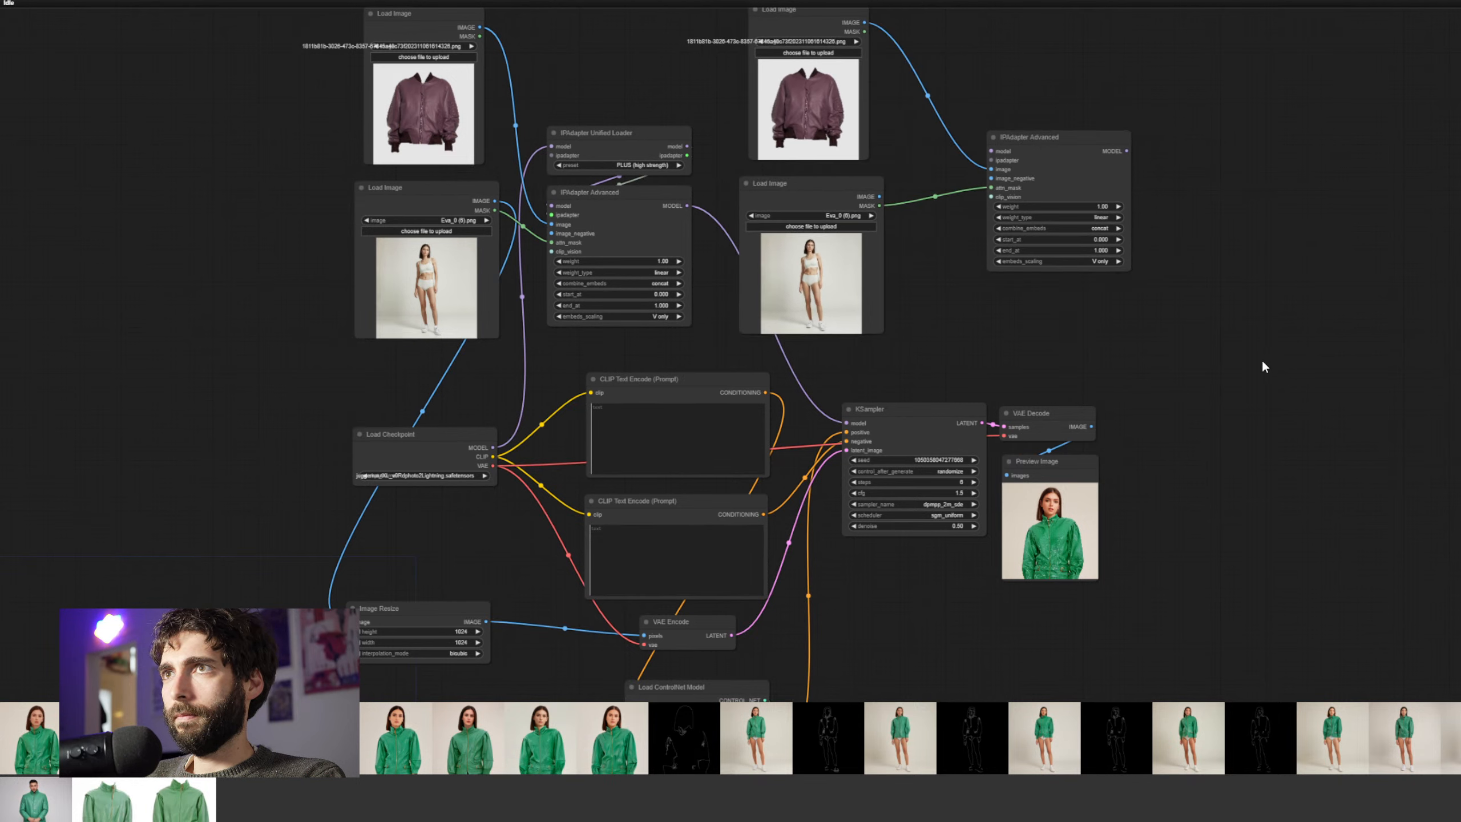
left_click_drag(1261, 358, 1284, 408)
left_click_drag(1086, 213, 1031, 216)
Load the burgundy trousers image into the duplicated garment Load Image node
left_click(1139, 317)
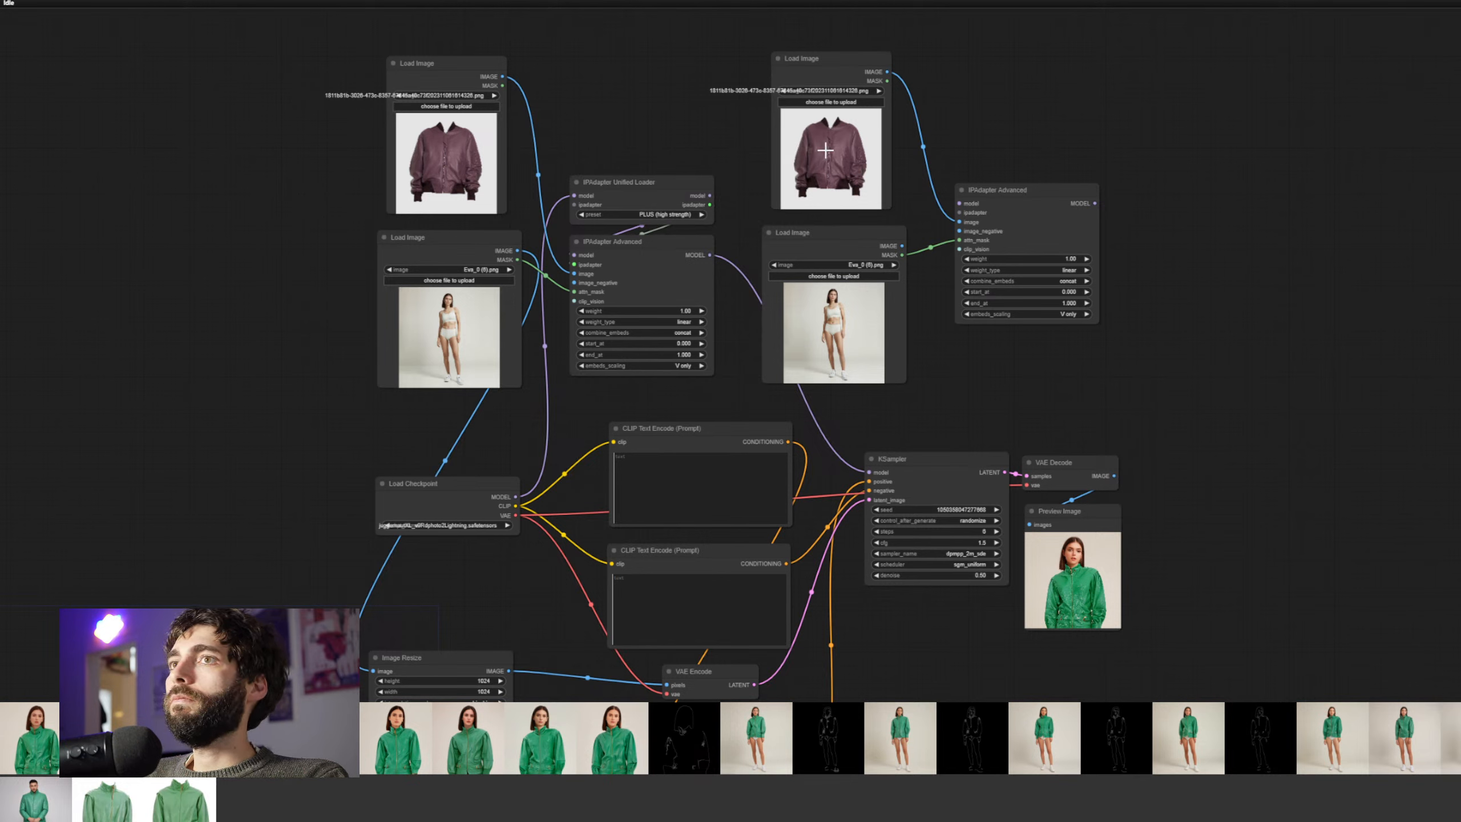
left_click_drag(903, 177, 834, 143)
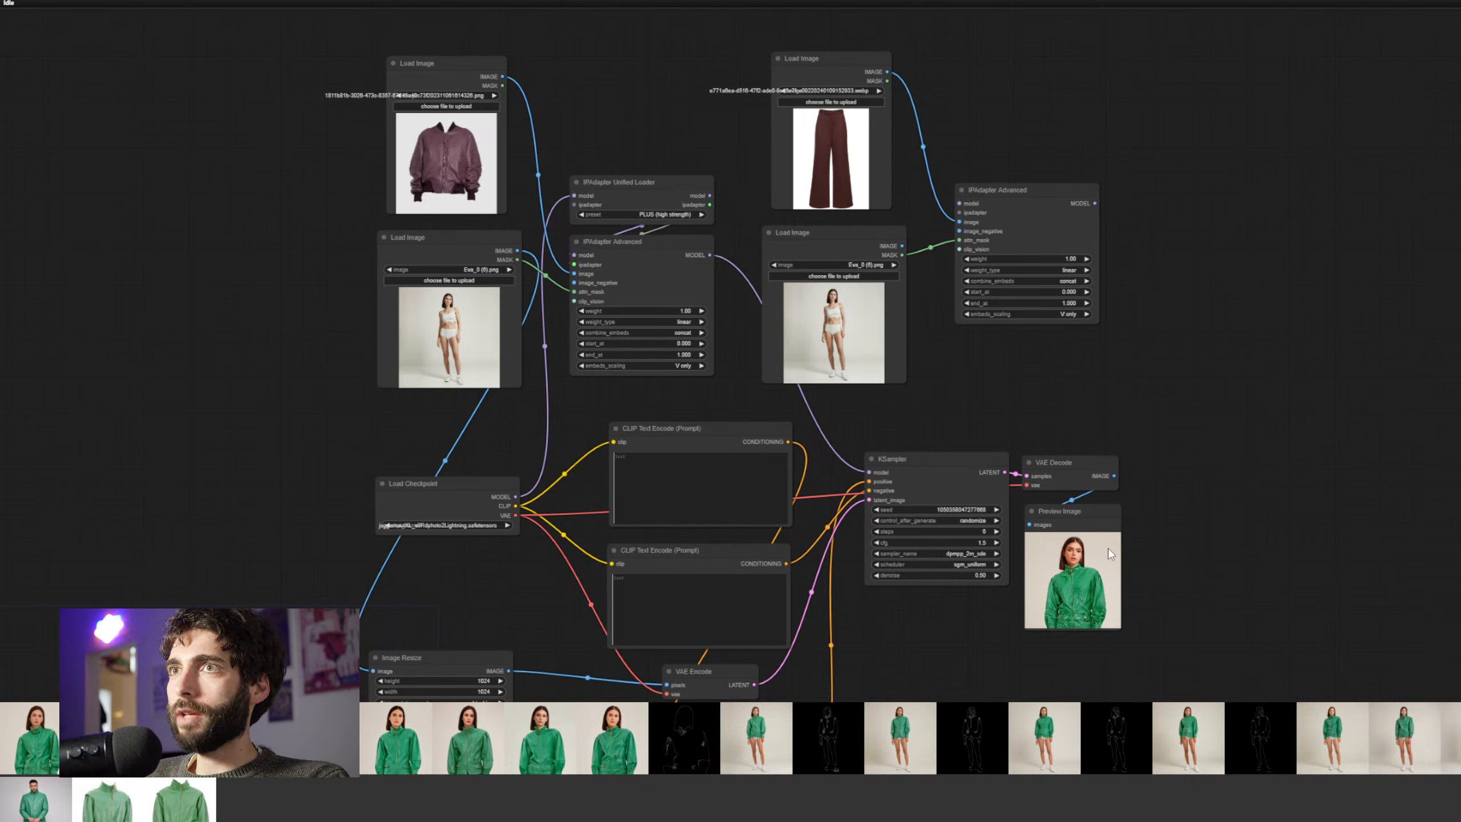
Switch to Photoshop, open the burgundy trousers image and expand its crop to a square covering the full height of the trousers
mouse_move(988, 821)
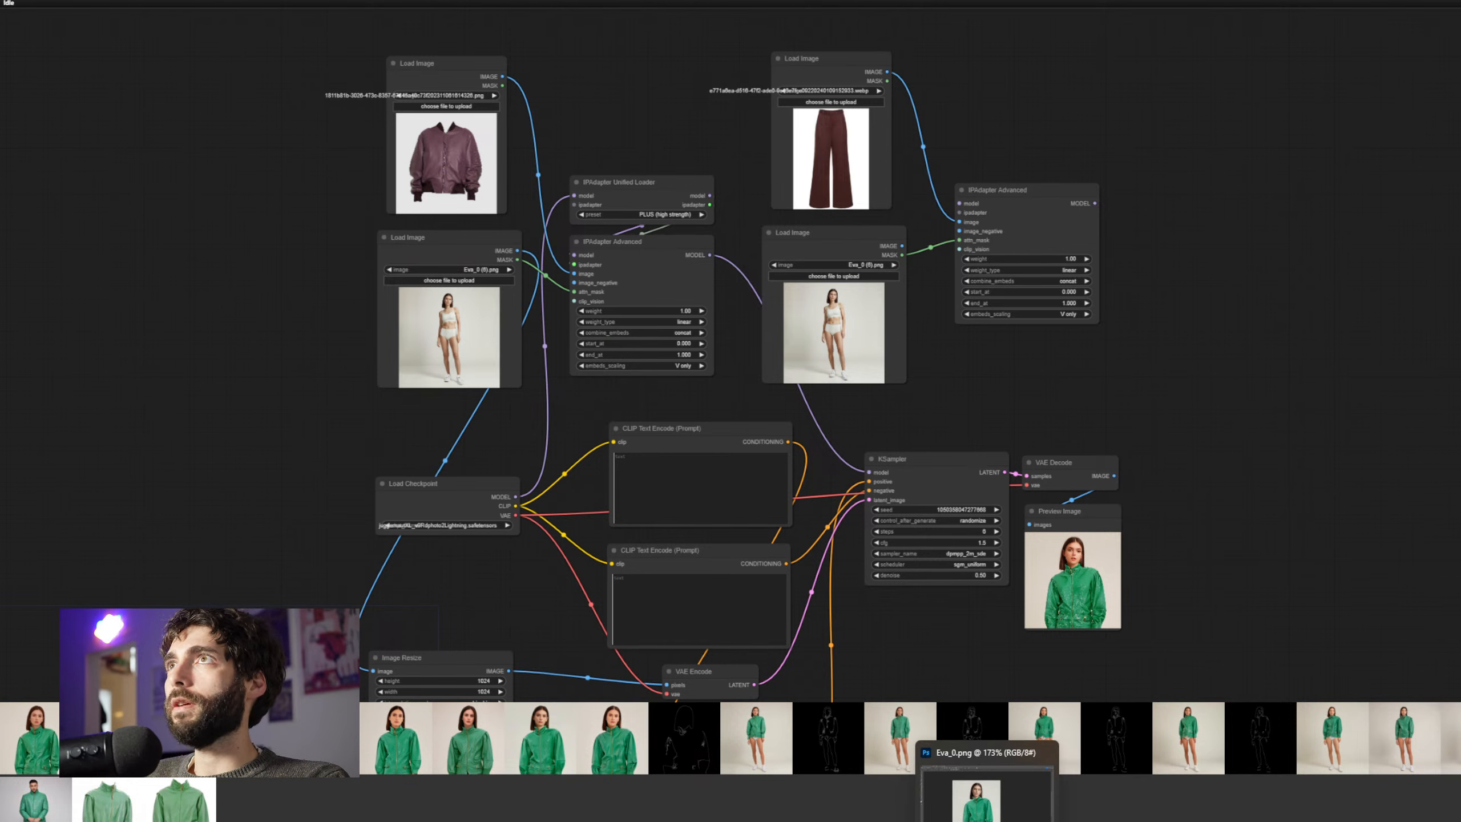
left_click(987, 800)
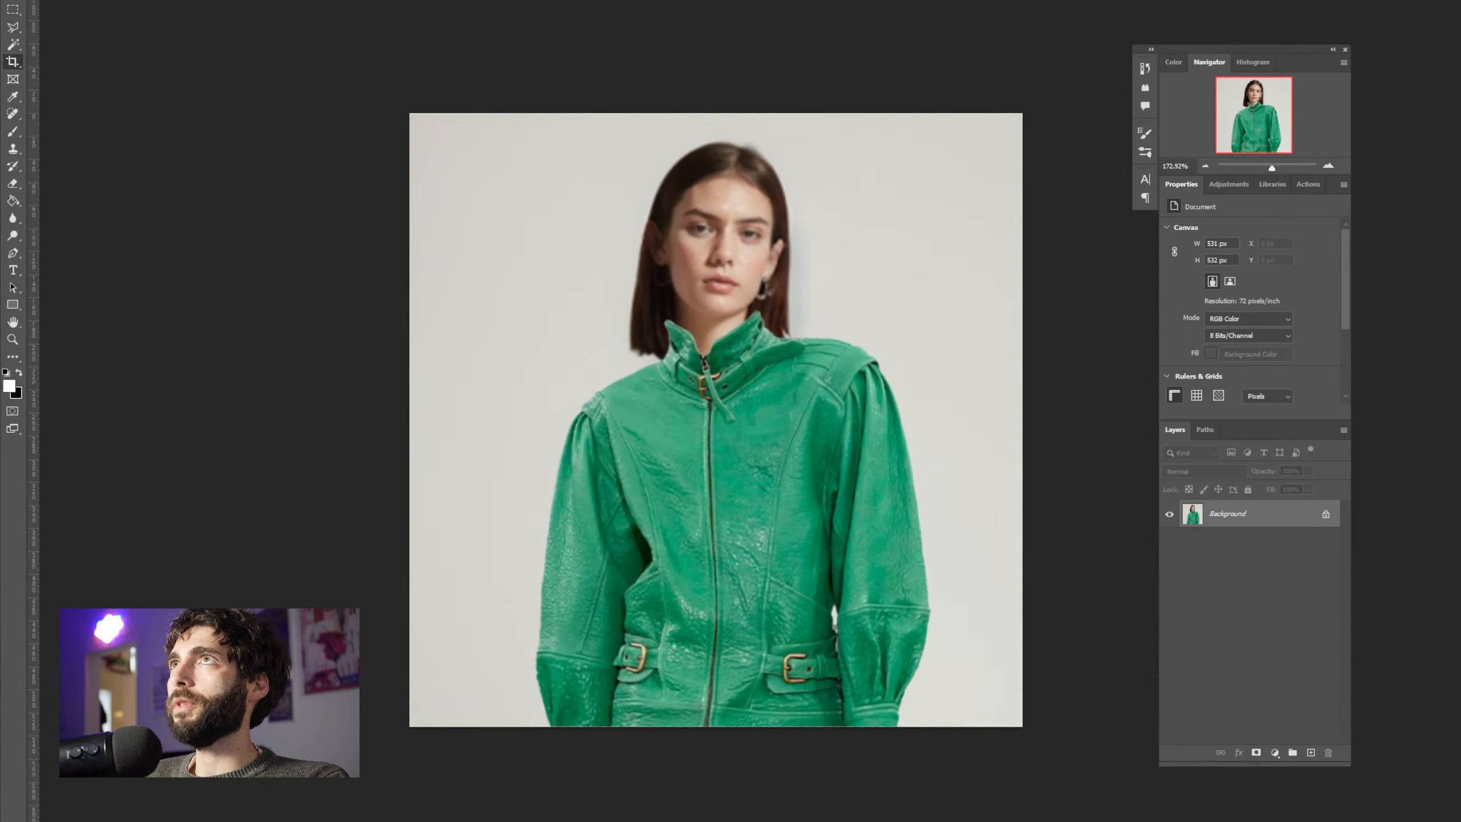
left_click(662, 0)
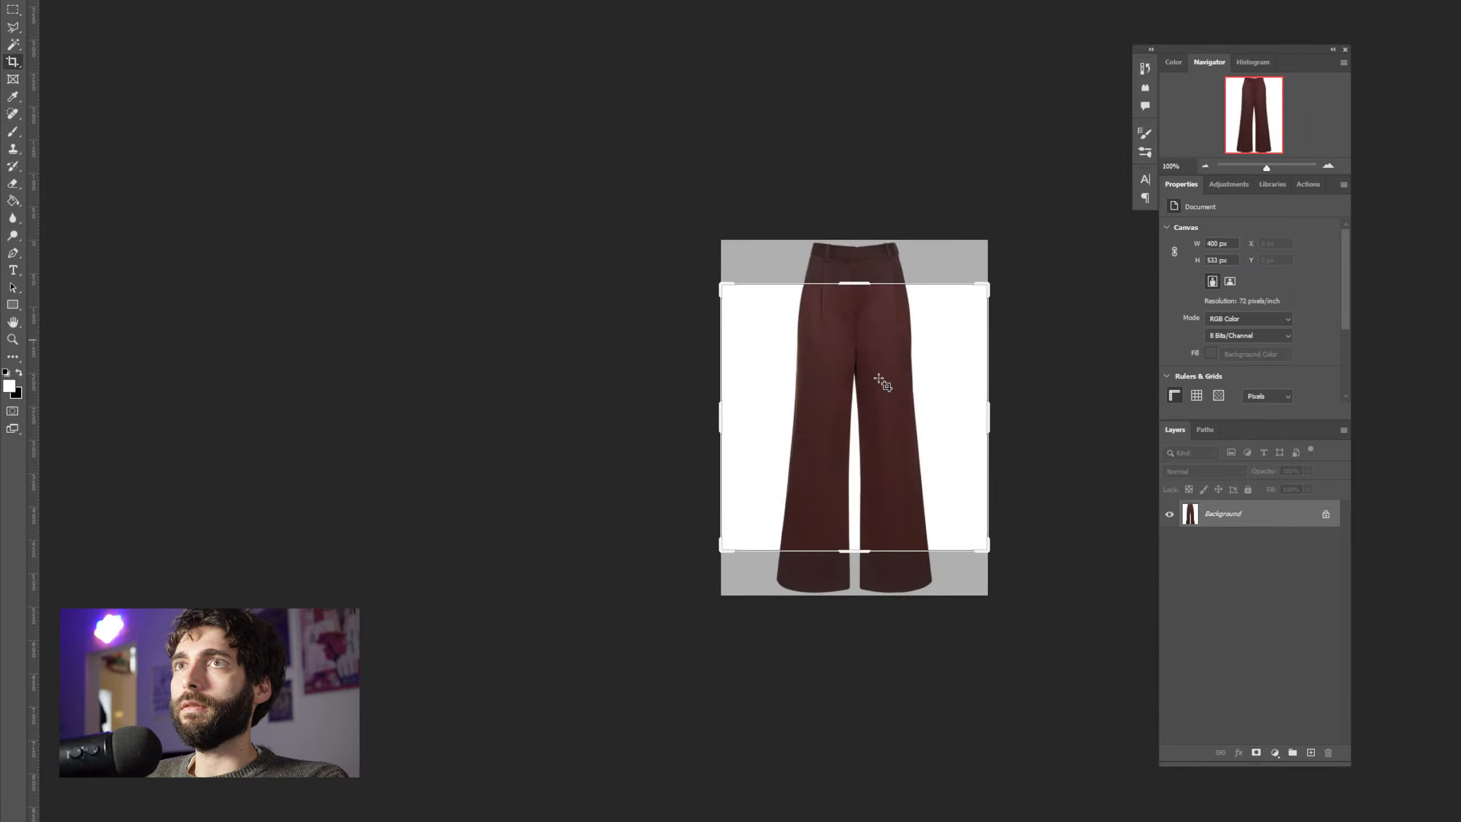
left_click_drag(861, 284, 862, 263)
mouse_move(857, 566)
left_mouse_down()
mouse_move(856, 608)
mouse_move(858, 595)
left_mouse_up()
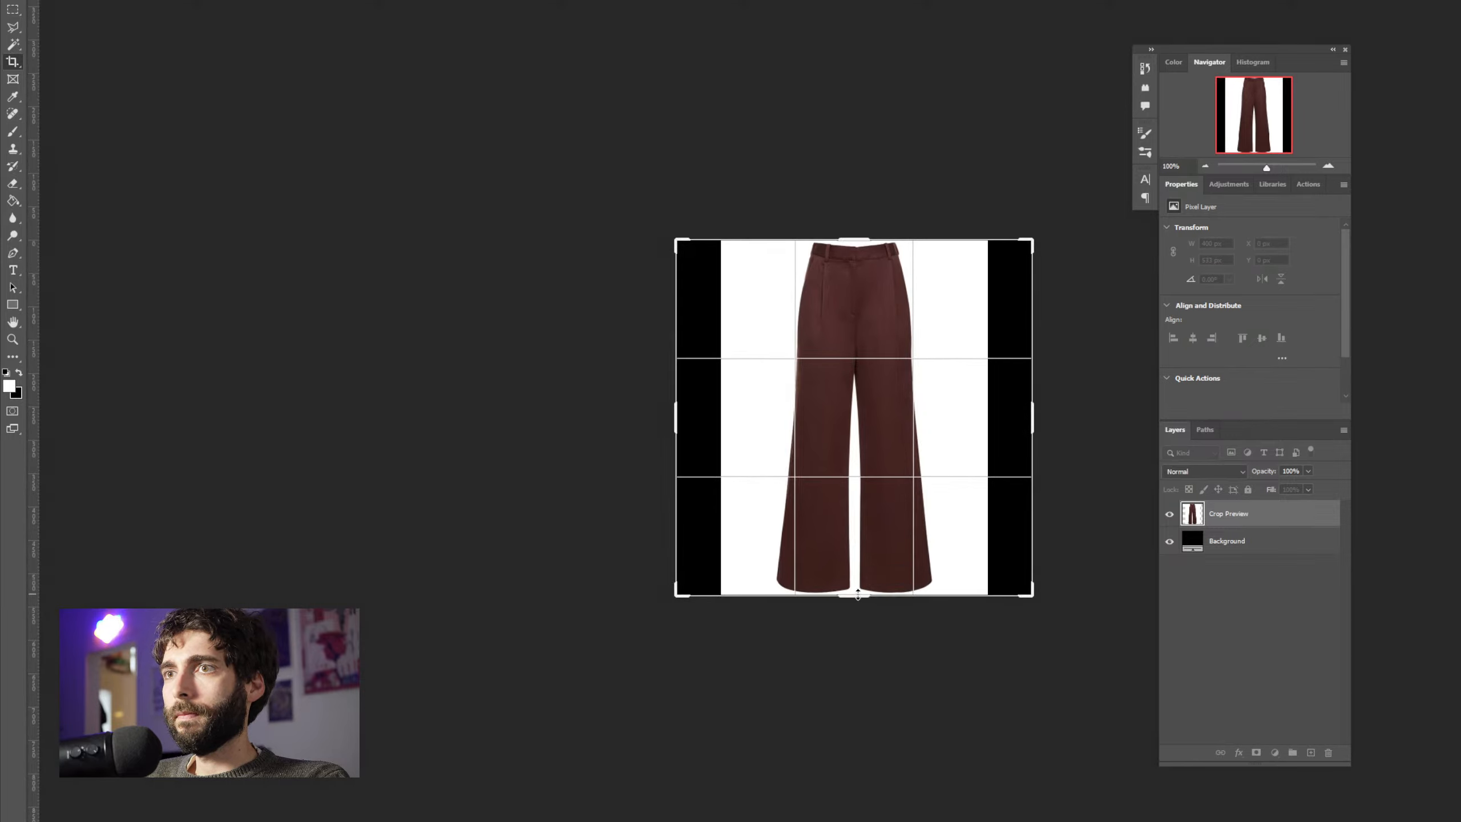
key("Return")
Fill both black side strips of the trousers image with white and save it as a lossy WebP at quality 100
key("g")
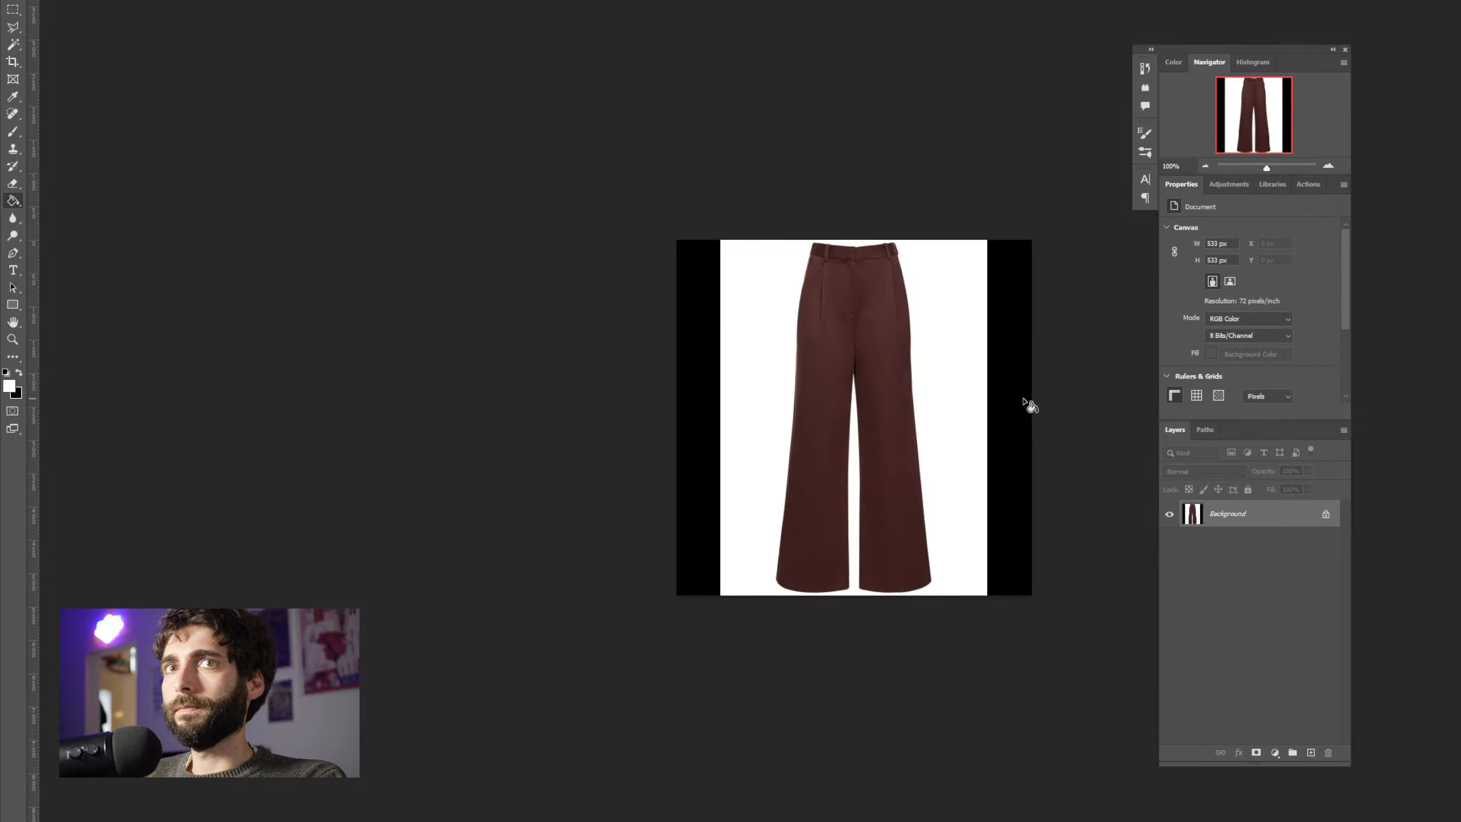
left_click(1030, 406)
left_click(703, 463)
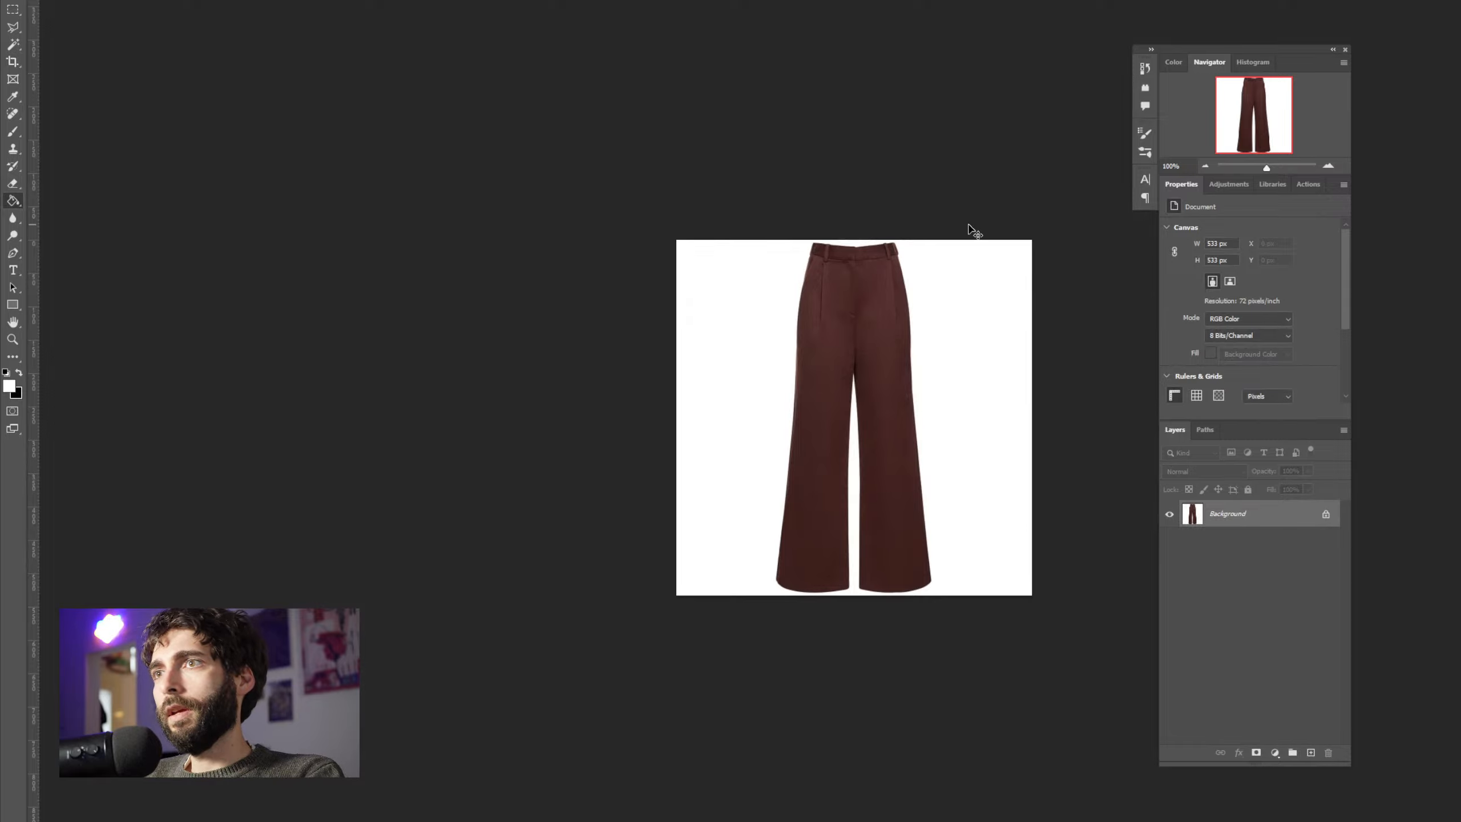
key("ctrl+s")
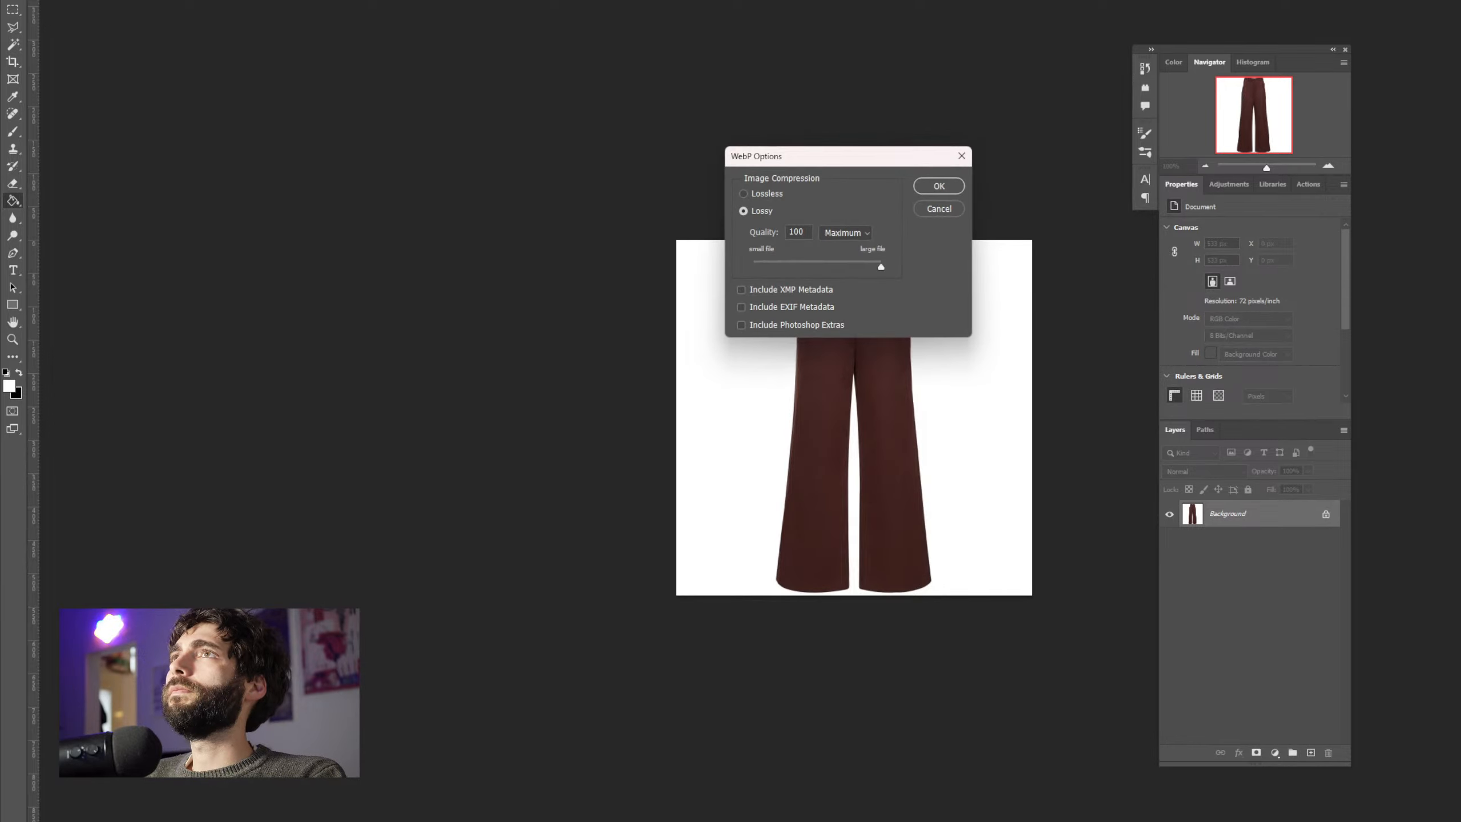
left_click(946, 188)
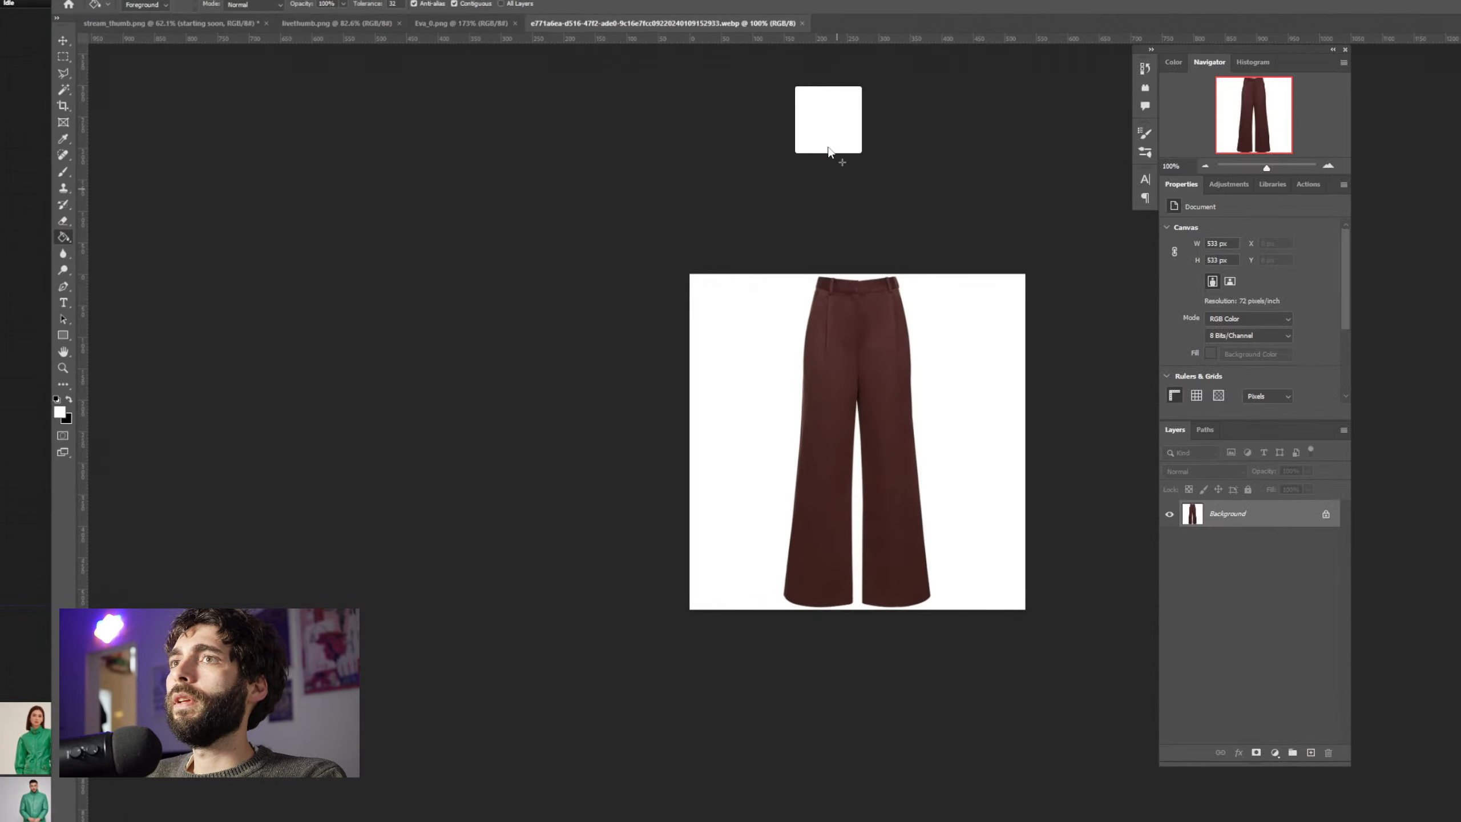
Return to ComfyUI and load the squared trousers image into the second garment Load Image node
left_click_drag(839, 148, 806, 339)
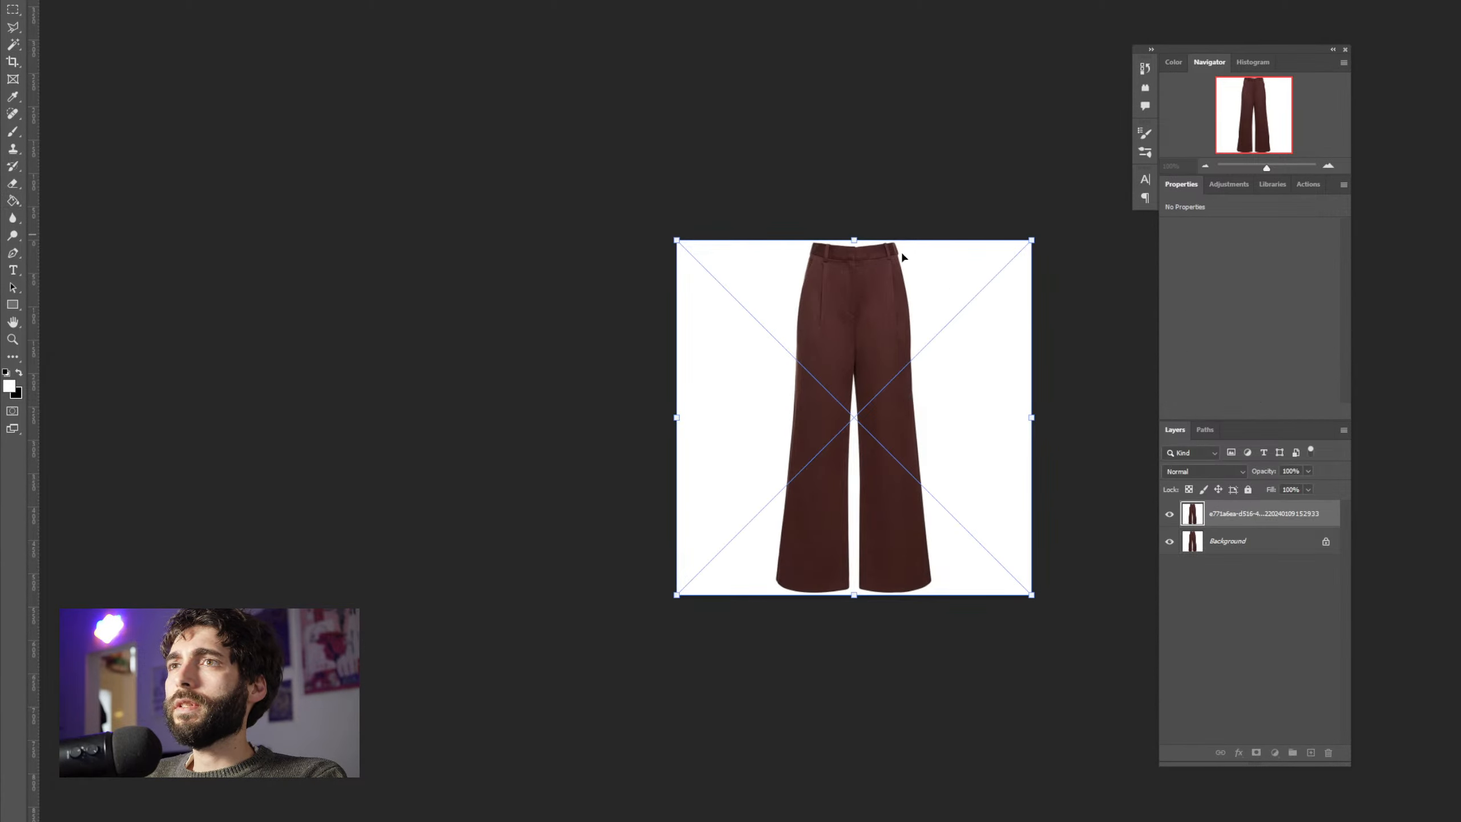
key("Escape")
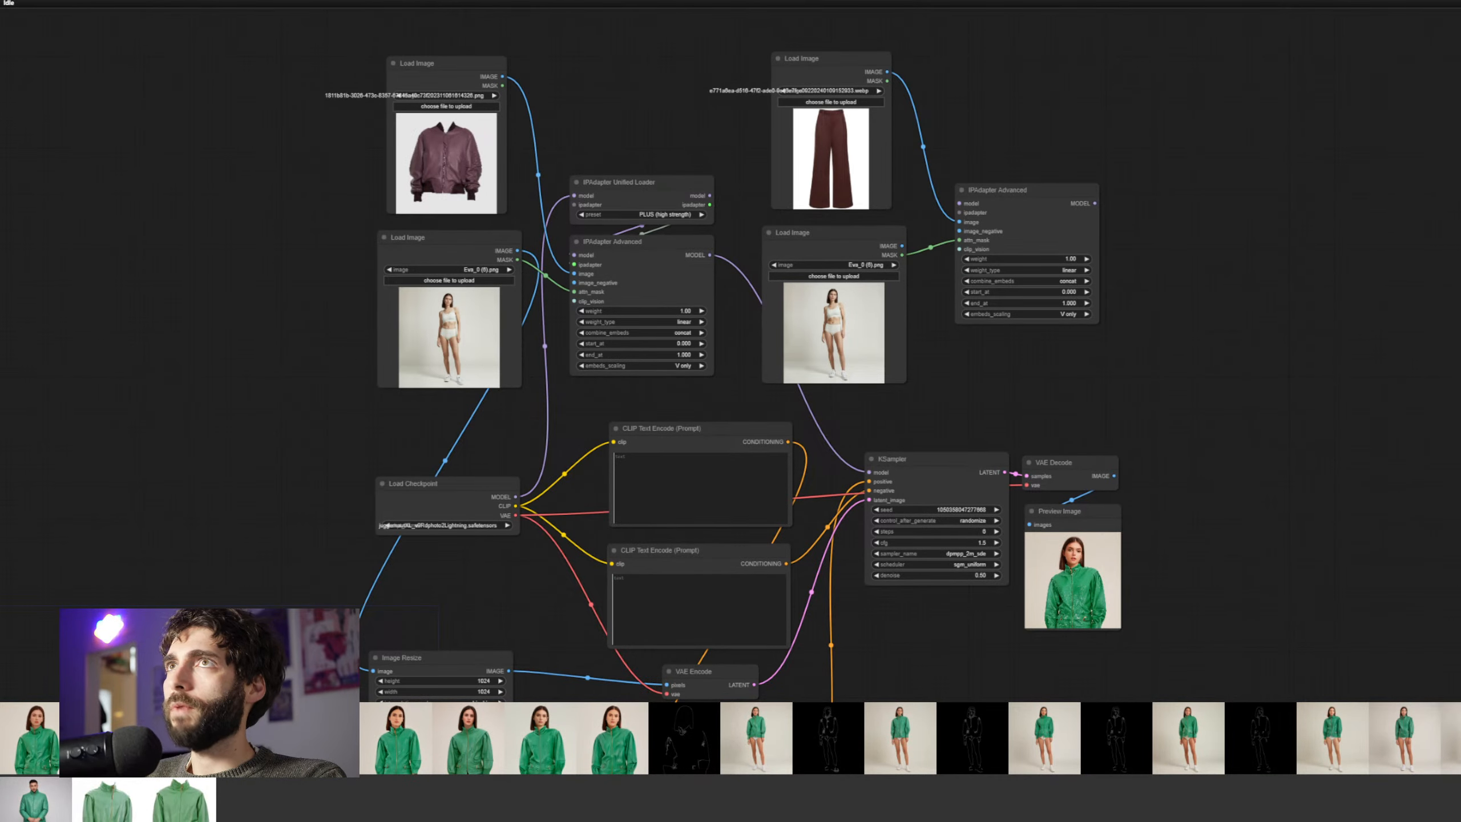
left_click_drag(834, 162, 843, 162)
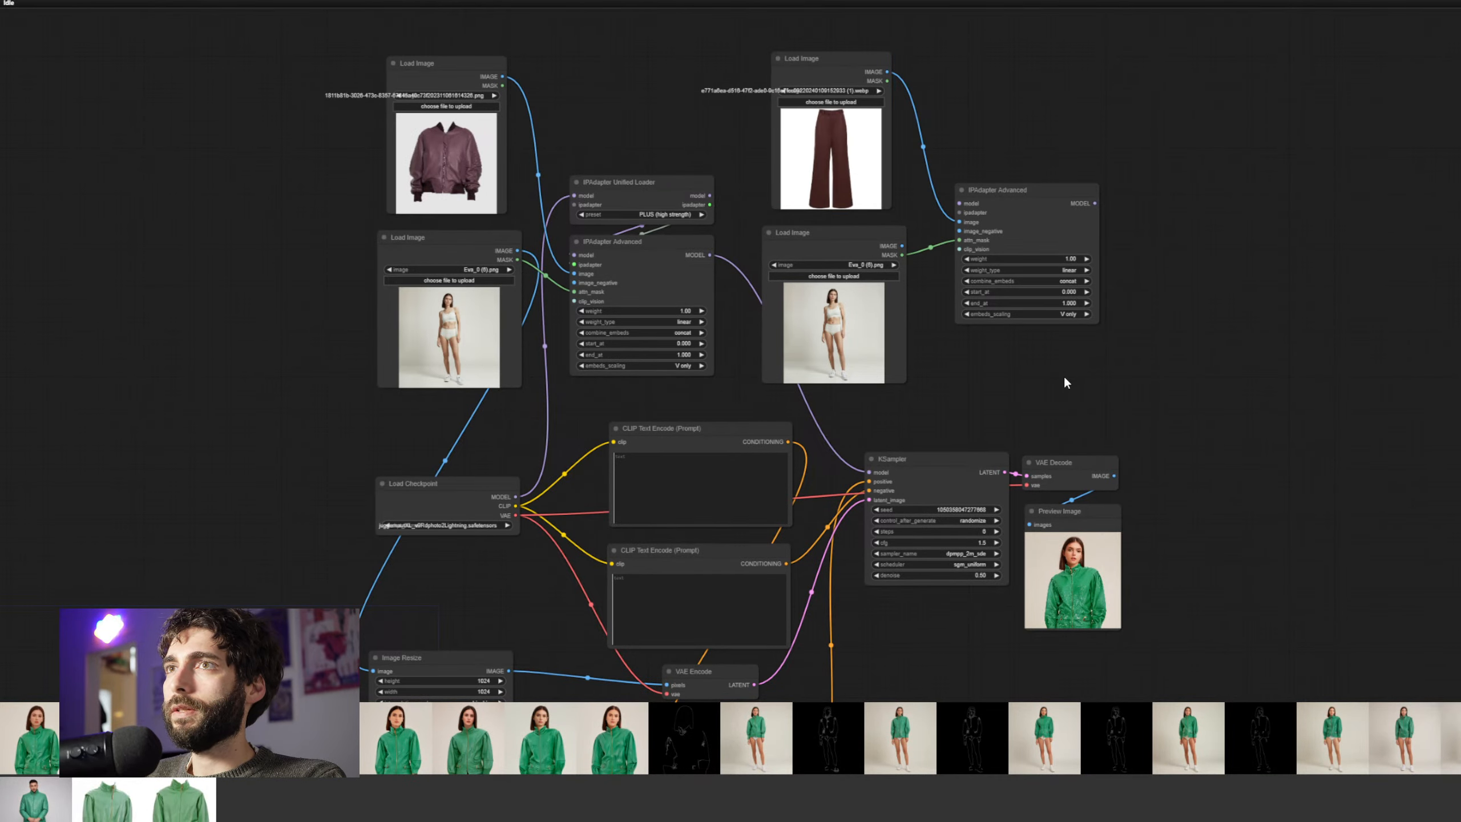
Connect the model output of the first IPAdapter Advanced to the model input of the second IPAdapter Advanced
left_click_drag(1168, 396, 1184, 304)
scroll(1136, 309, "down", 1)
scroll(1033, 296, "up", 2)
left_click_drag(1051, 304, 1185, 572)
scroll(1116, 371, "up", 5)
left_click_drag(767, 357, 1209, 277)
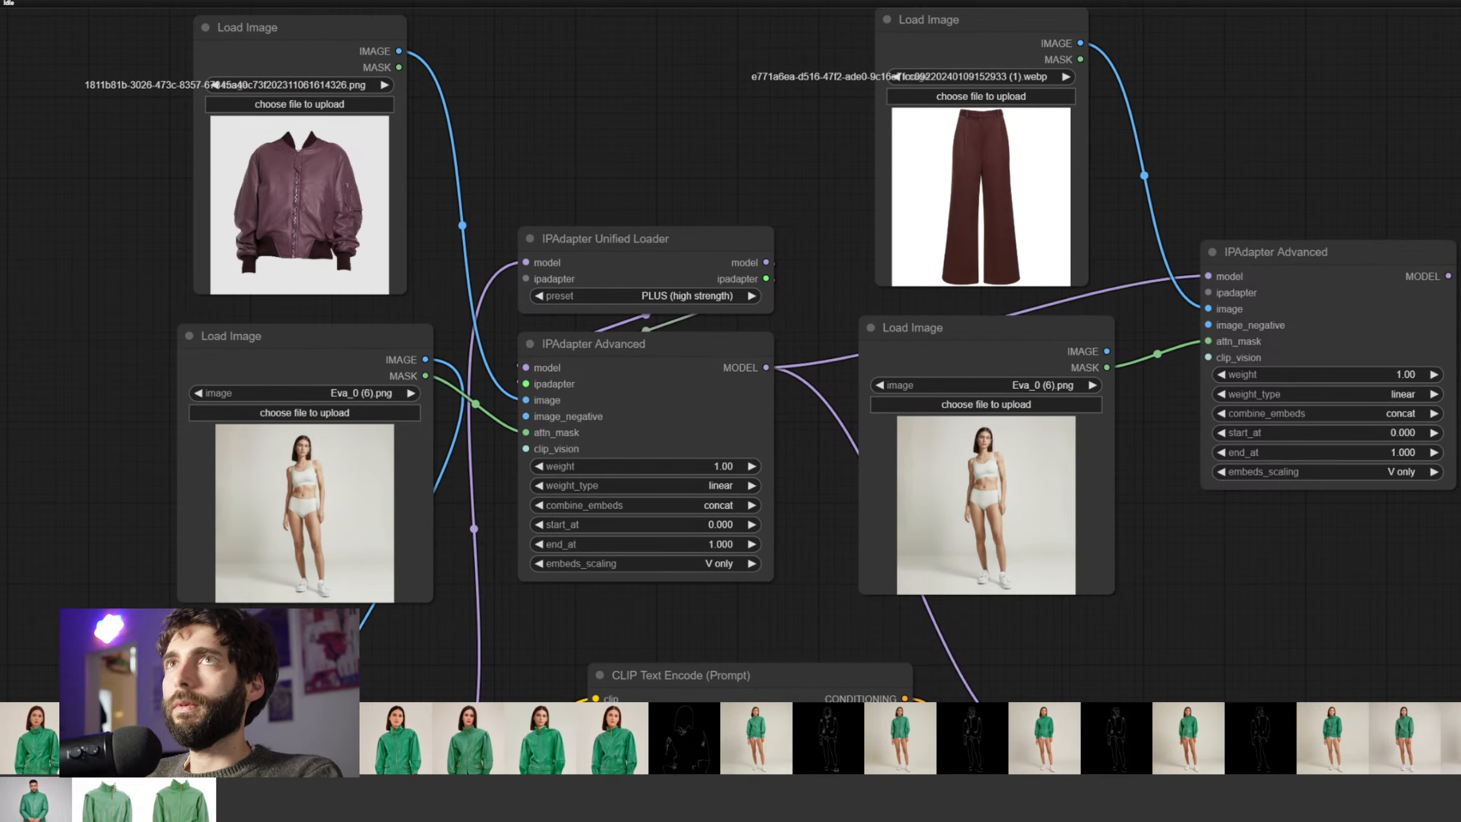
Connect the second IPAdapter Advanced's model output to the KSampler's model input
left_click_drag(1216, 523, 1102, 265)
scroll(1104, 309, "down", 2)
left_click_drag(1278, 47, 948, 440)
In the first model Load Image node, paint a mask over the woman's torso, shoulders and arms and save it to the node
left_click_drag(894, 387, 1029, 521)
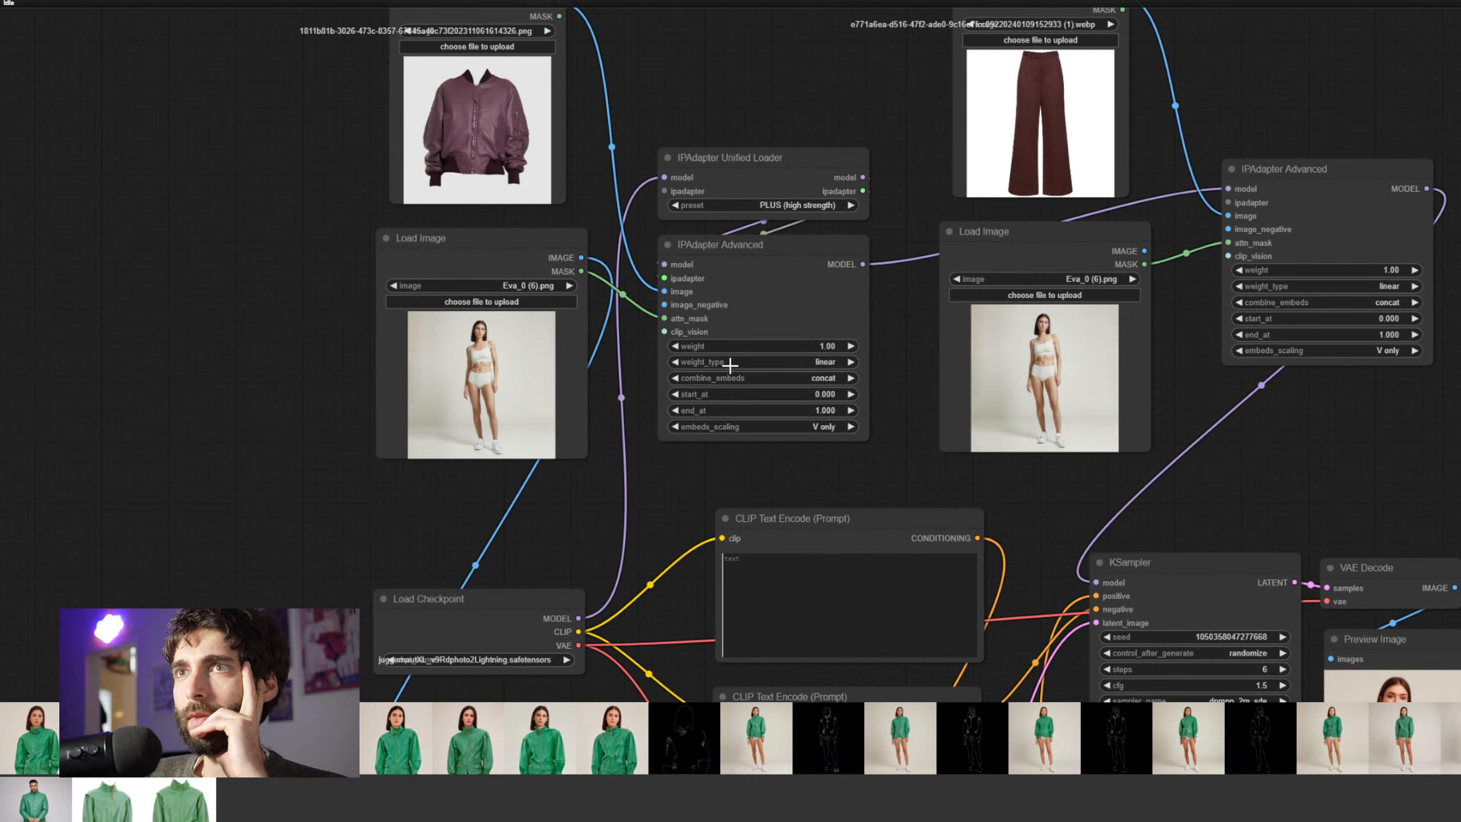
right_click(488, 367)
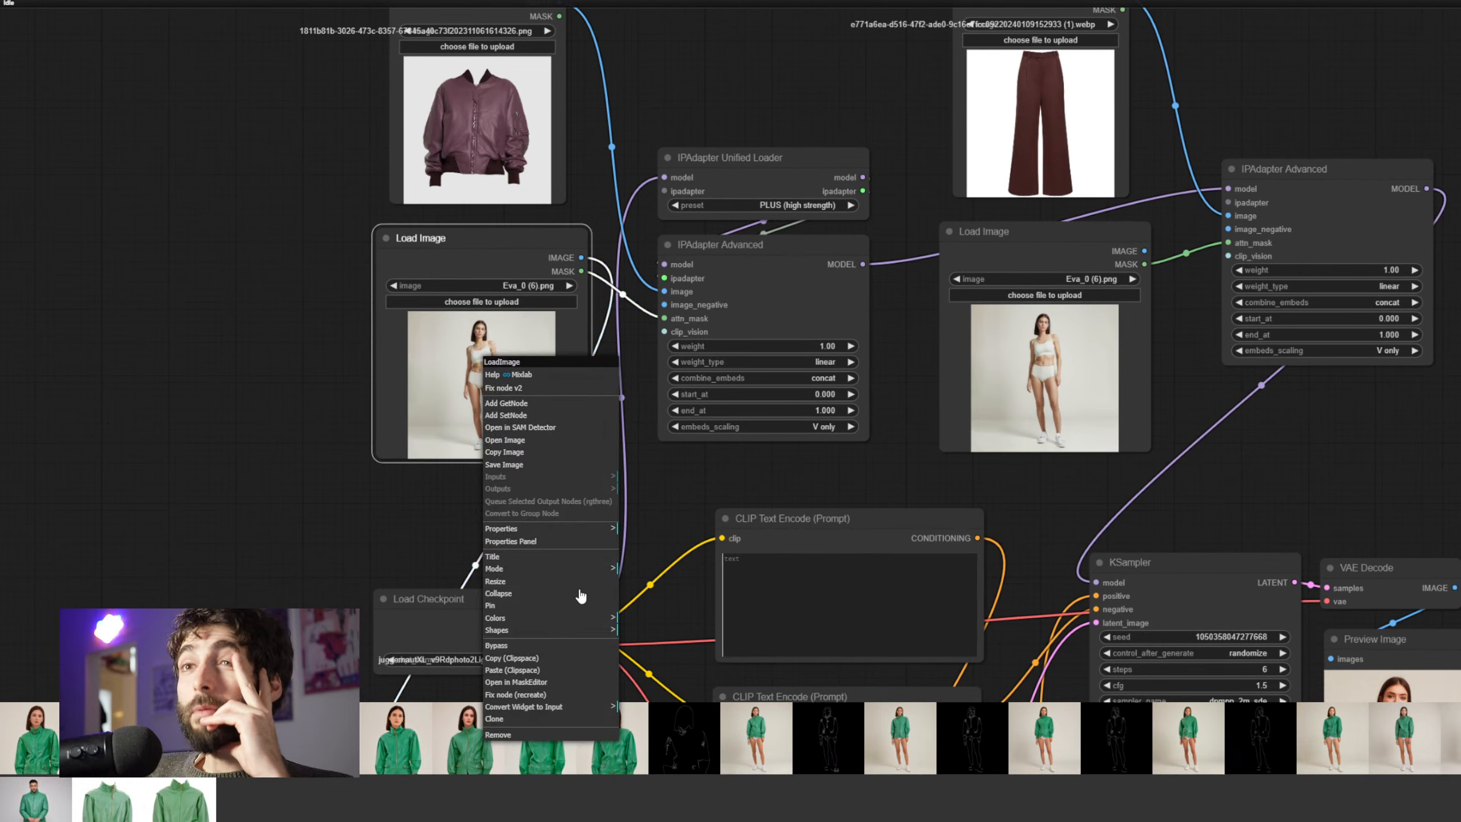
left_click(560, 685)
mouse_move(788, 252)
left_mouse_down()
mouse_move(773, 416)
mouse_move(788, 356)
mouse_move(847, 363)
mouse_move(880, 346)
left_mouse_up()
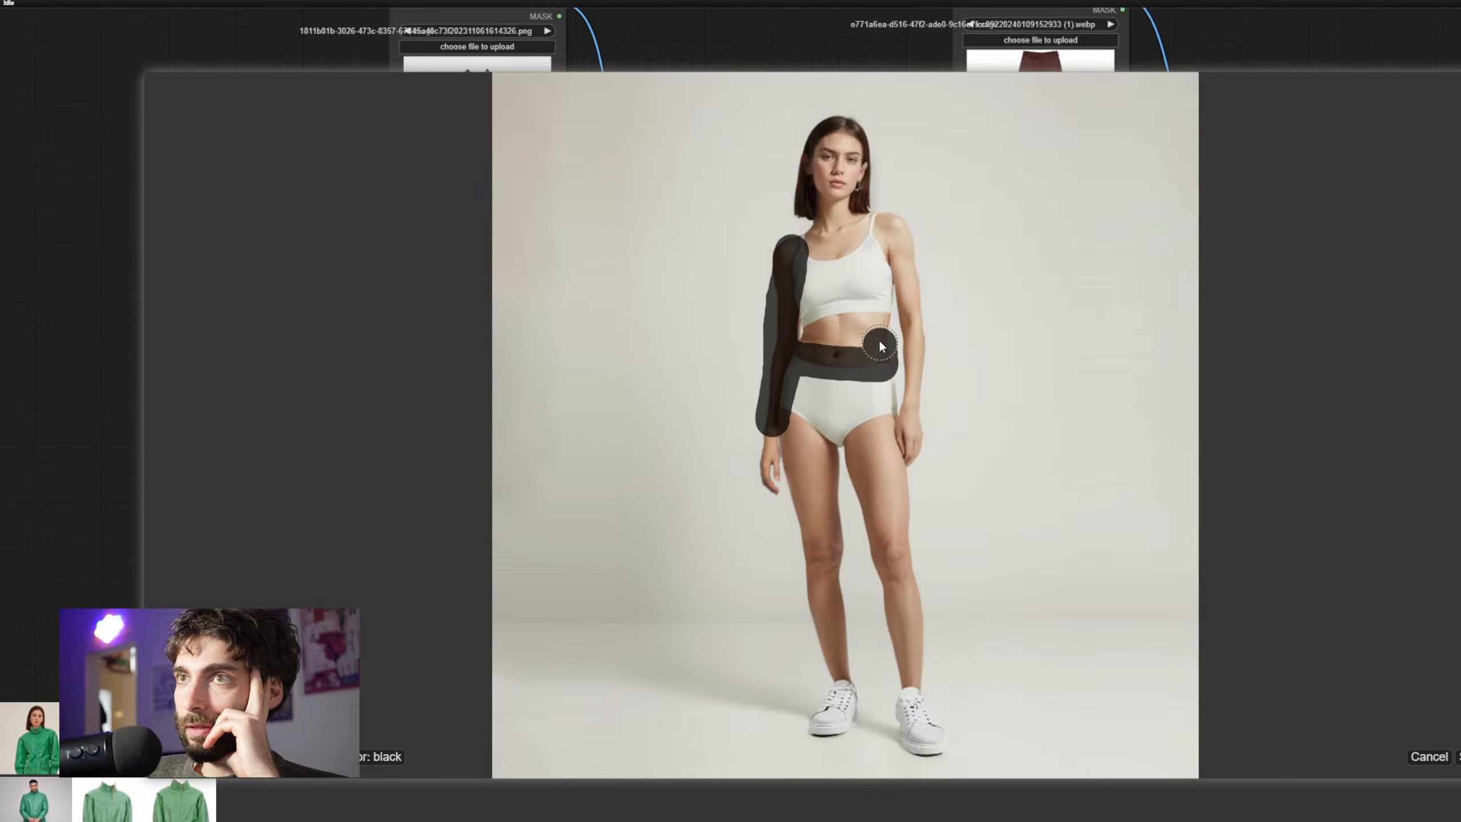
mouse_move(919, 400)
left_mouse_down()
mouse_move(908, 249)
mouse_move(893, 229)
mouse_move(804, 245)
mouse_move(815, 292)
mouse_move(872, 272)
mouse_move(847, 252)
mouse_move(798, 306)
mouse_move(844, 273)
mouse_move(806, 333)
mouse_move(867, 335)
mouse_move(778, 279)
left_mouse_up()
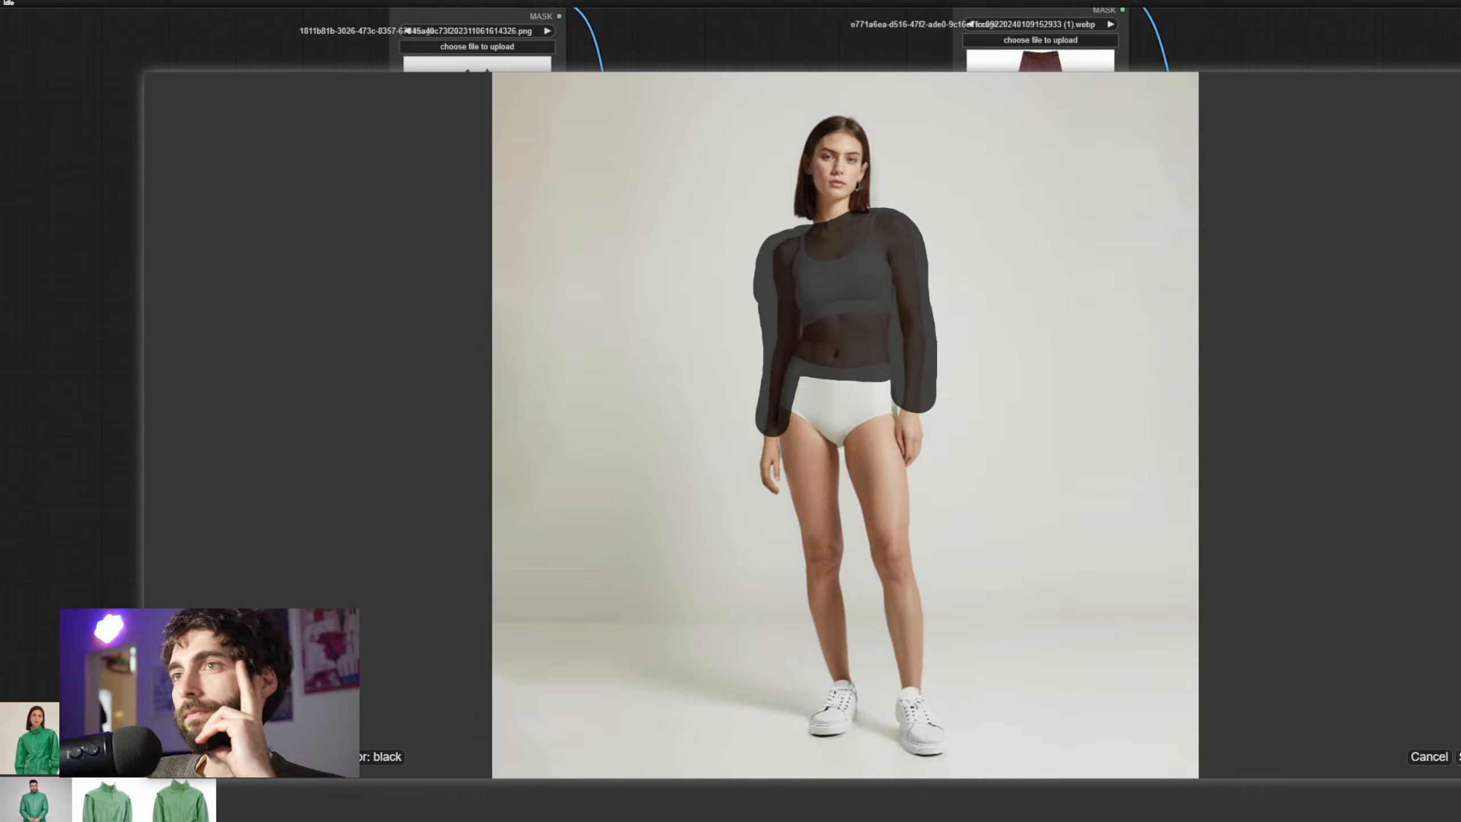
left_click(1459, 756)
In the second model Load Image node, paint a mask over the woman's waist, hips and both legs down to the ankles and save it
left_click_drag(1275, 466, 1147, 487)
right_click(949, 363)
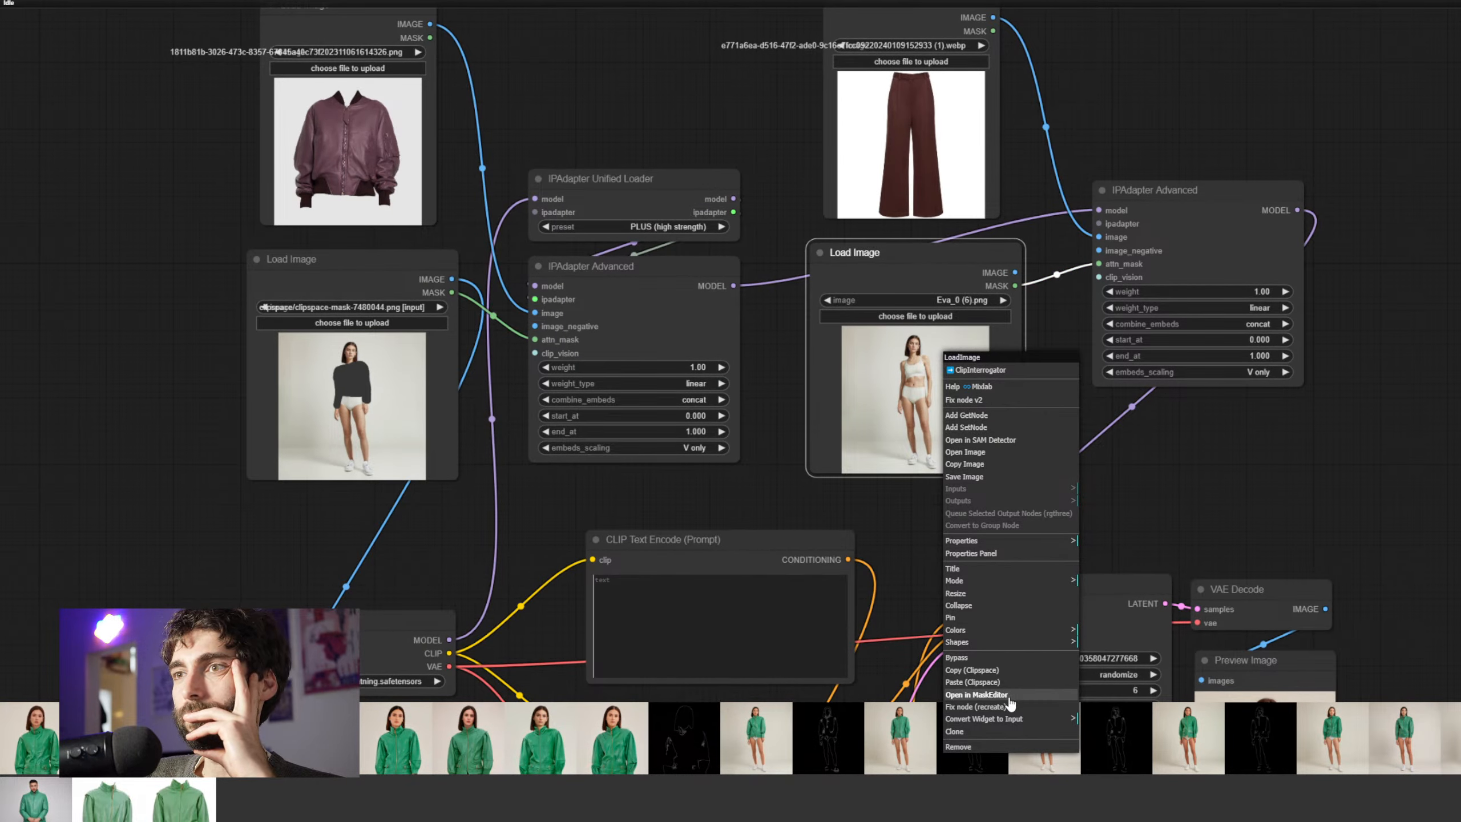
left_click(976, 695)
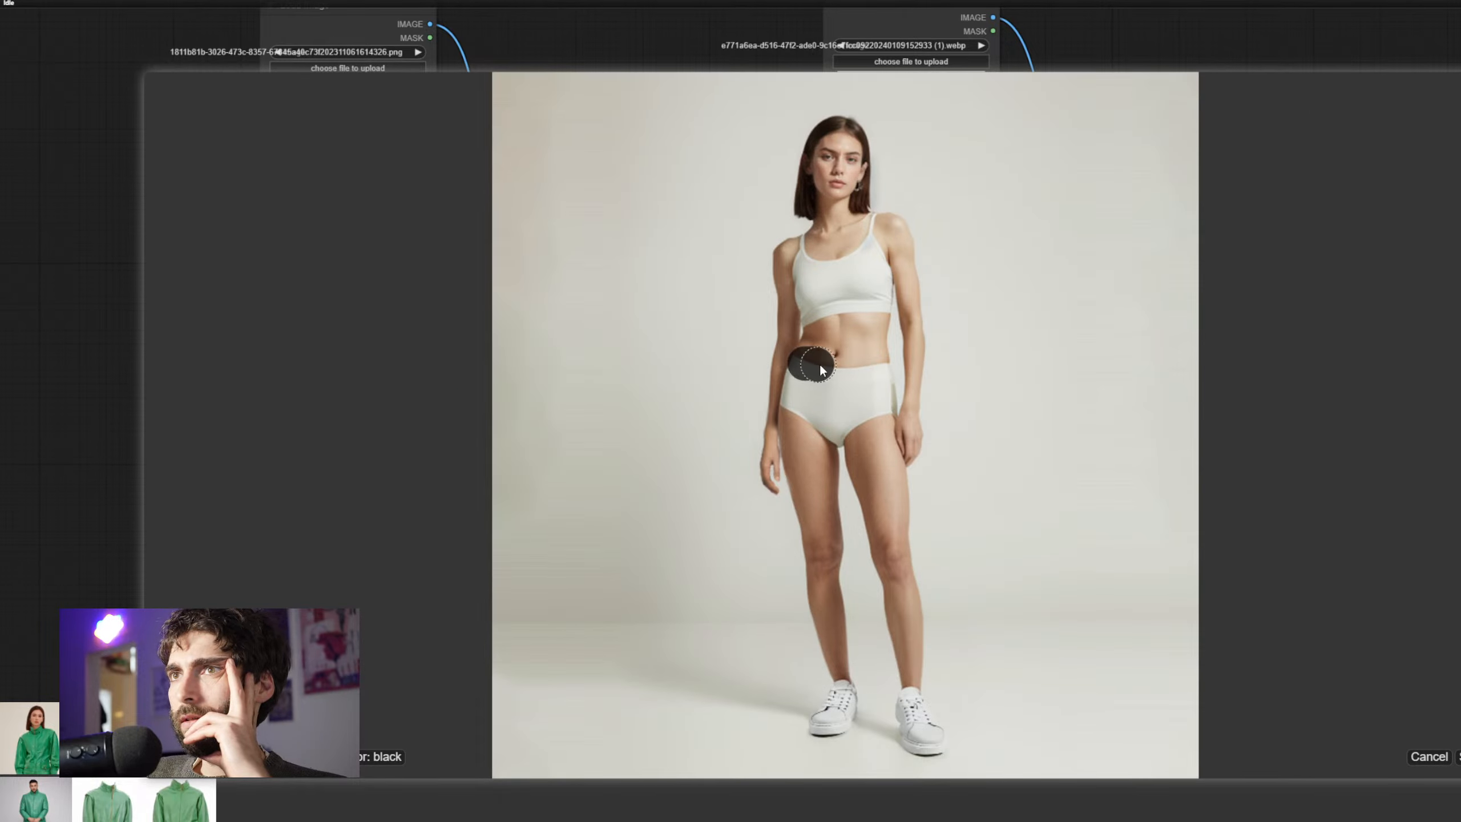
left_click_drag(877, 371, 814, 374)
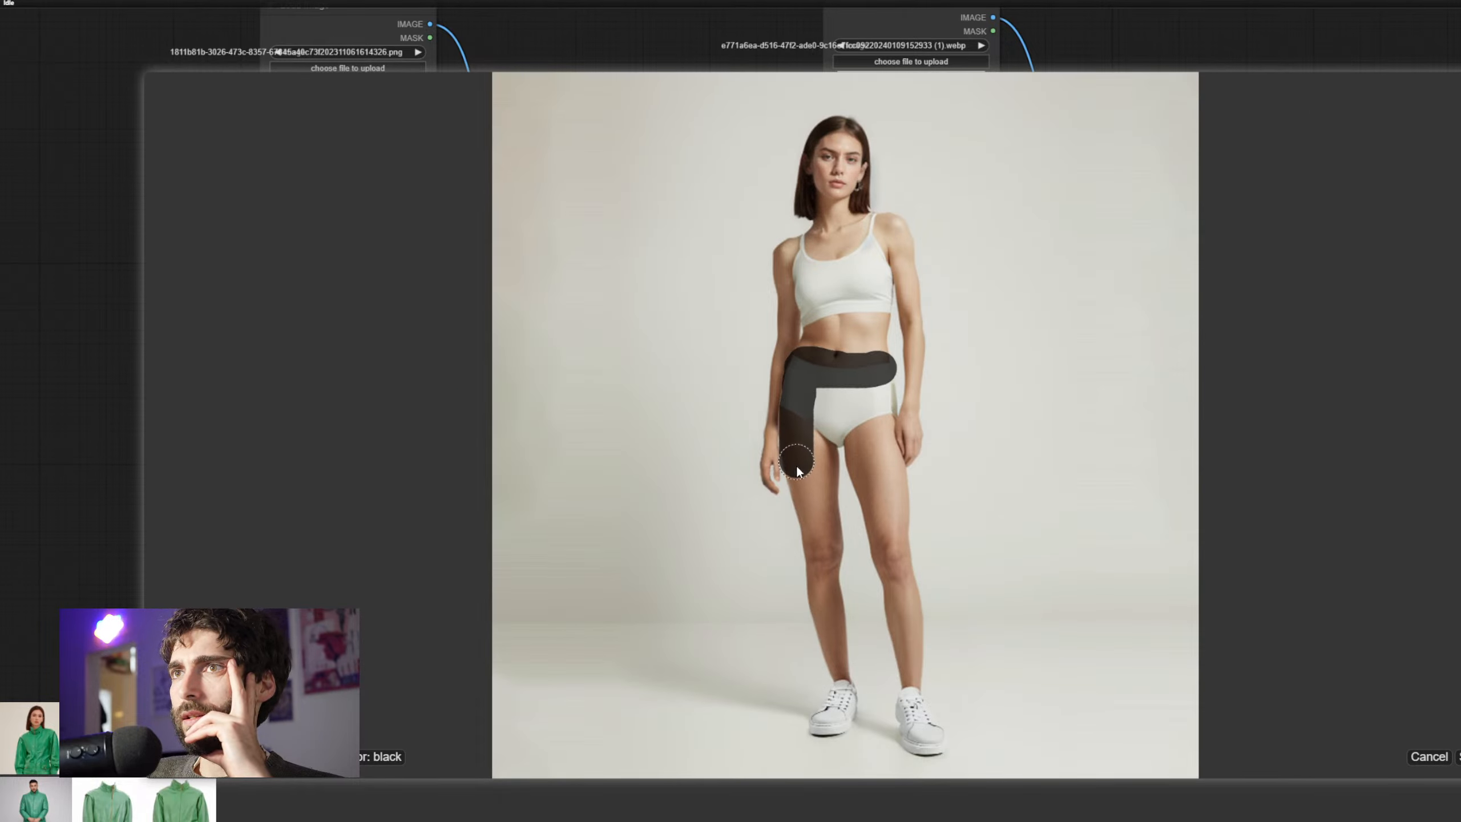
mouse_move(796, 471)
left_mouse_down()
mouse_move(796, 381)
mouse_move(826, 648)
left_mouse_up()
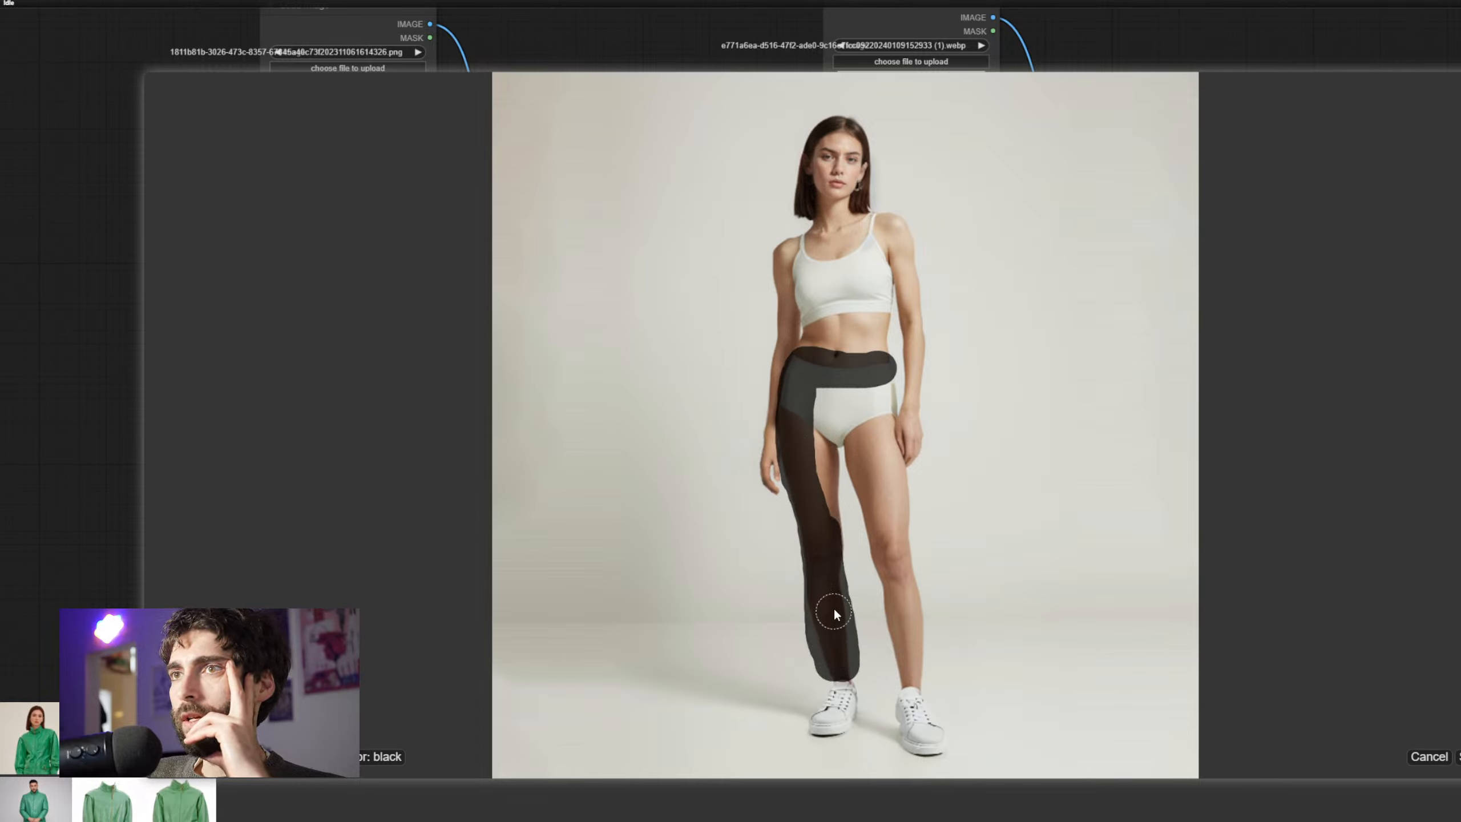
left_click_drag(824, 458, 832, 440)
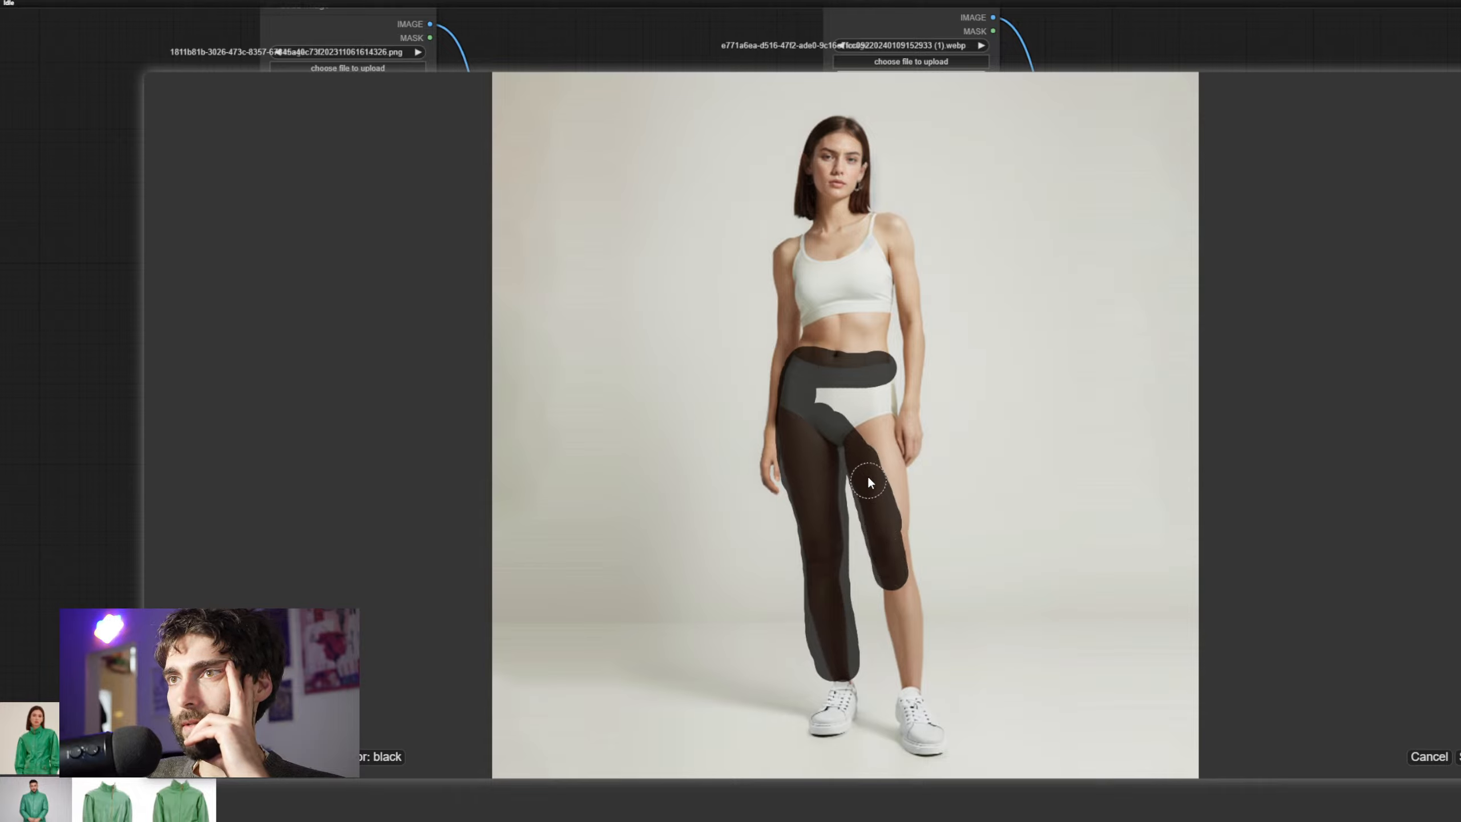
left_click_drag(868, 478, 885, 566)
mouse_move(902, 669)
left_mouse_down()
mouse_move(918, 613)
mouse_move(890, 552)
mouse_move(895, 504)
left_mouse_up()
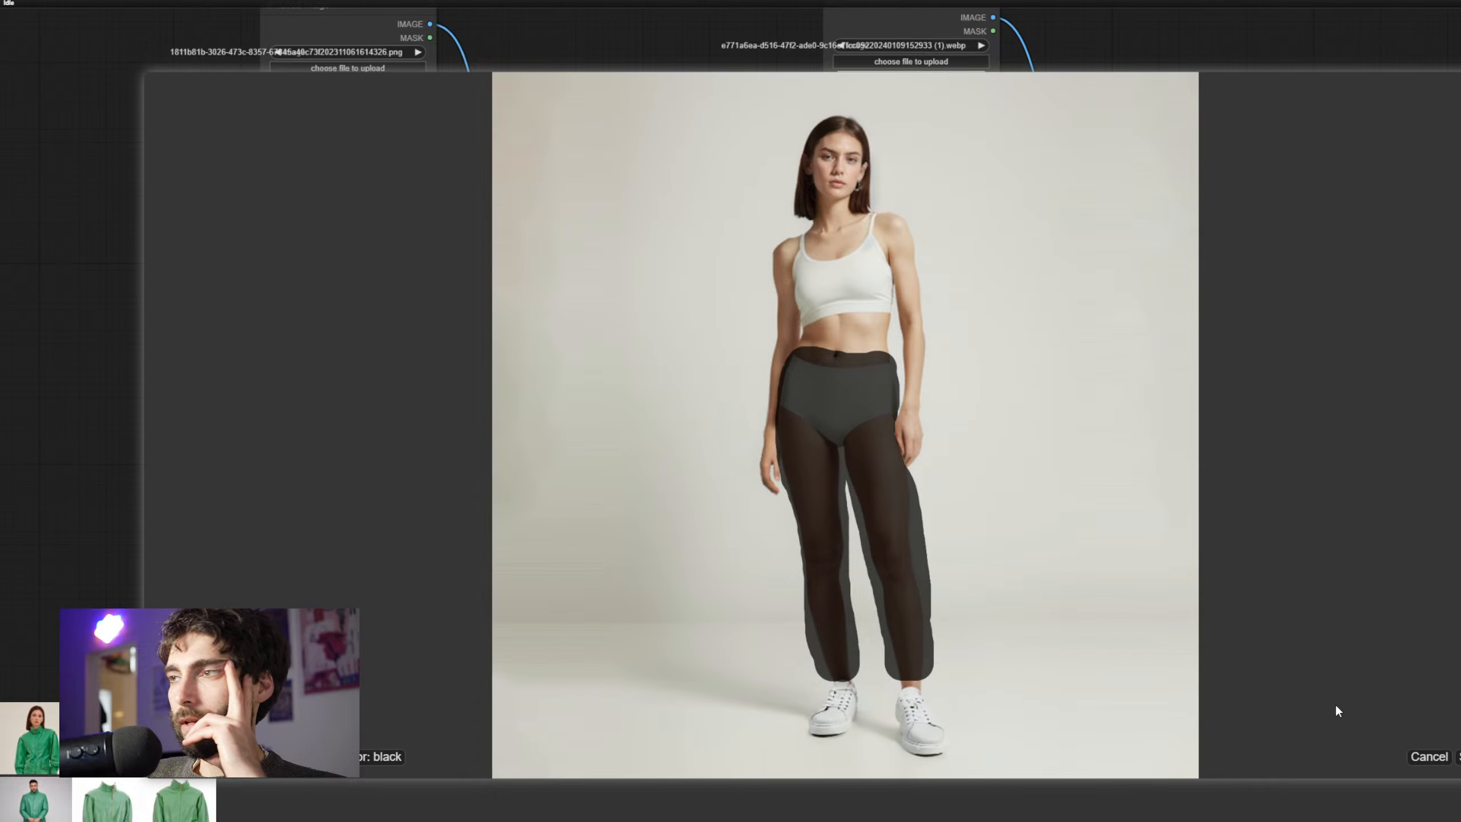
left_click(1459, 757)
Duplicate the ComfyUI browser tab and load the larger workflow with coloured node groups into the copy
scroll(961, 468, "down", 3)
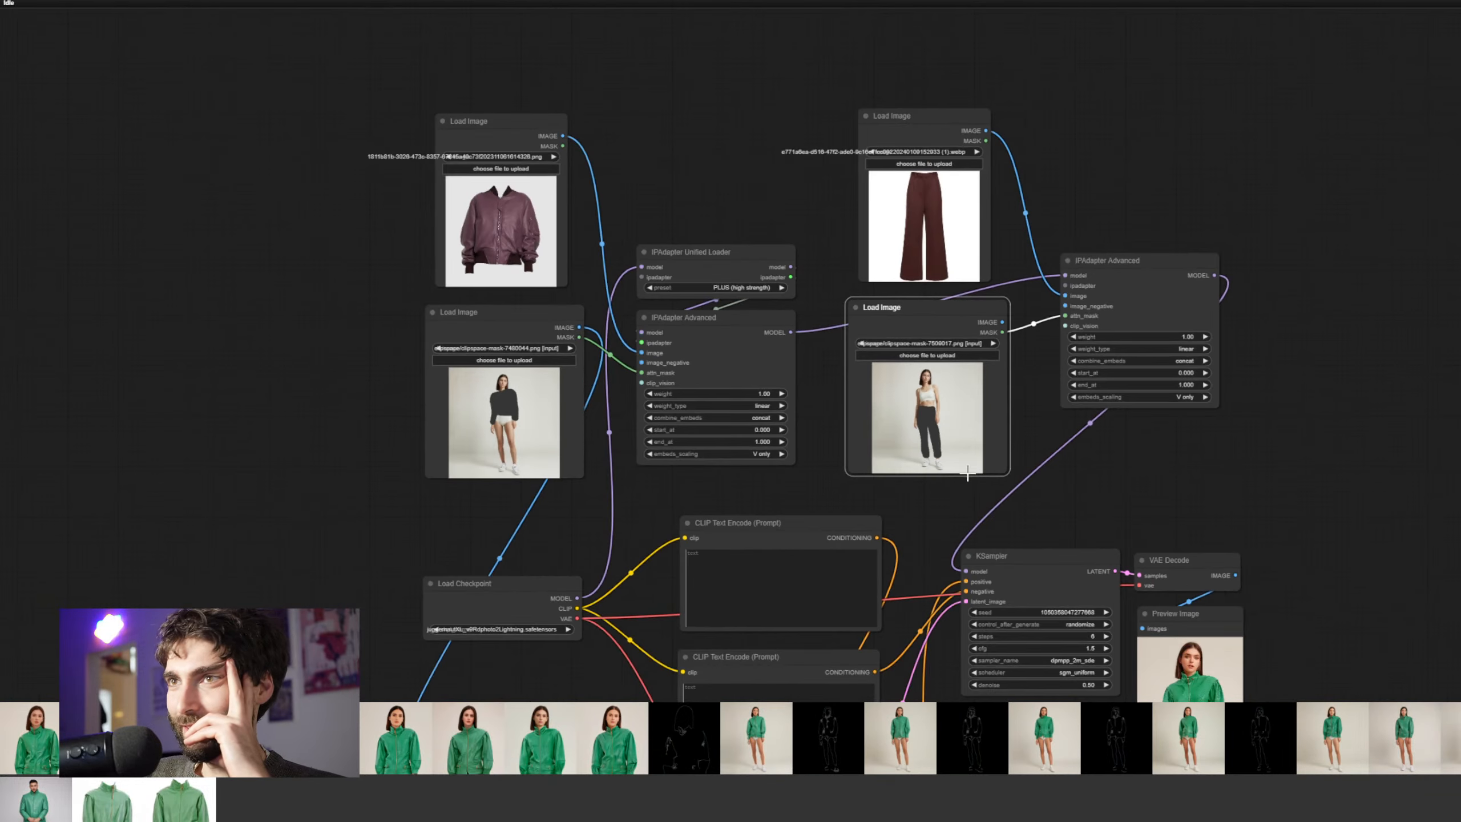
left_click_drag(1121, 507, 1027, 381)
scroll(1049, 454, "down", 5)
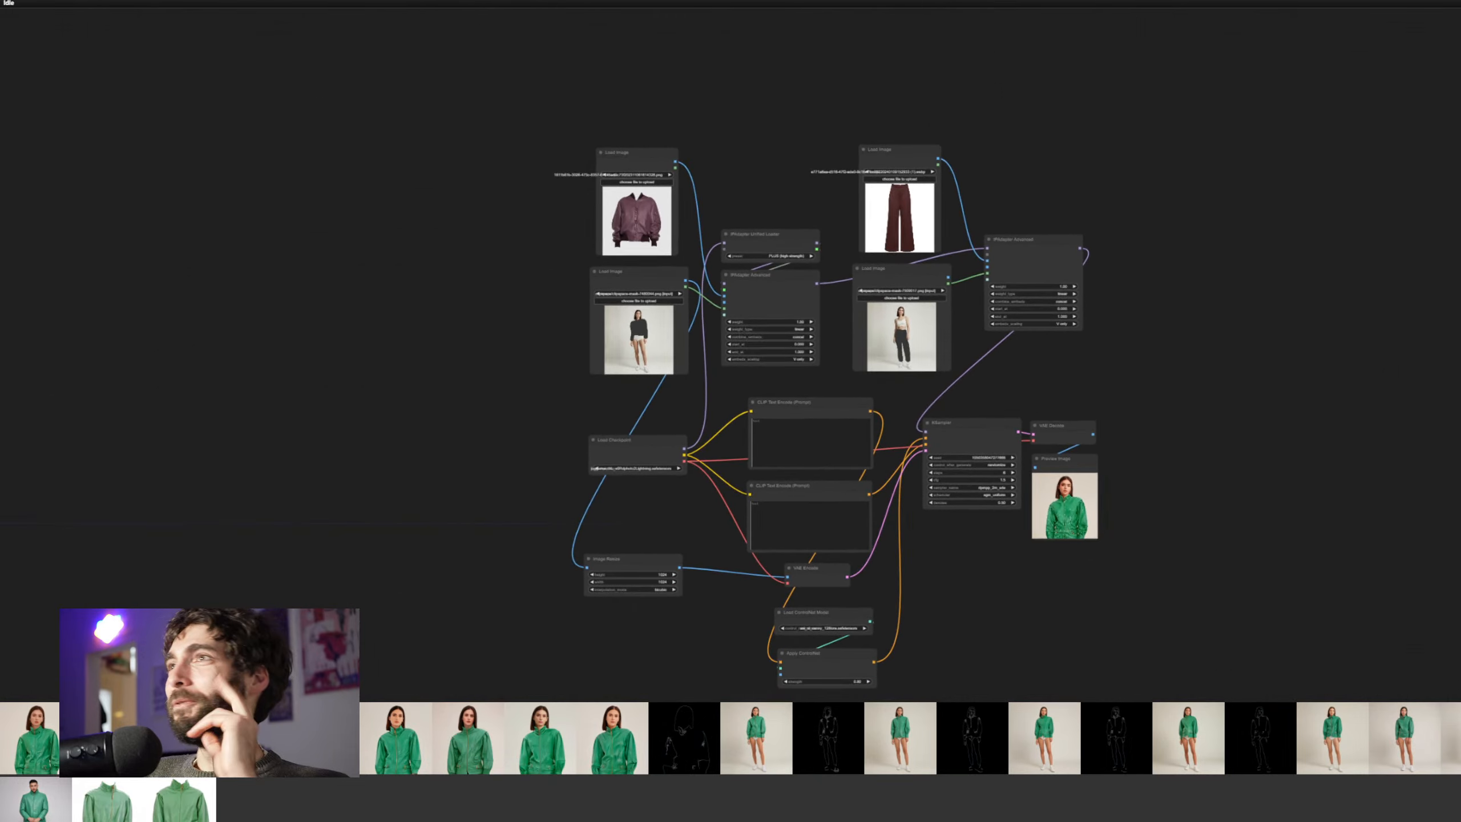
right_click(1393, 3)
left_click(1396, 20)
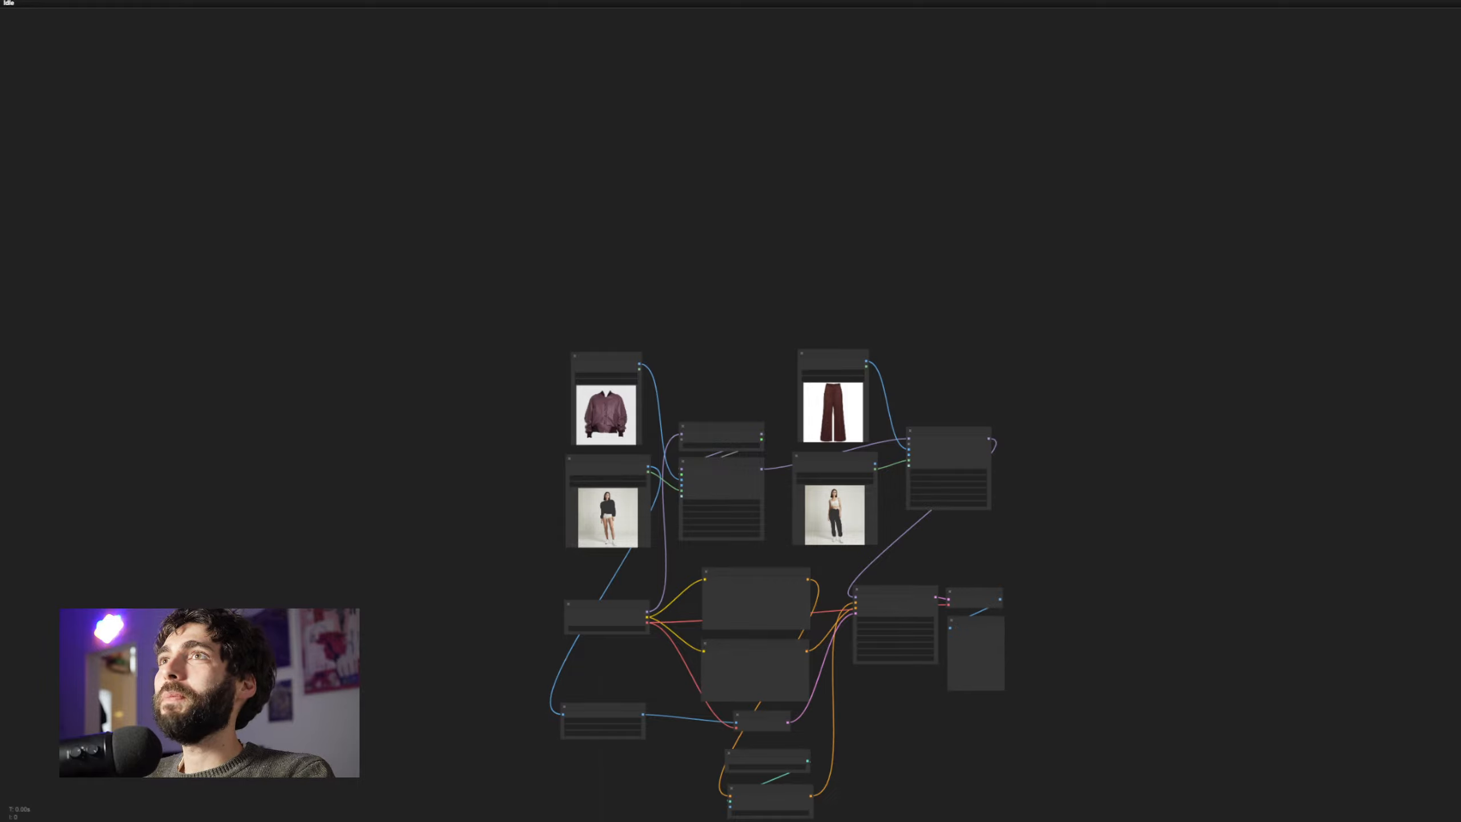
left_click_drag(784, 262, 719, 276)
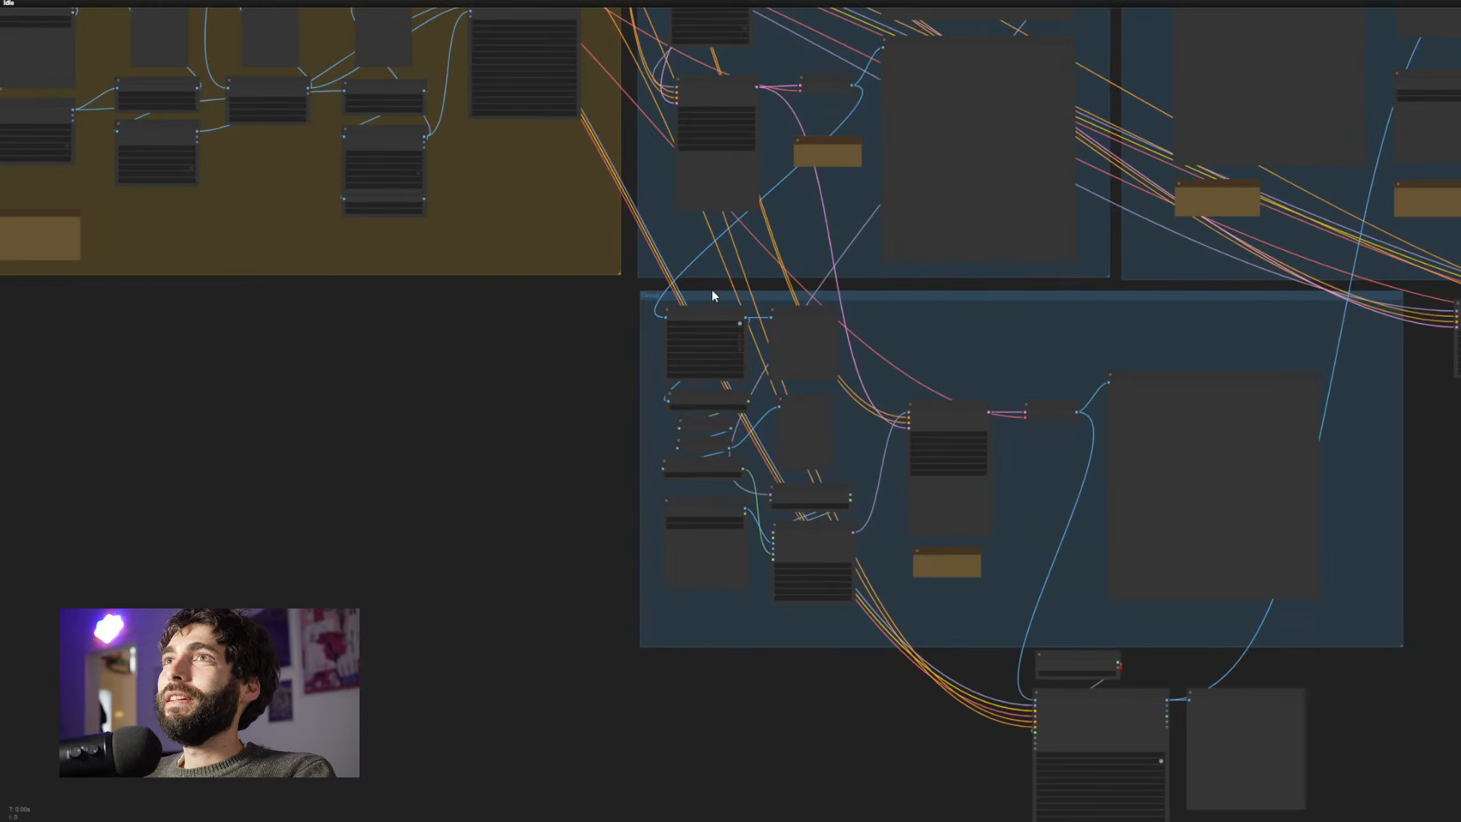
Examine the grouped workflow's mask compositing, prompt, ControlNet stack, sampling and image input nodes, and return to the two-garment workflow
left_click(844, 479)
scroll(1168, 489, "down", 10)
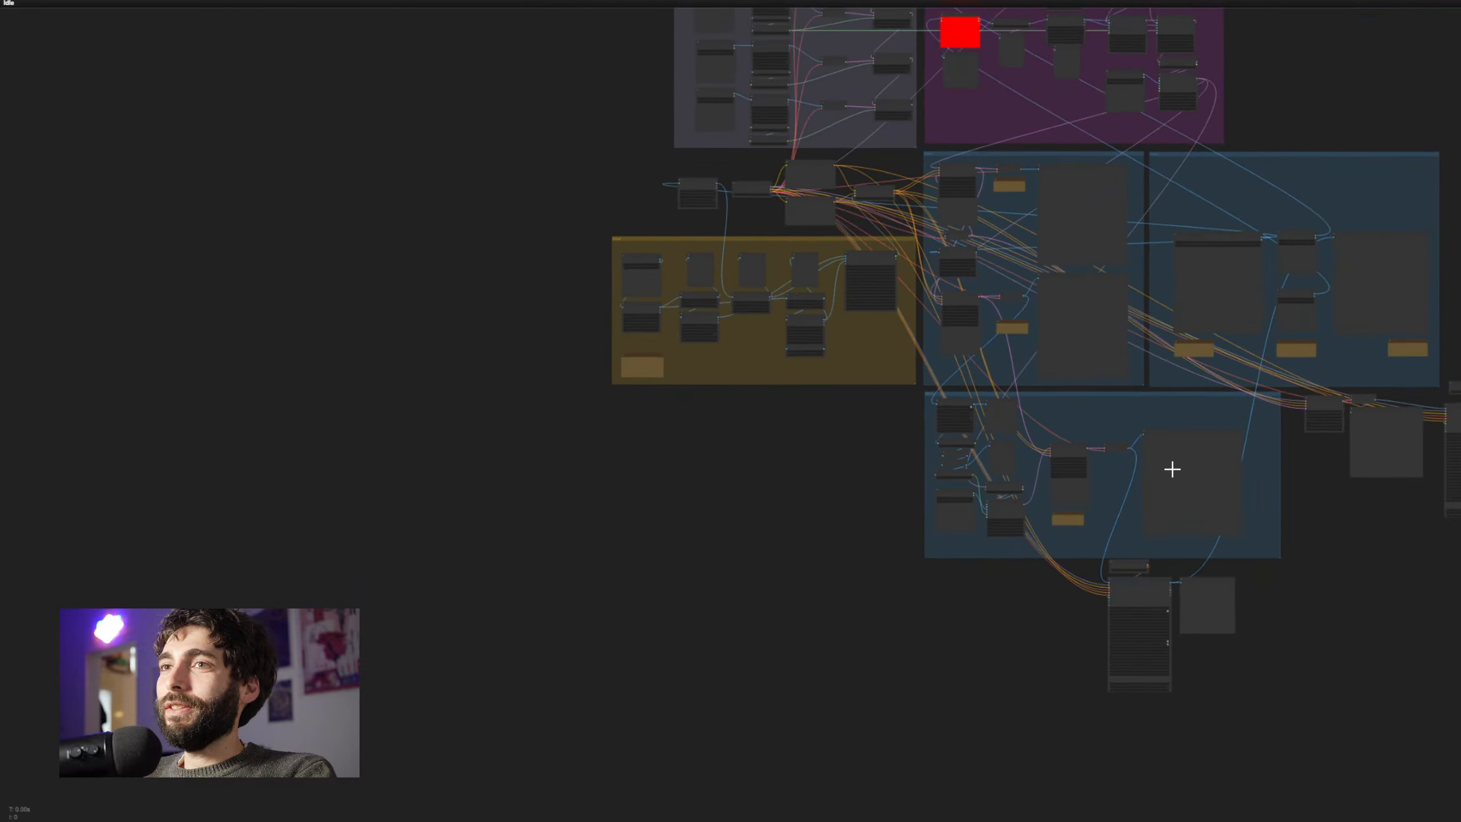
scroll(1155, 584, "up", 2)
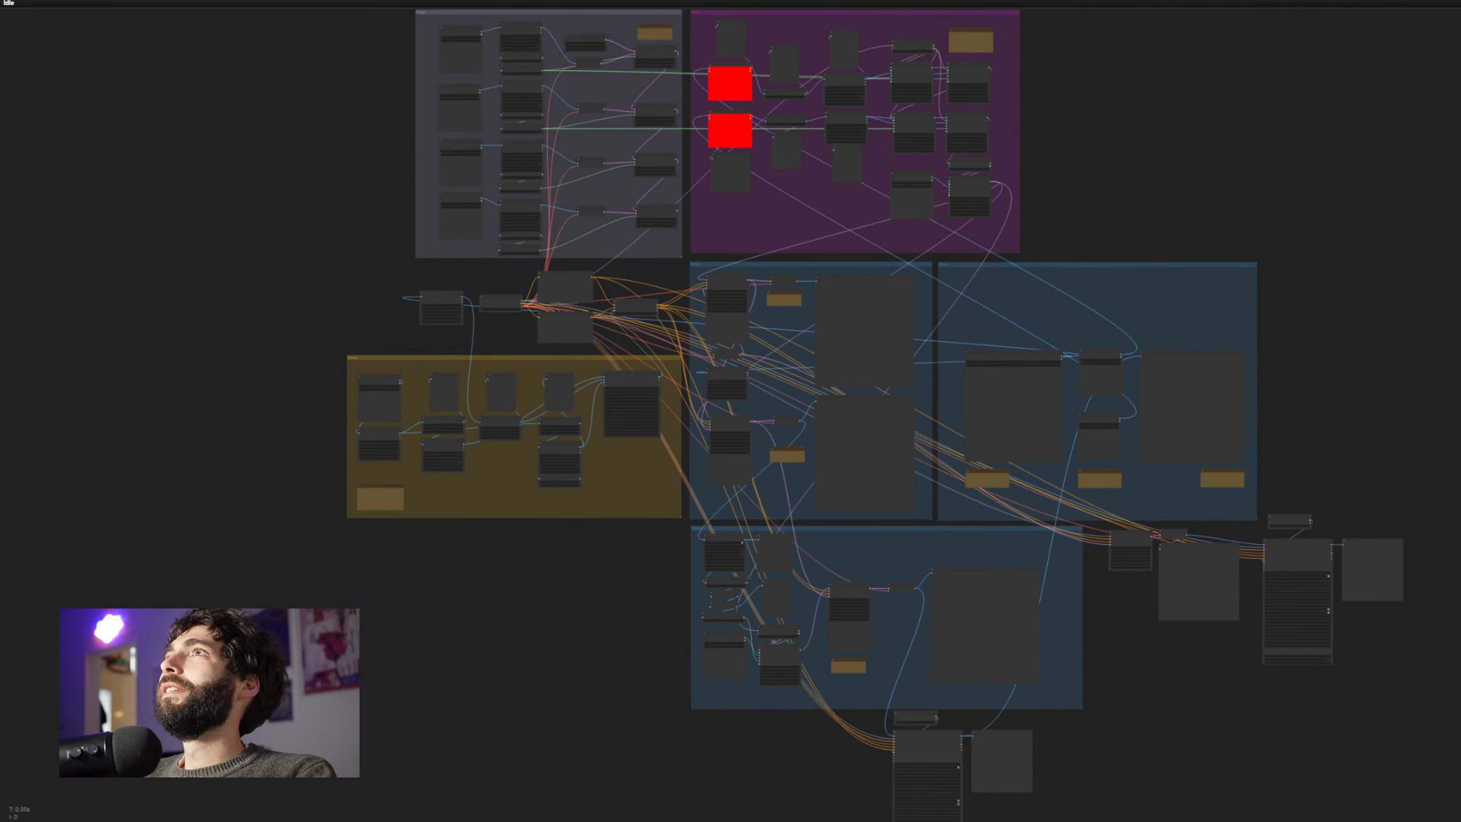
left_click_drag(1137, 165, 1016, 195)
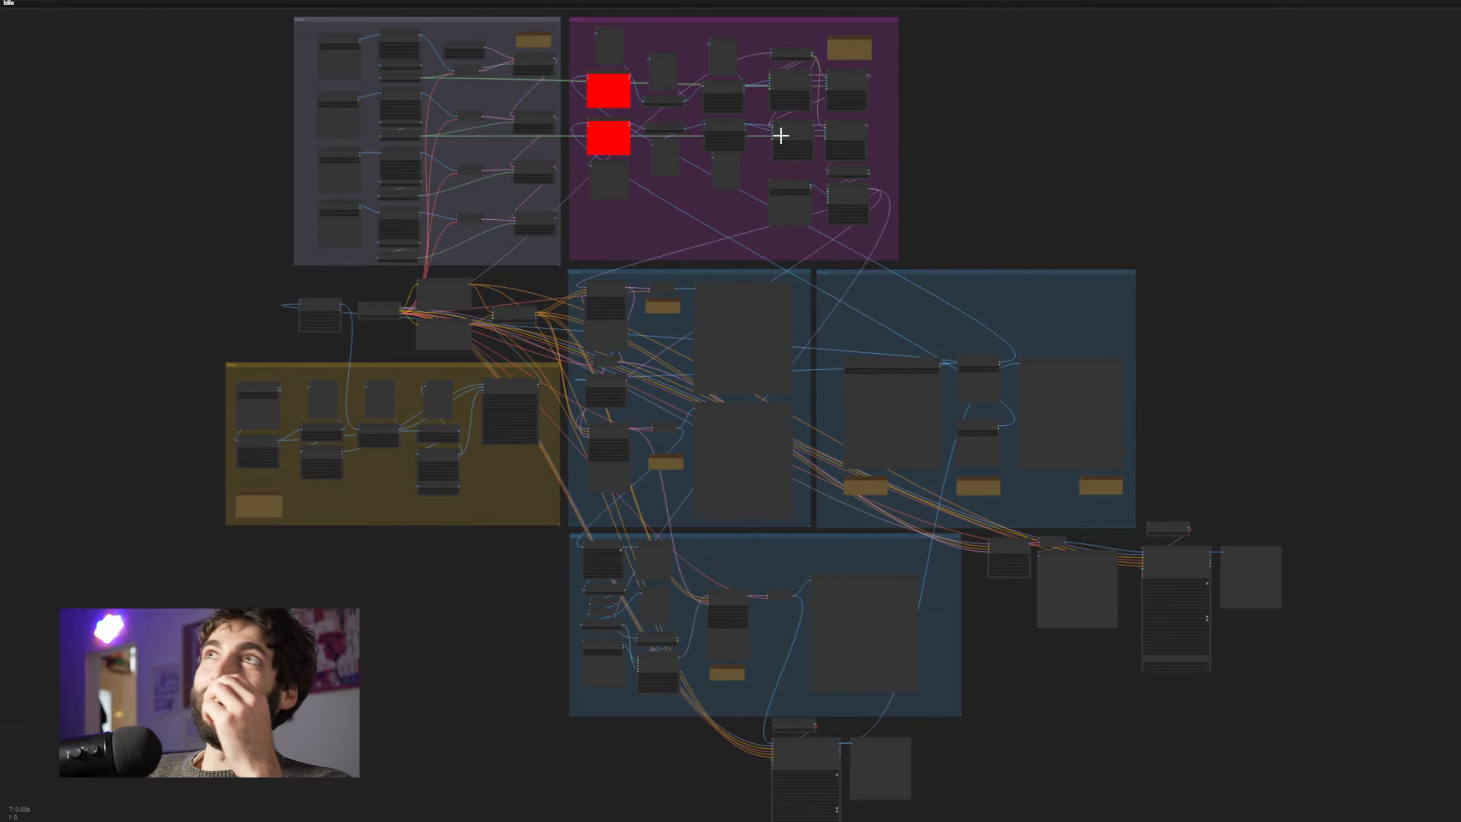
scroll(282, 49, "up", 6)
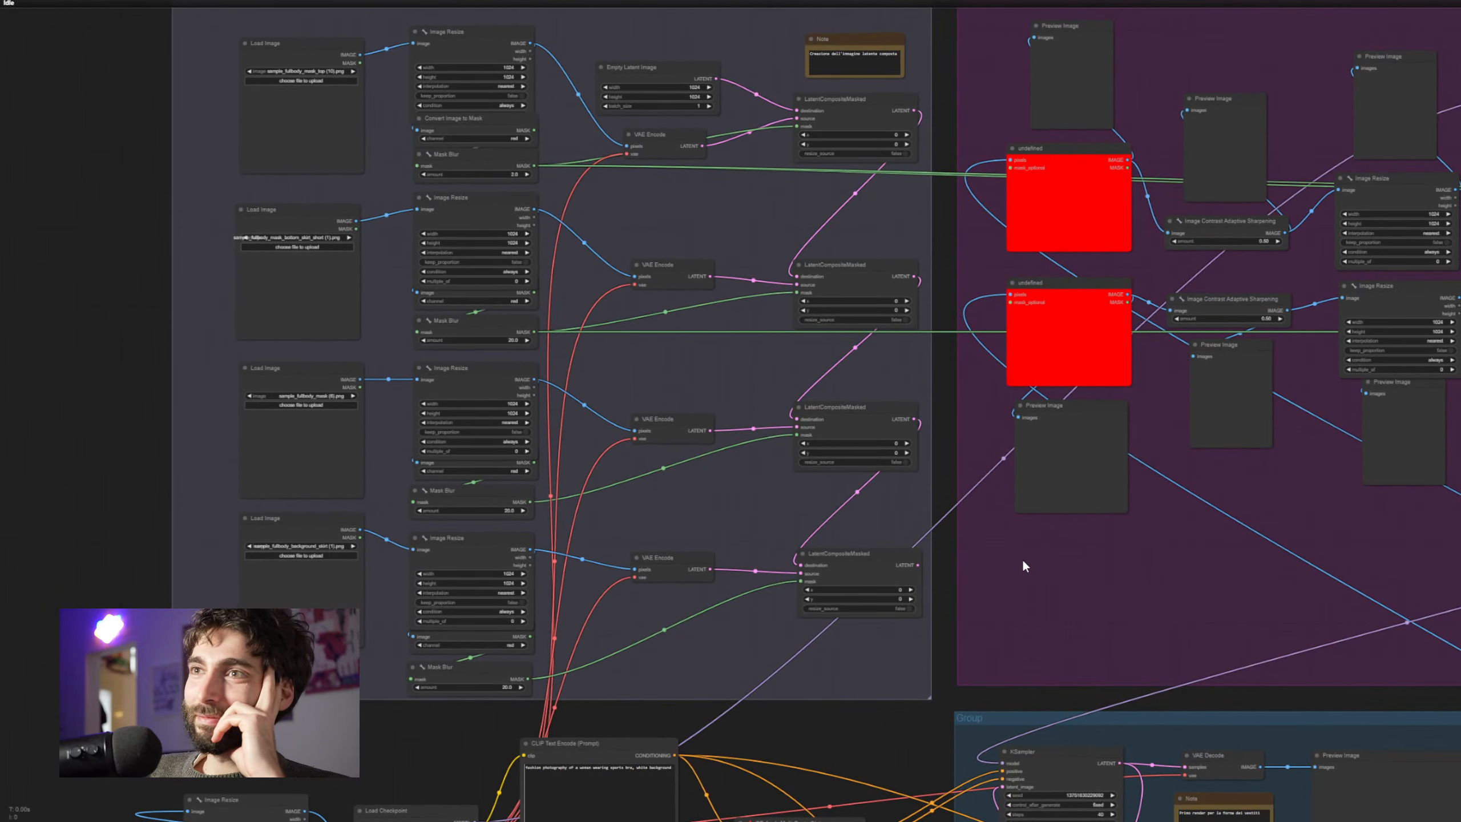
left_click_drag(961, 570, 436, 616)
left_click_drag(1460, 597, 1460, 167)
left_click_drag(845, 514, 1201, 290)
scroll(869, 416, "up", 3)
left_click_drag(868, 408, 1075, 575)
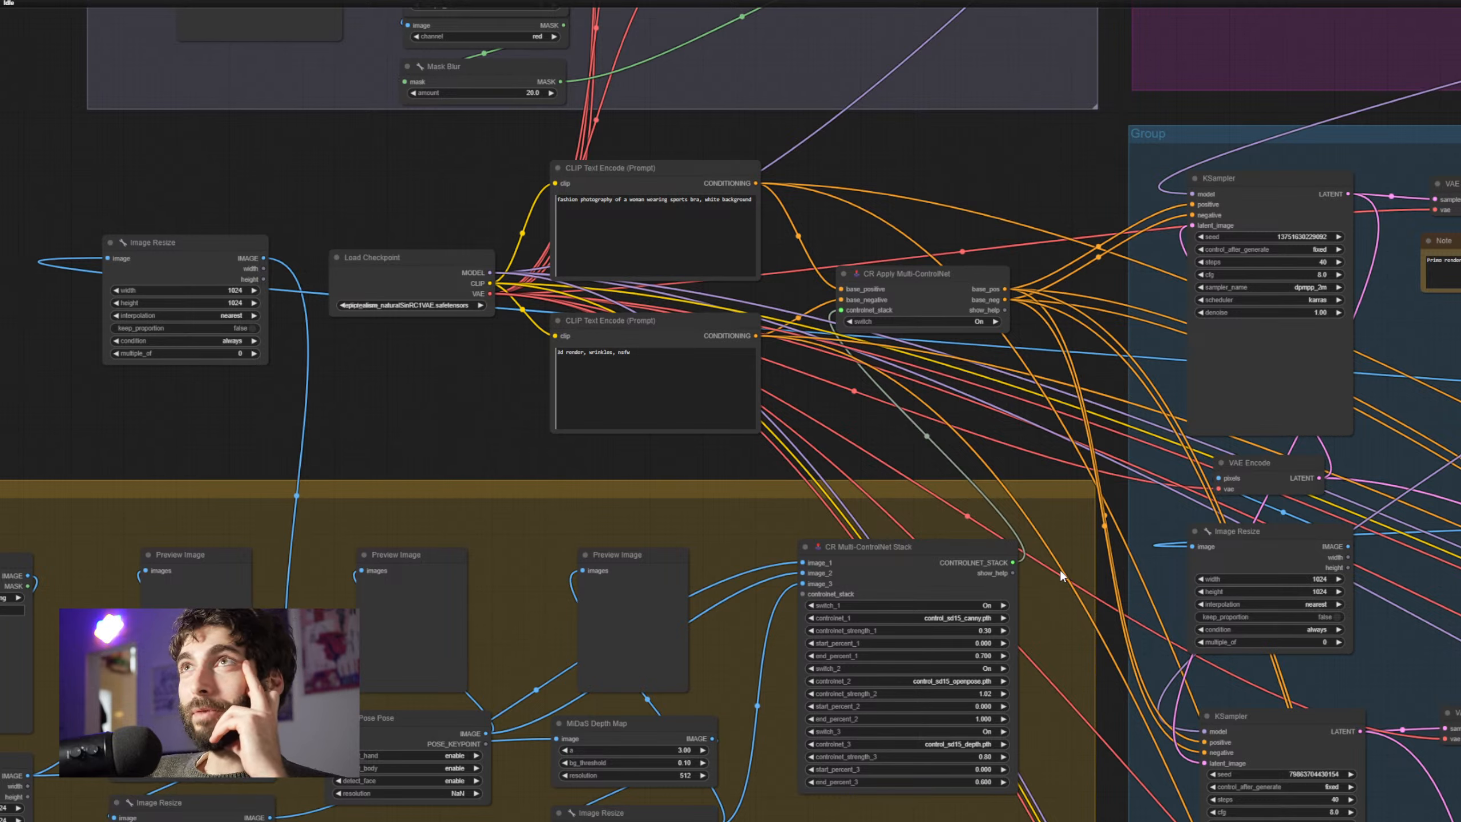
left_click_drag(1057, 571, 243, 512)
scroll(1299, 530, "down", 2)
left_click_drag(1295, 559, 451, 399)
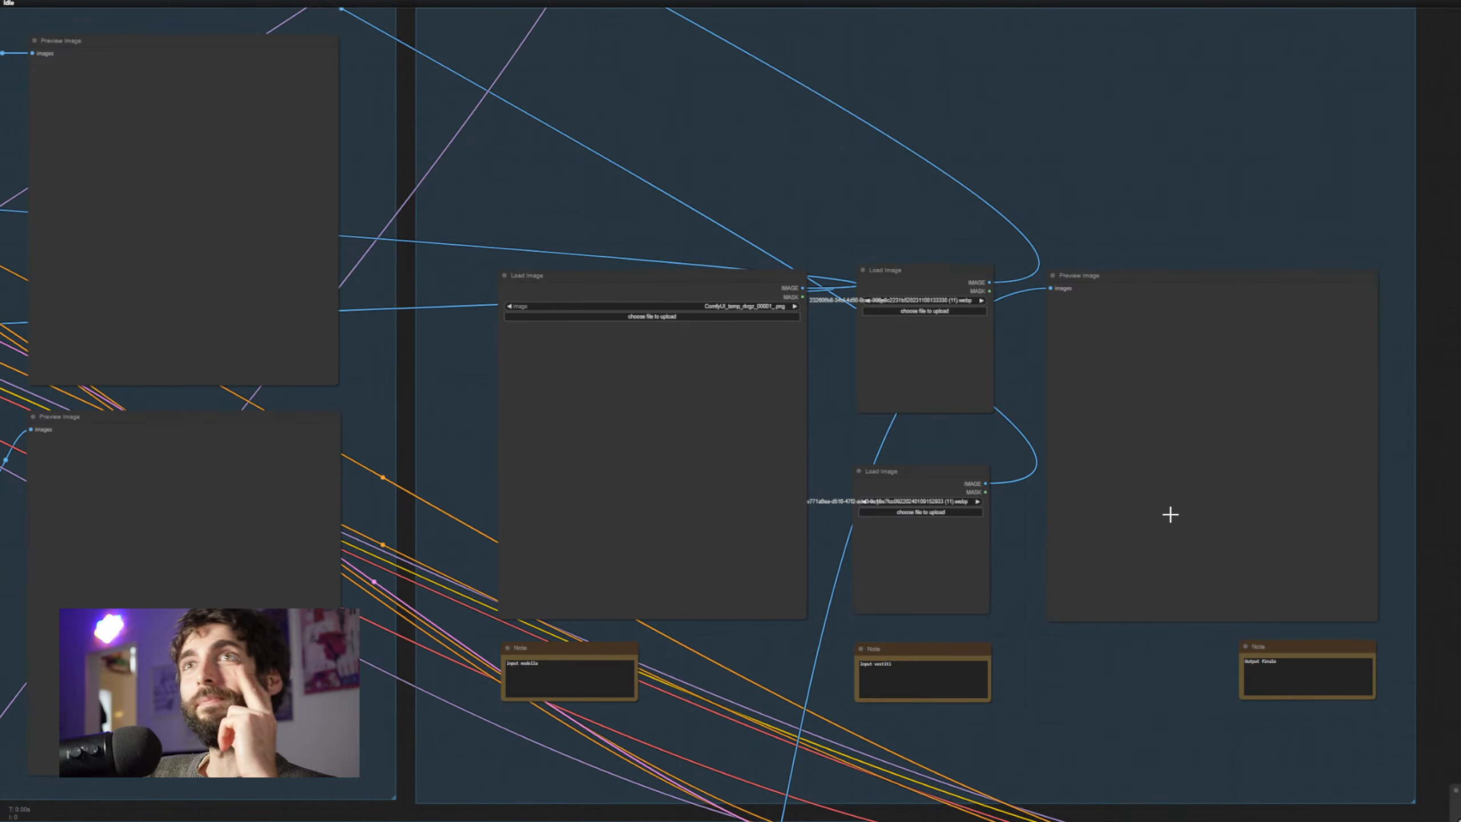
scroll(1168, 489, "down", 10)
left_click_drag(1359, 500, 1402, 414)
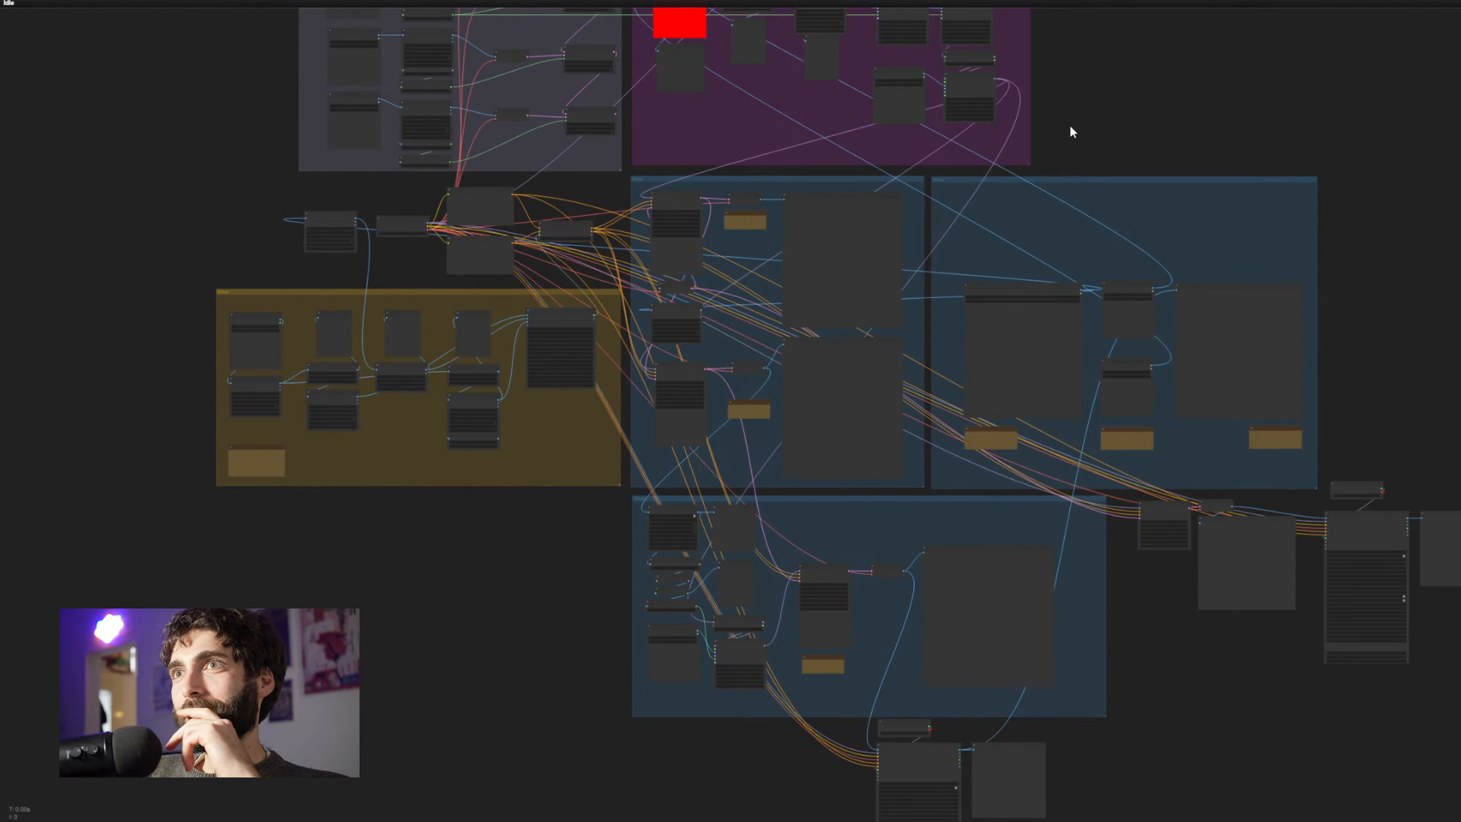
left_click_drag(1070, 130, 1263, 309)
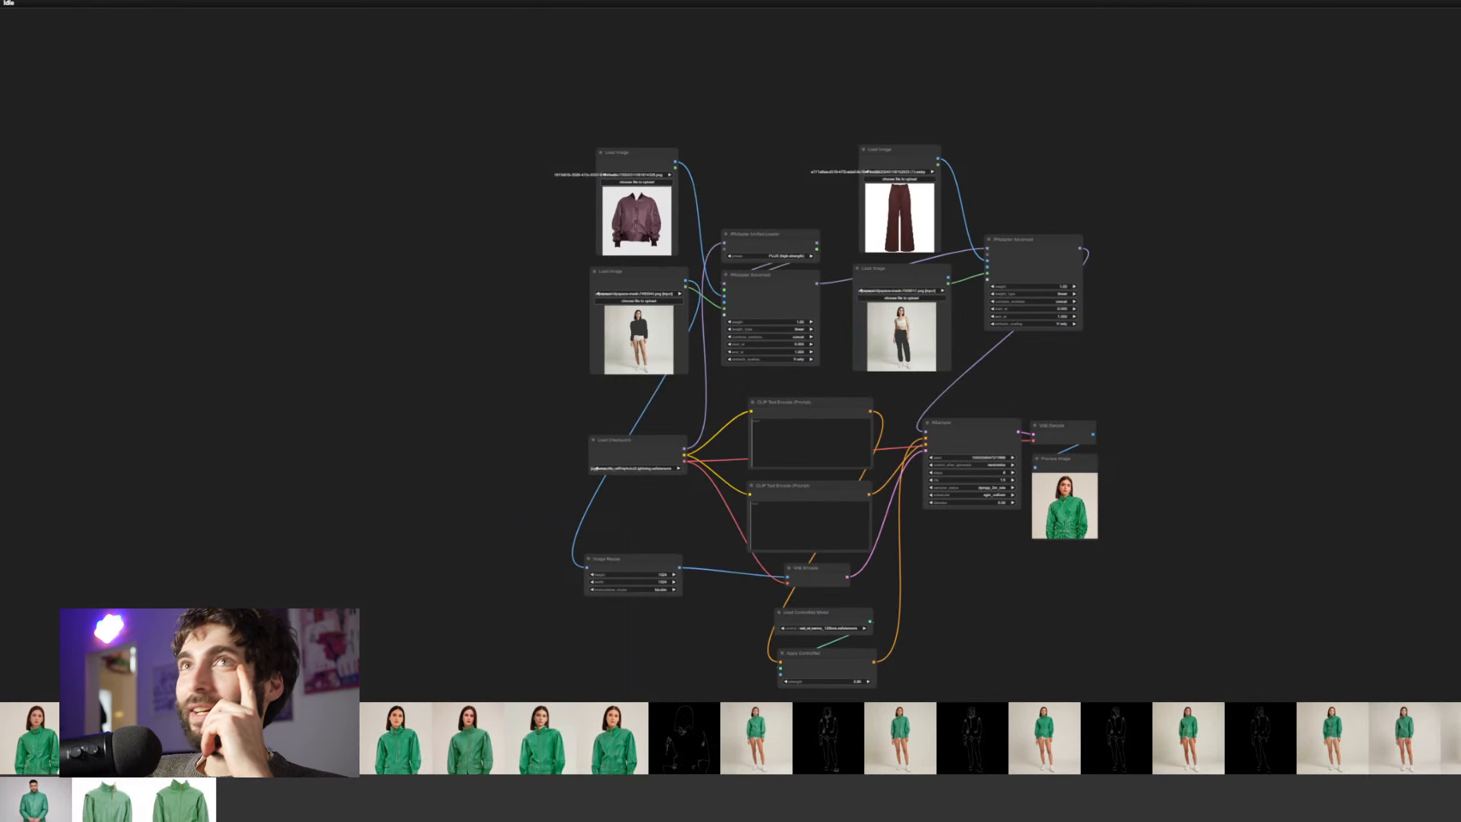
left_click_drag(1212, 459, 1221, 409)
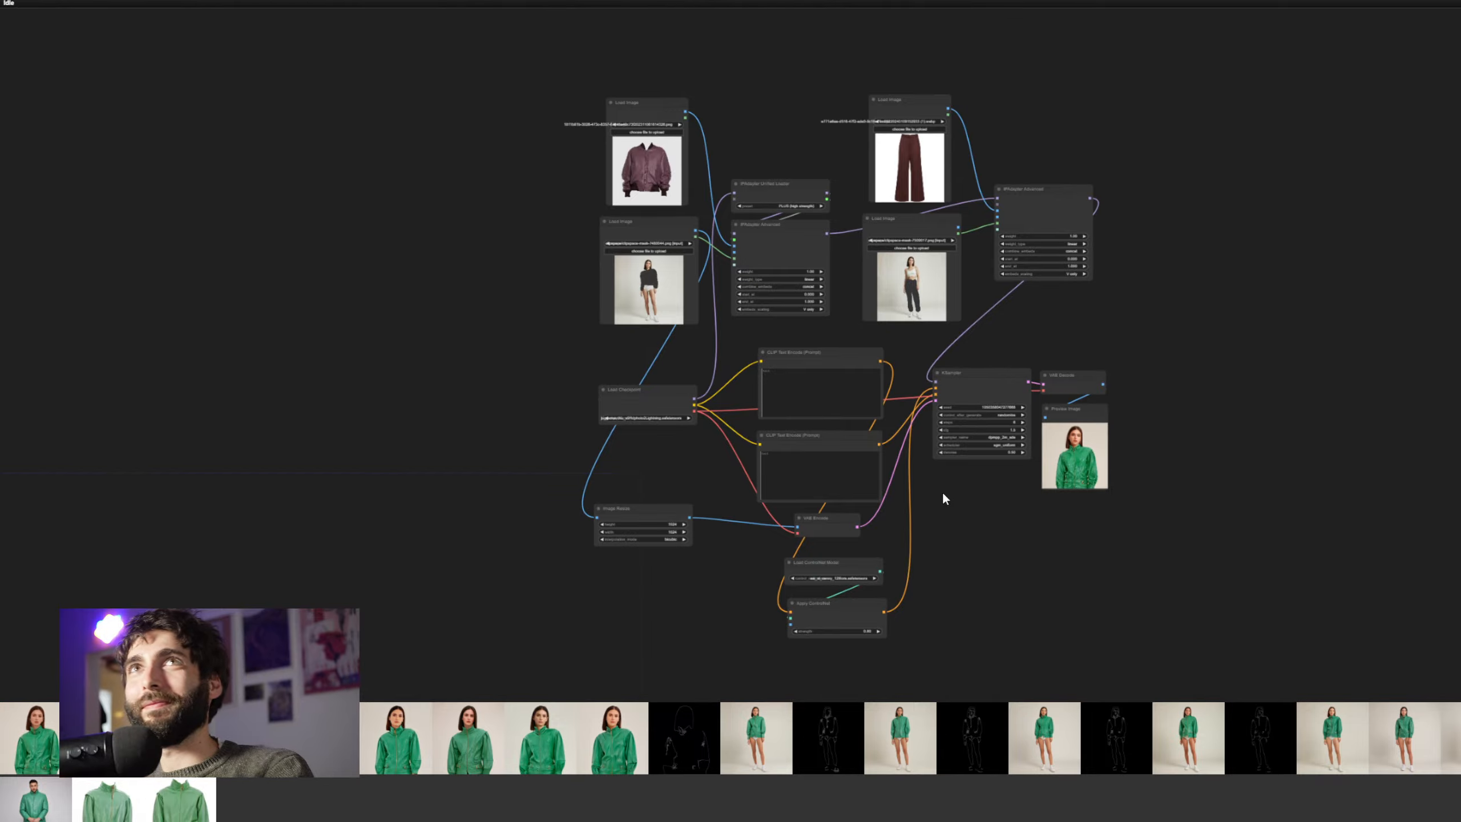
Delete the Load ControlNet Model and Apply ControlNet nodes below the VAE Encode node
scroll(938, 527, "up", 4)
scroll(933, 461, "up", 1)
left_click_drag(840, 227, 1015, 415)
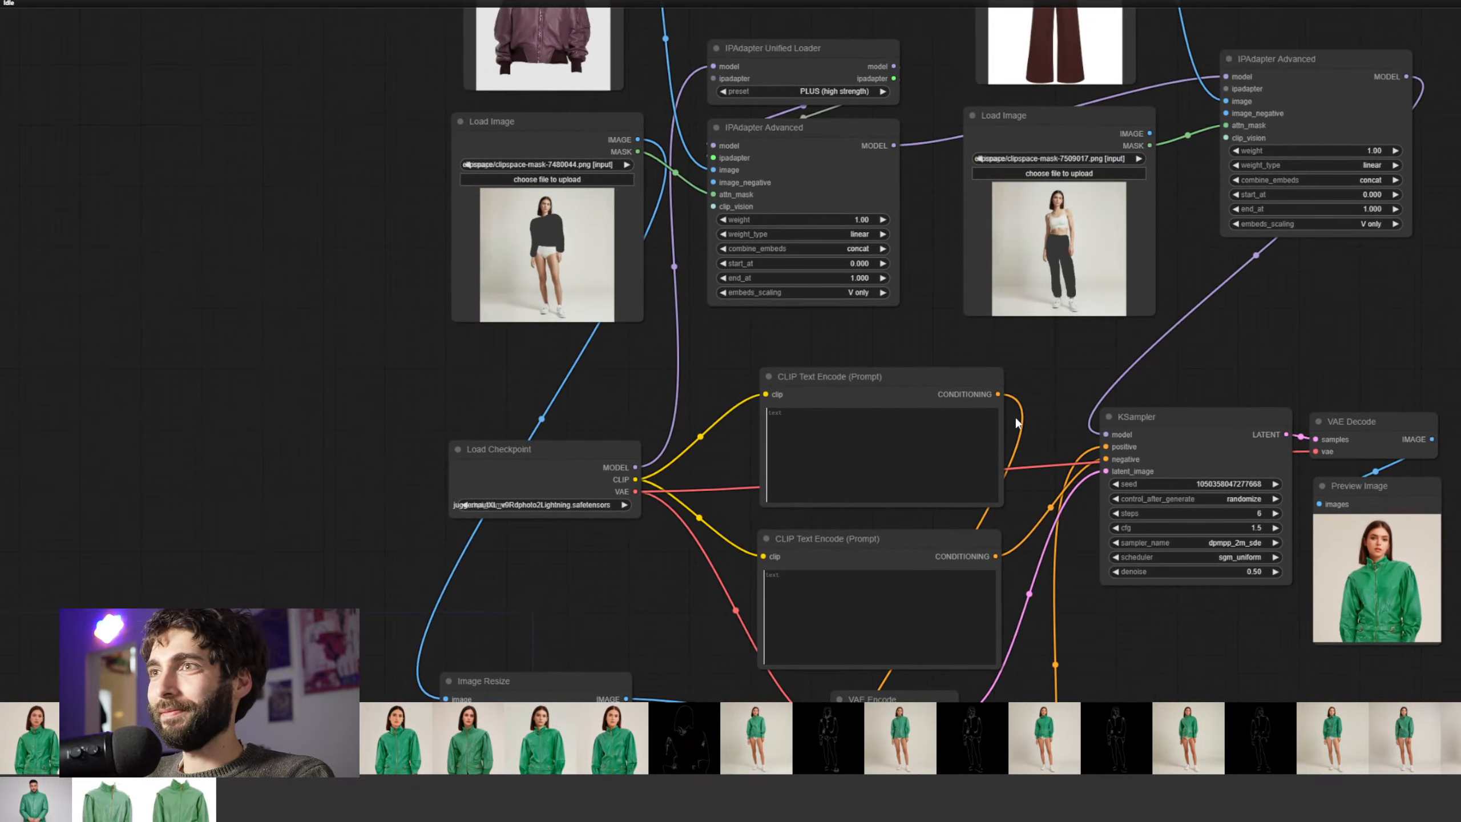
left_click_drag(1020, 354, 993, 256)
left_click_drag(1046, 520, 1012, 377)
left_click_drag(985, 566, 1015, 571)
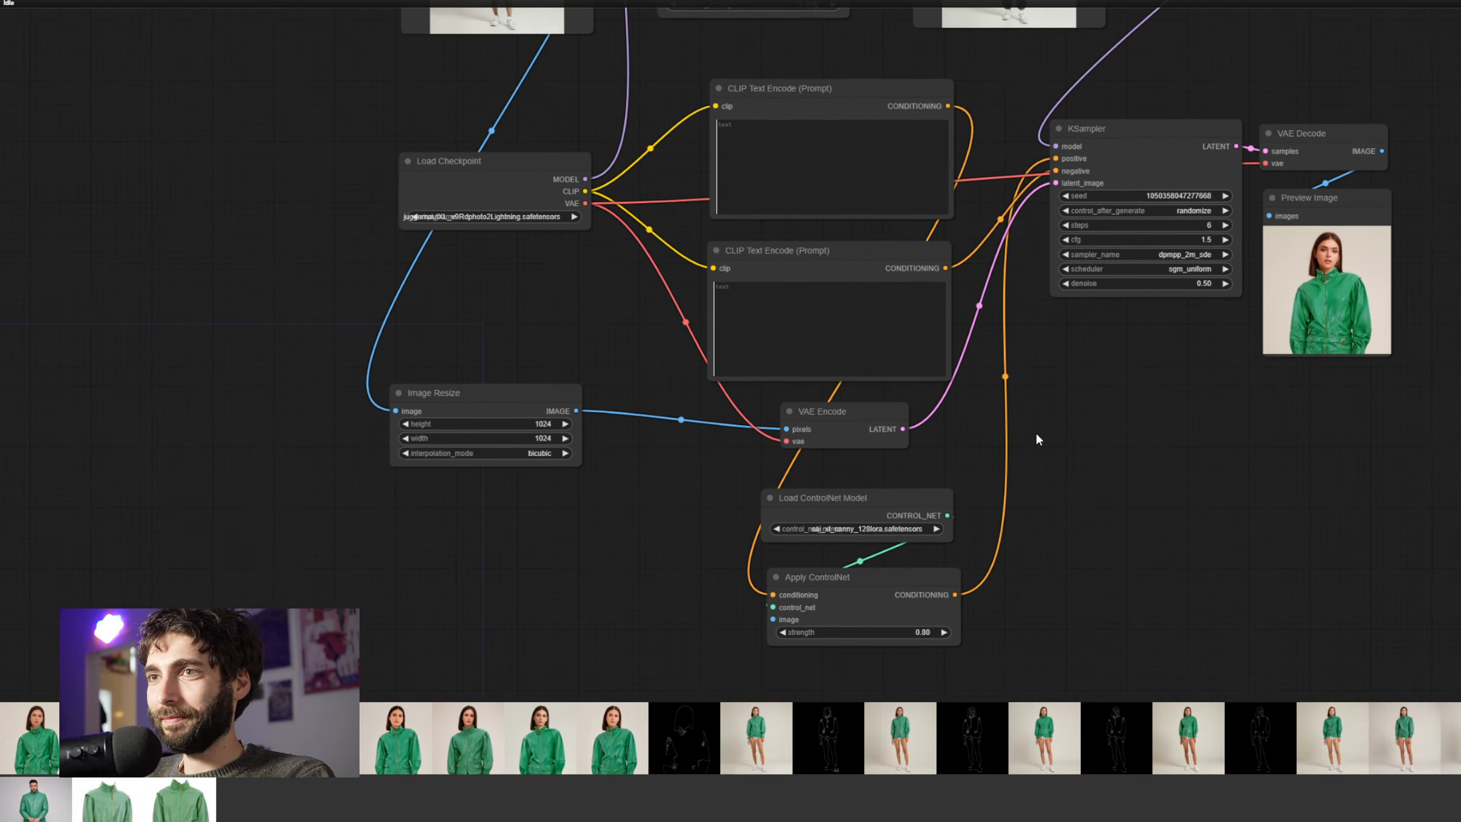
mouse_move(869, 503)
left_mouse_down()
mouse_move(865, 480)
mouse_move(874, 506)
mouse_move(844, 501)
left_mouse_up()
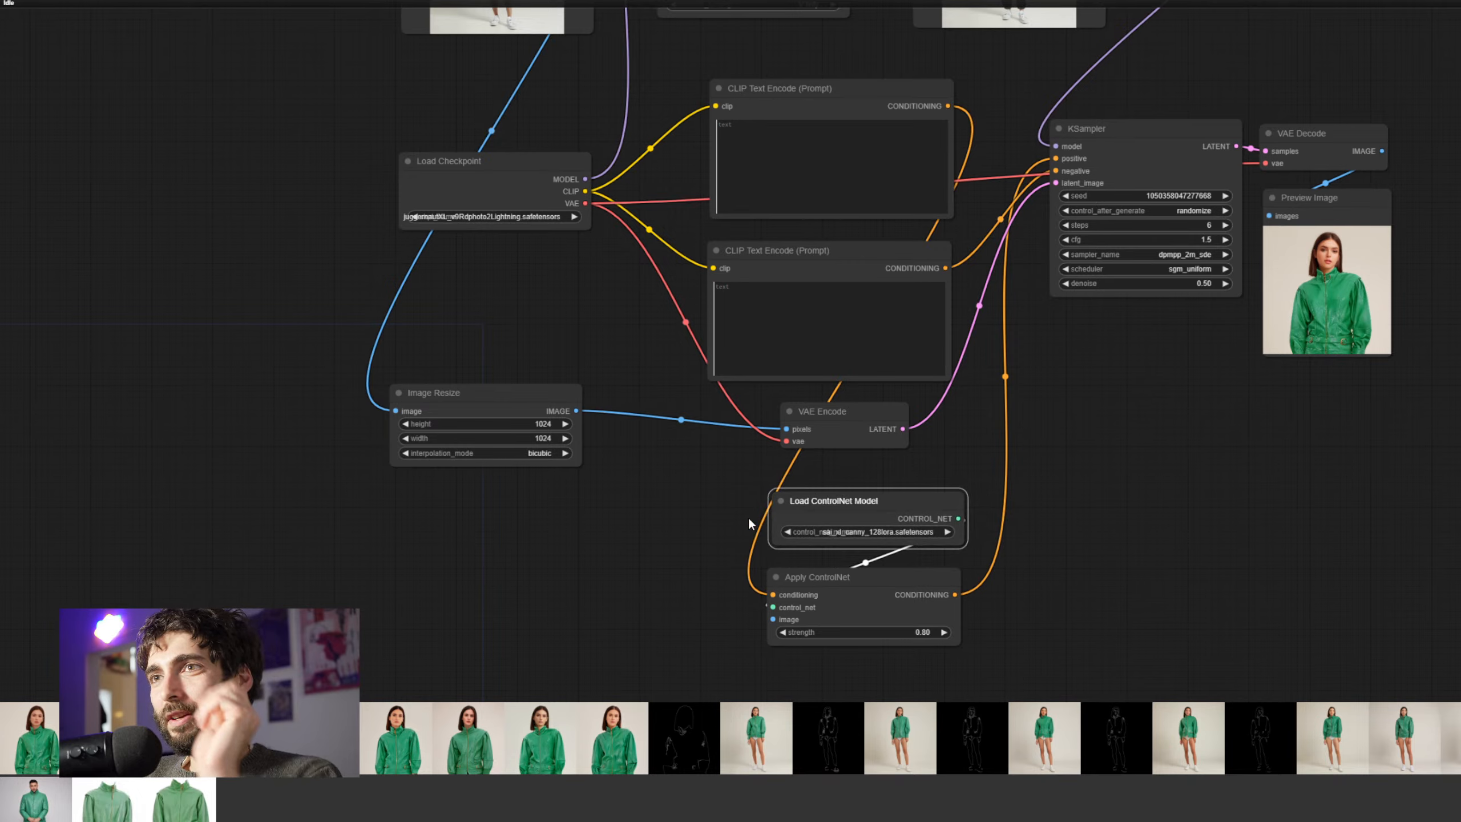
left_click_drag(717, 499, 934, 635)
key("Delete")
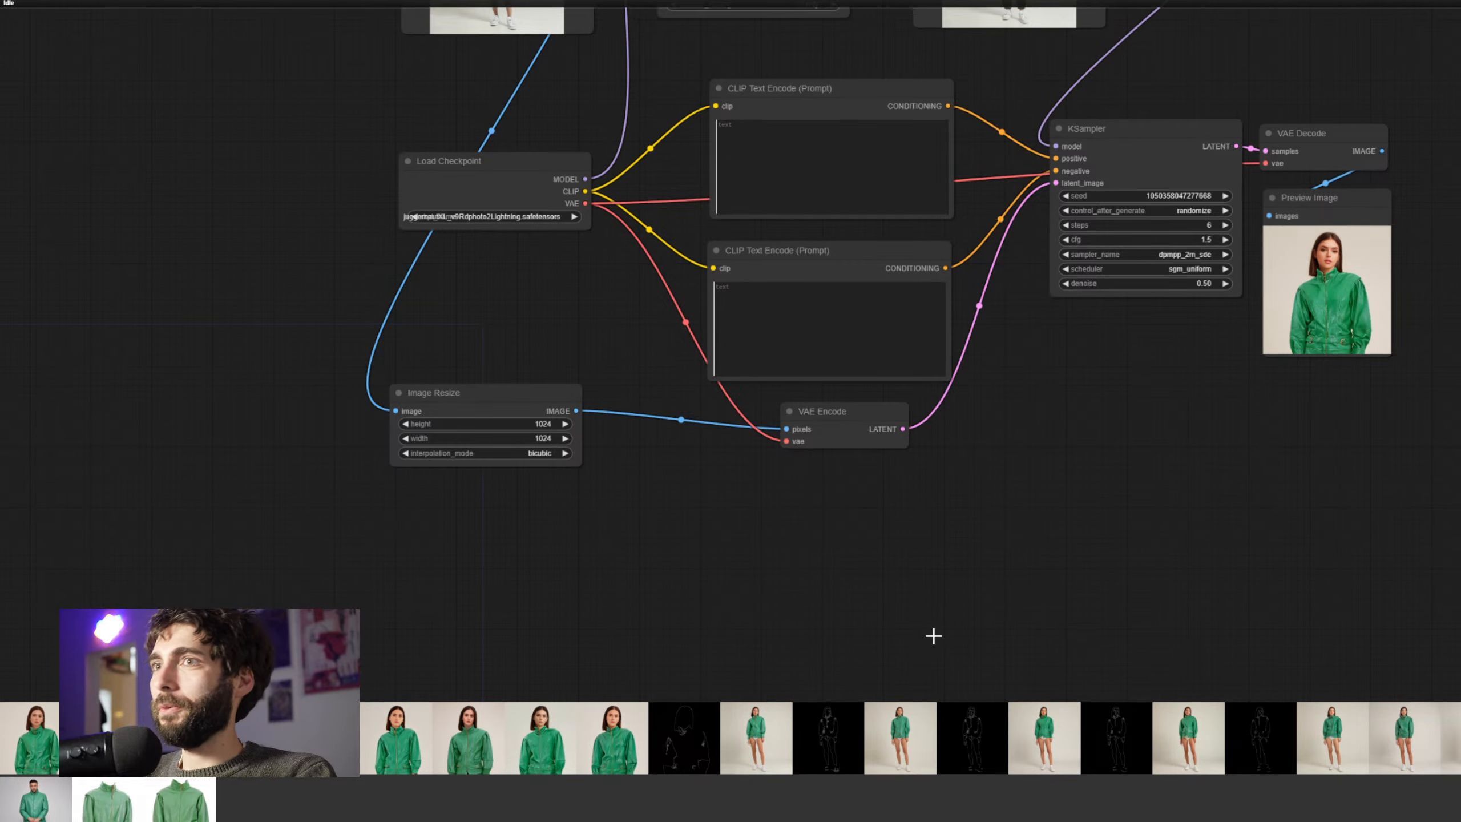
Add a new Apply ControlNet node in the empty space below the VAE Encode node
scroll(1042, 469, "down", 2)
left_click_drag(1043, 465, 1040, 508)
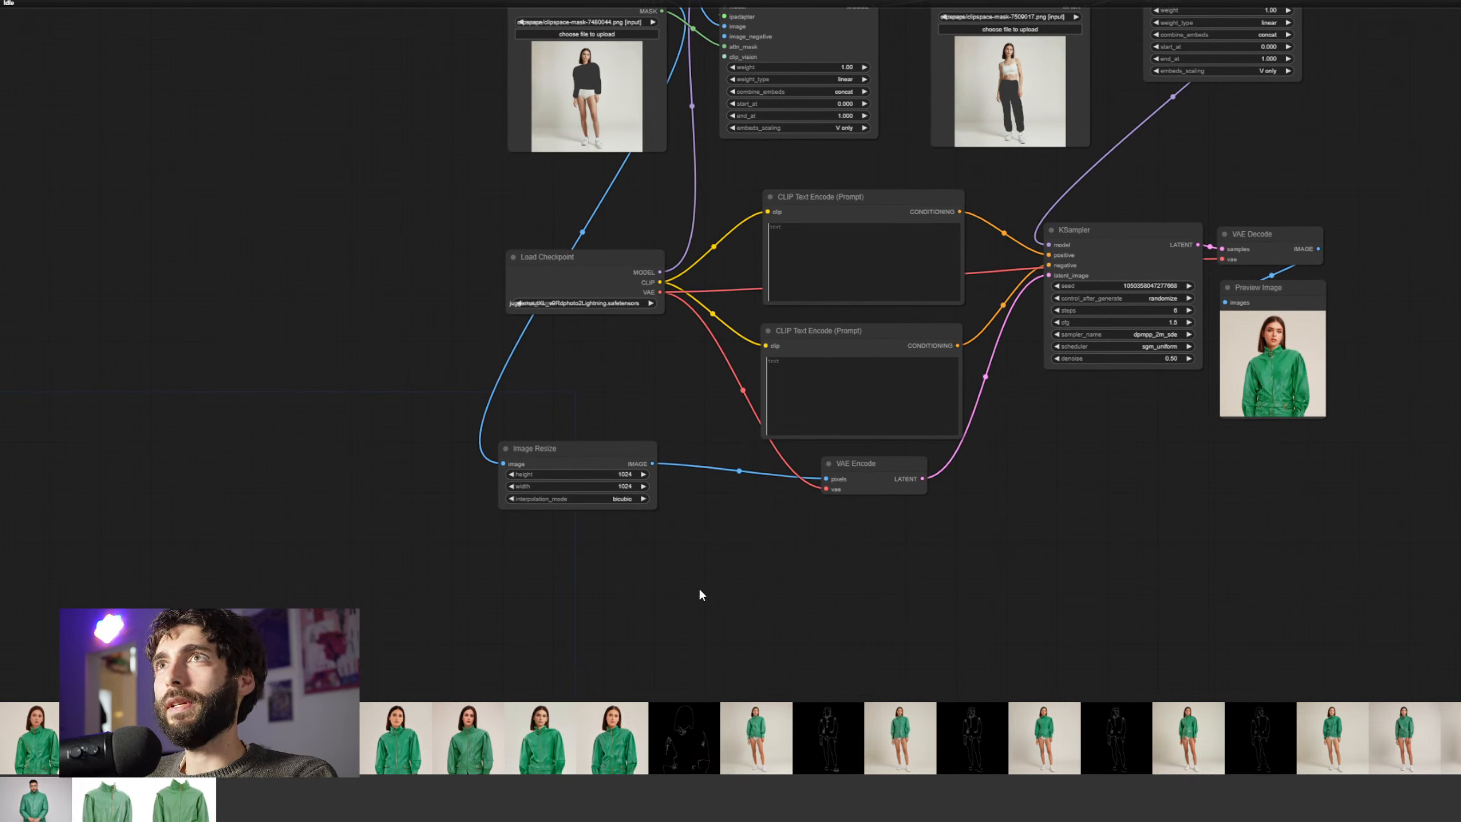
double_click(770, 595)
type("apply c")
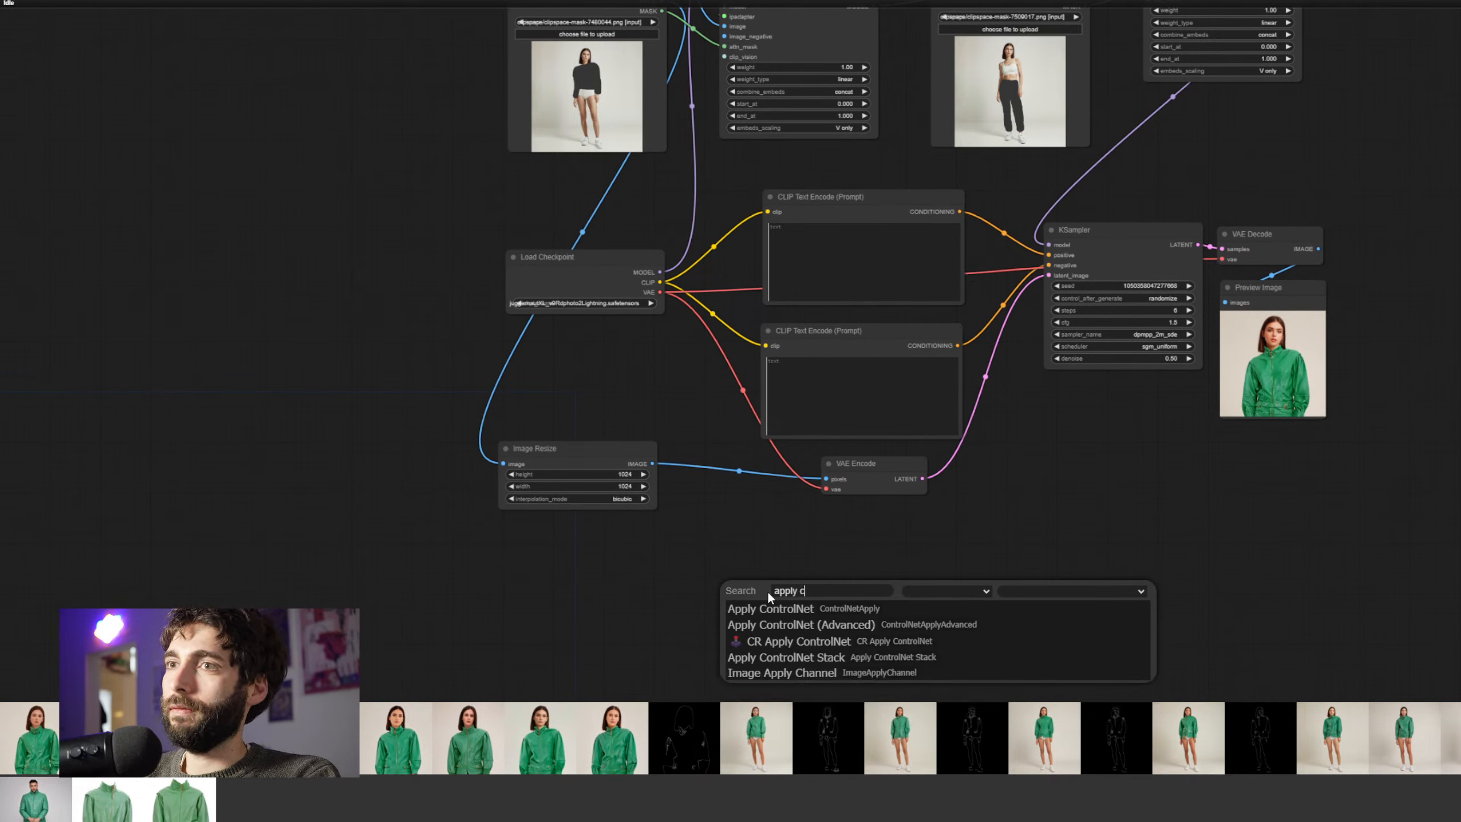
key("Return")
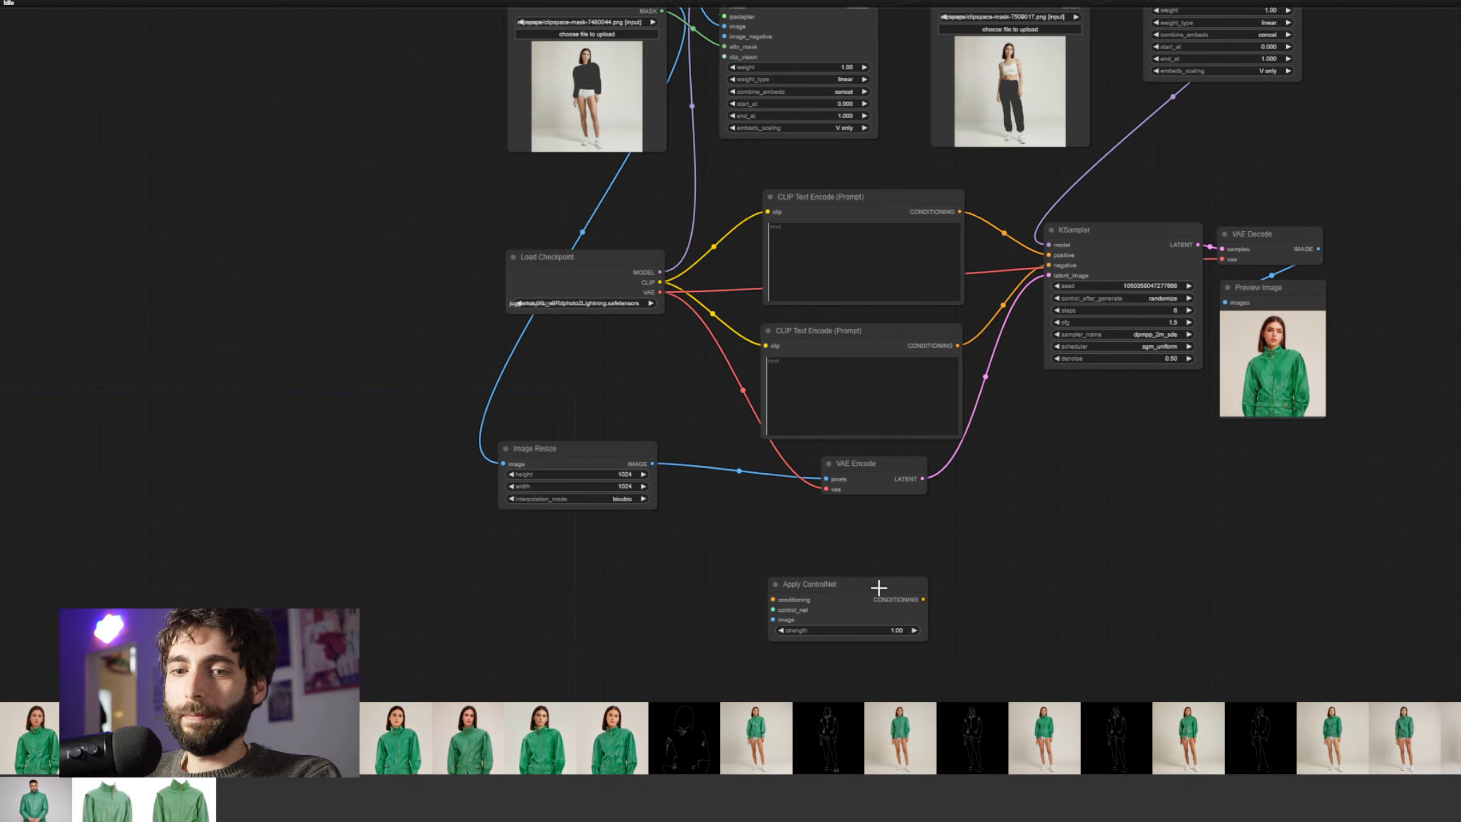
left_click_drag(879, 588, 901, 592)
left_click_drag(1003, 580, 1000, 522)
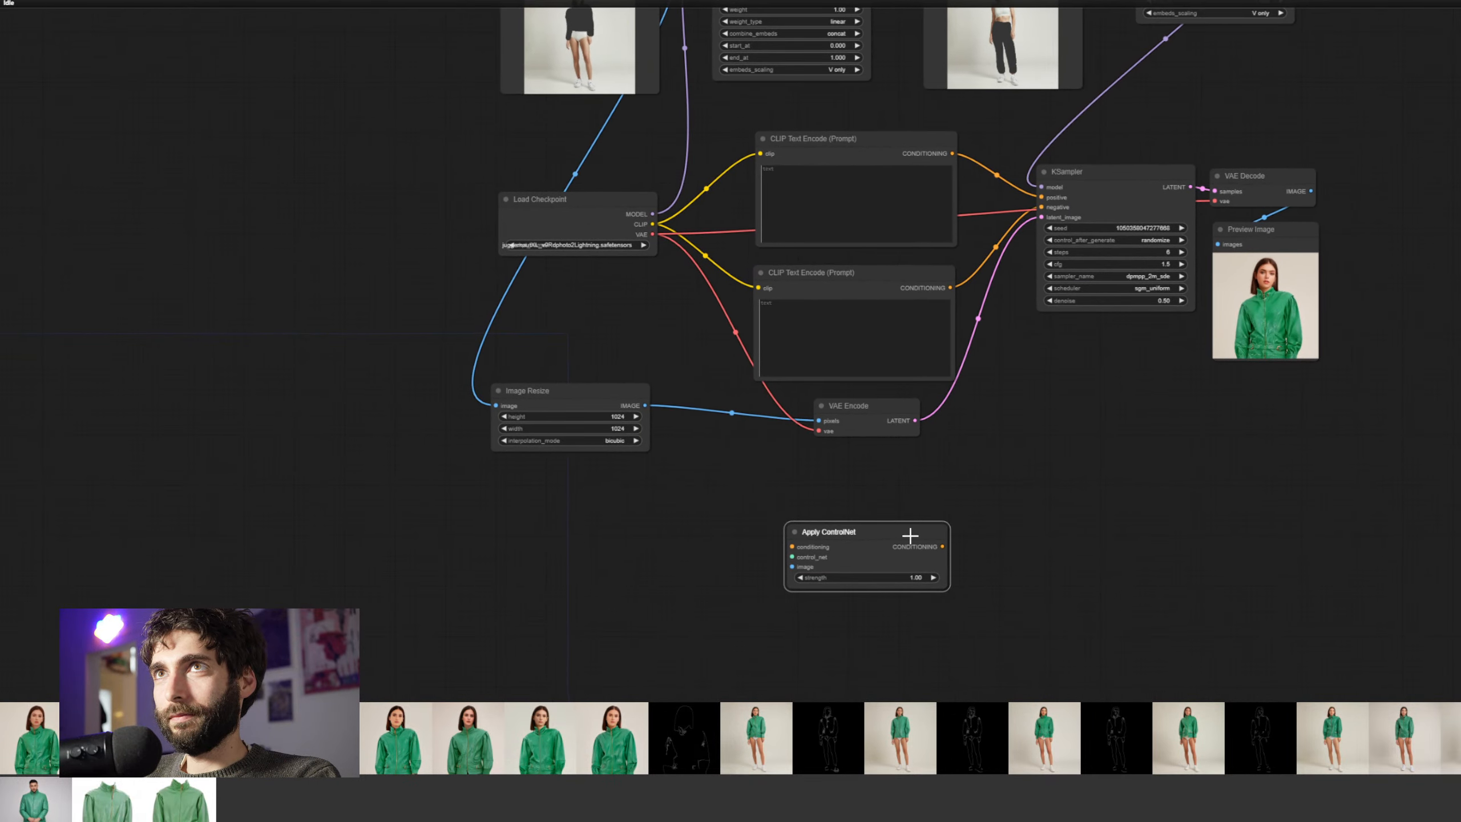
left_click_drag(910, 536, 912, 537)
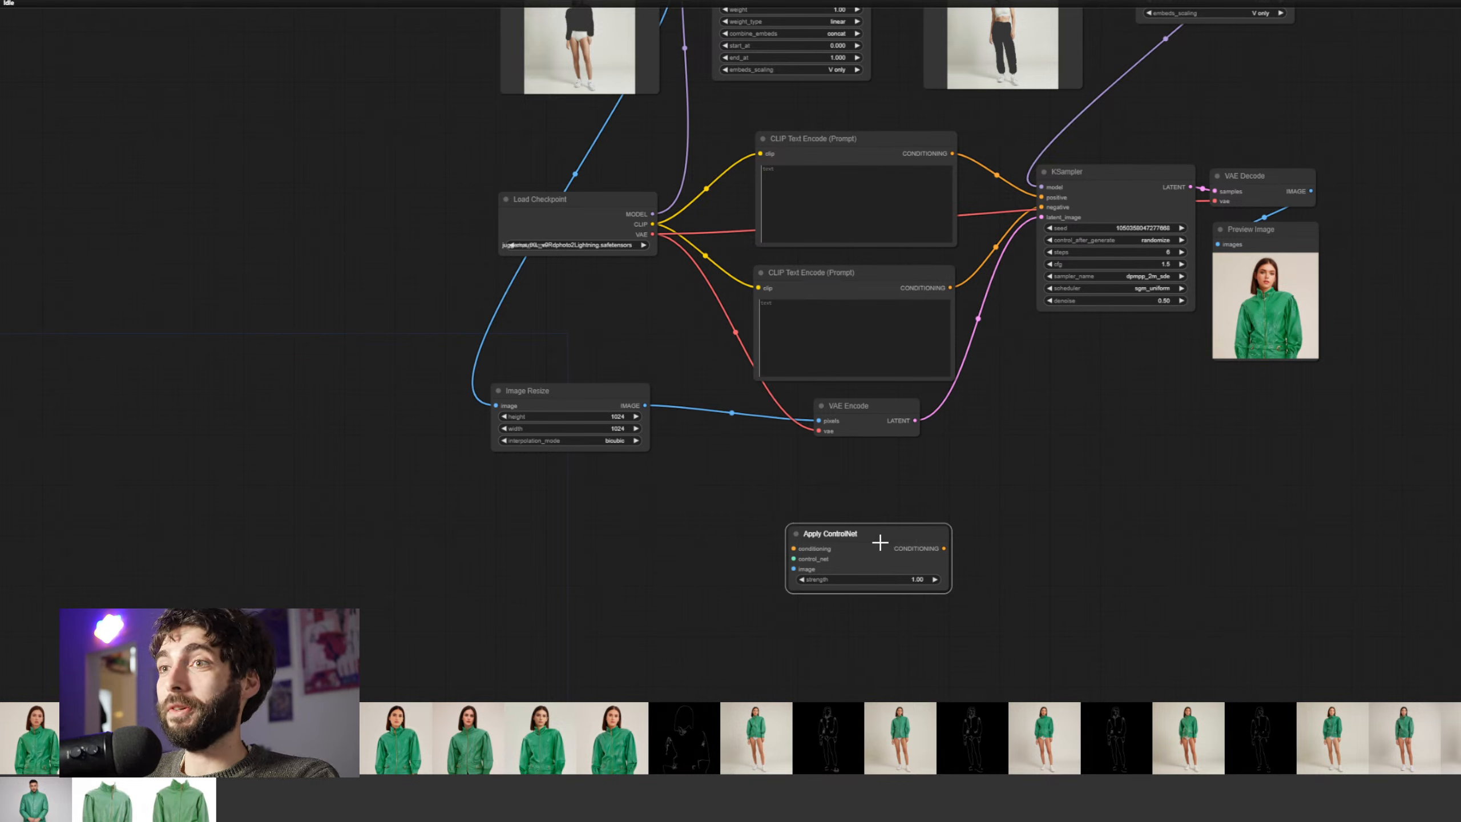
double_click(843, 500)
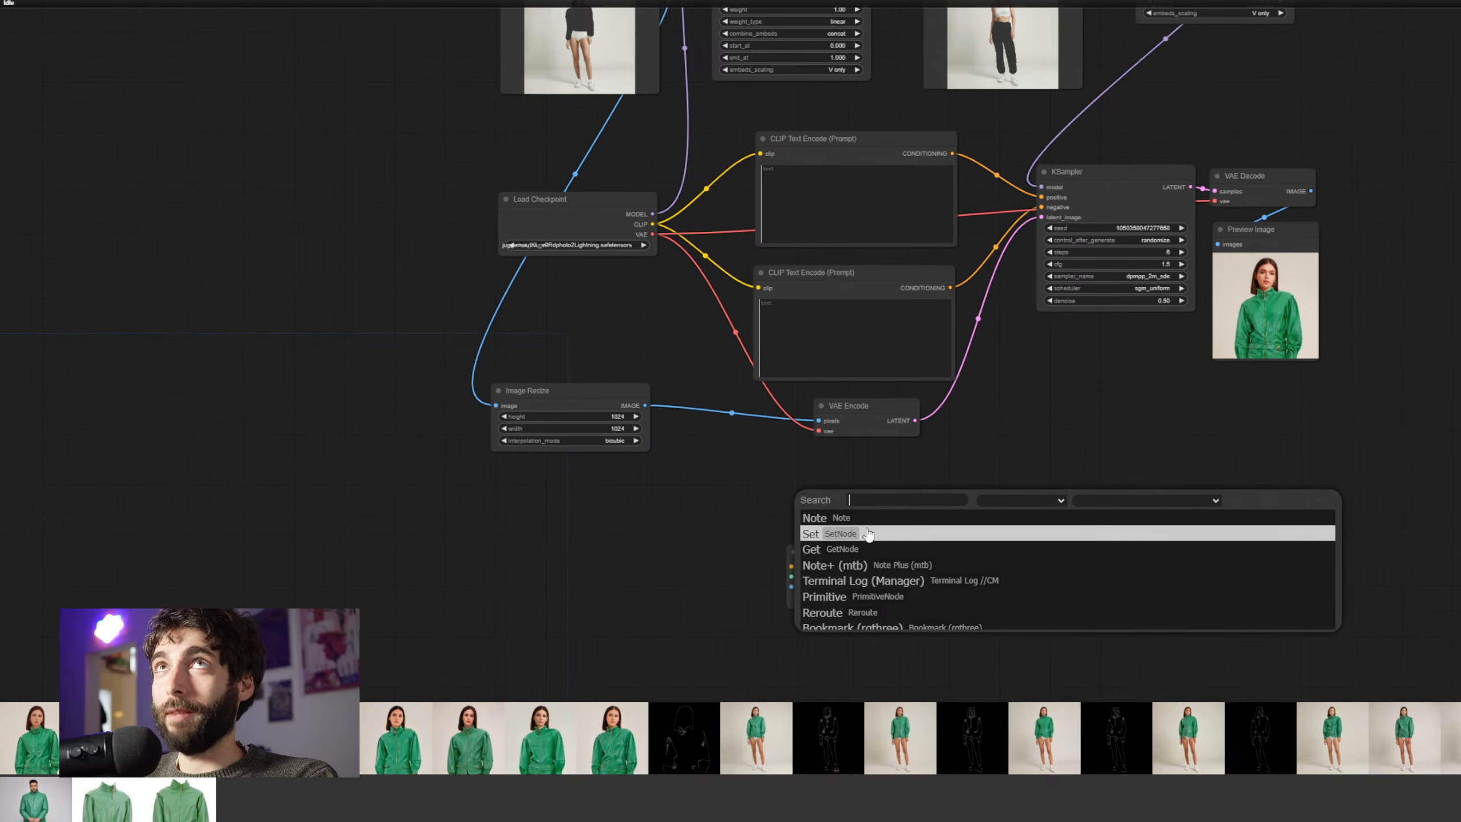
scroll(946, 572, "down", 4)
scroll(945, 573, "up", 5)
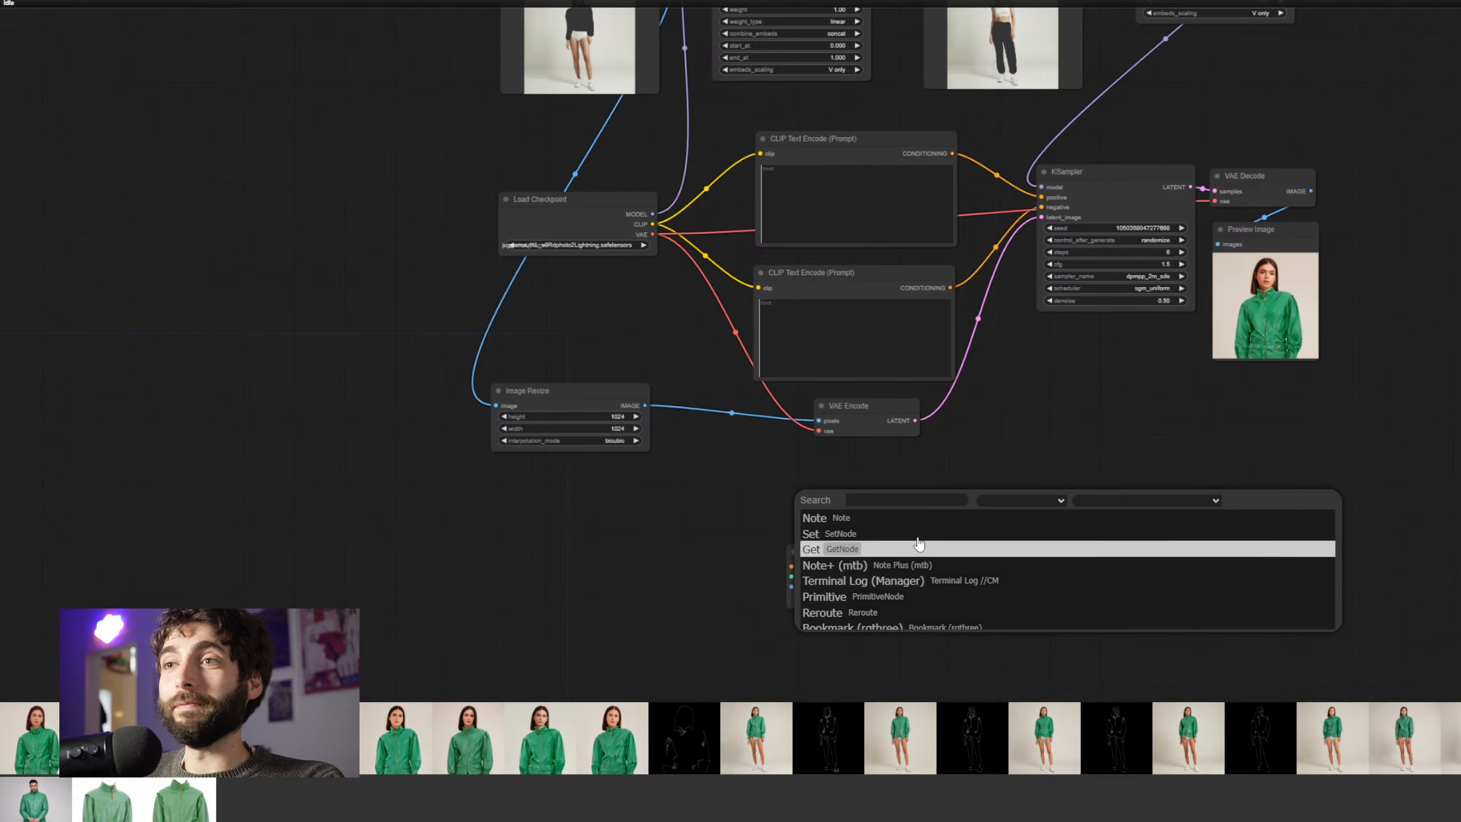
double_click(714, 489)
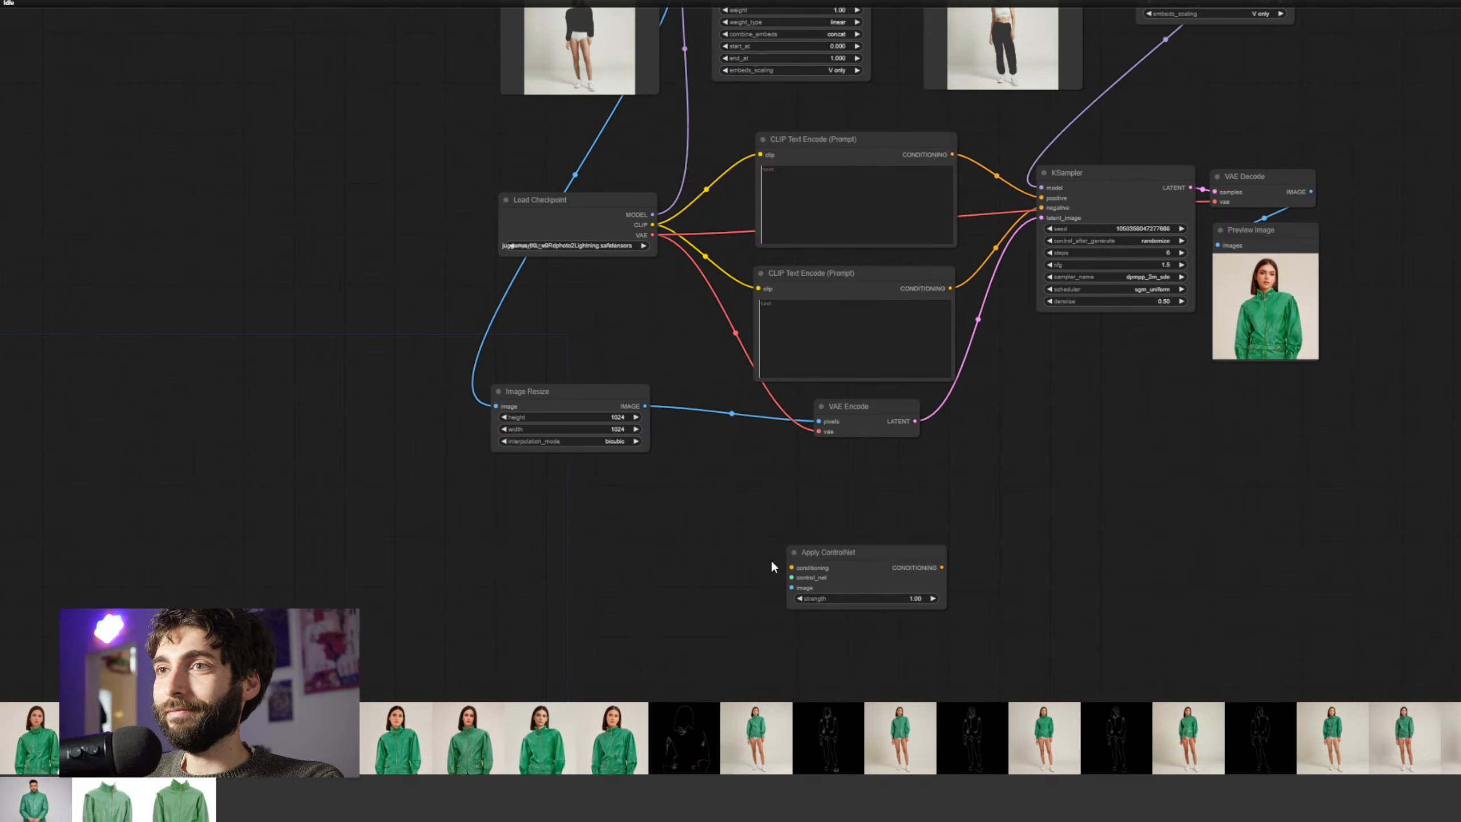
Add a ControlNetLoader node above Apply ControlNet, linked to its control_net input
left_click_drag(791, 577, 795, 517)
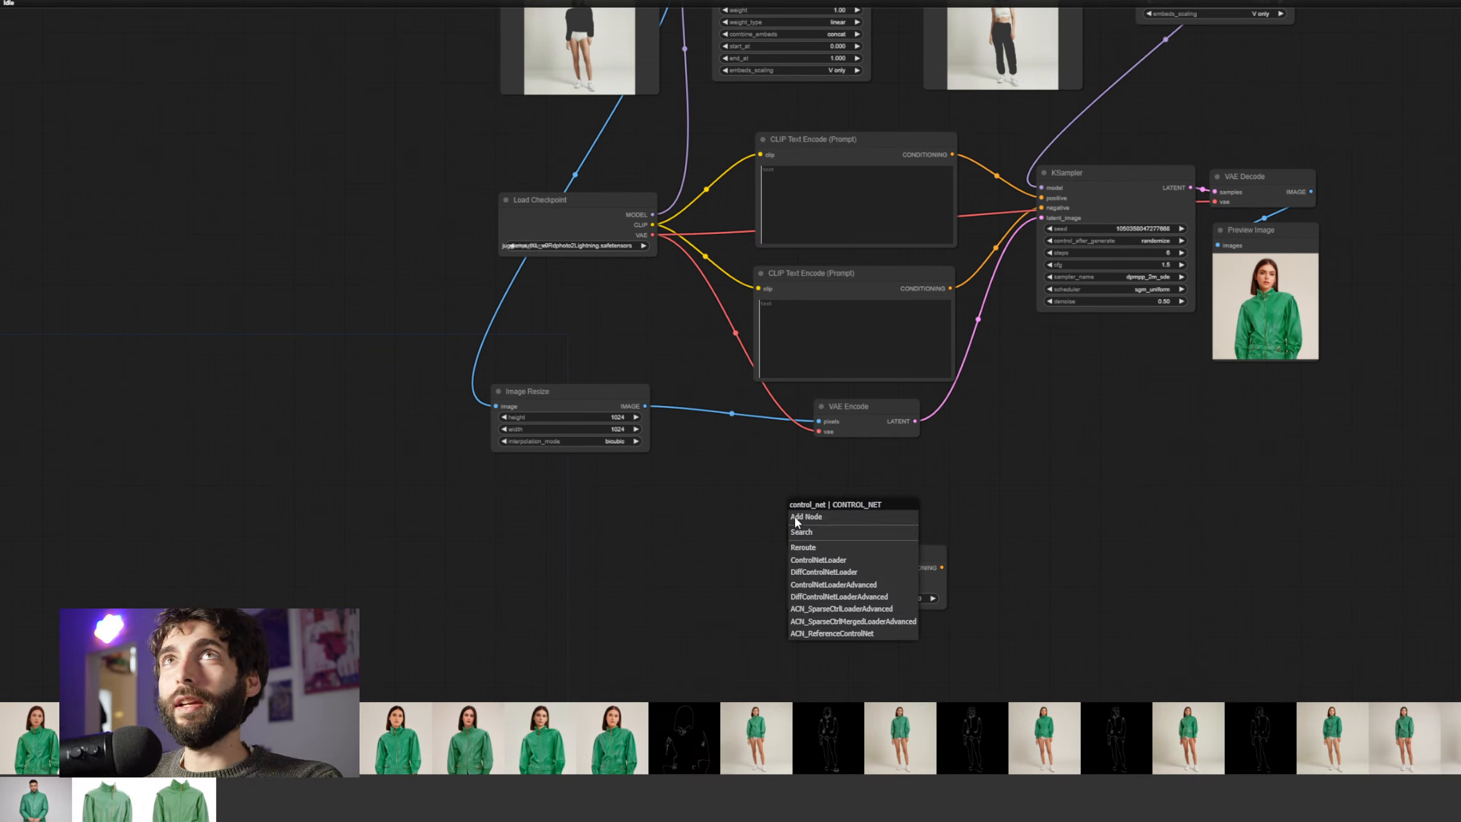
left_click(865, 560)
left_click_drag(839, 505, 838, 488)
scroll(1021, 624, "up", 2)
left_click_drag(1021, 623, 1087, 587)
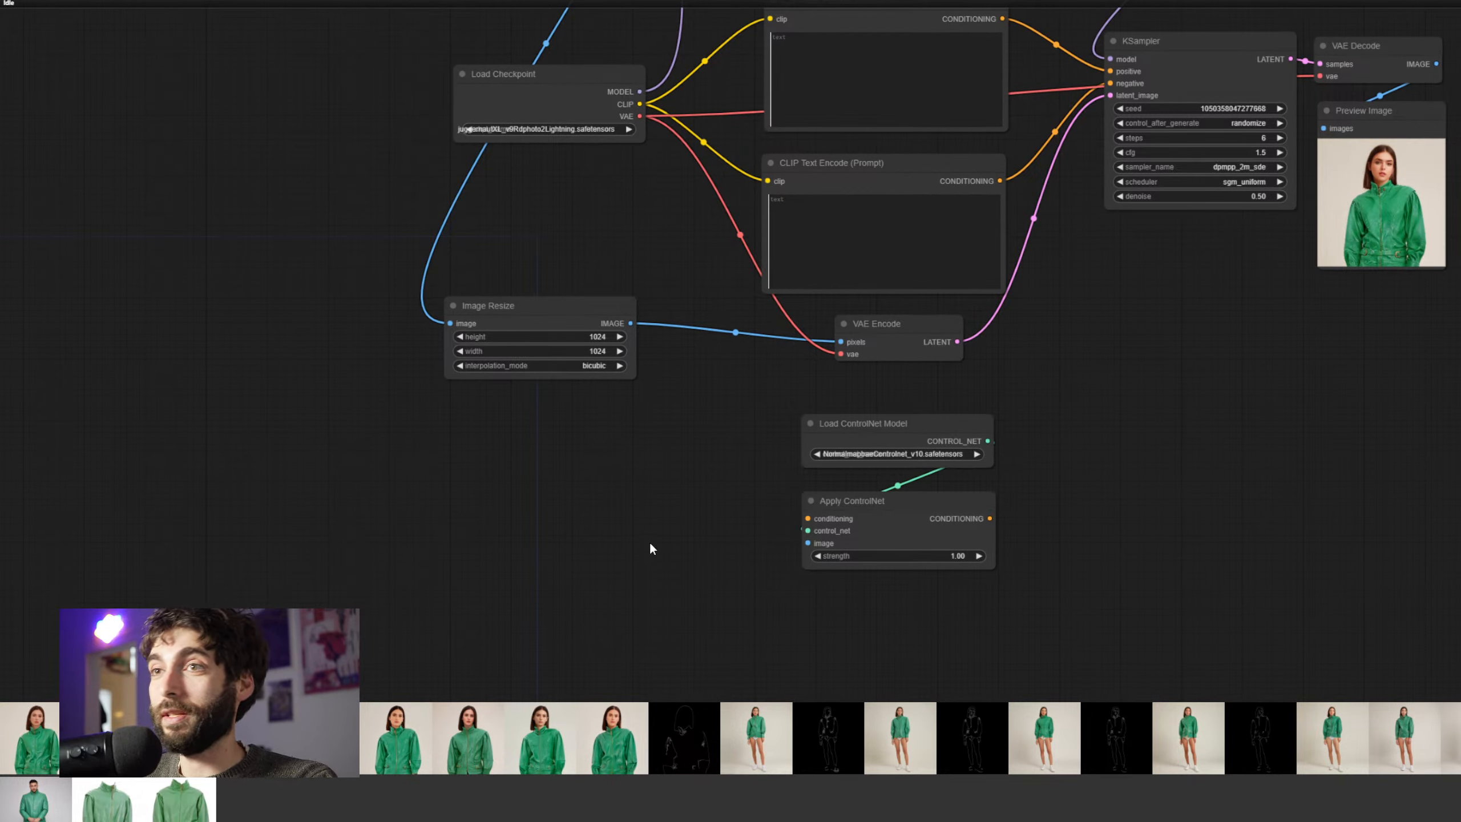
scroll(653, 529, "down", 1)
scroll(650, 516, "up", 2)
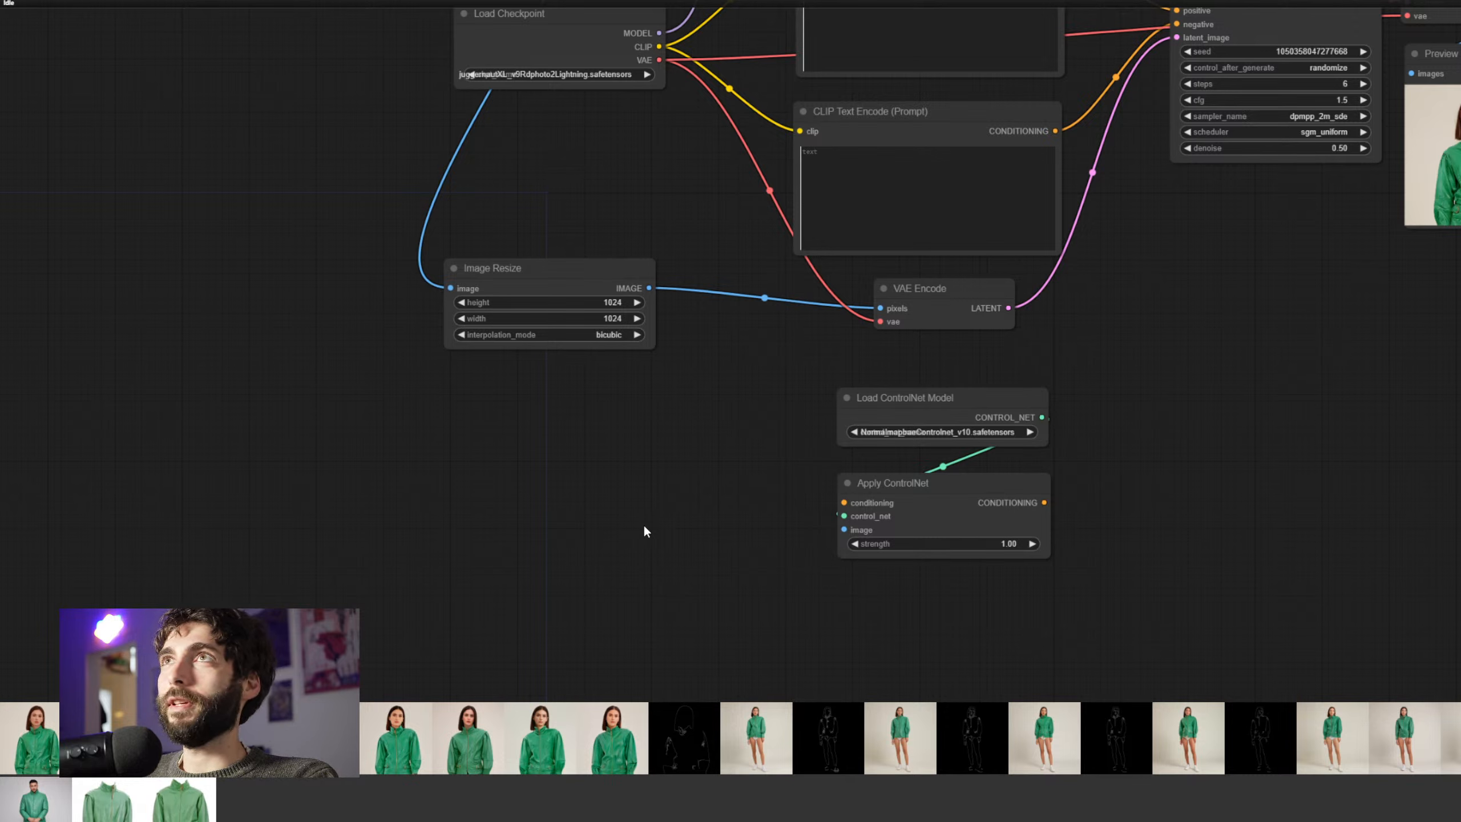
Add a Depth Anything node below Image Resize and wire it between the resized image and Apply ControlNet's image input
double_click(526, 527)
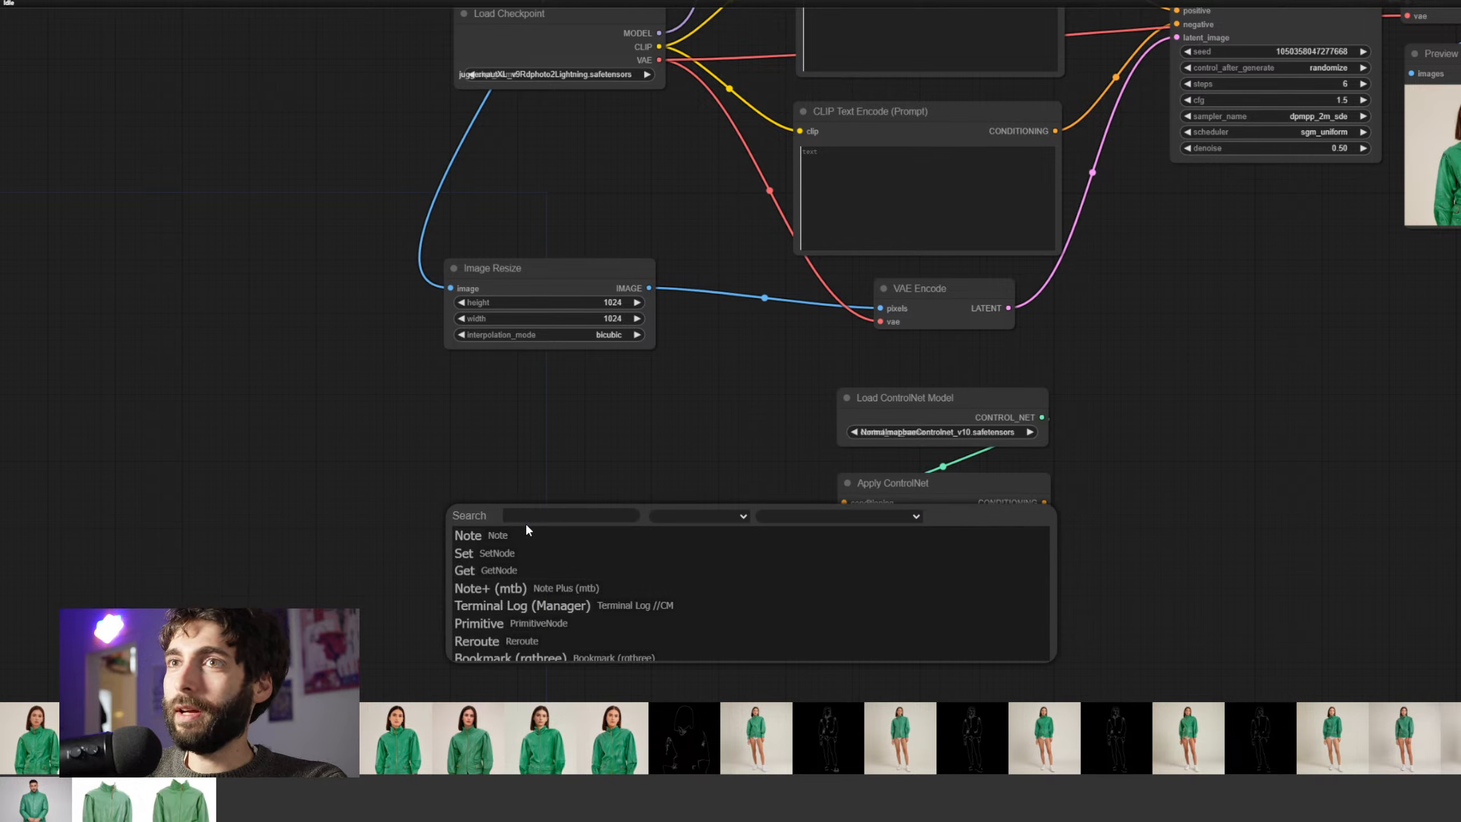
type("depth")
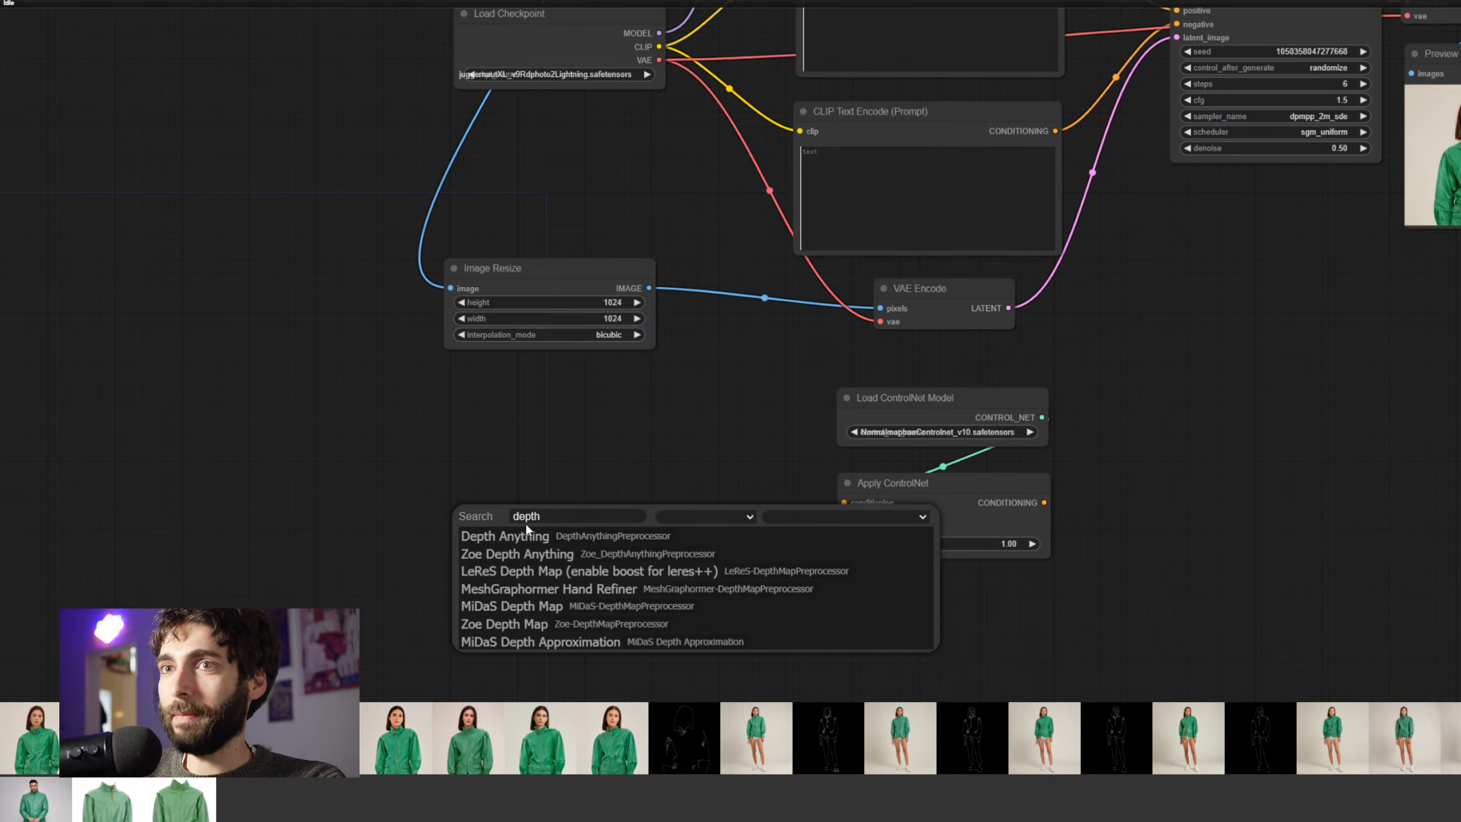
left_click(525, 527)
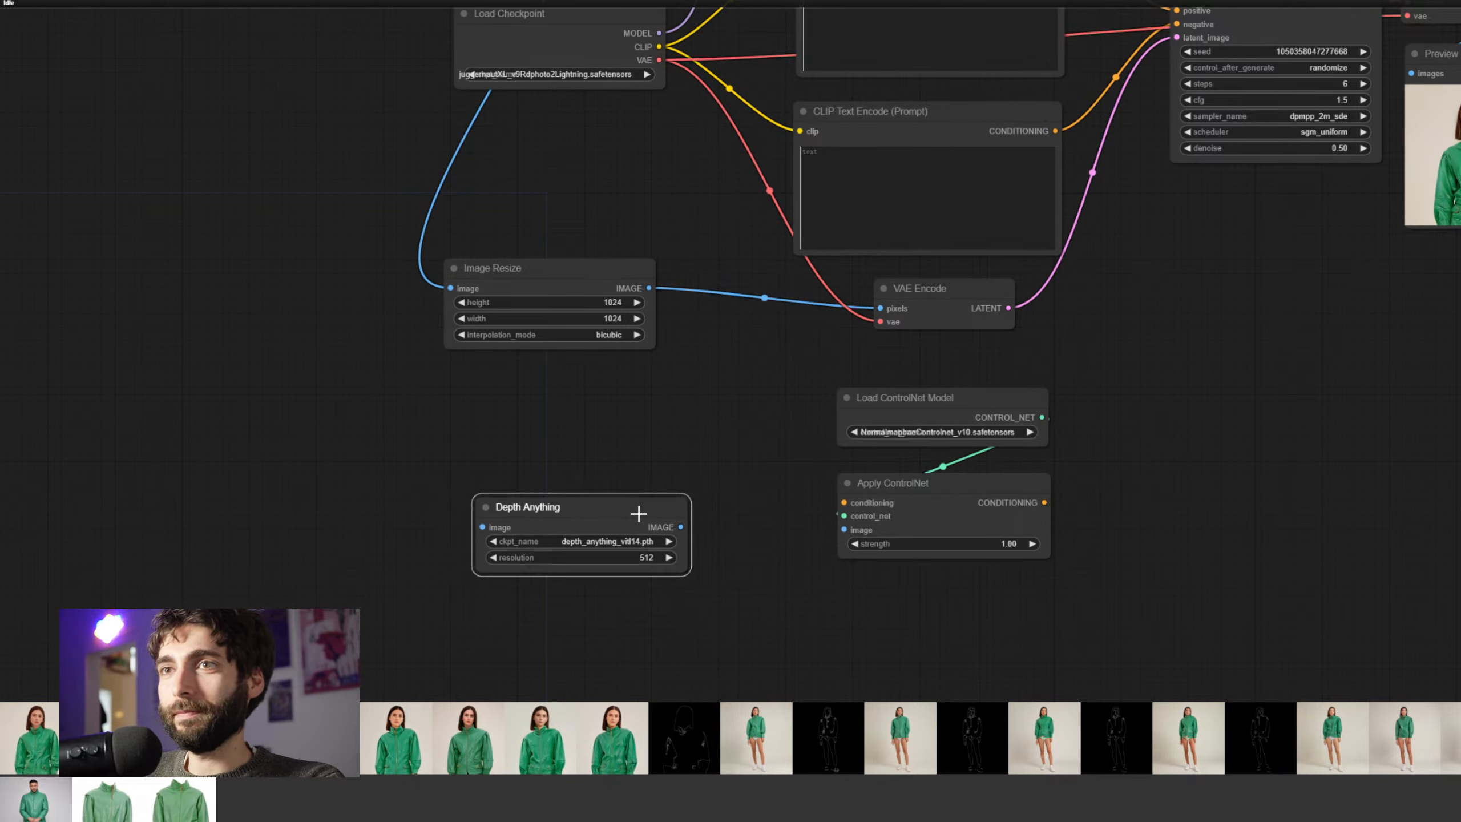
left_click_drag(639, 513, 606, 509)
left_click_drag(649, 288, 450, 524)
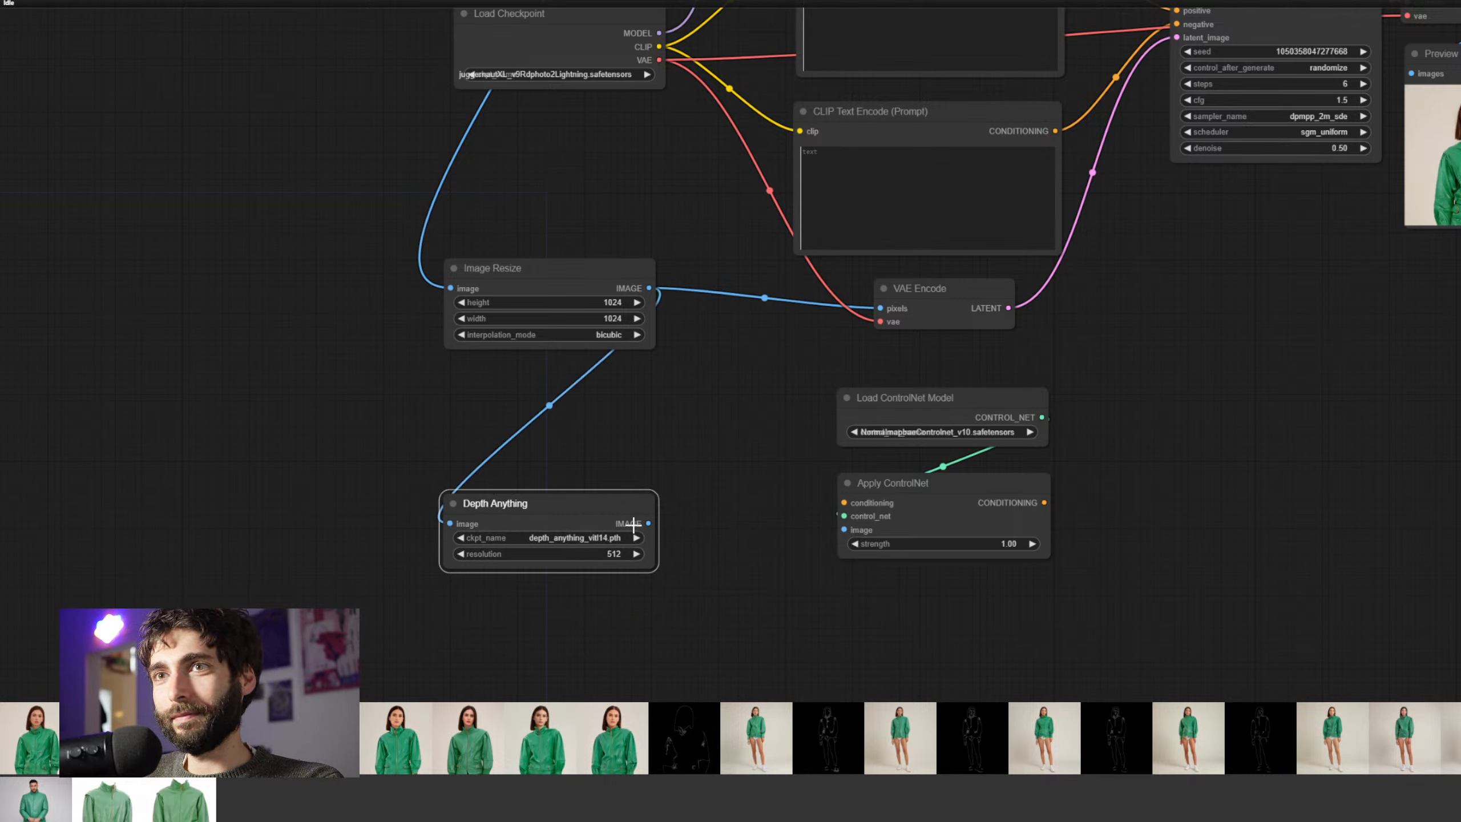
left_click_drag(648, 523, 844, 529)
Set the Depth Anything node's resolution to 1024
left_click(601, 558)
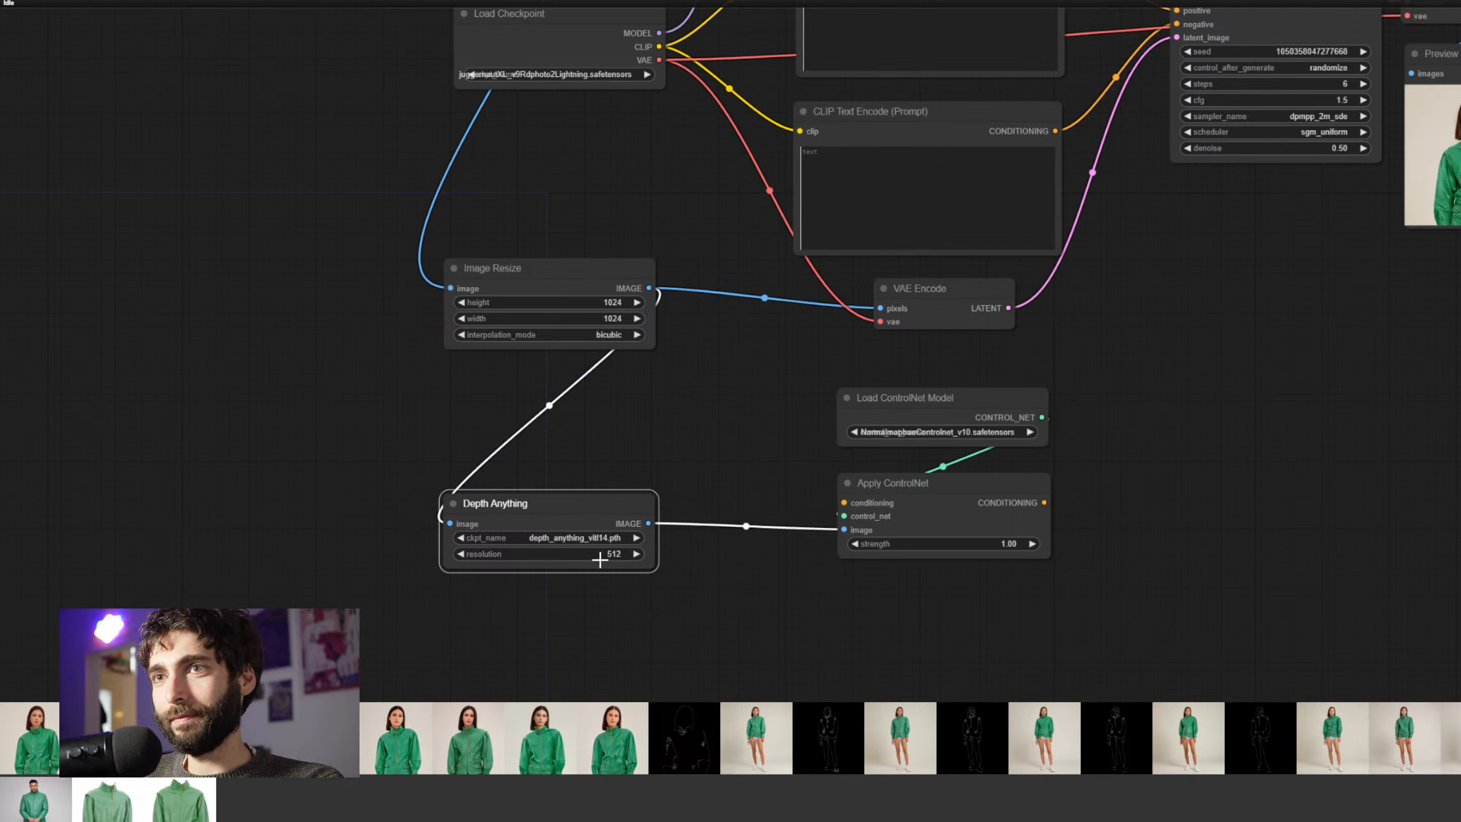
left_click(600, 558)
type("1024")
key("Return")
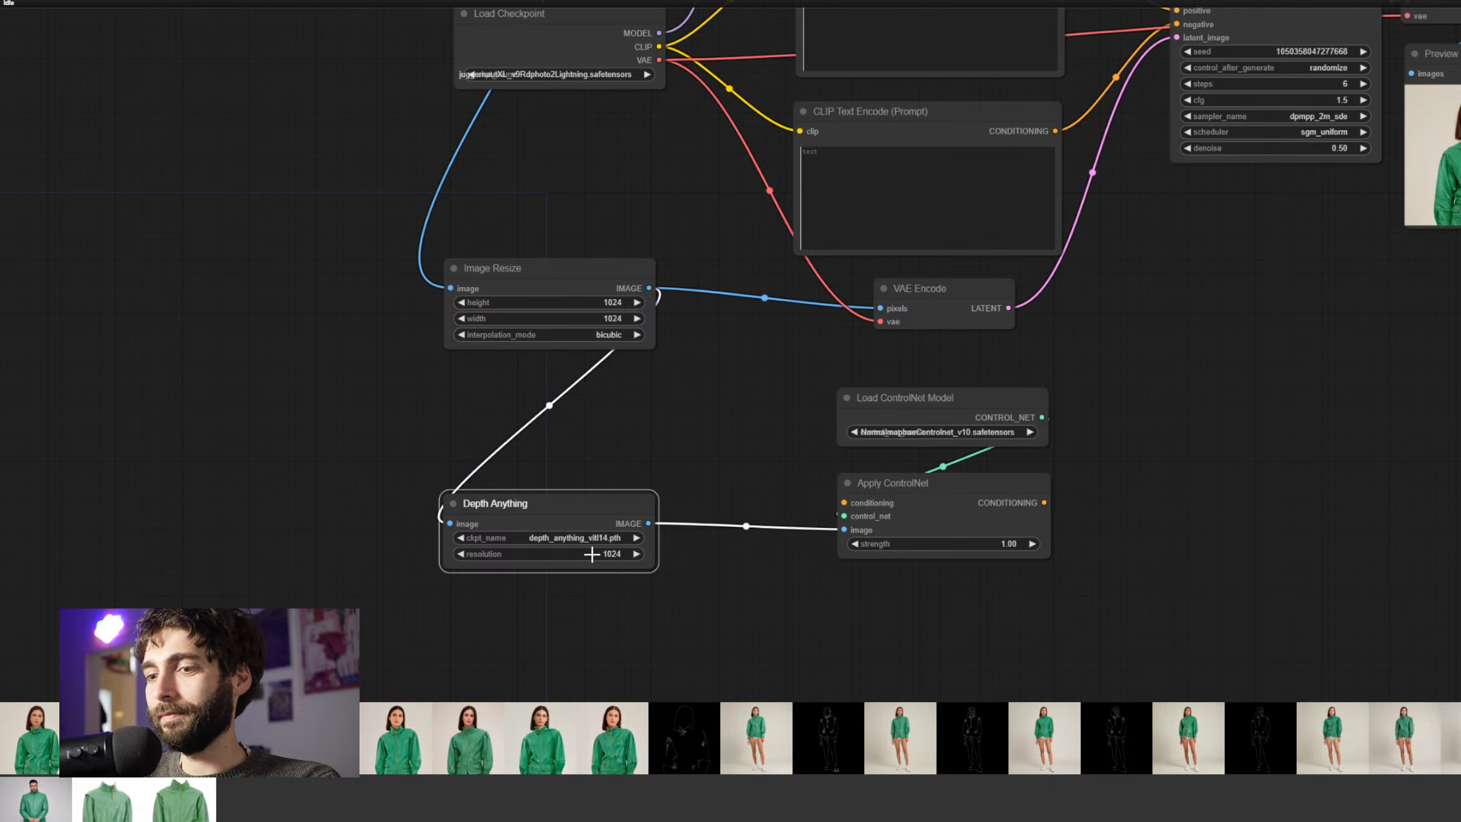
Route the upper CLIP Text Encode conditioning through Apply ControlNet into the KSampler's positive input
left_click(1295, 441)
scroll(1086, 577, "down", 5)
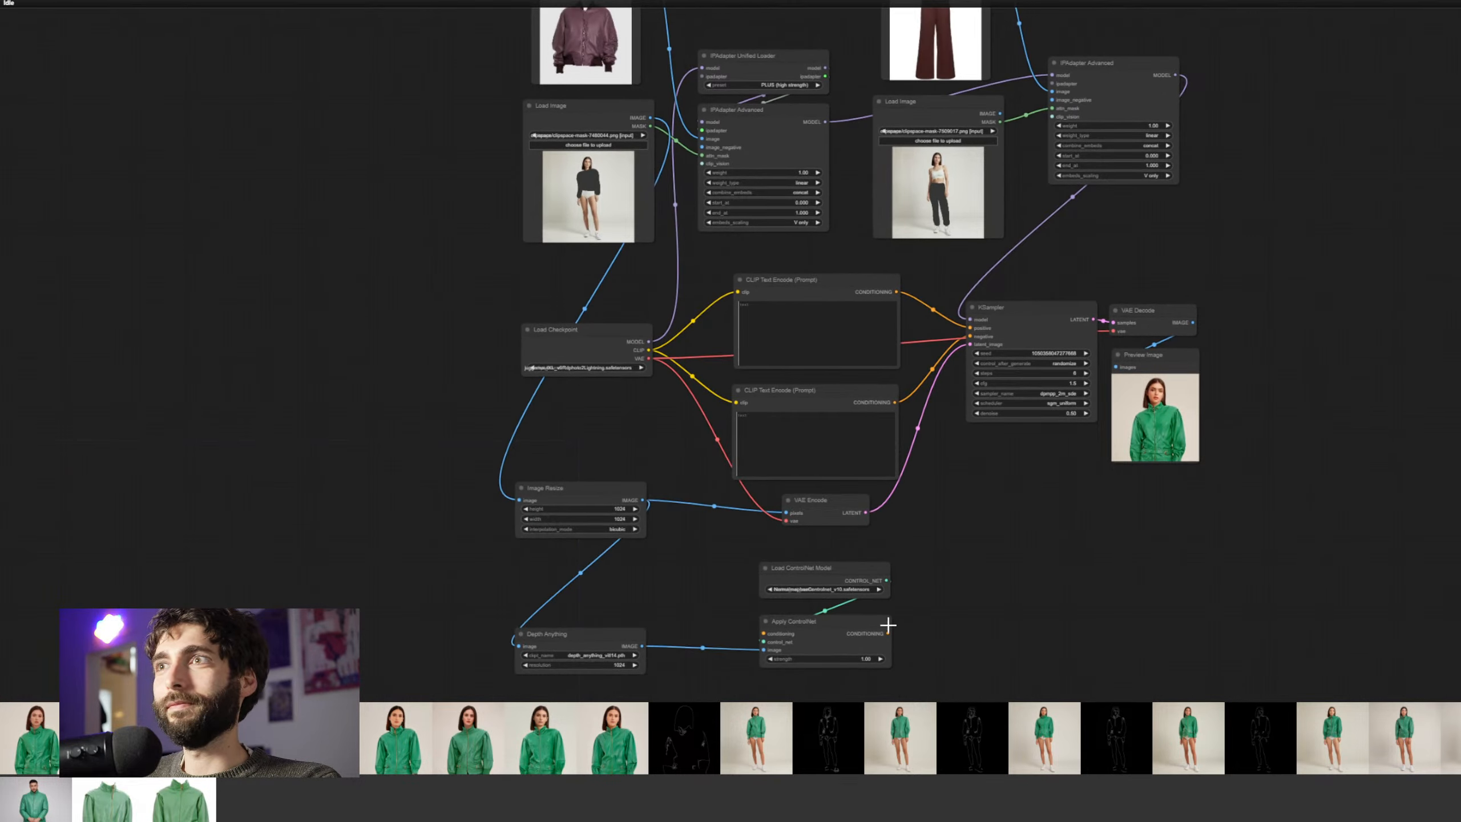
left_click_drag(896, 292, 763, 633)
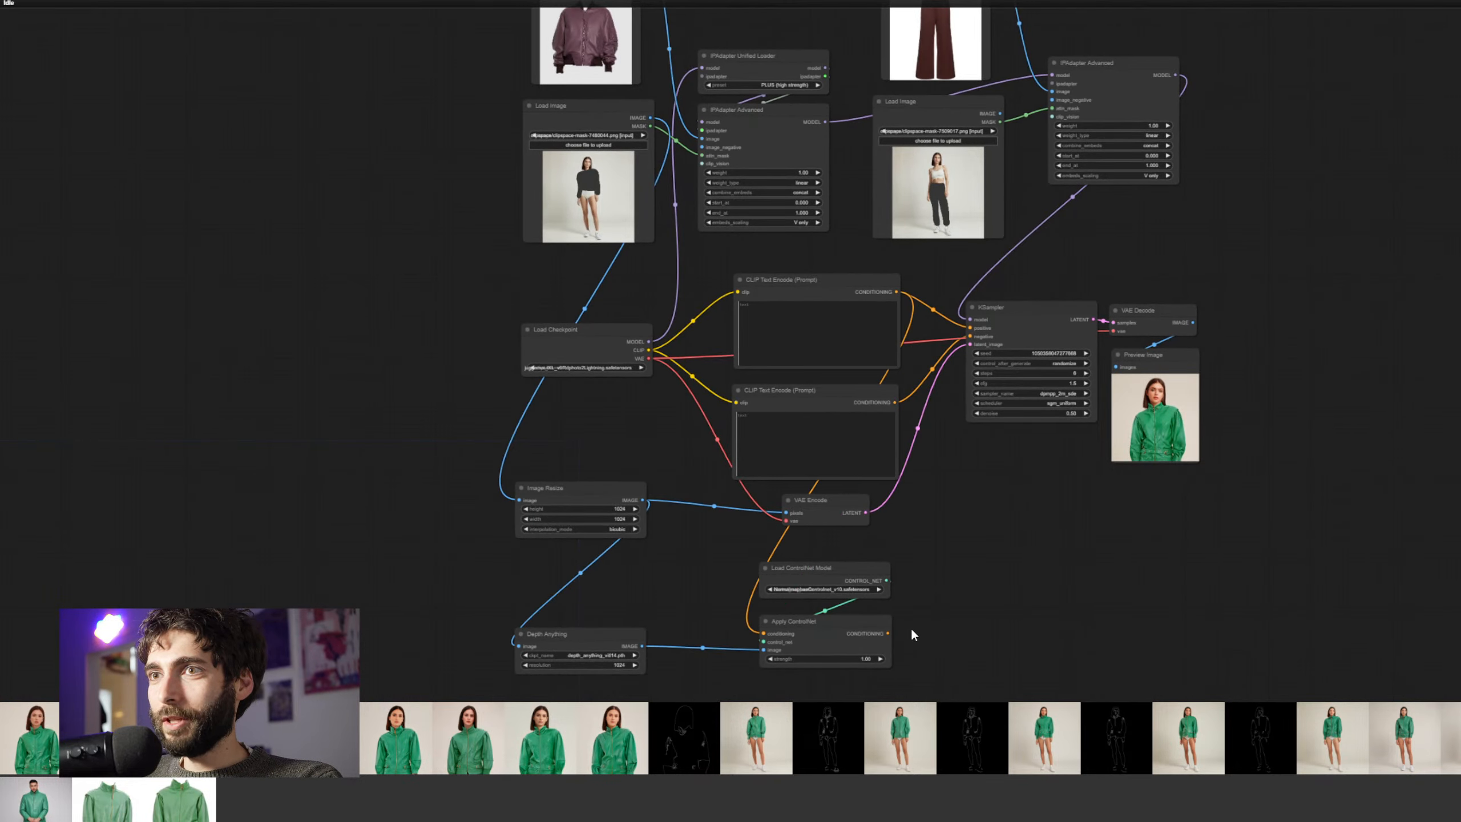
left_click_drag(902, 630, 970, 327)
Check the second IPAdapter Advanced node's links and try to run the two-garment workflow
left_click_drag(1096, 569, 1018, 696)
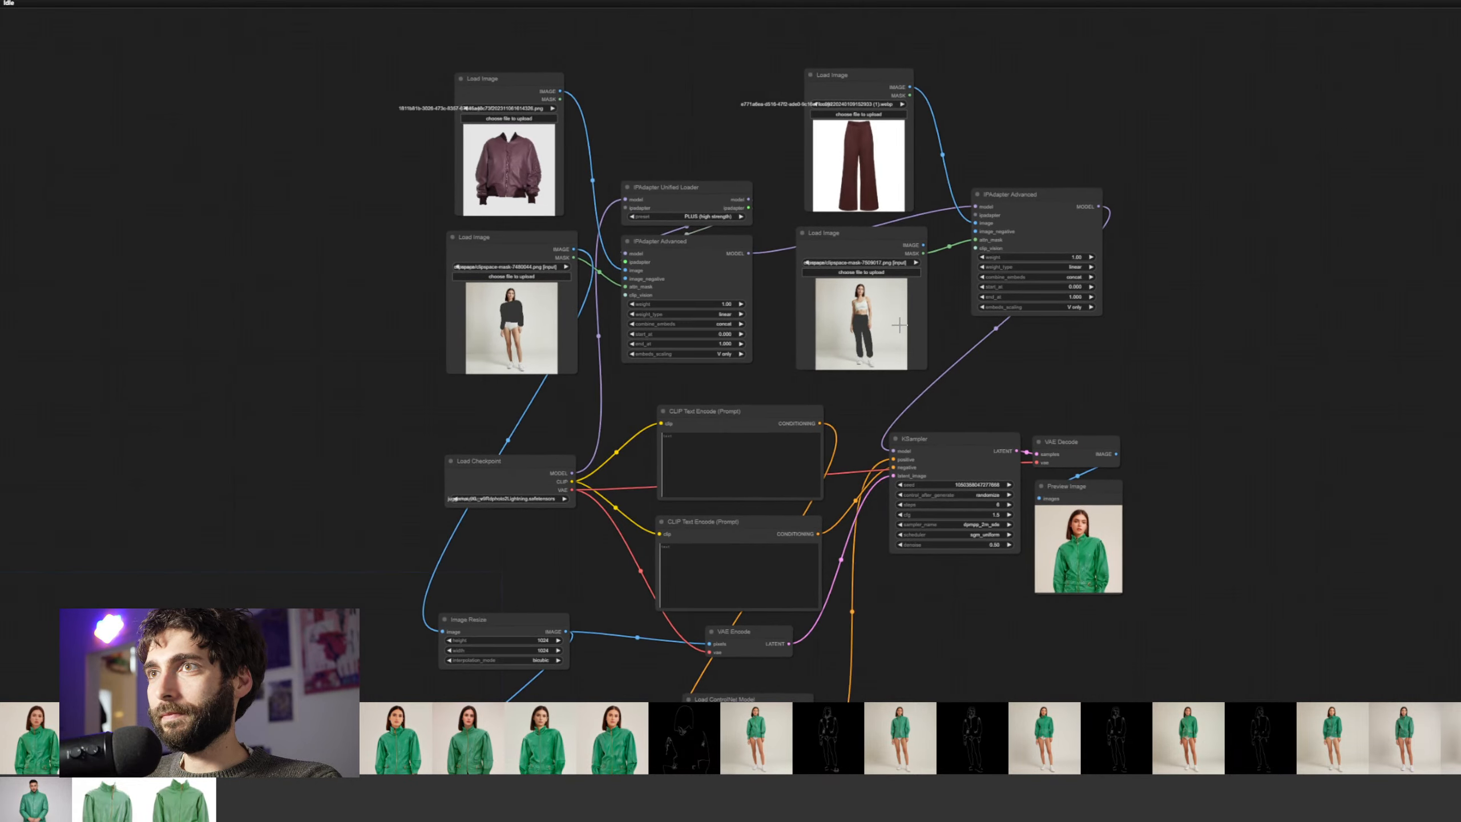
scroll(906, 329, "up", 5)
left_click_drag(1030, 399, 955, 421)
scroll(955, 420, "down", 3)
left_click_drag(1080, 451, 1085, 374)
scroll(982, 81, "up", 3)
scroll(982, 71, "up", 4)
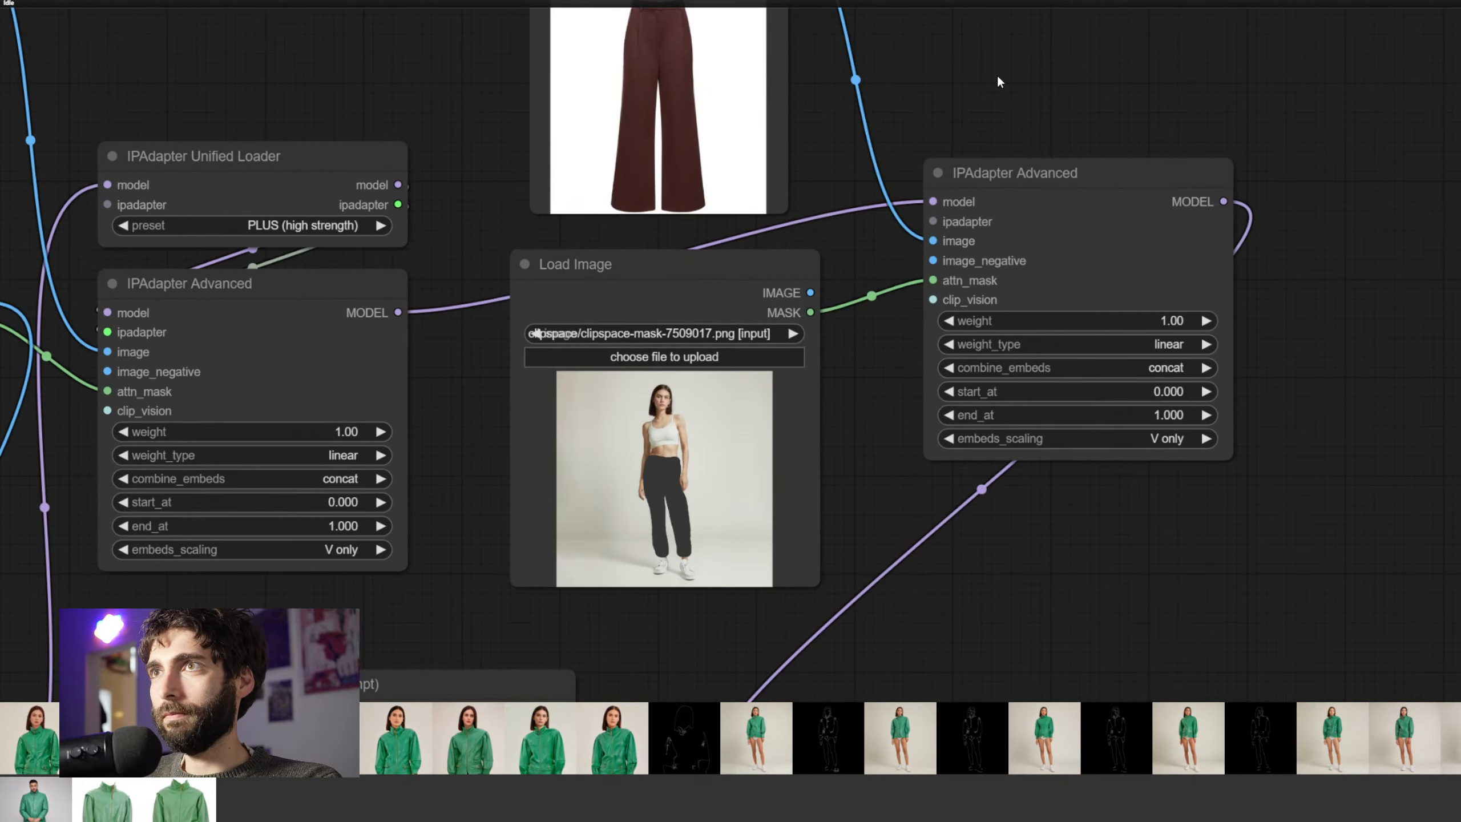
scroll(1000, 138, "down", 5)
left_click_drag(1053, 447, 1080, 181)
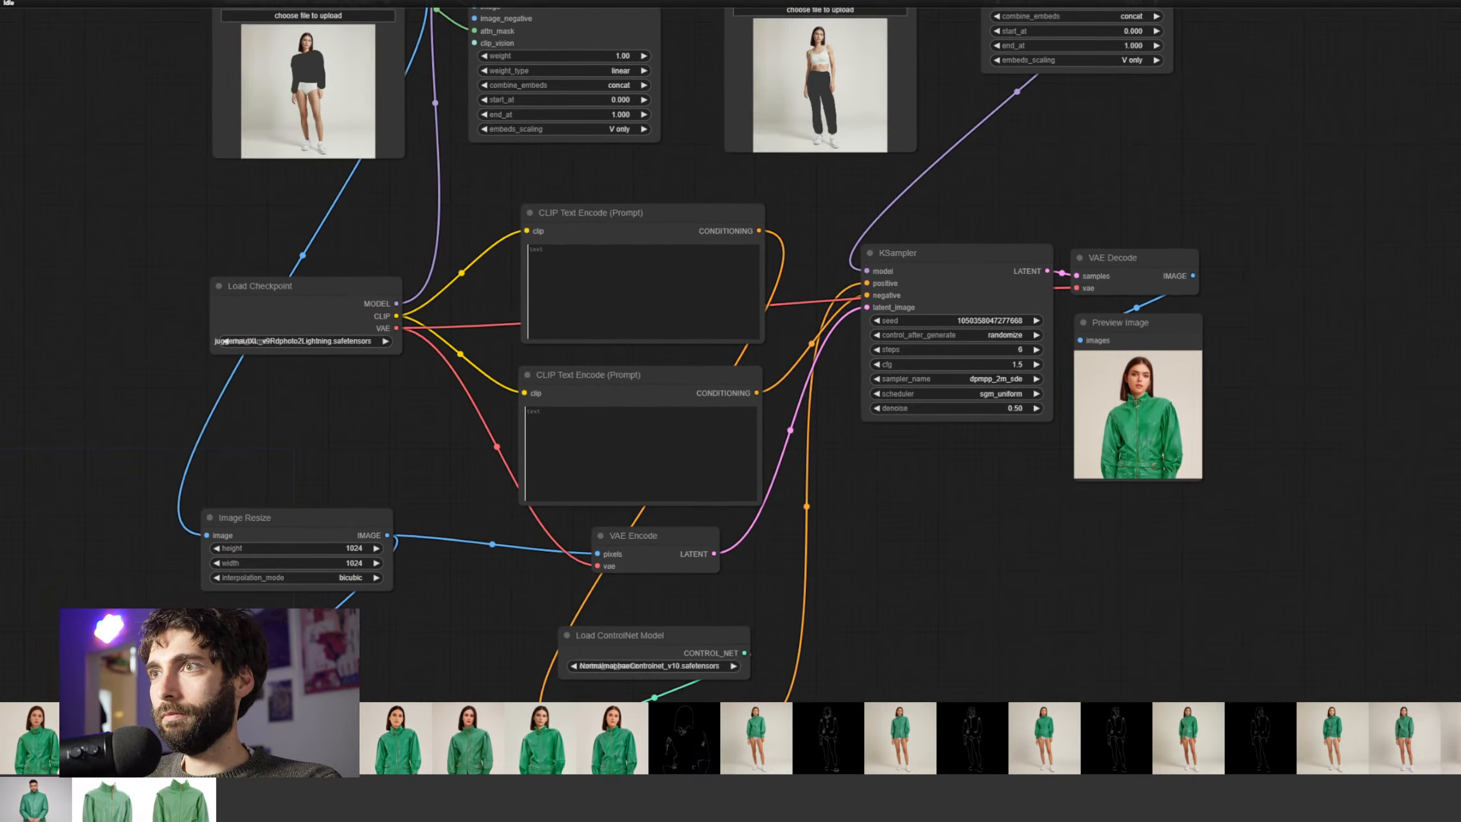
key("ctrl+Return")
left_click(899, 460)
Connect the IPAdapter Unified Loader's ipadapter output to the trousers' IPAdapter Advanced ipadapter input
left_click_drag(1140, 86, 1098, 321)
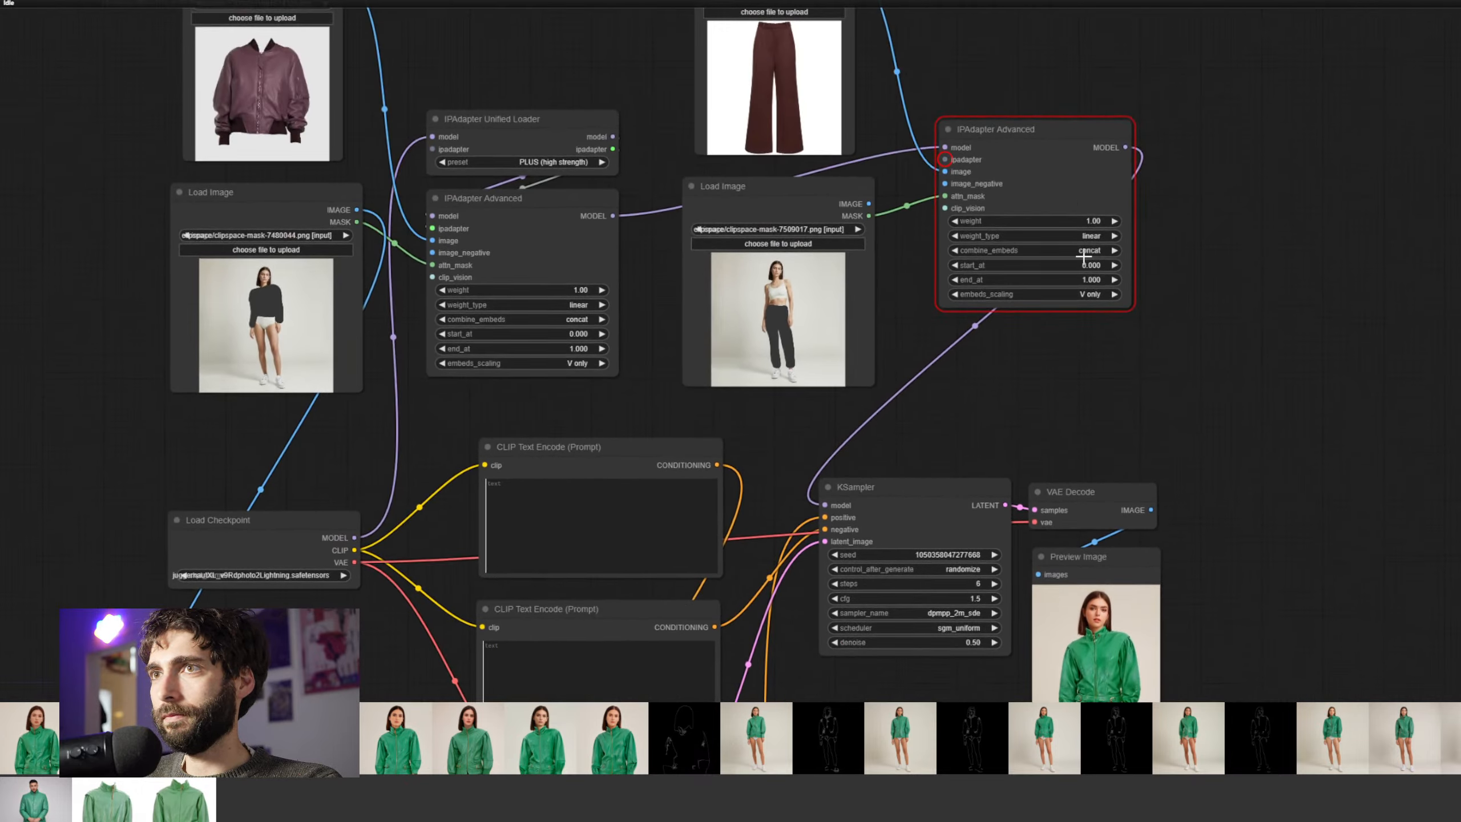
scroll(975, 79, "up", 5)
left_click_drag(975, 80, 1122, 294)
left_click_drag(541, 405, 1078, 421)
scroll(1438, 581, "down", 2)
left_click_drag(1429, 574, 1229, 221)
scroll(1284, 464, "down", 3)
Try to generate the image with both IPAdapter nodes linked to the Unified Loader
key("ctrl+Return")
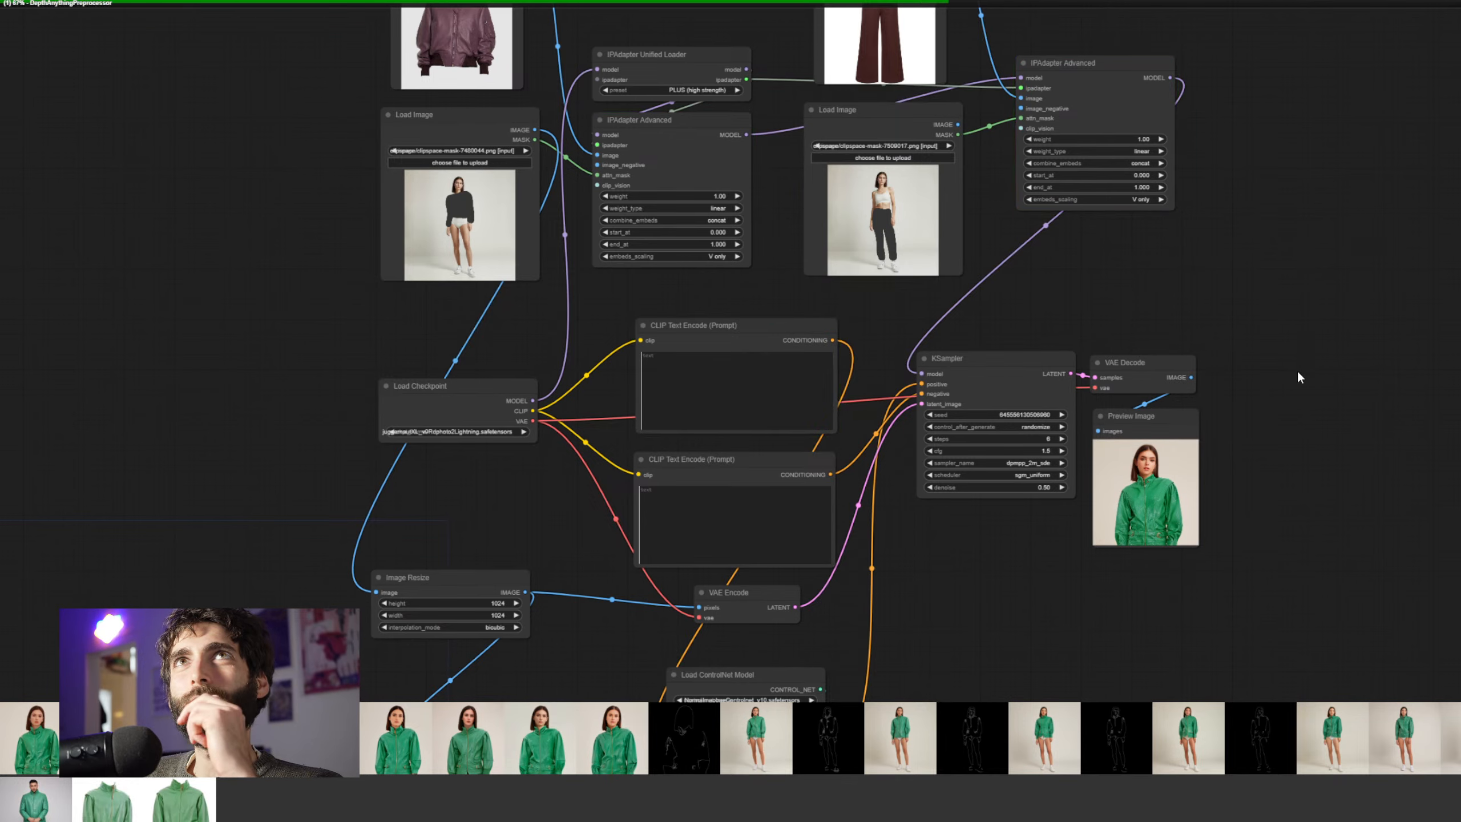
left_click_drag(1297, 373, 1347, 267)
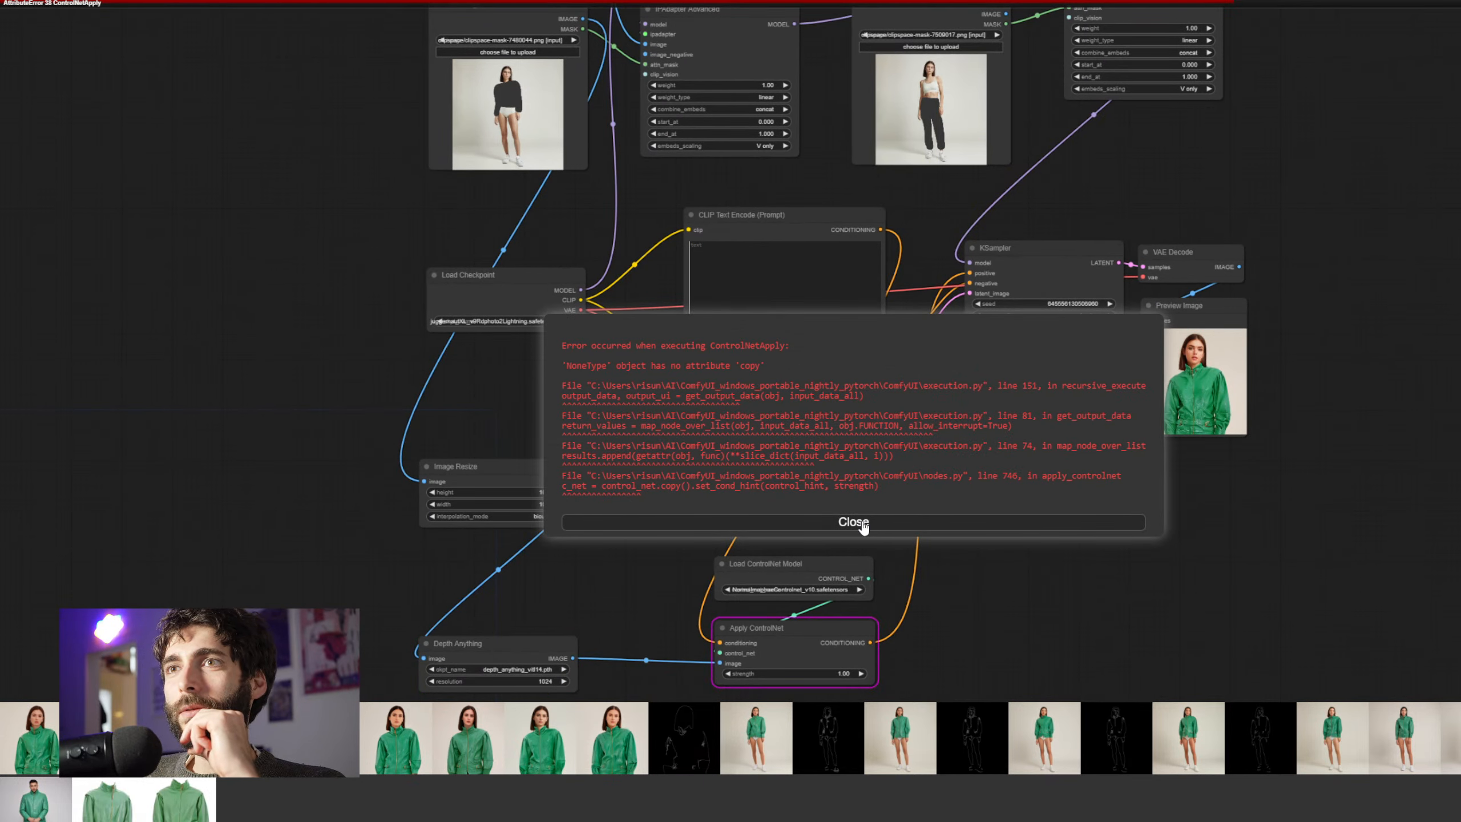
left_click(853, 522)
Set the Load ControlNet Model node to sai_xl_depth_128lora.safetensors
scroll(834, 489, "up", 5)
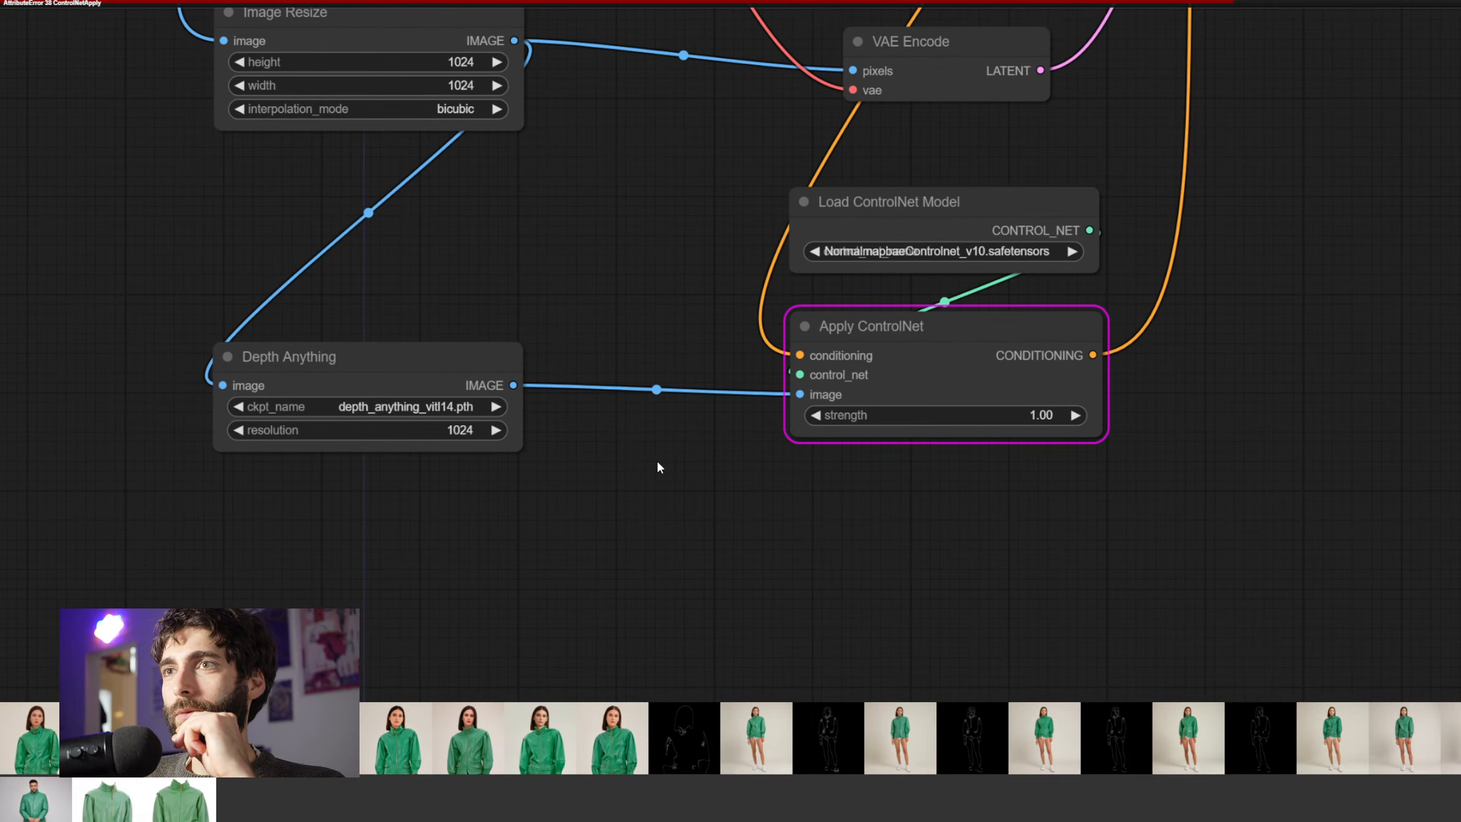
left_click(985, 253)
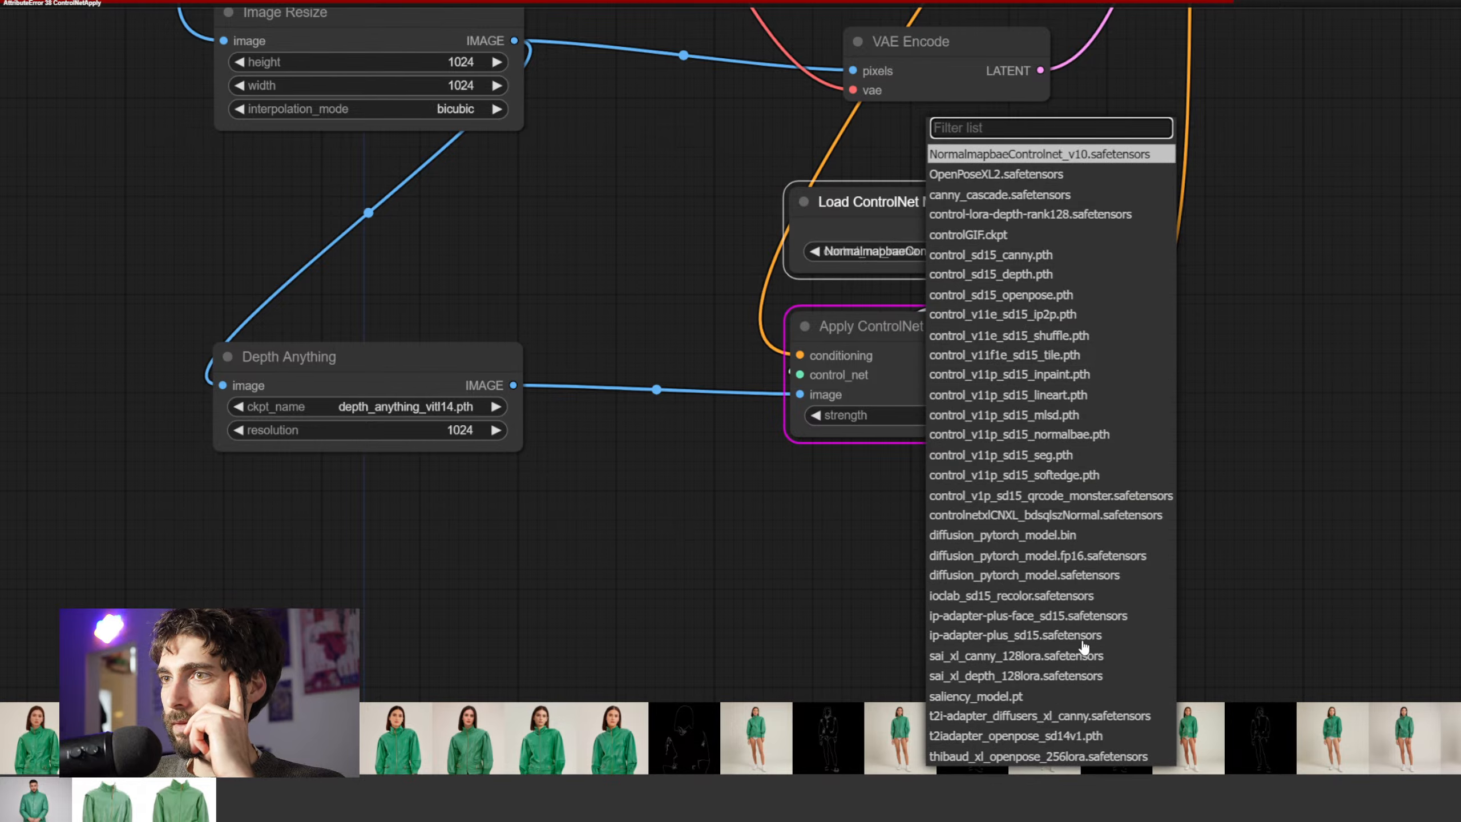
left_click(1058, 676)
Run the workflow with the depth ControlNet and view the generated image in the Preview Image node
key("ctrl+Return")
scroll(1380, 313, "down", 4)
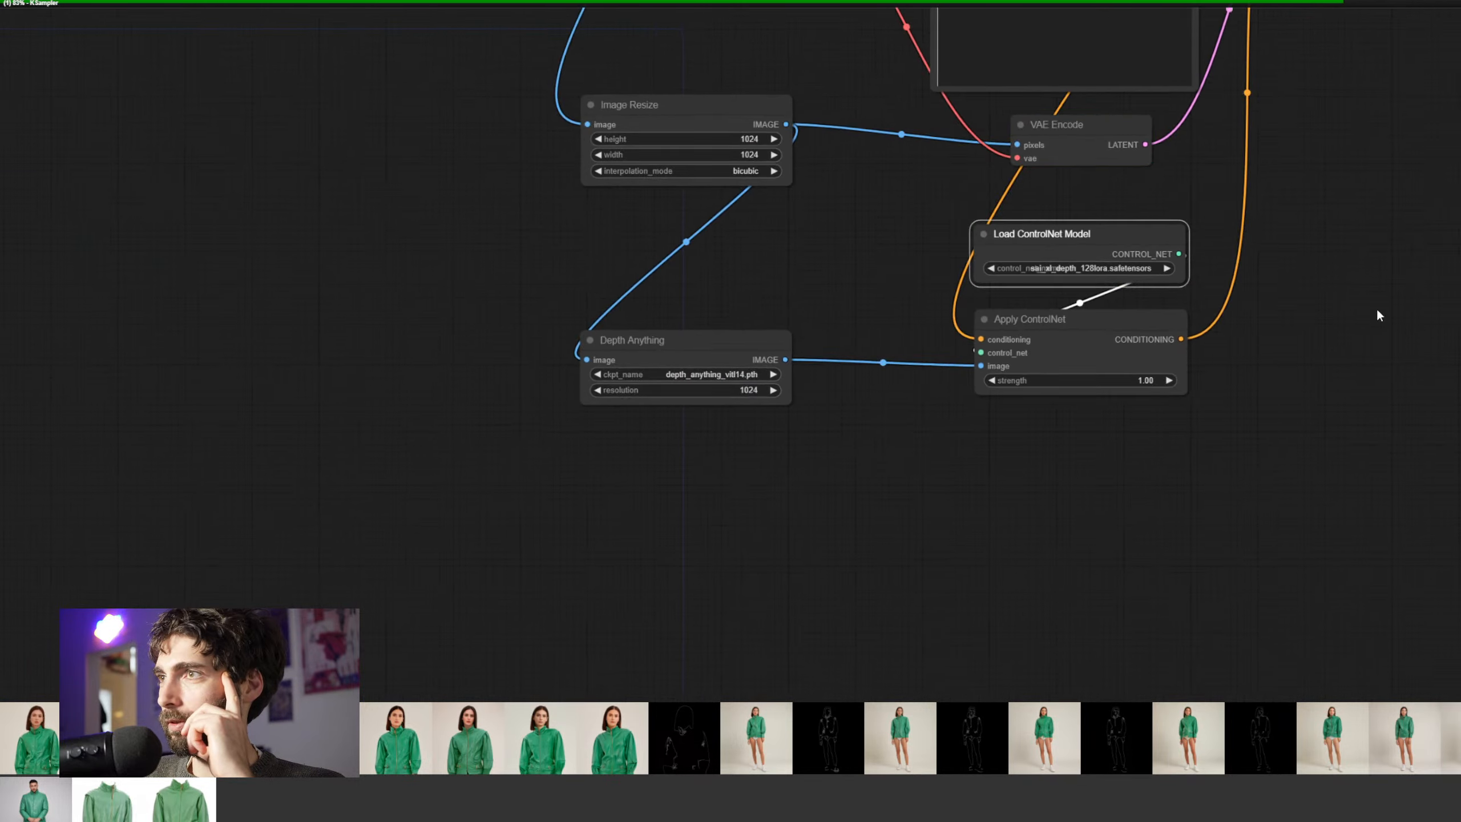
left_click_drag(1379, 314, 931, 665)
scroll(915, 568, "up", 2)
left_click_drag(914, 569, 953, 543)
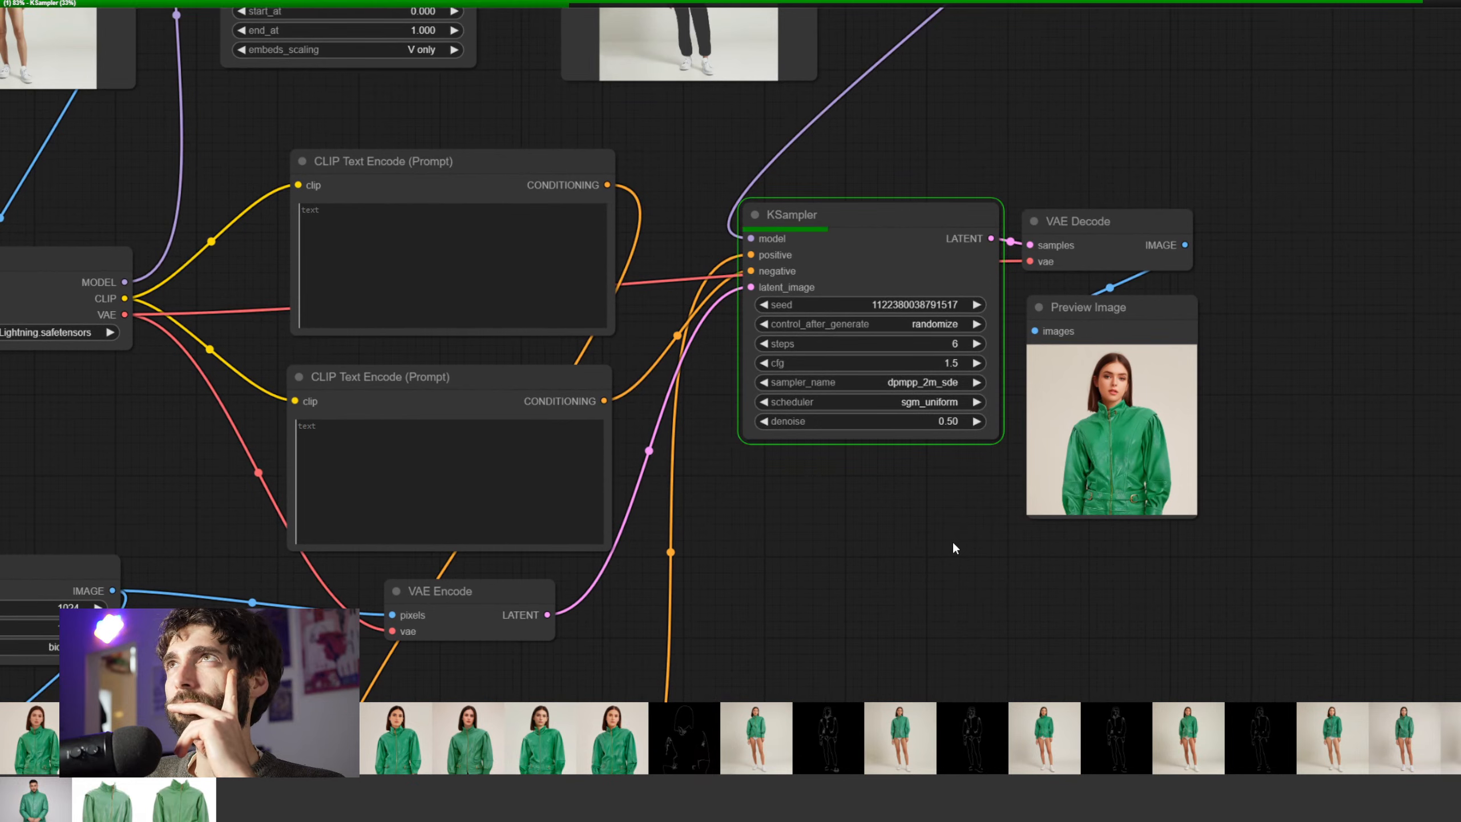
left_click_drag(953, 548, 965, 540)
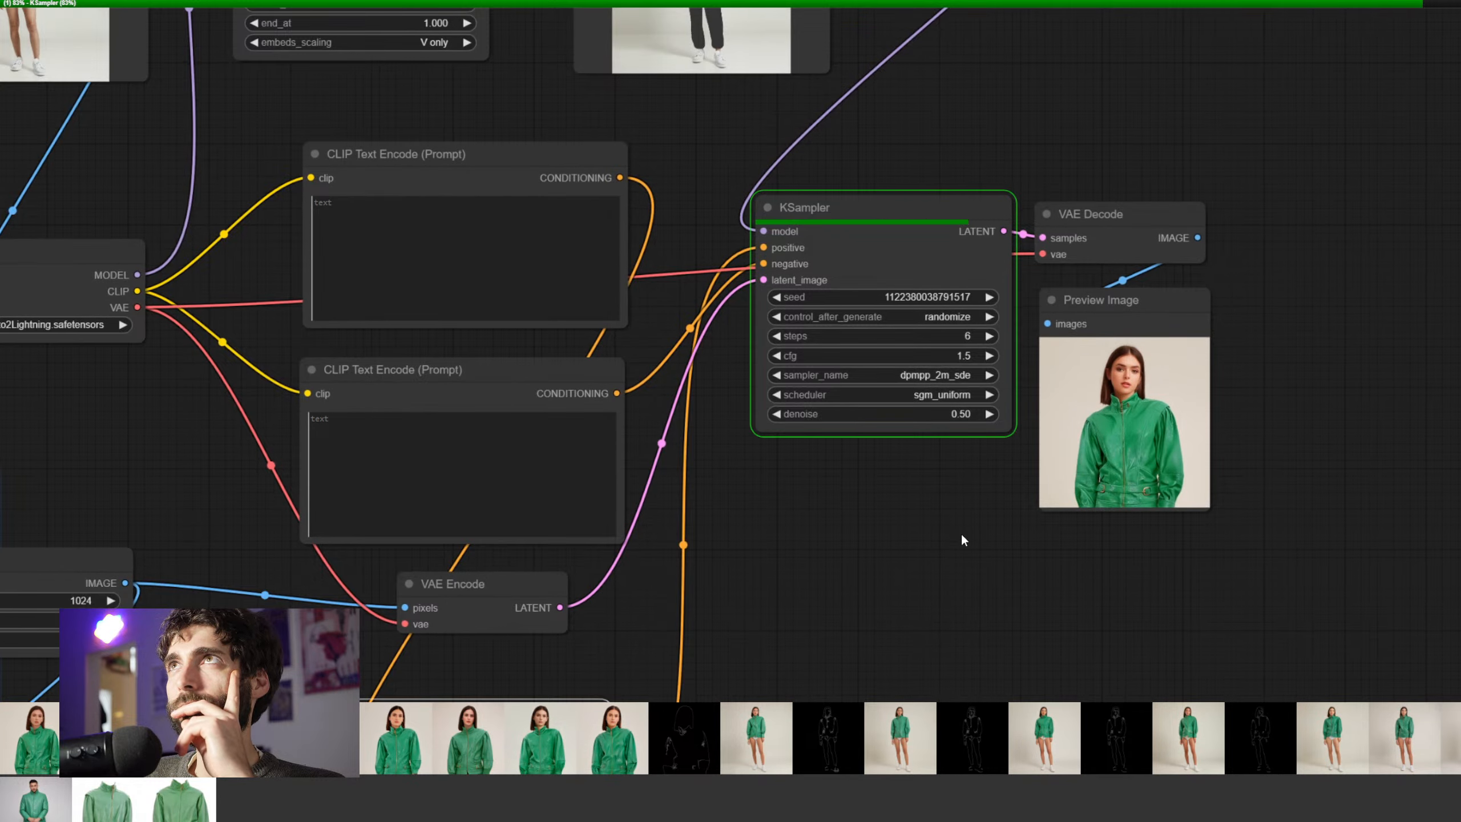
scroll(967, 525, "up", 2)
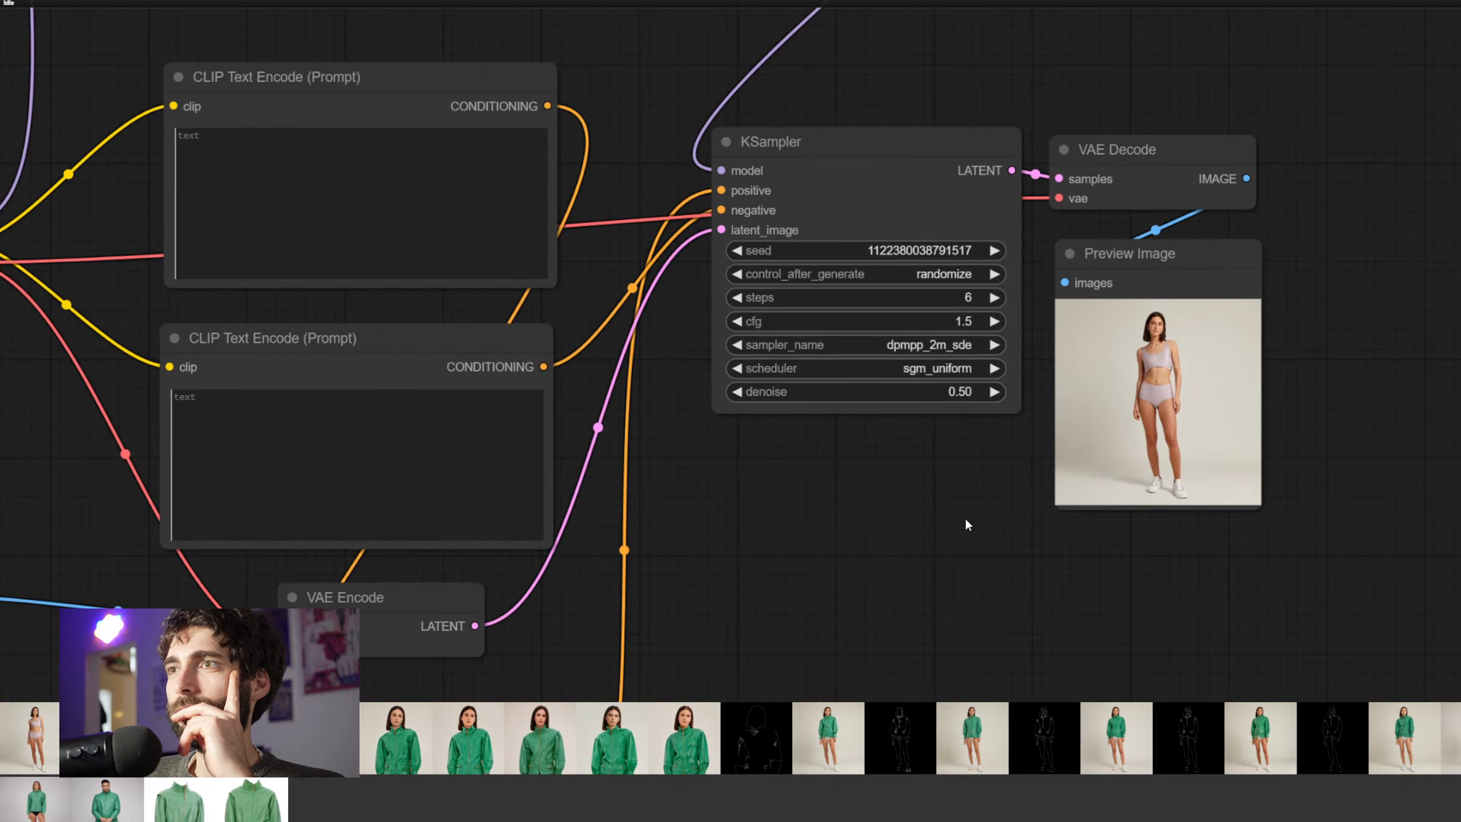
Set the KSampler's denoise to 1.00 and run the workflow
mouse_move(965, 522)
left_mouse_down()
mouse_move(863, 541)
mouse_move(988, 508)
left_mouse_up()
scroll(855, 509, "up", 2)
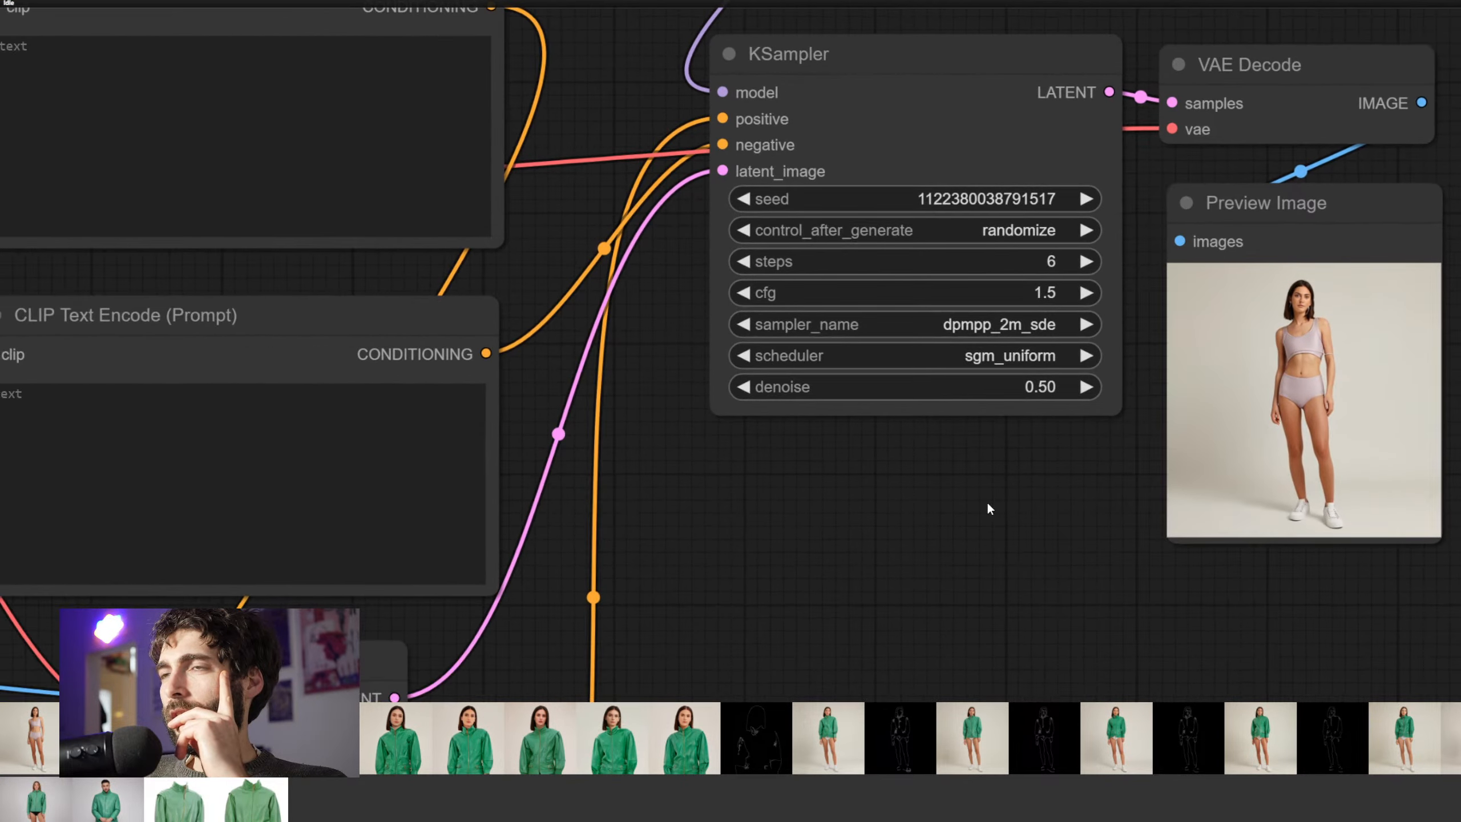
left_click(1037, 391)
type("1")
key("Return")
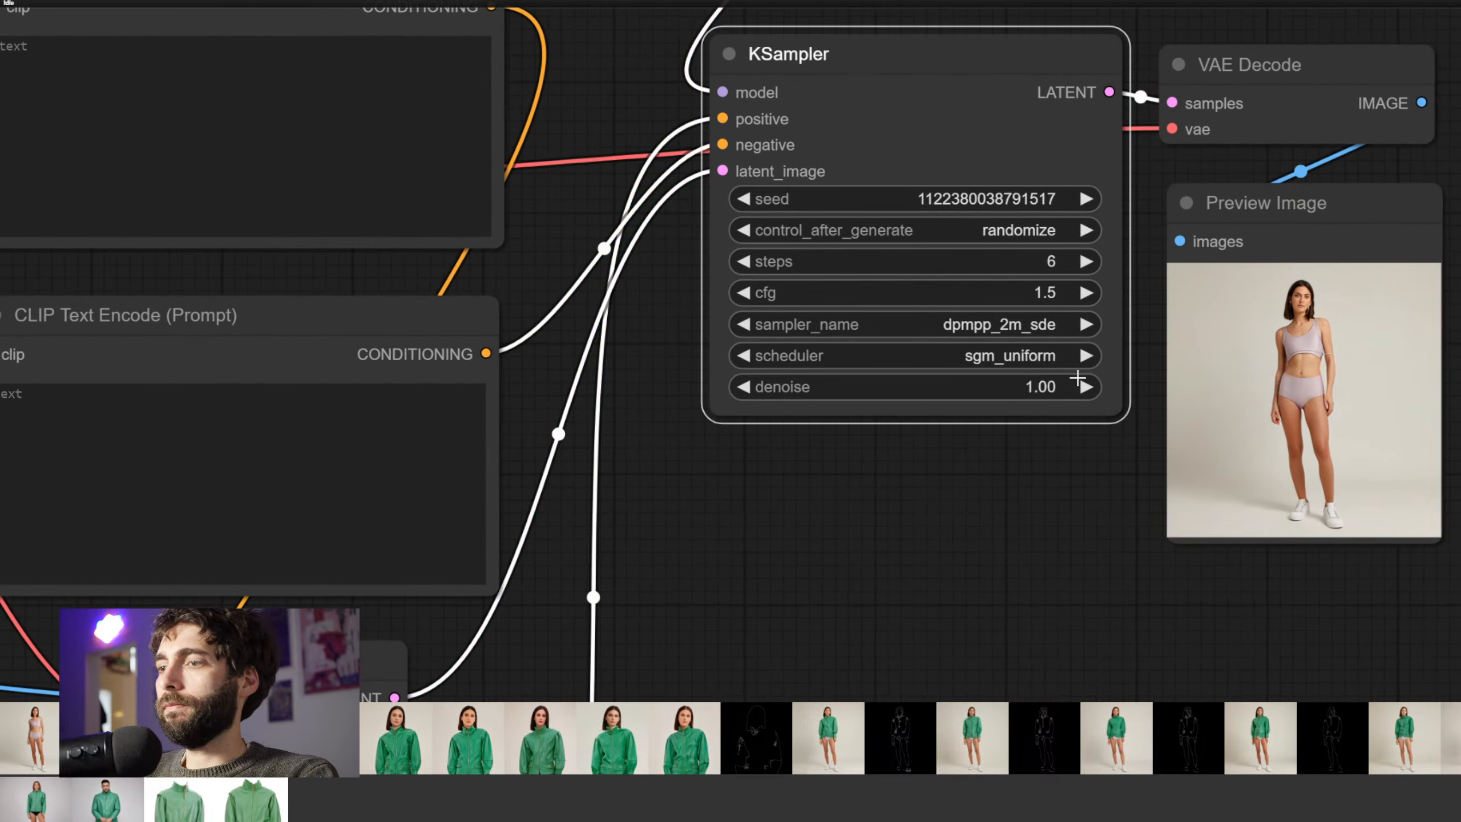
key("ctrl+Return")
scroll(1003, 541, "down", 5)
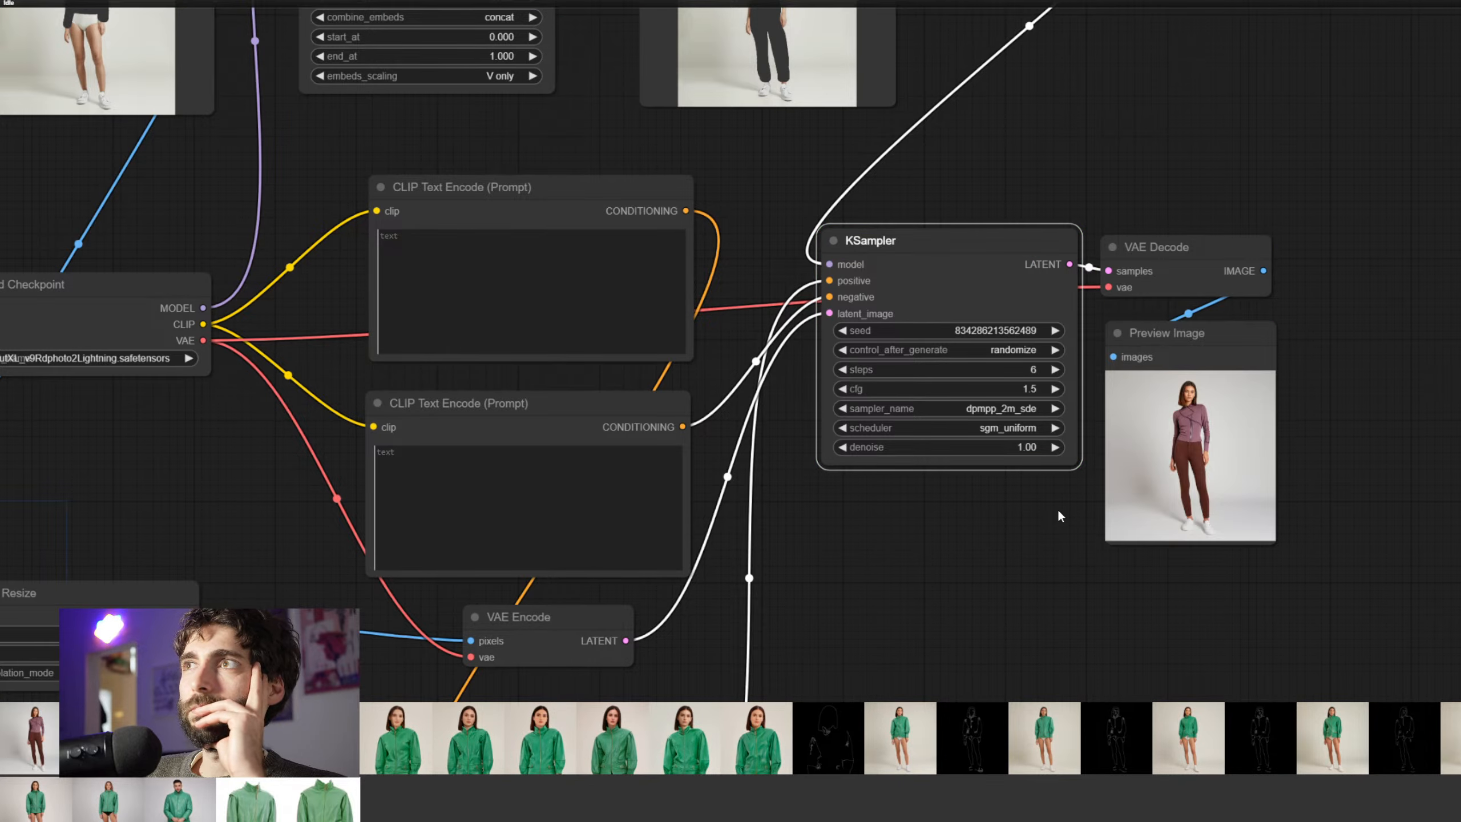
Examine the generated full-body image against the jacket and trousers references and the surrounding node graph
scroll(1057, 512, "up", 8)
left_click_drag(1058, 519, 730, 622)
left_click_drag(1342, 545, 1379, 488)
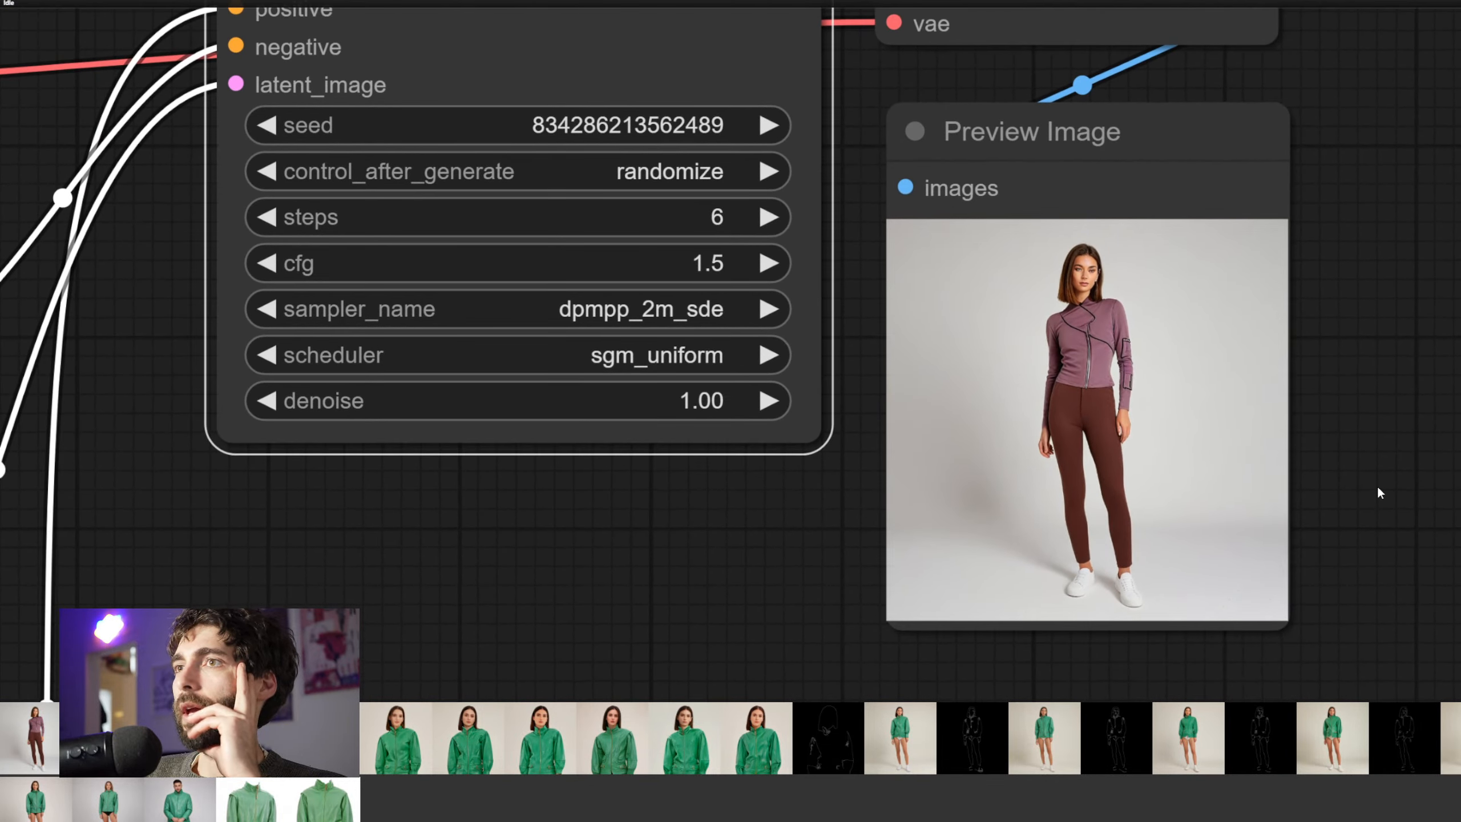
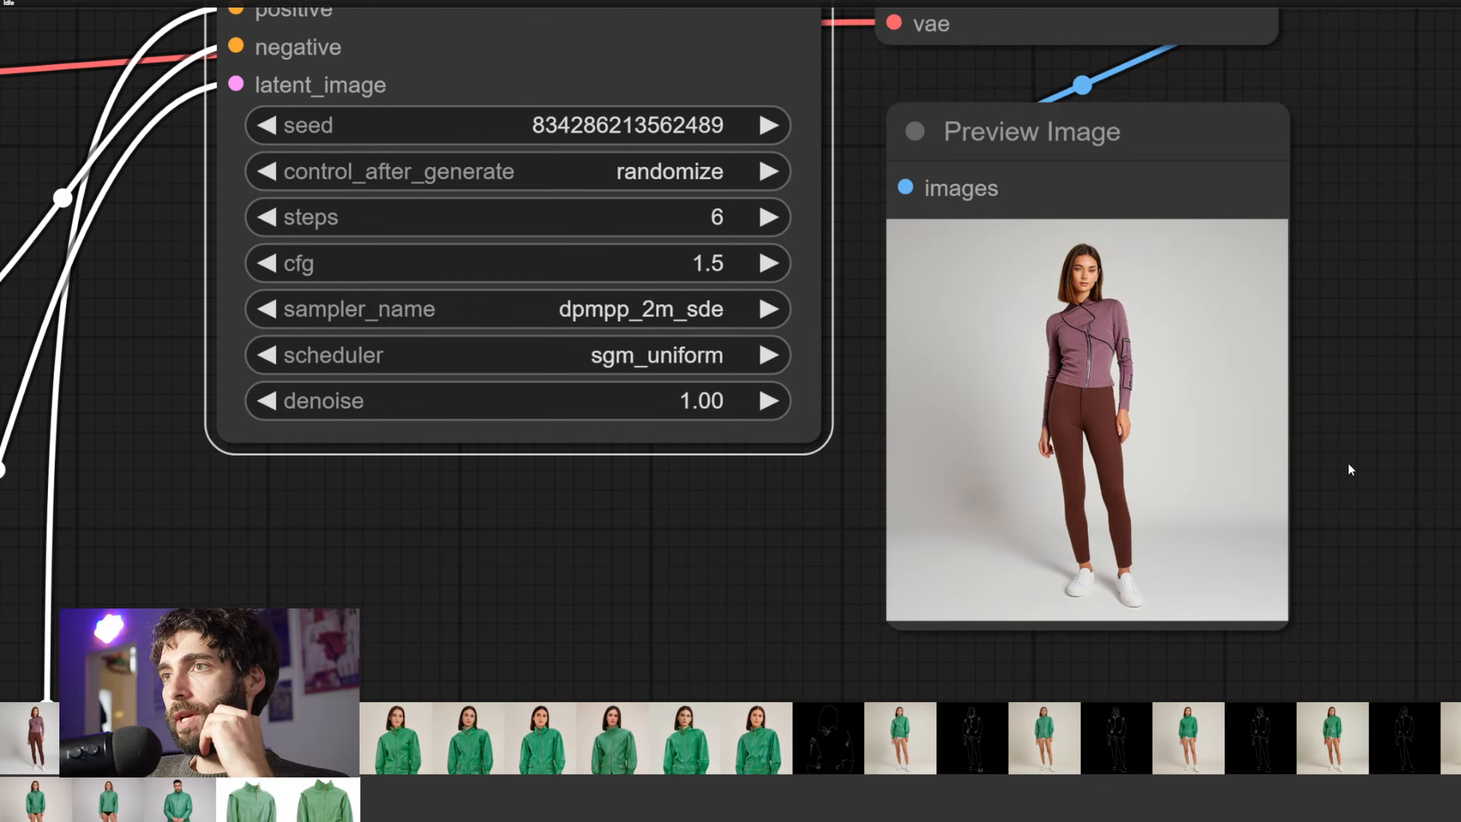
scroll(1347, 457, "down", 7)
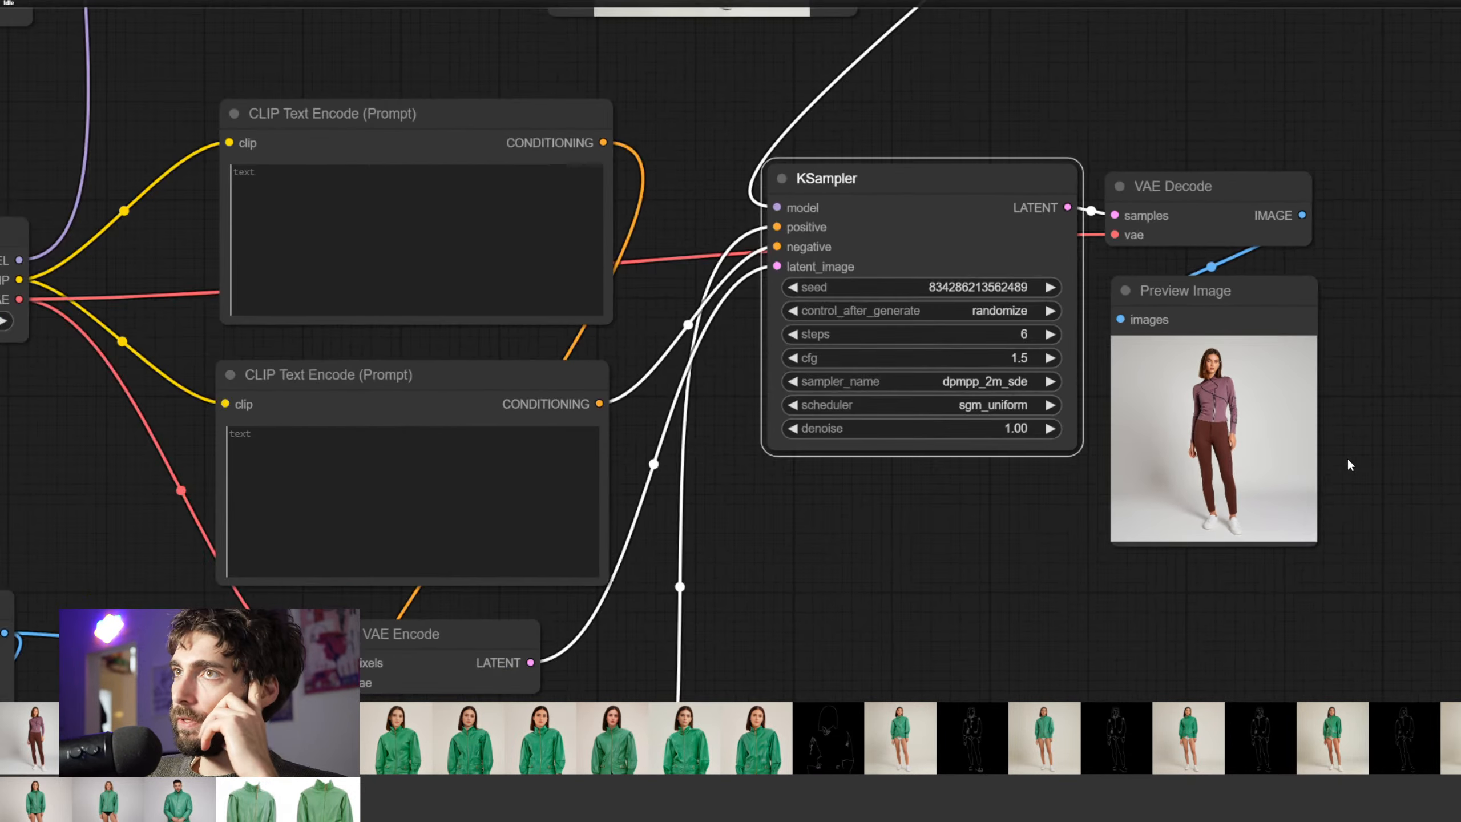
scroll(1346, 462, "down", 3)
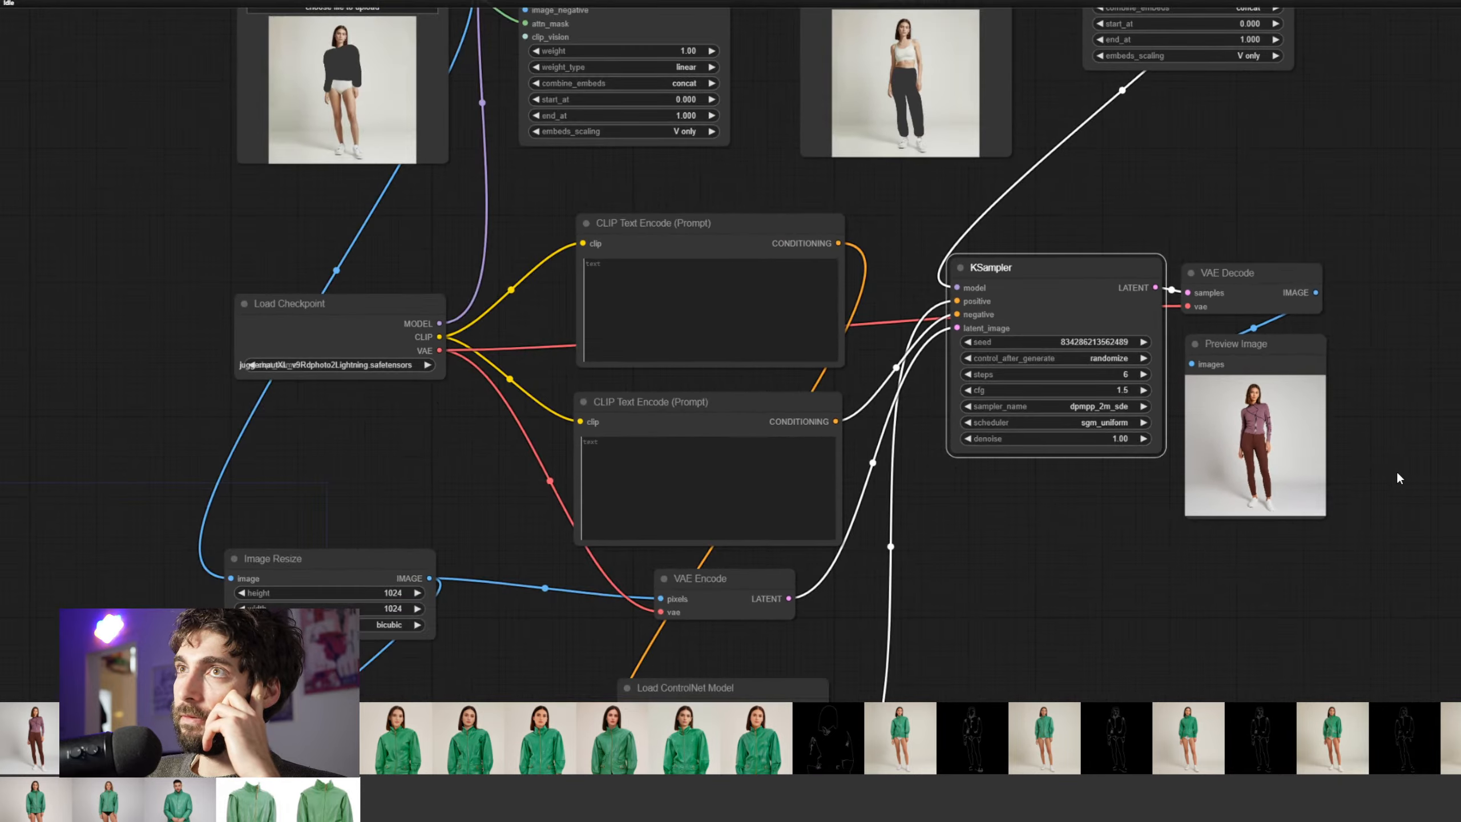
left_click_drag(1405, 457, 906, 555)
scroll(909, 553, "down", 5)
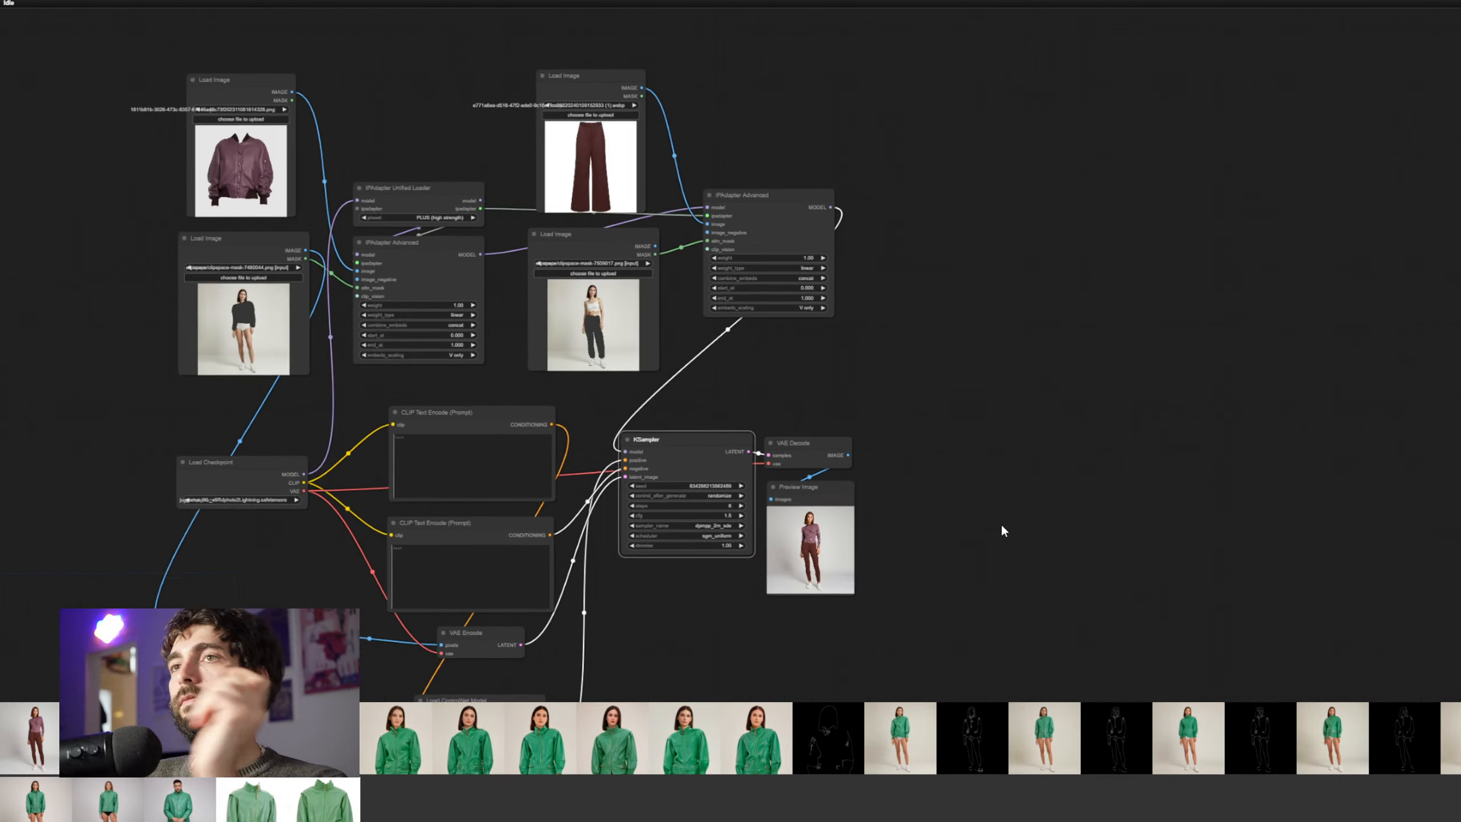
left_click_drag(1004, 531, 943, 512)
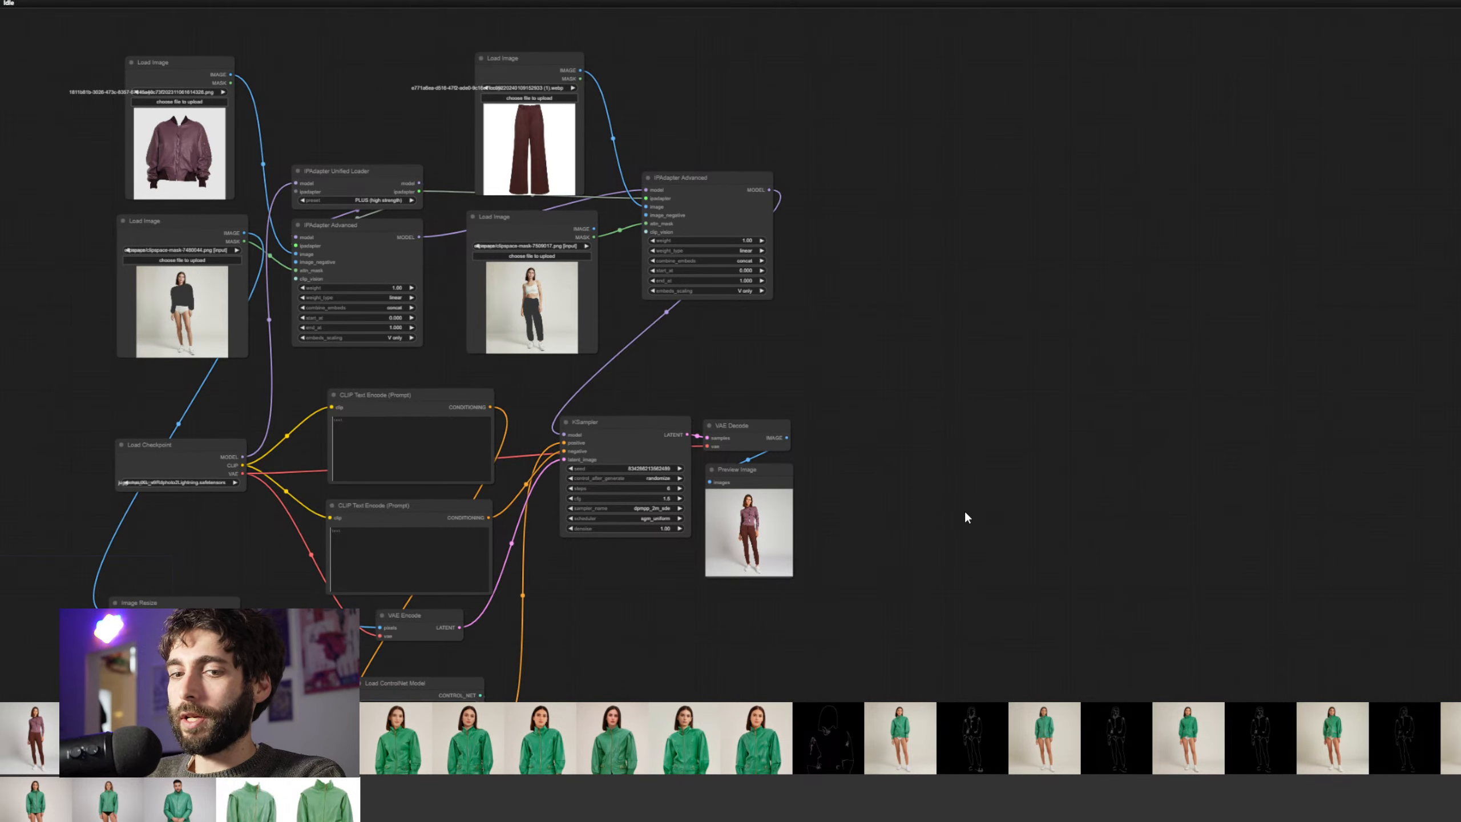
scroll(838, 476, "up", 2)
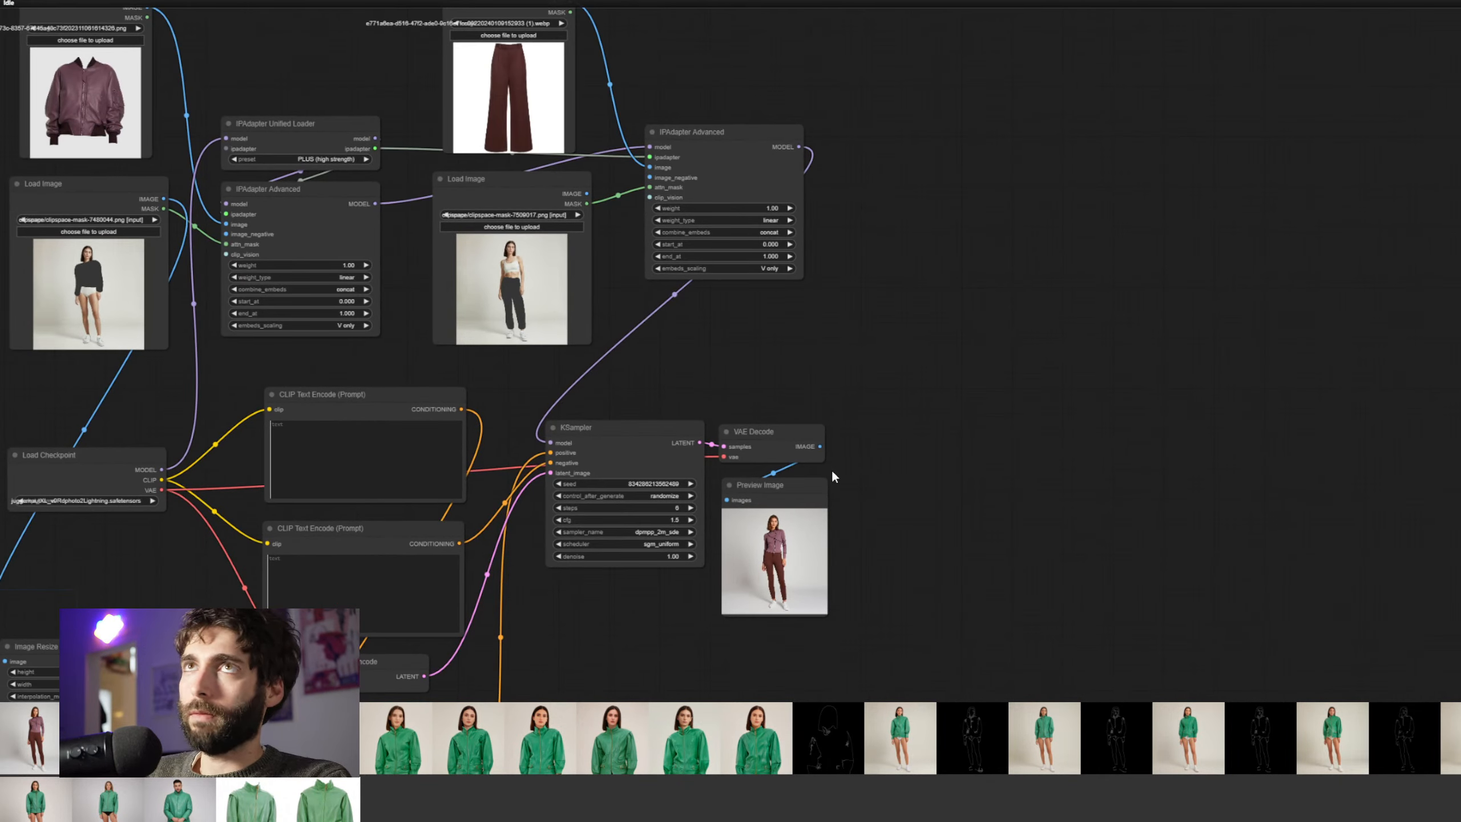
Duplicate the KSampler with its connections, feeding it the first KSampler's latent and the second CLIP Text Encode's conditioning as negative
left_click(620, 437)
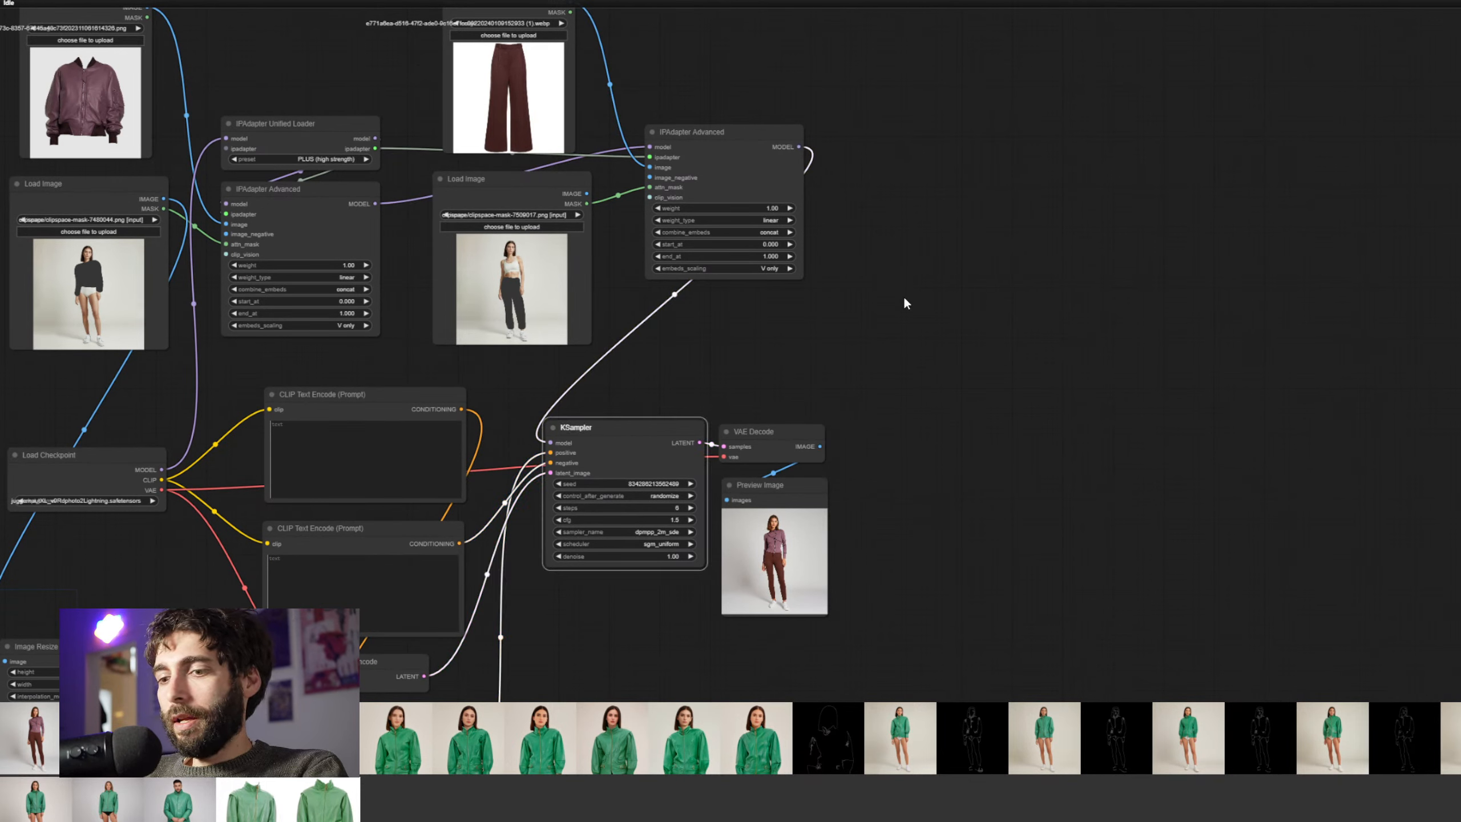
key("ctrl+shift+v")
left_click_drag(961, 297, 1020, 321)
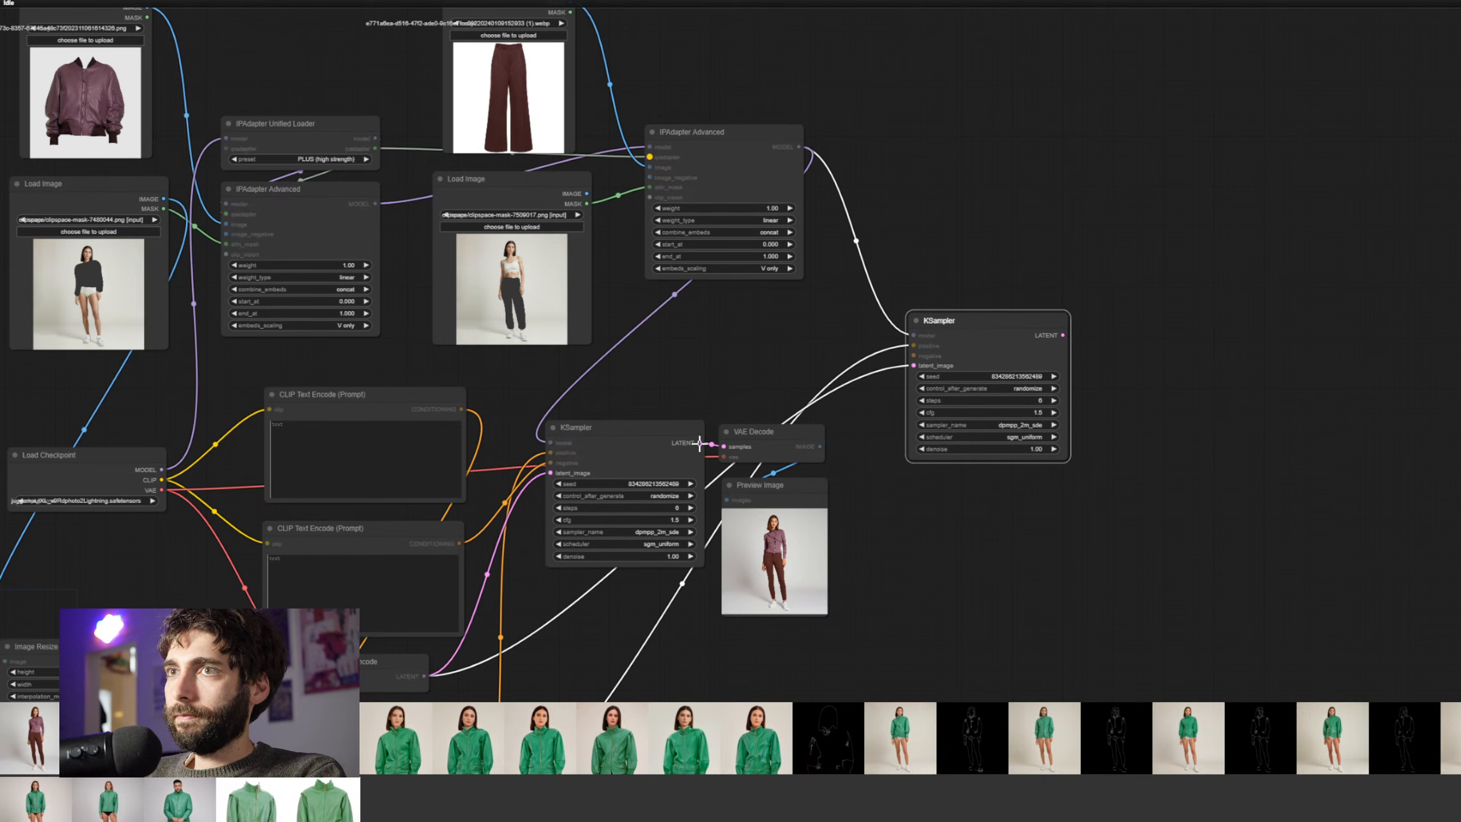
left_click_drag(700, 443, 914, 366)
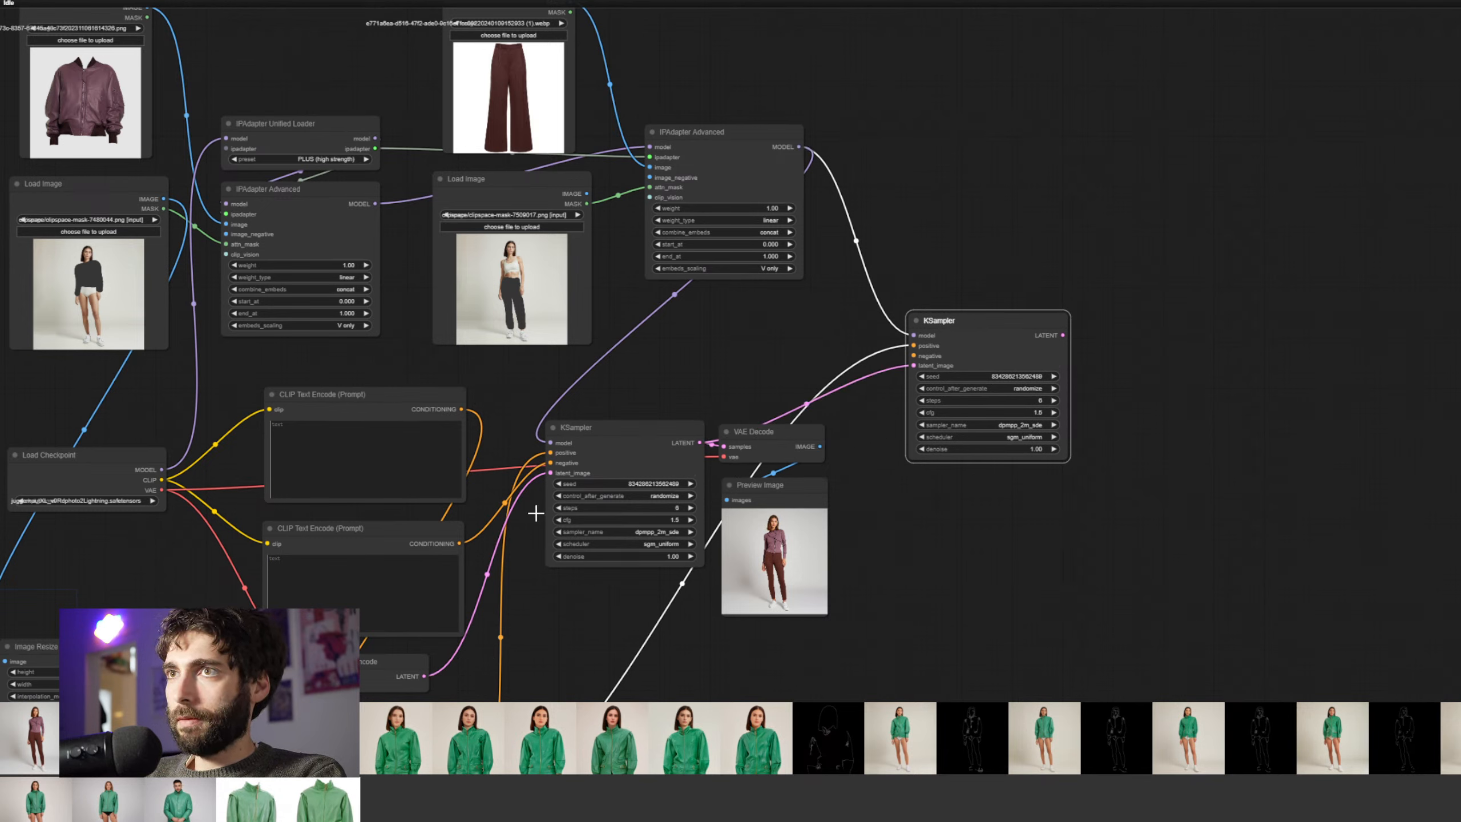
left_click_drag(460, 536, 915, 356)
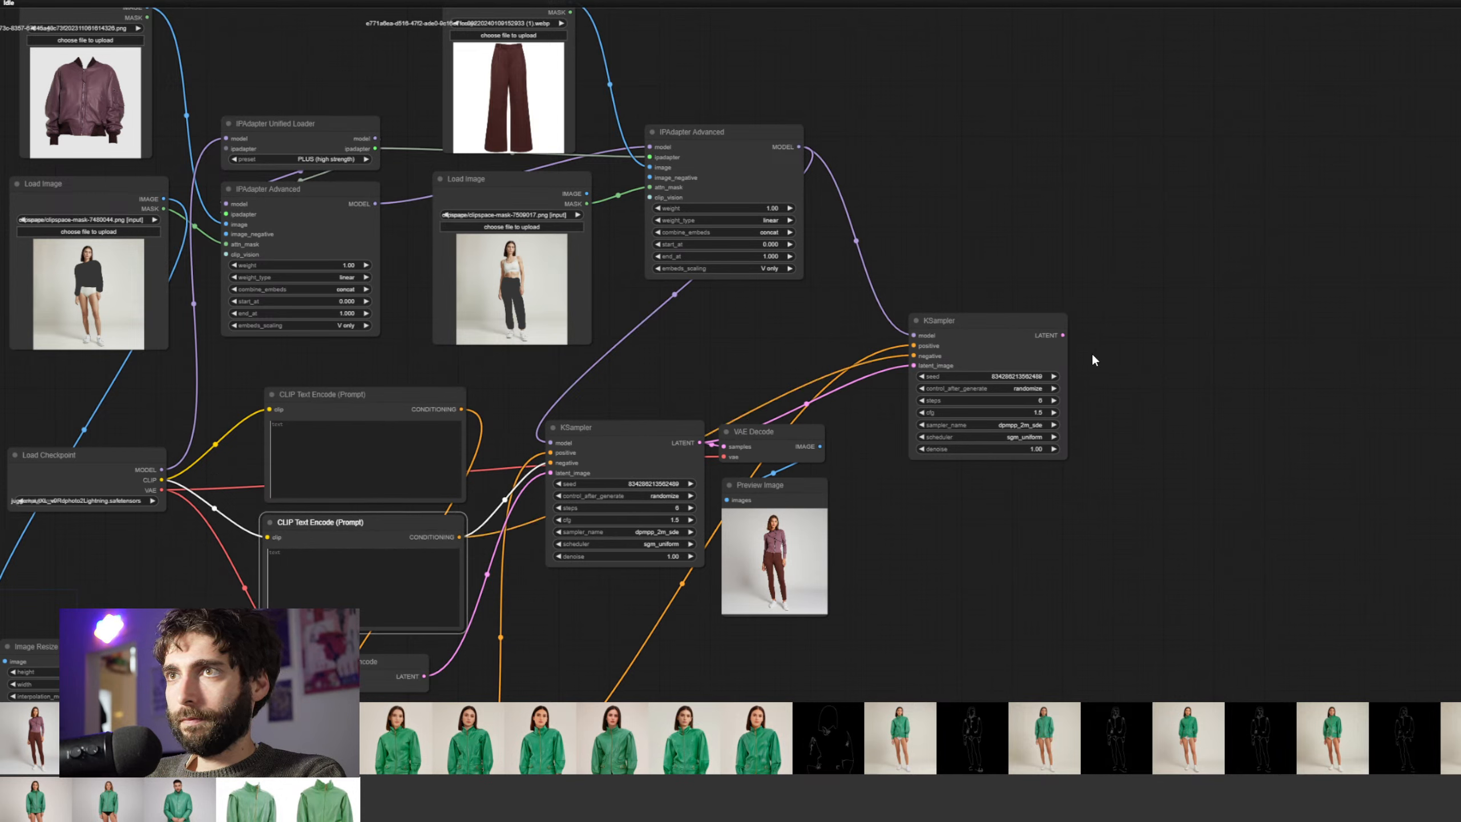
Add a VAE Decode node to the second KSampler's latent output, link the checkpoint's VAE, and attach a Preview Image node
left_click(1066, 343)
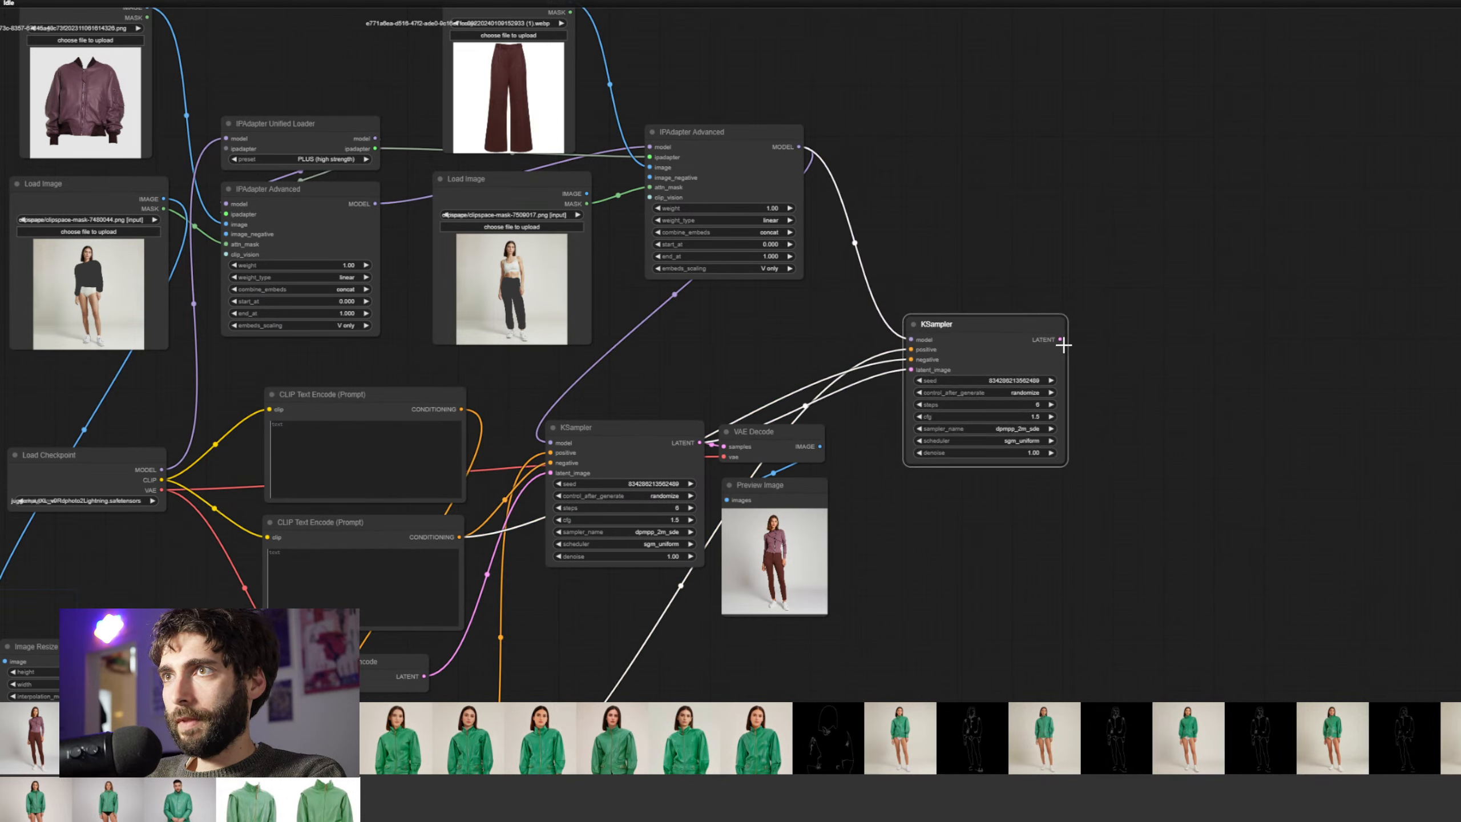
left_click_drag(1030, 336, 891, 383)
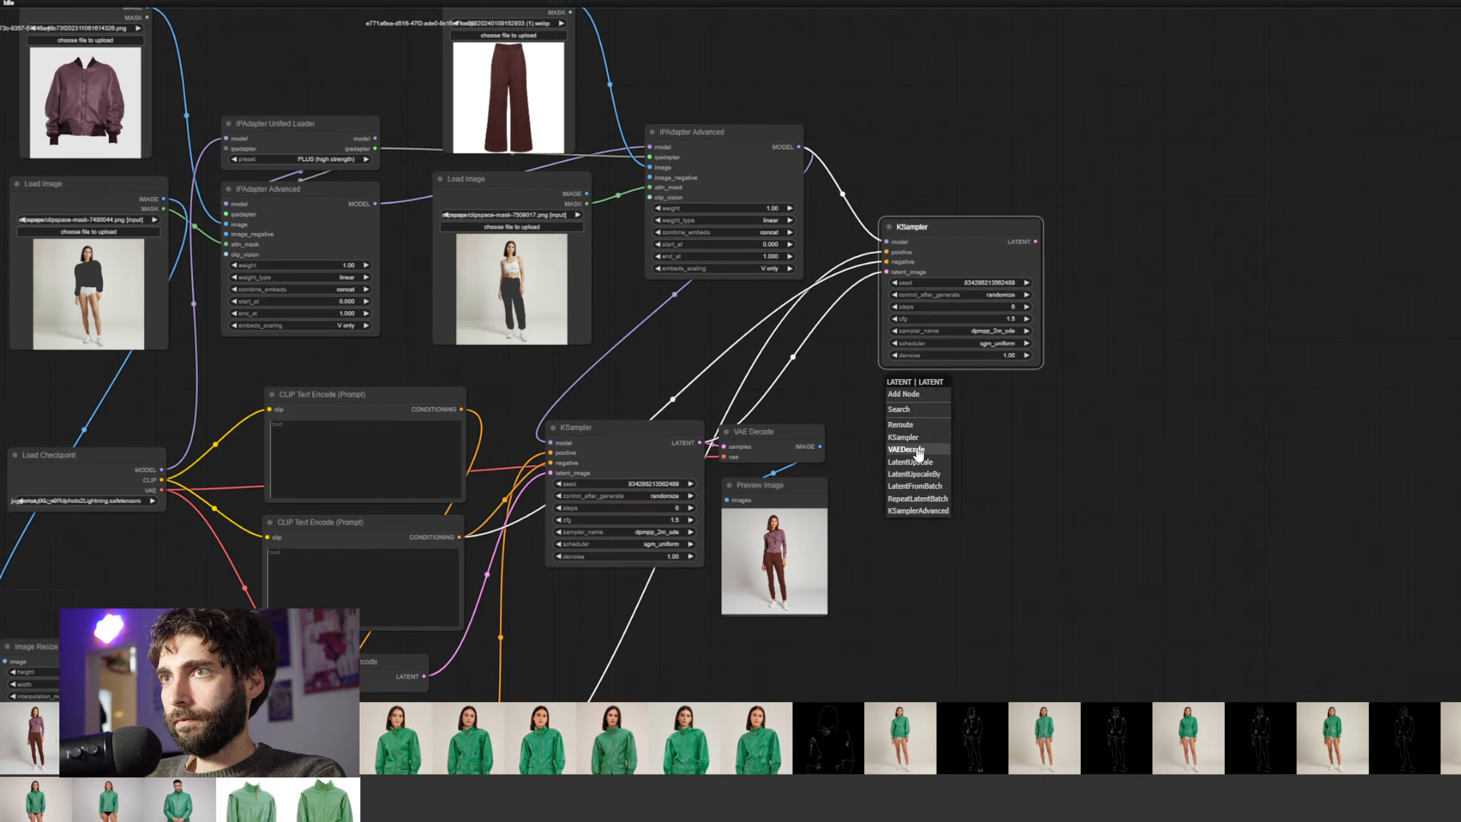
left_click(908, 450)
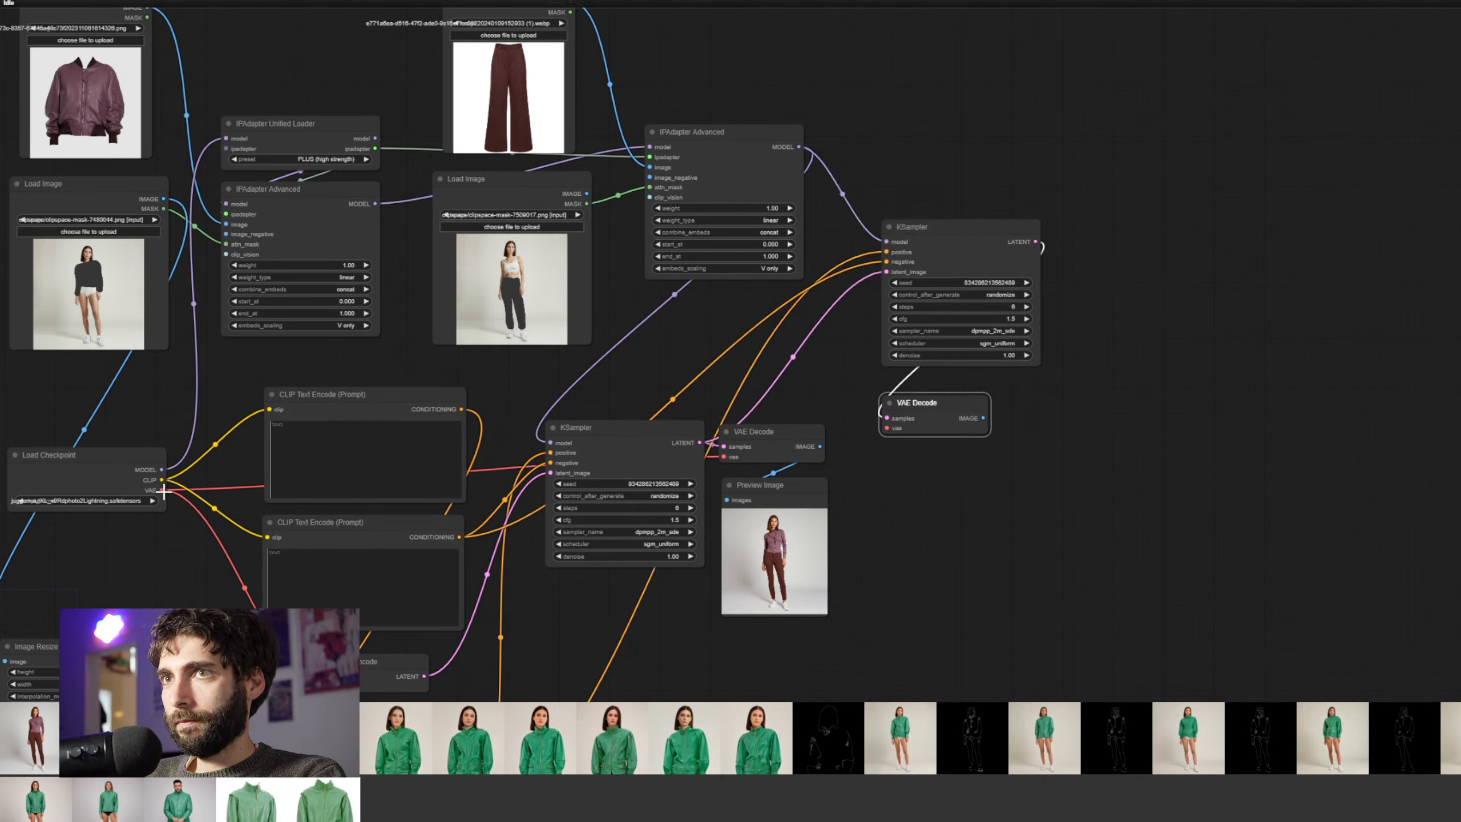
left_click_drag(163, 491, 875, 442)
left_click(906, 548)
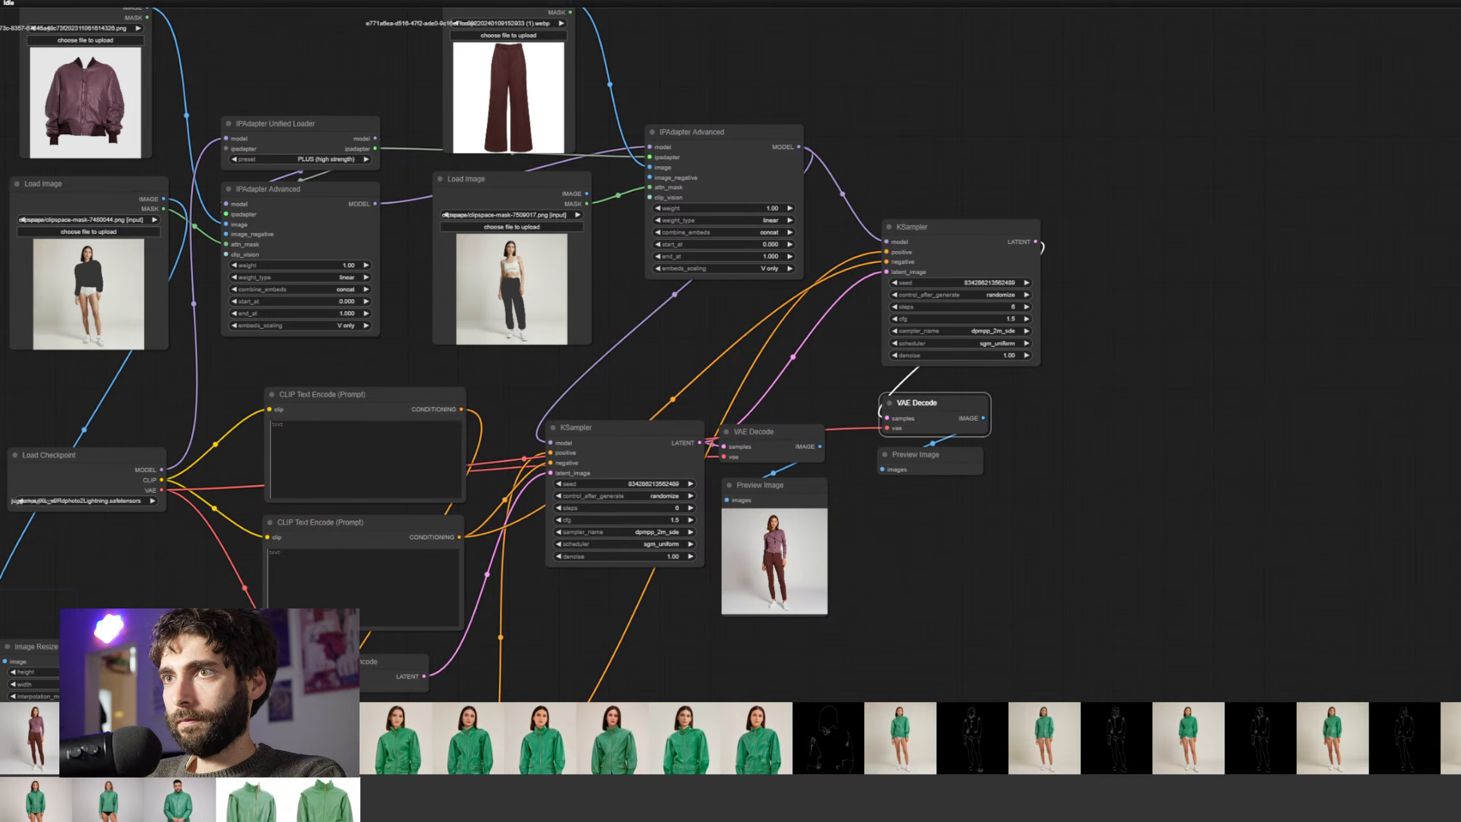
Run the two-sampler workflow and set control_after_generate to fixed on both KSampler nodes
key("ctrl+Return")
scroll(849, 585, "up", 7)
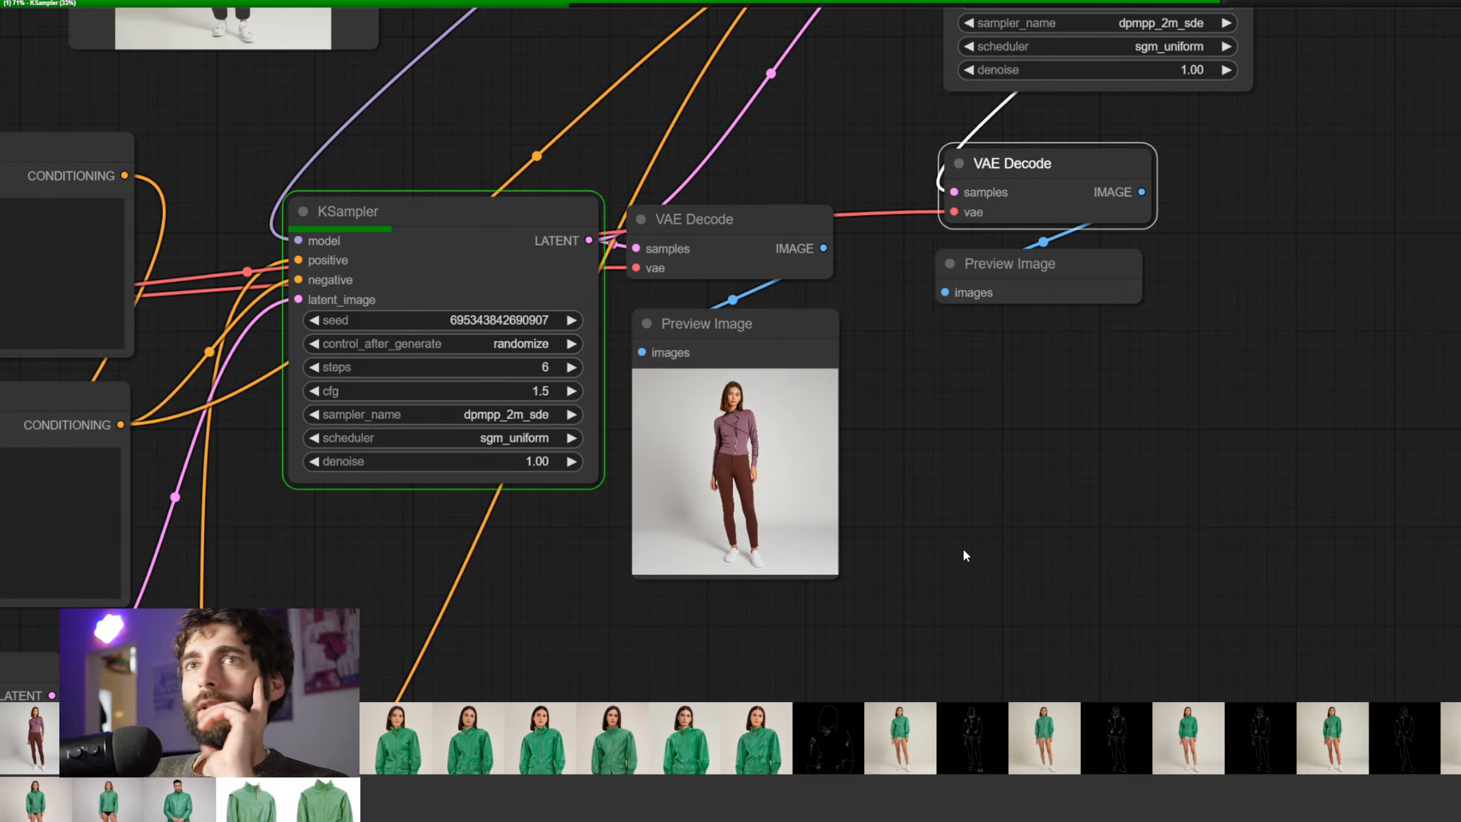
left_click(528, 347)
left_click(534, 344)
scroll(1022, 427, "down", 3)
left_click_drag(1199, 352, 1151, 454)
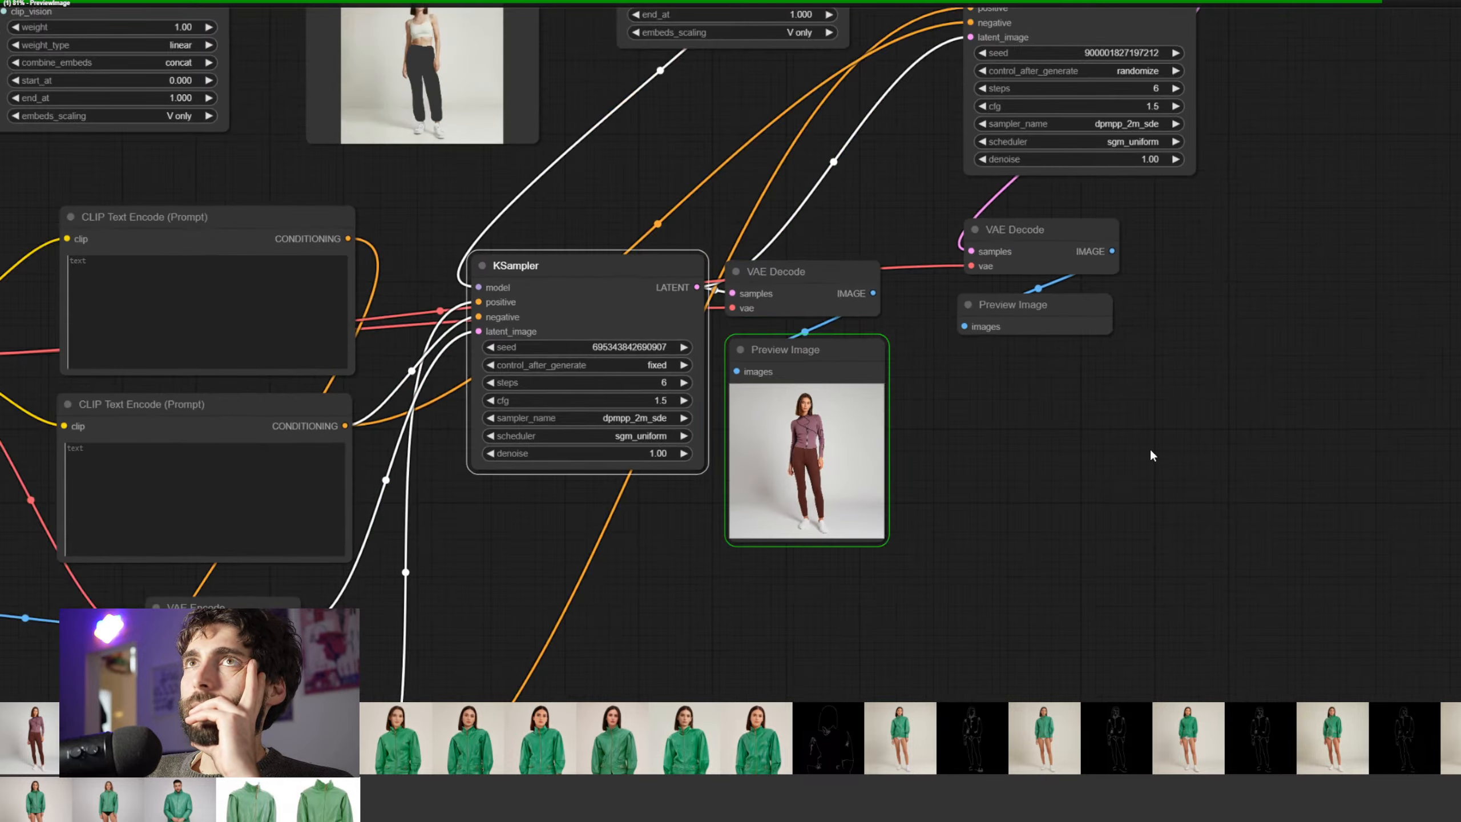
left_click(1080, 176)
left_click(1087, 176)
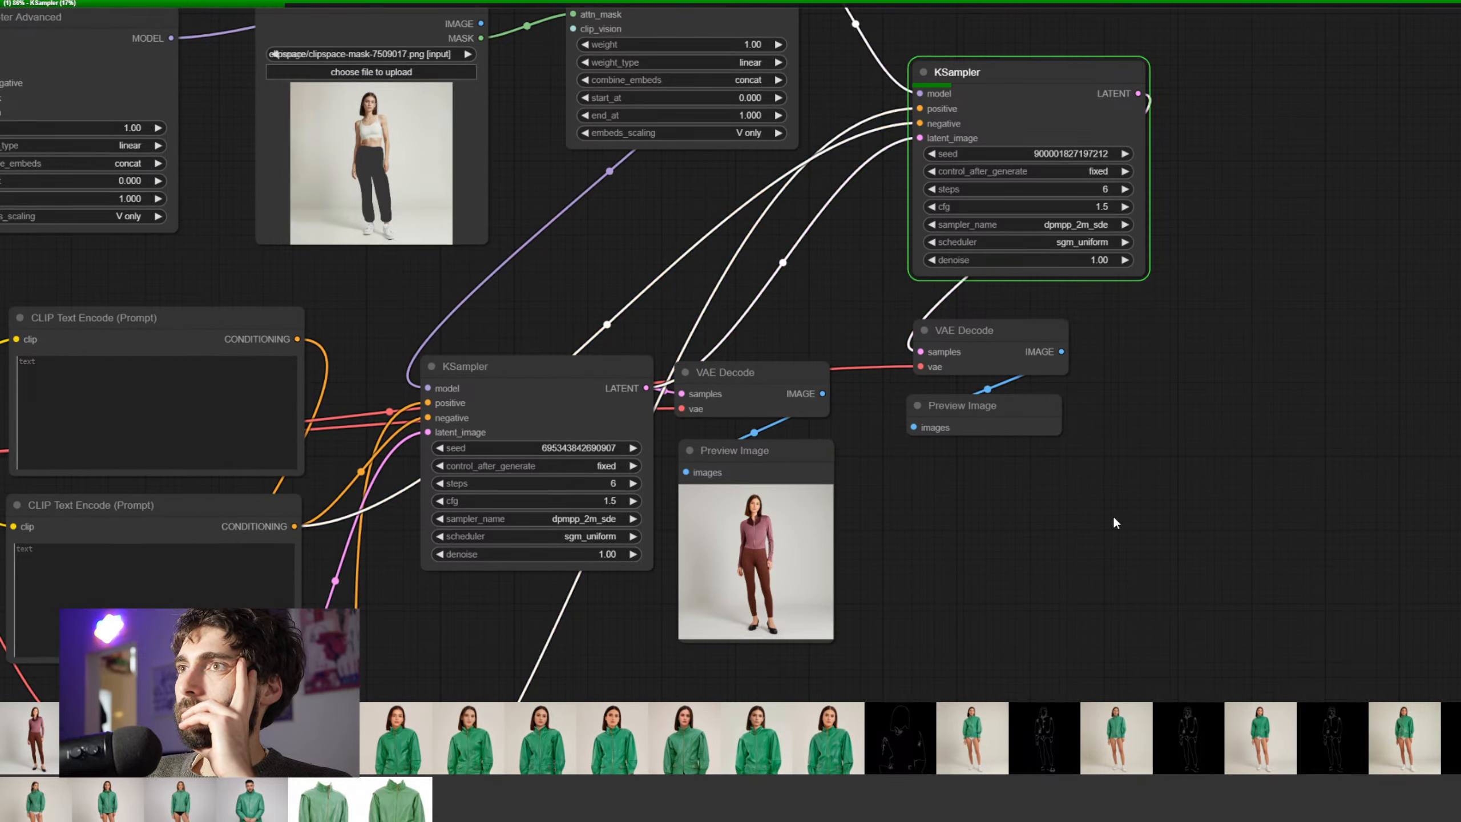
Compare the images generated by the first and second KSamplers in their Preview Image nodes
left_click_drag(1063, 558, 1114, 459)
scroll(985, 532, "up", 5)
left_click_drag(984, 535, 988, 568)
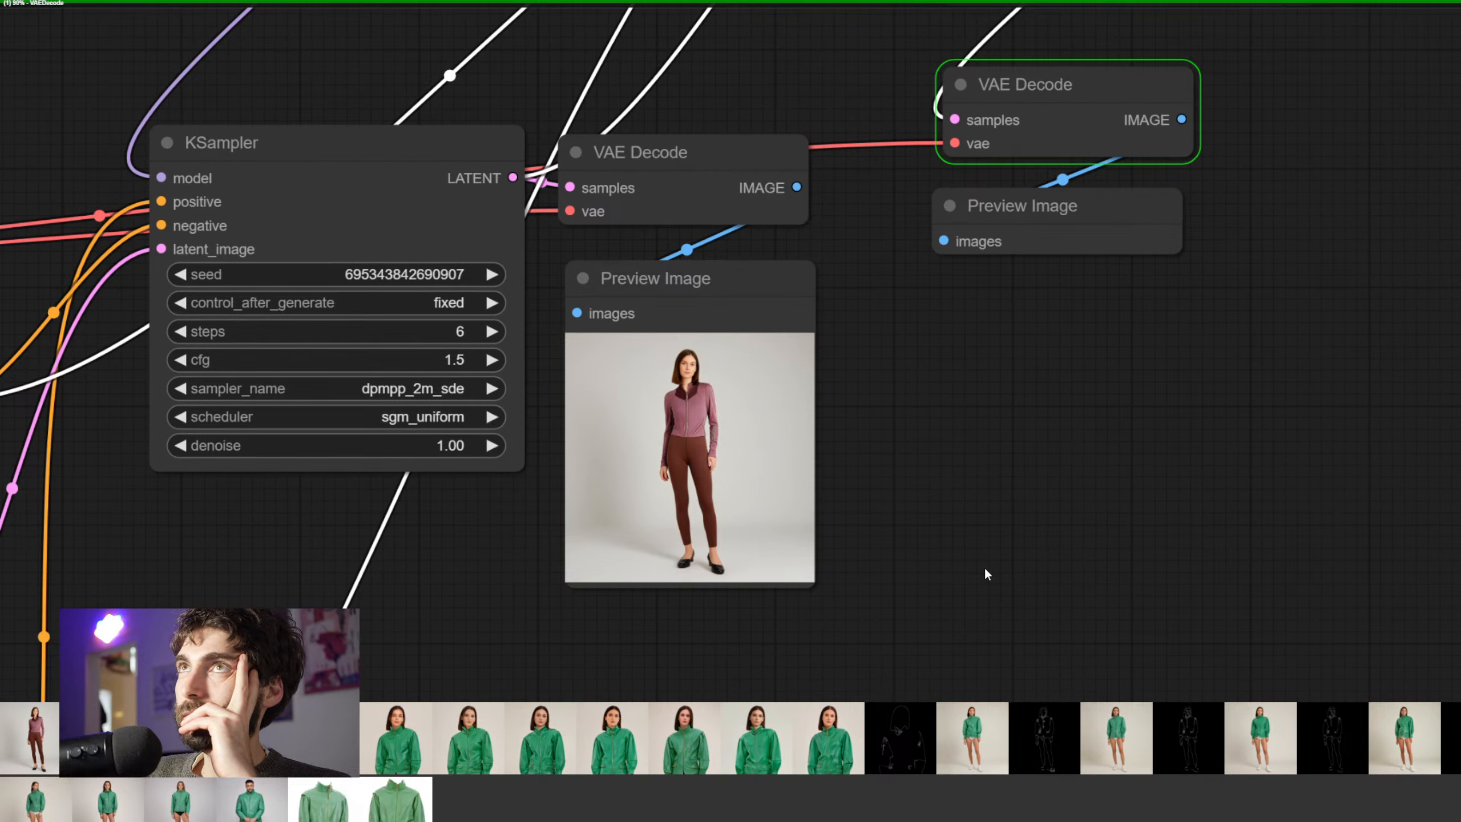
scroll(1021, 555, "up", 4)
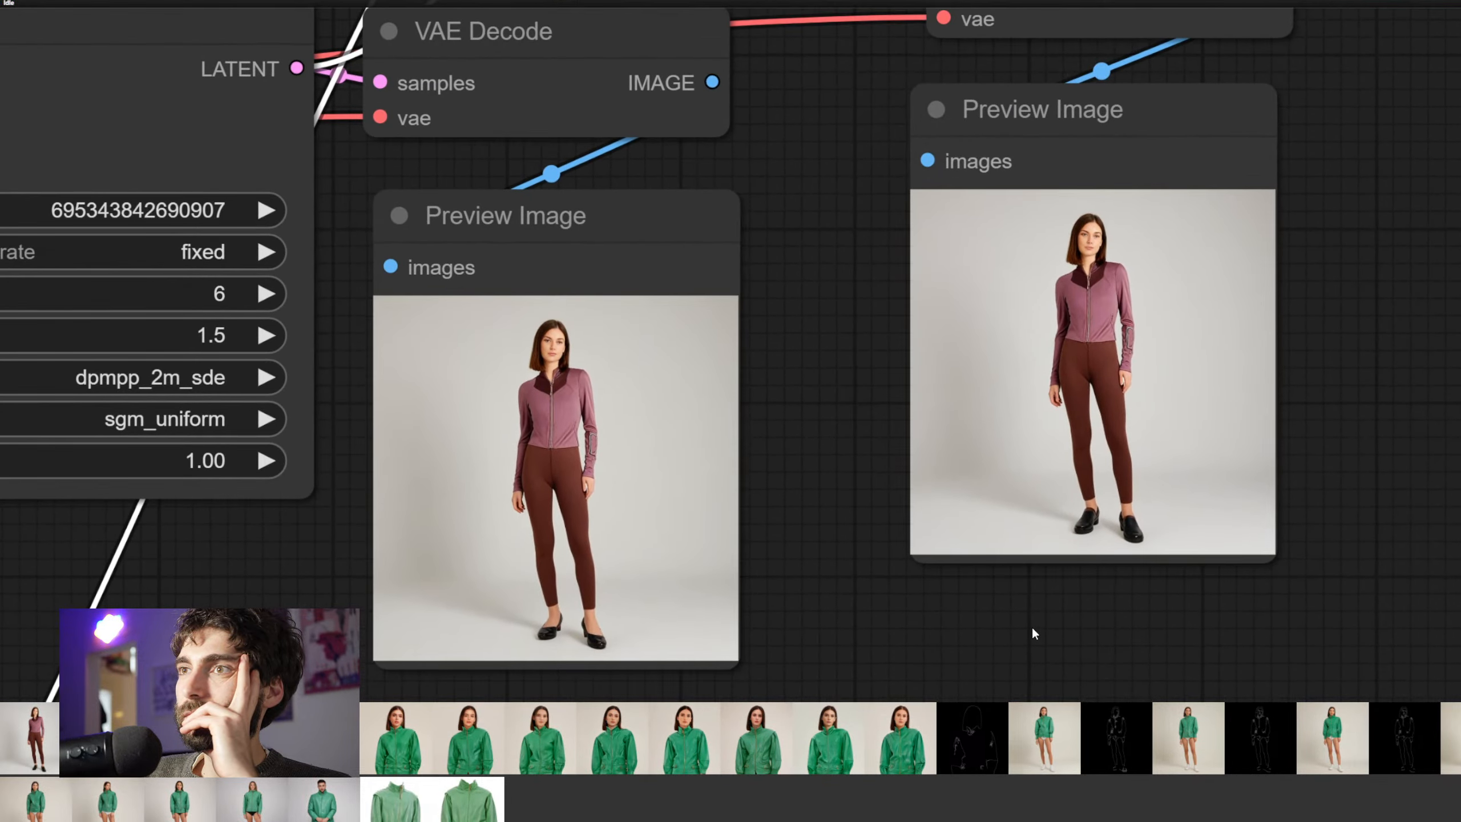
scroll(1032, 626, "down", 9)
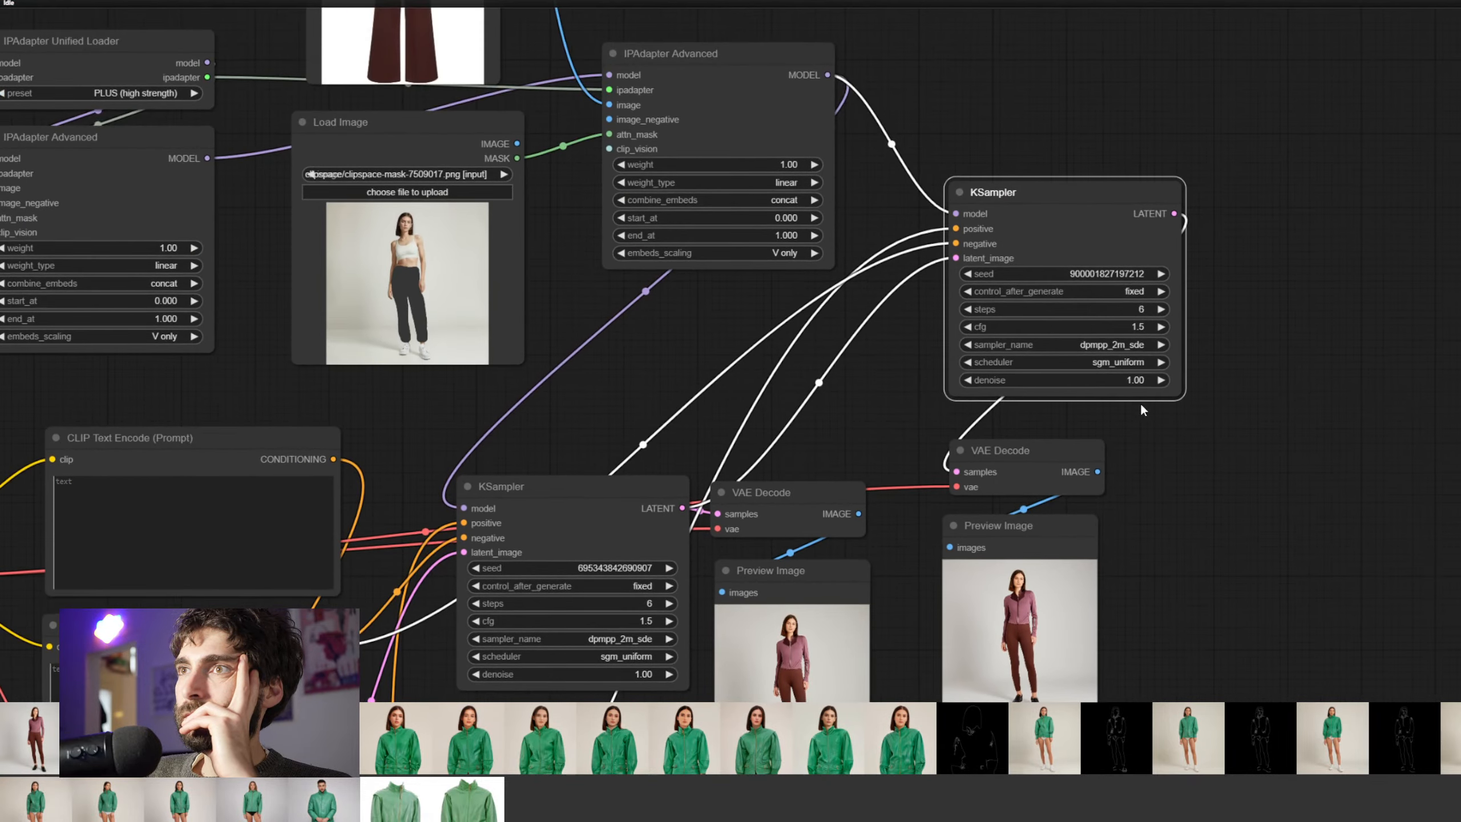
left_click_drag(1138, 395, 1123, 309)
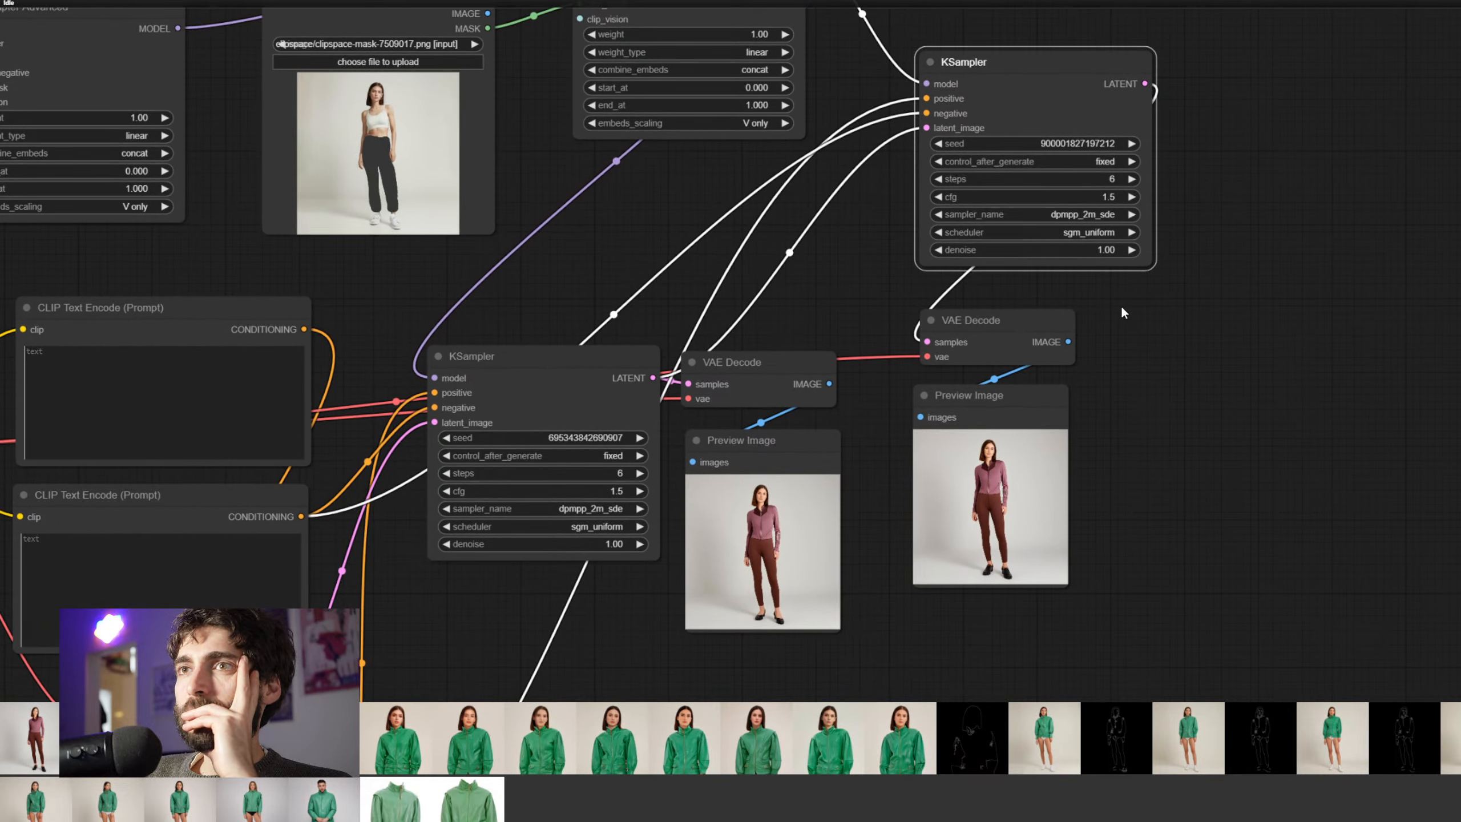
double_click(1120, 341)
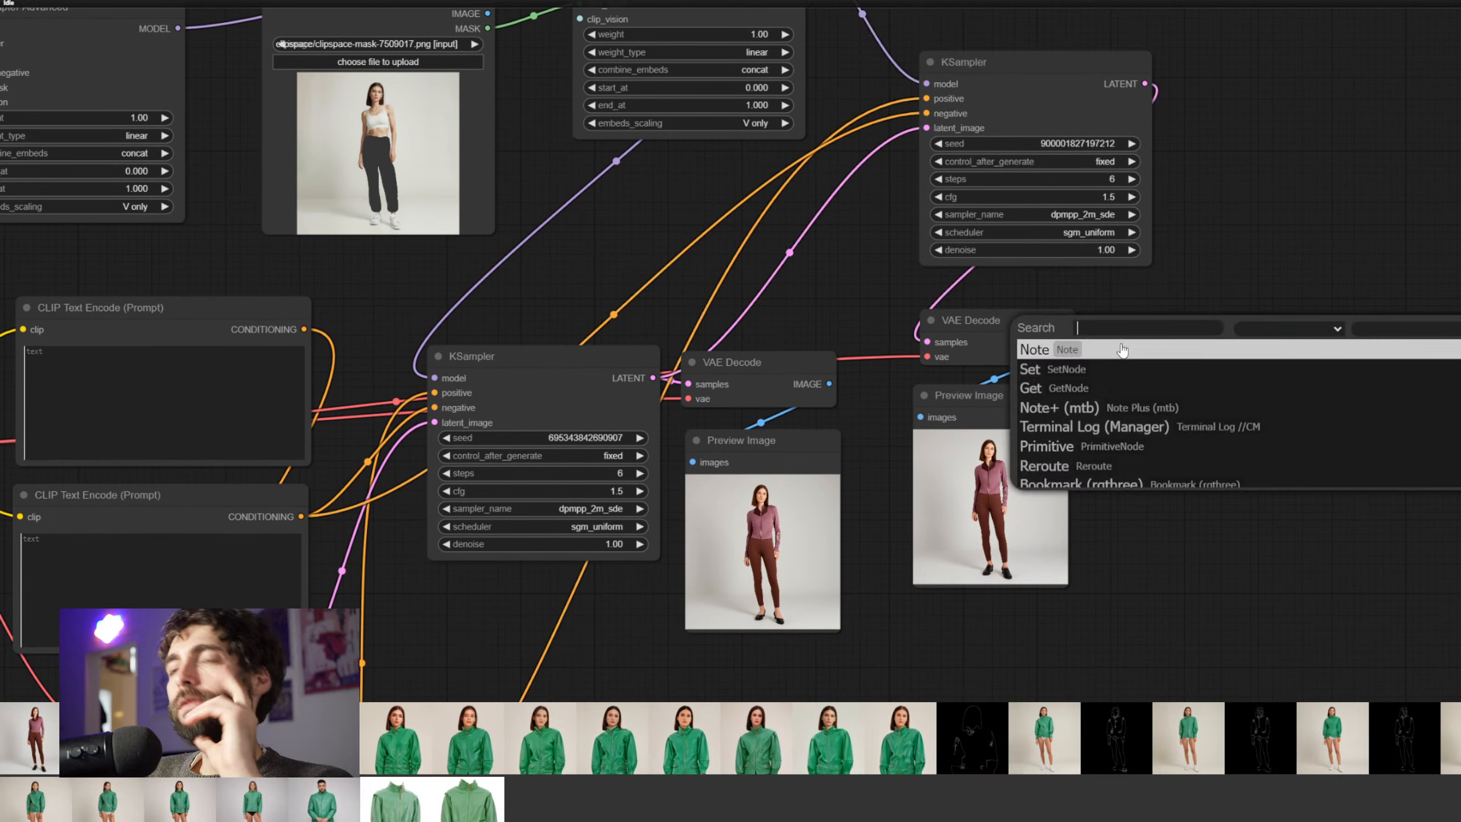
type("noise")
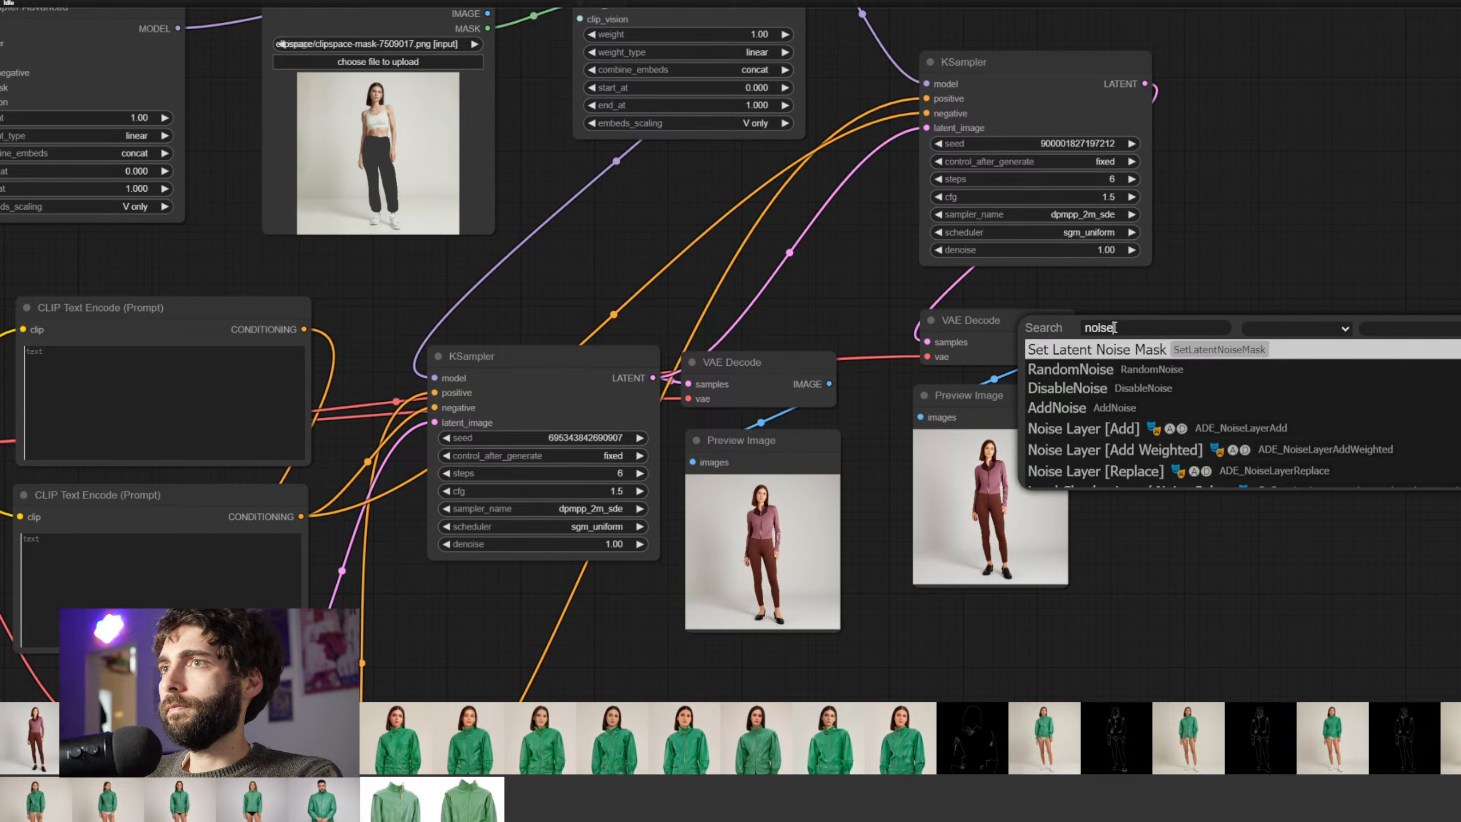
left_click(1174, 368)
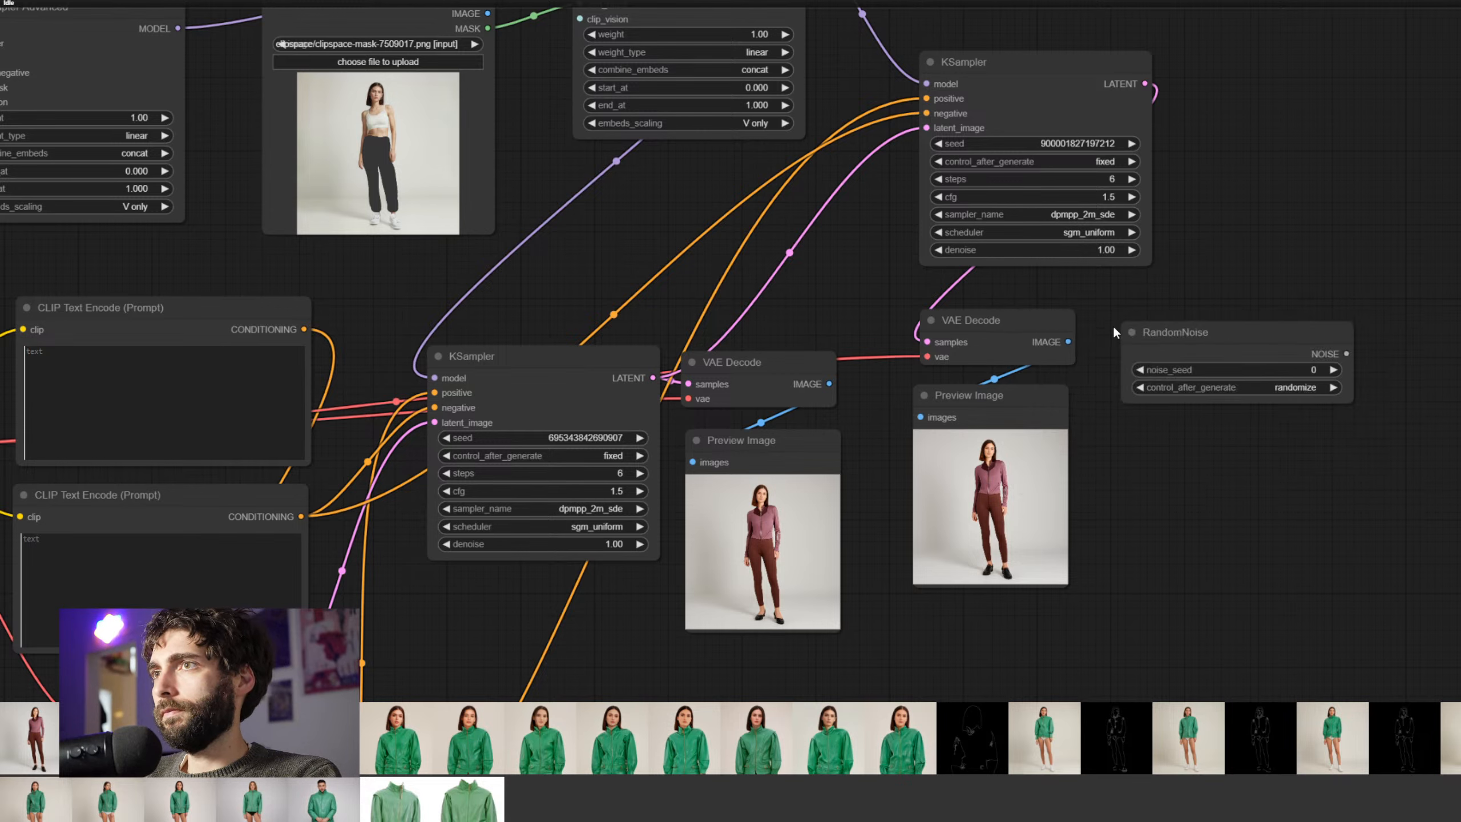
key("Delete")
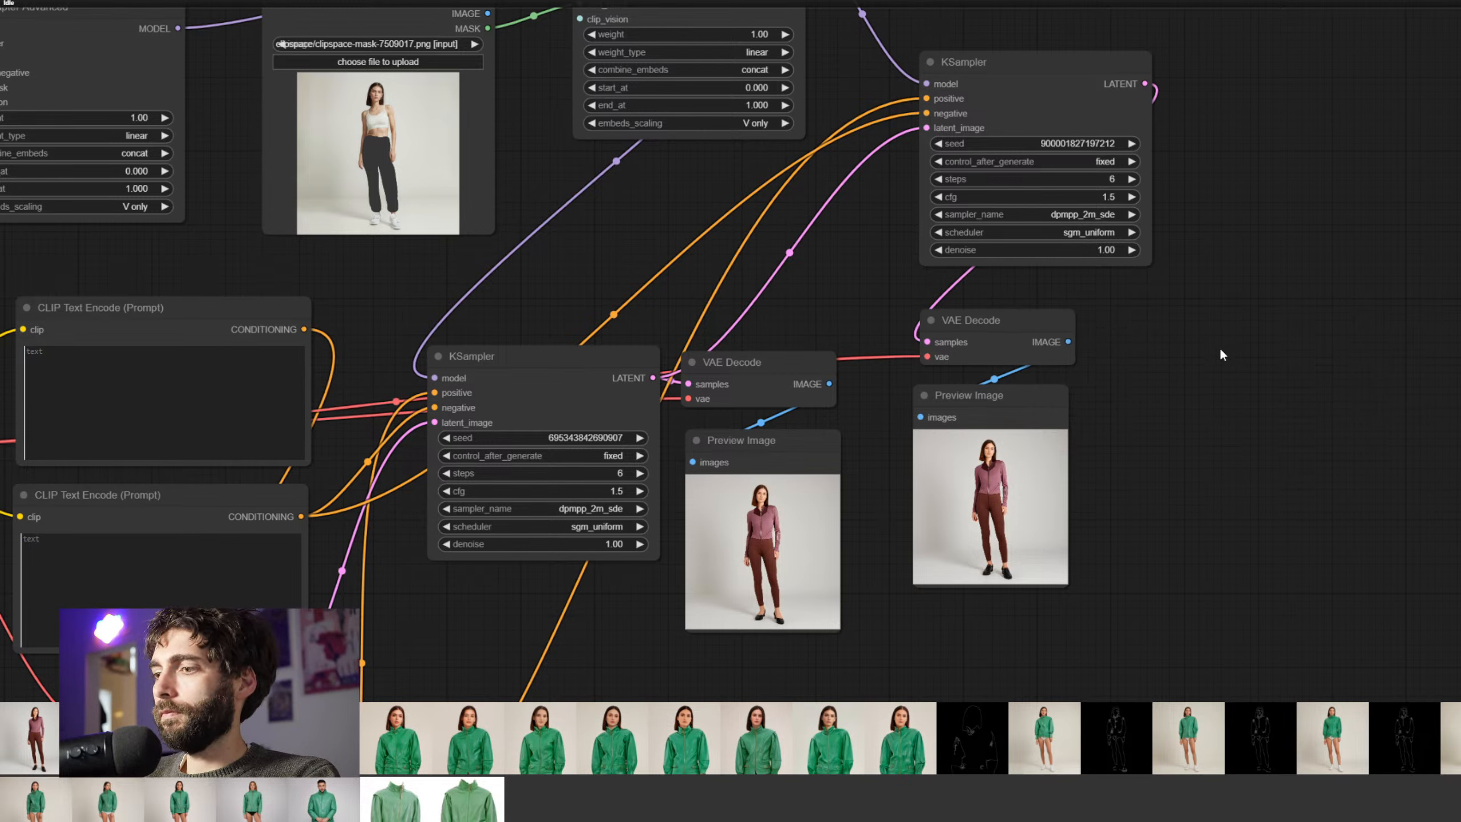
Search the nodes for noise and add an AddNoise node beside the second sampler's VAE Decode node
double_click(1223, 352)
type("nois")
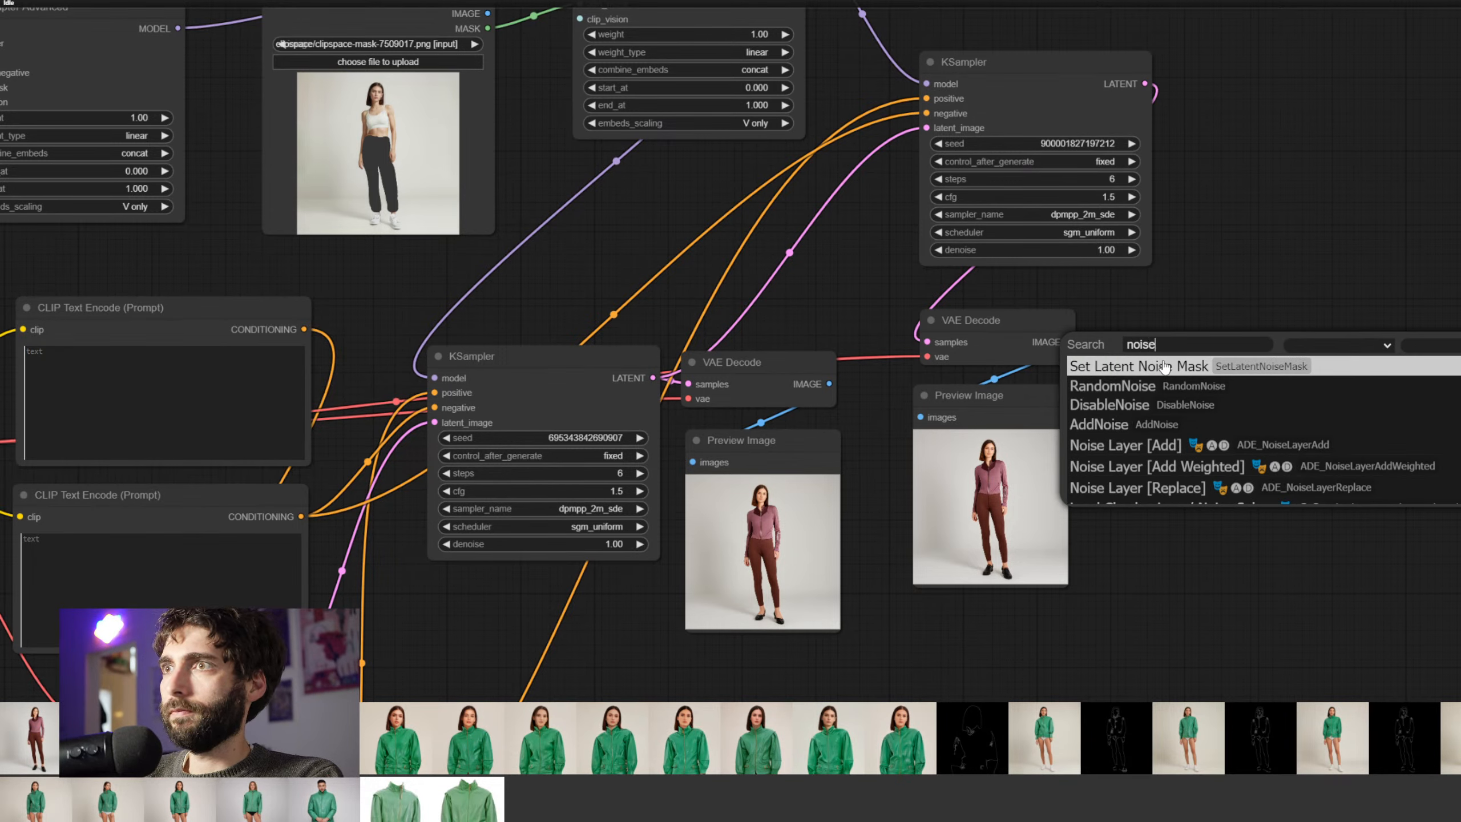
type("e")
left_click(1162, 425)
left_click_drag(1269, 364, 1223, 387)
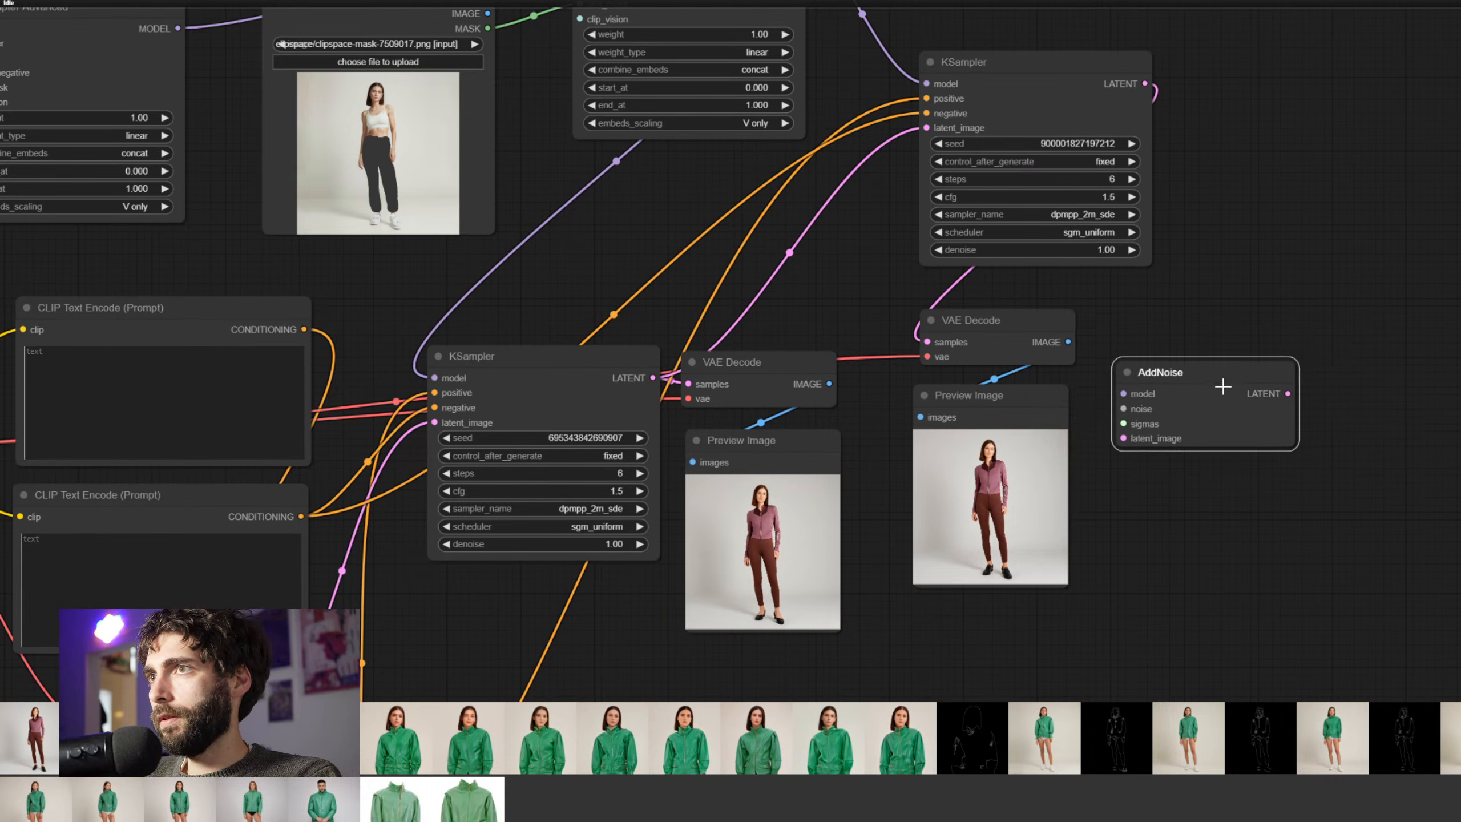
scroll(1324, 369, "down", 2)
left_click_drag(1324, 369, 1230, 384)
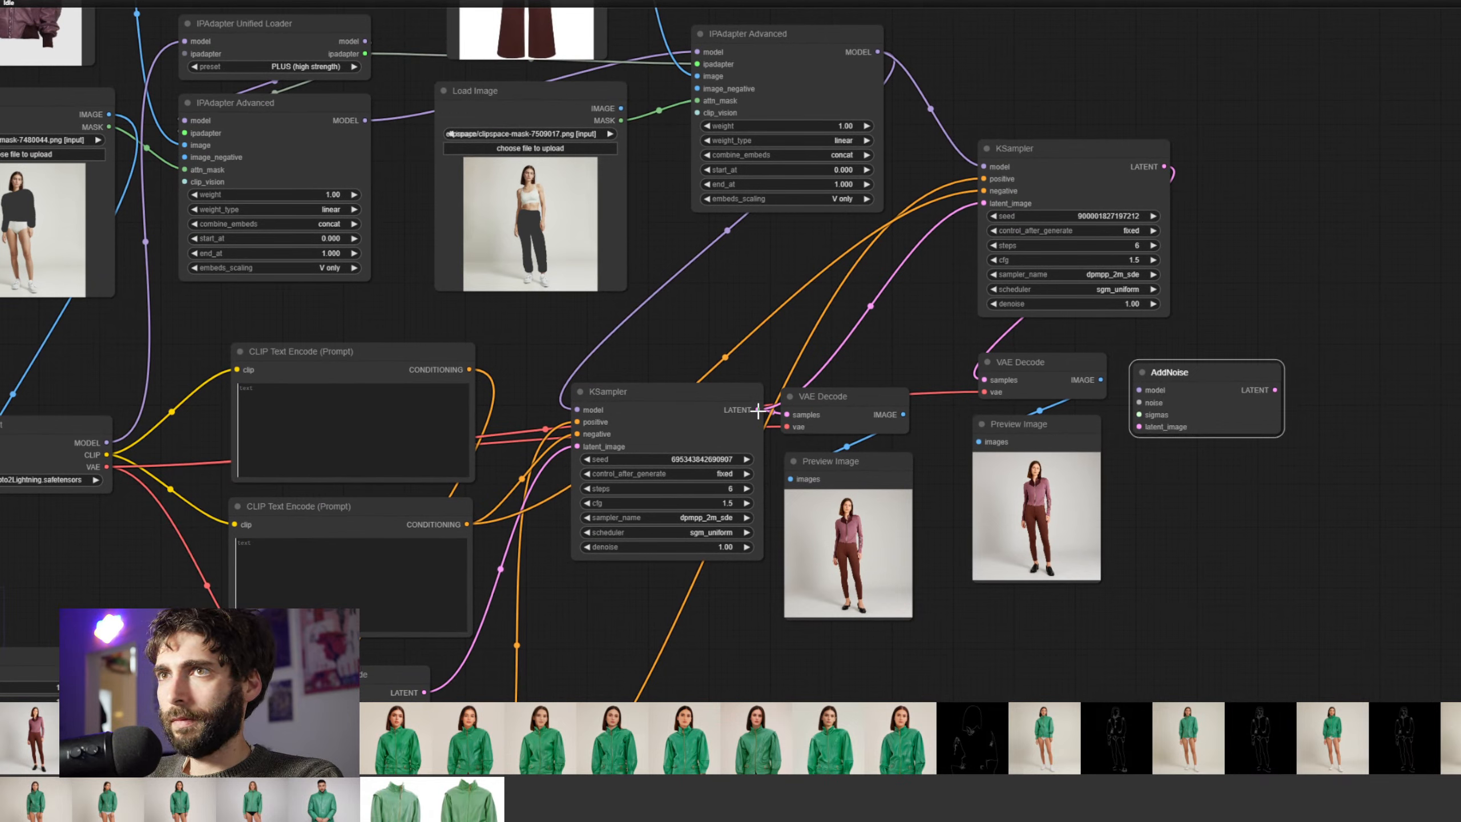
Connect the first KSampler's latent and the trousers' IPAdapter Advanced model to AddNoise, and add a RandomNoise node
left_click_drag(758, 410, 1140, 426)
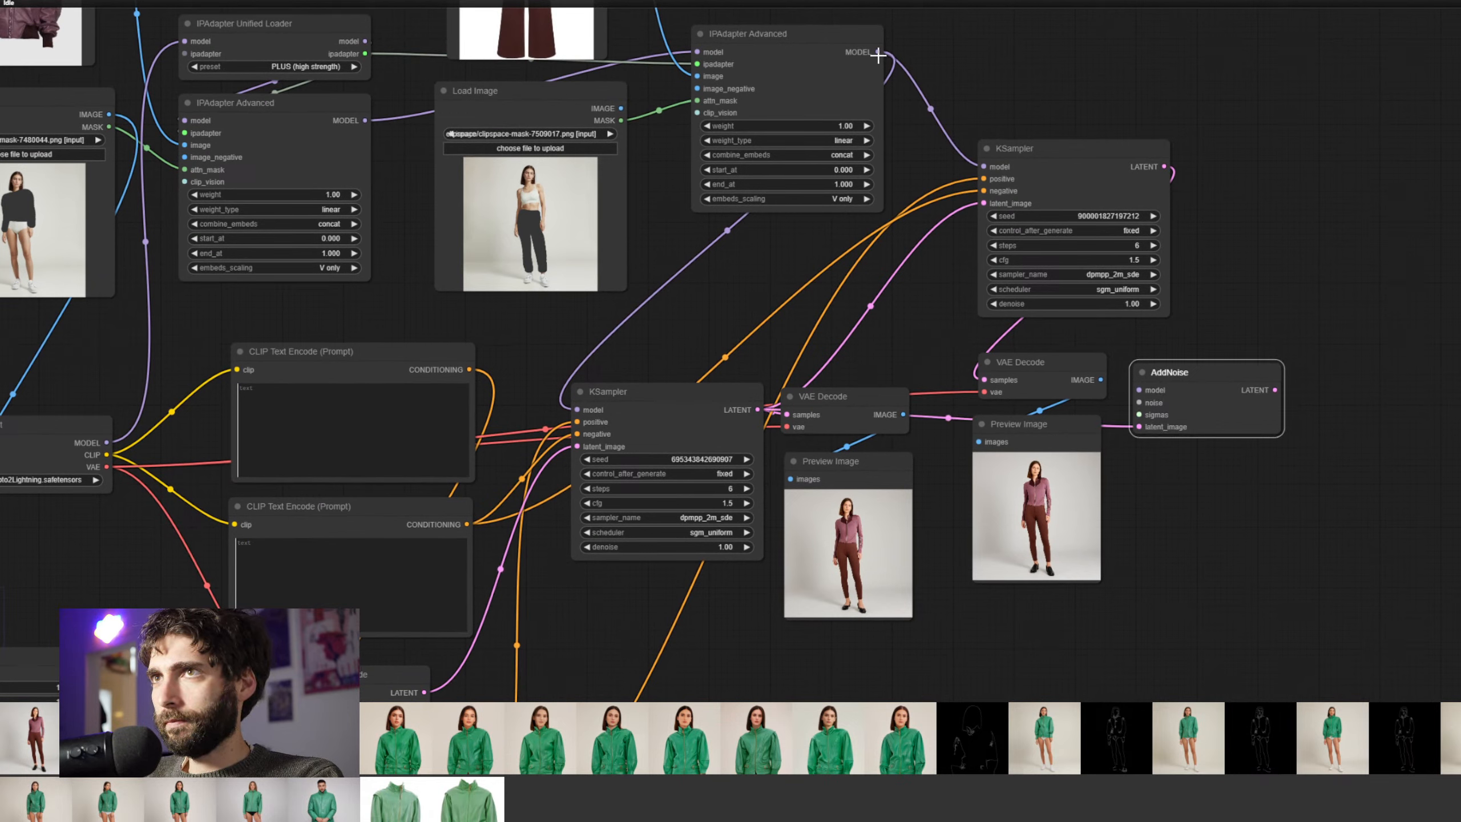
left_click_drag(878, 52, 1221, 455)
left_click(1243, 510)
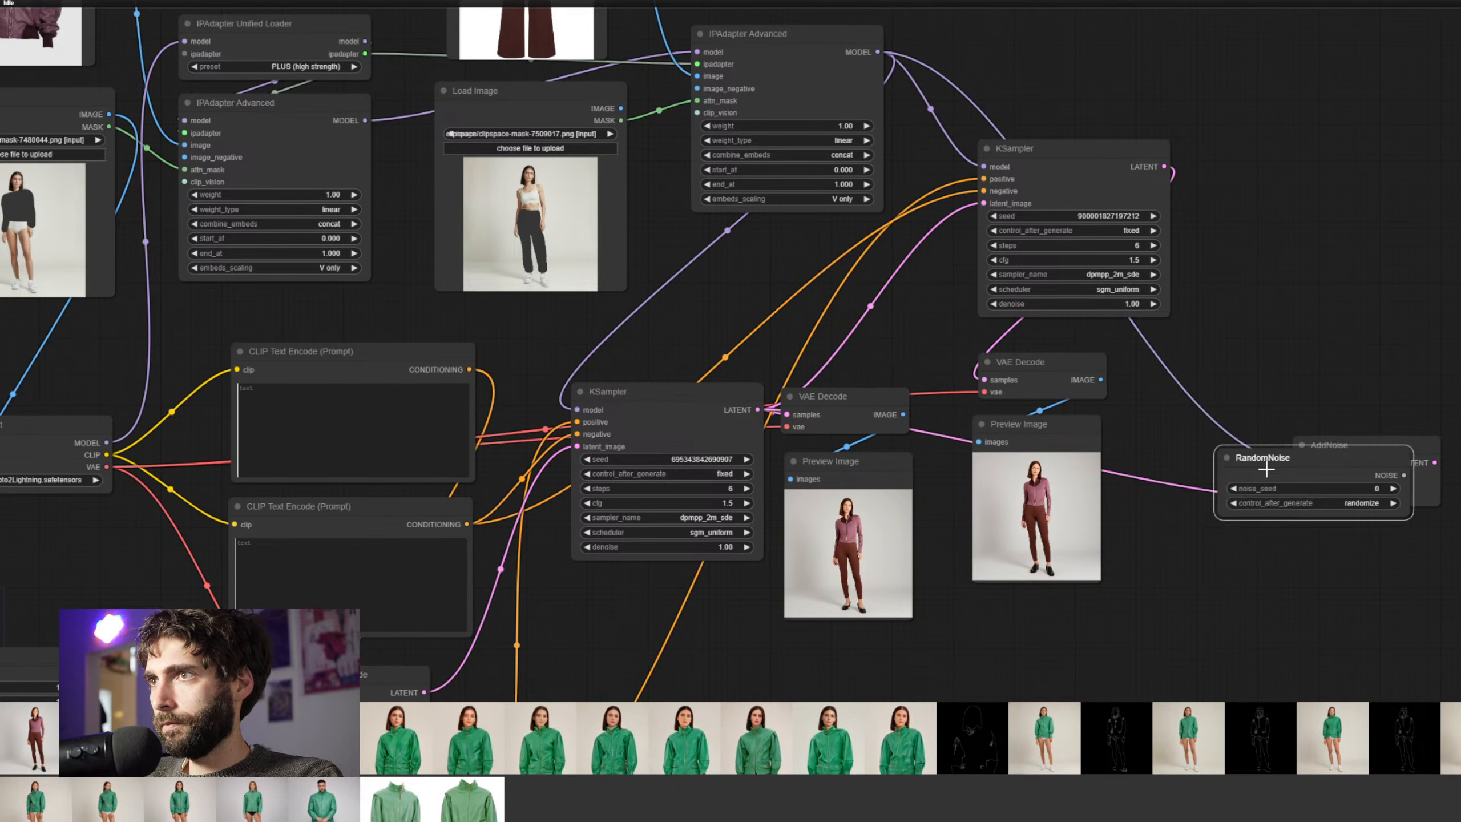
Place the RandomNoise node under AddNoise and try feeding AddNoise's sigmas input from a SplitSigmas node
left_click_drag(1312, 461, 1315, 556)
left_click_drag(1356, 460, 1286, 451)
left_click_drag(1302, 552, 1265, 532)
left_click_drag(1229, 480, 1162, 626)
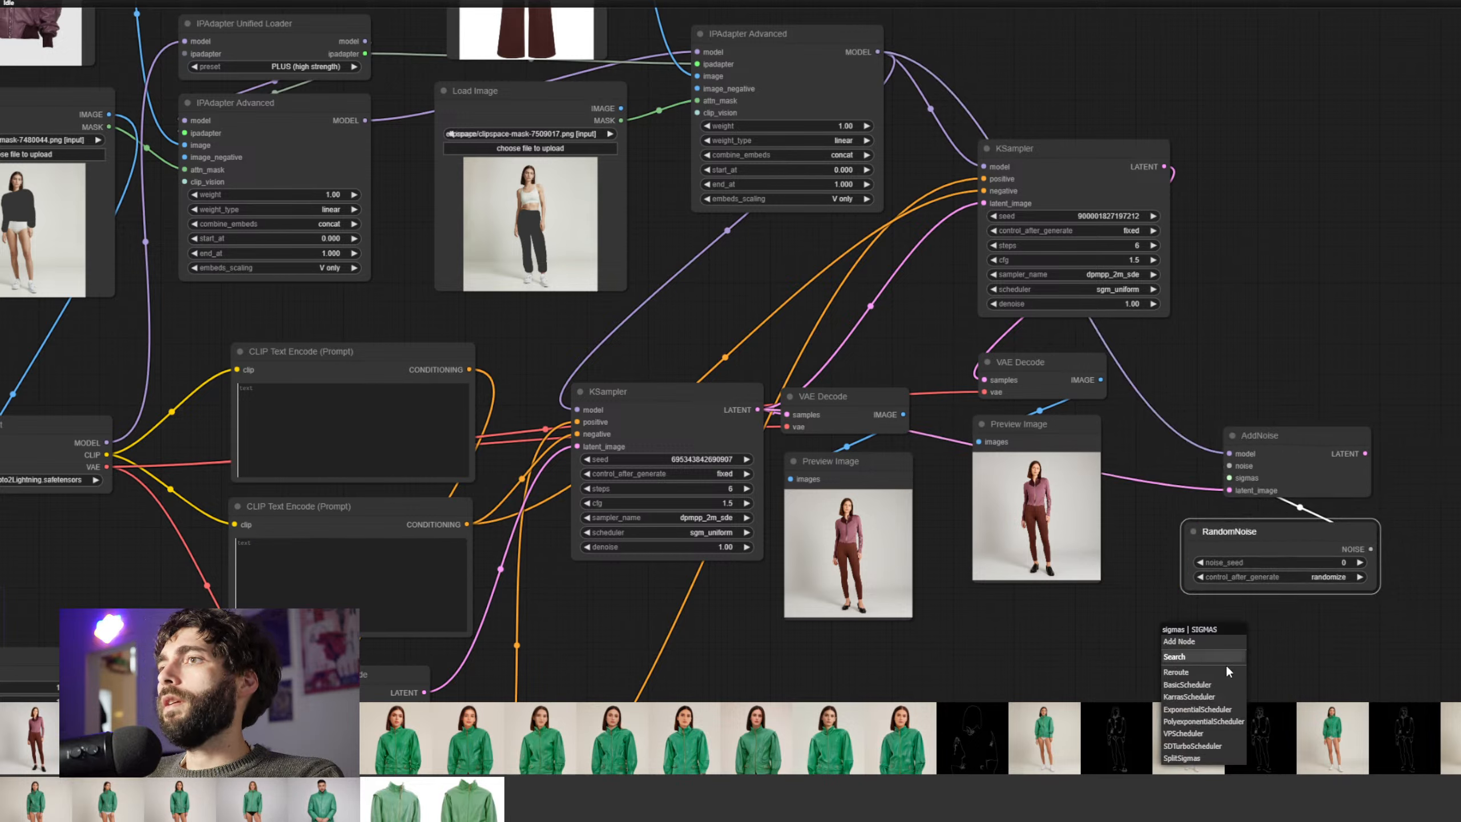
left_click(1218, 761)
left_click_drag(1317, 722, 1319, 629)
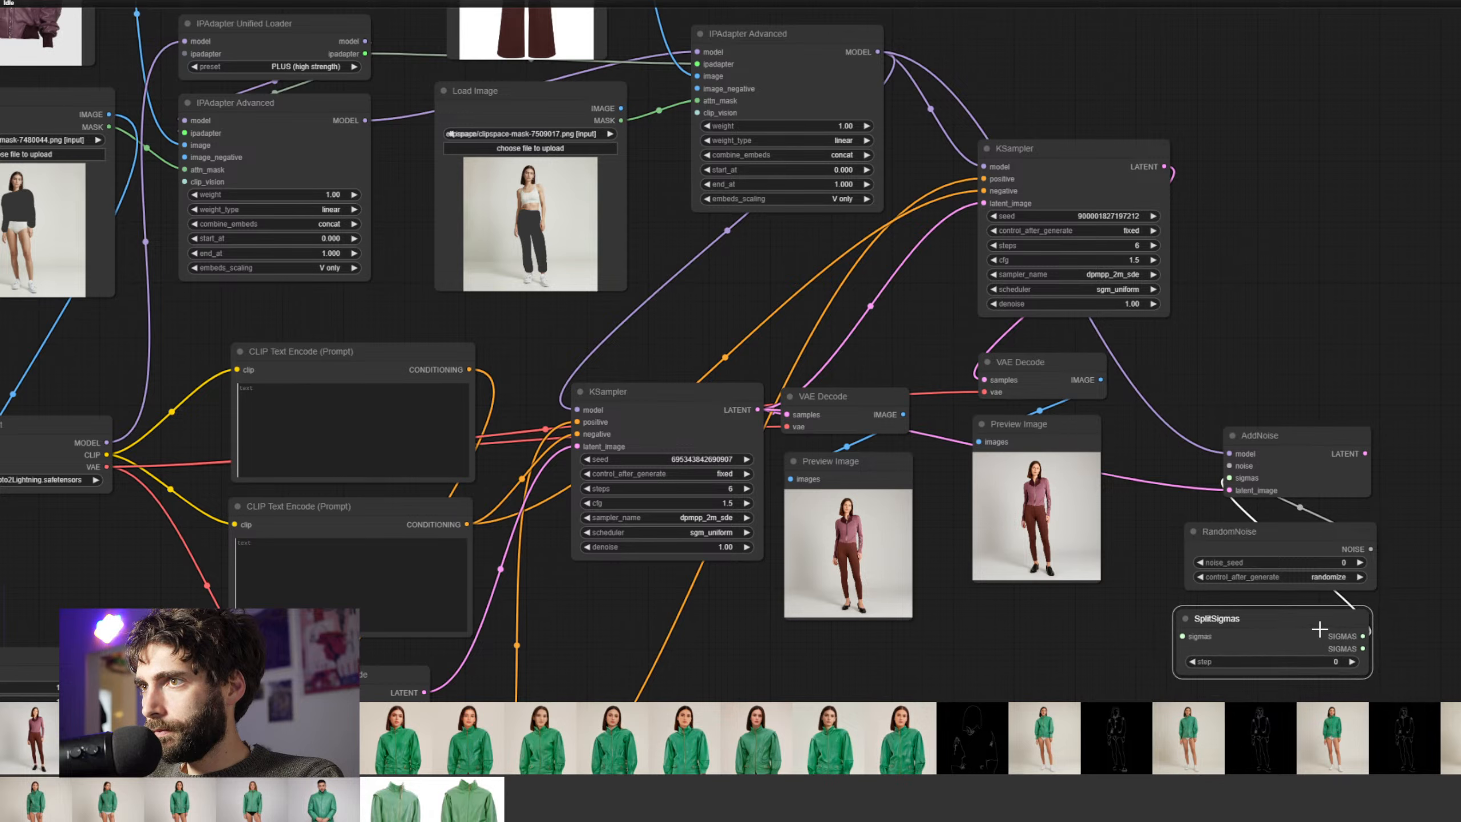
key("Delete")
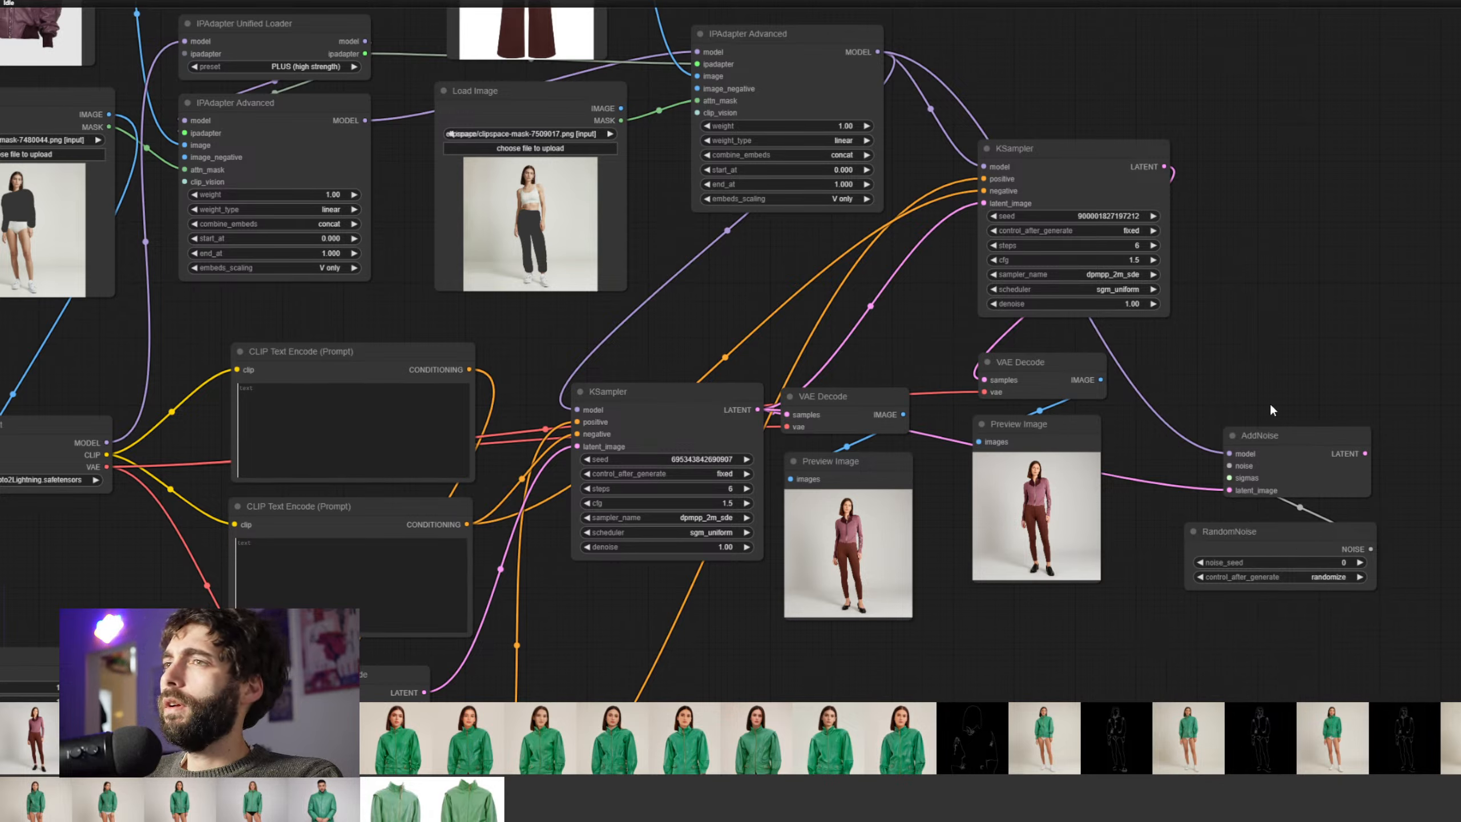
Connect AddNoise's latent output to the second KSampler's latent_image input and queue the workflow
left_click_drag(1366, 454, 983, 203)
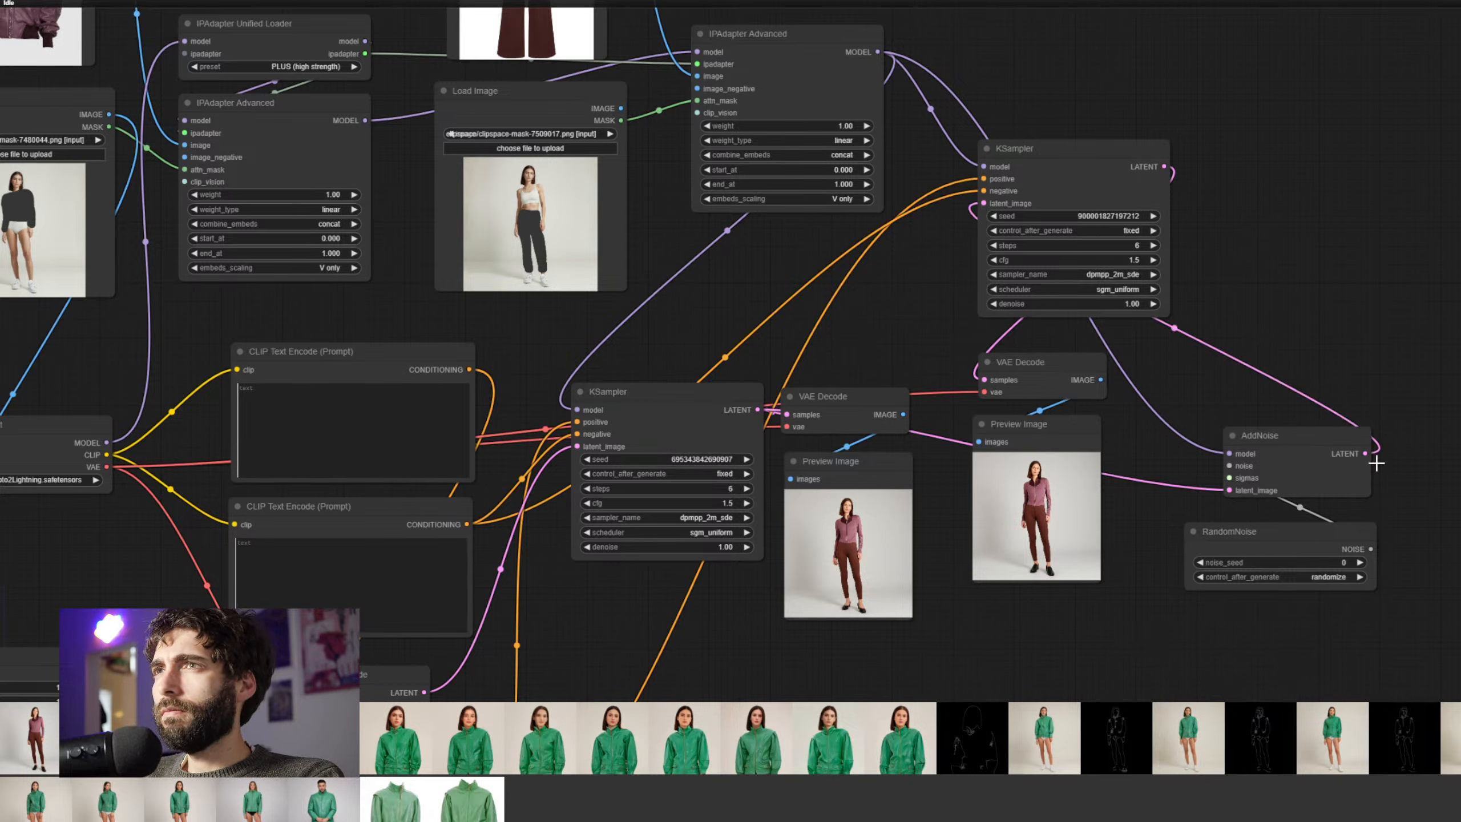
key("ctrl+Return")
Delete the AddNoise and RandomNoise nodes from the workflow
left_click(1324, 443)
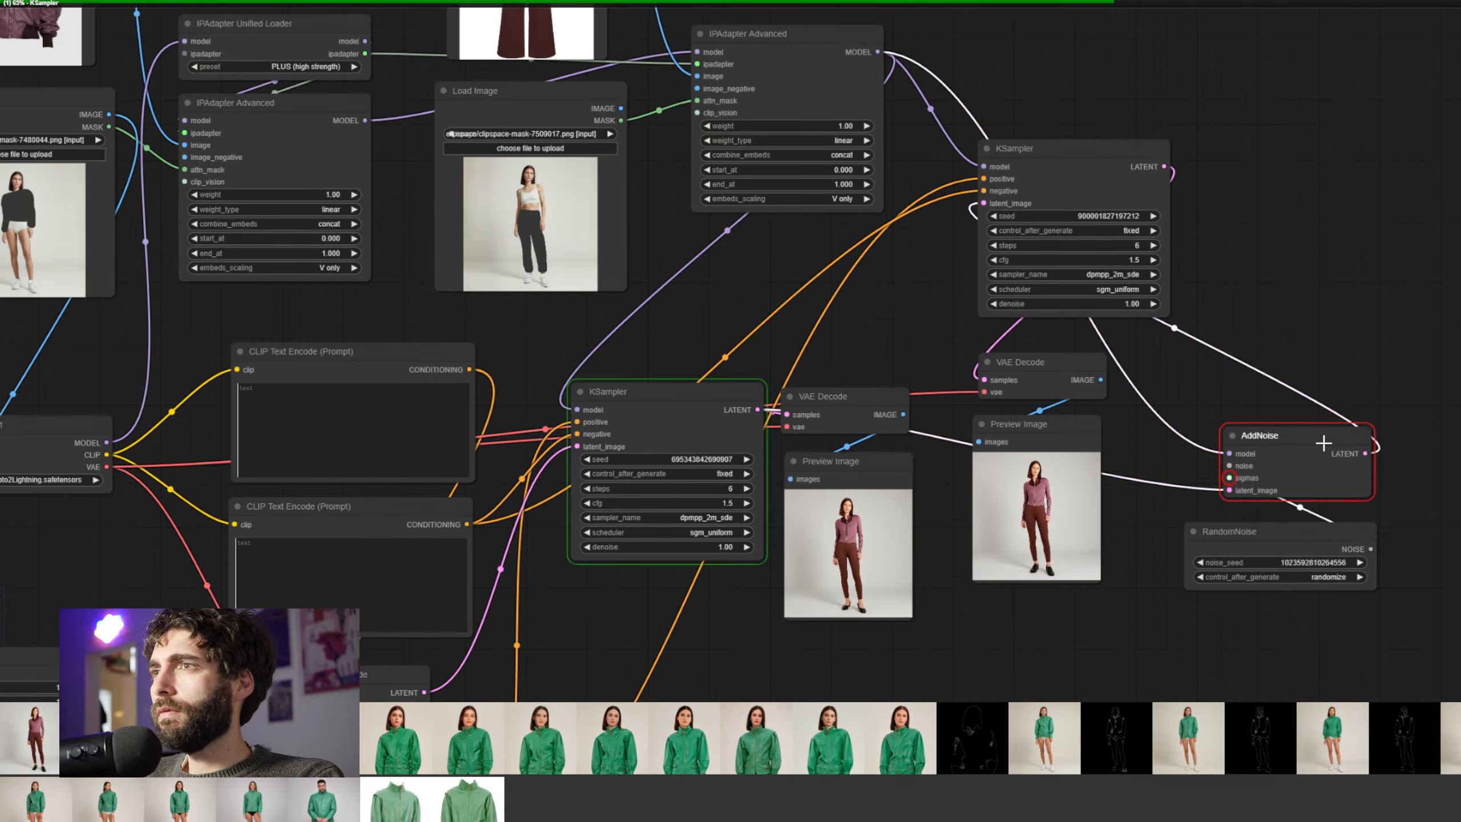
left_click_drag(1259, 418, 1359, 621)
key("Delete")
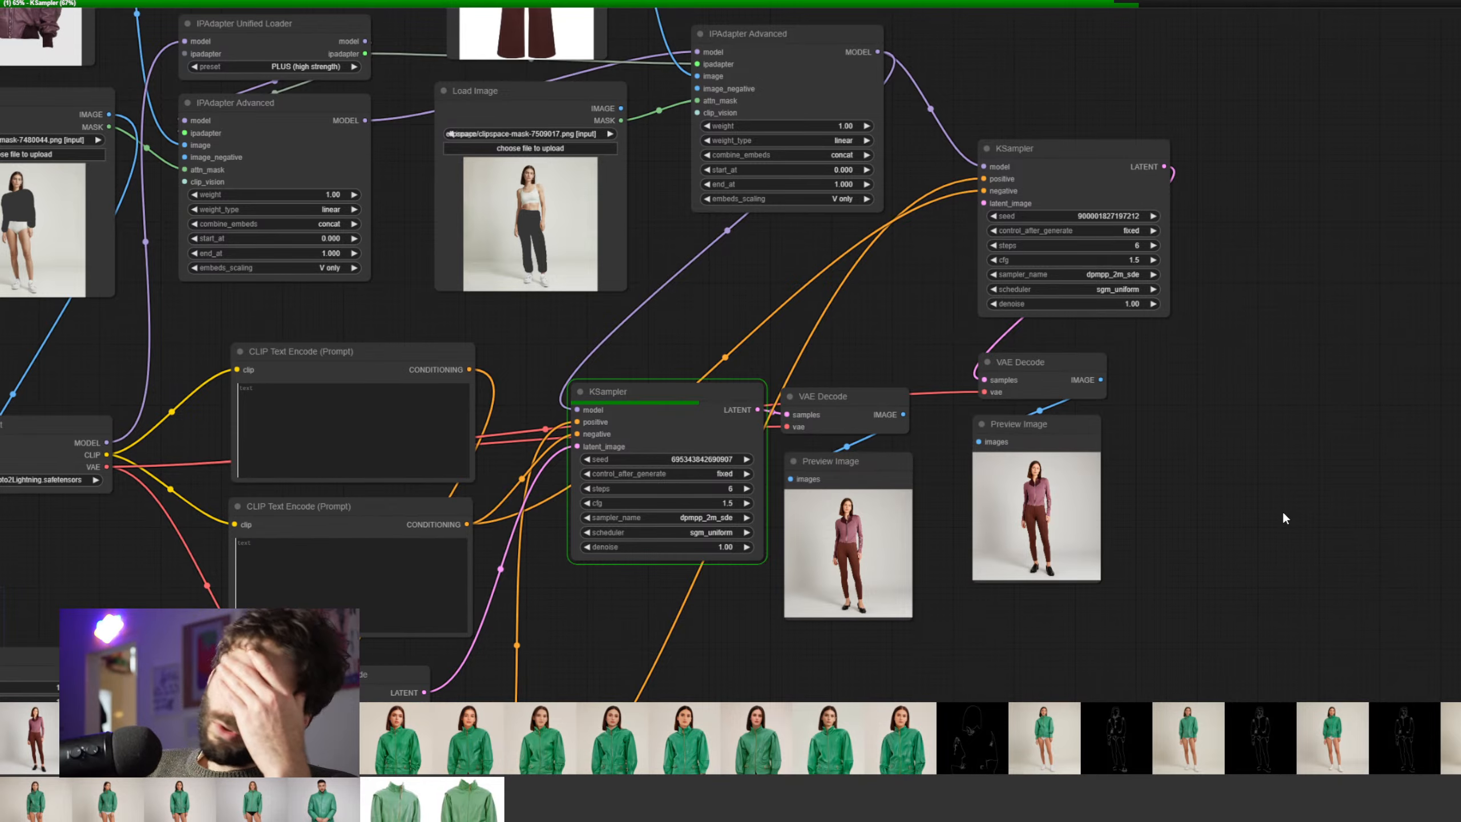
Examine the two KSampler preview images of the outfit and the nodes feeding them
left_click_drag(1240, 504, 1371, 558)
scroll(1184, 507, "up", 3)
scroll(1269, 473, "up", 2)
scroll(1323, 487, "up", 3)
scroll(1371, 556, "down", 4)
left_click_drag(1391, 492, 1363, 429)
scroll(1299, 484, "up", 4)
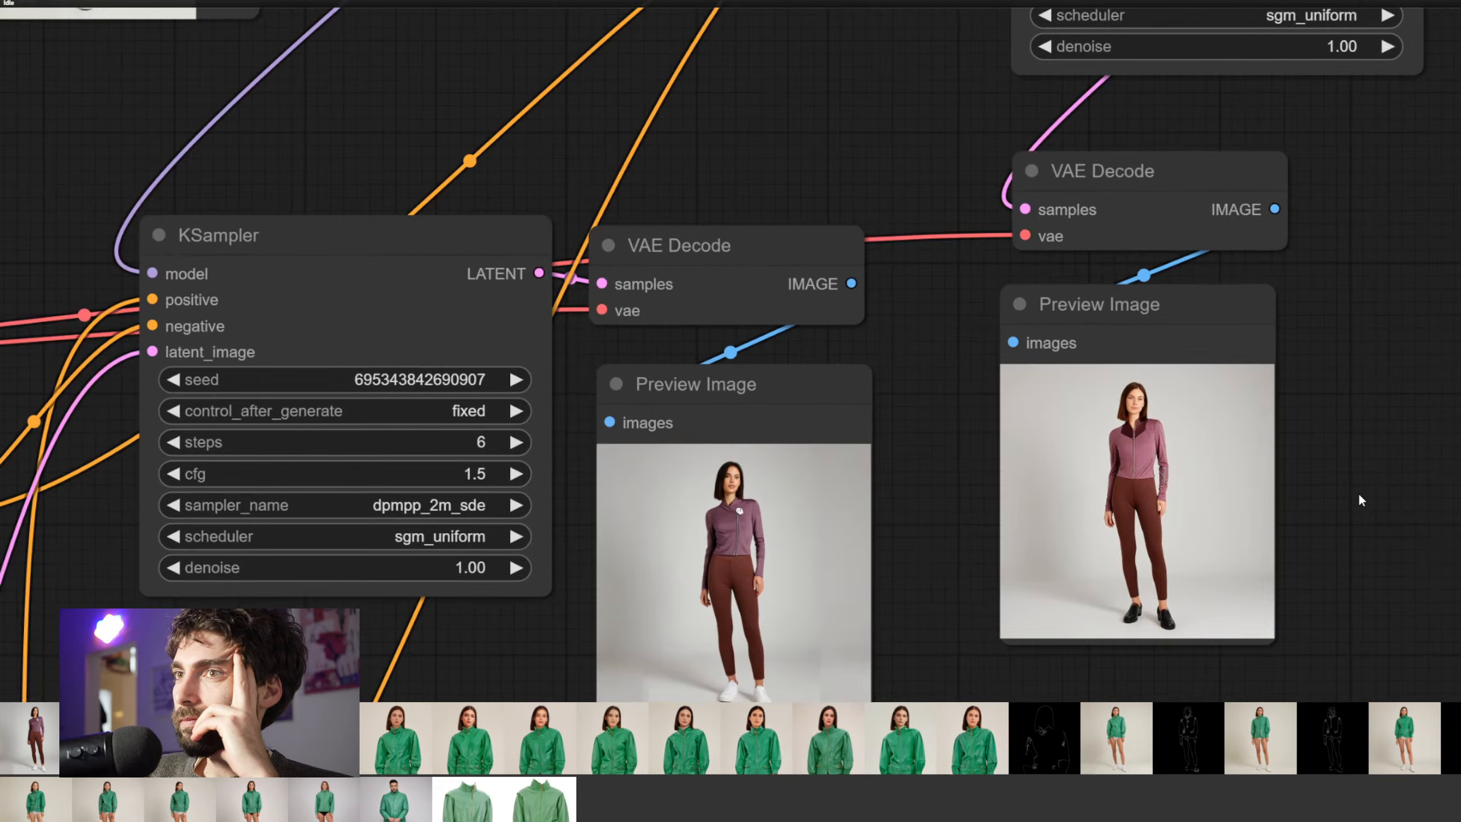
scroll(1371, 538, "down", 4)
left_click_drag(1368, 535, 1198, 478)
left_click_drag(1246, 422, 1108, 469)
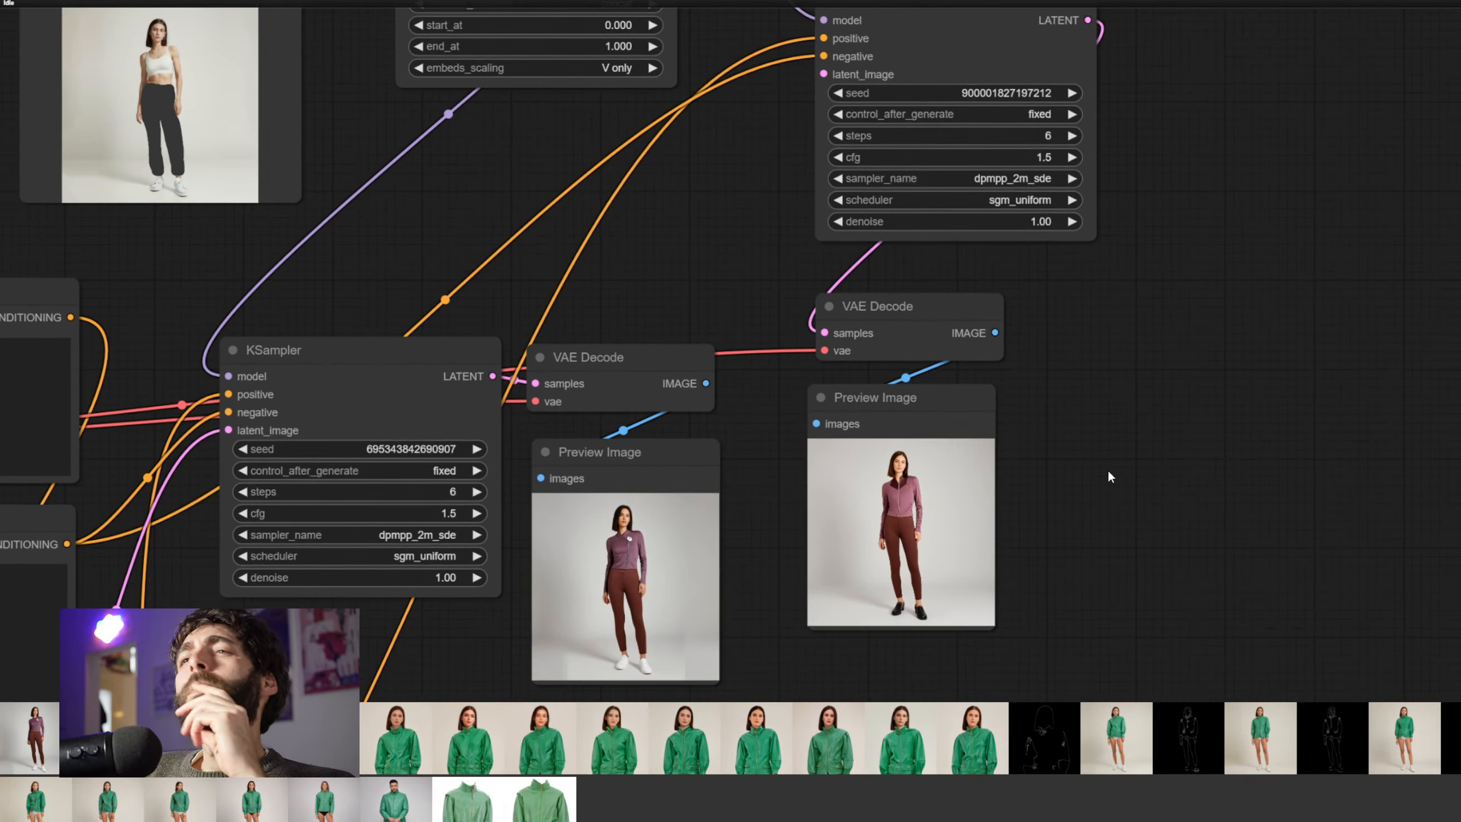
scroll(1105, 464, "down", 4)
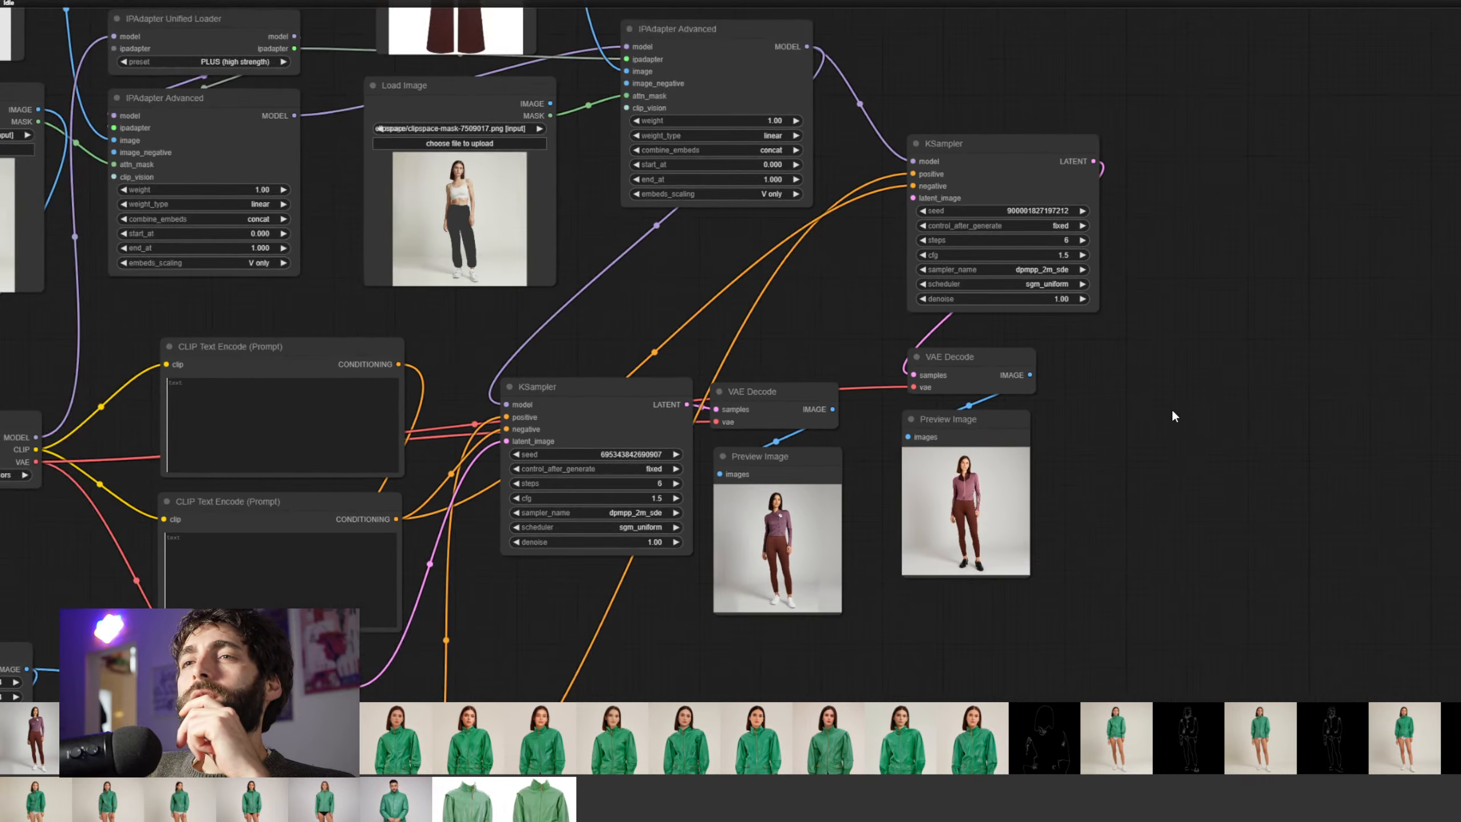
left_click_drag(1142, 432, 1158, 457)
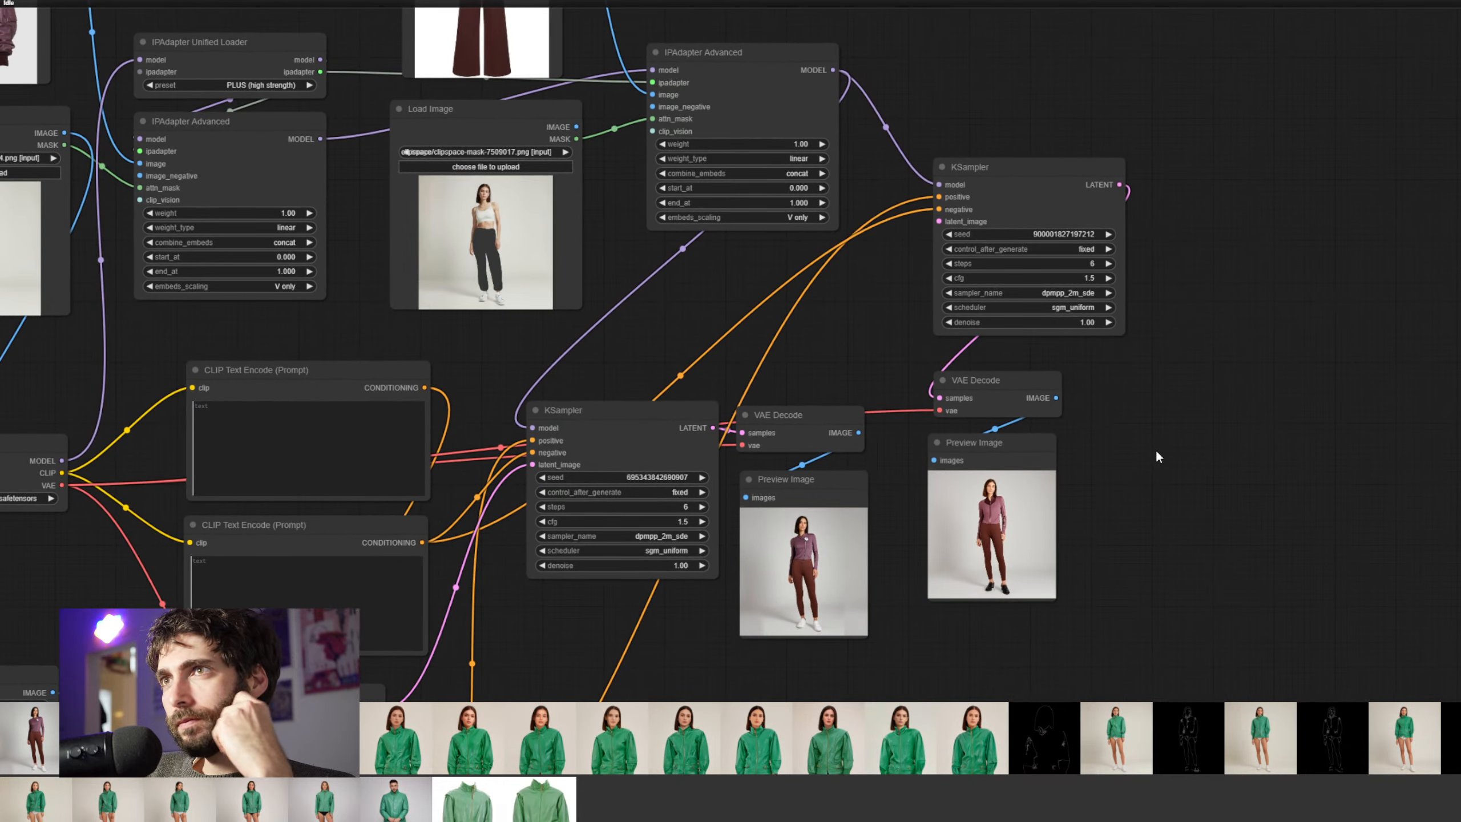
Copy the second KSampler's preview image and paste it into a new 1024 x 1024 px document in Photoshop
scroll(1137, 454, "up", 2)
left_click_drag(1200, 565, 1001, 483)
right_click(805, 443)
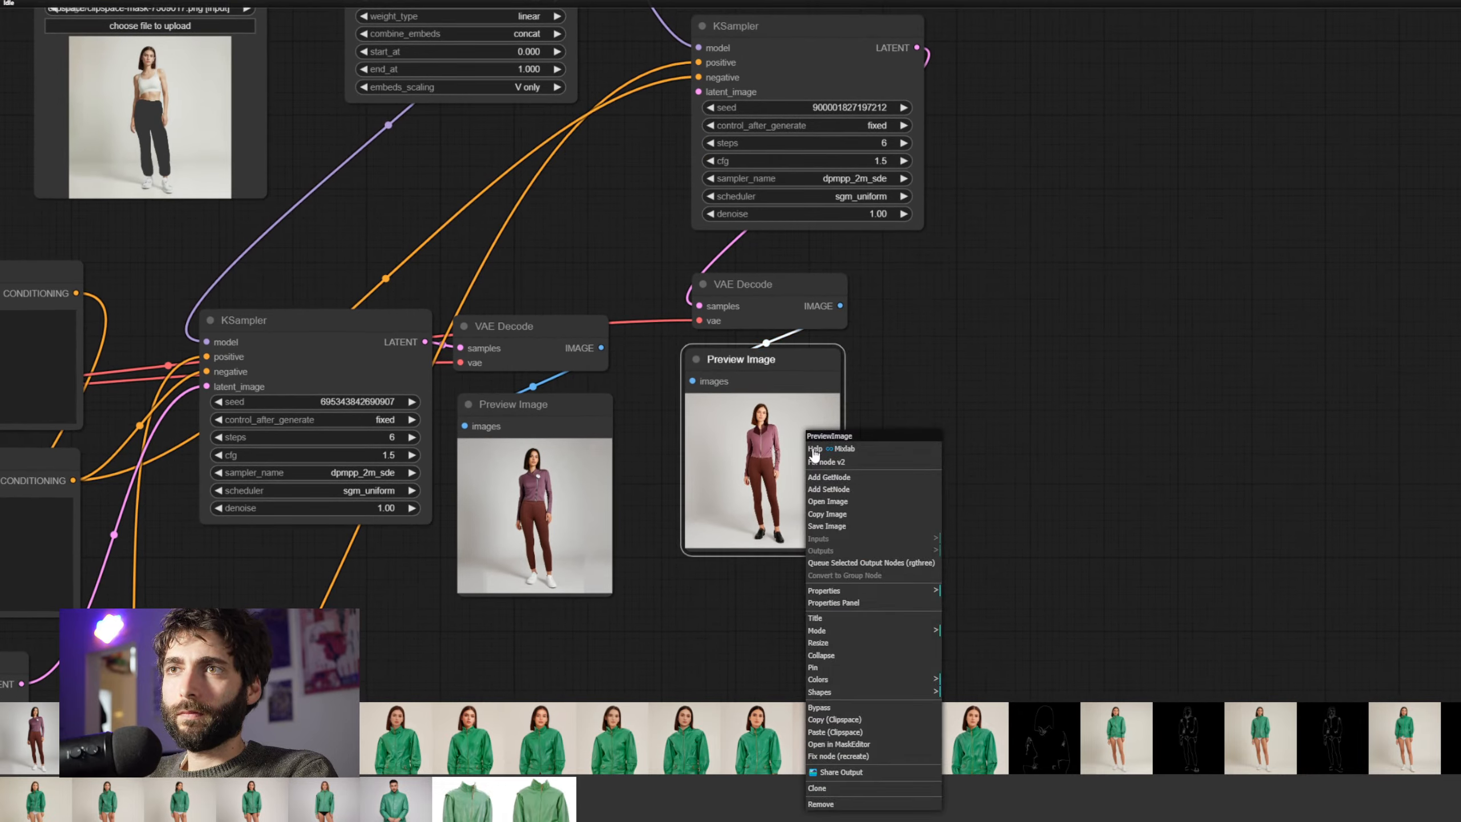
key("alt+Tab")
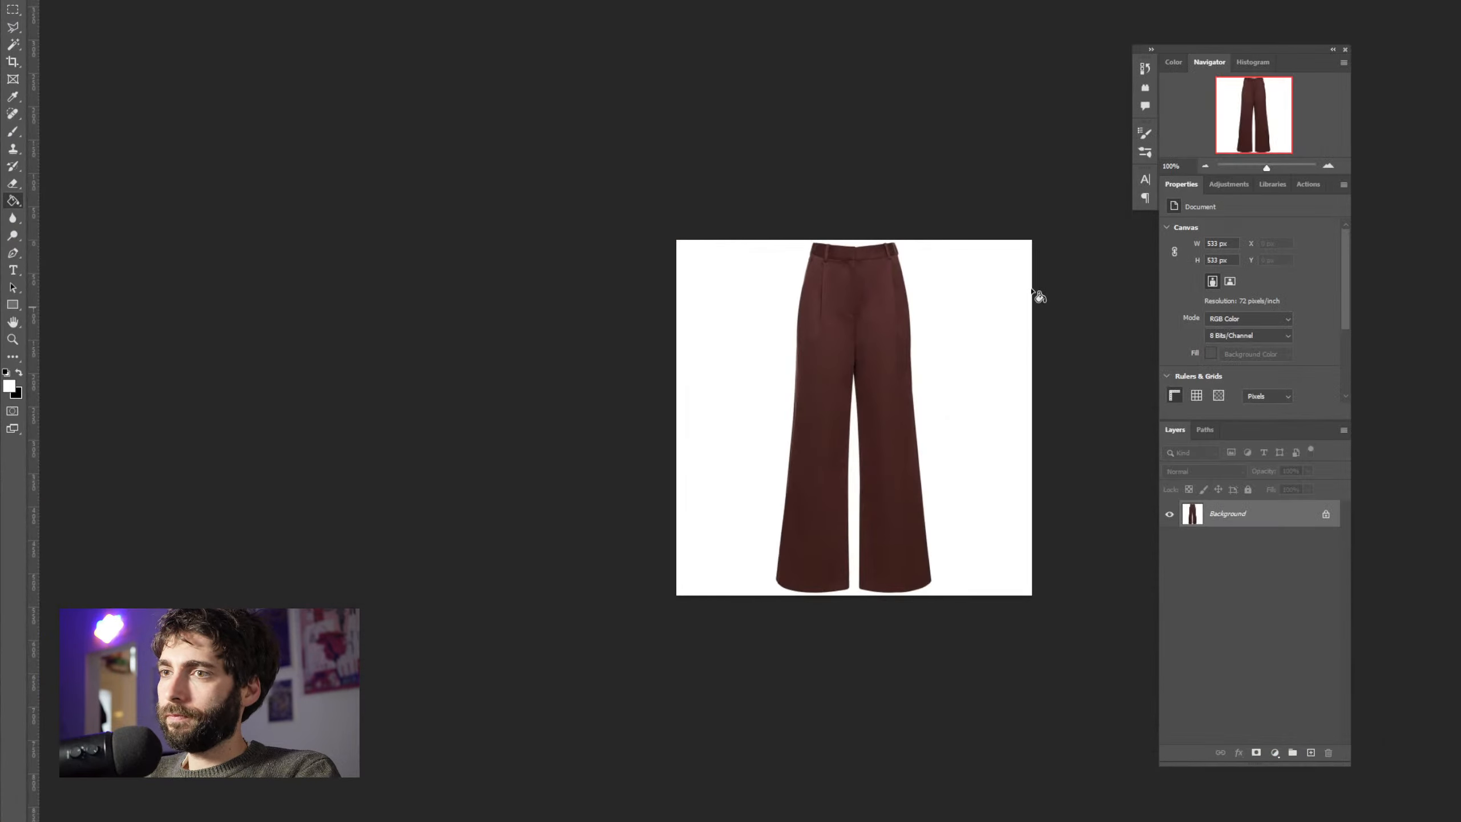
key("ctrl+n")
key("Return")
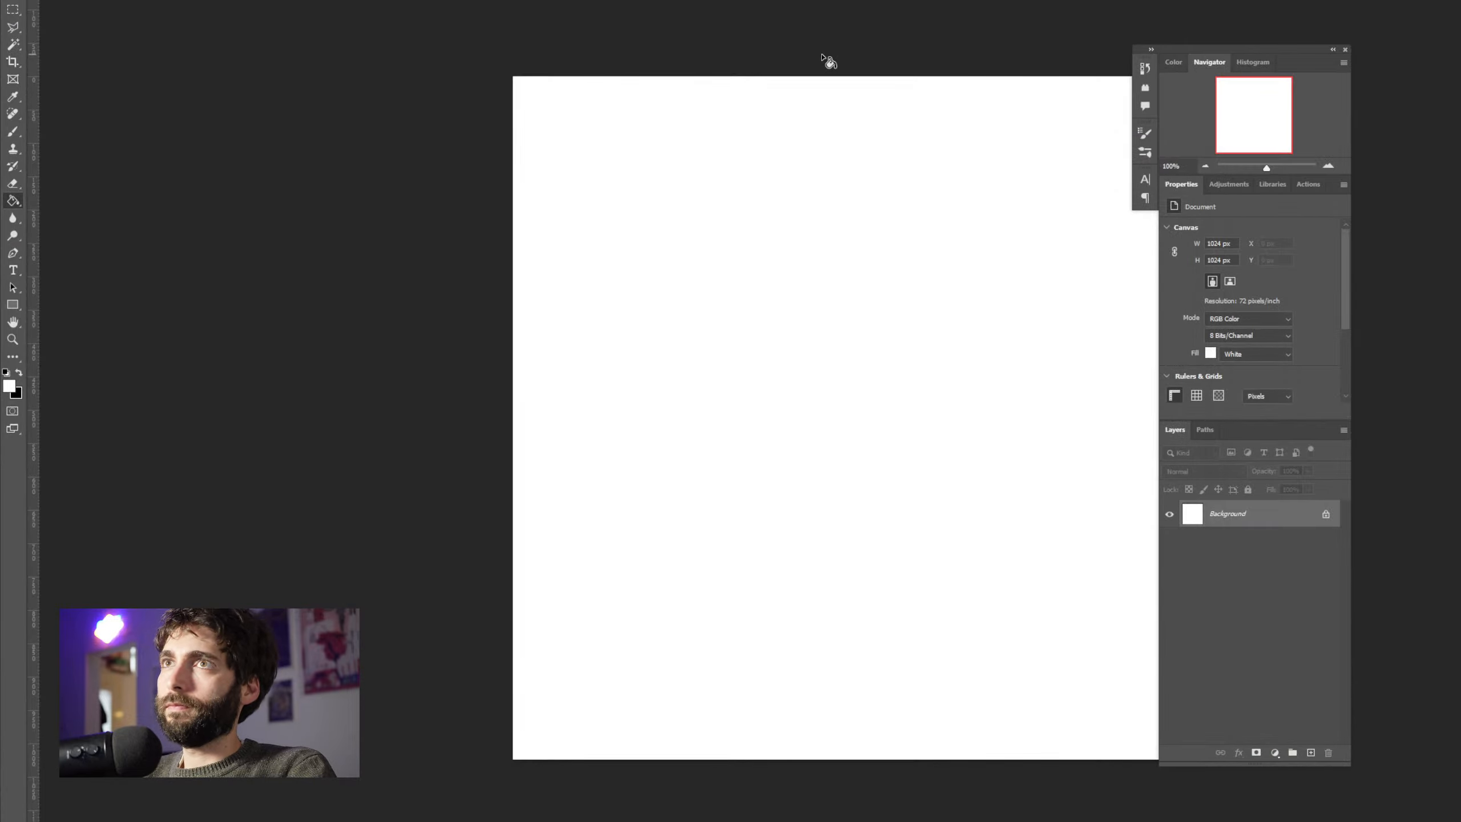
key("ctrl+v")
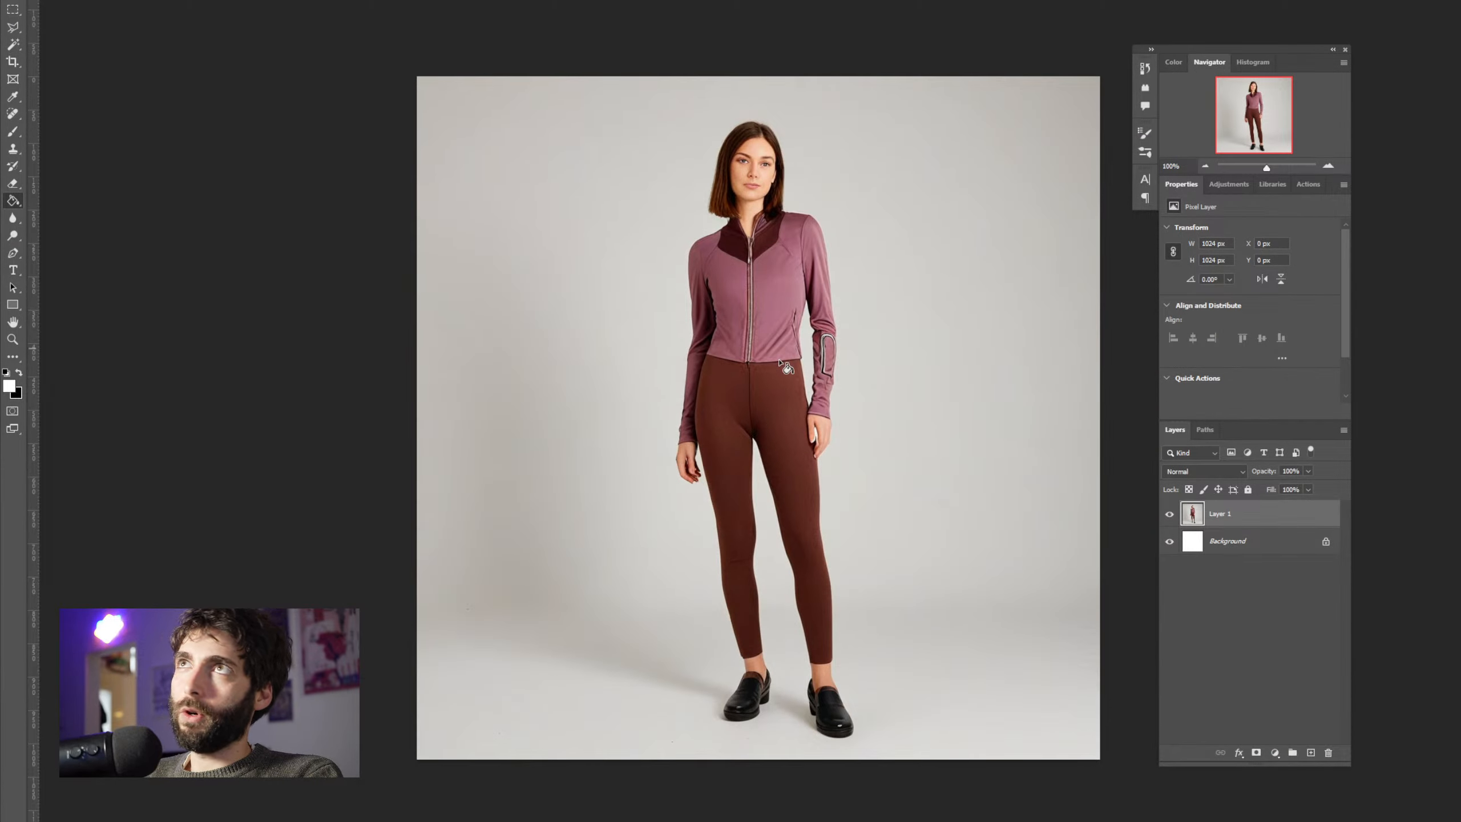
Crop the image to a 654 px square around the upper body and jacket, and merge the layer into the background
key("c")
left_click_drag(763, 756, 771, 602)
mouse_move(754, 201)
left_mouse_down()
mouse_move(764, 209)
mouse_move(755, 199)
left_mouse_up()
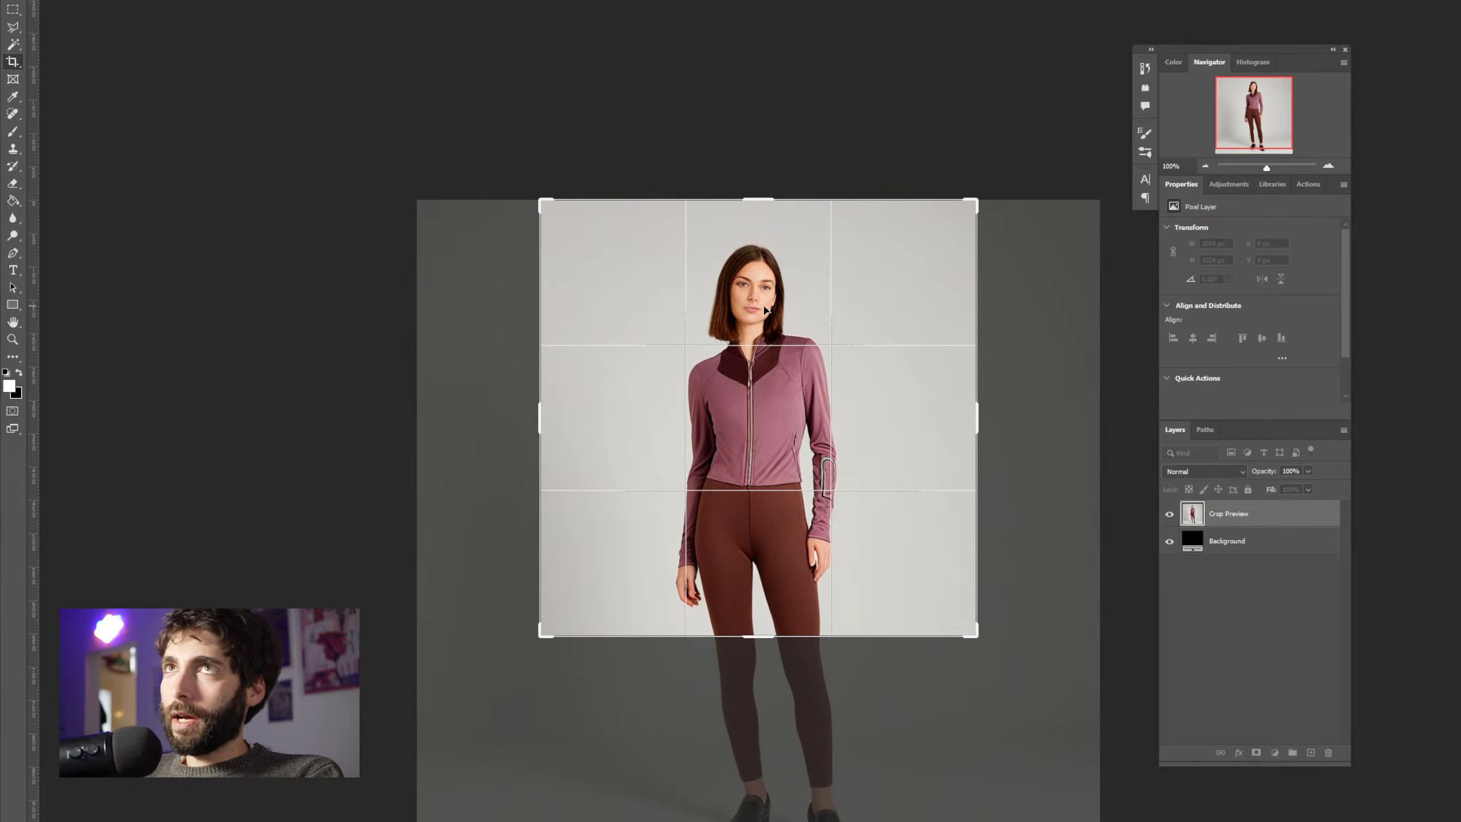
key("Return")
scroll(732, 484, "up", 6)
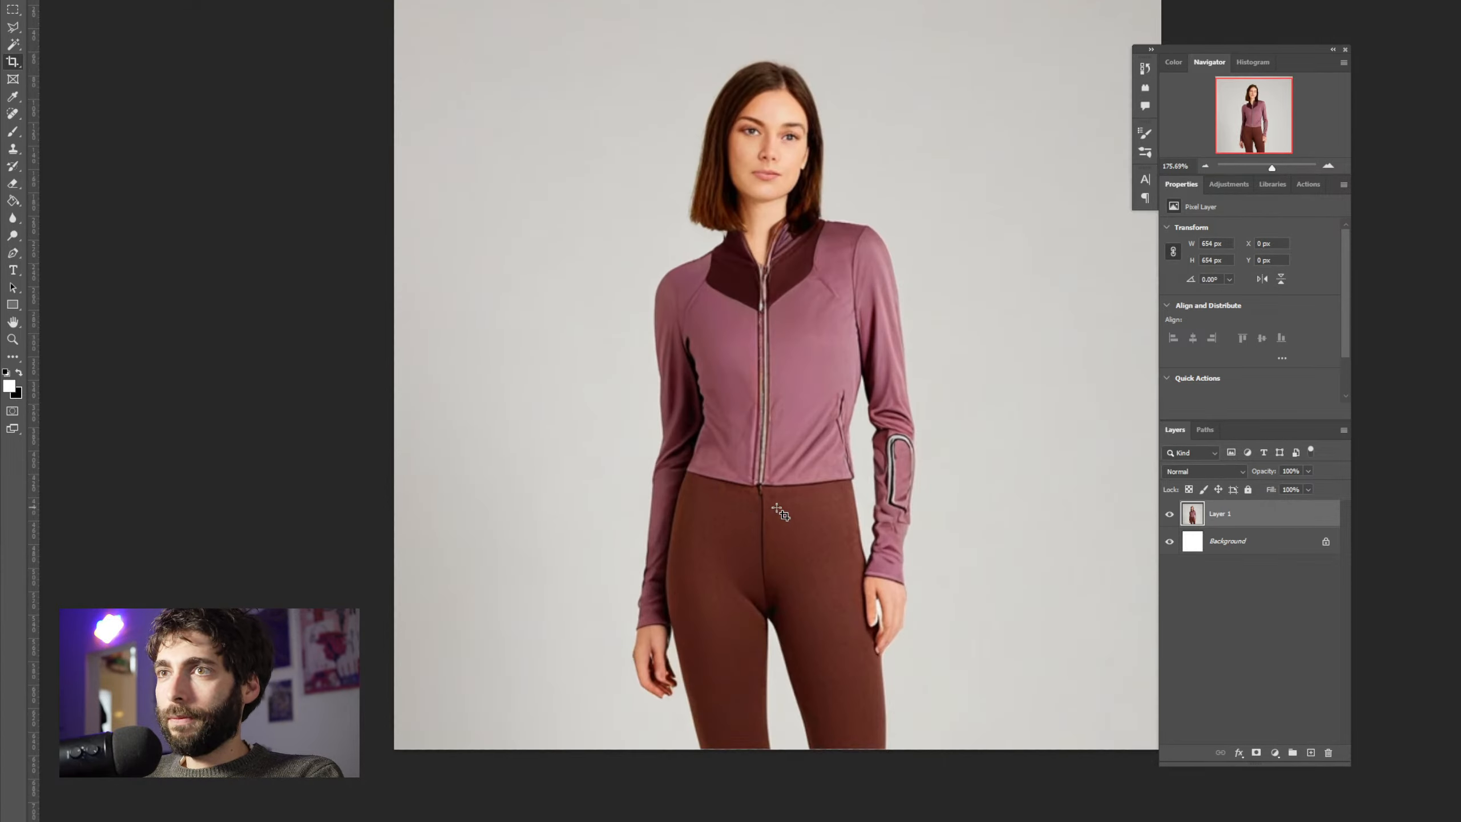
left_click_drag(835, 477, 771, 518)
scroll(771, 519, "down", 2)
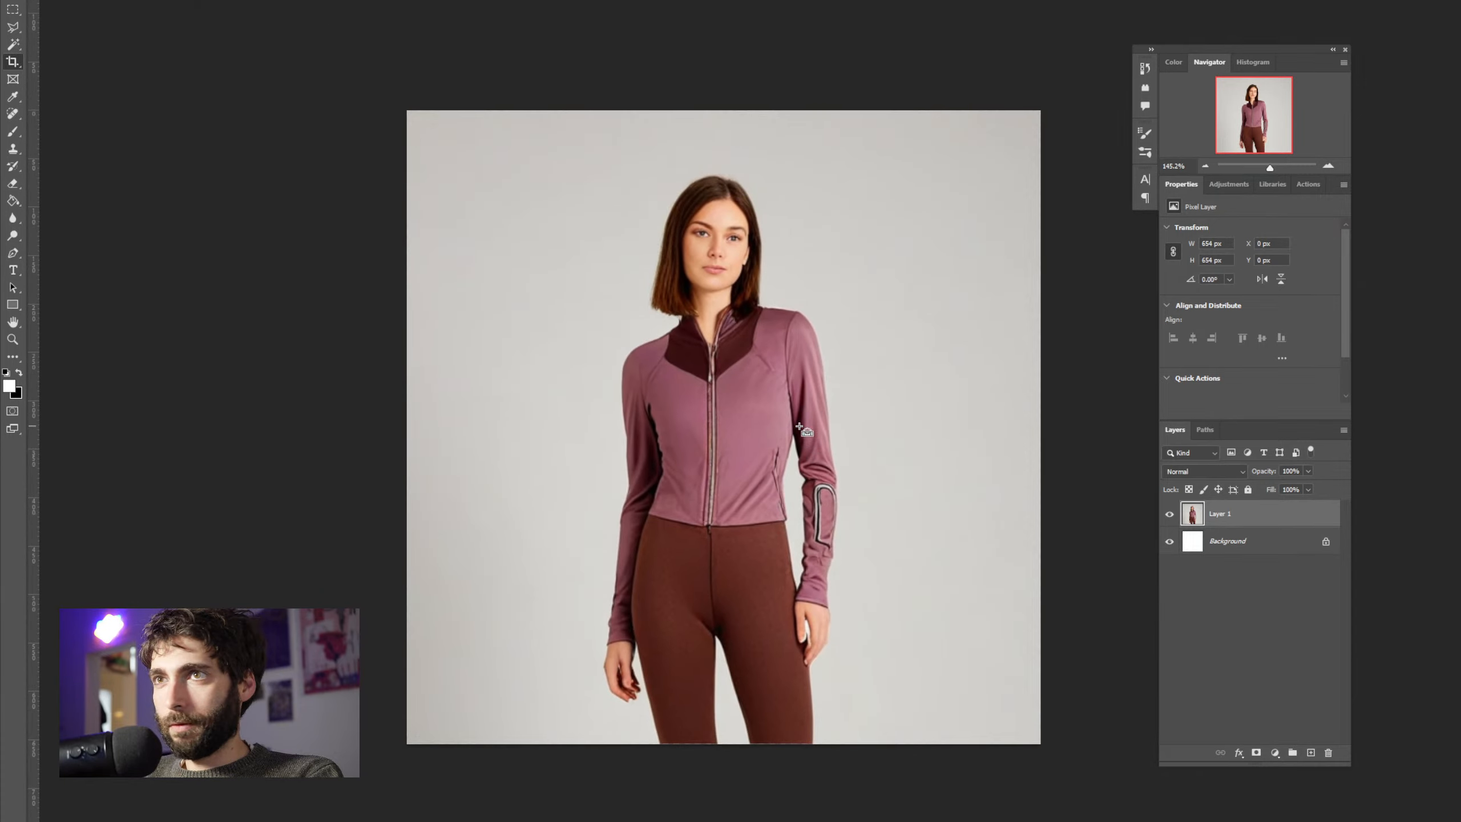
key("ctrl+e")
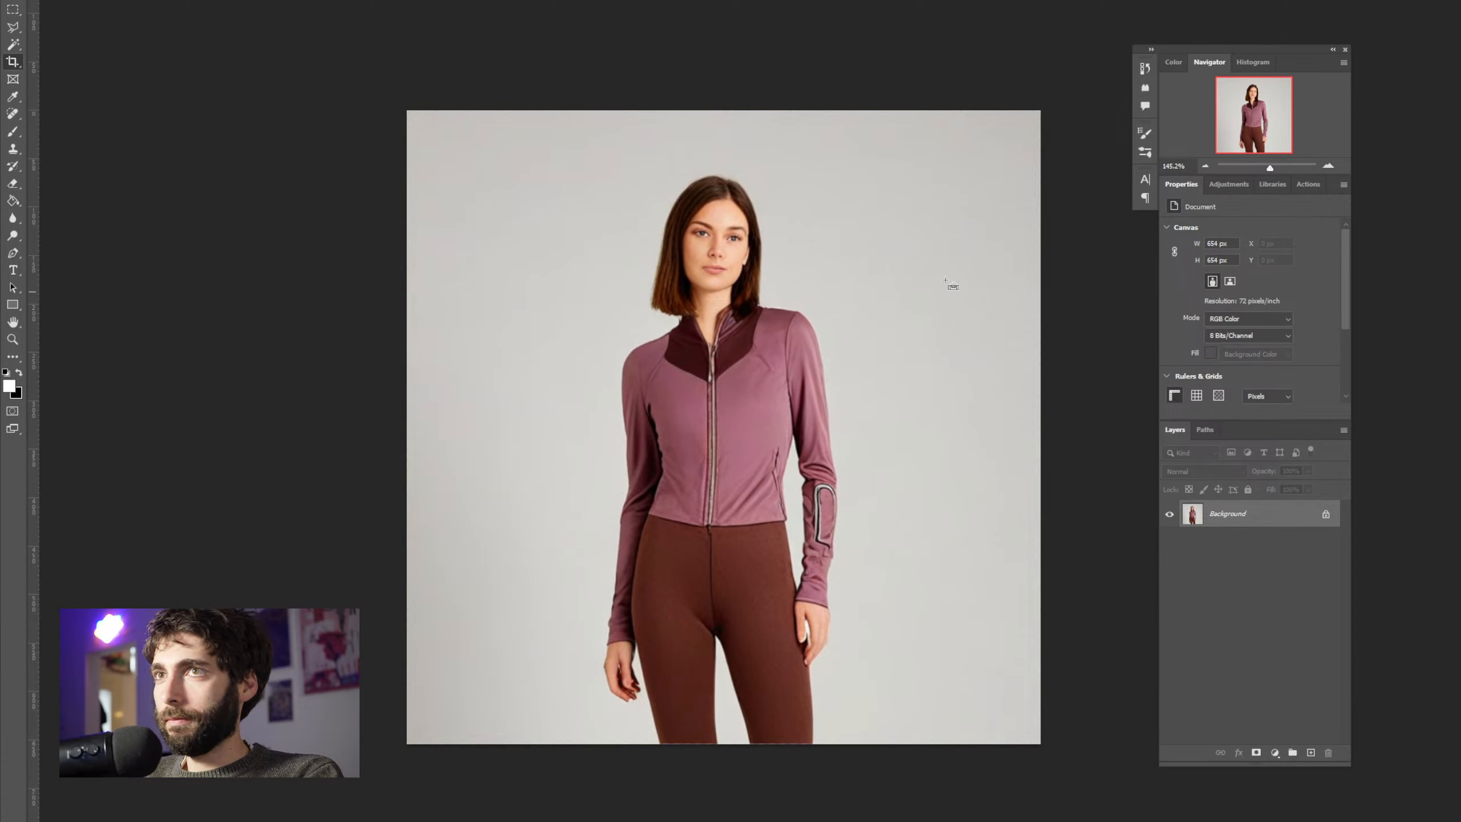
Save the cropped upper body as top.png in PNG format with the large file size option
key("ctrl+shift+s")
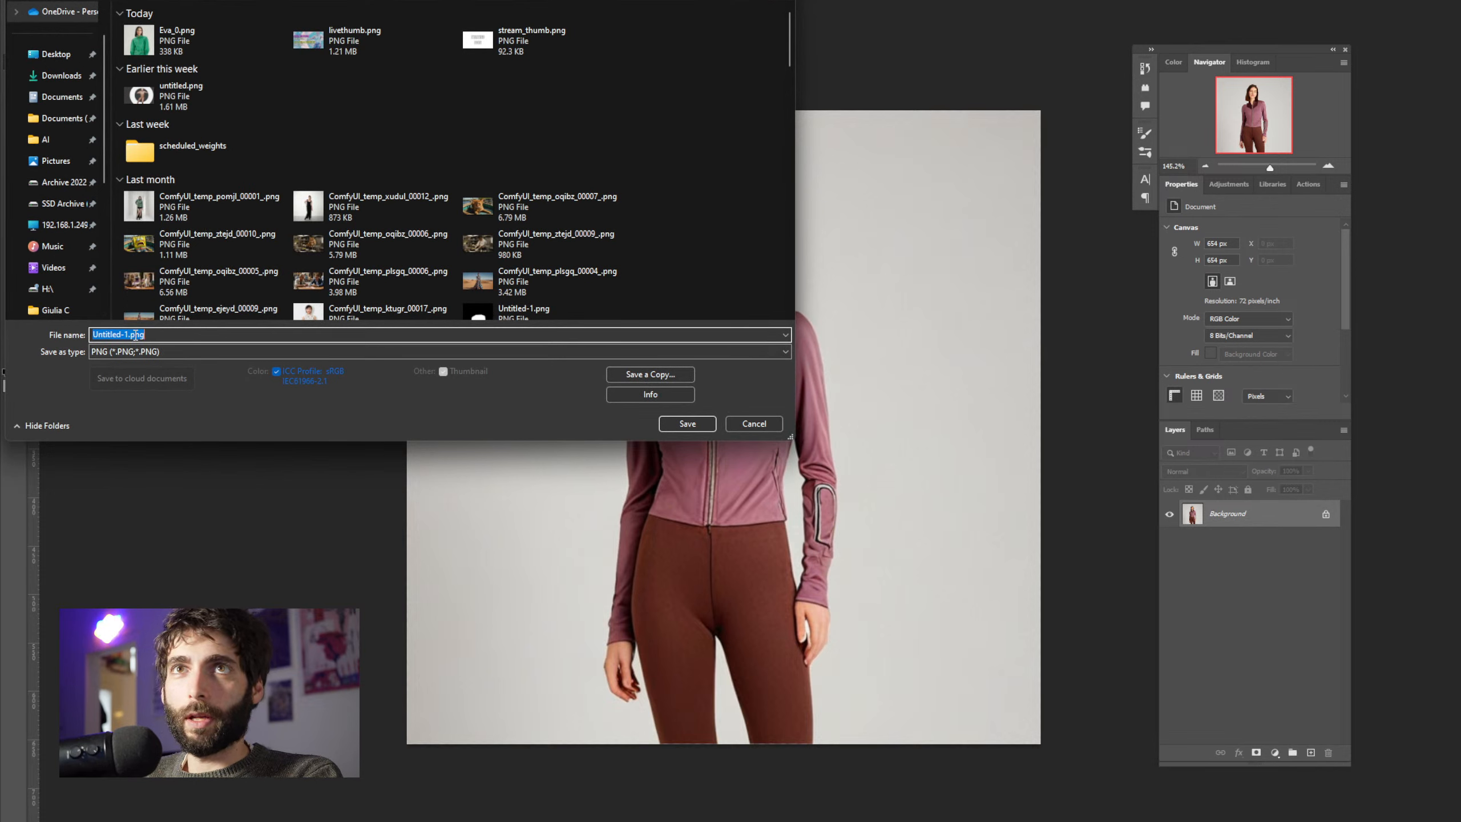
left_click(131, 334)
left_click_drag(131, 334, 77, 335)
type("t")
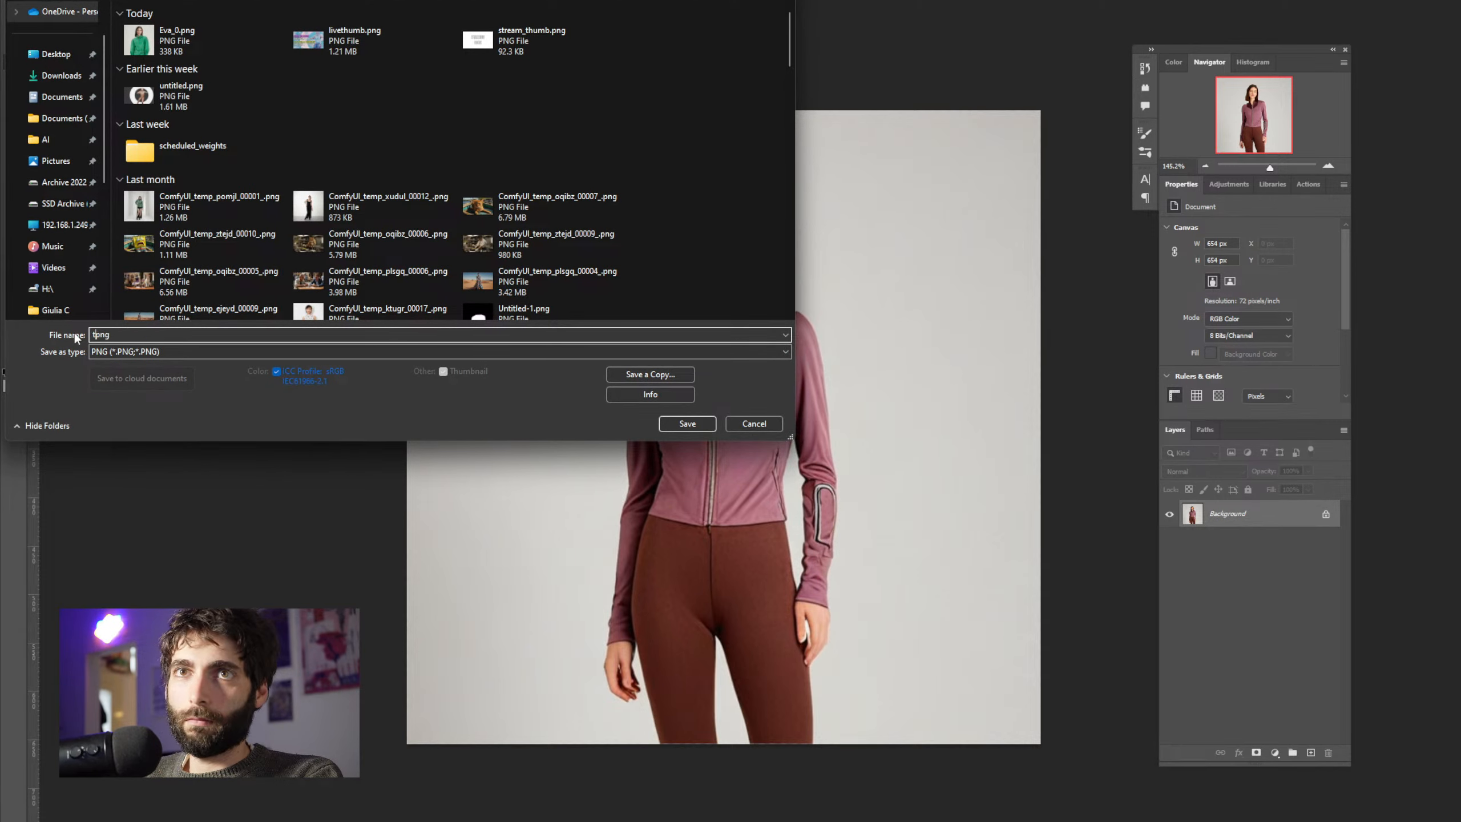
type("op.")
key("Return")
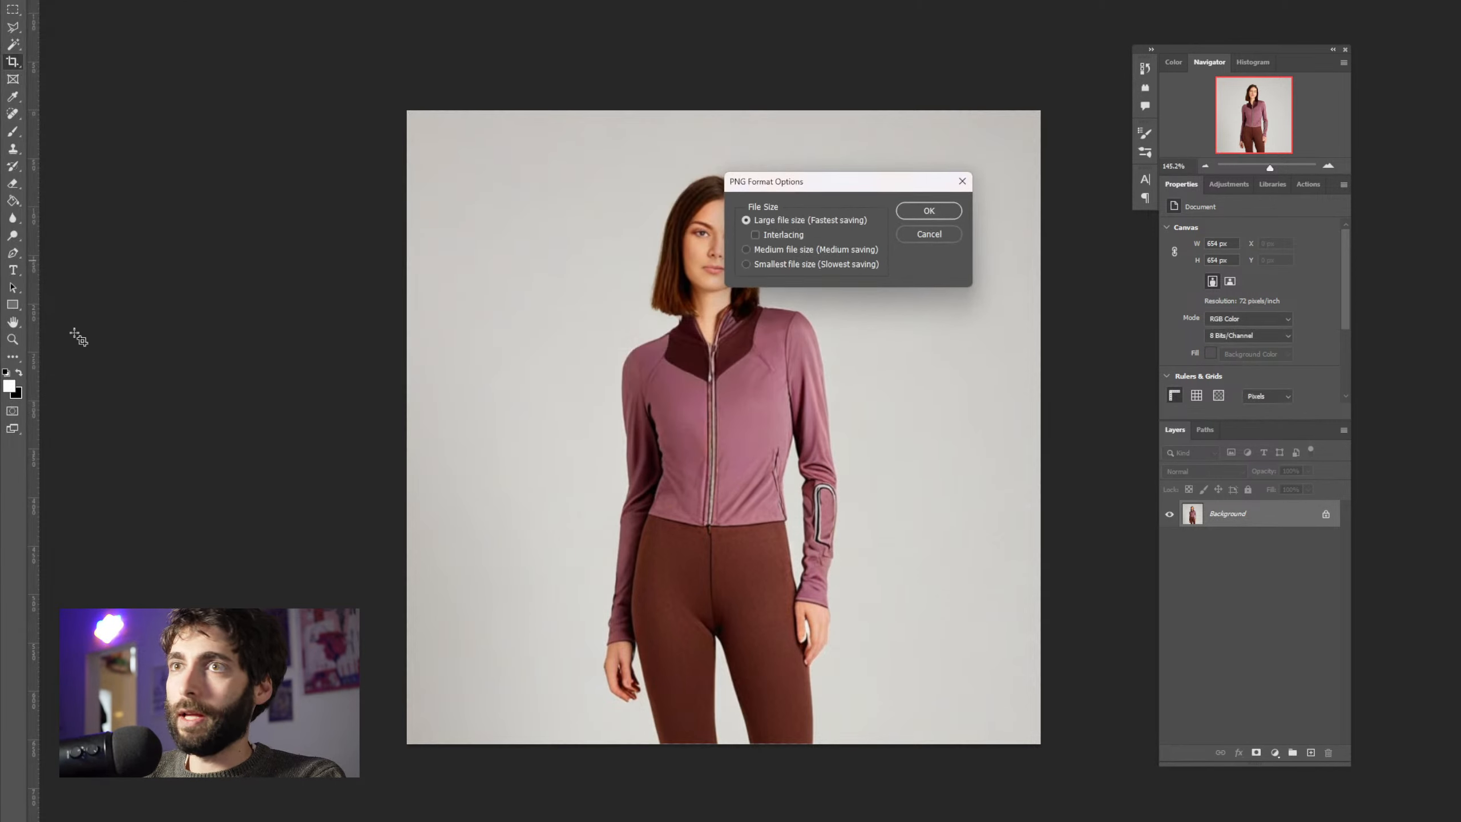
key("Return")
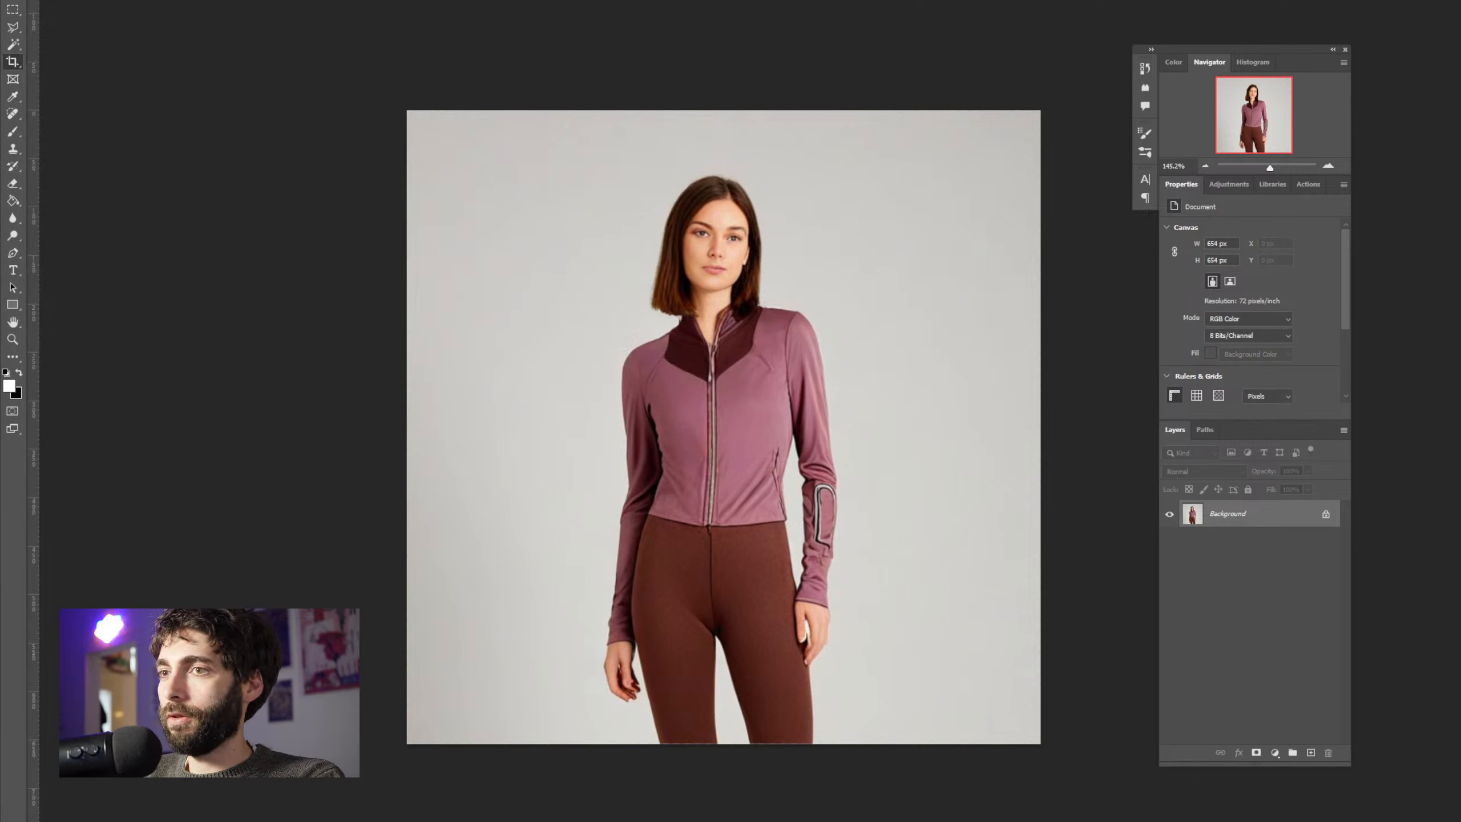
Undo the layer merge and the upper-body crop to restore the full figure
mouse_move(790, 817)
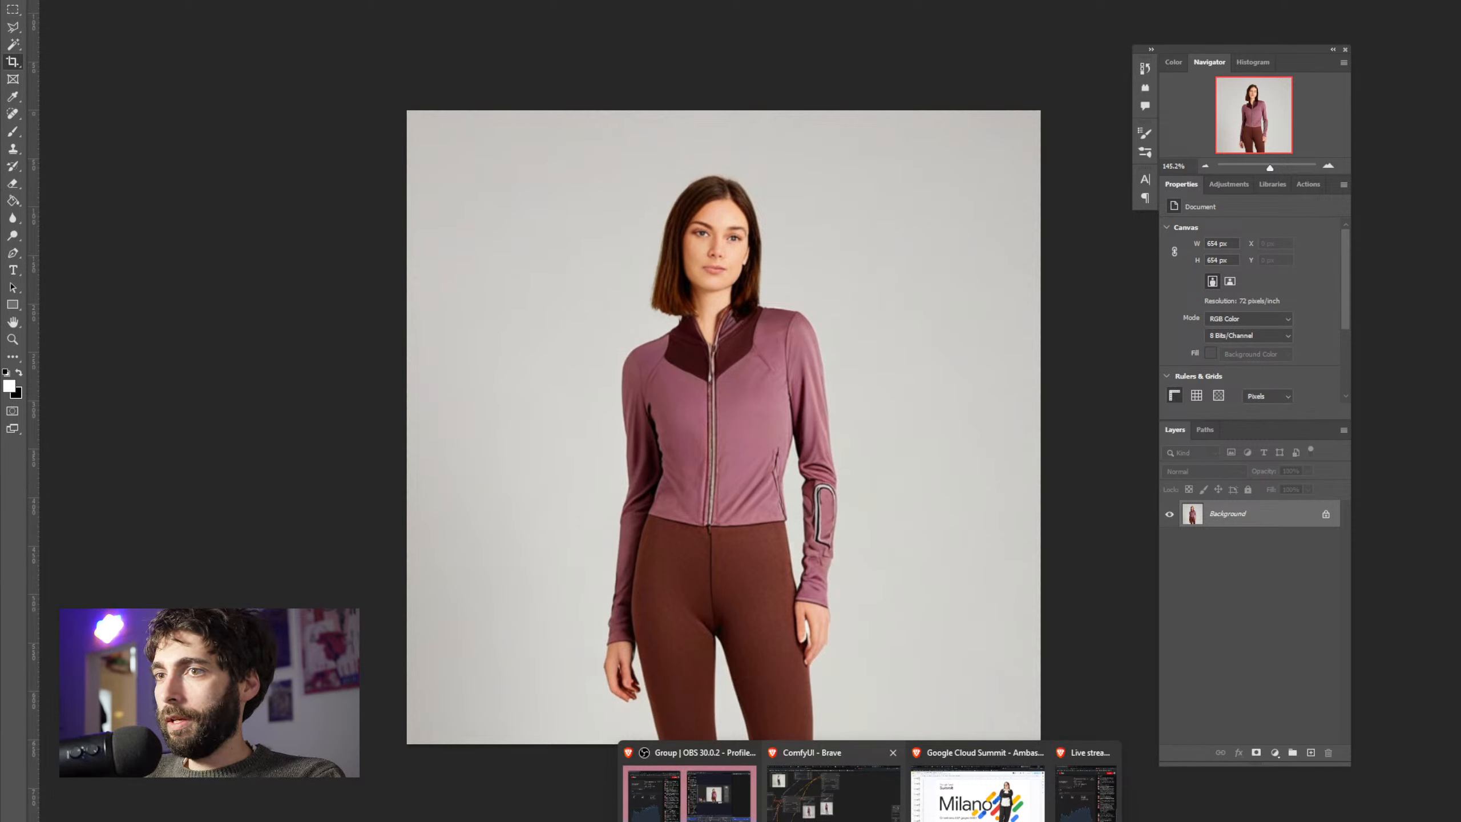
left_click(789, 811)
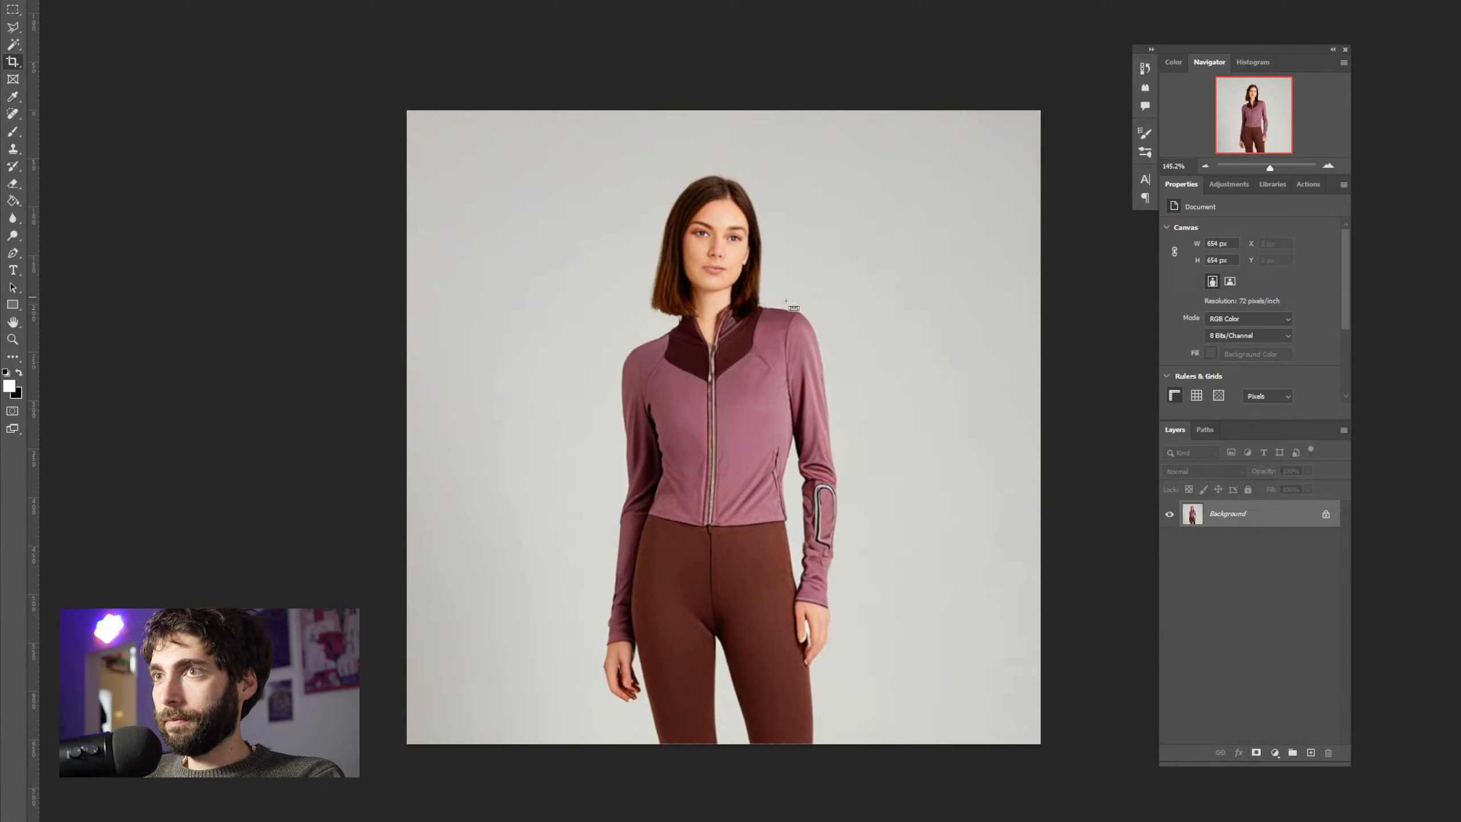
key("ctrl+Tab")
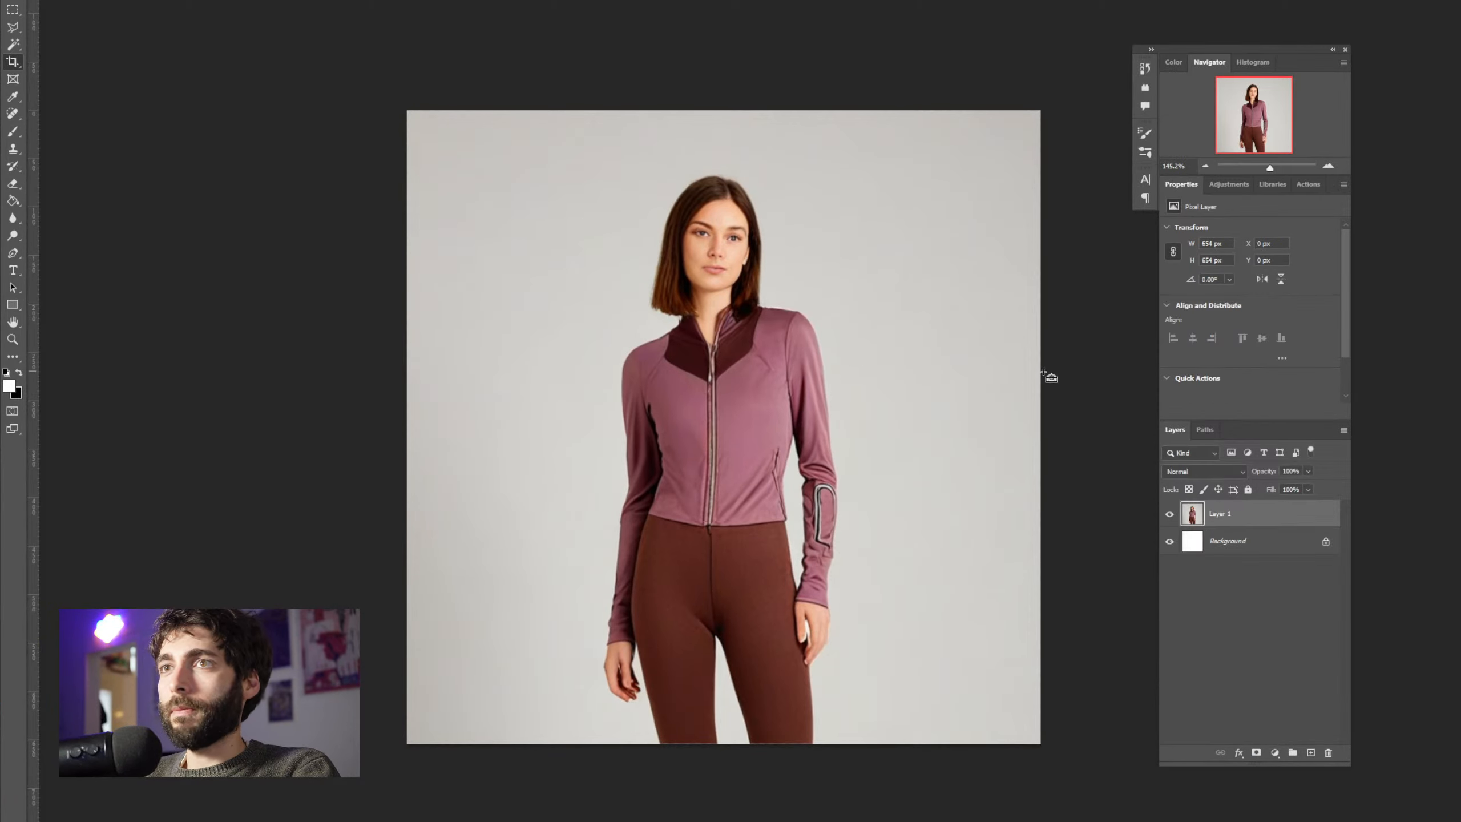
key("ctrl+Tab")
left_click(923, 373)
Crop the full figure to a square of about 642 px around the trousers and shoes, on a single background layer
scroll(925, 362, "down", 3)
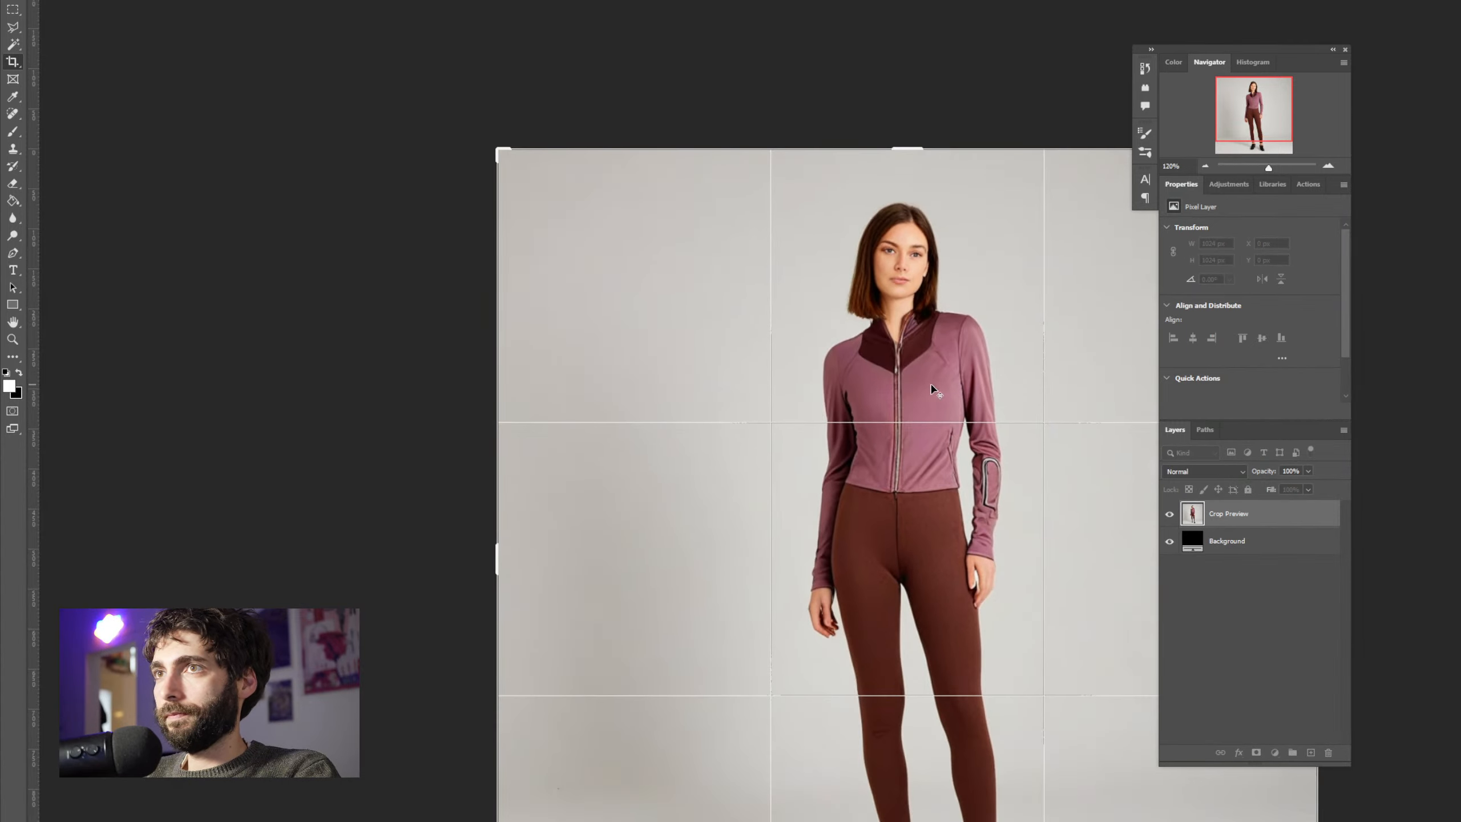
left_click_drag(907, 170, 902, 314)
key("Return")
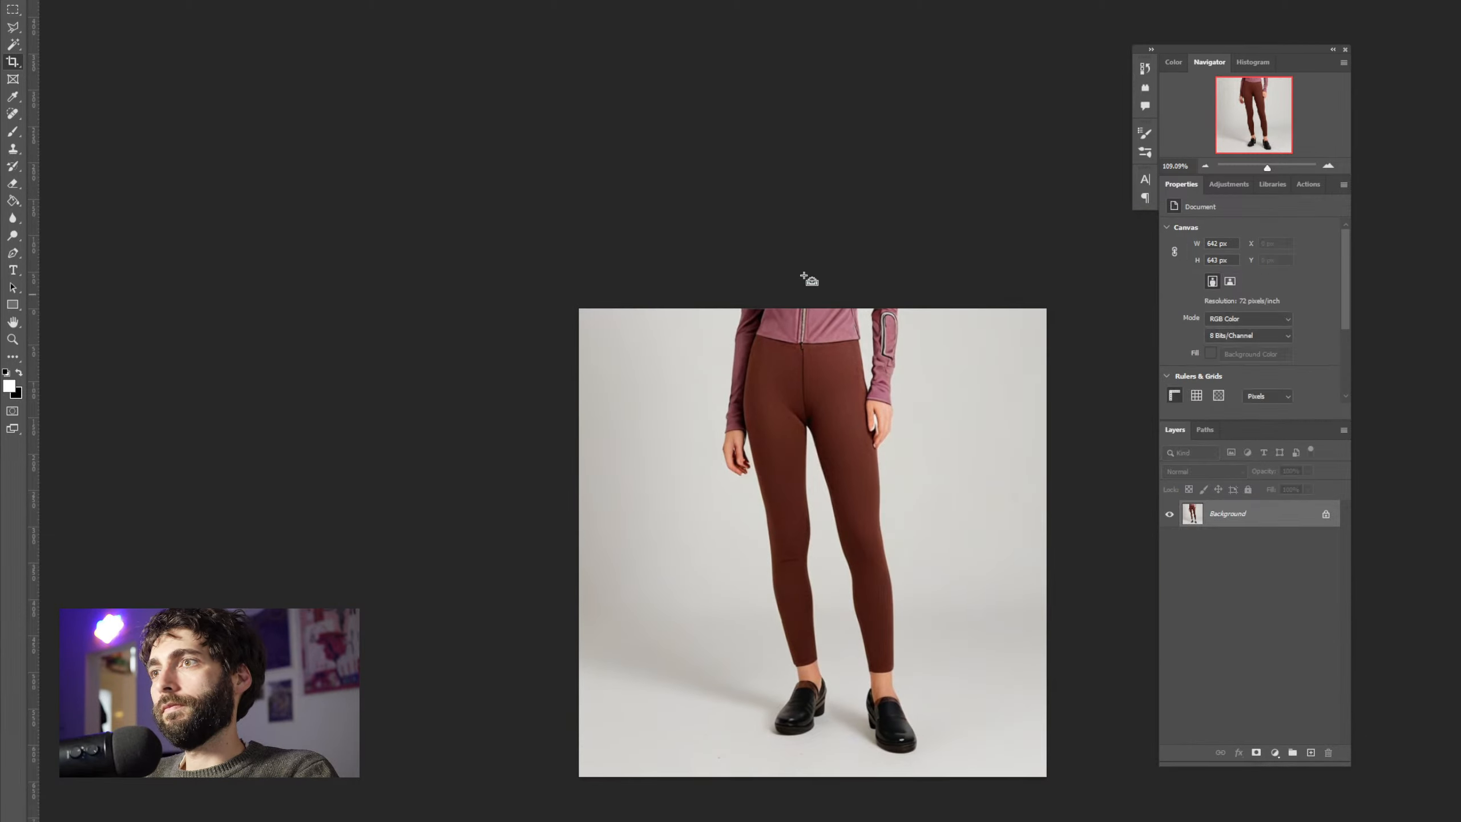
Save the cropped lower body in PNG format under the name bottom and return to ComfyUI
key("ctrl+shift+s")
type("bottom")
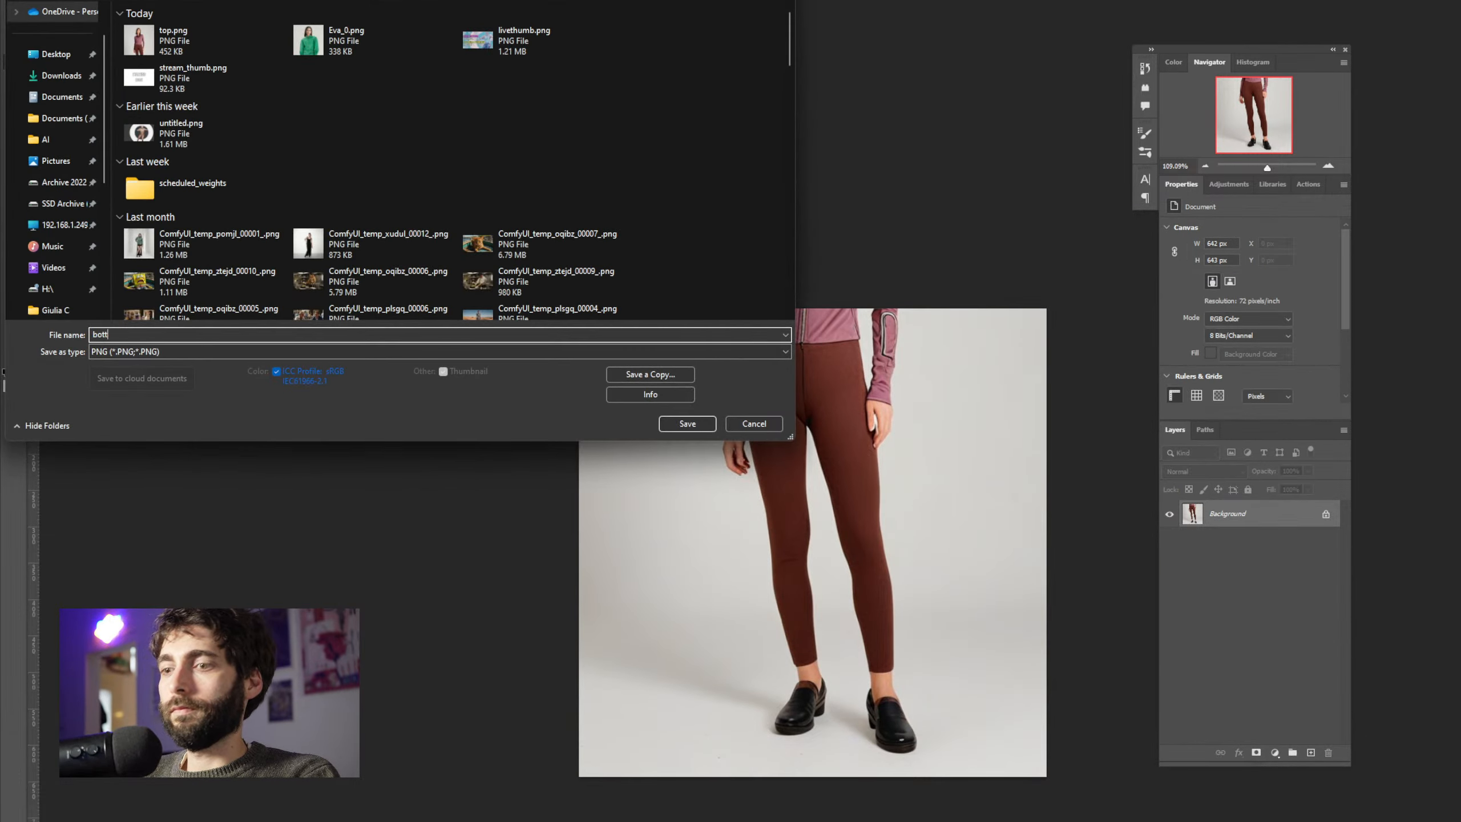
key("Return")
key("Return")
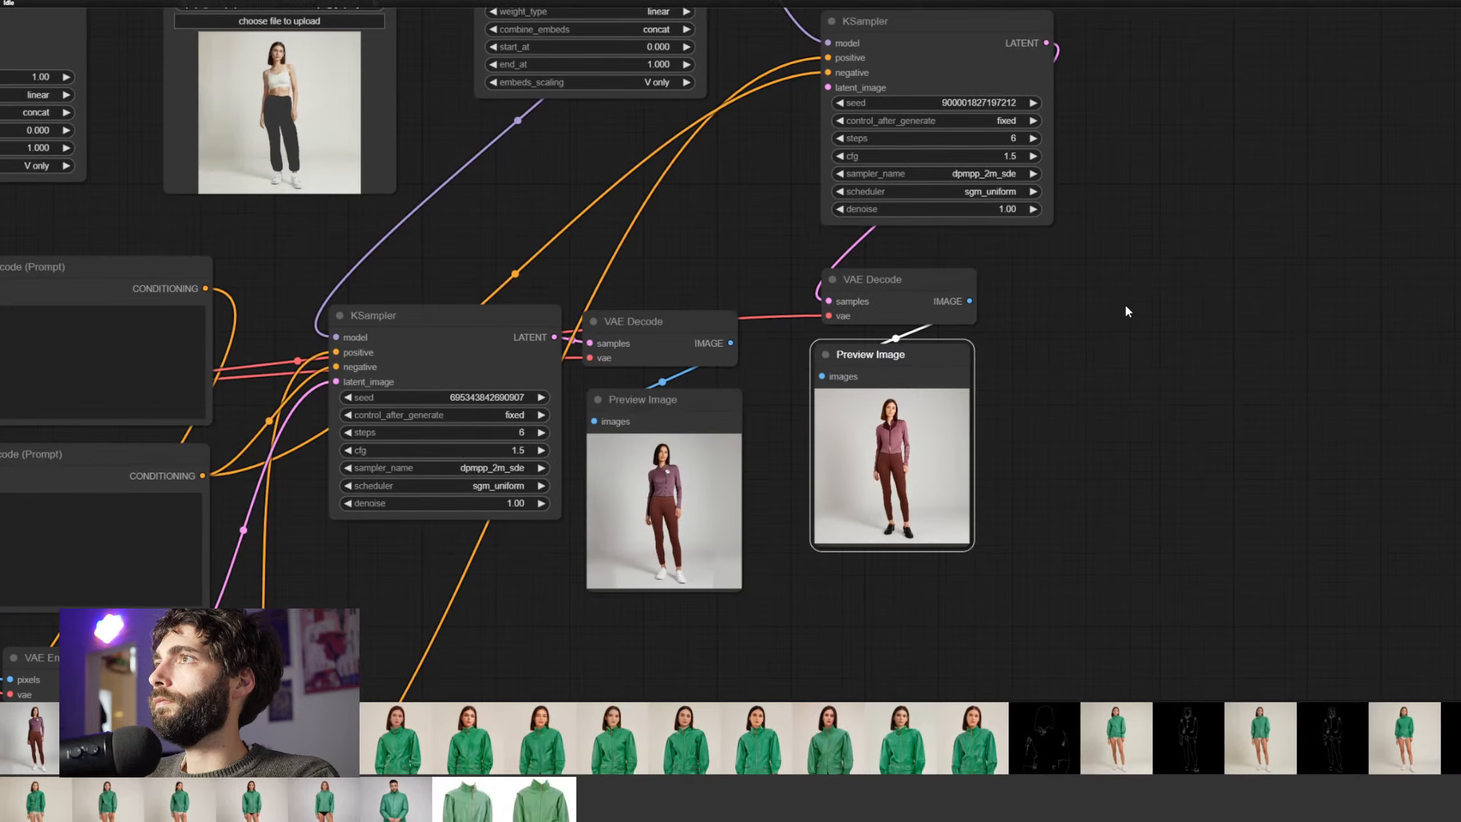
Duplicate the entire node workflow and place the copy beside the original
scroll(1127, 311, "down", 5)
left_click_drag(1130, 325, 1110, 371)
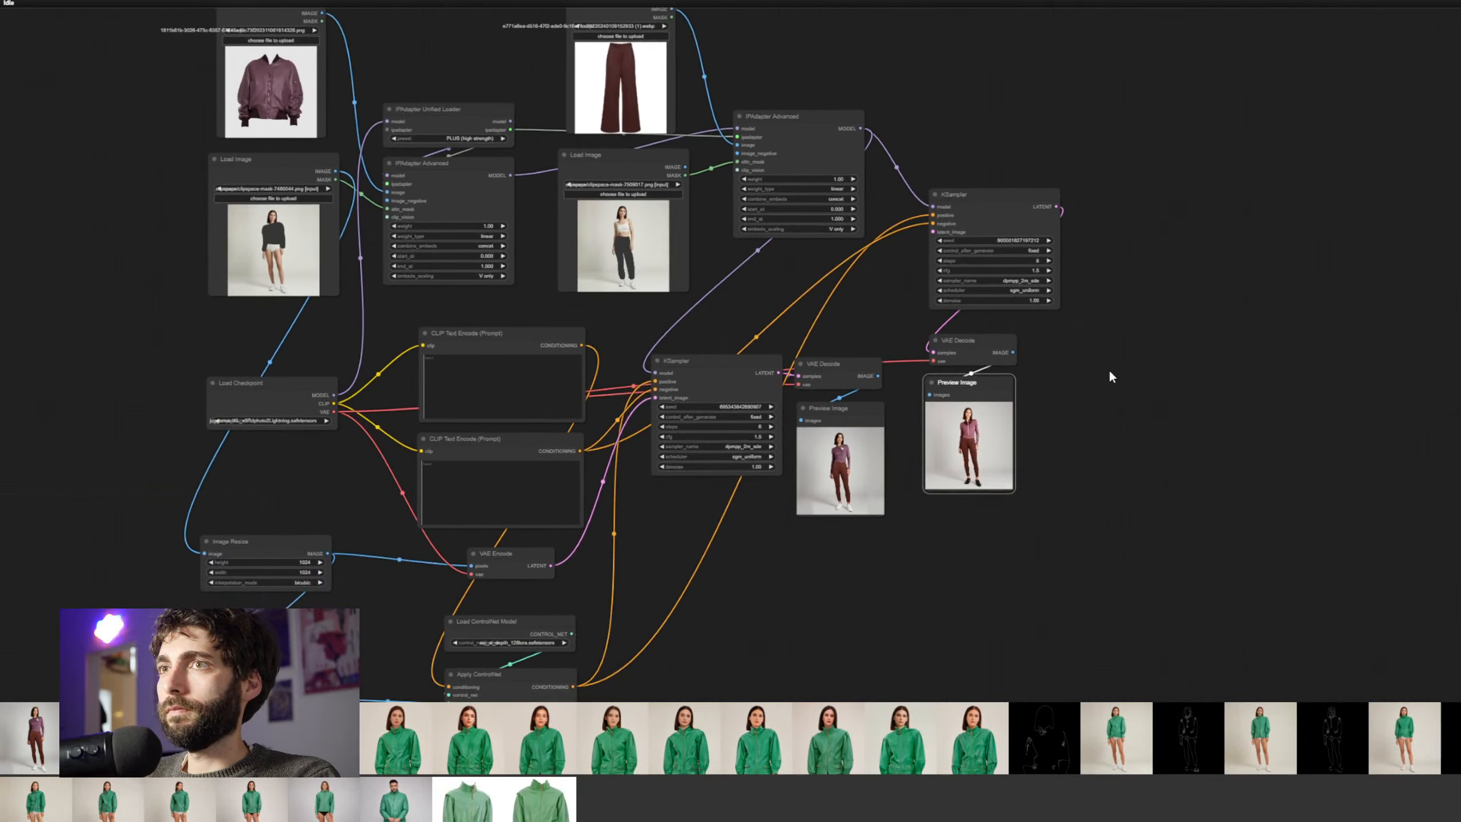
scroll(1111, 368, "down", 4)
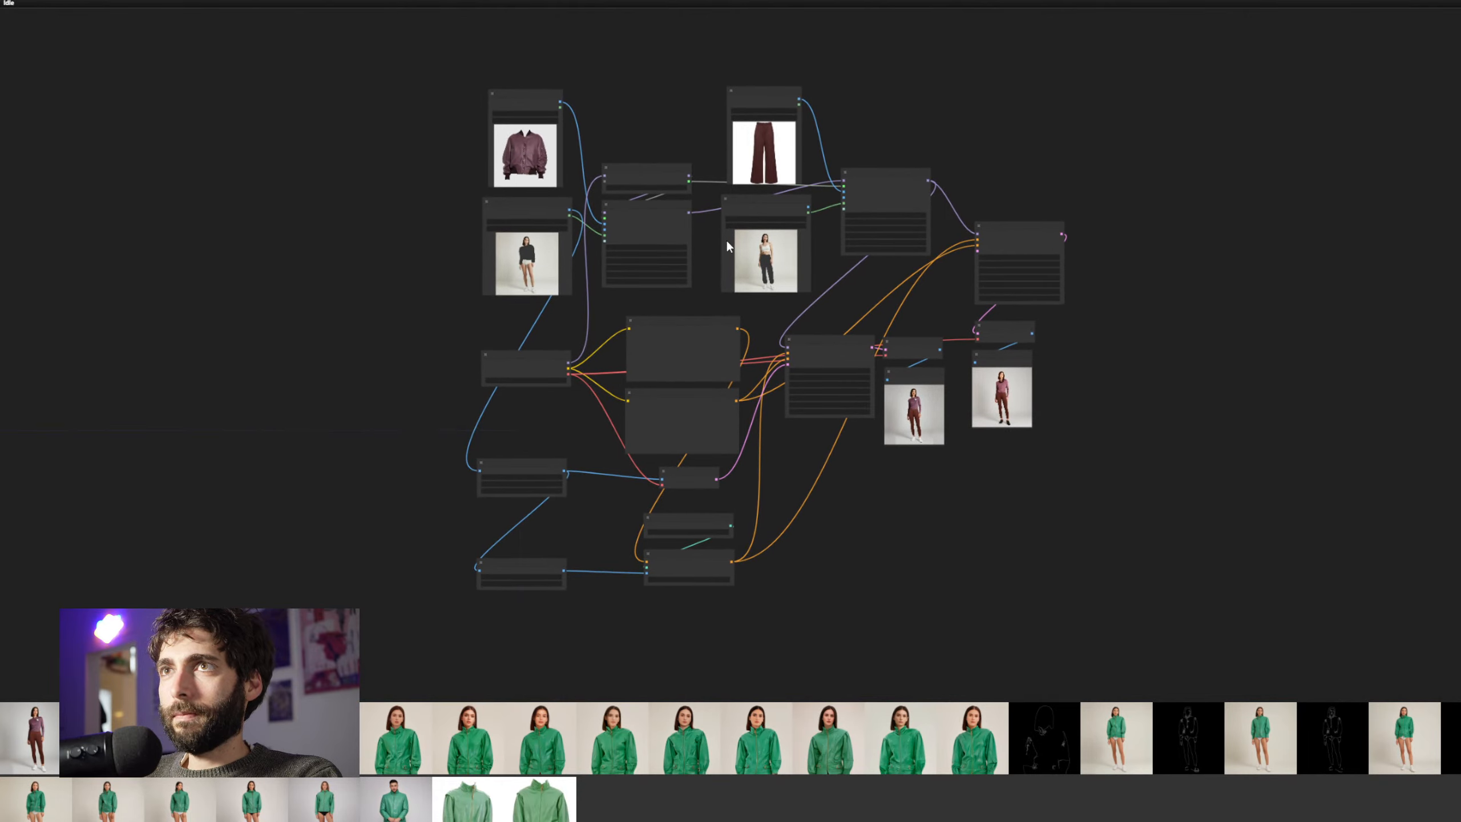
left_click_drag(465, 117, 1029, 593)
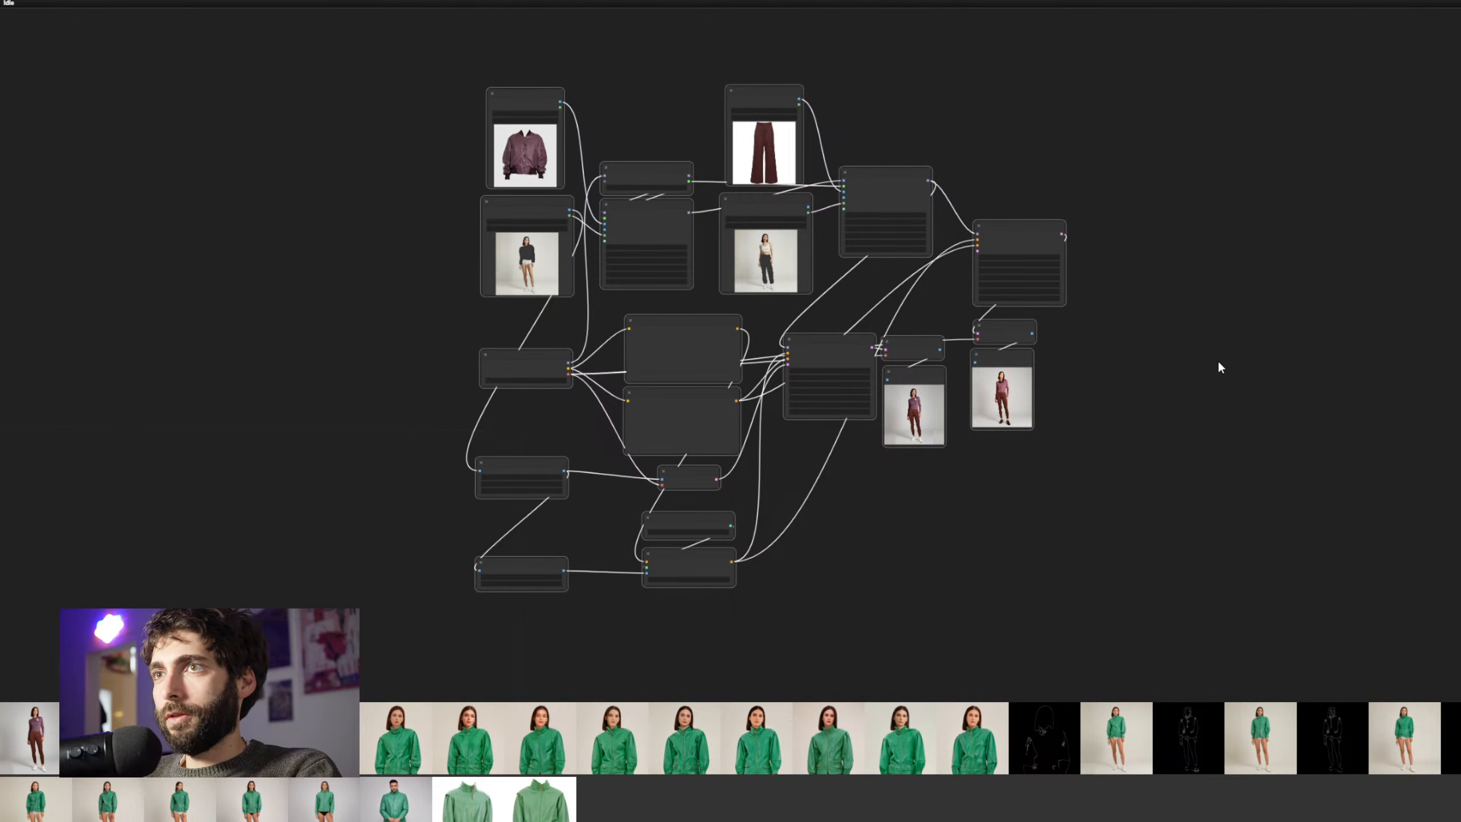
left_click_drag(1193, 386, 829, 432)
key("ctrl+v")
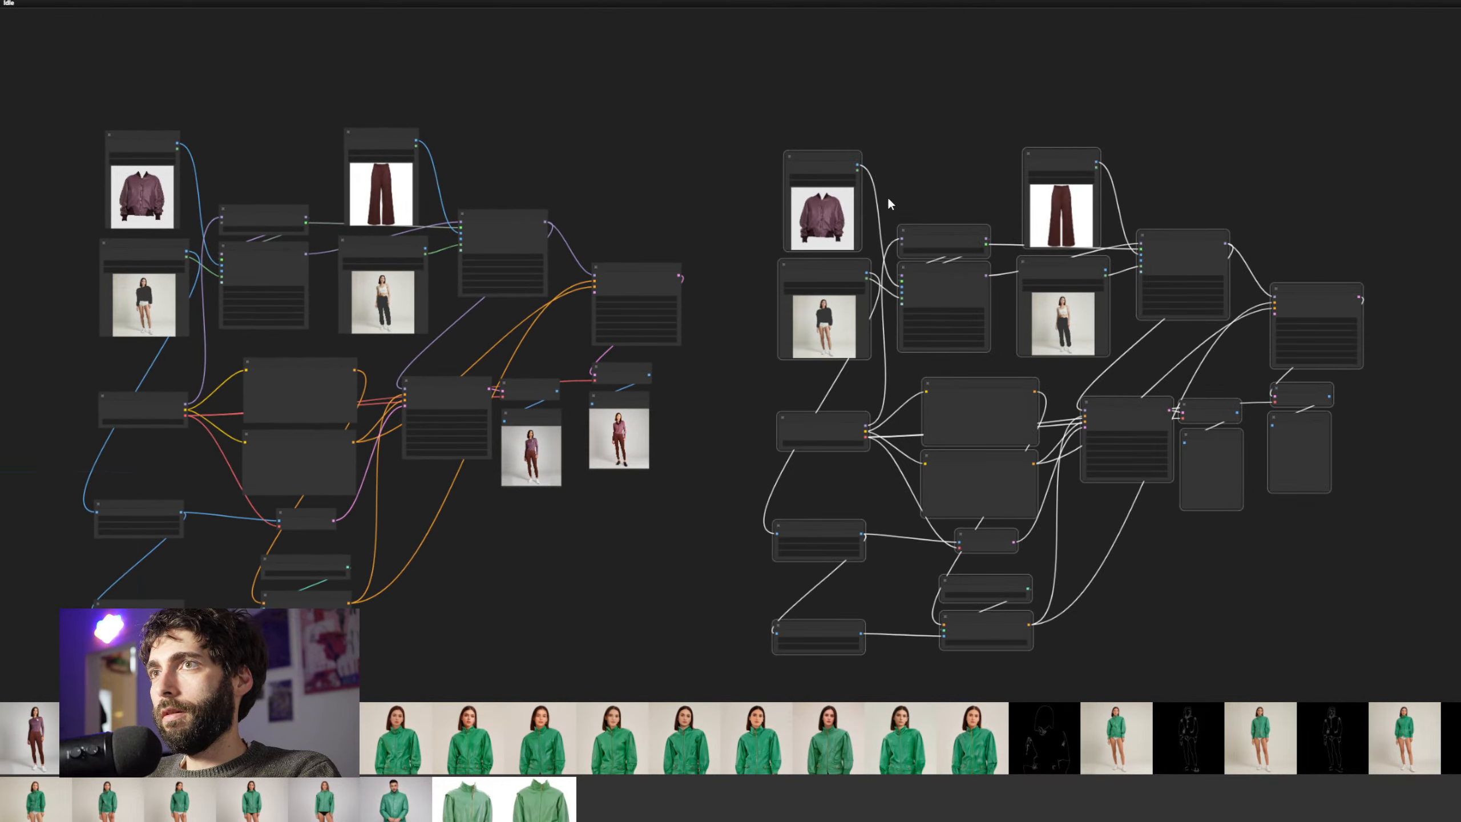
left_click_drag(829, 162, 791, 124)
left_click(663, 92)
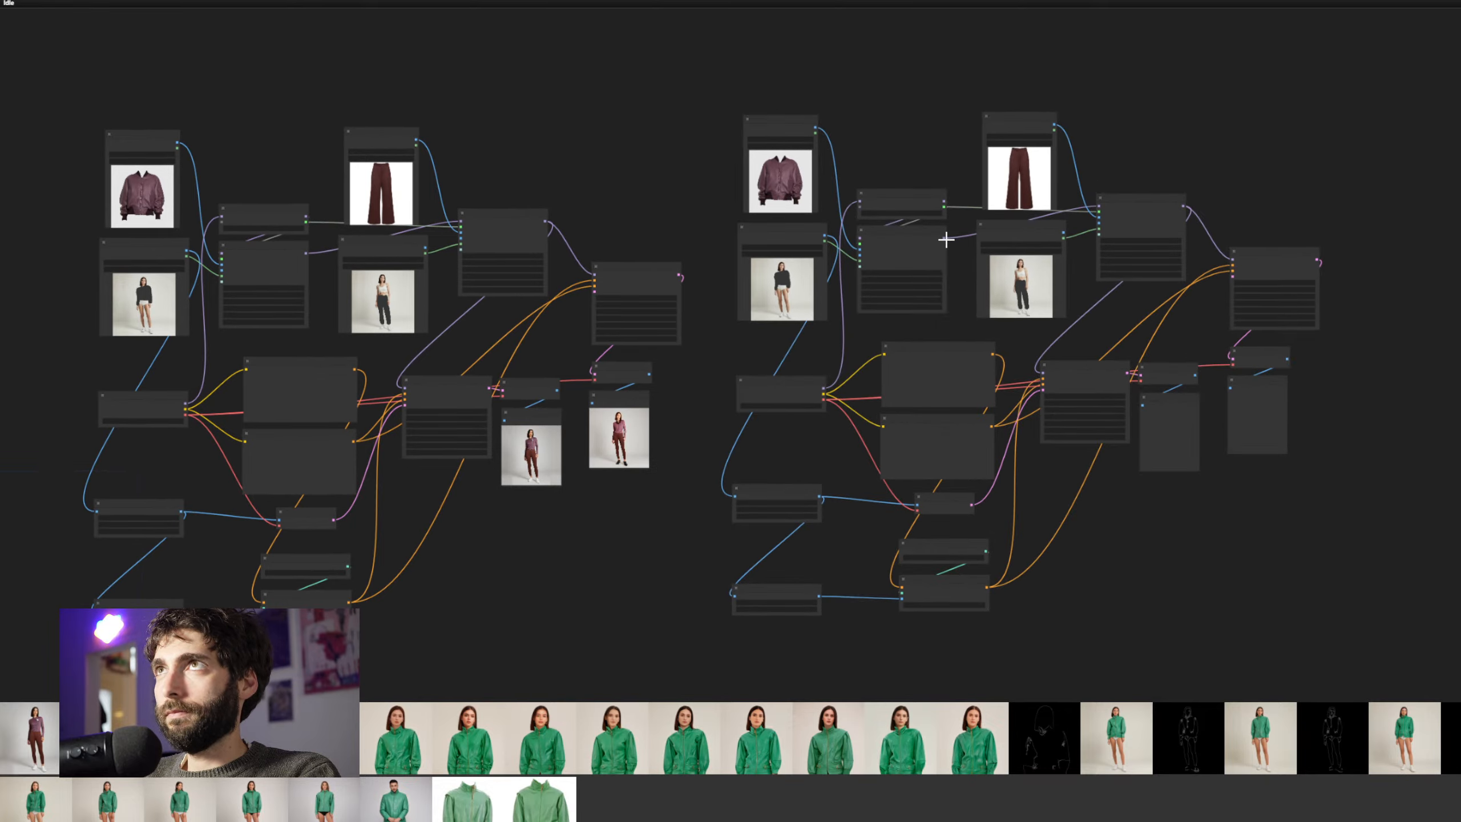
Delete the trousers image, its masked figure image and the second IPAdapter Advanced node from the duplicated workflow
scroll(869, 164, "up", 7)
left_click_drag(883, 161, 628, 86)
left_click_drag(251, 66, 643, 387)
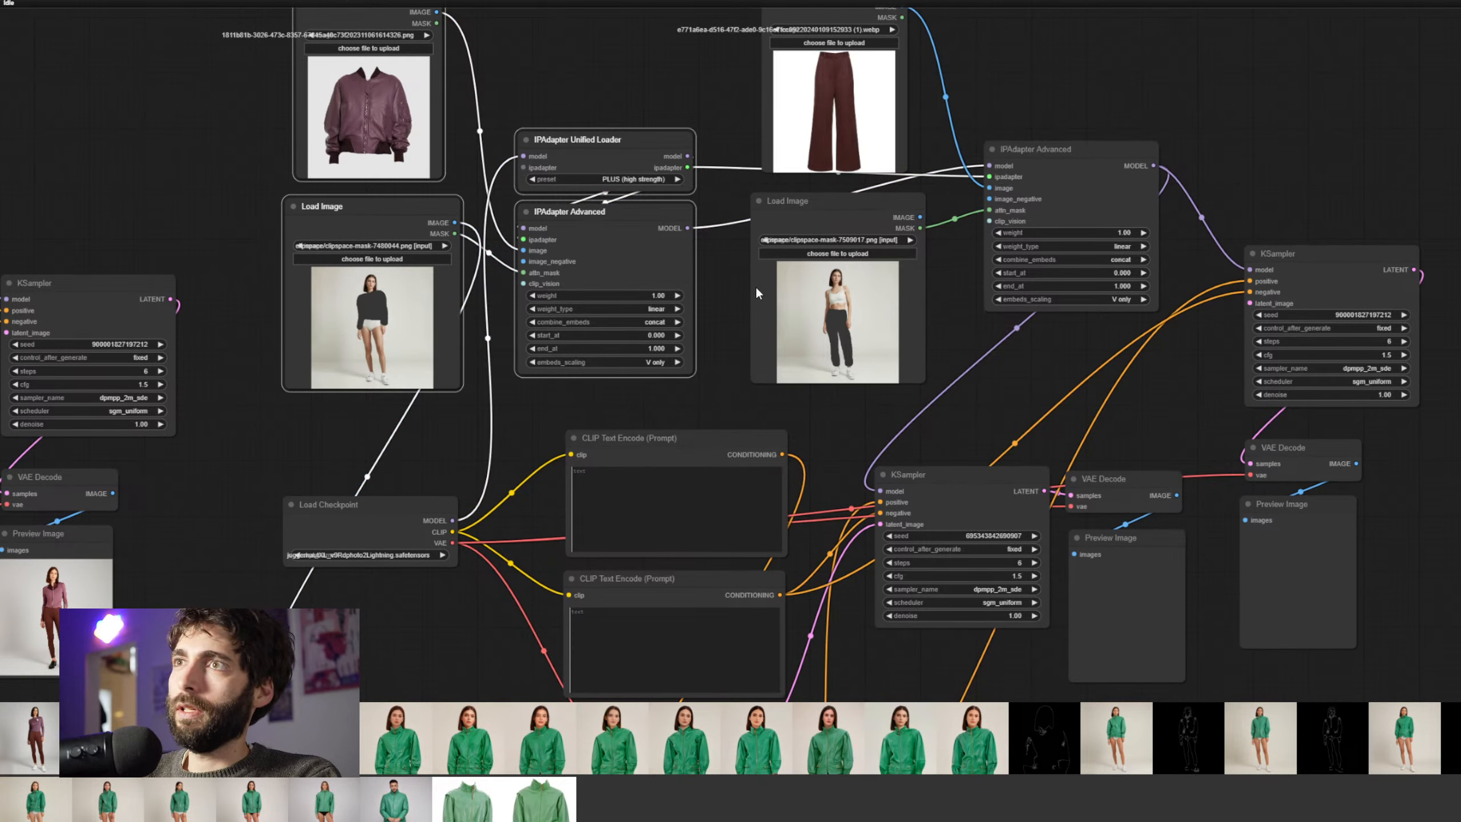
left_click(699, 98)
scroll(699, 116, "down", 2)
left_click_drag(693, 86, 994, 315)
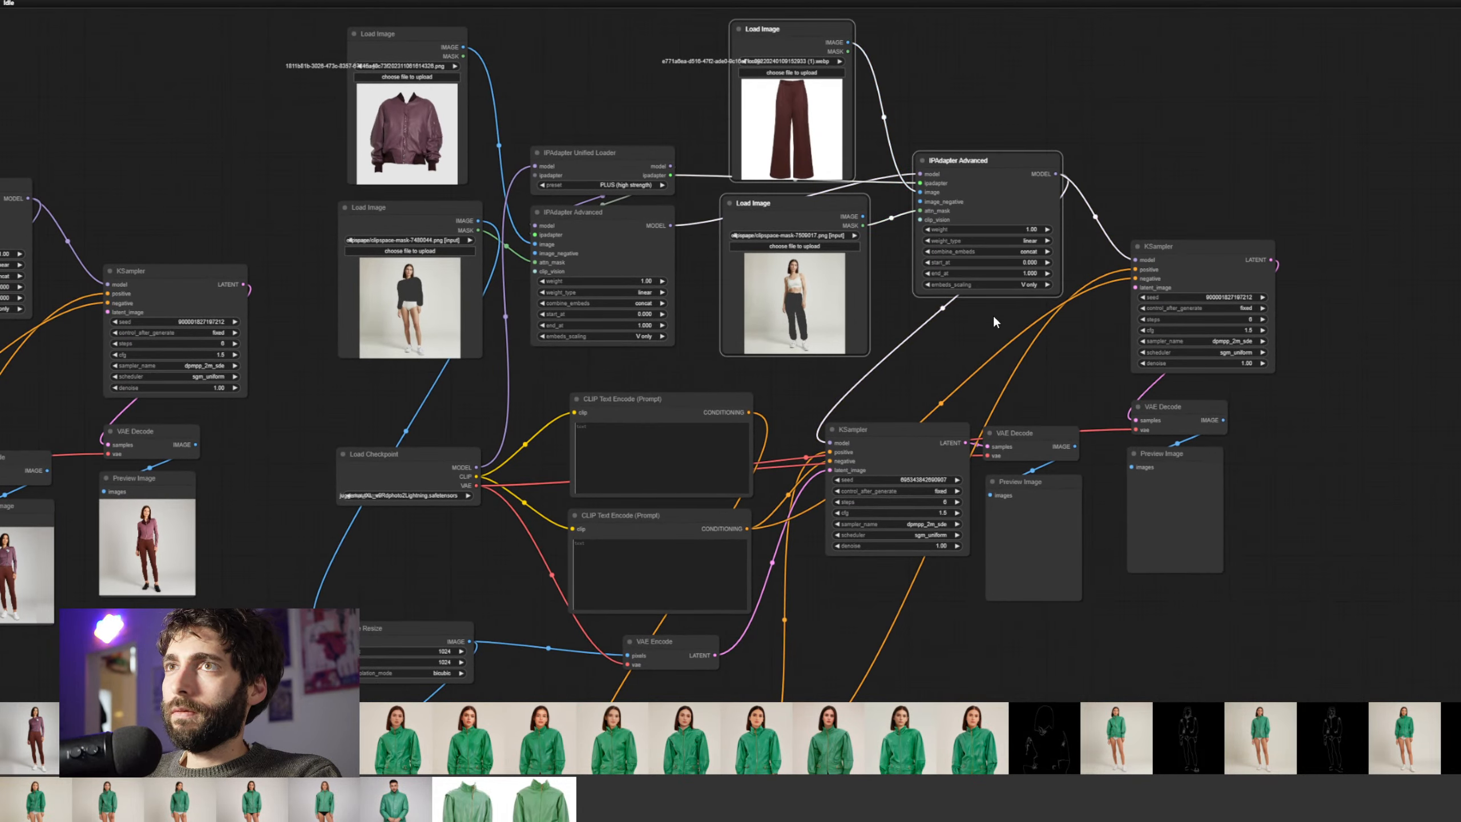
key("Delete")
Remove the second KSampler with its VAE Decode and Preview Image from the copy, and set the remaining KSampler's denoise to 1
left_click_drag(972, 265, 1061, 205)
left_click_drag(1236, 171, 1353, 559)
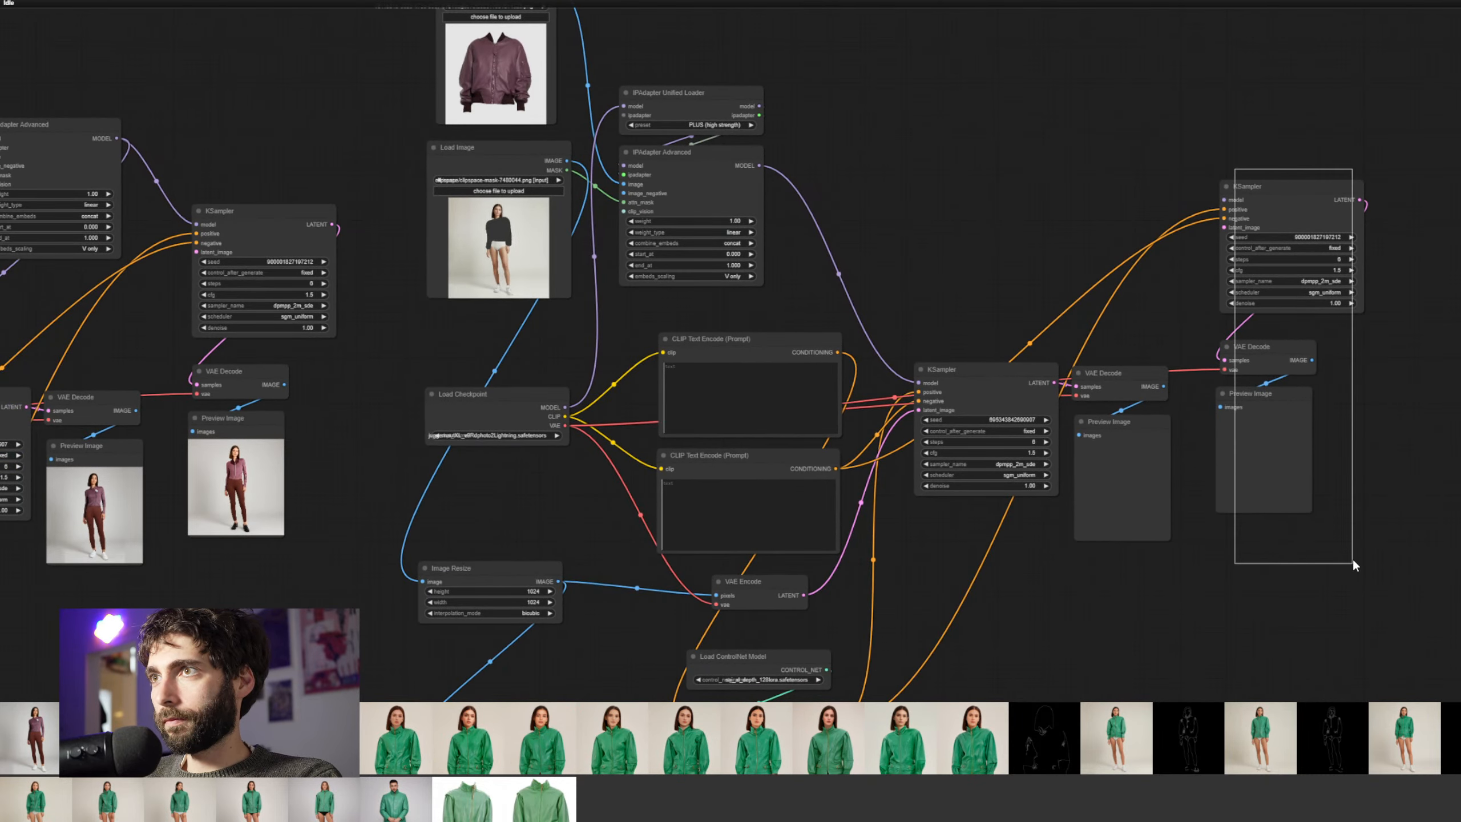
key("Delete")
left_click_drag(978, 234, 1110, 202)
scroll(1032, 183, "up", 3)
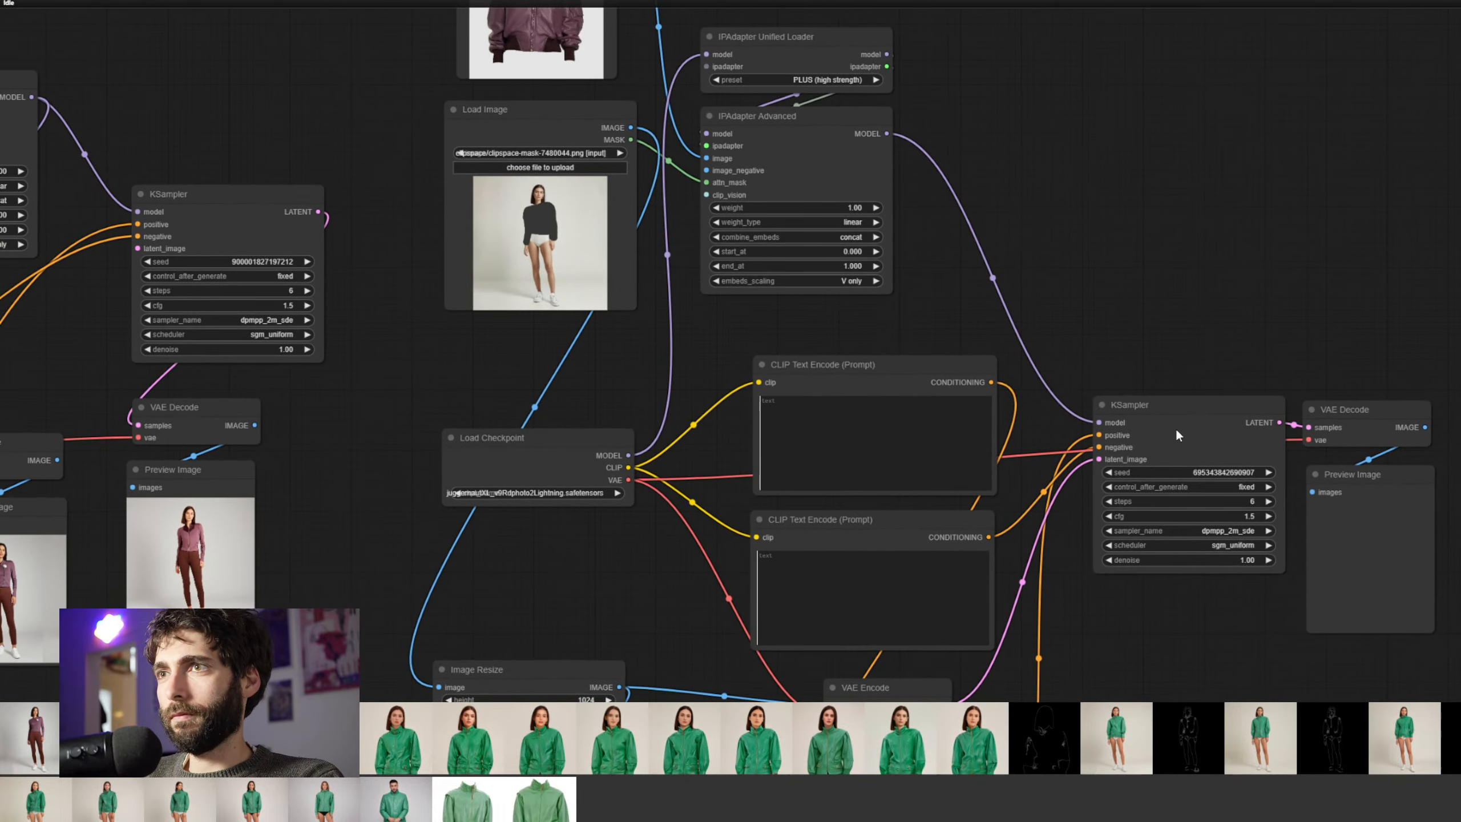
left_click(1223, 561)
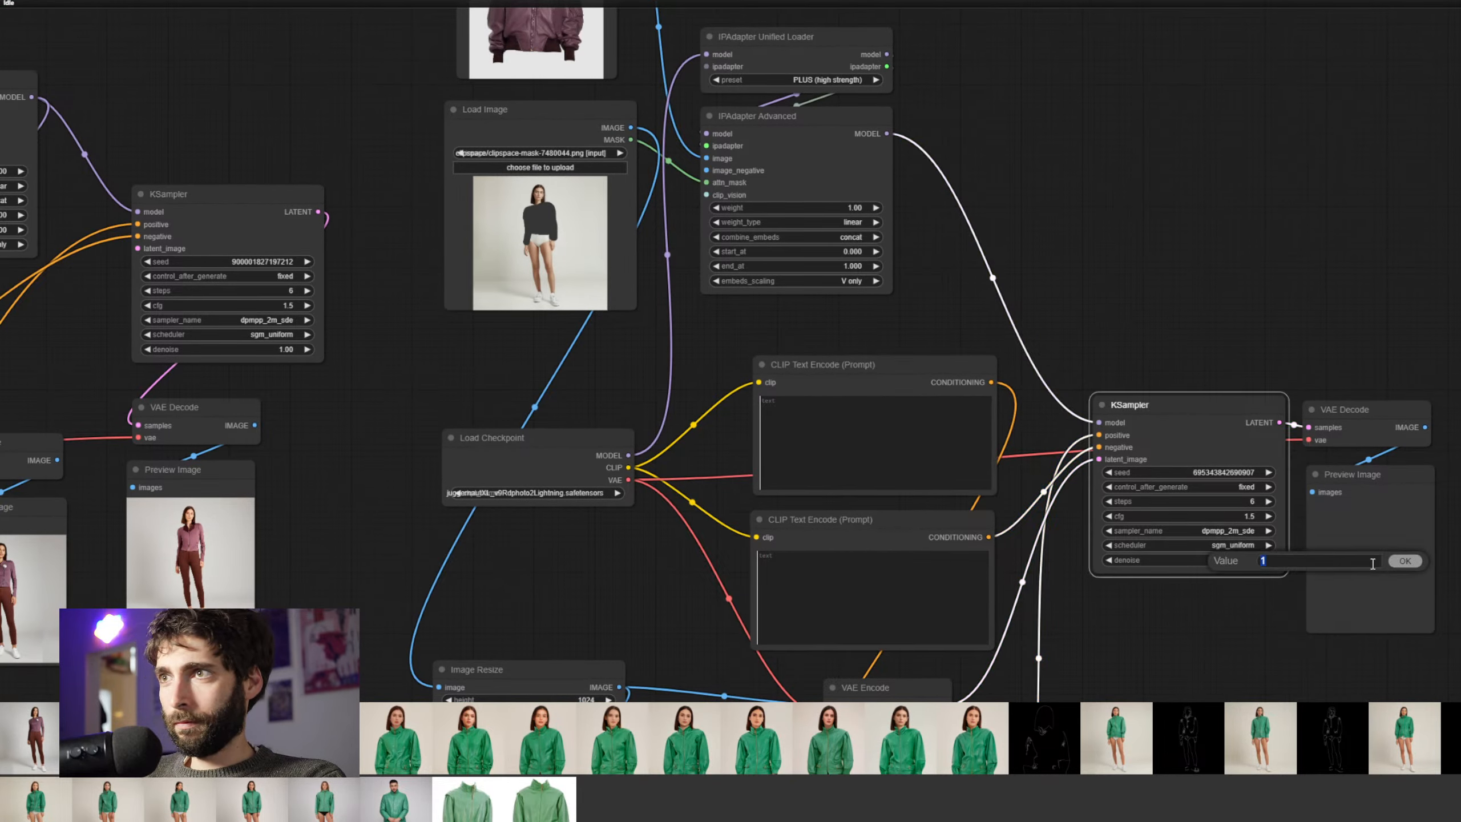
left_click(1402, 563)
Load top (5).png into the copy's Load Image node that supplies the attention mask
left_click_drag(978, 188, 1153, 289)
scroll(747, 300, "up", 4)
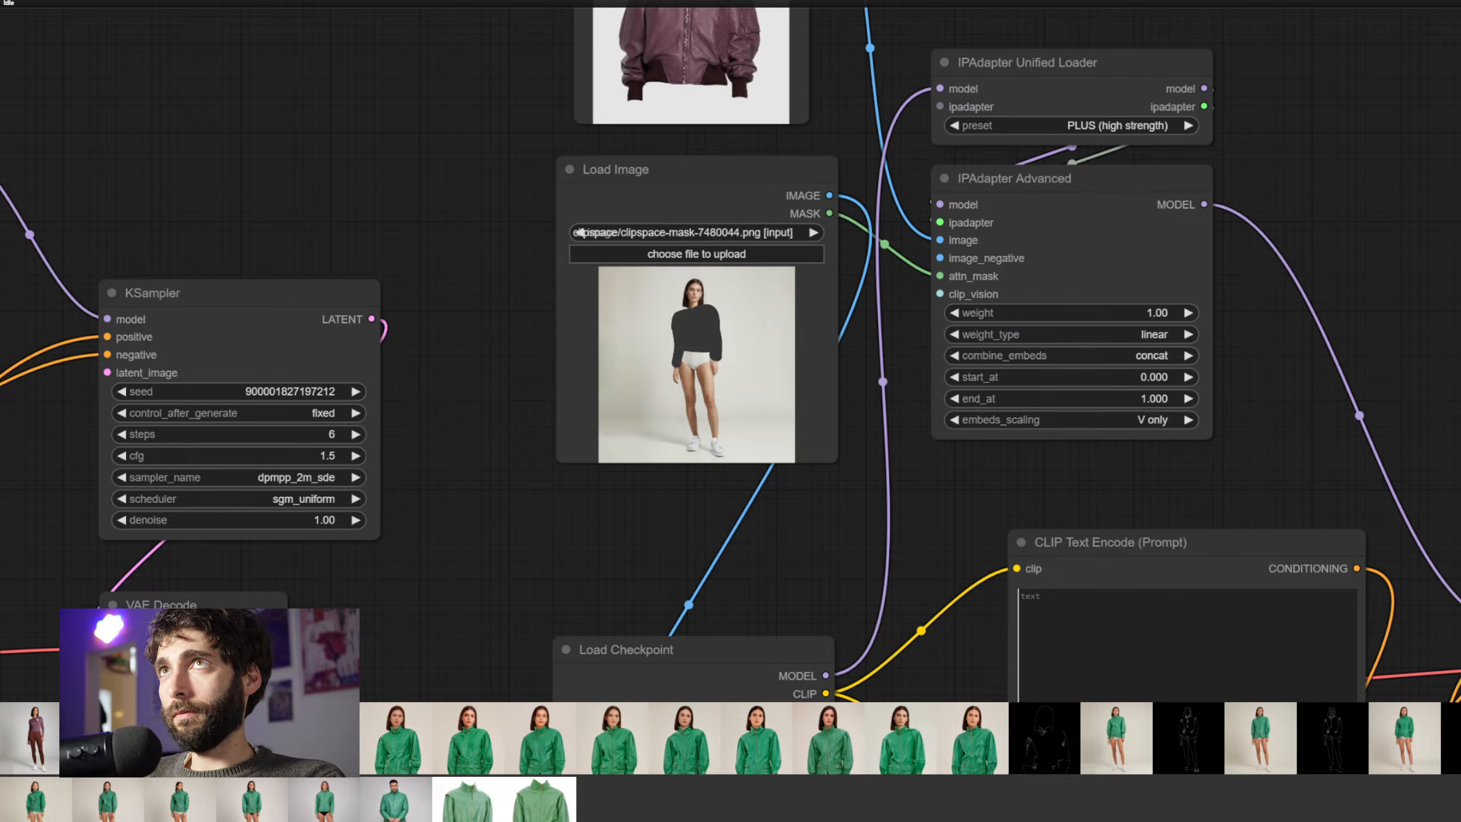
left_click_drag(843, 130, 701, 345)
scroll(821, 492, "up", 5)
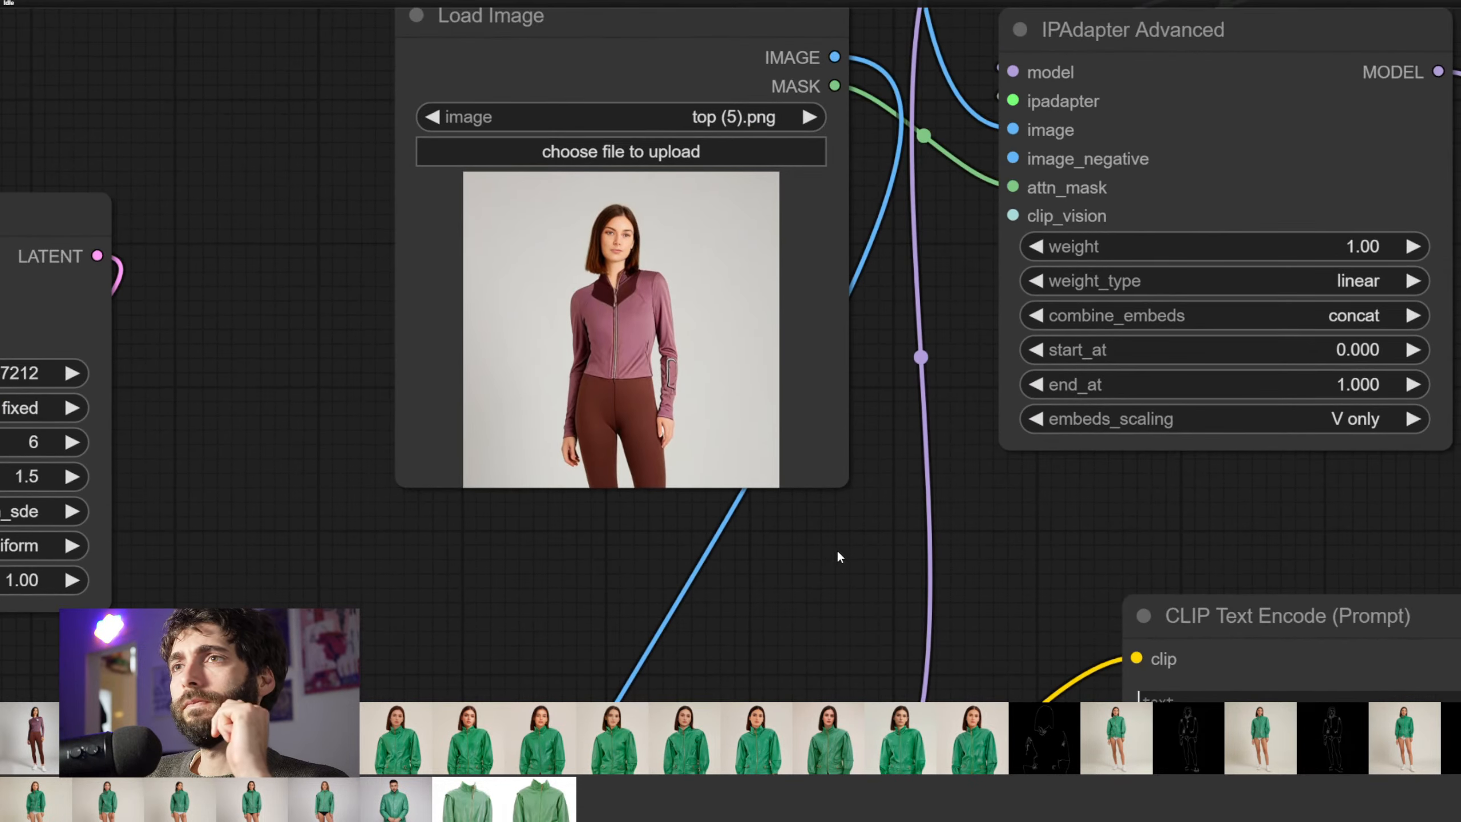
Paint a mask over the whole jacket, including both sleeves, in the MaskEditor and save it to the Load Image node
right_click(674, 289)
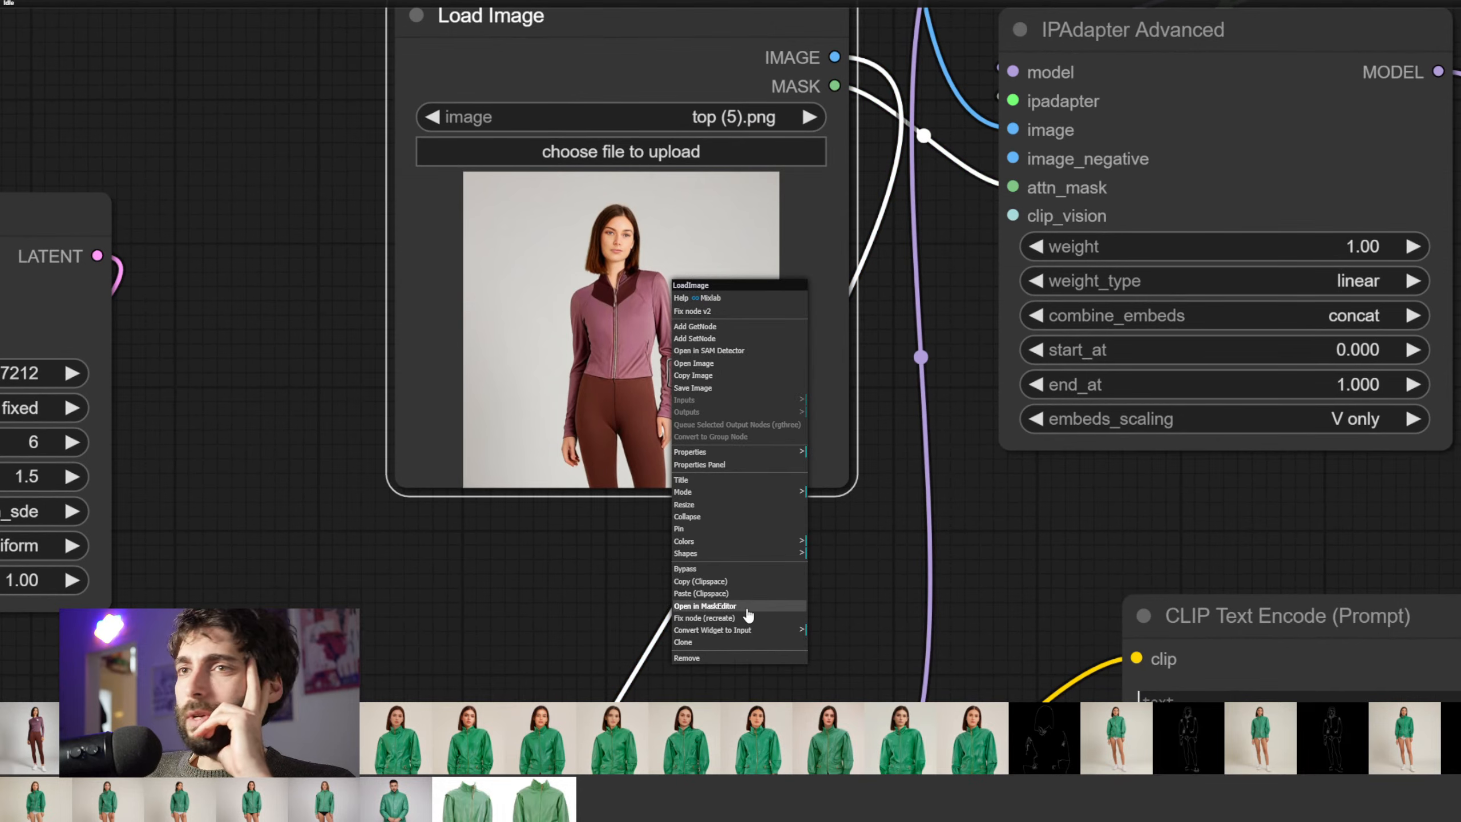
left_click(747, 608)
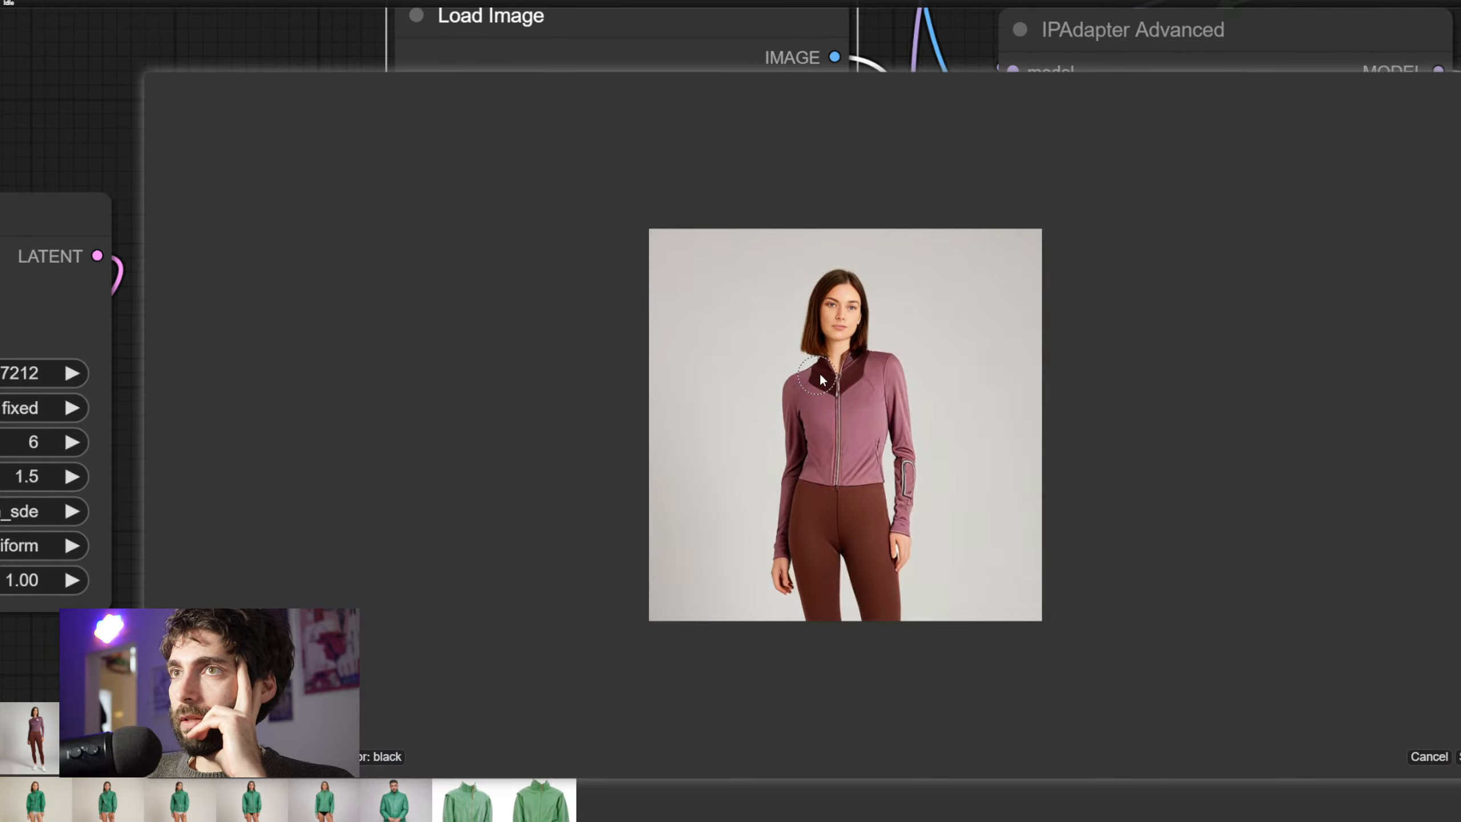
mouse_move(789, 458)
left_mouse_down()
mouse_move(774, 539)
mouse_move(795, 474)
left_mouse_up()
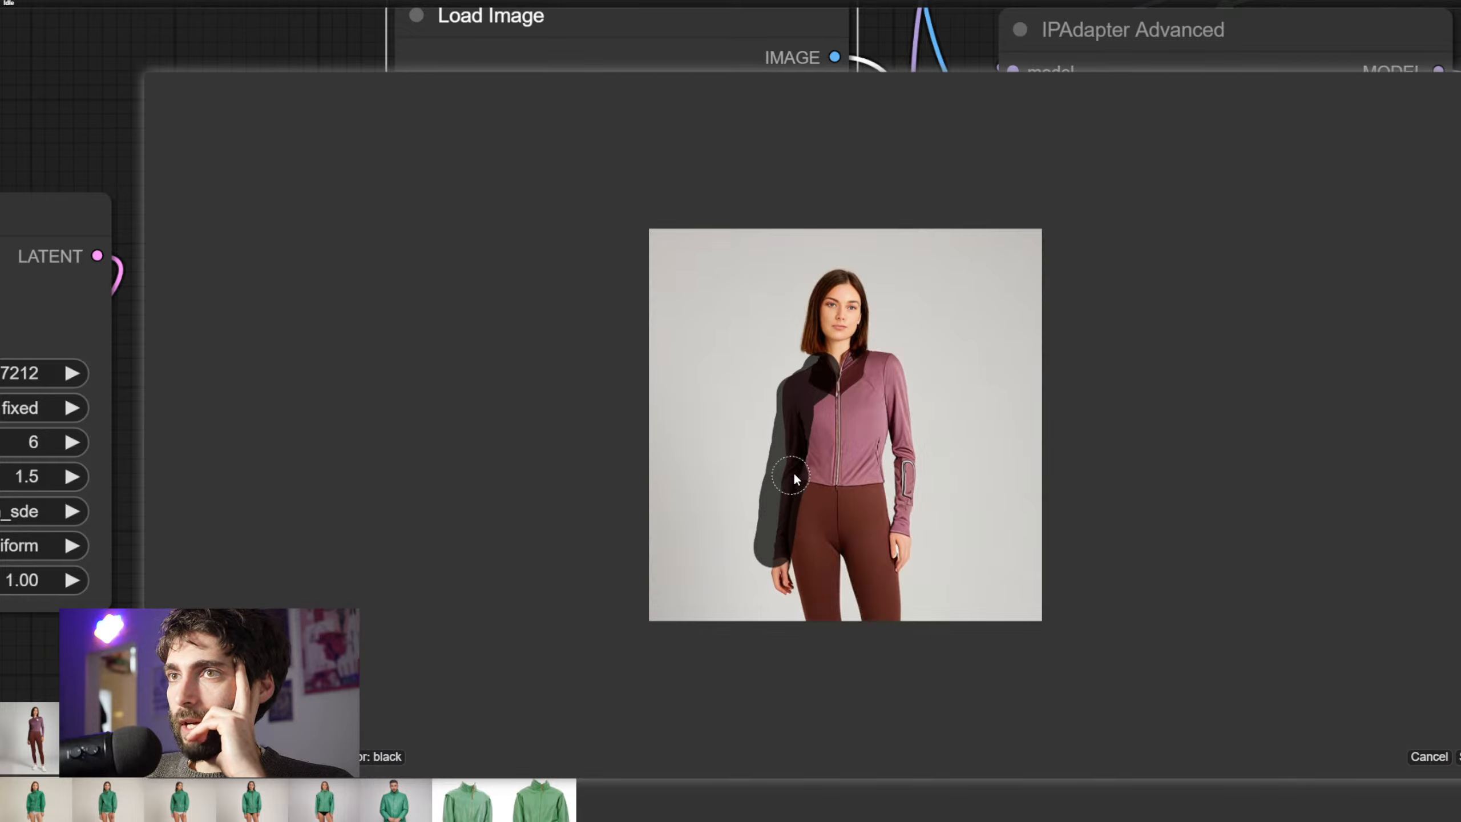
mouse_move(884, 483)
left_mouse_down()
mouse_move(908, 521)
mouse_move(908, 426)
mouse_move(875, 366)
mouse_move(837, 377)
mouse_move(846, 392)
left_mouse_up()
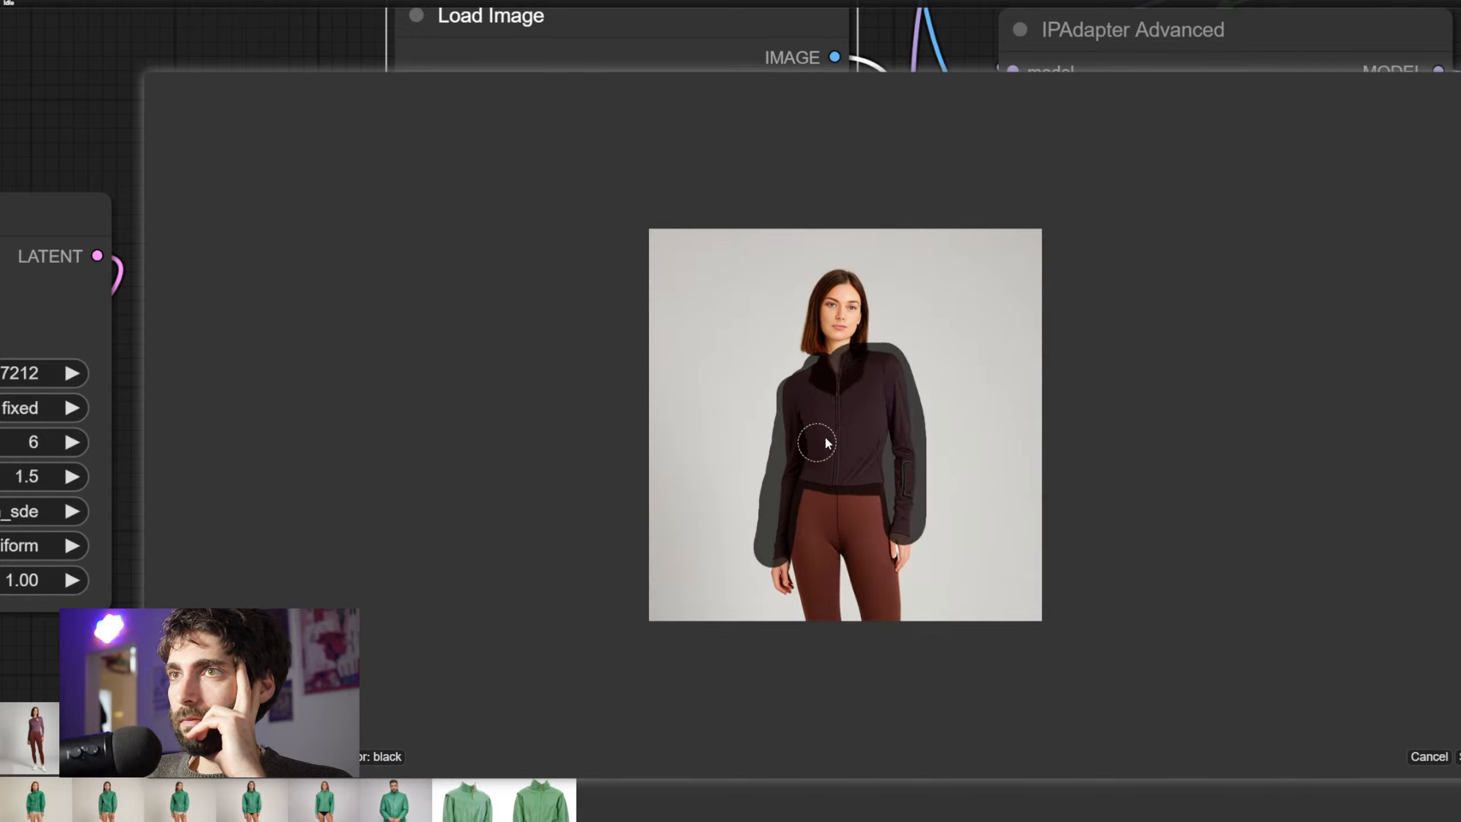
left_click(1459, 757)
Run the workflow to generate the upper-body image from the new mask and jacket reference
left_click_drag(1150, 557, 873, 545)
scroll(1400, 476, "down", 3)
left_click_drag(1401, 477, 623, 86)
scroll(818, 218, "down", 3)
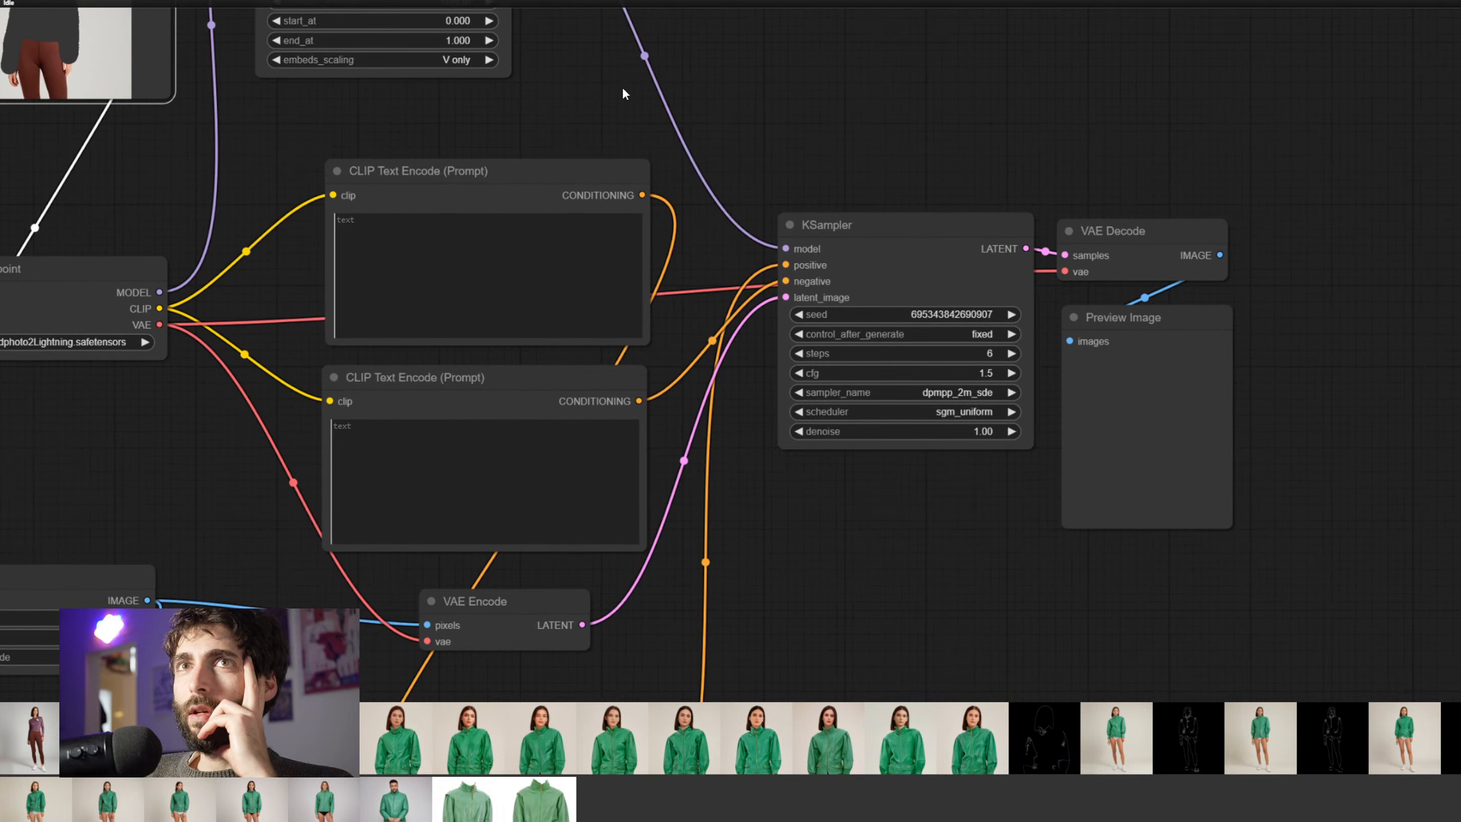
key("ctrl+Return")
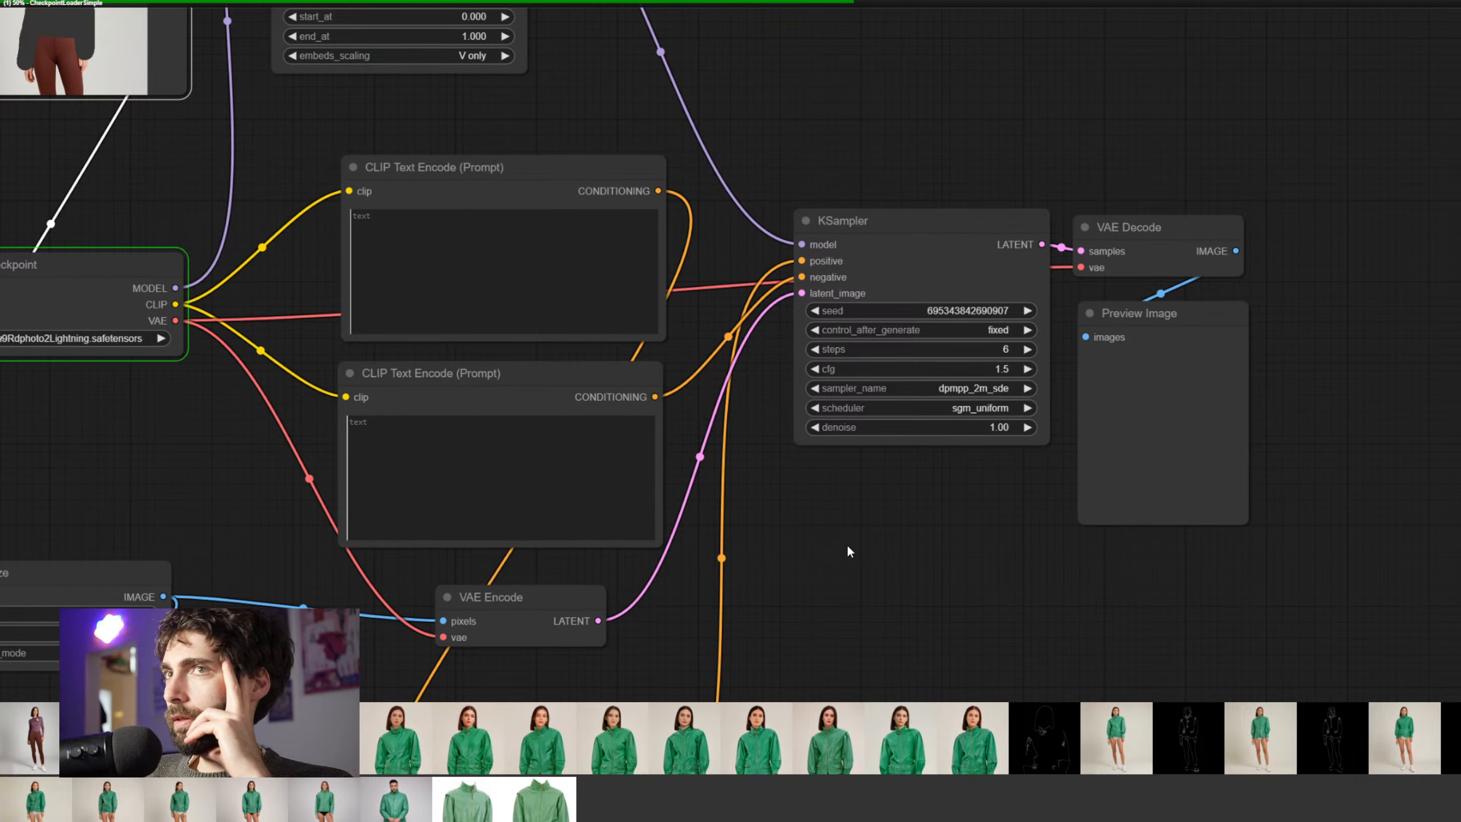
scroll(847, 544, "down", 1)
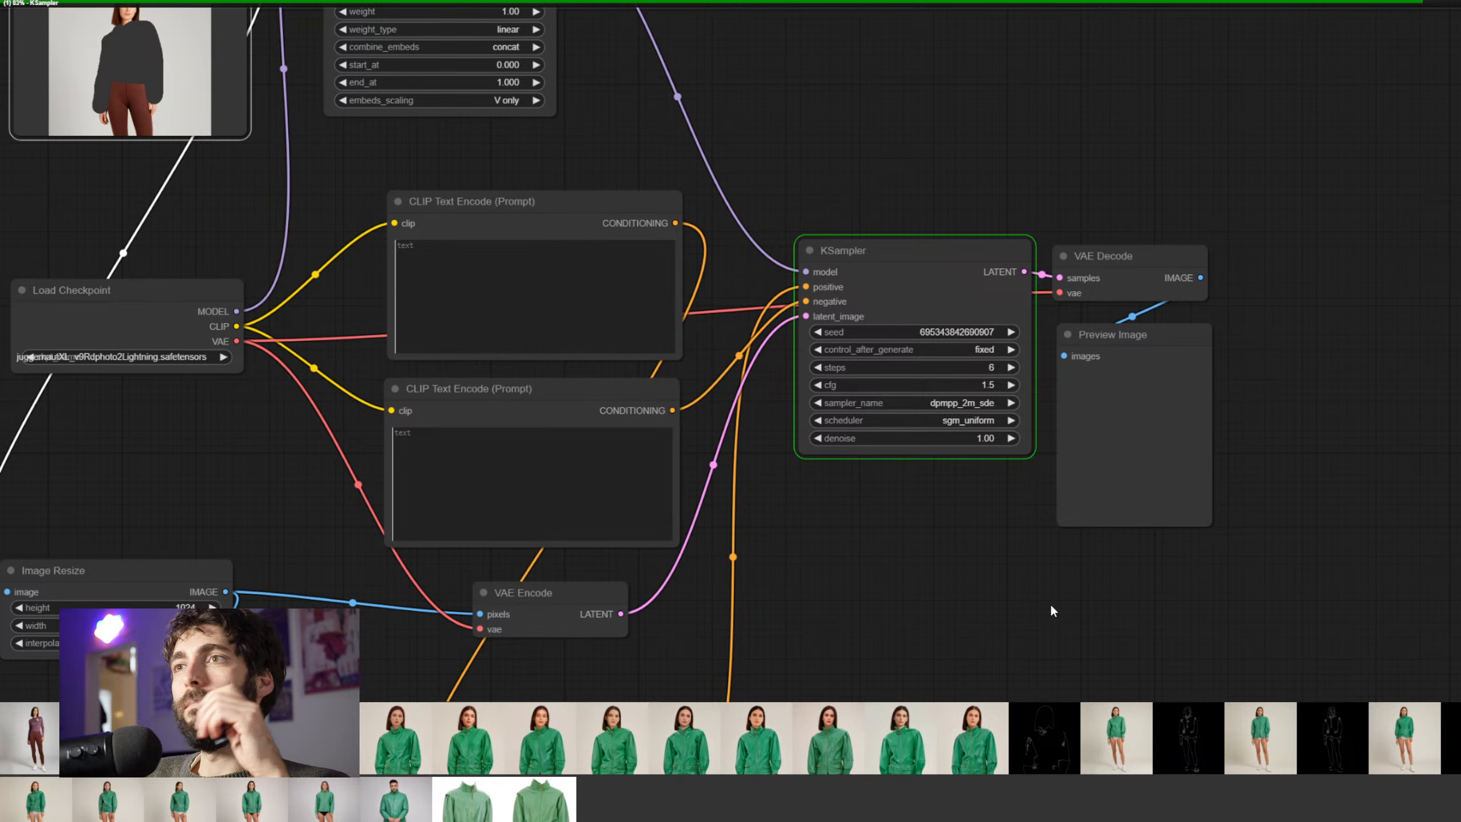
scroll(1125, 593, "up", 4)
left_click_drag(1070, 603, 1073, 653)
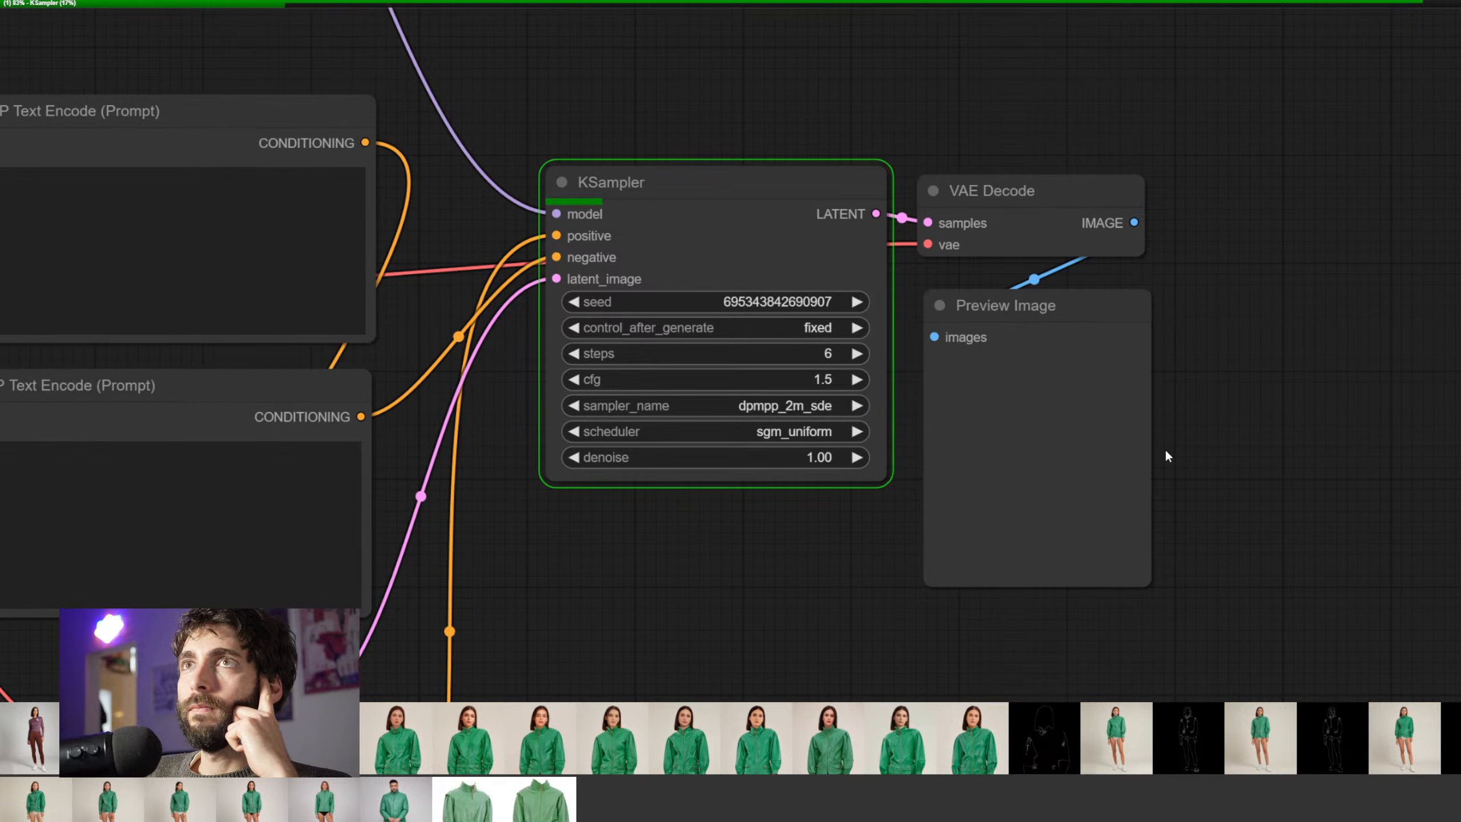
Delete the second KSampler, its VAE Decode and its Preview Image from the original workflow
scroll(817, 585, "down", 3)
scroll(818, 587, "down", 6)
left_click_drag(818, 587, 1045, 360)
left_click_drag(1032, 429, 1217, 539)
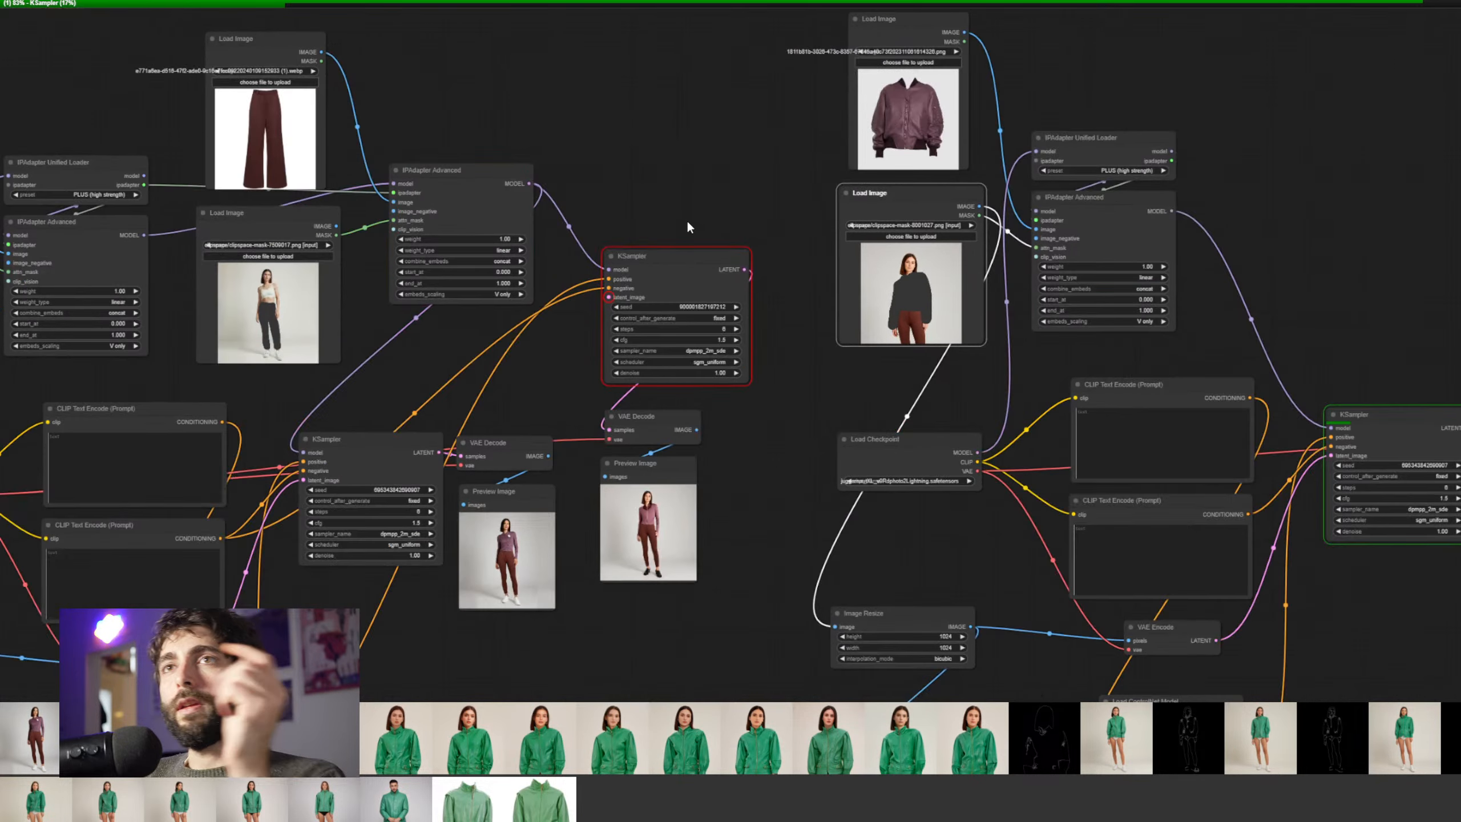
left_click_drag(674, 192, 717, 579)
key("Delete")
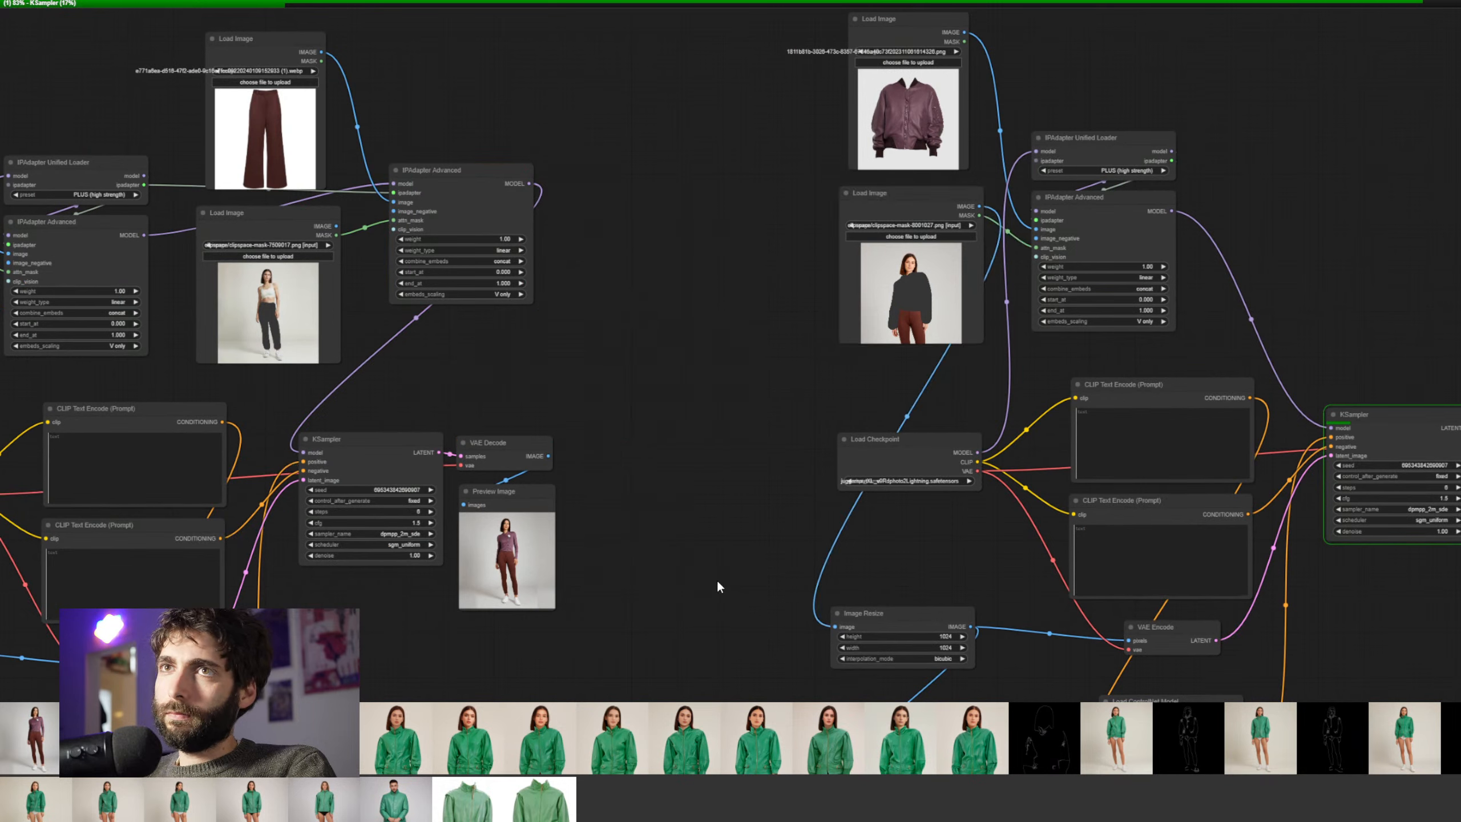
left_click_drag(662, 292, 585, 294)
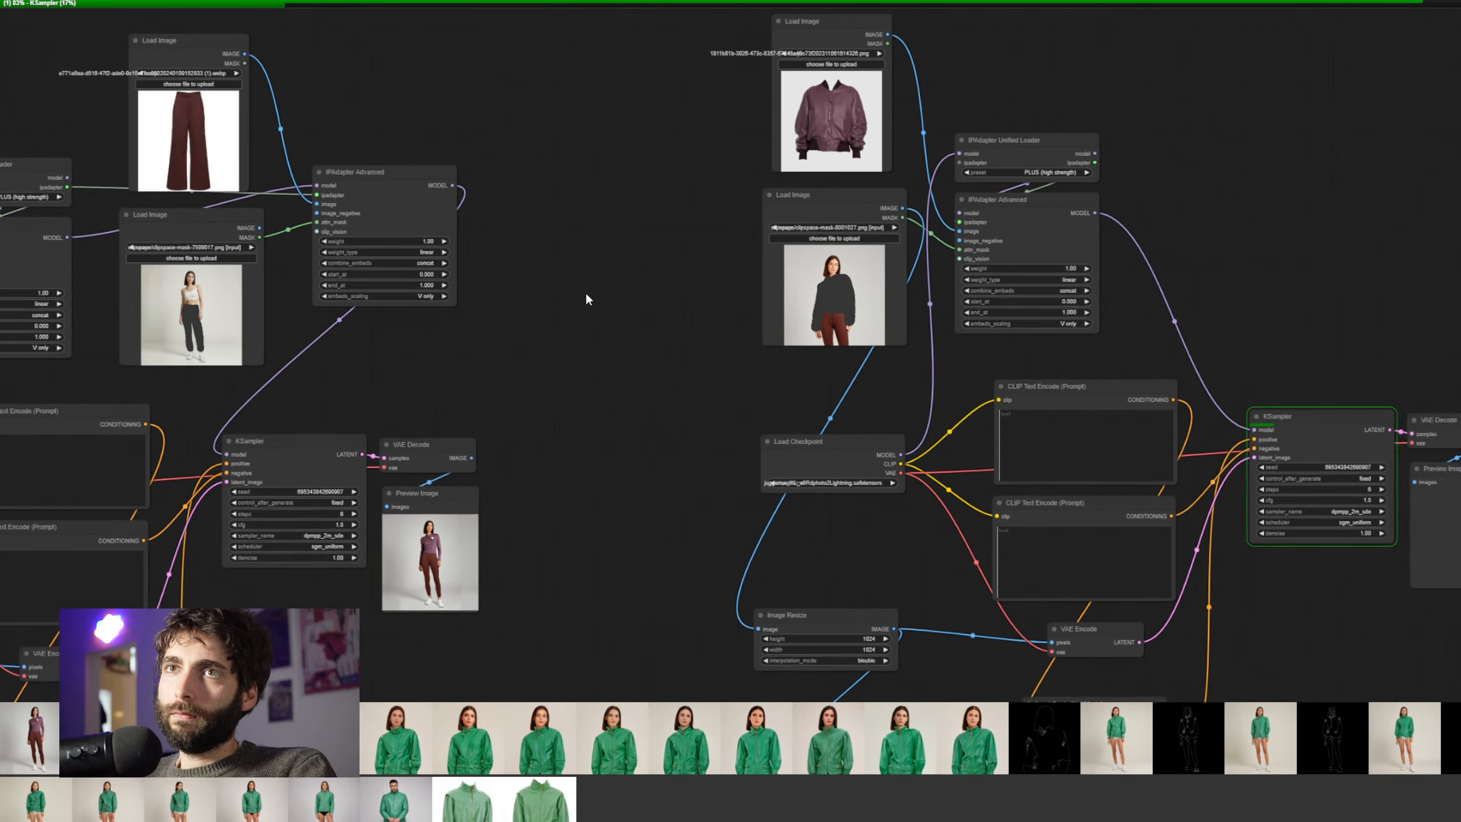
scroll(585, 291, "down", 1)
left_click_drag(1164, 313, 995, 230)
scroll(906, 253, "up", 4)
scroll(1241, 237, "down", 2)
scroll(1124, 484, "down", 4)
scroll(986, 293, "down", 3)
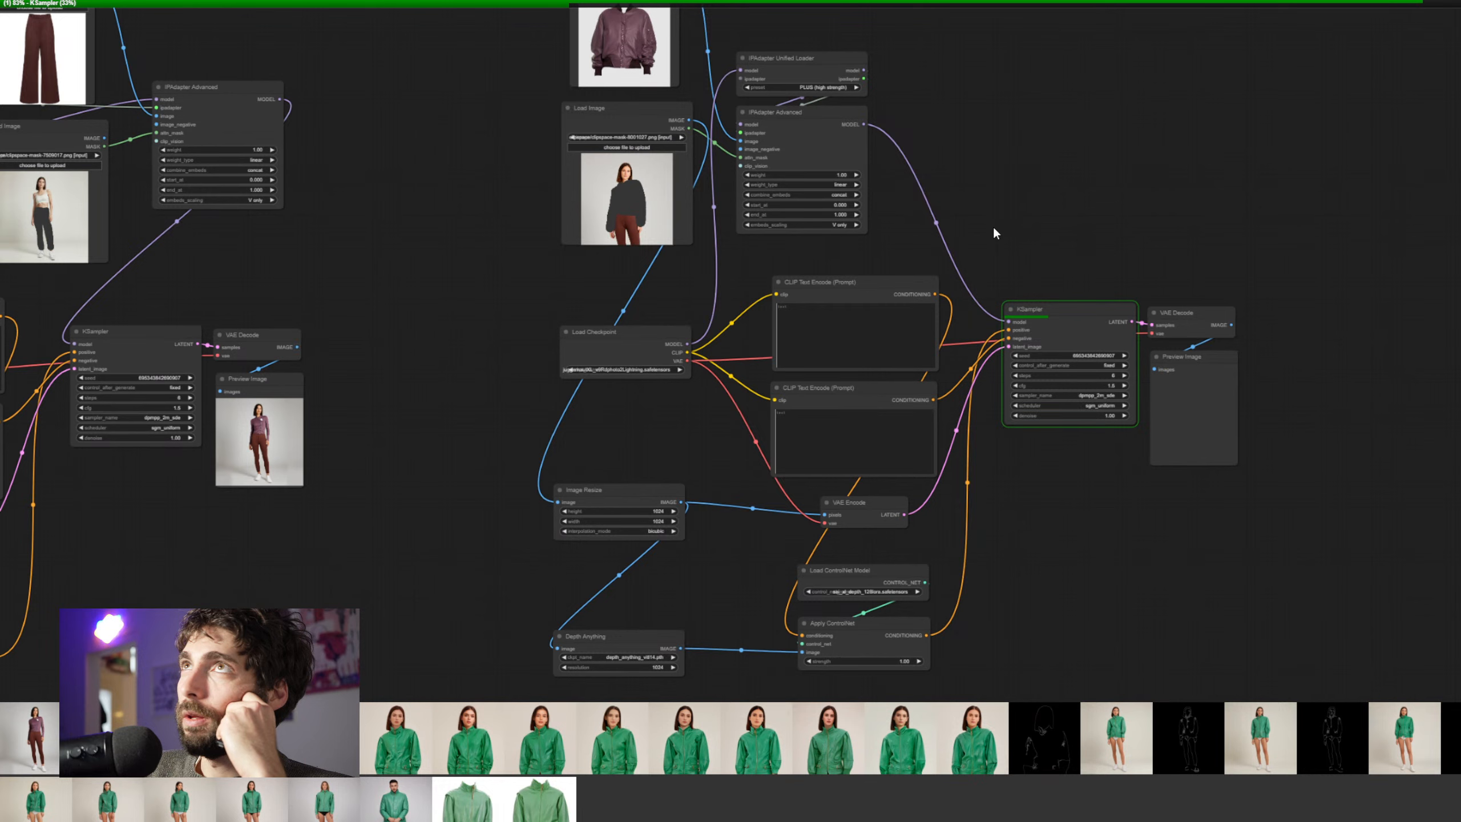
left_click_drag(1058, 260, 991, 227)
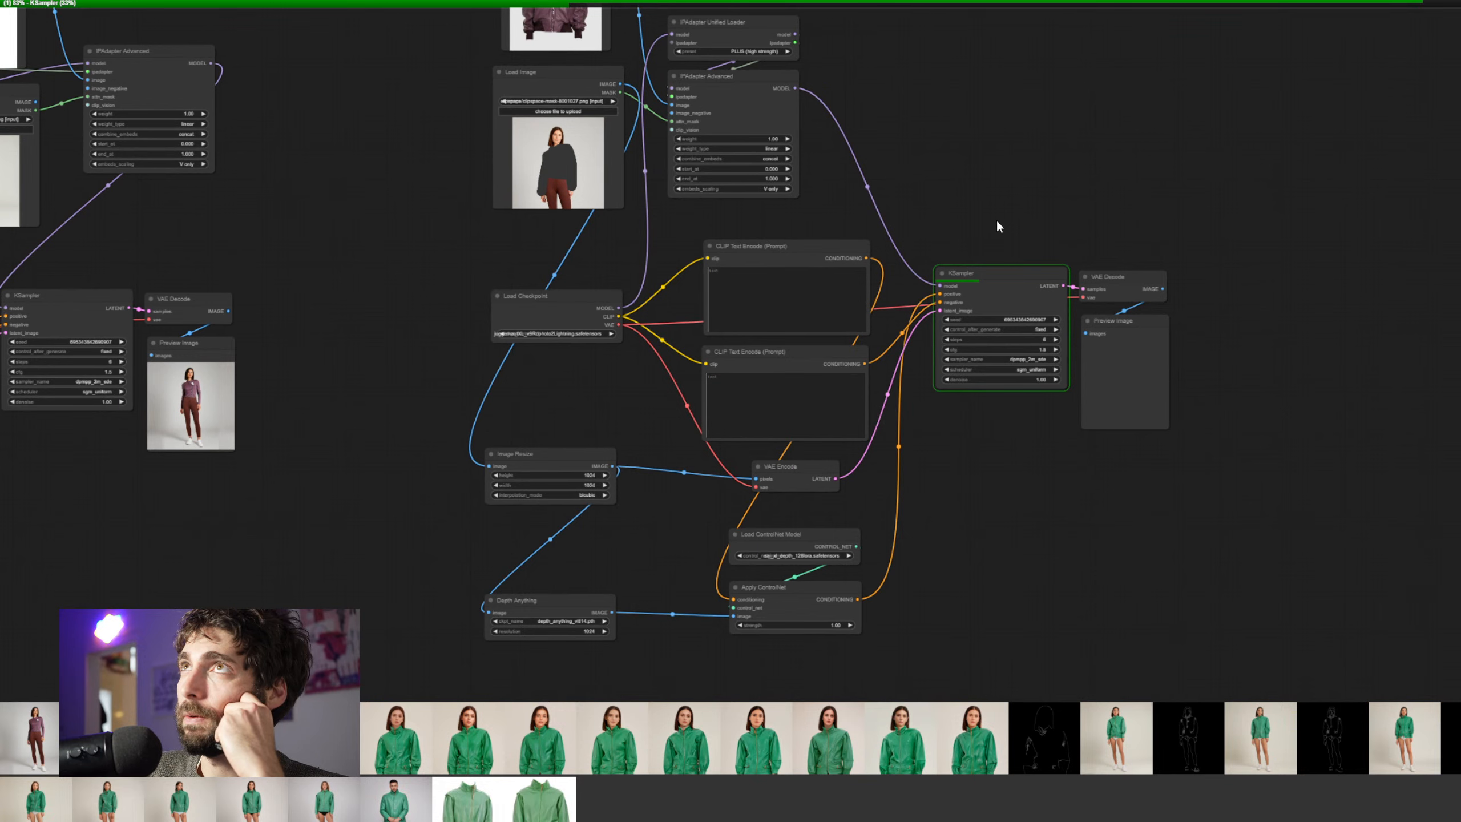
Move the copy's Depth Anything node up under Image Resize and attach a Preview Image node to its image output
scroll(791, 636, "up", 5)
scroll(918, 640, "up", 2)
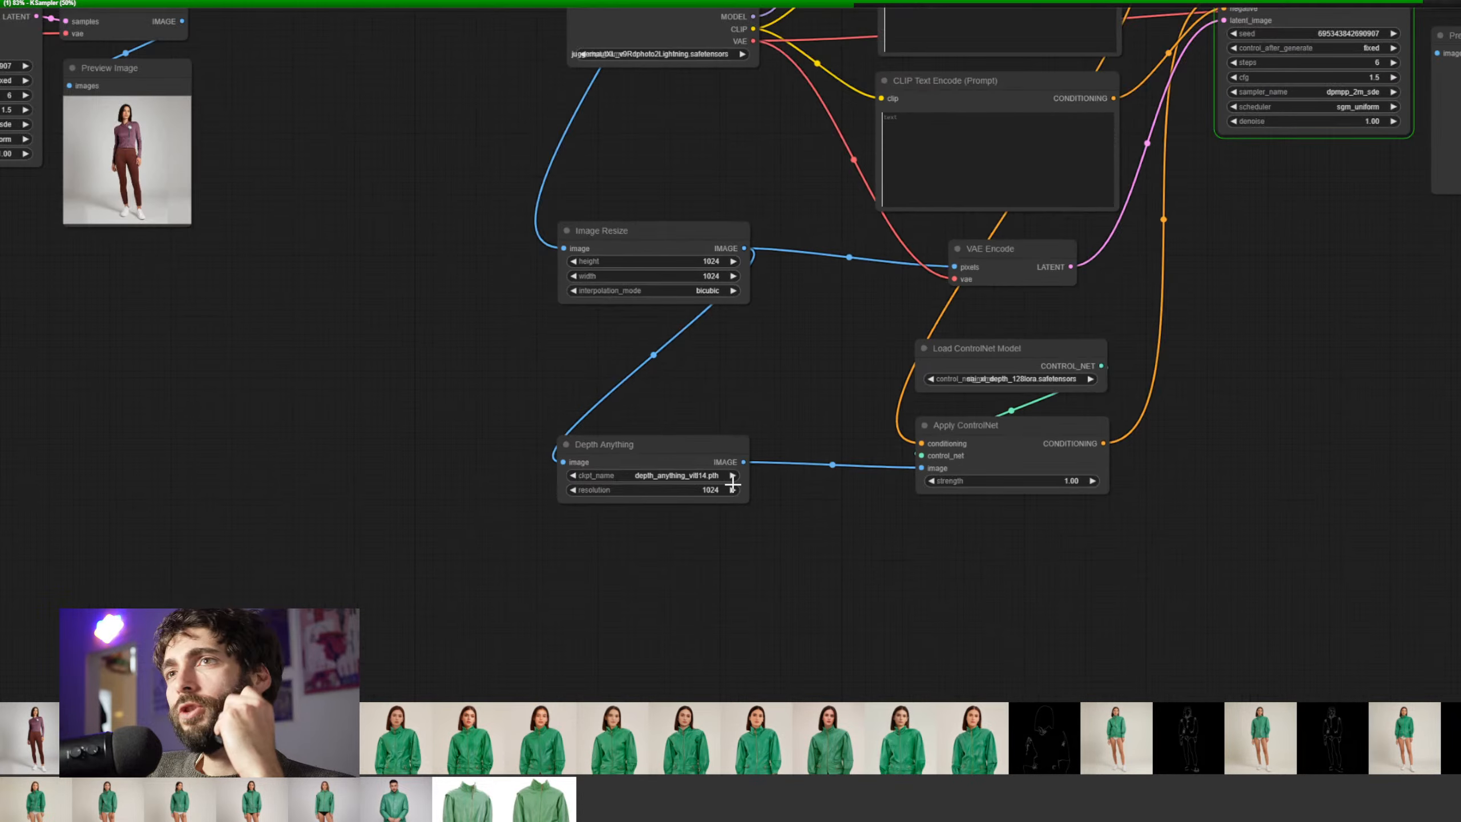
left_click_drag(732, 484, 593, 467)
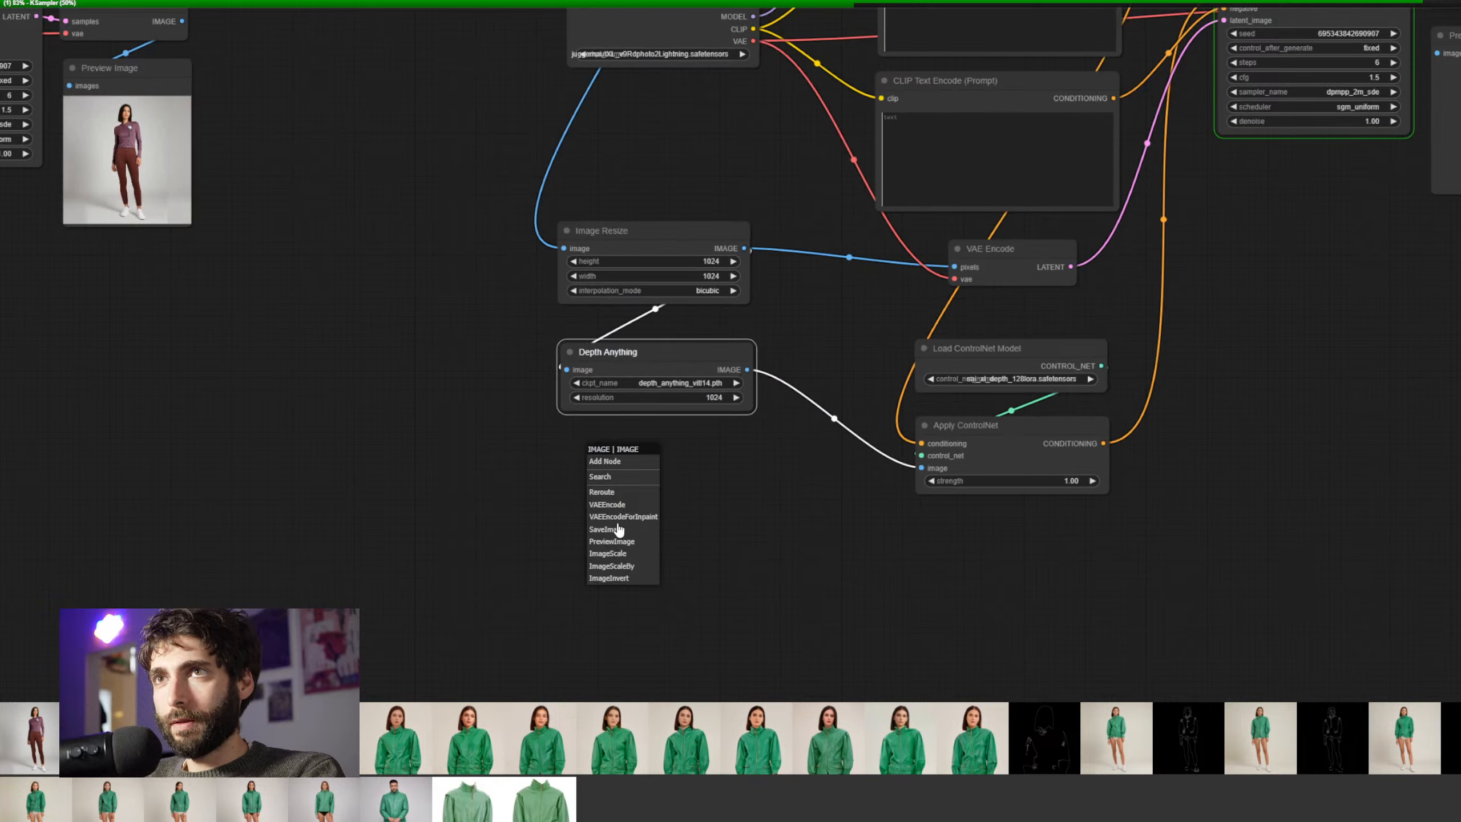
left_click(615, 541)
scroll(676, 524, "down", 5)
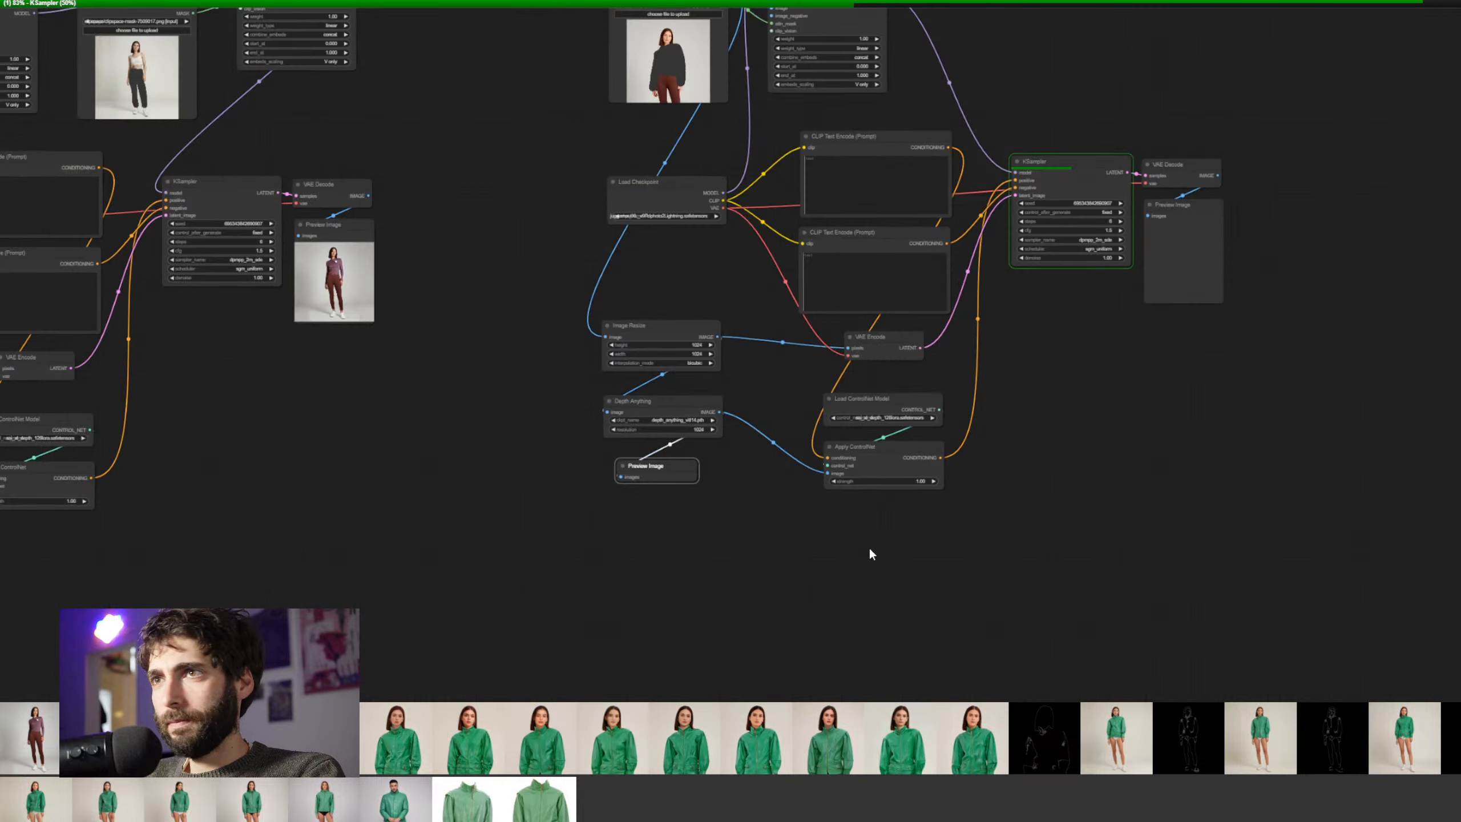
left_click_drag(1107, 455, 1025, 562)
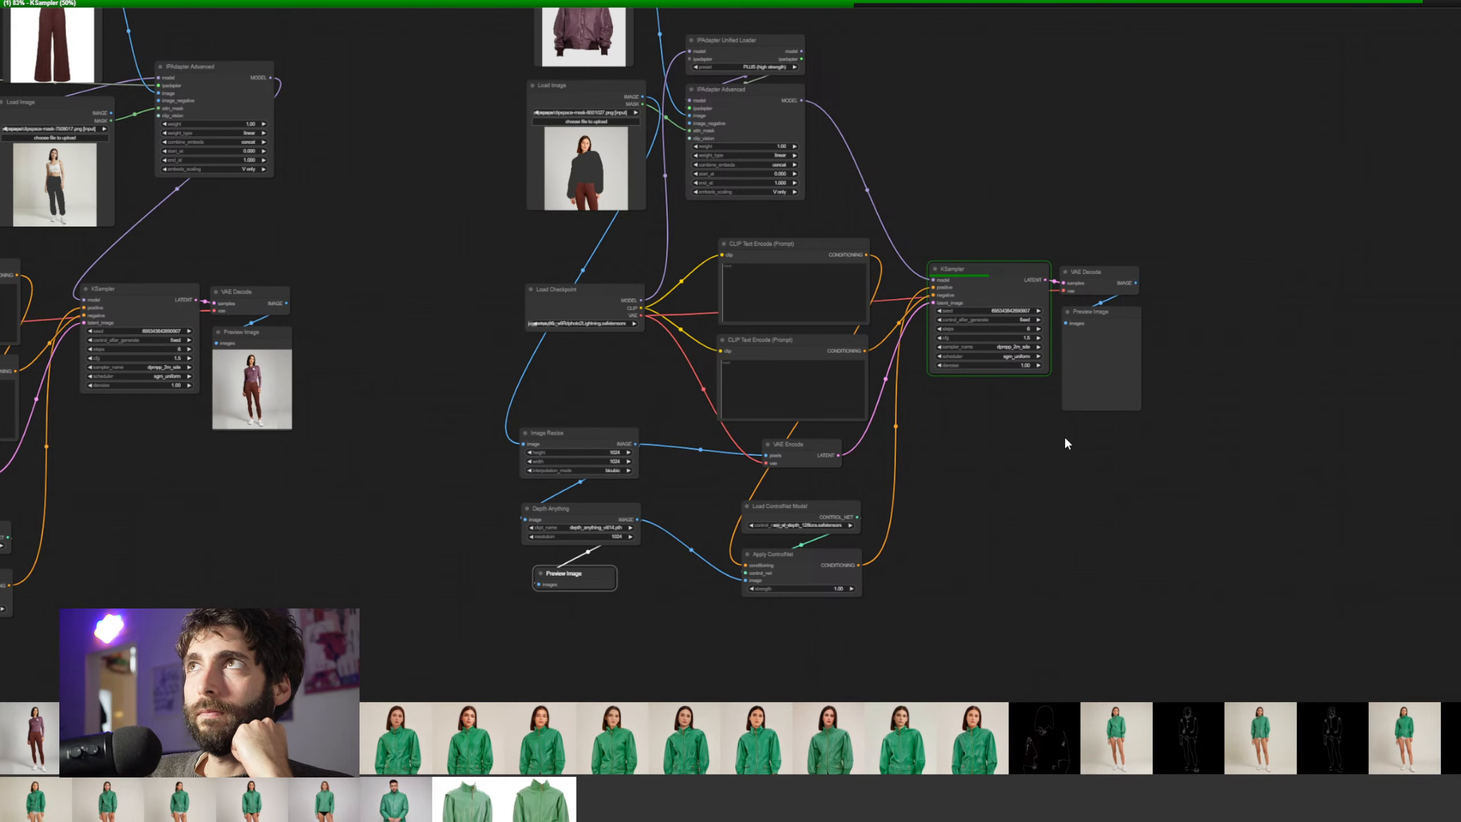
scroll(1058, 432, "up", 5)
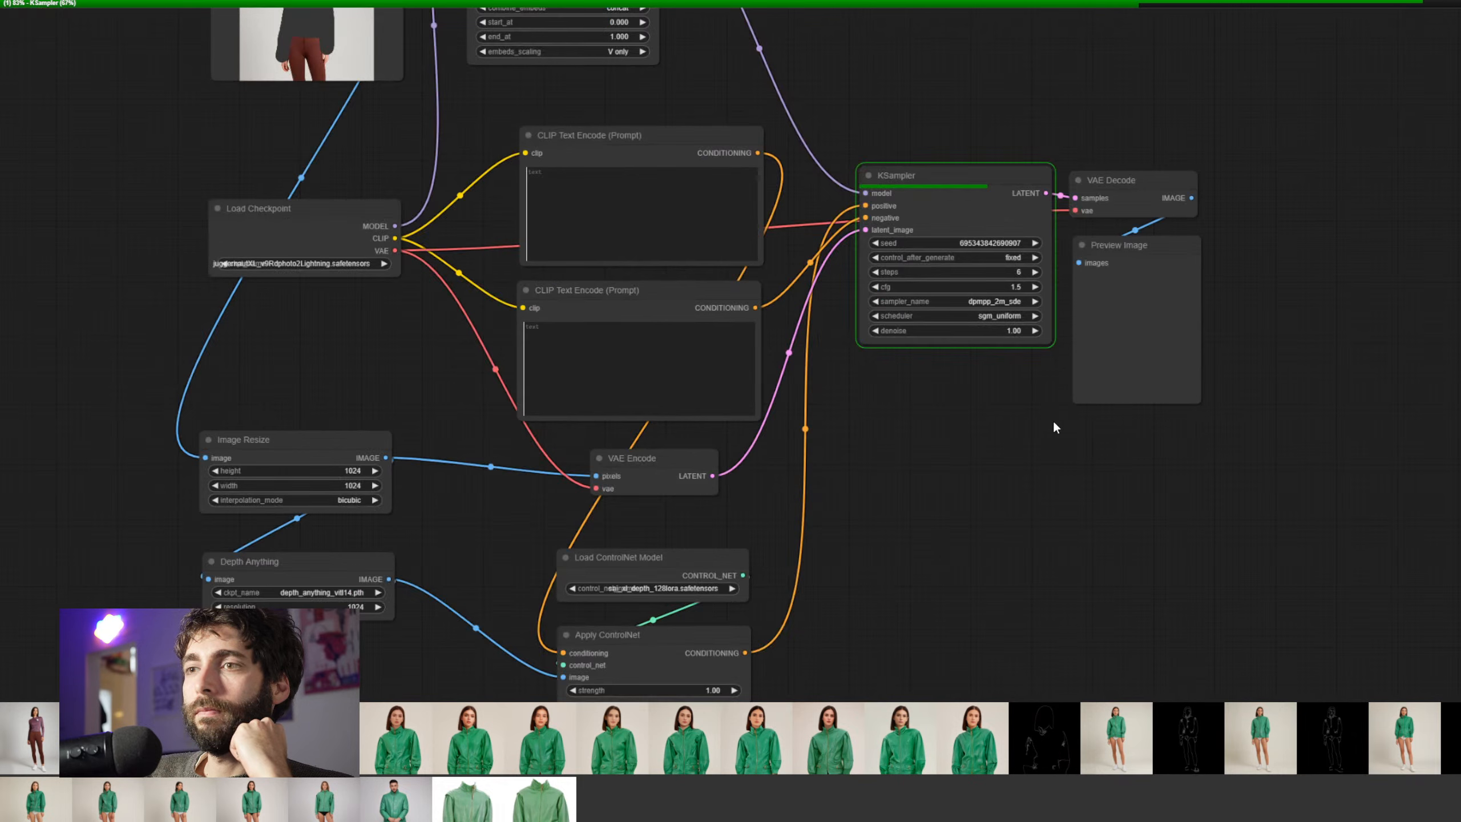
left_click_drag(1055, 424, 1043, 465)
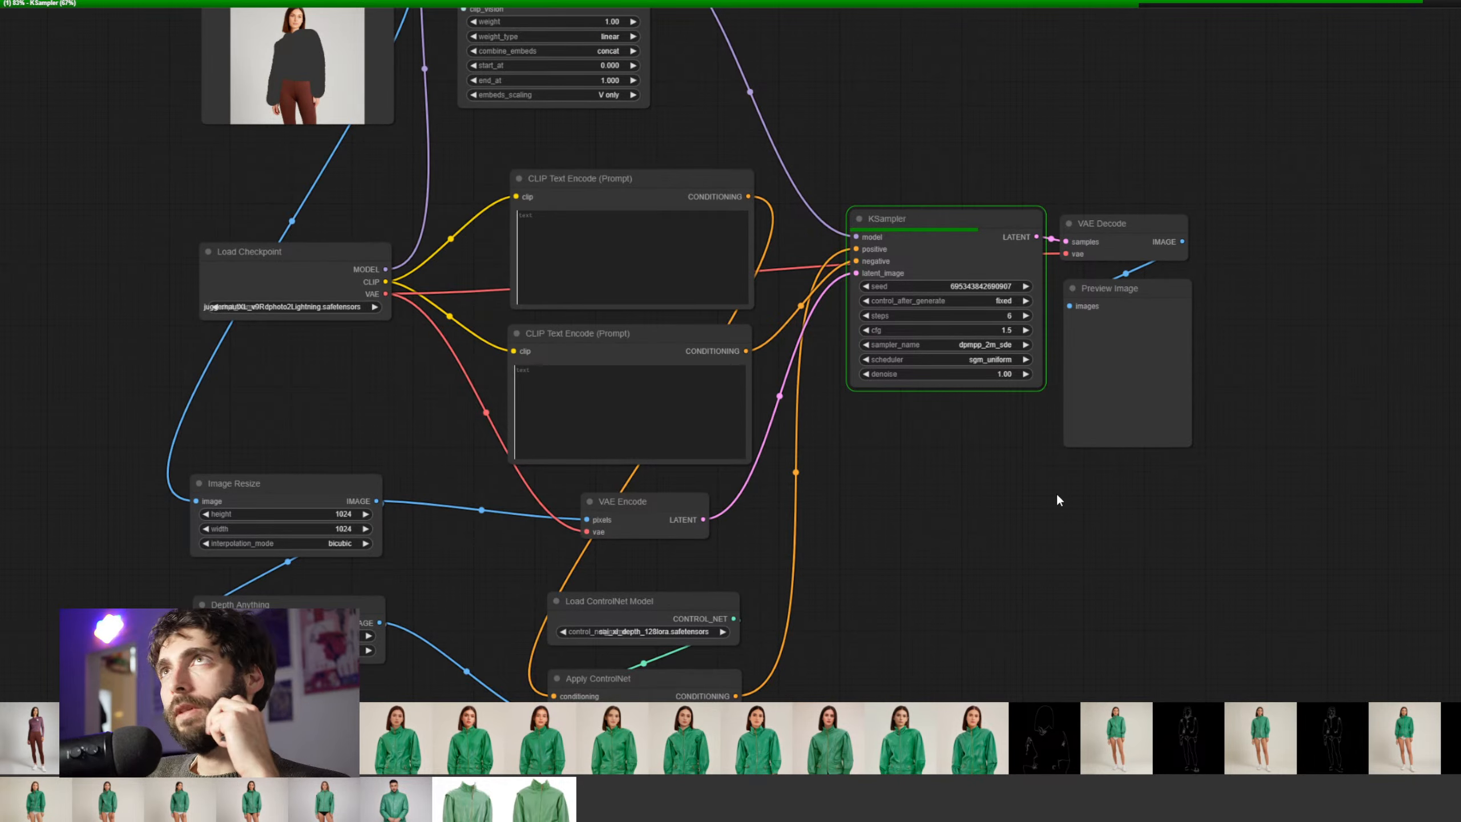
scroll(970, 555, "up", 3)
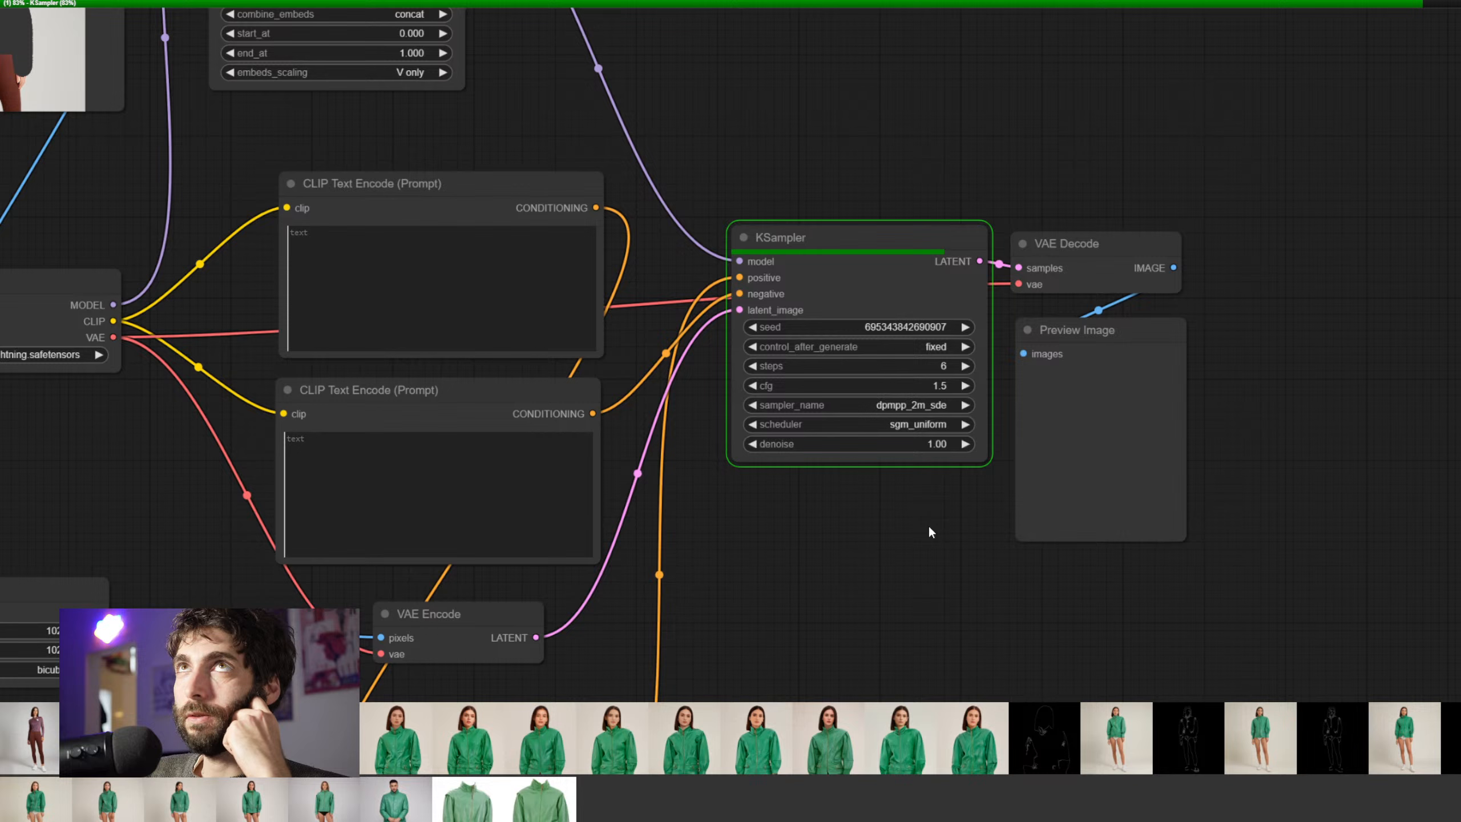
left_click_drag(930, 529, 892, 541)
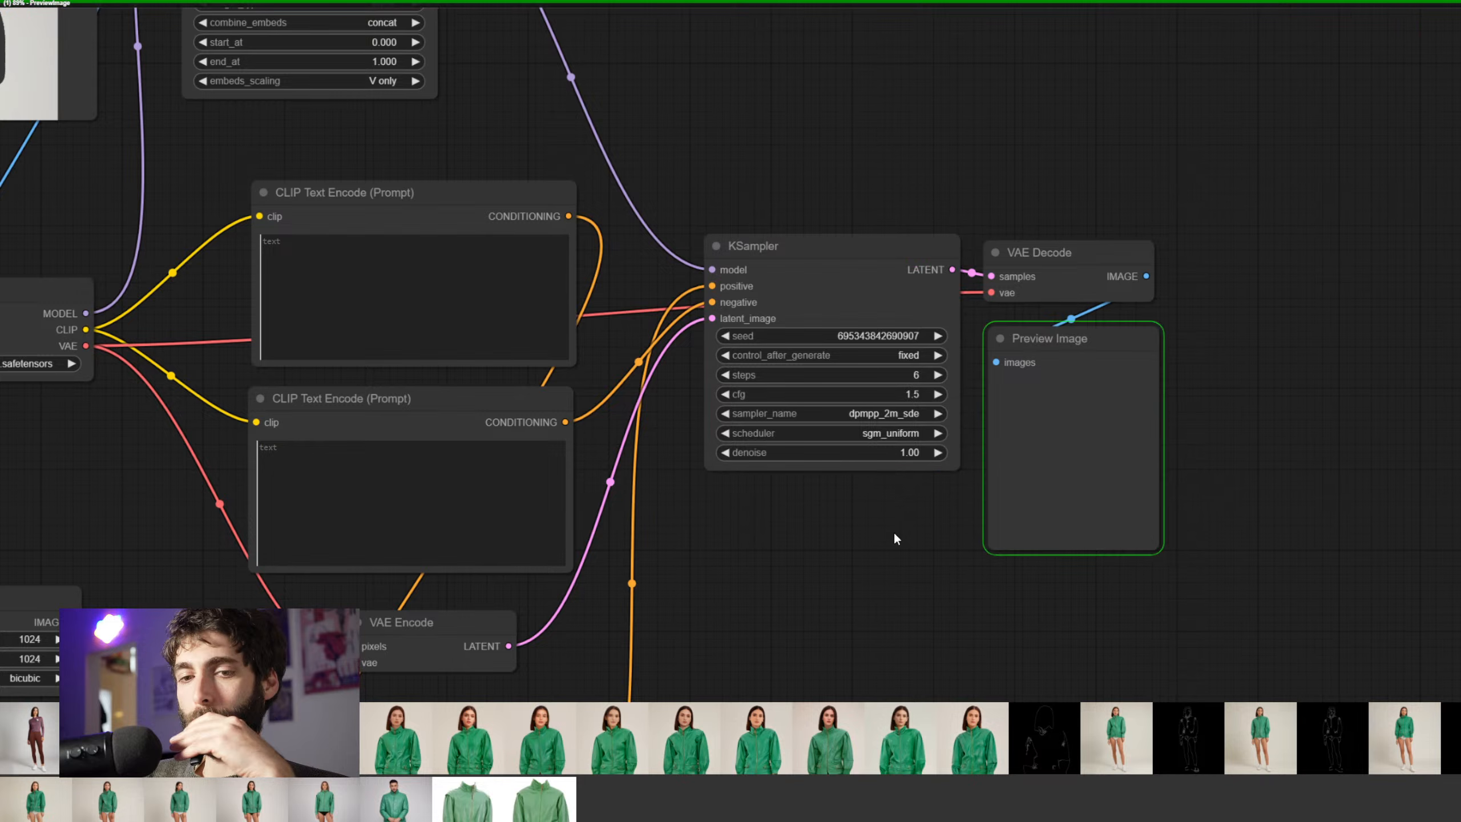
Examine the generated jacket image in the duplicated workflow's final preview
scroll(1093, 578, "up", 10)
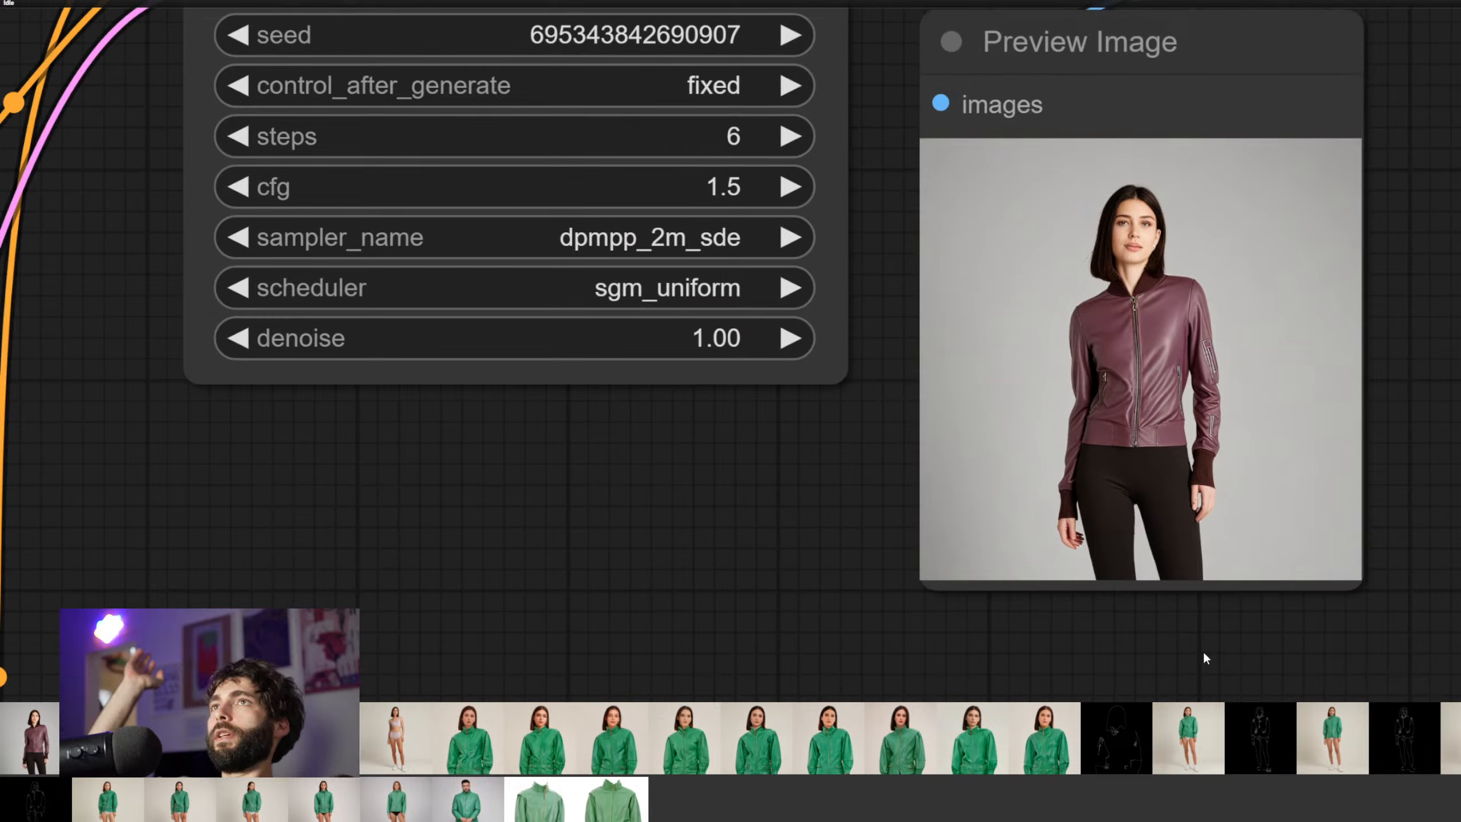
scroll(769, 561, "down", 8)
scroll(993, 604, "down", 5)
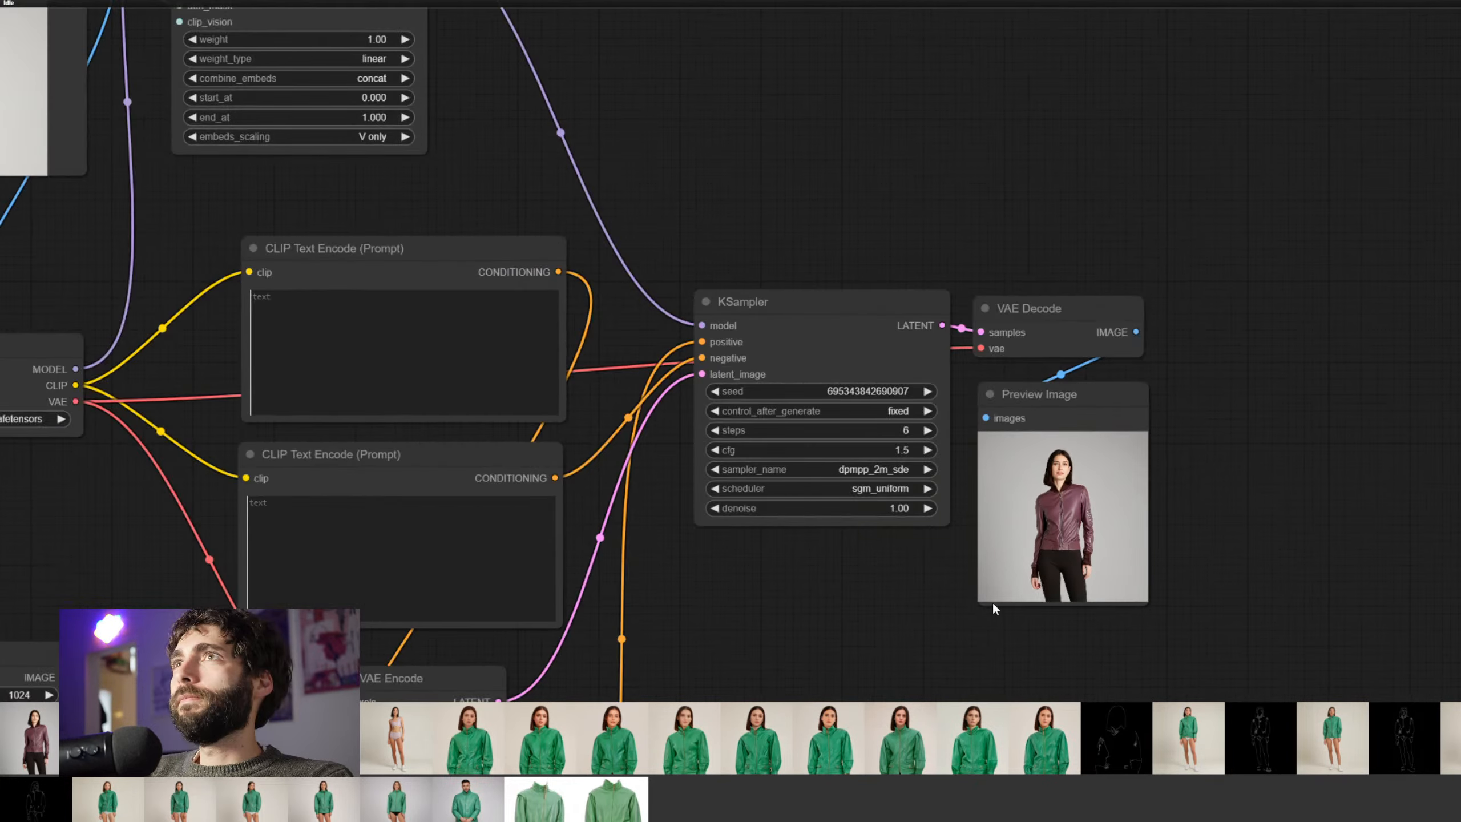
Place the jacket's Load Image node beside the final preview and compare the reference garment with the generated one
scroll(1037, 611, "up", 2)
left_click_drag(1114, 578, 998, 631)
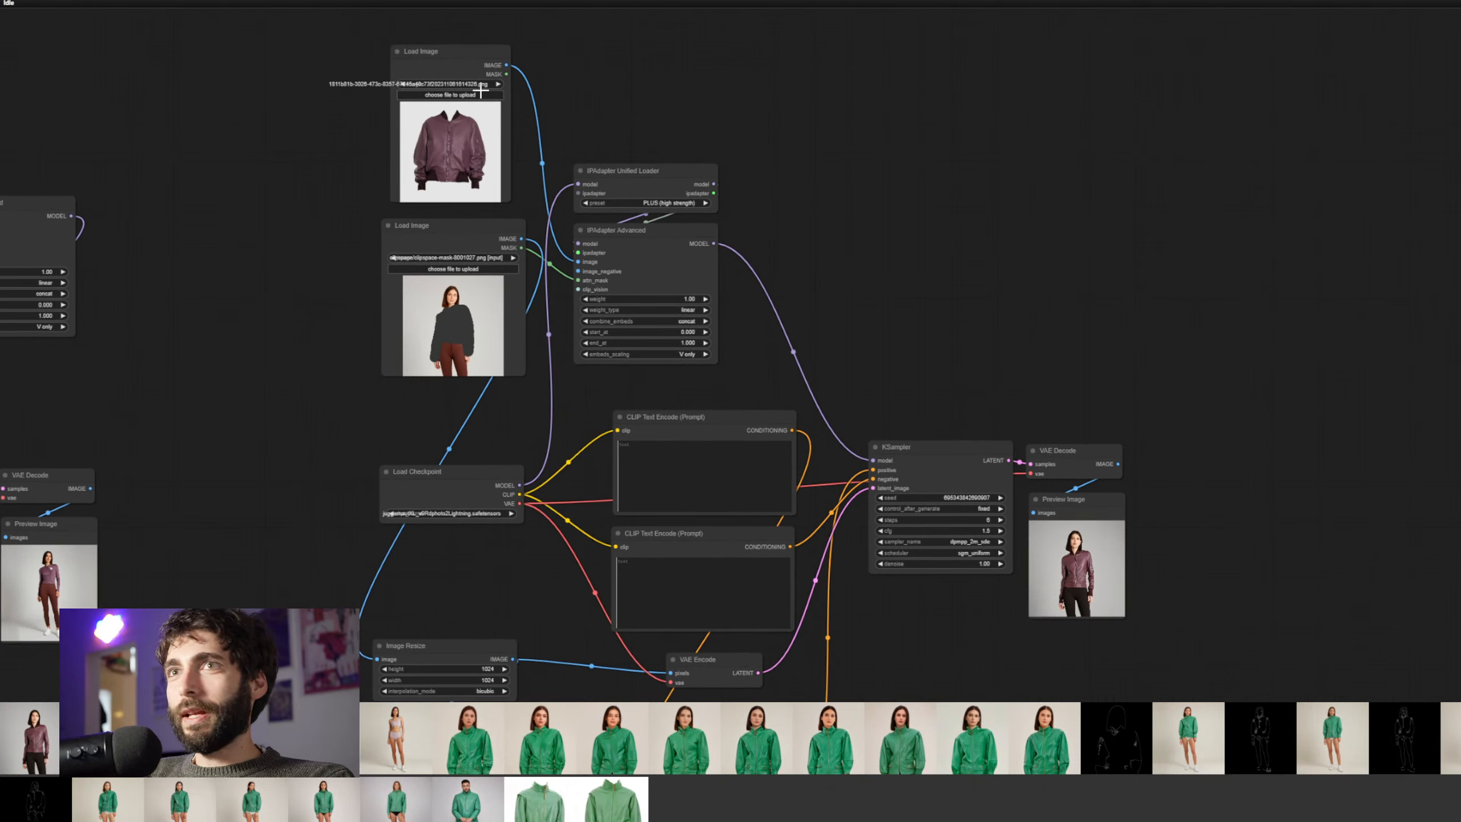
left_click_drag(461, 183, 1209, 602)
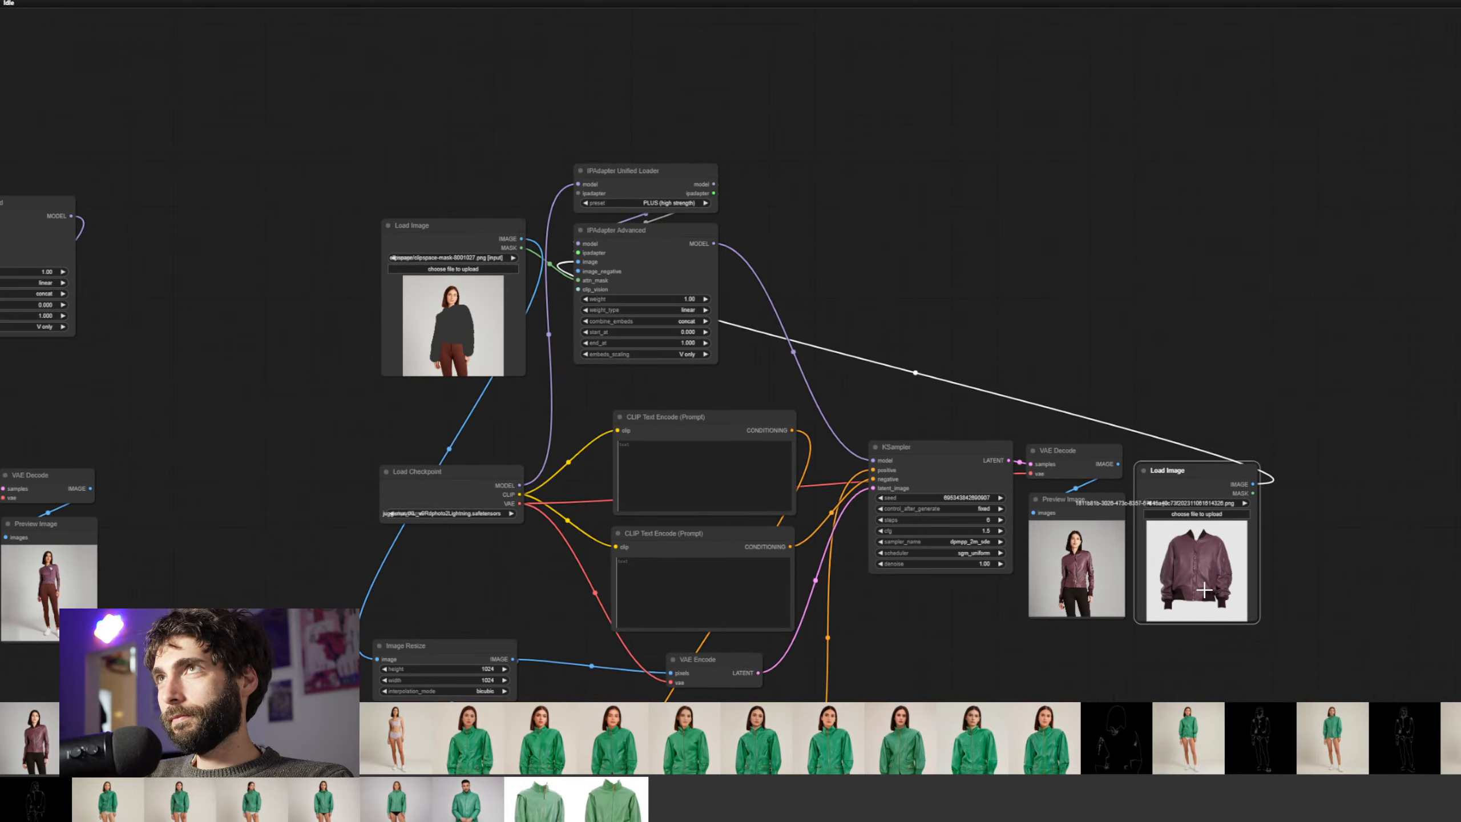
scroll(1204, 590, "up", 10)
left_click_drag(1460, 502, 1460, 463)
scroll(1454, 428, "up", 3)
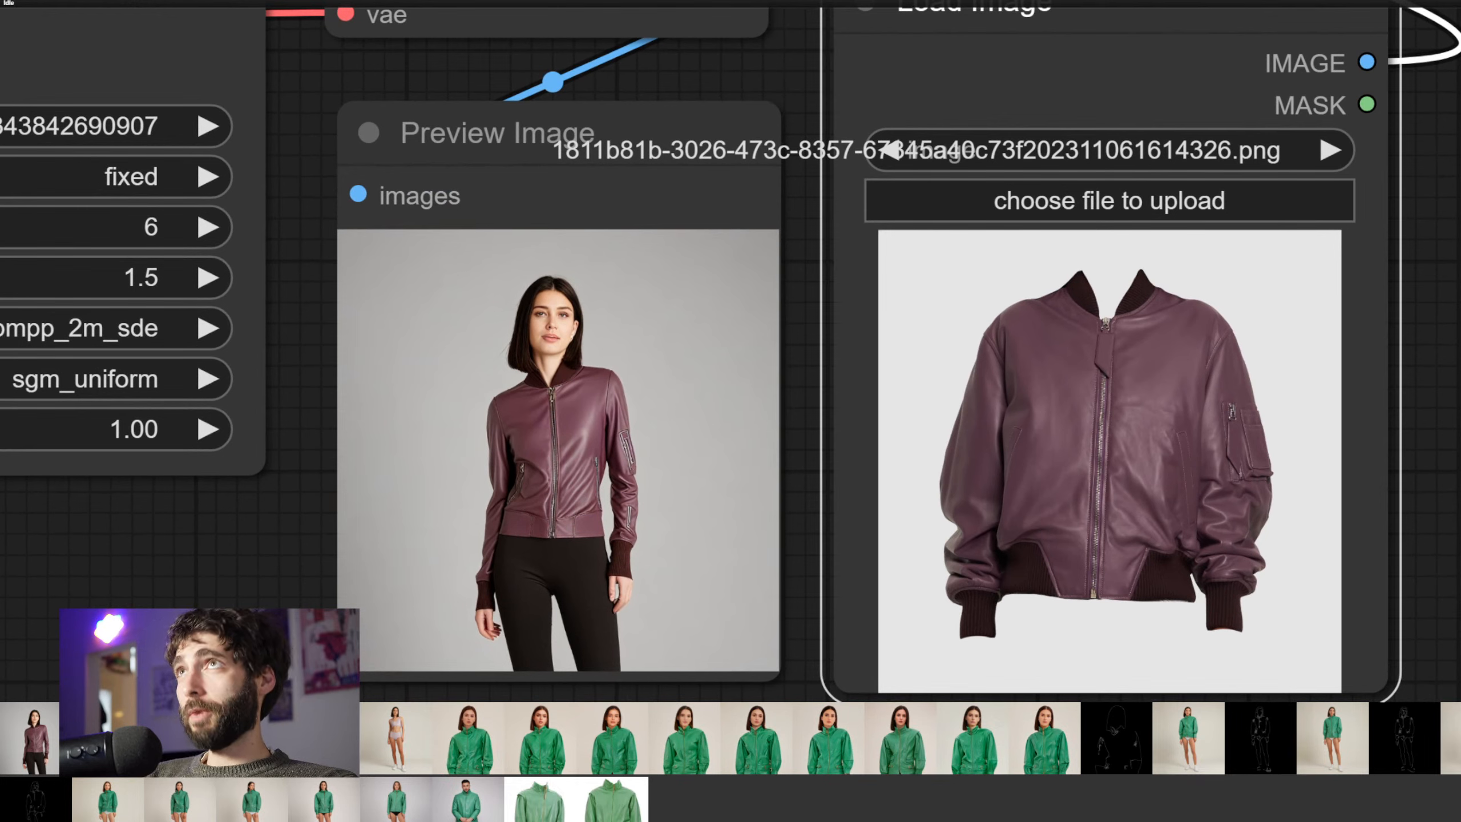
scroll(1460, 462, "down", 2)
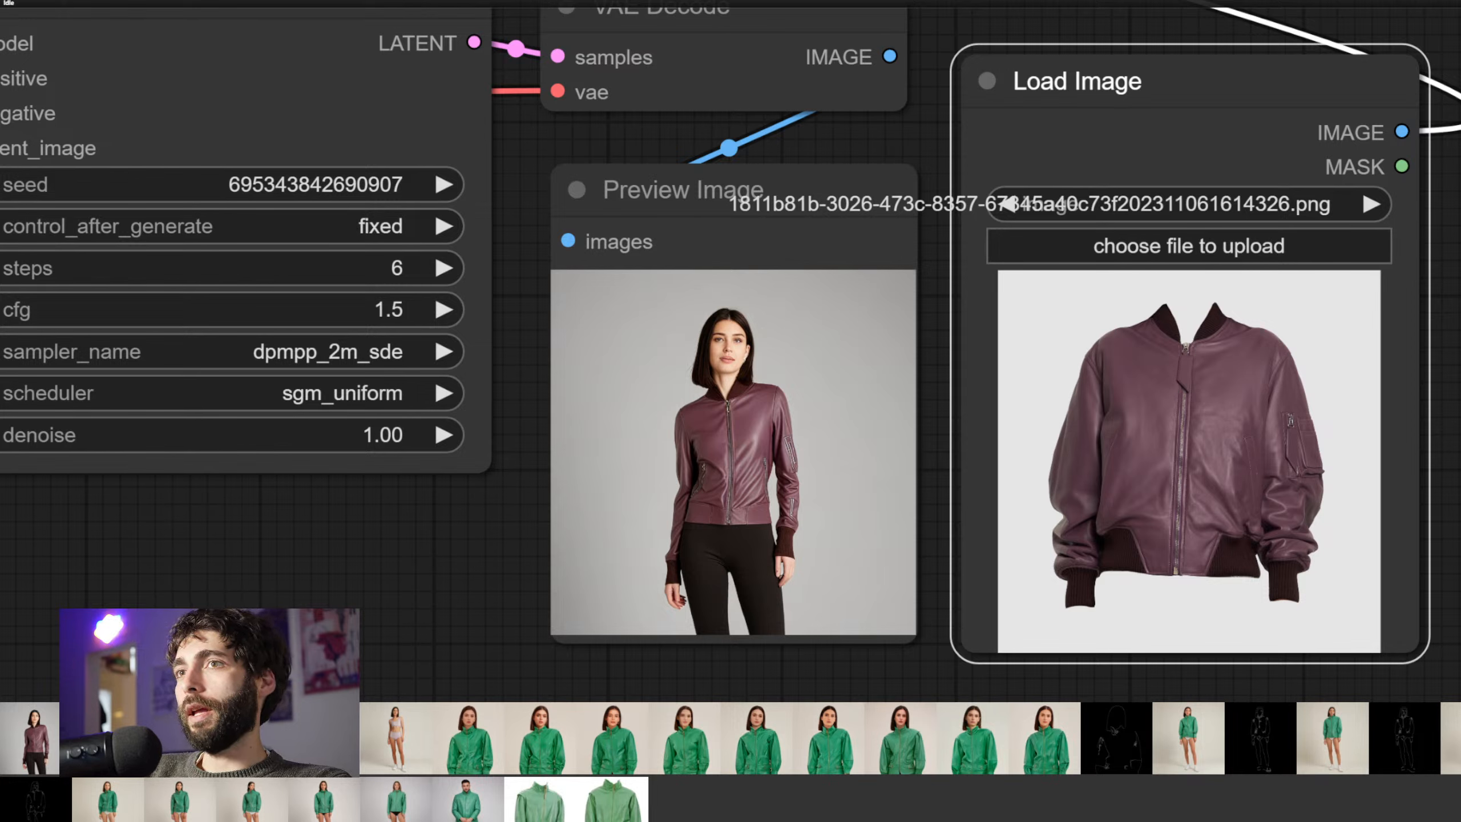
scroll(982, 596, "down", 14)
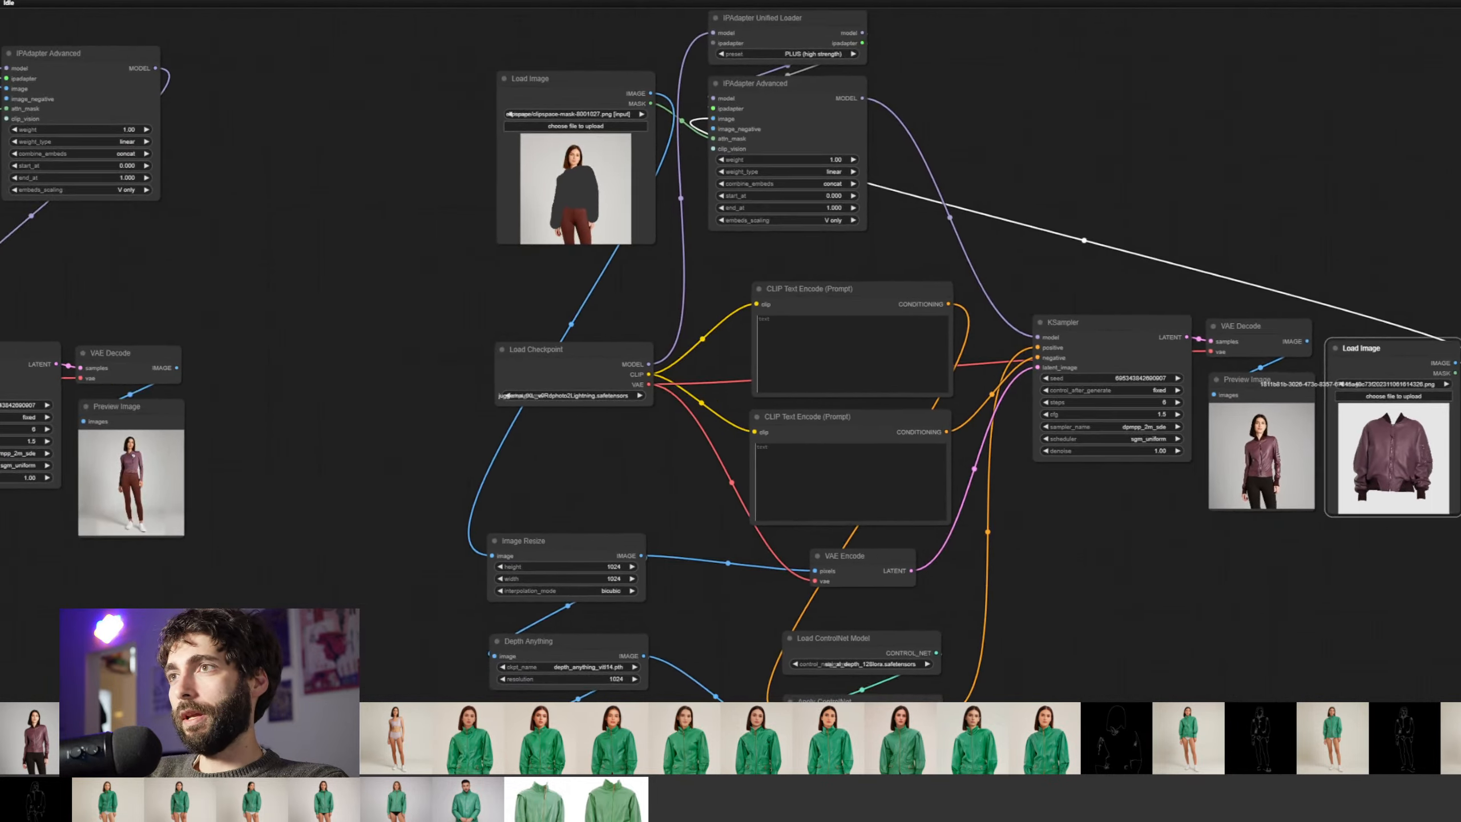
Place the first pass's full-body Preview Image beside the refined jacket preview, shifting that preview and the jacket's Load Image to make room
scroll(982, 597, "down", 5)
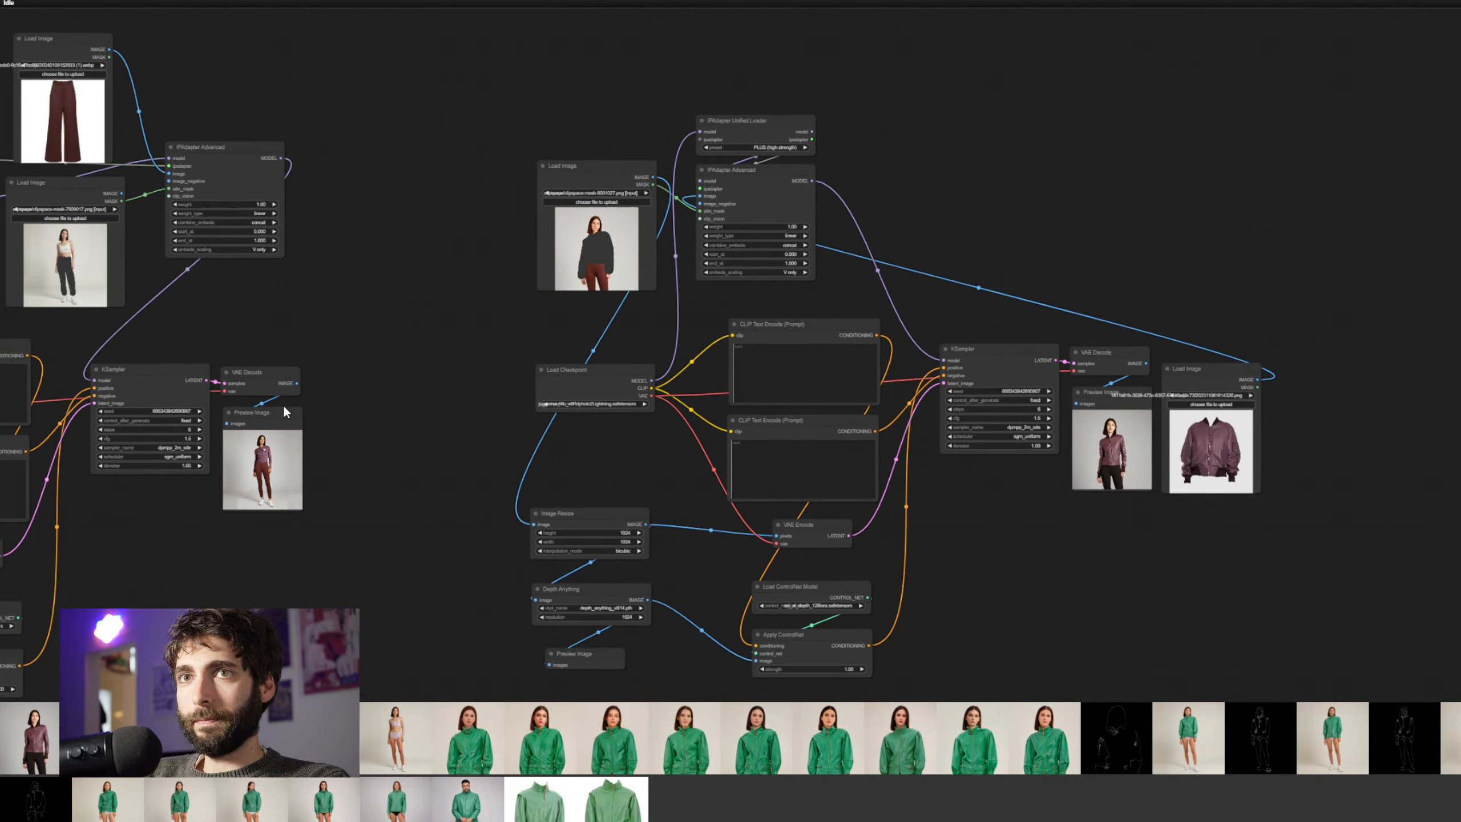
left_click_drag(286, 412, 1041, 443)
scroll(1075, 531, "up", 6)
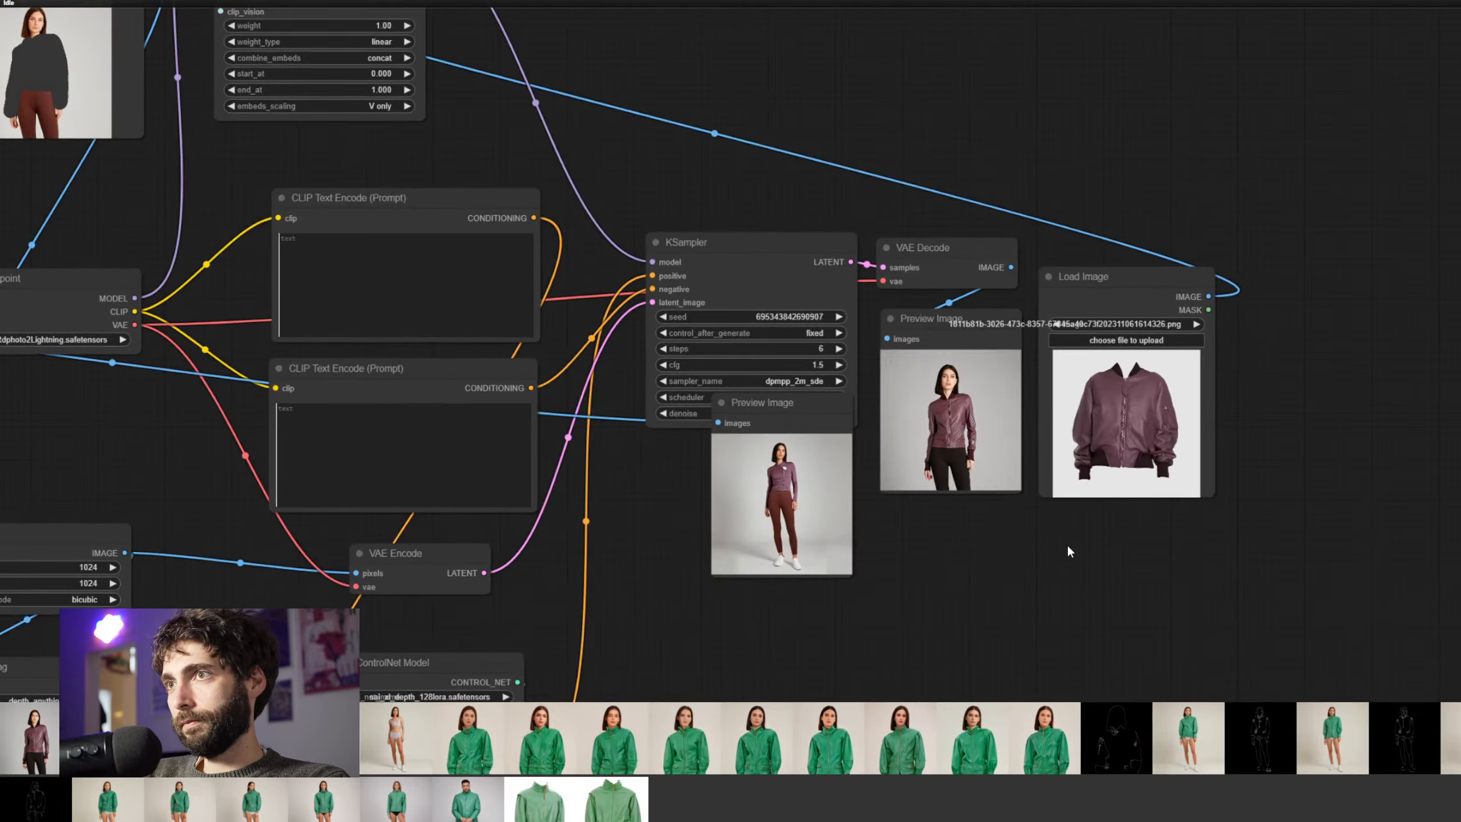
scroll(1068, 546, "up", 1)
left_click_drag(1296, 293, 943, 431)
left_click_drag(993, 297, 1239, 287)
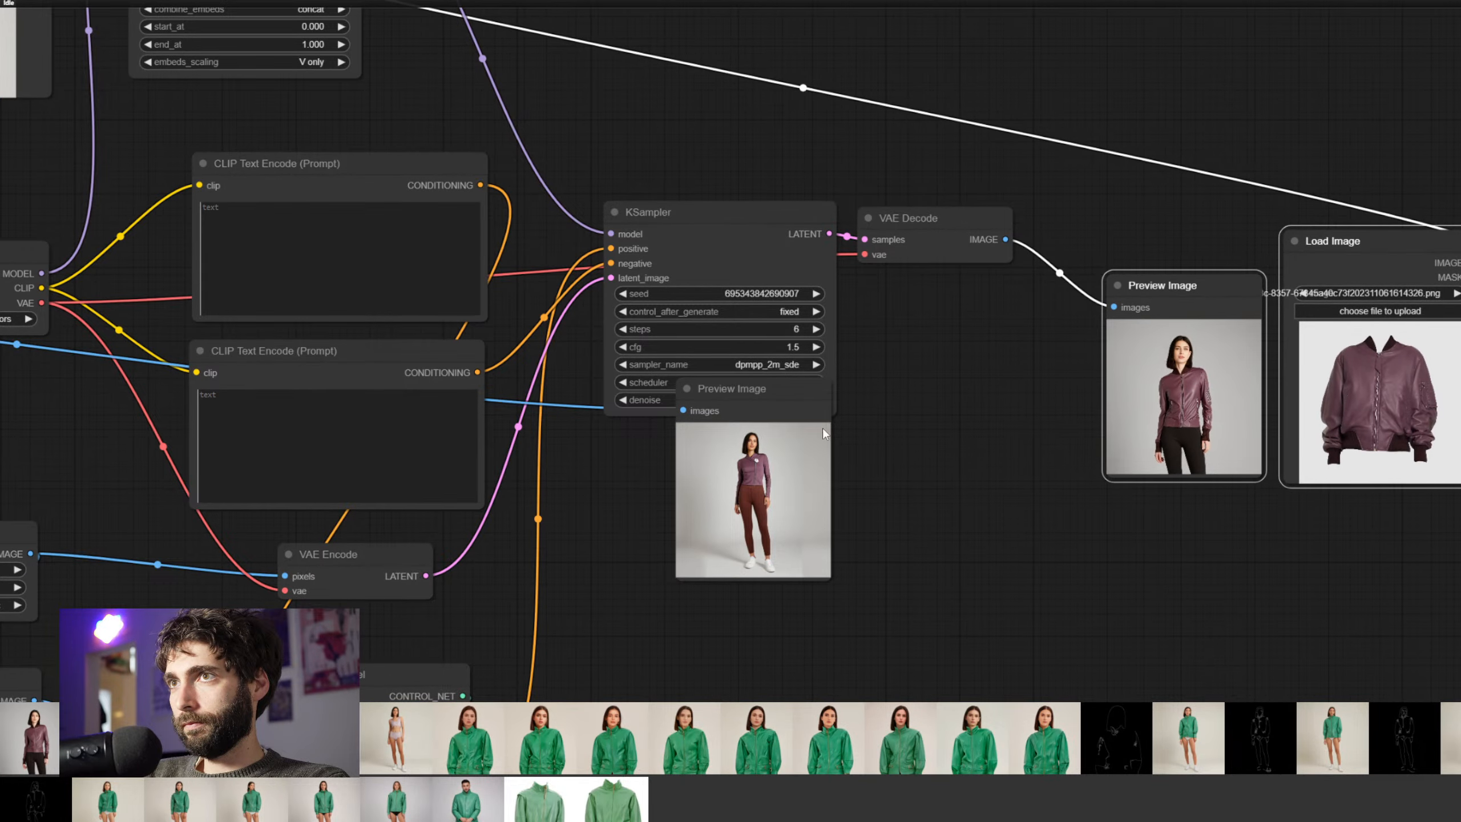
left_click_drag(769, 409, 1012, 302)
Compare the first-pass image, the refined jacket image and the reference jacket side by side
scroll(1183, 528, "up", 4)
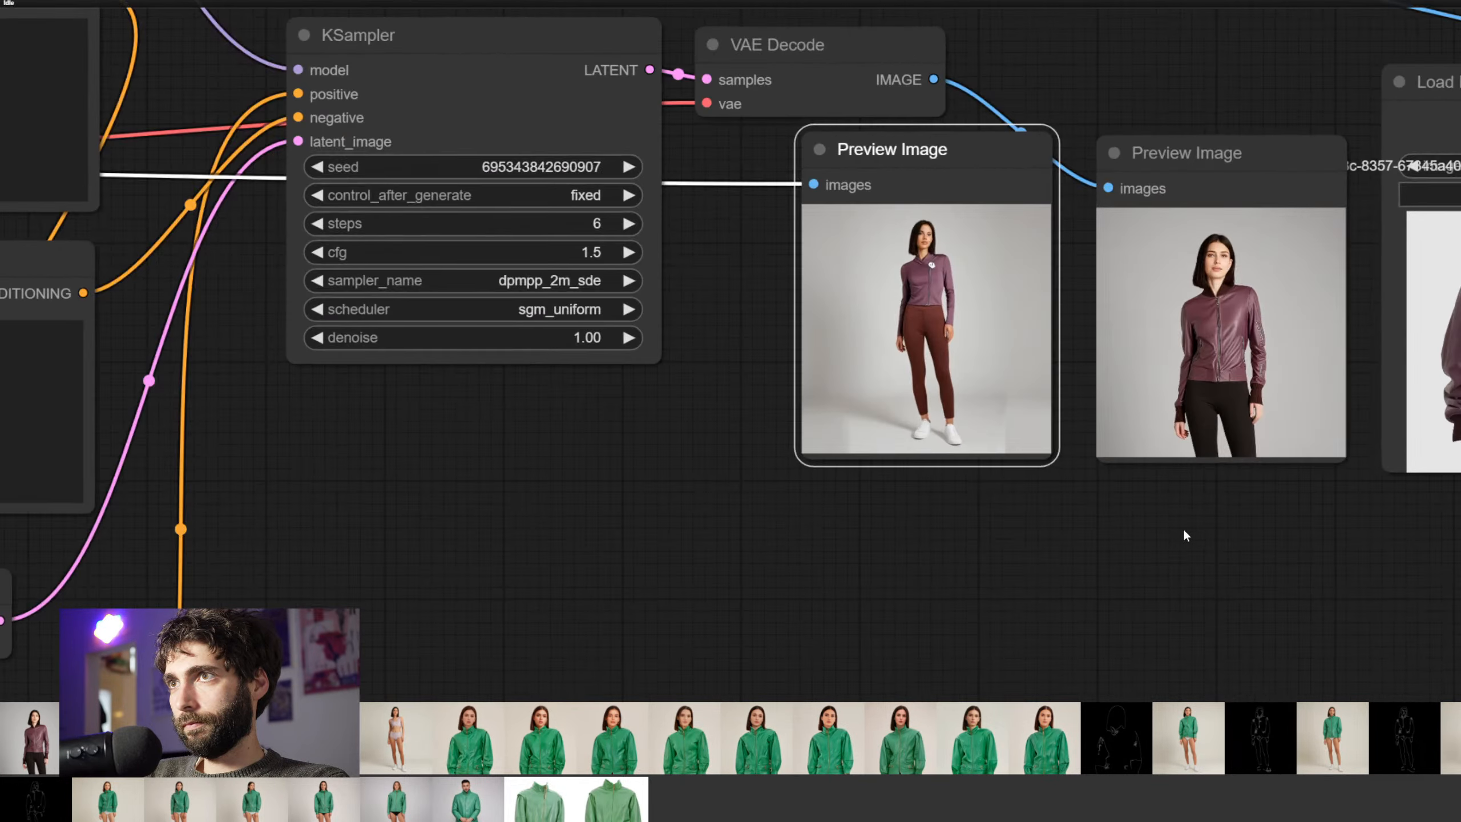
left_click_drag(1183, 528, 764, 602)
scroll(850, 583, "up", 2)
left_click_drag(879, 589, 848, 657)
mouse_move(493, 223)
left_mouse_down()
mouse_move(490, 245)
mouse_move(494, 233)
left_mouse_up()
left_click(687, 95)
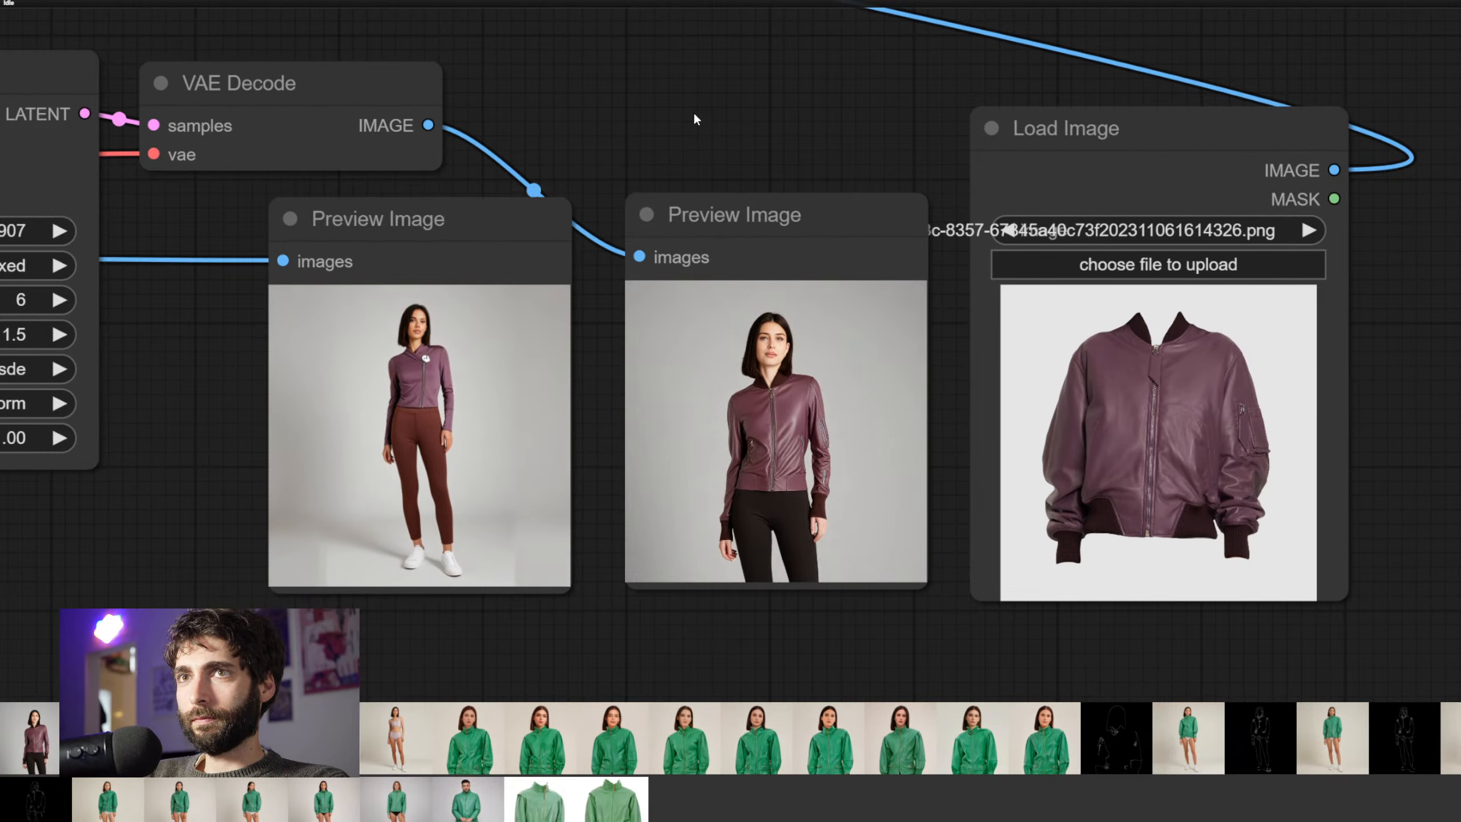
scroll(694, 116, "up", 2)
left_click_drag(698, 109, 612, 22)
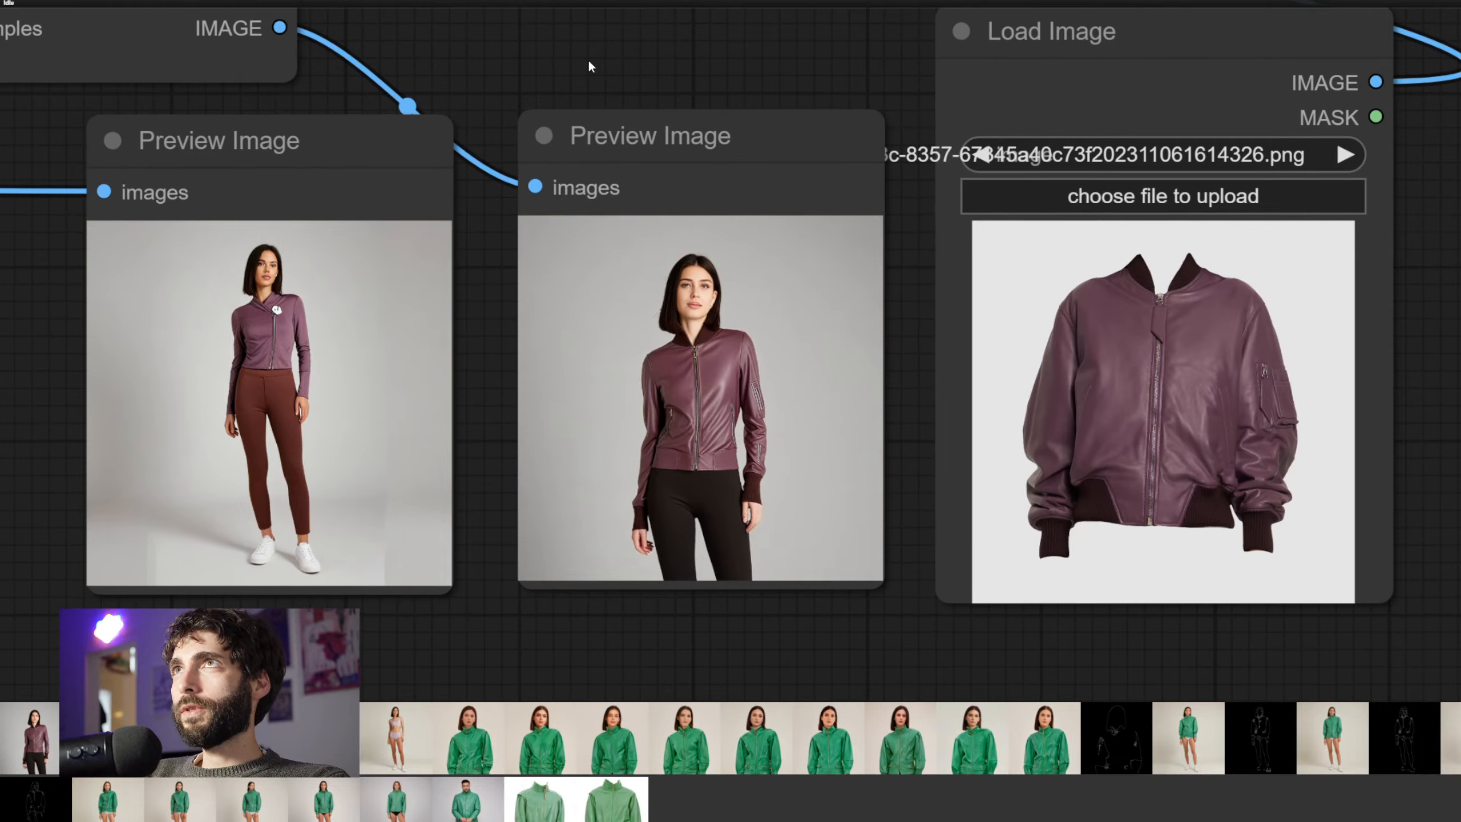
scroll(588, 60, "up", 1)
Move the Load Image node with the masked full-body model beside the two previews and align the comparison row
scroll(588, 59, "down", 8)
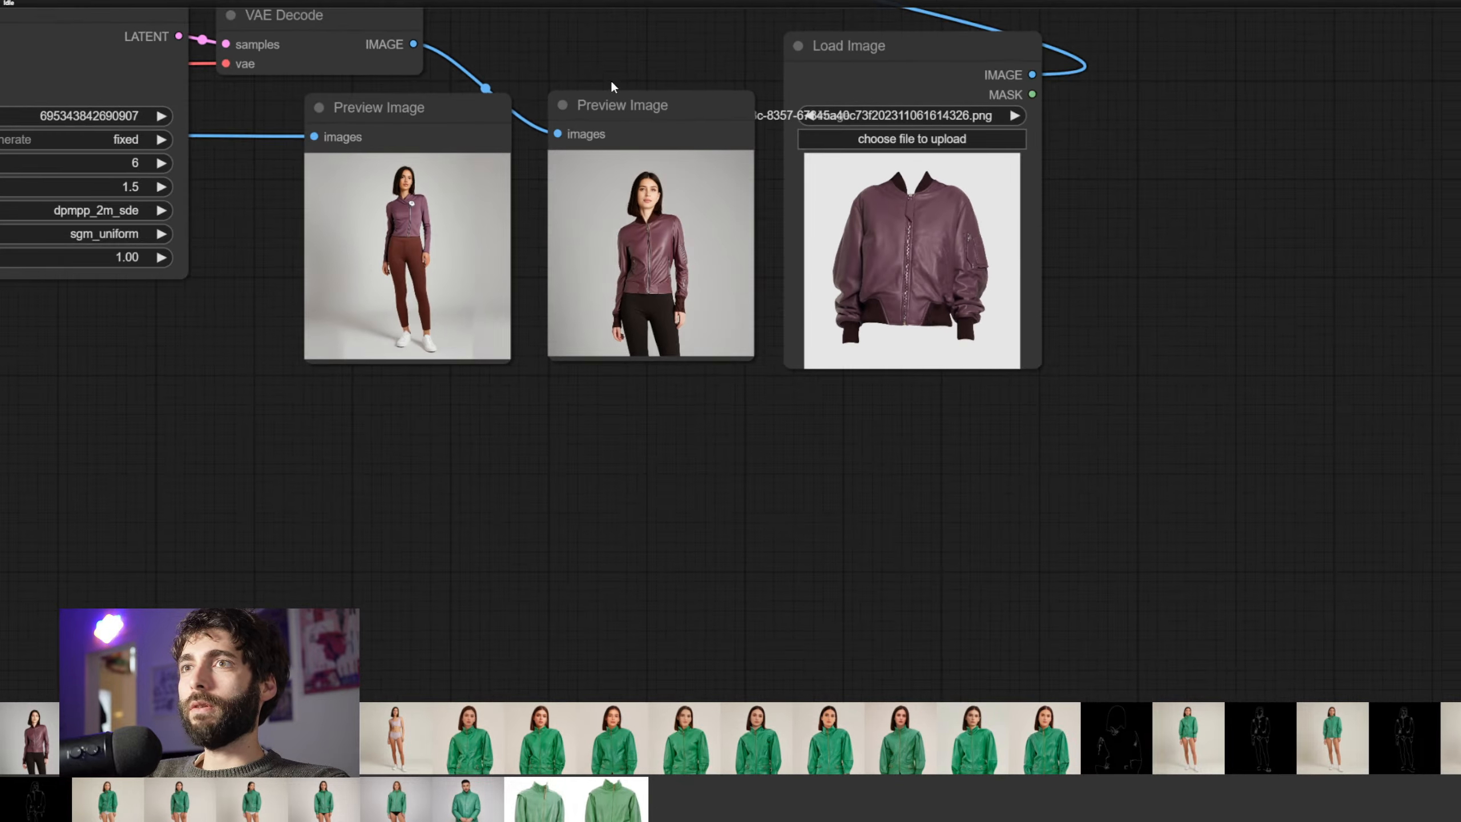
left_click_drag(611, 80, 946, 230)
scroll(946, 235, "down", 8)
left_click_drag(855, 439, 1351, 529)
scroll(1231, 500, "down", 2)
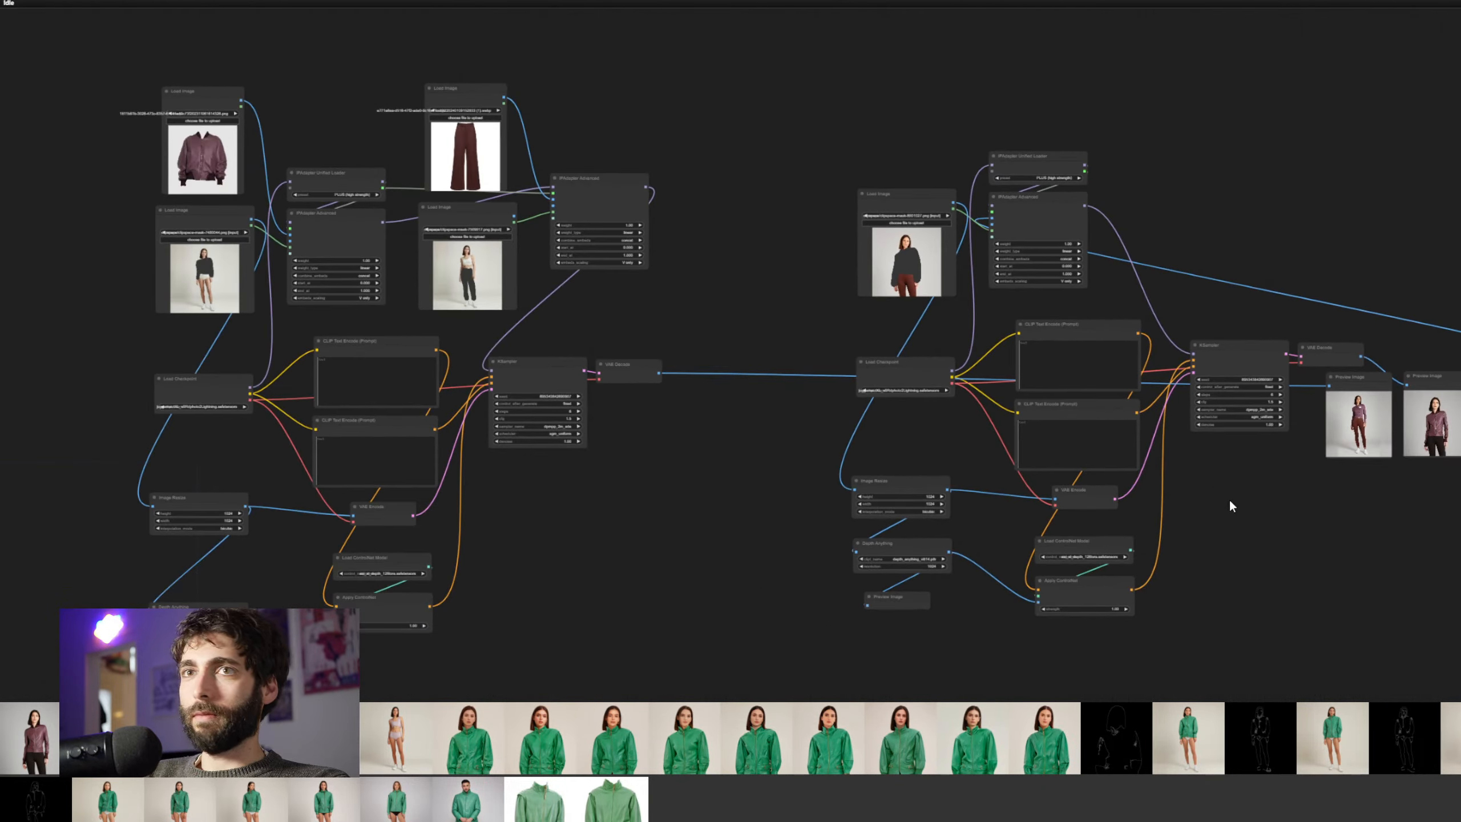
left_click_drag(989, 408, 909, 407)
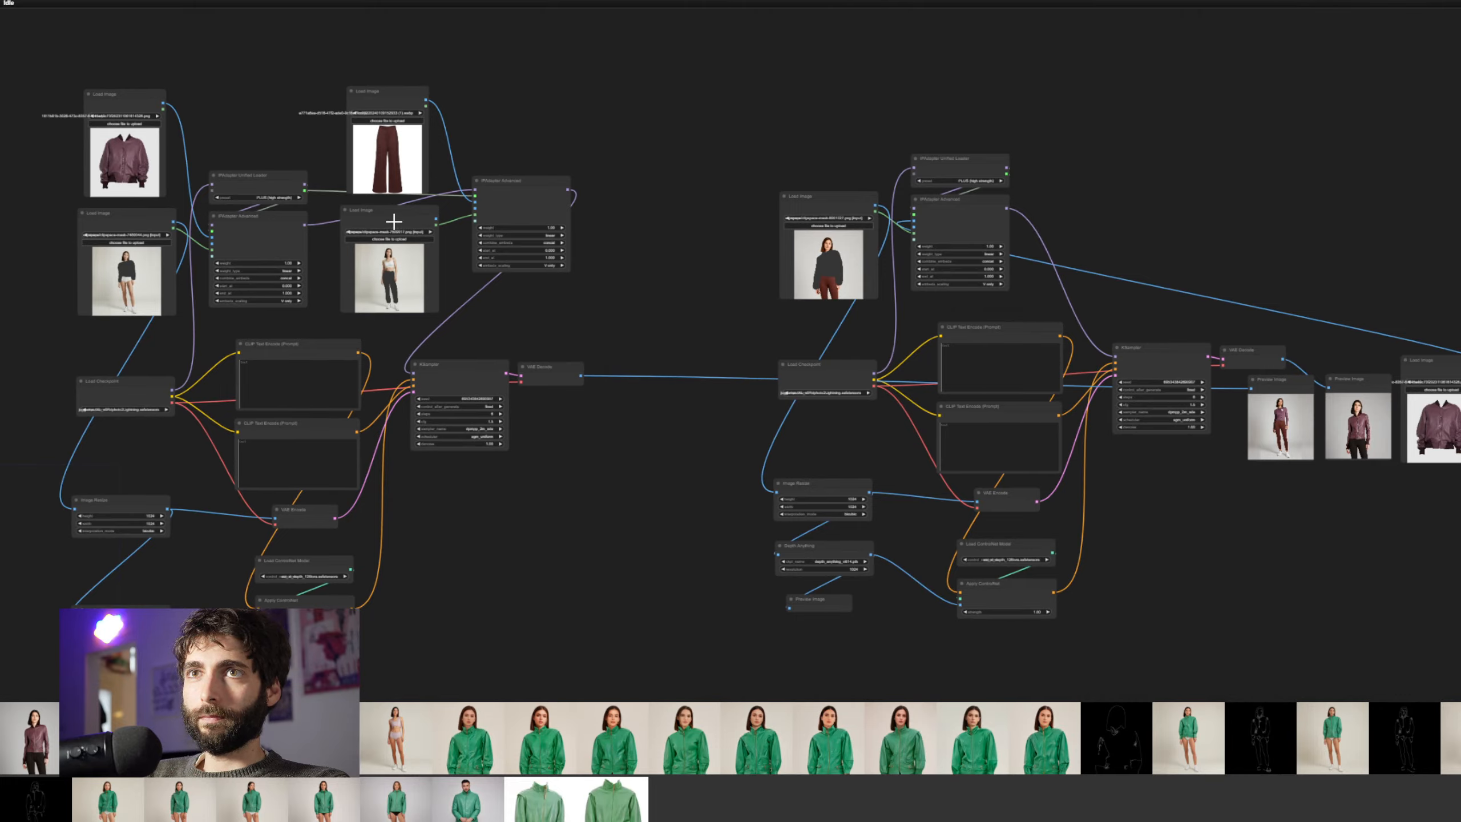
left_click_drag(166, 224, 1221, 394)
scroll(1362, 496, "up", 6)
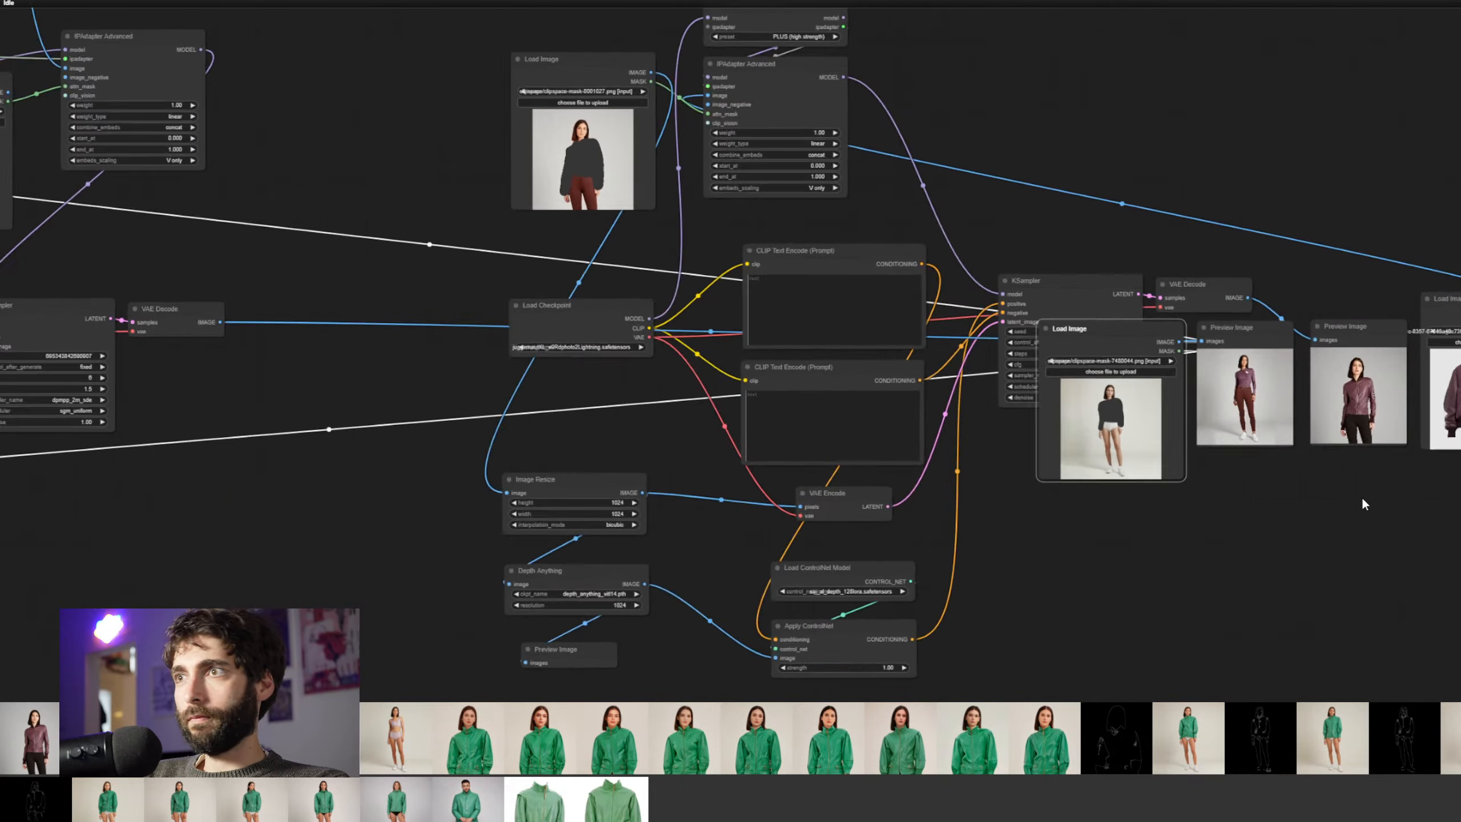
left_click_drag(1376, 507, 969, 645)
scroll(1035, 588, "up", 4)
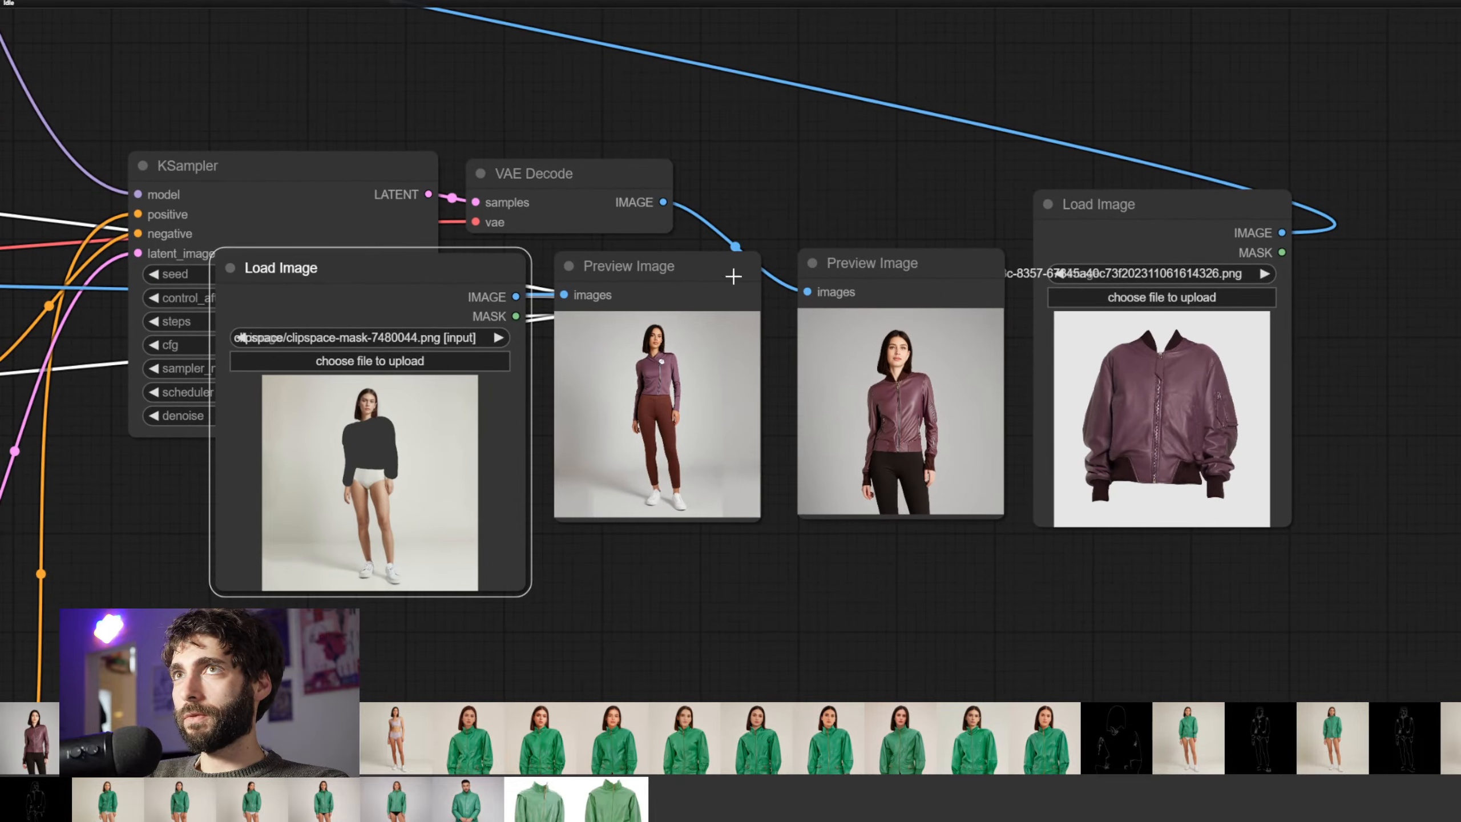
left_click_drag(1112, 393, 412, 563)
left_click_drag(464, 272, 725, 289)
scroll(1060, 184, "up", 3)
left_click_drag(1060, 183, 796, 29)
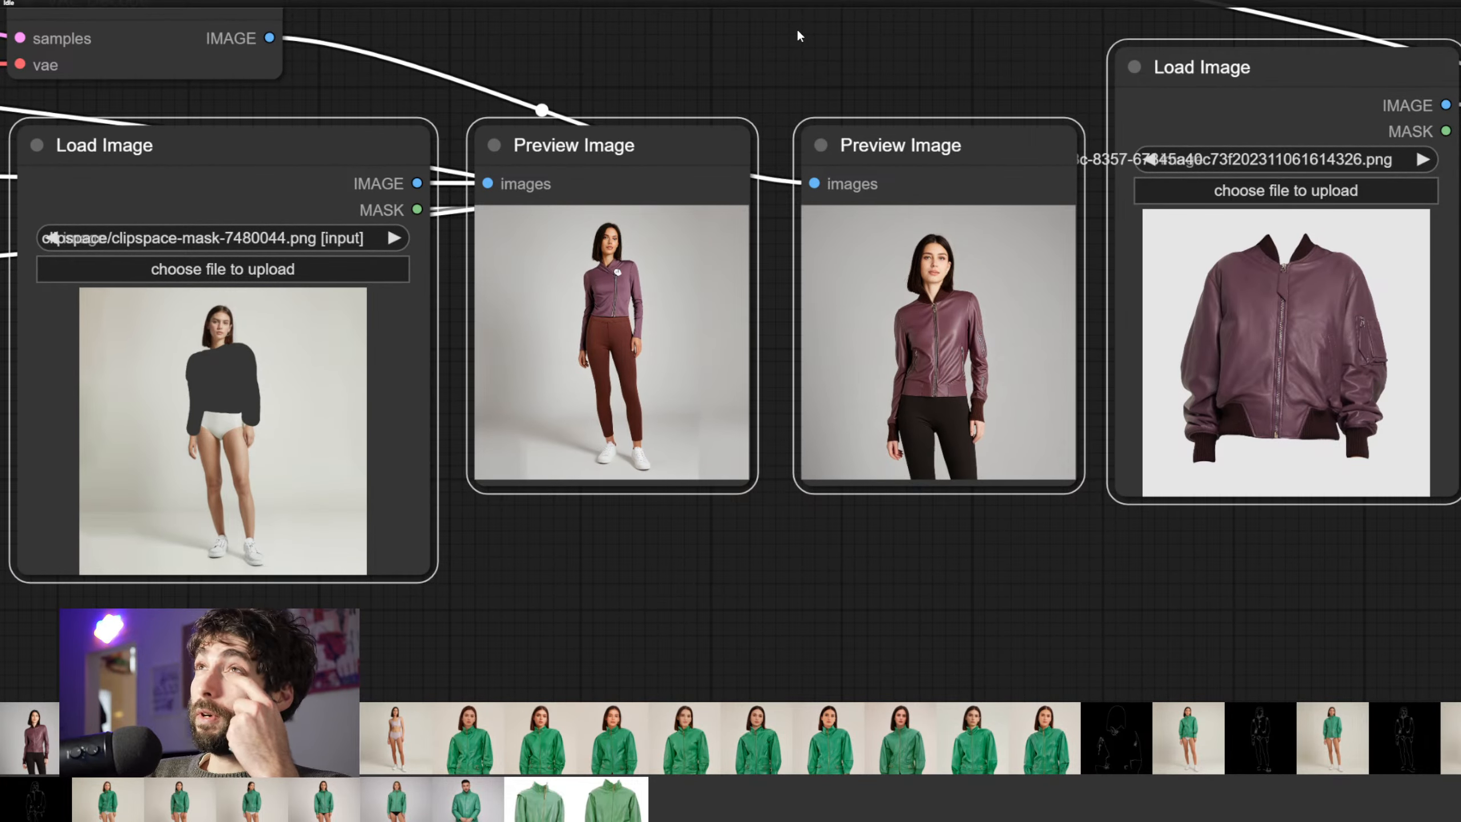
Examine the refined jacket preview up close against the reference garment, checking the collar, zipper, sleeves and fit
right_click(282, 358)
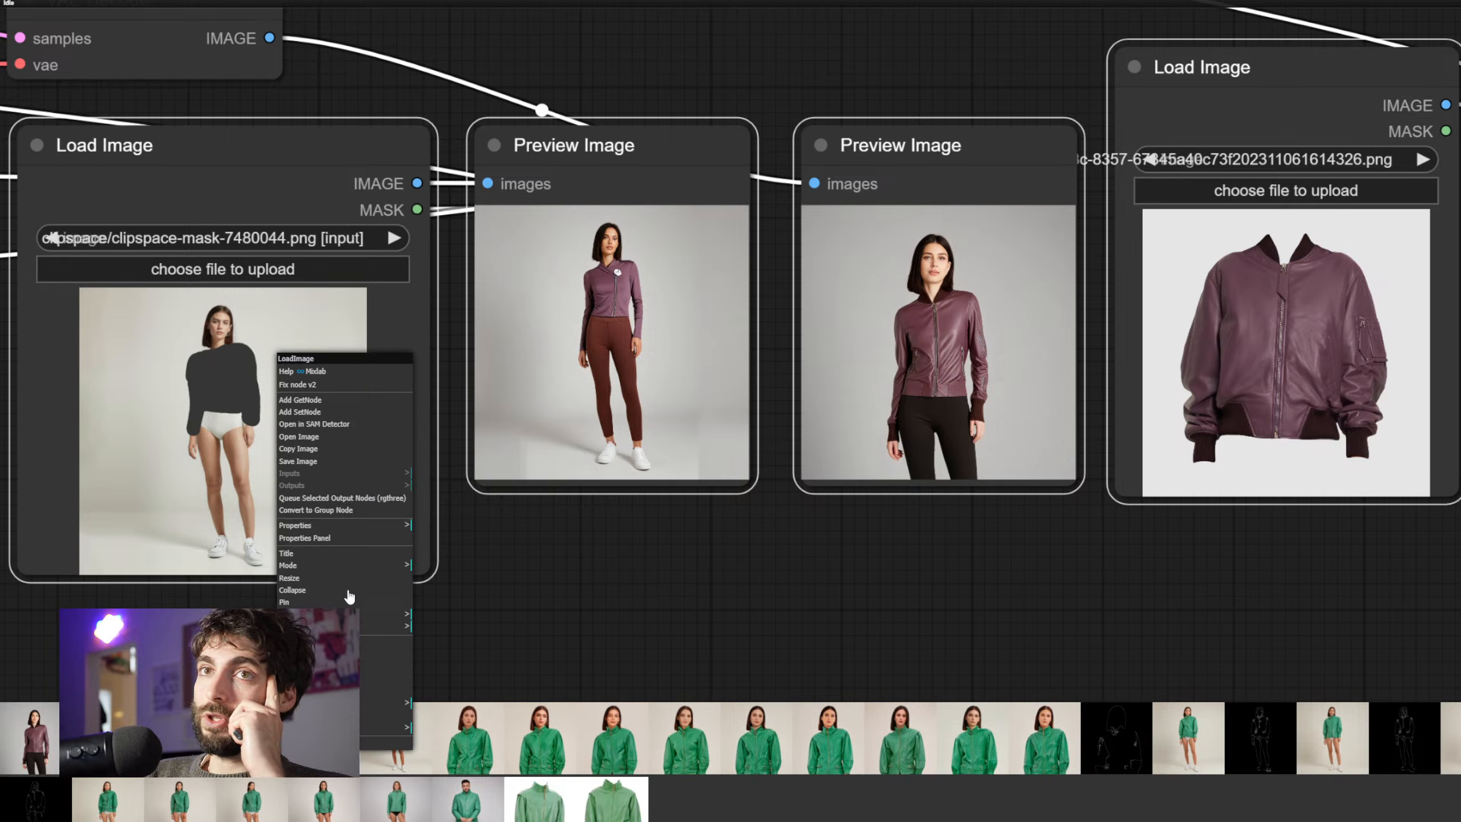
left_click(541, 598)
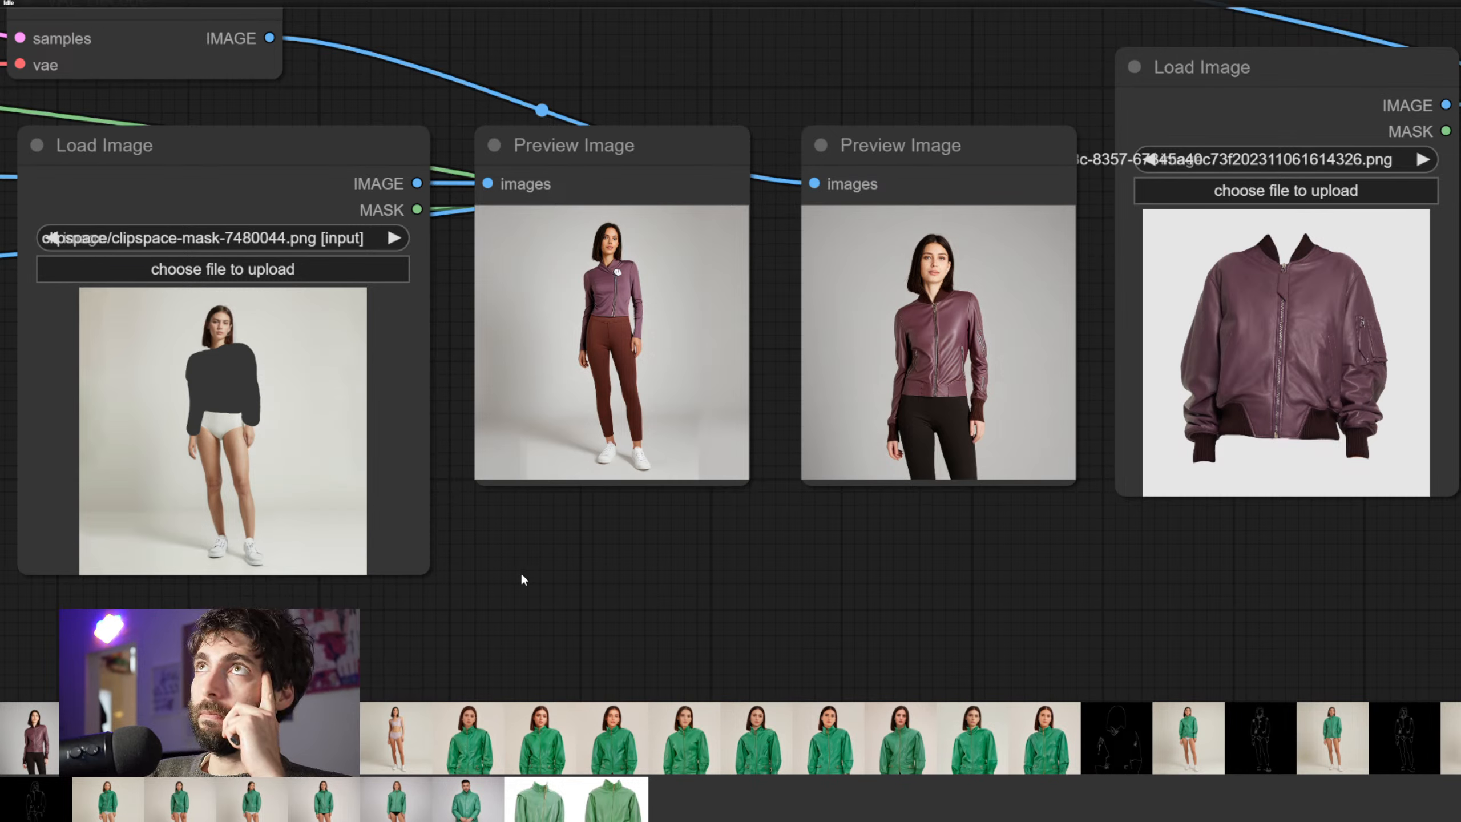
left_click_drag(639, 606, 716, 620)
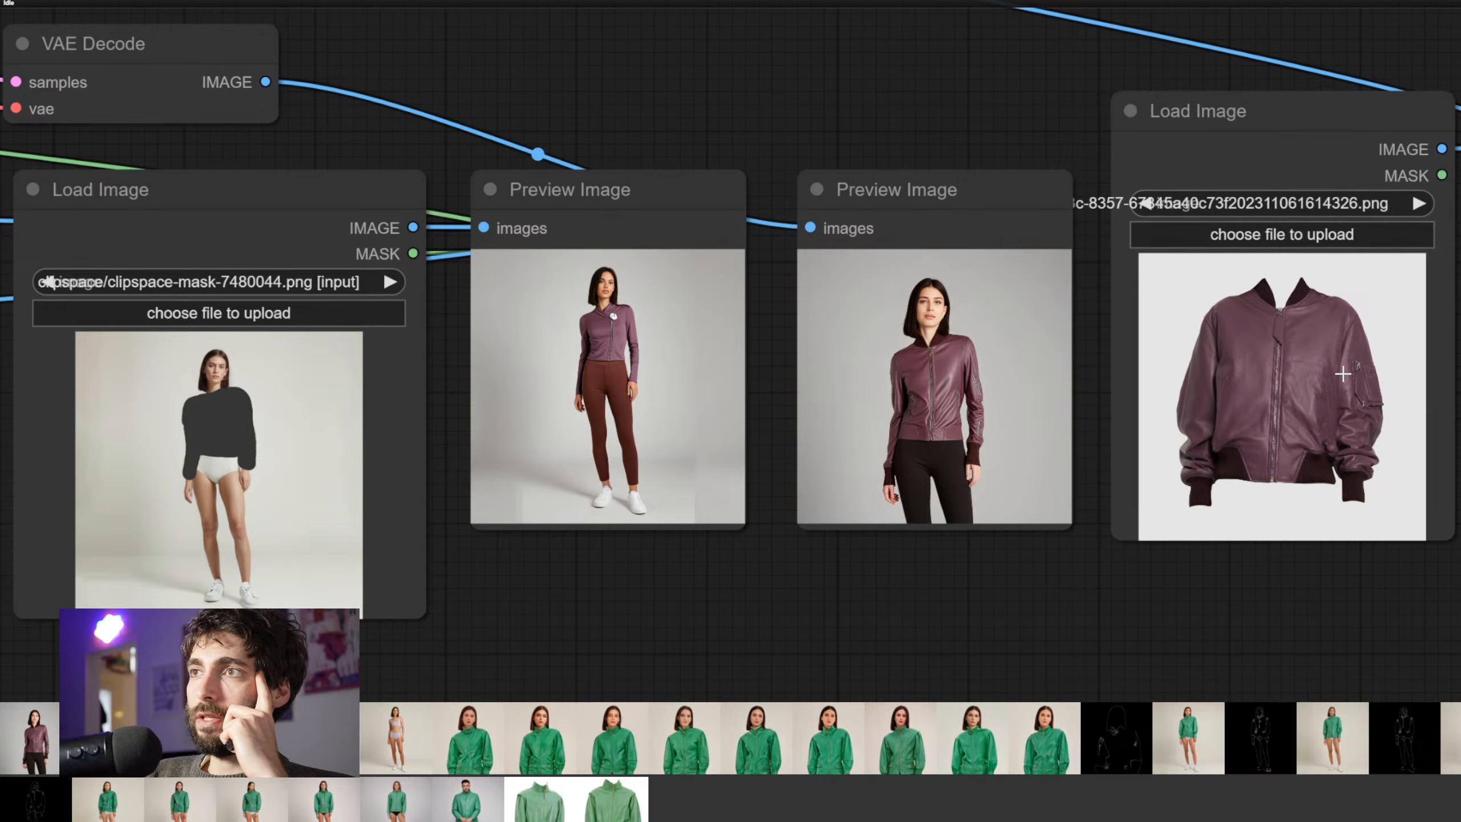
left_click_drag(921, 609, 991, 610)
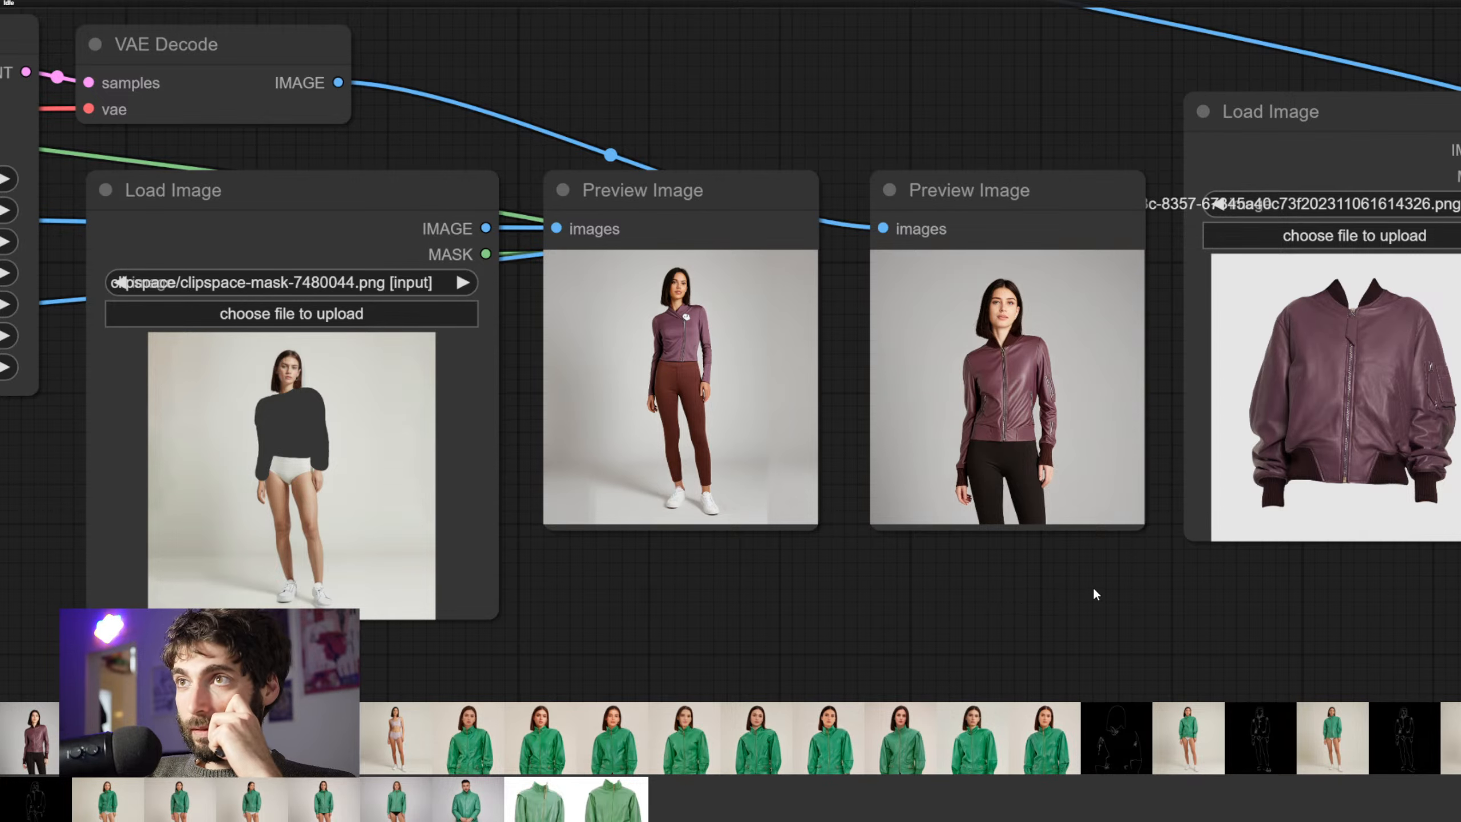
scroll(1127, 583, "up", 3)
left_click_drag(1145, 585, 793, 678)
scroll(955, 644, "up", 3)
scroll(794, 679, "down", 2)
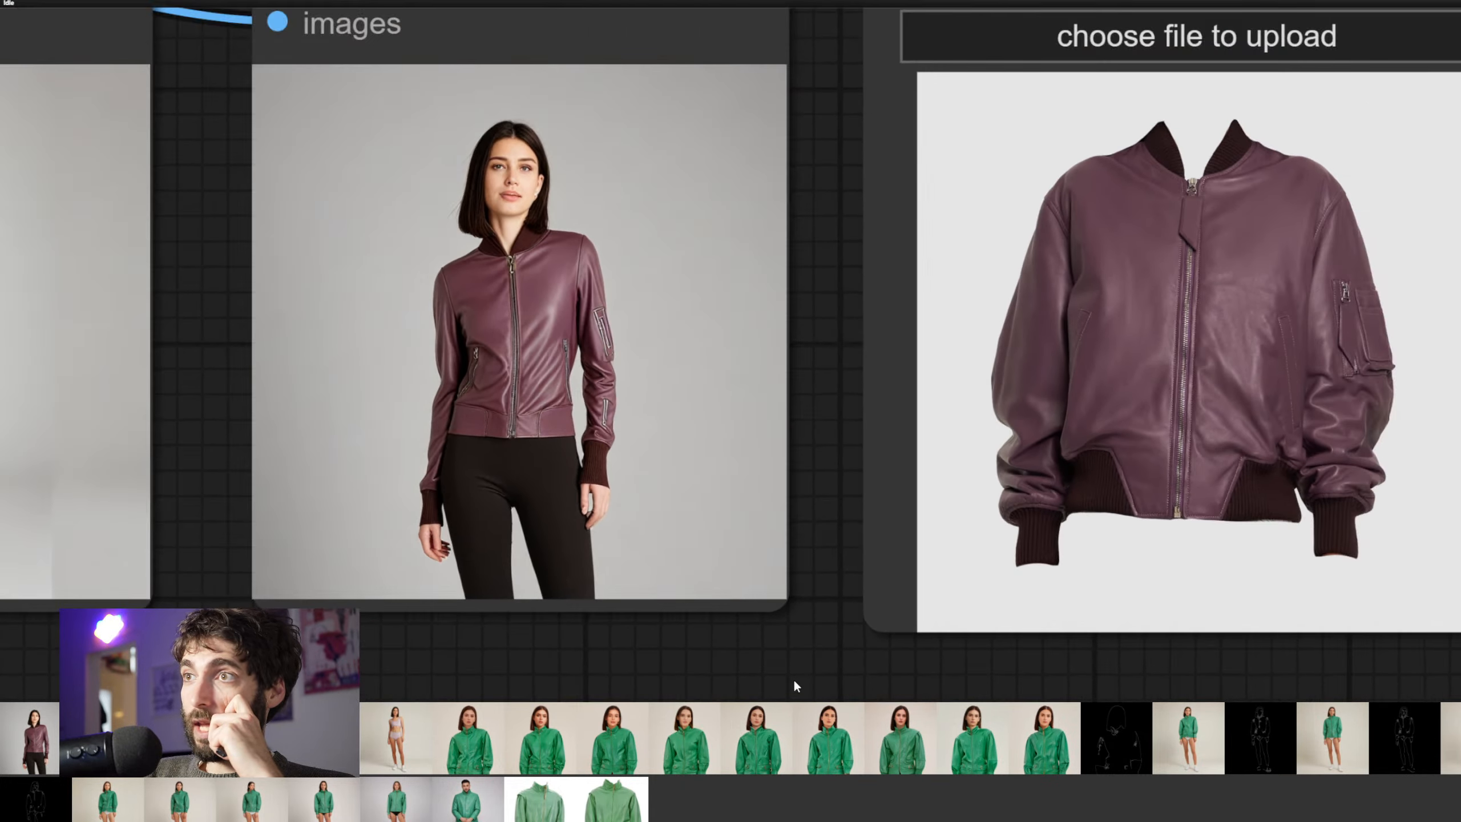
scroll(789, 677, "down", 1)
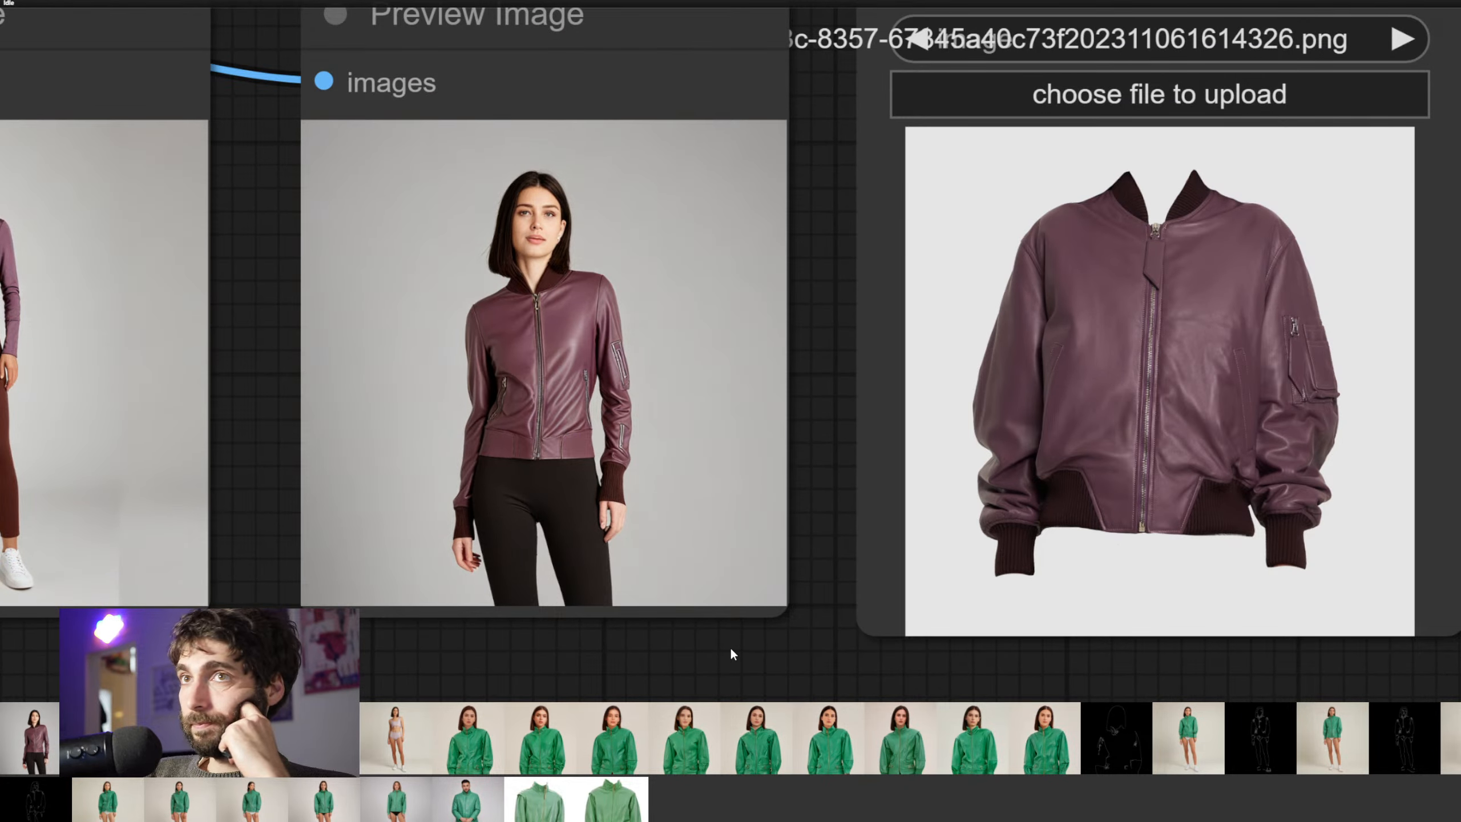
scroll(730, 646, "down", 1)
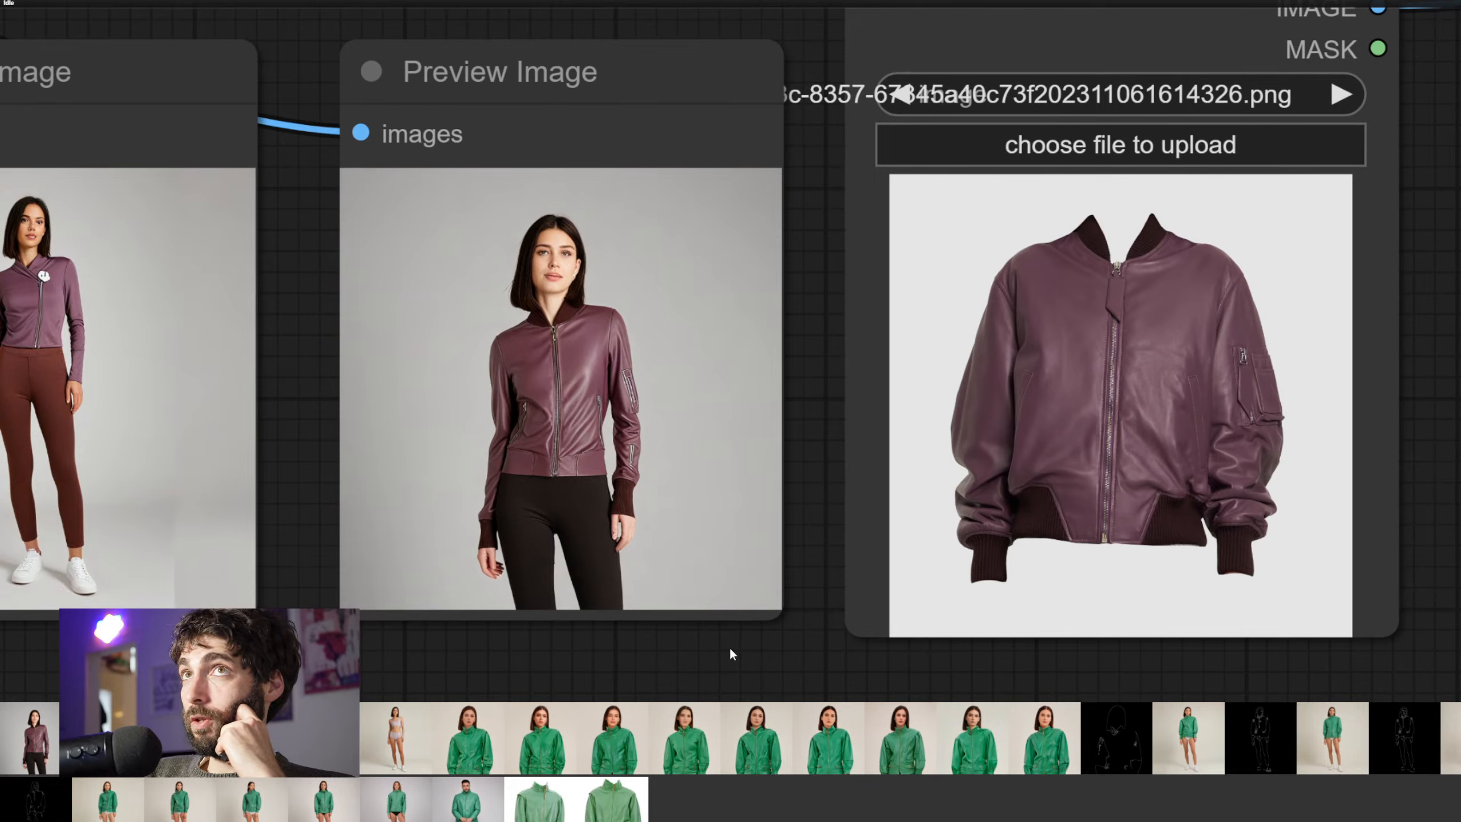
Duplicate the refinement pass's KSampler and VAE Decode with their input links kept, and place the copies above the comparison images
scroll(743, 624, "down", 10)
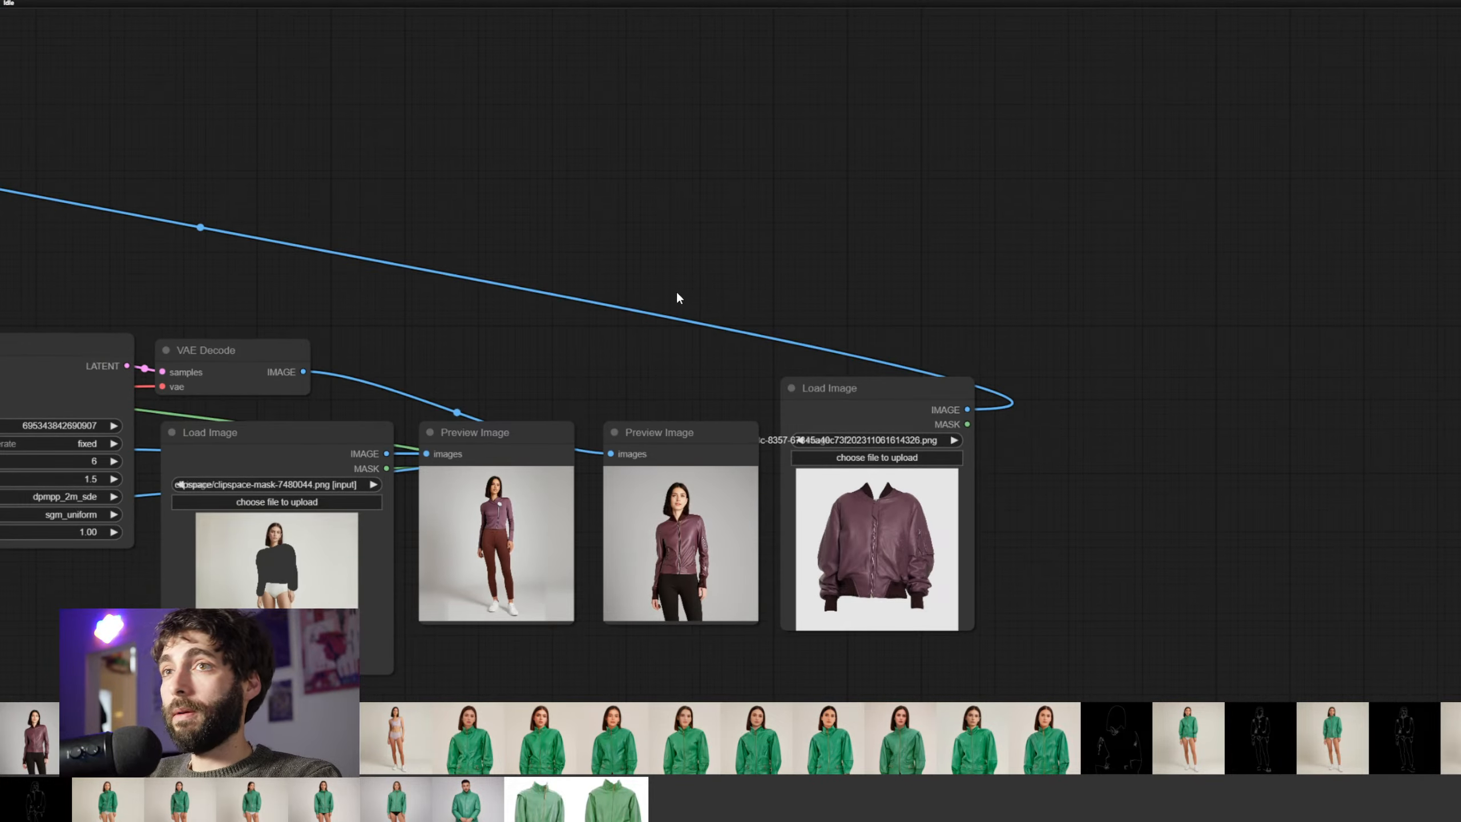
left_click_drag(676, 292, 881, 251)
scroll(884, 254, "down", 2)
scroll(864, 183, "down", 2)
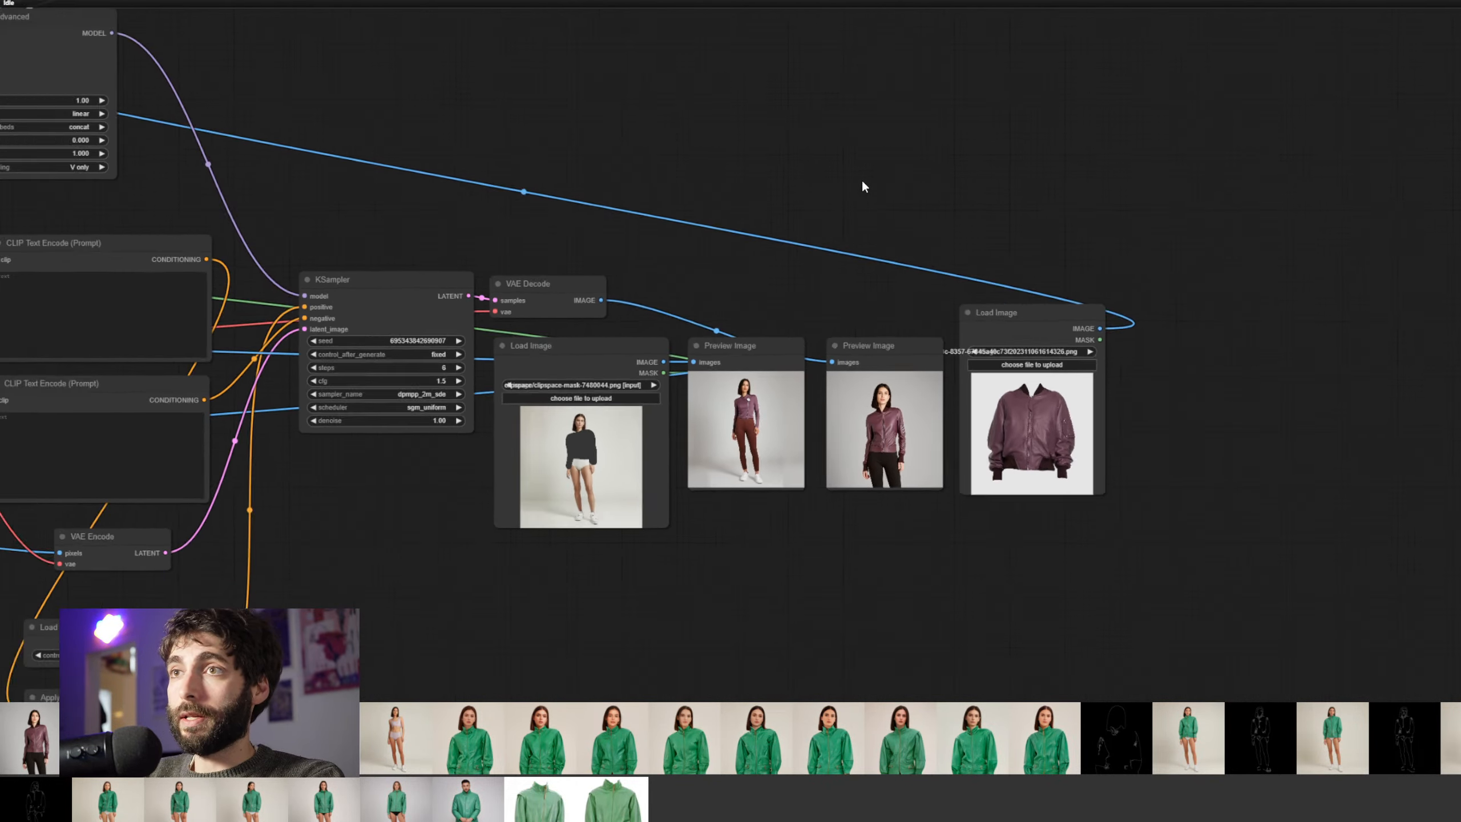
left_click_drag(444, 280, 577, 327)
key("ctrl+shift+v")
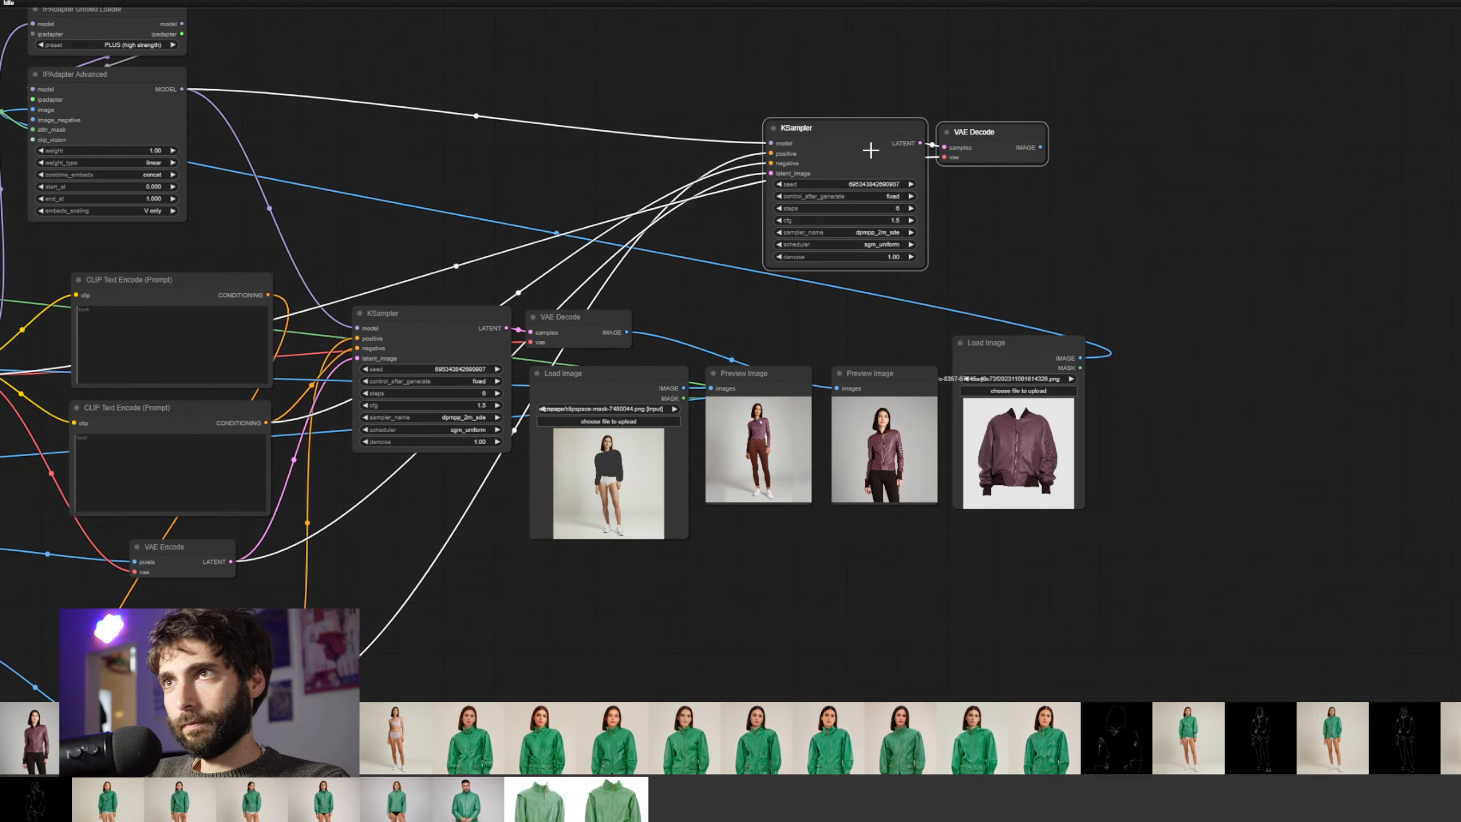
left_click_drag(871, 150, 812, 153)
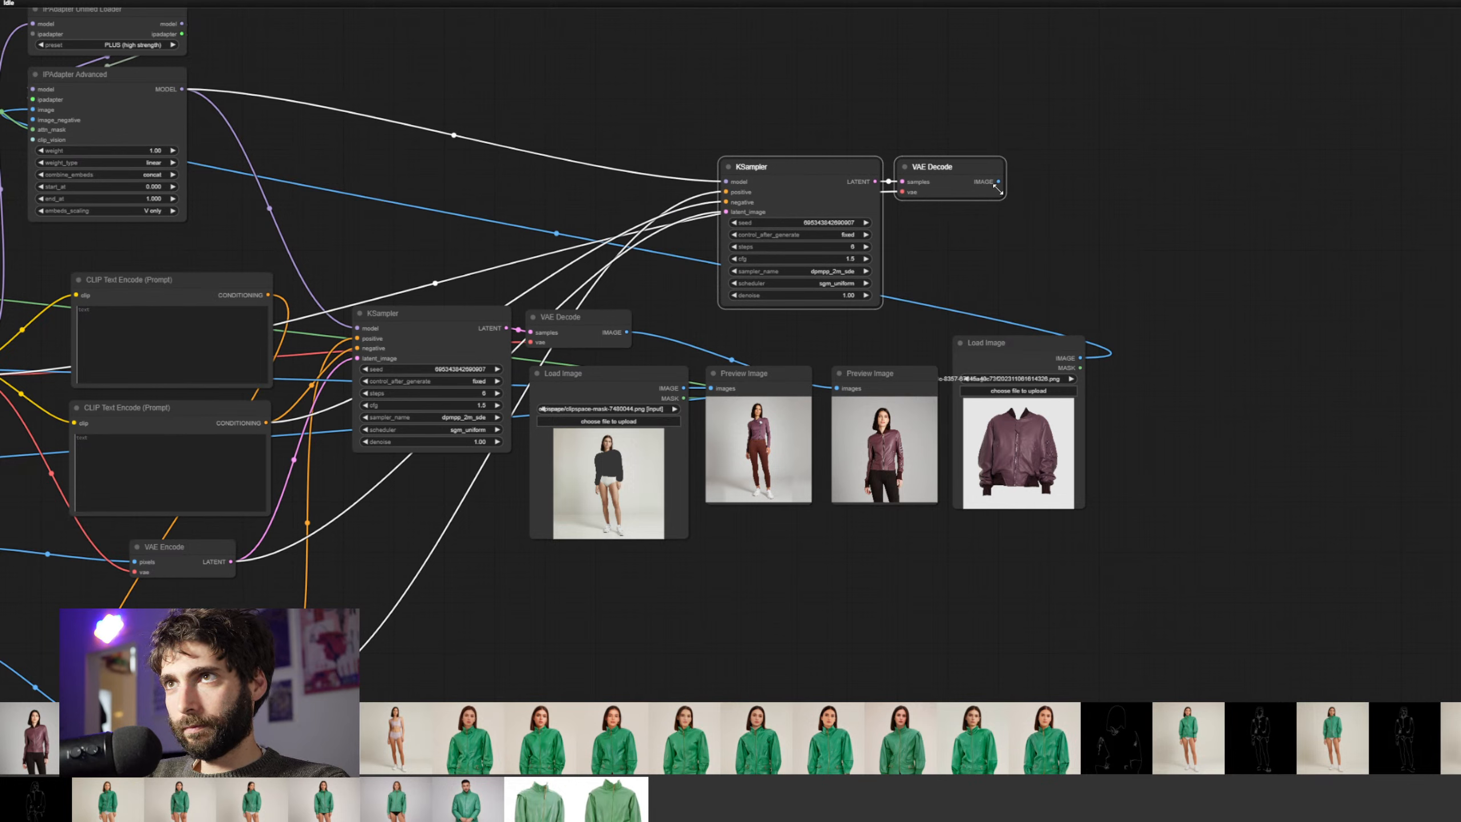
Attach a Preview Image to the copied VAE Decode and place it beside the other previews, with the jacket's Load Image moved below them
left_click_drag(997, 182, 1041, 286)
left_click(984, 317)
left_click_drag(1034, 345, 775, 531)
left_click_drag(1015, 281, 1005, 382)
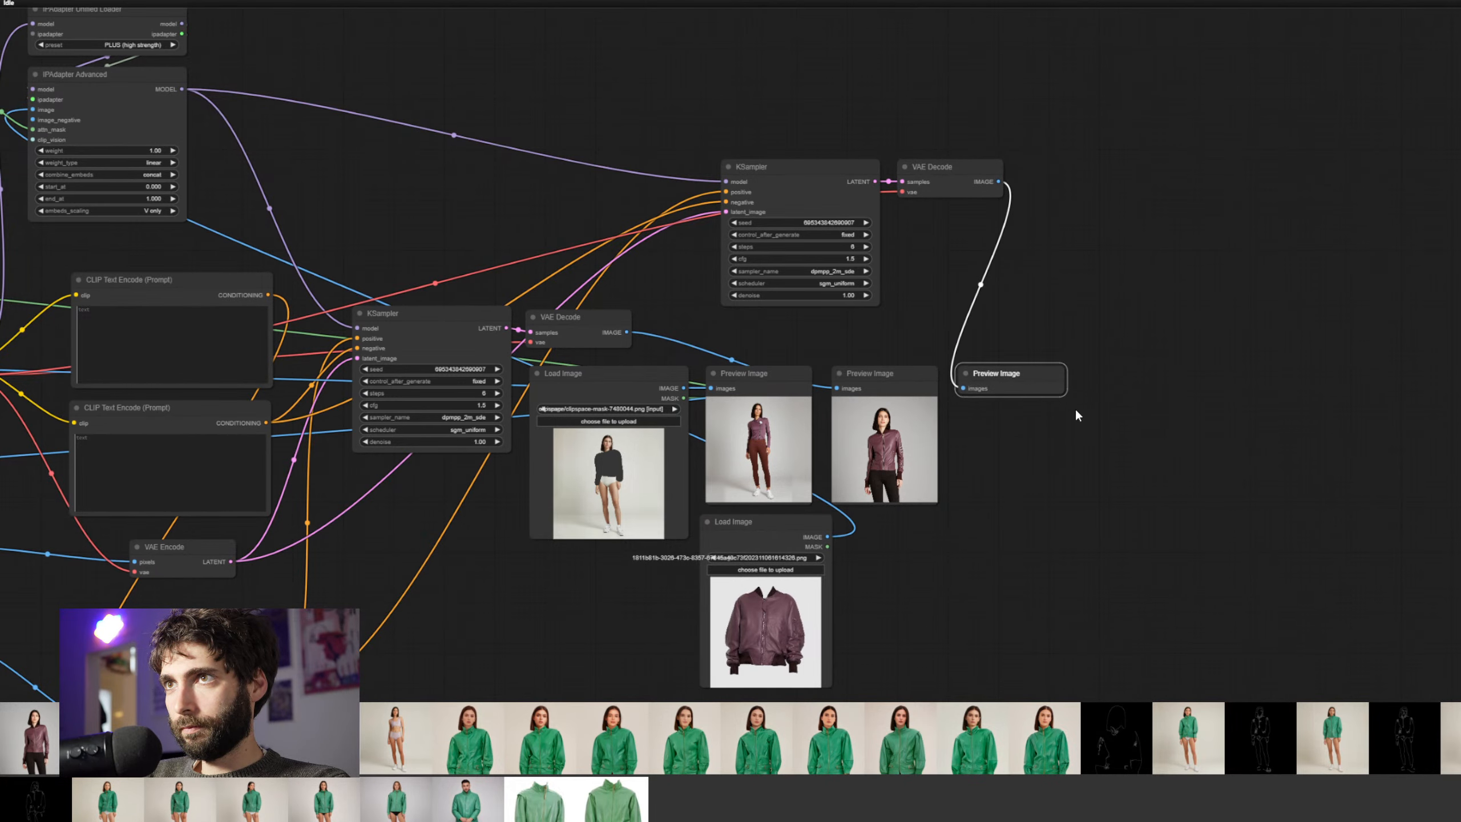
left_click_drag(881, 310, 936, 327)
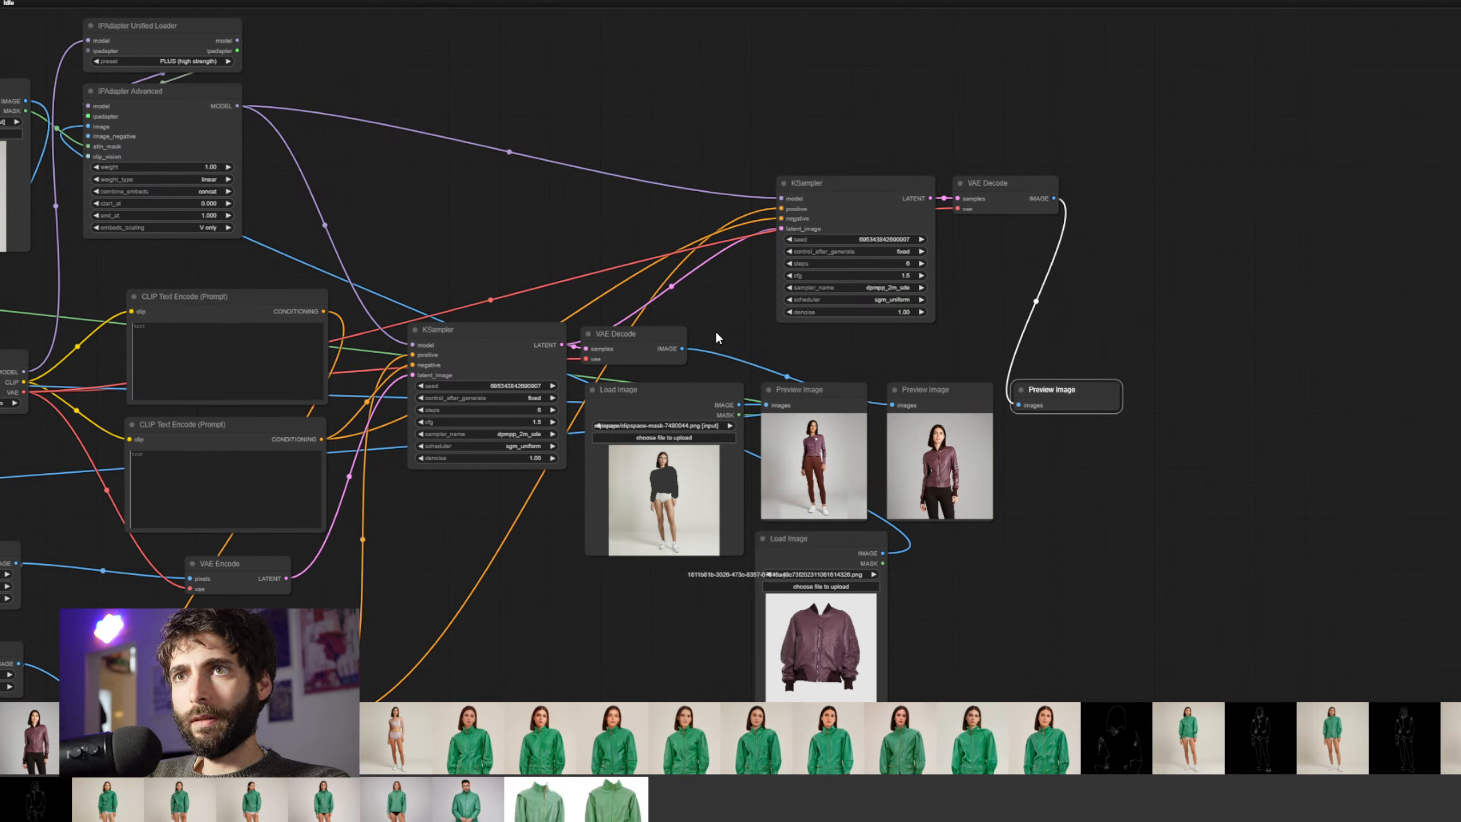
Add a VAE Encode node above the first refinement's VAE Decode and connect that decoder's image output to its pixels input
double_click(693, 320)
type("vae ")
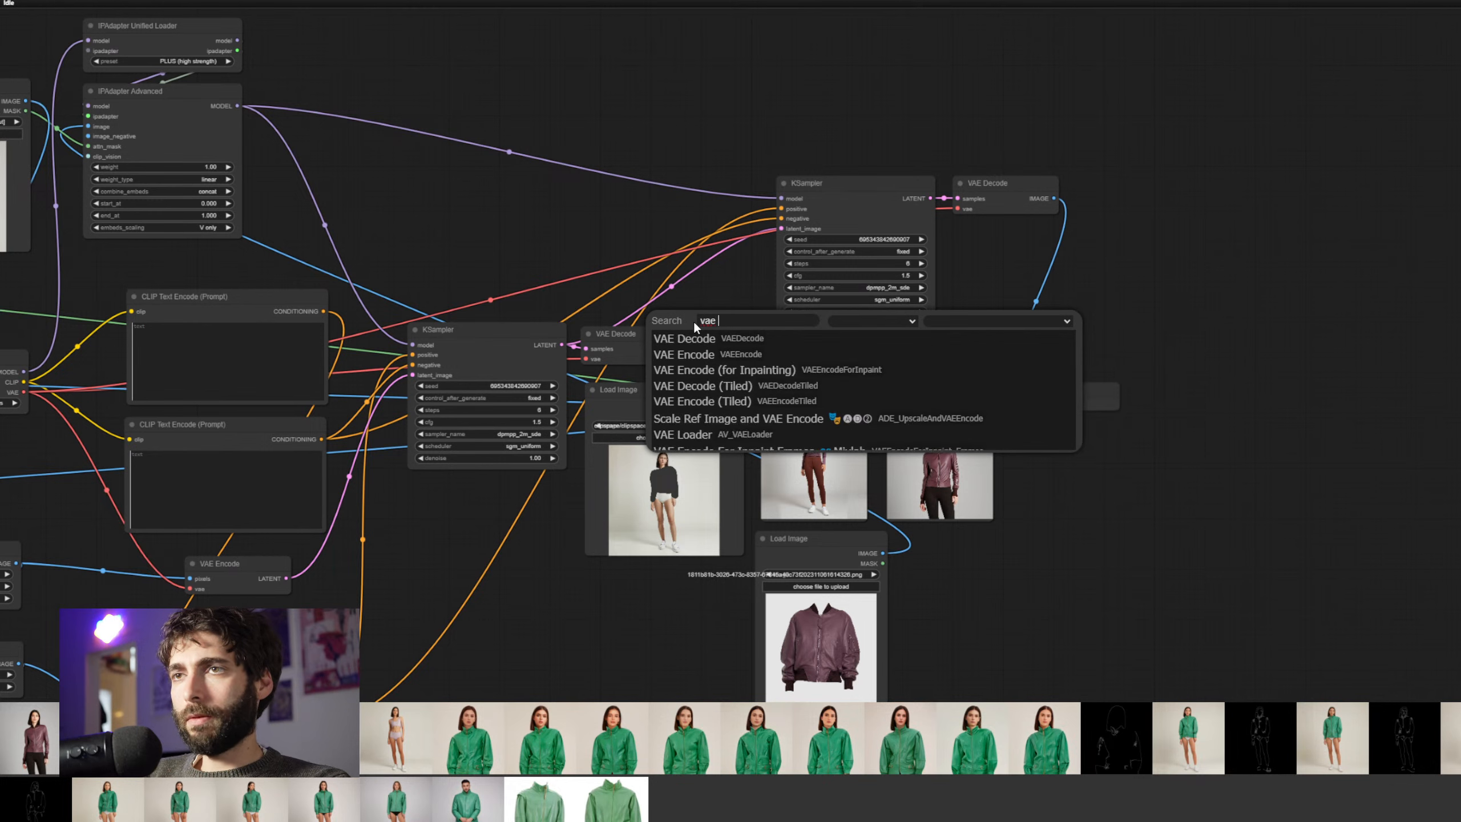
type("encode")
key("Return")
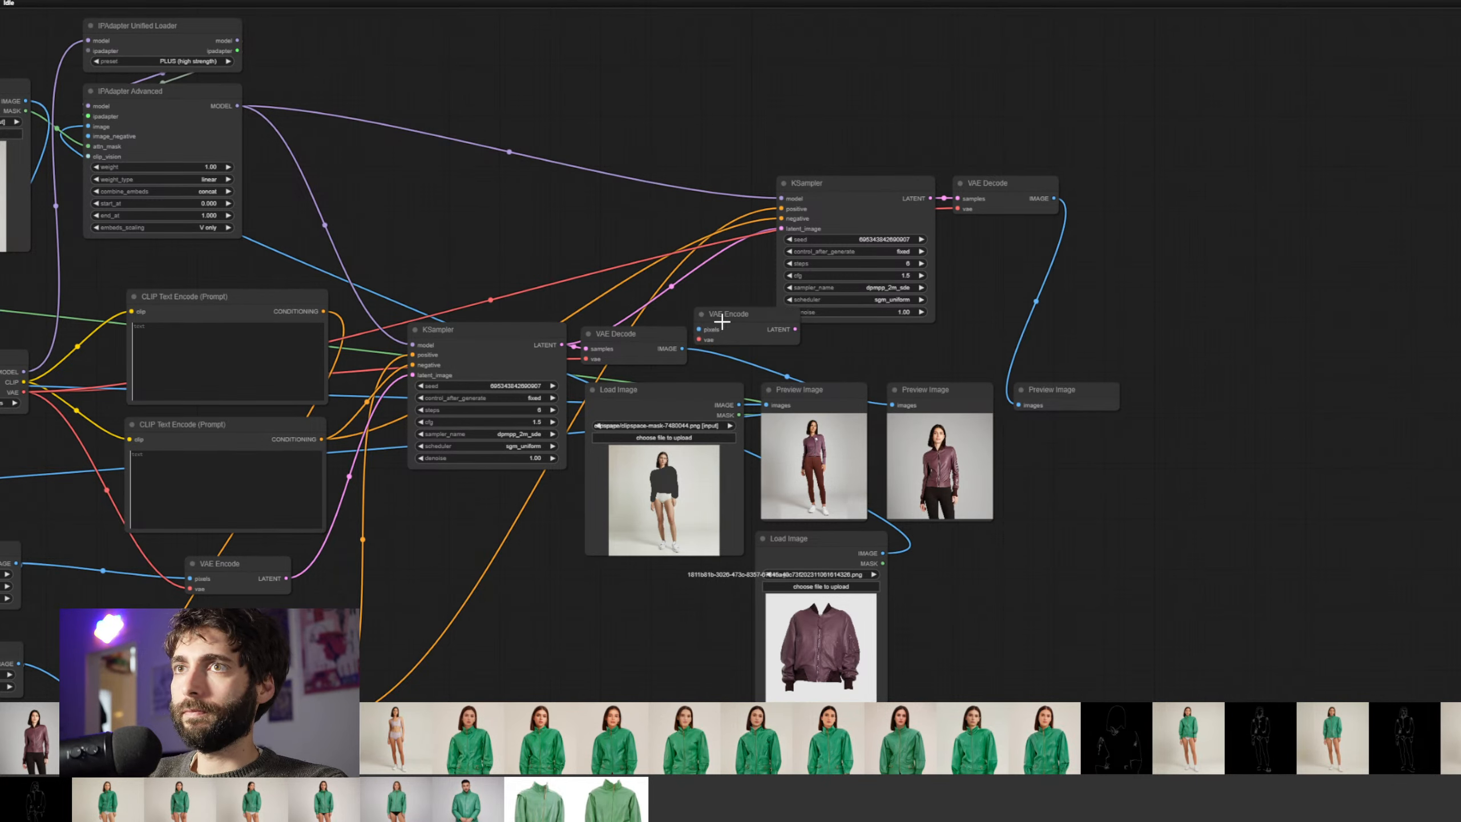
left_click_drag(733, 330, 620, 251)
left_click_drag(682, 348, 585, 253)
left_click_drag(529, 246, 673, 298)
Wire the VAE Encode between the checkpoint's VAE output and the copied KSampler's latent_image input, and queue the workflow
left_click_drag(759, 316, 200, 445)
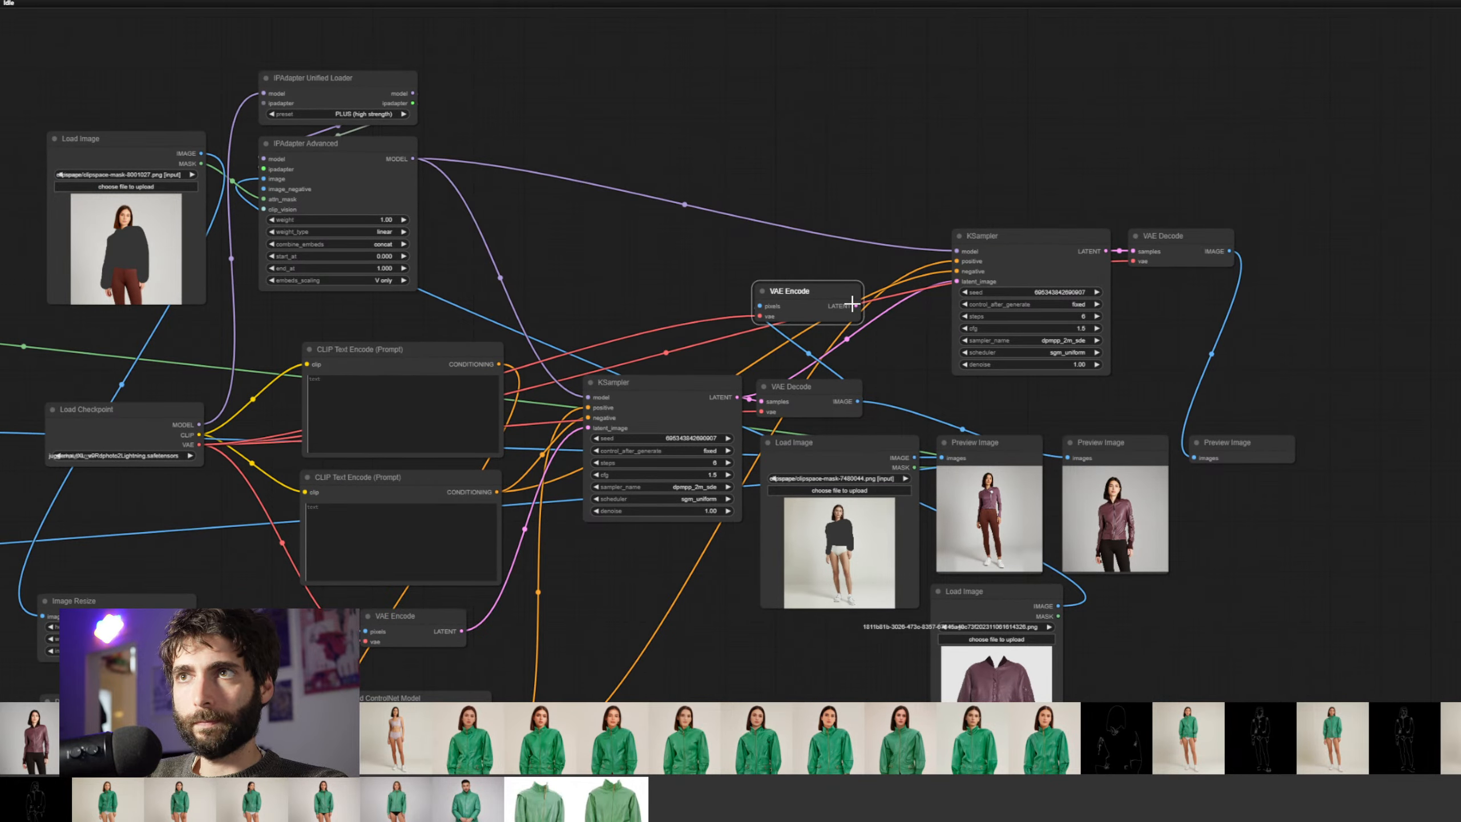
left_click_drag(857, 305, 904, 342)
key("ctrl+Return")
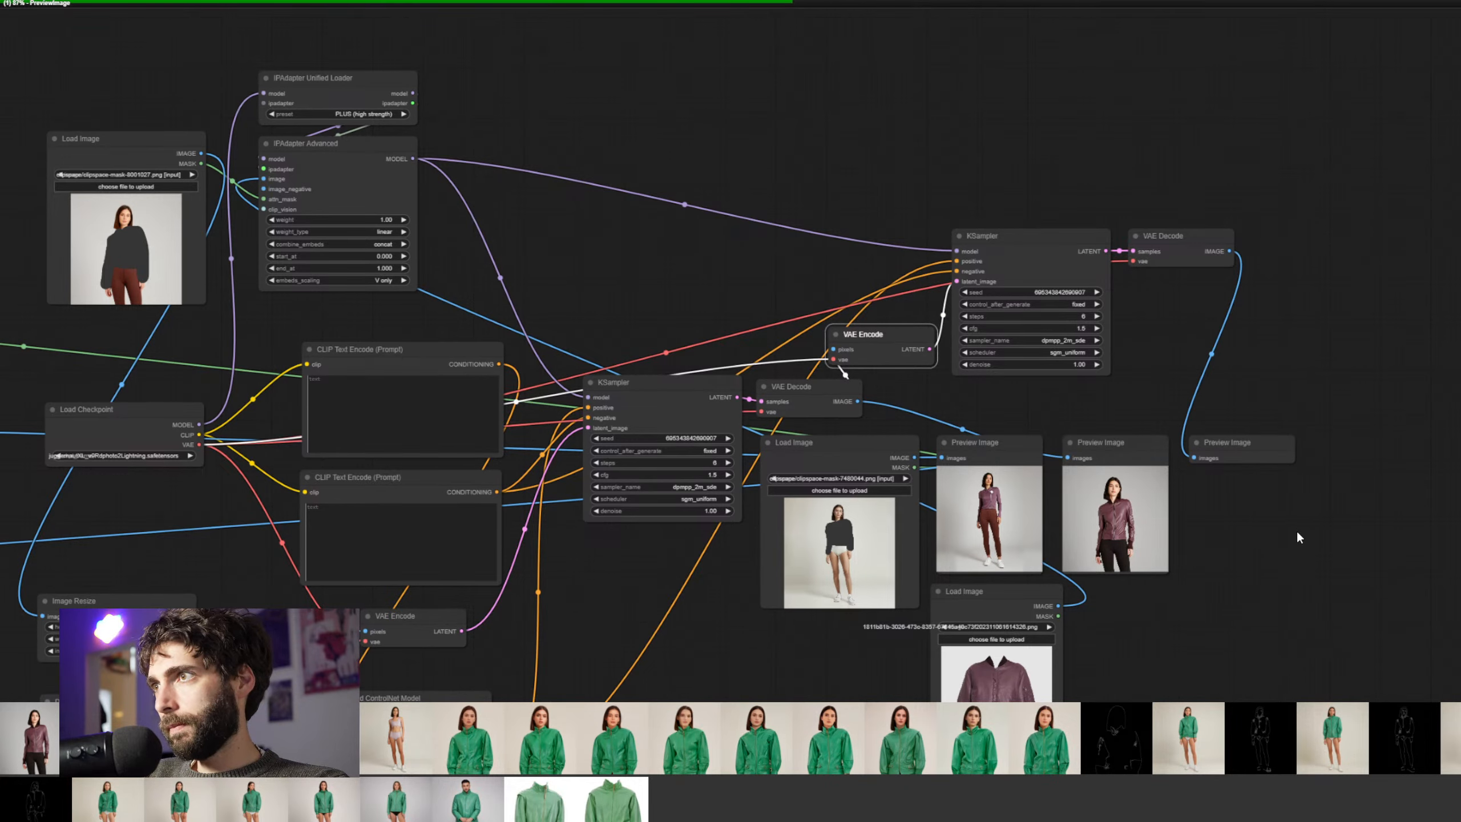
scroll(1295, 540, "up", 4)
left_click_drag(1294, 539, 1276, 462)
scroll(1185, 453, "up", 3)
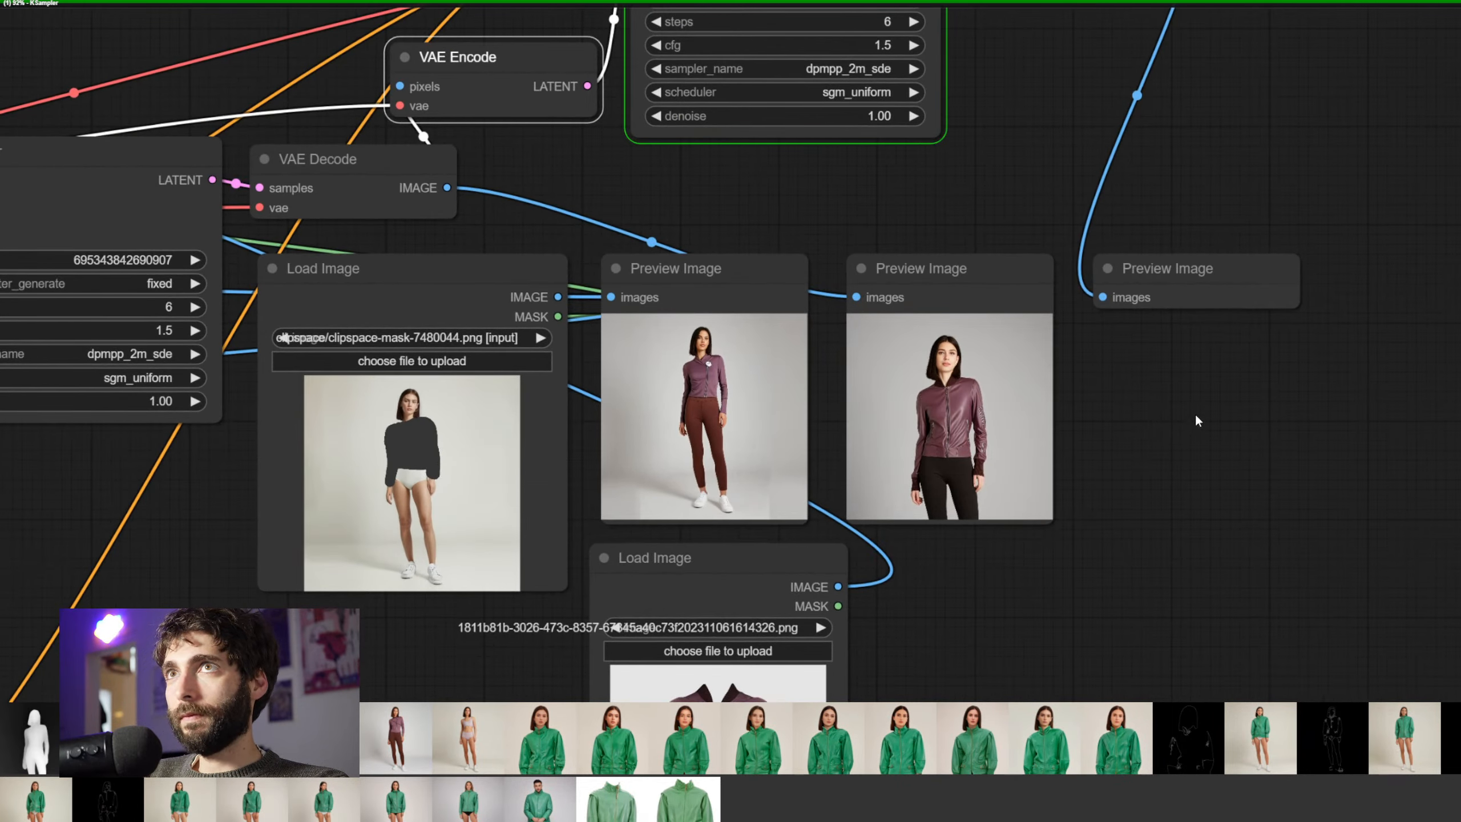
left_click_drag(1194, 413, 1191, 258)
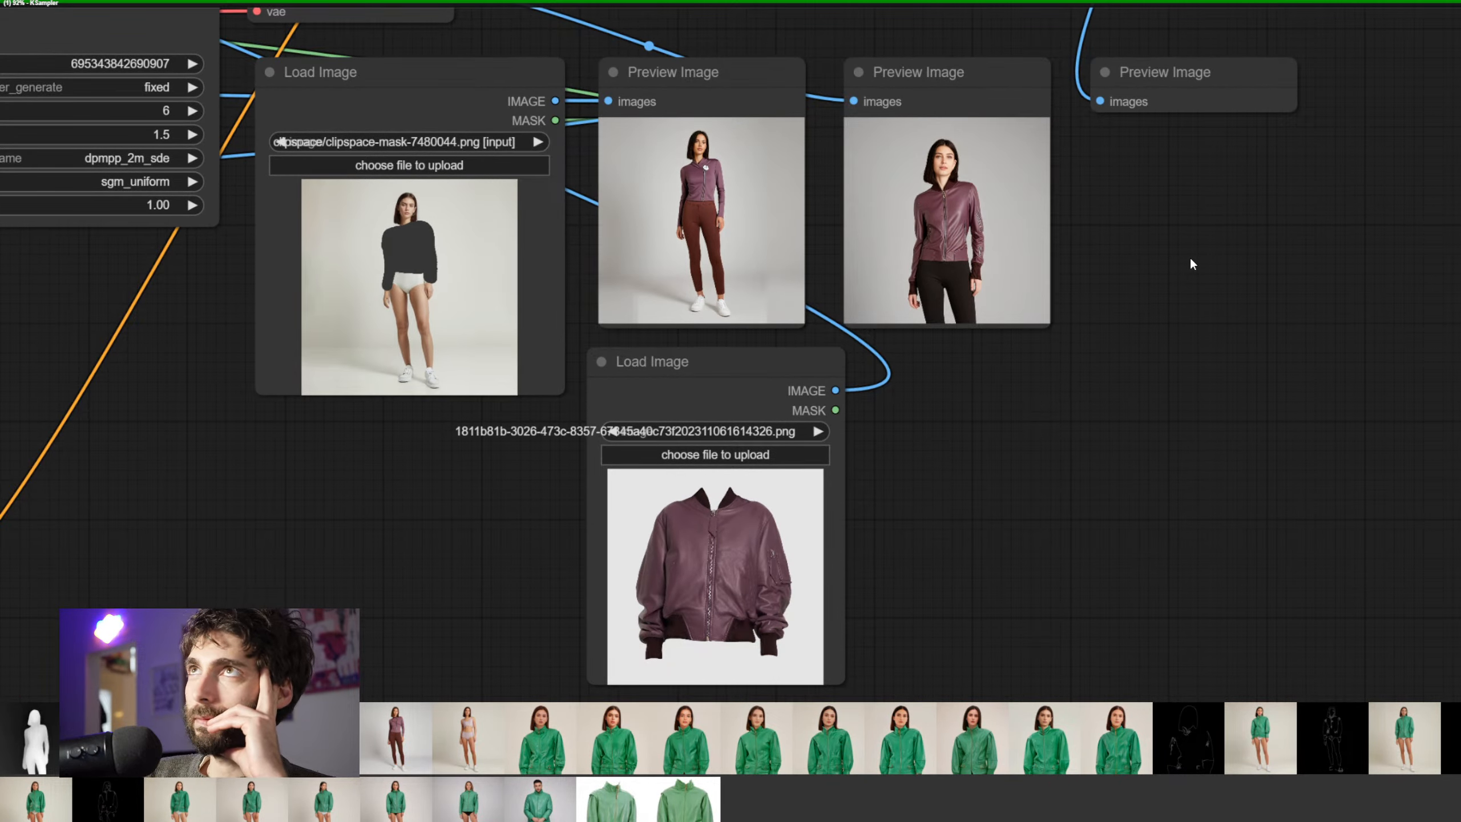
scroll(1177, 342, "down", 2)
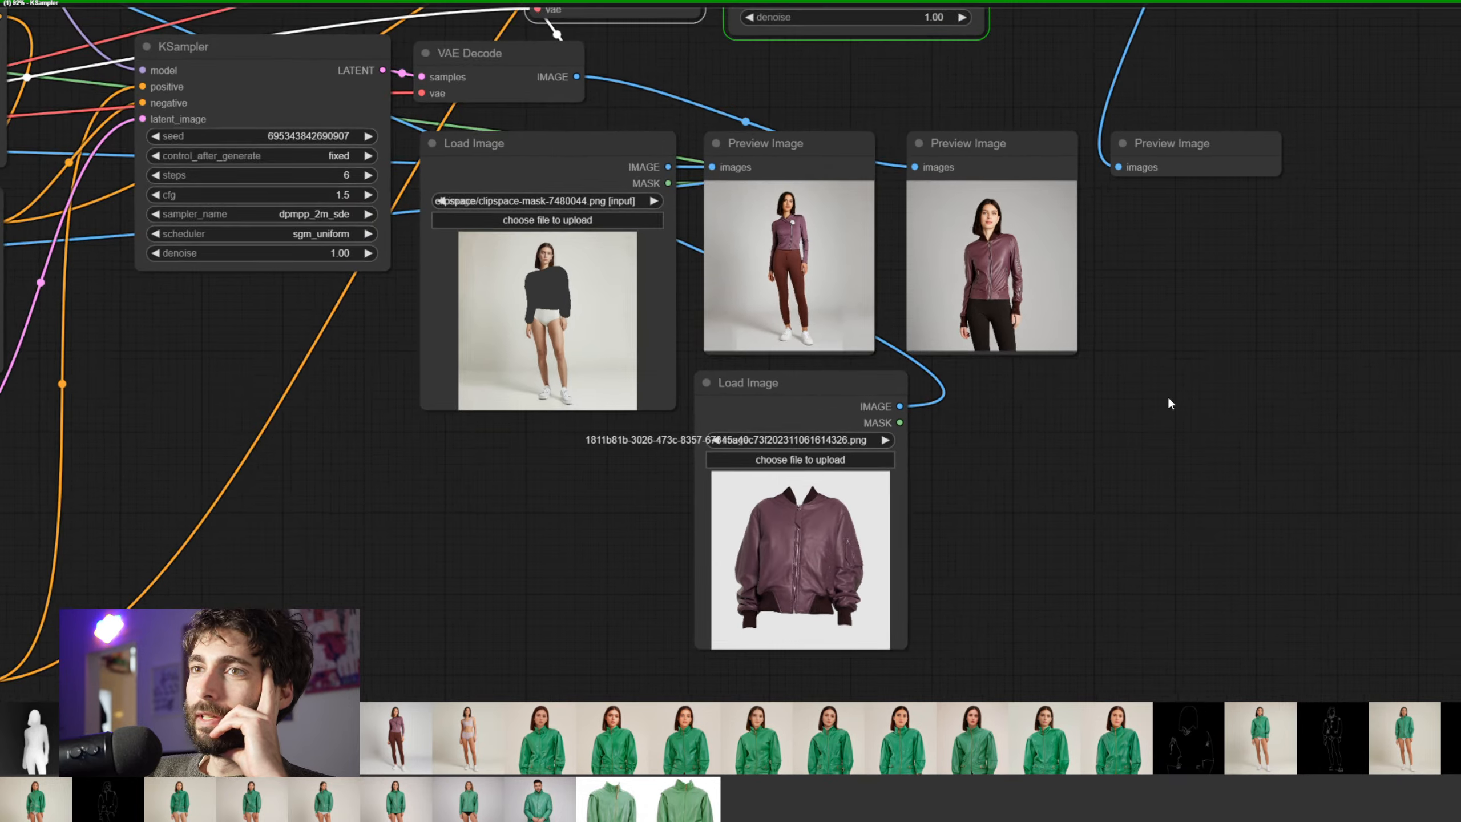
scroll(1158, 434, "down", 3)
scroll(1157, 403, "up", 3)
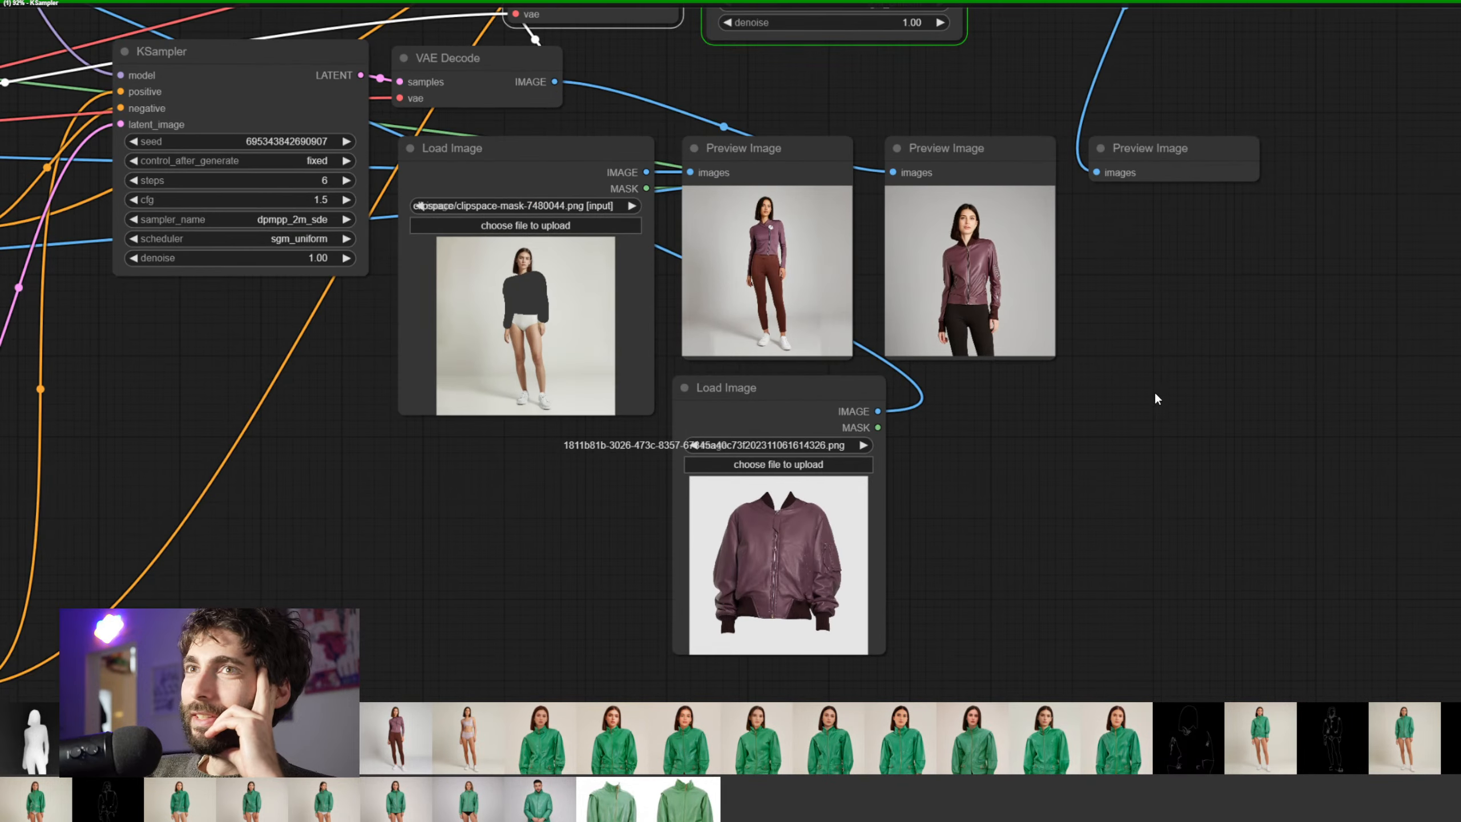
scroll(1162, 368, "up", 2)
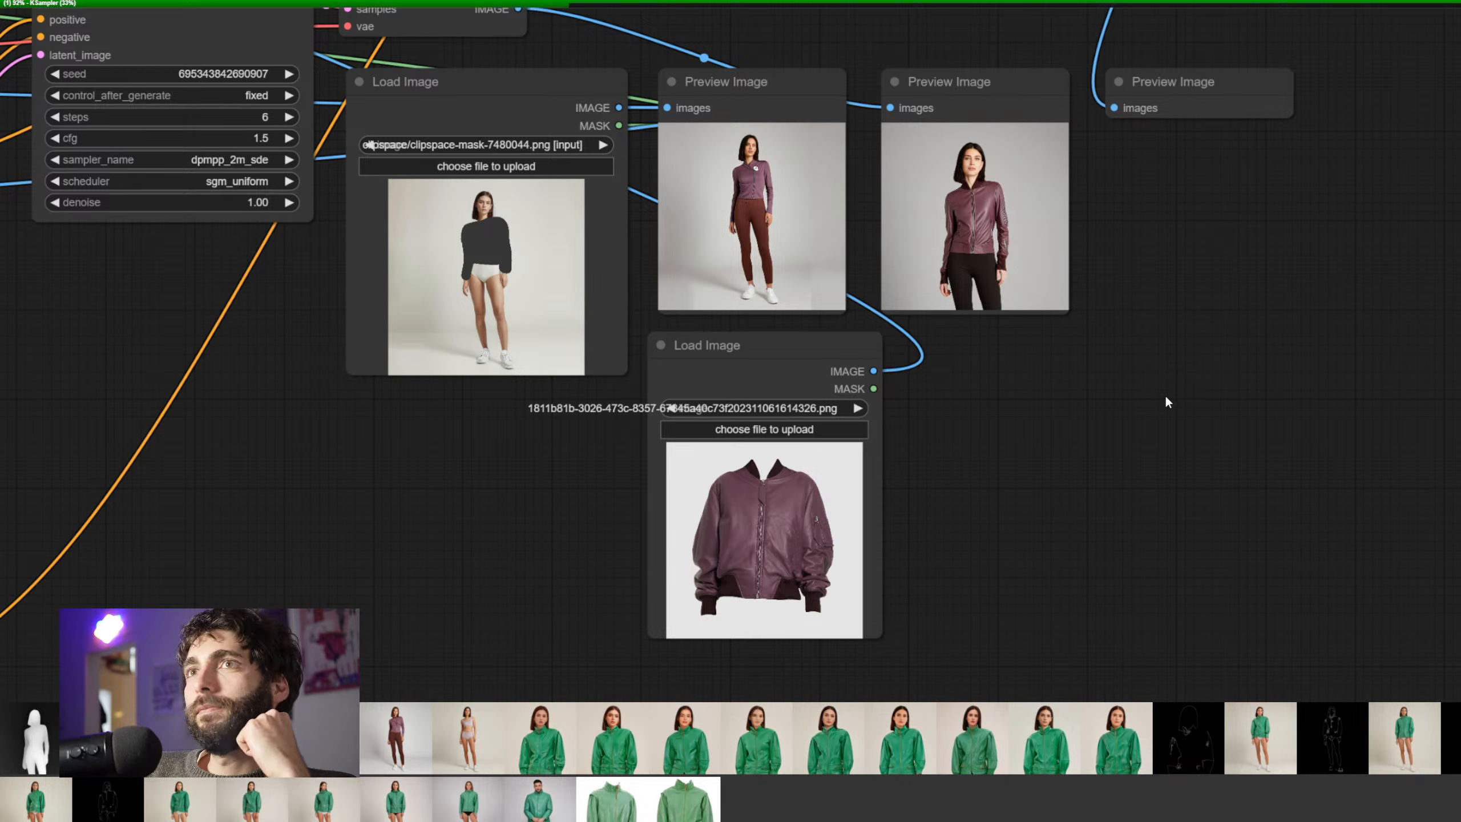
left_click_drag(1165, 398, 1167, 680)
left_click_drag(1077, 136, 1018, 125)
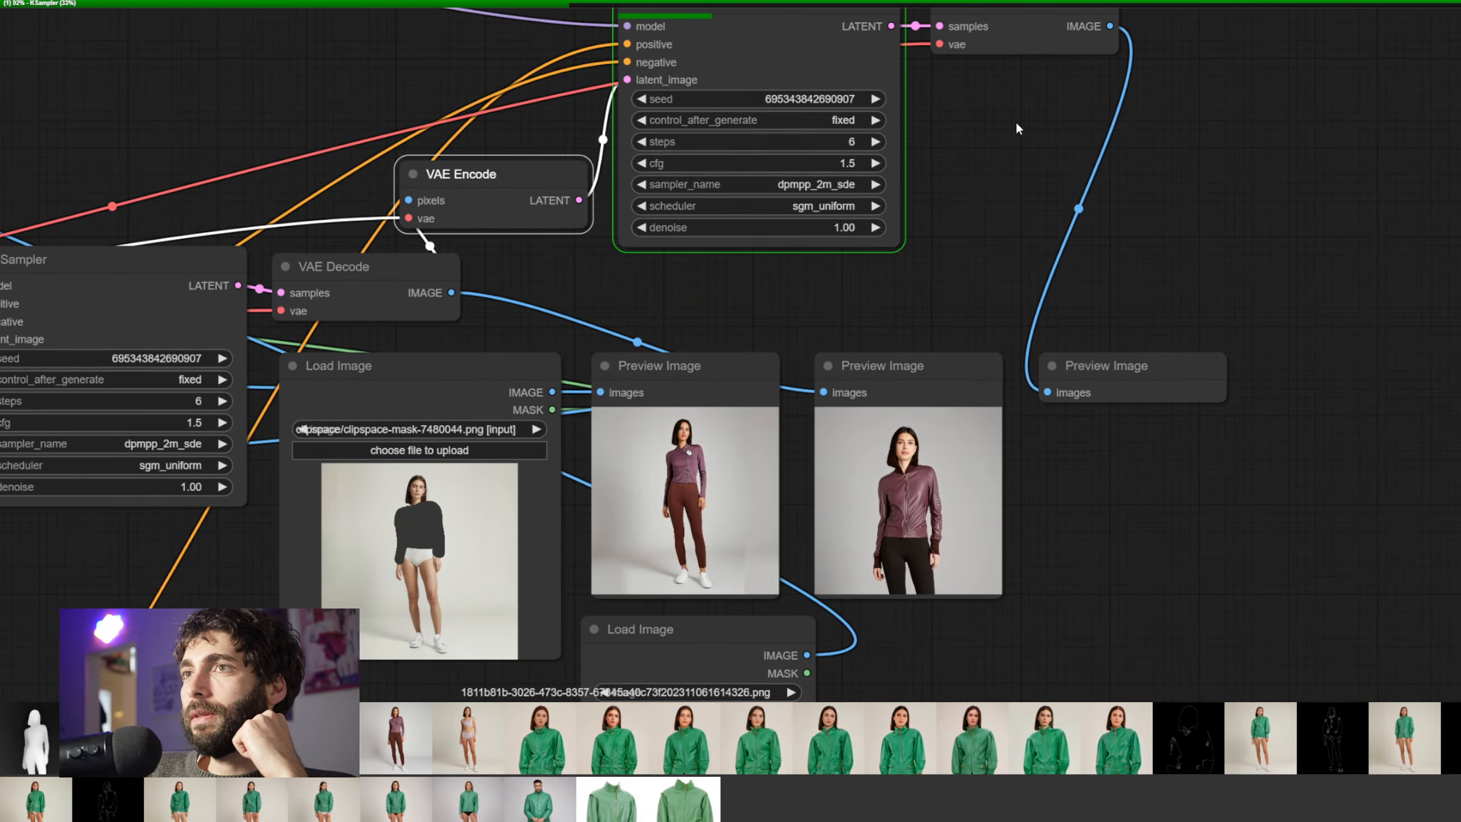
Compare the second sampling pass's jacket preview with the first pass's preview once the run has finished
scroll(1057, 541, "down", 1)
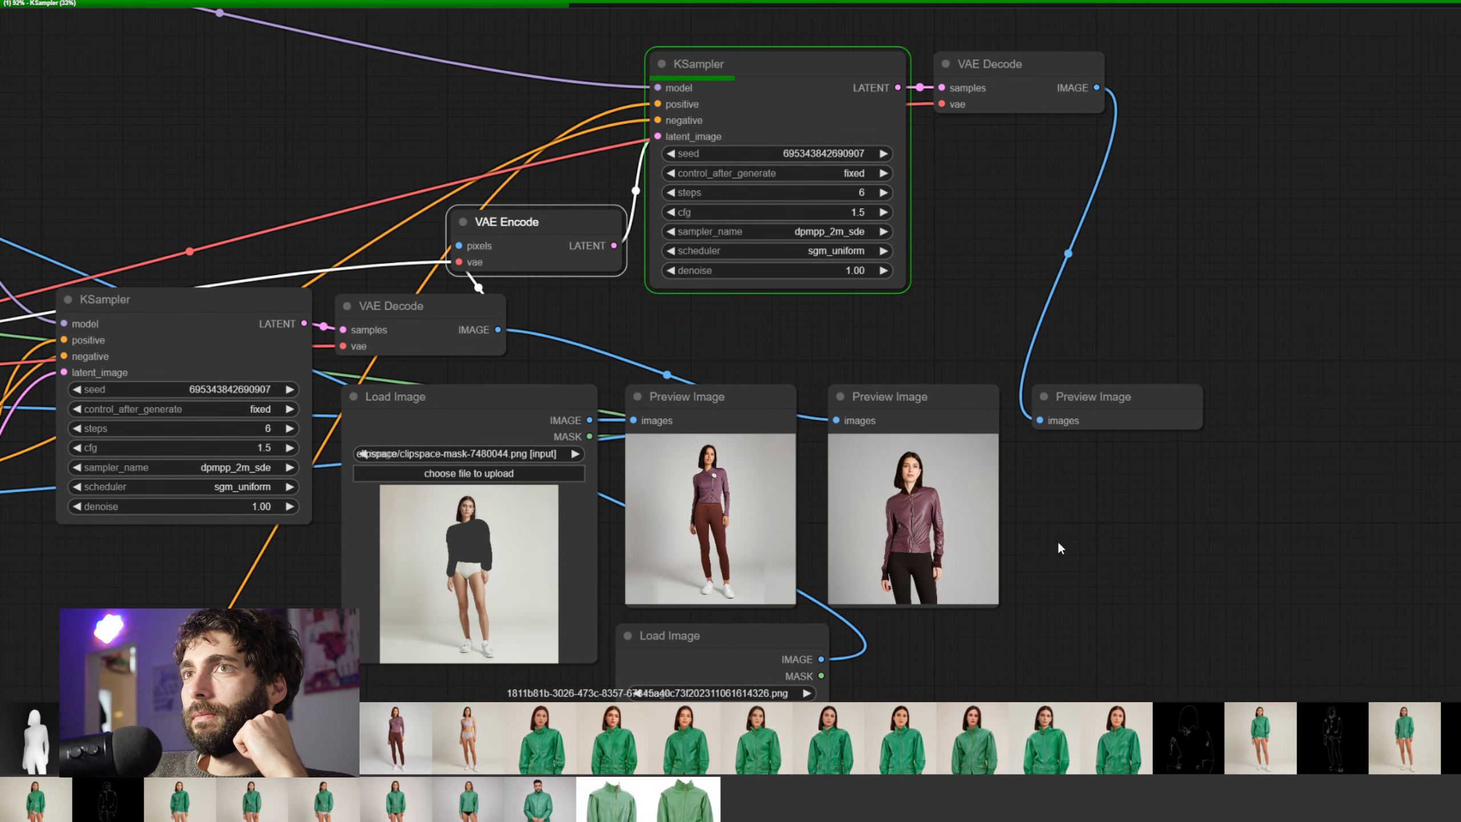
scroll(1058, 543, "down", 1)
left_click_drag(1058, 543, 1073, 412)
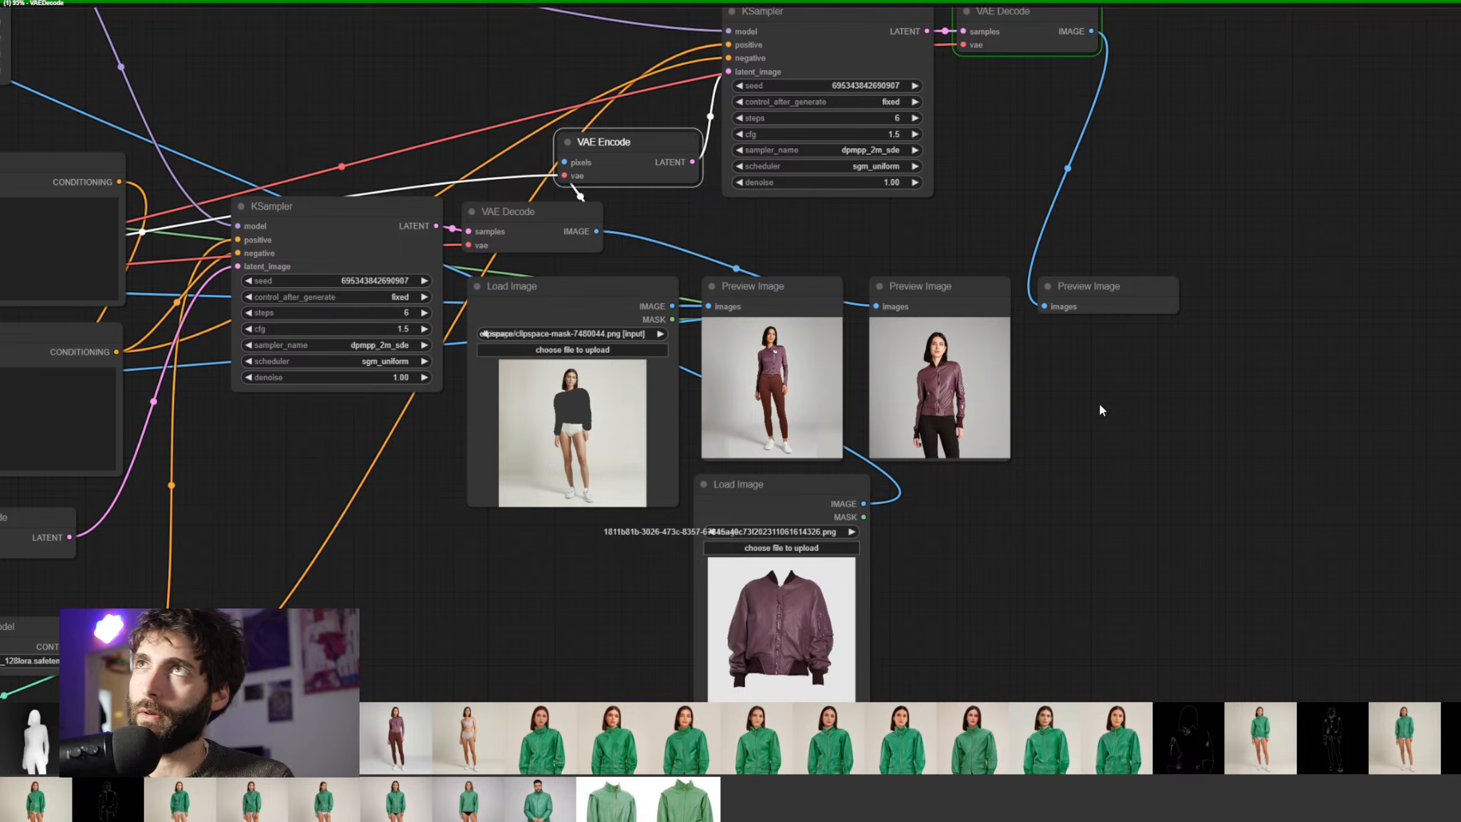
scroll(1122, 402, "up", 10)
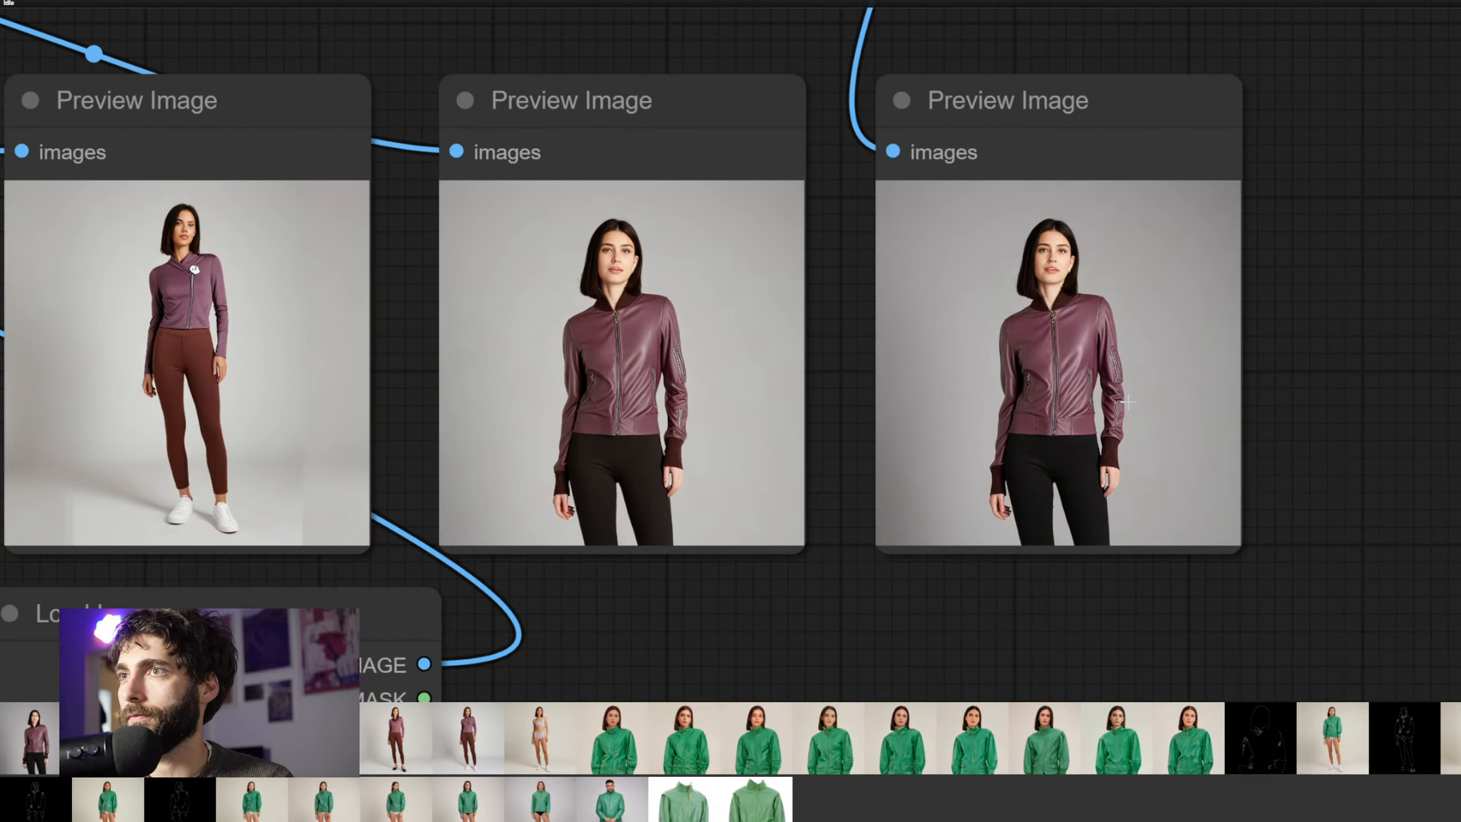
scroll(1127, 402, "down", 1)
scroll(890, 290, "up", 6)
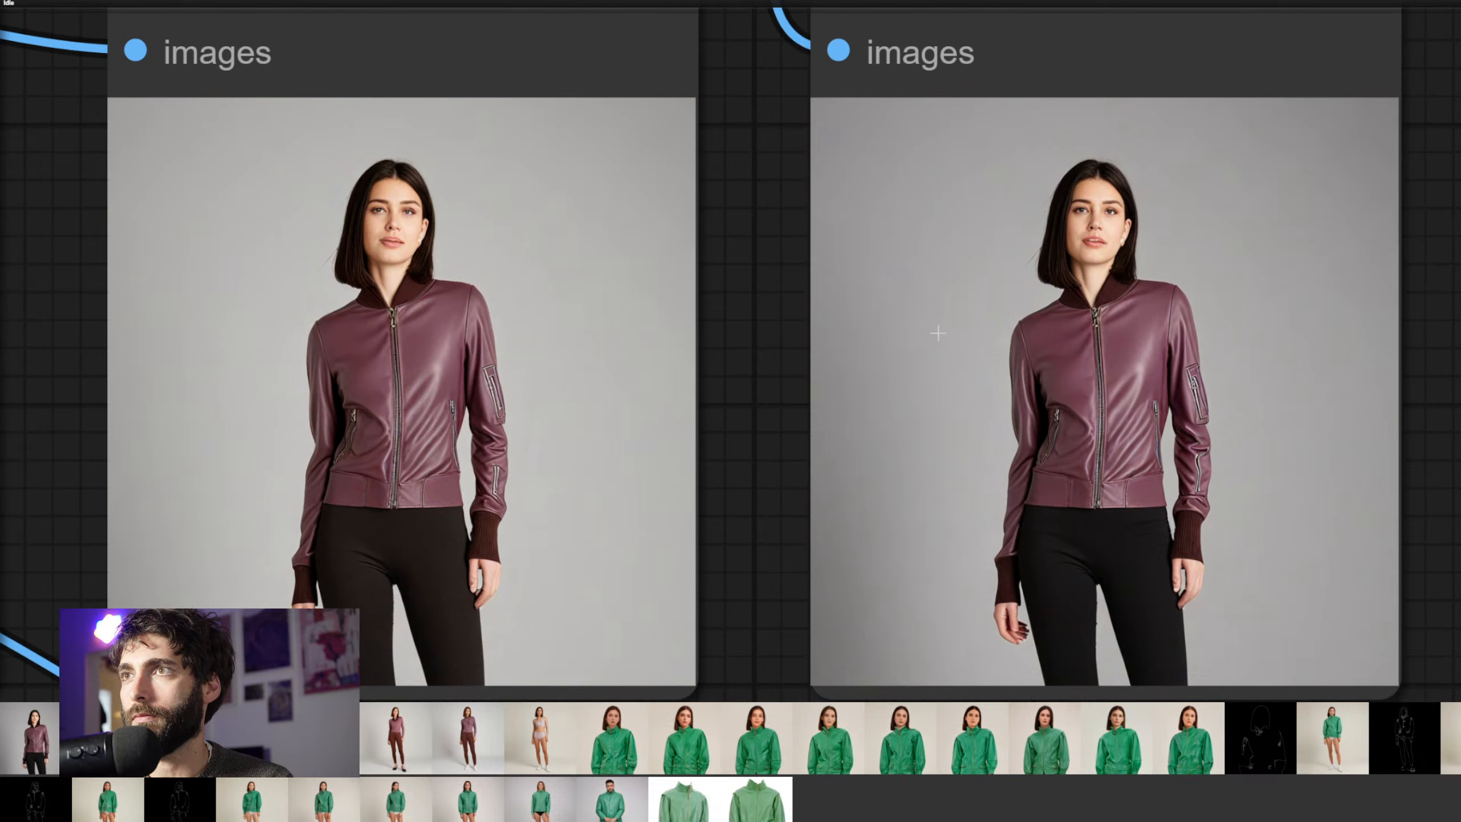
scroll(1122, 467, "down", 9)
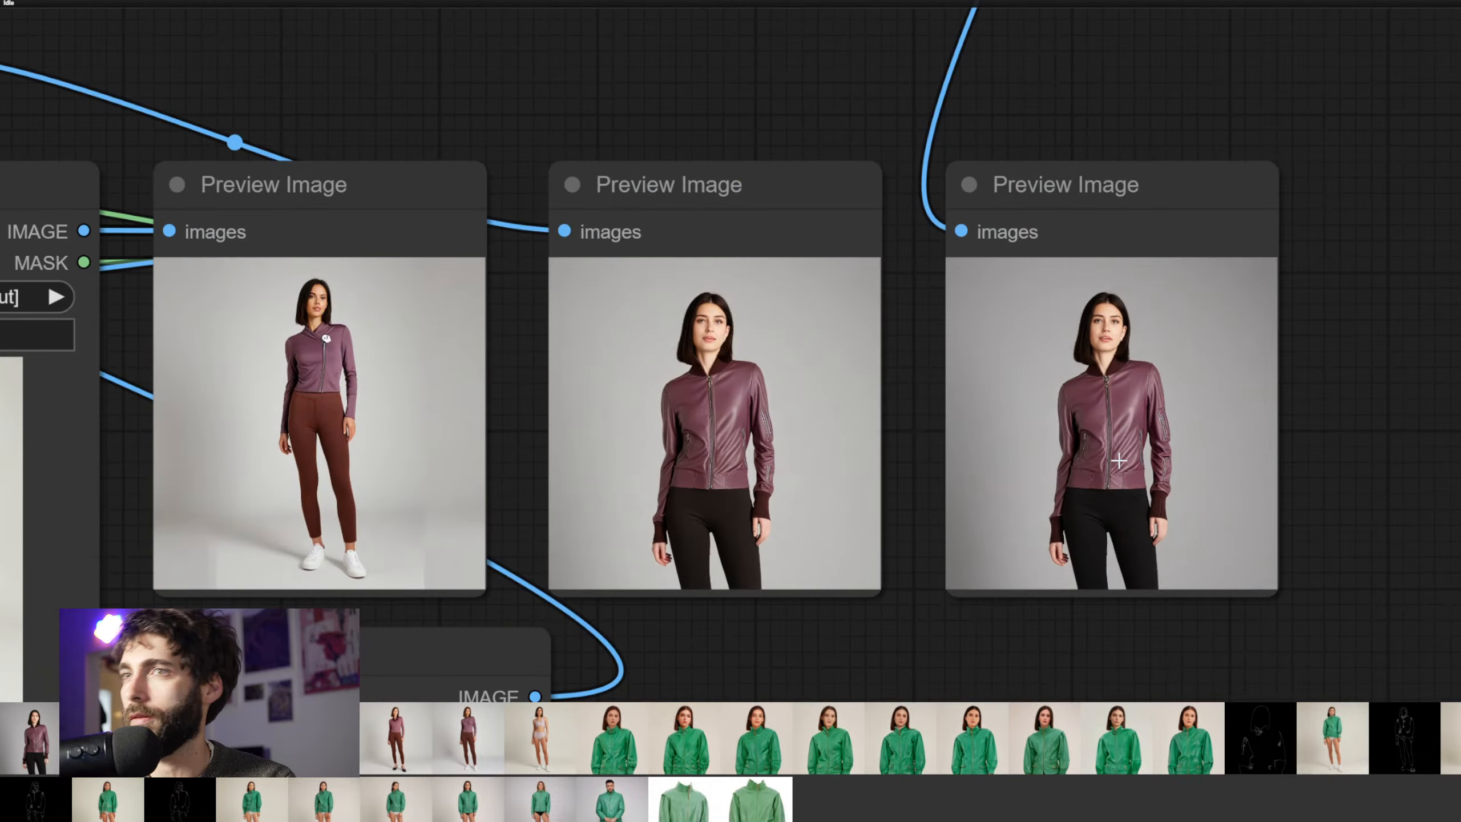
Set the cfg of the second-pass KSampler above the previews to 1.0
left_click_drag(1065, 95, 1203, 406)
scroll(1202, 402, "down", 2)
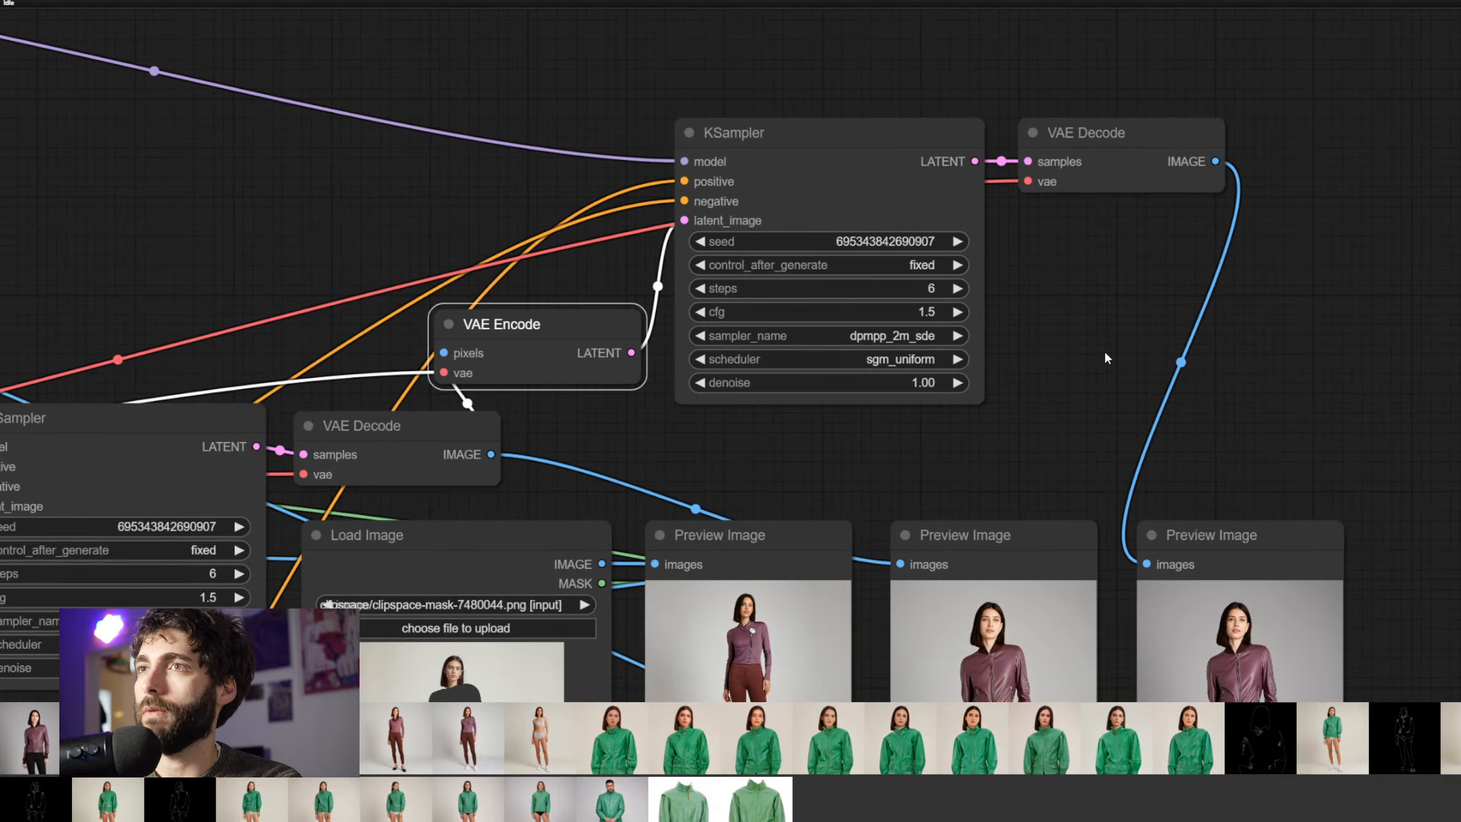
left_click_drag(1088, 371, 1108, 351)
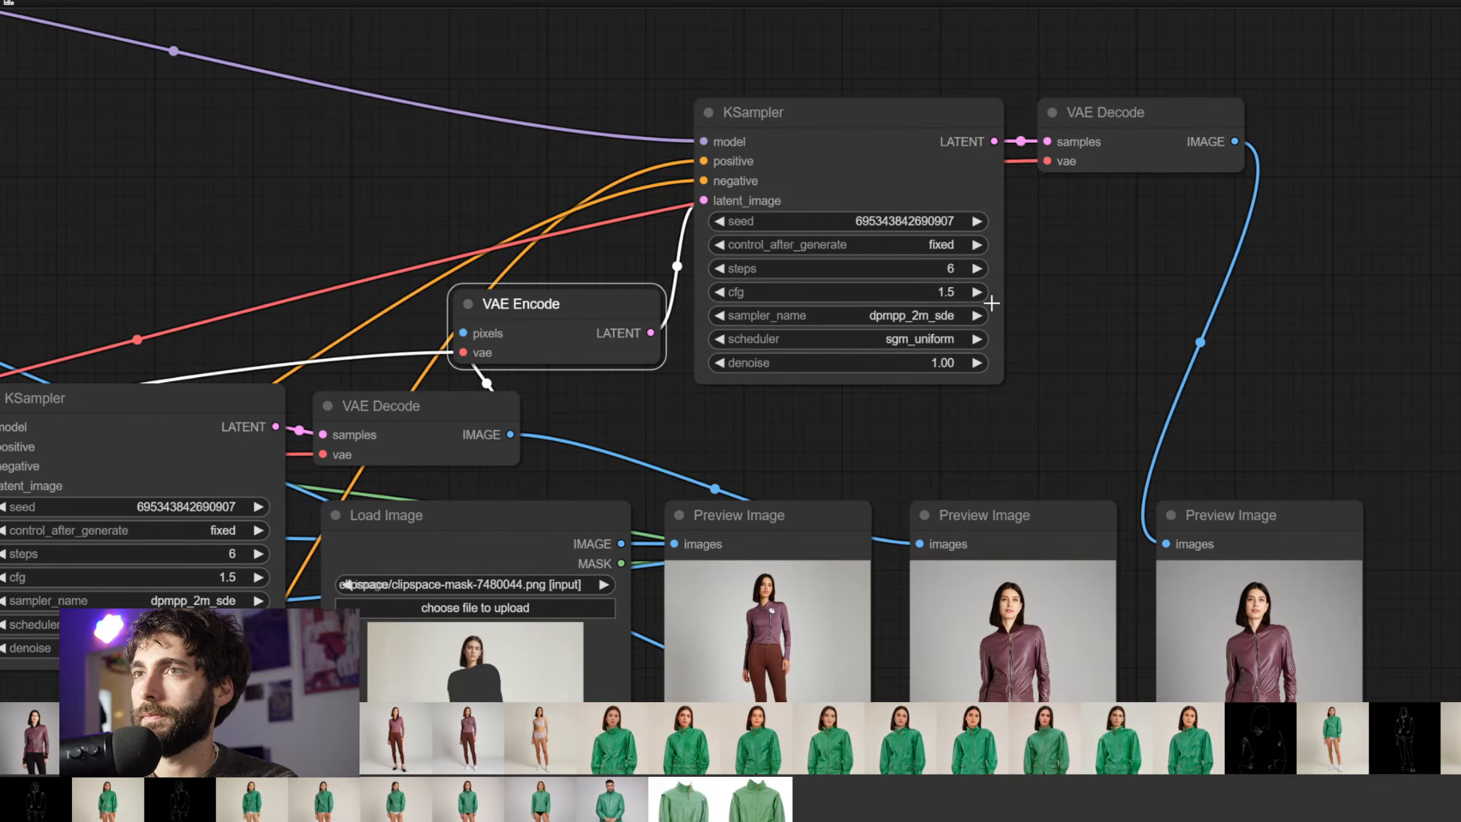
left_click(886, 290)
type("1")
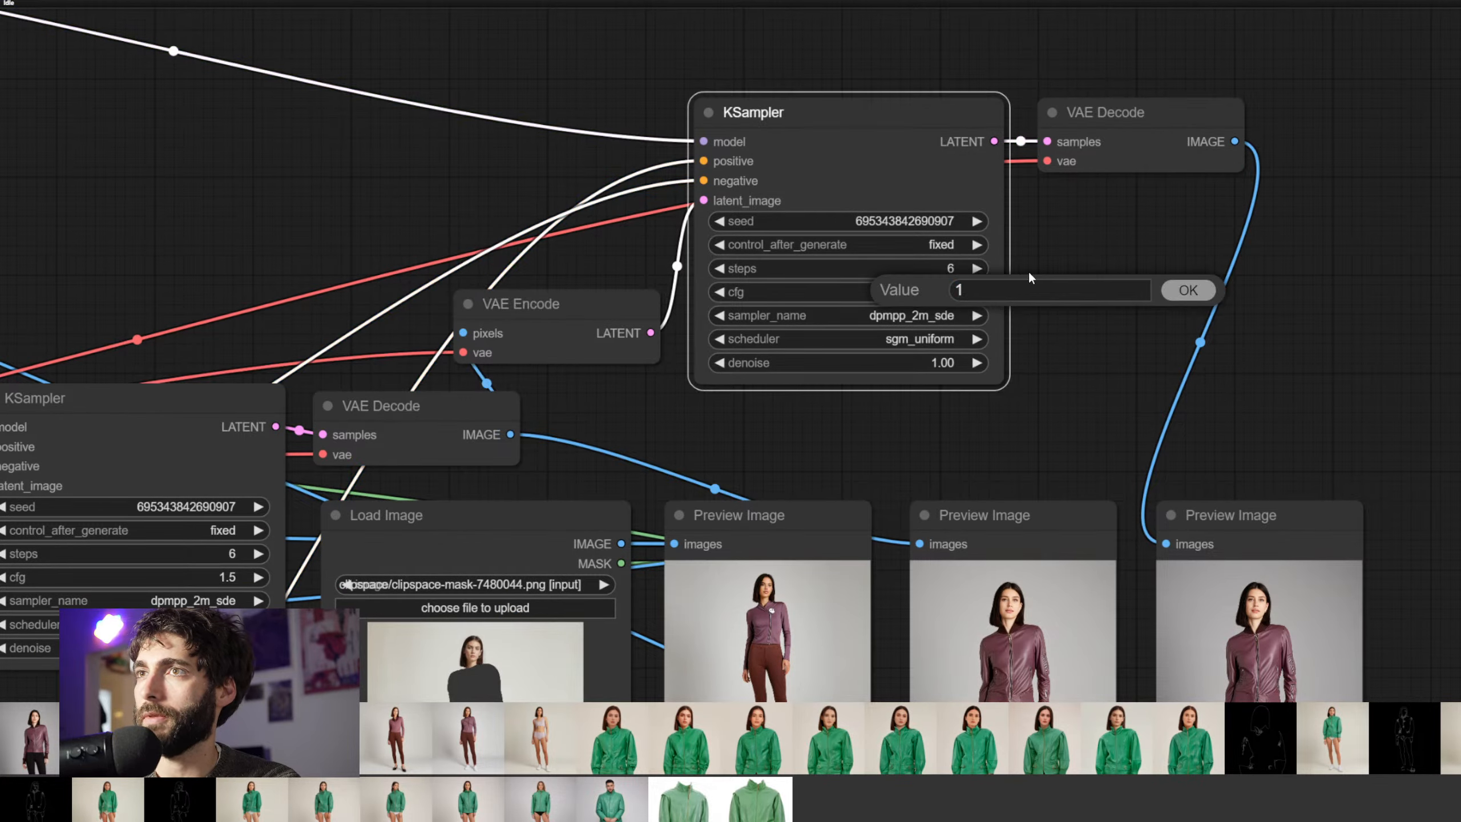
key("Return")
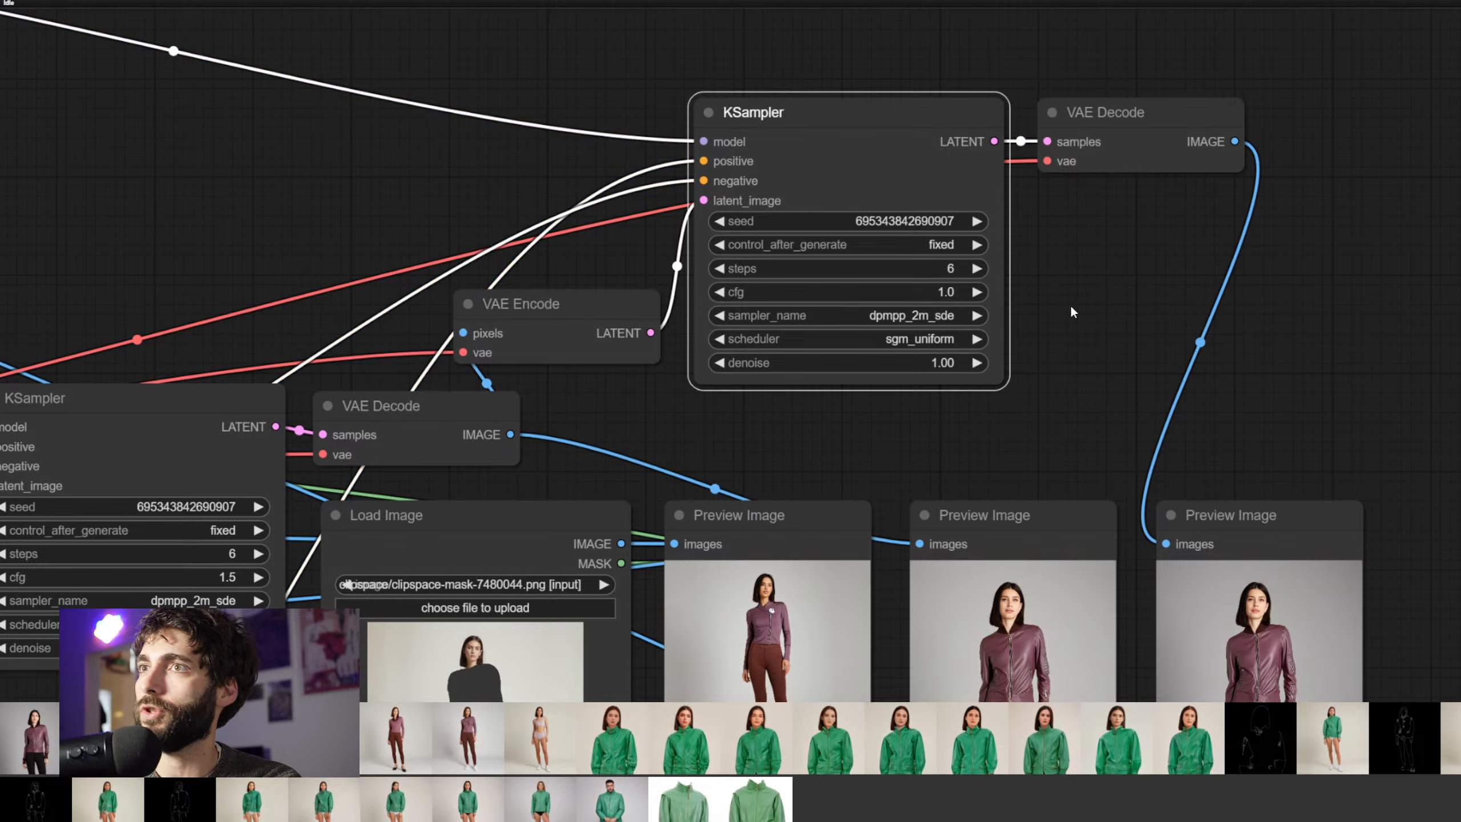
left_click(947, 291)
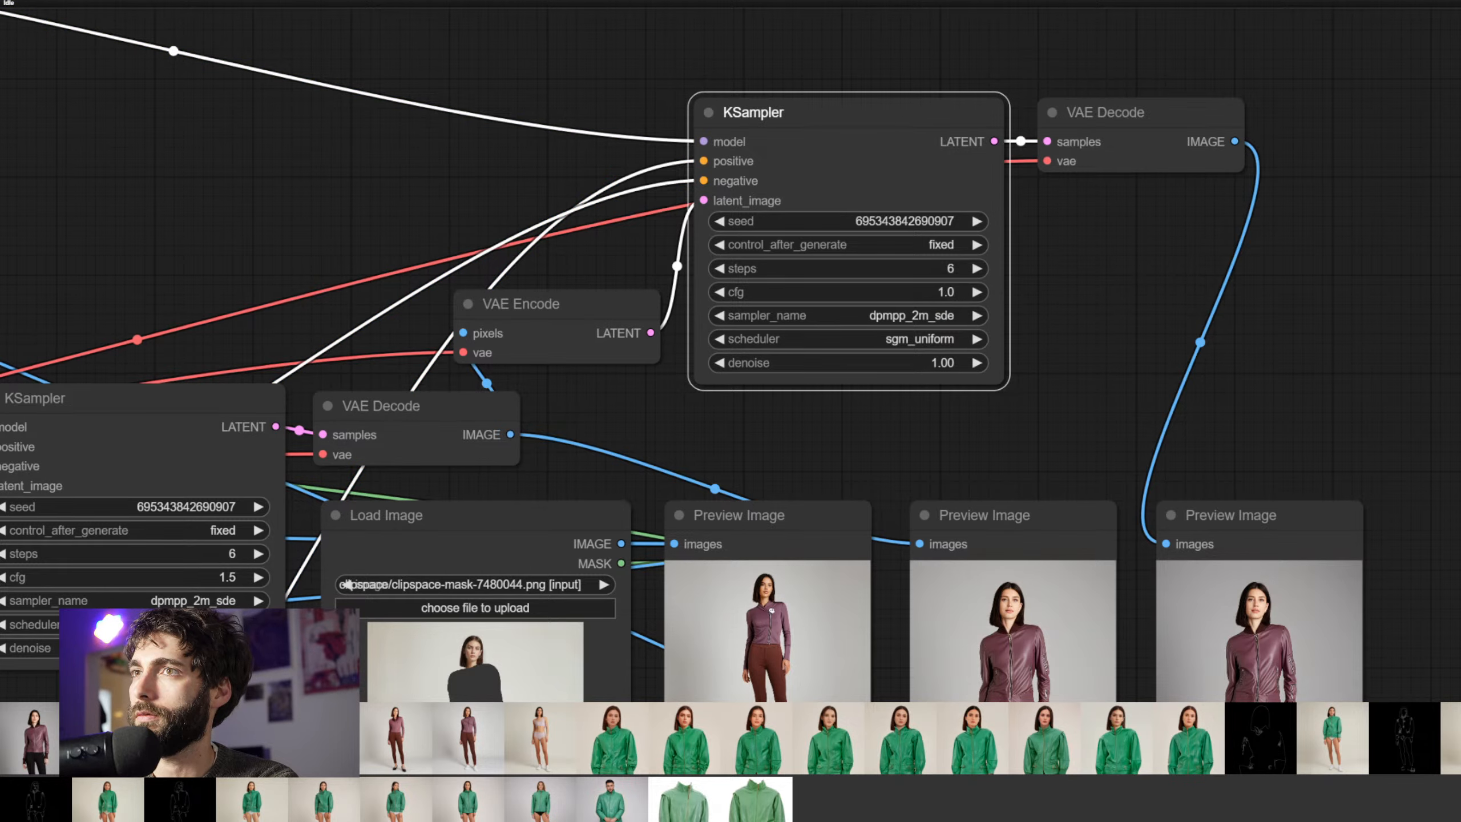
Close the ComfyUI server's command console, relaunch the server and put its new console out of view
left_click_drag(1459, 454, 1367, 249)
scroll(1367, 251, "down", 3)
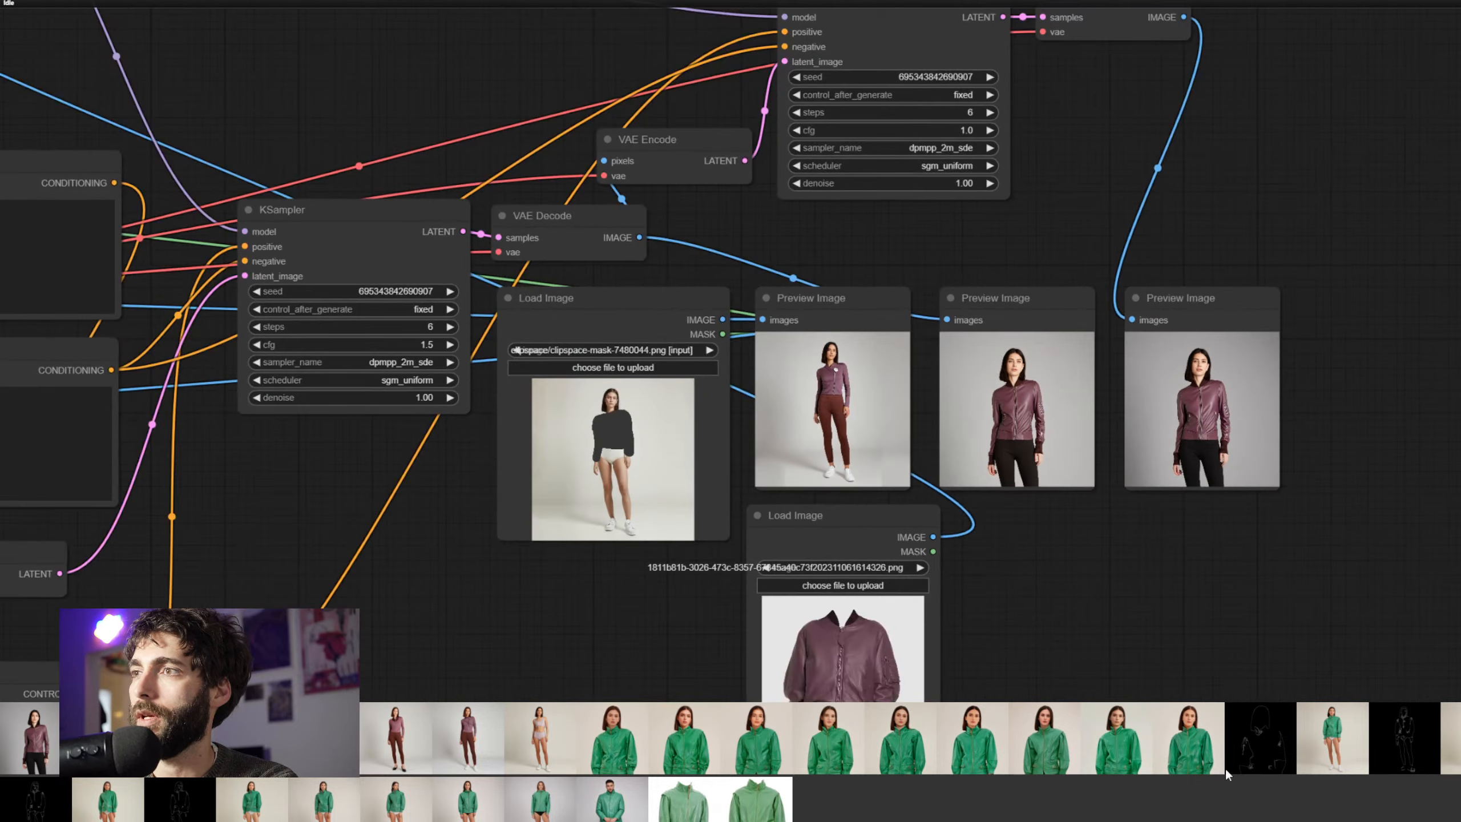
key("alt+Tab")
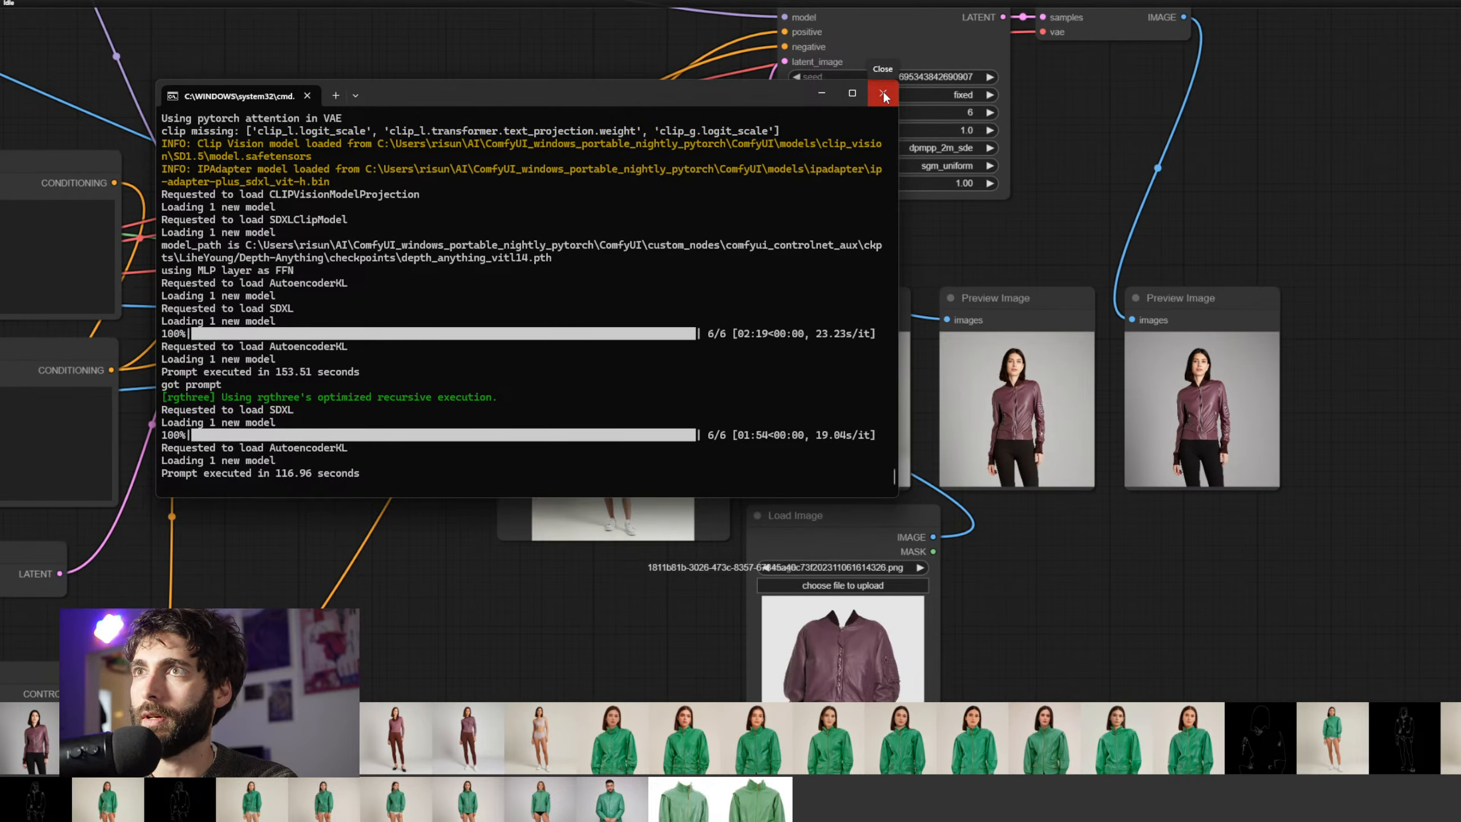
left_click(884, 95)
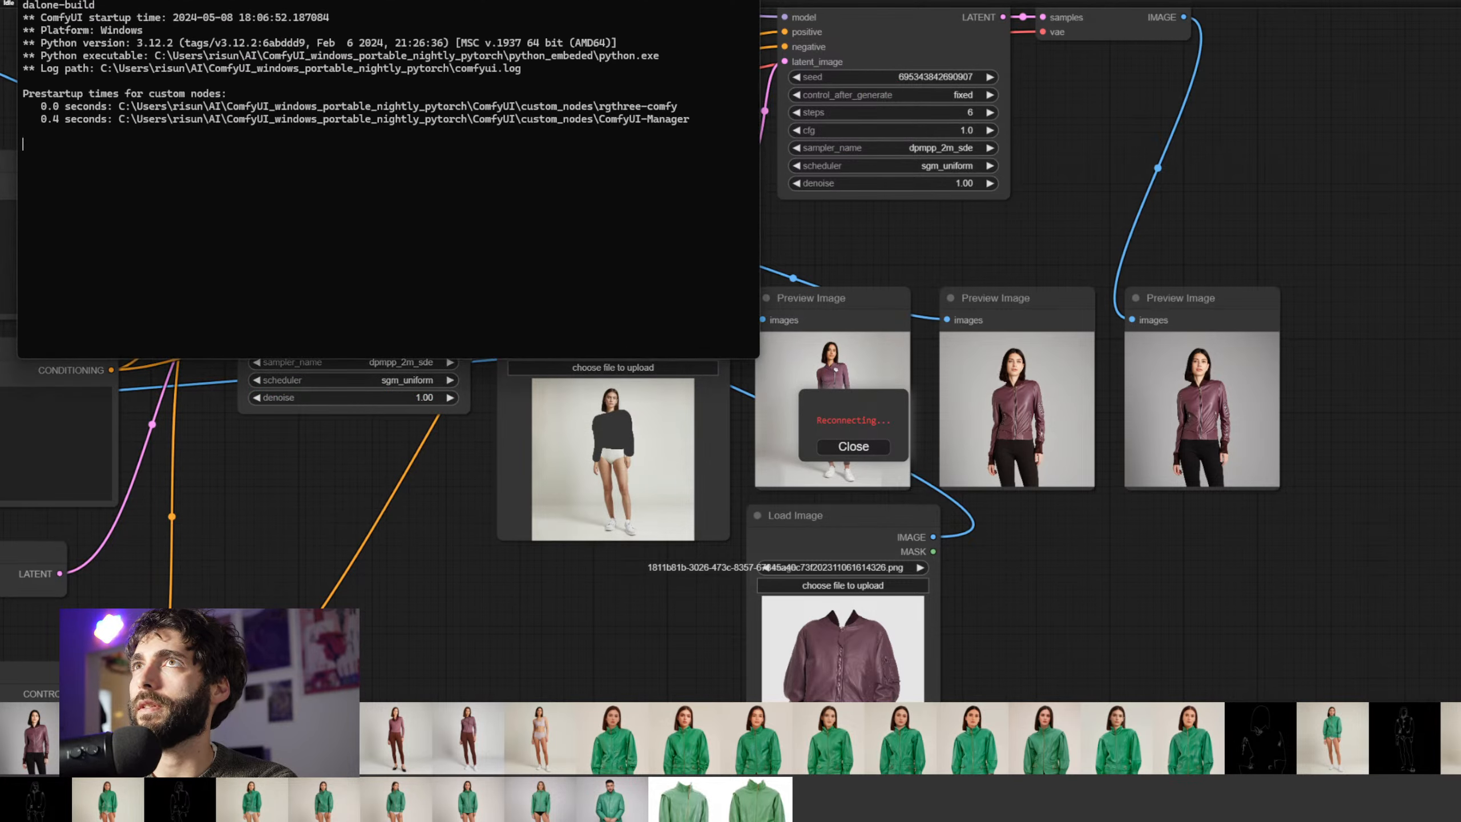
left_click(685, 1)
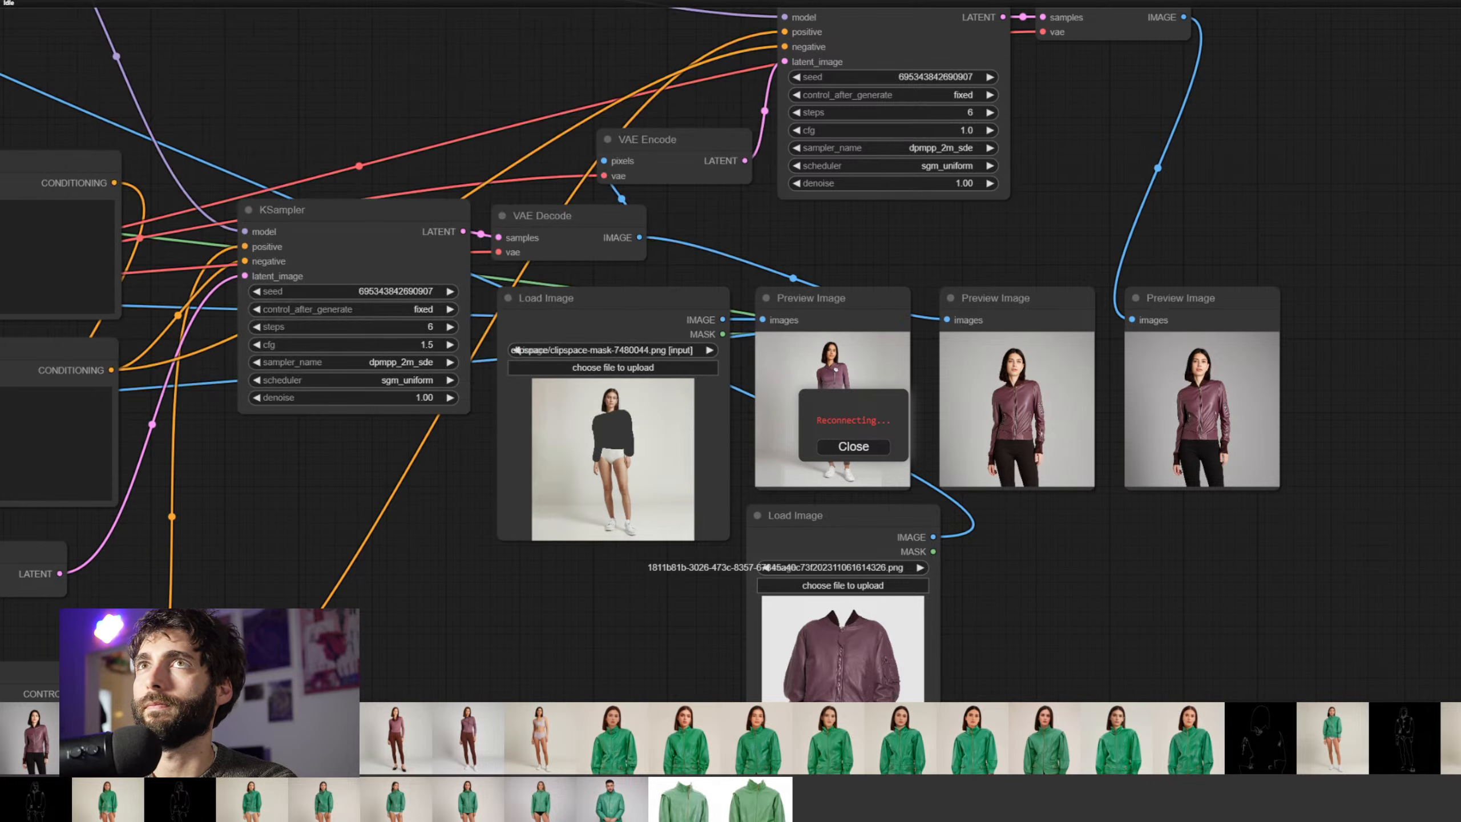
Move the second pass's Preview Image slightly closer to its neighbour and queue the workflow again on the restarted server
scroll(1314, 160, "down", 3)
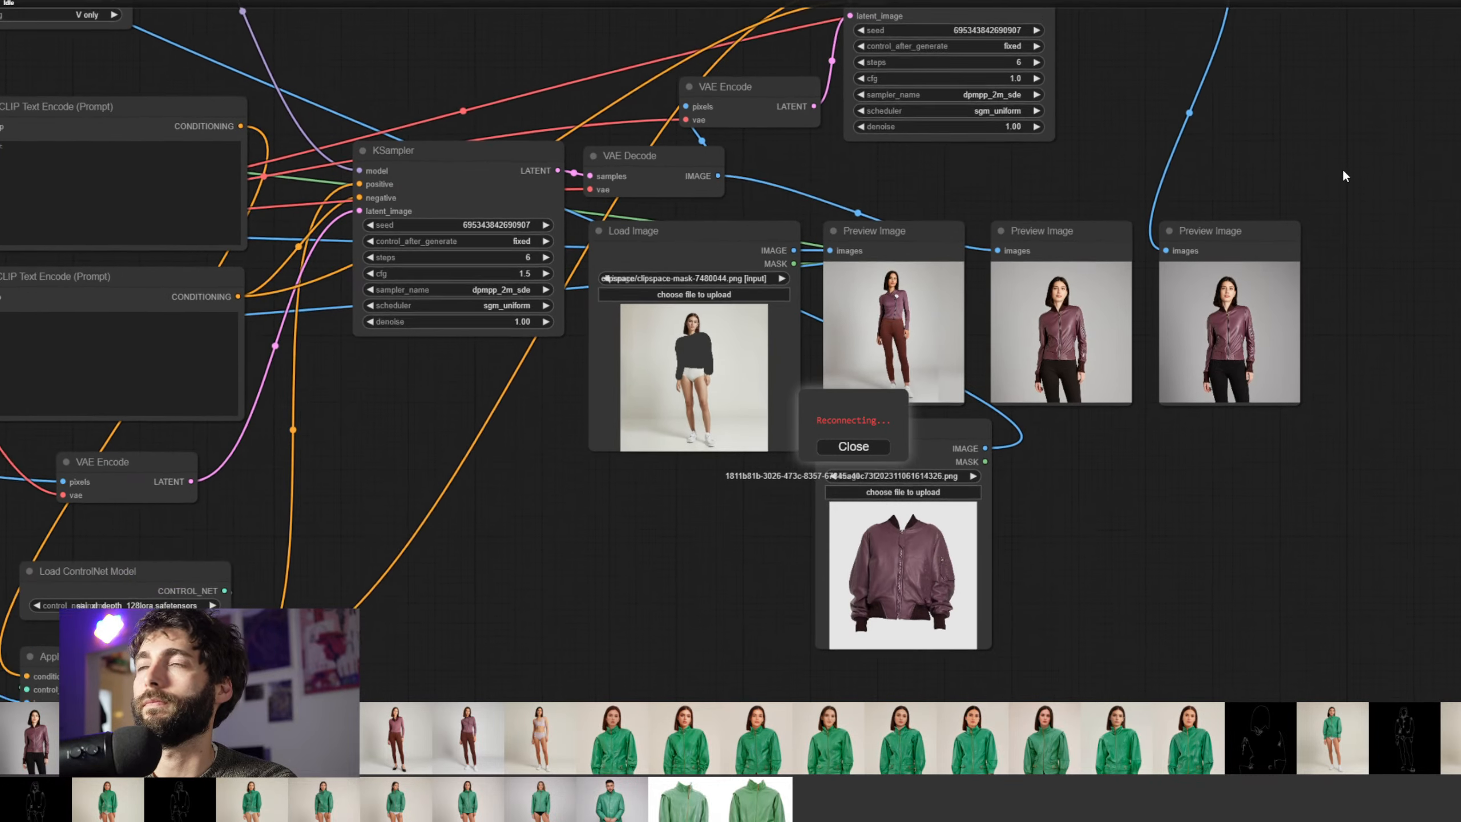
left_click_drag(1346, 191, 1296, 184)
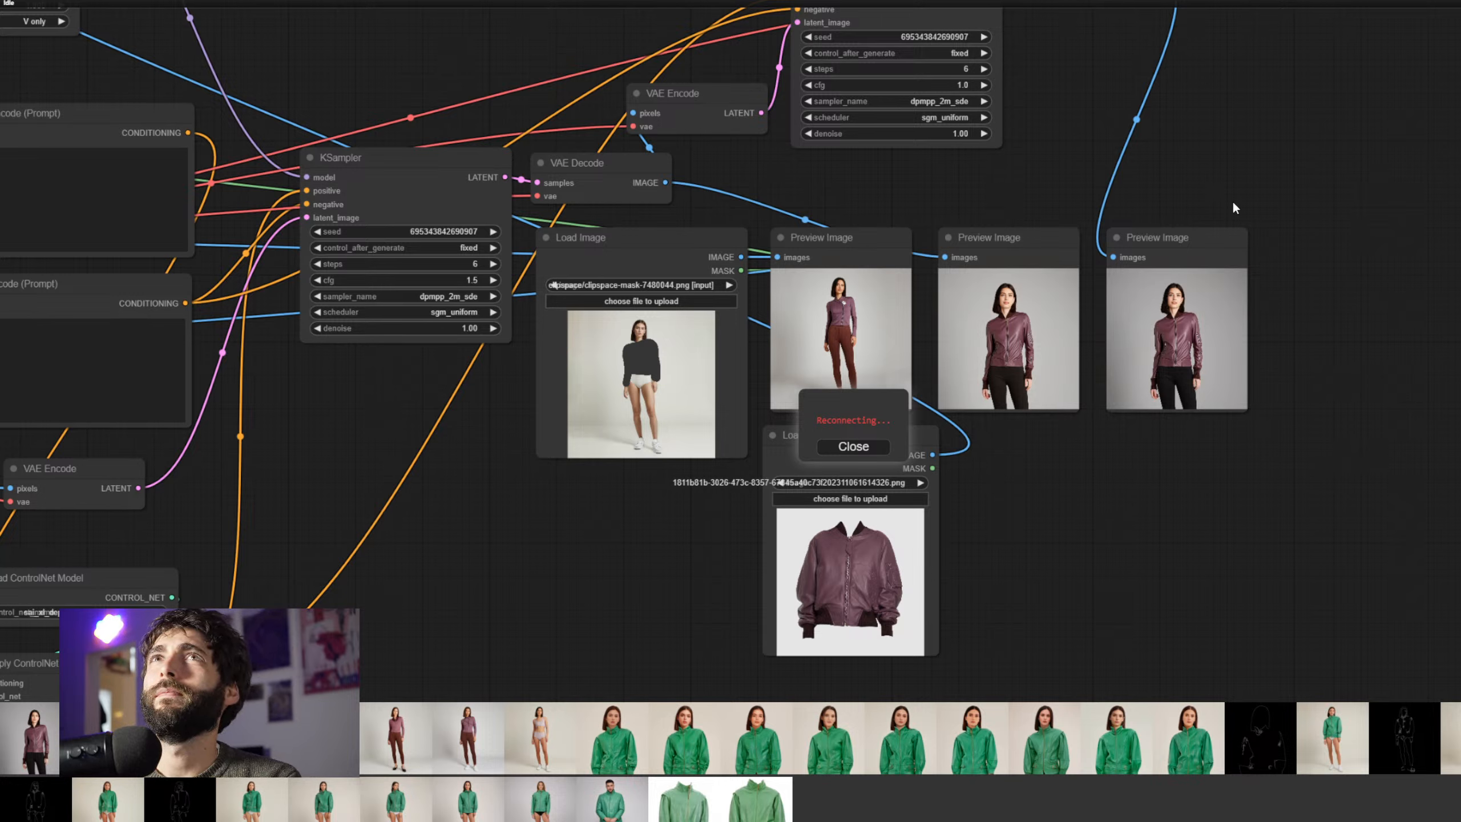
left_click_drag(1231, 235, 1222, 234)
left_click_drag(1210, 166, 1191, 141)
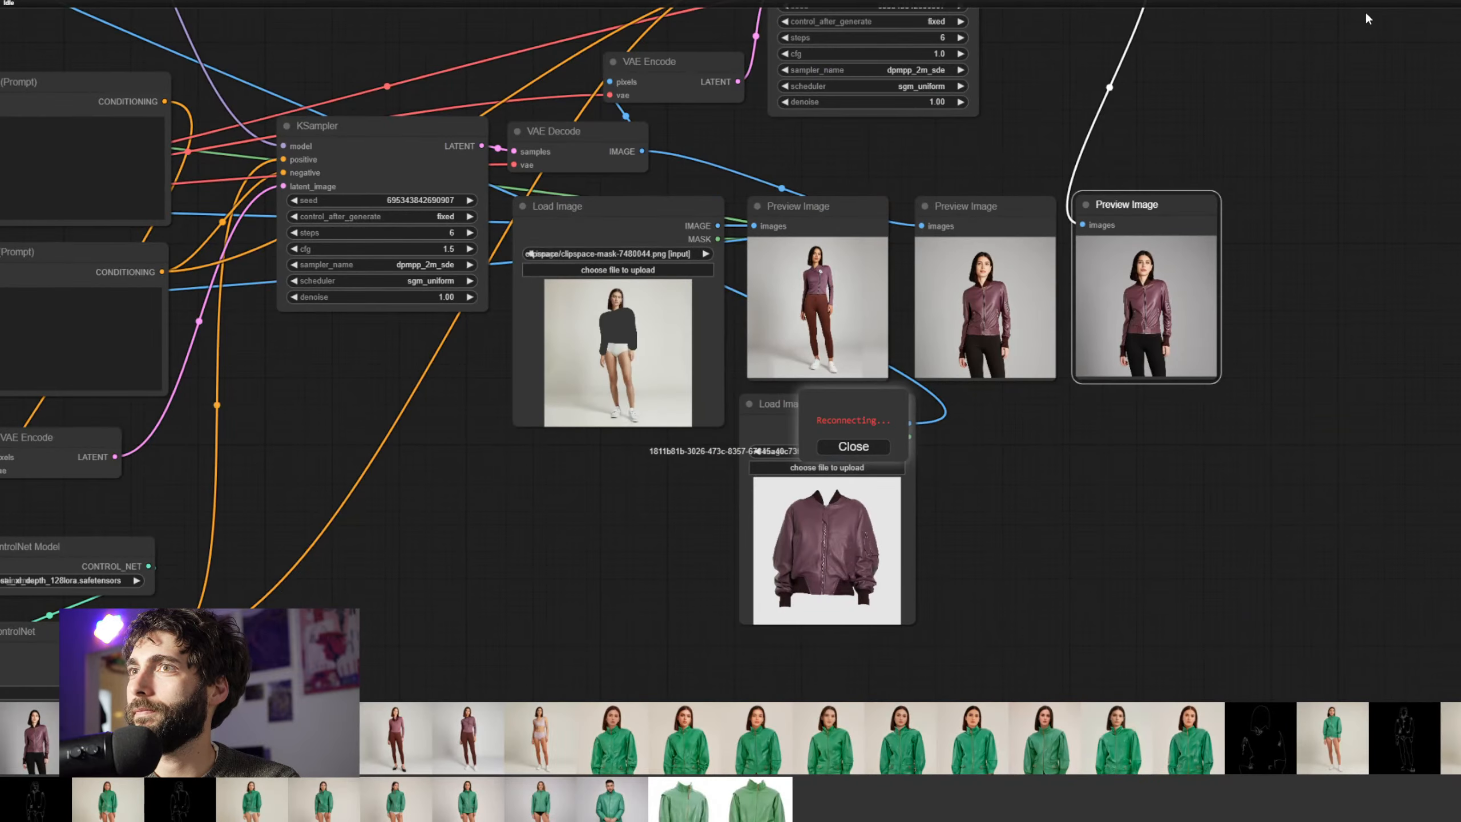
left_click_drag(1305, 414, 1316, 424)
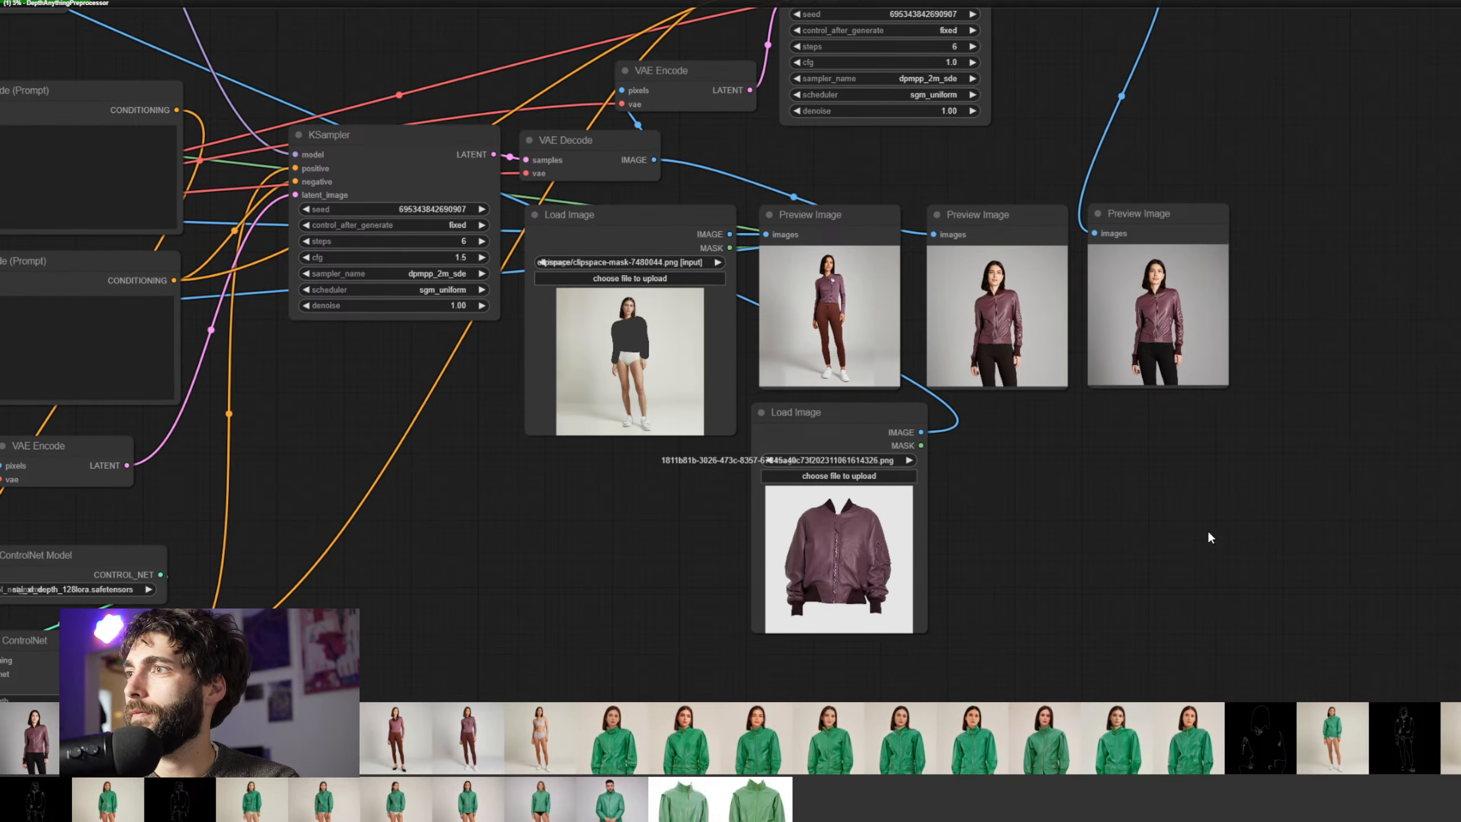
Look over the base generation and refinement node groups while the queued workflow runs
scroll(1141, 539, "down", 5)
left_click_drag(748, 586, 1096, 508)
left_click_drag(615, 482, 1057, 467)
left_click_drag(713, 493, 1089, 636)
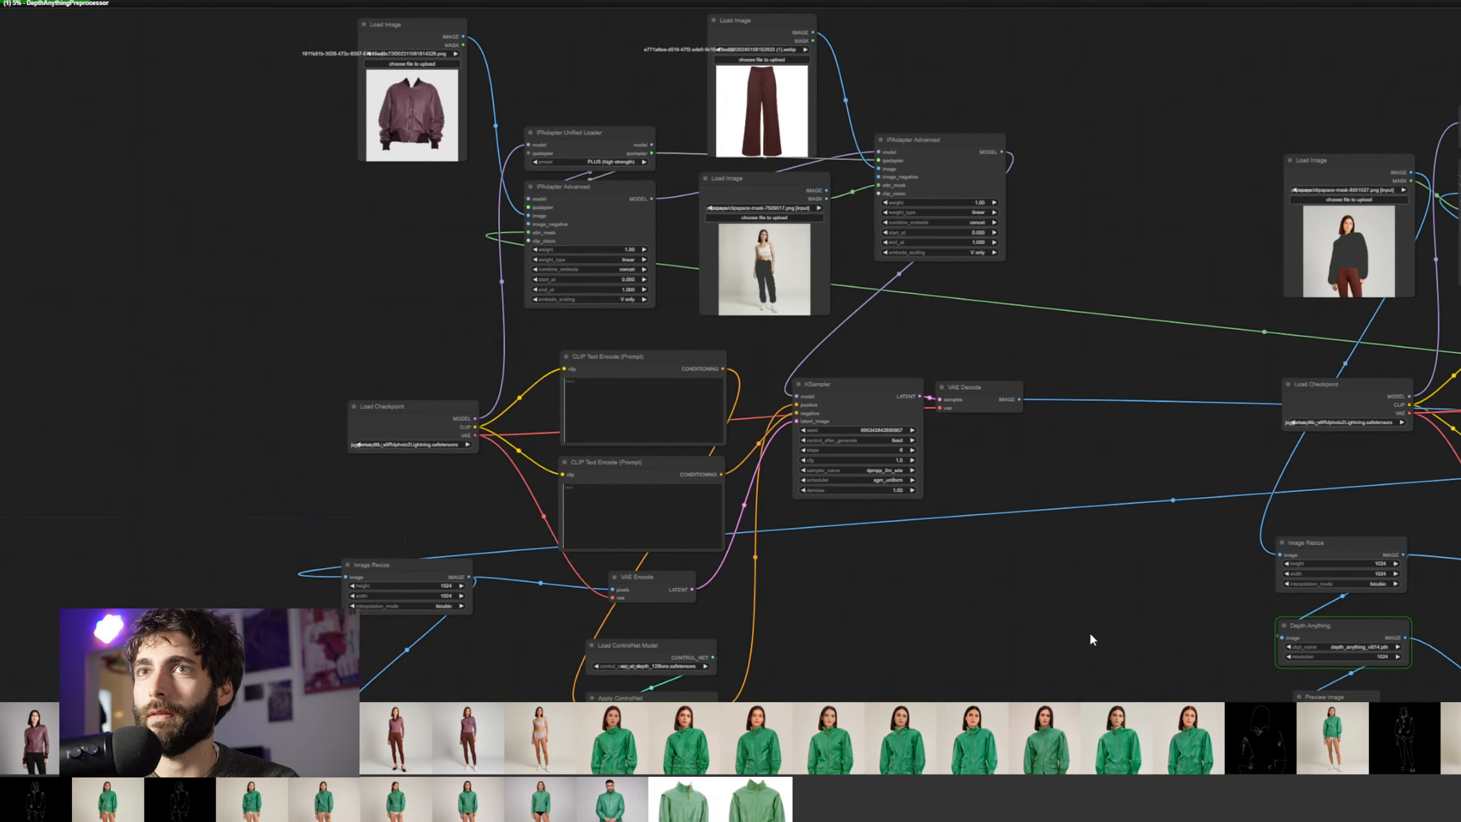
left_click_drag(1034, 536, 918, 497)
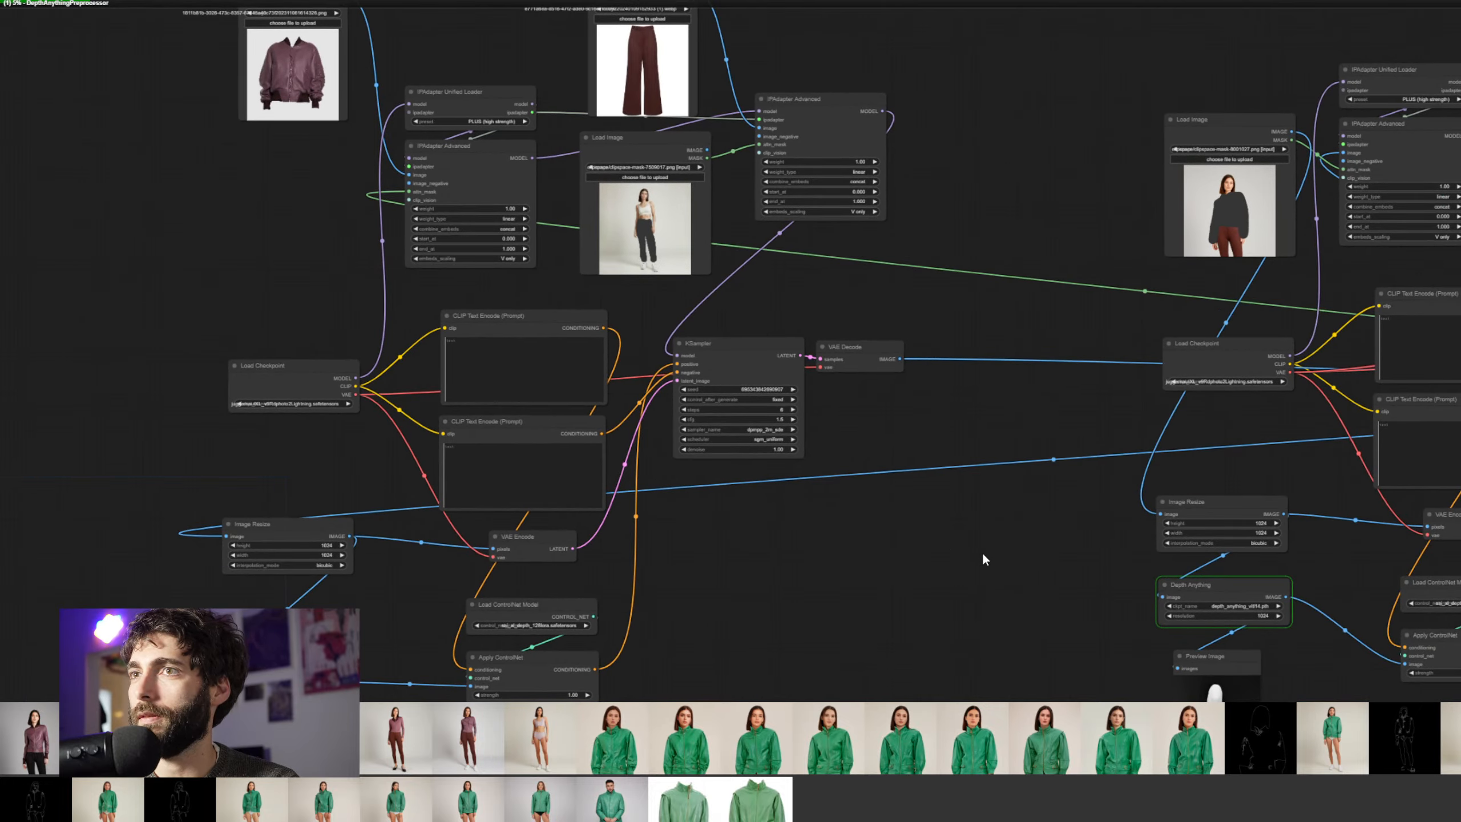
left_click_drag(982, 551, 248, 444)
left_click_drag(957, 476, 777, 488)
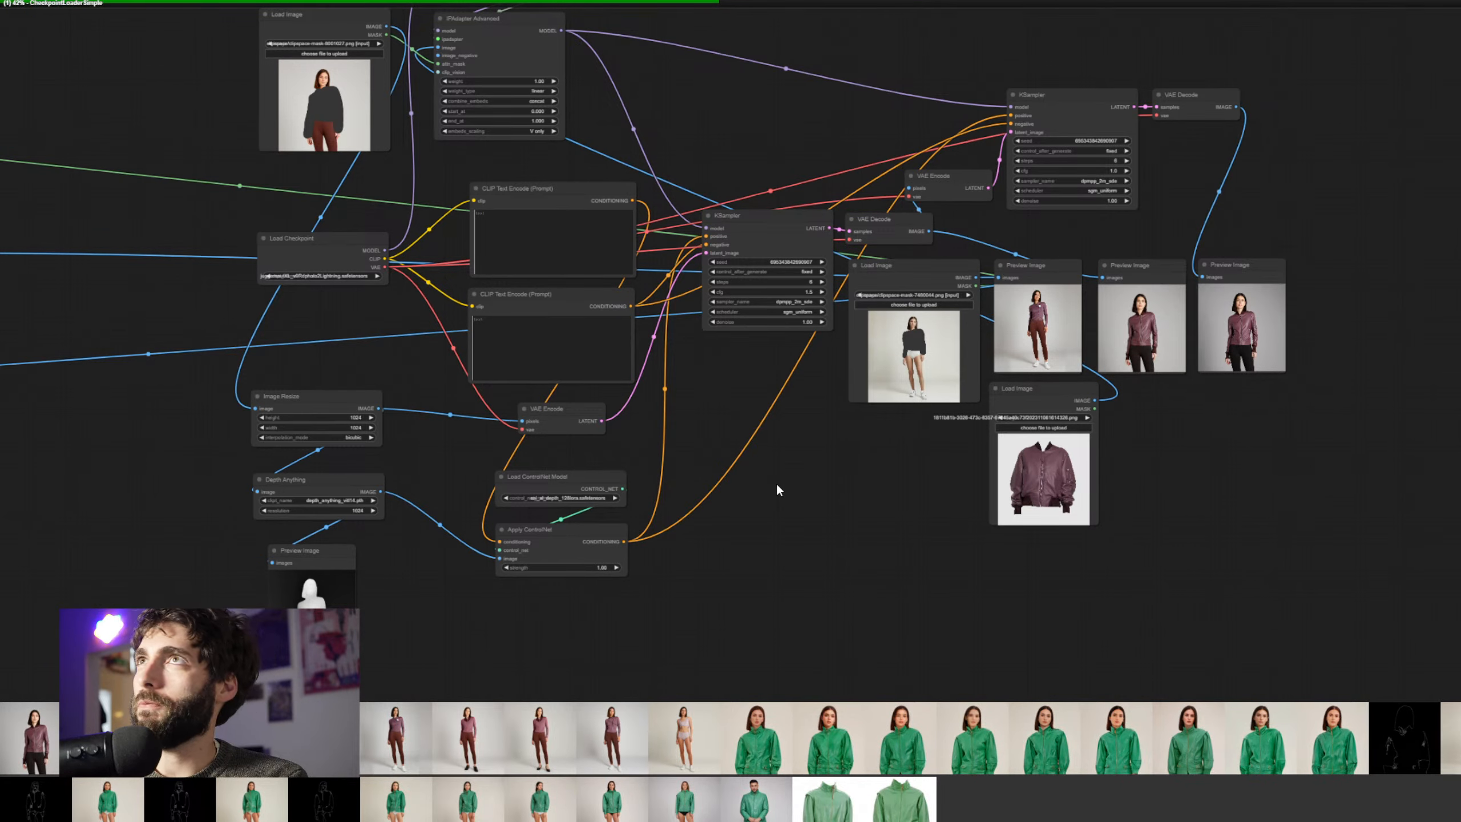
scroll(790, 484, "down", 3)
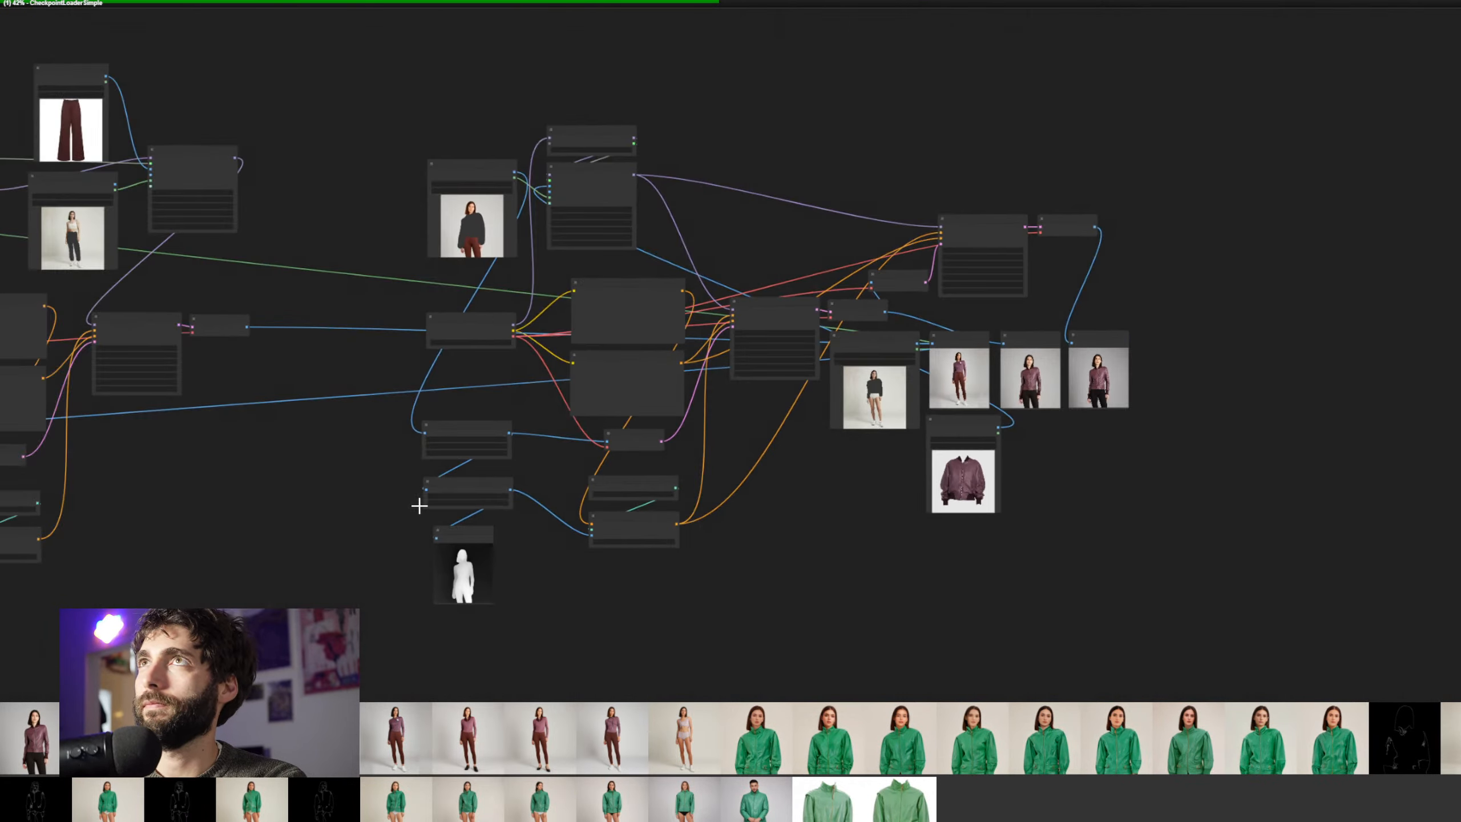
left_click_drag(417, 499, 134, 431)
Examine the refinement previews next to the masked model and source jacket images during the run
scroll(704, 471, "up", 6)
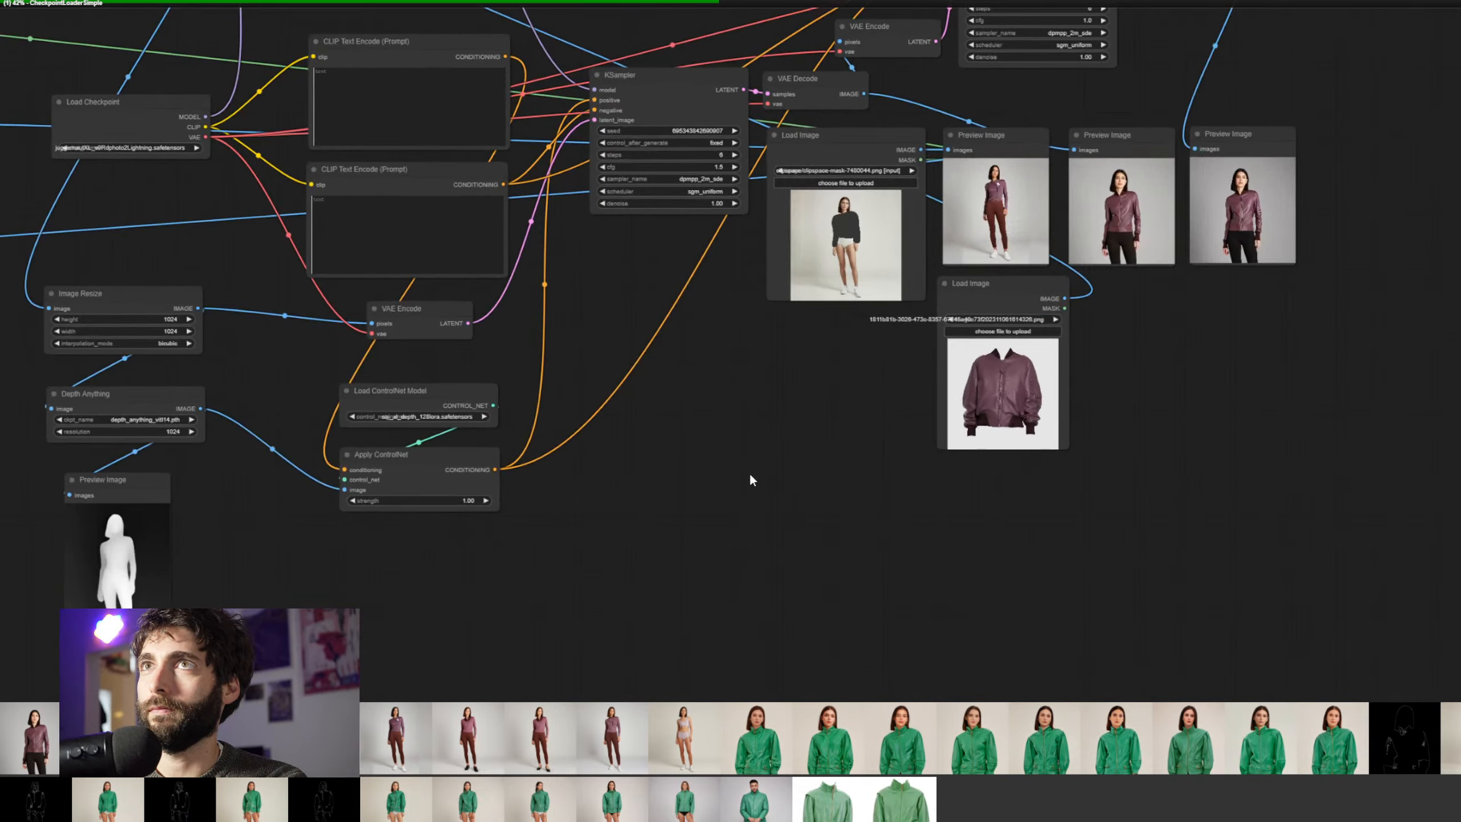
left_click_drag(785, 422, 635, 523)
scroll(1031, 431, "up", 6)
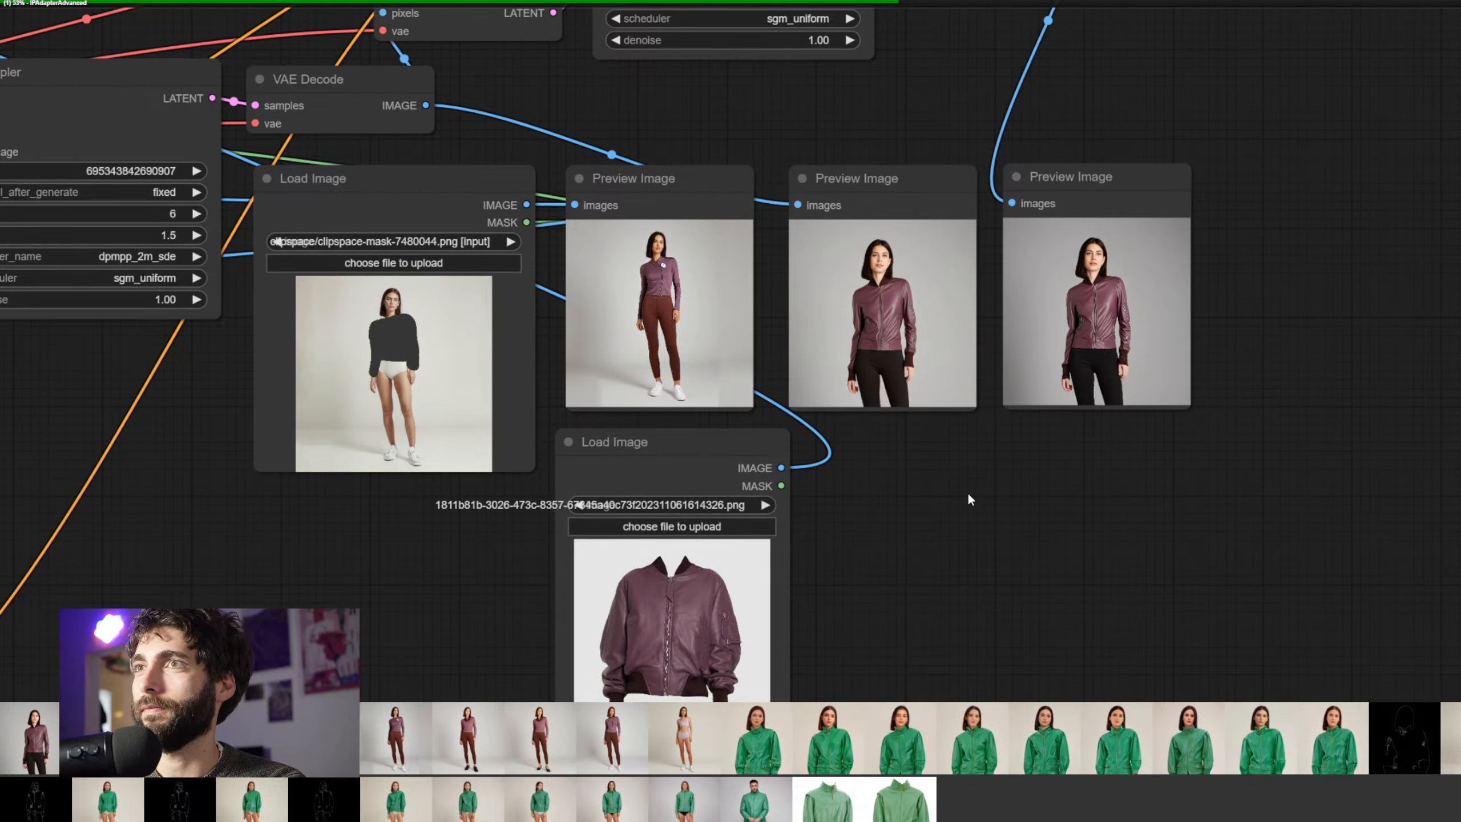
left_click_drag(984, 493, 967, 507)
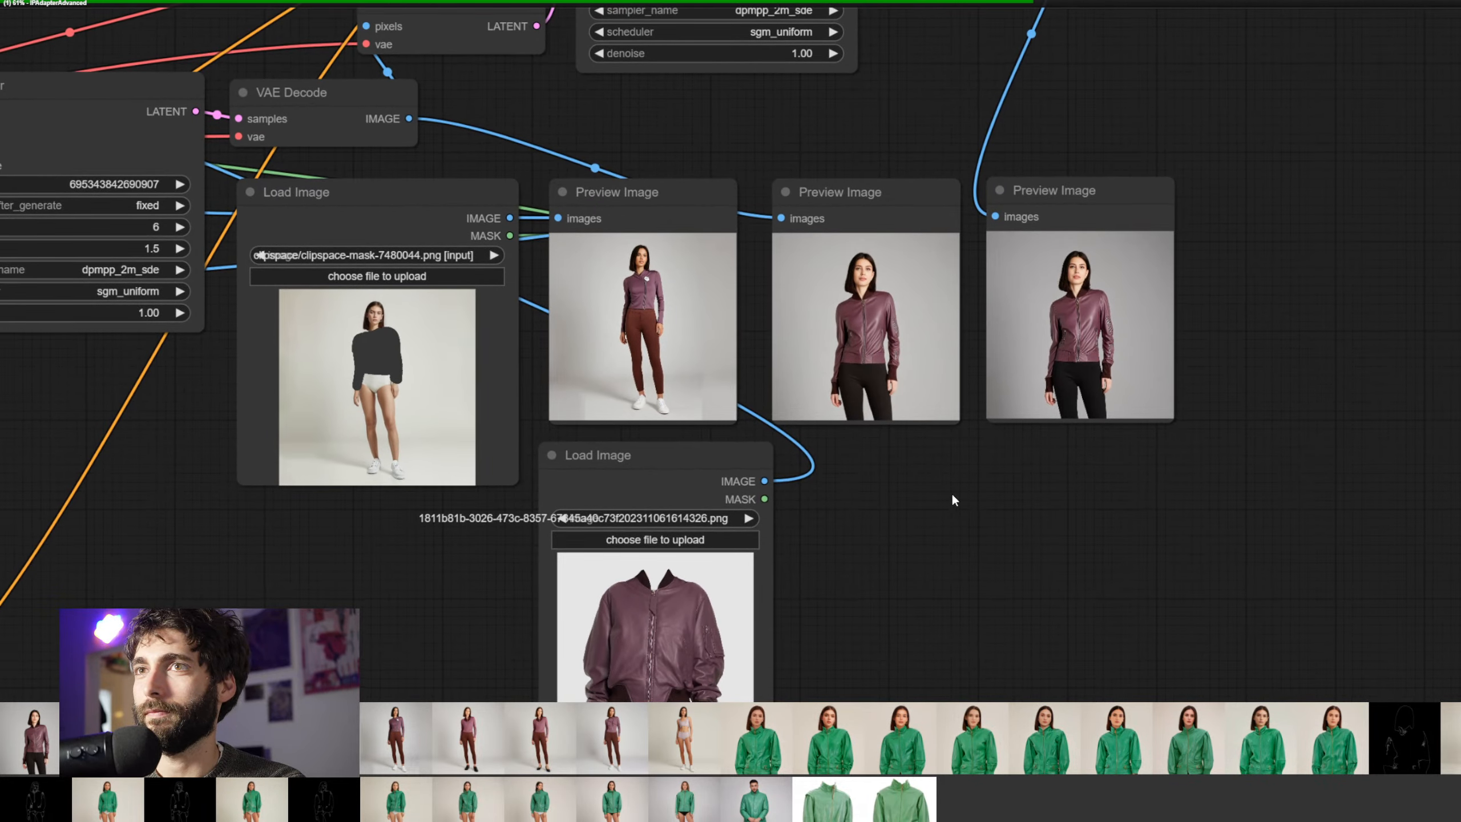
scroll(953, 492, "up", 2)
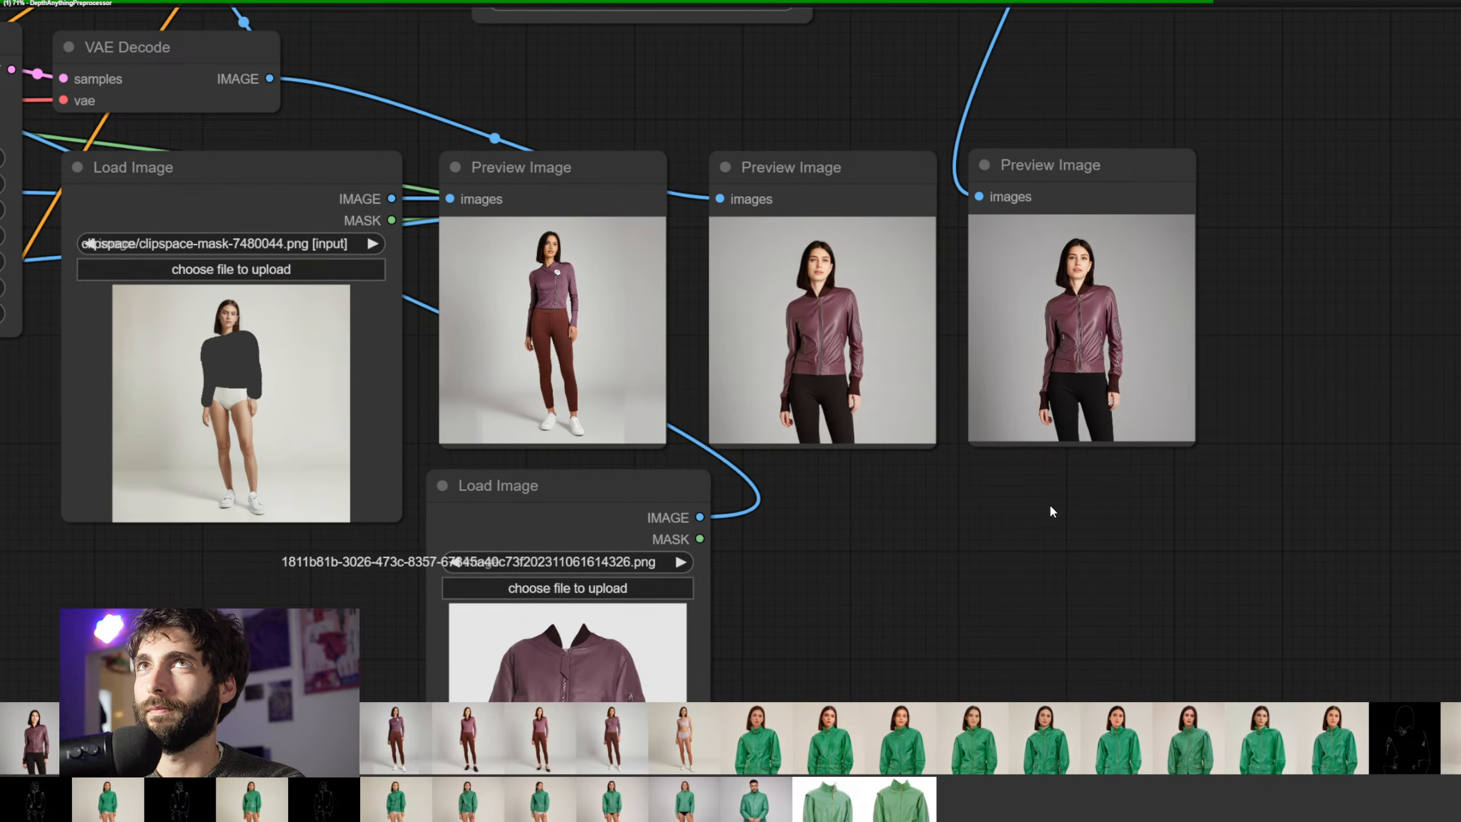
left_click_drag(1078, 532, 1039, 553)
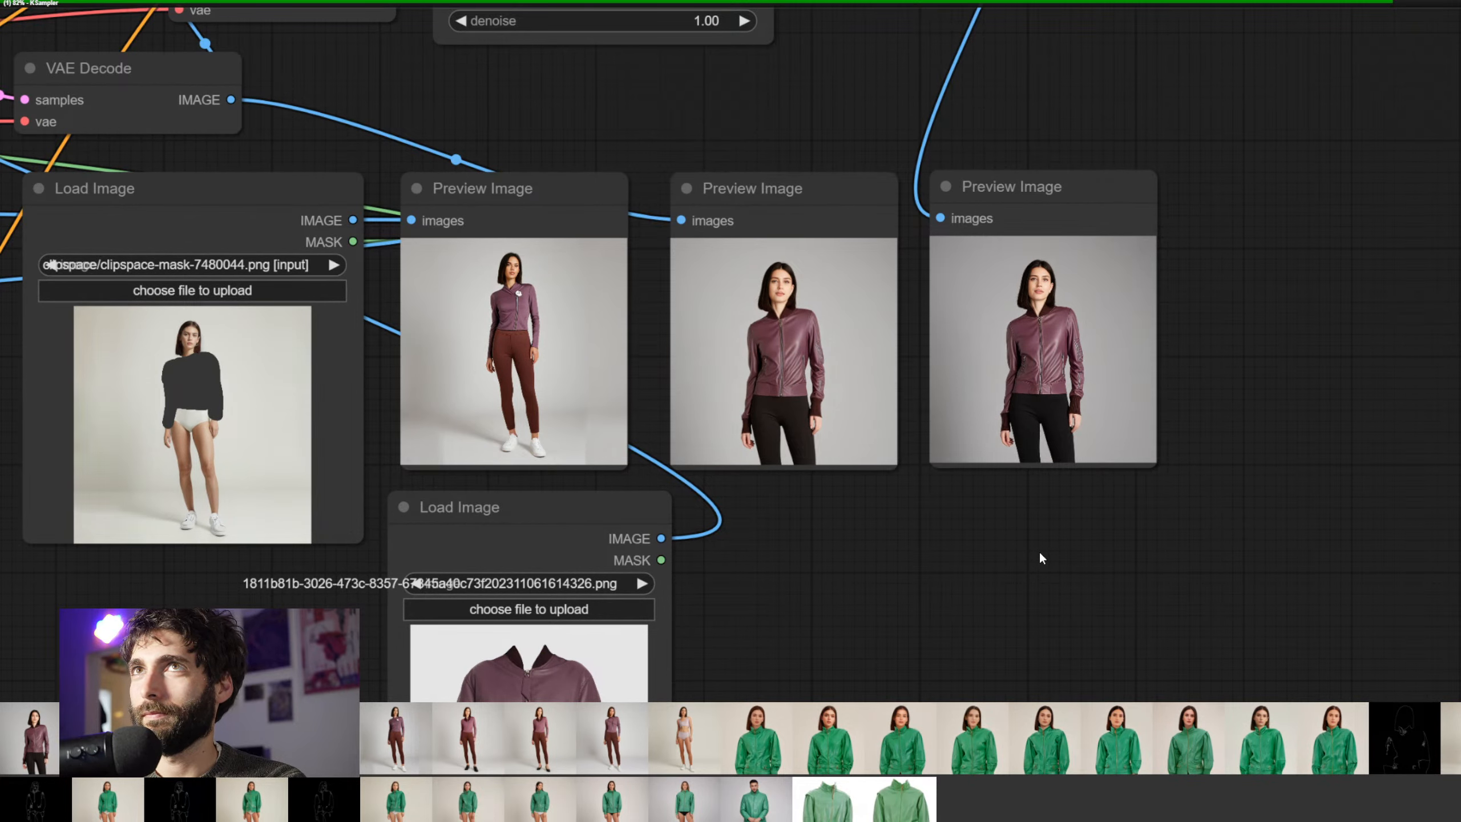
scroll(1039, 550, "up", 2)
left_click_drag(1019, 532, 1172, 585)
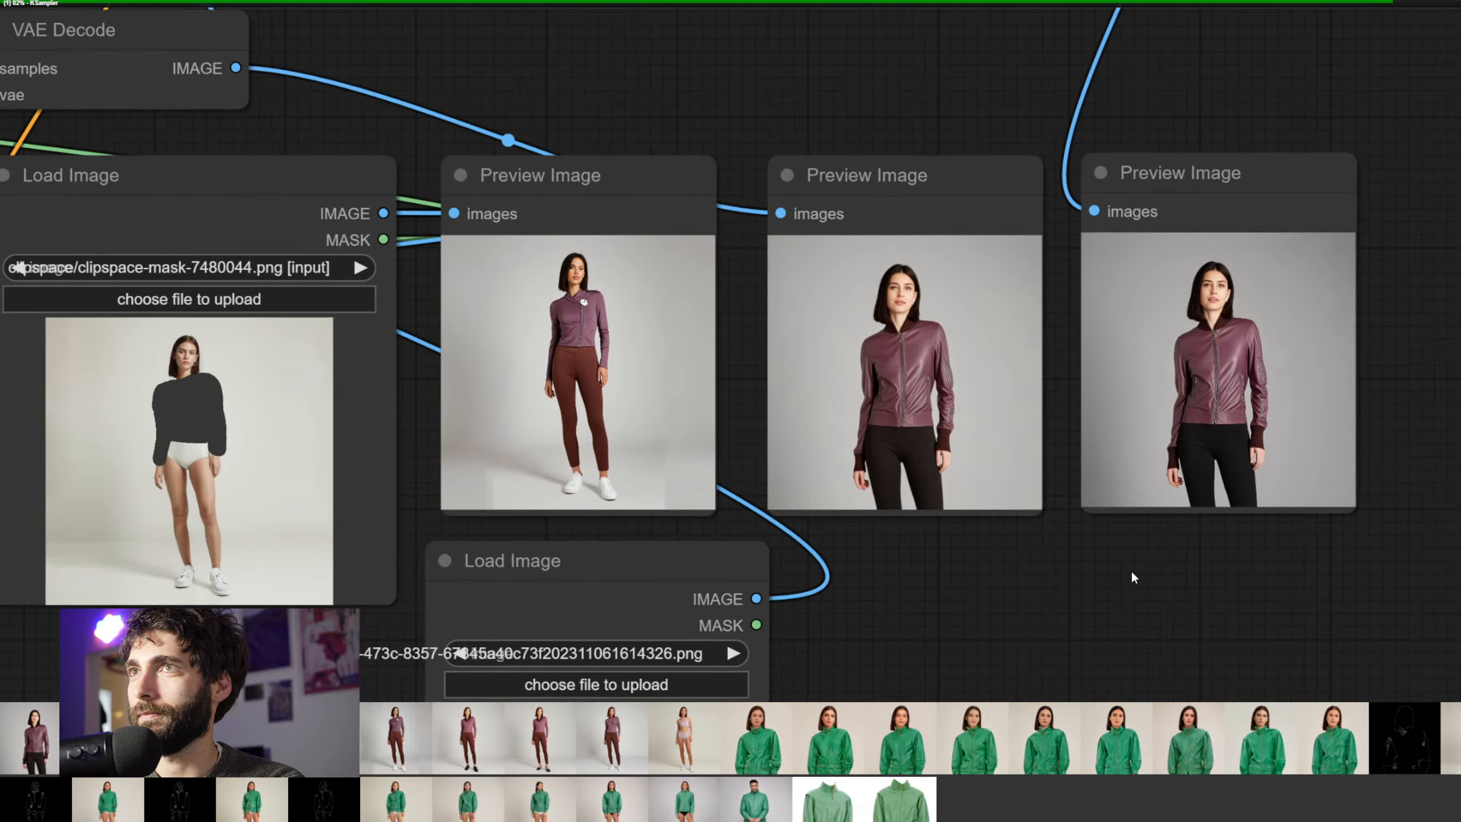
Inspect the base generation's KSampler and its settings while it is processing
scroll(1130, 570, "down", 9)
left_click_drag(628, 608, 1460, 454)
scroll(690, 403, "down", 3)
left_click_drag(646, 437, 1100, 539)
scroll(753, 350, "up", 9)
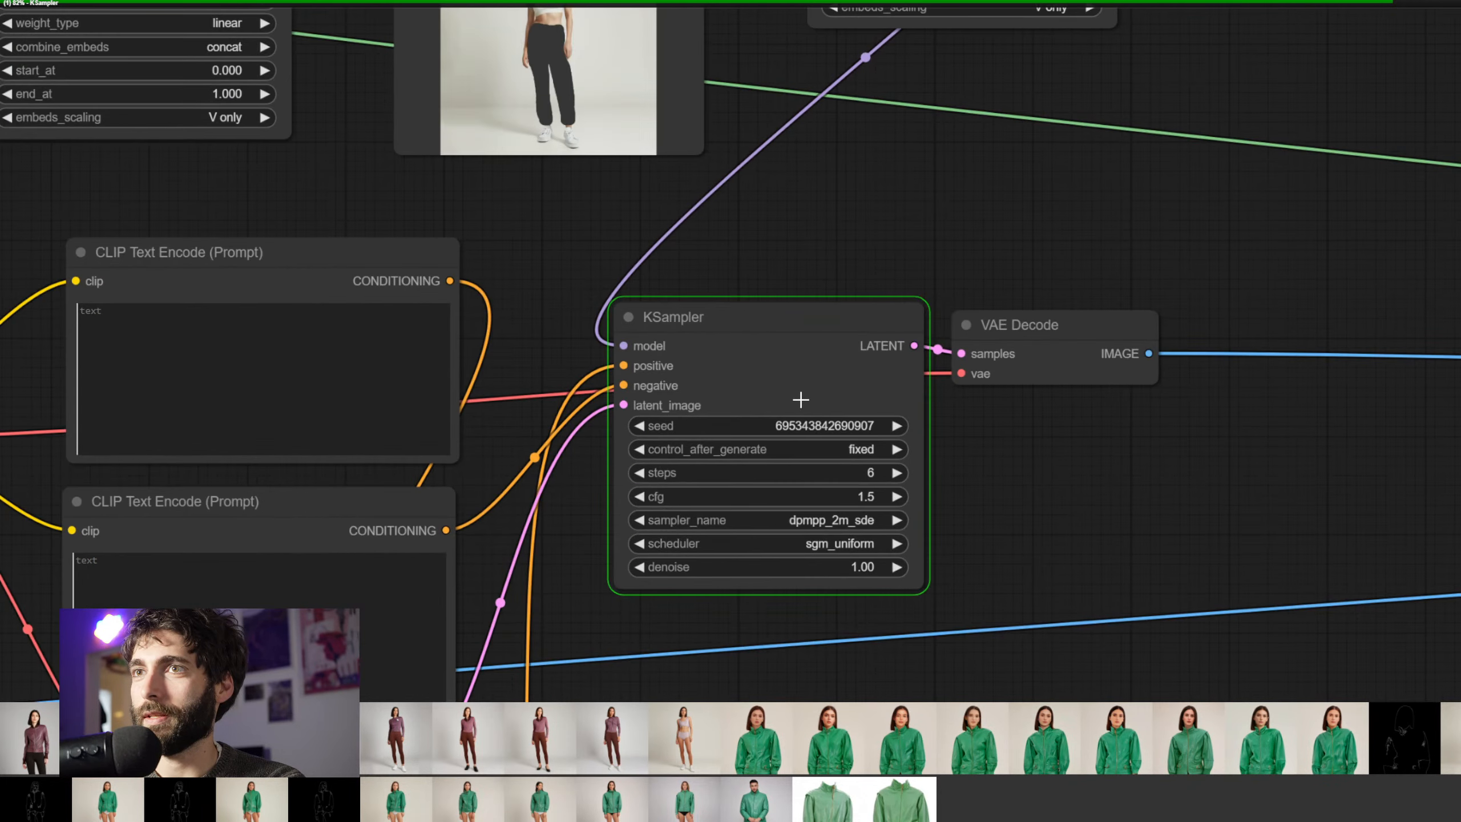
scroll(801, 400, "down", 3)
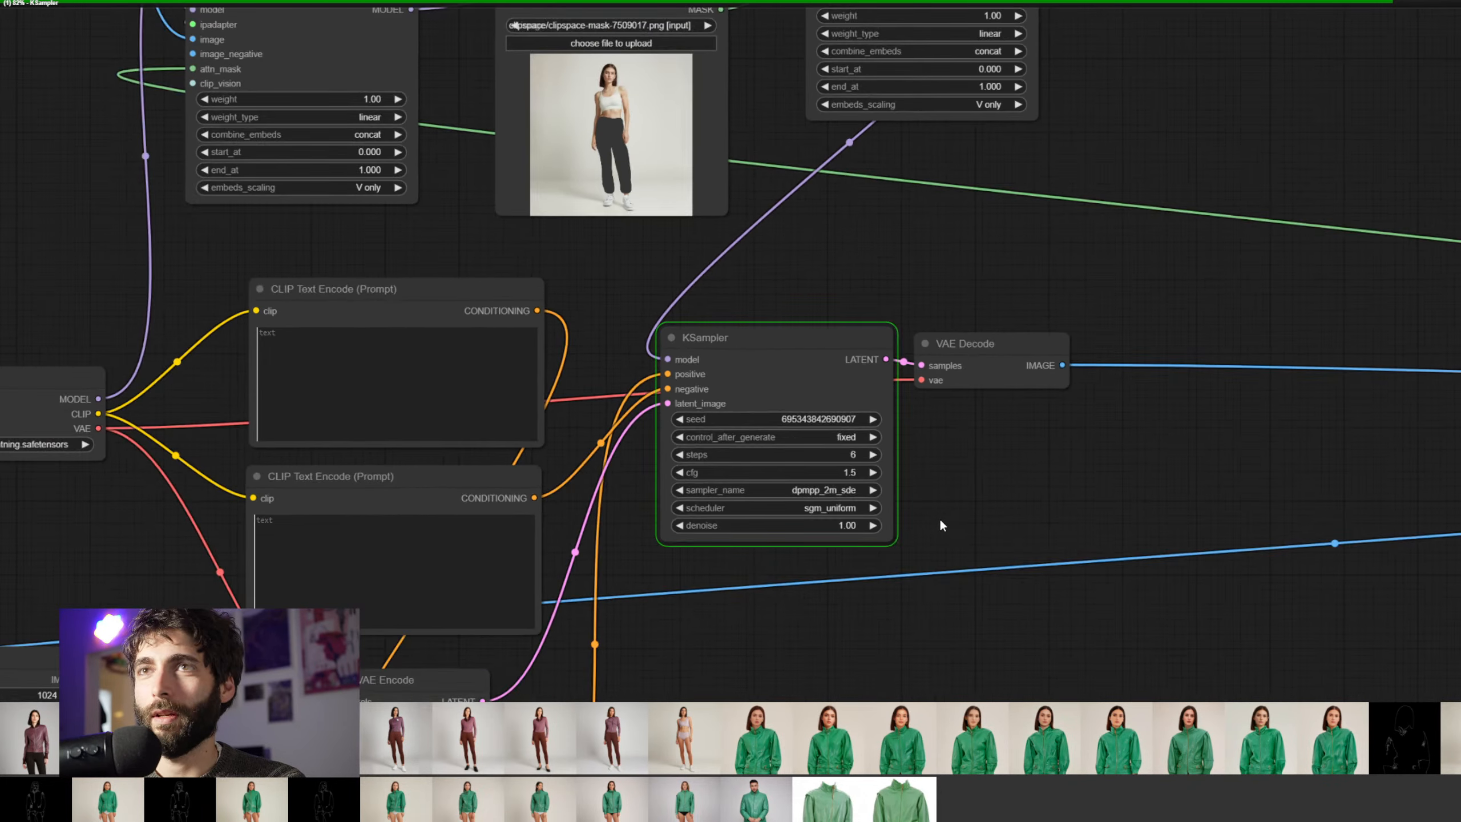
key("alt+Tab")
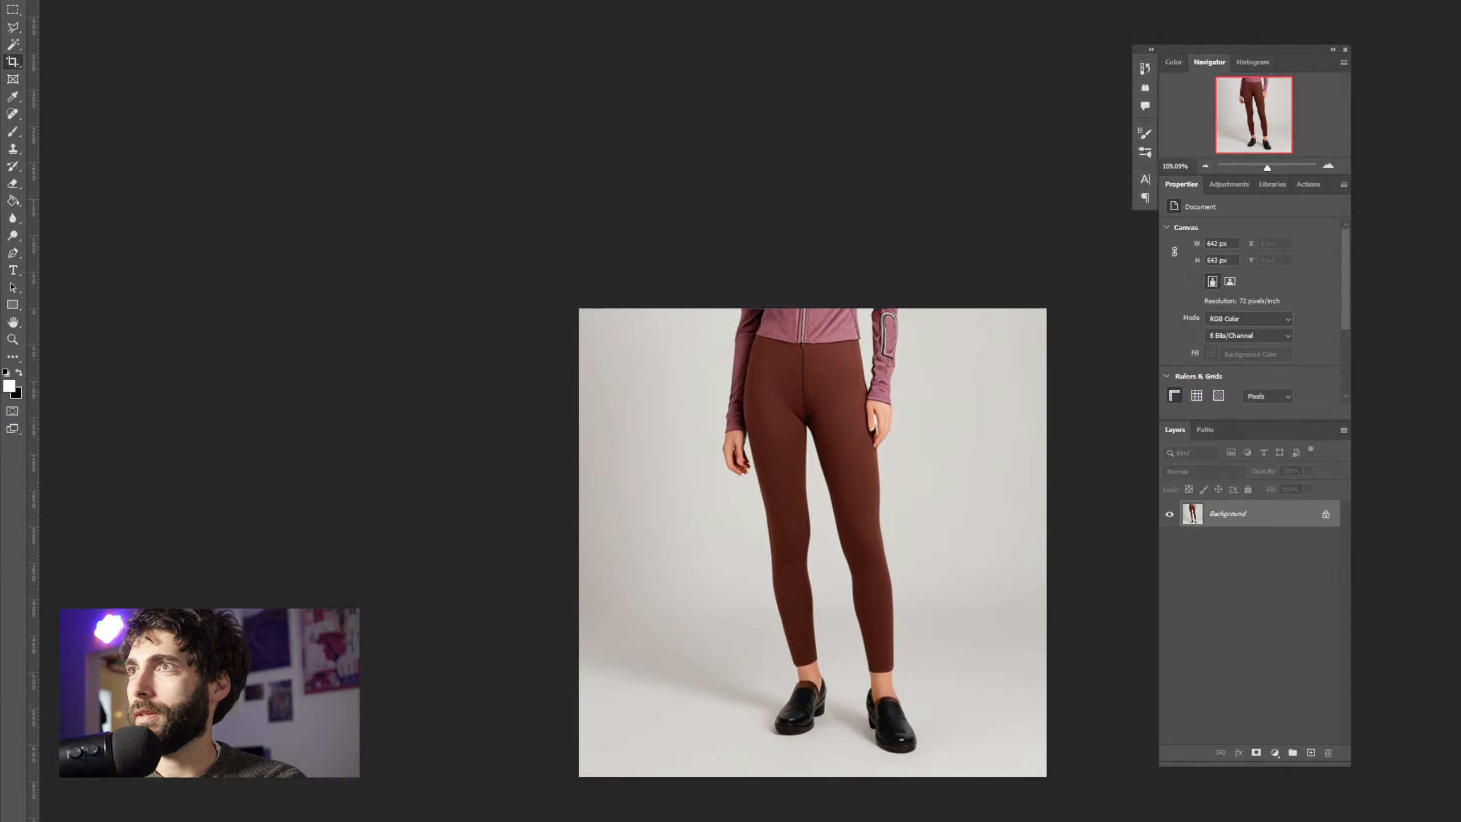
key("ctrl+q")
left_click(857, 270)
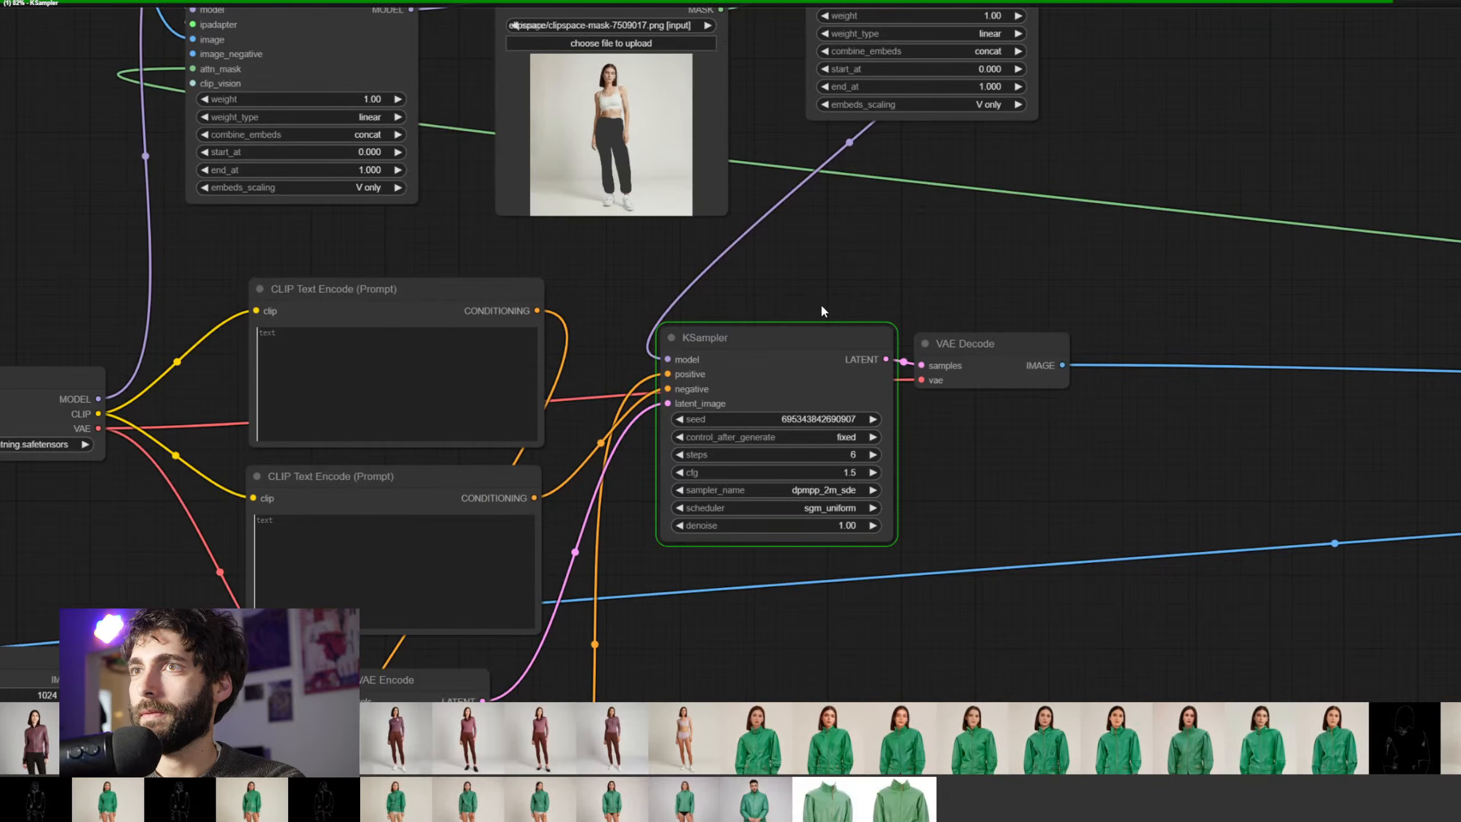
Follow the run's progress from the base KSampler through the refinement group to the second-pass KSampler
left_click_drag(1236, 431, 474, 474)
scroll(309, 463, "down", 2)
left_click_drag(909, 553, 1033, 494)
scroll(469, 472, "down", 1)
scroll(1033, 496, "down", 4)
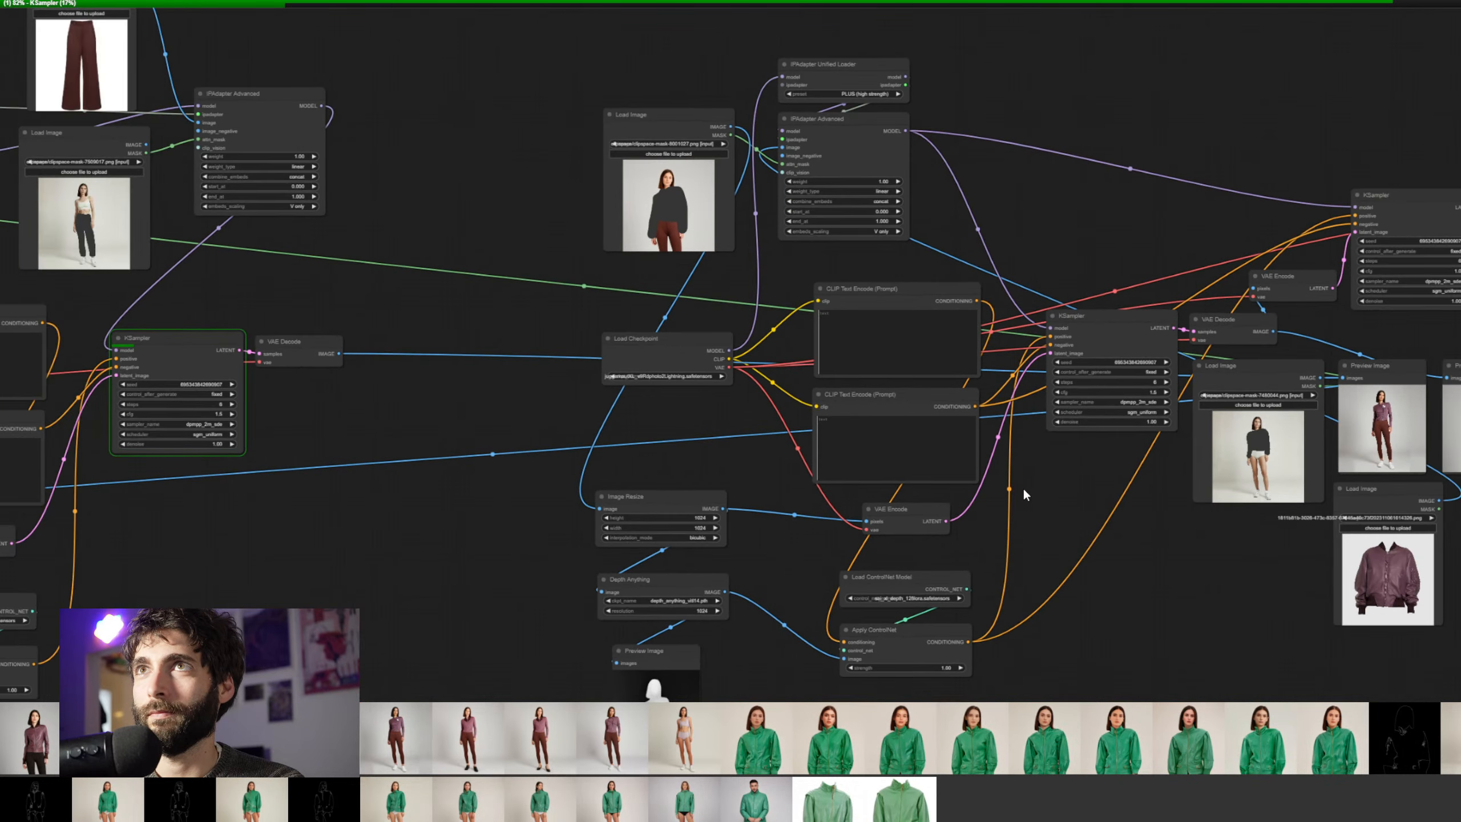
scroll(1028, 493, "down", 1)
left_click_drag(582, 482, 805, 488)
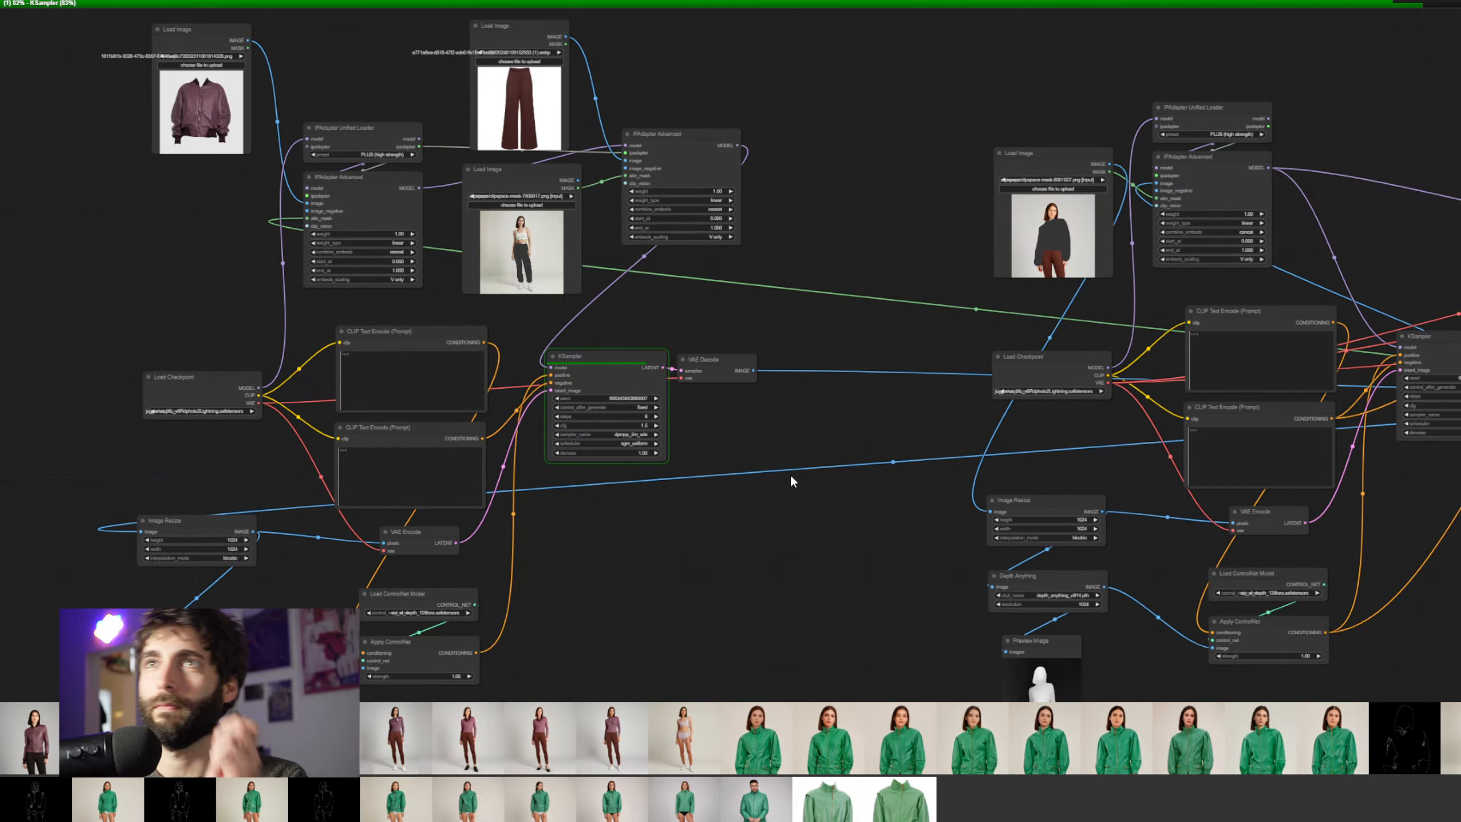
left_click_drag(819, 487, 344, 395)
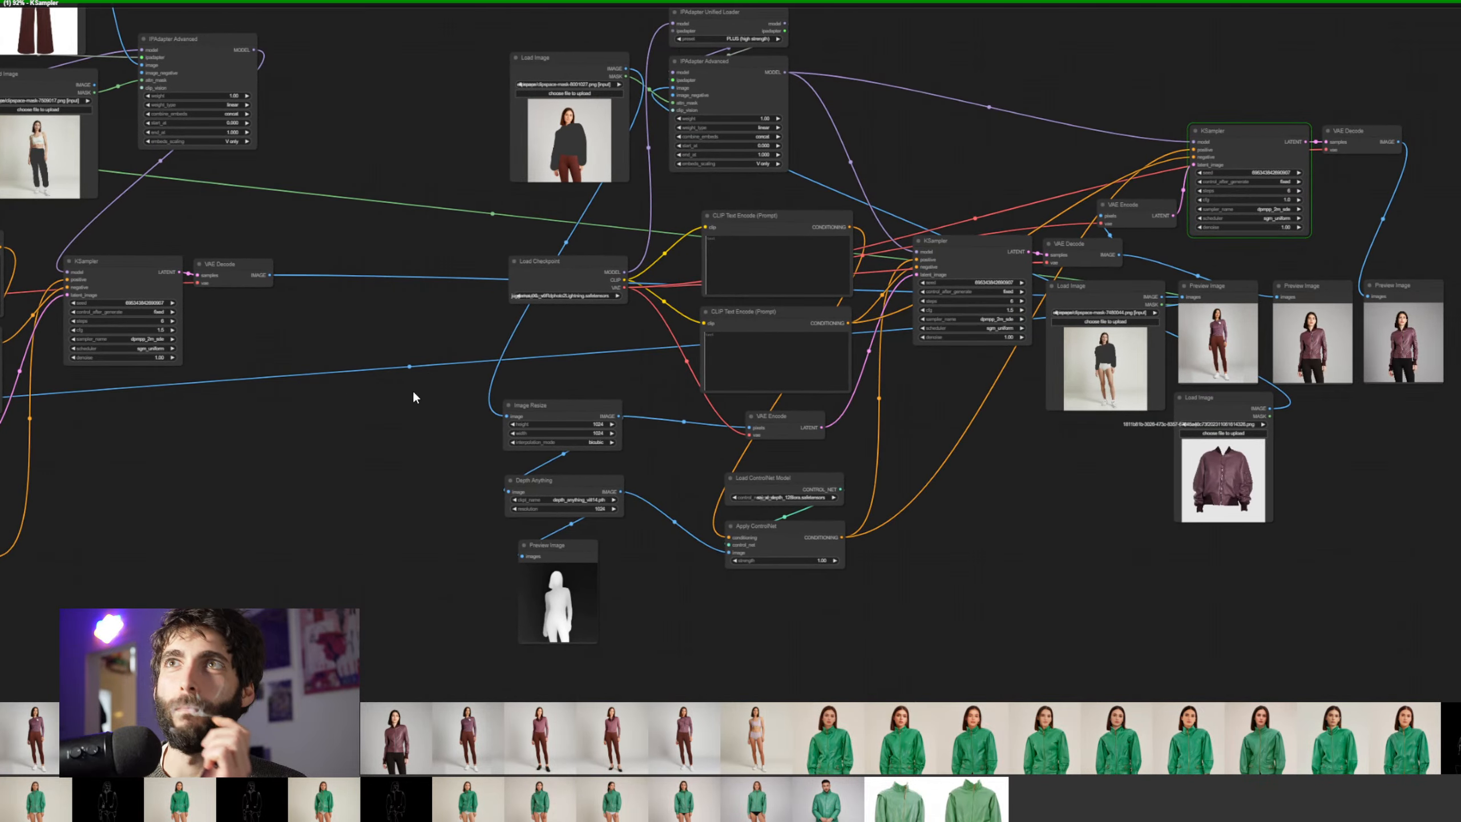
Compare the second-pass jacket preview with the first-pass preview beside it, checking the zippers and garment details
left_click_drag(964, 454, 622, 484)
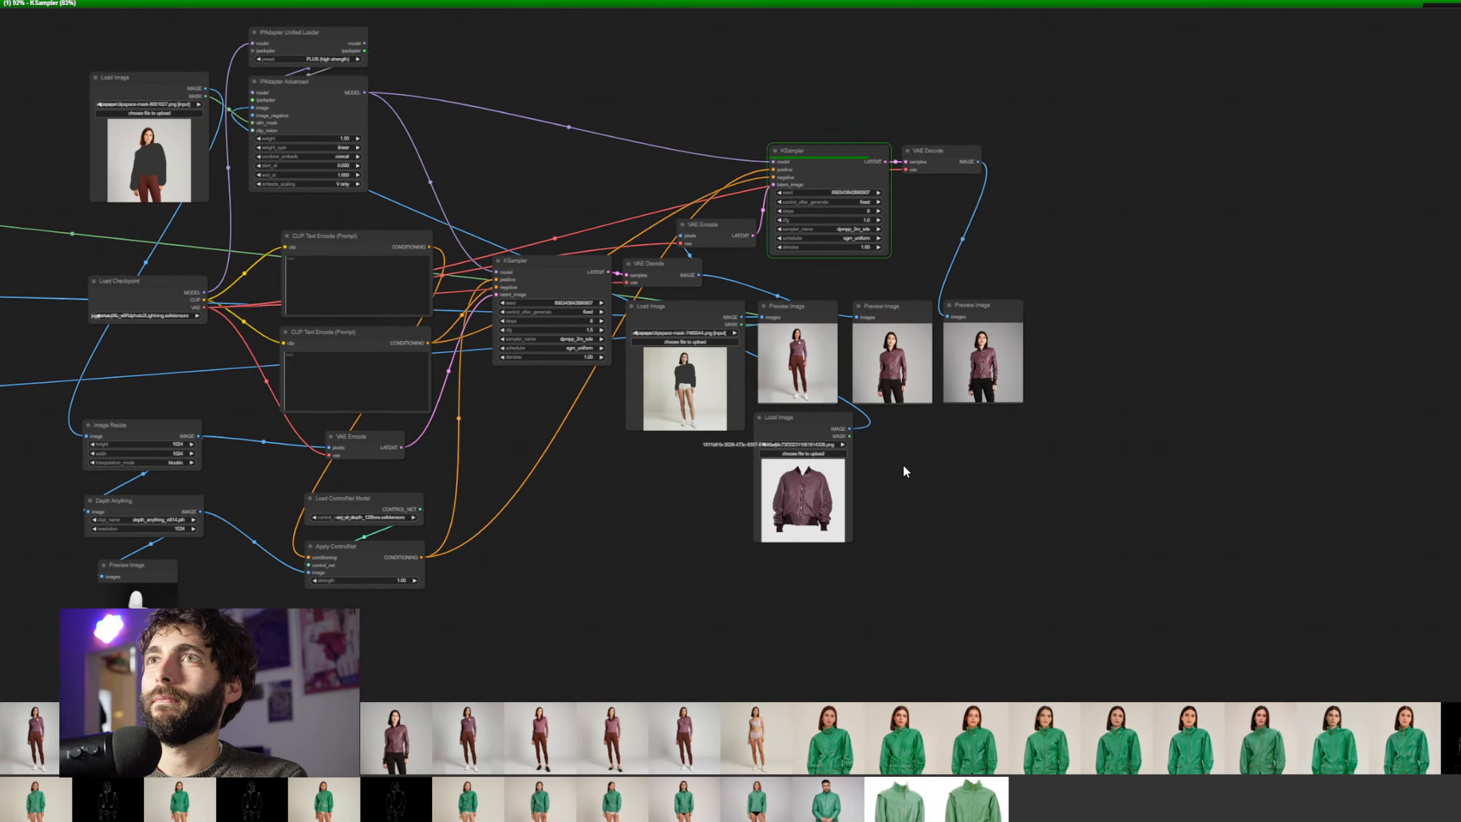
scroll(900, 465, "up", 10)
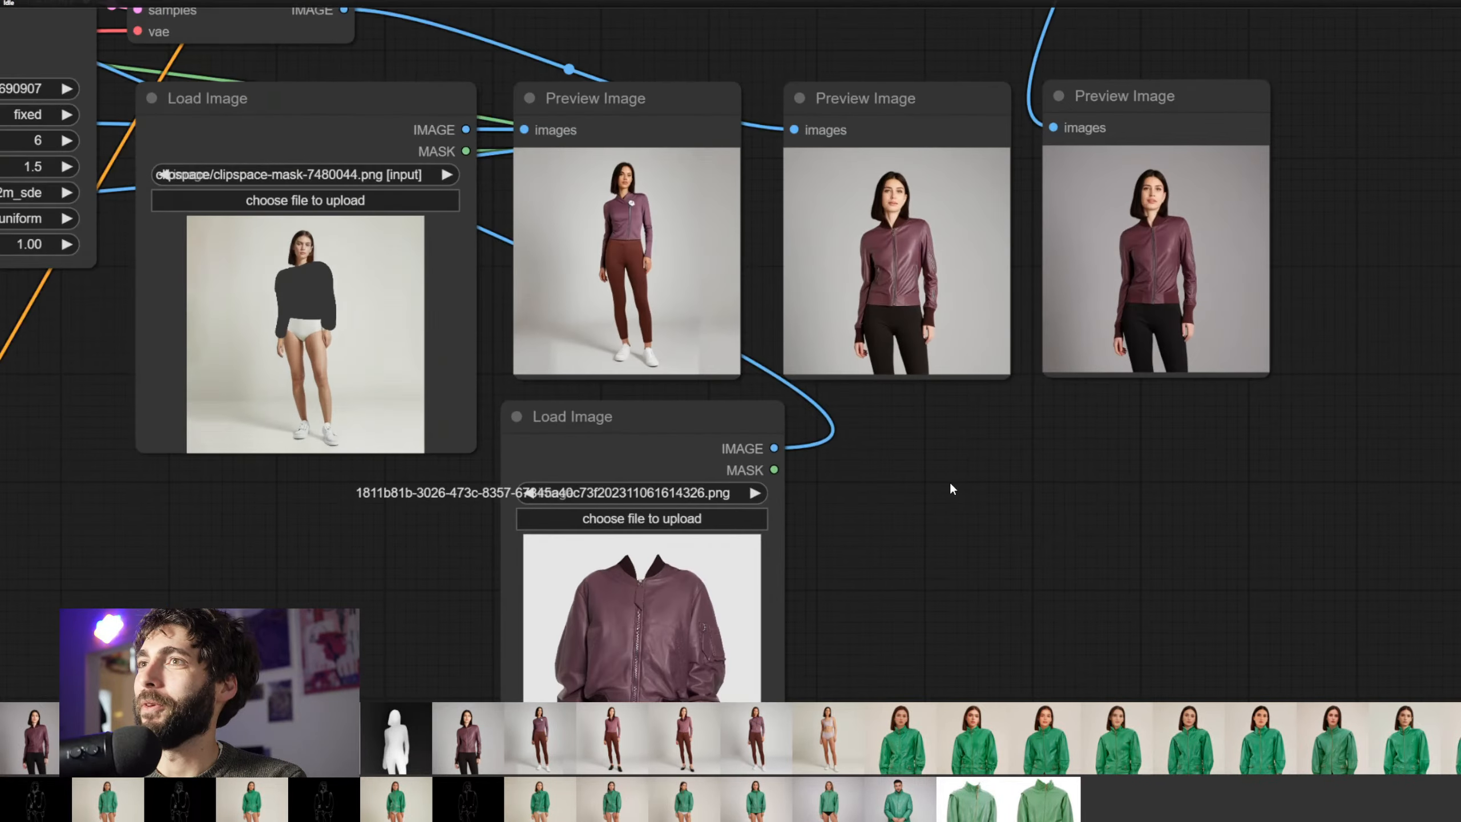
scroll(951, 489, "up", 8)
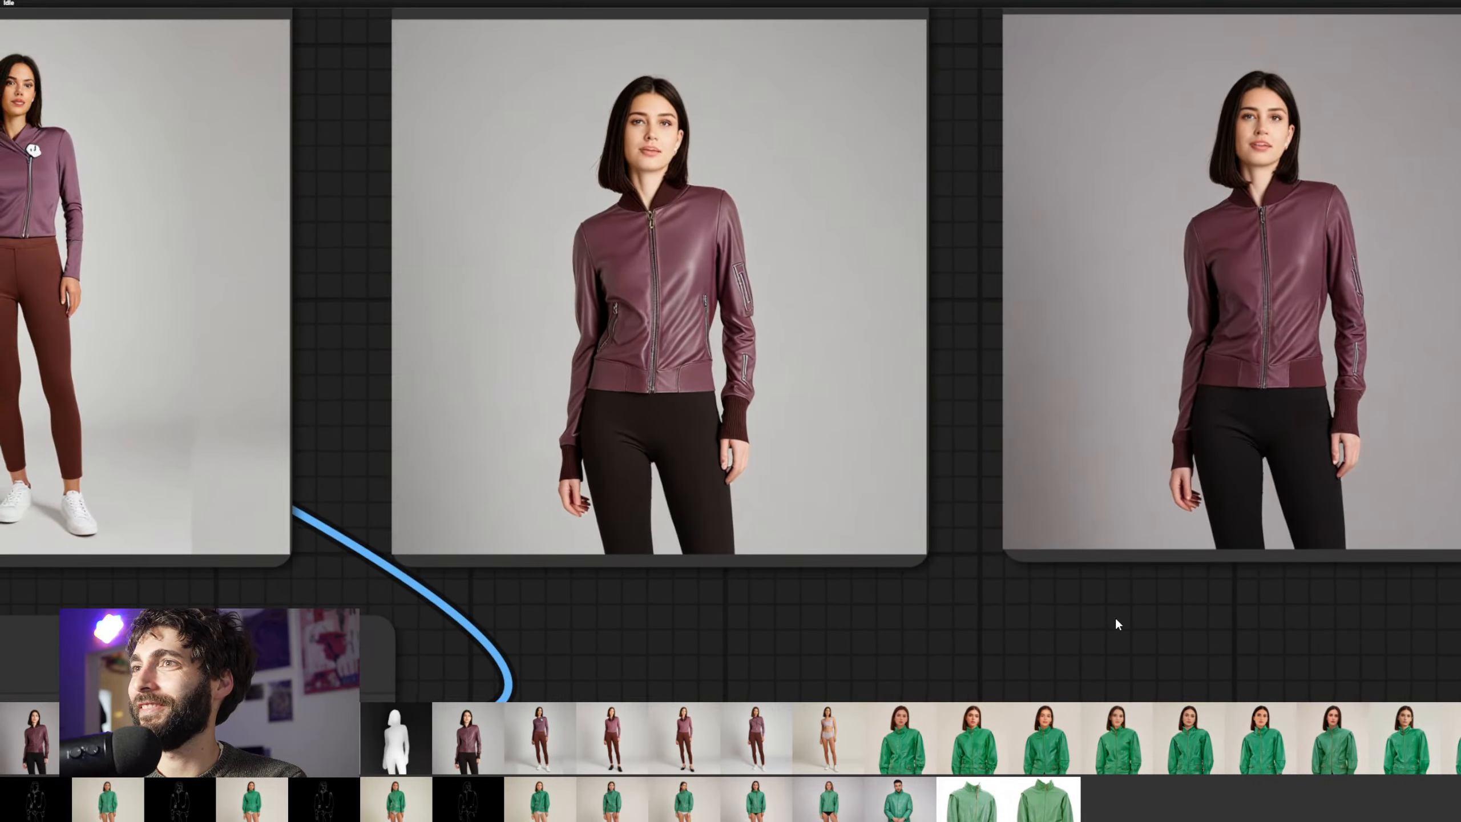
scroll(1194, 619, "up", 5)
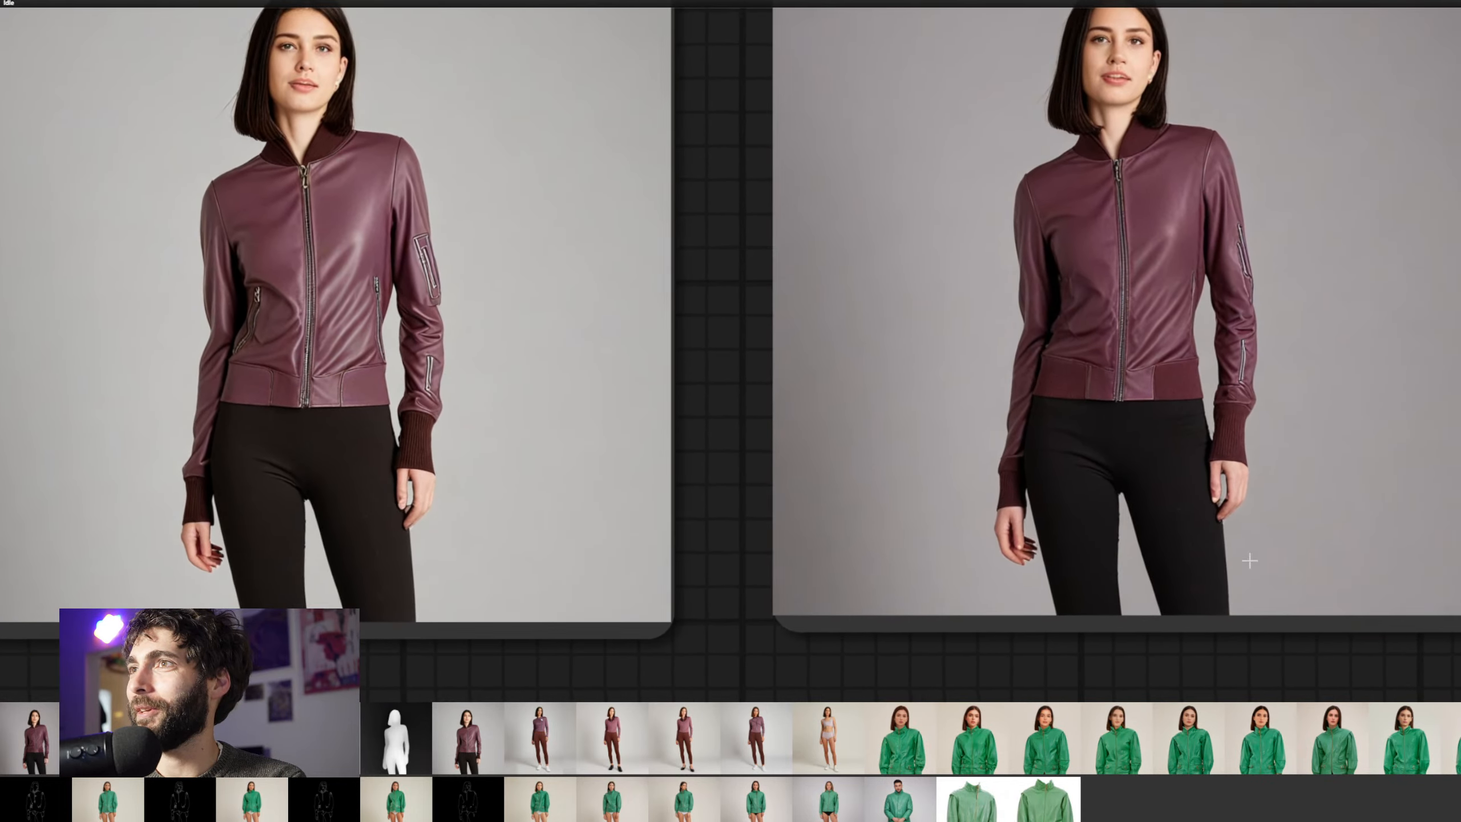
scroll(1086, 516, "down", 4)
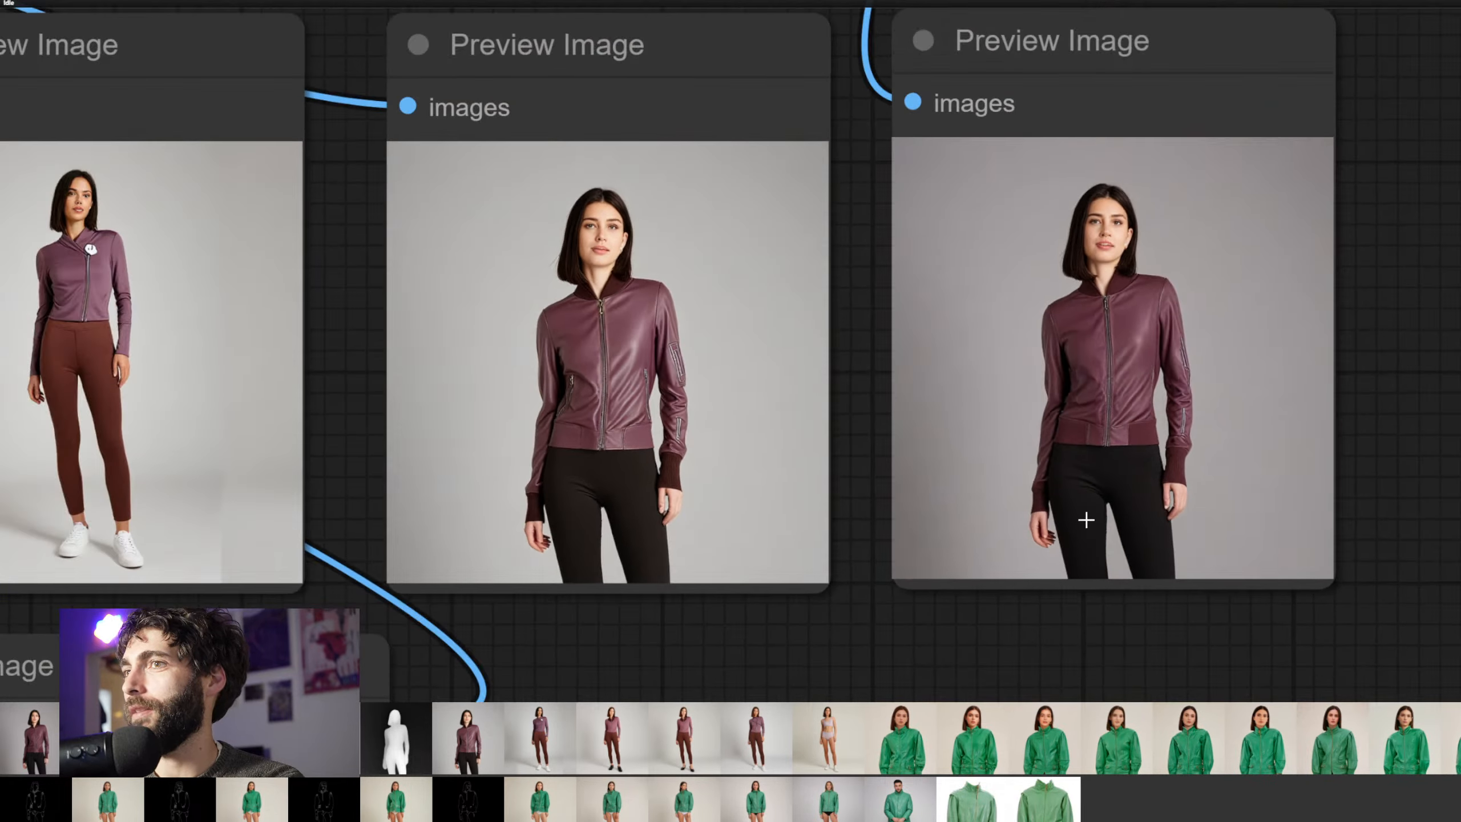
scroll(966, 599, "down", 2)
scroll(920, 575, "down", 2)
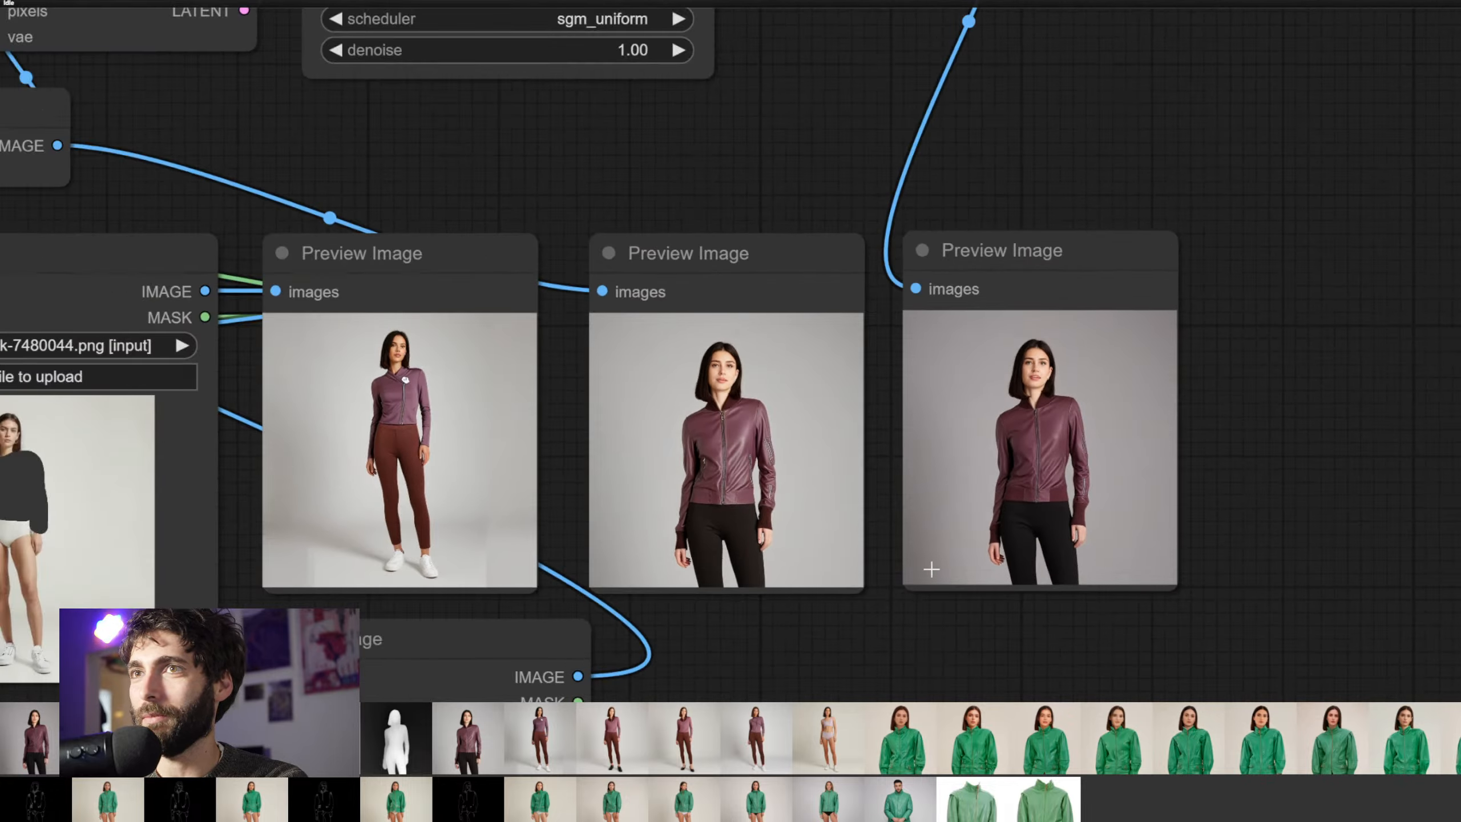
Set the second-pass KSampler's steps to 8 and queue the workflow again
left_click_drag(805, 238, 915, 502)
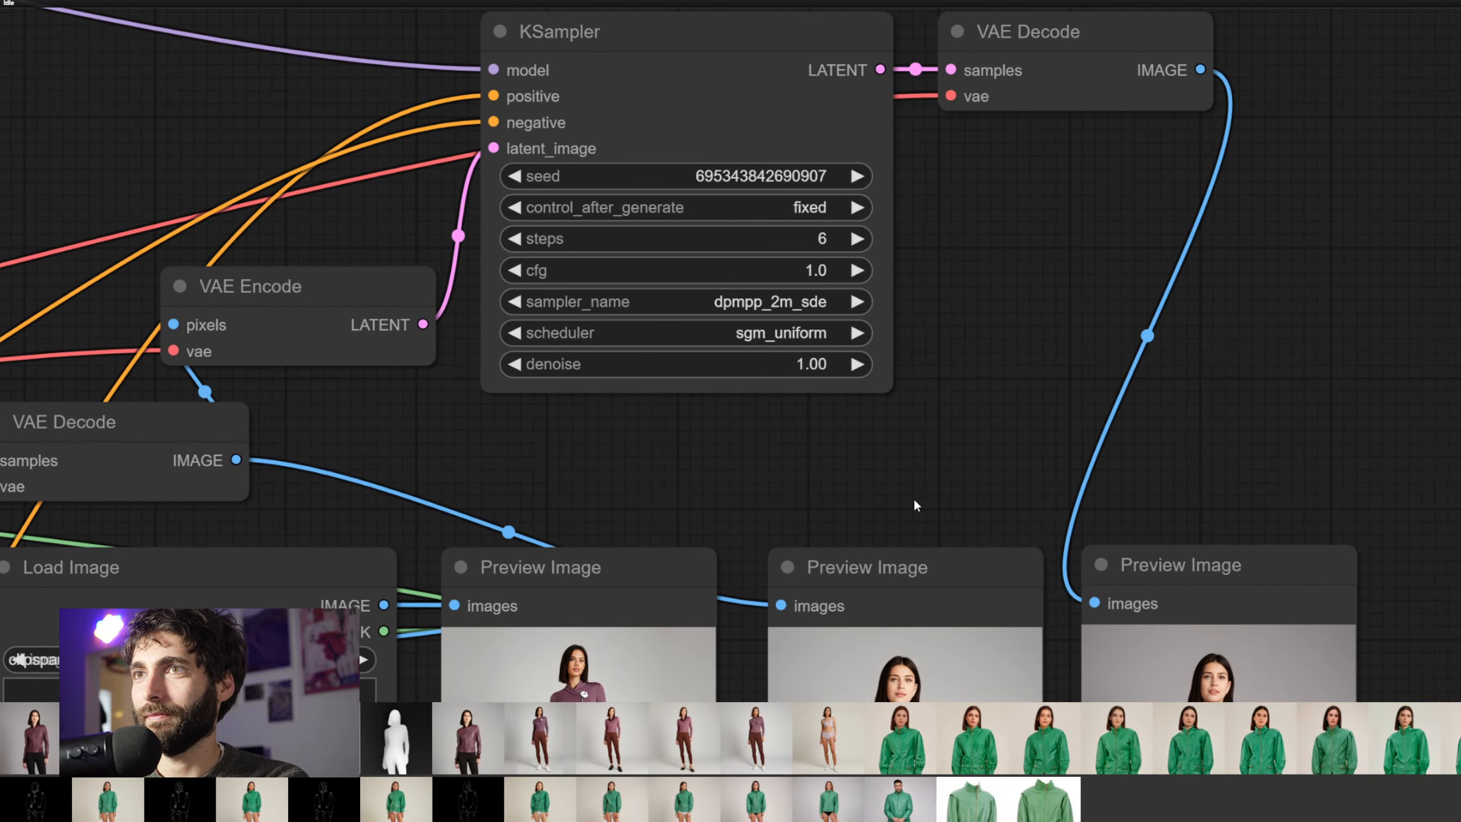
left_click(789, 246)
type("8")
key("Return")
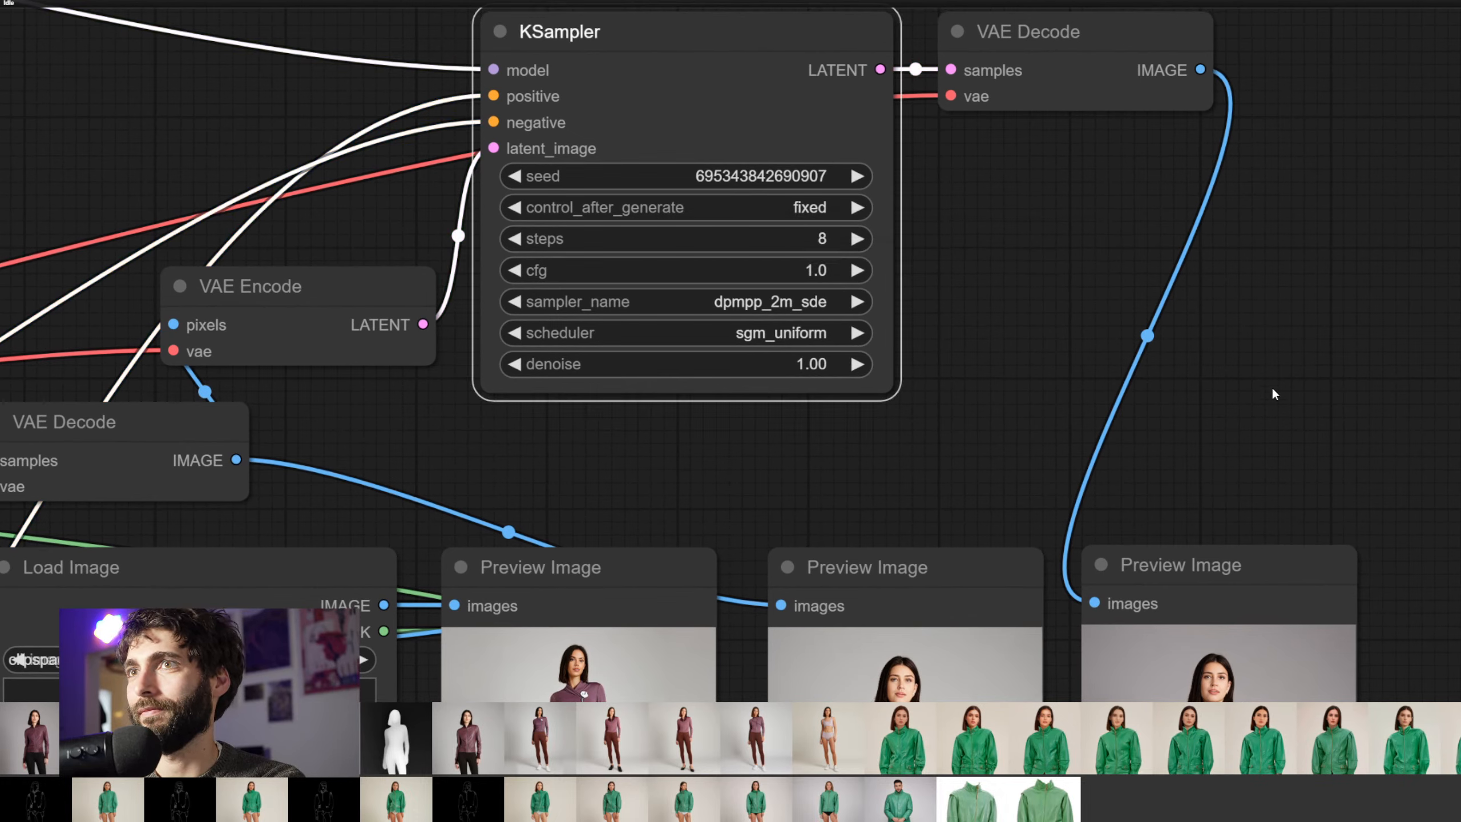
scroll(1272, 387, "down", 3)
key("ctrl+Return")
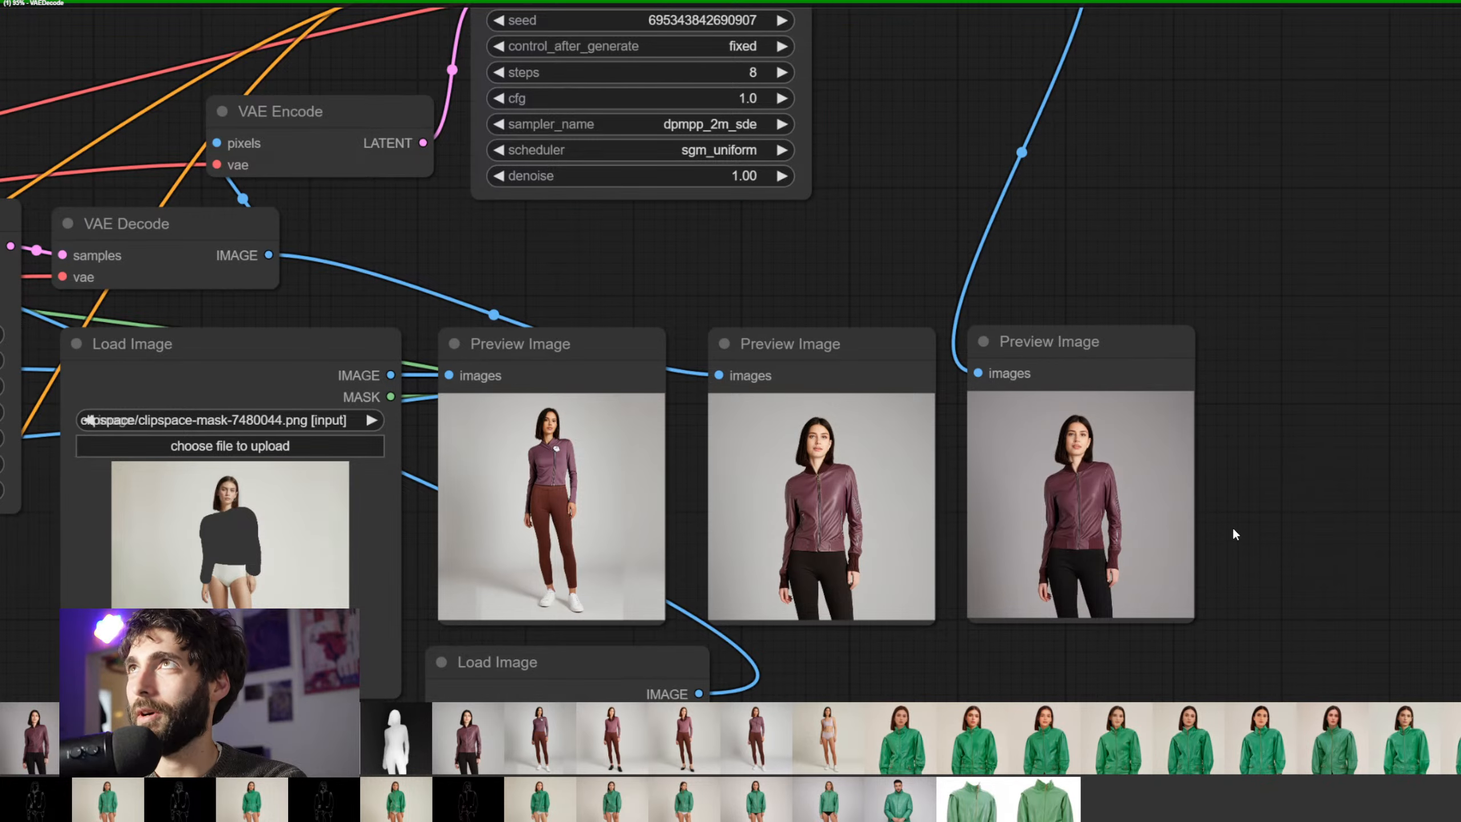
Examine the new second-pass jacket image closely against the first-pass refinement preview
scroll(1242, 534, "up", 4)
left_click_drag(1251, 542, 1277, 451)
scroll(1276, 452, "up", 6)
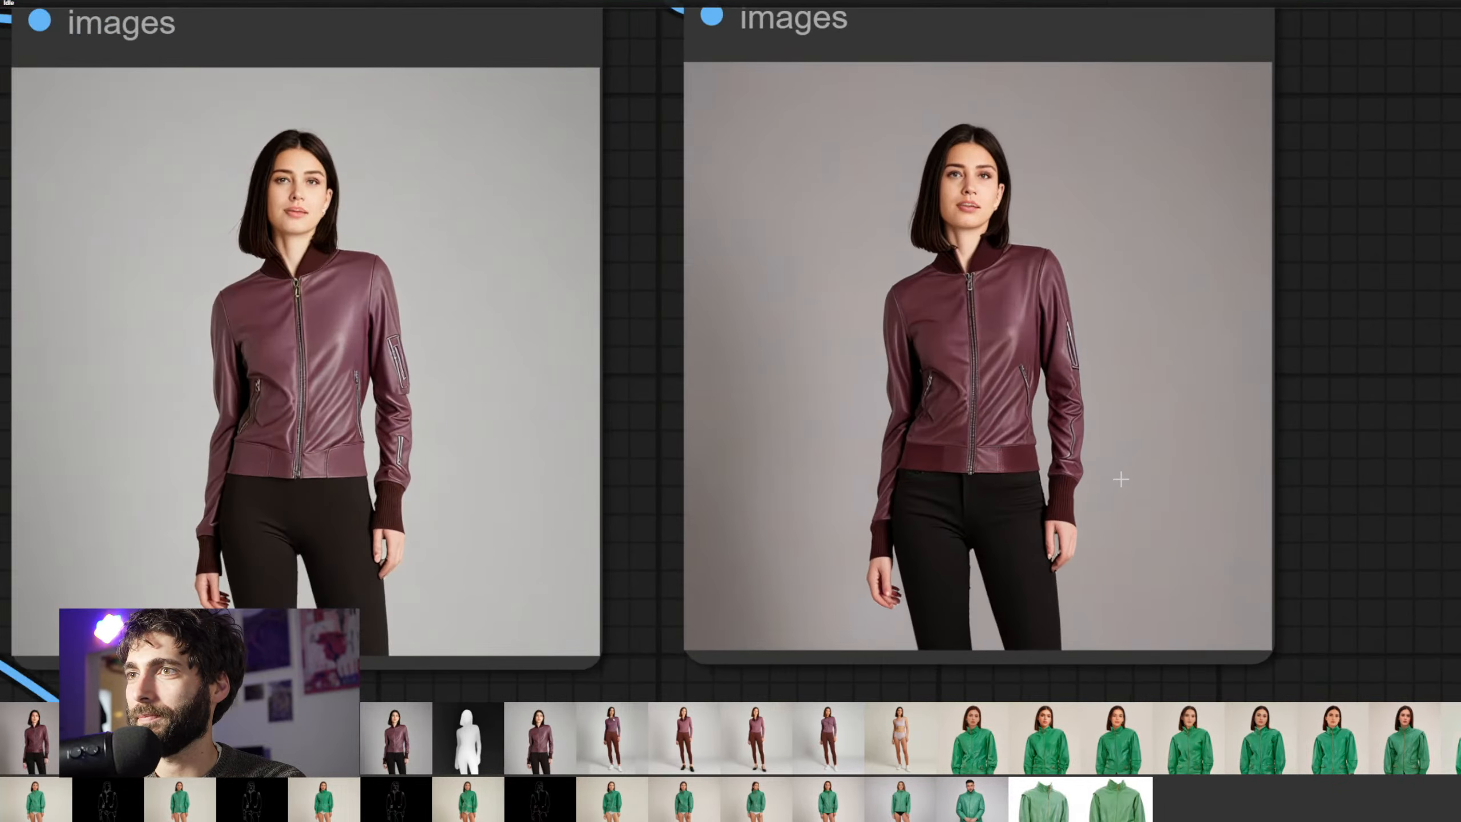
scroll(1099, 482, "up", 3)
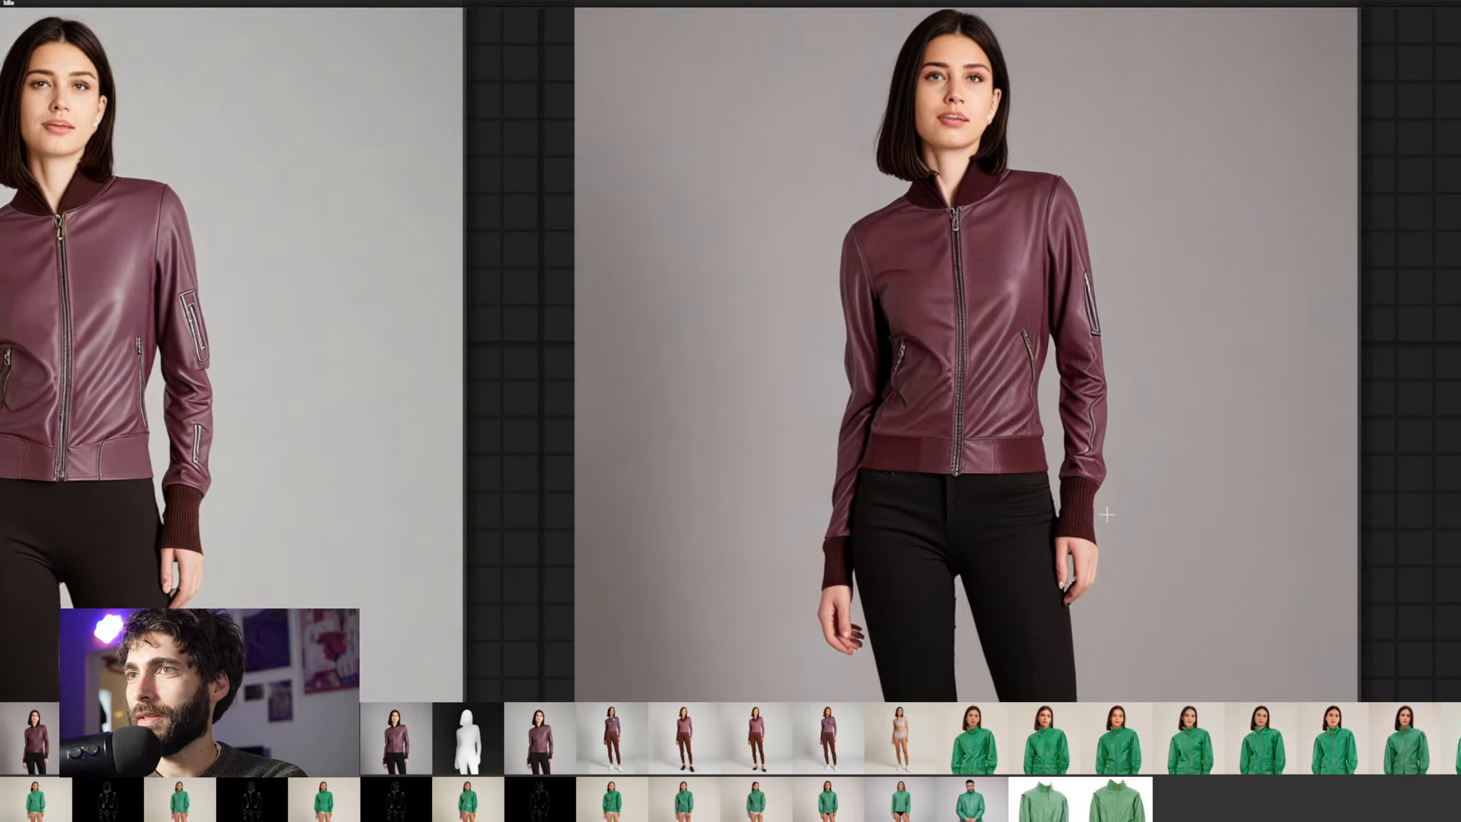
scroll(1165, 539, "down", 8)
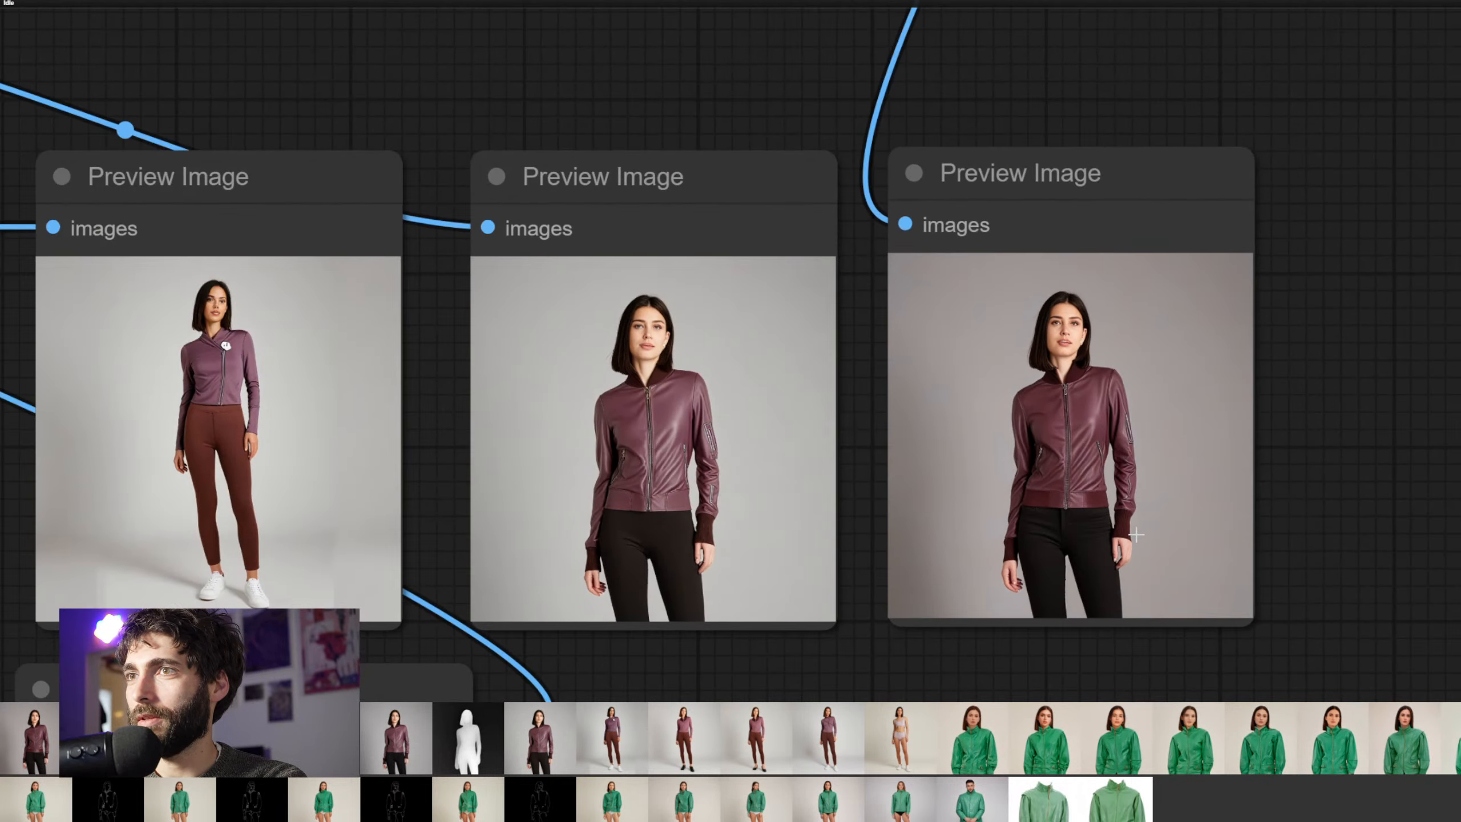
Move the source jacket's Load Image node directly below the second-pass preview and compare the jacket results
left_click_drag(867, 661, 1109, 164)
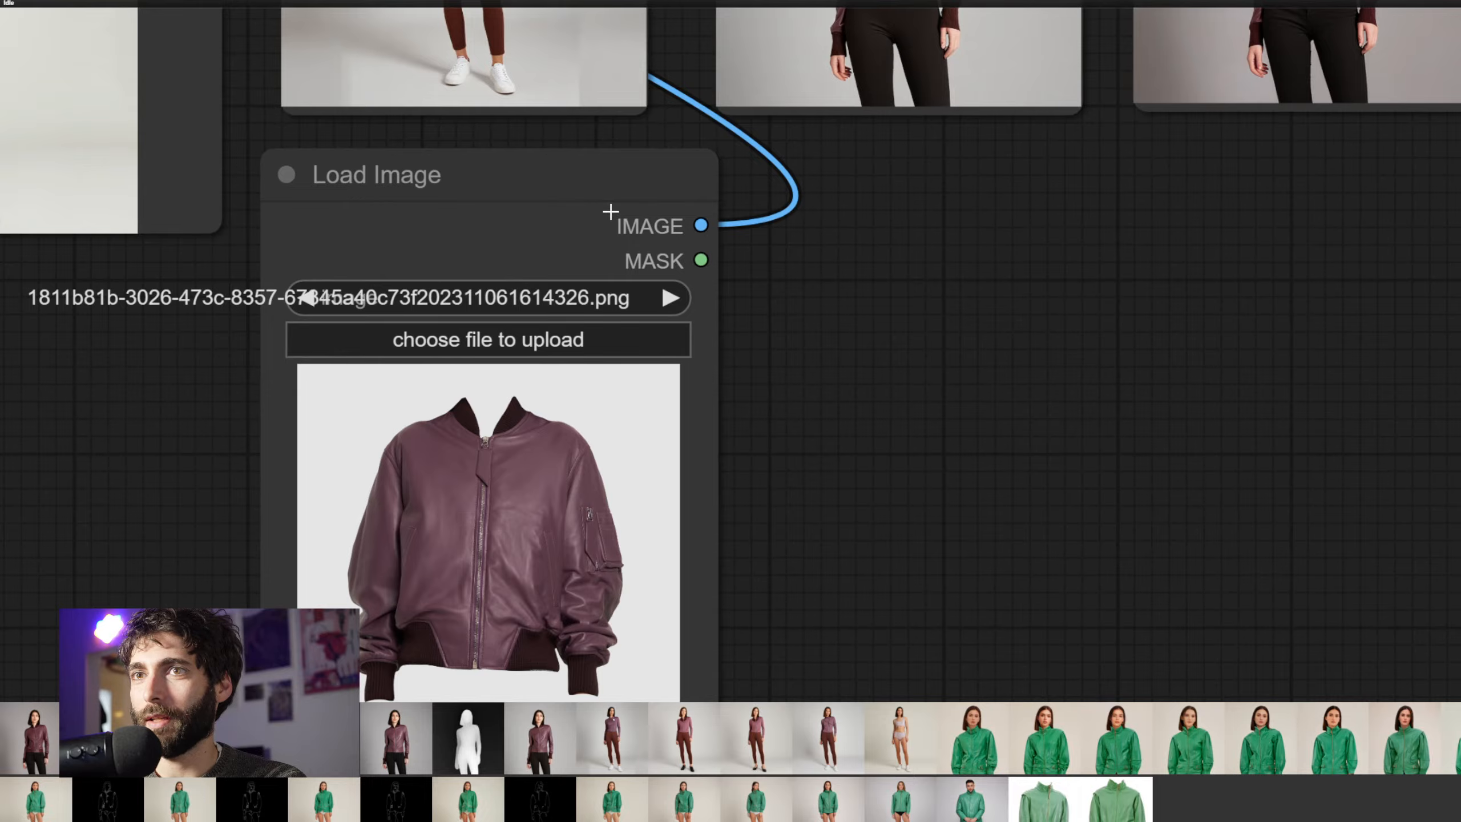
left_click_drag(610, 180, 1440, 183)
scroll(664, 531, "down", 5)
left_click_drag(897, 211, 1338, 700)
scroll(1098, 399, "down", 3)
left_click_drag(1073, 299, 688, 227)
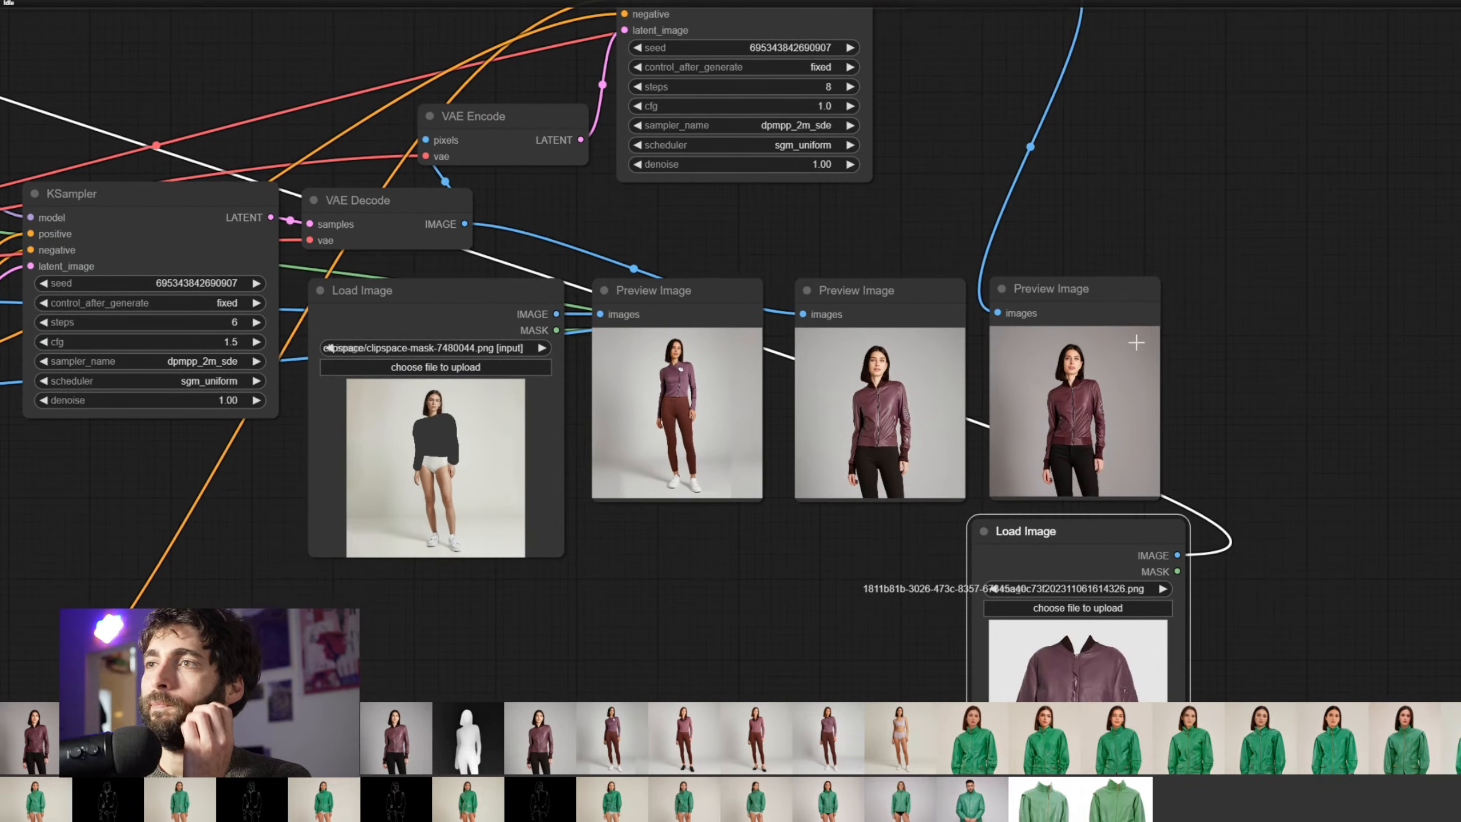
scroll(1110, 426, "up", 5)
left_click_drag(1201, 447, 1390, 358)
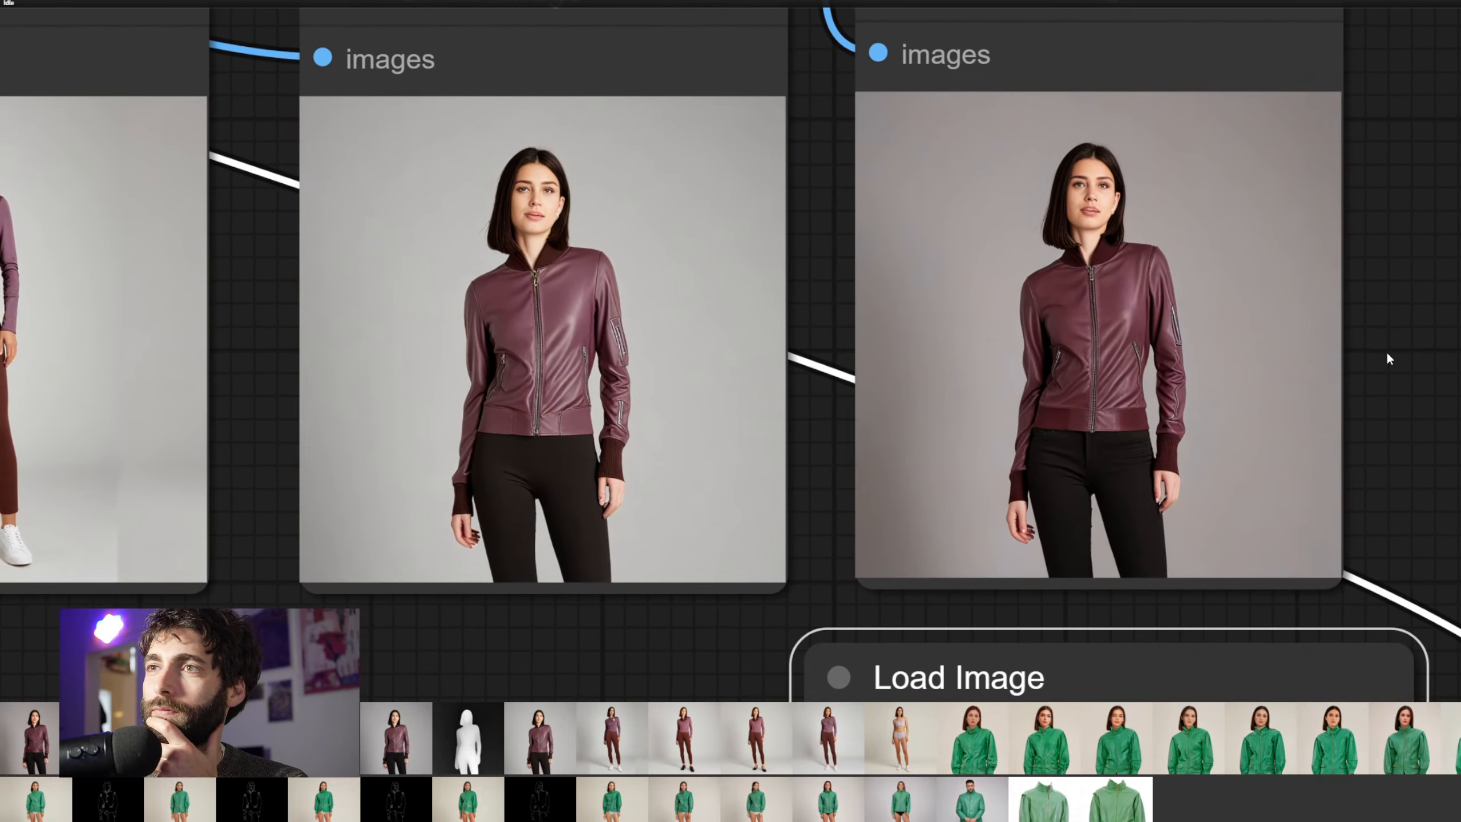
Change the base generation group's checkpoint to epicrealism_naturalSinRC1VAE.safetensors
scroll(1386, 349, "down", 10)
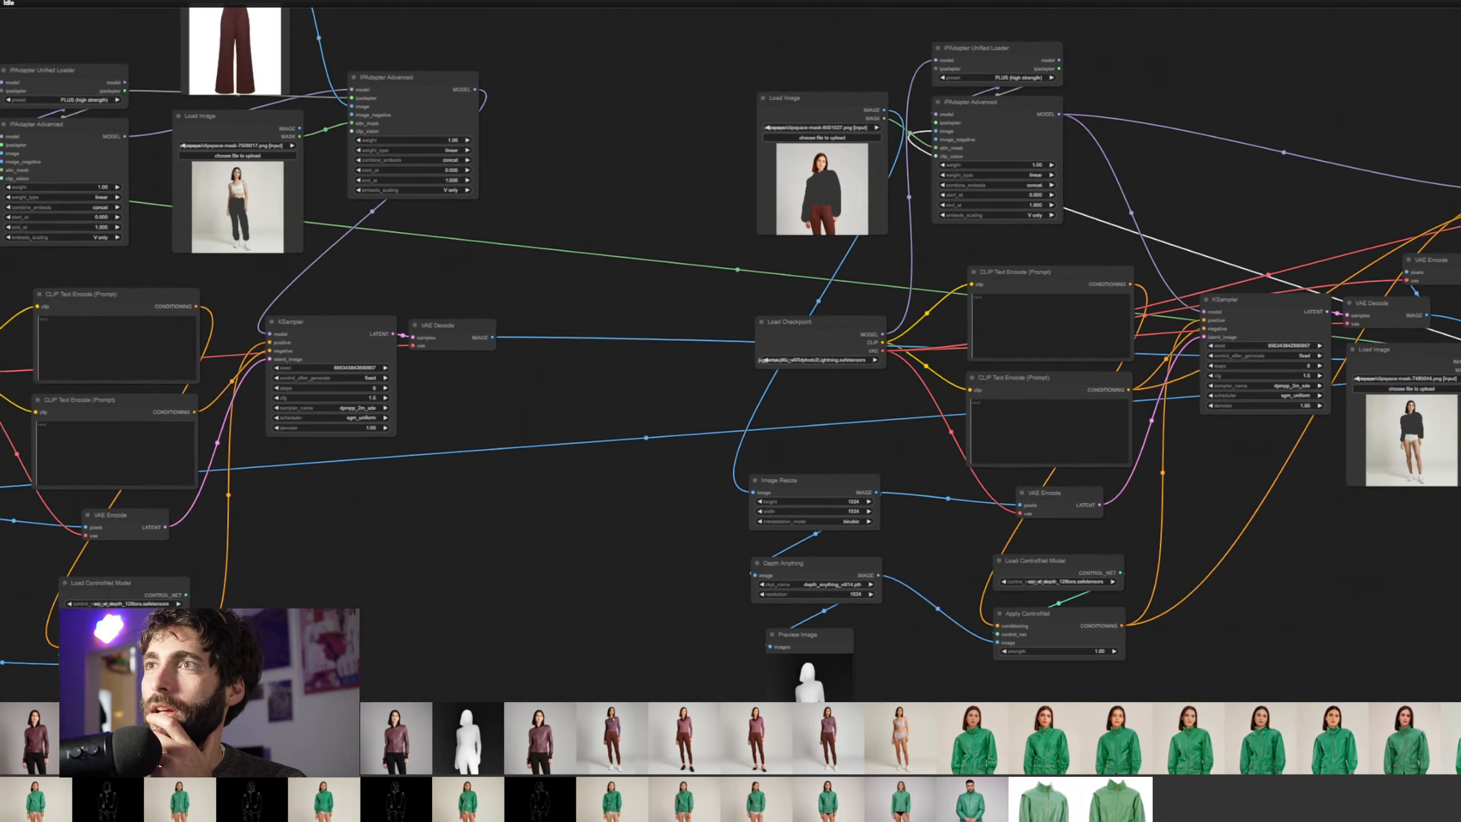
left_click_drag(574, 383, 1205, 259)
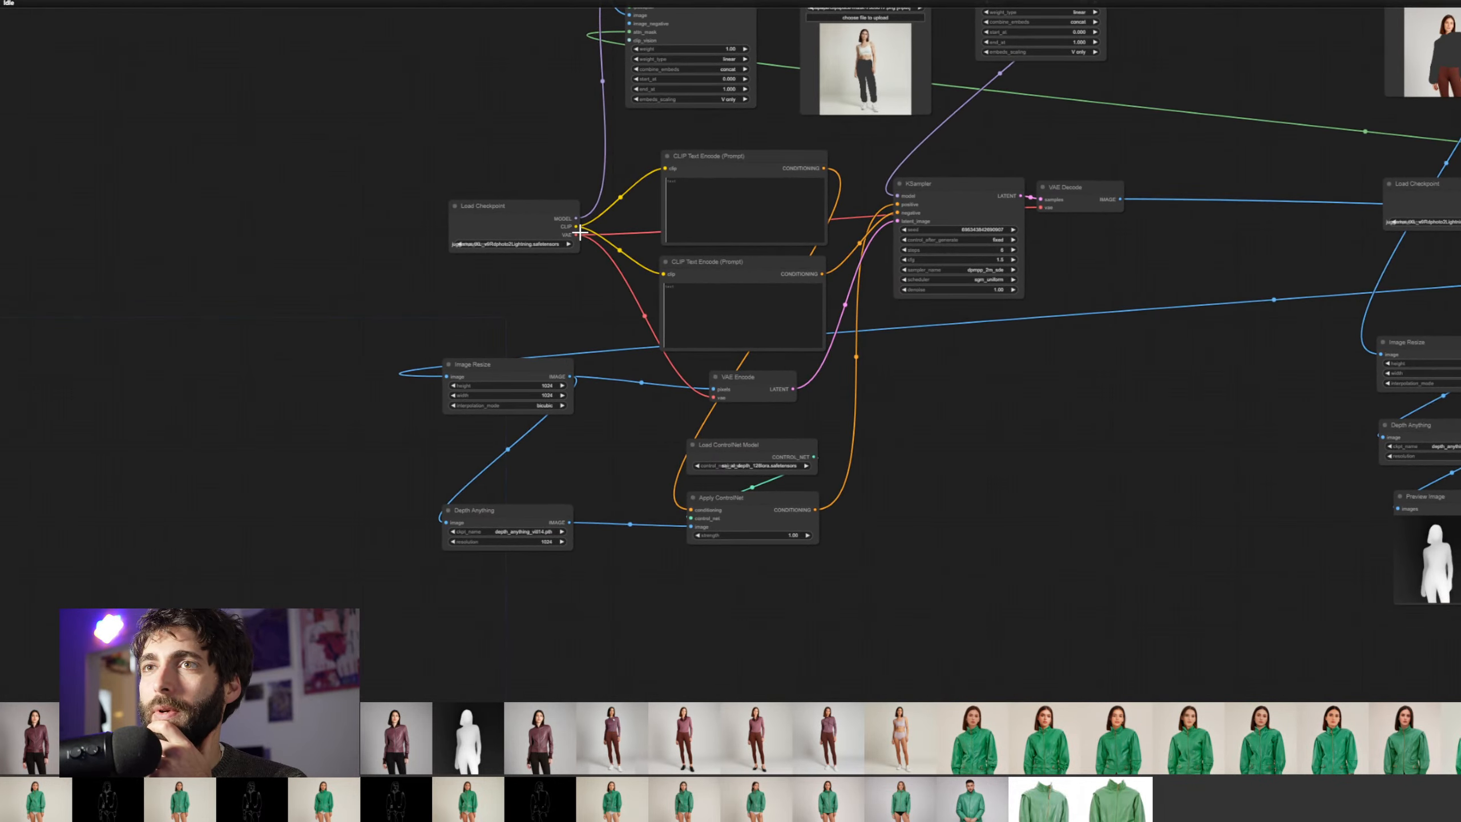
scroll(559, 253, "up", 10)
left_click(460, 235)
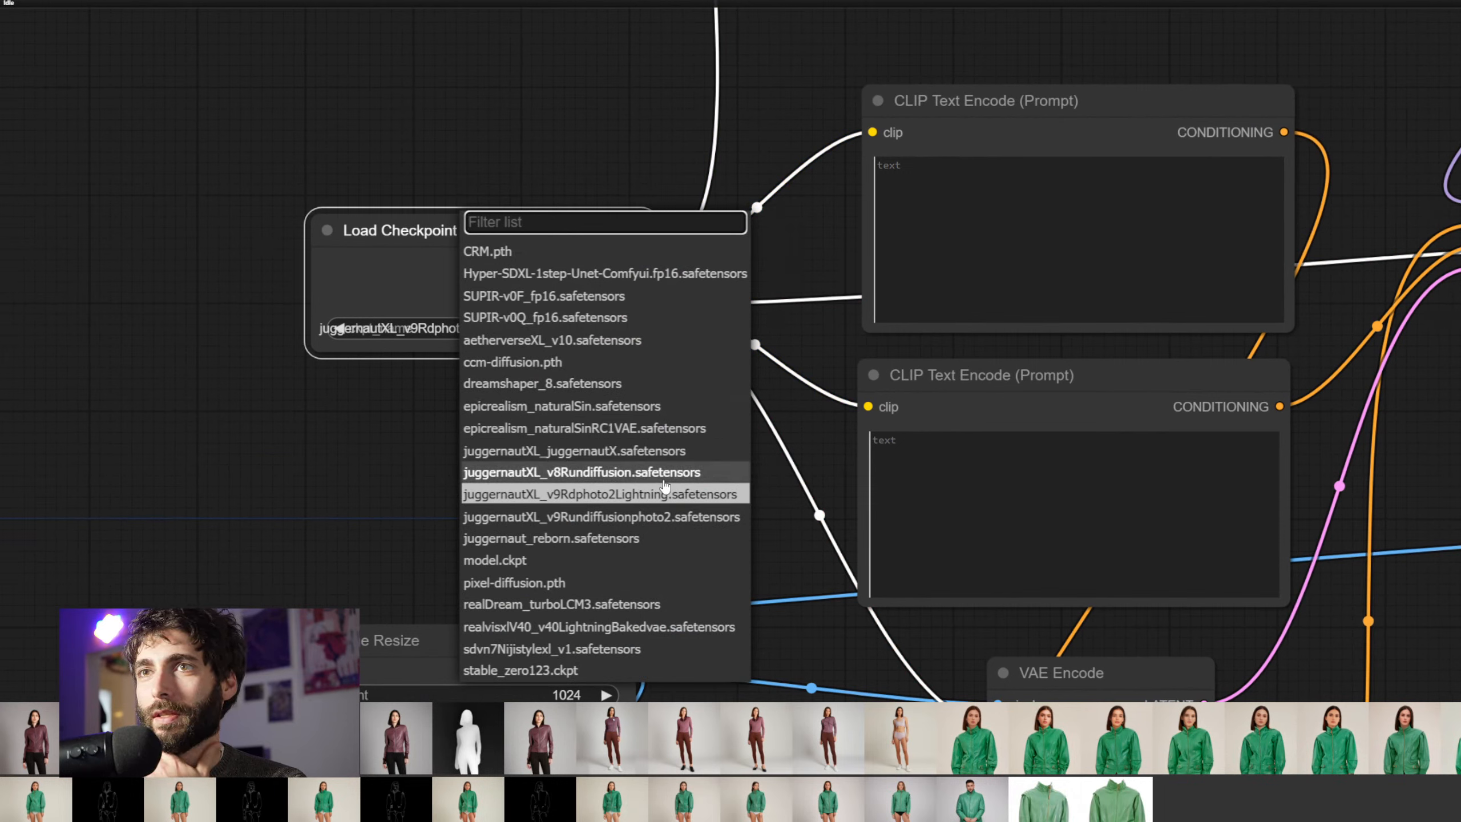
left_click(647, 432)
Configure the base generation's KSampler with 40 steps, a cfg of 6.0 and the karras scheduler
scroll(699, 519, "down", 3)
left_click_drag(699, 519, 265, 442)
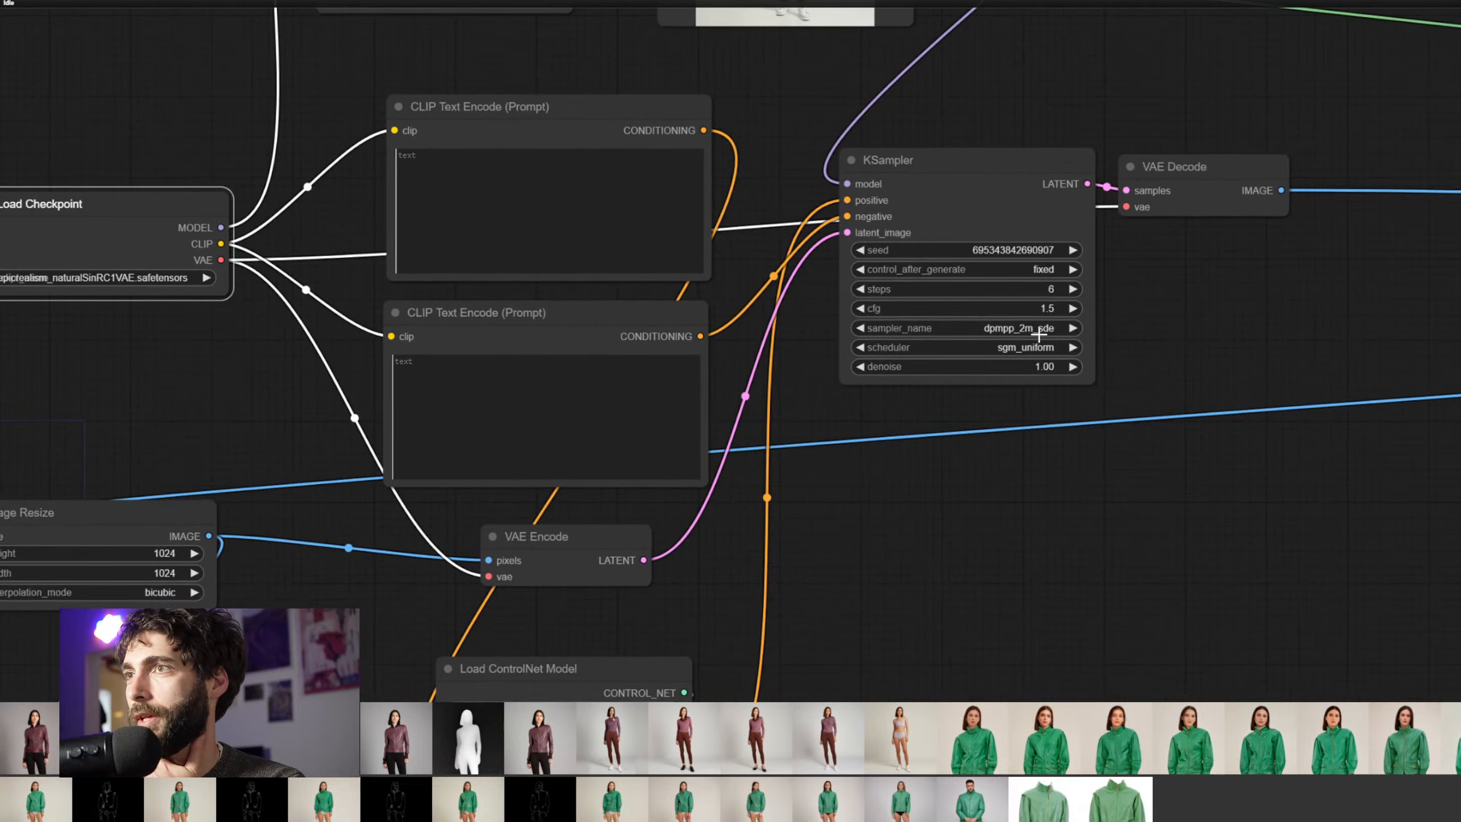
left_click(1039, 289)
type("40")
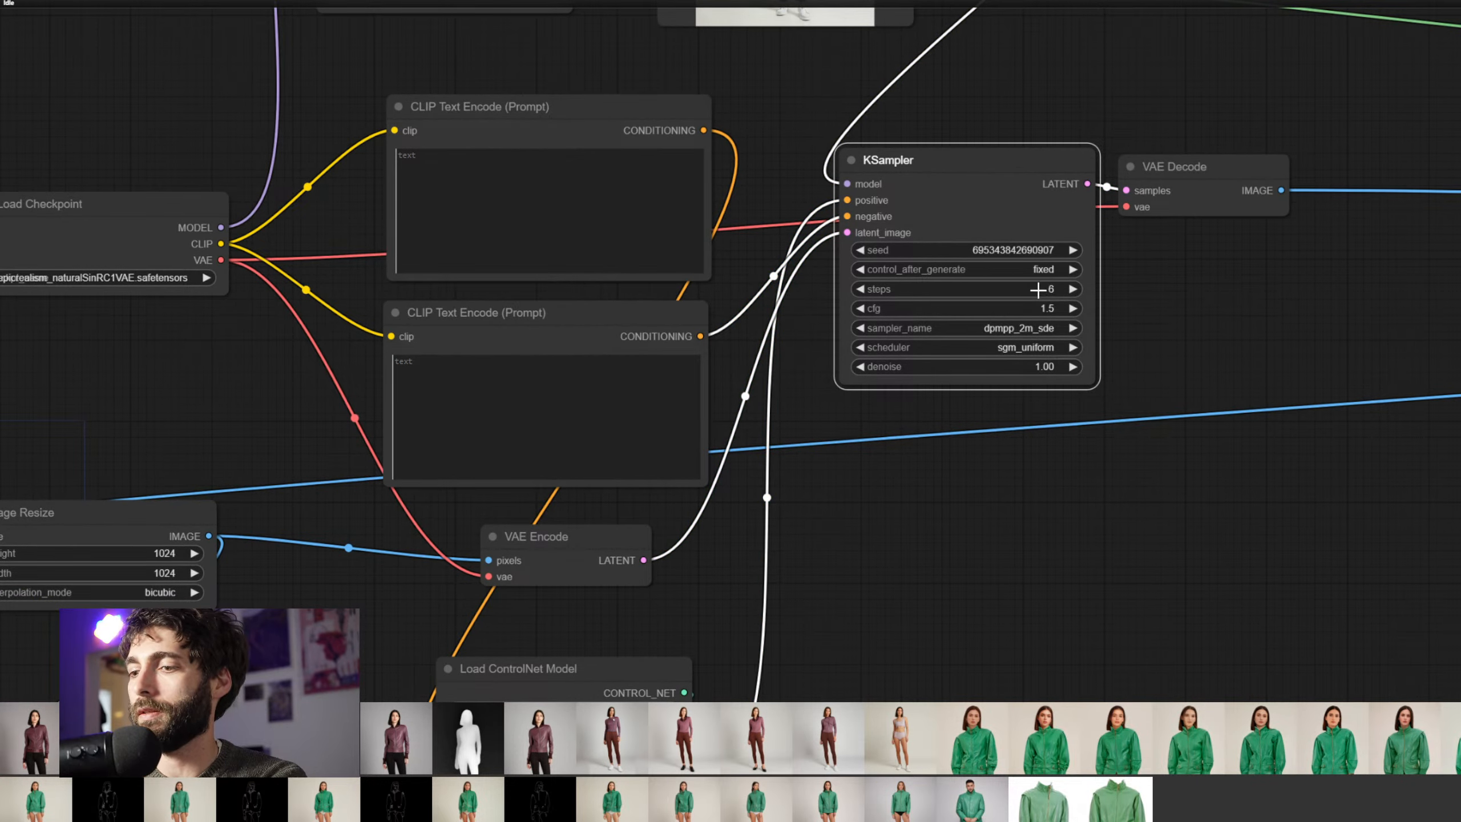
key("Return")
left_click(1034, 308)
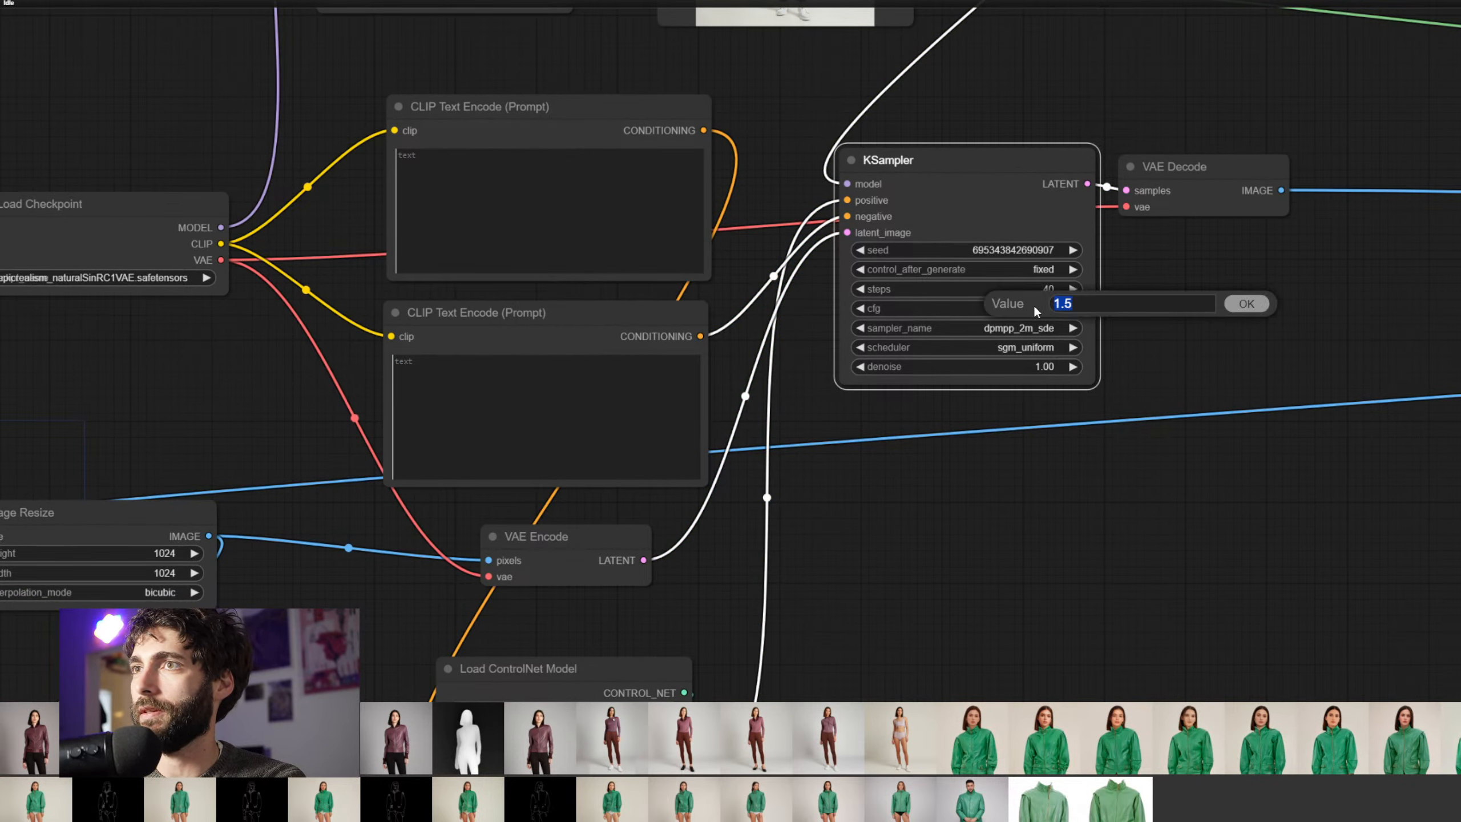
key("Return")
left_click(1048, 333)
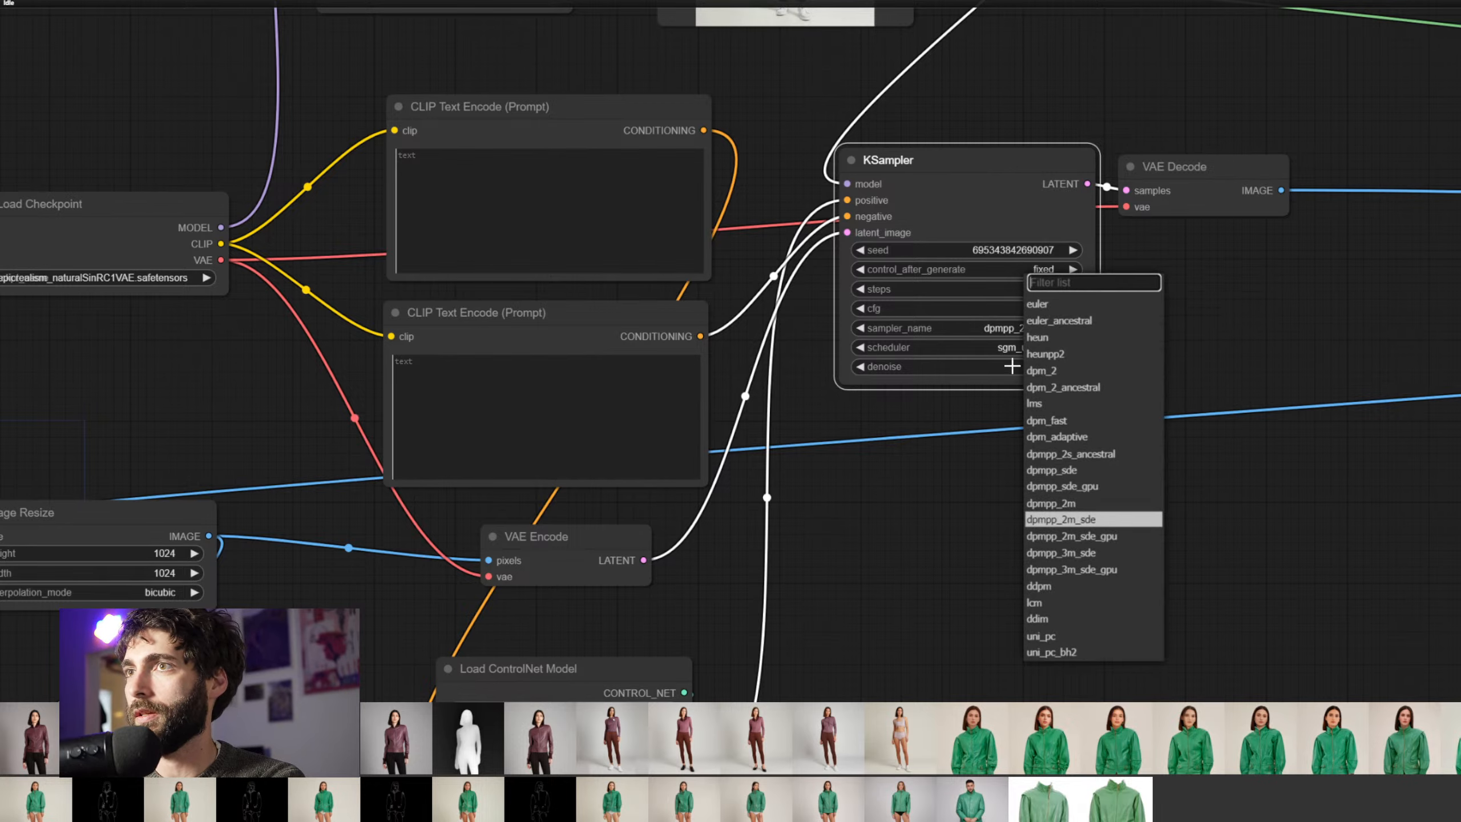
left_click(1028, 347)
left_click(1047, 359)
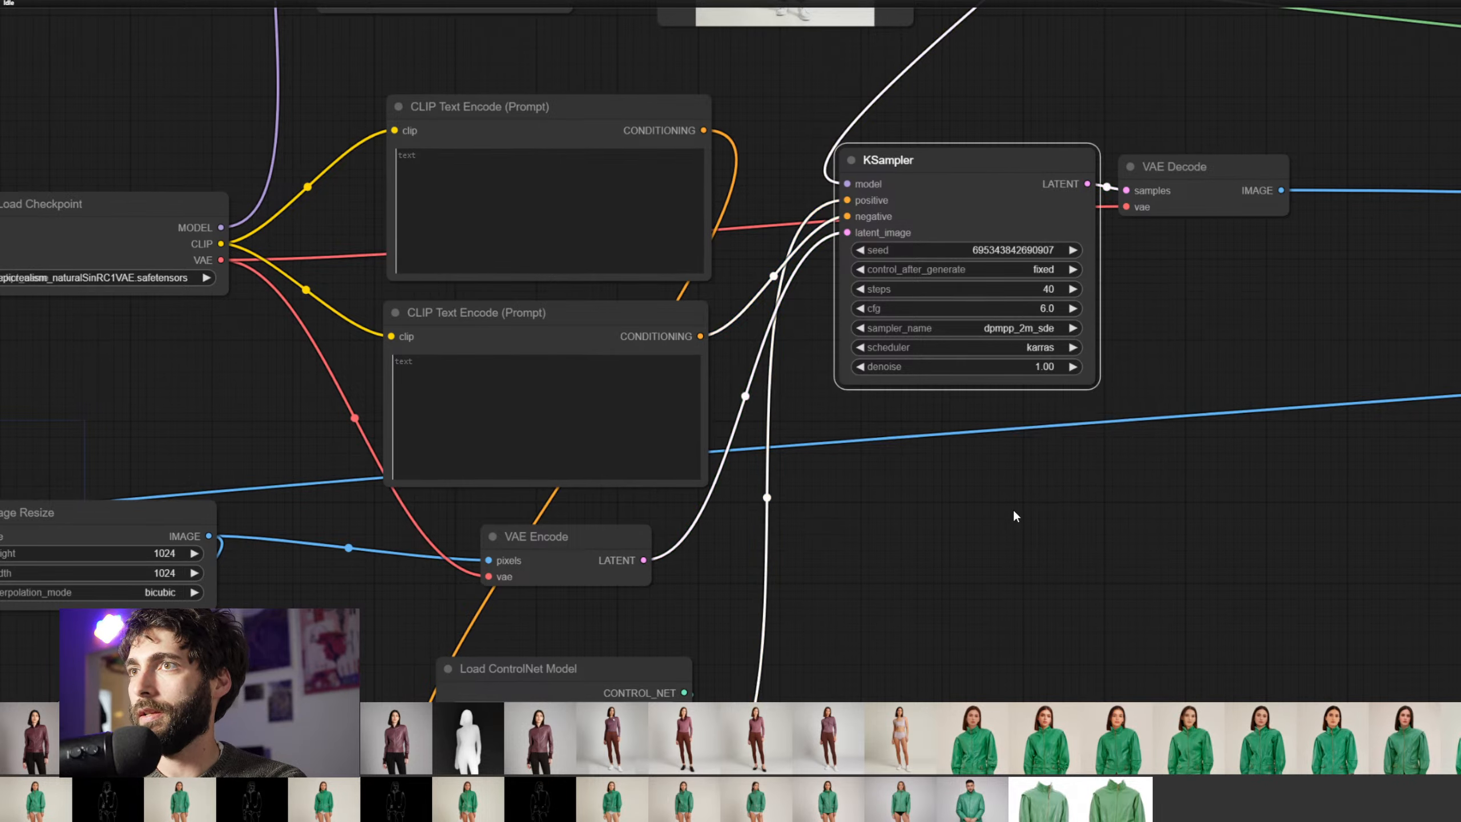
Switch the base generation group's ControlNet model to control_sd15_depth.pth
scroll(1014, 511, "down", 6)
left_click_drag(949, 583, 1043, 306)
scroll(863, 385, "up", 6)
left_click(881, 323)
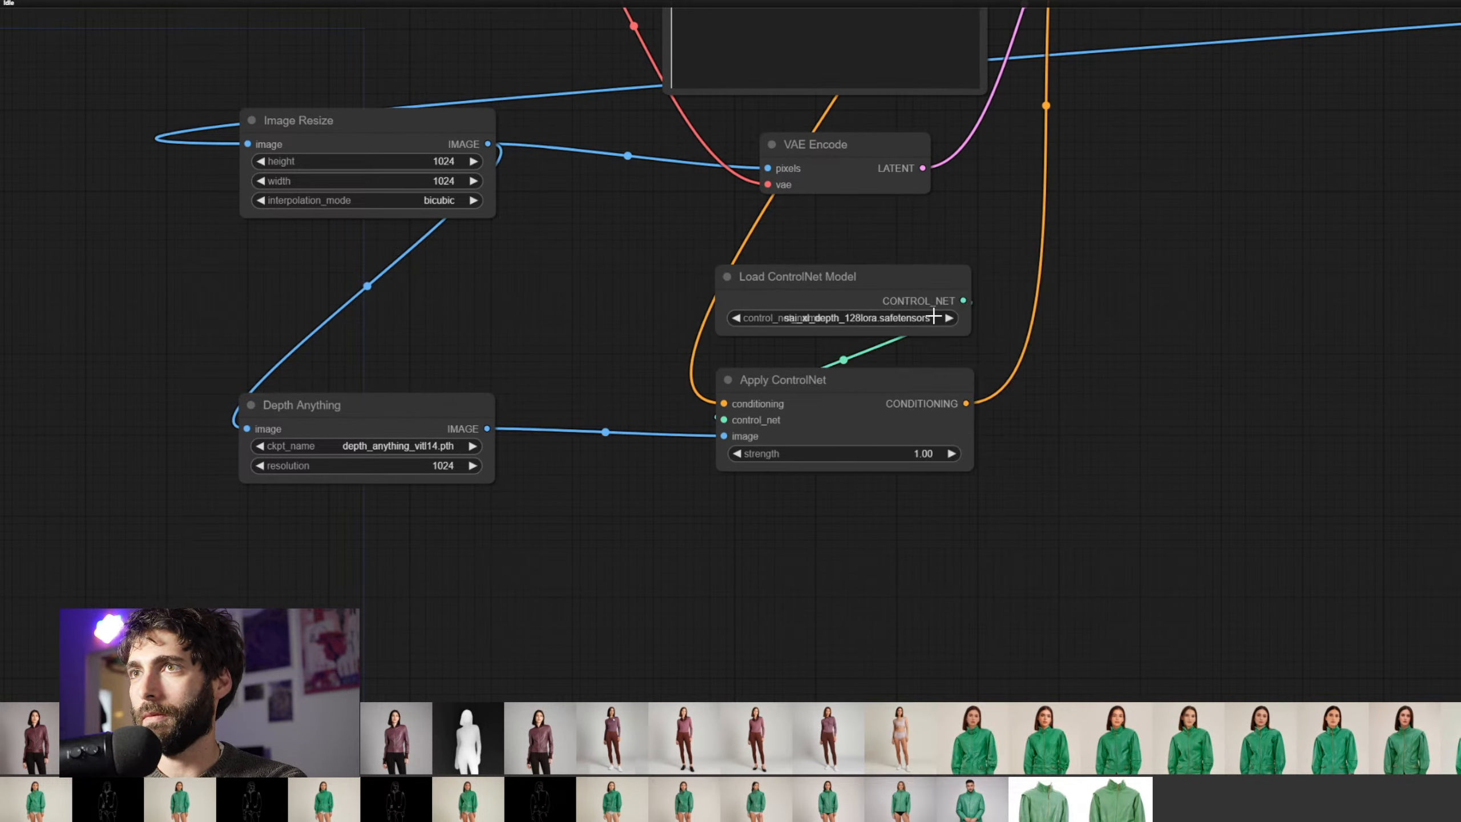
left_click(933, 316)
left_click(944, 353)
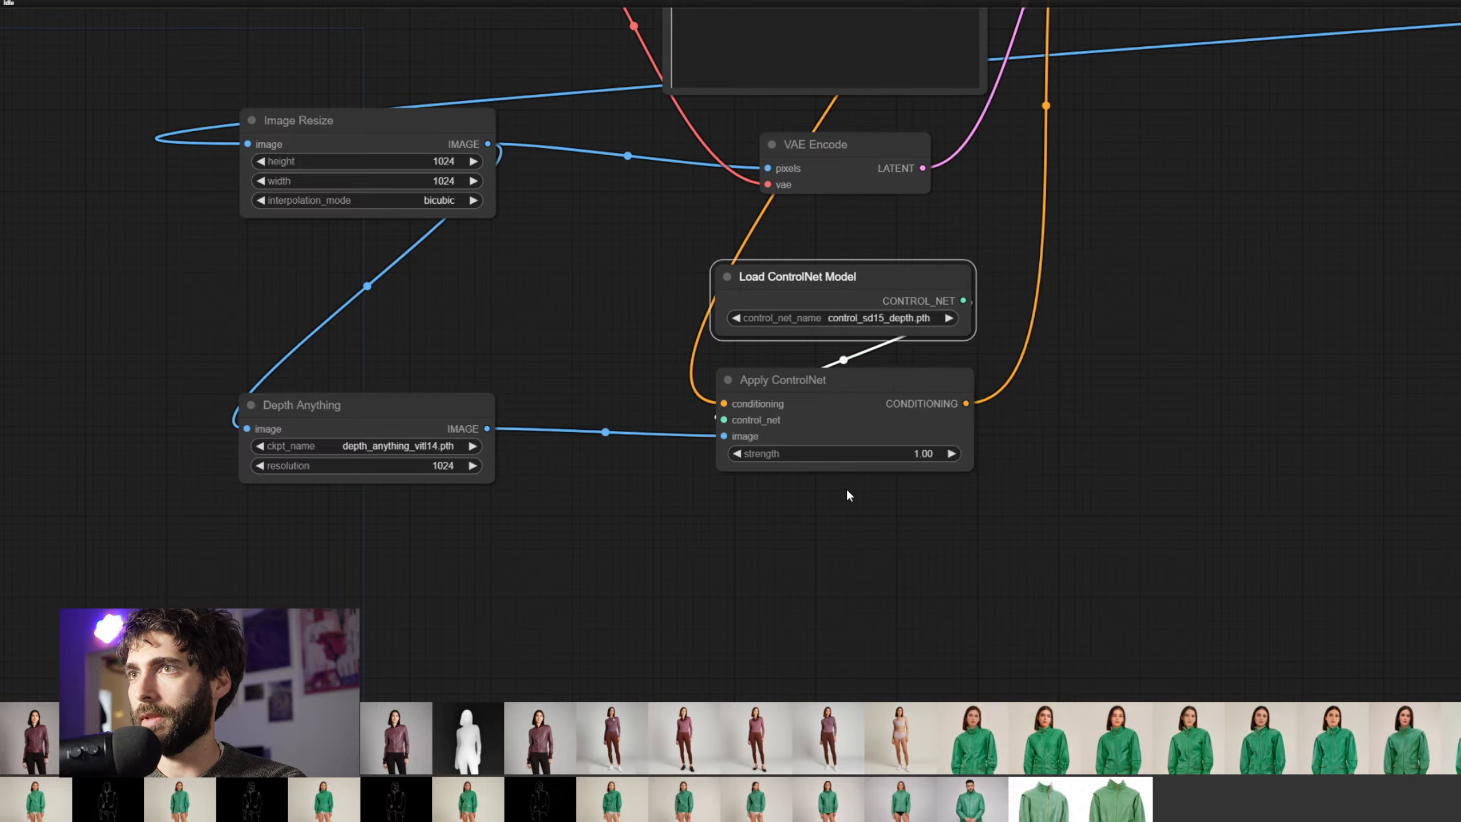
Switch the refinement group's ControlNet model to control_sd15_depth.pth
scroll(1024, 495, "down", 3)
left_click_drag(995, 479, 360, 513)
left_click(985, 460)
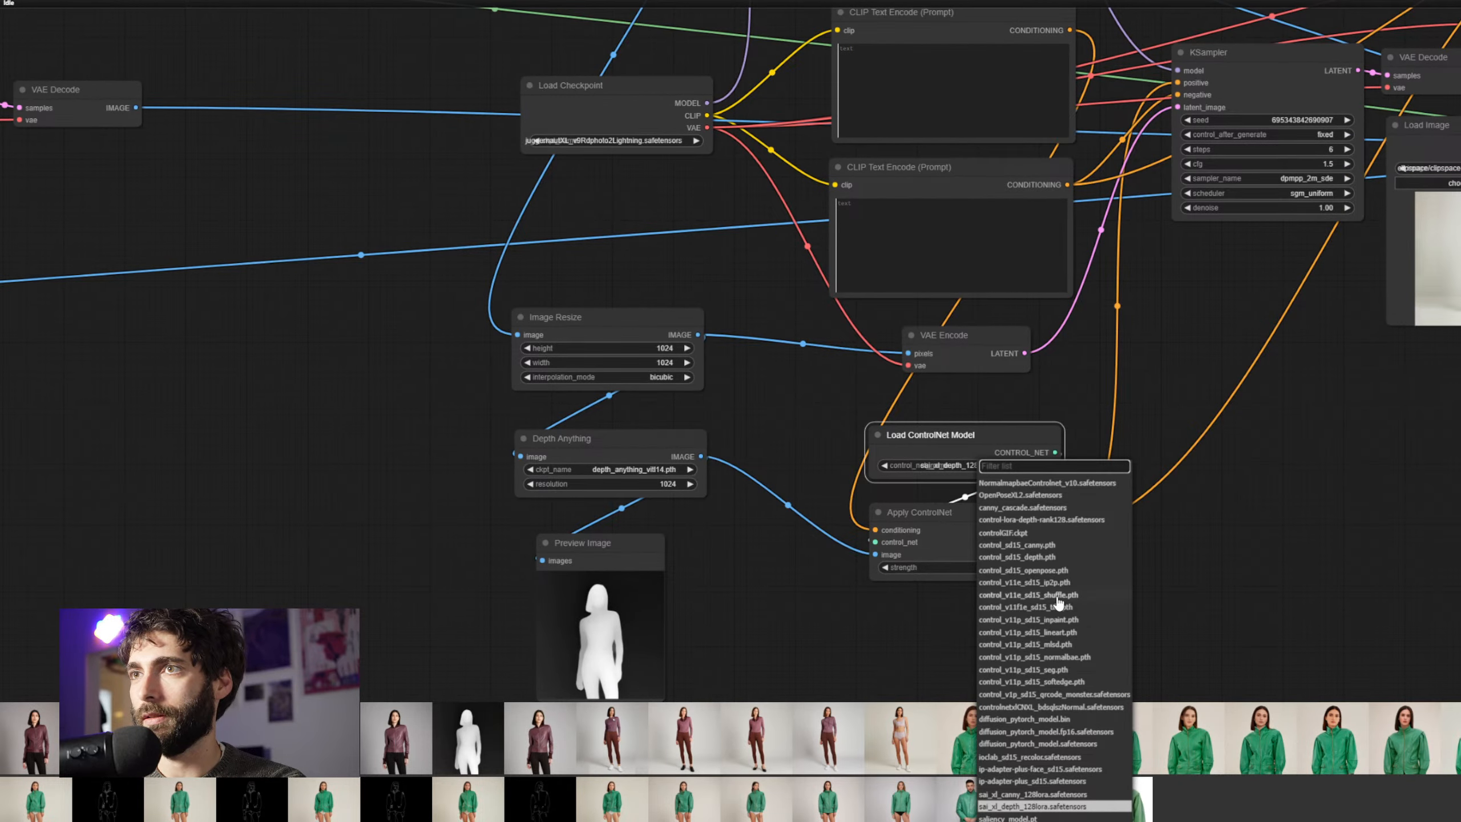
left_click(1074, 556)
Change the refinement group's checkpoint to epicrealism_naturalSinRC1VAE.safetensors
left_click_drag(1122, 304, 1005, 597)
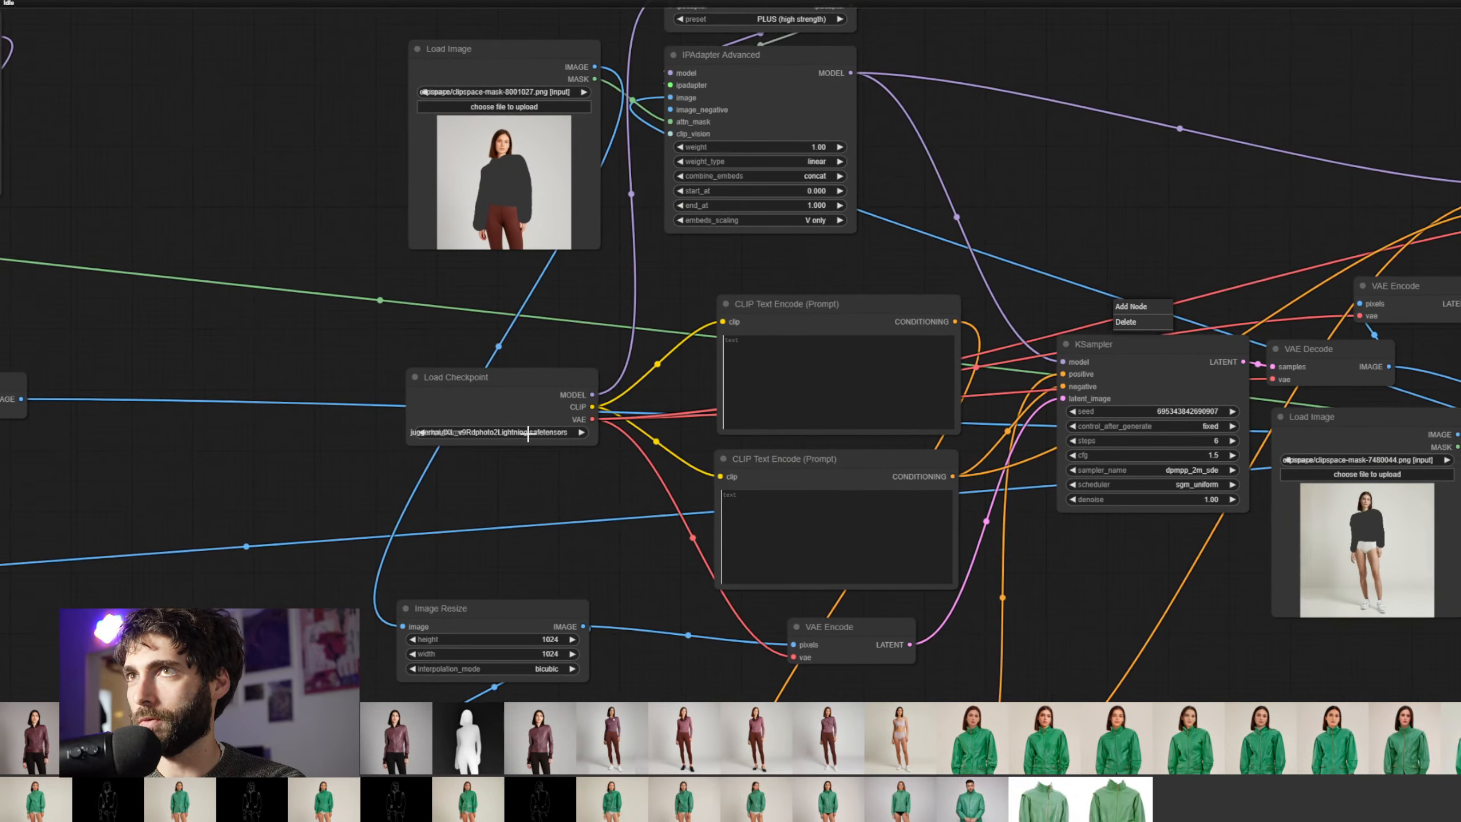
left_click(524, 432)
left_click(636, 551)
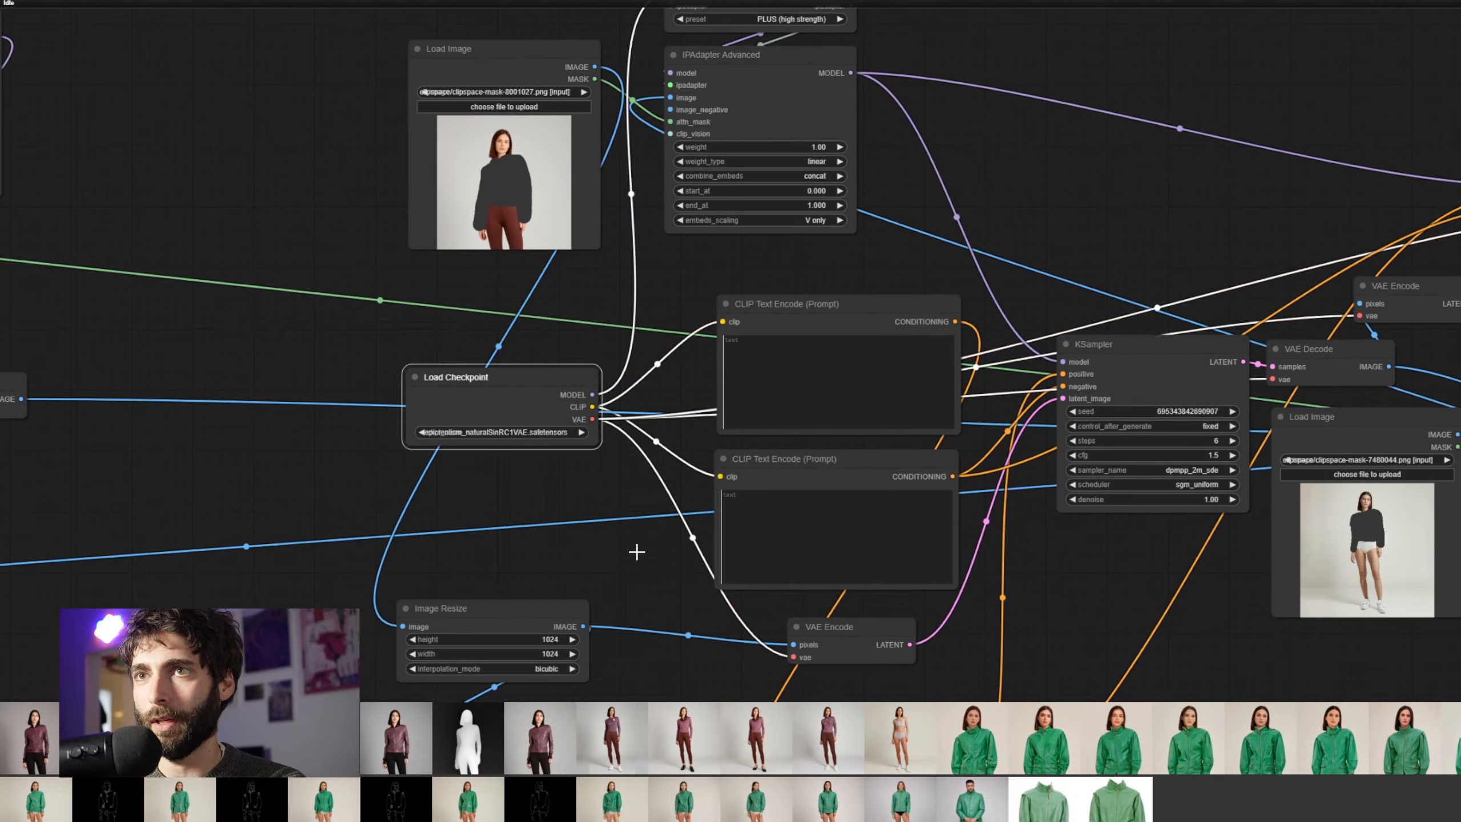
Configure the refinement group's first KSampler with 40 steps, a cfg of 6.0 and the karras scheduler
left_click_drag(1106, 272, 548, 159)
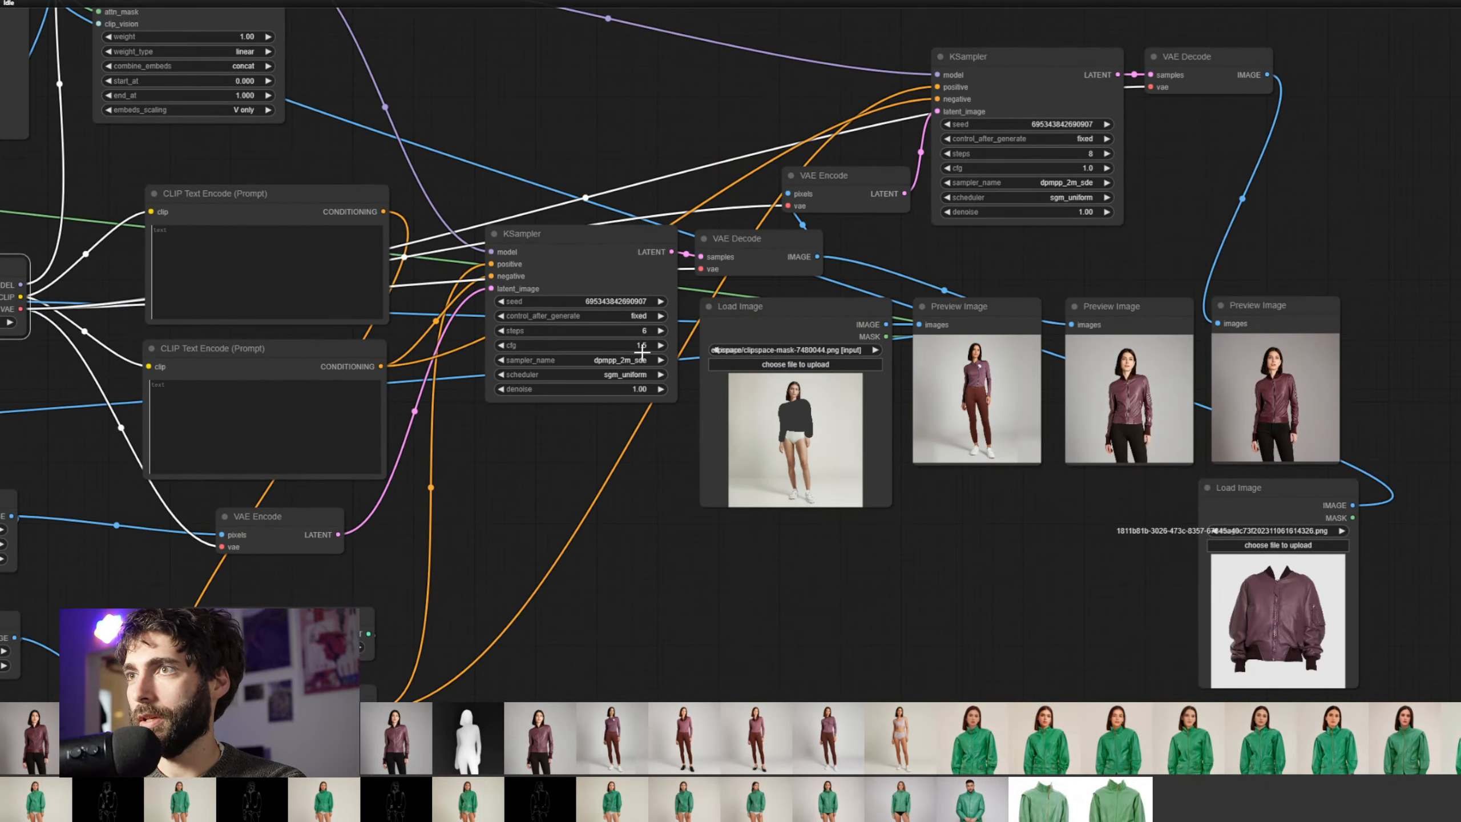
left_click(636, 331)
type("40")
key("Return")
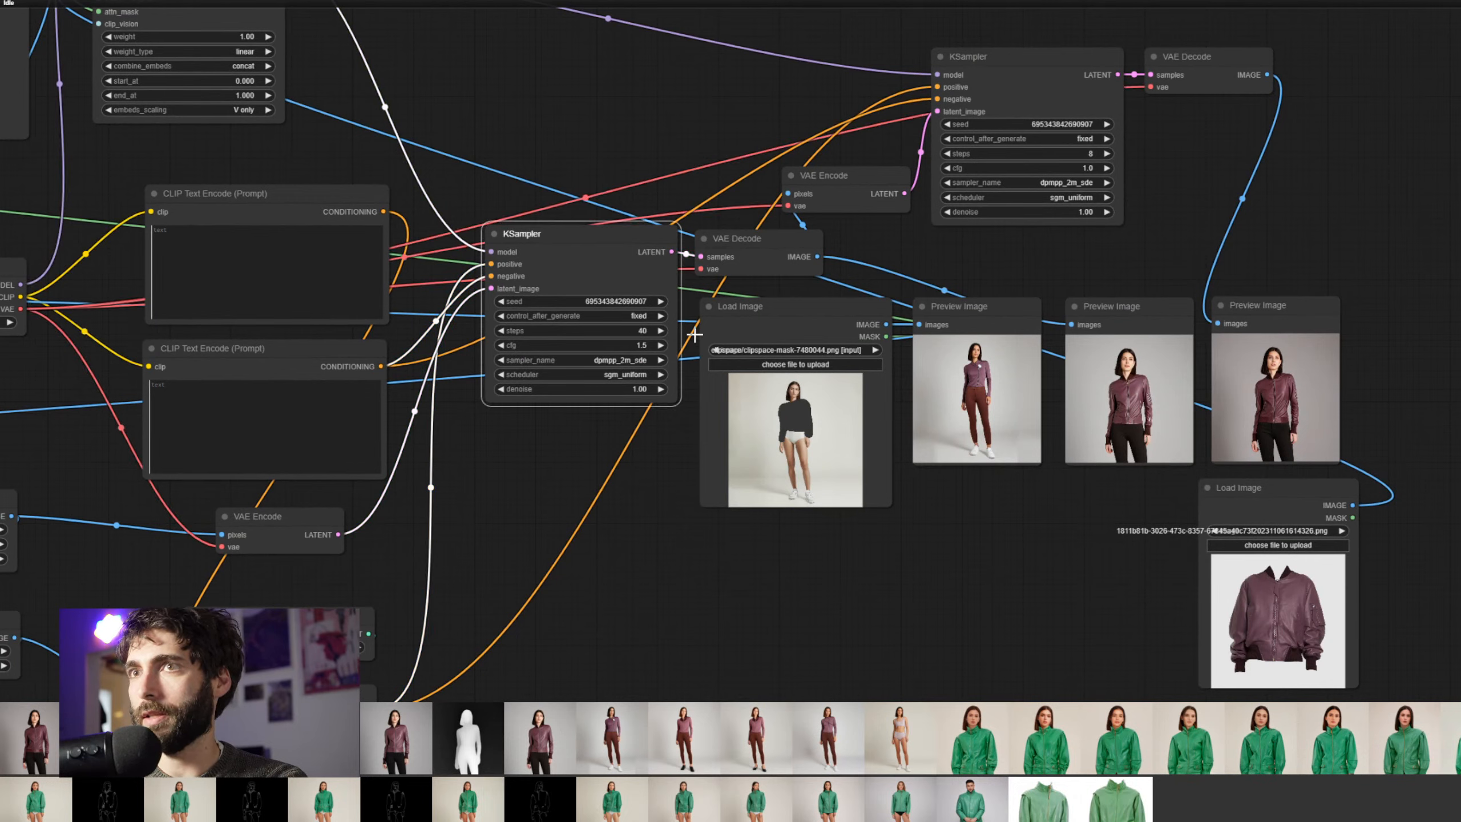
left_click(633, 377)
left_click(639, 386)
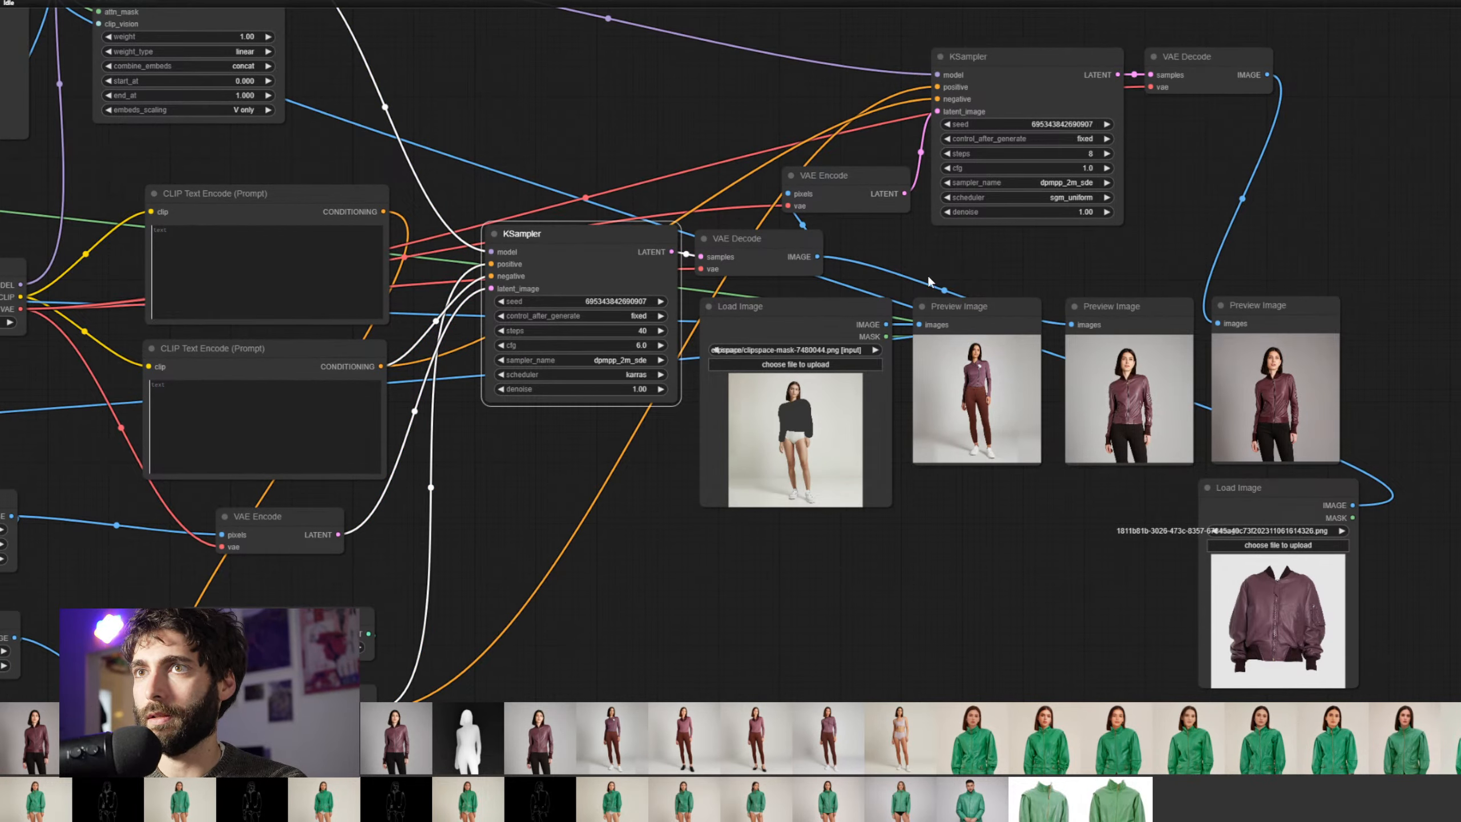
Configure the second-pass KSampler with 40 steps, a cfg of 6.0 and the karras scheduler
left_click_drag(1103, 229, 933, 385)
scroll(935, 385, "up", 5)
left_click(898, 288)
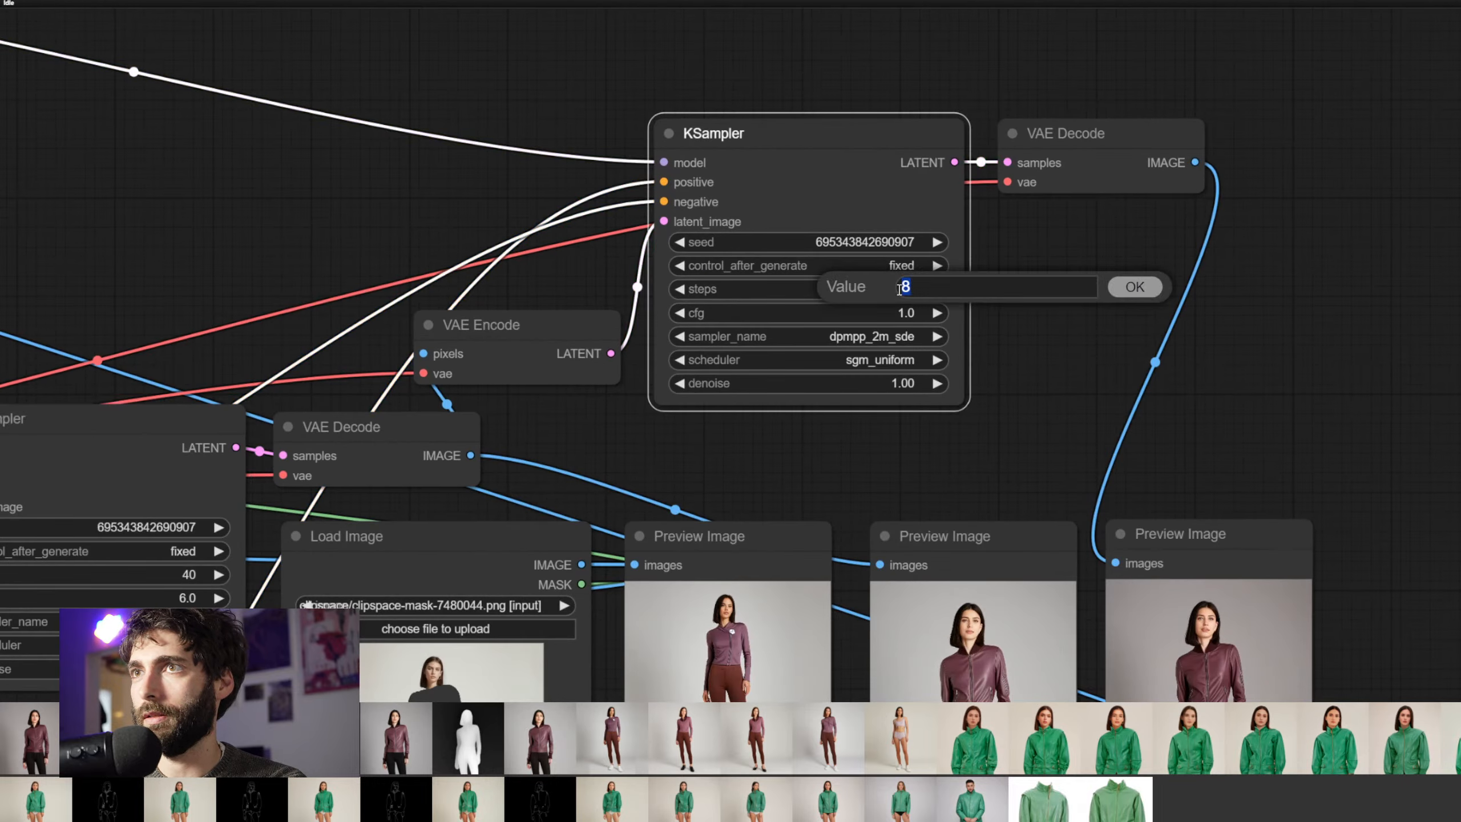
type("40")
key("Return")
left_click(913, 312)
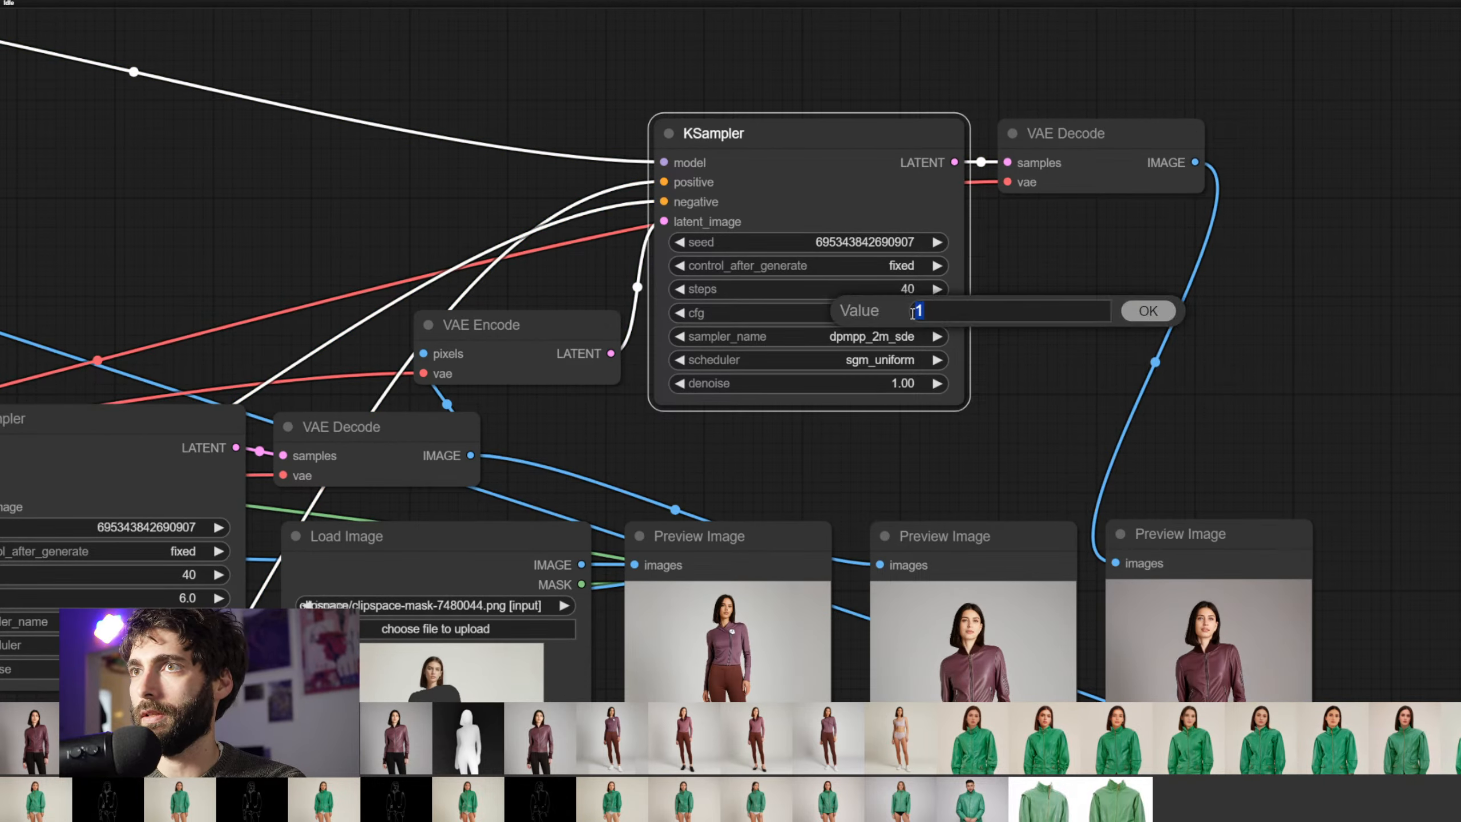
type("6")
key("Return")
left_click(901, 359)
left_click(904, 380)
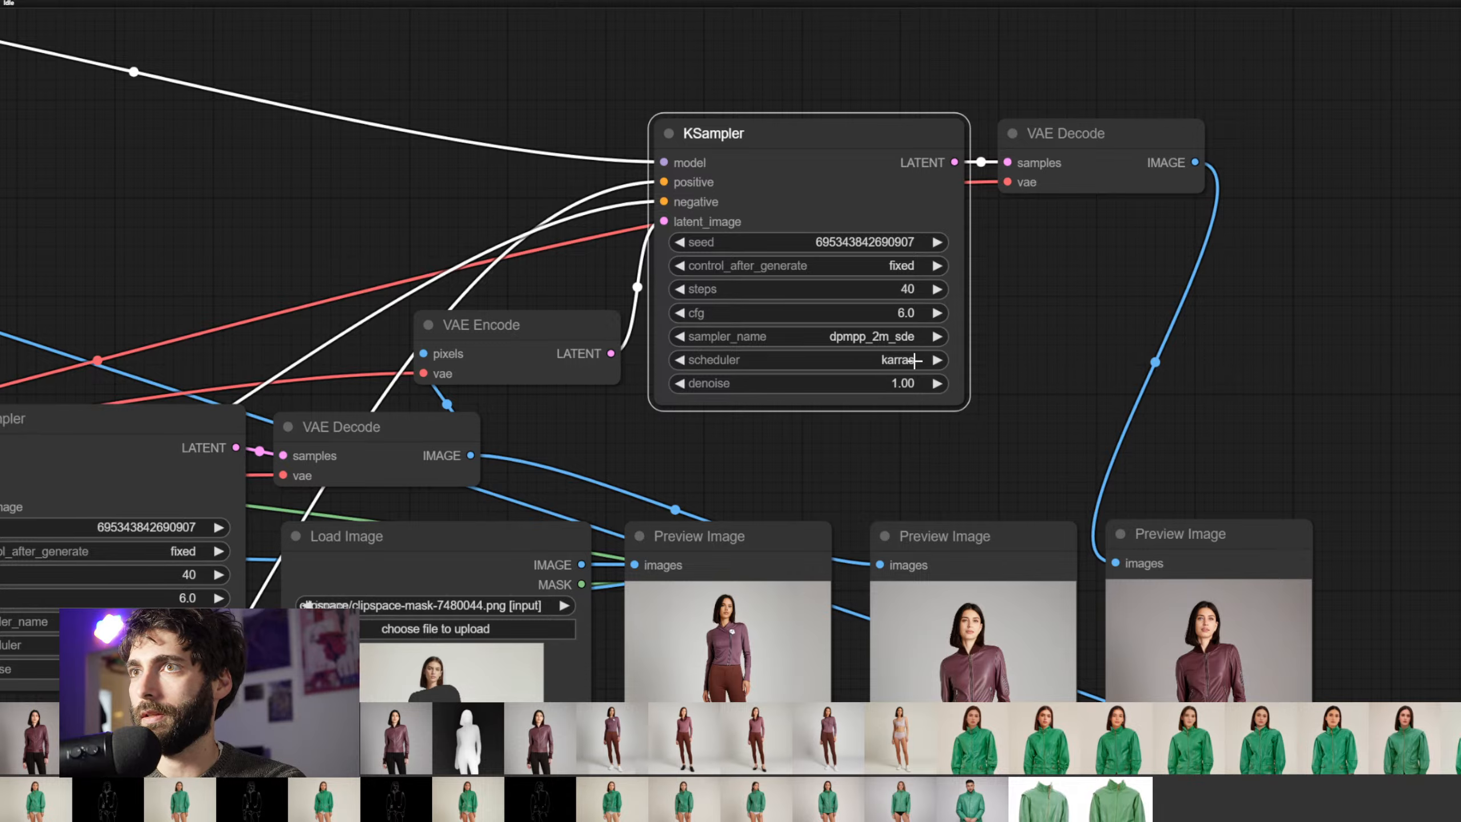
Queue the workflow with the SD 1.5 checkpoints, ControlNet models and sampler settings
scroll(989, 429, "down", 3)
left_click_drag(1059, 457, 942, 194)
key("ctrl+Return")
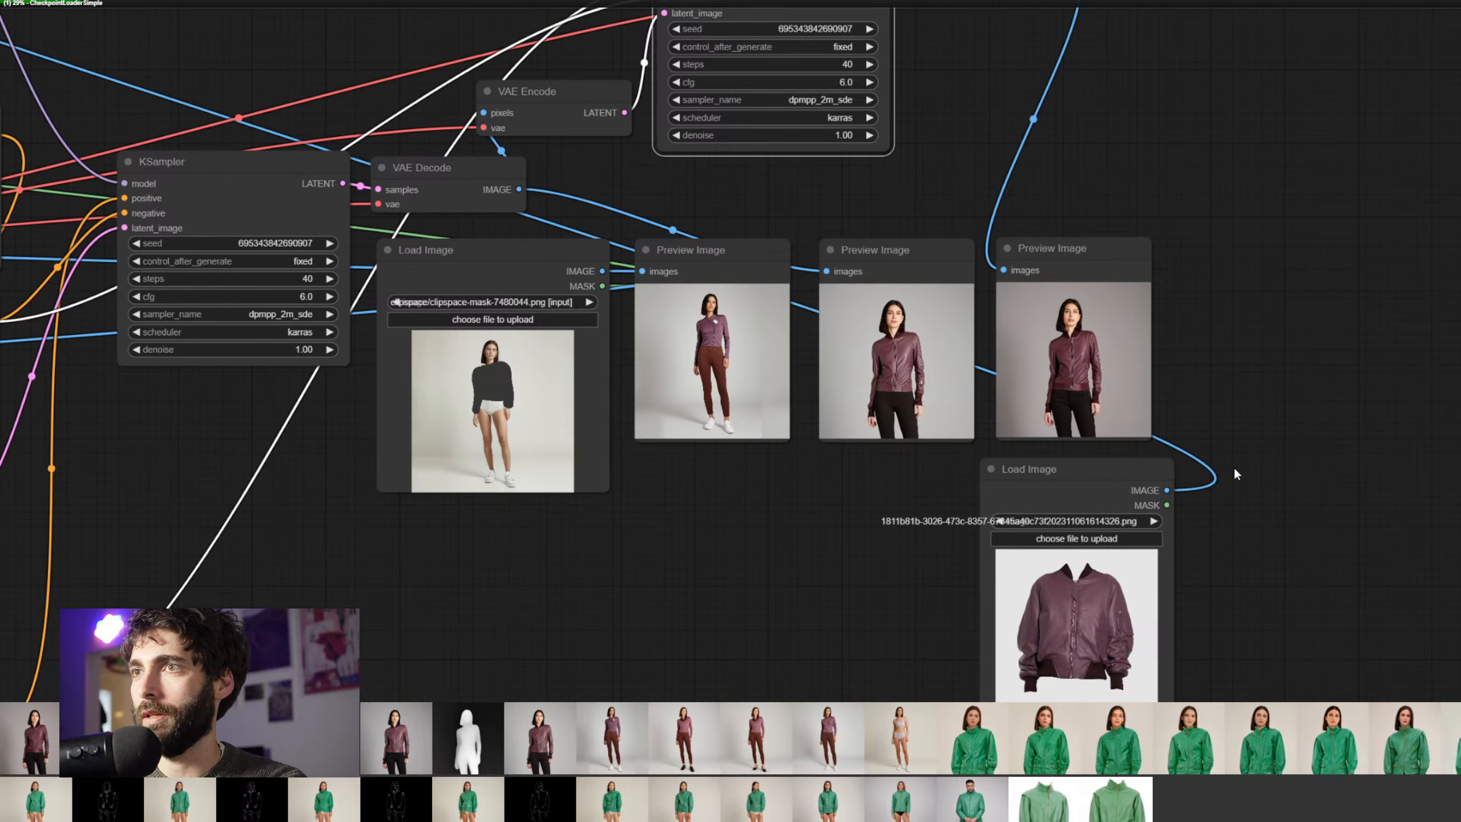
Follow the queued run through the first-pass and refinement groups, and examine the full-outfit preview image
scroll(790, 510, "down", 4)
left_click_drag(881, 524, 1099, 566)
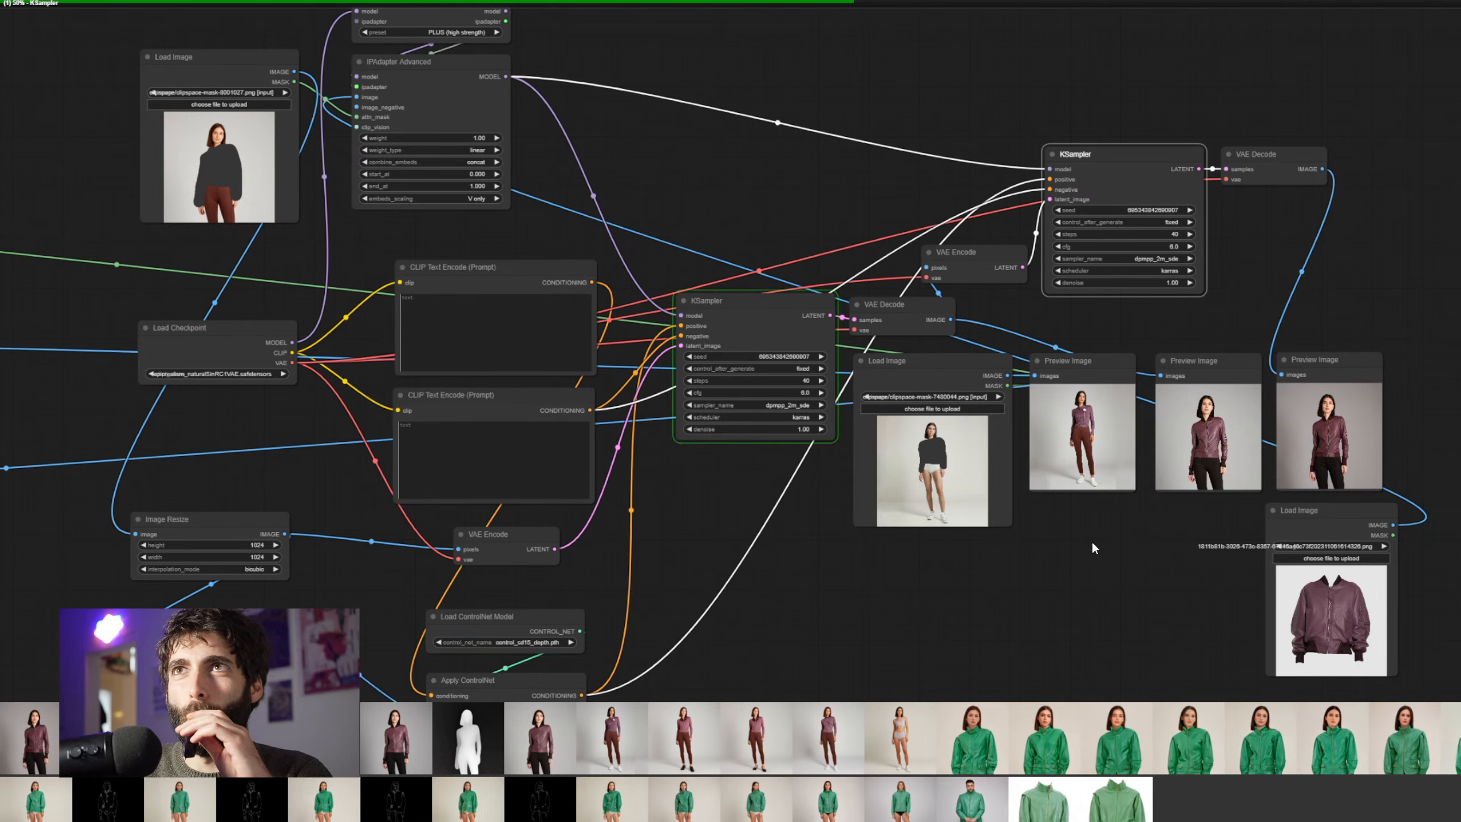
left_click_drag(1097, 559, 1434, 517)
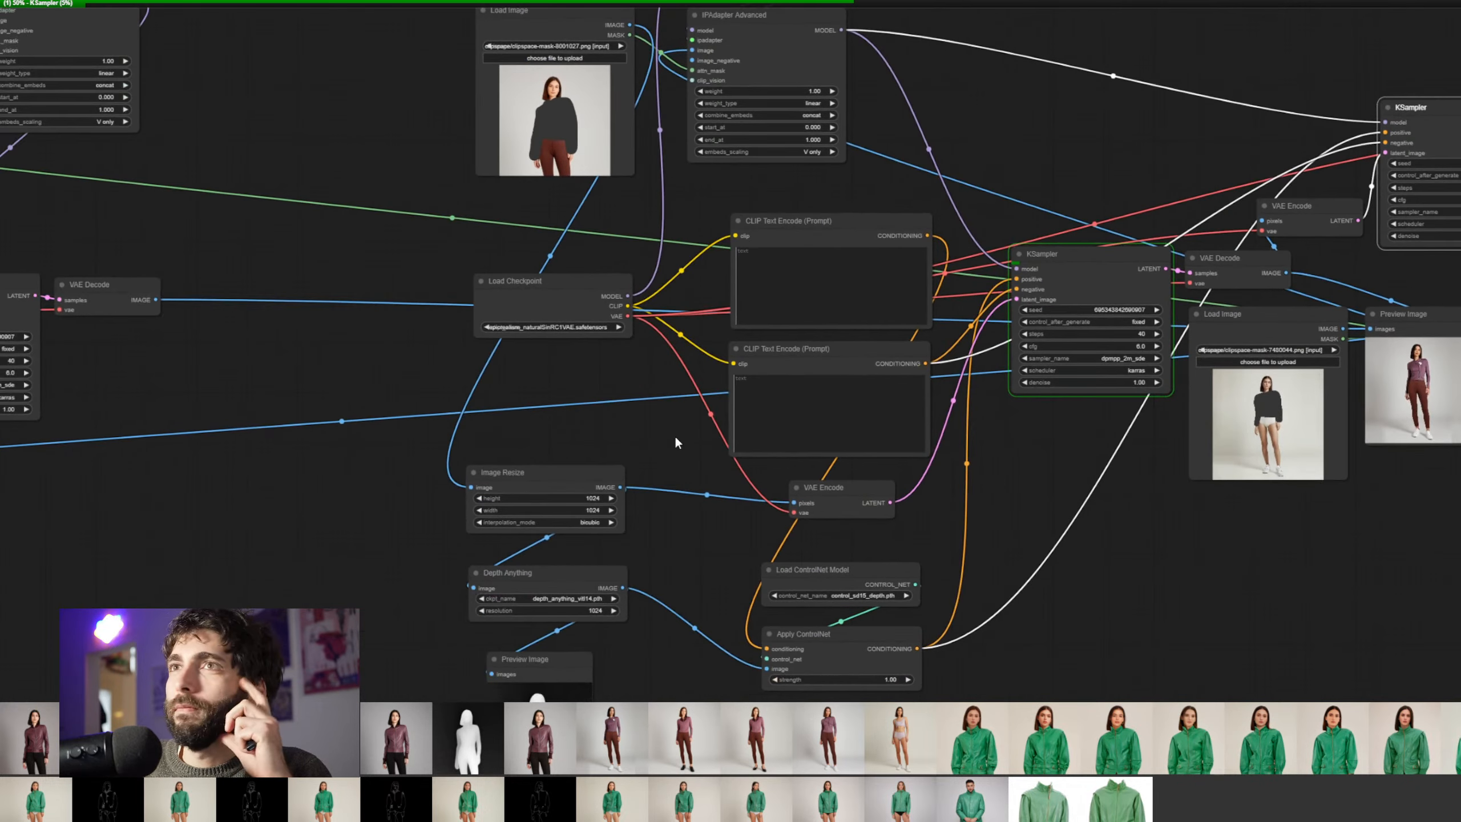
scroll(676, 439, "down", 3)
left_click_drag(462, 480, 1110, 465)
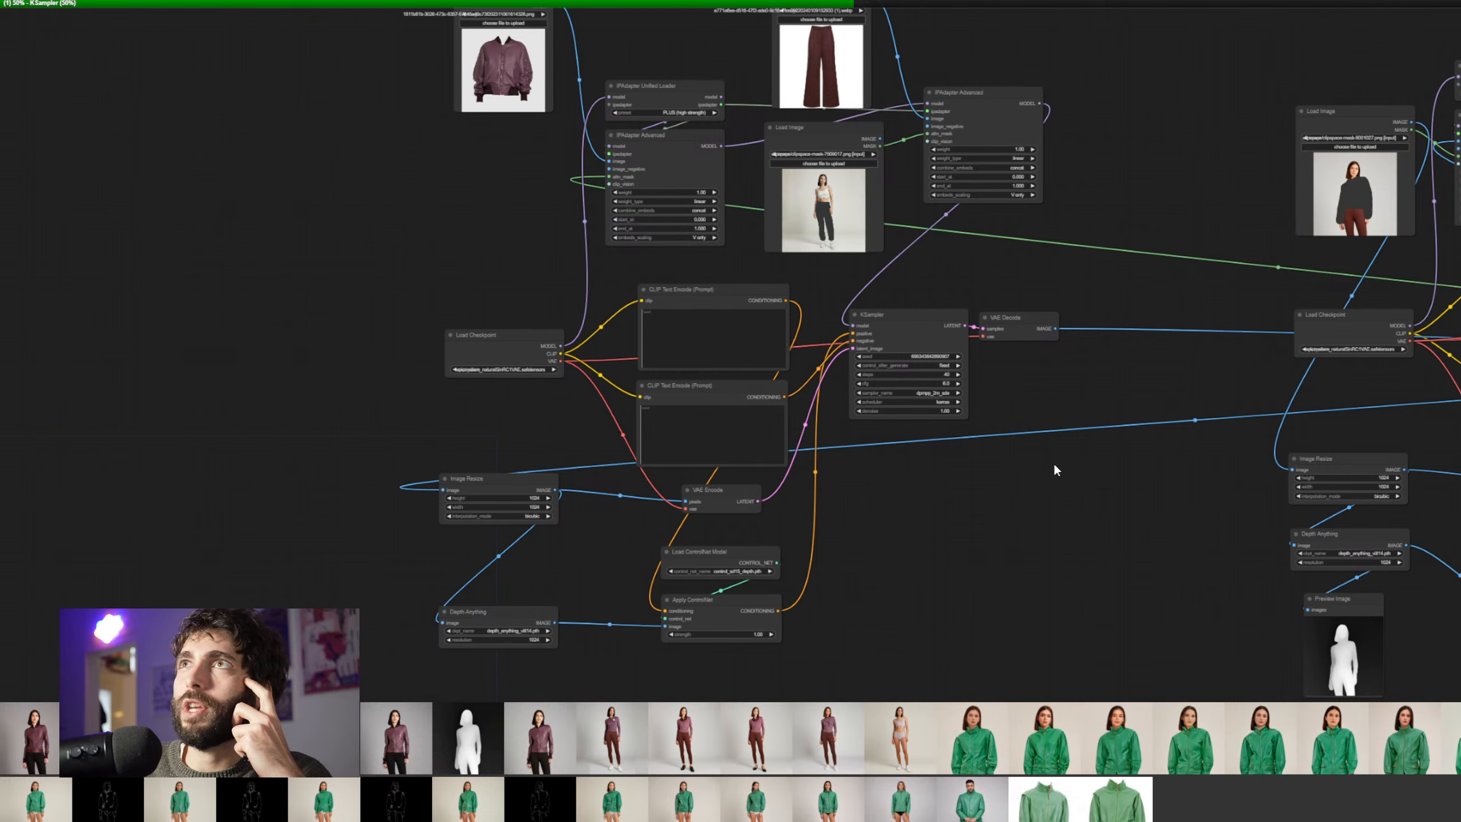
left_click_drag(1055, 475, 824, 476)
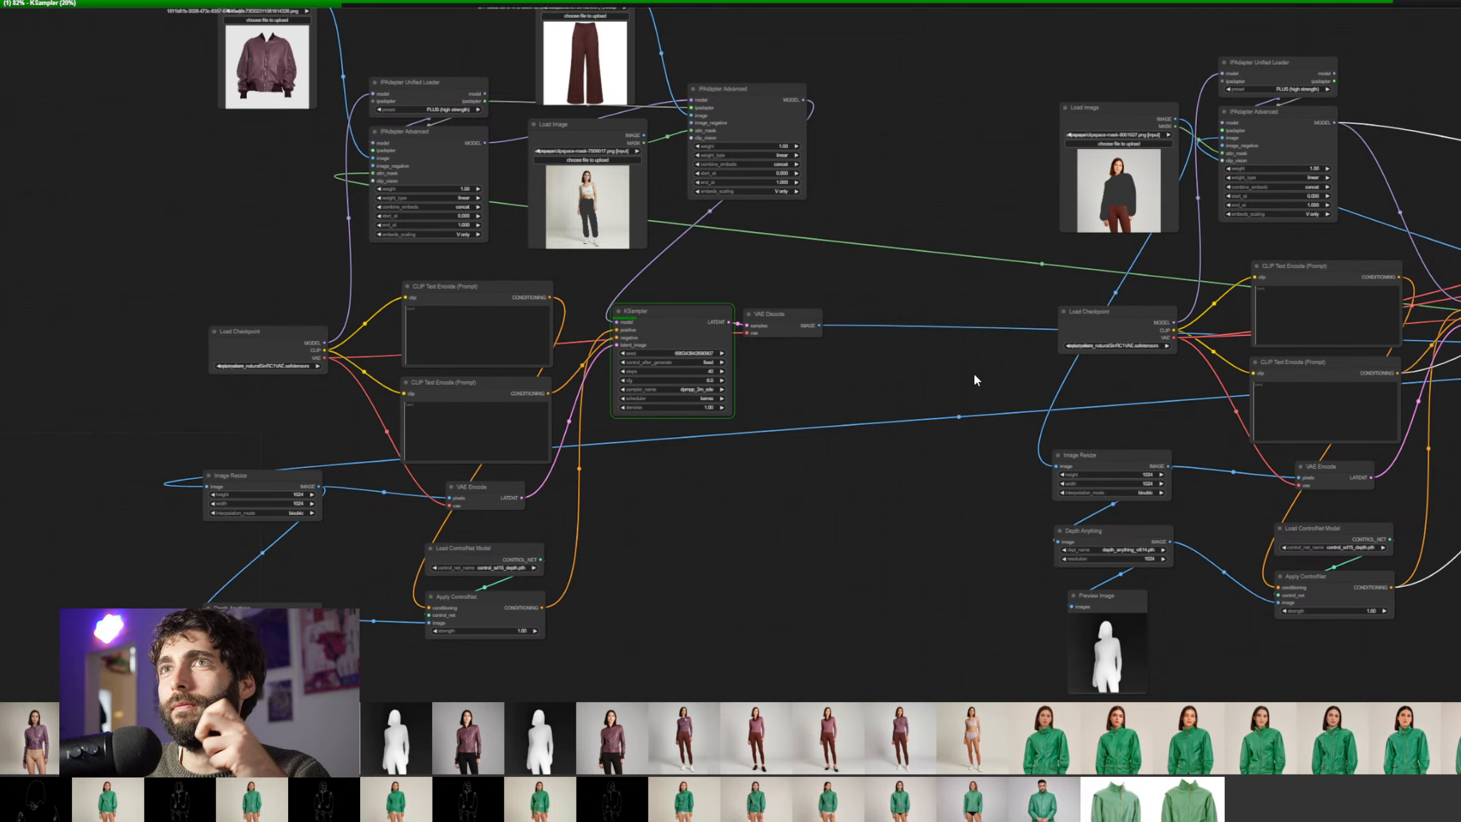
left_click_drag(977, 382, 849, 374)
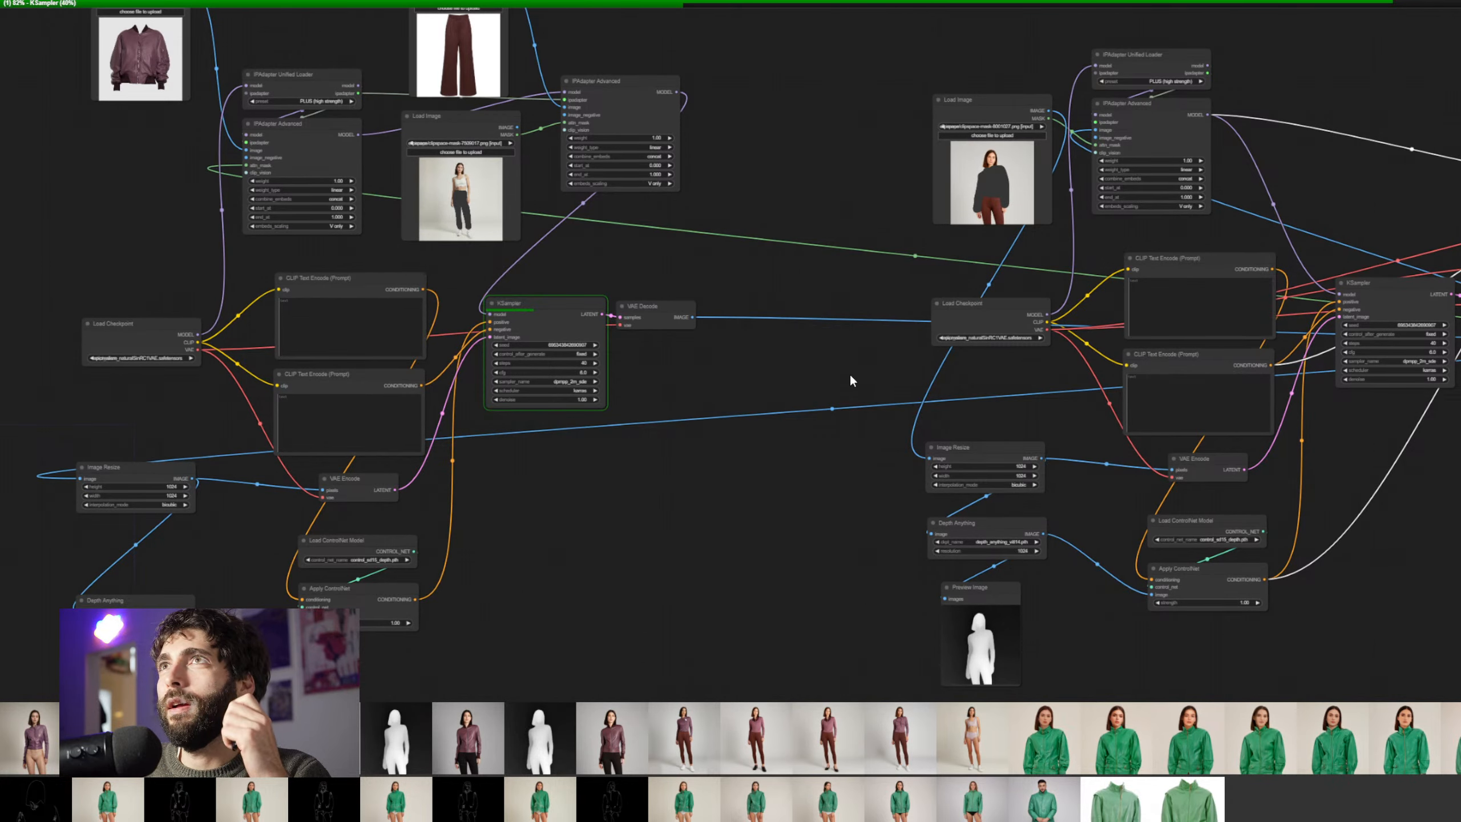
left_click_drag(849, 376, 784, 356)
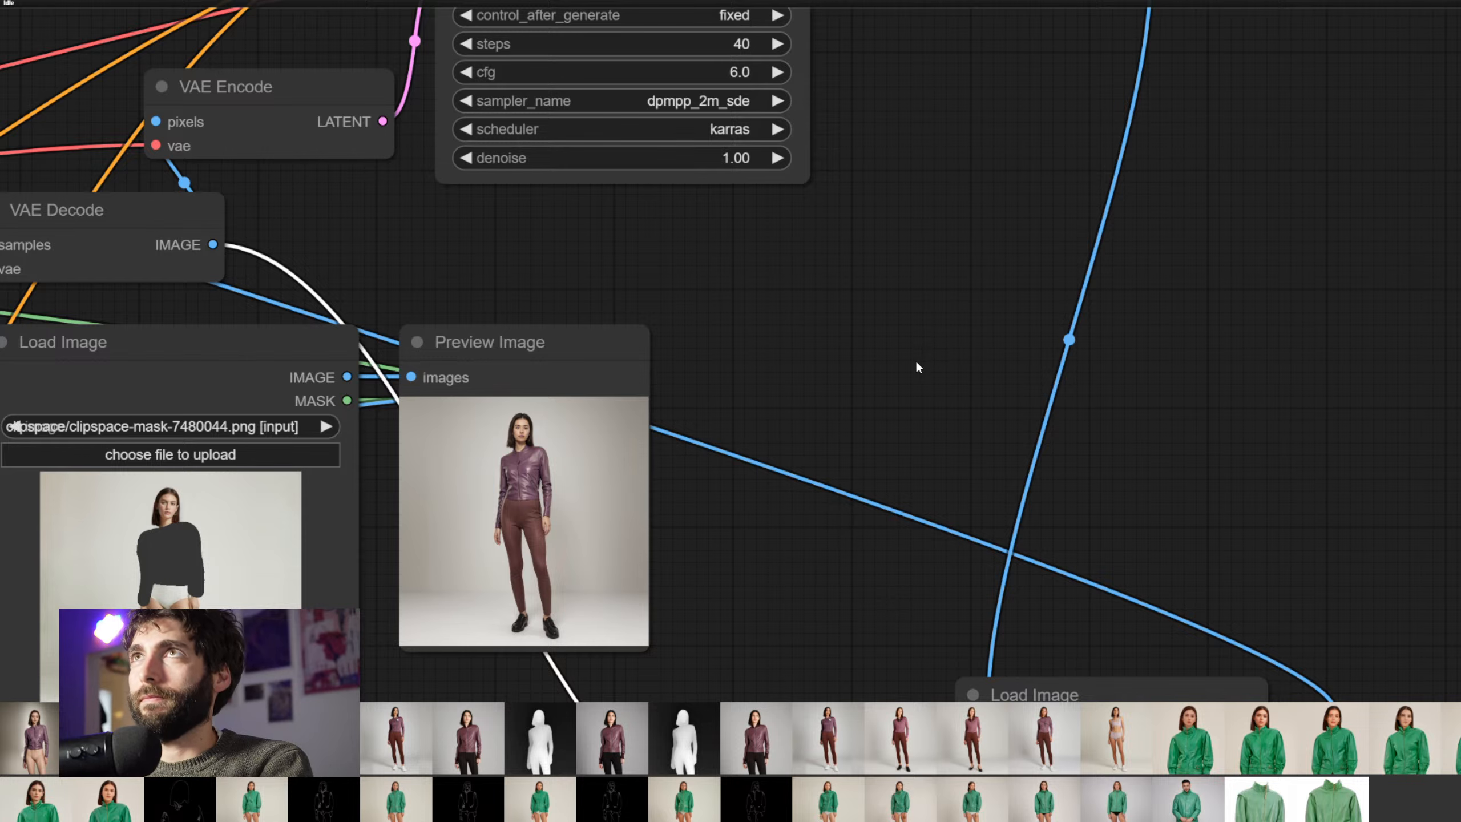
left_click_drag(1005, 395, 1039, 374)
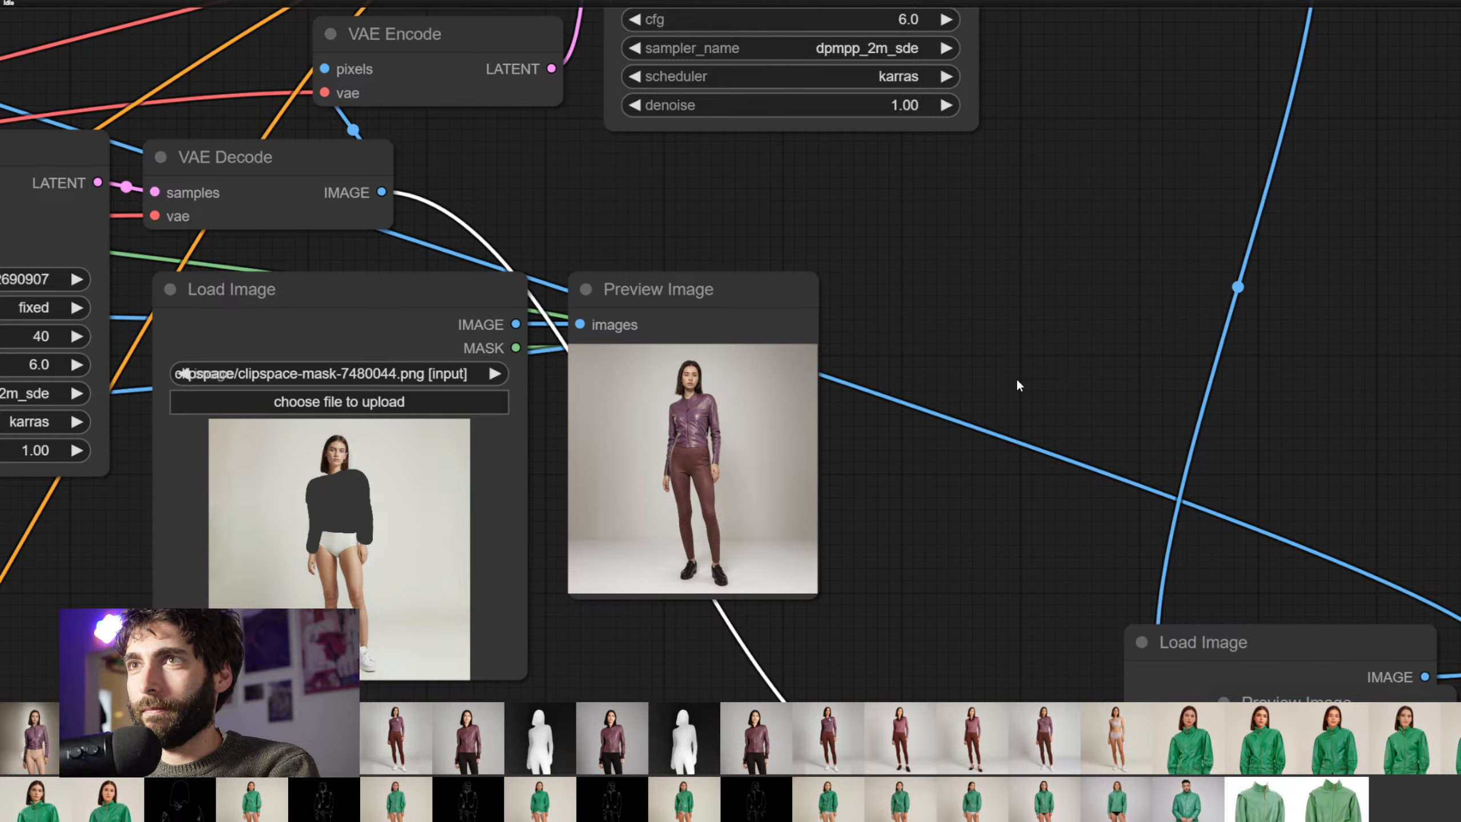
scroll(874, 471, "up", 5)
left_click_drag(874, 471, 1234, 551)
scroll(1144, 435, "down", 4)
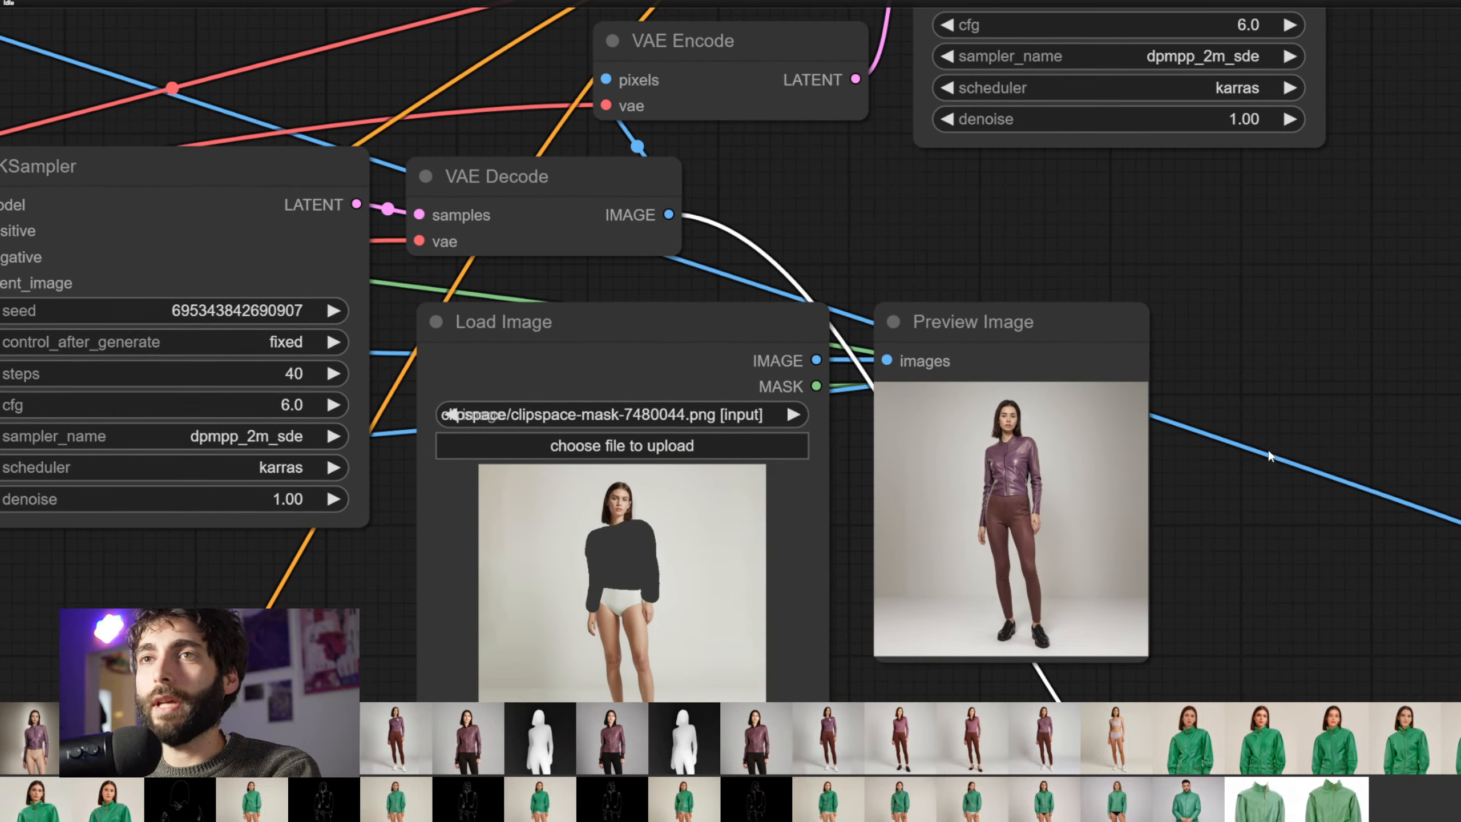
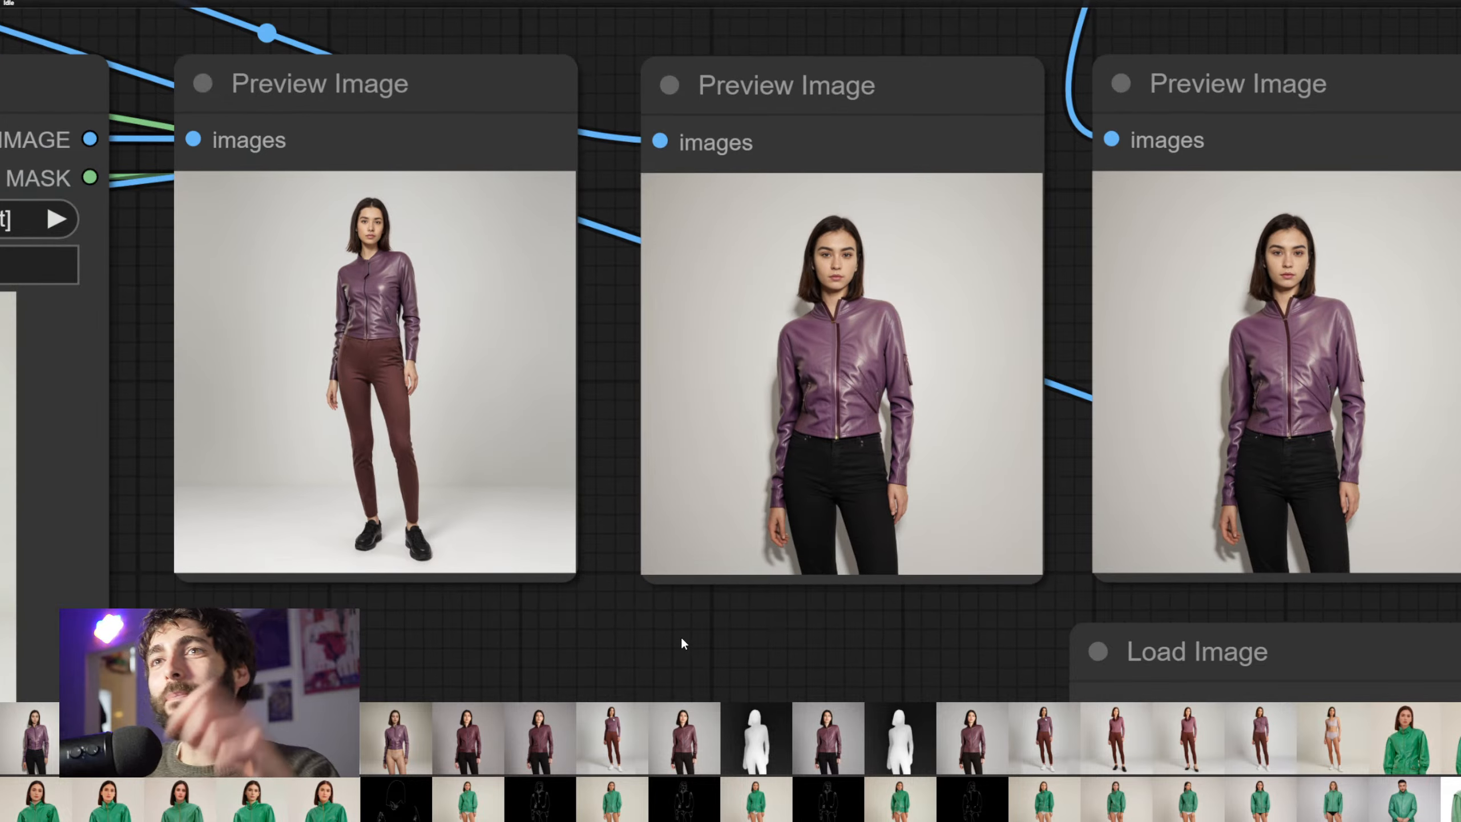
Move the jacket reference's Load Image node beside the last Preview Image node for a side-by-side comparison
scroll(678, 639, "down", 1)
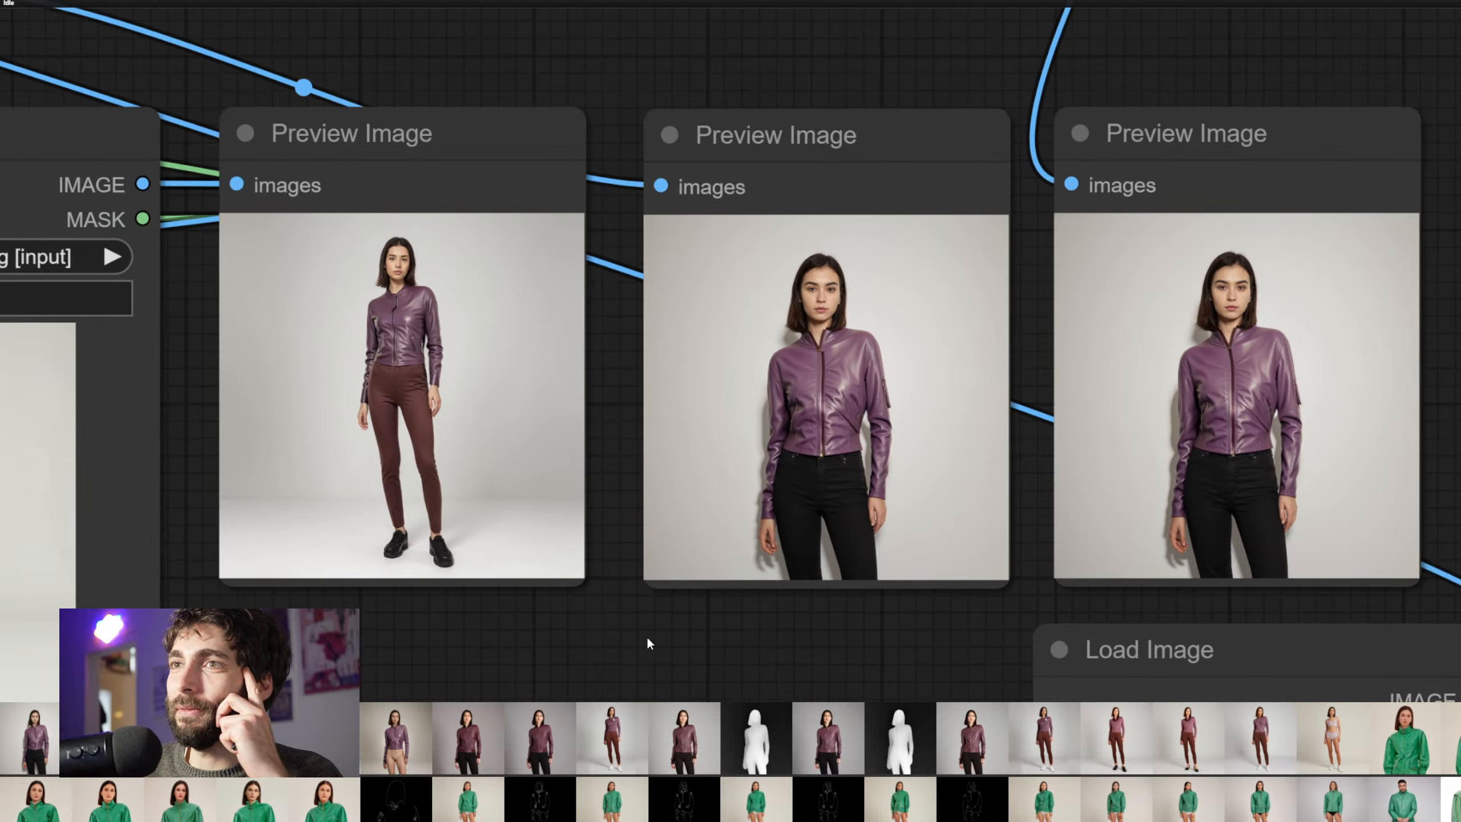
left_click_drag(664, 640, 520, 395)
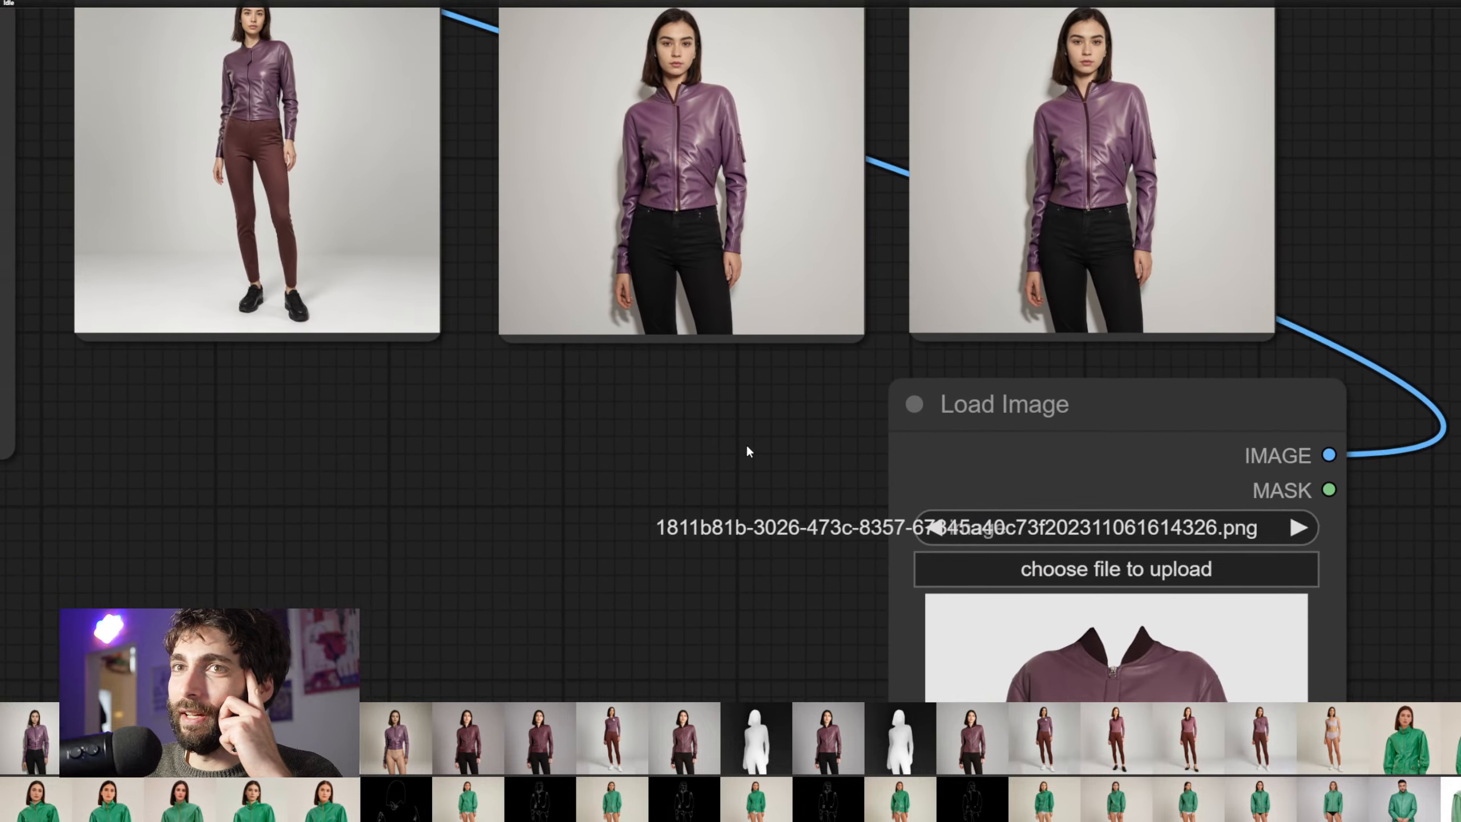
left_click_drag(1094, 405, 1417, 3)
left_click_drag(912, 532, 760, 676)
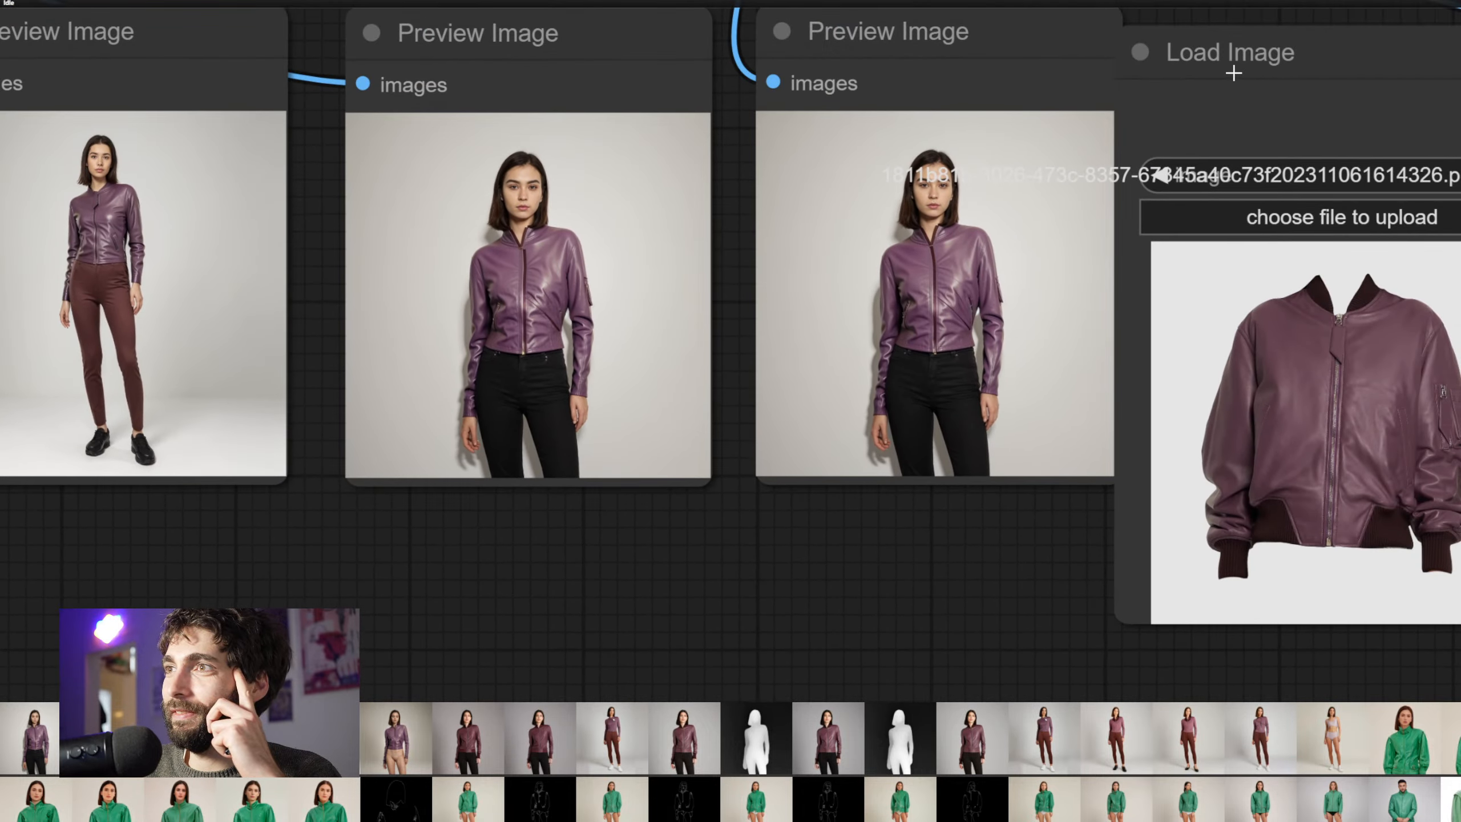
left_click_drag(1235, 73, 1296, 1)
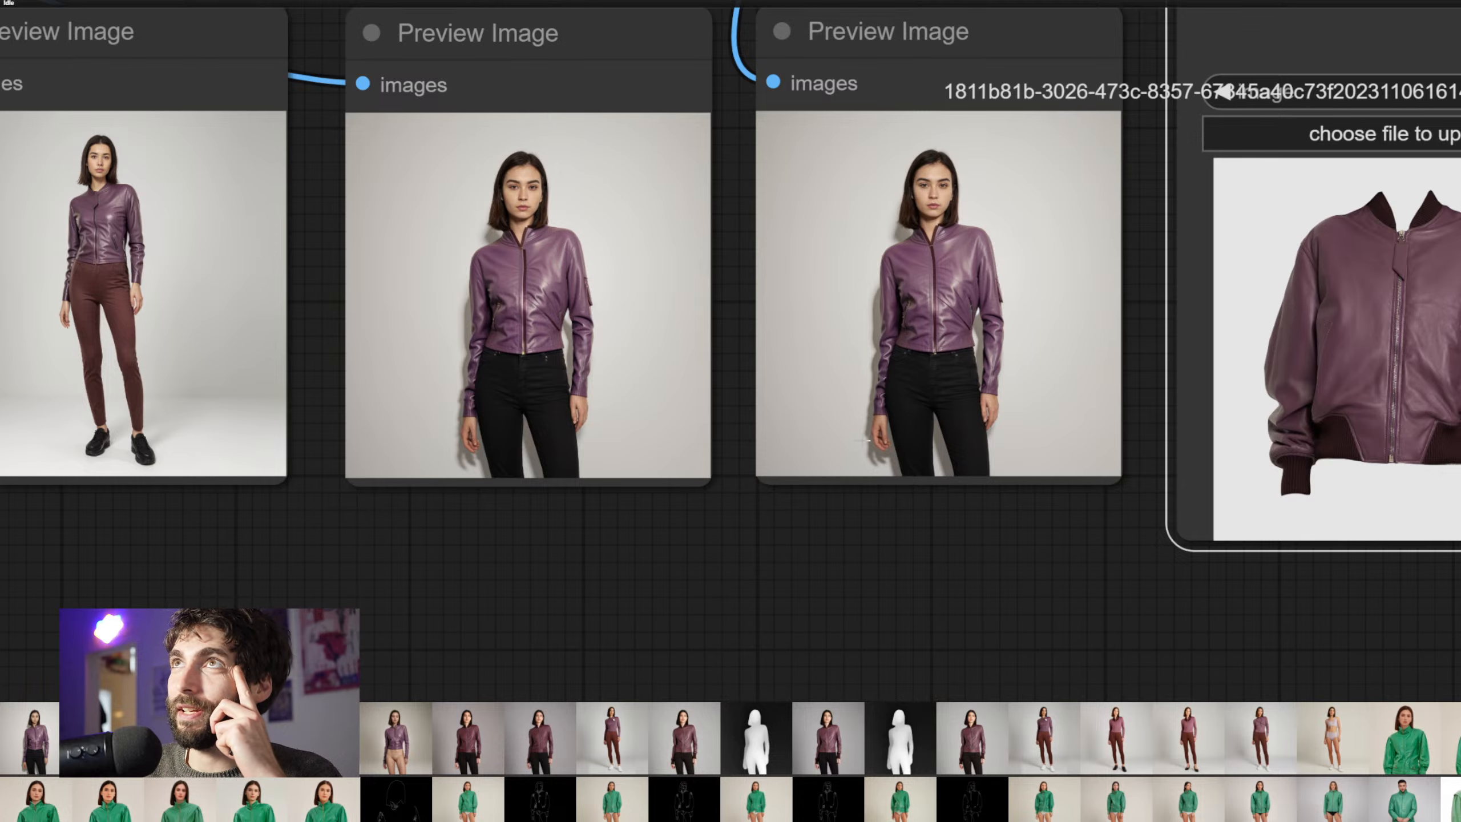
left_click_drag(1048, 537, 1378, 643)
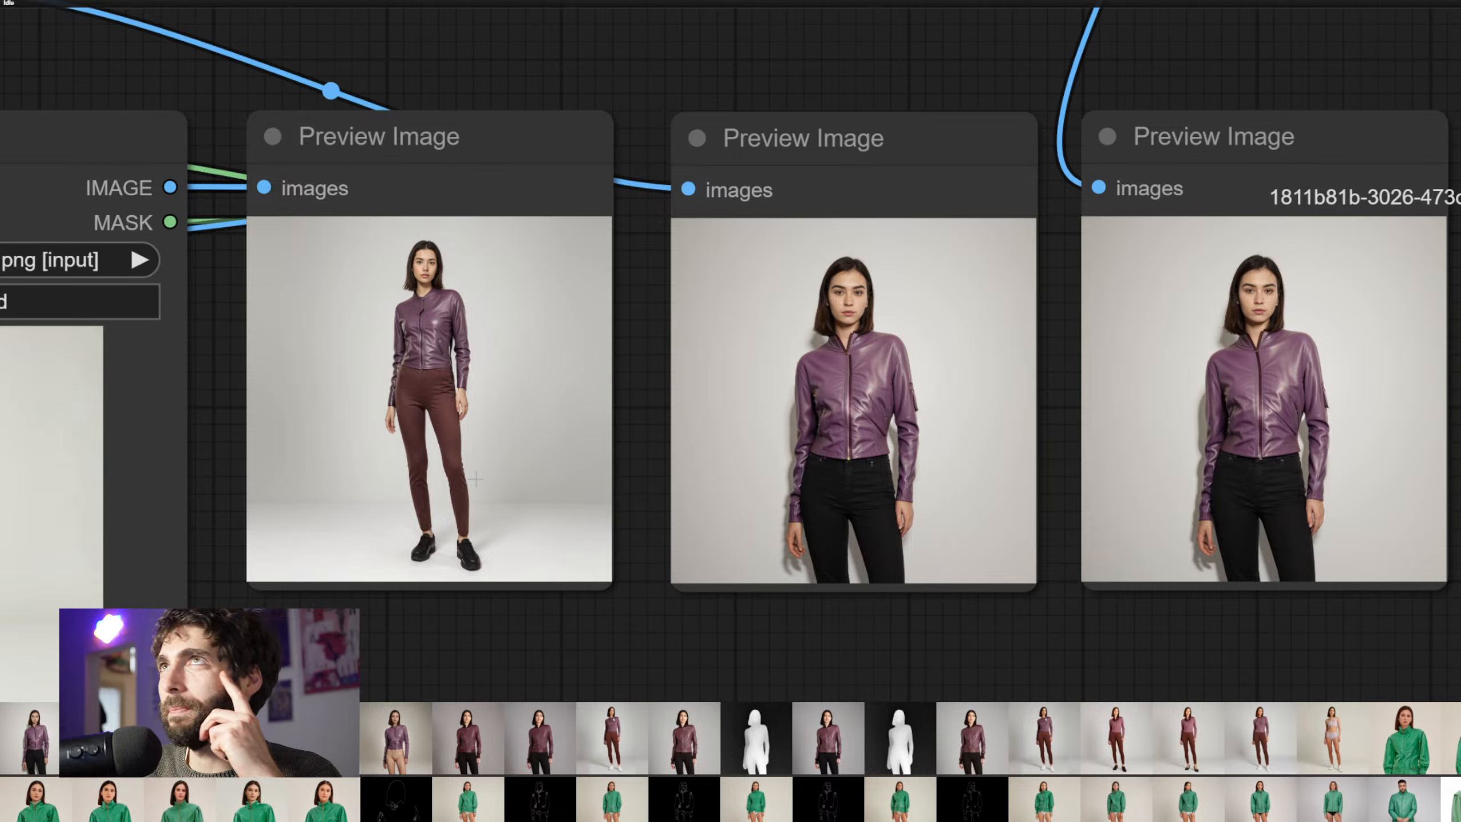
Compare the garment details in the three preview images with the leather jacket reference
scroll(626, 415, "down", 3)
scroll(677, 427, "up", 8)
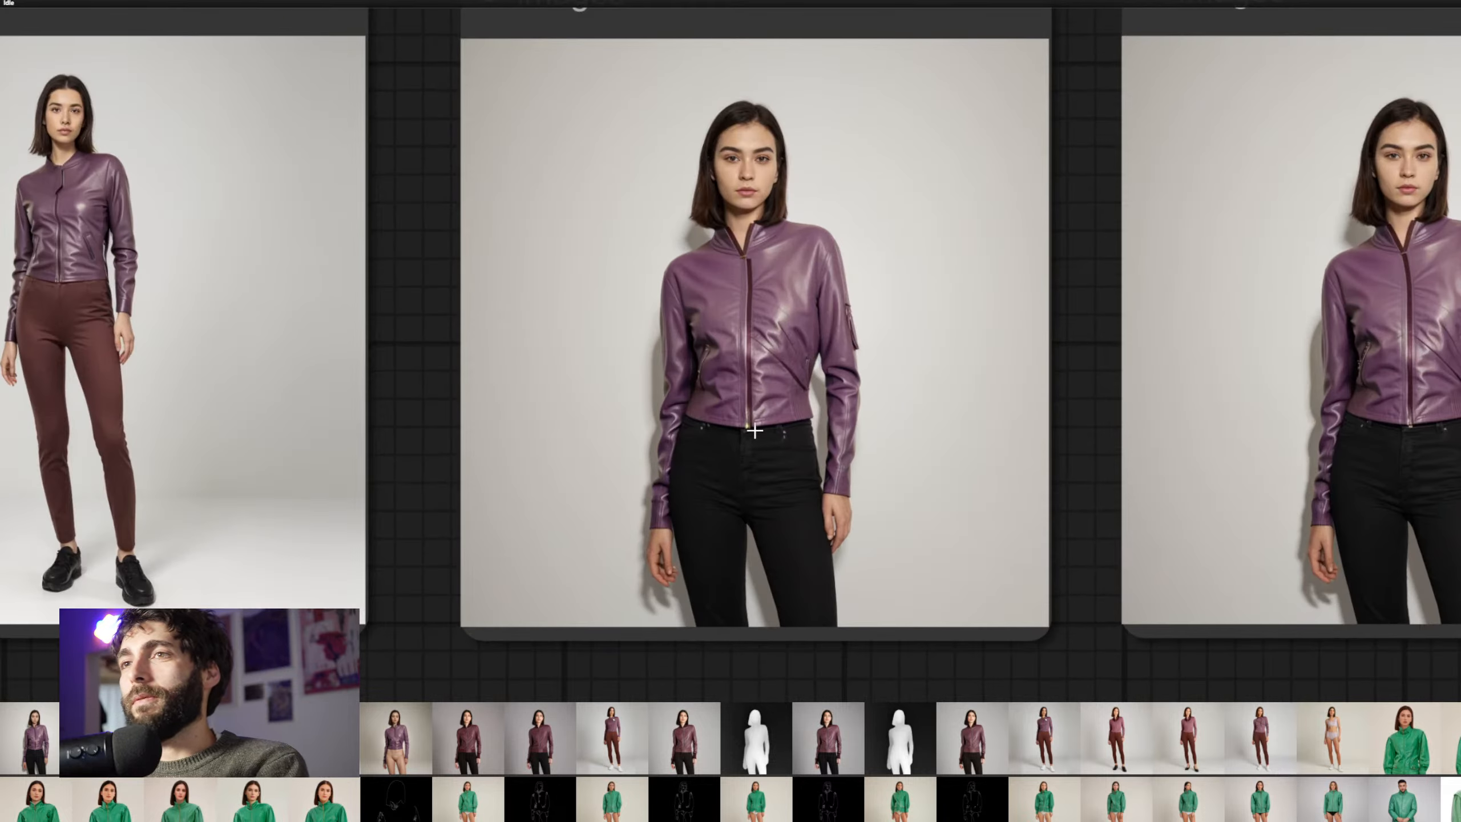
scroll(755, 430, "up", 2)
scroll(777, 380, "down", 5)
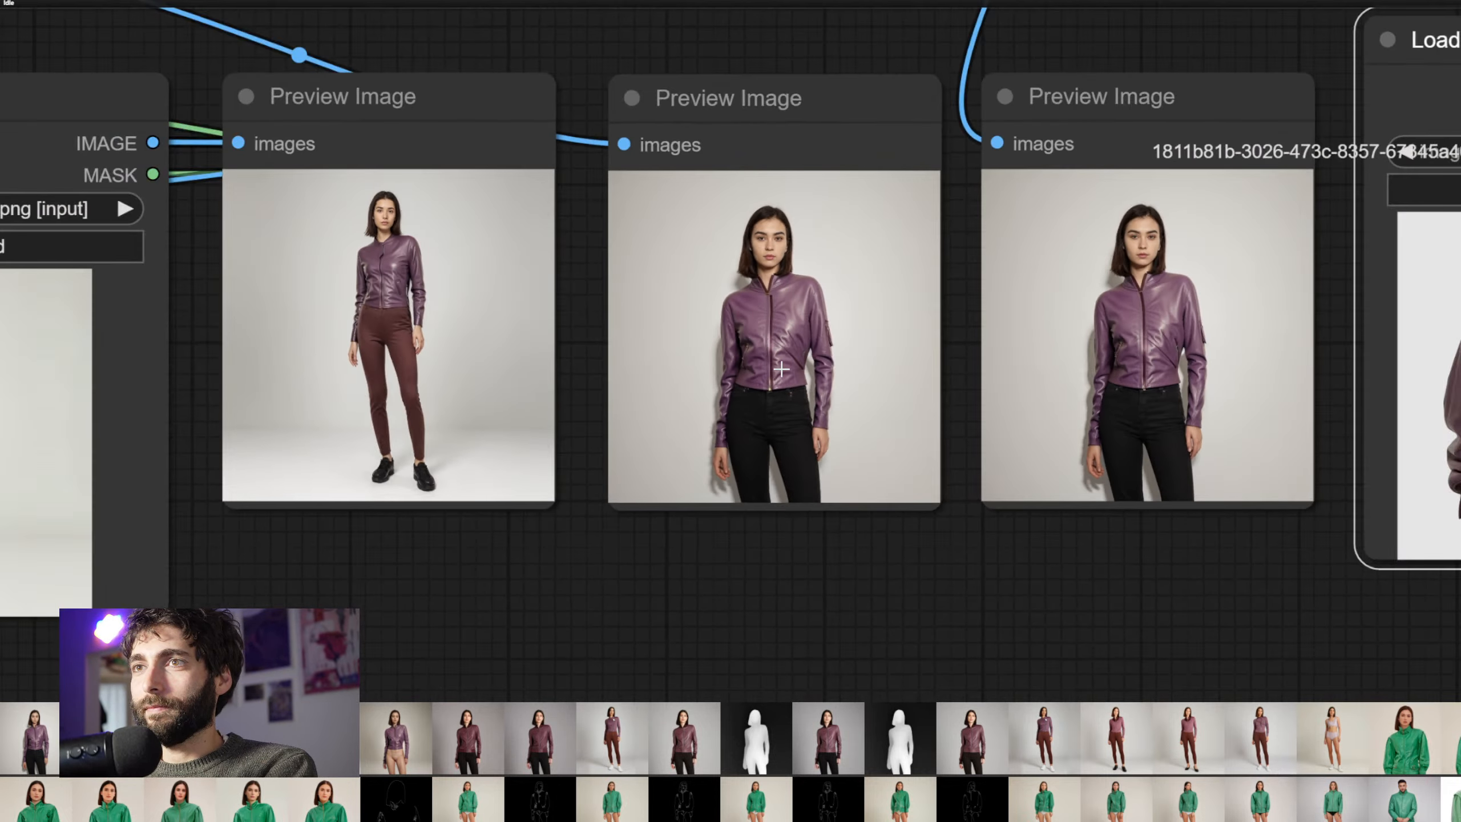
scroll(781, 369, "down", 4)
left_click_drag(782, 550, 918, 626)
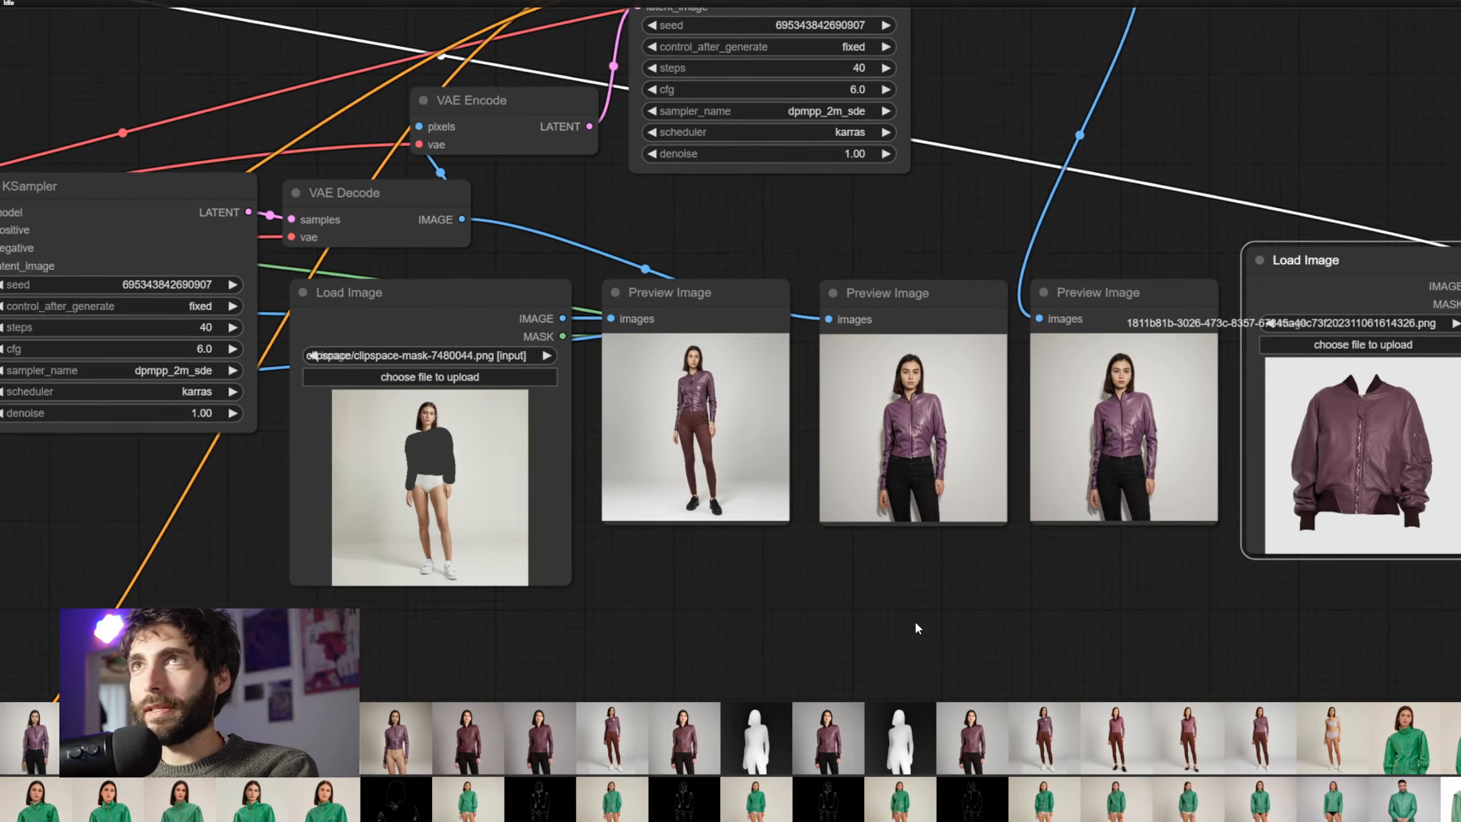
scroll(980, 557, "down", 2)
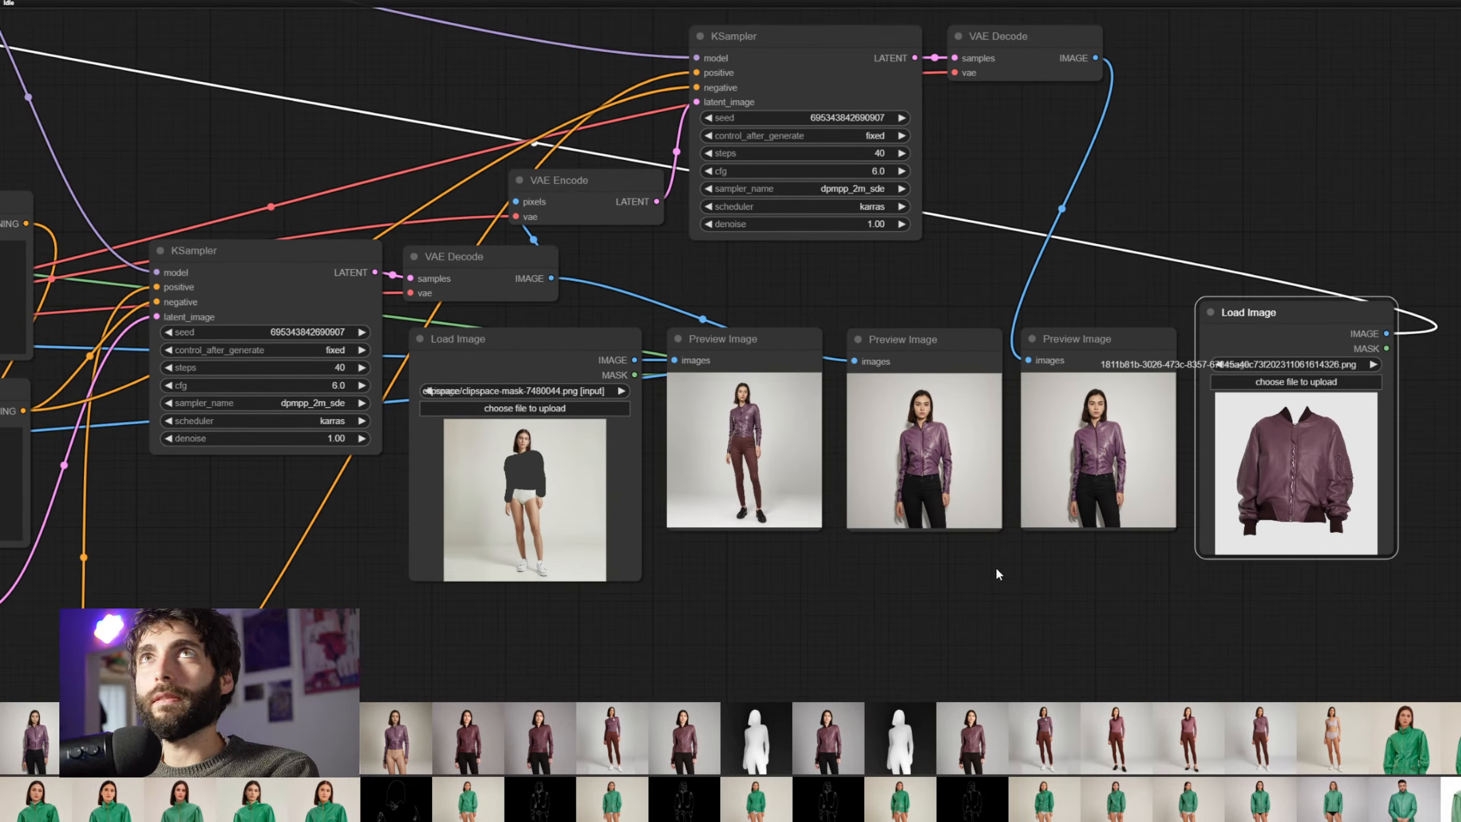
left_click_drag(998, 571, 1130, 571)
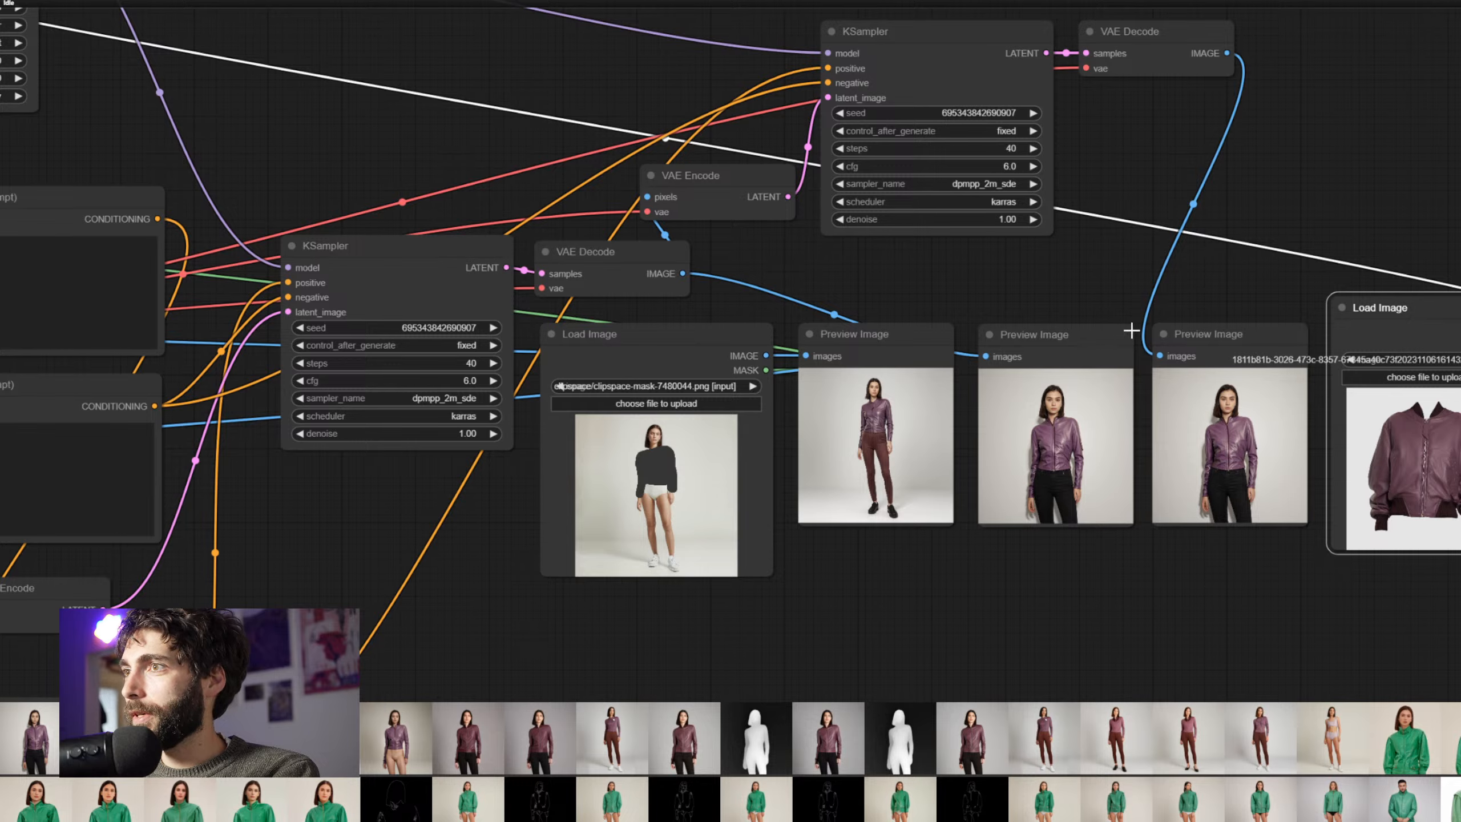
mouse_move(1008, 284)
left_mouse_down()
mouse_move(1089, 312)
mouse_move(992, 295)
left_mouse_up()
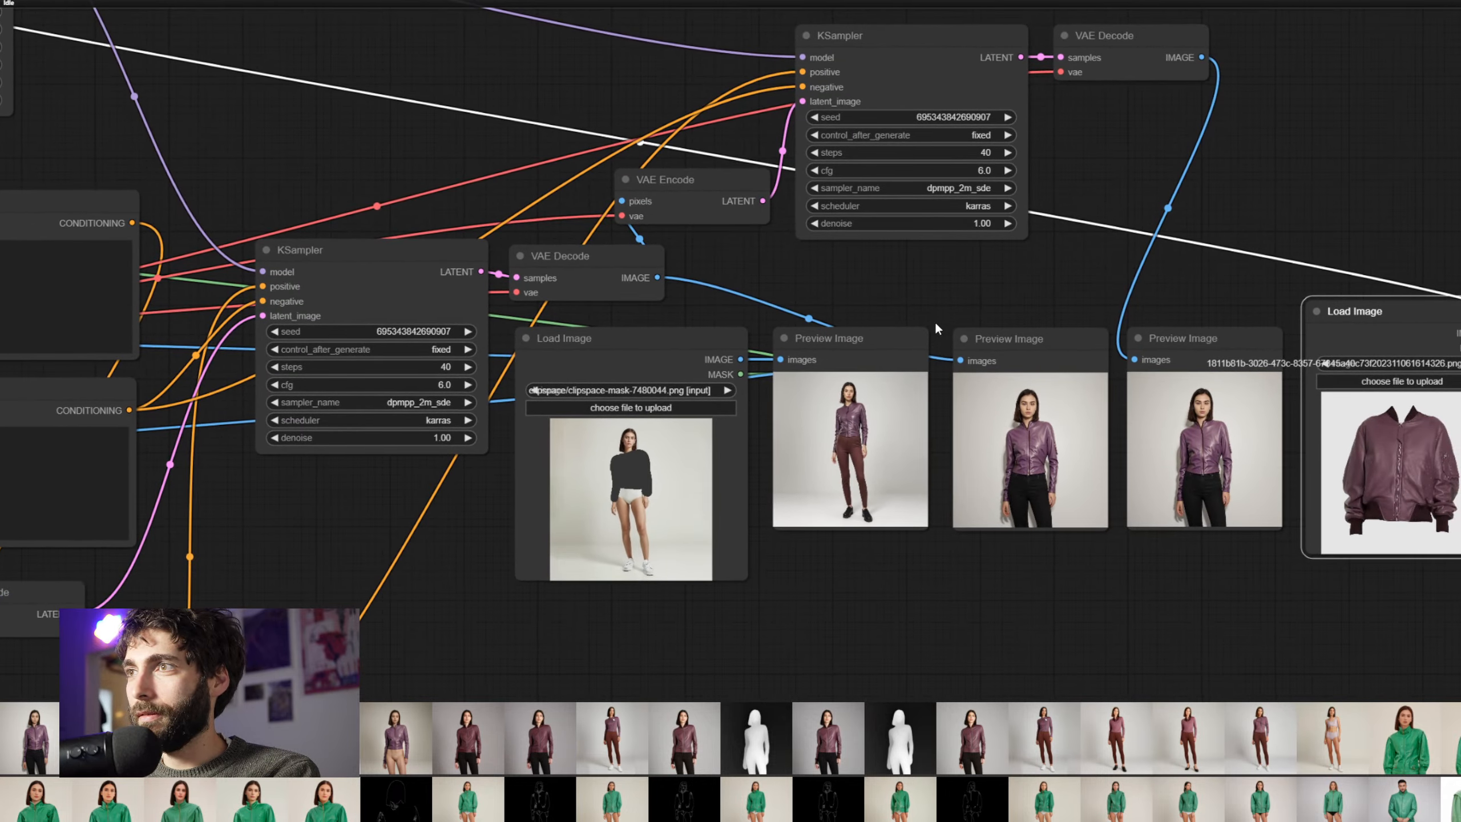
Place the jacket reference's Load Image node underneath the row of Preview Image nodes
left_click_drag(1397, 328, 1029, 565)
left_click_drag(883, 590, 1078, 458)
scroll(1077, 535, "down", 2)
scroll(1166, 472, "down", 1)
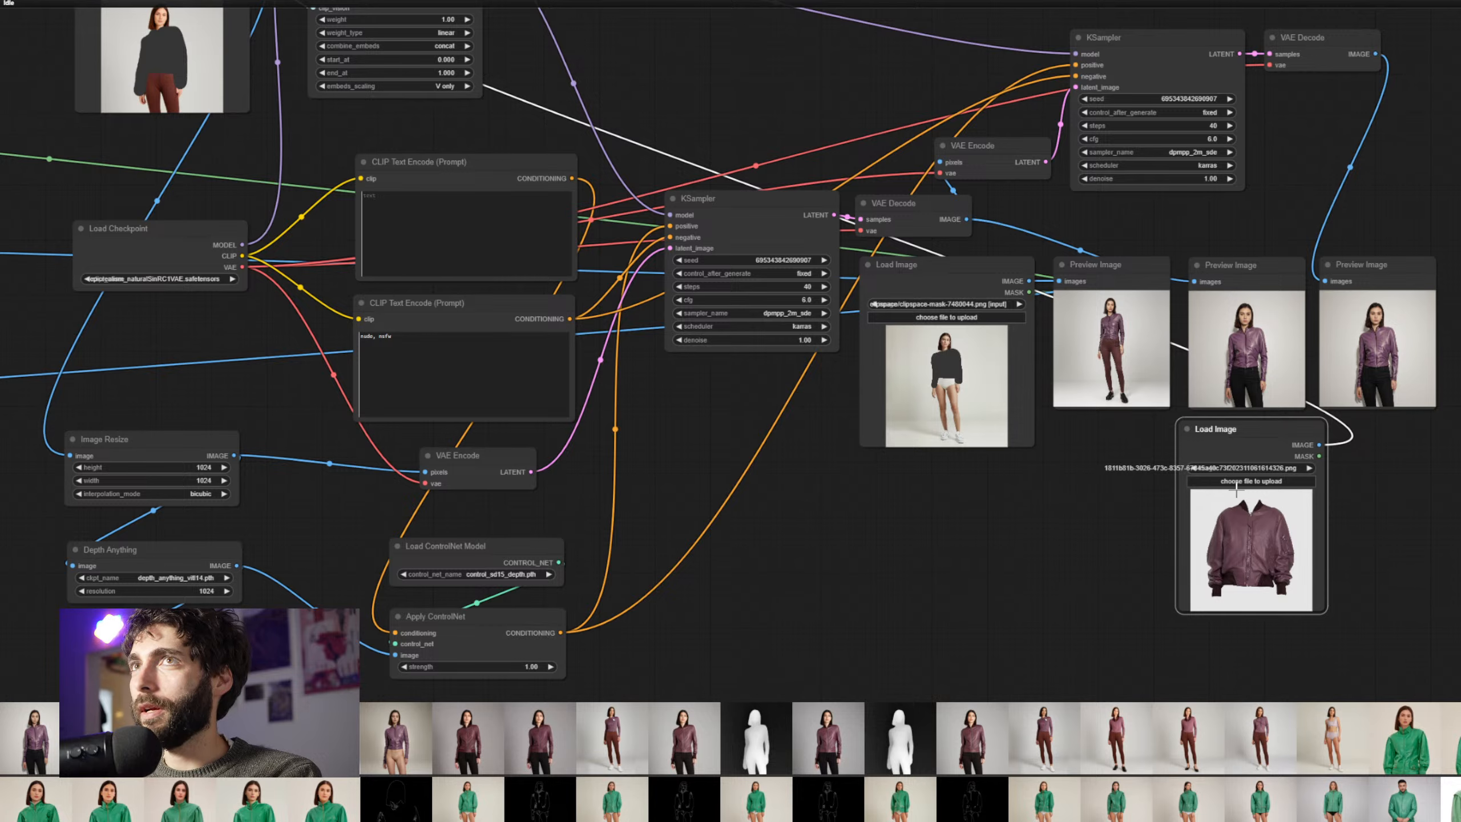
Set the strength of the refinement group's Apply ControlNet node to 0.60
left_click_drag(948, 539, 1404, 531)
left_click_drag(1093, 541, 1160, 533)
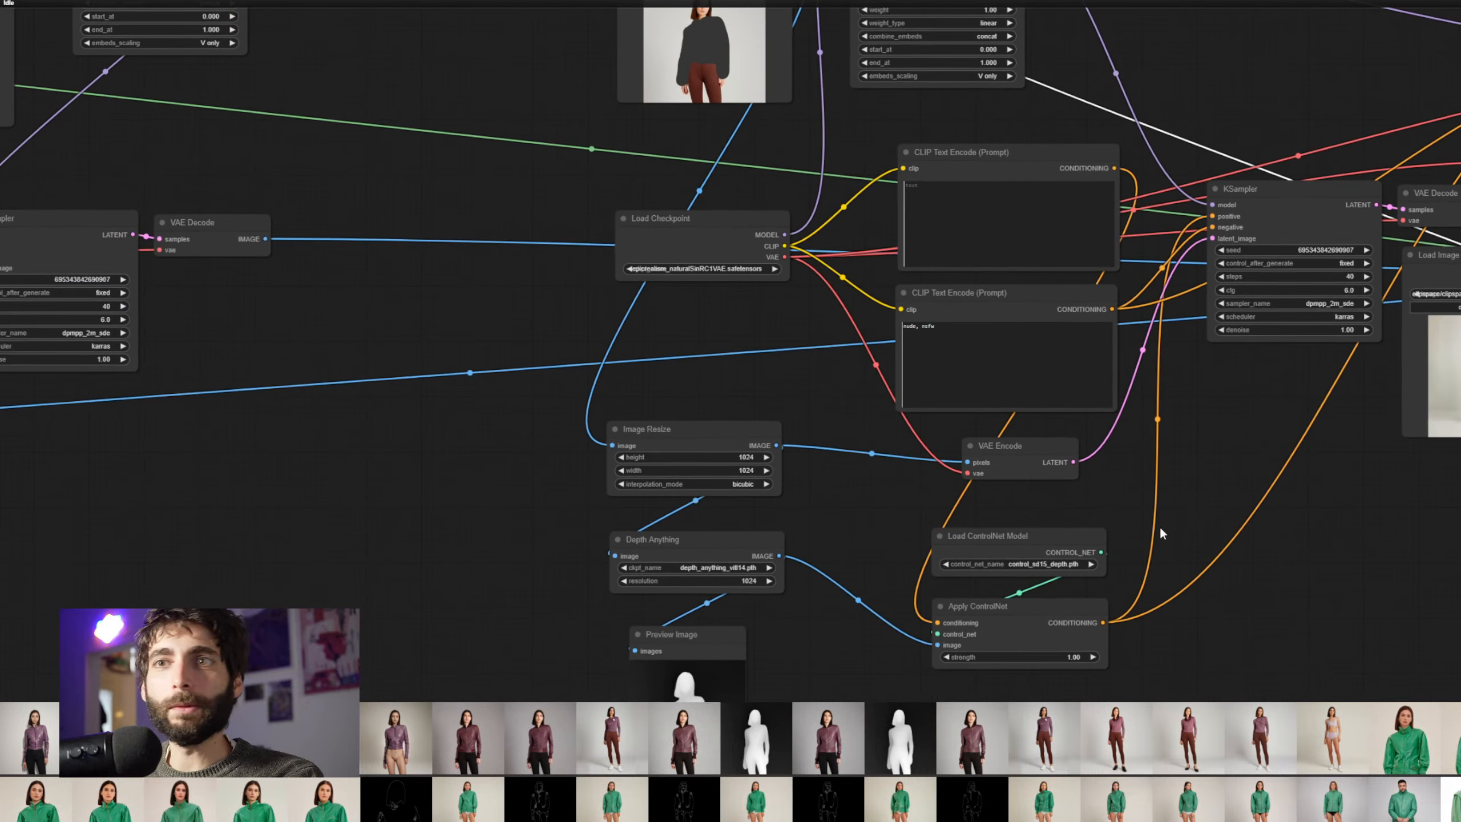
left_click_drag(519, 418, 707, 484)
scroll(610, 476, "down", 1)
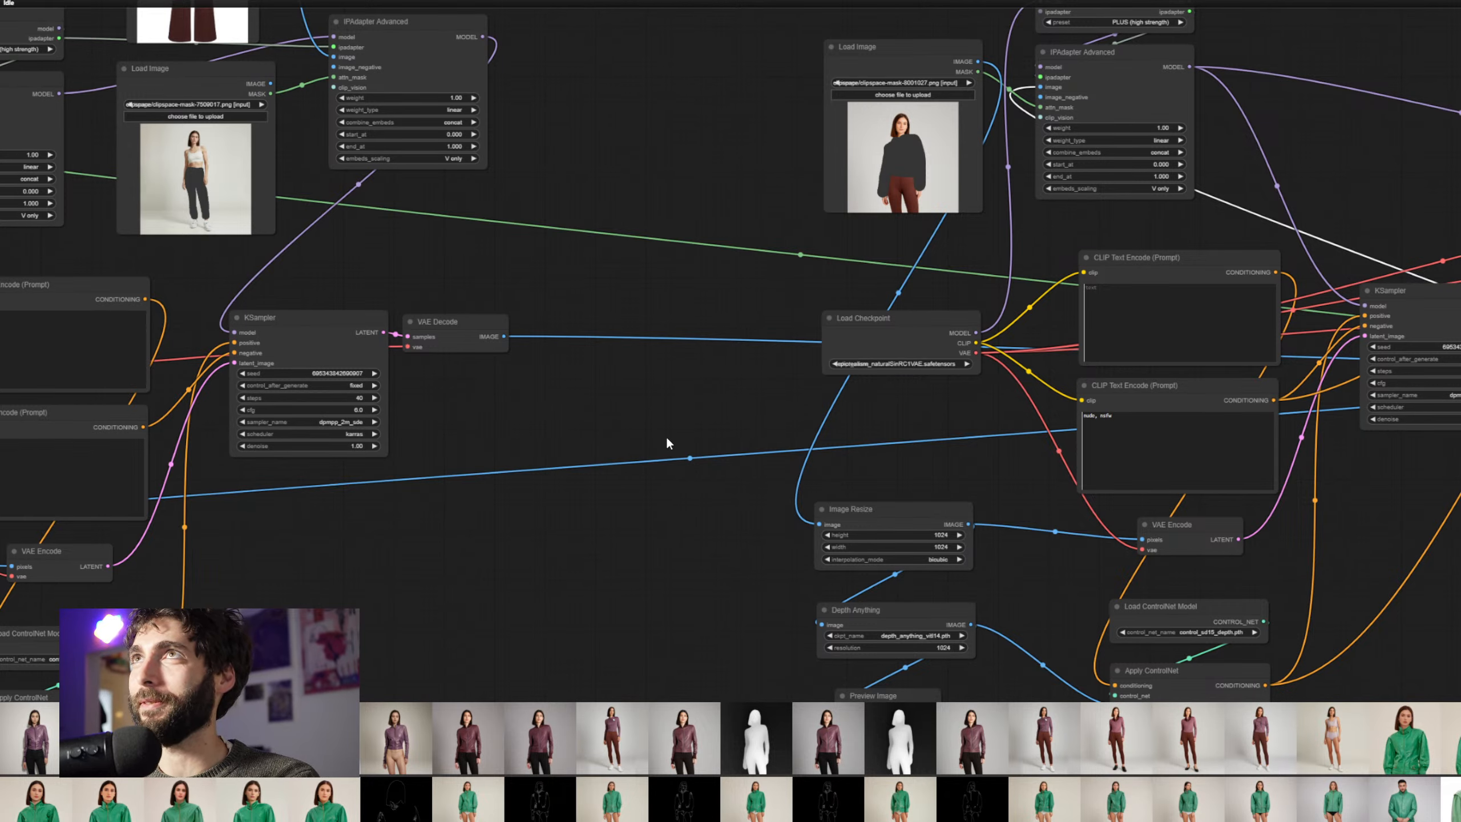
left_click_drag(536, 379, 779, 404)
scroll(851, 452, "down", 2)
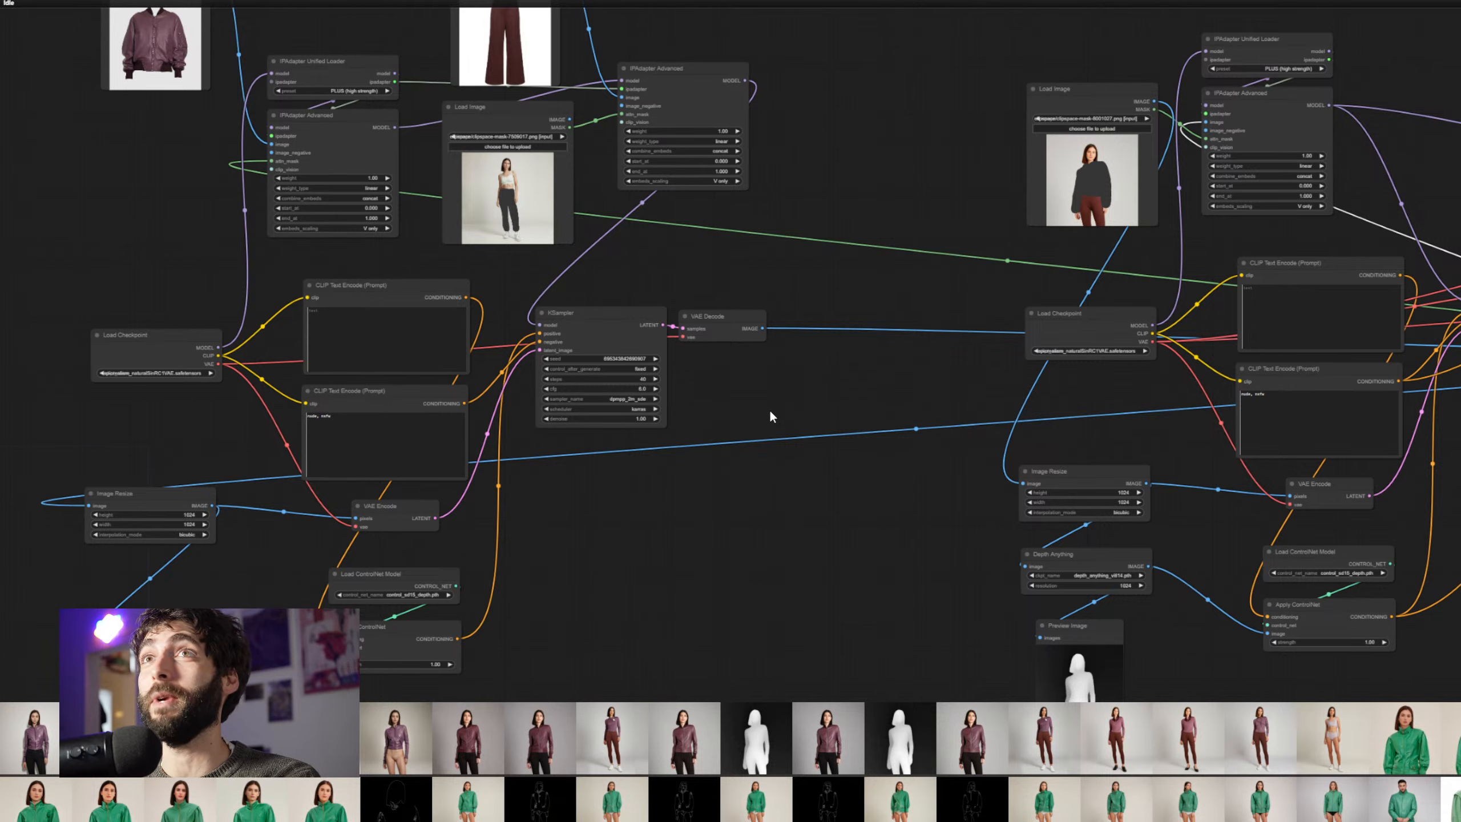
left_click_drag(761, 415, 273, 343)
scroll(726, 541, "up", 8)
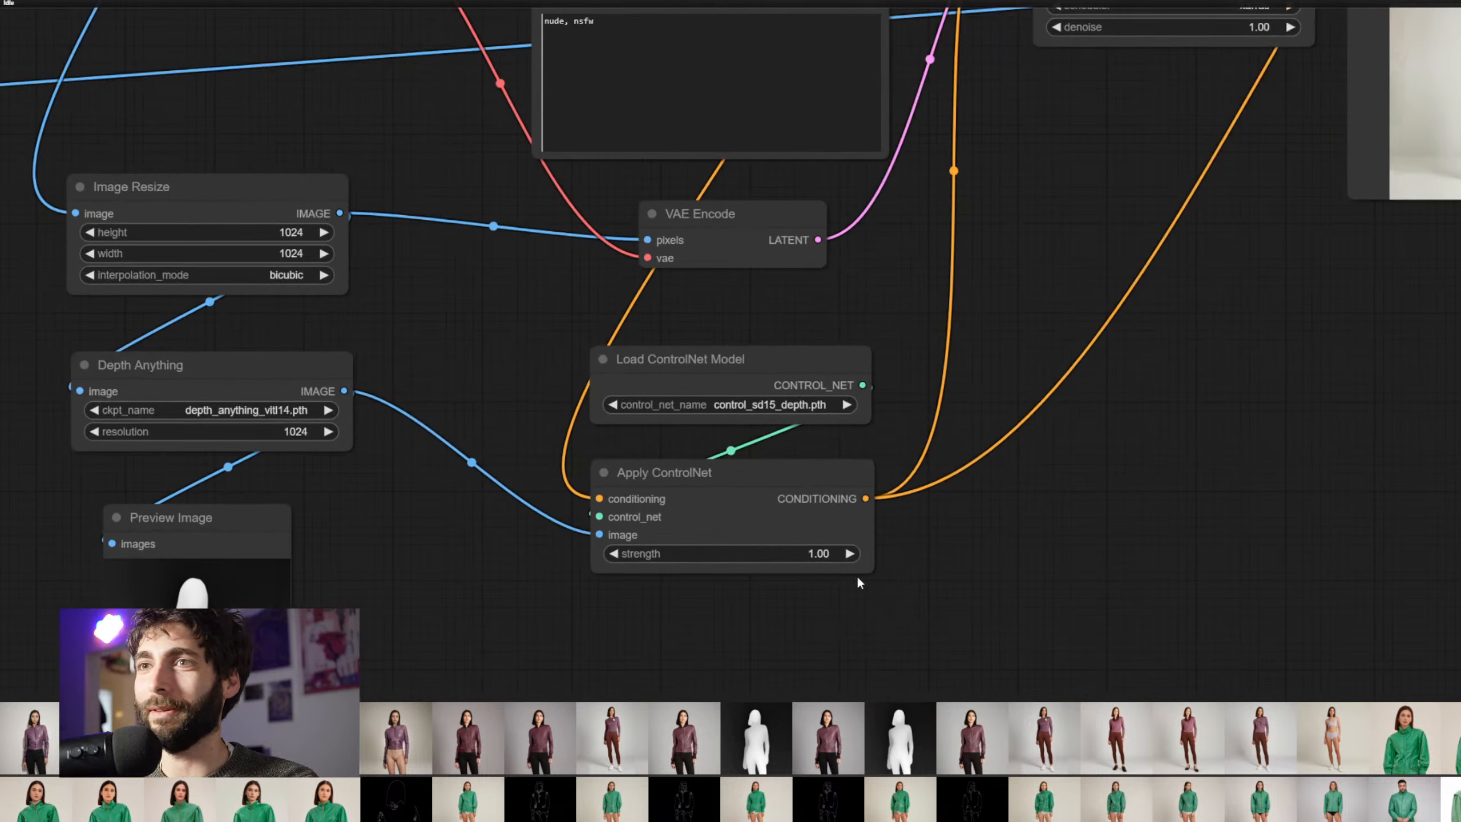
left_click_drag(856, 576, 1025, 469)
left_click(984, 442)
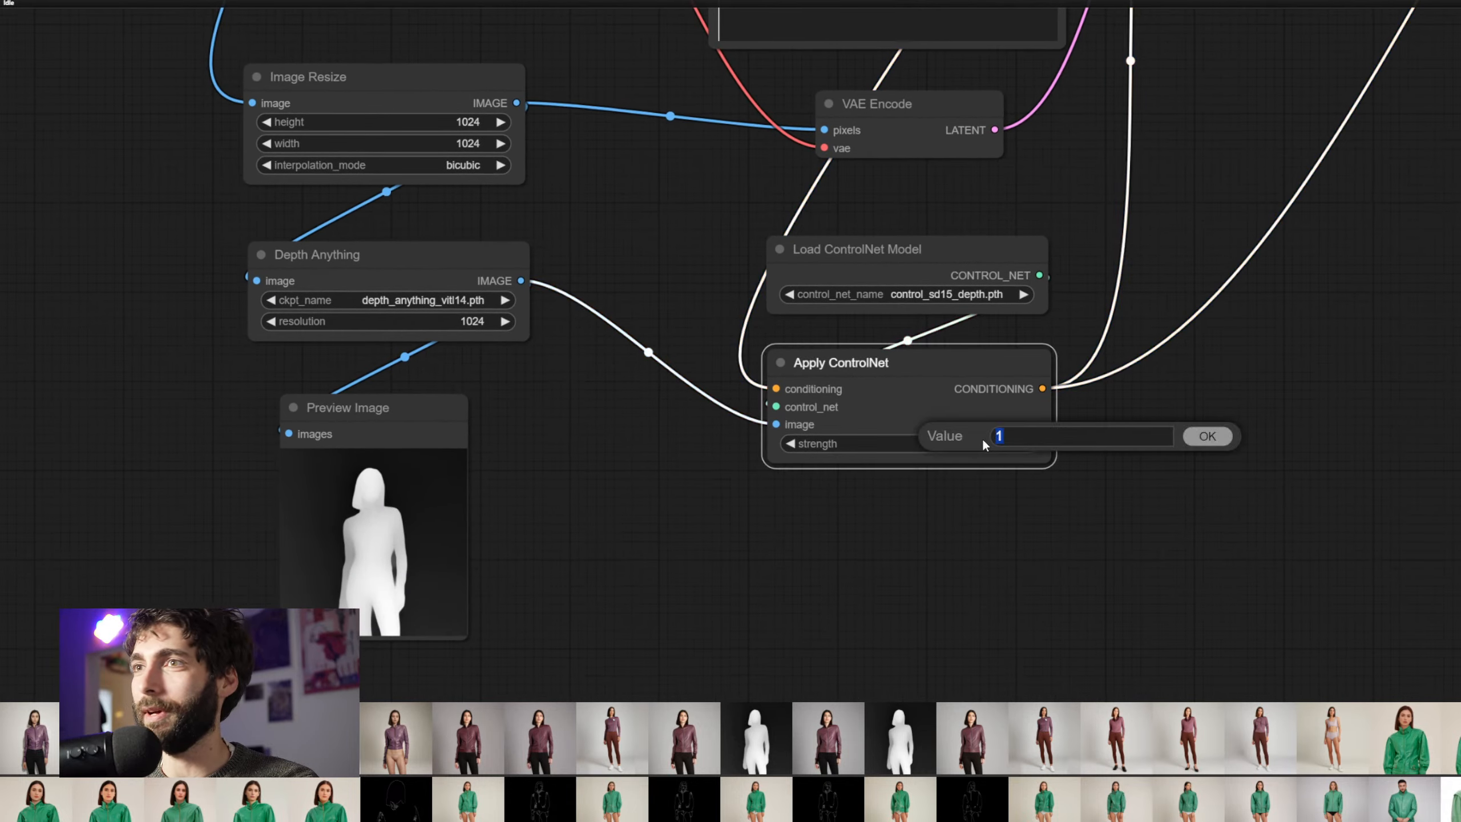
type("0.6")
key("Return")
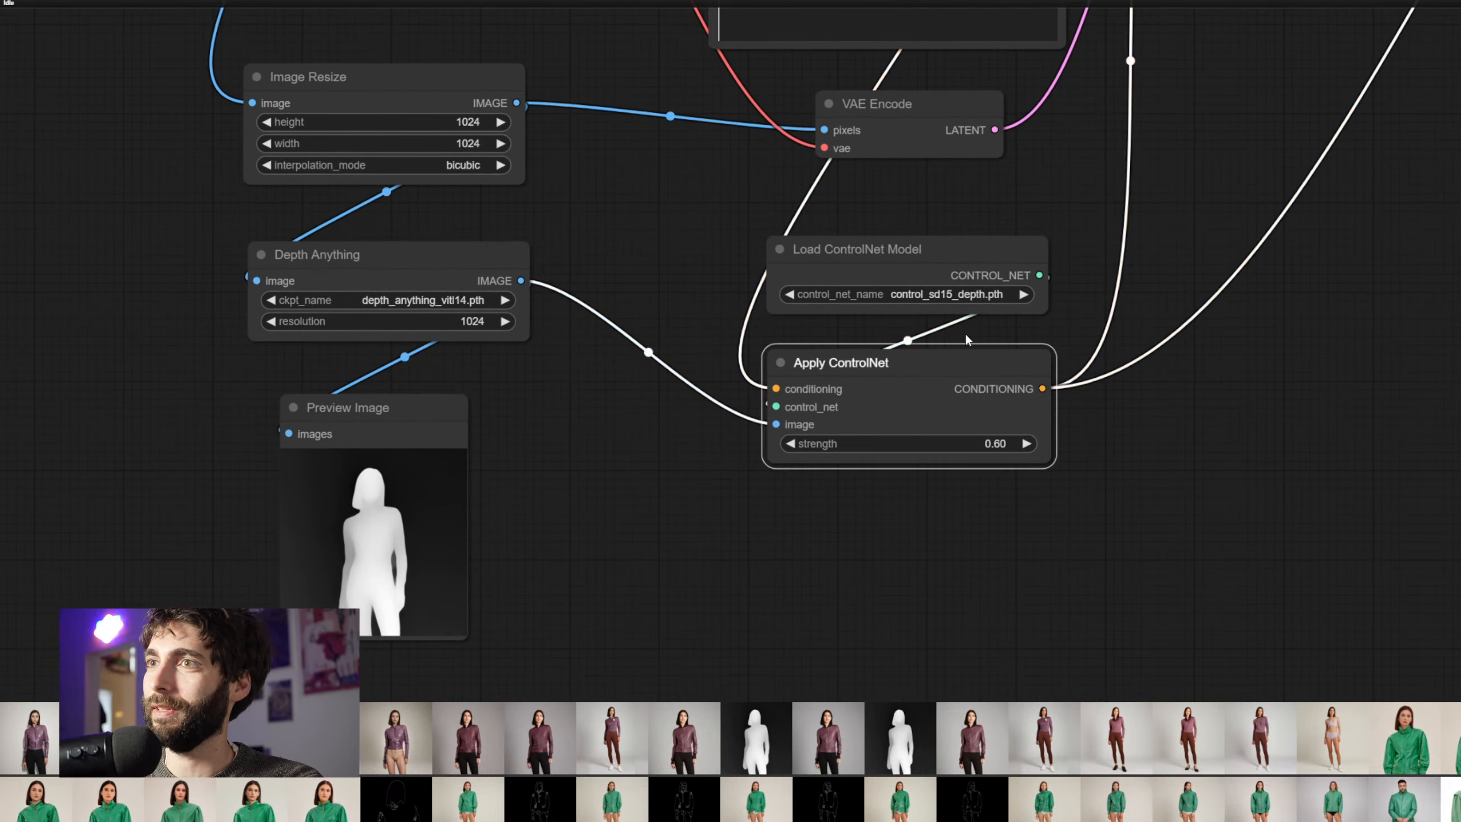
Set the strength of the first-pass group's Apply ControlNet node to 0.6
scroll(710, 317, "down", 6)
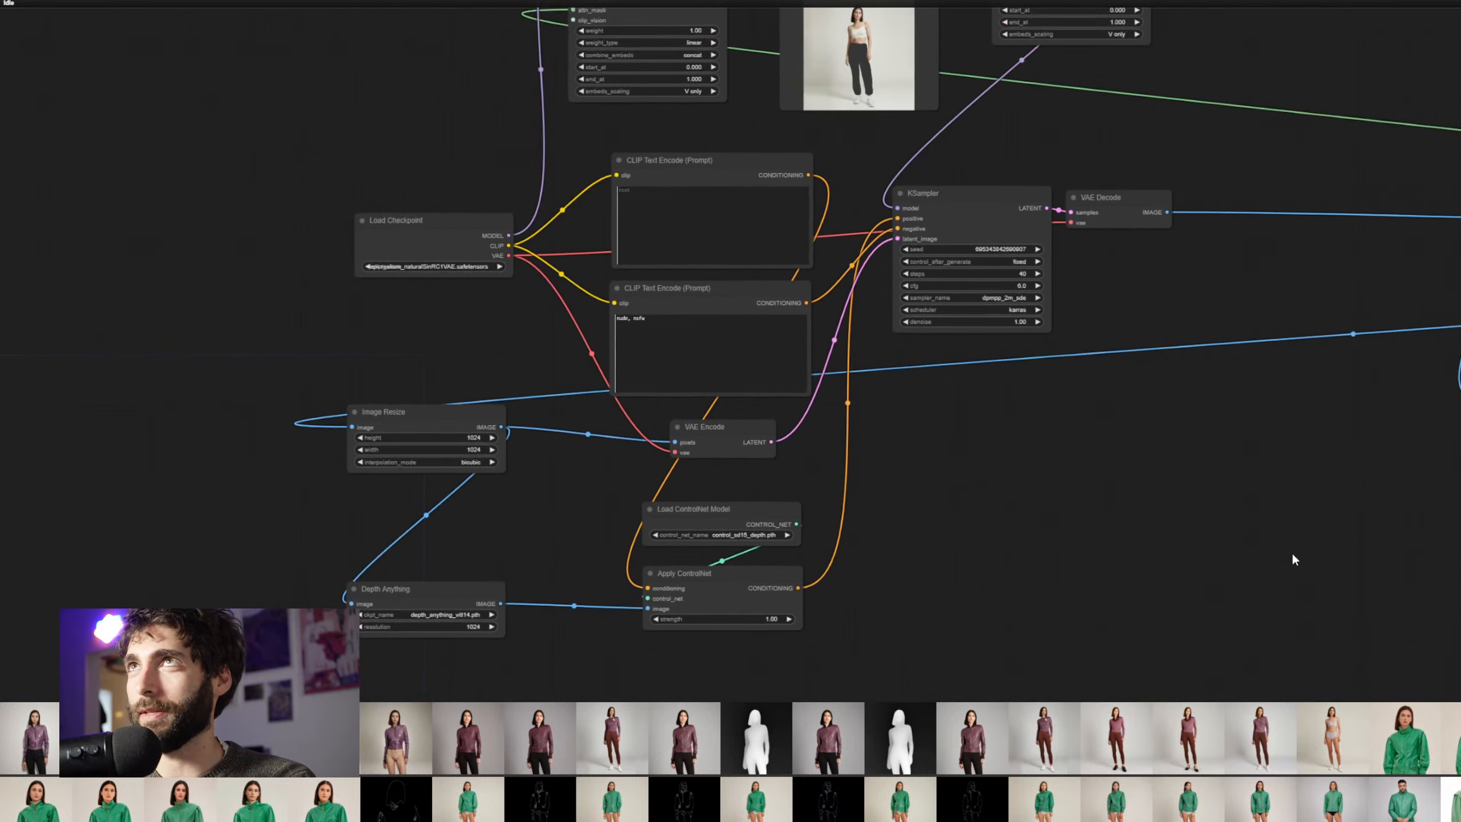
scroll(883, 496, "up", 5)
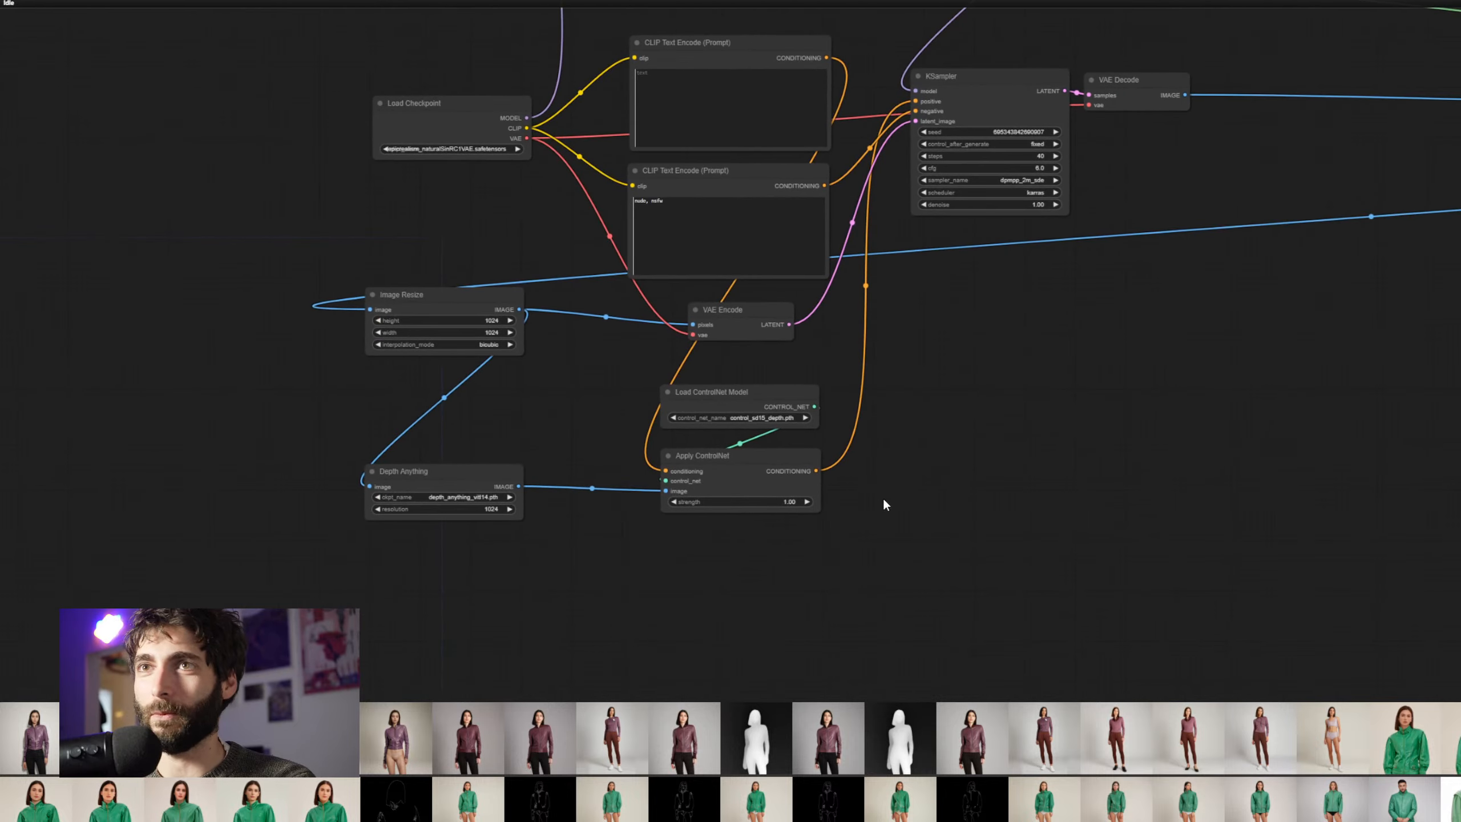
left_click(724, 493)
type("0.6")
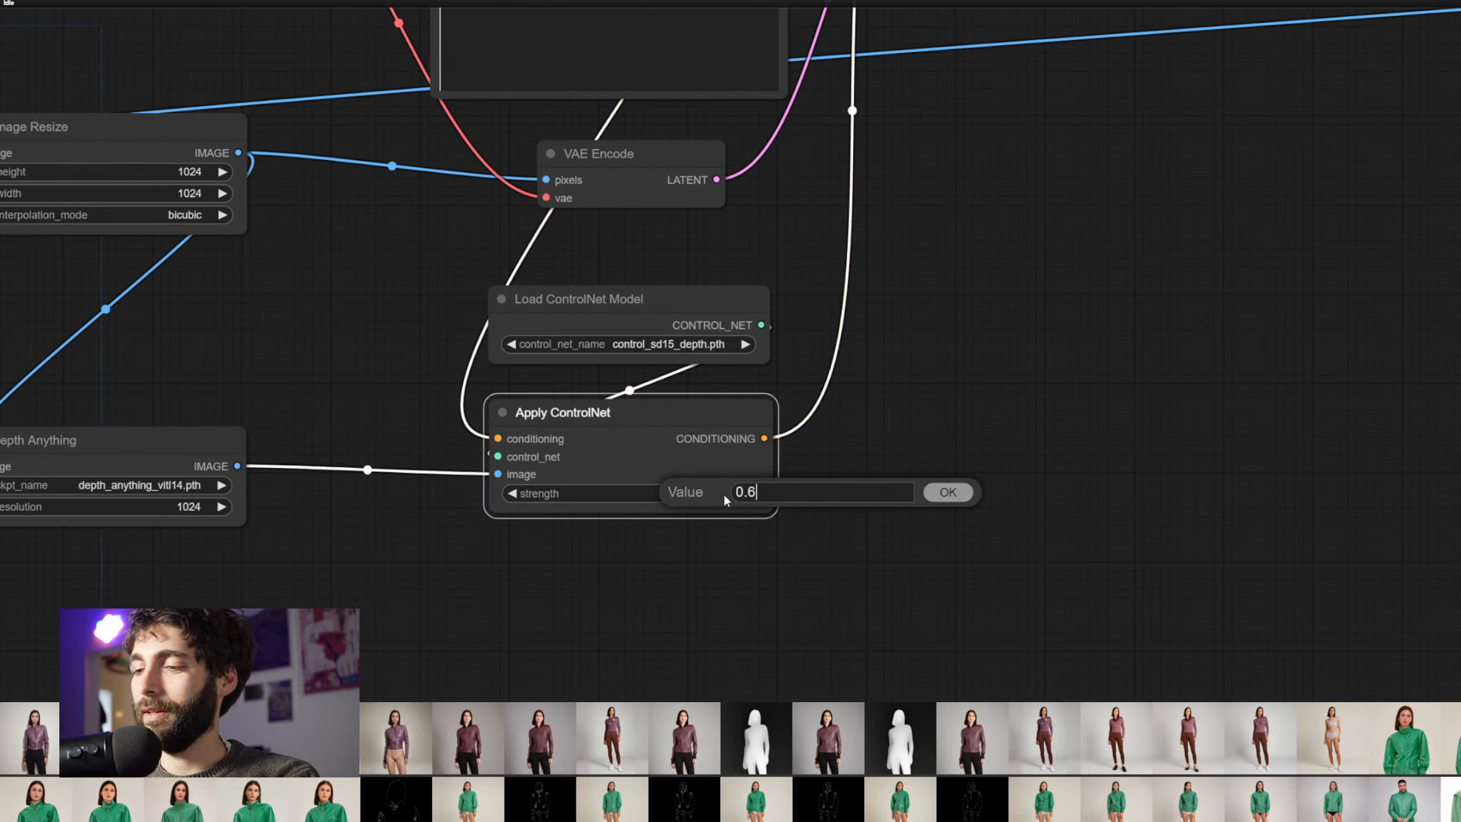
key("Return")
Queue the workflow with both depth ControlNets at the reduced strength of 0.6
scroll(1246, 318, "down", 5)
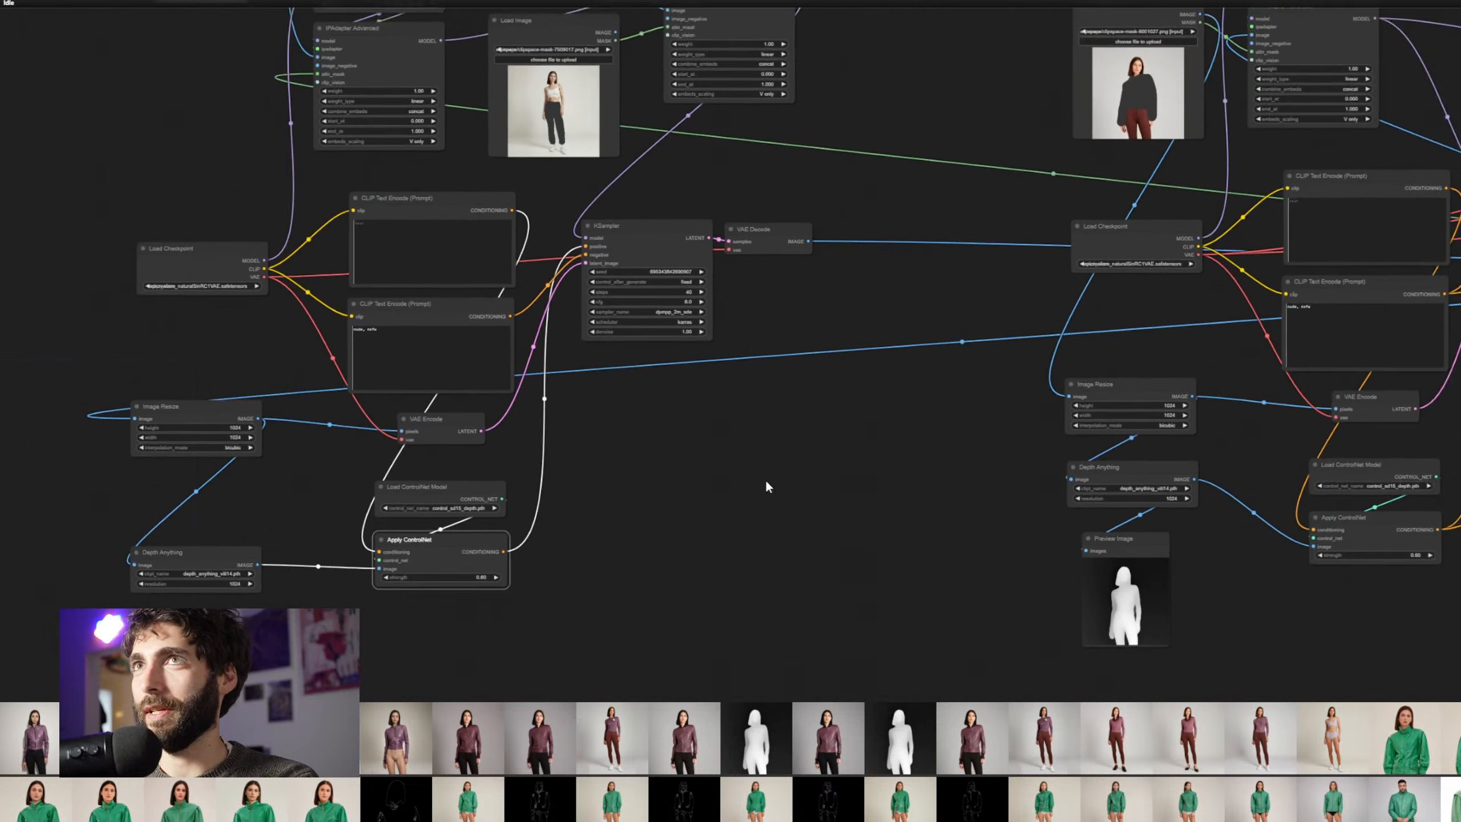
scroll(815, 489, "up", 3)
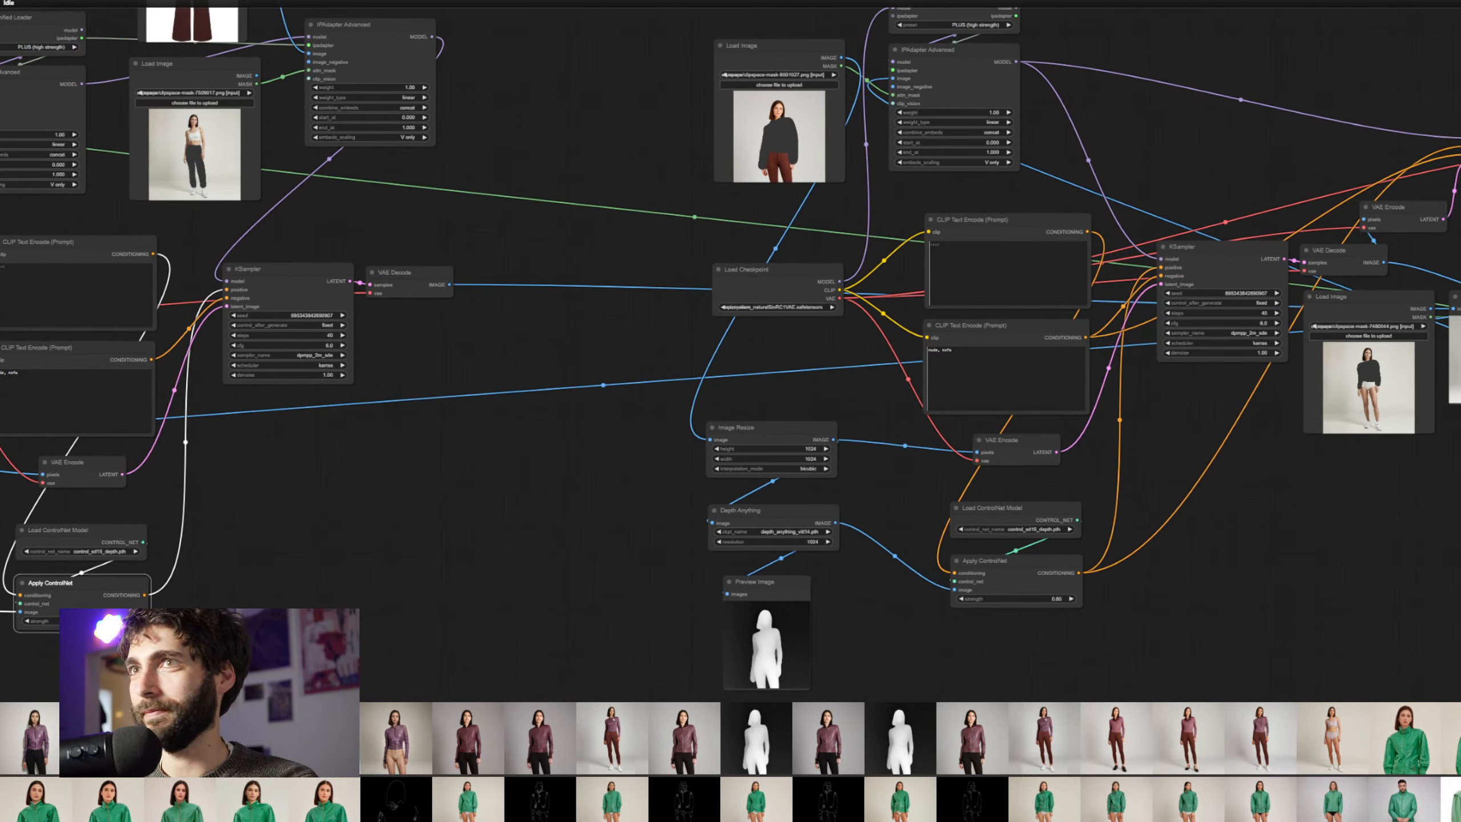
key("ctrl+Return")
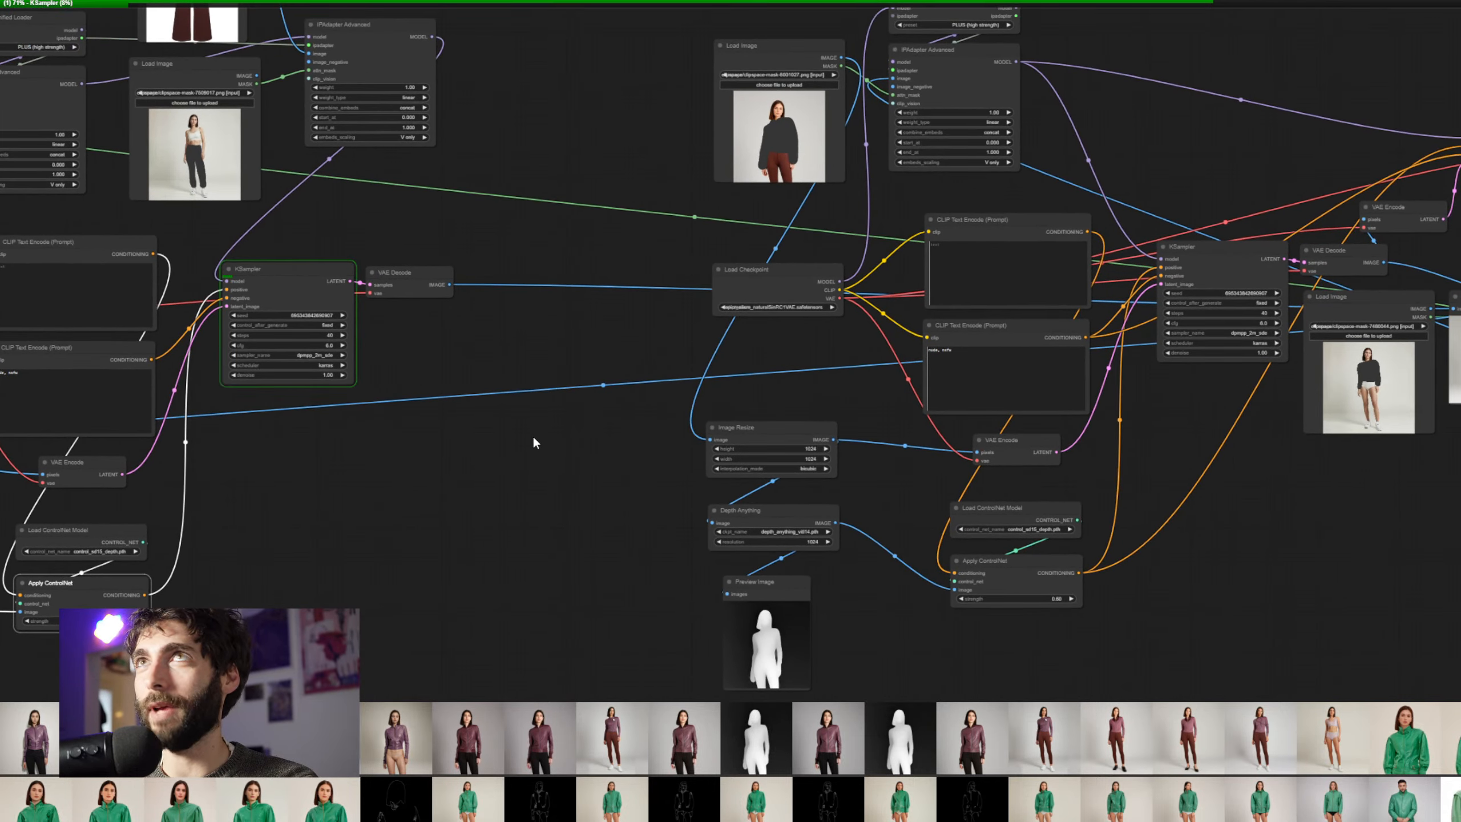
Inspect the jacket in the full-outfit and cropped preview images up close while the workflow runs
scroll(578, 473, "down", 2)
left_click_drag(578, 472, 476, 410)
left_click_drag(1150, 531, 829, 603)
scroll(1112, 467, "up", 6)
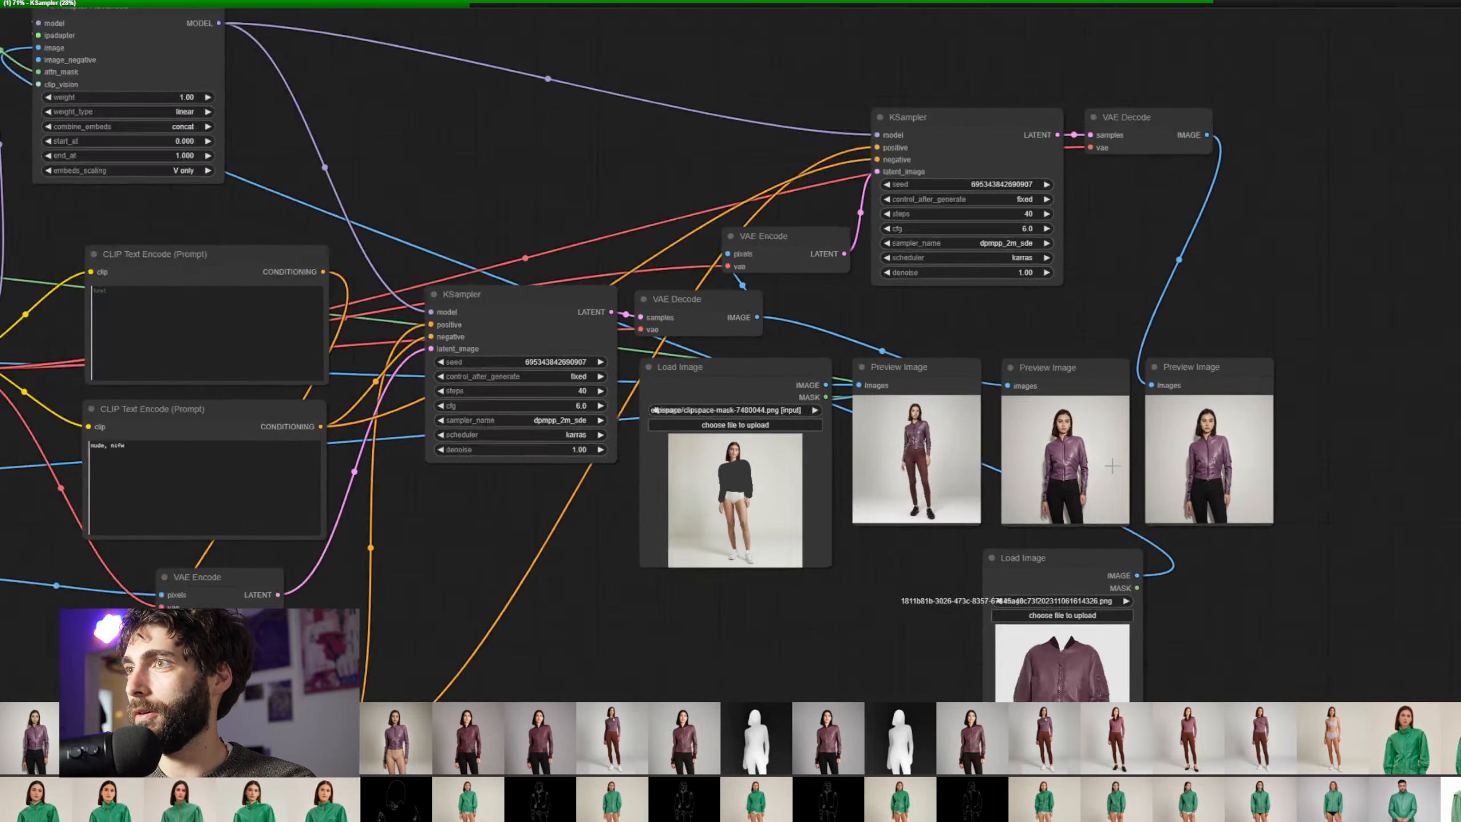
scroll(1112, 466, "up", 5)
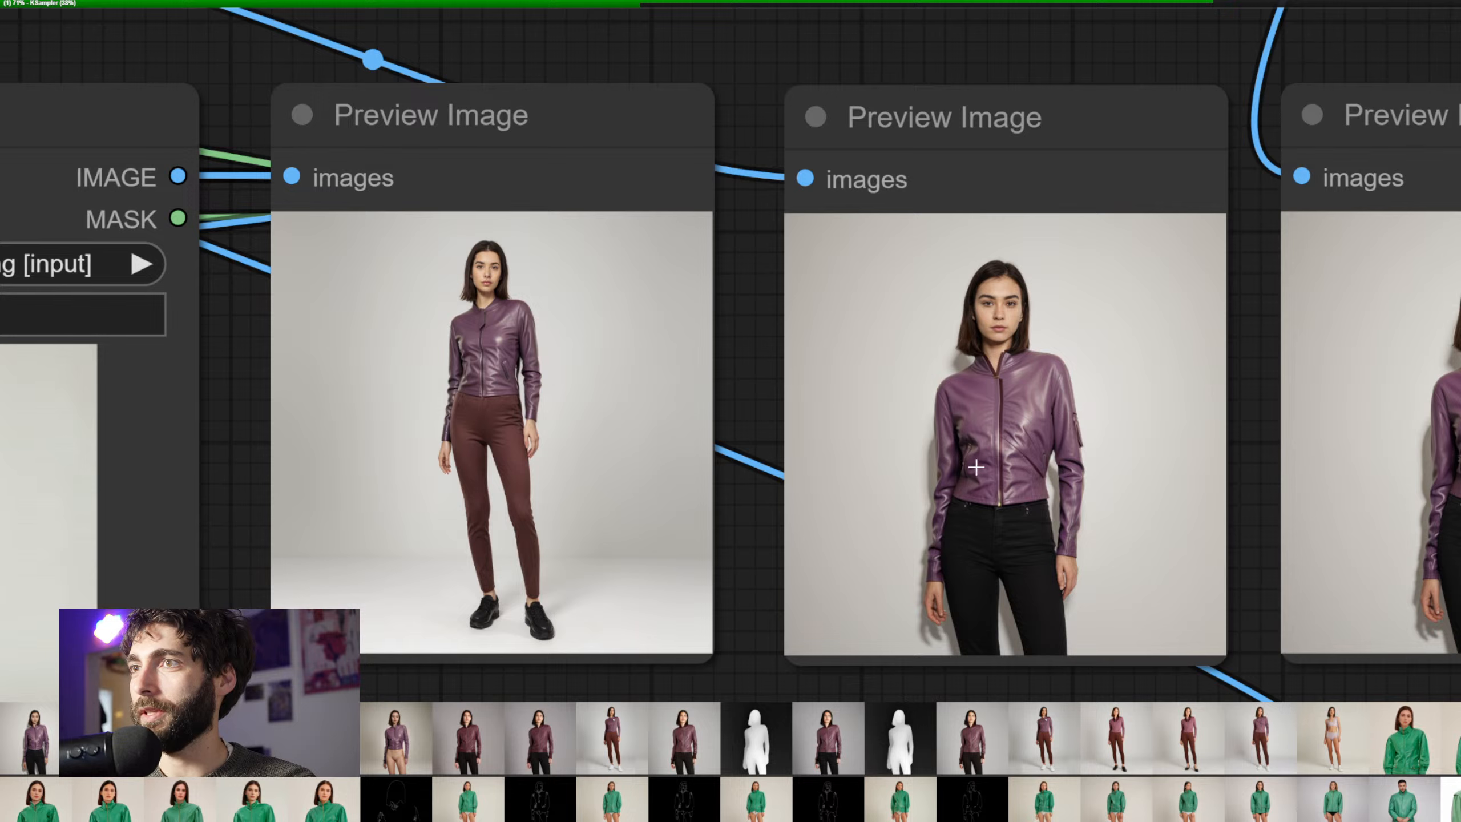
Follow the running generation through the preview images and the second-pass KSampler node
scroll(974, 511, "down", 3)
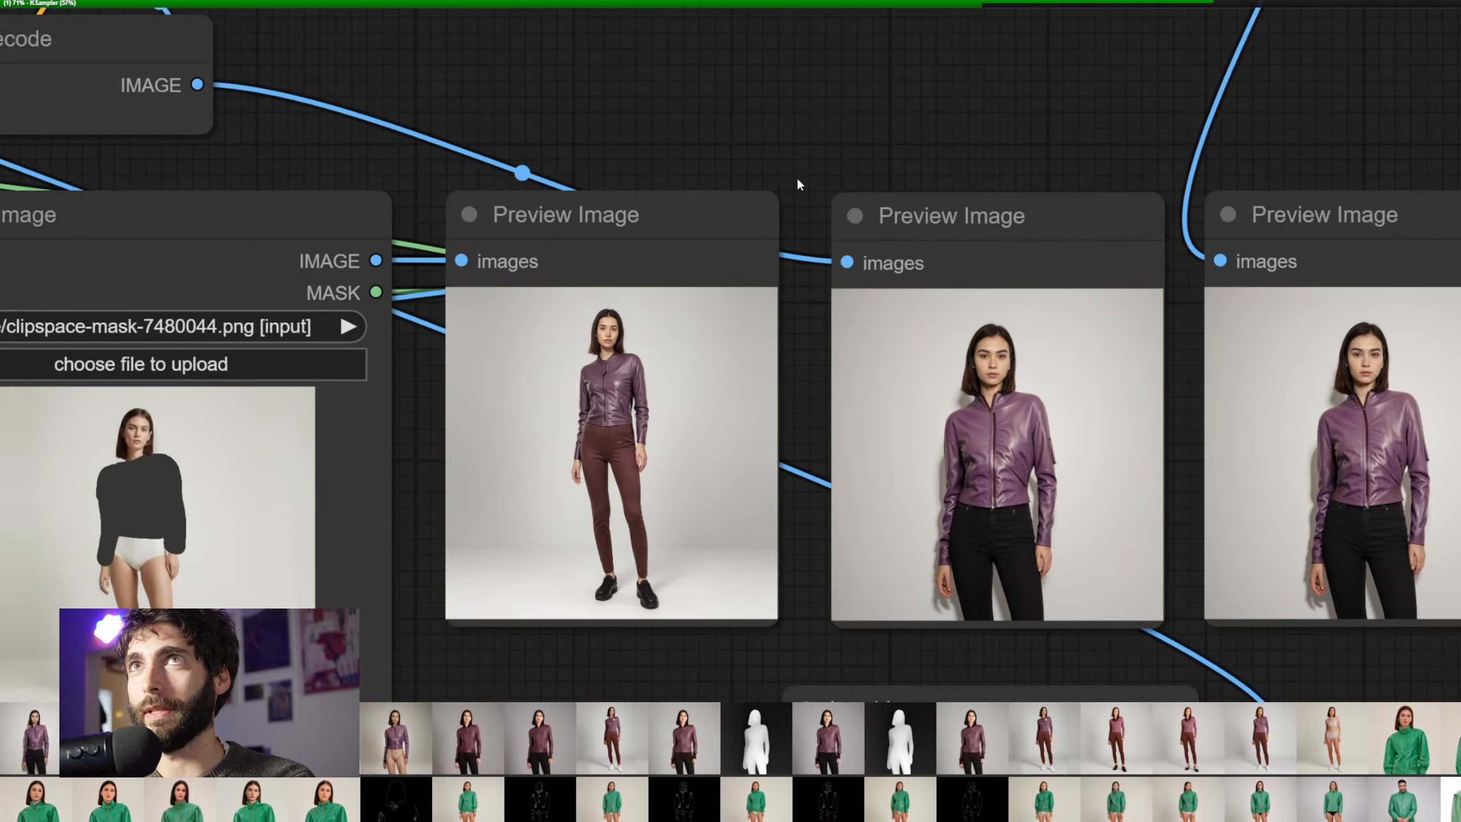
scroll(742, 198, "down", 4)
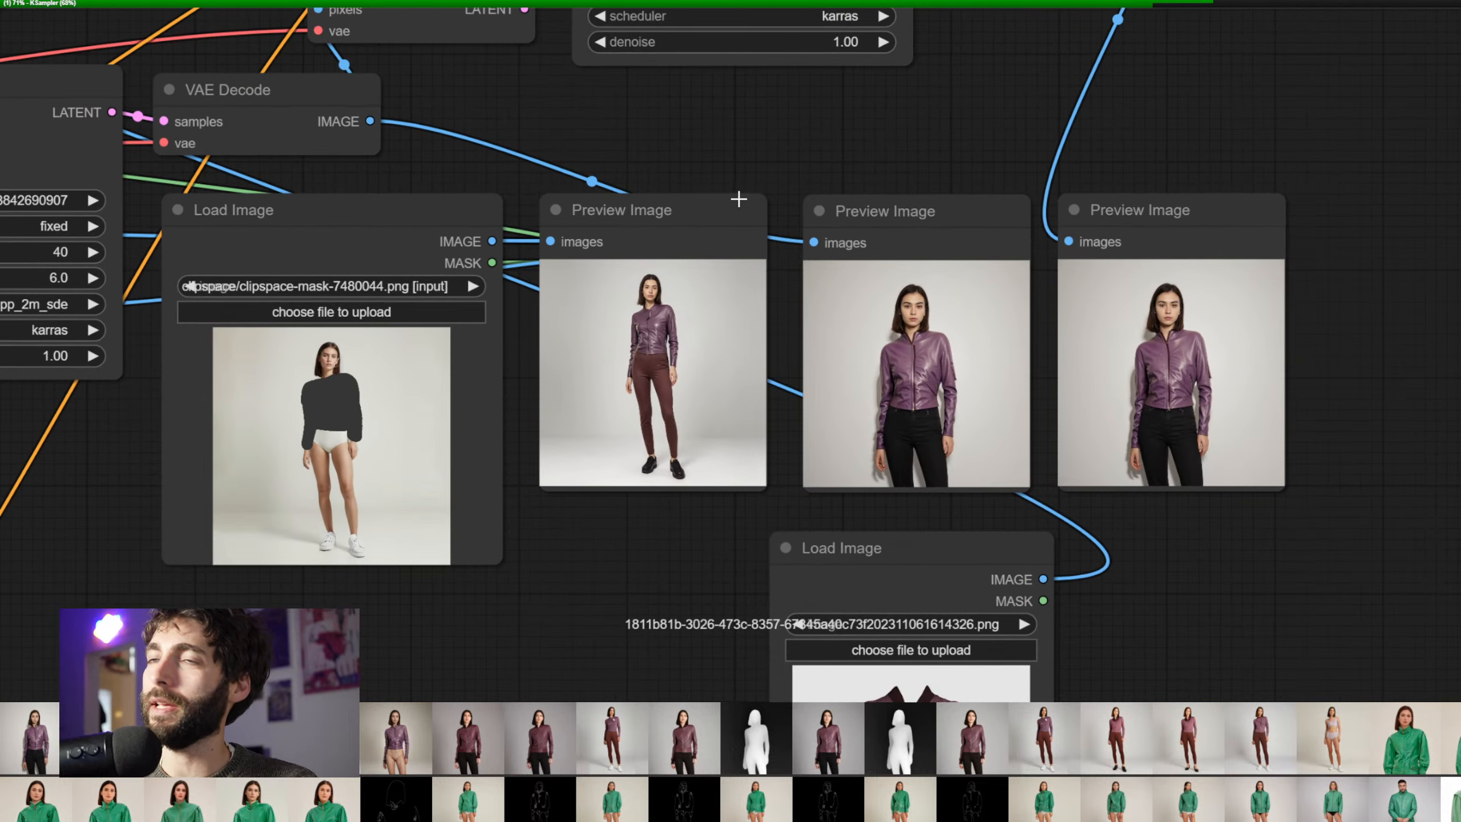
left_click_drag(825, 169, 861, 160)
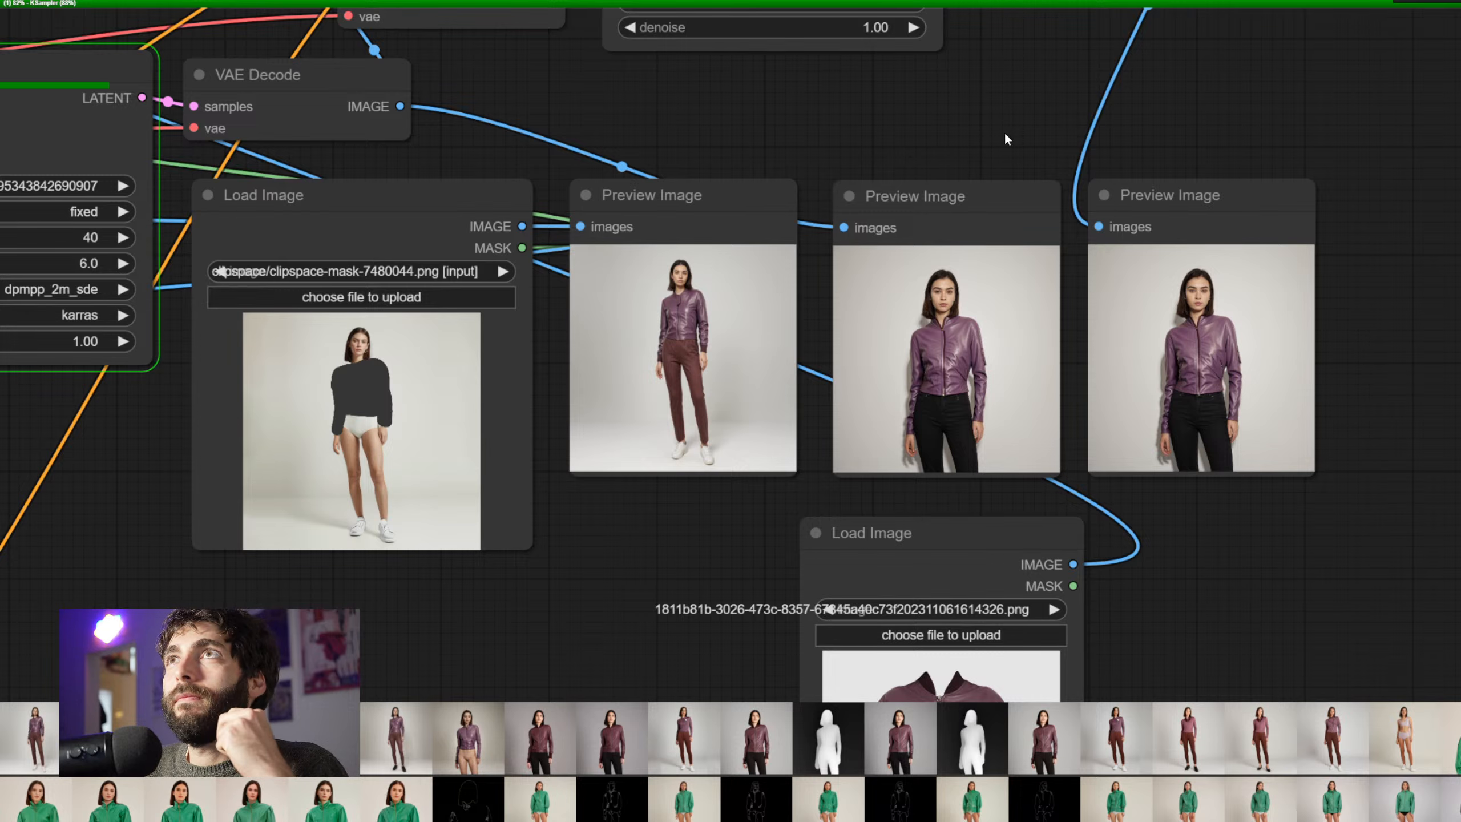
left_click_drag(986, 136, 1025, 646)
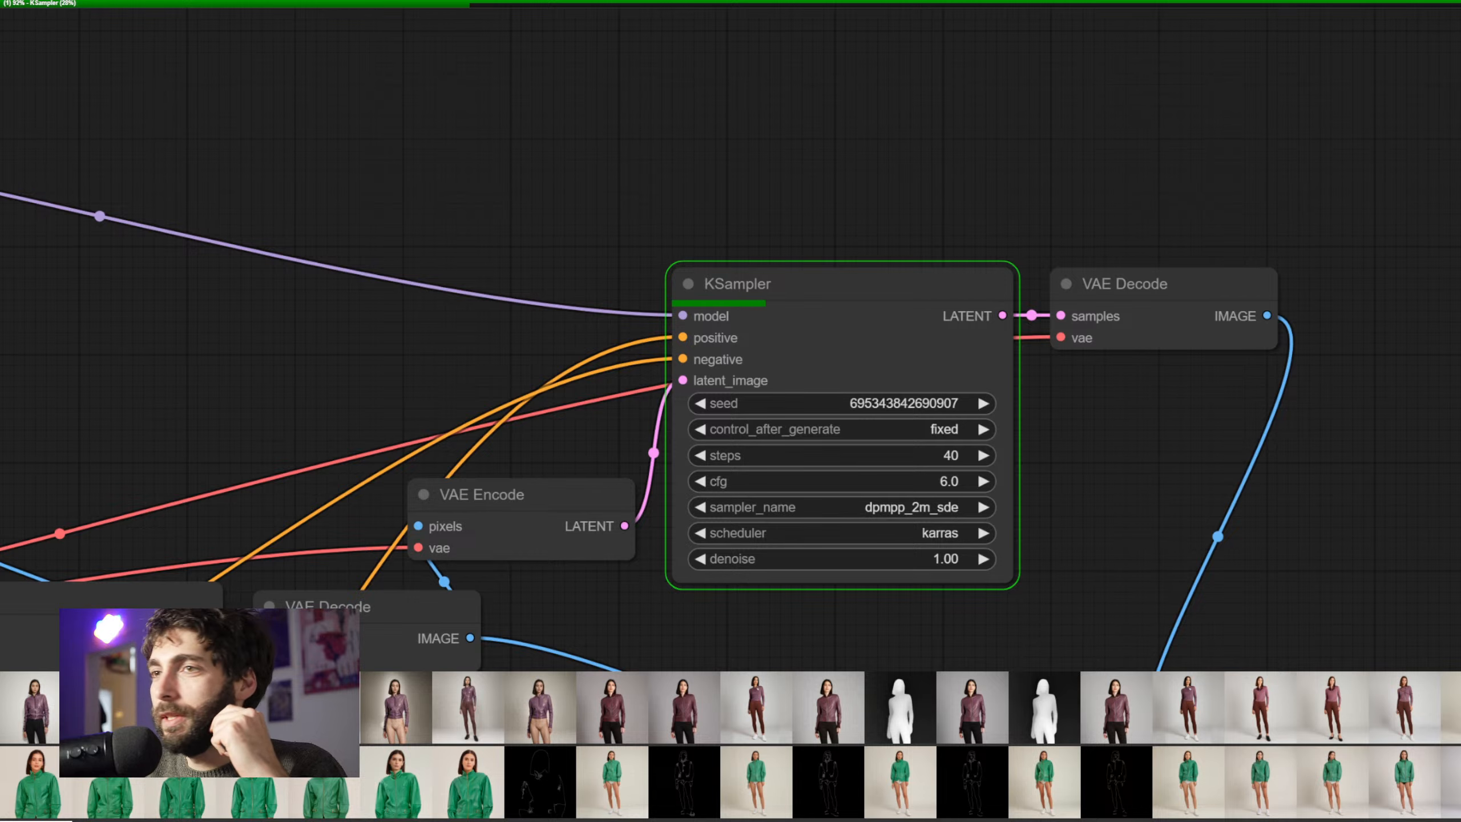
left_click_drag(946, 622, 820, 608)
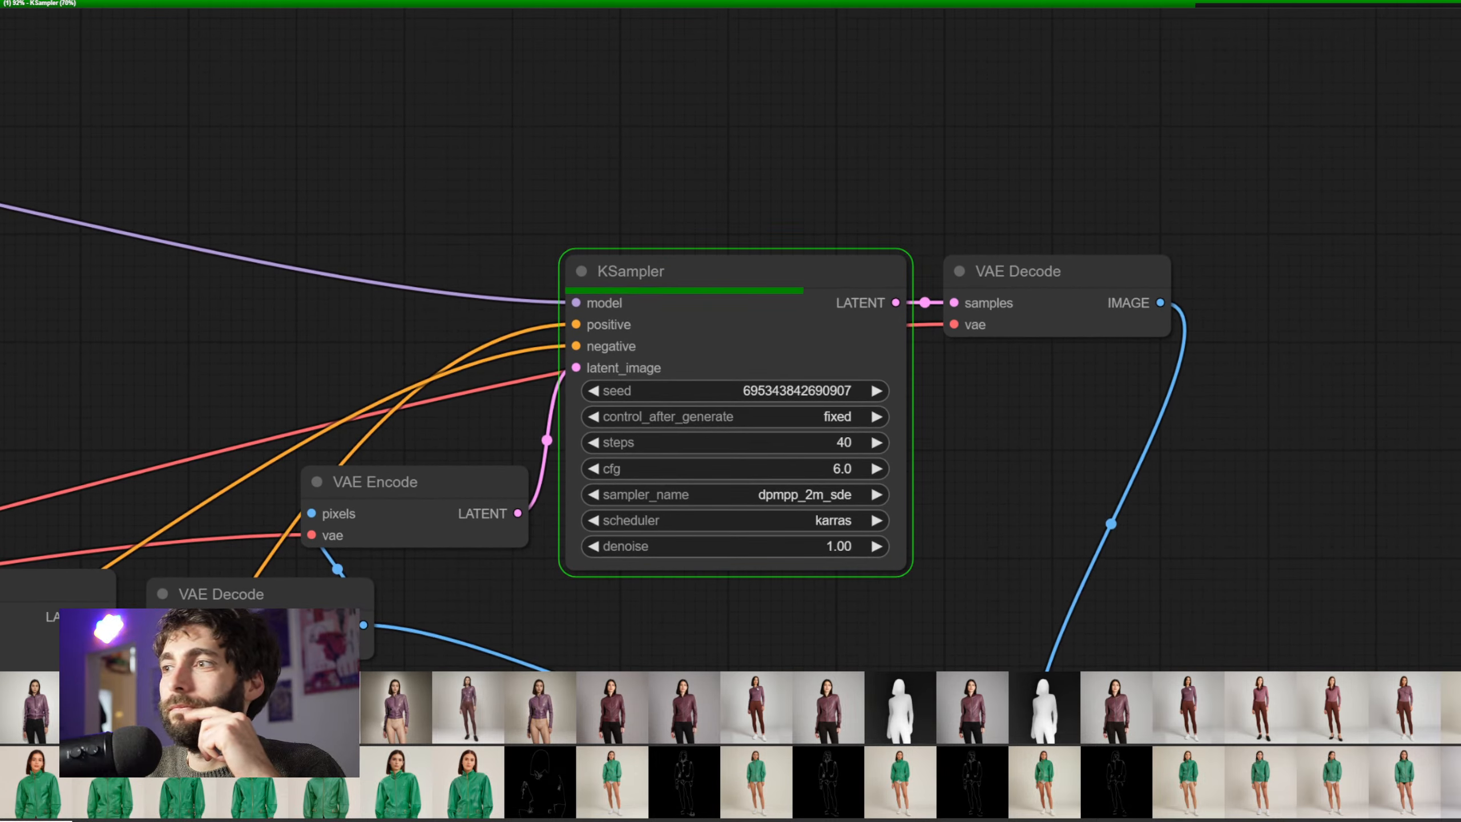
Bring the queue menu into view and close the image feed covering the preview nodes
left_click_drag(1457, 335, 1393, 283)
left_click(1455, 682)
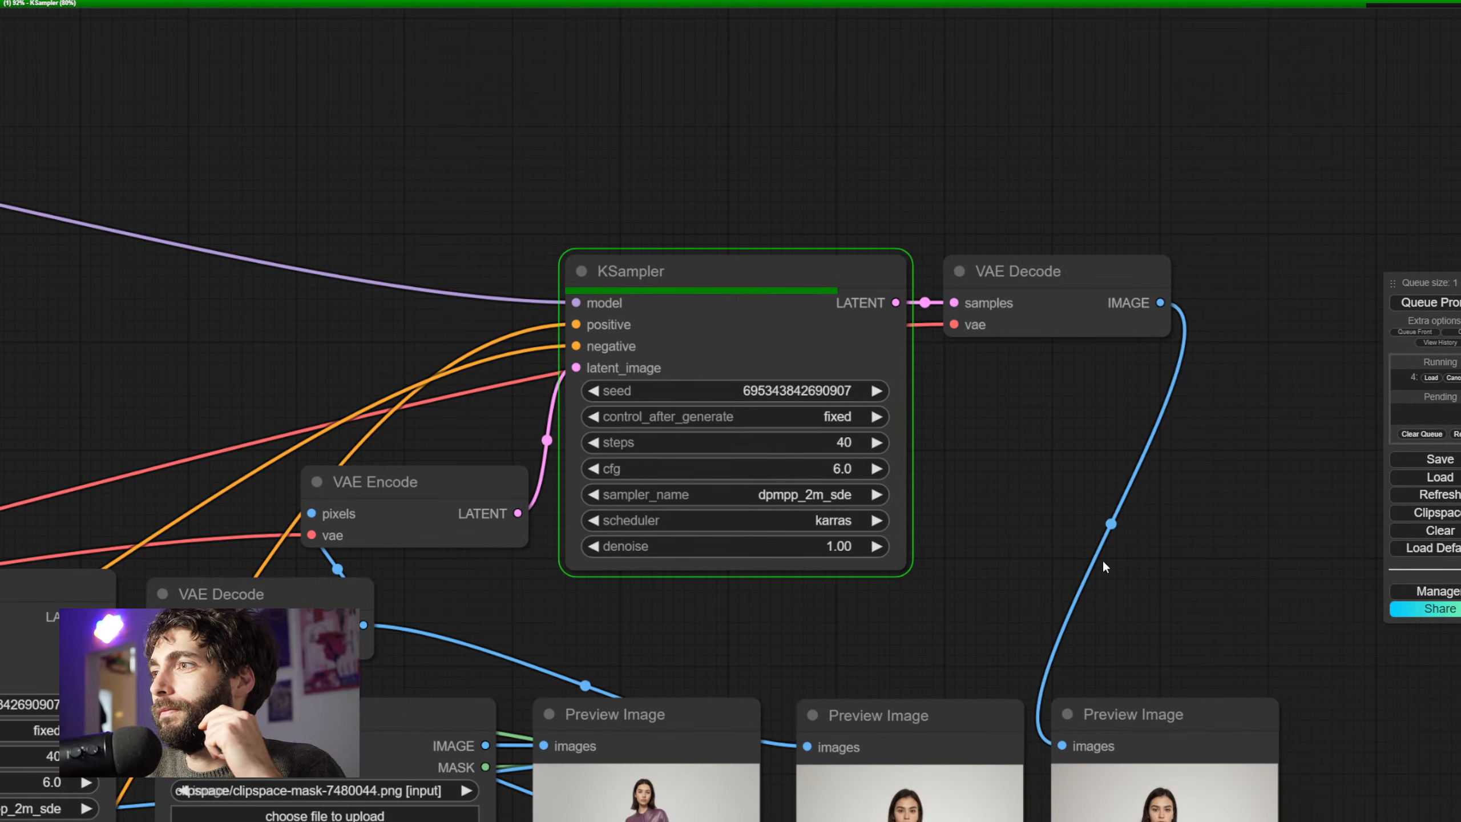
left_click_drag(1104, 576, 1106, 302)
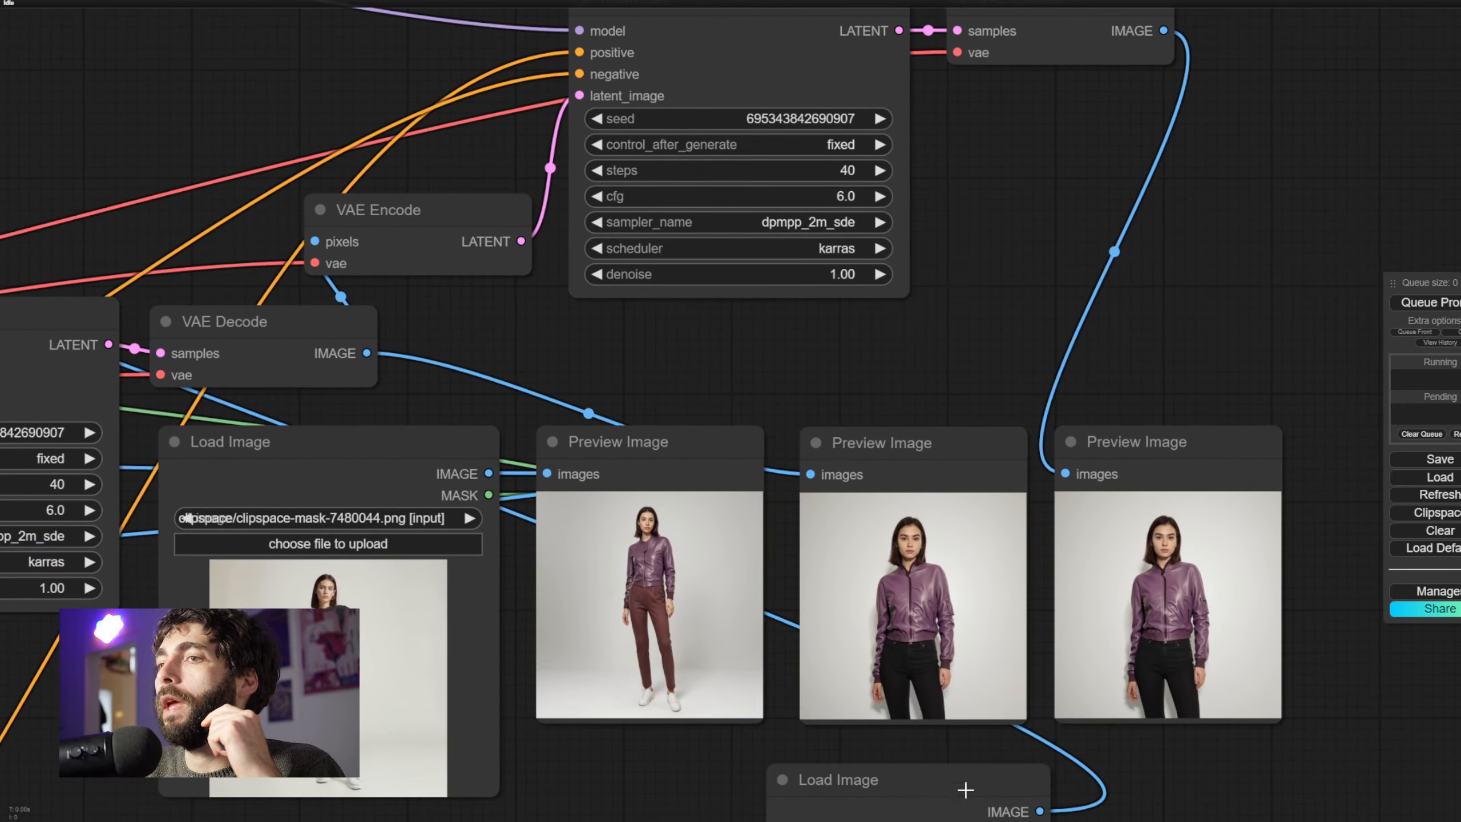
Compare the jacket in the full-outfit preview with the two cropped refinement previews up close
scroll(862, 743, "up", 6)
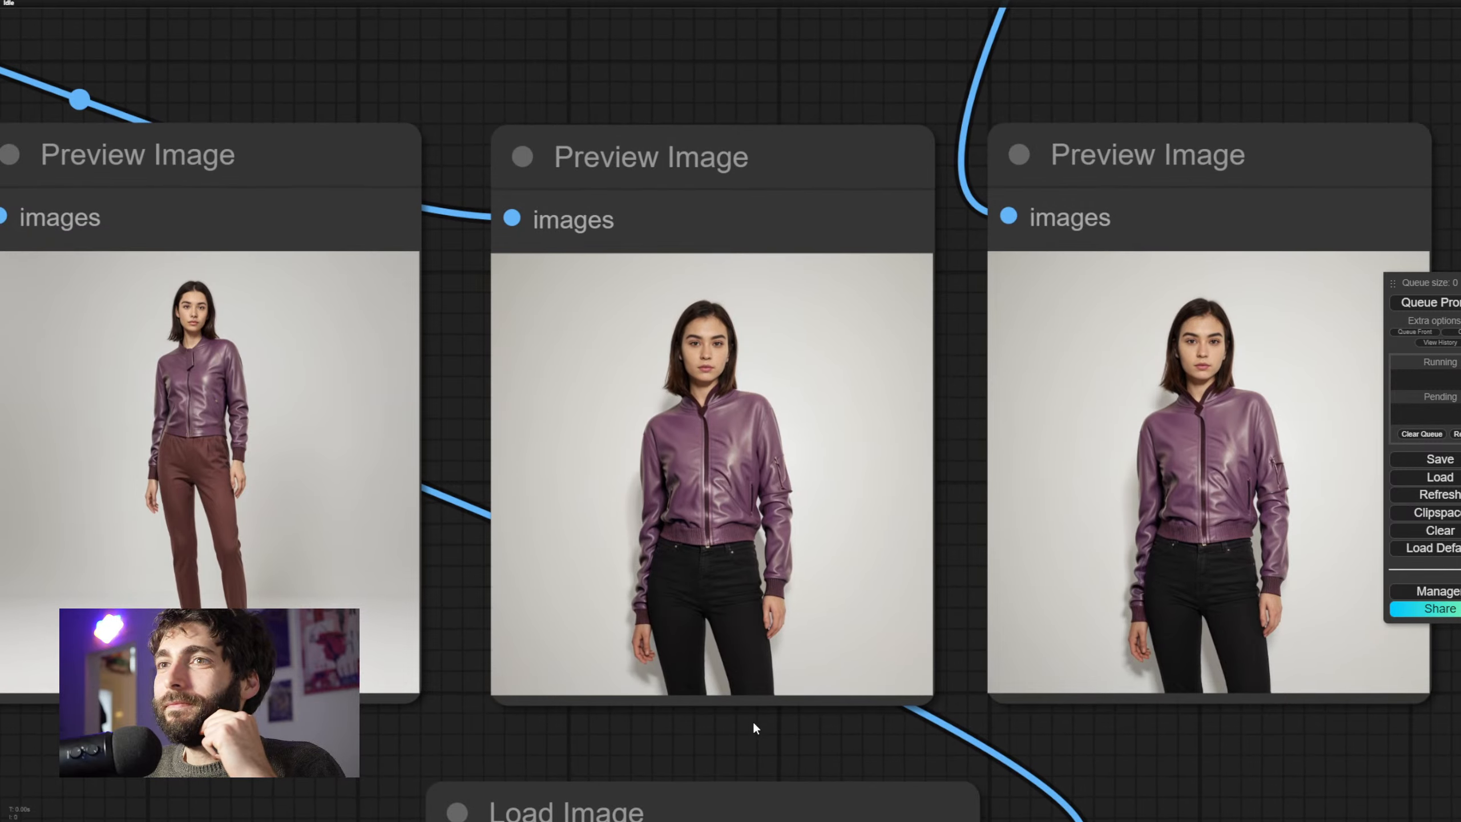
scroll(753, 723, "up", 3)
left_click_drag(600, 743, 1135, 761)
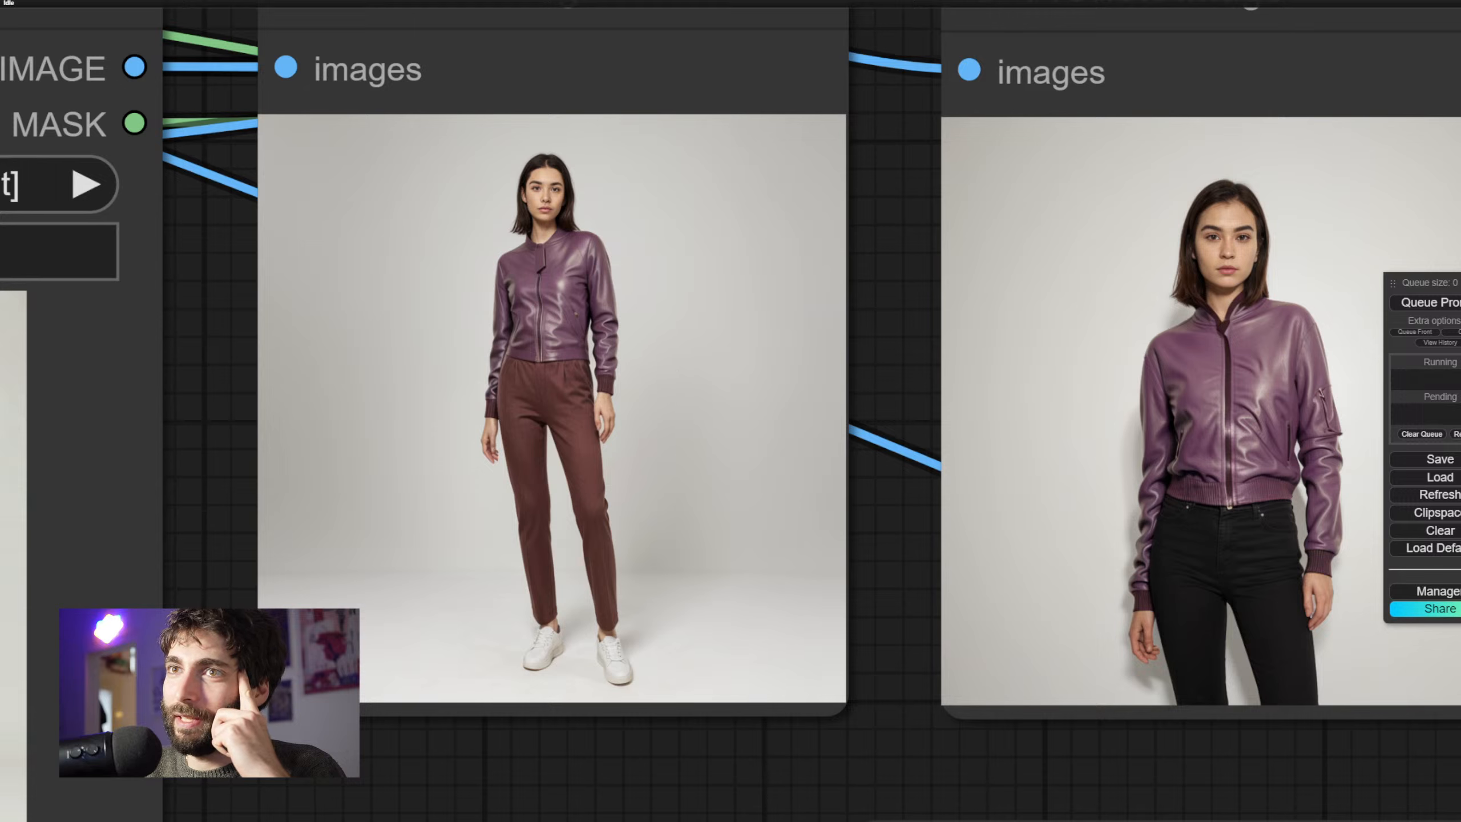
left_click_drag(1218, 746, 633, 703)
scroll(765, 525, "down", 2)
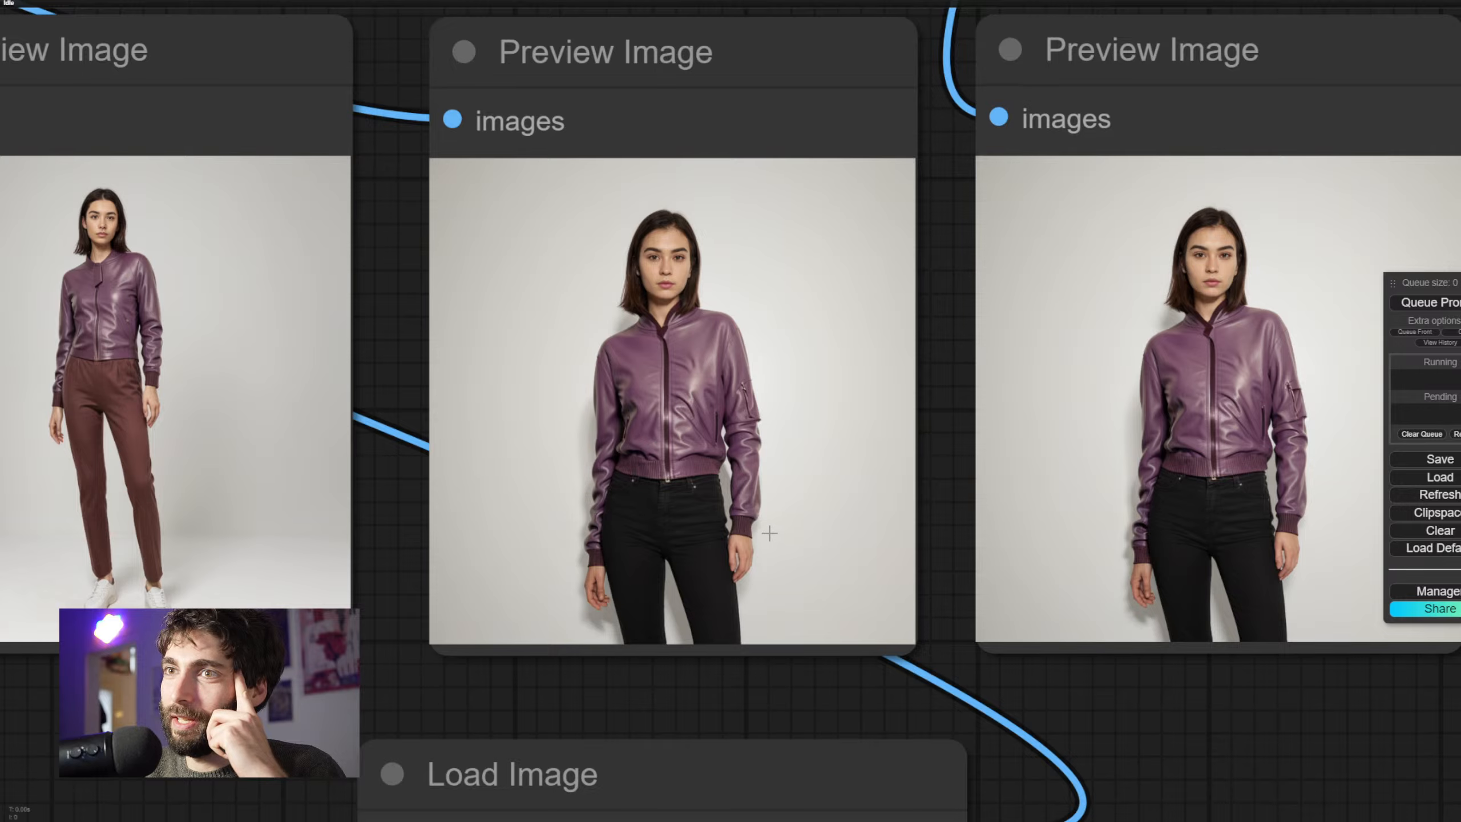
Set the strength of the refinement group's Apply ControlNet node to 0.40
scroll(725, 561, "down", 3)
left_click_drag(569, 639, 1121, 409)
scroll(1122, 408, "down", 2)
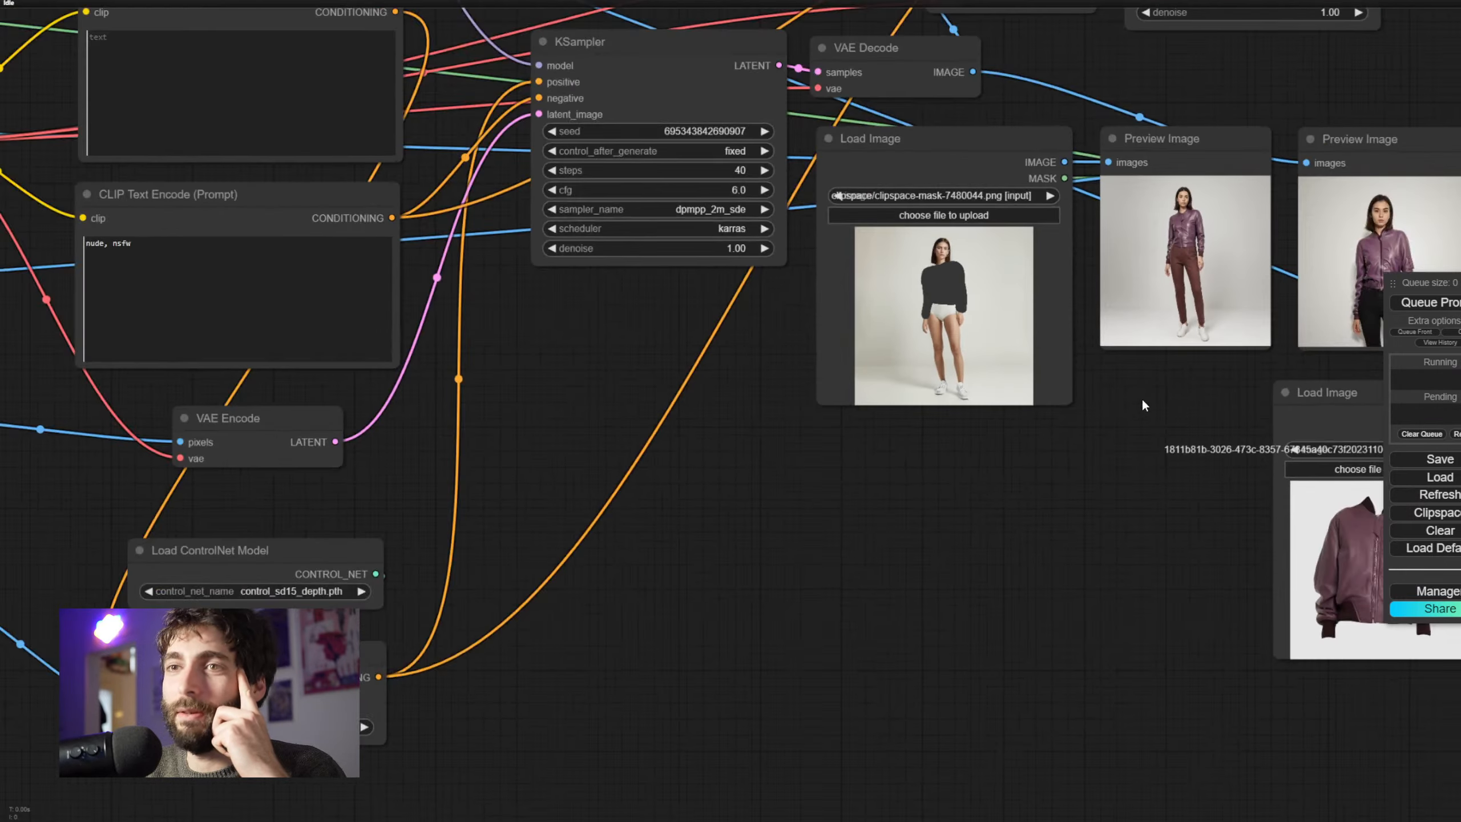
left_click_drag(978, 538, 1304, 612)
left_click(653, 801)
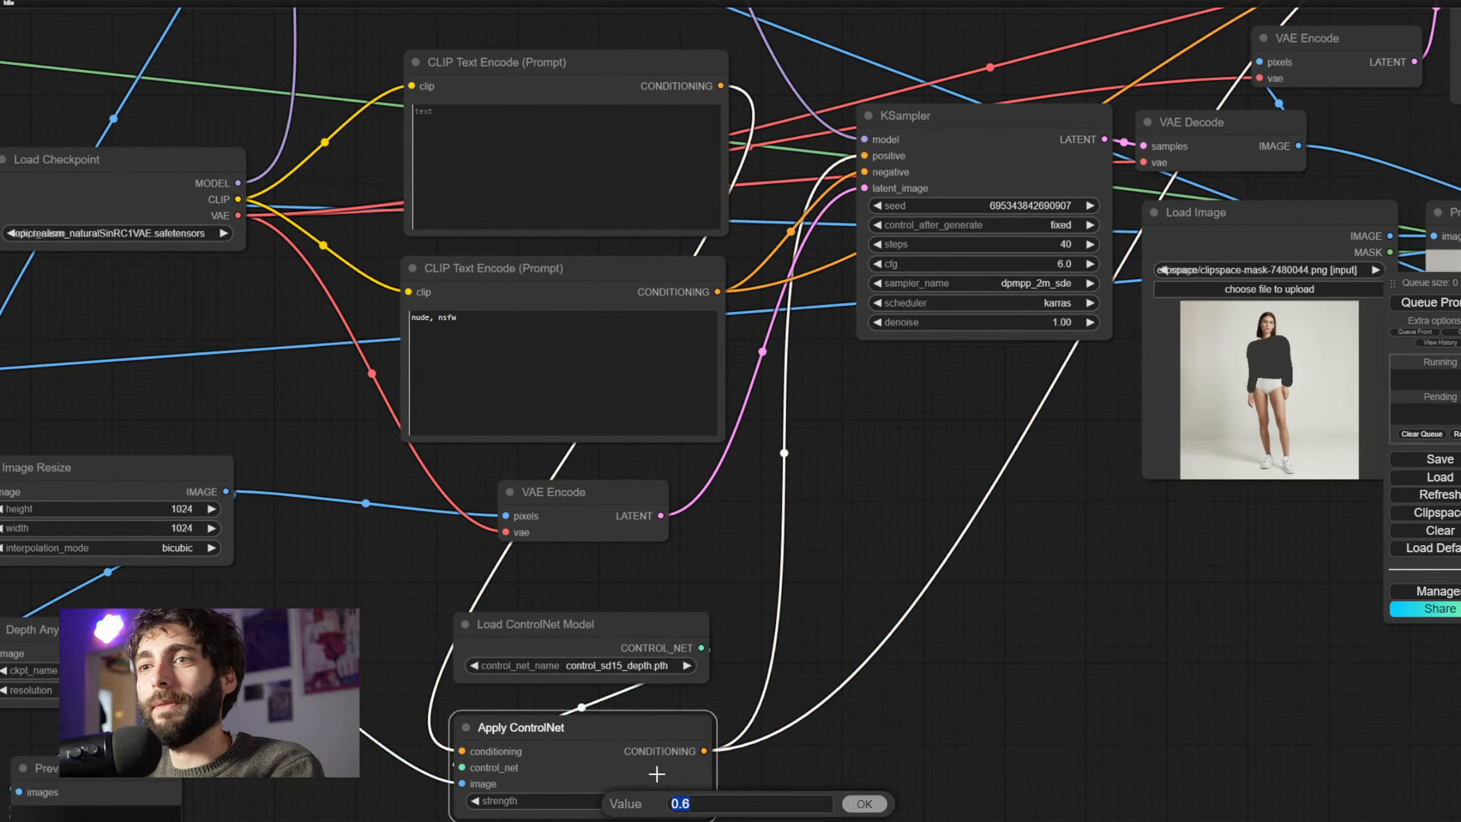
key("Return")
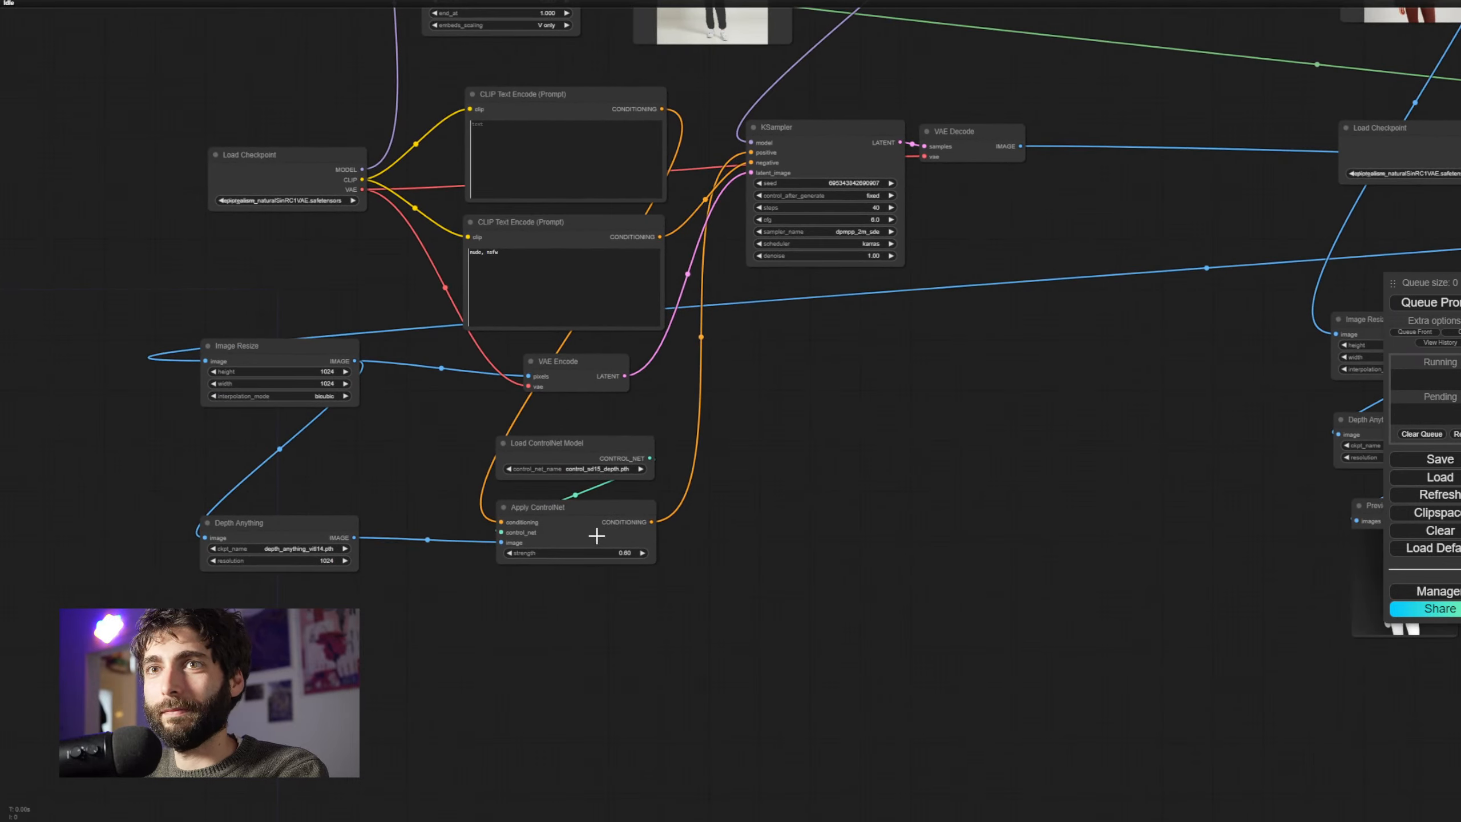
Lower the first-pass group's Apply ControlNet strength to match the refinement group and queue the workflow
left_click(607, 553)
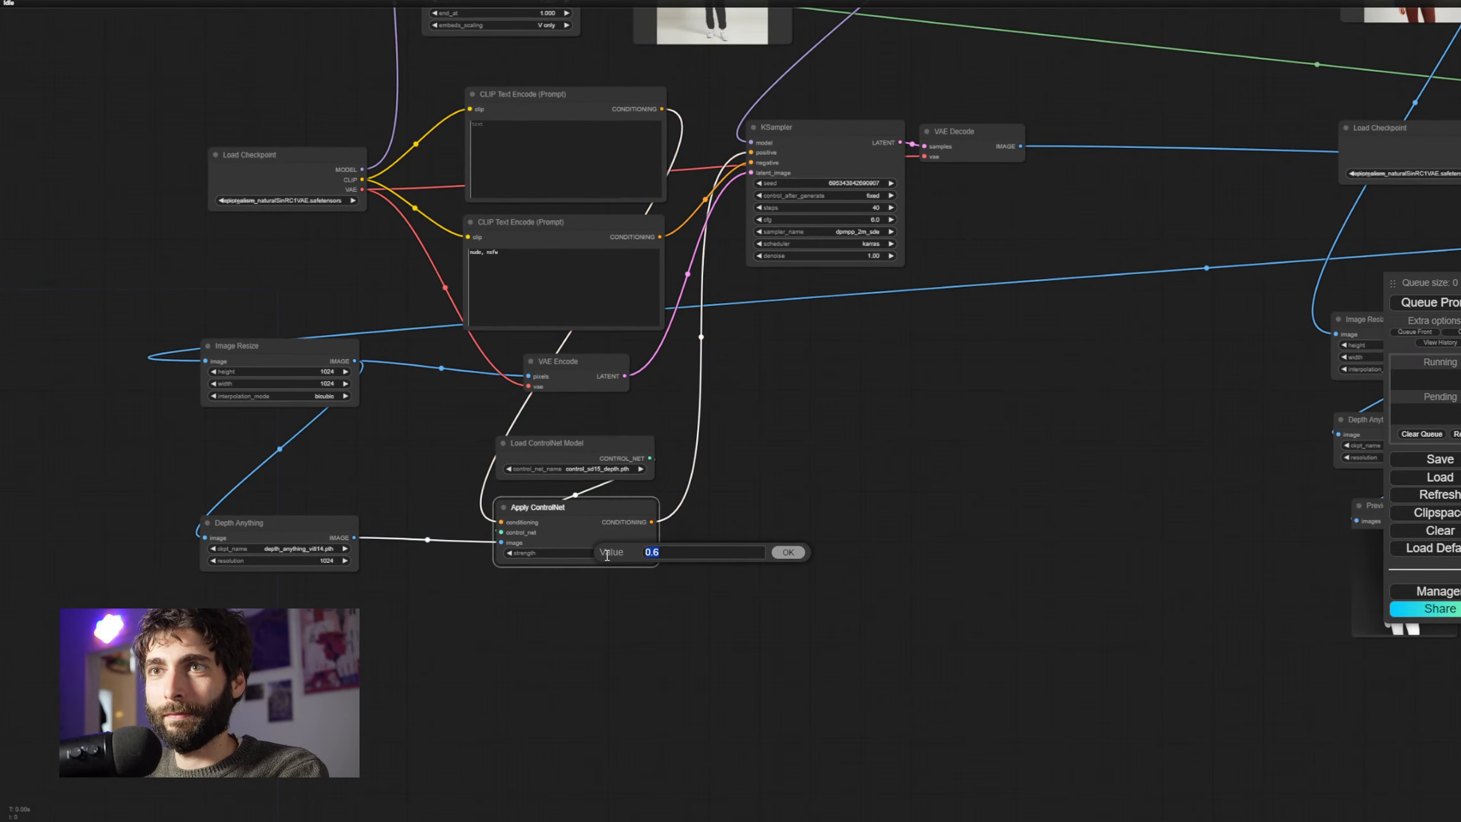
key("Return")
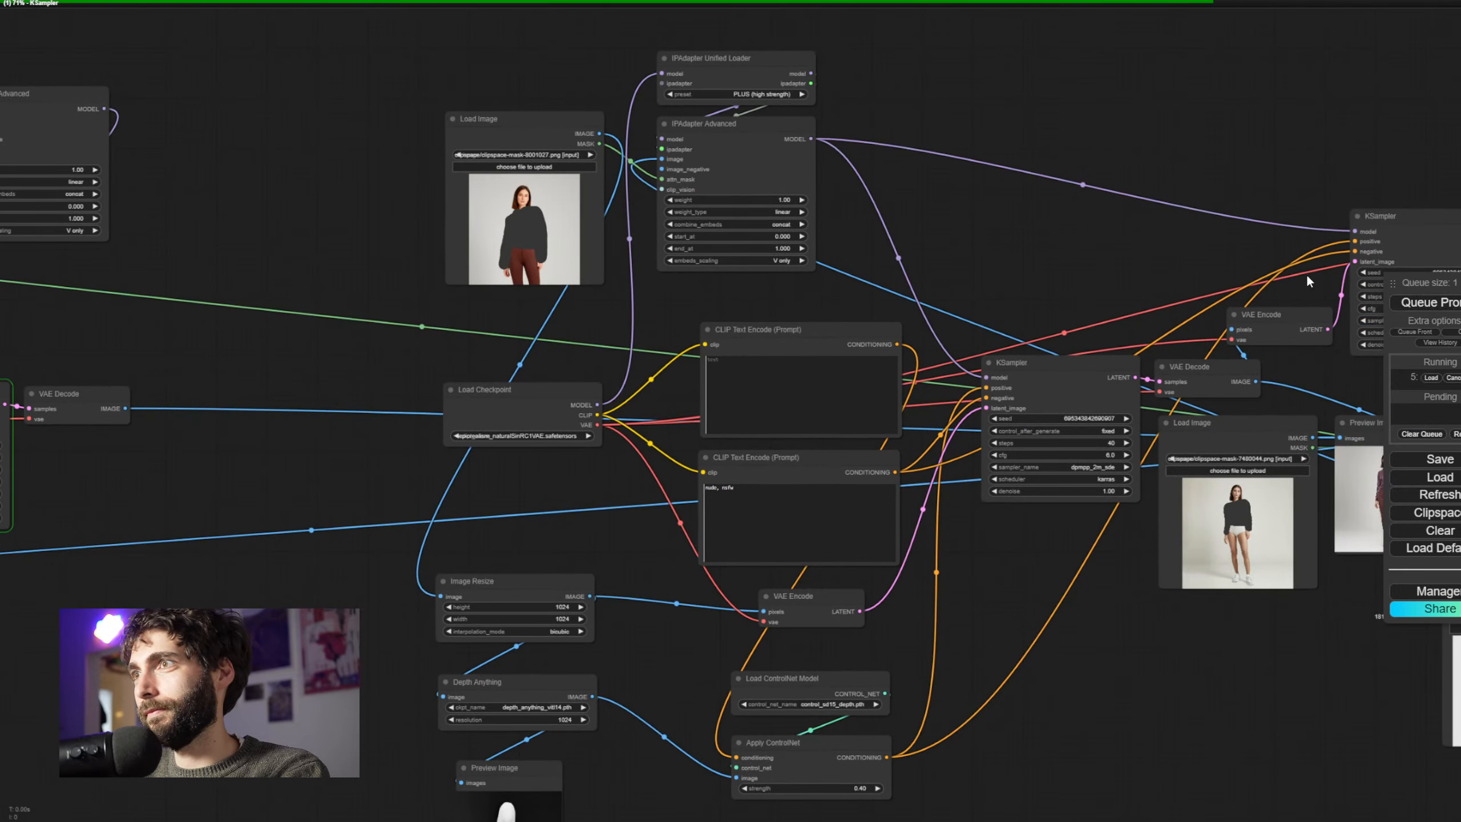
Follow the new run through the refinement samplers and the updating preview images
left_click_drag(1306, 274, 663, 263)
scroll(662, 263, "up", 3)
left_click_drag(750, 427, 746, 337)
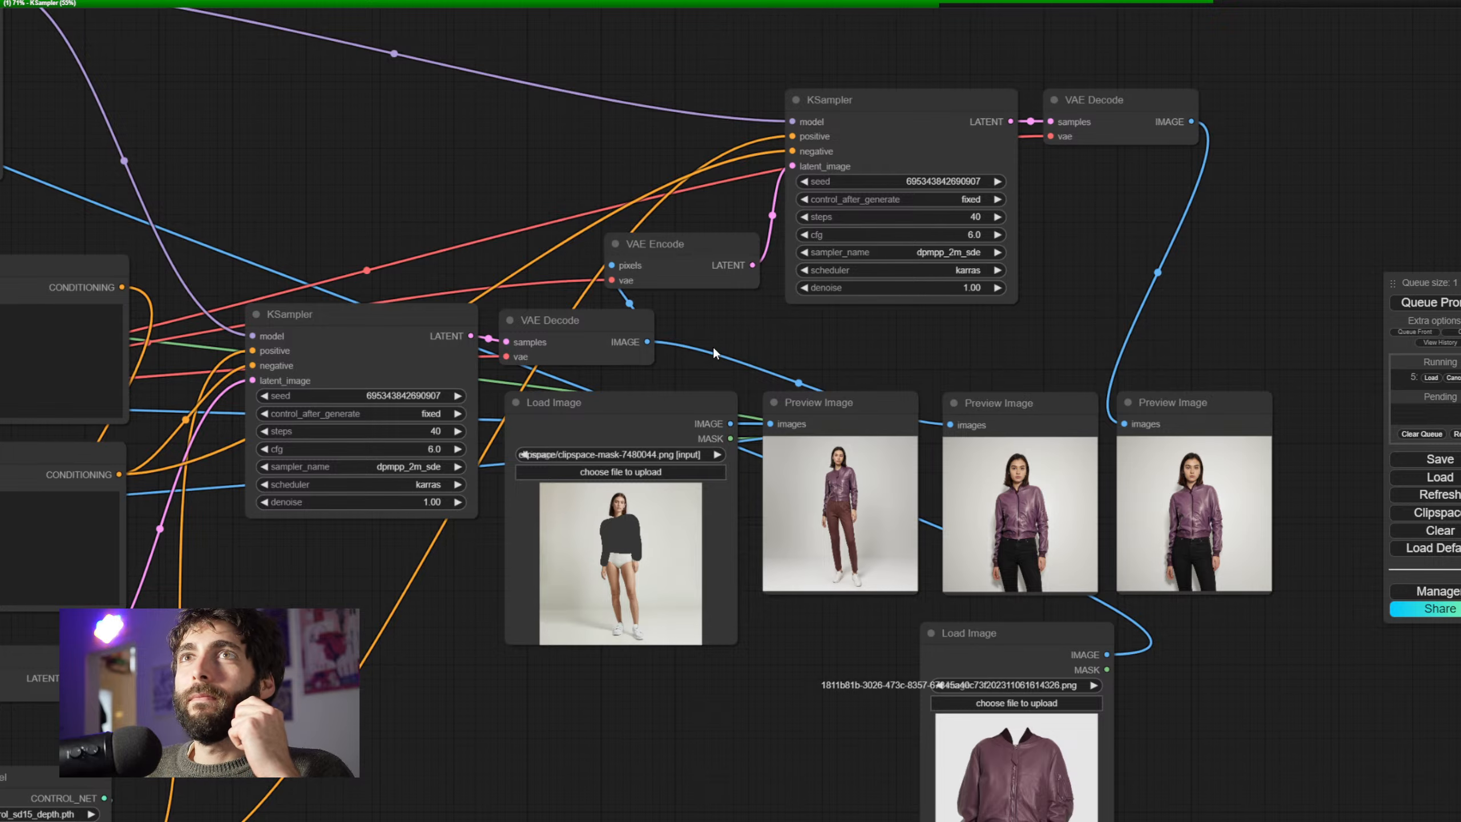
left_click_drag(805, 346, 769, 684)
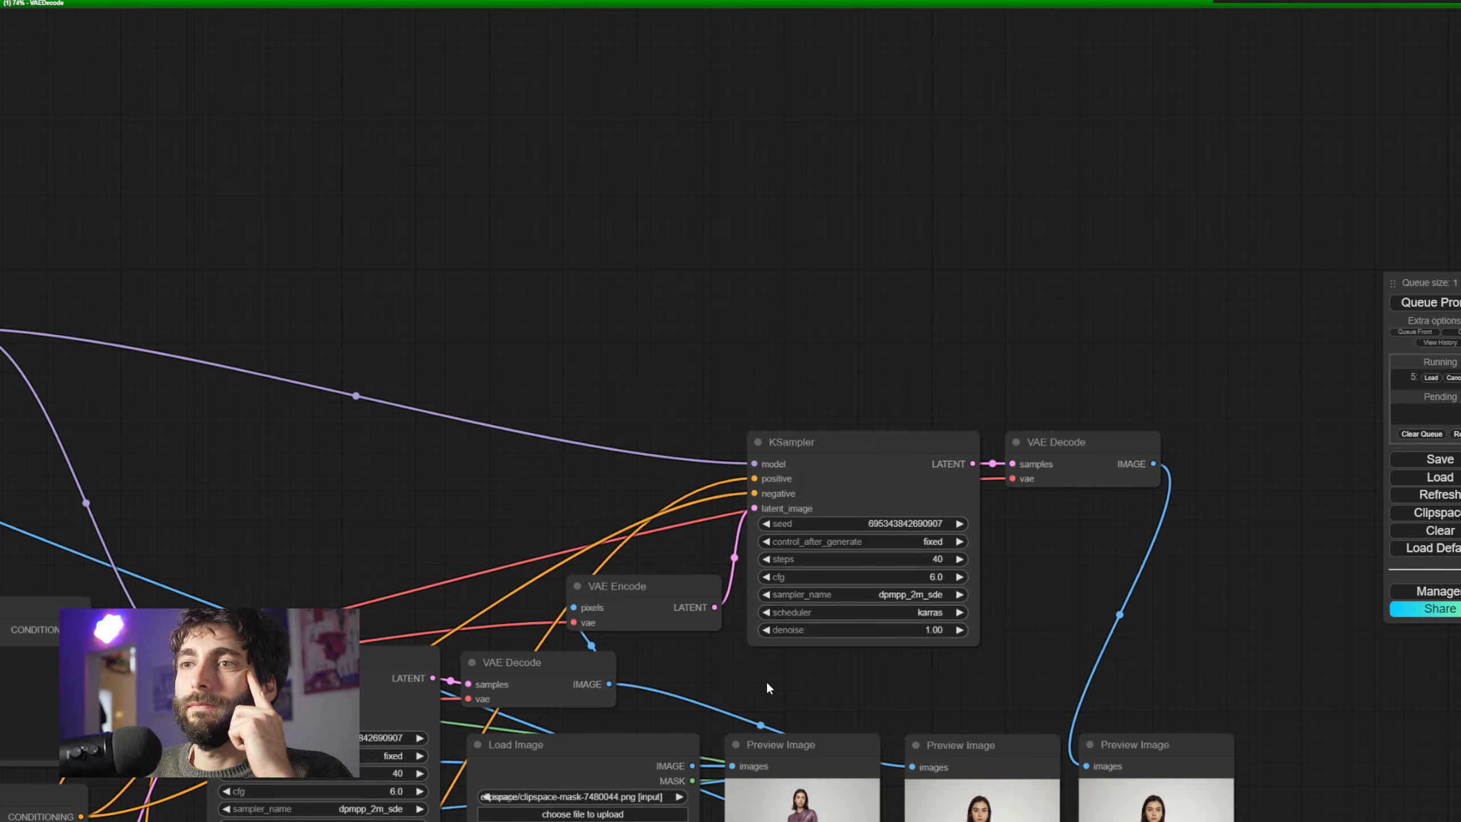
left_click_drag(769, 684, 758, 440)
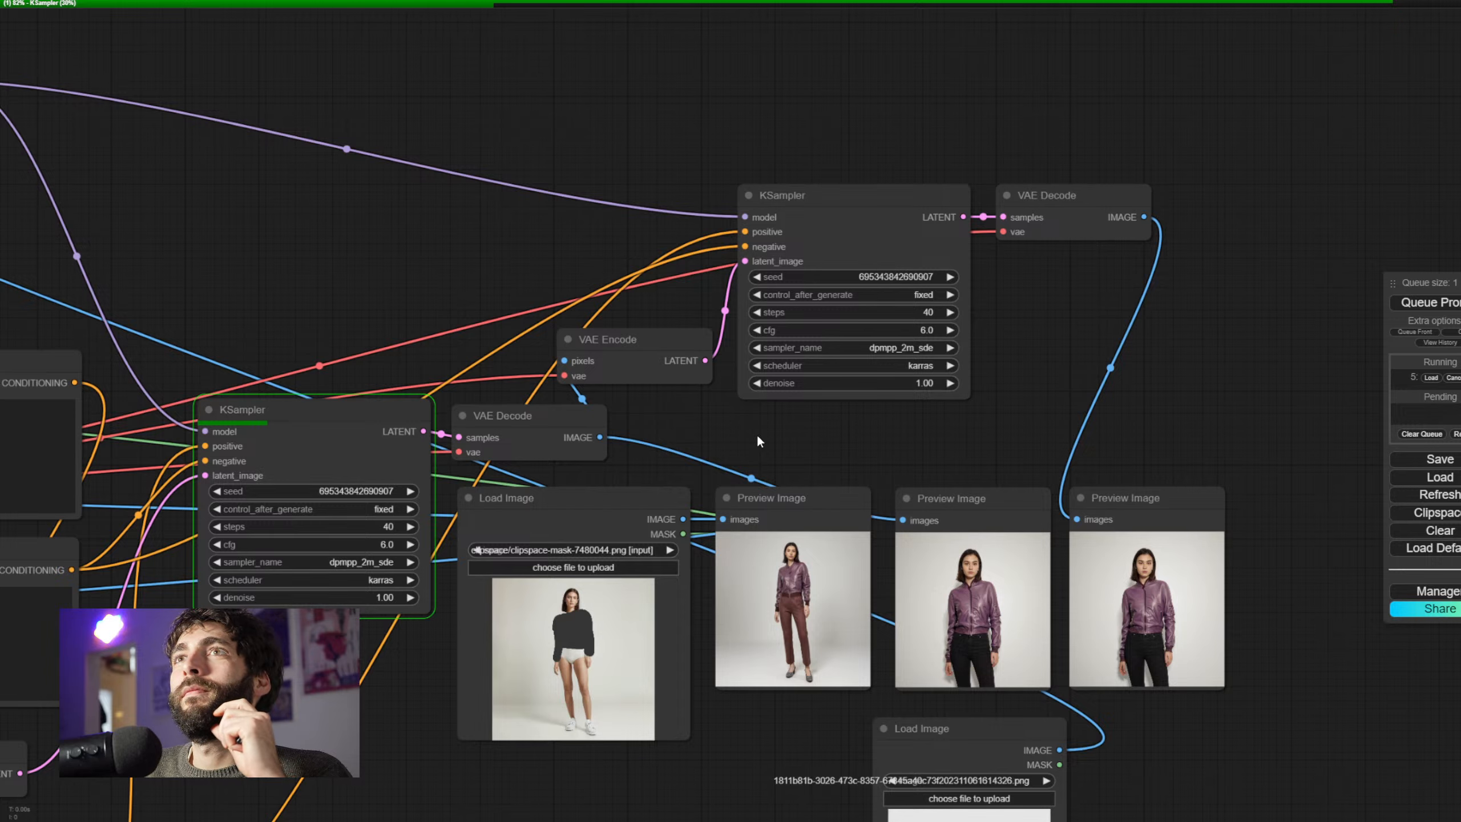
left_click_drag(757, 436, 758, 439)
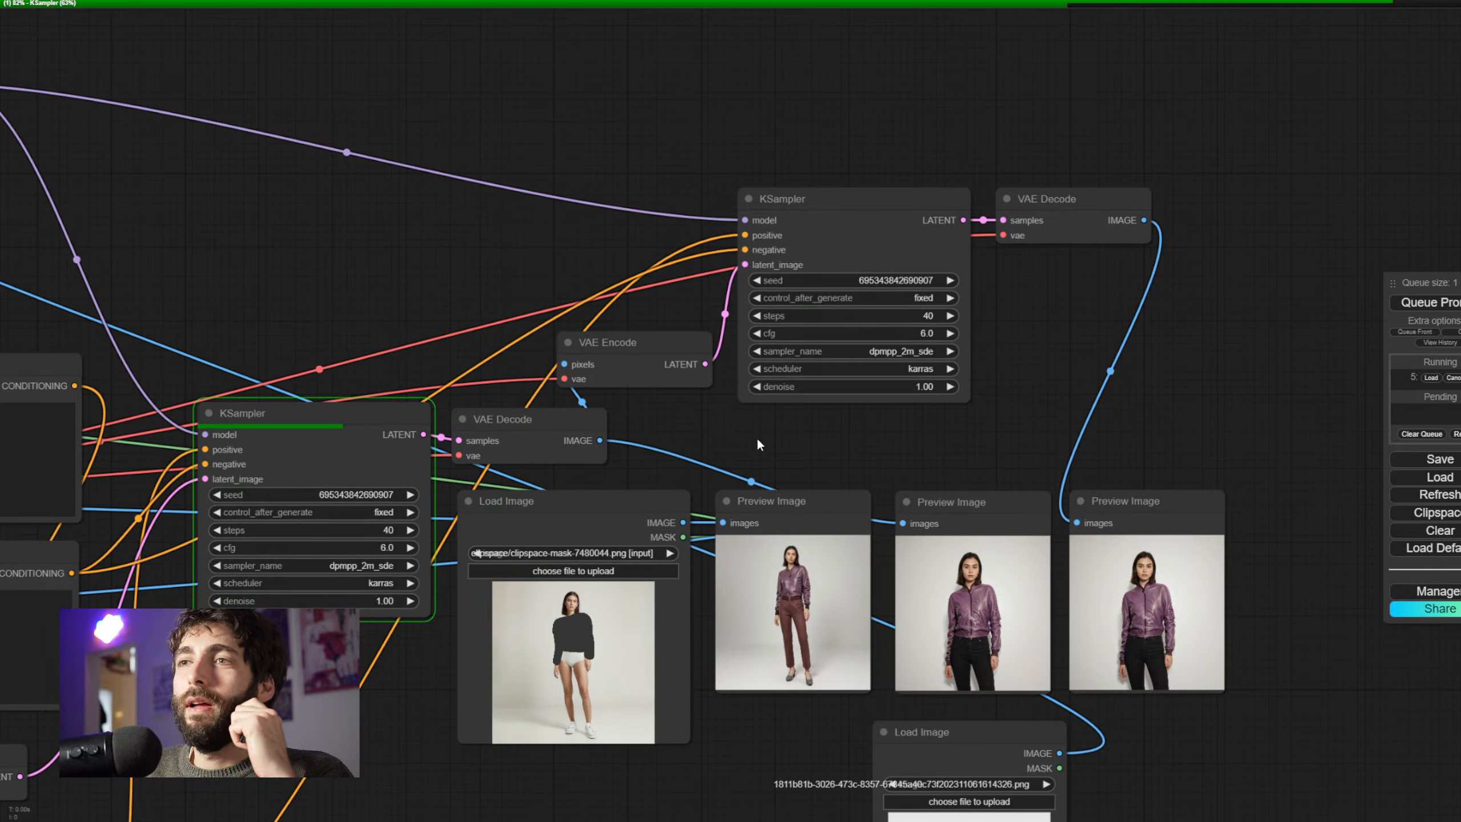
left_click_drag(757, 436, 777, 646)
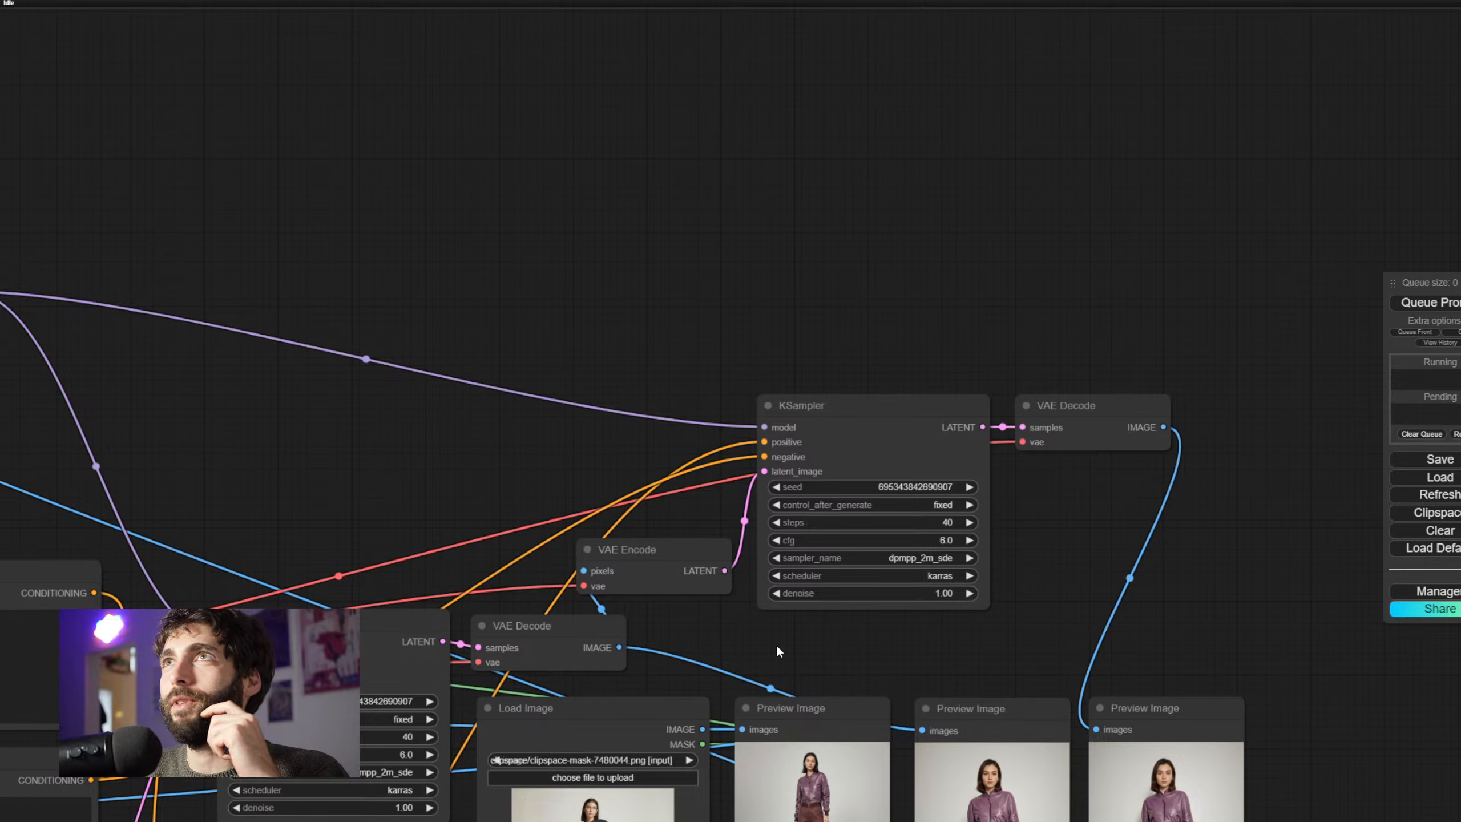
Examine the jacket's collar, zip, cuffs and hem in the full-outfit and cropped previews
left_click_drag(776, 644, 692, 381)
scroll(1066, 689, "up", 7)
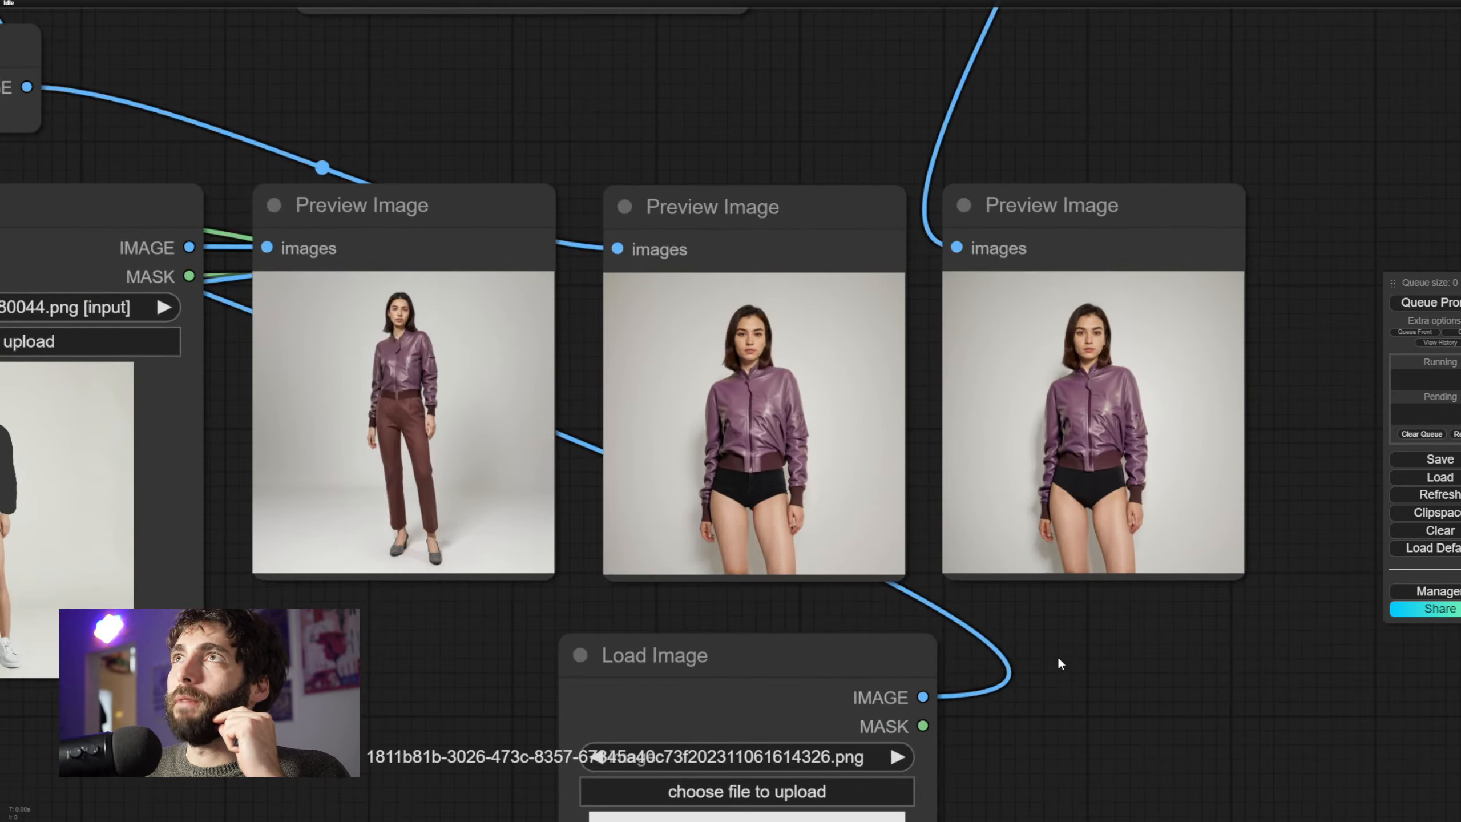
left_click_drag(1060, 661, 1053, 679)
scroll(1035, 672, "up", 4)
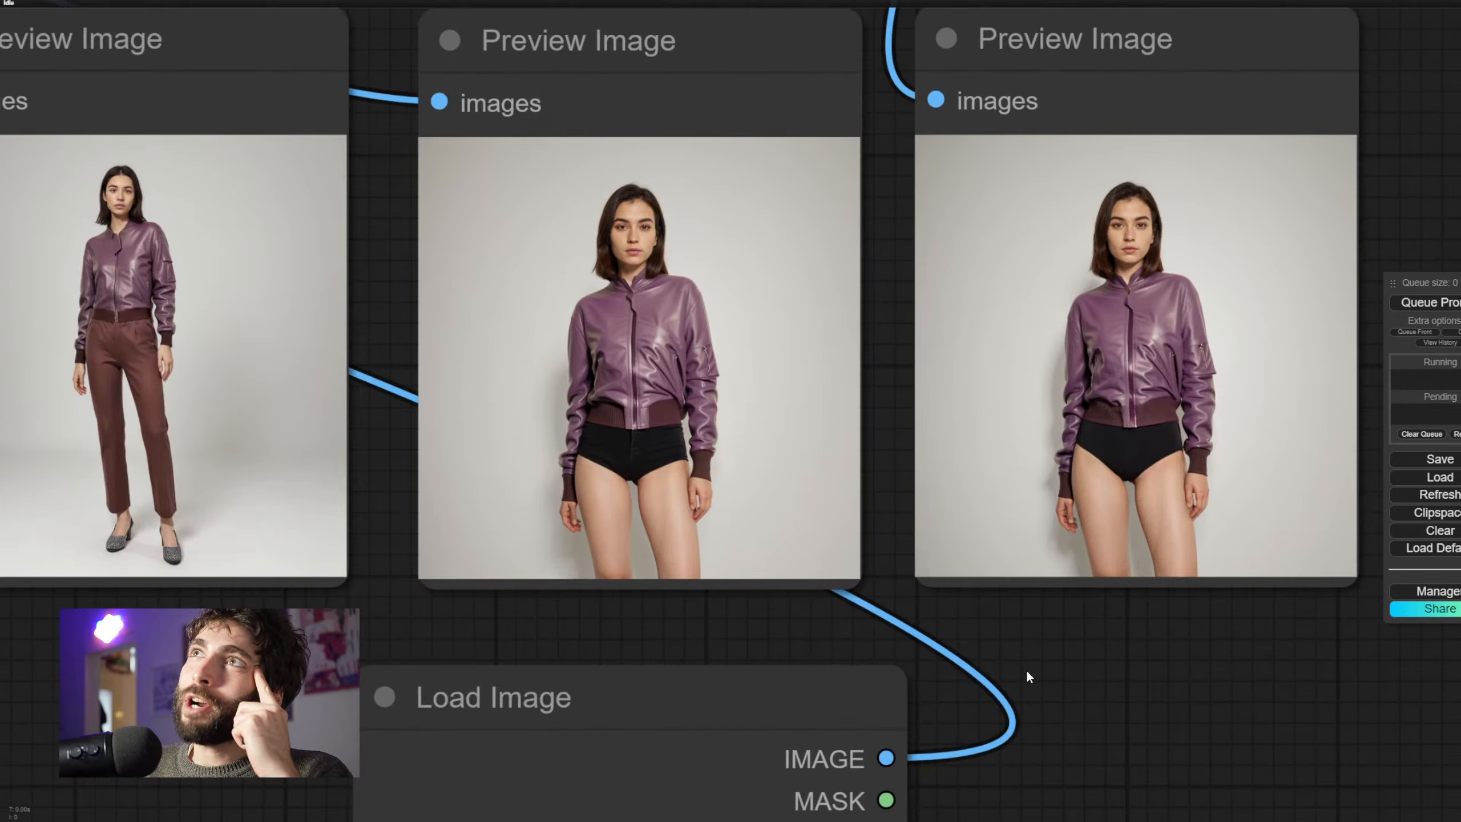
left_click_drag(1035, 669, 1048, 690)
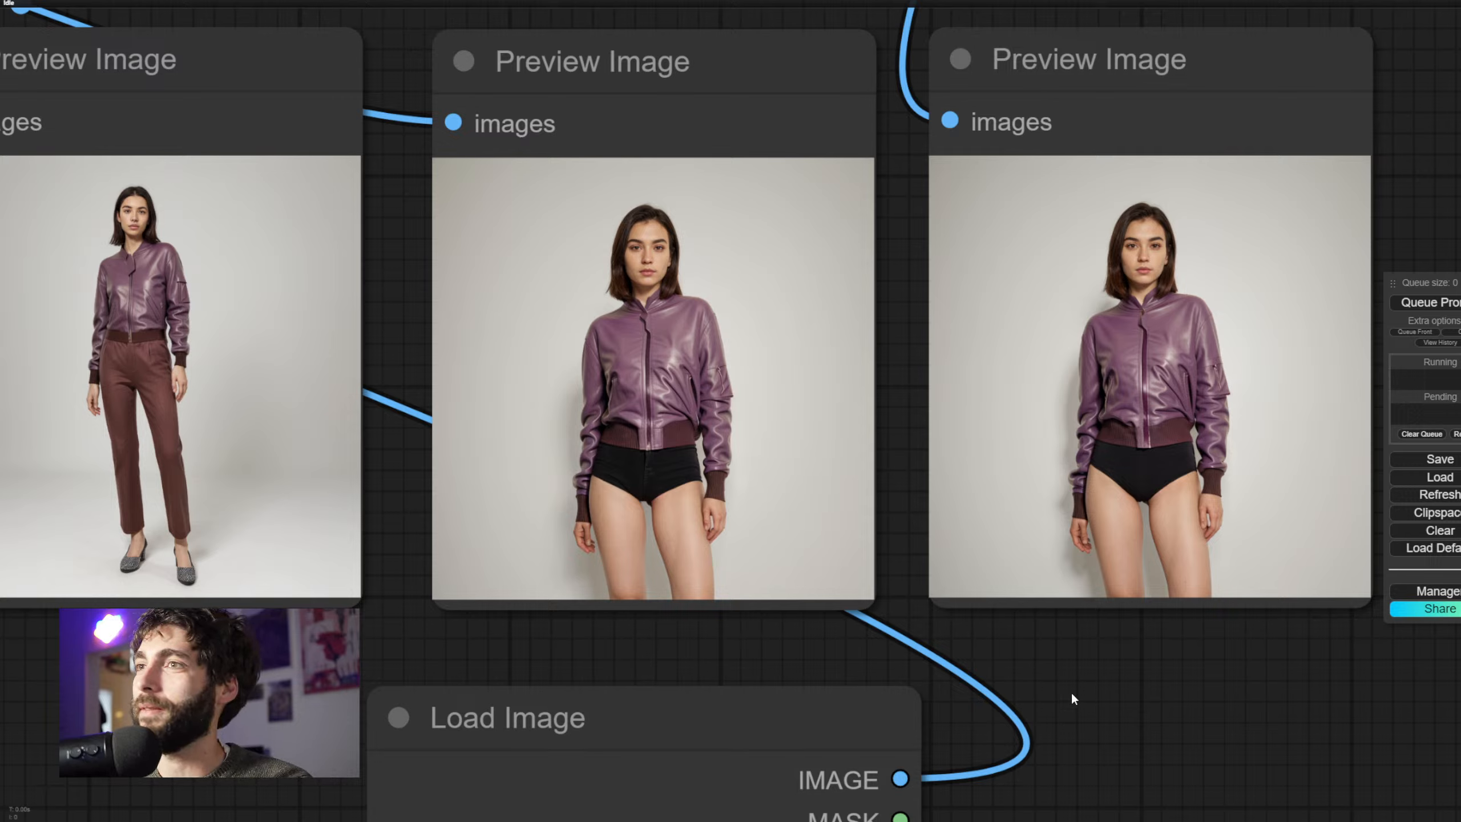
Place the Load Image node with the jacket reference directly beside the second-pass preview for comparison
left_click_drag(1075, 660, 1117, 373)
left_click_drag(1207, 479, 1079, 629)
left_click_drag(817, 570, 1459, 2)
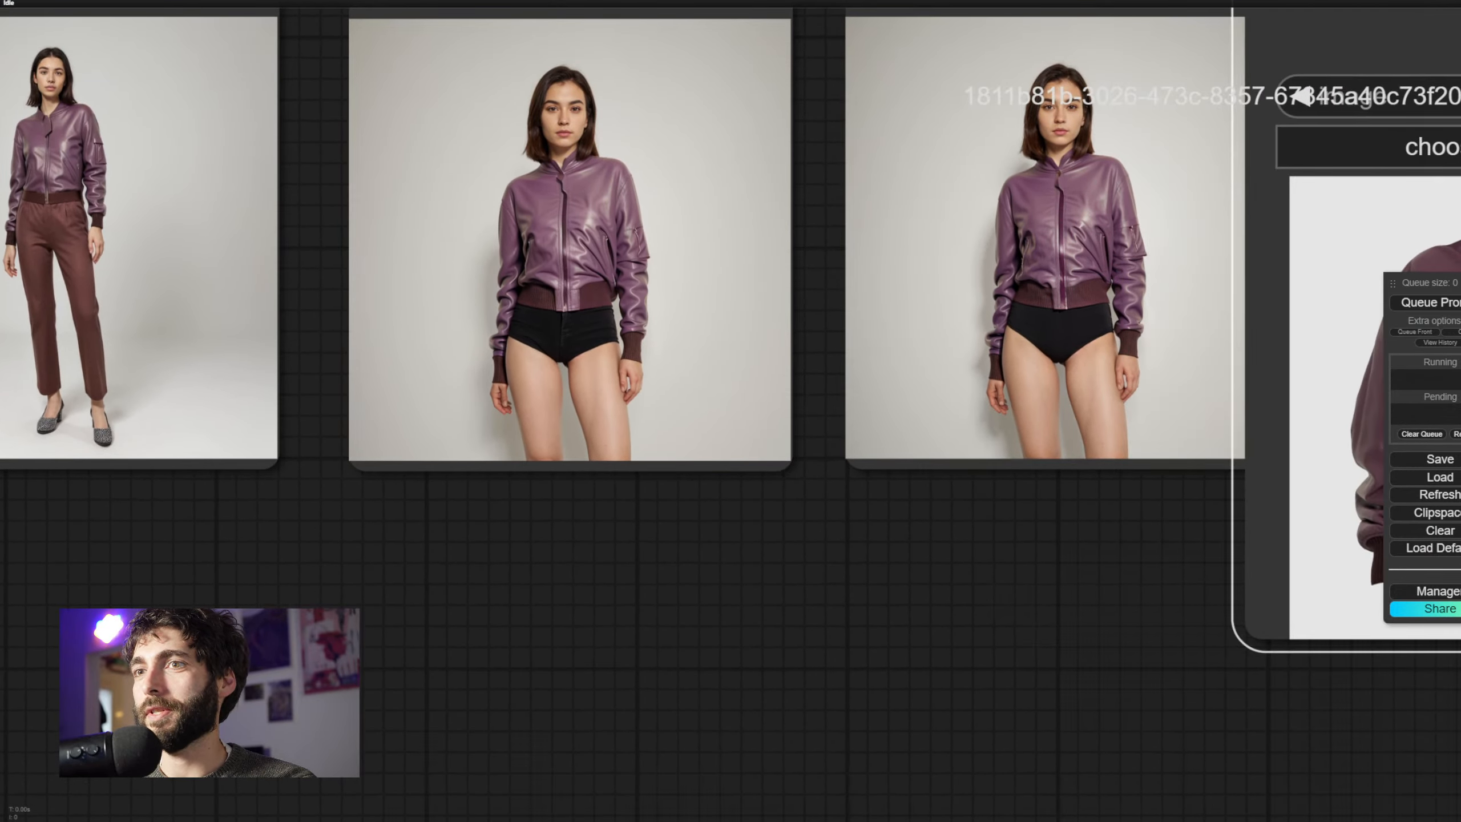
left_click_drag(1030, 530, 770, 802)
left_click_drag(1116, 251, 1204, 89)
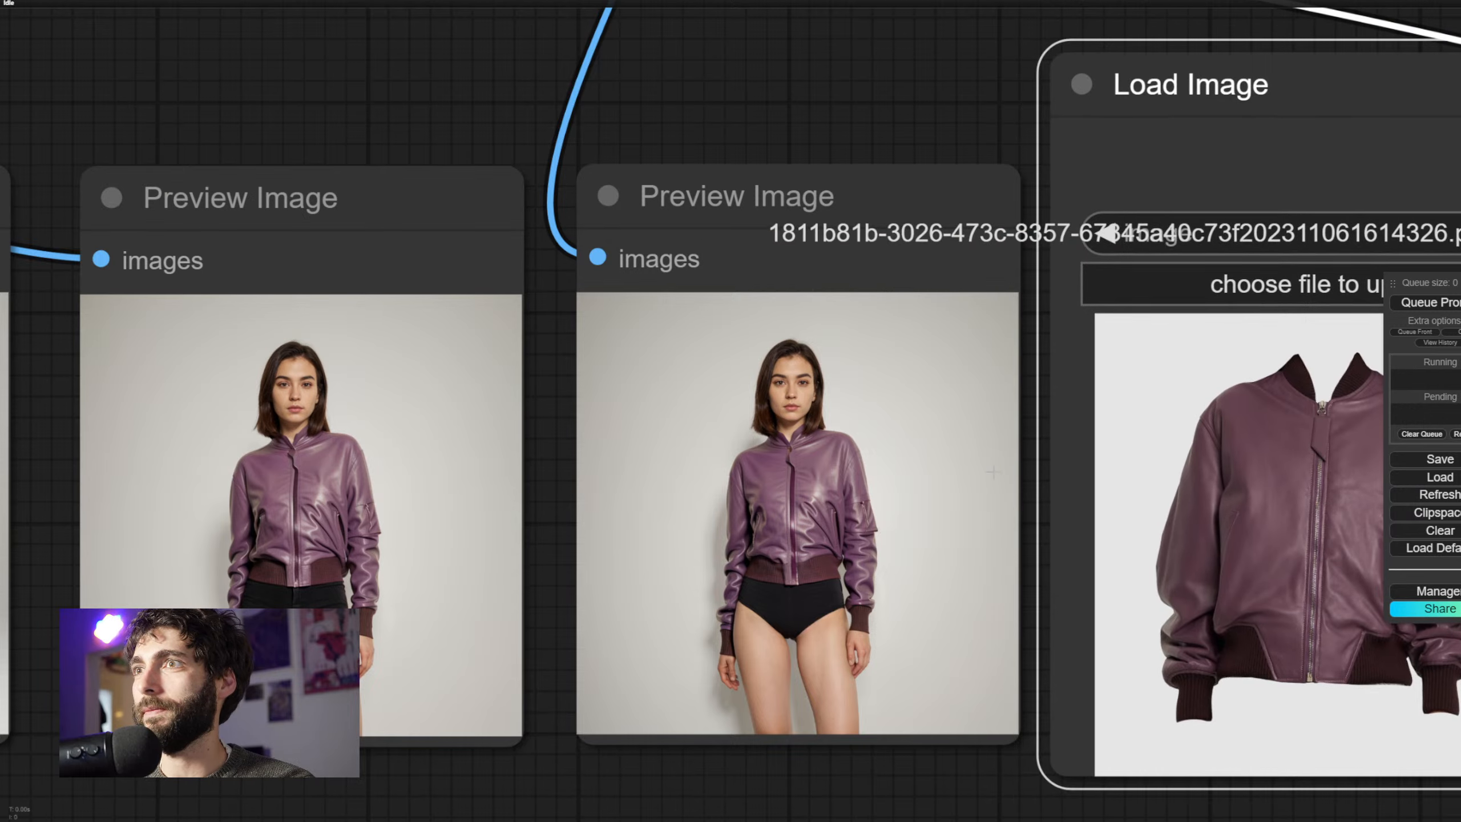
Align the two cropped preview nodes closely side by side and compare them with the jacket reference
left_click_drag(766, 756, 822, 656)
scroll(837, 668, "down", 1)
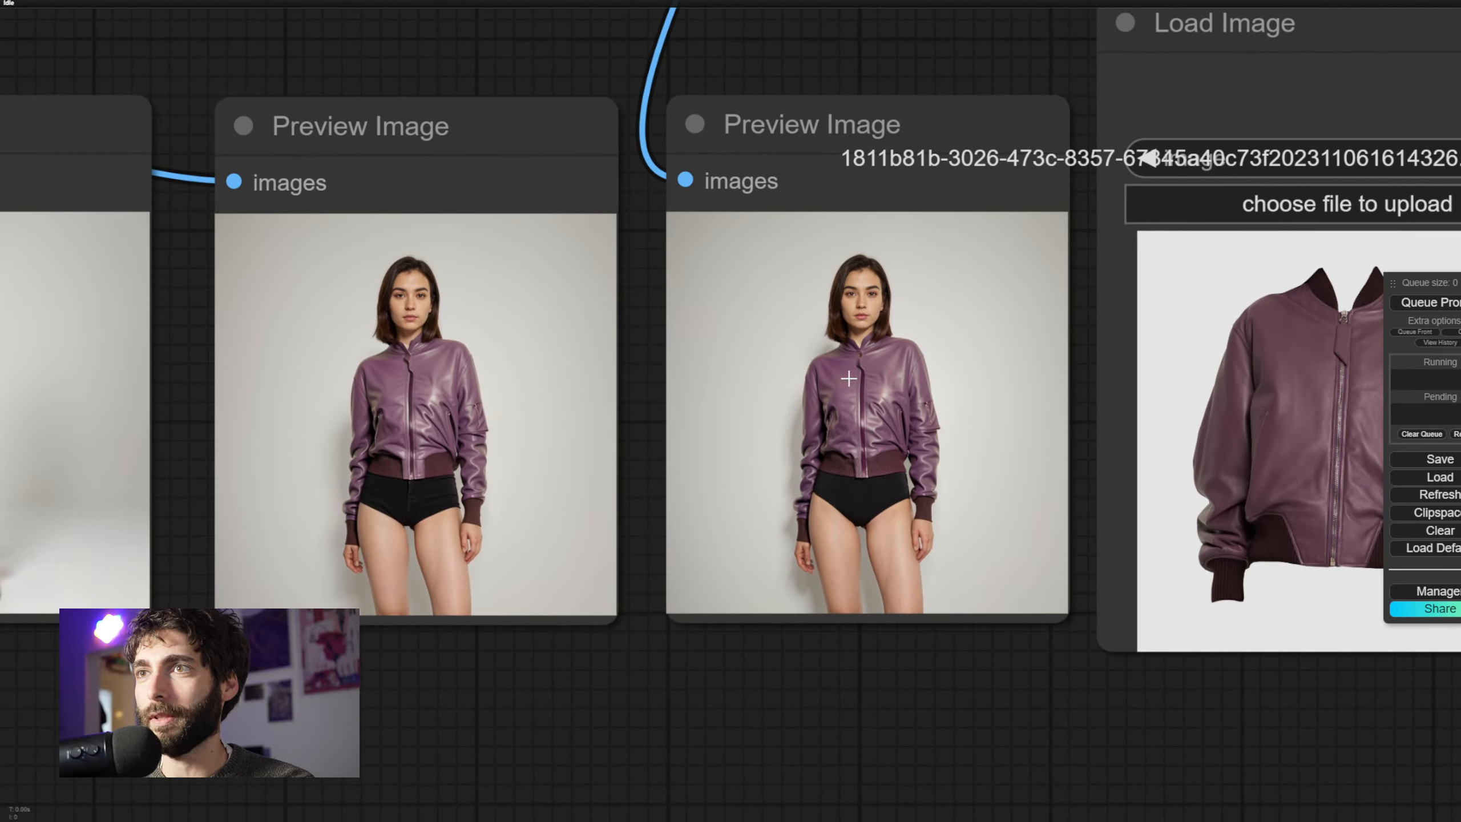
left_click_drag(852, 128, 854, 121)
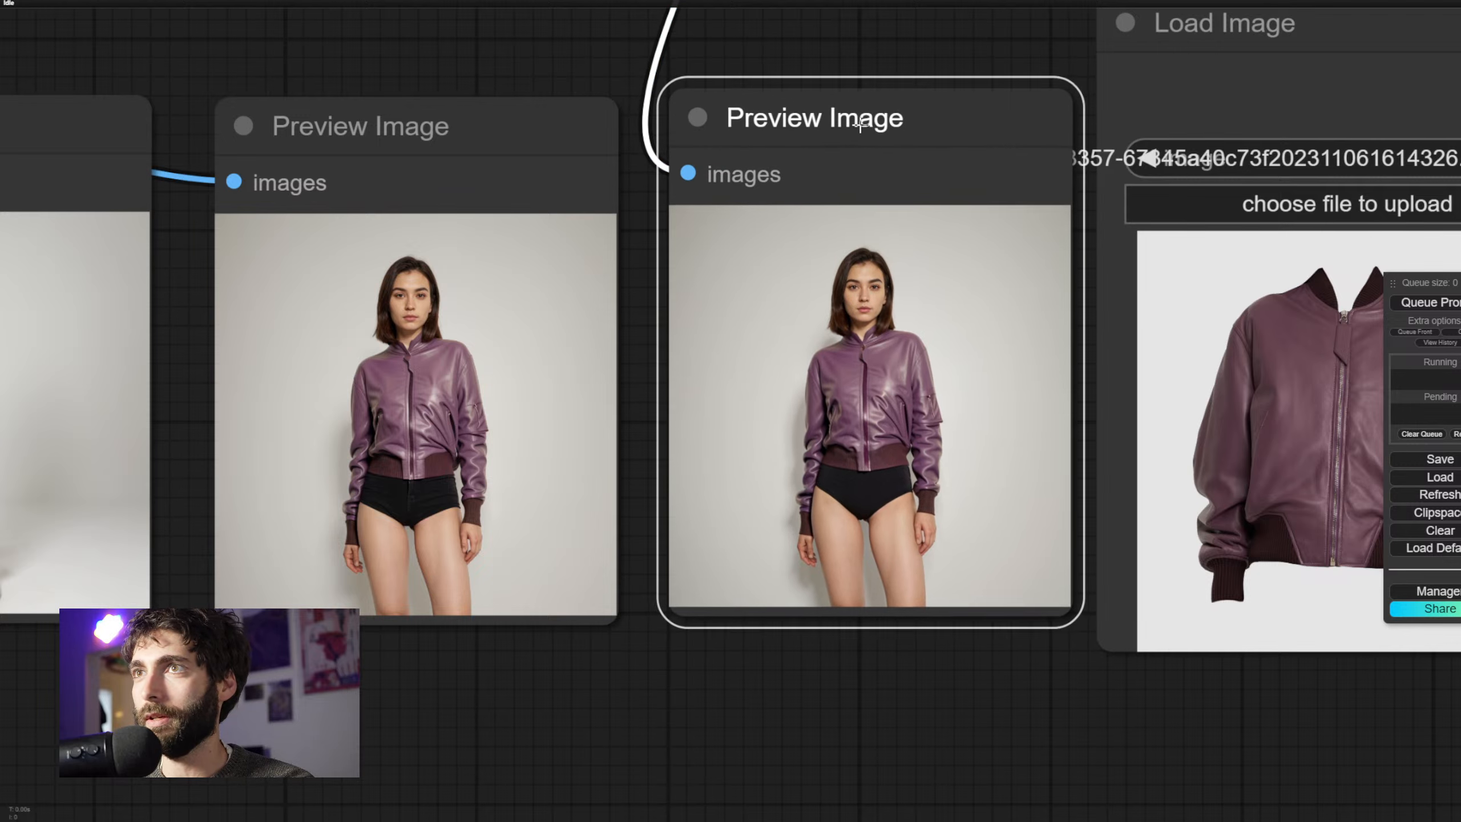
left_click_drag(548, 110, 561, 101)
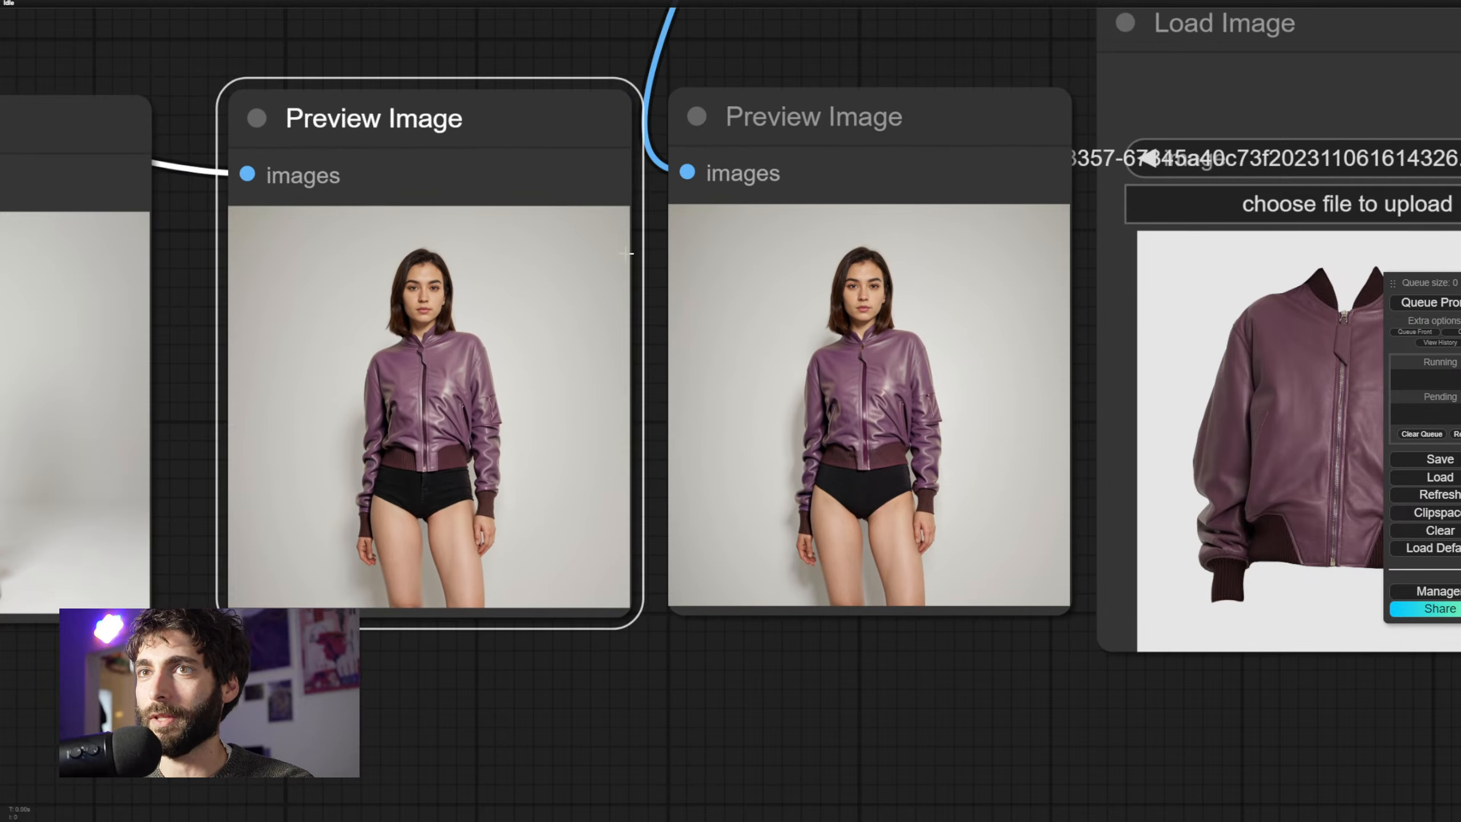
left_click_drag(730, 690, 576, 694)
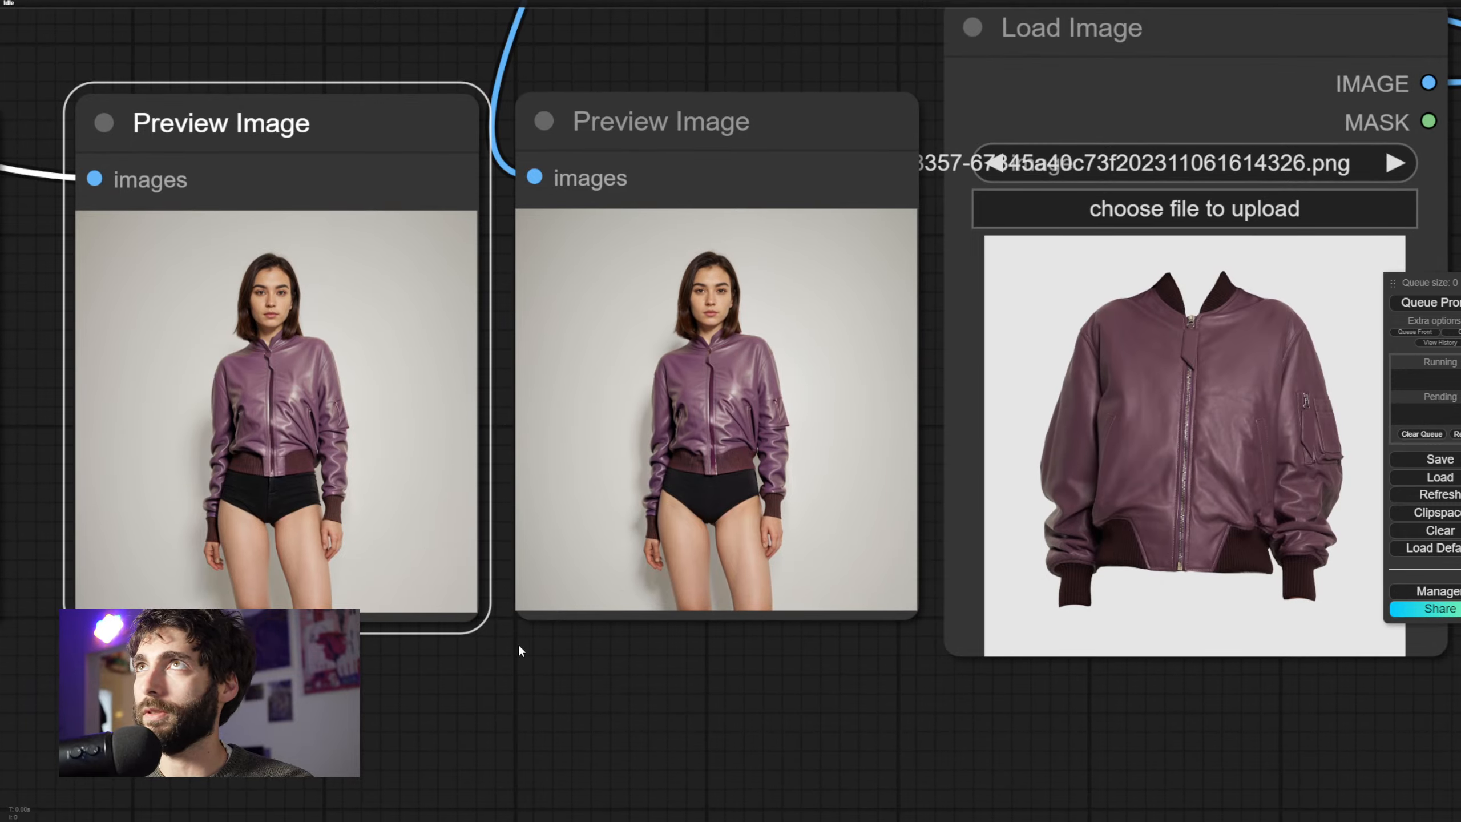
Move the jacket reference Load Image node above the masked Load Image node at the start of the refinement group
scroll(554, 666, "down", 1)
left_click_drag(549, 667, 975, 710)
scroll(581, 696, "down", 1)
scroll(978, 702, "down", 3)
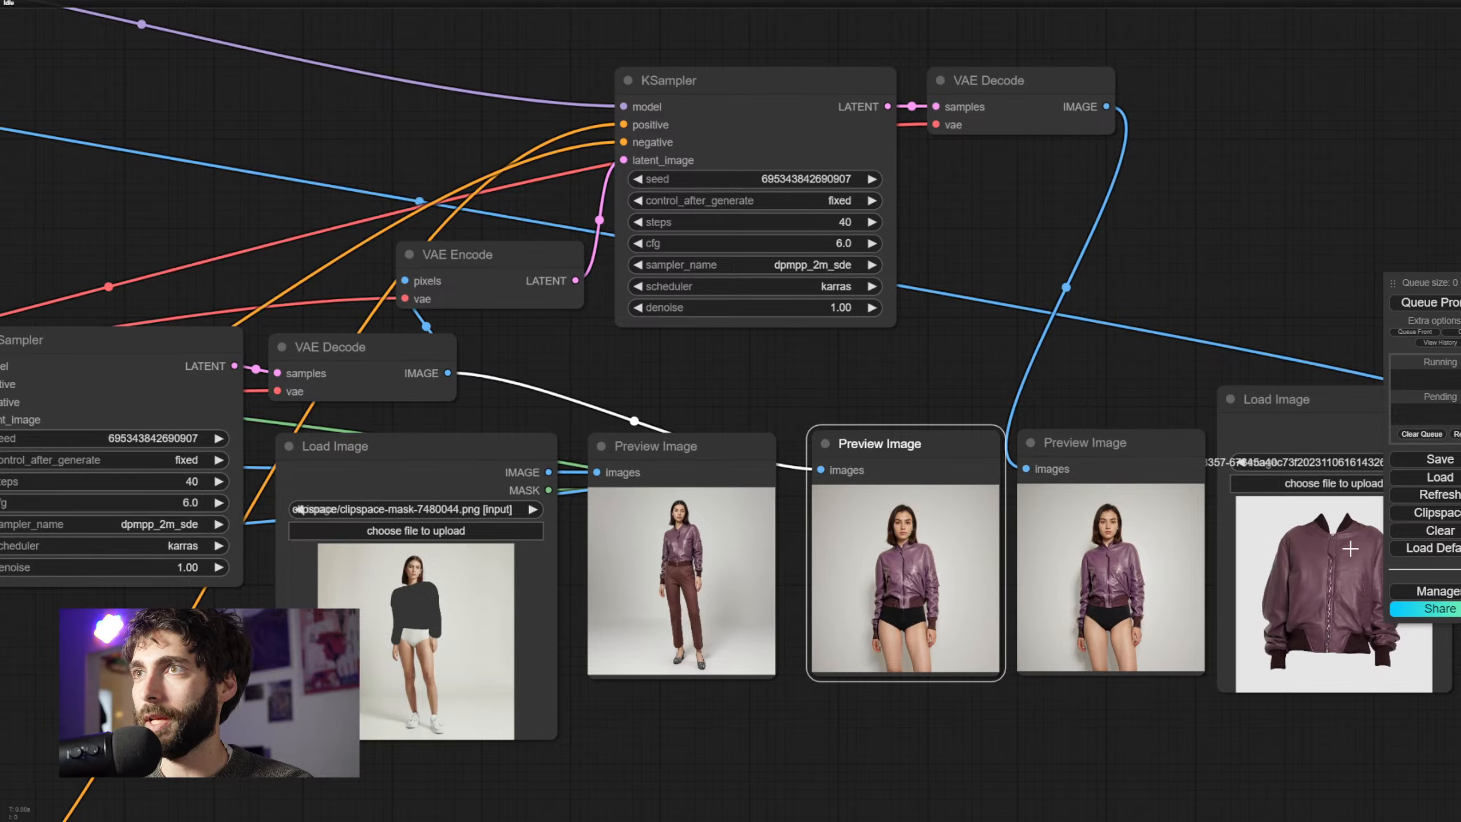
scroll(1075, 701, "down", 5)
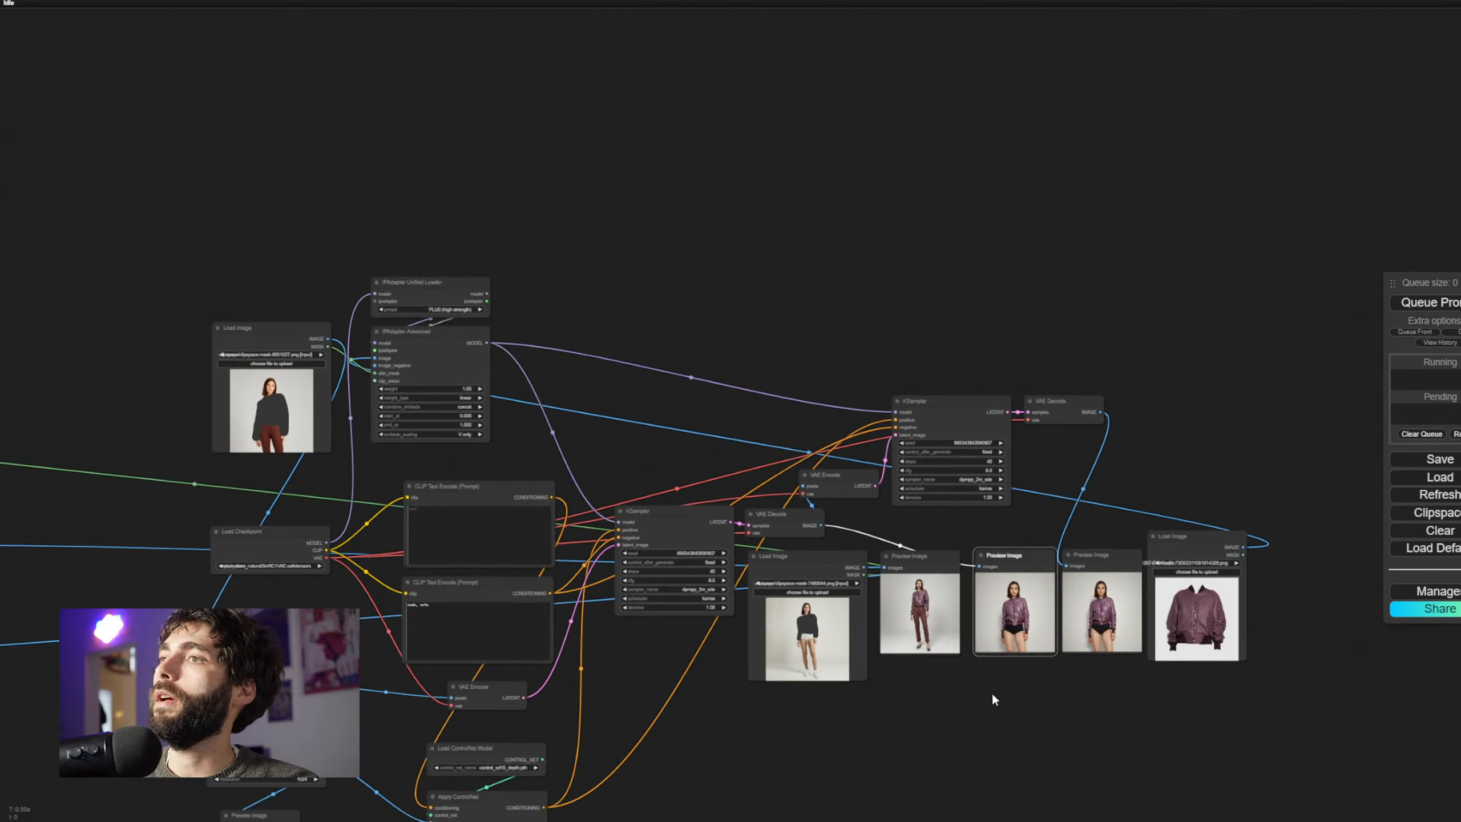
left_click_drag(994, 699, 1112, 631)
scroll(1381, 640, "down", 5)
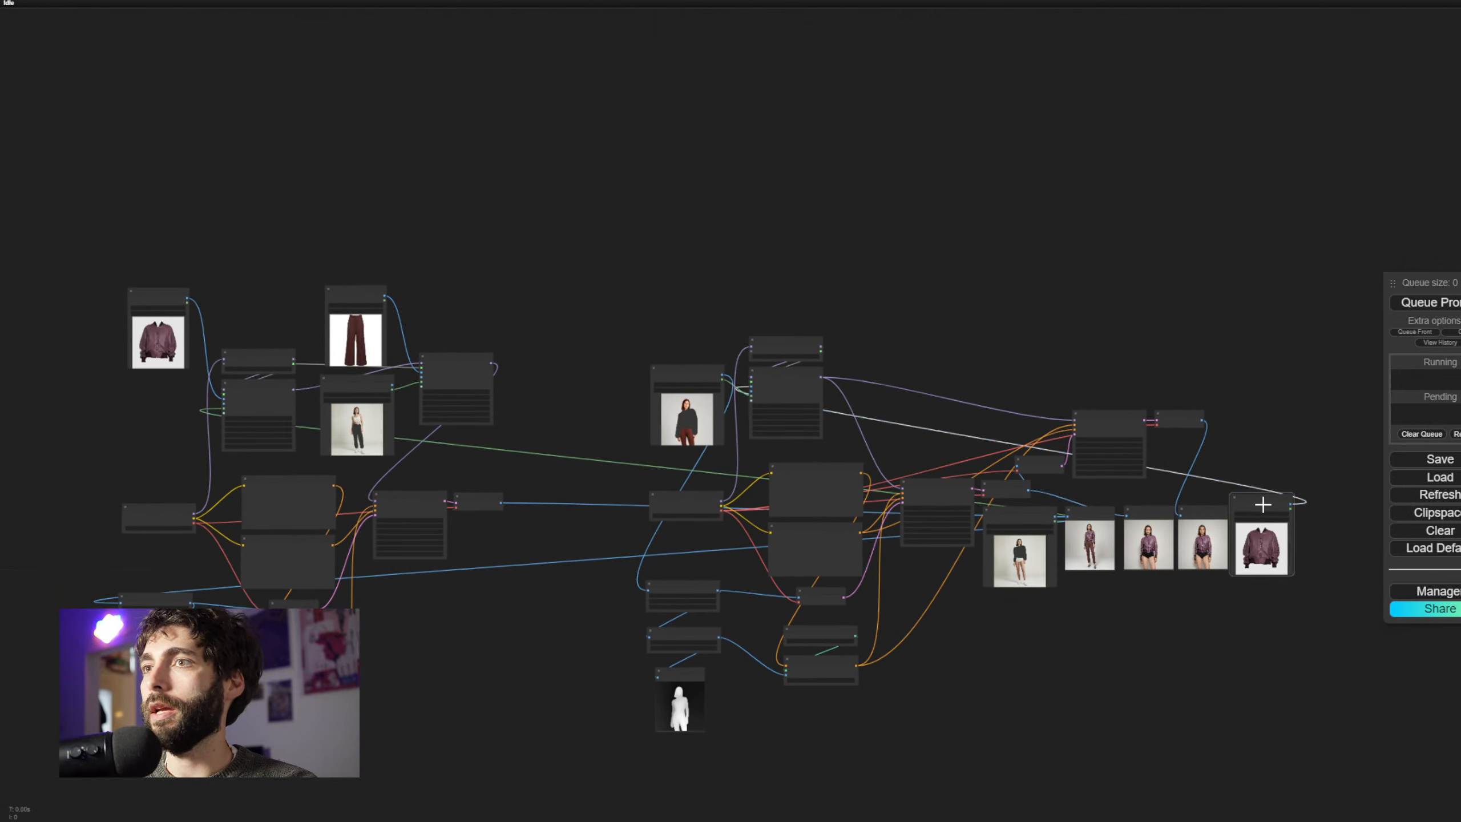
left_click_drag(1263, 505, 689, 283)
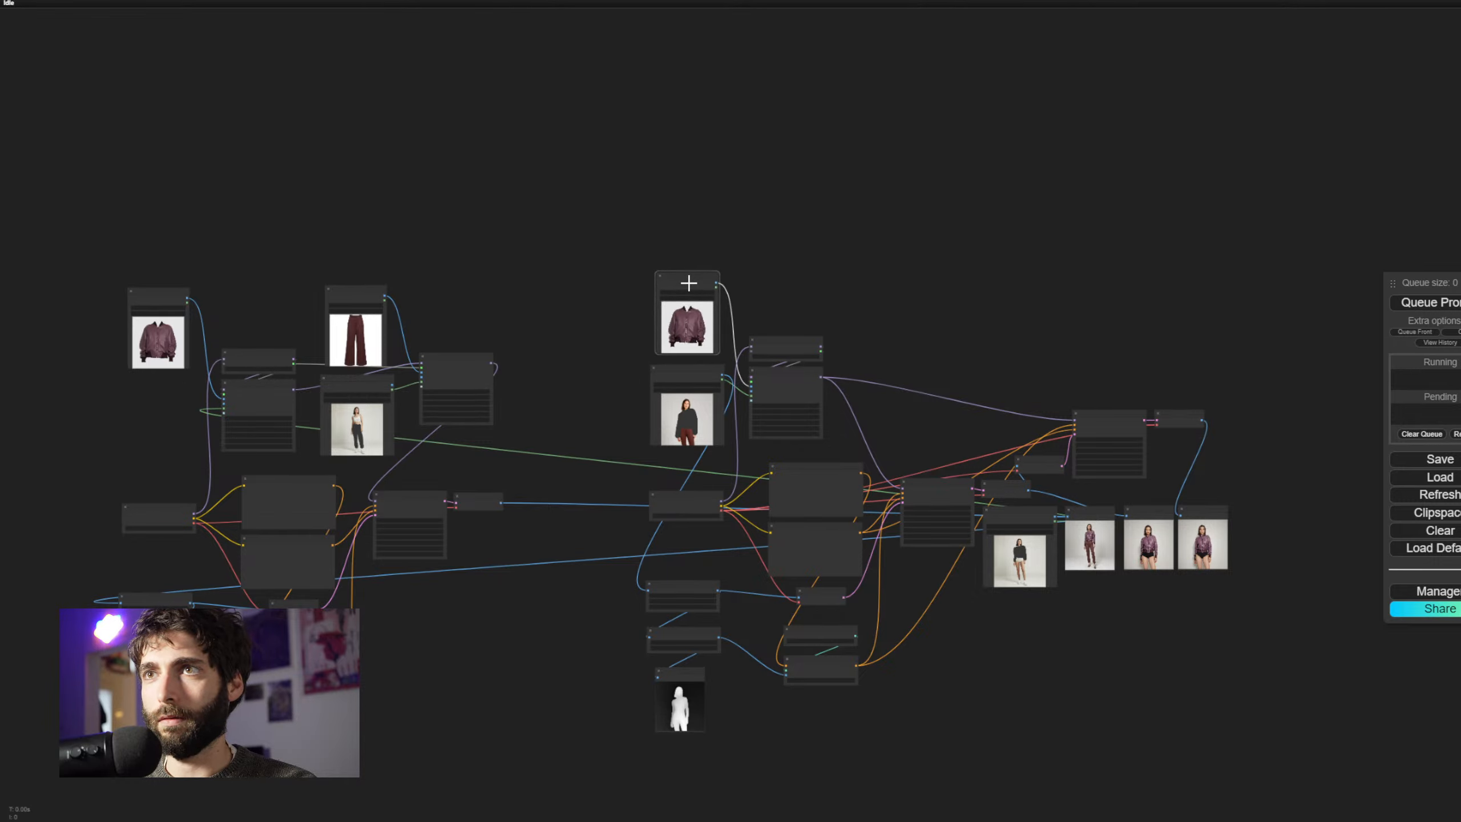
left_click_drag(1000, 634, 1121, 567)
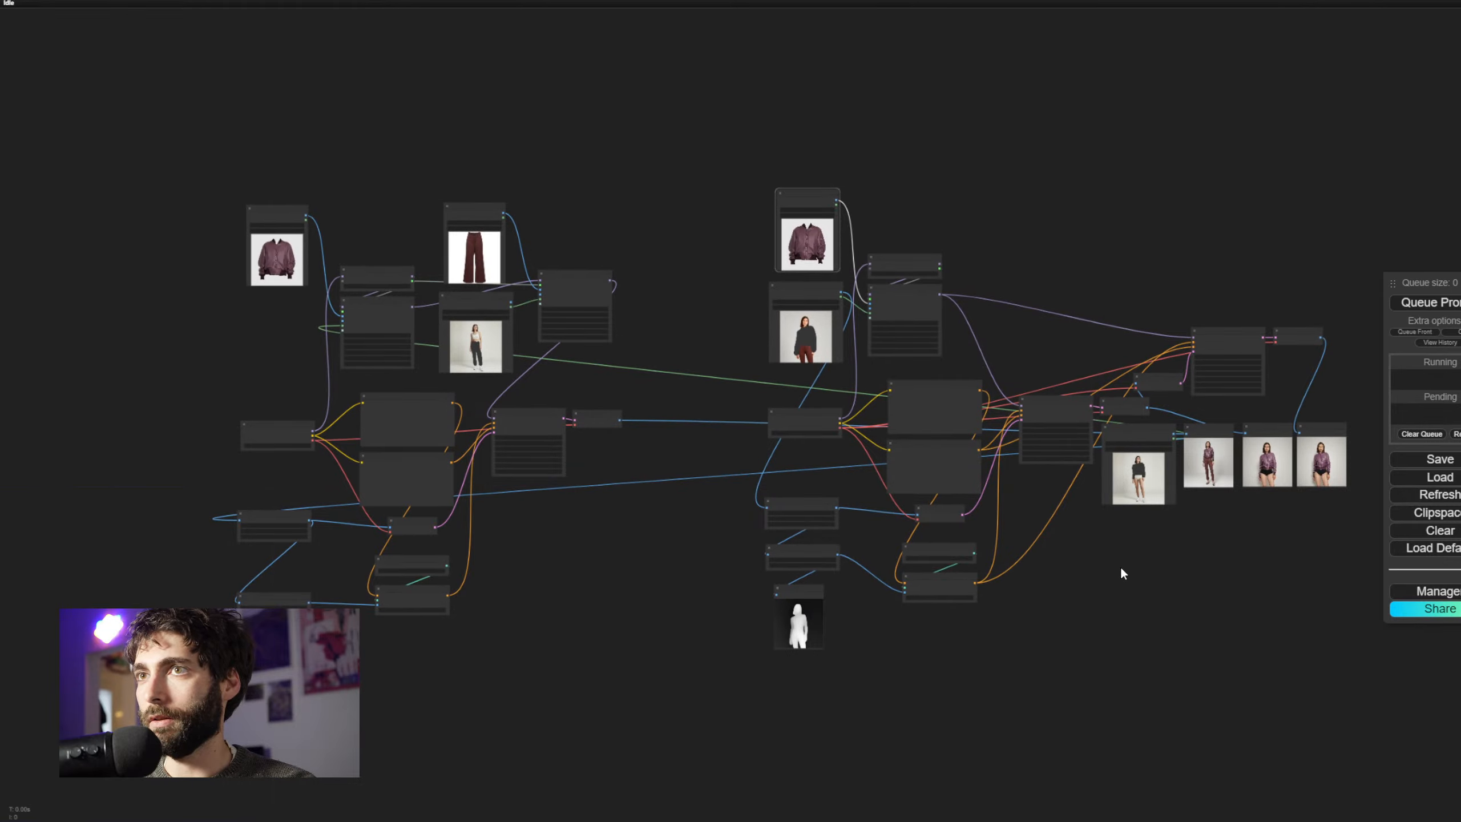
scroll(1128, 575, "up", 7)
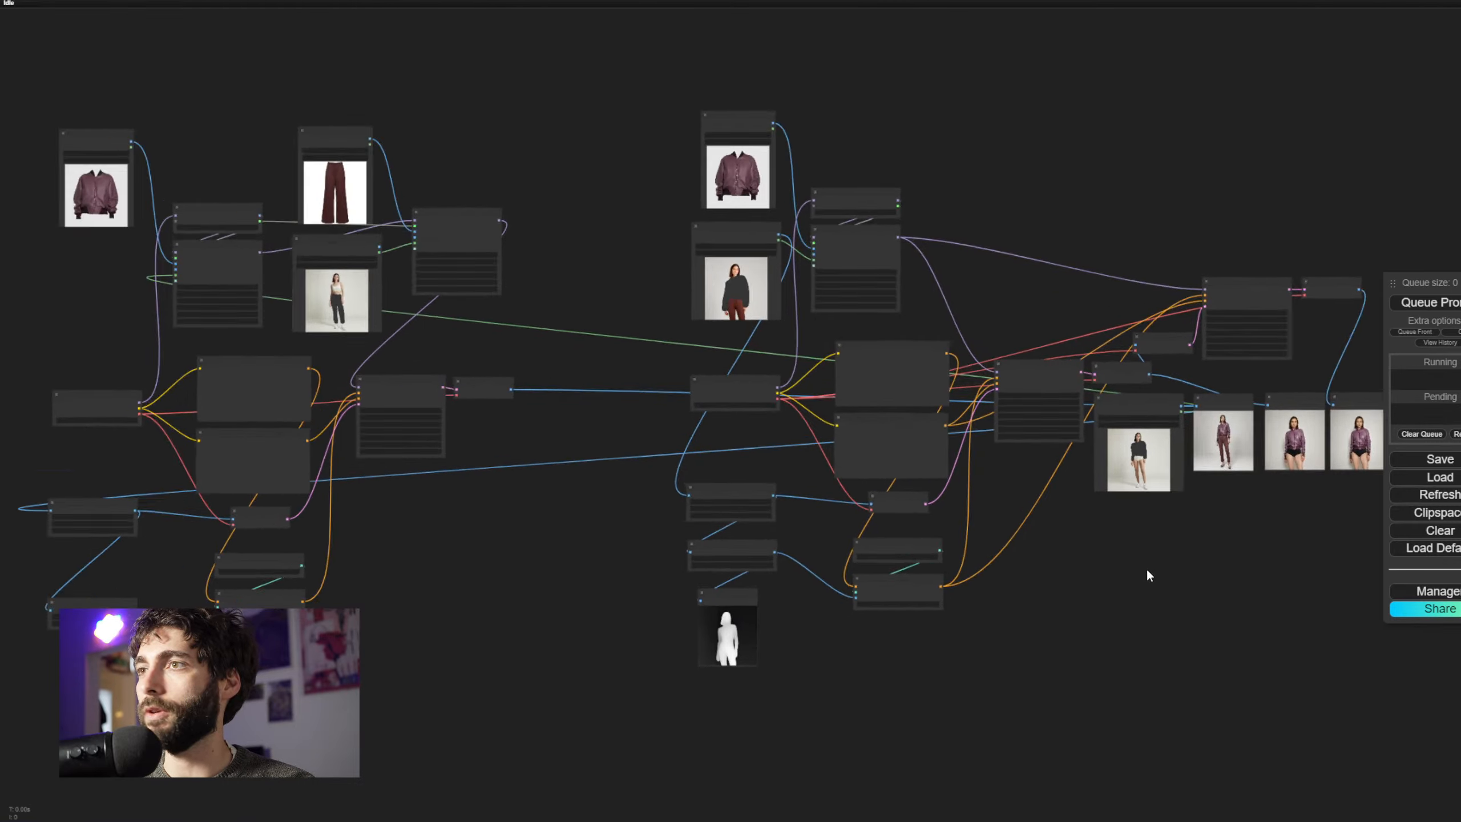
Move the full-outfit Preview Image node back beneath the VAE Decode node of the first sampling group
scroll(1052, 580, "up", 2)
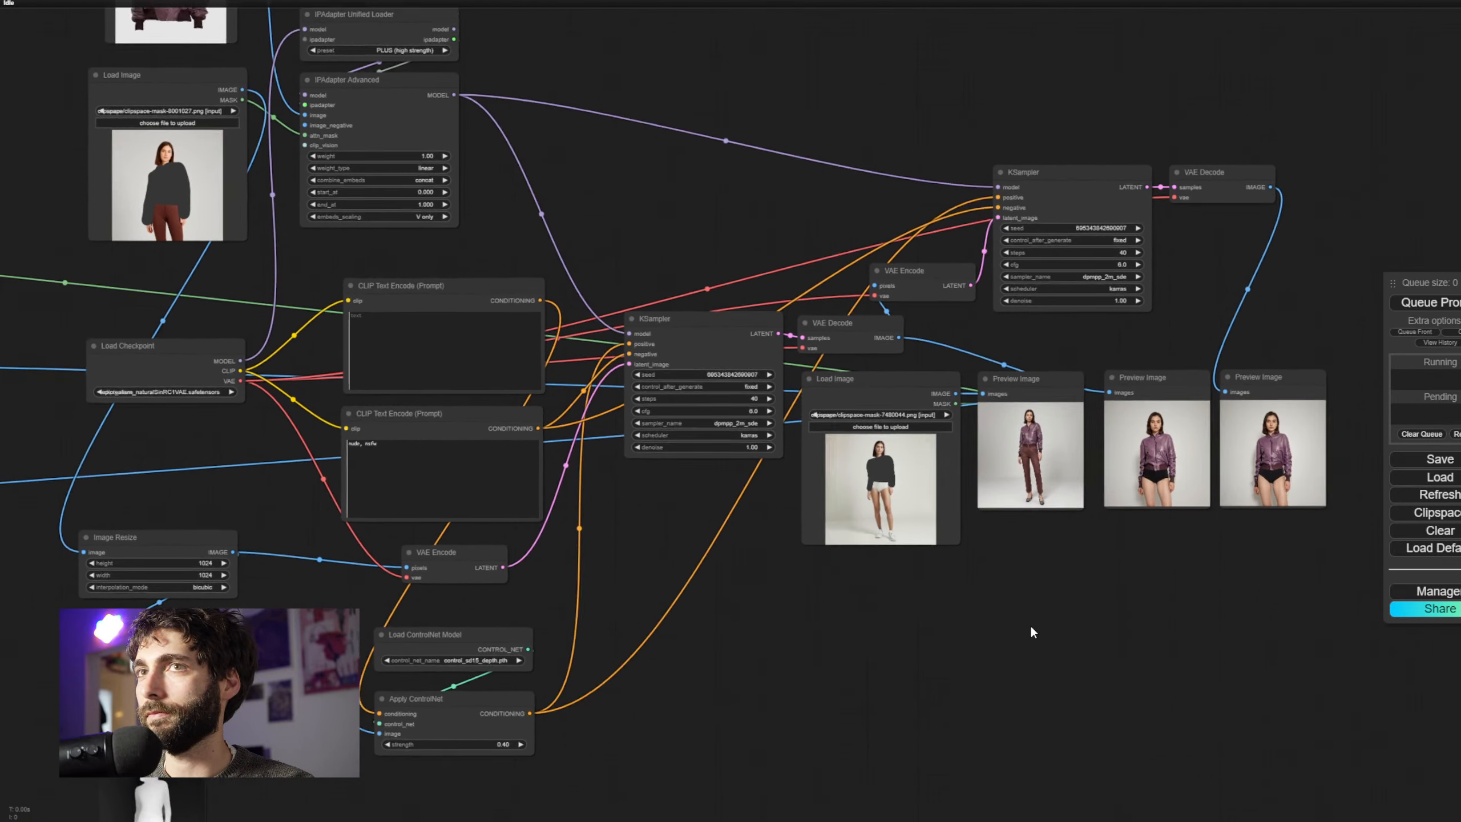
scroll(1014, 601, "down", 4)
left_click_drag(1035, 646, 1270, 608)
left_click_drag(1258, 430, 370, 448)
left_click_drag(483, 570, 448, 575)
scroll(1114, 609, "down", 1)
left_click_drag(1115, 609, 981, 602)
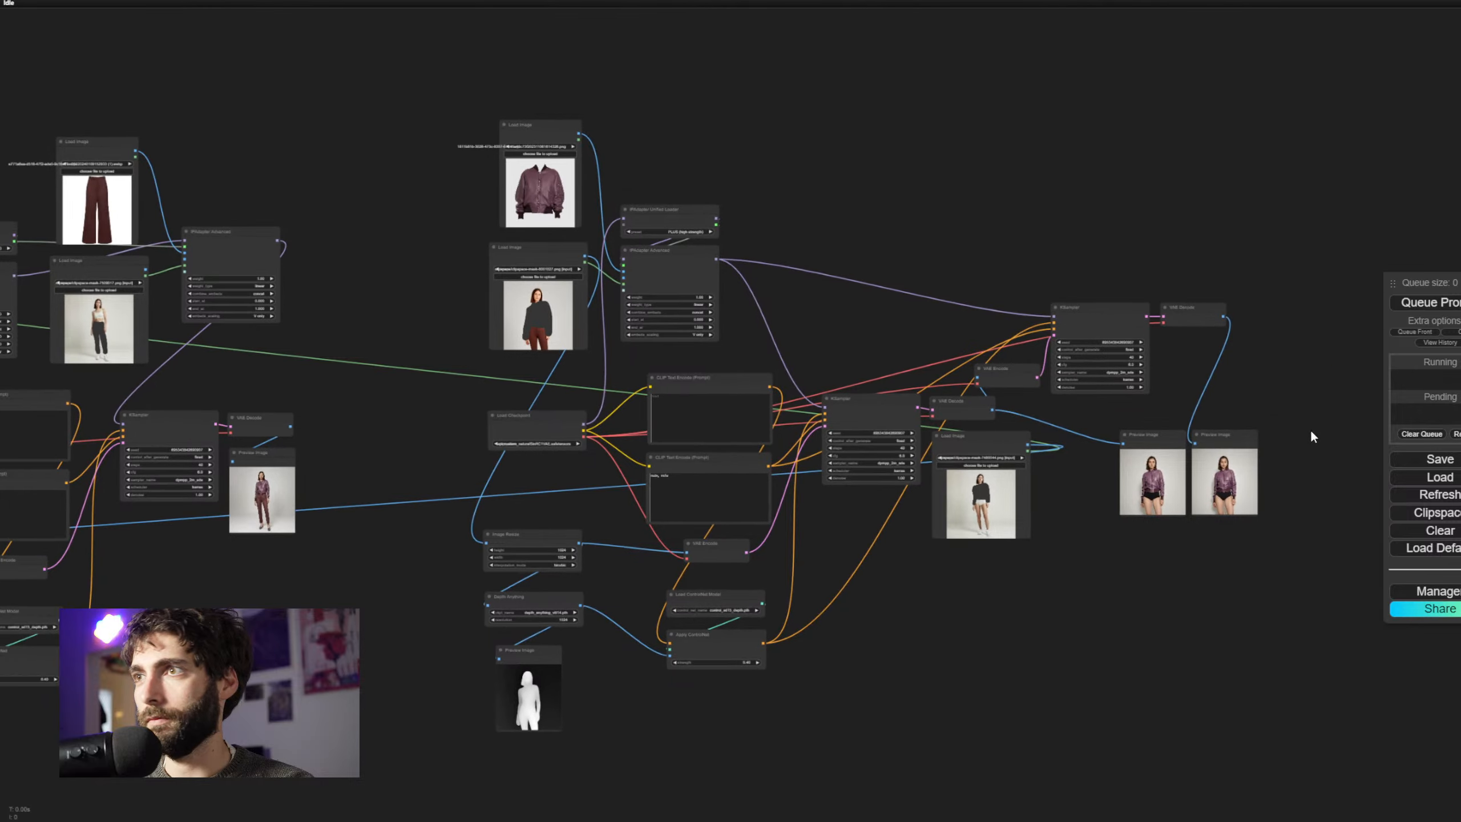
Delete the second-pass KSampler with its VAE Encode, VAE Decode and Preview Image nodes
left_click_drag(1083, 265, 1272, 402)
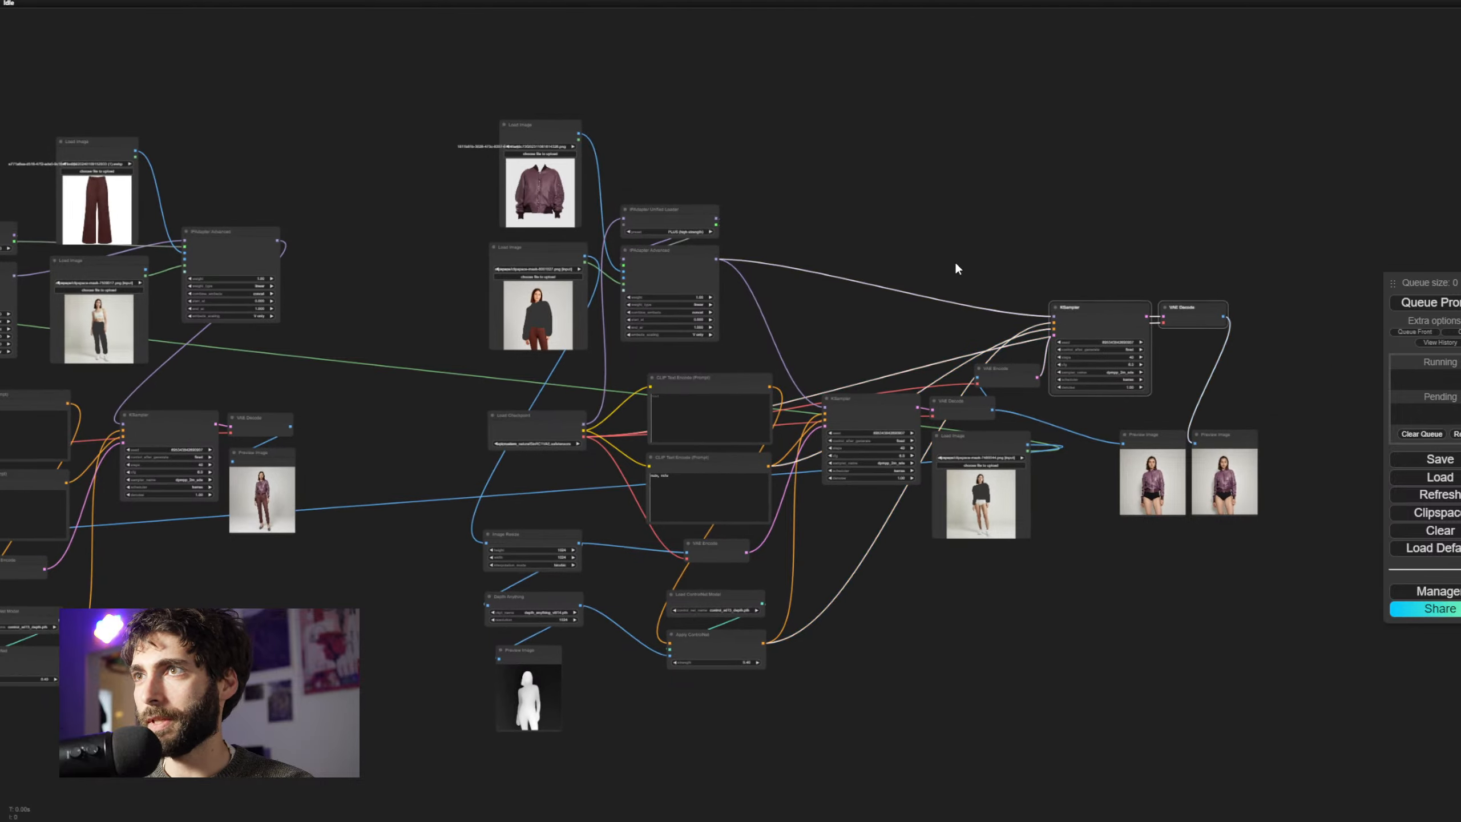
left_click_drag(991, 252, 1220, 453)
key("Delete")
left_click(1257, 564)
key("Delete")
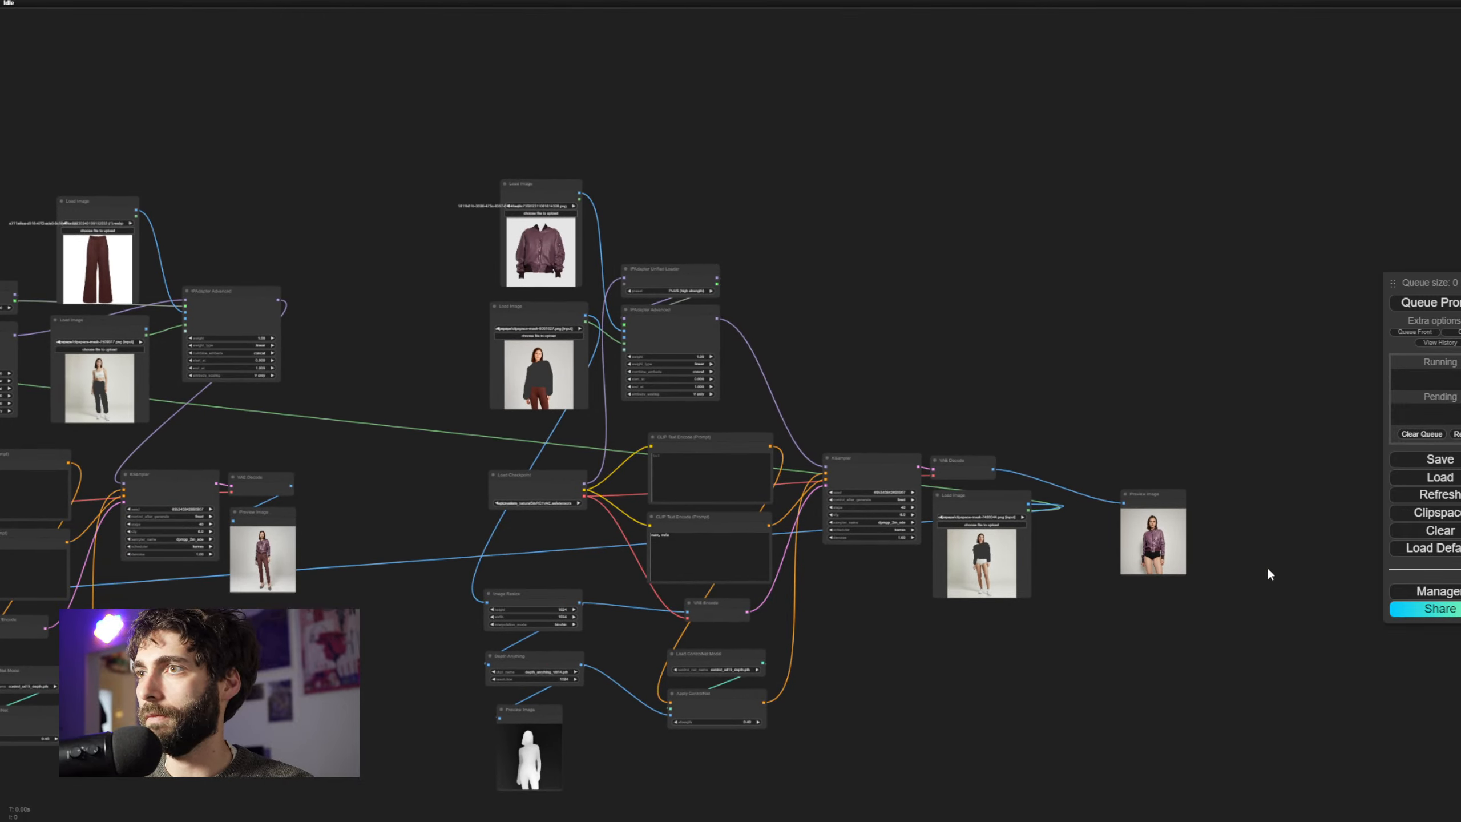
Return the full-body masked Load Image node to the first group and tuck the cropped preview beneath the second group's VAE Decode
scroll(1062, 677, "up", 1)
scroll(1063, 677, "up", 3)
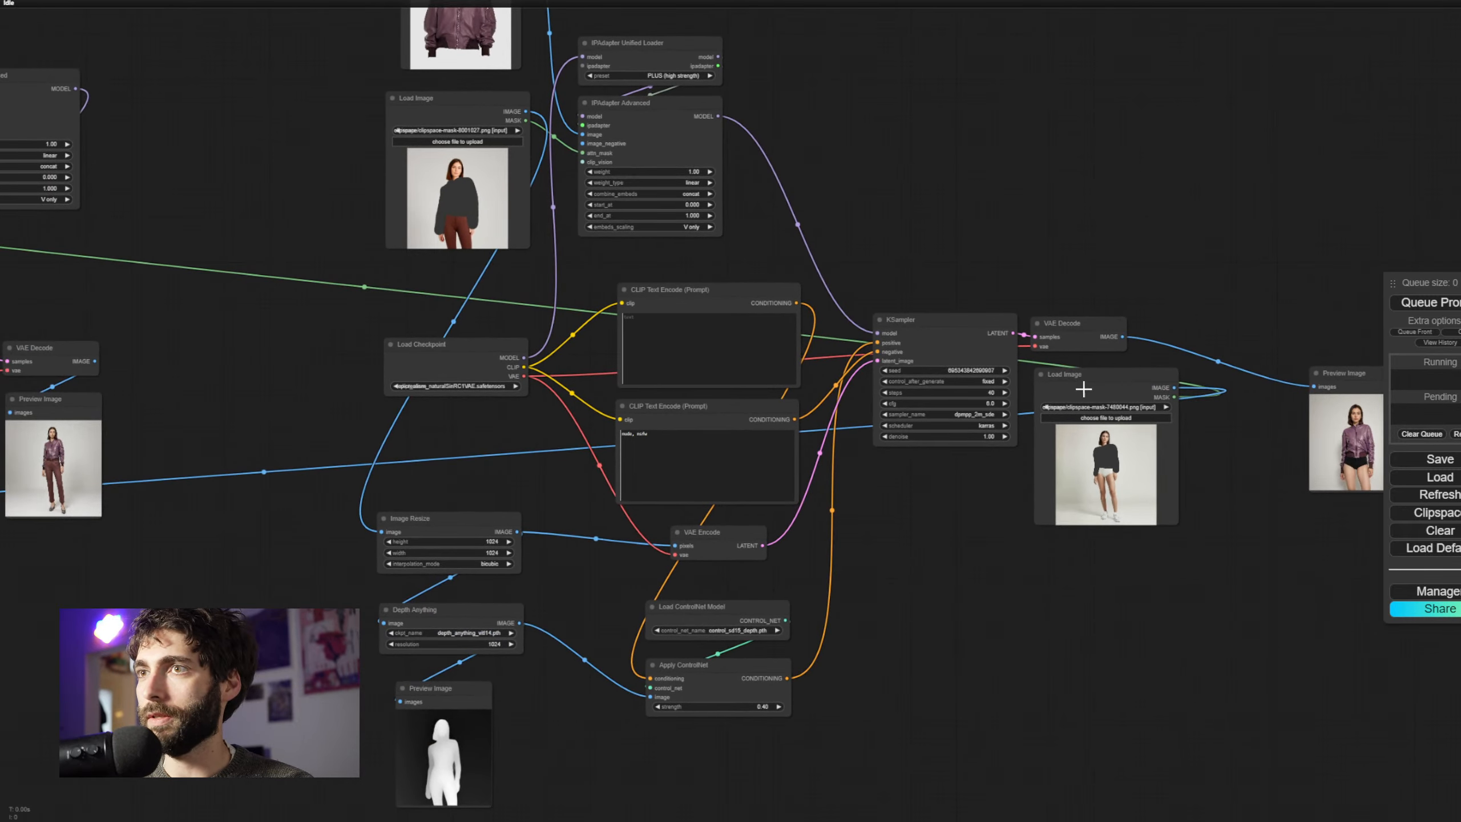
left_click_drag(1081, 387, 170, 558)
left_click_drag(1020, 618, 1082, 603)
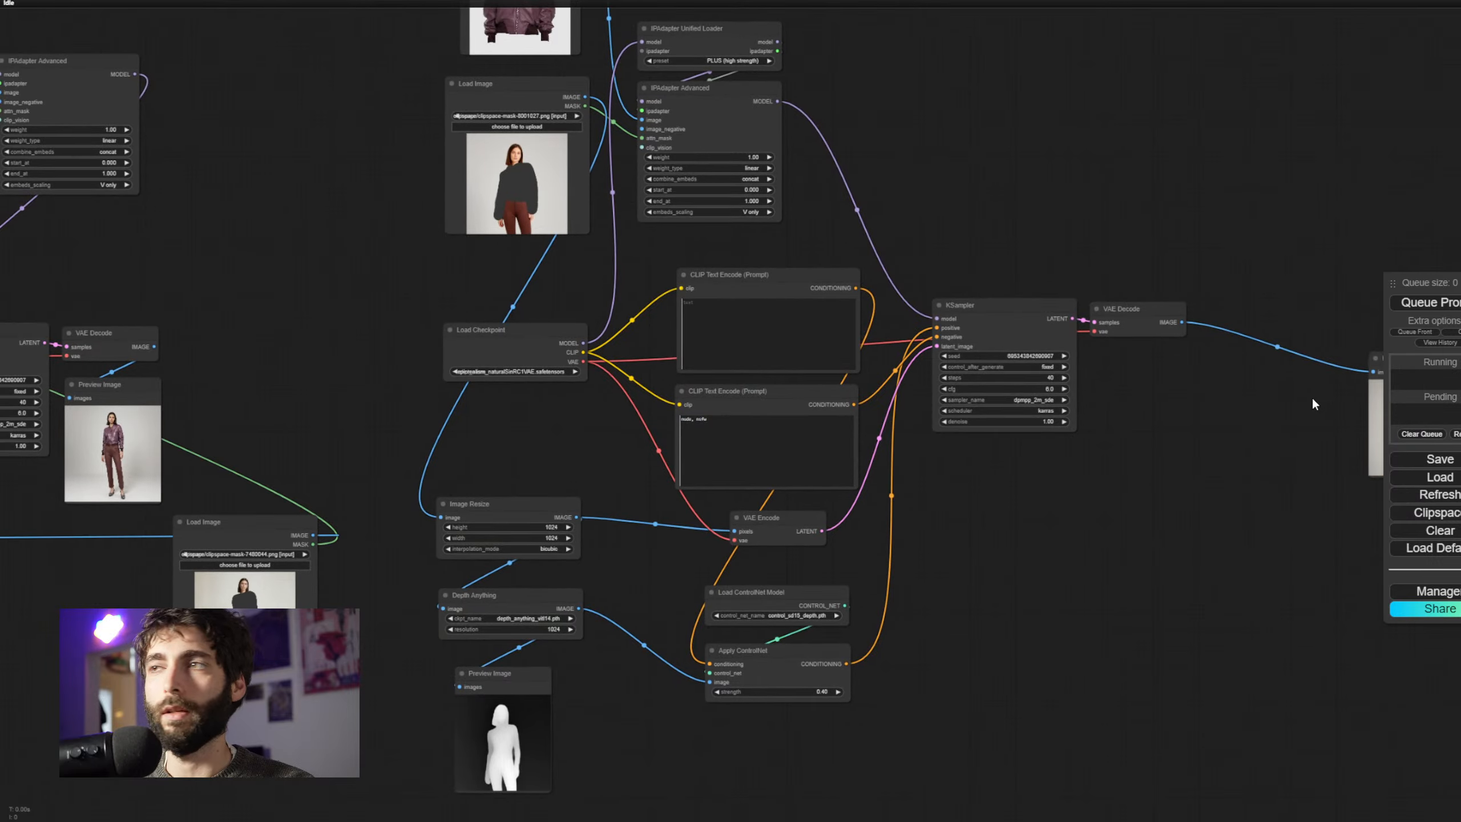
left_click_drag(1311, 397, 1028, 402)
left_click_drag(840, 638, 1297, 556)
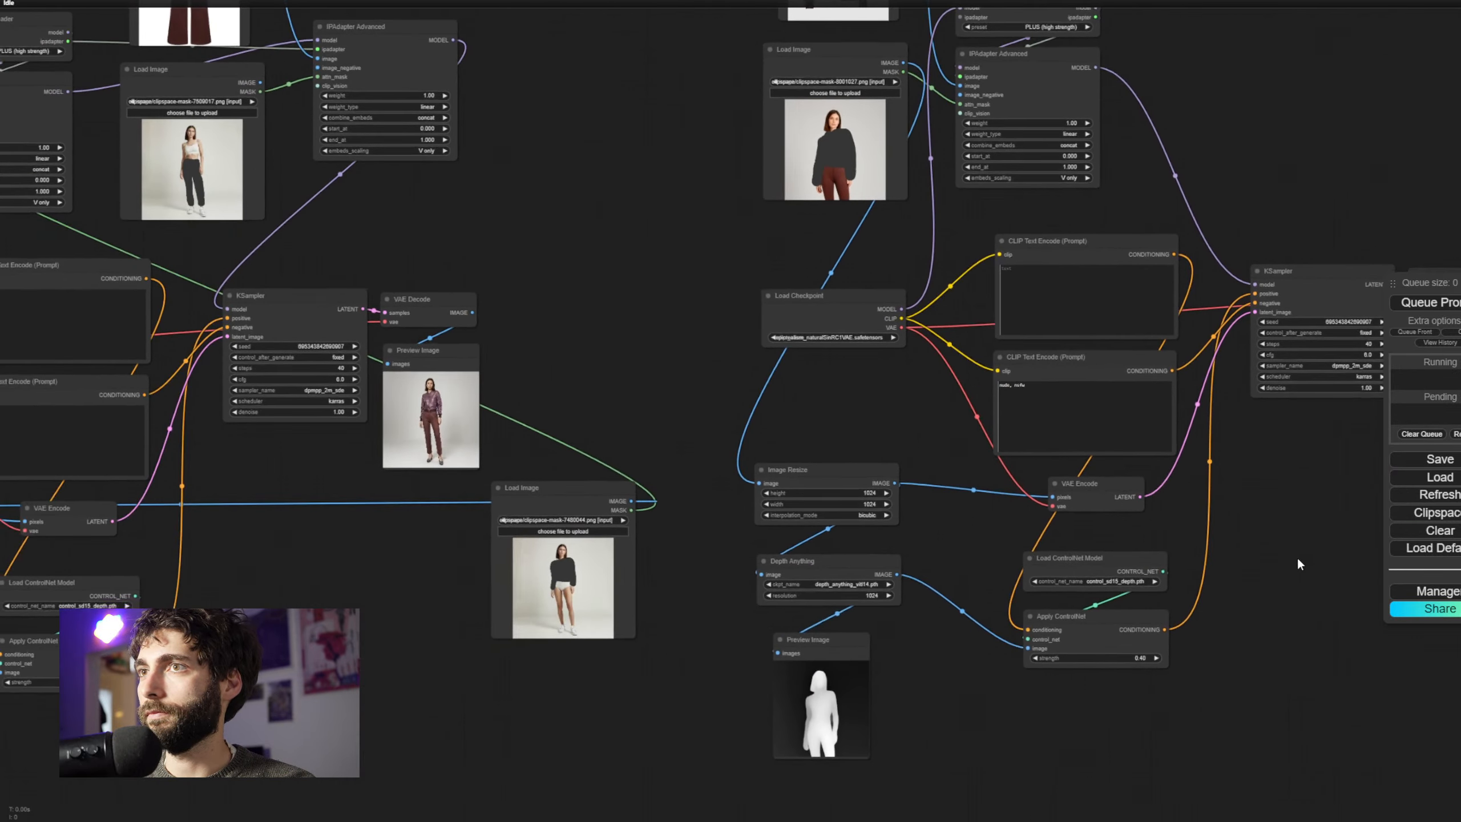
left_click_drag(543, 700, 1024, 678)
left_click_drag(1045, 537, 281, 79)
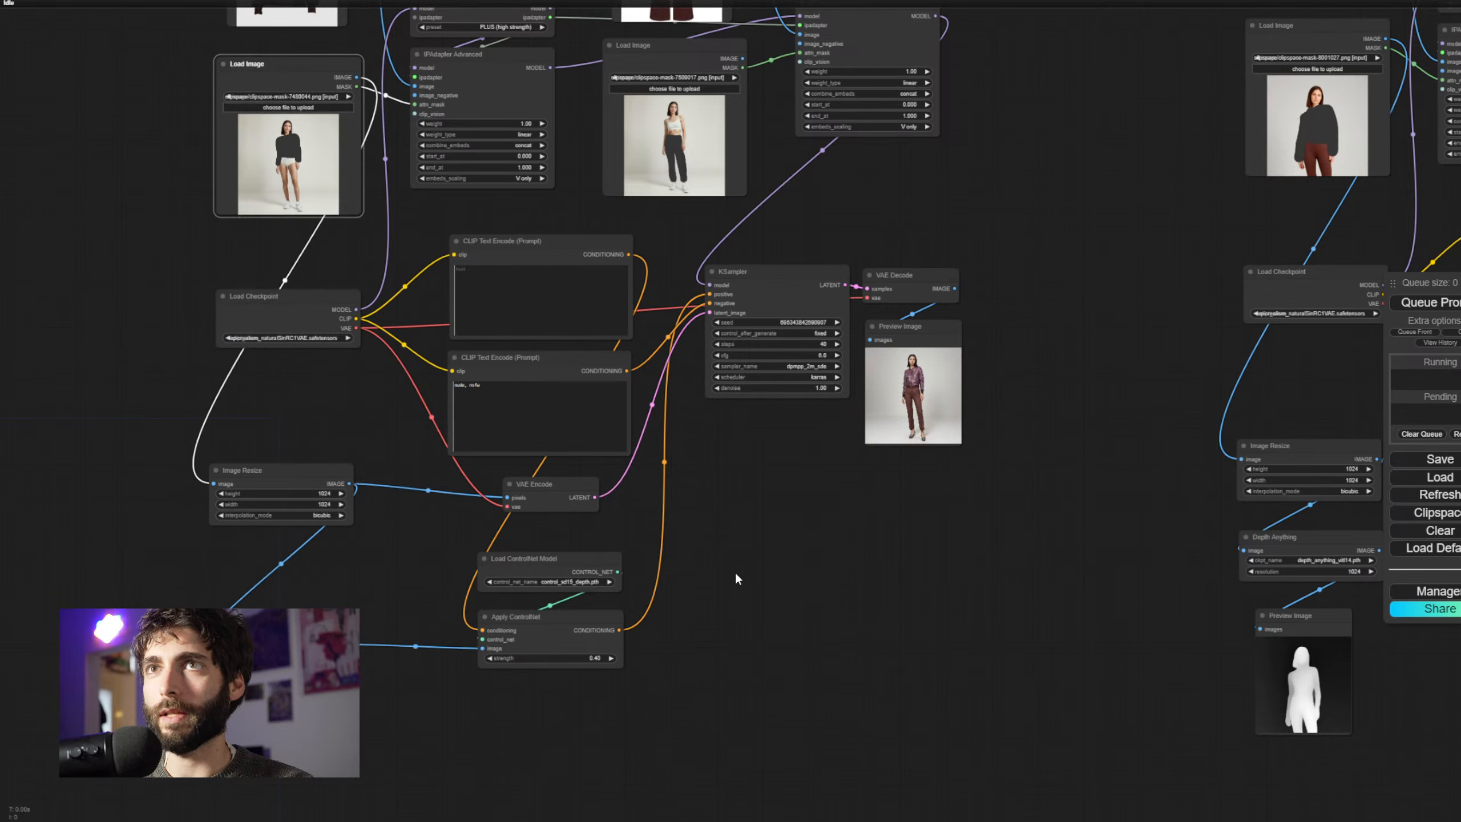
Add a Crop (mtb) node and place it beneath the first group's full-outfit preview
scroll(735, 572, "down", 4)
left_click_drag(681, 583, 562, 564)
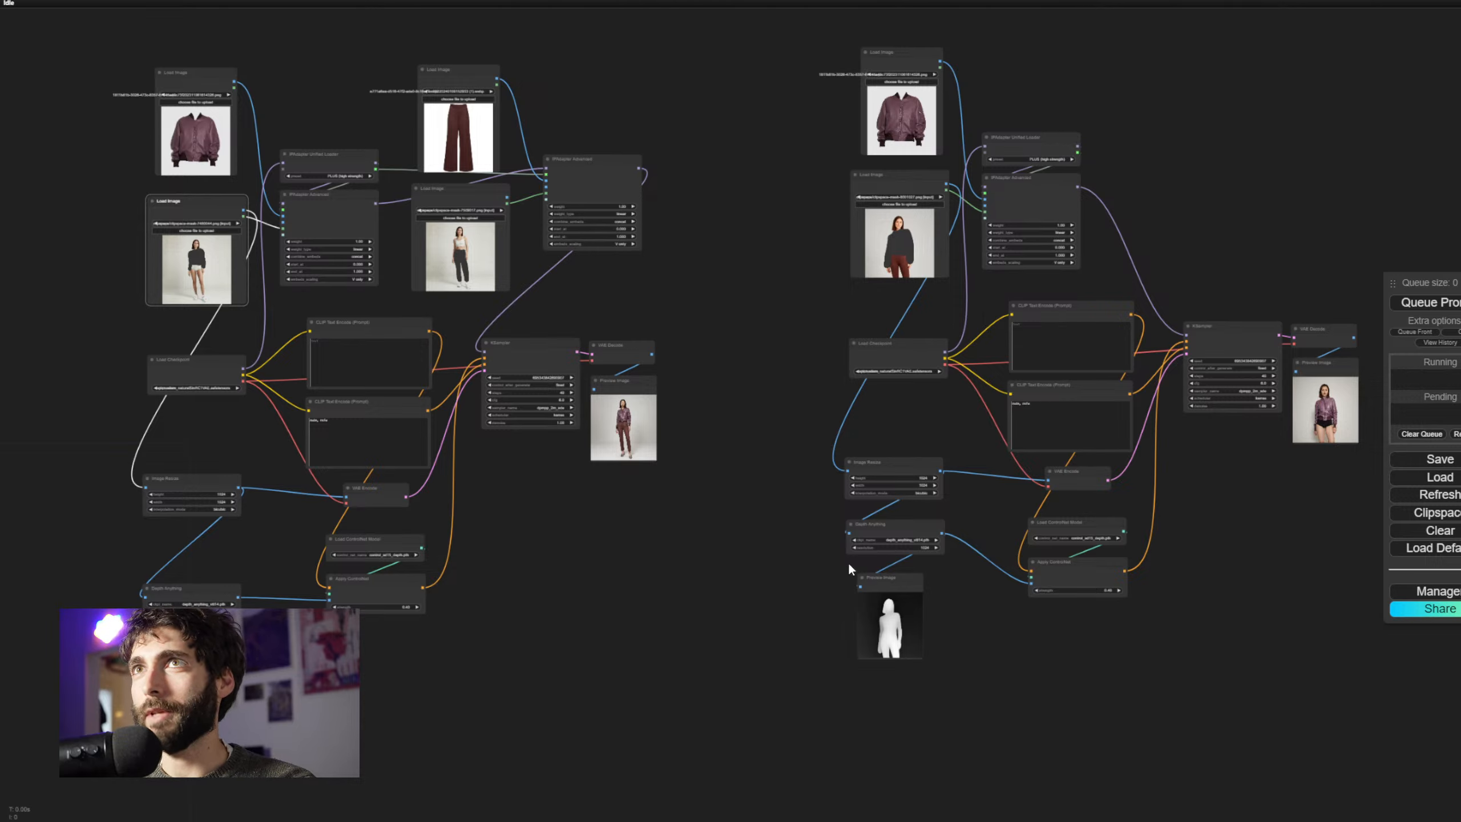
scroll(787, 527, "up", 9)
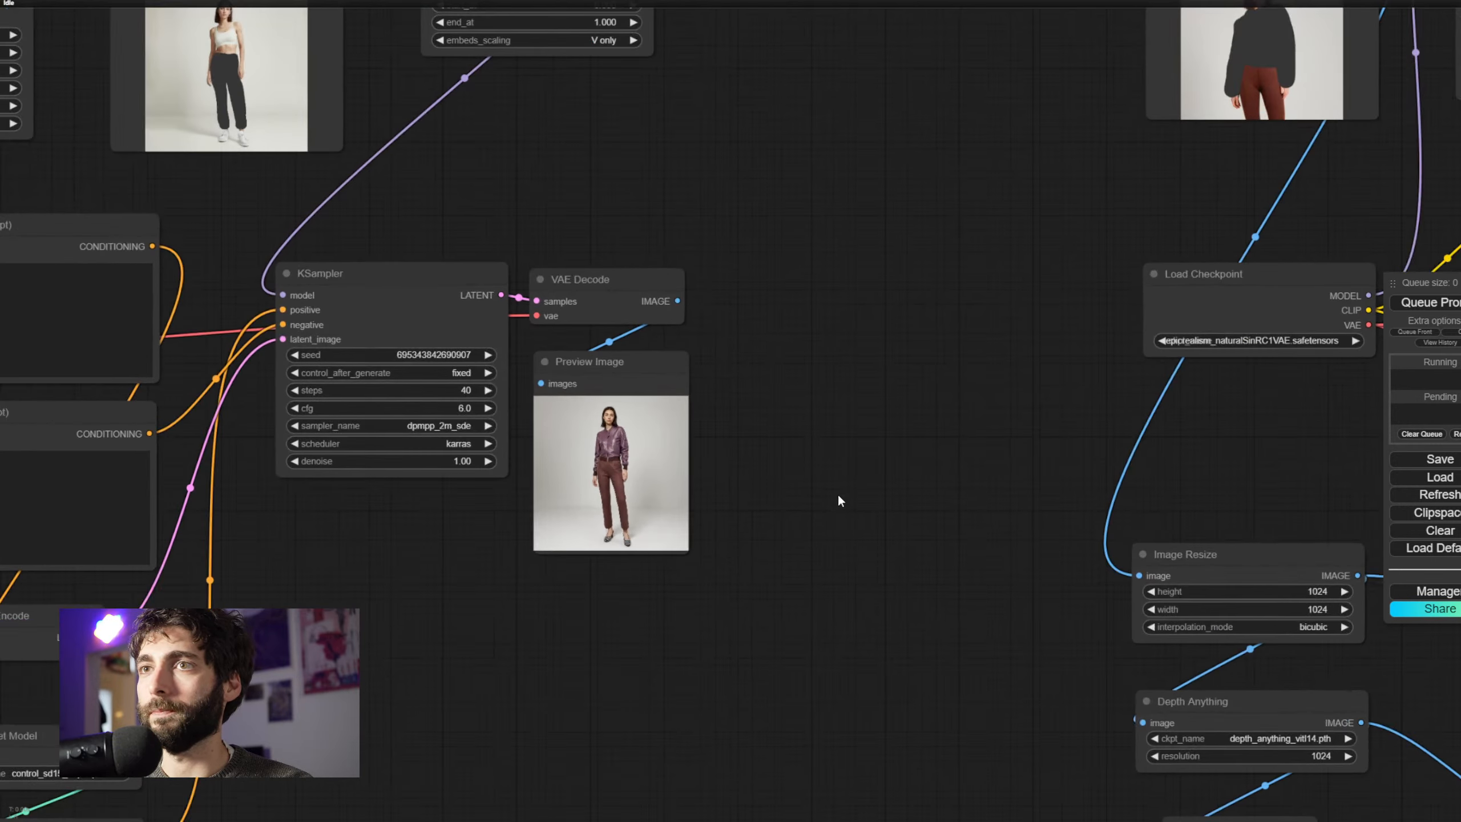
double_click(843, 494)
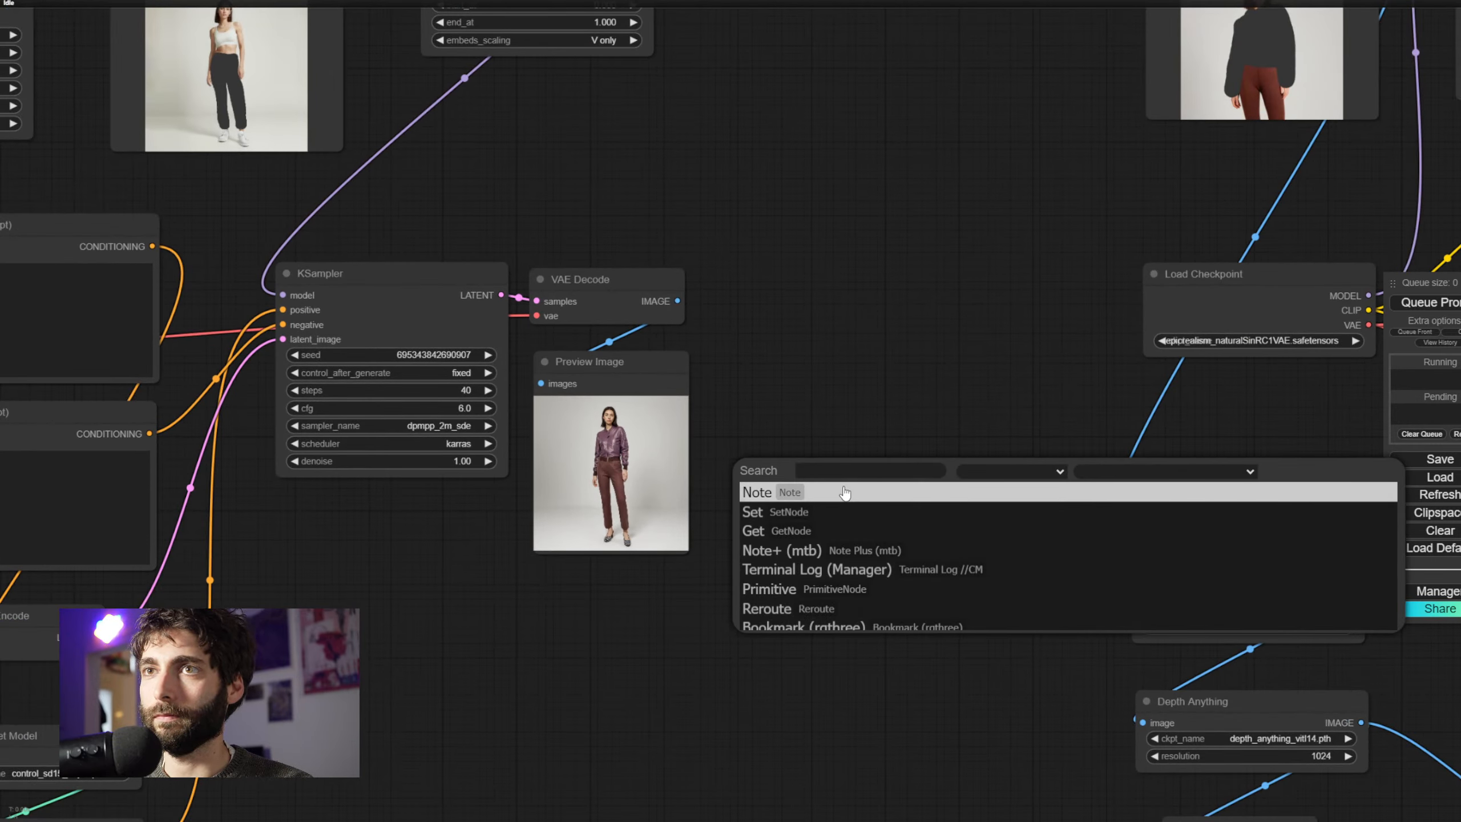
type("crop")
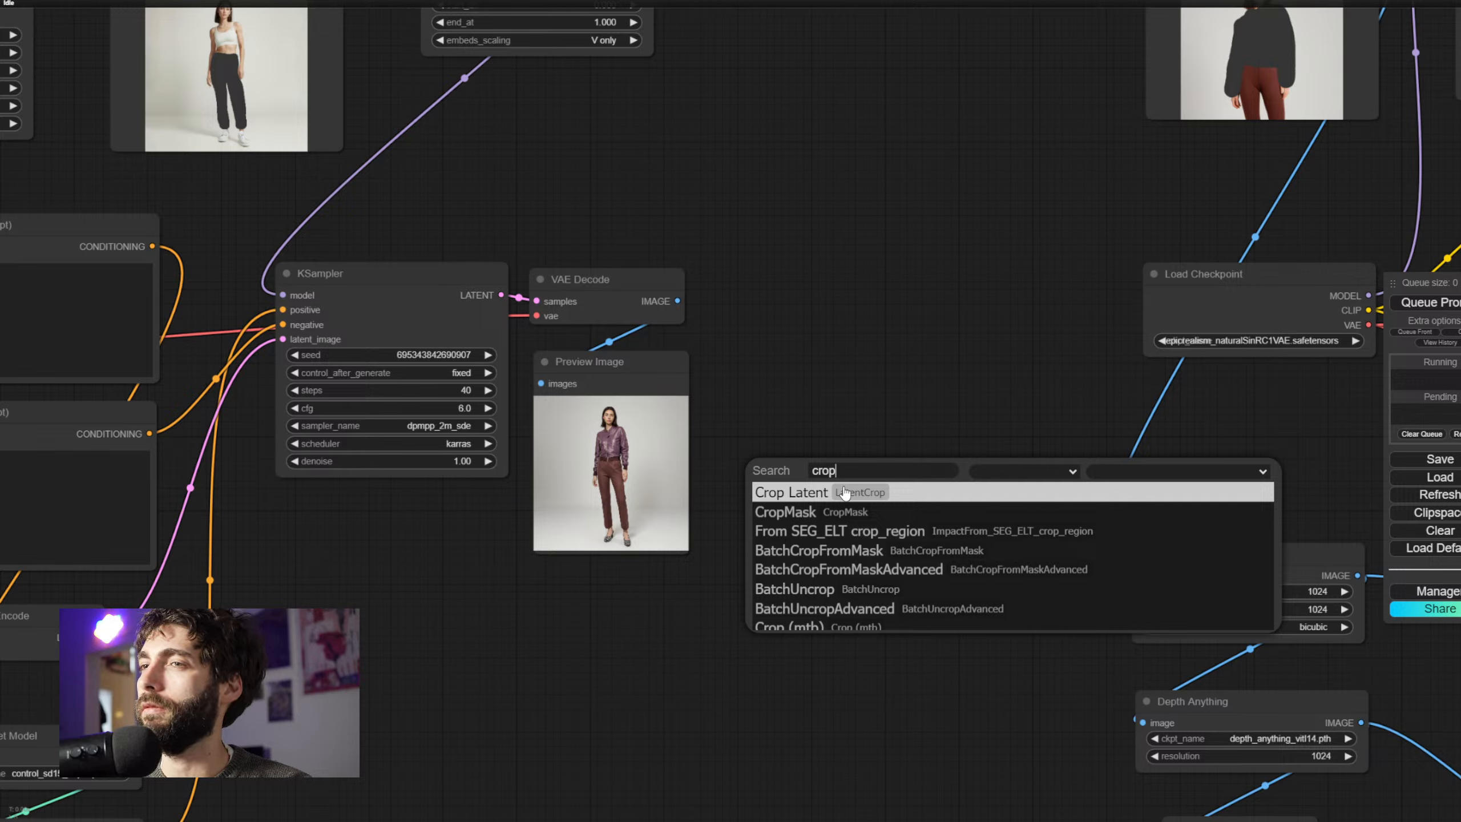
scroll(852, 541, "down", 3)
scroll(854, 546, "up", 3)
left_click(853, 545)
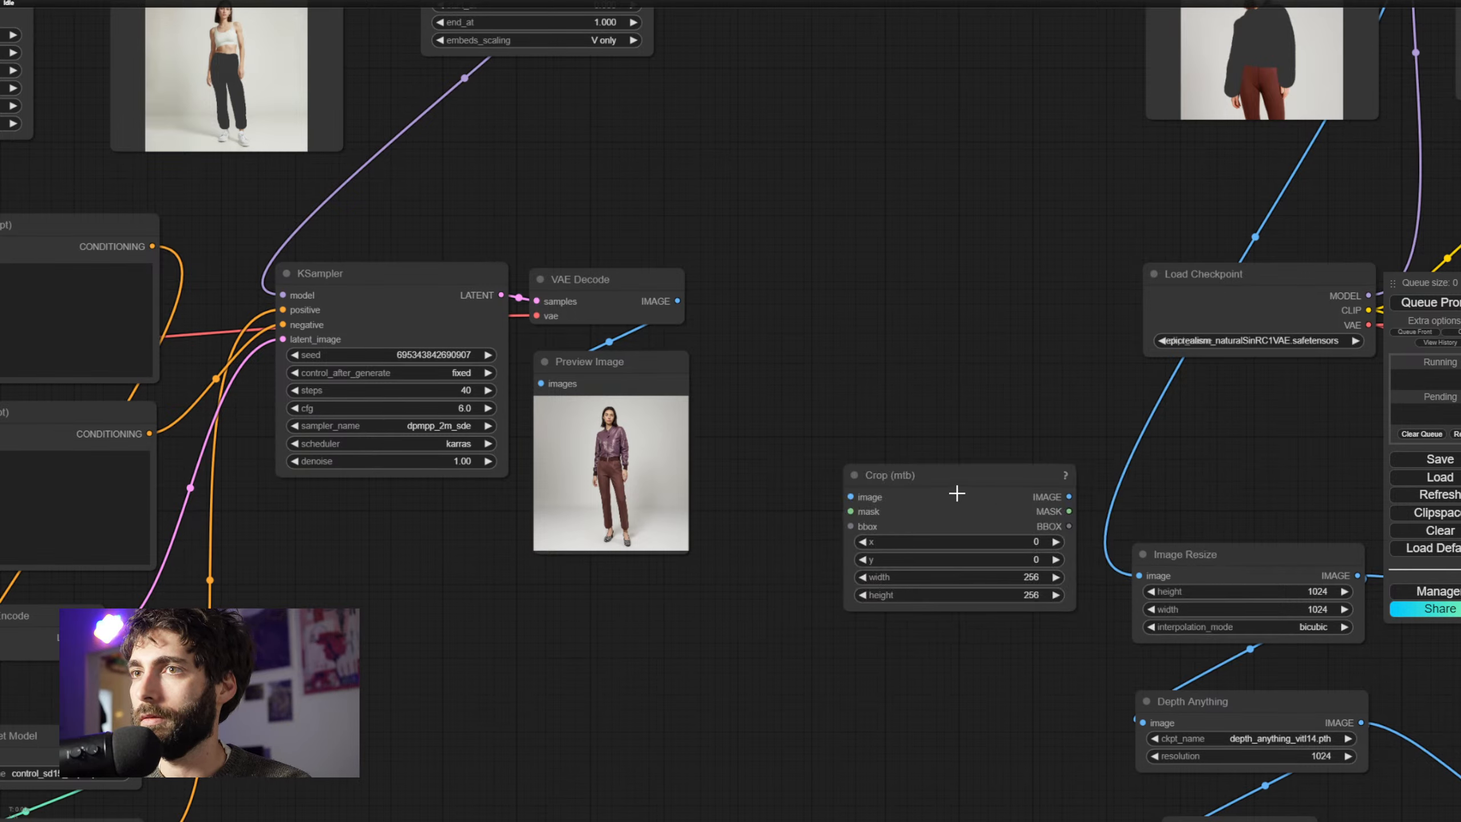
left_click_drag(958, 495, 646, 629)
left_click_drag(815, 591, 843, 505)
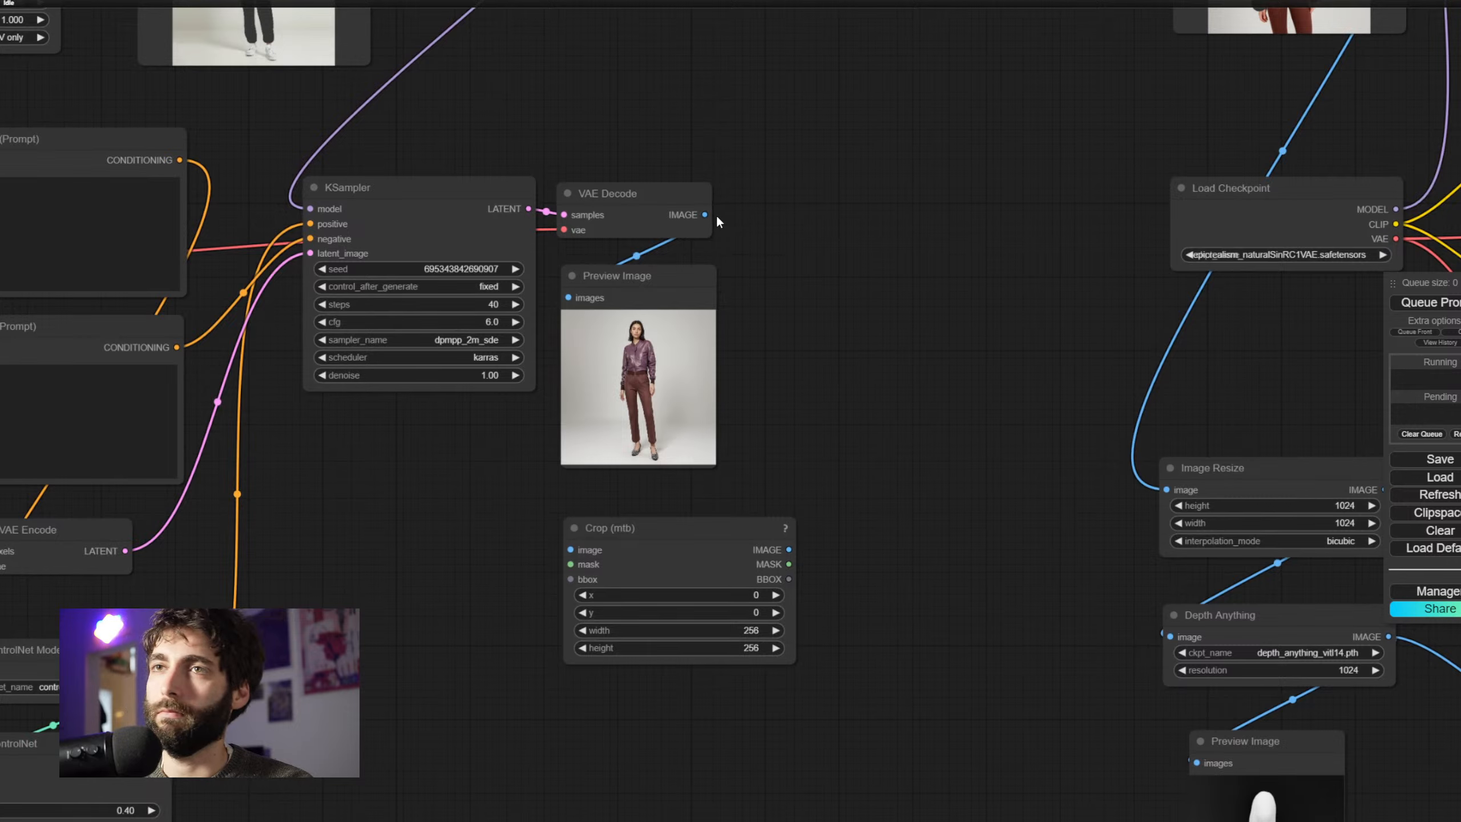
Connect the first group's VAE Decode image output to the Crop (mtb) node's image input
left_click_drag(705, 214, 571, 550)
left_click_drag(933, 698, 1002, 529)
left_click_drag(759, 378, 746, 361)
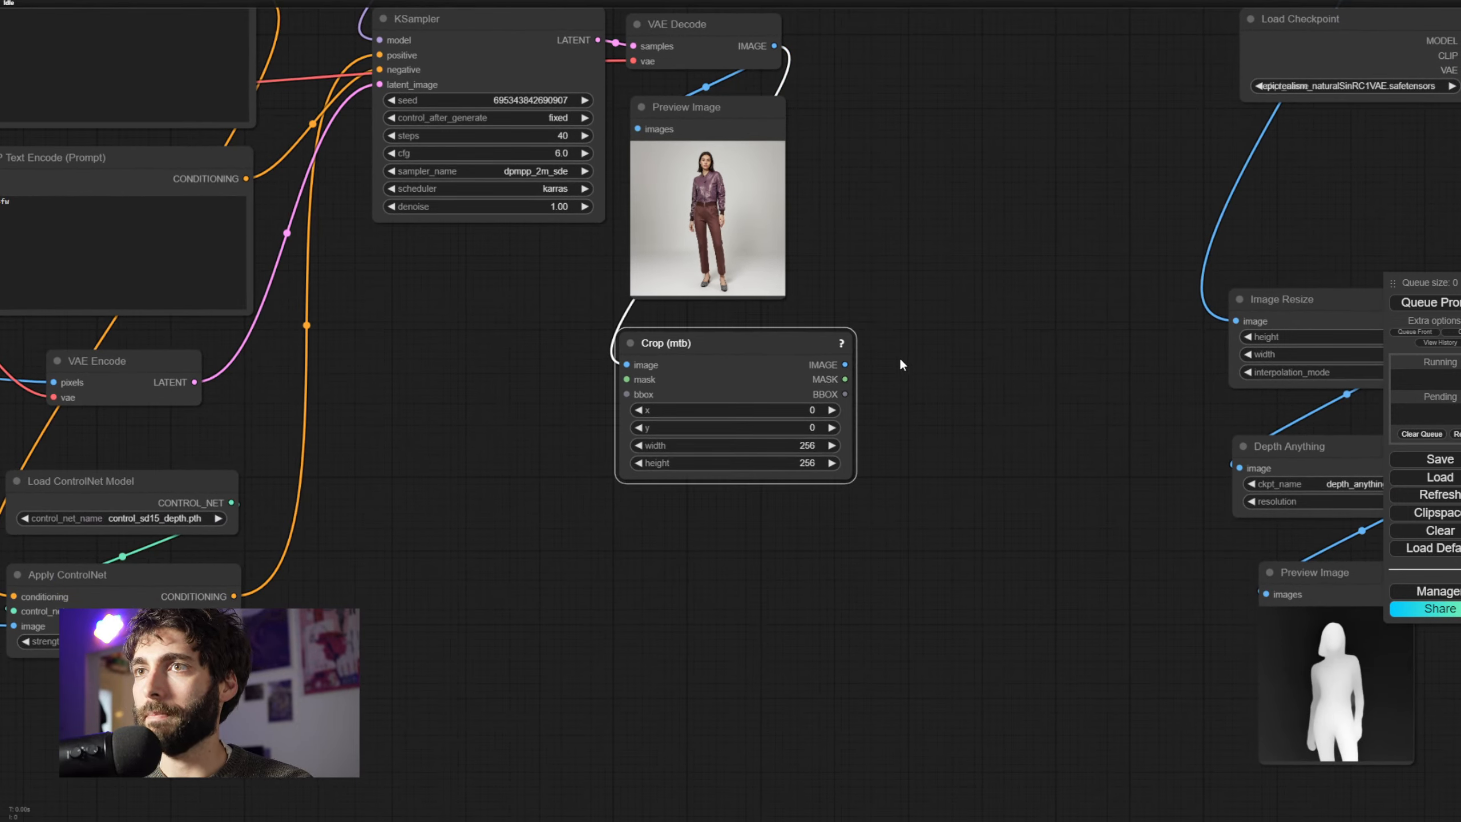
Attach a Preview Image node to the Crop (mtb) image output and queue the workflow
left_click_drag(845, 364, 630, 514)
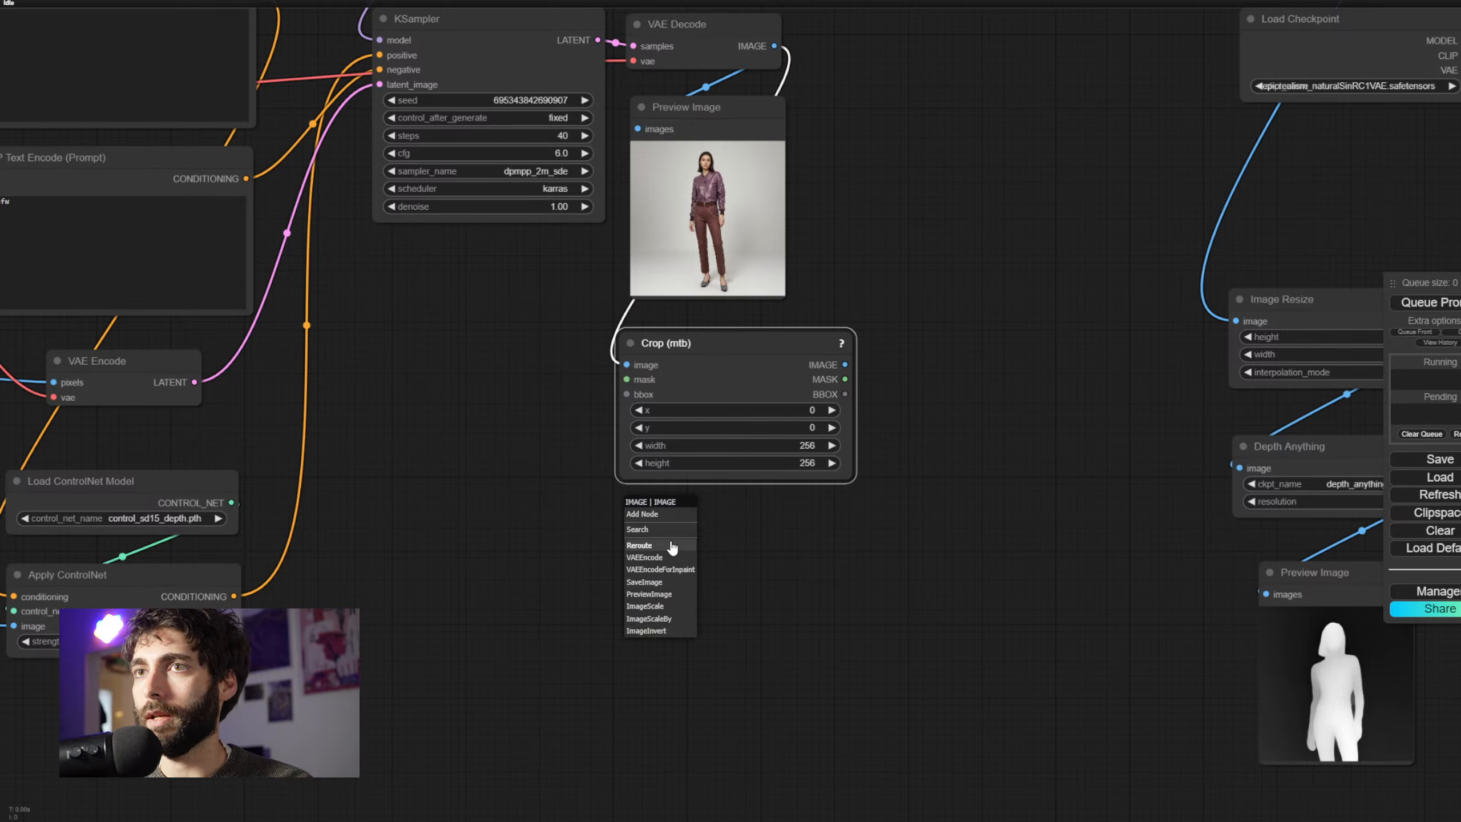
left_click(671, 594)
left_click(716, 536)
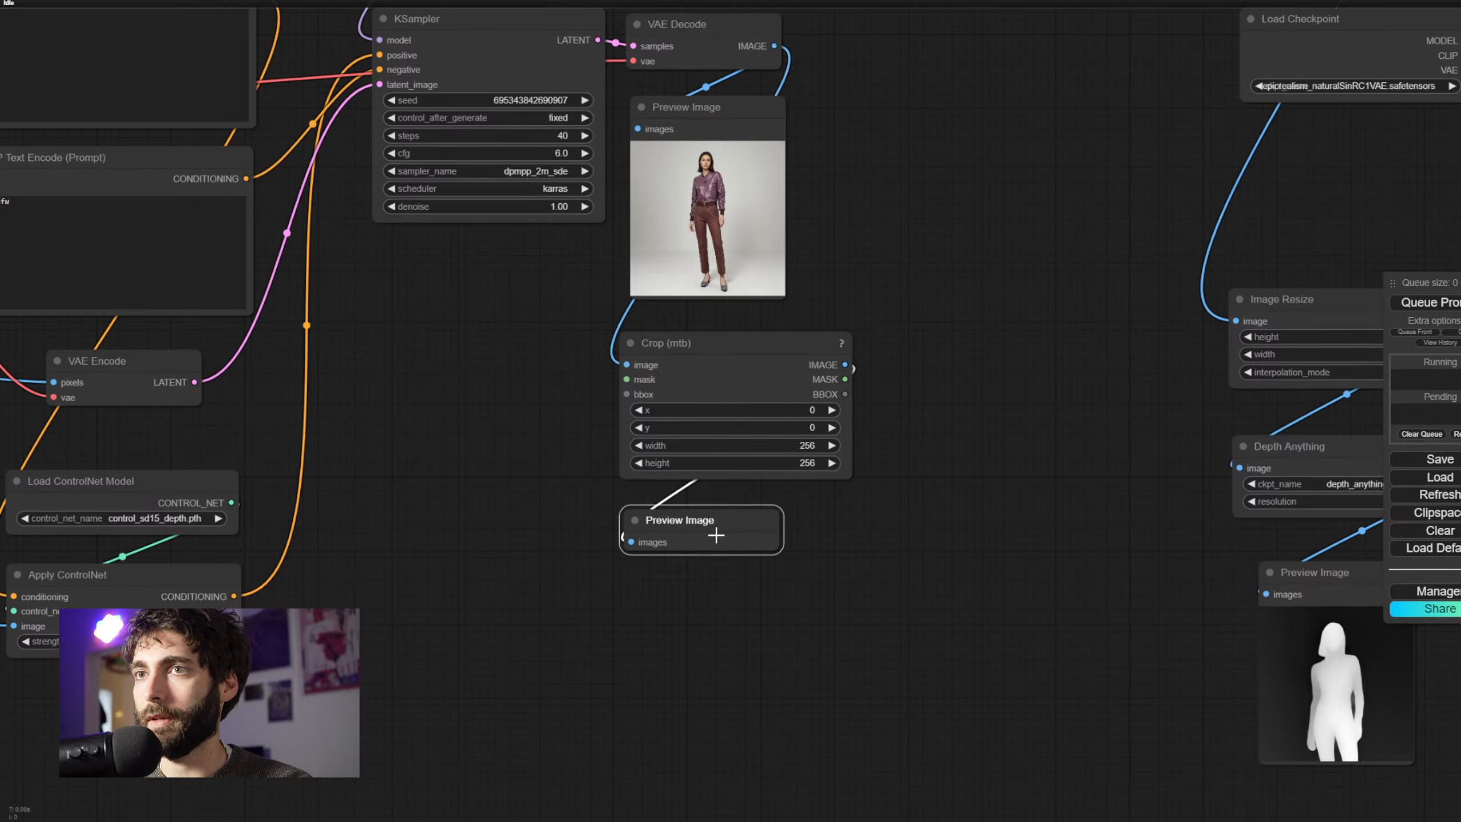
scroll(773, 580, "down", 1)
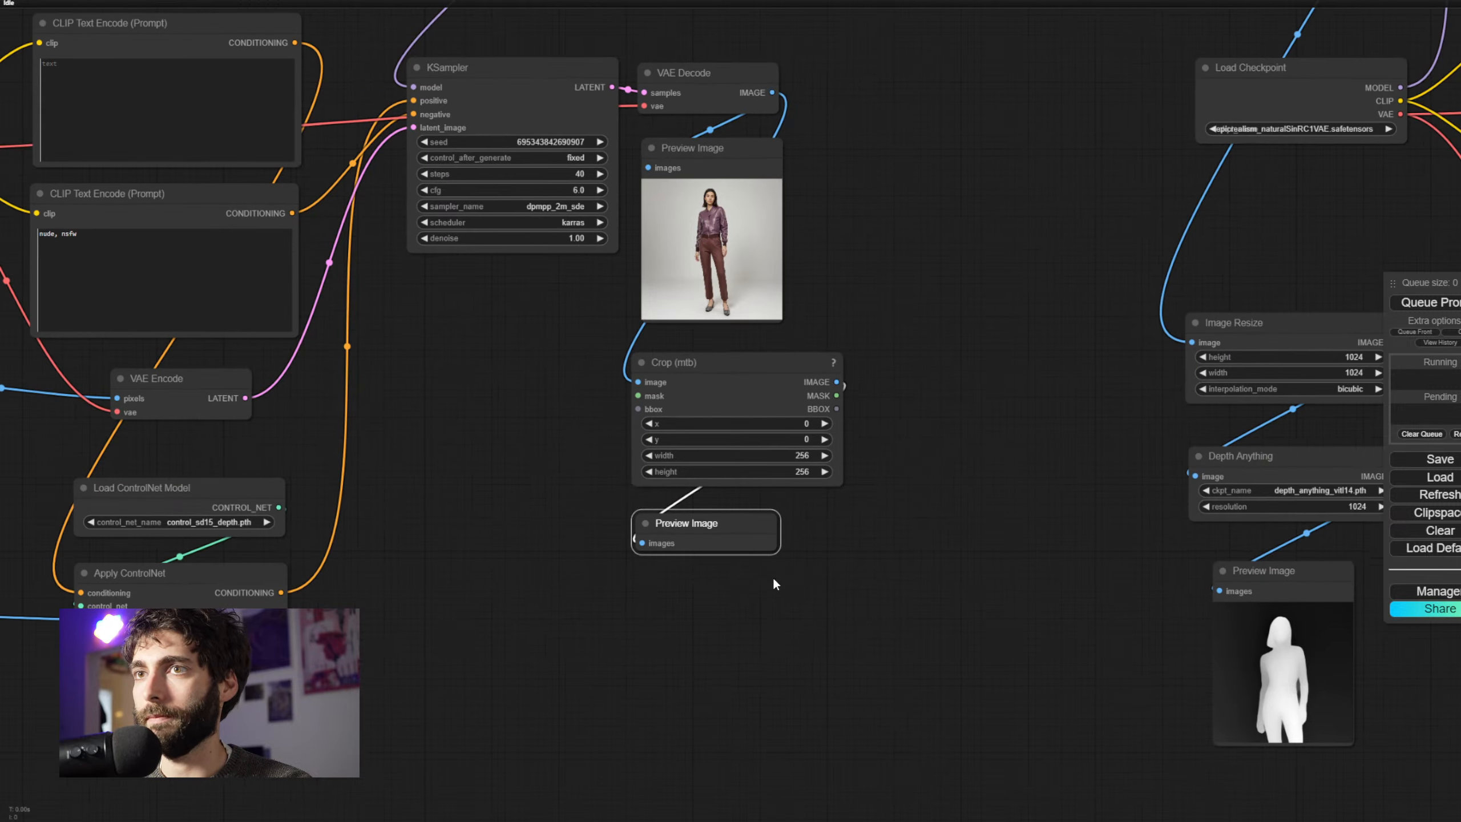
left_click(1415, 306)
Set the Crop (mtb) node to x 256, width 640 and height 640, and queue the workflow
scroll(864, 542, "up", 5)
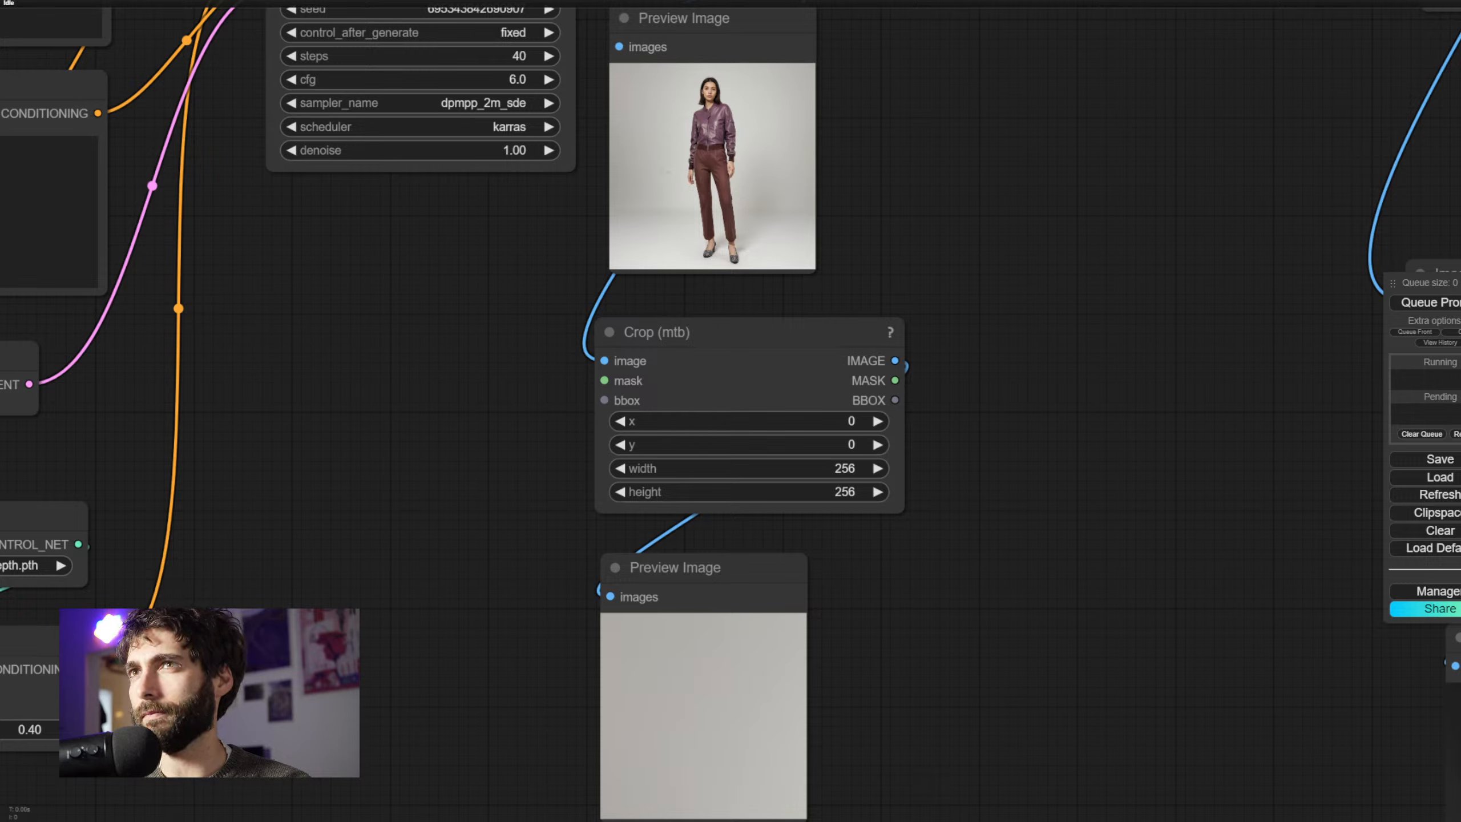
left_click(839, 419)
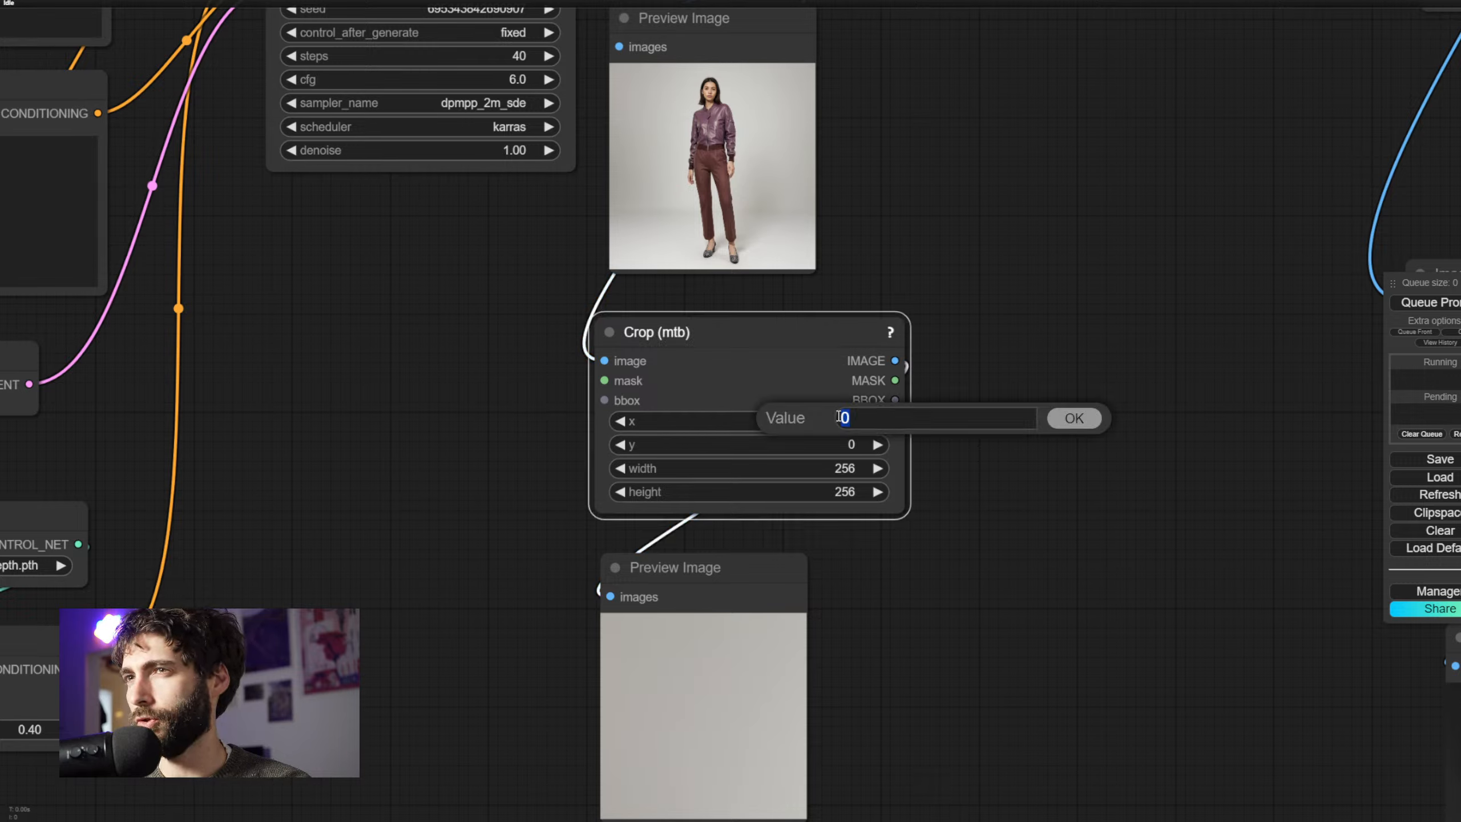
type("256")
key("Return")
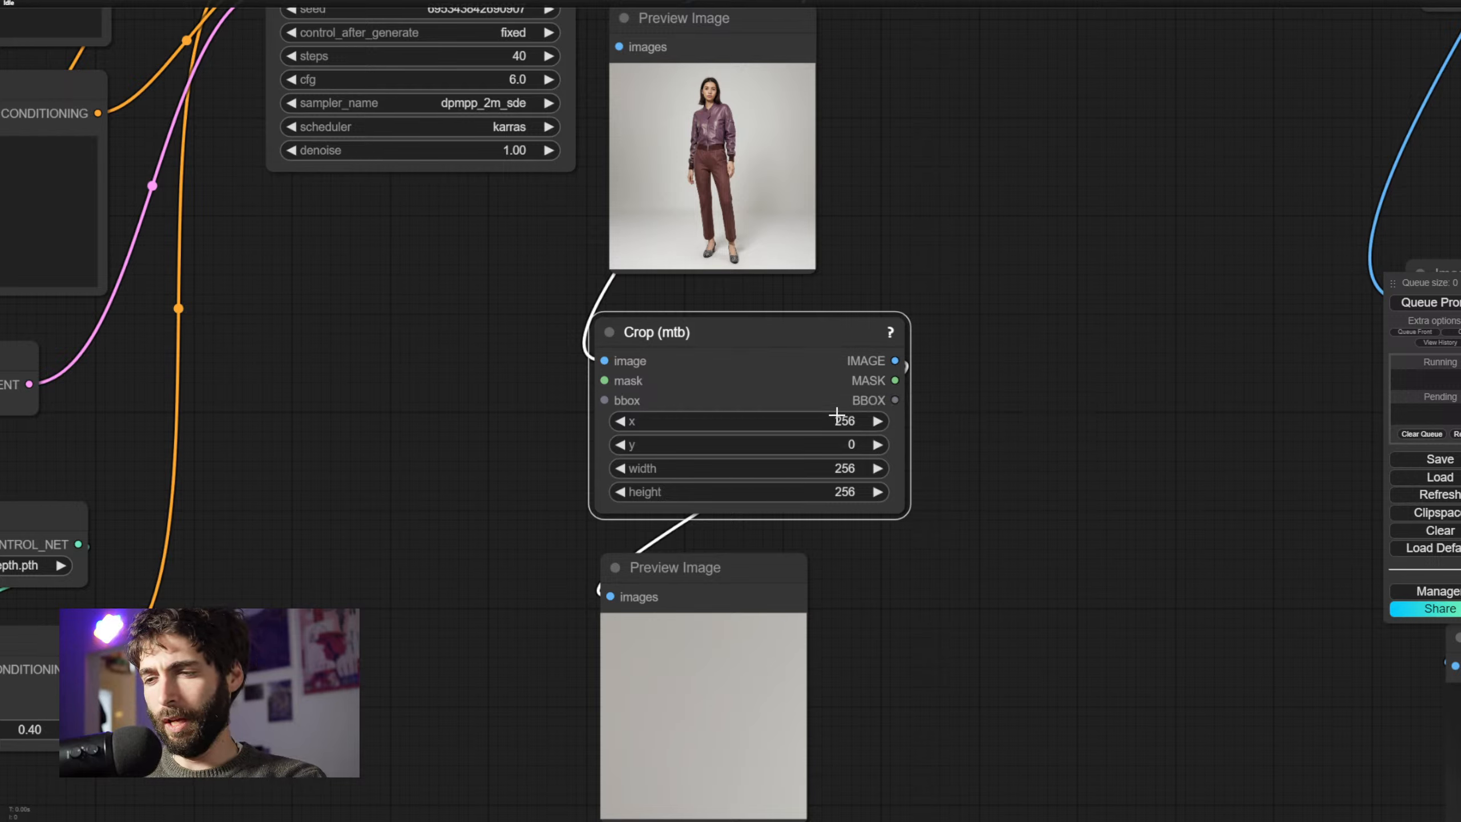
left_click(841, 468)
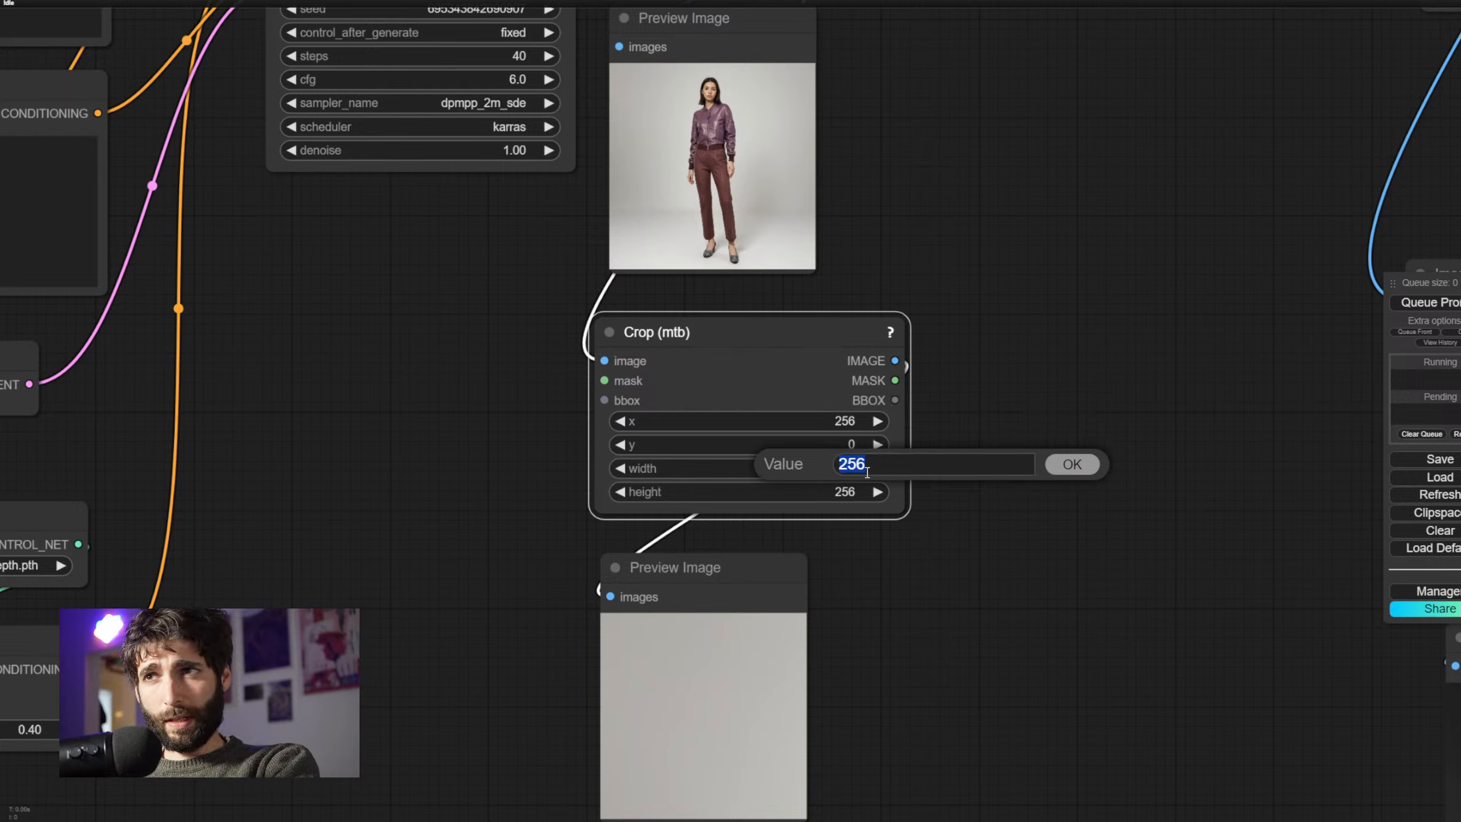
type("640")
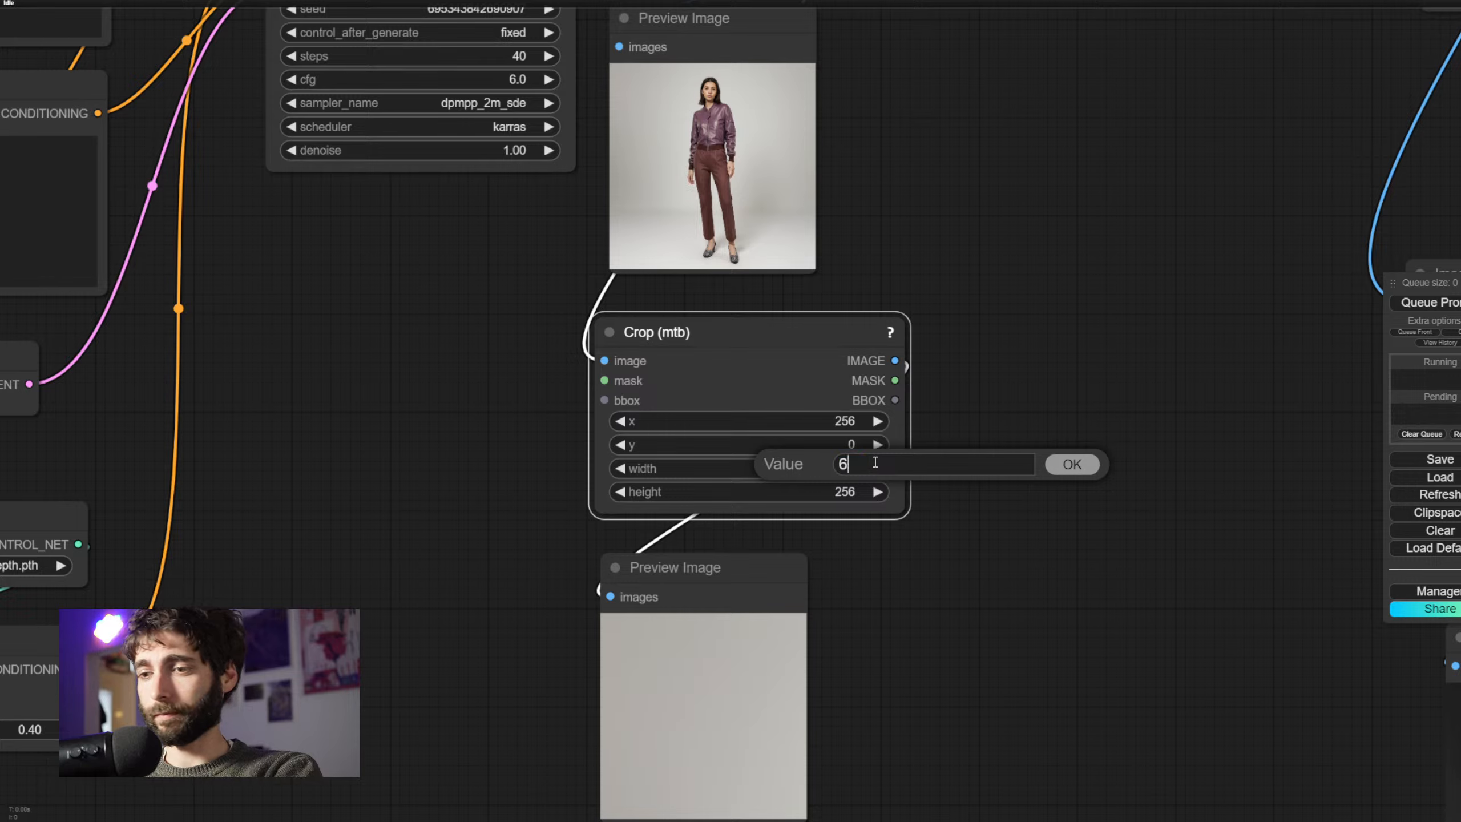
key("Return")
left_click(840, 493)
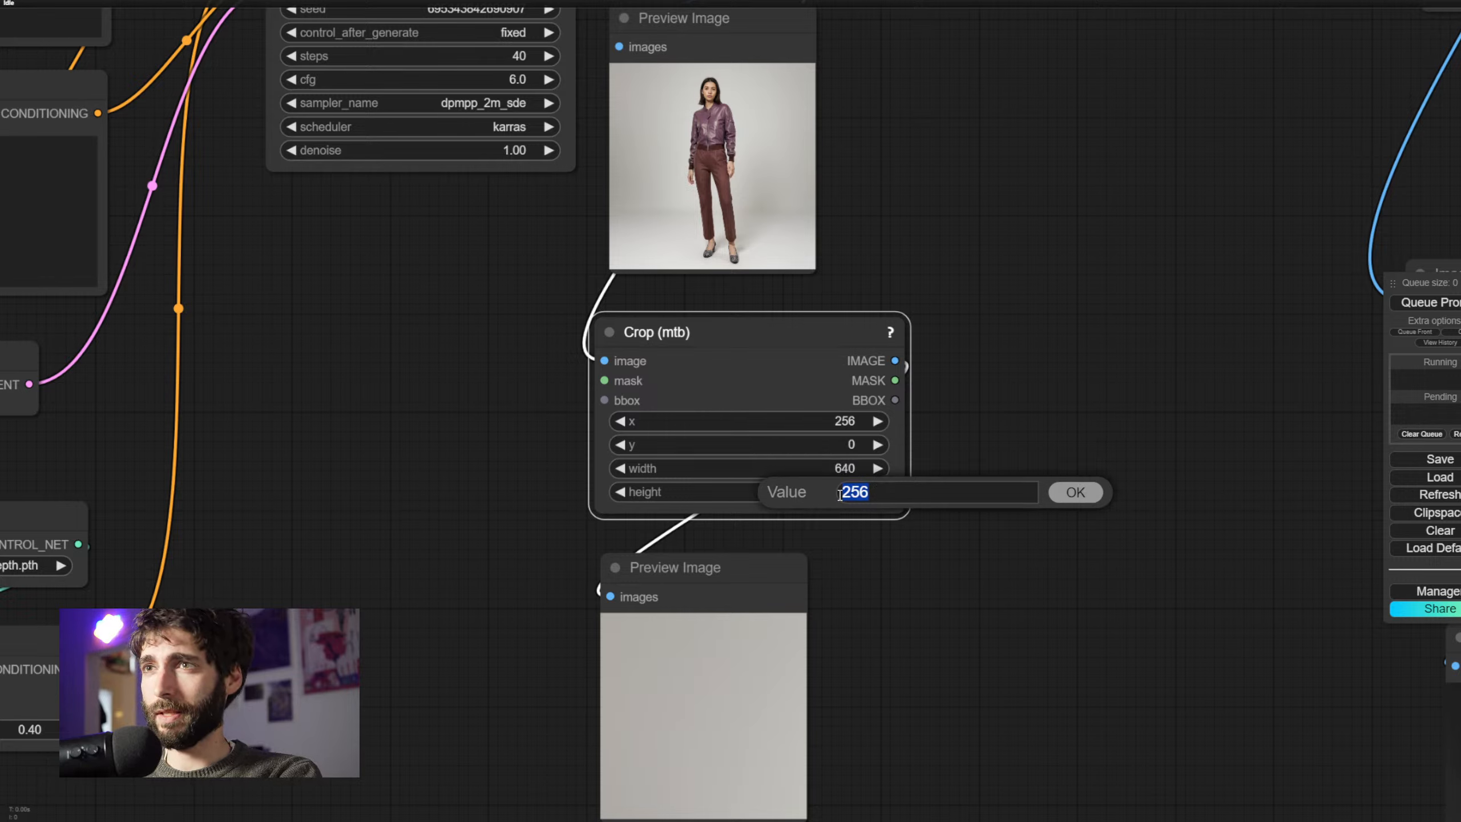
type("640")
key("Return")
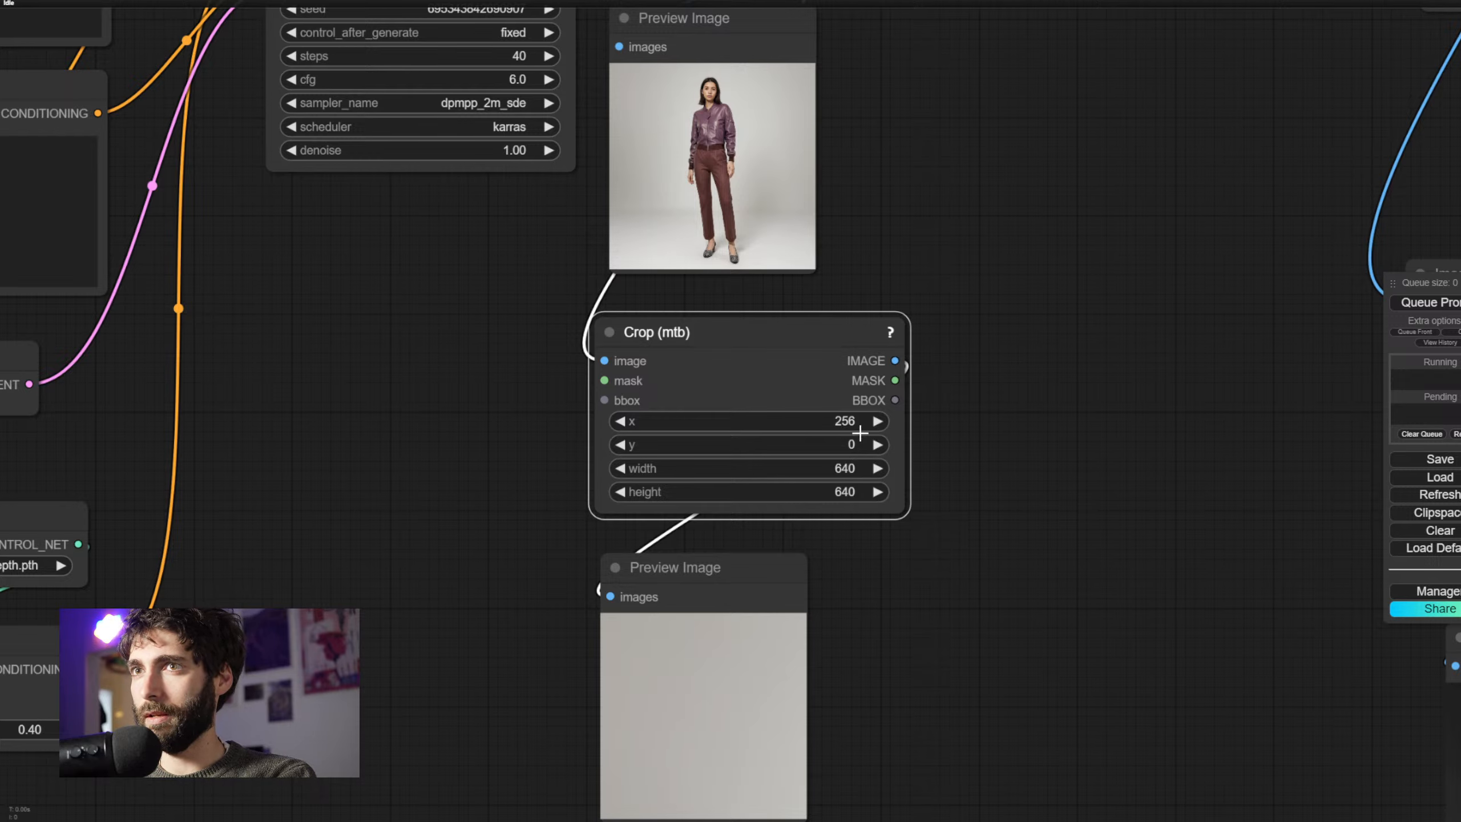
left_click(1430, 302)
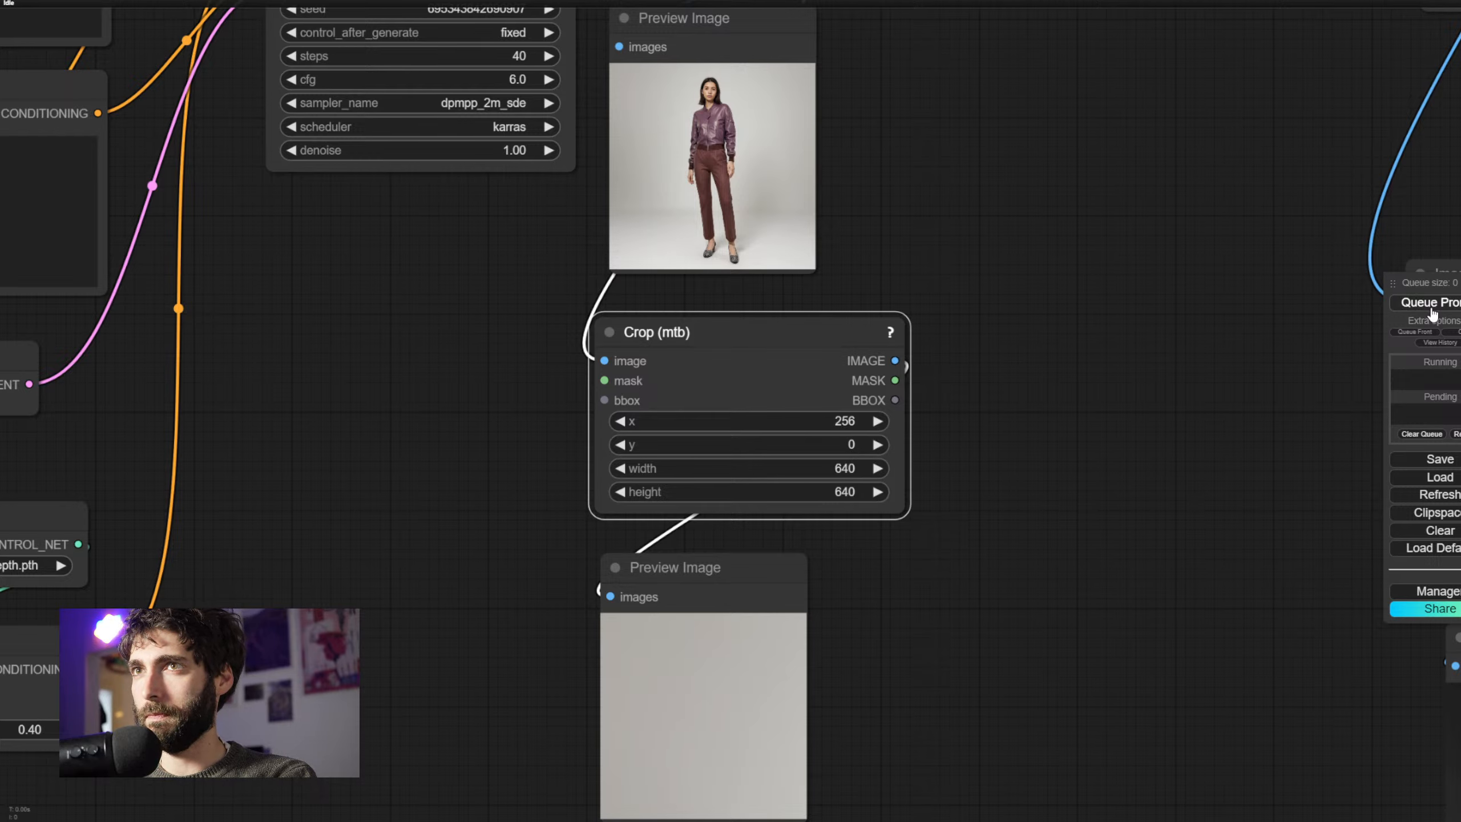
Try a crop x offset of 220 and queue the workflow to check the framing
left_click_drag(1060, 544, 1129, 481)
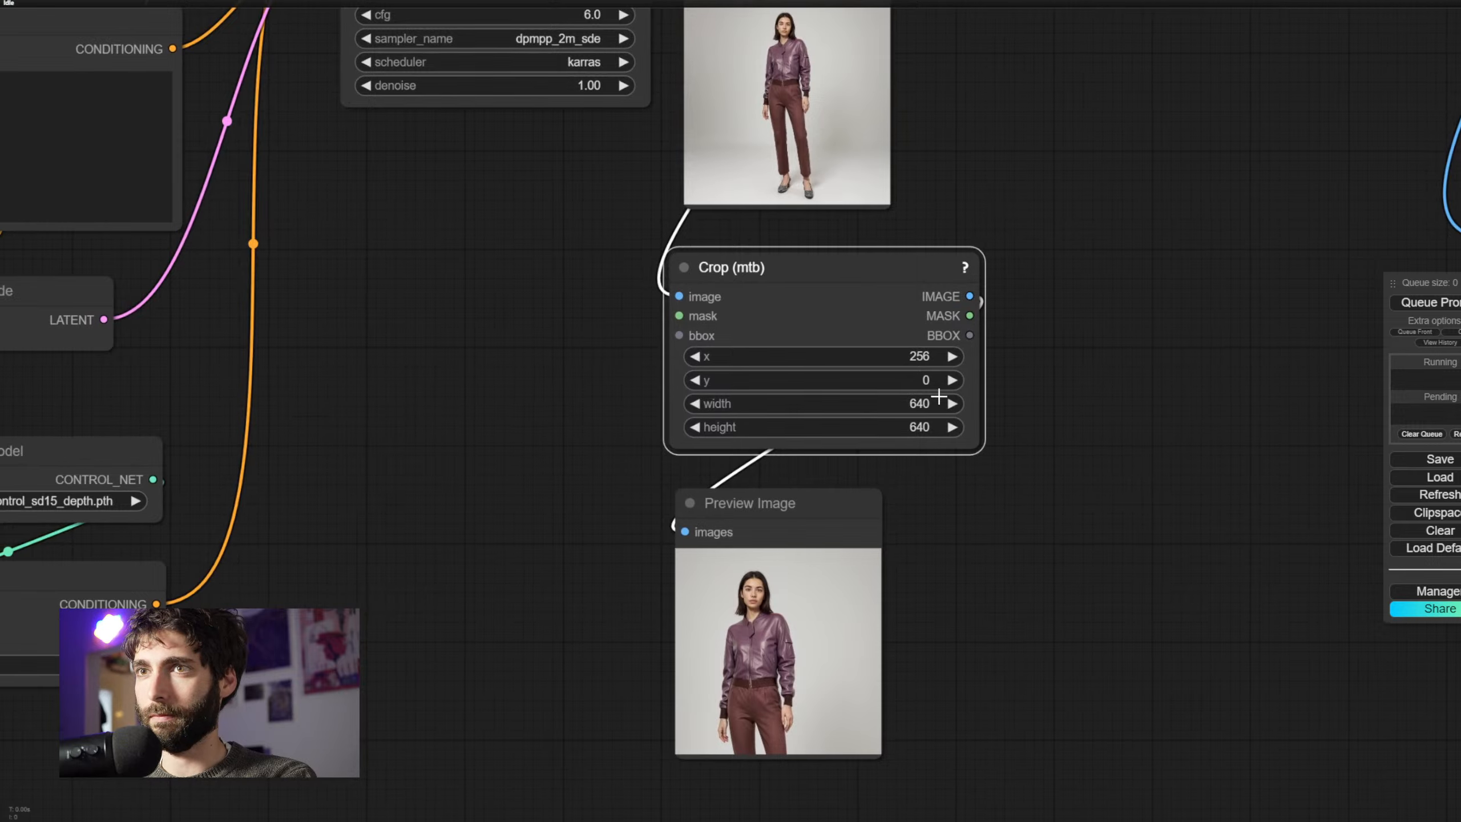
left_click(915, 358)
type("220")
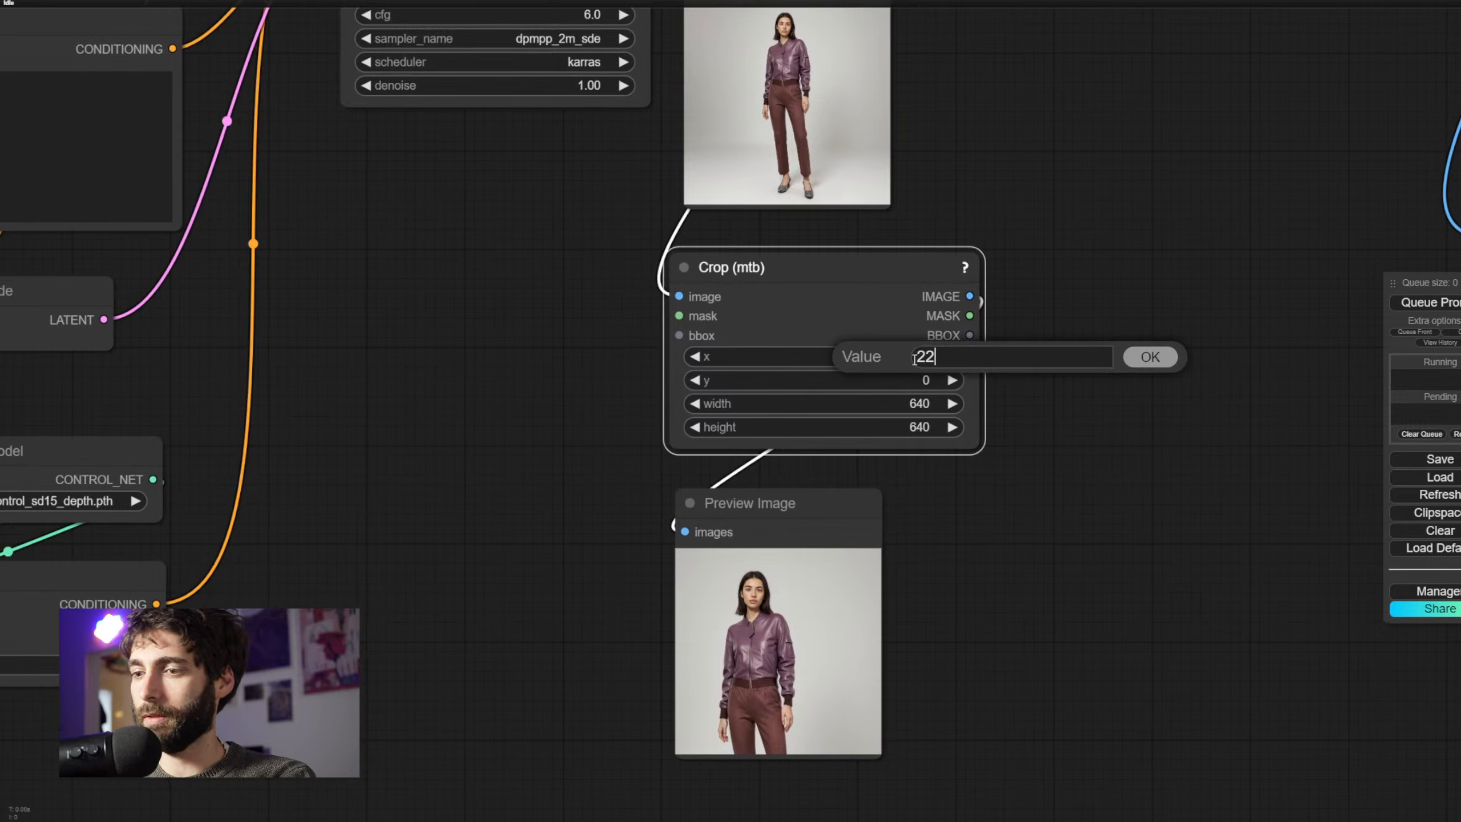
key("Return")
left_click(1438, 302)
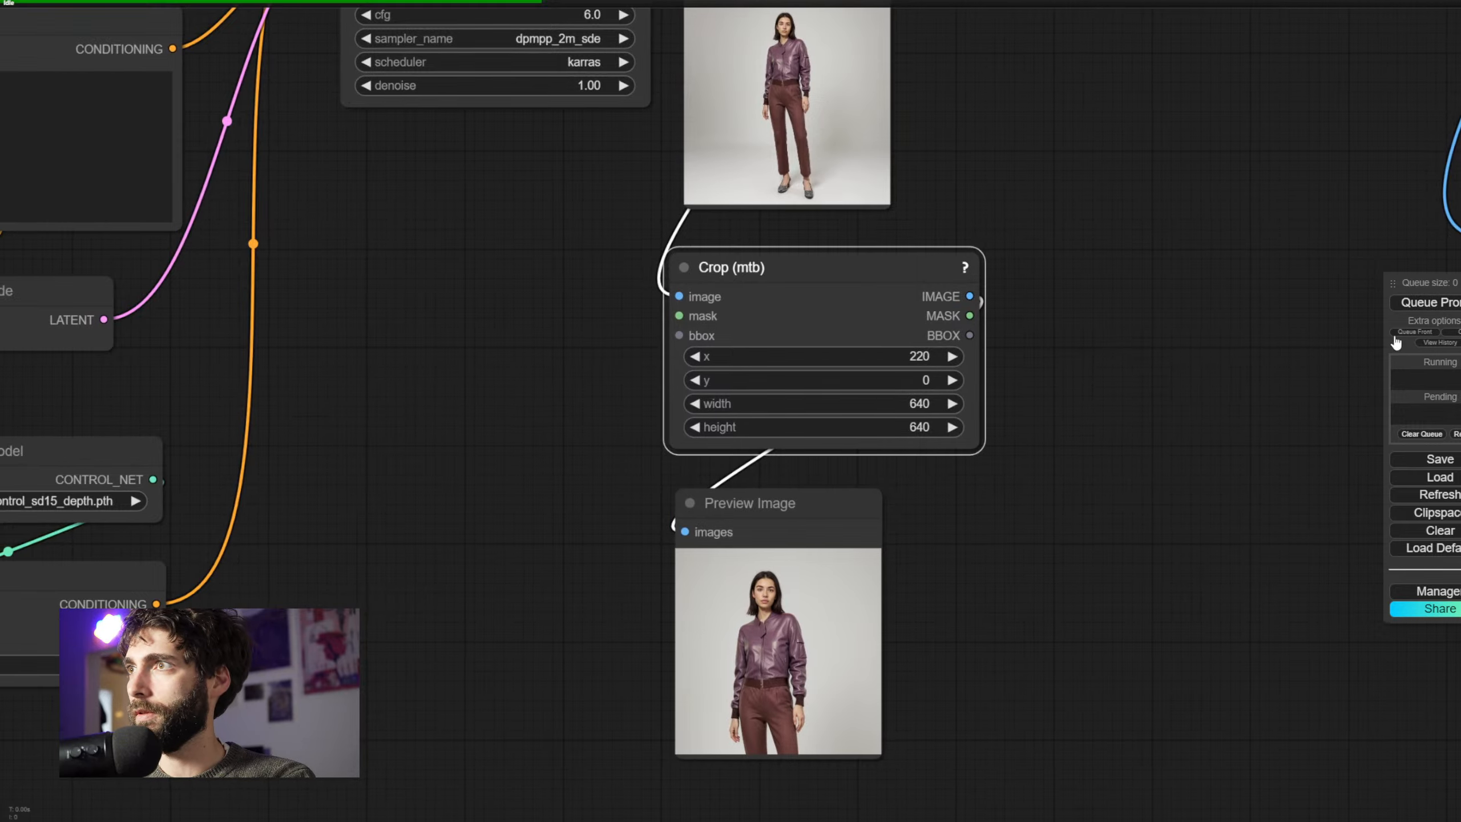
Try a crop x offset of 200 and queue the workflow again
left_click(910, 357)
type("200")
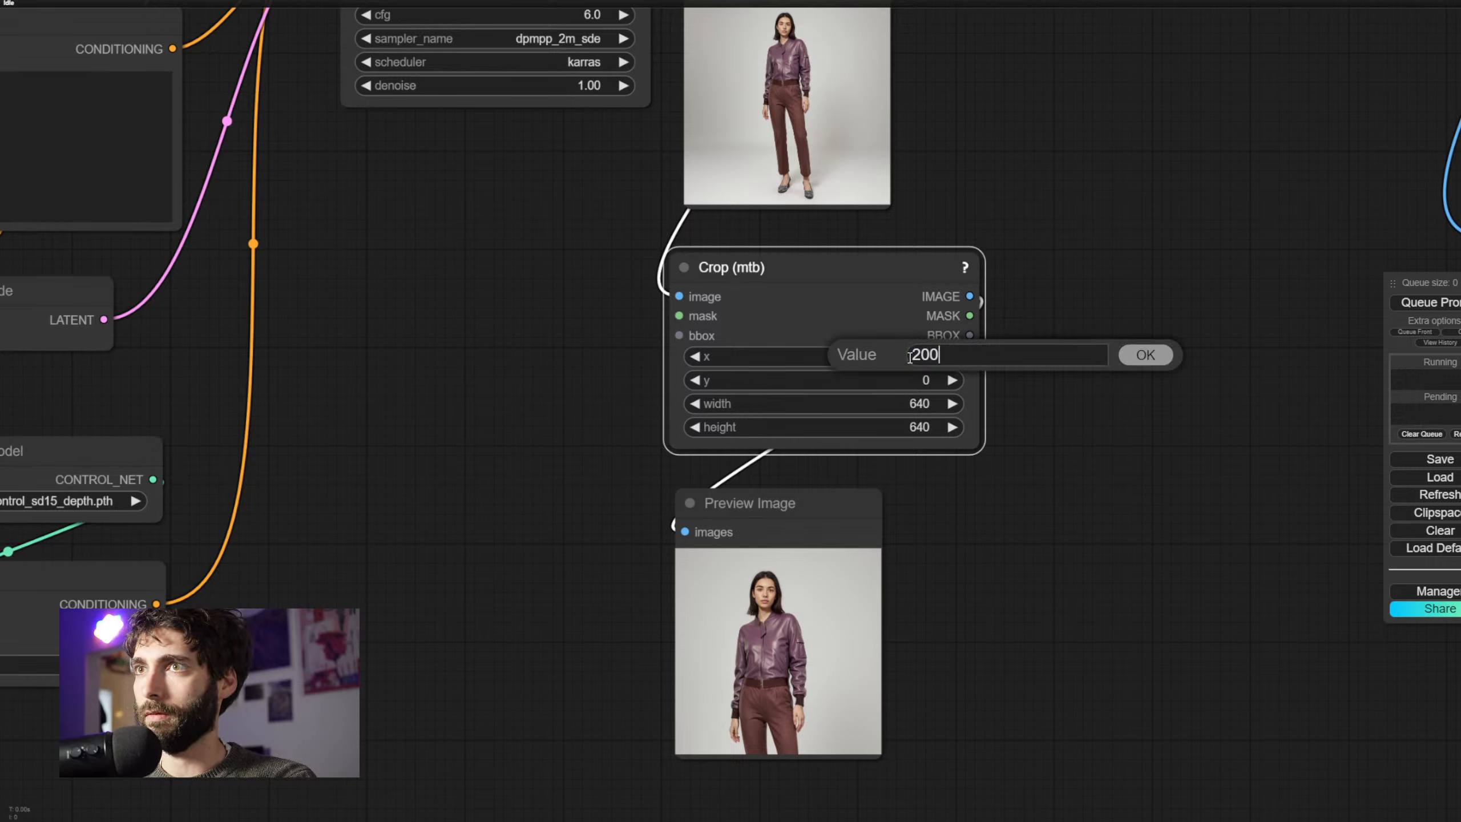
key("Return")
left_click(1418, 303)
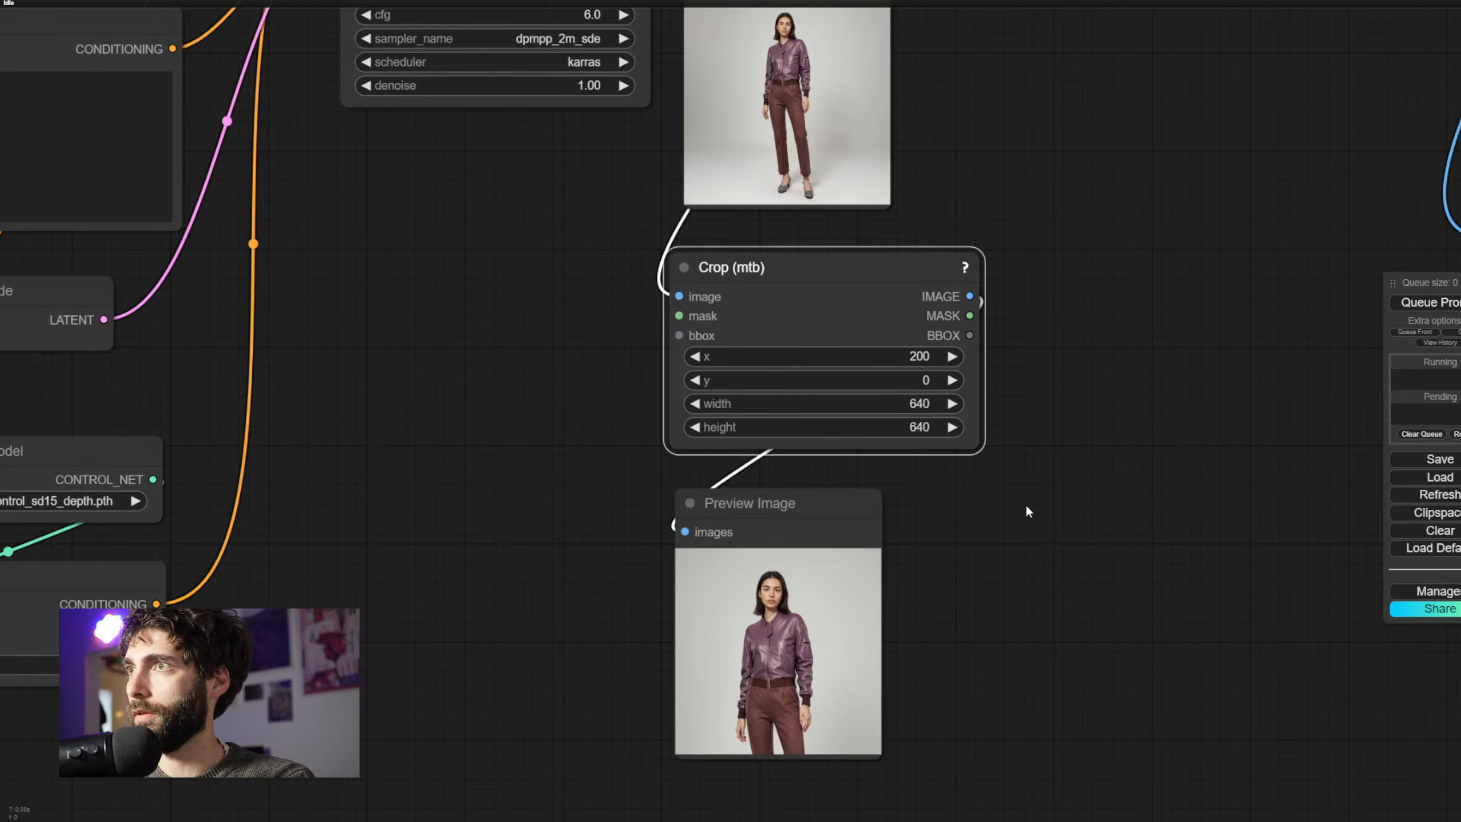
Try a crop x offset of 180 and rerun the workflow to compare the model's centring
left_click(890, 356)
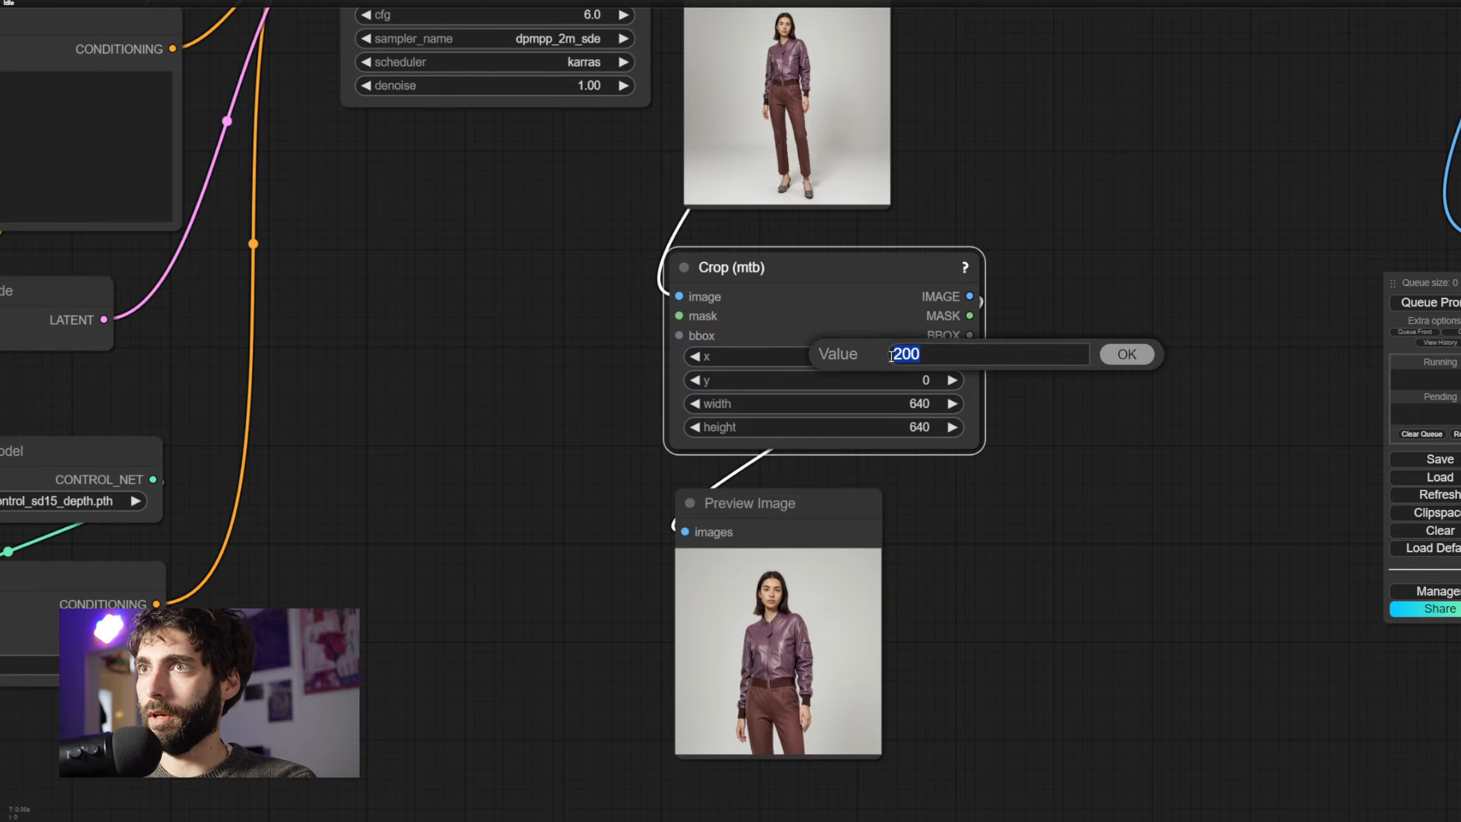
type("180")
key("Return")
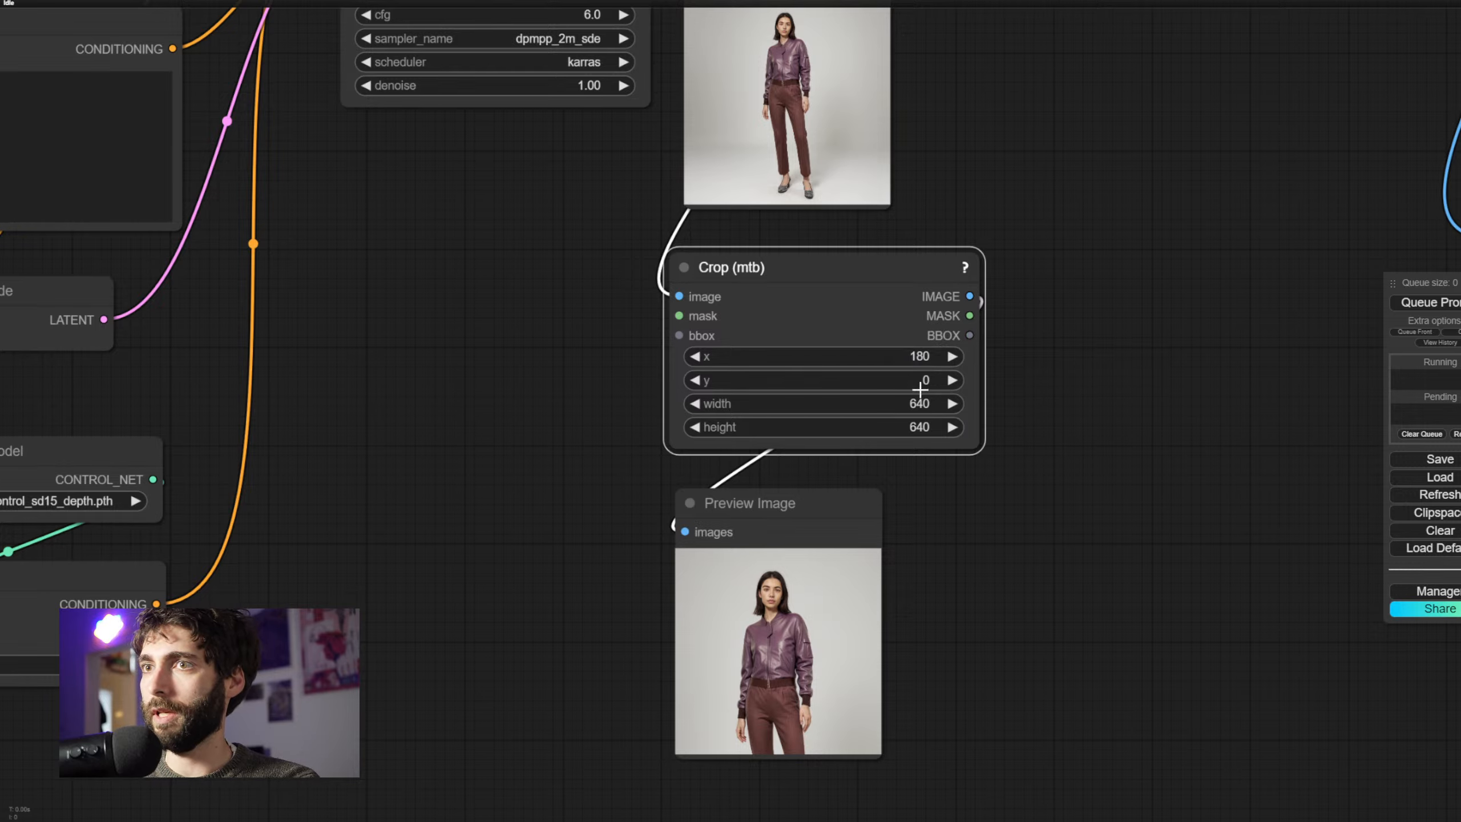
left_click(1430, 303)
Set the Crop (mtb) node's x offset to 190
left_click_drag(1091, 517, 1030, 492)
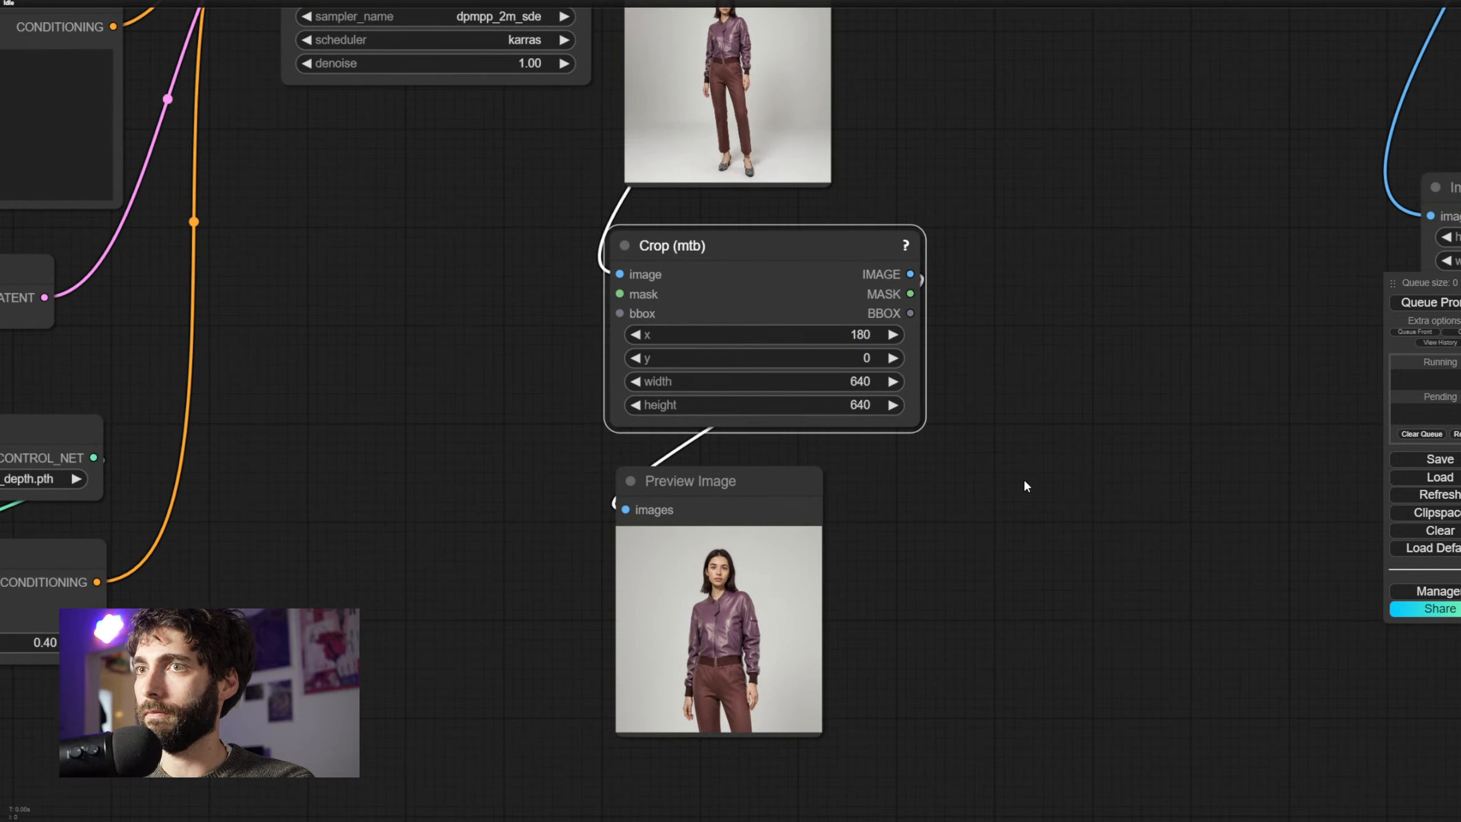
left_click(851, 332)
type("190")
key("Return")
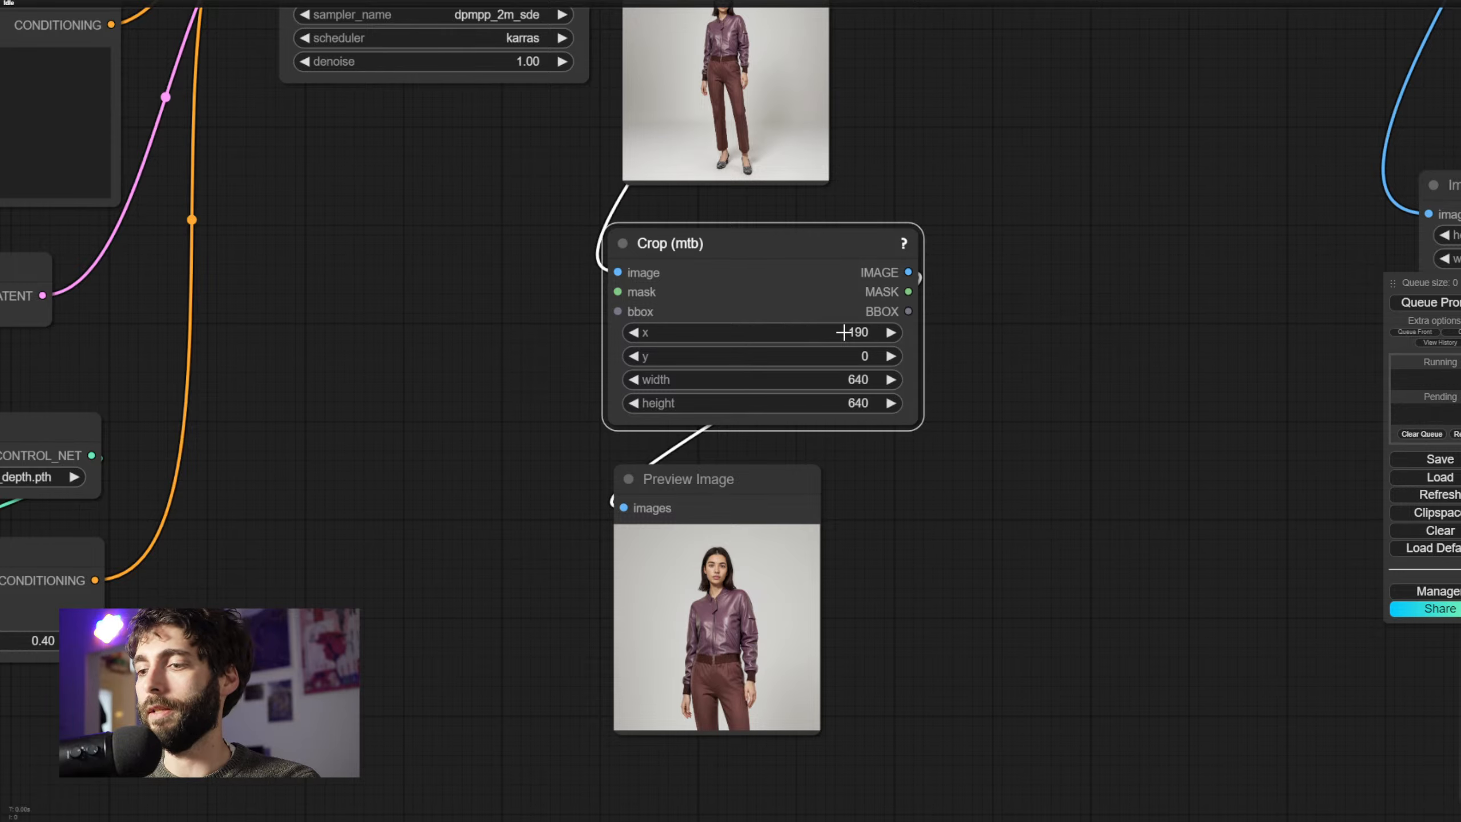
Queue the workflow to check the crop framing with the new x offset
left_click(1430, 303)
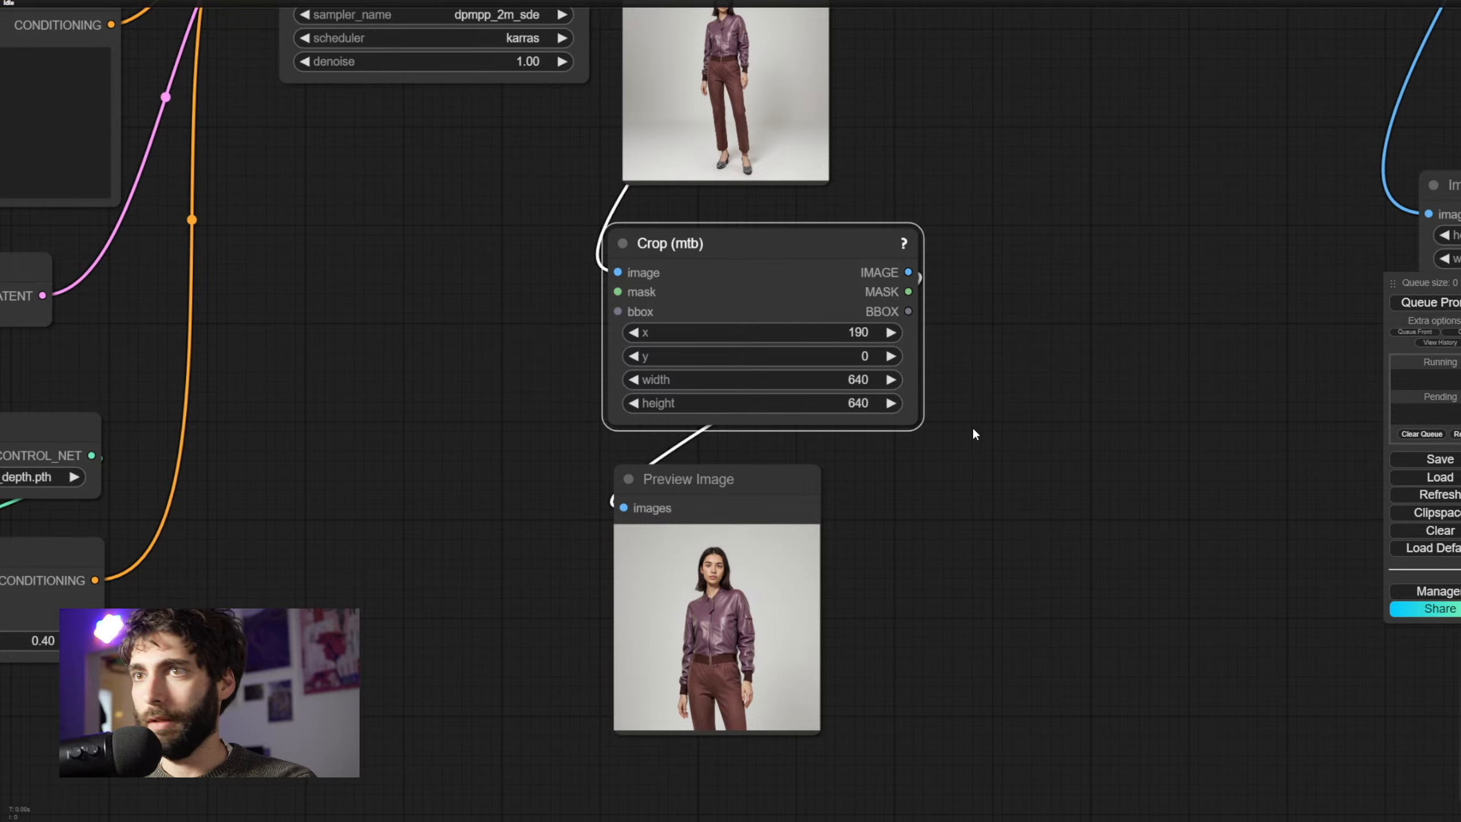
scroll(978, 489, "down", 5)
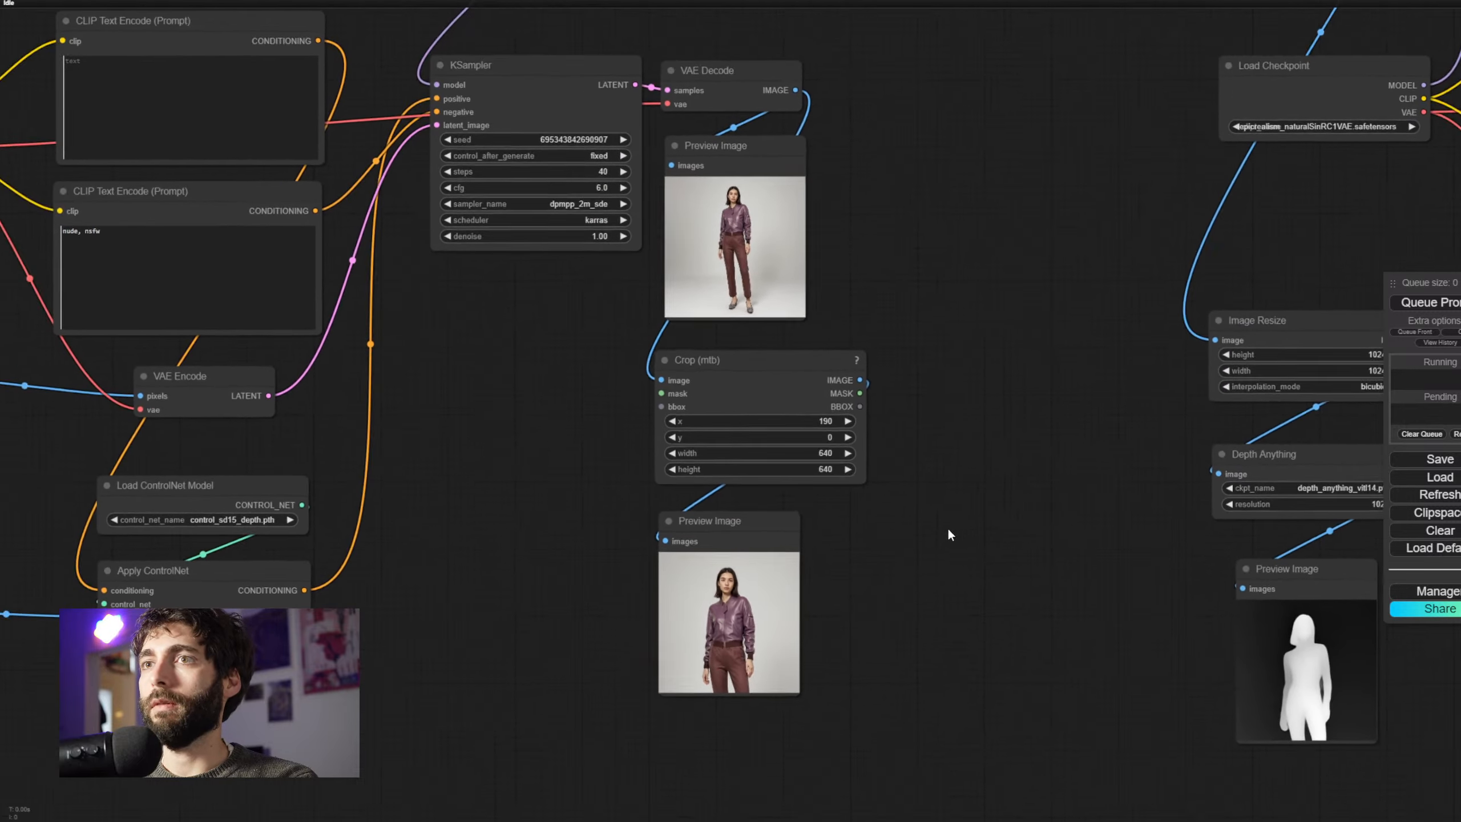
left_click_drag(949, 535, 863, 518)
Search for "resize" and add the Image Resize node that has keep_proportion and multiple_of settings near the cropped preview
double_click(788, 530)
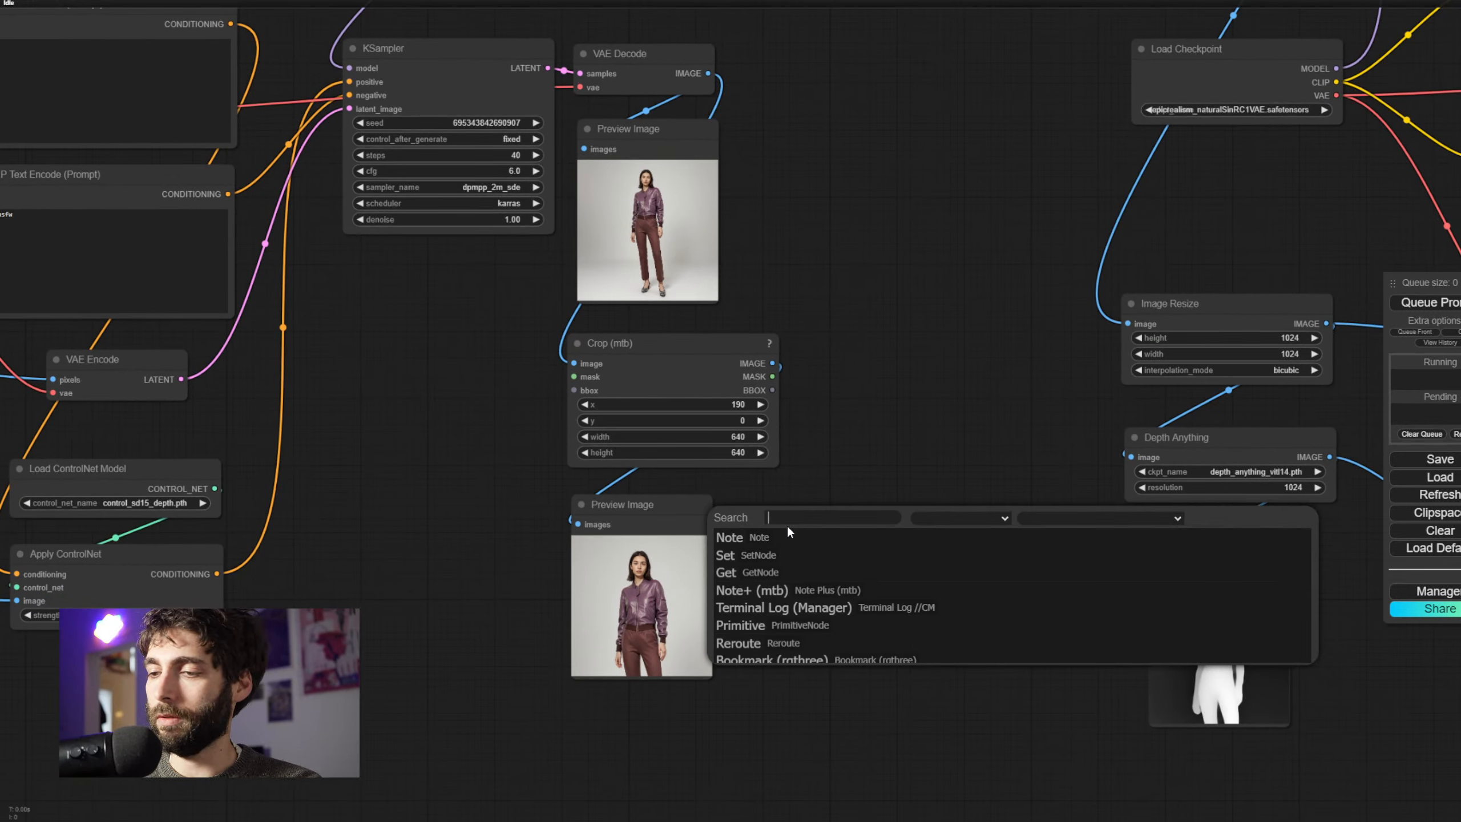
type("resize")
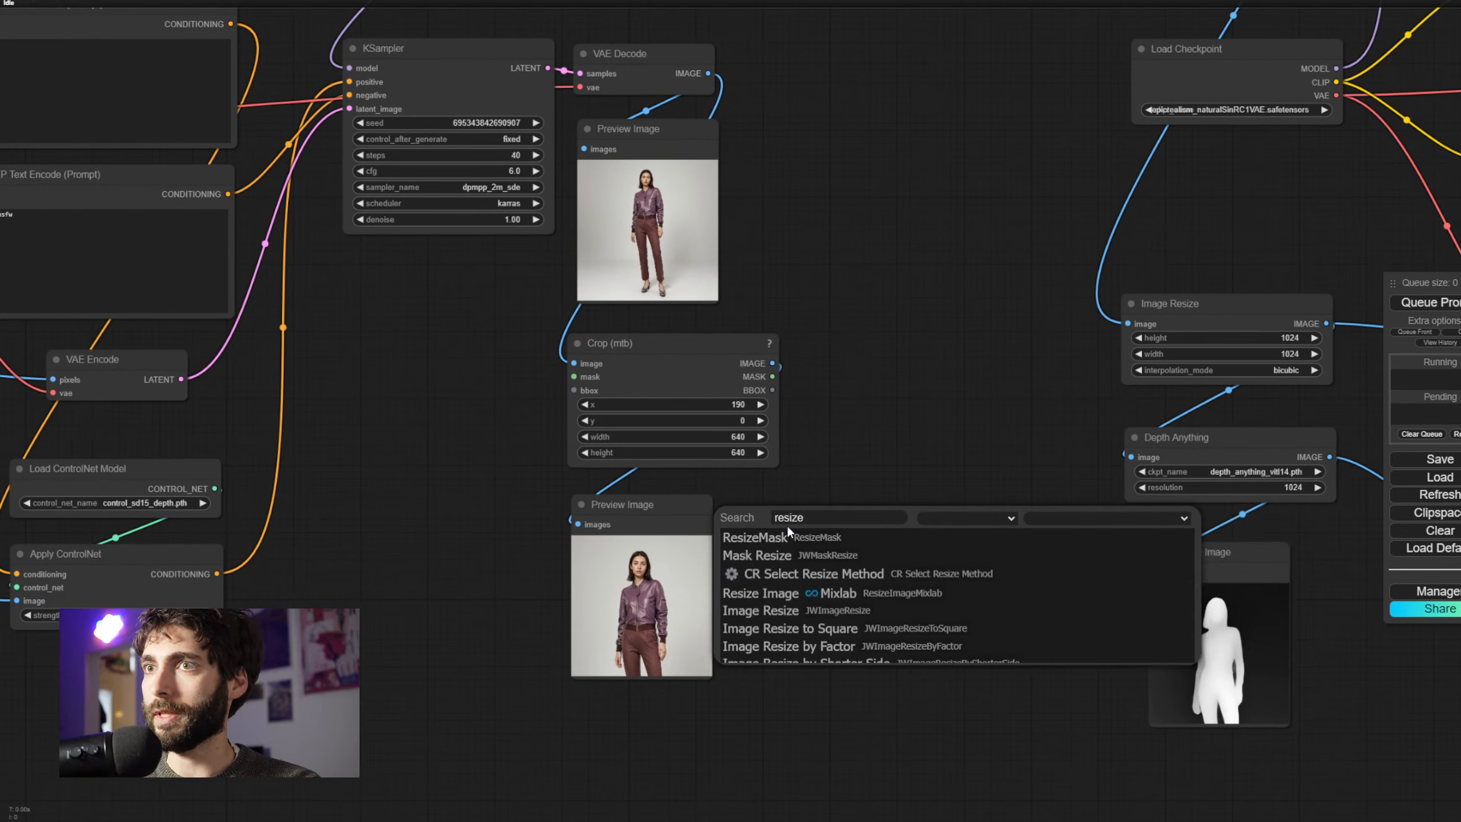
key("Down")
key("Down")
key("Down")
key("Down")
key("Down")
key("Down")
key("Down")
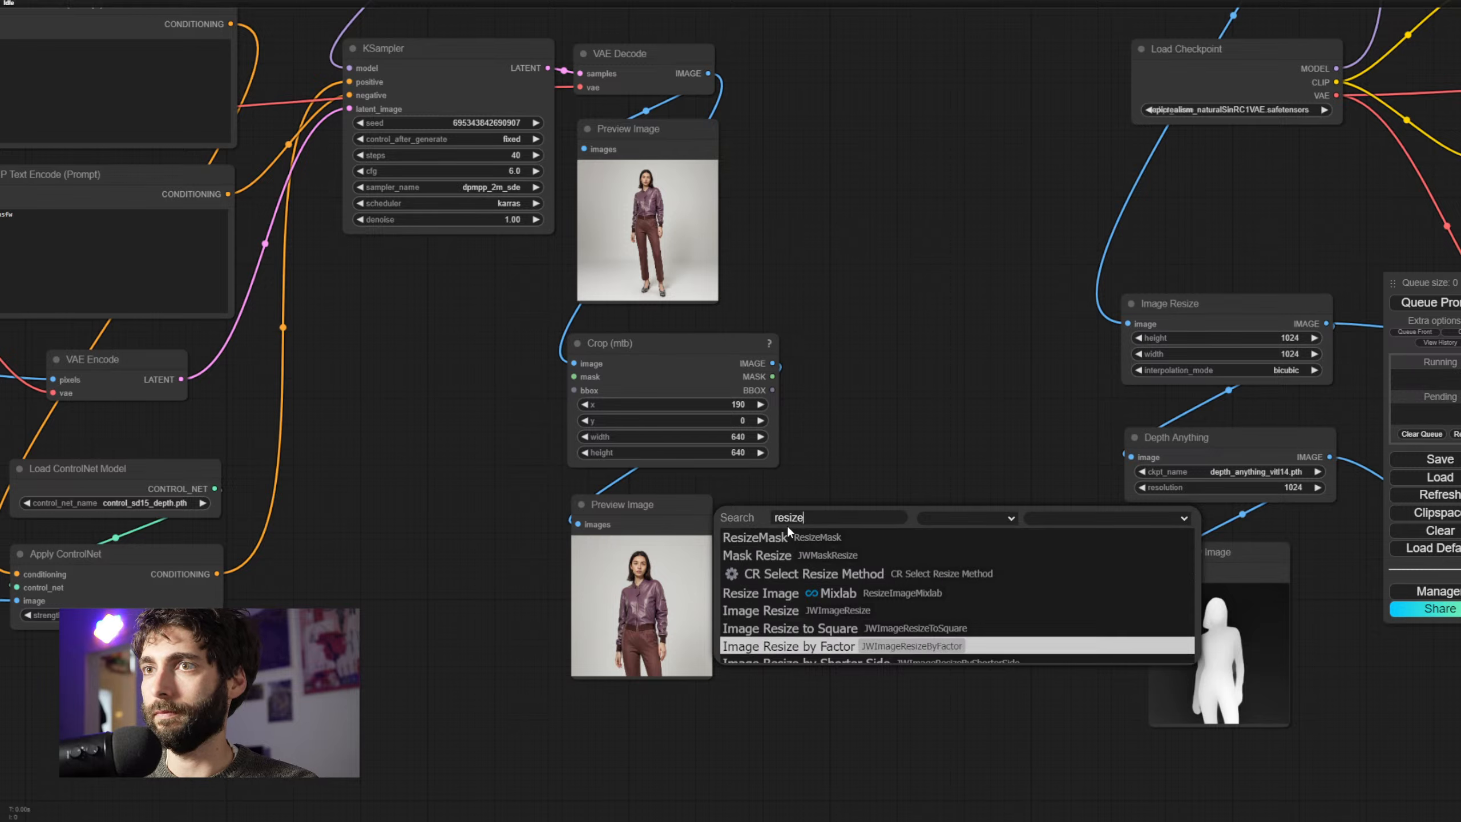
key("Down")
key("Down")
key("Down")
key("Down")
key("Down")
key("Down")
key("Down")
key("Down")
key("Return")
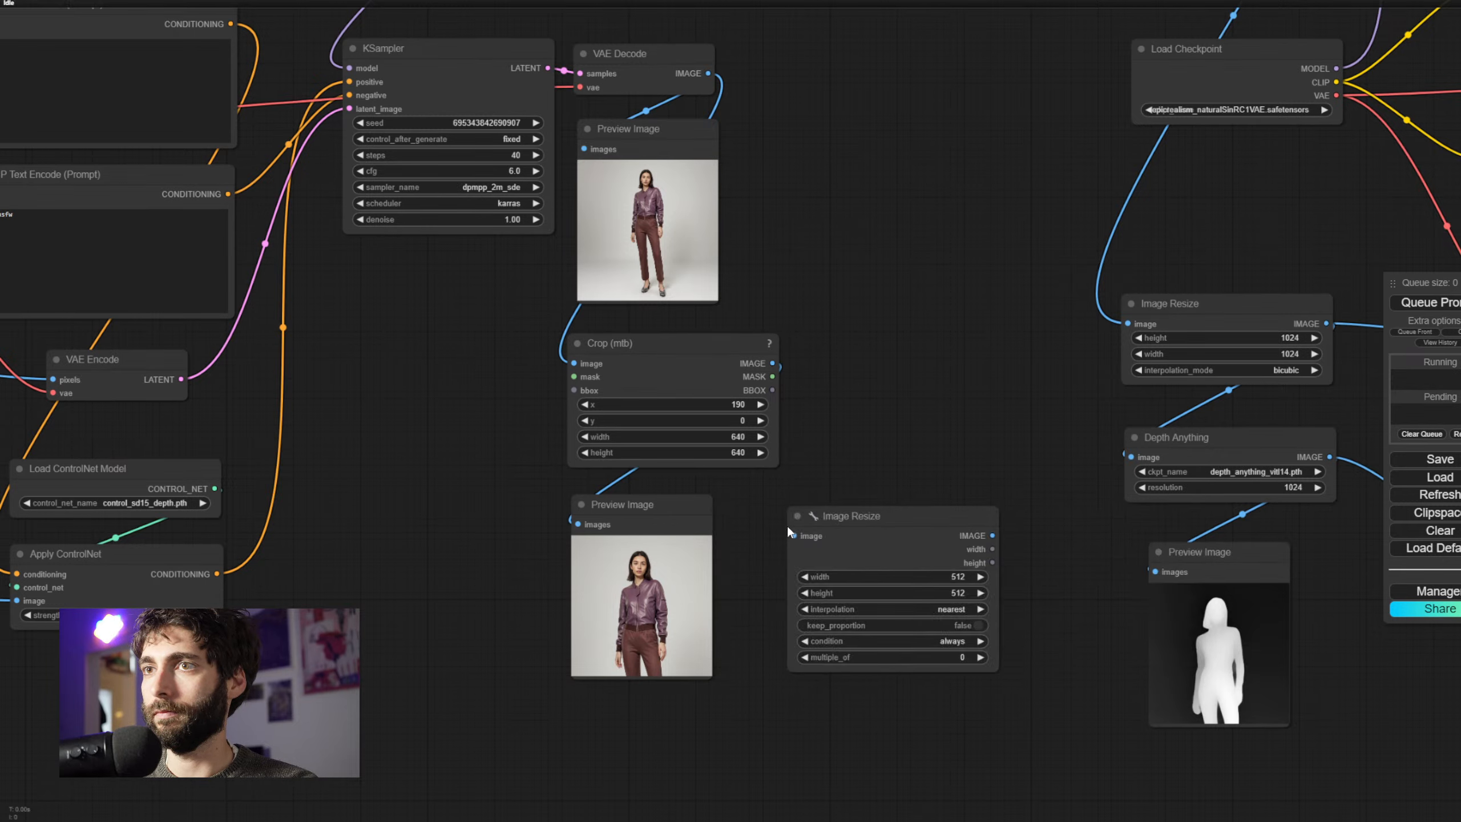
Connect the Crop (mtb) image output to the new Image Resize node, placing it below the crop node and the preview beside it
left_click_drag(872, 528, 839, 525)
left_click_drag(773, 363, 762, 532)
left_click_drag(678, 512, 899, 345)
left_click_drag(891, 520, 707, 508)
Set the new Image Resize node's width and height to 1024
left_click(725, 567)
type("102")
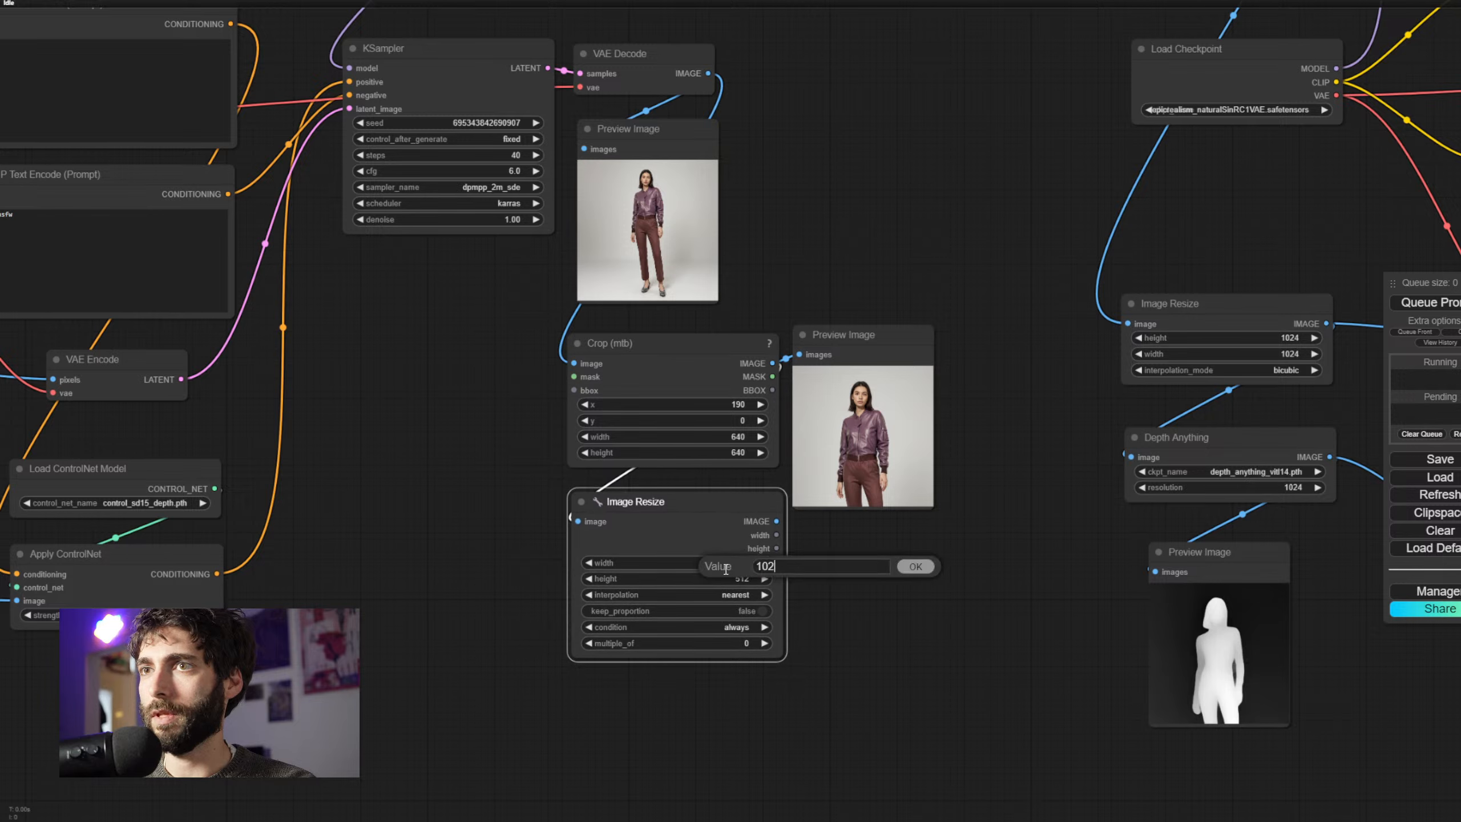
type("4")
key("Return")
left_click(709, 578)
type("10")
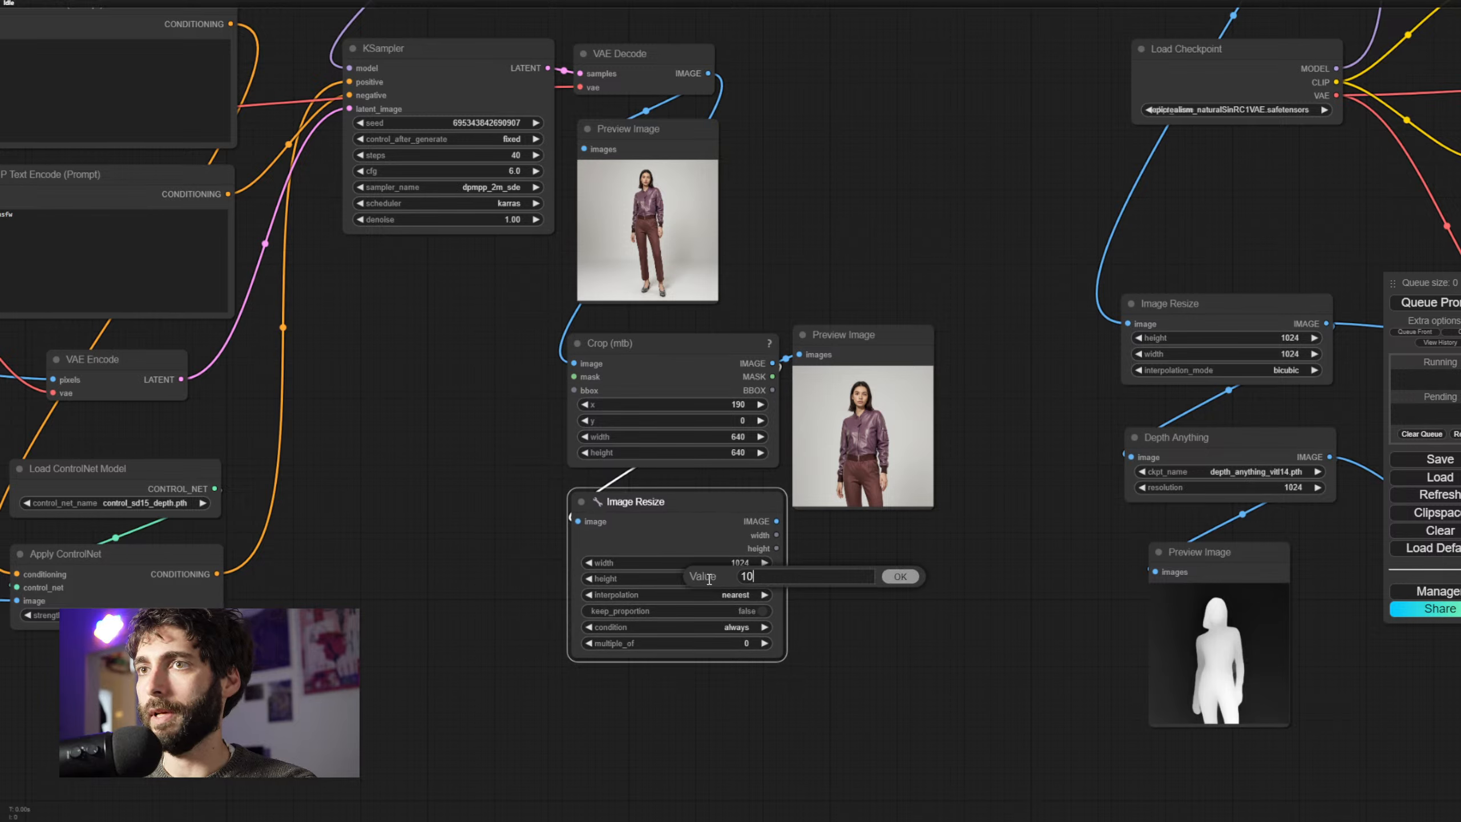
key("Return")
scroll(927, 590, "down", 2)
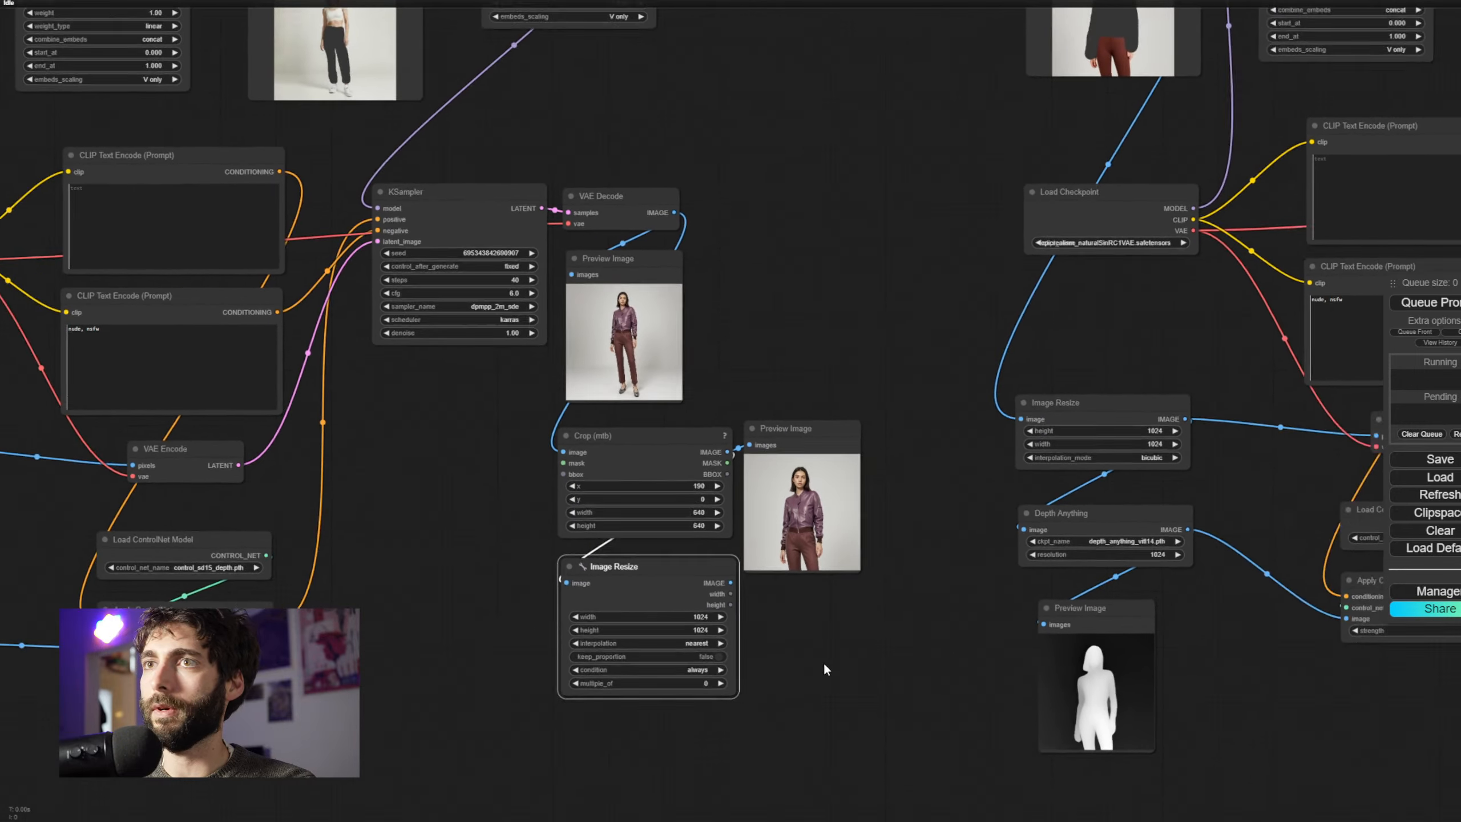
left_click_drag(613, 618, 611, 614)
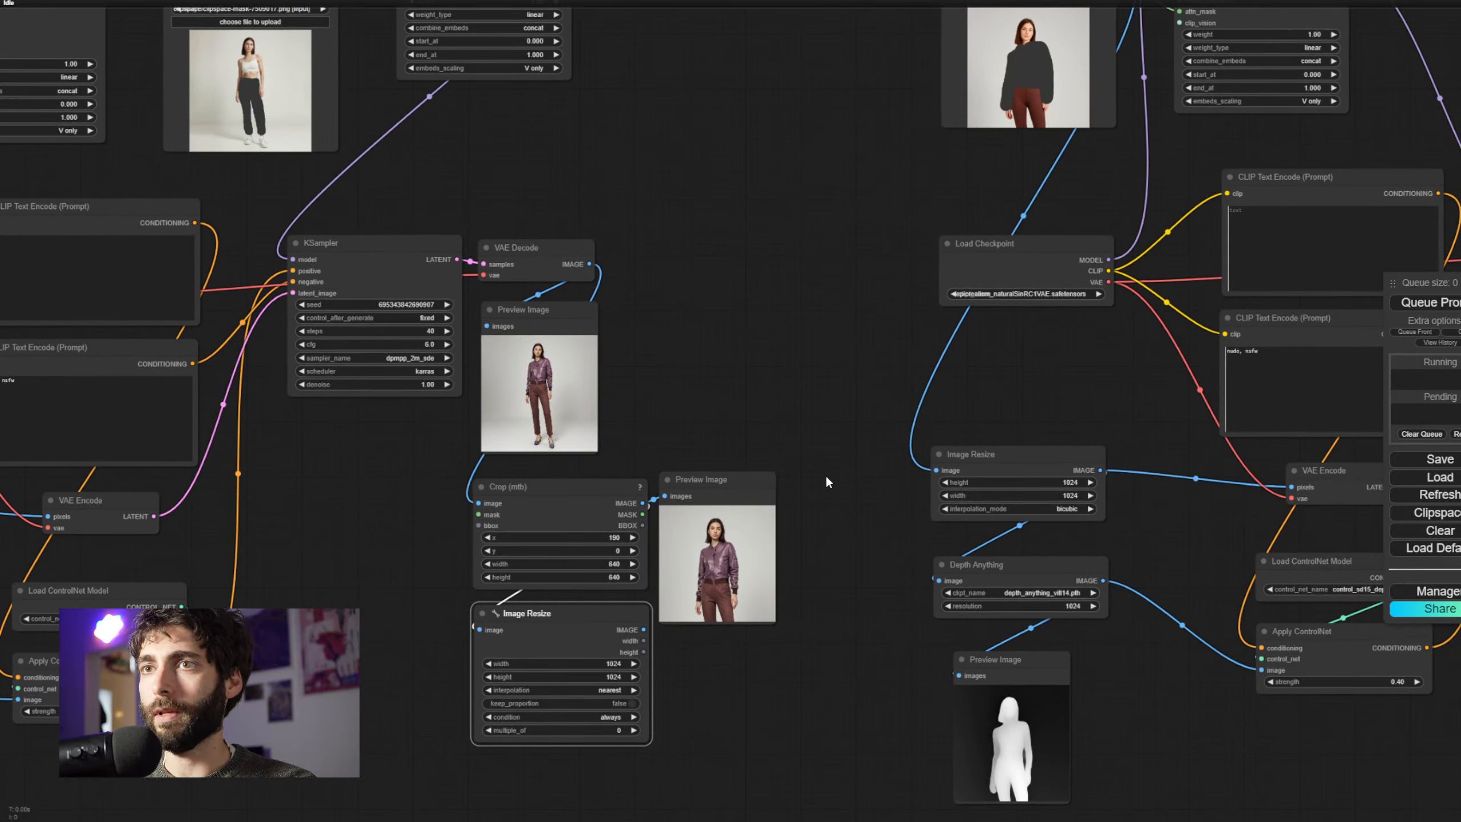
scroll(866, 464, "down", 2)
left_click_drag(865, 464, 776, 592)
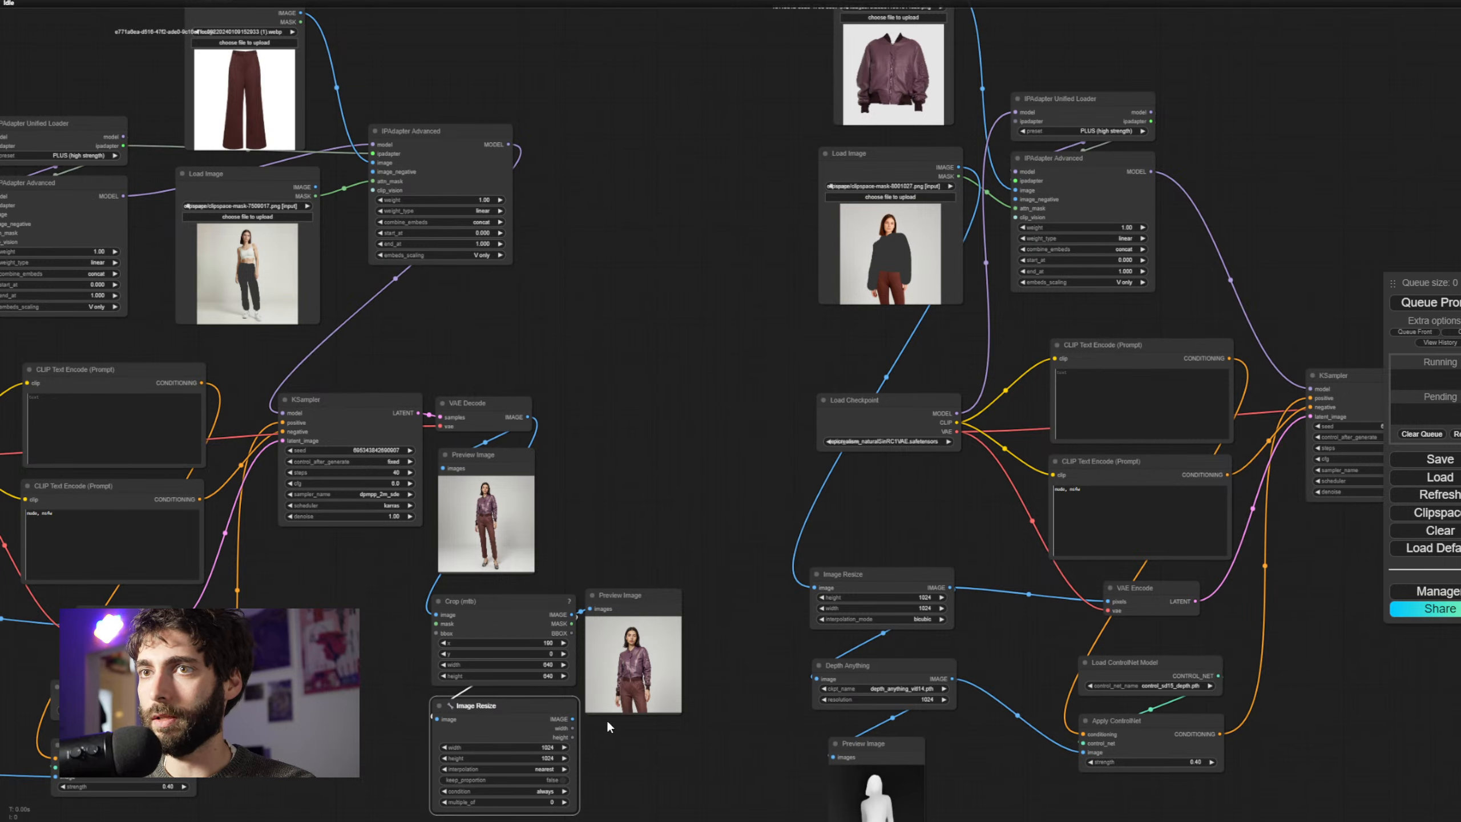
scroll(620, 722, "down", 2)
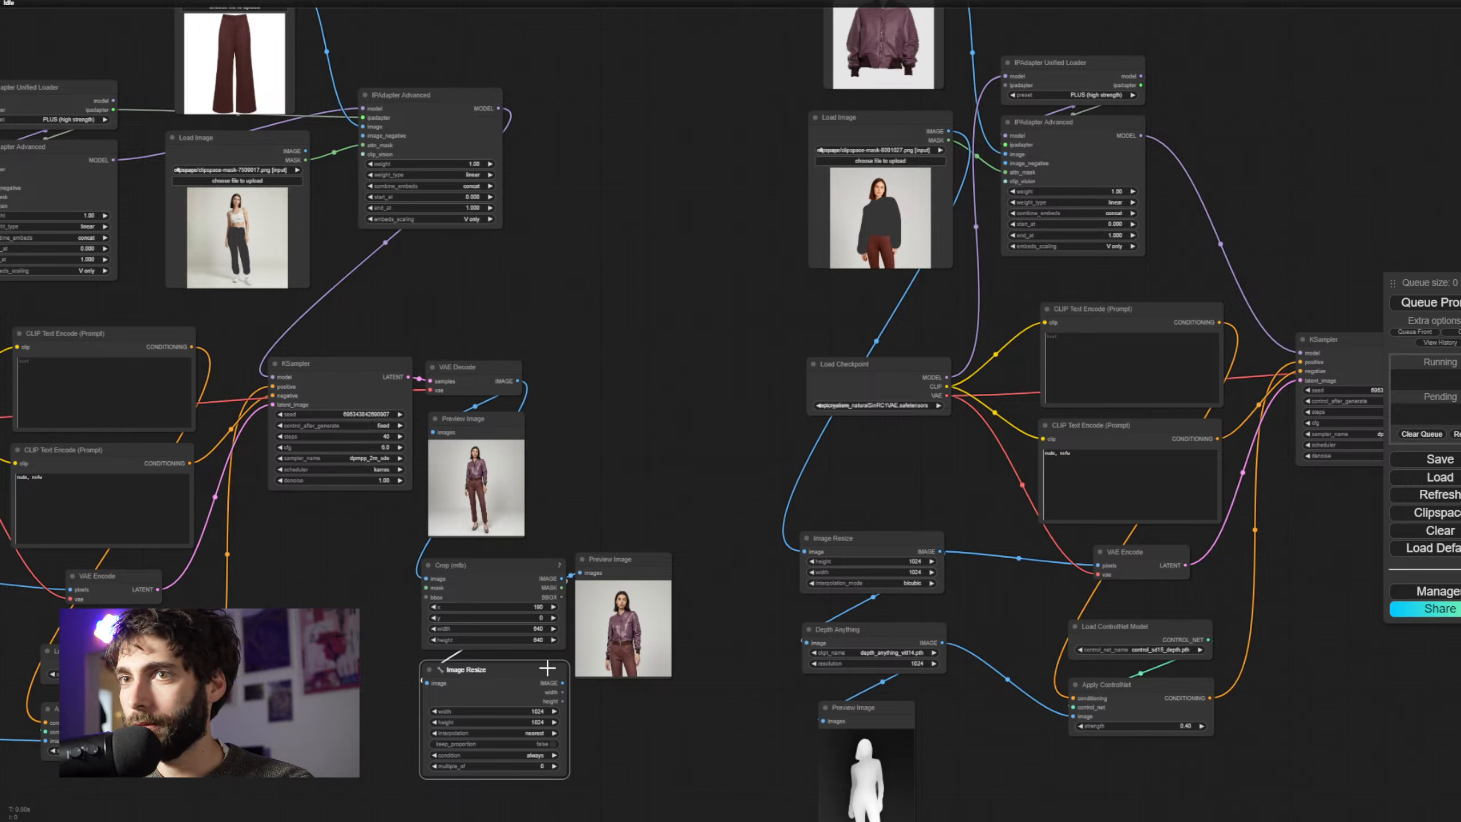
left_click_drag(547, 670, 544, 669)
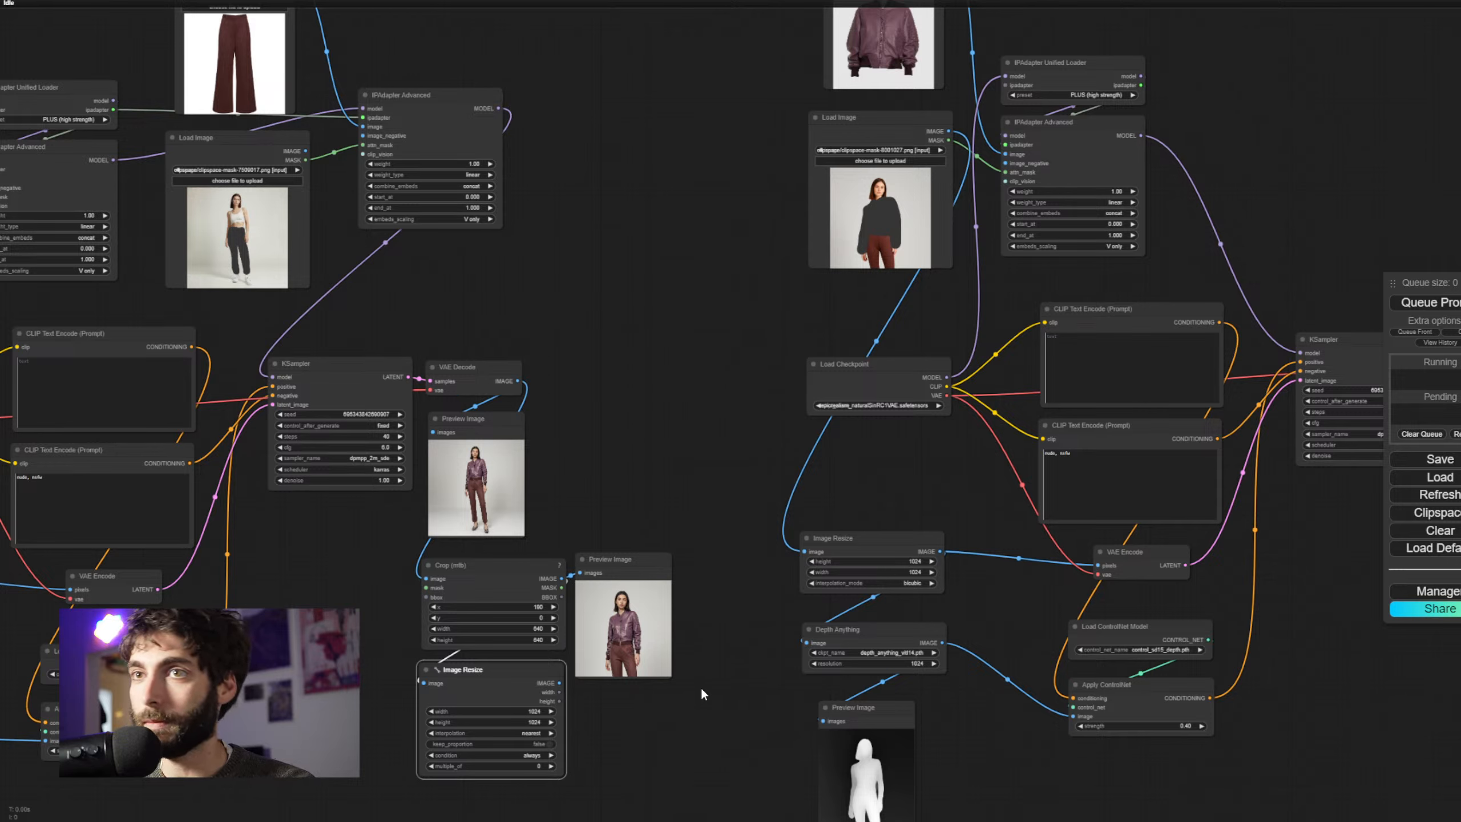
left_click_drag(562, 681, 654, 391)
left_click(654, 396)
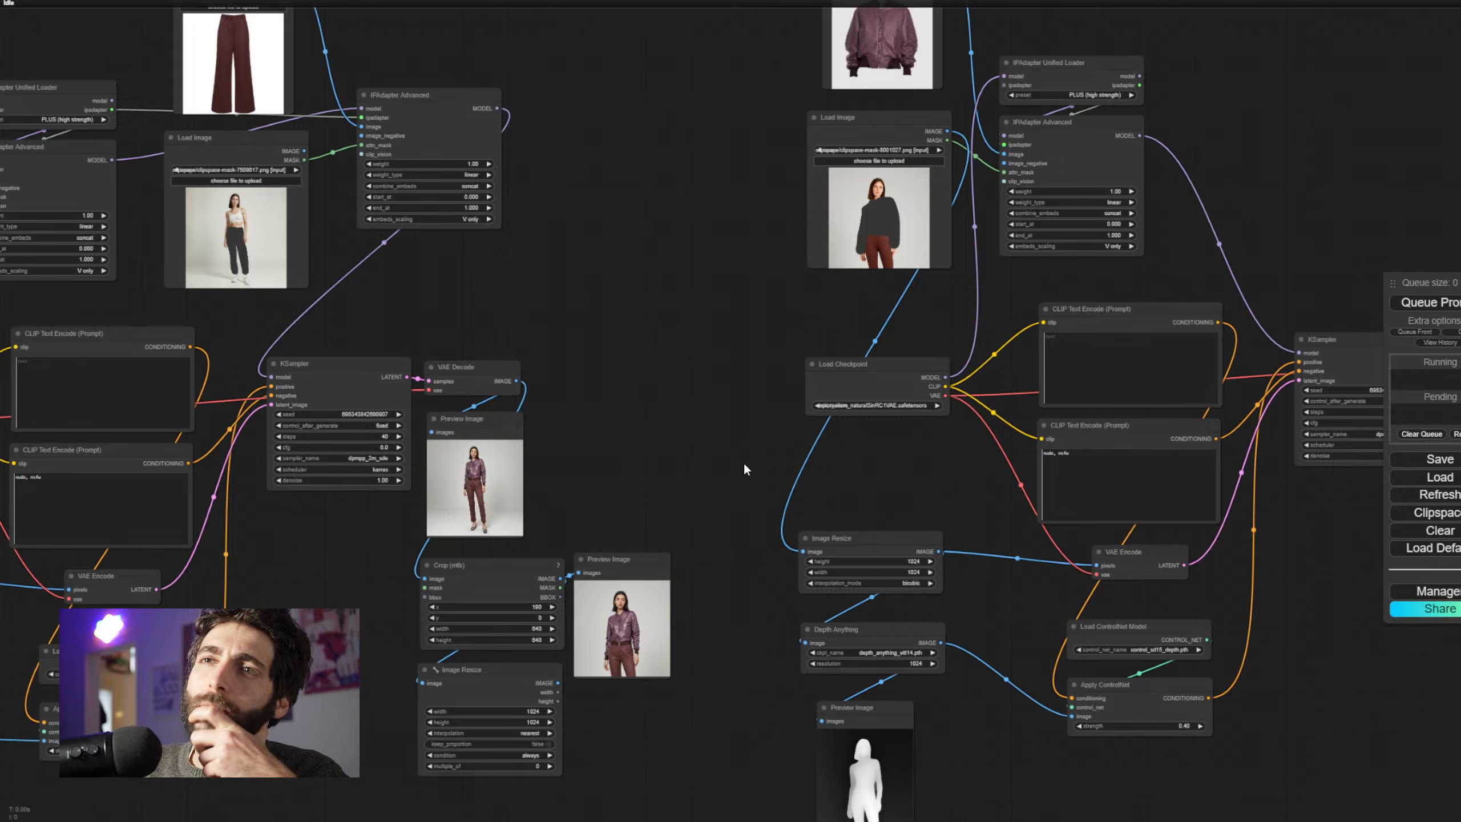
Paint a mask over the whole jacket in the full-outfit Preview Image using the MaskEditor and save it to the node
right_click(490, 471)
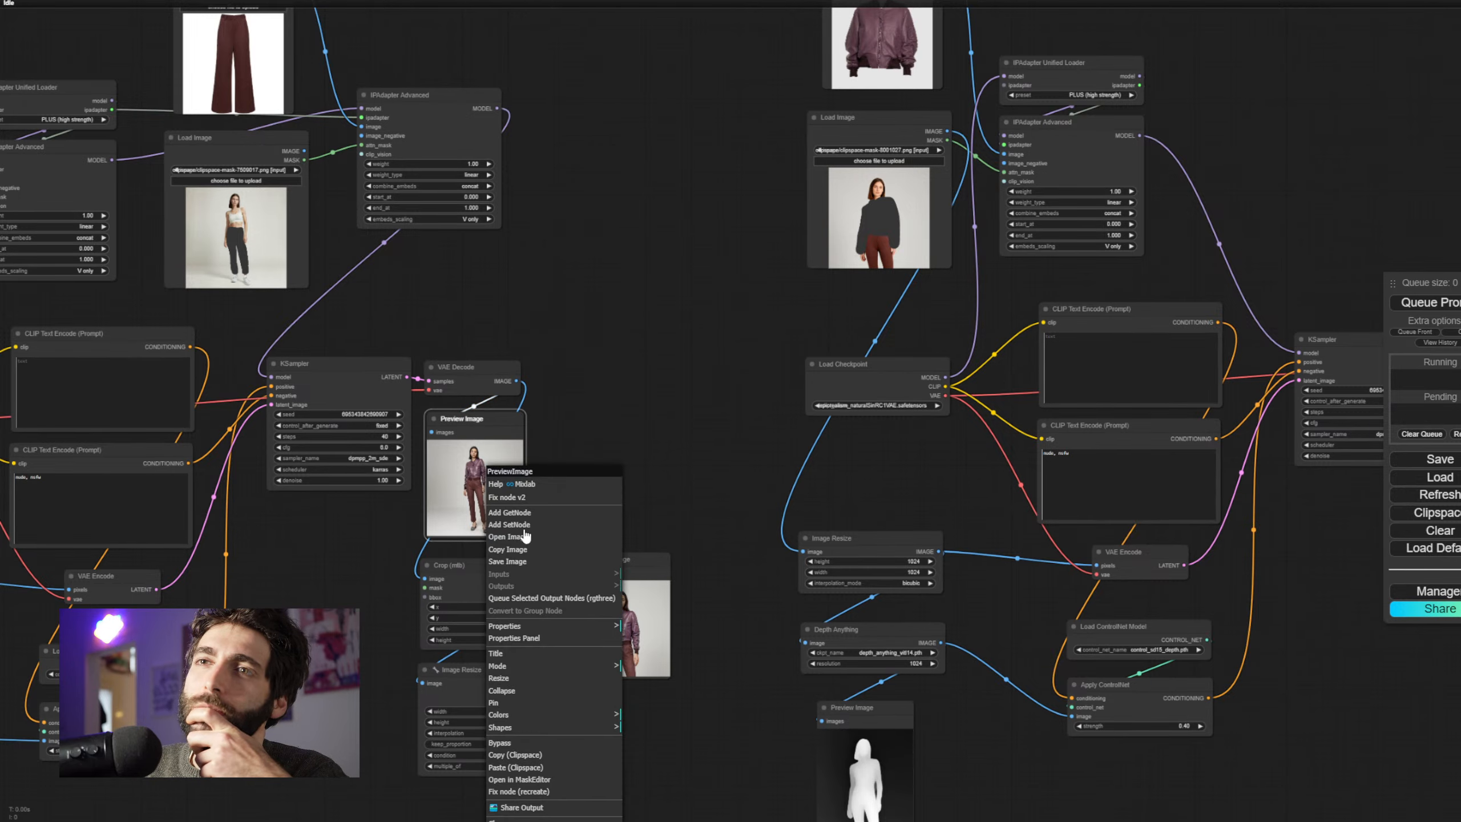
left_click(560, 780)
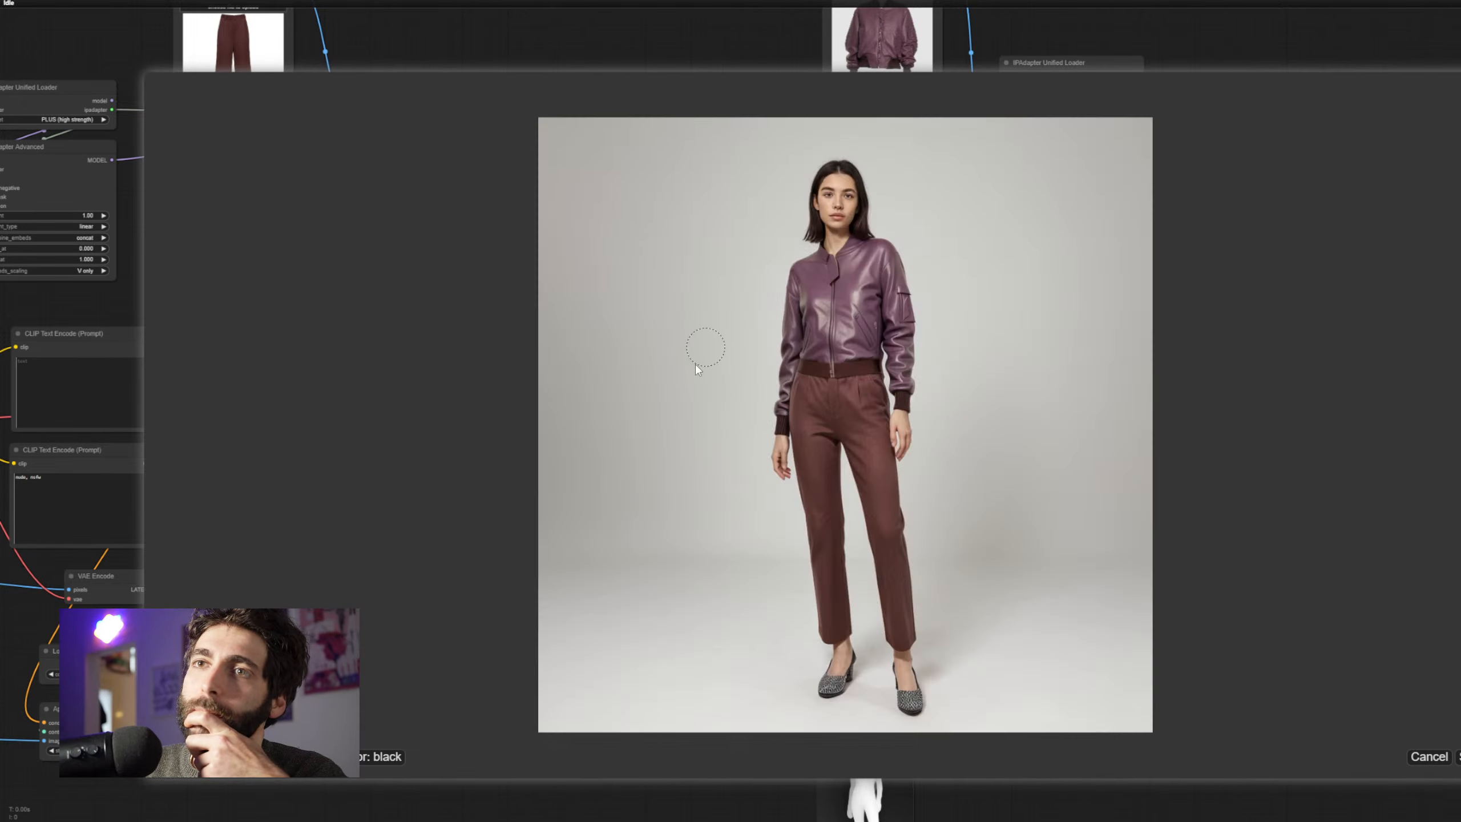
mouse_move(783, 372)
left_mouse_down()
mouse_move(802, 276)
mouse_move(823, 257)
mouse_move(825, 271)
mouse_move(877, 253)
mouse_move(907, 349)
mouse_move(904, 400)
mouse_move(894, 325)
mouse_move(867, 367)
mouse_move(805, 365)
mouse_move(881, 365)
mouse_move(867, 273)
mouse_move(858, 340)
mouse_move(824, 355)
left_mouse_up()
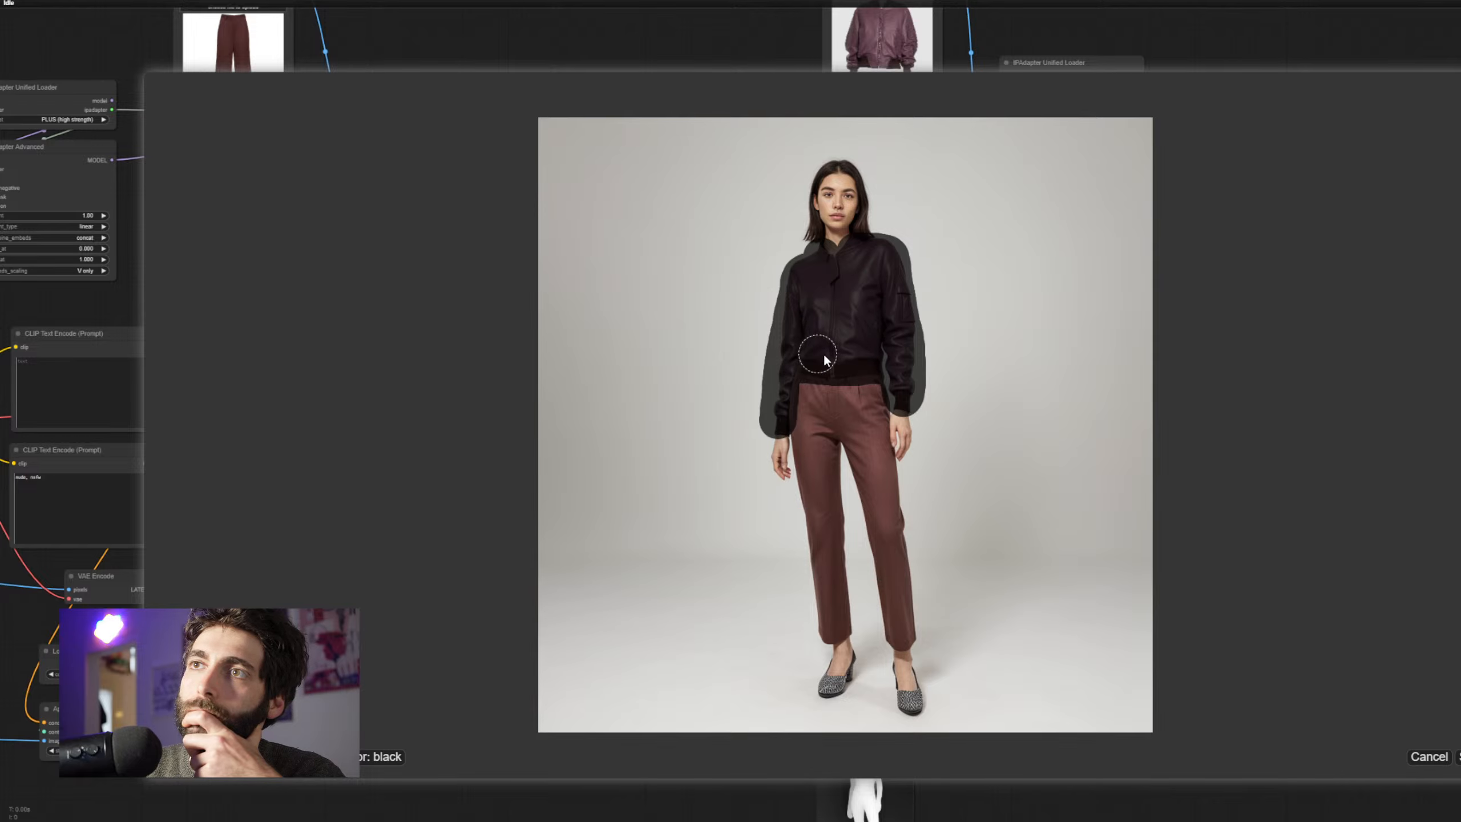
left_click(1458, 756)
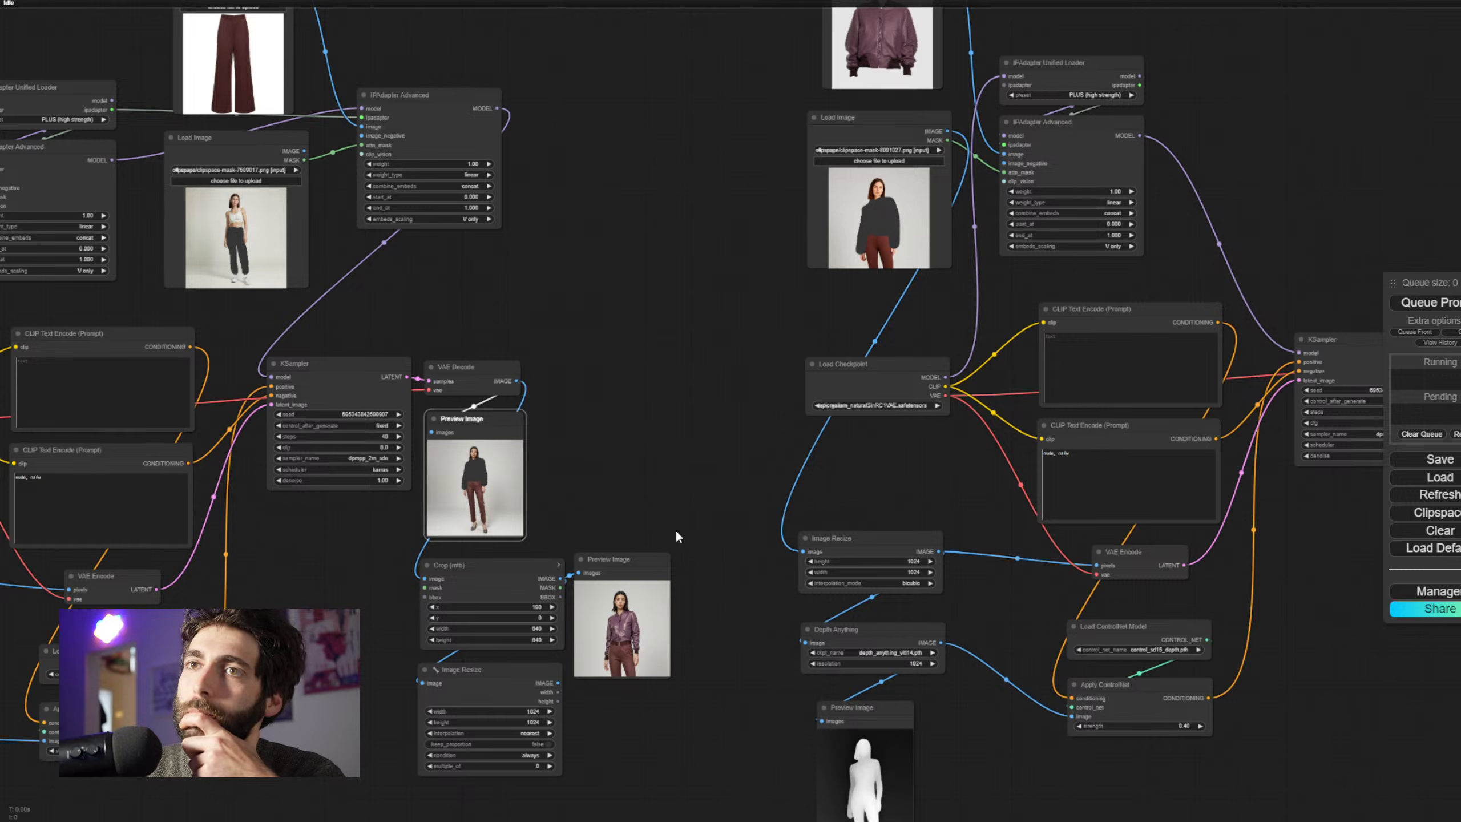
Add a Preview Mask node just below the cropped image preview
left_click_drag(560, 588, 588, 688)
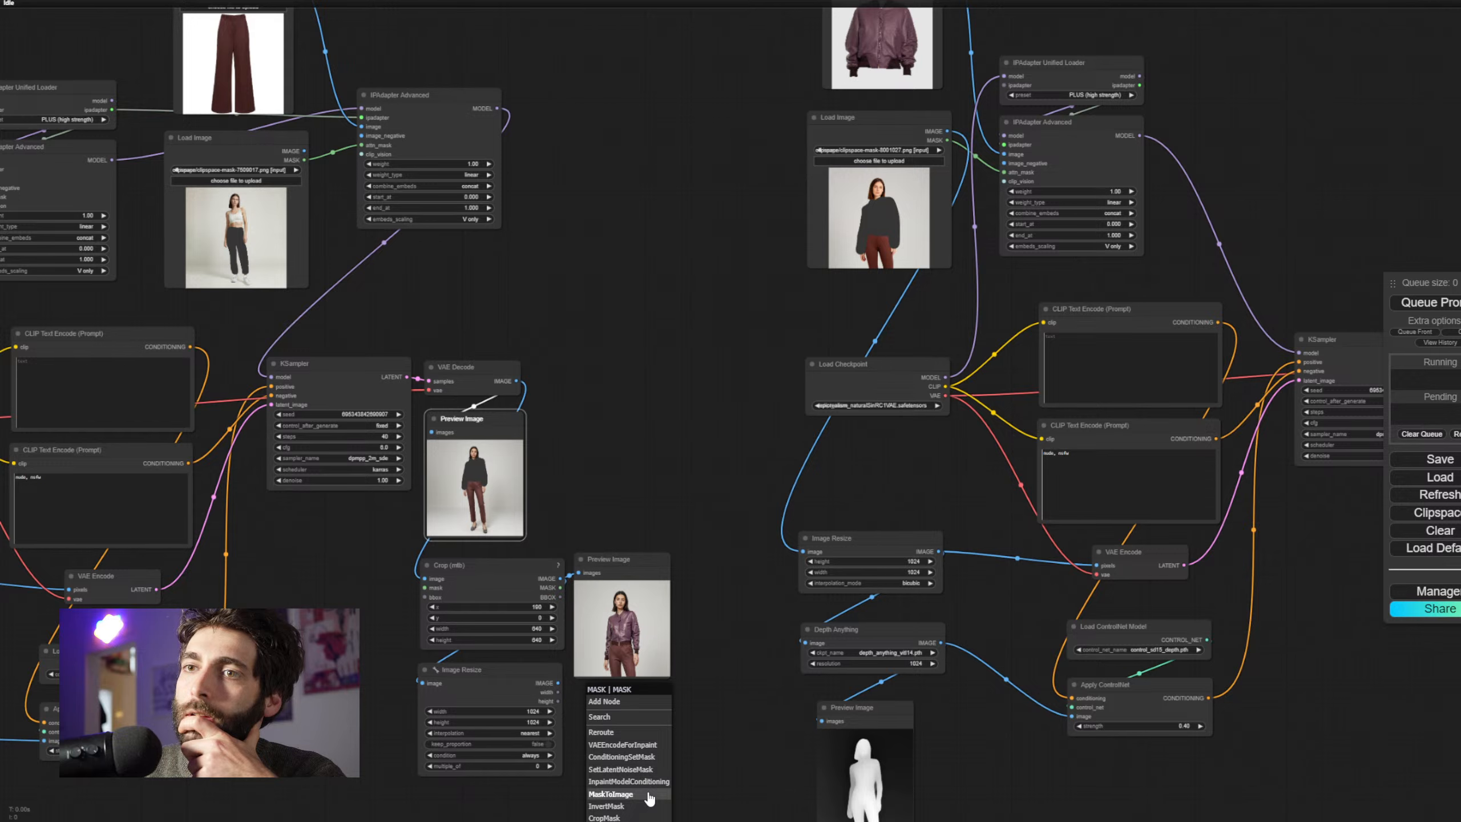
left_click(700, 703)
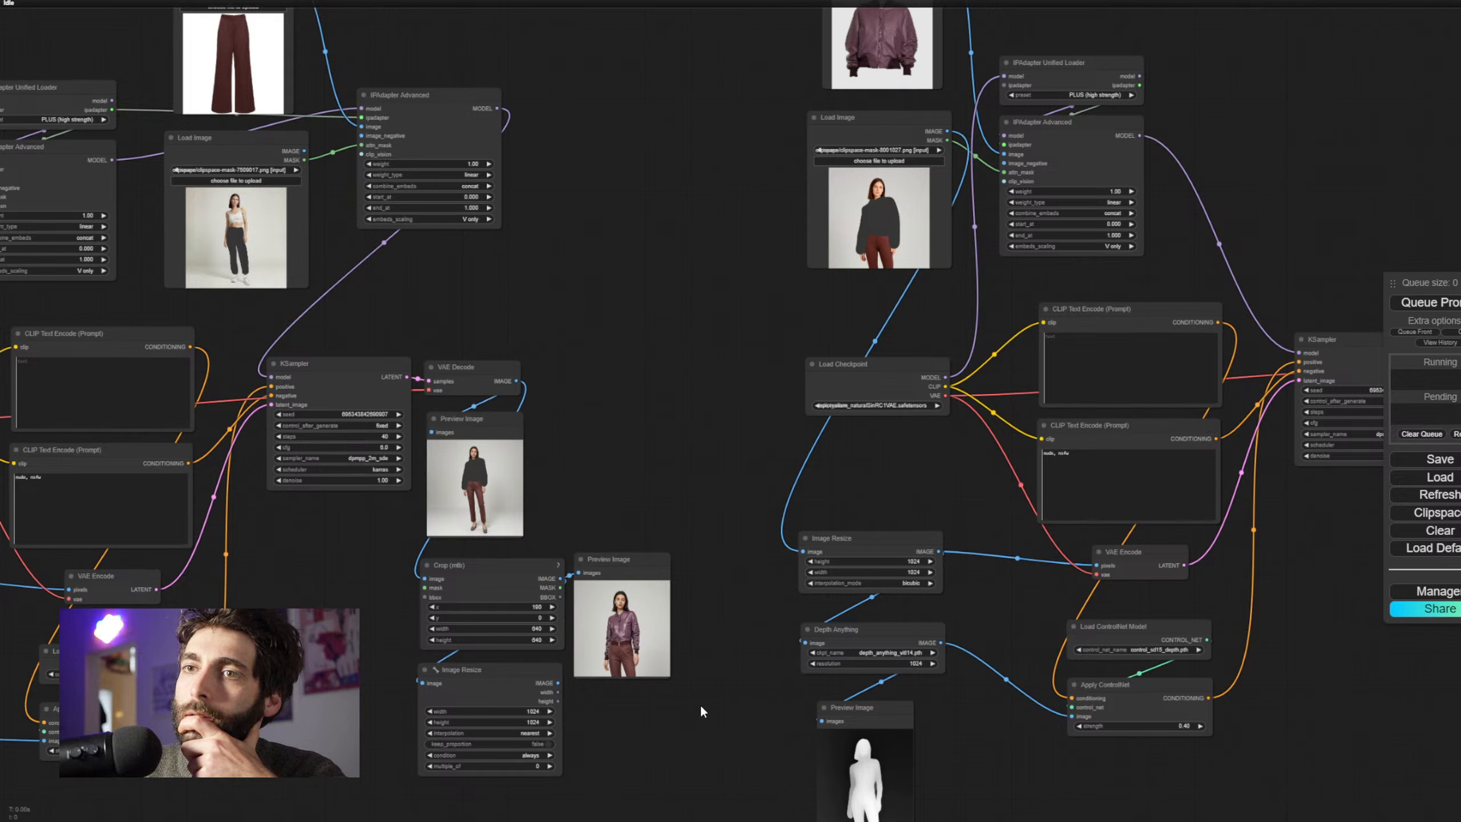
double_click(586, 733)
type("preveiw")
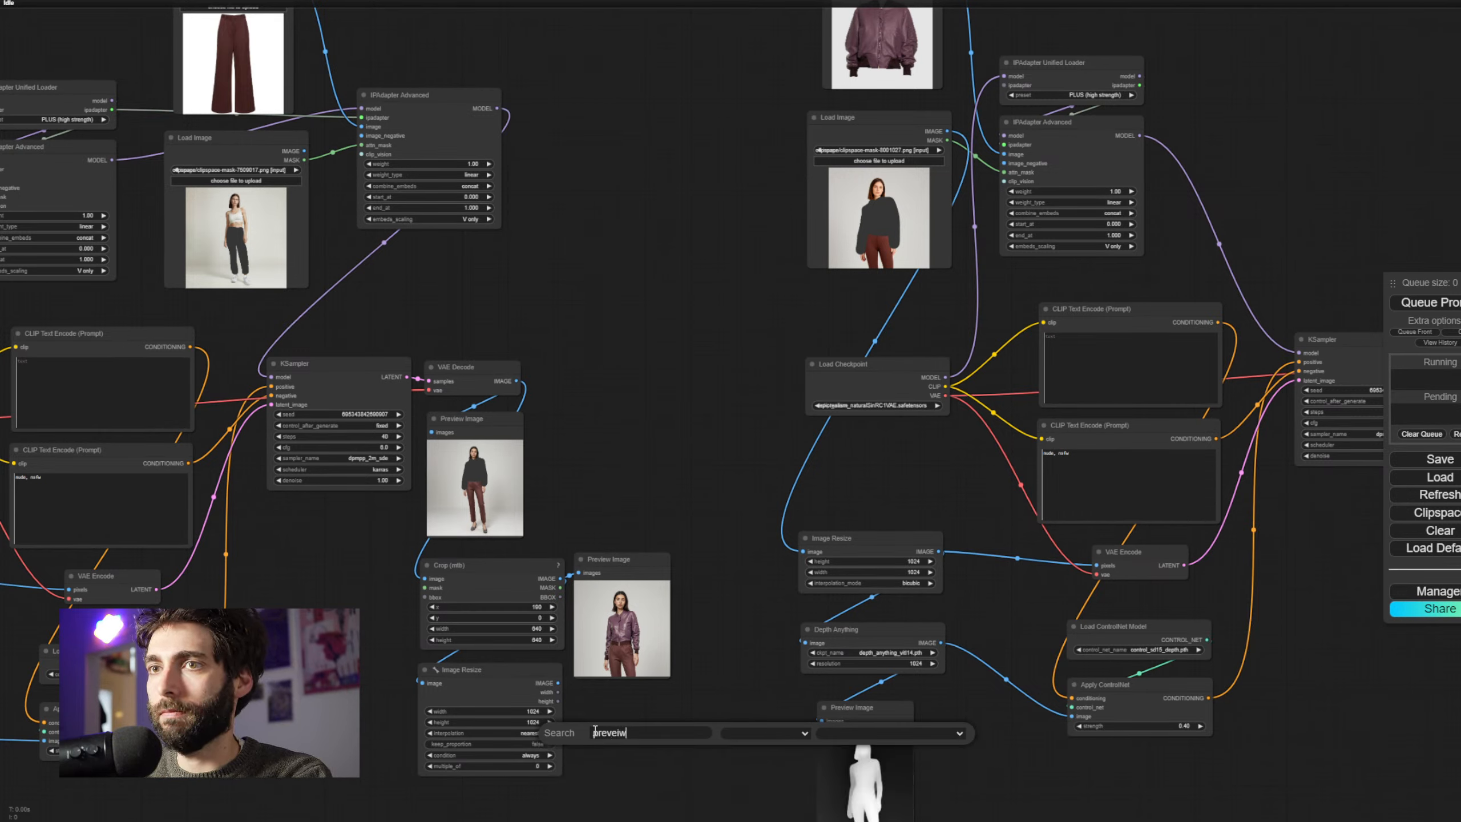
key("BackSpace")
key("BackSpace")
type("iew mas")
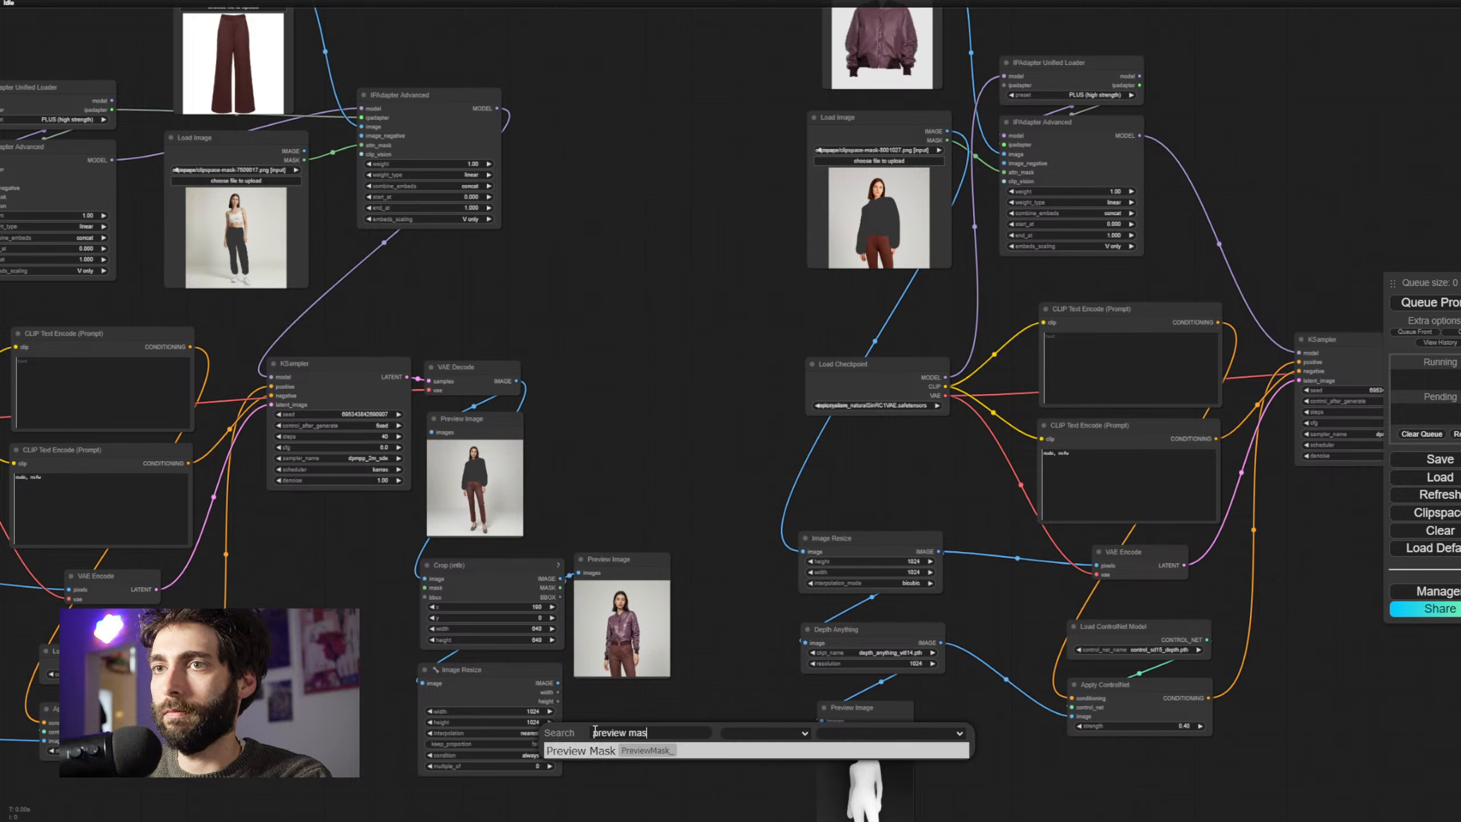
key("Return")
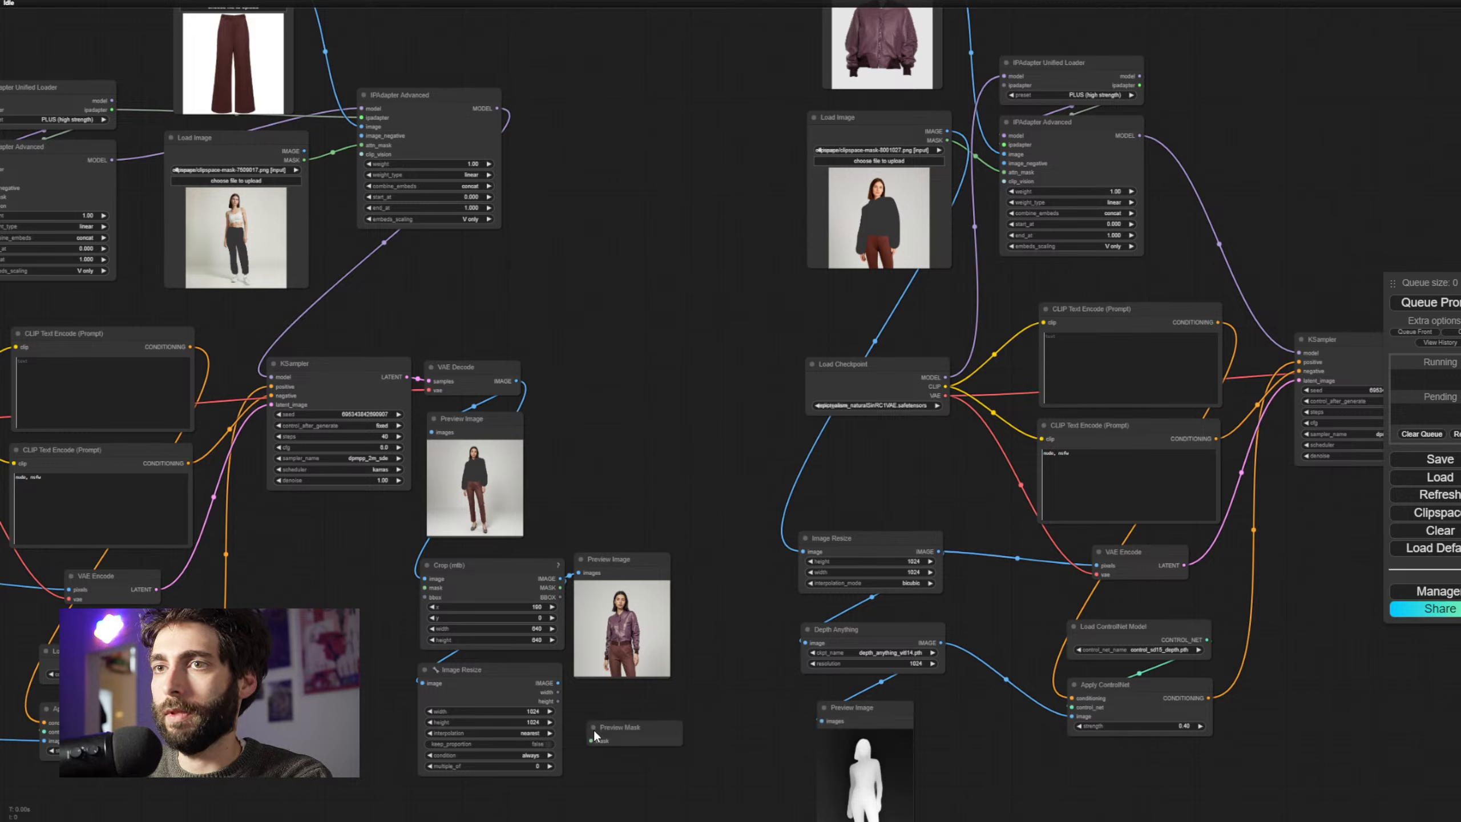
left_click_drag(627, 729, 616, 694)
Connect the Crop (mtb) mask output to the Preview Mask node and queue the workflow to try previewing the cropped mask
left_click_drag(725, 686, 779, 500)
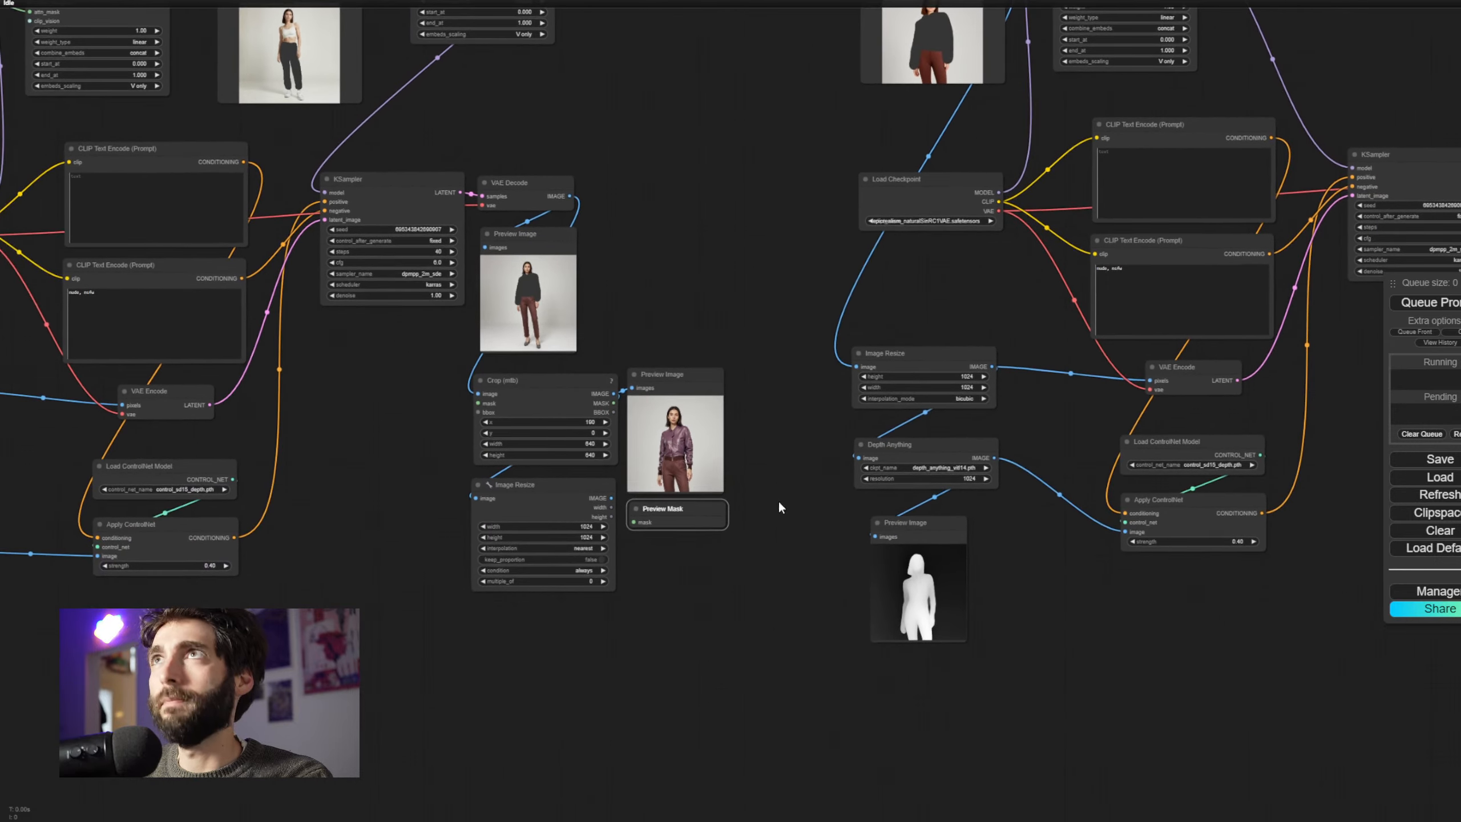
scroll(748, 585, "up", 6)
left_click_drag(740, 631, 822, 593)
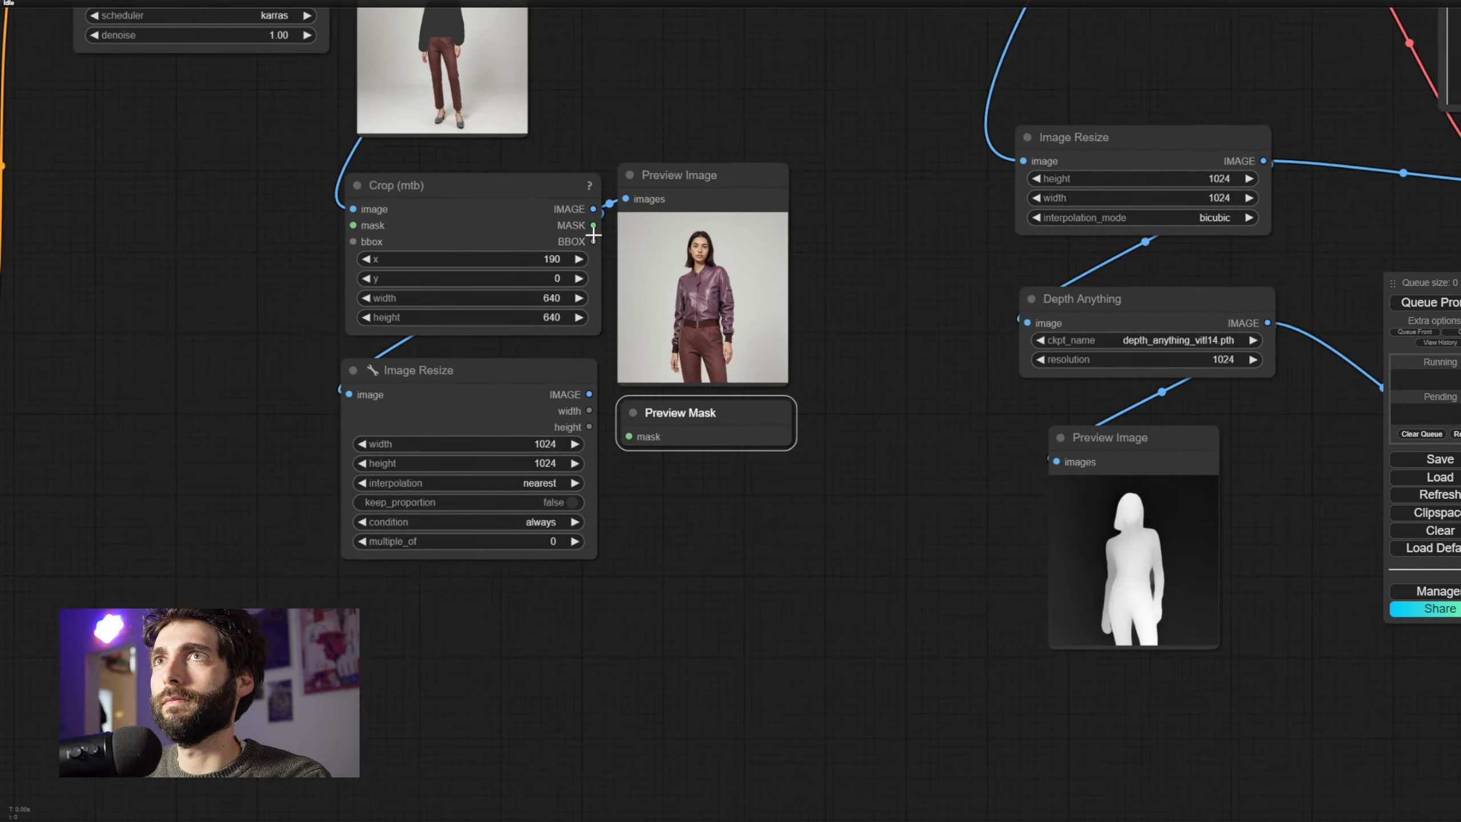
left_click_drag(593, 225, 629, 436)
left_click(1404, 304)
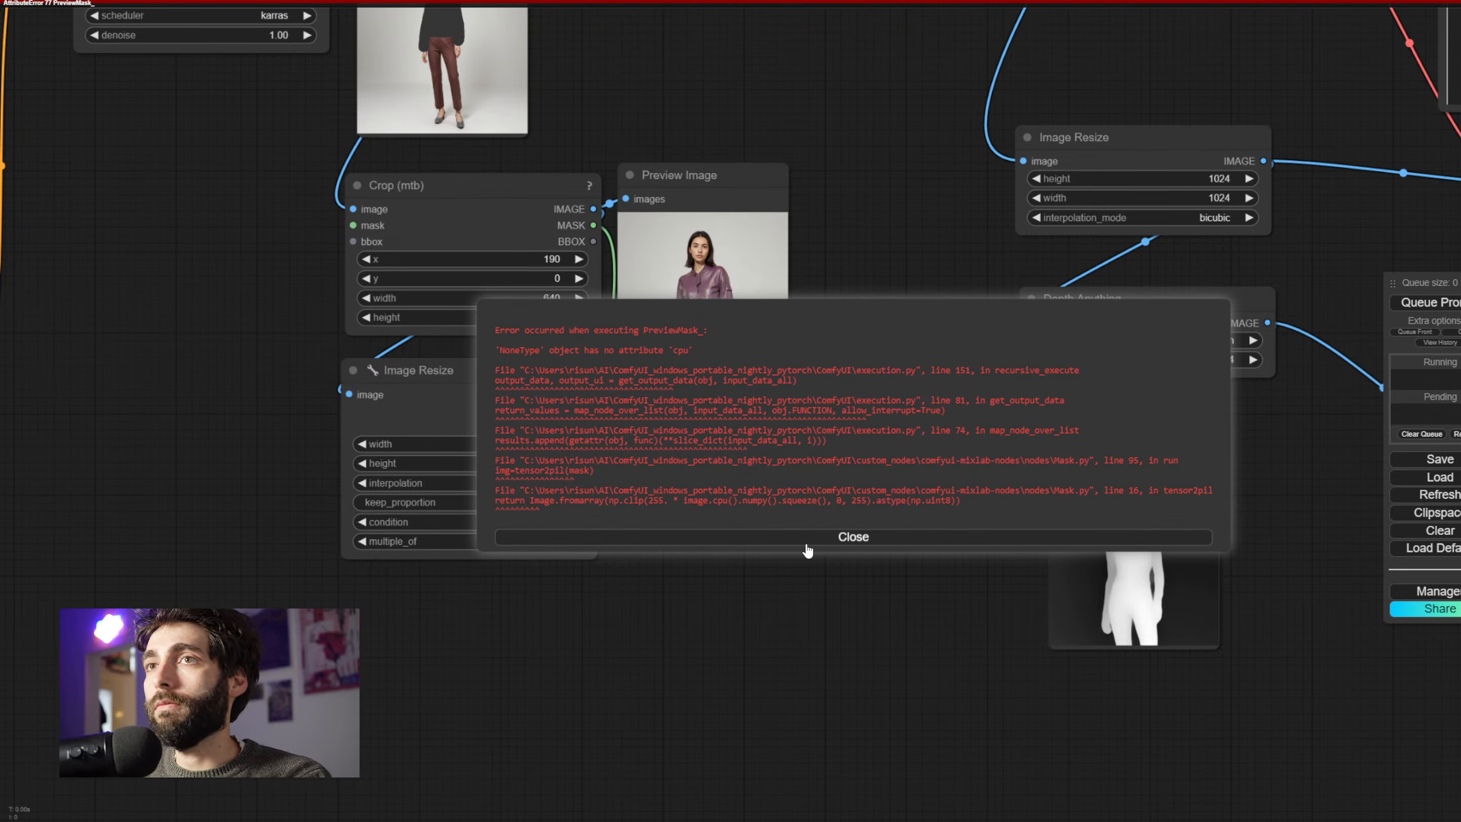
Dismiss the error report and delete the Preview Mask node
left_click(809, 544)
left_click(703, 410)
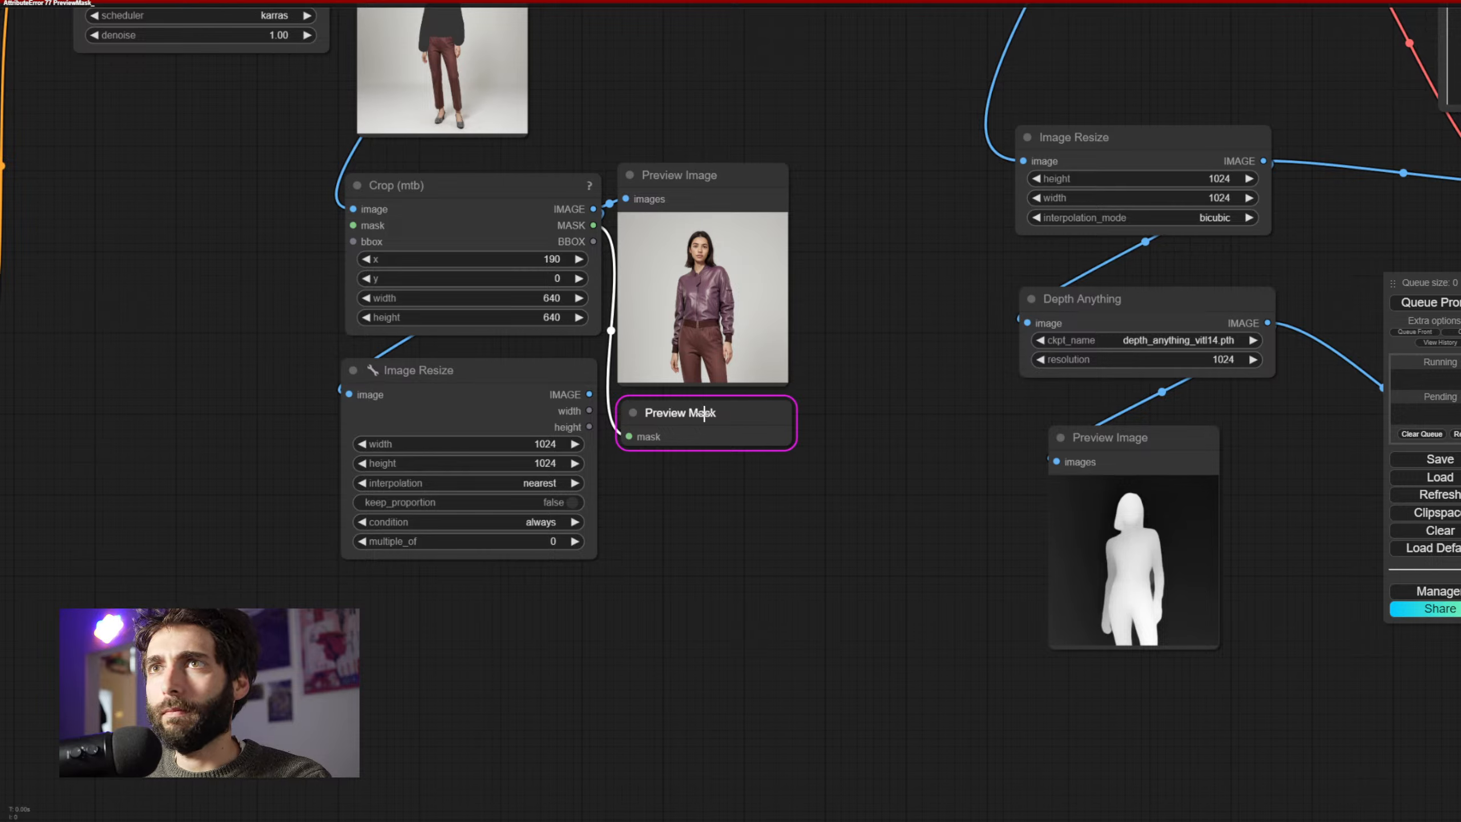
key("Delete")
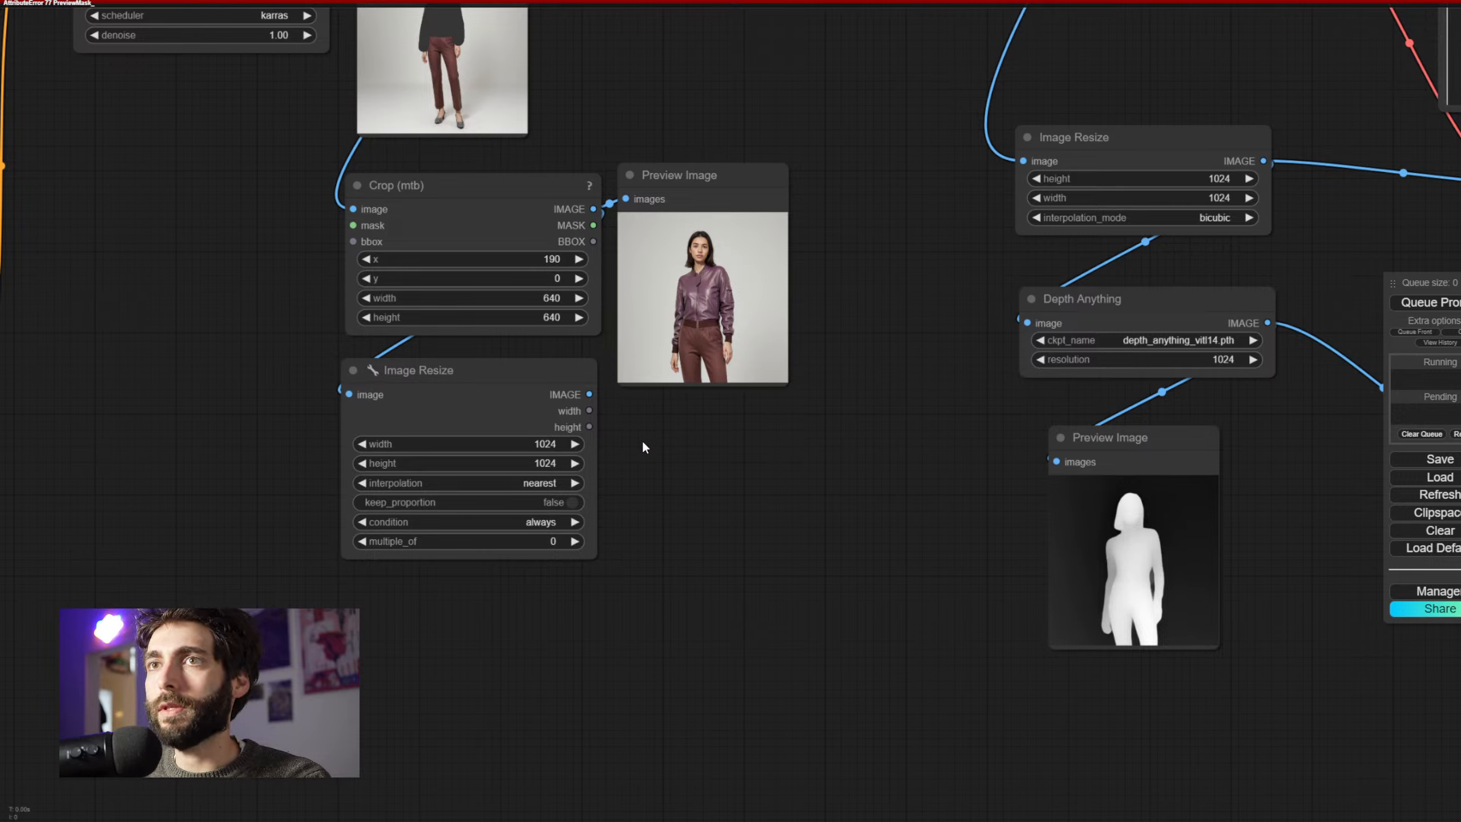
scroll(690, 440, "down", 2)
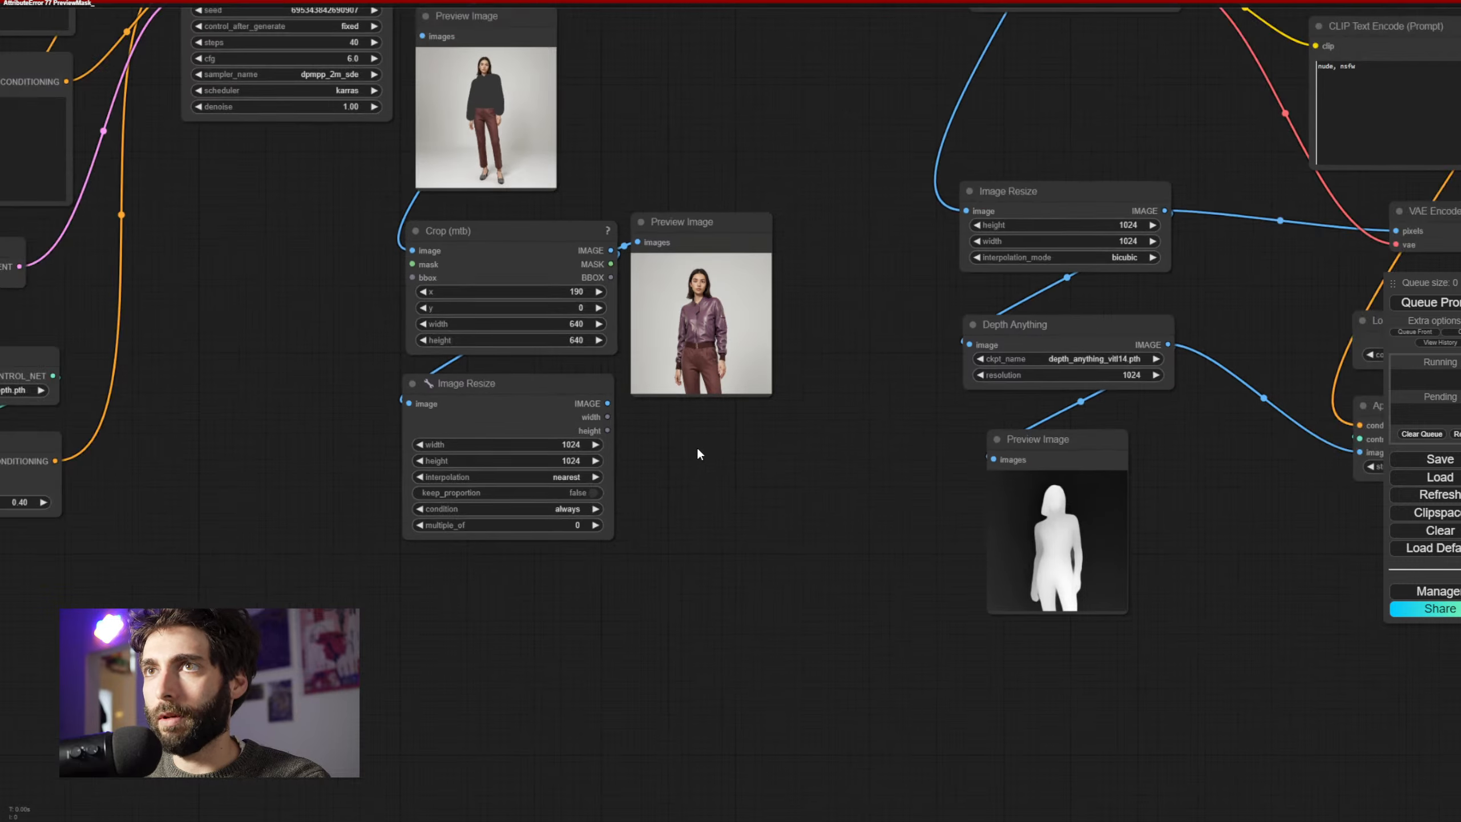
left_click_drag(716, 145, 765, 271)
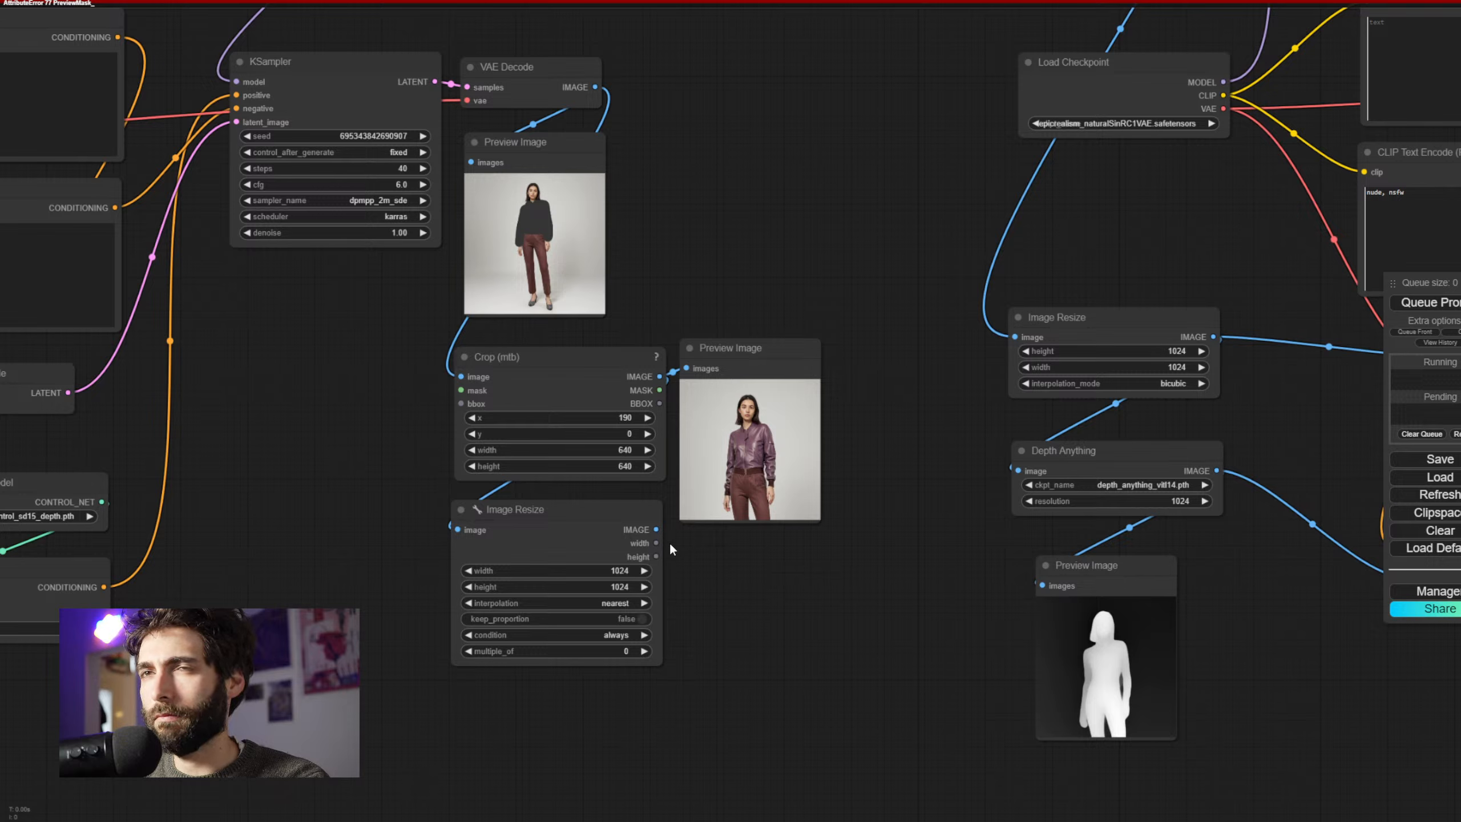
Feed the lower Image Resize output into a new Convert Image to Mask node, followed by a Convert Mask to Image node
left_click_drag(656, 529, 674, 554)
left_click(711, 588)
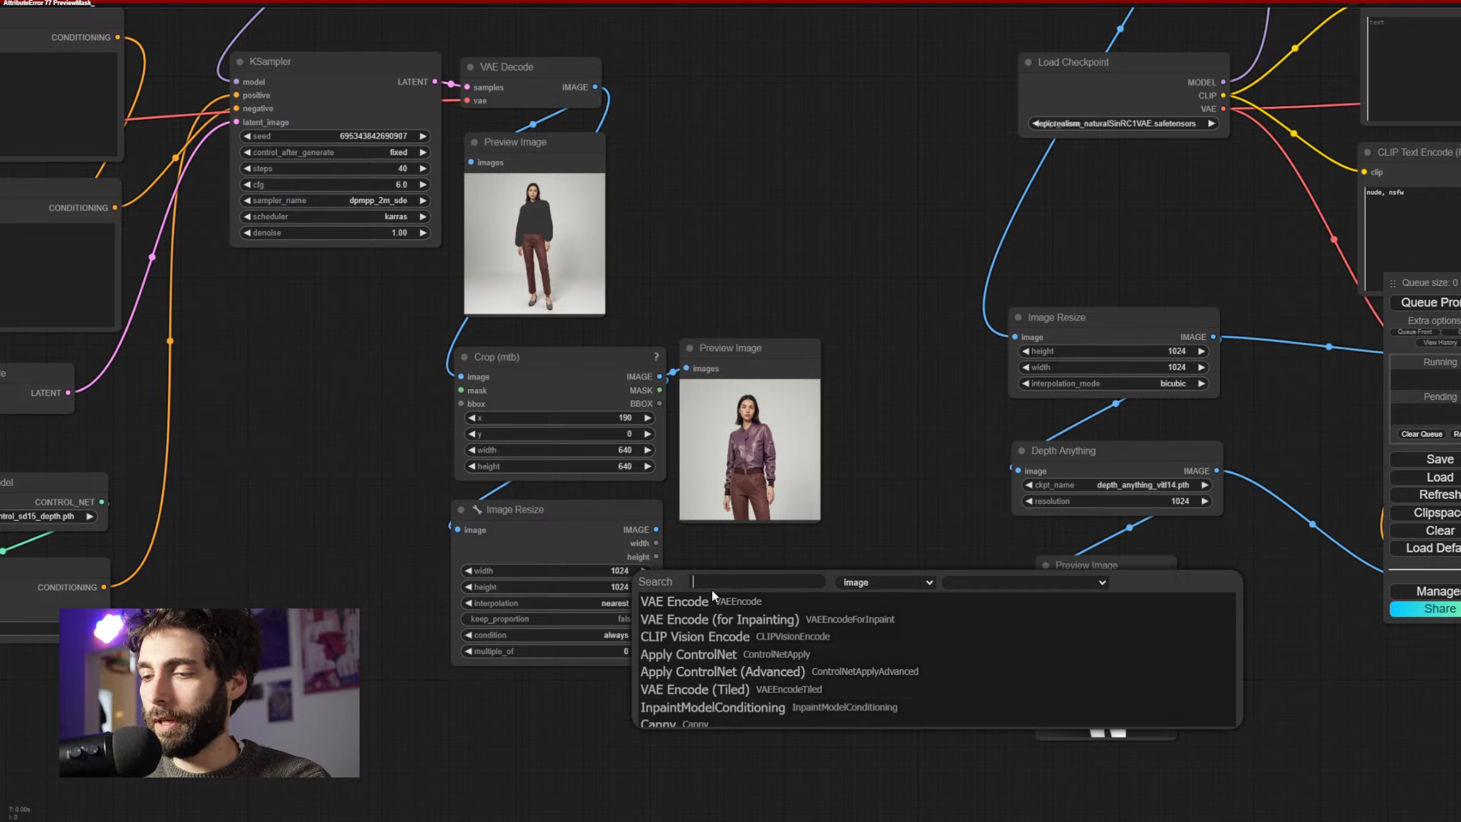
type("image to mask")
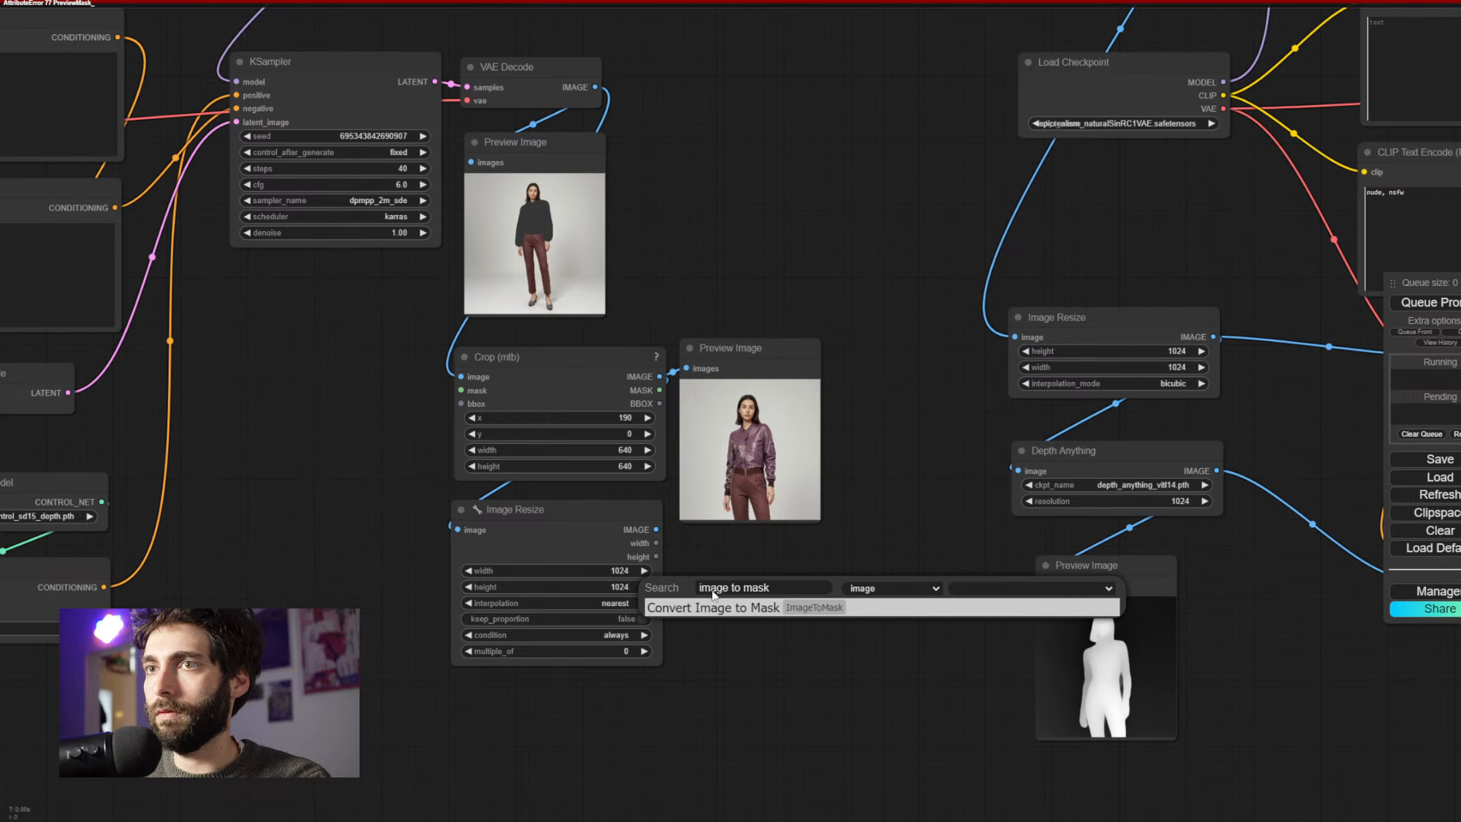
key("Return")
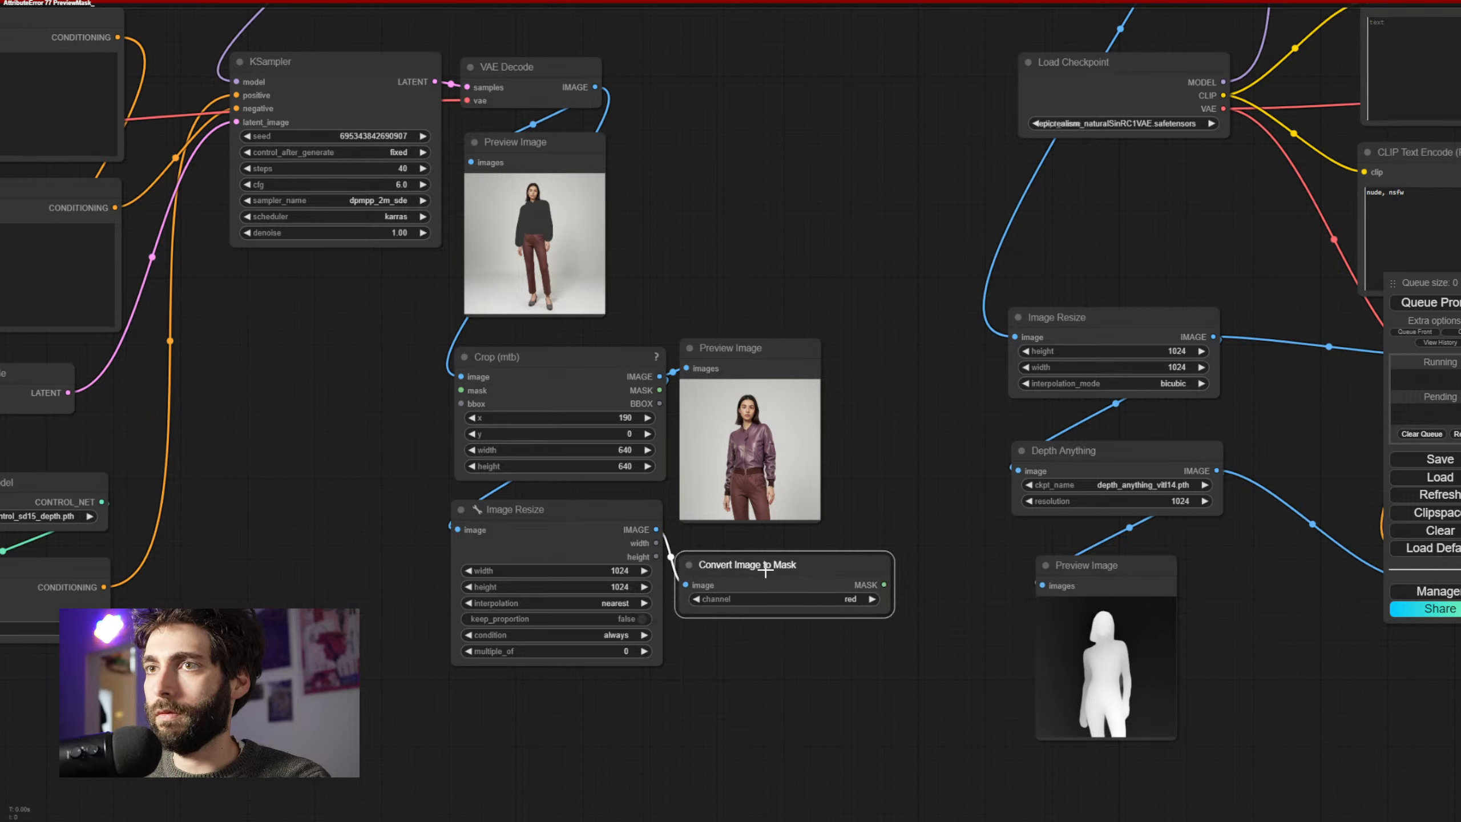
left_click_drag(889, 575, 684, 618)
left_click(723, 727)
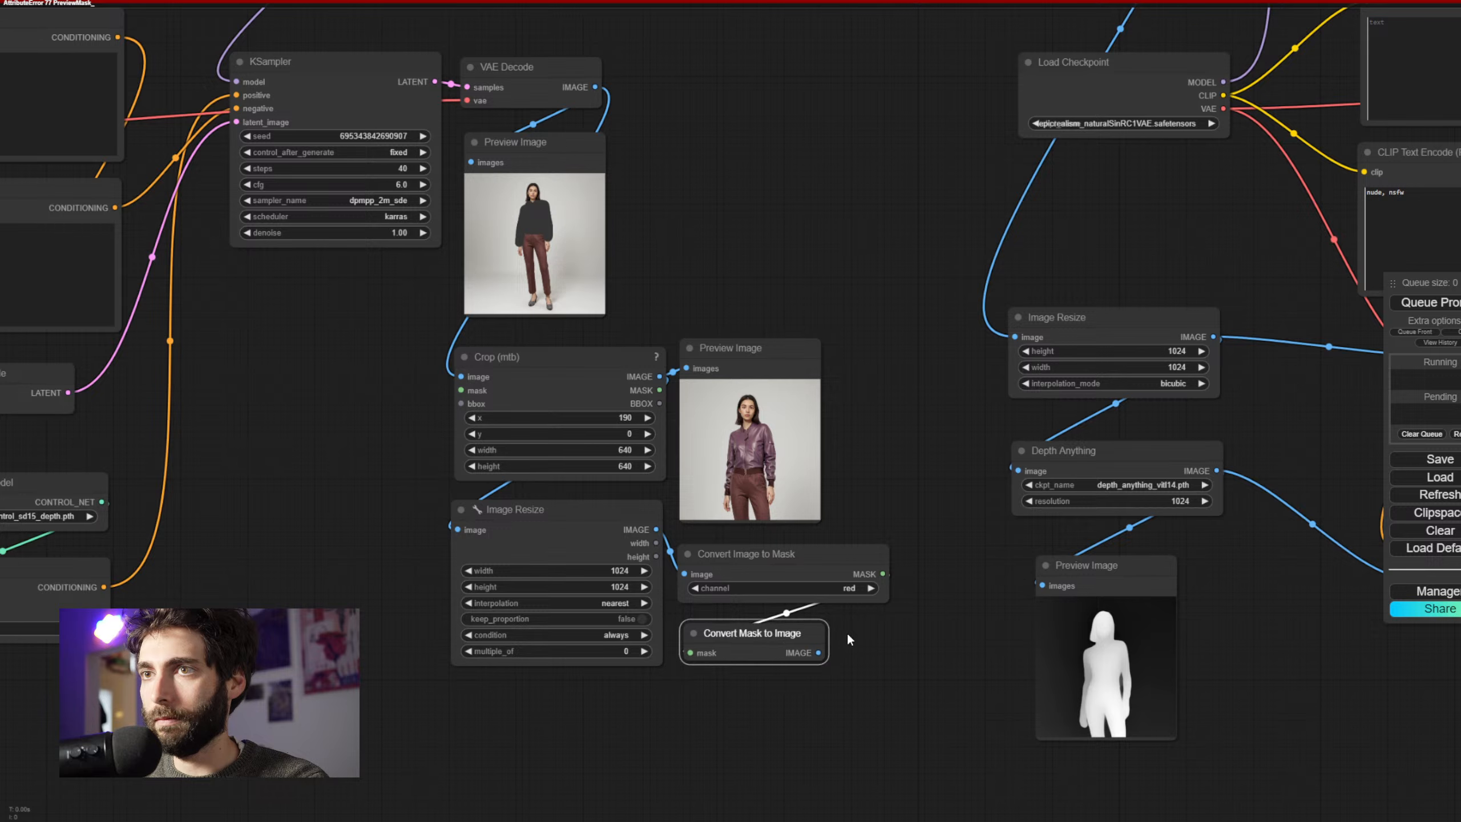
Delete the Convert Mask to Image and Convert Image to Mask nodes
left_click_drag(819, 654, 705, 674)
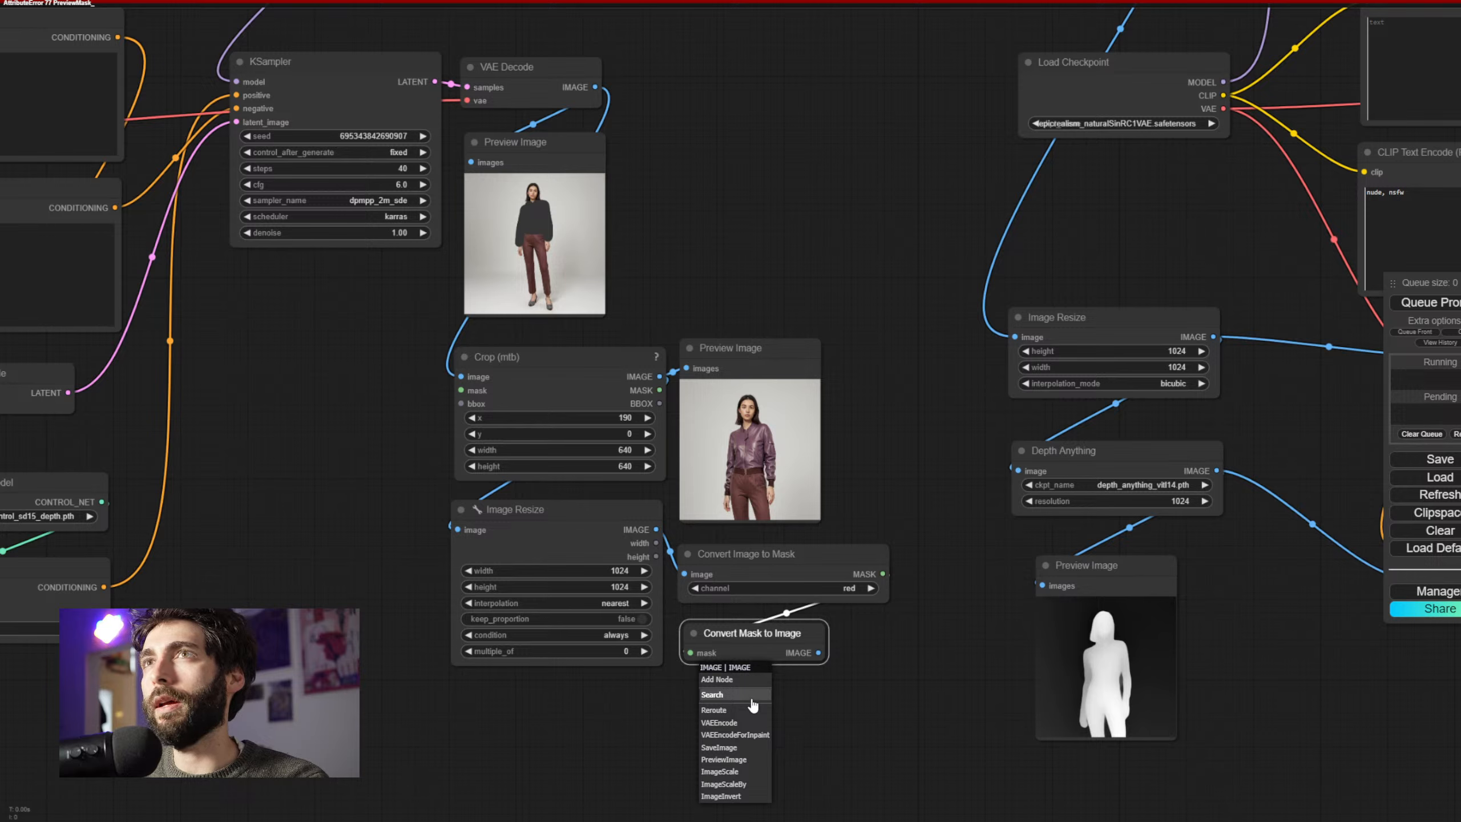
left_click(876, 679)
left_click(768, 634)
key("Delete")
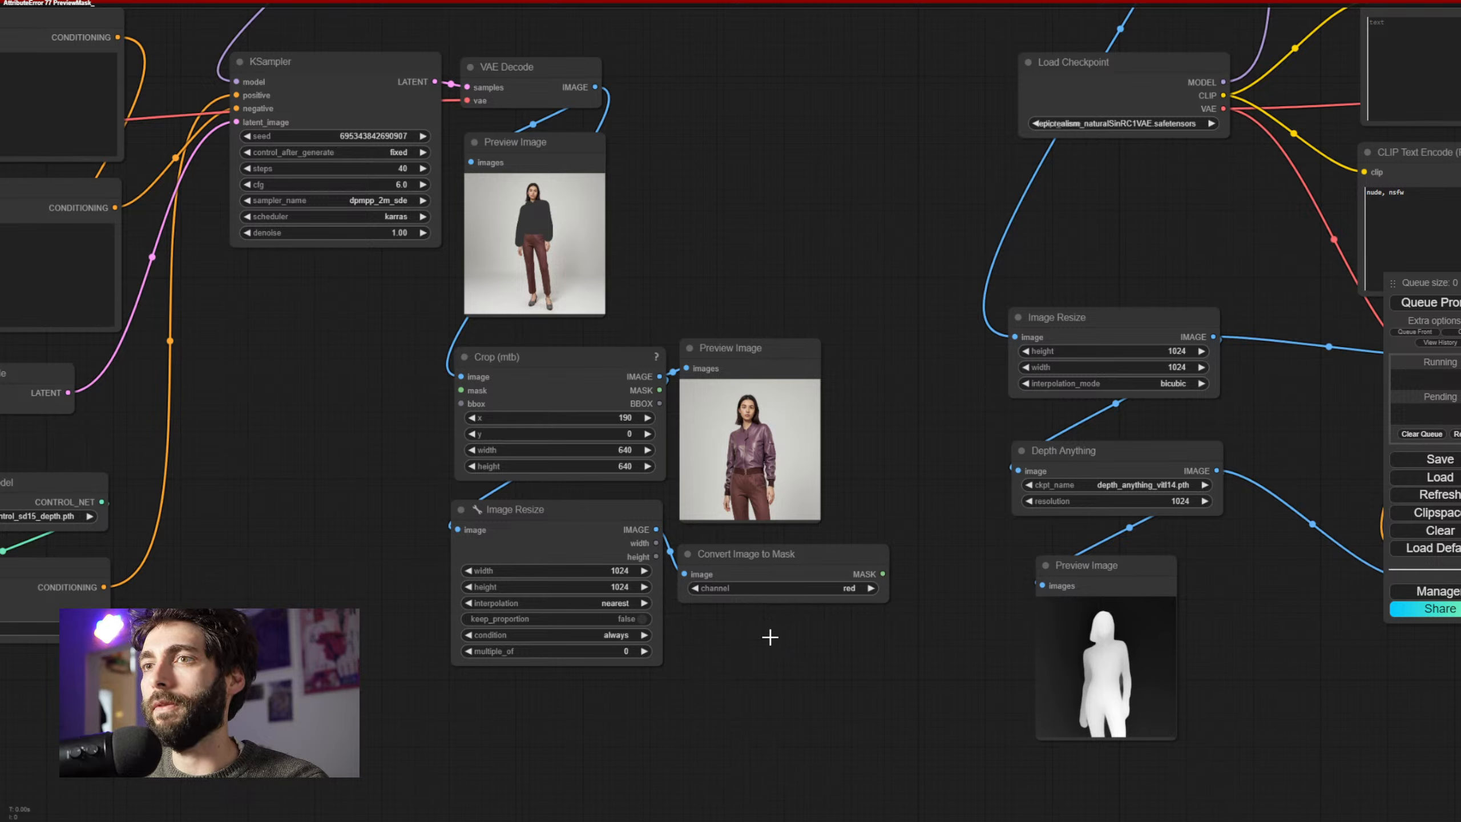
left_click(773, 566)
key("Delete")
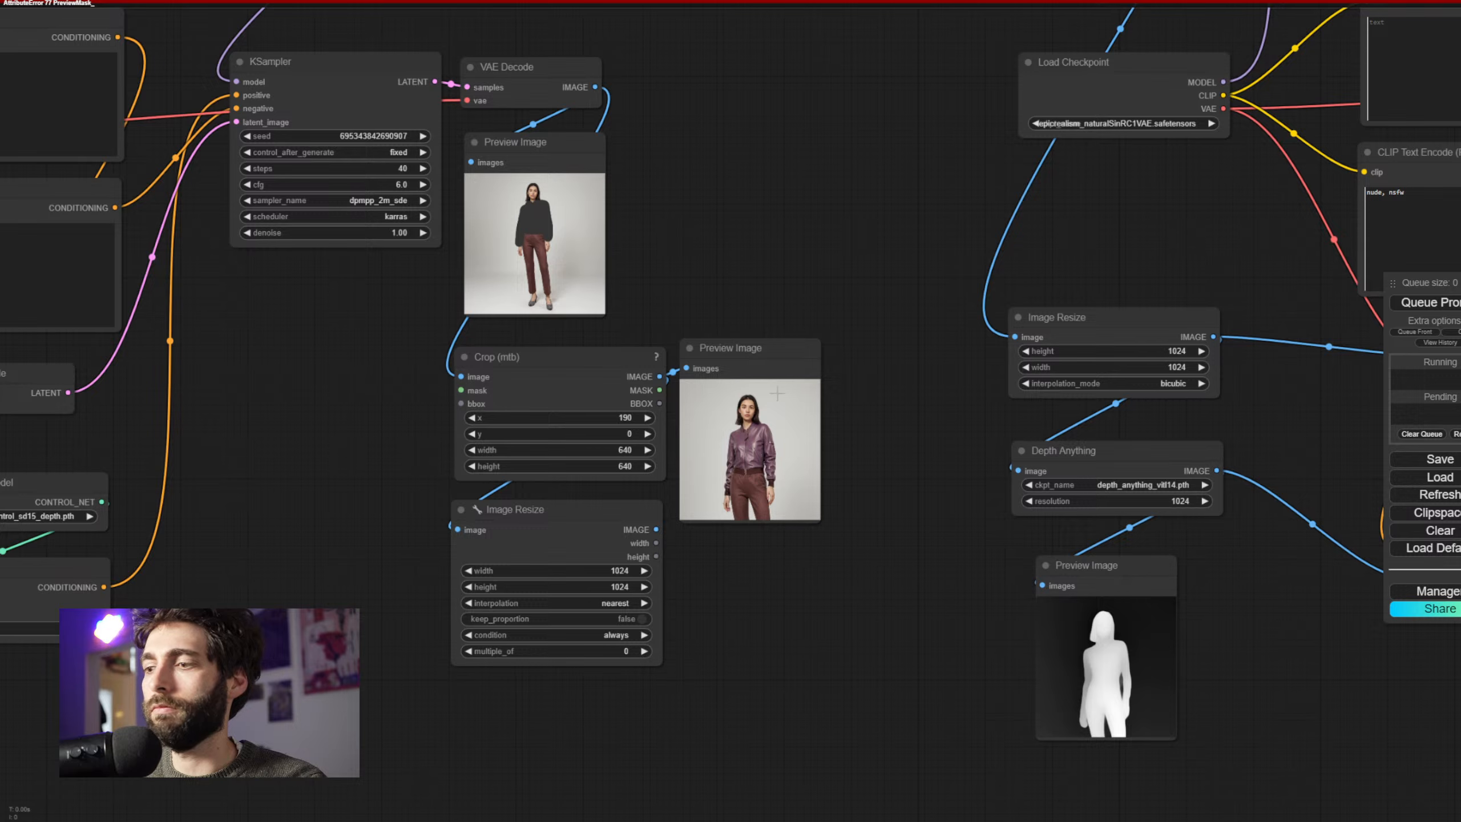
Add a Preview Bridge (Image) node and delete the Preview Image node beneath the first VAE Decode
double_click(712, 215)
type("preview")
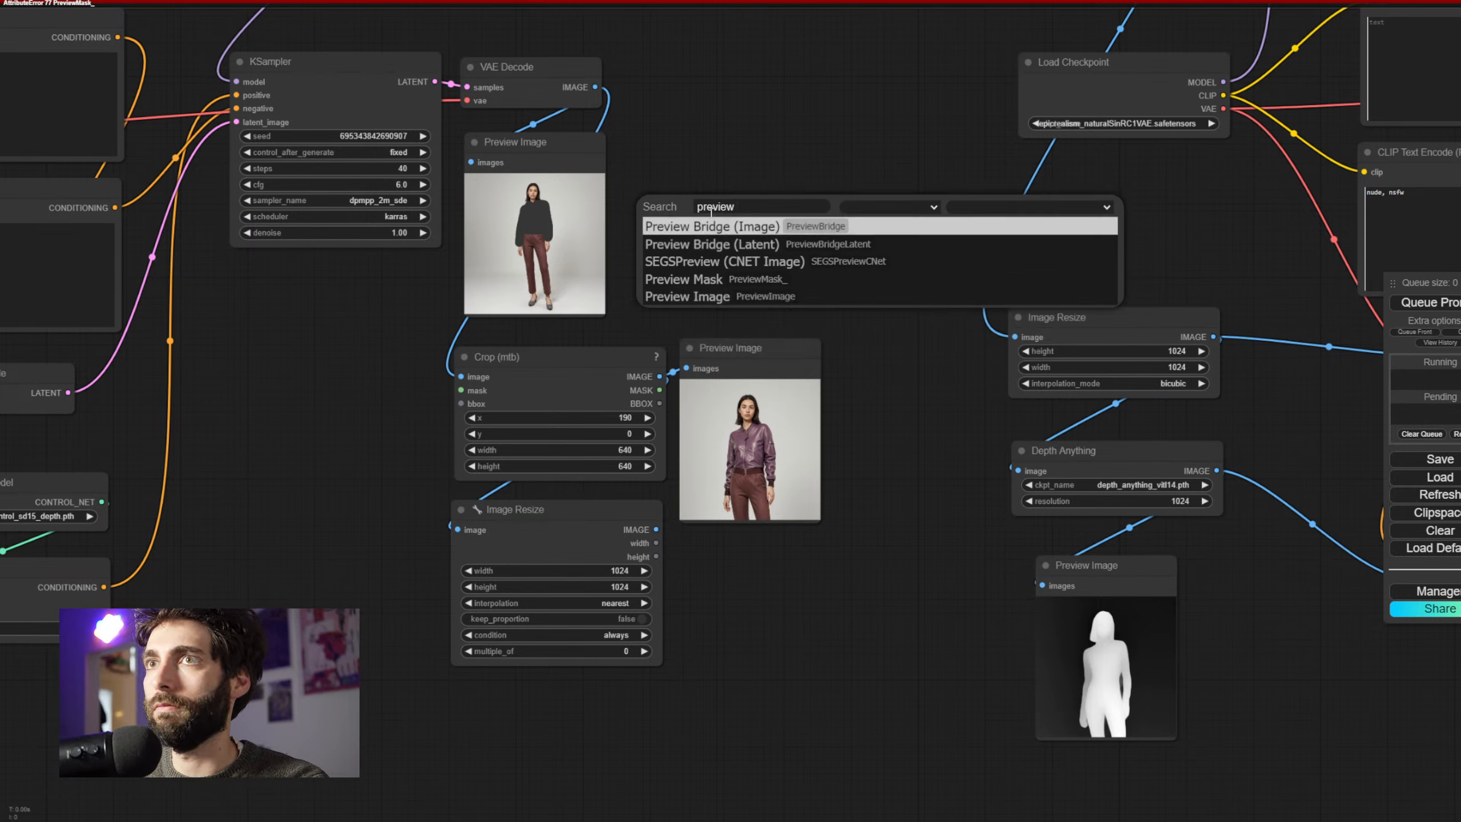
left_click(713, 226)
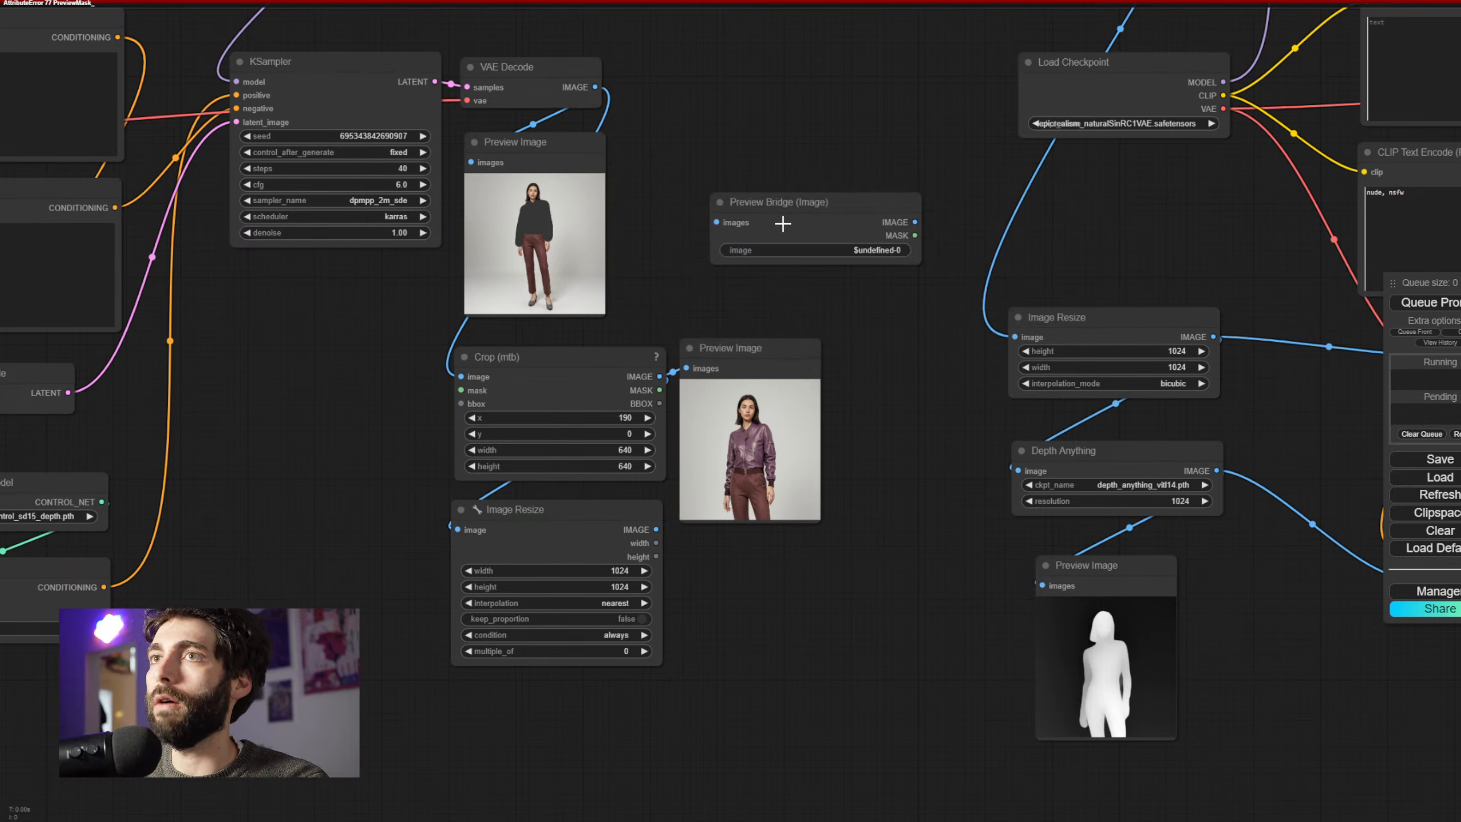
left_click(573, 167)
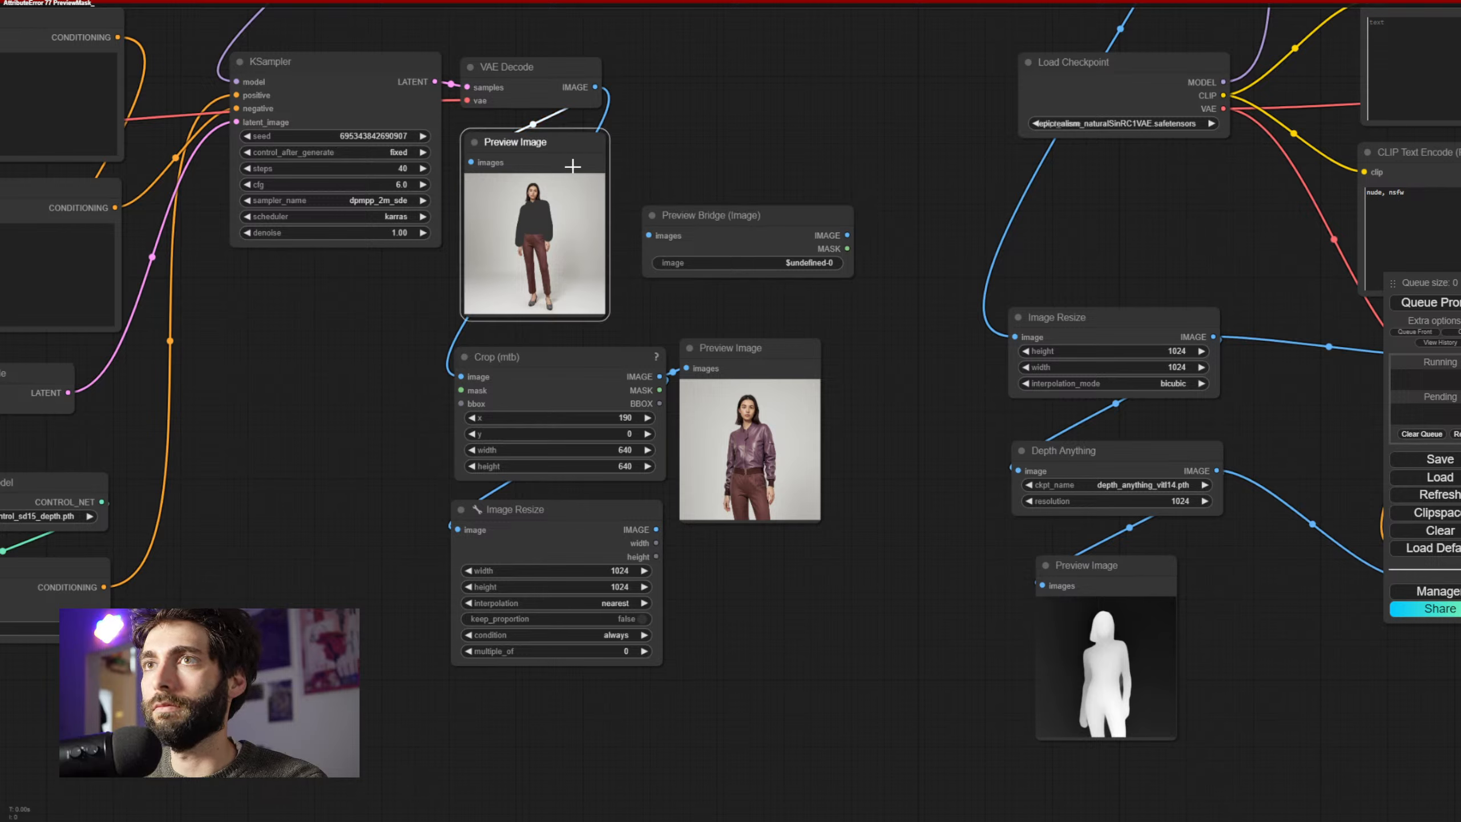
key("Delete")
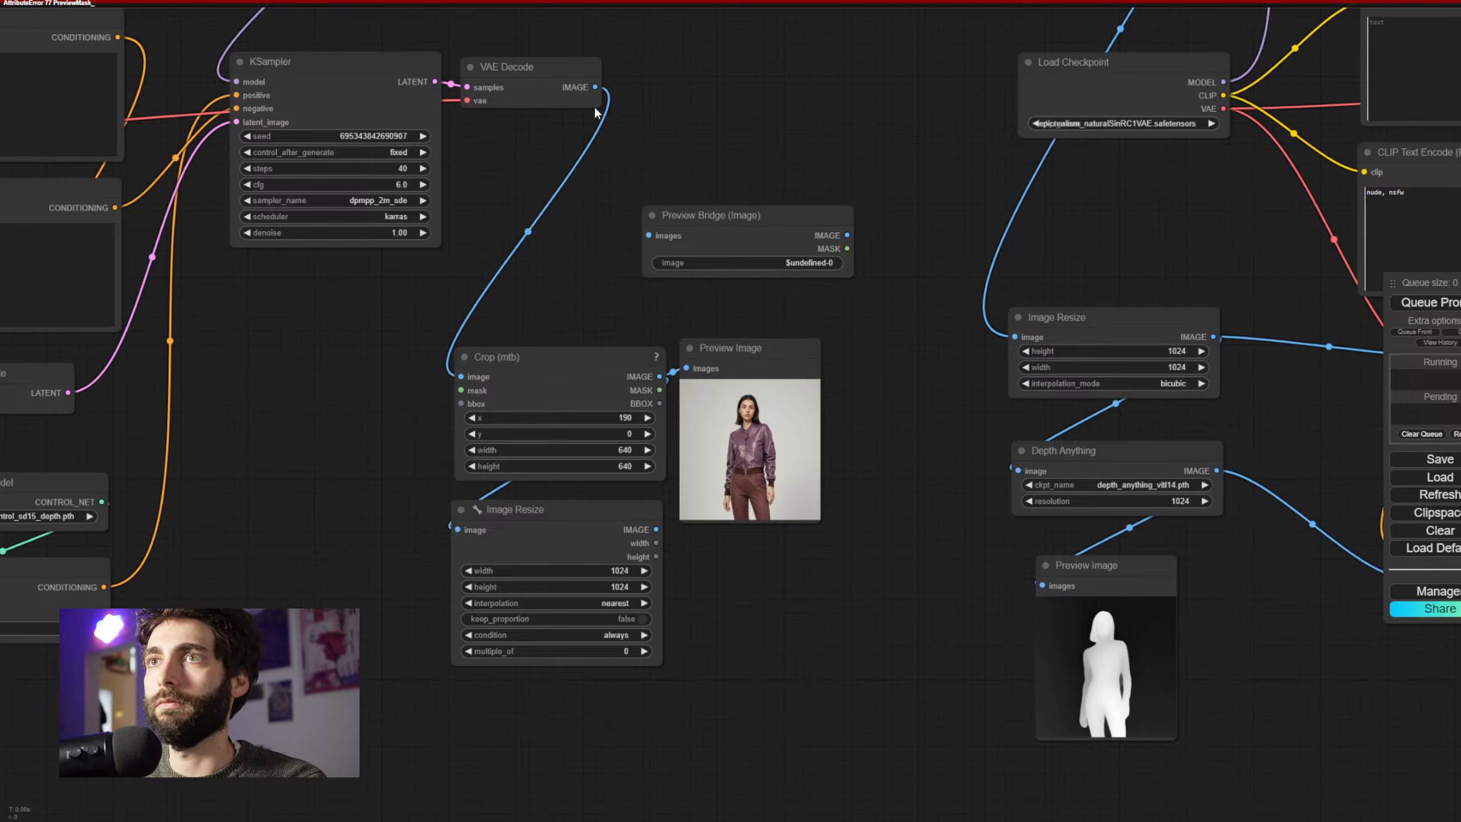
Connect the VAE Decode image to the Preview Bridge and the bridge's image output to Crop (mtb), placing the bridge beneath VAE Decode
left_click_drag(596, 87, 513, 173)
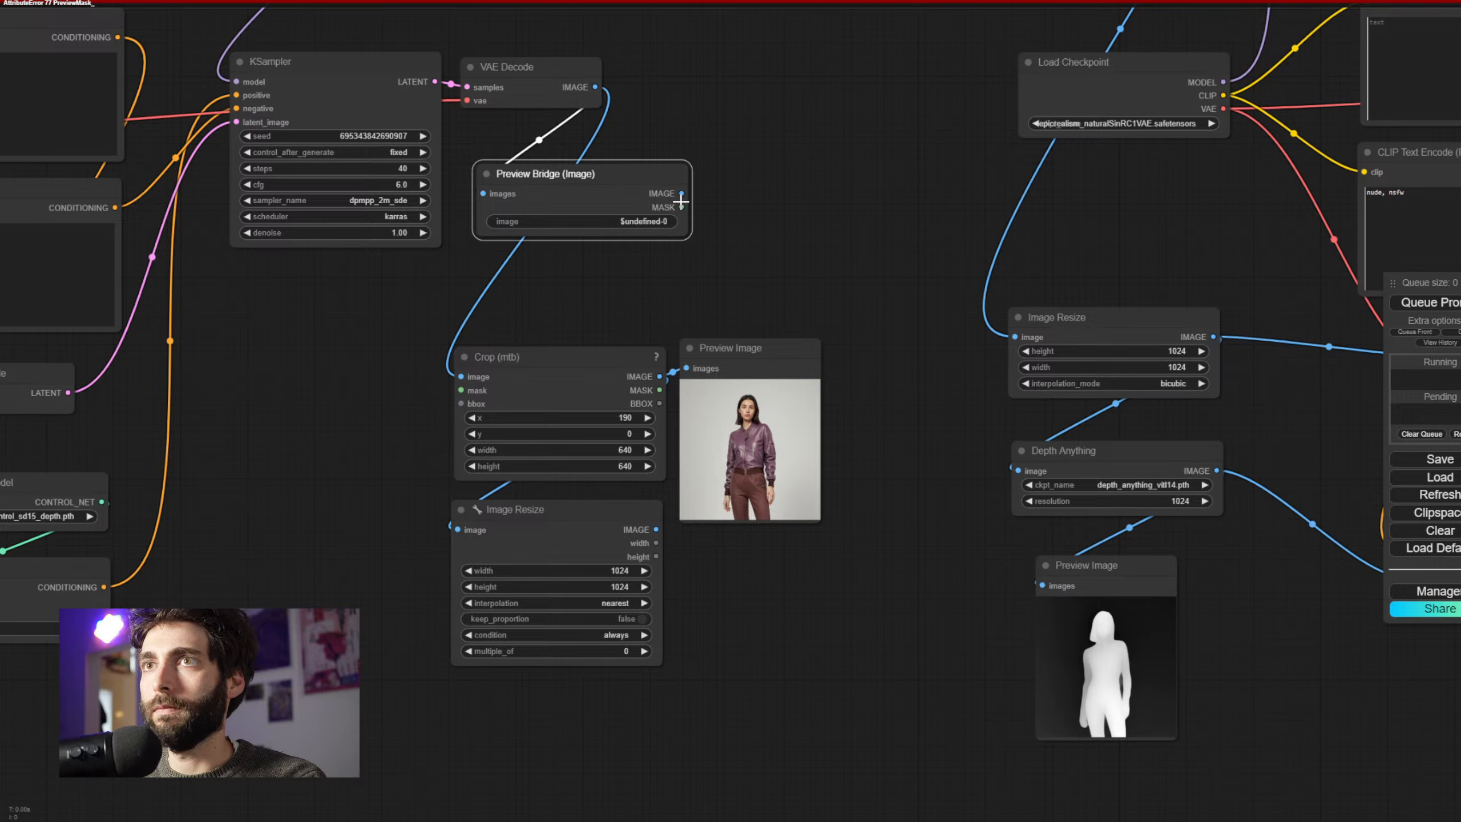
left_click_drag(681, 193, 461, 376)
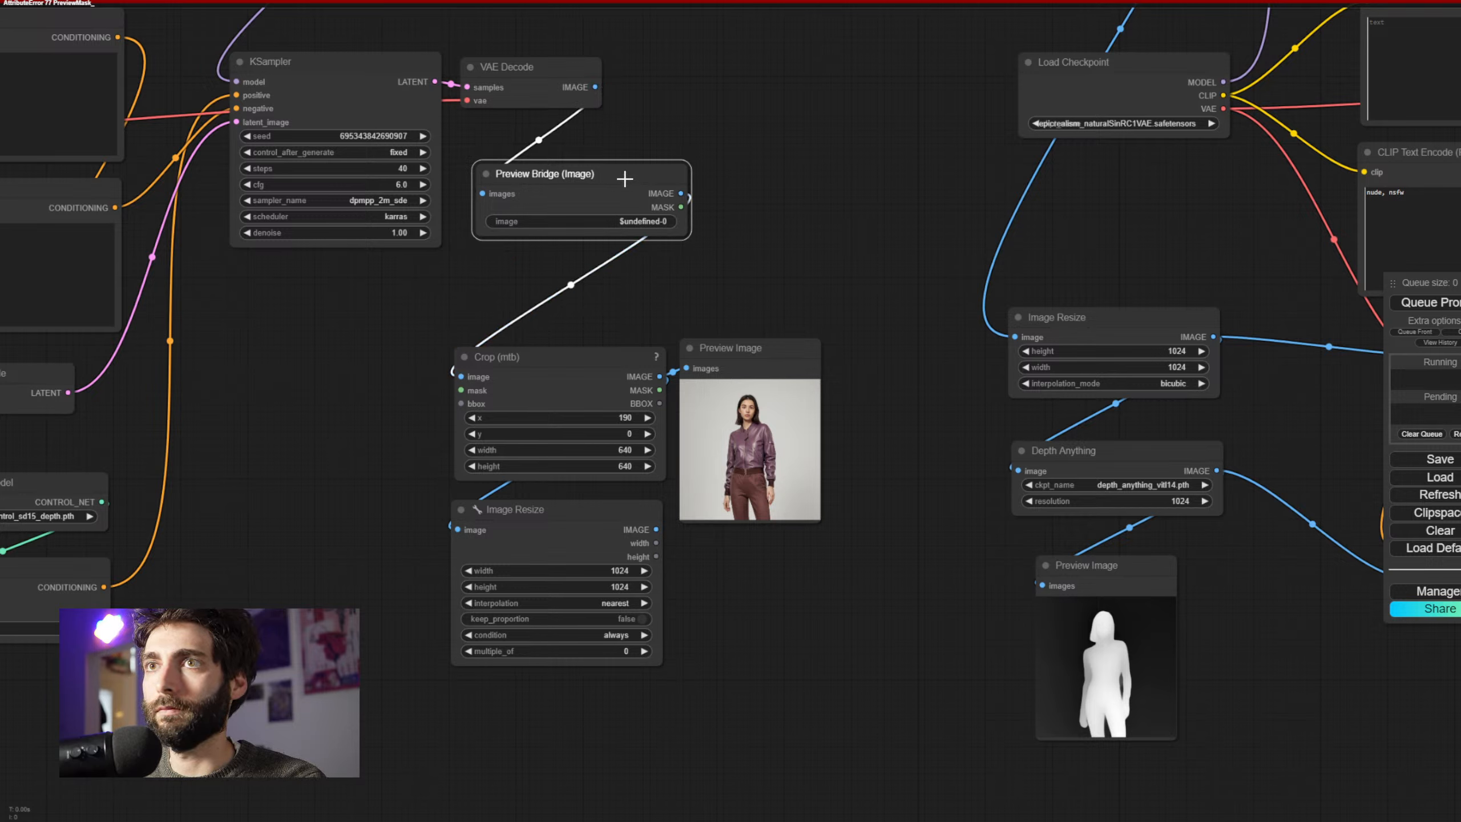
left_click_drag(629, 181, 623, 145)
Queue the prompt and move the Crop, Image Resize and cropped preview nodes down, clear of the Preview Bridge
left_click(1426, 331)
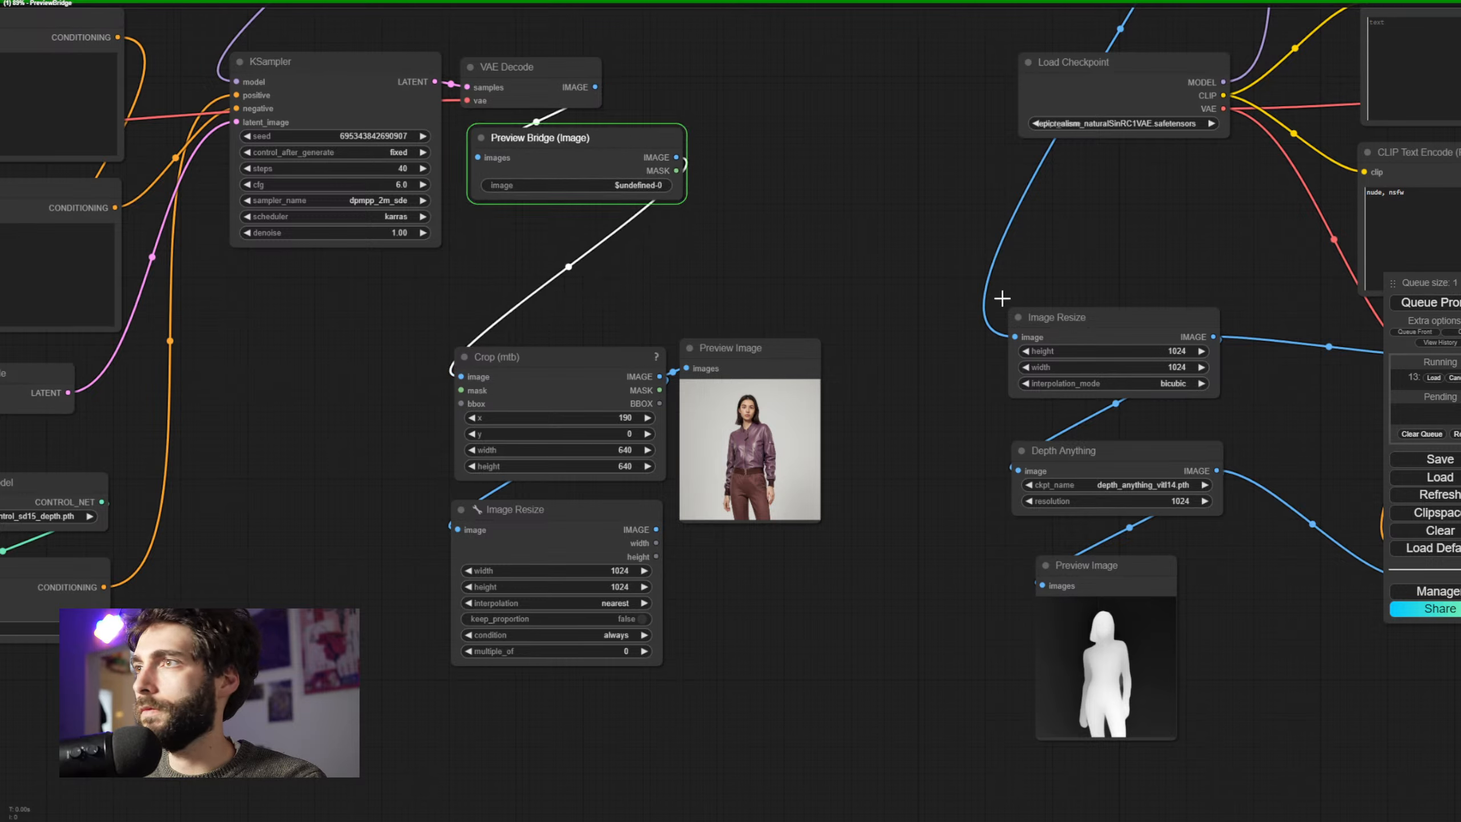
left_click_drag(856, 387, 521, 595)
left_click_drag(576, 371, 592, 422)
left_click(613, 145)
left_click_drag(614, 145, 613, 149)
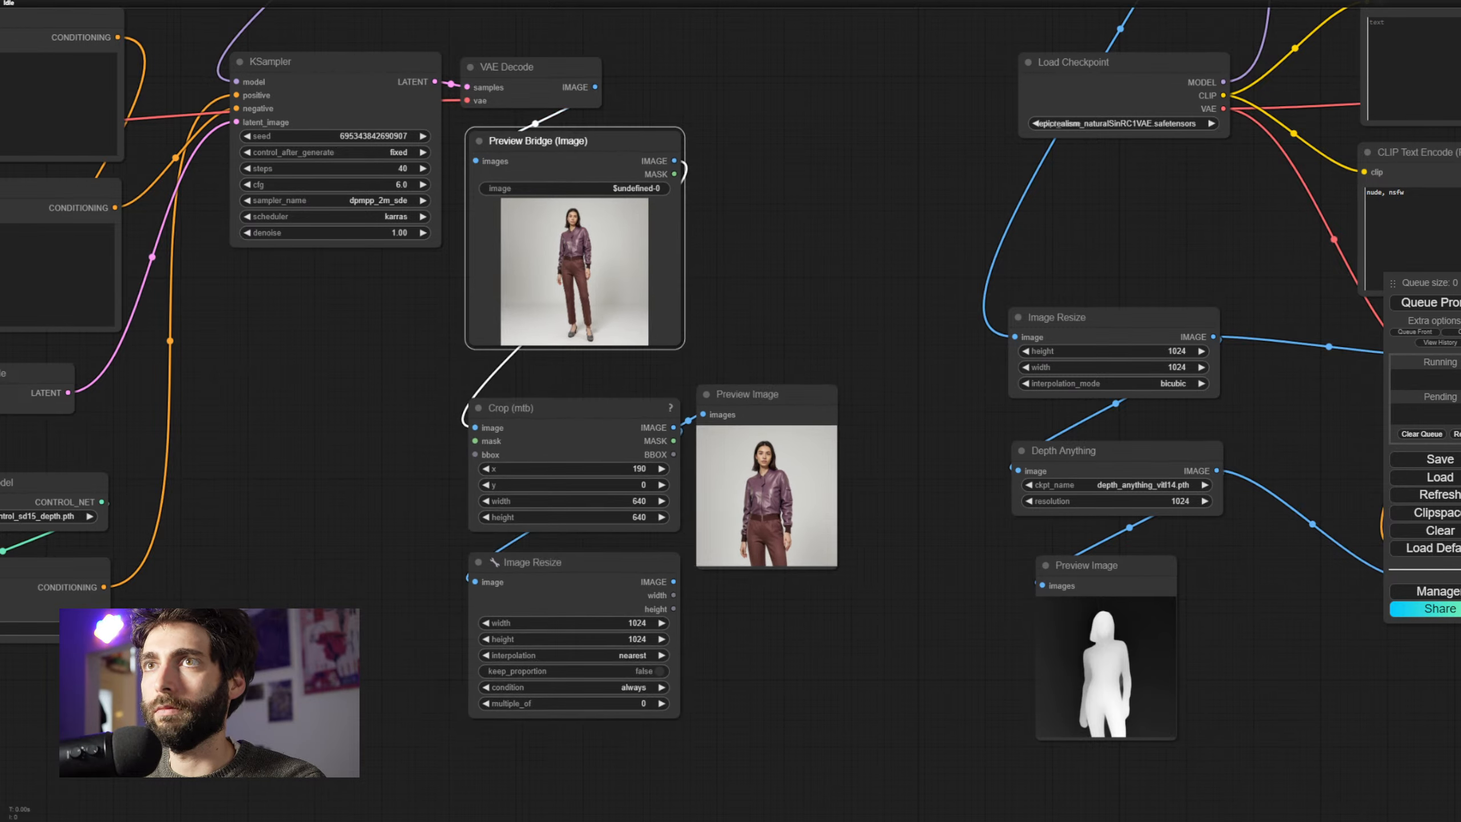
Open the Preview Bridge image in the mask editor, paint a mask over the purple jacket and its sleeves, and save it
right_click(604, 245)
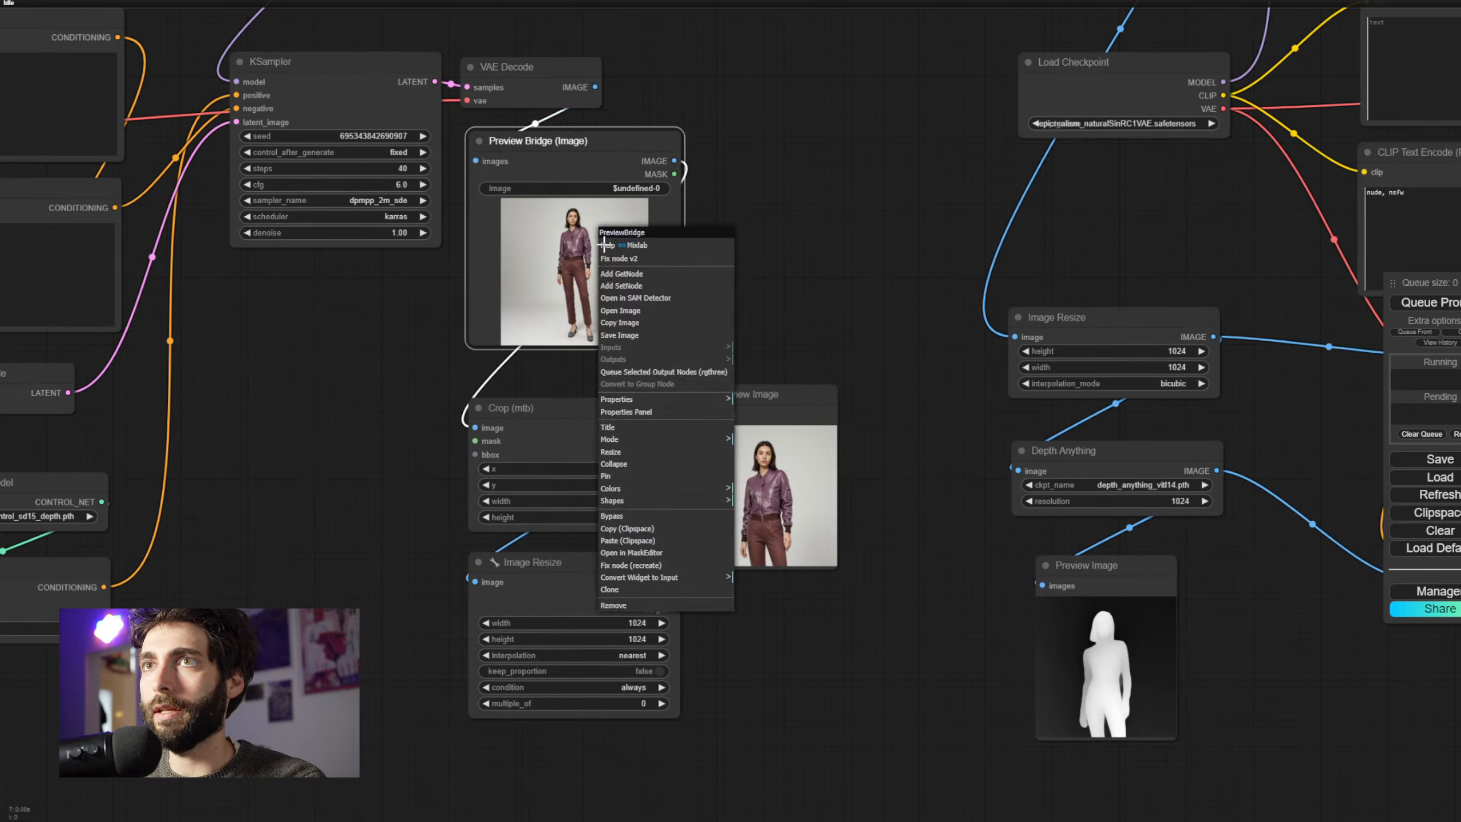
left_click(674, 554)
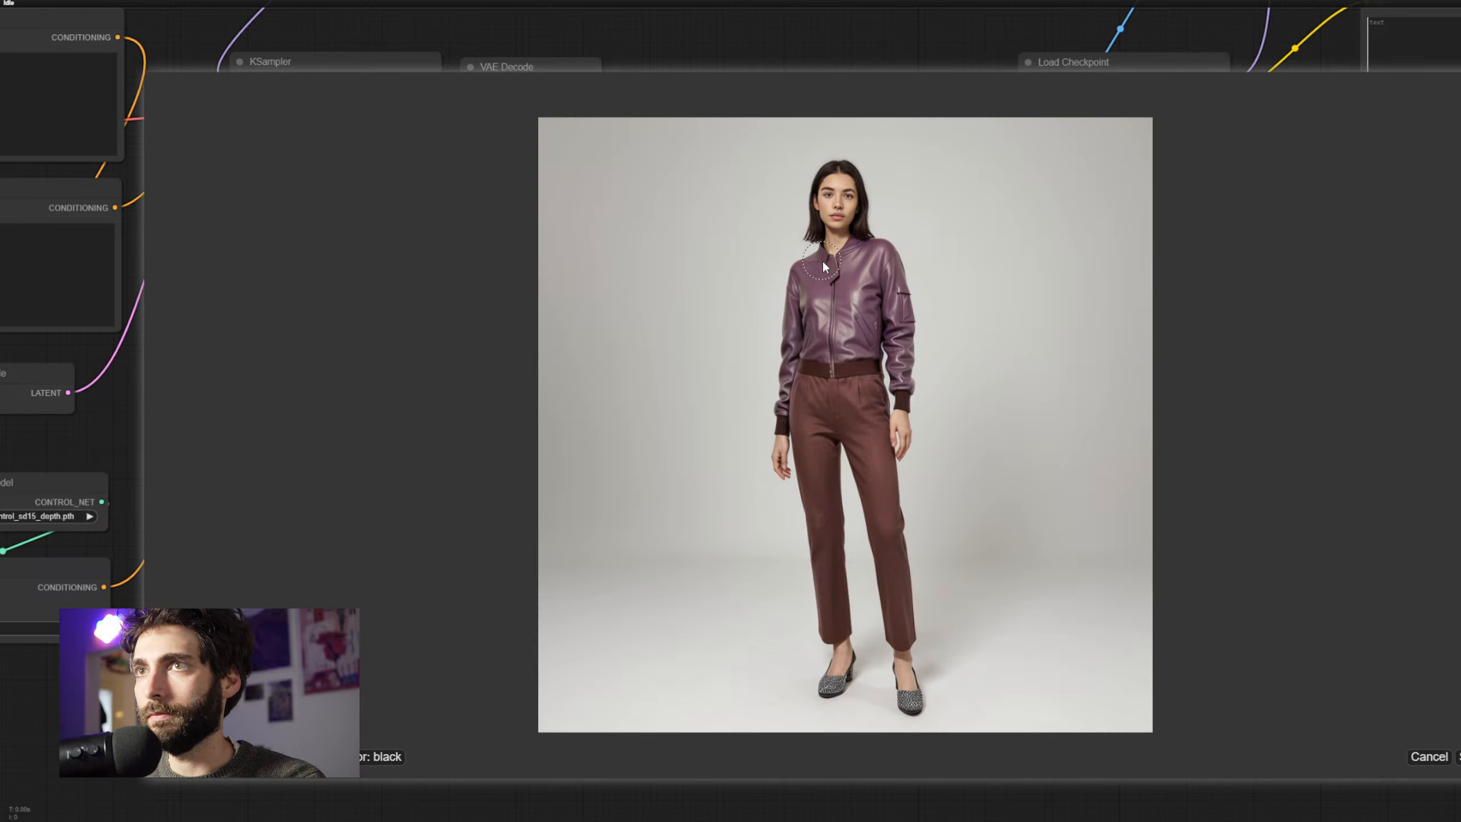
mouse_move(823, 259)
left_mouse_down()
mouse_move(785, 411)
mouse_move(800, 360)
mouse_move(864, 371)
left_mouse_up()
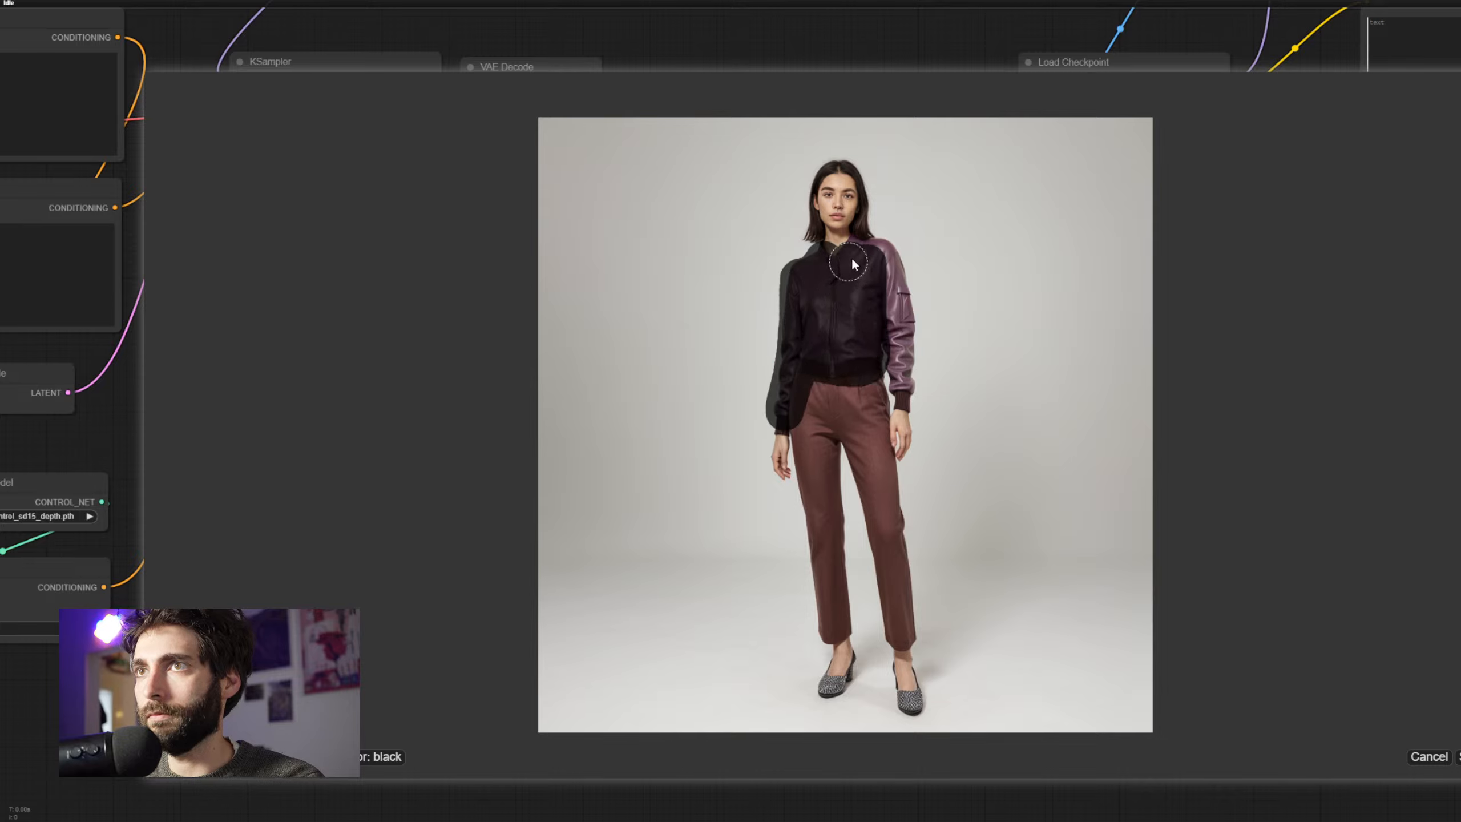
mouse_move(877, 255)
left_mouse_down()
mouse_move(894, 330)
mouse_move(891, 283)
left_mouse_up()
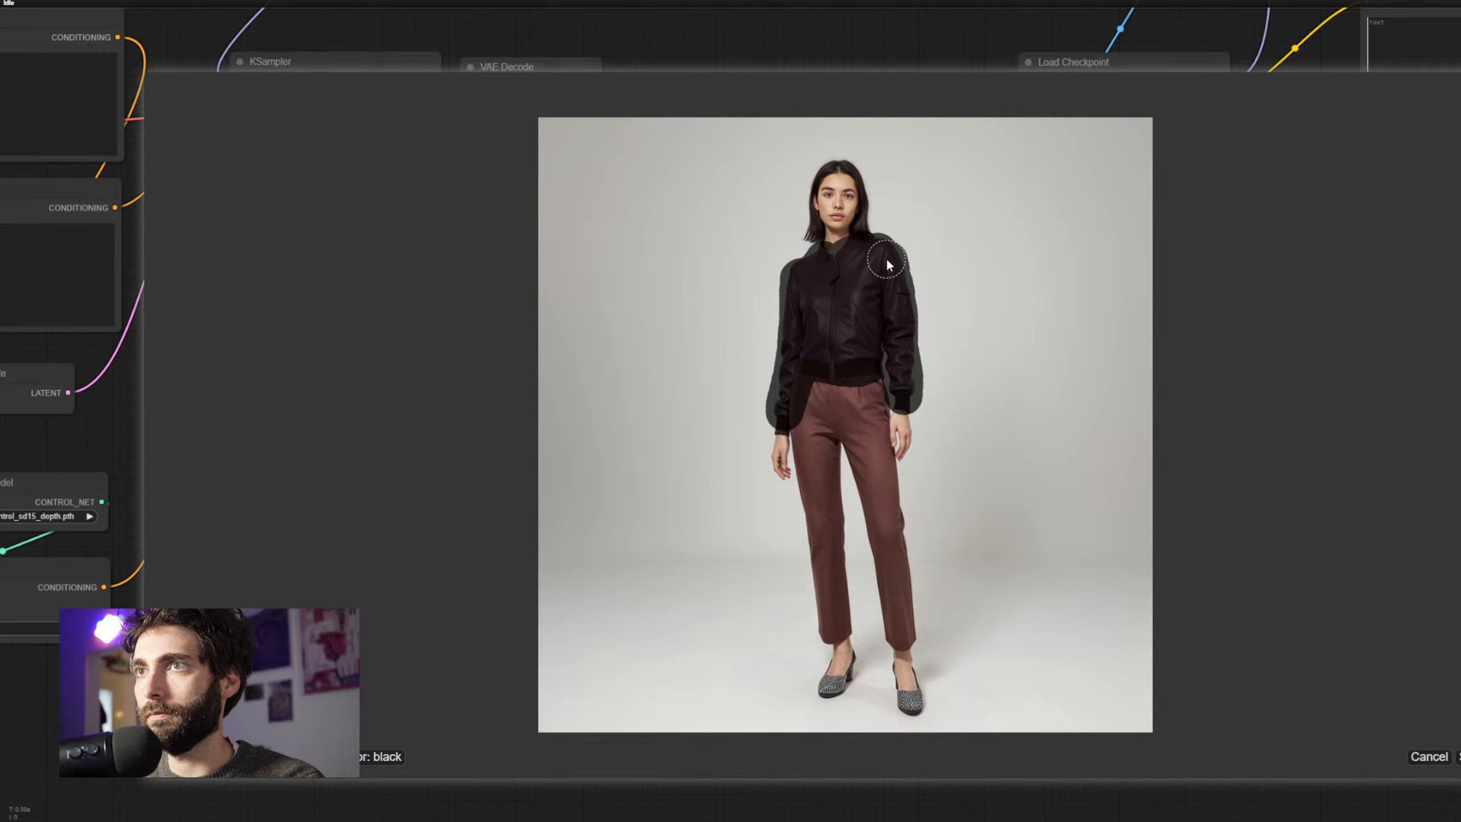
left_click(1460, 757)
Connect the Preview Bridge mask to Crop (mtb)'s mask input, and the Crop mask output to the second IPAdapter Advanced's attn_mask
scroll(883, 352, "down", 2)
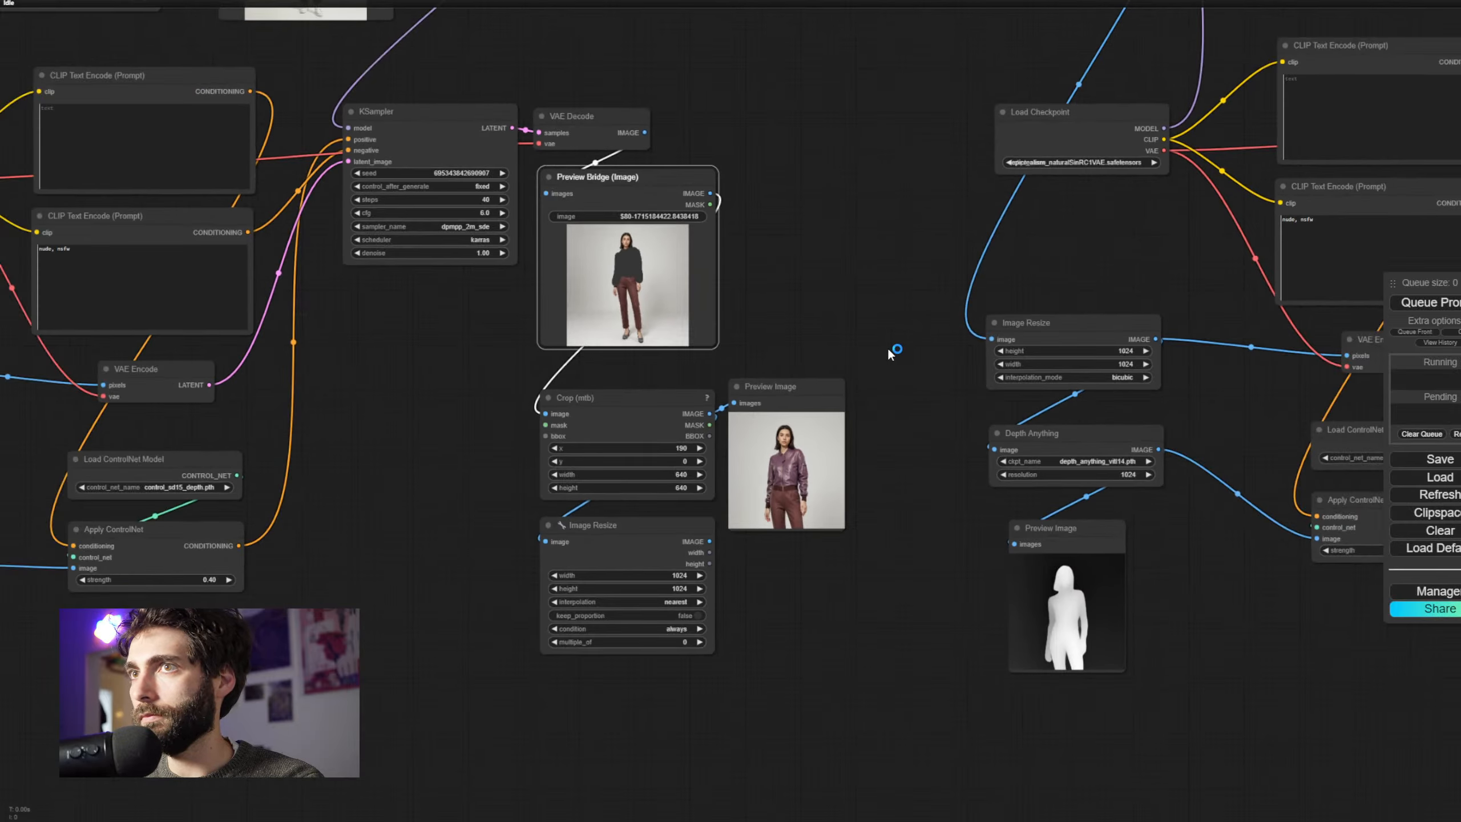
left_click_drag(886, 349, 653, 480)
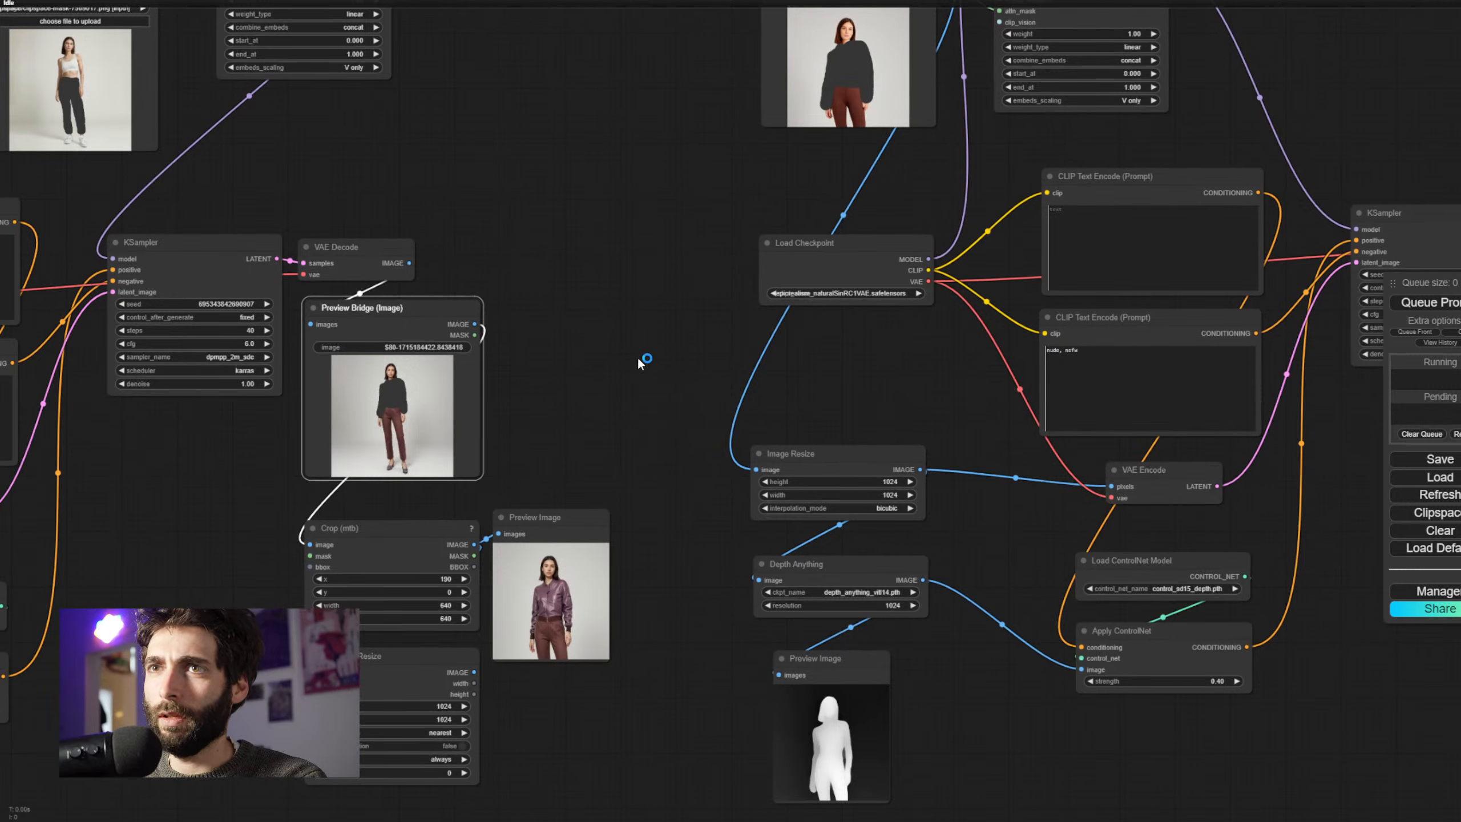
left_click_drag(712, 384, 641, 403)
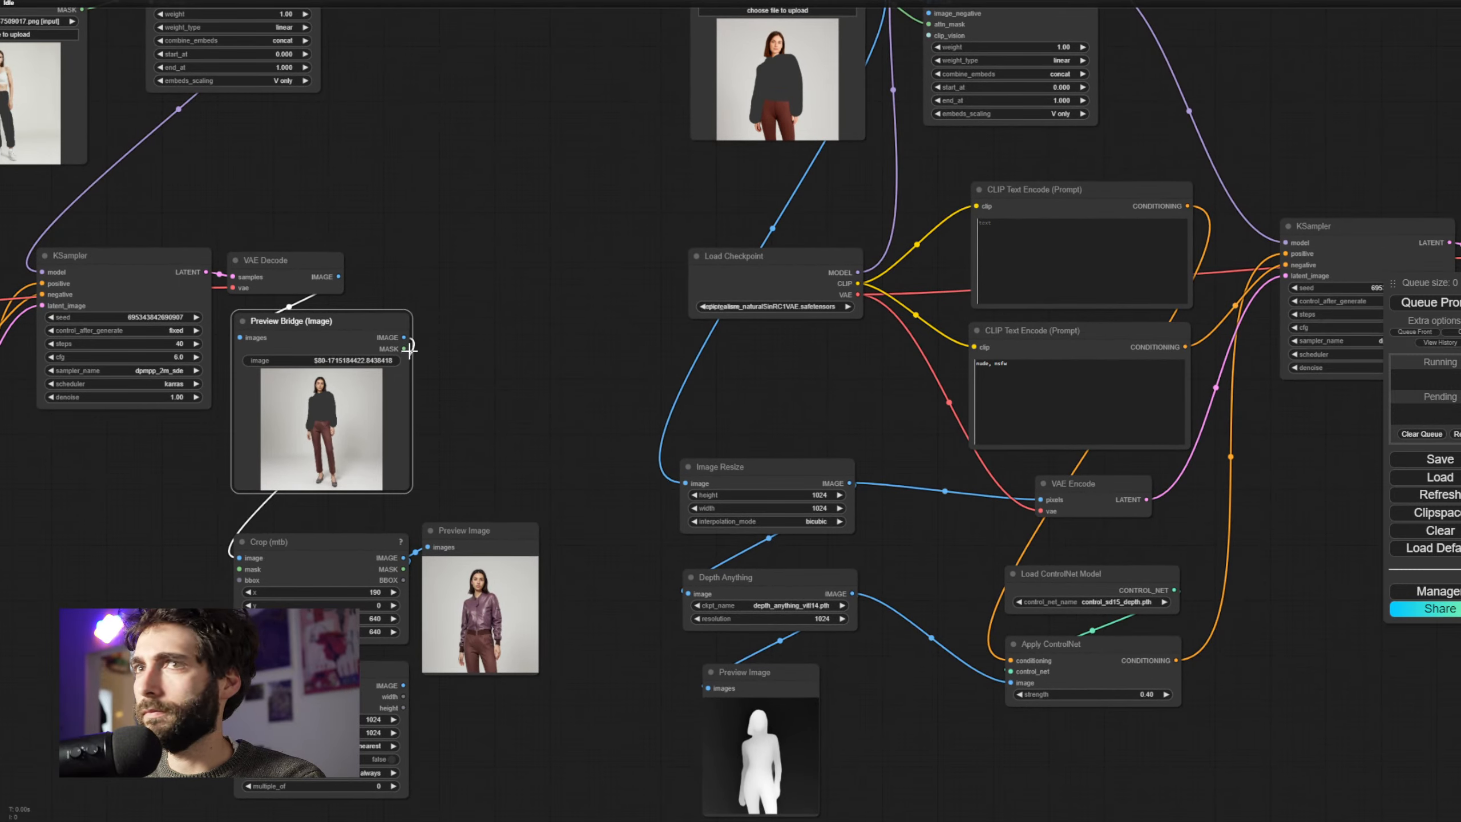
left_click_drag(407, 348, 643, 223)
left_click(546, 419)
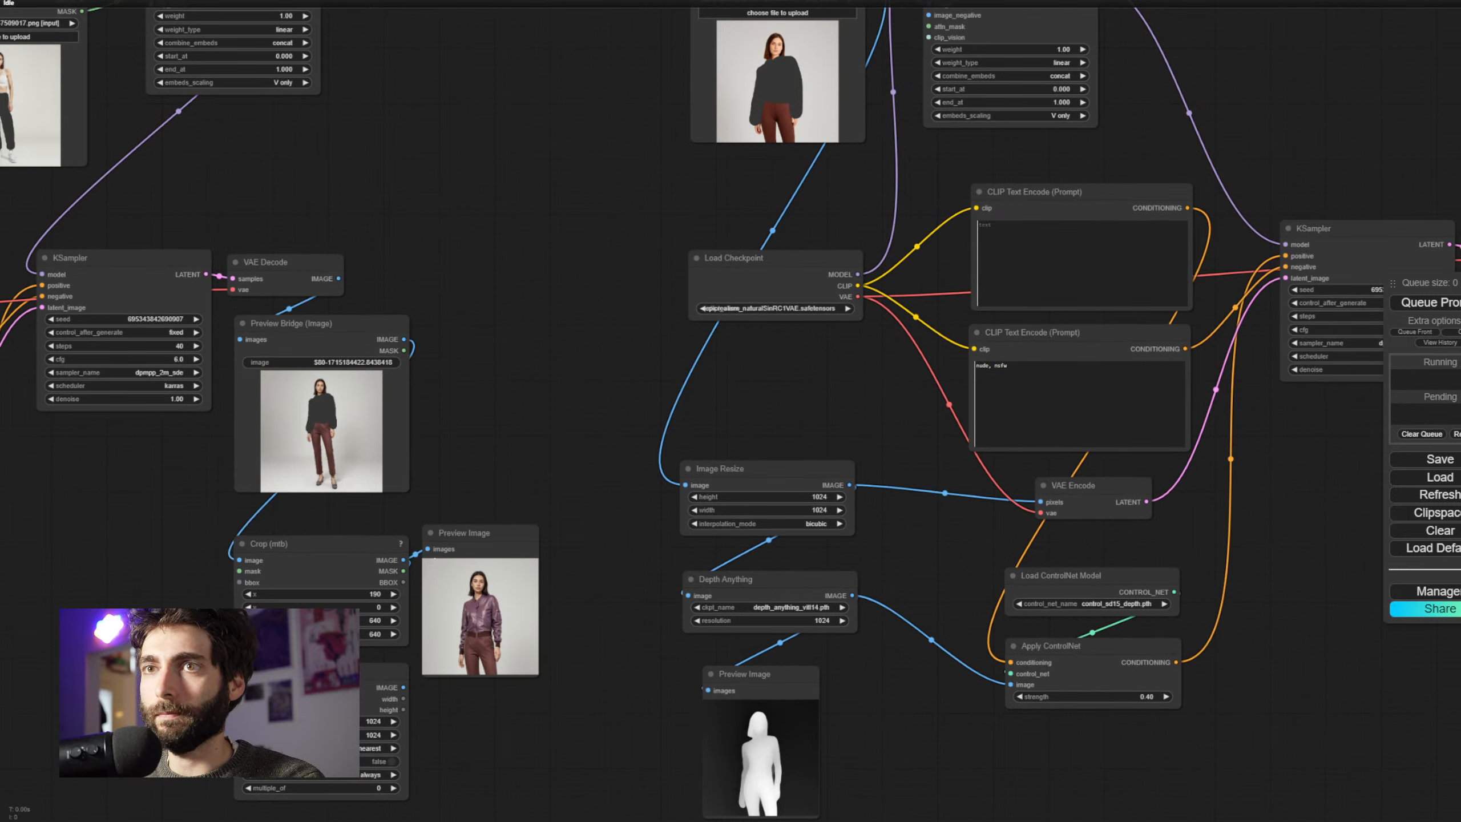
left_click_drag(405, 571, 929, 26)
left_click_drag(406, 350, 238, 572)
left_click_drag(482, 446, 472, 397)
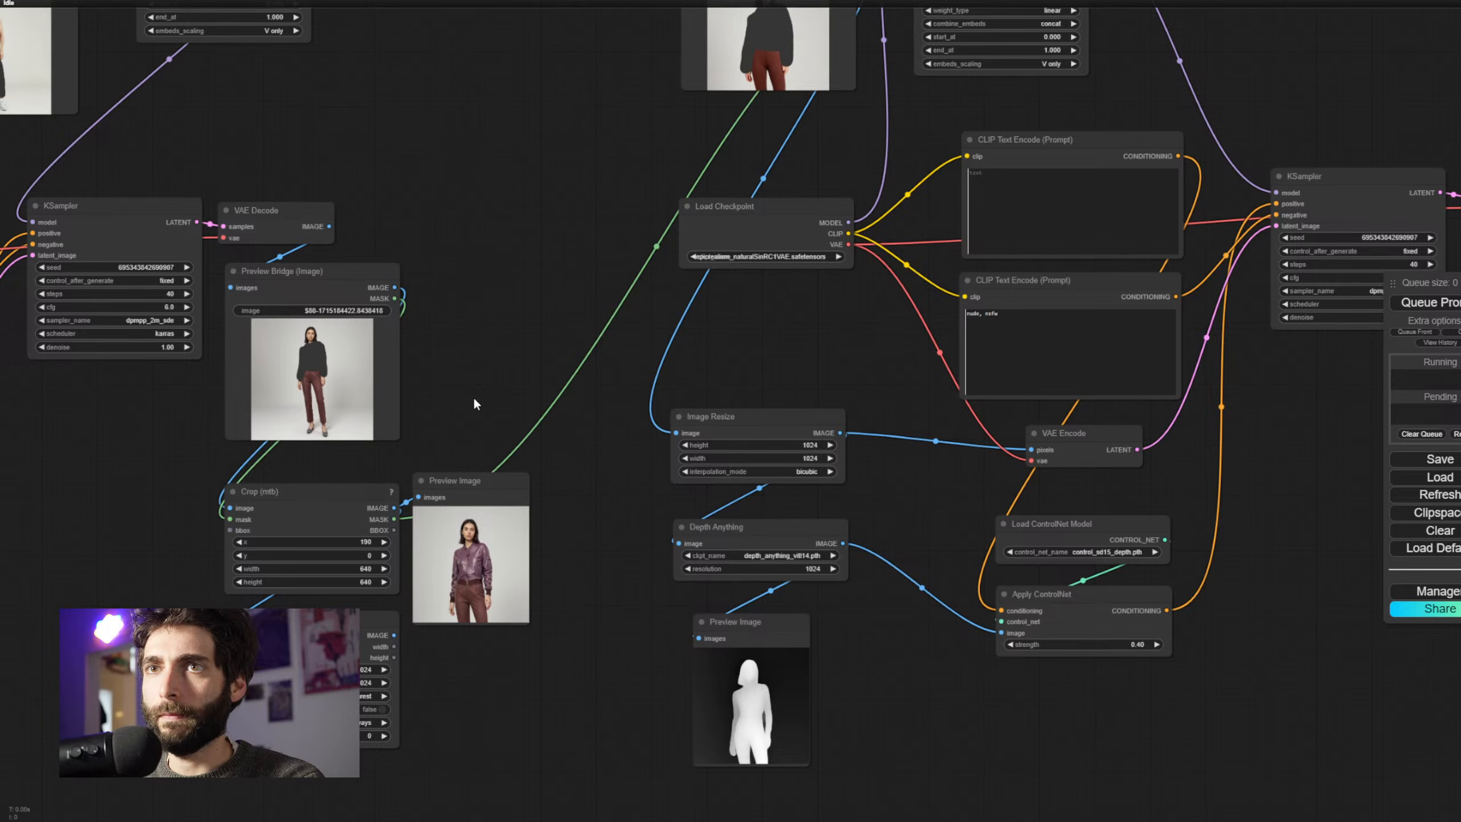
Delete the Image Resize node below Crop (mtb) and connect the Crop image output to the Image Resize feeding Depth Anything
left_click_drag(495, 367, 292, 311)
left_click_drag(166, 582, 262, 685)
left_click(136, 576)
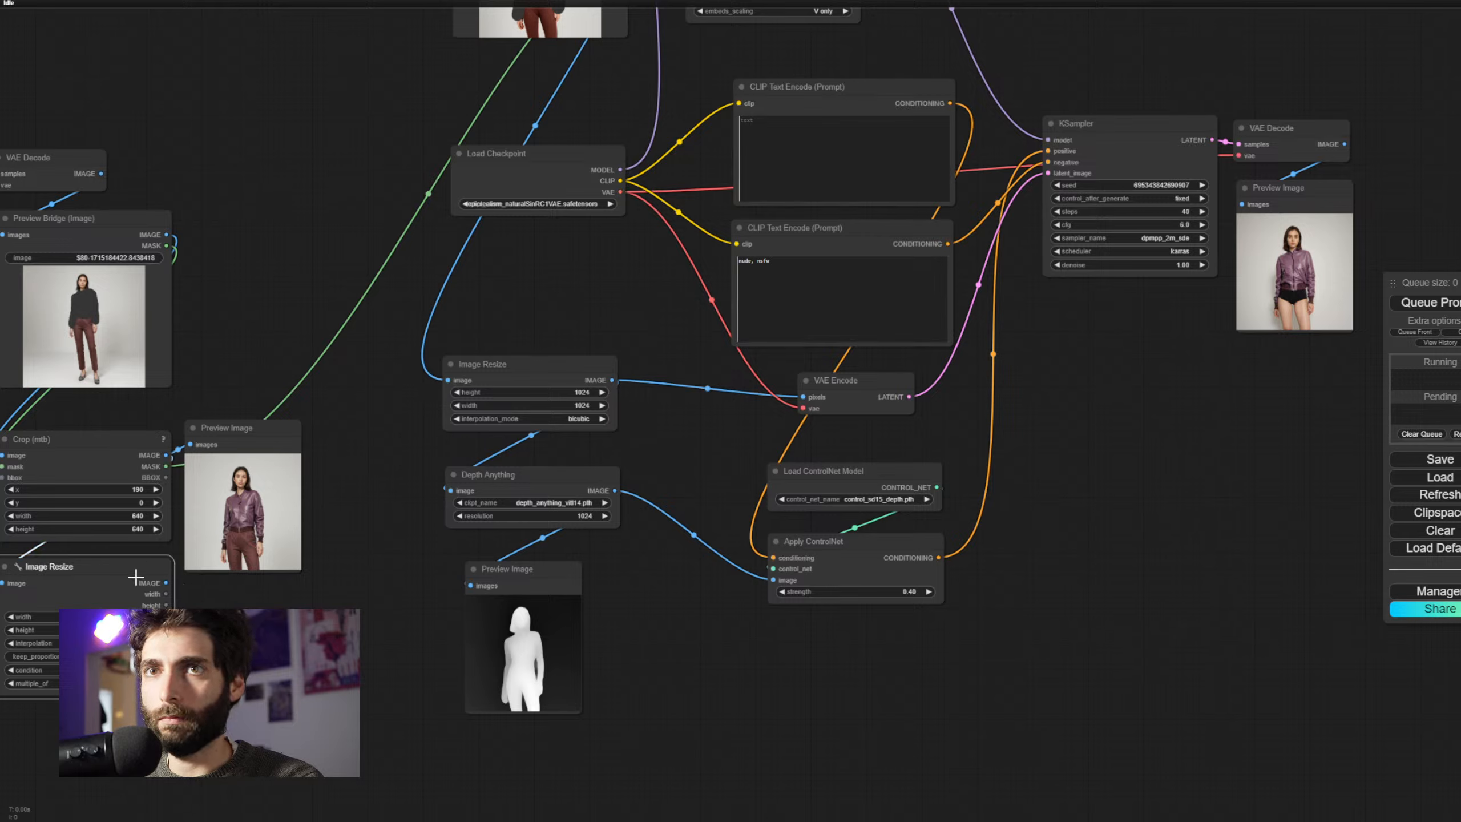
key("Delete")
left_click_drag(167, 456, 448, 381)
Queue the prompt to generate the jacket image with the new crop and mask connections
left_click_drag(514, 311, 611, 433)
scroll(669, 583, "down", 3)
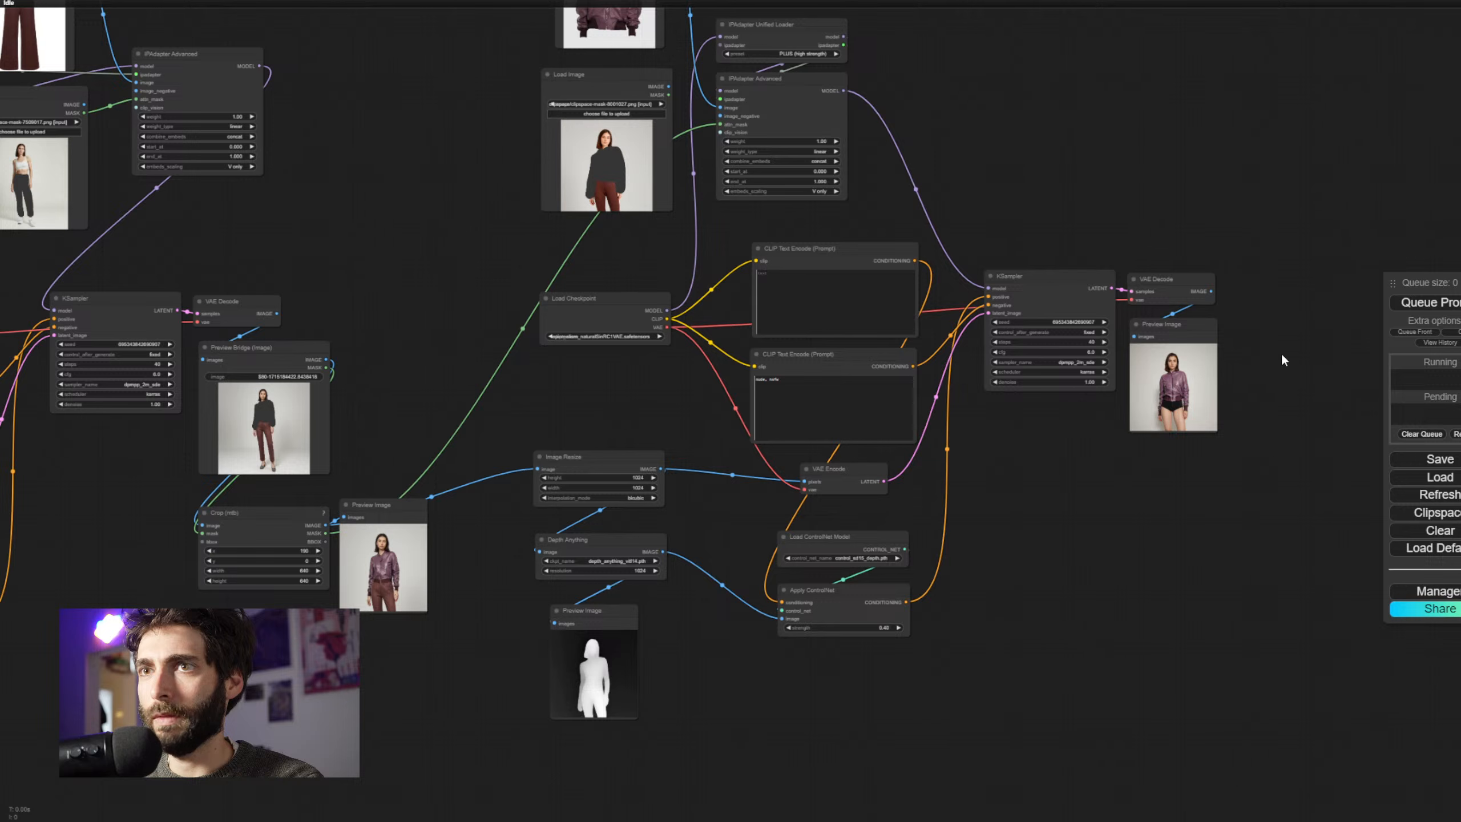
left_click(1421, 303)
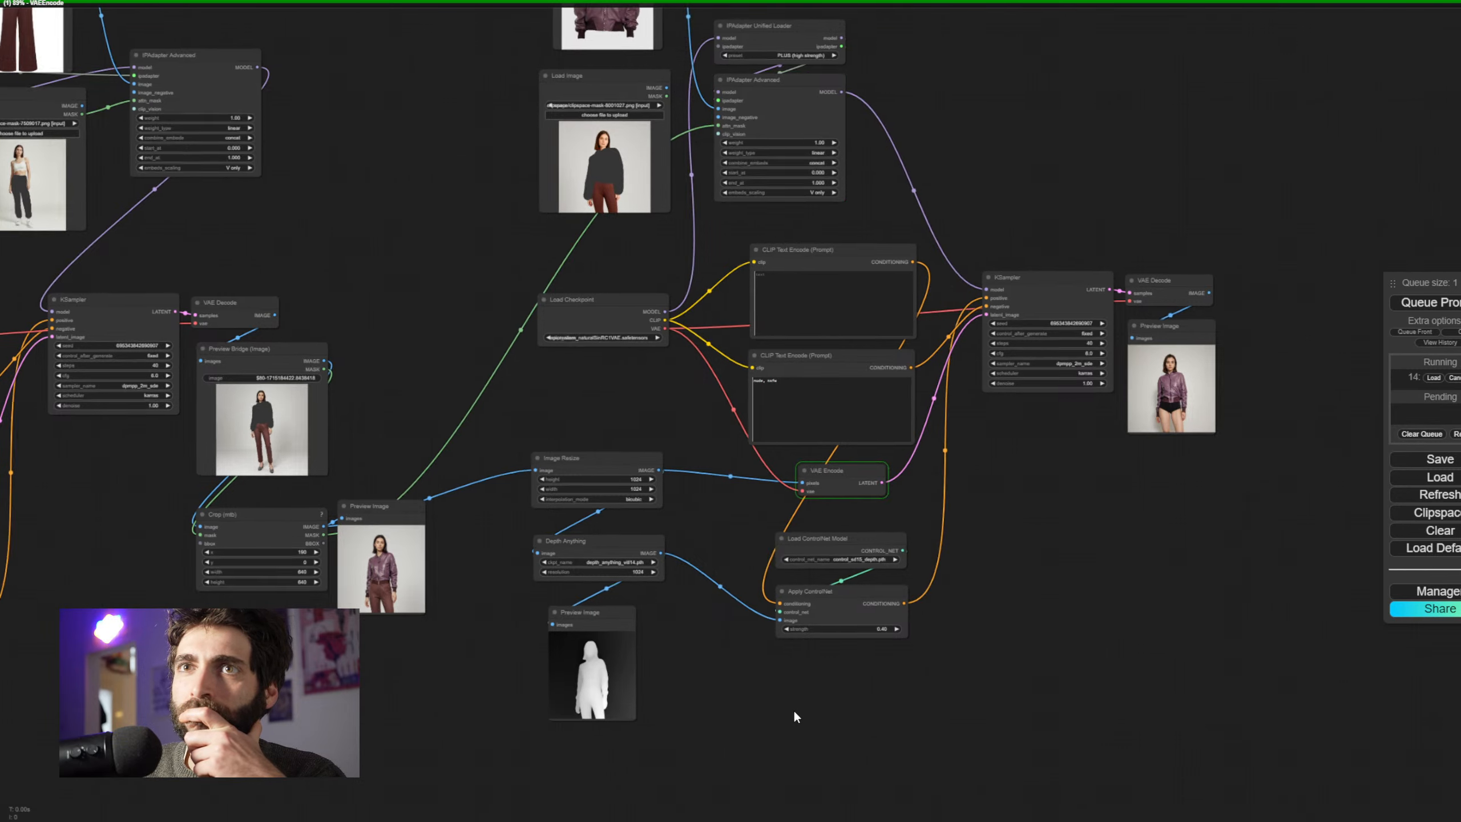
left_click_drag(794, 709, 686, 740)
left_click_drag(949, 609, 966, 784)
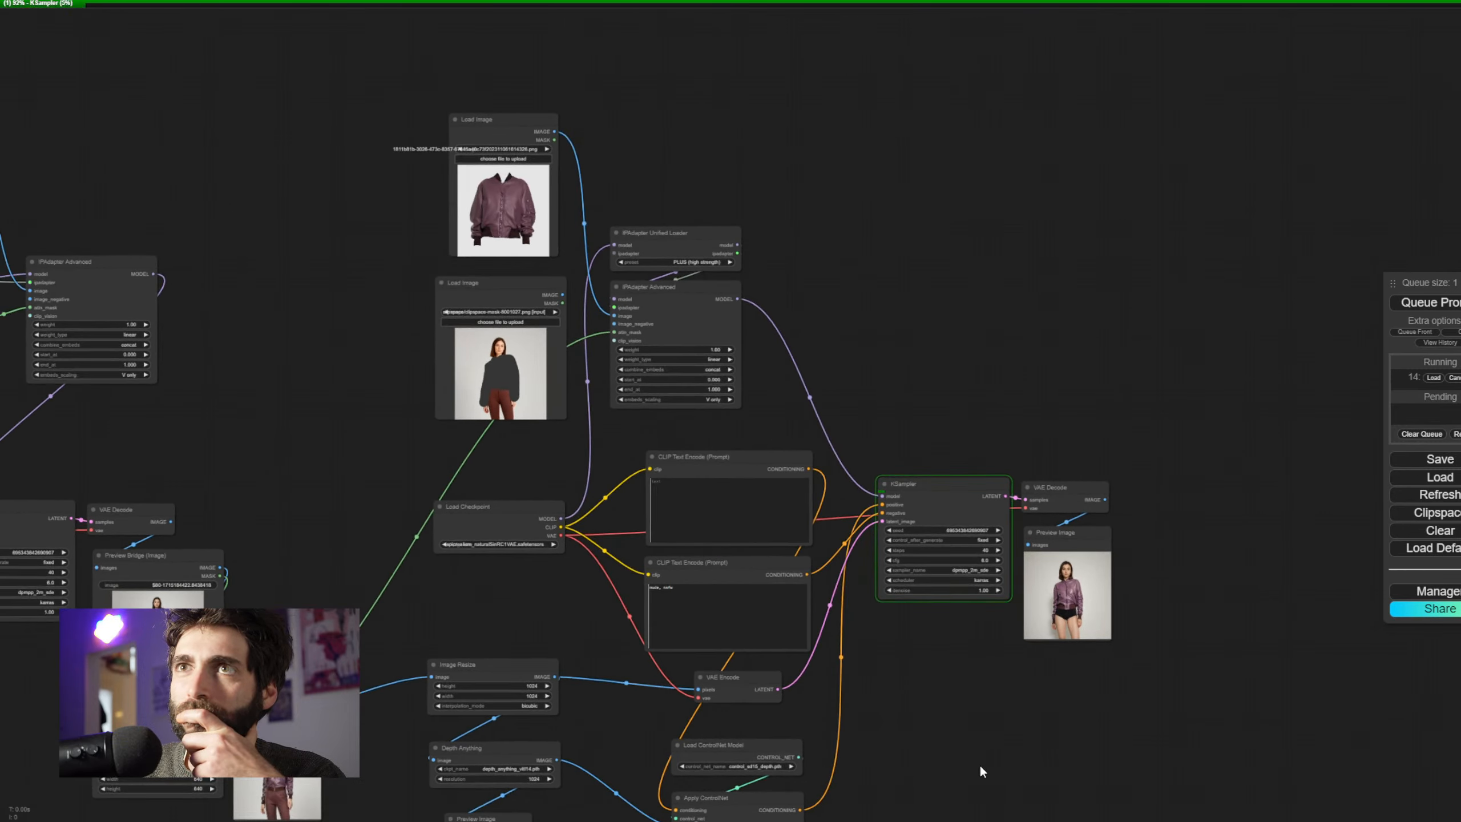
Move the final Preview Image node away and return it beneath the last VAE Decode
left_click_drag(1079, 541, 1133, 780)
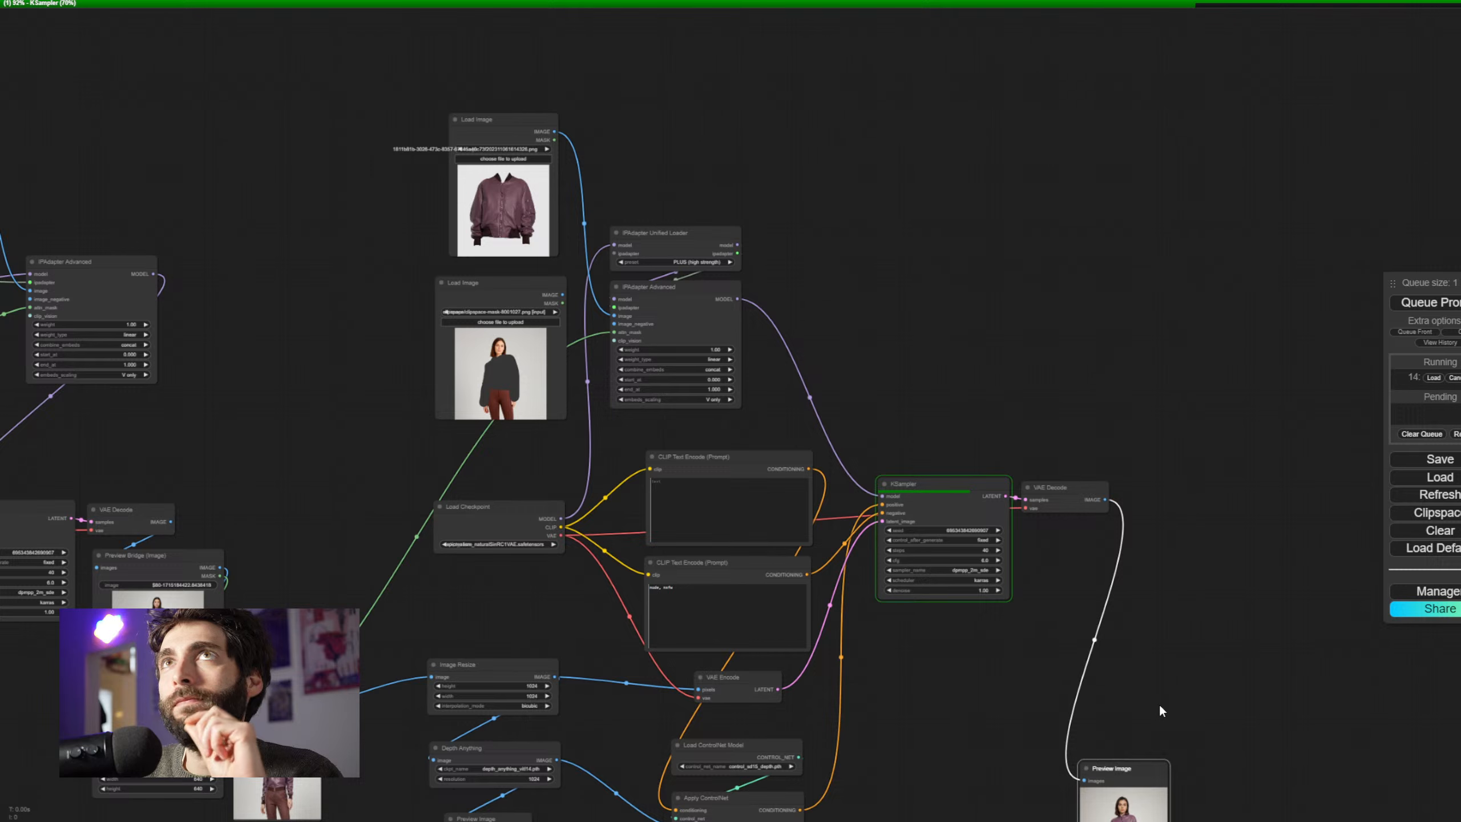
left_click_drag(1184, 725, 1176, 694)
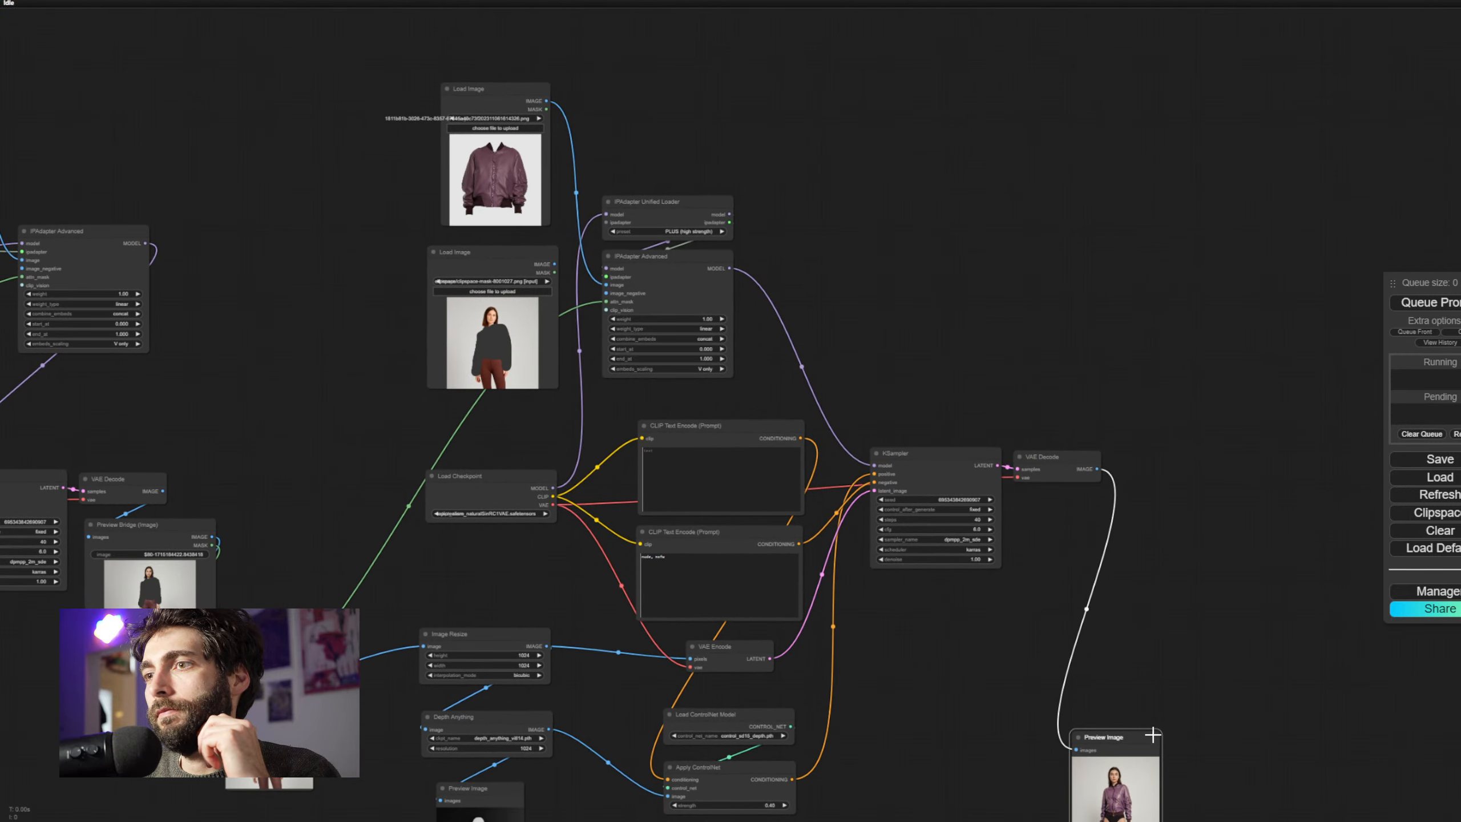
left_click_drag(1139, 743, 1023, 640)
Examine the generated jacket image in the final Preview Image node up close
scroll(1096, 677, "up", 10)
scroll(1034, 501, "up", 5)
scroll(891, 415, "up", 4)
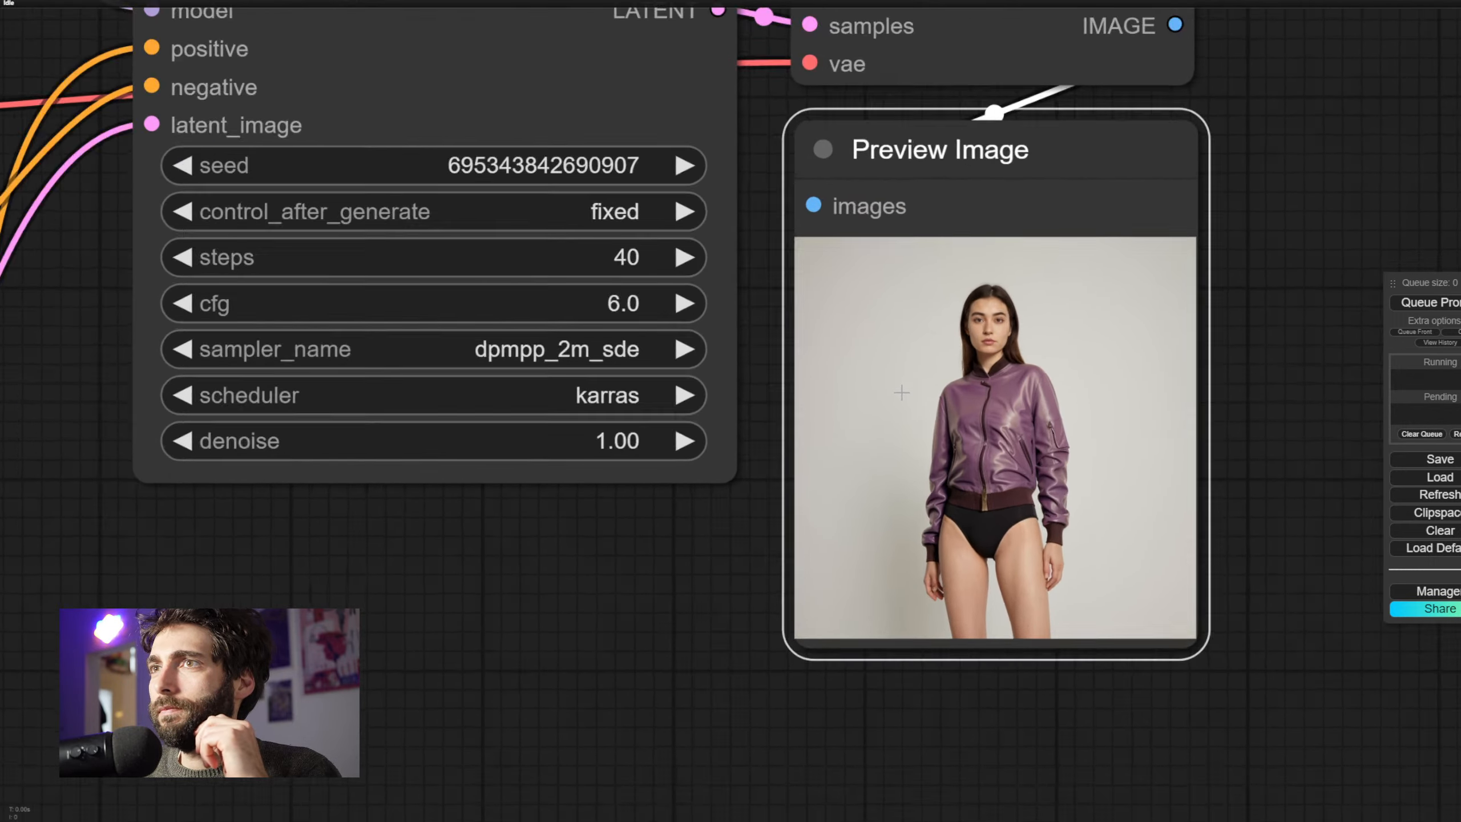
scroll(885, 444, "down", 3)
scroll(927, 557, "up", 3)
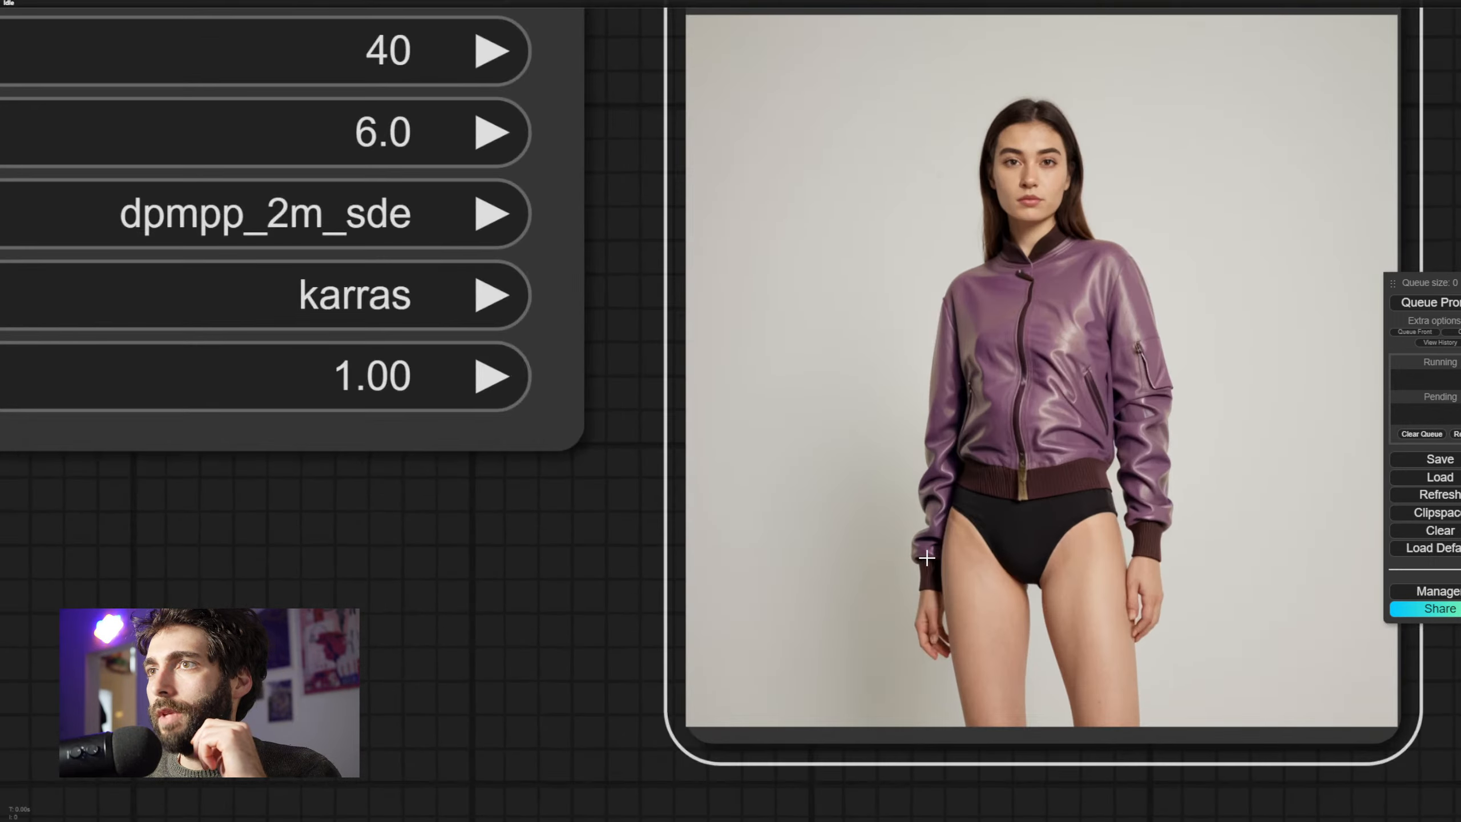
scroll(666, 646, "down", 5)
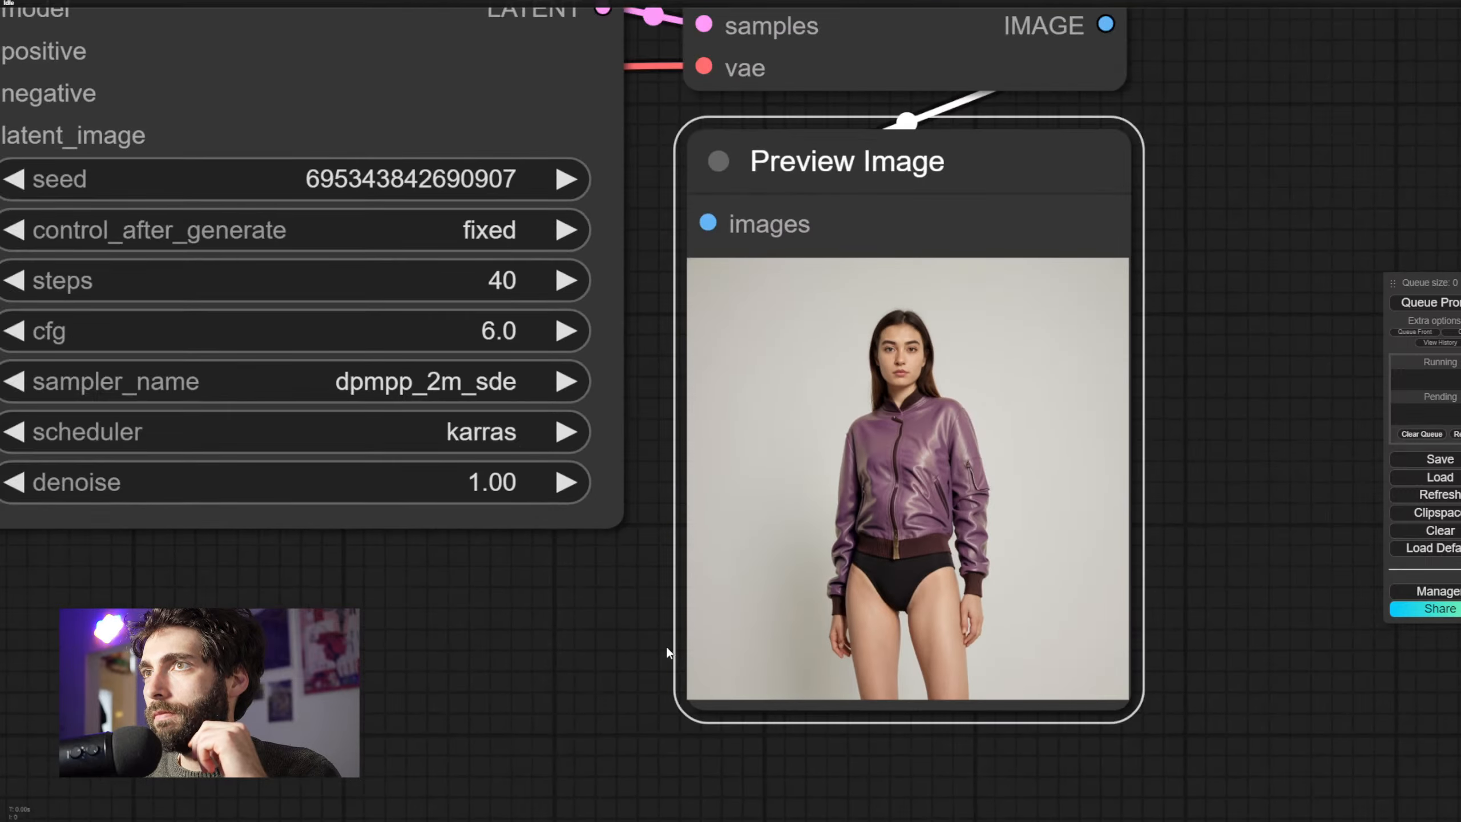
left_click_drag(580, 652, 1011, 665)
scroll(736, 688, "up", 6)
scroll(561, 746, "down", 4)
scroll(939, 662, "down", 10)
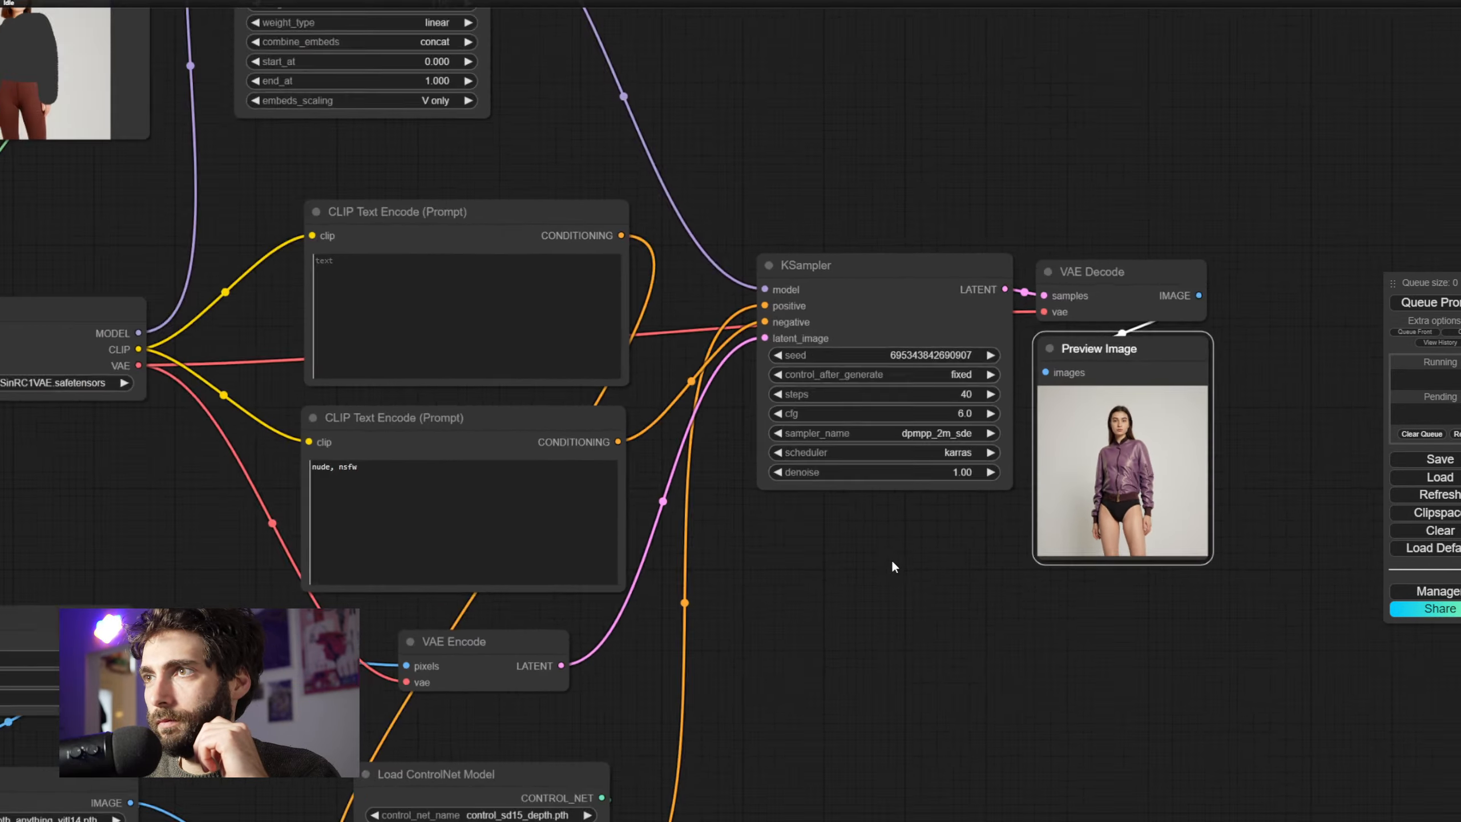
Move the cropped image's preview node next to the final Preview Image for comparison
left_click_drag(892, 560, 1458, 373)
left_click_drag(819, 468, 674, 446)
scroll(472, 585, "down", 2)
left_click_drag(221, 416, 1260, 308)
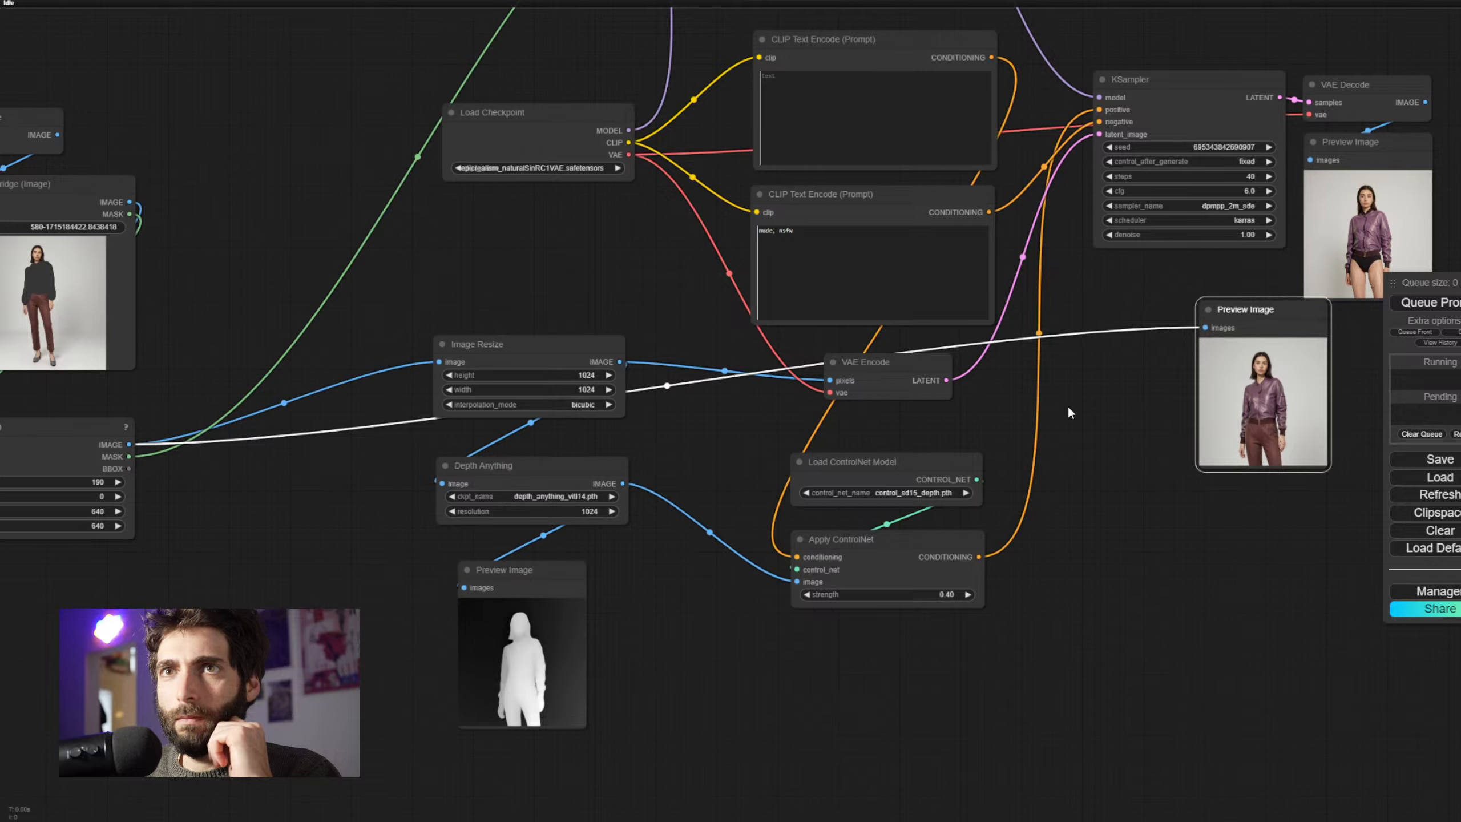
Place the cropped image's preview beside the final Preview Image and compare both jacket images up close
left_click_drag(1067, 411, 685, 527)
left_click_drag(863, 429, 1097, 253)
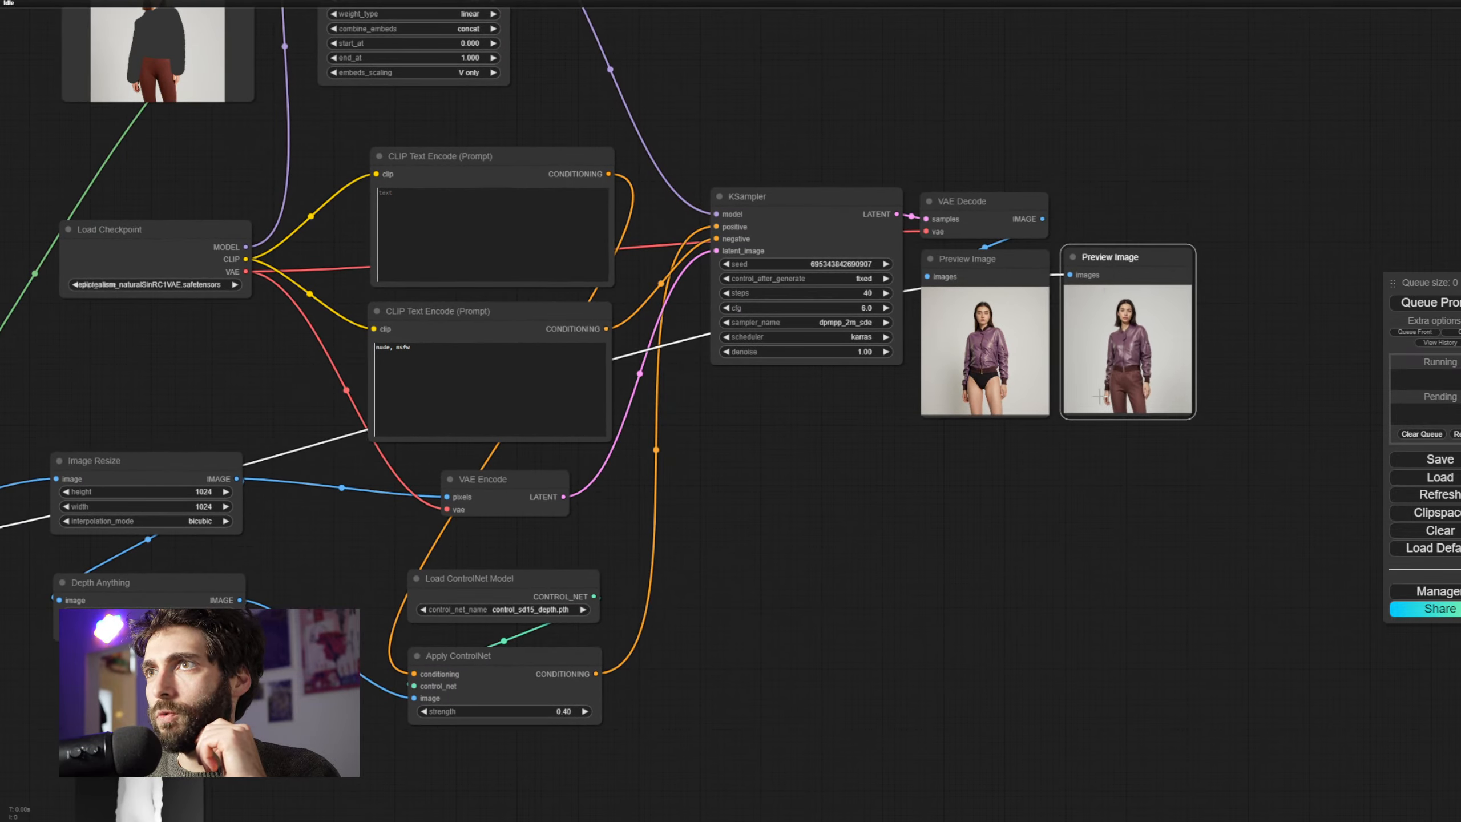
scroll(1075, 432, "up", 5)
scroll(921, 692, "up", 8)
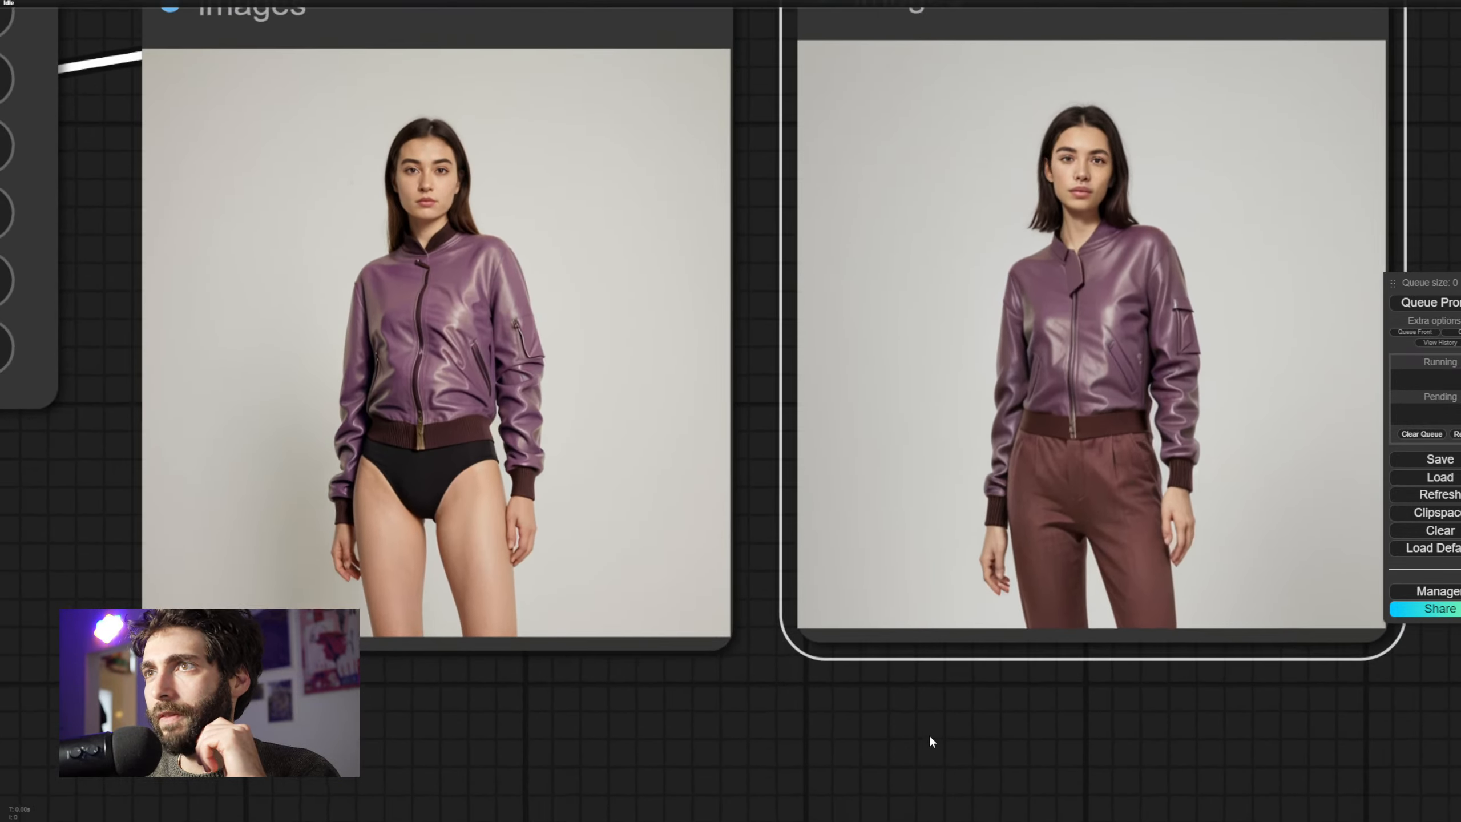
left_click_drag(929, 734, 931, 769)
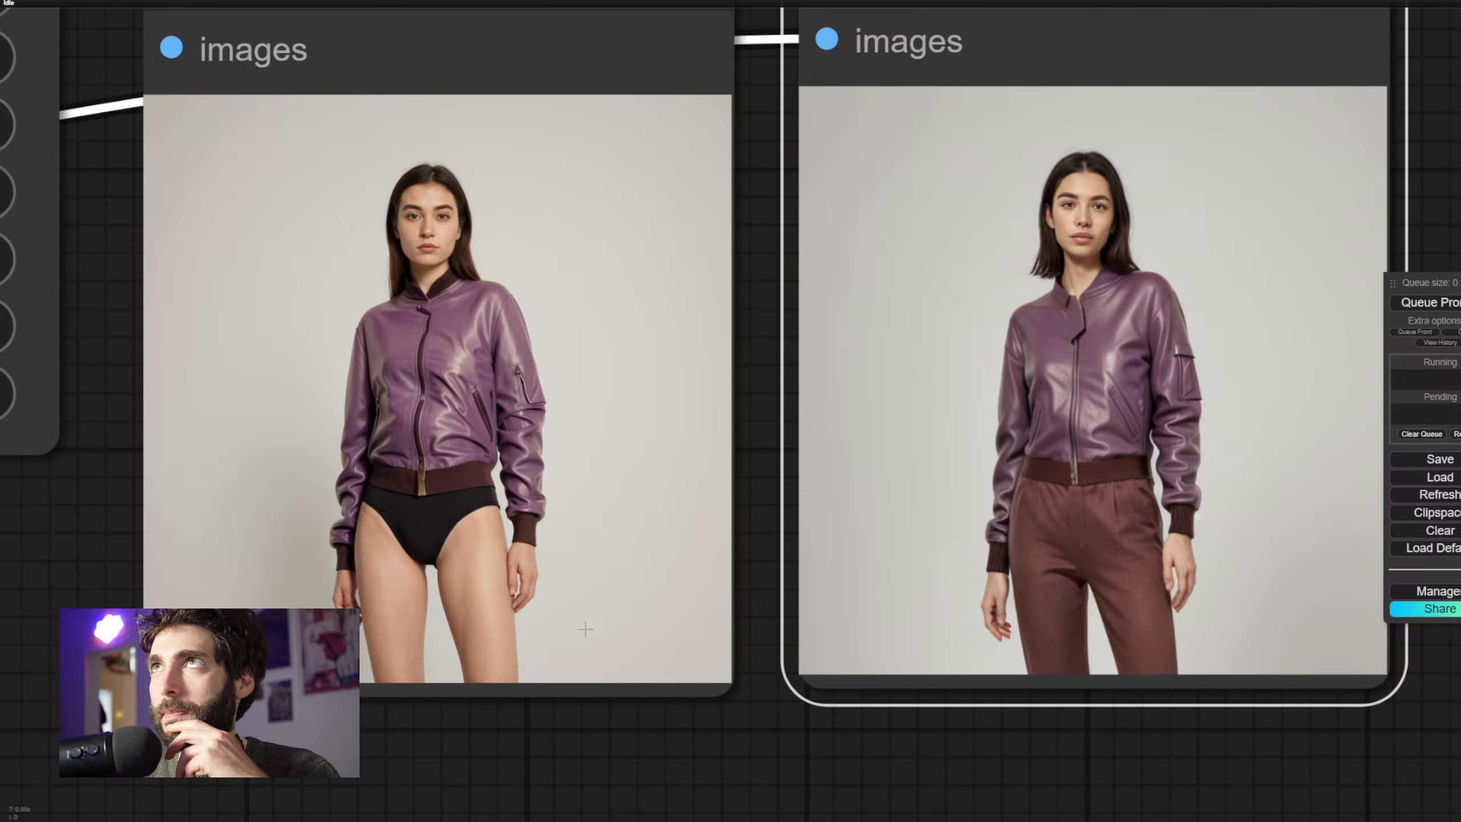
scroll(585, 629, "down", 12)
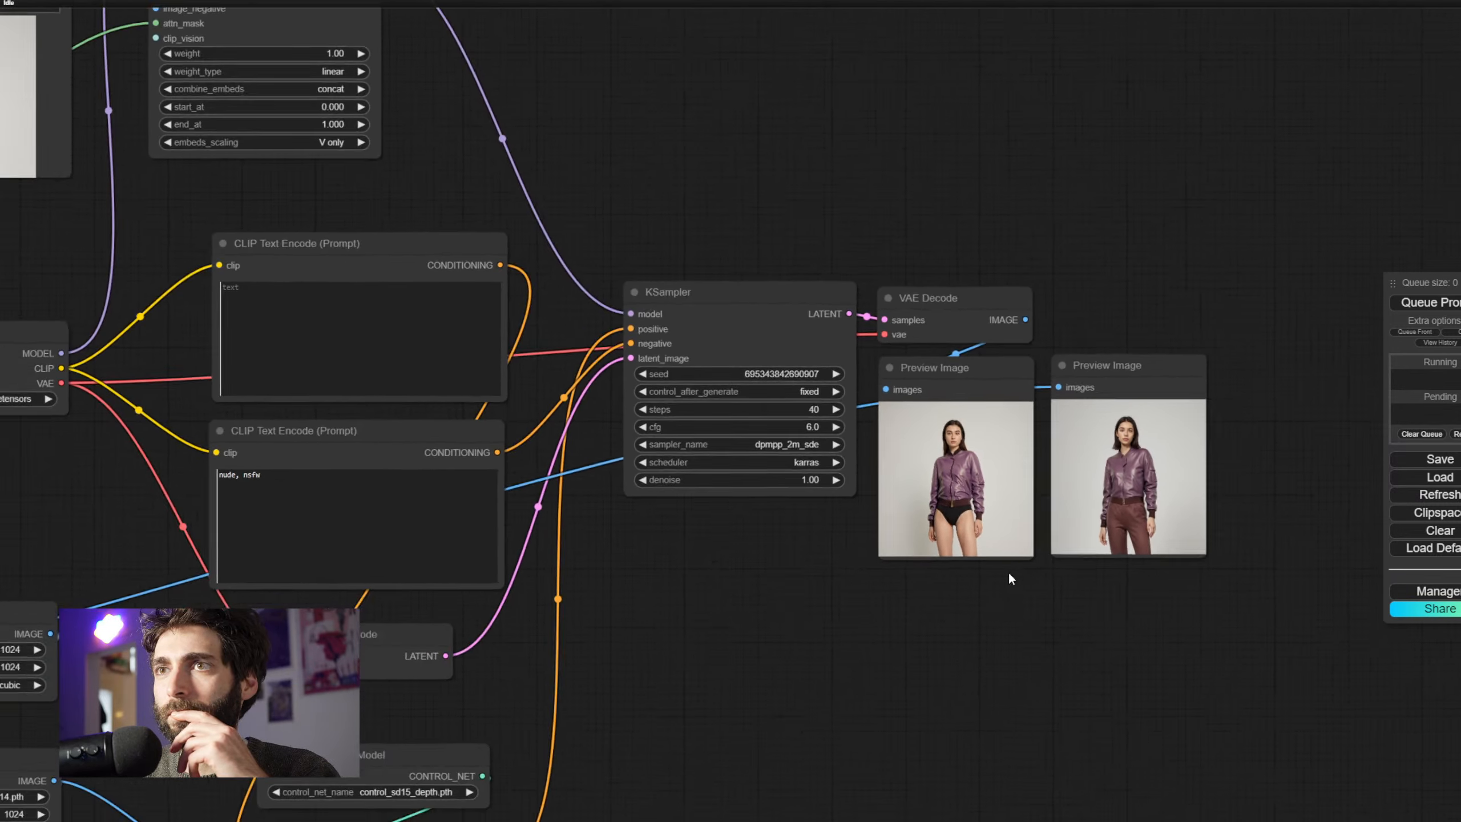
Return the cropped image's preview node to its place beneath the Crop (mtb) node
left_click_drag(1010, 575, 1253, 484)
scroll(1200, 516, "down", 3)
left_click_drag(1174, 524, 1178, 443)
left_click_drag(1311, 269, 24, 643)
left_click_drag(154, 634, 401, 597)
left_click_drag(313, 601, 266, 613)
left_click_drag(415, 615, 365, 634)
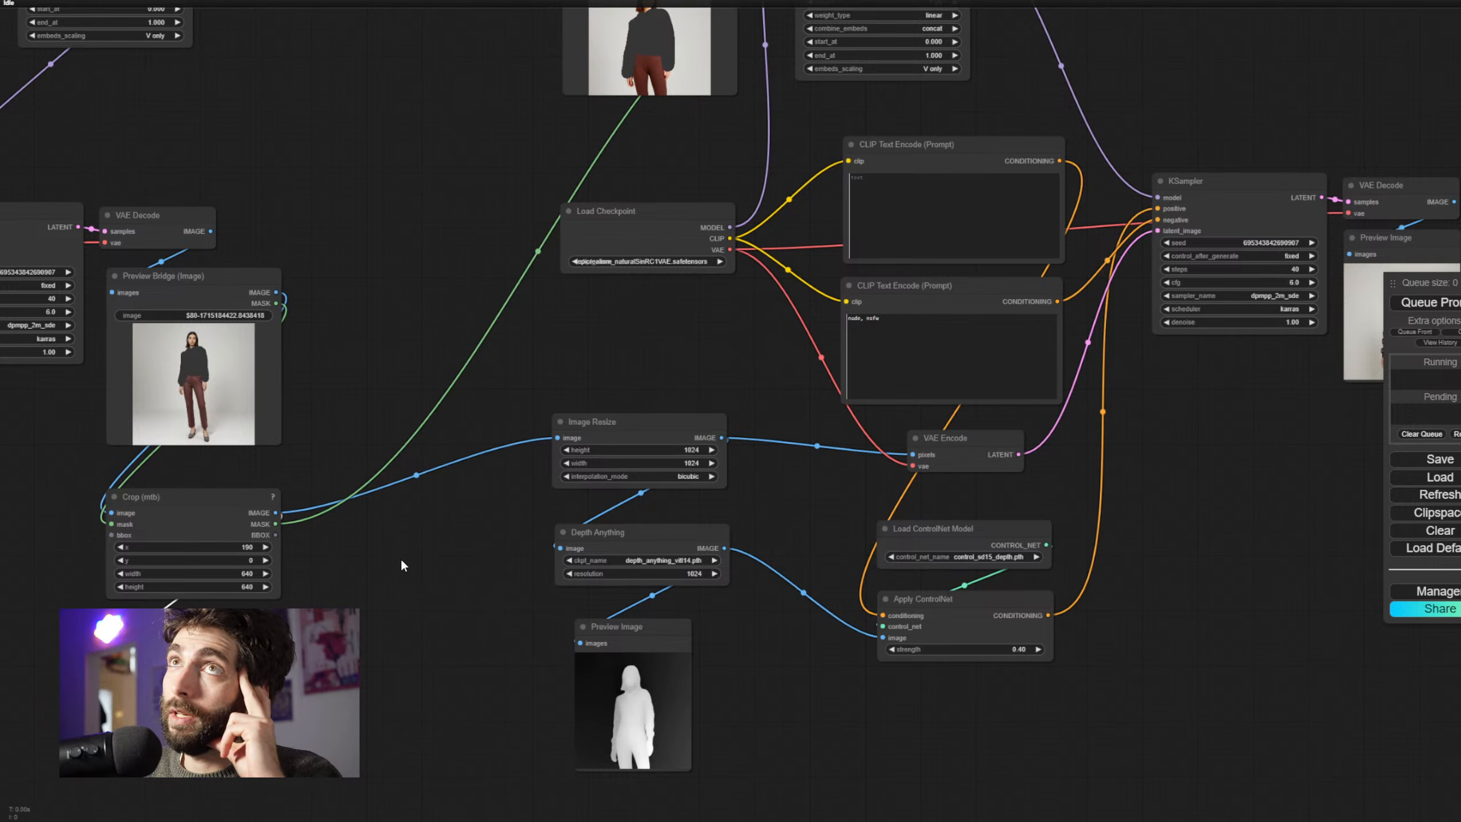
Shift the jacket stage's two Load Image nodes and IPAdapter nodes together to tidy the layout
scroll(967, 671, "down", 2)
left_click_drag(1060, 683, 891, 683)
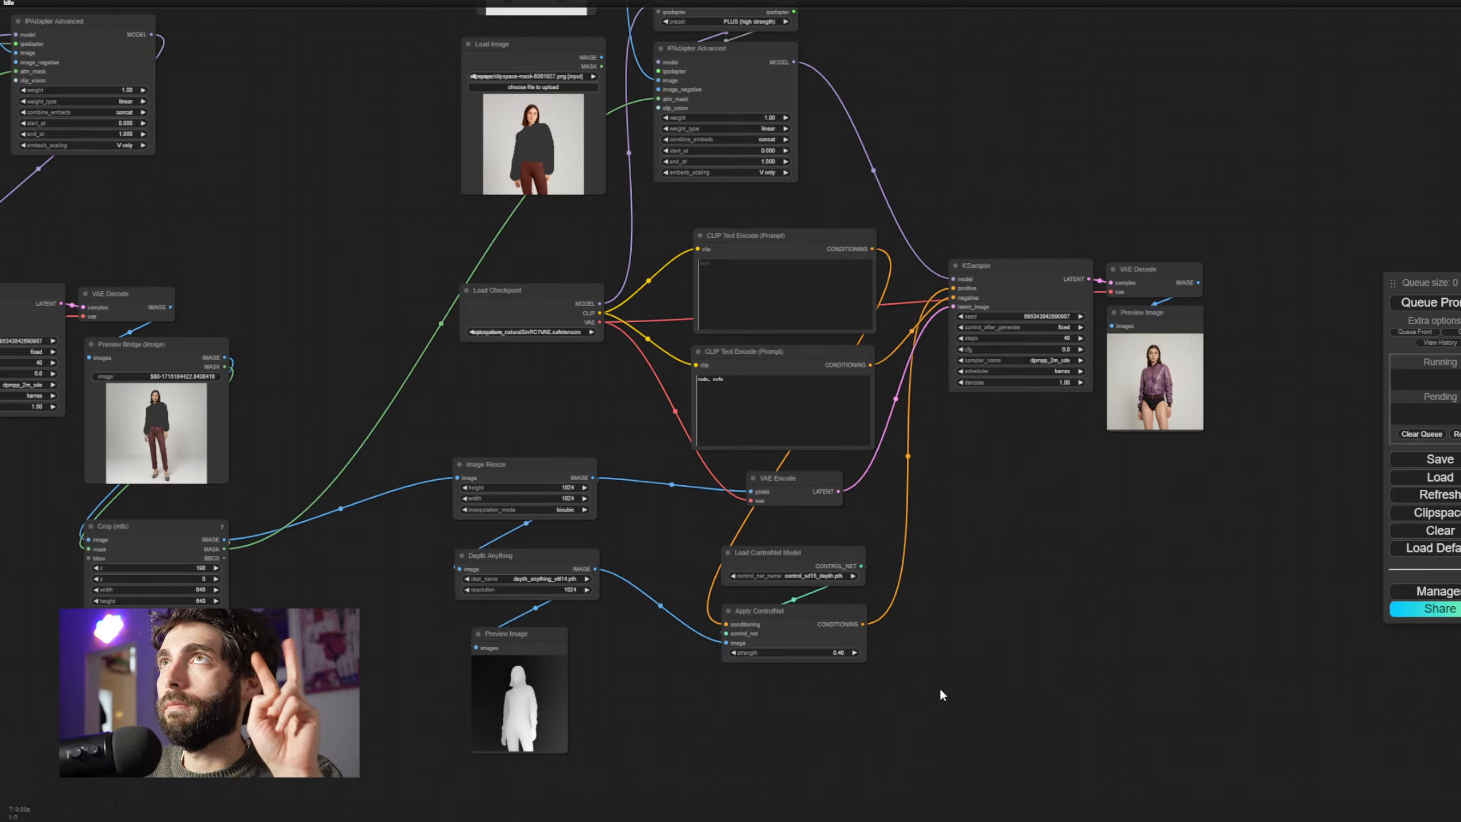
left_click_drag(998, 580, 1028, 673)
scroll(1020, 670, "down", 3)
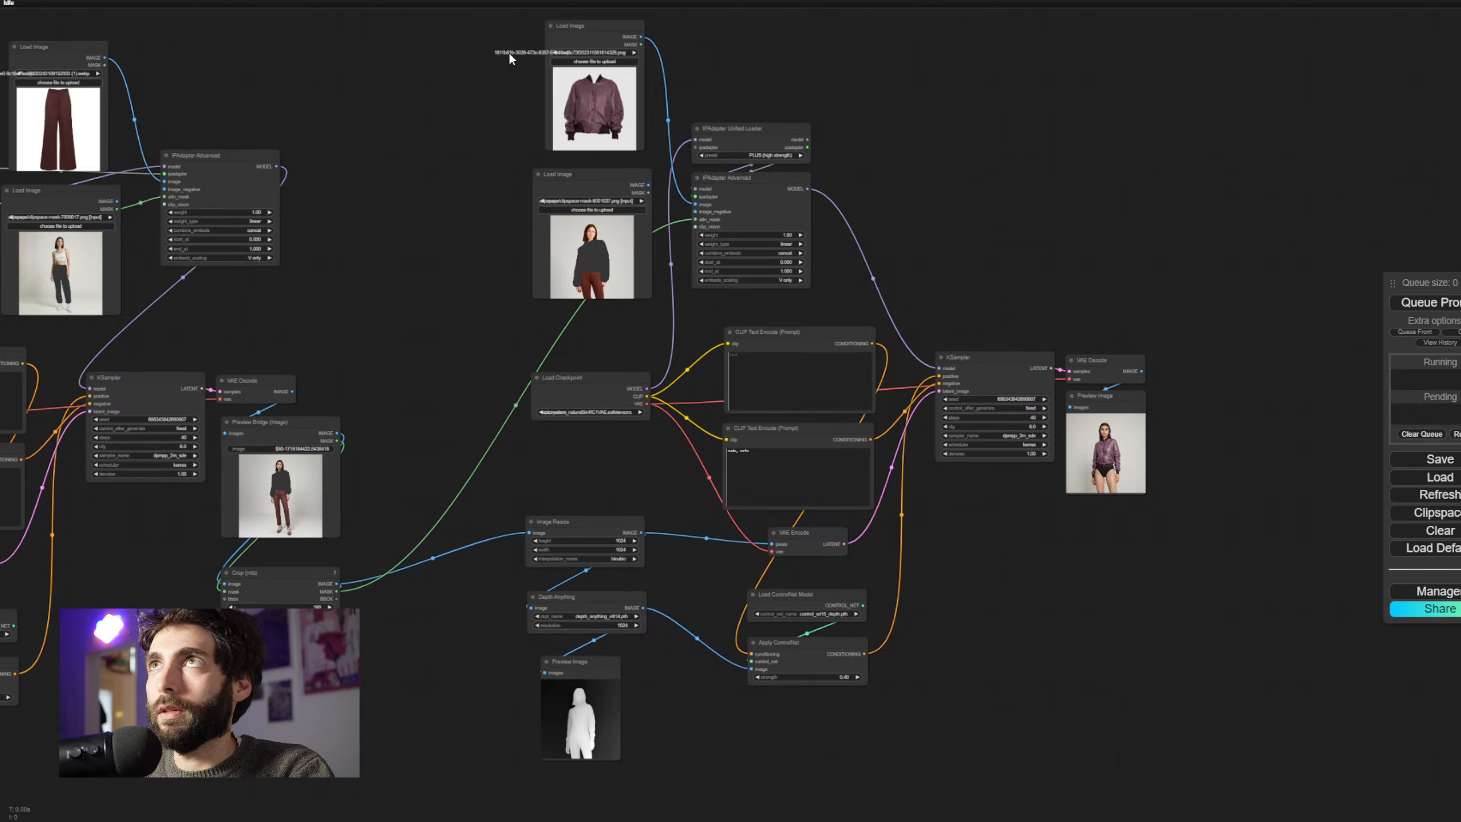
left_click_drag(509, 58, 811, 293)
left_click_drag(740, 123, 775, 136)
Move the jacket stage's Image Resize, Depth Anything, depth preview, VAE Encode and ControlNet nodes up closer to the prompt nodes
left_click_drag(504, 543, 622, 743)
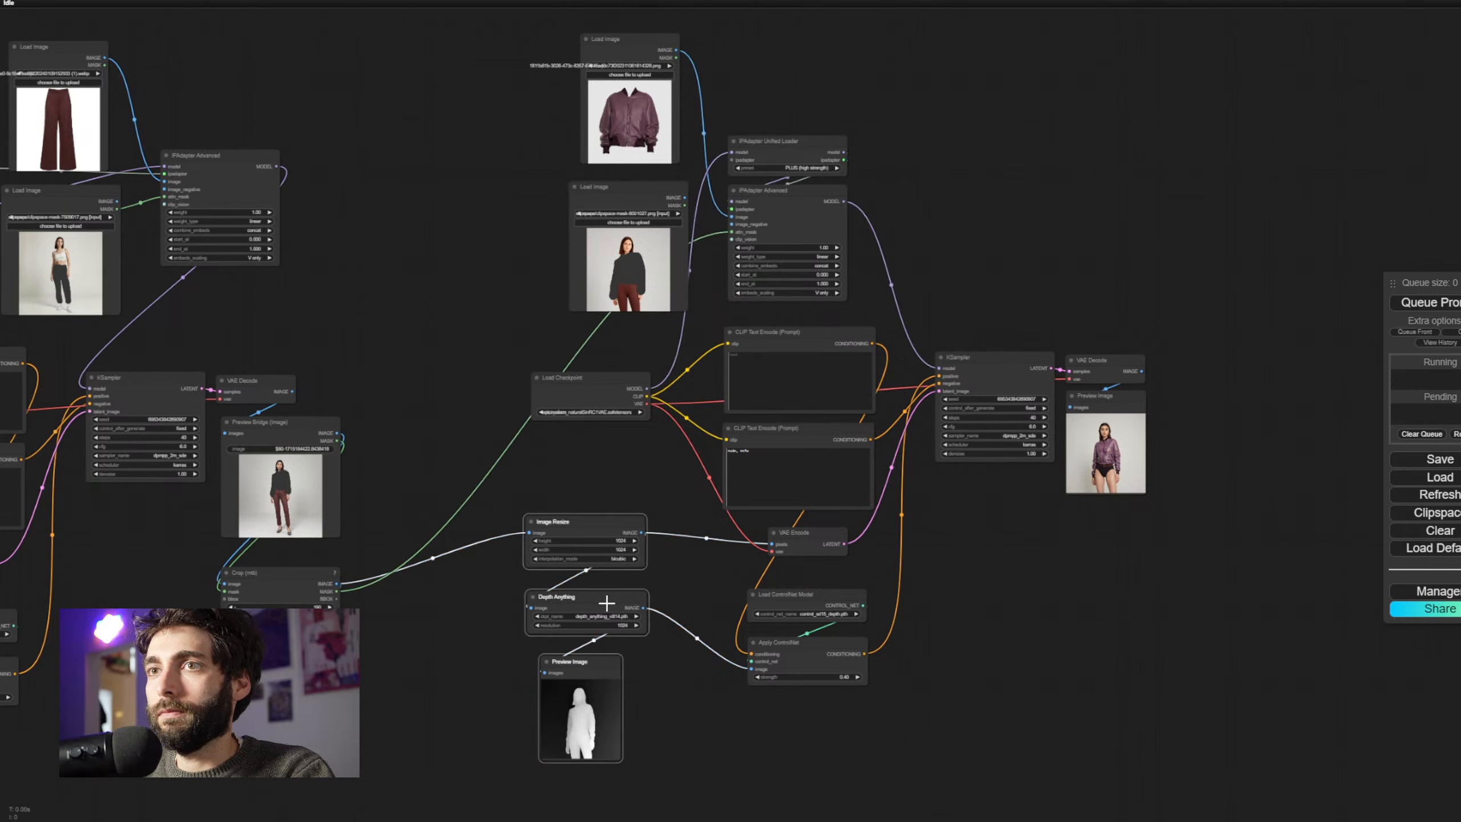
left_click_drag(607, 604, 614, 541)
left_click_drag(941, 542, 736, 688)
left_click_drag(804, 550, 779, 545)
left_click_drag(911, 585, 779, 689)
left_click_drag(778, 598, 784, 579)
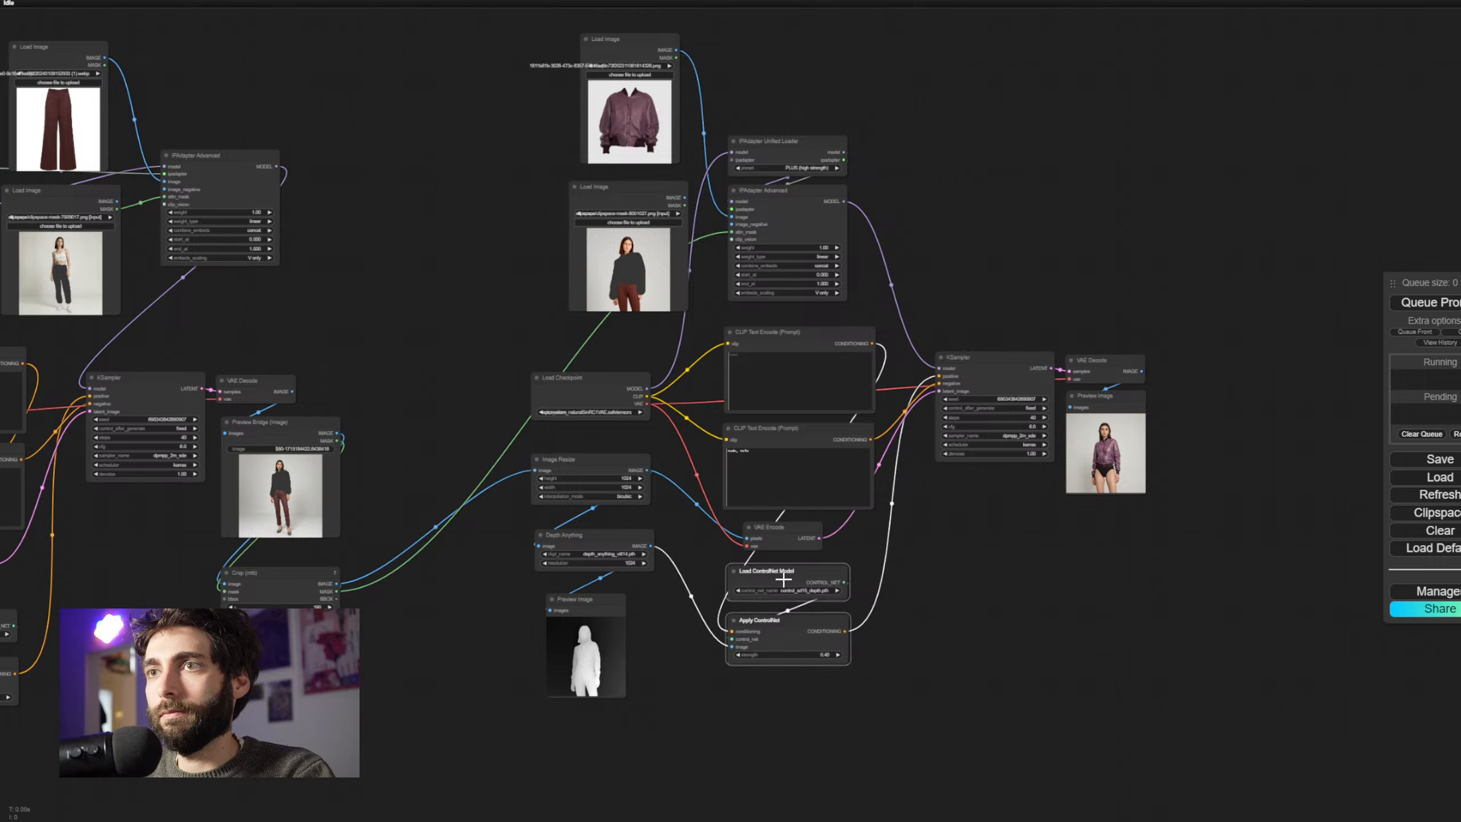
Move the entire jacket-stage node group upward to free space beneath it
scroll(926, 569, "down", 5)
left_click_drag(589, 176, 1037, 666)
left_click_drag(689, 401, 657, 271)
left_click(774, 642)
left_click_drag(774, 641, 872, 654)
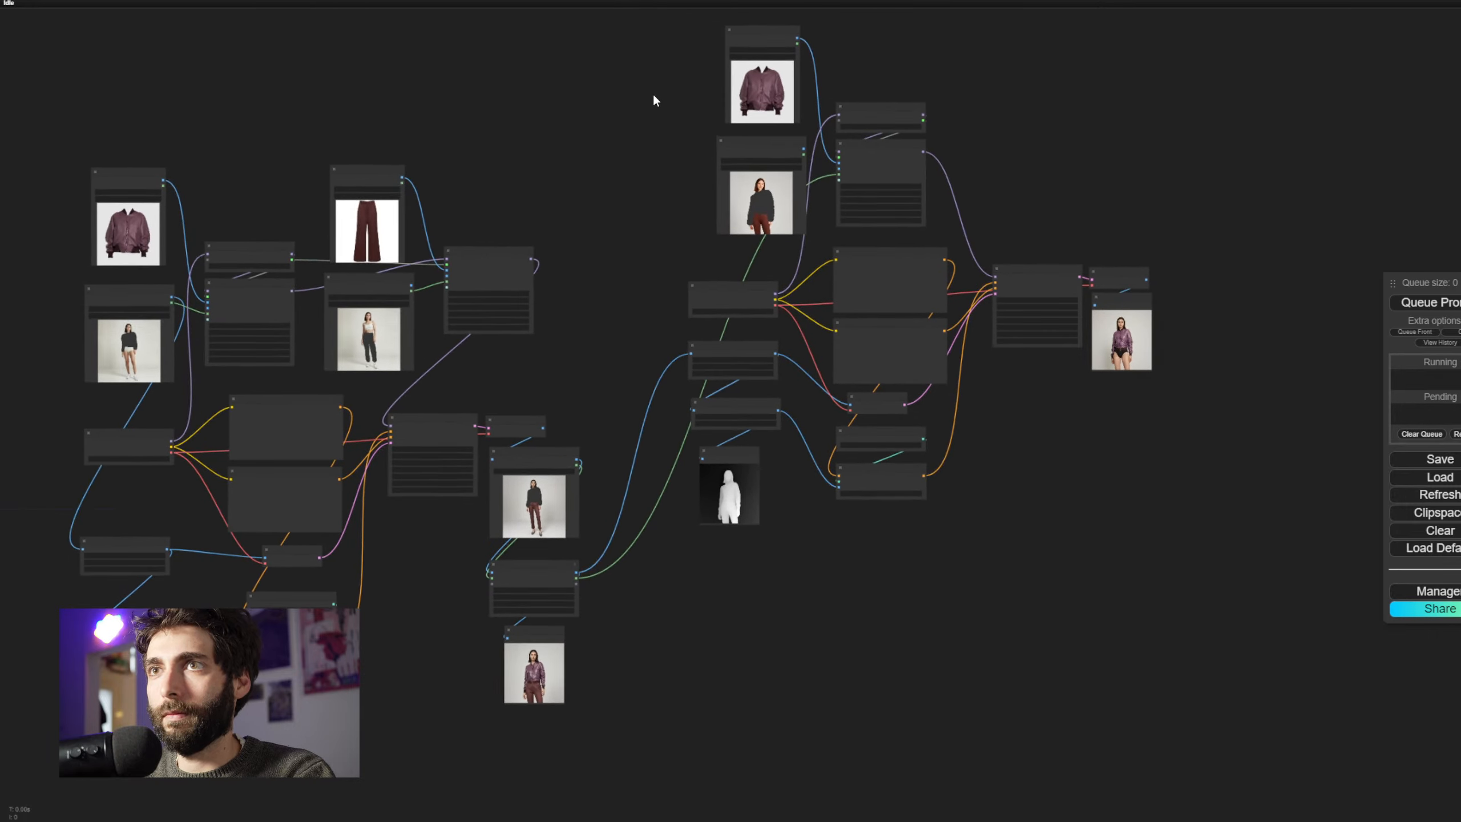
Duplicate the whole jacket-stage node group and place the copy directly beneath the original
left_click_drag(653, 56, 1123, 495)
key("ctrl+v")
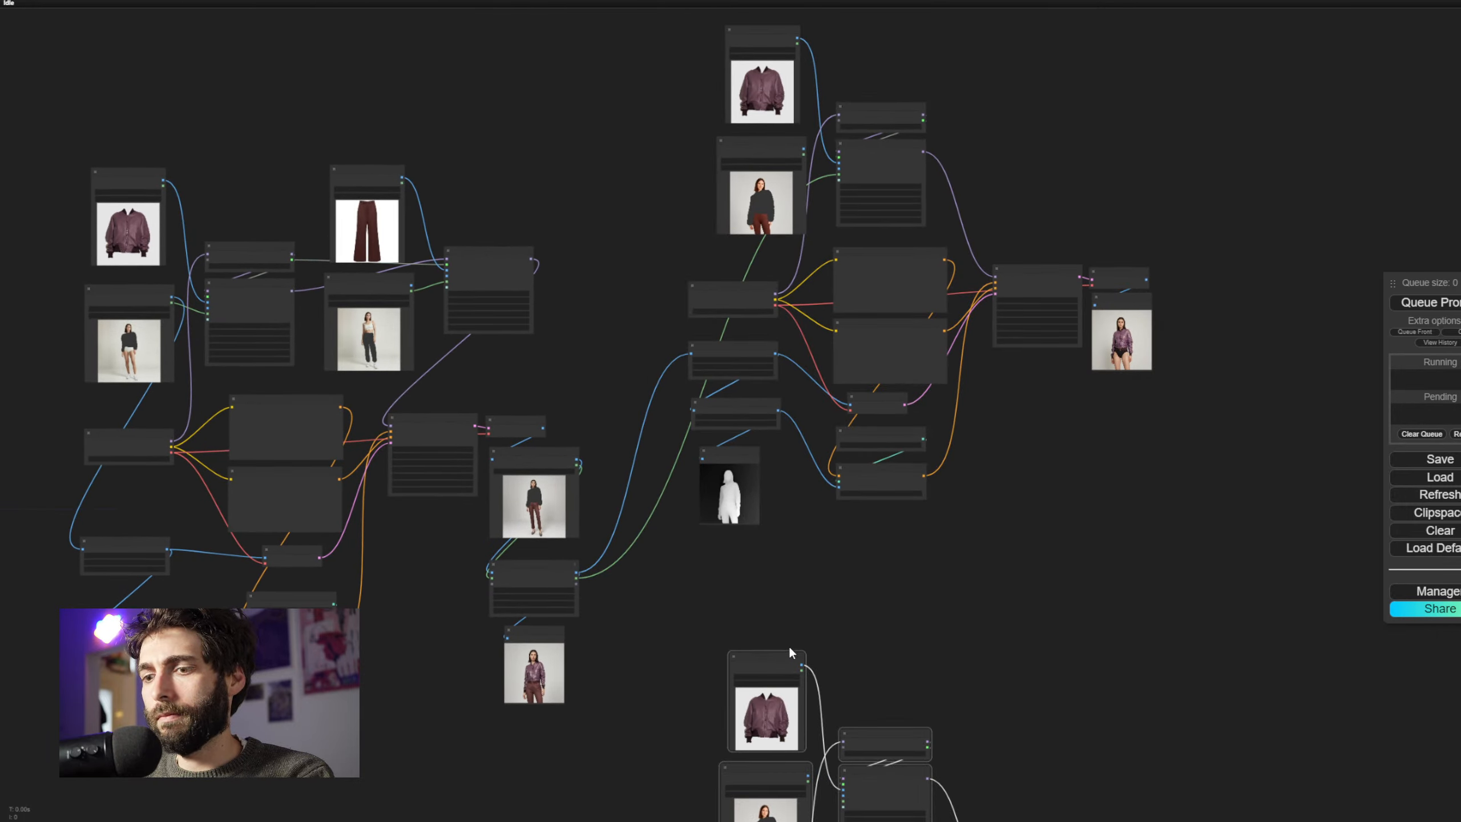
left_click_drag(777, 659, 740, 554)
left_click_drag(1059, 679, 1038, 456)
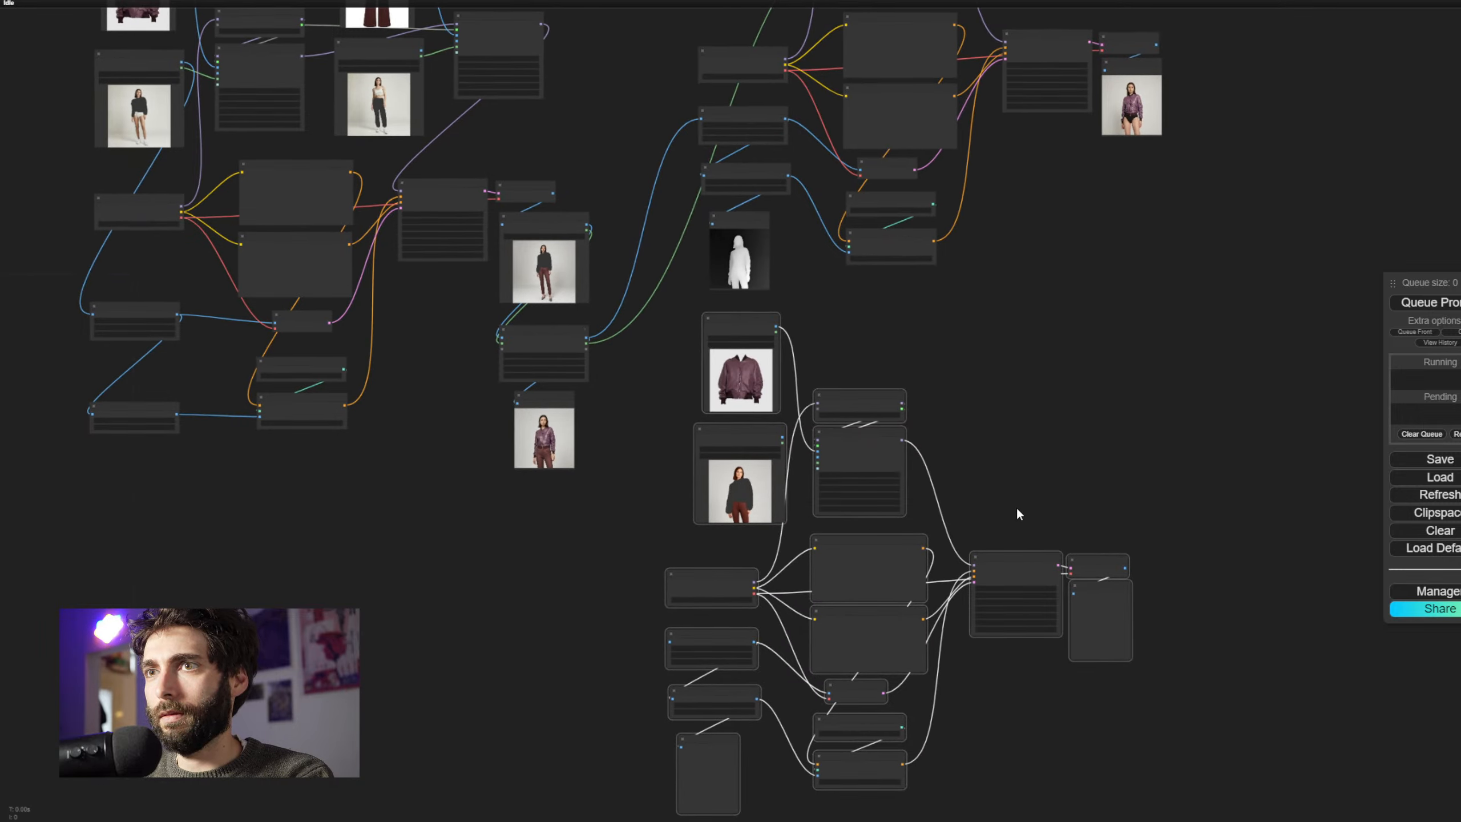
Copy the Preview Bridge, Crop and preview nodes, and shift both later-stage groups away to make room beside them
scroll(619, 413, "up", 5)
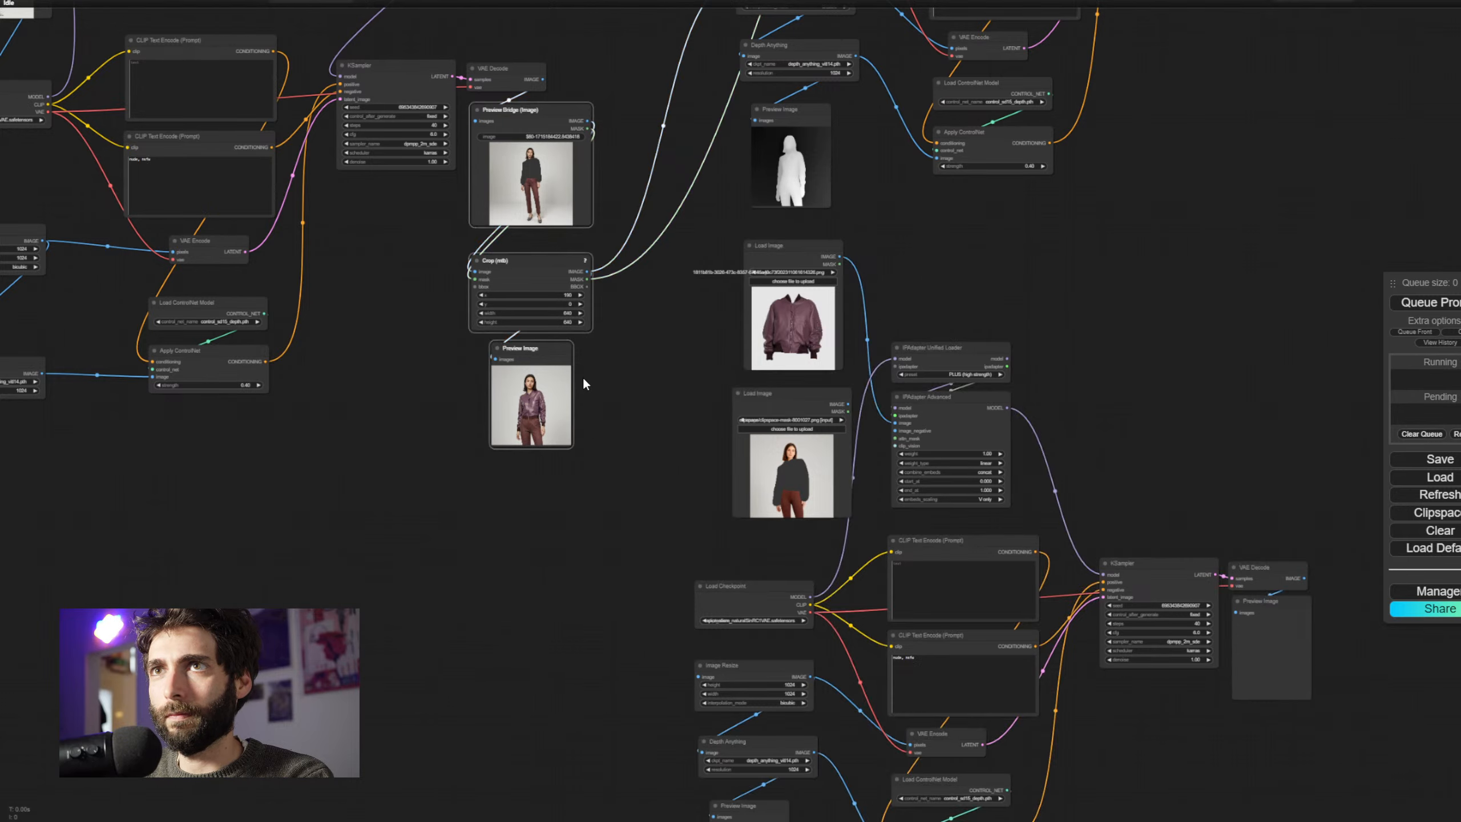
scroll(553, 475, "down", 5)
mouse_move(820, 446)
left_mouse_down()
mouse_move(846, 506)
mouse_move(838, 464)
left_mouse_up()
scroll(846, 507, "down", 2)
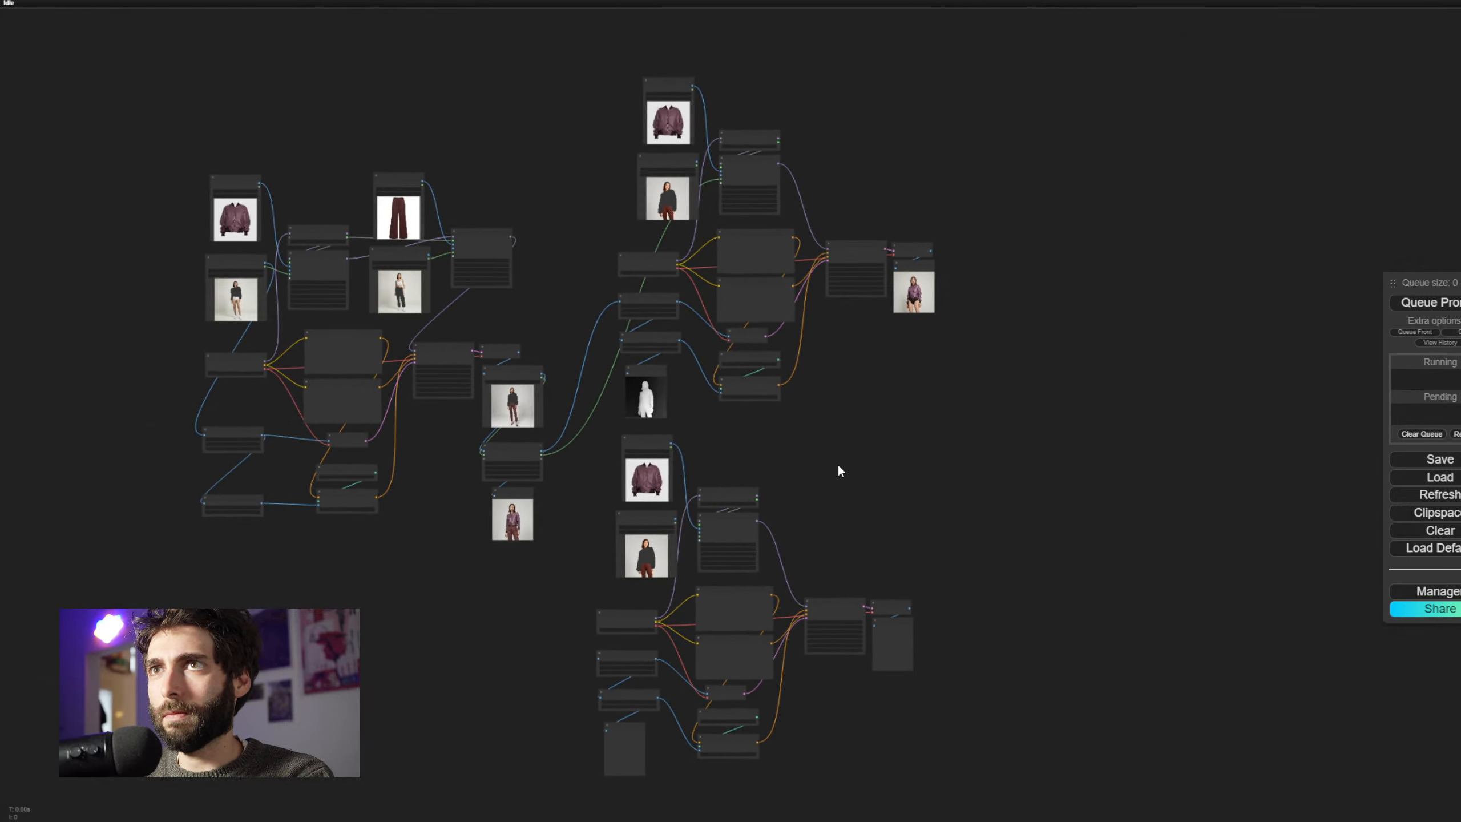
left_click_drag(564, 130, 932, 753)
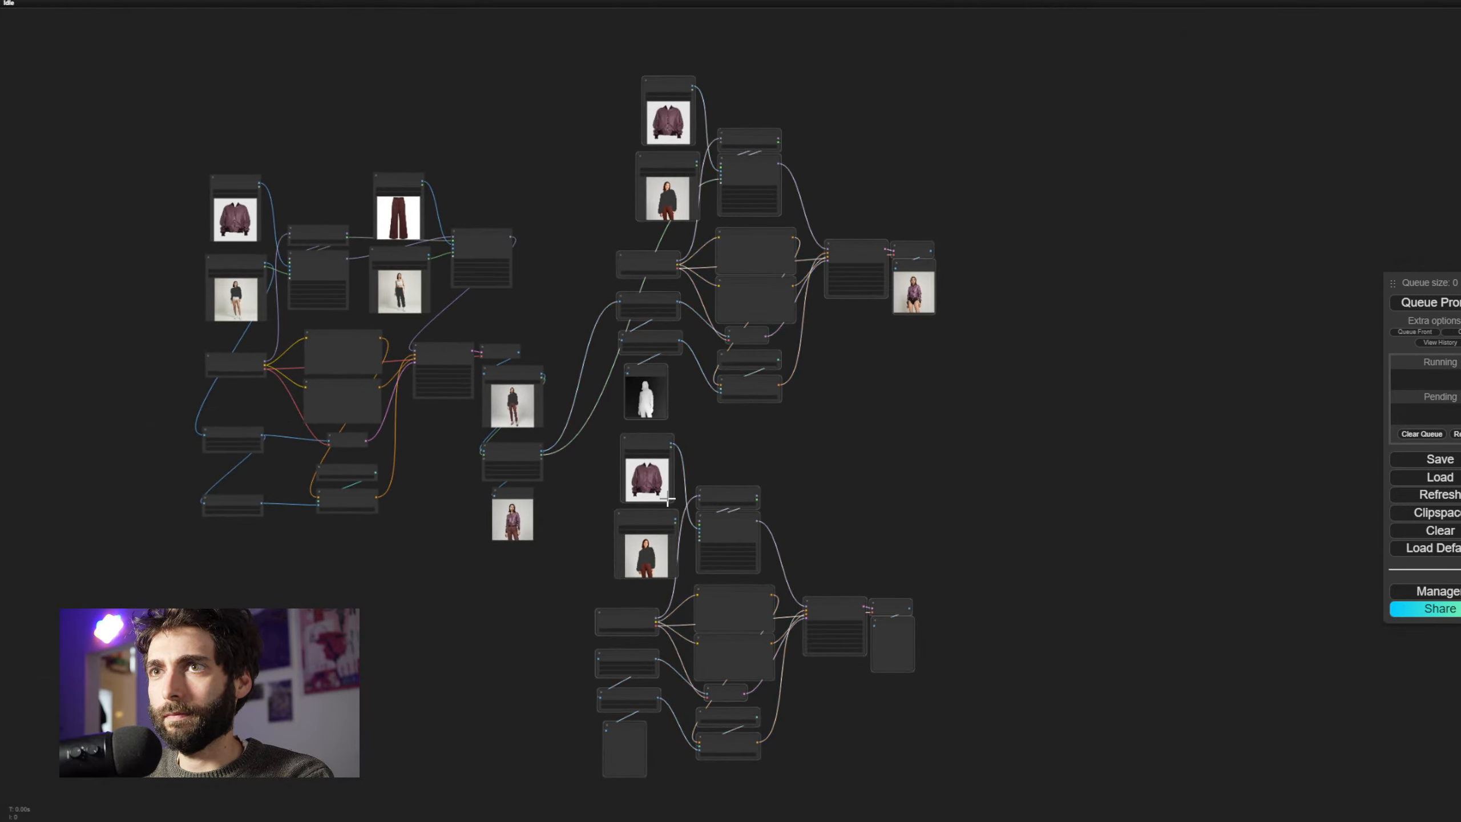
left_click(647, 266)
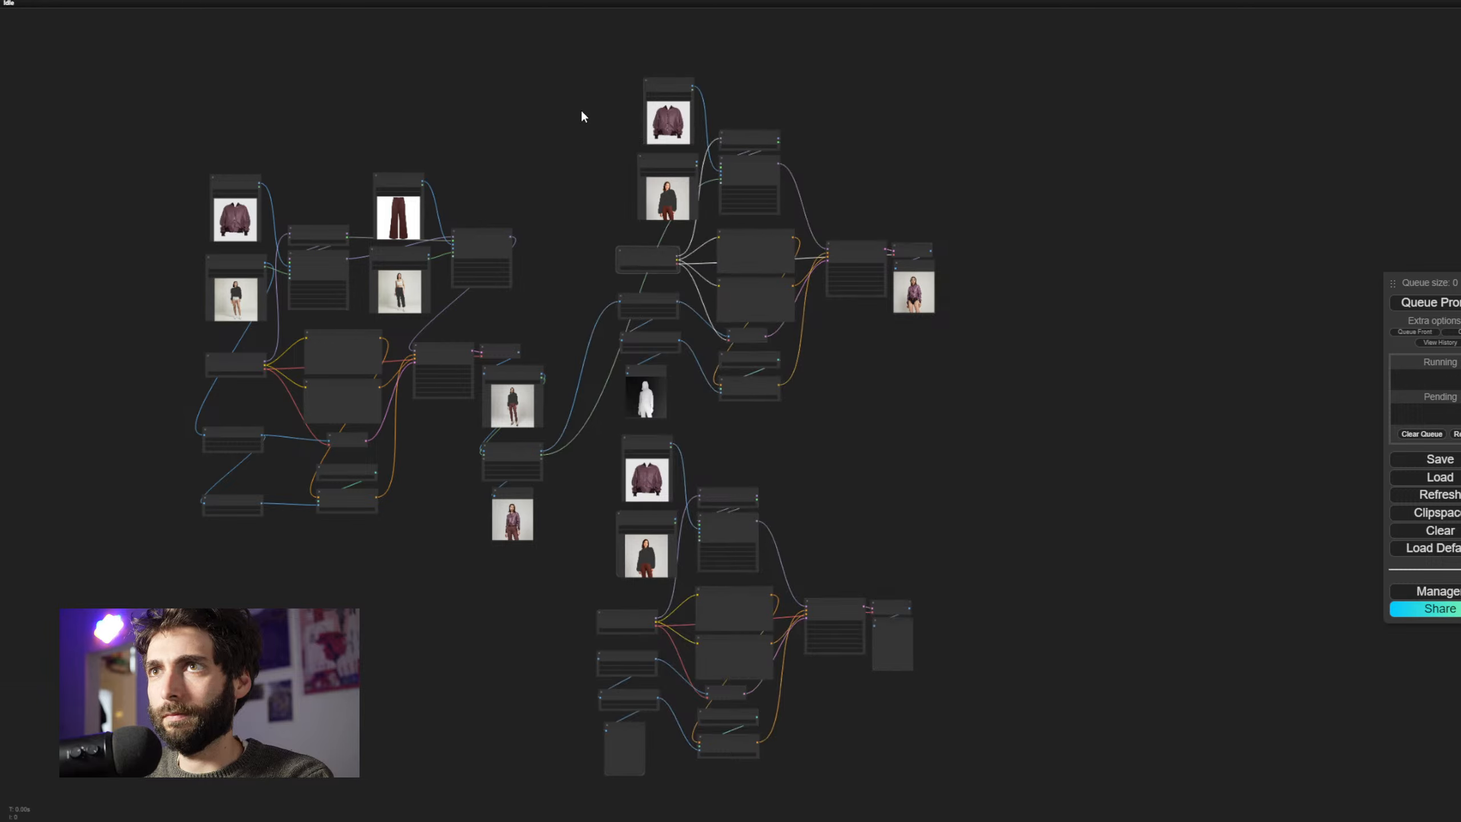
left_click_drag(580, 95, 935, 768)
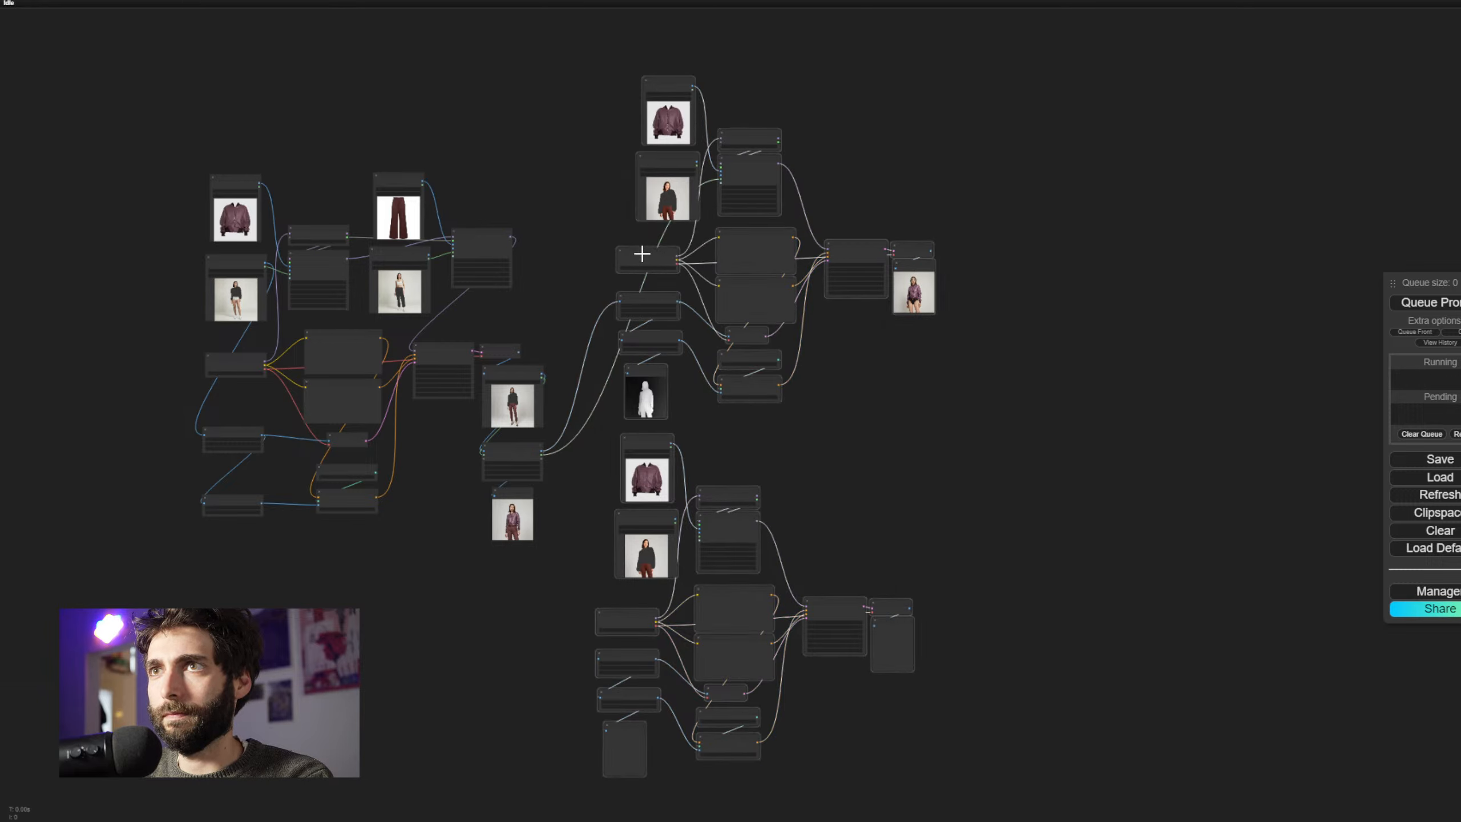
left_click(642, 254)
mouse_move(587, 98)
left_mouse_down()
mouse_move(772, 604)
mouse_move(919, 756)
left_mouse_up()
left_click_drag(656, 251, 712, 235)
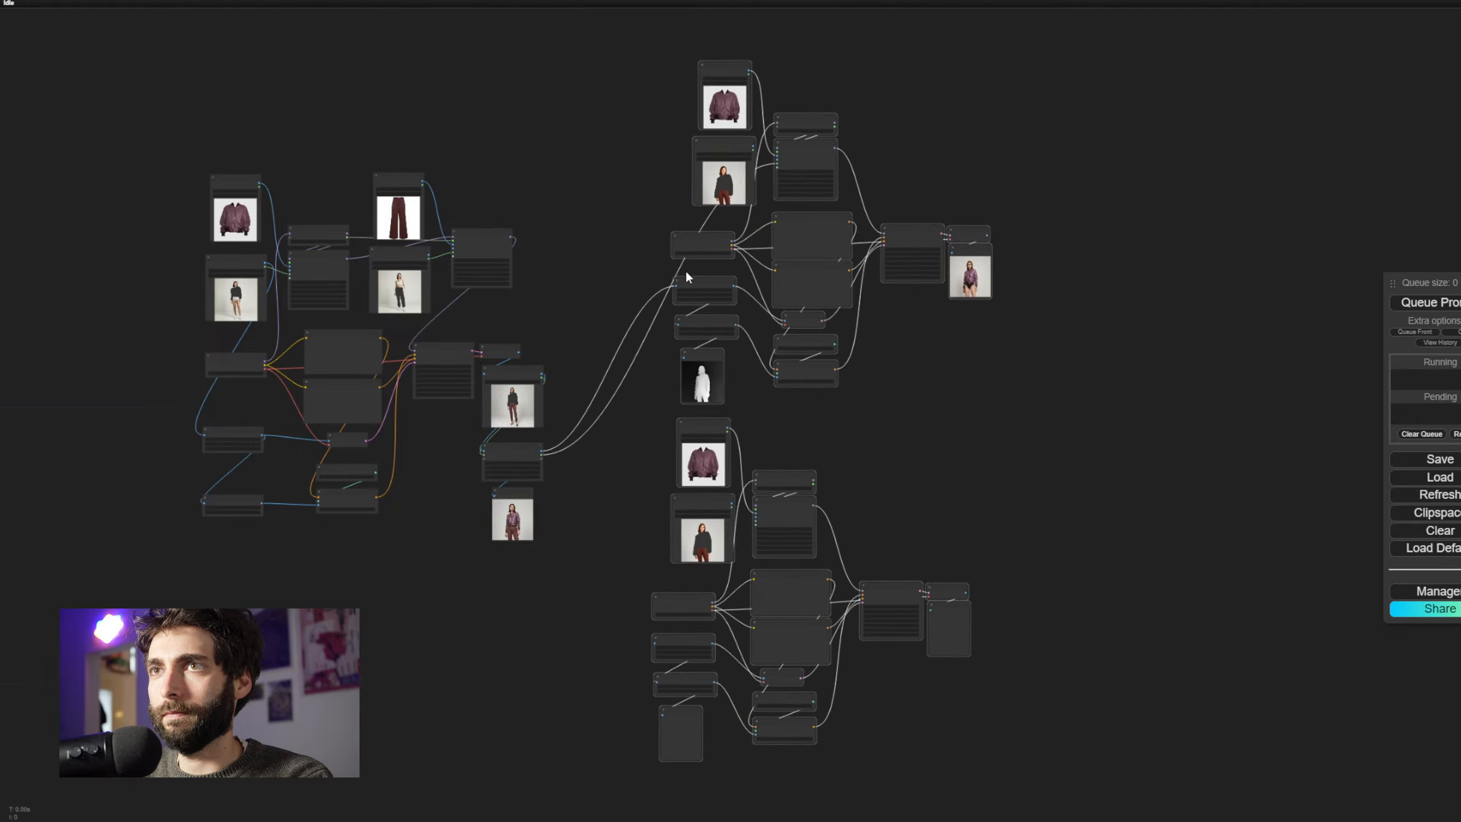
Paste the copied Preview Bridge, Crop and preview nodes beside the originals and connect the VAE Decode image to the new Preview Bridge
scroll(583, 495, "up", 5)
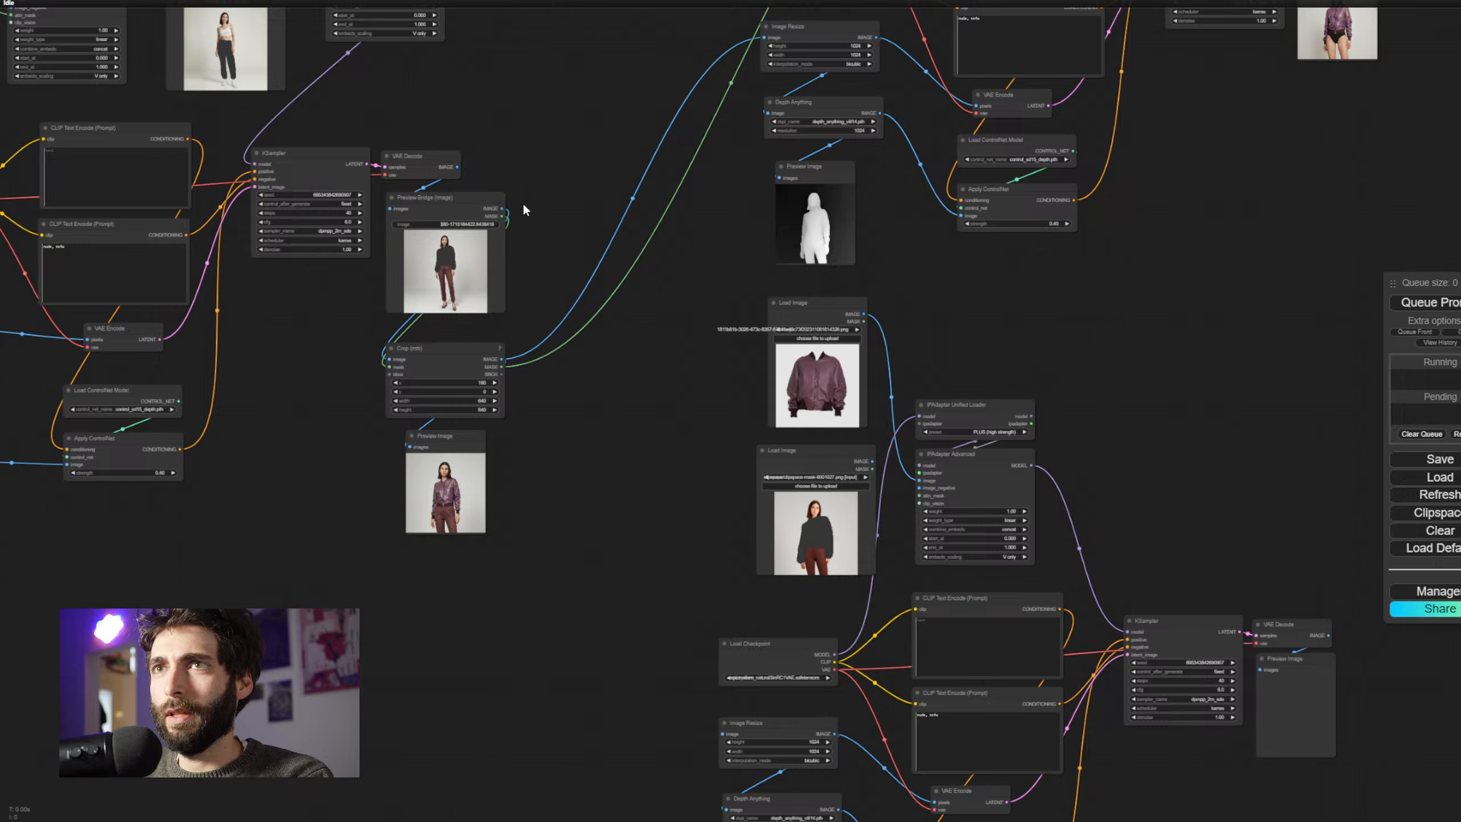
key("ctrl+shift+v")
left_click_drag(613, 240, 567, 210)
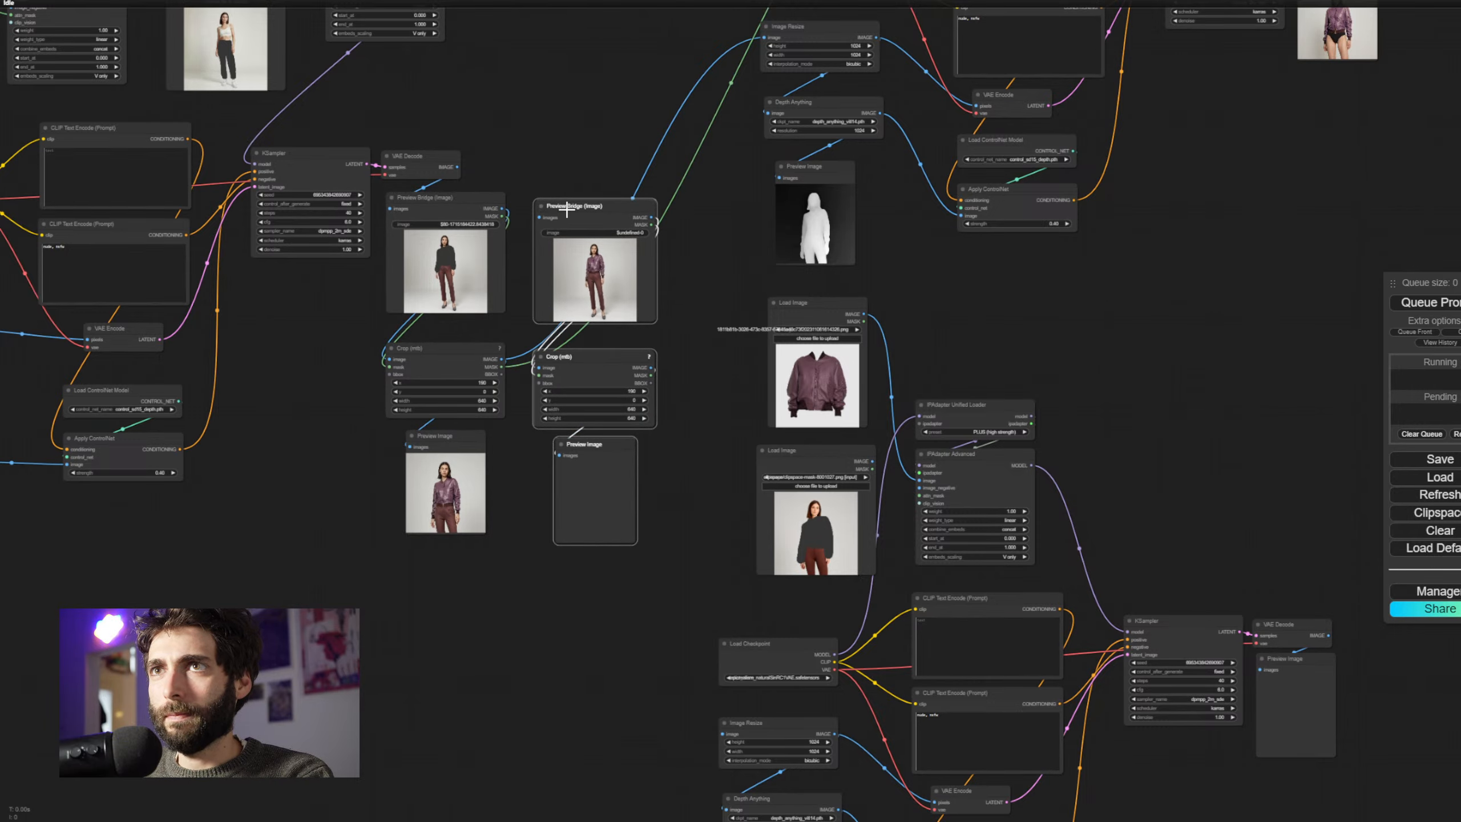
left_click_drag(457, 166, 535, 224)
Queue the prompt with the duplicated Preview Bridge and Crop nodes, and inspect the new Crop node
scroll(620, 336, "up", 8)
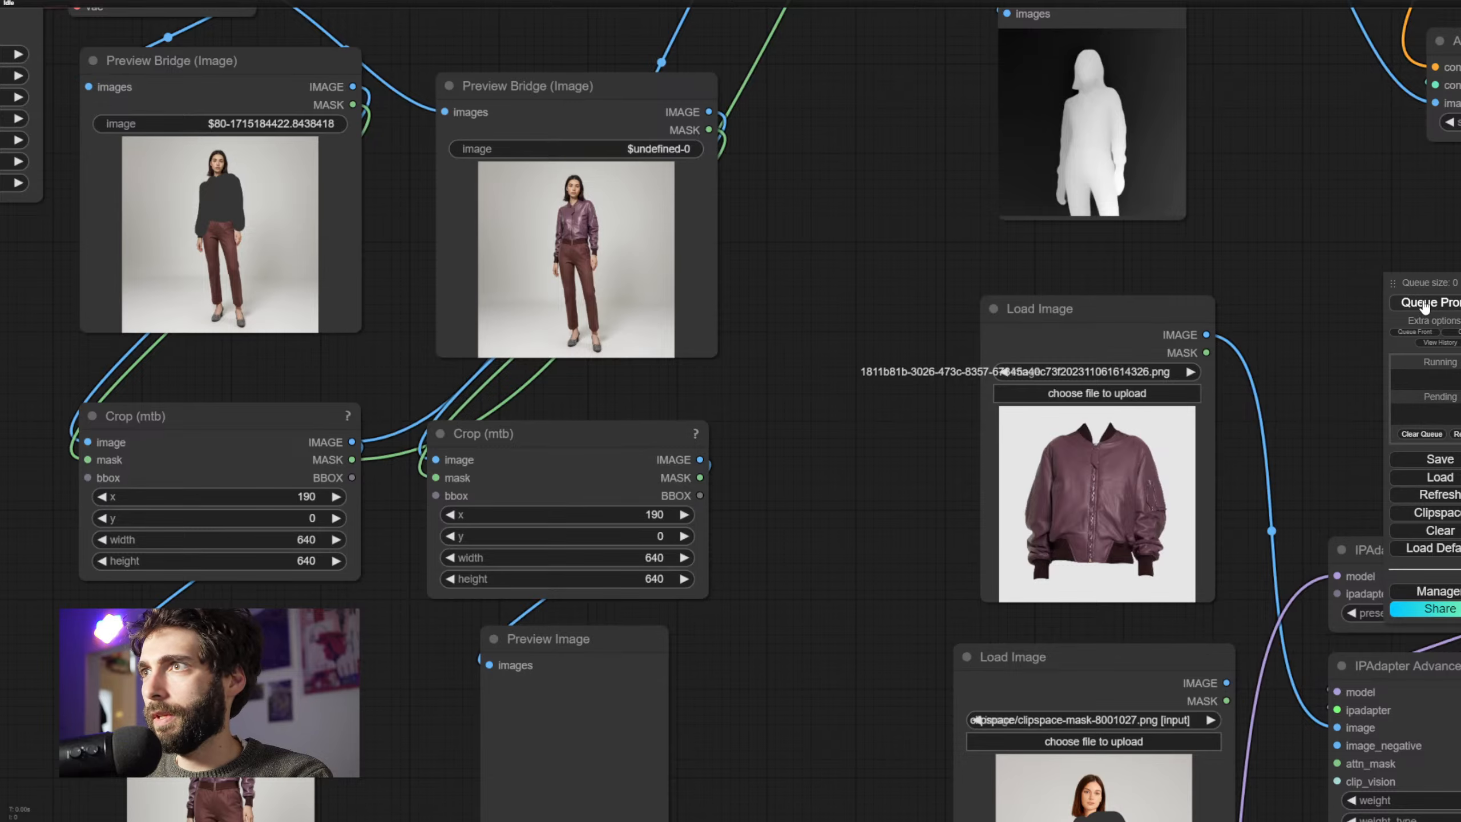
left_click(1424, 307)
scroll(886, 583, "down", 6)
left_click(829, 523)
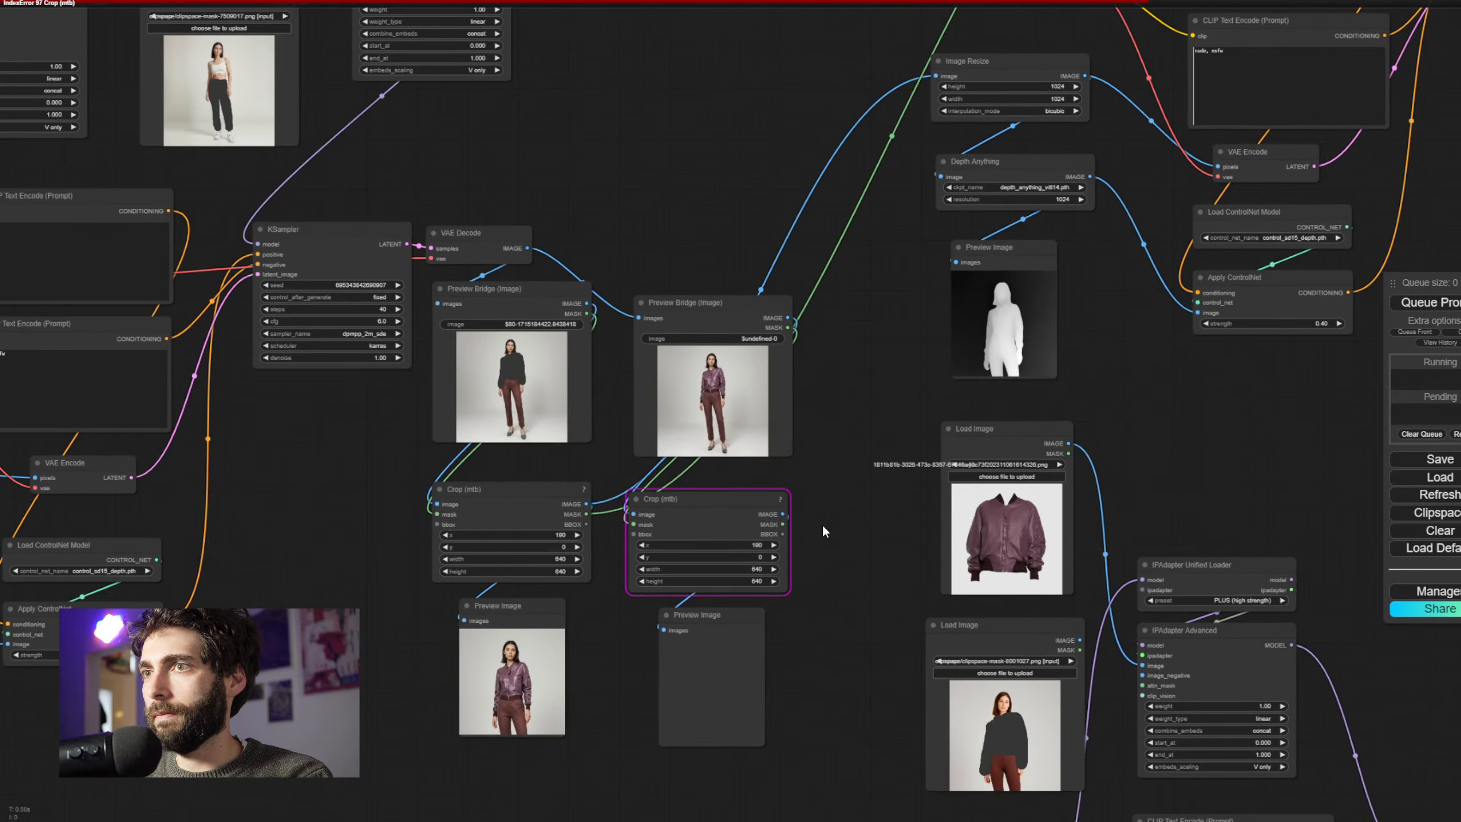
scroll(793, 544, "up", 5)
scroll(793, 544, "up", 1)
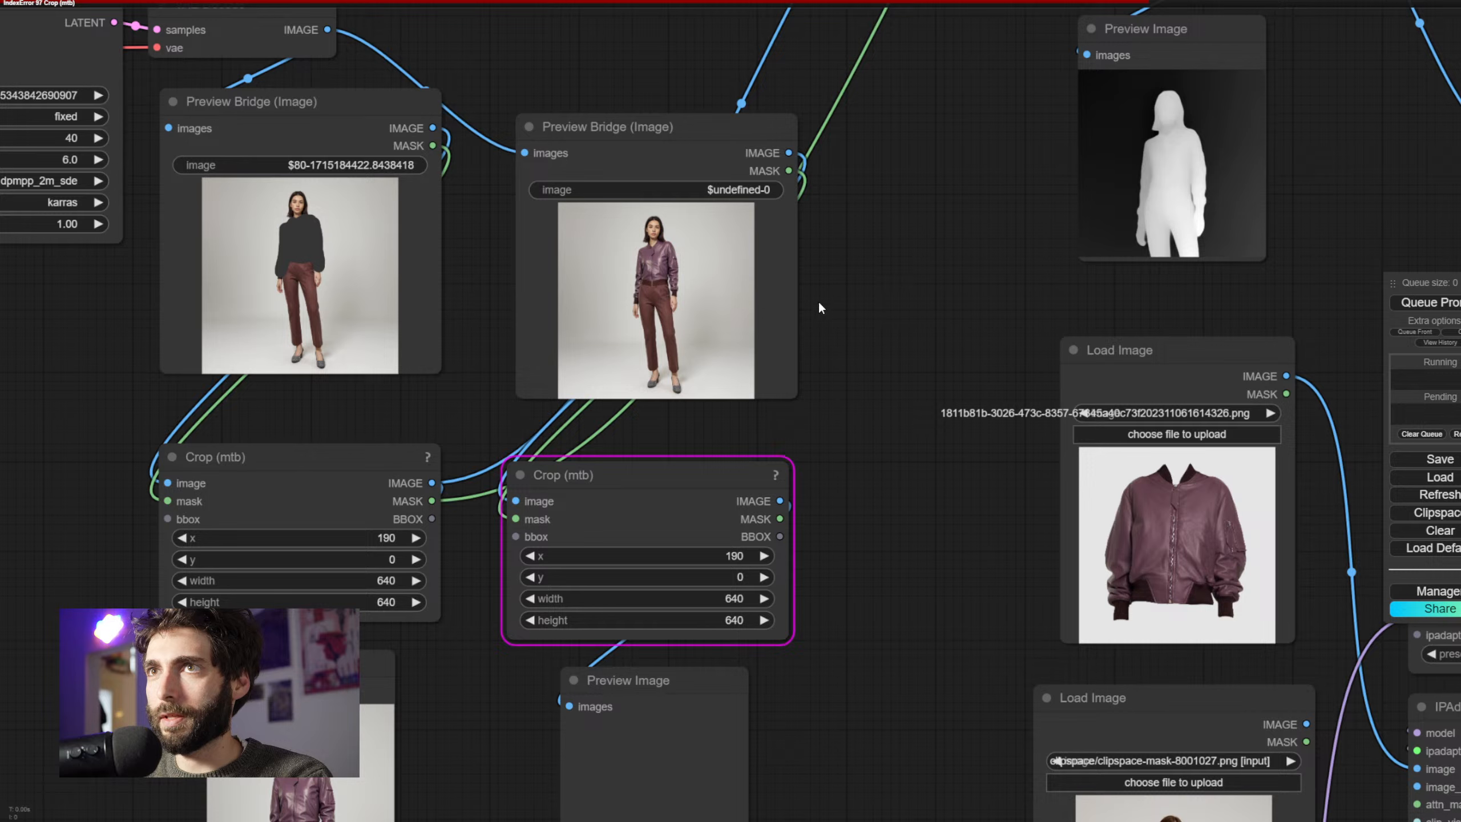
Open the duplicated Preview Bridge image in the MaskEditor, paint a mask over both trouser legs, and save it
right_click(724, 275)
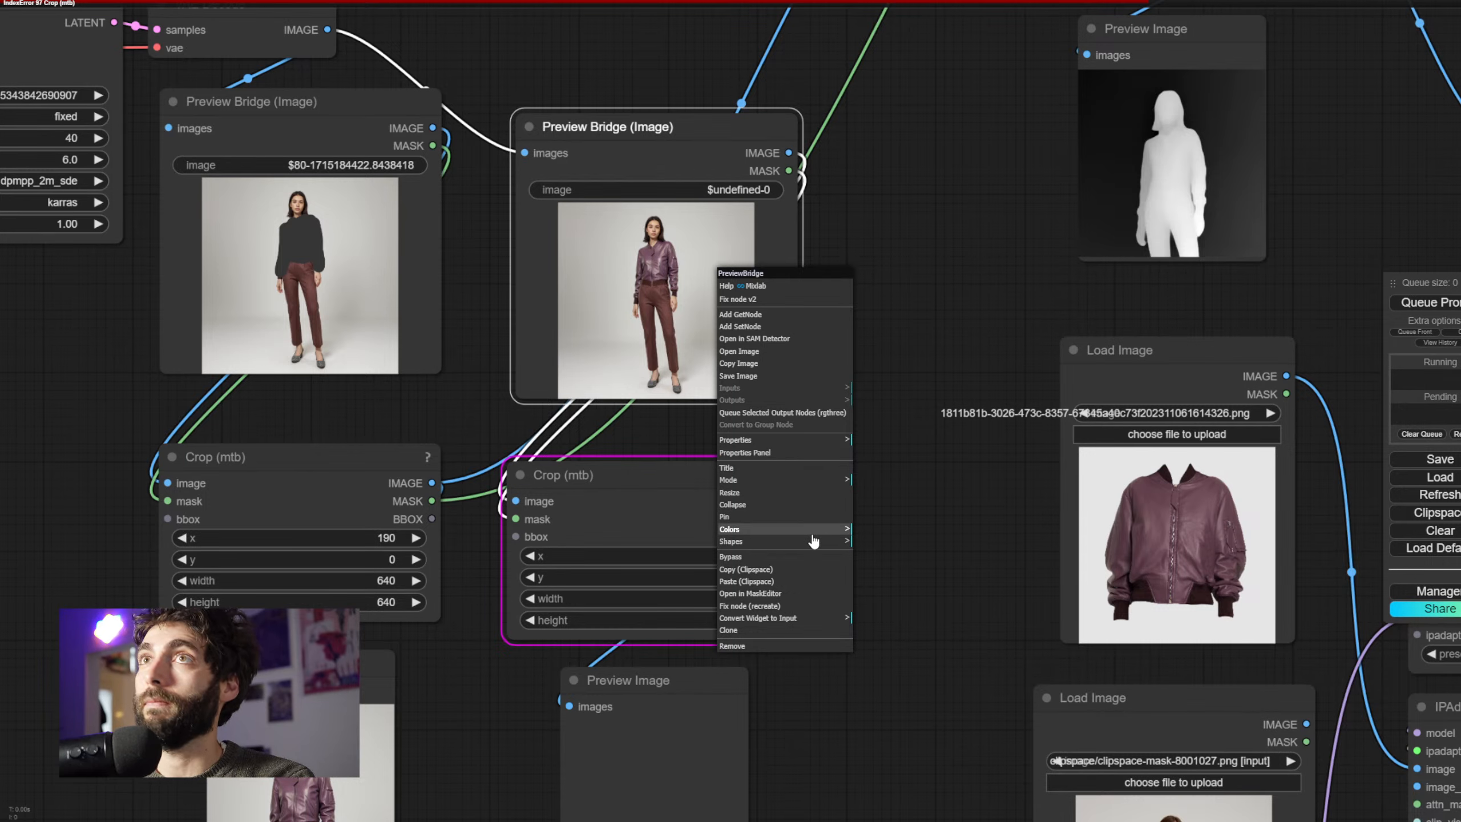
left_click(801, 598)
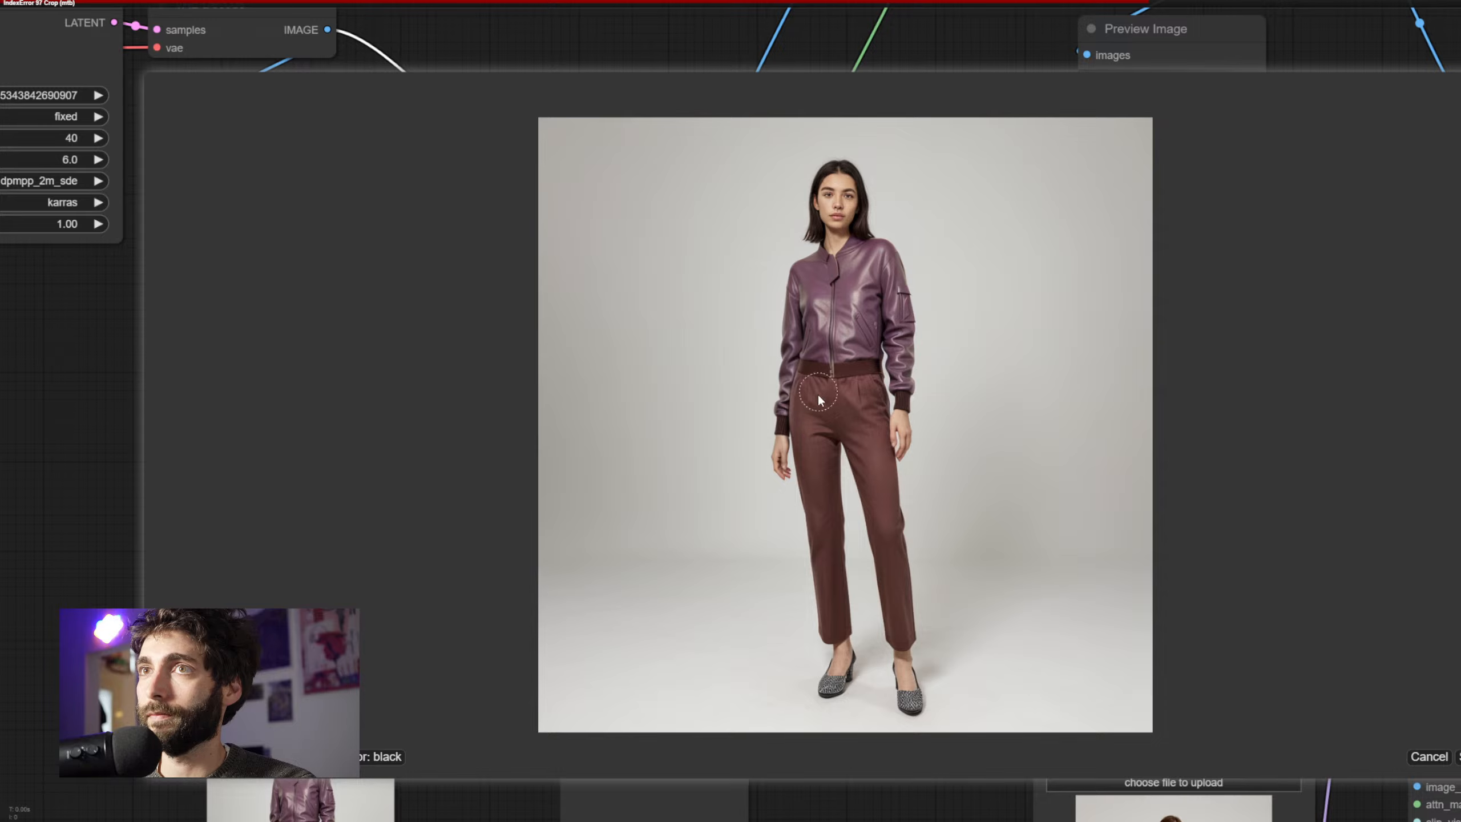
left_click_drag(804, 389, 810, 416)
mouse_move(817, 497)
left_mouse_down()
mouse_move(822, 527)
mouse_move(835, 412)
mouse_move(881, 521)
mouse_move(866, 442)
mouse_move(885, 528)
mouse_move(870, 392)
mouse_move(831, 395)
mouse_move(829, 622)
left_mouse_up()
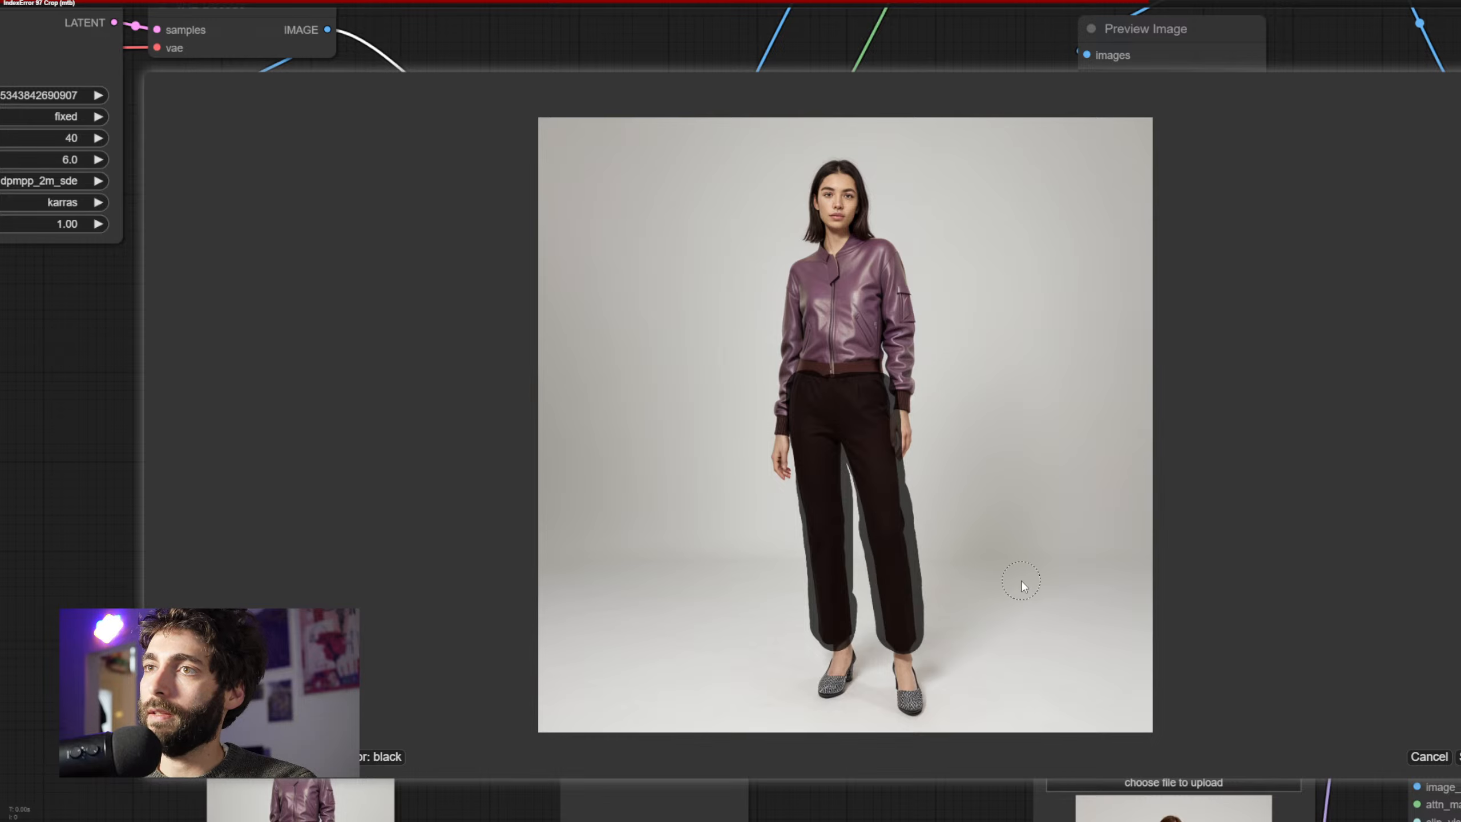
left_click(1458, 756)
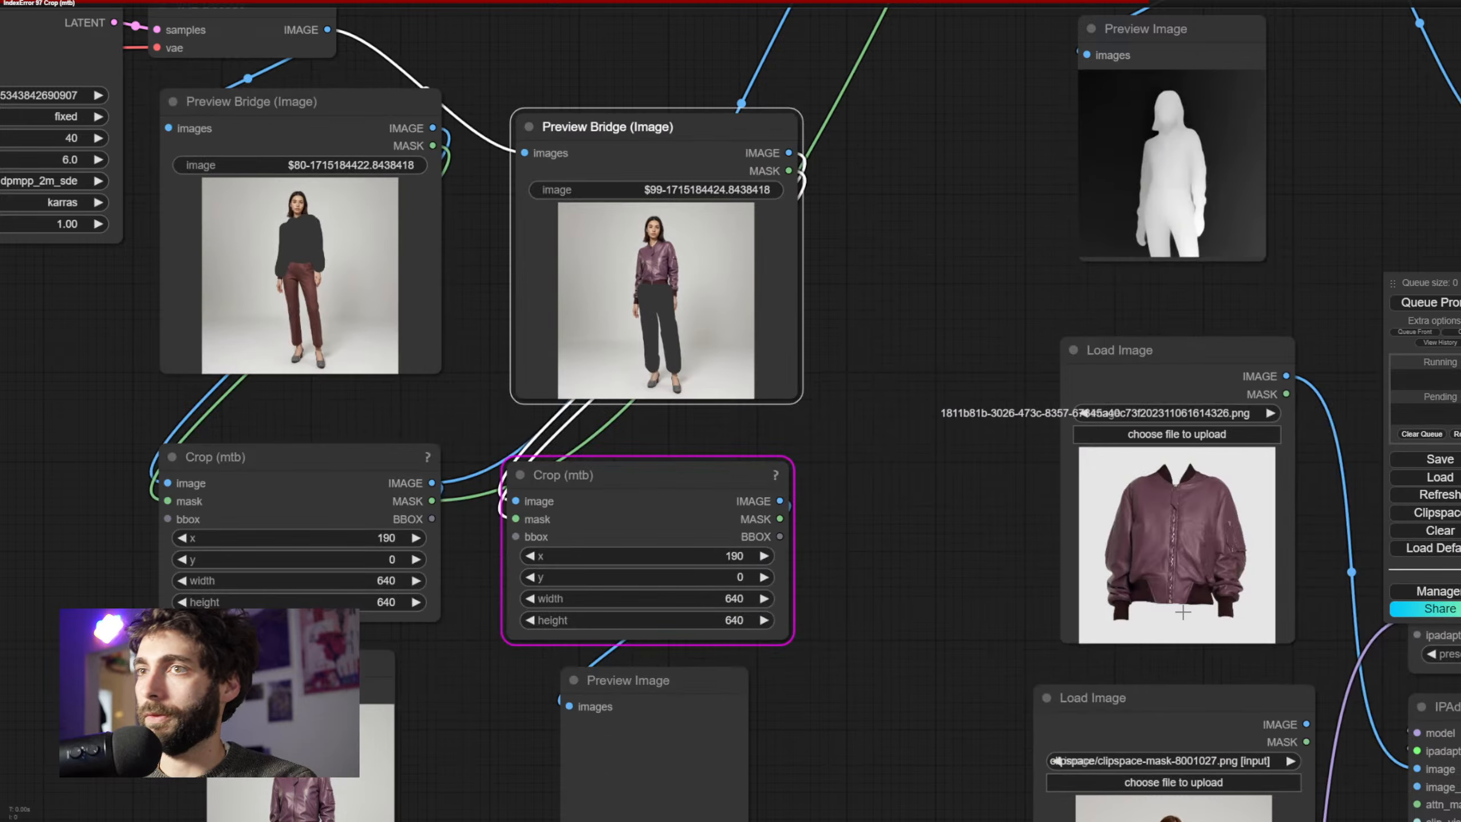
Set the duplicated Crop node's y value to 360 and queue the prompt to crop the lower body
left_click_drag(979, 626, 927, 447)
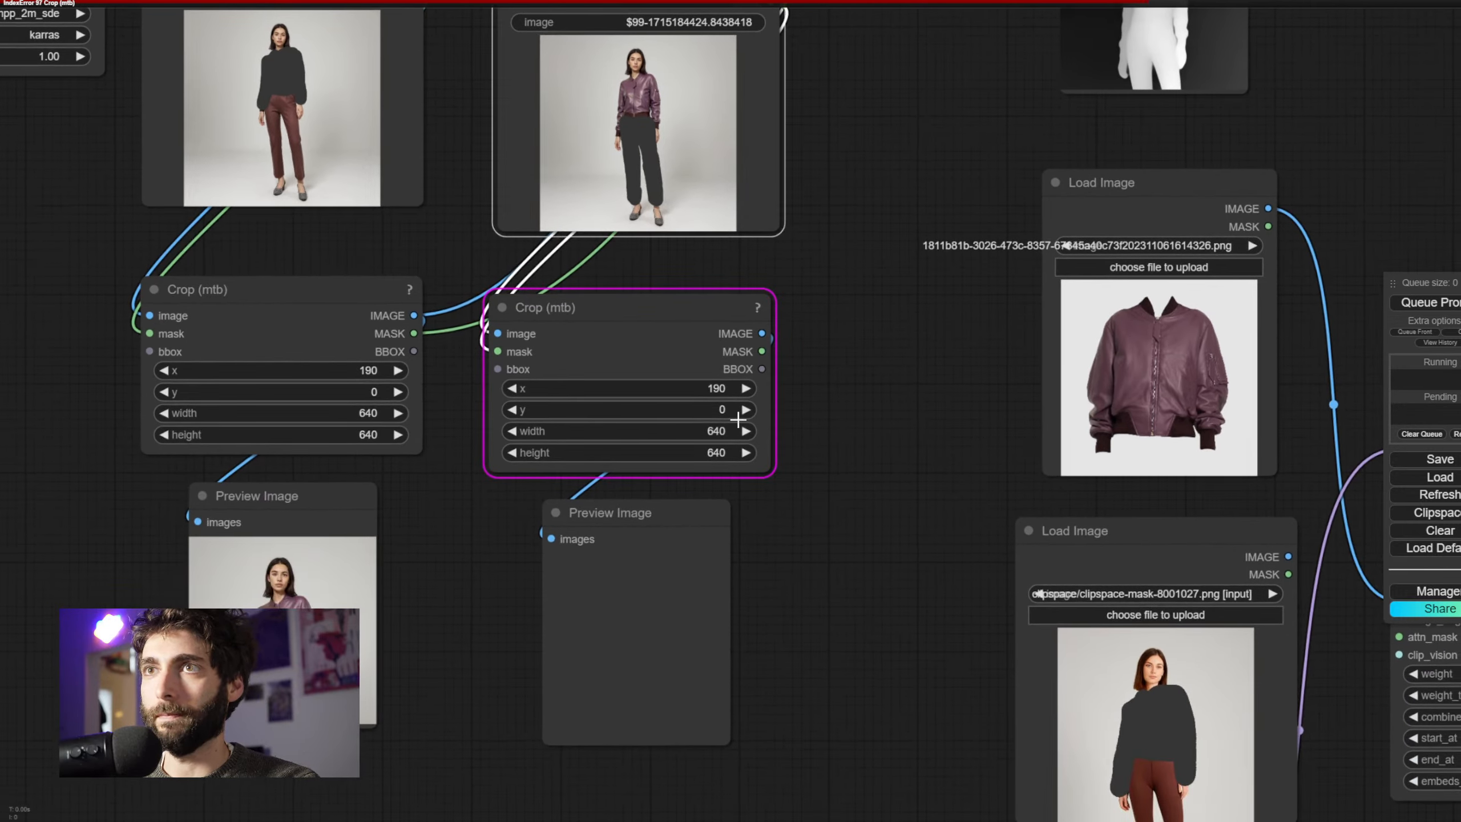
left_click(710, 409)
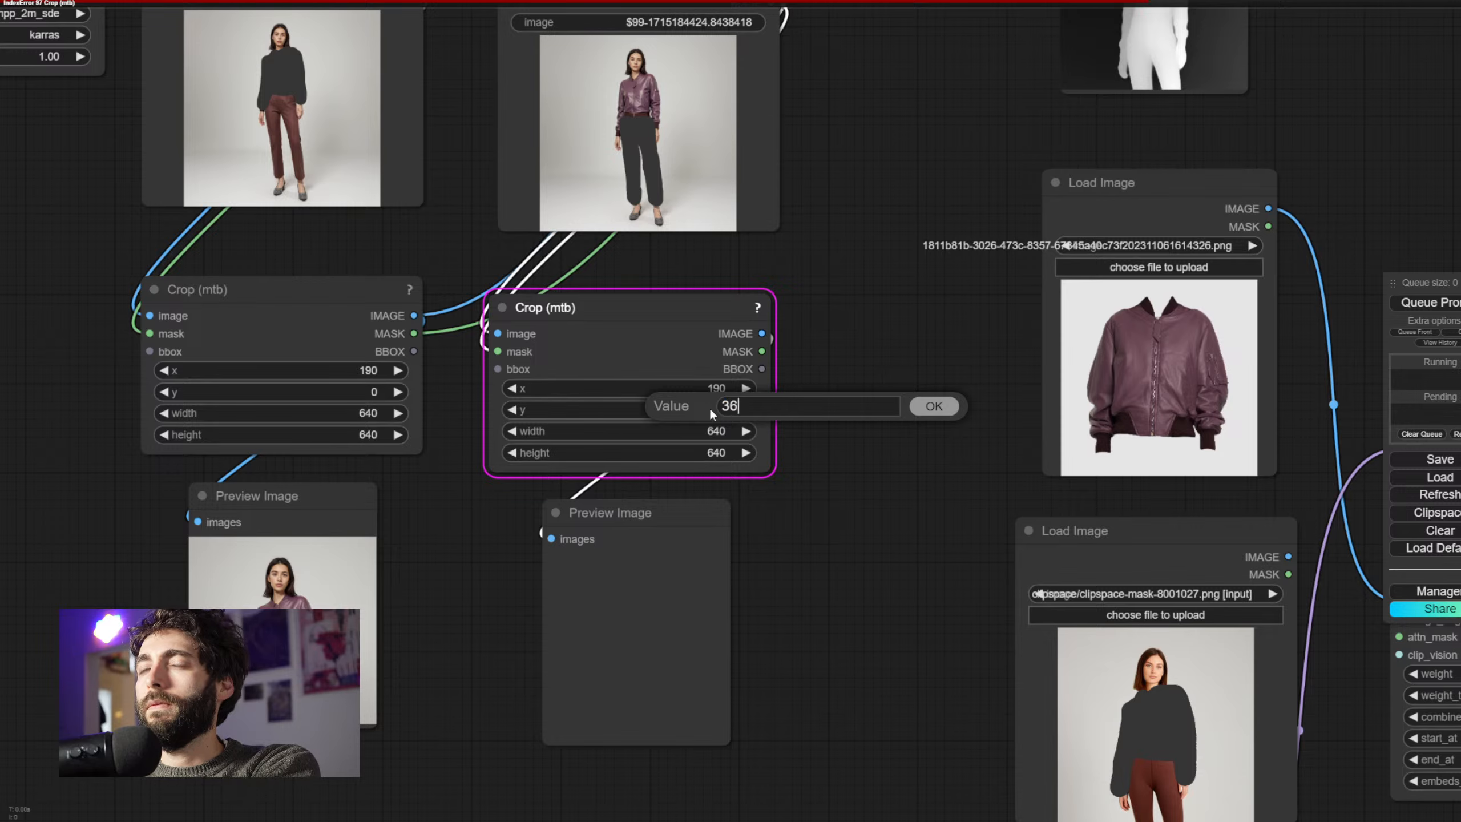
type("0")
key("Return")
scroll(710, 409, "down", 3)
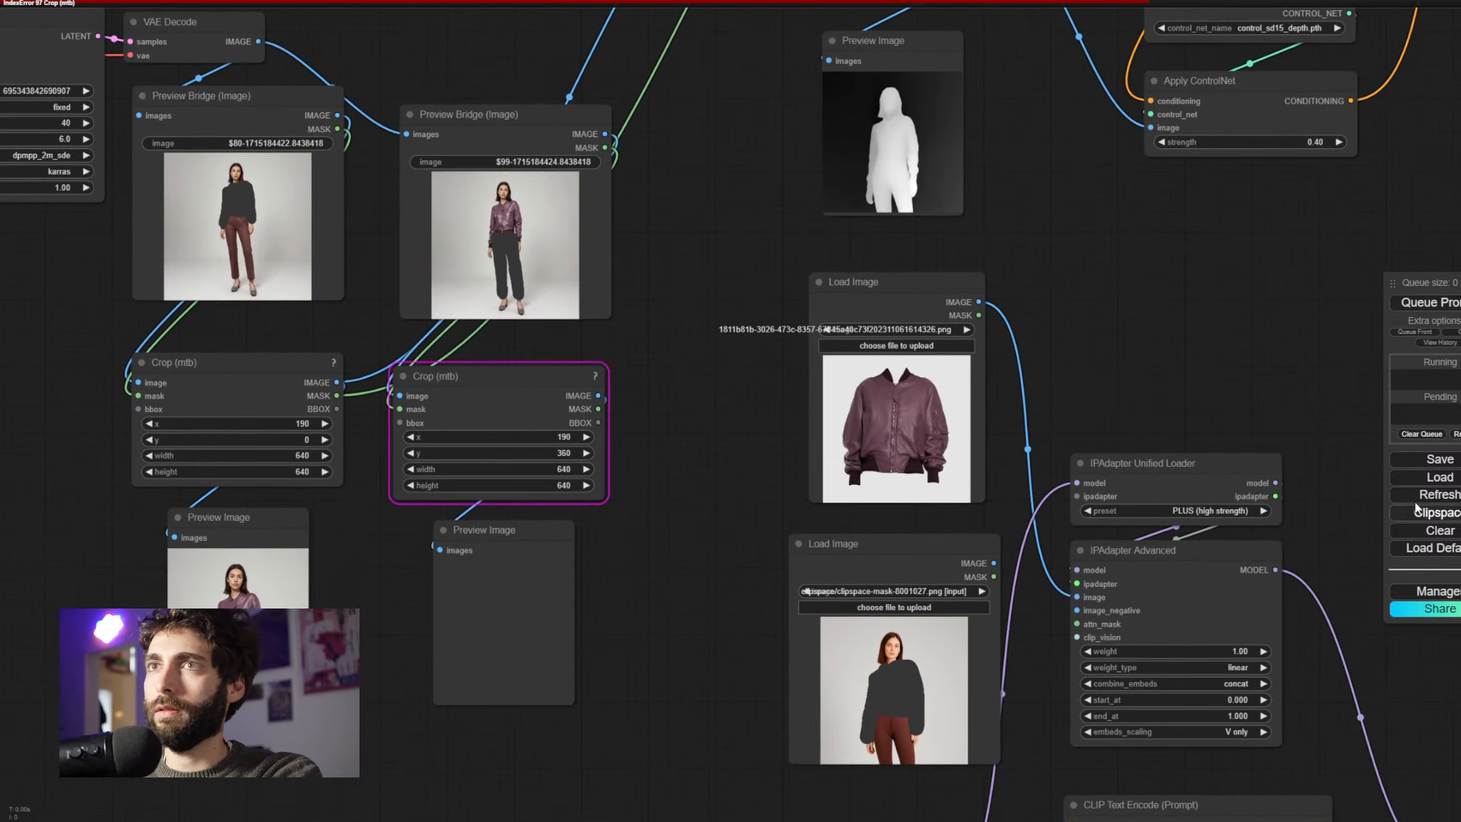
left_click(1421, 302)
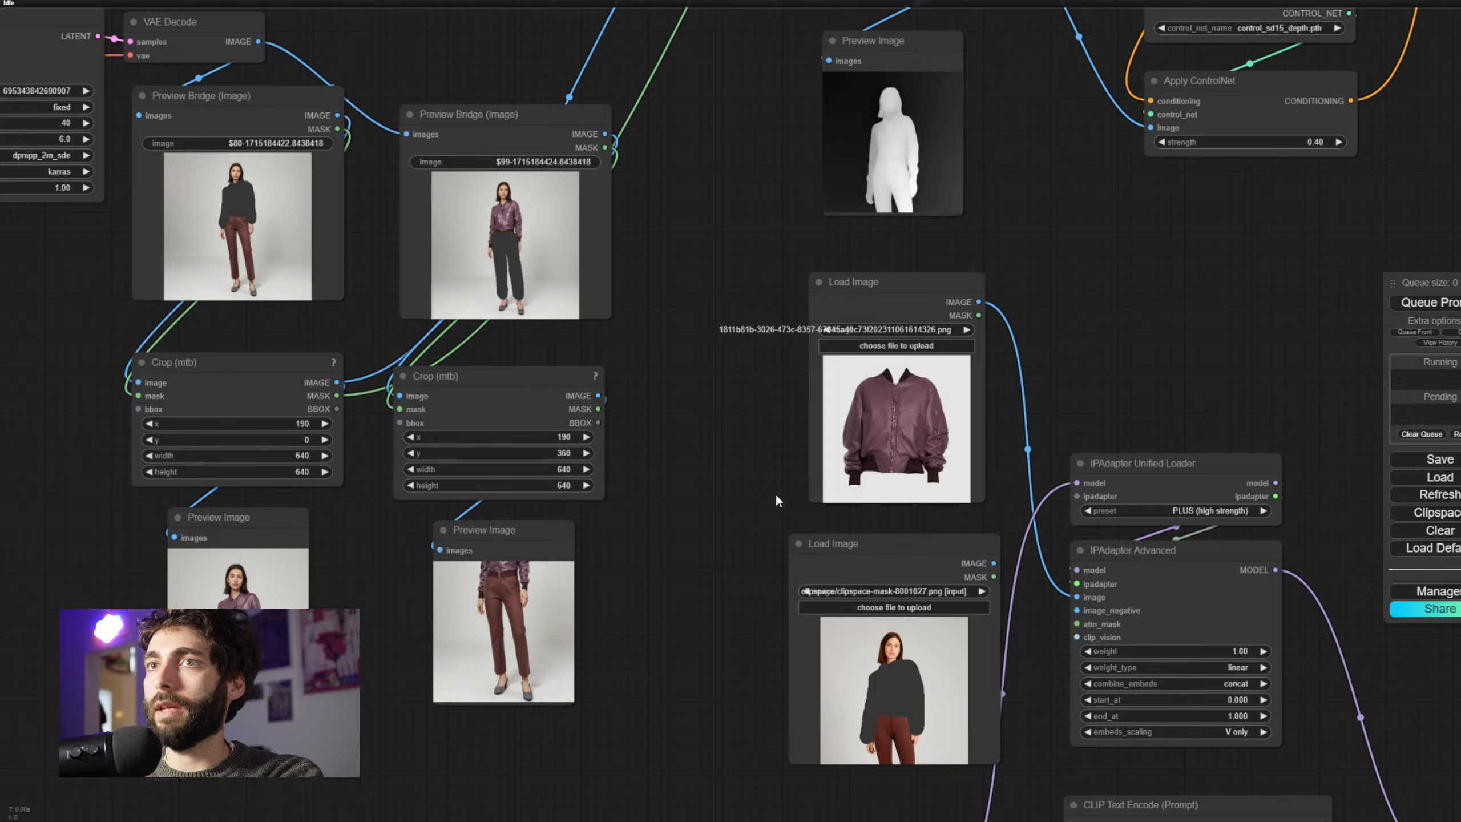
Examine the lower-body crop preview and check the duplicated Crop node's width setting
left_click_drag(773, 522, 707, 466)
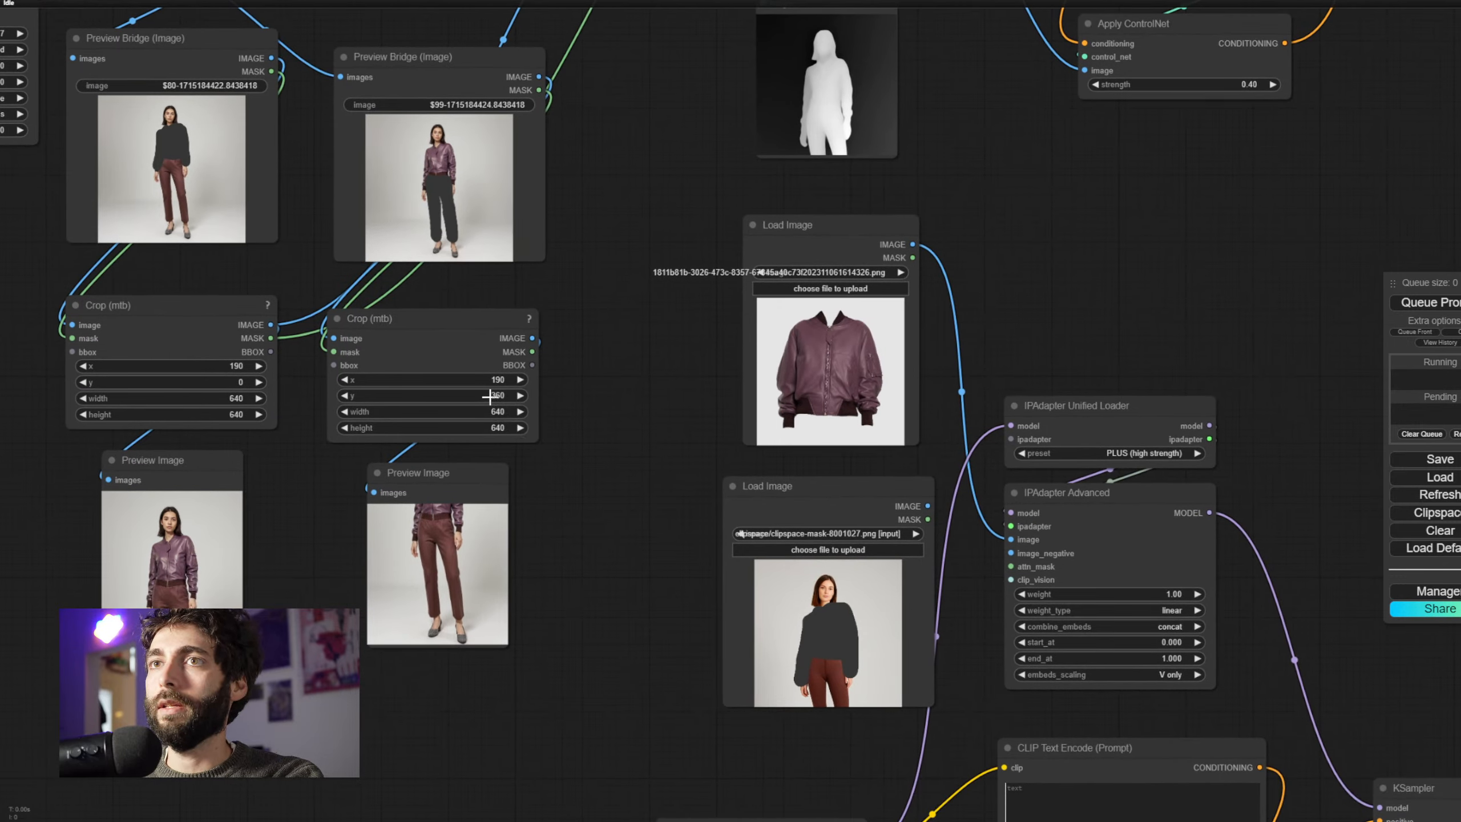
left_click(479, 412)
left_click(670, 414)
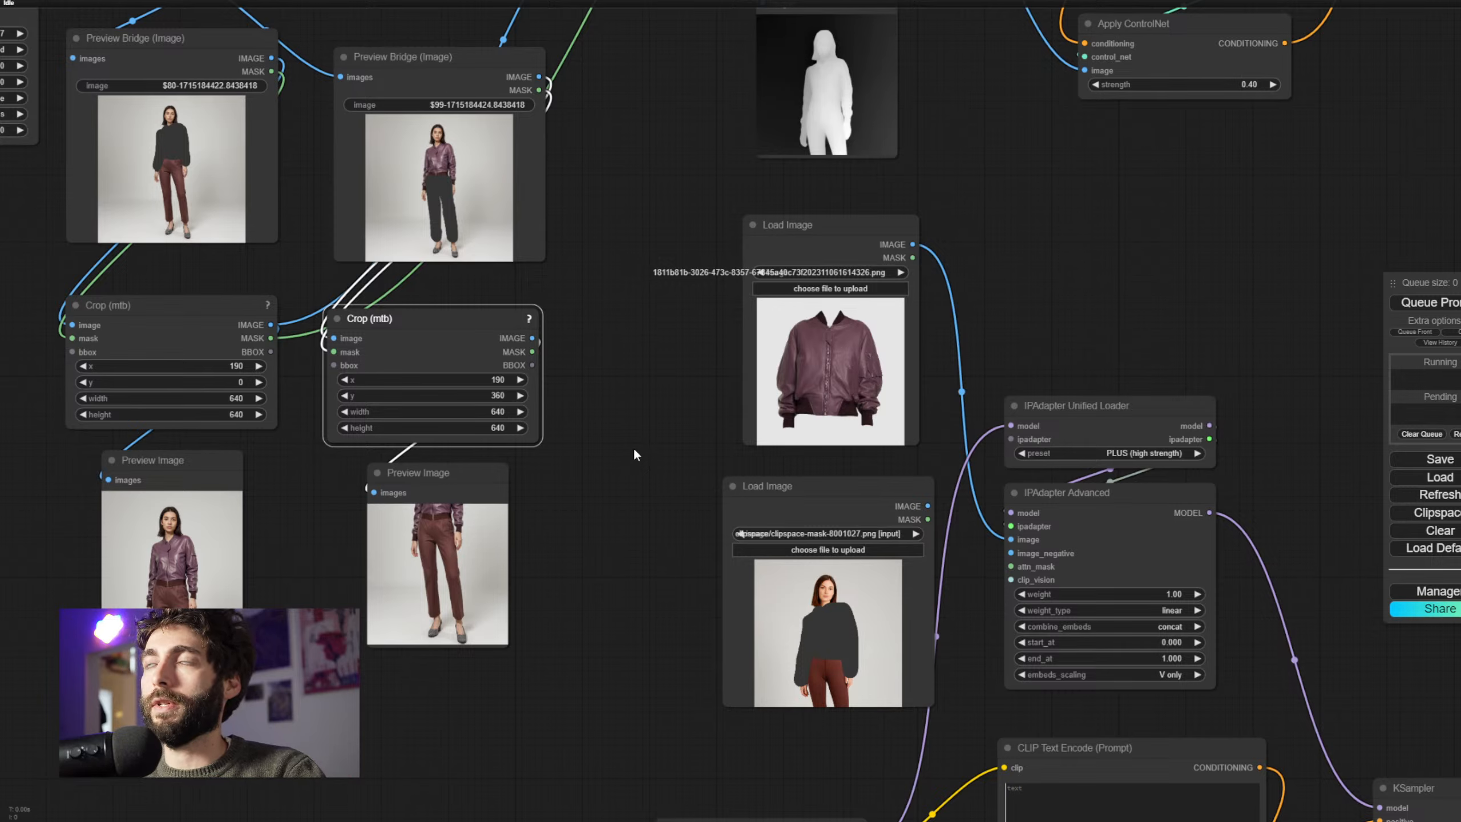
left_click_drag(618, 500, 626, 460)
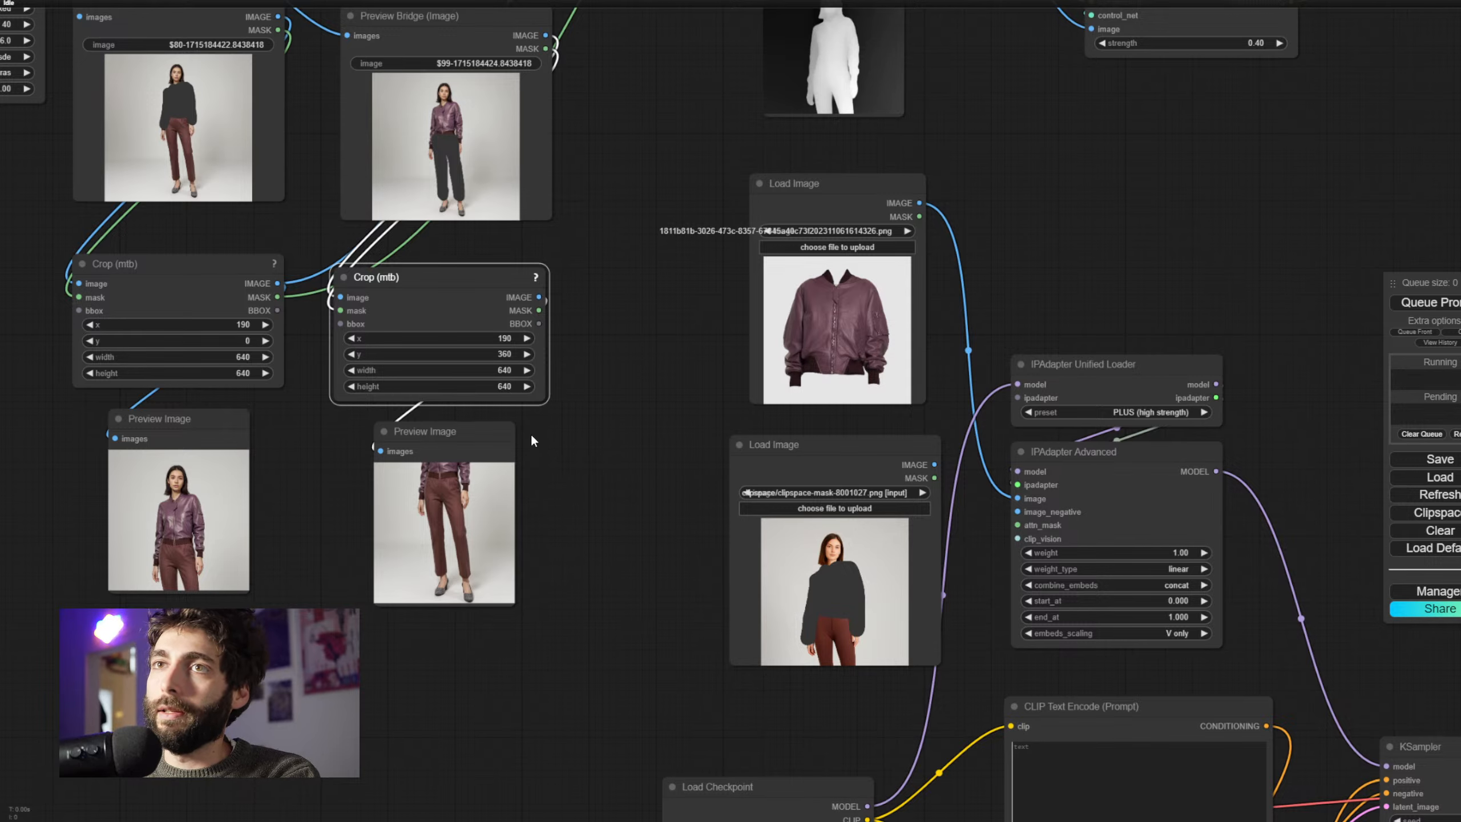
scroll(637, 533, "up", 2)
left_click_drag(639, 536, 644, 544)
left_click(563, 428)
left_click(785, 430)
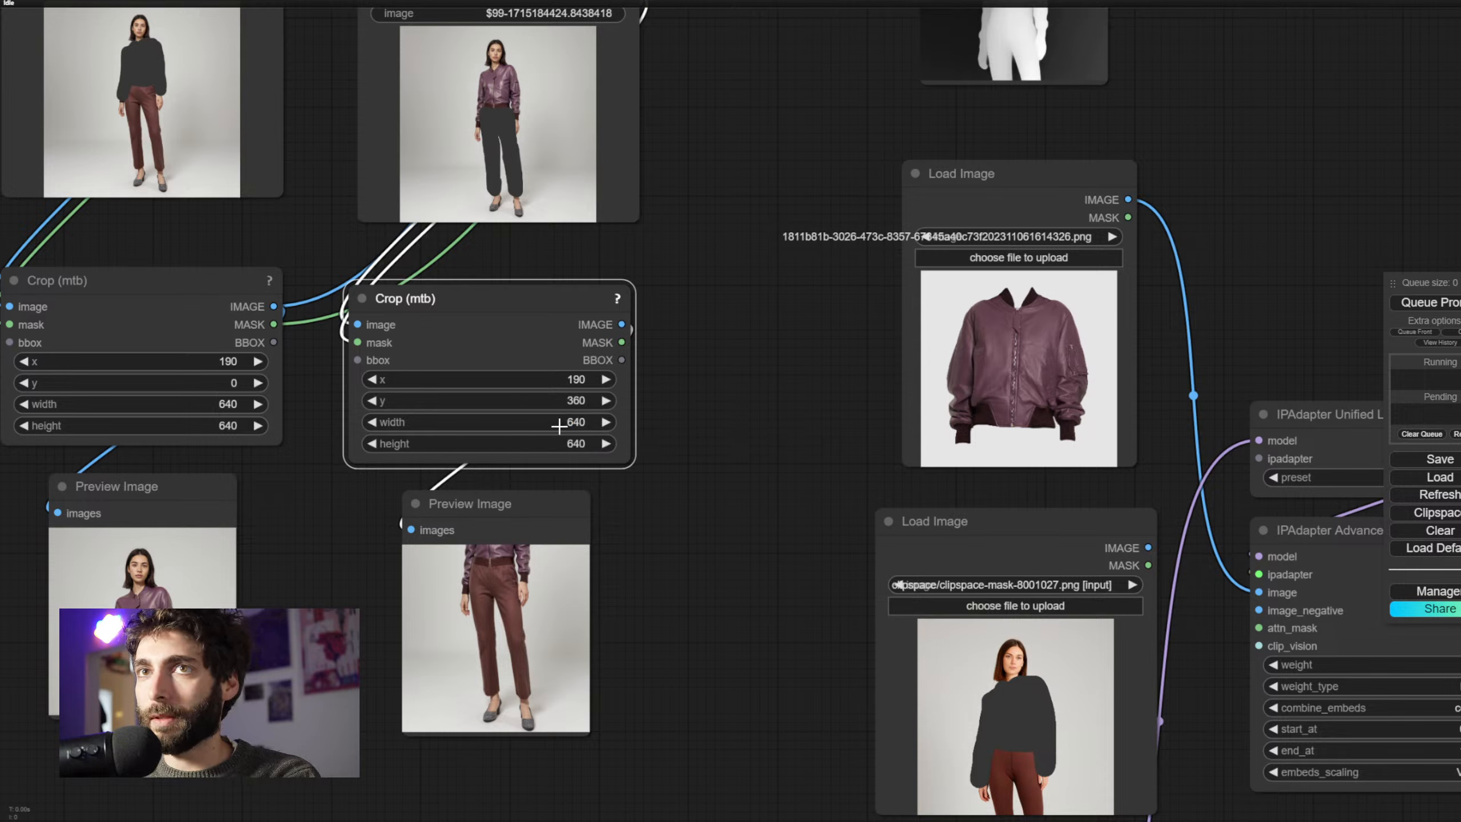
Set both the width and the height of the lower-body Crop node to 684
left_click(662, 508)
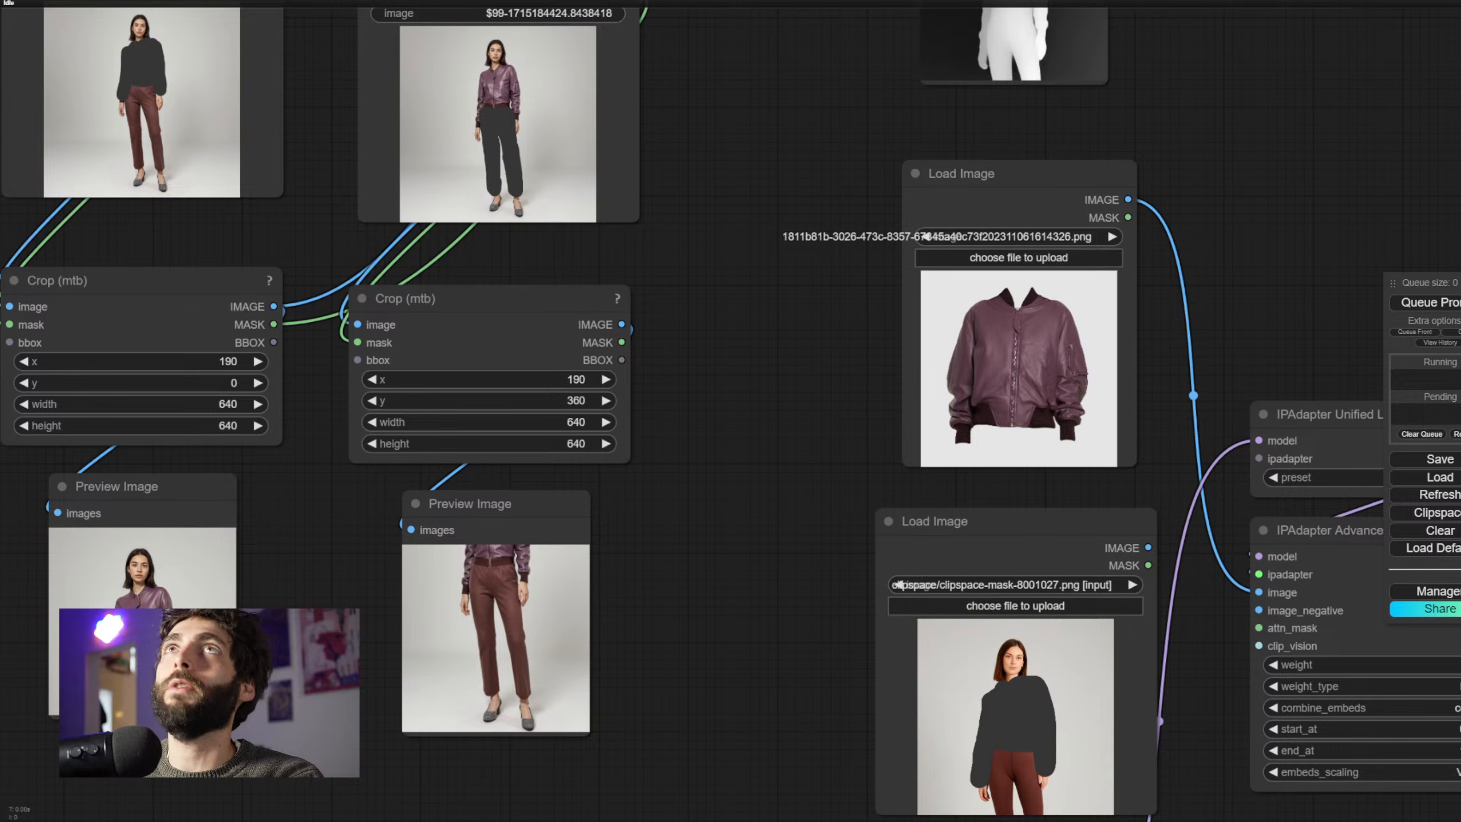
left_click_drag(613, 579, 577, 468)
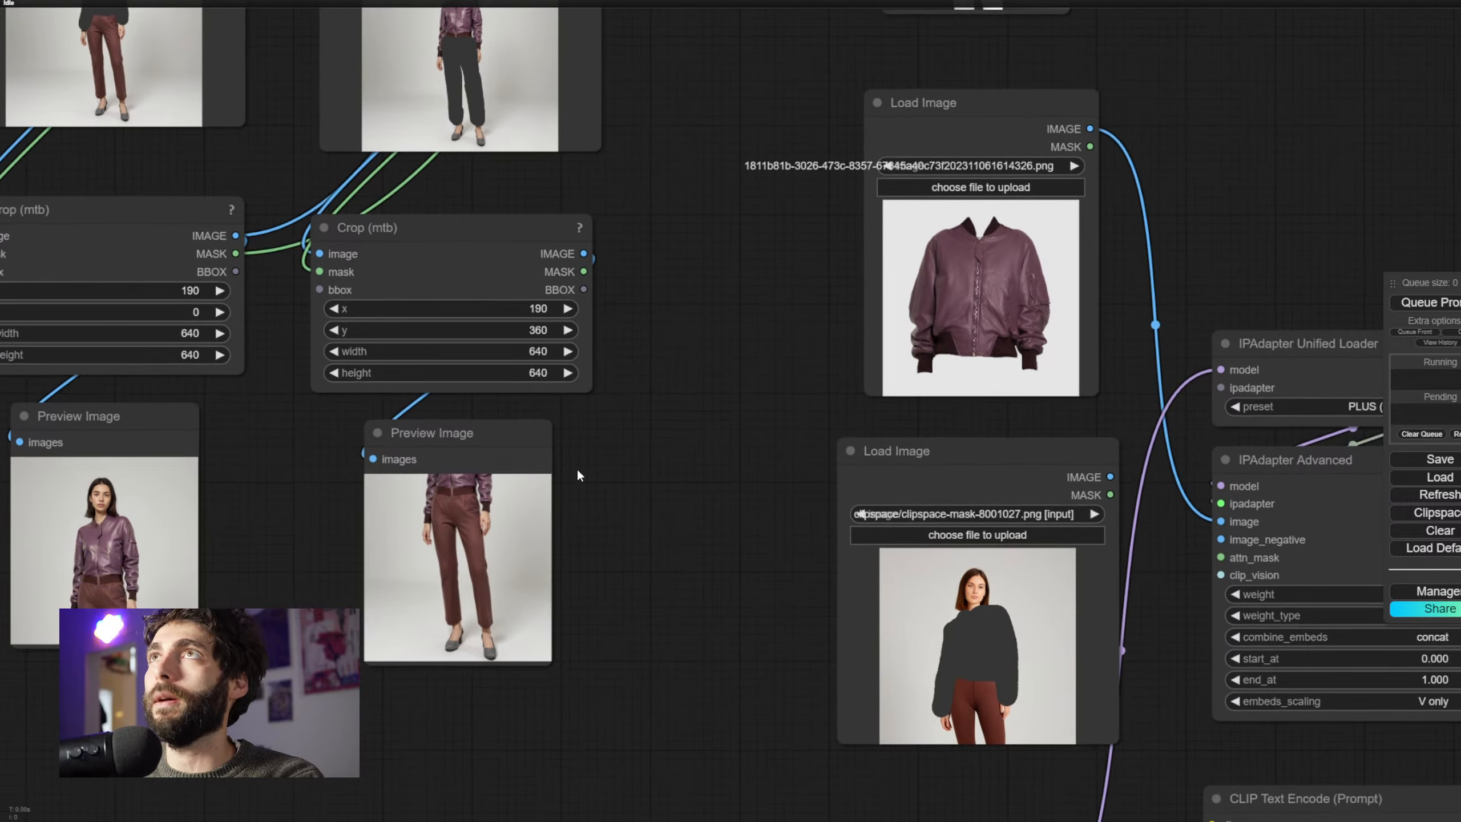
left_click(532, 360)
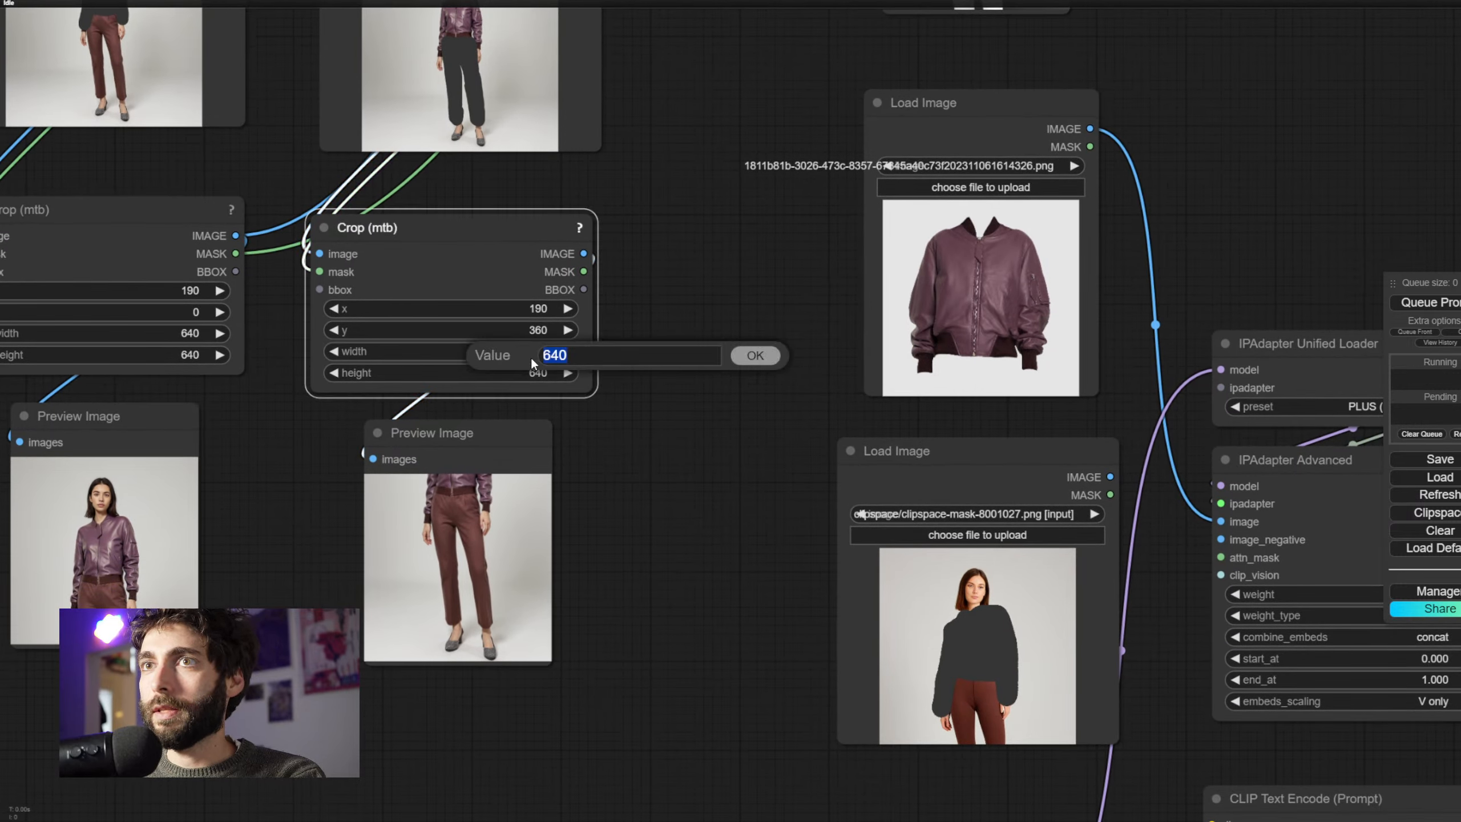
type("685")
key("Return")
left_click(530, 357)
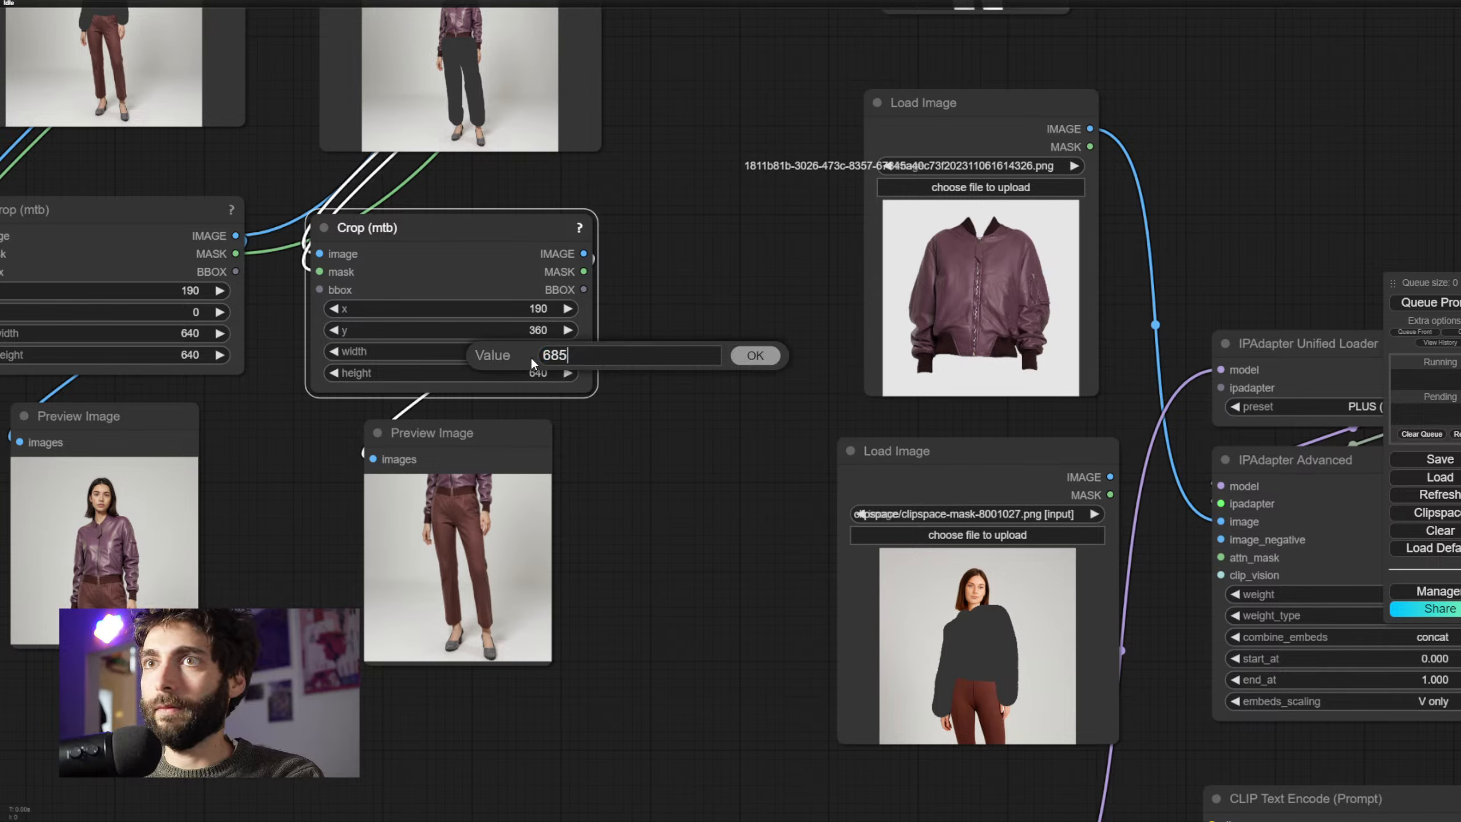
key("Return")
left_click(537, 371)
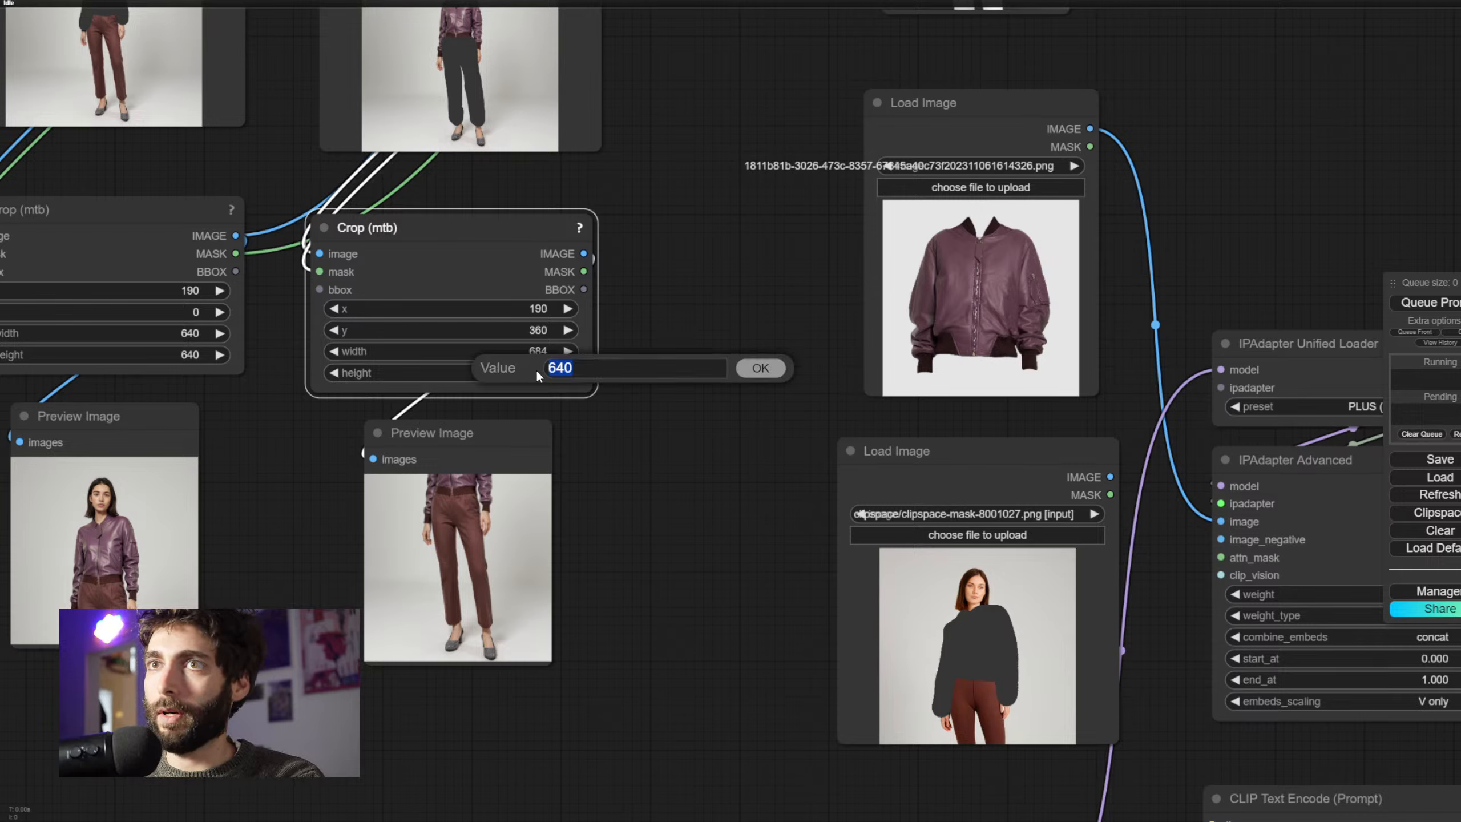
type("684")
key("Return")
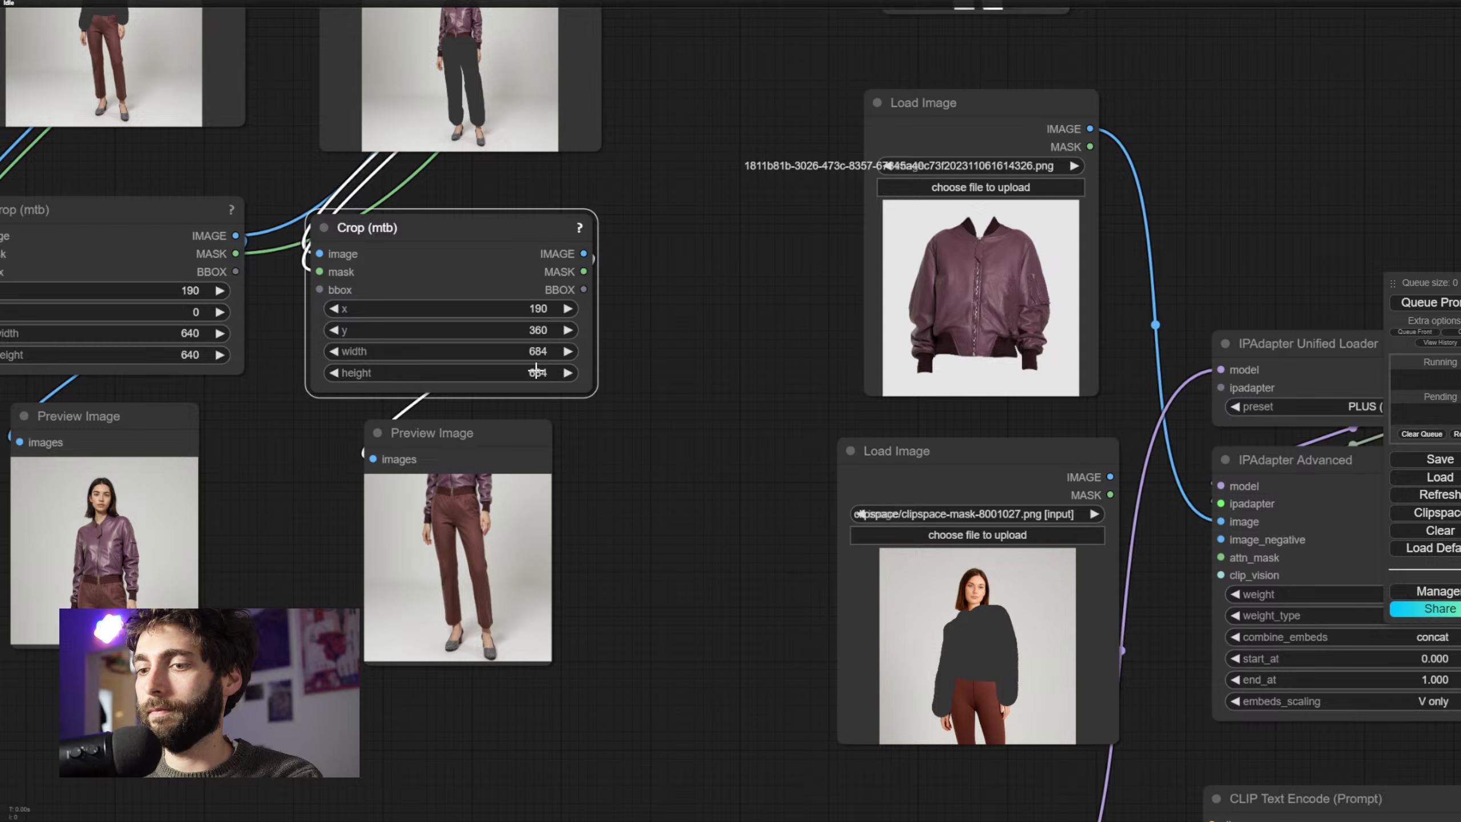
Connect the lower-body Crop node's image to the lower stage's Image Resize and its mask to that stage's IPAdapter Advanced attn_mask
scroll(622, 455, "down", 4)
left_click_drag(699, 561, 479, 274)
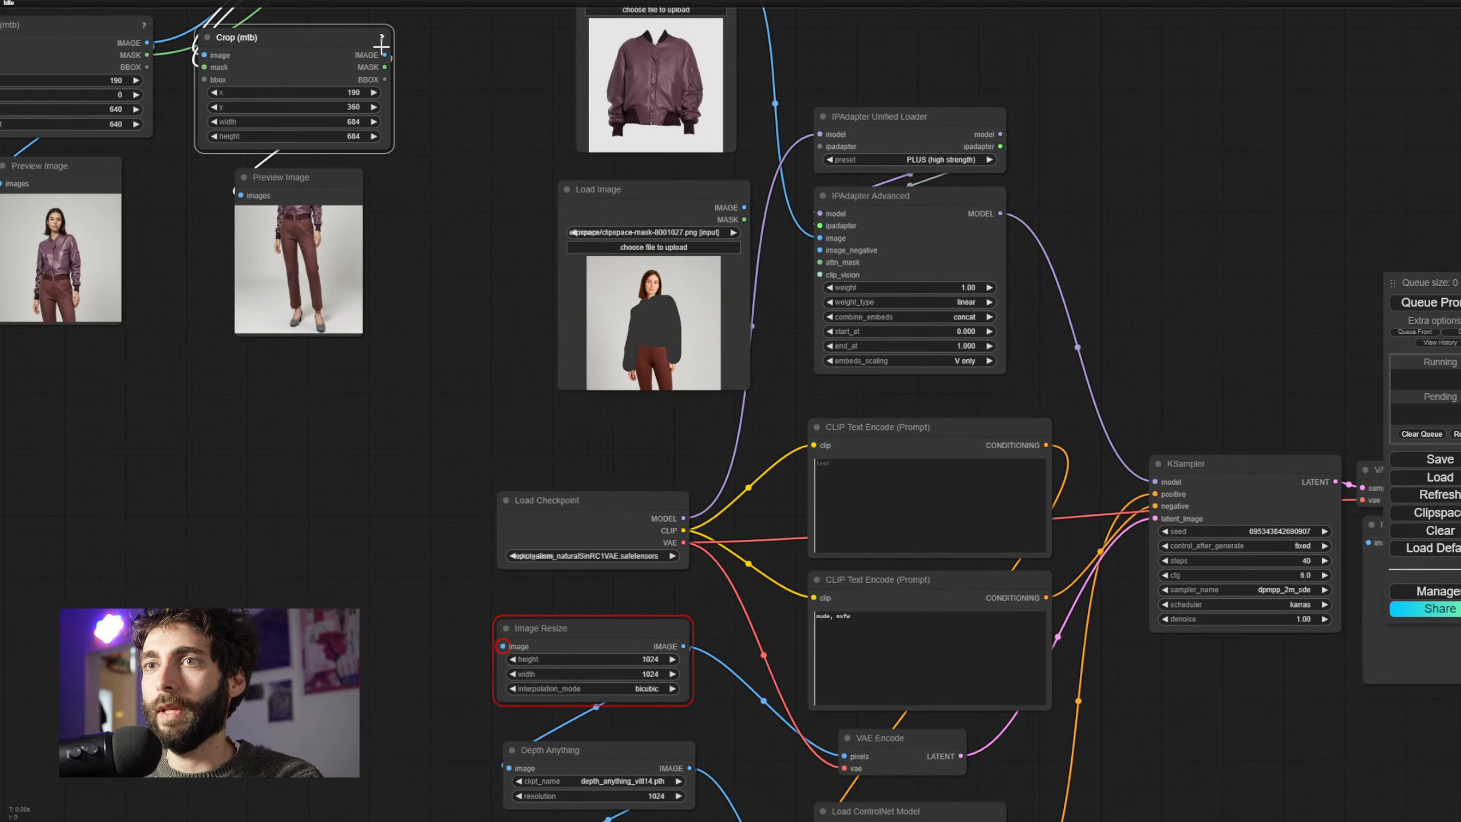
left_click_drag(382, 47, 381, 46)
left_click_drag(384, 54, 503, 647)
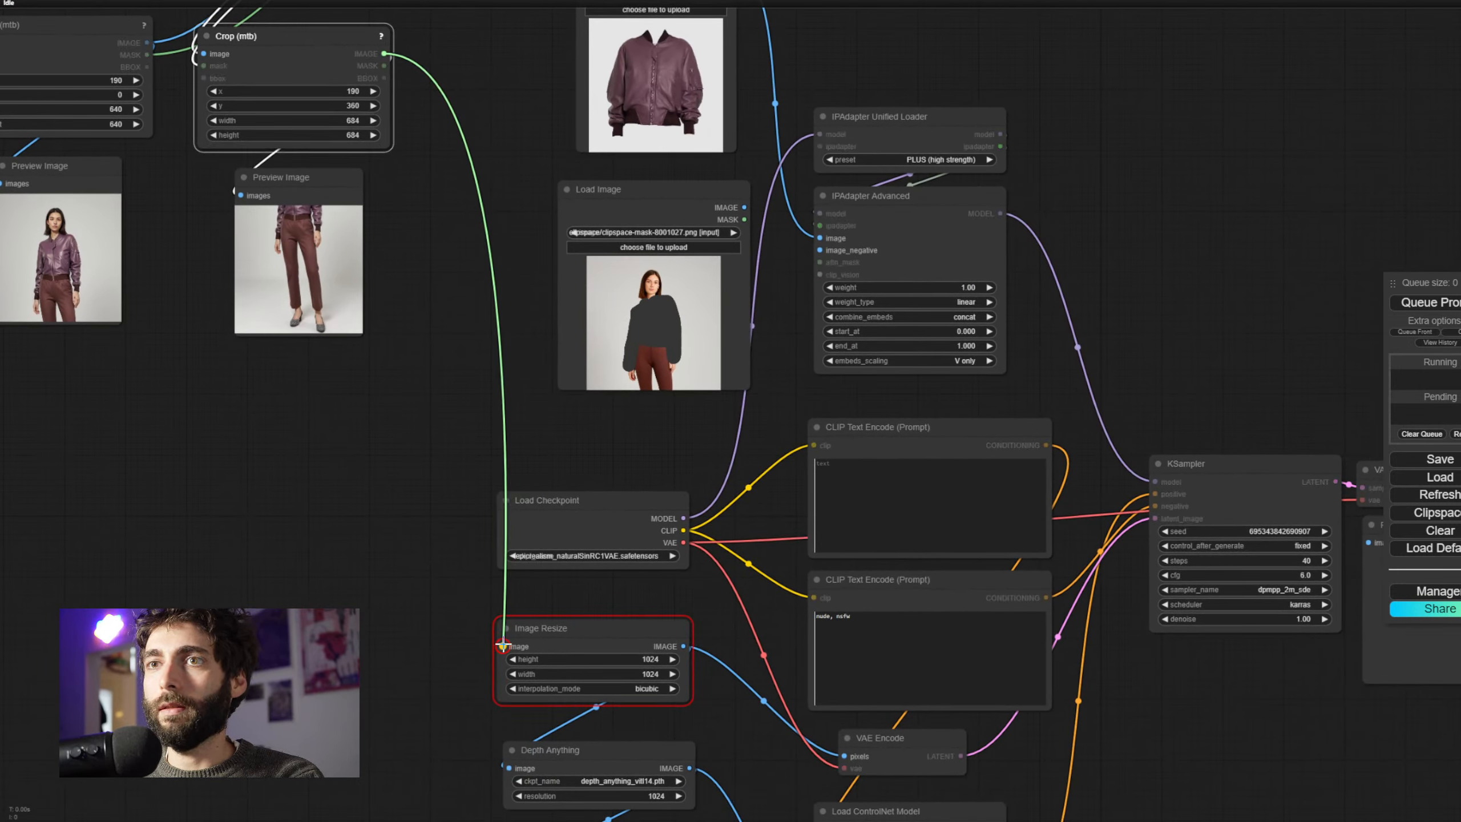
left_click_drag(384, 65, 820, 262)
Delete the masked-model Load Image nodes from both the lower and the upper generation stages
left_click(700, 203)
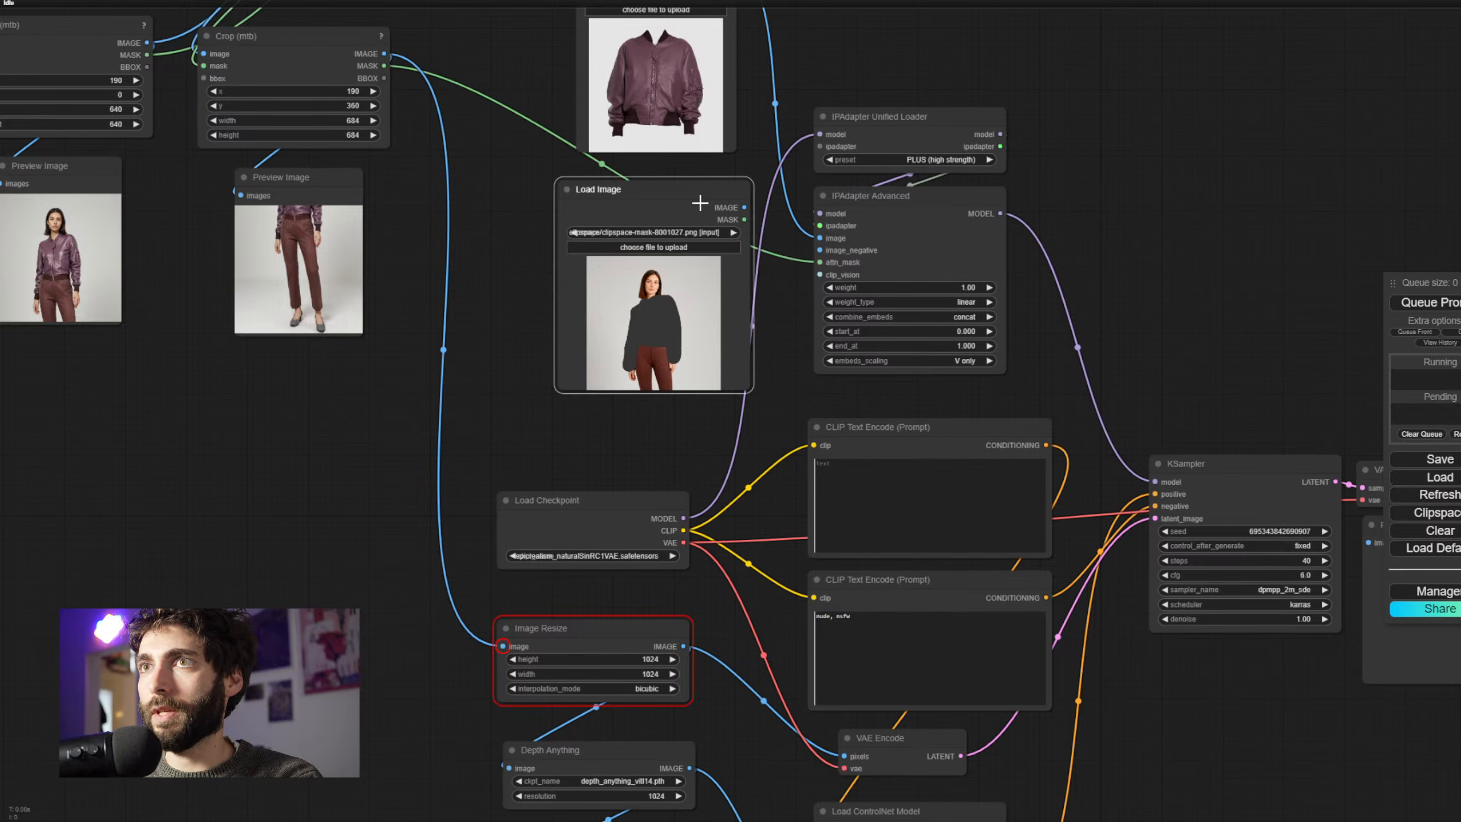
scroll(700, 202, "down", 5)
left_click_drag(1011, 156, 901, 490)
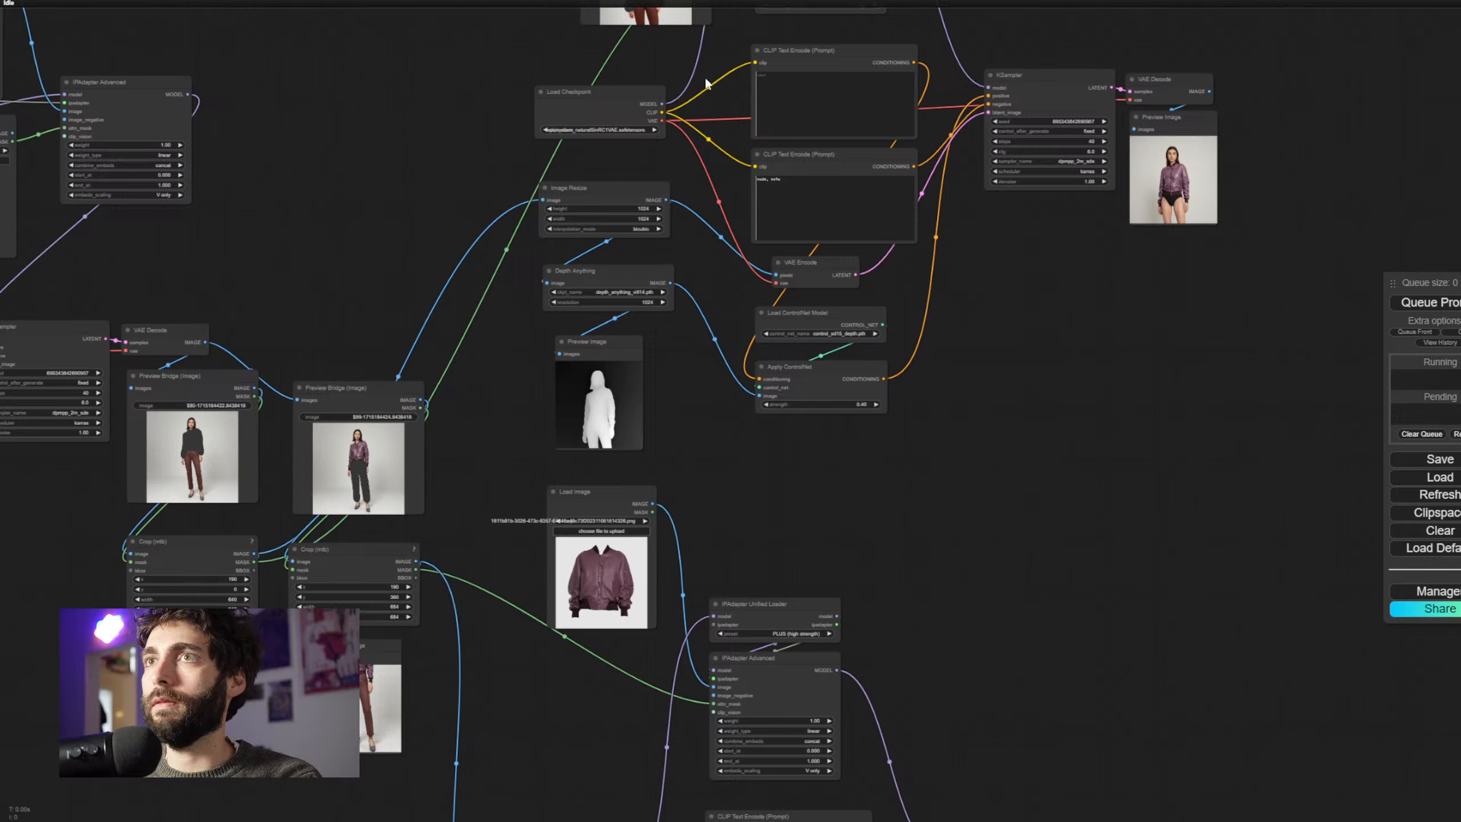
left_click_drag(706, 84, 715, 228)
left_click(682, 41)
key("Delete")
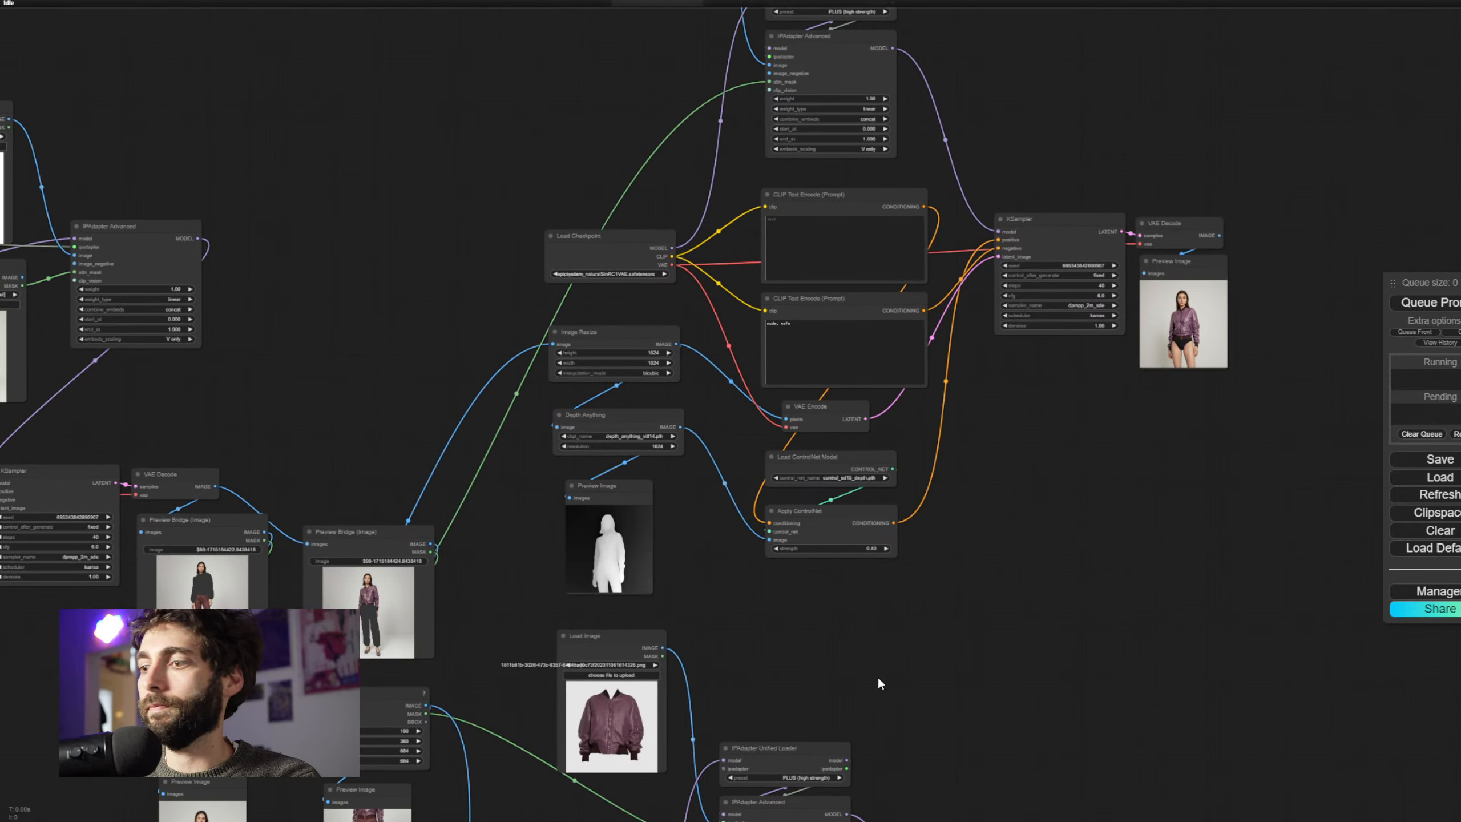
Move the lower stage's jacket Load Image node down beside its IPAdapter nodes
left_click_drag(886, 674, 949, 220)
scroll(676, 328, "up", 4)
left_click_drag(668, 119, 642, 329)
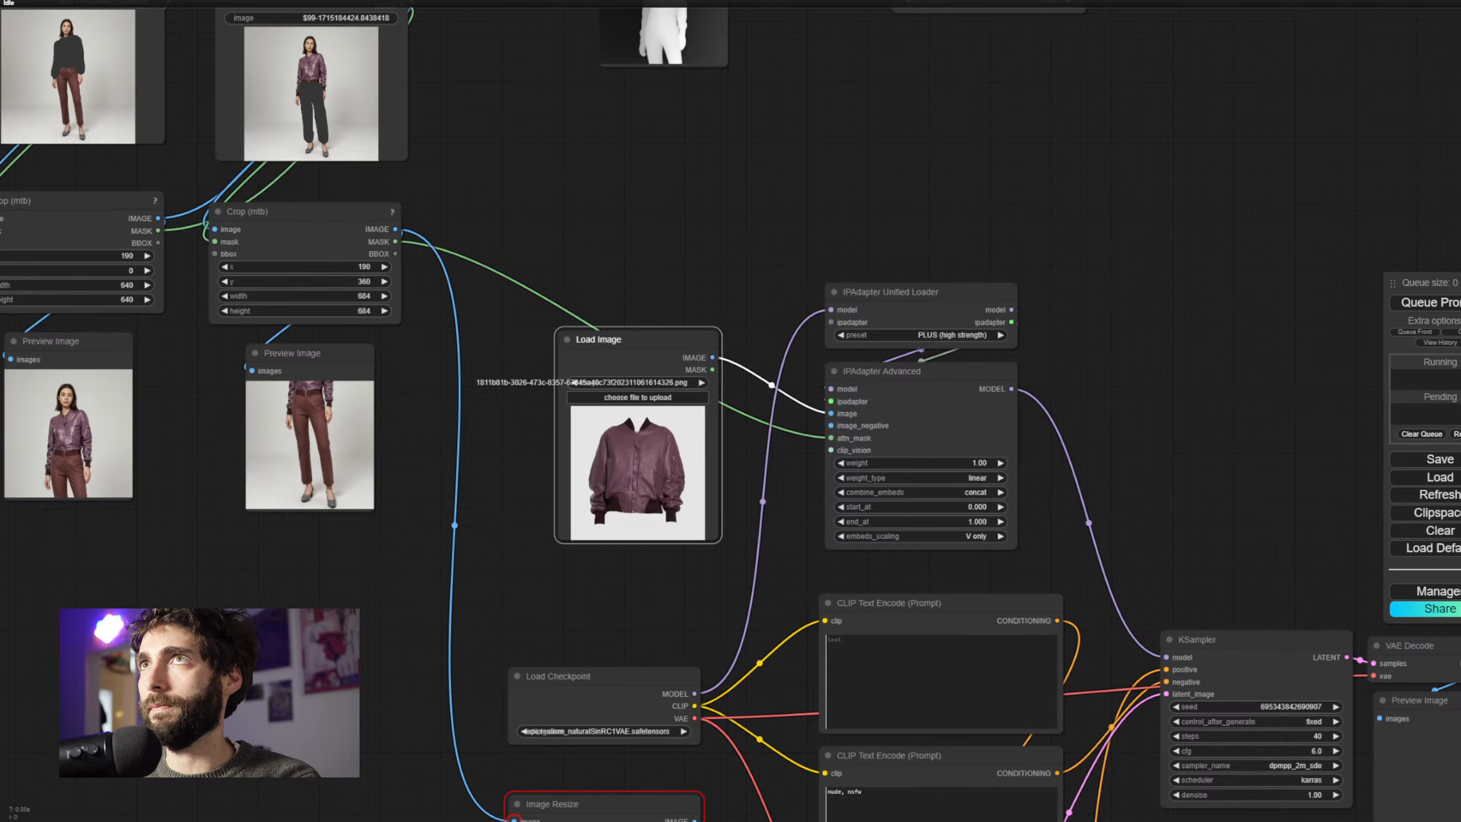
Delete the upper stage's jacket Load Image and feed its IPAdapter Advanced image input from the first stage's jacket Load Image
scroll(802, 164, "down", 5)
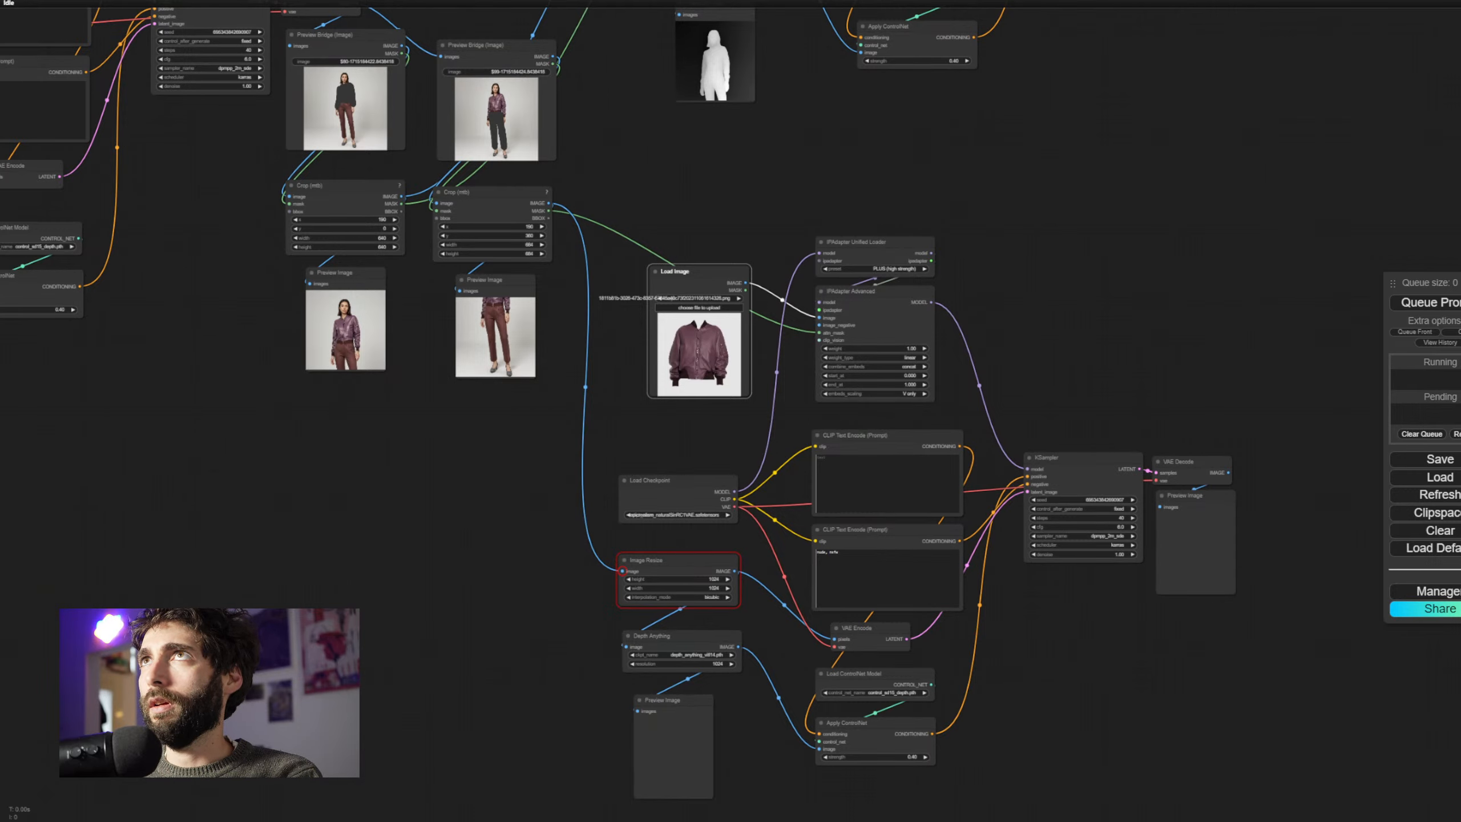
scroll(942, 167, "down", 7)
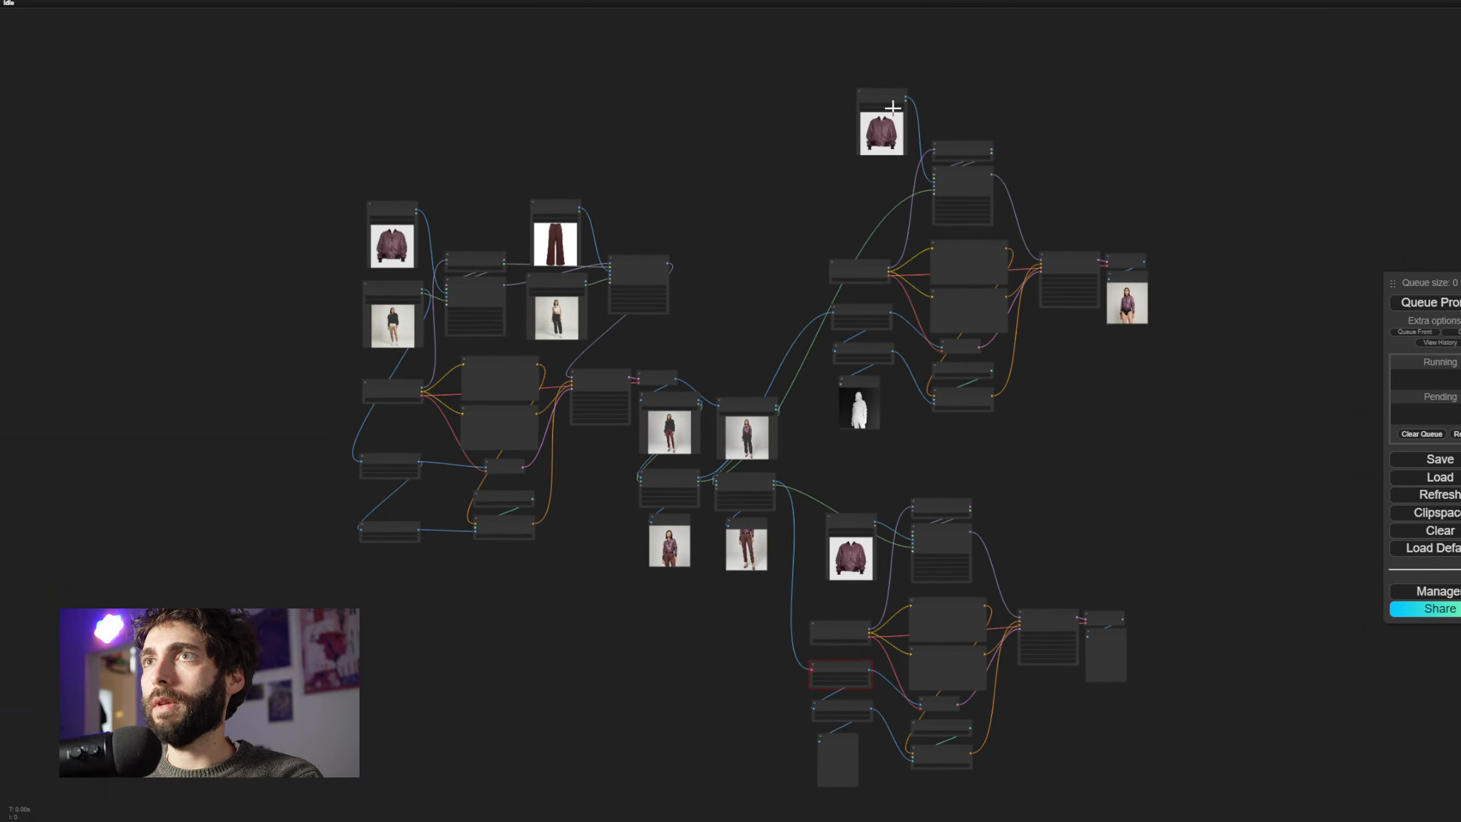
left_click(893, 88)
key("Delete")
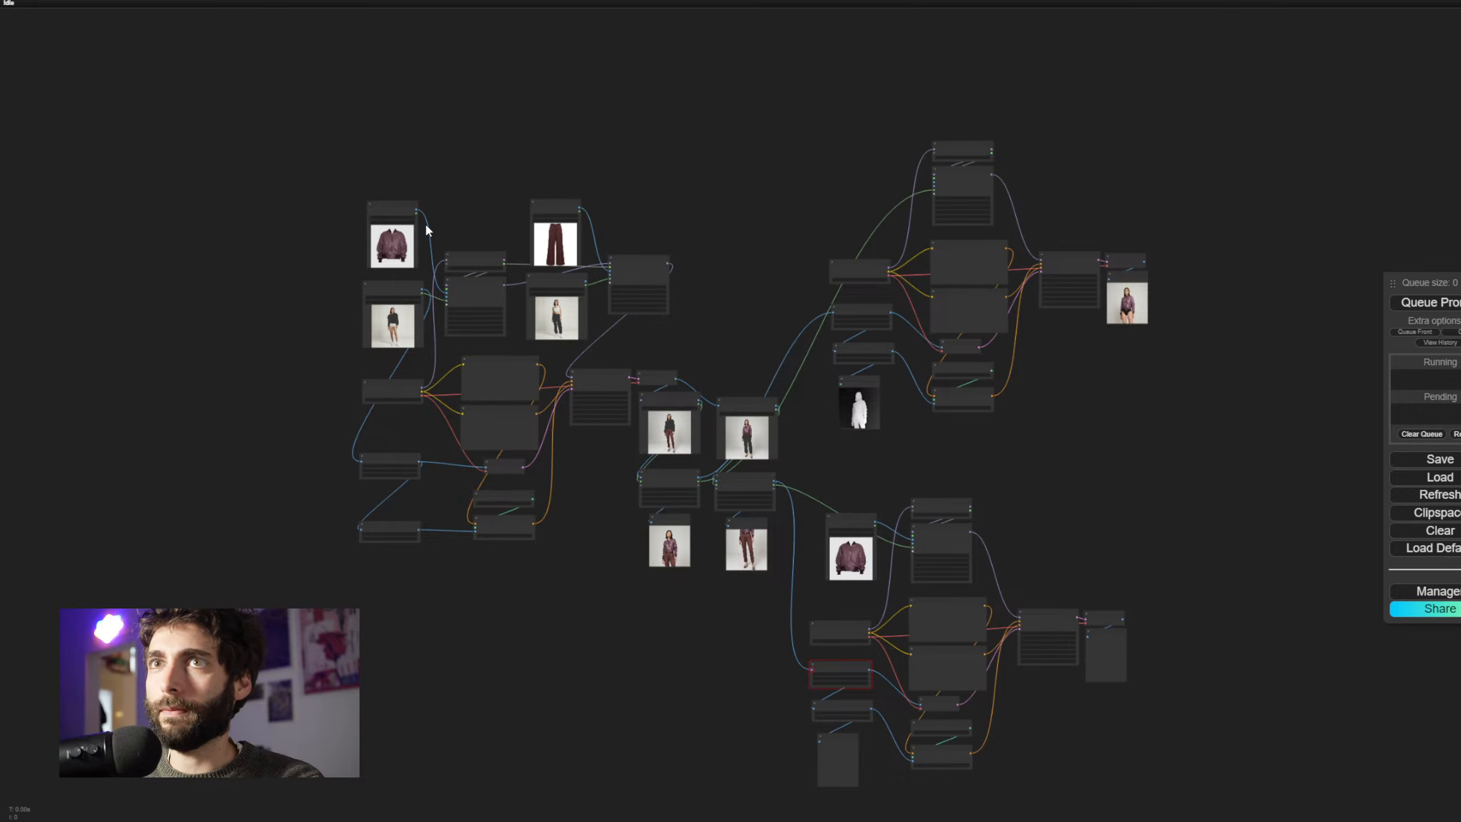
scroll(467, 202, "up", 4)
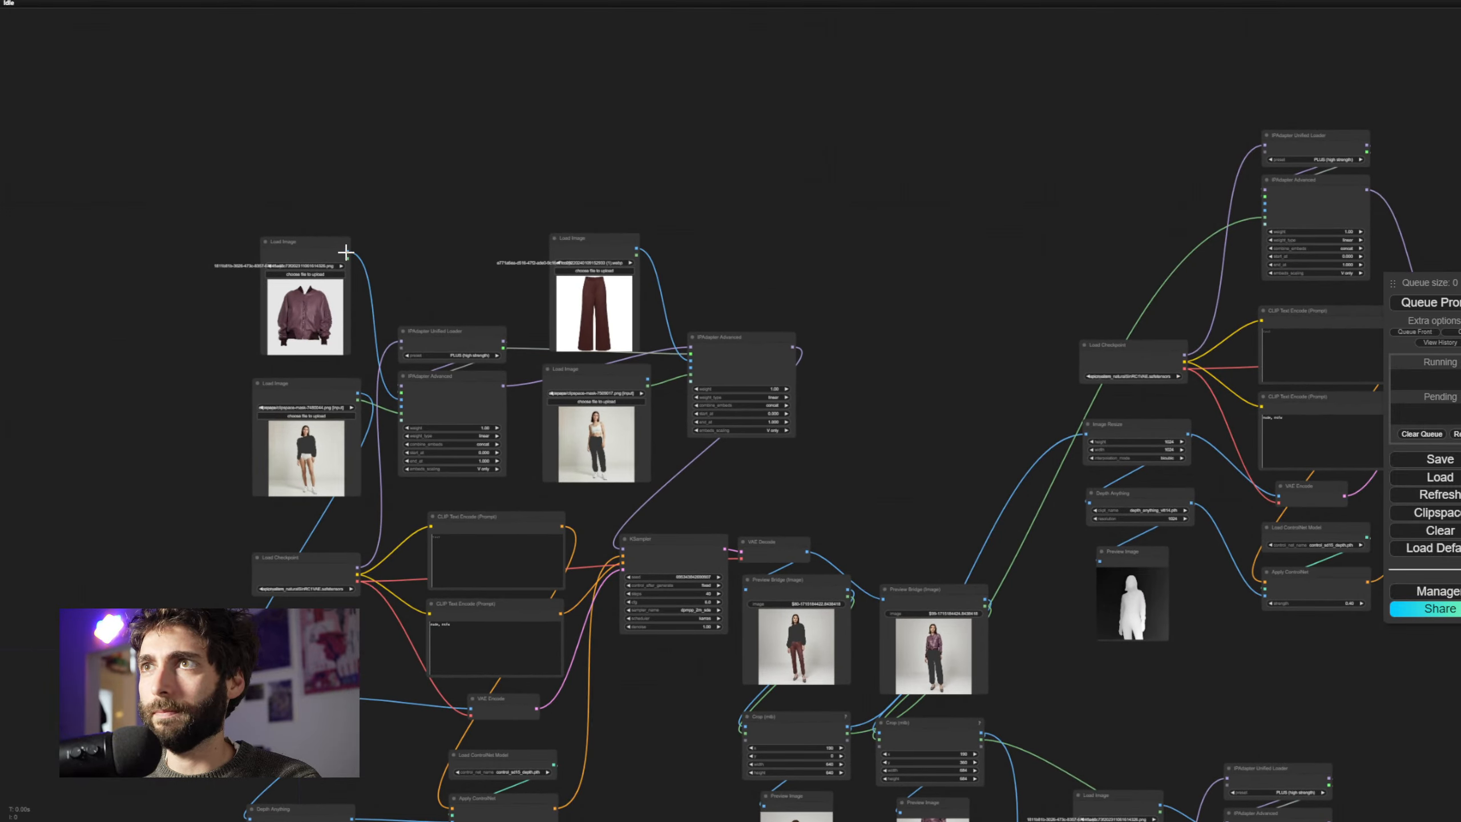
left_click_drag(346, 252, 1265, 203)
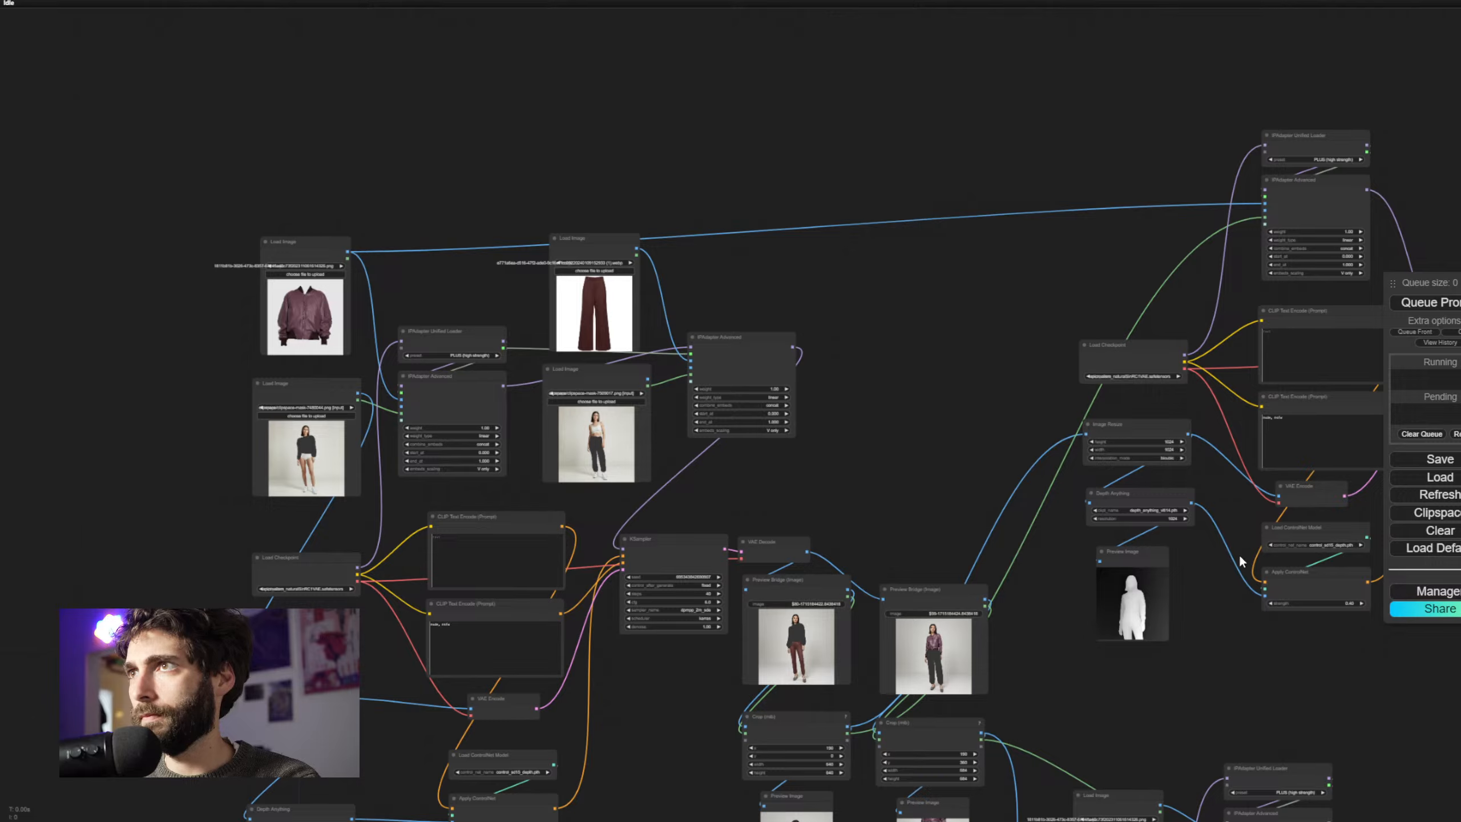
Connect the first stage's trousers Load Image to the lower stage's IPAdapter Advanced image input and delete the leftover jacket Load Image
left_click_drag(1240, 561, 920, 484)
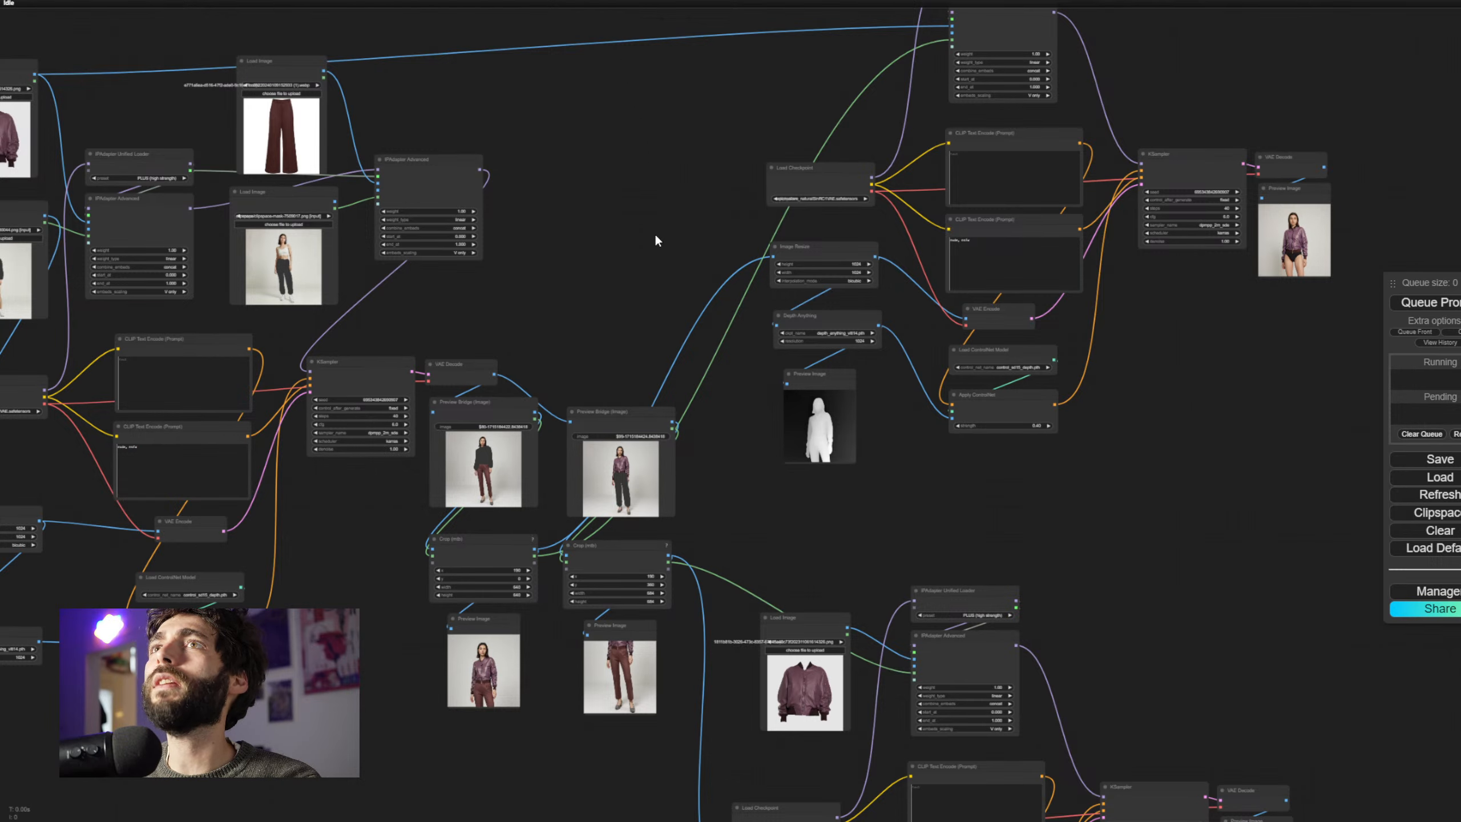
left_click_drag(655, 236, 638, 267)
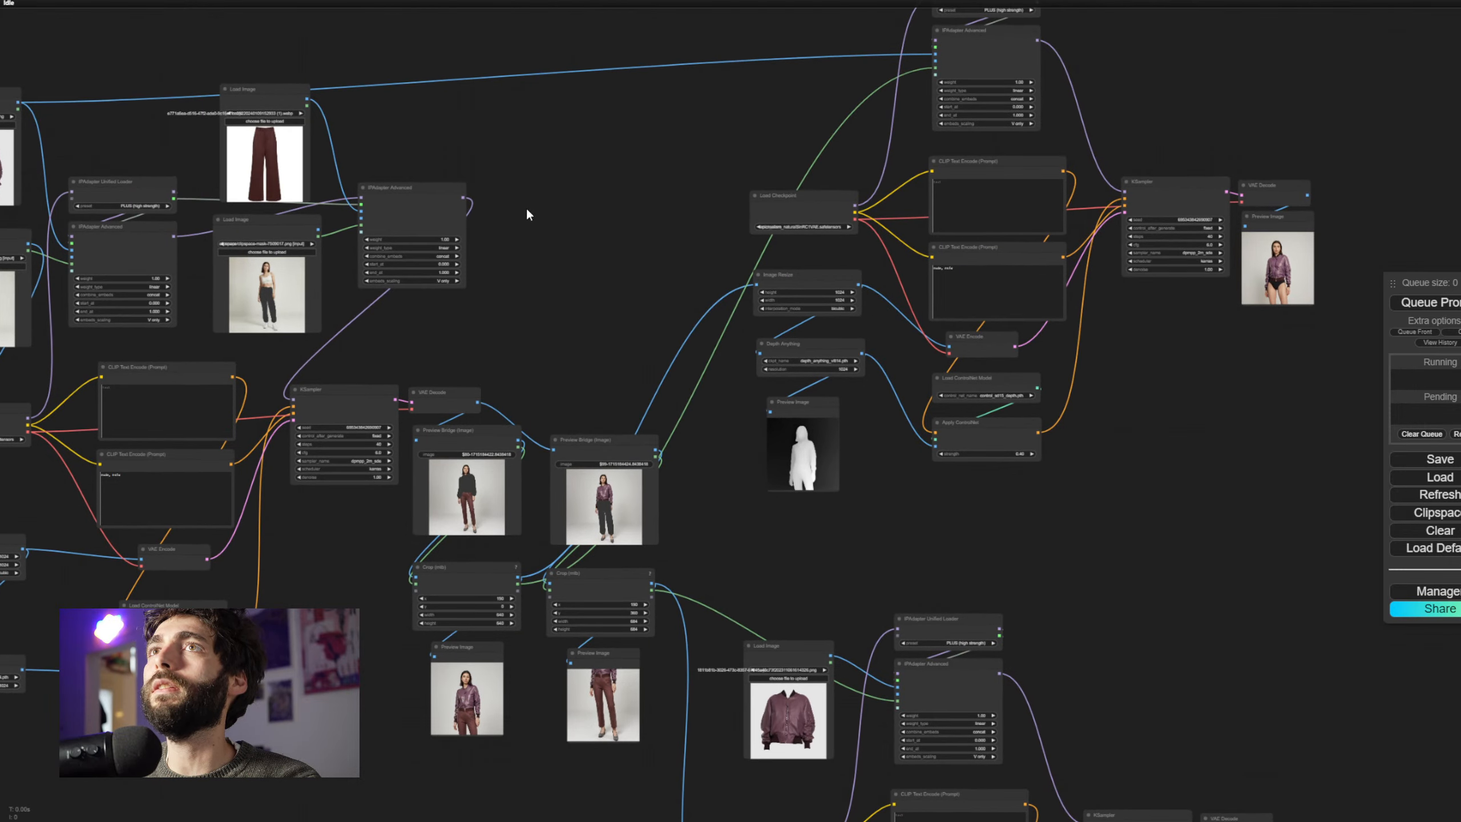
left_click_drag(514, 154, 438, 108)
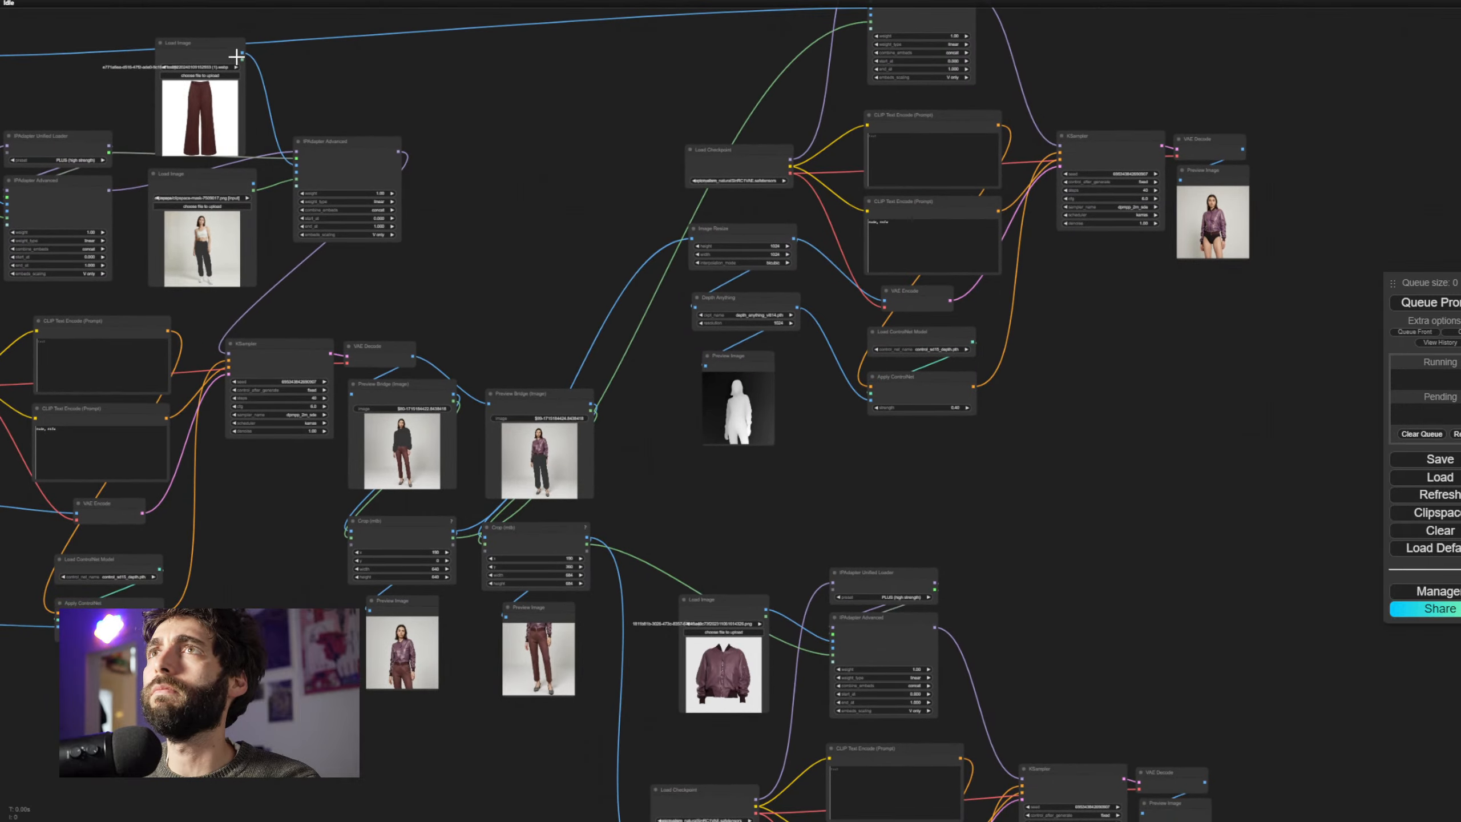
left_click_drag(242, 53, 838, 642)
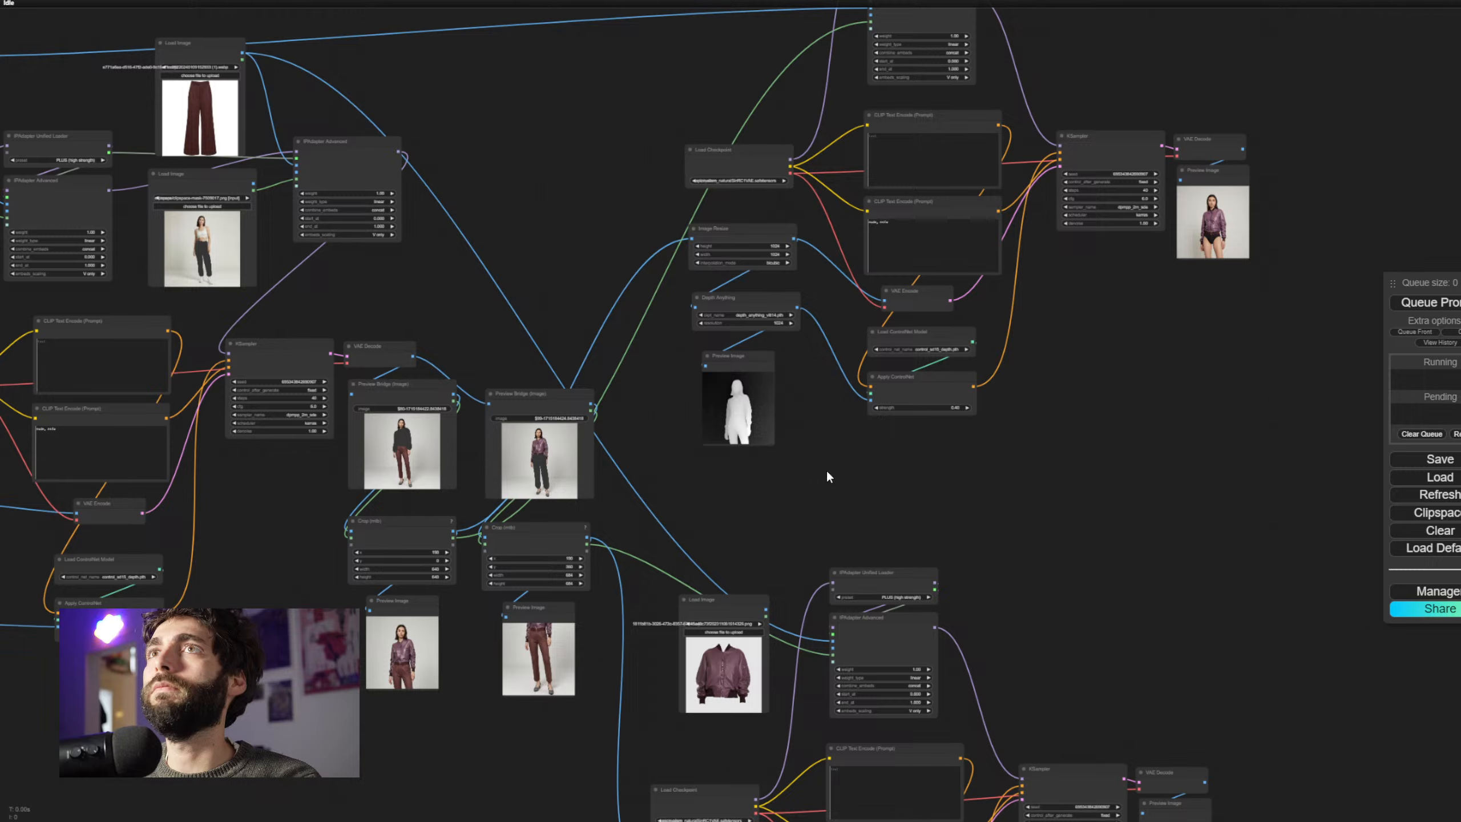
left_click_drag(819, 481, 747, 340)
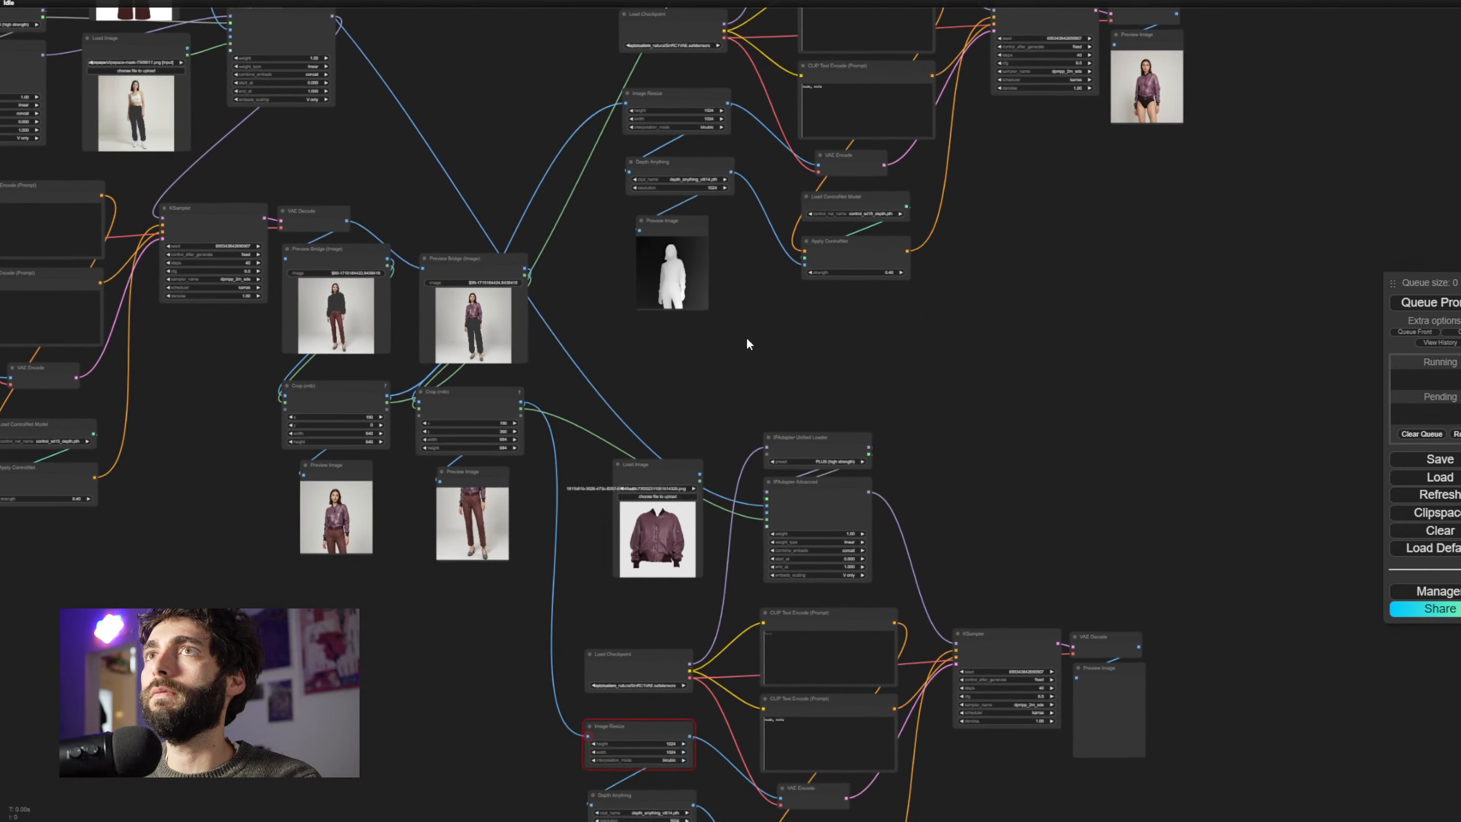
scroll(677, 311, "up", 3)
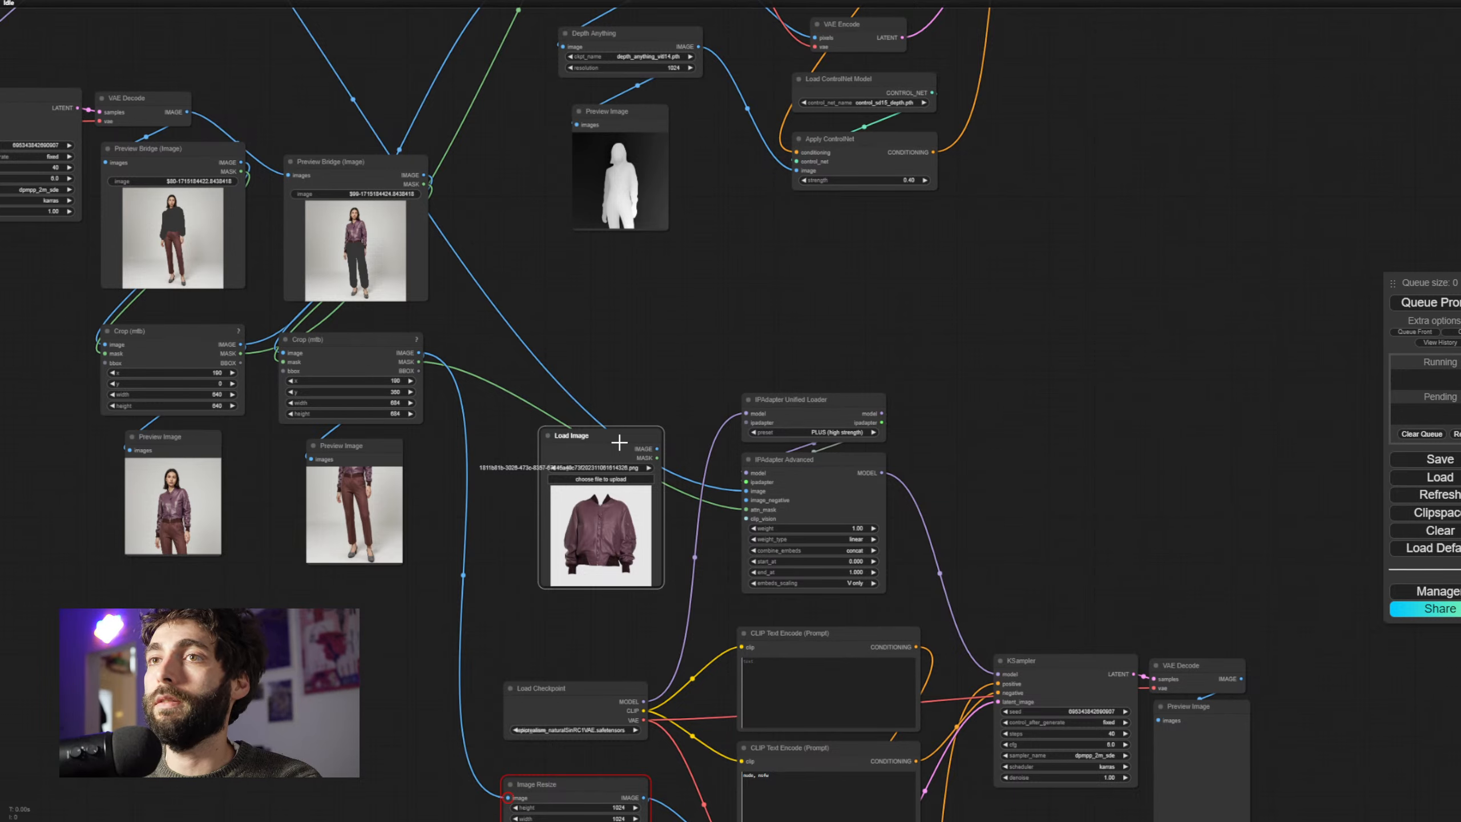
key("Delete")
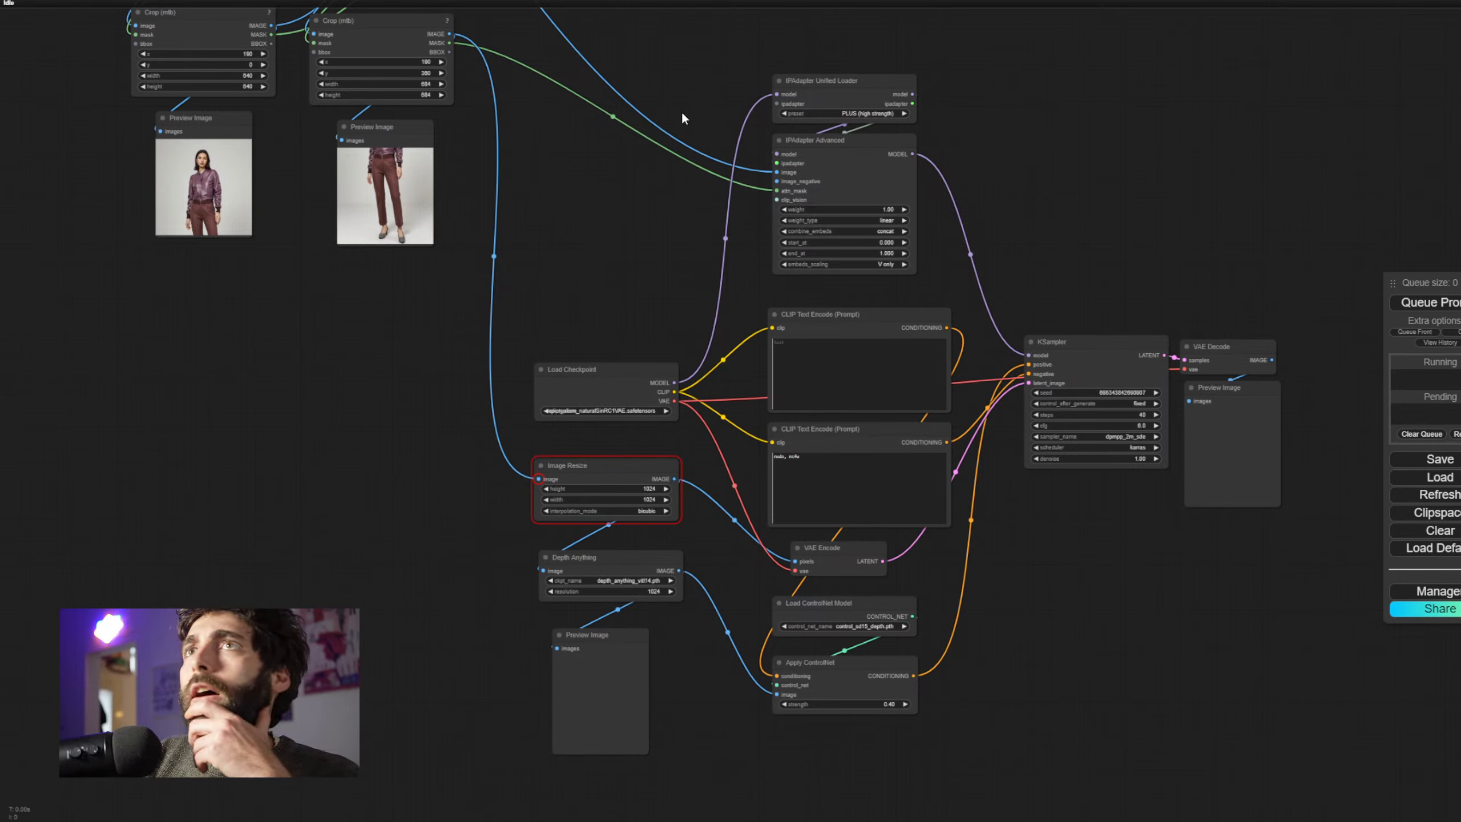
Examine the lower trouser stage's nodes and connections, and compare its placement with the rest of the workflow
left_click_drag(667, 194, 642, 147)
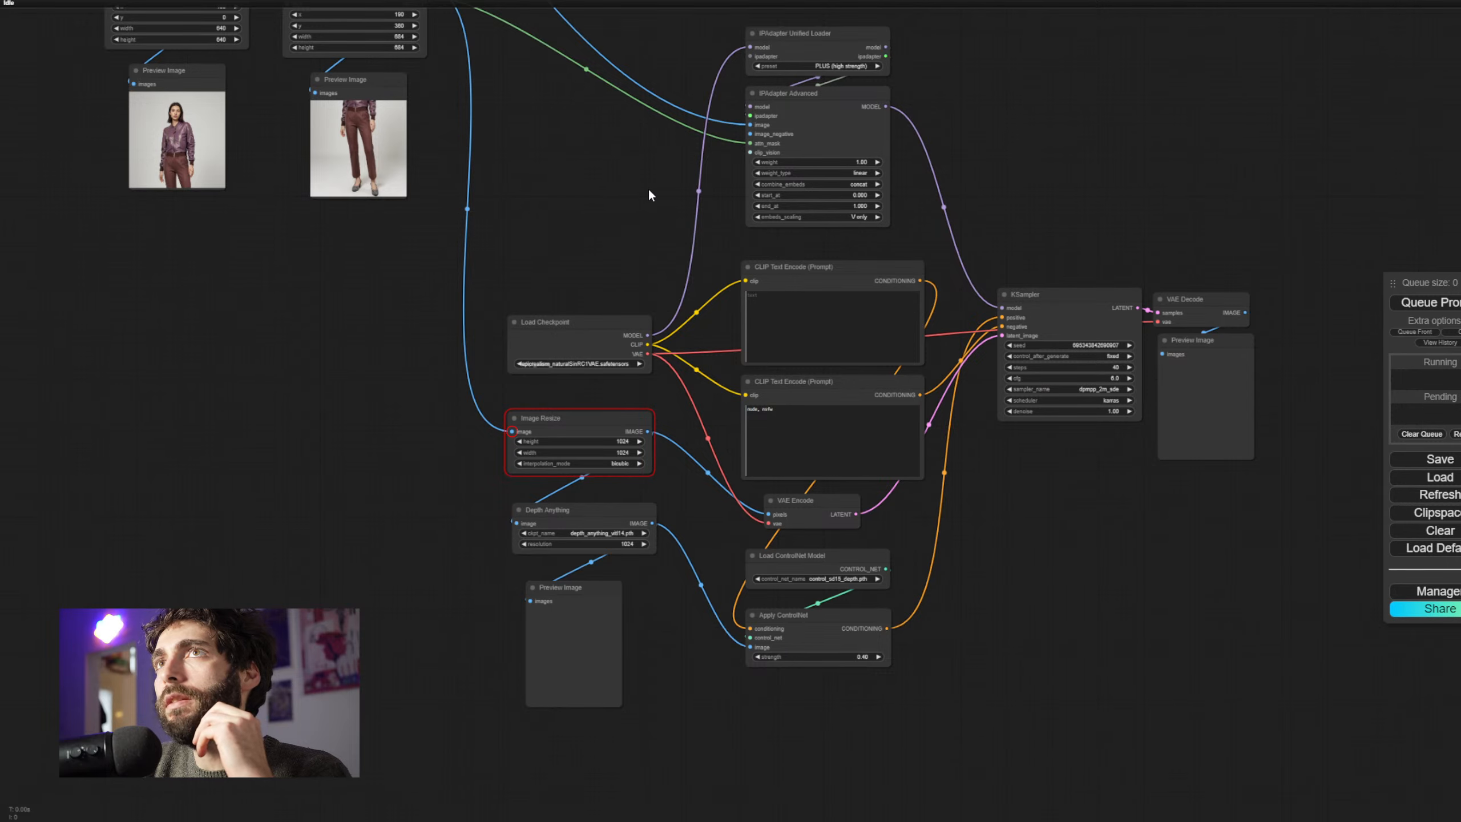
left_click_drag(622, 241, 622, 252)
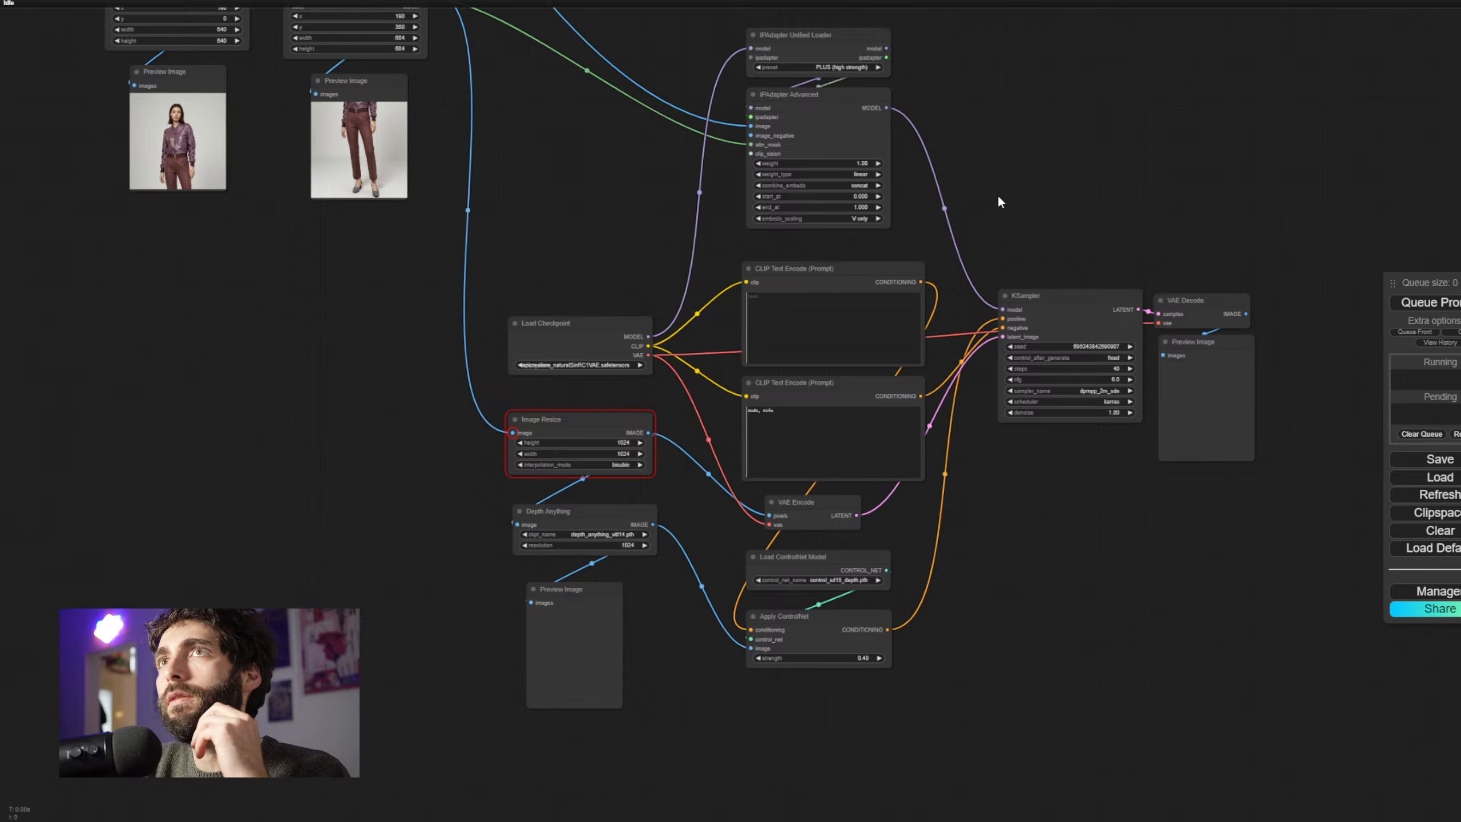
left_click_drag(998, 195, 986, 156)
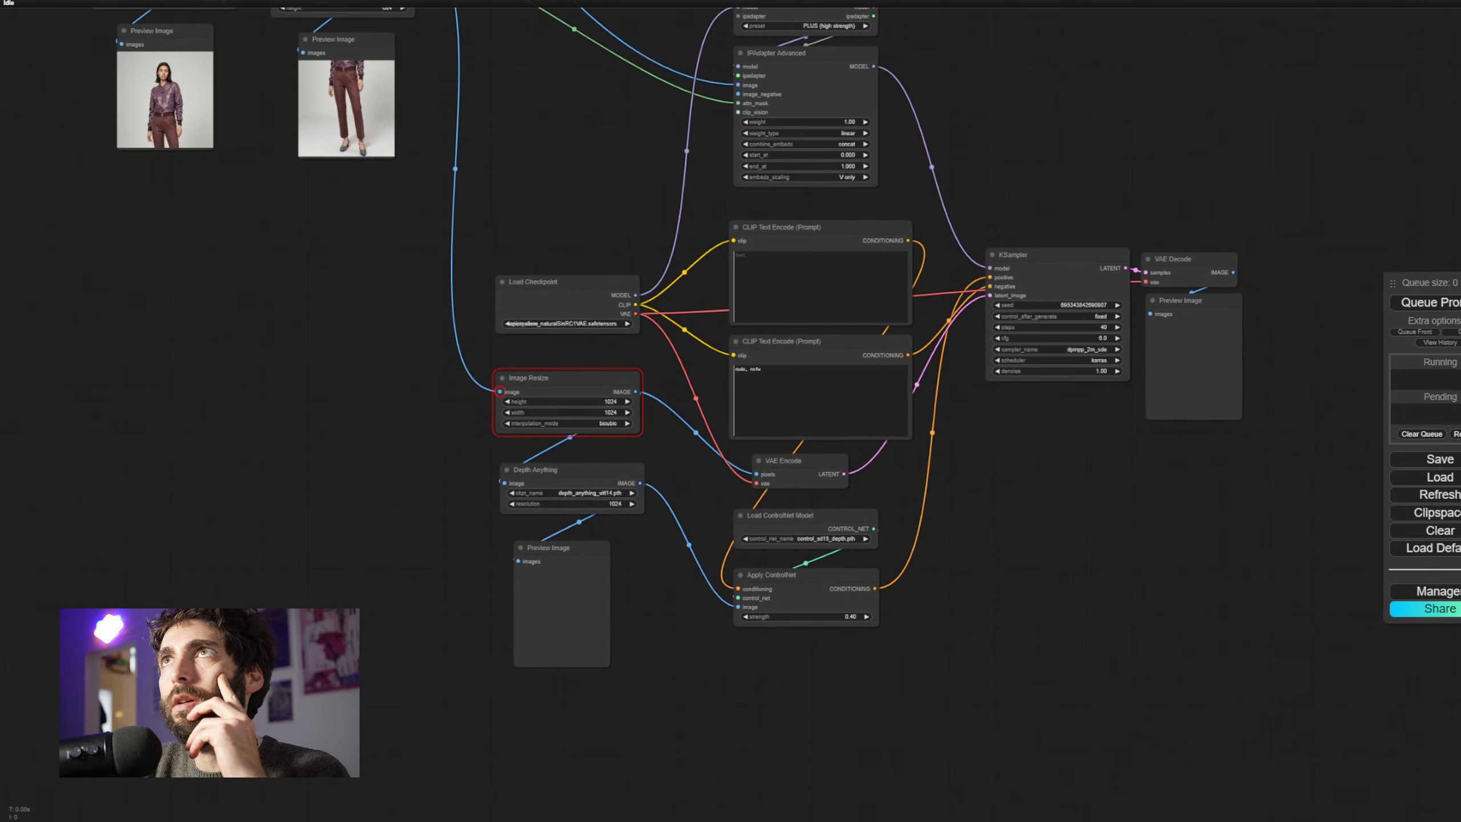
scroll(659, 433, "up", 2)
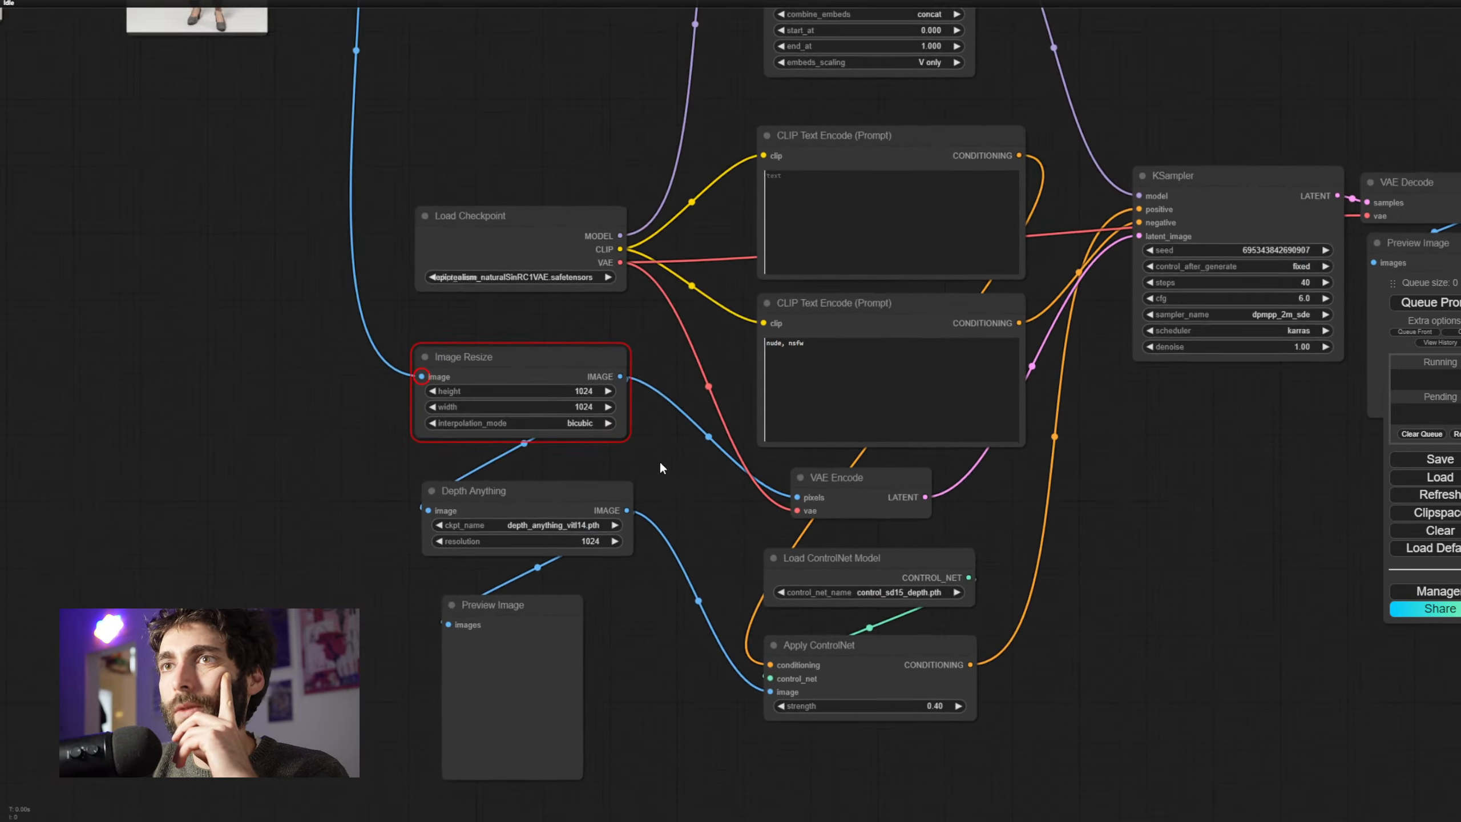
scroll(1030, 595, "down", 1)
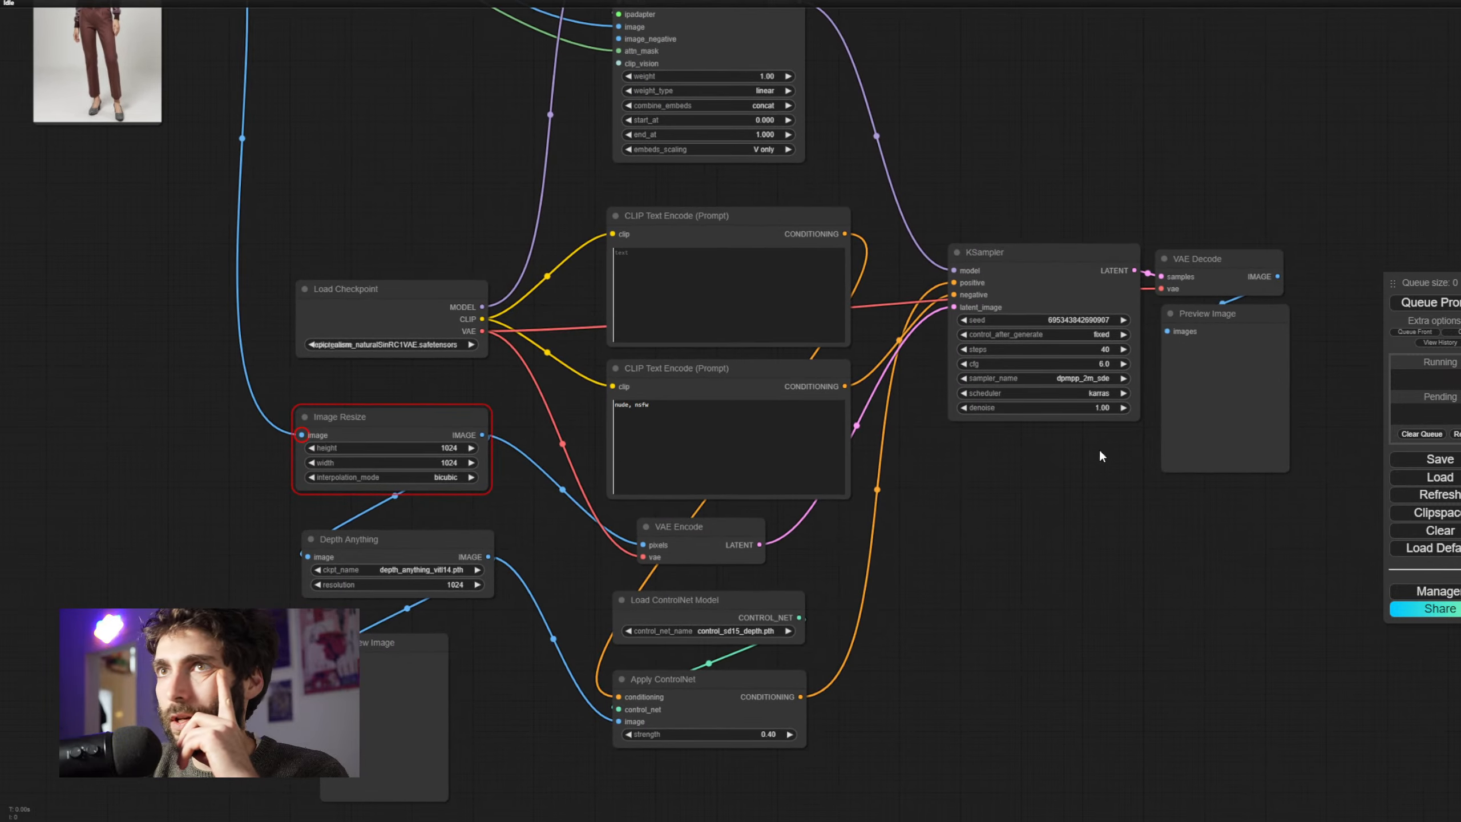
left_click_drag(824, 138, 964, 582)
scroll(881, 457, "down", 9)
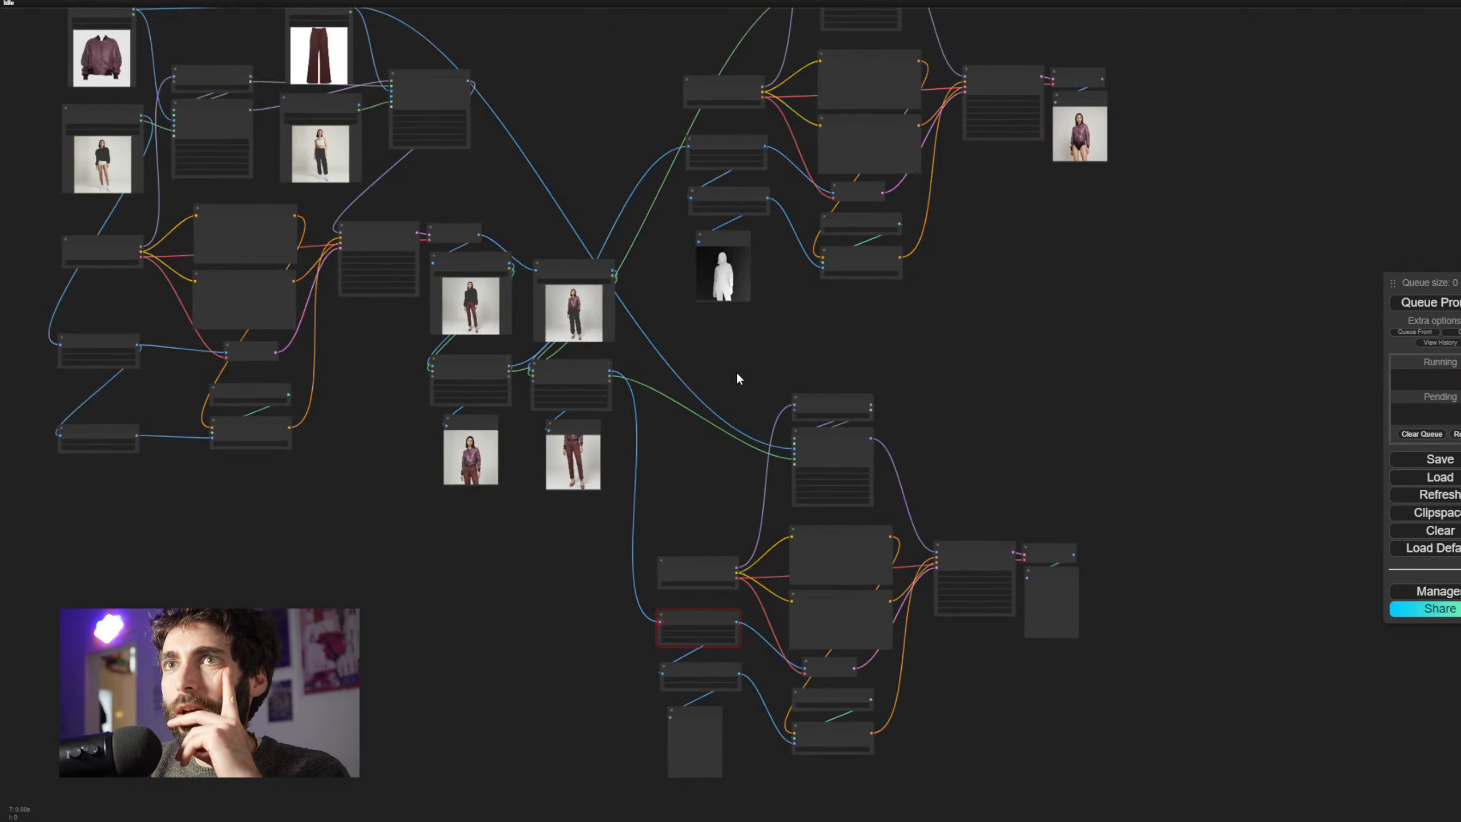
left_click_drag(737, 373, 797, 554)
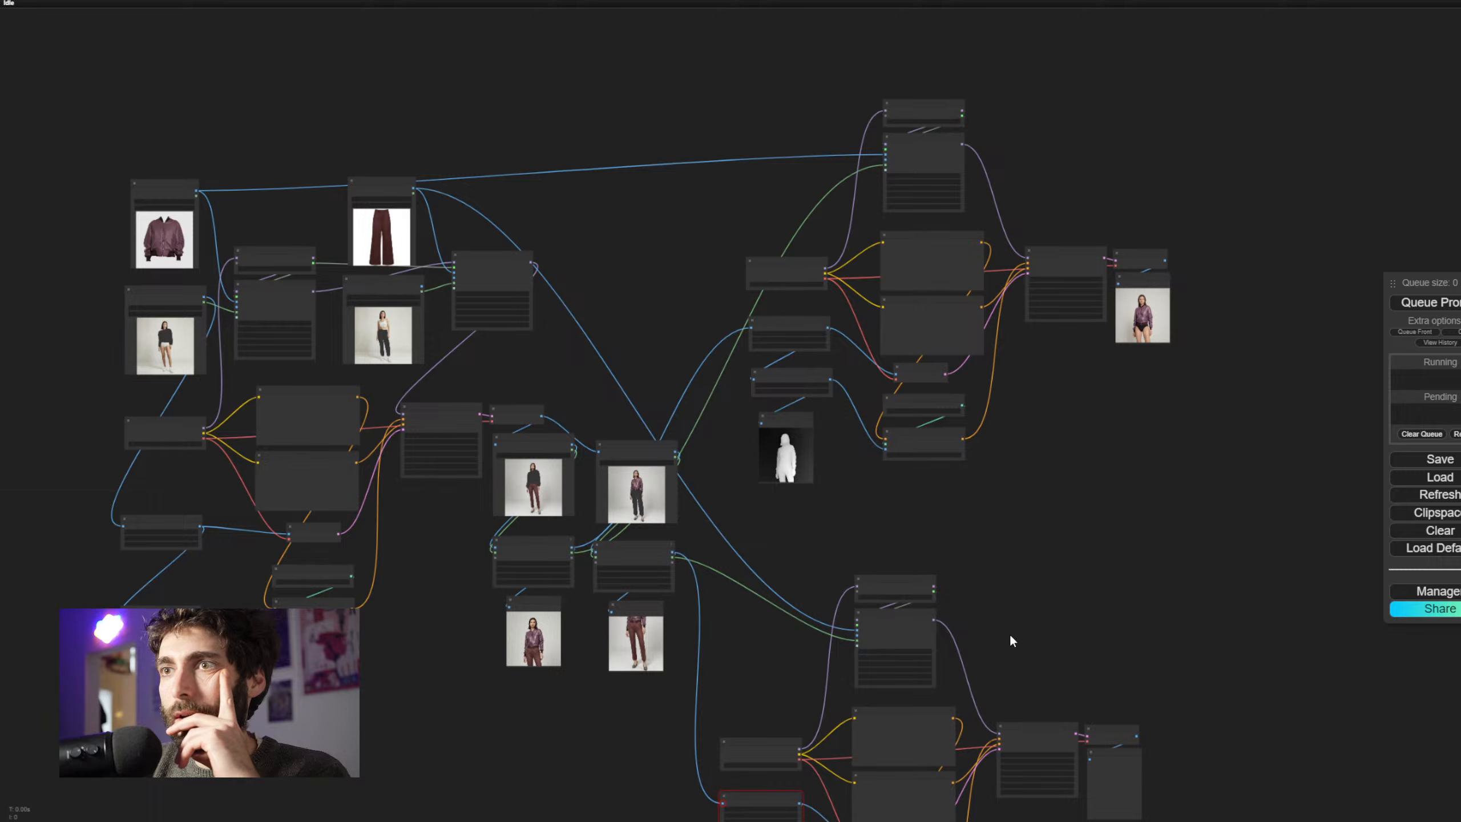
left_click_drag(1072, 636, 997, 523)
Select all nodes of the lower trouser stage and move them up to align beneath the jacket stage
left_click_drag(1101, 493, 689, 817)
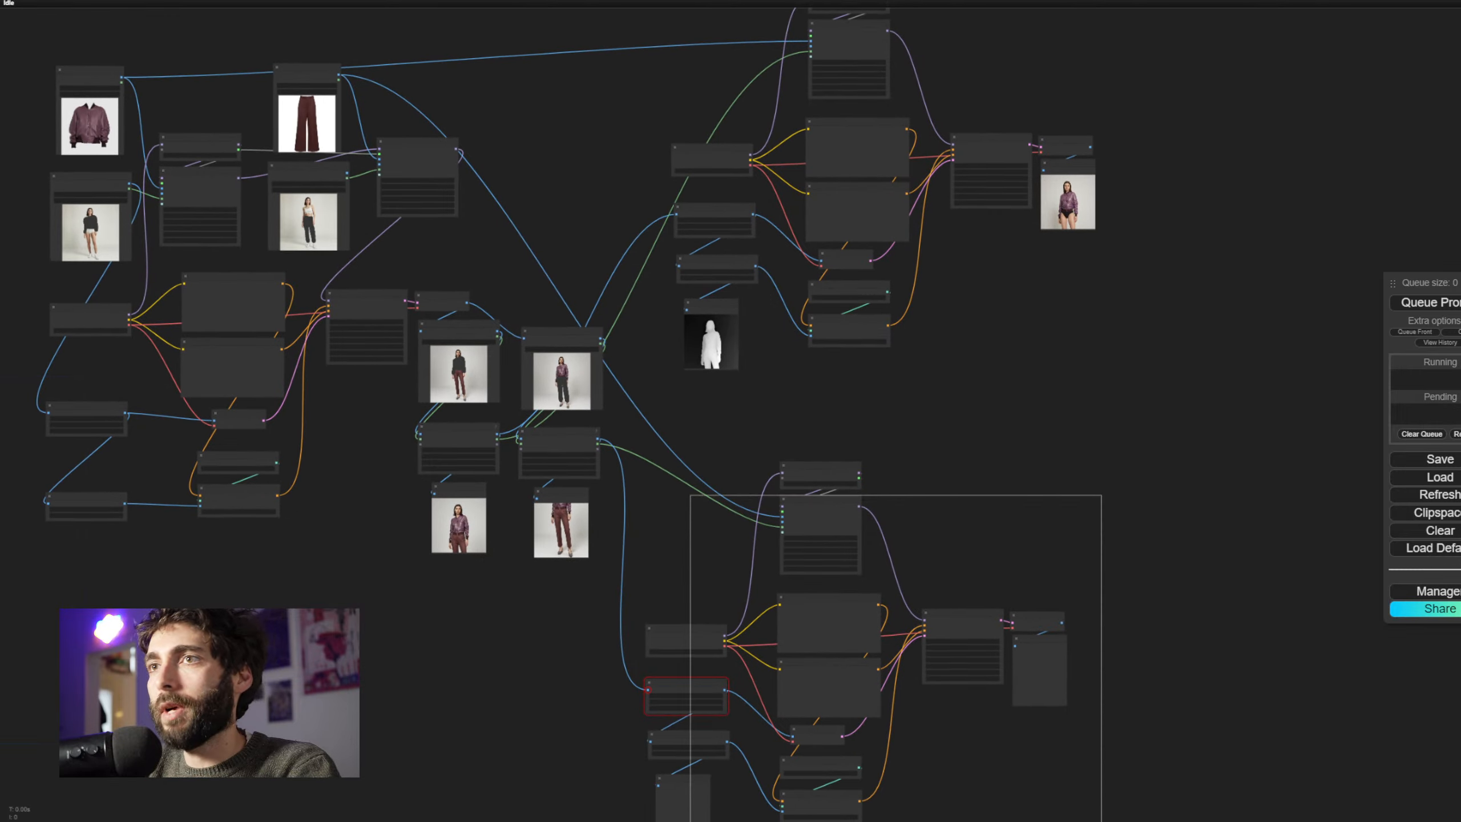
mouse_move(688, 636)
left_mouse_down()
mouse_move(718, 524)
mouse_move(683, 636)
left_mouse_up()
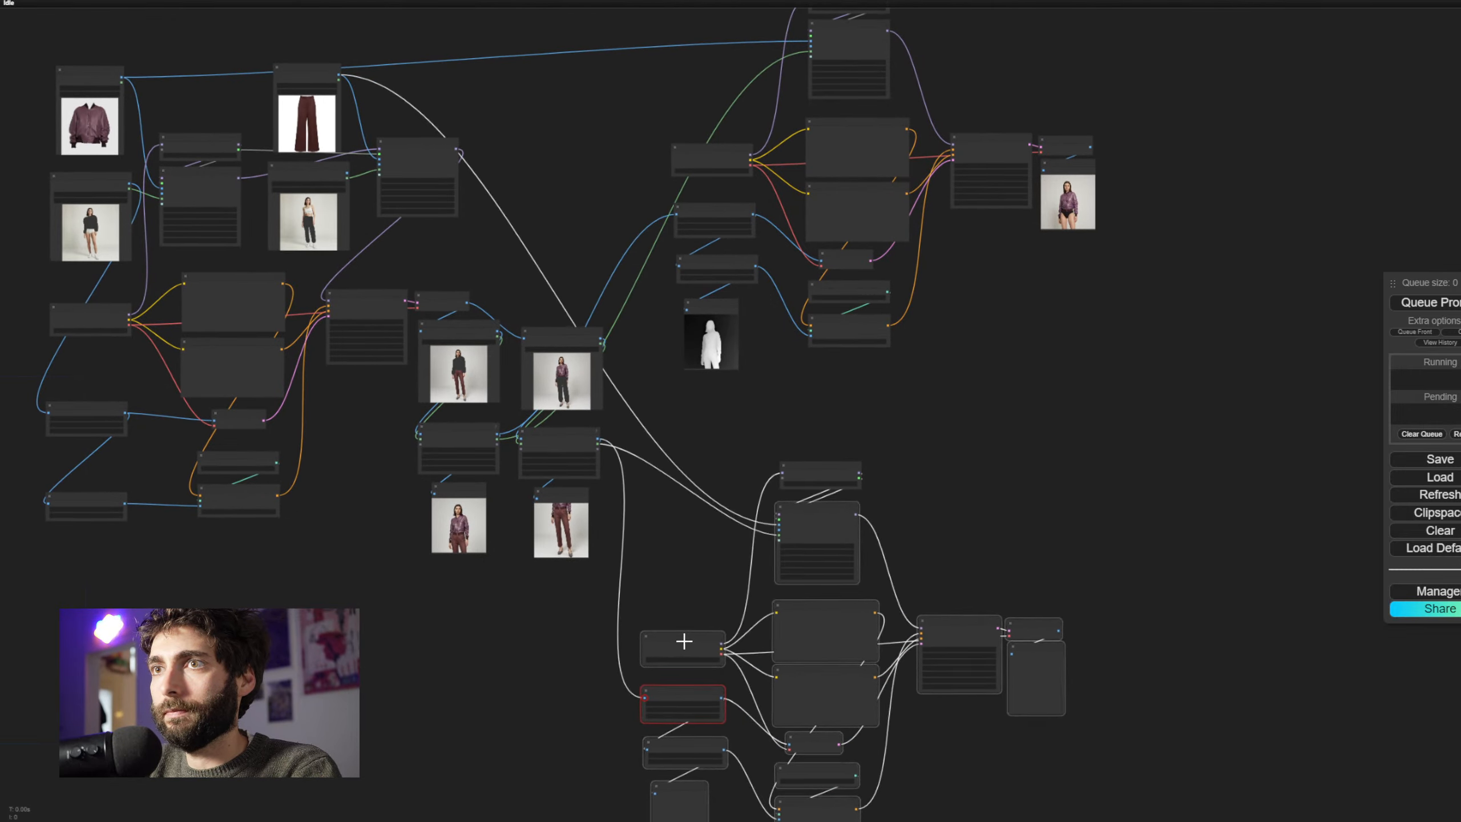
left_click_drag(1125, 441, 667, 817)
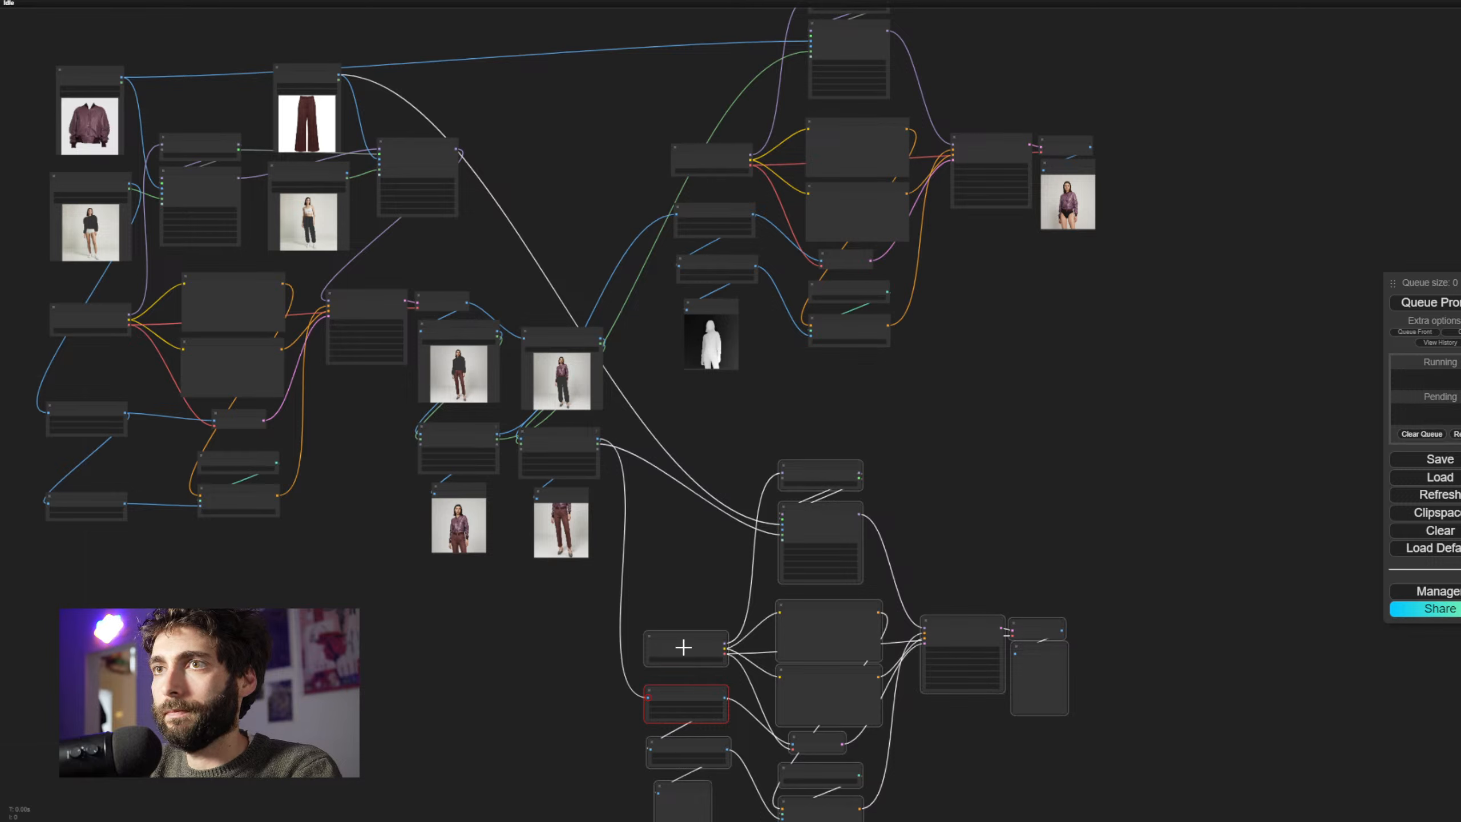
left_click_drag(683, 645, 717, 552)
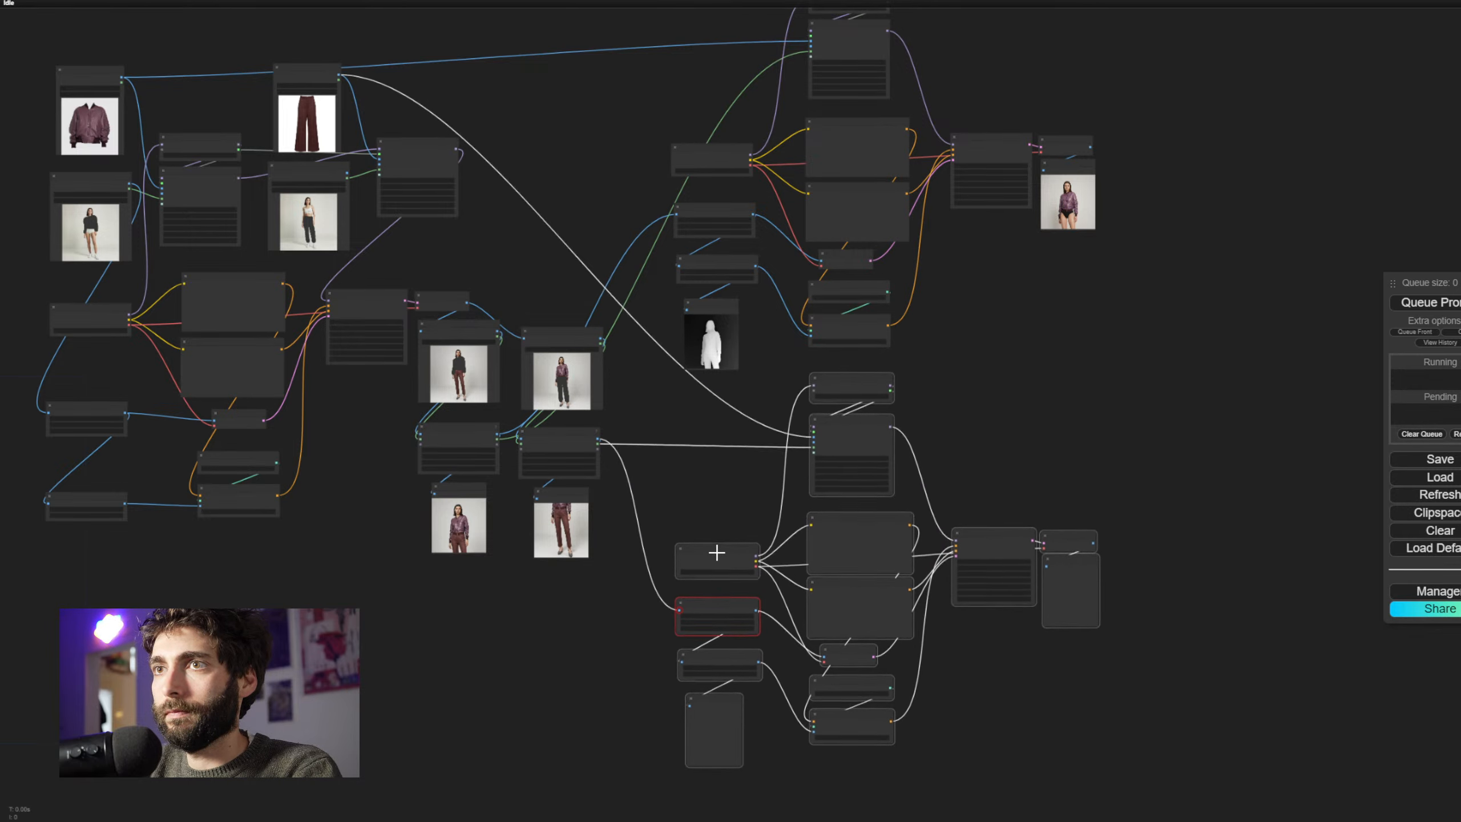
Deselect the trouser stage nodes and queue the prompt to generate images from both refinement stages
left_click(1014, 402)
left_click(1423, 303)
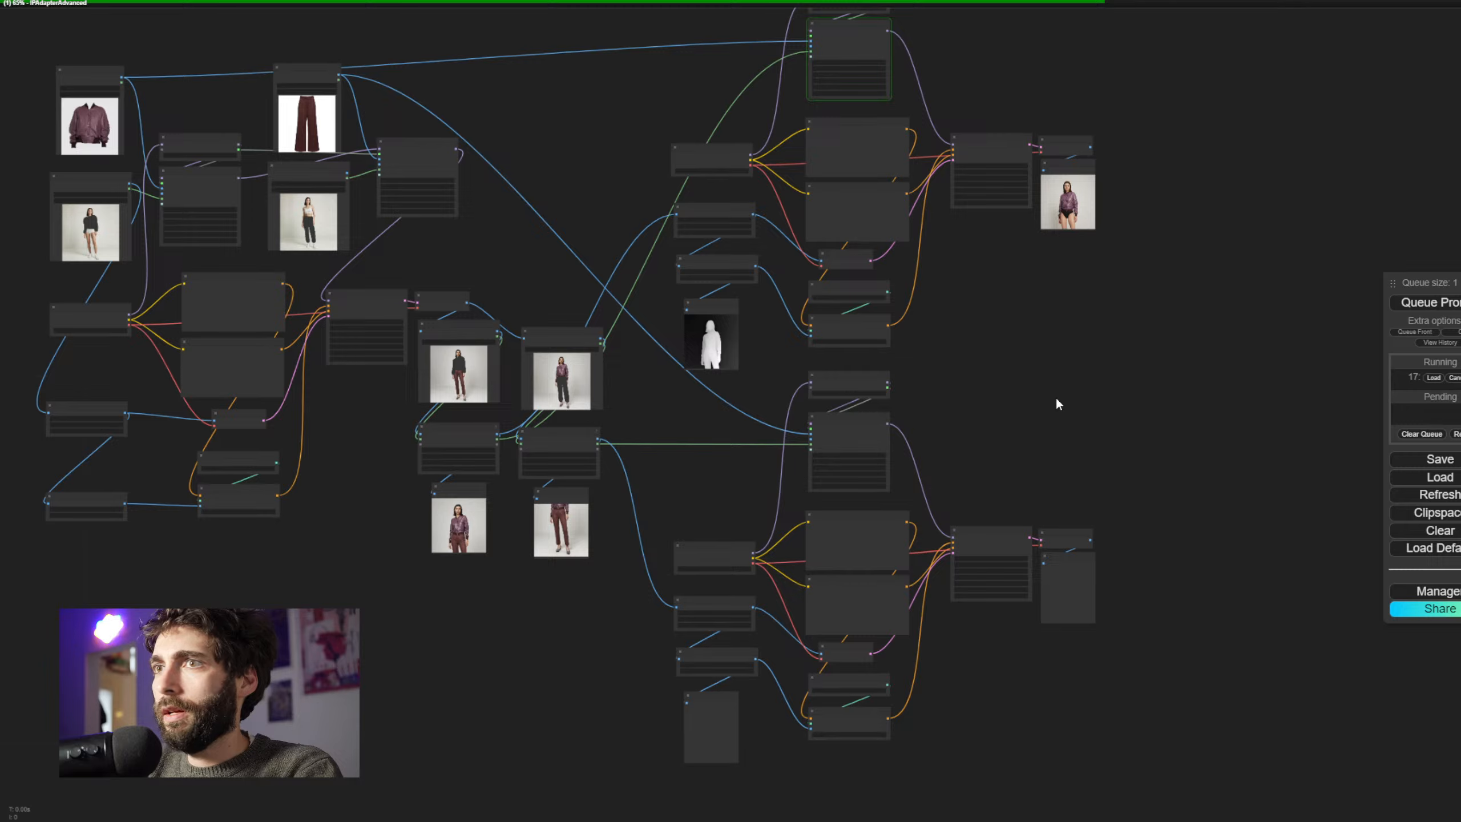
left_click_drag(1030, 430, 1311, 457)
mouse_move(1460, 455)
left_mouse_down()
mouse_move(1333, 464)
mouse_move(1446, 467)
left_mouse_up()
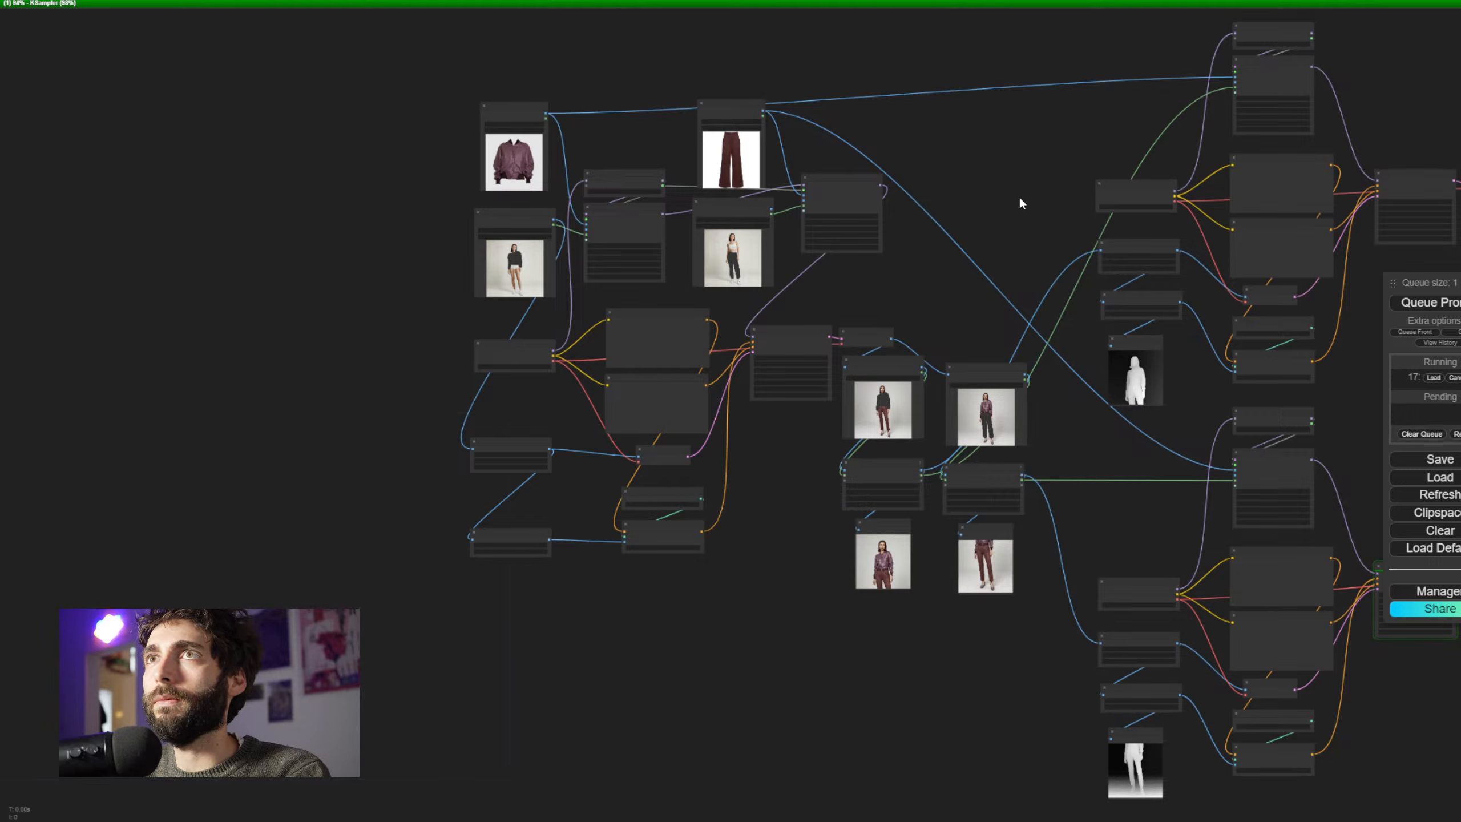
left_click_drag(1007, 203, 774, 194)
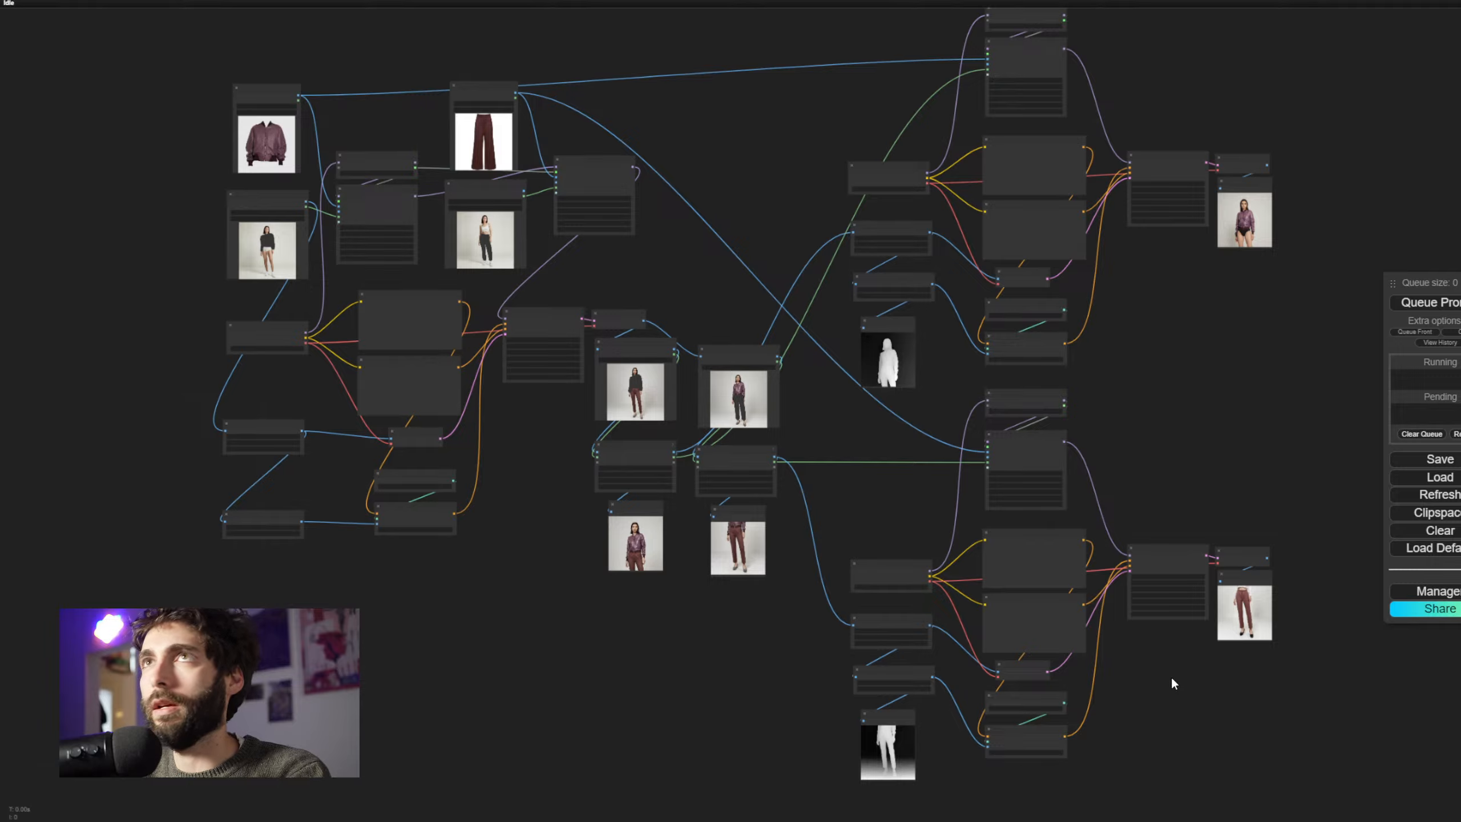
Examine the generated trousers in the lower stage's Preview Image up close
scroll(1217, 708, "up", 10)
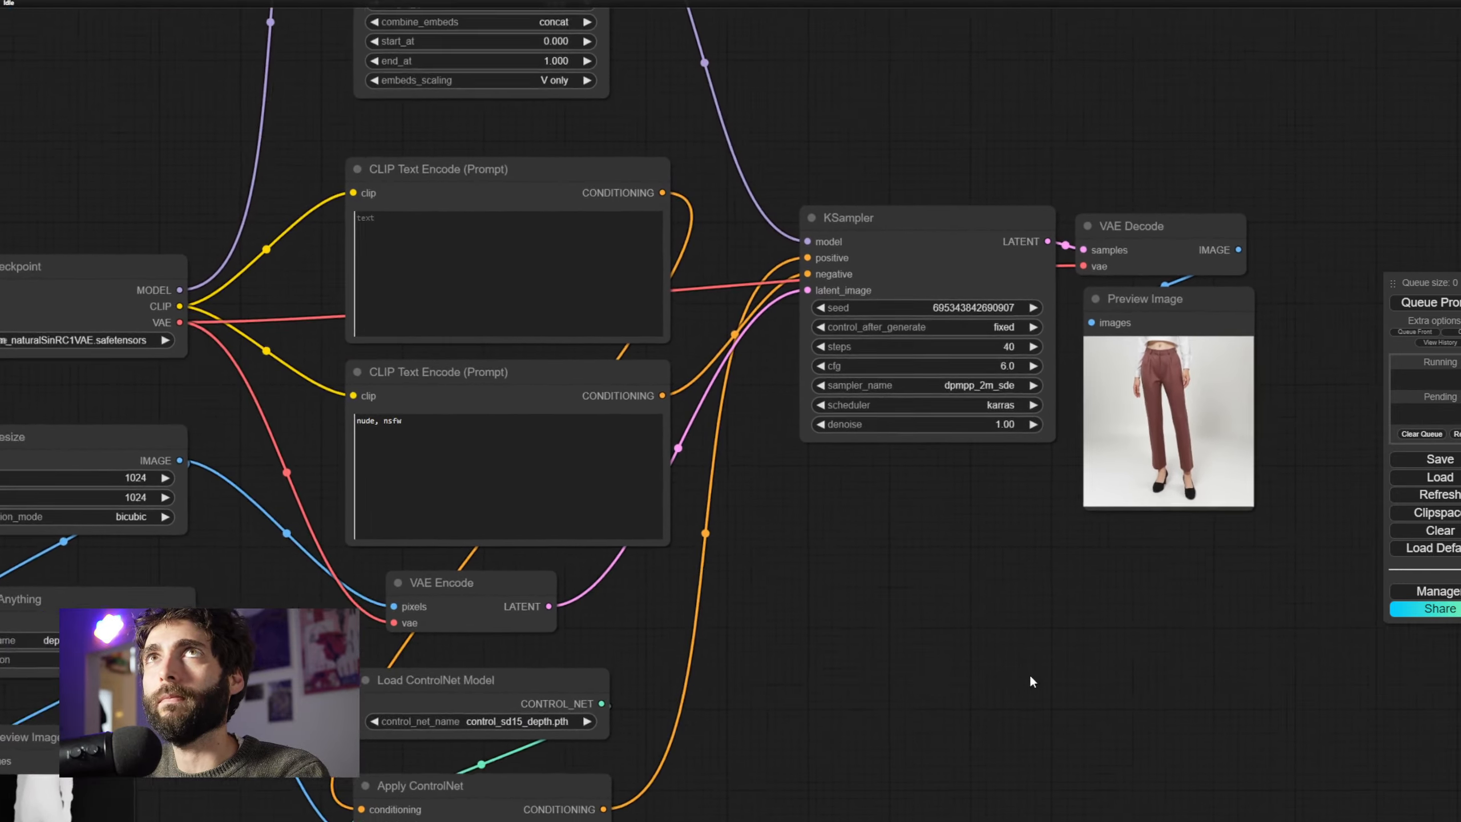
left_click_drag(1030, 676, 966, 685)
scroll(1096, 584, "up", 2)
left_click_drag(1096, 584, 1114, 658)
scroll(1117, 663, "up", 5)
scroll(1278, 574, "up", 3)
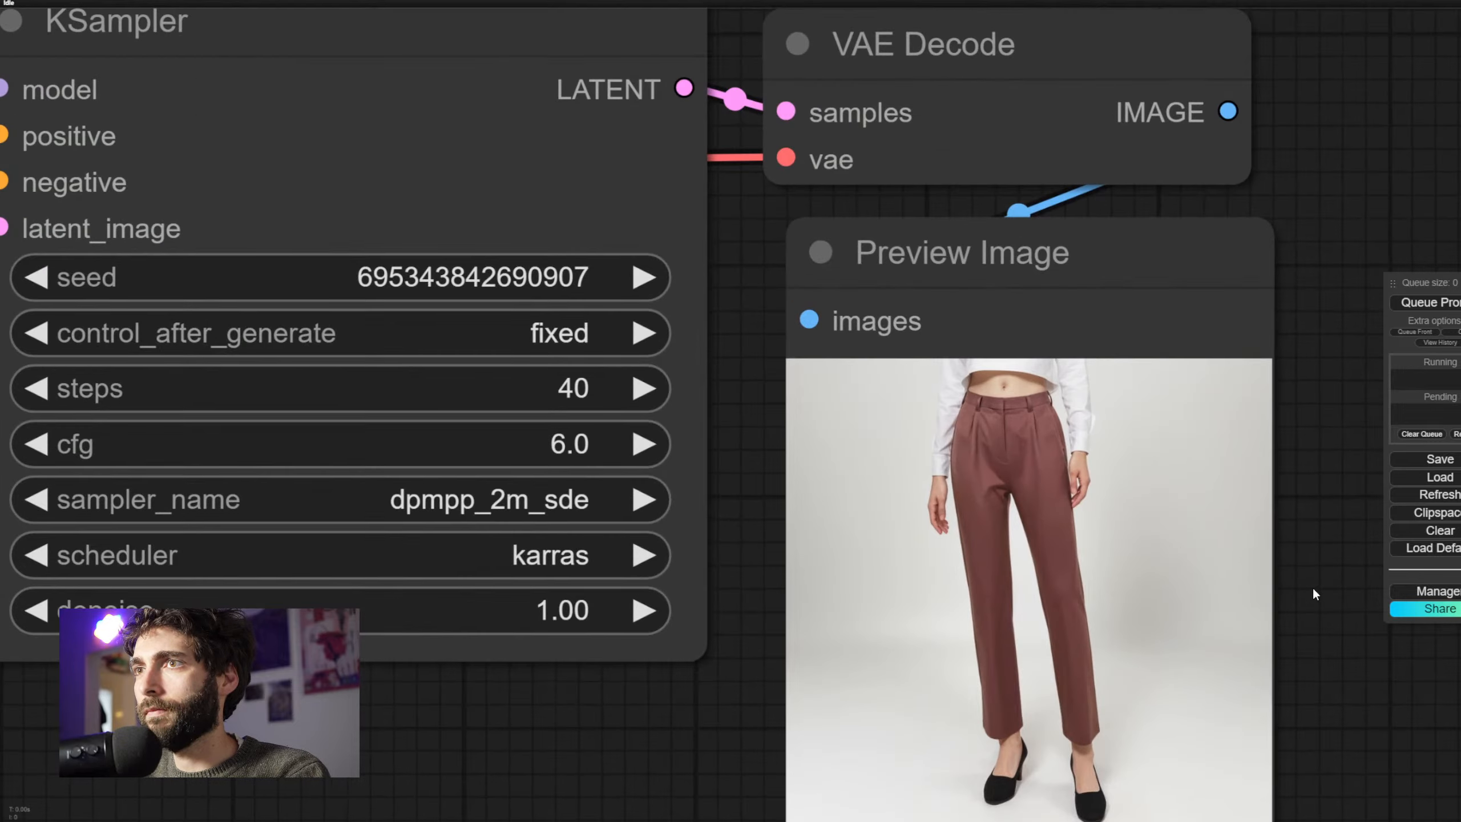
scroll(1313, 588, "down", 3)
scroll(1304, 483, "down", 3)
scroll(1168, 521, "down", 8)
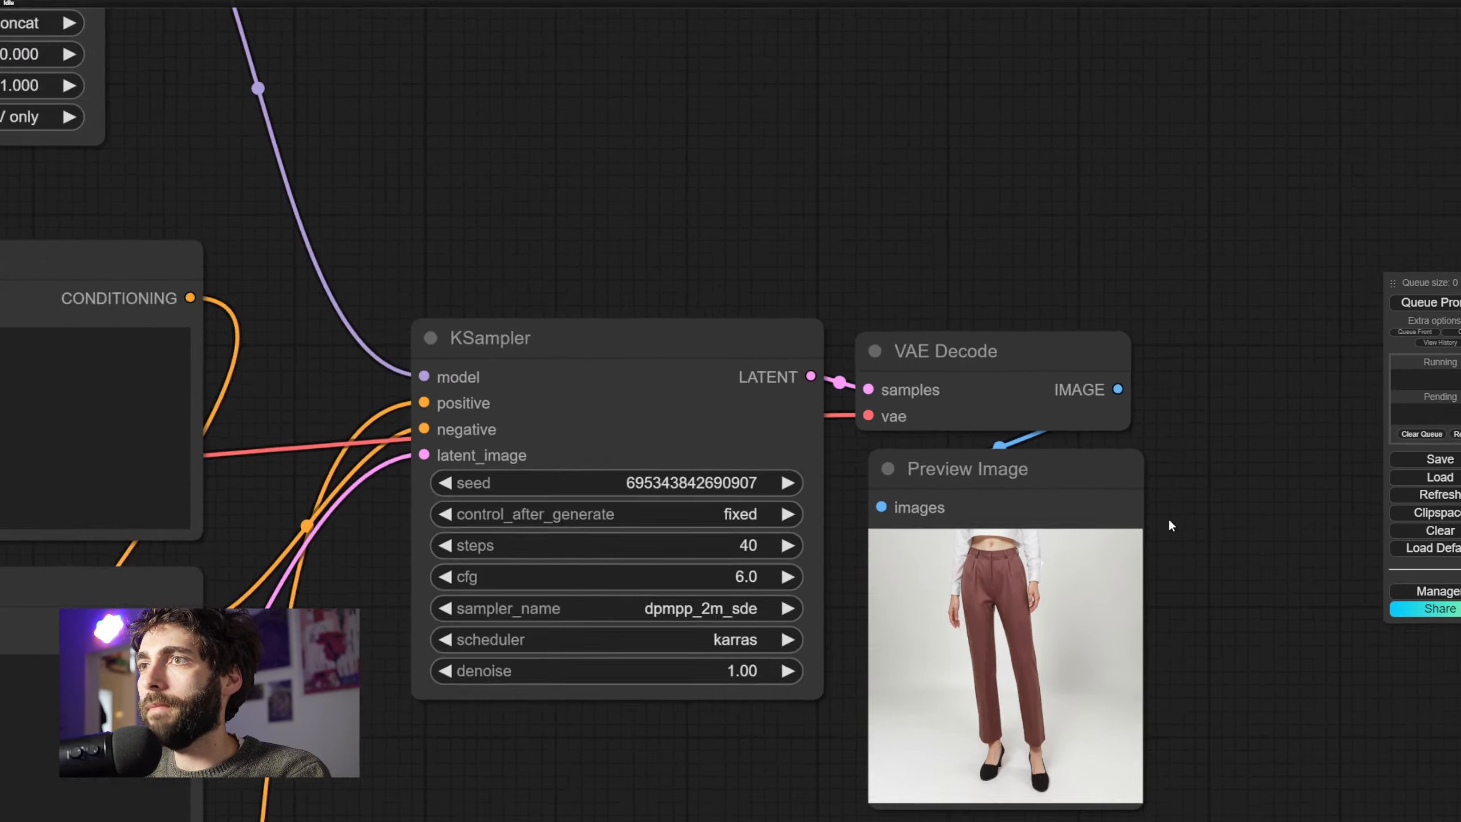
Place the trousers Preview Image directly beneath the jacket Preview Image and compare the two results
left_click_drag(1168, 515, 856, 176)
scroll(951, 104, "up", 6)
left_click_drag(918, 107, 1150, 246)
scroll(1086, 244, "up", 5)
scroll(1129, 295, "up", 2)
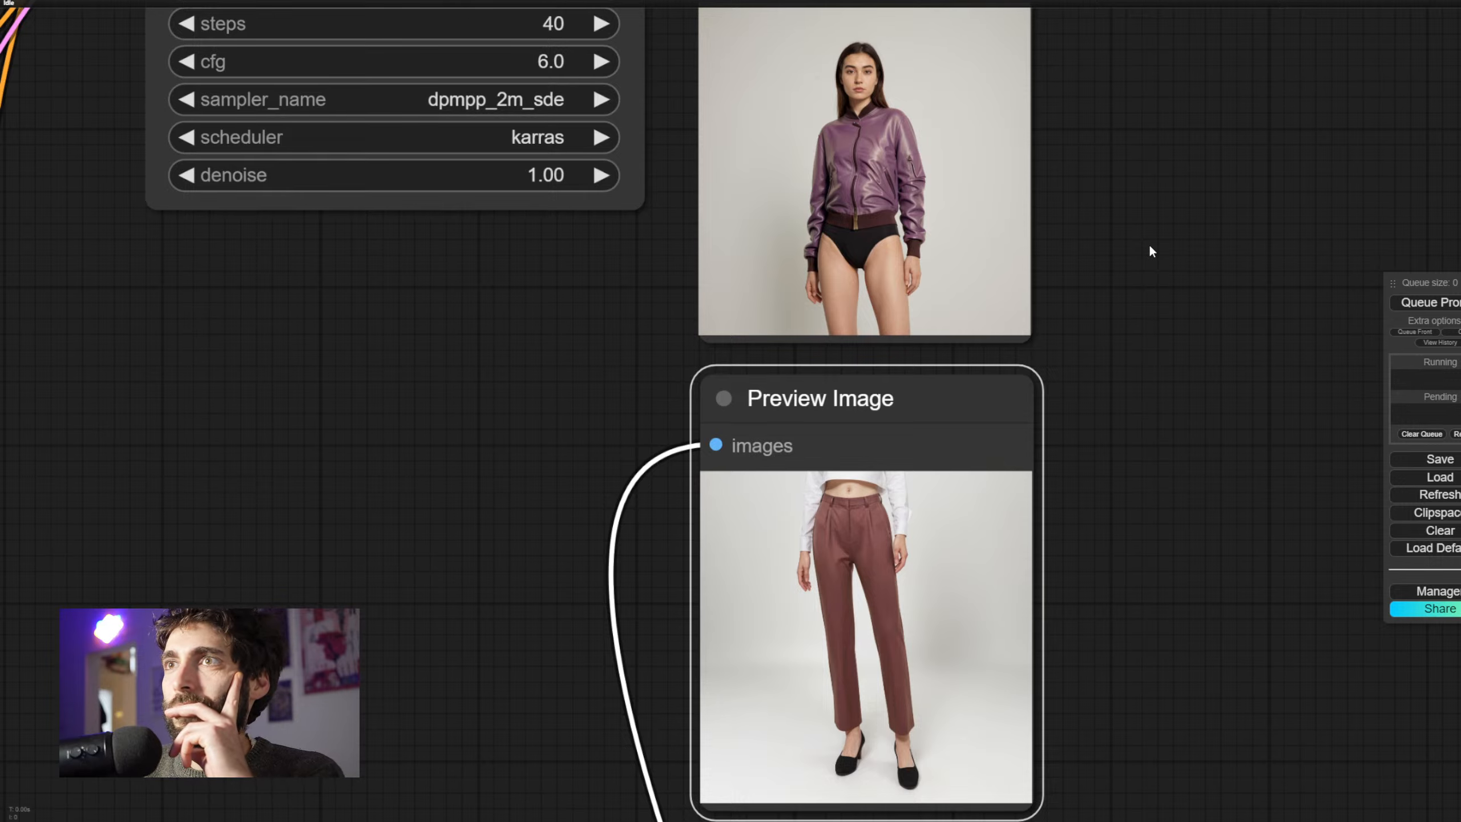
left_click_drag(1151, 249, 1157, 233)
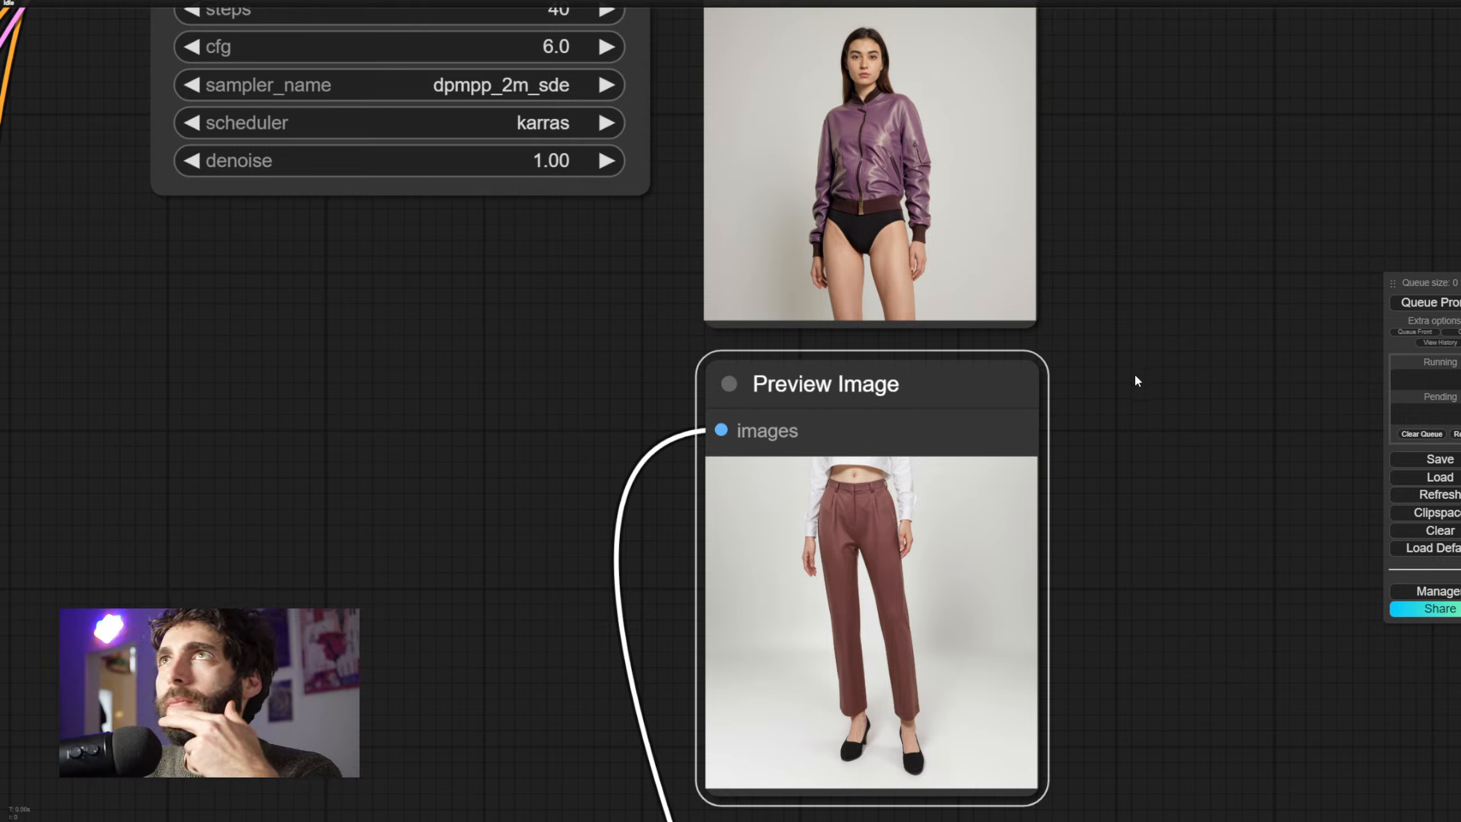
scroll(1136, 377, "down", 7)
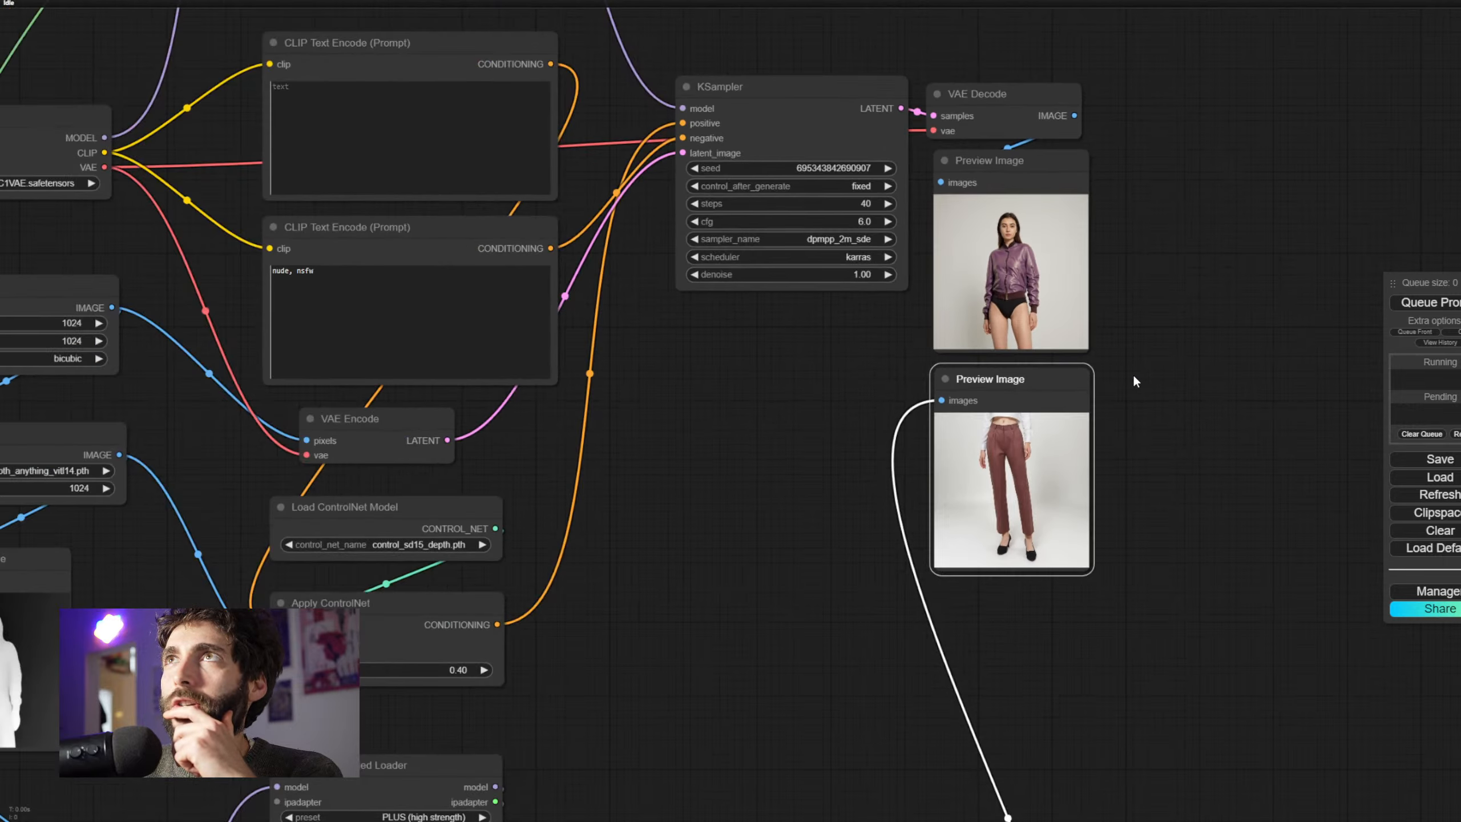
left_click_drag(1144, 380, 930, 400)
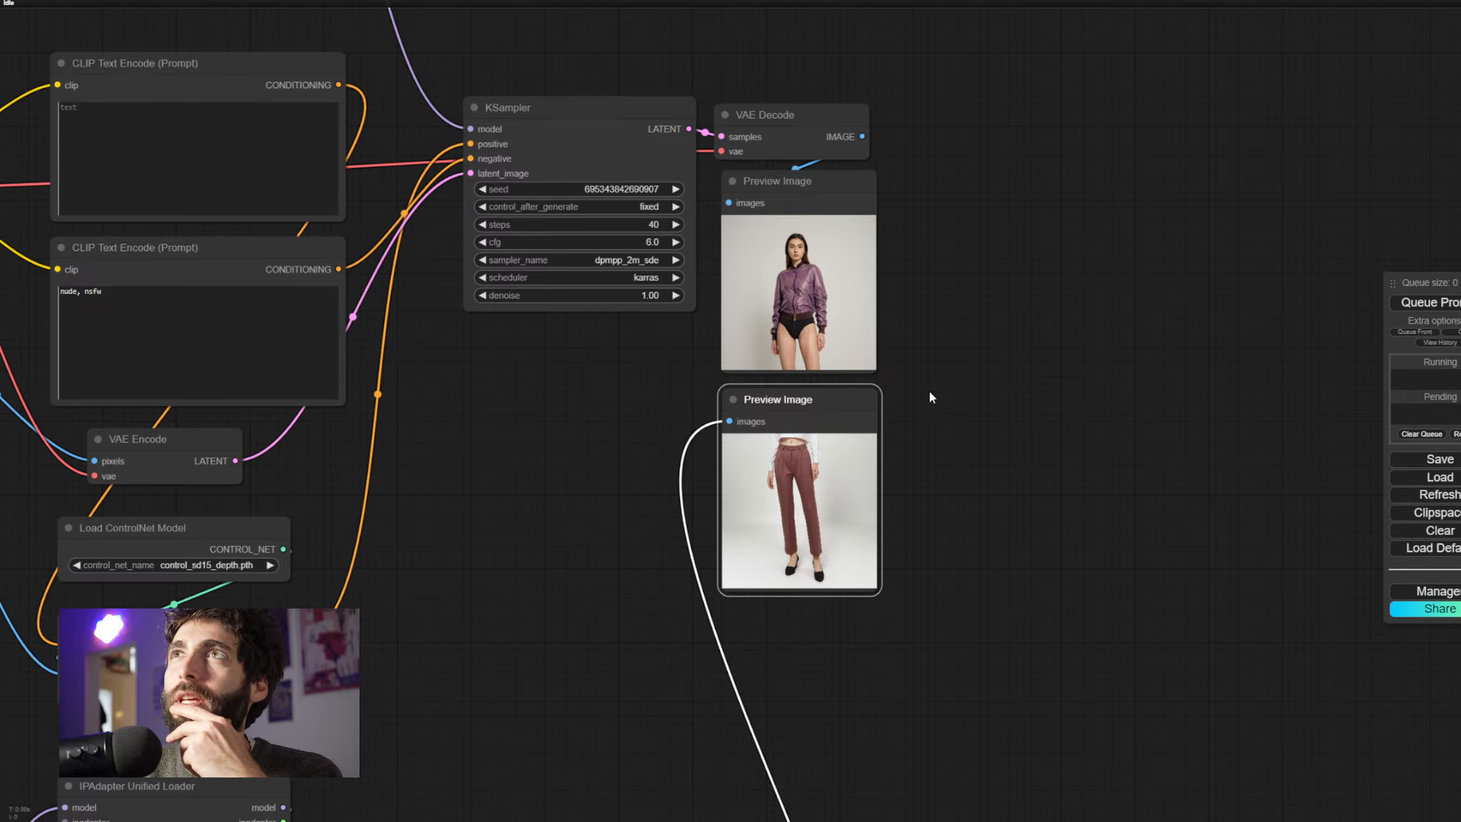
Return the trousers Preview Image to its place beneath the lower stage's VAE Decode and deselect it
scroll(930, 393, "down", 6)
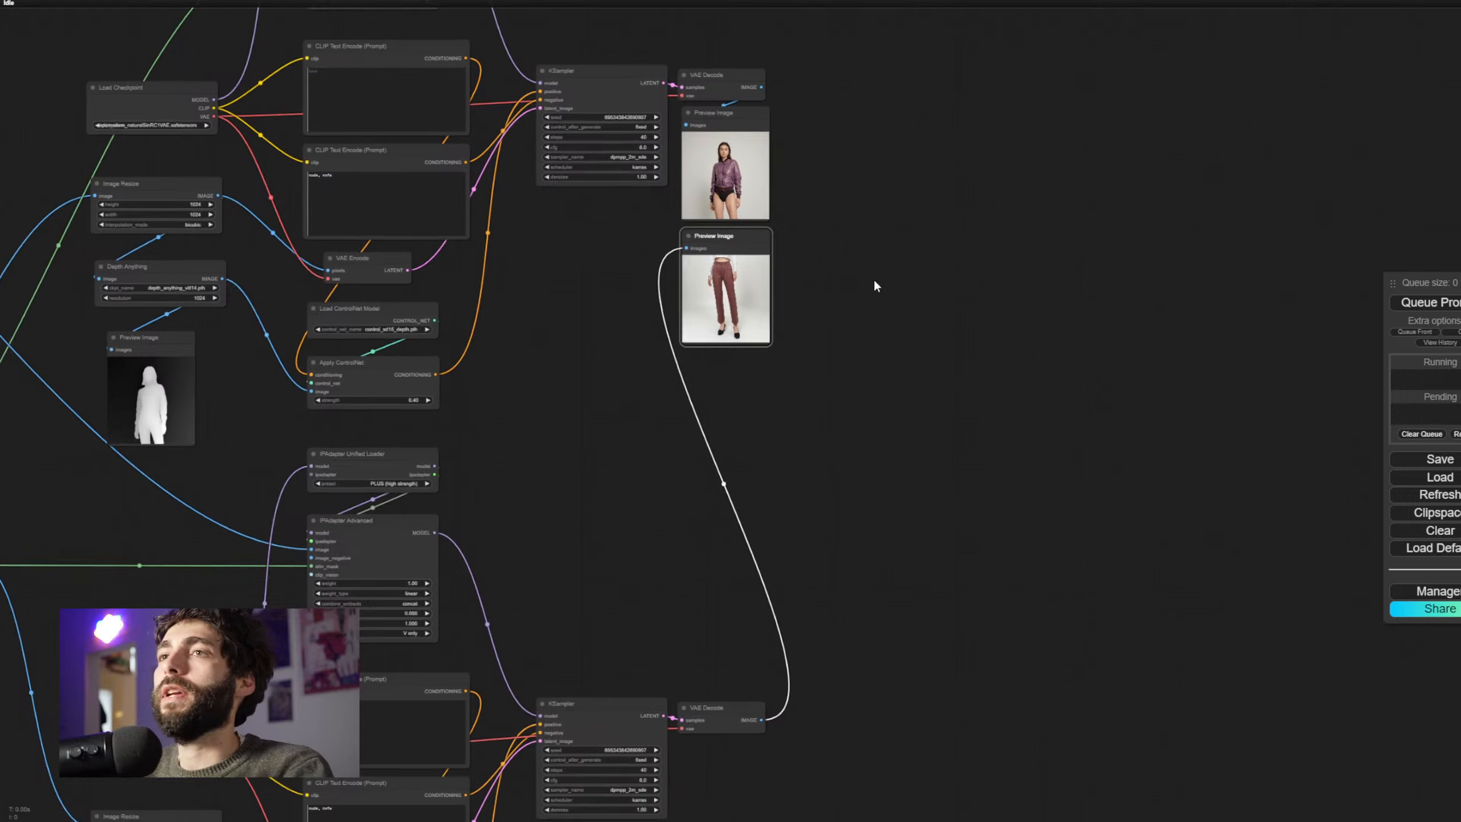
left_click_drag(875, 286, 811, 246)
left_click_drag(683, 204, 683, 723)
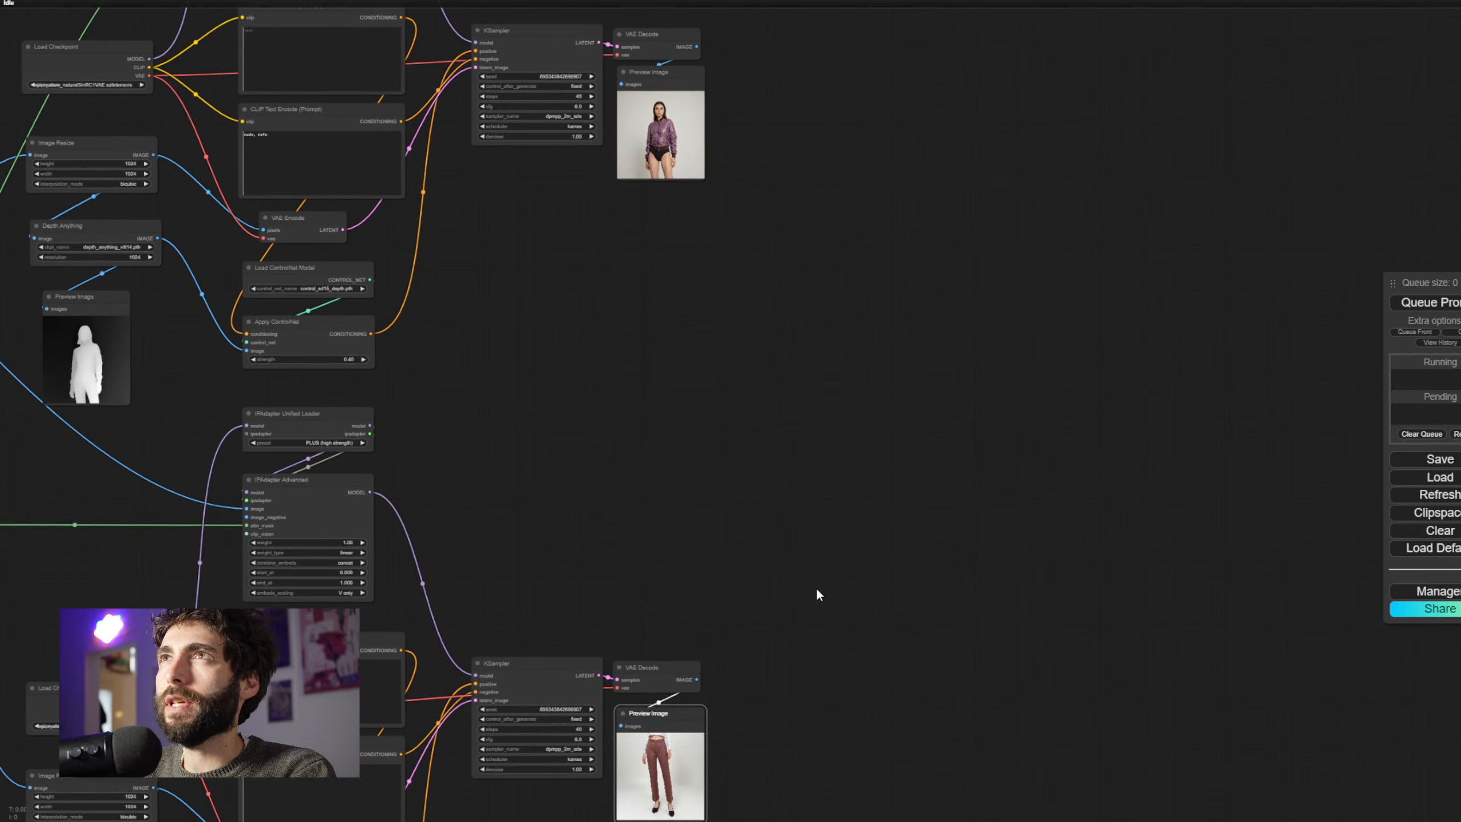
left_click(817, 594)
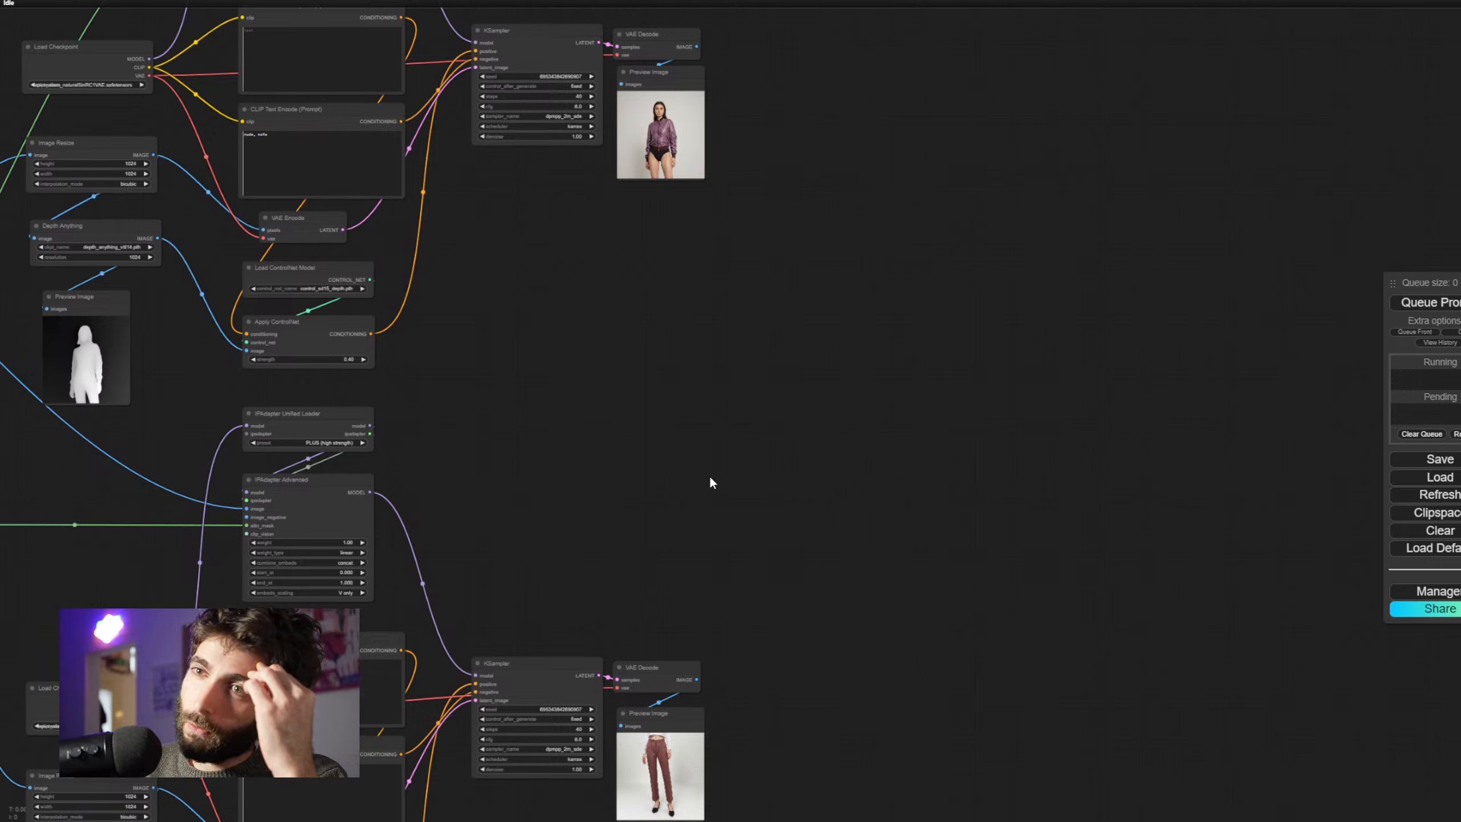
double_click(685, 476)
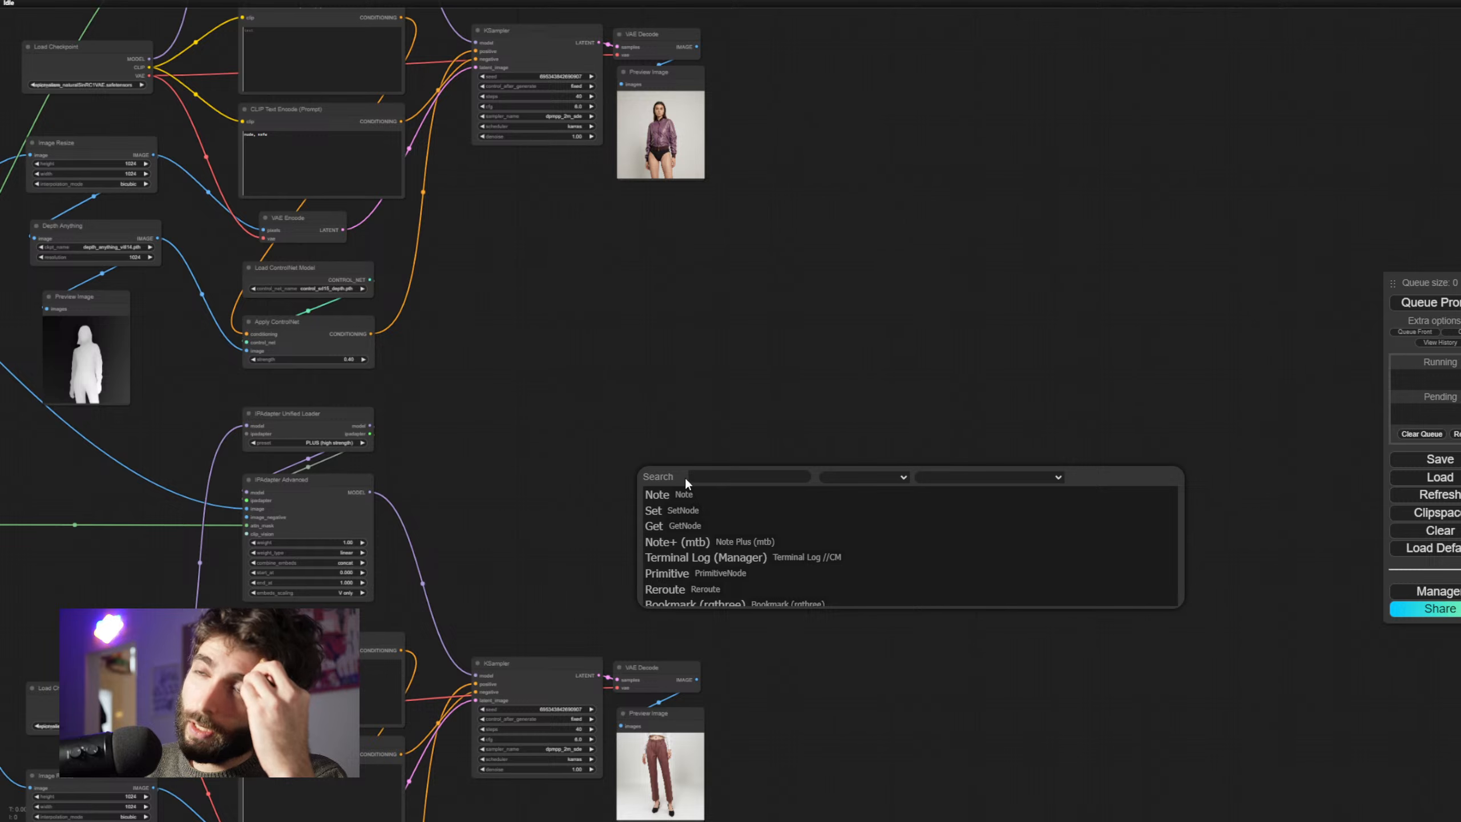
type("image")
type(" sca")
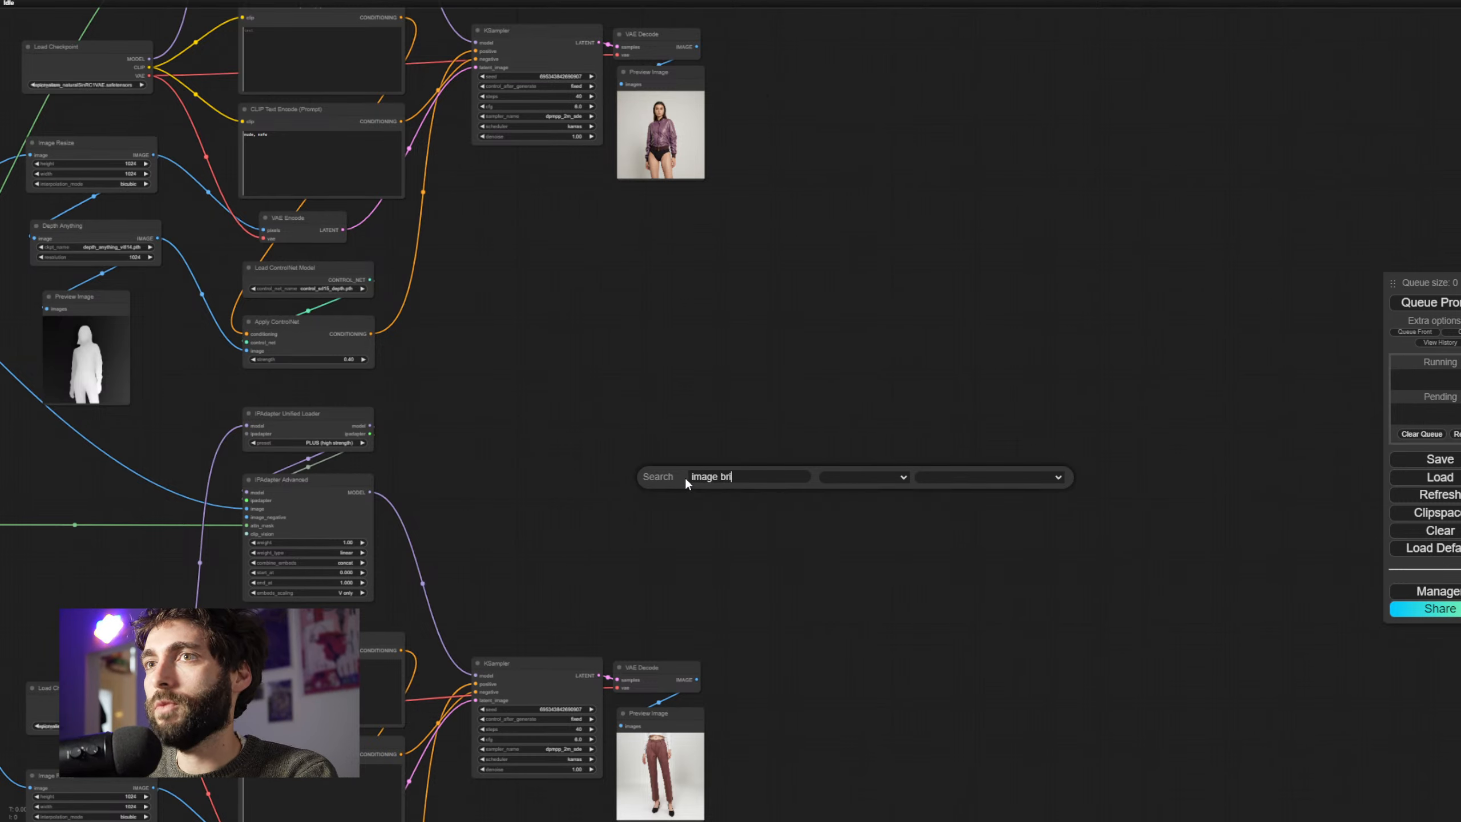
key("BackSpace")
key("BackSpace")
key("BackSpace")
key("BackSpace")
key("BackSpace")
key("BackSpace")
key("BackSpace")
key("BackSpace")
key("BackSpace")
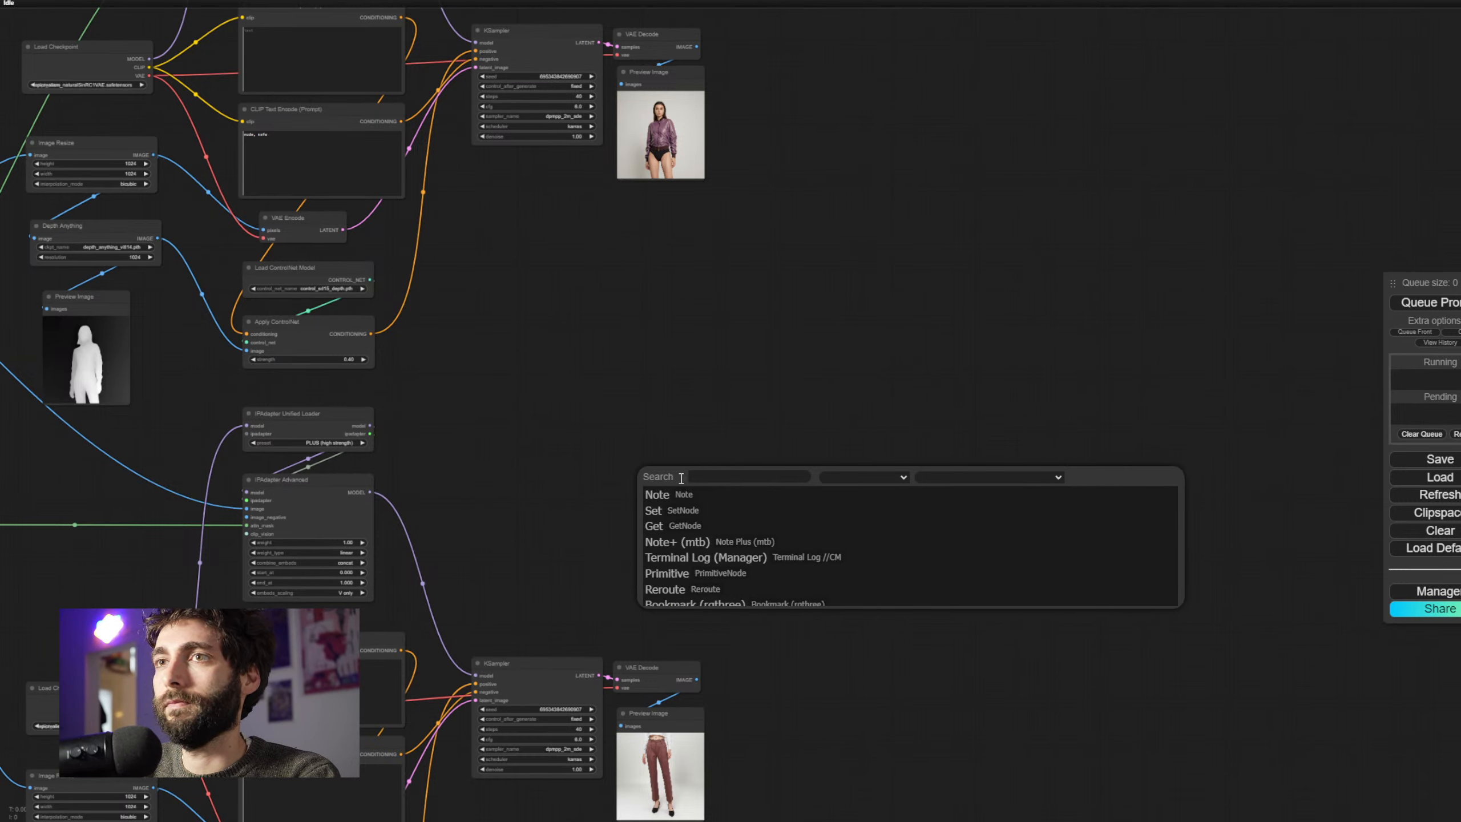
double_click(683, 436)
Add a Preview Bridge (Image) node near the trouser stage's VAE Decode
left_click_drag(538, 524, 622, 366)
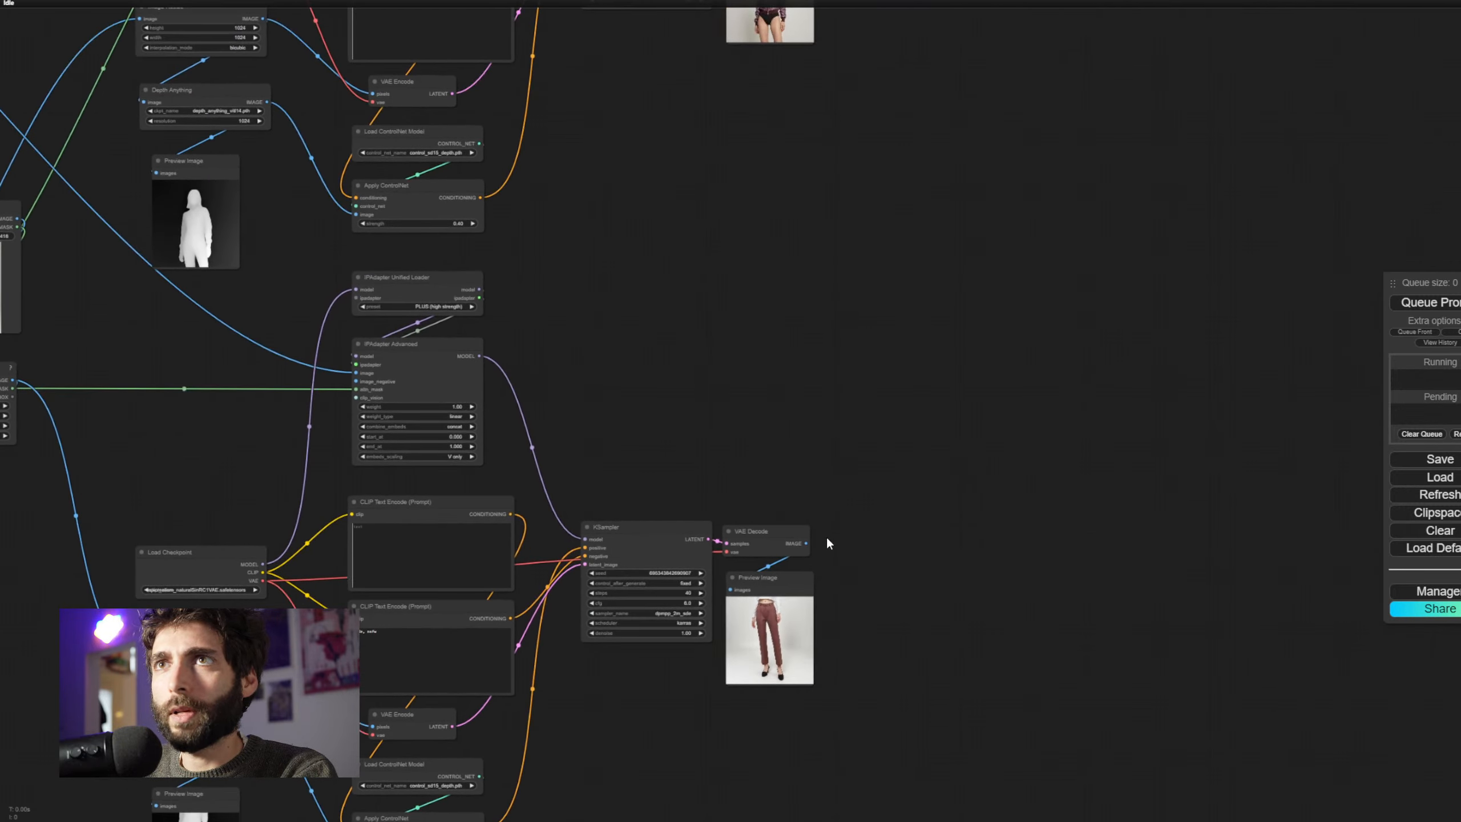
double_click(821, 472)
type("preview ")
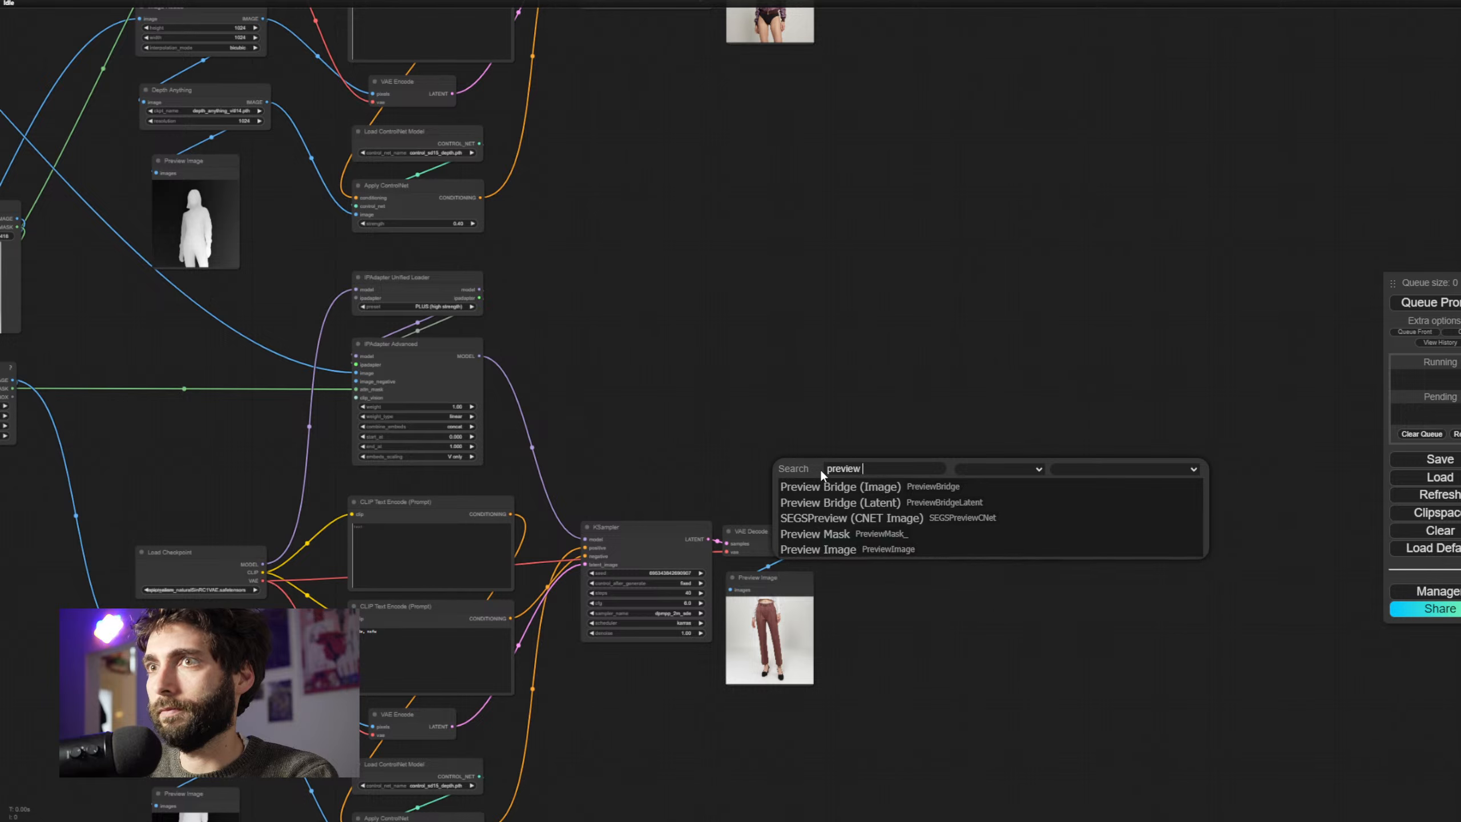
type("bridge")
key("Down")
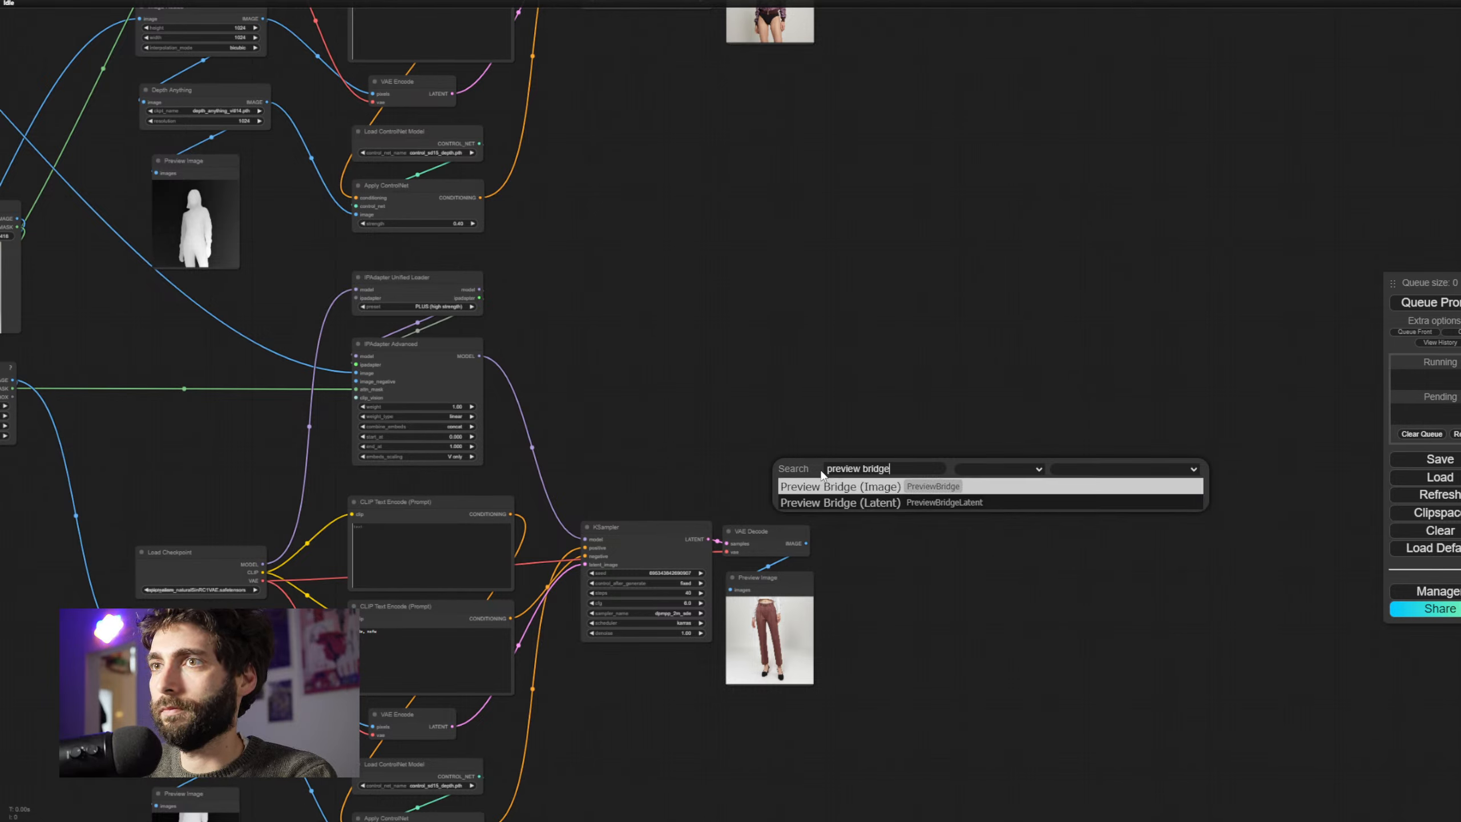
key("Down")
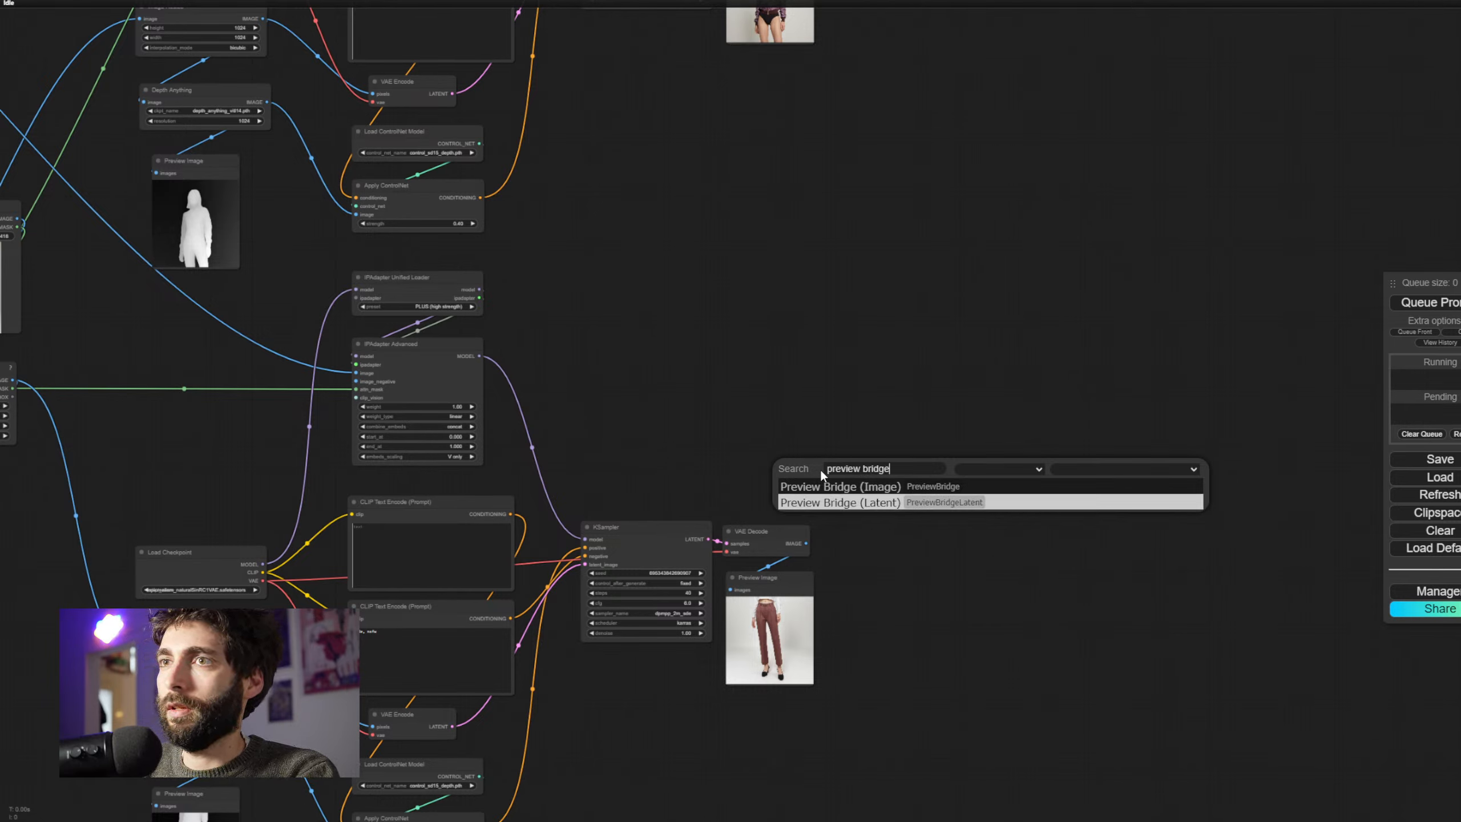
key("Up")
key("Return")
scroll(875, 544, "up", 5)
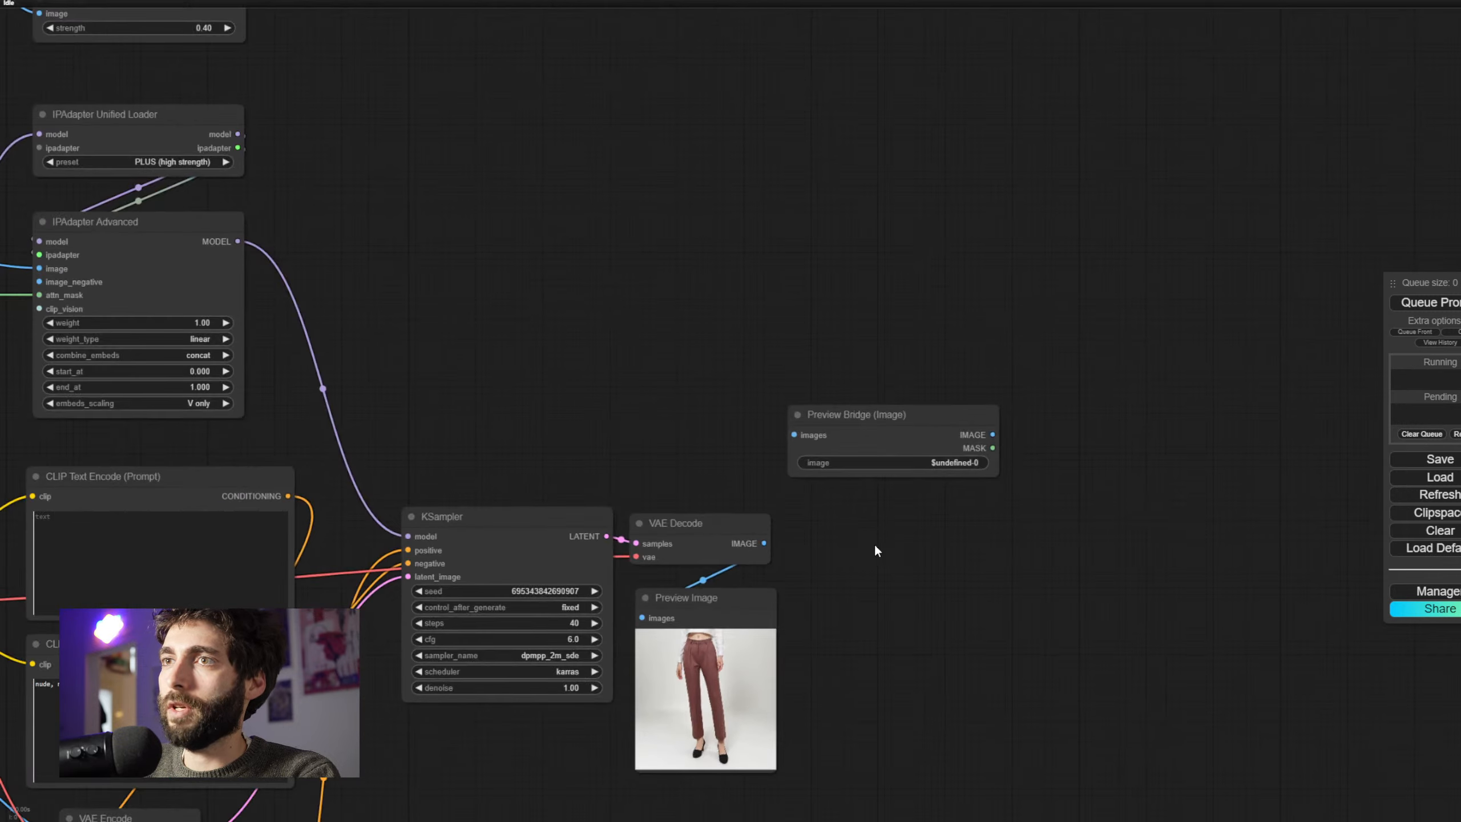
Connect the trouser stage's VAE Decode image output to the Preview Bridge and delete the old Preview Image
left_click_drag(763, 543, 795, 434)
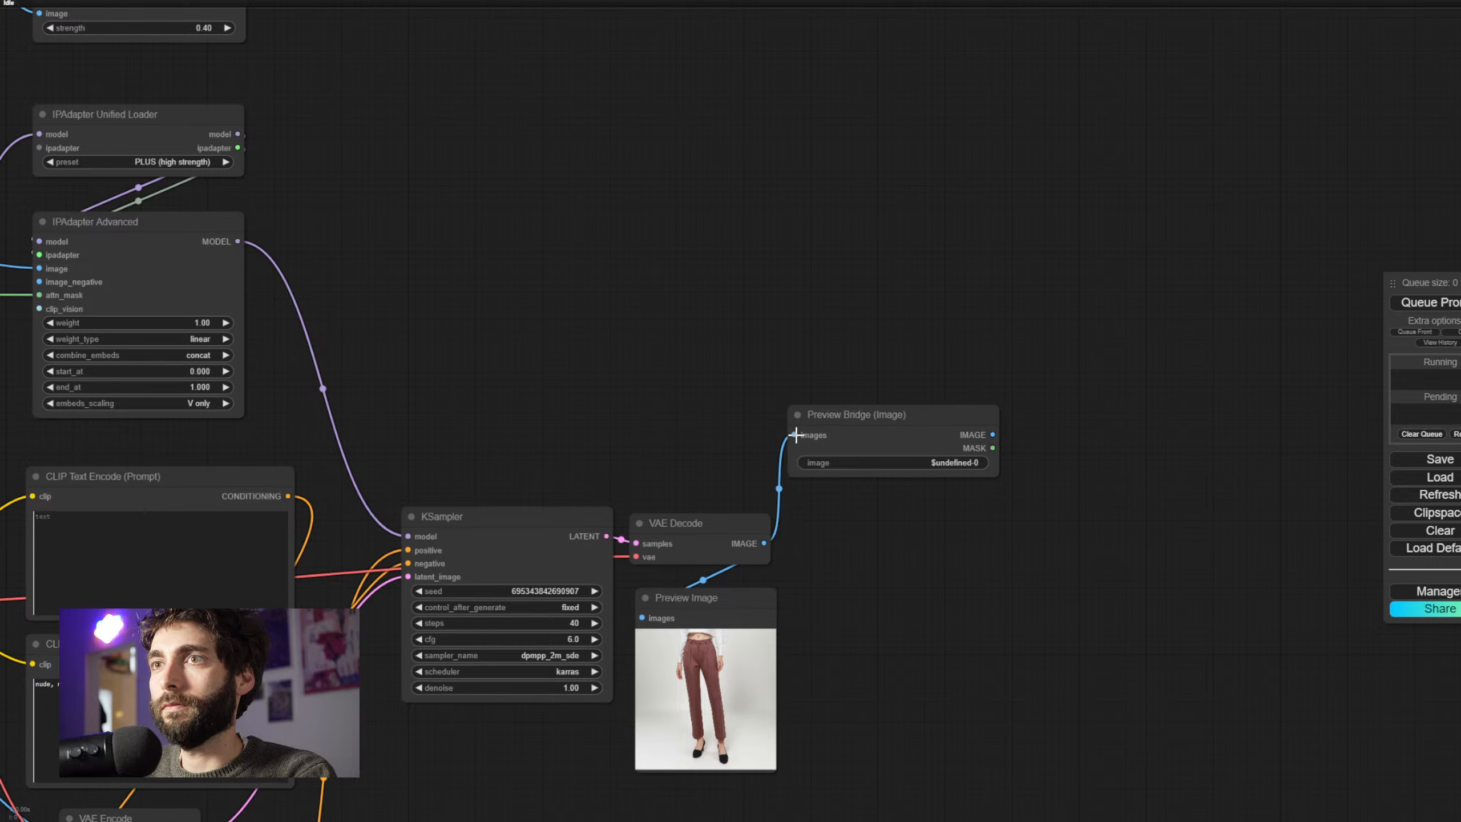
left_click(731, 599)
key("Delete")
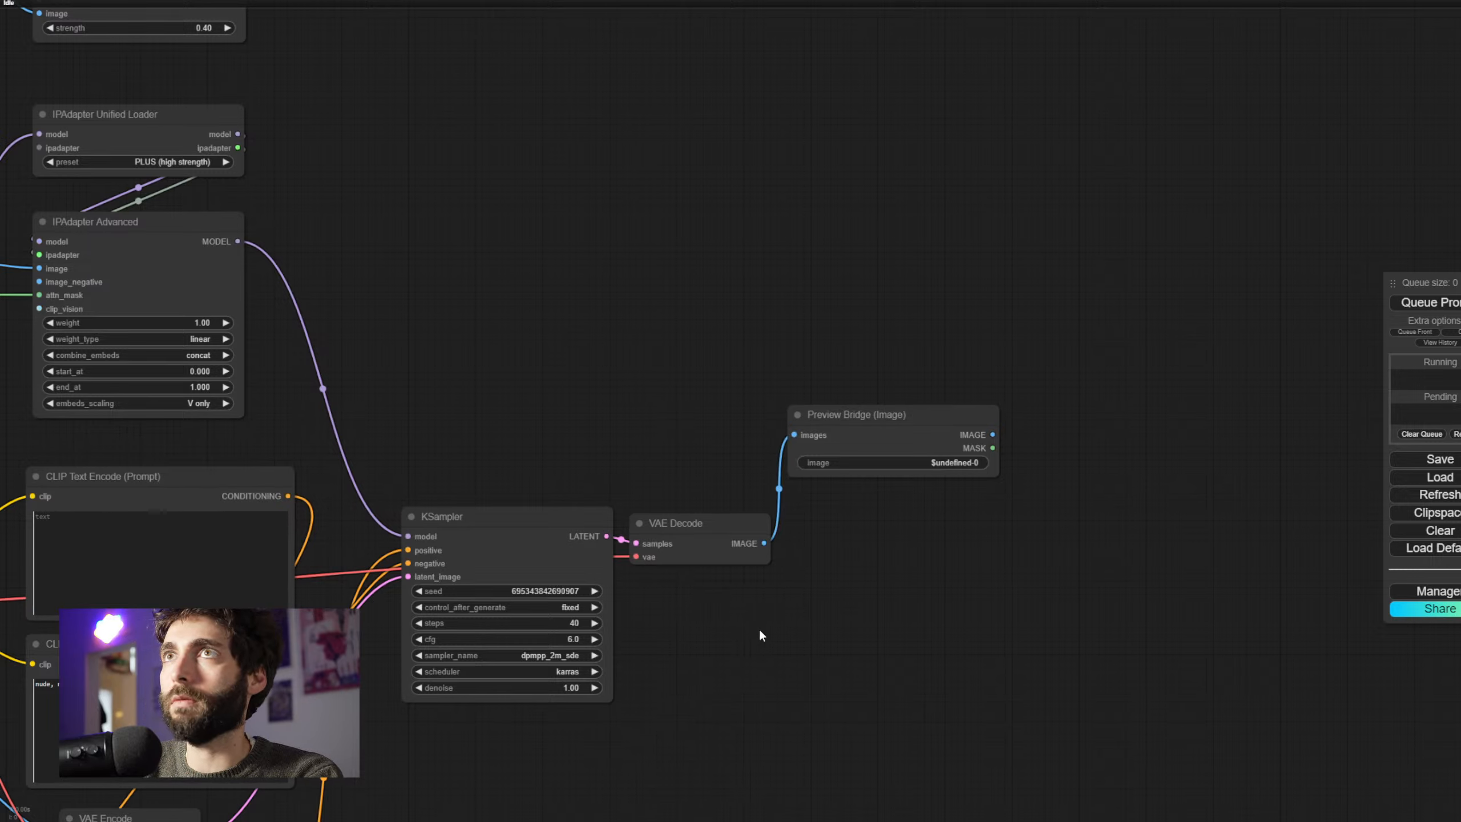
Move the Preview Bridge (Image) node directly above the trouser stage's VAE Decode
left_click_drag(758, 628, 758, 676)
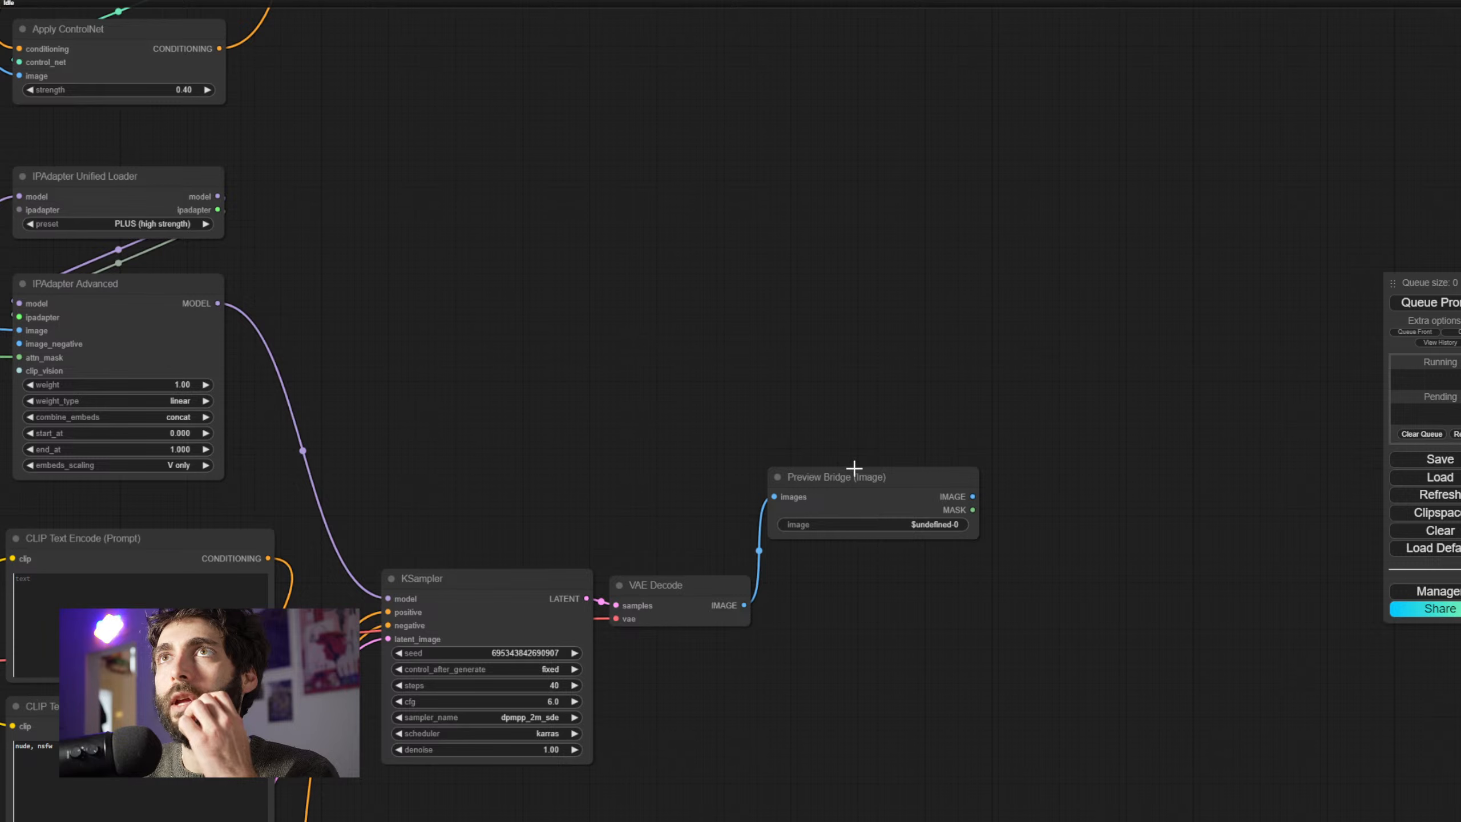
left_click_drag(850, 476, 691, 431)
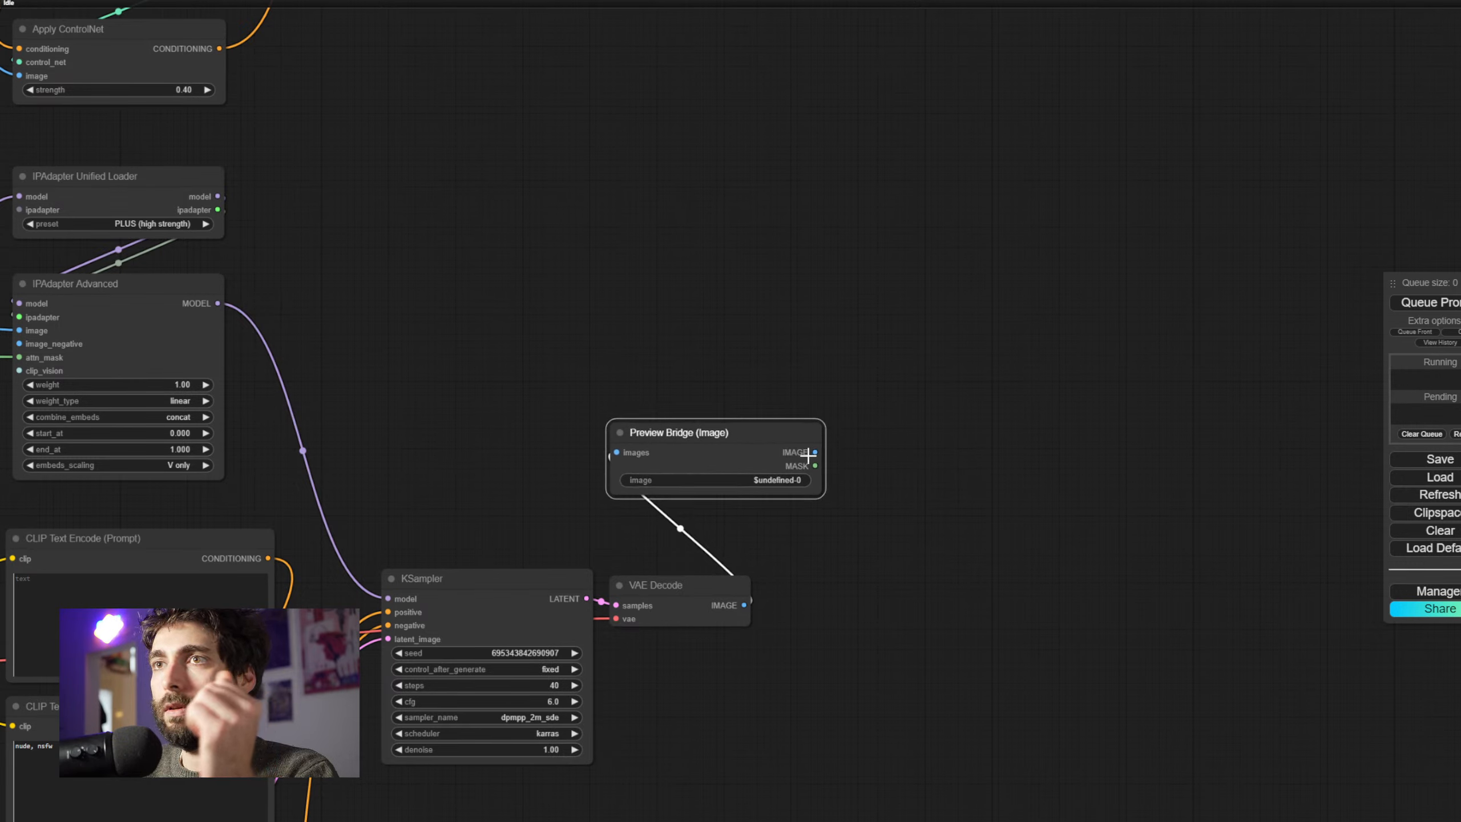
left_click_drag(809, 455, 646, 288)
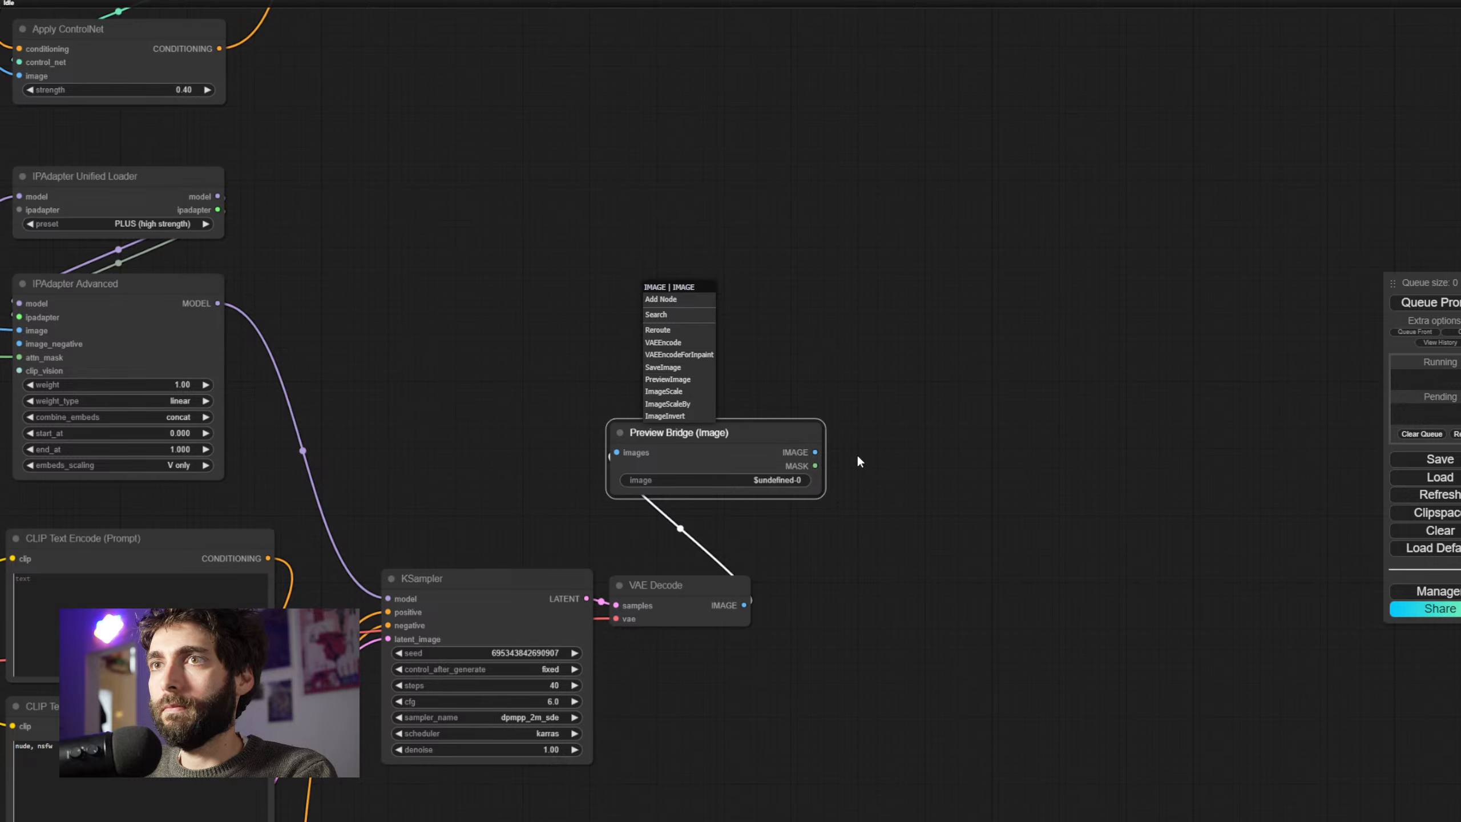
left_click(840, 400)
Copy the Preview Bridge (Image) node and paste the duplicate beside the jacket stage's preview
scroll(809, 414, "down", 3)
left_click_drag(785, 416, 772, 589)
left_click(732, 600)
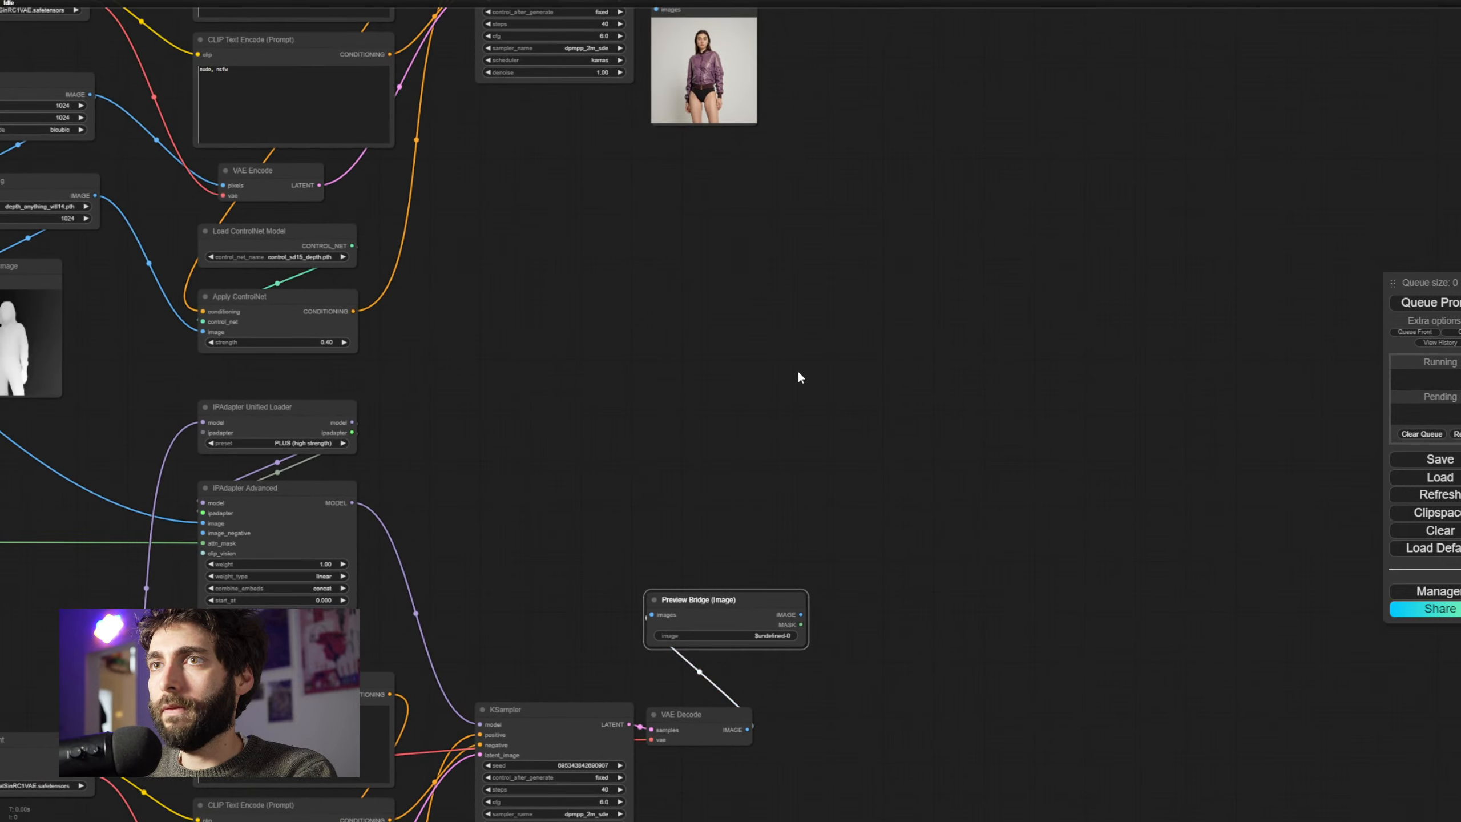
key("ctrl+c")
left_click_drag(803, 308, 834, 682)
left_click_drag(852, 439, 912, 767)
key("ctrl+v")
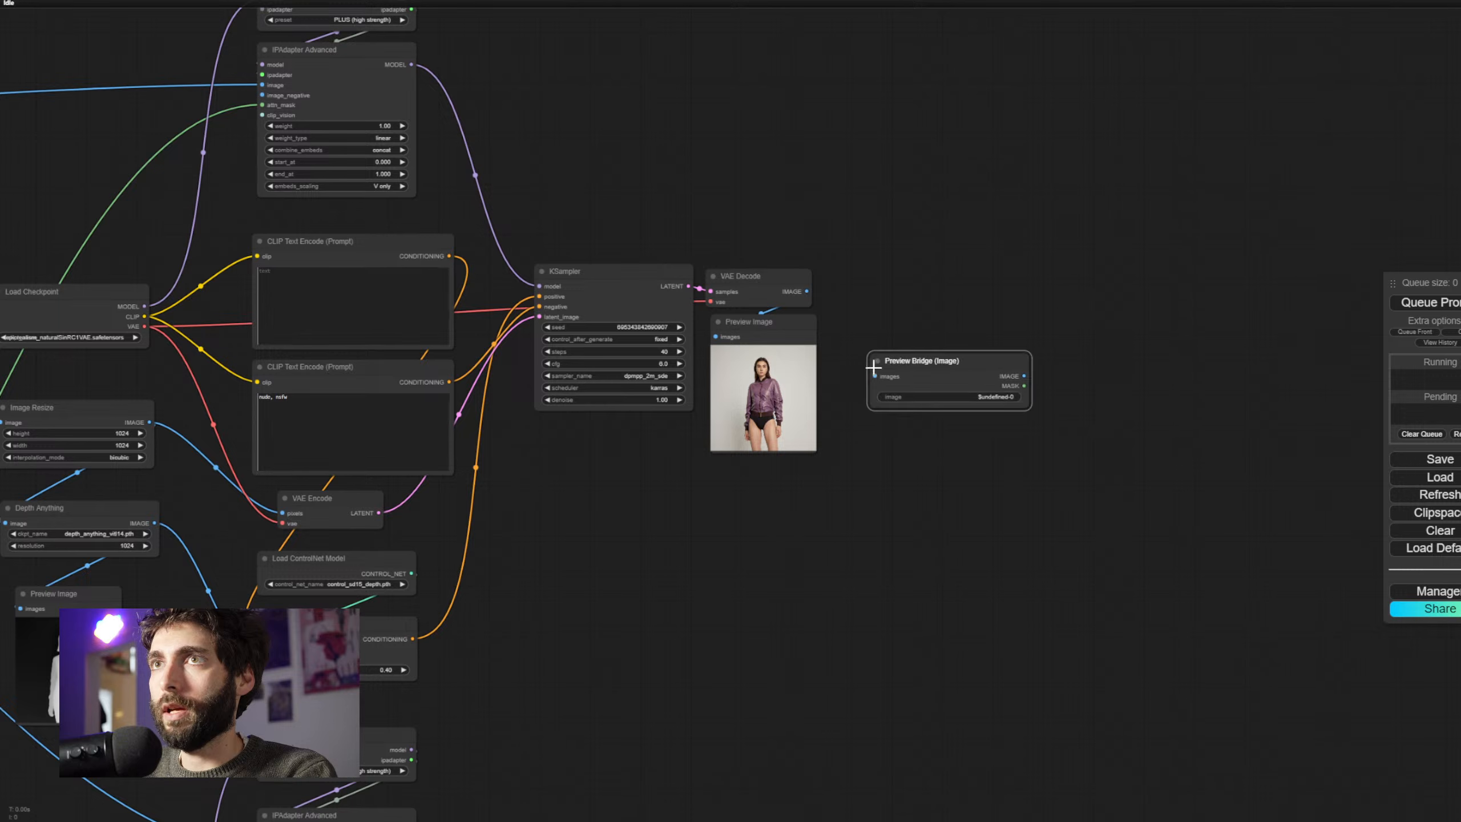
Replace the jacket stage's Preview Image with the duplicated Preview Bridge, fed by the VAE Decode image output
left_click_drag(873, 366, 832, 351)
left_click_drag(807, 291, 735, 330)
left_click(796, 326)
key("Delete")
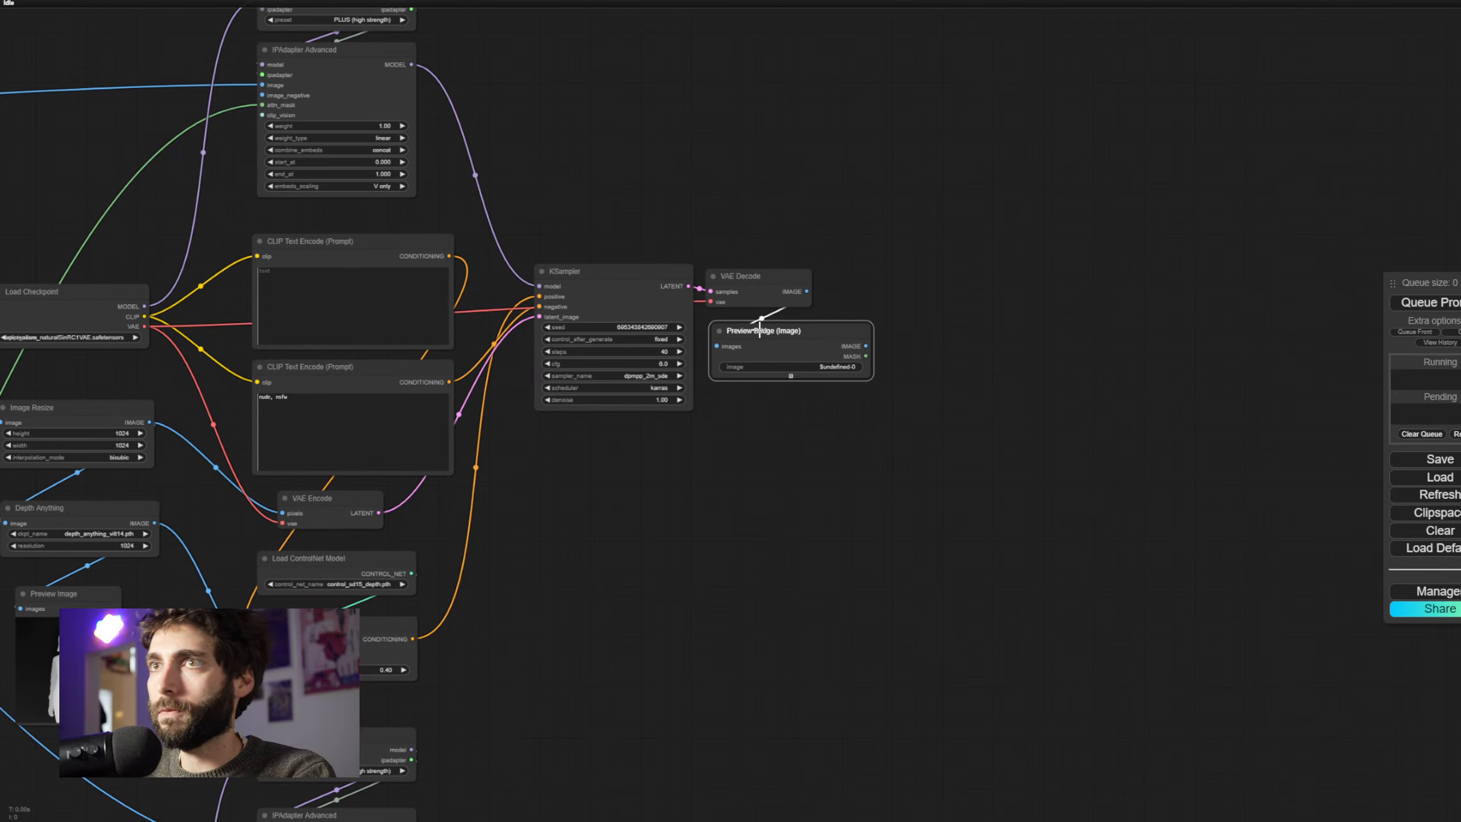
Queue the prompt to load the generated jacket and trousers images into the two Preview Bridge nodes
left_click(1432, 303)
left_click_drag(1009, 626, 943, 356)
left_click_drag(753, 611, 754, 544)
left_click(755, 450)
left_click_drag(738, 113, 766, 253)
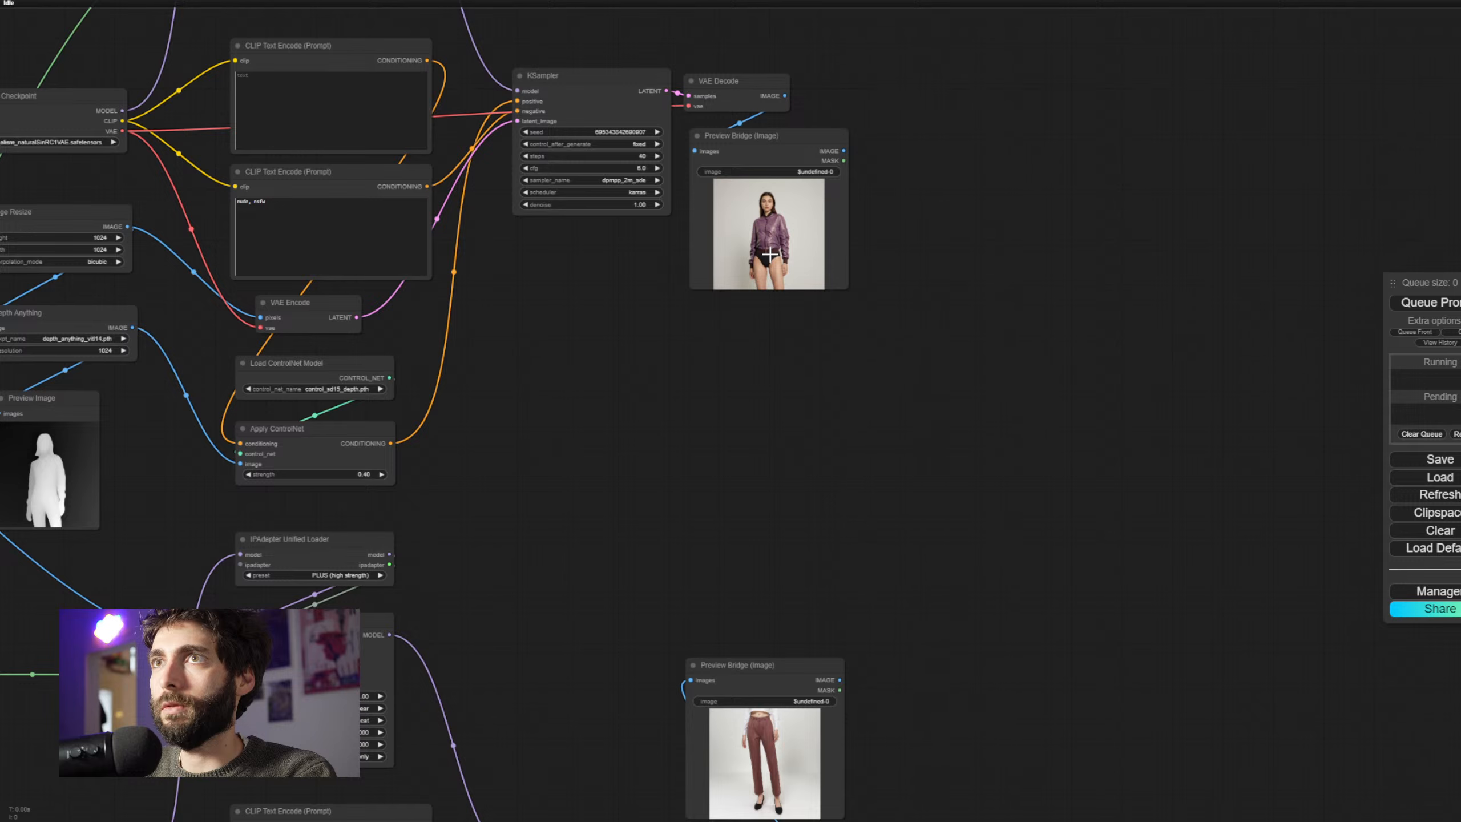
right_click(769, 245)
left_click(1001, 343)
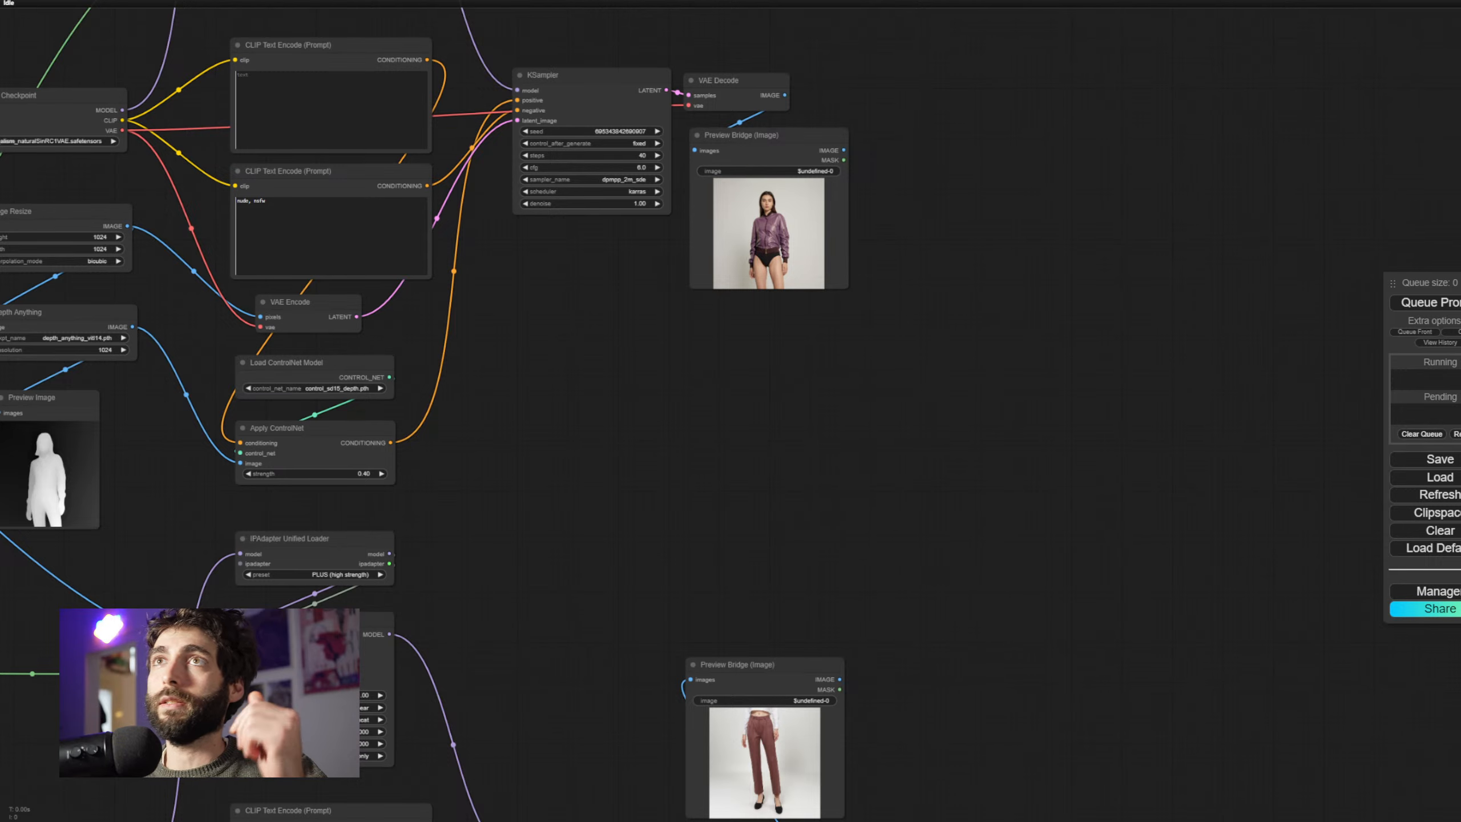
mouse_move(806, 393)
left_mouse_down()
mouse_move(787, 395)
mouse_move(793, 384)
left_mouse_up()
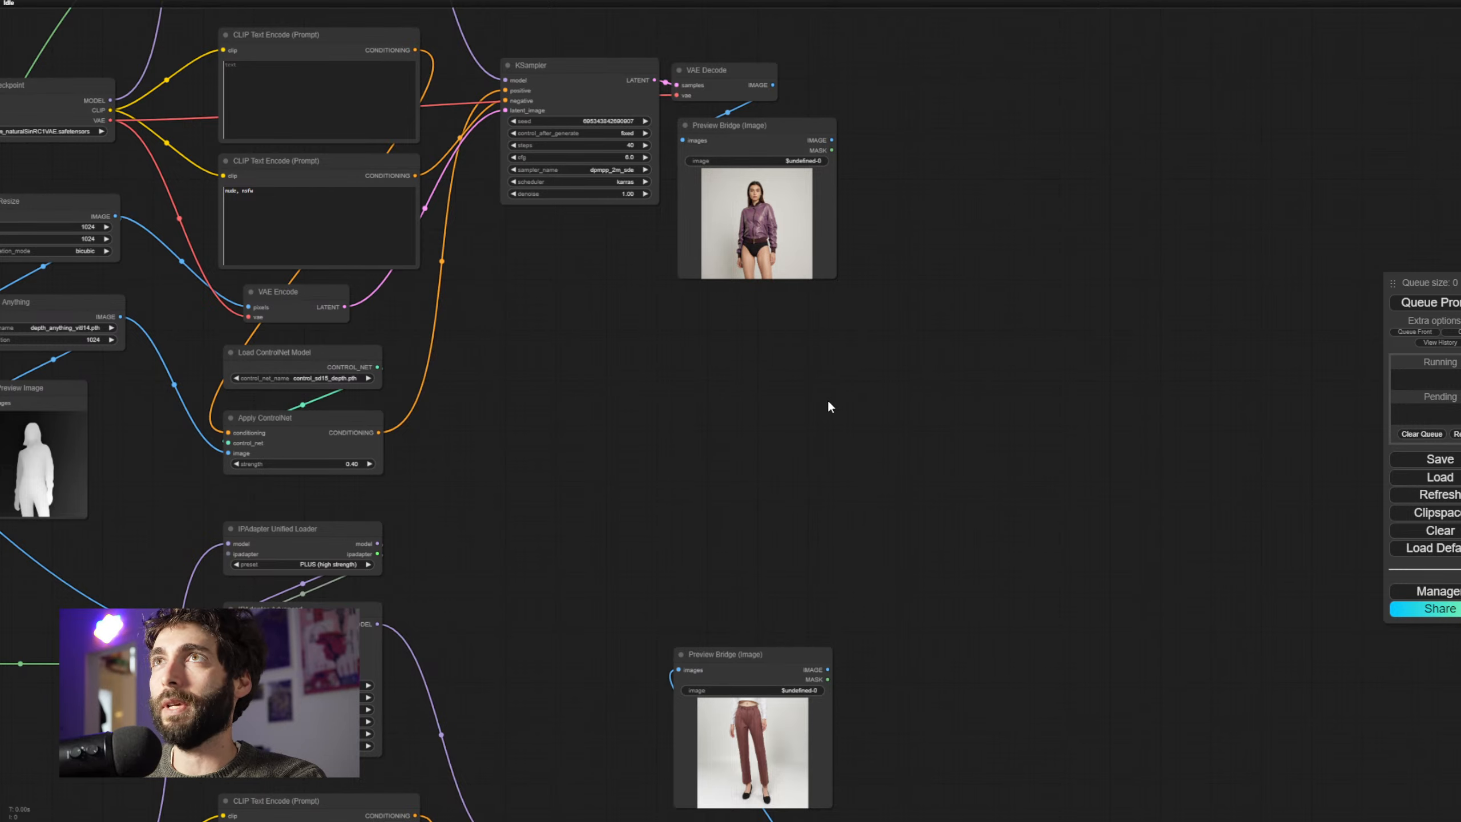
left_click_drag(814, 430, 819, 410)
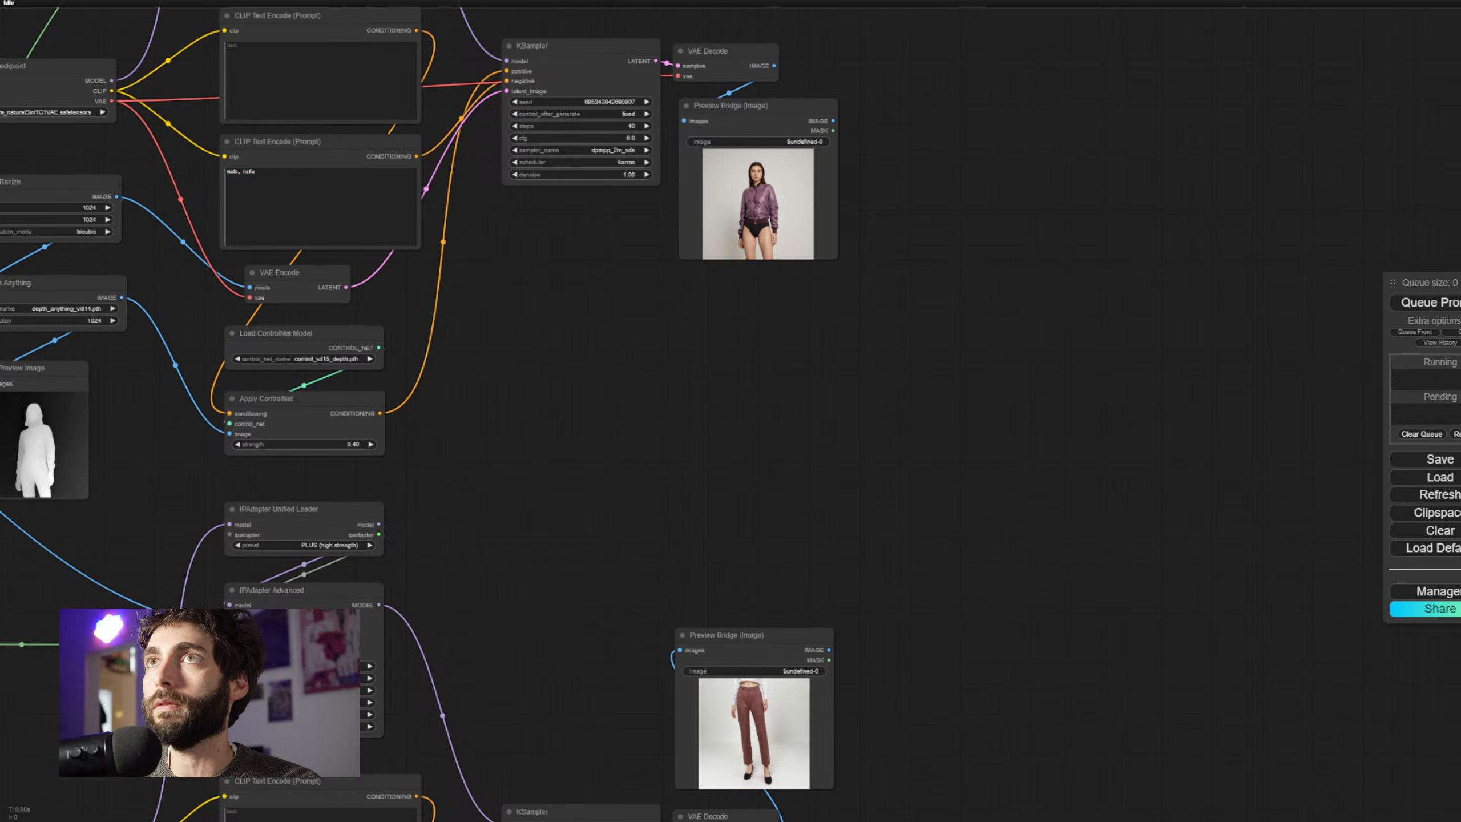
left_click_drag(754, 344, 770, 326)
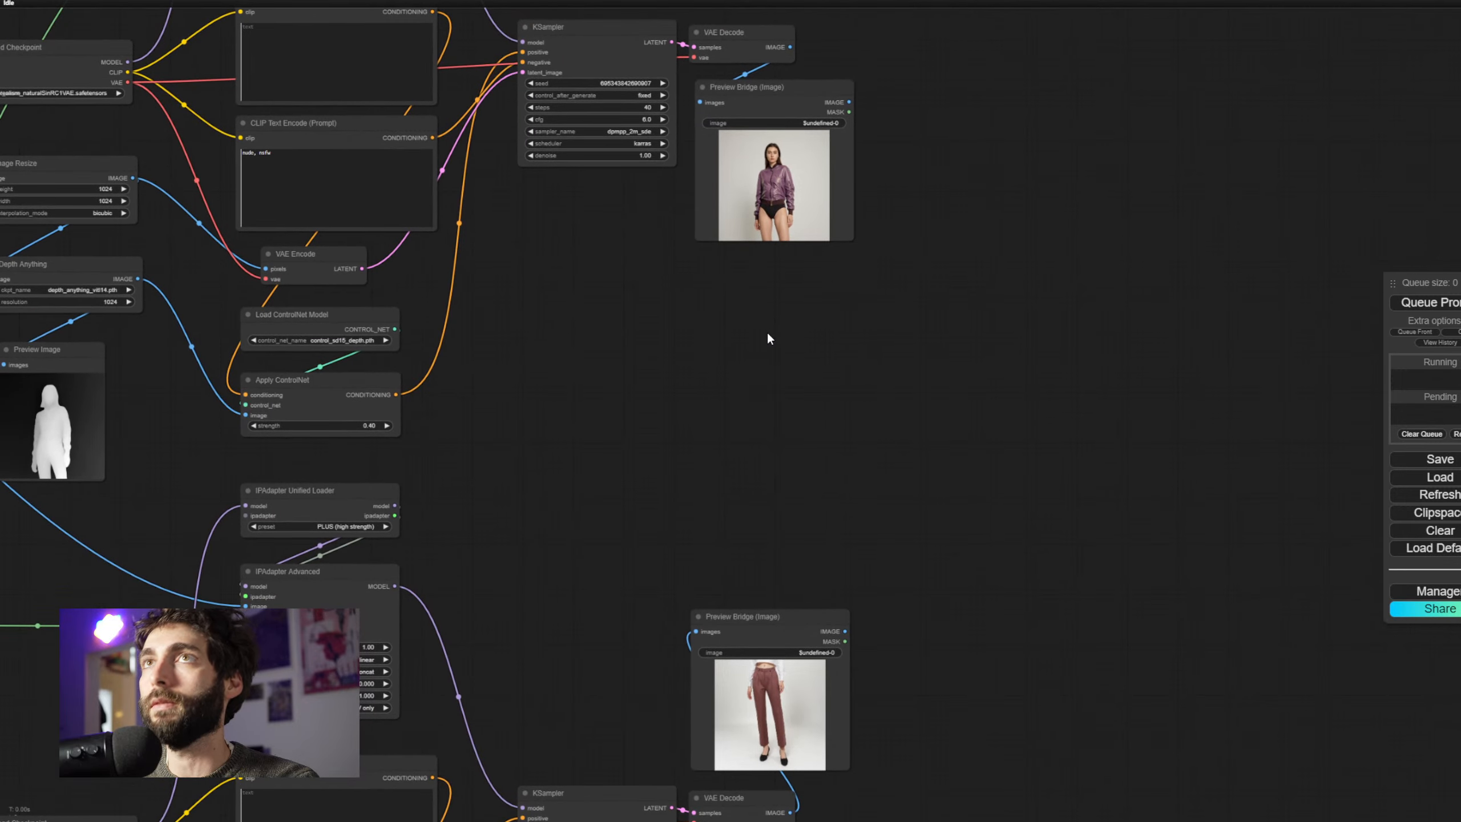
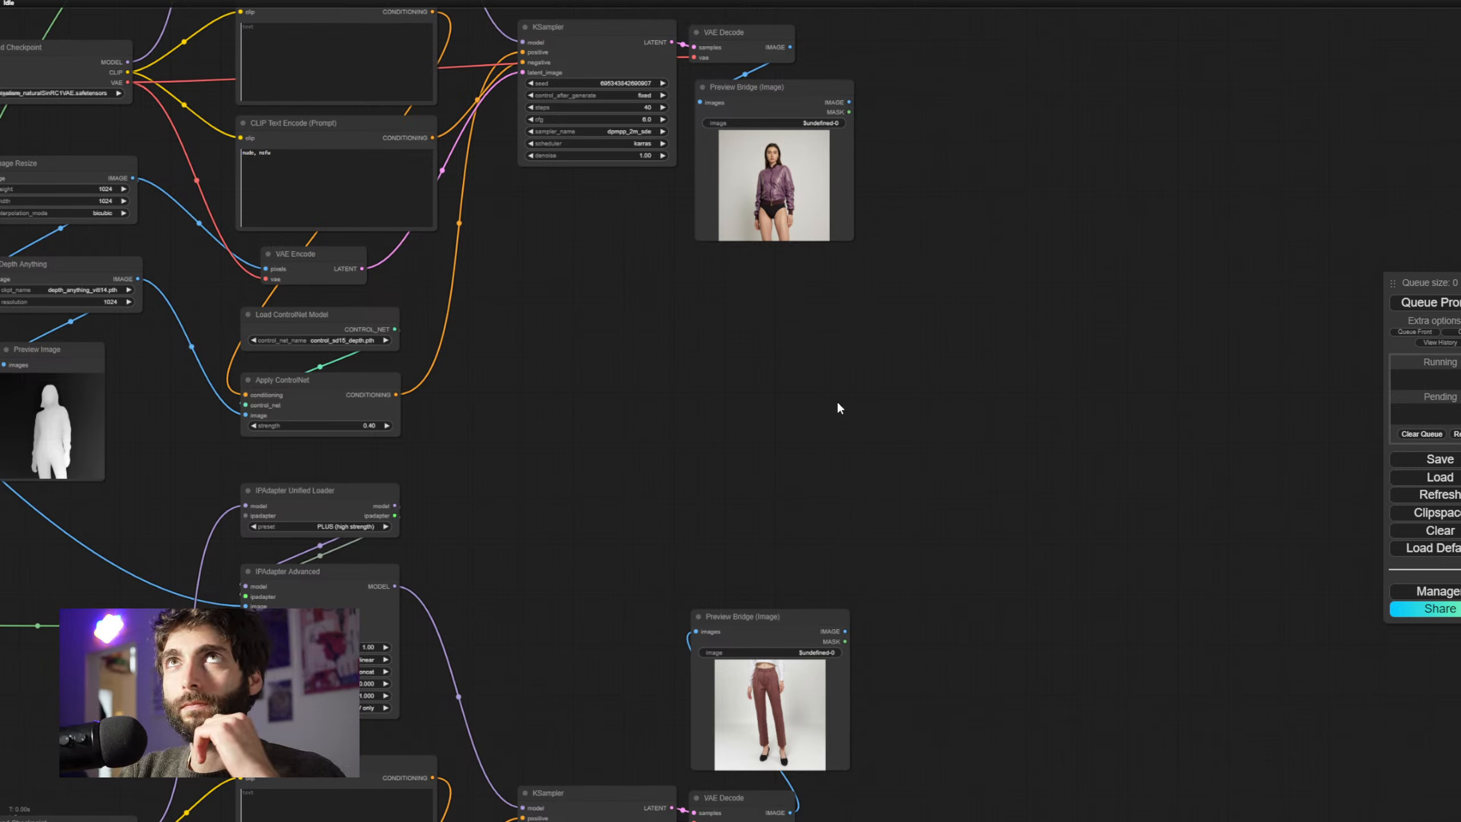
Add an Image Blend by Mask node and place it to the side, between the jacket and trouser Preview Bridge nodes
double_click(802, 373)
type("ble")
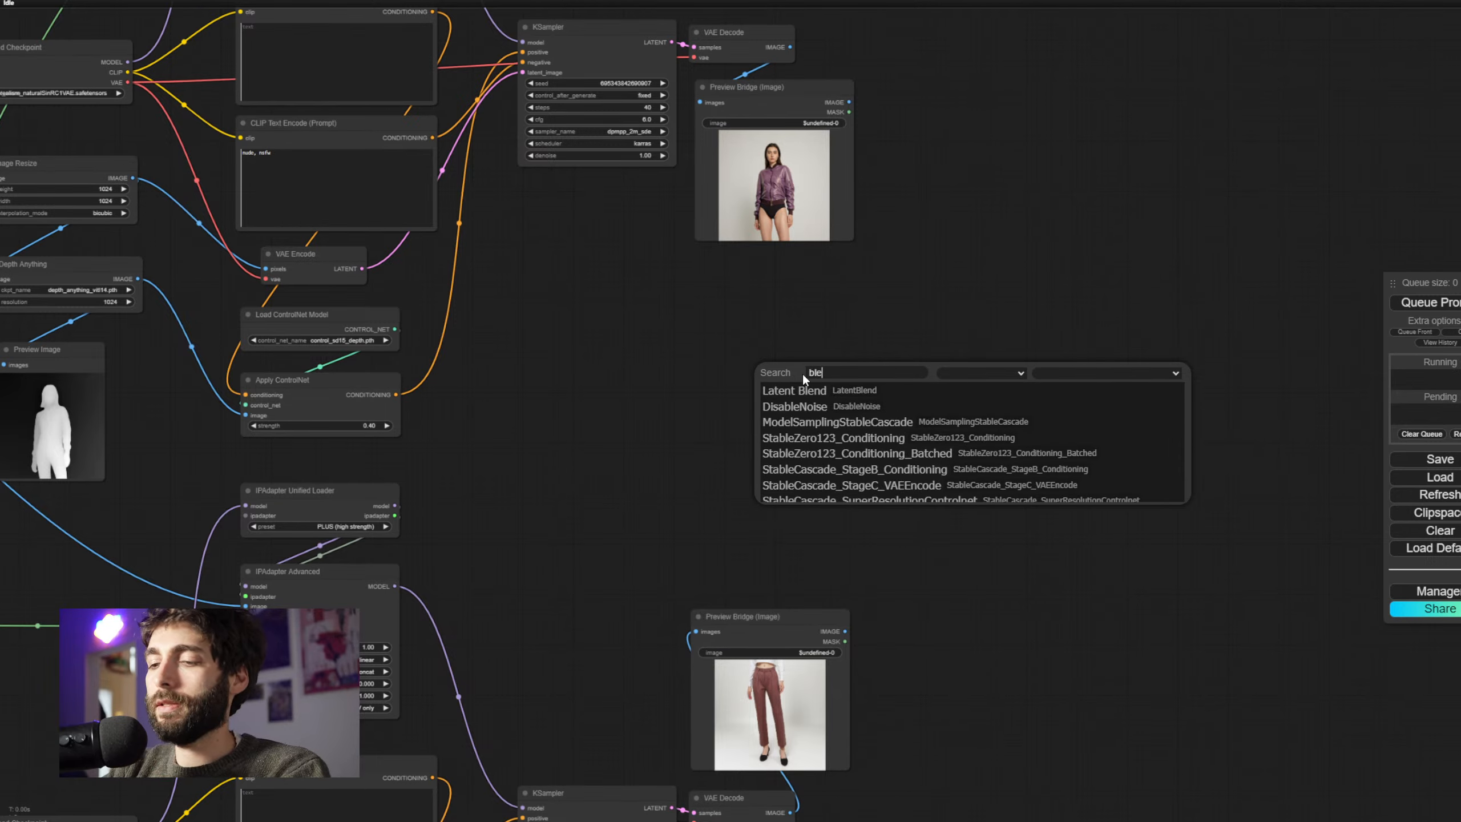
type("nd by")
key("Return")
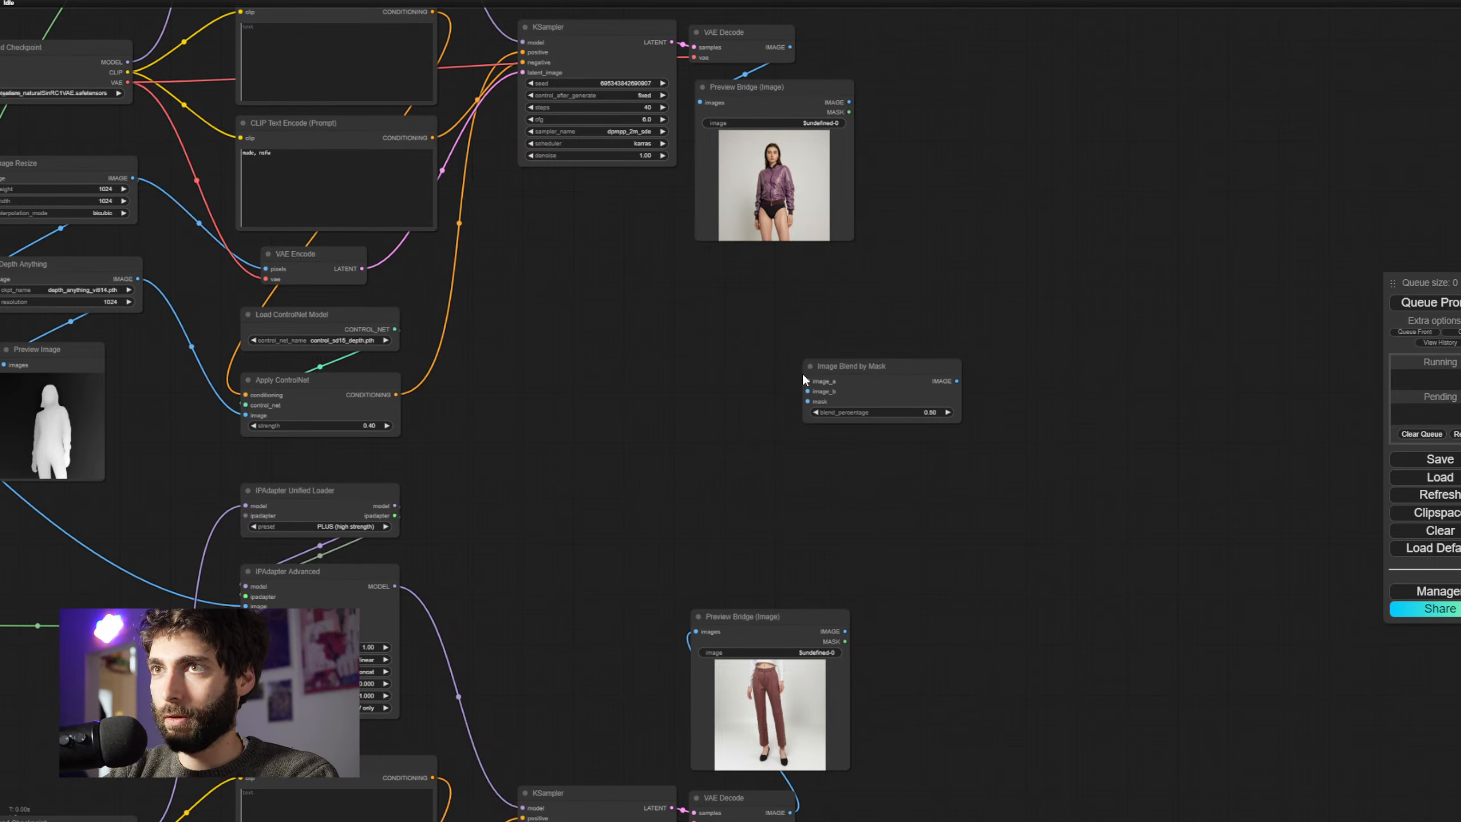
scroll(927, 490, "up", 5)
left_click_drag(927, 490, 977, 581)
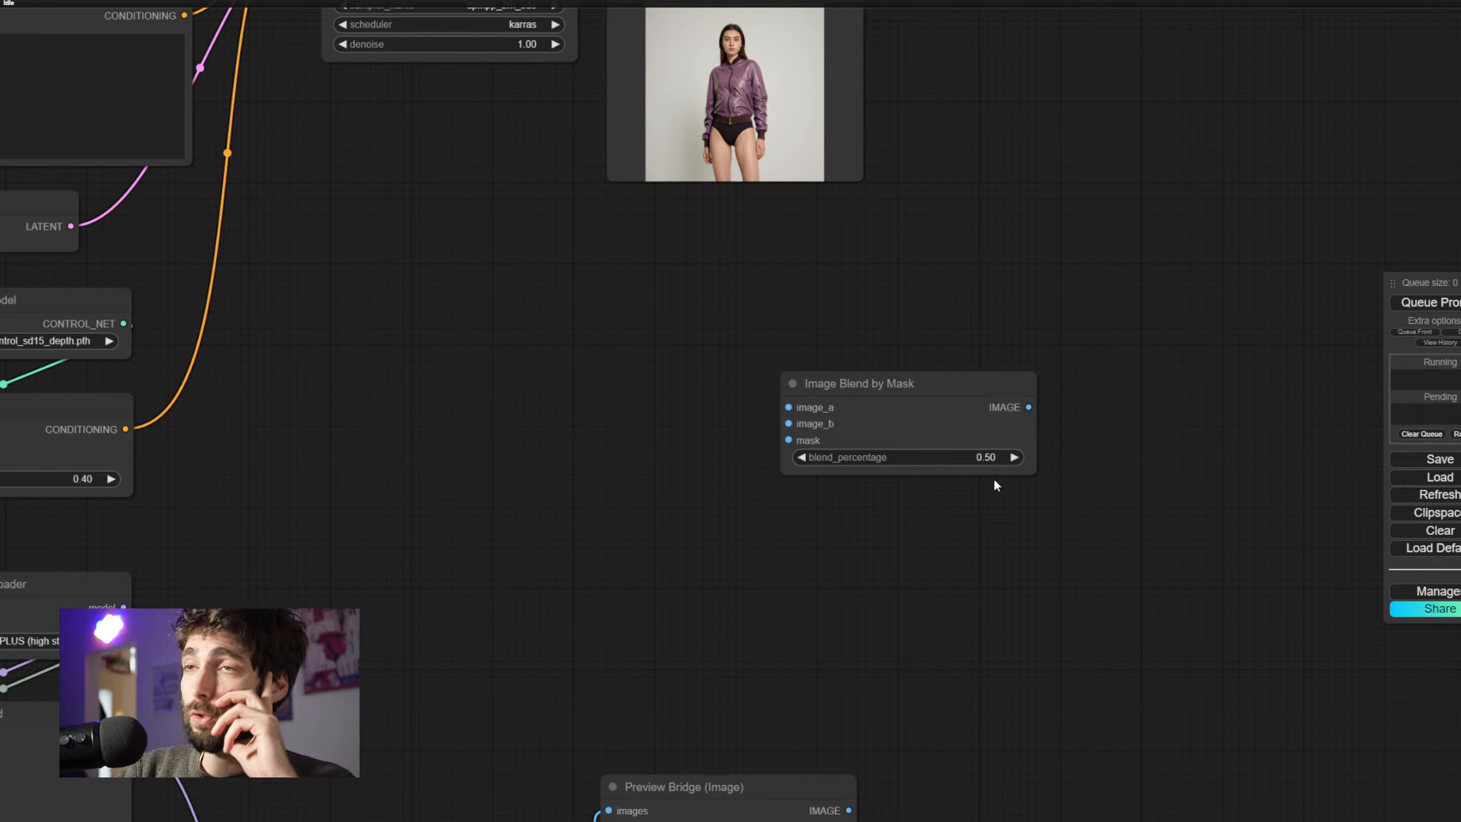
left_click_drag(933, 392, 1102, 467)
scroll(911, 587, "down", 3)
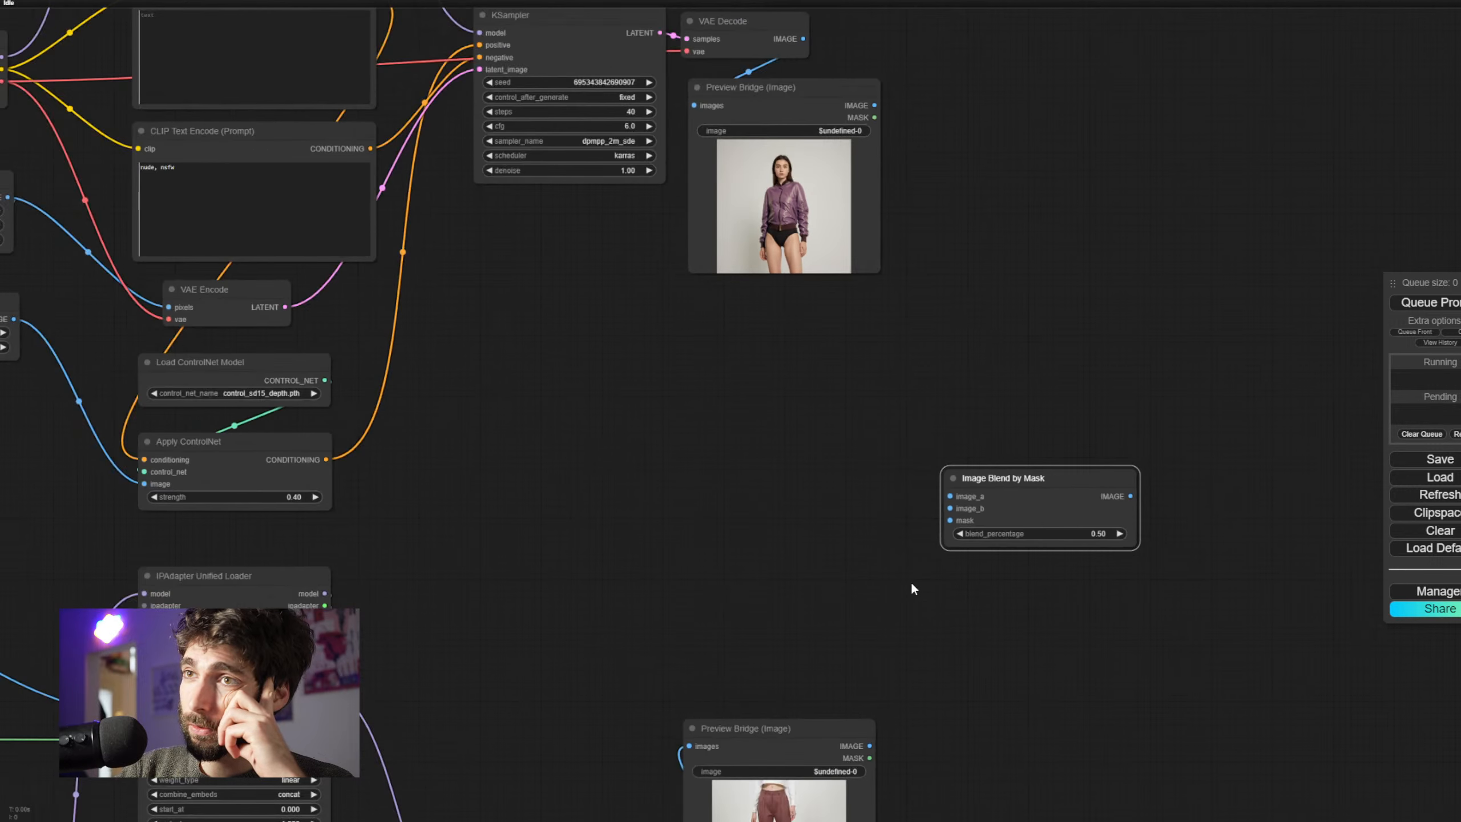
Move the jacket and trouser Preview Bridge nodes closer together, beside the Image Blend by Mask node
left_click_drag(911, 585, 895, 452)
left_click_drag(776, 597, 777, 387)
left_click_drag(852, 243, 870, 403)
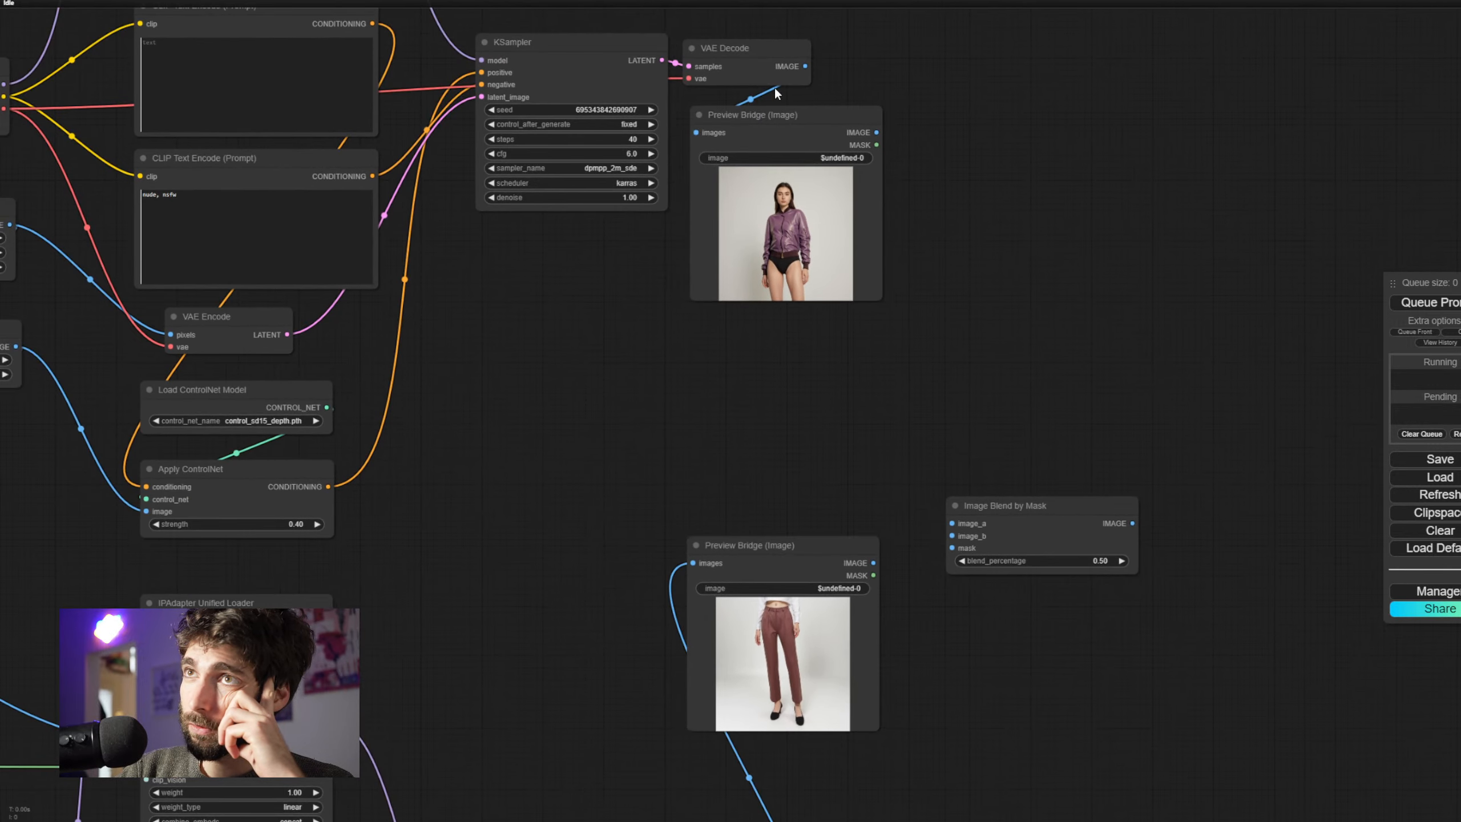
left_click_drag(778, 115, 781, 215)
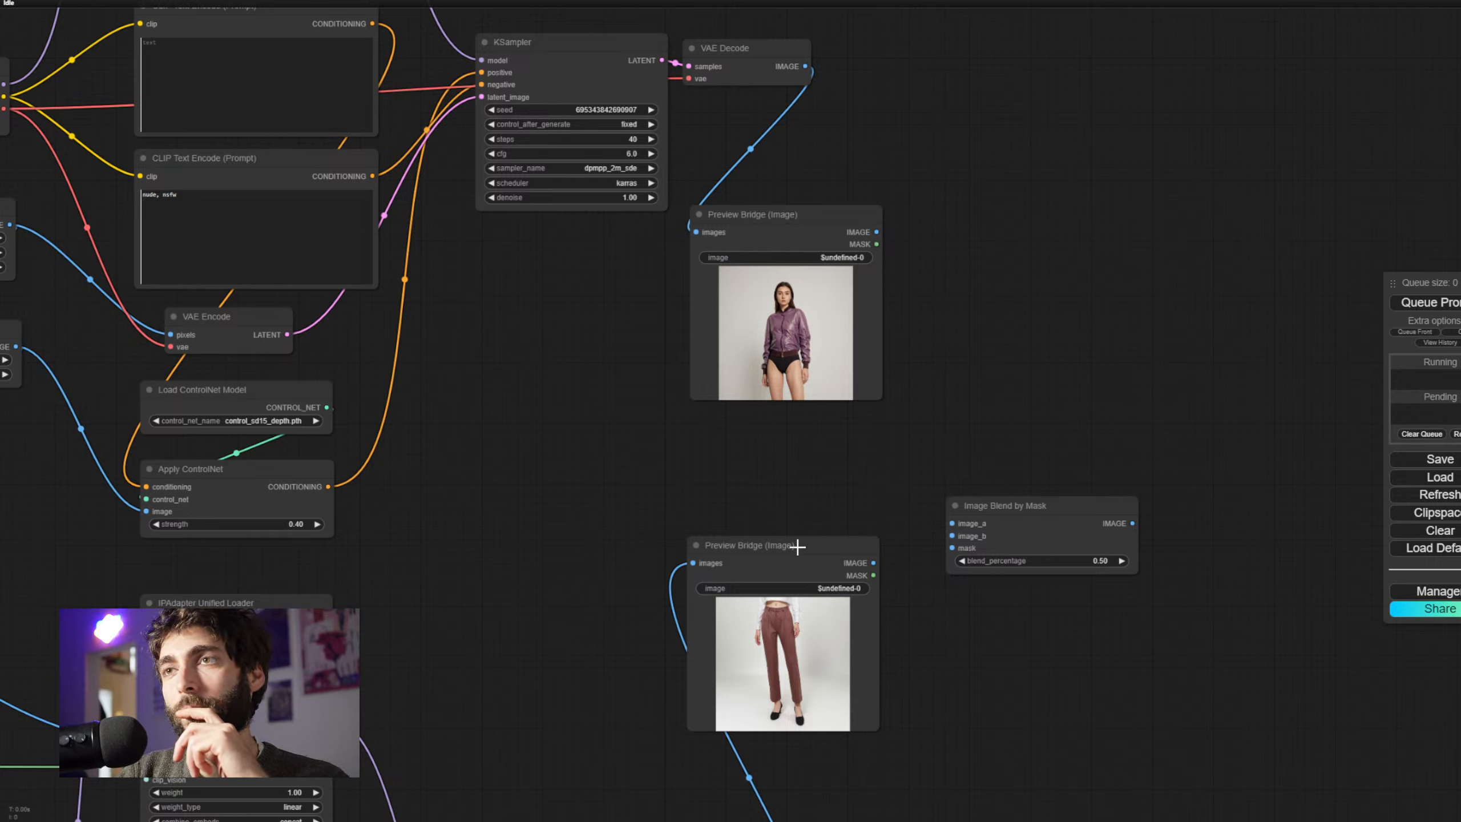
left_click_drag(789, 545, 793, 658)
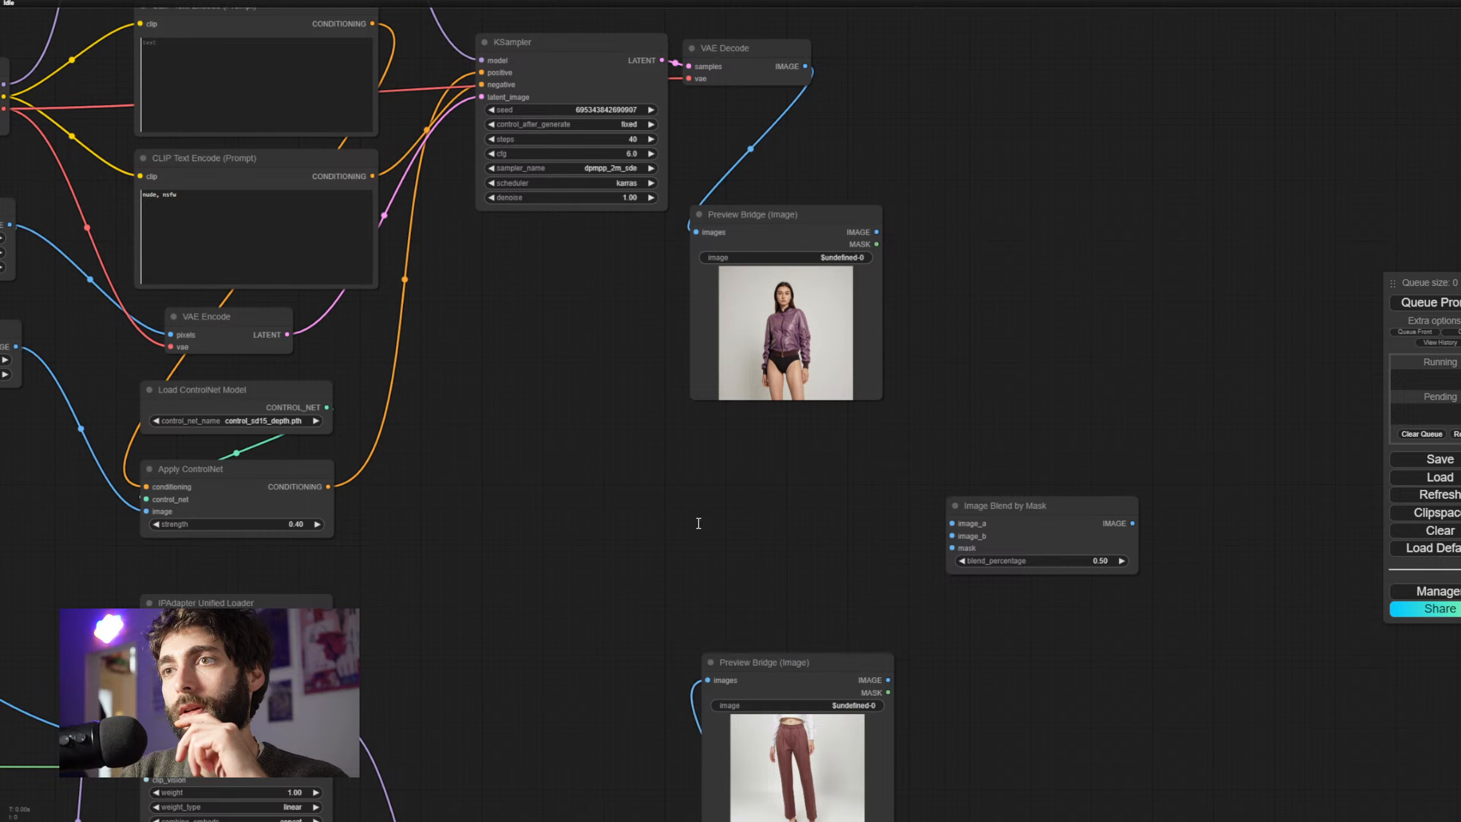
Search the available nodes for an empty image node, and for nodes matching "image"
double_click(699, 519)
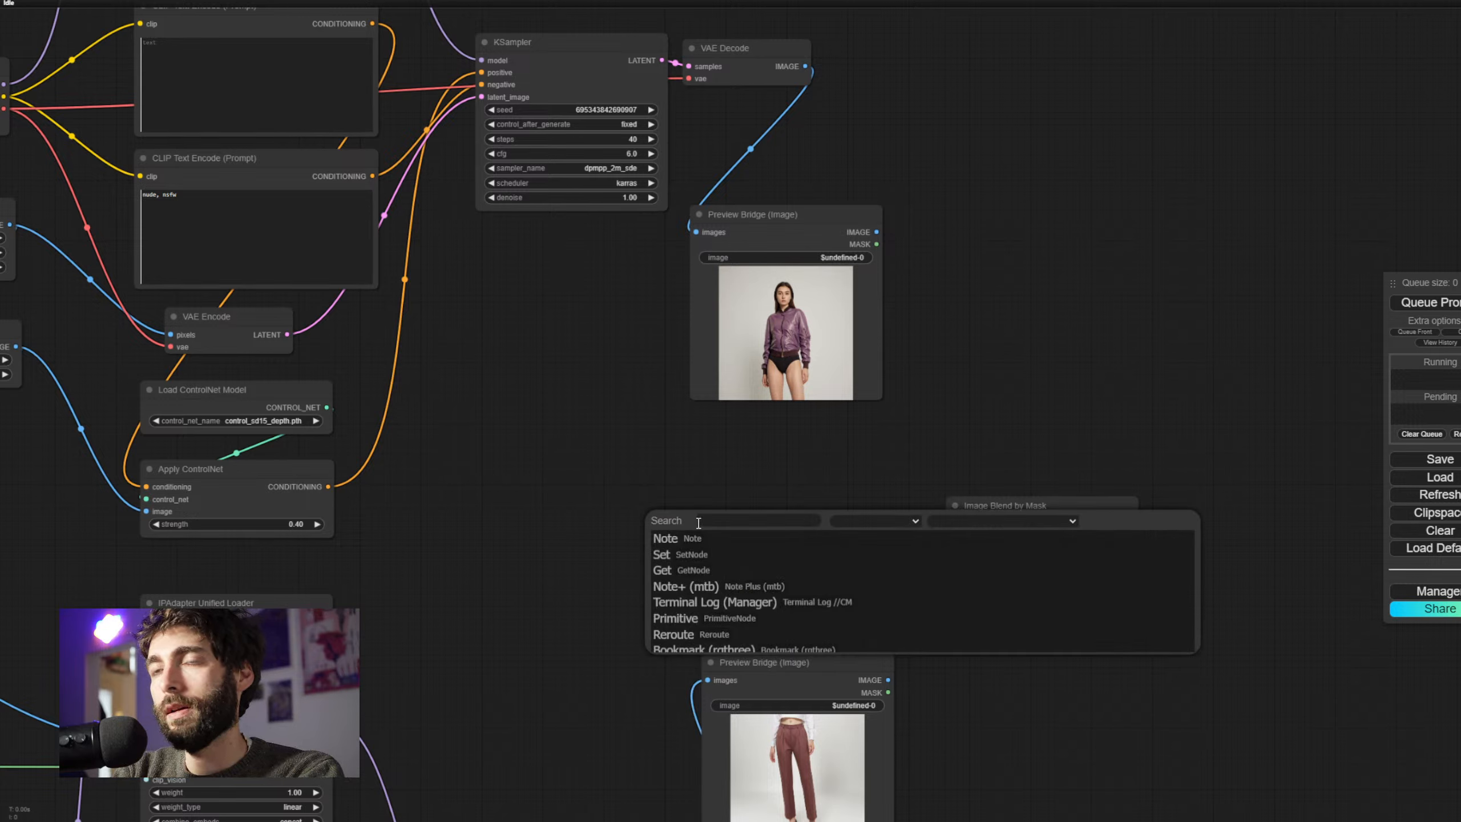
type("empty ima")
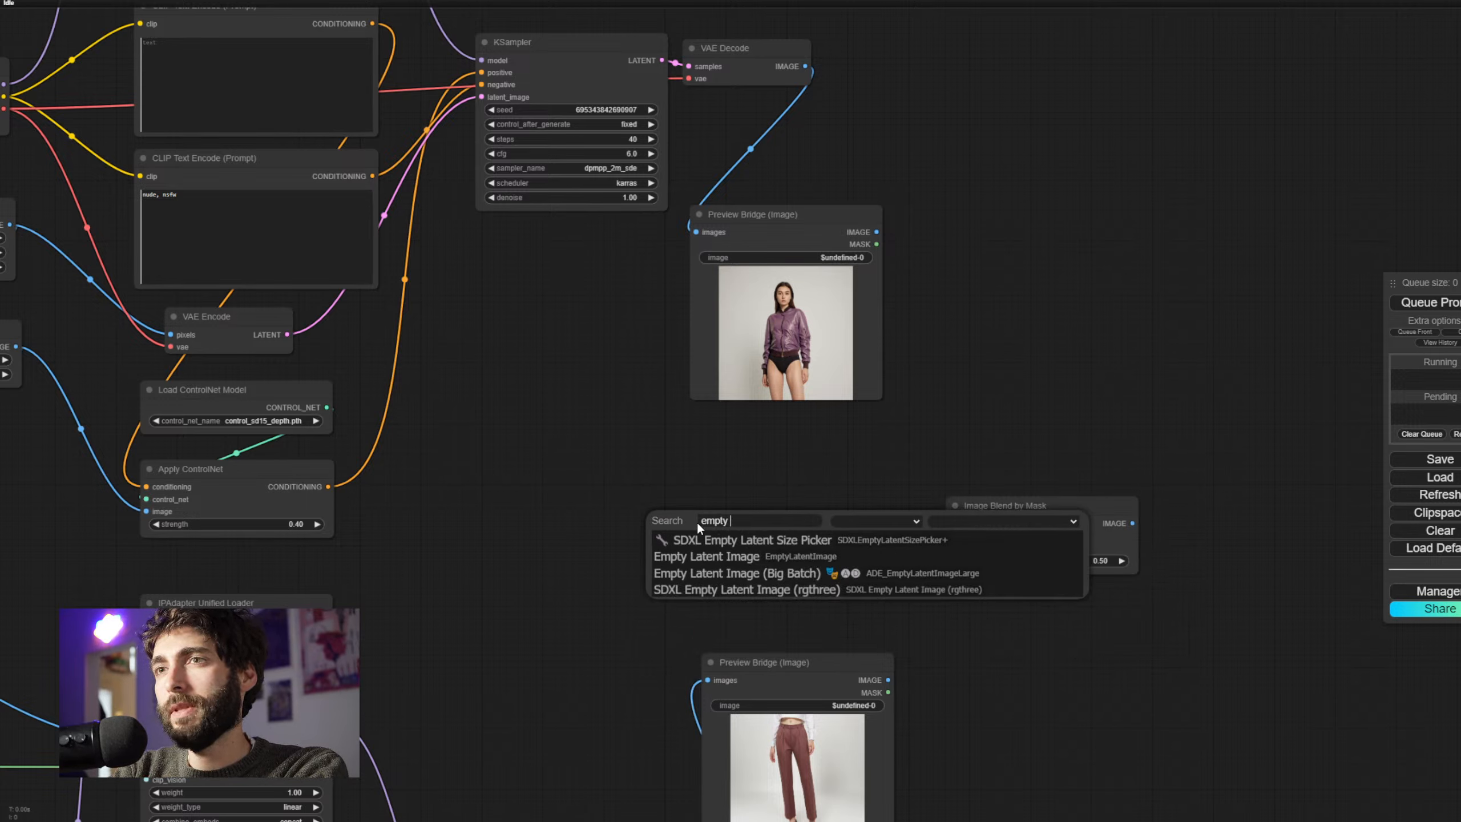
key("BackSpace")
key("BackSpace")
key("BackSpace")
key("BackSpace")
key("BackSpace")
key("BackSpace")
key("BackSpace")
key("BackSpace")
key("BackSpace")
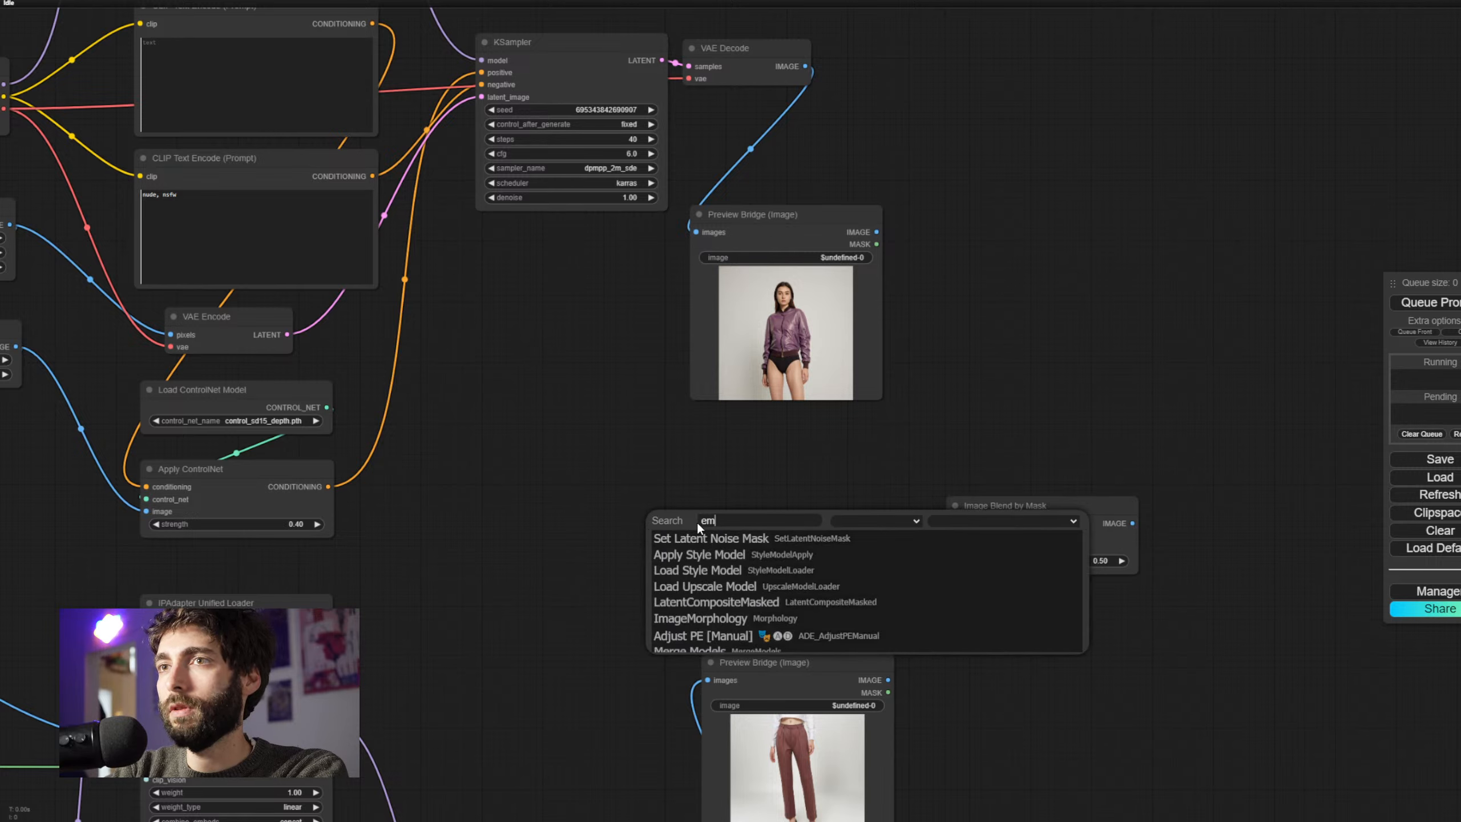
key("Escape")
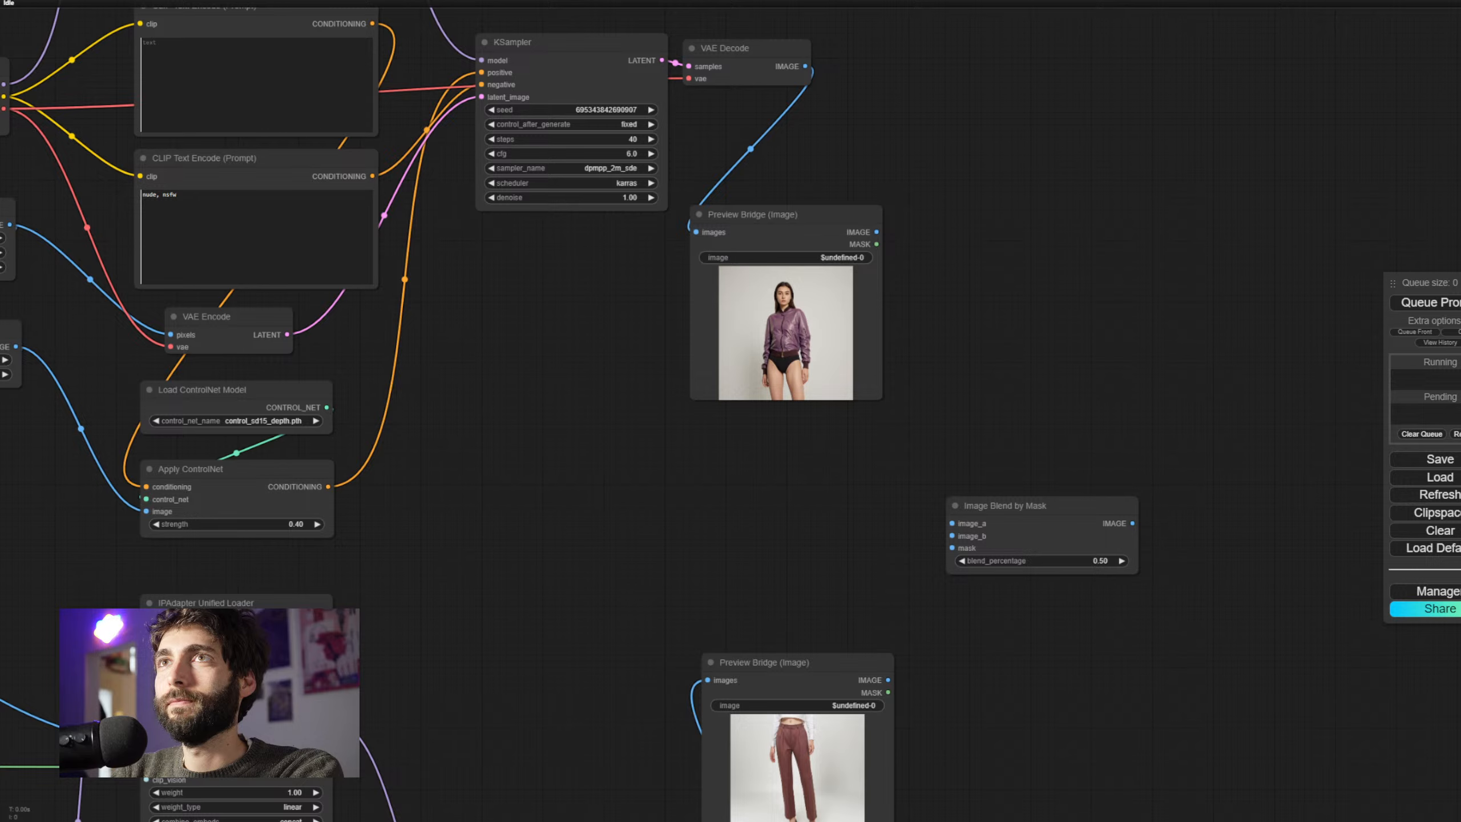
double_click(687, 540)
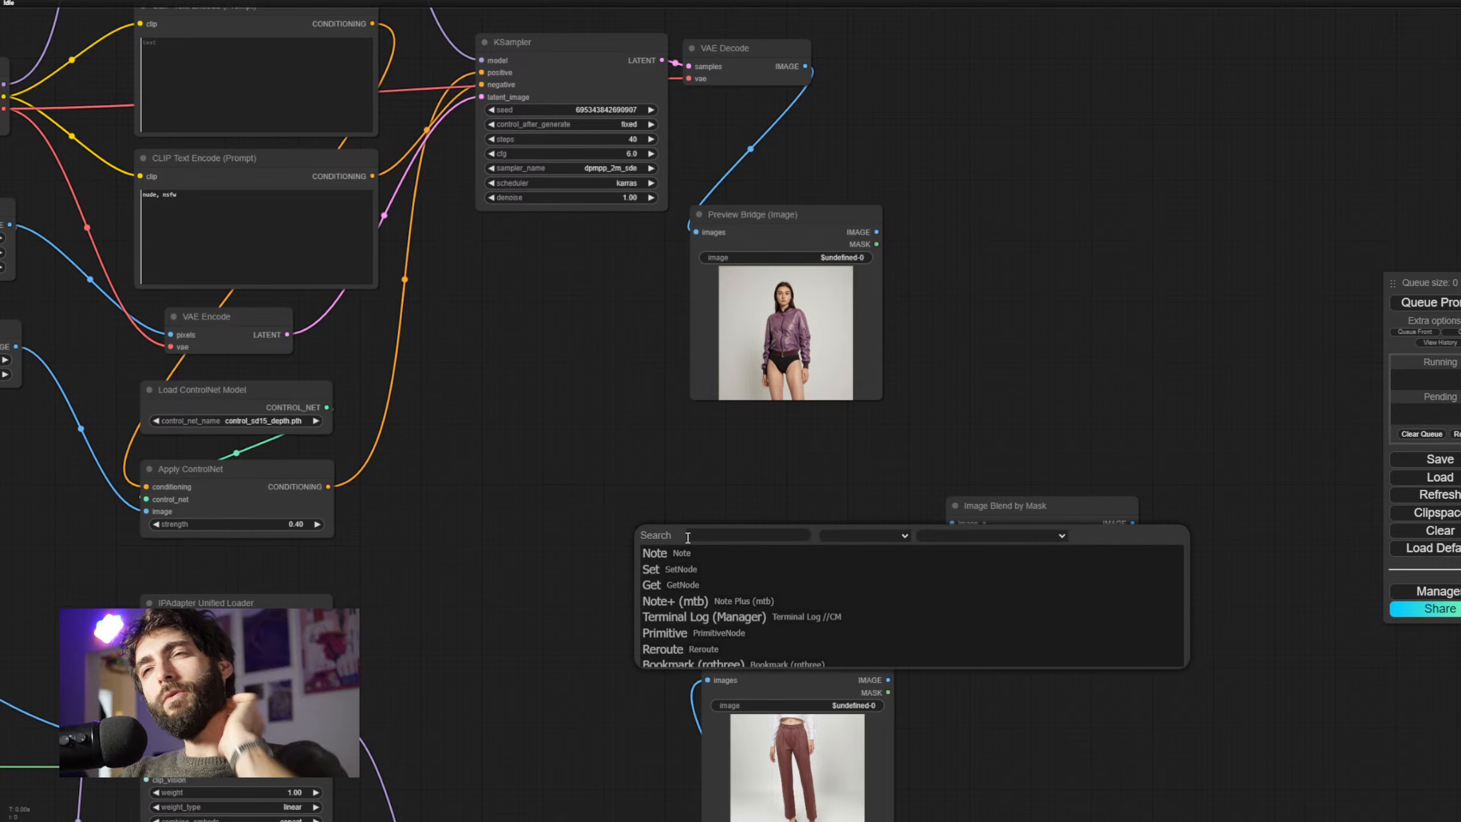
type("image")
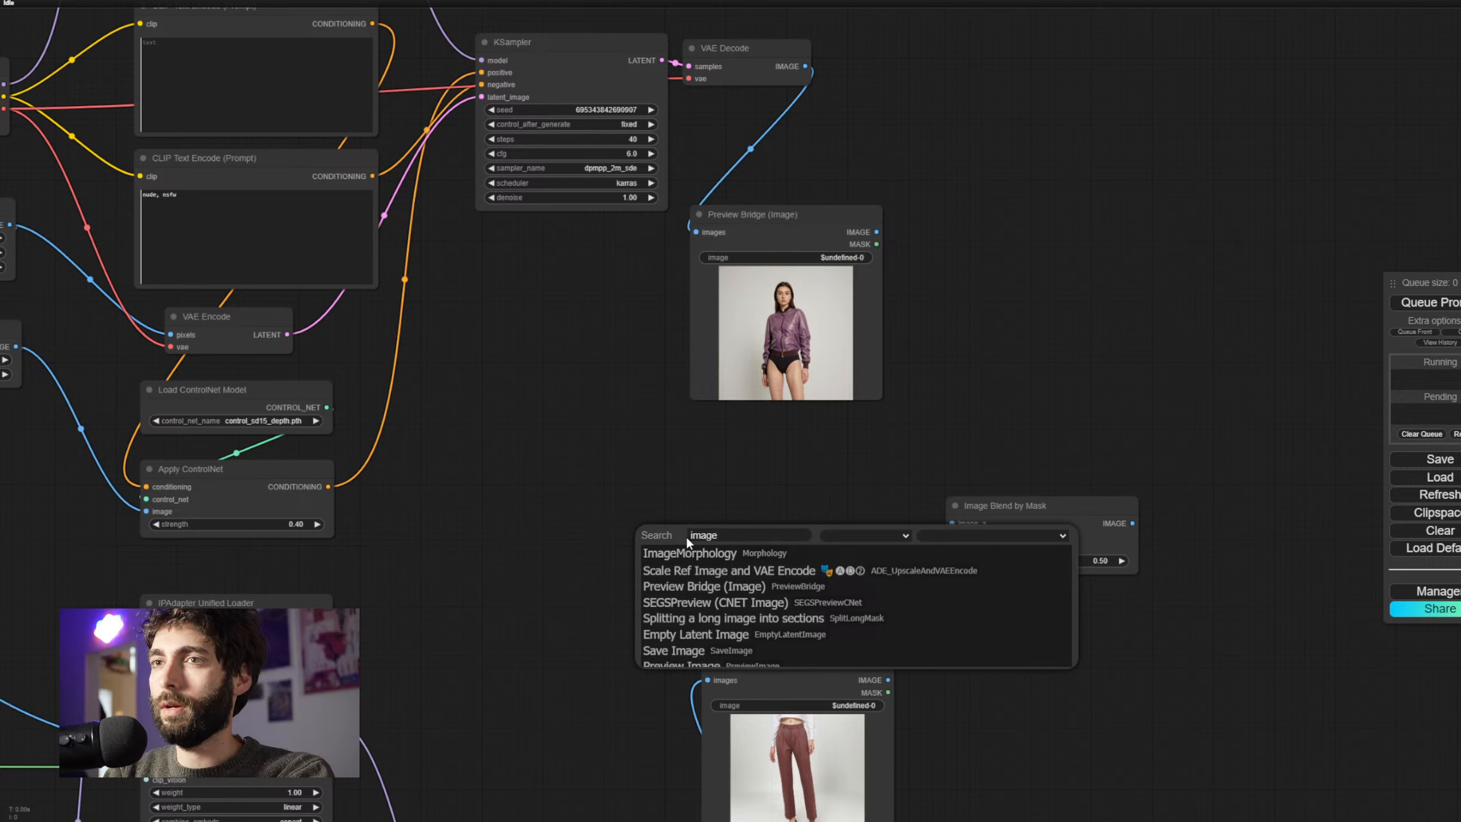
key("Escape")
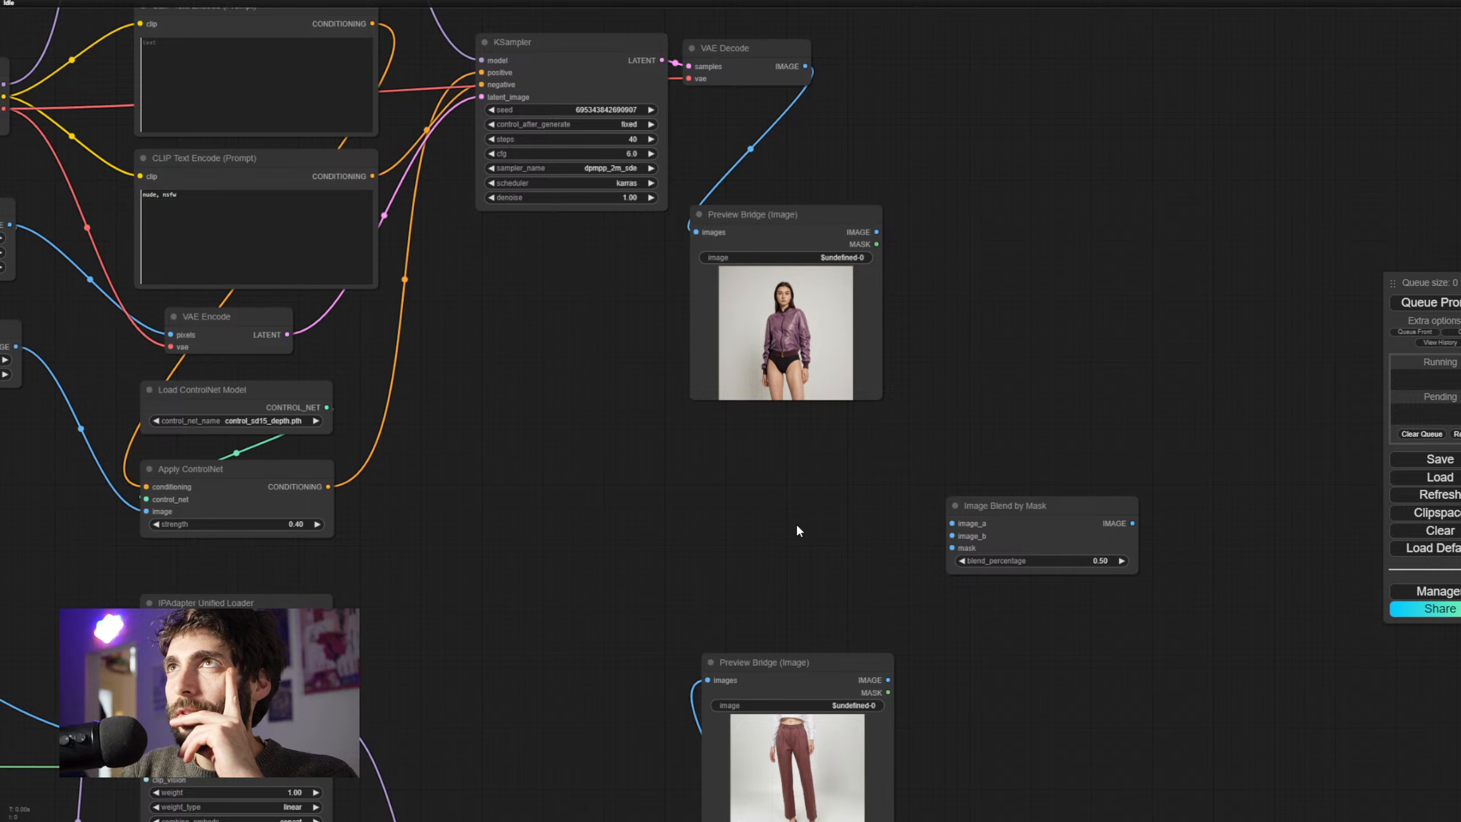
left_click_drag(798, 526, 689, 511)
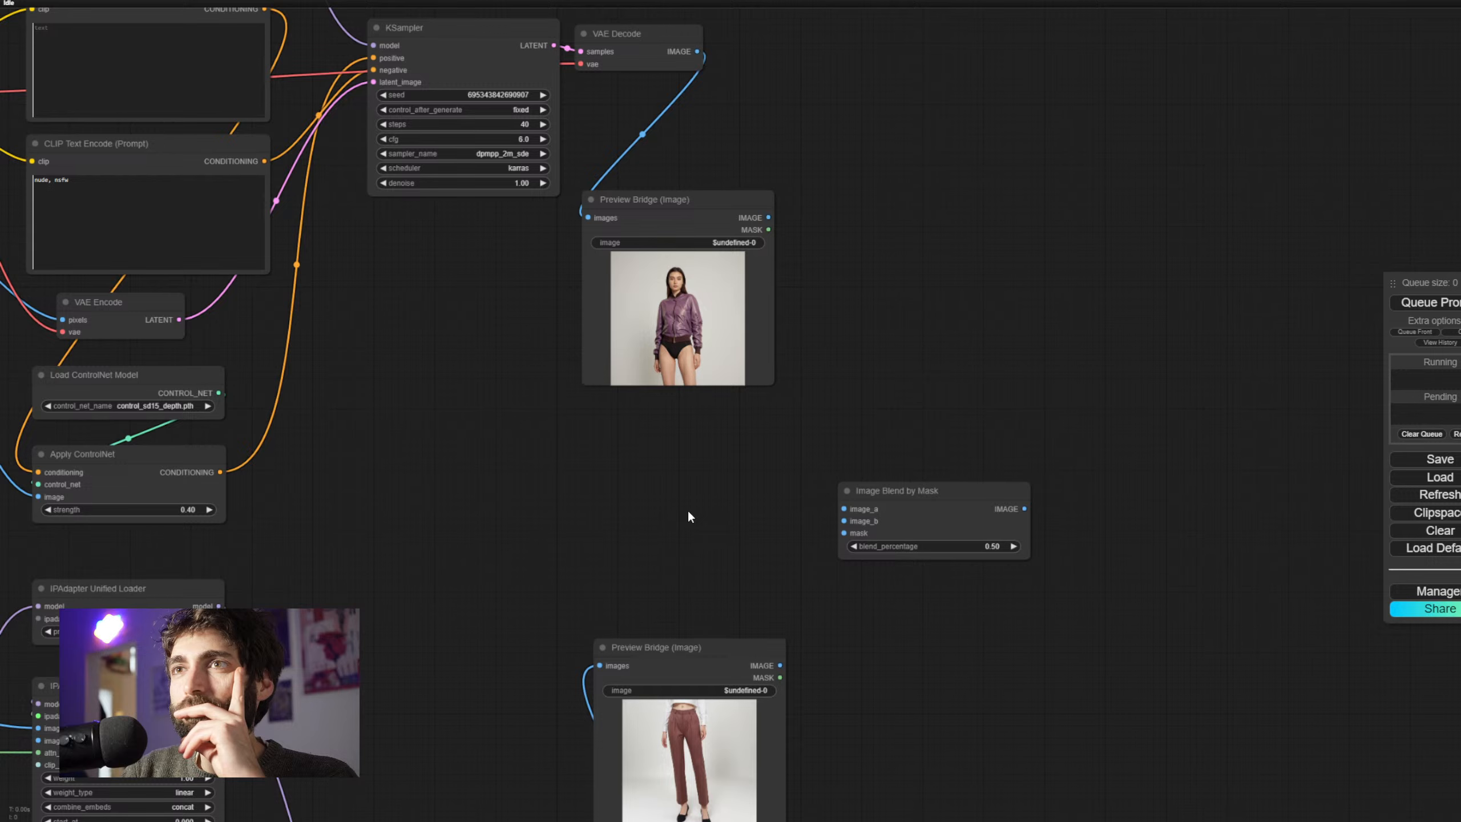
scroll(666, 483, "up", 6)
left_click_drag(665, 469, 666, 590)
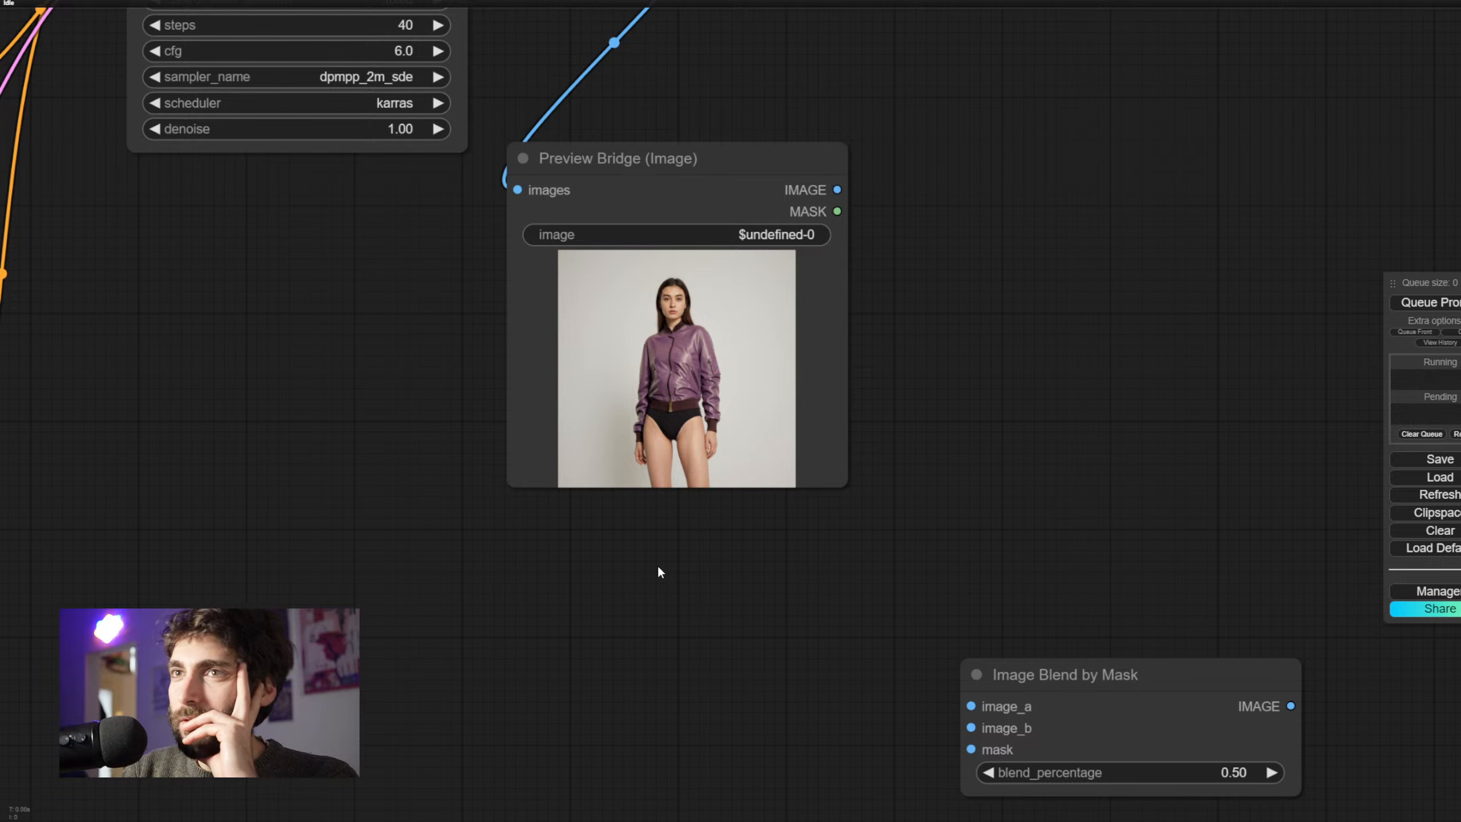
scroll(659, 571, "down", 1)
left_click_drag(659, 585, 566, 578)
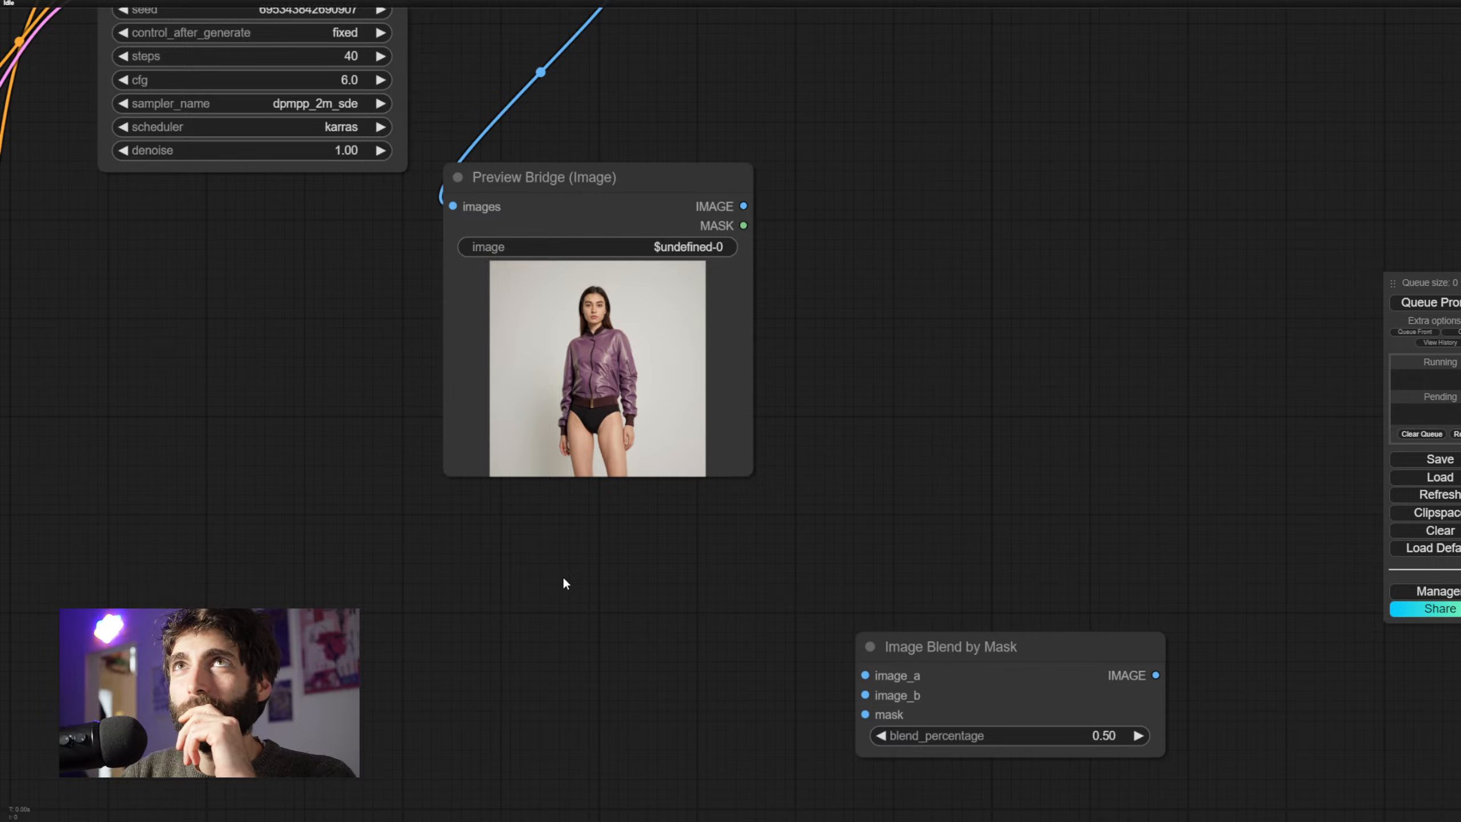
left_click_drag(574, 604, 738, 579)
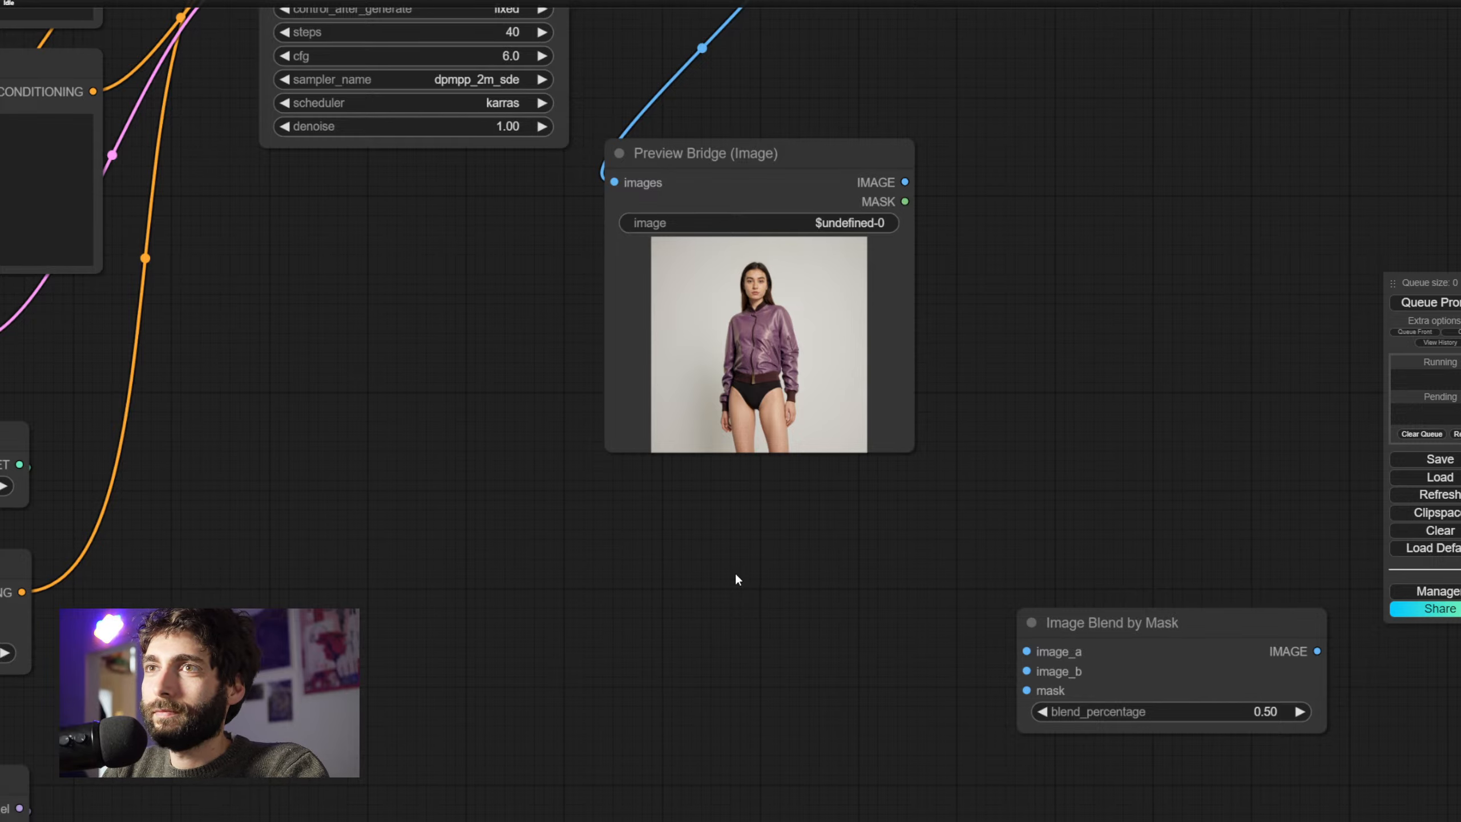
Stack the trouser Preview Bridge directly below the jacket Preview Bridge and roughly align the two nodes
scroll(735, 571, "down", 3)
left_click_drag(735, 571, 701, 345)
left_click_drag(715, 597, 675, 305)
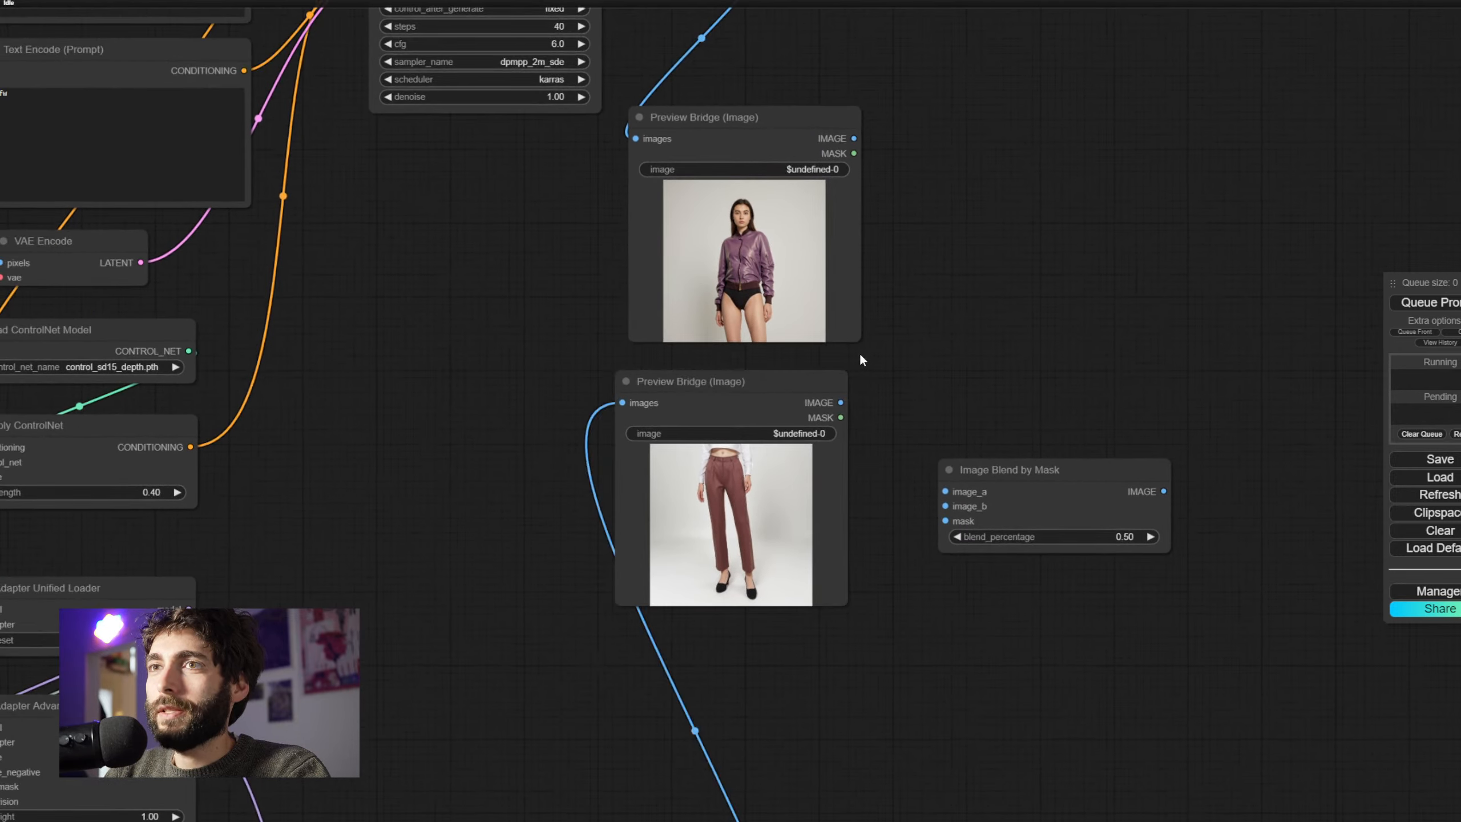
scroll(858, 349, "up", 6)
left_click_drag(880, 180, 1007, 421)
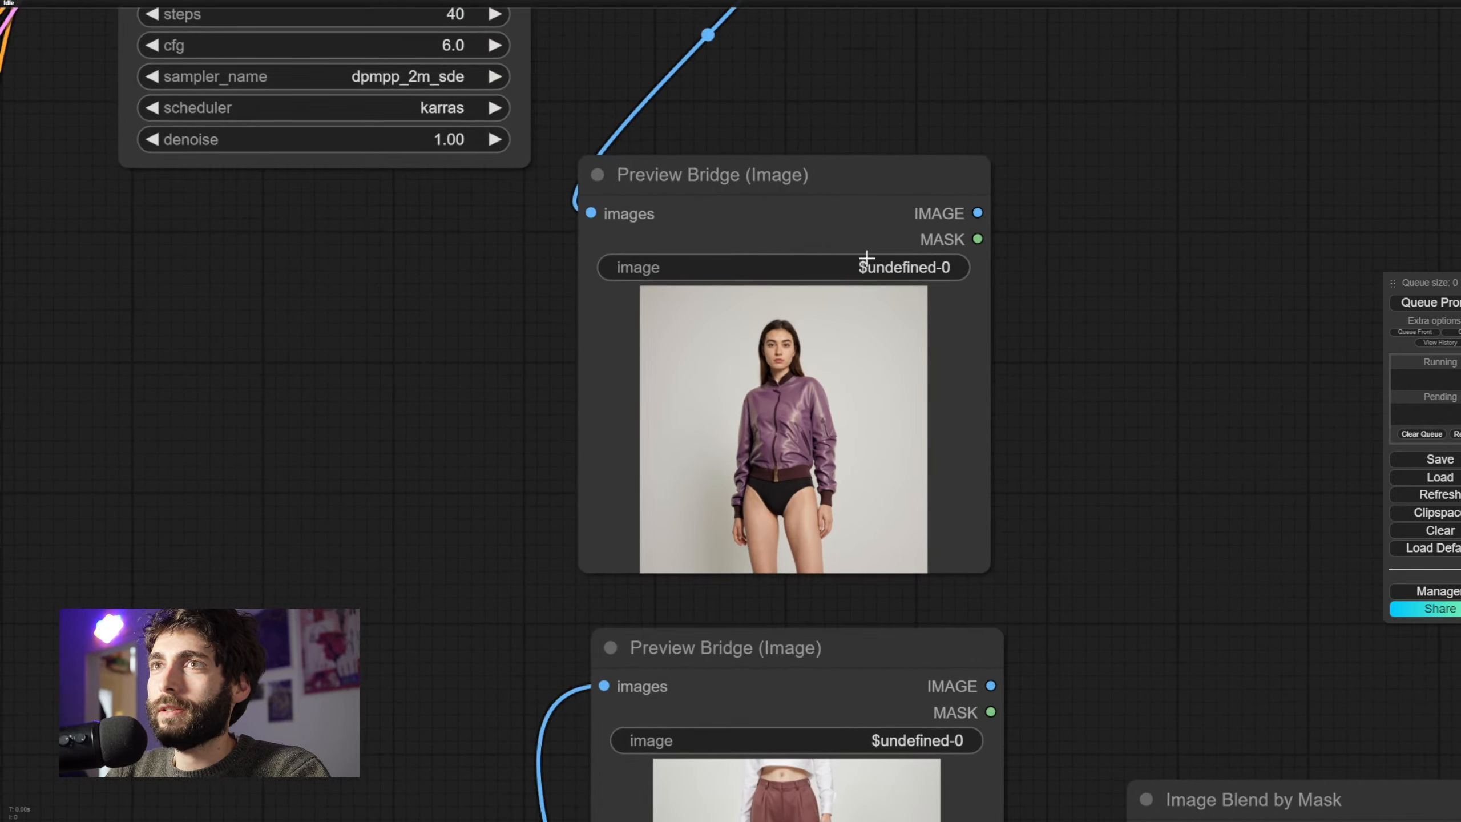
left_click_drag(820, 203, 827, 203)
left_click_drag(1043, 418, 1043, 388)
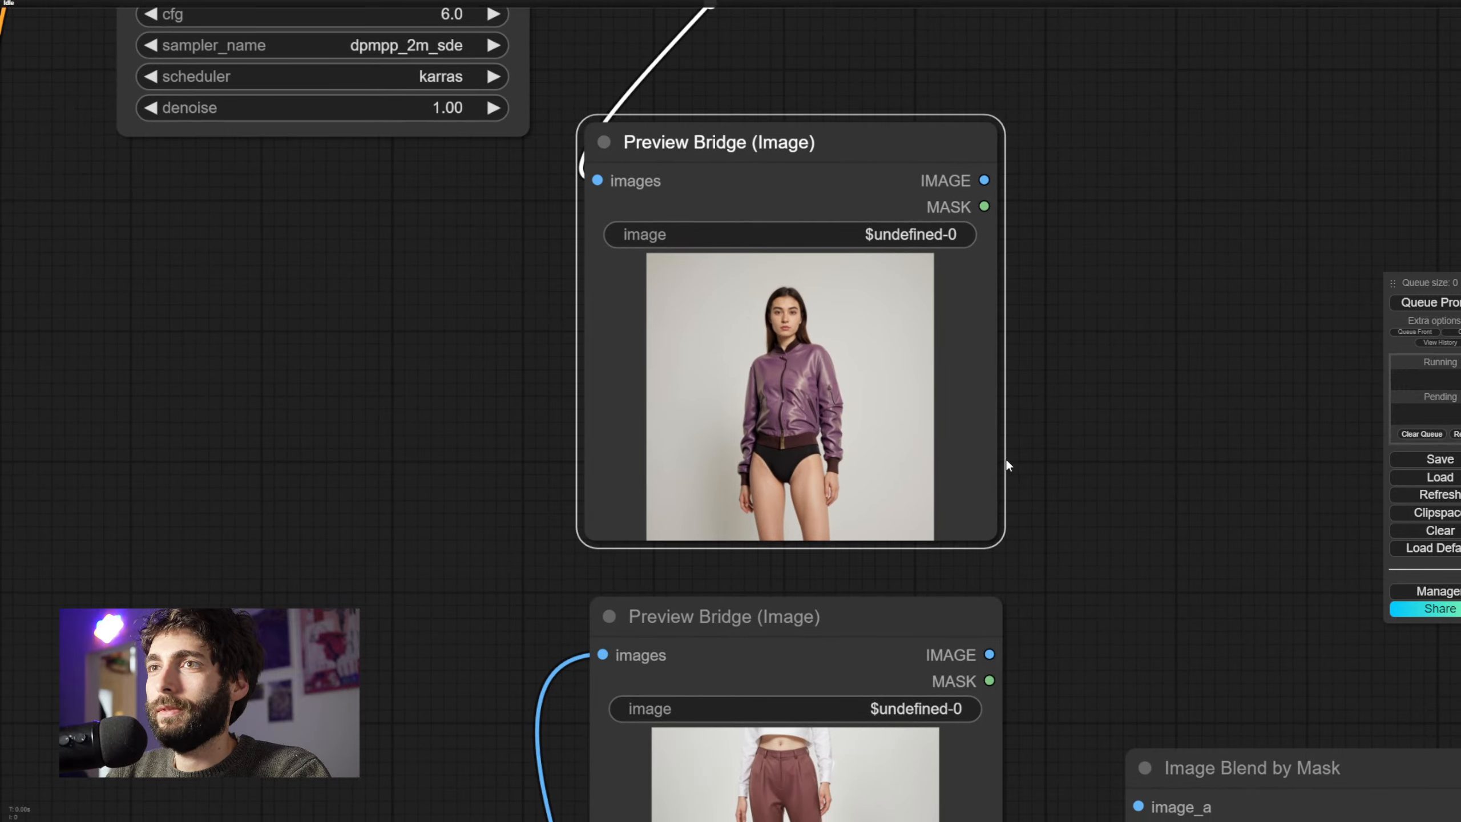
Move the jacket Preview Bridge back under its VAE Decode and the trouser Preview Bridge back above its own
left_click_drag(1158, 338, 1160, 195)
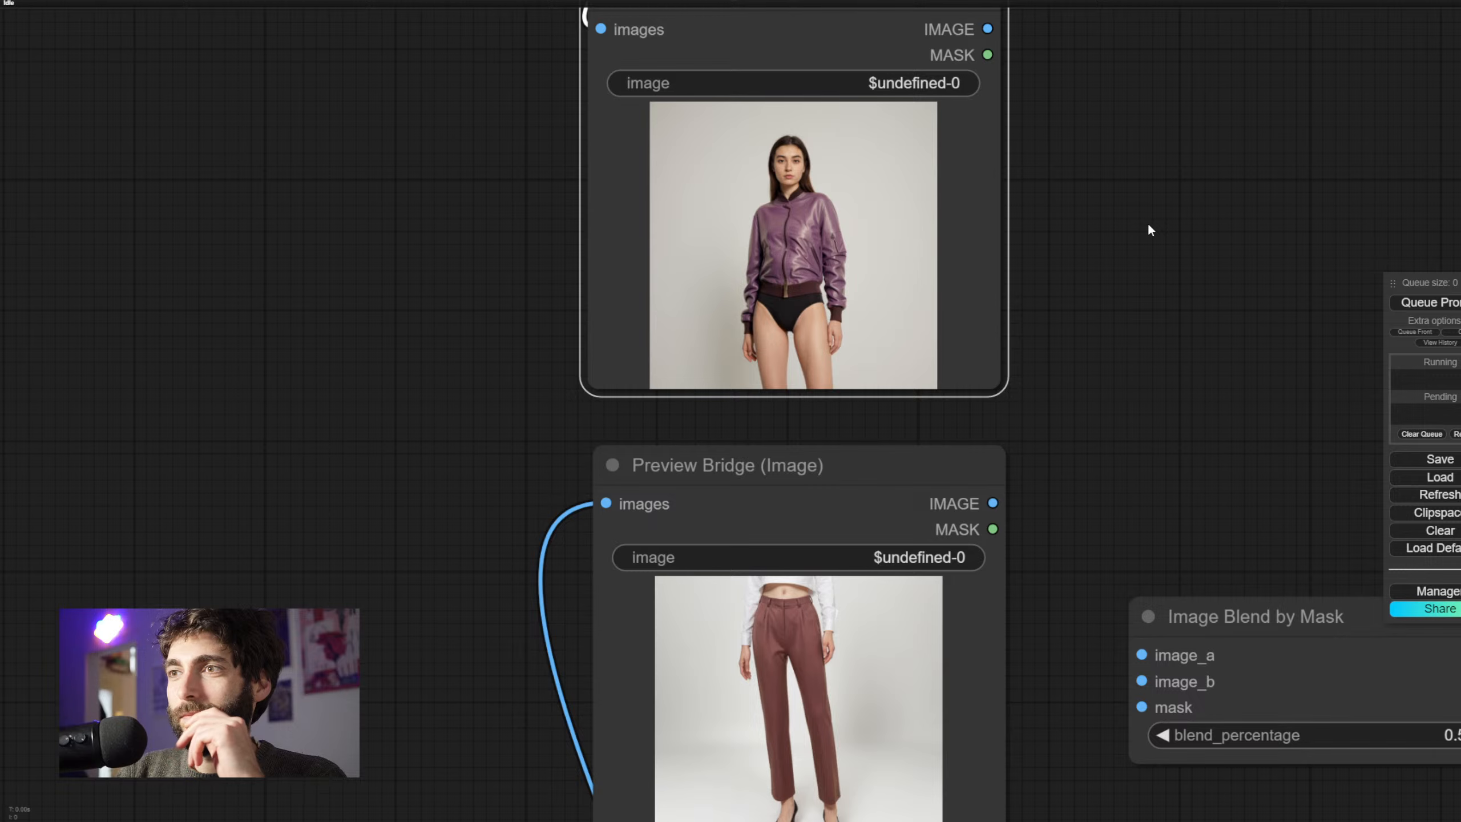
left_click_drag(1148, 229, 1032, 249)
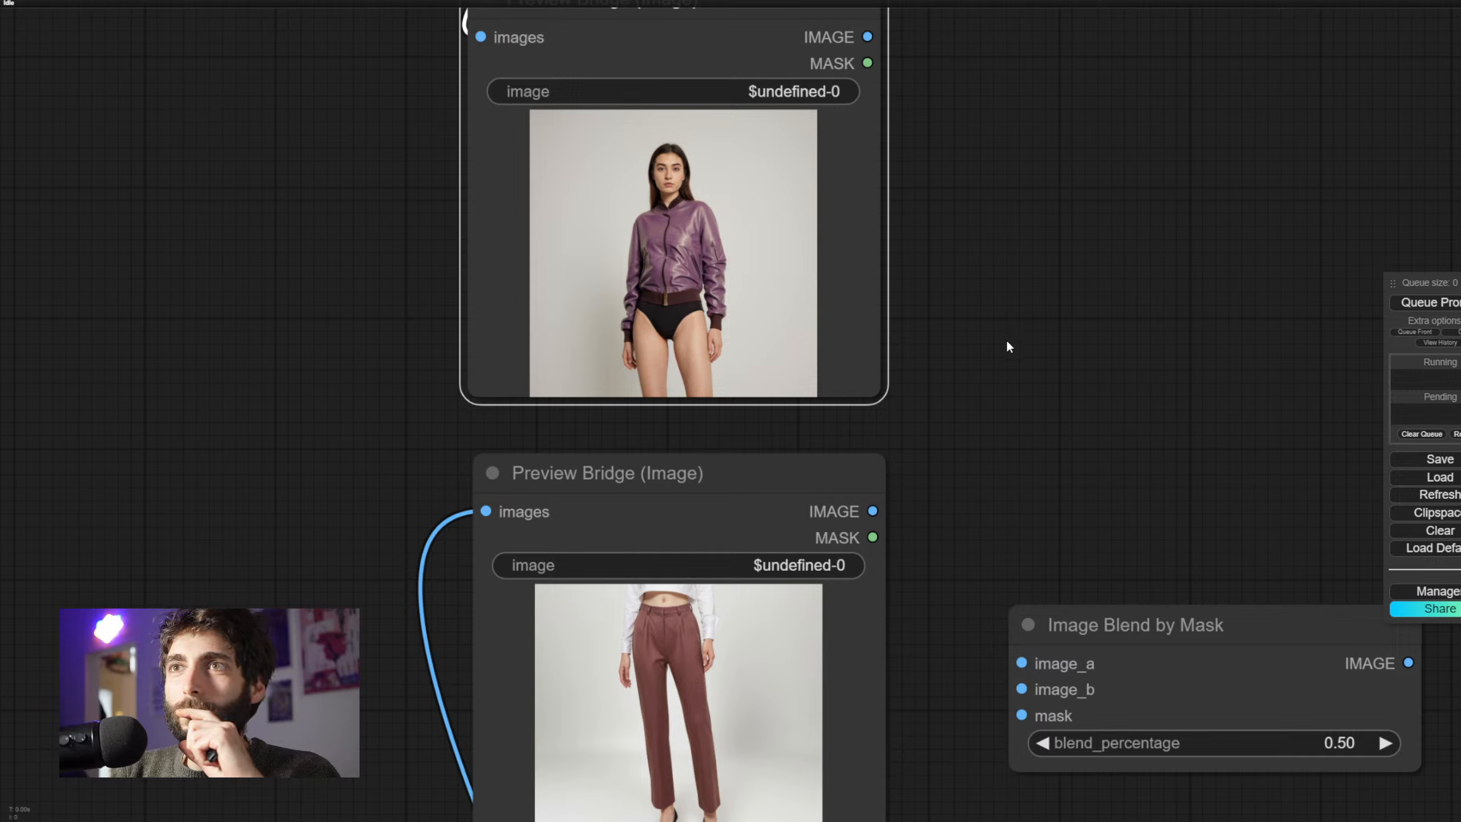
scroll(1007, 345, "down", 10)
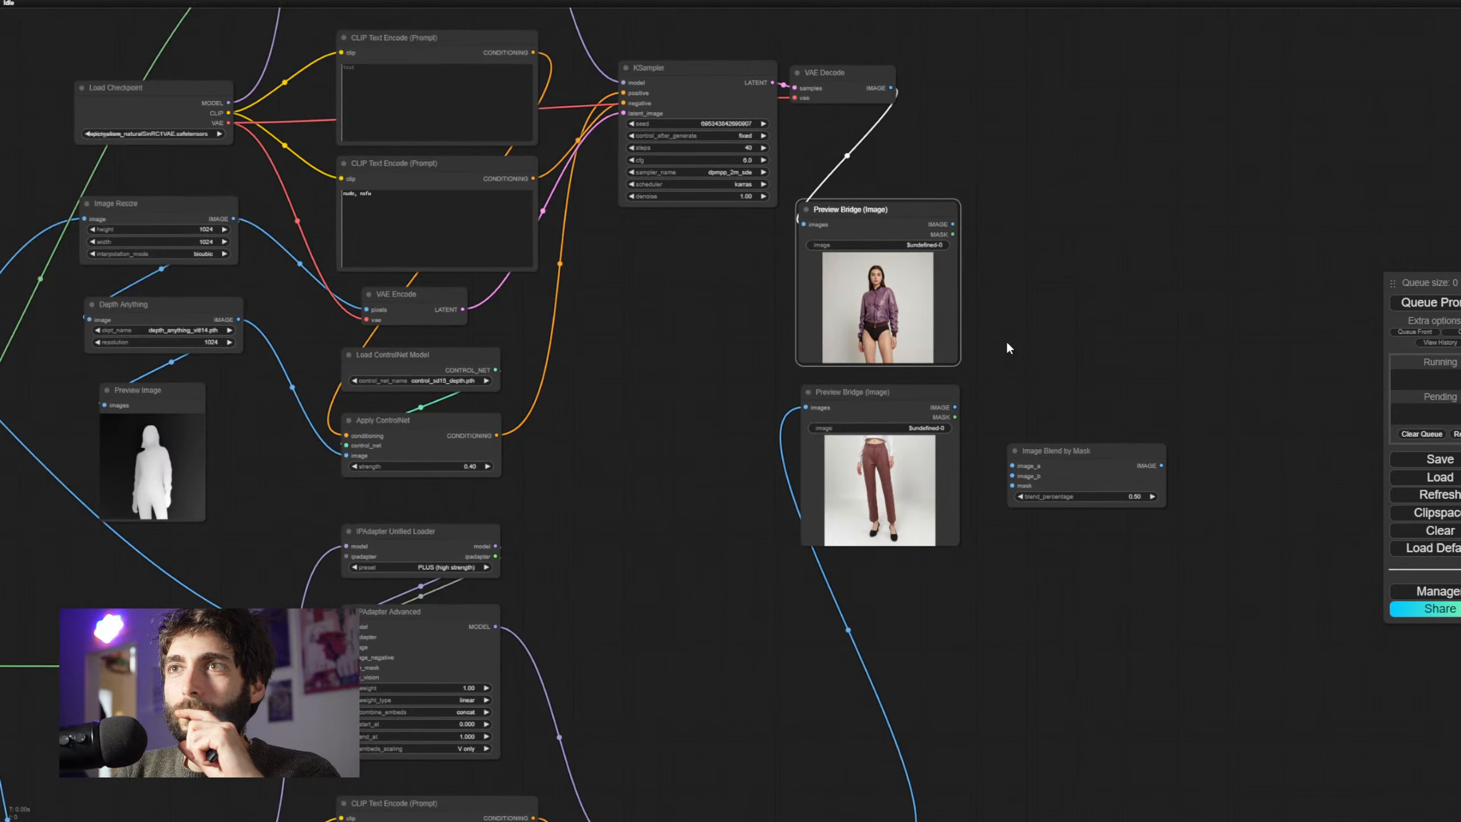
scroll(1007, 343, "down", 3)
left_click_drag(945, 407, 939, 610)
left_click_drag(916, 245, 914, 178)
left_click_drag(822, 351, 873, 308)
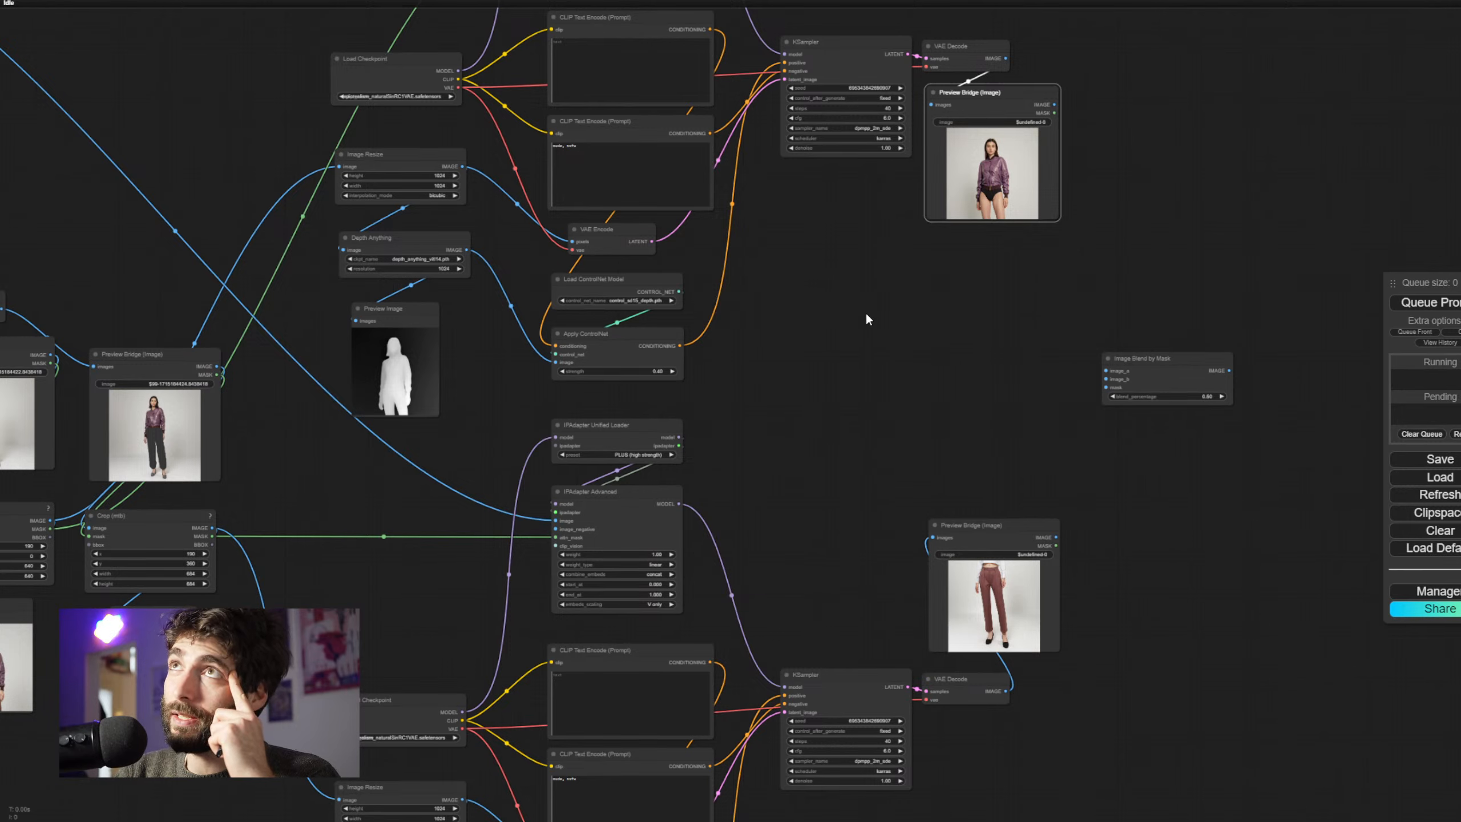
Examine the refined jacket image in its Preview Bridge up close, along with its place in the refinement stage
left_click_drag(868, 319, 966, 336)
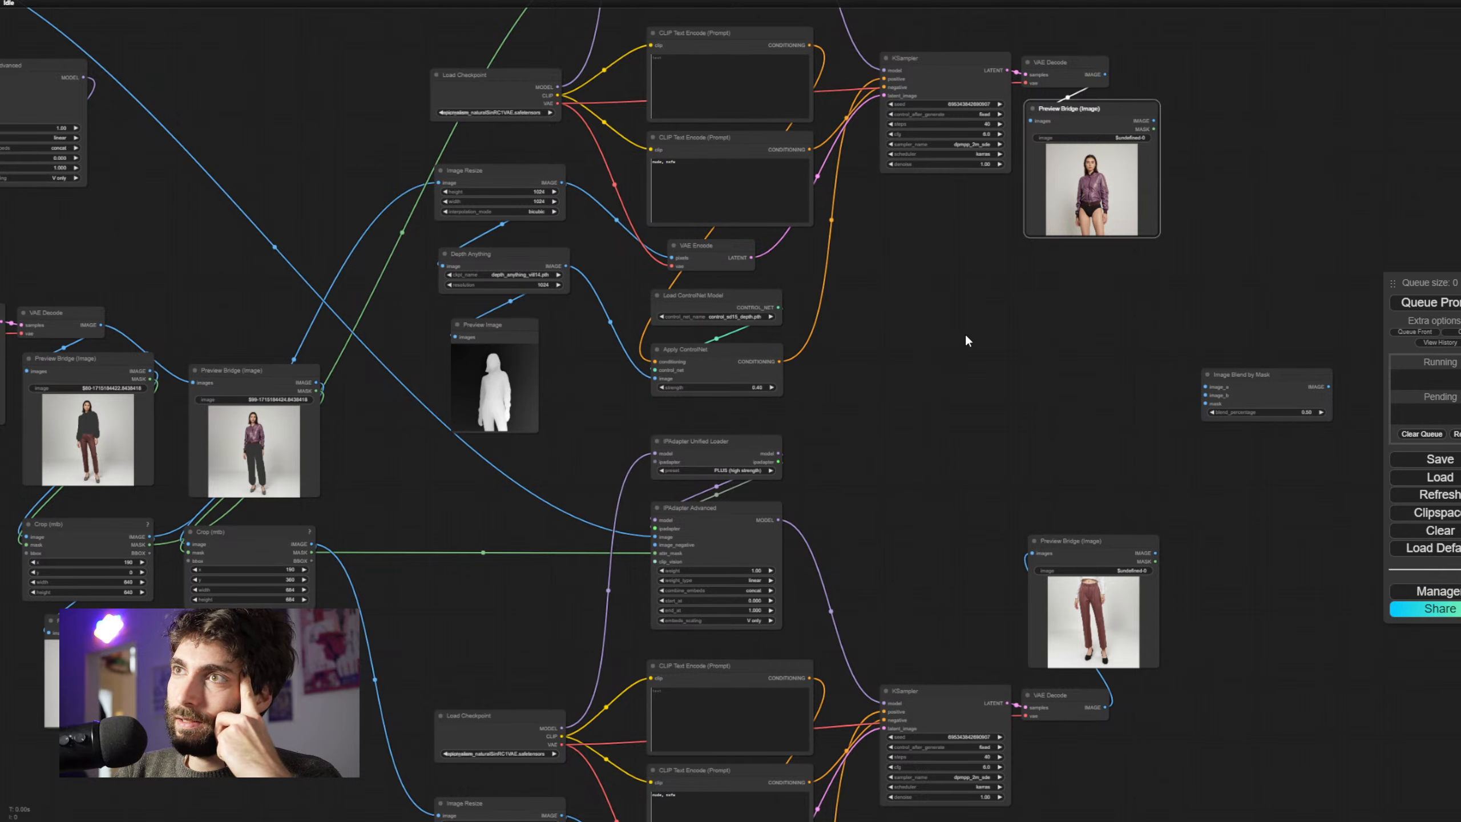
scroll(1044, 403, "up", 5)
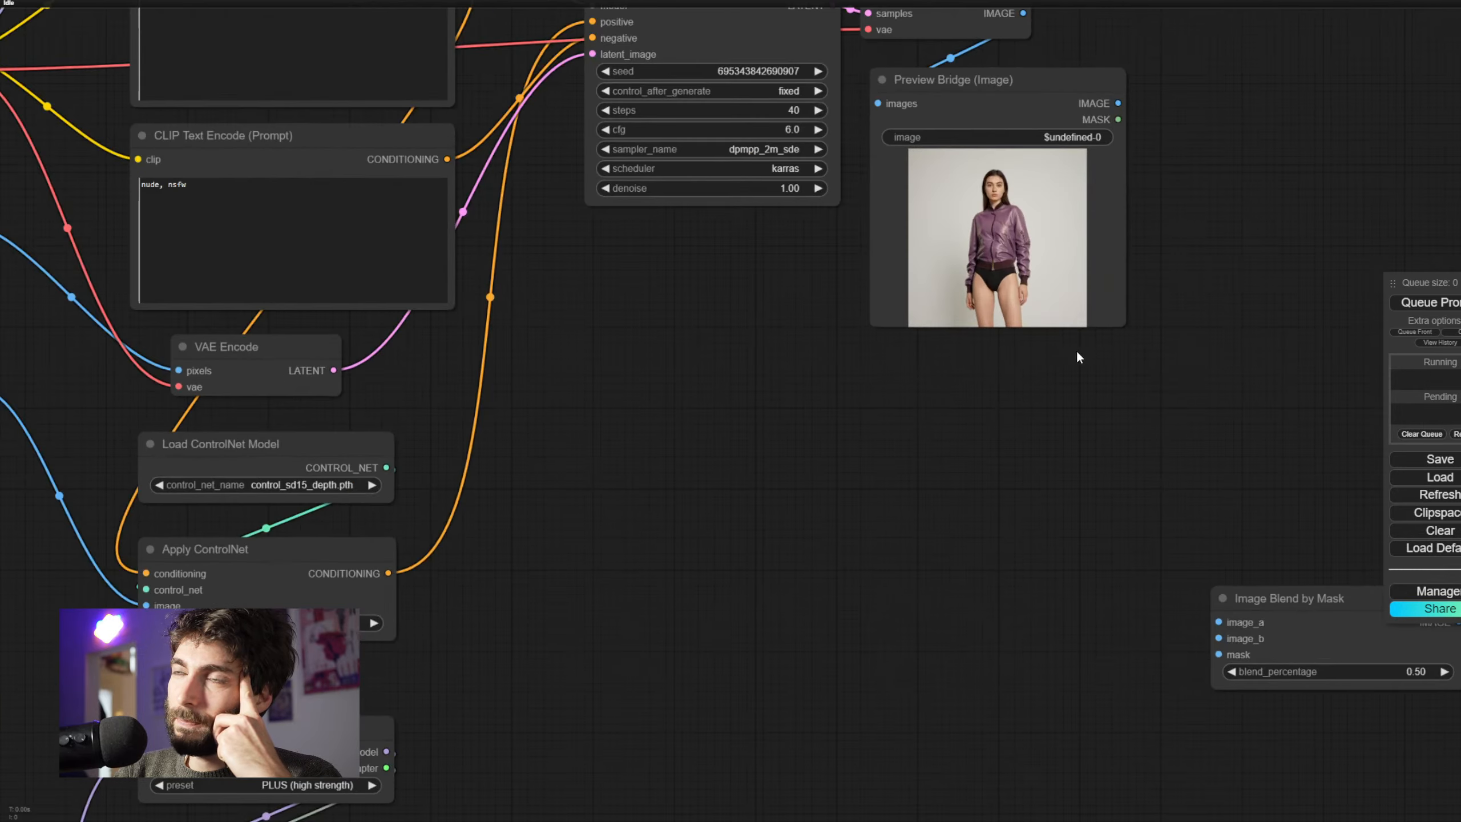
scroll(1010, 374, "up", 10)
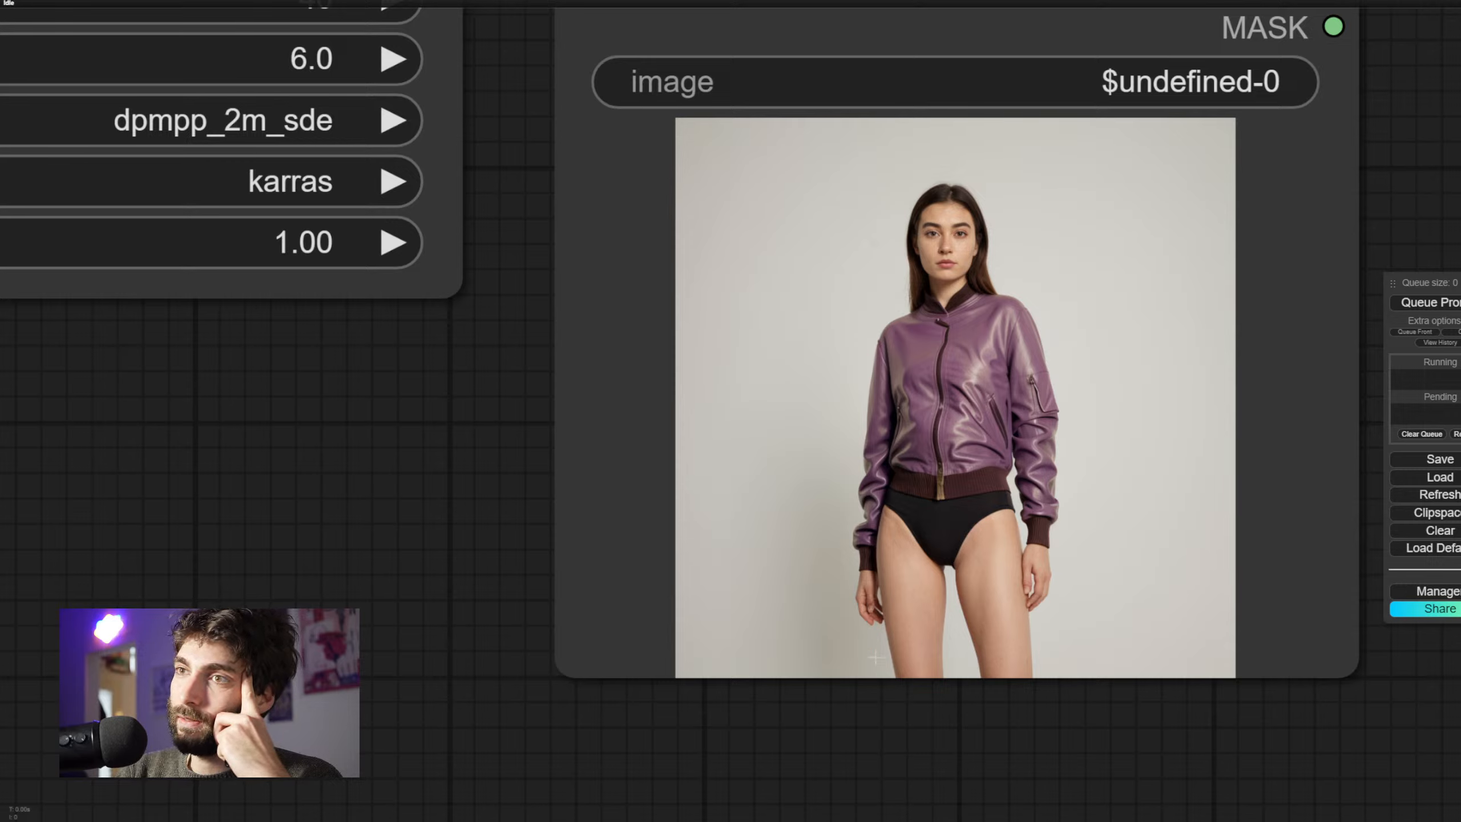
scroll(771, 527, "down", 20)
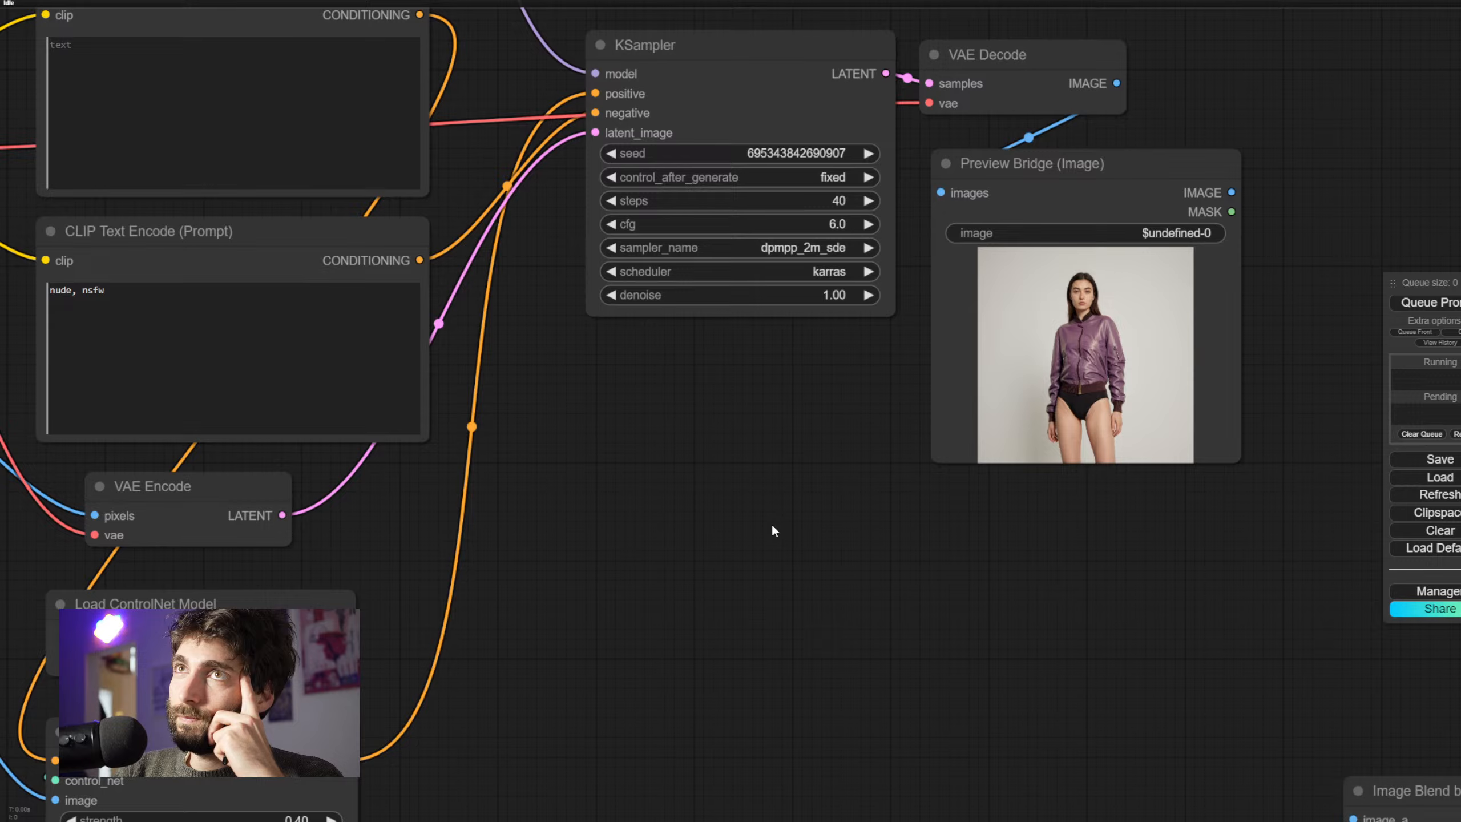
scroll(806, 501, "up", 4)
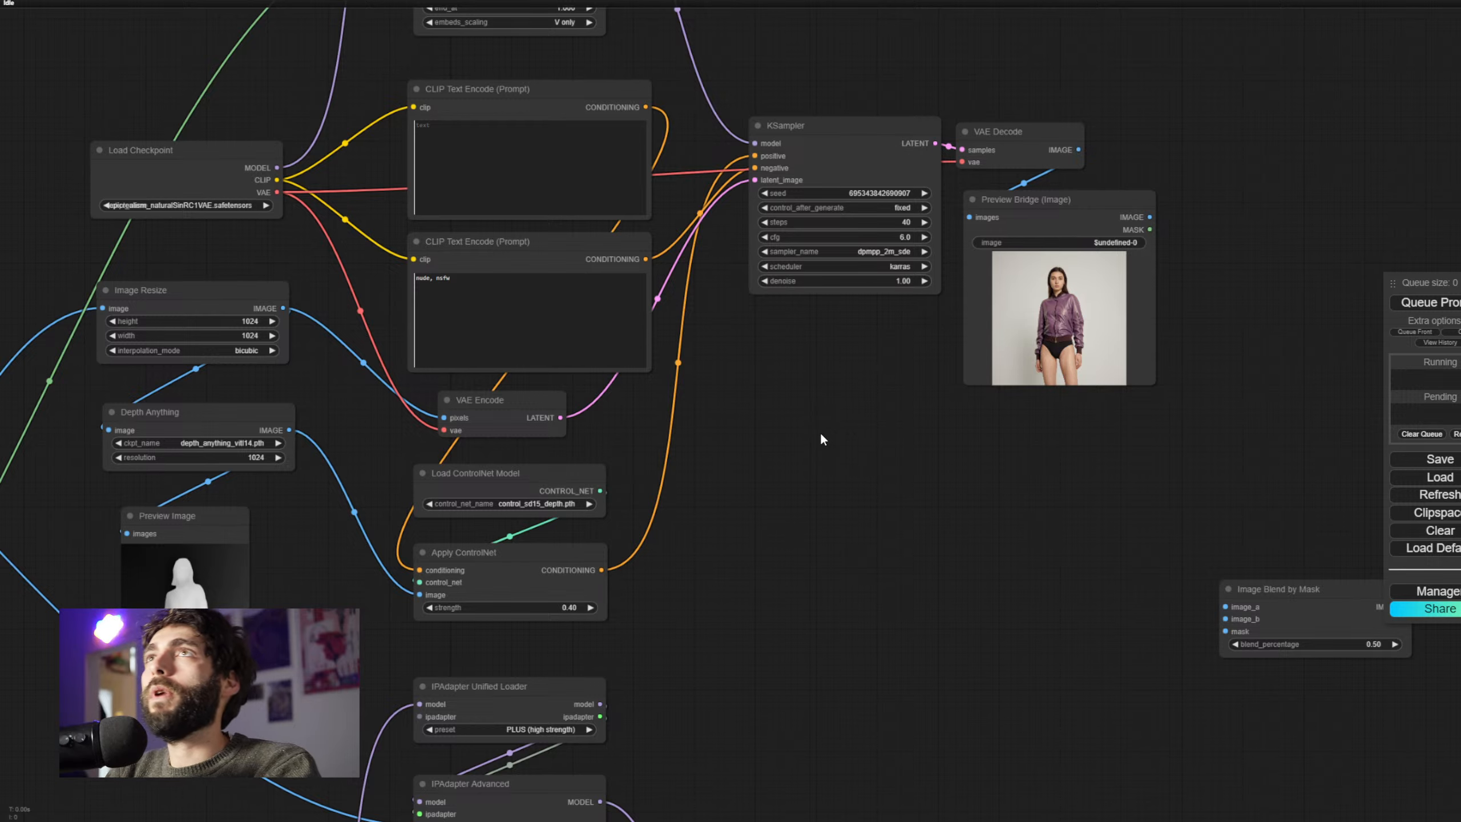
Review the first stage's garment inputs, masked Preview Bridge images and Crop (mtb) nodes that feed the refinement stages
left_click_drag(802, 484, 1272, 184)
left_click_drag(711, 538, 948, 581)
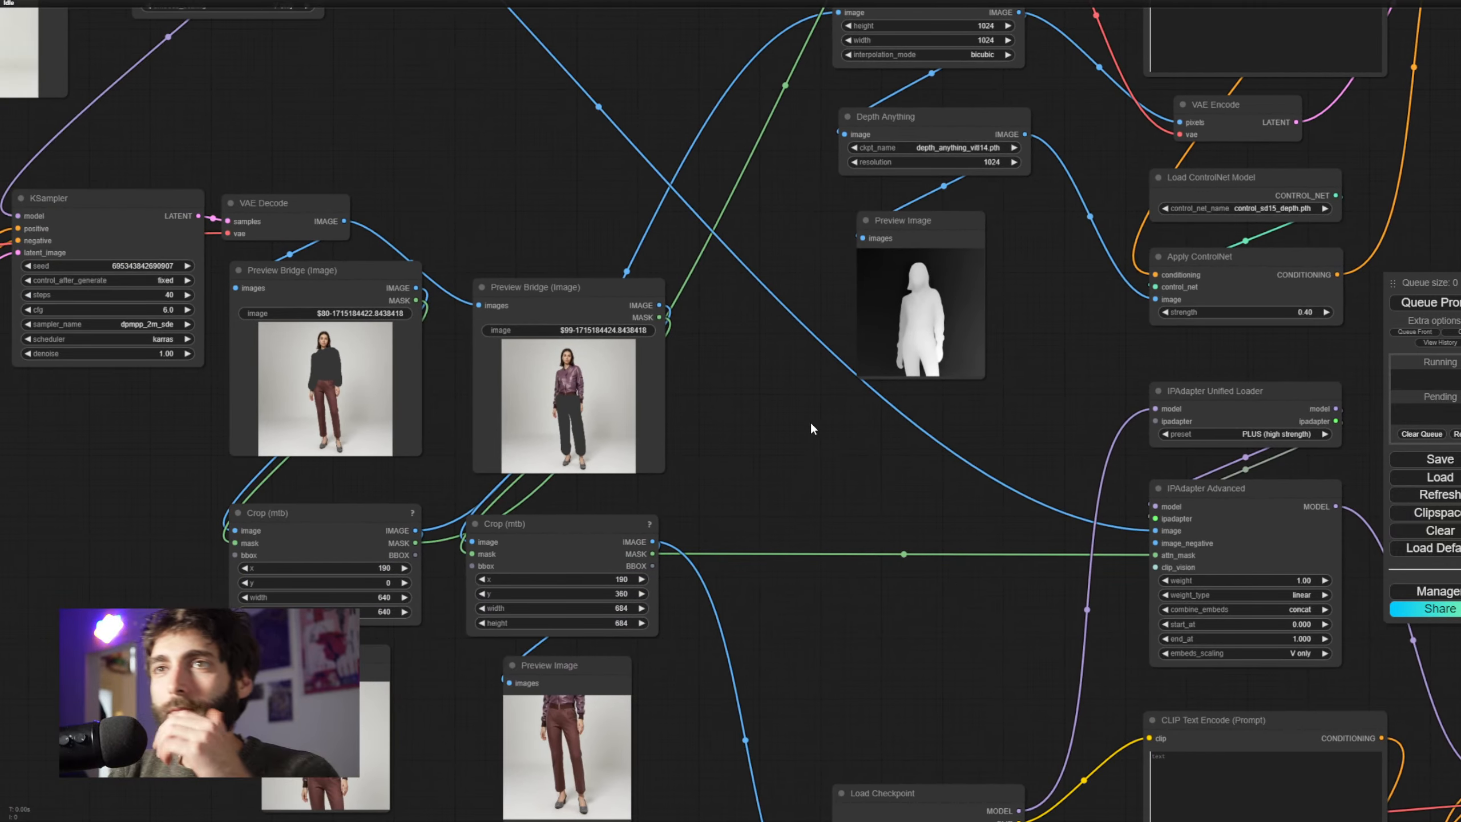
scroll(783, 432, "up", 2)
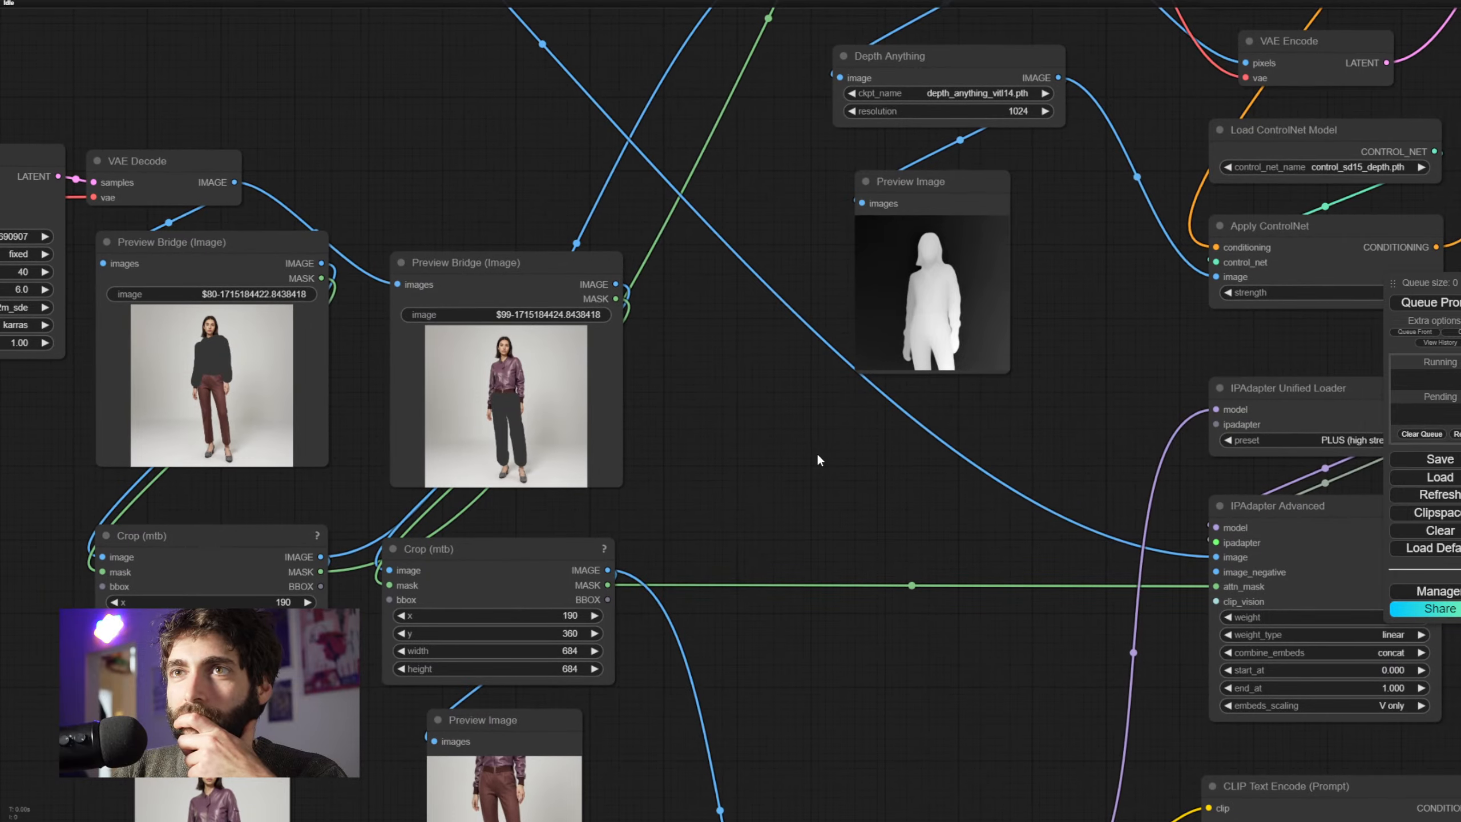
scroll(834, 461, "down", 1)
scroll(834, 460, "down", 4)
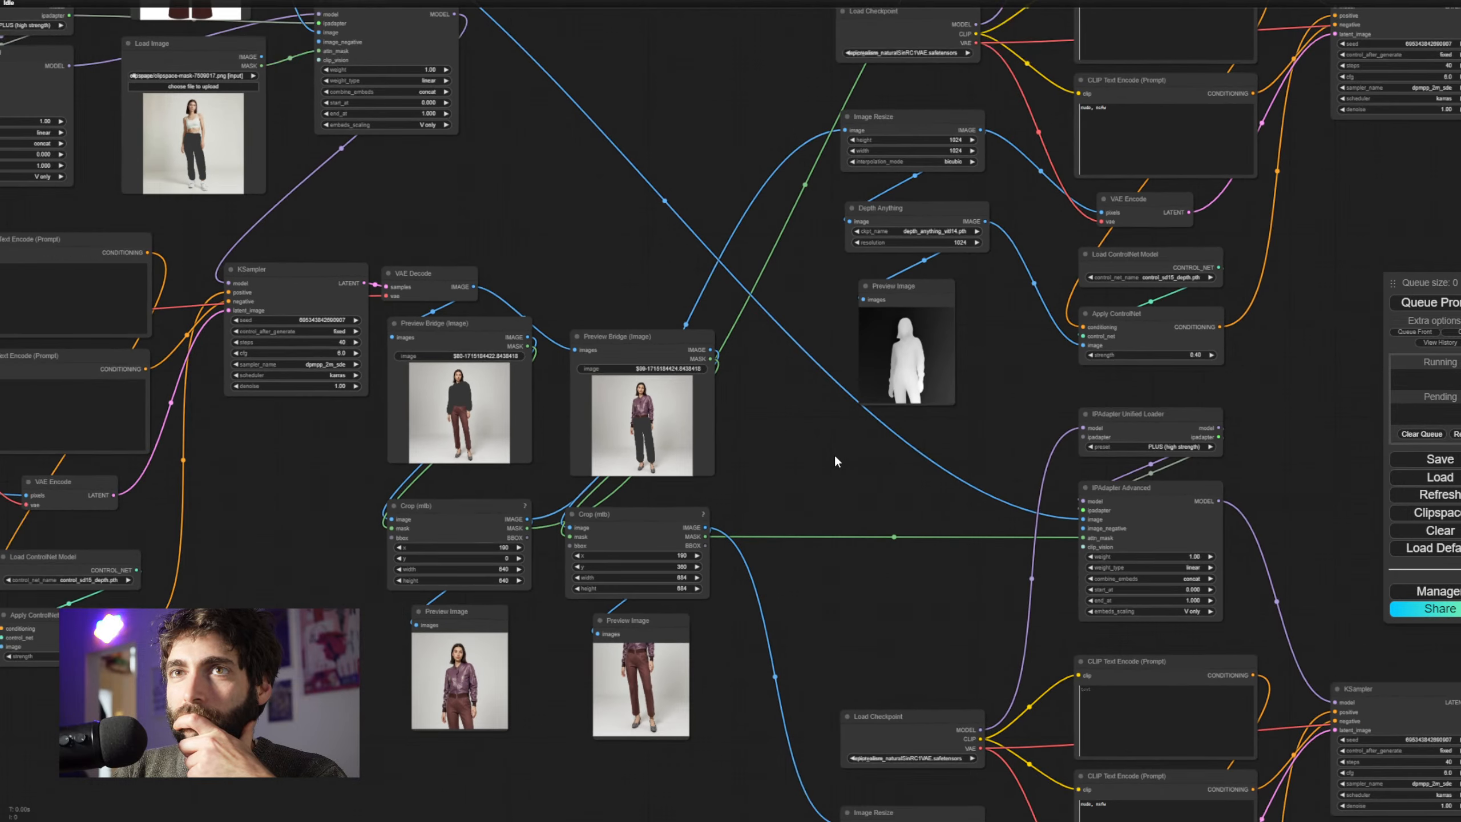
scroll(777, 479, "up", 5)
left_click_drag(777, 480, 1120, 540)
scroll(1120, 540, "down", 5)
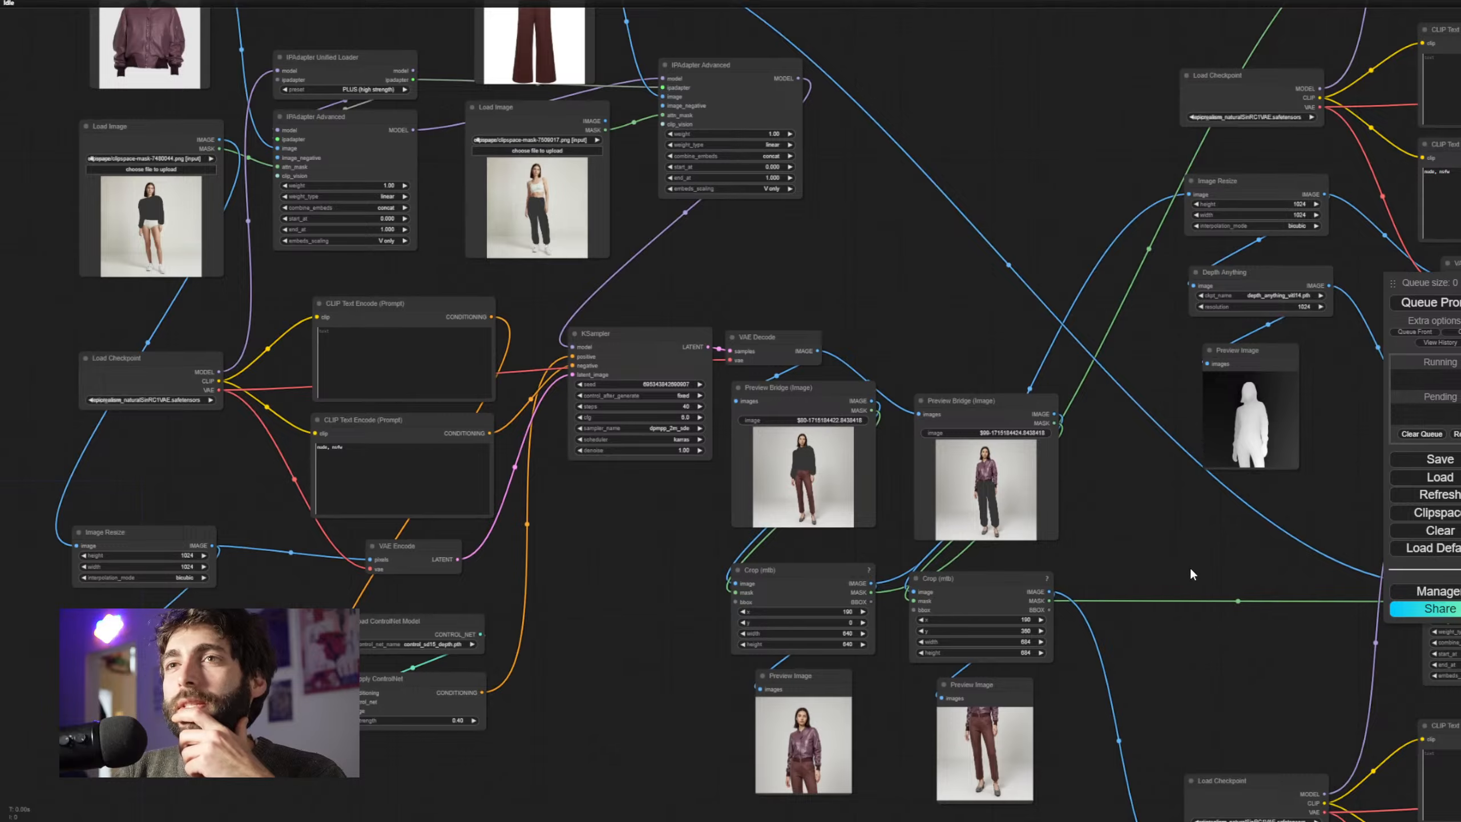
left_click_drag(1192, 574, 1109, 598)
scroll(1042, 603, "down", 3)
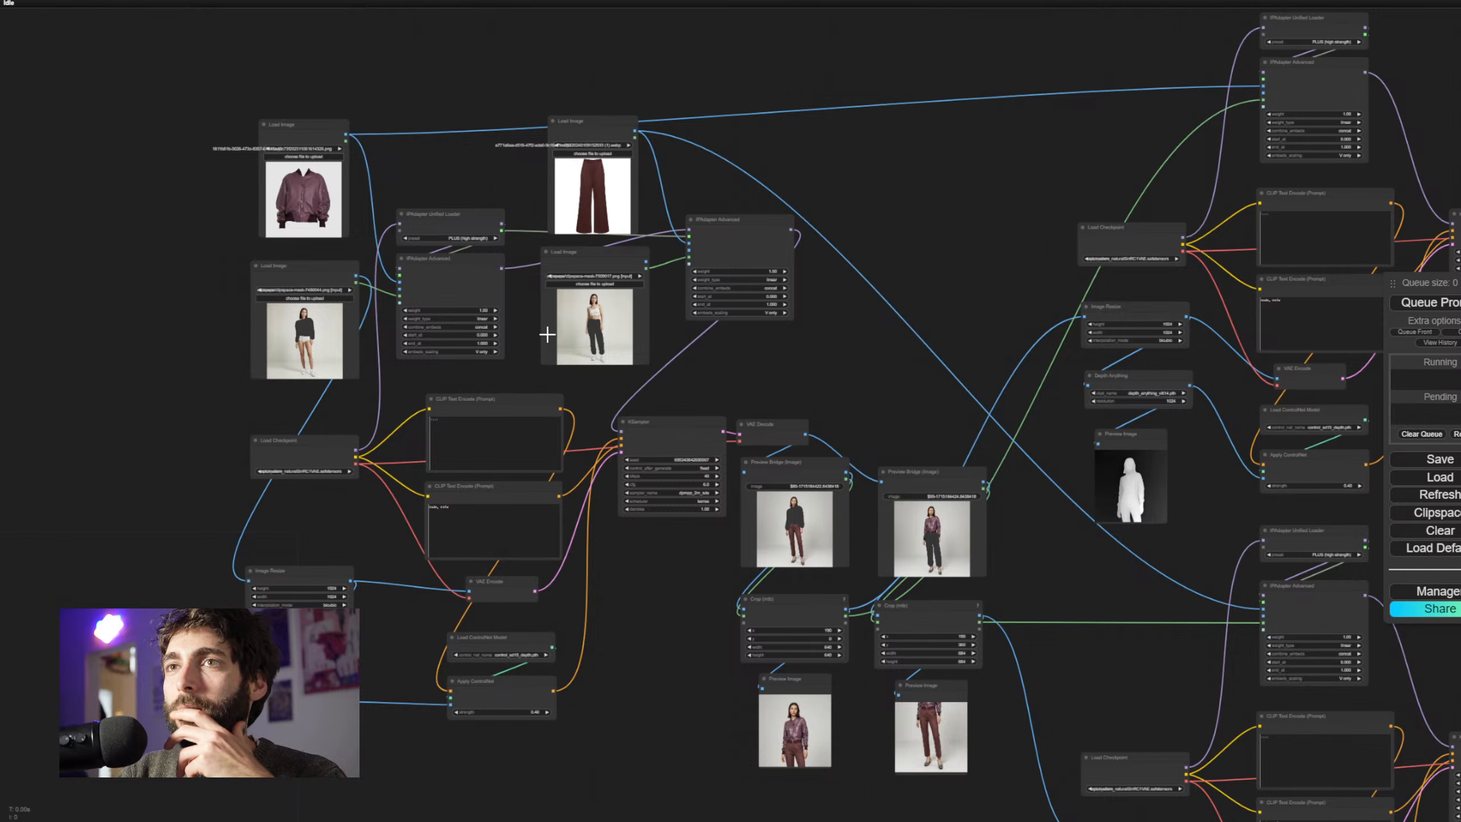
Examine the two Crop (mtb) nodes and follow their outputs through the jacket and trouser refinement stages
left_click_drag(752, 375, 612, 339)
scroll(664, 574, "up", 8)
left_click_drag(863, 687, 554, 640)
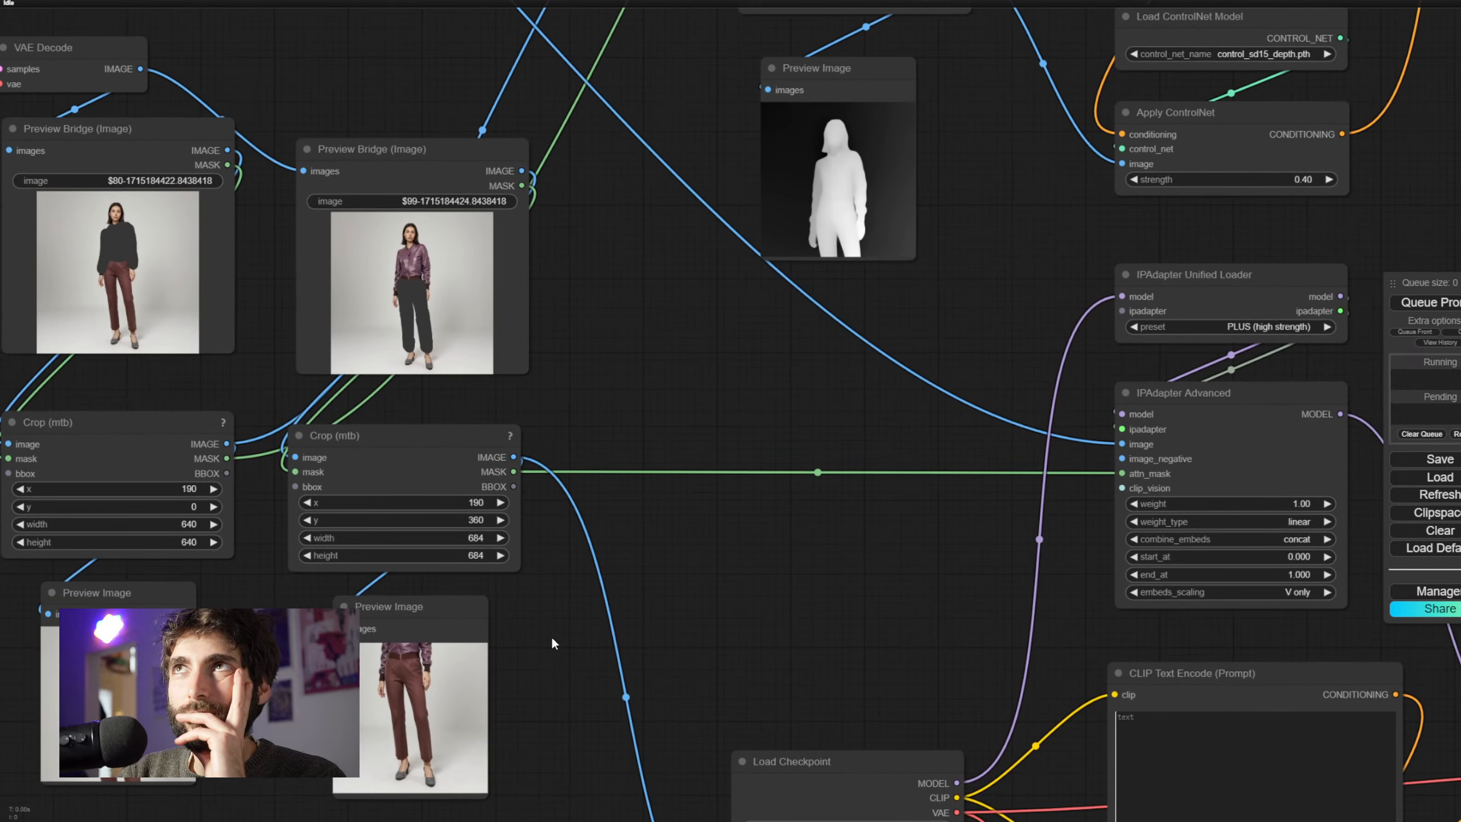
left_click_drag(553, 639, 501, 626)
scroll(500, 622, "down", 4)
left_click_drag(482, 556, 537, 558)
scroll(538, 558, "down", 2)
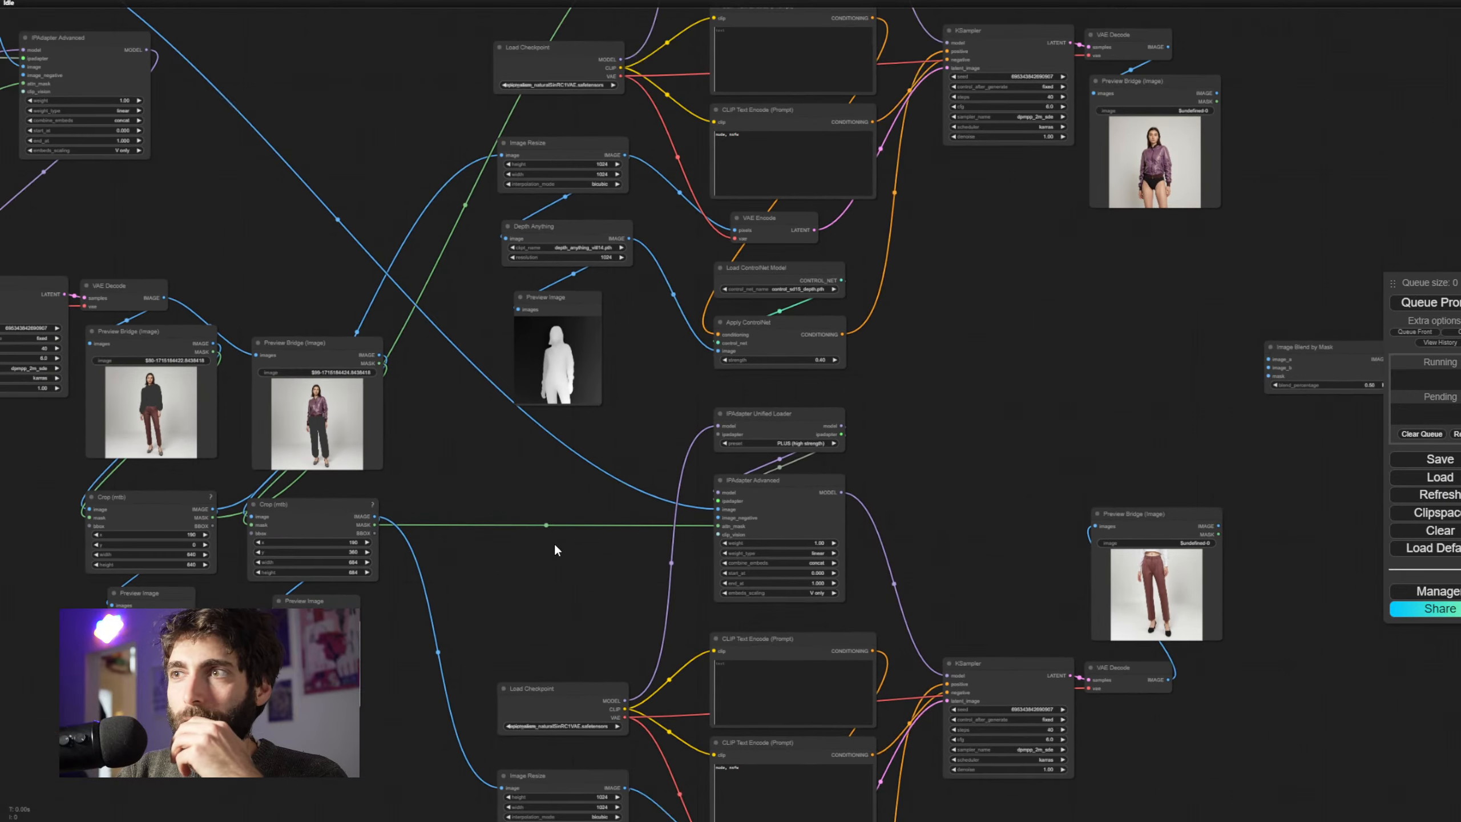
left_click_drag(966, 501, 909, 511)
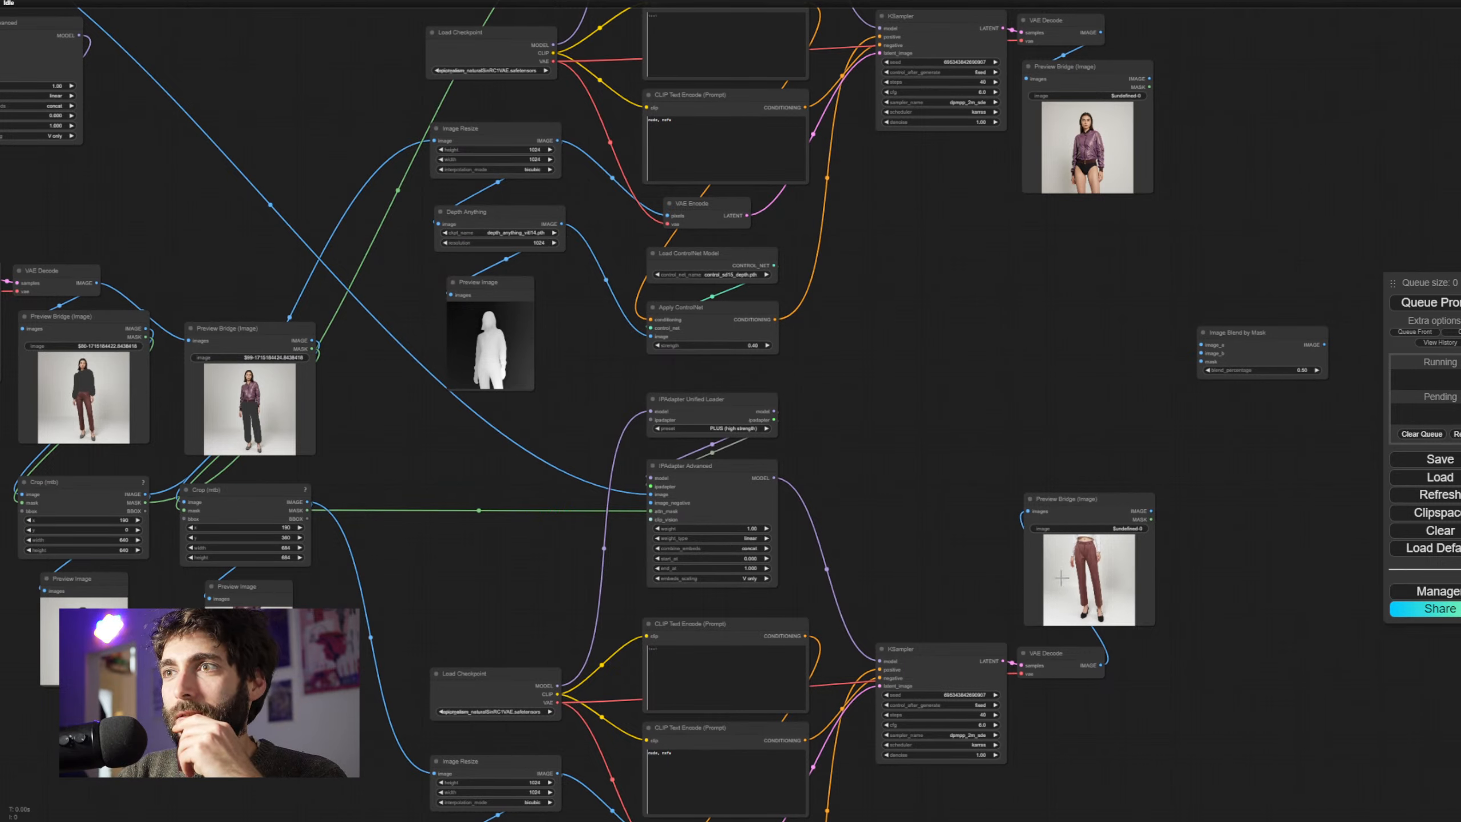
left_click_drag(990, 566, 1227, 357)
scroll(700, 561, "up", 4)
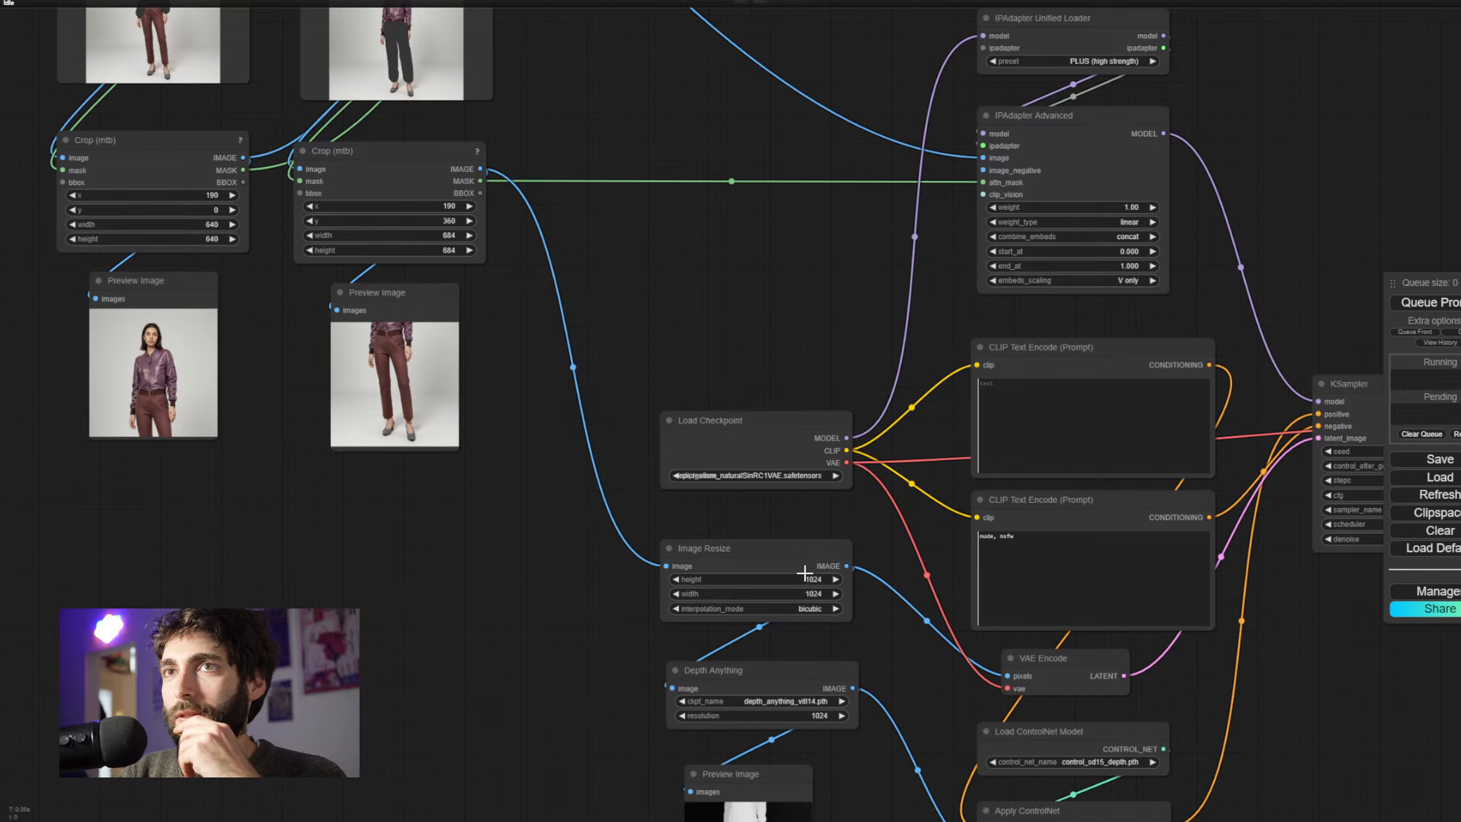
Compare the trouser stage's Image Resize settings with the crop dimensions set in the Crop (mtb) nodes
left_click(812, 550)
scroll(911, 546, "down", 5)
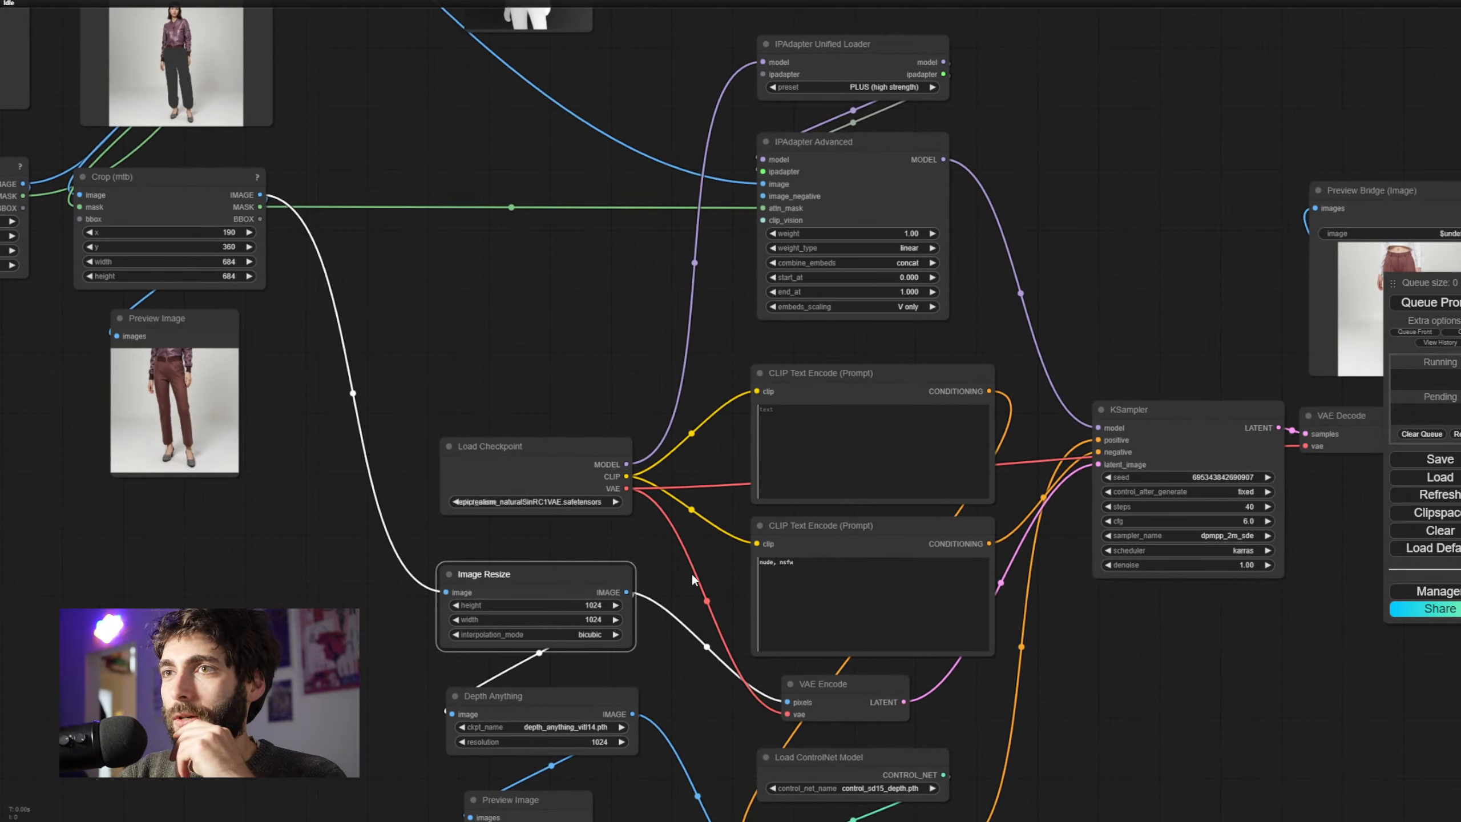
scroll(934, 601, "up", 5)
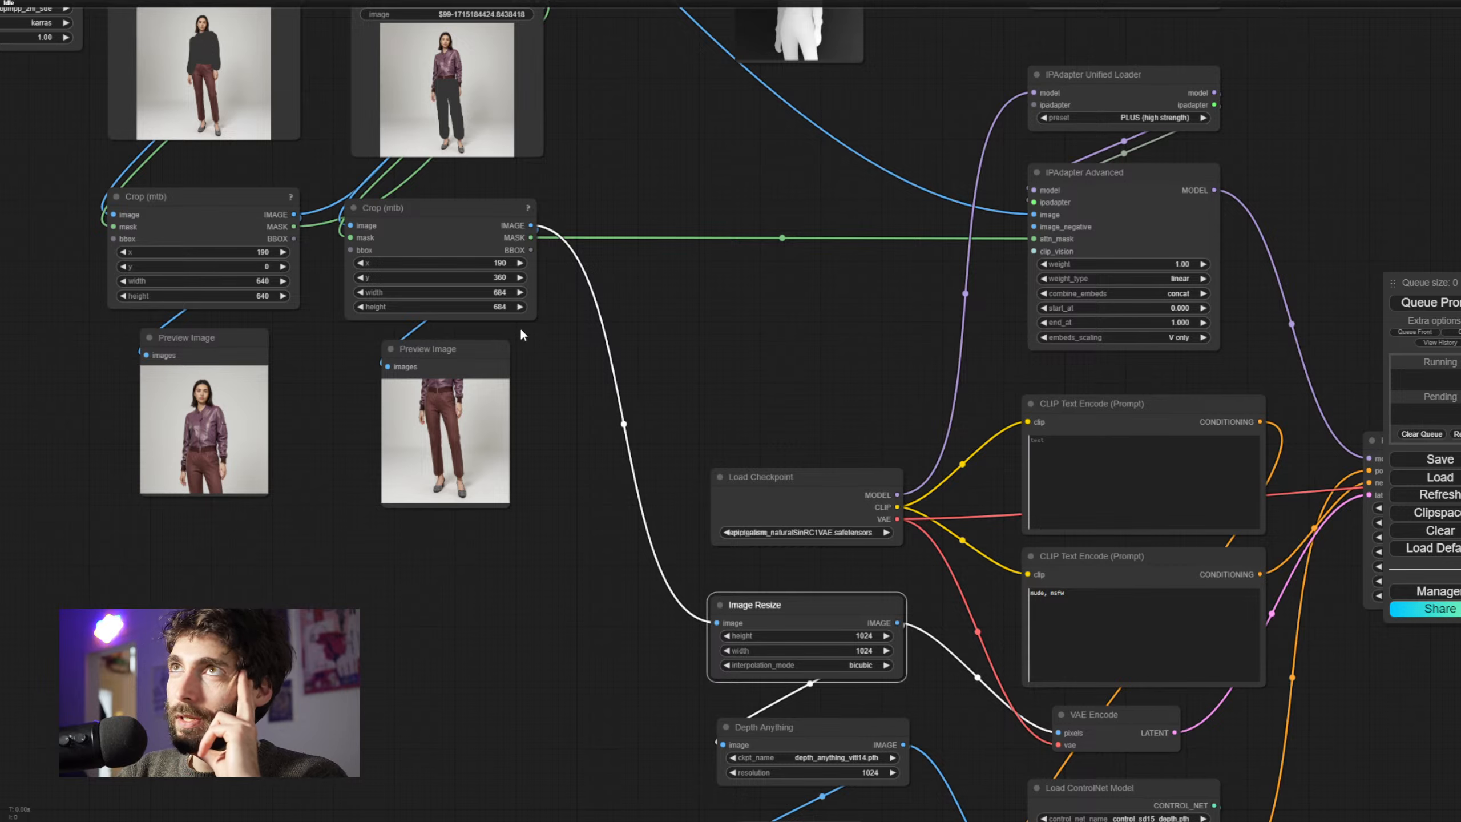
left_click_drag(723, 387, 558, 370)
scroll(672, 407, "down", 4)
scroll(987, 338, "up", 3)
left_click_drag(977, 354, 1360, 604)
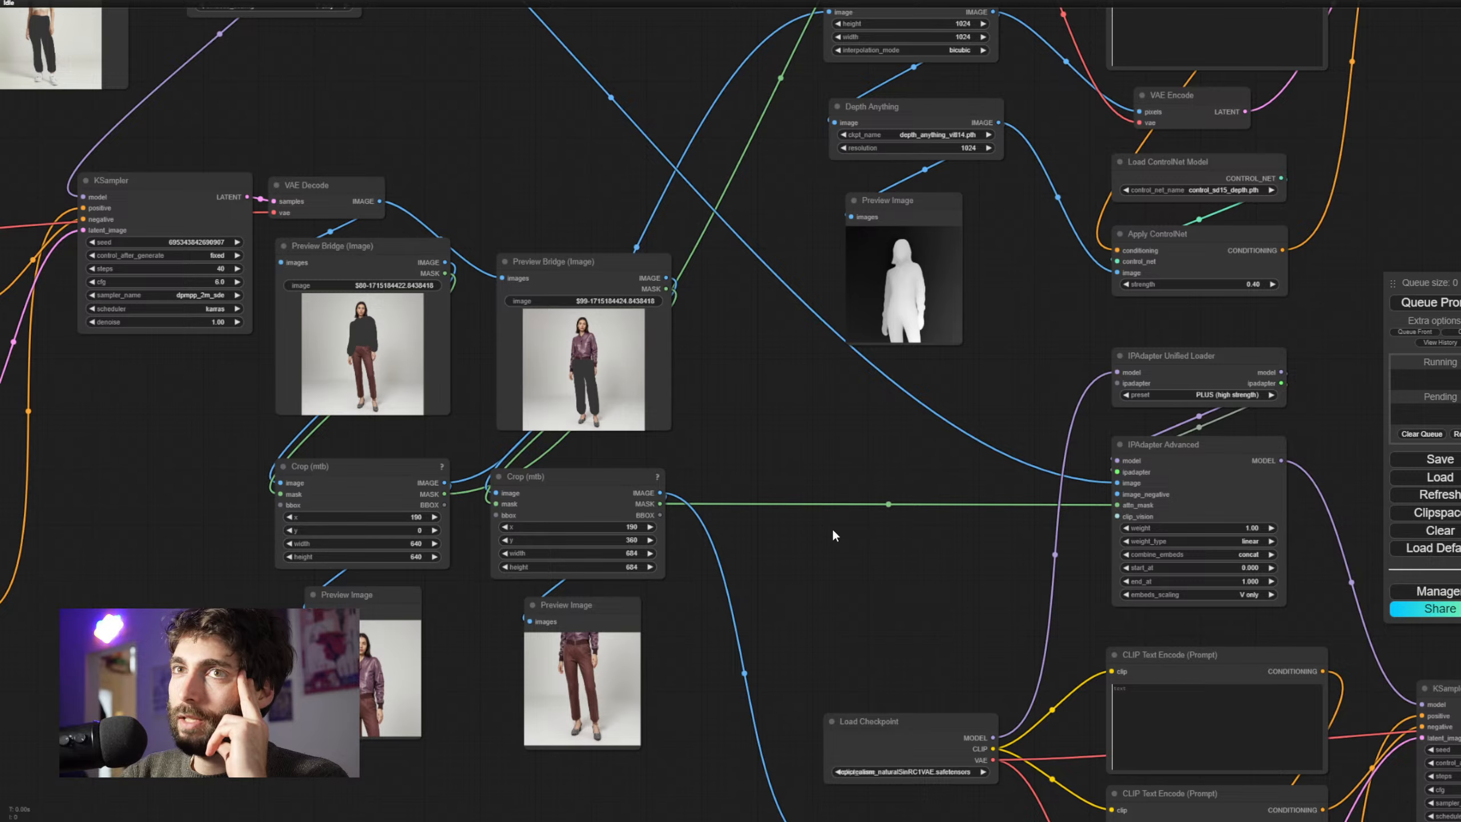
left_click_drag(832, 528, 325, 314)
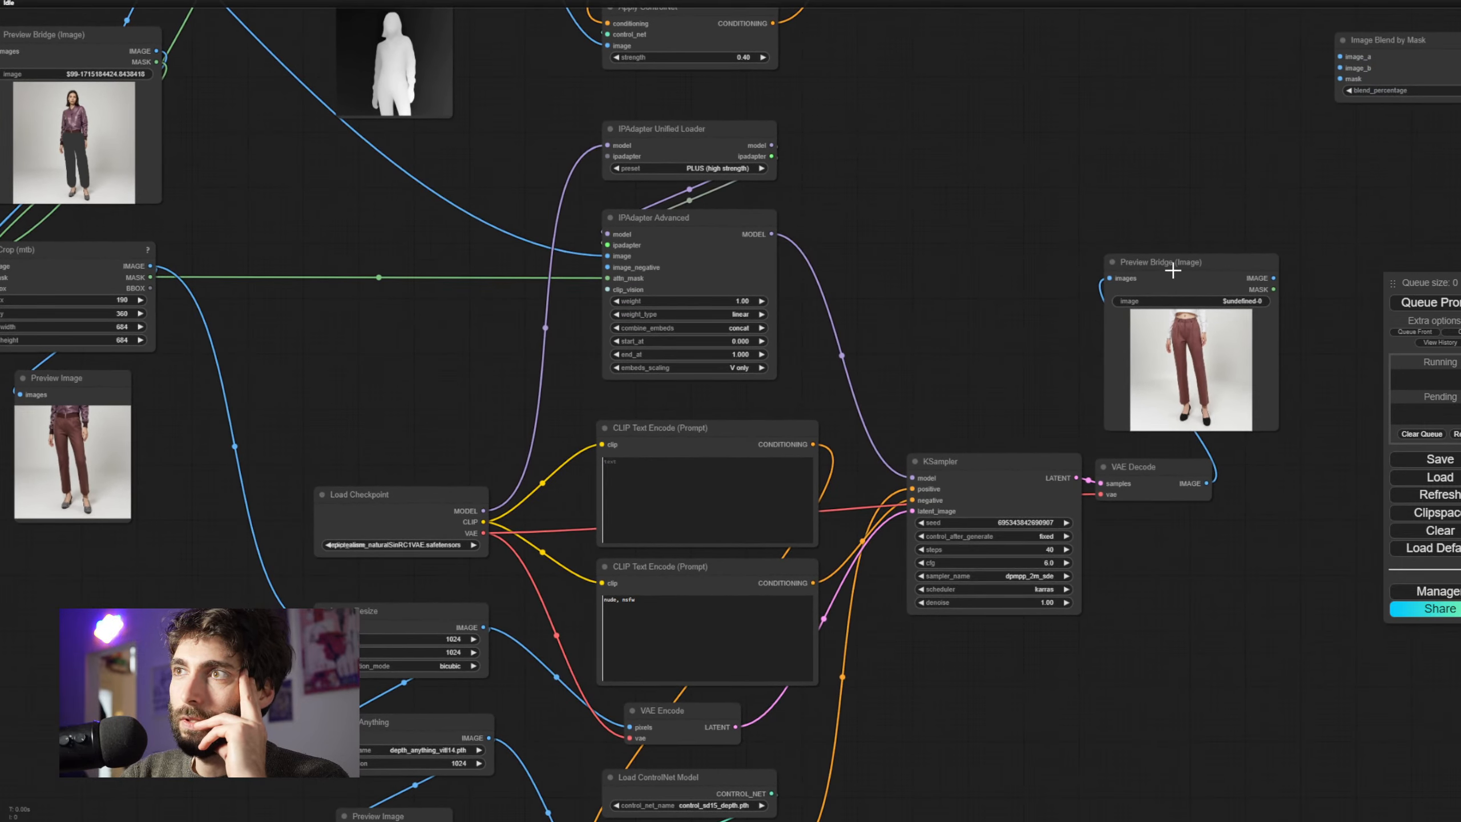
Nudge the trouser Preview Bridge and its VAE Decode node closer together at the end of the trouser stage
left_click_drag(1171, 269, 1153, 266)
left_click_drag(1155, 474, 1158, 466)
left_click_drag(1176, 274, 1183, 275)
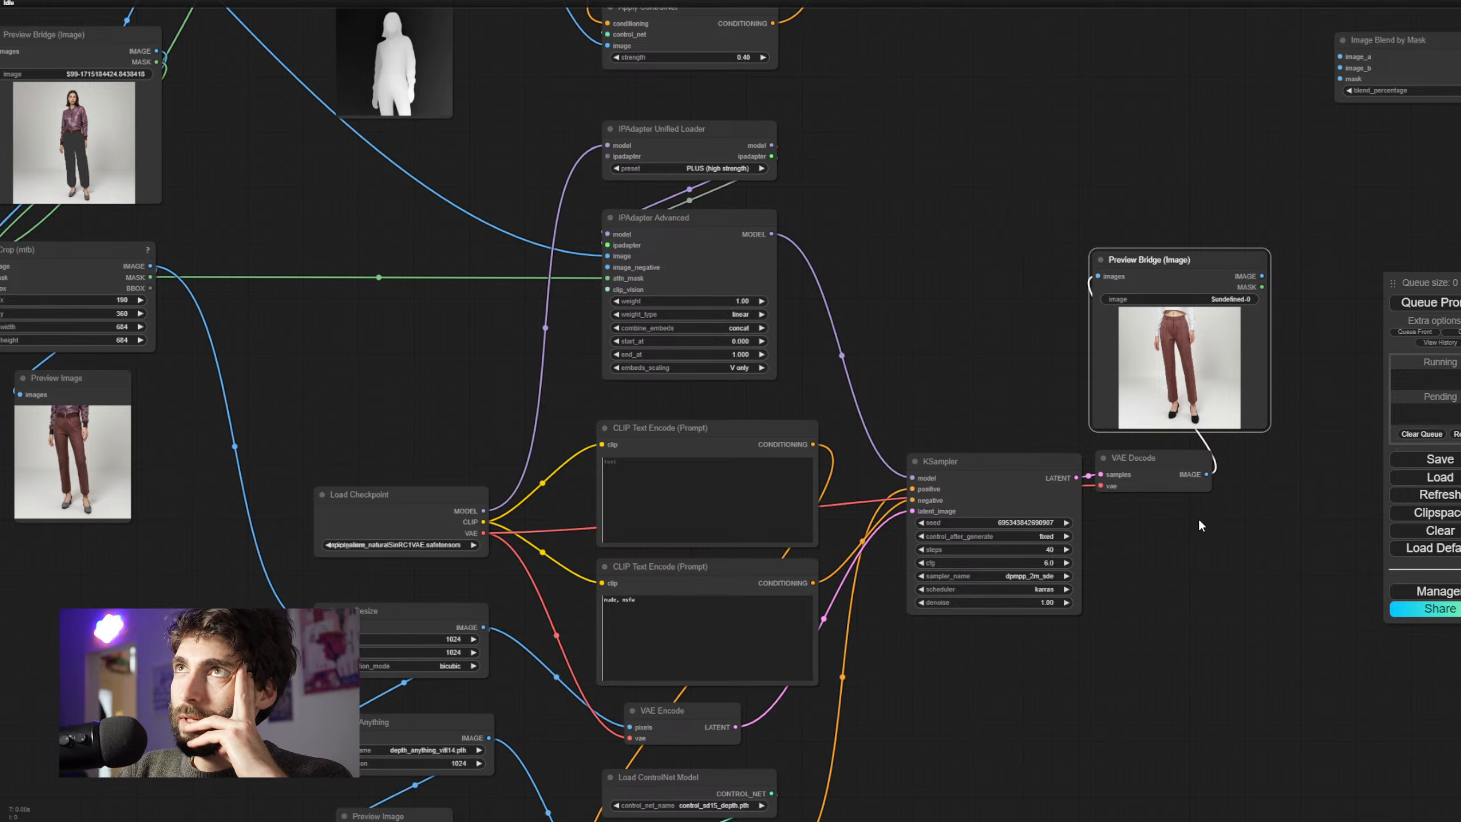
Try an Image Expand Batch node beside the trouser Preview Bridge, then remove it
left_click_drag(1199, 521, 869, 637)
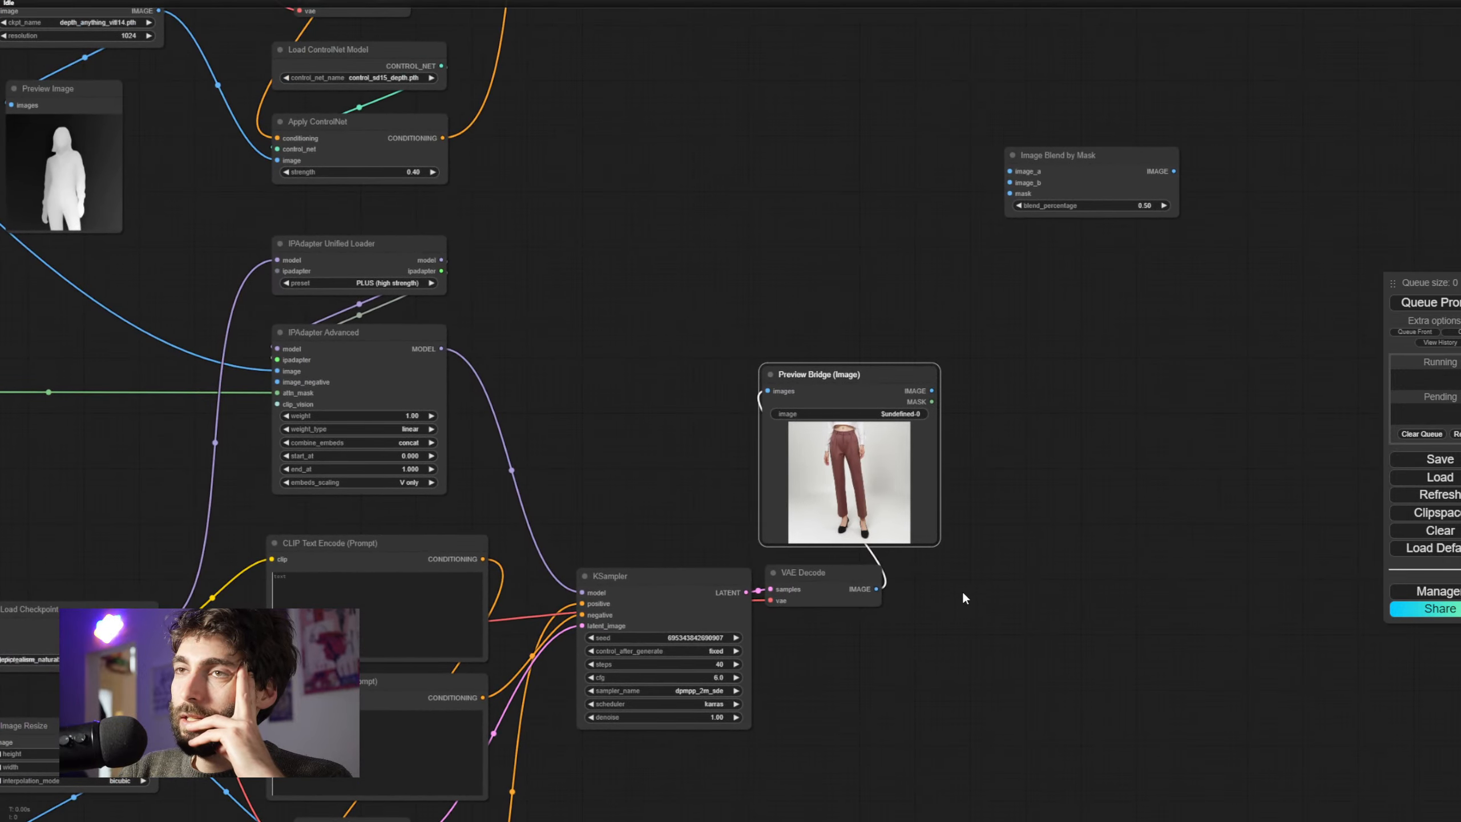
double_click(969, 564)
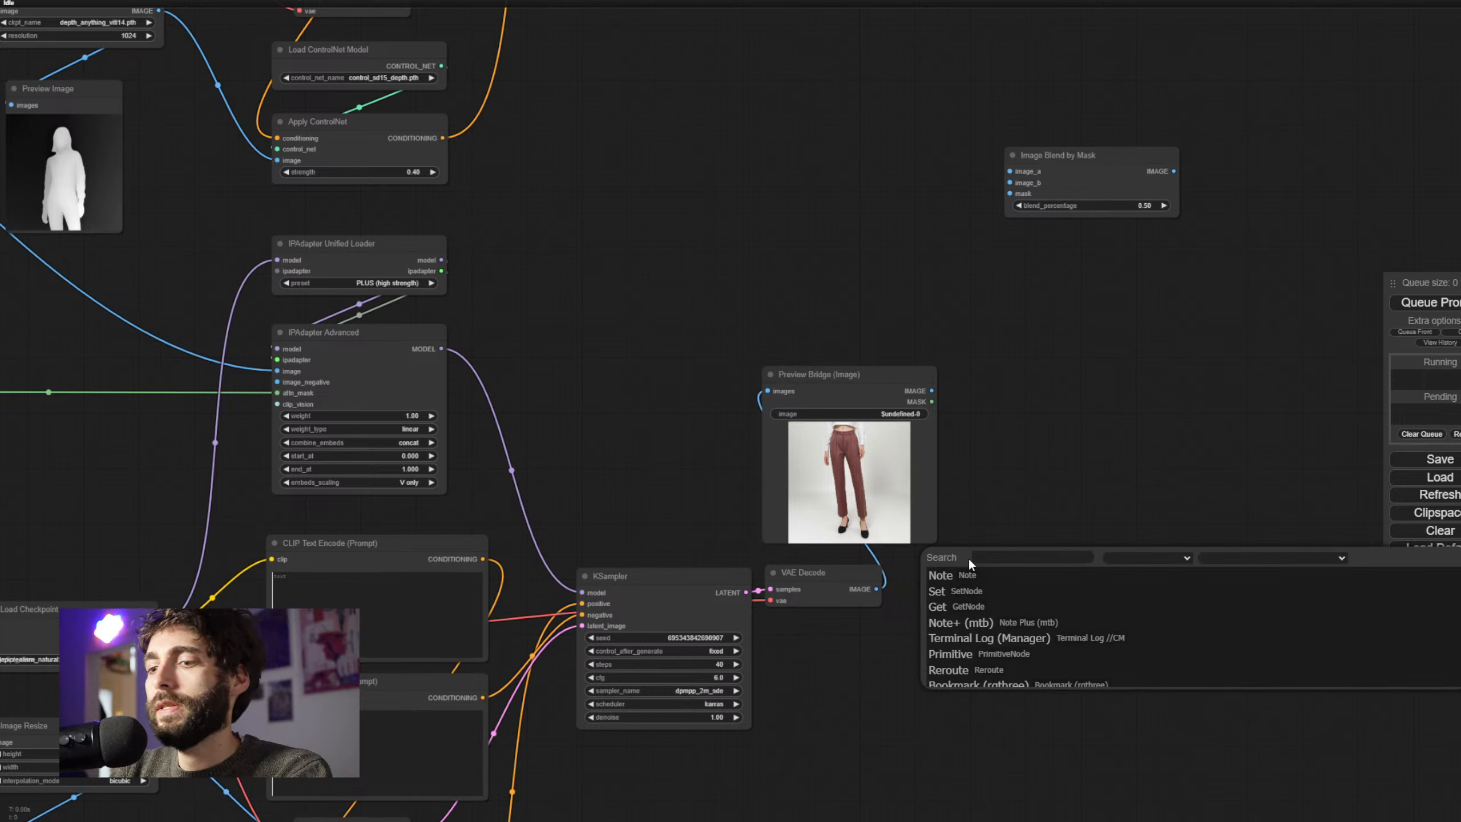
type("expand")
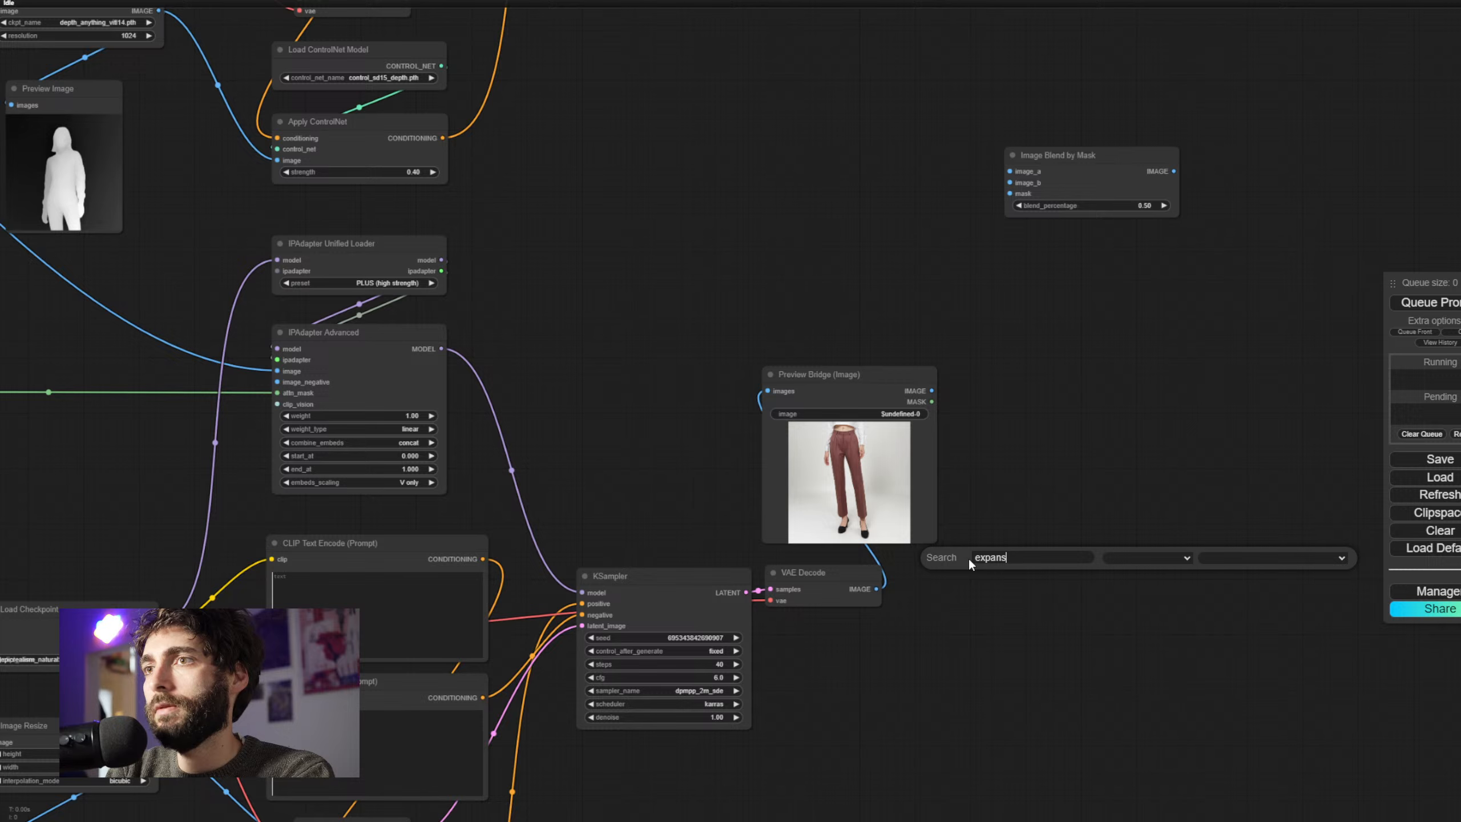
key("Down")
key("Return")
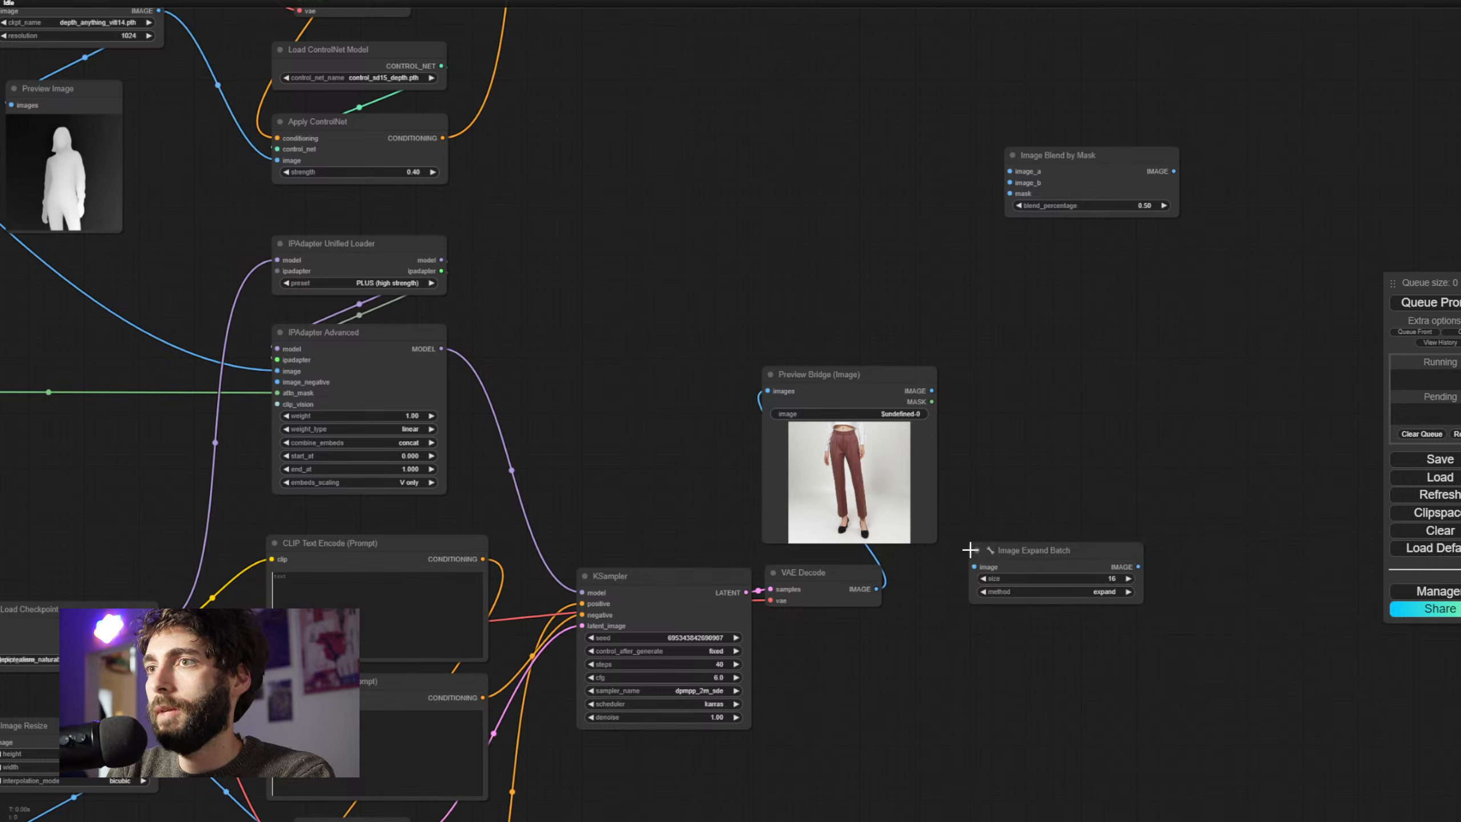
left_click(1055, 557)
key("Delete")
Search for "image resize", try the plain Image Resize variant beside the trouser Preview Bridge, and delete it
double_click(1030, 551)
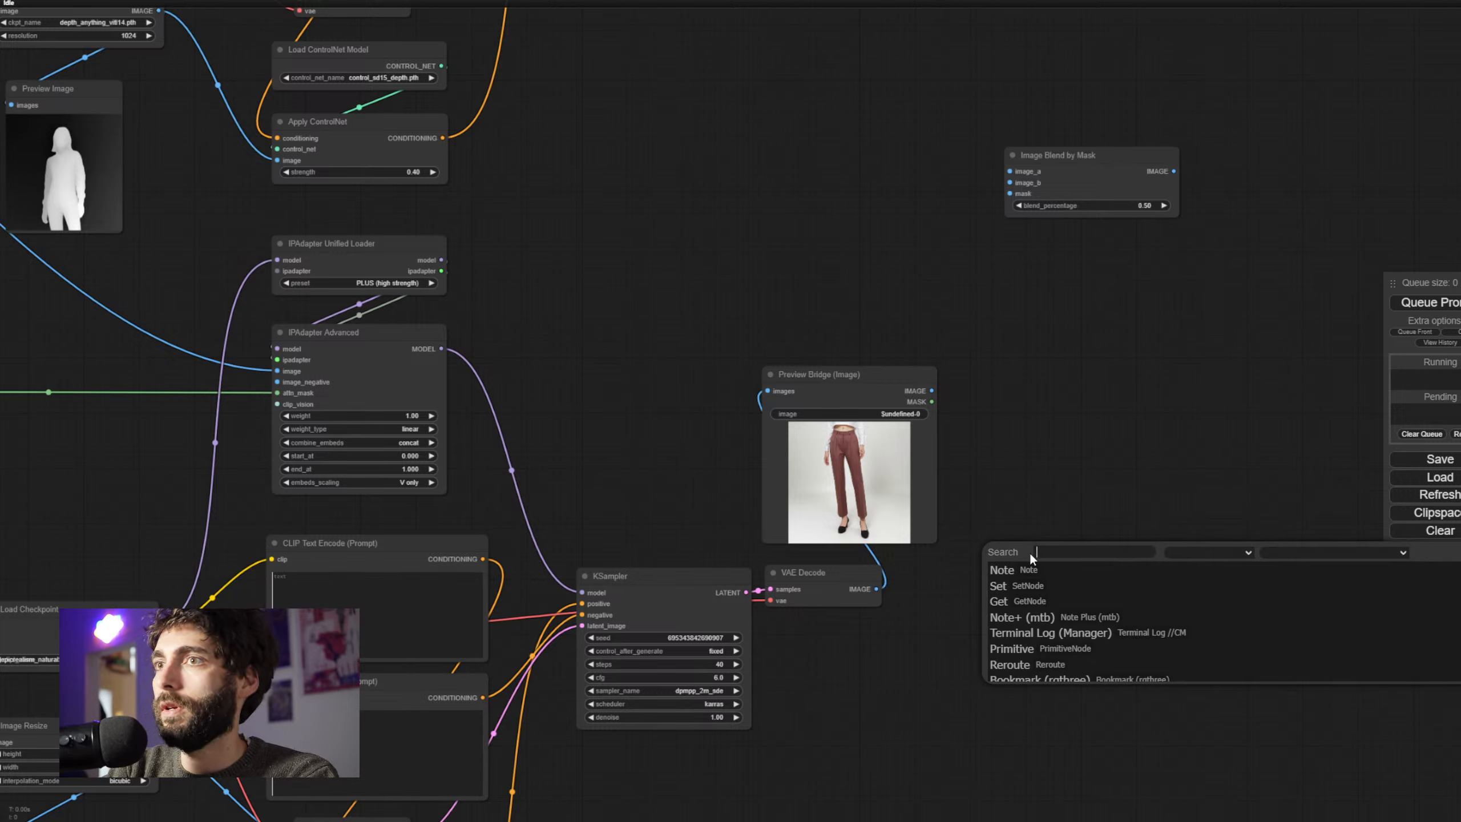
type("image resize")
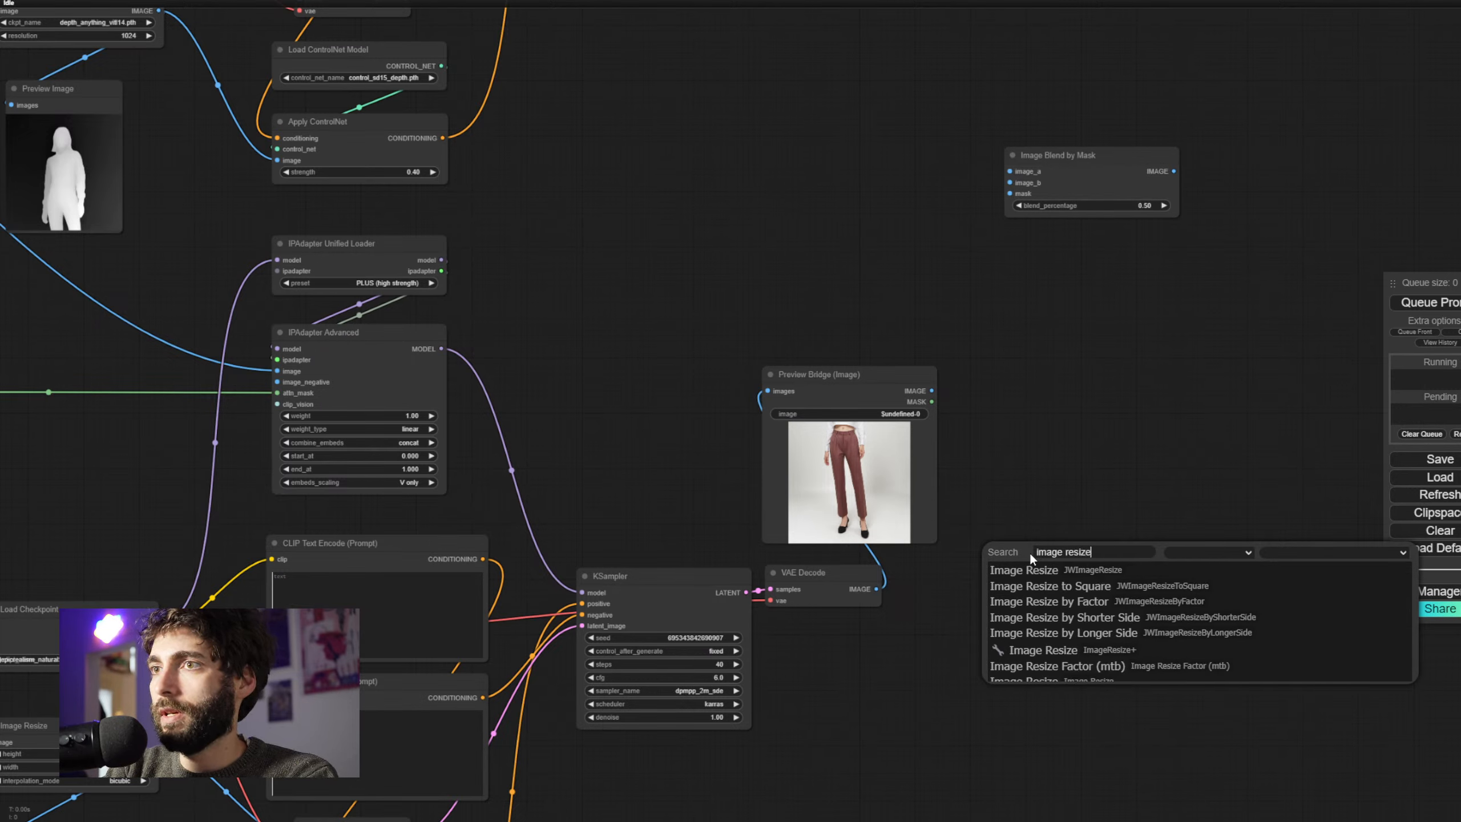
key("Down")
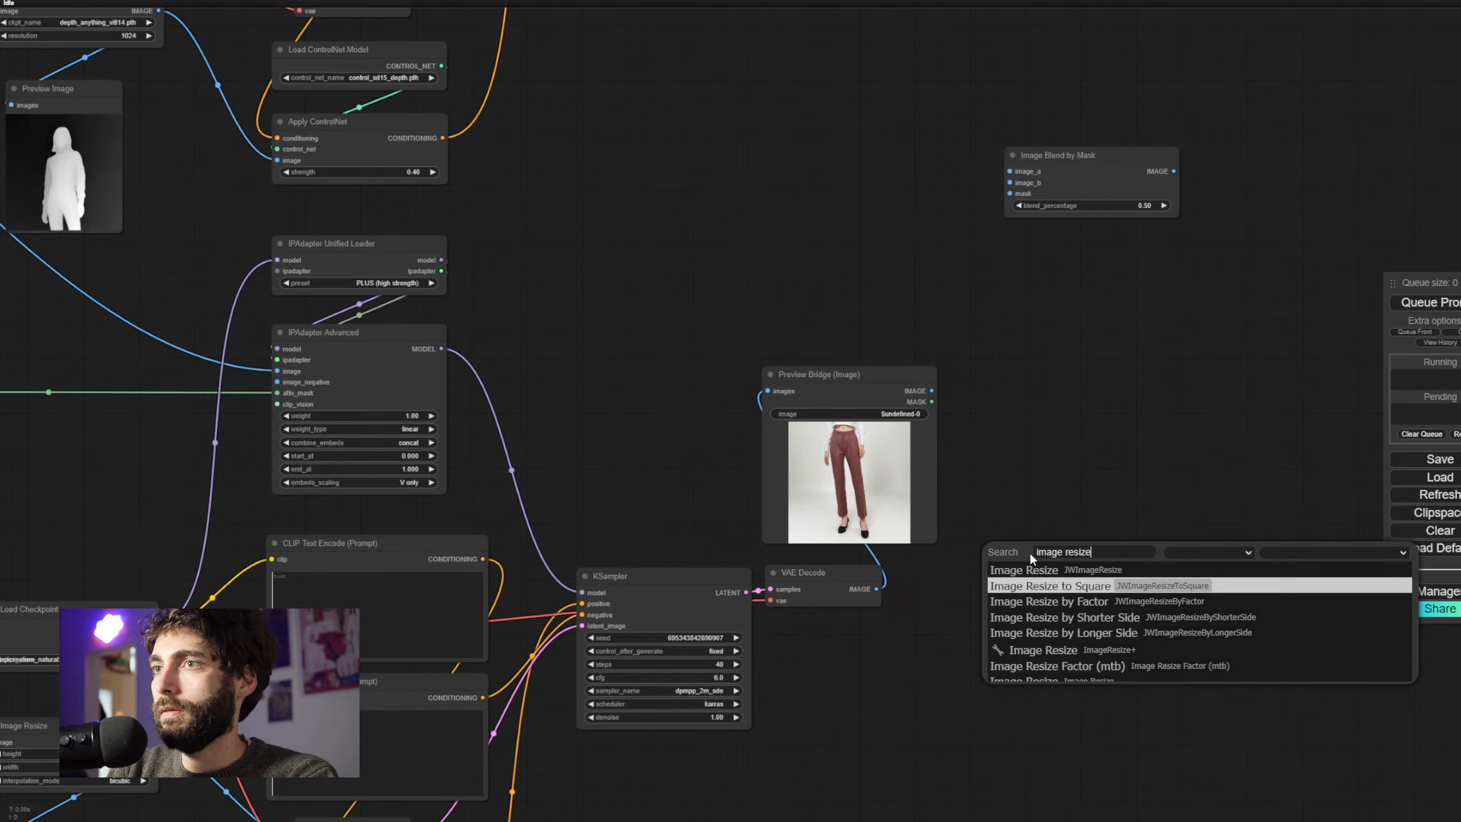
key("Down")
key("Down")
key("Down")
key("Down")
key("Down")
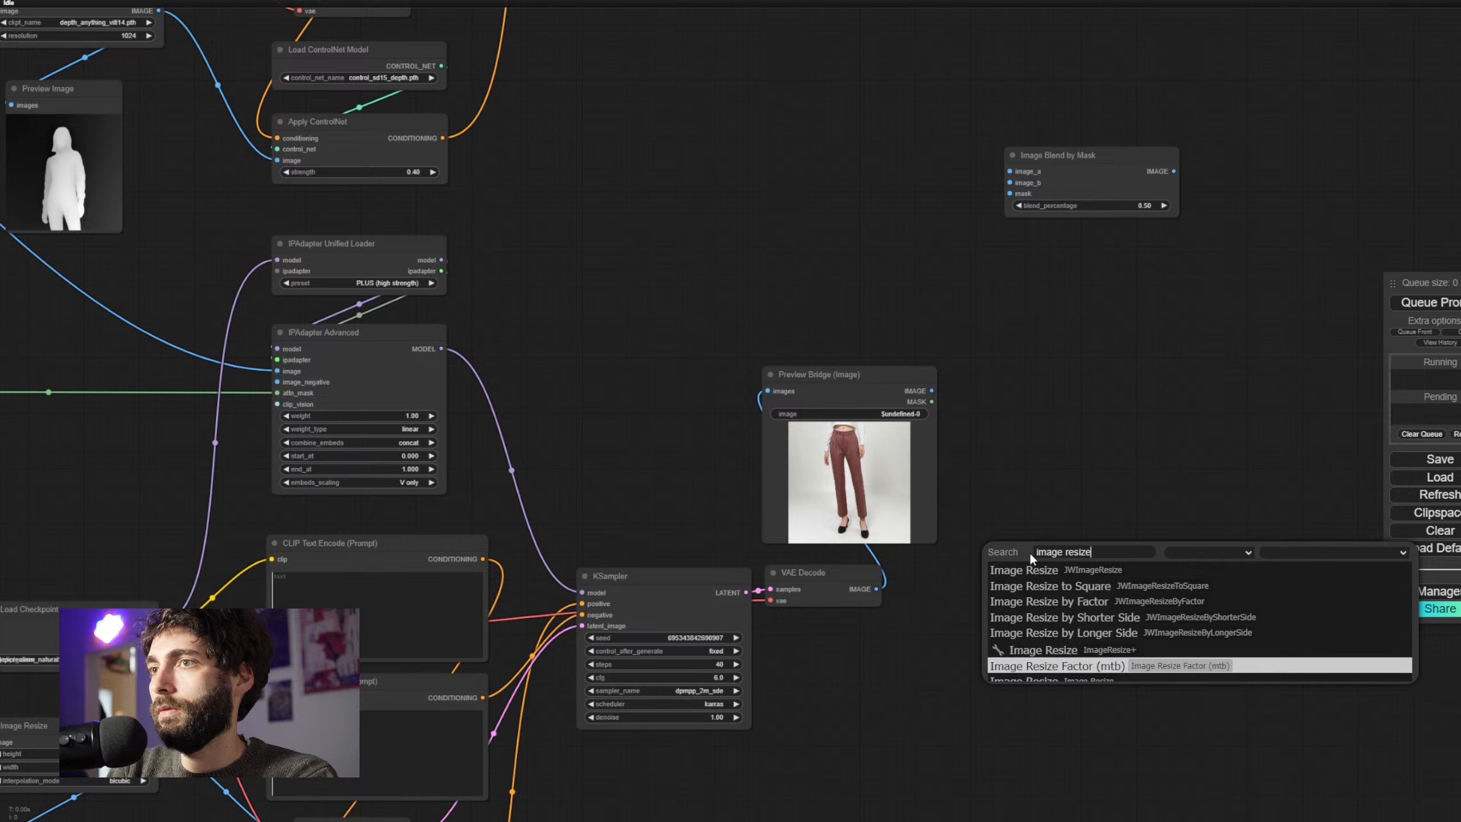
key("Down")
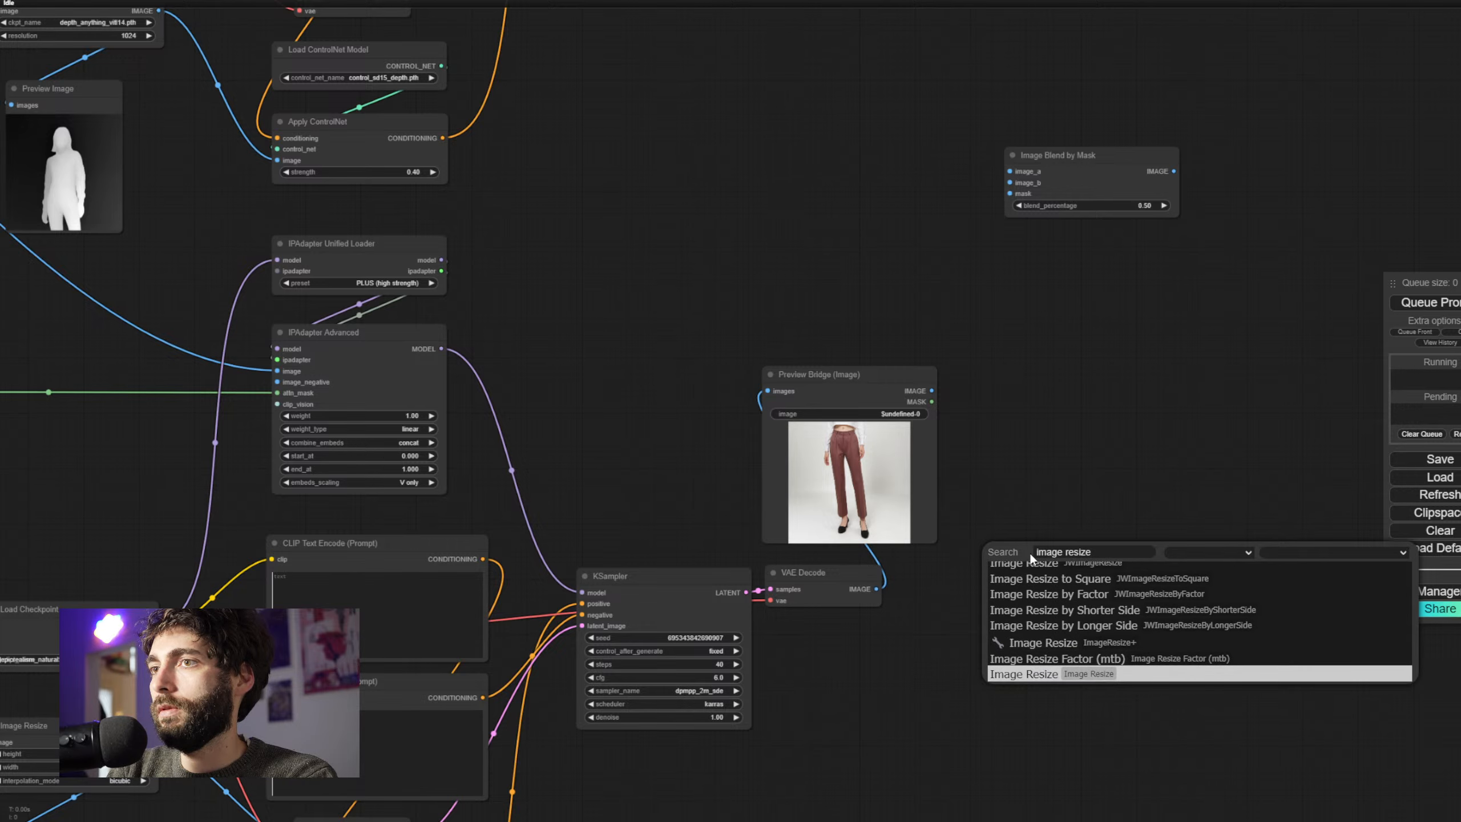
key("Return")
scroll(1048, 403, "up", 4)
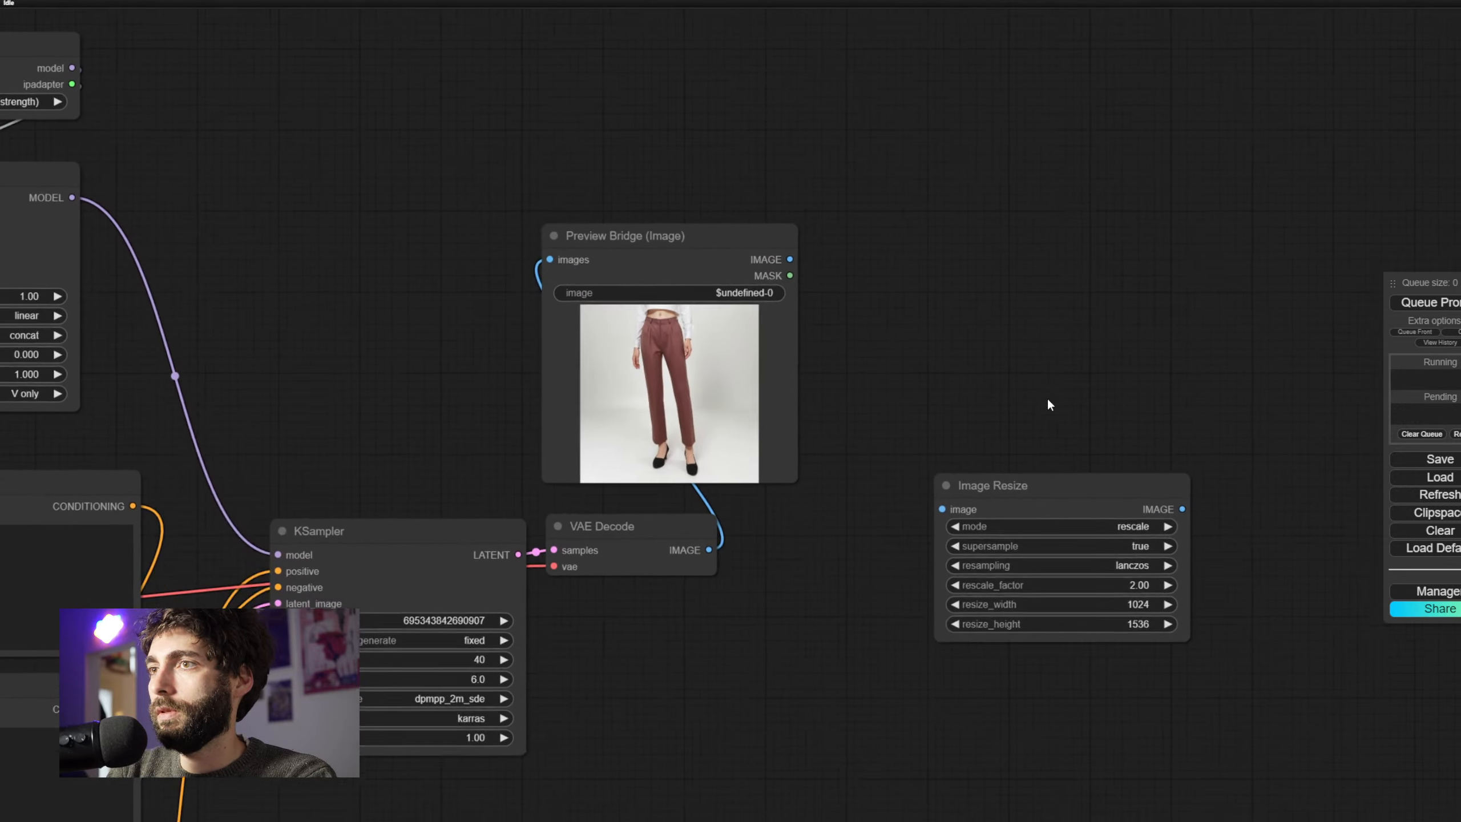
left_click(1053, 492)
key("Delete")
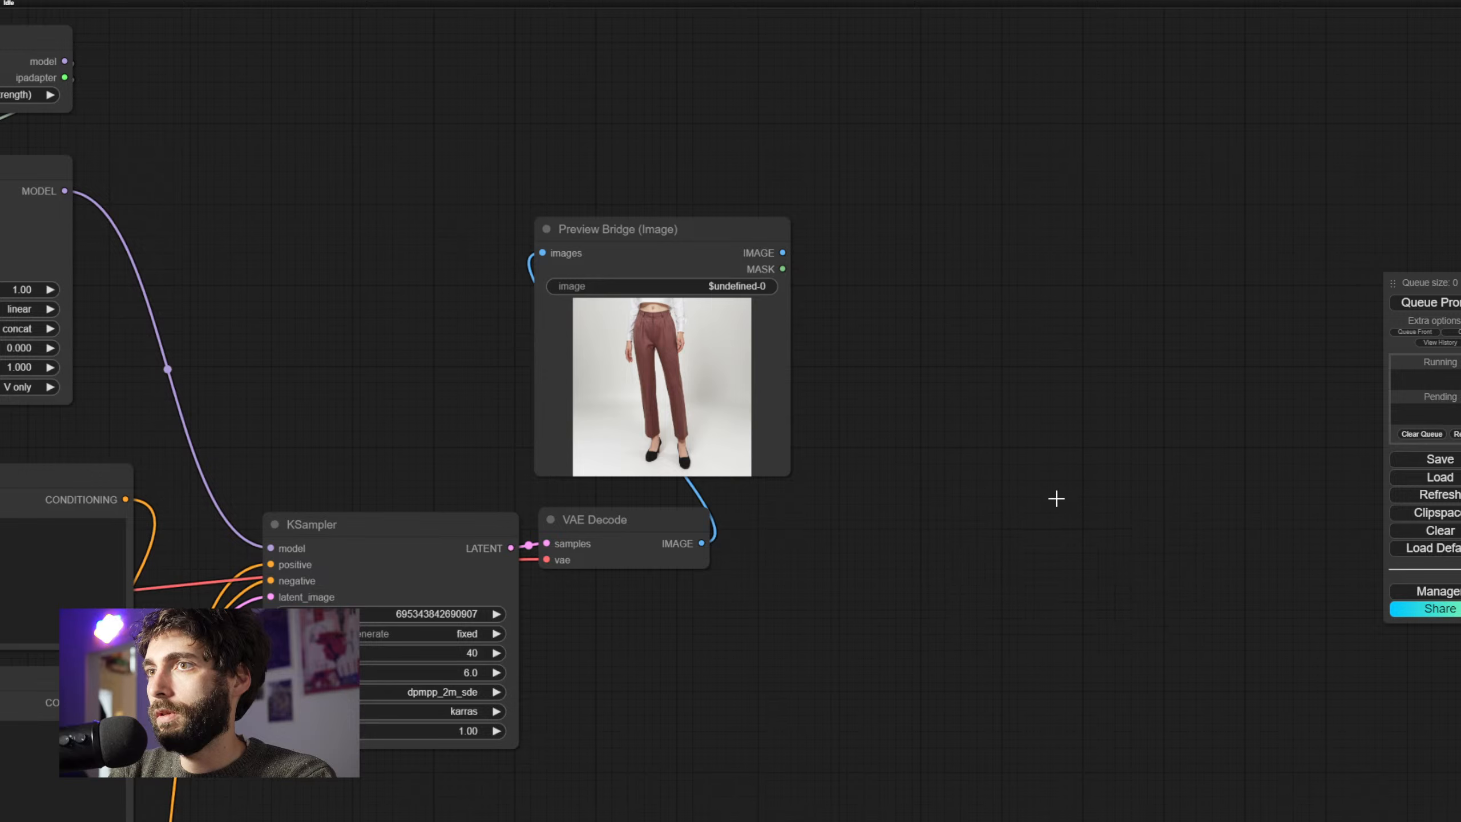
Try the JWImageResize version of Image Resize beside the trouser Preview Bridge and remove it
double_click(920, 435)
type("image resize")
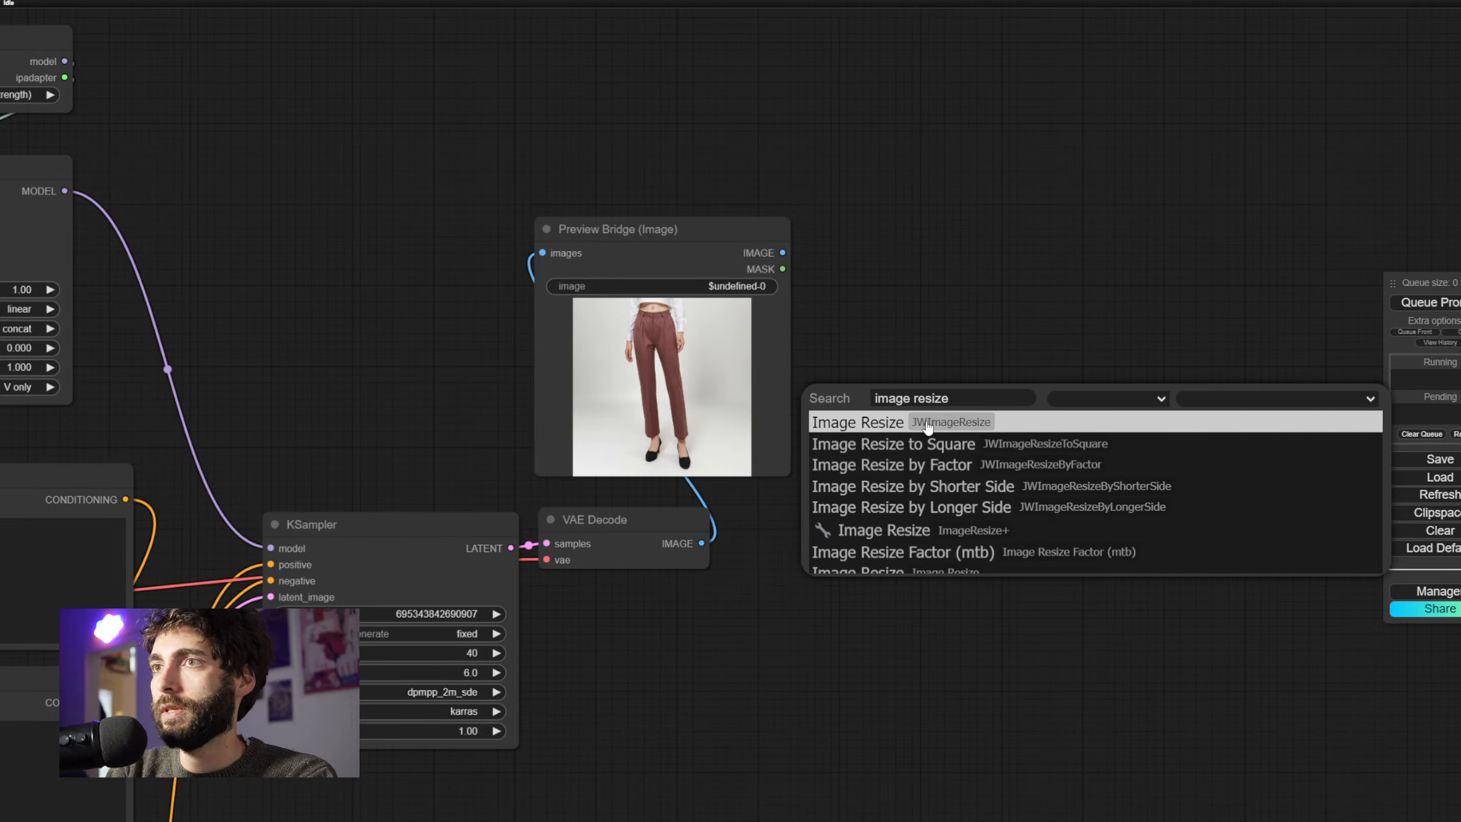
left_click(928, 425)
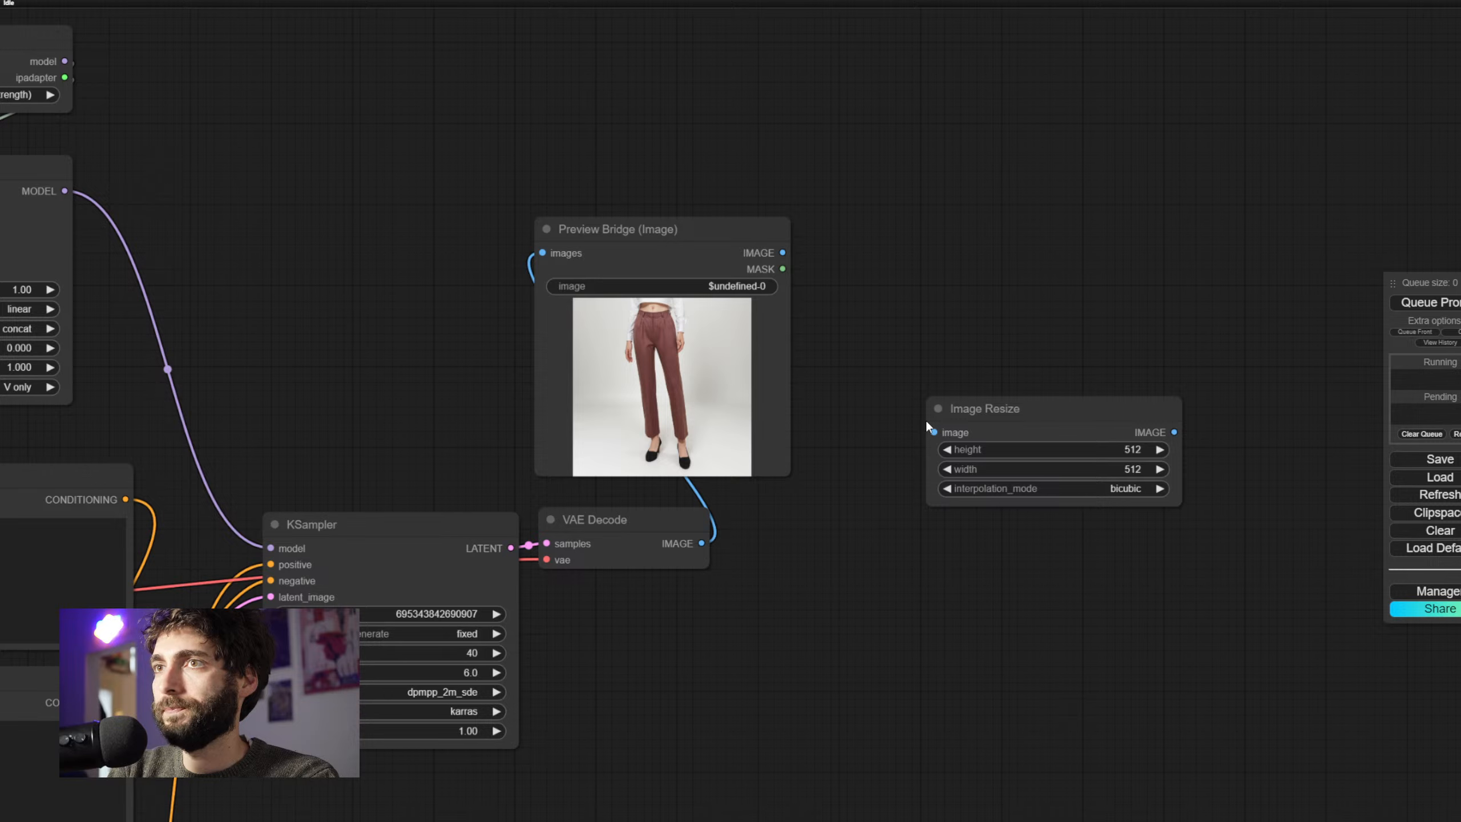
left_click(1020, 408)
key("Delete")
Add the Image Resize variant with rescale mode again, inspect its options near the trouser Preview Bridge, and delete it
double_click(938, 412)
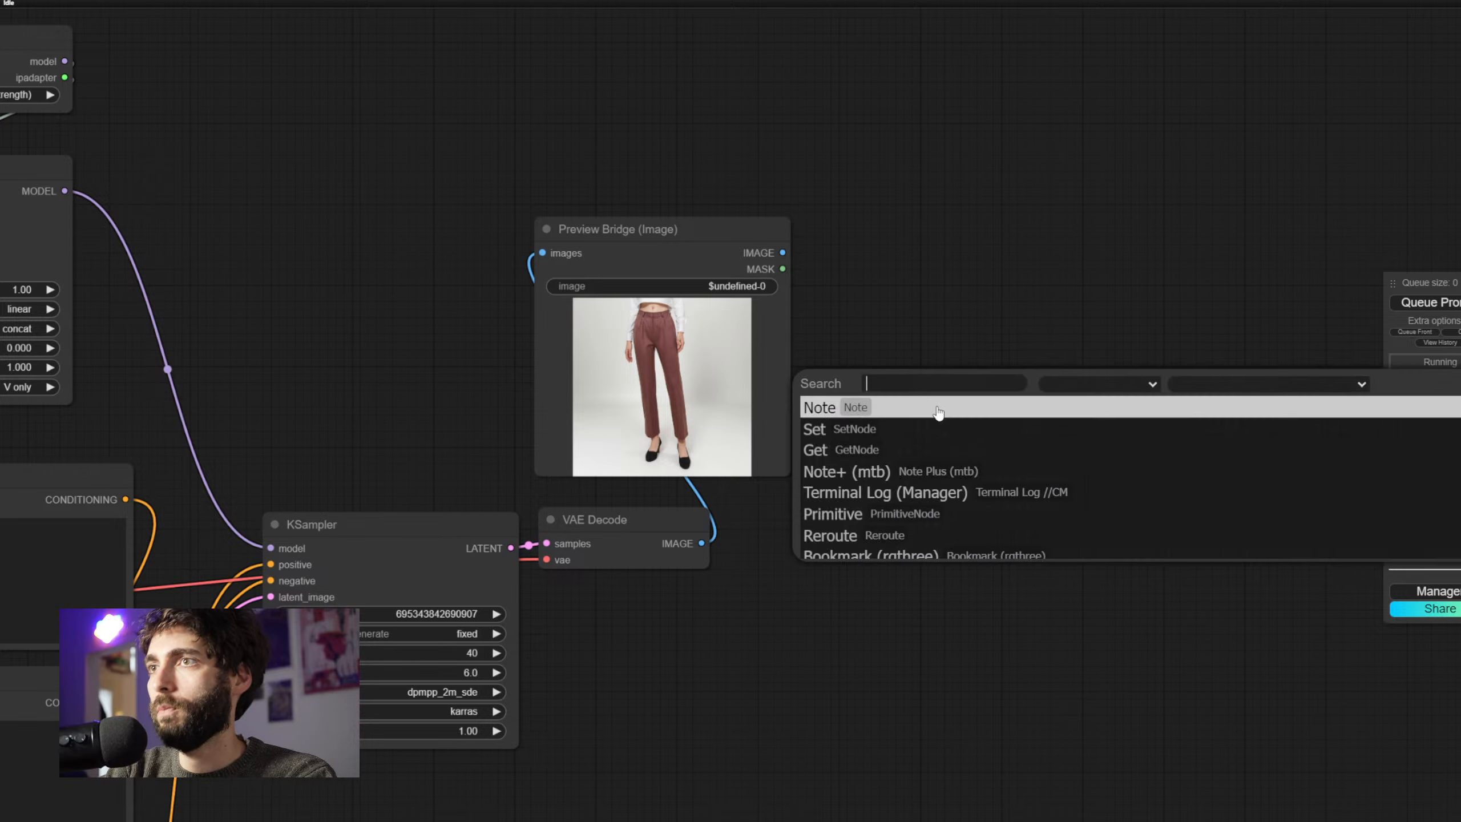
type("image resize")
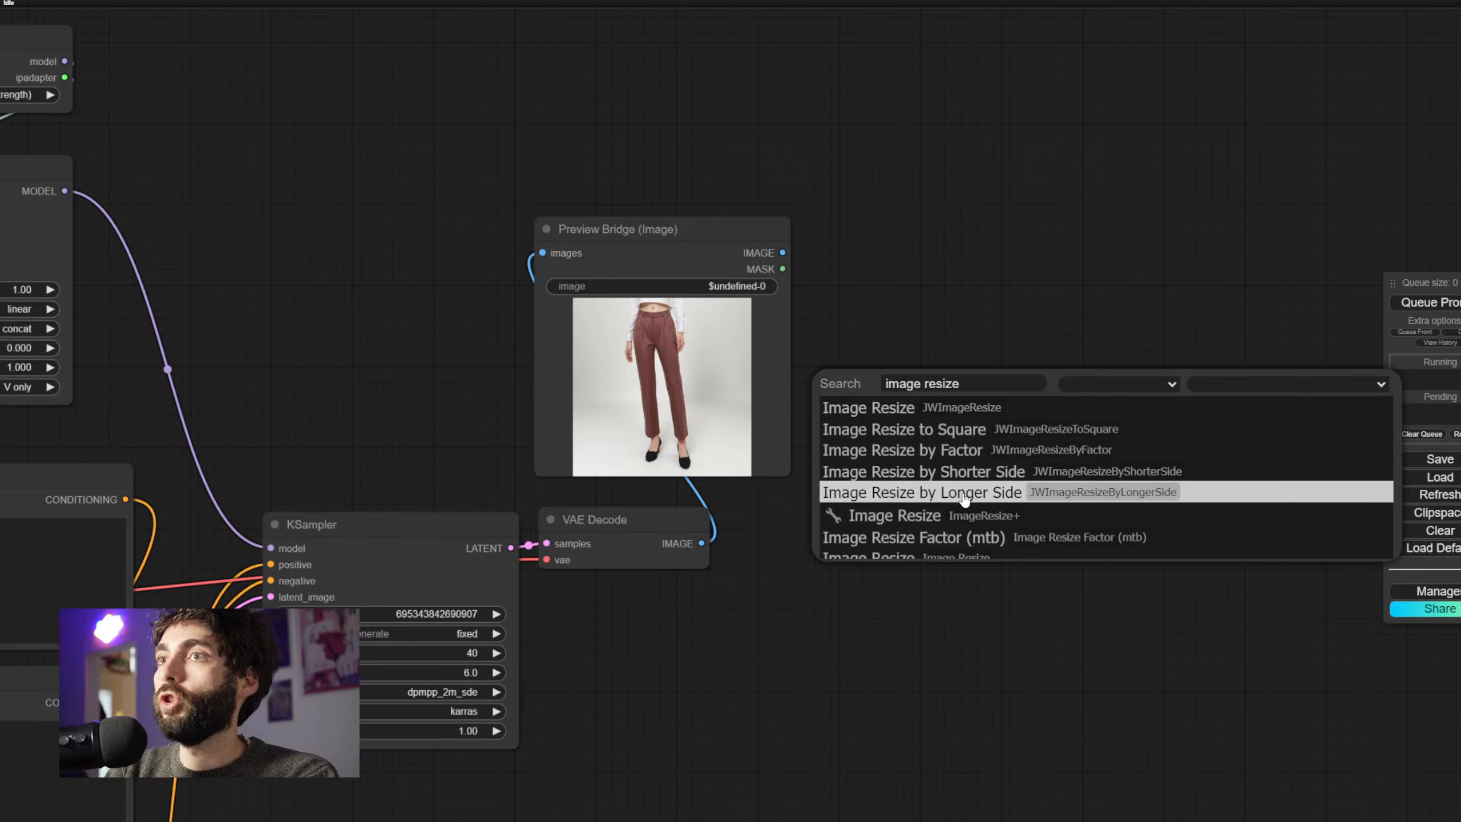
scroll(963, 500, "down", 1)
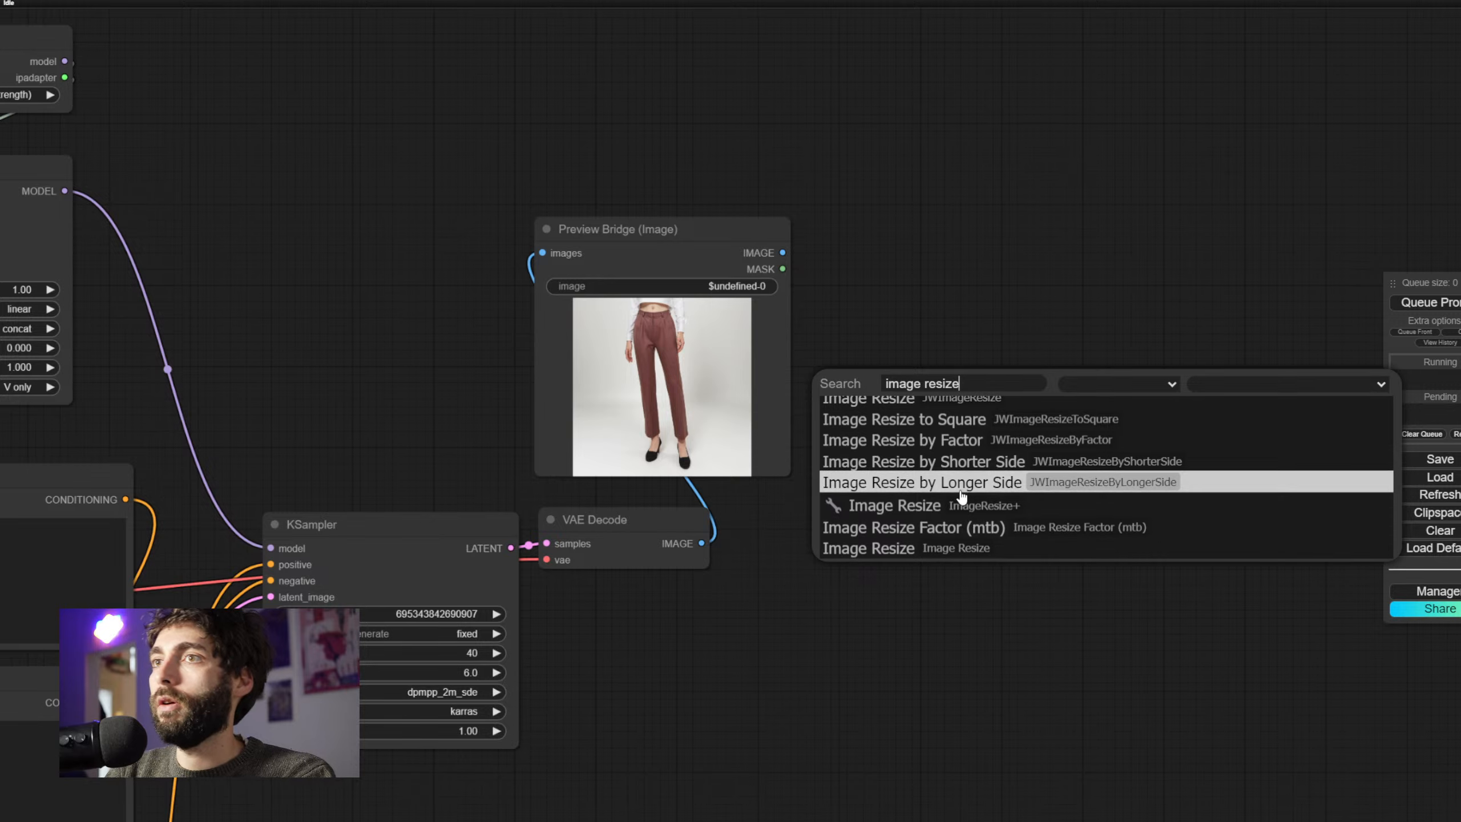
left_click(969, 547)
left_click_drag(1041, 418, 1002, 386)
left_click(1035, 400)
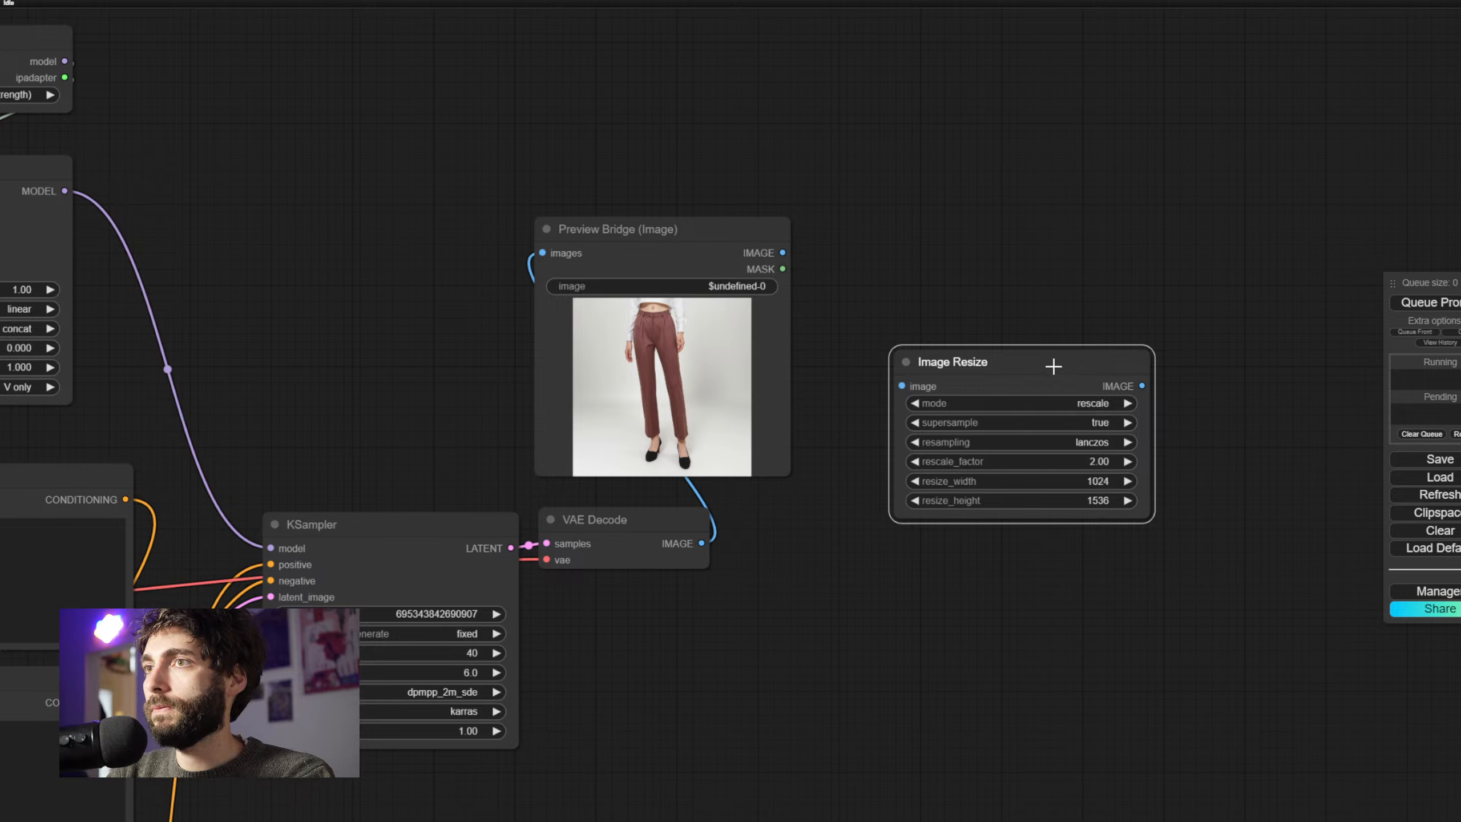
key("Delete")
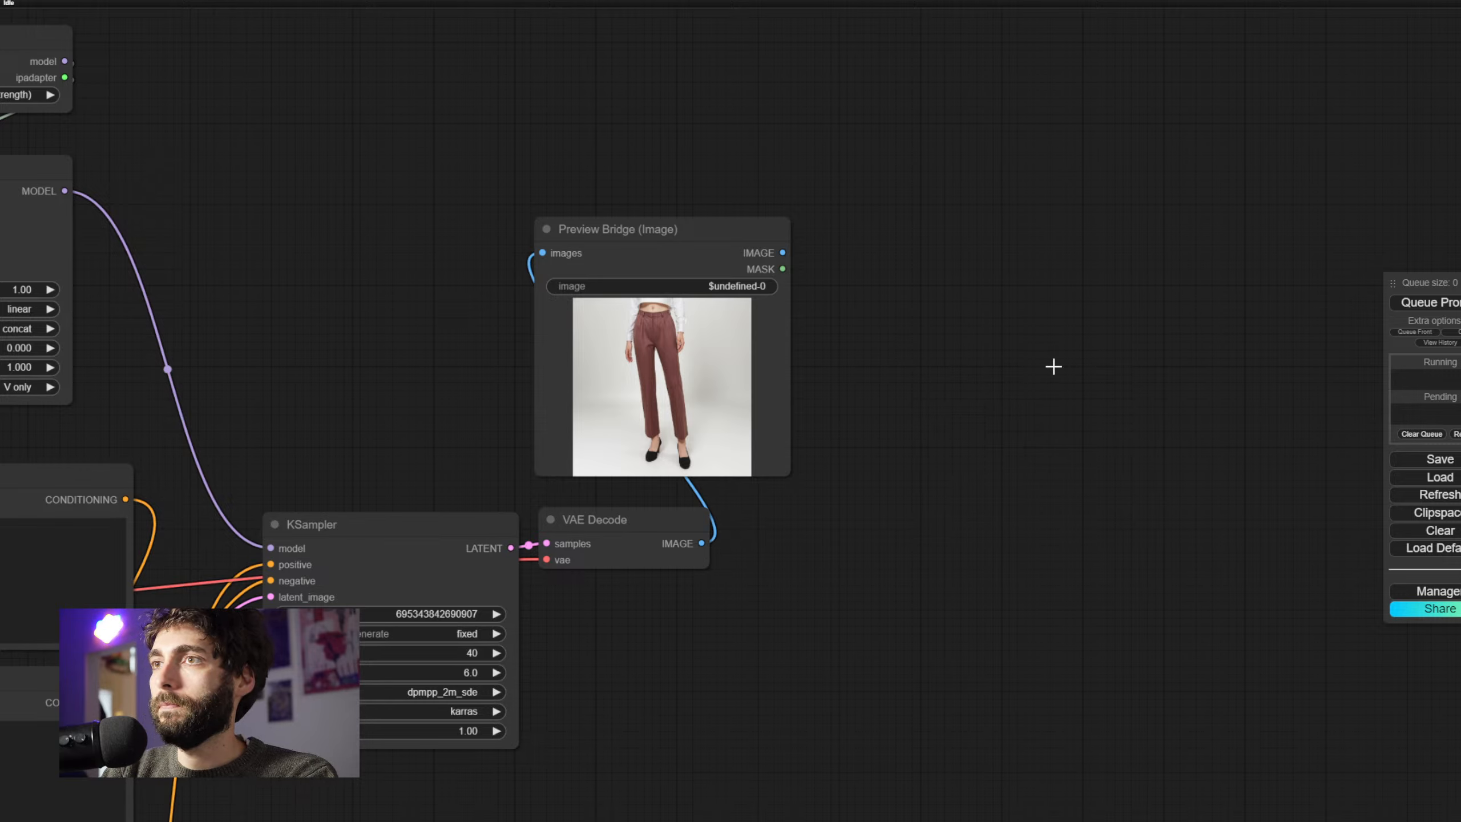
Try an Image Resize Factor (mtb) node beside the trouser Preview Bridge and remove it
double_click(991, 383)
type("image resize")
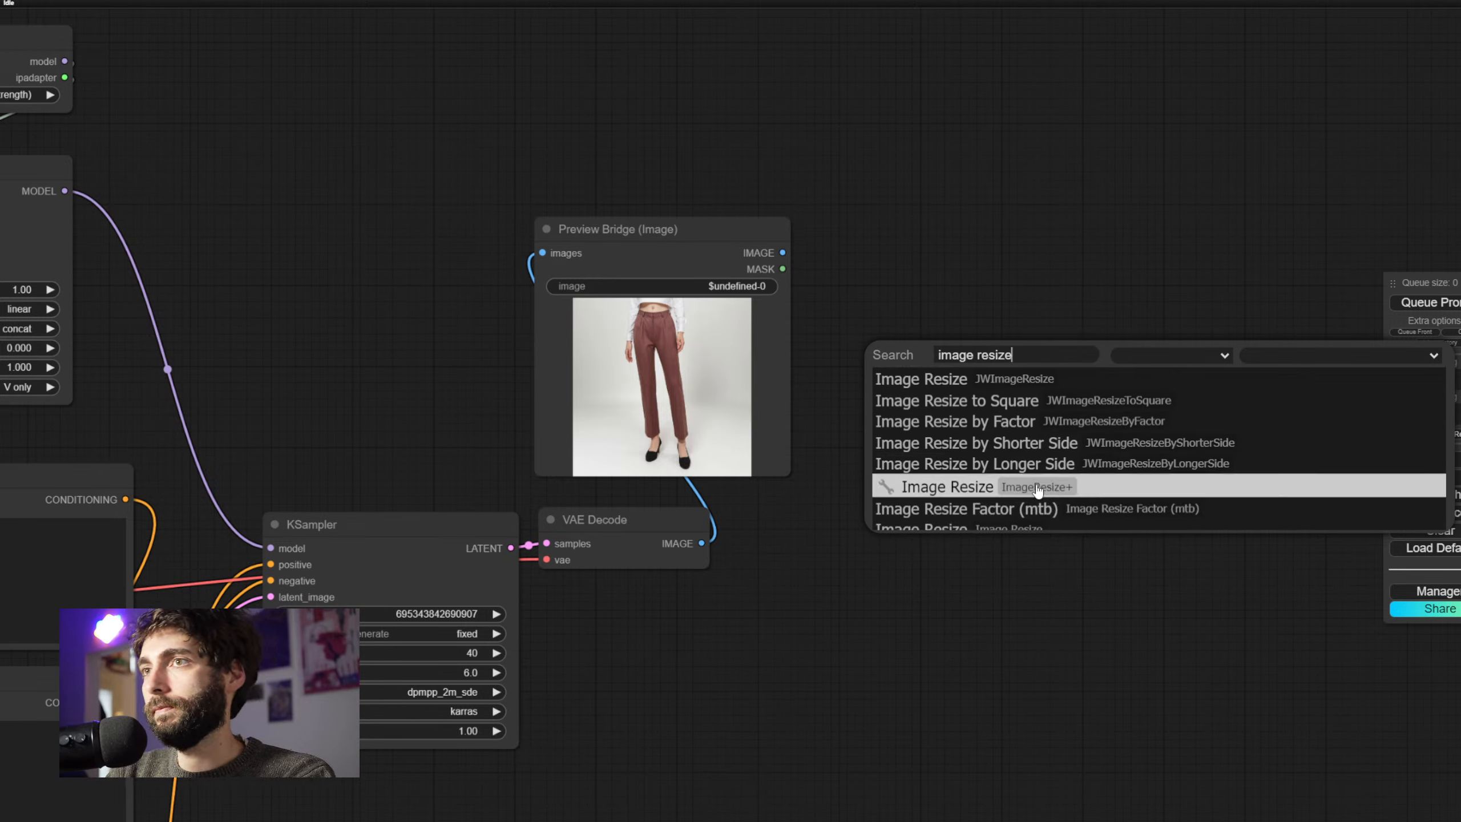
left_click(992, 499)
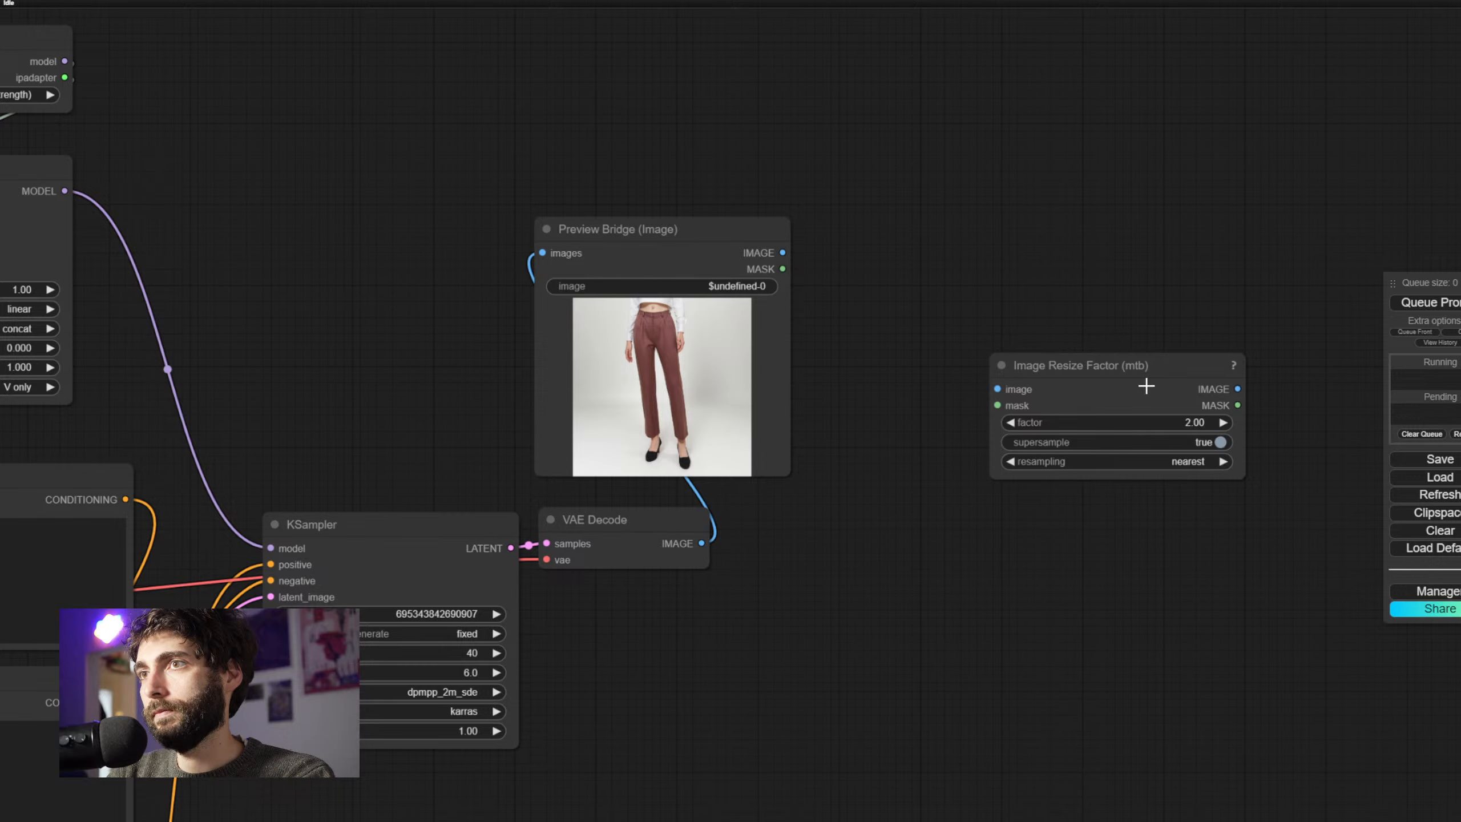
left_click_drag(1145, 386, 1033, 364)
key("Delete")
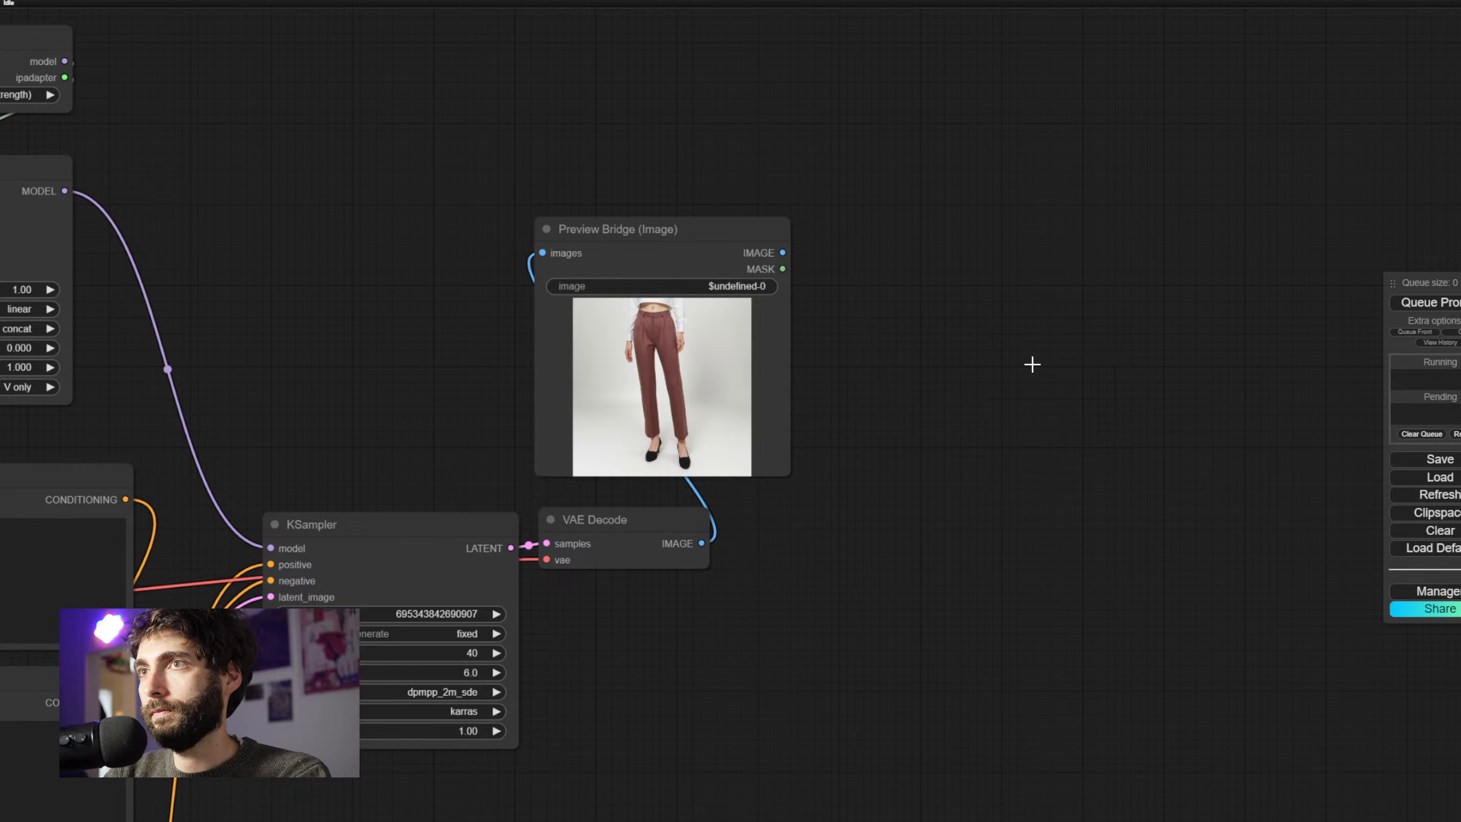
Try an Image Resize to Square node beside the trouser Preview Bridge and remove it
double_click(988, 373)
type("ima")
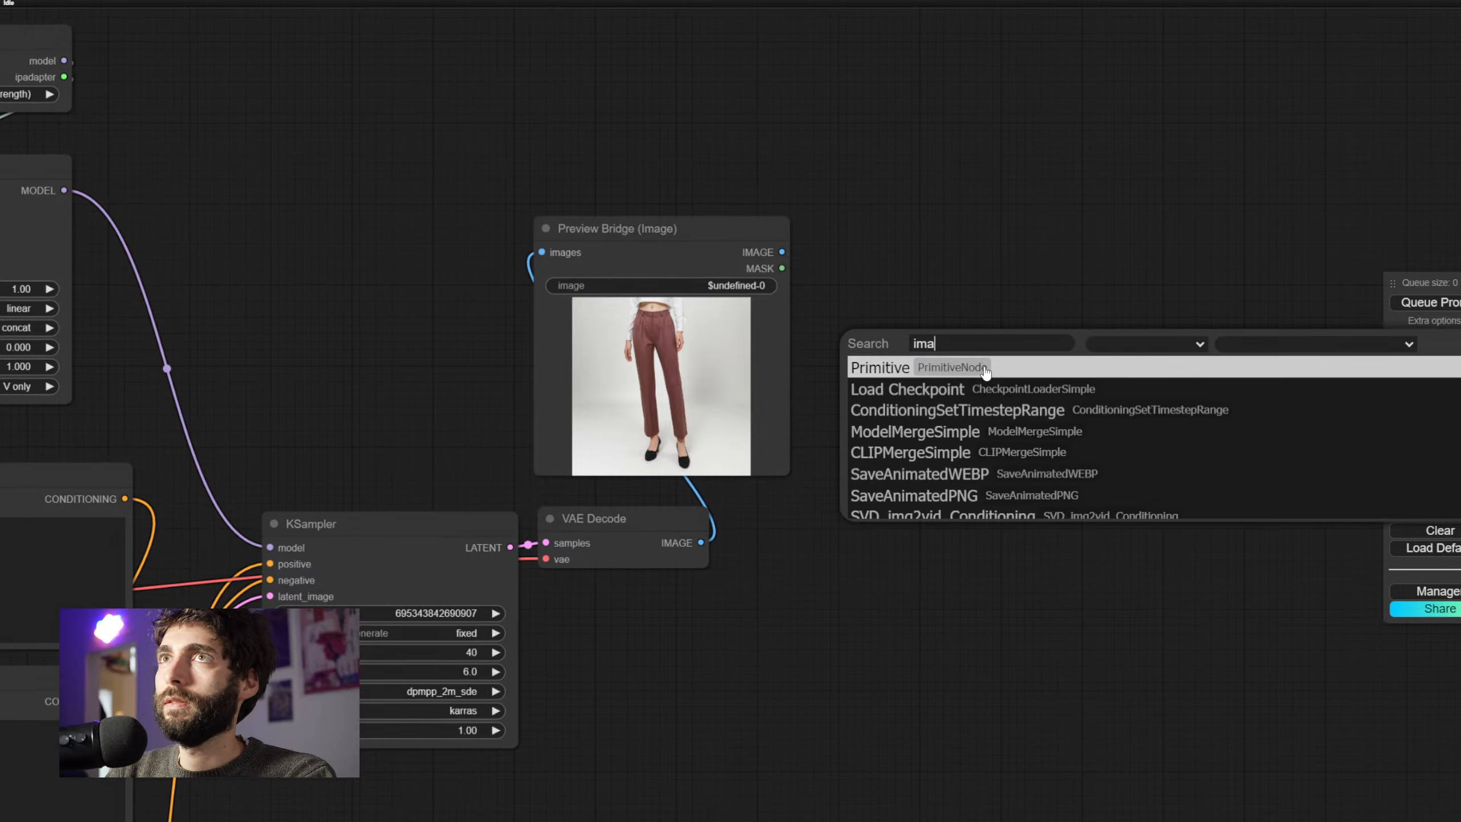
type("ge resize")
key("Down")
key("Down")
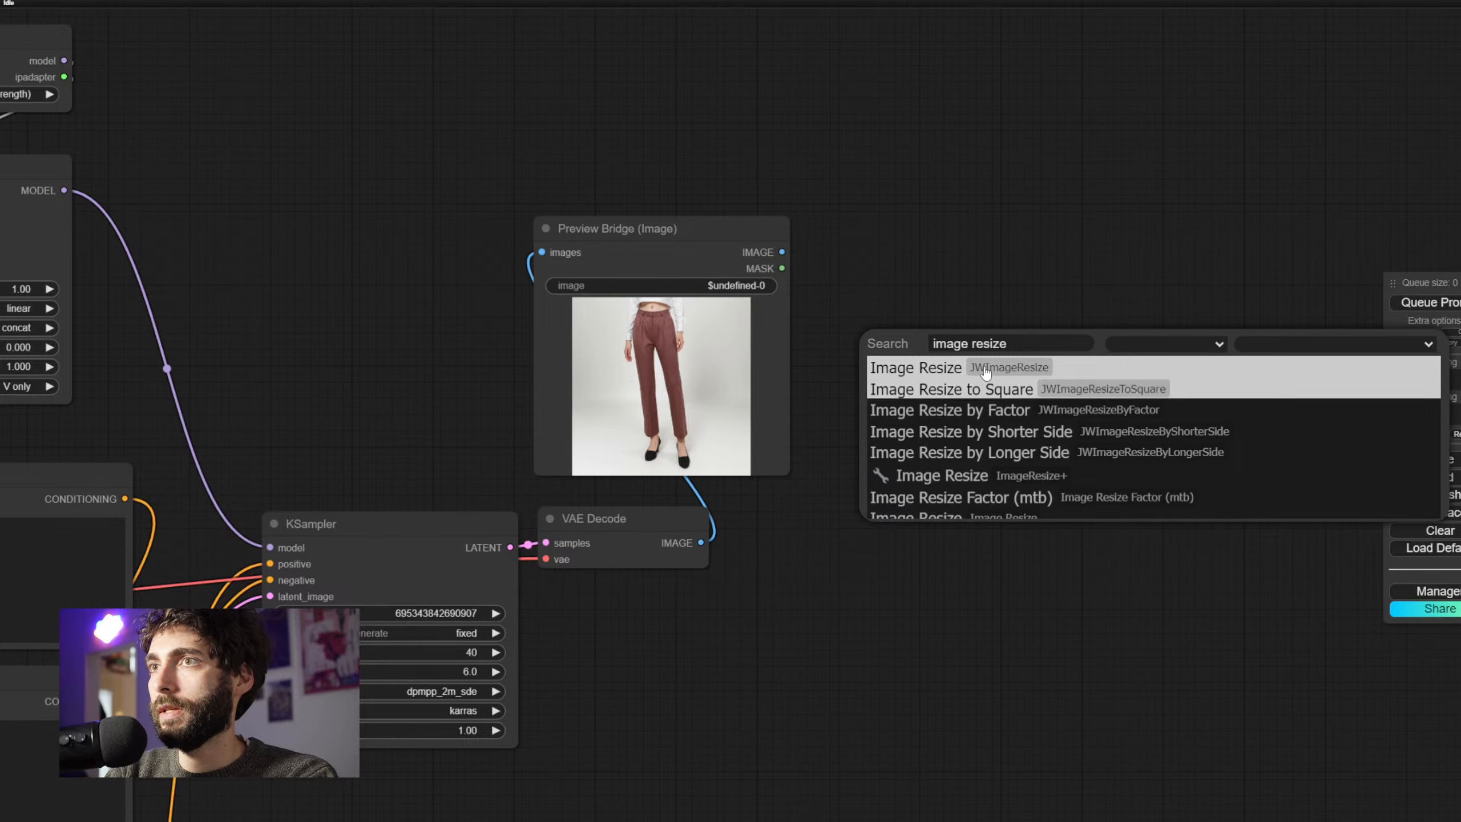
key("Up")
key("Return")
left_click(1057, 367)
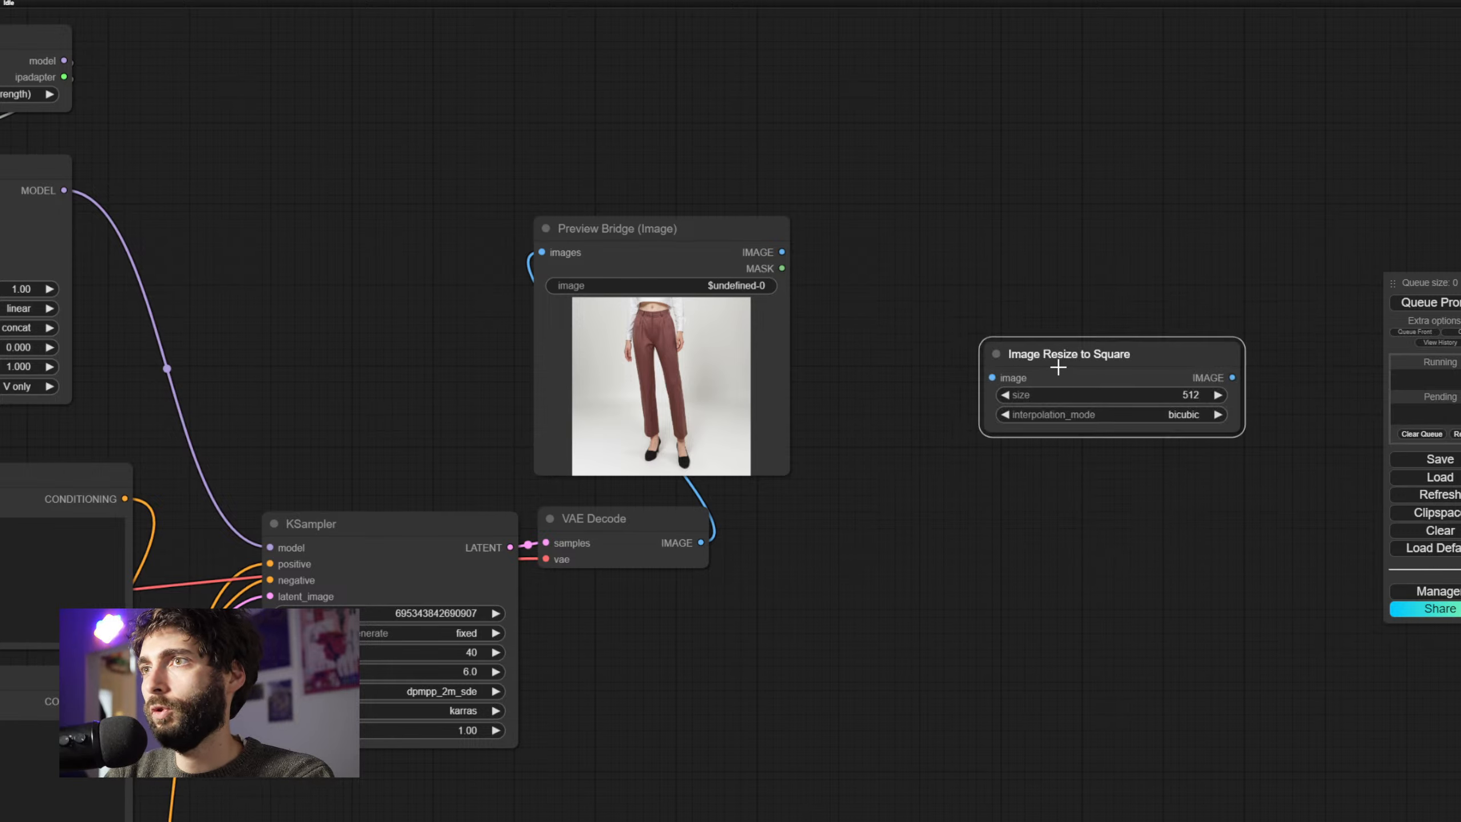
key("Delete")
double_click(936, 389)
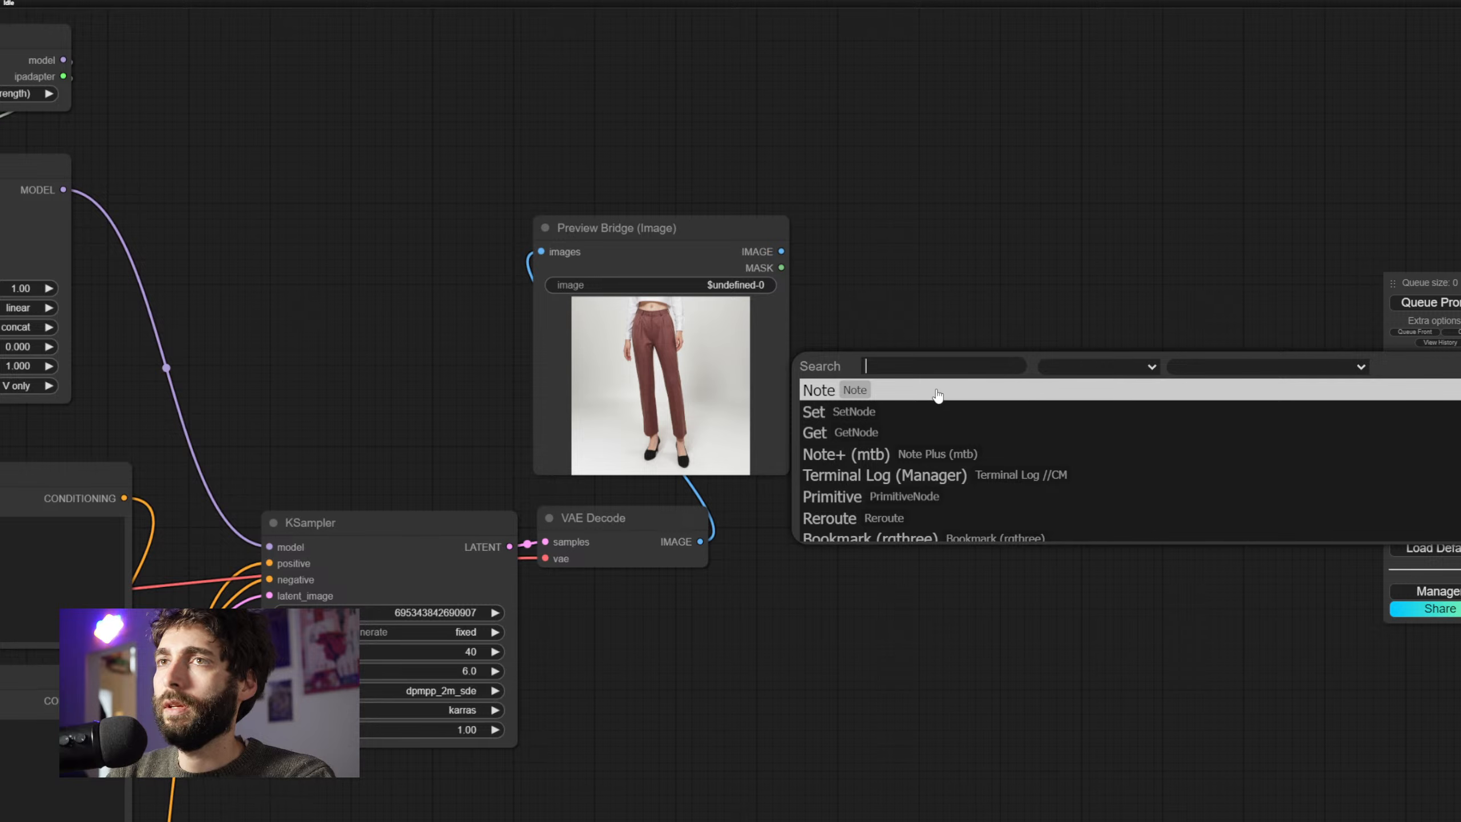
type("image resize")
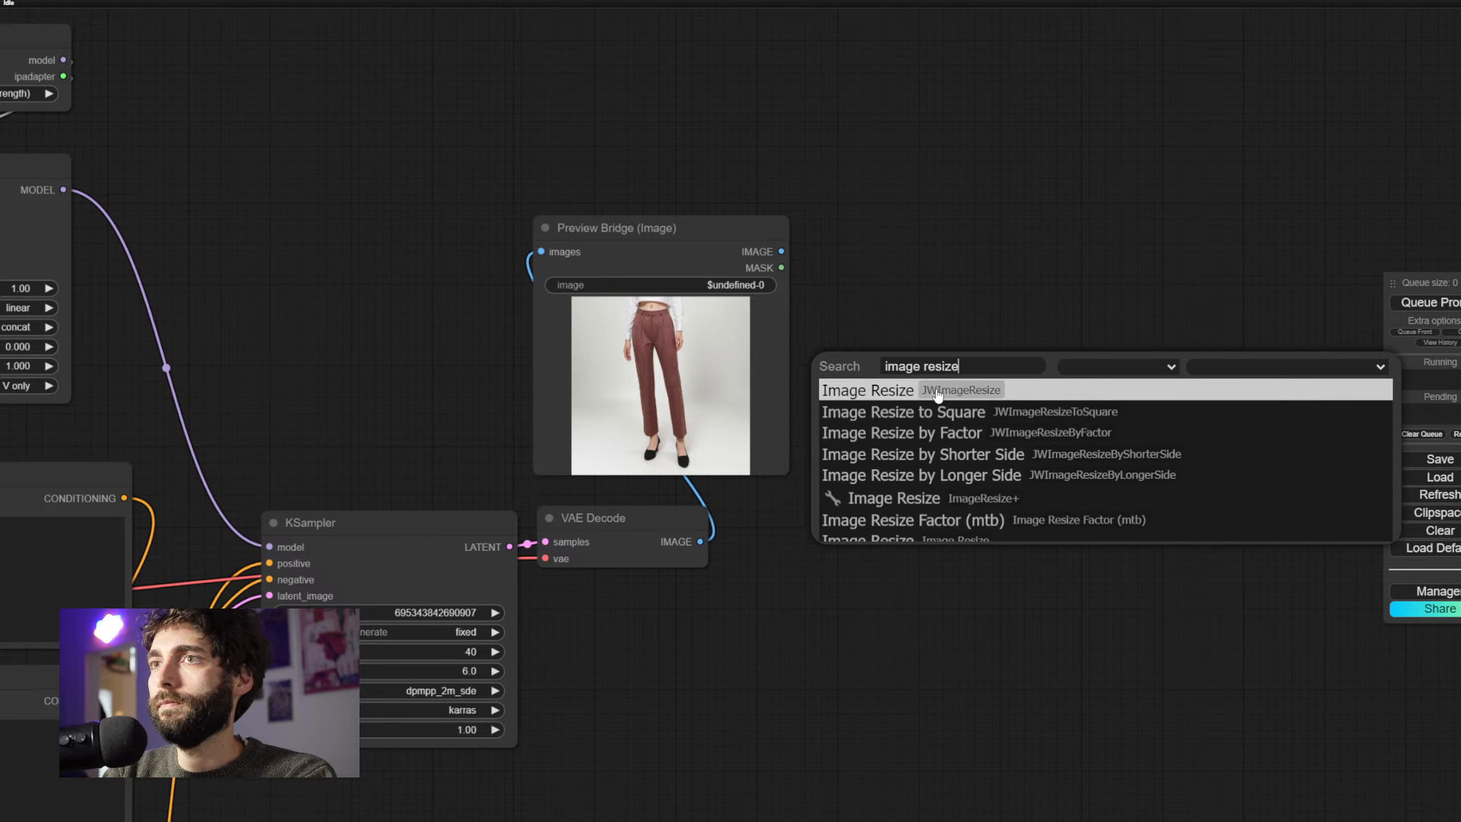
key("Escape")
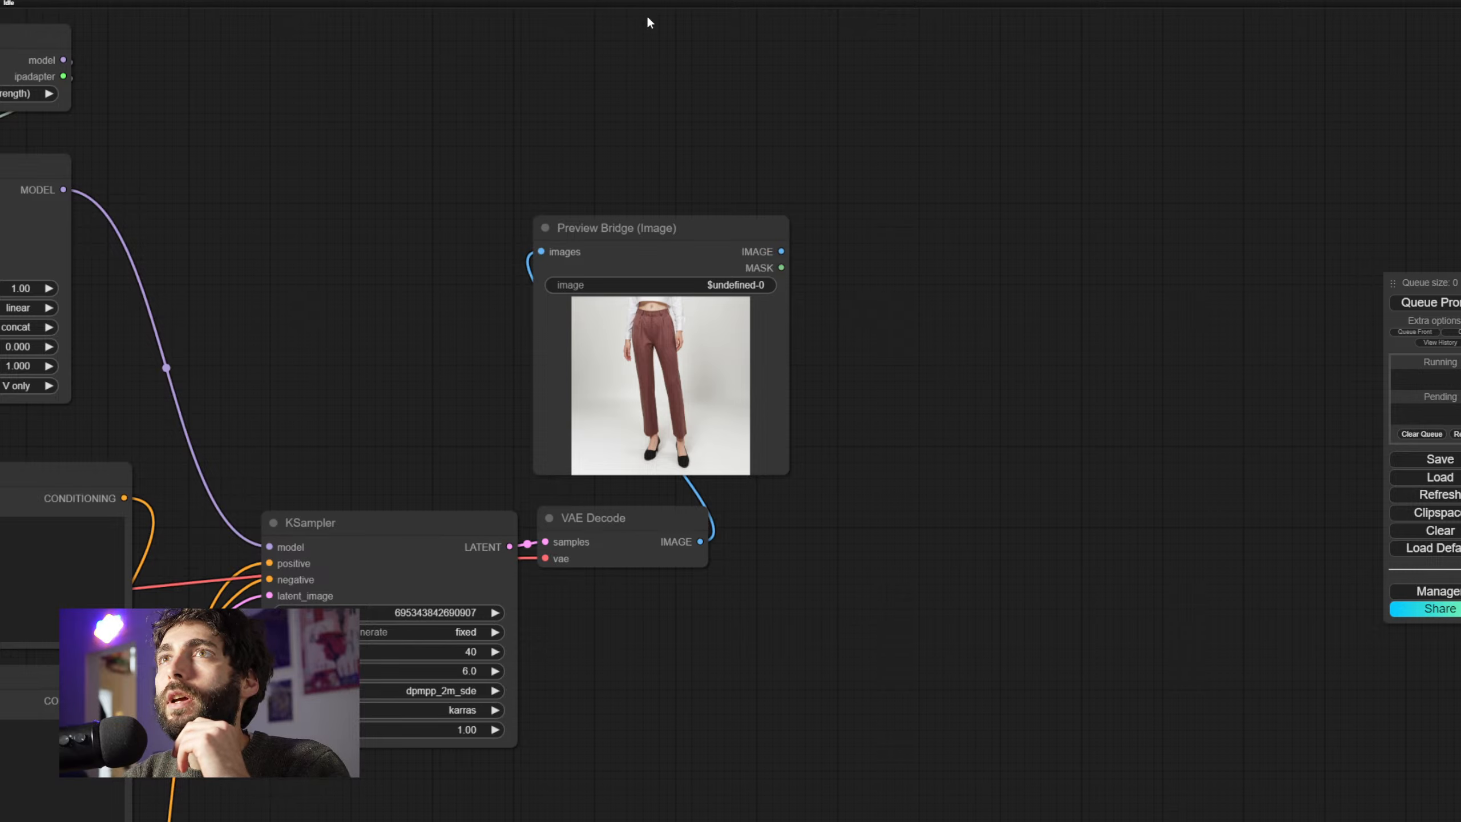
Move the trouser Preview Bridge directly beneath the jacket Preview Bridge and compare the two images
scroll(809, 225, "down", 2)
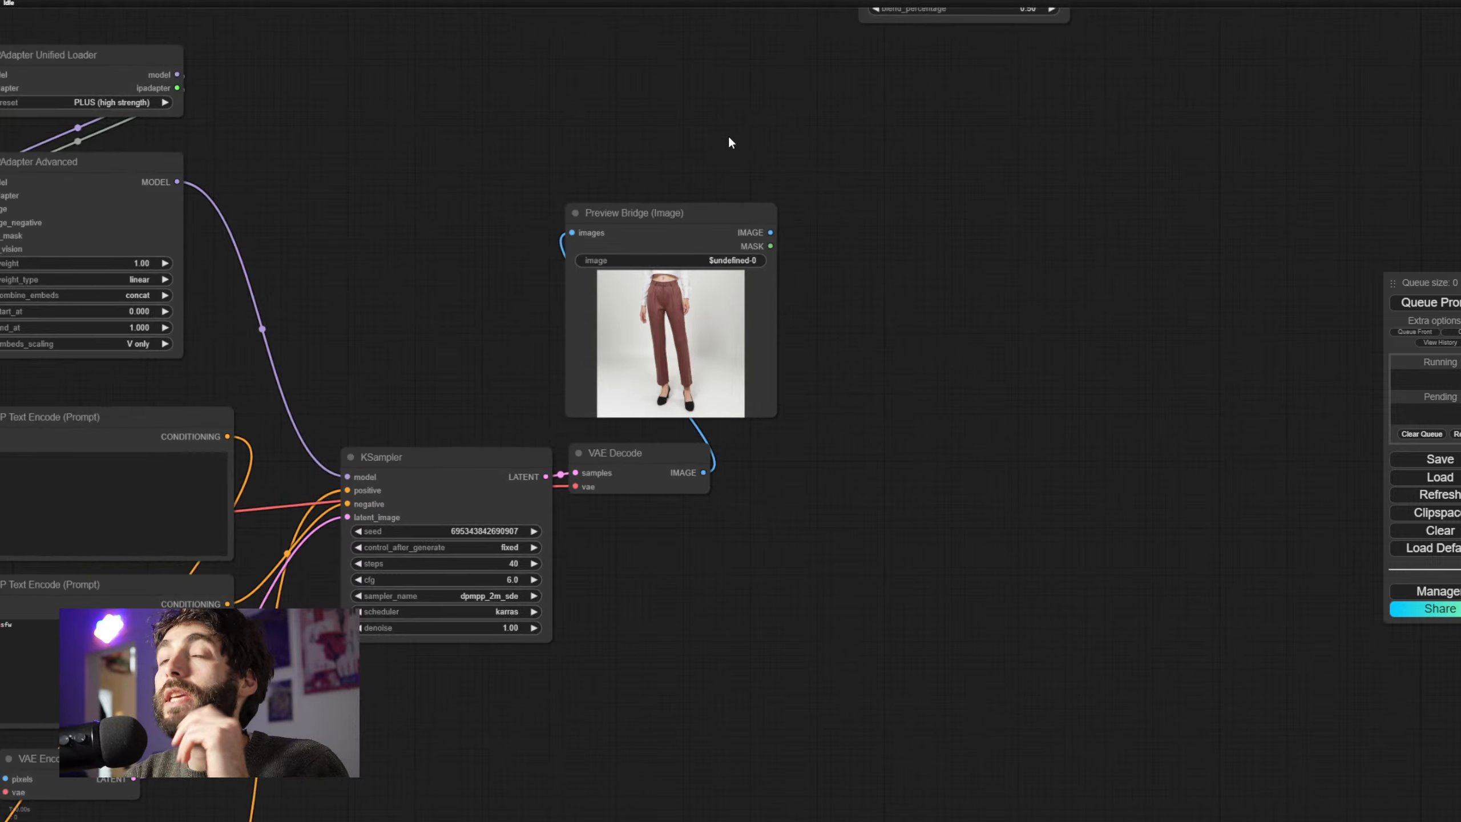
left_click_drag(730, 141, 756, 432)
left_click_drag(732, 281, 709, 447)
scroll(733, 340, "down", 2)
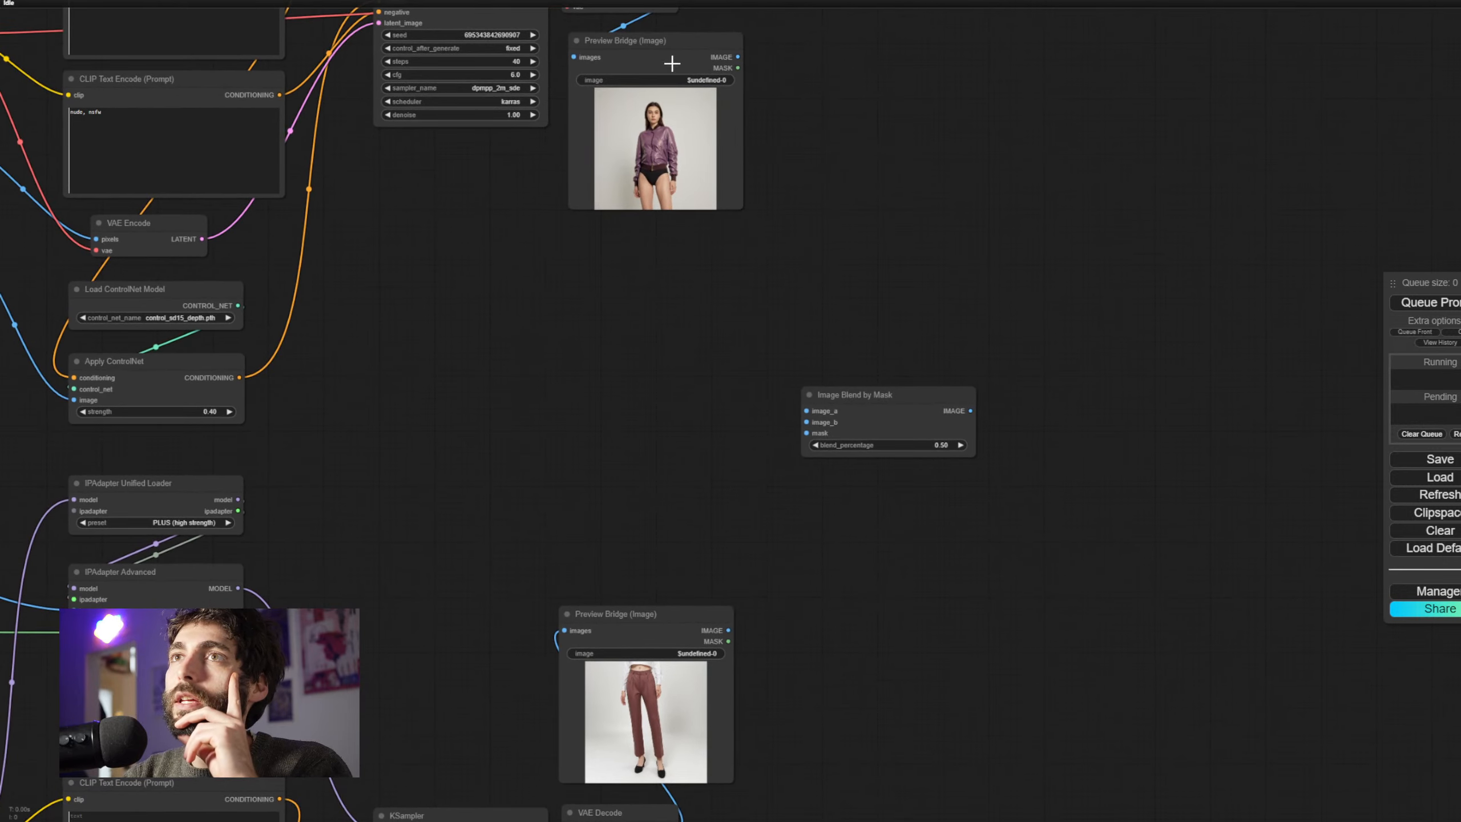
left_click_drag(672, 52, 672, 54)
left_click_drag(662, 631, 673, 246)
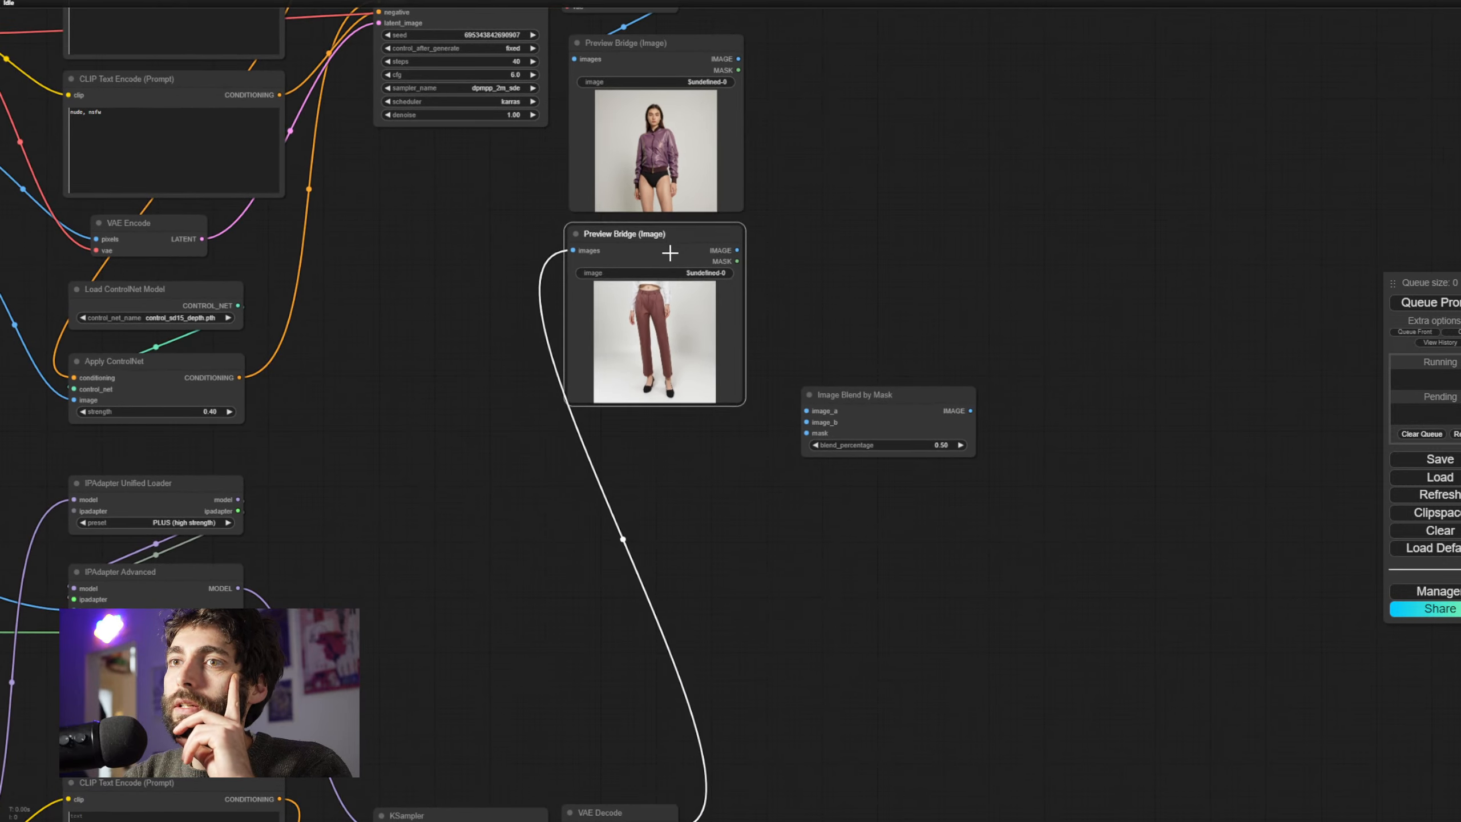
scroll(757, 253, "up", 7)
scroll(757, 254, "up", 2)
left_click_drag(857, 320, 1136, 466)
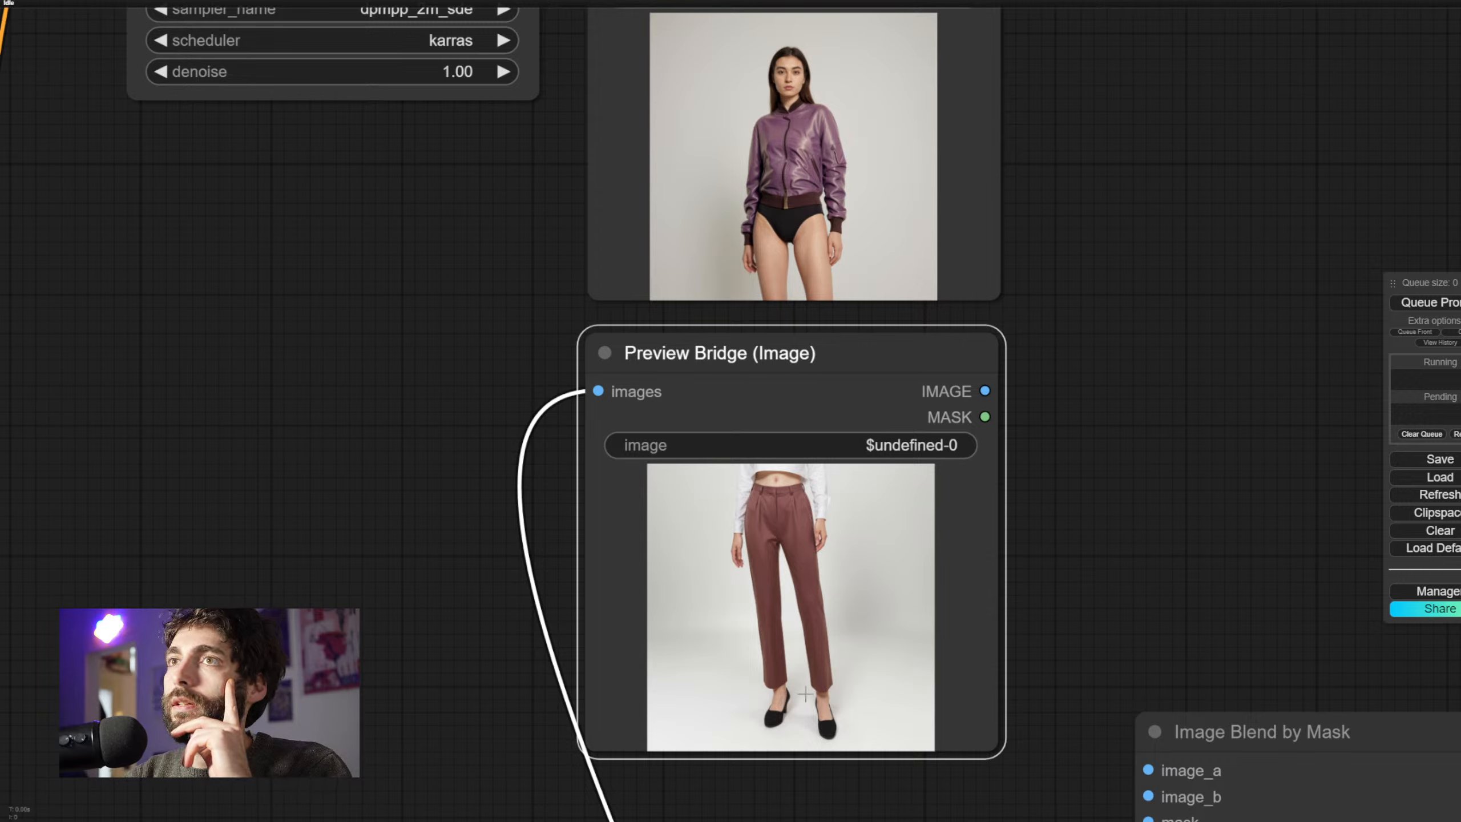
Examine the masked Preview Bridge images and the Crop (mtb) settings that feed the two refinement stages
scroll(760, 342, "down", 6)
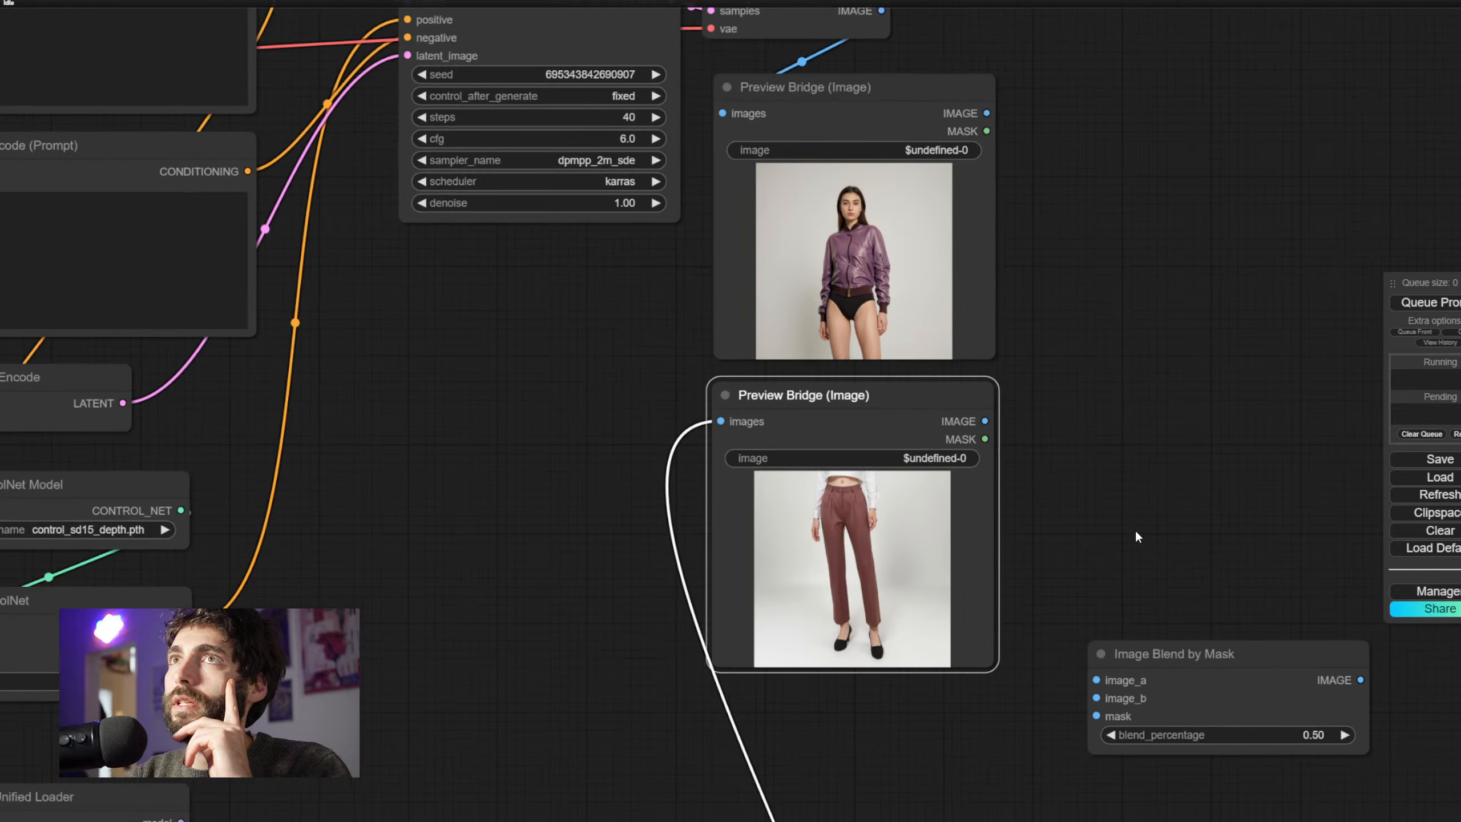
scroll(1031, 385, "down", 2)
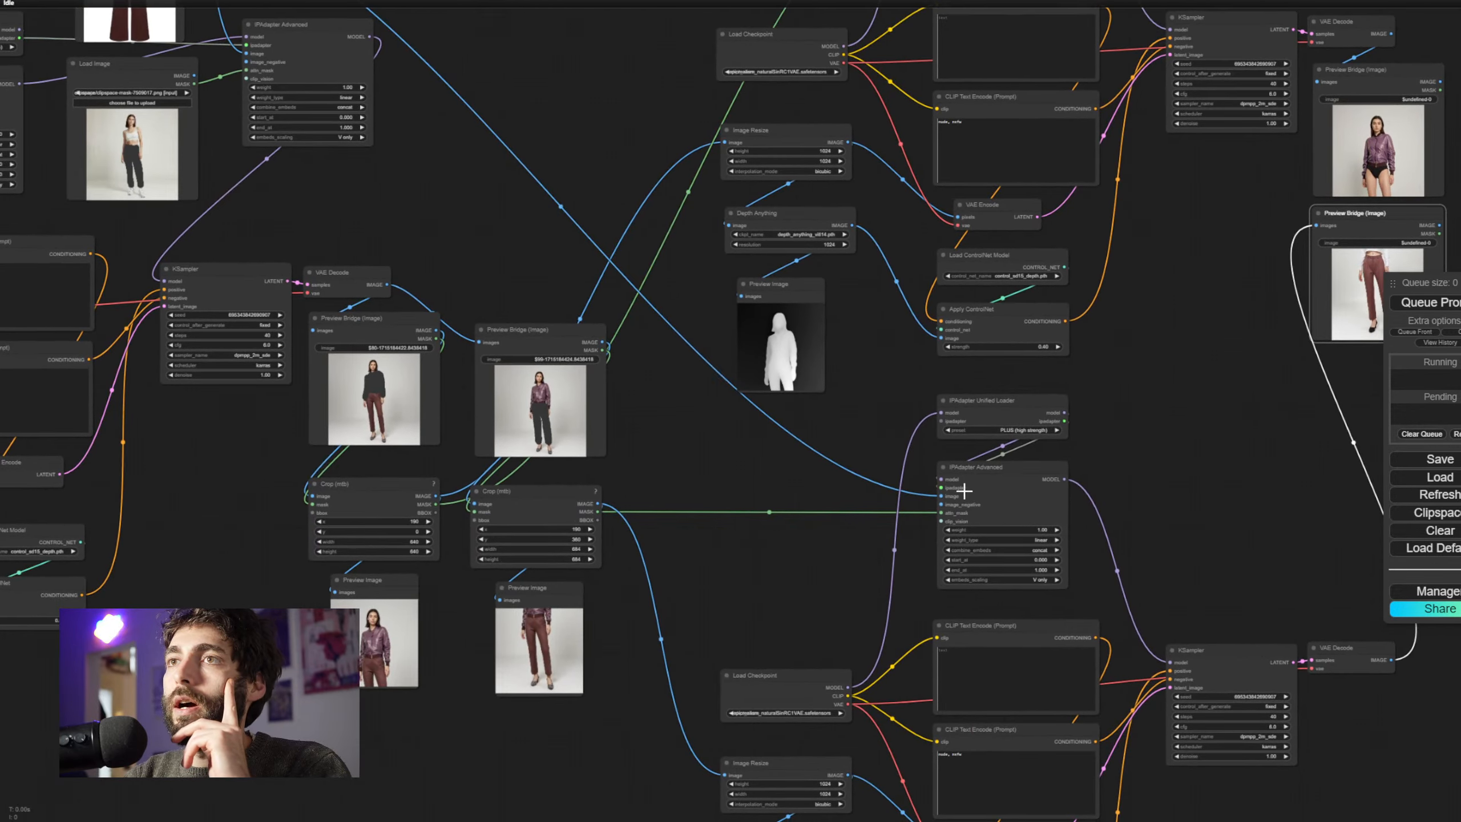
scroll(414, 420, "up", 6)
scroll(565, 432, "up", 4)
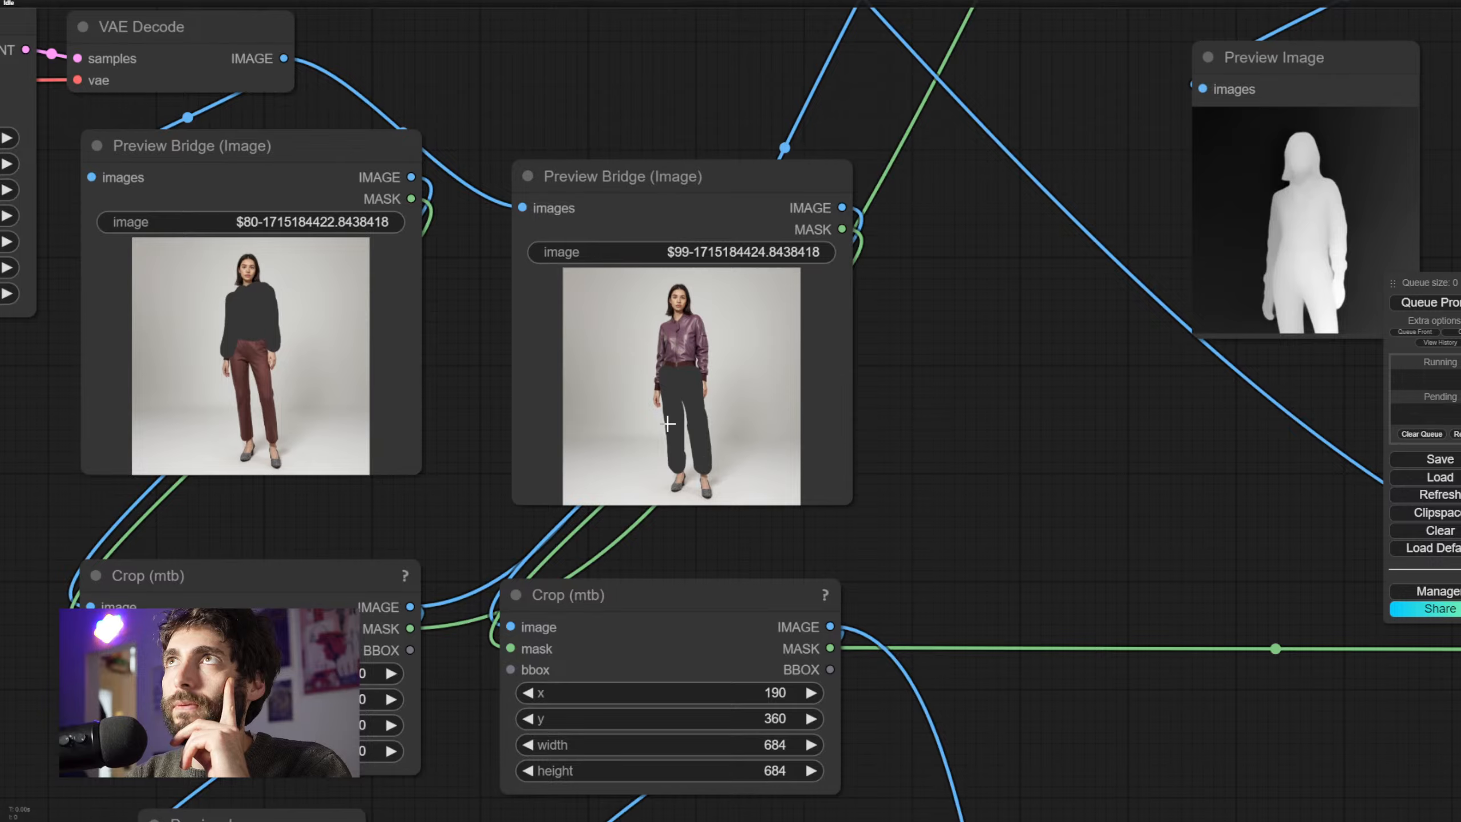
left_click_drag(912, 496, 294, 494)
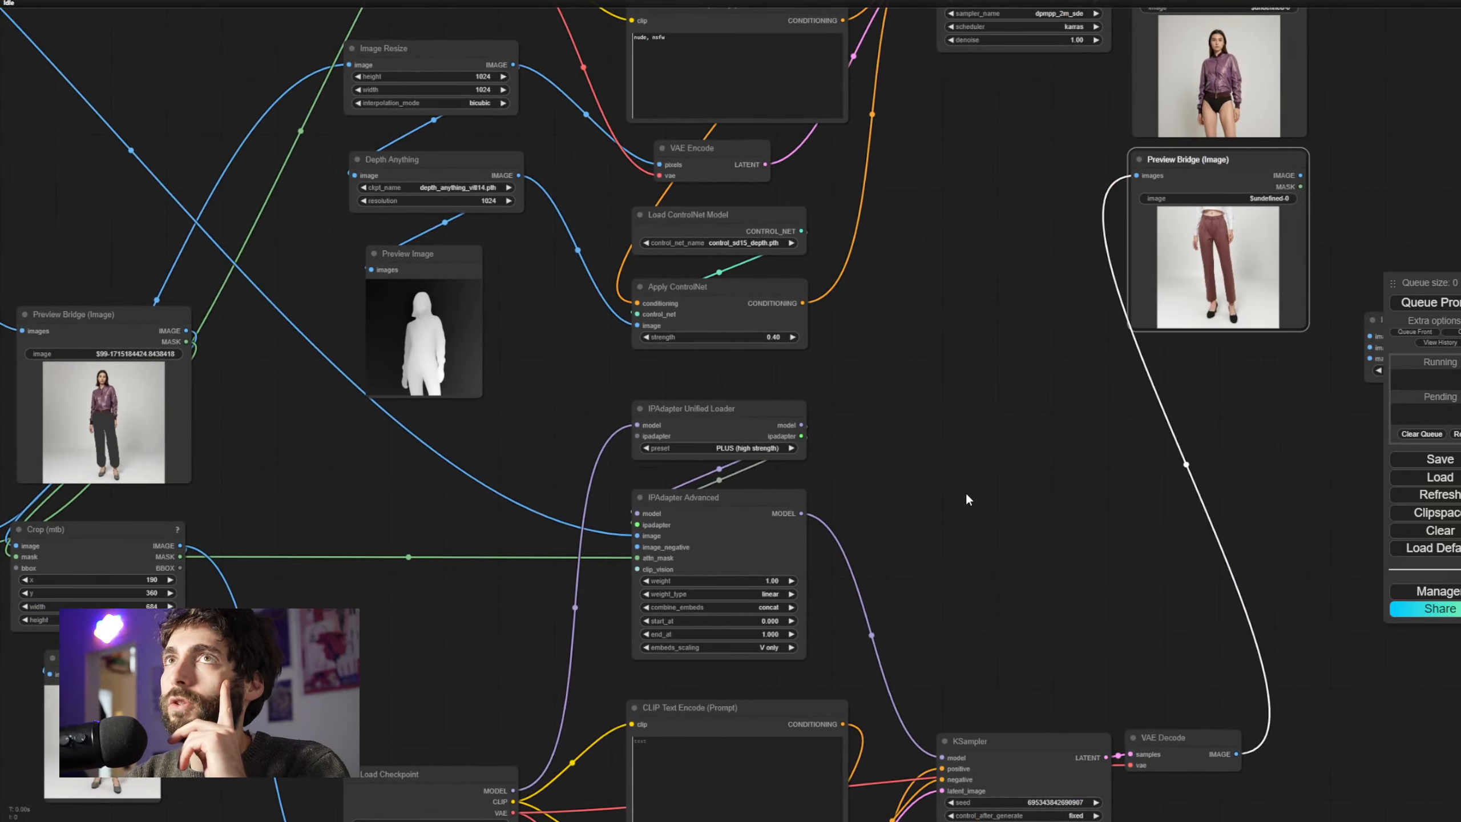
scroll(966, 493, "down", 3)
left_click_drag(966, 492, 820, 475)
Move the trouser Preview Bridge back above its VAE Decode, and delete both it and the Image Blend by Mask node
left_click_drag(1021, 229, 1014, 476)
scroll(1008, 517, "up", 5)
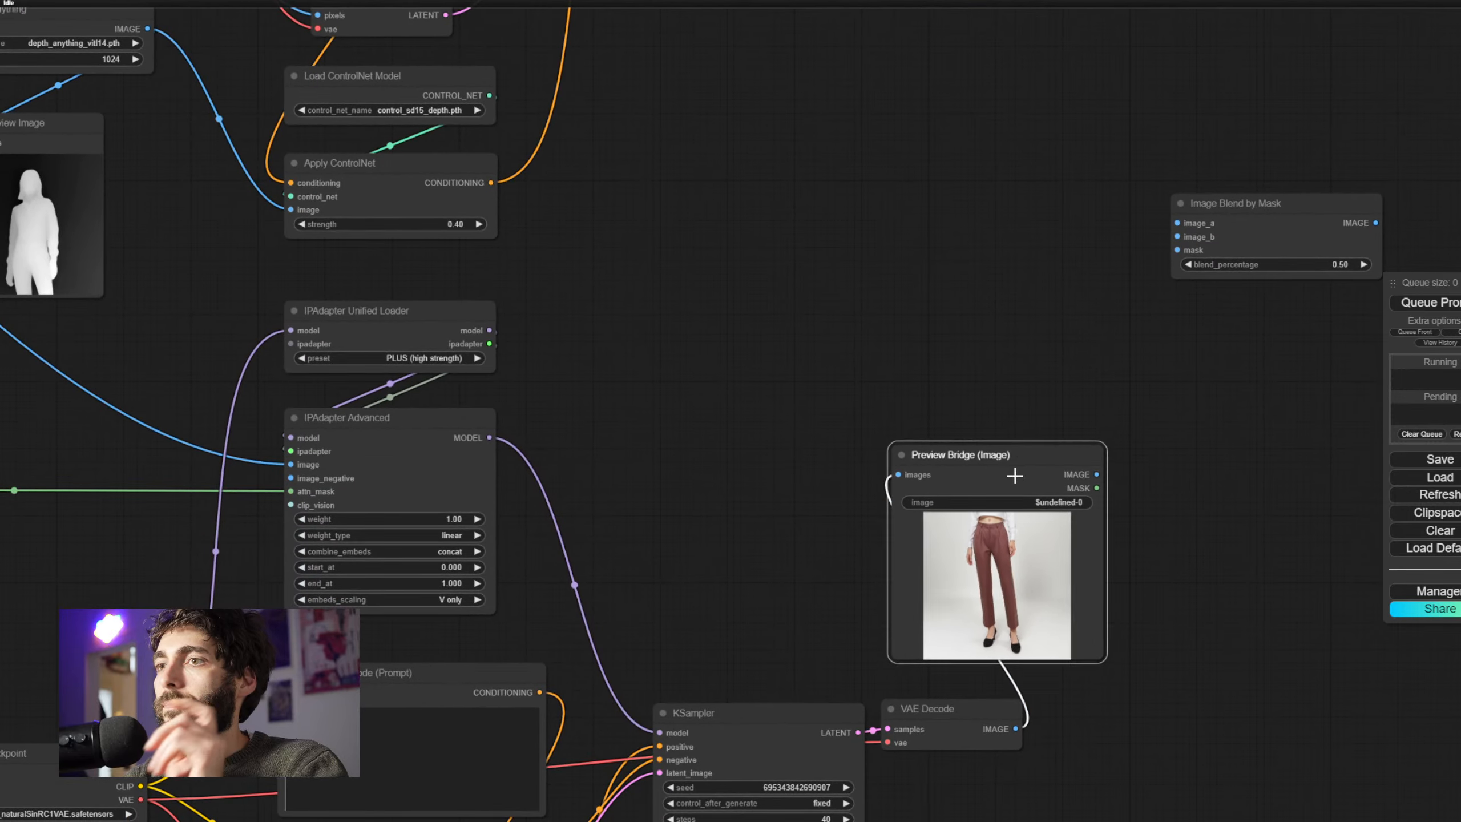
scroll(1150, 567, "down", 3)
scroll(1035, 357, "up", 3)
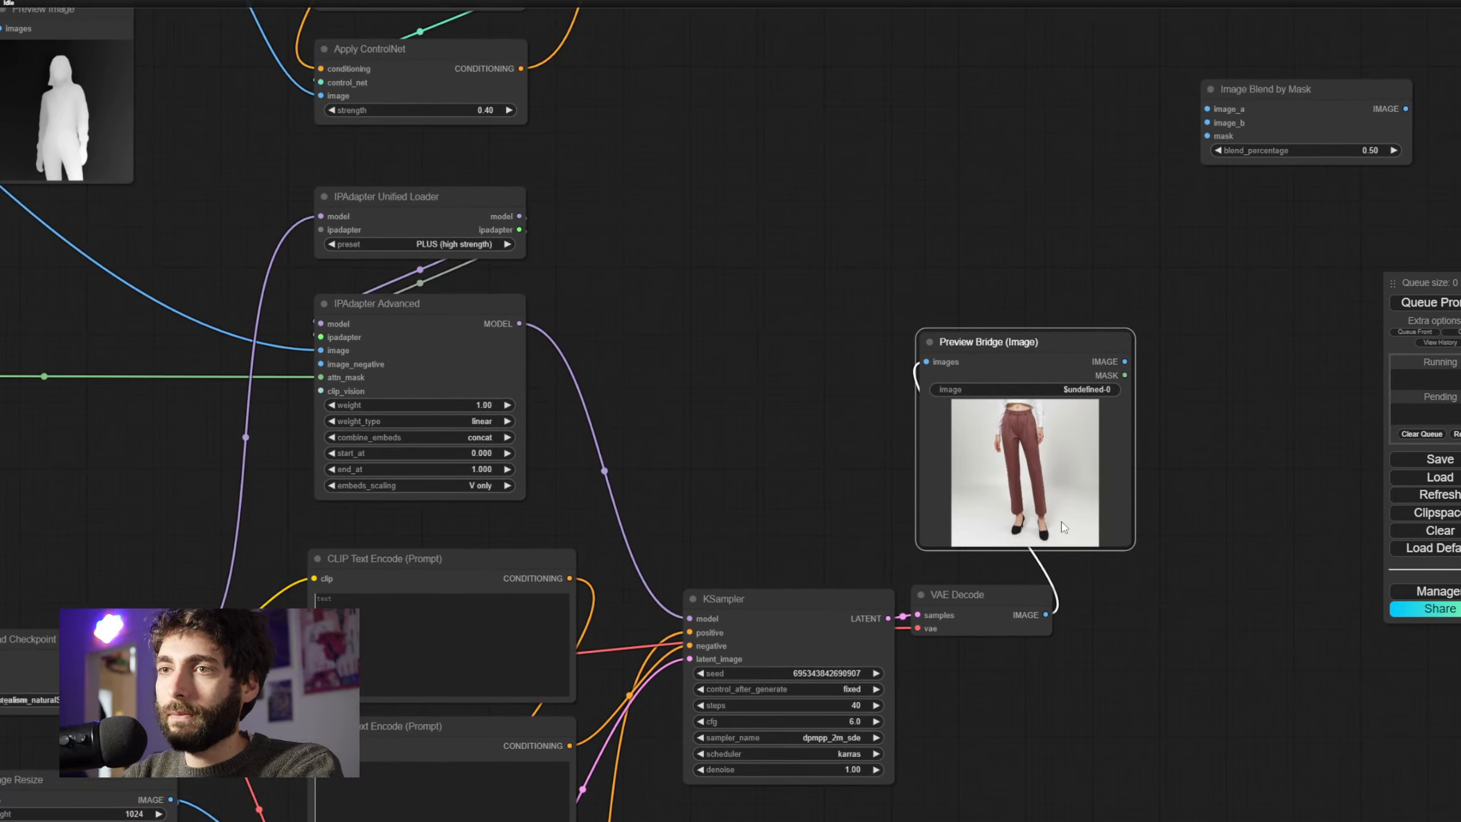
left_click_drag(1039, 353, 998, 392)
key("Delete")
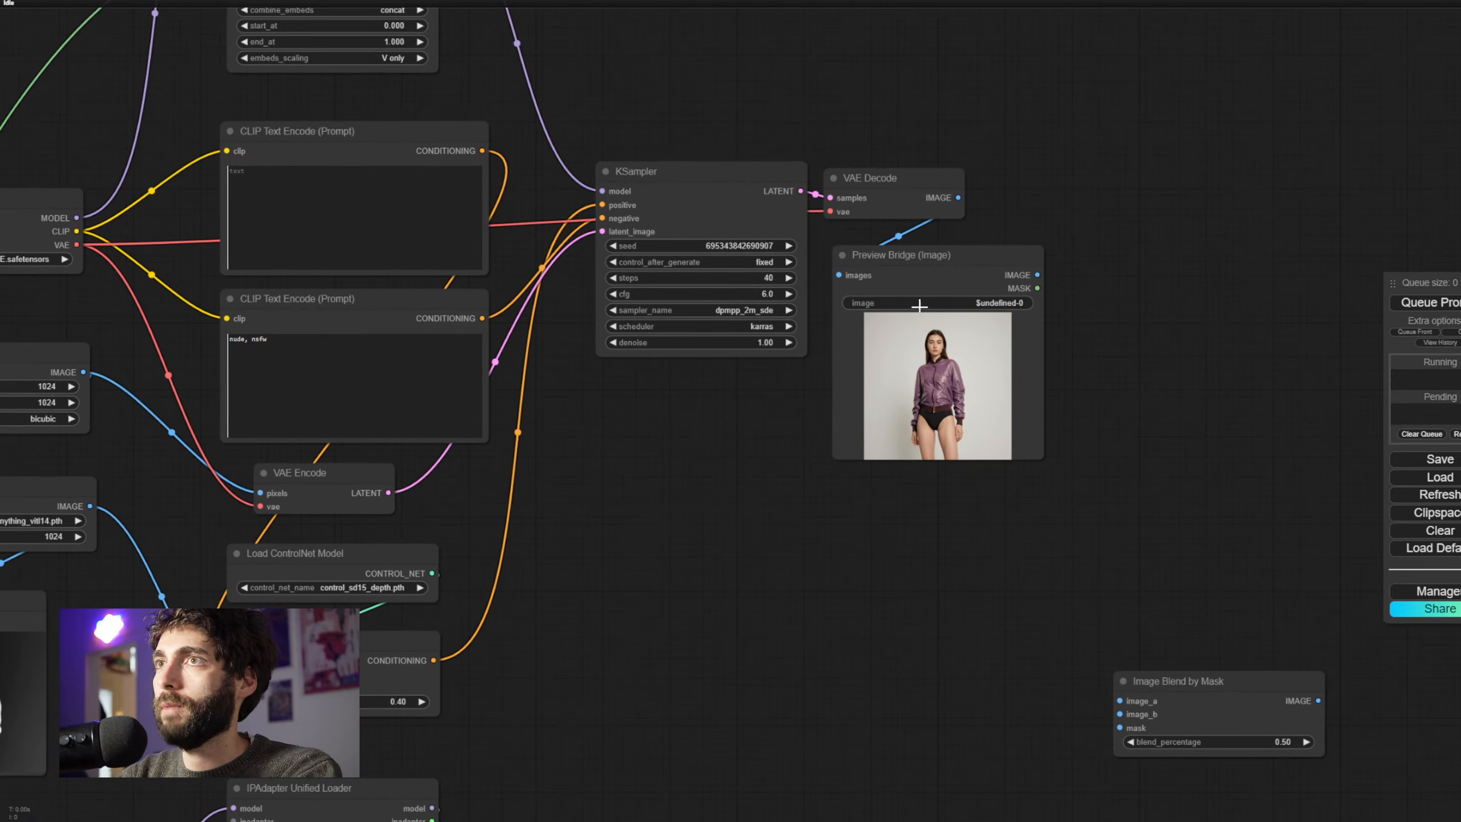
left_click(1201, 697)
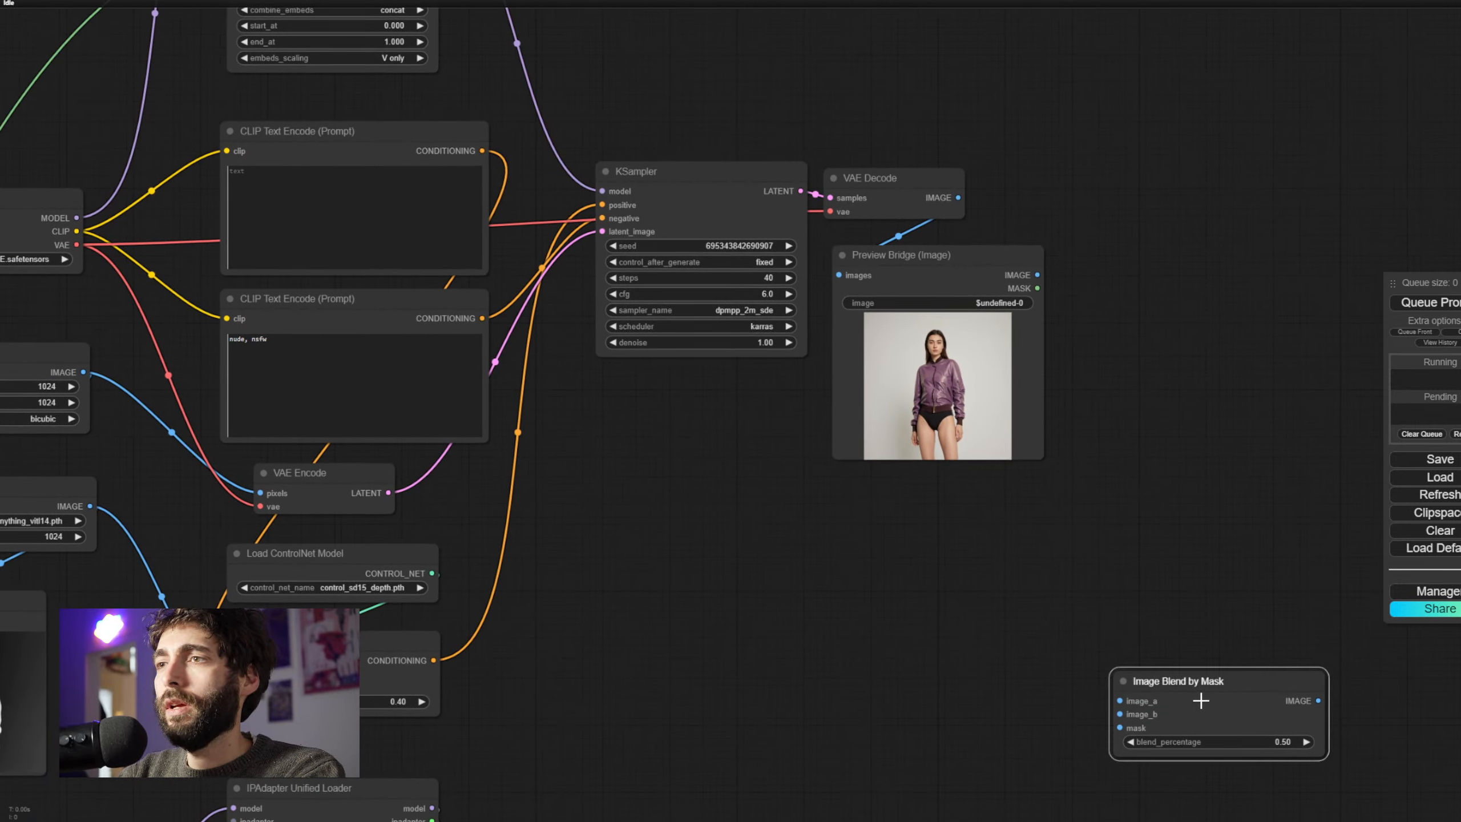
key("Delete")
Add the ImageResize+ version of Image Resize beneath the jacket Preview Bridge and feed it that bridge's image output
left_click(963, 257)
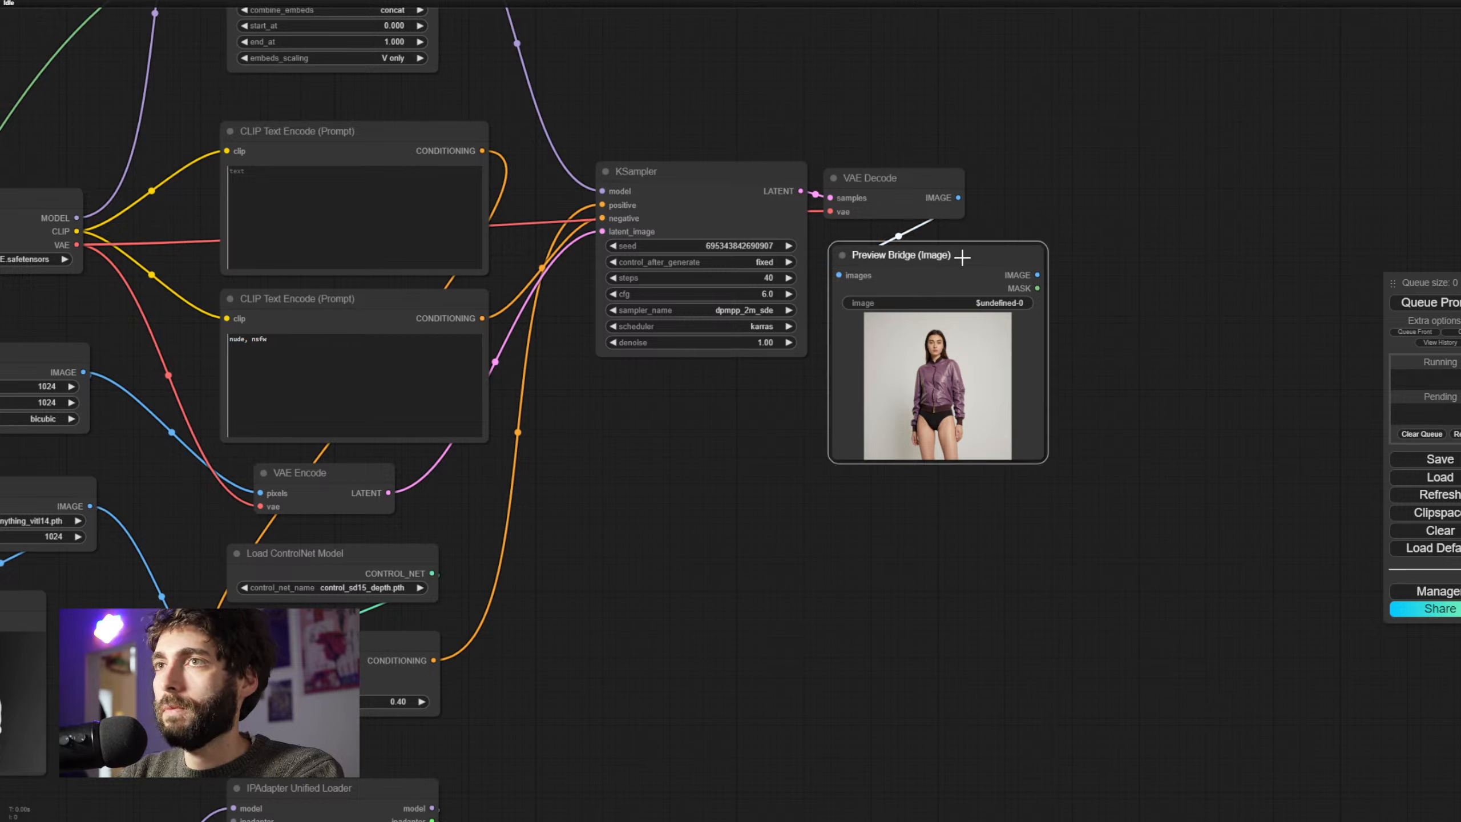
double_click(856, 537)
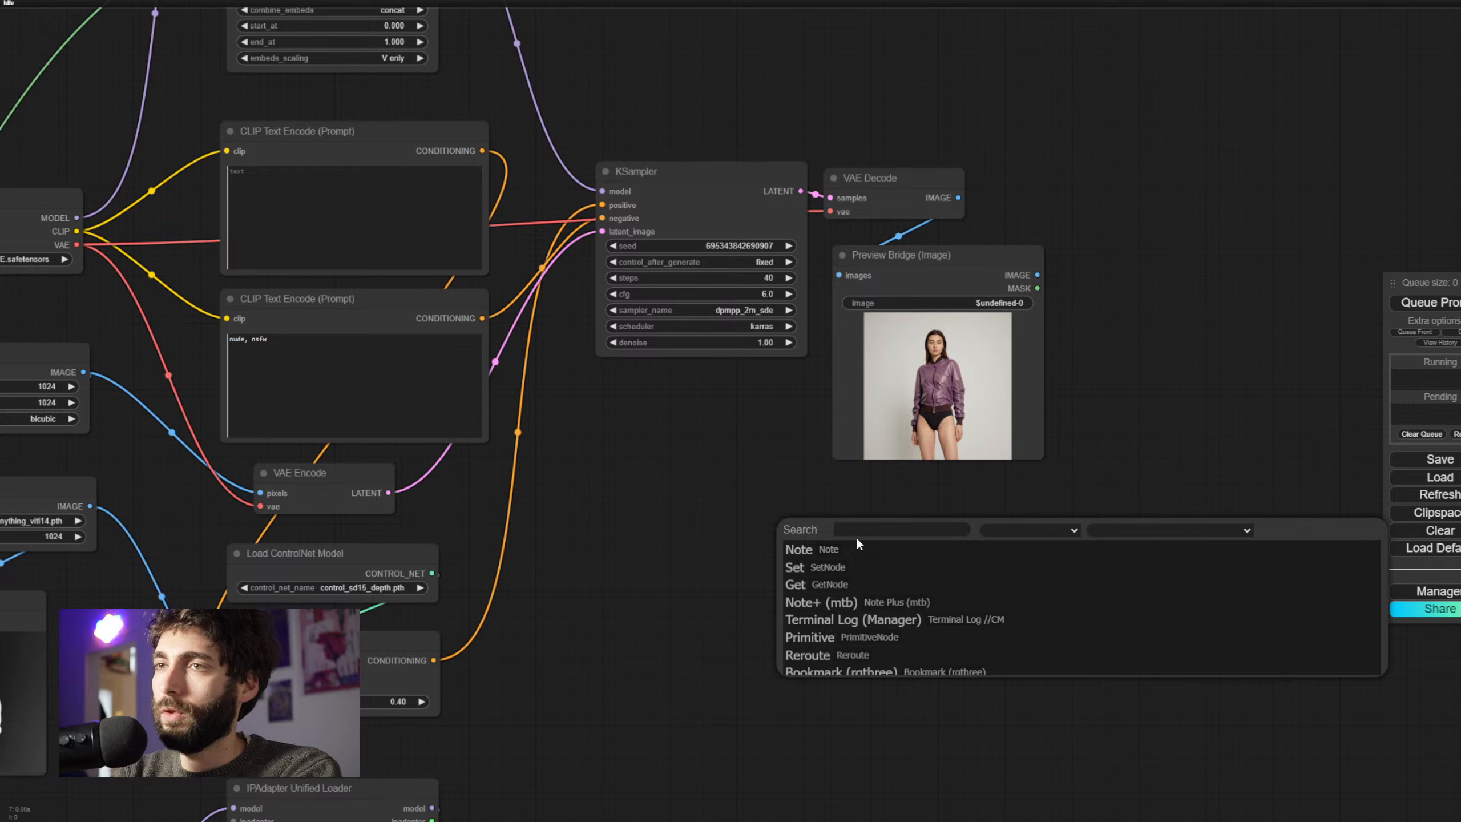
type("image resize")
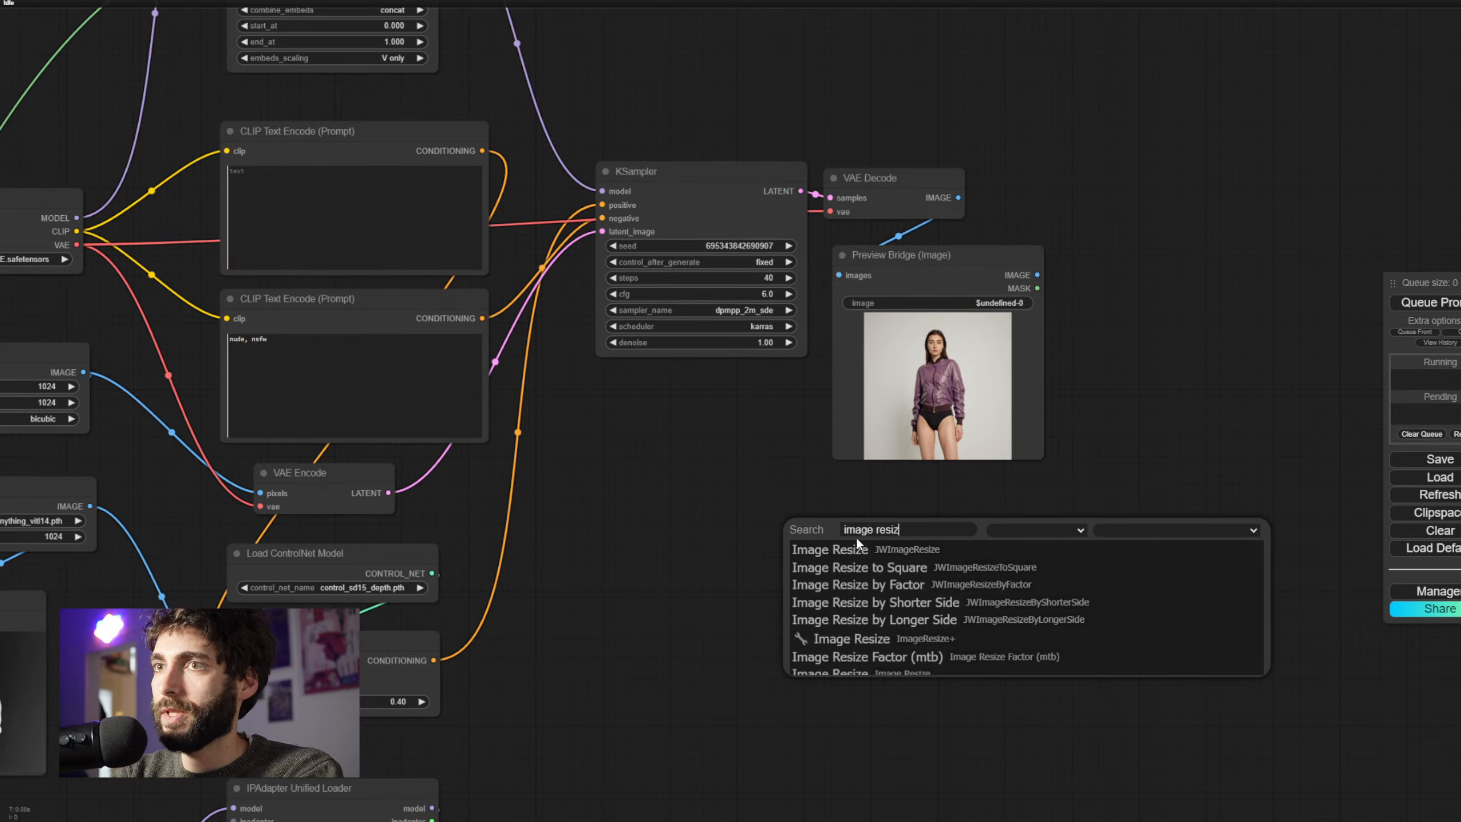
key("Down")
key("Down")
key("Down")
key("Down")
key("Down")
key("Return")
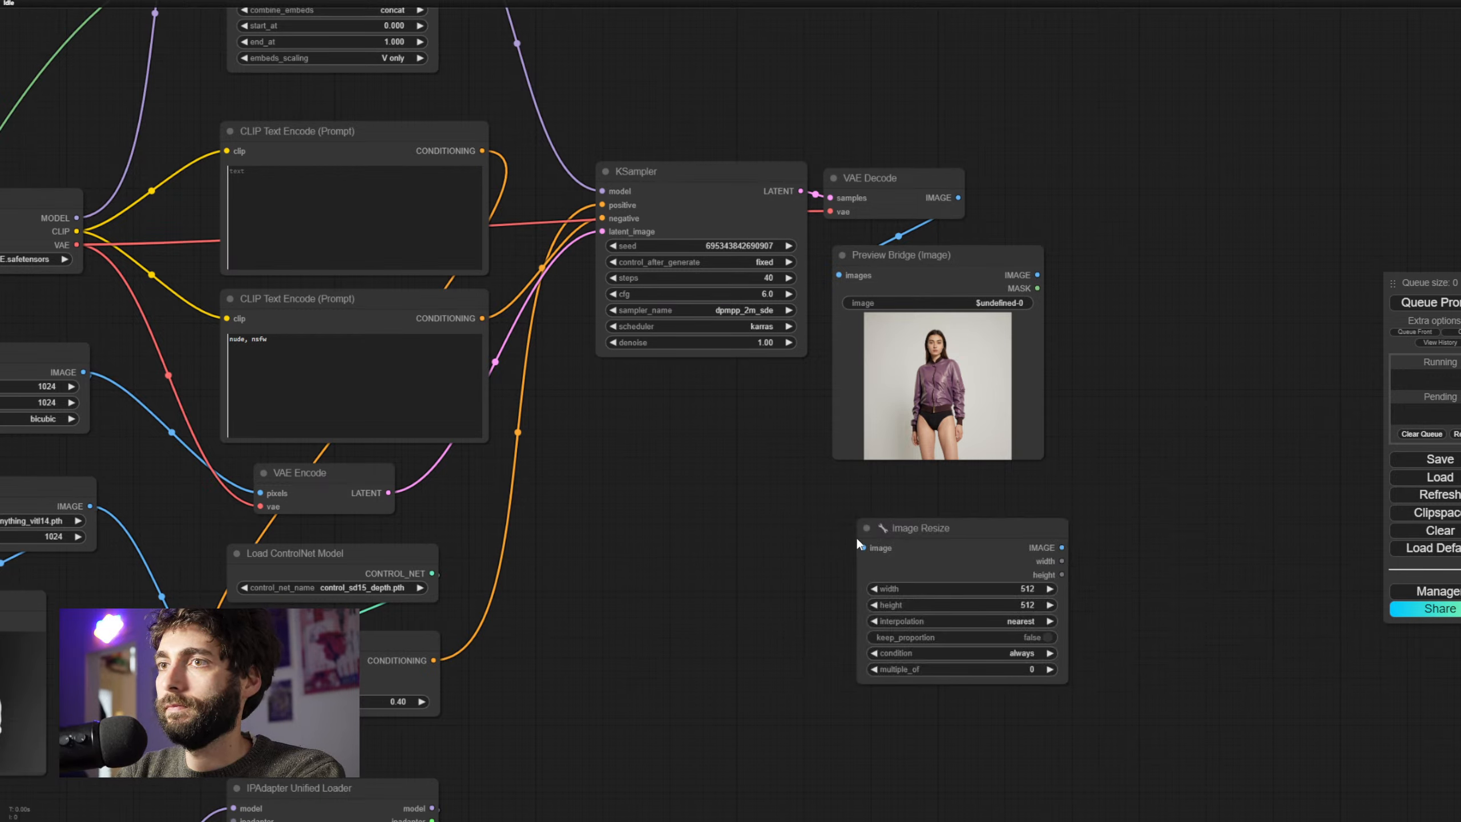
left_click_drag(892, 537, 869, 504)
left_click_drag(1037, 275, 842, 516)
Set the new Image Resize node's width and height both to 640
left_click(999, 557)
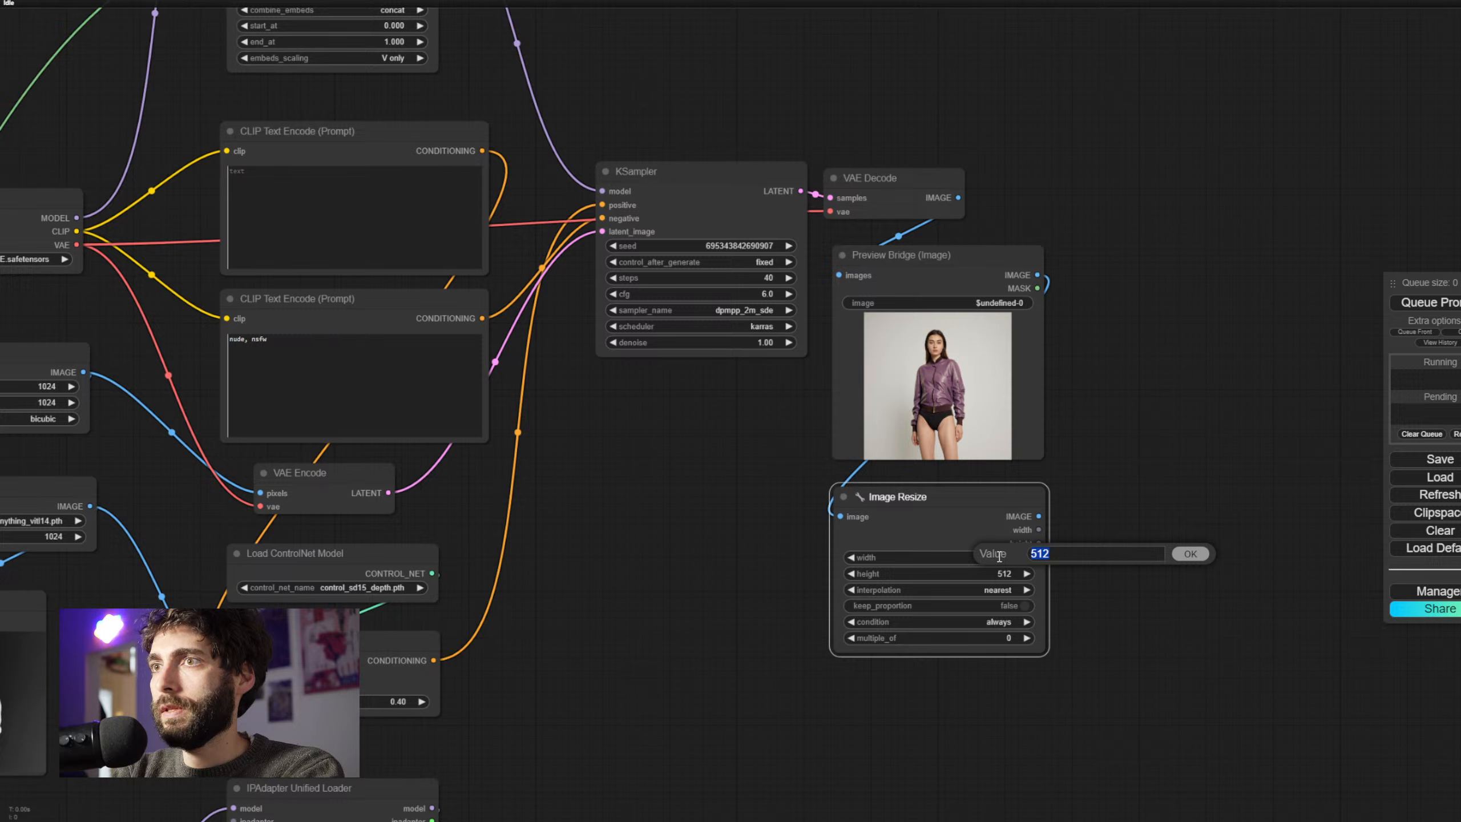
type("640")
key("Return")
left_click(976, 578)
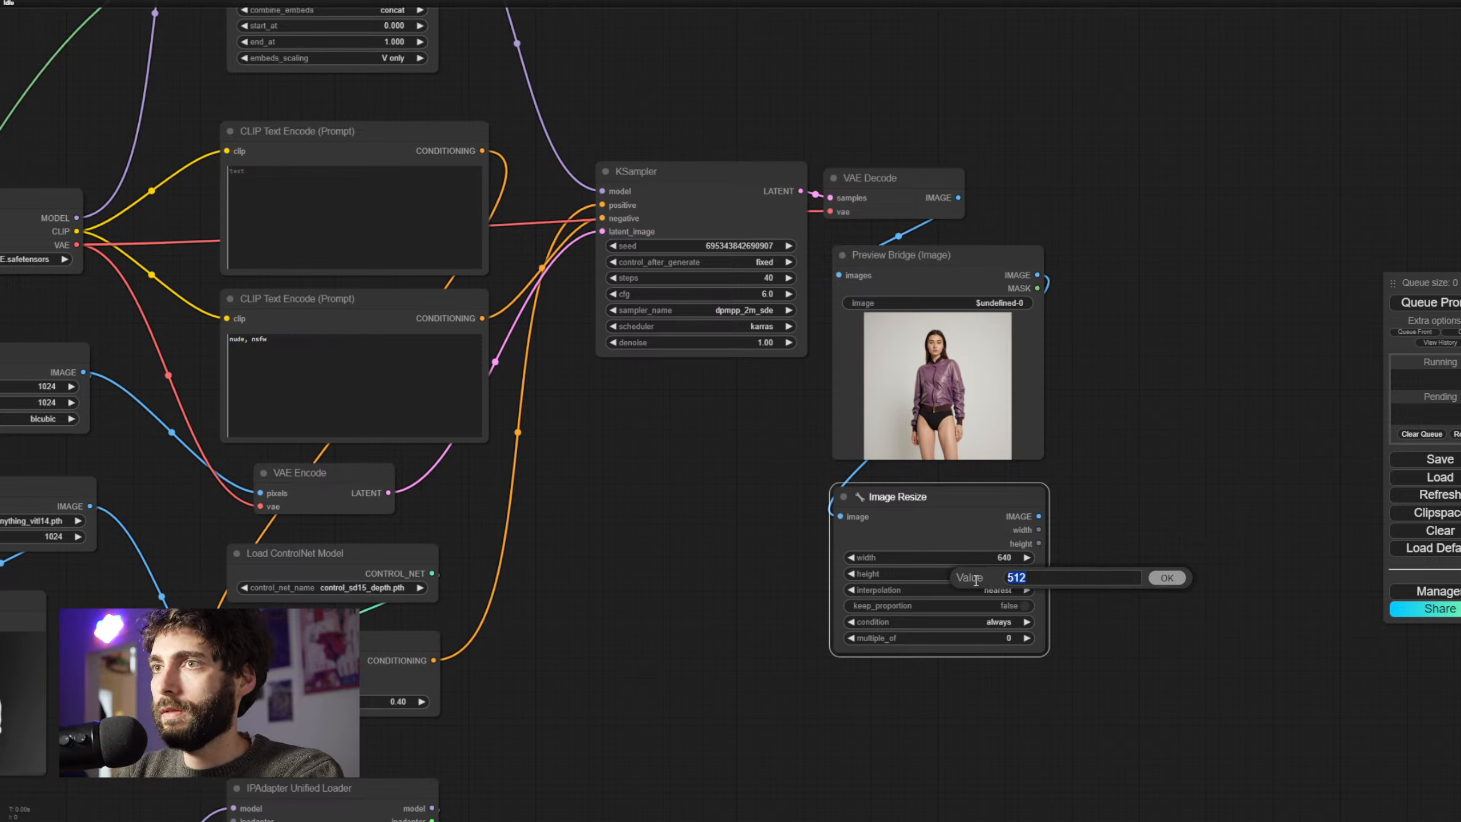
type("640")
key("Return")
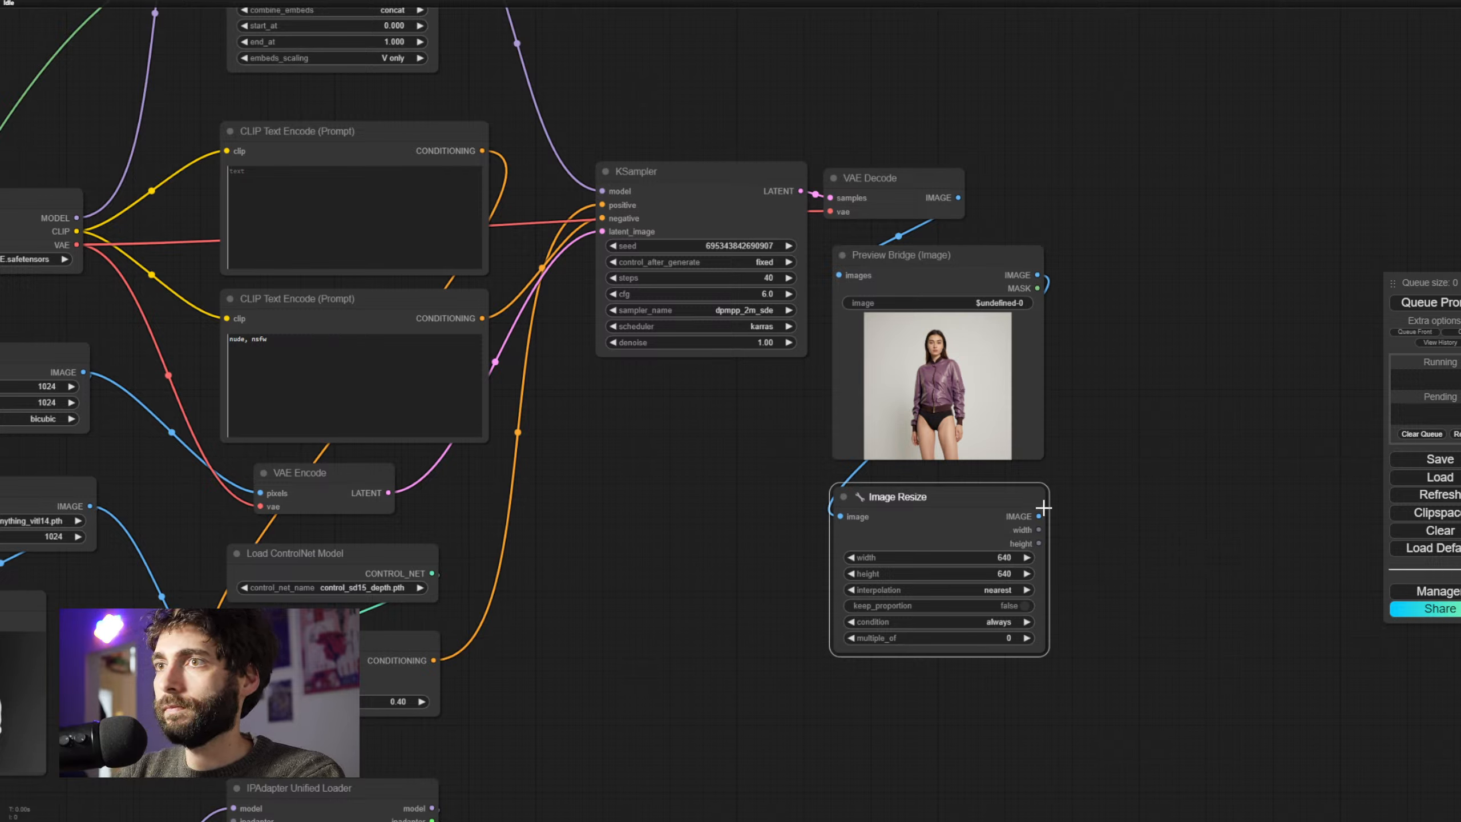
Add a Pad Image for Outpainting node fed by the new Image Resize output and place it beside that node
left_click_drag(1040, 516, 1096, 452)
left_click(1119, 459)
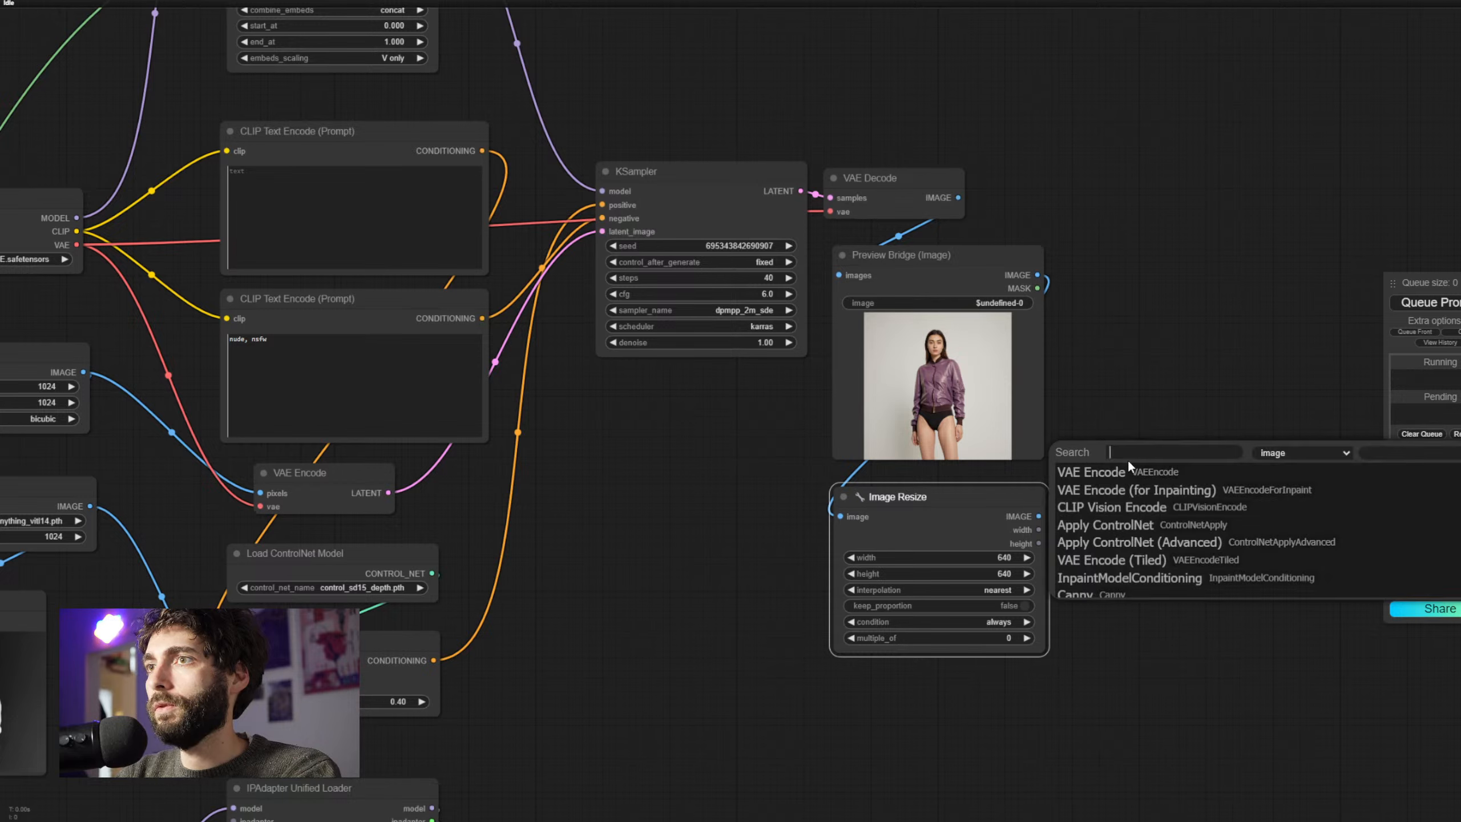
type("prepar")
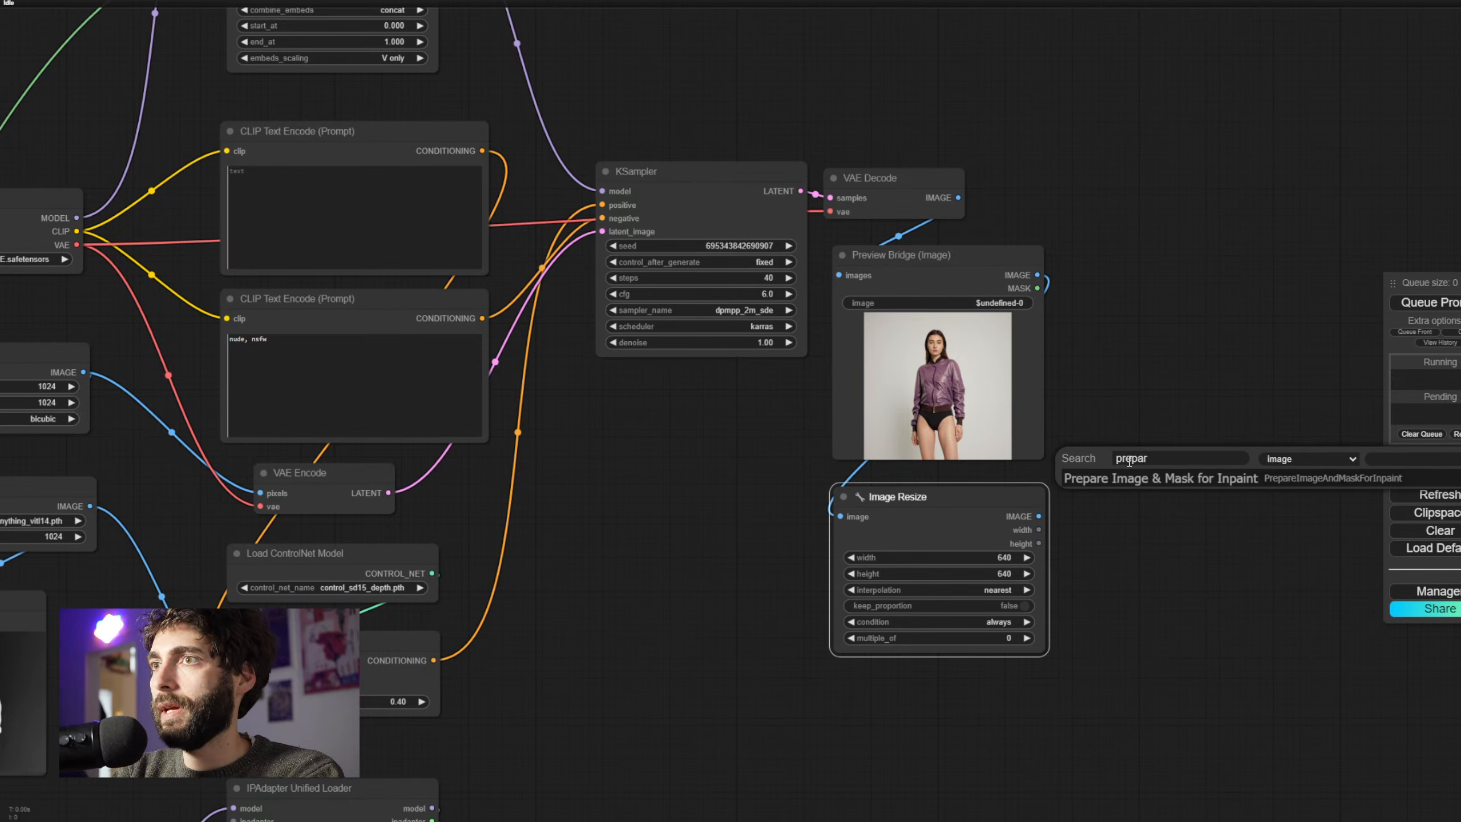
key("BackSpace")
key("BackSpace")
key("BackSpace")
key("BackSpace")
key("BackSpace")
key("BackSpace")
type("pad for")
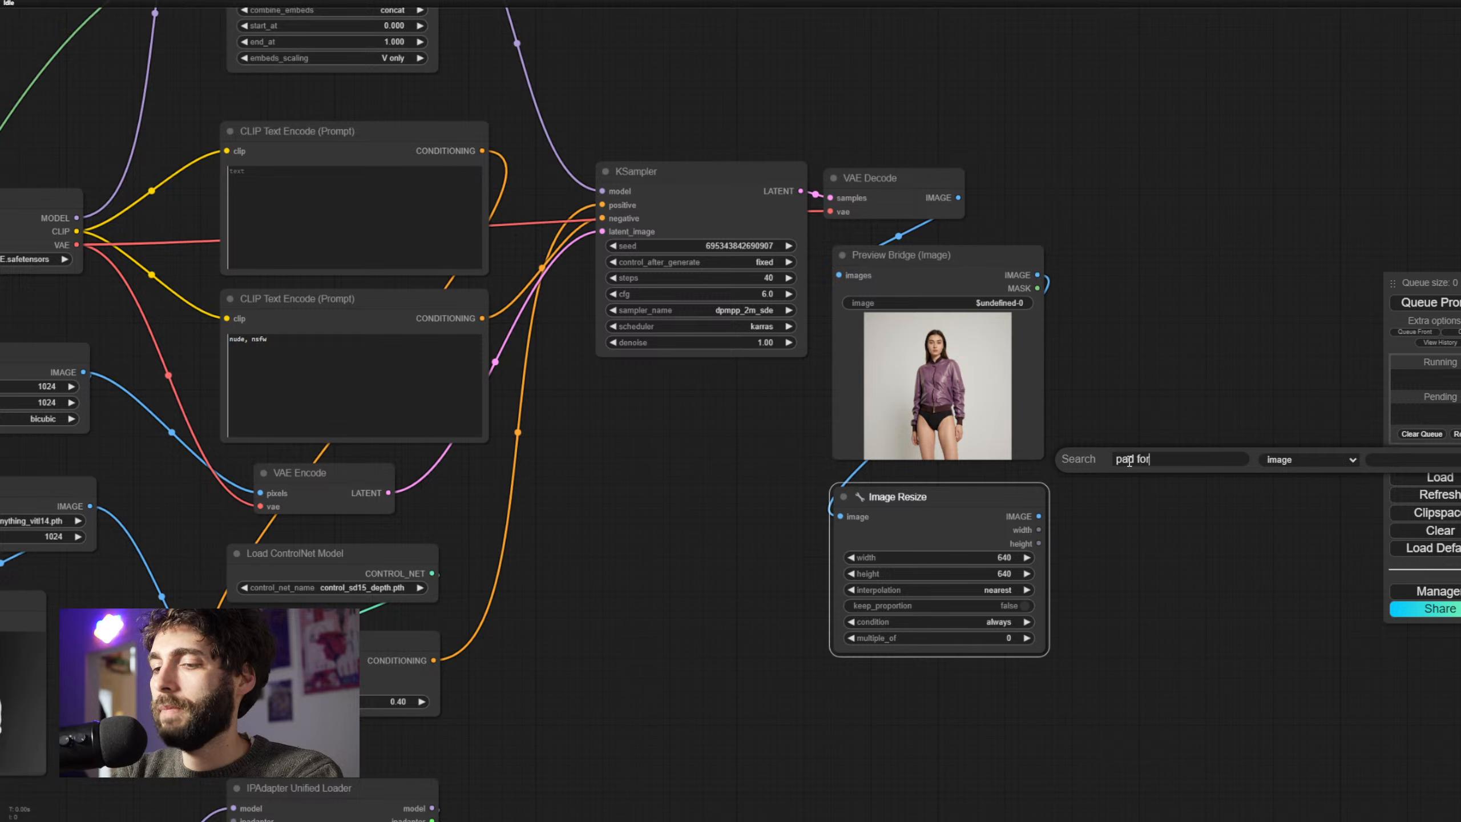
key("BackSpace")
key("BackSpace")
key("BackSpace")
key("BackSpace")
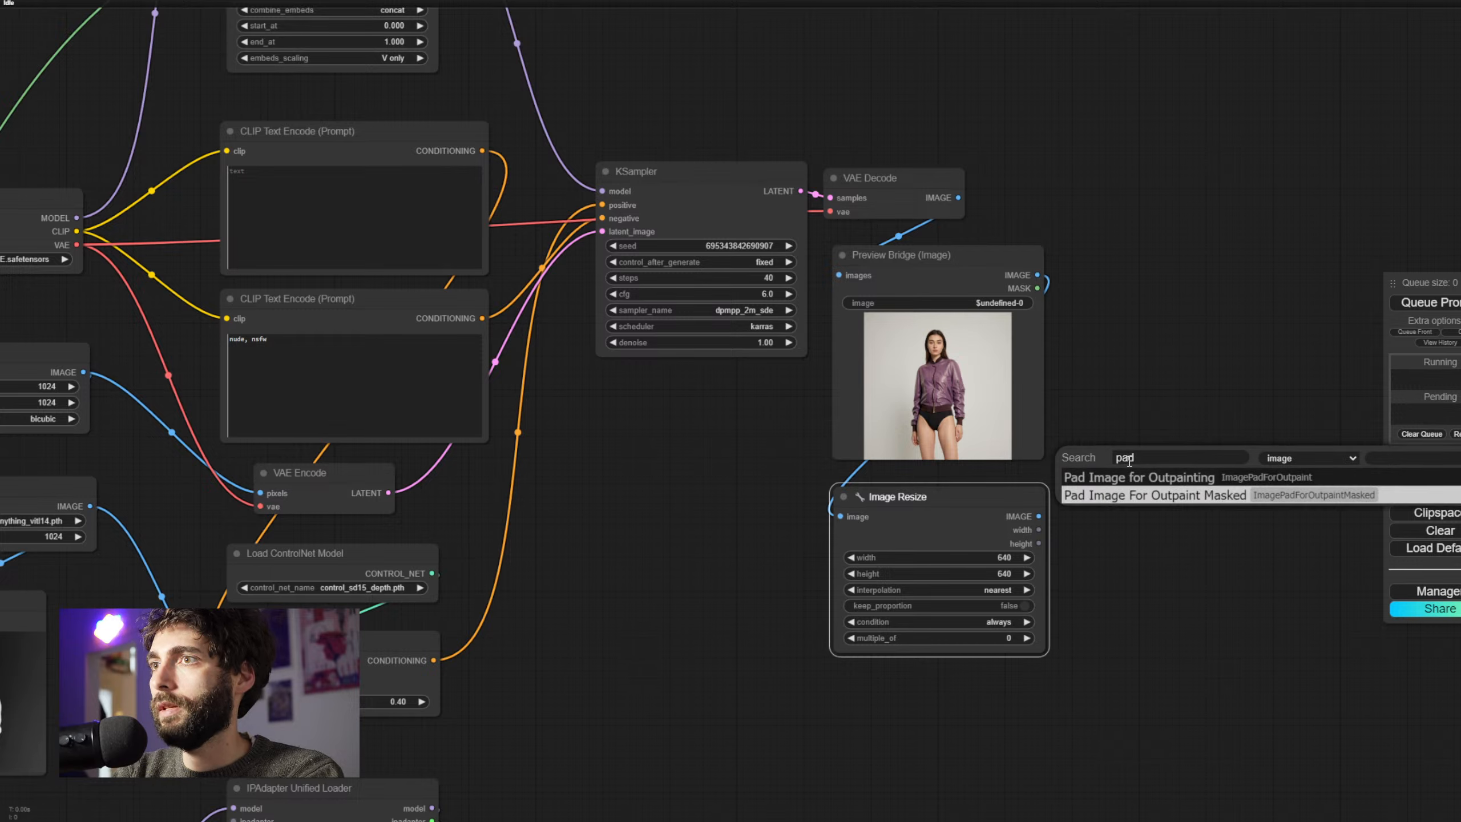
key("Return")
left_click_drag(1155, 424, 1071, 386)
left_click_drag(1089, 334, 1026, 358)
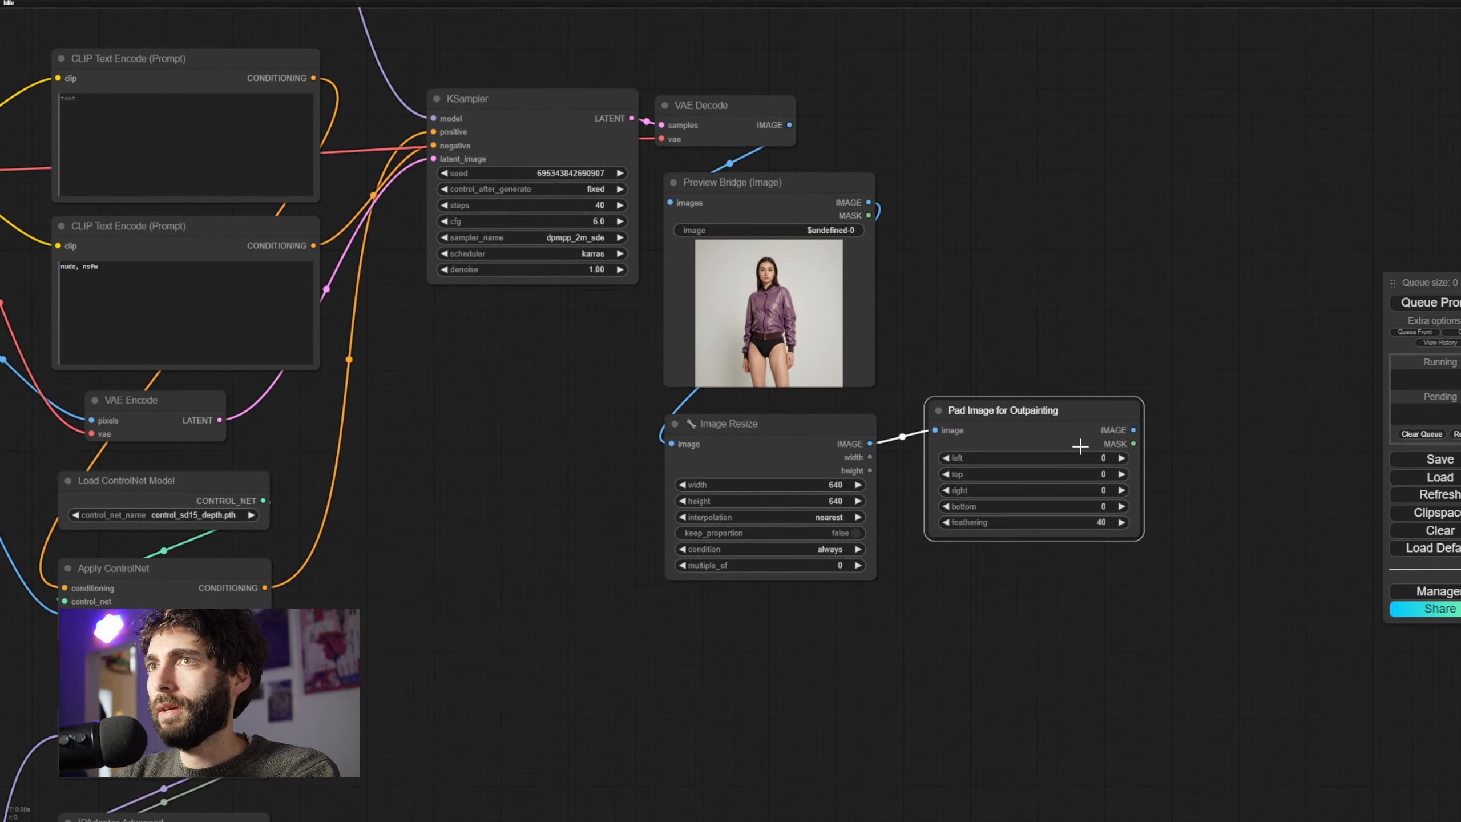
Try a left padding of 192 on the Pad Image for Outpainting node and reset it to 0
left_click(1091, 458)
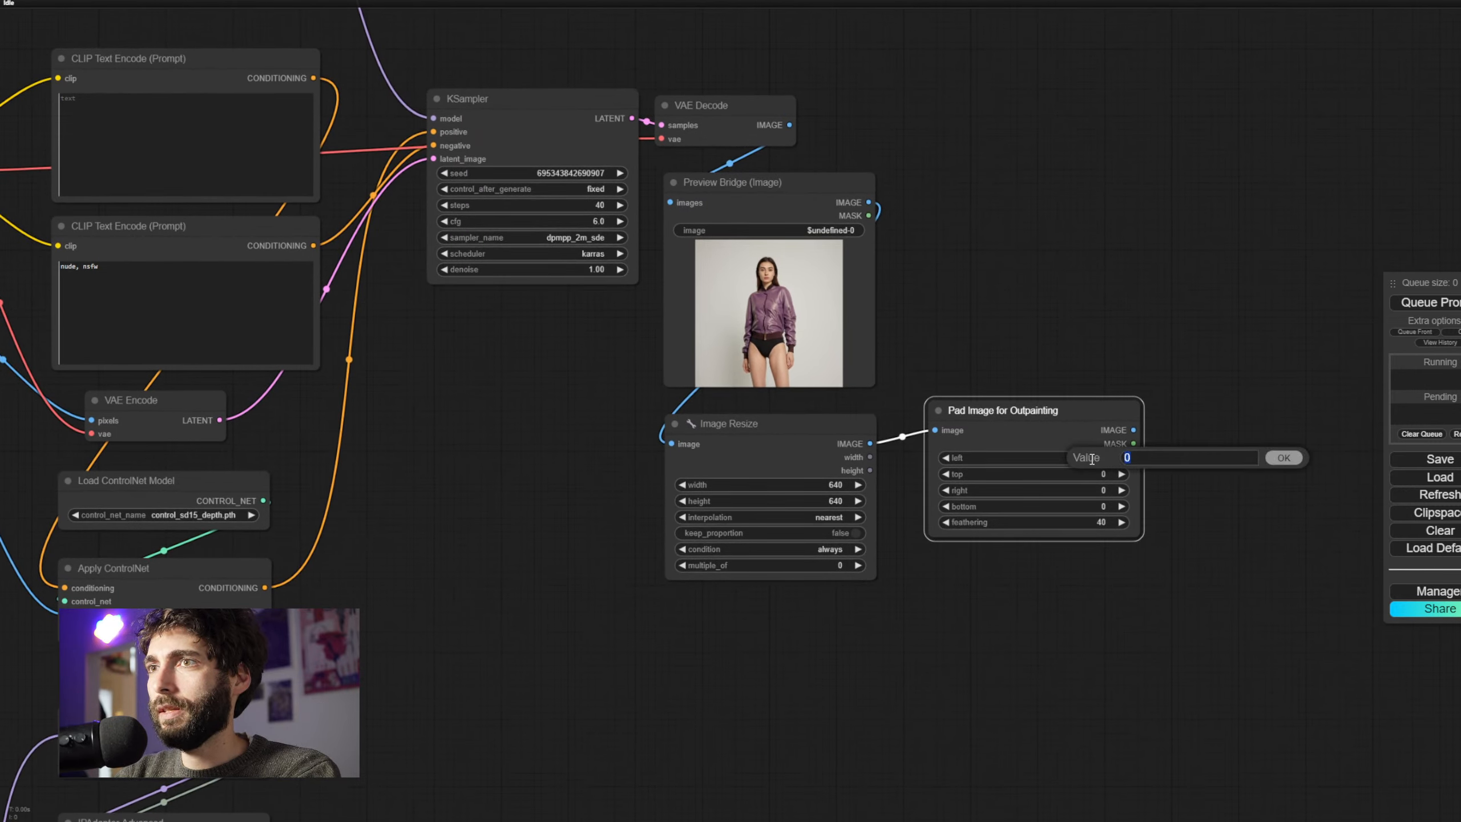
left_click(1282, 459)
left_click_drag(1174, 319, 1145, 321)
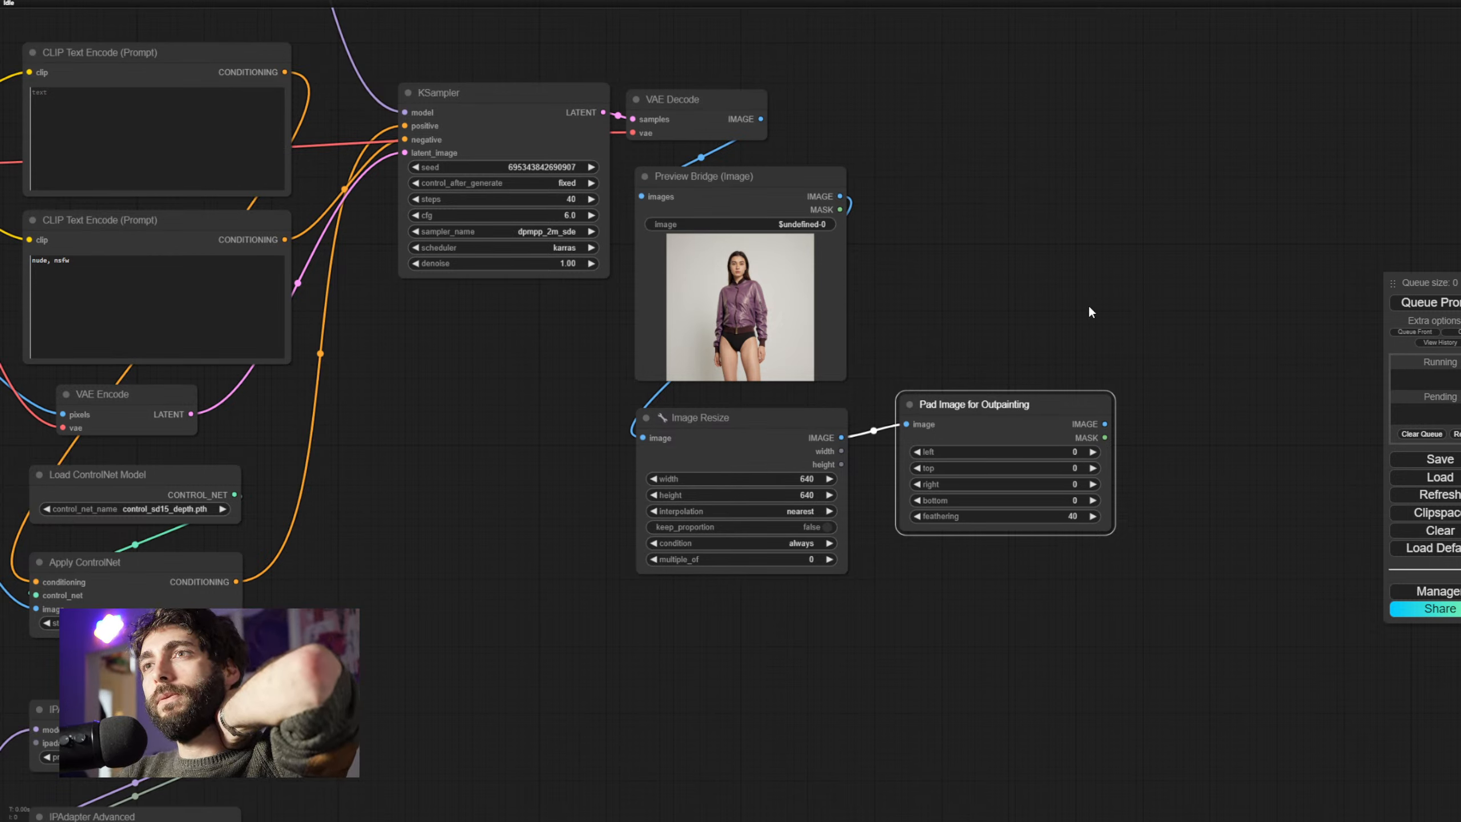
left_click(1098, 343)
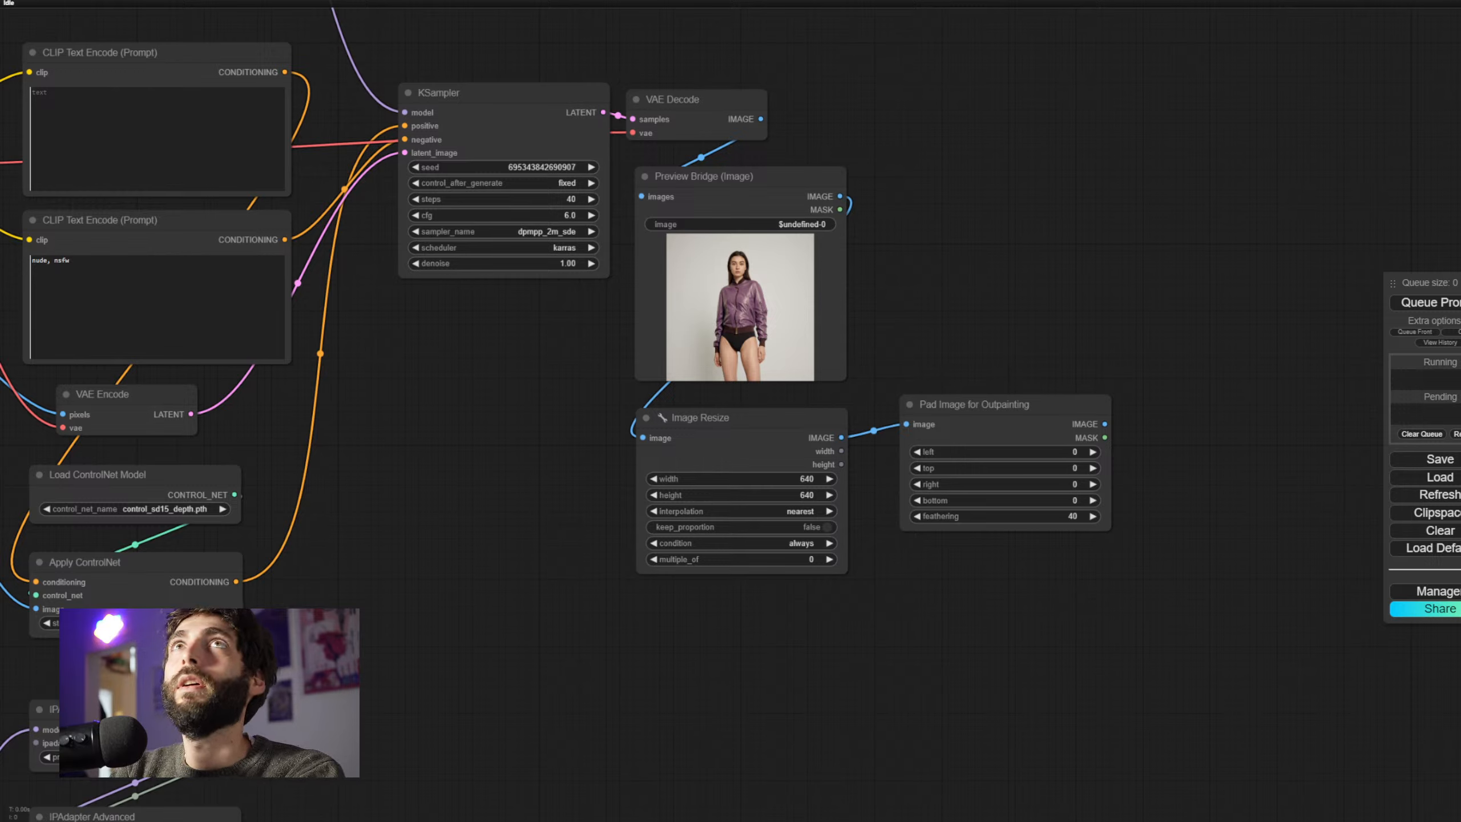
left_click(1076, 454)
type("192")
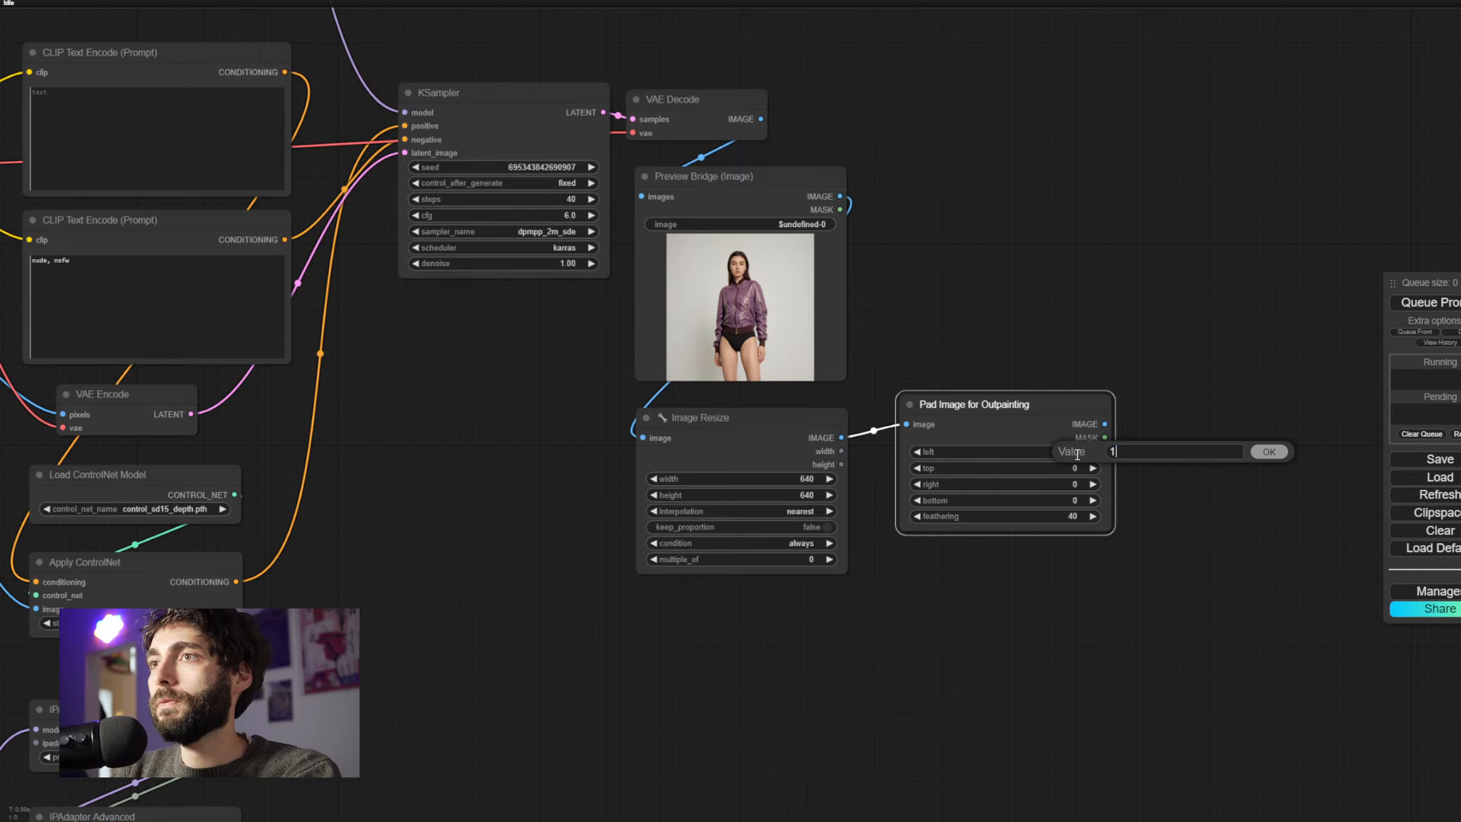
key("Return")
left_click(1072, 469)
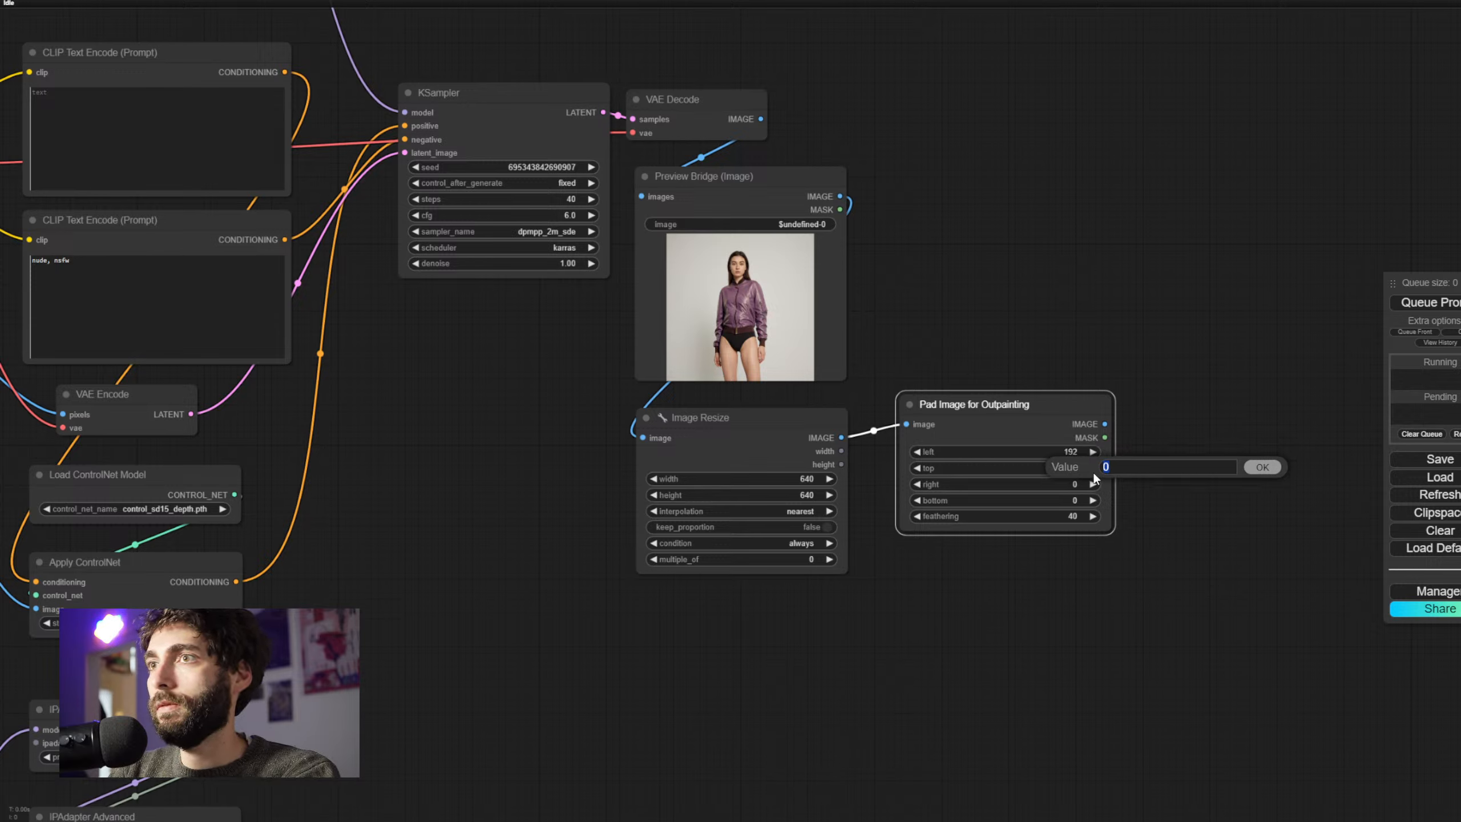
left_click(1254, 471)
left_click(1062, 453)
key("BackSpace")
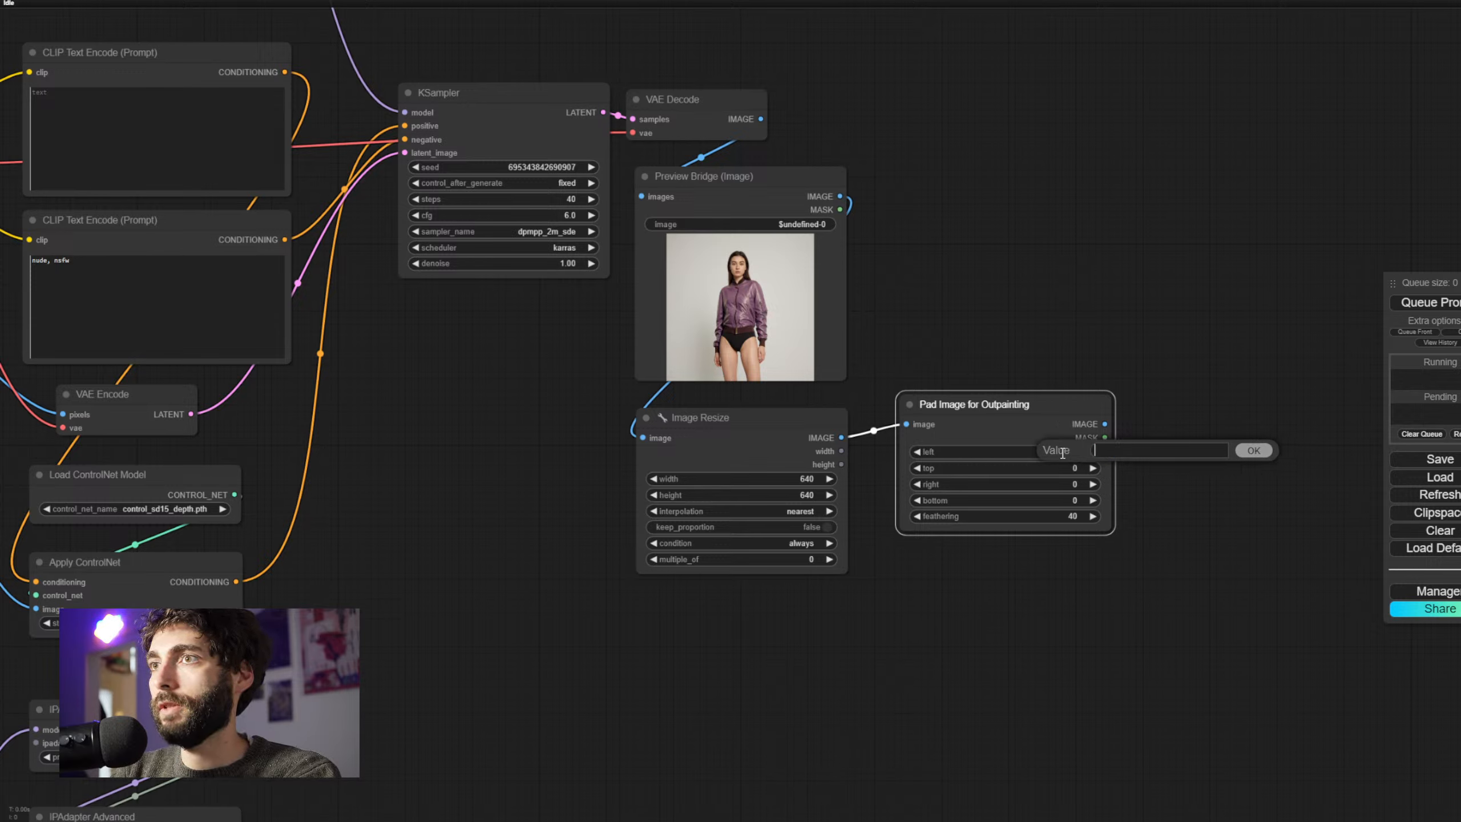
left_click(1254, 451)
left_click(1148, 495)
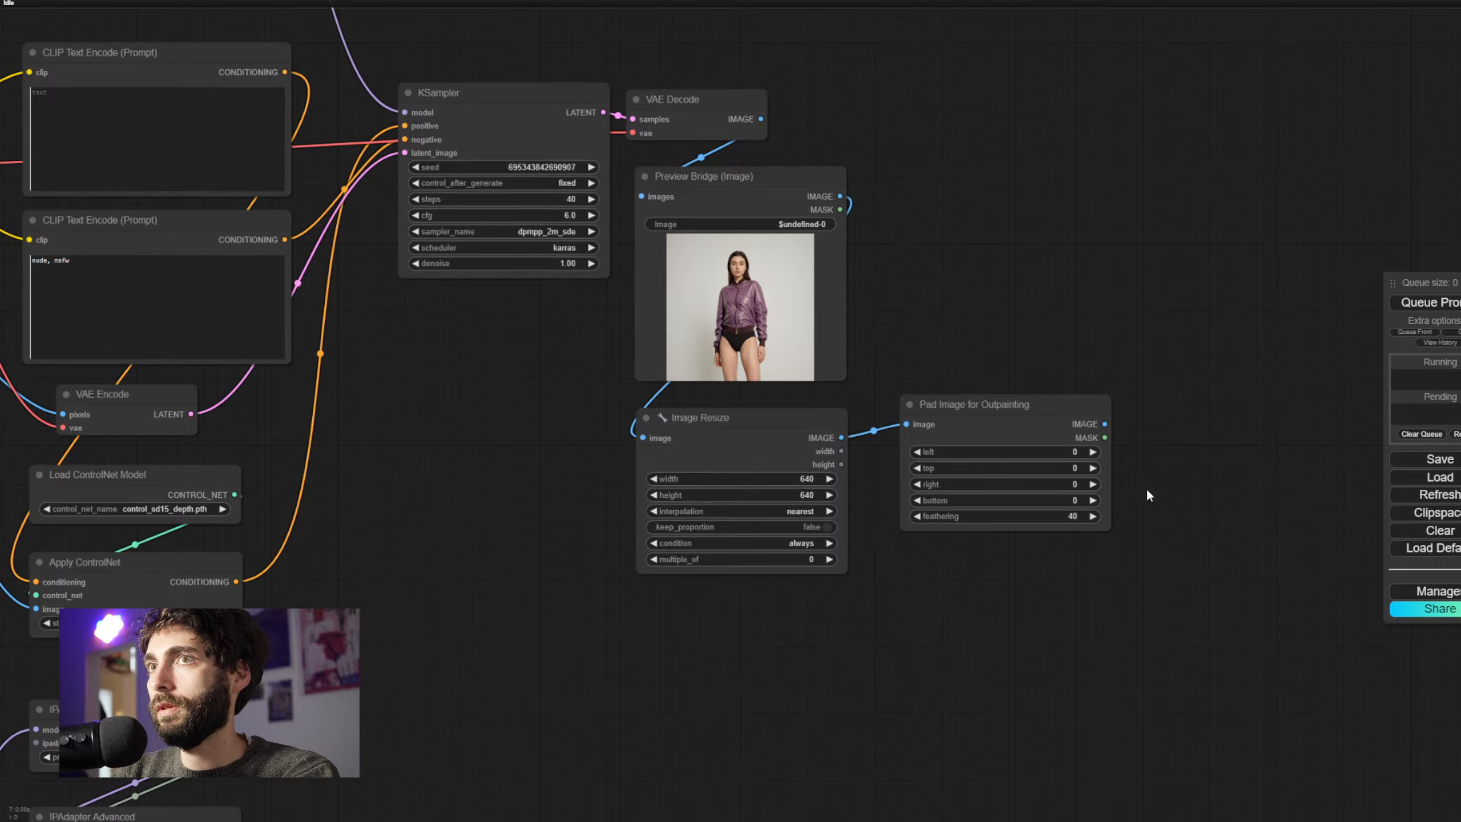
Check the crop nodes' offsets, and set the left padding of the Pad Image for Outpainting node to 192
scroll(916, 570, "down", 4)
left_click_drag(916, 584, 1338, 371)
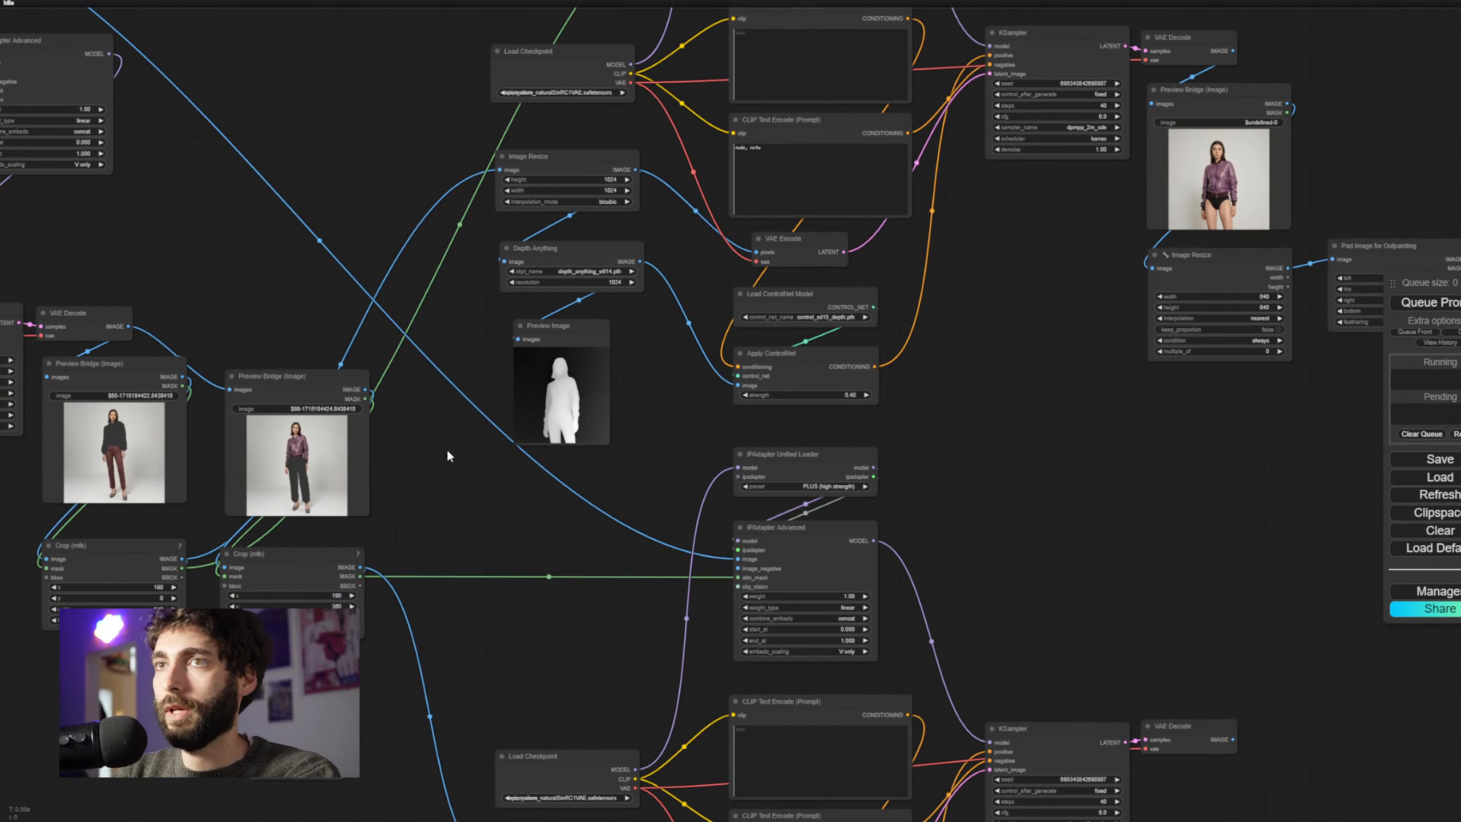
scroll(224, 719, "up", 5)
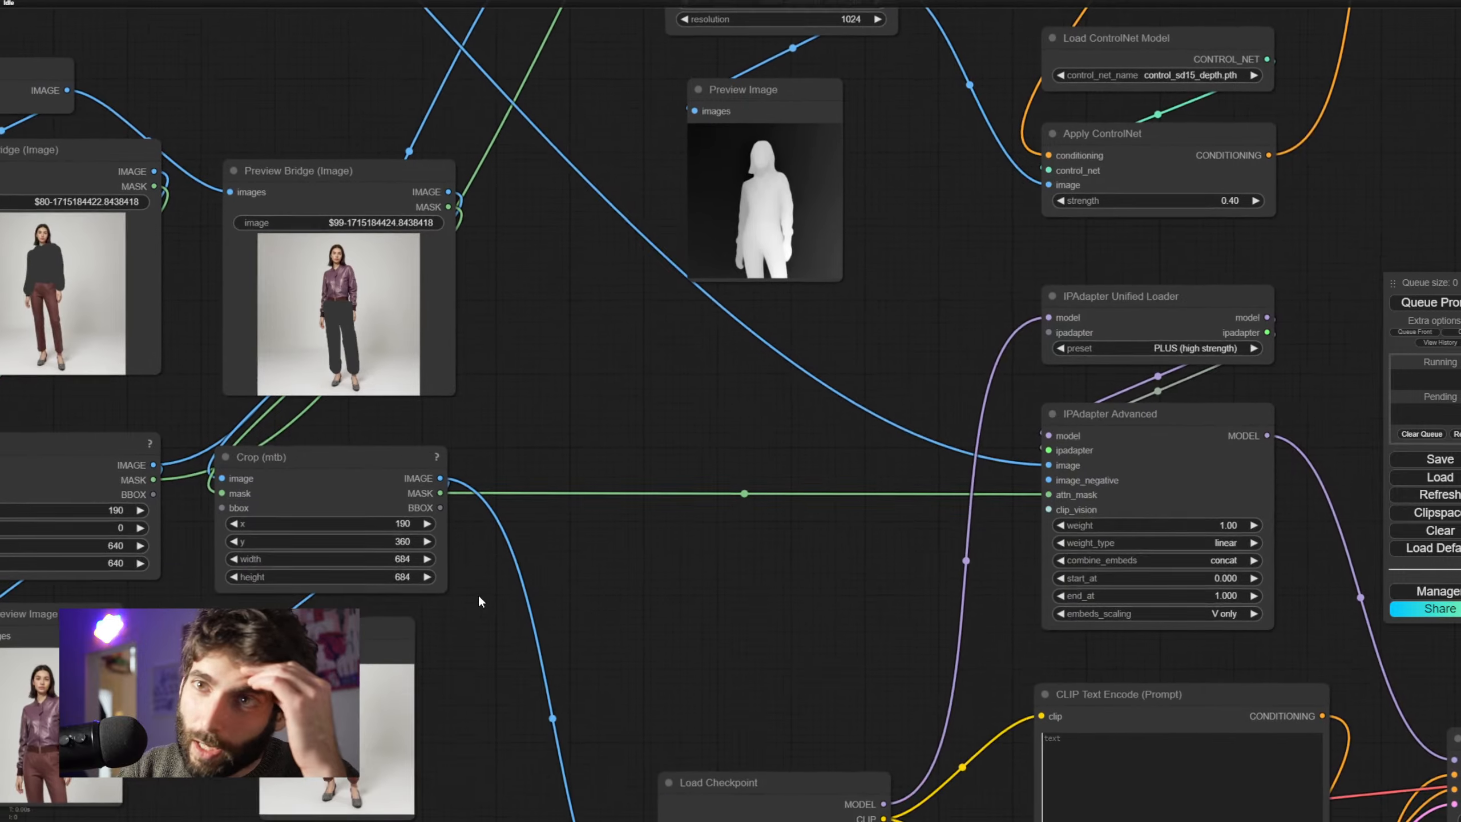
left_click_drag(479, 601, 548, 544)
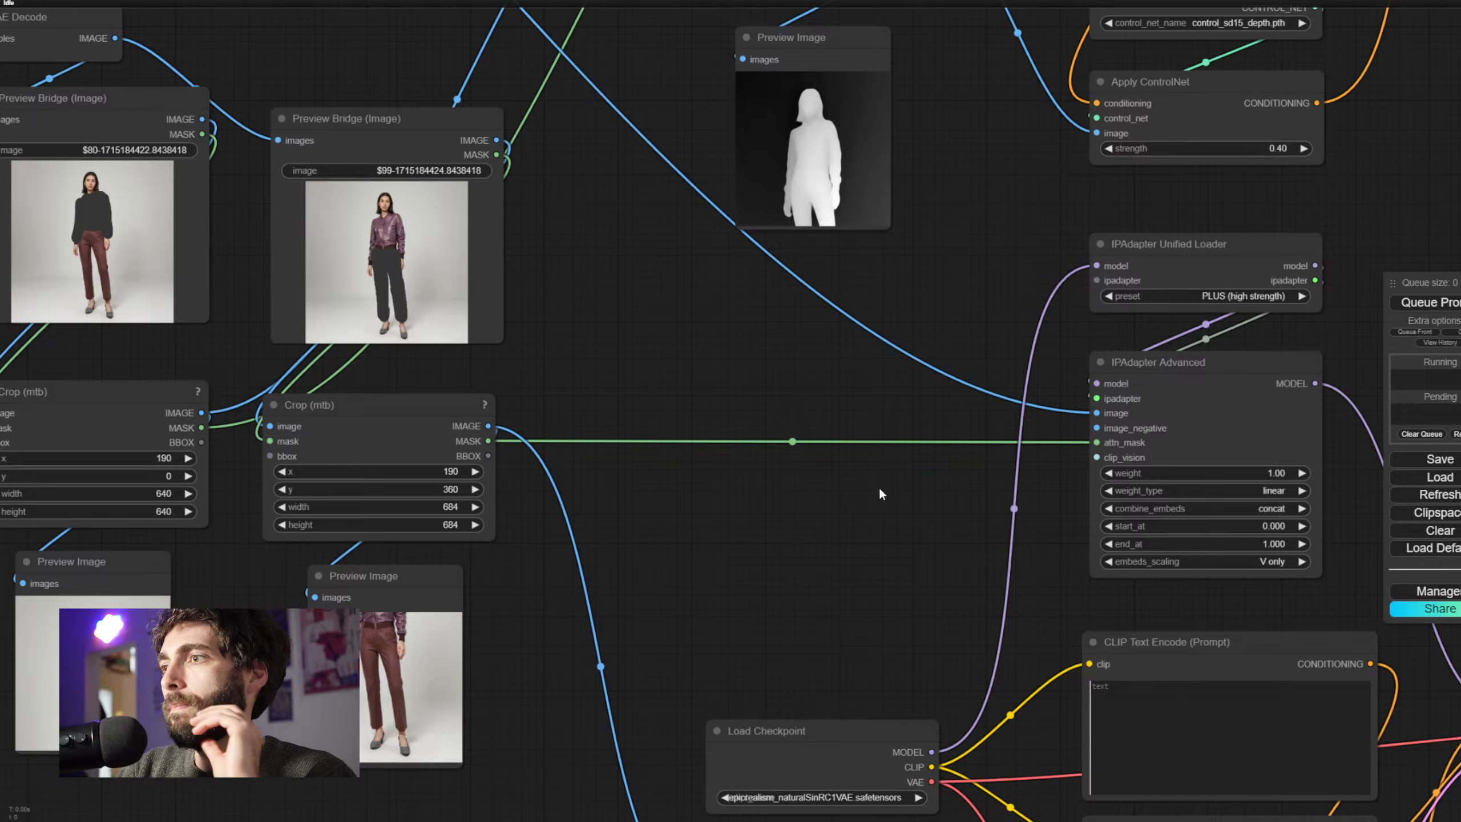
left_click_drag(880, 491, 947, 512)
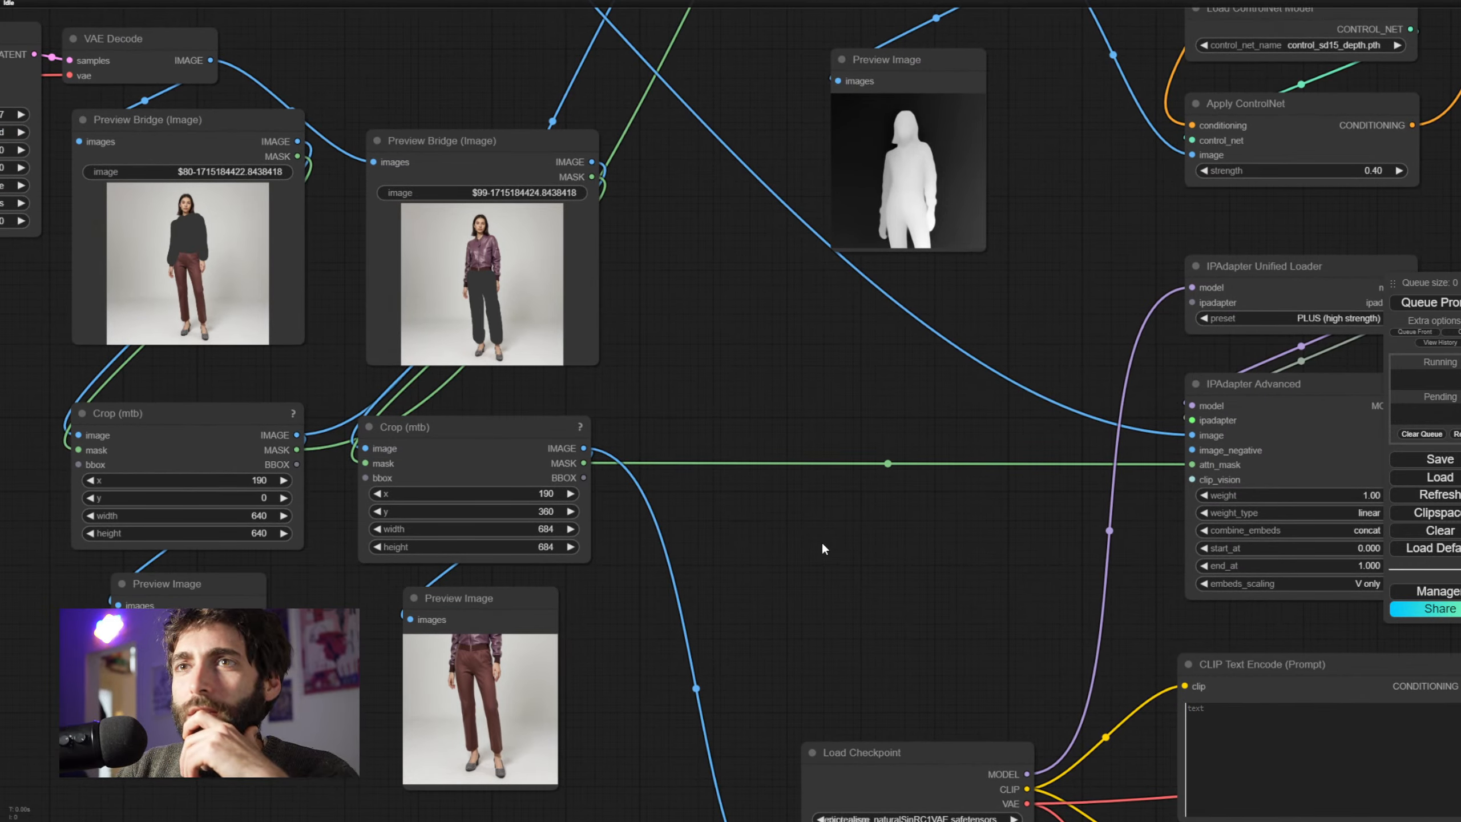
left_click_drag(883, 534, 258, 604)
scroll(736, 587, "down", 5)
scroll(975, 355, "up", 7)
left_click(1051, 288)
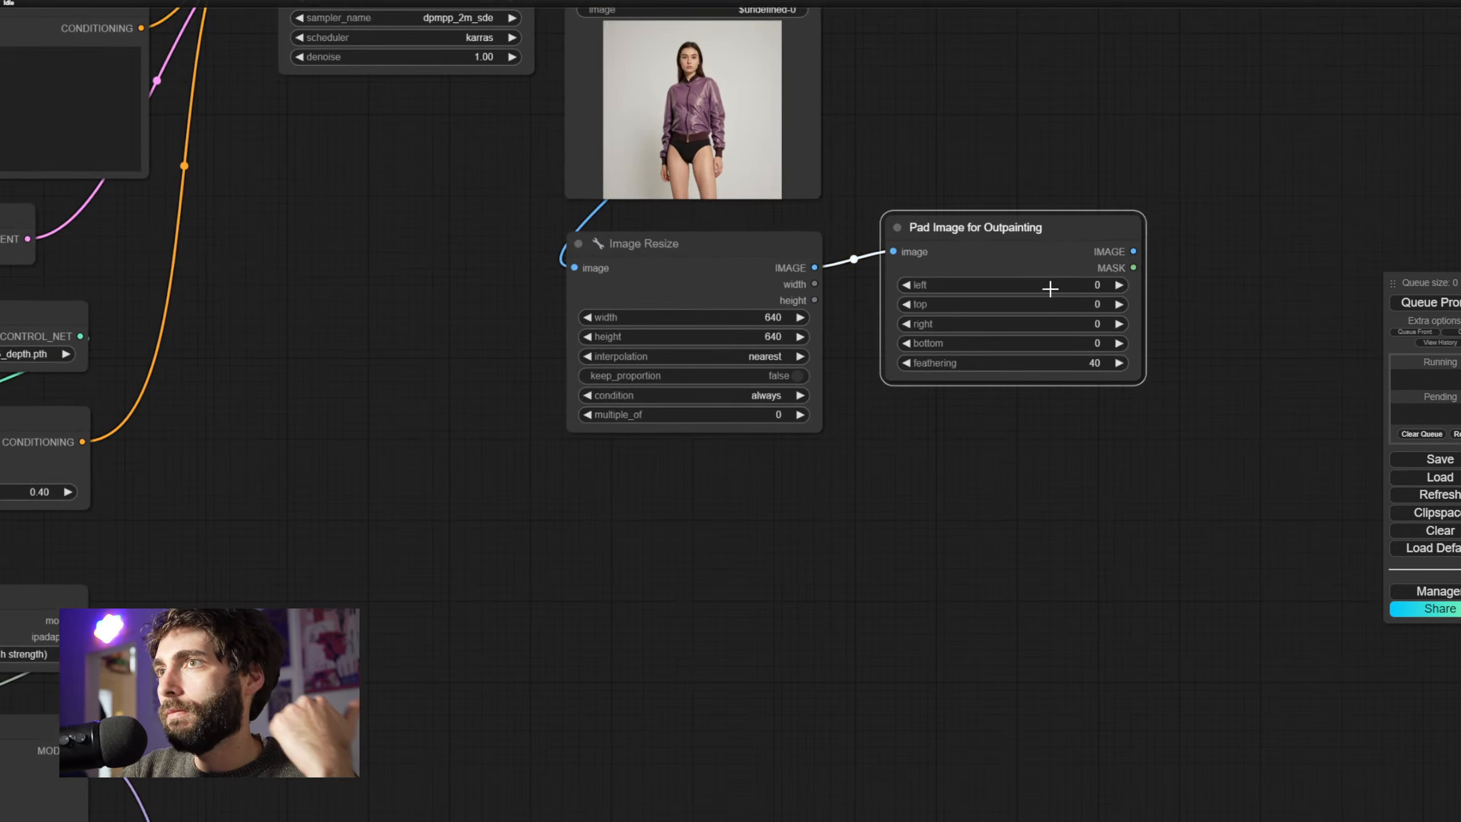
type("190")
key("Return")
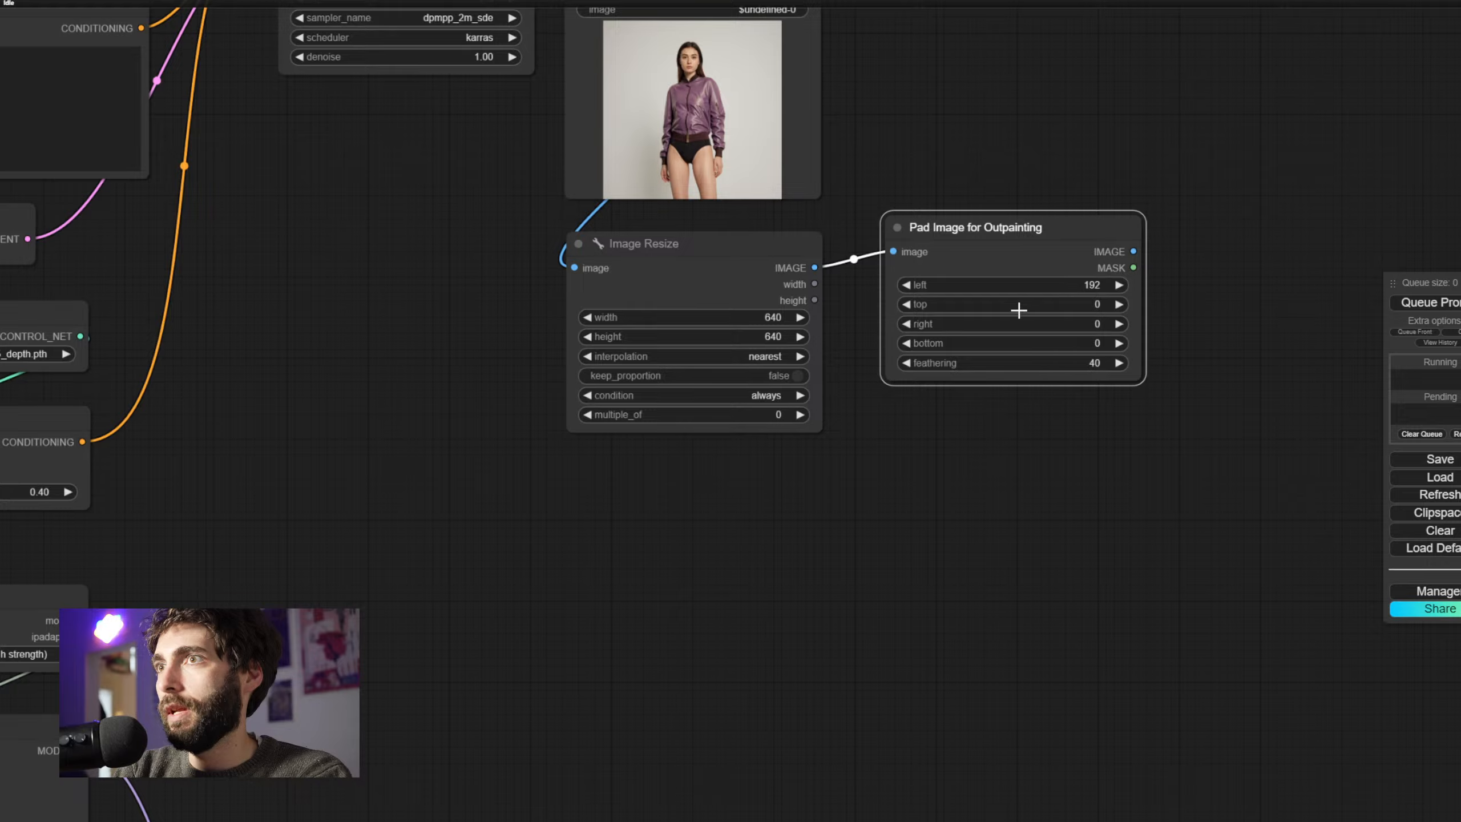
Set the Pad Image for Outpainting node's bottom padding to 384 and its right padding to 192
scroll(881, 490, "down", 2)
left_click_drag(703, 668, 654, 711)
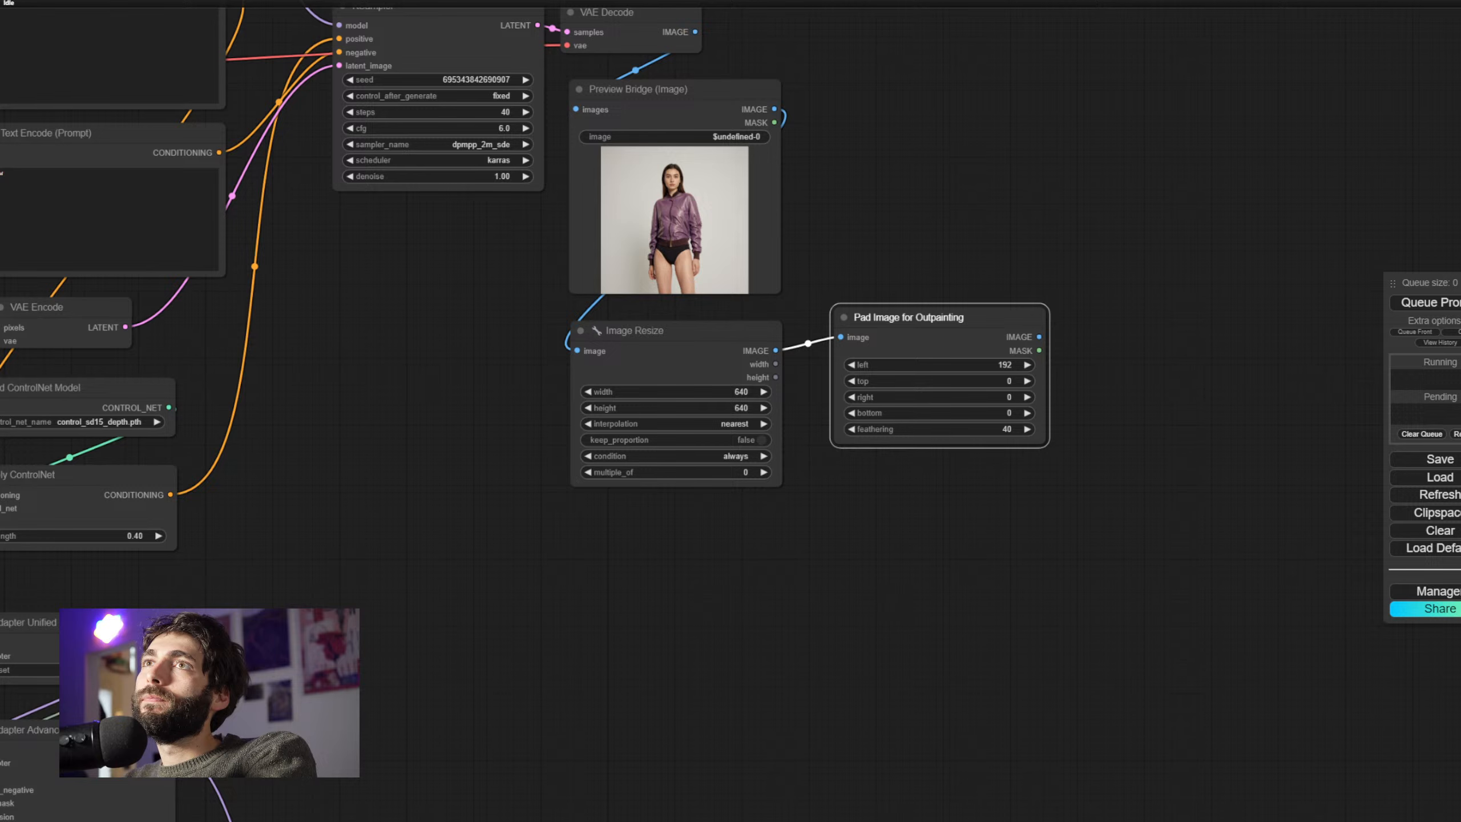
left_click(434, 448)
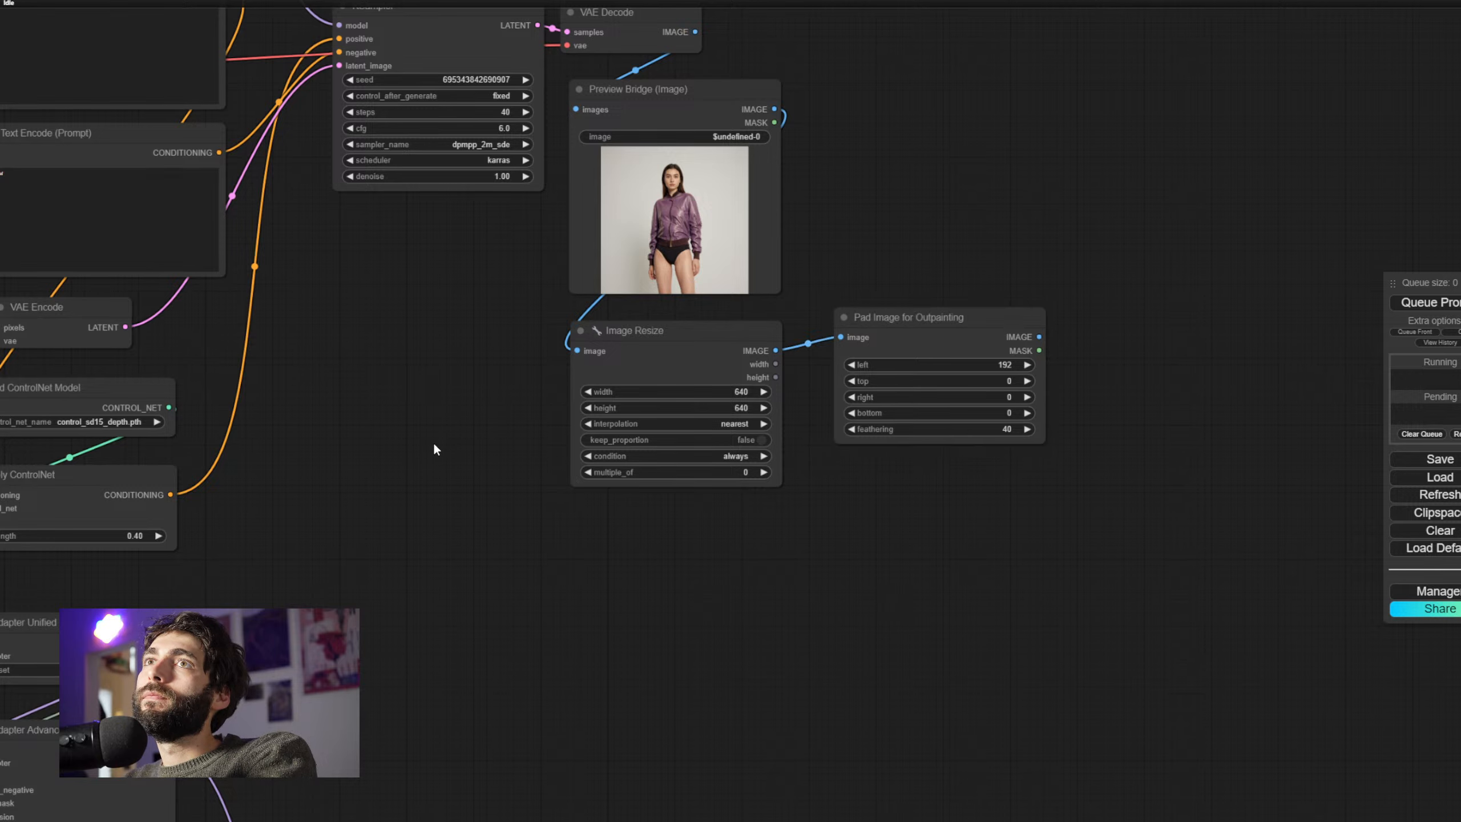
left_click_drag(460, 450, 573, 463)
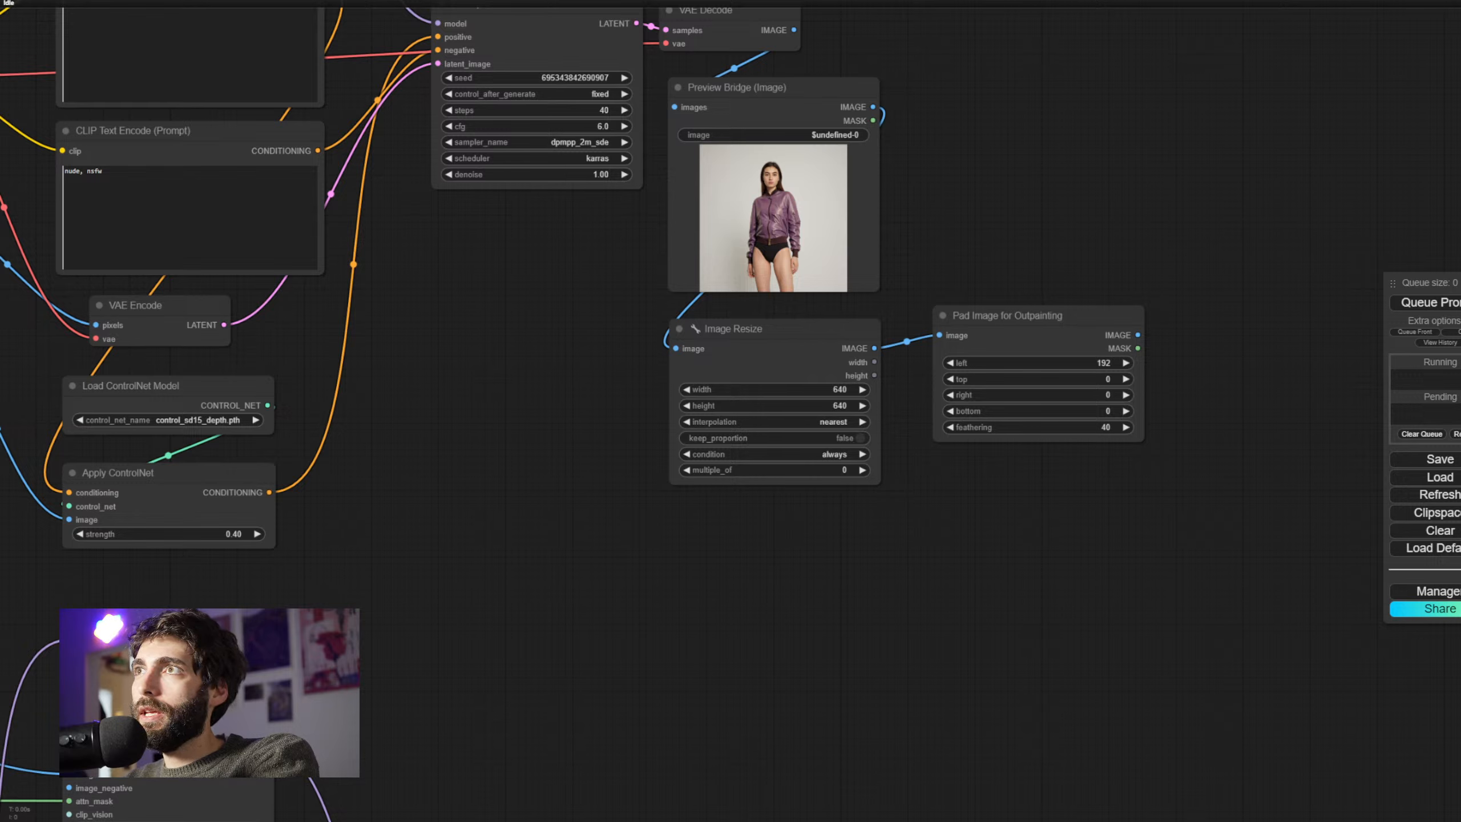
left_click(1093, 410)
type("384")
key("Return")
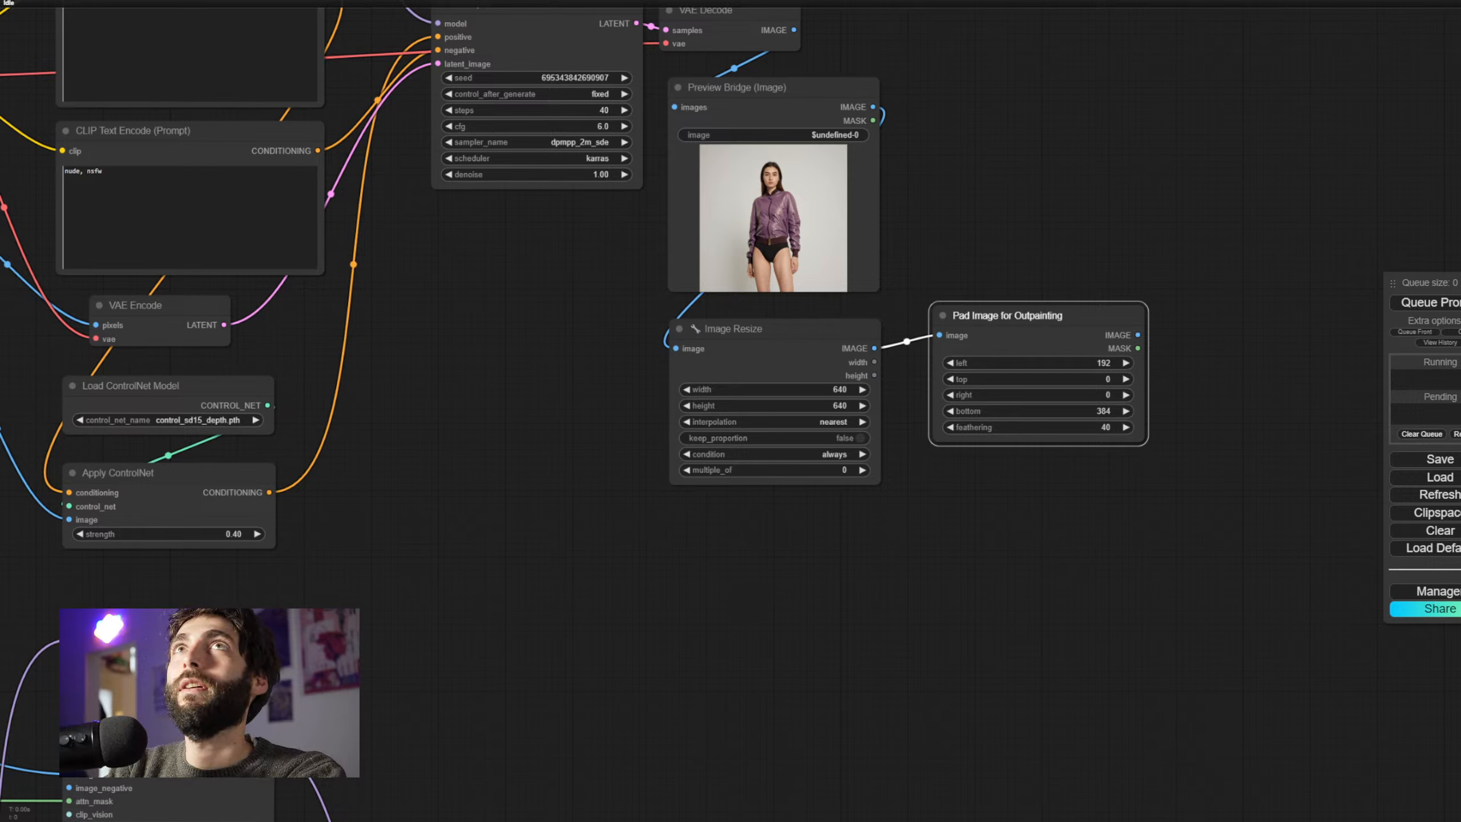
left_click(1061, 368)
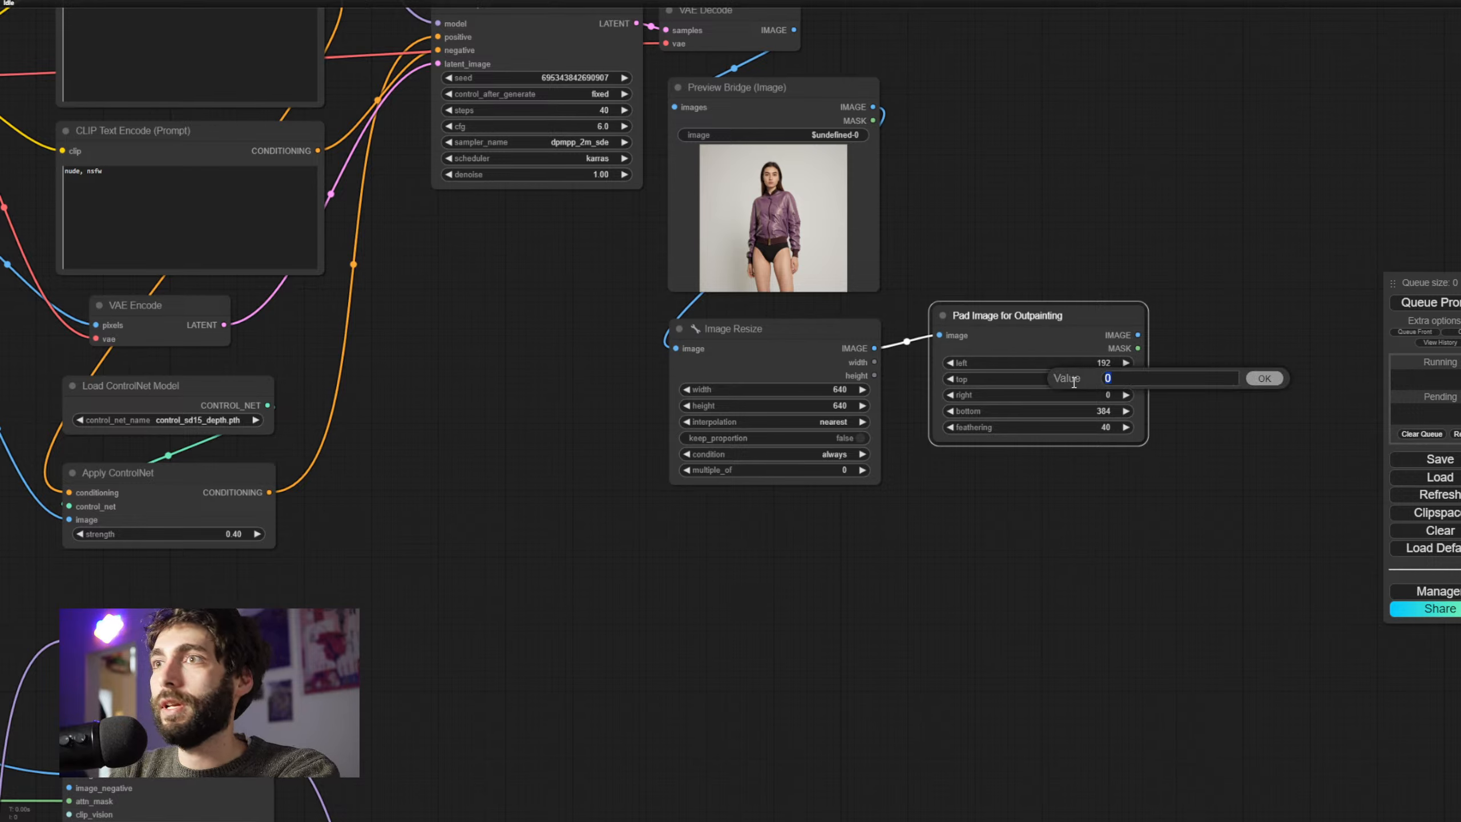
left_click(1100, 394)
type("192")
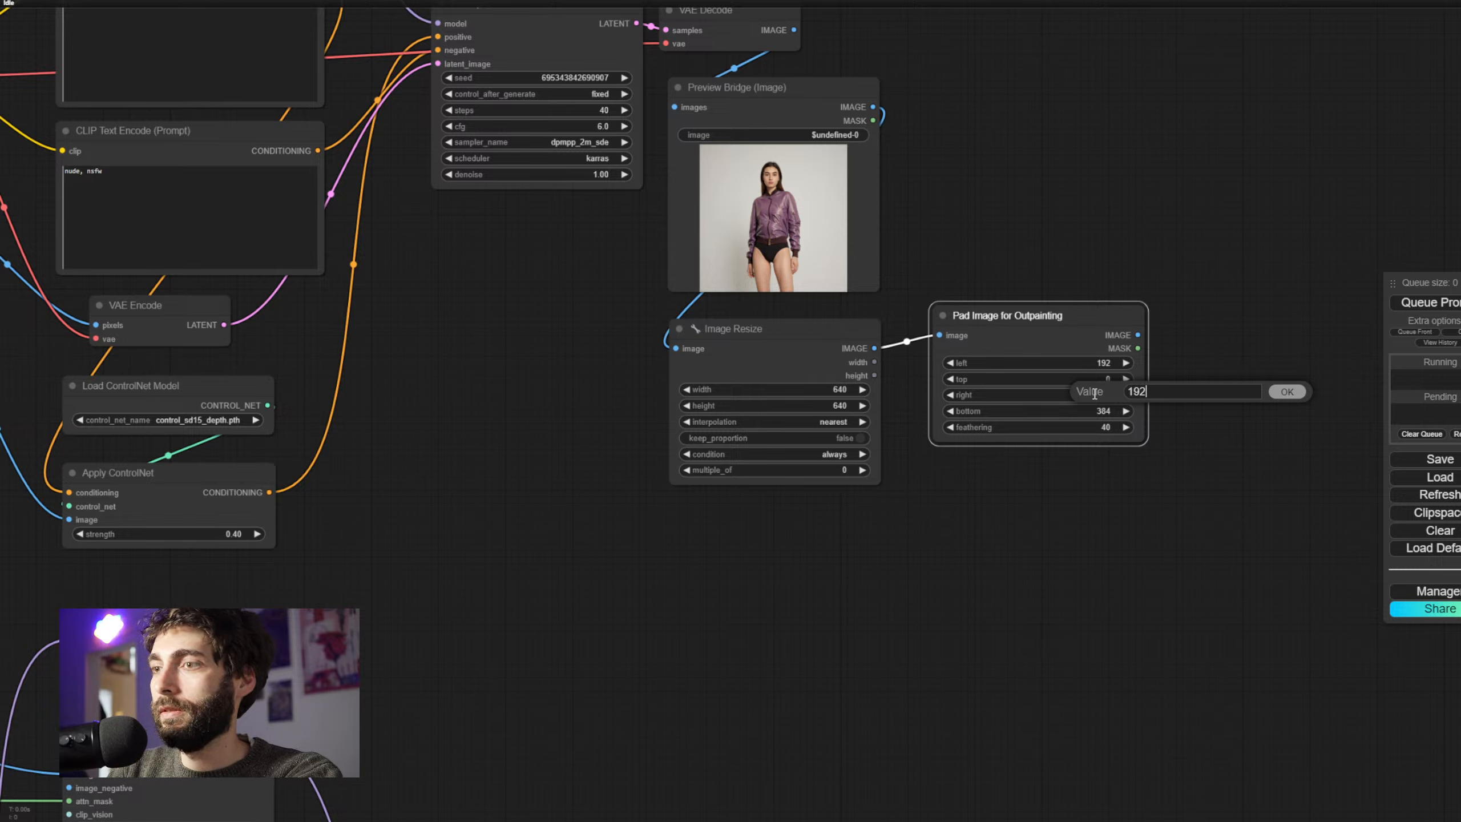
key("Return")
left_click(1113, 524)
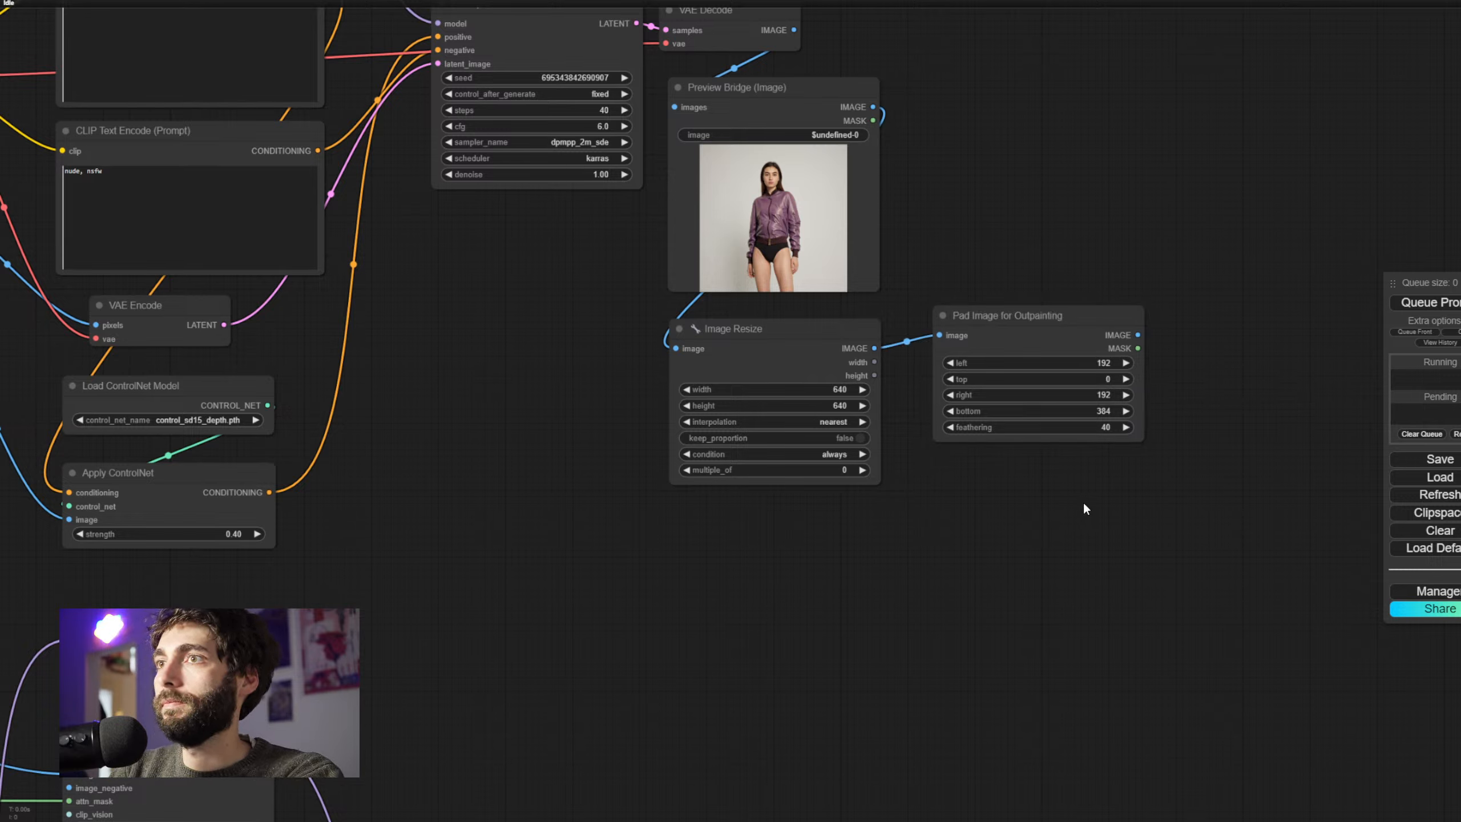
Attach a Preview Image node to the Pad Image for Outpainting node's image output and queue the workflow
left_click_drag(1139, 335, 935, 474)
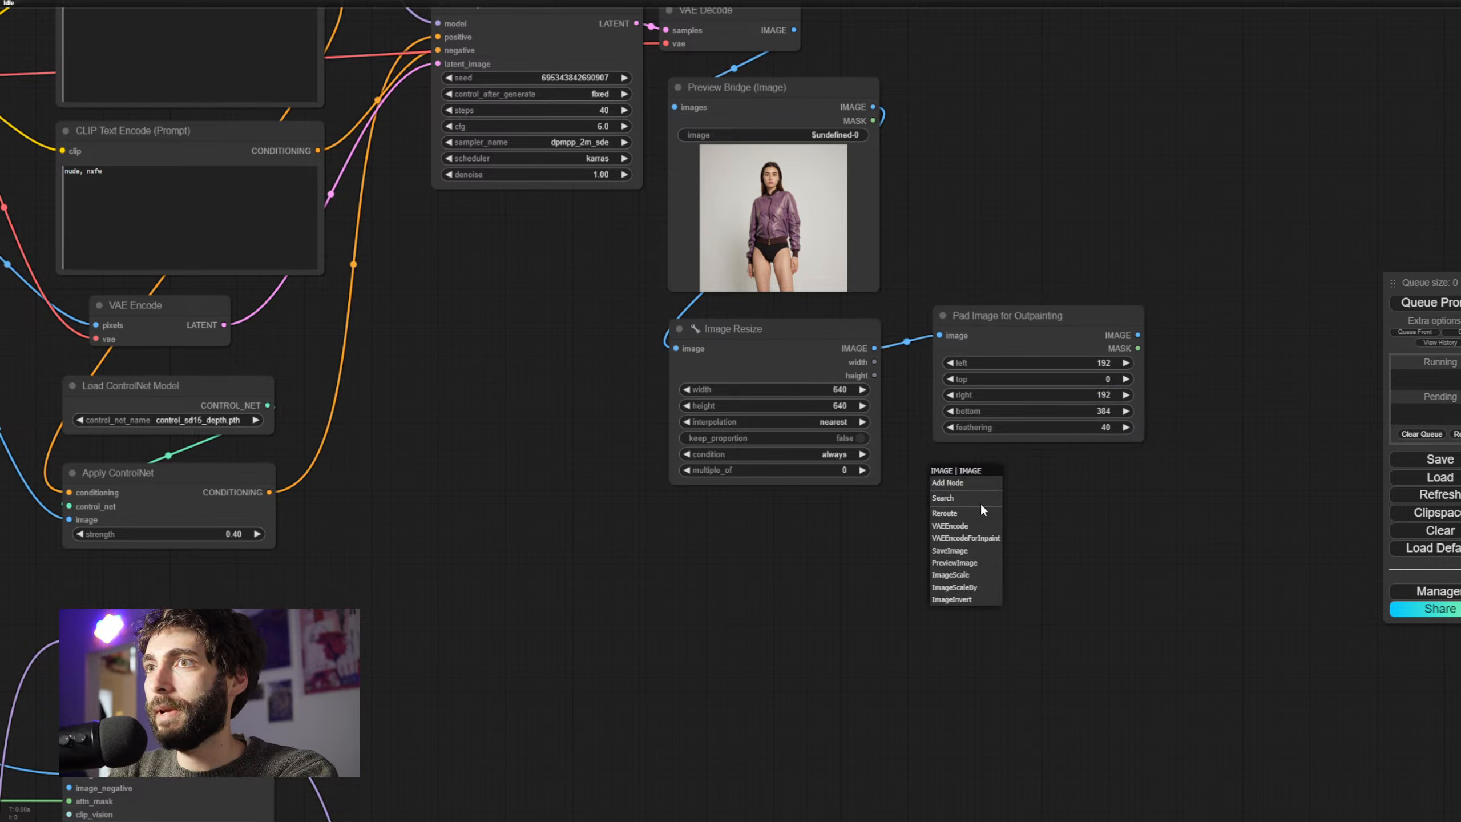
left_click(981, 563)
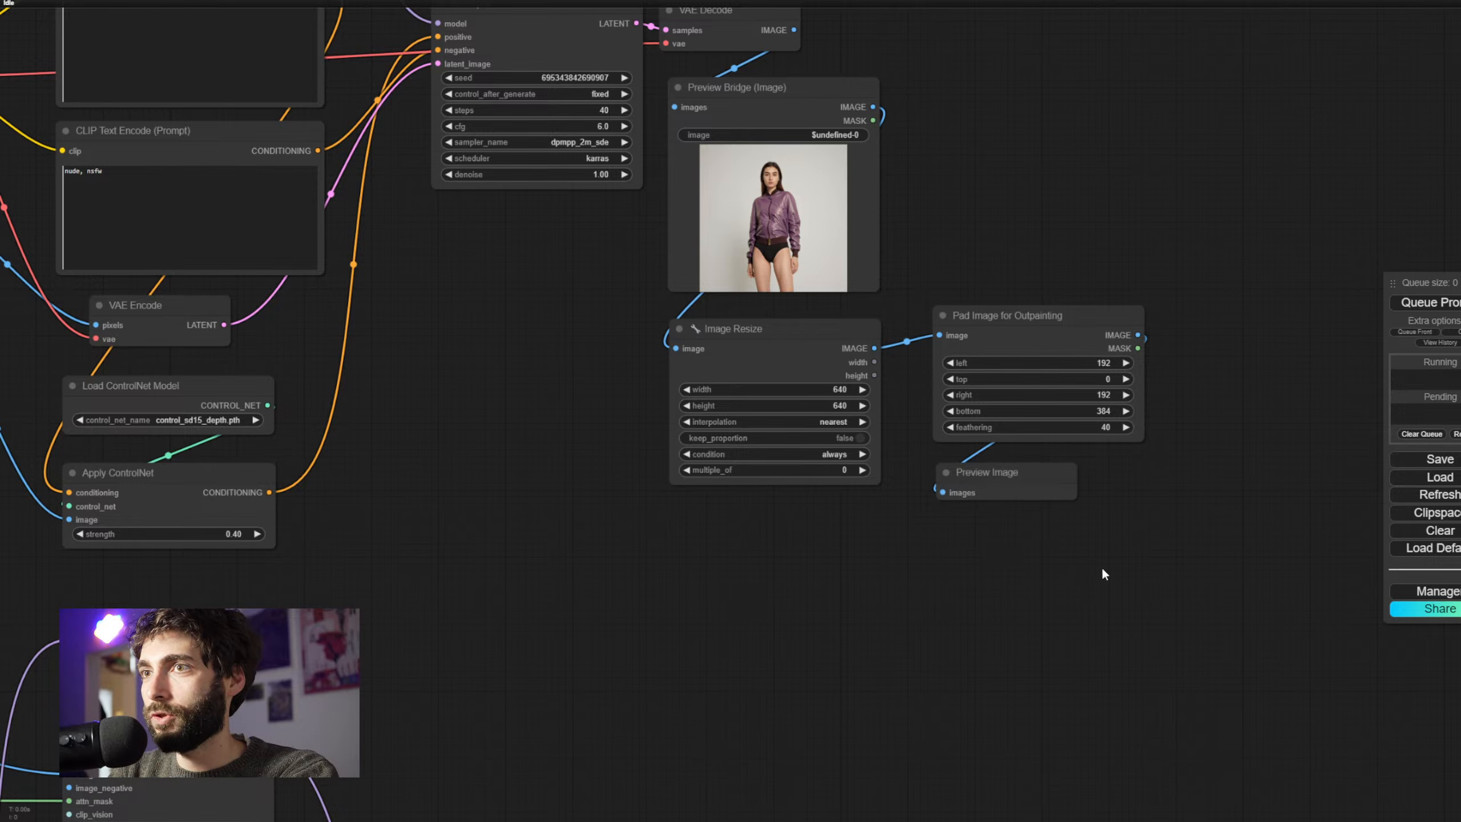
left_click(1438, 302)
left_click_drag(1254, 497, 1225, 459)
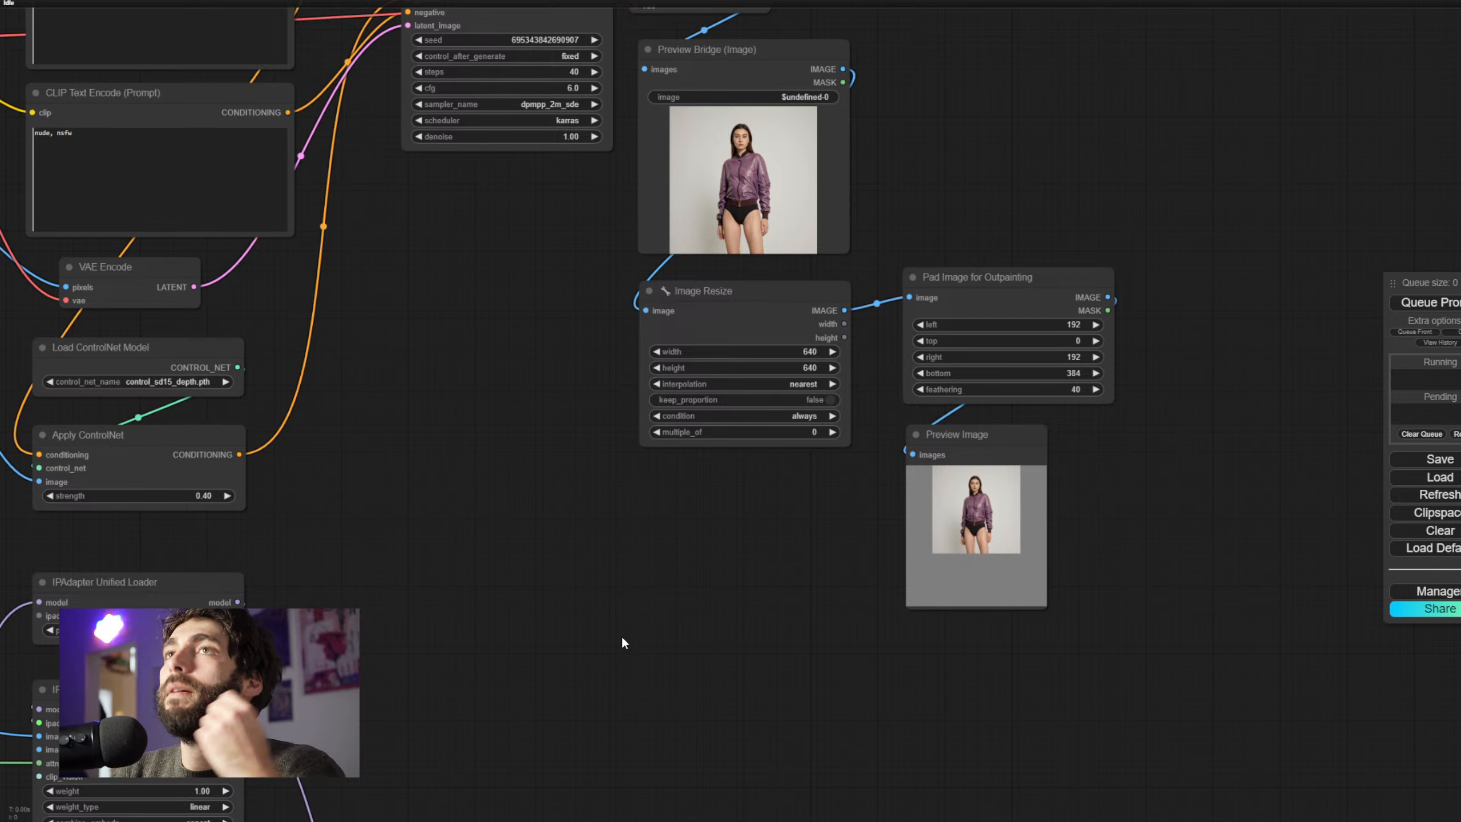
Inspect the padded jacket result and nudge its Preview Image node slightly closer to the Pad Image for Outpainting node
scroll(622, 634, "down", 3)
scroll(639, 555, "down", 1)
left_click_drag(639, 555, 682, 482)
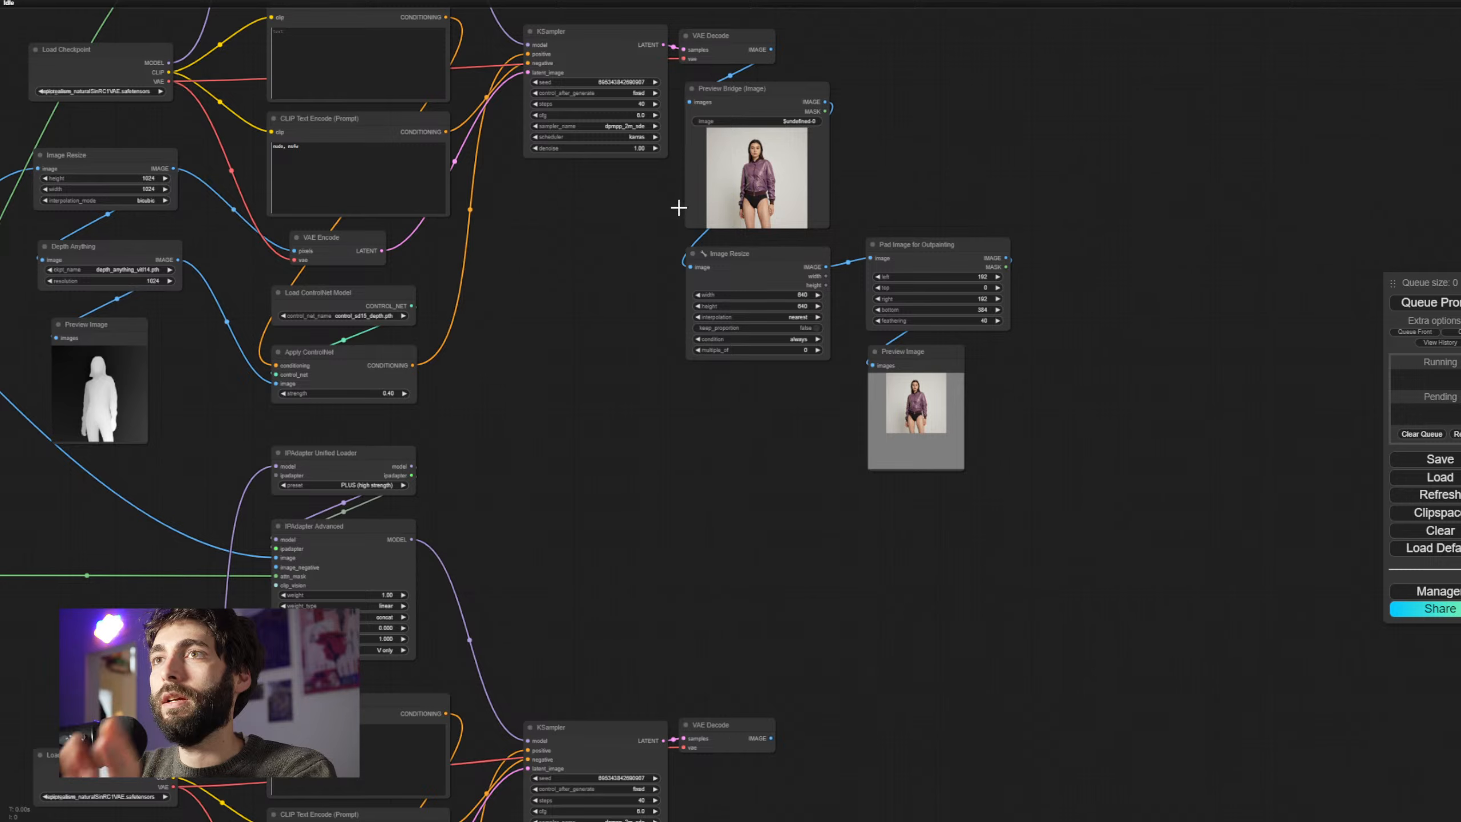
left_click_drag(725, 532, 721, 339)
scroll(720, 401, "down", 2)
left_click_drag(722, 408, 830, 521)
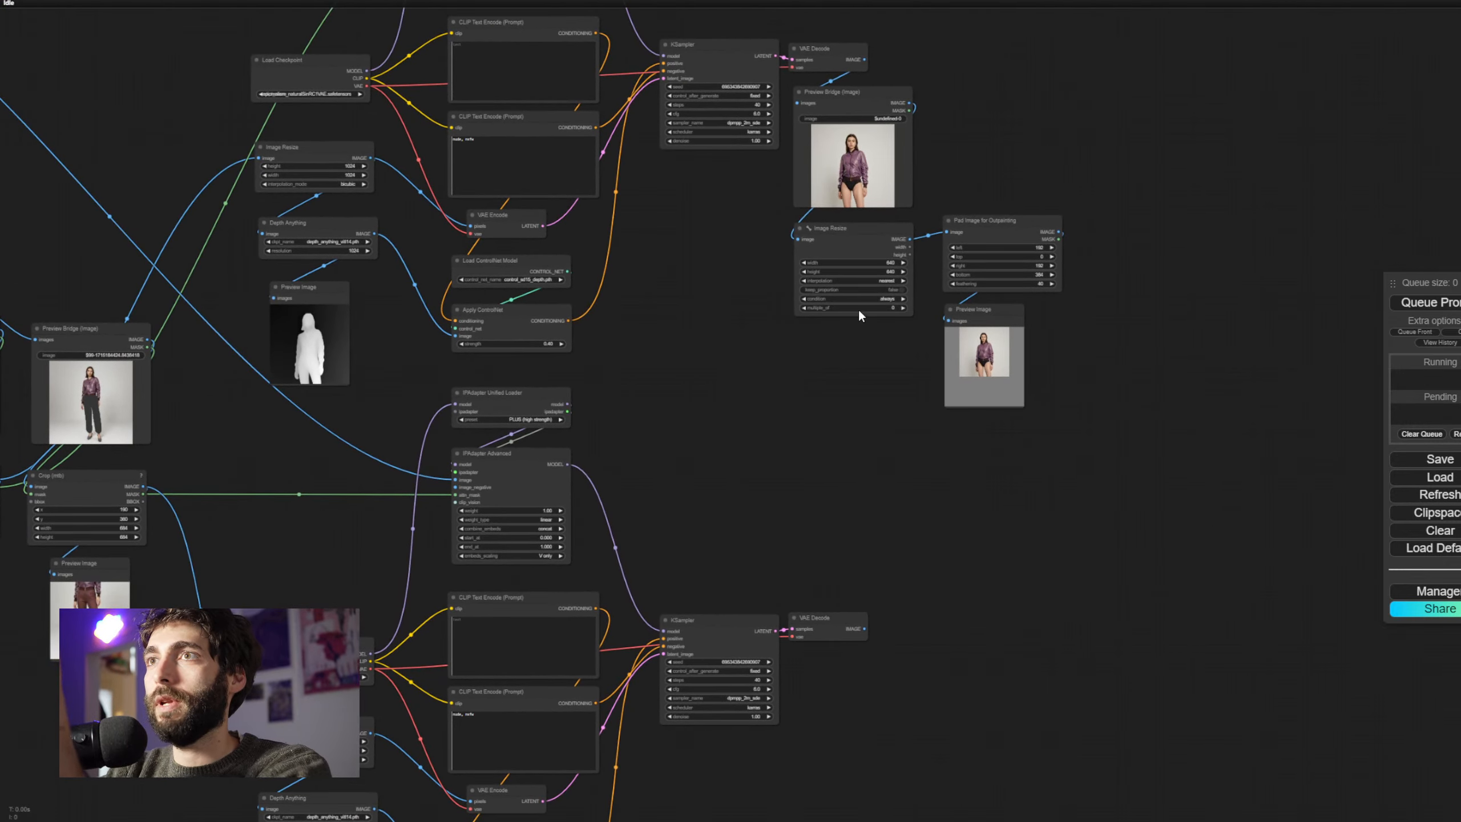
scroll(903, 210, "up", 4)
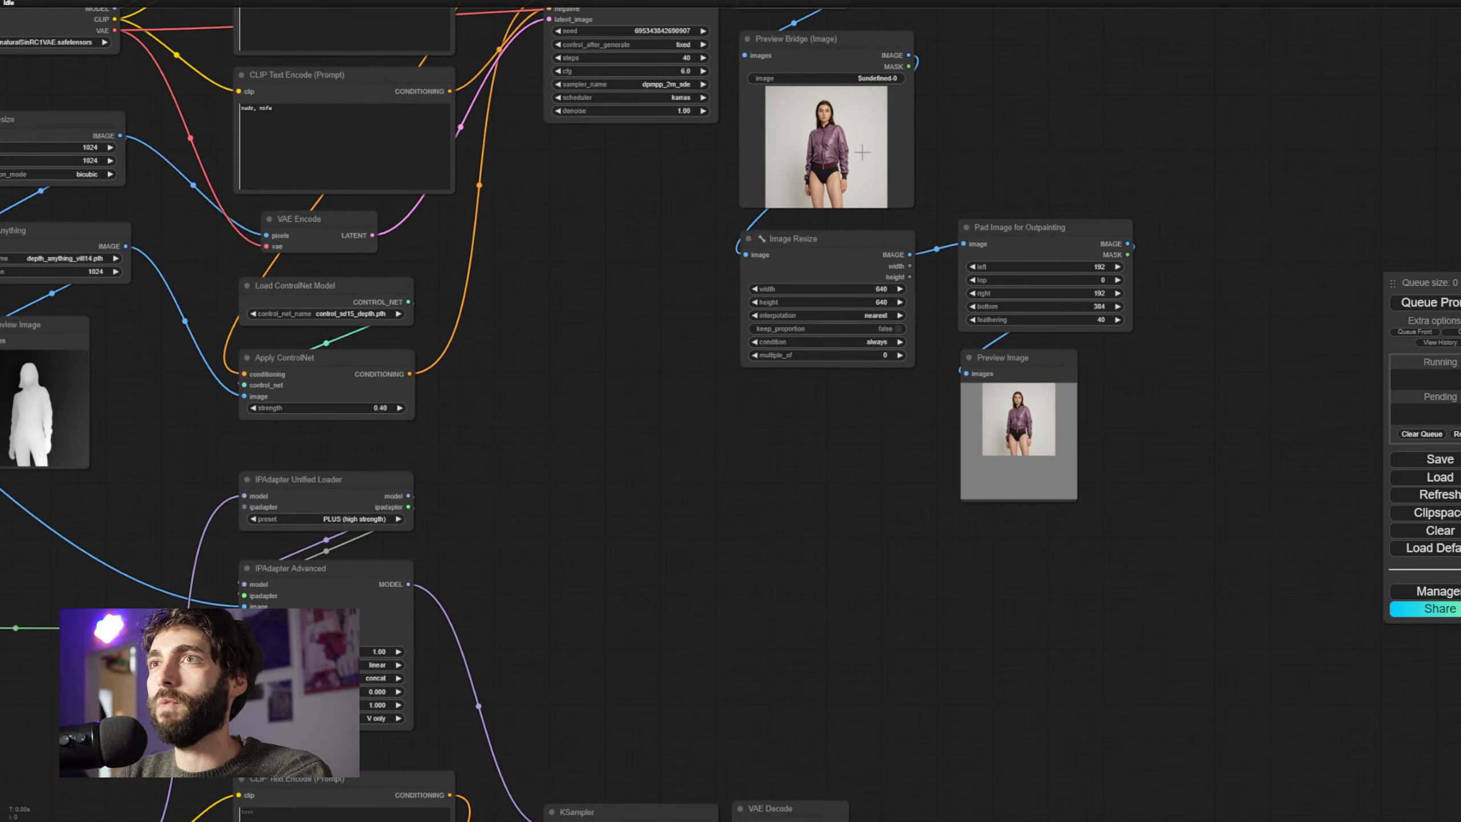
left_click_drag(1004, 365, 1002, 360)
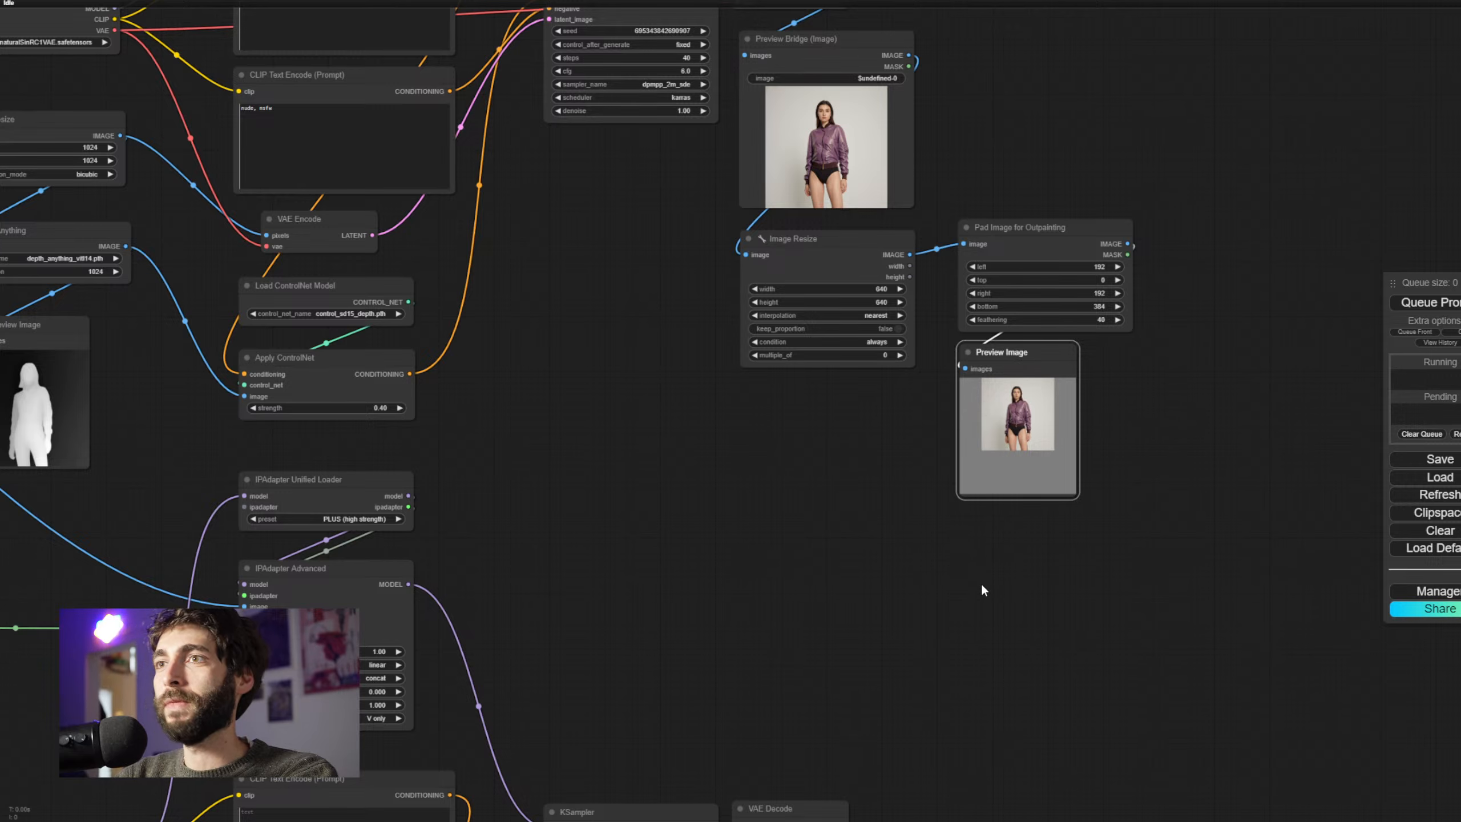
Add an Image Blend by Mask node in the empty area below the jacket's Image Resize node
scroll(945, 560, "down", 1)
left_click_drag(945, 560, 1132, 541)
scroll(1025, 548, "down", 1)
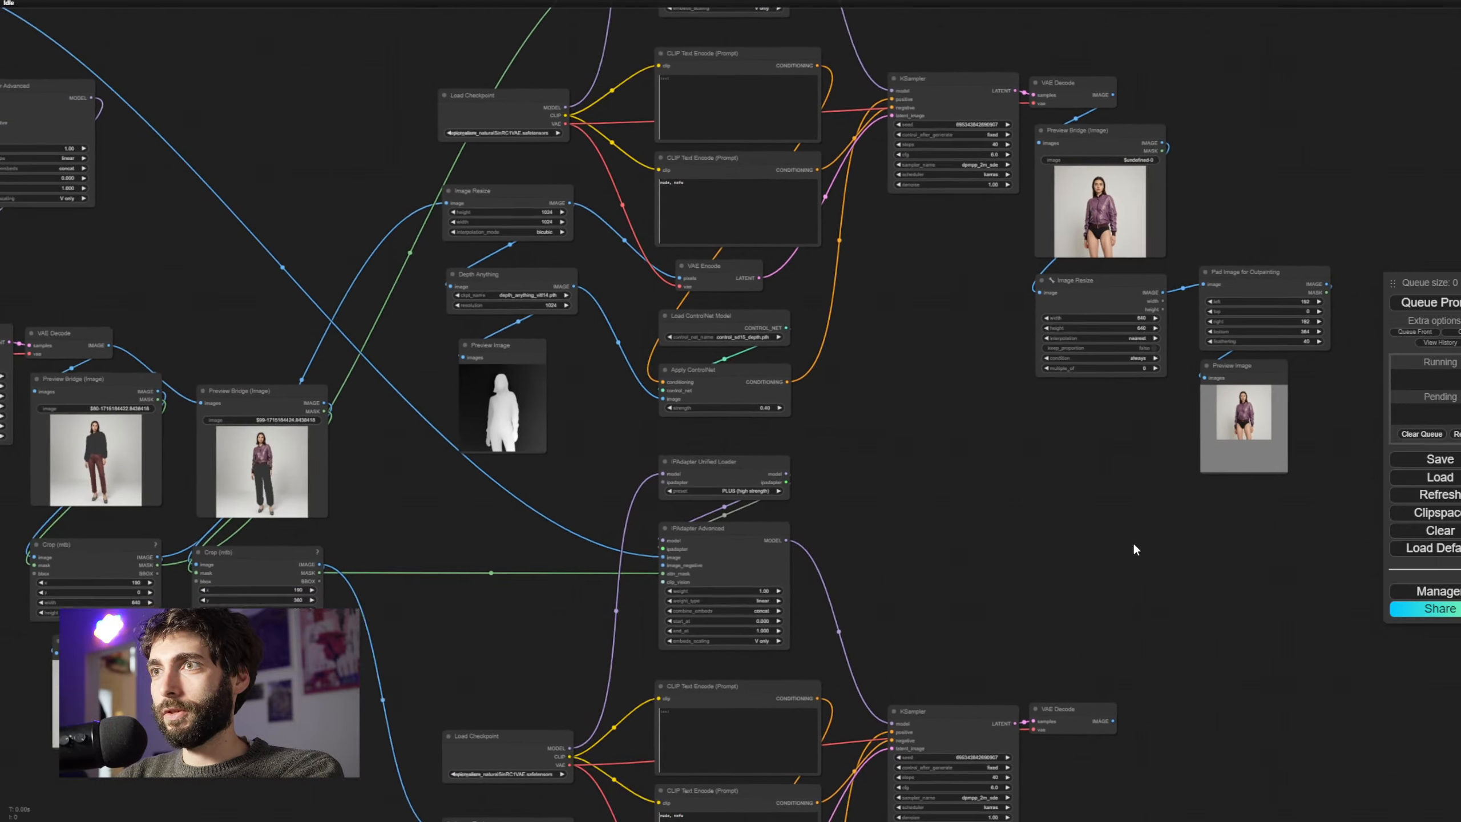
scroll(1062, 569, "down", 3)
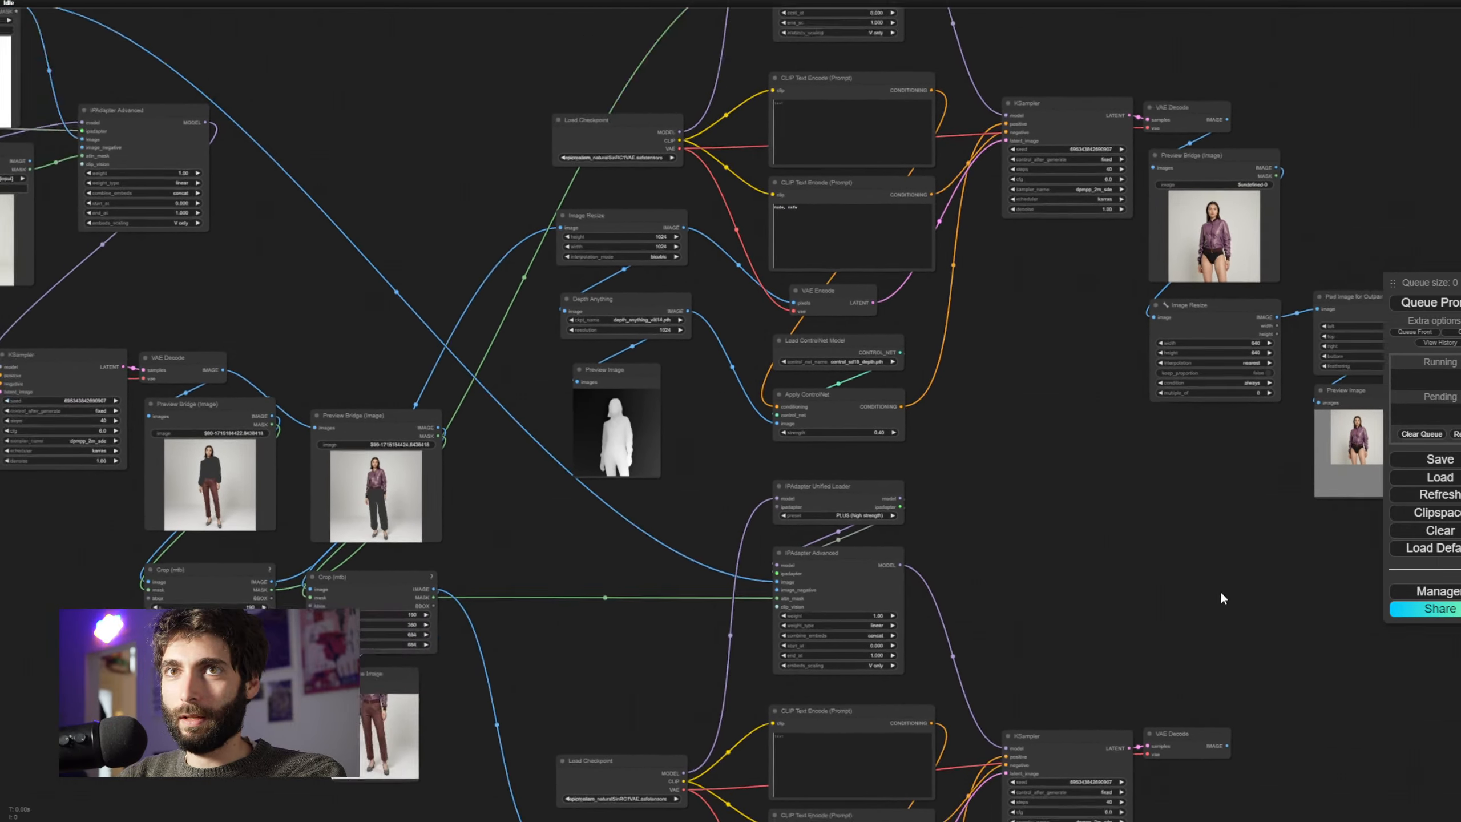
scroll(1404, 635, "down", 3)
scroll(1405, 634, "up", 6)
left_click_drag(932, 543, 972, 532)
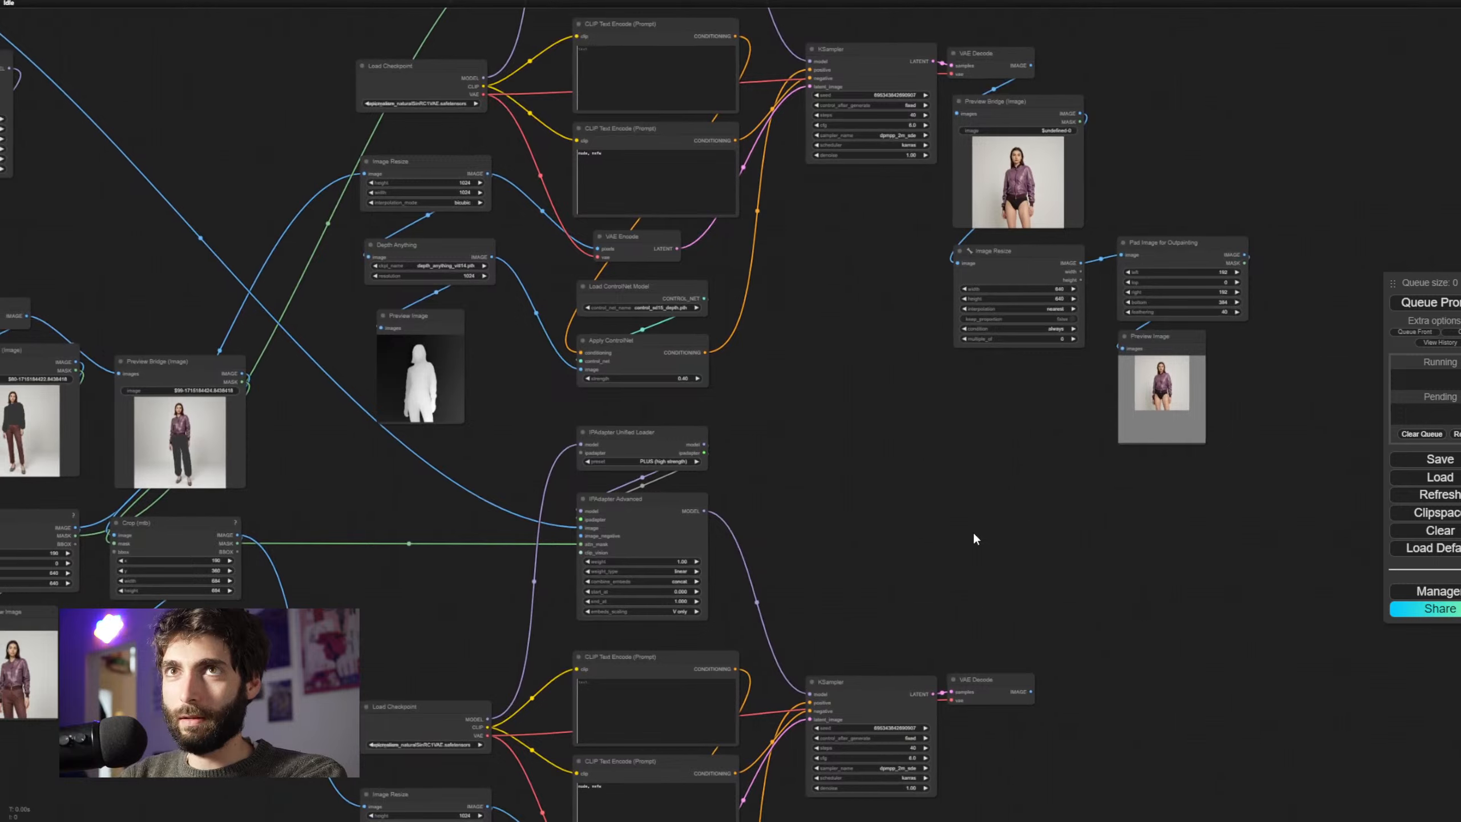
double_click(969, 488)
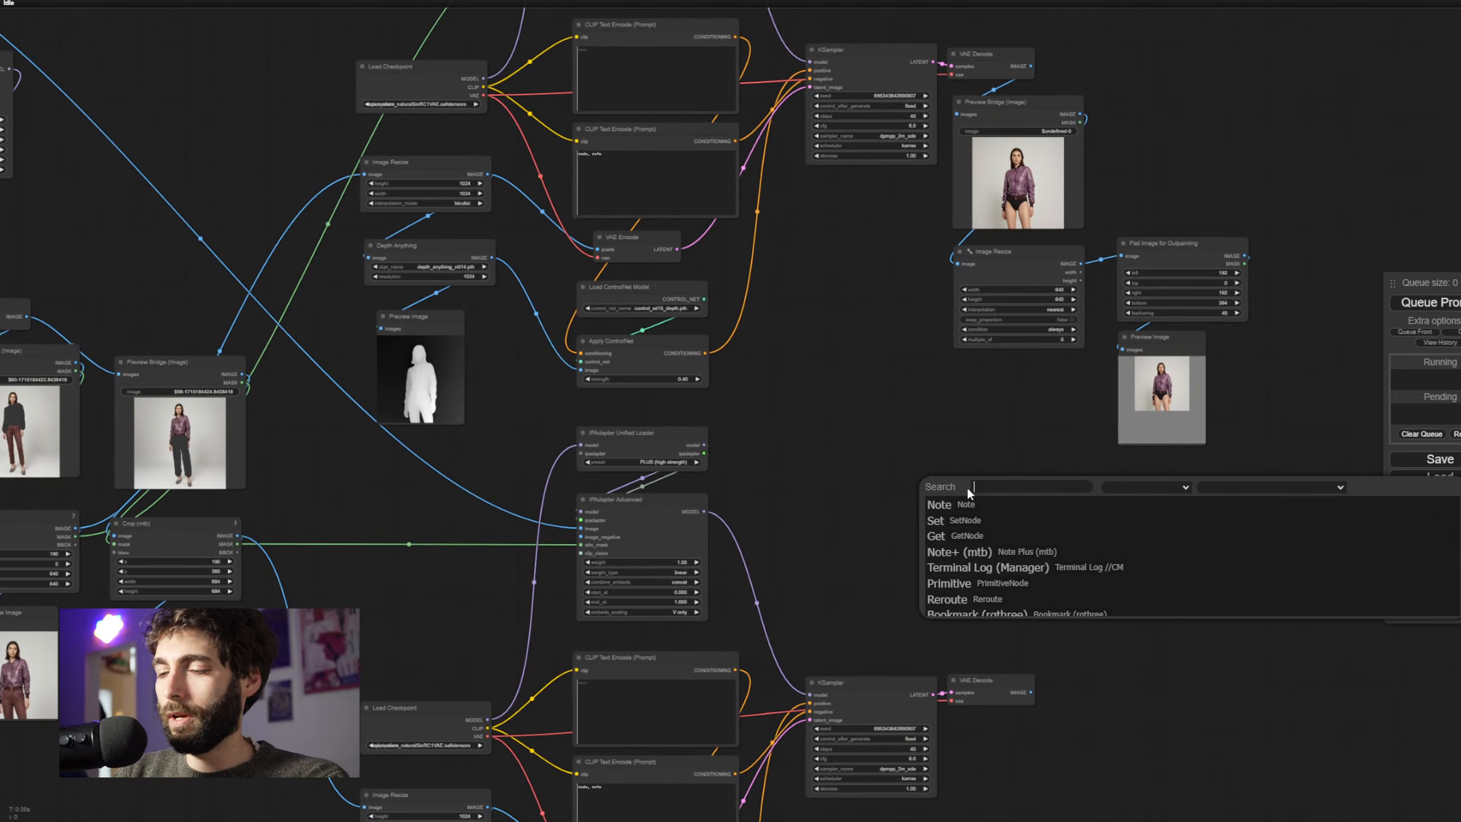
type("blend by")
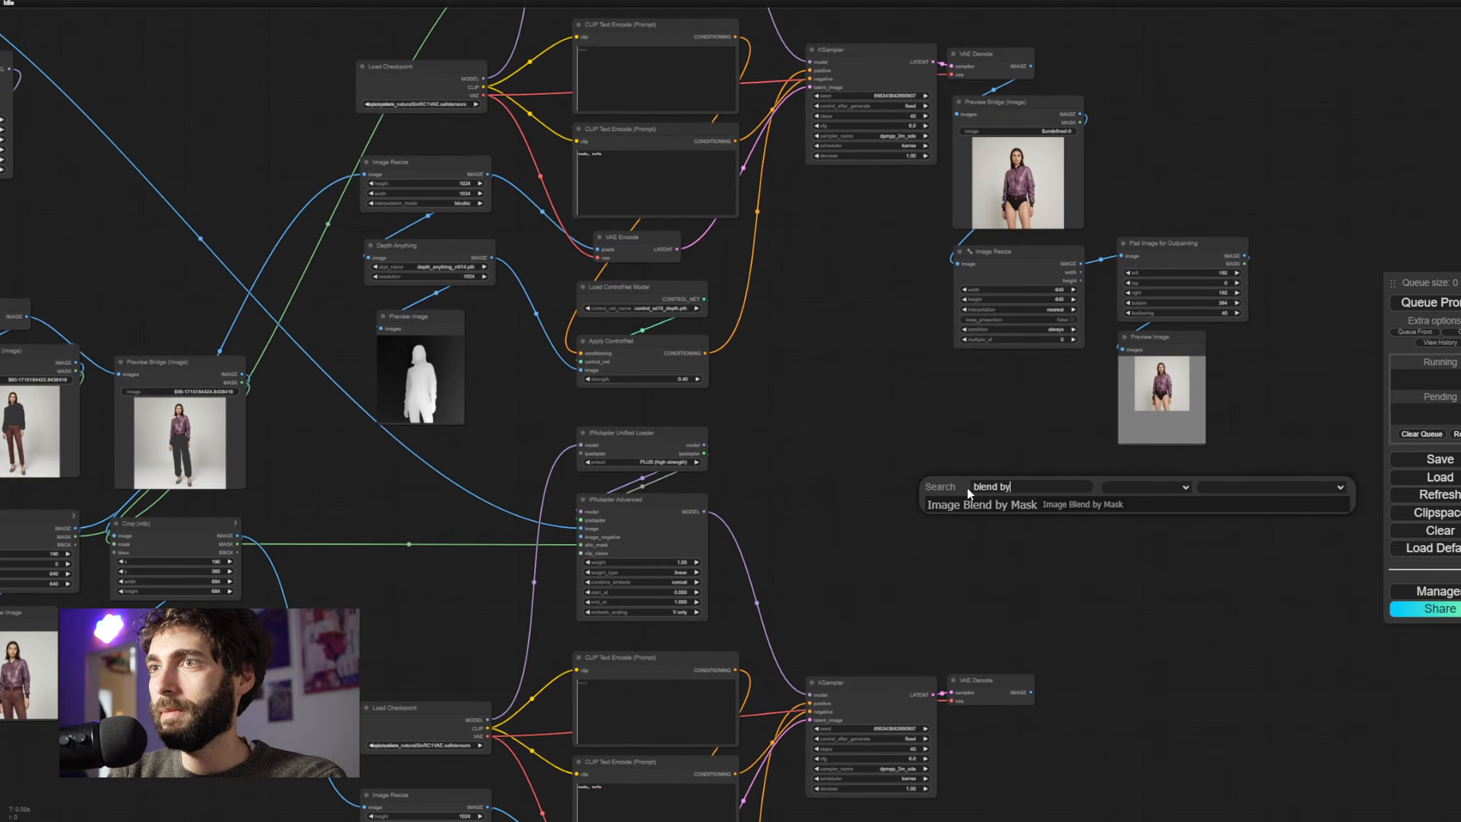
key("Return")
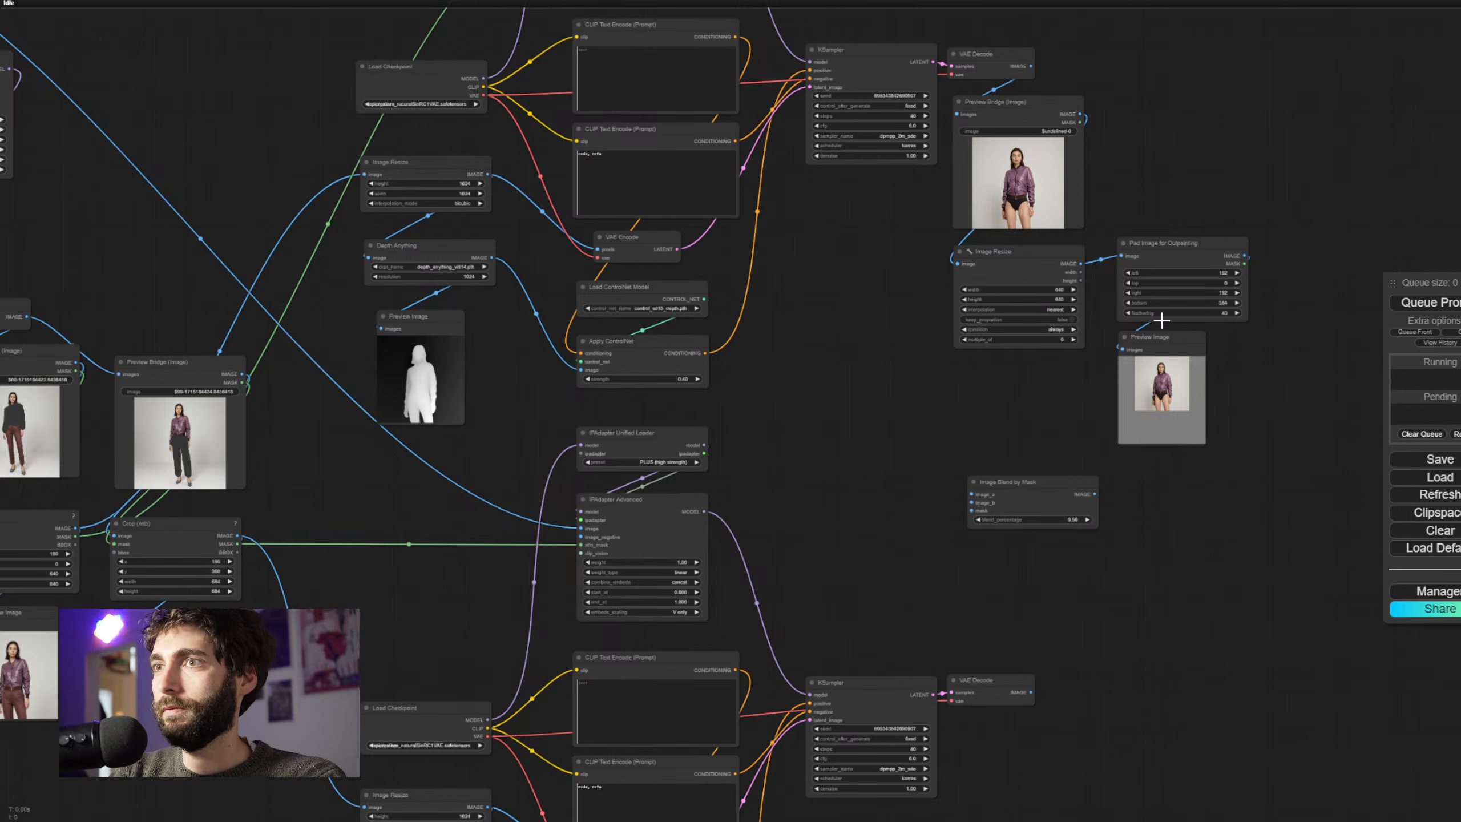
Feed the padded jacket image into image_b of Image Blend by Mask and the jacket-masked Preview Bridge's image output into image_a
left_click_drag(1244, 264, 972, 502)
left_click_drag(906, 430, 1003, 417)
left_click_drag(171, 349, 1069, 482)
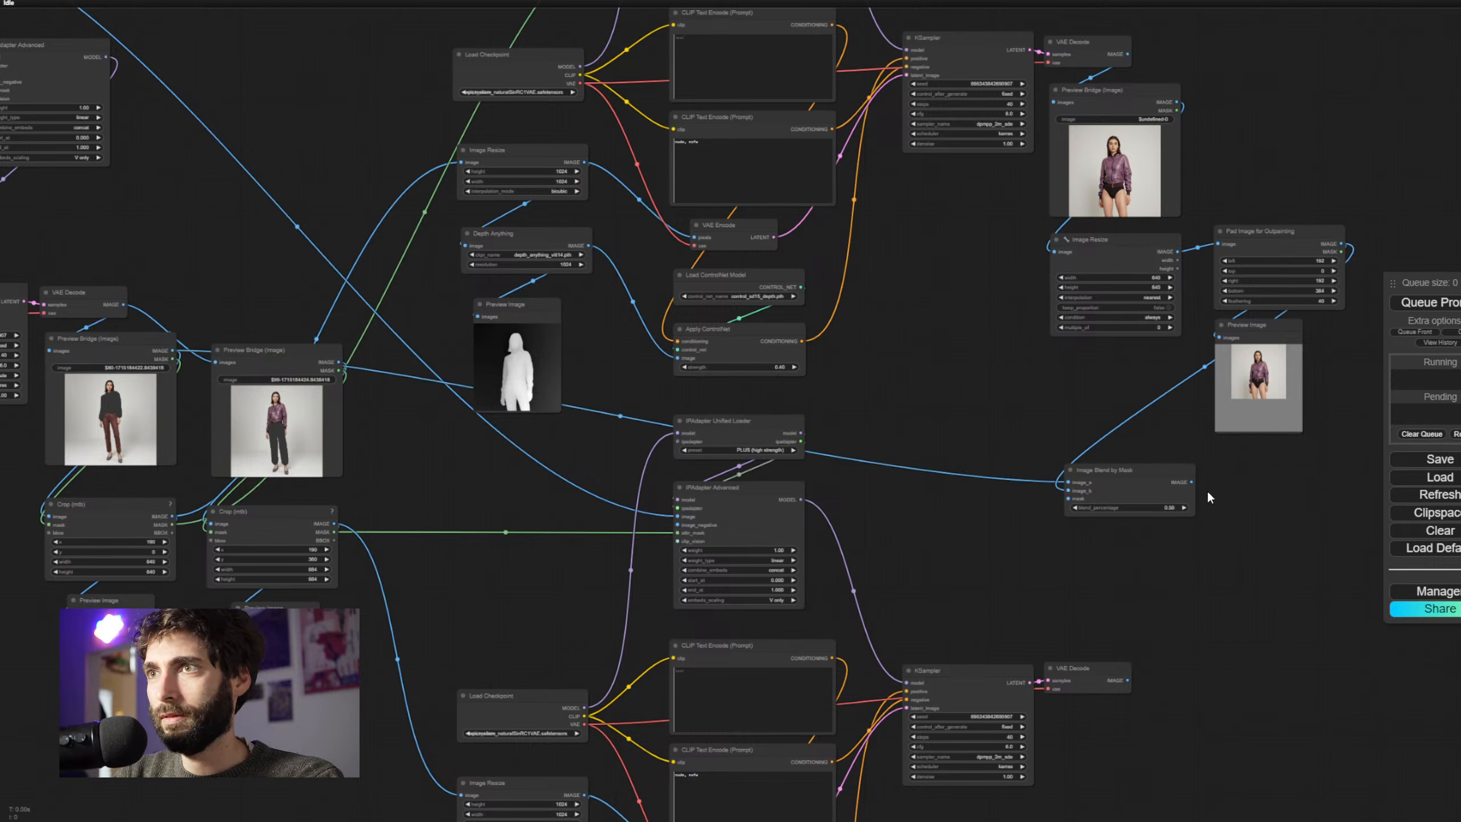
left_click_drag(168, 359, 1069, 499)
Add a Convert Mask to Image node beside the trouser-masked Preview Bridge
scroll(1257, 574, "up", 6)
scroll(1030, 605, "down", 4)
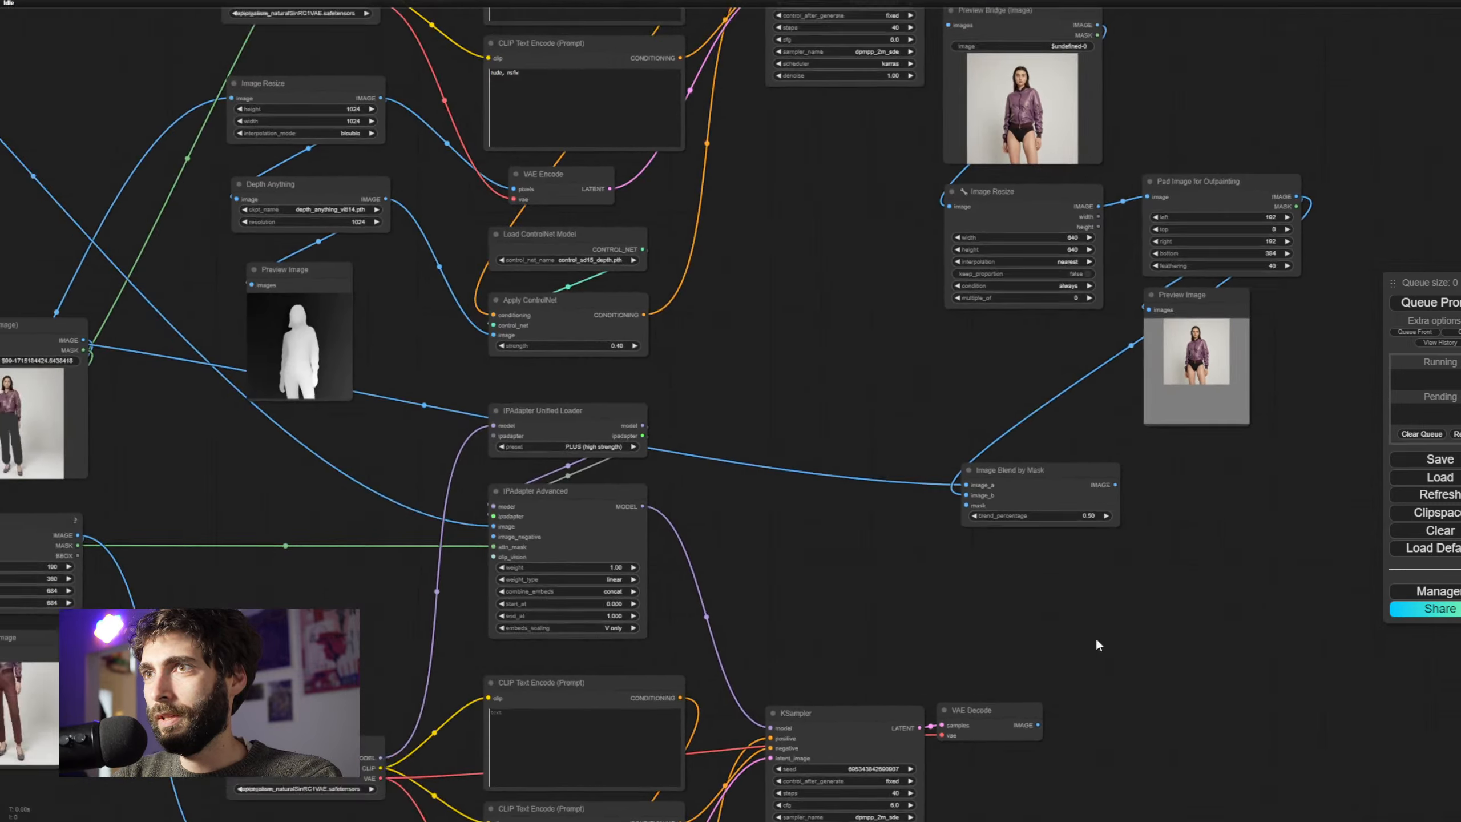
left_click_drag(1096, 639, 1460, 700)
double_click(571, 527)
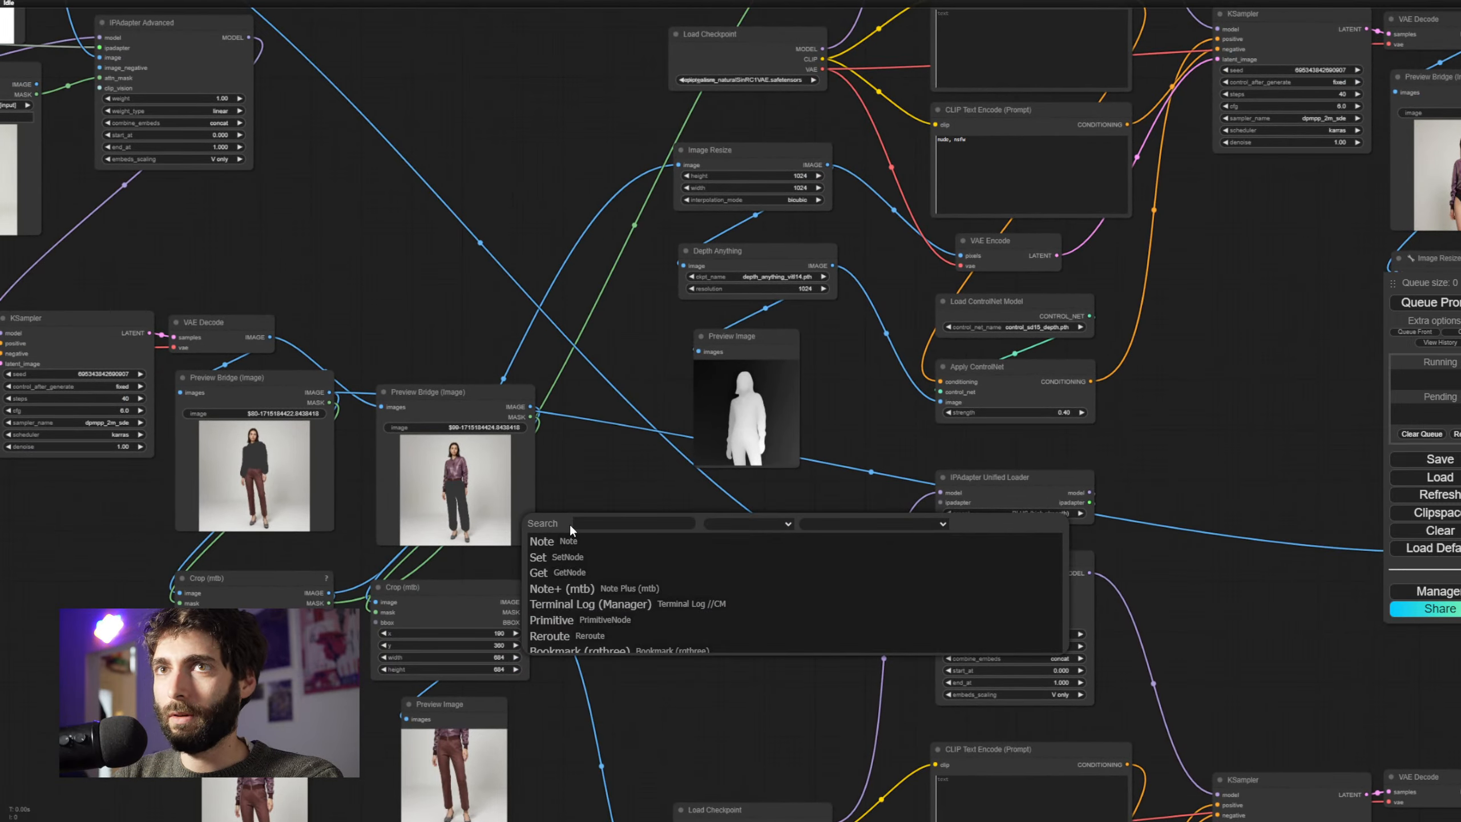
type("mask to image")
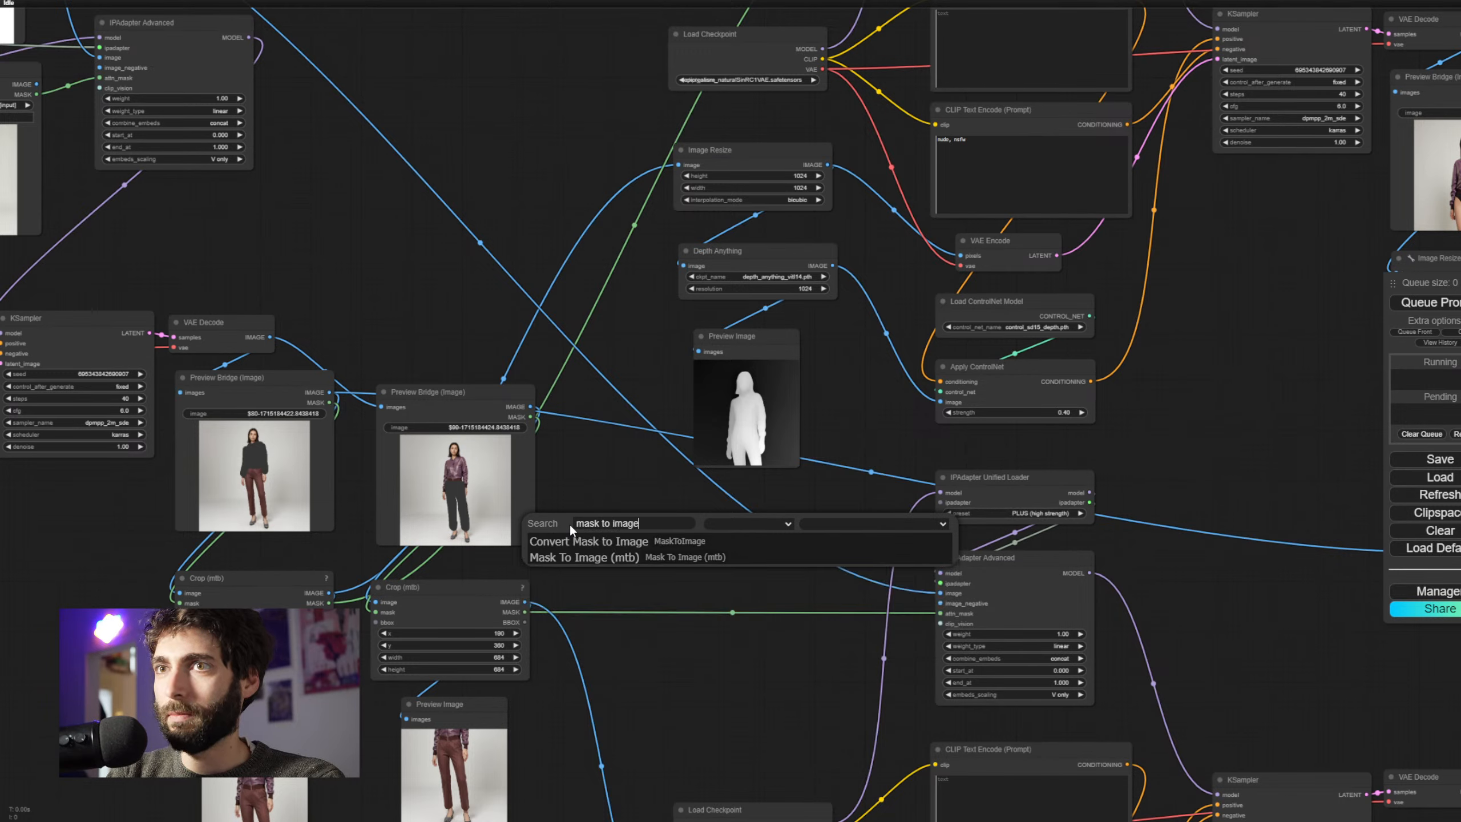
key("Return")
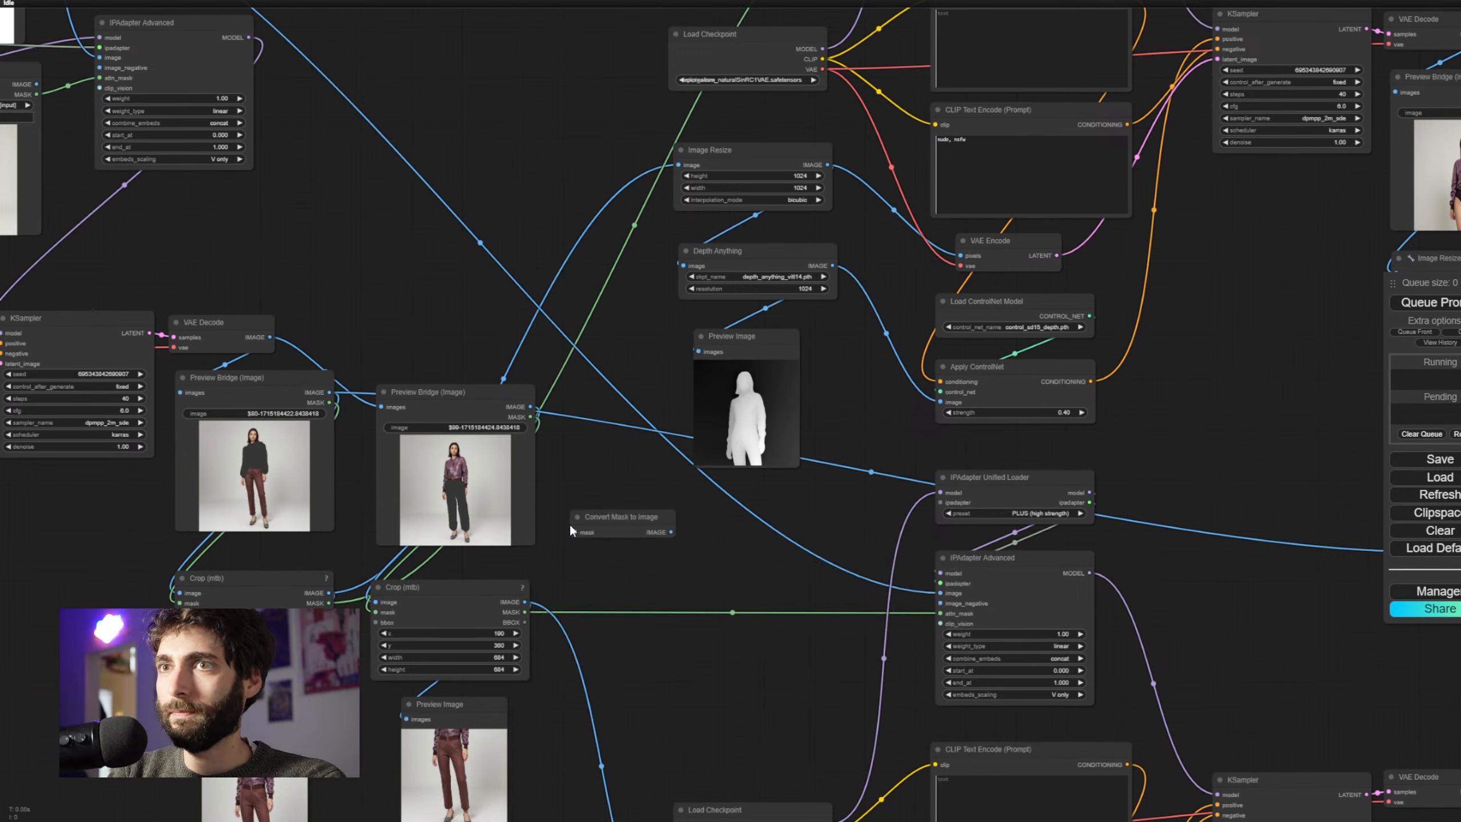
left_click(569, 524)
Feed the jacket Preview Bridge's mask into Convert Mask to Image, move that node beside Image Blend by Mask and link it to the mask input
left_click_drag(330, 403, 574, 533)
left_click_drag(914, 571, 706, 542)
left_click_drag(437, 487, 1206, 543)
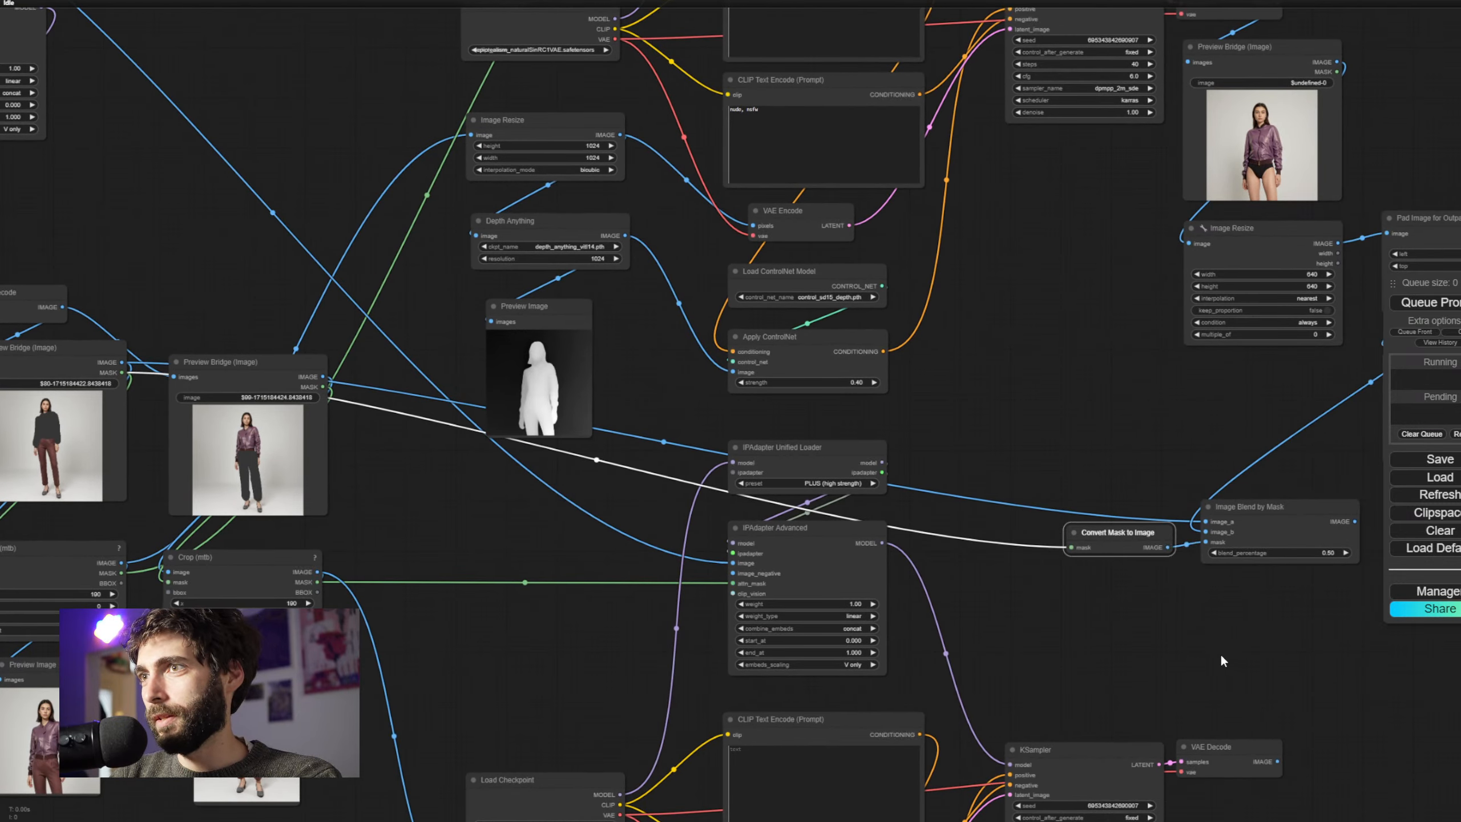
Set the Image Blend by Mask node's blend_percentage to 1.00
left_click_drag(1221, 654, 993, 651)
scroll(1134, 619, "up", 5)
left_click(1079, 507)
type("1")
key("Return")
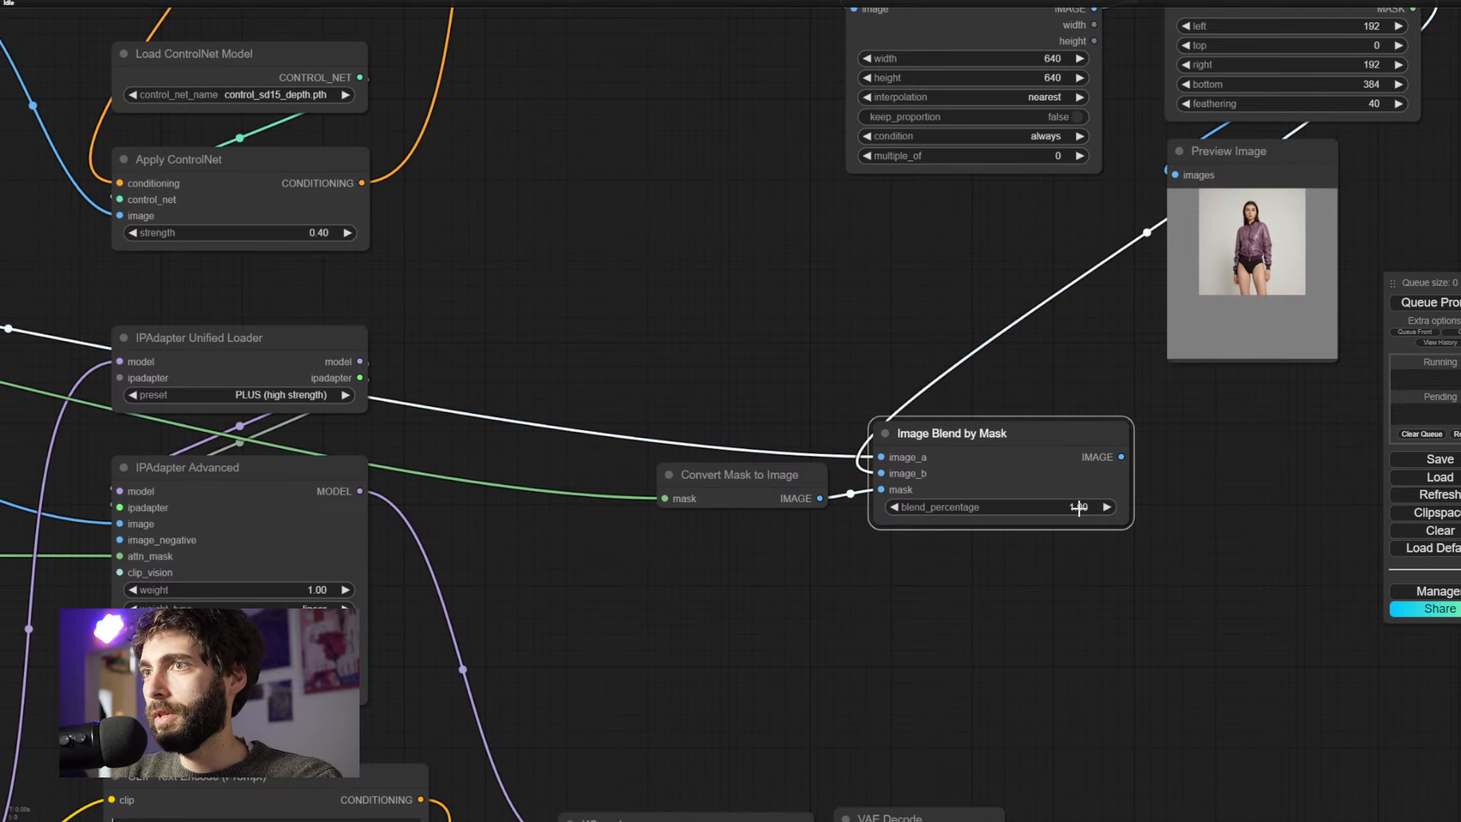
Attach a Preview Image node to the Image Blend by Mask output and queue the workflow
left_click_drag(1121, 457, 1184, 468)
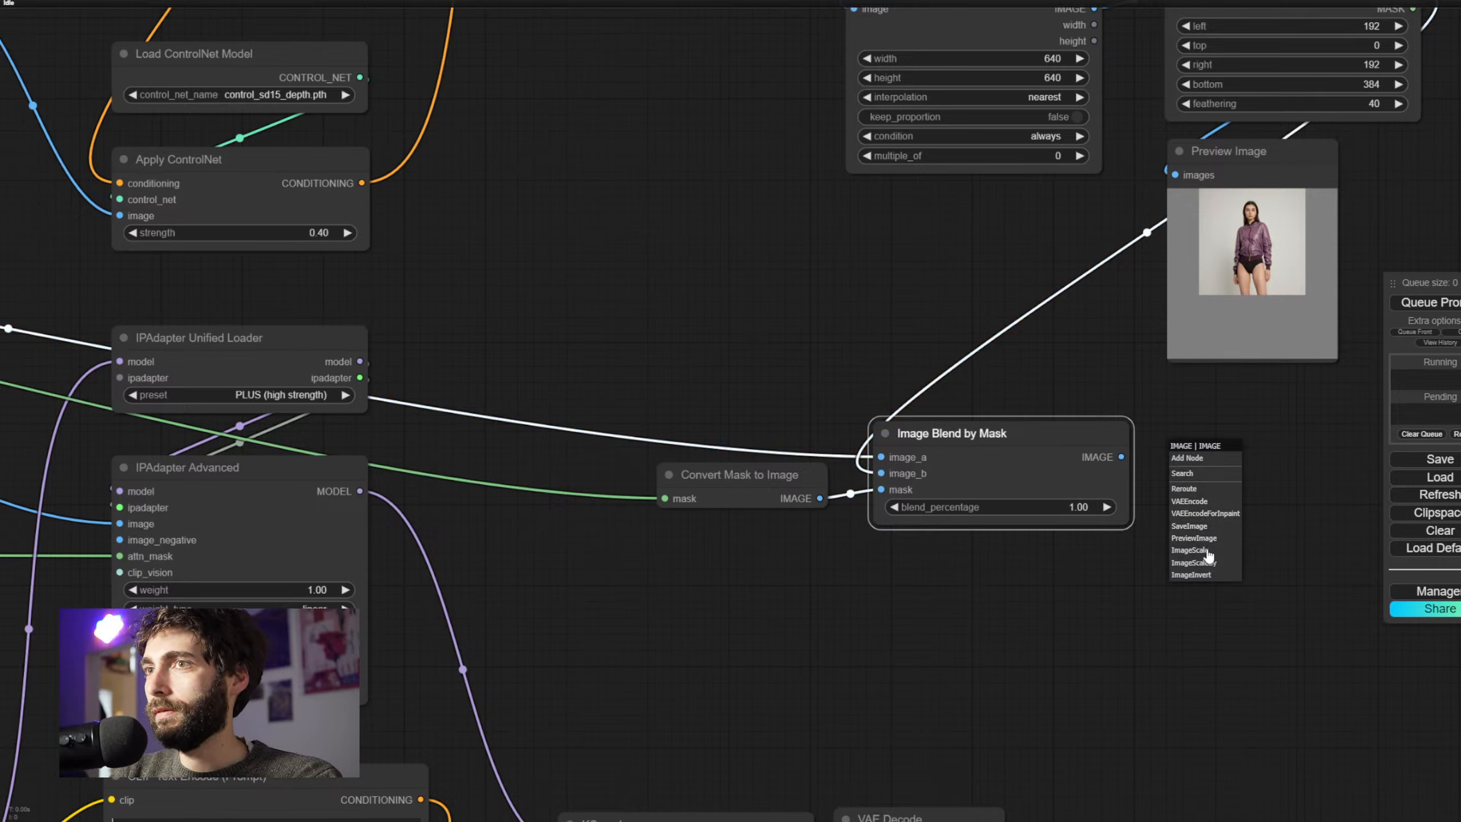
left_click(1210, 547)
left_click(1426, 311)
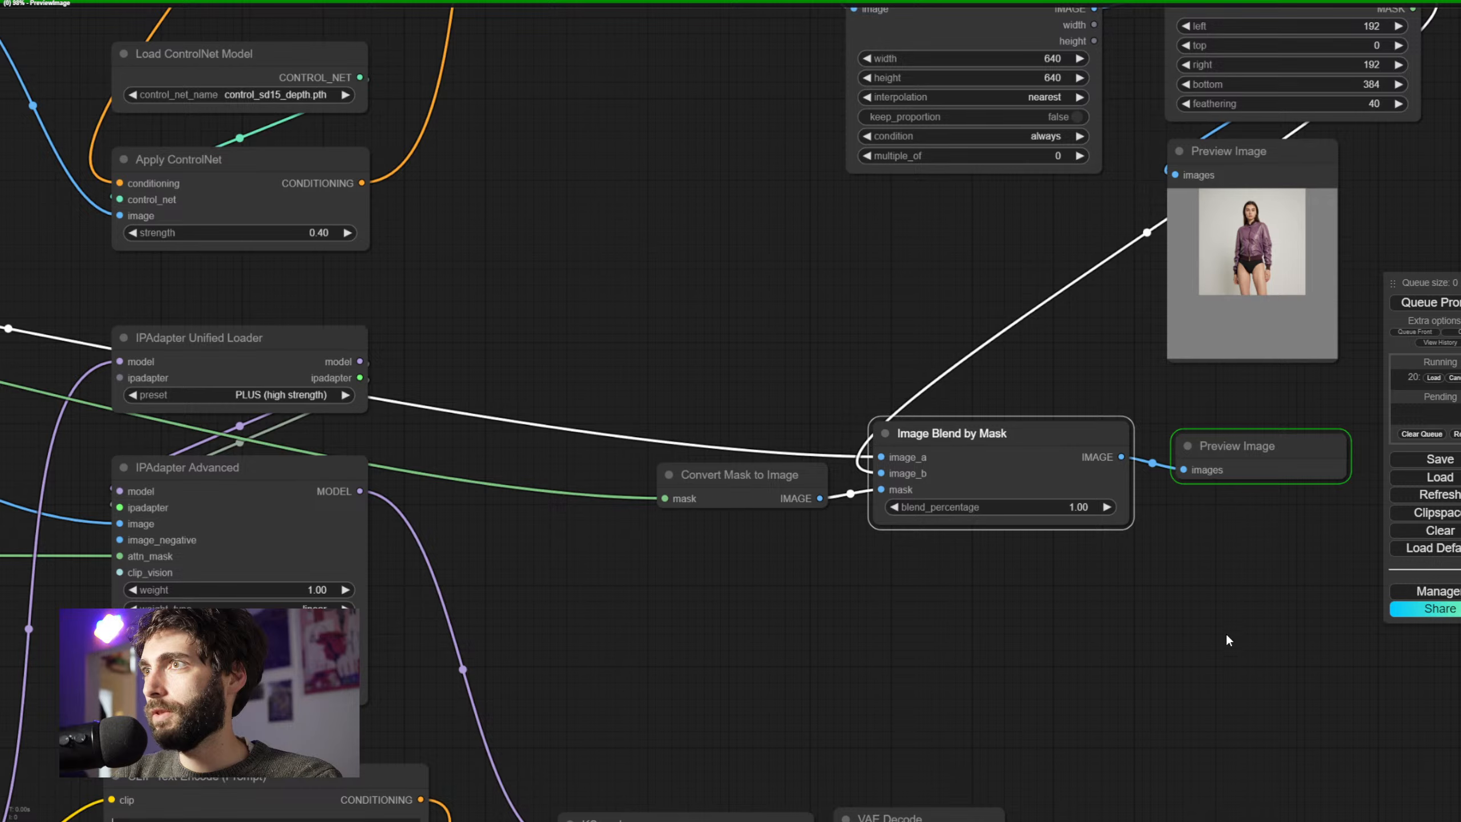
Examine the blended full-body image in the preview after Image Blend by Mask, especially the jacket edges and waist
left_click_drag(1220, 640, 1198, 619)
left_click_drag(1039, 655, 769, 640)
scroll(1005, 502, "up", 10)
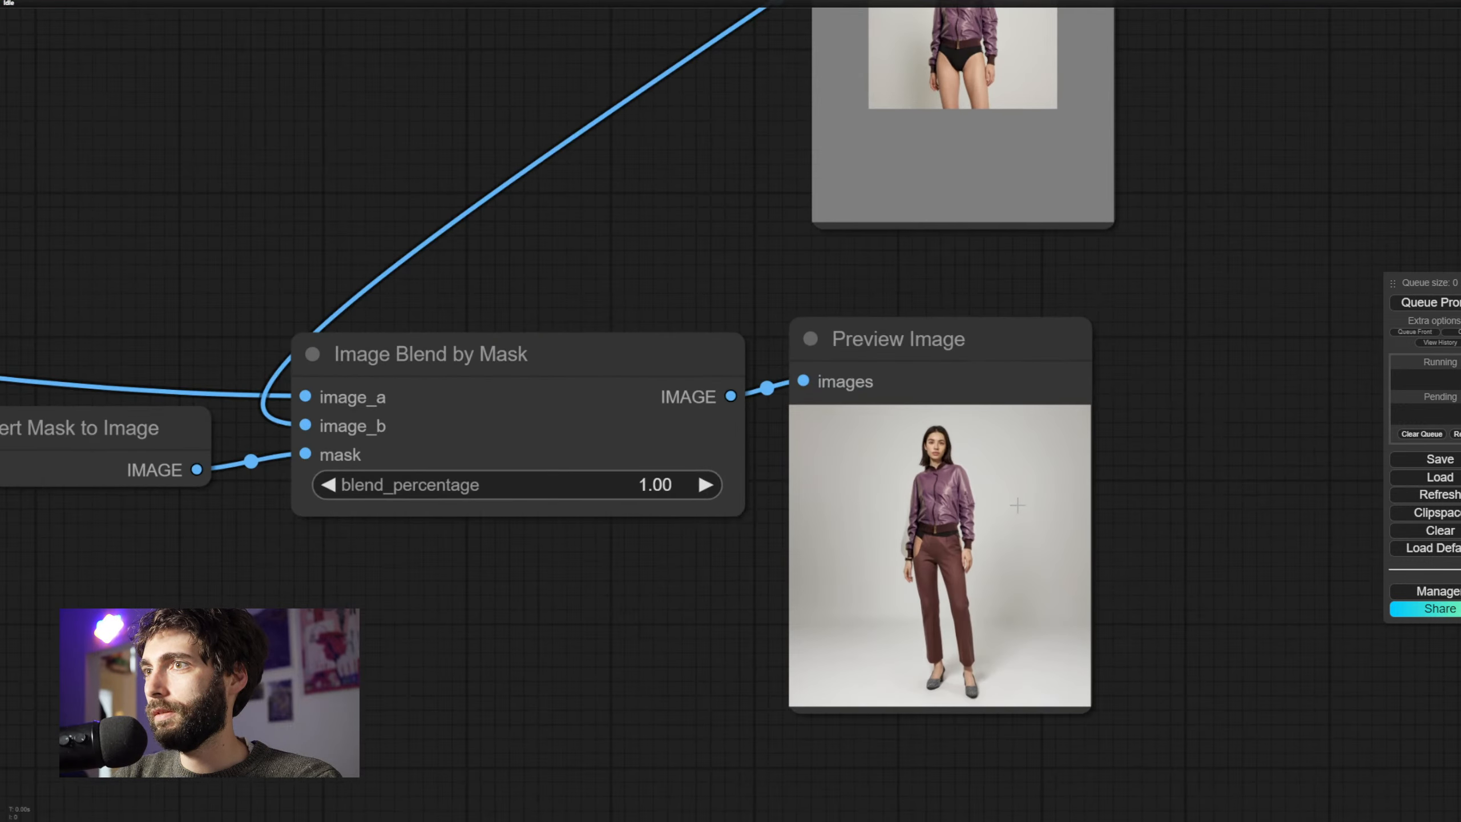
scroll(1232, 468, "down", 1)
scroll(1228, 474, "down", 1)
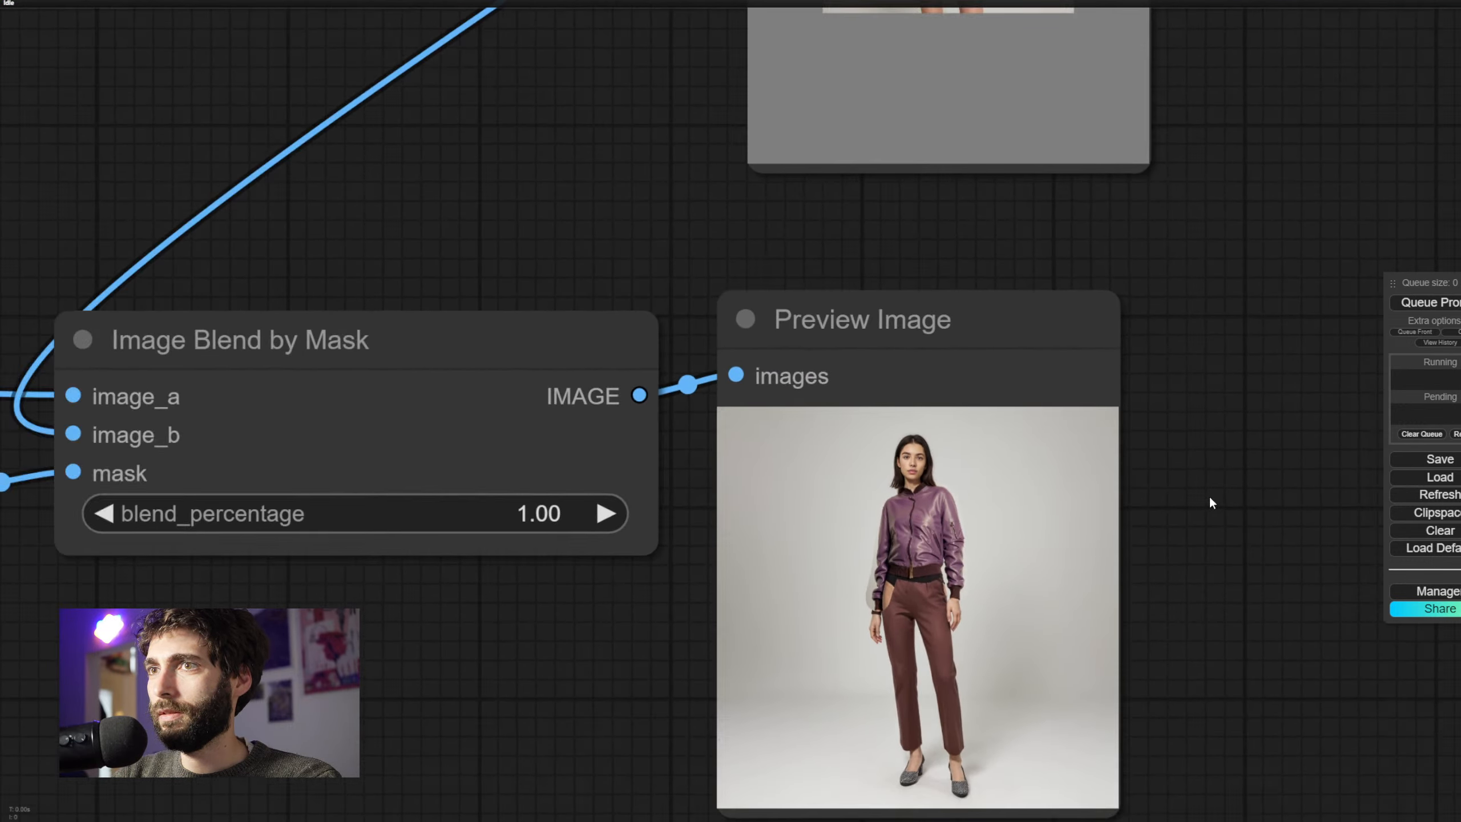
scroll(1265, 469, "up", 5)
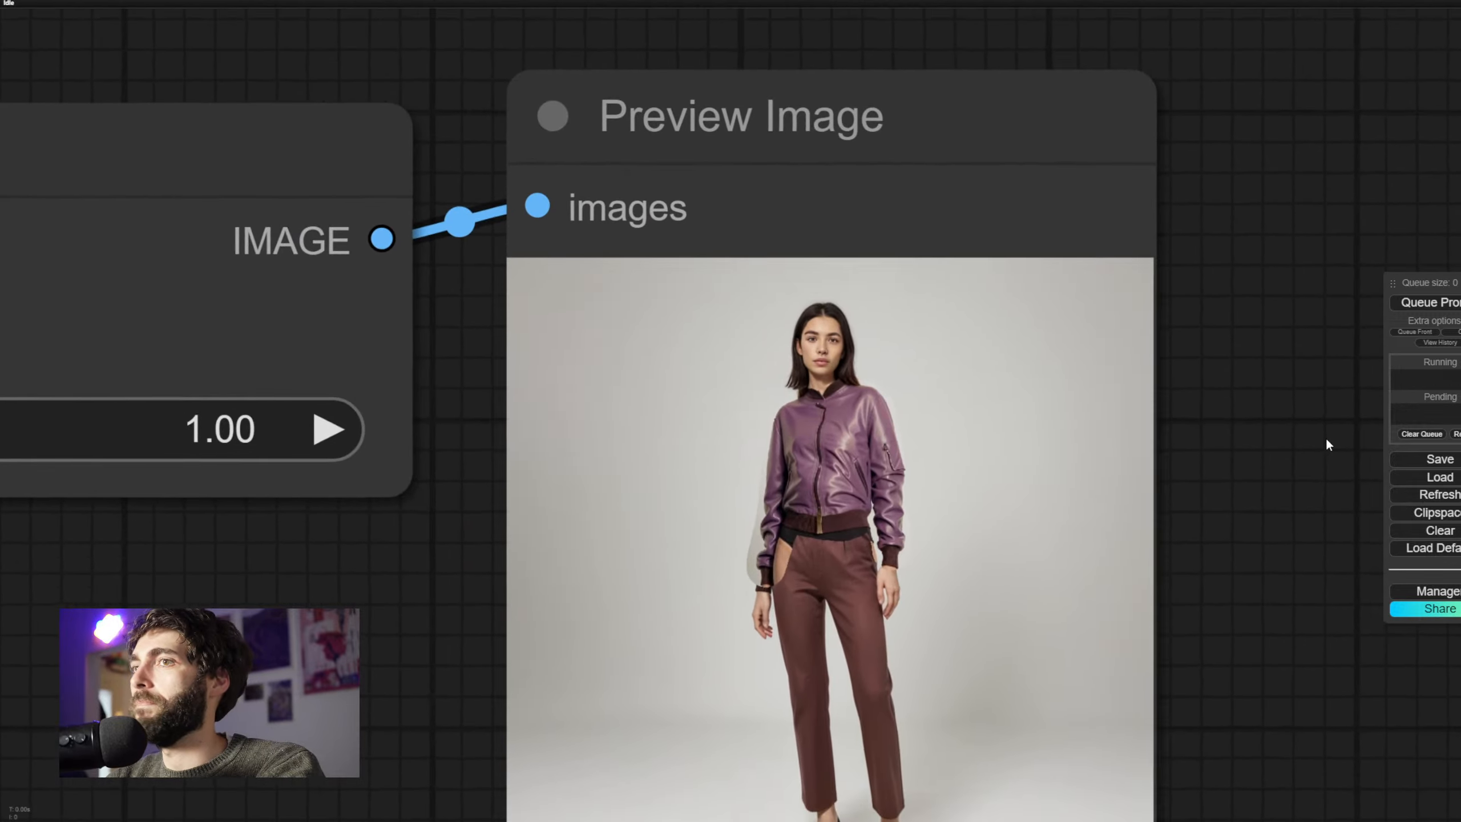
scroll(1265, 512, "up", 4)
scroll(1323, 576, "down", 1)
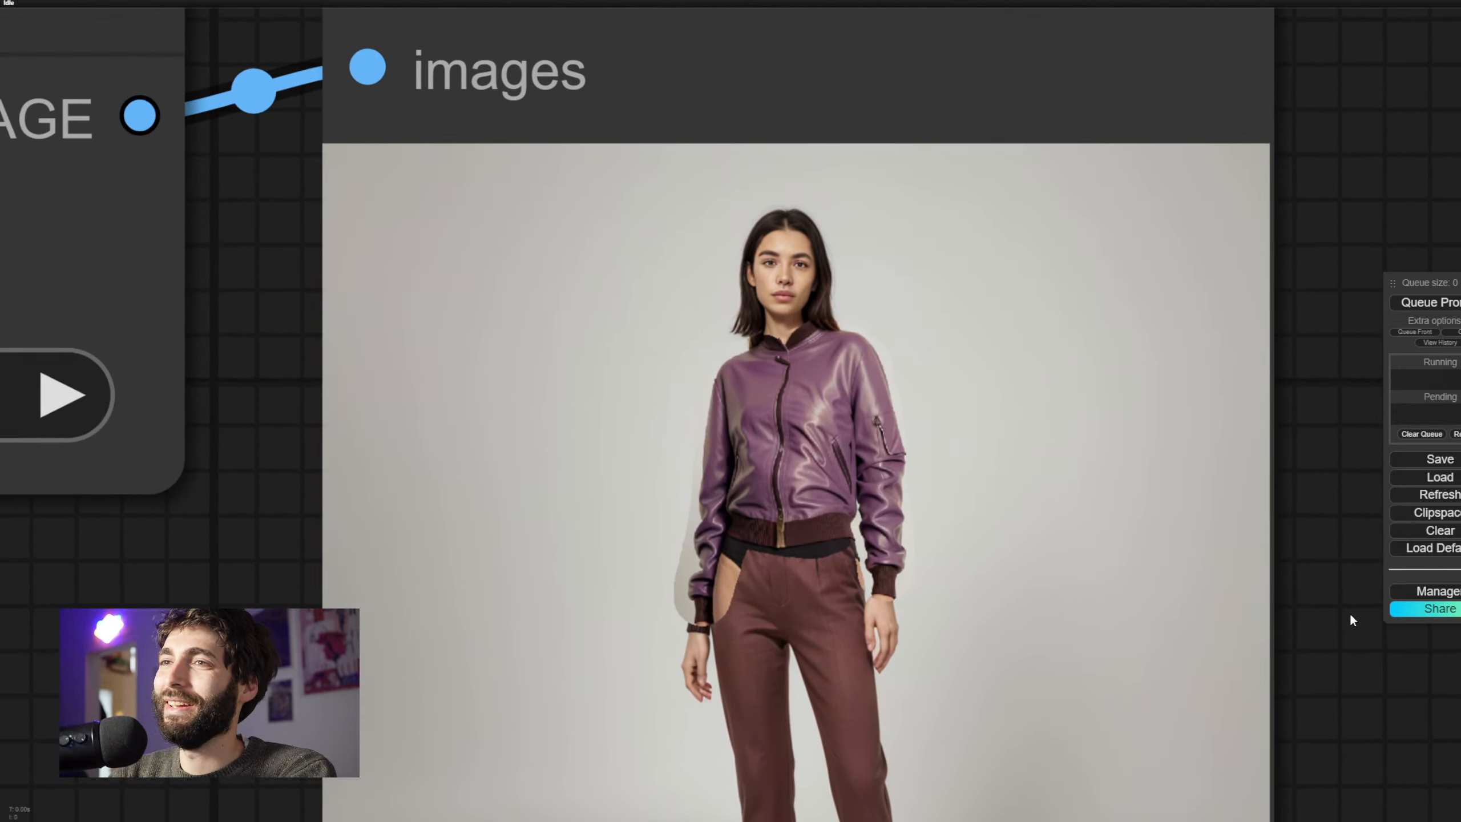
scroll(1352, 628, "down", 5)
scroll(1340, 610, "down", 3)
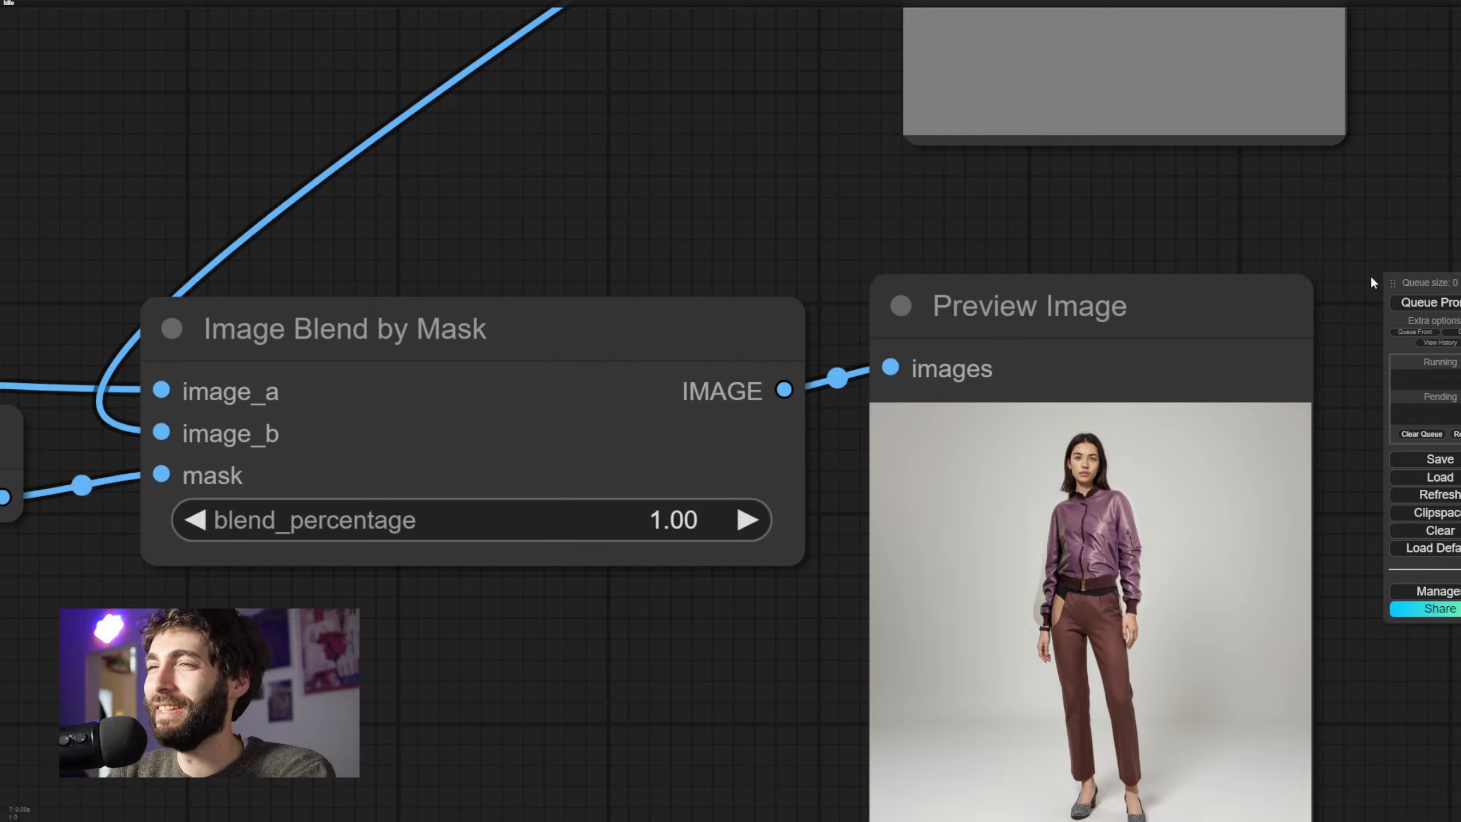
Compare the padded jacket preview with the blended result and review the resize, padding and blend nodes around them
left_click_drag(1317, 270, 1190, 254)
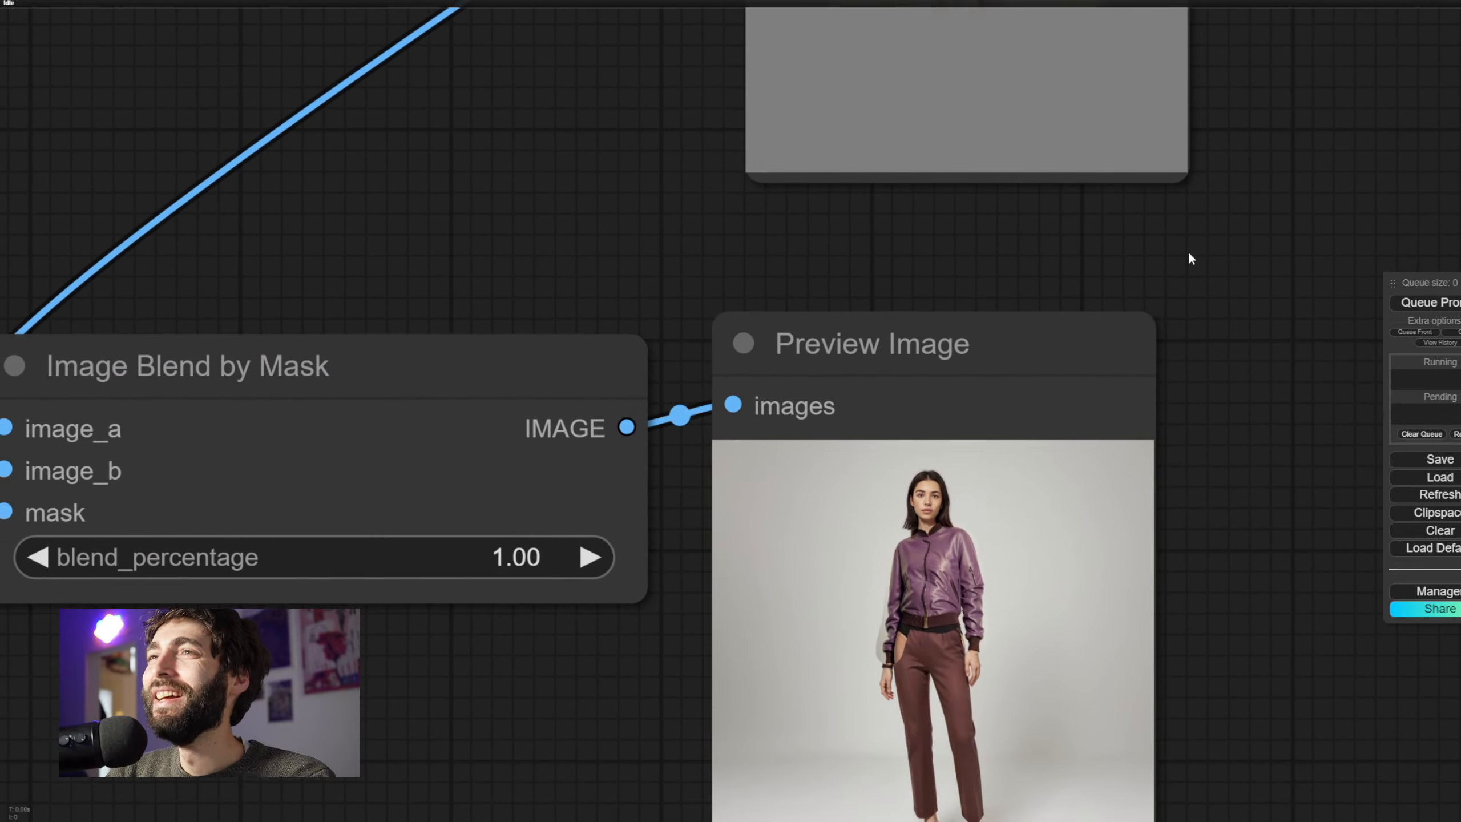
scroll(1197, 282, "down", 1)
scroll(1202, 300, "down", 4)
left_click_drag(1262, 320, 1092, 764)
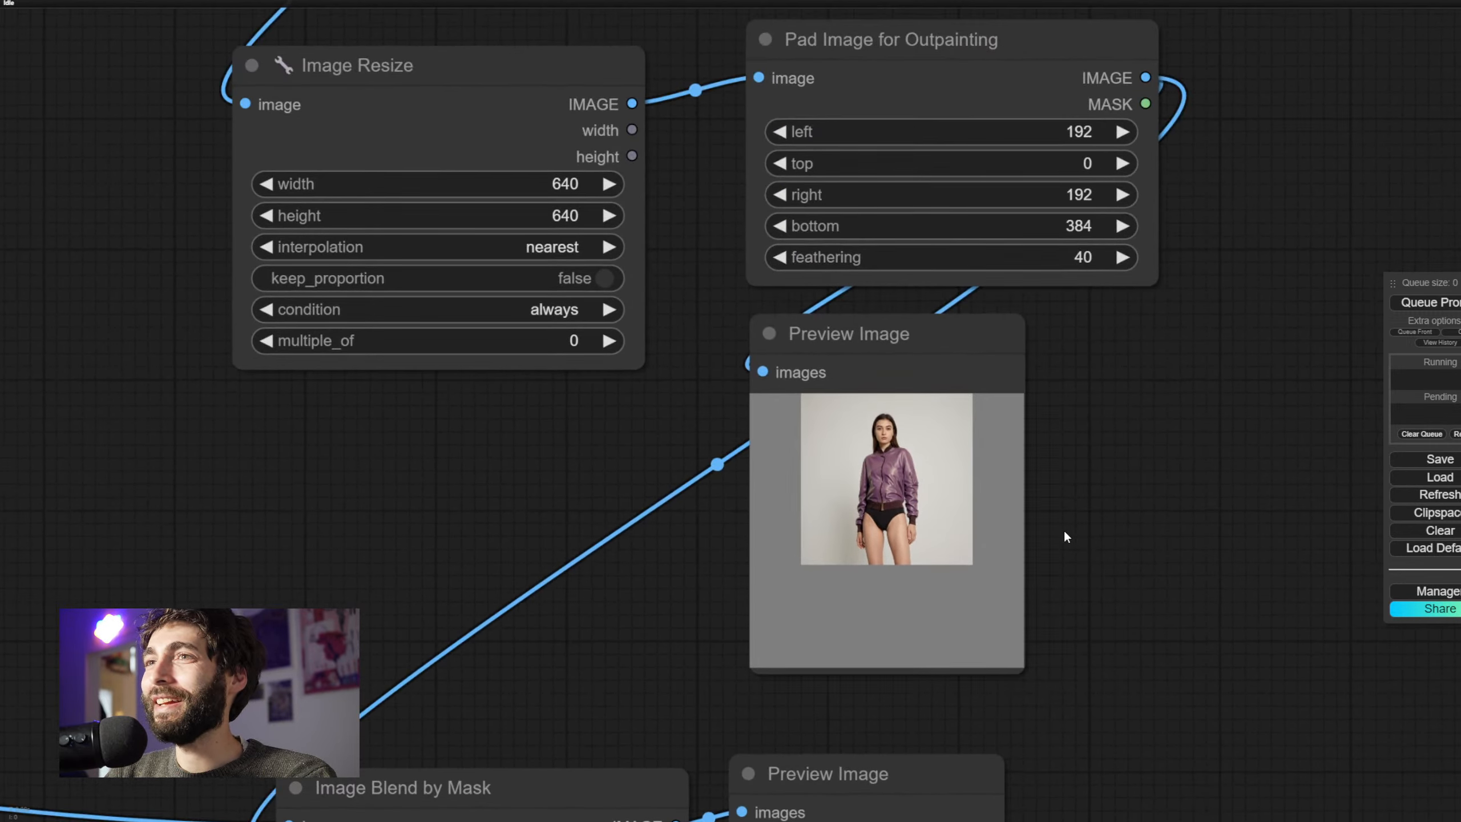
scroll(1071, 535, "down", 4)
left_click_drag(1108, 584, 1112, 503)
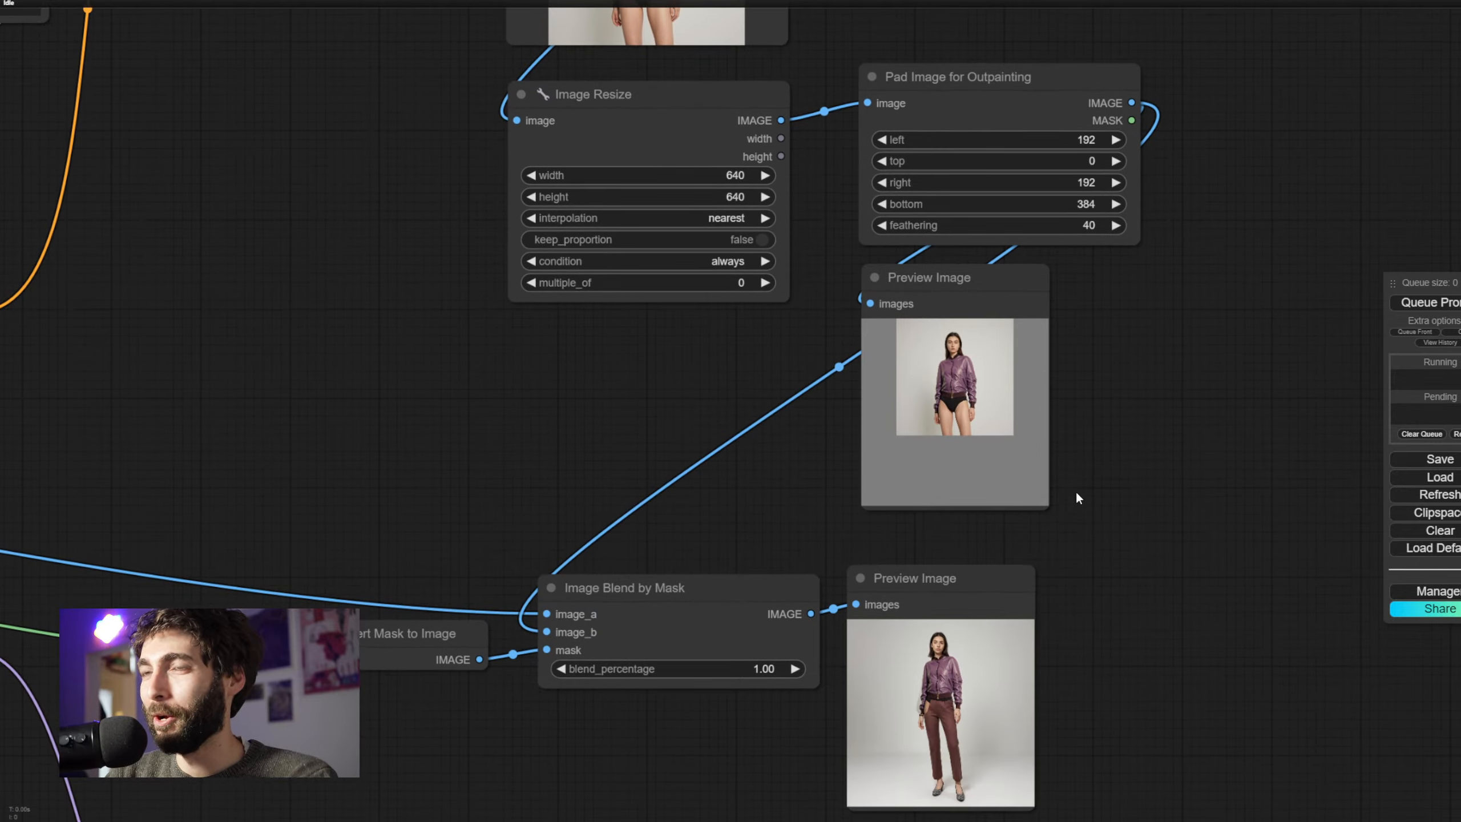
scroll(1076, 498, "down", 3)
left_click_drag(1137, 469, 1219, 403)
scroll(1084, 567, "up", 3)
scroll(1067, 581, "down", 1)
scroll(1008, 607, "down", 4)
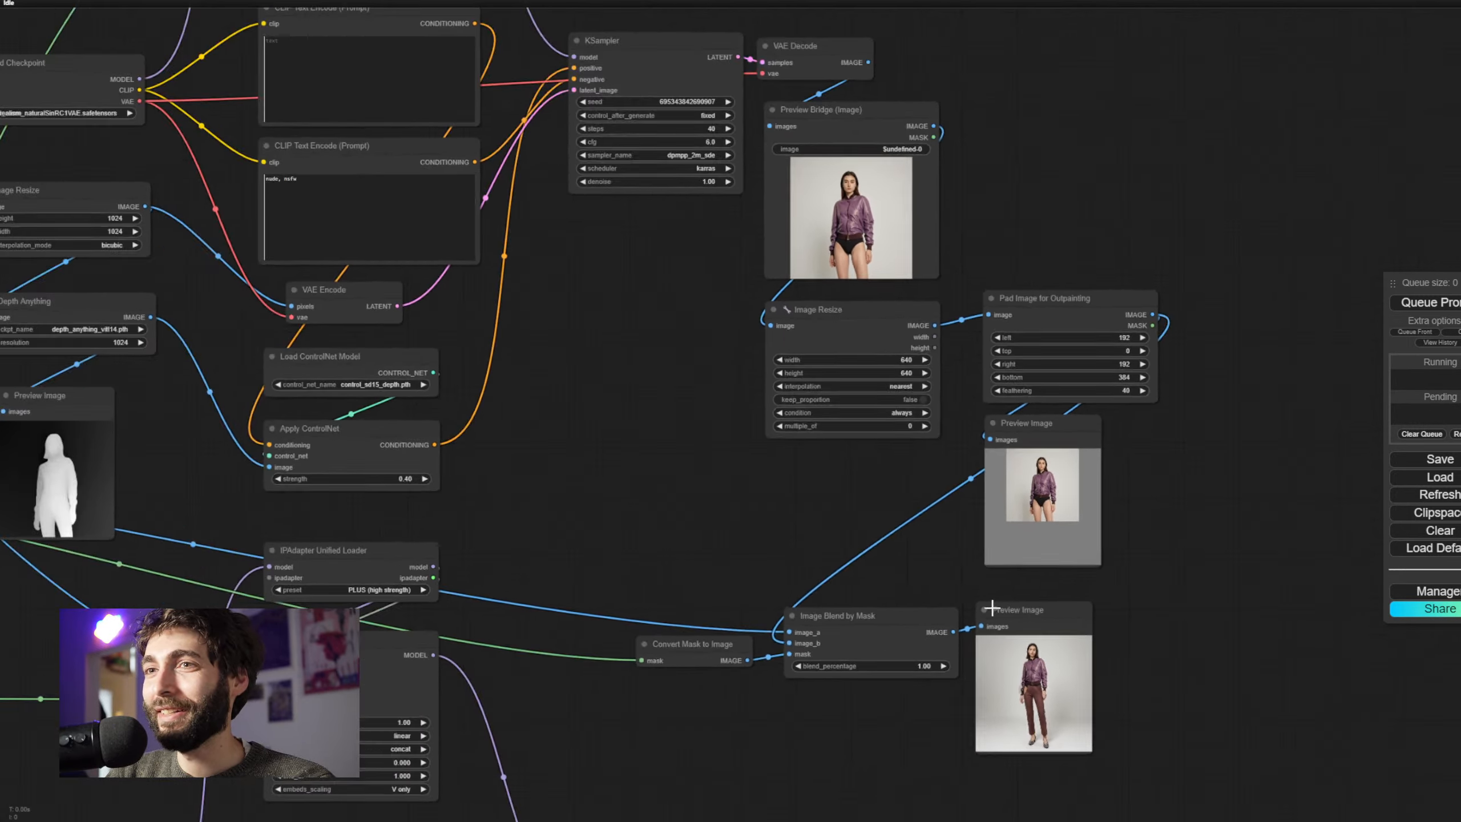
scroll(993, 609, "down", 1)
left_click_drag(662, 774, 755, 661)
left_click_drag(567, 641, 472, 626)
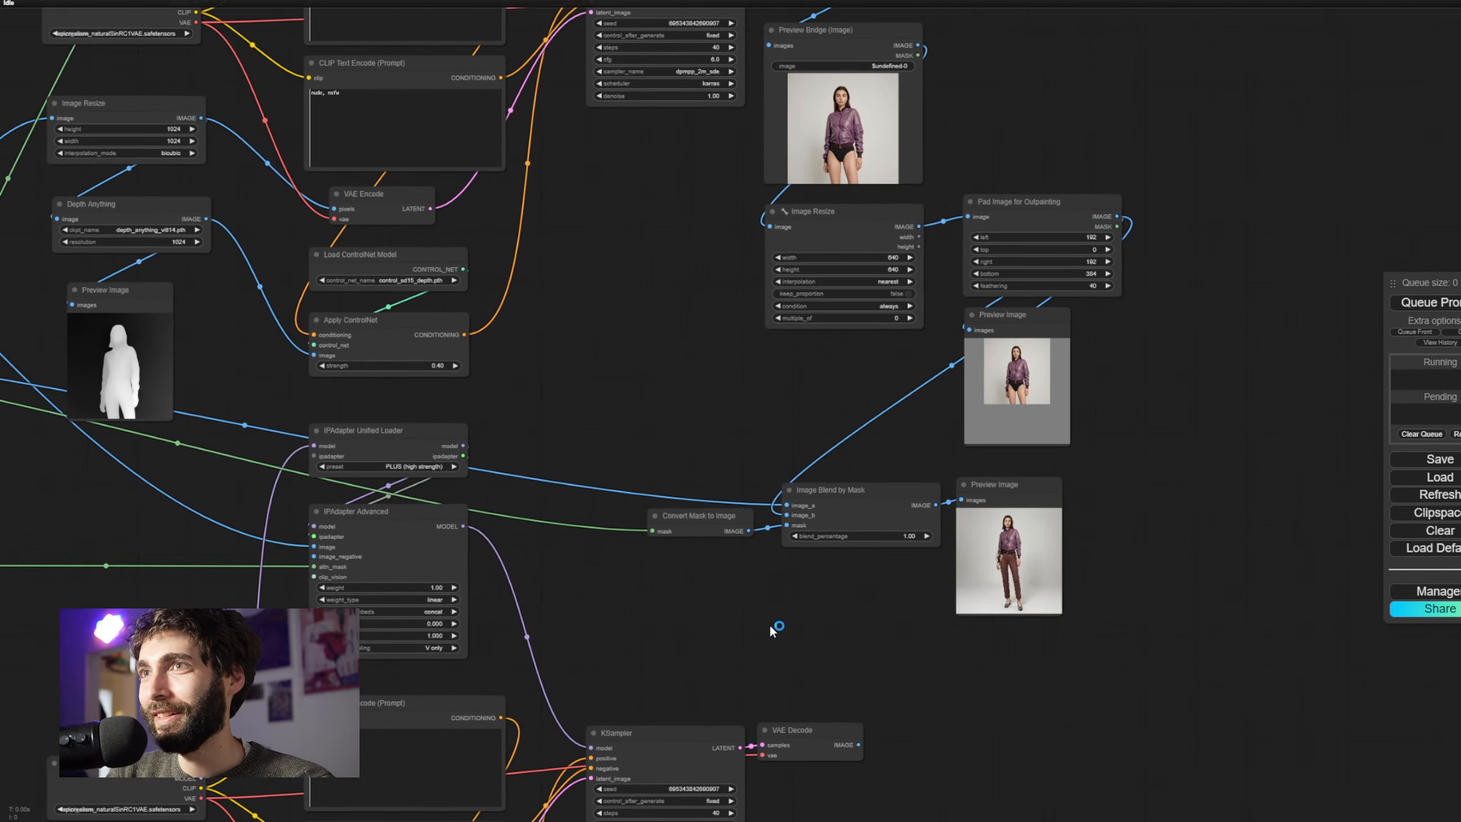
Delete the Convert Mask to Image node feeding the Image Blend by Mask node
scroll(834, 627, "up", 5)
left_click_drag(893, 626, 692, 679)
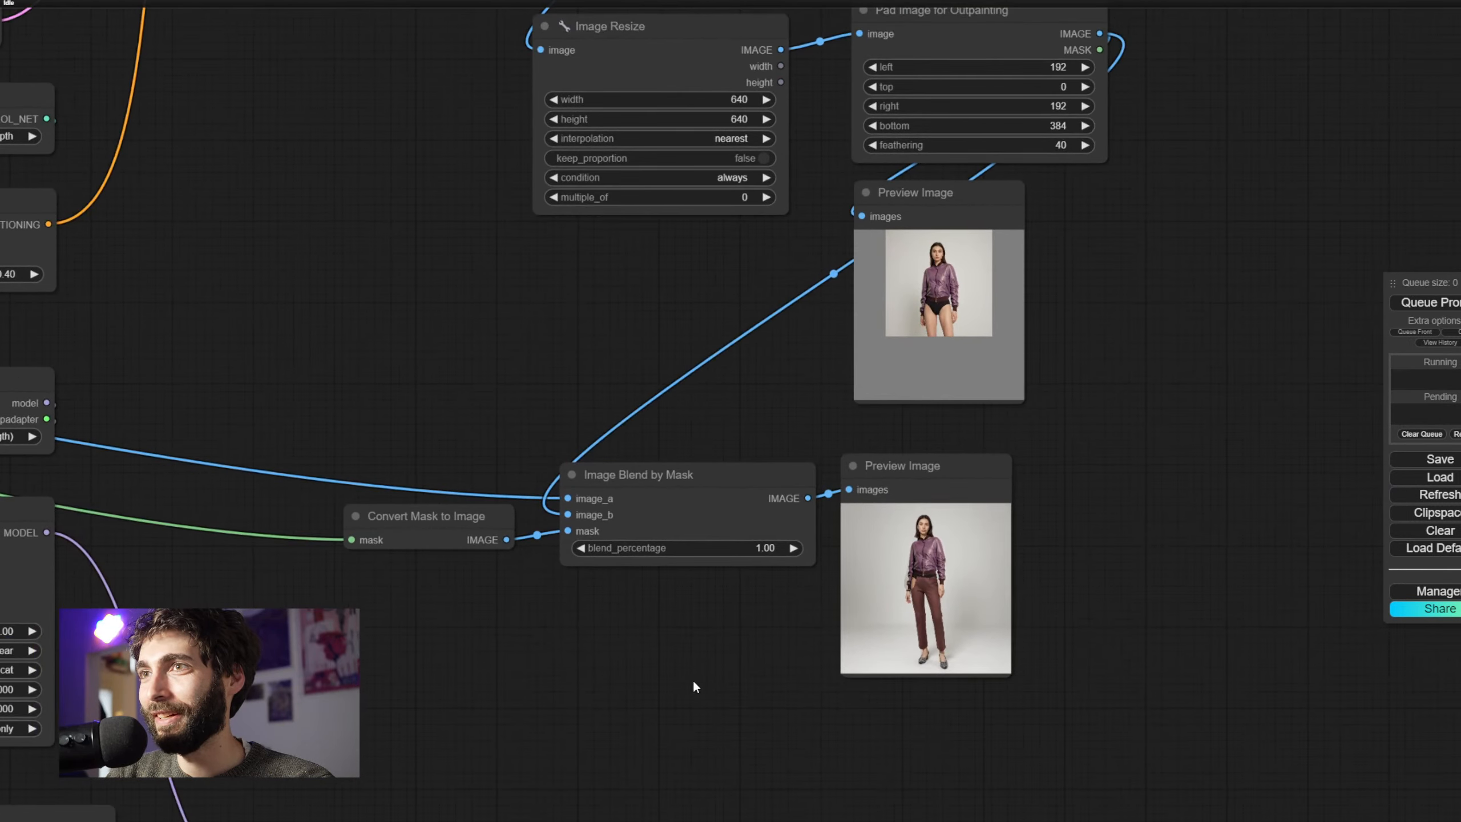
left_click(477, 516)
key("Delete")
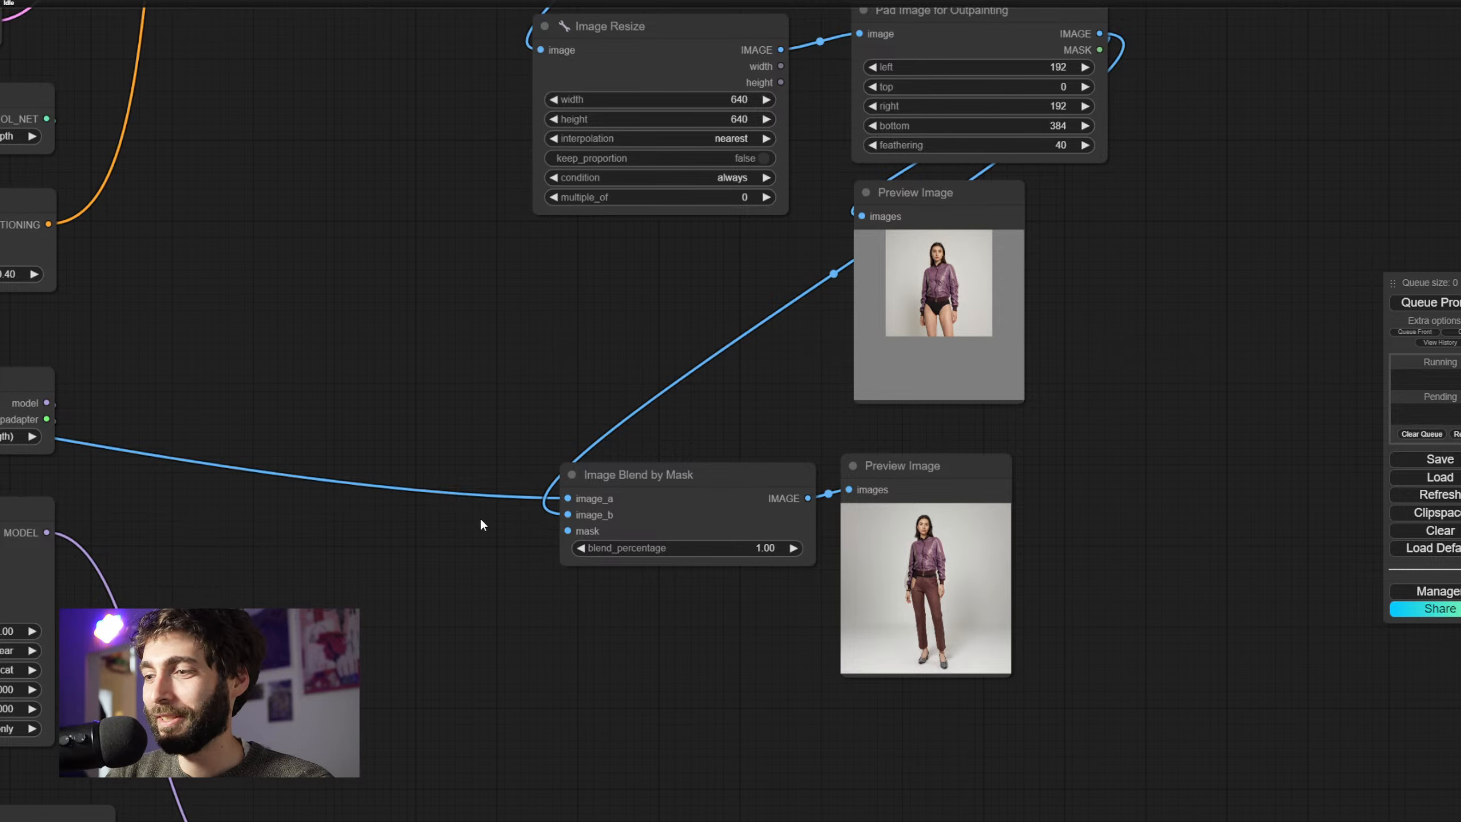
Search the available nodes for "segment any", starting beside the padded jacket preview
left_click_drag(1197, 457, 982, 650)
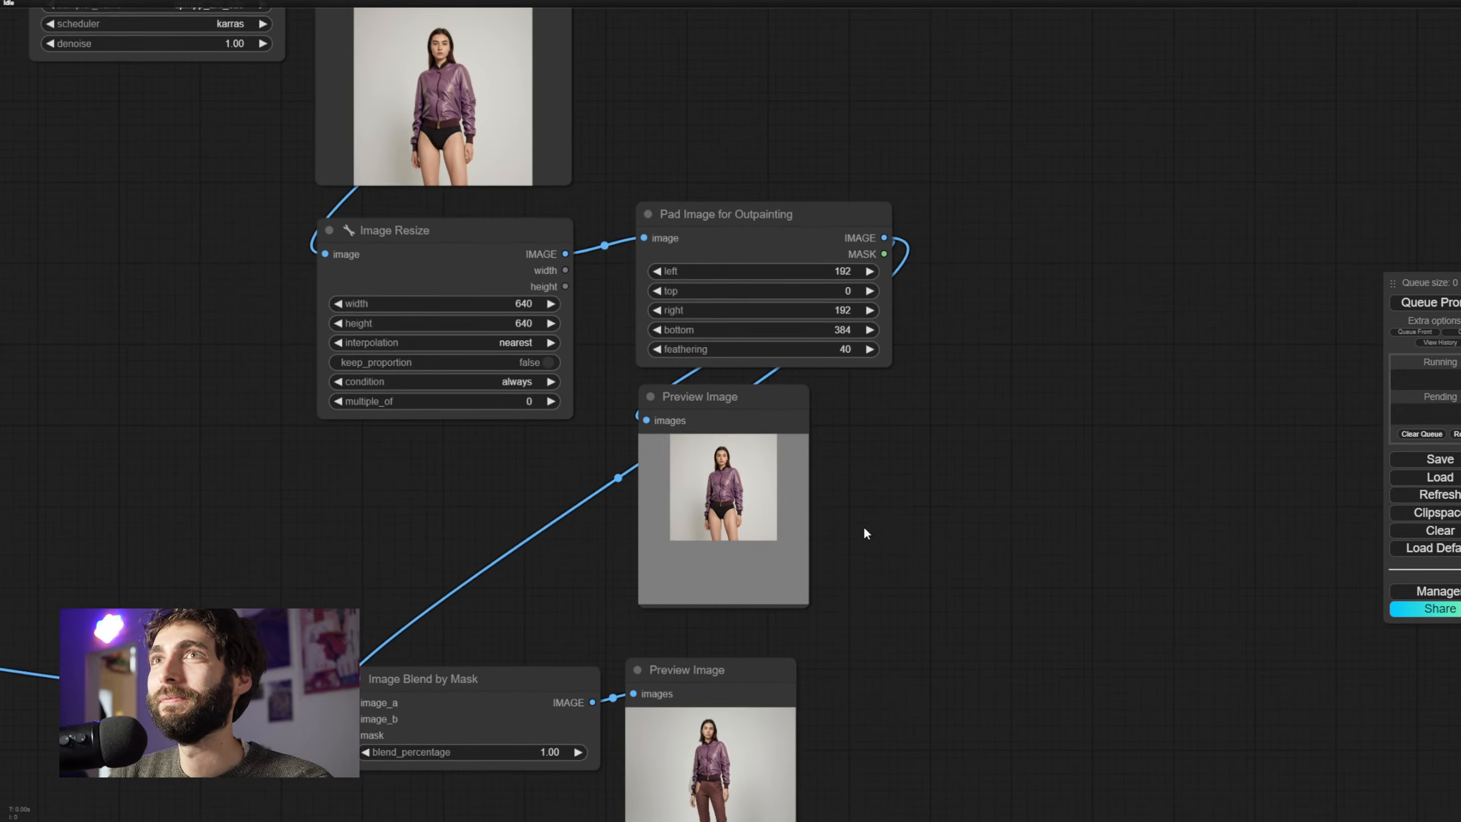
left_click_drag(866, 534, 918, 459)
double_click(925, 384)
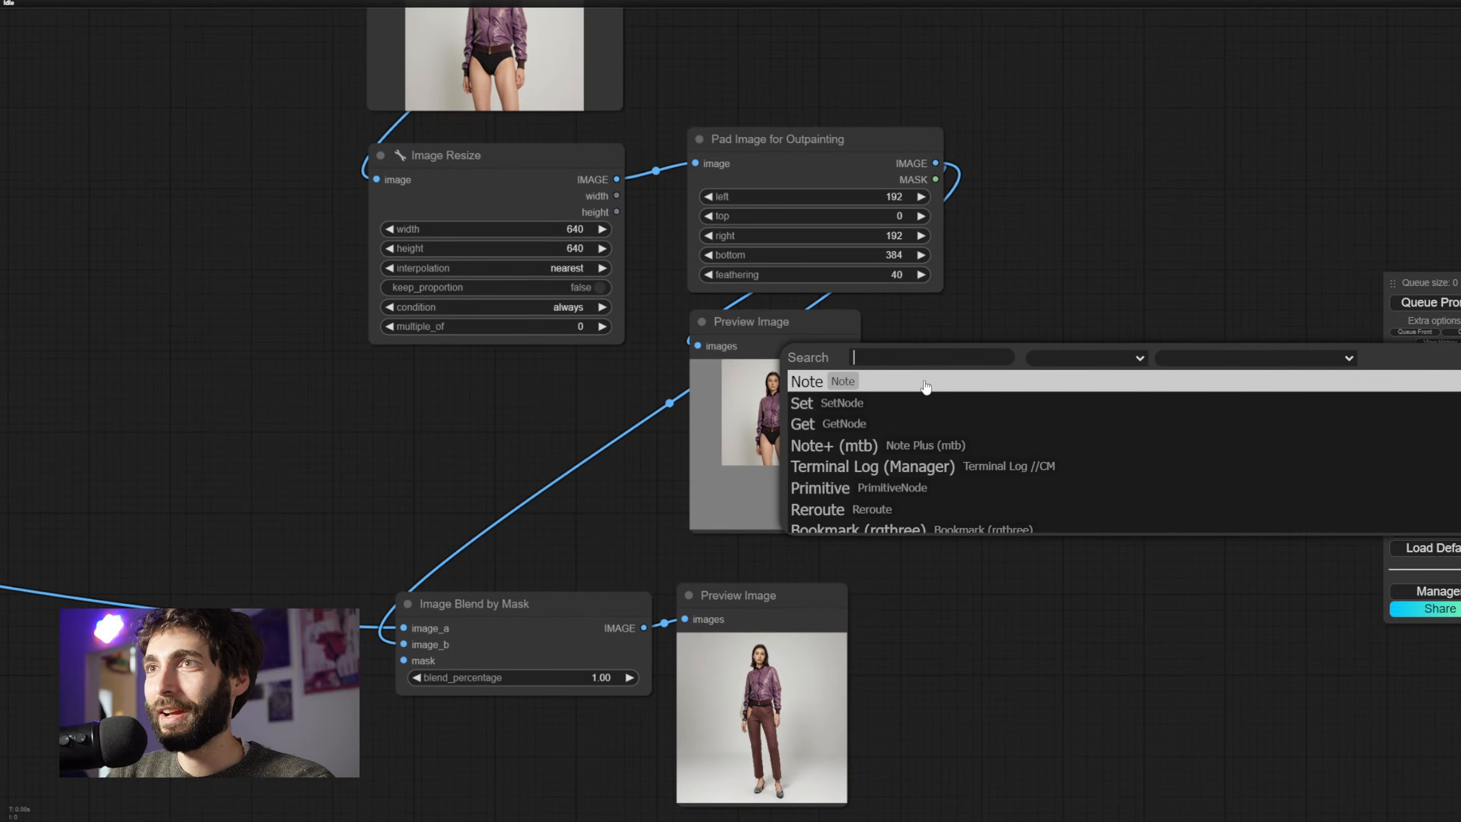
type("segment ")
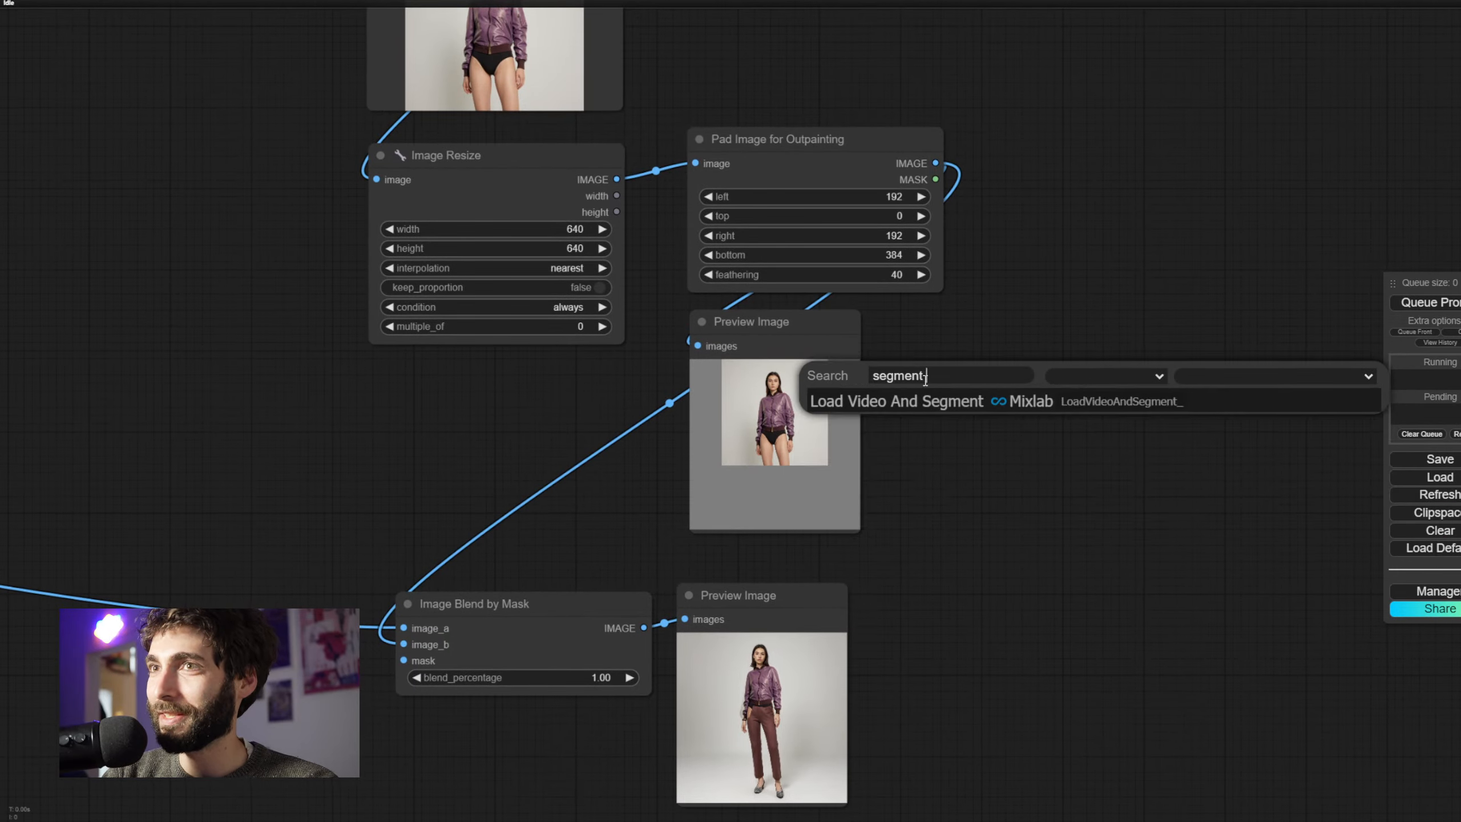
type("any")
key("BackSpace")
key("BackSpace")
key("BackSpace")
key("BackSpace")
key("BackSpace")
key("BackSpace")
key("BackSpace")
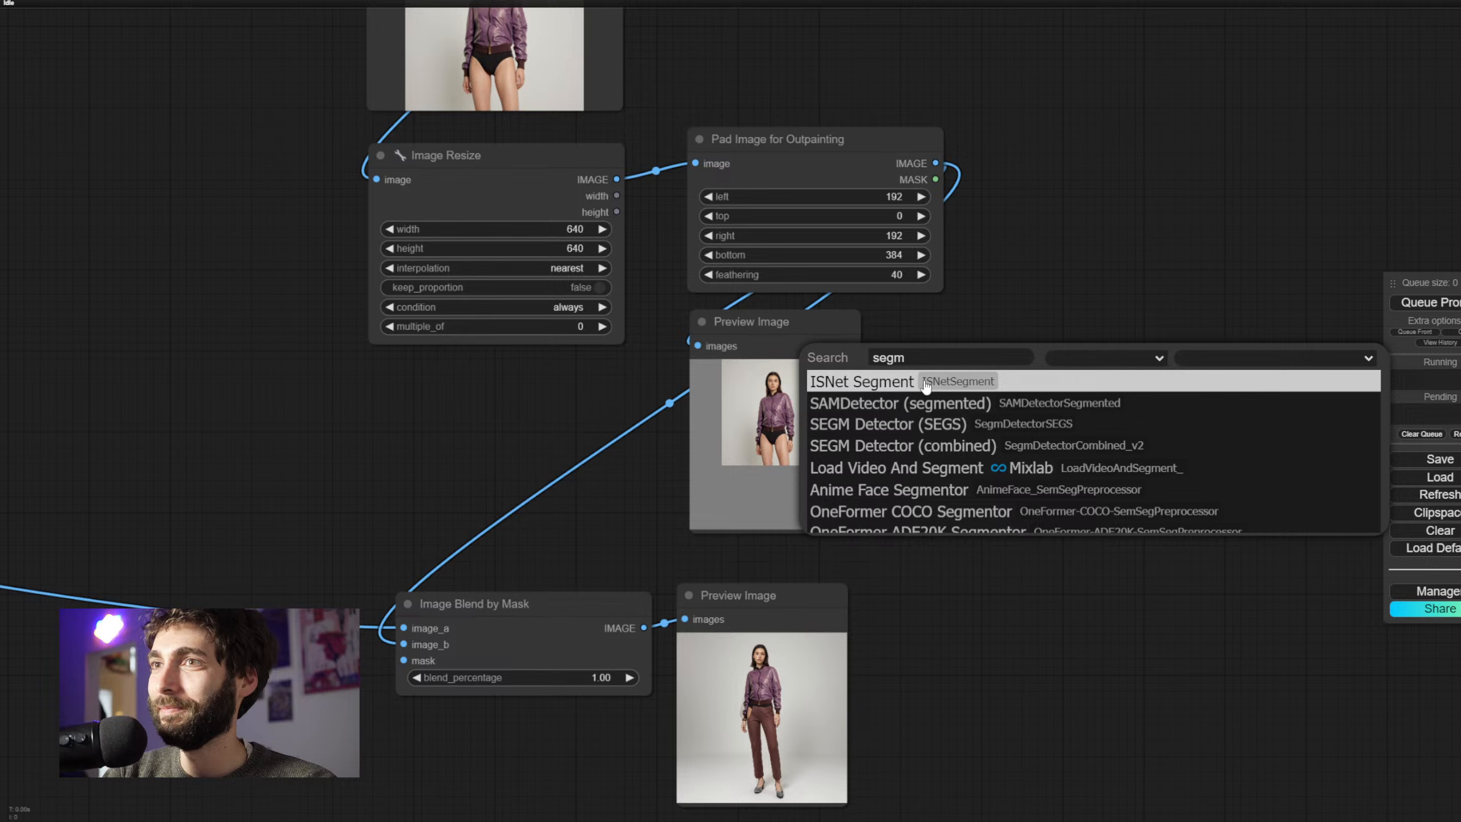
Search the available nodes for "grounding" and close the search without adding a node
key("BackSpace")
key("BackSpace")
key("BackSpace")
key("BackSpace")
type("gro")
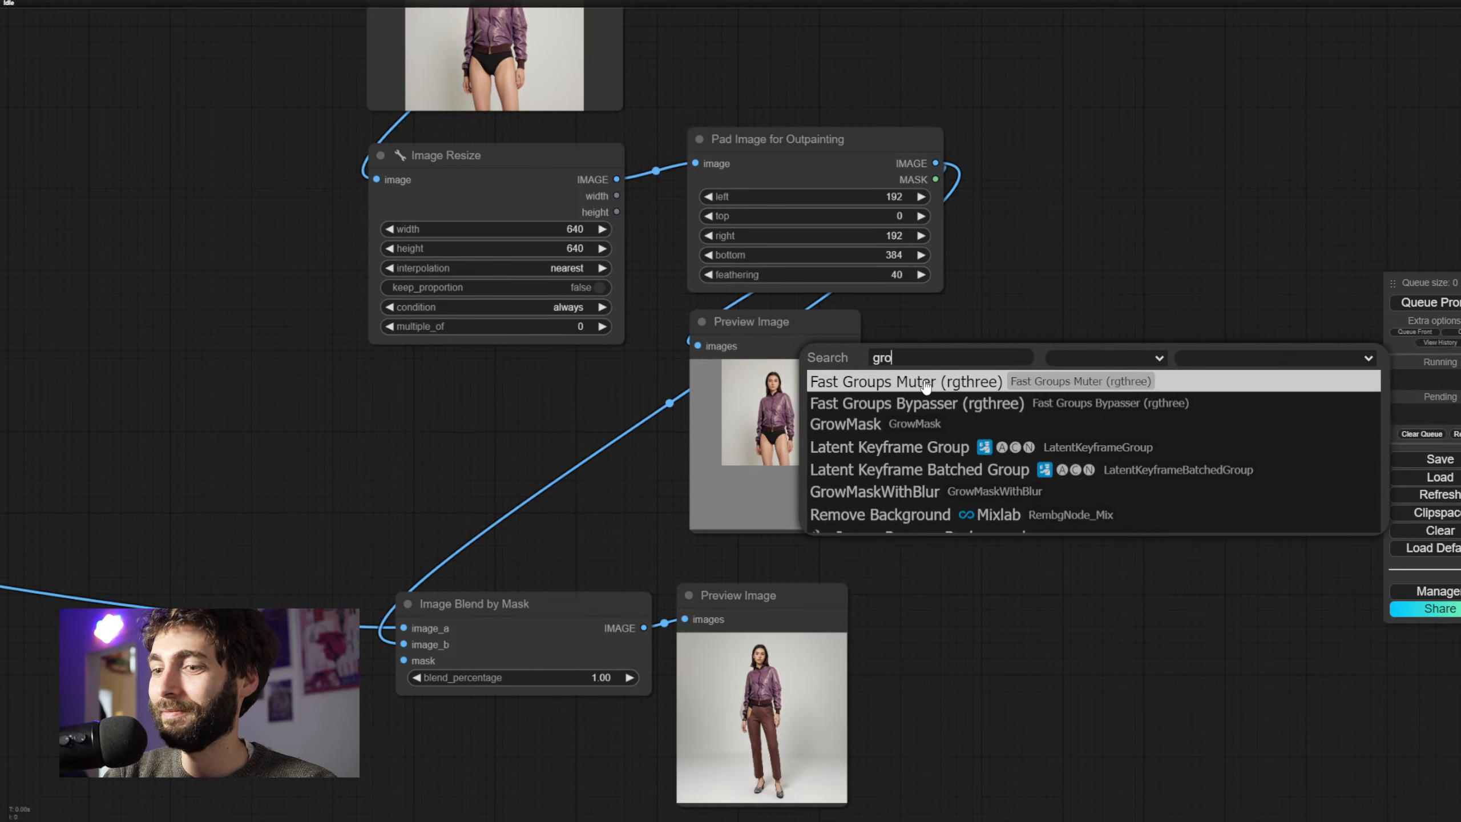
type("unding")
key("BackSpace")
key("BackSpace")
key("BackSpace")
key("BackSpace")
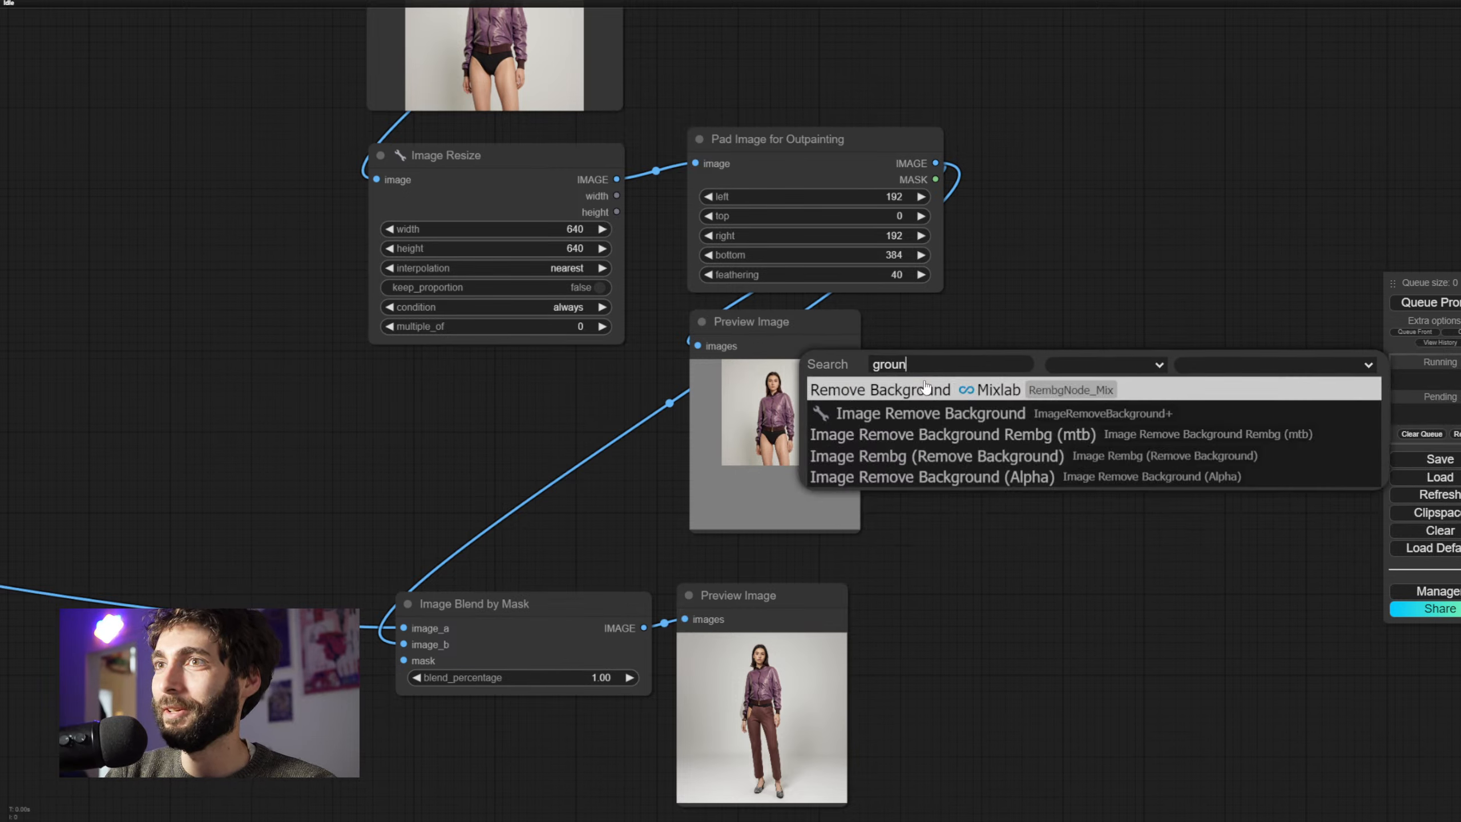
left_click(953, 342)
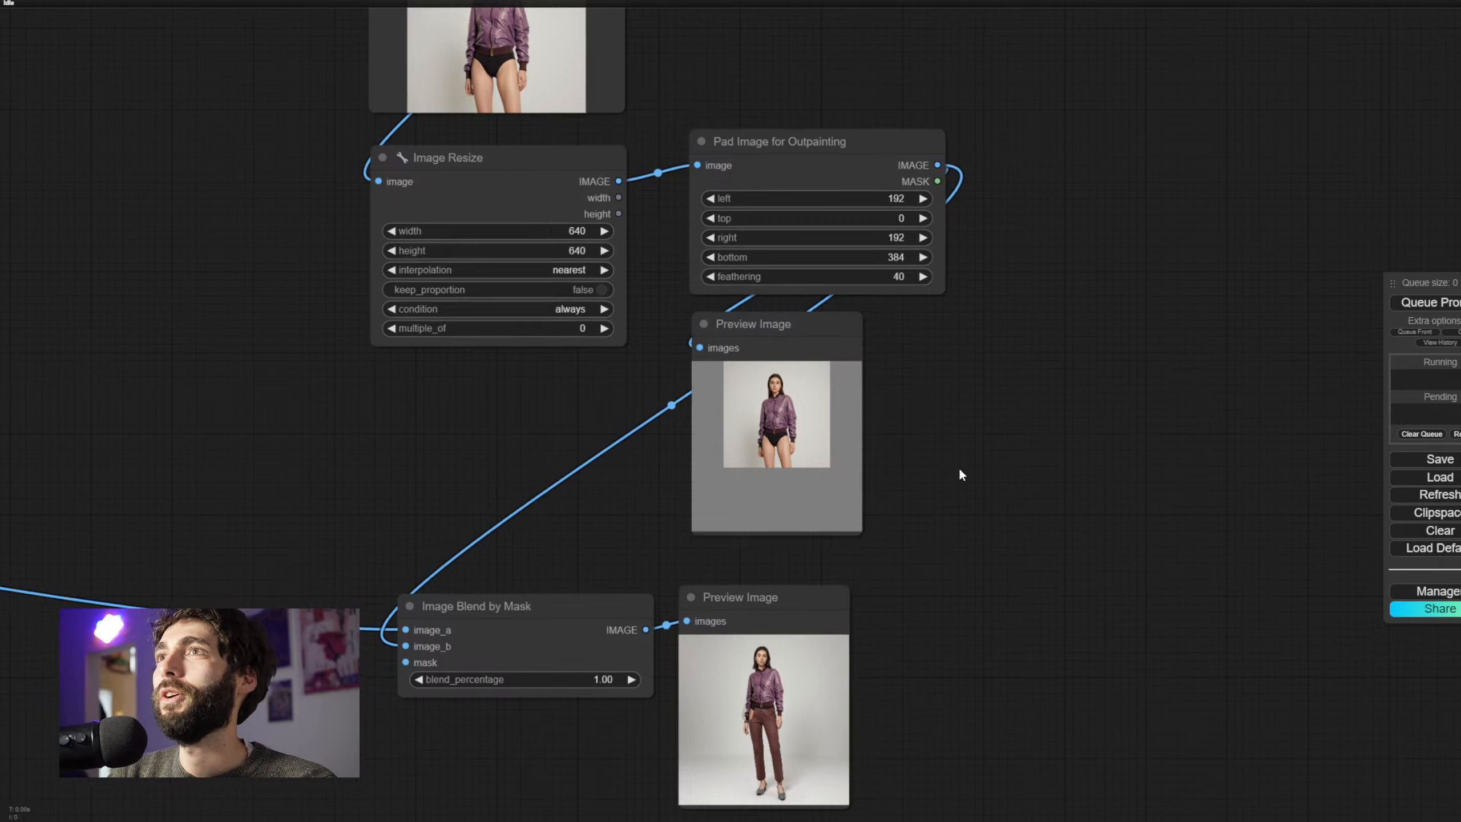
Inspect the jacket and trouser overlap in the blended preview image again at close range
left_click_drag(959, 467, 1036, 379)
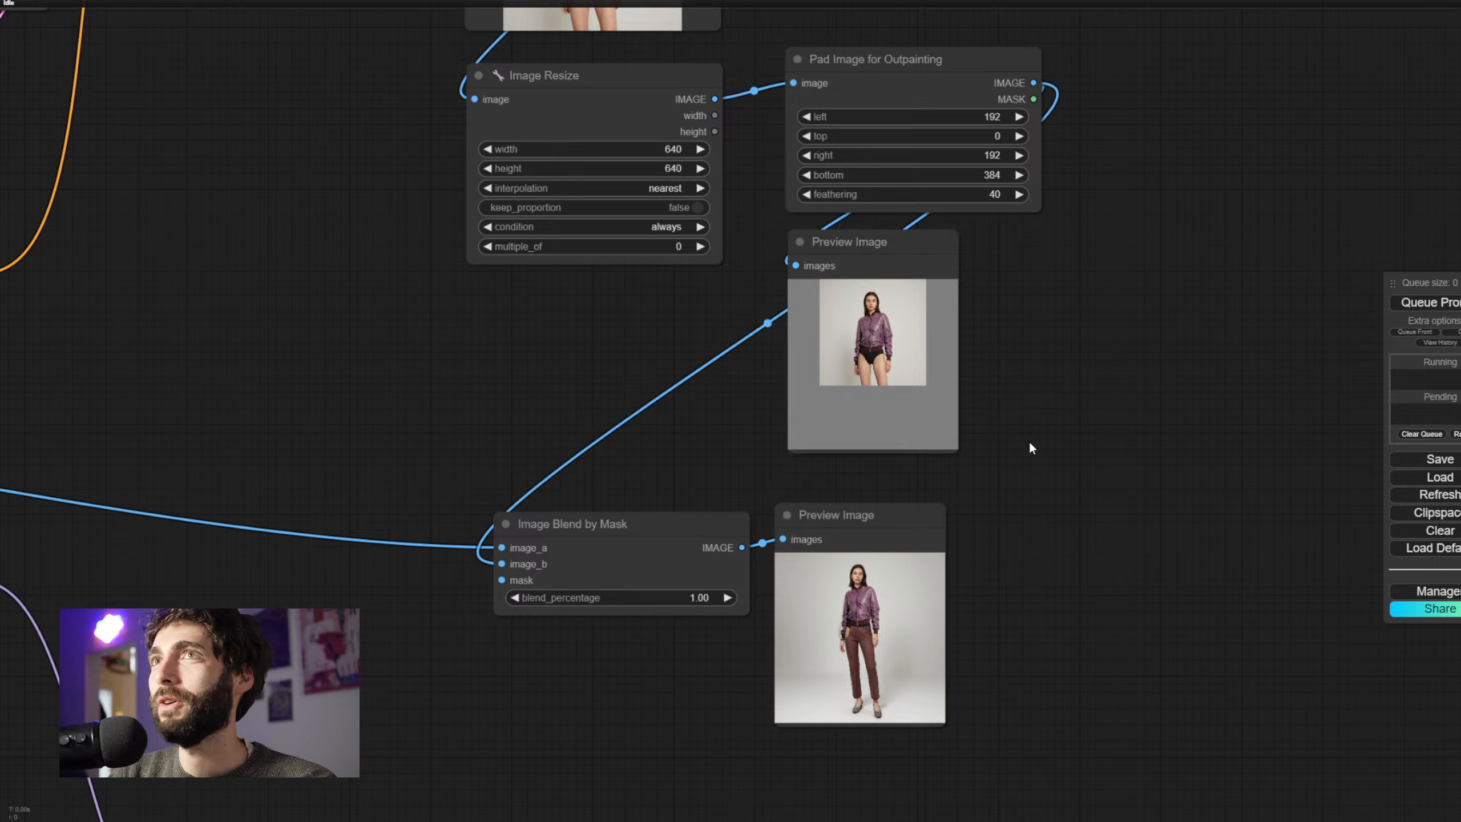
scroll(996, 592, "up", 1)
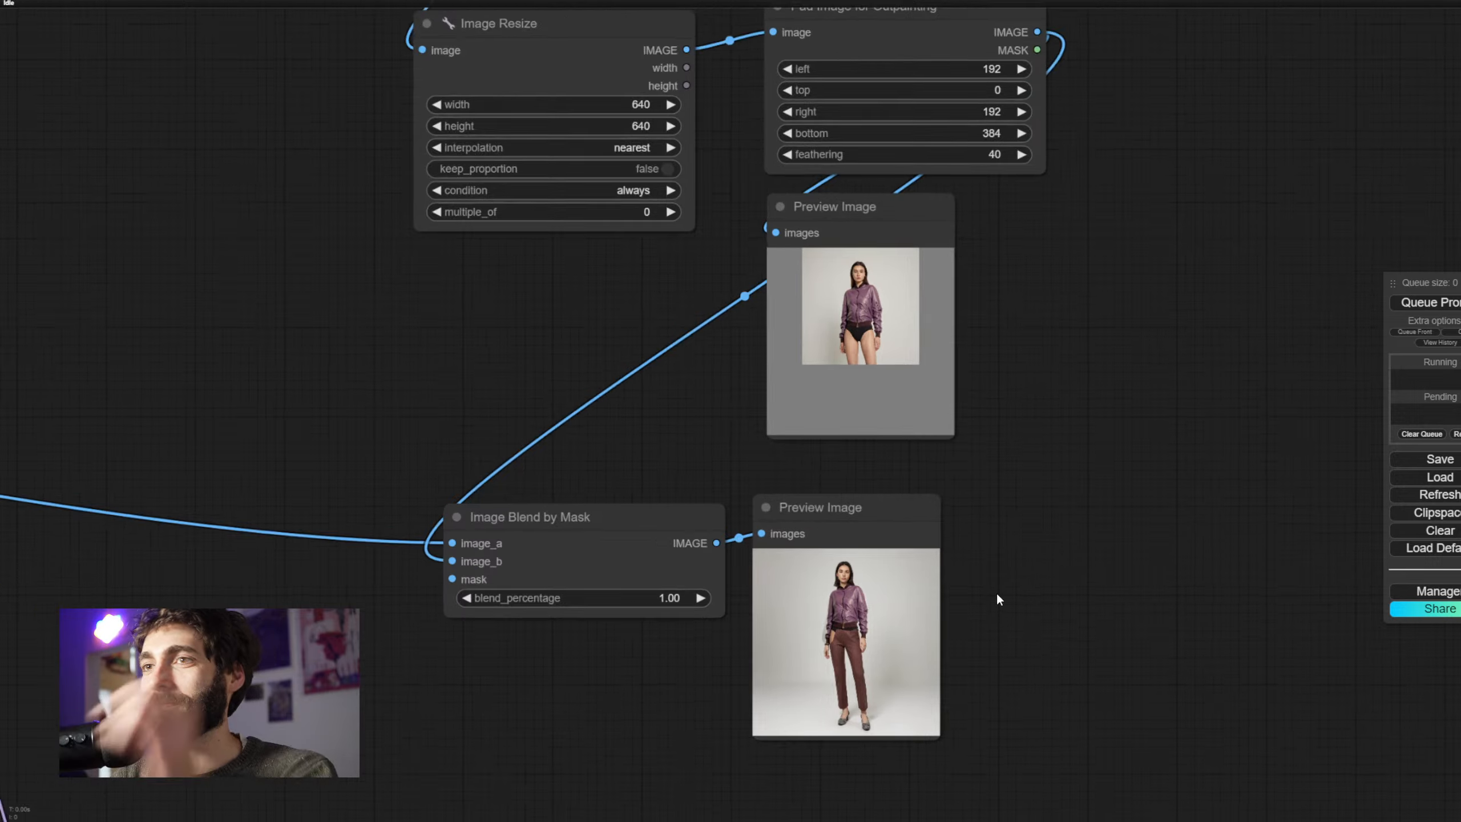
scroll(1093, 454, "up", 4)
scroll(1088, 468, "up", 5)
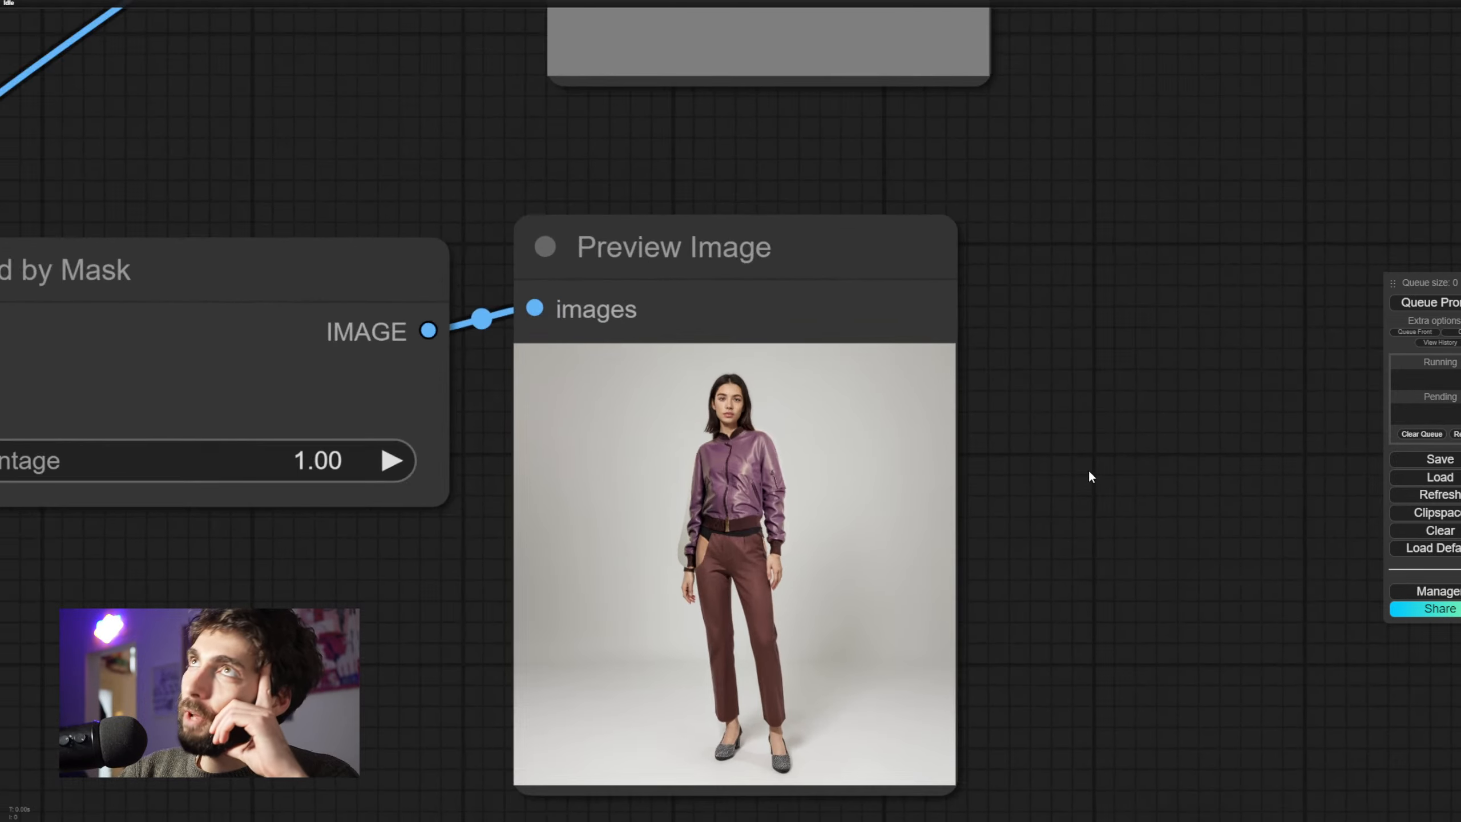
left_click_drag(1089, 473, 1200, 475)
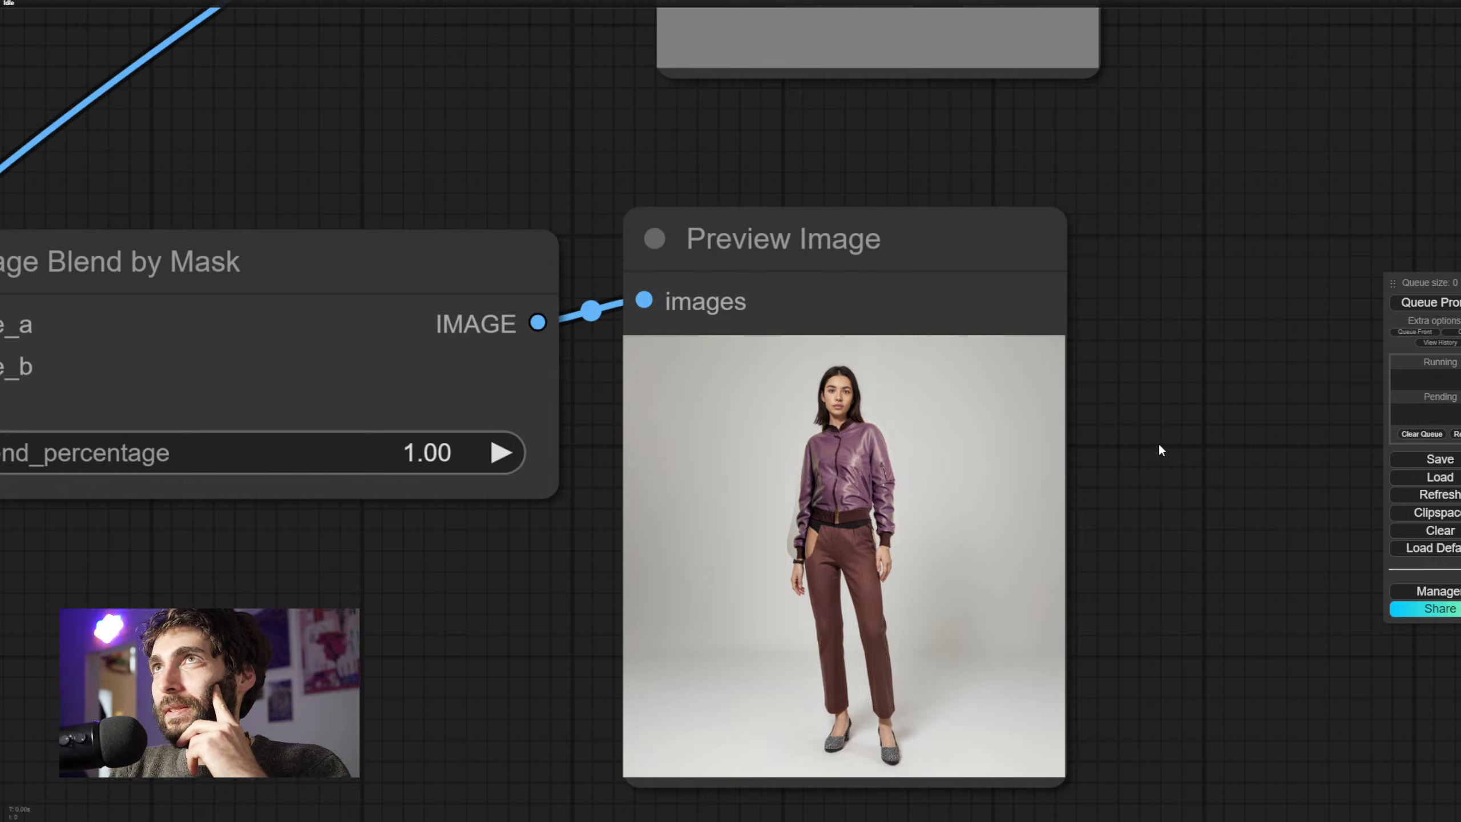
left_click_drag(1161, 452, 1276, 476)
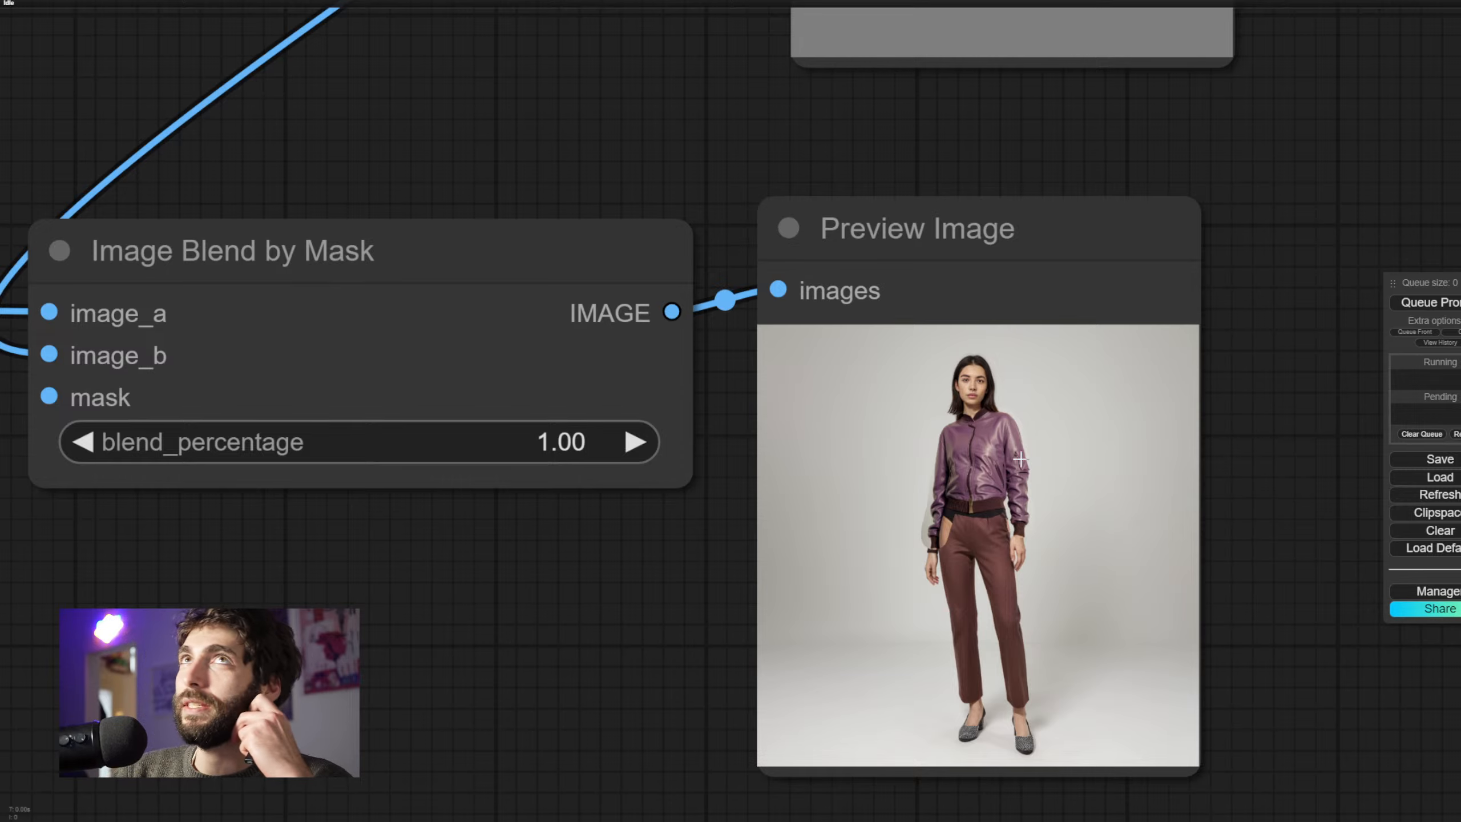
Trace the blend's inputs back to the two masked Preview Bridge nodes and their Crop (mtb) nodes
scroll(1338, 420, "down", 3)
left_click_drag(1338, 421, 1206, 818)
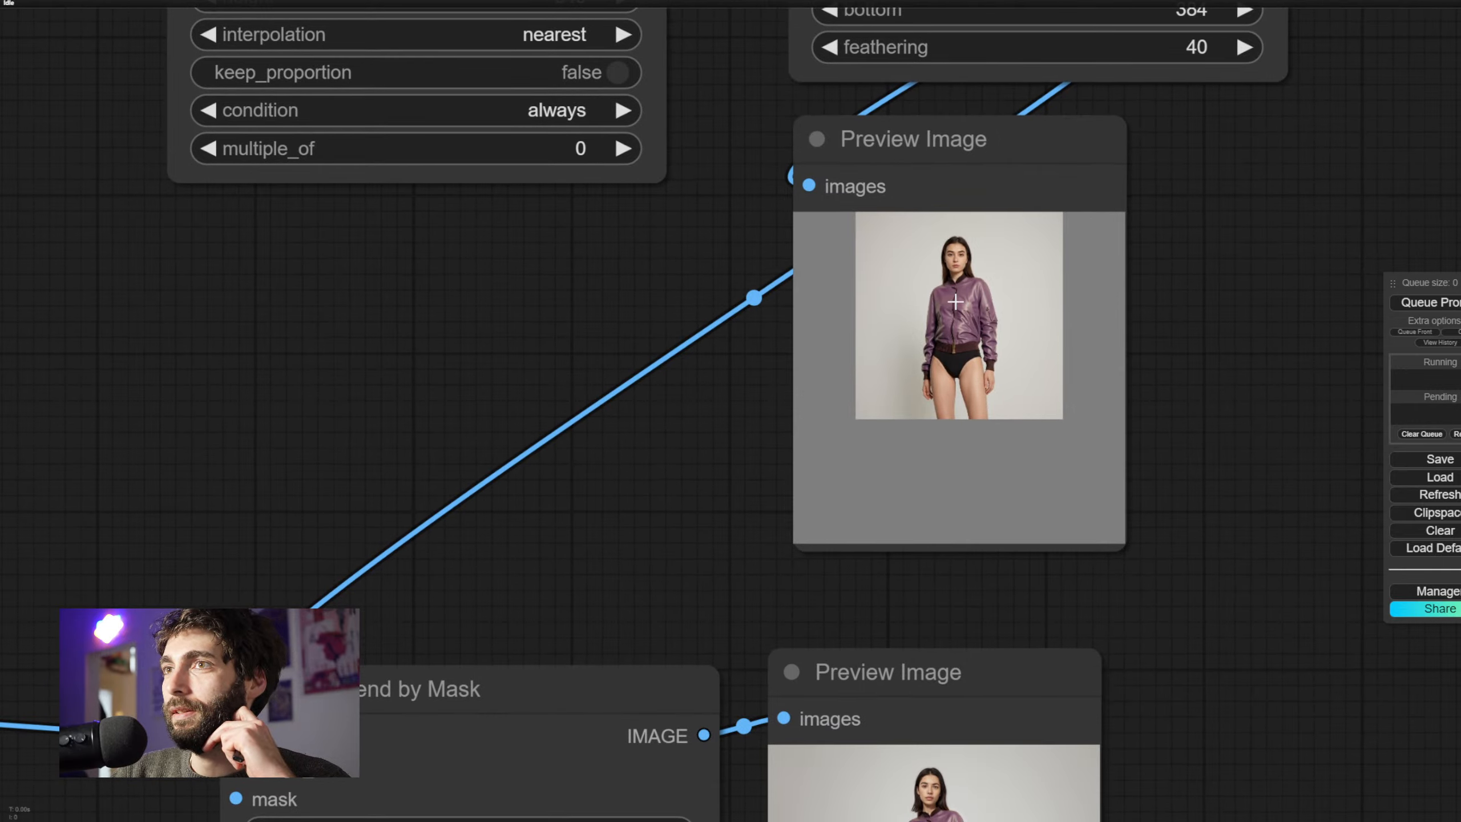
scroll(630, 506, "down", 1)
scroll(631, 506, "down", 2)
left_click_drag(683, 533, 883, 512)
scroll(882, 512, "down", 2)
left_click_drag(725, 544, 1216, 415)
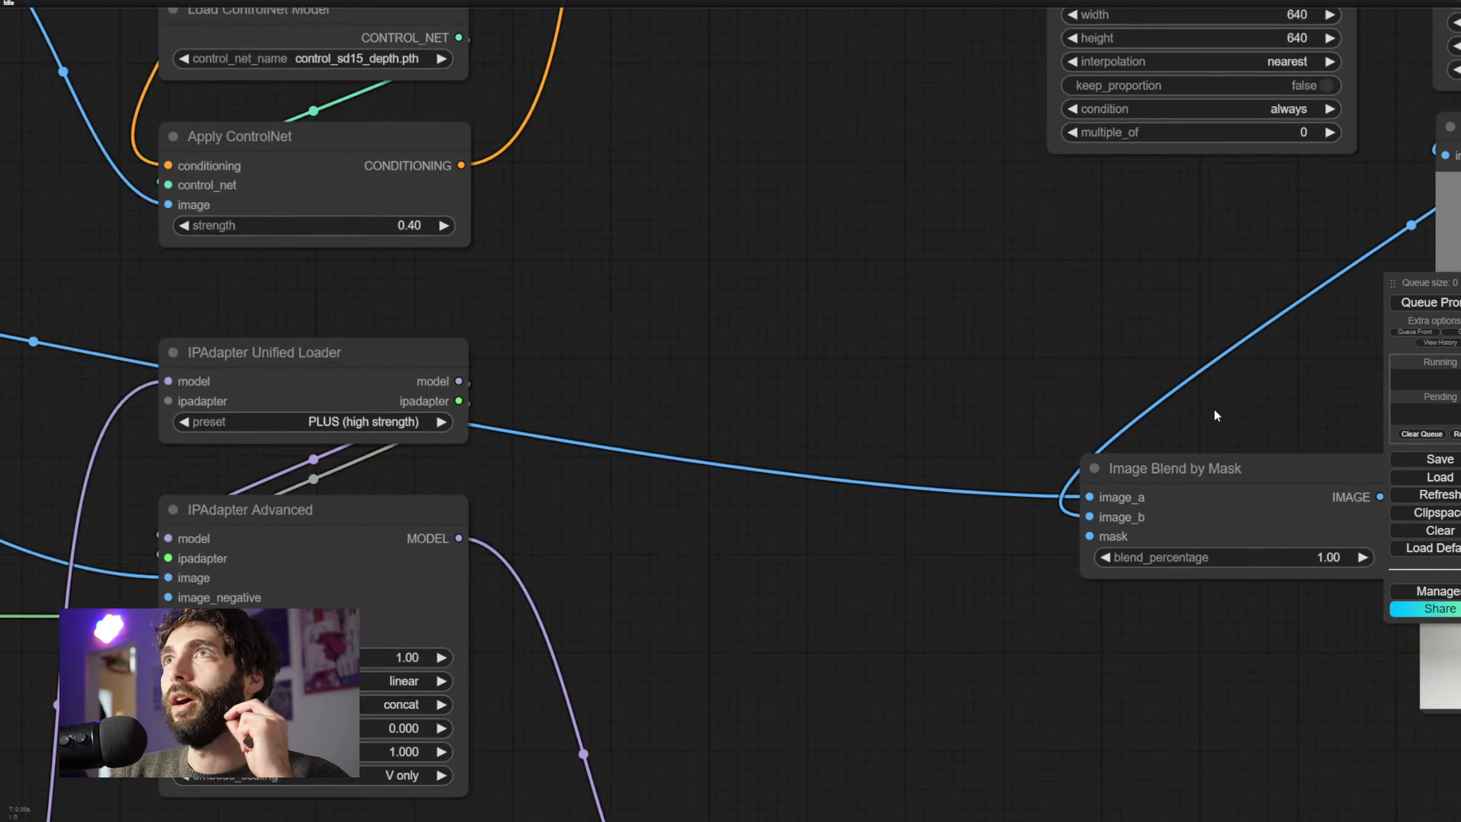
scroll(1216, 414, "down", 3)
left_click_drag(955, 589, 1315, 591)
left_click_drag(652, 556, 1062, 589)
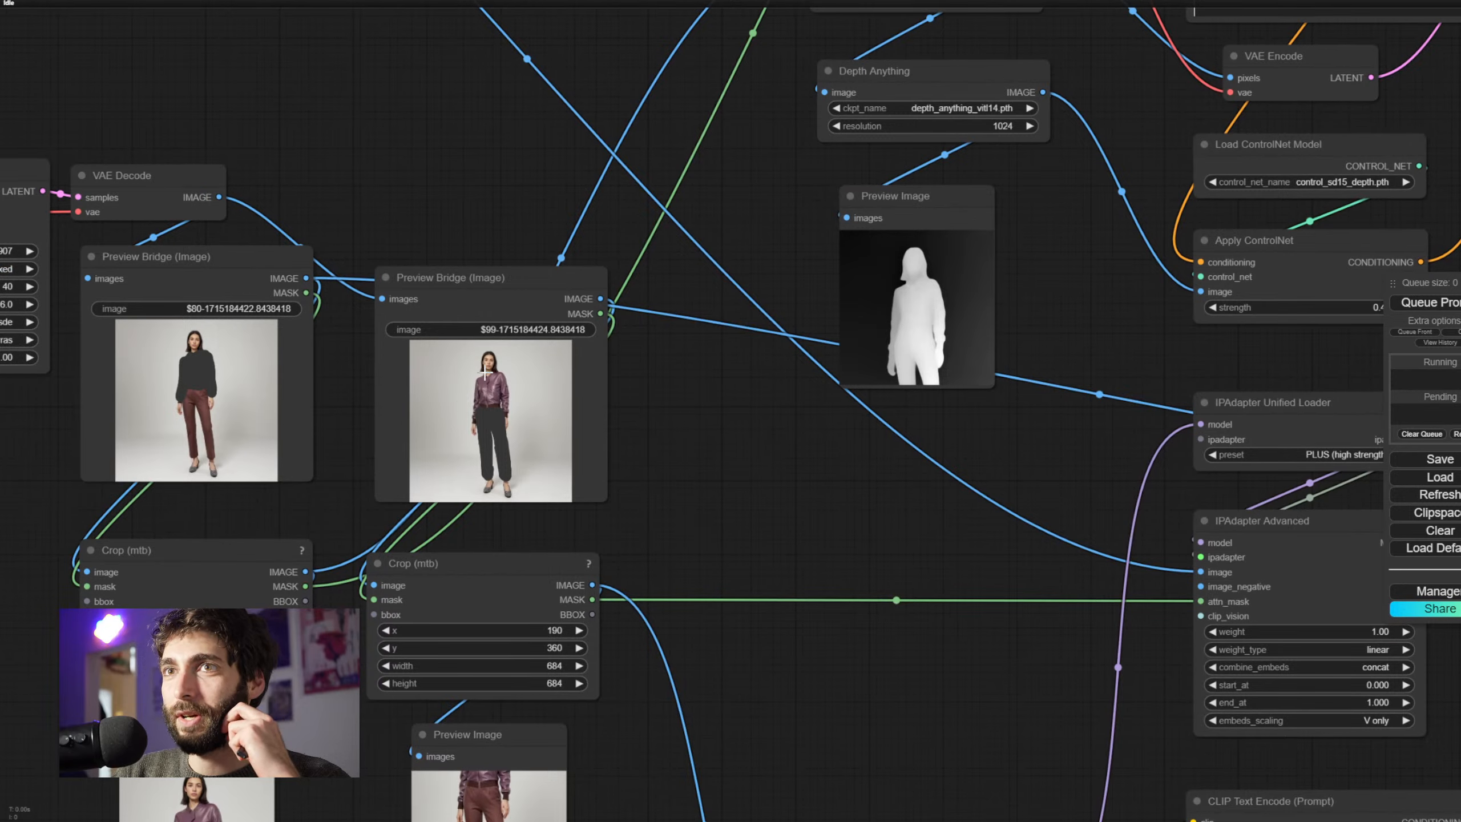
scroll(787, 594, "down", 1)
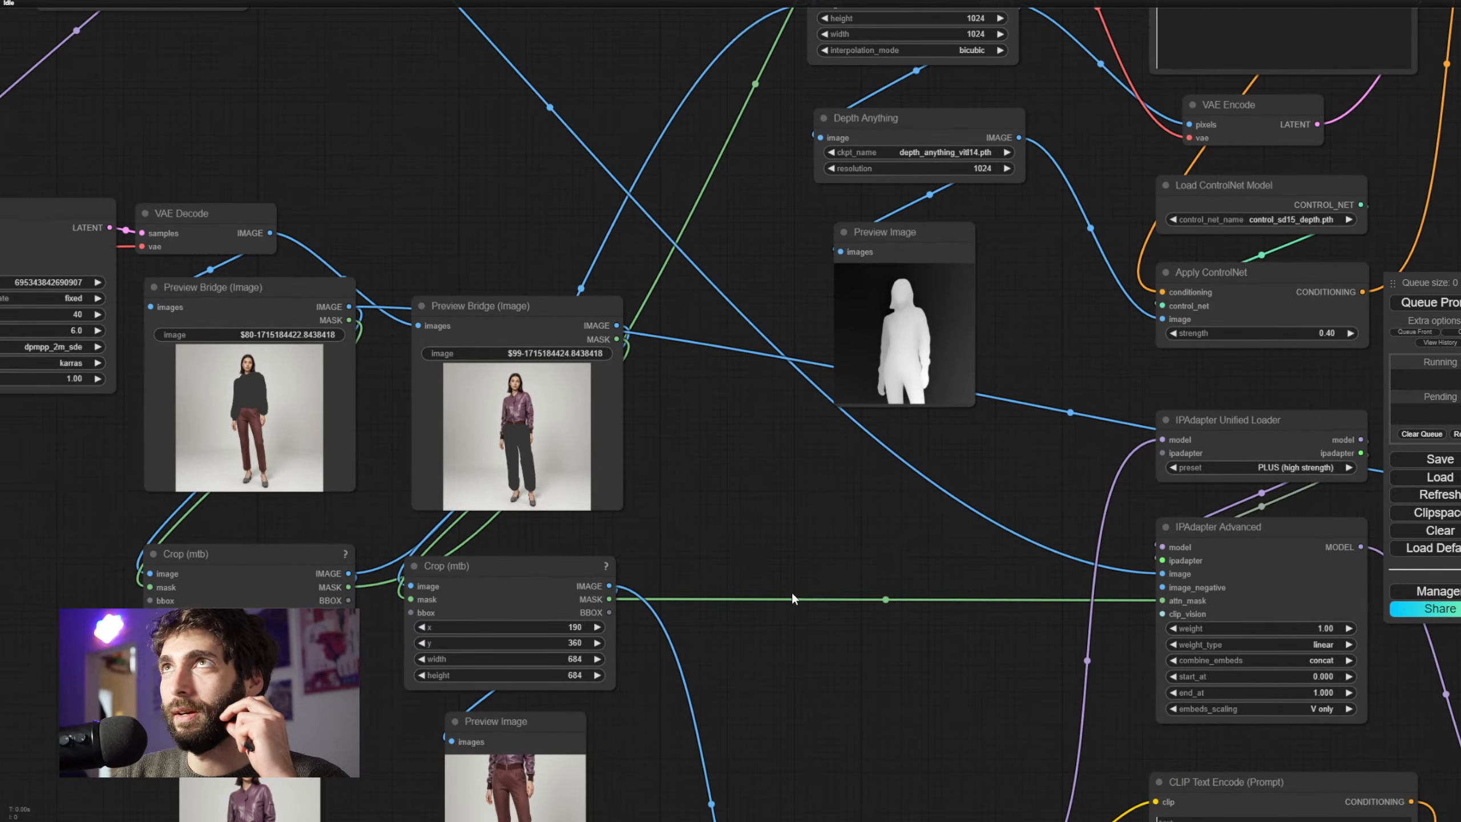
left_click_drag(794, 595, 851, 544)
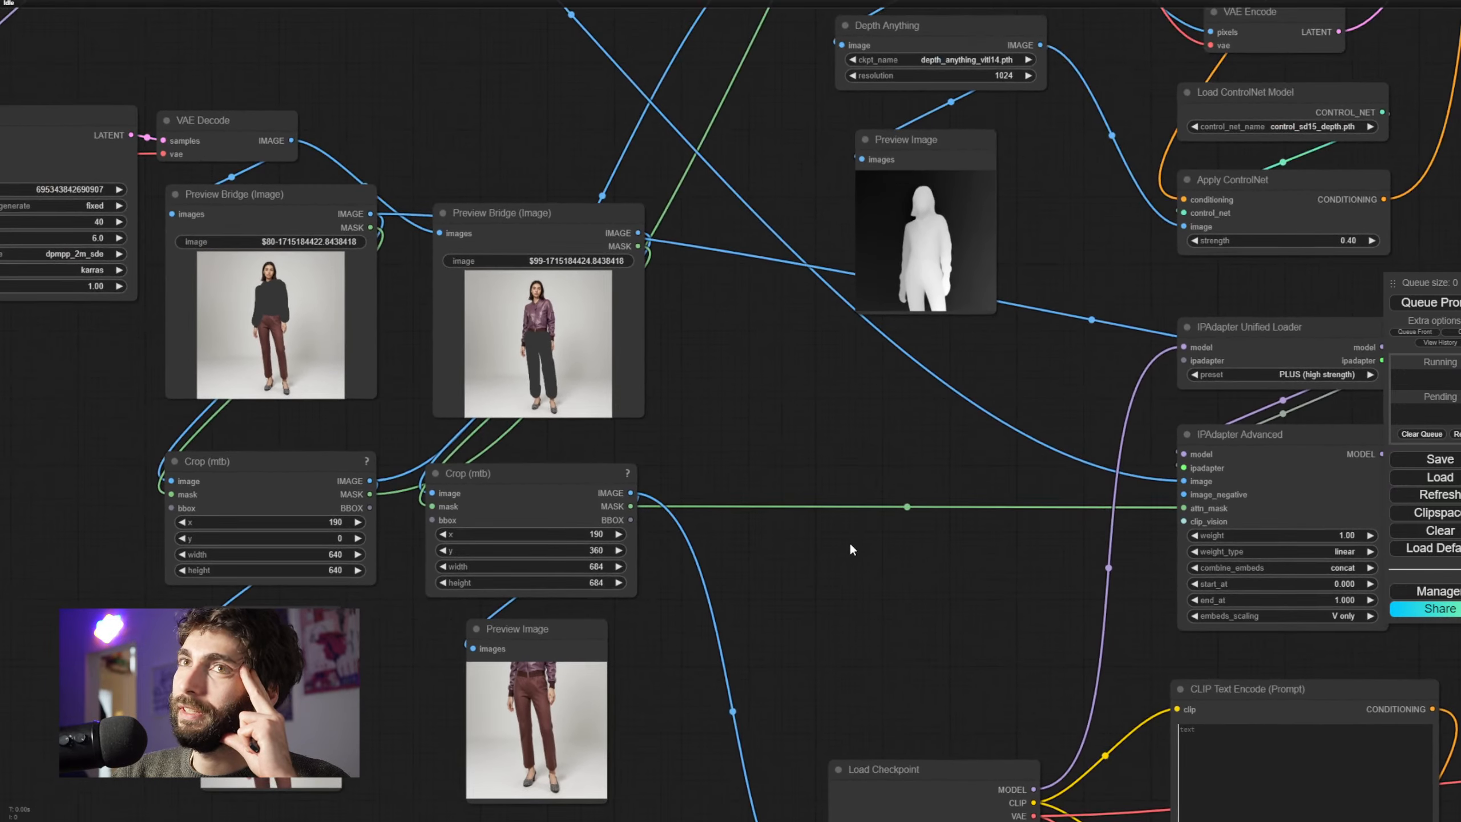
left_click_drag(970, 520, 567, 458)
left_click_drag(1077, 515, 628, 490)
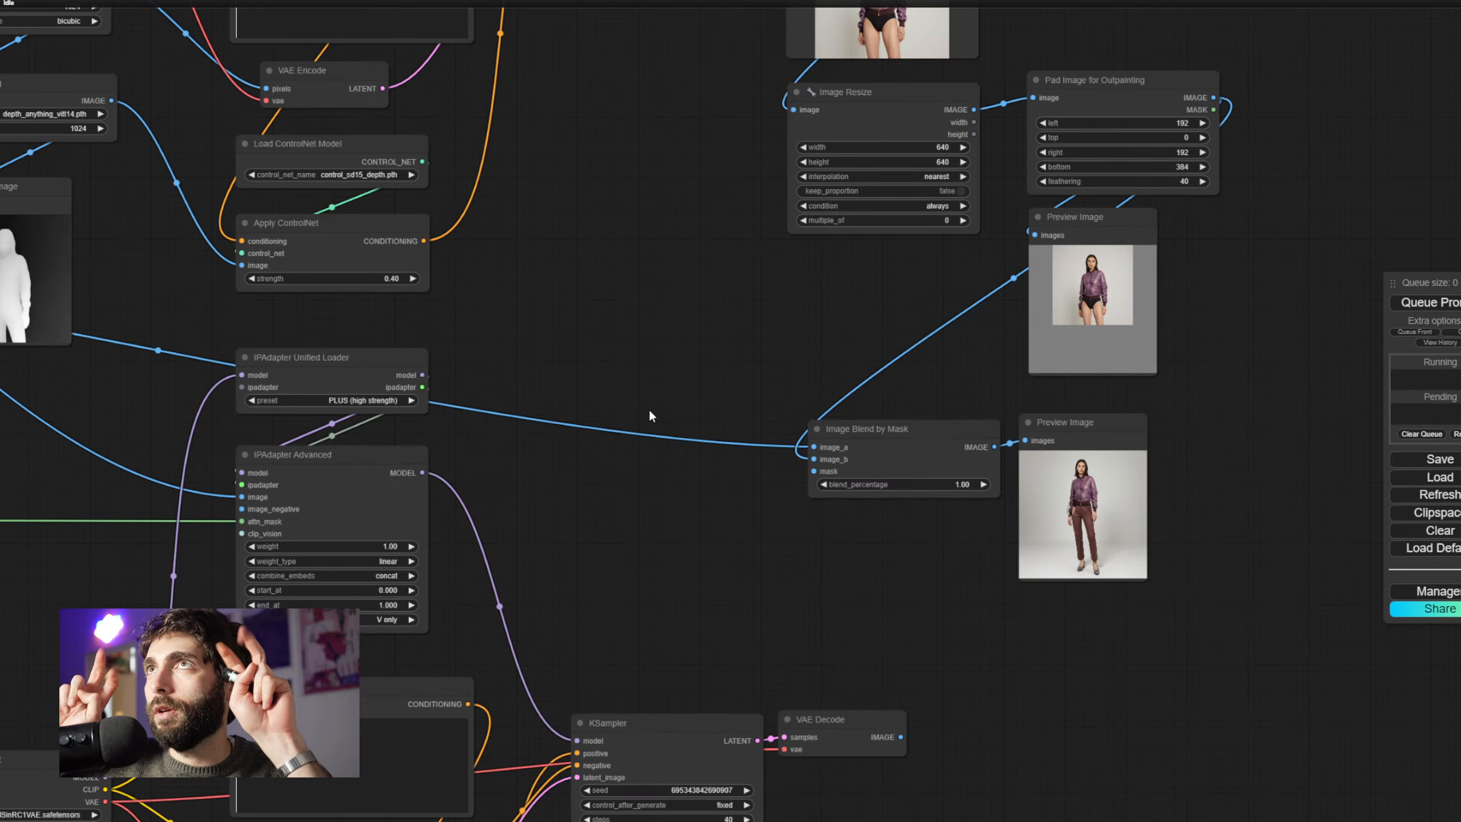
left_click_drag(750, 287, 685, 355)
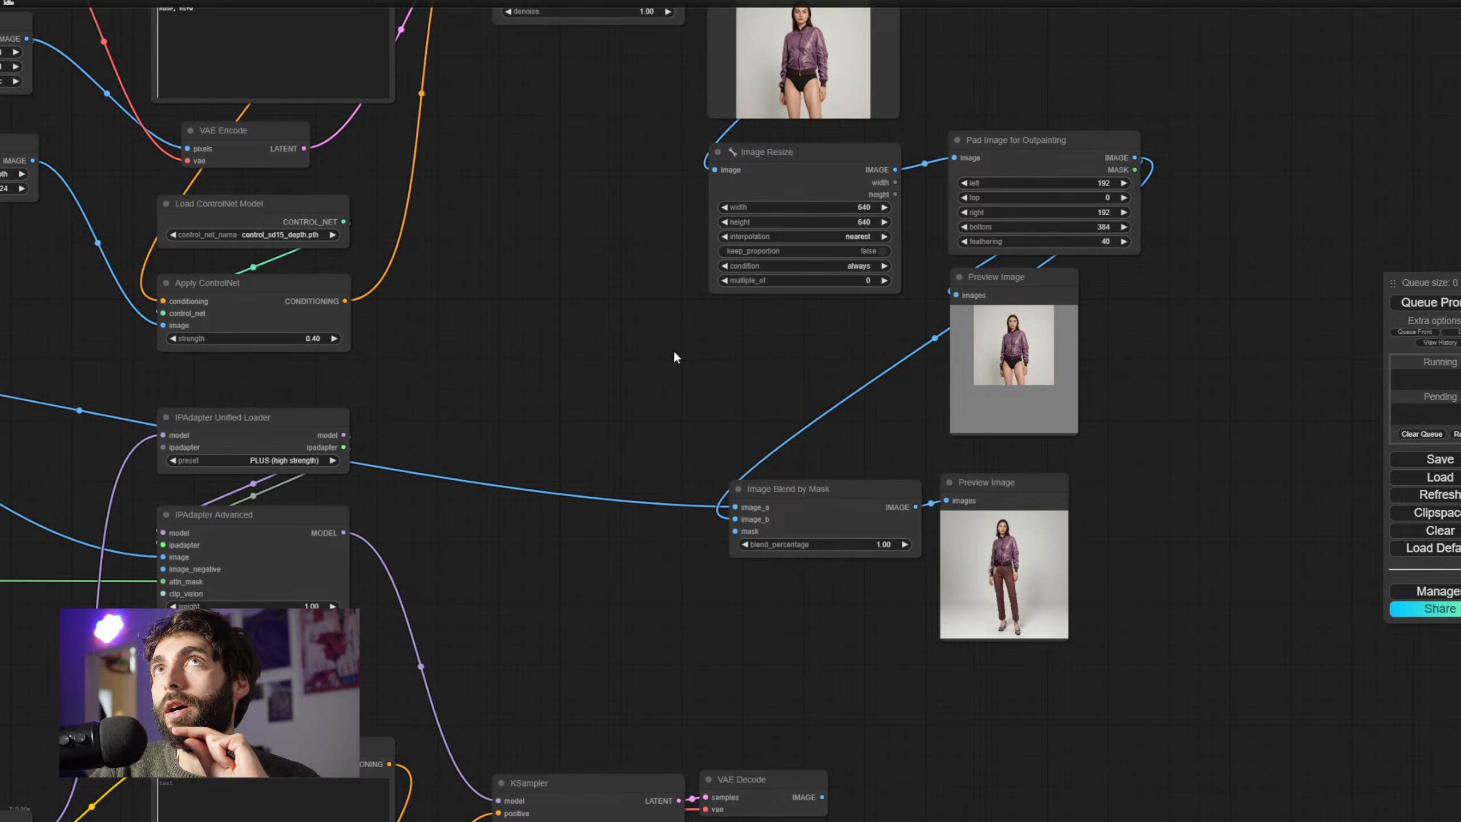
left_click_drag(662, 356, 629, 448)
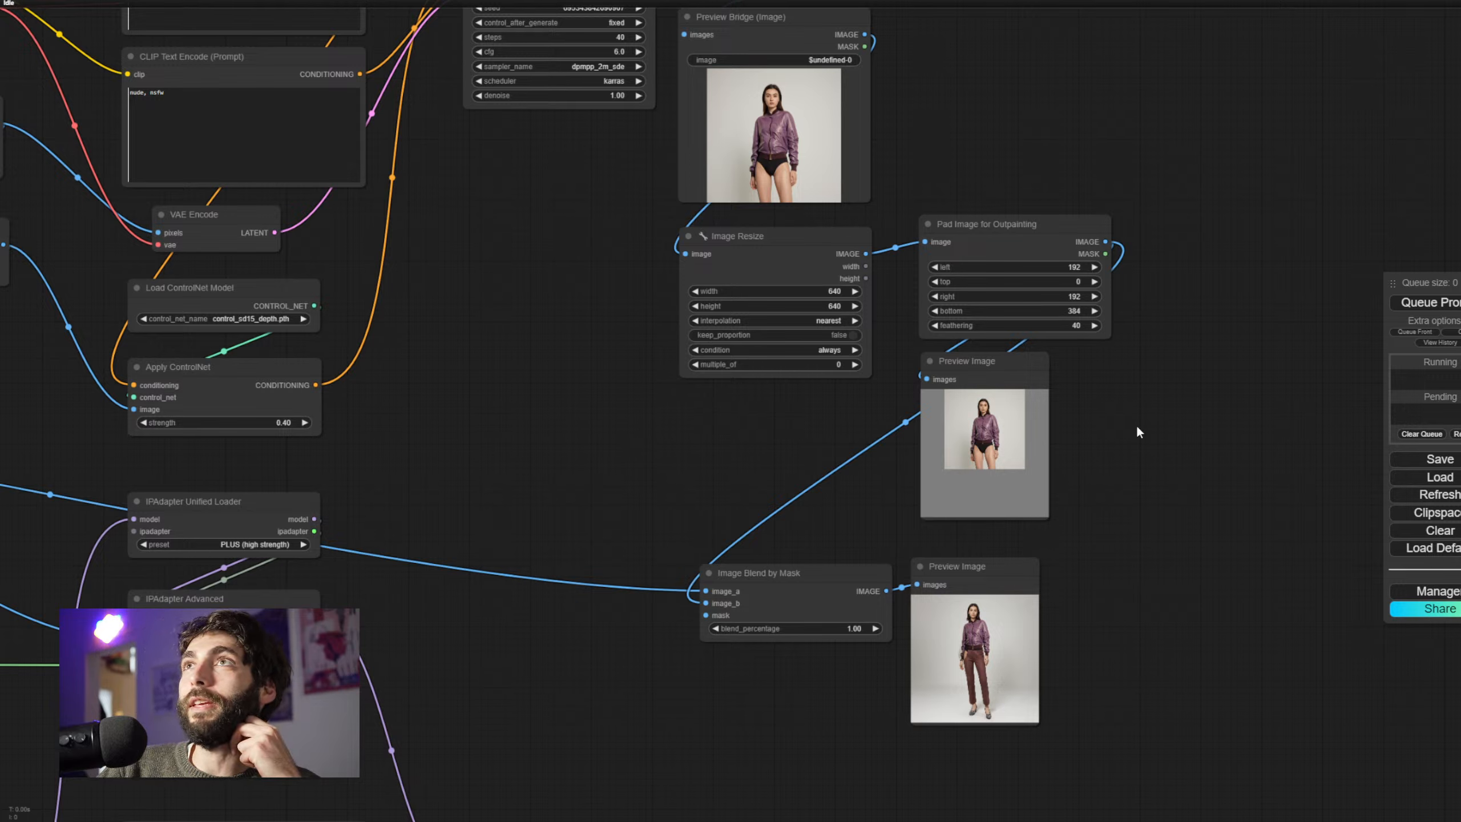
left_click_drag(1135, 489, 1146, 480)
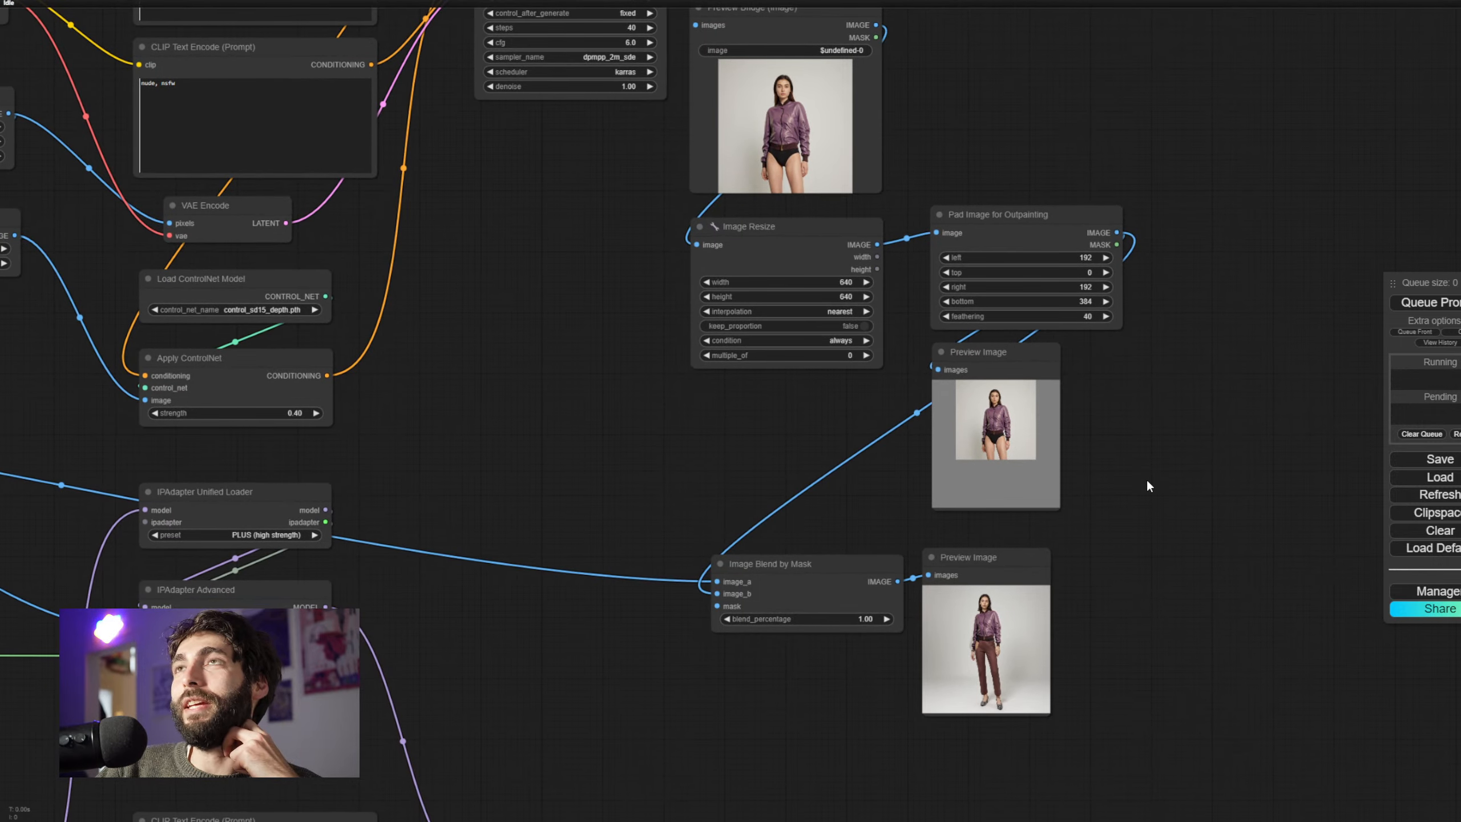